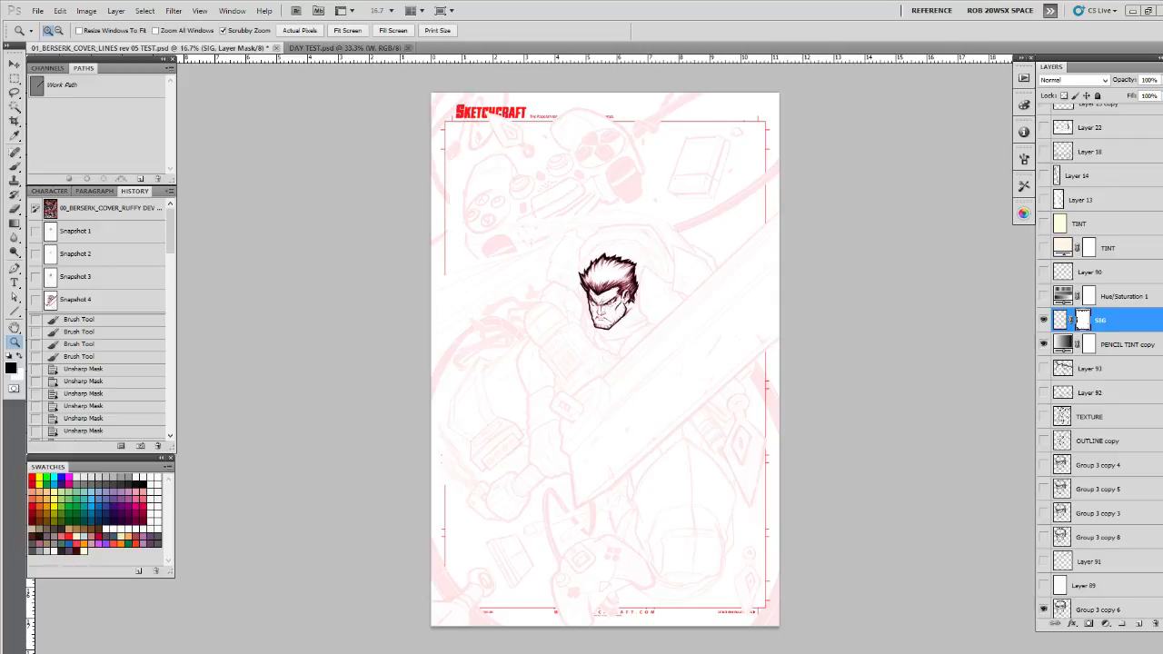
Step: Open the scan MDS00172.tiff and check its image size and resolution without changing them
click(521, 10)
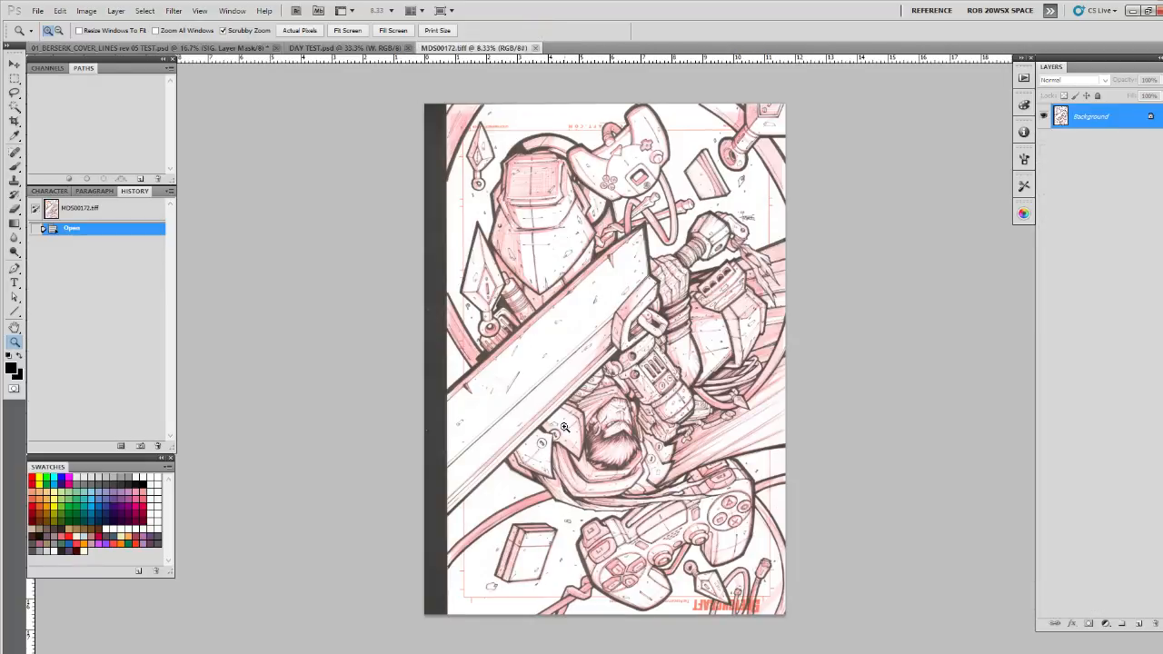
click(86, 10)
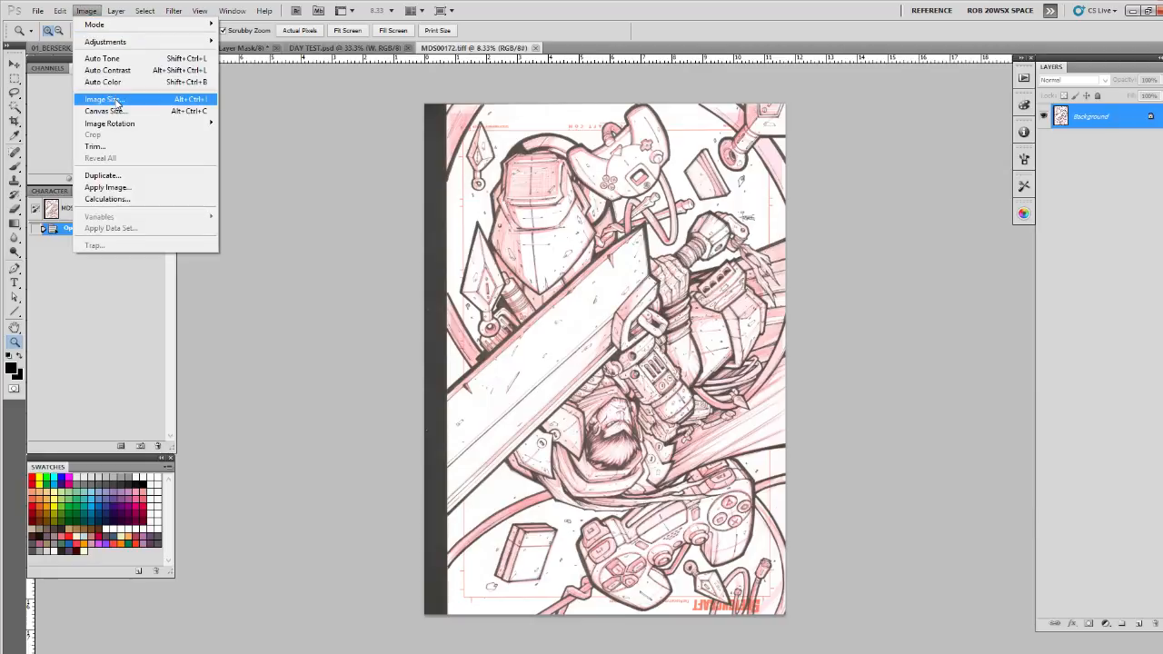
click(117, 100)
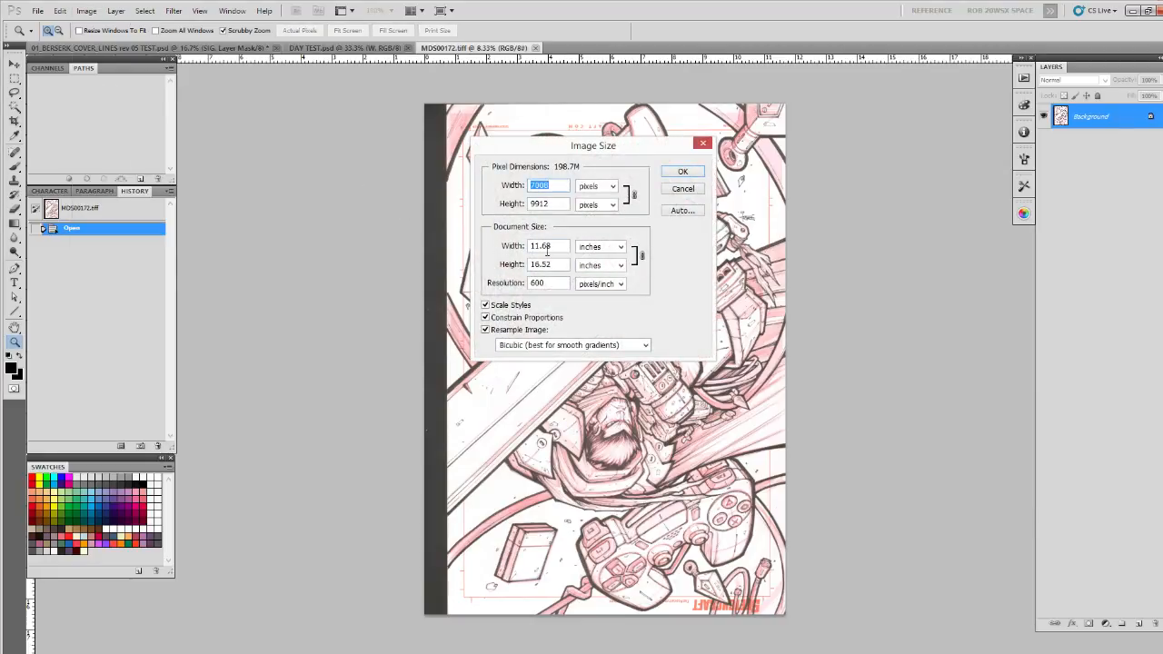
click(684, 189)
Step: Rotate the scan's canvas 180° and select the whole artwork, leaving out the dark strip along its edge
key(m)
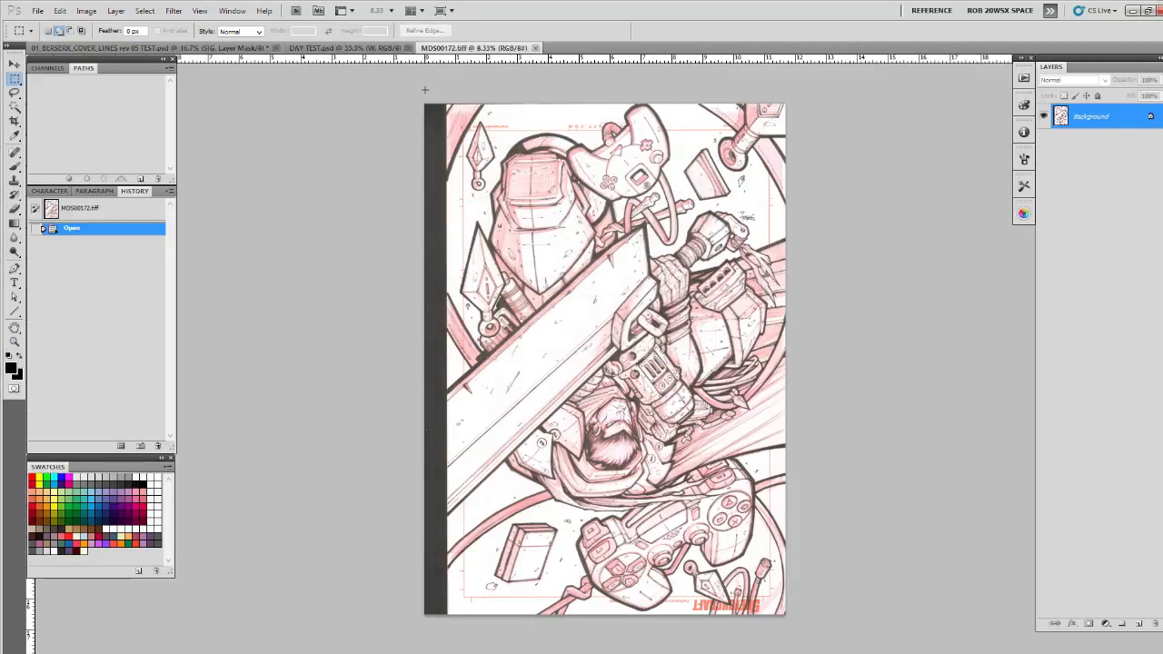
drag(445, 102, 815, 618)
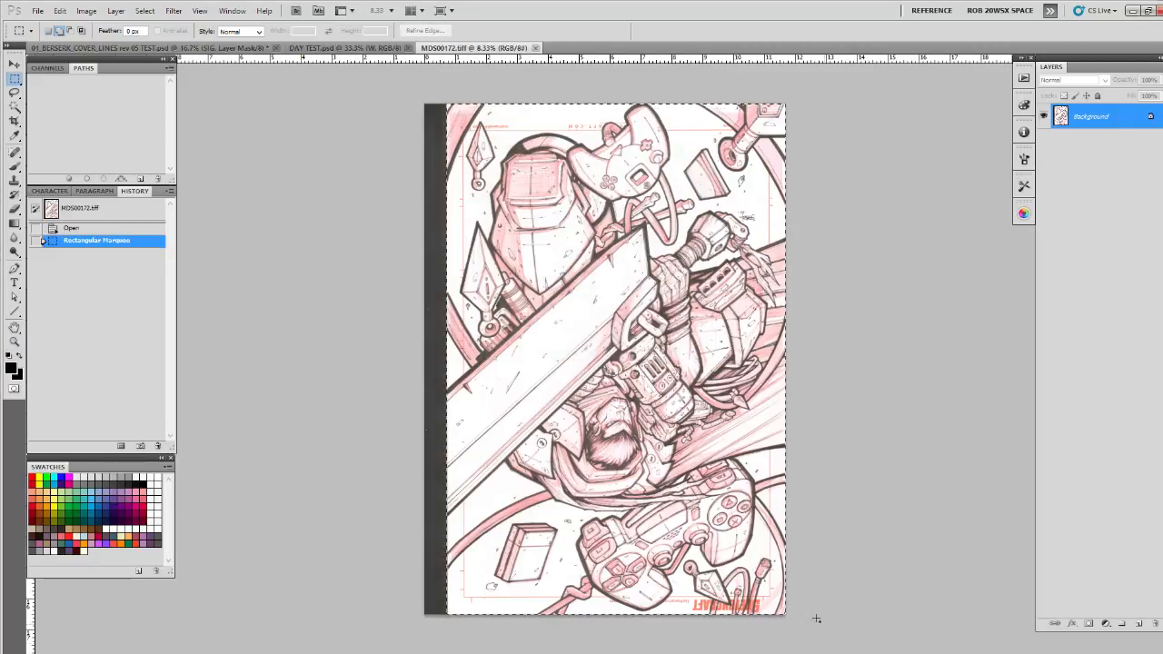
click(86, 10)
mouse_move(163, 126)
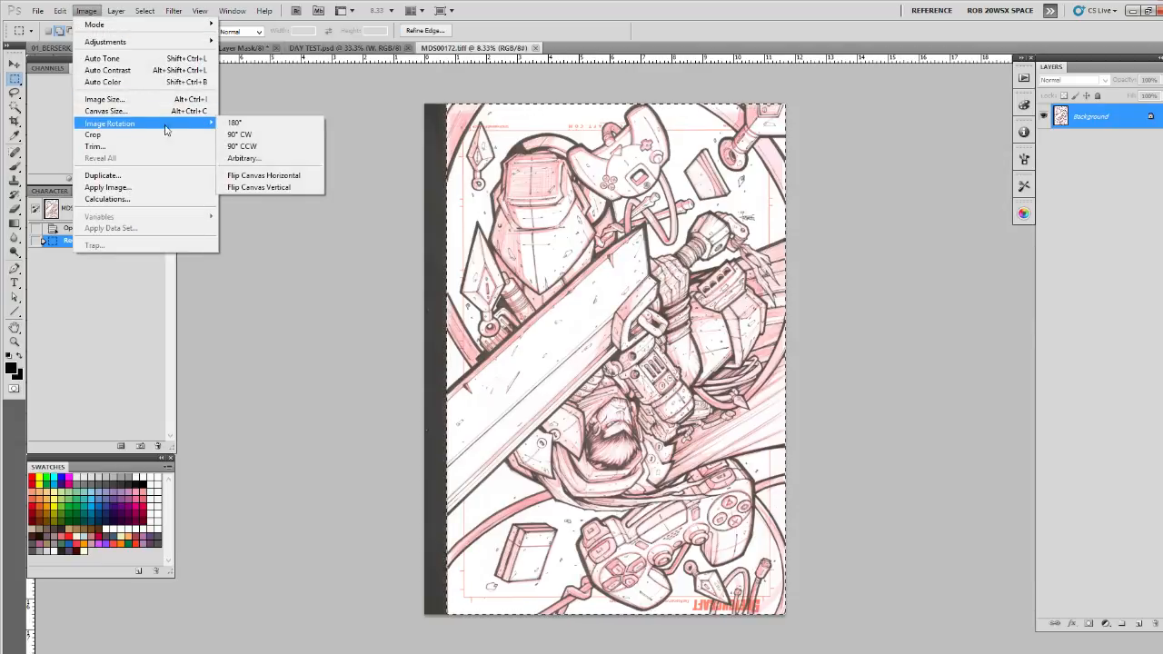
click(237, 123)
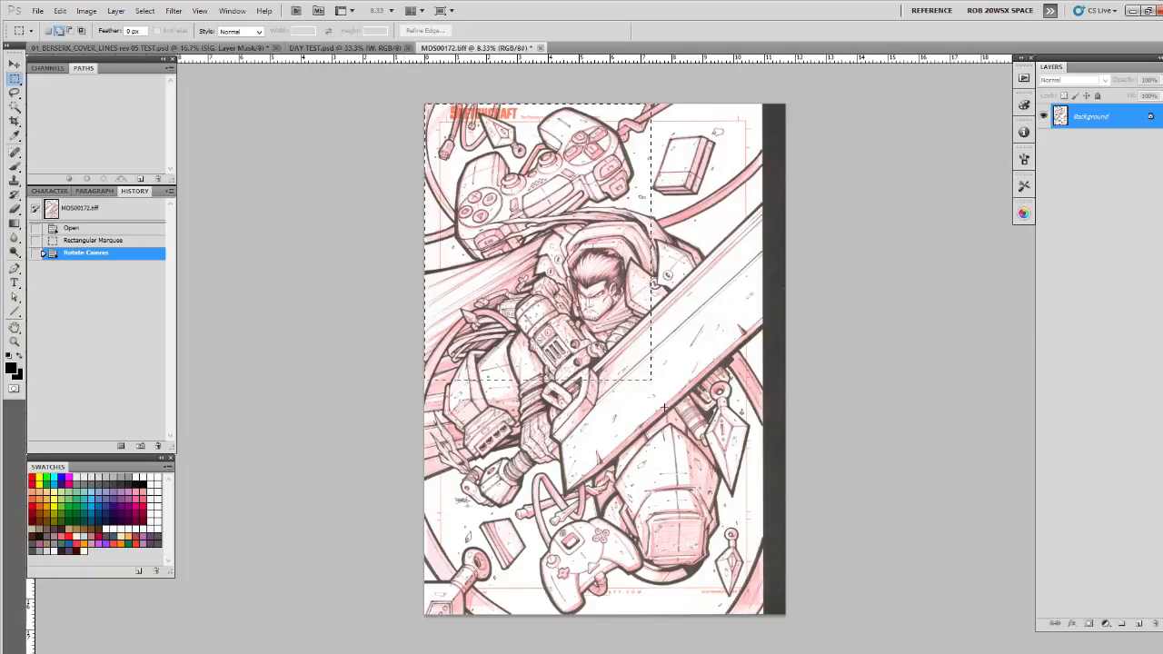
drag(664, 408, 763, 631)
Step: Try to paste the scanned artwork at its original resolution into 01_BERSERK_COVER_LINES rev 05 TEST.psd, and undo the paste
click(101, 50)
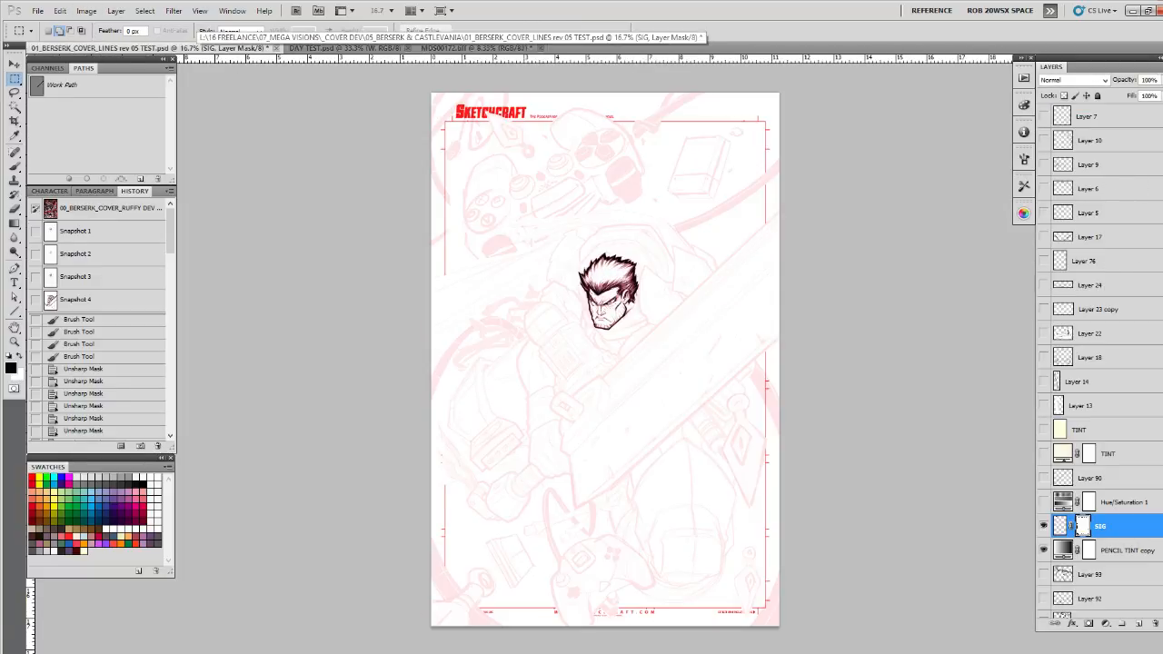
click(1123, 121)
key(ctrl+v)
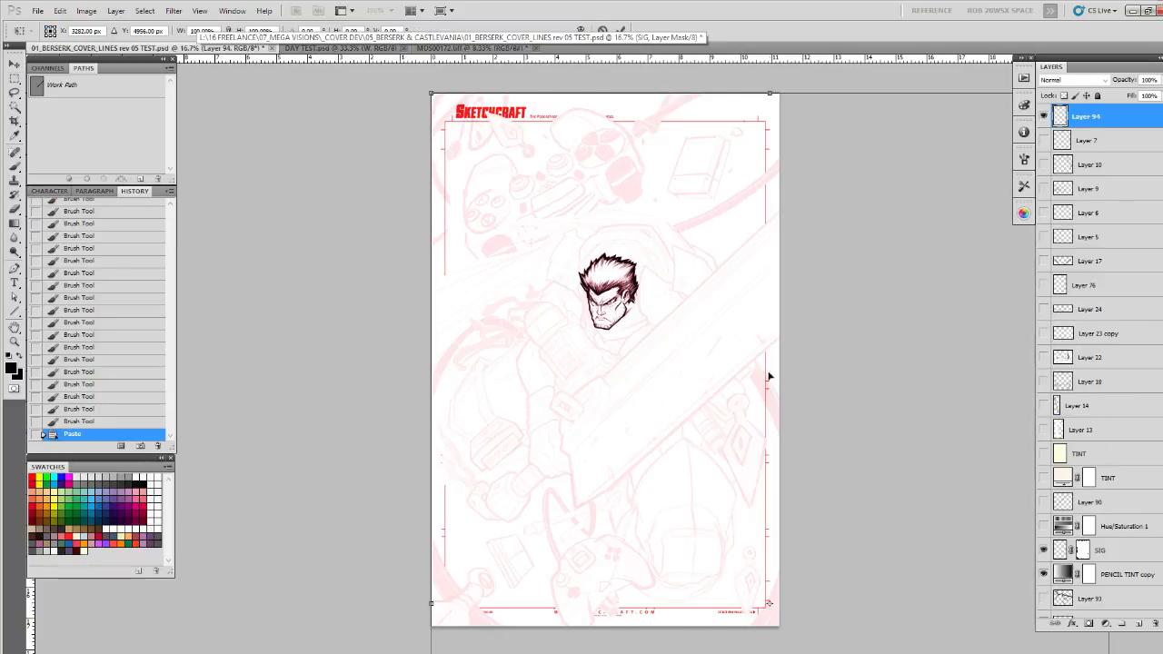
key(ctrl+t)
key(Return)
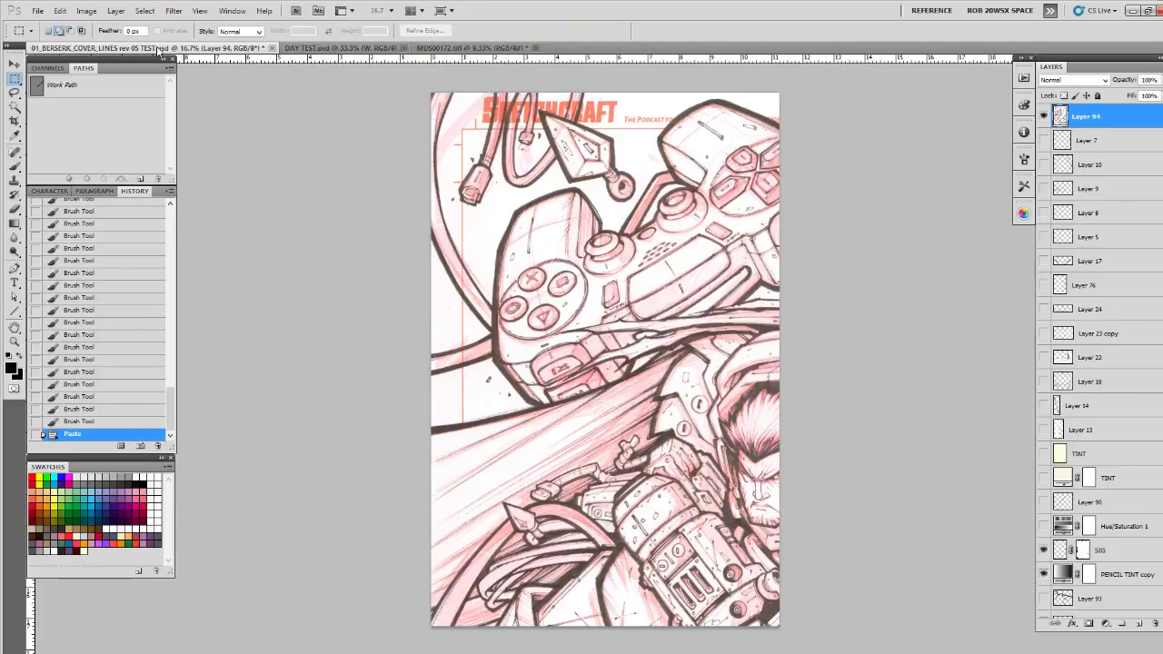
key(ctrl+z)
Step: Check the cover document's pixel dimensions and resolution without changing them
click(86, 10)
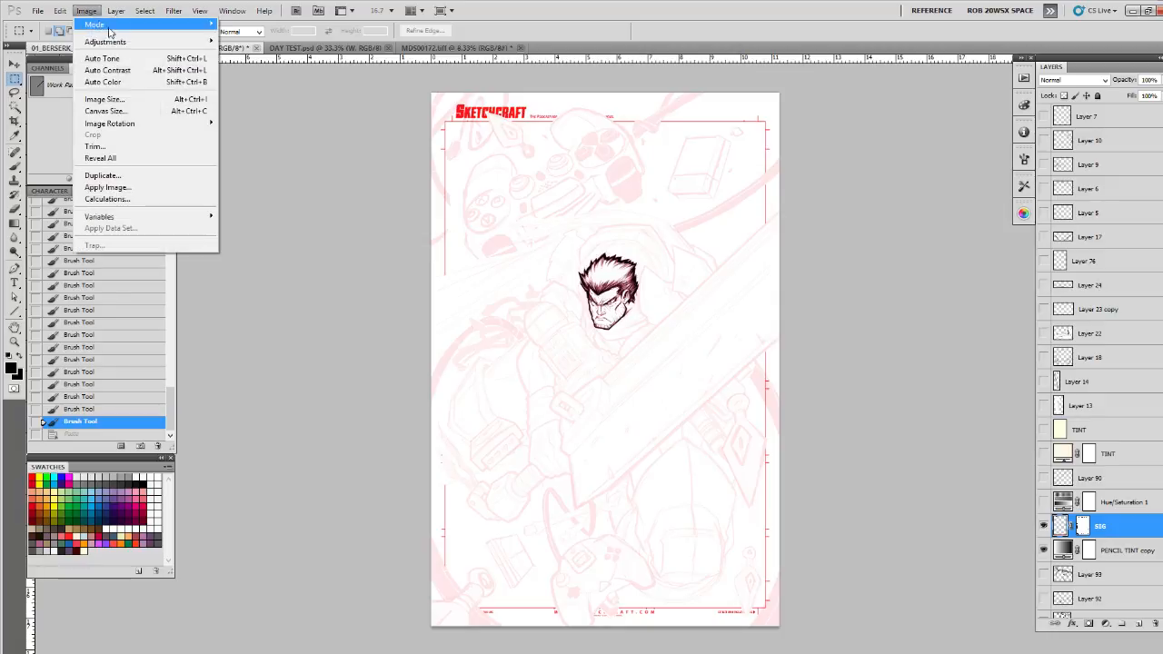
click(182, 98)
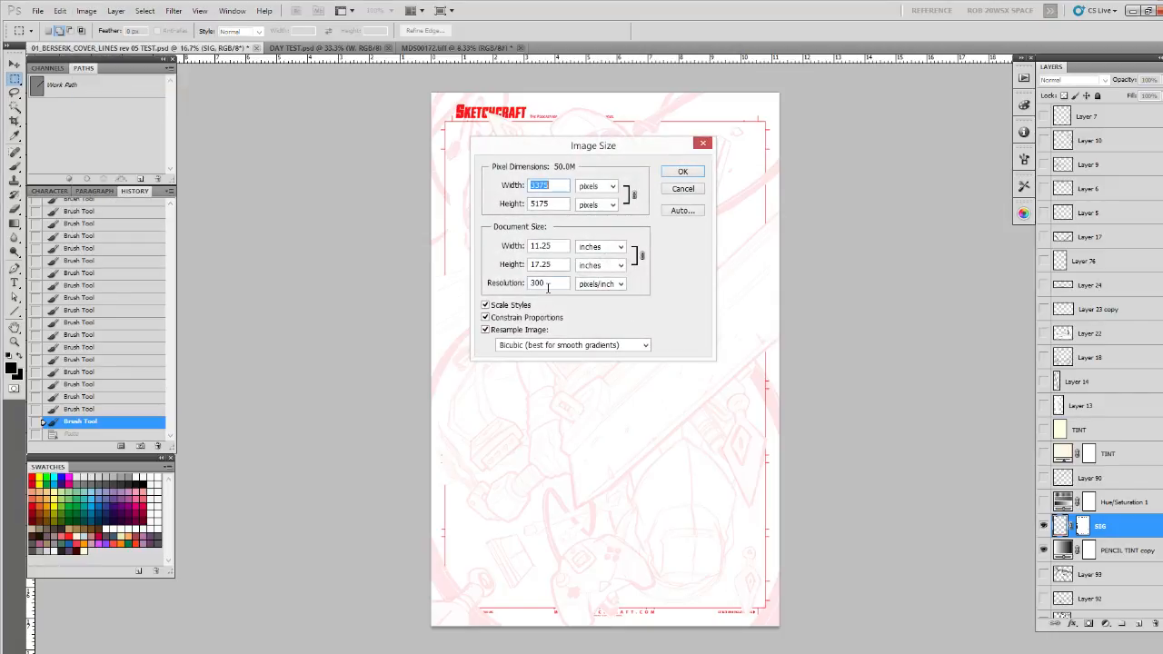
click(683, 189)
Step: Glance at the scan again and duplicate the cover document's current history state as a new document
click(450, 49)
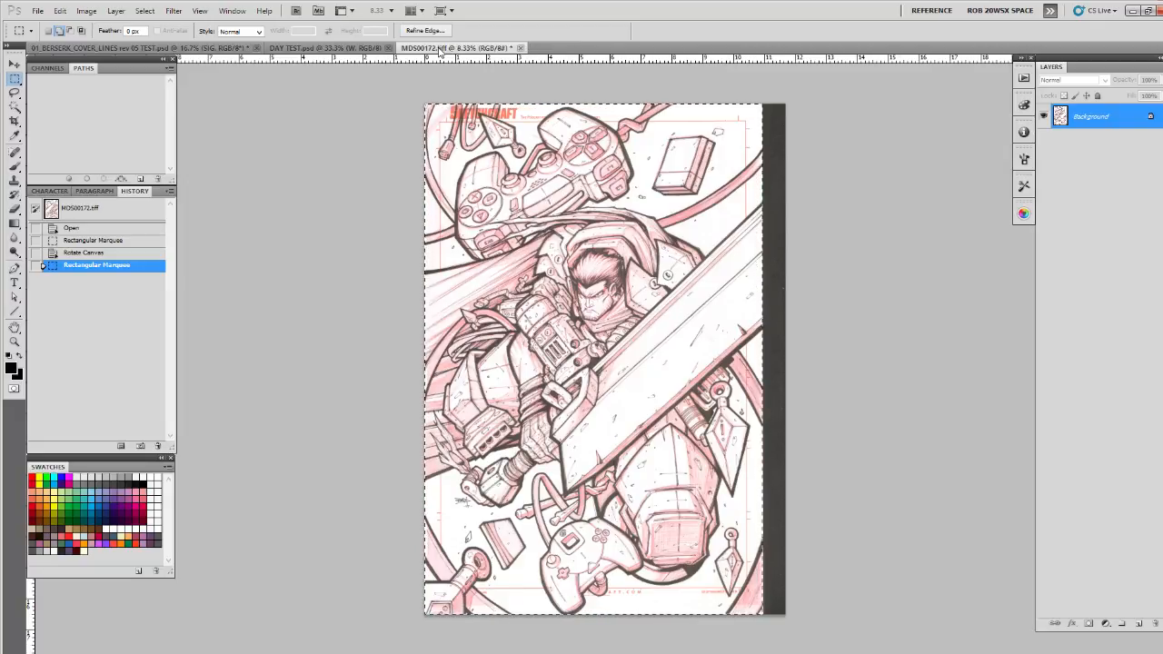
click(136, 48)
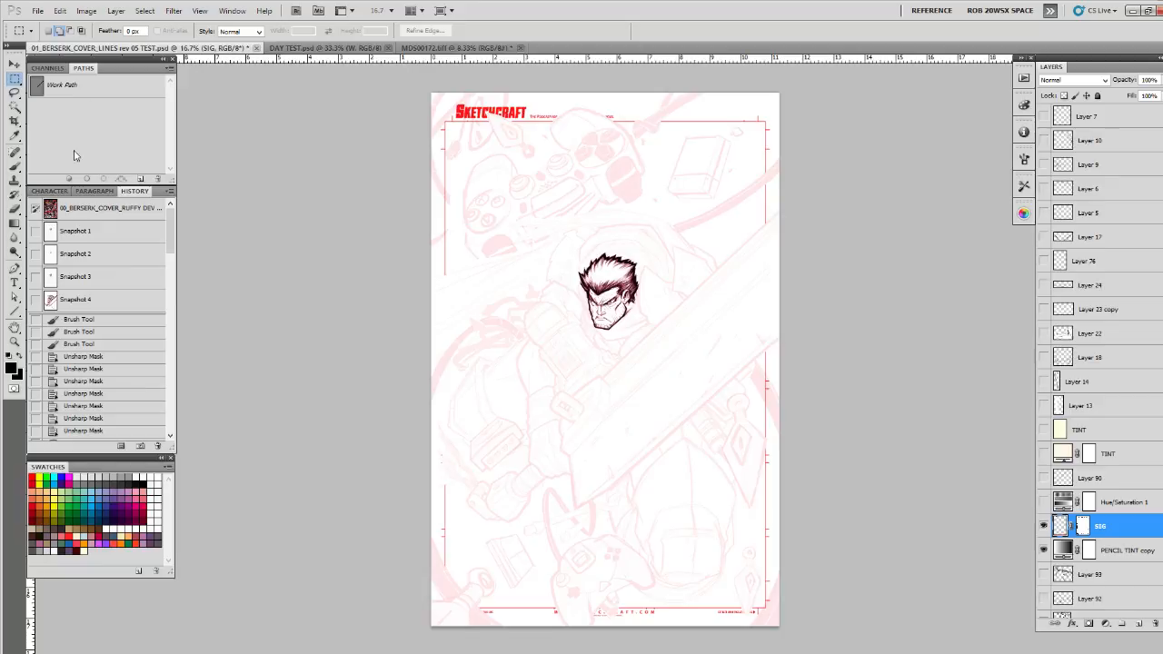
click(121, 447)
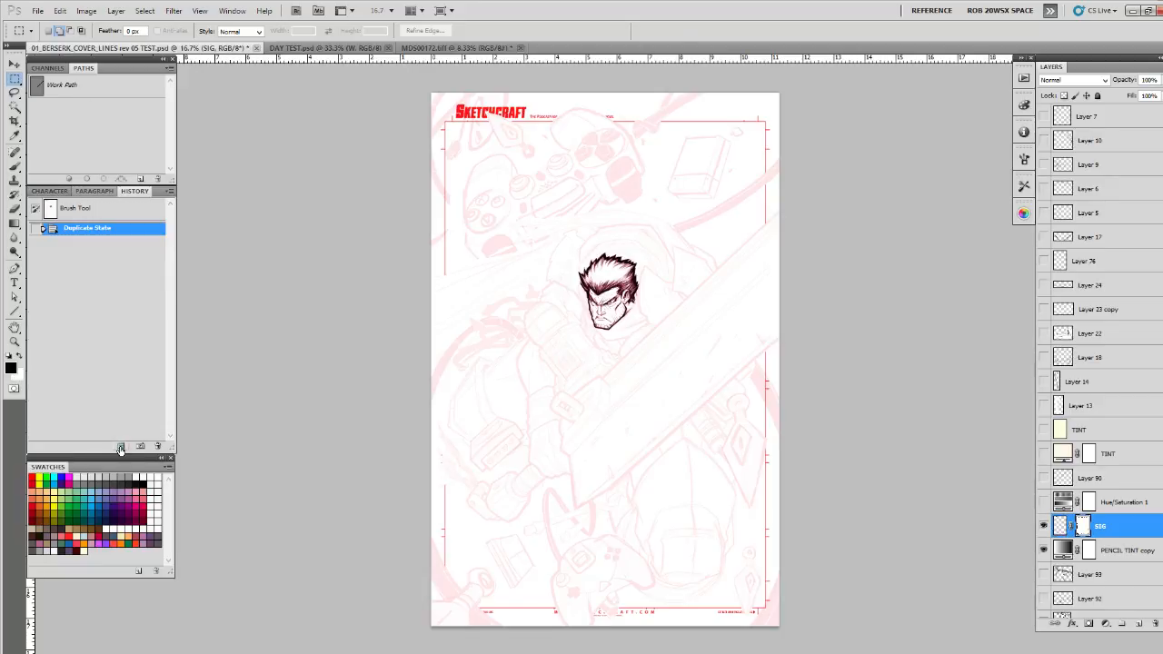
Step: Try a resolution of 400 pixels/inch on the duplicated document and cancel the resize
click(86, 10)
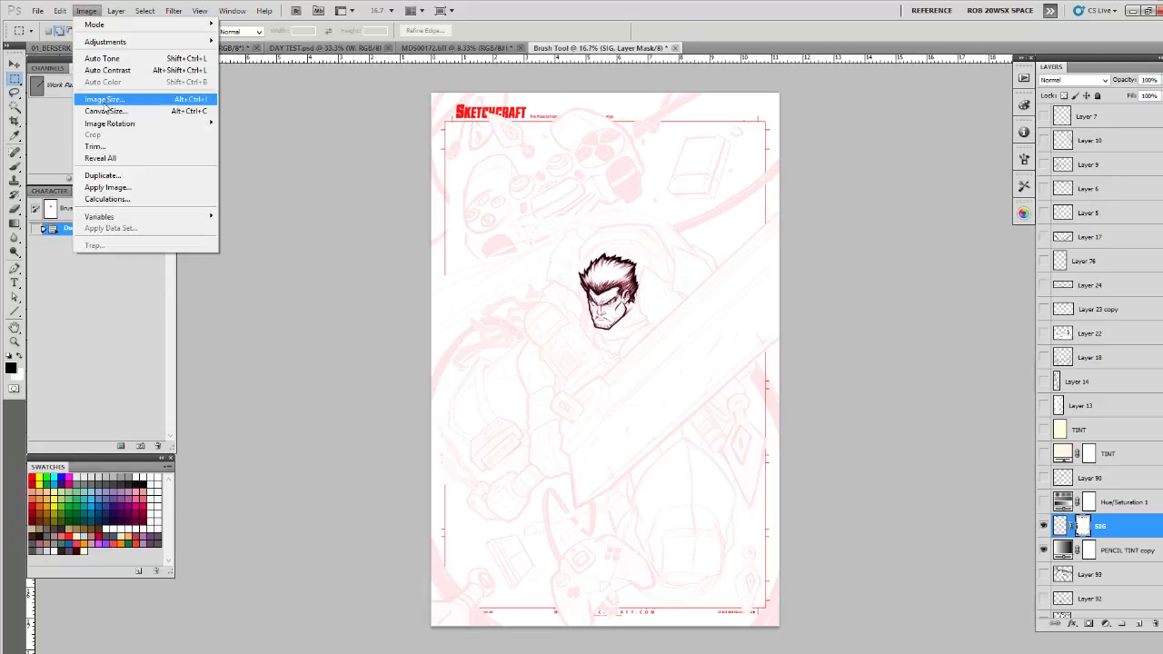
click(103, 99)
click(532, 283)
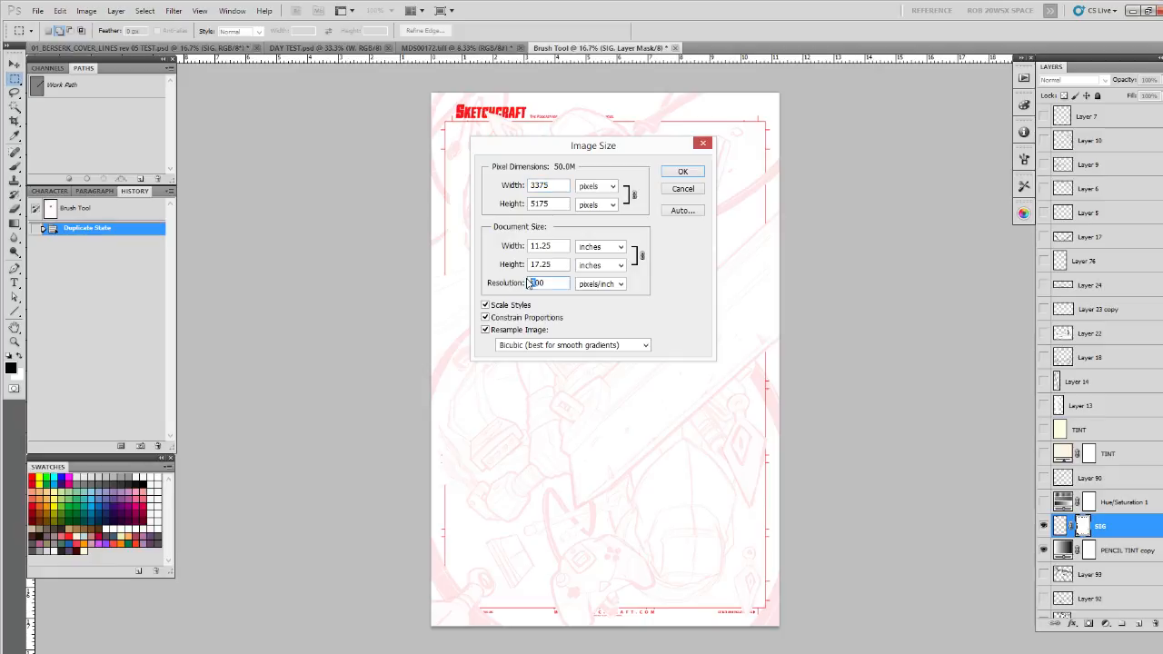
text(4)
click(682, 188)
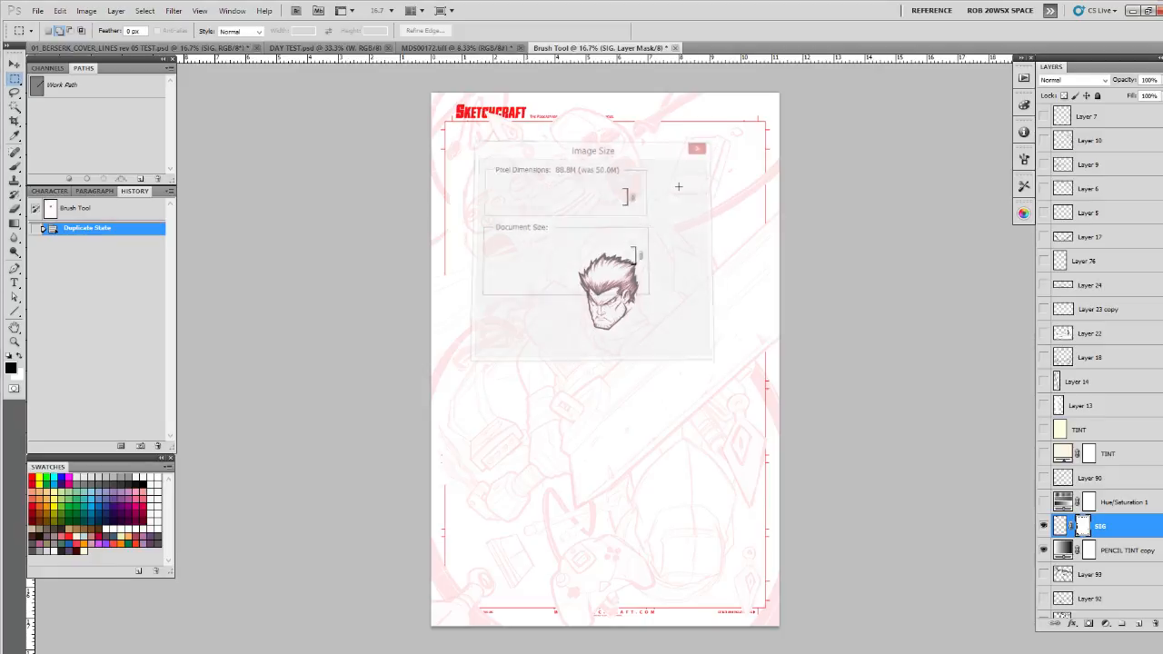
Step: Crop MDS00172.tiff to the selected artwork to remove the dark strip
click(503, 48)
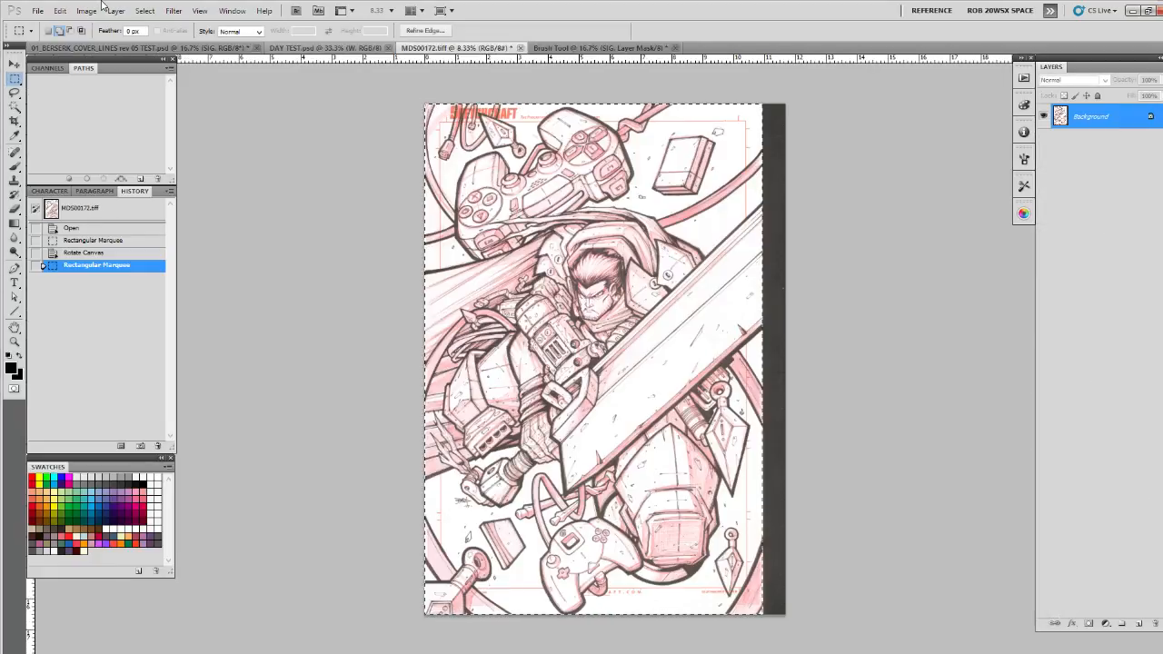
click(86, 10)
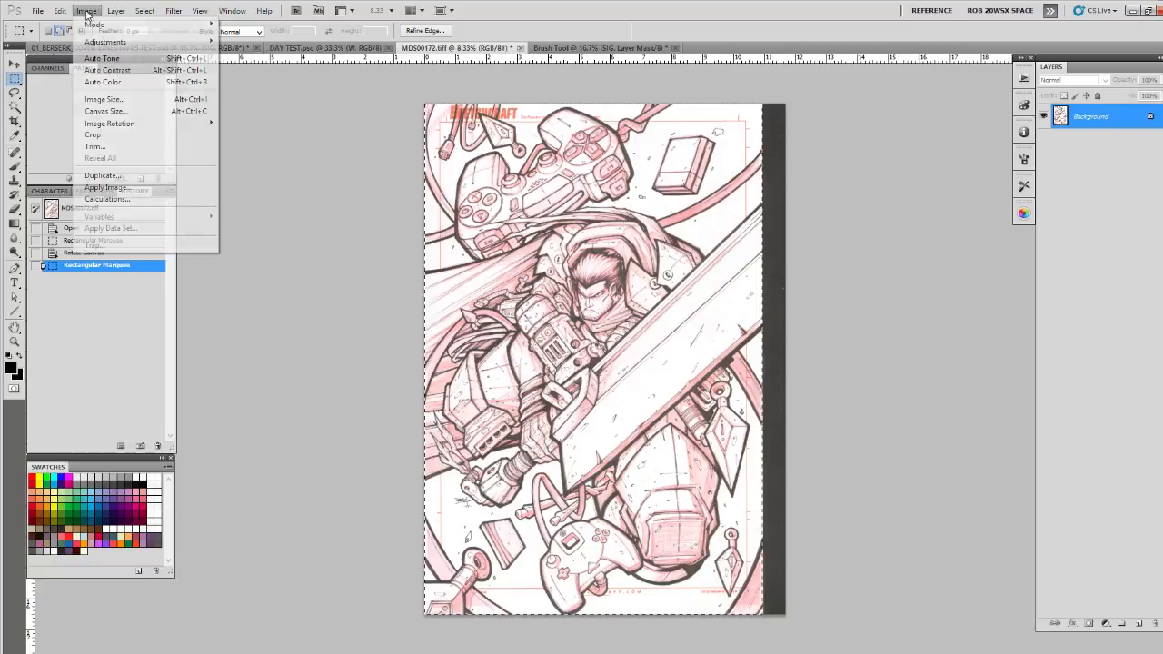
click(105, 132)
Step: Resample the cropped scan to match the cover document's resolution
click(87, 10)
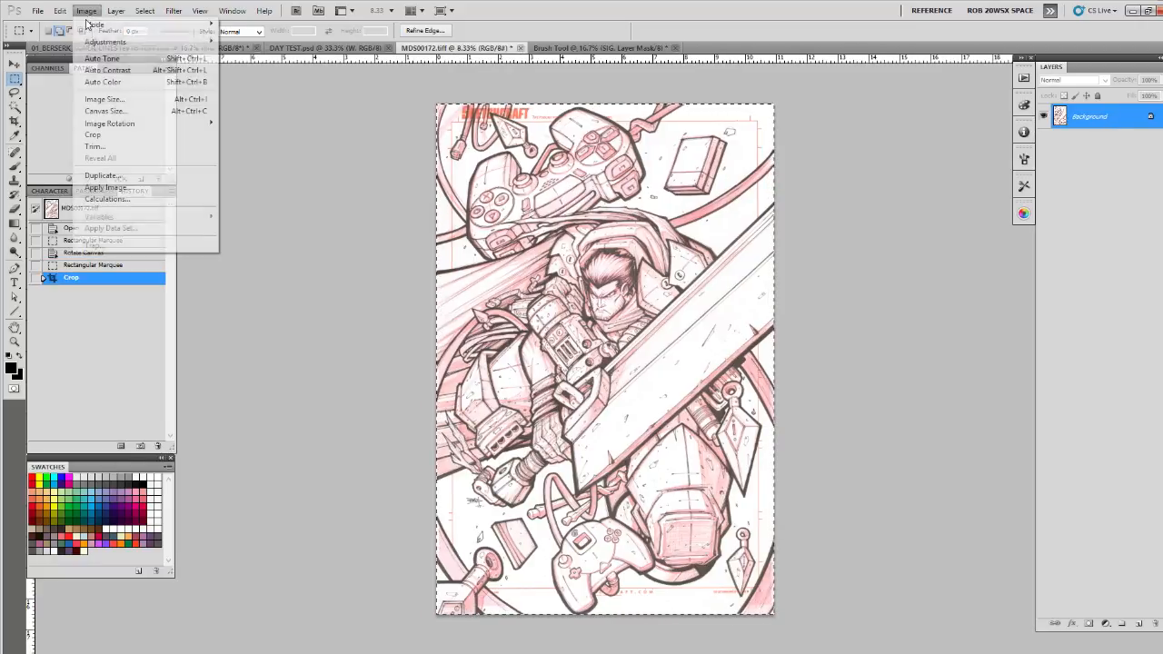
click(106, 99)
click(536, 282)
click(683, 171)
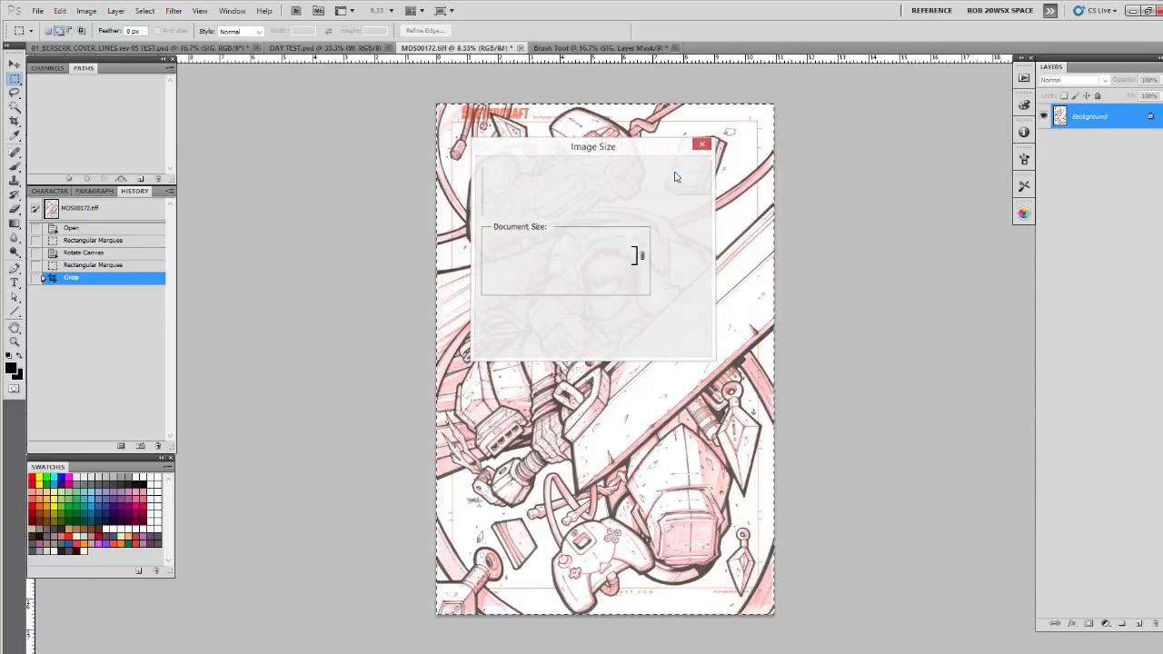
Step: Copy the entire resized scan and paste it into the cover lines document as a new layer above SIG
key(ctrl+a)
click(132, 47)
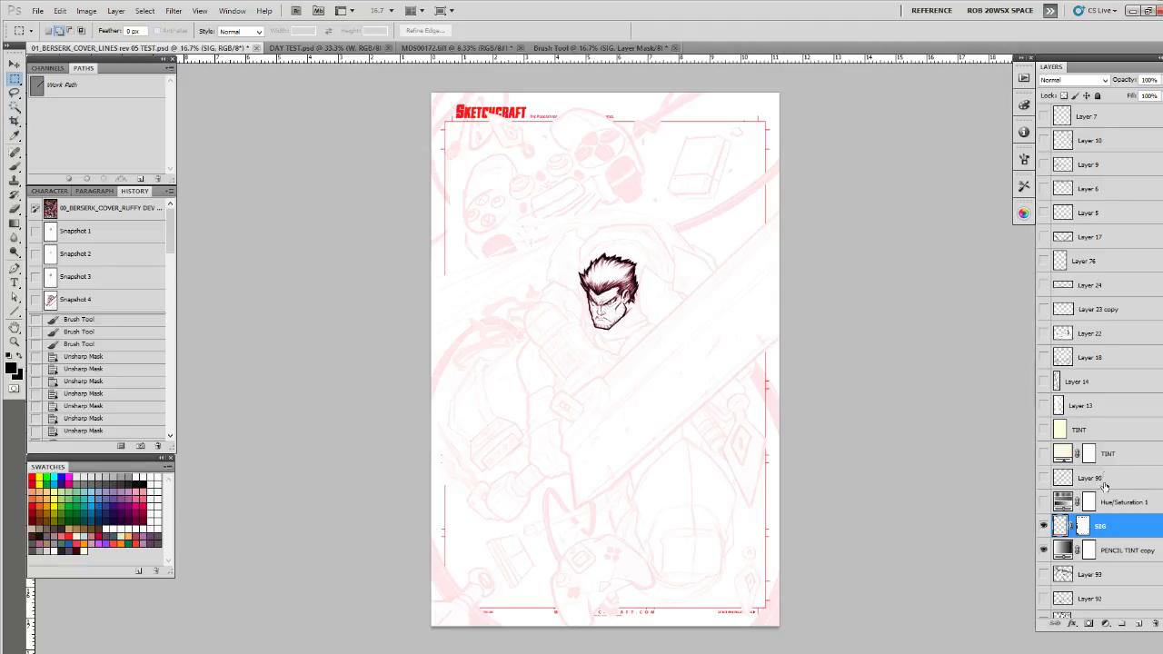
key(ctrl+v)
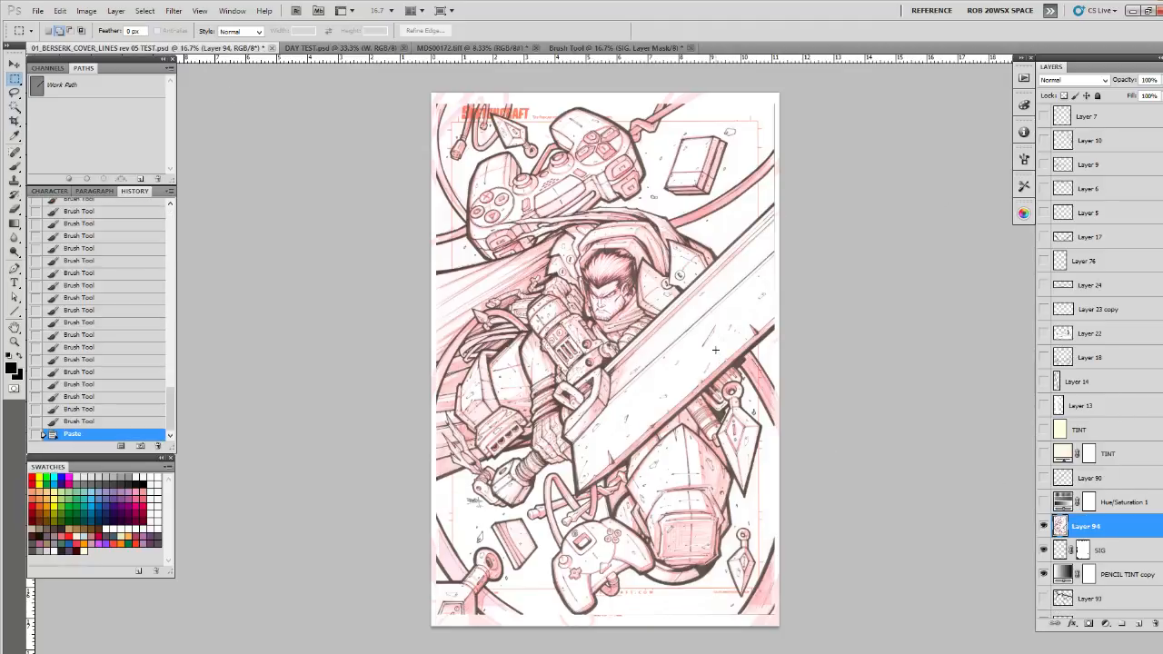
Step: Scale the pasted scan to about 103.8% width and 103.5% height so it roughly fills the cover page
key(ctrl+t)
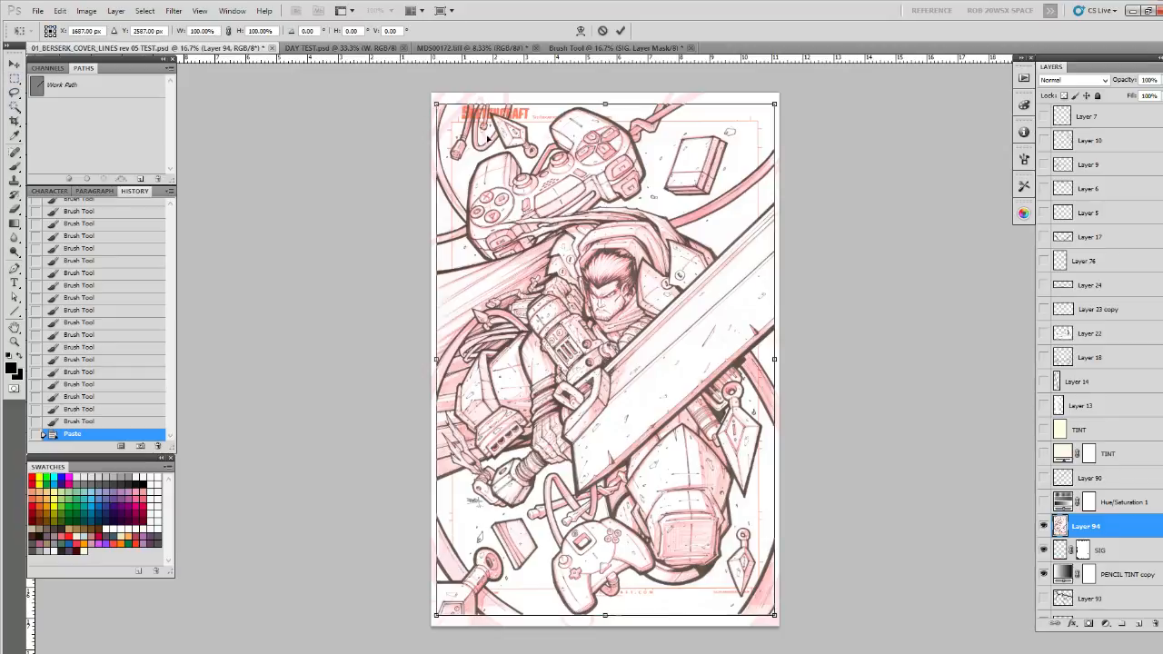
drag(435, 104, 430, 96)
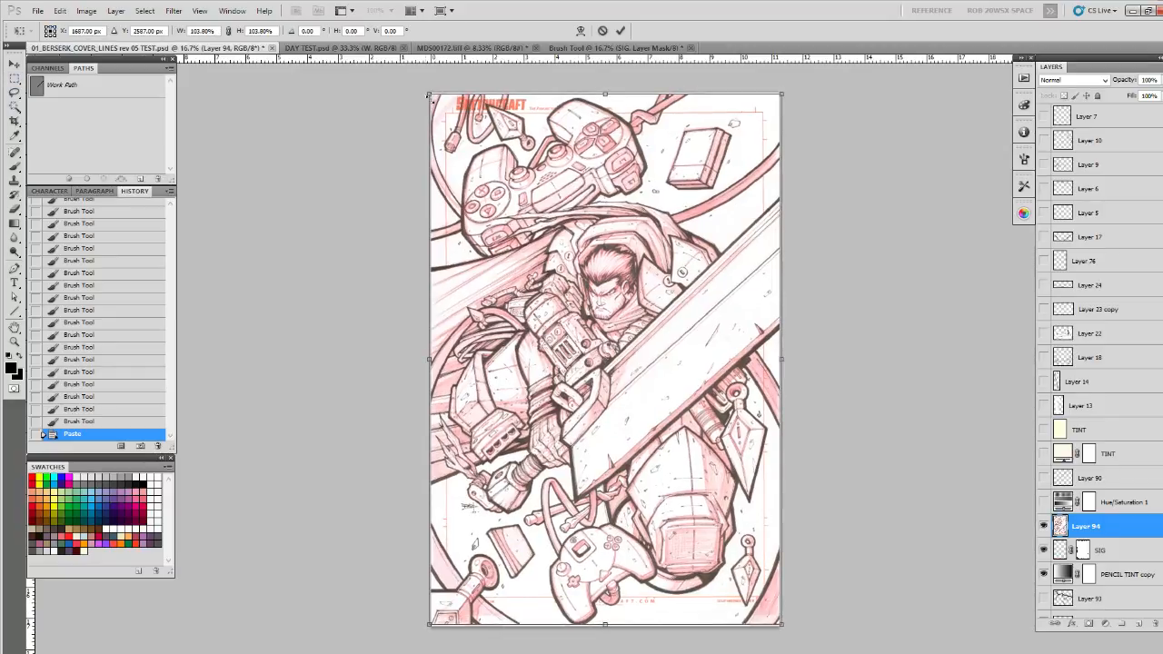
drag(605, 626, 604, 629)
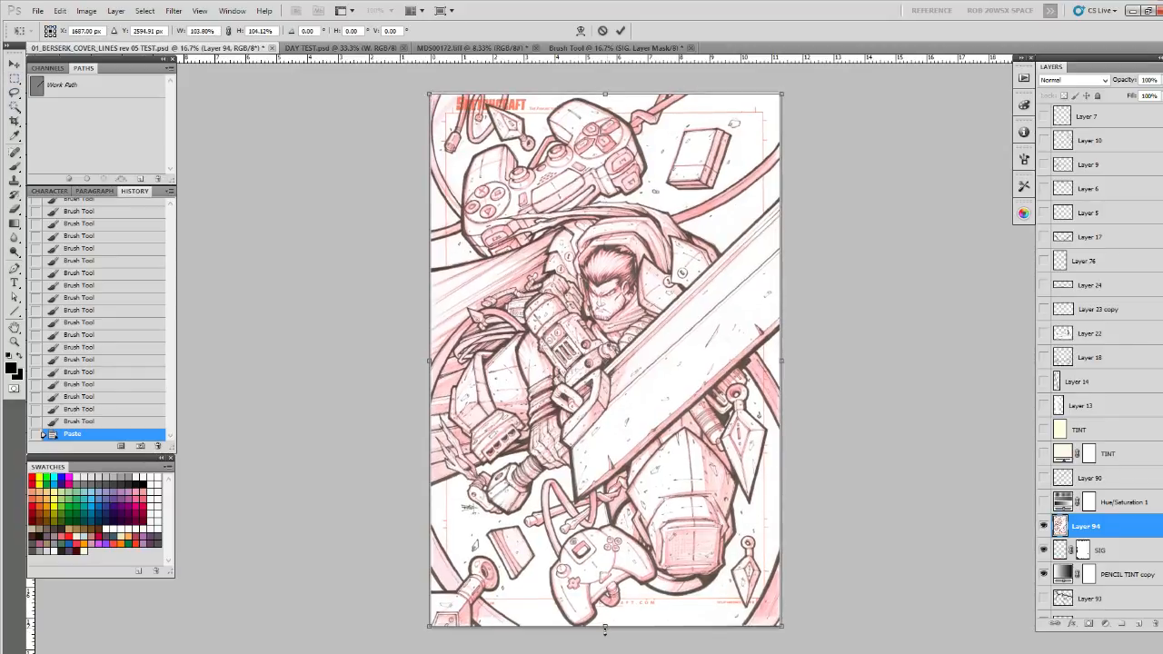
drag(605, 92, 602, 101)
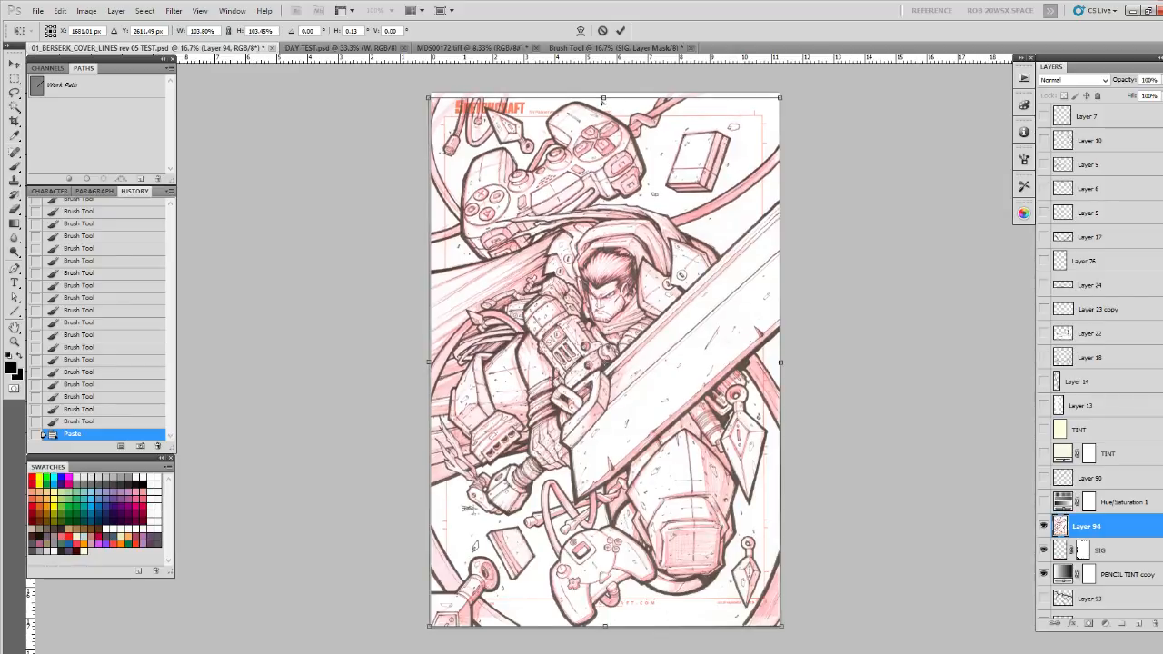
key(Return)
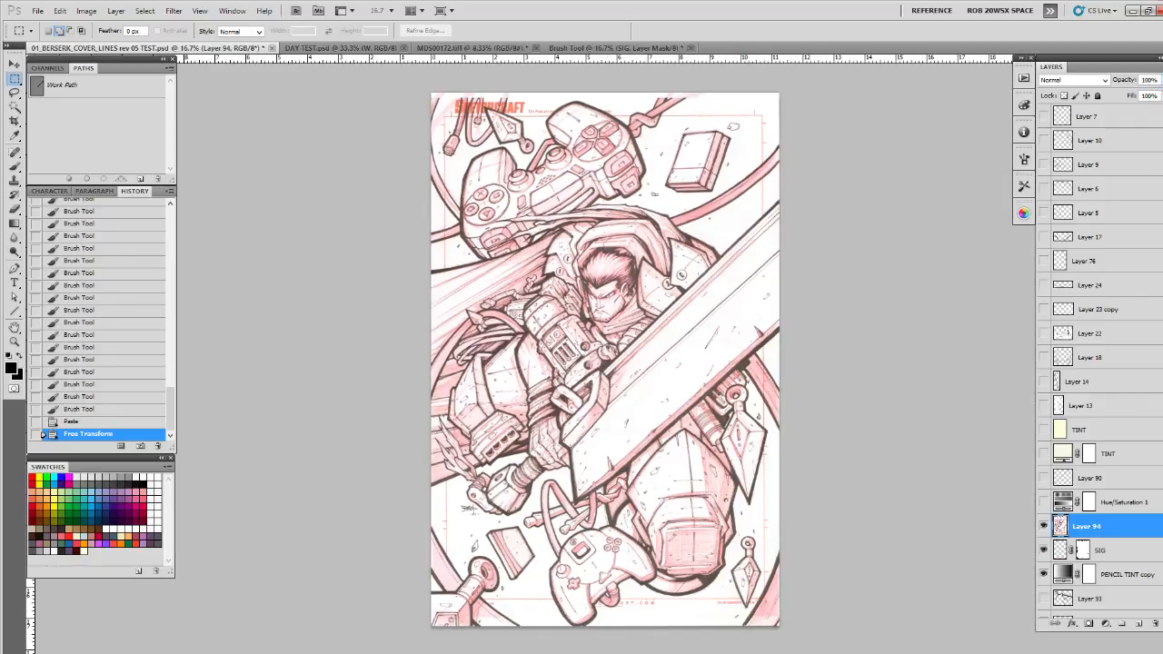
Step: Lower the pasted scan layer's opacity to 26% to see the cover sketch underneath
click(1159, 81)
click(1122, 97)
drag(1123, 97, 1120, 97)
Step: Free-transform the faded scan to about 98.8% height and shift it to line up with the underlying sketch and page frame
key(ctrl+t)
drag(604, 627, 603, 621)
key(ctrl+z)
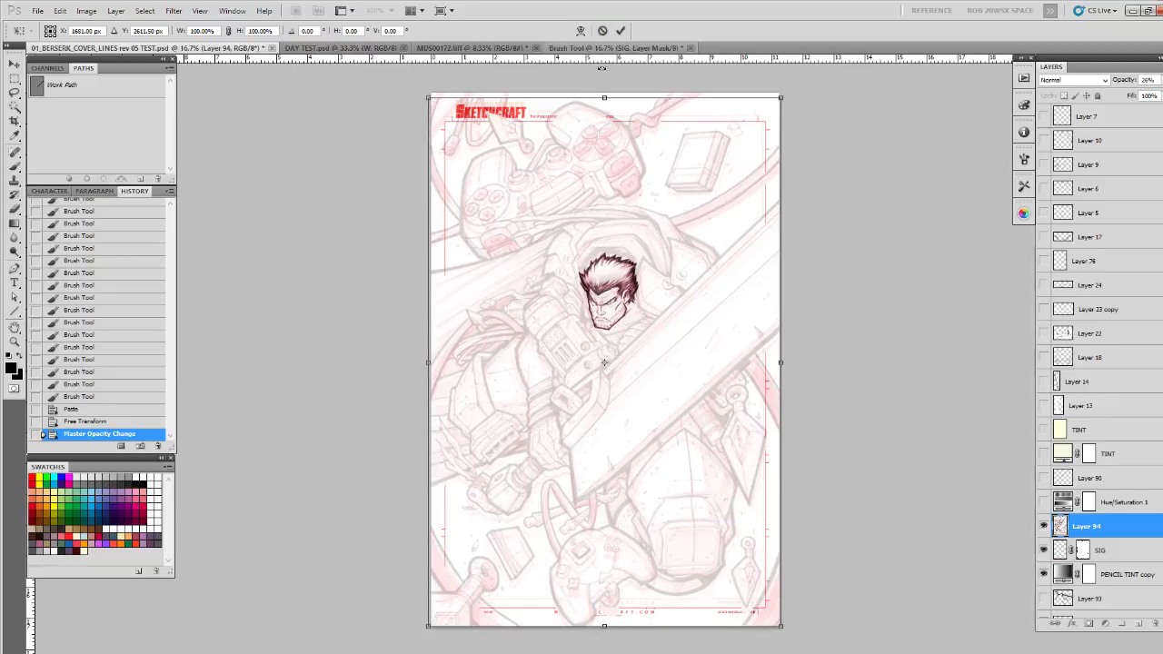
drag(602, 98, 607, 107)
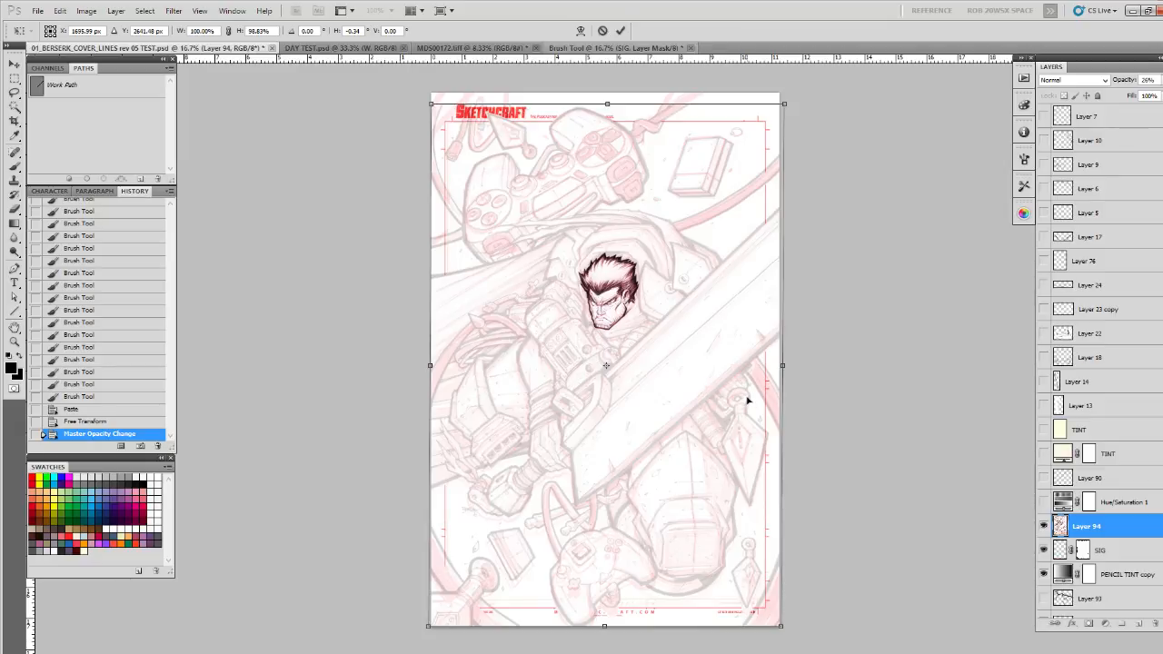
key(Return)
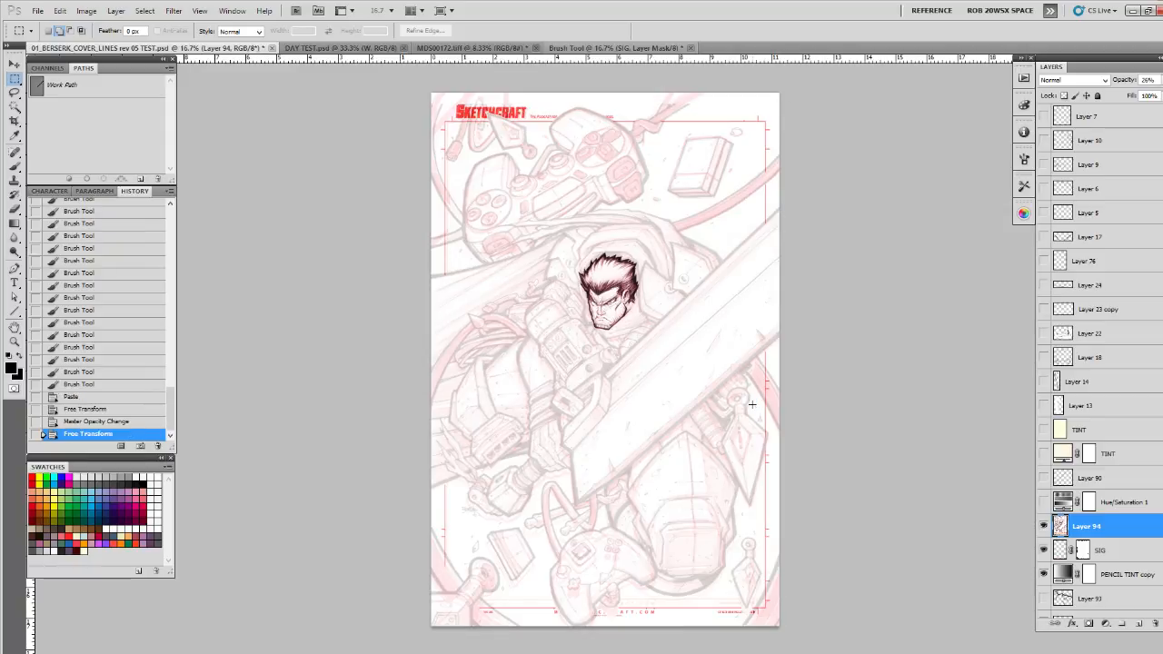
Step: Restore the scan layer's opacity to 100% and toggle its visibility to compare it with the artwork below
click(1161, 80)
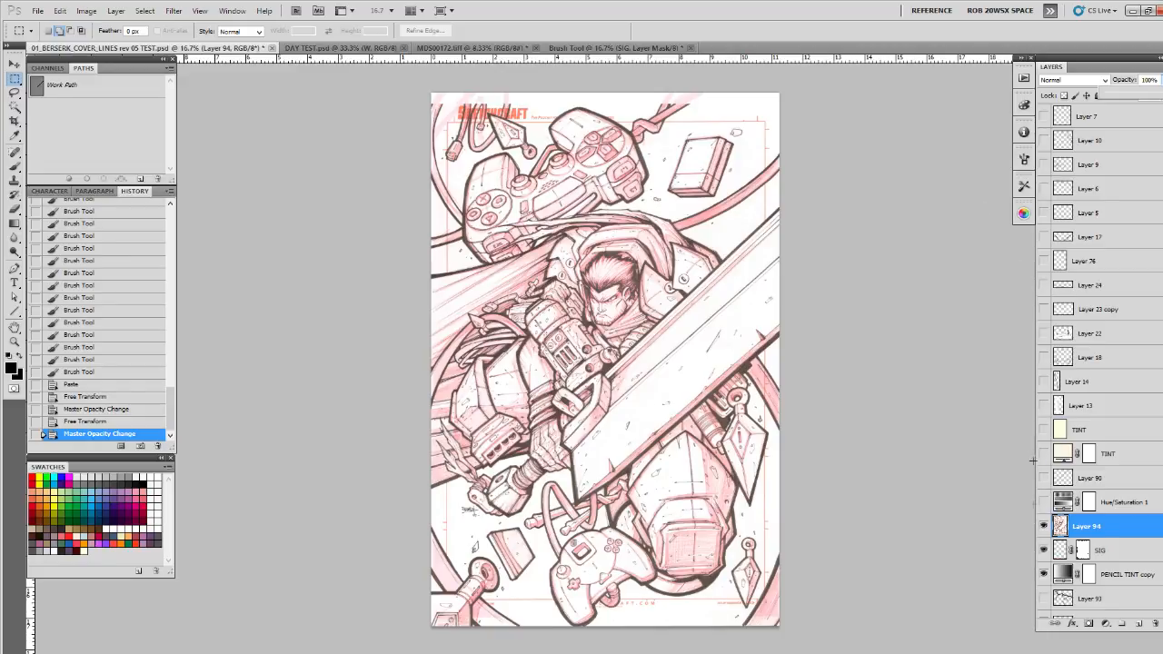
click(1043, 529)
click(1043, 530)
click(1043, 529)
click(1043, 529)
Step: Group the layers from Group 3 copy 6 down to Layer 1 copy, duplicate the group and merge the duplicate into one layer
scroll(1060, 527, down, 10)
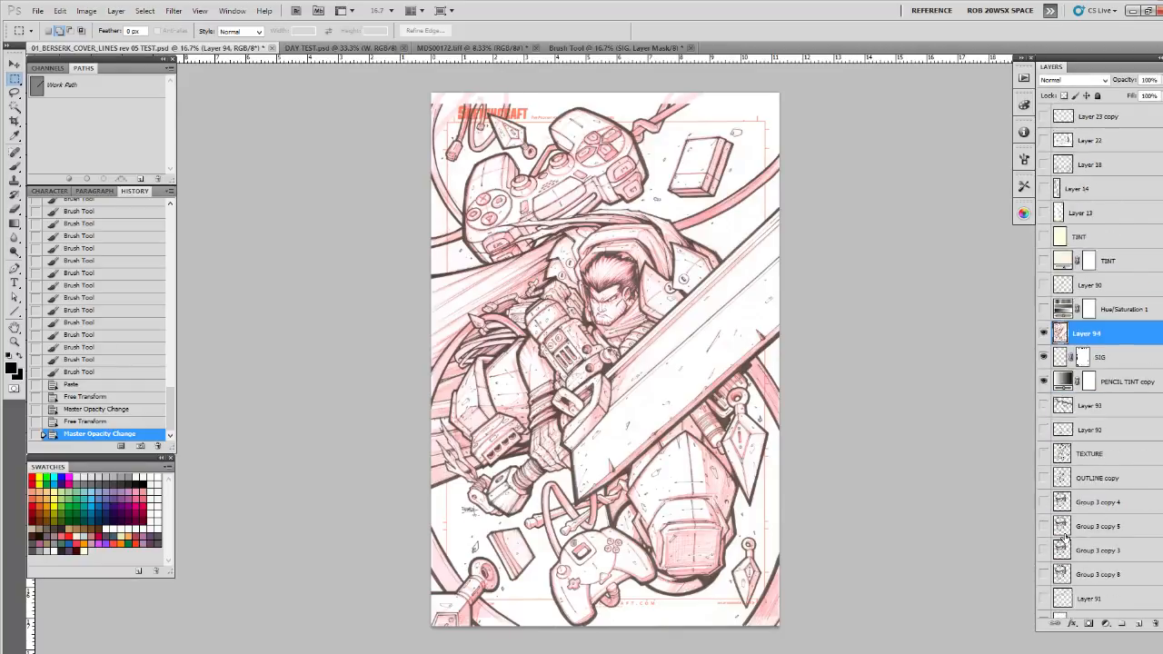
click(1081, 431)
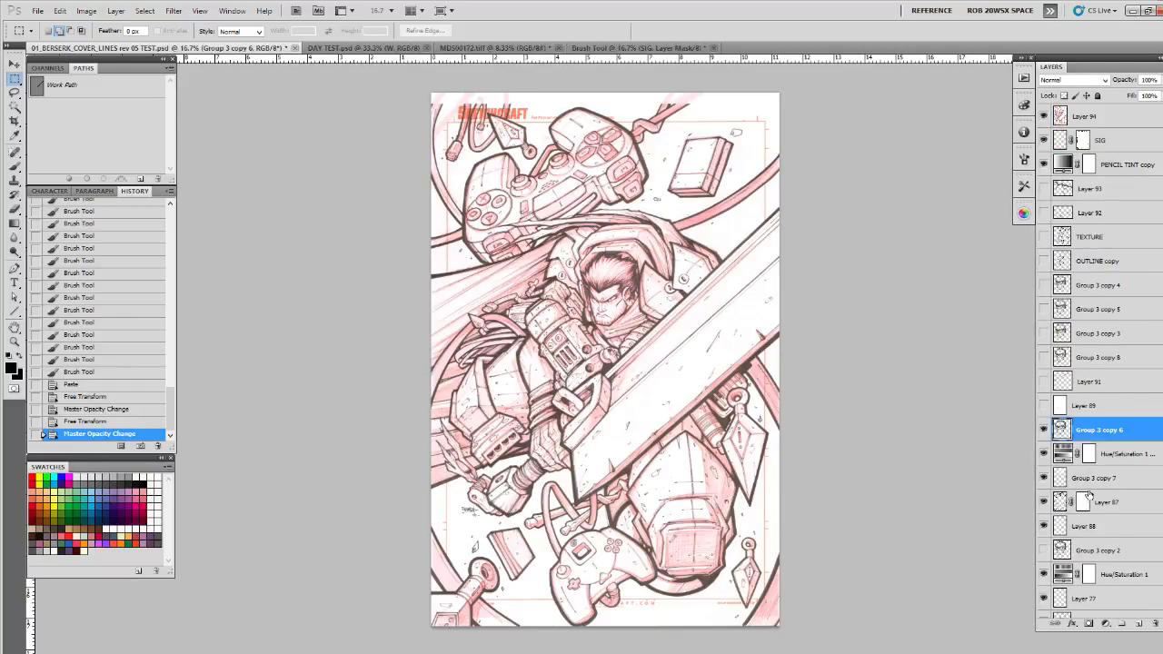
scroll(1127, 509, down, 15)
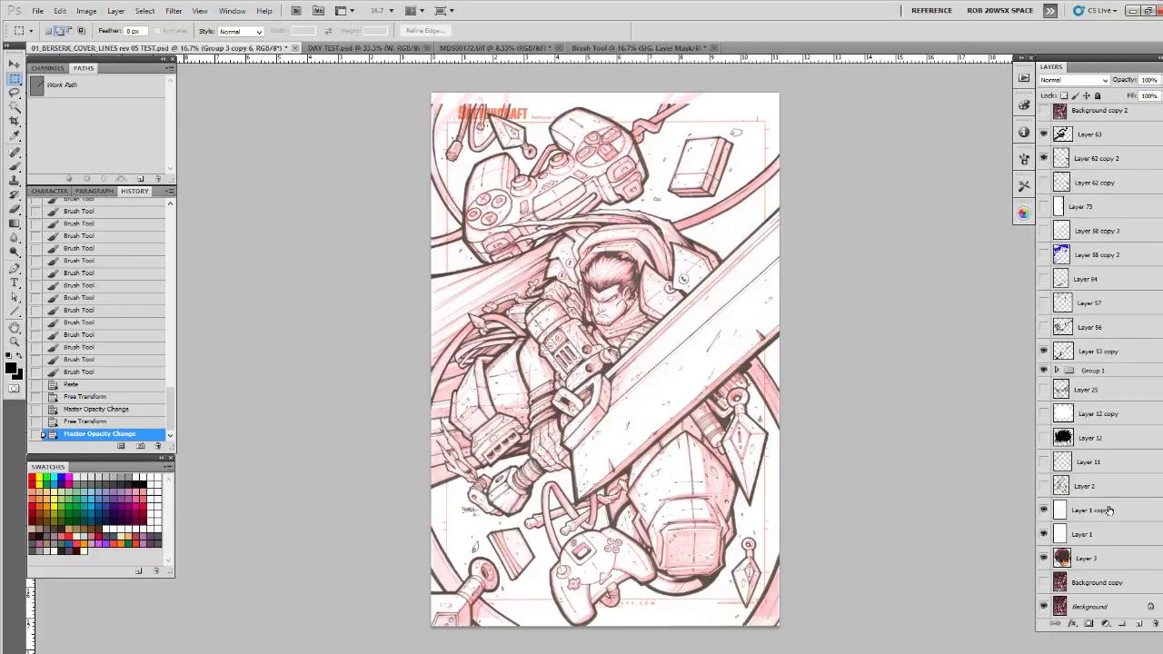
shift+click(1109, 509)
key(ctrl+g)
drag(1121, 570, 1138, 624)
key(ctrl+e)
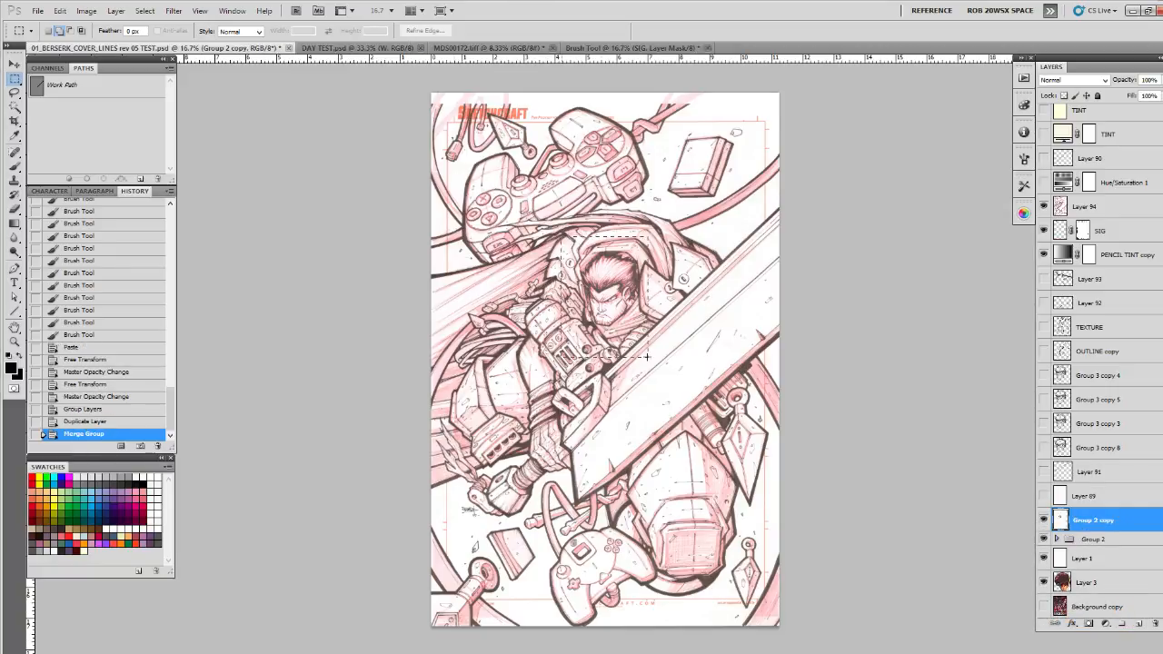
Step: Copy the head area of the merged layer to a new layer, place it above Layer 94 and hide it
drag(647, 359, 648, 359)
key(ctrl+j)
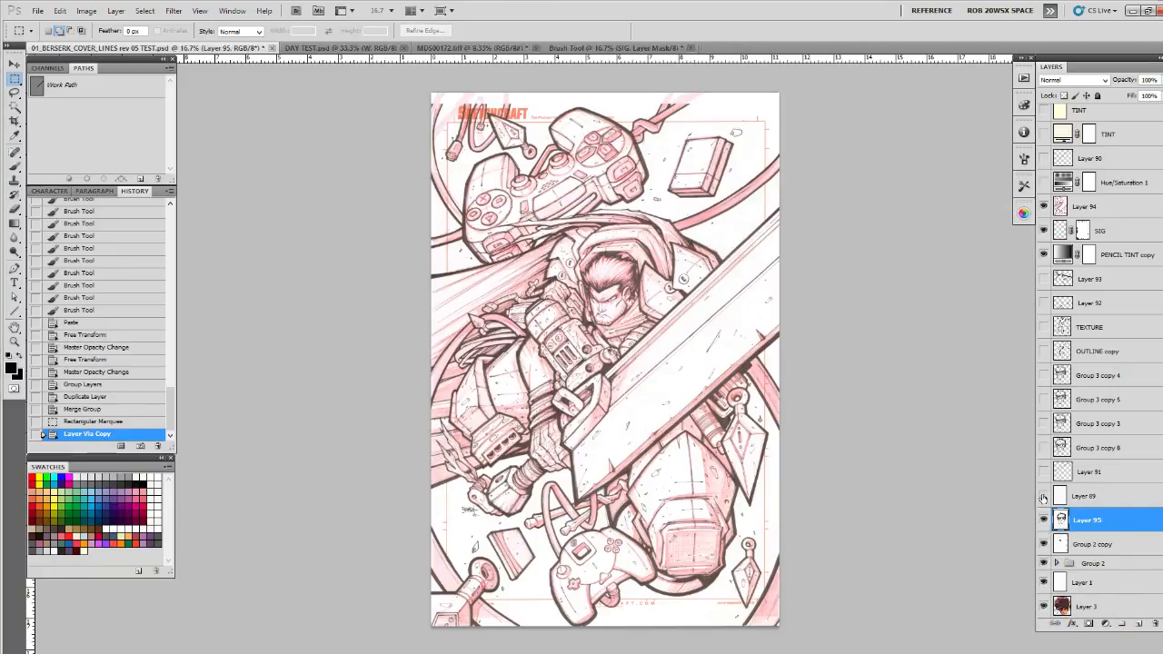
drag(1086, 519, 1086, 200)
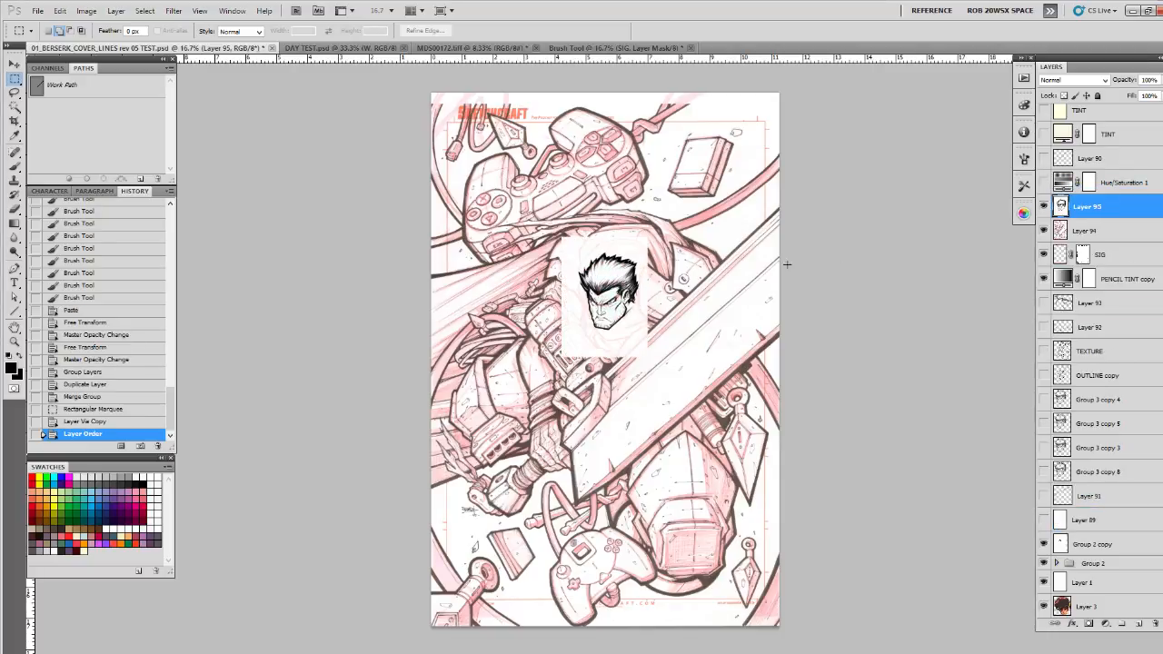
drag(1116, 275, 1091, 199)
key(ctrl+z)
click(1043, 206)
Step: Duplicate the PENCIL TINT copy adjustment layer, place it directly above Group 2 copy and merge the two
click(1110, 279)
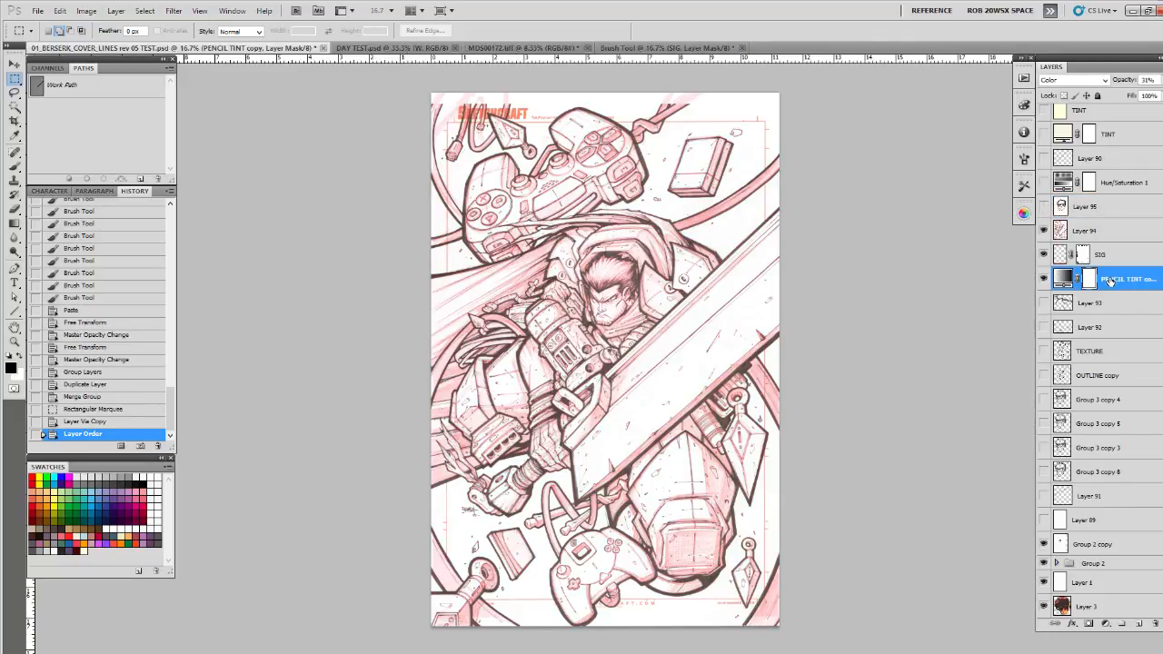
key(ctrl+j)
mouse_move(1124, 279)
mouse_down()
mouse_move(1100, 525)
mouse_move(1084, 546)
mouse_up()
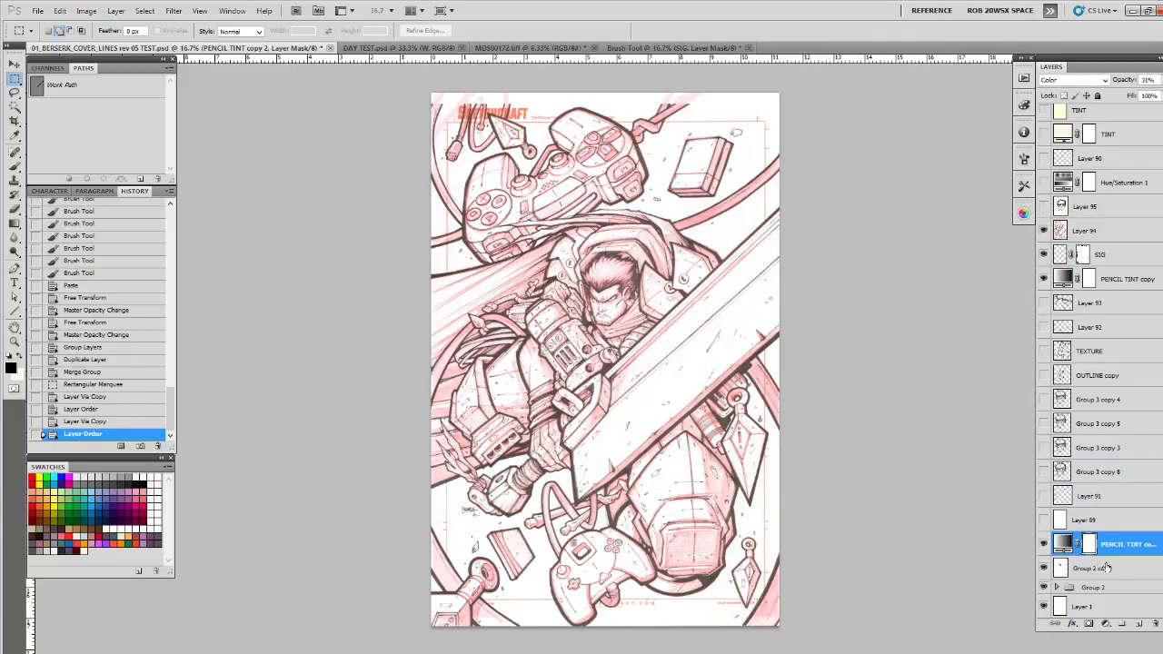
shift+click(1071, 565)
key(ctrl+e)
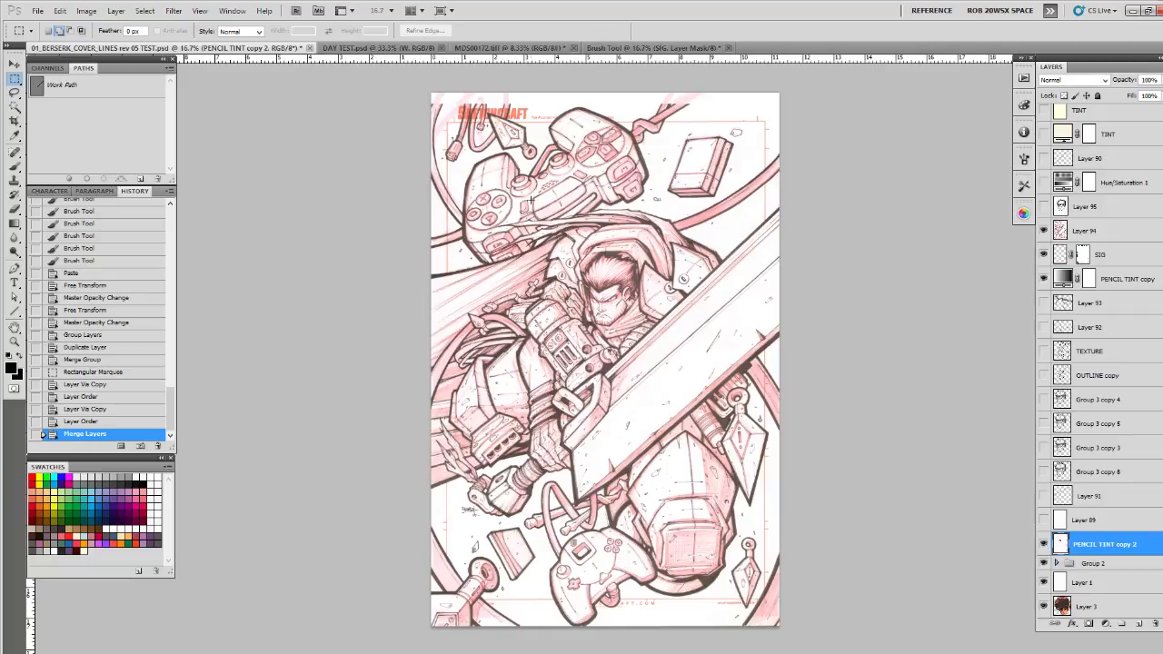
Step: Copy the head area of the merged tinted layer to a new layer and place it above Layer 94
drag(646, 350, 647, 352)
key(ctrl+j)
drag(1070, 541, 1071, 229)
key(w)
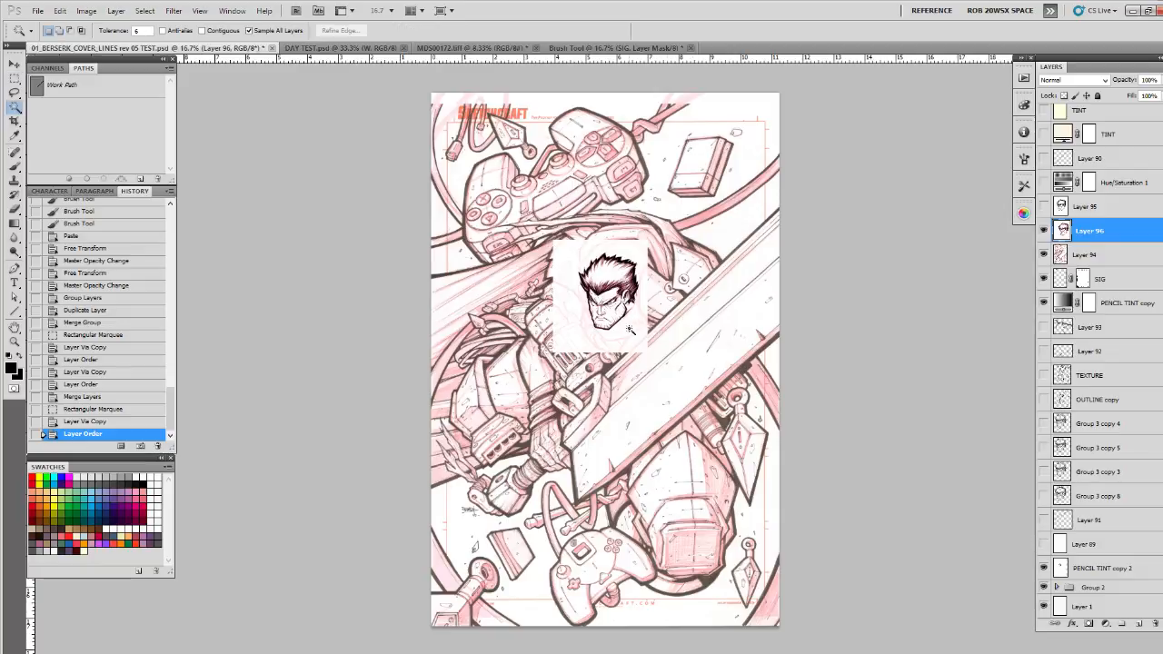
click(628, 329)
key(ctrl+d)
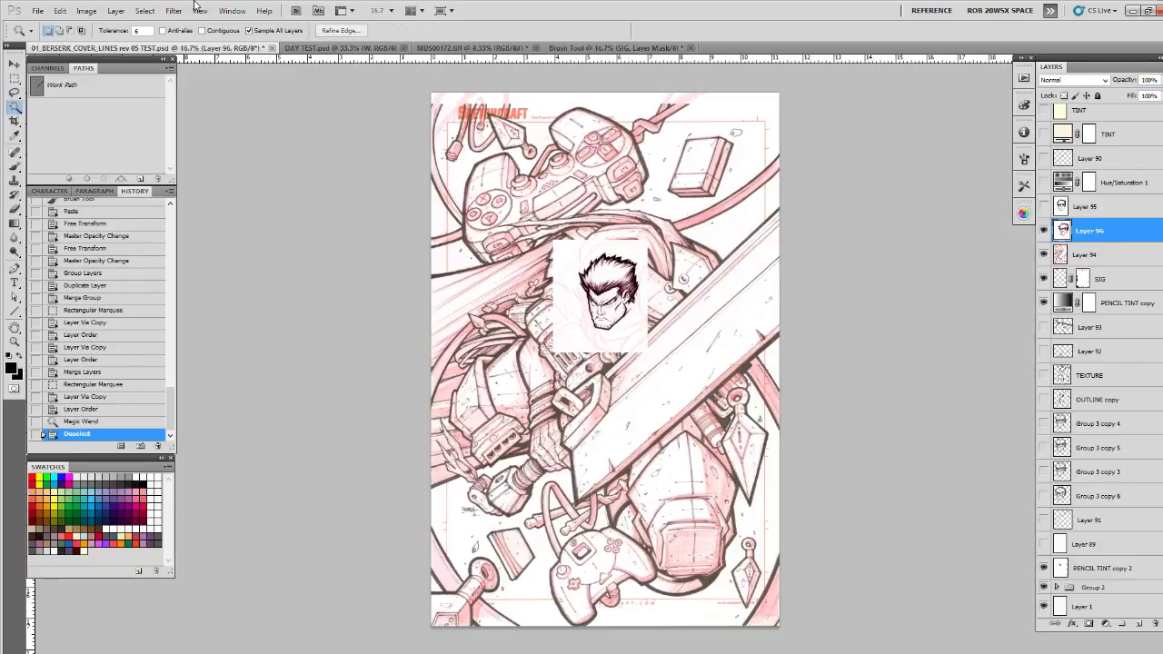
click(249, 32)
click(576, 334)
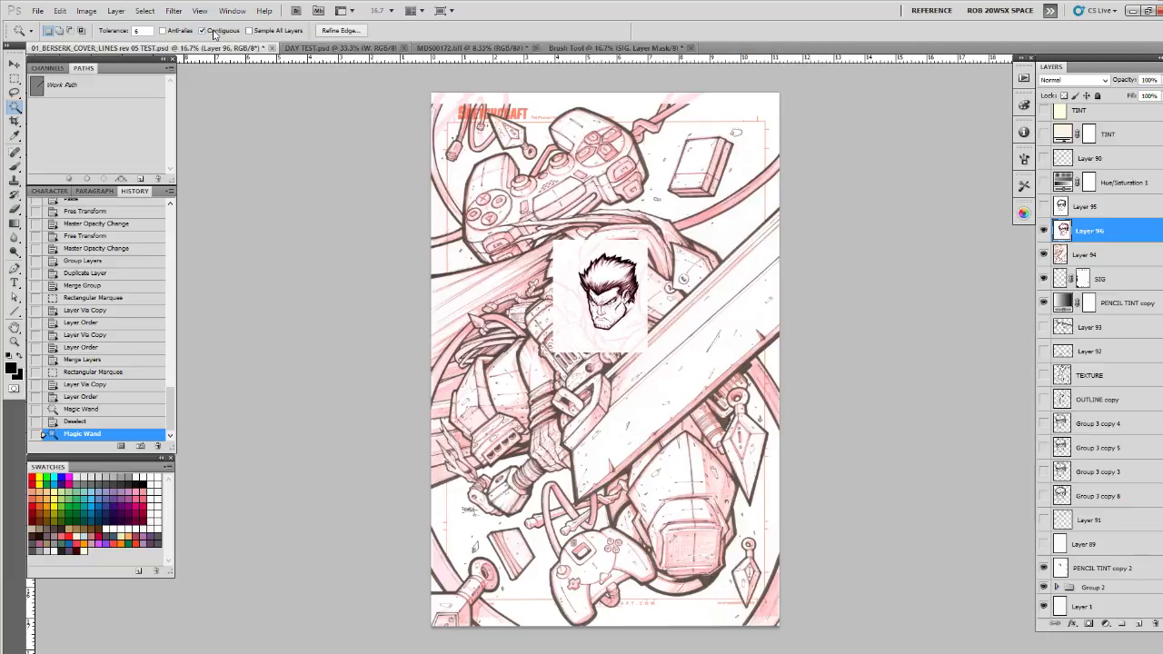
key(ctrl+d)
Step: Try clearing the red tint from the copied head with Hue/Saturation, setting the Reds lightness to +100
click(86, 10)
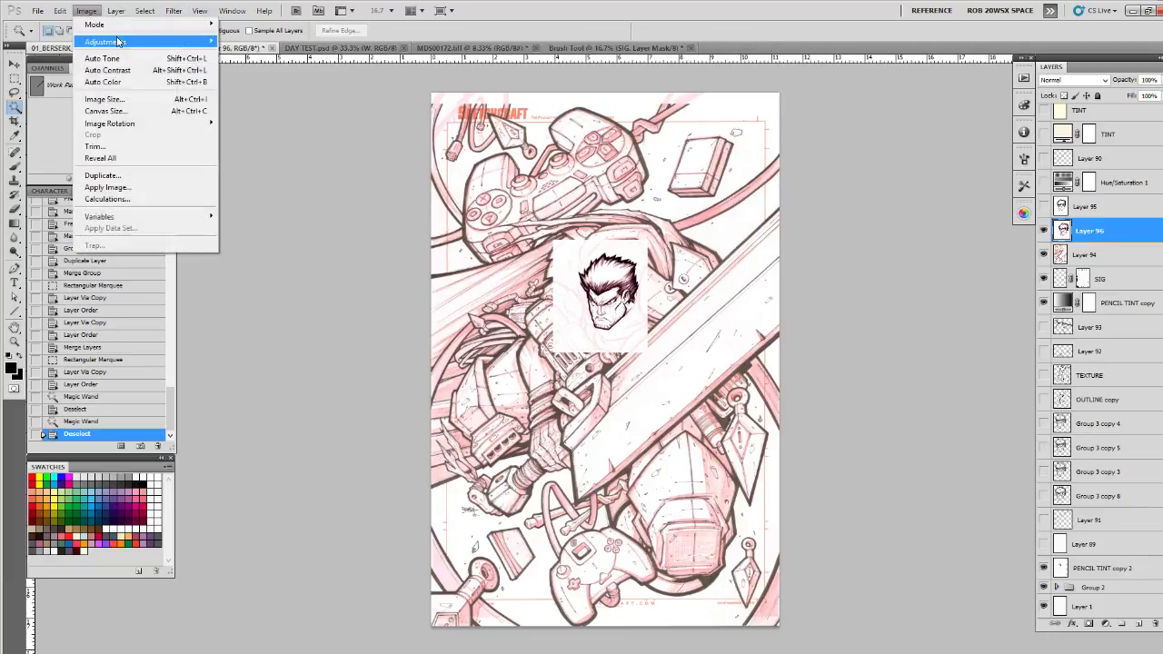
mouse_move(123, 41)
click(259, 105)
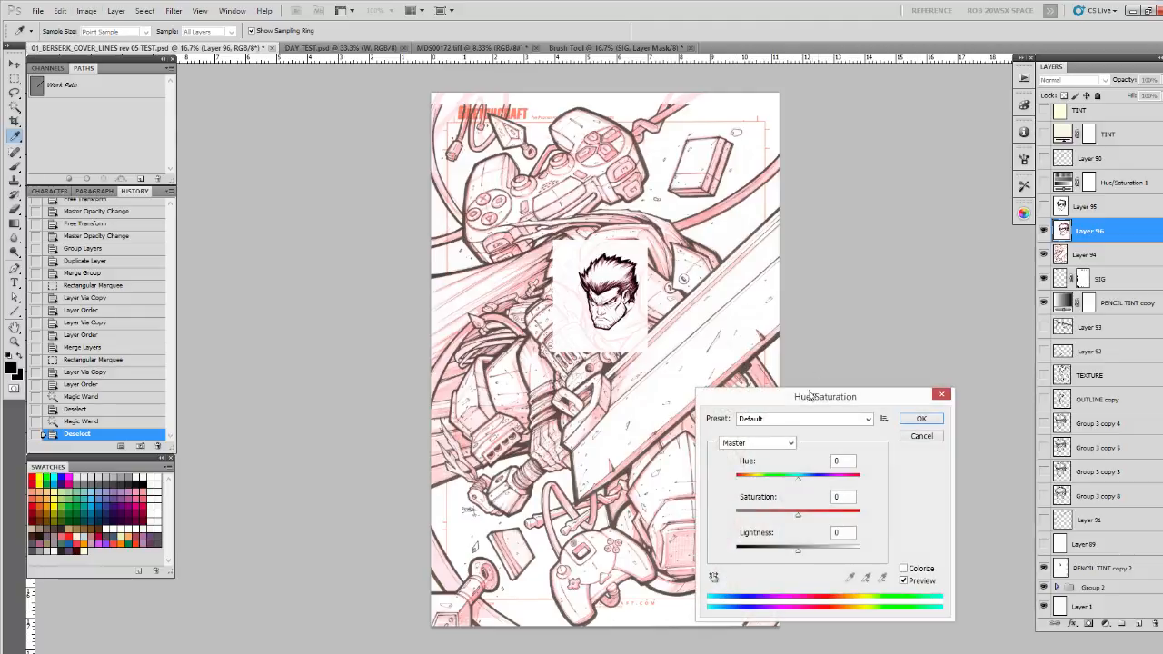
click(758, 442)
click(765, 466)
drag(798, 550, 897, 554)
Step: Try a lightness of +100 for the Yellows and Greens as well, and cancel the Hue/Saturation adjustment
click(749, 442)
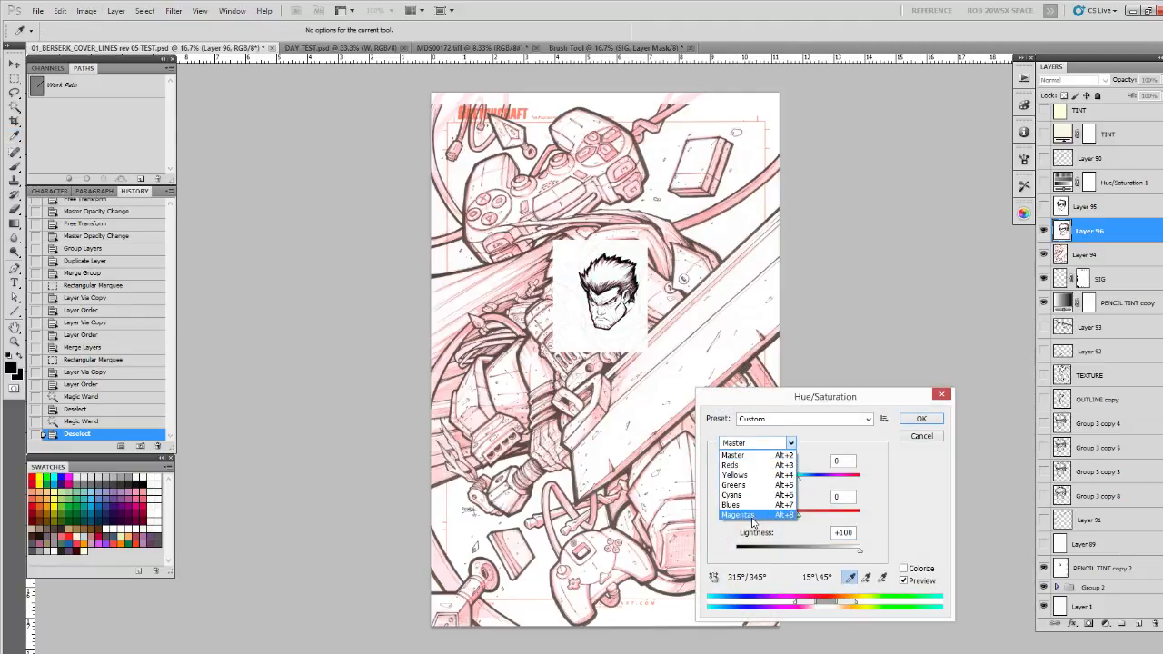
click(754, 515)
click(757, 443)
click(734, 485)
click(757, 443)
click(751, 474)
drag(804, 554, 910, 557)
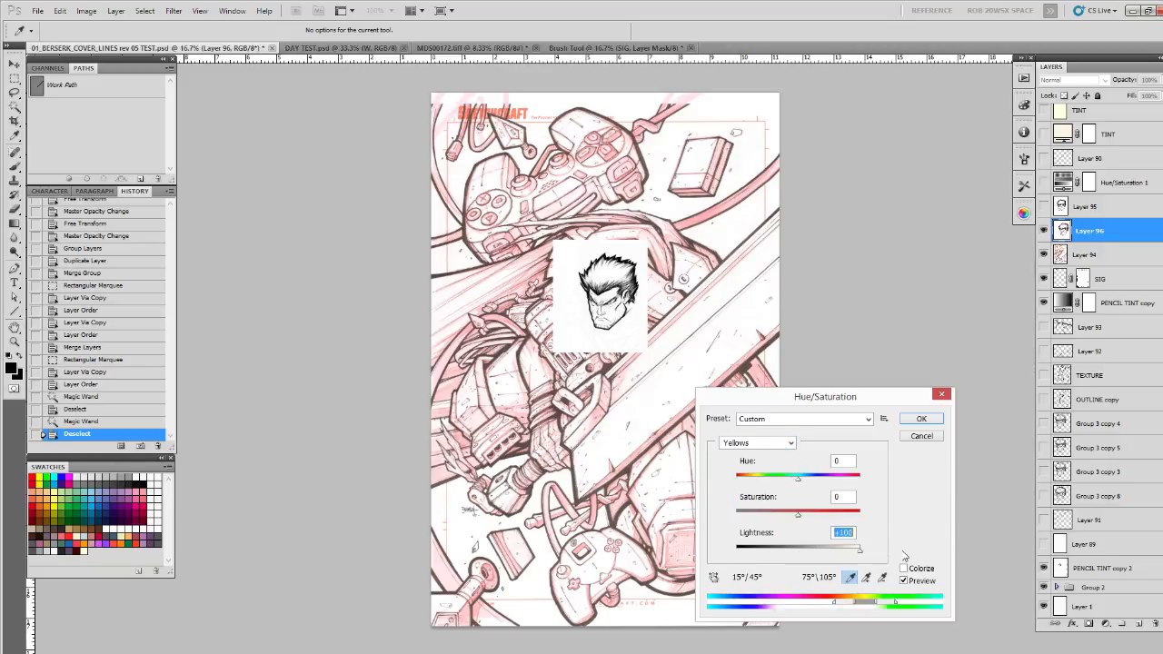
click(745, 445)
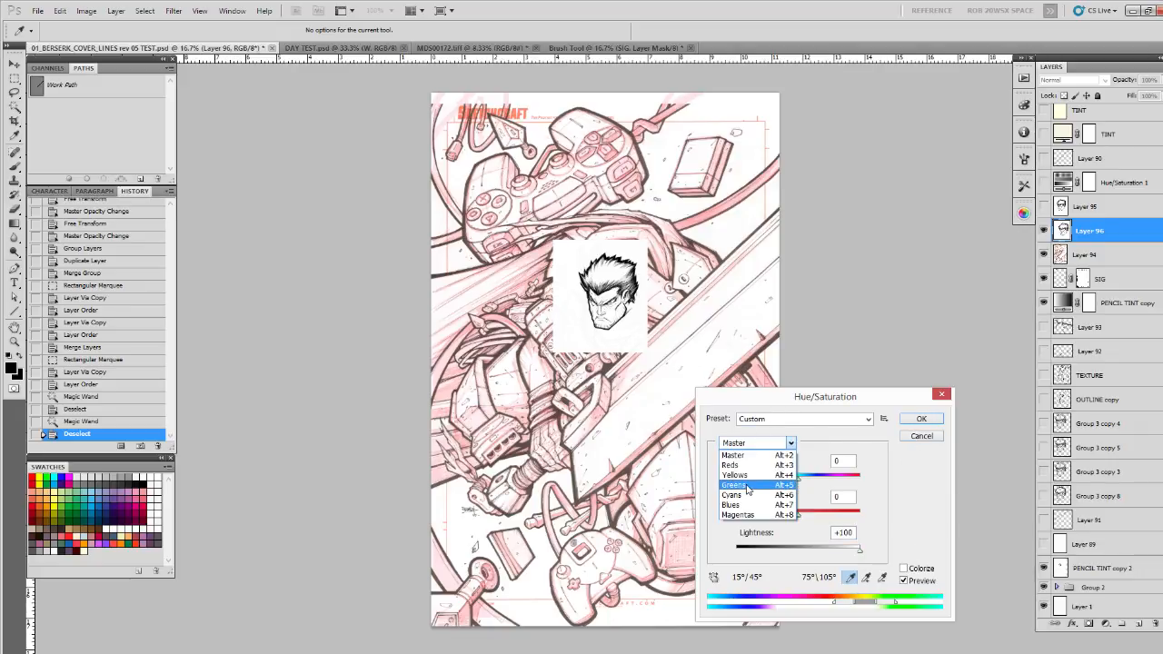
click(747, 481)
drag(812, 552, 877, 558)
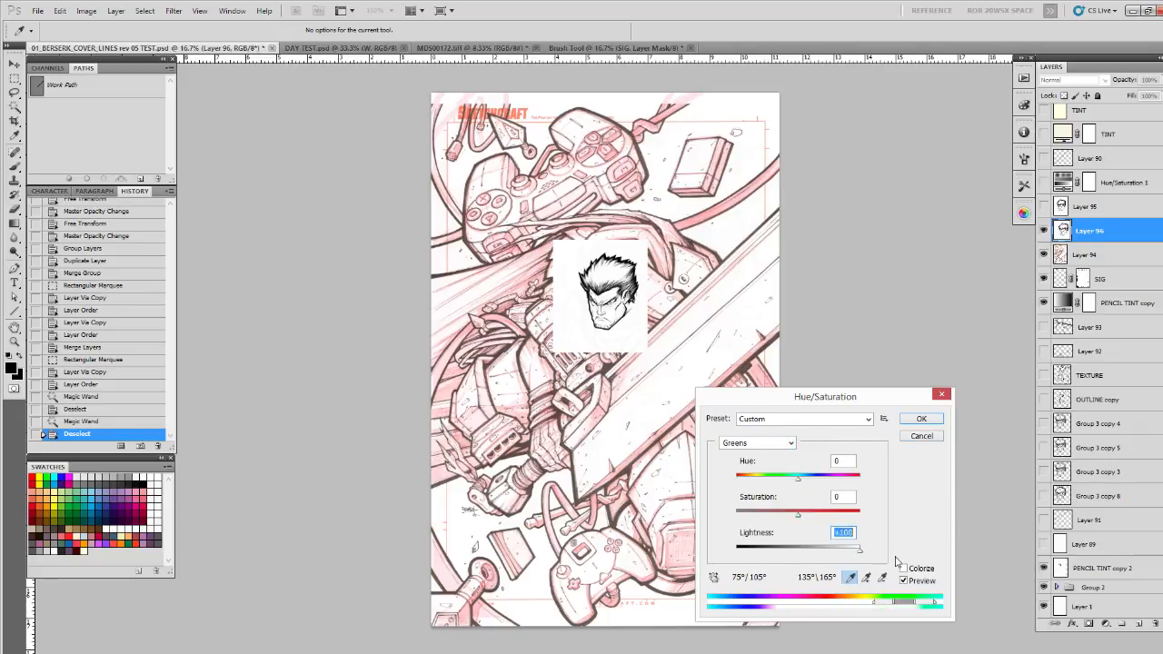
click(922, 437)
Step: Try a Black and White adjustment on the tinted head, raising the Yellows and testing Reds at 300% and 151%, and cancel it
click(86, 10)
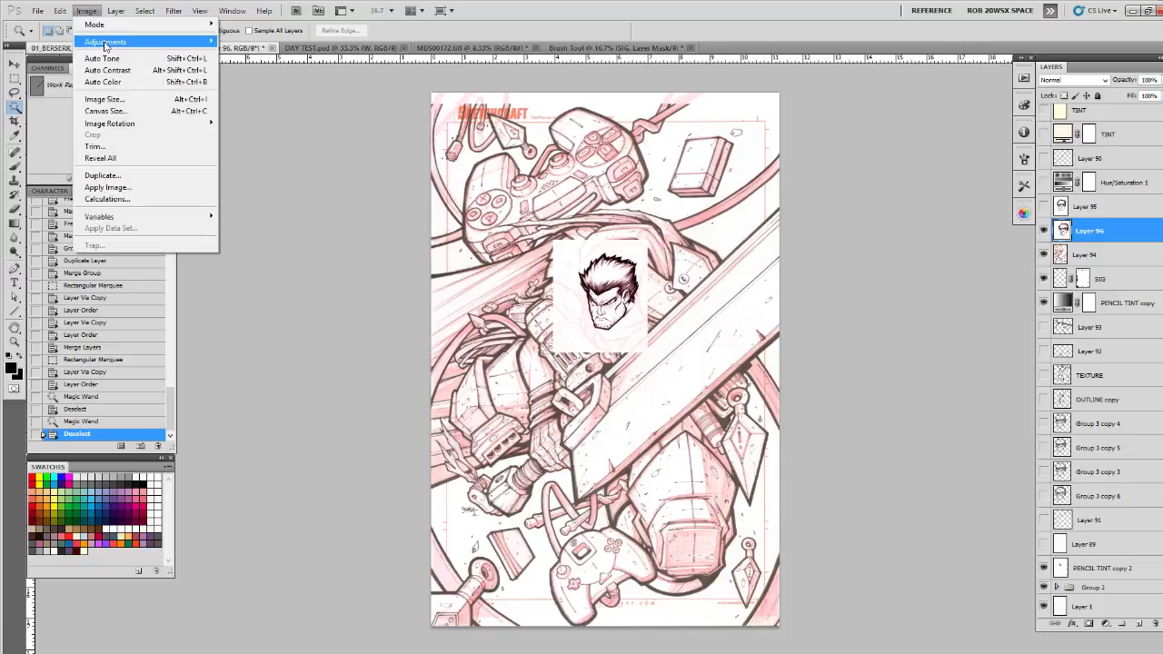
mouse_move(137, 42)
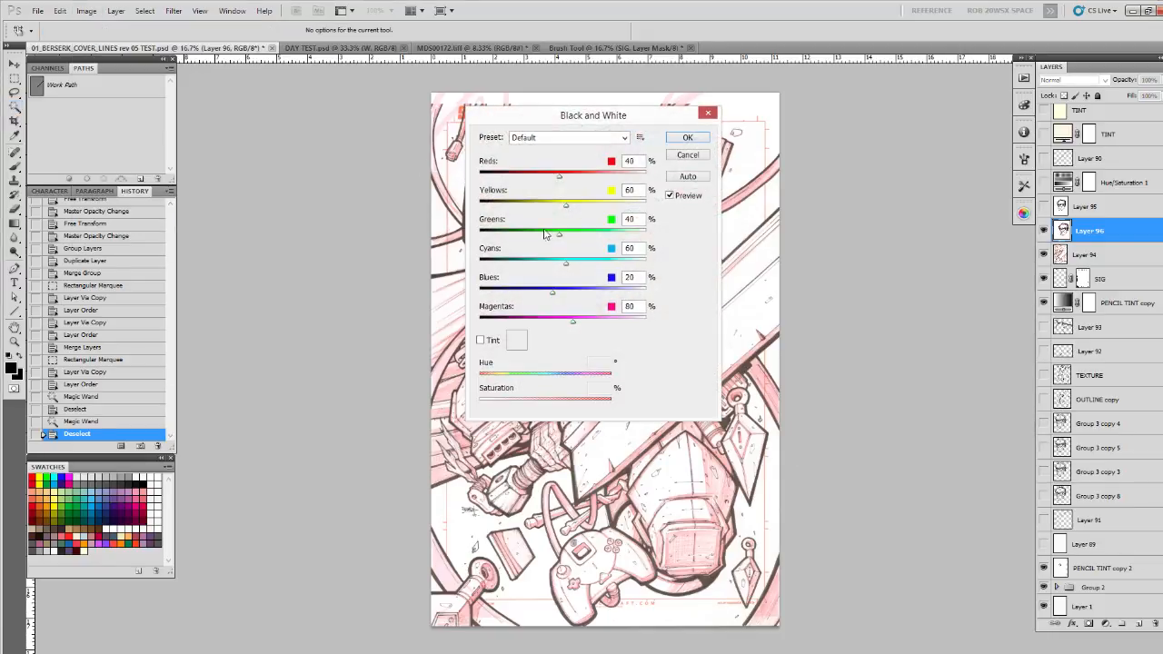
drag(546, 124, 794, 261)
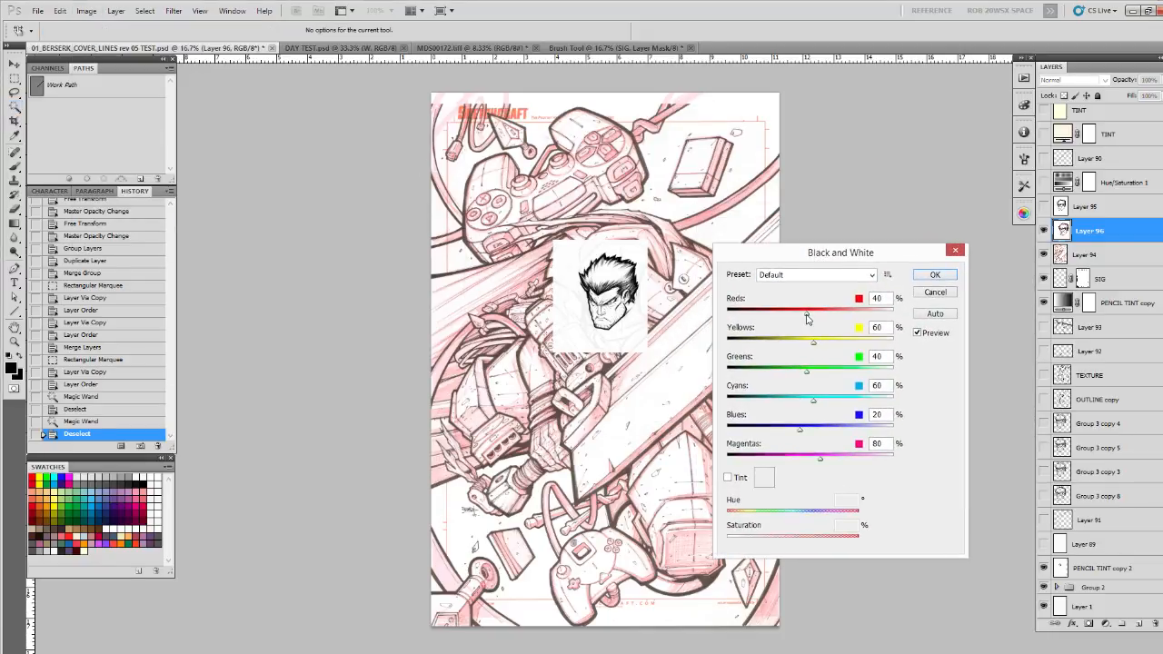
drag(807, 316, 893, 314)
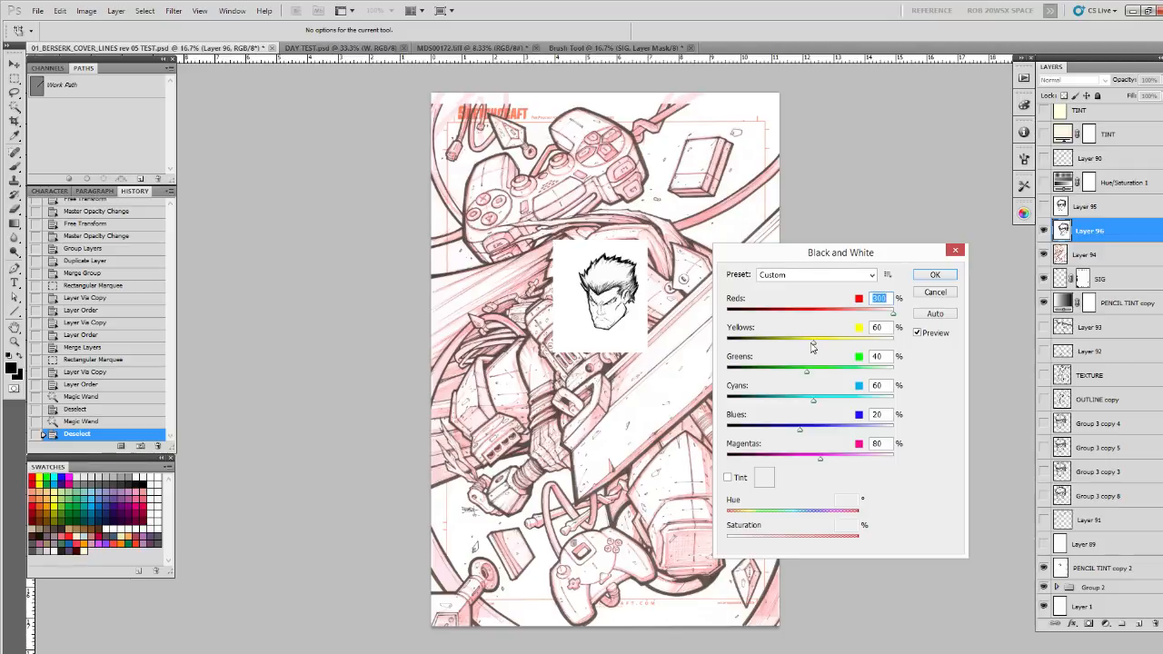
mouse_move(833, 344)
mouse_down()
mouse_move(894, 343)
mouse_move(825, 343)
mouse_up()
key(ctrl+z)
key(ctrl+z)
key(ctrl+z)
drag(894, 314, 850, 323)
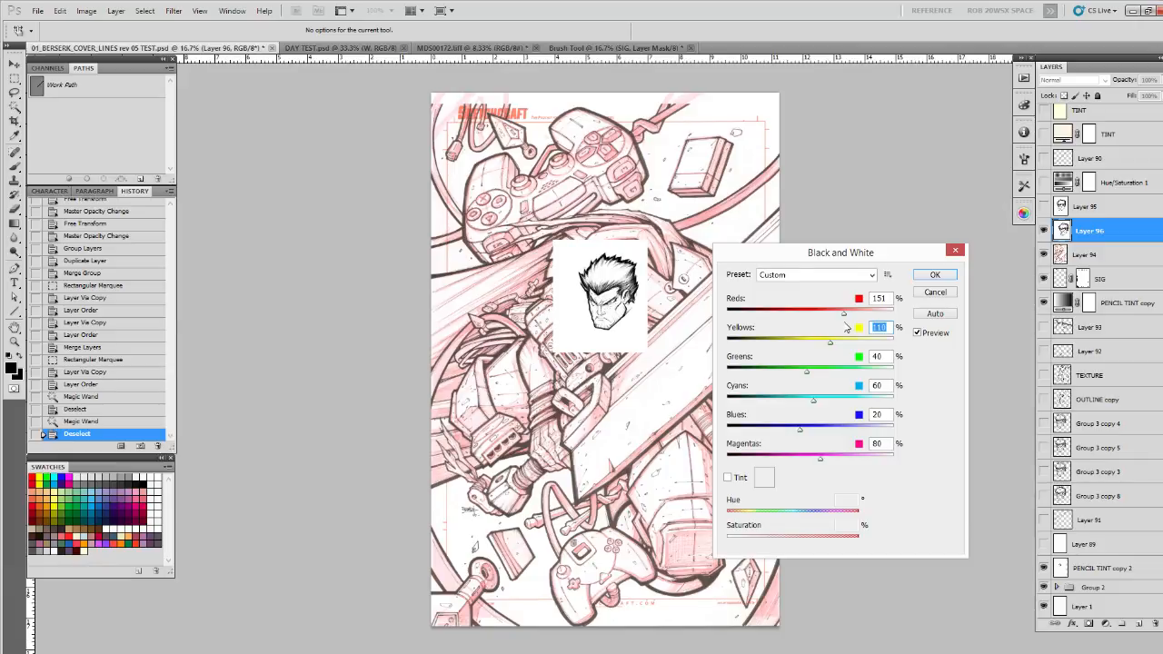
key(shift+Tab)
click(930, 293)
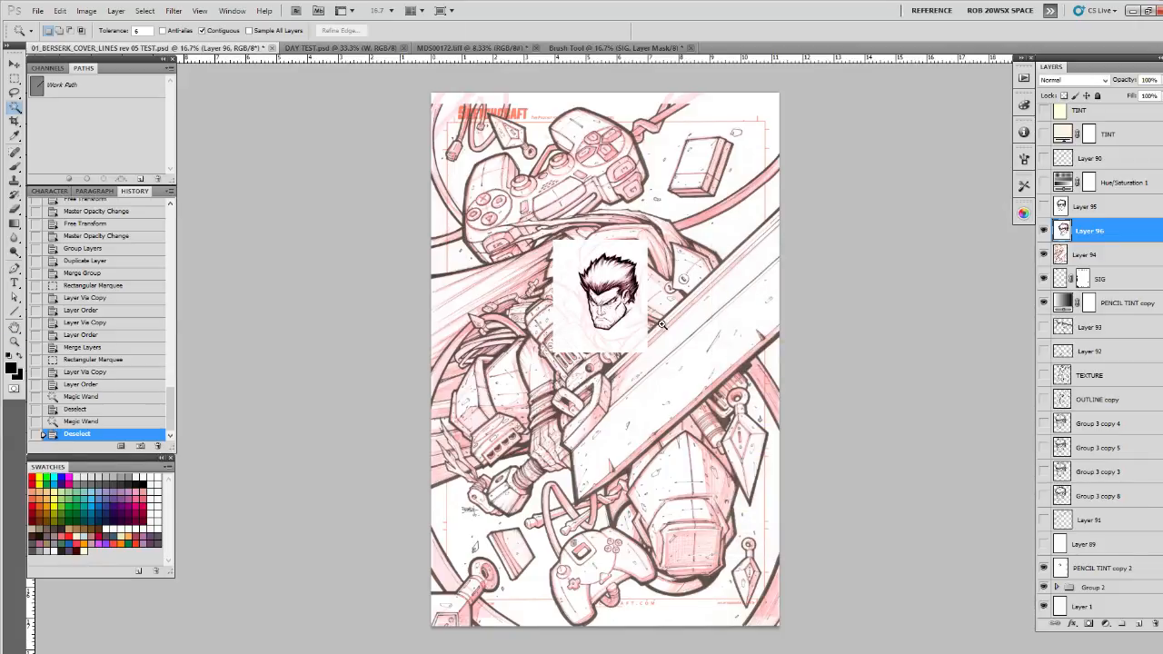
Step: Lasso closely around the tinted head, copy it to a new layer and hide the rectangular head layer, Layer 96
key(z)
click(618, 312)
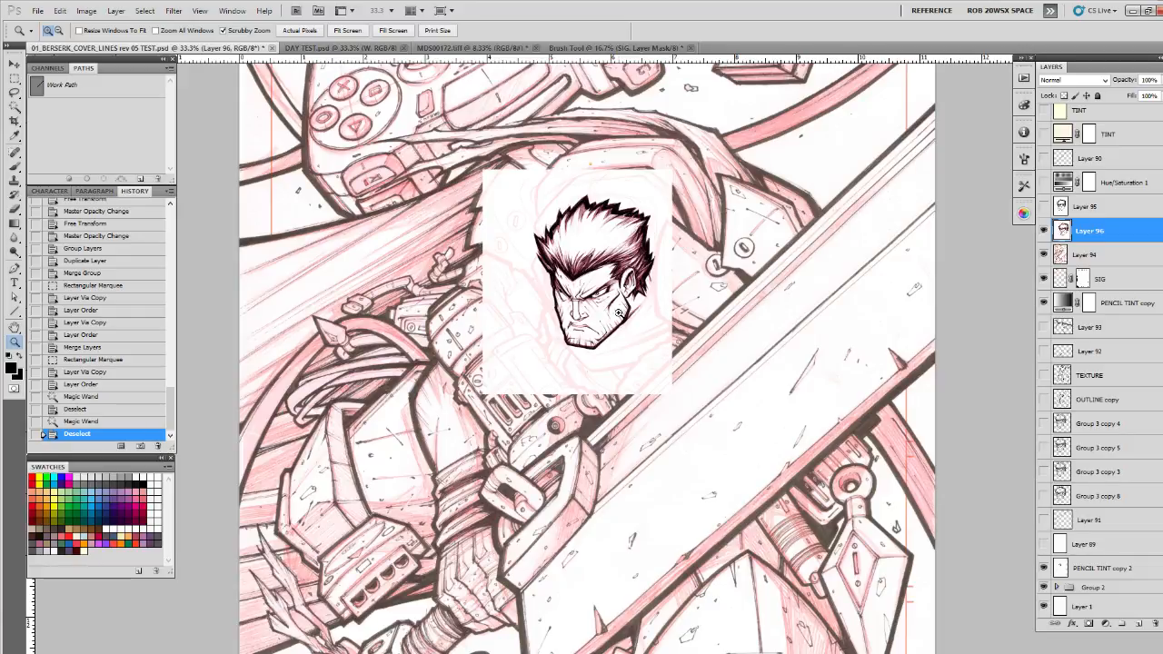
key(l)
mouse_move(654, 278)
mouse_down()
mouse_move(651, 216)
mouse_move(621, 194)
mouse_move(566, 197)
mouse_move(526, 240)
mouse_move(543, 323)
mouse_move(580, 356)
mouse_move(653, 313)
mouse_up()
key(ctrl+j)
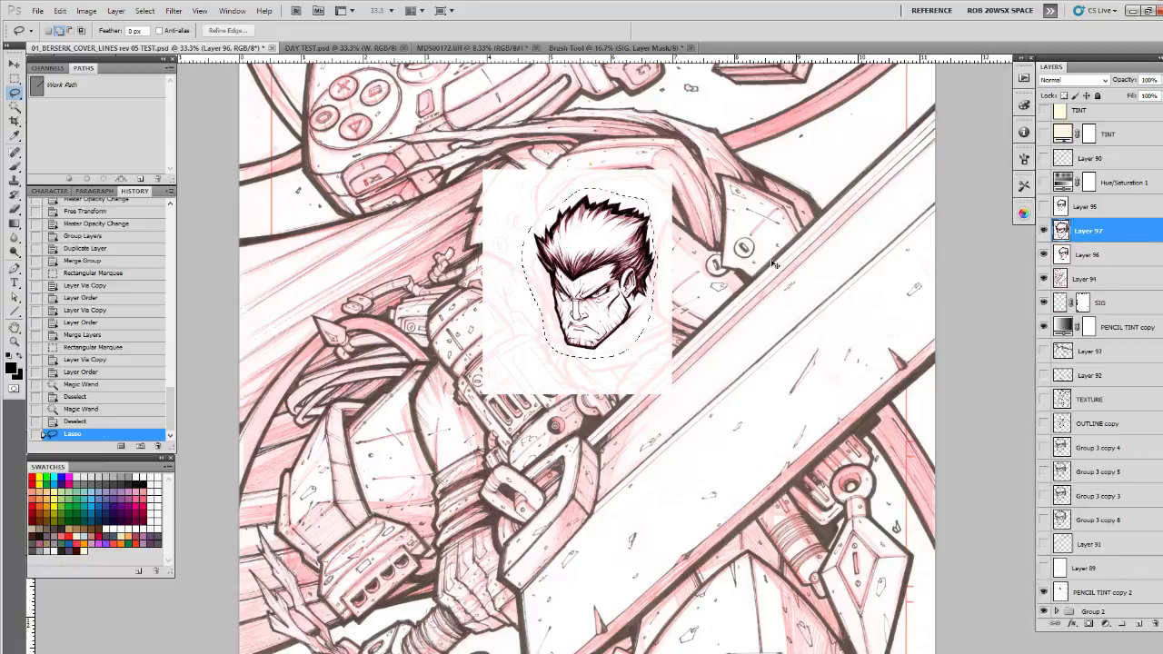
click(1043, 254)
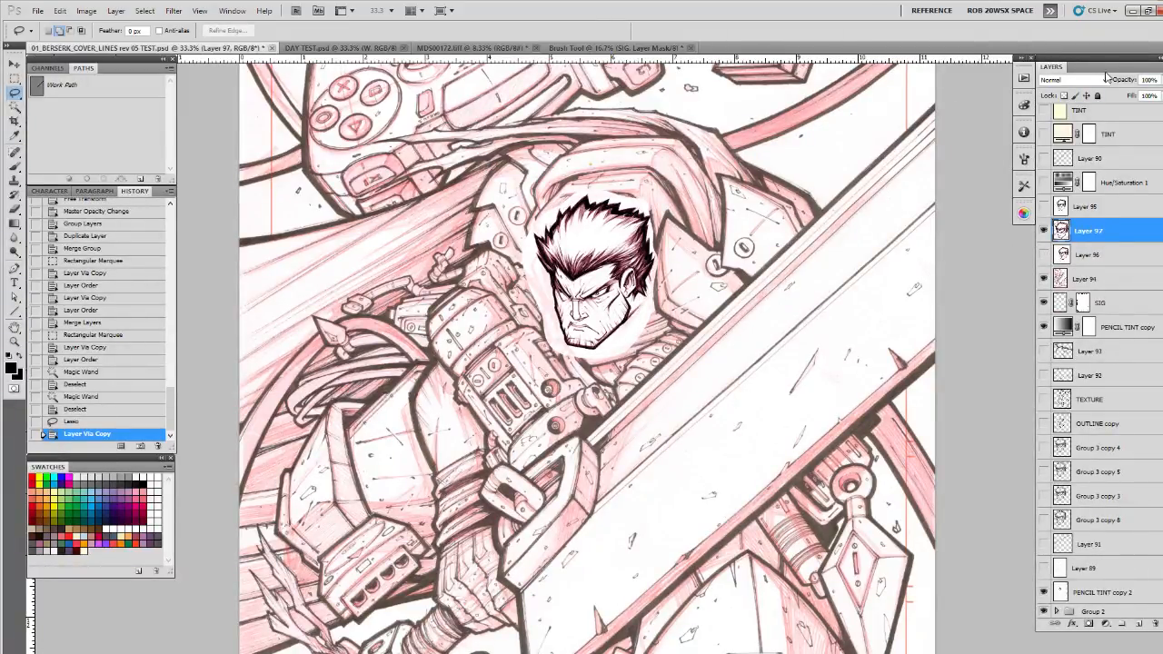
Step: Lower the cut-out head layer's opacity to 52% and move it to line up with the scanned head underneath
click(1162, 80)
click(1136, 95)
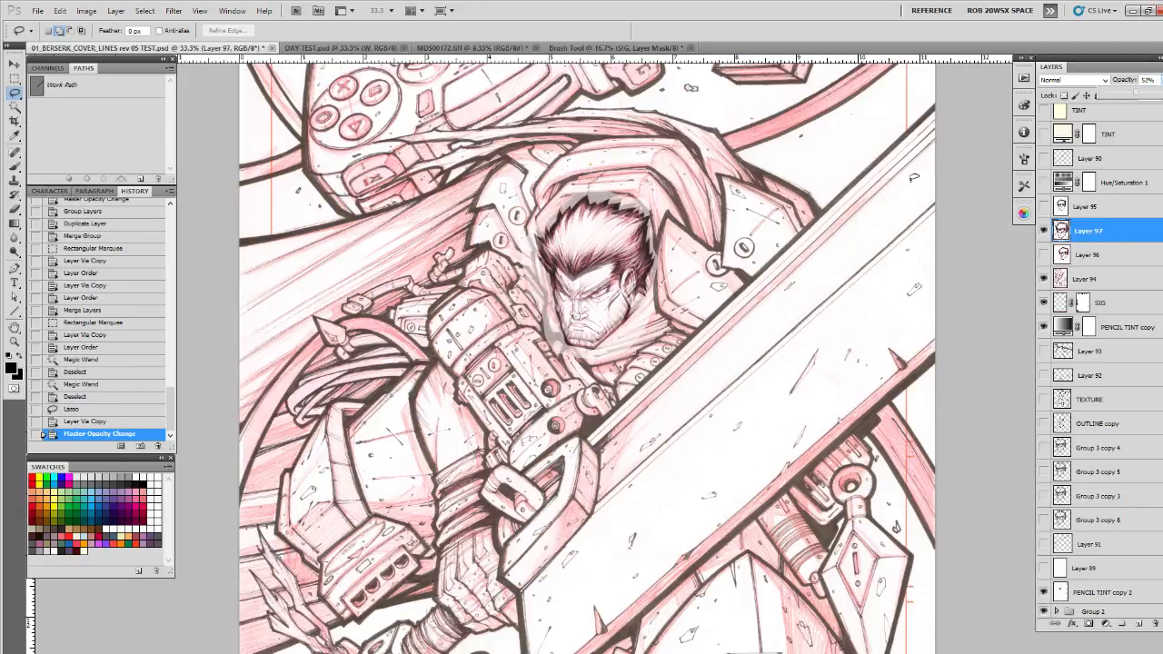
click(636, 291)
key(v)
drag(631, 289, 634, 270)
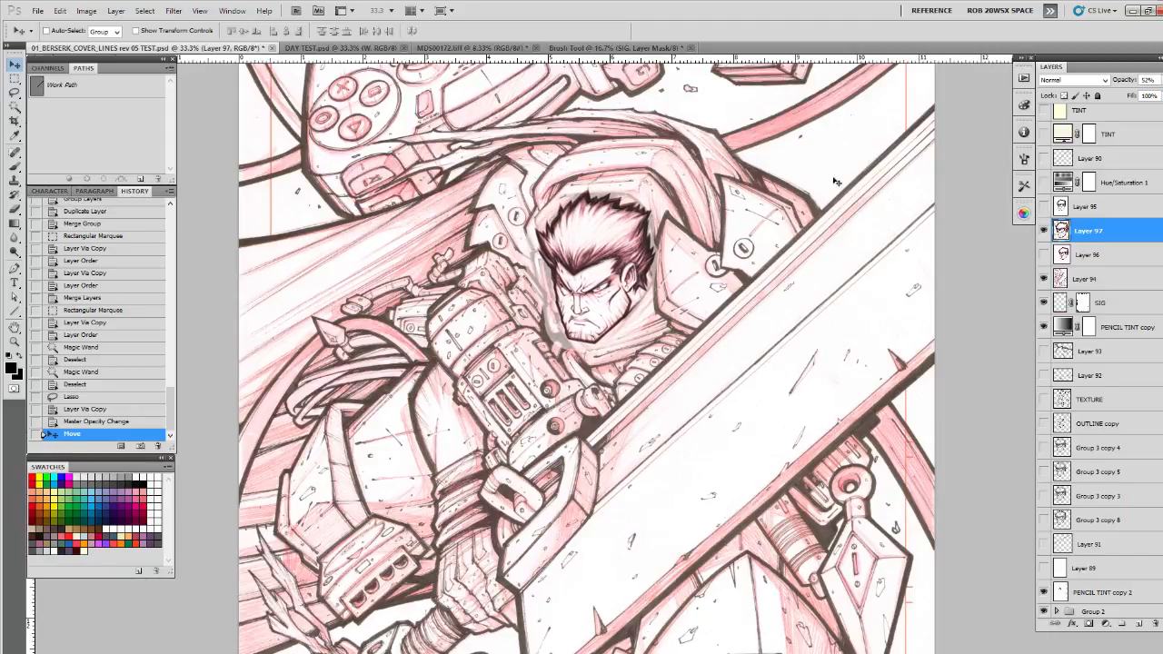
Step: Restore the cut-out head's opacity to 100%, compare it with the scanned head by toggling its visibility, and leave it hidden
click(1161, 80)
drag(1158, 94, 1162, 96)
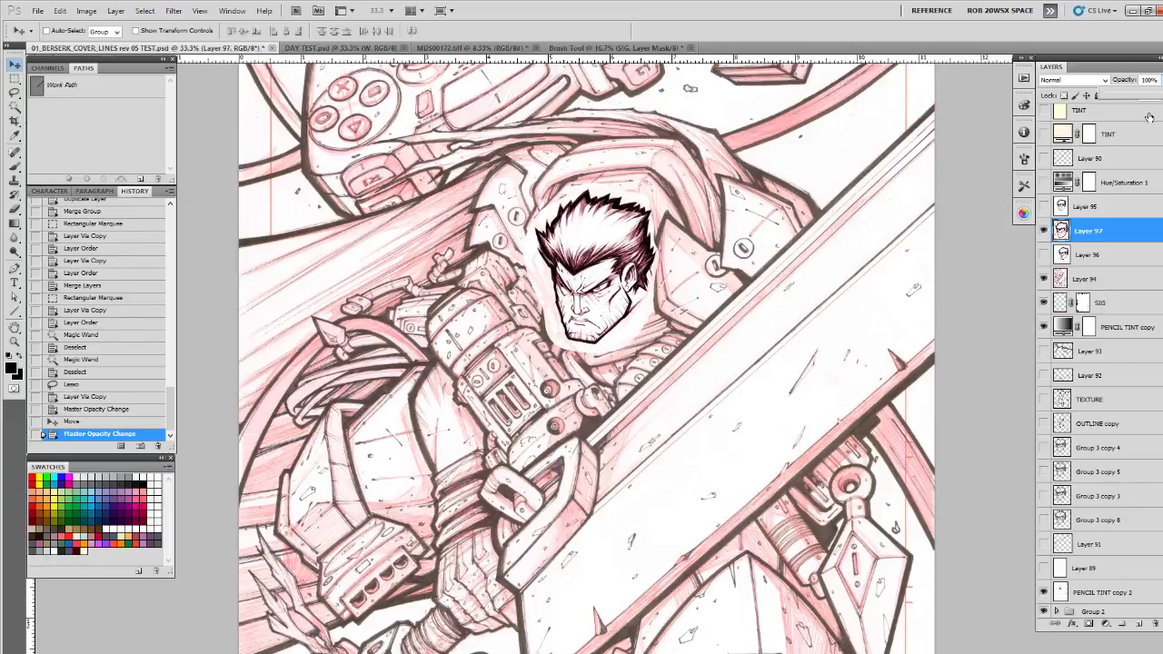
click(1044, 233)
click(1044, 233)
click(1044, 233)
click(1042, 233)
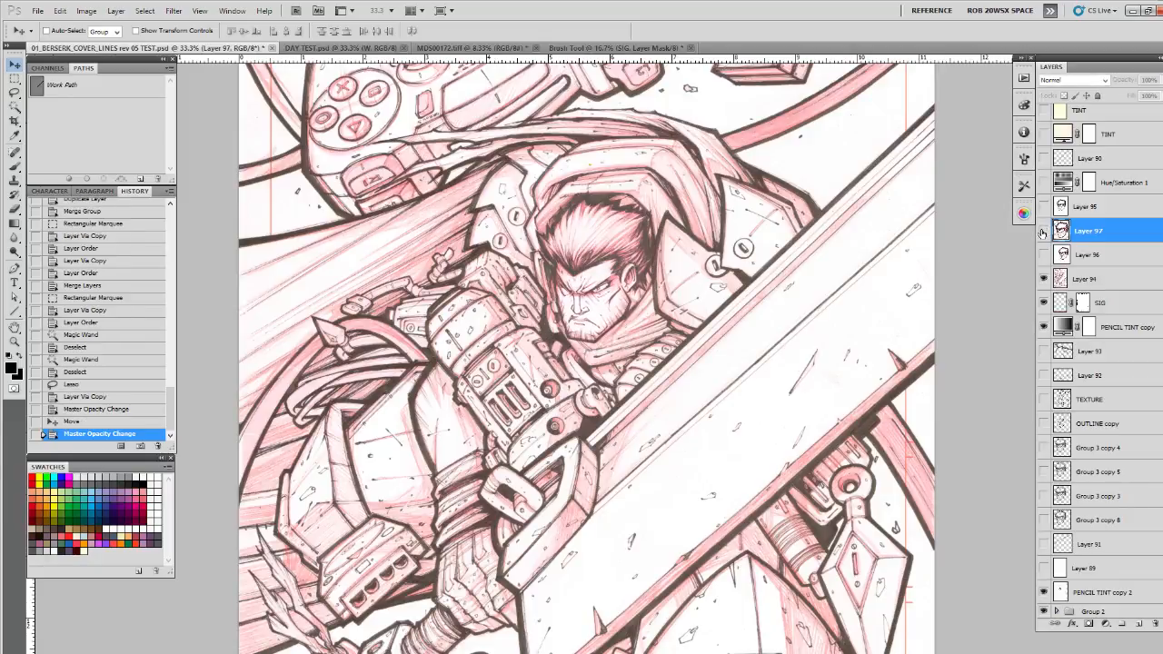
click(1043, 233)
click(1041, 234)
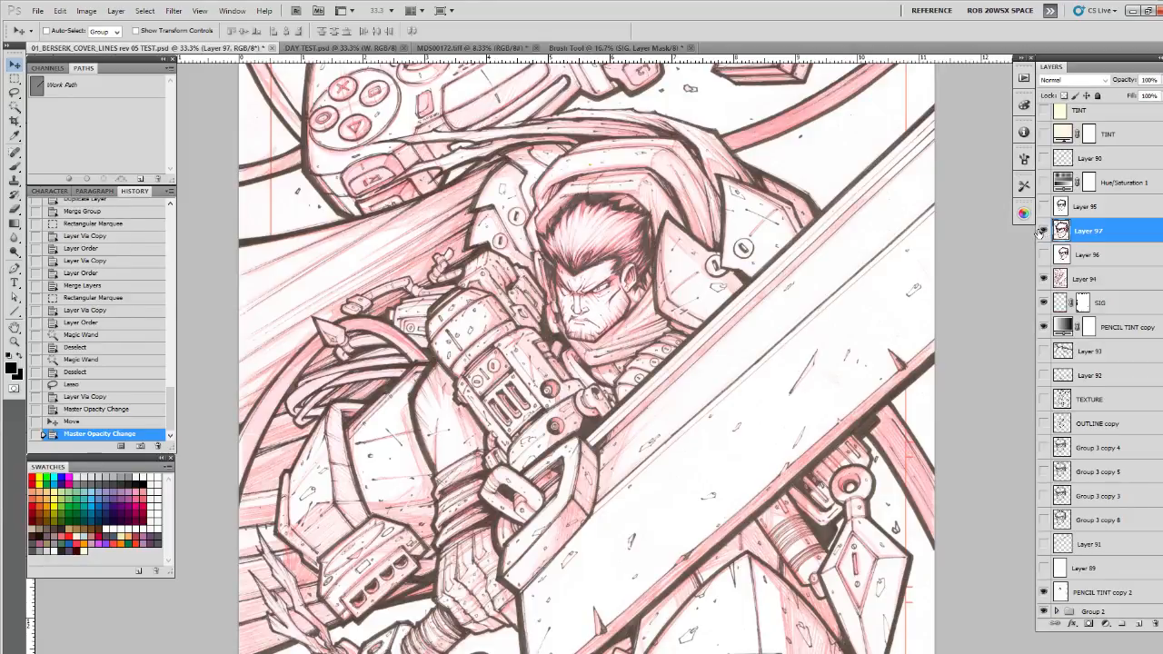
click(1042, 233)
click(1041, 234)
Step: Select the scanned artwork layer, Layer 94, and apply Auto Color to it
drag(818, 406, 742, 417)
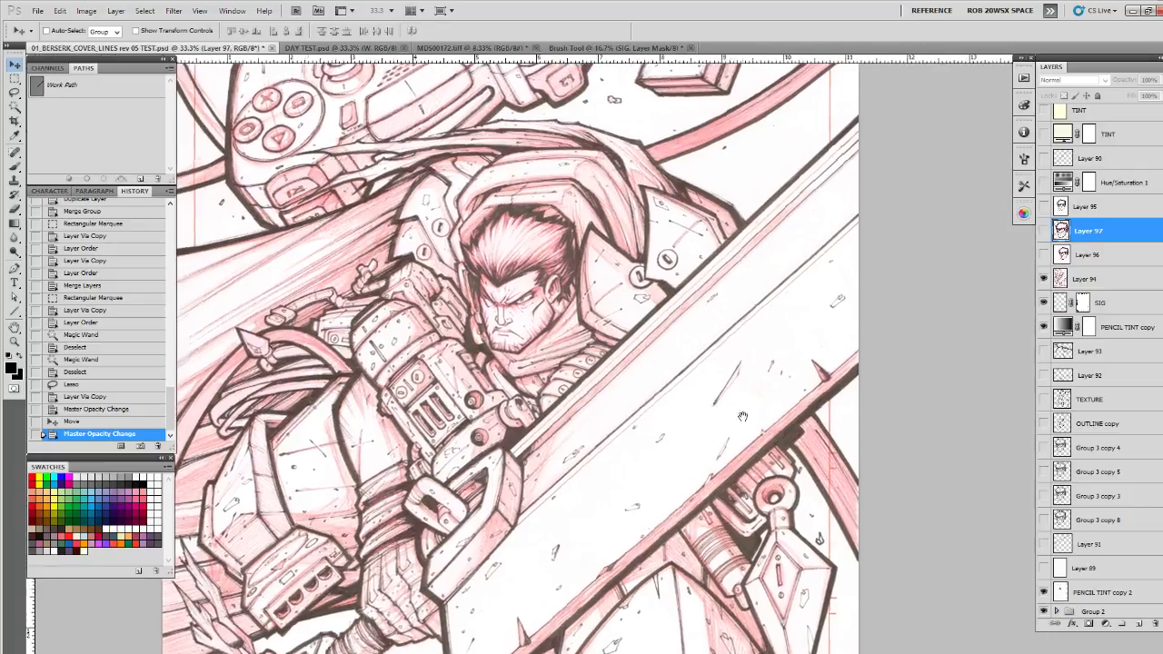
click(1084, 278)
drag(634, 358, 643, 377)
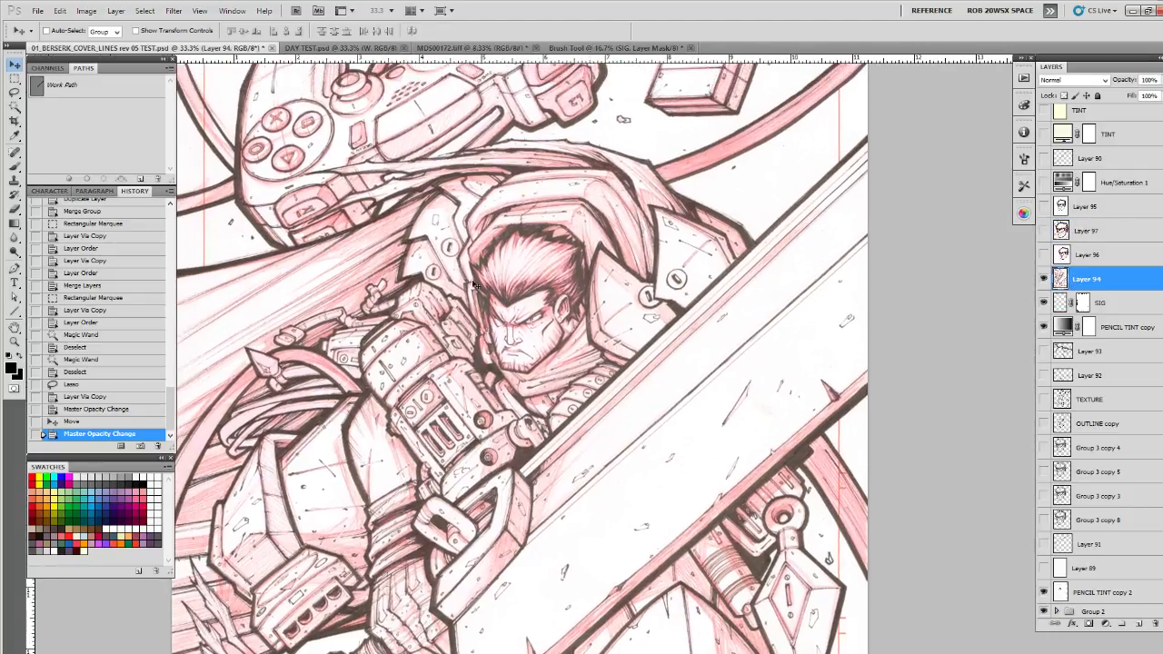
click(87, 10)
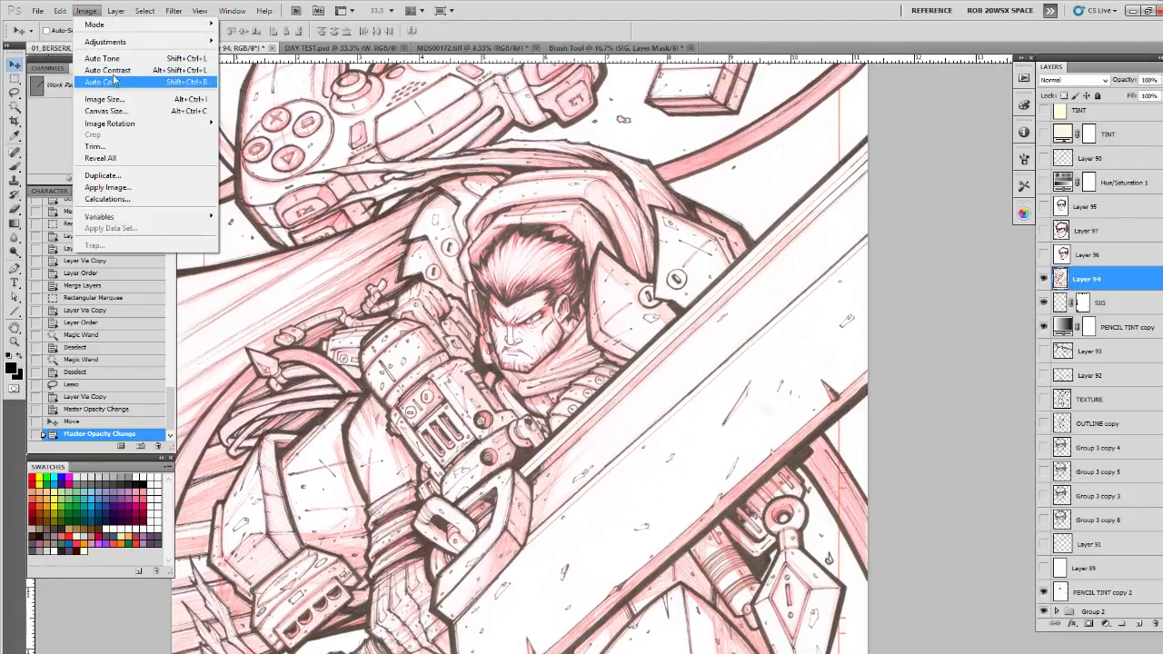
click(107, 81)
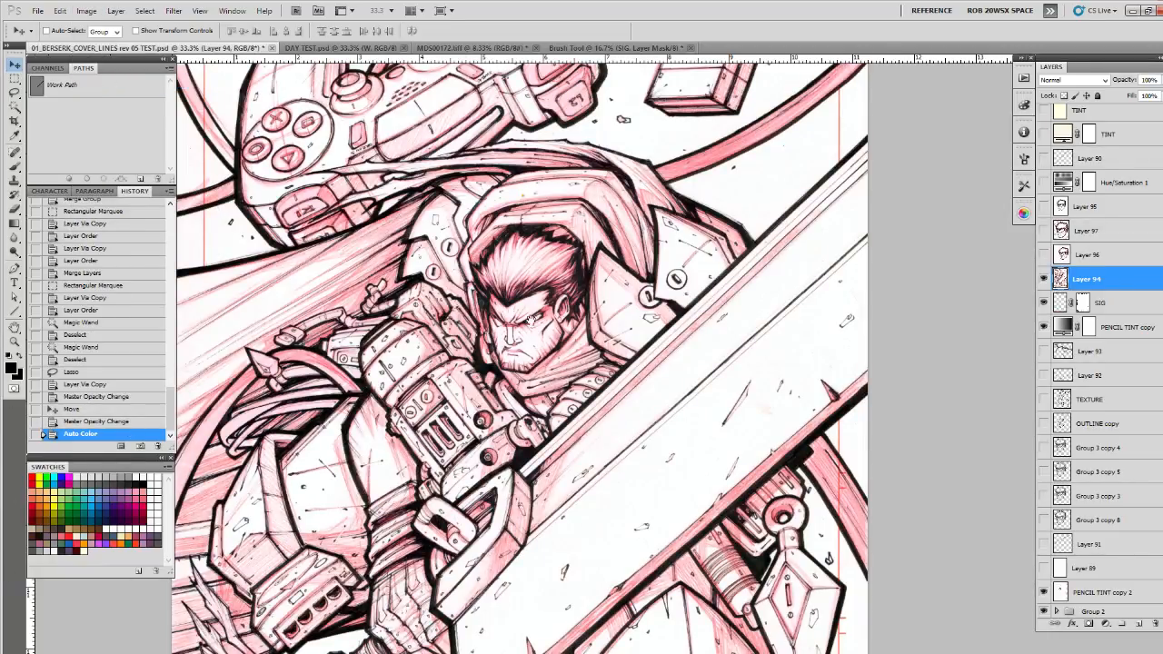
Step: Examine the color-corrected scan over the full page, around the lower controller and armor, and around the main figure
drag(548, 248, 584, 359)
key(z)
alt+click(584, 359)
alt+click(584, 359)
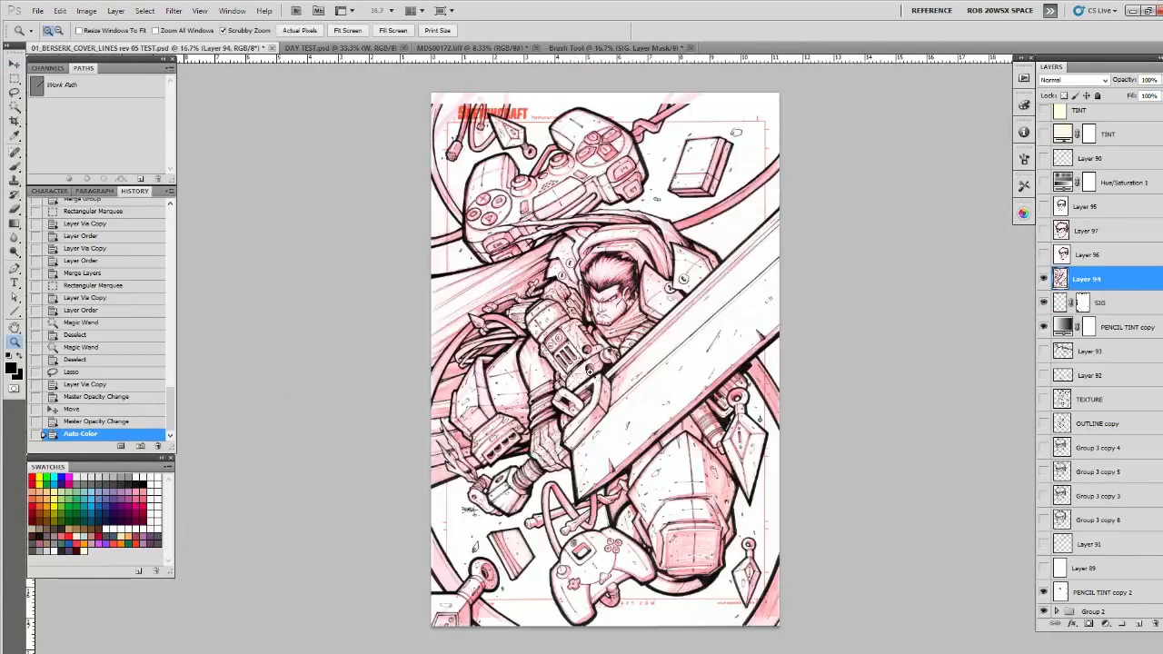
click(681, 459)
drag(690, 475, 682, 354)
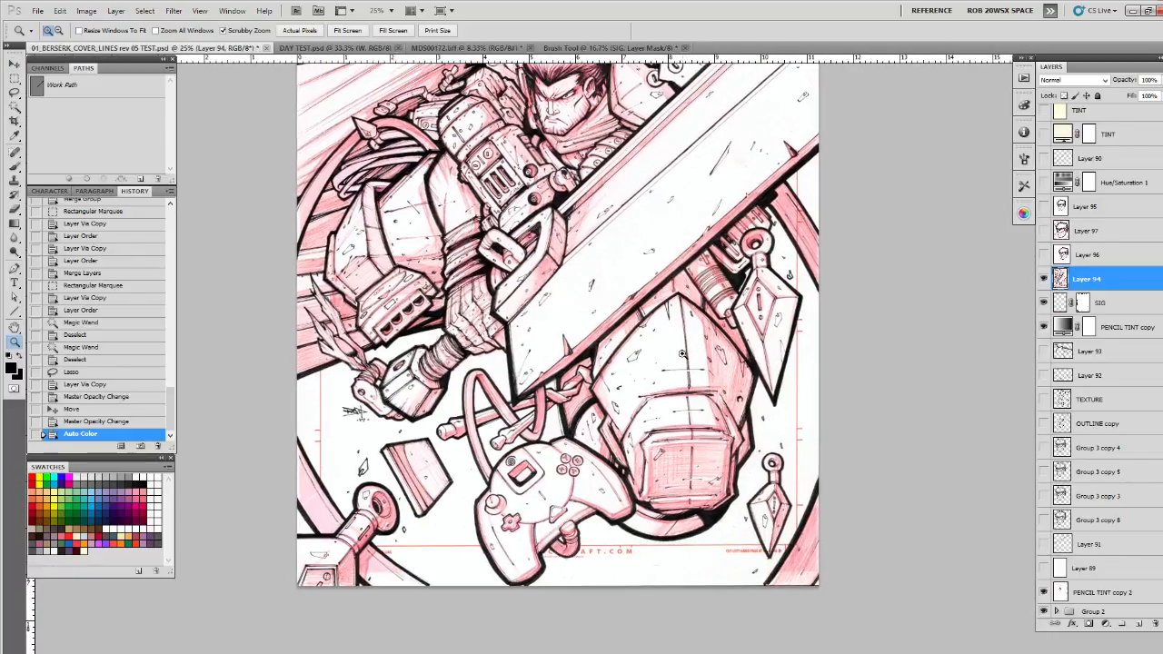
scroll(693, 343, up, 5)
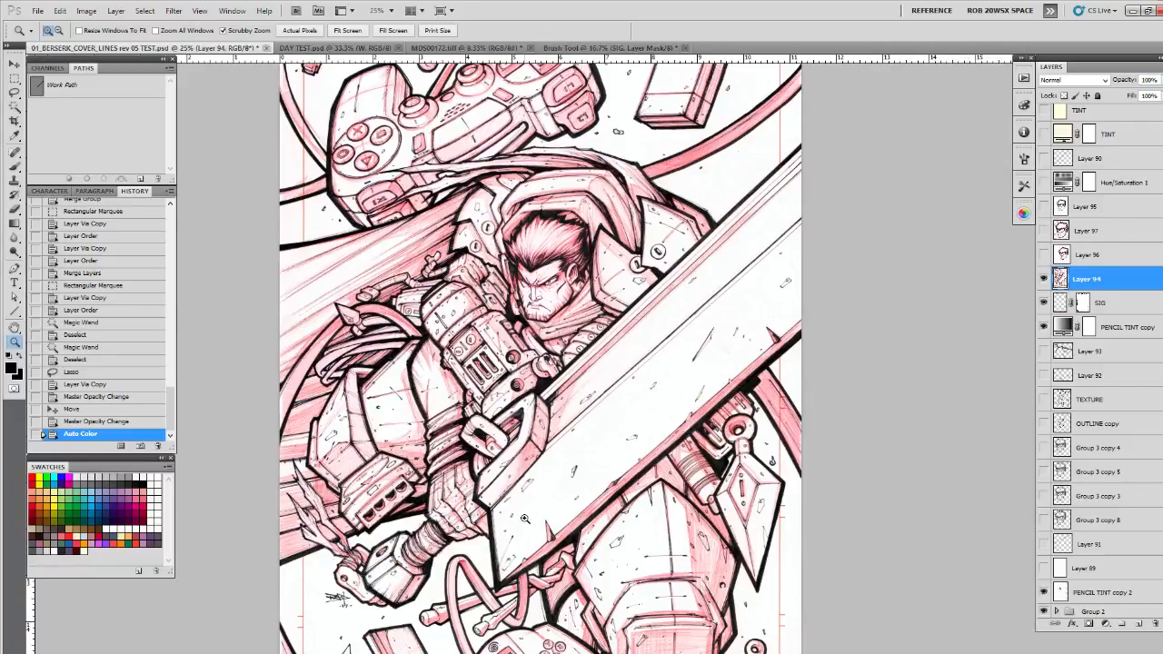
Step: Save the document as a new revision named 01_BERSERK_COVER_LINES rev 06.psd
click(39, 10)
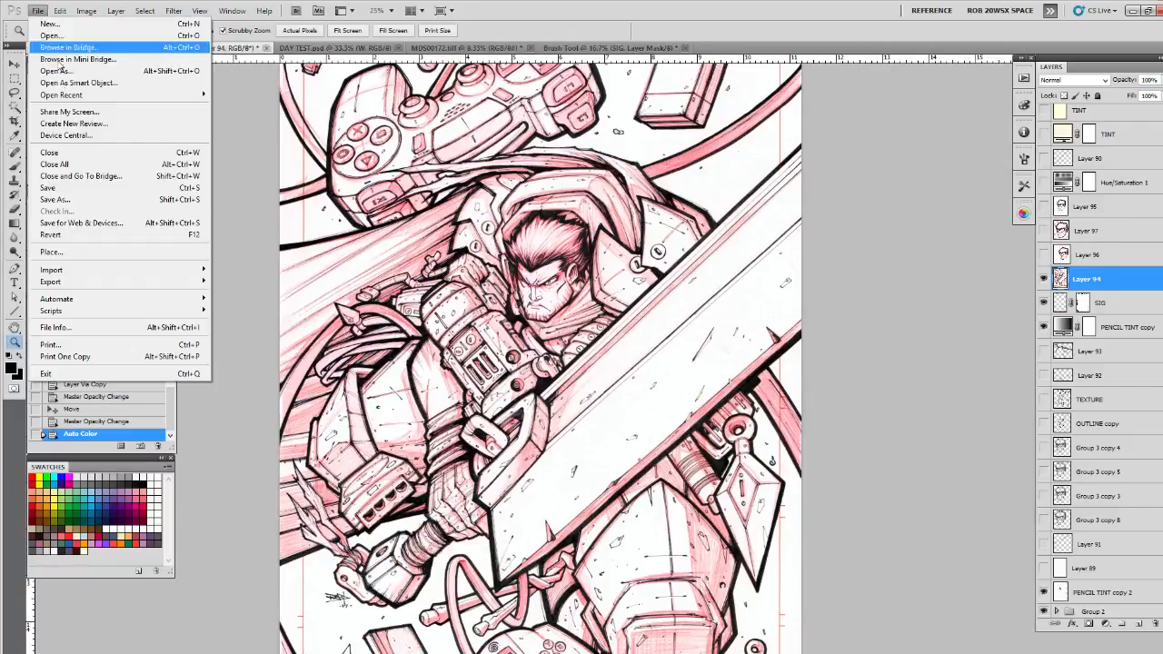
click(82, 192)
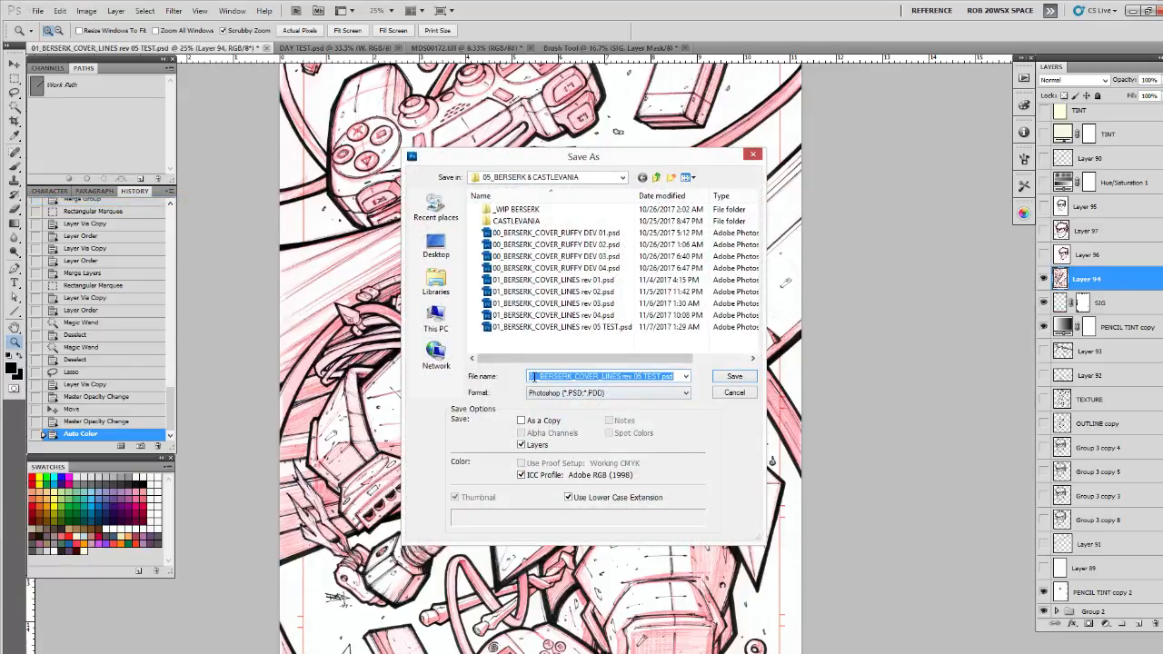
click(534, 376)
text(2)
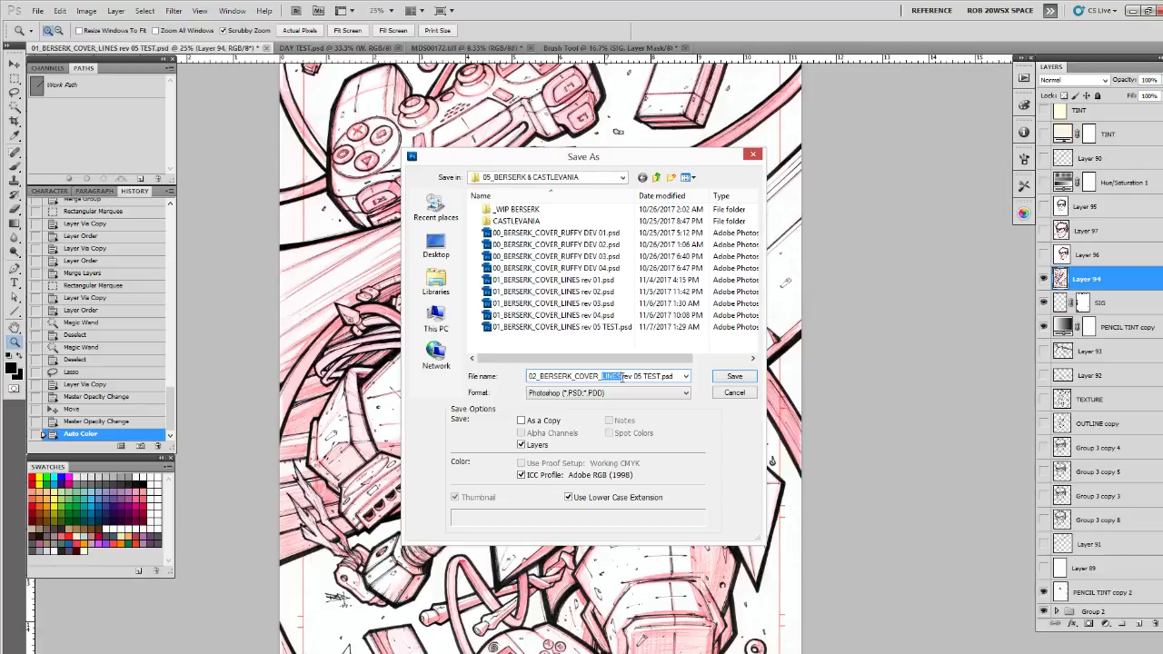
click(647, 377)
text(6)
click(723, 378)
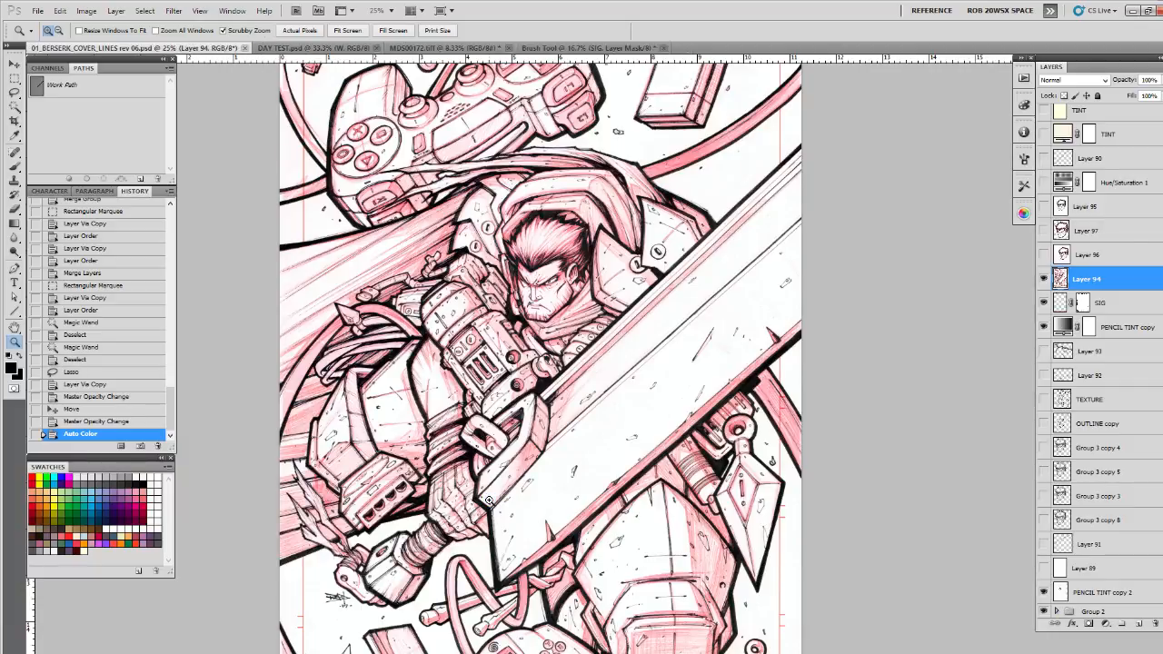
Step: On a duplicate of Layer 94, with the original hidden, start a Black and White adjustment with Reds and Magentas at 300%
drag(542, 476, 527, 492)
key(ctrl+j)
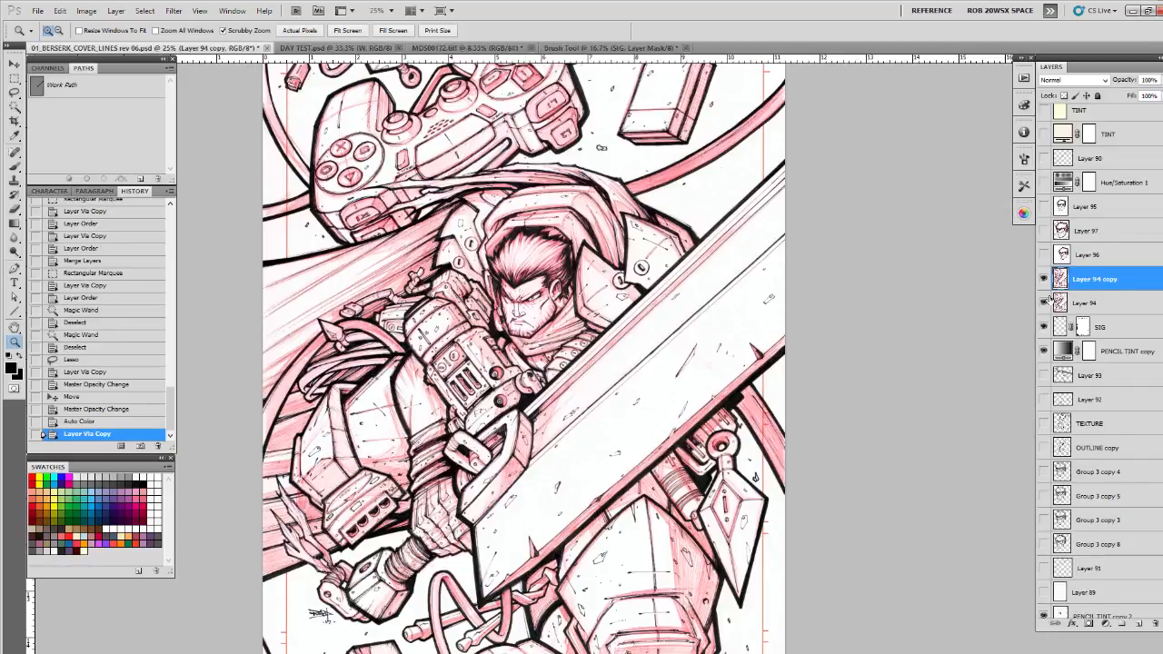
click(86, 10)
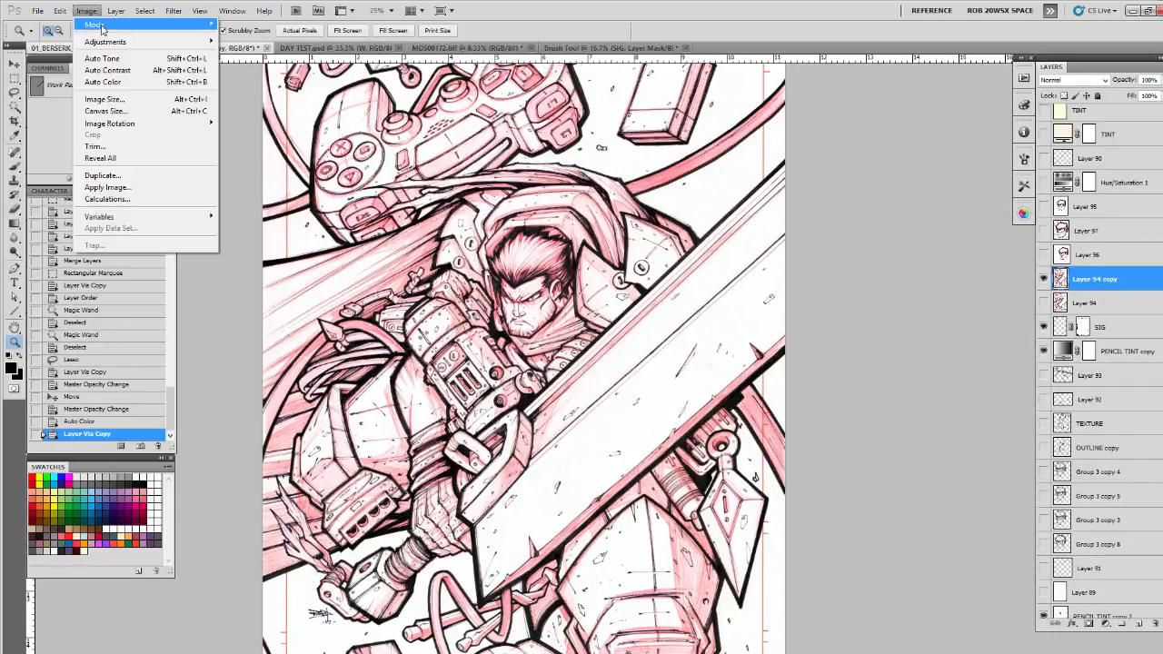
mouse_move(128, 41)
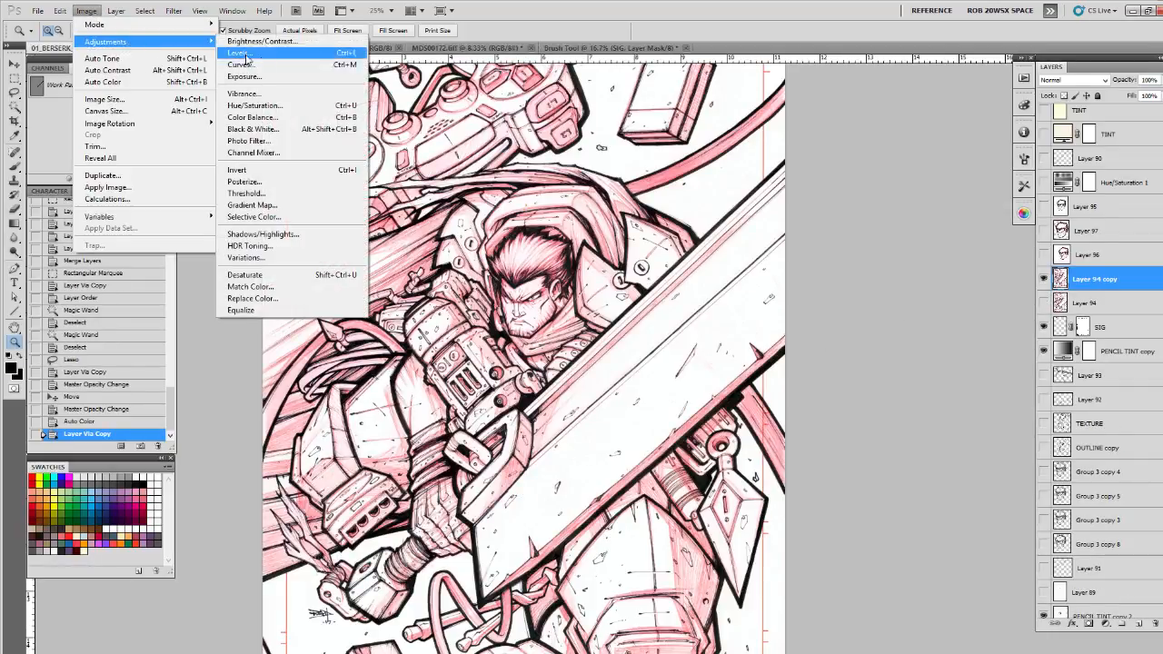
click(281, 129)
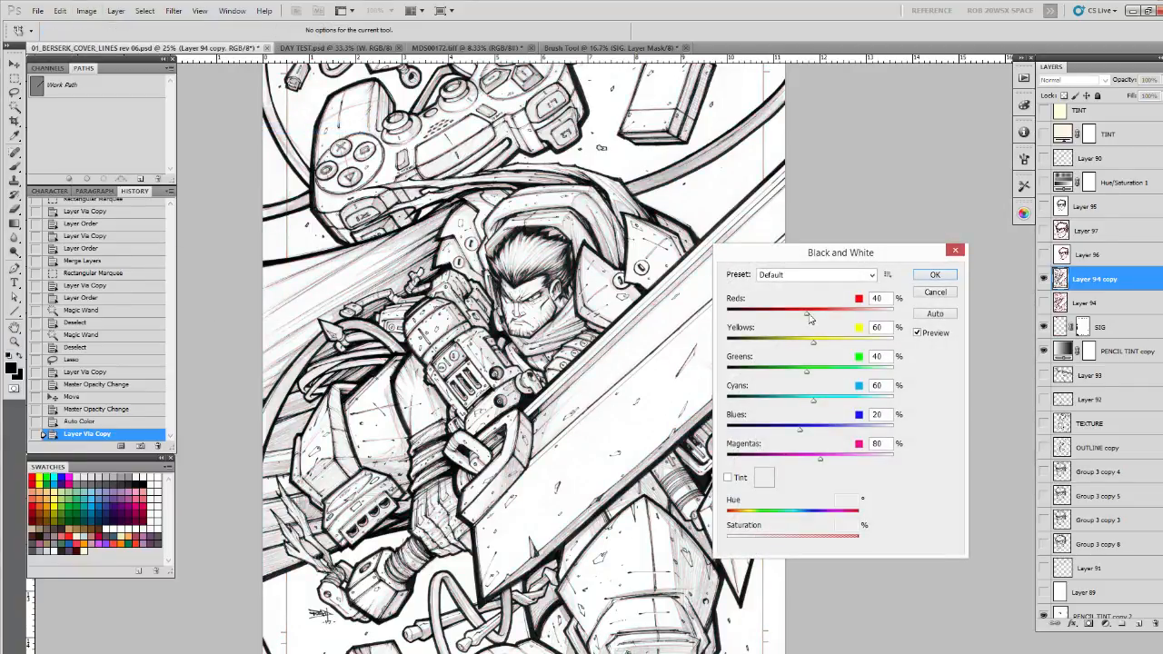
drag(808, 313, 903, 315)
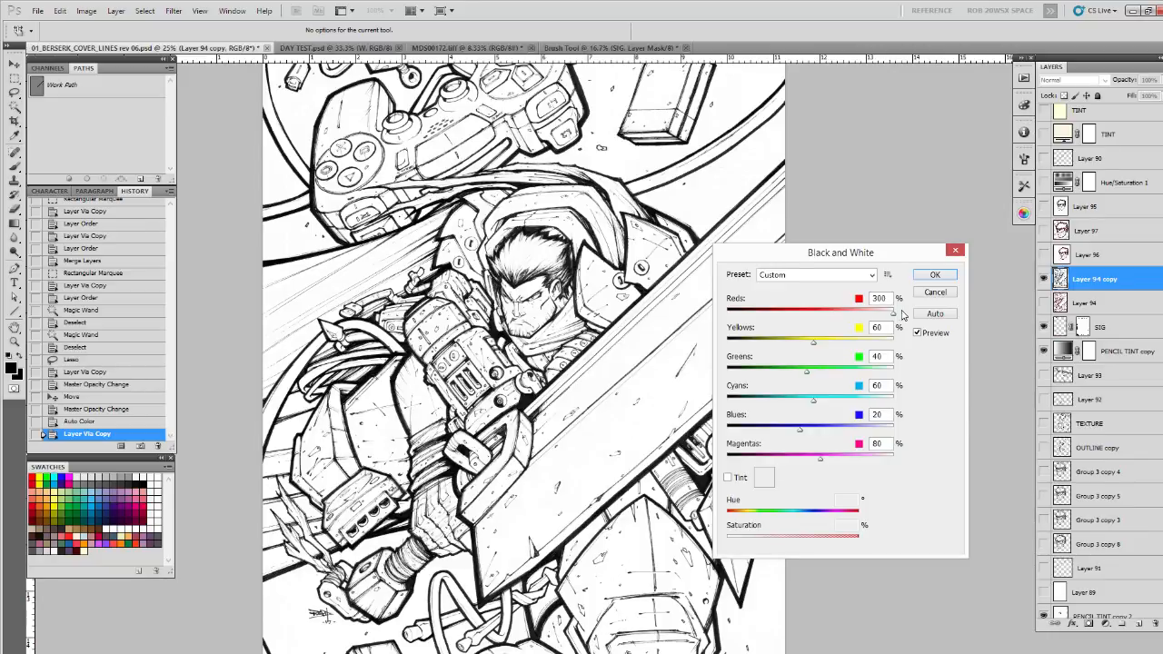
drag(822, 461, 912, 460)
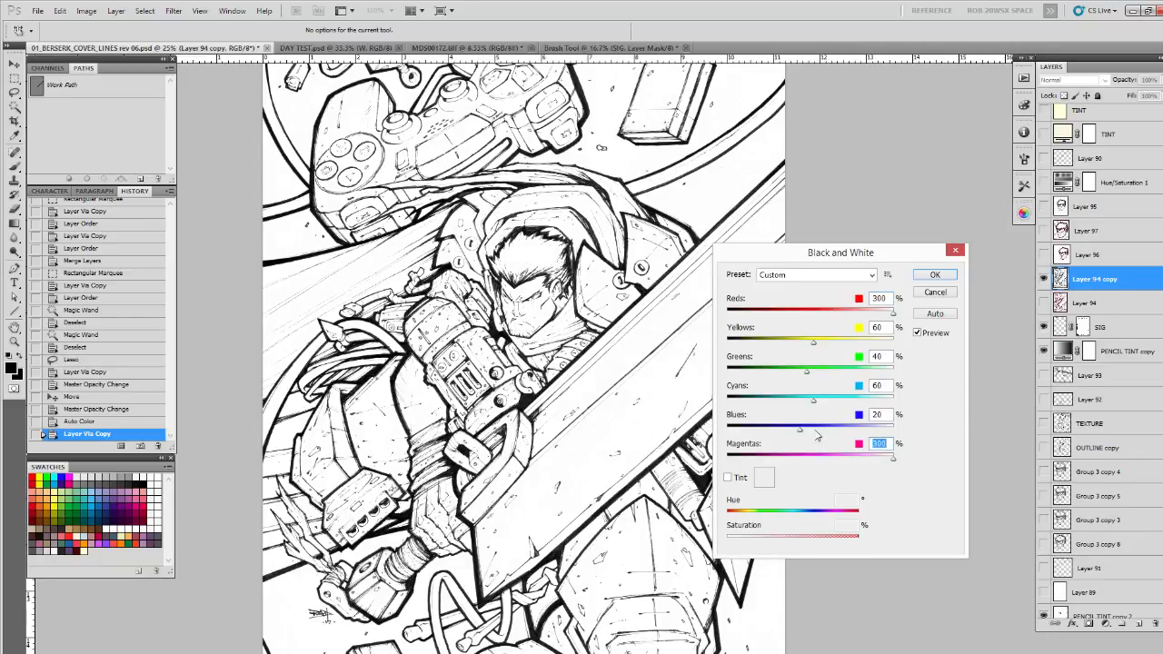
Step: Raise Blues, Cyans and Greens to 300% and Yellows to the maximum, and apply the Black and White adjustment
drag(801, 432, 924, 429)
drag(816, 402, 897, 401)
drag(806, 370, 899, 369)
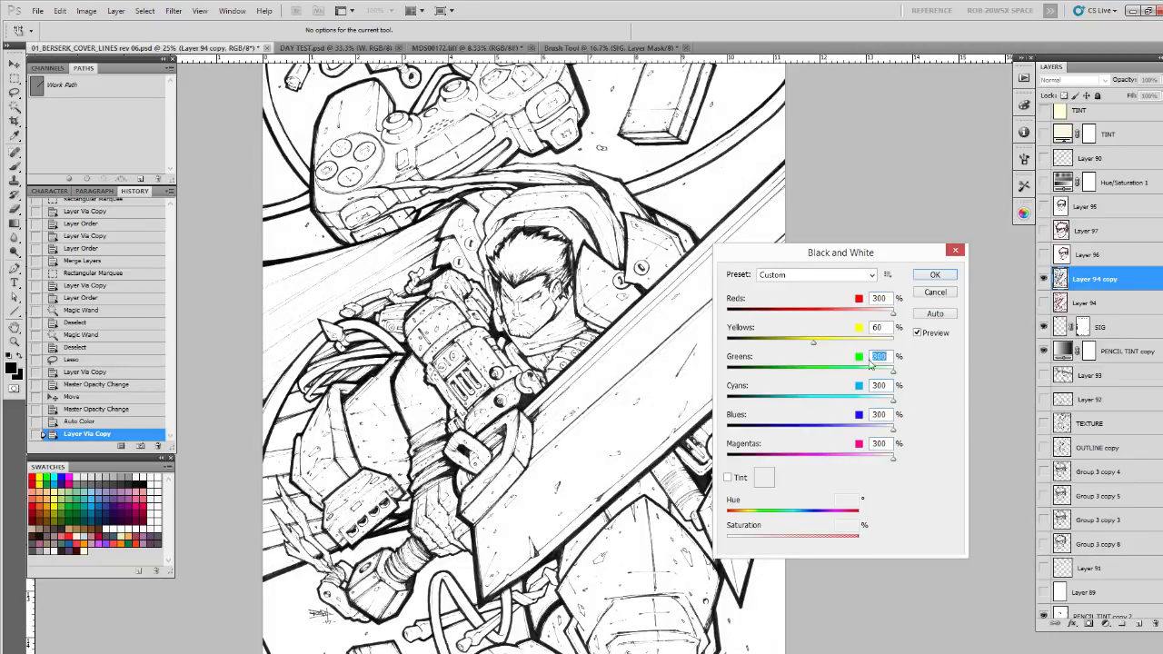
drag(813, 342, 909, 343)
key(z)
click(933, 277)
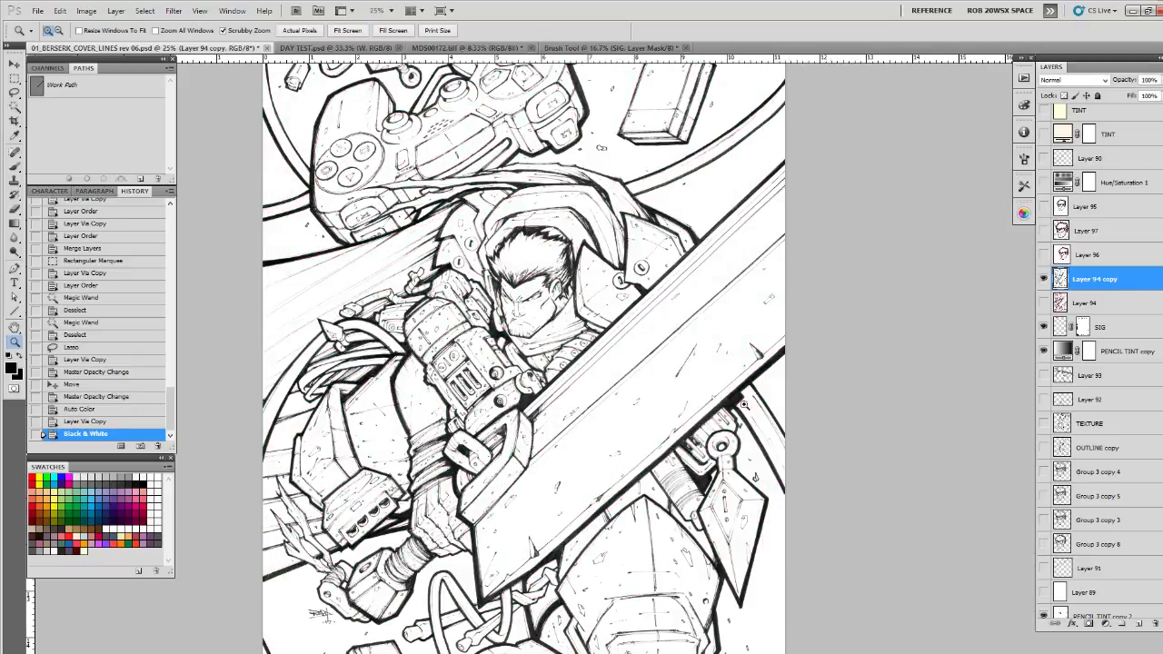
Step: Darken the line art by duplicating Layer 94 copy, setting the duplicate to Multiply and merging it down
click(620, 352)
click(636, 377)
click(652, 401)
key(ctrl+j)
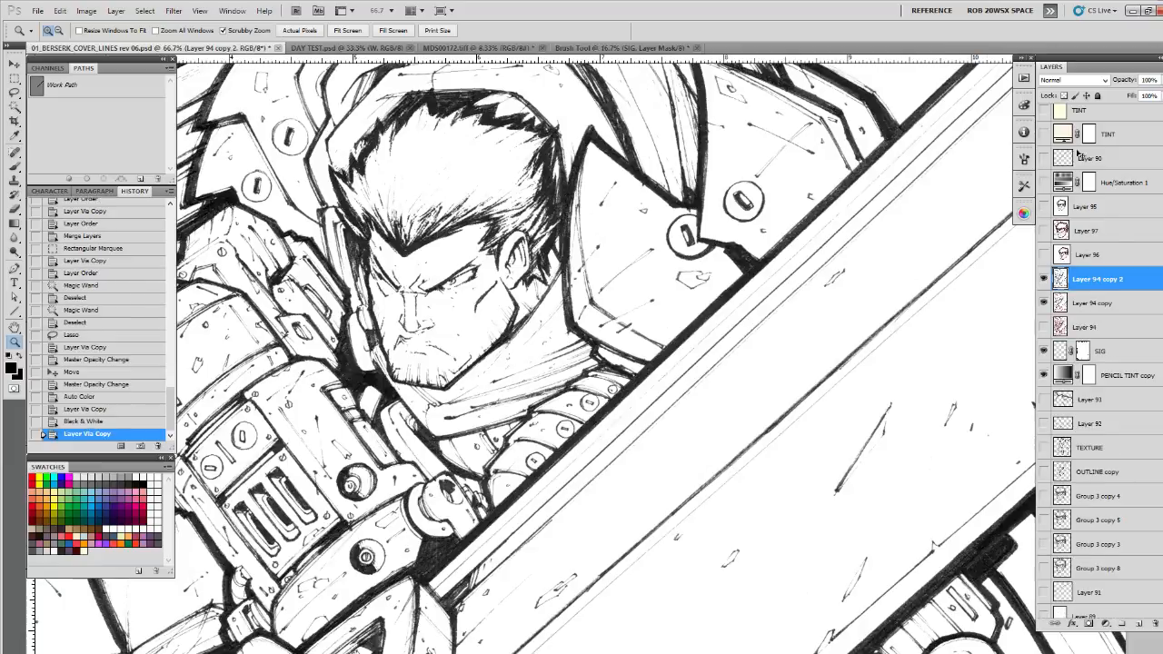
click(1061, 81)
click(1062, 138)
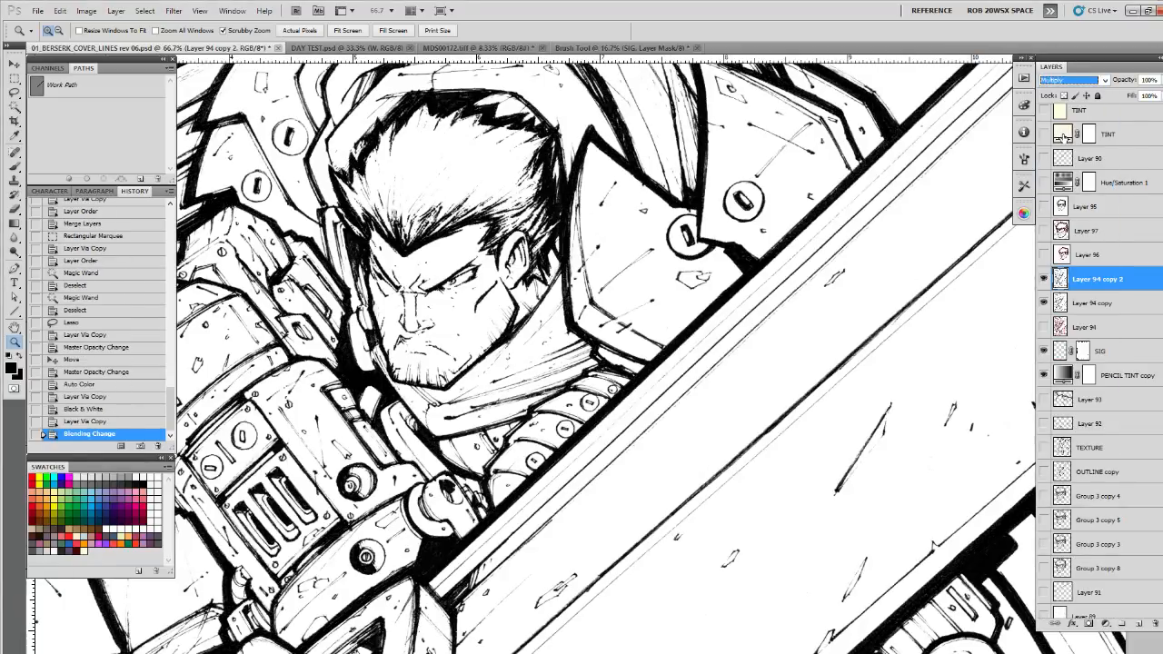
key(ctrl+e)
Step: Copy the whole black-and-white line art into a new document and merge it down onto the background
key(ctrl+a)
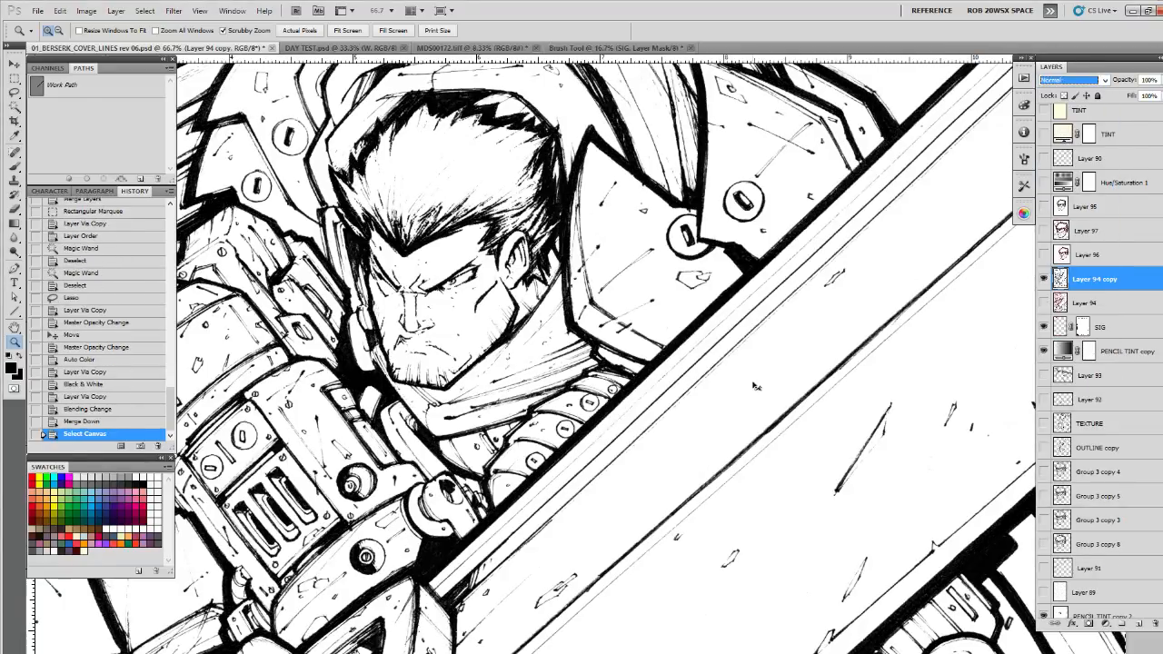
key(ctrl+c)
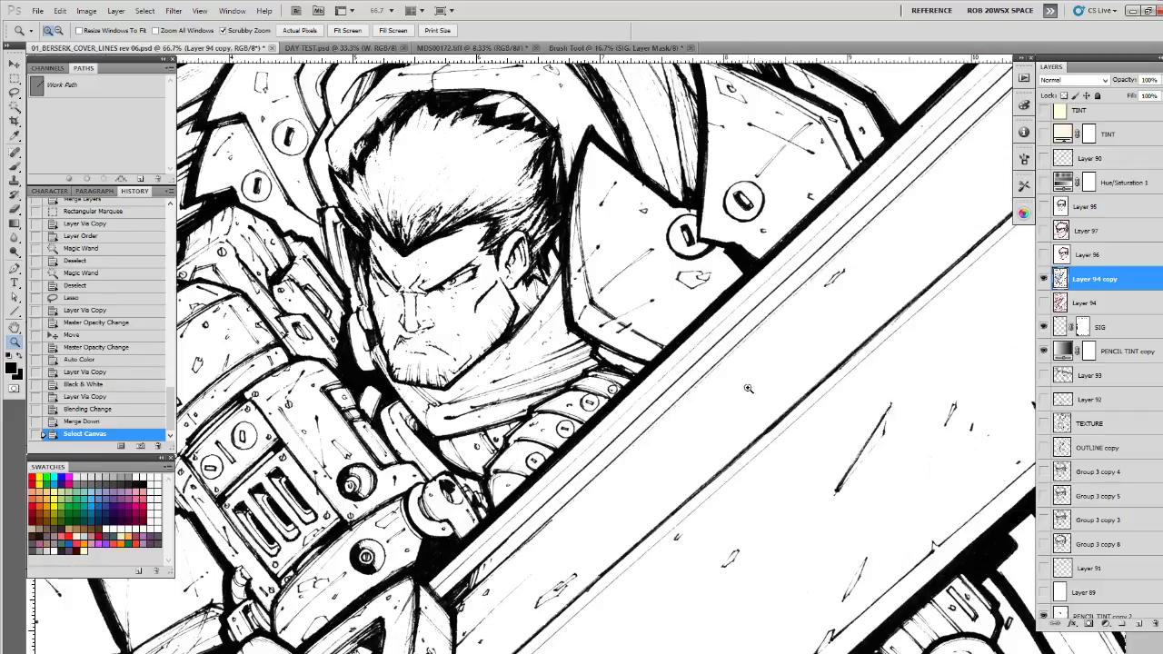
key(ctrl+a)
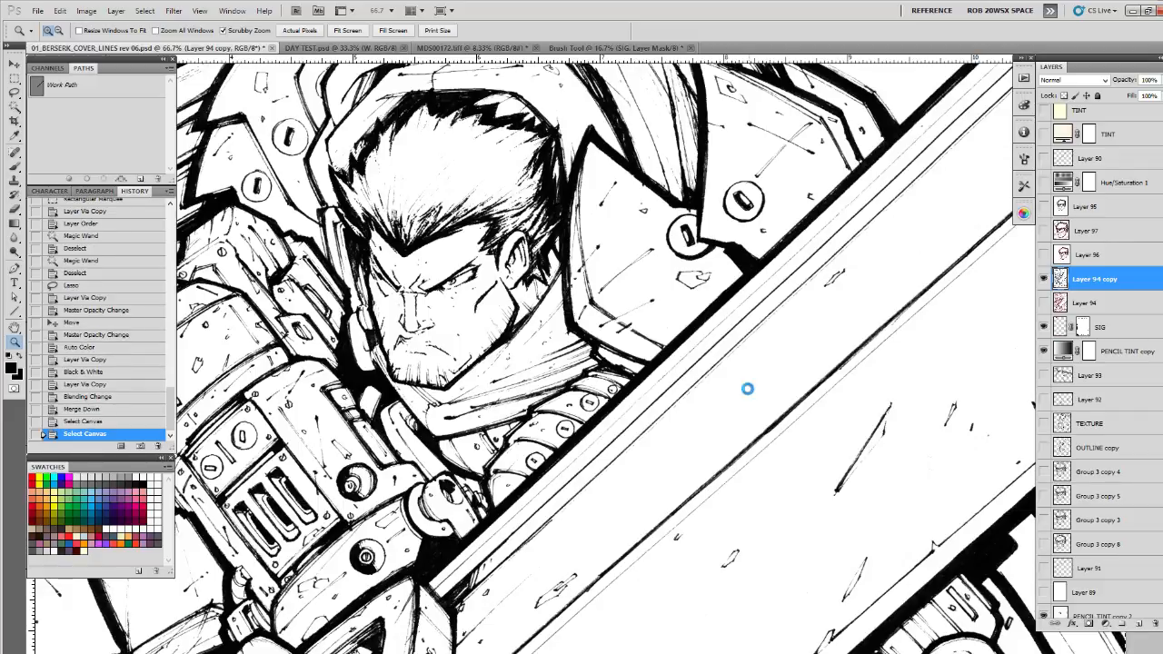
key(ctrl+n)
key(Return)
key(ctrl+v)
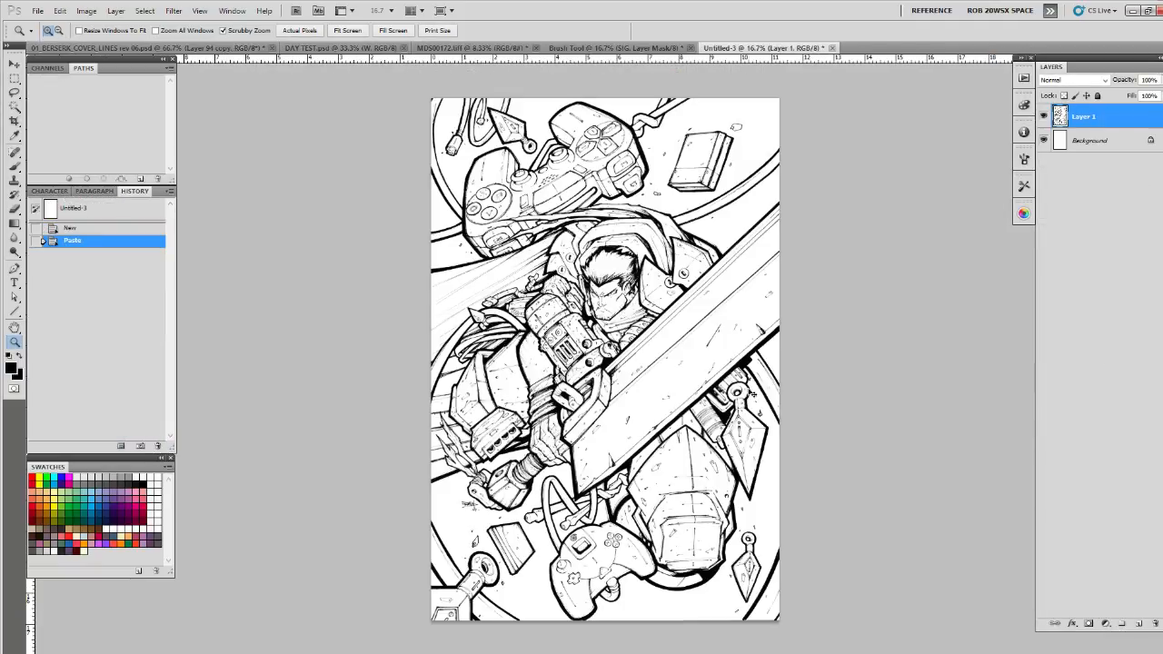
key(ctrl+e)
Step: Run the Line Layers action on the new document to separate the lines from the white
click(1024, 78)
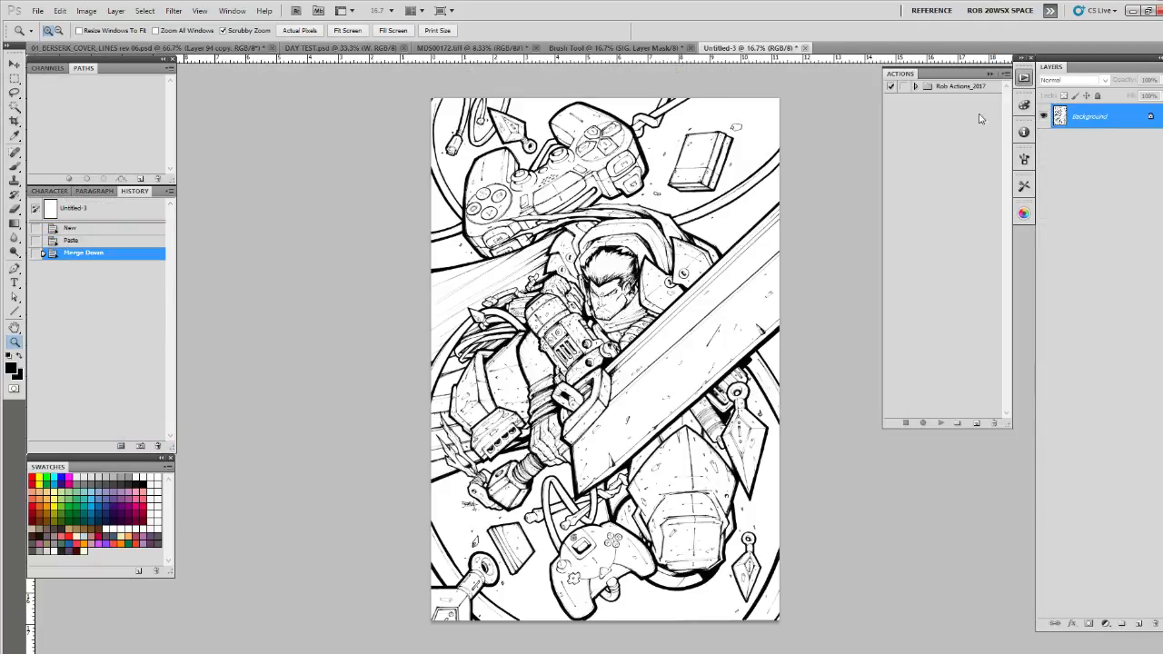
click(917, 86)
click(950, 123)
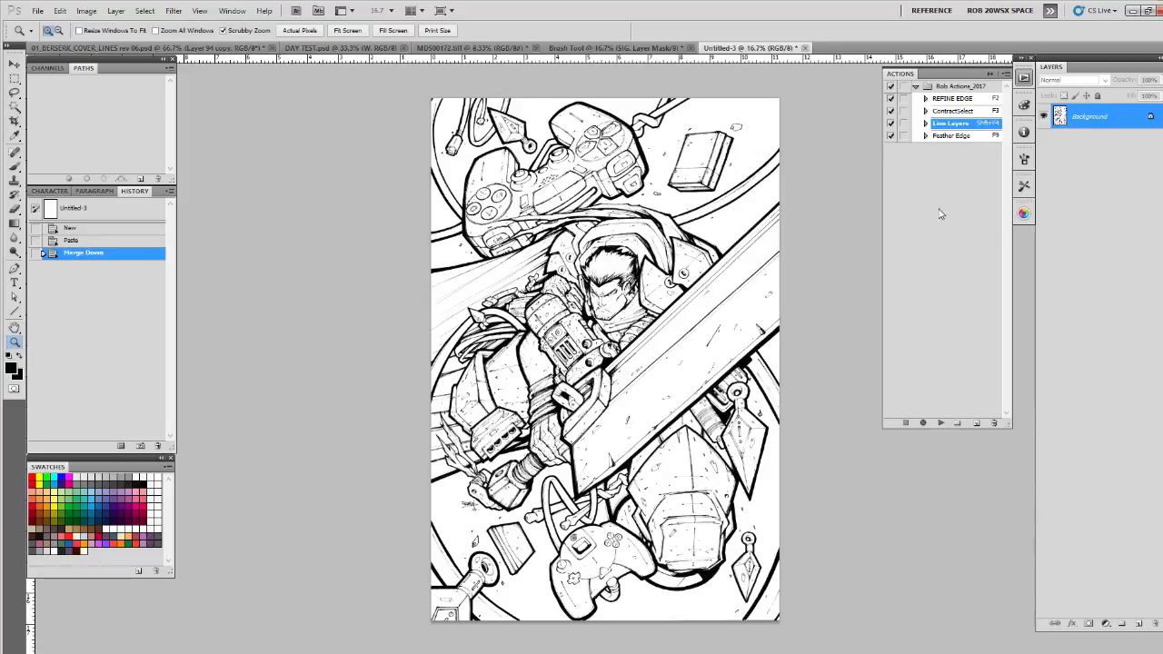
click(940, 423)
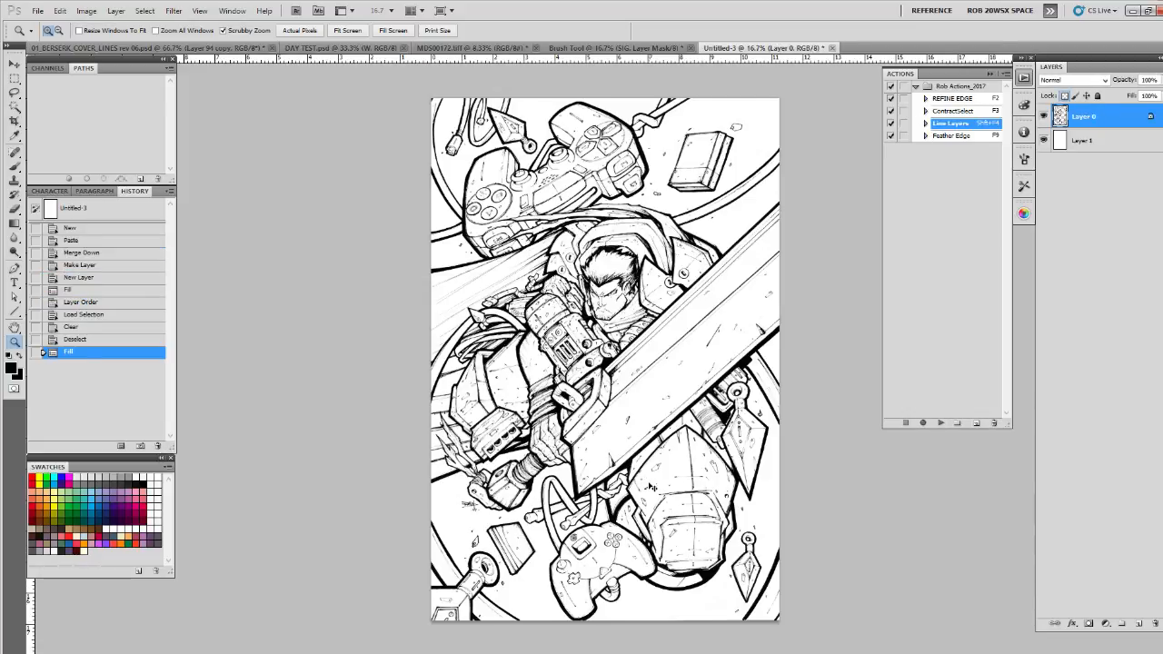
Step: Paste the extracted lines in place above Layer 94 copy in the Berserk cover document and move them to line up with the artwork
key(ctrl+Tab)
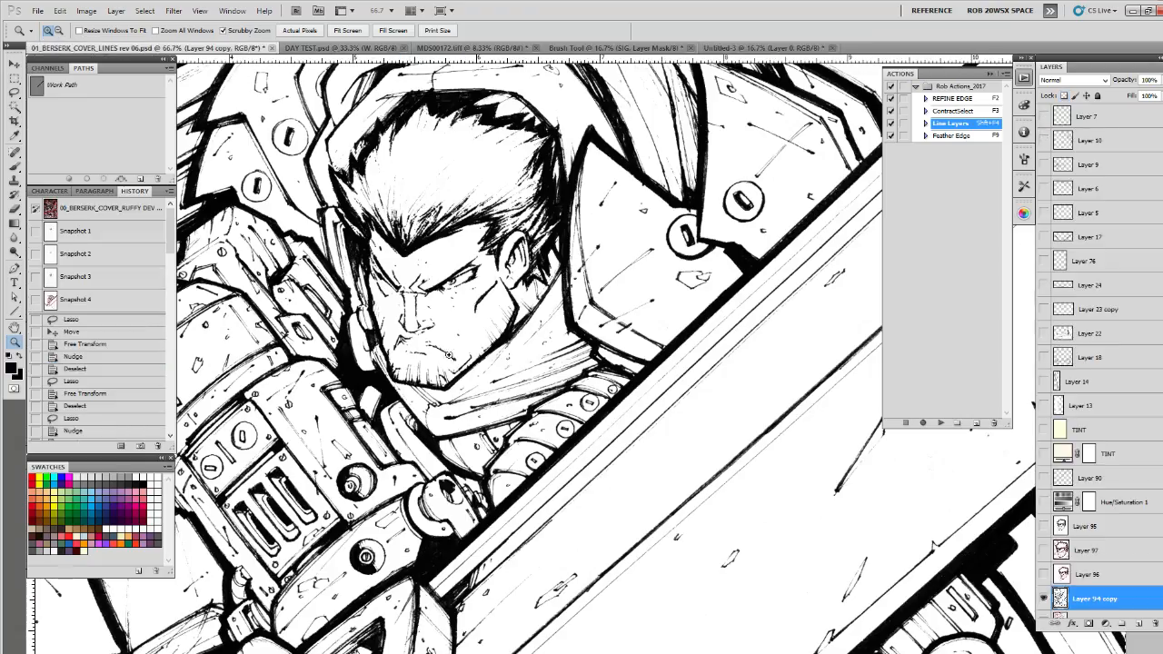
scroll(1091, 454, down, 5)
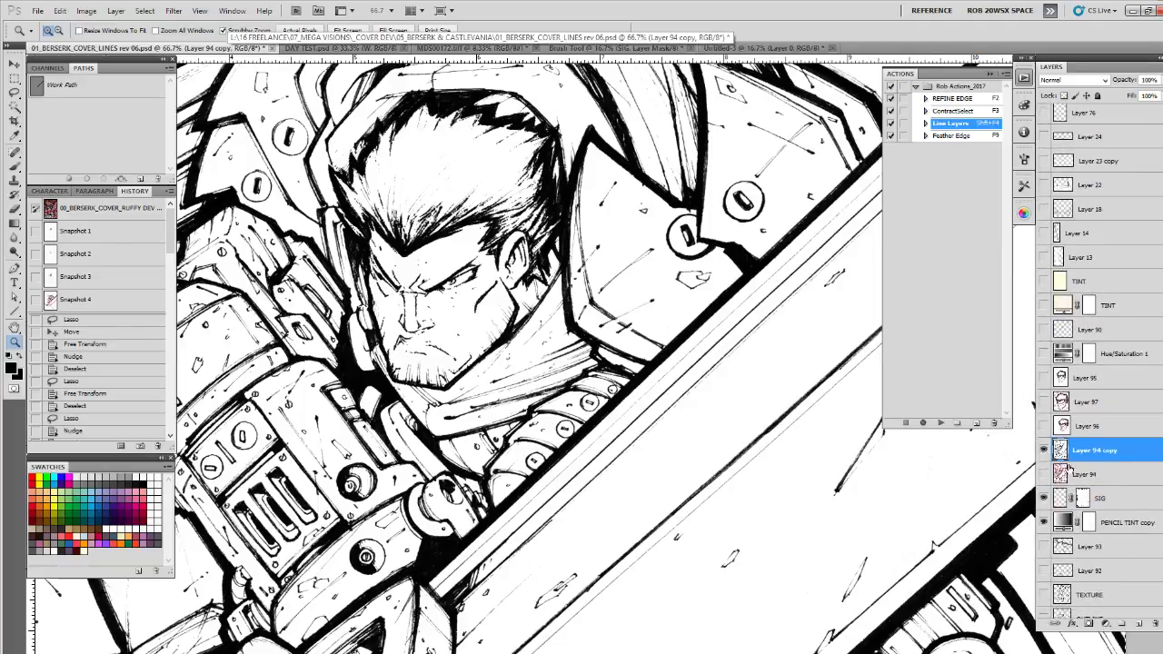
key(ctrl+v)
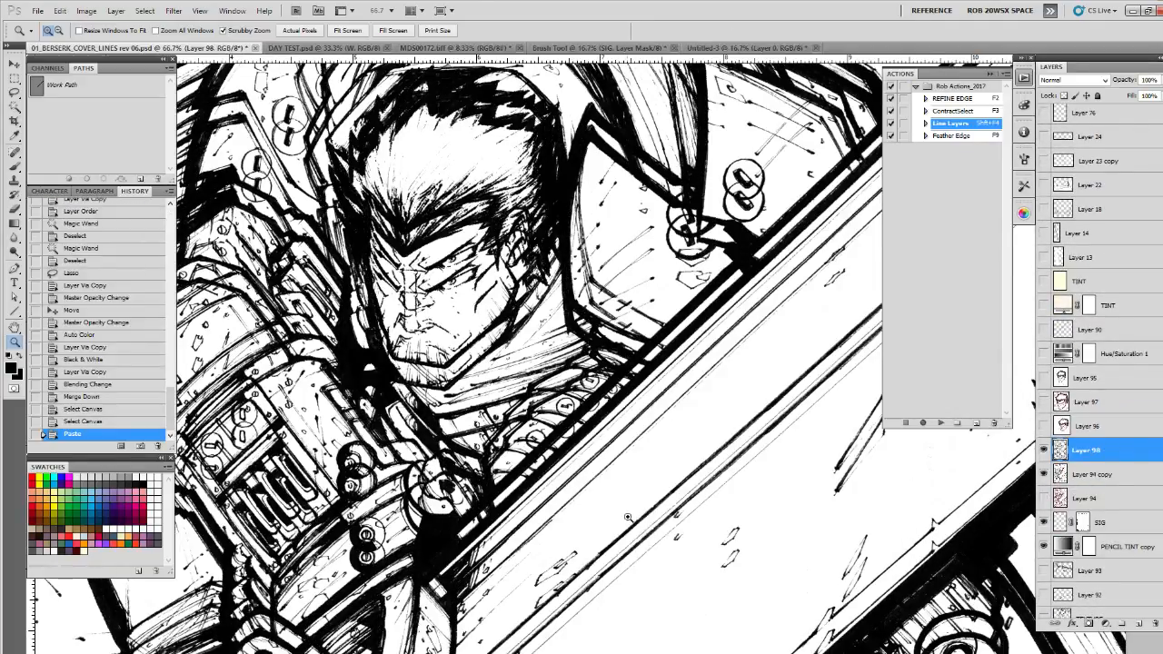
key(ctrl+z)
click(59, 10)
mouse_move(127, 133)
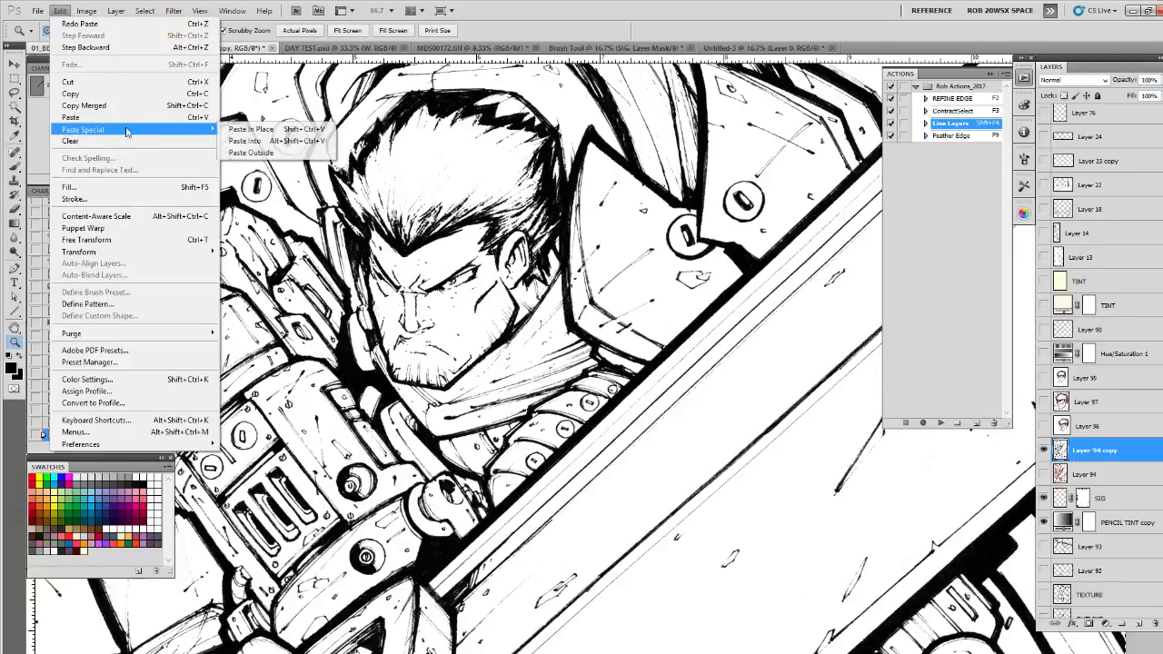
click(251, 129)
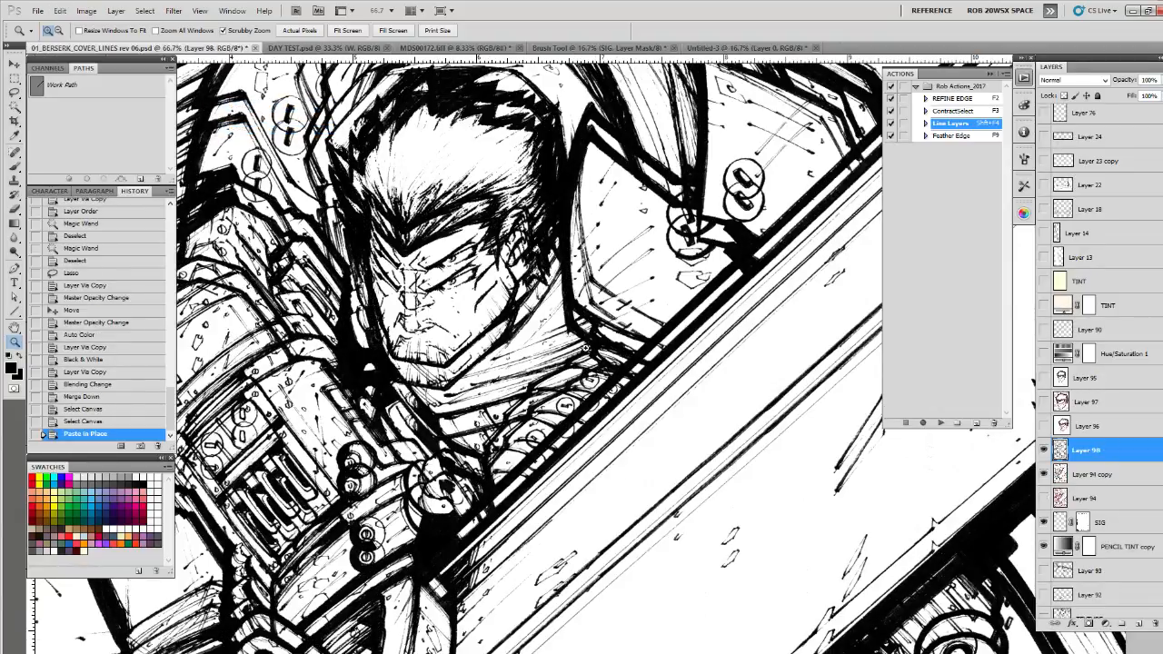
key(v)
mouse_move(583, 281)
mouse_down()
mouse_move(592, 283)
mouse_move(573, 323)
mouse_up()
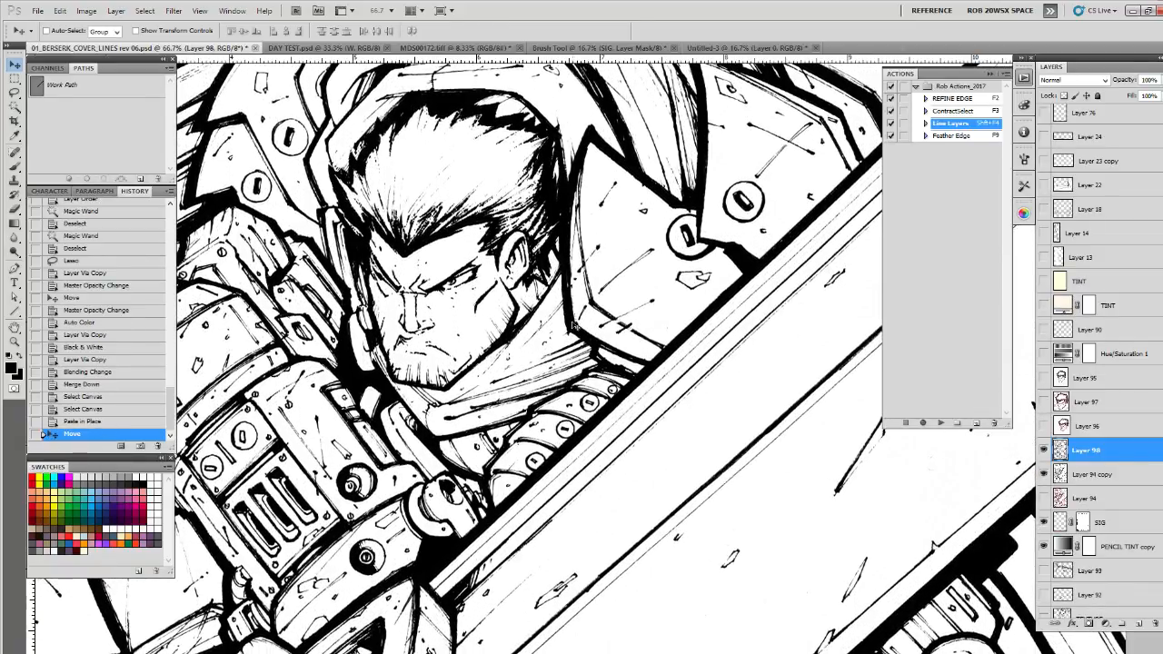
Step: Compare the extracted lines with Layer 94 copy by toggling its visibility, leave it hidden and show the red-tinted Layer 94
click(1043, 475)
click(1043, 476)
click(1044, 478)
click(1045, 498)
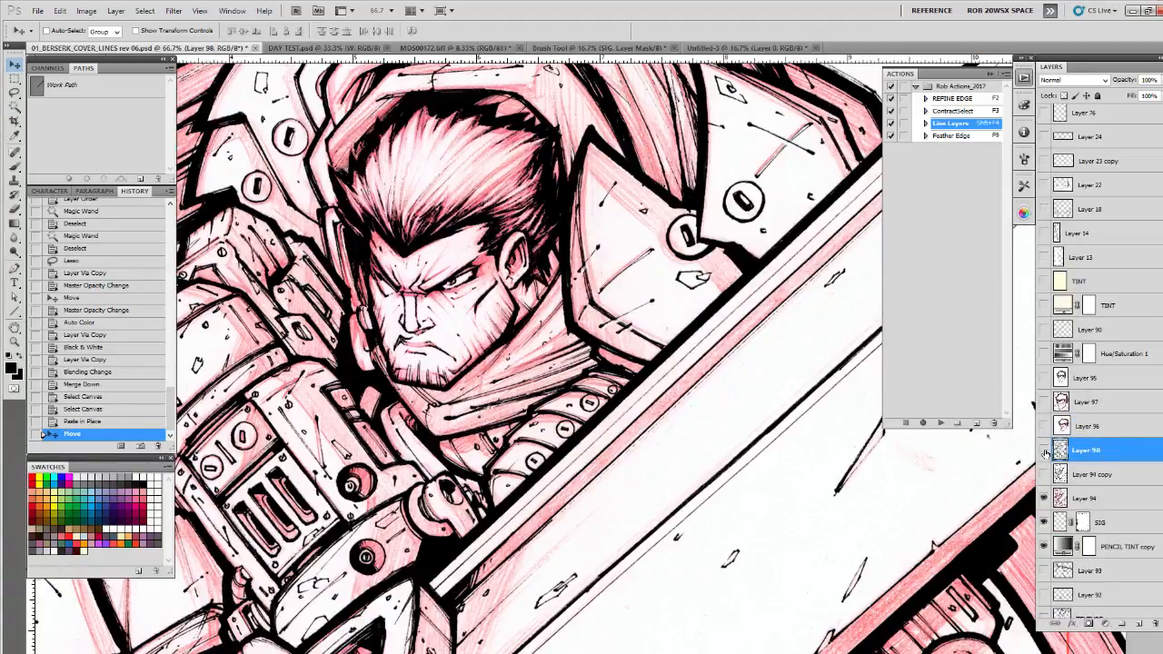
Step: Copy Layer 94's red tint without the black lines to a new layer using Layer 98's inverted selection, and hide Layer 94
click(1045, 451)
click(1045, 451)
ctrl+click(1059, 449)
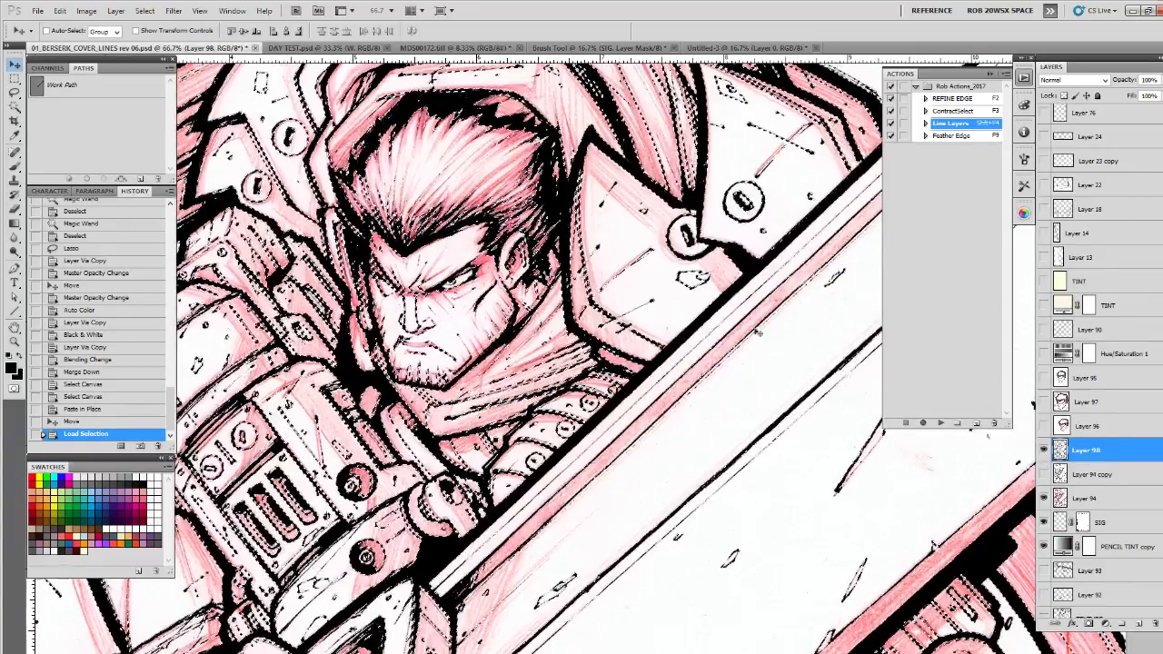
click(145, 10)
click(169, 60)
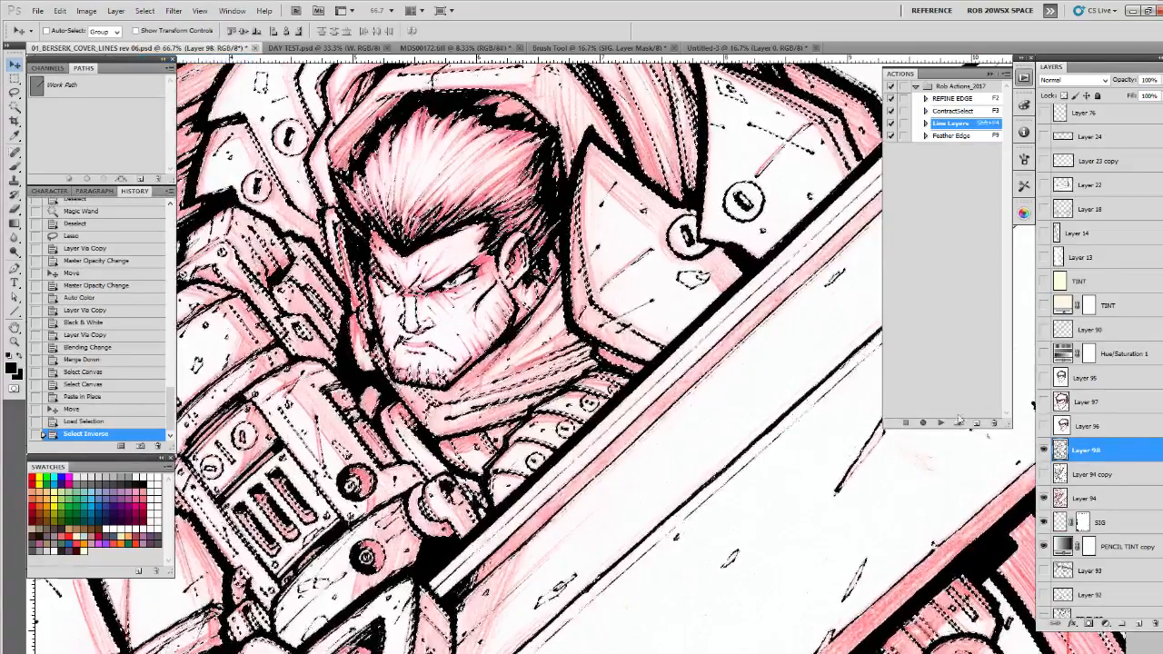
key(ctrl+j)
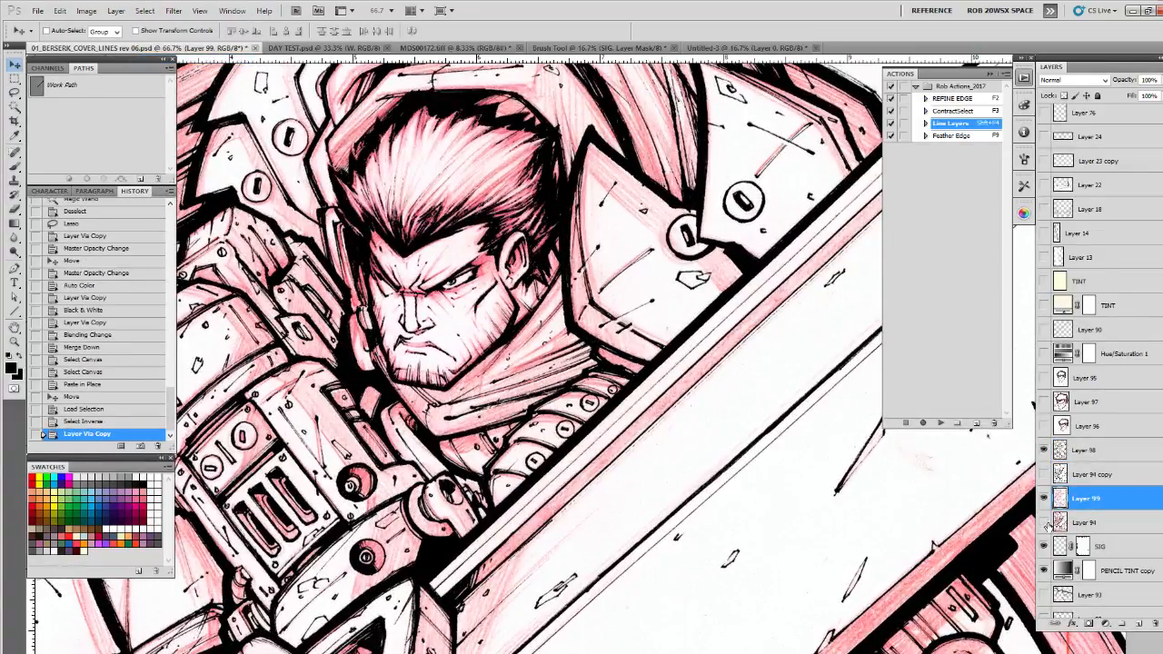
click(1043, 522)
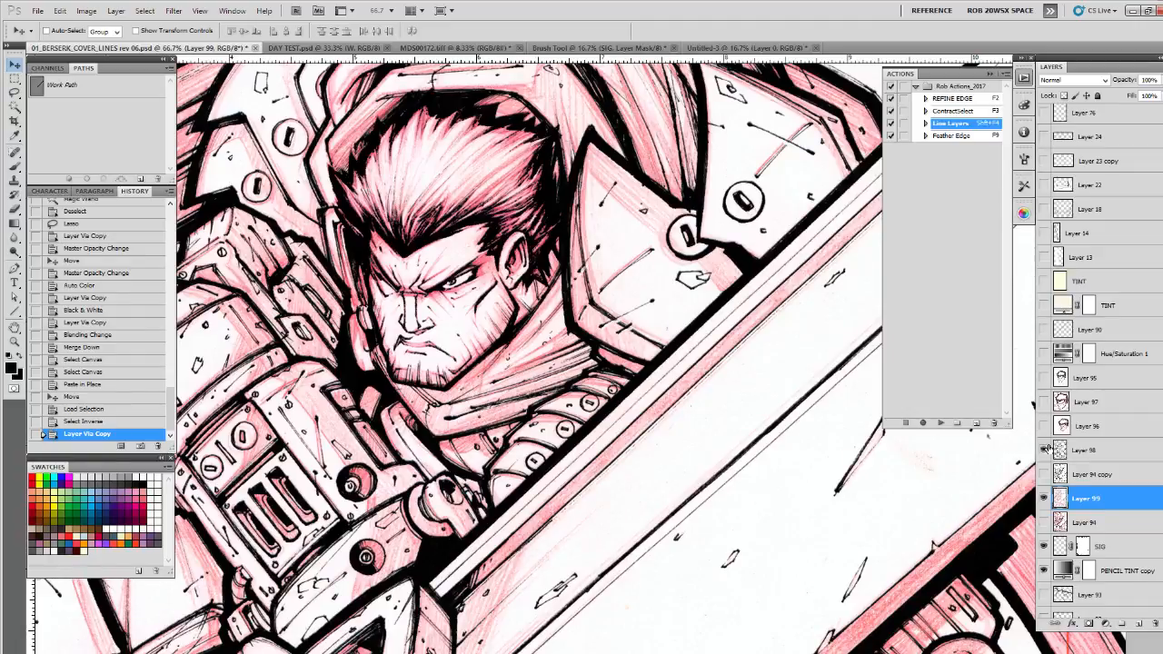
Step: Hide Layer 98 to inspect the red-only Layer 99, toggle Layer 94 copy for comparison, and hide Layer 99
click(1044, 450)
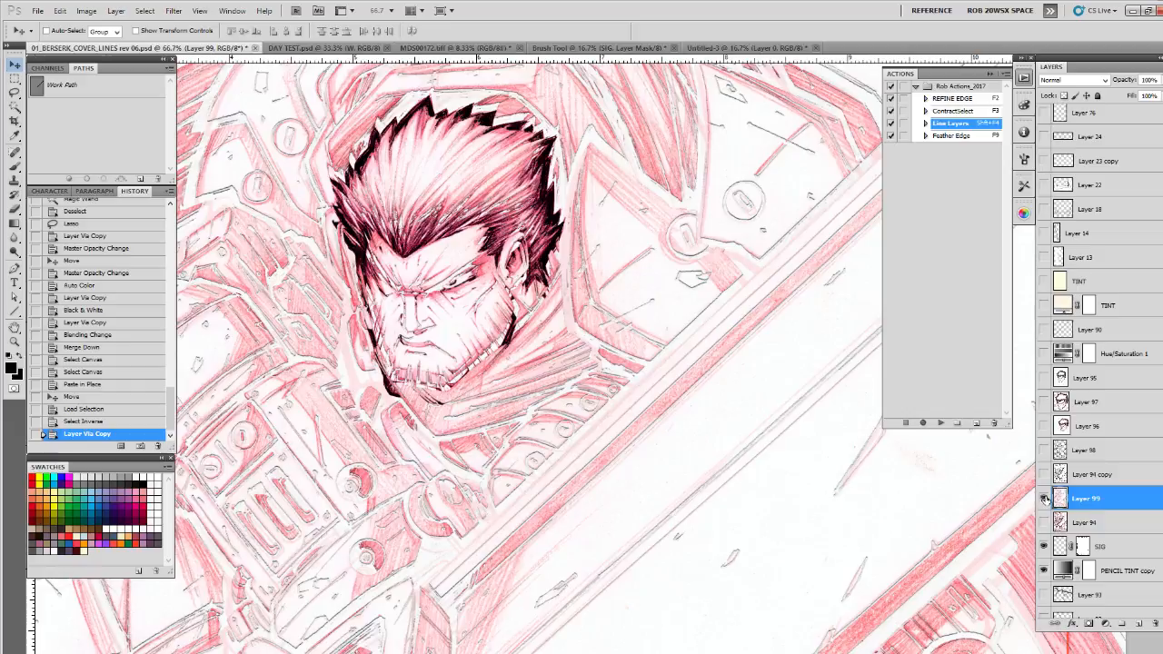
click(1044, 474)
click(1044, 474)
click(1044, 499)
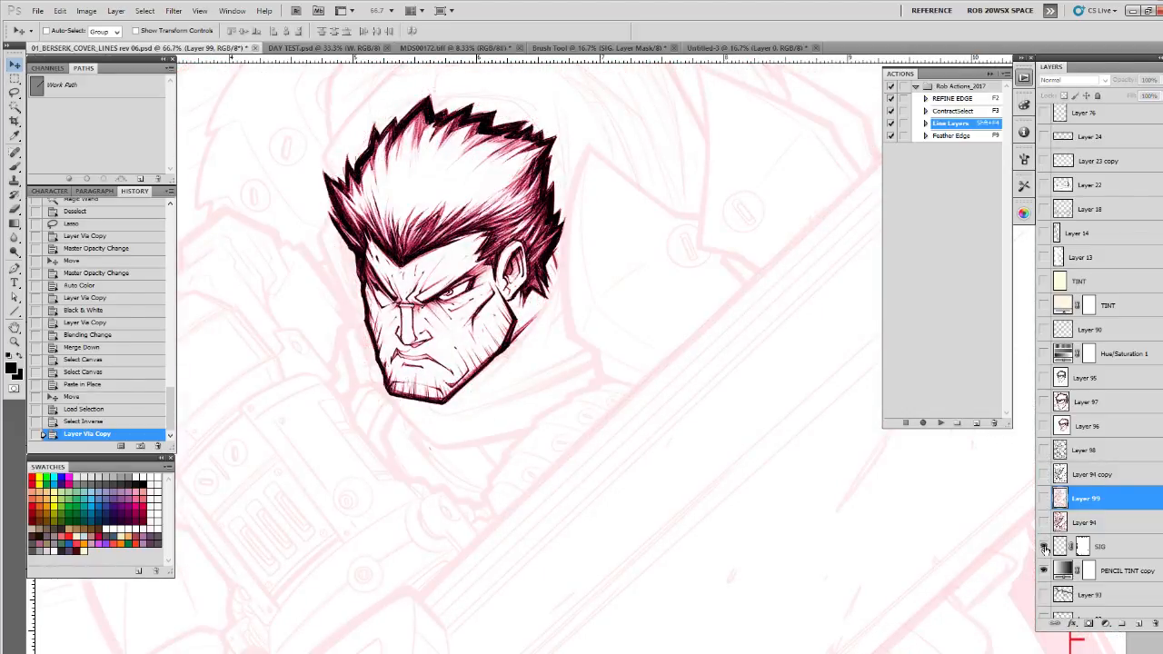
Step: Hide PENCIL TINT copy 2, show the white Layer 89, move it directly above SIG and set its opacity to 100%
ctrl+click(555, 263)
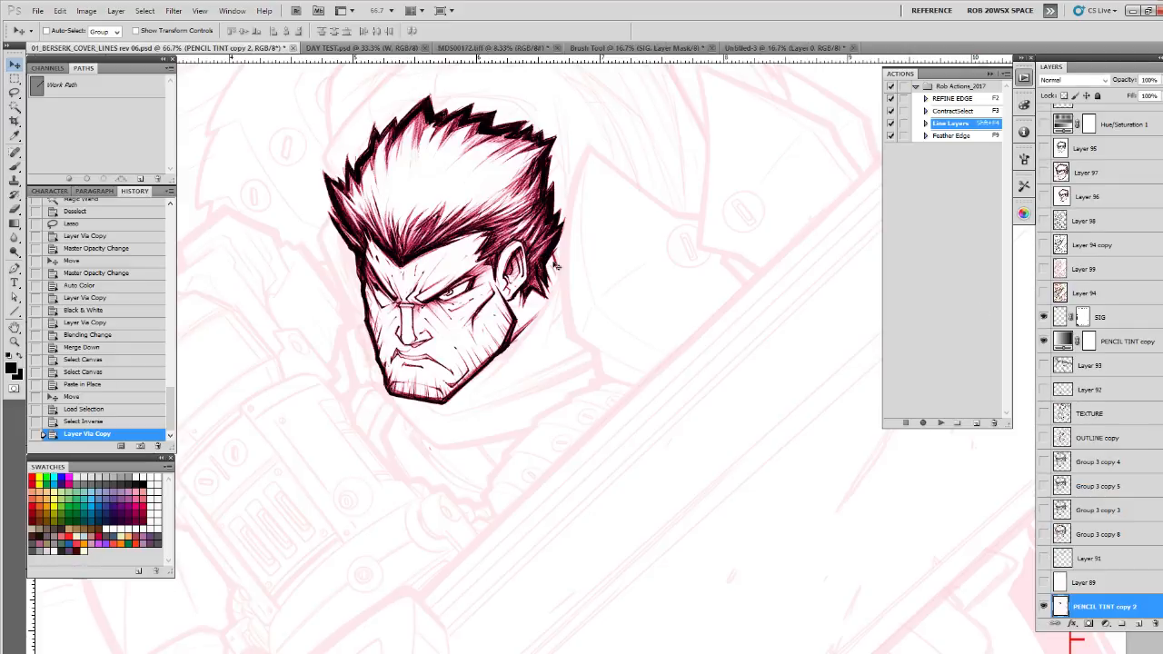
click(1059, 583)
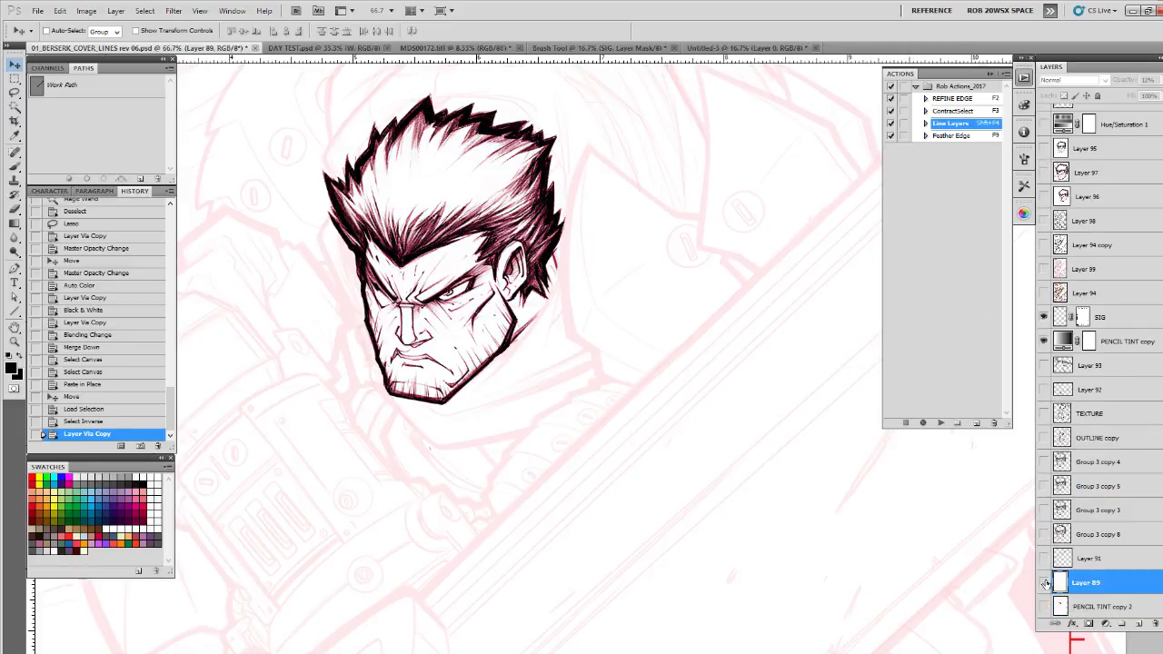
click(1044, 582)
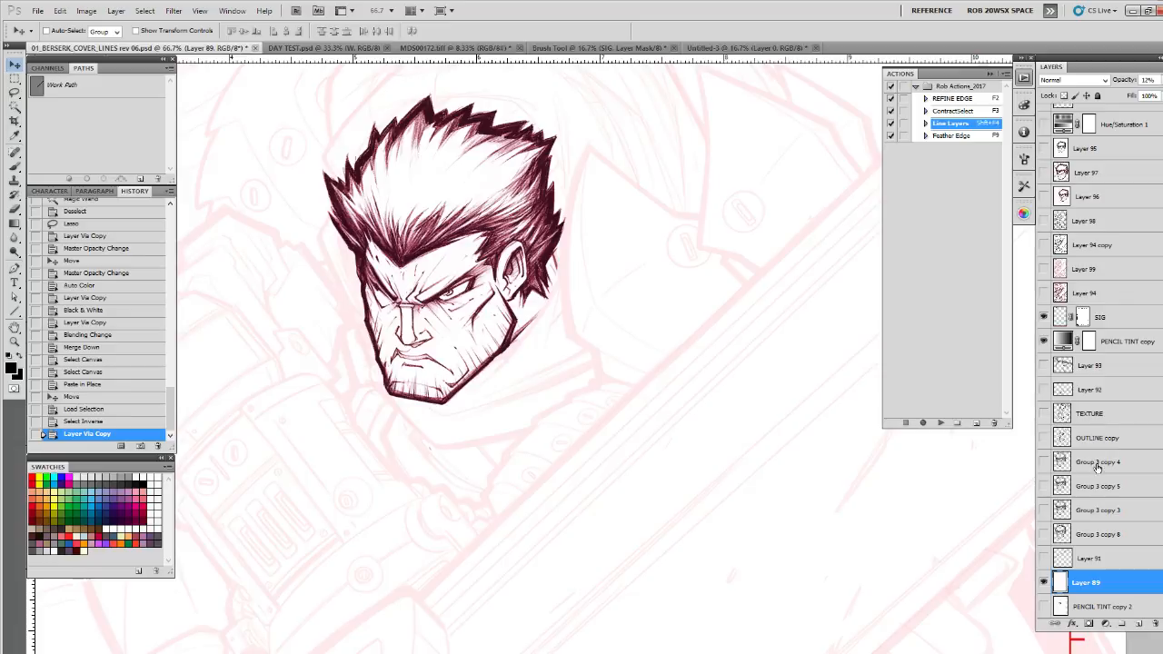
drag(1096, 578, 1095, 314)
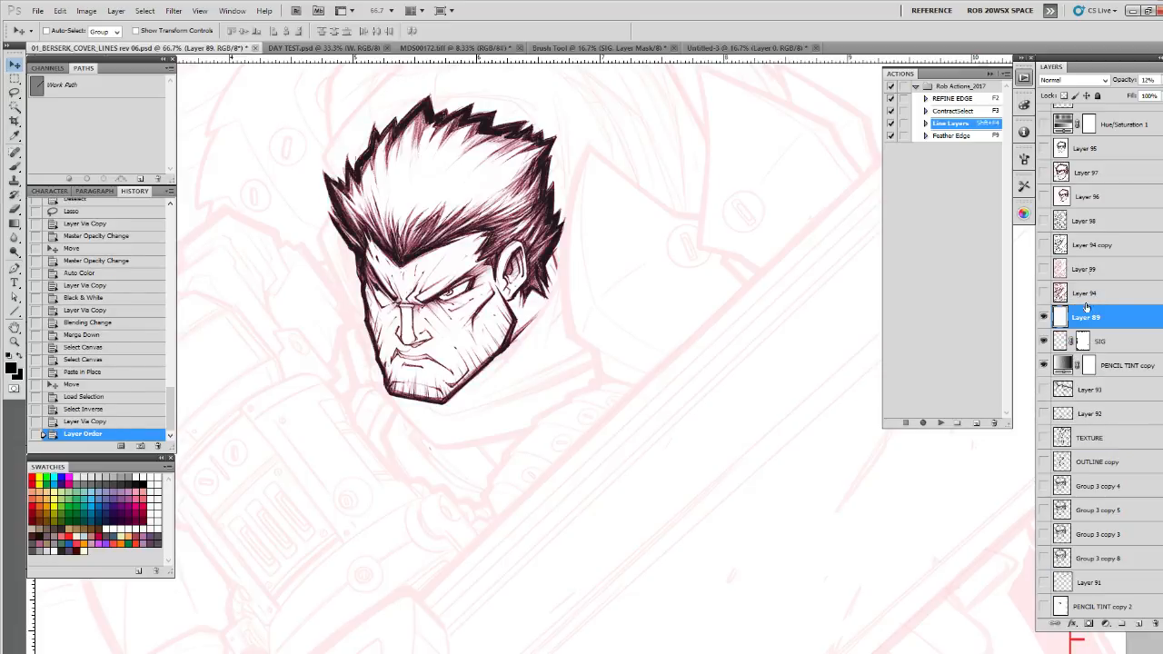
click(1160, 80)
click(1161, 94)
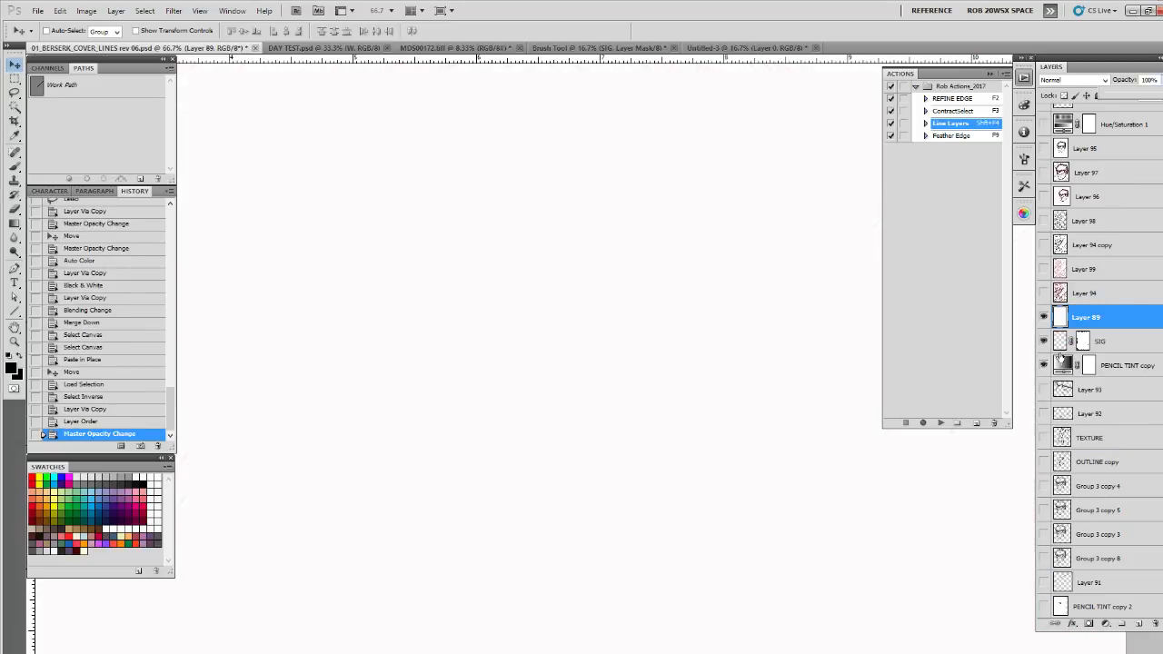
Step: Show Layer 99 over the white backing, compare it under Layer 94 copy, and leave only Layer 98's lines visible above it
click(1044, 270)
click(1043, 246)
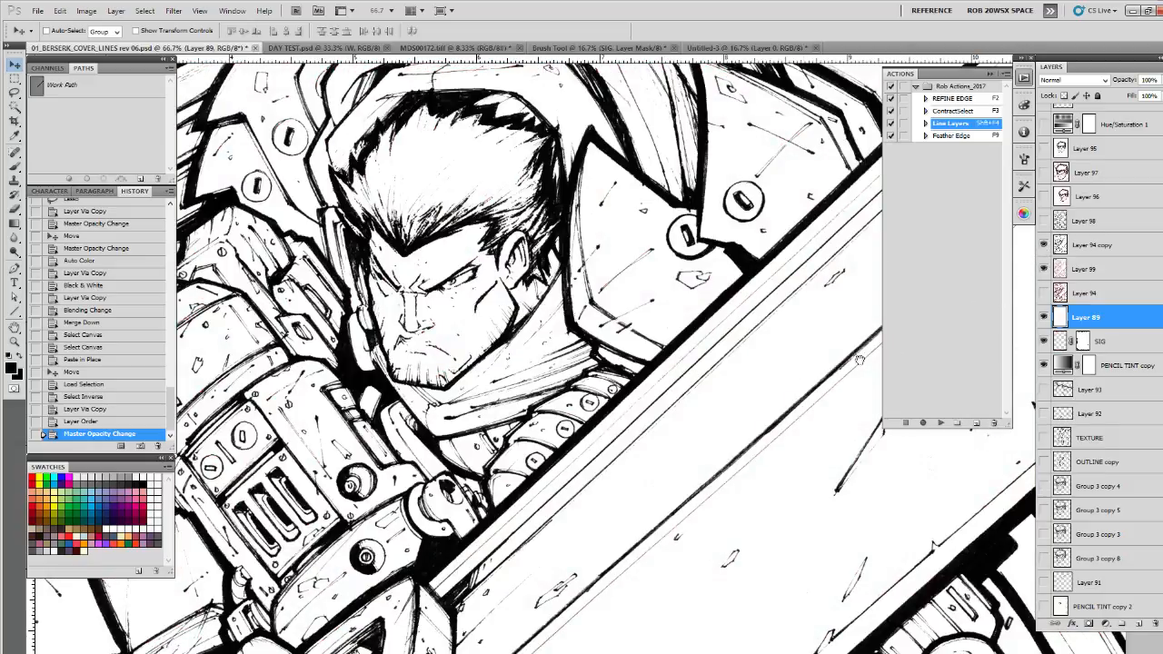
drag(767, 395, 796, 431)
click(1065, 245)
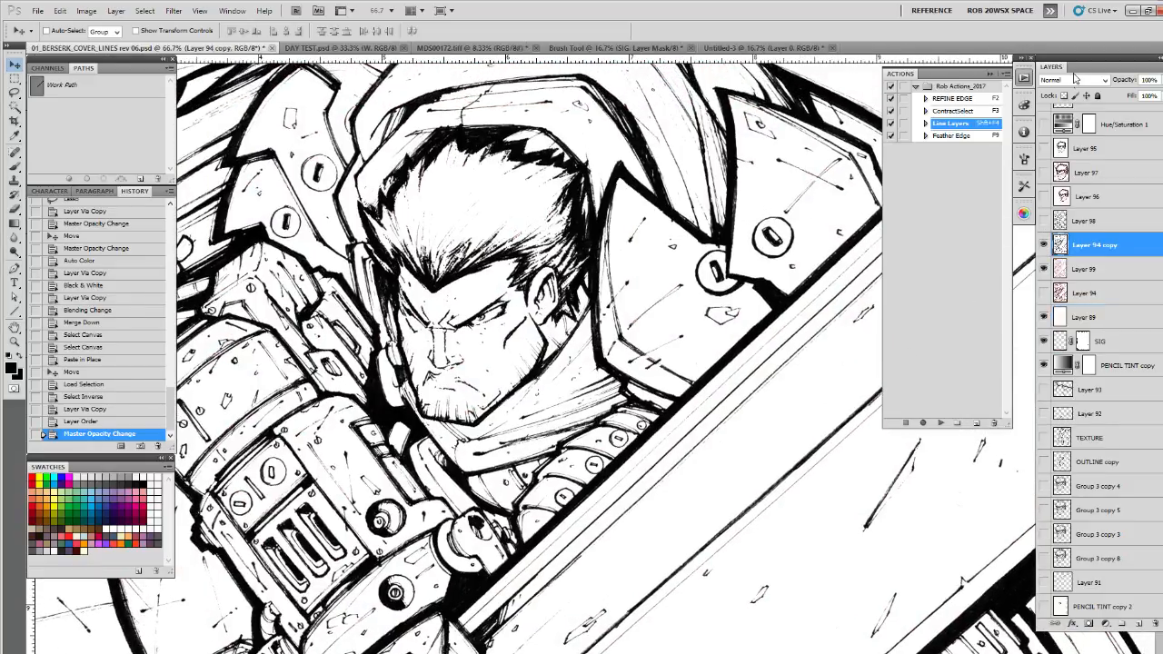
click(1043, 245)
click(1043, 221)
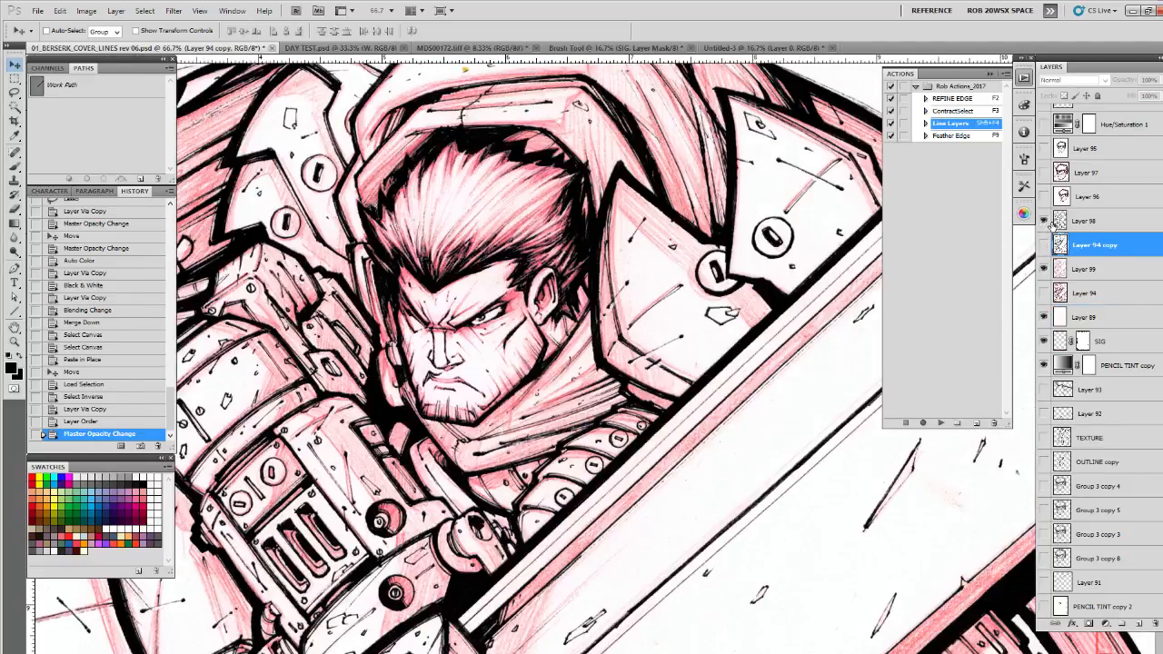
drag(890, 382, 900, 386)
Step: Copy the whole red Layer 99 into a new document and return to the Berserk cover document
click(1063, 269)
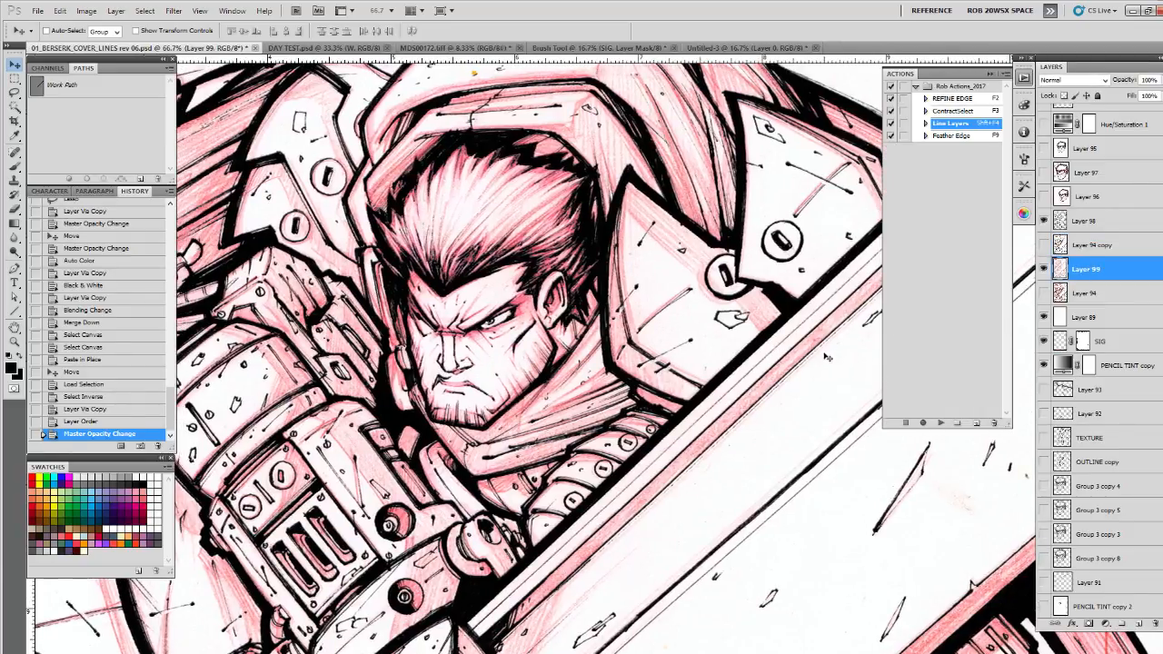
key(ctrl+n)
key(Return)
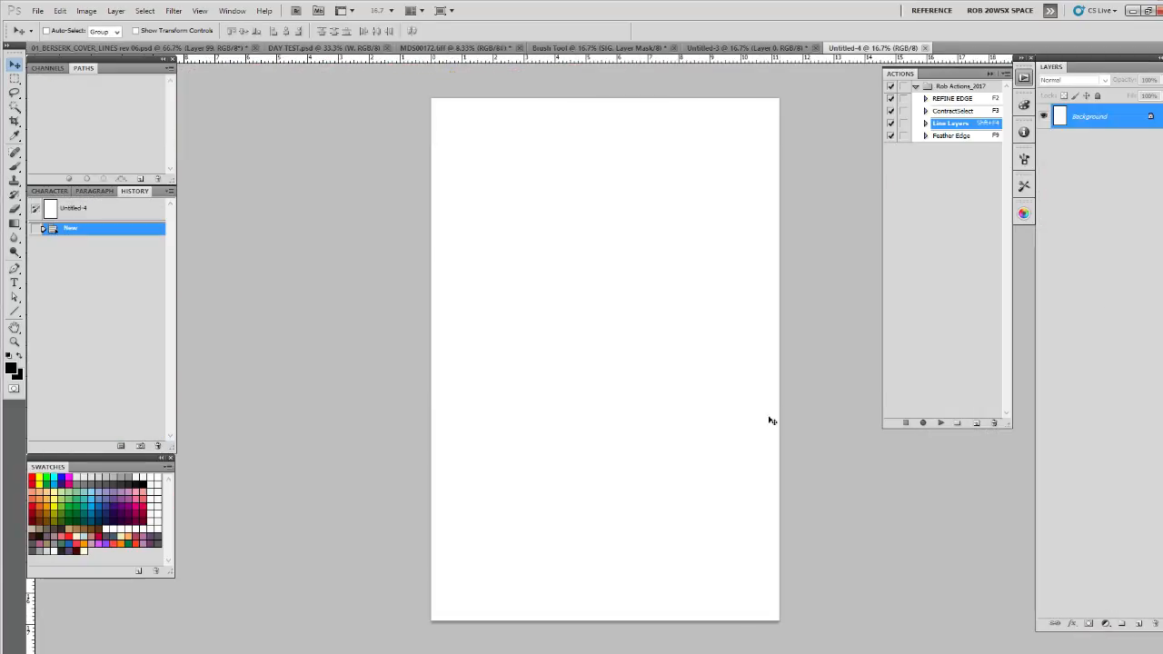
key(ctrl+v)
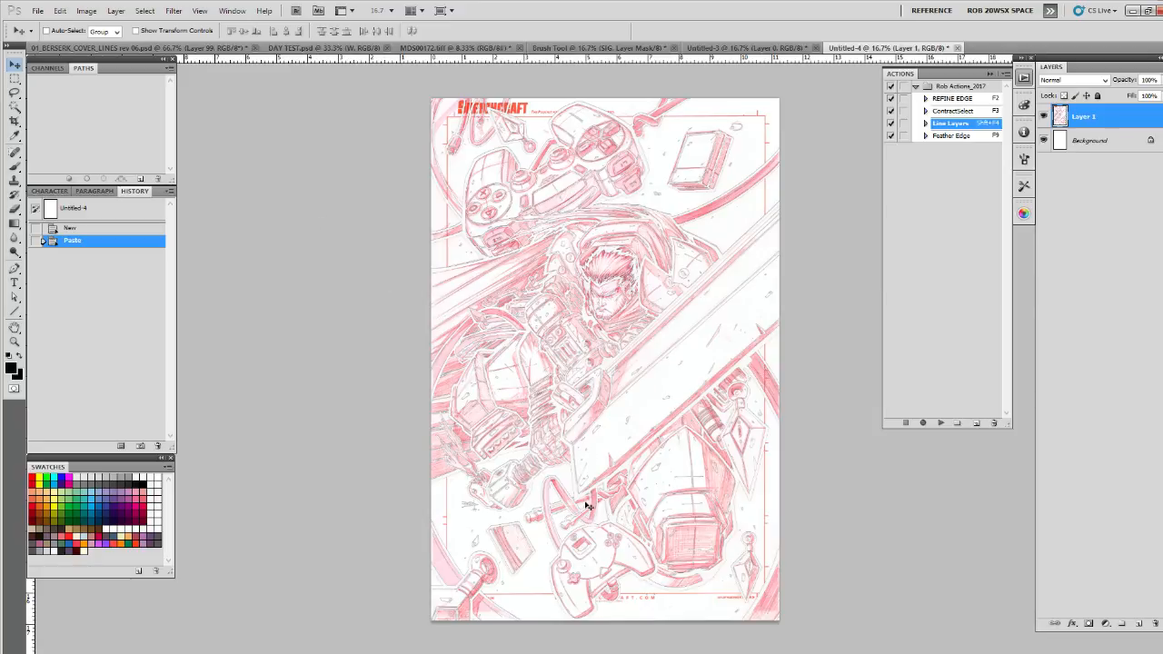
click(192, 48)
Step: Deselect and erase the red border line in the cover's upper-left corner on Layer 99 with the PAINTING - AirSoft eraser
key(z)
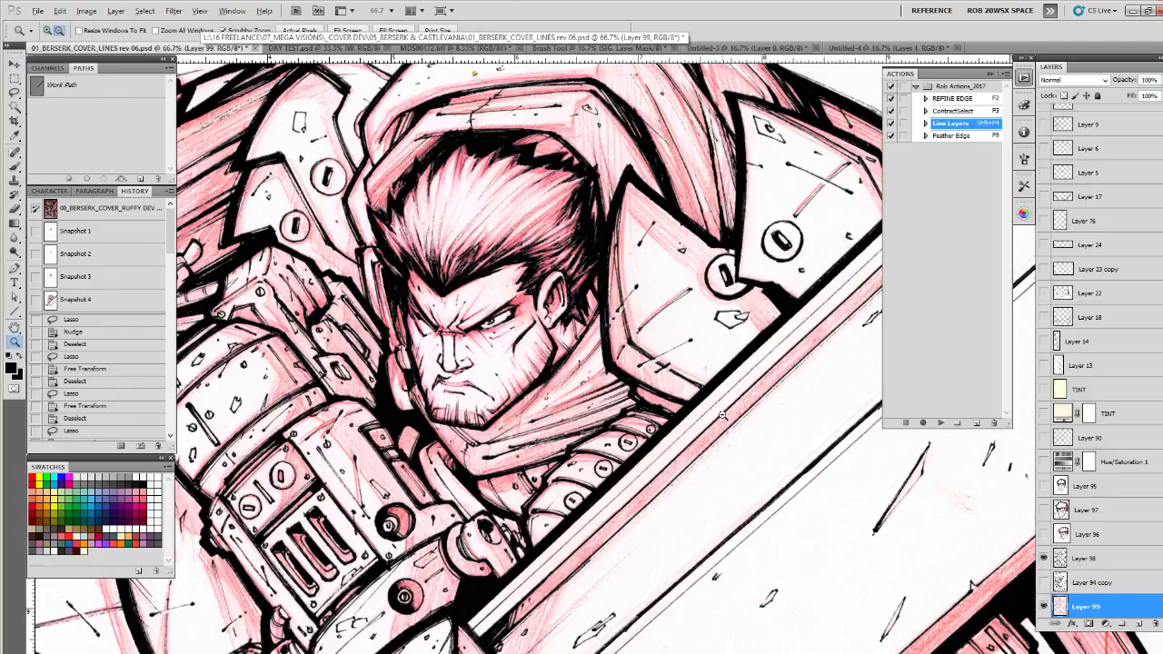
alt+click(725, 418)
alt+click(724, 418)
drag(724, 418, 741, 463)
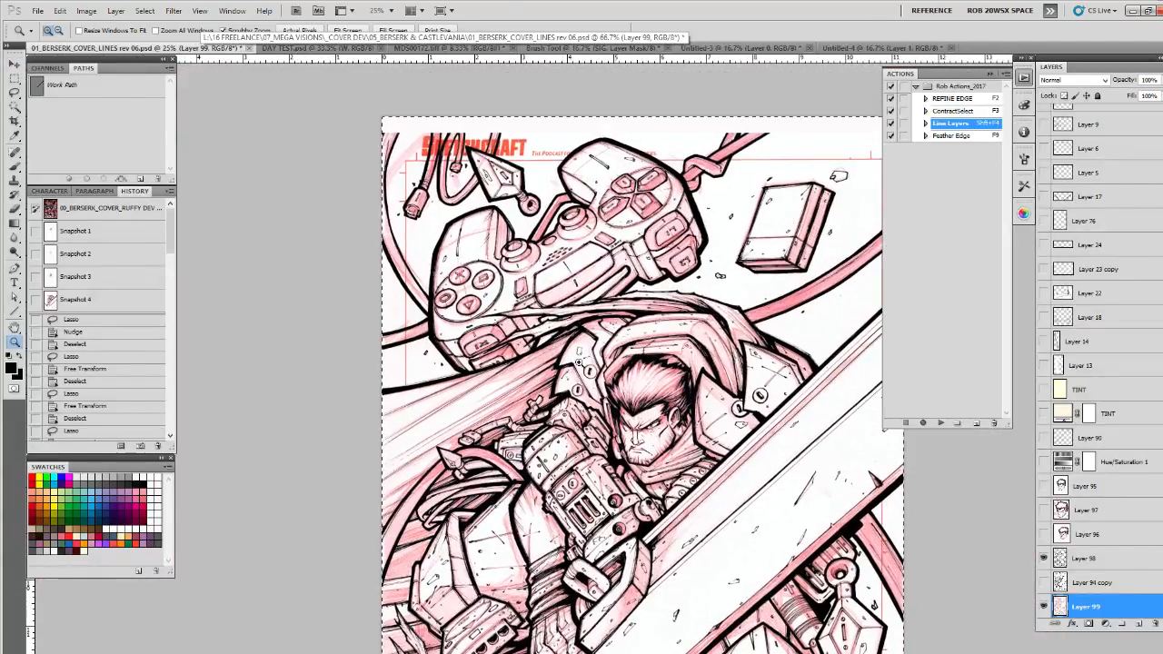
click(411, 224)
click(411, 223)
right_click(413, 252)
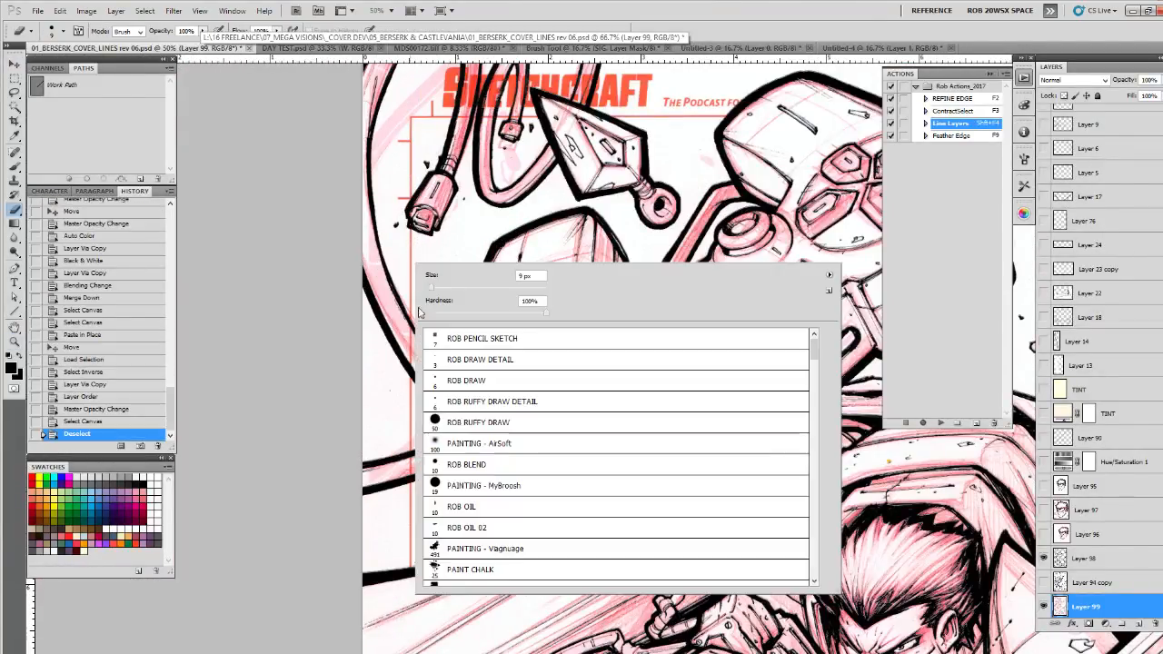
click(427, 436)
mouse_move(410, 304)
mouse_down()
mouse_move(405, 317)
mouse_move(425, 323)
mouse_move(388, 307)
mouse_move(368, 183)
mouse_up()
mouse_move(387, 130)
mouse_down()
mouse_move(398, 344)
mouse_move(379, 229)
mouse_move(451, 245)
mouse_move(441, 277)
mouse_up()
Step: Erase the leftover red marks around the hanging cables with the 50 px ROB RUFFY DRAW eraser
right_click(441, 283)
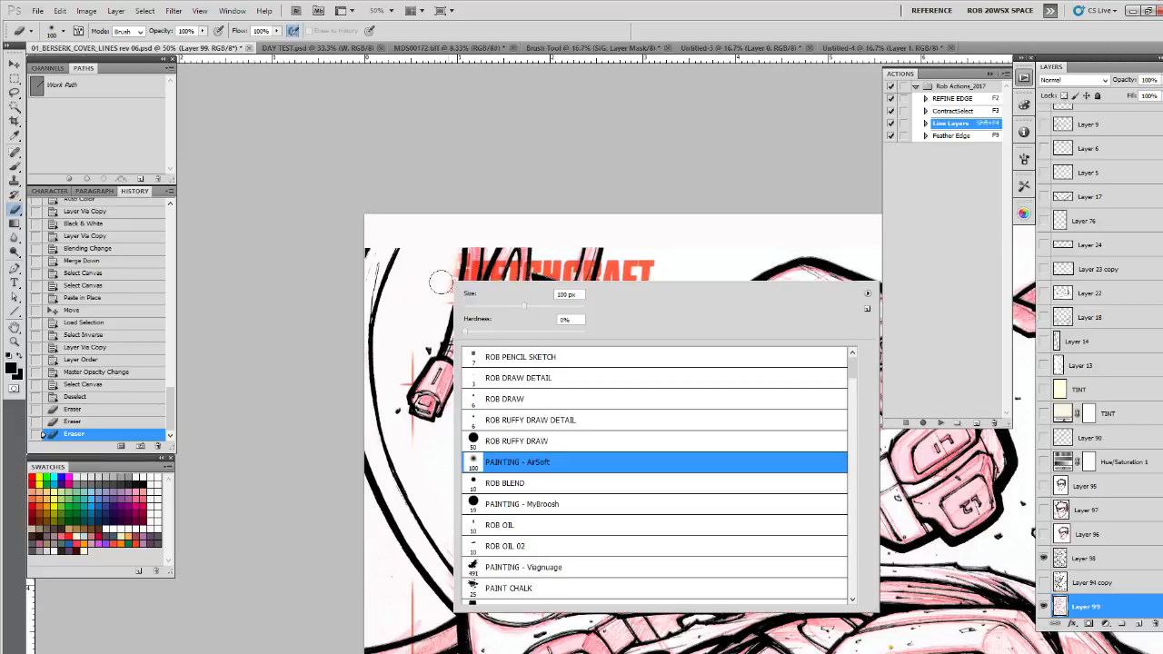
double_click(491, 443)
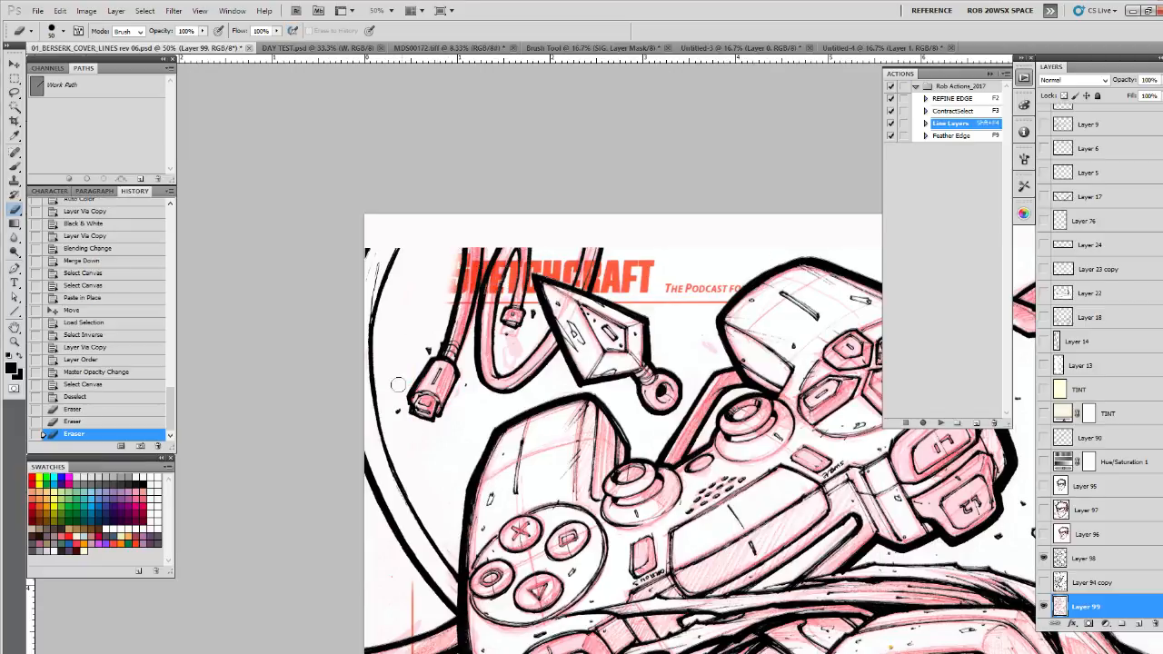
drag(398, 386, 471, 317)
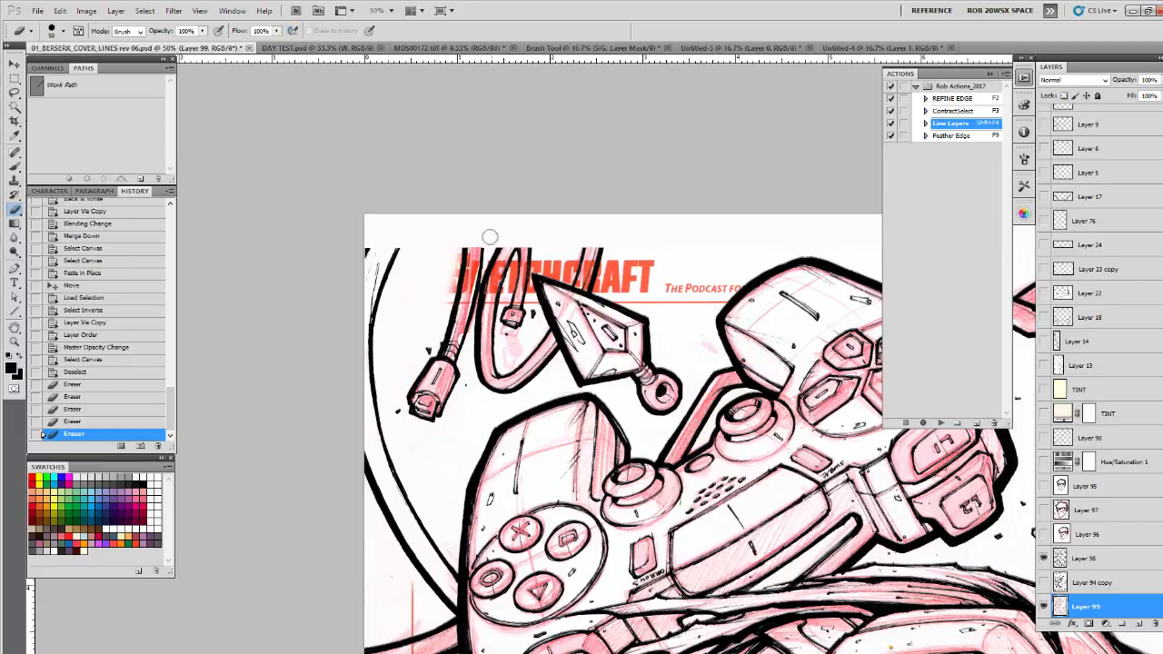
mouse_move(492, 234)
mouse_down()
mouse_move(505, 299)
mouse_move(509, 258)
mouse_up()
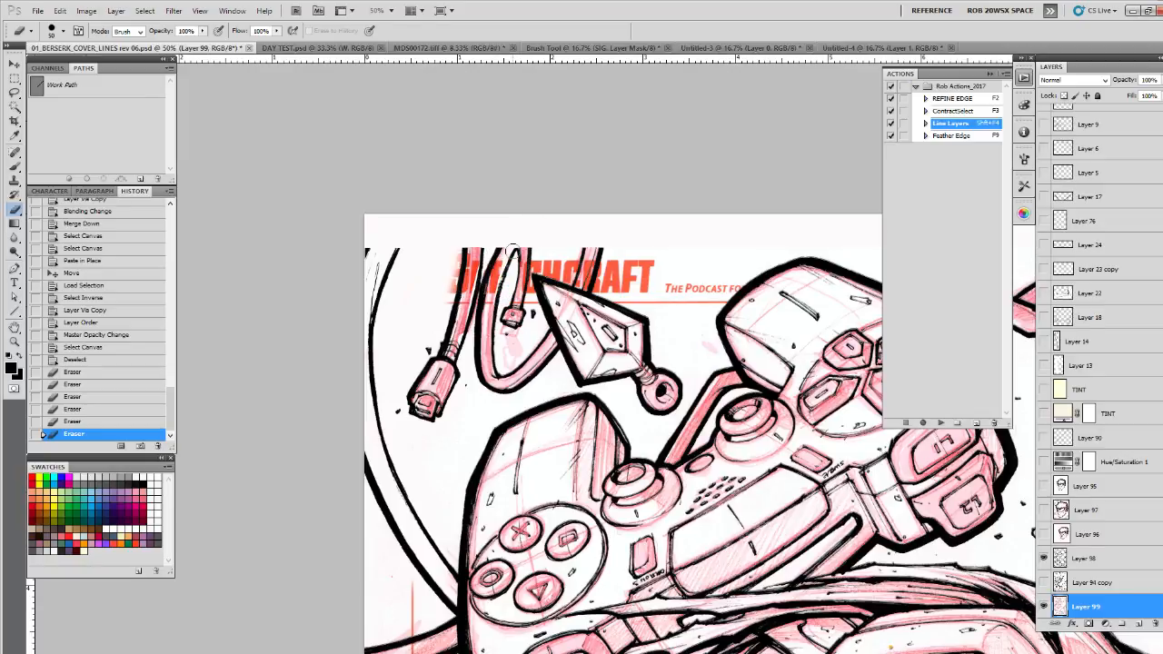
right_click(509, 282)
key(Escape)
Step: Select the SKETCHCRAFT title area with a rectangular marquee and cut it from Layer 99
key(m)
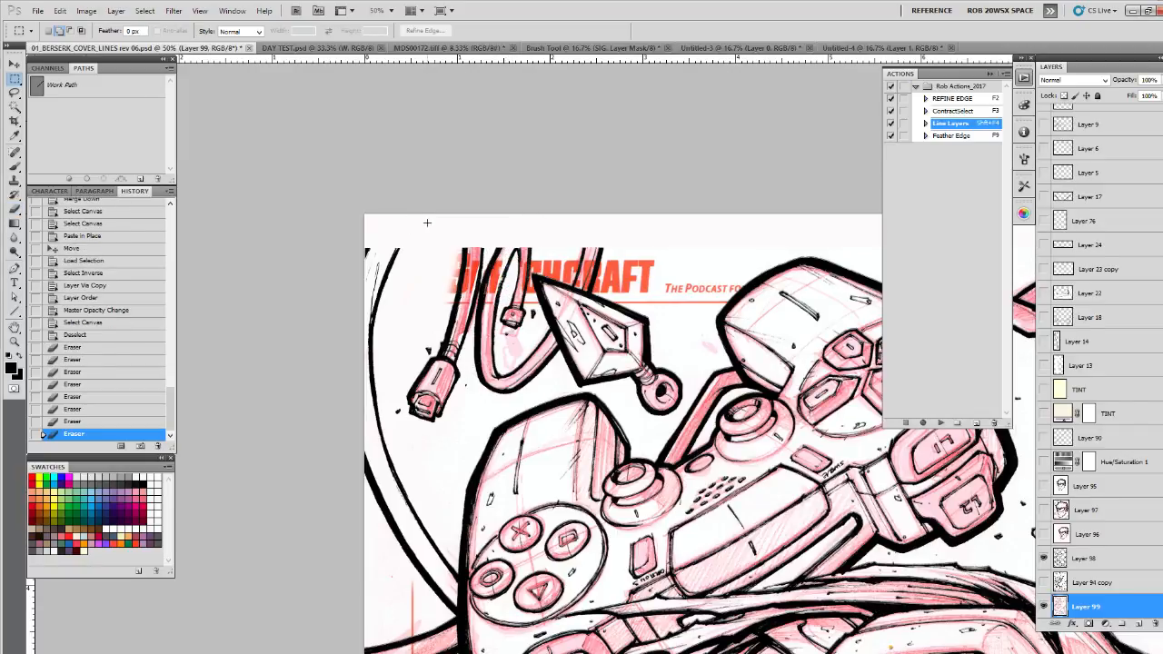
mouse_move(427, 221)
mouse_down()
mouse_move(688, 285)
mouse_move(701, 301)
mouse_move(589, 337)
mouse_up()
key(ctrl+x)
Step: Erase the remaining red header line and tagline text around the cables, the dagger and the top of the controller
key(b)
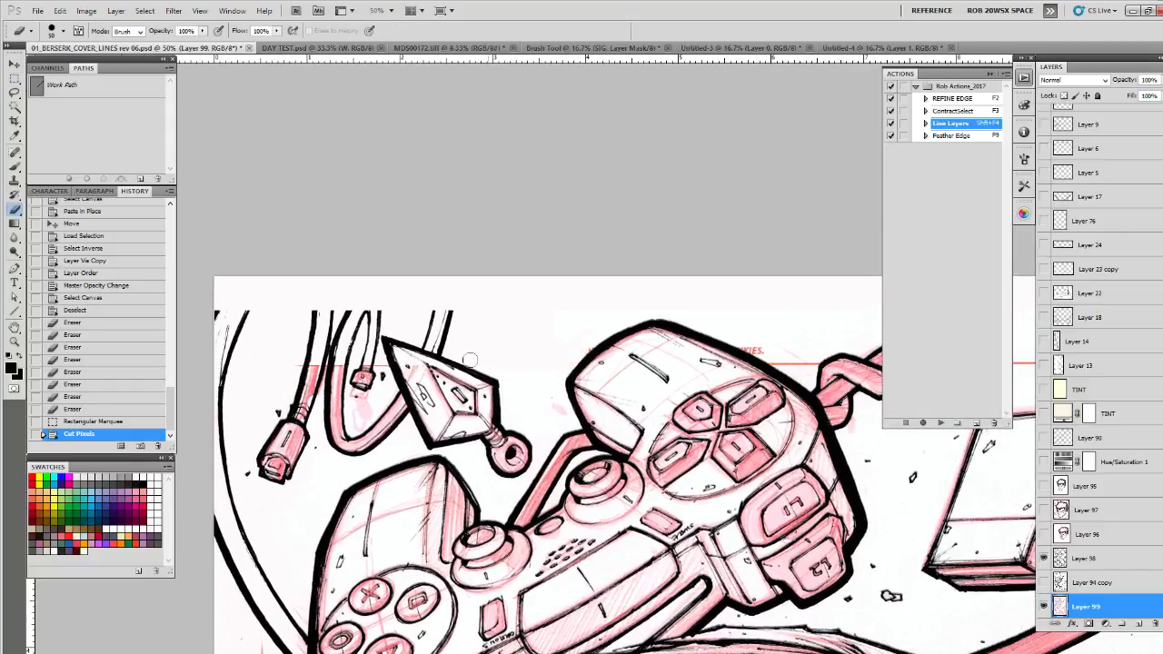
click(386, 353)
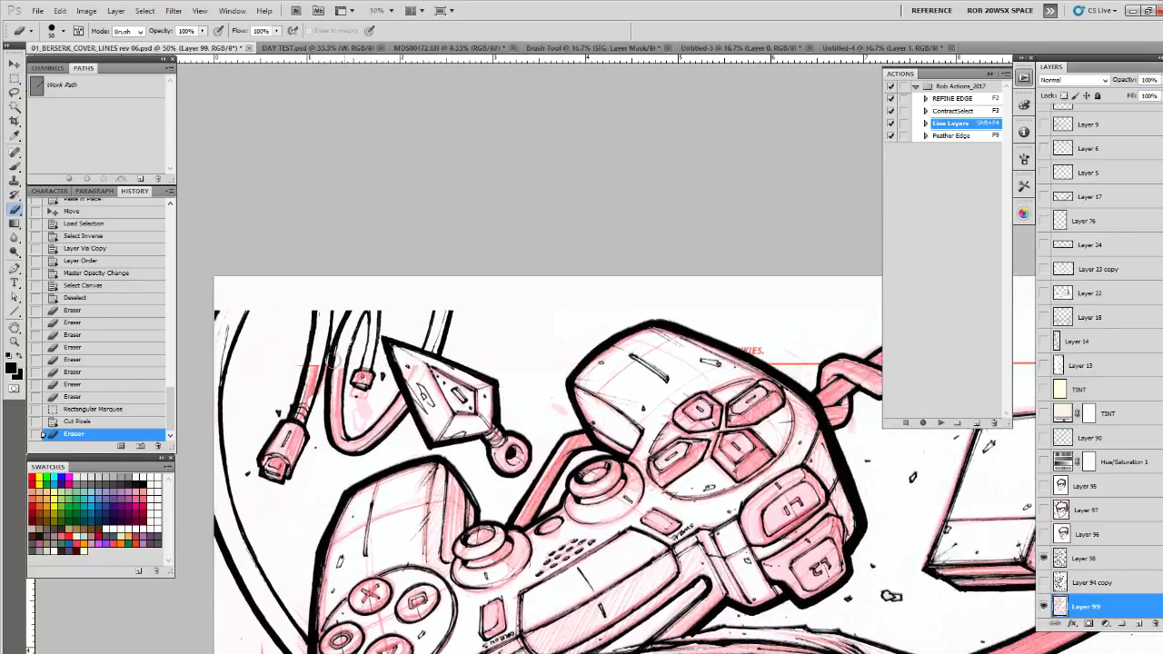
click(288, 359)
right_click(302, 329)
mouse_move(301, 374)
mouse_down()
mouse_move(327, 350)
mouse_move(324, 382)
mouse_move(324, 341)
mouse_move(350, 386)
mouse_move(482, 370)
mouse_move(461, 377)
mouse_up()
right_click(340, 379)
click(373, 511)
key(ctrl+z)
mouse_move(804, 328)
mouse_down()
mouse_move(501, 309)
mouse_move(455, 330)
mouse_move(496, 348)
mouse_up()
Step: Erase the red border line from the twisted cable across to the upper-right corner and down beside the box
right_click(503, 308)
click(558, 466)
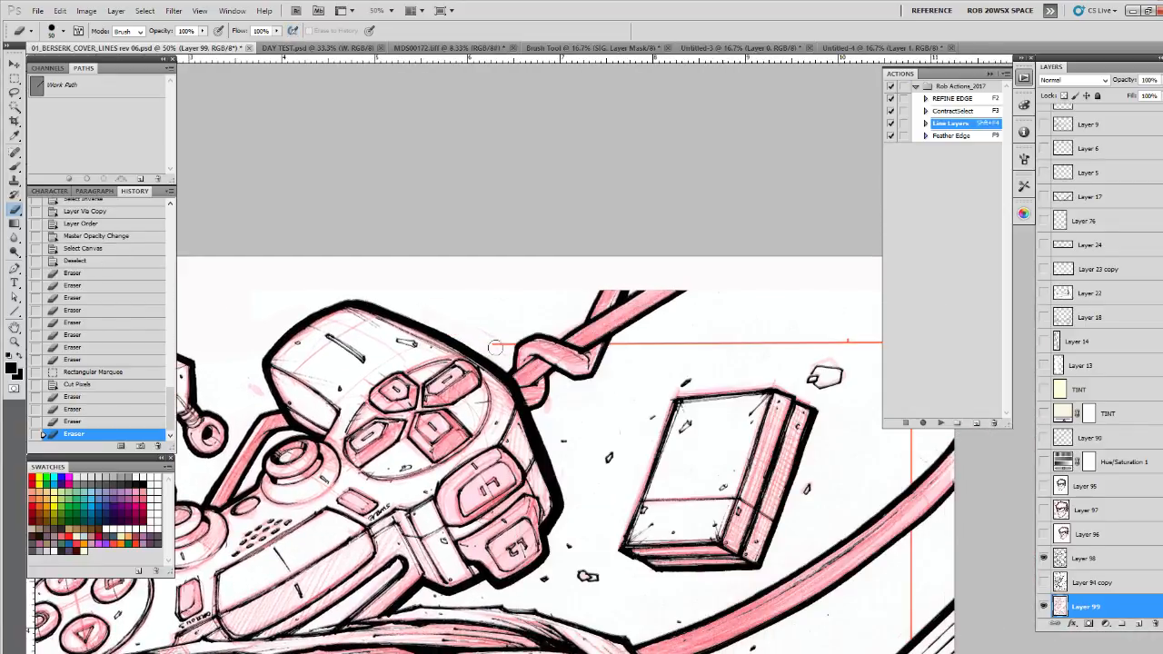
drag(620, 254, 589, 300)
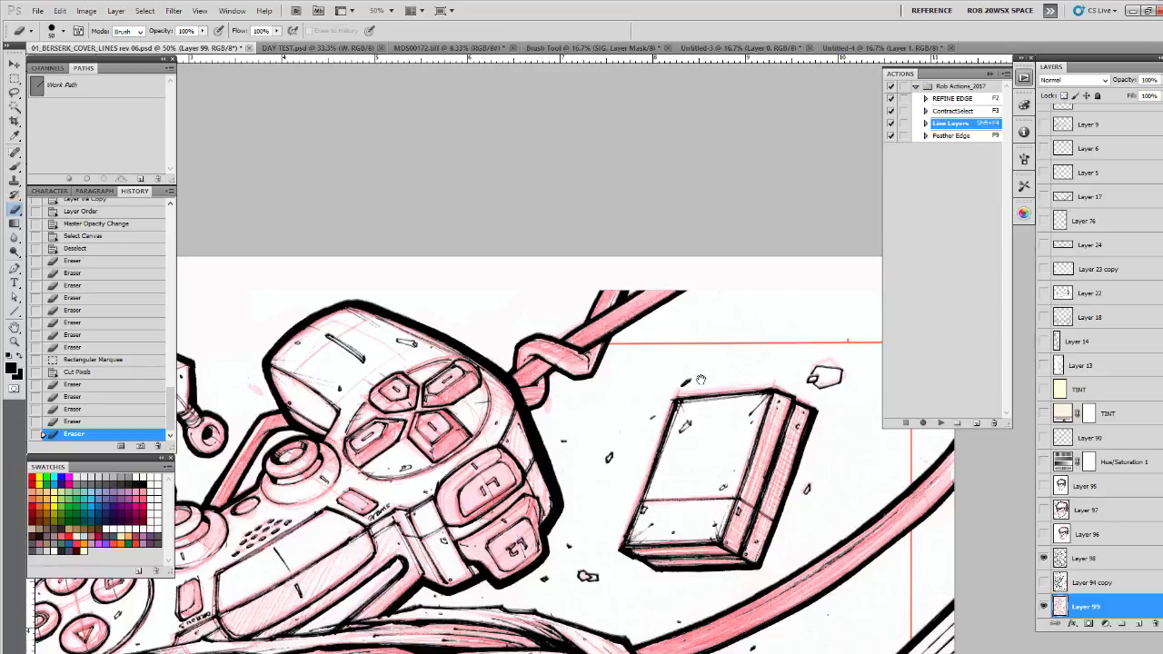
drag(683, 429, 565, 428)
mouse_move(497, 343)
mouse_down()
mouse_move(743, 338)
mouse_move(769, 366)
mouse_move(696, 271)
mouse_up()
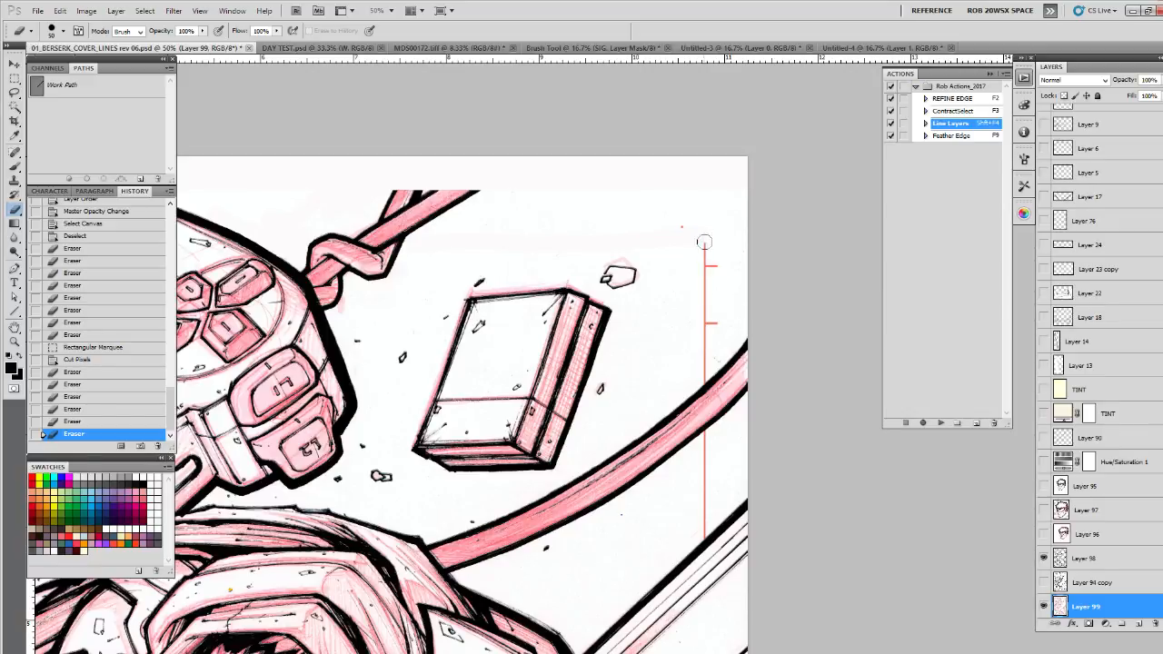
drag(704, 240, 710, 343)
click(707, 343)
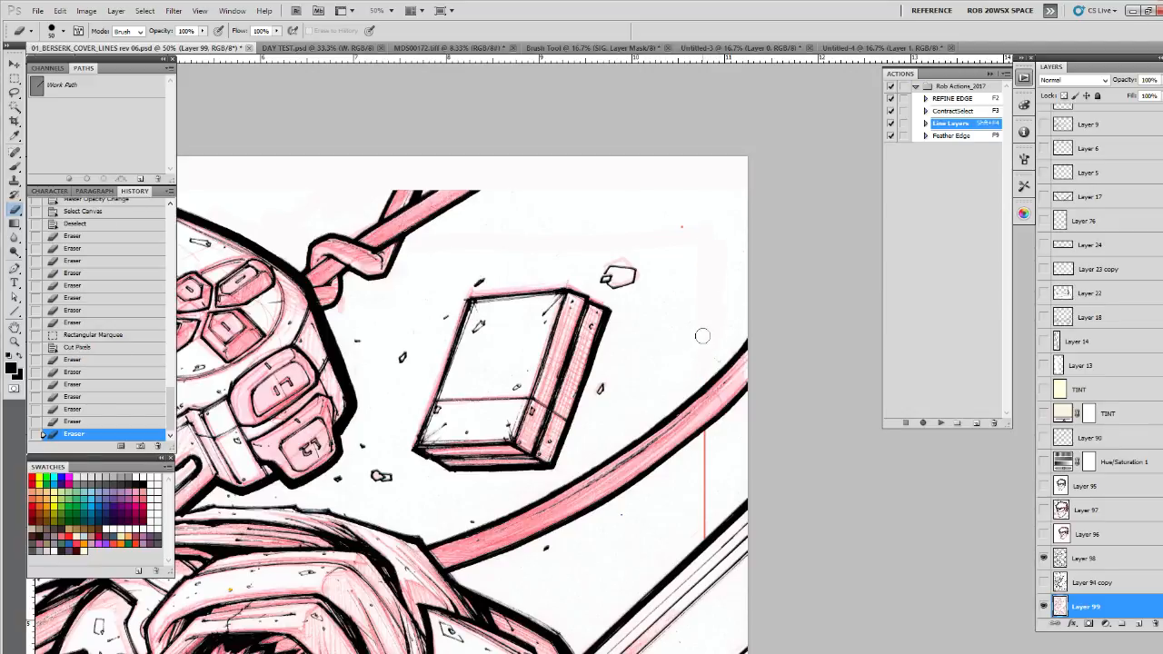
Step: Paint white over the faint tint left in the cover's upper-right area, enlarging the brush to 175 px
key(b)
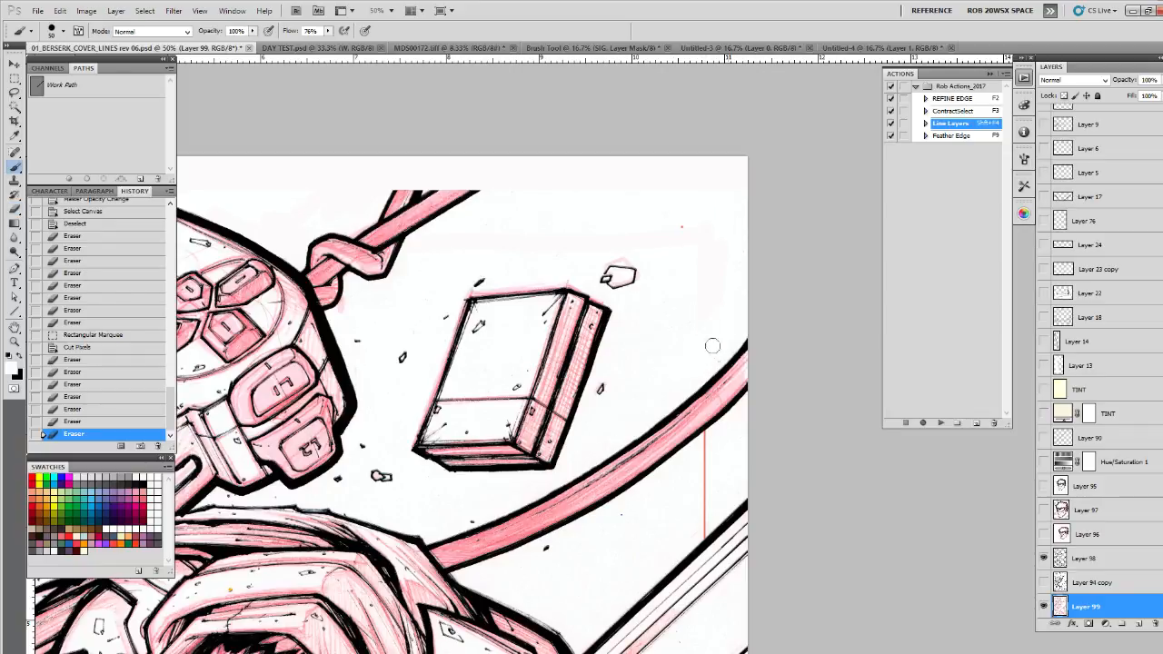
click(712, 345)
key(bracketright)
key(bracketright)
key(bracketright)
key(bracketright)
key(bracketright)
key(bracketright)
key(bracketright)
key(bracketright)
key(bracketright)
key(bracketright)
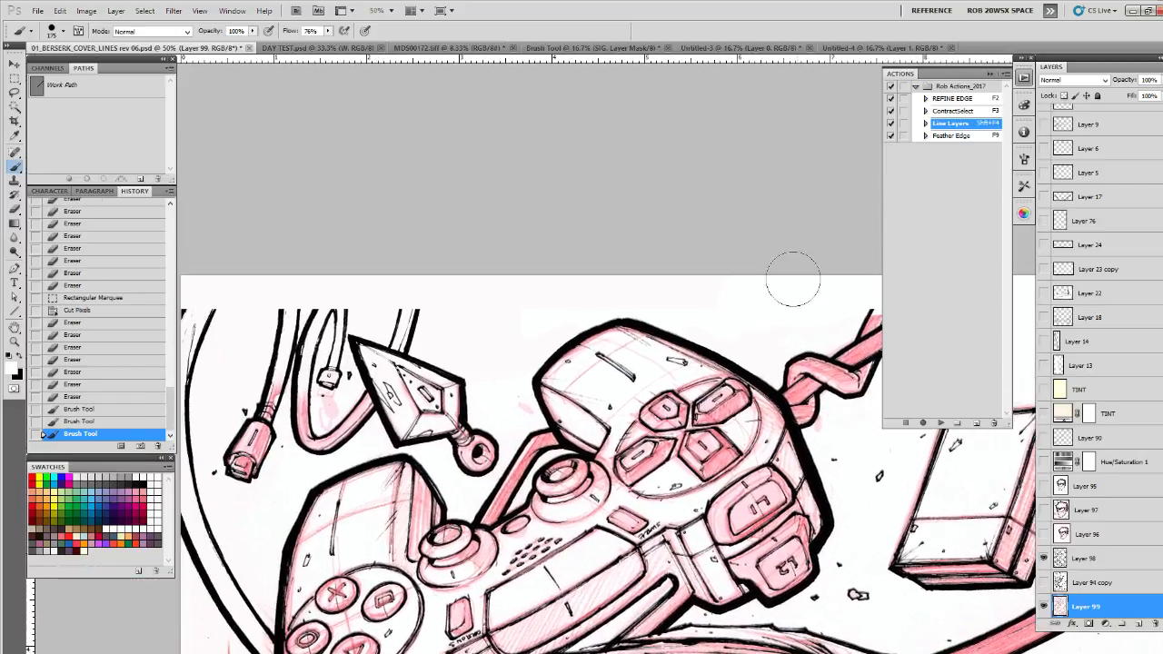
Step: Paint white over the tinted margin above the controller and dagger on Layer 99
mouse_move(794, 279)
mouse_down()
mouse_move(643, 304)
mouse_move(519, 405)
mouse_move(566, 279)
mouse_move(435, 293)
mouse_up()
drag(508, 307, 762, 299)
drag(727, 295, 616, 283)
mouse_move(590, 395)
mouse_down()
mouse_move(544, 325)
mouse_move(545, 283)
mouse_move(571, 359)
mouse_move(549, 354)
mouse_move(518, 374)
mouse_move(524, 345)
mouse_up()
Step: Paint white over the red border line beside the cables and large controller, using the 100 px PAINTING - AirSoft brush
right_click(568, 361)
click(579, 511)
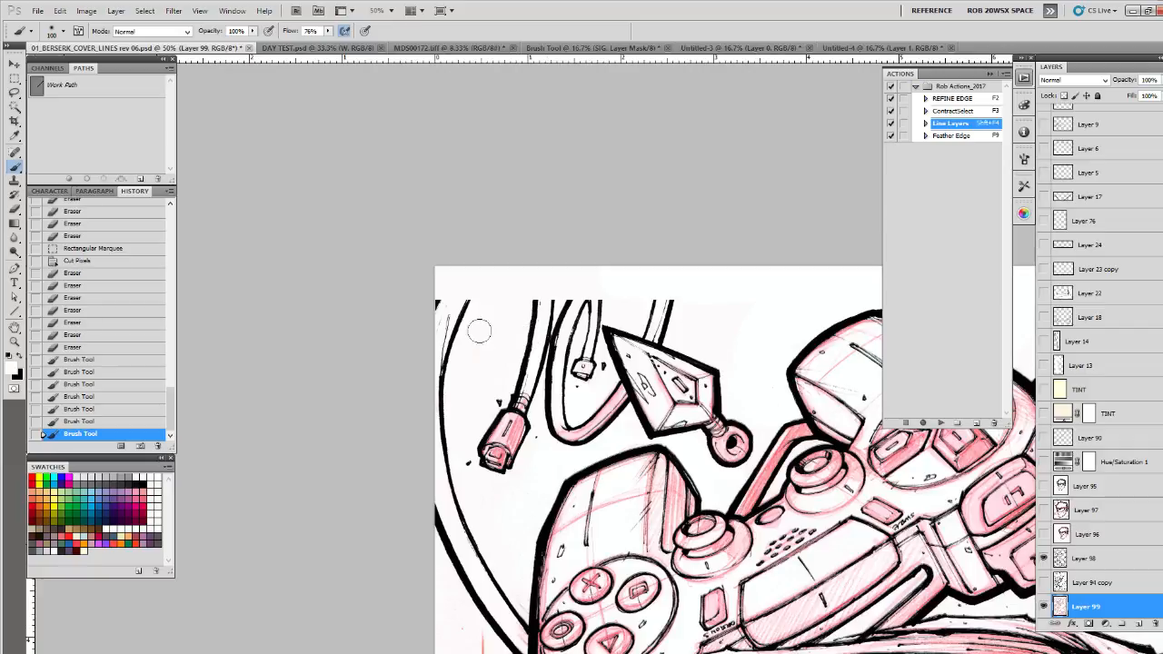
drag(443, 397, 447, 420)
drag(460, 545, 451, 300)
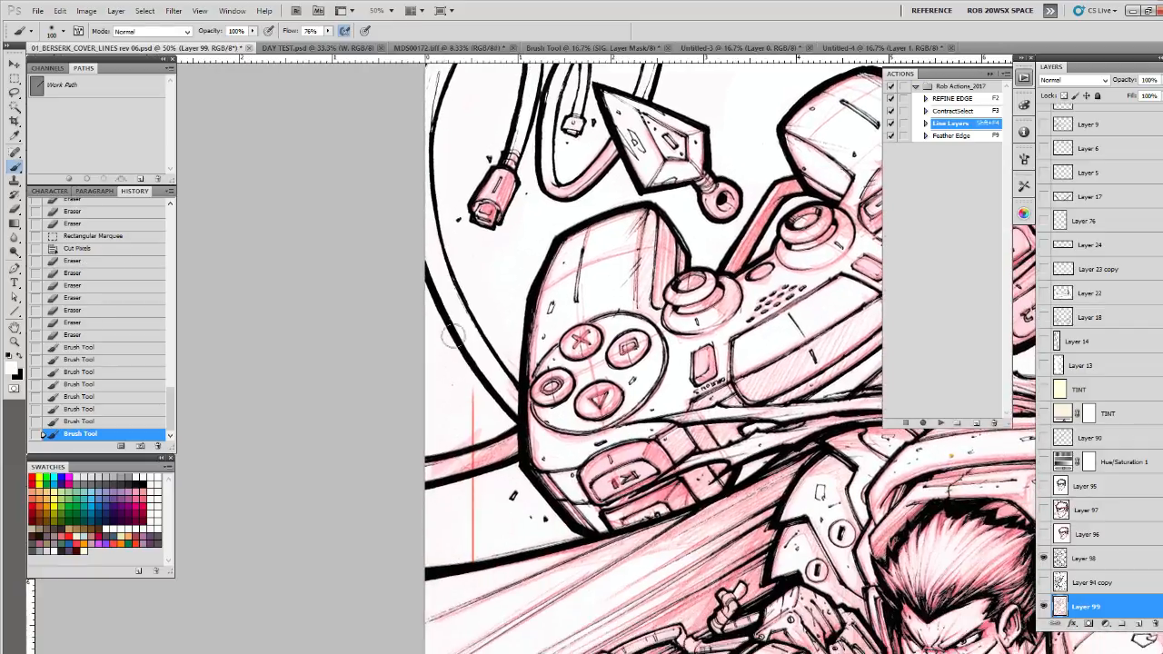
drag(468, 400, 469, 431)
mouse_move(474, 409)
mouse_down()
mouse_move(473, 257)
mouse_move(469, 335)
mouse_move(440, 344)
mouse_move(477, 261)
mouse_up()
Step: Paint white over the stray tint along the cover's left margin, down to the lower-left corner and below the floating slab
drag(469, 498, 453, 177)
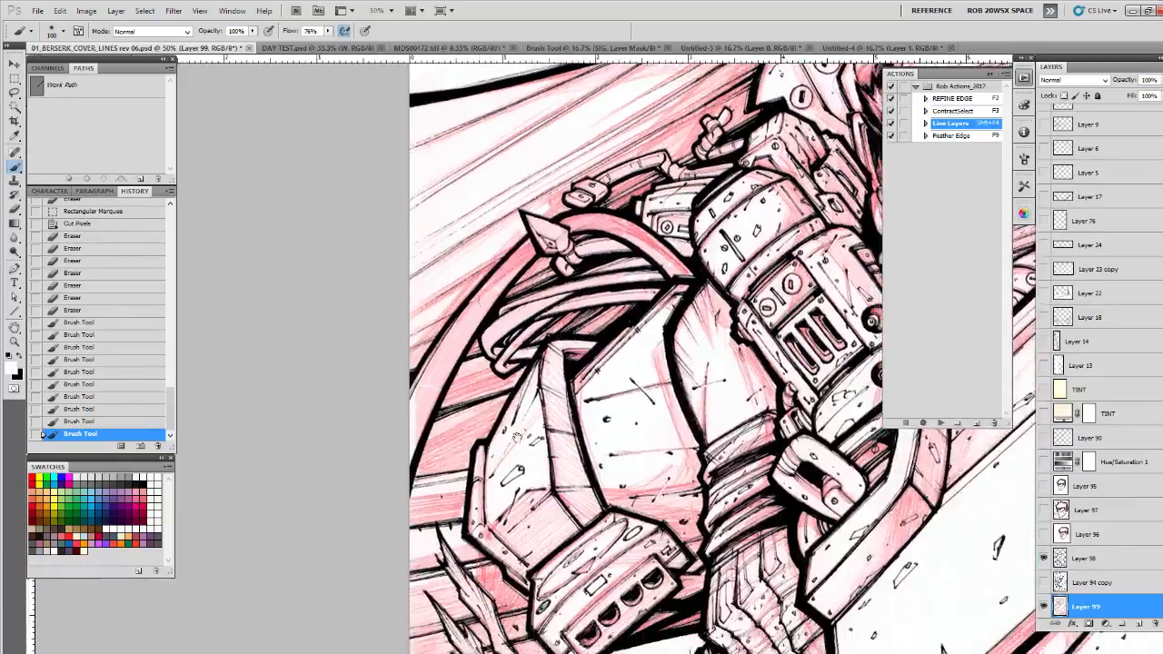
drag(462, 518, 446, 233)
mouse_move(449, 478)
mouse_down()
mouse_move(425, 229)
mouse_move(408, 366)
mouse_move(419, 443)
mouse_move(411, 402)
mouse_up()
mouse_move(369, 312)
mouse_down()
mouse_move(372, 397)
mouse_move(381, 383)
mouse_move(404, 391)
mouse_move(421, 422)
mouse_move(448, 509)
mouse_up()
mouse_move(518, 581)
mouse_down()
mouse_move(445, 418)
mouse_move(496, 487)
mouse_move(630, 421)
mouse_move(675, 423)
mouse_up()
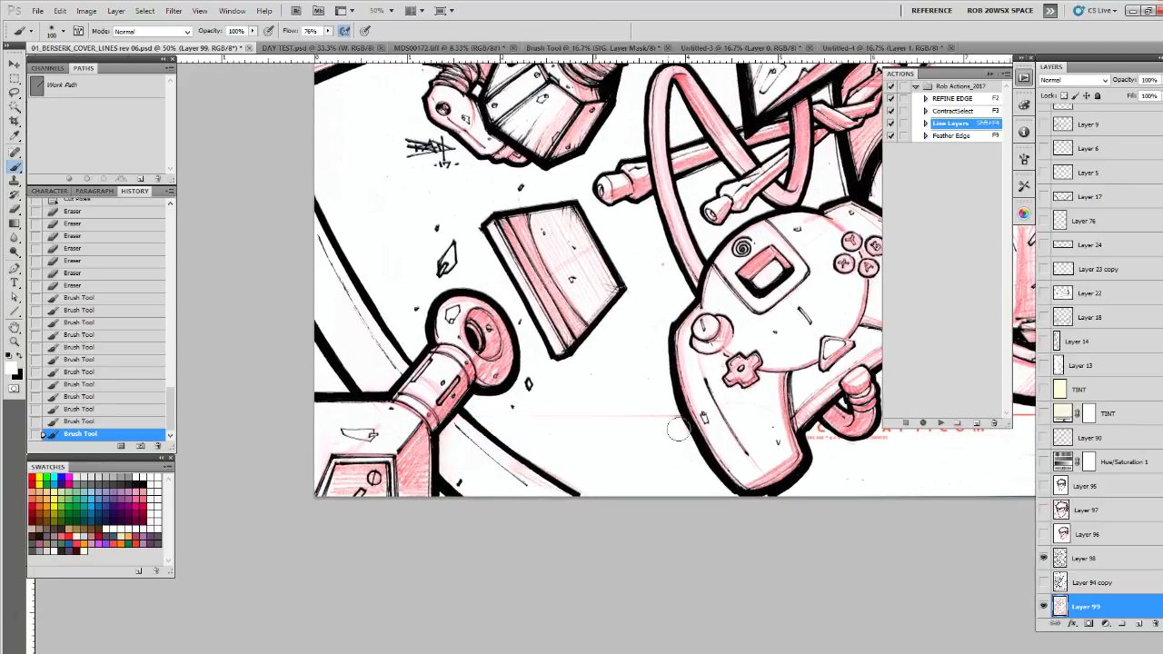
drag(684, 489, 307, 480)
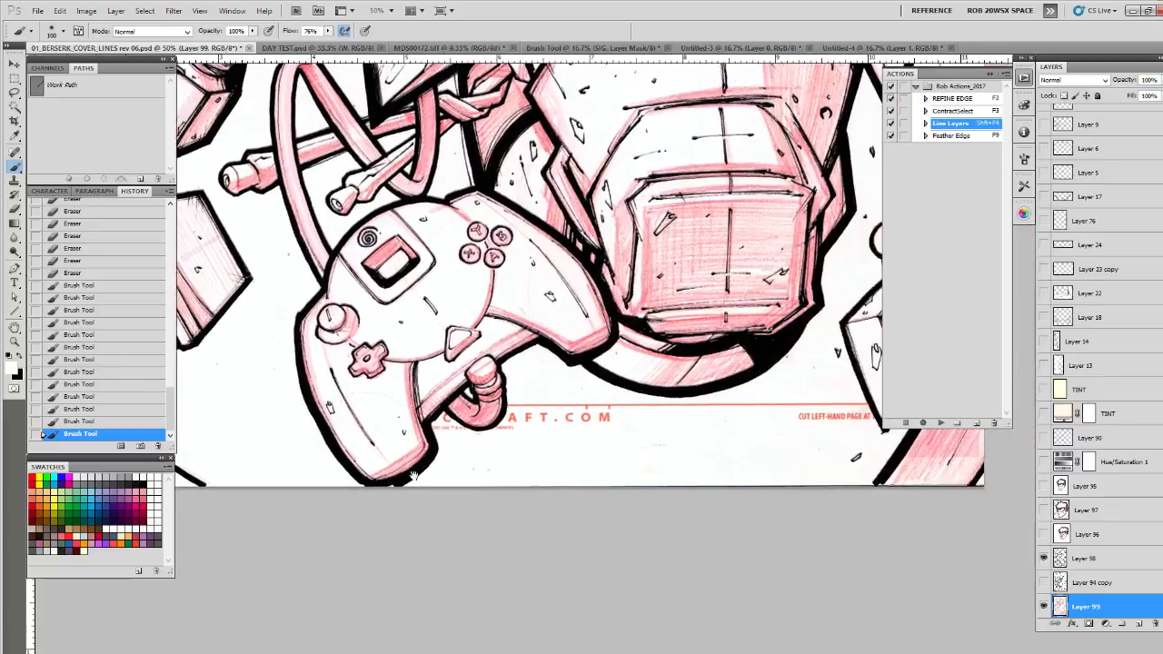
Step: Paint white over the red footer text and border line beneath the lower controller, using the 50 px ROB RUFFY DRAW brush
right_click(517, 465)
double_click(560, 491)
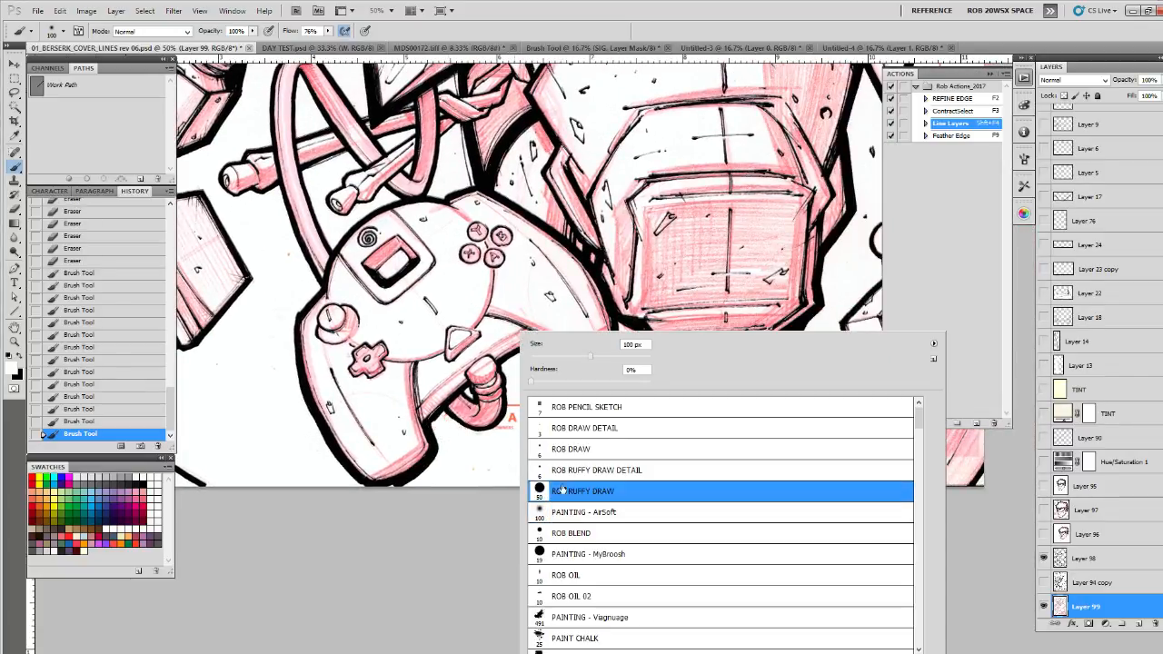
mouse_move(446, 418)
mouse_down()
mouse_move(530, 427)
mouse_move(517, 405)
mouse_move(558, 421)
mouse_up()
drag(670, 407, 714, 408)
drag(749, 432, 530, 427)
mouse_move(476, 406)
mouse_down()
mouse_move(639, 403)
mouse_move(519, 413)
mouse_move(592, 425)
mouse_up()
drag(671, 425, 698, 407)
Step: Paint white over the red border line and crop marks above the small dagger, using the 100 px PAINTING - AirSoft brush
drag(726, 335, 630, 462)
drag(629, 508, 620, 442)
right_click(620, 443)
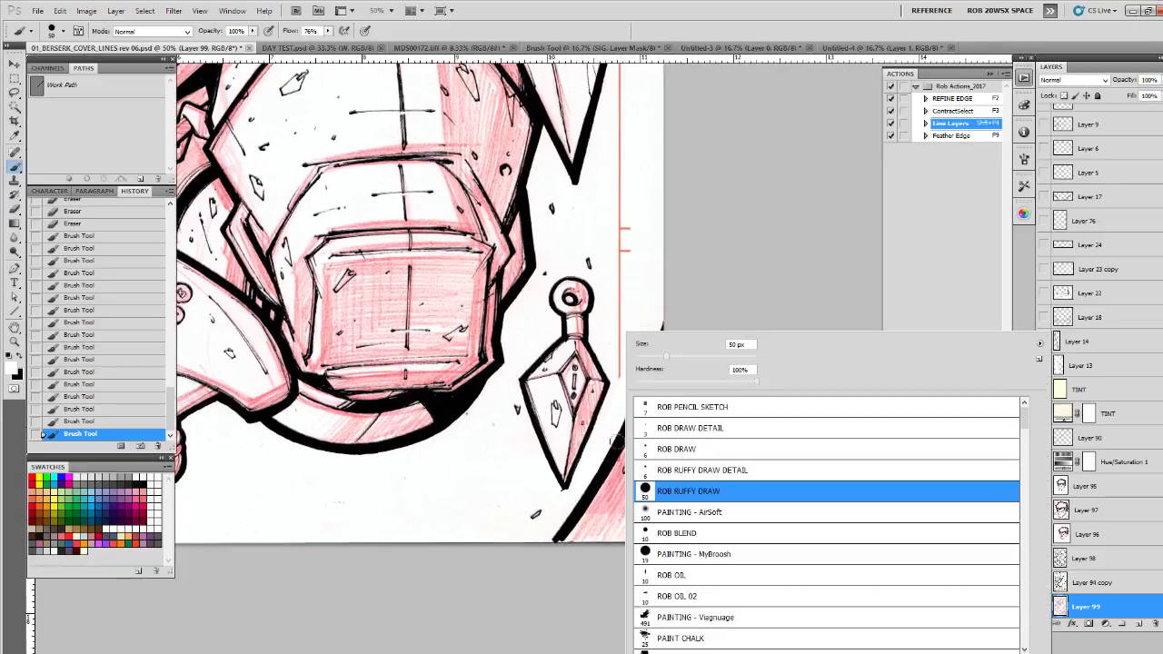
click(644, 511)
drag(621, 366, 621, 271)
drag(630, 195, 601, 468)
mouse_move(608, 374)
mouse_down()
mouse_move(612, 180)
mouse_move(600, 344)
mouse_move(602, 275)
mouse_up()
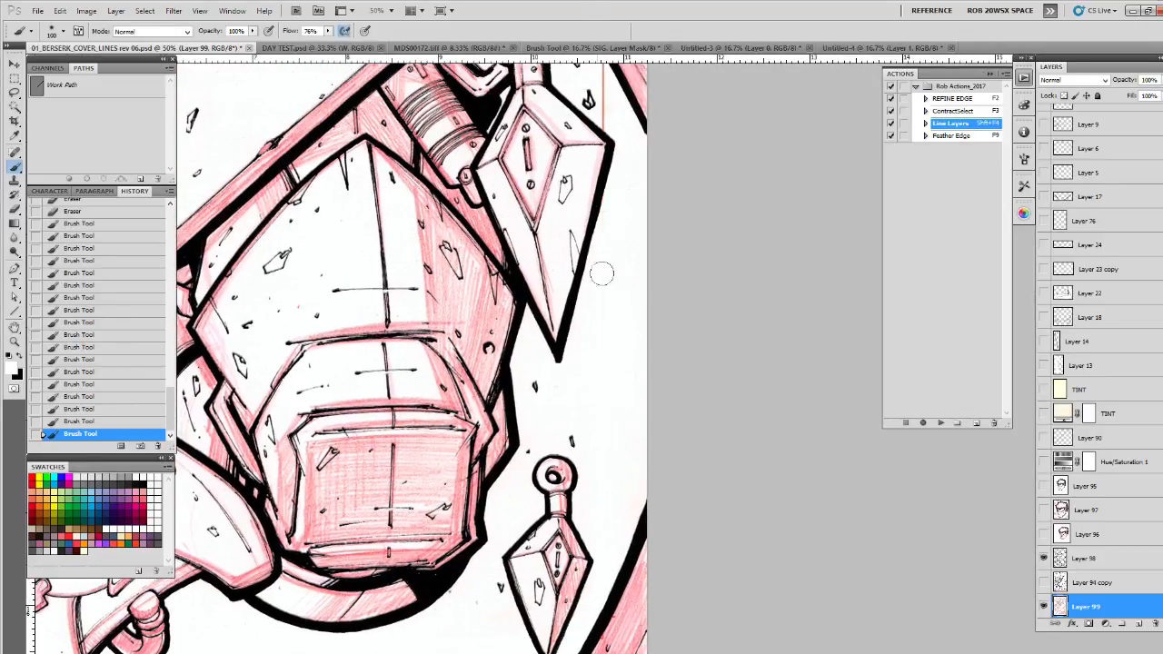
Step: Paint white over the remaining red border line beside the large hanging dagger and under the sword's edge
drag(623, 147, 582, 482)
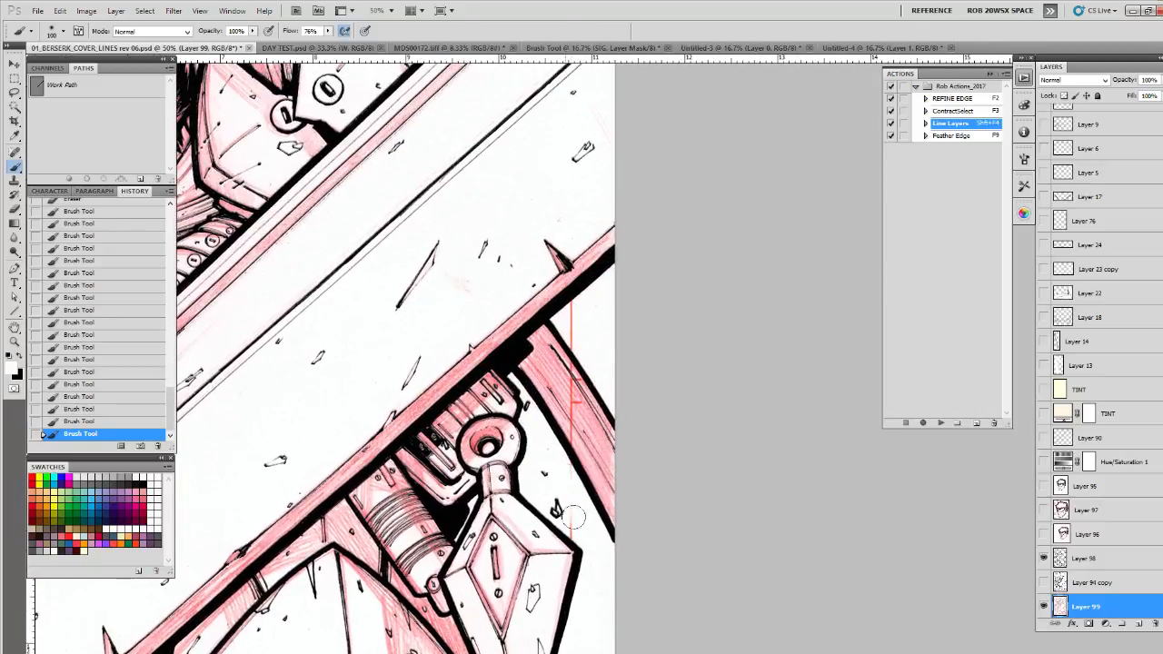
mouse_move(573, 311)
mouse_down()
mouse_move(587, 390)
mouse_move(578, 420)
mouse_move(610, 507)
mouse_move(608, 444)
mouse_up()
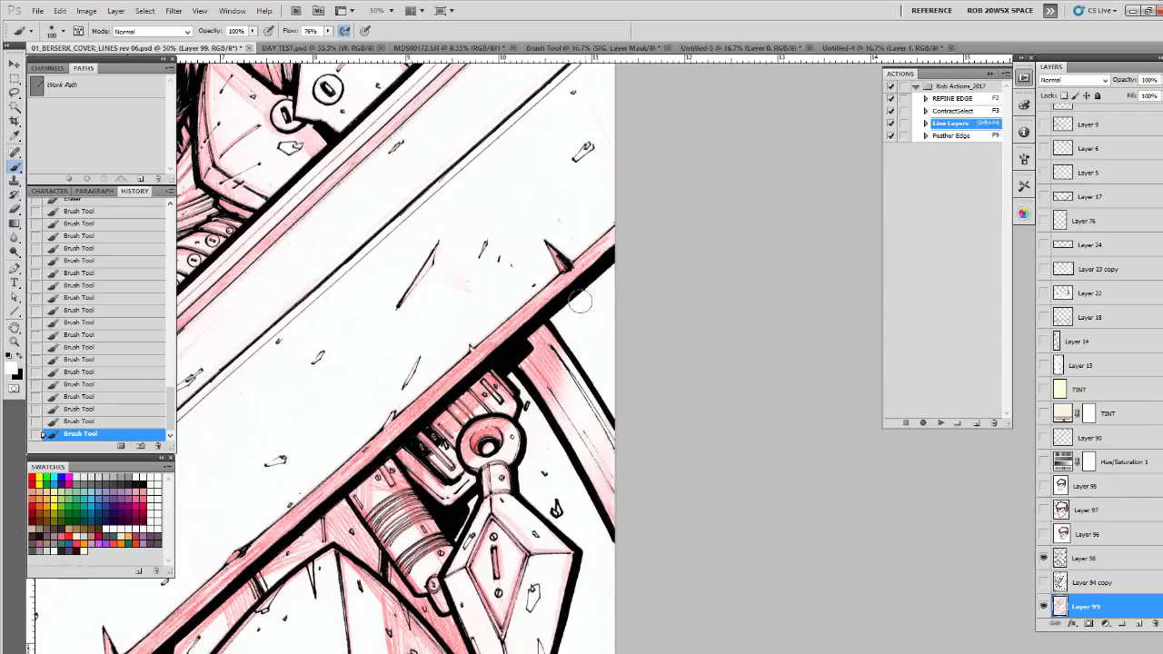
mouse_move(558, 388)
mouse_down()
mouse_move(566, 423)
mouse_move(597, 439)
mouse_up()
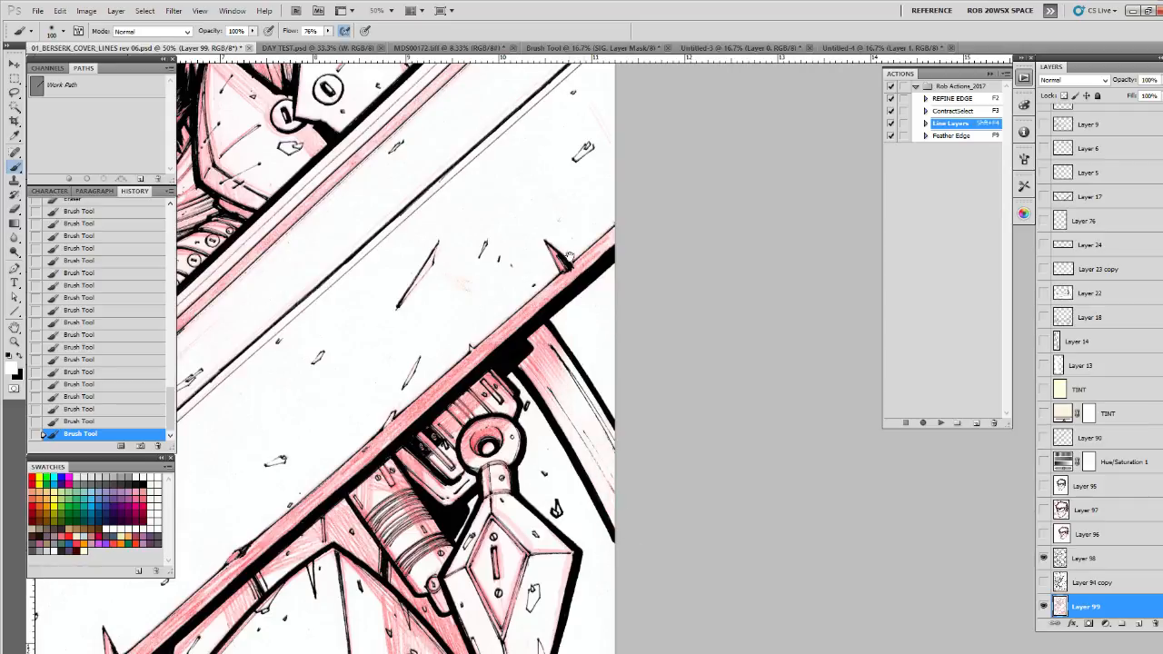
drag(569, 259, 627, 638)
mouse_move(632, 241)
mouse_down()
mouse_move(633, 253)
mouse_move(634, 197)
mouse_move(625, 364)
mouse_up()
Step: Paint white over the stray tint around the floating box and cable, using the 50 px ROB RUFFY DRAW brush
right_click(625, 363)
double_click(656, 491)
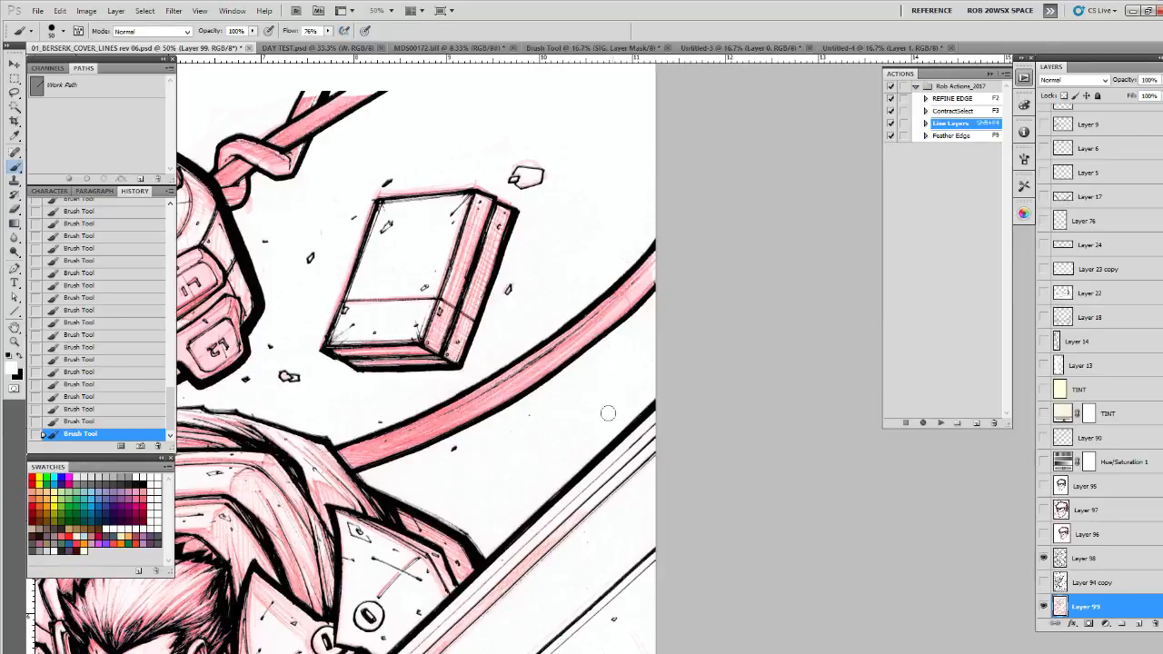
drag(625, 305, 617, 418)
mouse_move(534, 346)
mouse_down()
mouse_move(519, 351)
mouse_move(525, 369)
mouse_up()
drag(571, 398, 758, 402)
drag(671, 370, 551, 380)
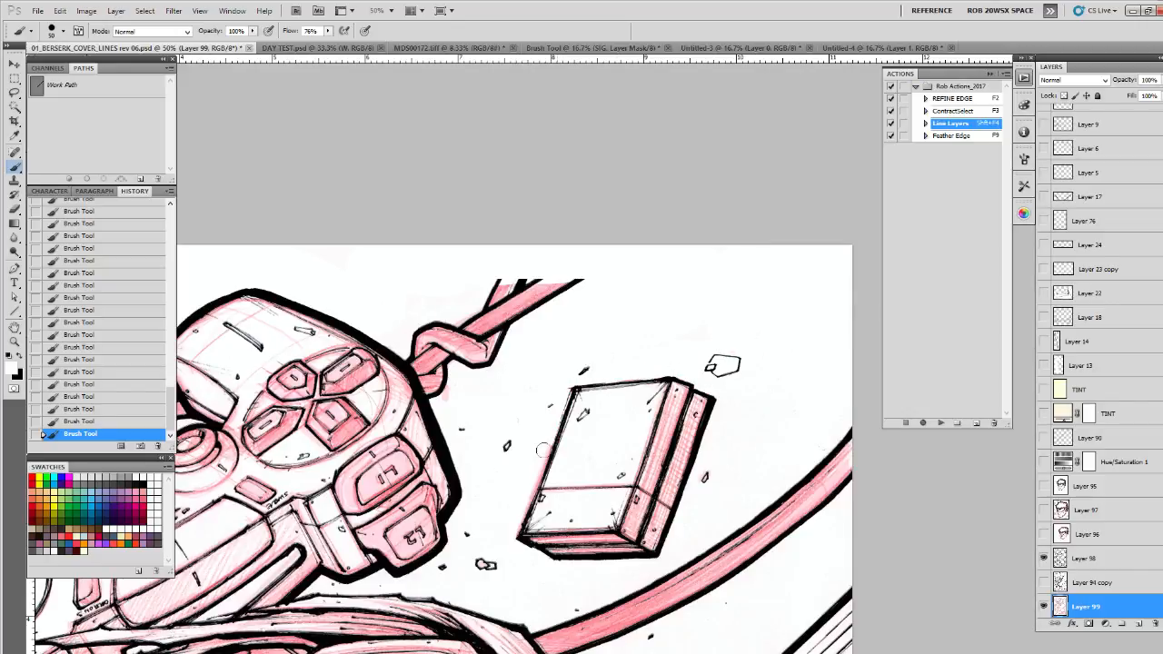
drag(480, 435, 674, 457)
Step: Paint white over the margin above the twisted cable with PAINTING - AirSoft at 100 px, and switch back to ROB RUFFY DRAW
right_click(750, 338)
click(765, 509)
click(729, 338)
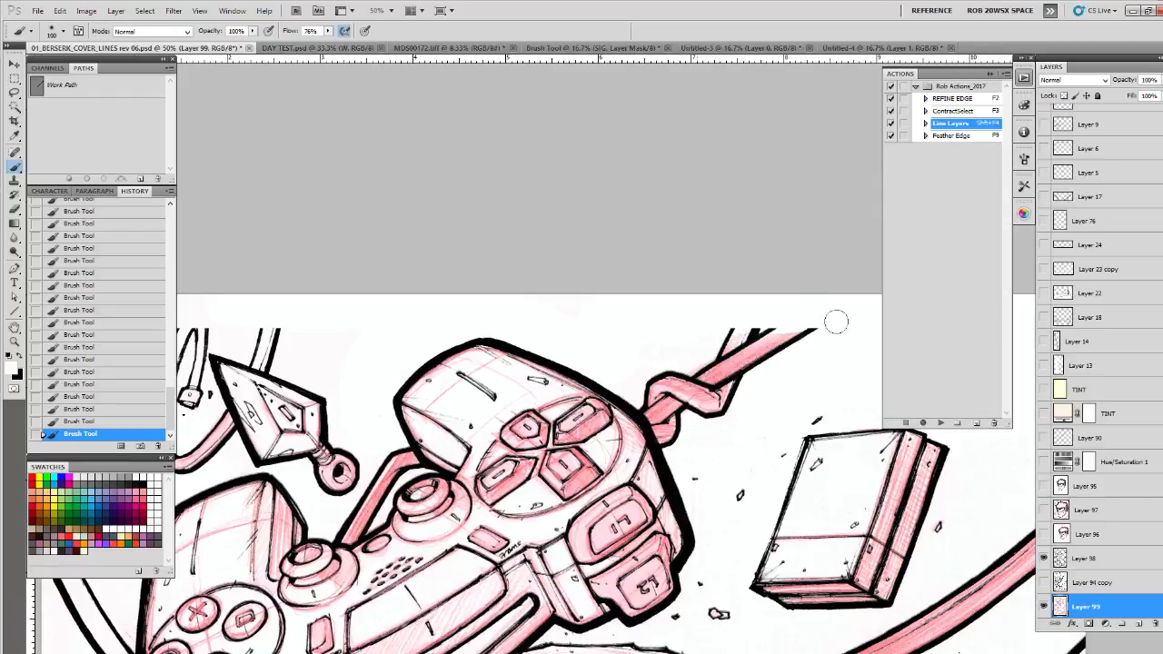
drag(836, 320, 734, 331)
right_click(627, 330)
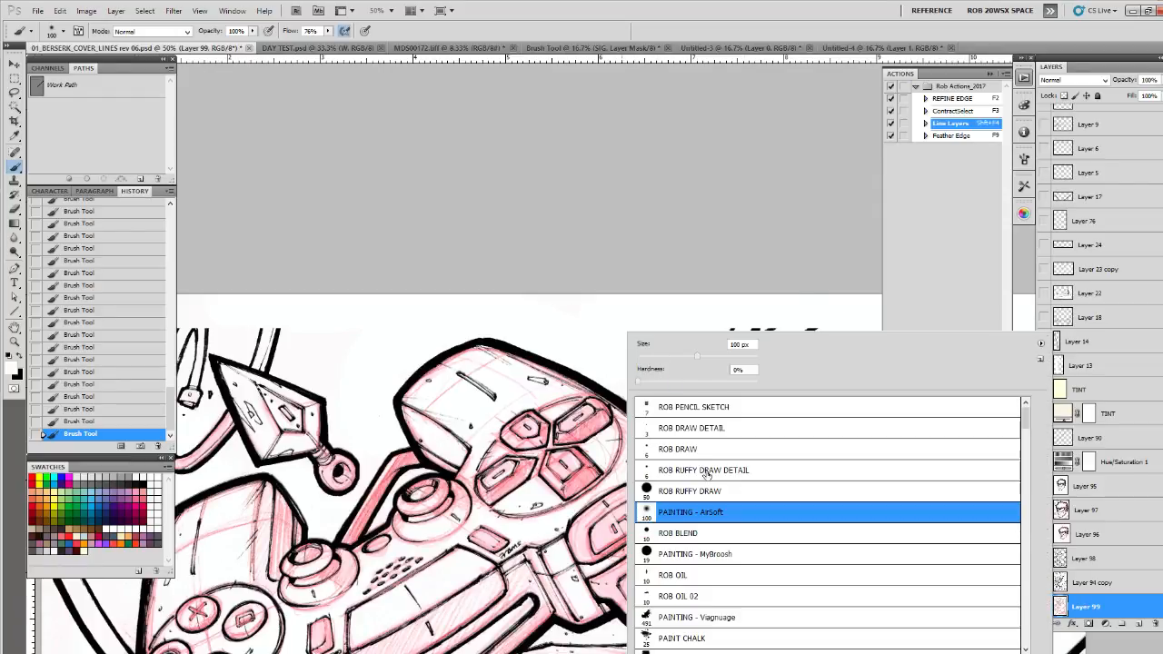
double_click(698, 498)
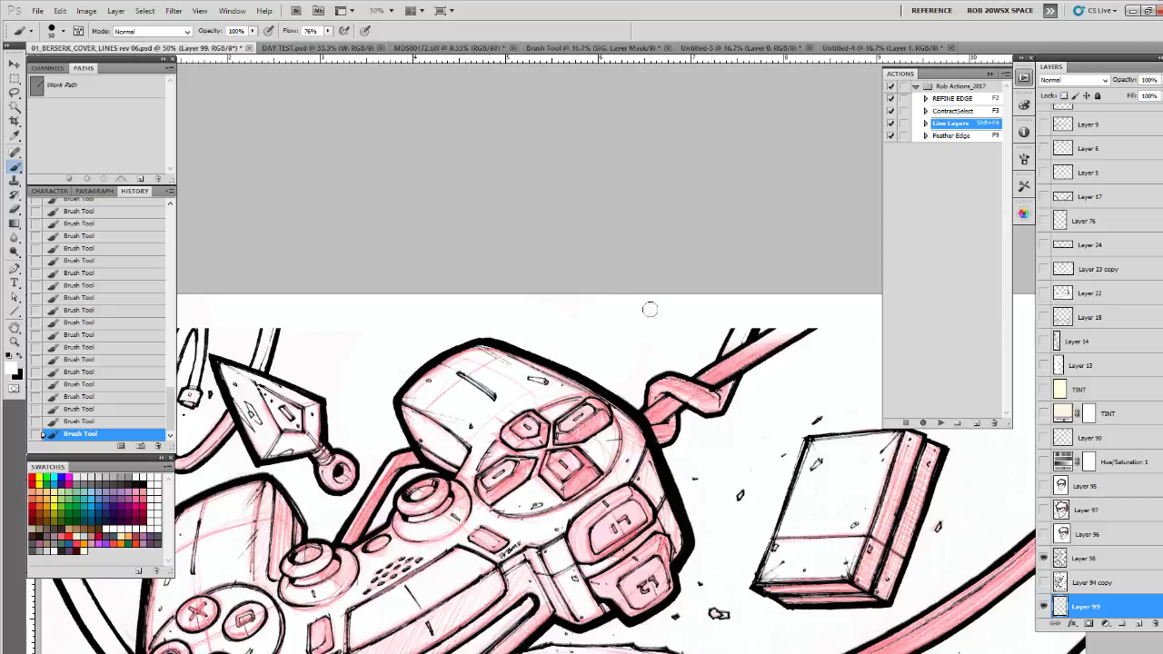
drag(527, 500, 782, 270)
Step: Erase the artist's signature below the mechanical fist from the line art on Layer 98
key(z)
alt+click(665, 440)
alt+click(665, 439)
mouse_move(722, 555)
mouse_down()
mouse_move(654, 361)
mouse_move(570, 190)
mouse_up()
key(b)
drag(636, 636, 542, 298)
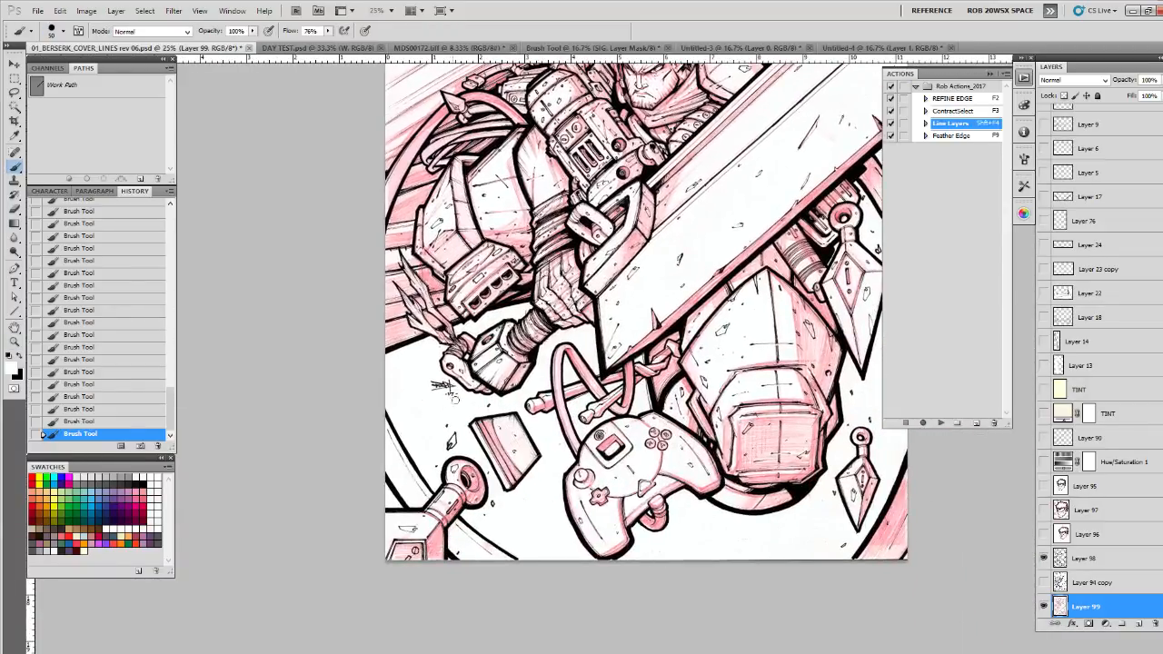
drag(561, 422, 561, 419)
click(1071, 561)
key(e)
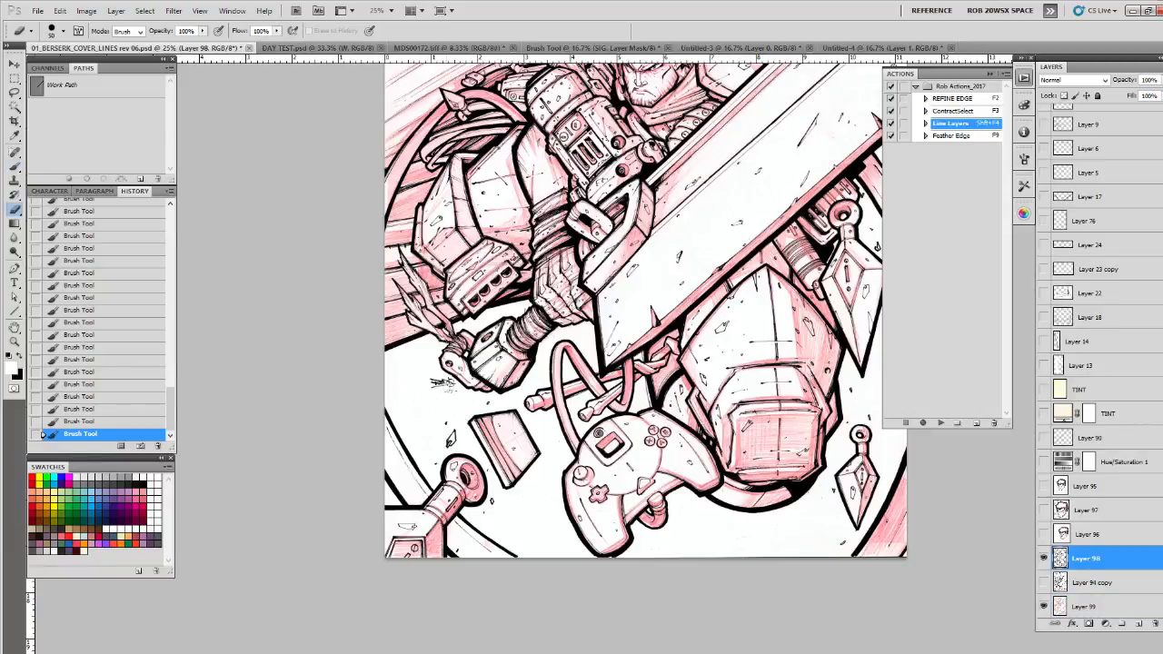
Step: Paint white over the signature's leftover tint on Layer 99 and erase its last traces on Layer 98
click(1071, 584)
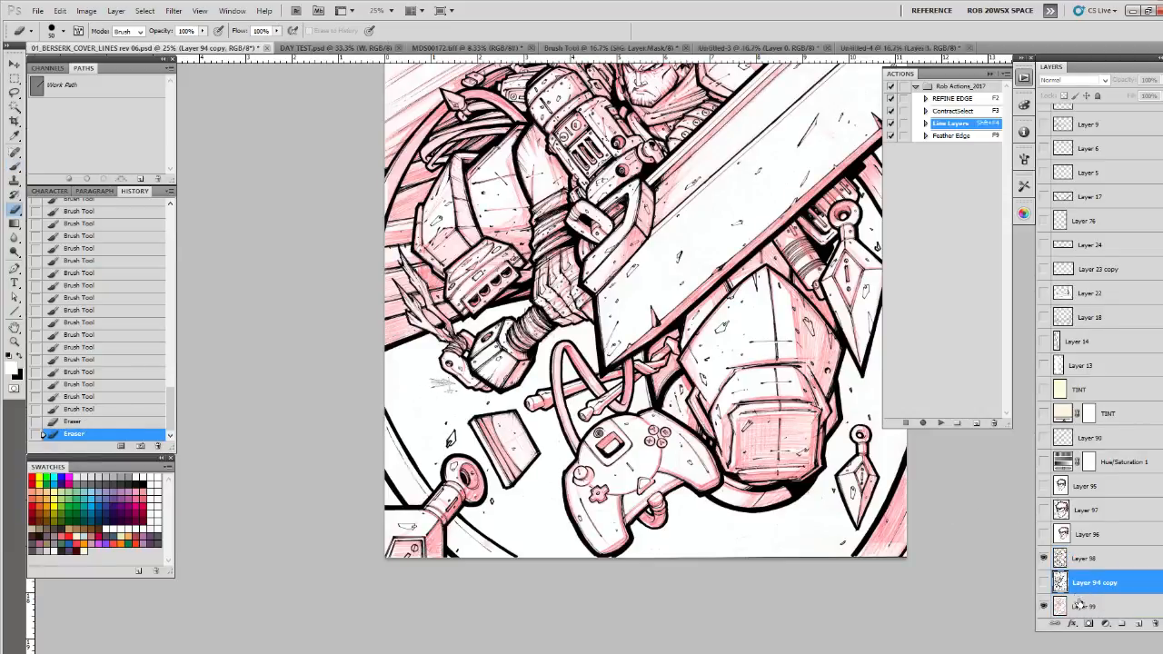
click(1080, 605)
key(b)
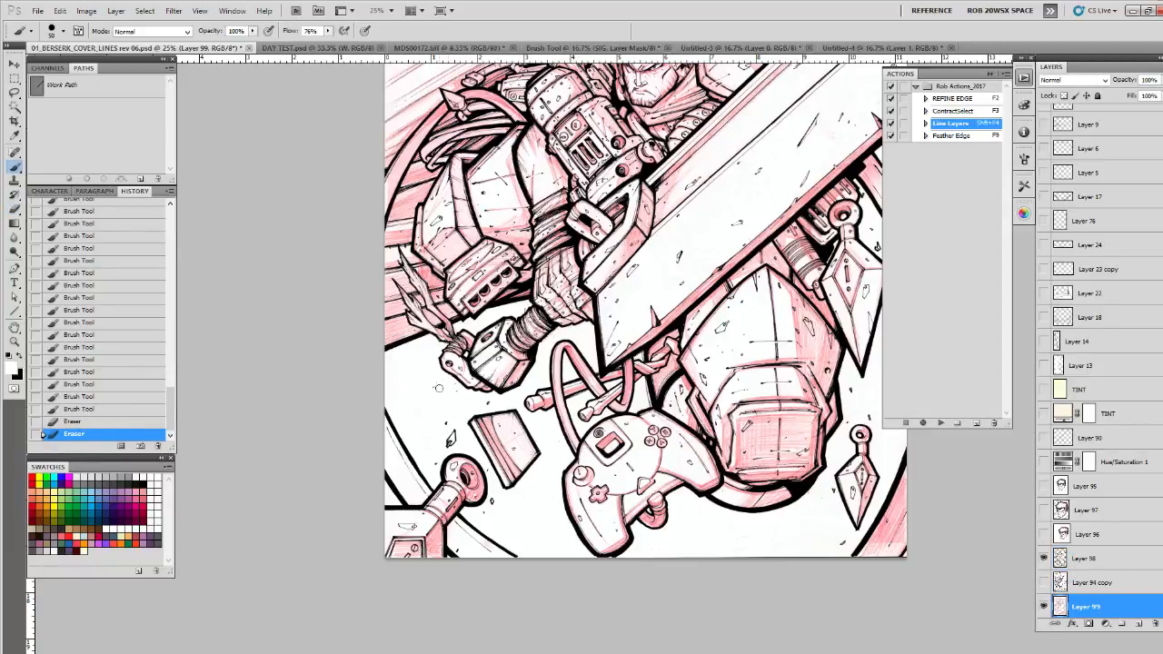
drag(457, 391, 436, 386)
click(1084, 560)
key(e)
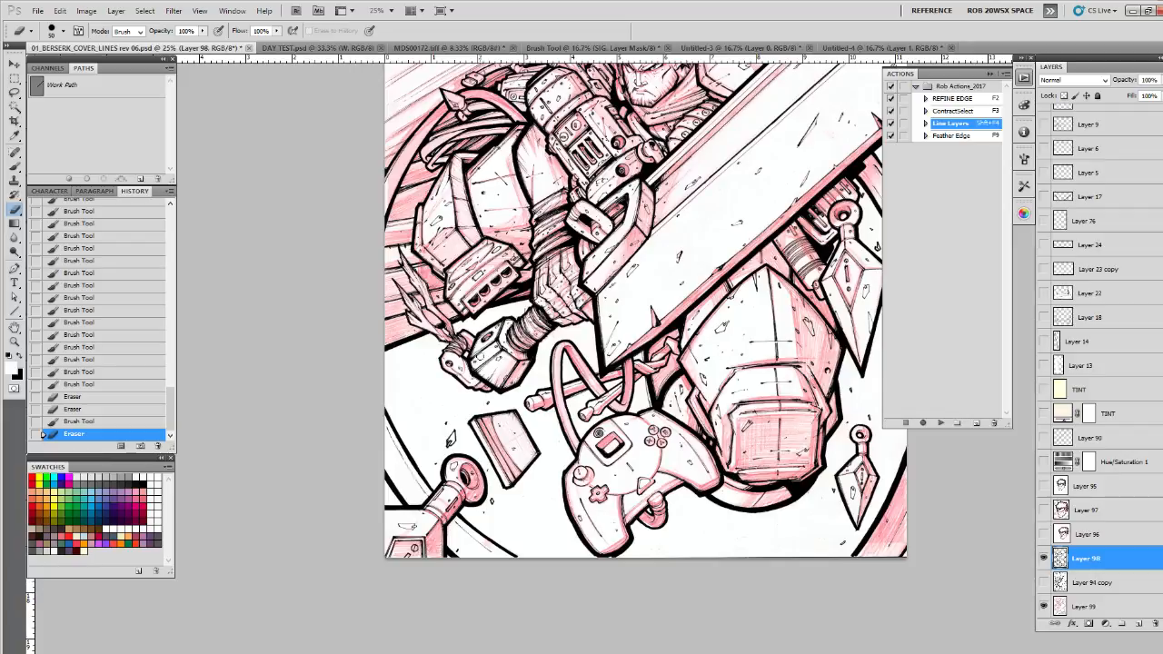
Step: Paint white over the faint tint beside the hanging dagger on Layer 99, using the 100 px PAINTING - AirSoft brush
drag(832, 477, 646, 489)
drag(694, 382, 648, 474)
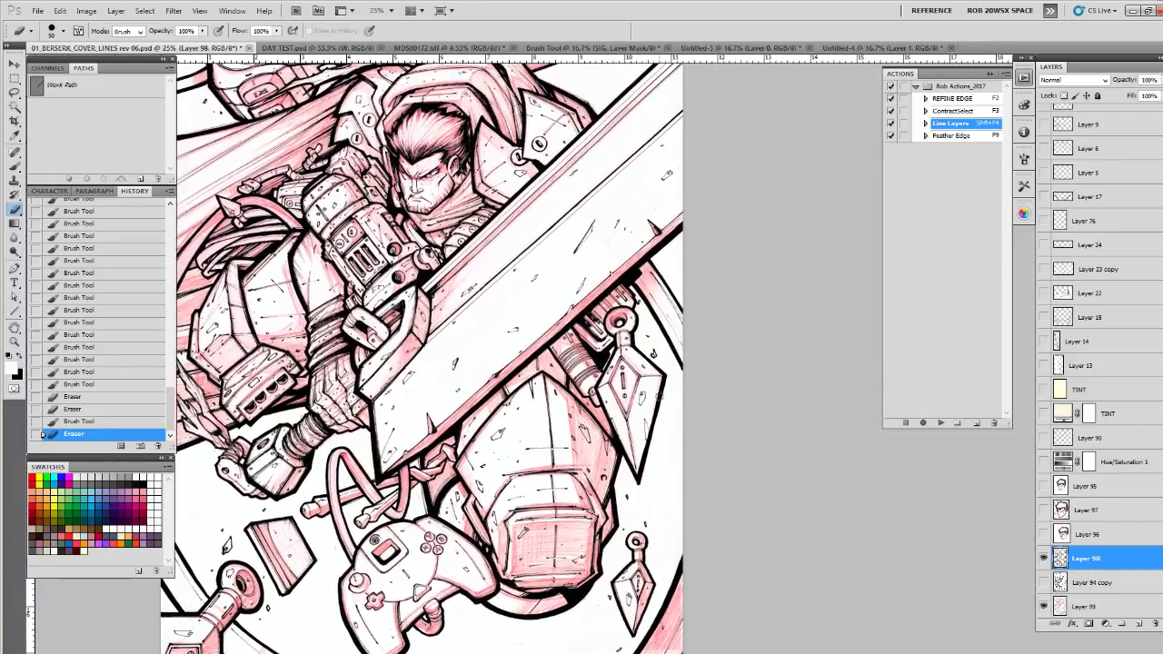
drag(1062, 599, 1061, 603)
key(b)
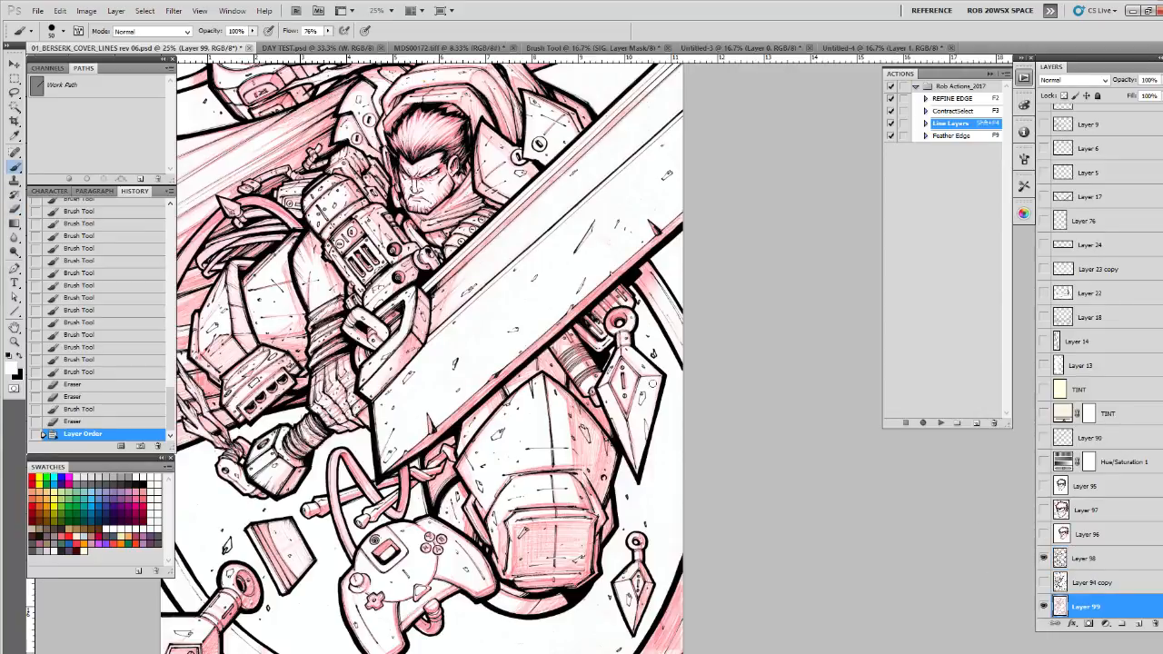
right_click(653, 450)
double_click(682, 512)
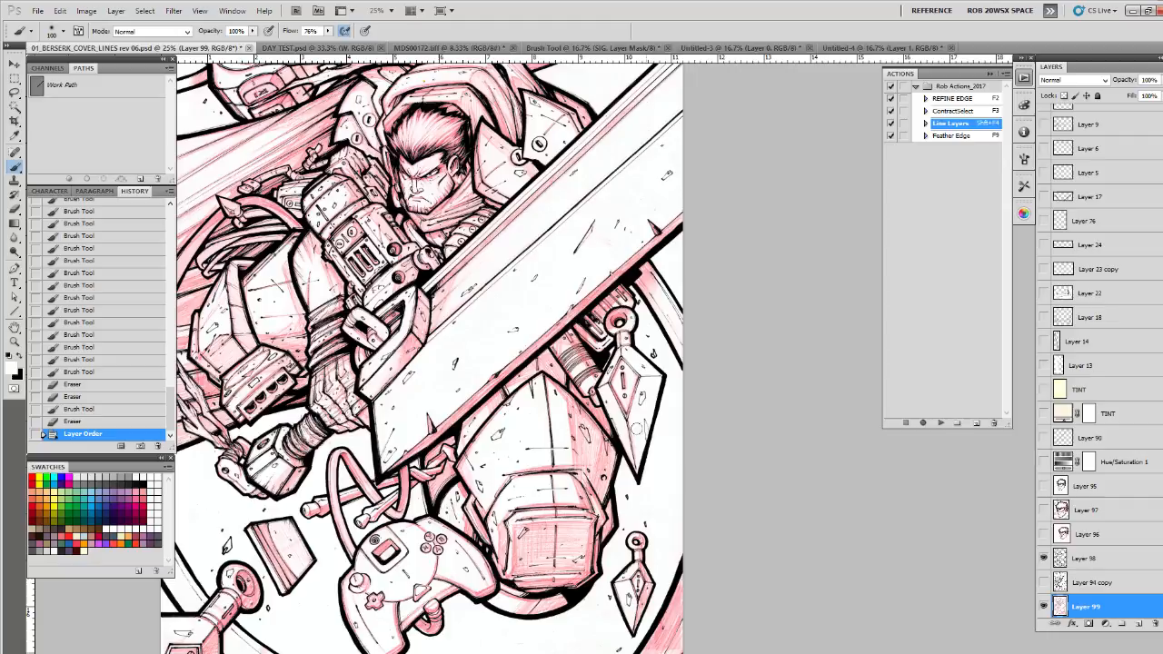
drag(662, 412, 658, 423)
drag(661, 407, 655, 418)
drag(655, 413, 647, 516)
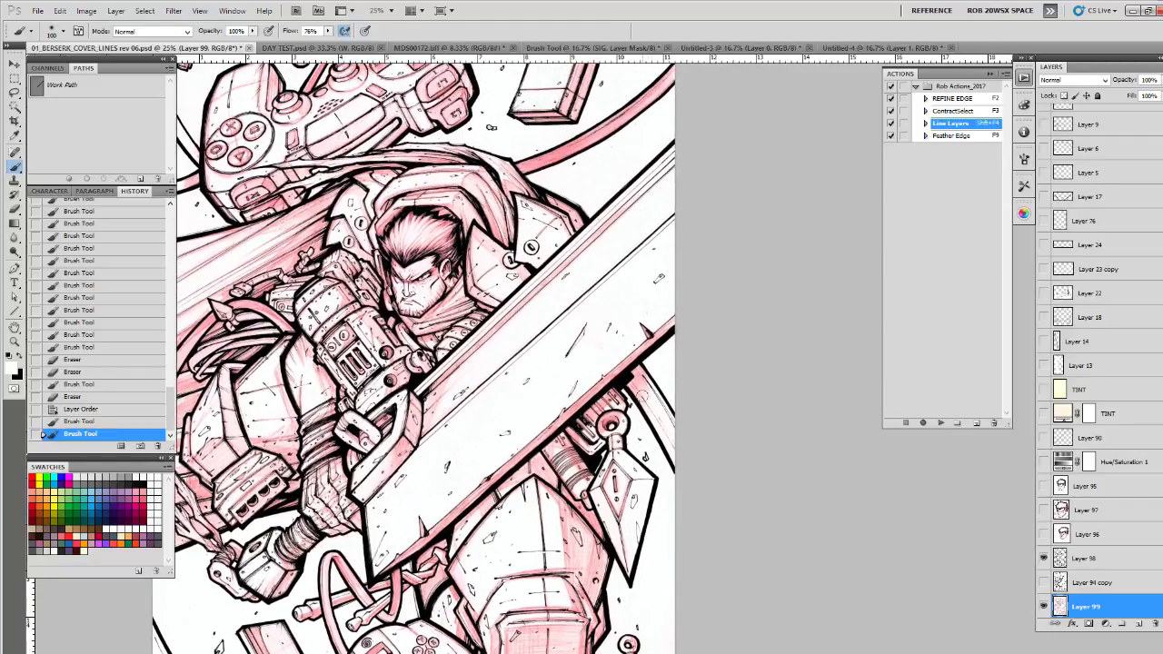
Step: Paint white over the faint tint left along the cover's right edge and in its upper-right corner
drag(667, 438, 666, 443)
drag(667, 439, 666, 552)
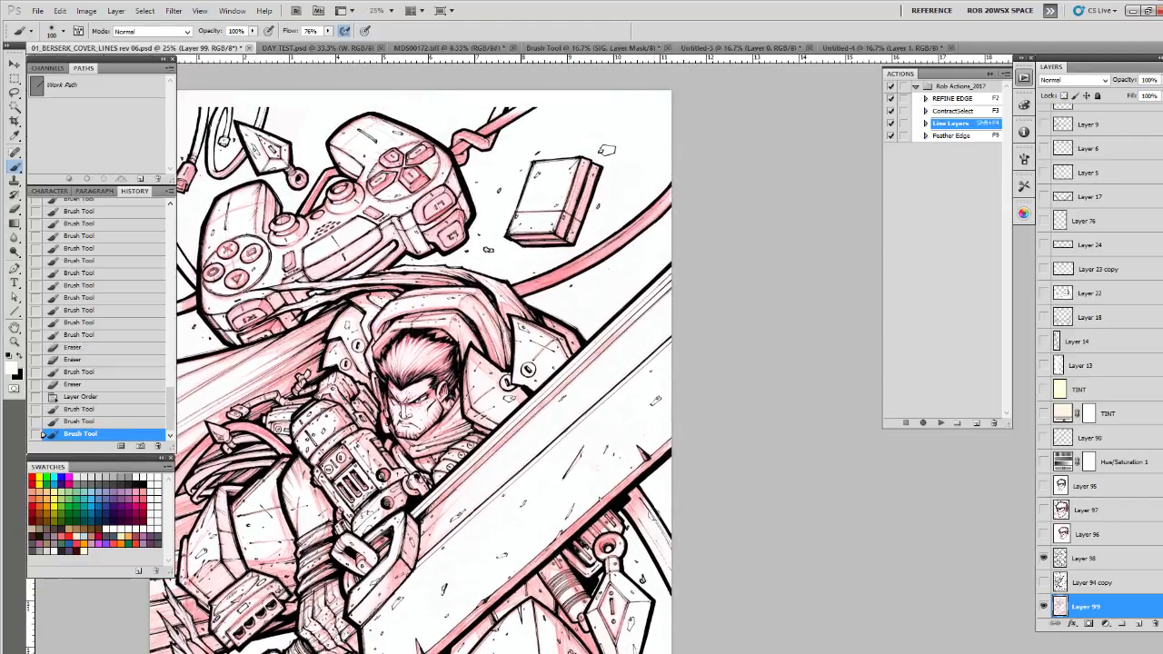
drag(682, 215, 679, 221)
drag(678, 219, 660, 448)
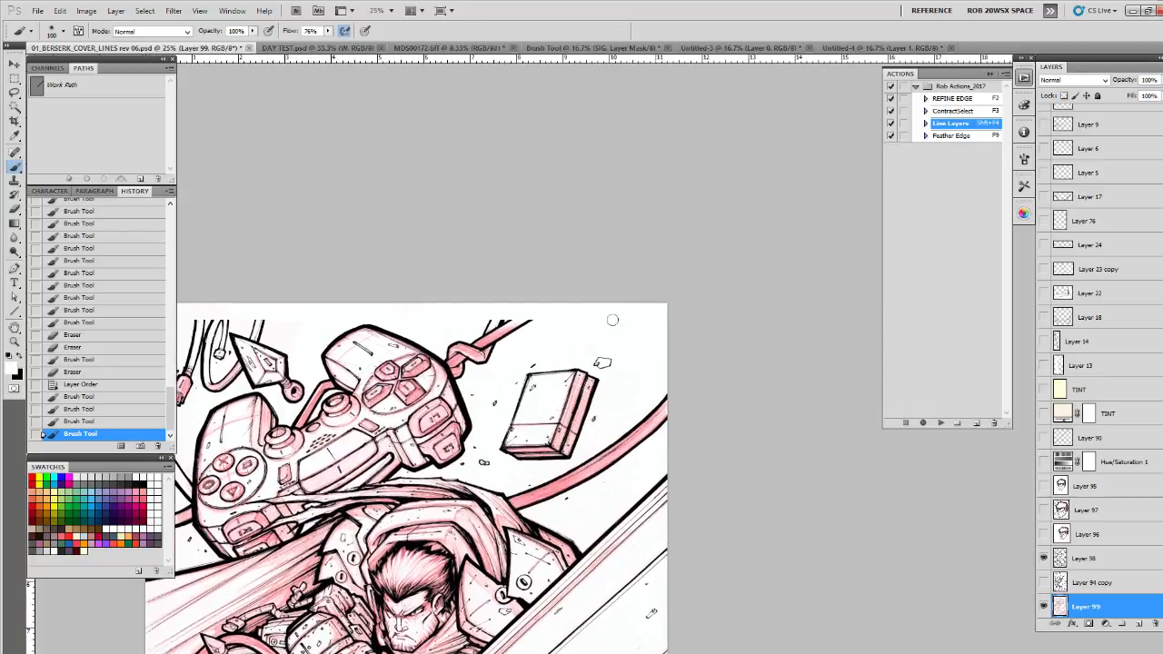
drag(576, 327, 719, 214)
mouse_move(677, 585)
mouse_down()
mouse_move(630, 300)
mouse_move(598, 238)
mouse_up()
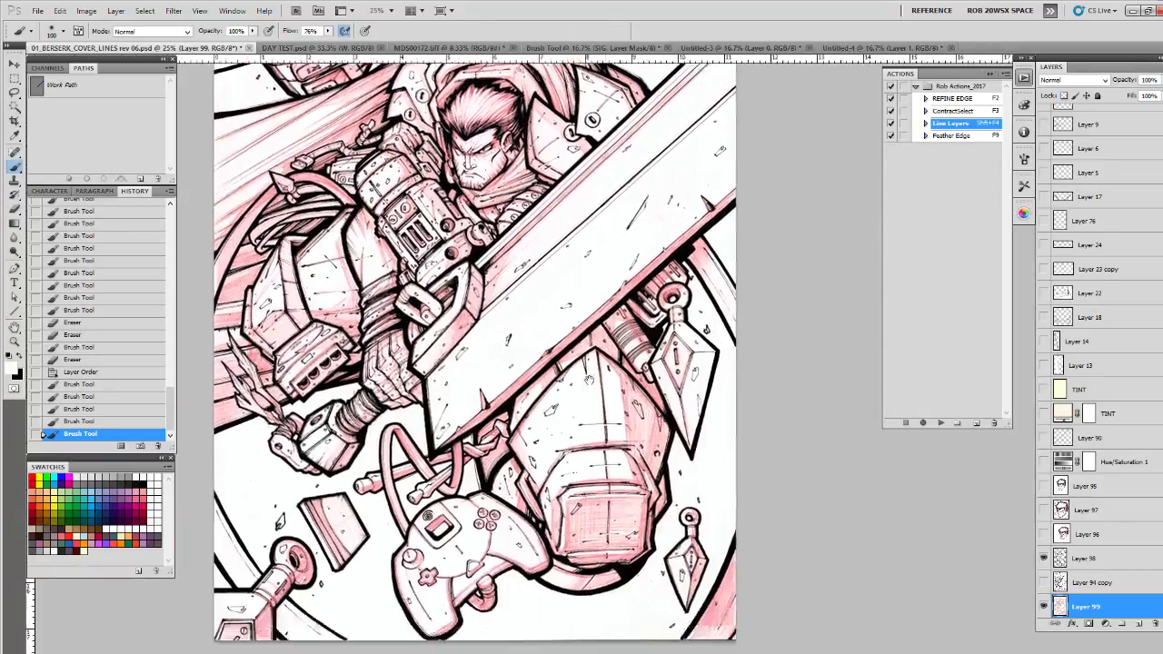
Step: Paint white over the faint tint in the bottom margin and around the mechanical joint in the cover's lower-left area
drag(622, 521, 612, 332)
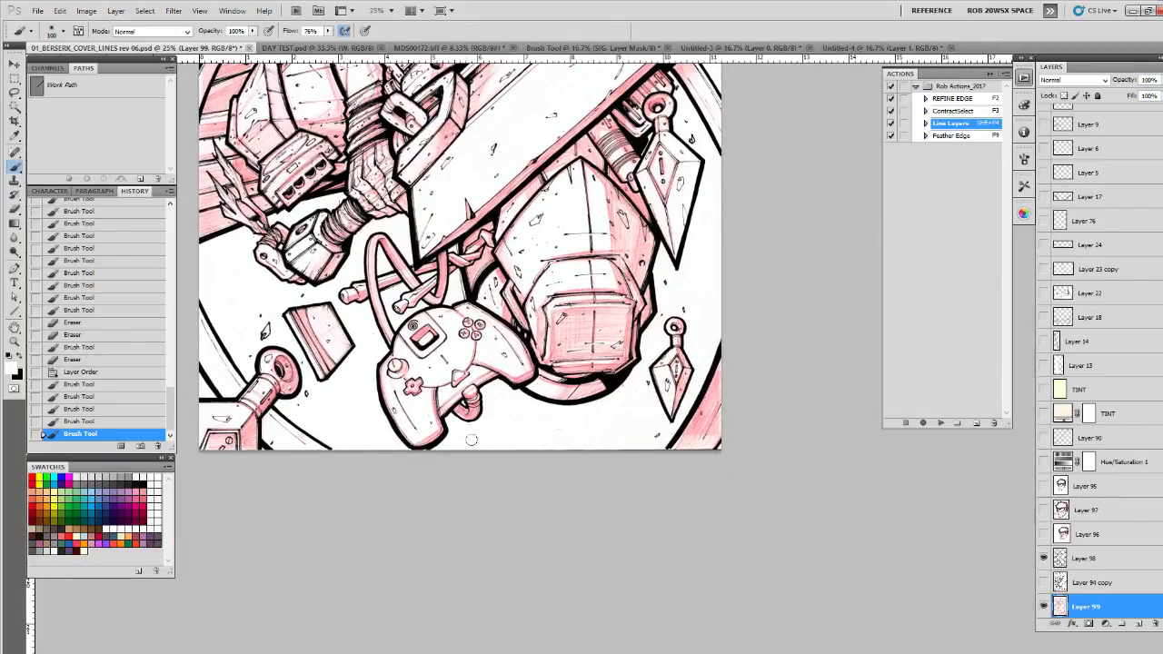
drag(508, 401, 495, 392)
drag(328, 428, 466, 533)
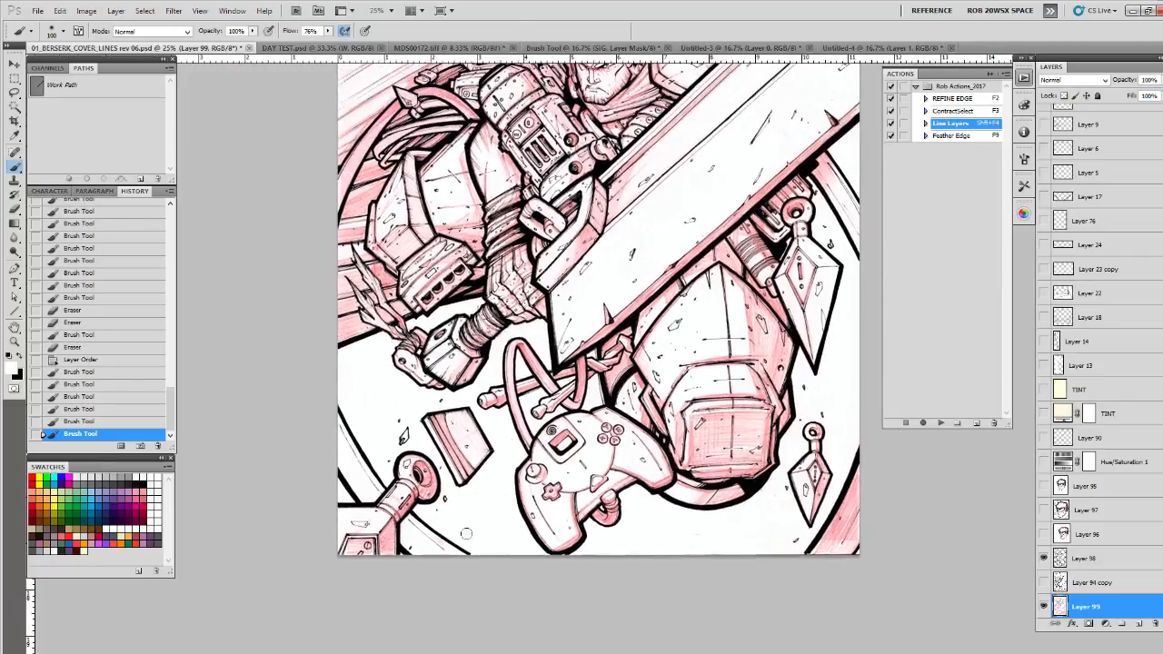
click(437, 513)
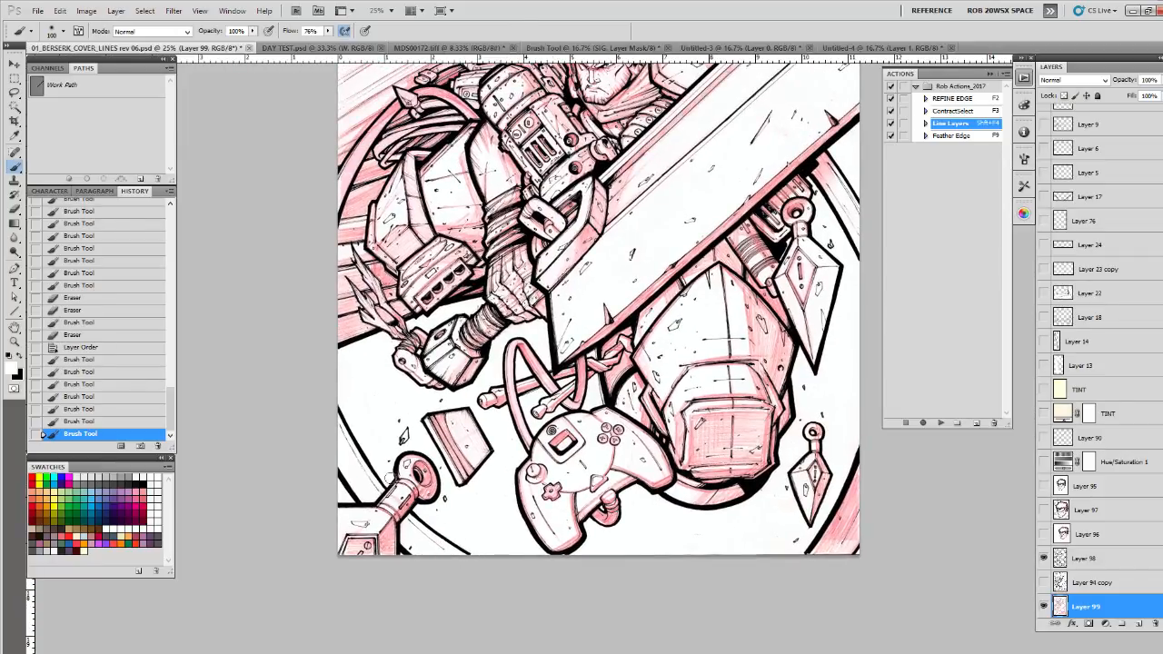
mouse_move(359, 516)
mouse_down()
mouse_move(371, 517)
mouse_move(359, 509)
mouse_up()
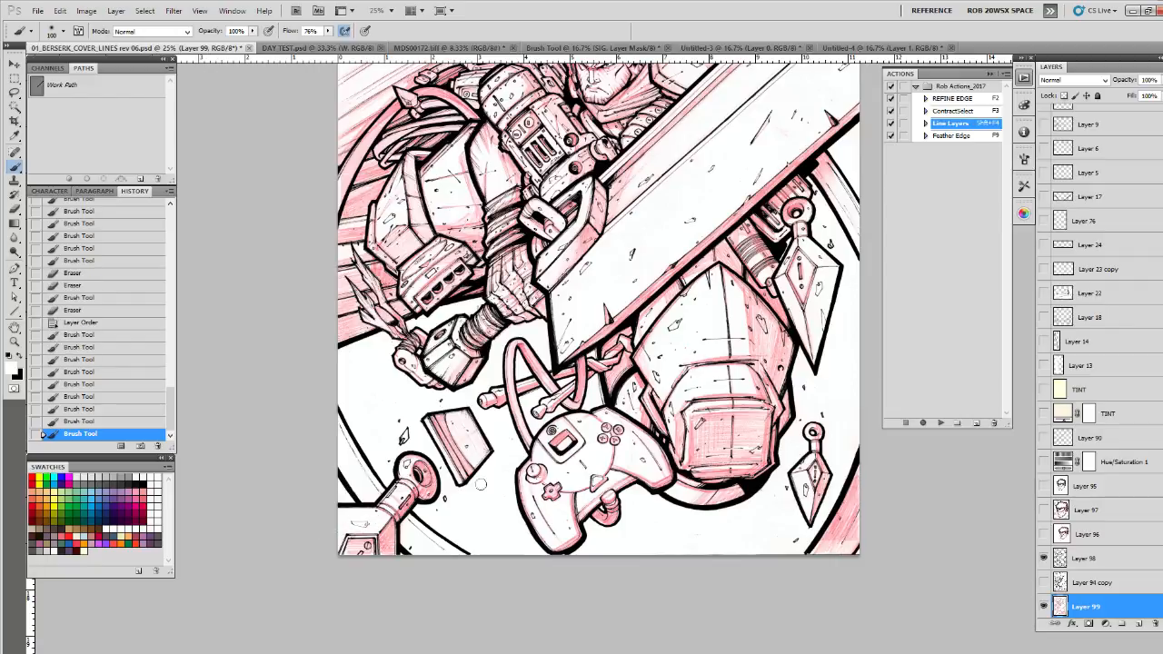
drag(603, 427, 511, 653)
drag(611, 361, 592, 584)
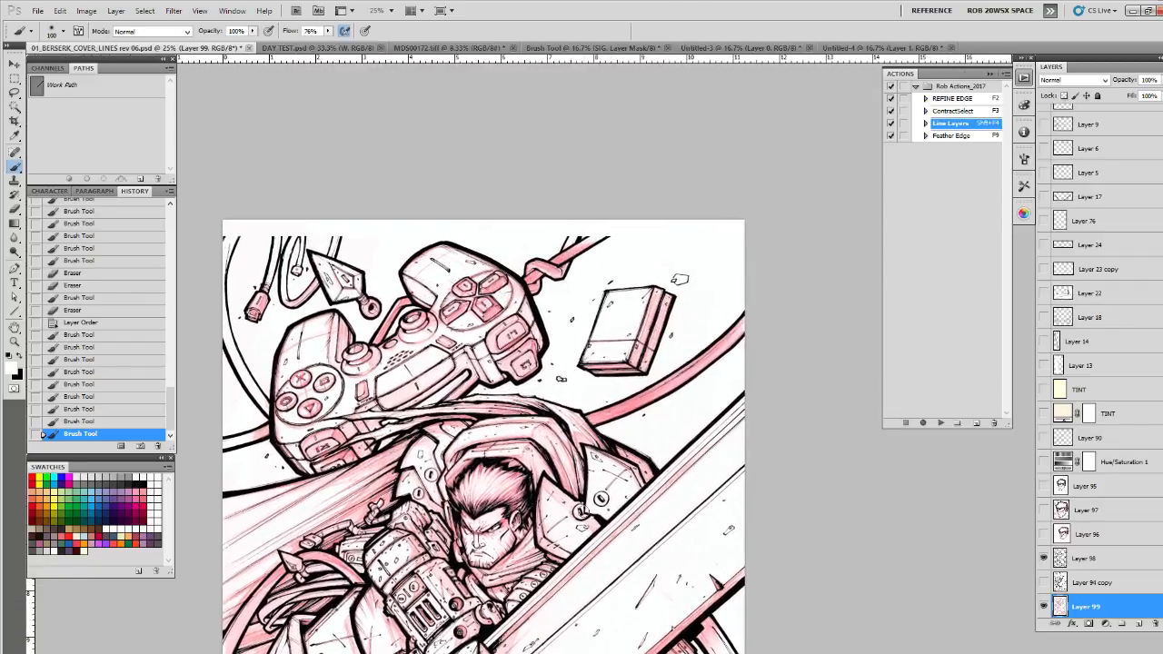
scroll(1100, 364, down, 6)
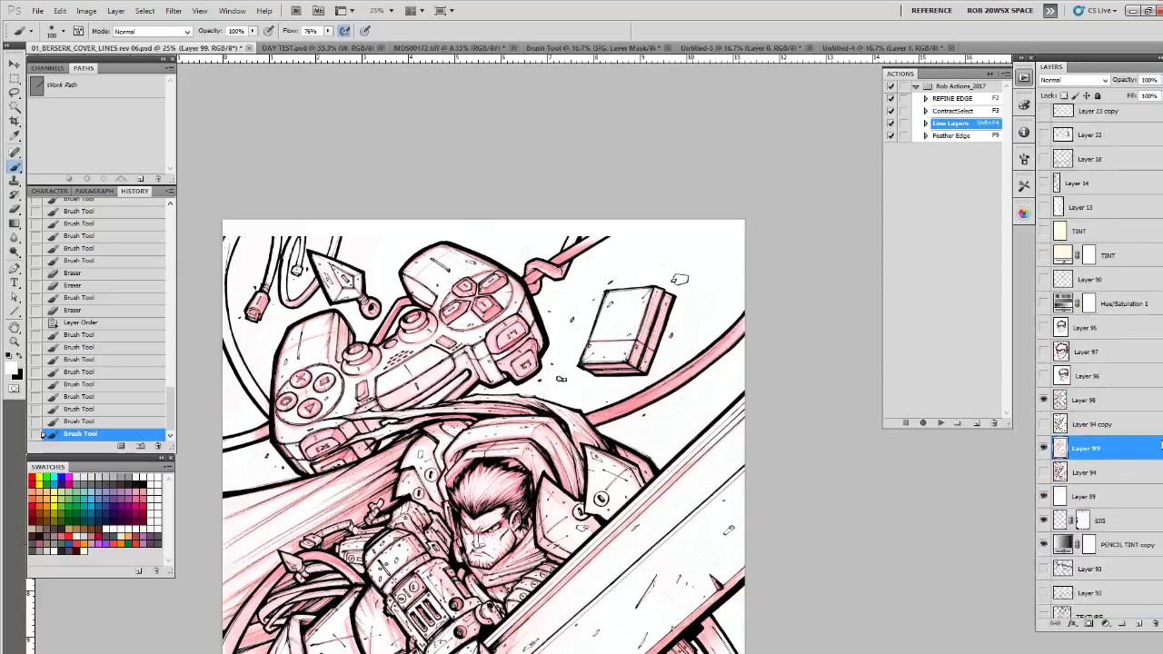
drag(717, 565, 725, 361)
scroll(725, 361, down, 3)
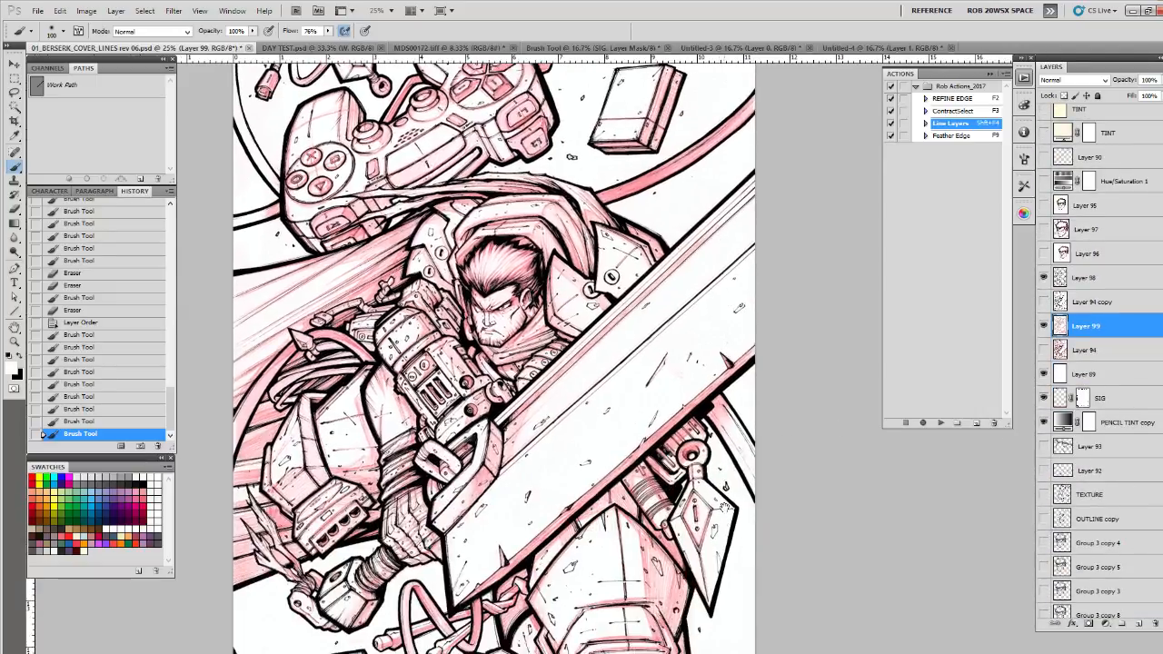
Step: Hide Layer 98, copy all of Layer 99's red tint art into a new document and merge it onto the background
click(1044, 279)
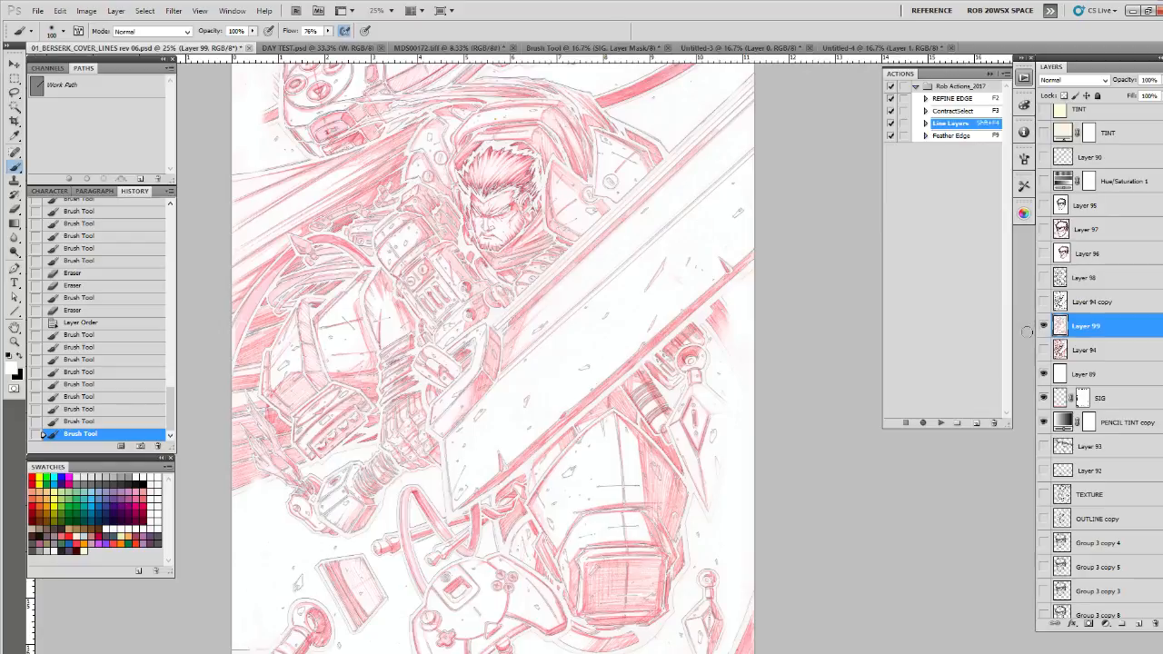
click(1044, 278)
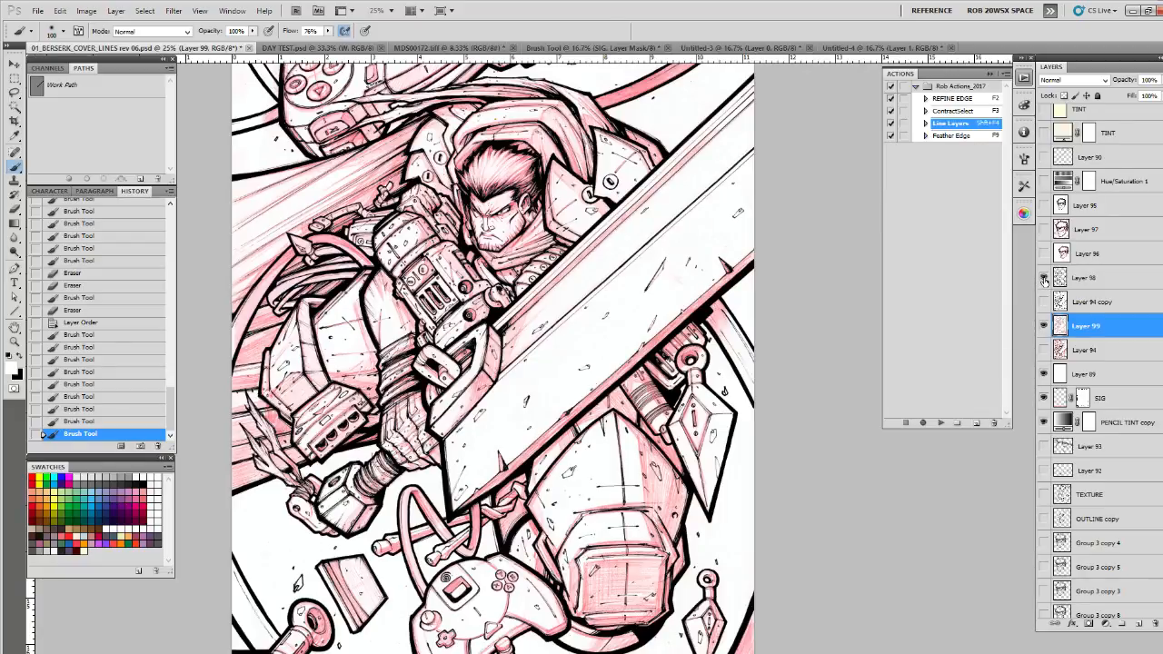
click(1044, 278)
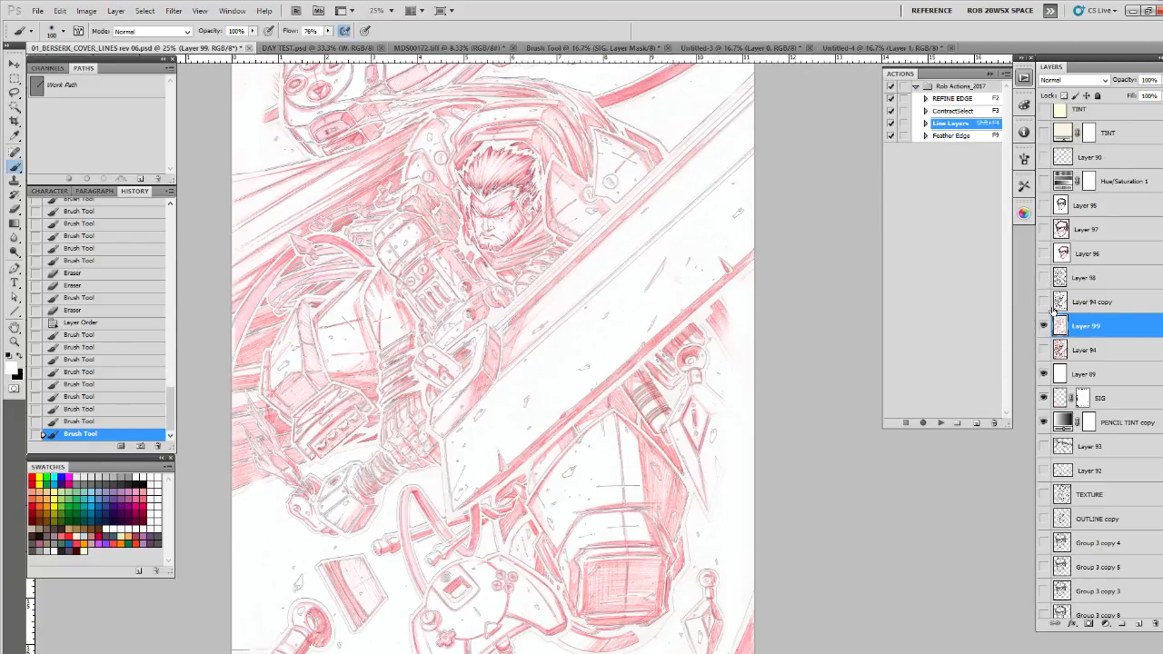
key(ctrl+a)
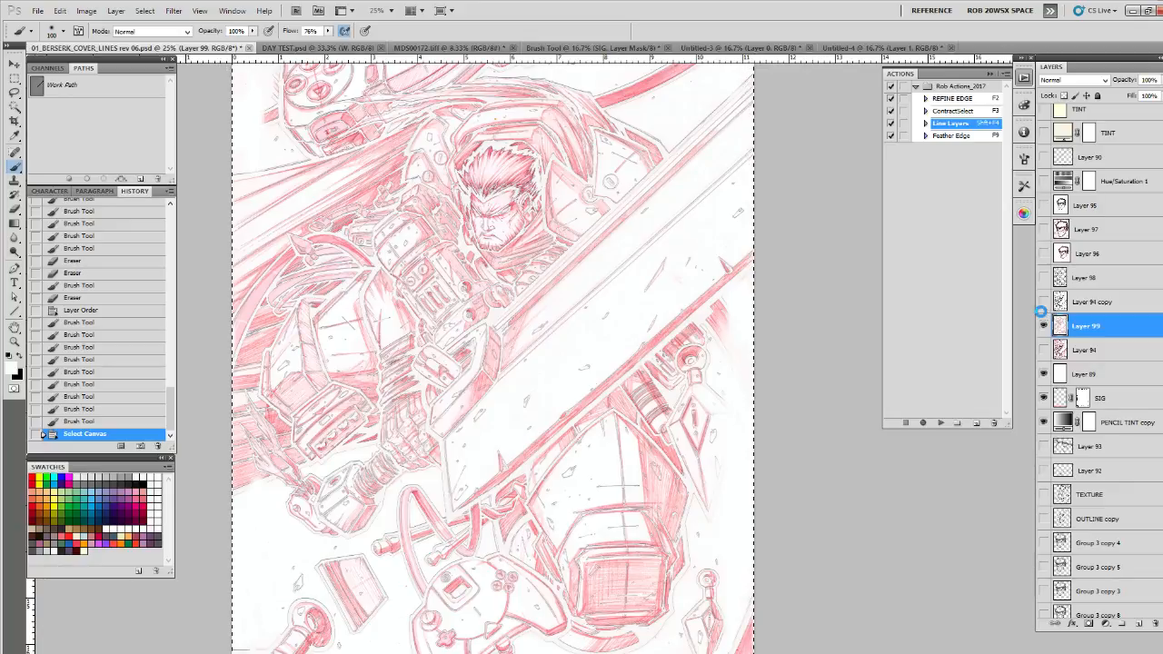
key(ctrl+n)
key(Return)
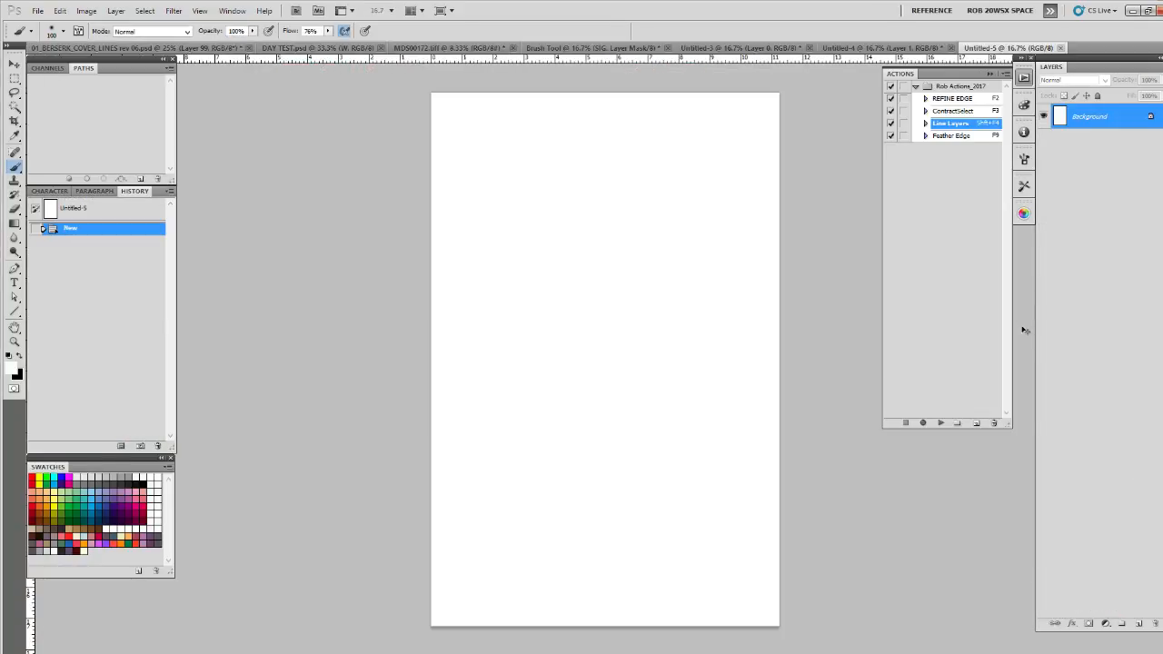
key(ctrl+v)
key(ctrl+e)
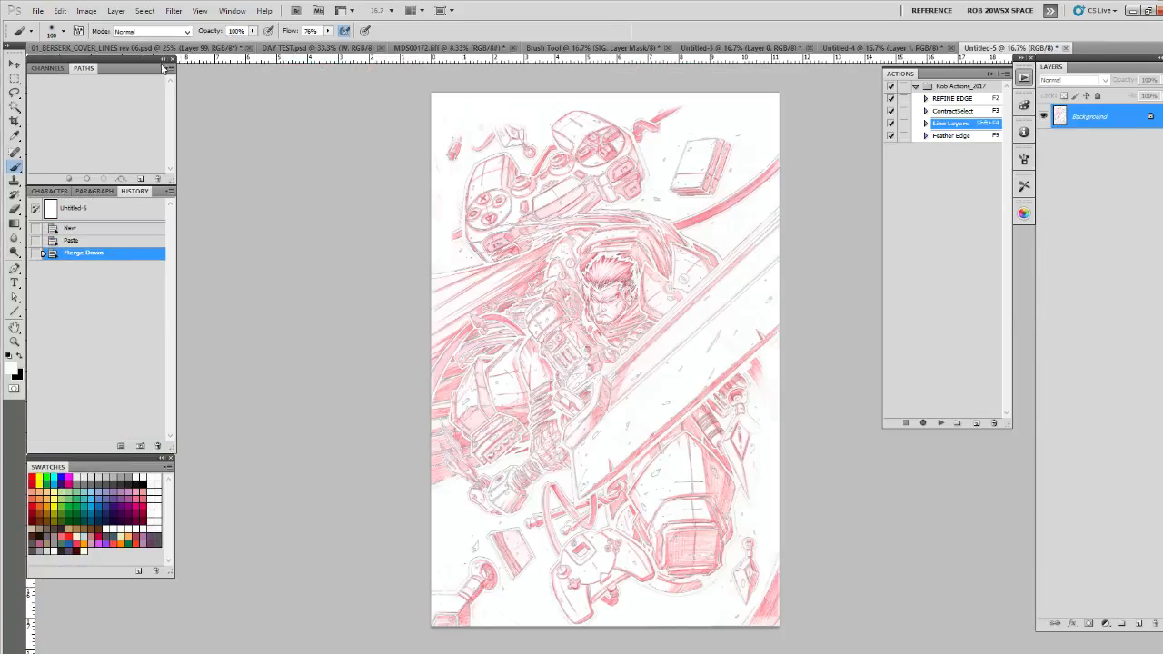
Step: Desaturate the pasted tint art and run the Line Layers action on it
click(87, 10)
mouse_move(146, 42)
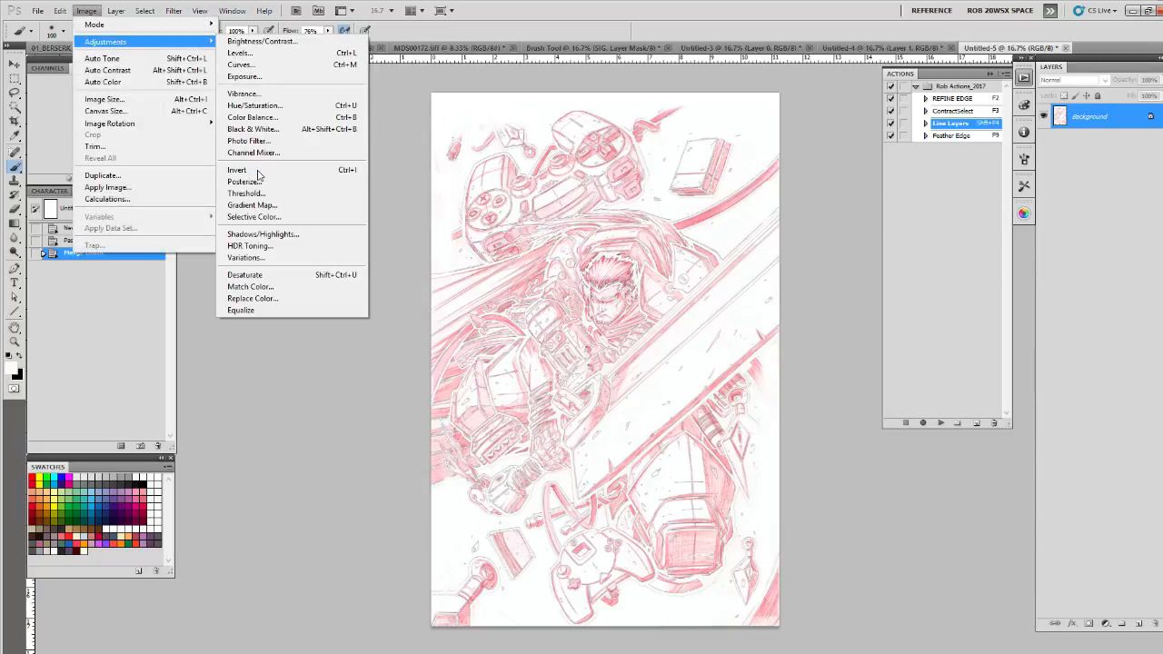
click(245, 275)
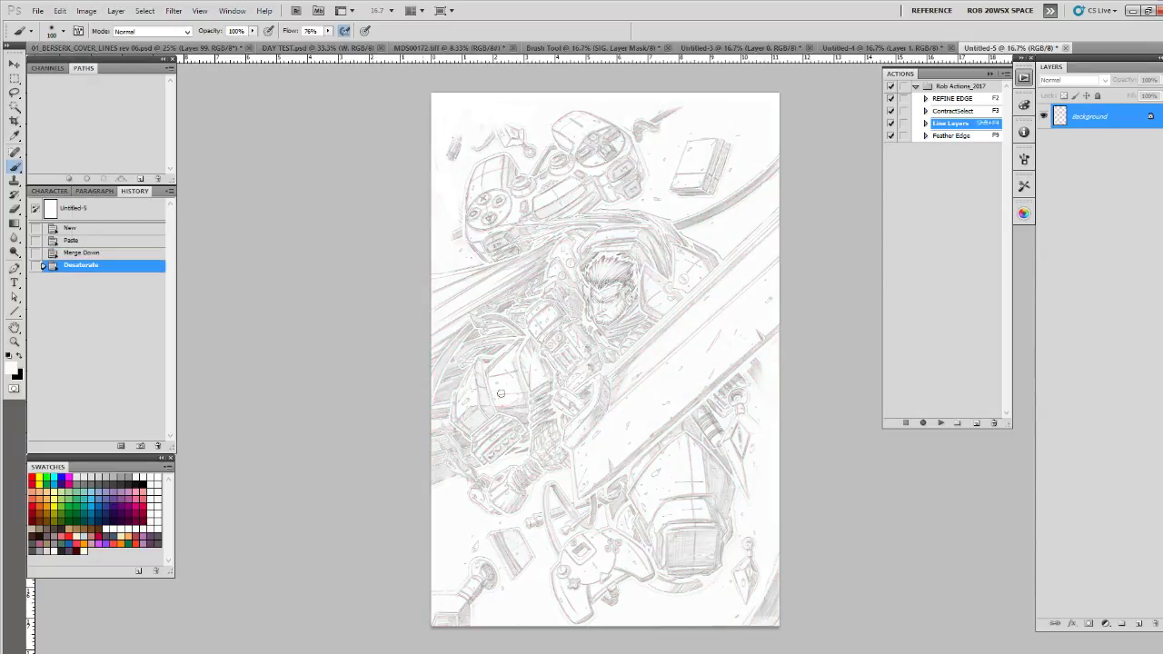
click(939, 423)
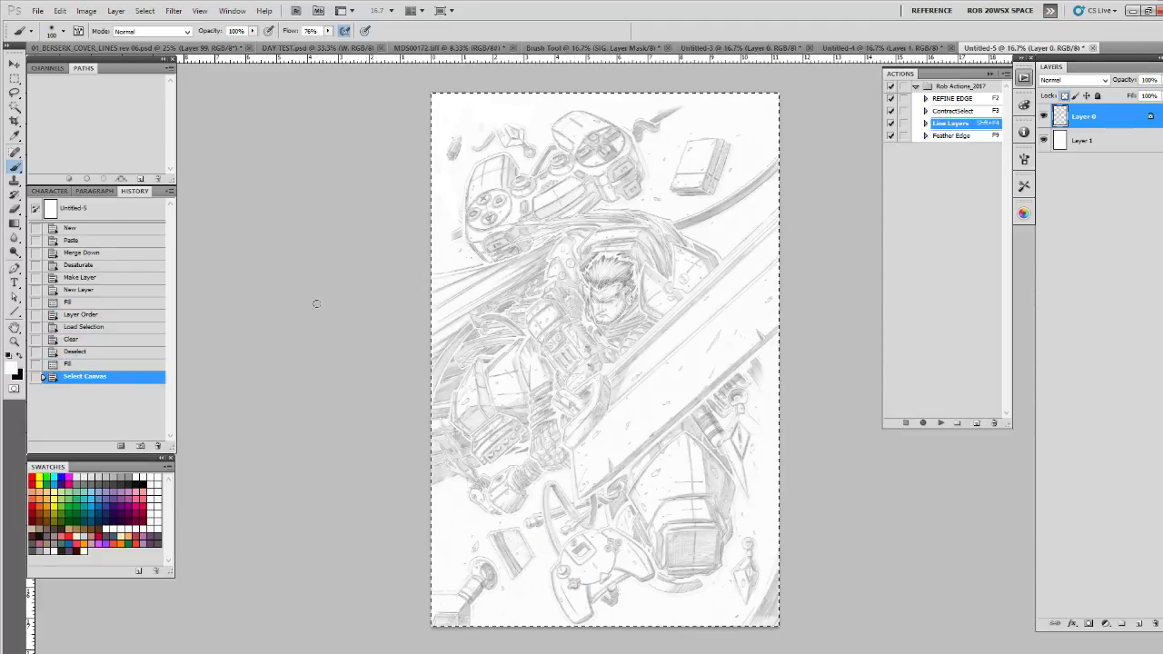
Step: Paste the grey tint lines into the Berserk cover document above Layer 99, hide Layer 99 and show Layer 98
click(118, 48)
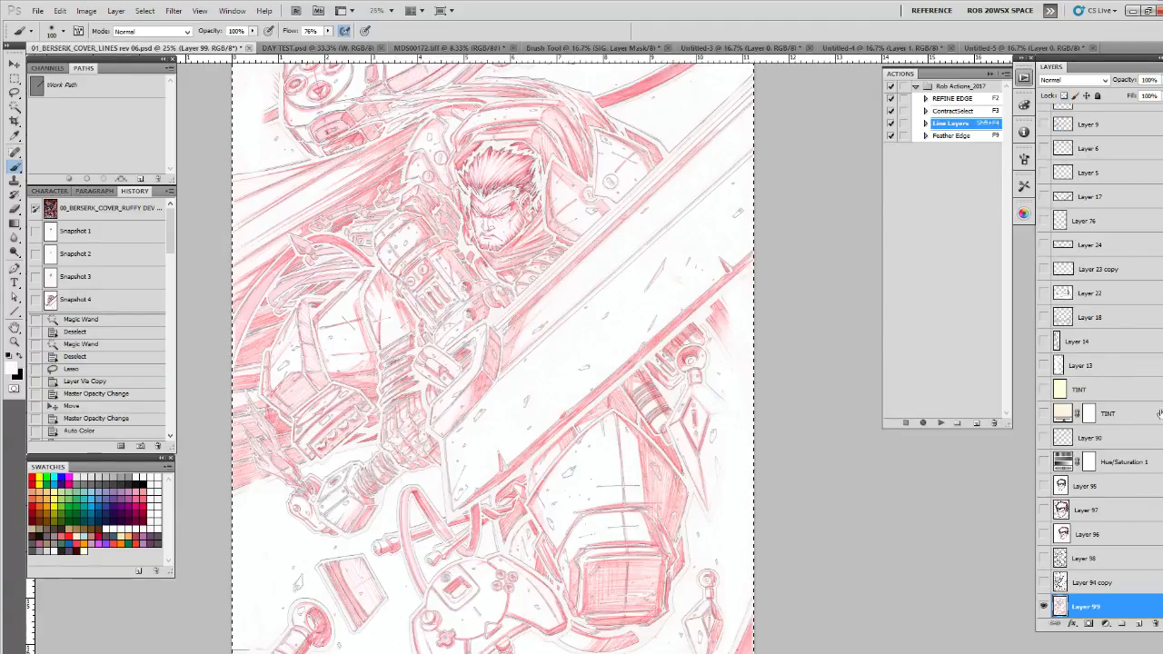
scroll(1090, 437, down, 5)
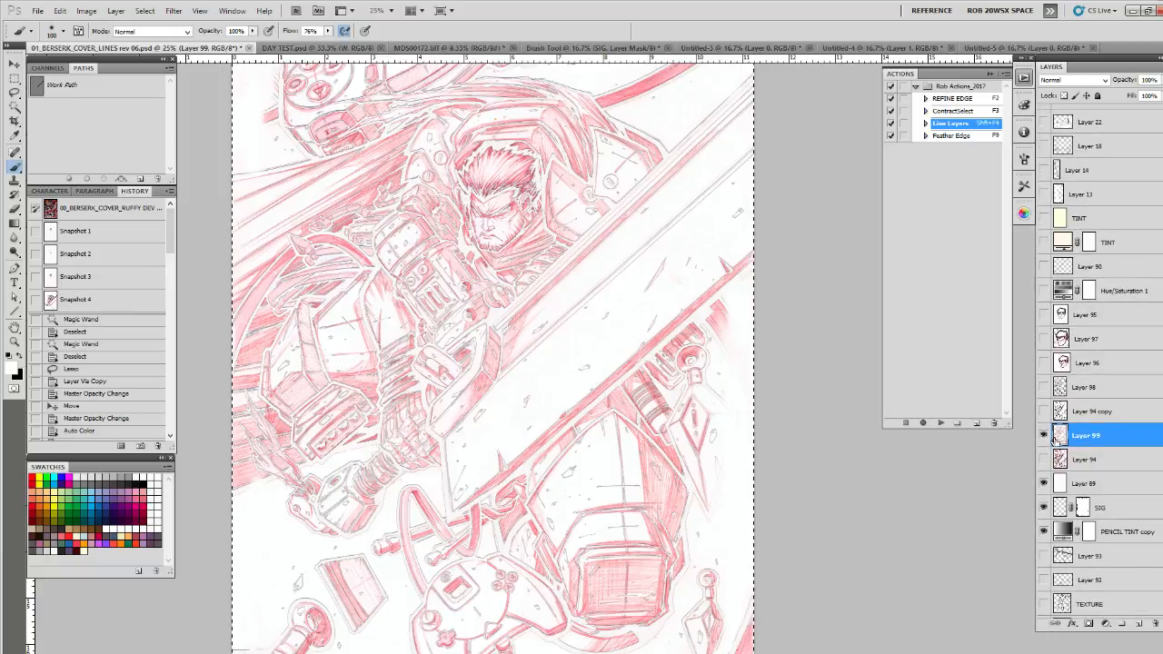
key(ctrl+a)
key(ctrl+v)
click(1044, 458)
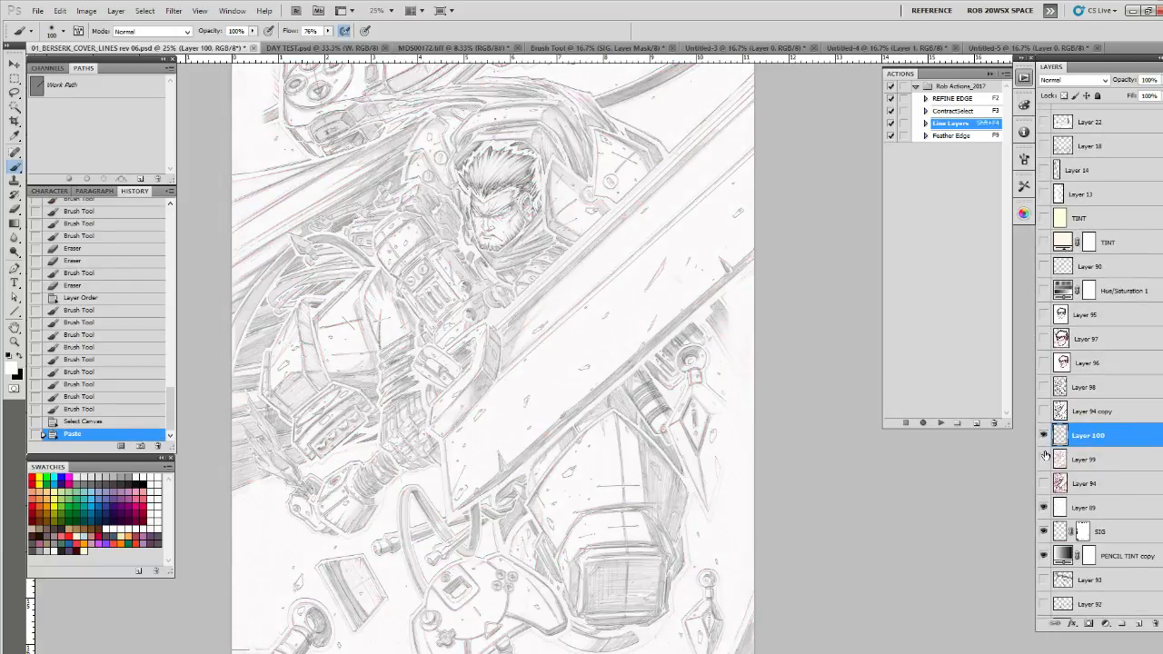
click(1044, 388)
Step: Compare the black line art with and without the grey tint on Layer 100, and examine the combined result across the cover
drag(769, 429, 778, 504)
click(1043, 436)
click(1043, 436)
click(1044, 436)
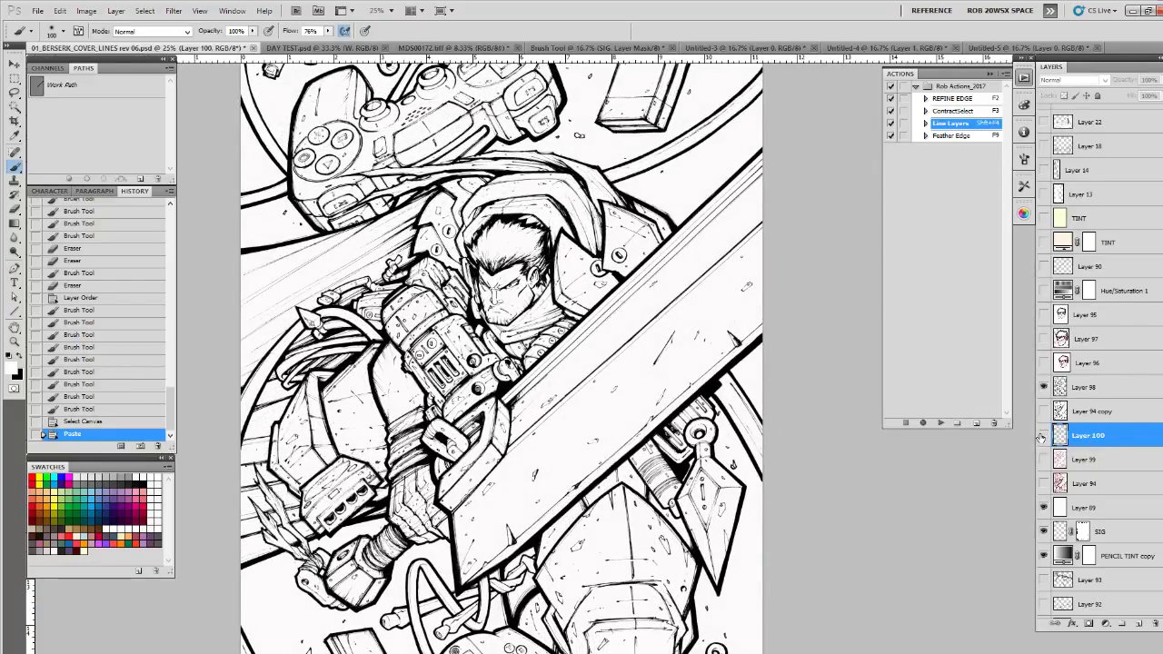
click(1043, 436)
click(1043, 437)
click(1041, 438)
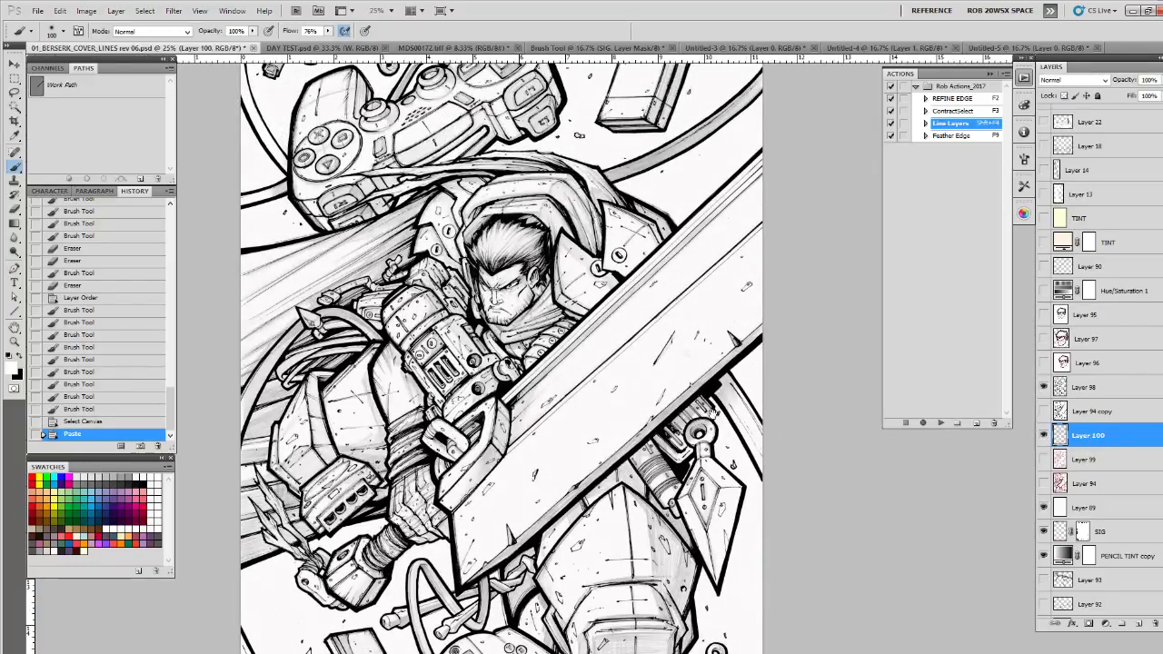
scroll(672, 500, up, 3)
key(z)
alt+click(699, 475)
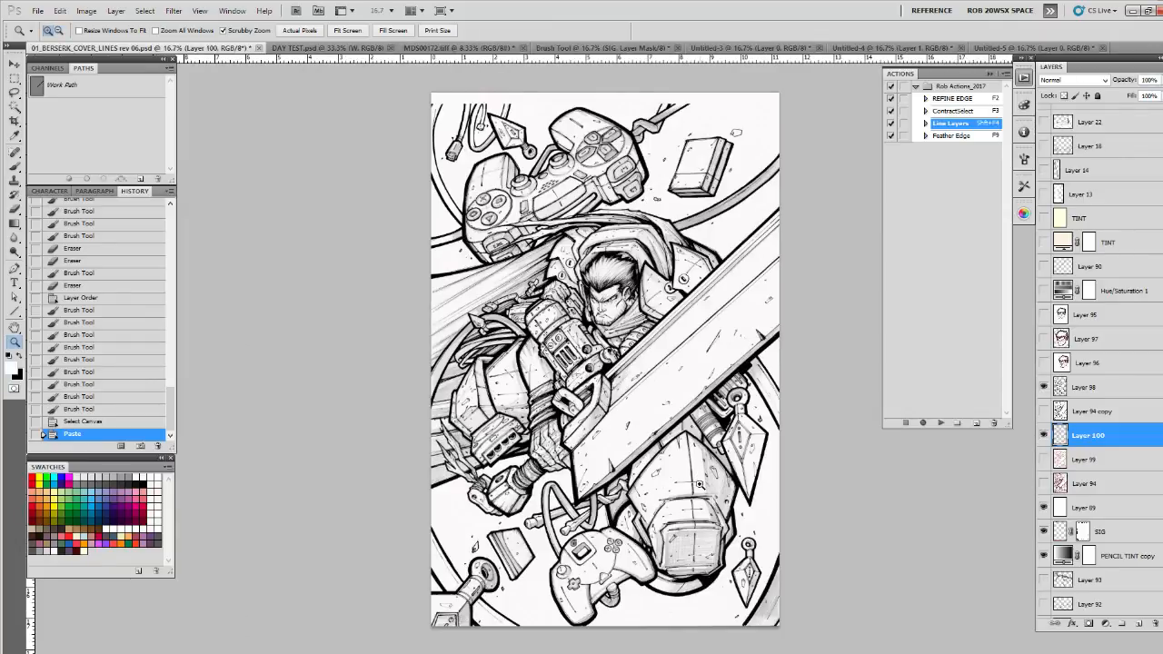
key(b)
click(704, 517)
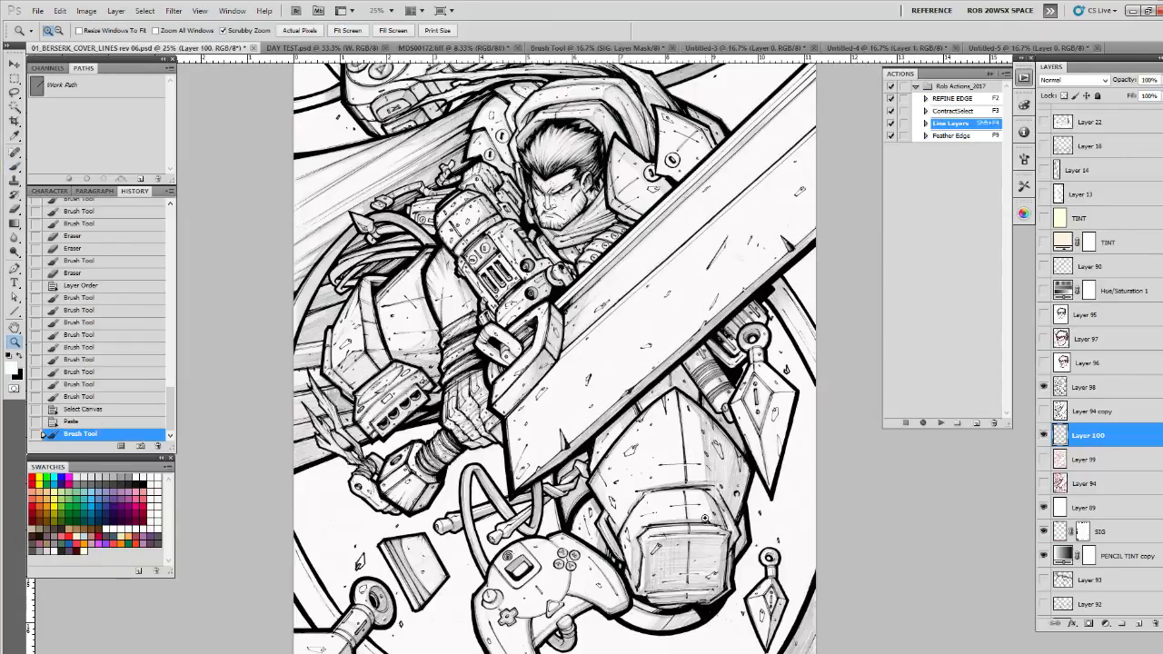
scroll(702, 491, up, 5)
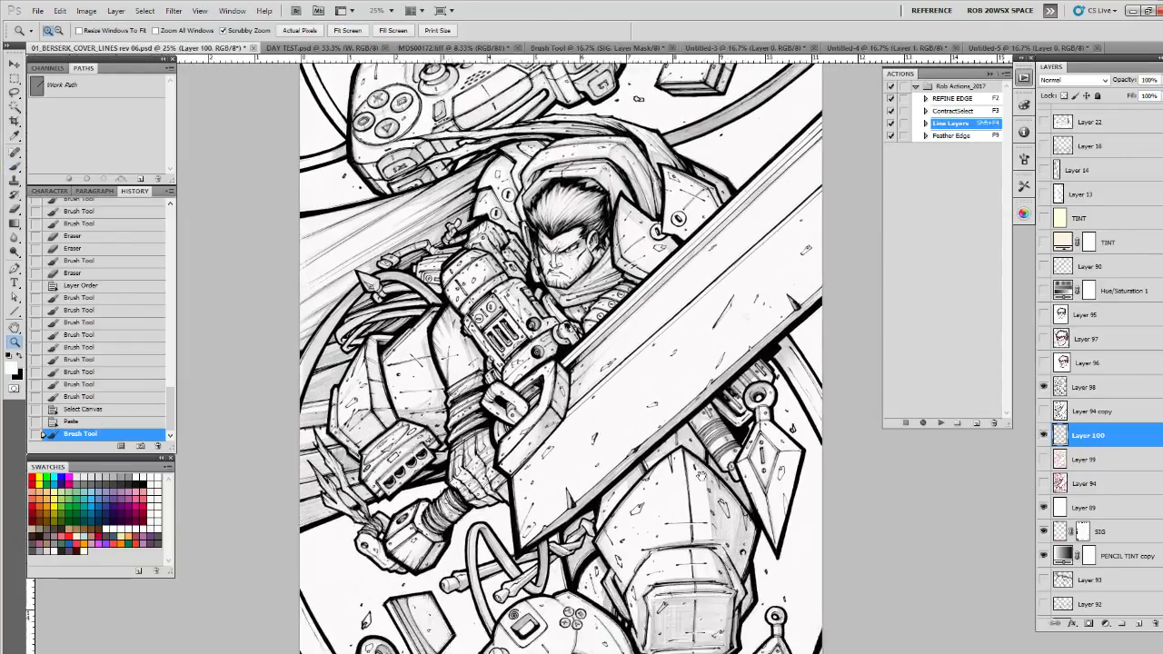
drag(704, 495, 703, 484)
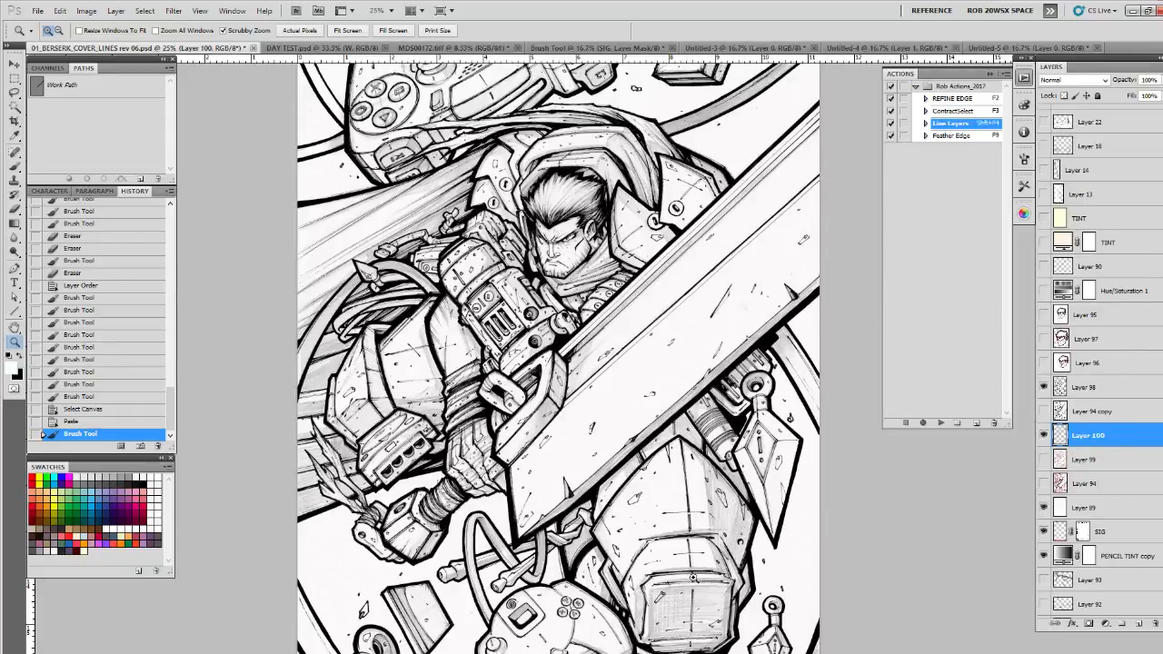
Step: Delete the leftover source layers: Layer 94 copy, Layer 99 and Layer 94
drag(1093, 413, 1154, 624)
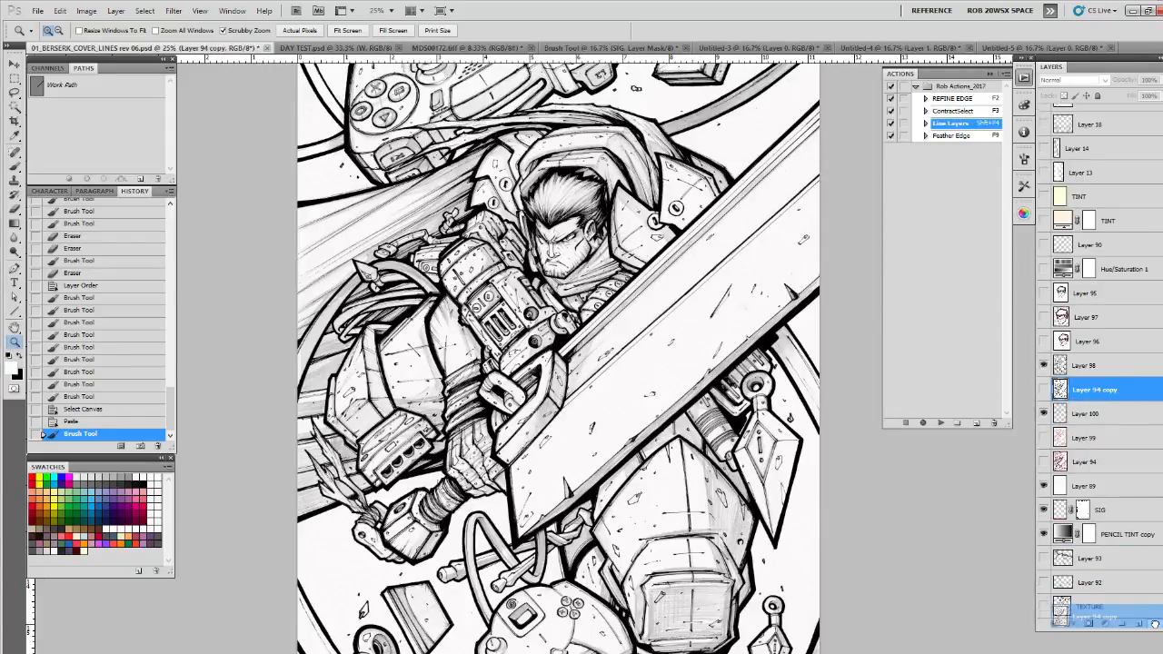
click(1092, 415)
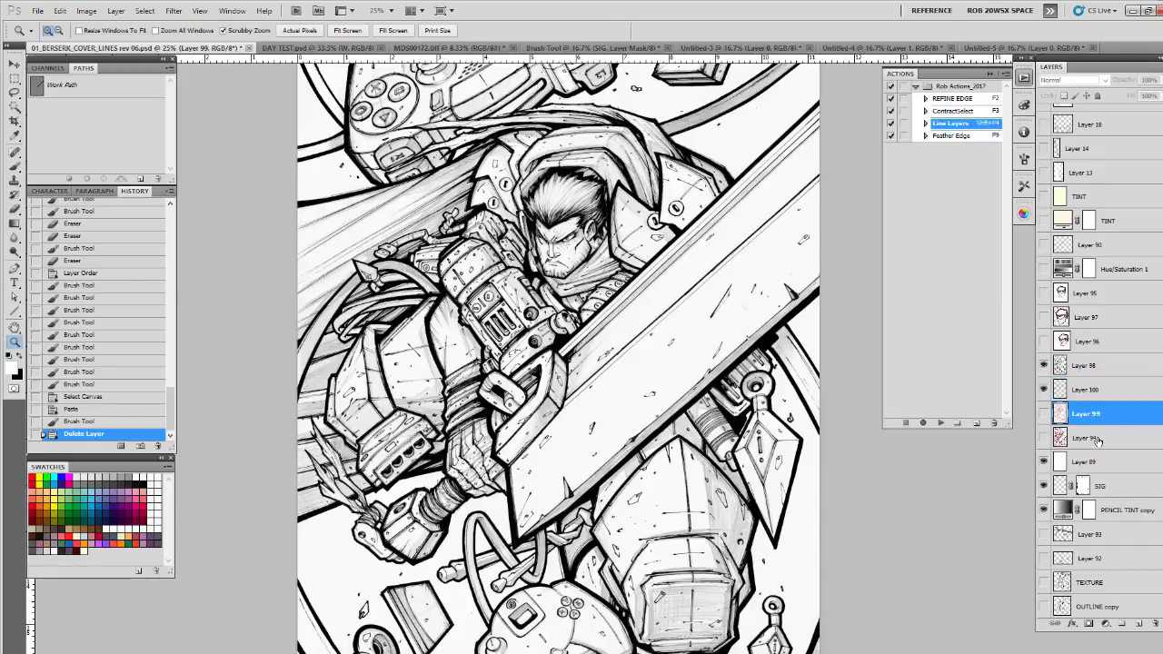
shift+click(1097, 440)
drag(1149, 442, 1154, 623)
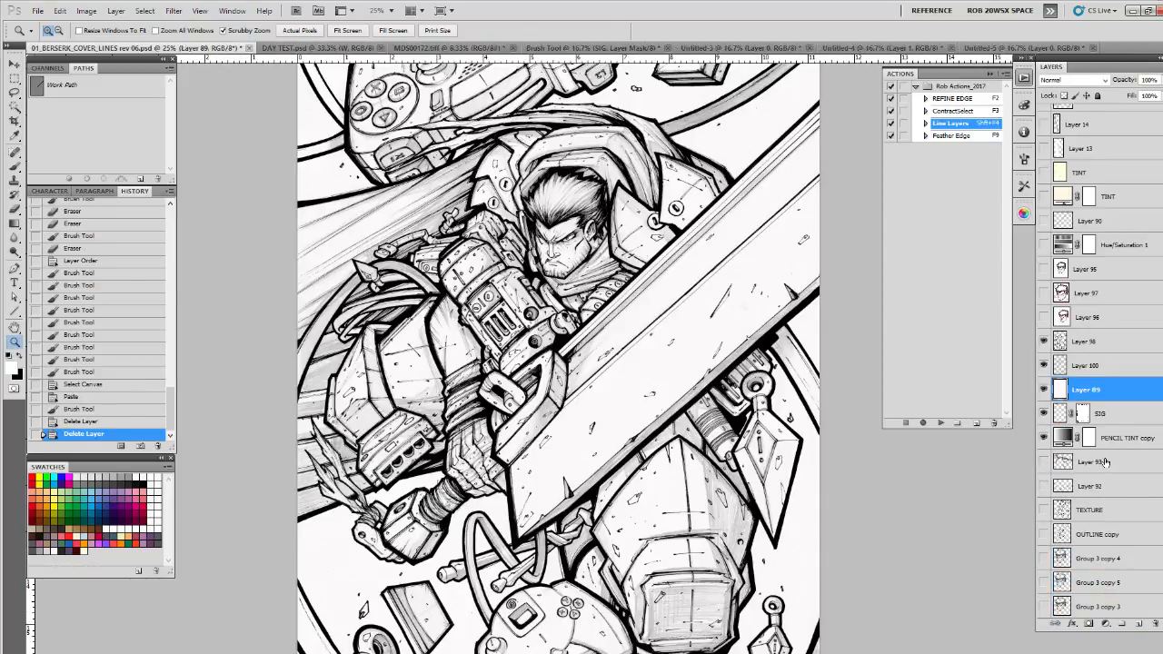
Step: Delete all the hidden layers above Layer 98, from Layer 96 up to the top of the stack
click(1087, 317)
scroll(1136, 272, up, 5)
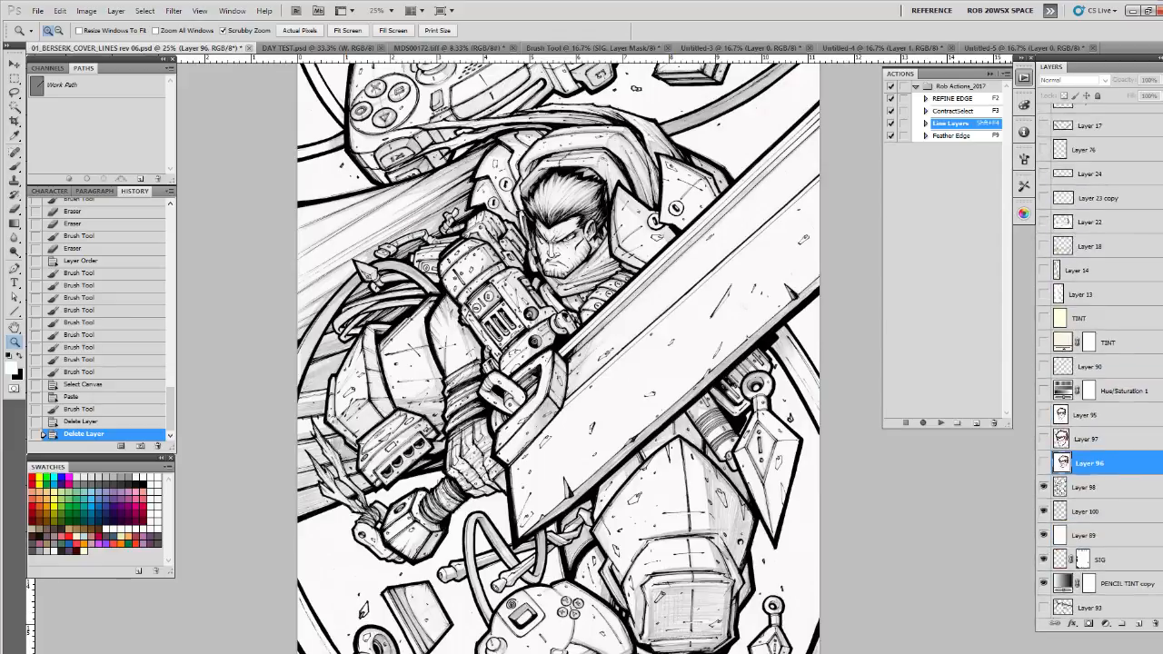
shift+click(1110, 125)
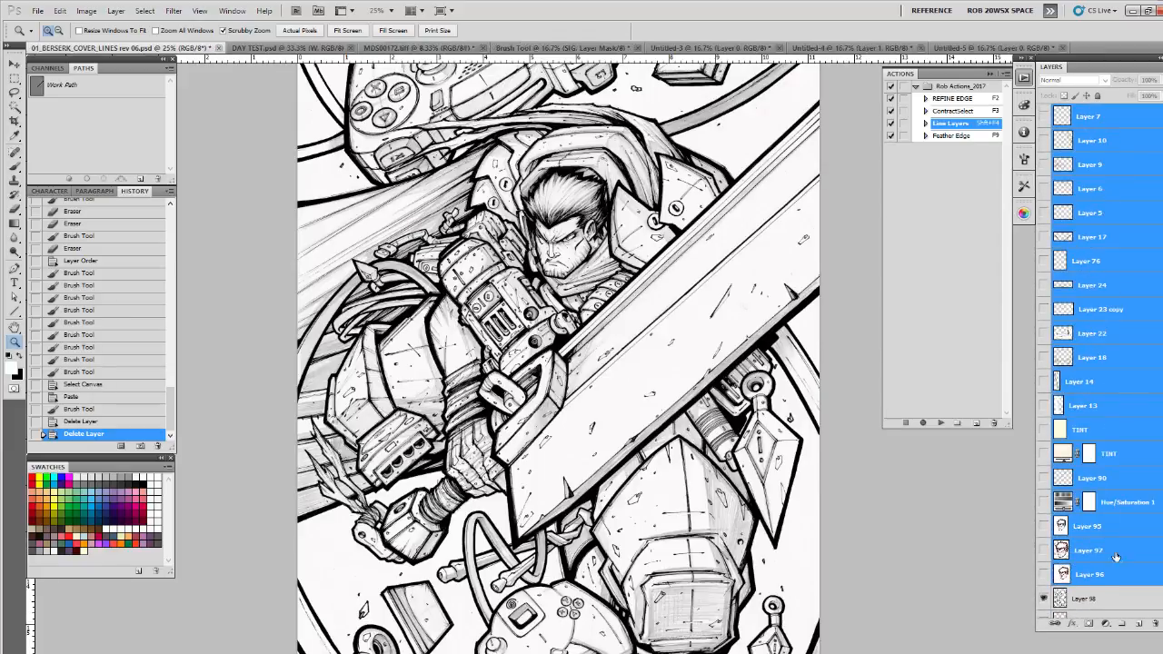
drag(1142, 574, 1154, 623)
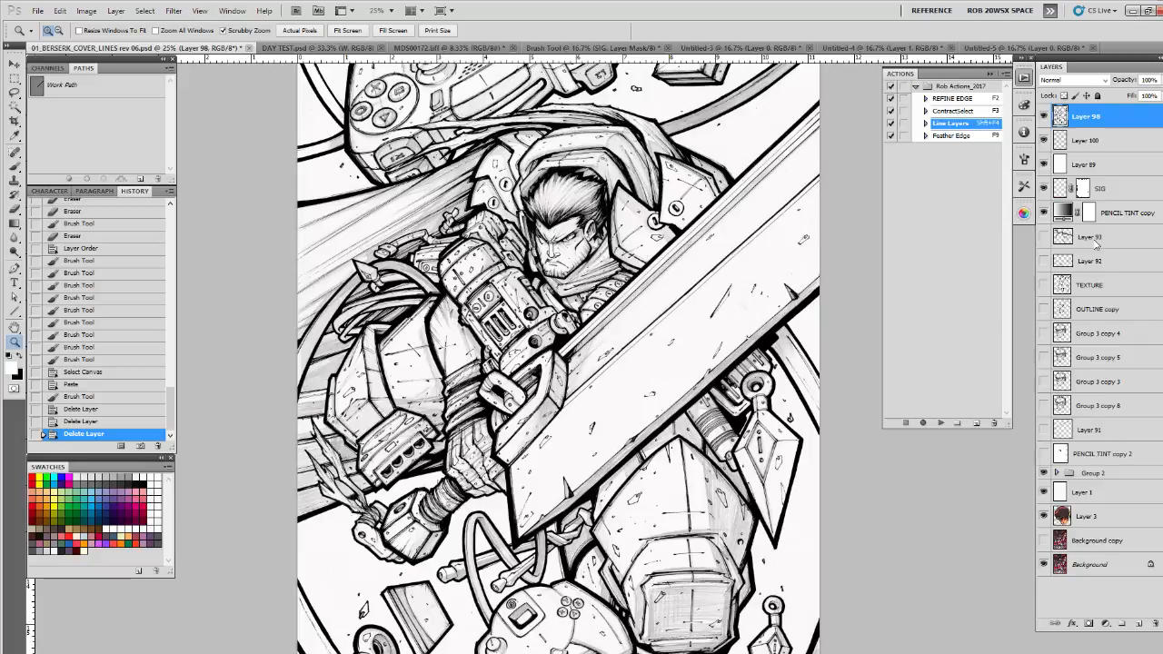
Step: Move the PENCIL TINT copy and SIG layers above Layer 98, with SIG at the top of the stack
click(1115, 189)
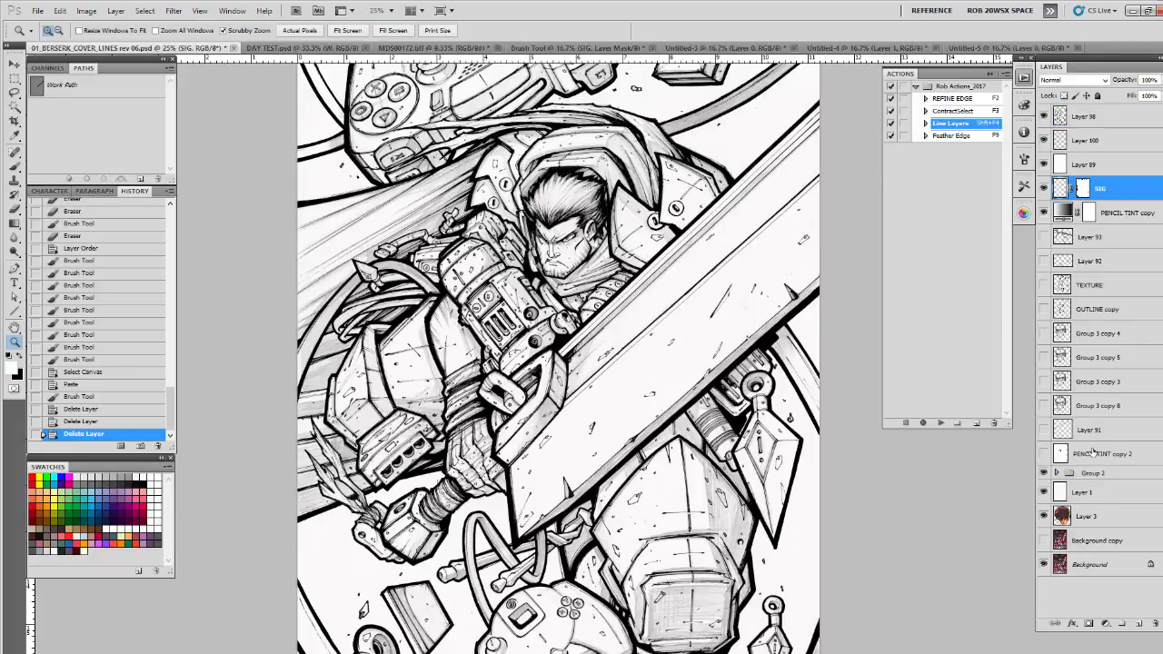
mouse_move(1109, 211)
mouse_down()
mouse_move(1121, 211)
mouse_move(1099, 111)
mouse_up()
scroll(850, 381, up, 3)
drag(1095, 211, 1095, 113)
scroll(819, 393, up, 1)
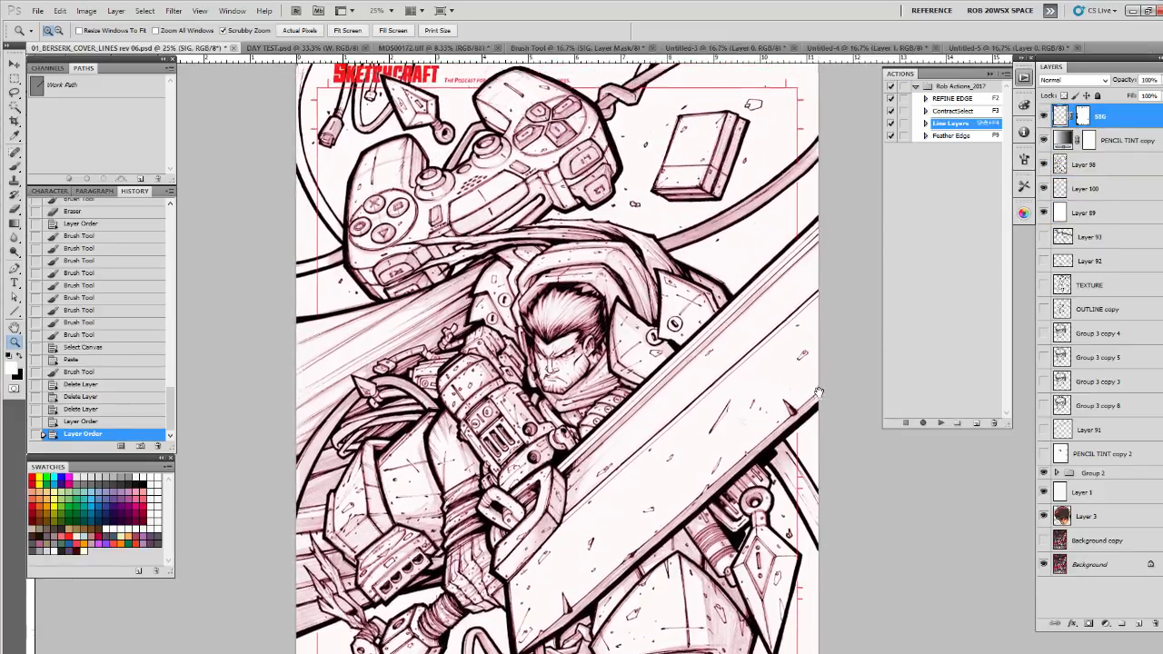
Step: Reset the SIG layer's mask by filling it with white
drag(819, 393, 807, 538)
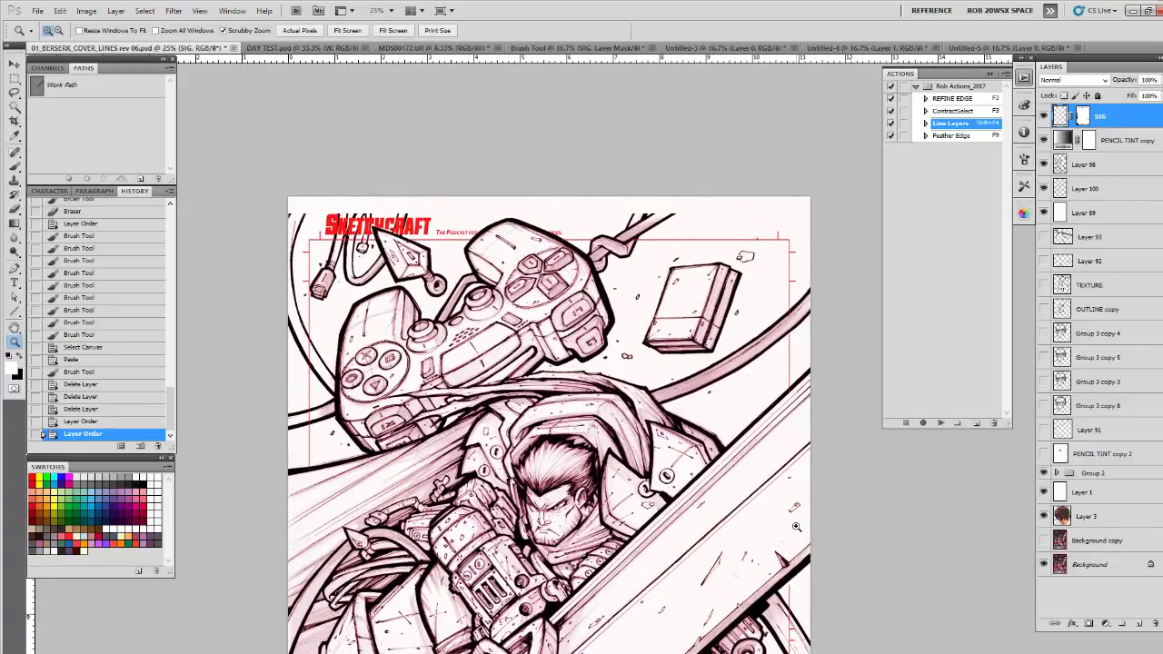
scroll(796, 526, down, 2)
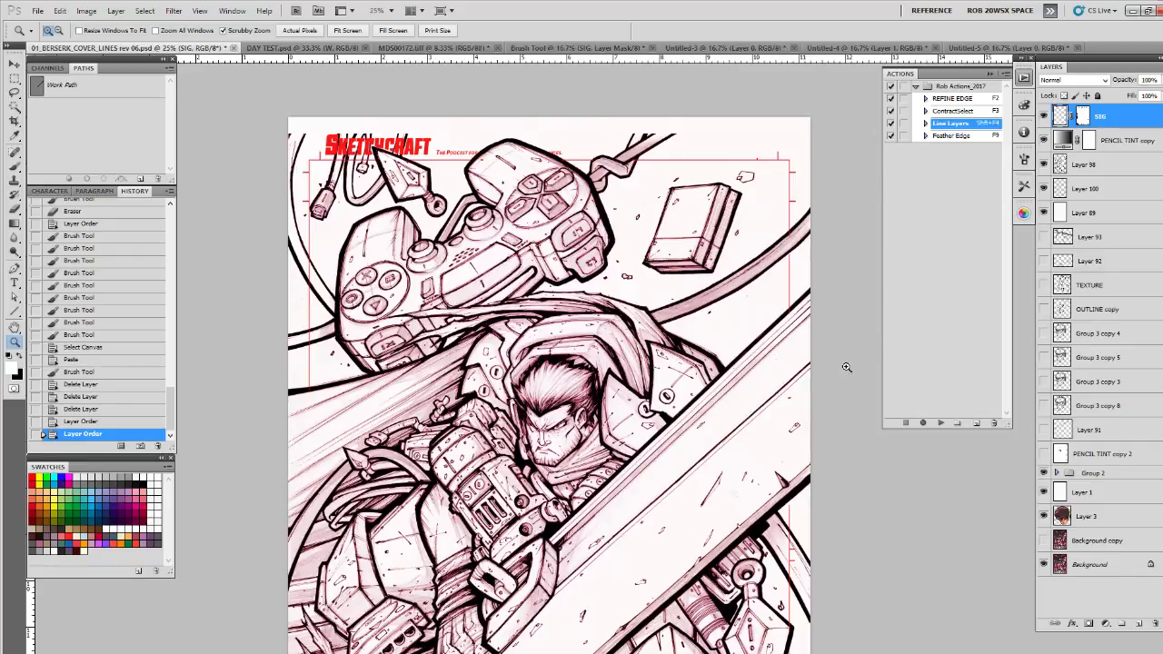
click(1083, 116)
key(alt+BackSpace)
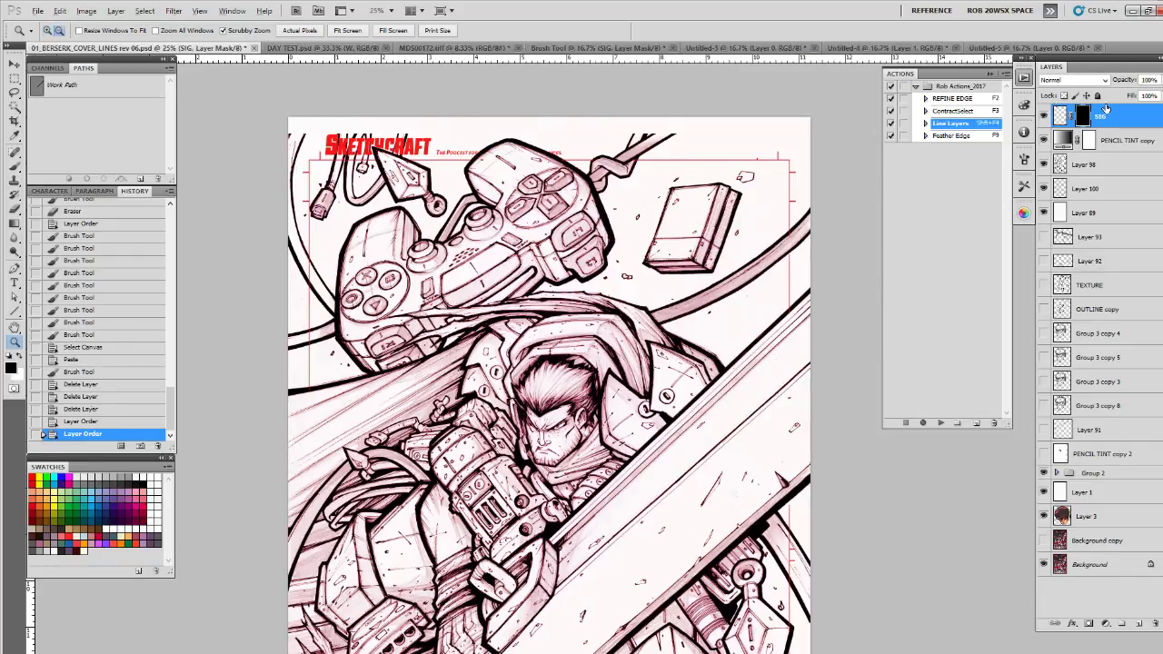
key(ctrl+BackSpace)
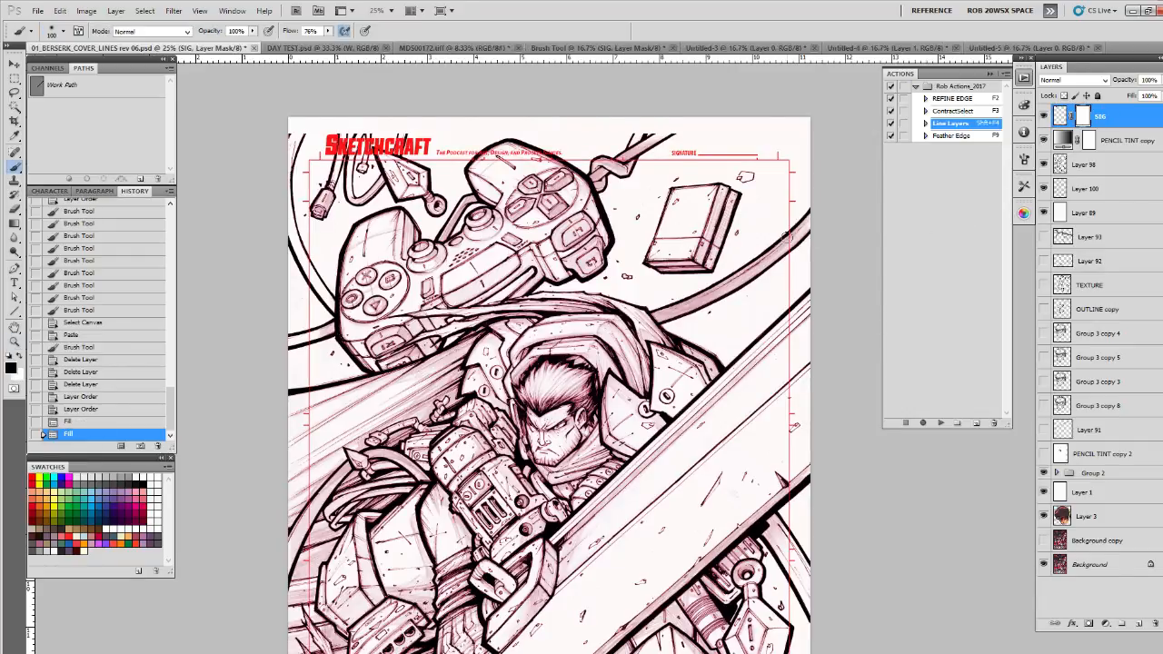
Step: Mask out the SIGNATURE label and its line by filling a rectangular selection around them with black on the SIG mask
click(797, 220)
click(797, 220)
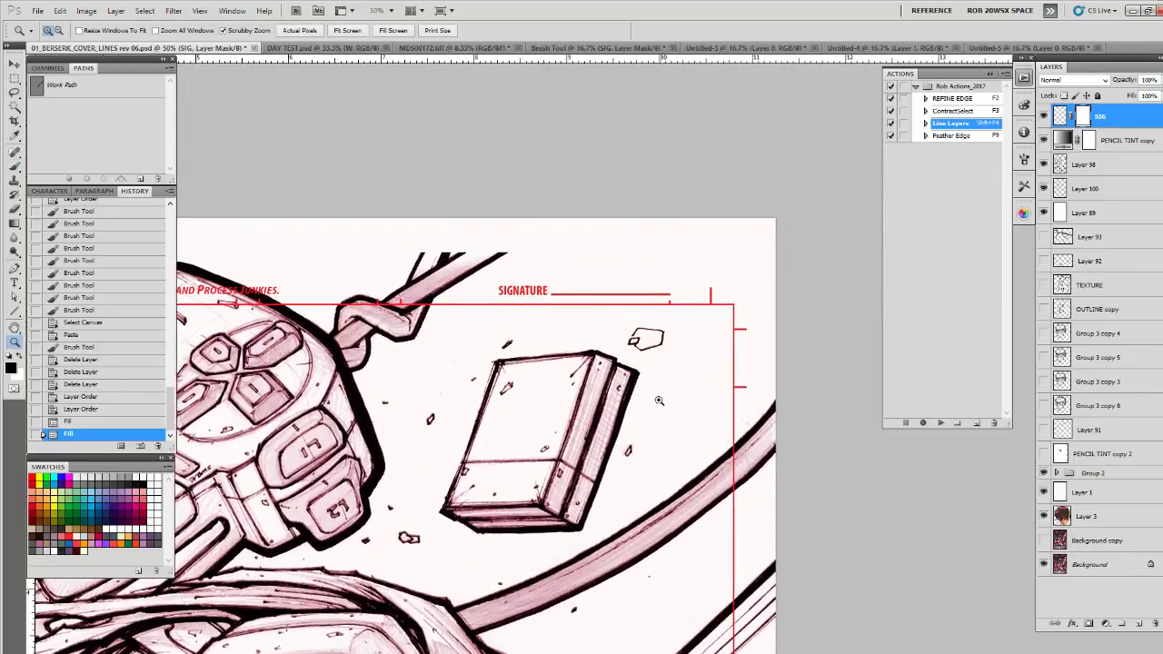
key(m)
drag(653, 296, 656, 298)
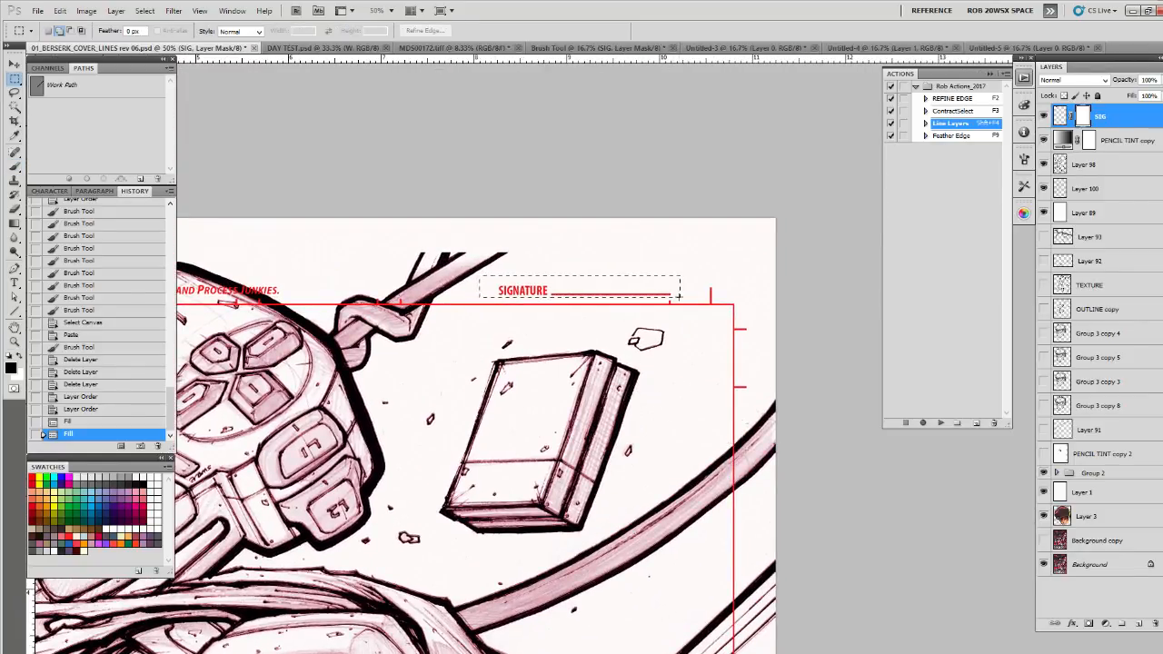
key(ctrl+x)
drag(763, 505, 764, 505)
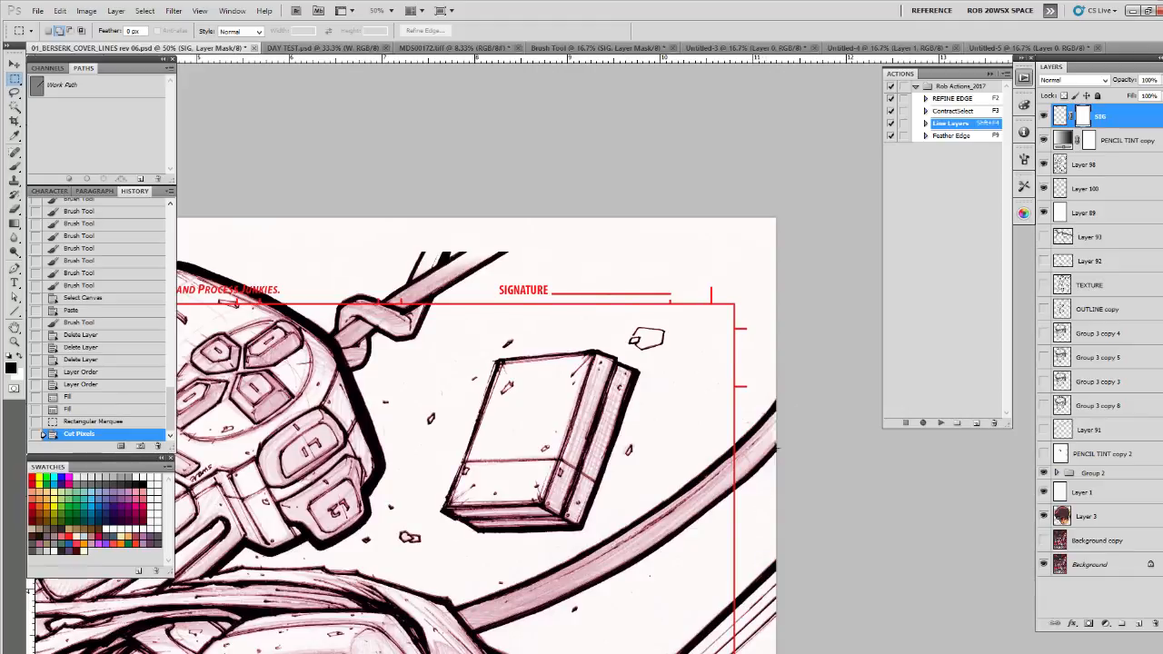
key(alt+BackSpace)
key(ctrl+z)
drag(511, 278, 678, 299)
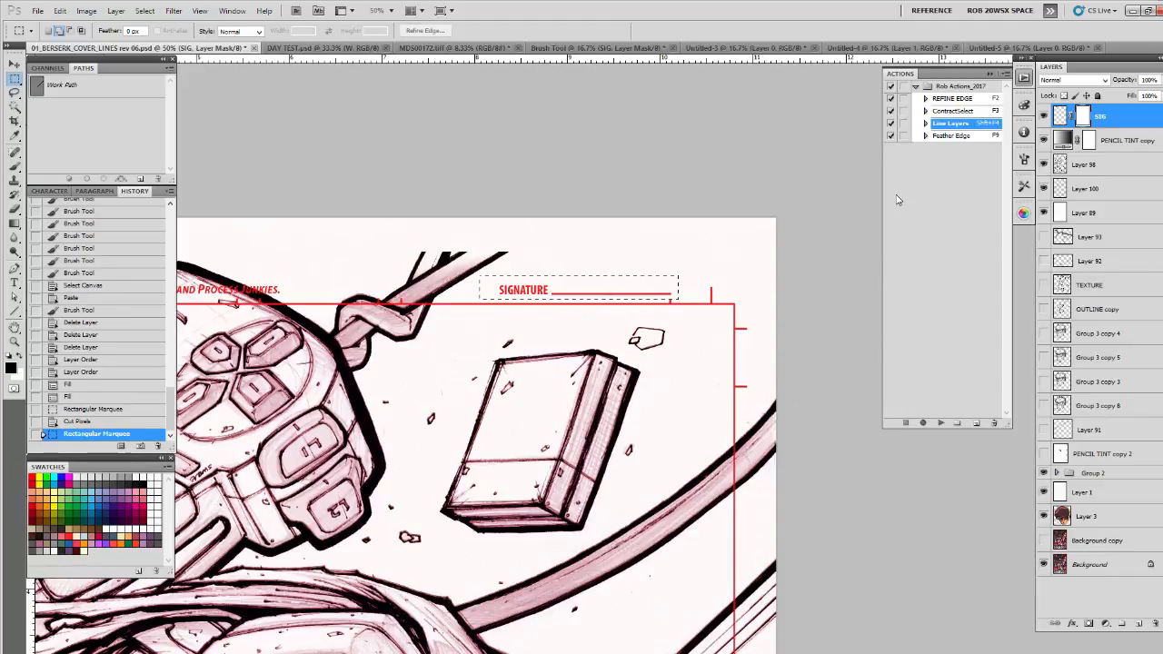
key(alt+BackSpace)
drag(716, 479, 614, 447)
key(ctrl+d)
Step: With the ROB RUFFY DRAW brush, mask out the SIG layer's right vertical guide line where it crosses the strap and blade artwork
key(b)
right_click(621, 386)
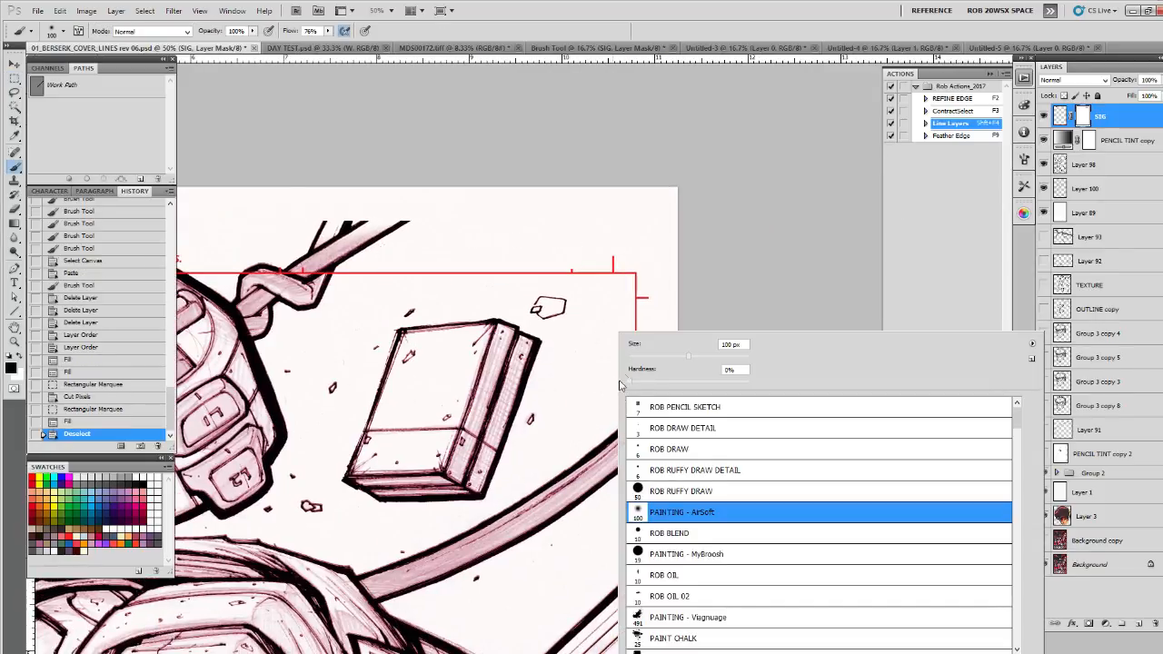
double_click(655, 491)
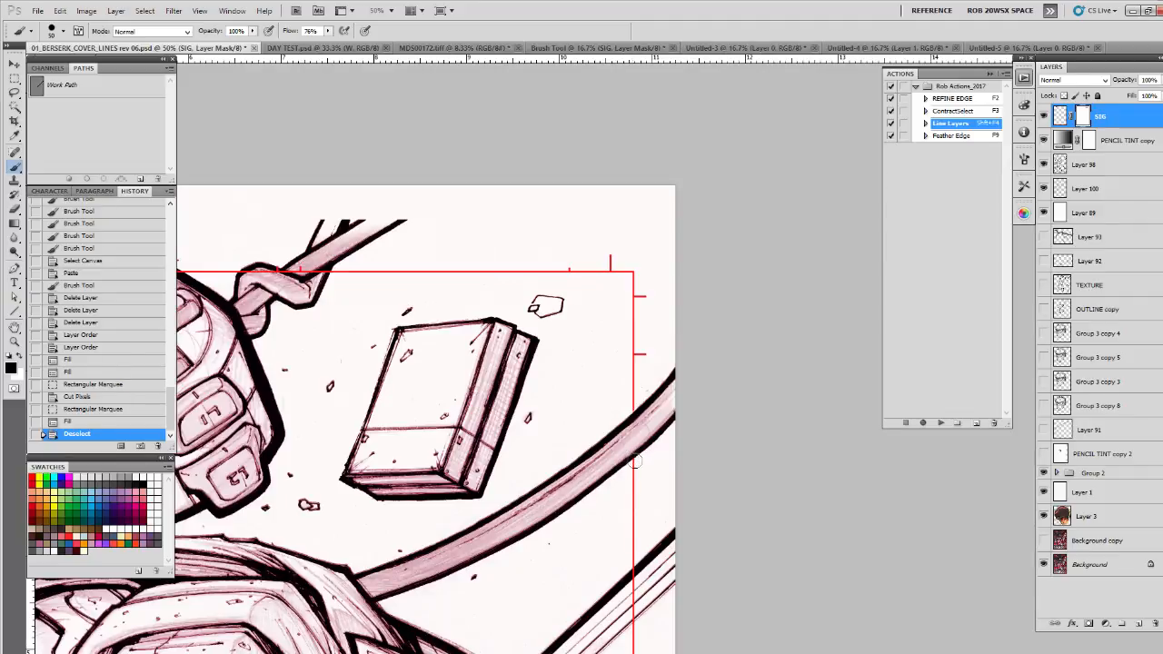
drag(634, 461, 635, 466)
mouse_move(651, 549)
mouse_down()
mouse_move(622, 303)
mouse_move(605, 338)
mouse_move(605, 541)
mouse_up()
drag(613, 540, 595, 321)
mouse_move(589, 316)
mouse_down()
mouse_move(581, 351)
mouse_move(590, 315)
mouse_move(579, 474)
mouse_up()
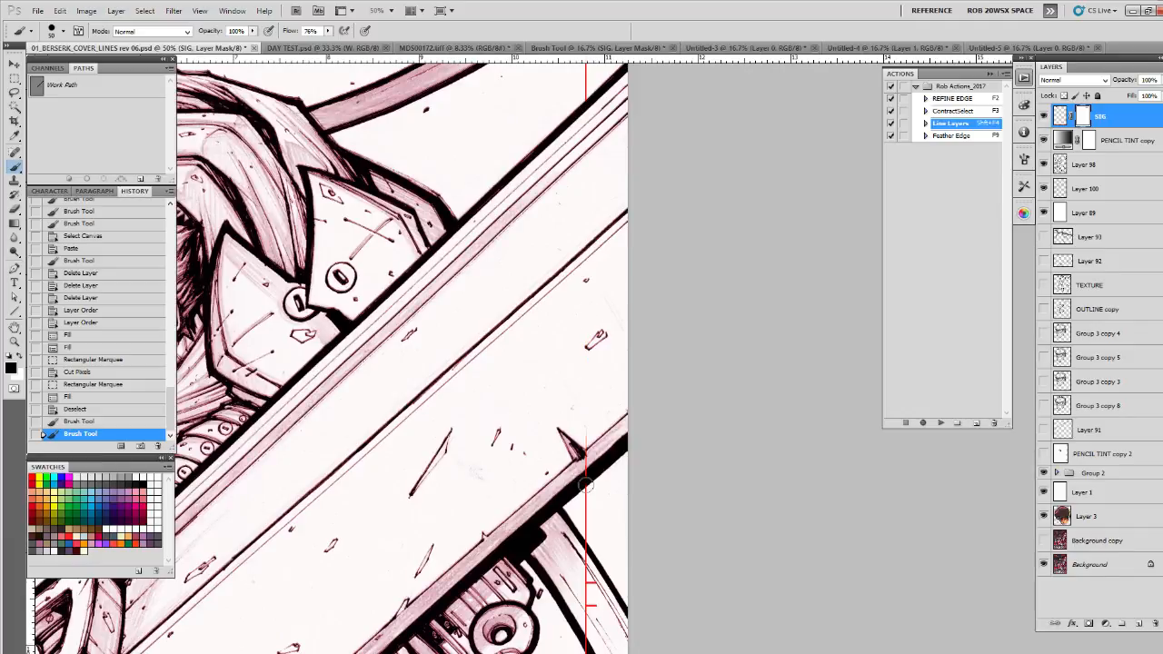
drag(588, 433, 584, 480)
drag(607, 586, 583, 338)
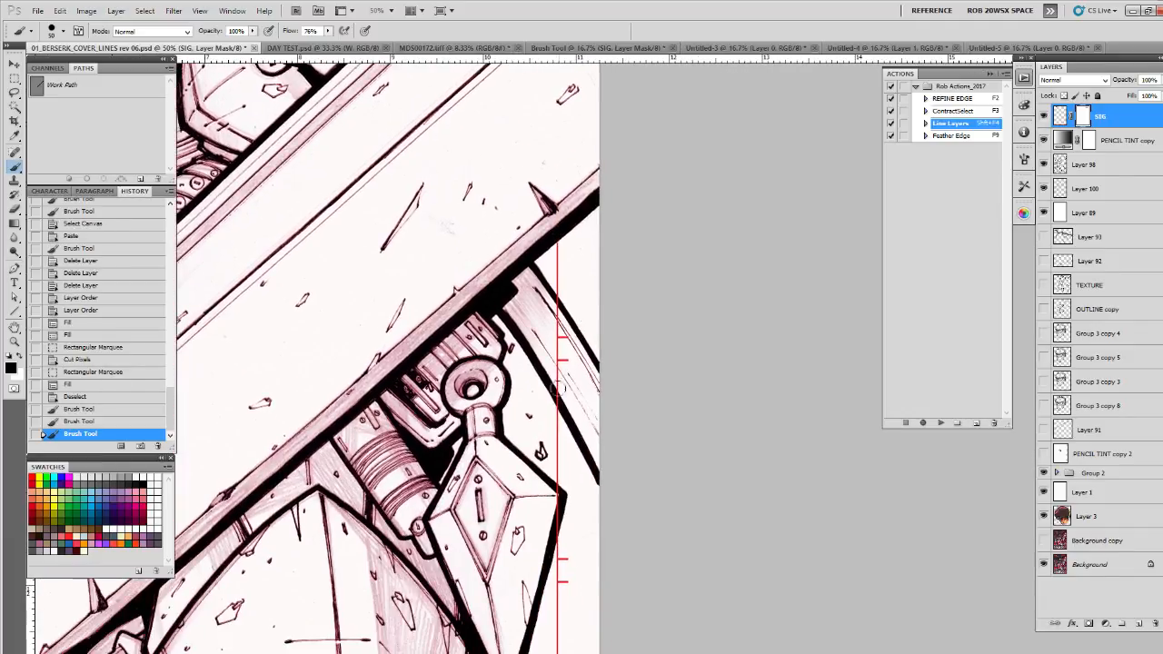
mouse_move(569, 496)
mouse_down()
mouse_move(566, 400)
mouse_move(560, 445)
mouse_up()
drag(572, 563, 574, 263)
drag(574, 516, 569, 391)
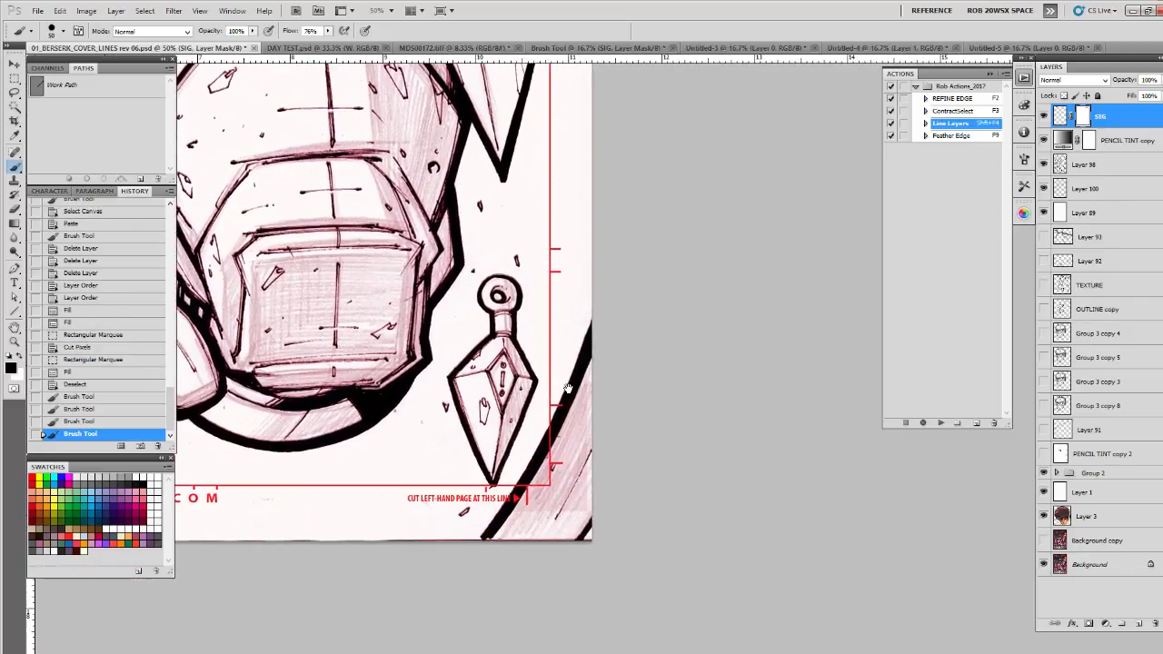
Step: Paint out the lower-left guide corner and cut label over the artwork on the SIG mask, touching up the masked area with white
mouse_move(558, 487)
mouse_down()
mouse_move(620, 470)
mouse_move(709, 488)
mouse_up()
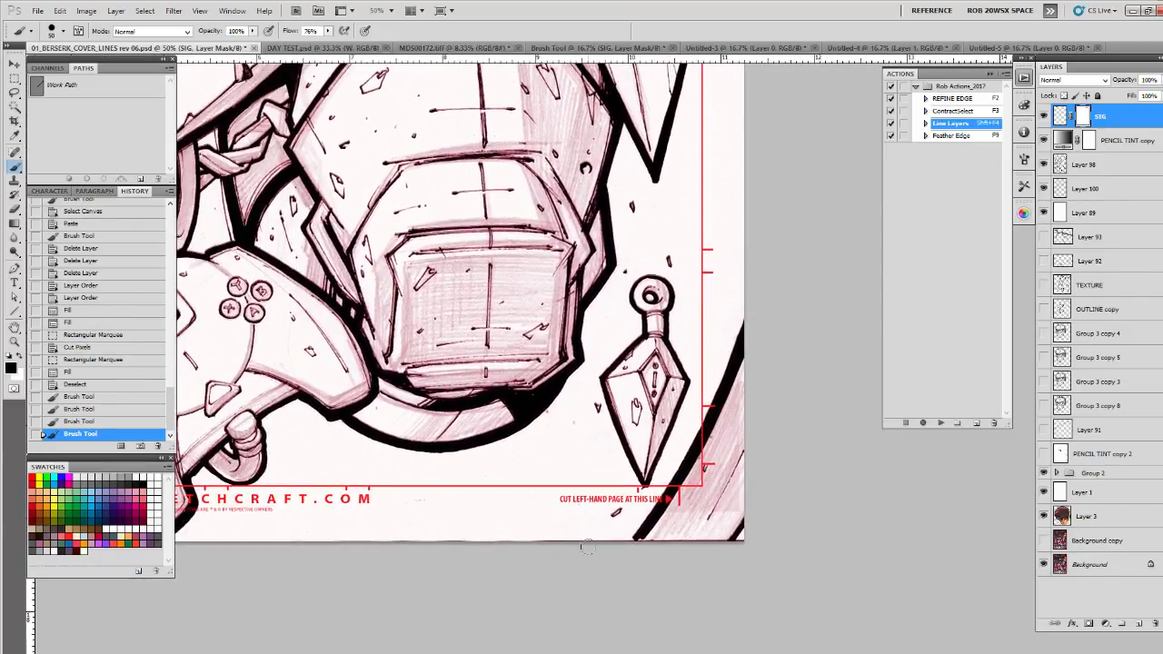
drag(500, 547, 727, 522)
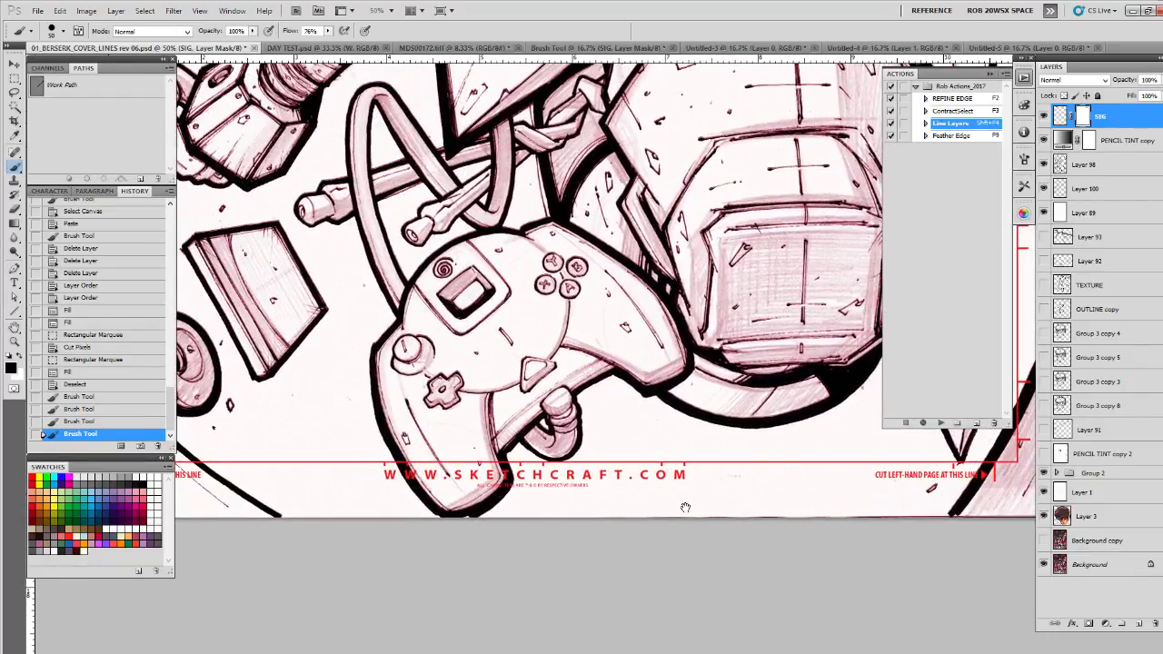
drag(461, 519, 652, 555)
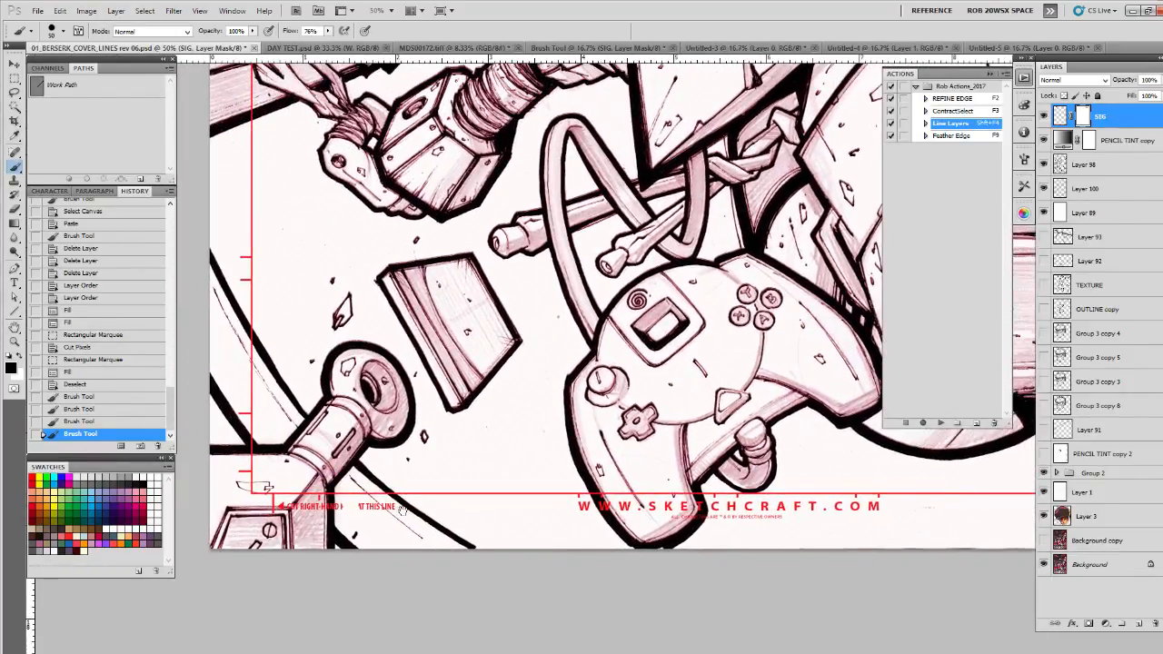
mouse_move(405, 511)
mouse_down()
mouse_move(512, 537)
mouse_move(466, 560)
mouse_move(437, 549)
mouse_up()
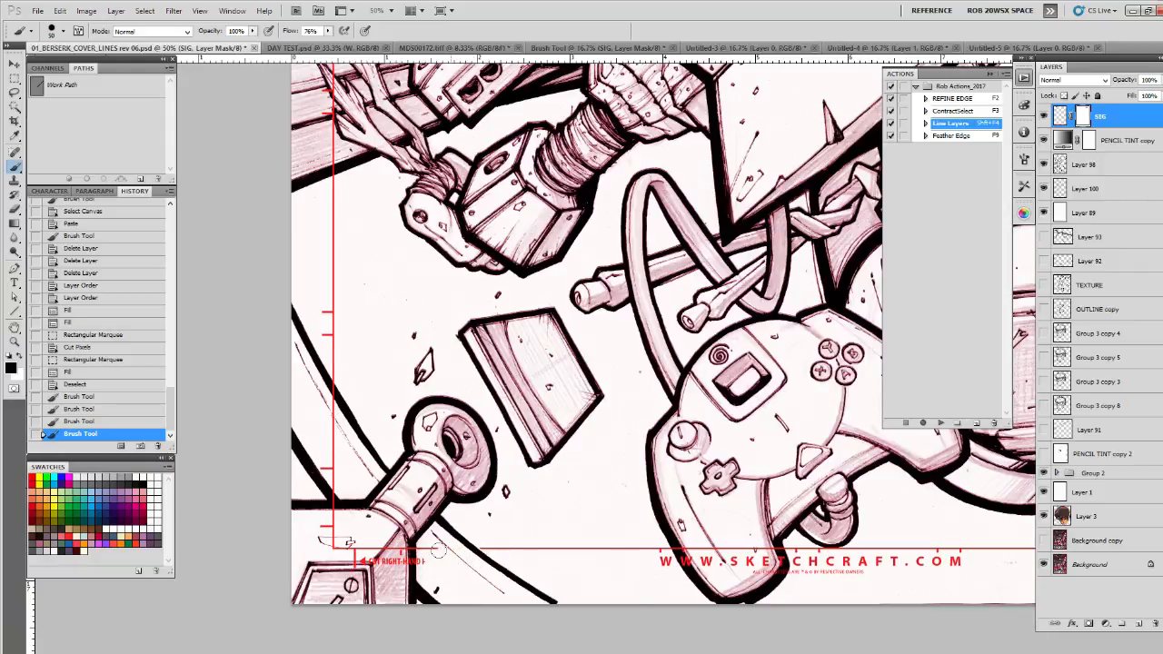
drag(337, 501, 328, 394)
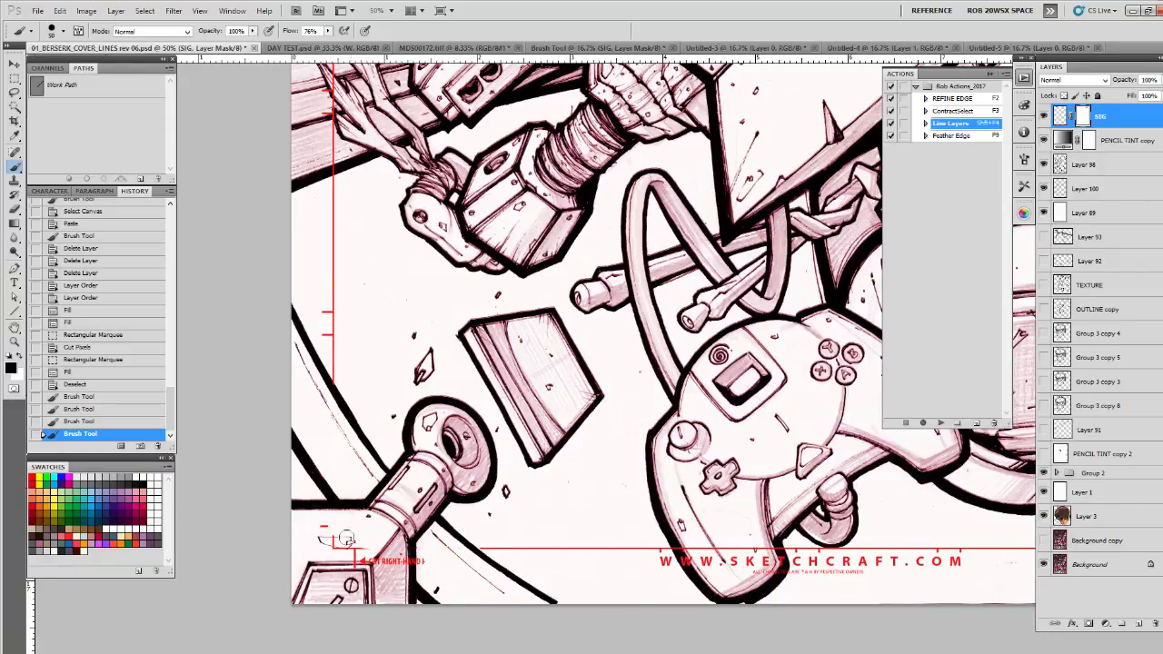
mouse_move(346, 540)
mouse_down()
mouse_move(326, 574)
mouse_move(427, 564)
mouse_up()
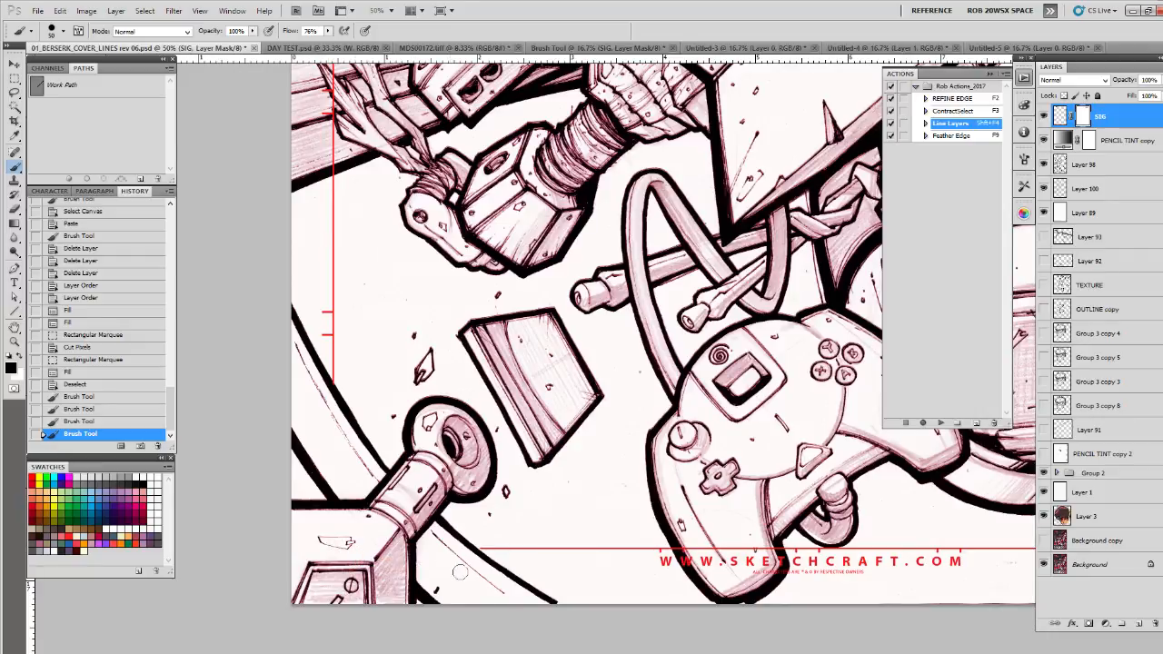
key(x)
drag(335, 378, 389, 560)
key(x)
Step: Mask out parts of the SIG layer's left vertical guide line where it overlaps the armor, straps and cables up the page
drag(454, 368, 478, 581)
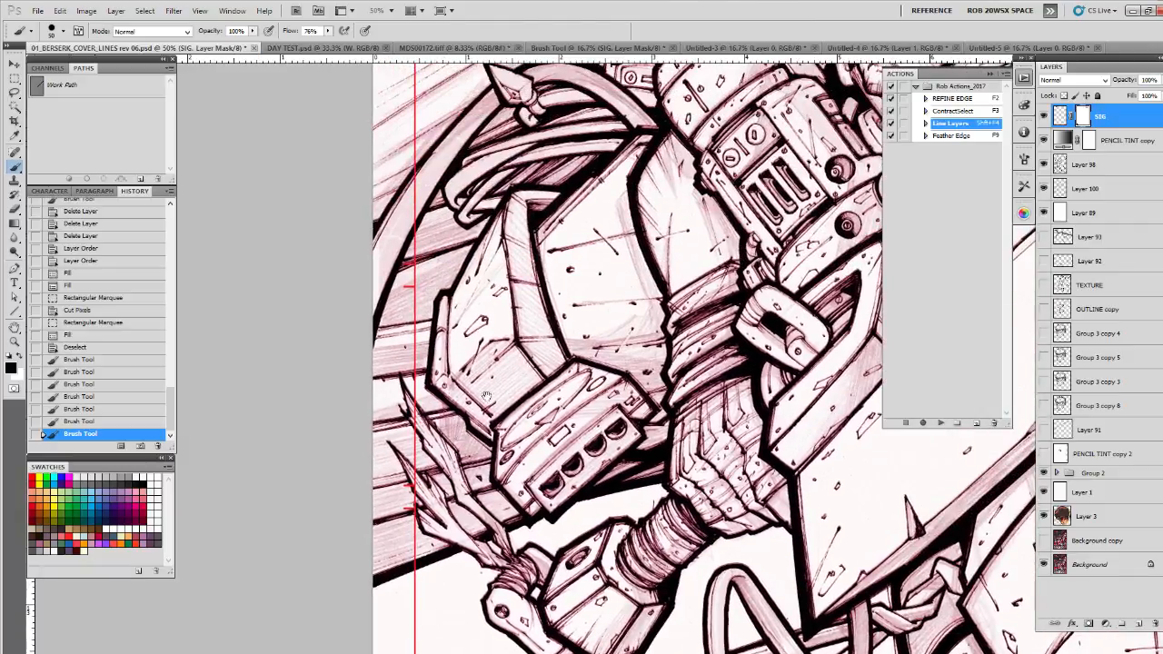
mouse_move(495, 423)
mouse_down()
mouse_move(486, 589)
mouse_move(511, 627)
mouse_move(537, 396)
mouse_up()
drag(531, 534, 523, 389)
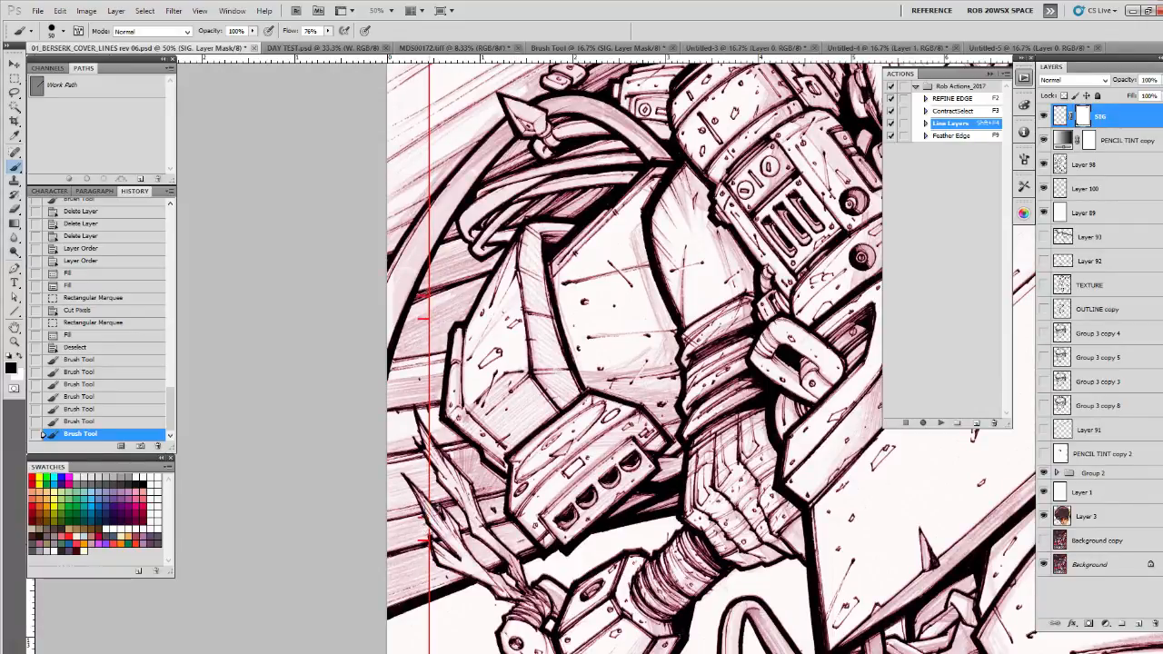
mouse_move(424, 541)
mouse_down()
mouse_move(432, 513)
mouse_move(440, 545)
mouse_up()
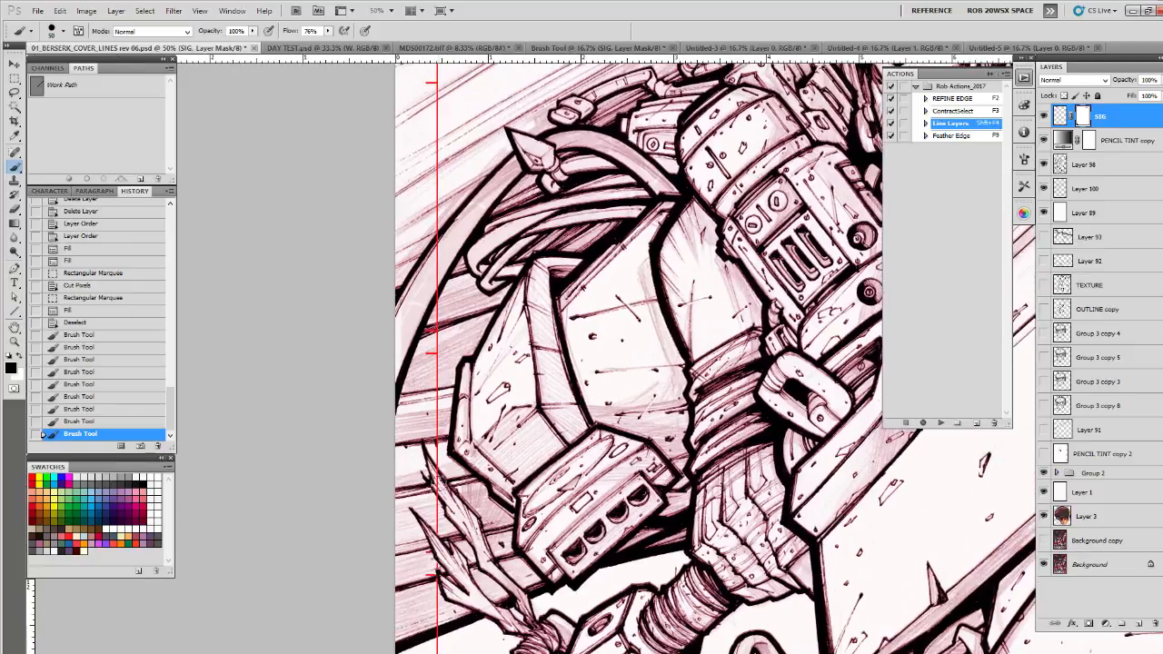
drag(437, 475, 438, 471)
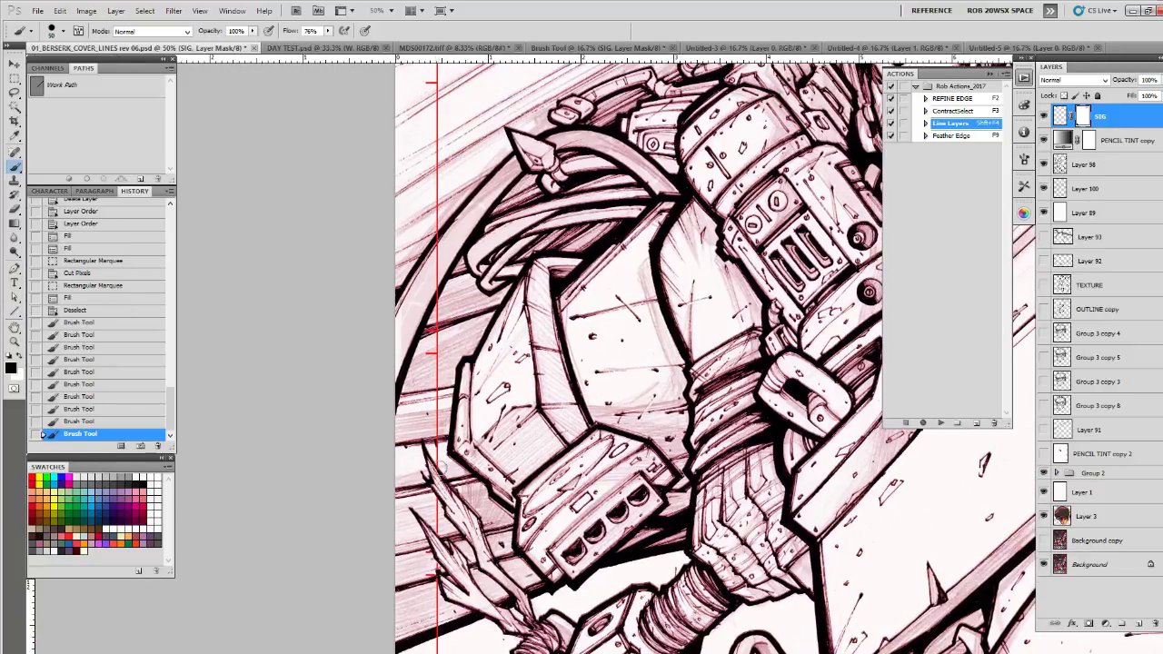
scroll(443, 460, up, 5)
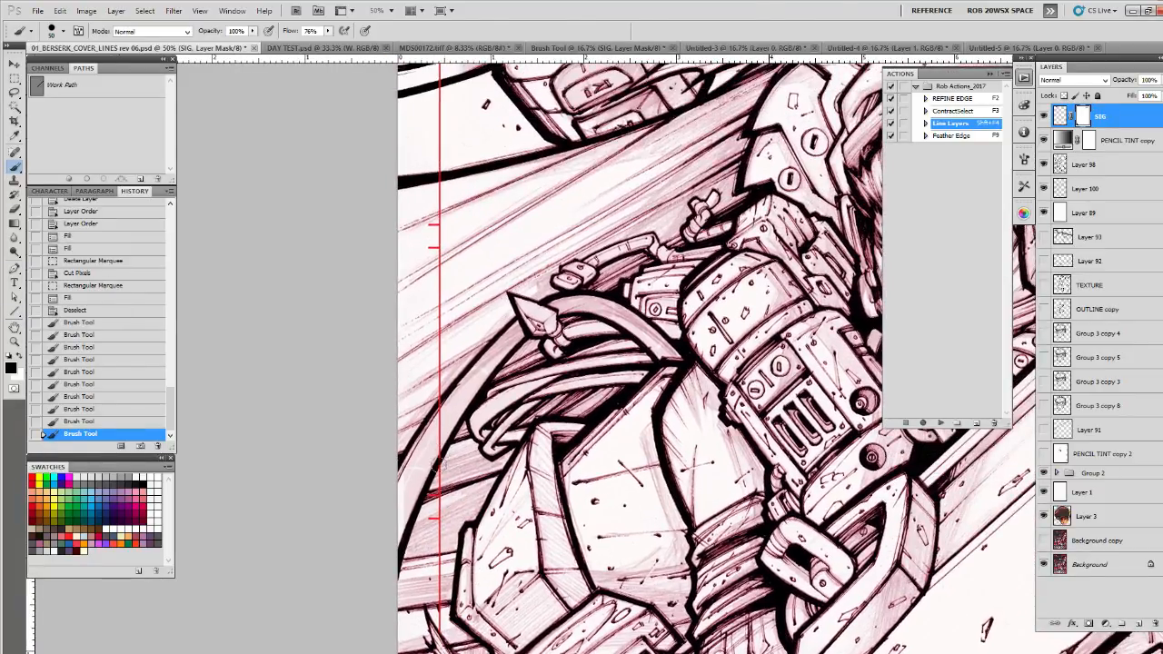
click(445, 386)
scroll(448, 382, up, 12)
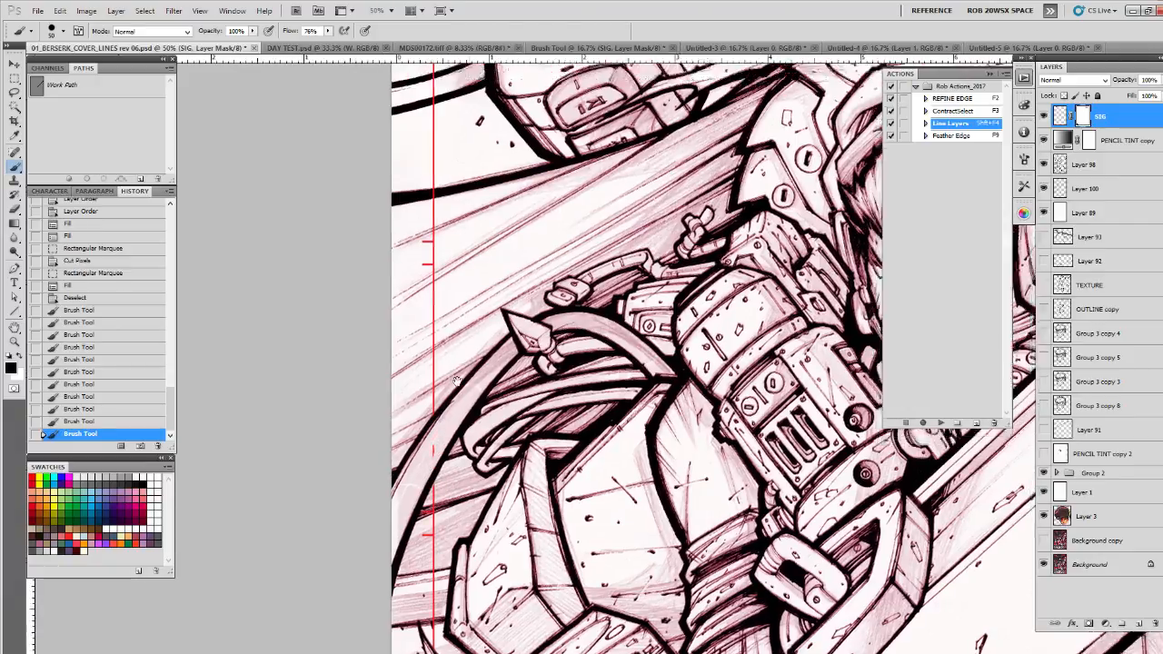
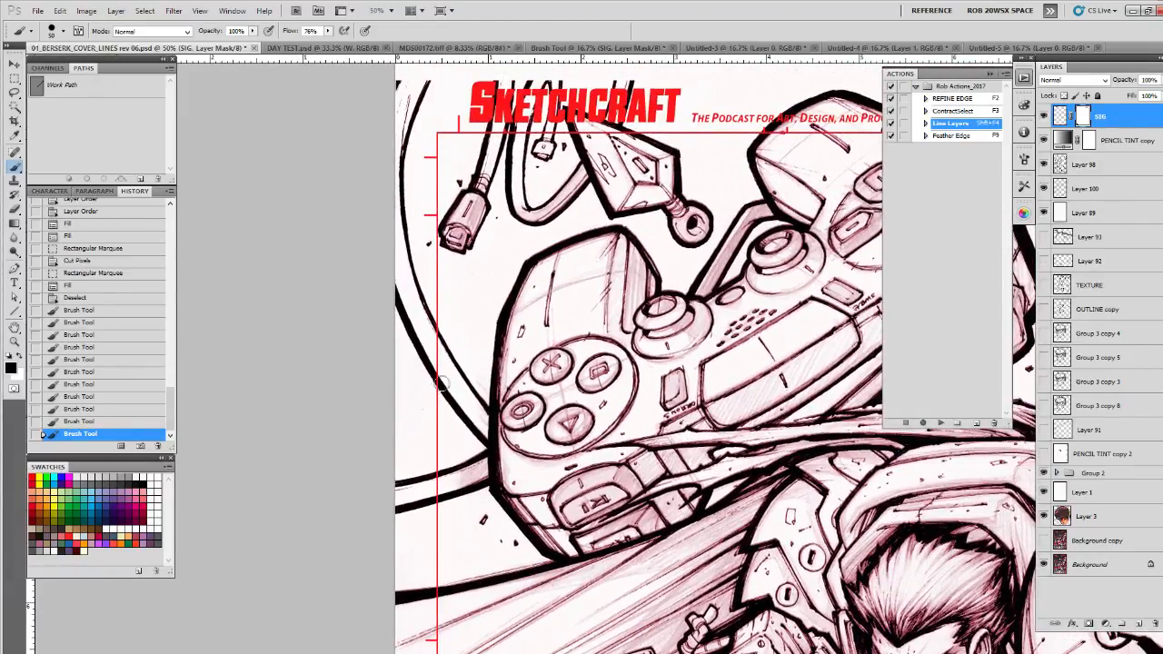
click(436, 331)
scroll(443, 427, up, 8)
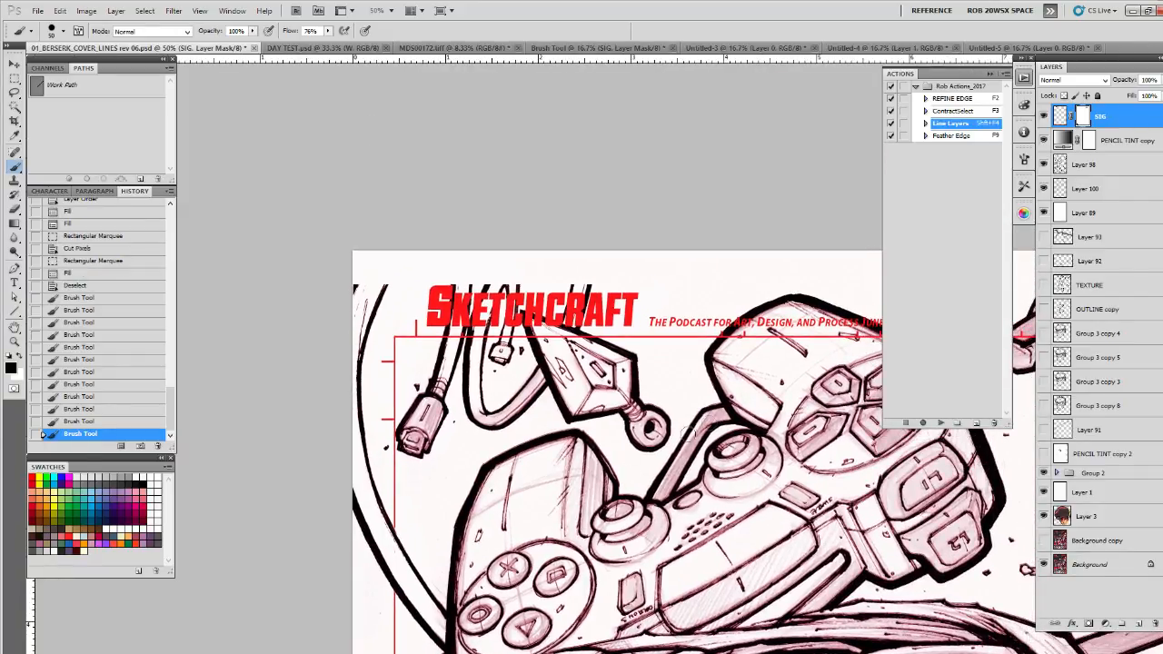
Step: Create a new layer directly above Layer 98 and choose a 10-pixel brush with black for inking
click(1083, 162)
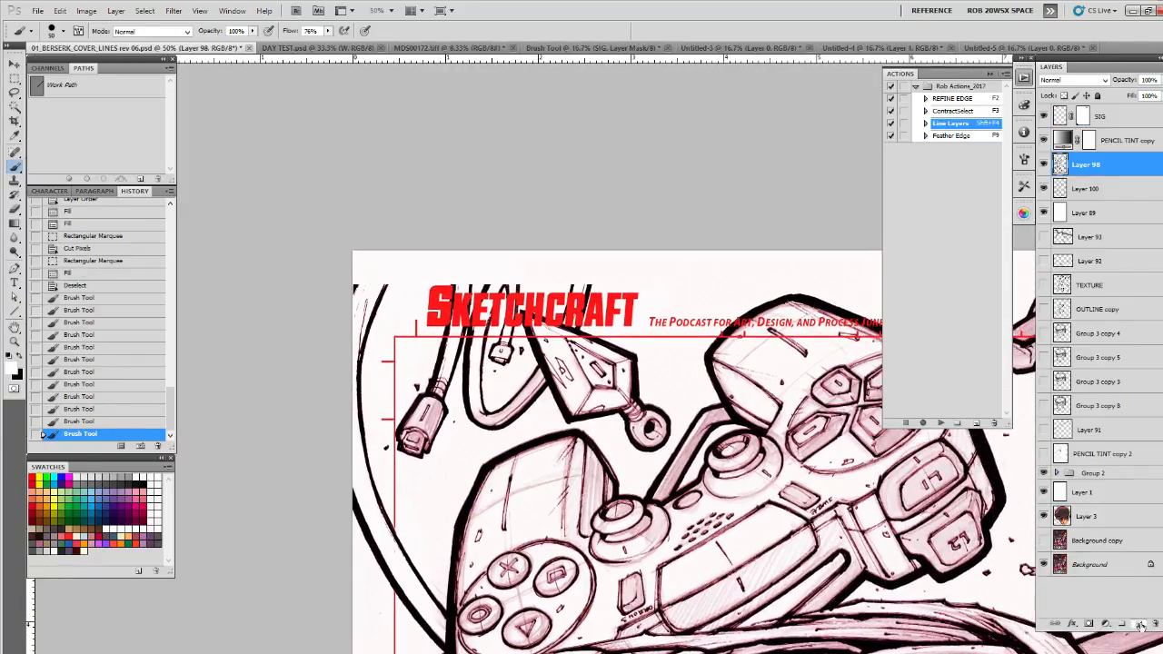
click(1141, 625)
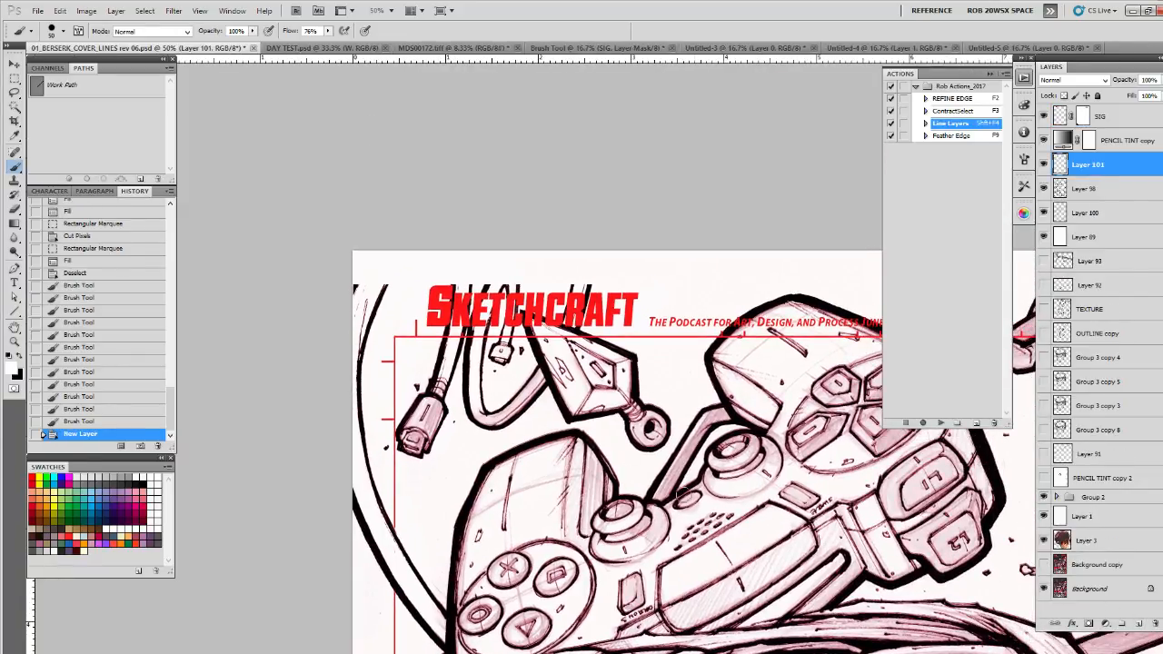
right_click(505, 400)
click(555, 577)
key(Return)
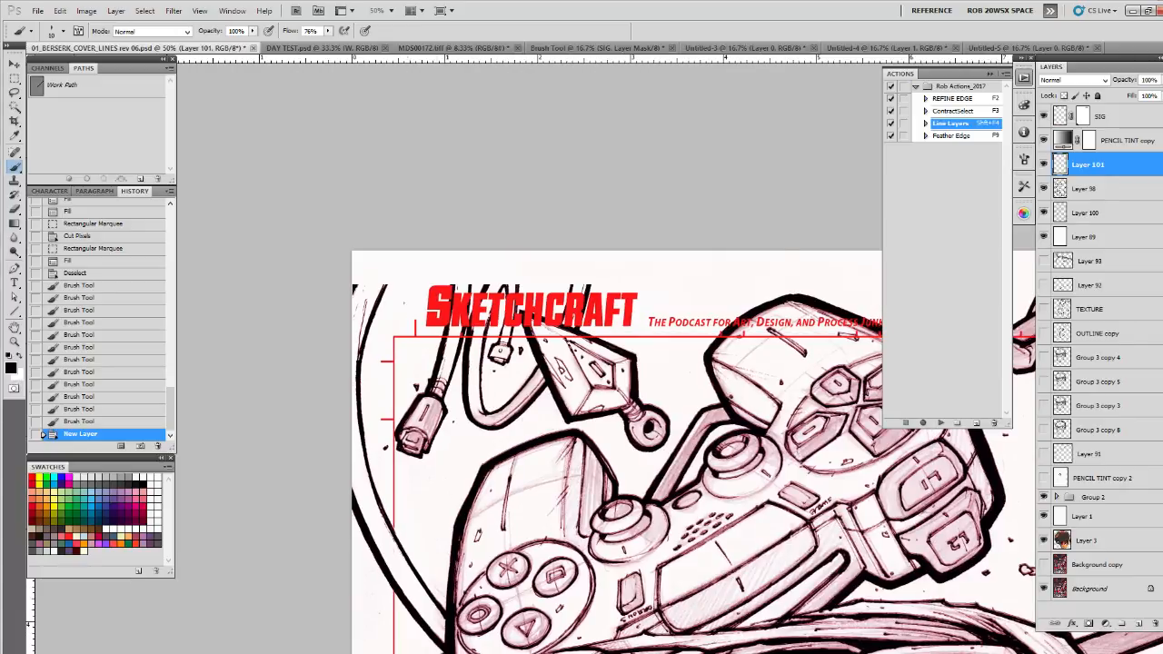
Step: Ink the cut-off cable outlines in the cover's upper-left corner so they extend to the page's top edge
key(z)
click(394, 284)
key(b)
drag(440, 317, 402, 429)
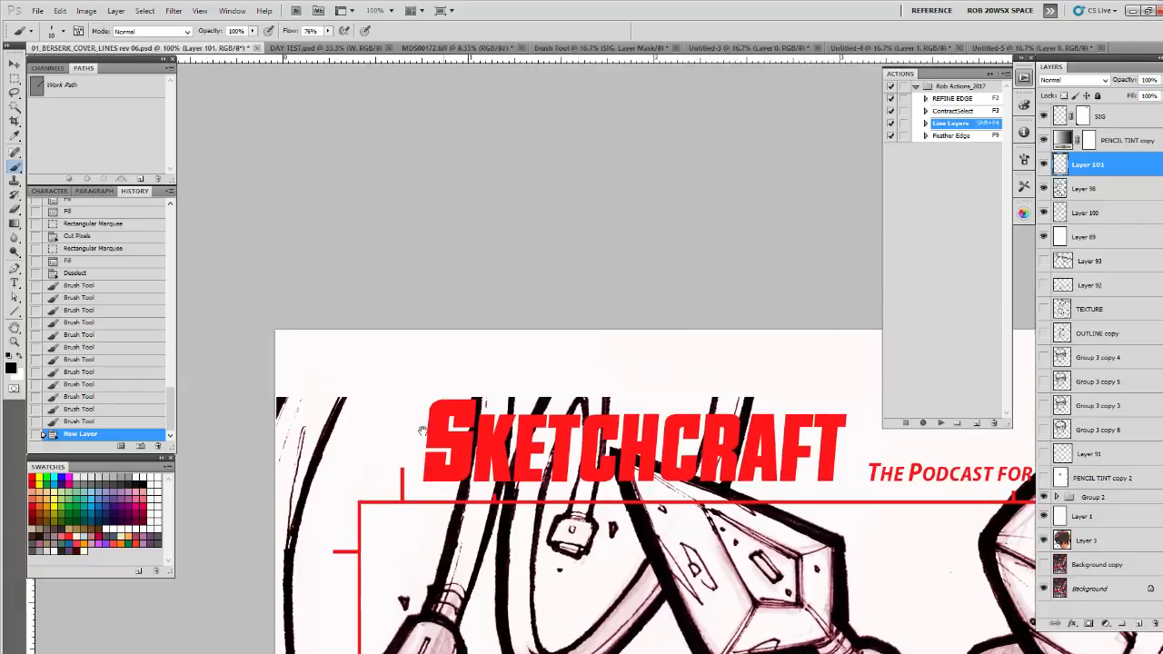
mouse_move(342, 399)
mouse_down()
mouse_move(385, 333)
mouse_move(345, 397)
mouse_up()
drag(385, 335, 380, 330)
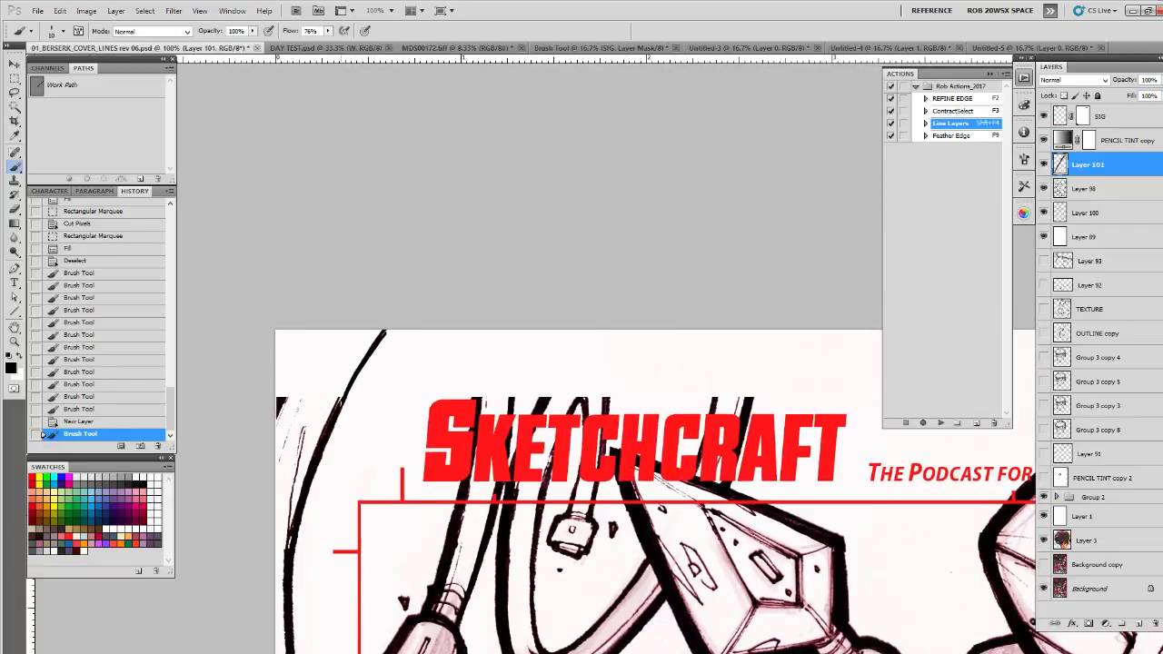
drag(341, 404, 379, 326)
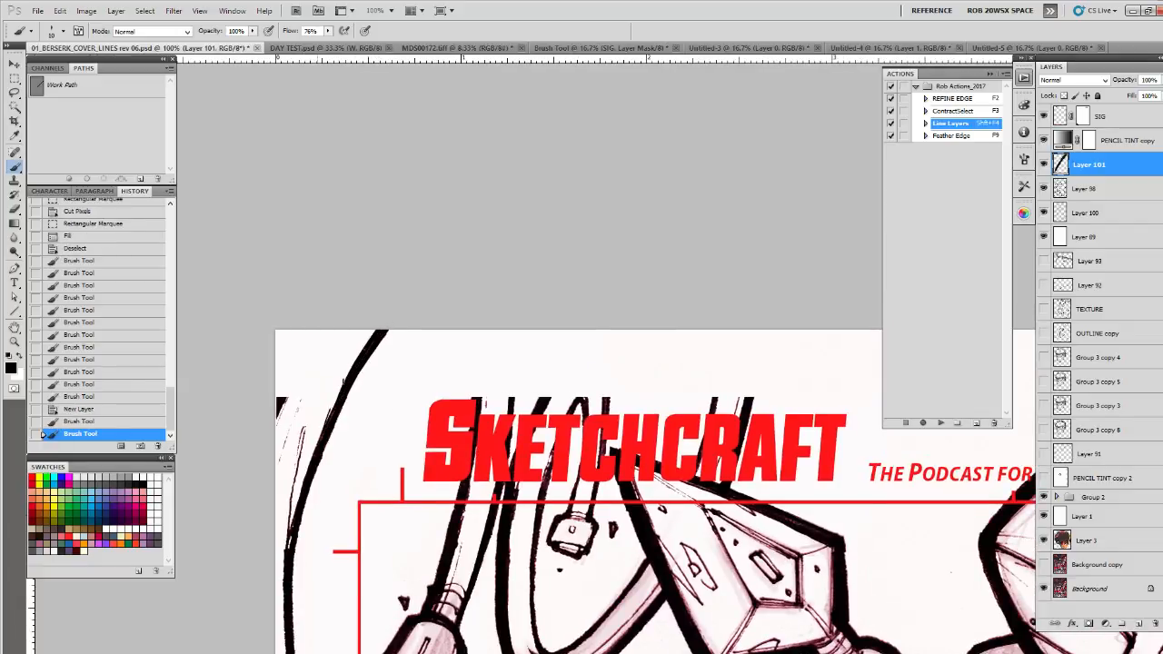
drag(344, 382, 326, 443)
mouse_move(284, 397)
mouse_down()
mouse_move(337, 317)
mouse_move(271, 409)
mouse_move(307, 330)
mouse_up()
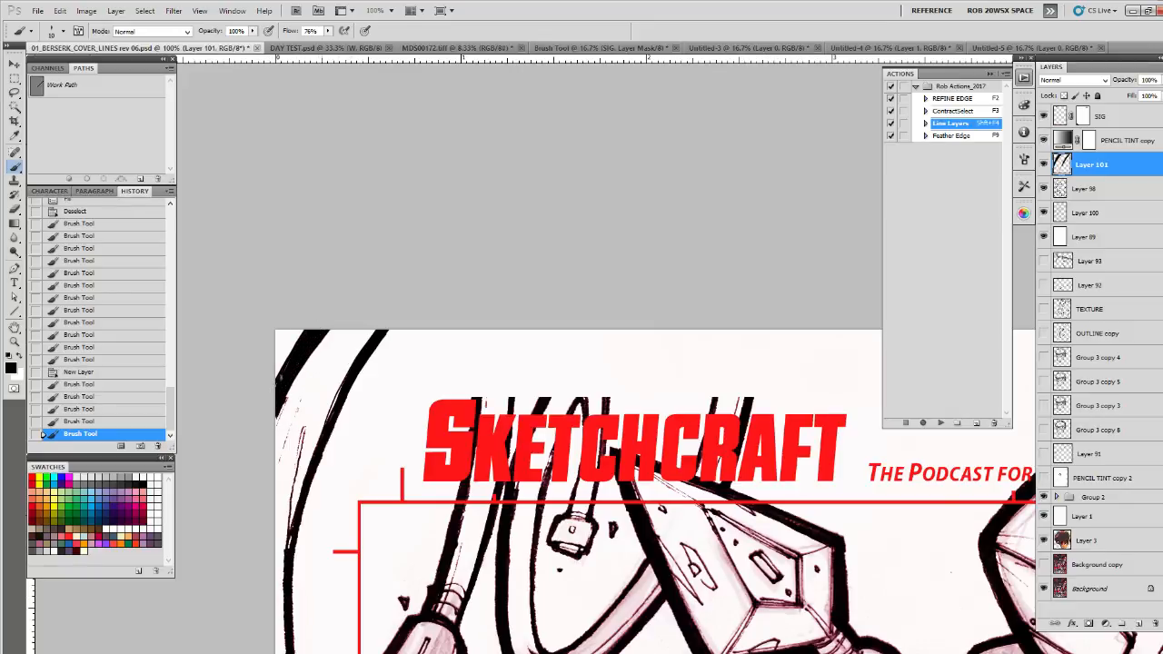
drag(278, 389, 311, 319)
drag(283, 361, 307, 327)
Step: Extend both outlines of the cable behind the logo's first letters up to the page's top edge
mouse_move(561, 548)
mouse_down()
mouse_move(535, 427)
mouse_move(502, 392)
mouse_move(519, 459)
mouse_up()
drag(406, 244, 415, 287)
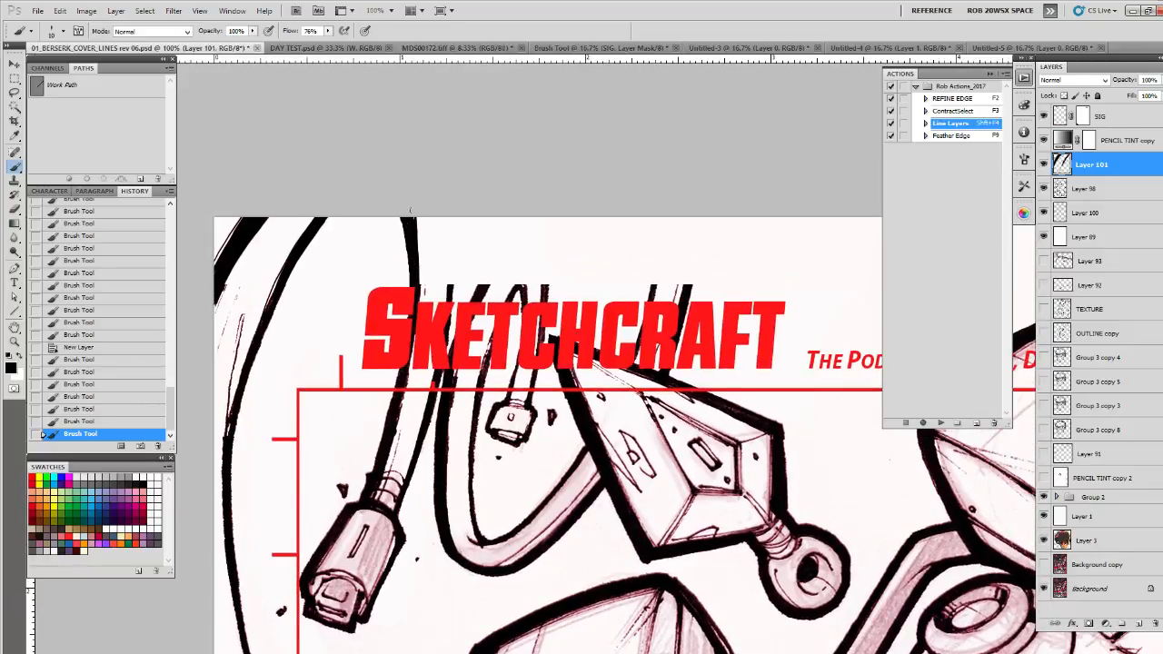
mouse_move(416, 238)
mouse_down()
mouse_move(420, 288)
mouse_move(419, 252)
mouse_move(449, 280)
mouse_up()
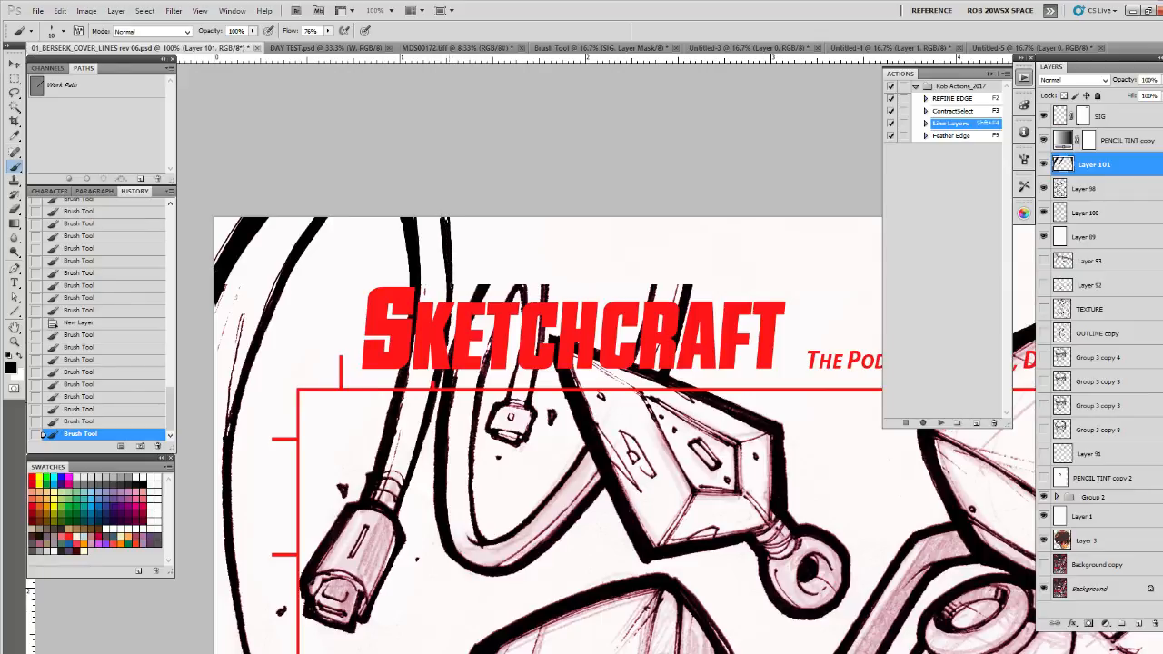
drag(418, 212, 423, 295)
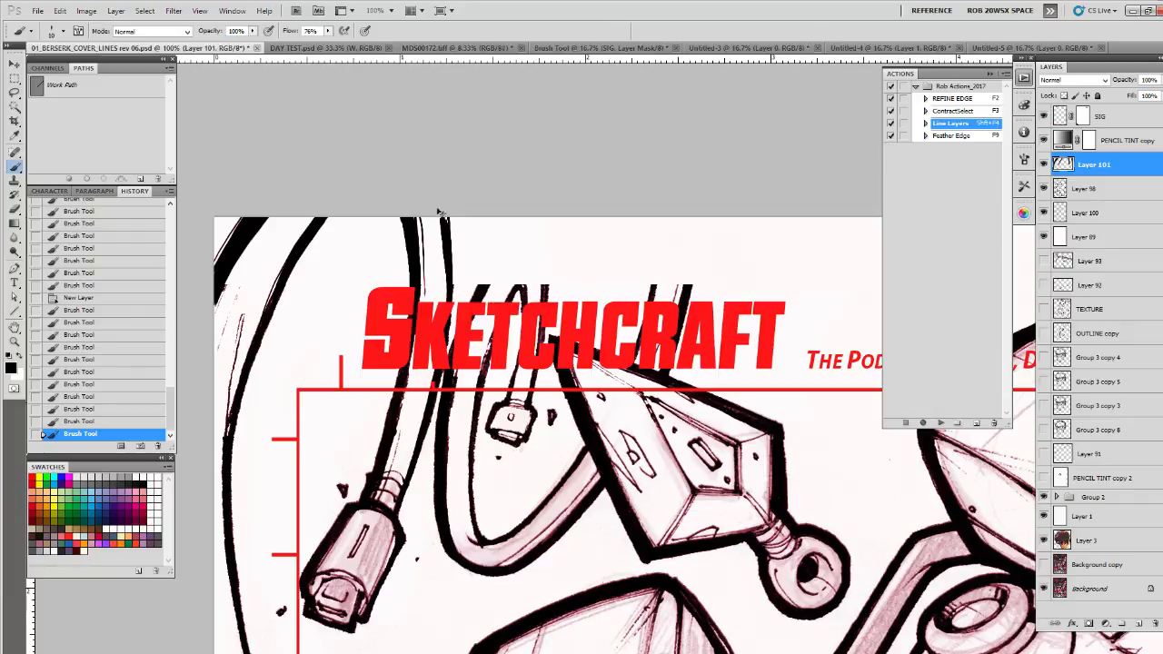
key(ctrl+z)
drag(449, 224, 453, 284)
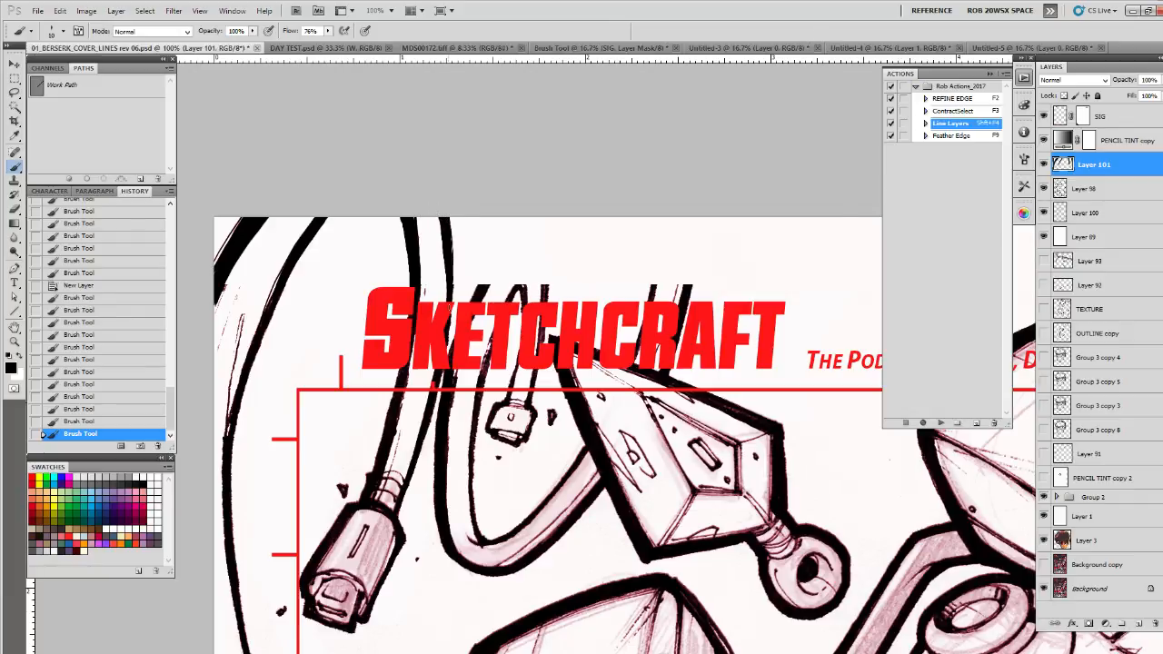
Step: Ink the curved outer and inner outlines of the small cable's loop above the Sketchcraft logo, and merge the new layer into Layer 98
drag(542, 292, 511, 312)
key(z)
click(512, 311)
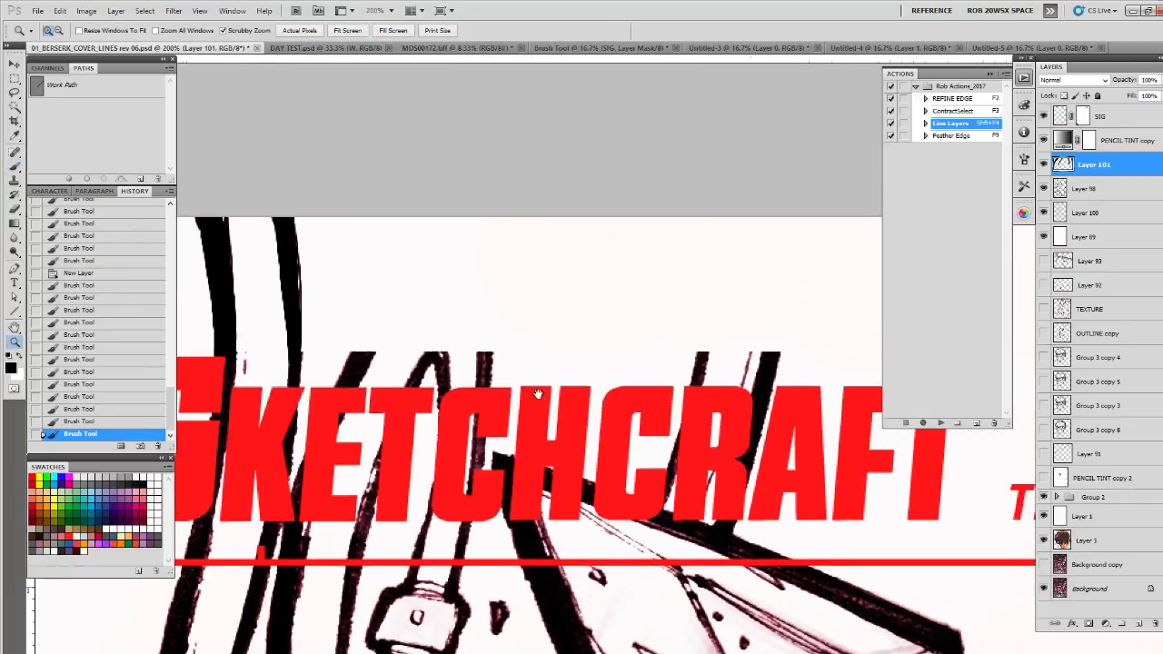
key(b)
drag(442, 343, 460, 351)
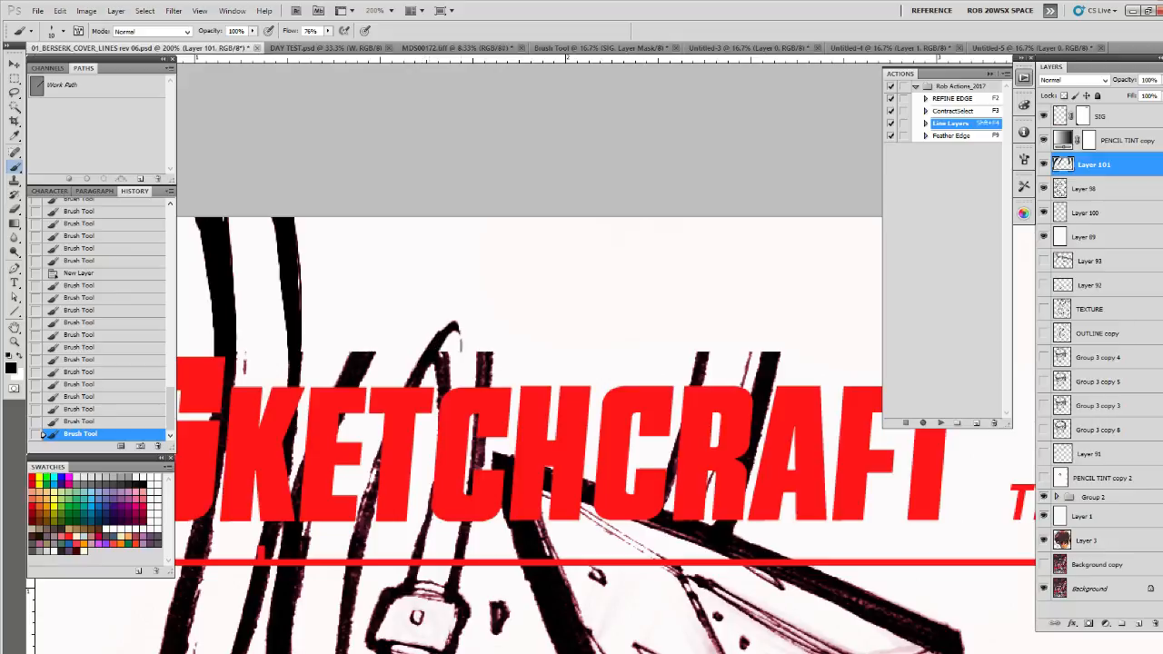
mouse_move(363, 353)
mouse_down()
mouse_move(374, 320)
mouse_move(445, 284)
mouse_move(491, 358)
mouse_move(466, 283)
mouse_move(385, 309)
mouse_move(438, 273)
mouse_move(487, 320)
mouse_move(491, 362)
mouse_up()
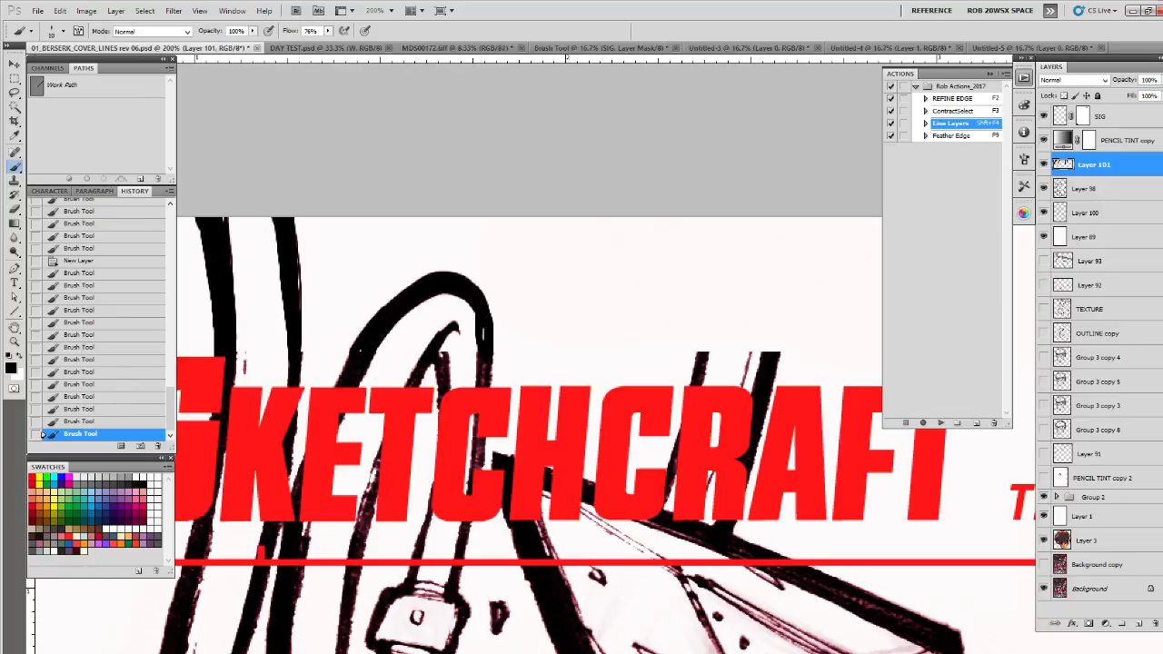
mouse_move(477, 309)
mouse_down()
mouse_move(489, 353)
mouse_move(456, 321)
mouse_move(411, 386)
mouse_up()
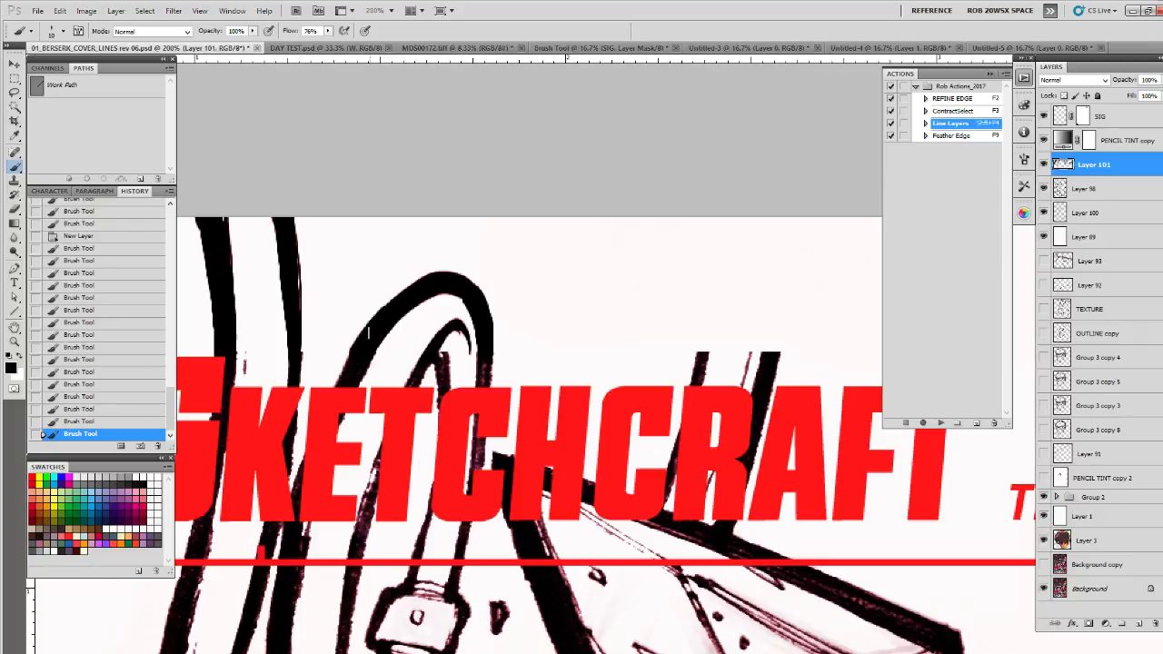
drag(368, 334, 377, 334)
key(ctrl+e)
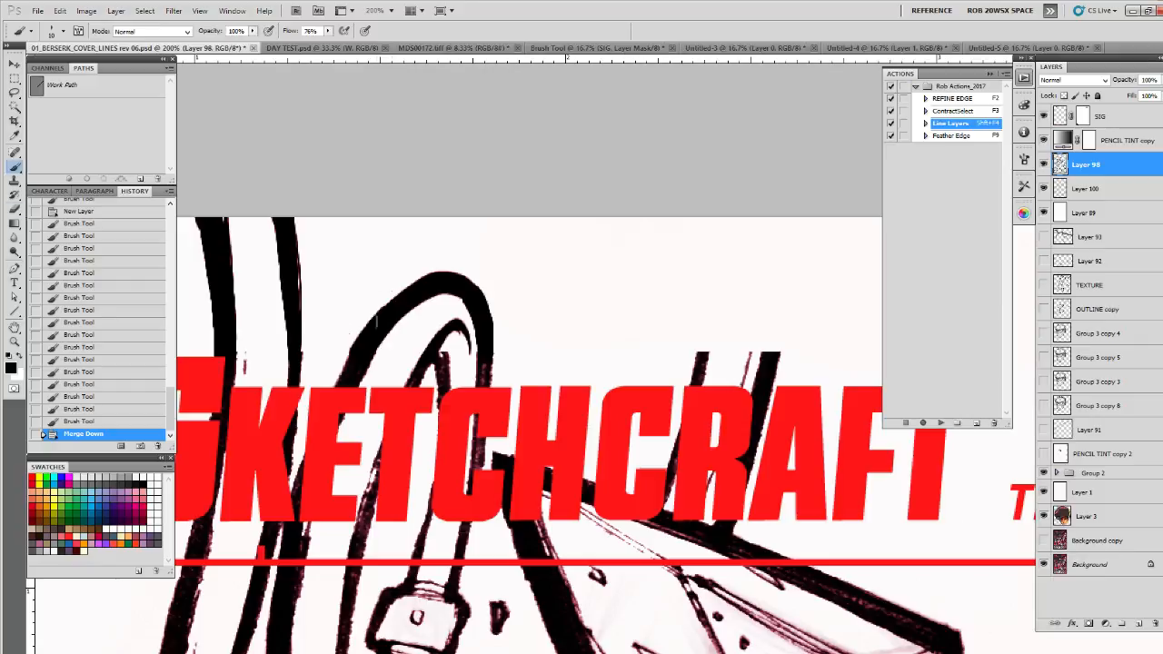
Step: Ink both outlines of the cable behind the logo's letters R and A up to the page's top edge
key(e)
click(532, 314)
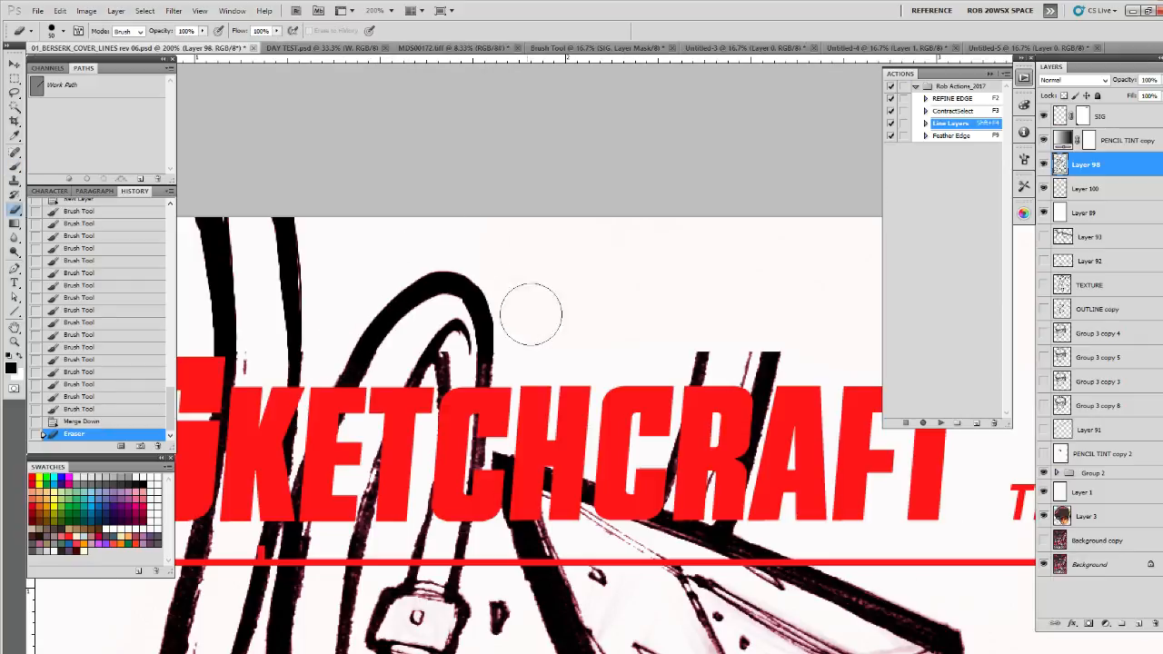
alt+click(621, 496)
alt+click(621, 497)
alt+click(621, 497)
drag(765, 558, 607, 492)
key(z)
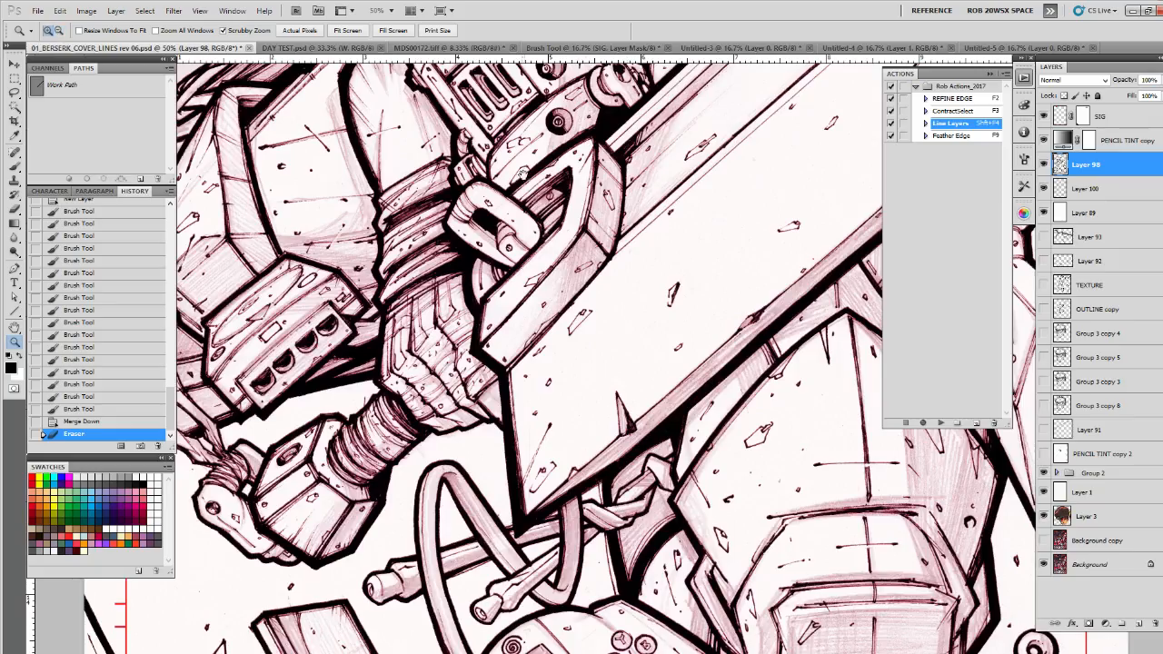
drag(522, 173, 530, 609)
drag(478, 203, 463, 627)
mouse_move(446, 256)
mouse_down()
mouse_move(467, 431)
mouse_move(453, 434)
mouse_move(542, 433)
mouse_move(523, 341)
mouse_move(532, 340)
mouse_up()
key(b)
key(ctrl+z)
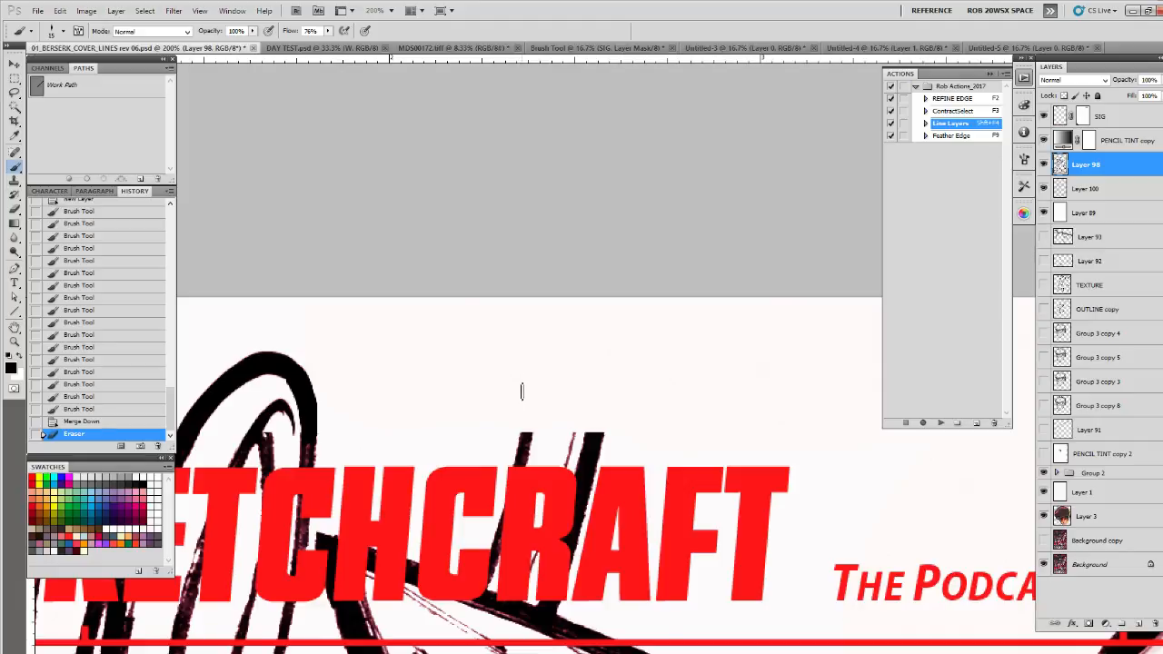
mouse_move(521, 392)
mouse_down()
mouse_move(526, 441)
mouse_move(530, 302)
mouse_move(531, 313)
mouse_up()
mouse_move(586, 435)
mouse_down()
mouse_move(590, 369)
mouse_move(600, 399)
mouse_move(600, 306)
mouse_move(586, 389)
mouse_move(579, 298)
mouse_move(596, 301)
mouse_move(596, 447)
mouse_move(588, 293)
mouse_move(527, 357)
mouse_move(528, 299)
mouse_move(532, 382)
mouse_up()
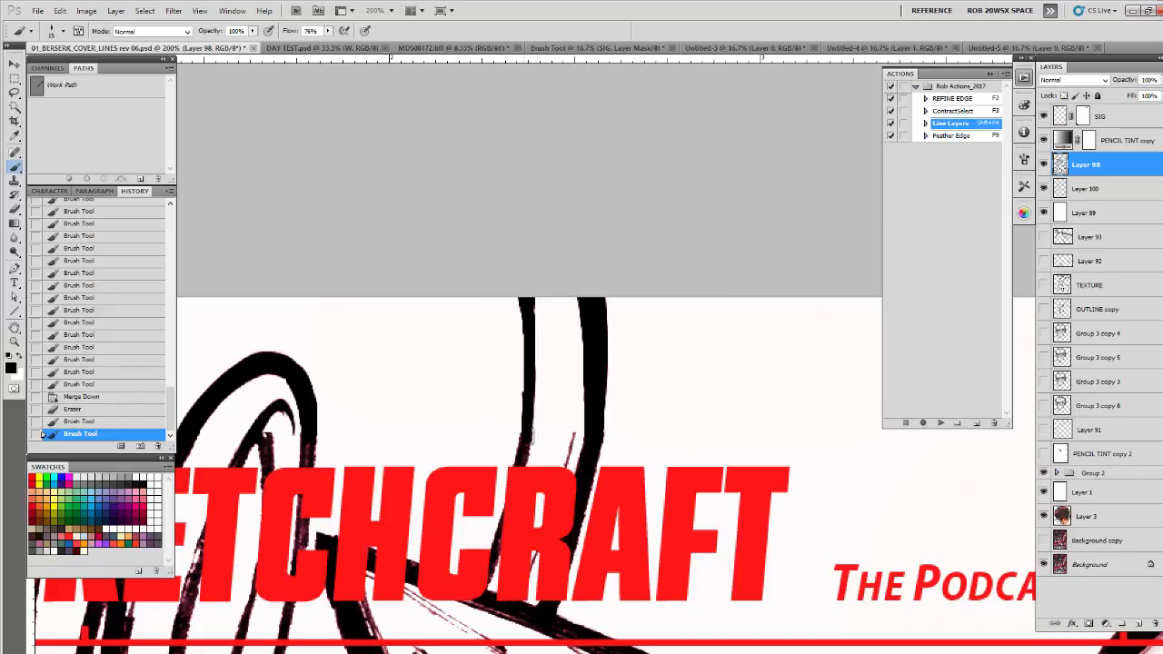
Step: Thicken the extended cable outlines above the logo's letters R and A and erase their uneven edges
drag(532, 436, 531, 441)
drag(831, 501, 544, 470)
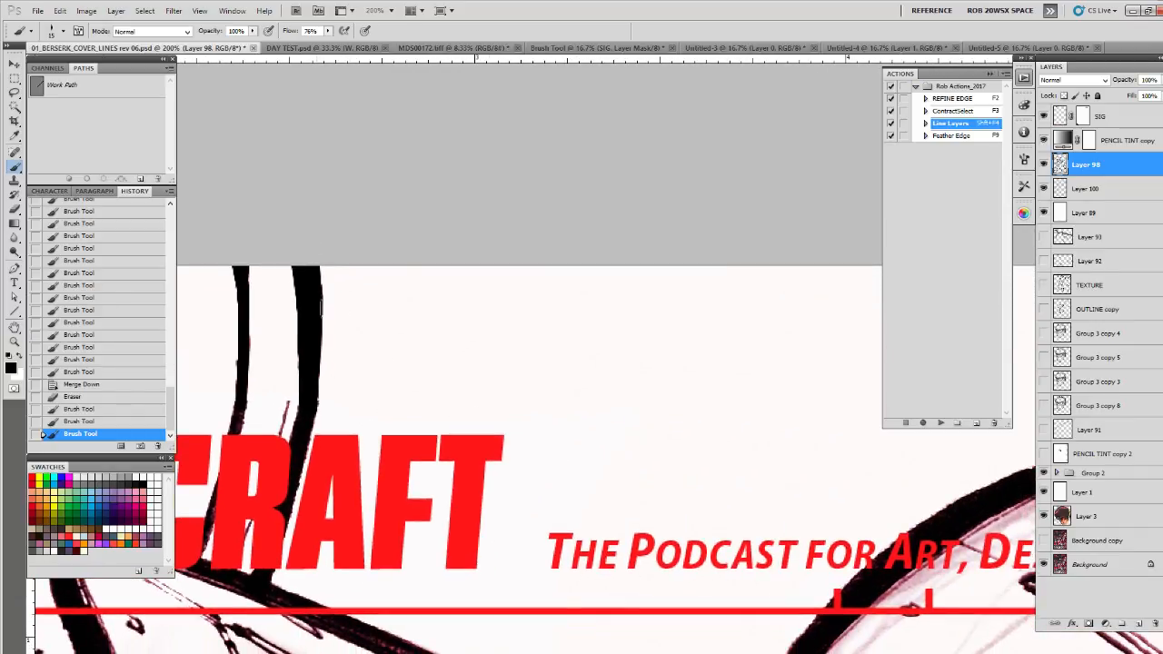
drag(321, 300, 318, 418)
key(e)
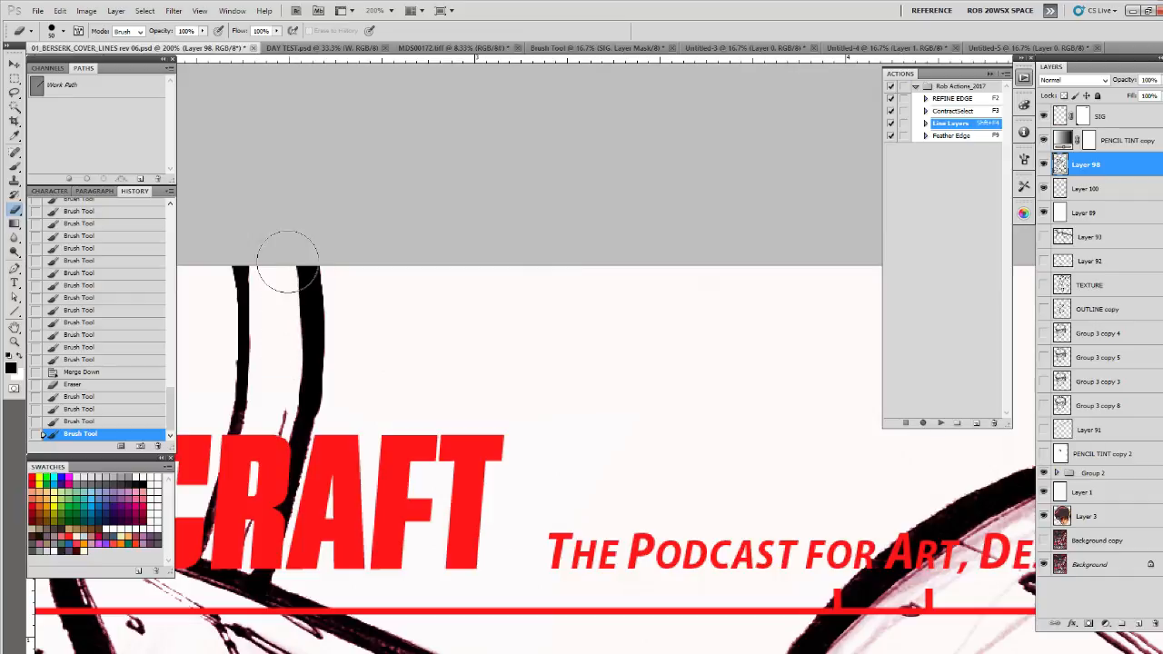
drag(288, 263, 303, 270)
key(b)
key(e)
drag(318, 380, 328, 316)
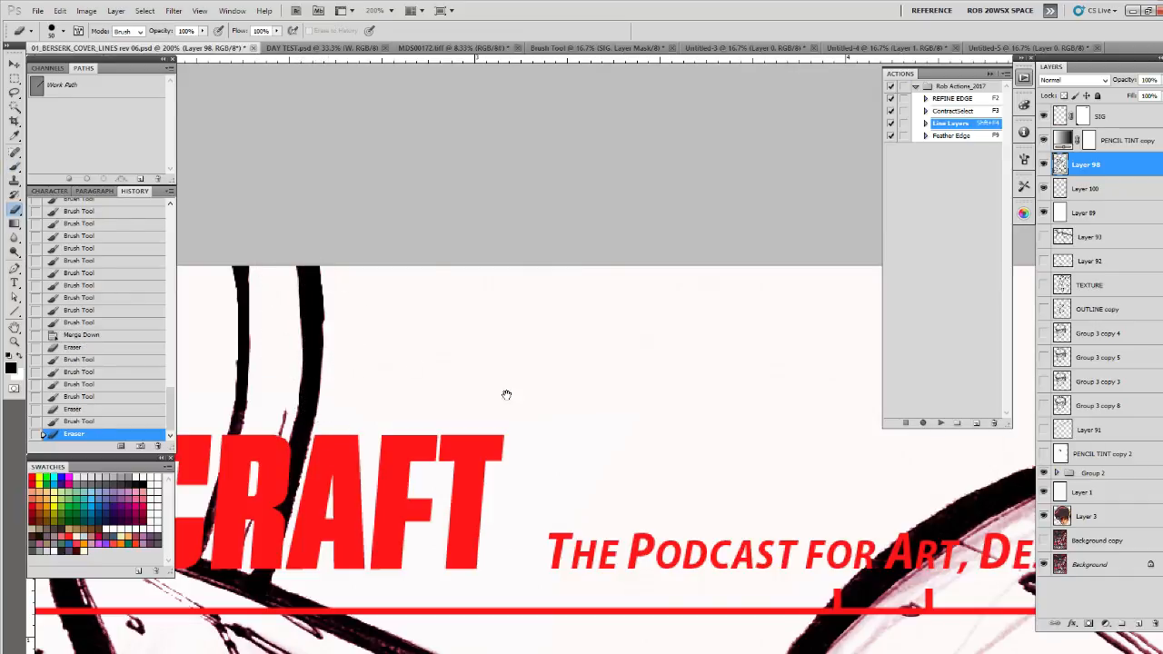
Step: Extend the lower outline of the diagonal cable near the cover's upper-right corner to the page's top edge
mouse_move(786, 511)
mouse_down()
mouse_move(589, 482)
mouse_move(410, 486)
mouse_up()
key(b)
drag(709, 542, 668, 462)
drag(758, 473, 310, 491)
drag(848, 538, 201, 518)
drag(657, 454, 507, 509)
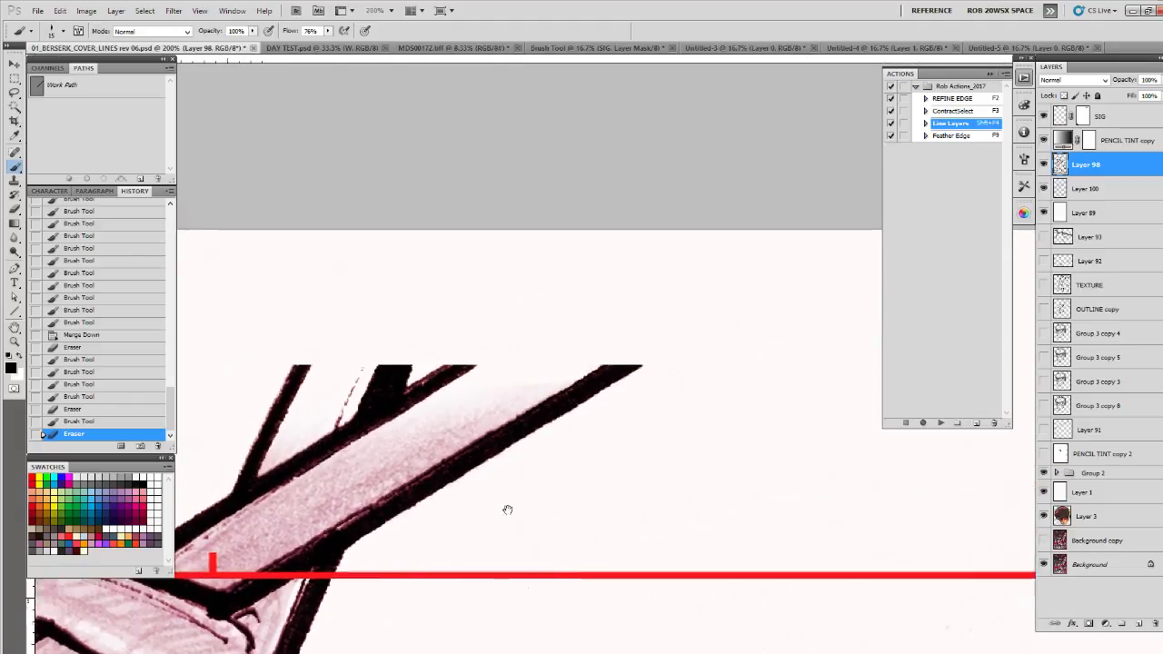
mouse_move(523, 411)
mouse_down()
mouse_move(485, 442)
mouse_move(690, 305)
mouse_up()
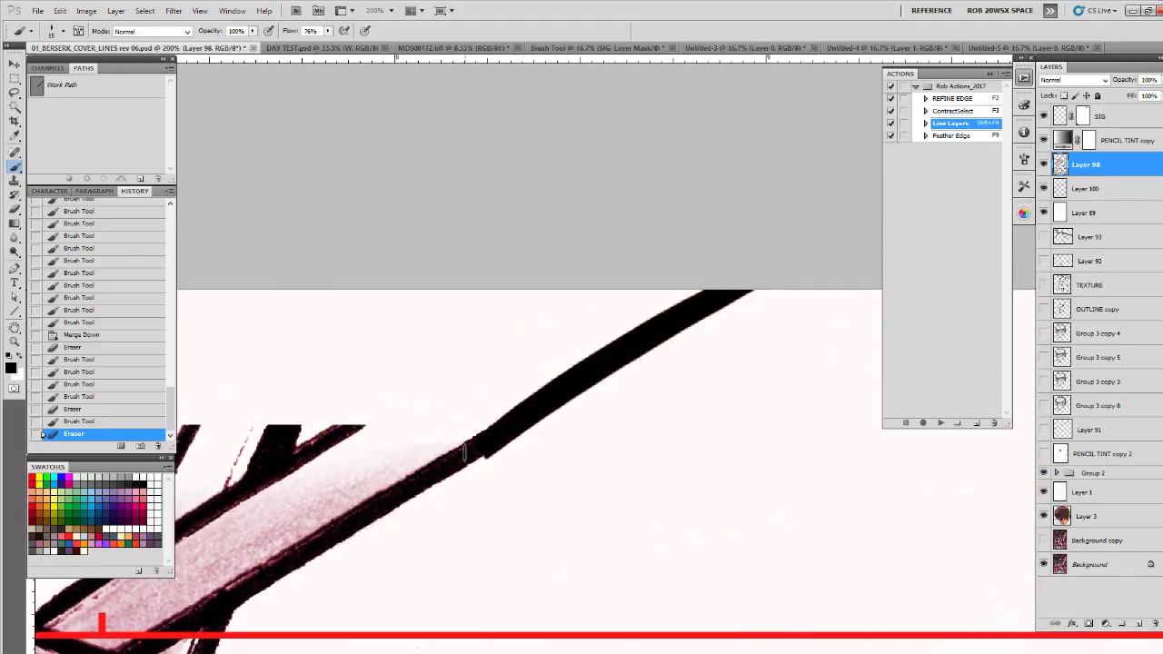
Step: Re-ink the diagonal cable's extended lower outline and trim its upper side with the Eraser
key(e)
key(b)
mouse_move(445, 492)
mouse_down()
mouse_move(481, 450)
mouse_move(739, 279)
mouse_up()
key(e)
drag(445, 444, 732, 270)
key(b)
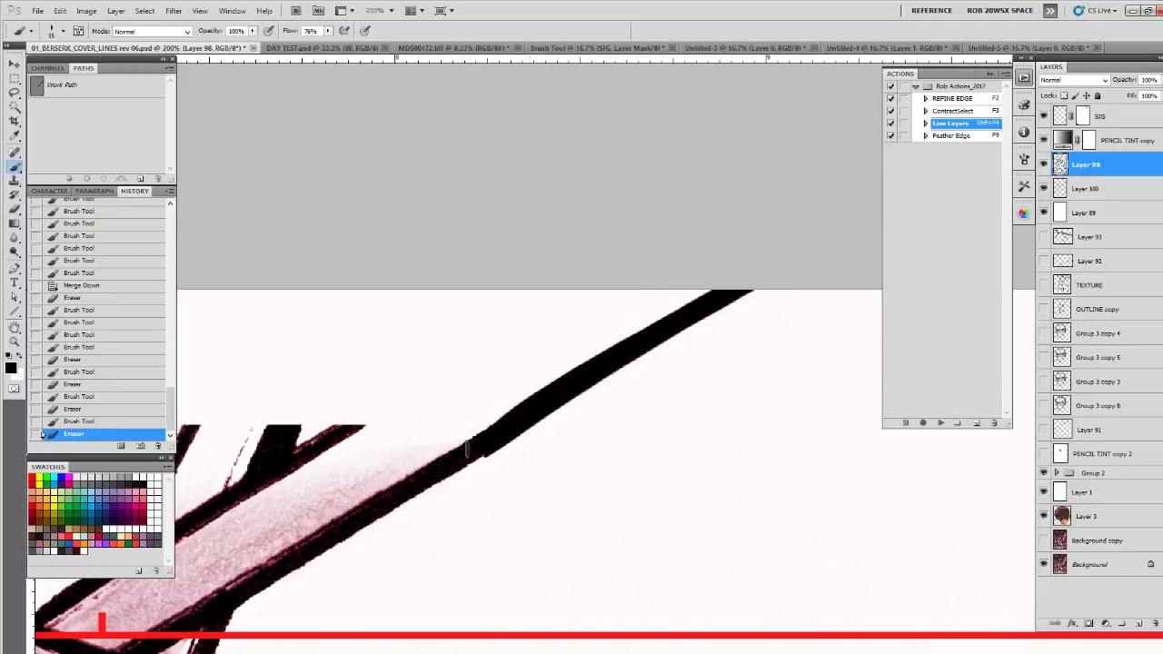
Step: Straighten the diagonal cable's extended lower outline by erasing along its upper side and inking over the gaps
drag(803, 240, 807, 237)
key(e)
key(e)
drag(420, 469, 590, 353)
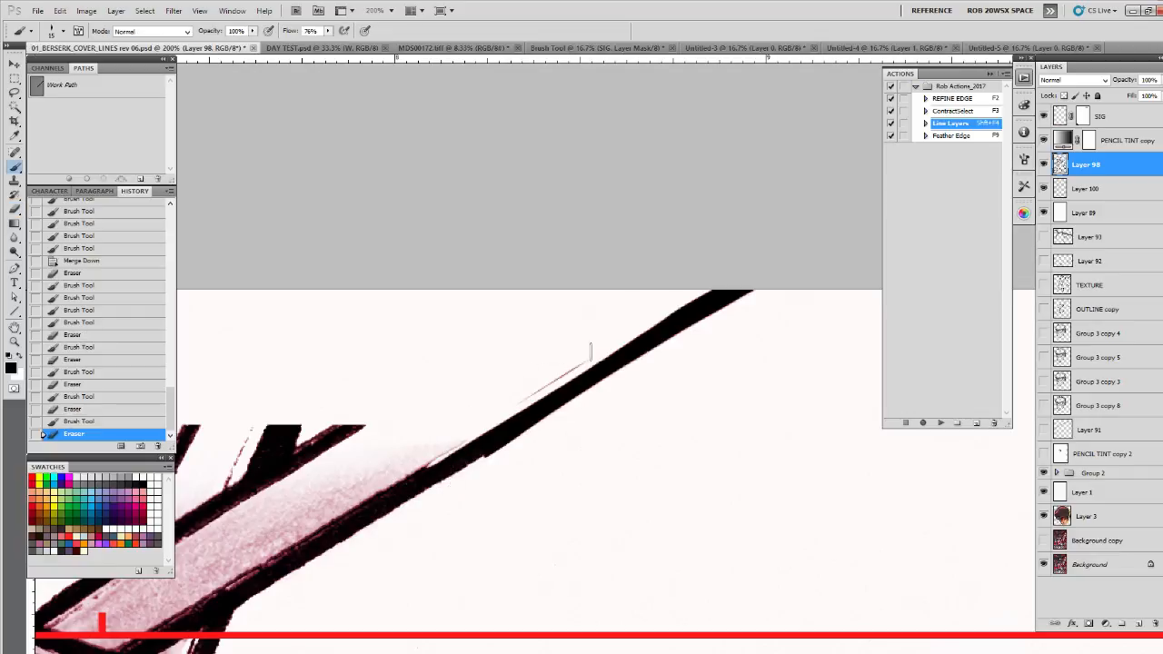
key(ctrl+z)
key(e)
drag(476, 431, 747, 265)
key(b)
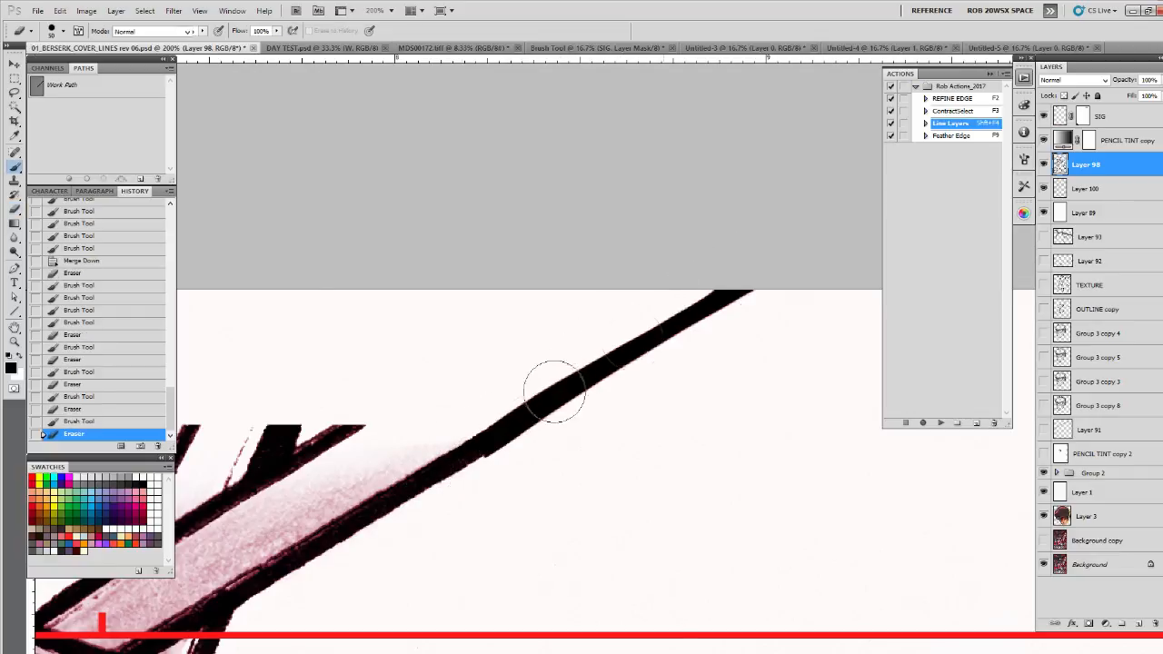
mouse_move(458, 453)
mouse_down()
mouse_move(718, 282)
mouse_move(462, 442)
mouse_move(773, 261)
mouse_up()
drag(639, 350, 690, 332)
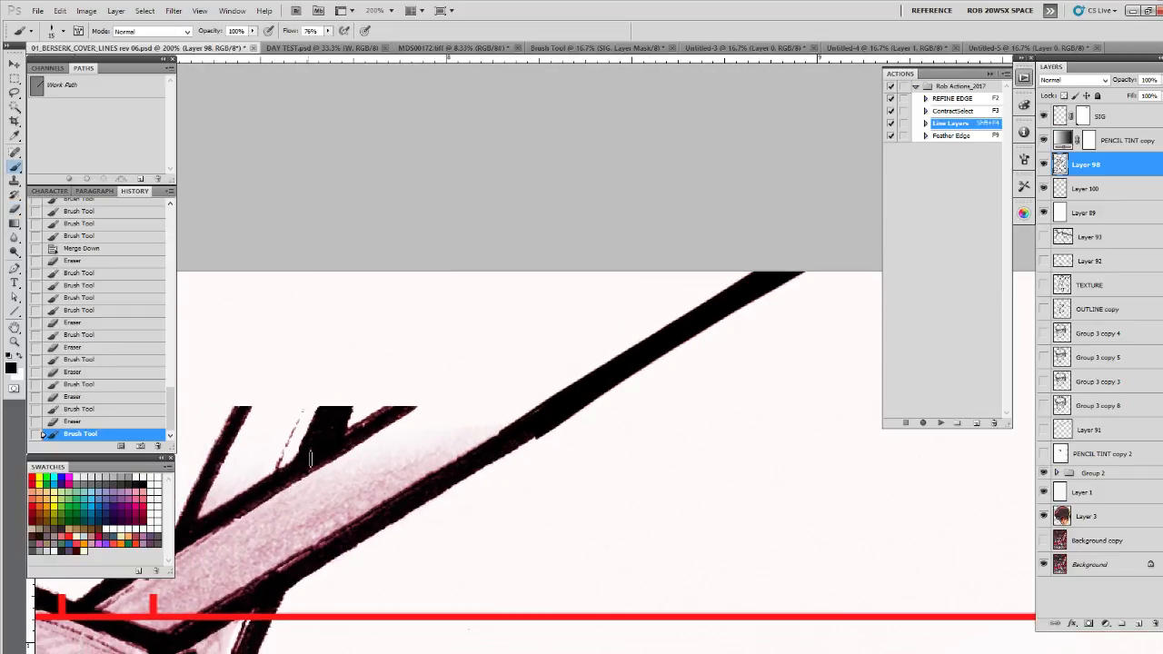
Step: Extend the diagonal cable's upper outline to the page's top edge and thicken it where it joins the original line
mouse_move(311, 459)
mouse_down()
mouse_move(613, 276)
mouse_move(511, 331)
mouse_move(365, 426)
mouse_move(679, 245)
mouse_move(388, 408)
mouse_move(648, 253)
mouse_up()
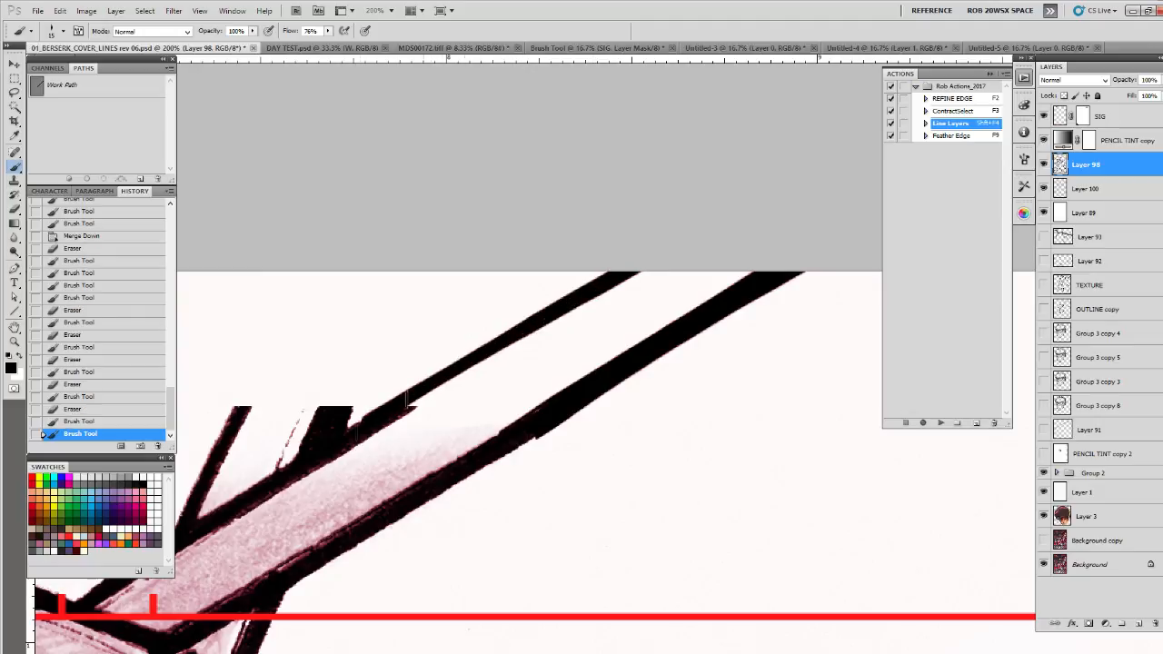
mouse_move(409, 401)
mouse_down()
mouse_move(698, 236)
mouse_move(479, 360)
mouse_up()
drag(372, 425, 442, 382)
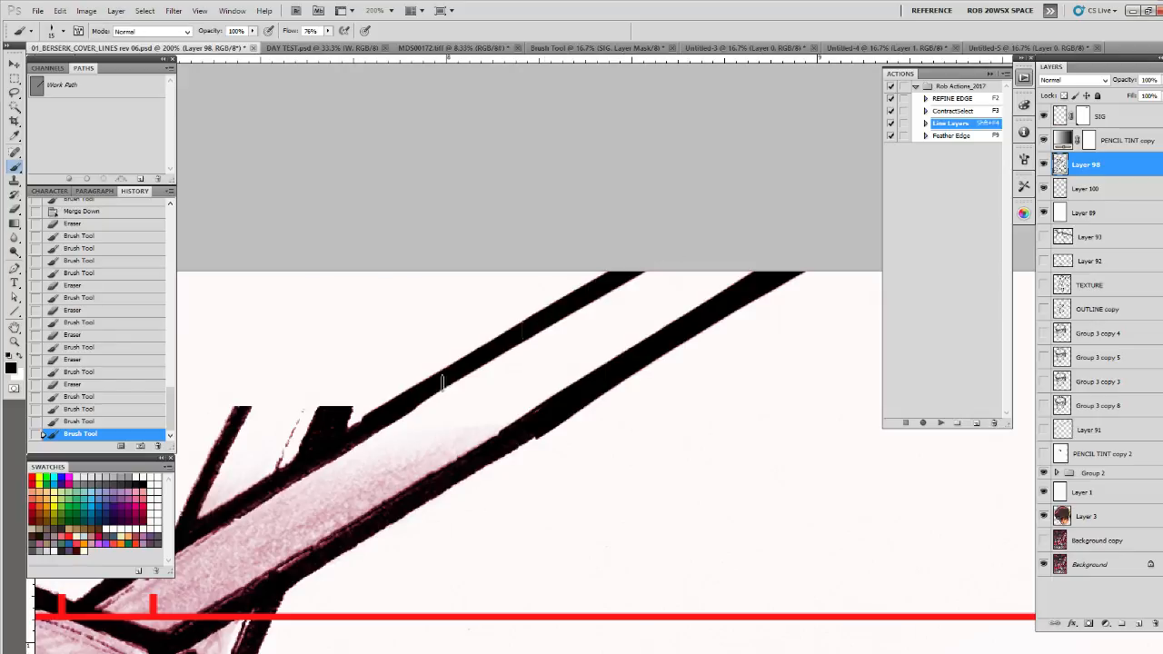
Step: Ink the thick, steep line beside the diagonal cable up to the page's top edge as a solid black stroke
drag(612, 378, 495, 456)
mouse_move(451, 406)
mouse_down()
mouse_move(503, 501)
mouse_move(375, 411)
mouse_up()
mouse_move(298, 451)
mouse_down()
mouse_move(353, 286)
mouse_move(286, 459)
mouse_move(335, 302)
mouse_move(283, 443)
mouse_move(326, 328)
mouse_move(316, 311)
mouse_move(272, 435)
mouse_move(310, 317)
mouse_move(273, 440)
mouse_up()
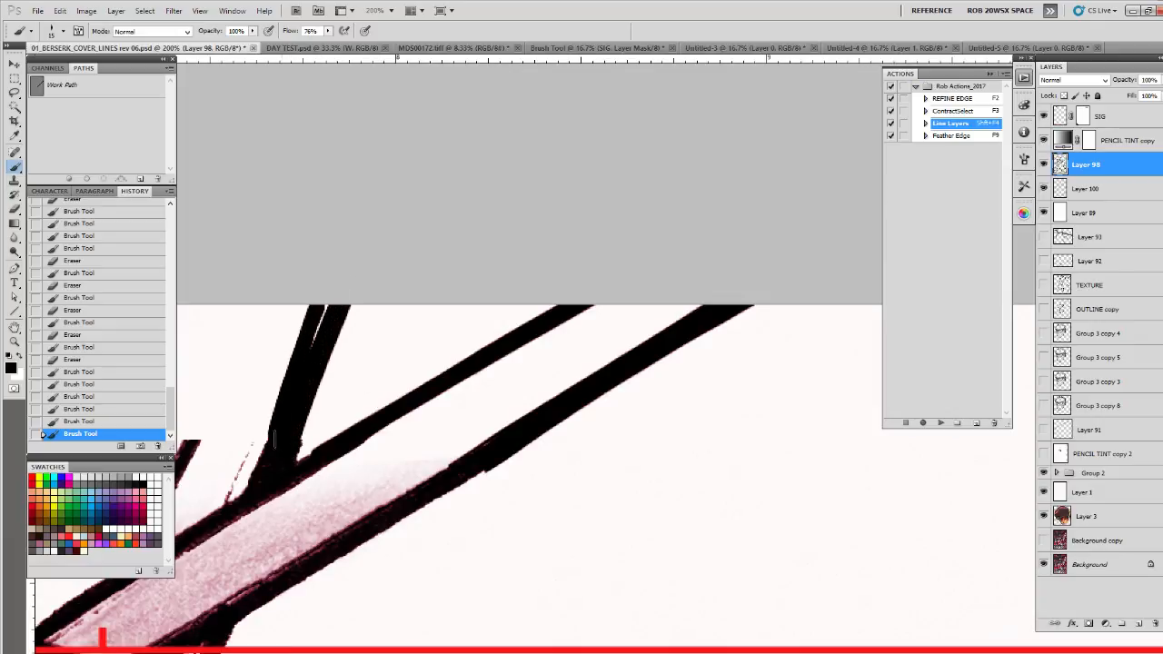
drag(346, 314, 337, 331)
drag(282, 414, 286, 382)
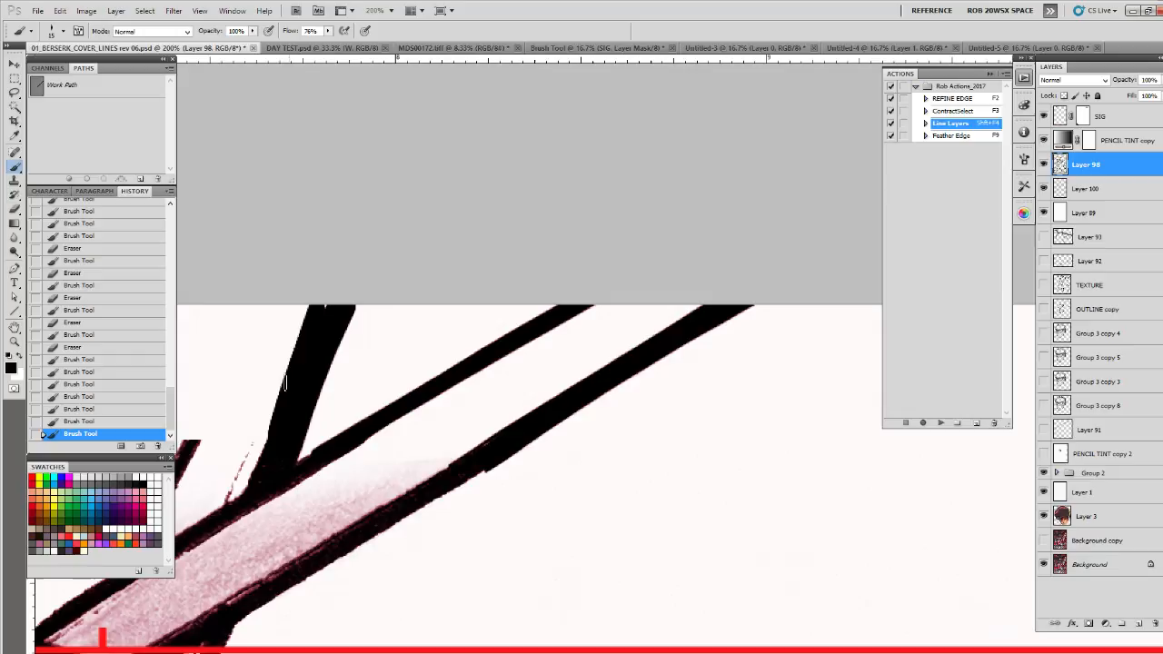
drag(293, 424, 314, 431)
Step: Erase the ragged left side of the thick, steep line and re-ink its edge smoothly
key(e)
drag(267, 475, 358, 263)
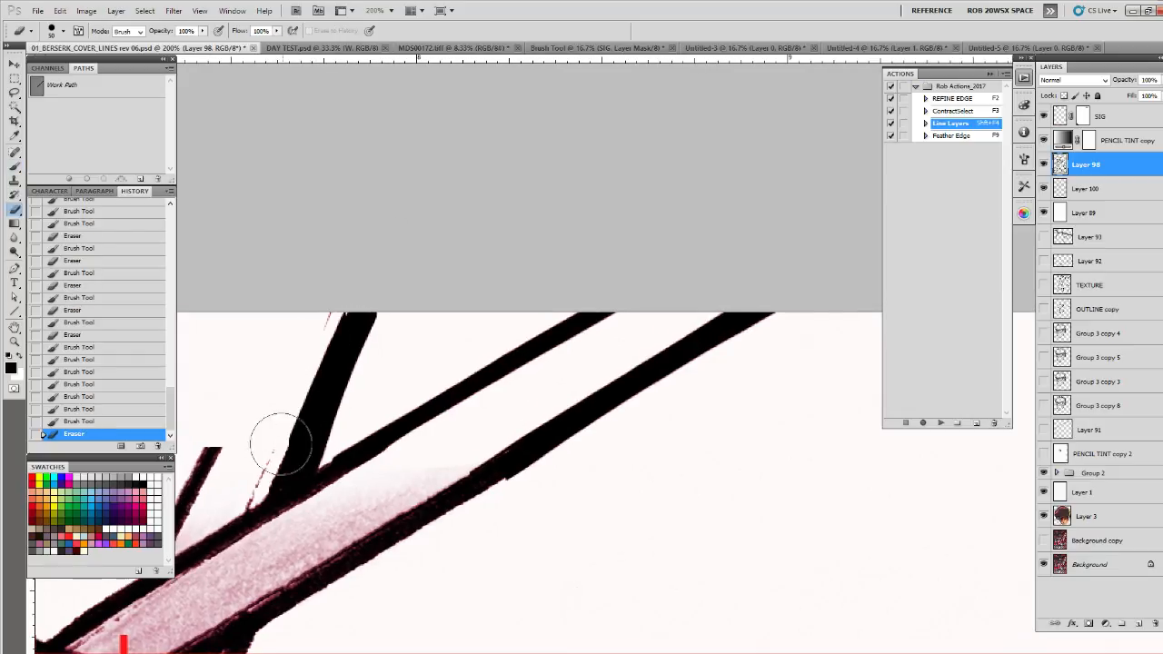
drag(281, 446, 323, 363)
drag(273, 463, 351, 311)
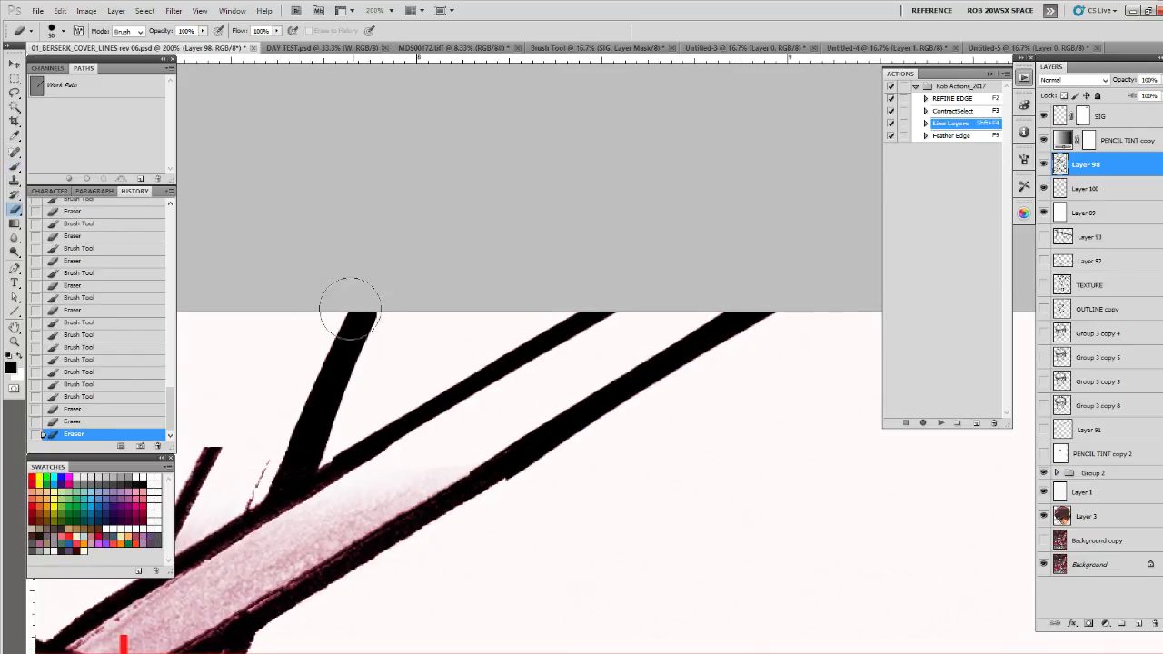
drag(309, 386, 322, 356)
key(b)
mouse_move(304, 436)
mouse_down()
mouse_move(358, 275)
mouse_move(345, 314)
mouse_up()
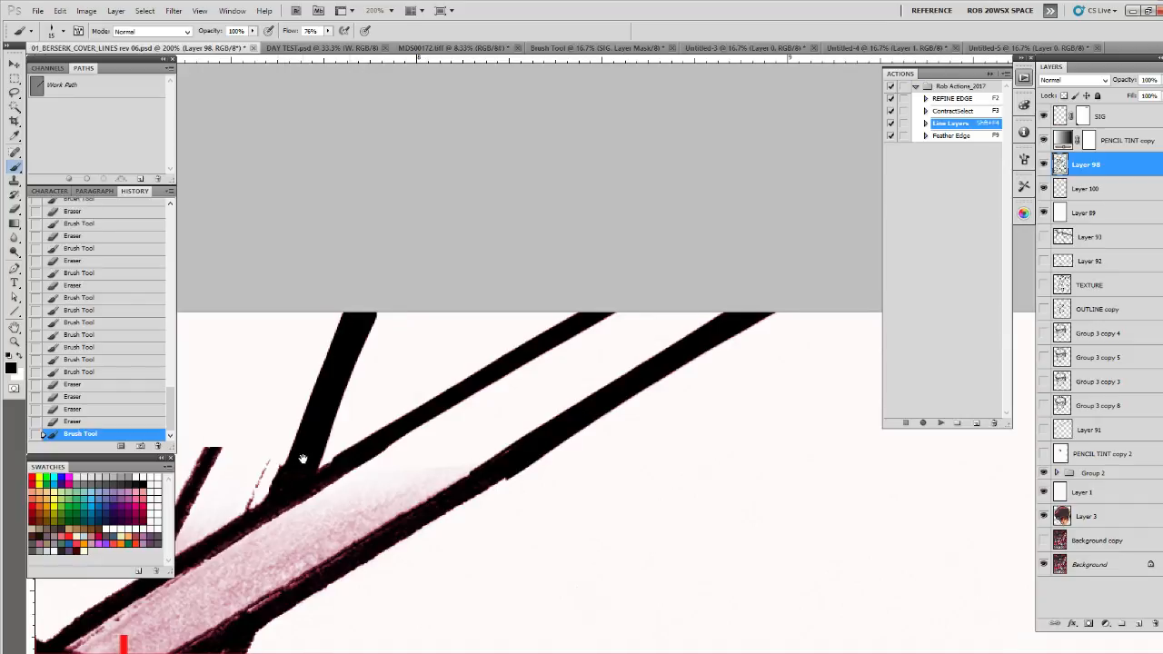
Step: Extend the thin line left of the thick, steep one to the page's top edge and trim its sides
drag(301, 460, 347, 458)
mouse_move(283, 392)
mouse_down()
mouse_move(352, 249)
mouse_move(303, 362)
mouse_move(332, 305)
mouse_up()
drag(300, 378, 347, 340)
mouse_move(384, 254)
mouse_down()
mouse_move(292, 436)
mouse_move(378, 264)
mouse_up()
key(e)
drag(306, 431, 357, 332)
drag(273, 437, 384, 215)
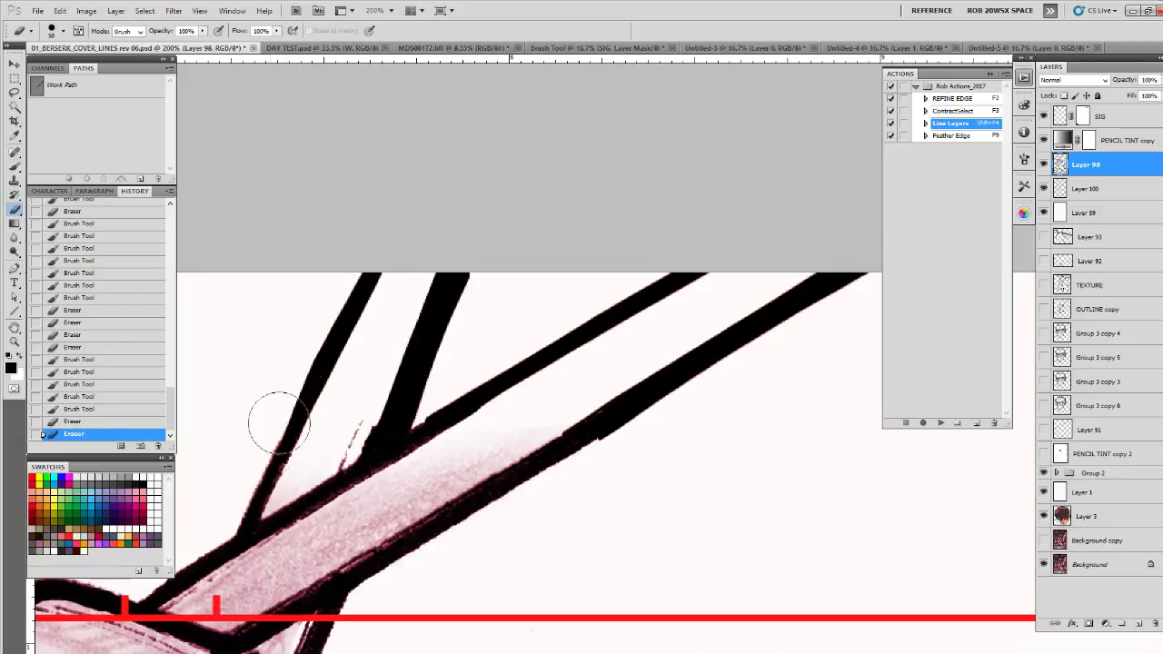
Step: Refine the extended thin line by erasing its left side and inking it evenly down to the original art
mouse_move(278, 422)
mouse_down()
mouse_move(357, 245)
mouse_move(293, 423)
mouse_move(364, 263)
mouse_up()
key(b)
key(e)
drag(266, 461, 348, 299)
key(b)
drag(377, 256, 295, 424)
drag(309, 396, 371, 283)
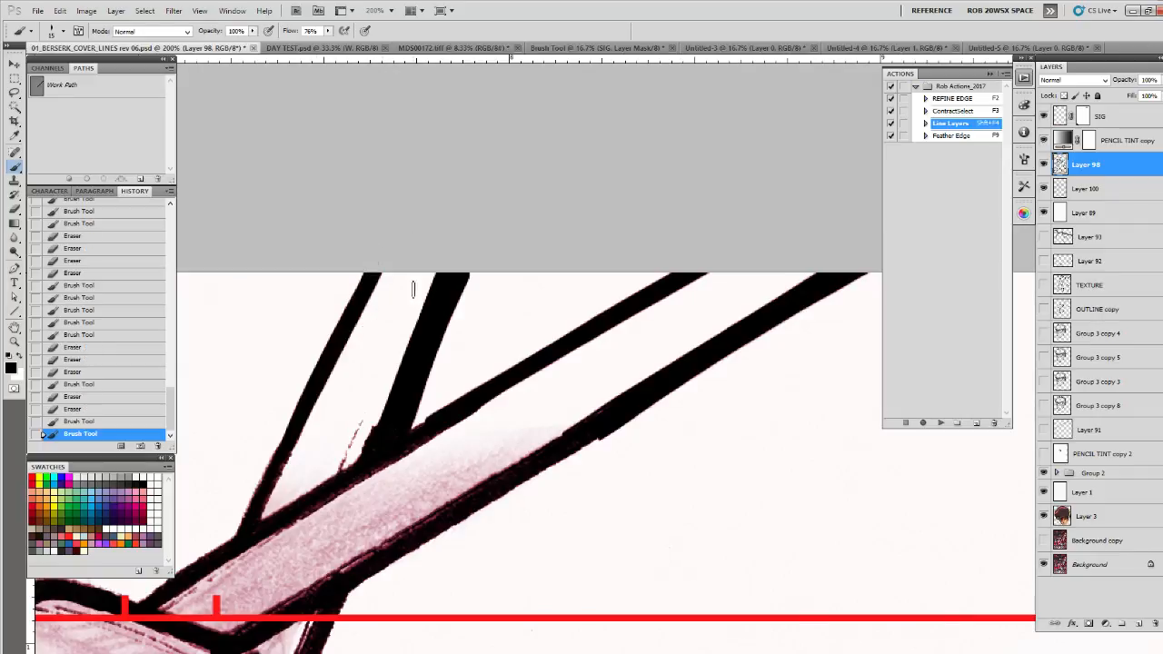
Step: Touch up the thick, steep line's left edge and thicken the diagonal cable's upper outline to the page's top edge
mouse_move(446, 359)
mouse_down()
mouse_move(460, 390)
mouse_move(520, 397)
mouse_move(485, 433)
mouse_up()
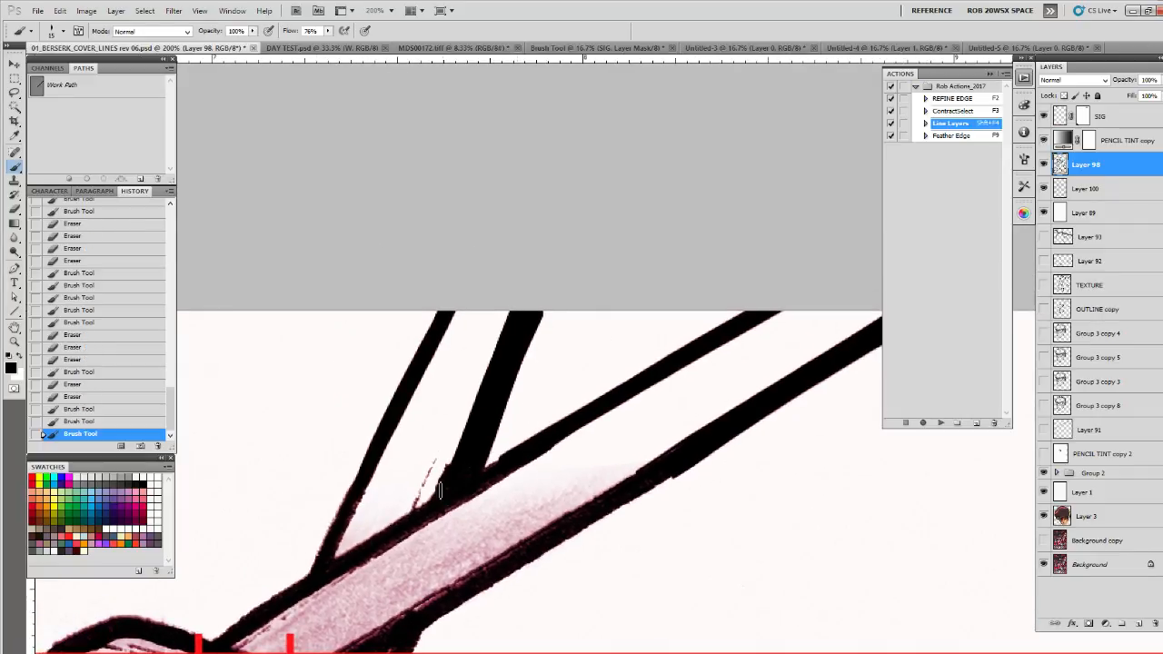
drag(509, 309, 451, 459)
drag(521, 467, 453, 436)
drag(527, 376, 445, 391)
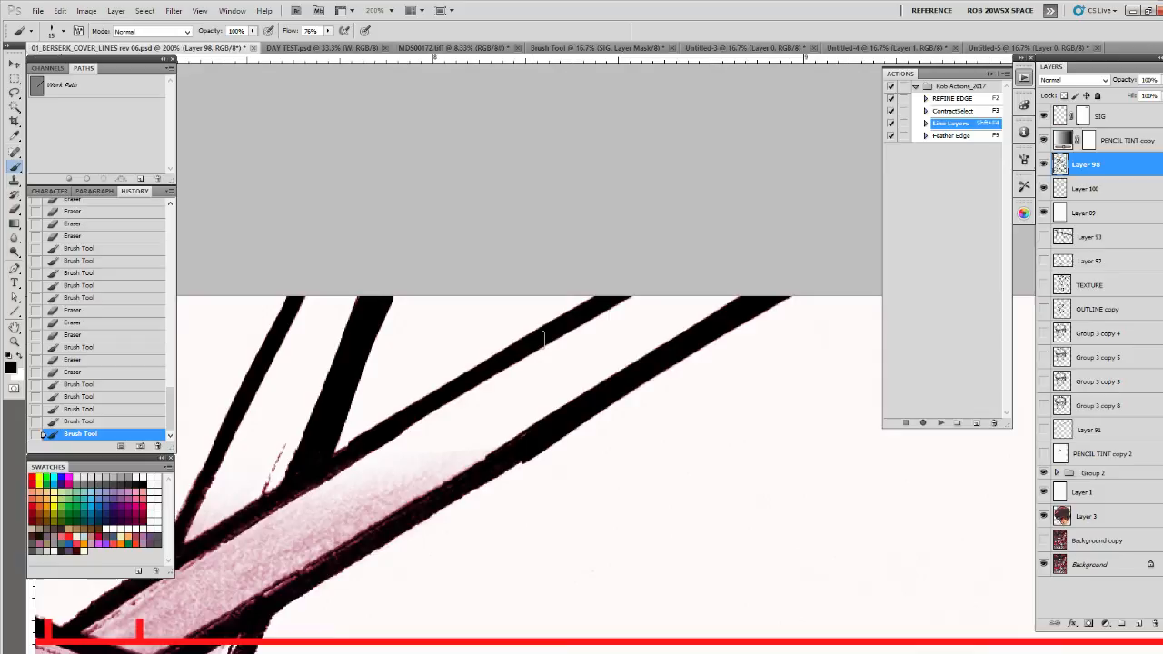
mouse_move(376, 442)
mouse_down()
mouse_move(675, 263)
mouse_move(307, 470)
mouse_move(691, 246)
mouse_up()
drag(644, 357, 538, 327)
Step: Trim the underside of the diagonal cable's lower outline with a straight Eraser stroke to the page's top edge
key(e)
click(418, 444)
shift+click(686, 266)
key(b)
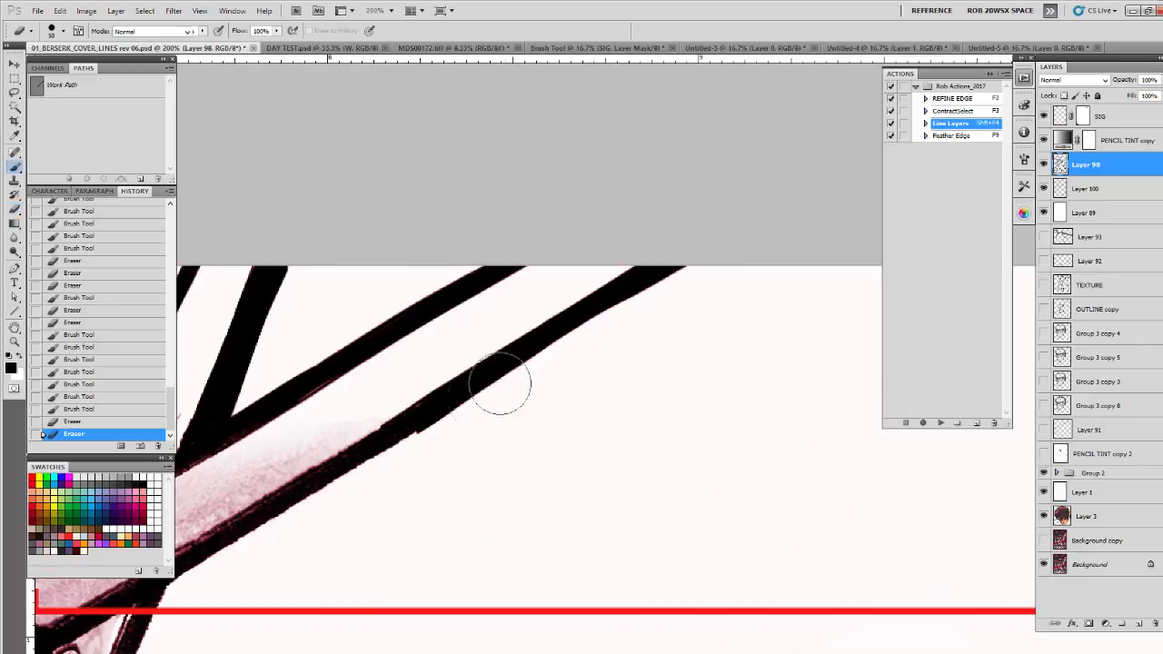
Step: Re-ink the underside of the diagonal cable's lower outline from the page's top edge into the original line, smoothing the join
drag(625, 356, 593, 364)
drag(661, 277, 367, 447)
key(ctrl+z)
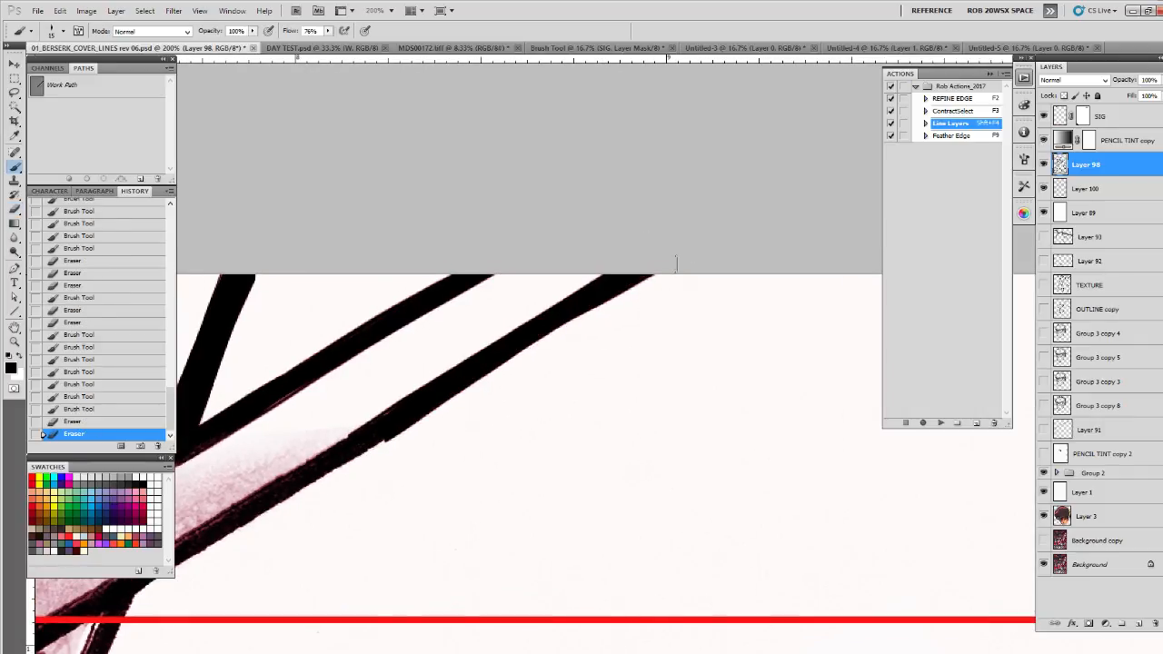
mouse_move(668, 277)
mouse_down()
mouse_move(286, 488)
mouse_move(778, 203)
mouse_up()
key(ctrl+z)
key(e)
mouse_move(367, 466)
mouse_down()
mouse_move(576, 311)
mouse_move(605, 312)
mouse_up()
key(b)
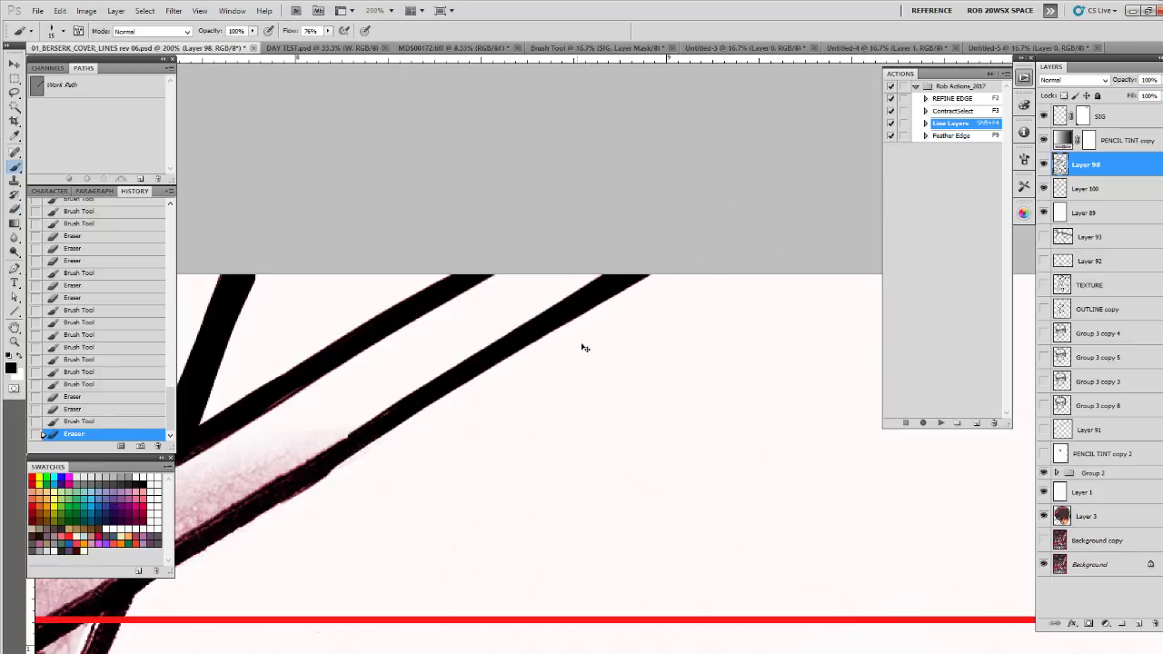
key(ctrl+z)
drag(651, 273, 350, 448)
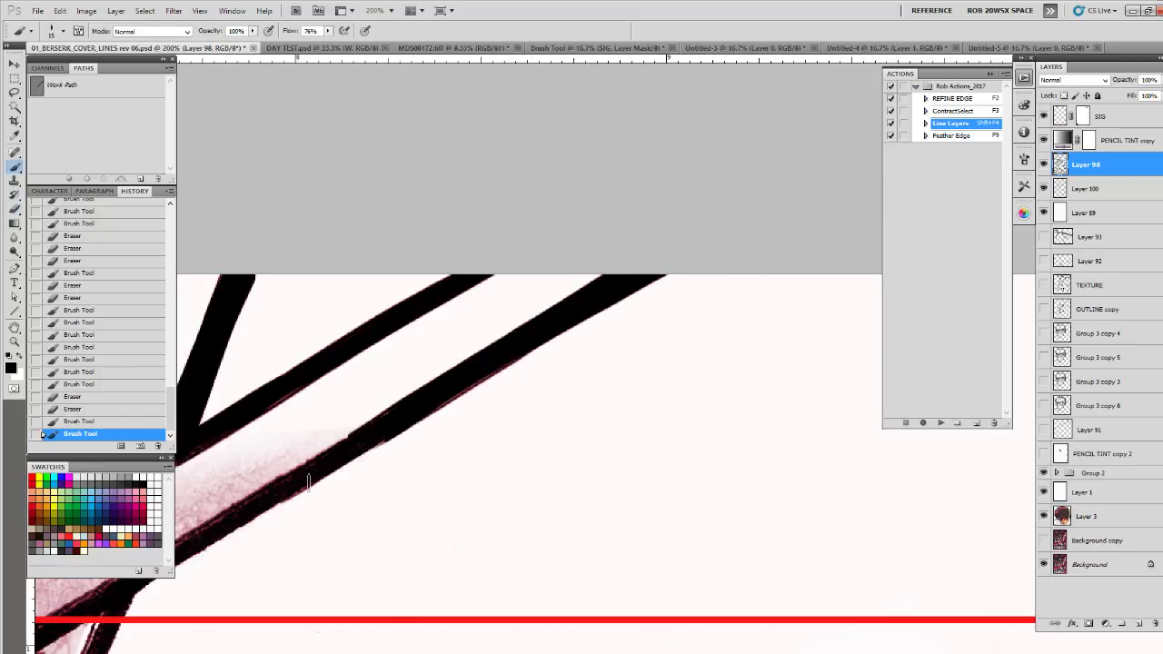
drag(309, 482, 292, 492)
drag(386, 440, 222, 534)
Step: Examine the cover's upper-right area, its right edge and the full page for remaining cut-off lines
key(z)
alt+click(468, 423)
alt+click(468, 424)
alt+click(468, 423)
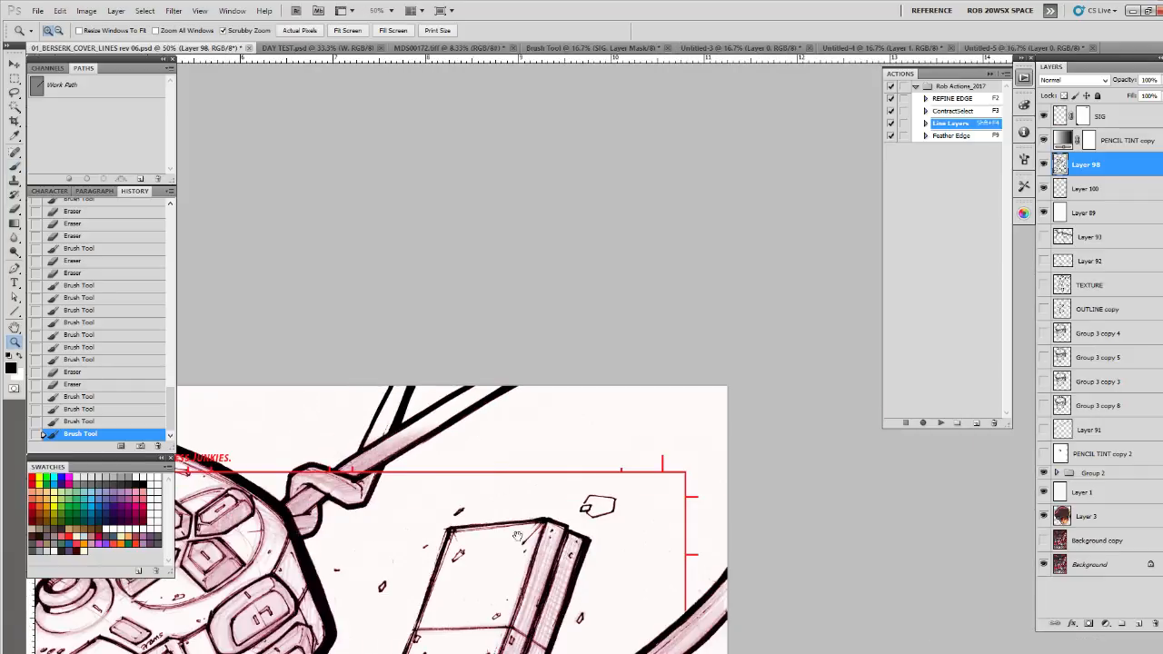
drag(518, 536, 662, 294)
drag(745, 513, 467, 408)
drag(599, 551, 714, 290)
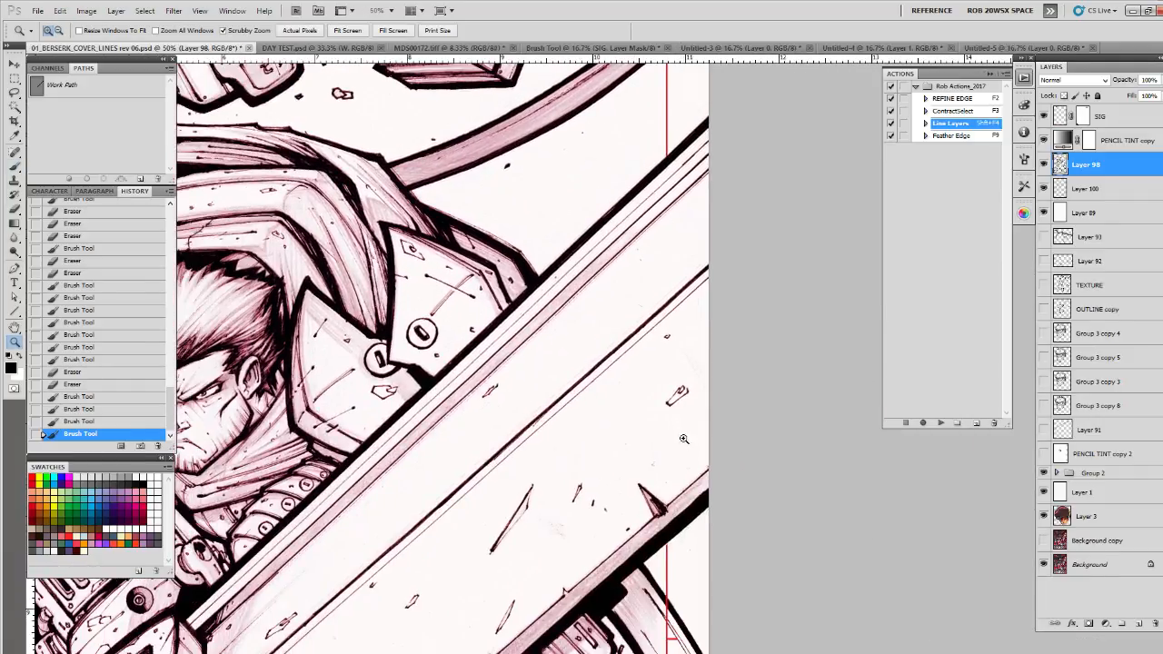
alt+click(683, 439)
alt+click(683, 438)
alt+click(683, 439)
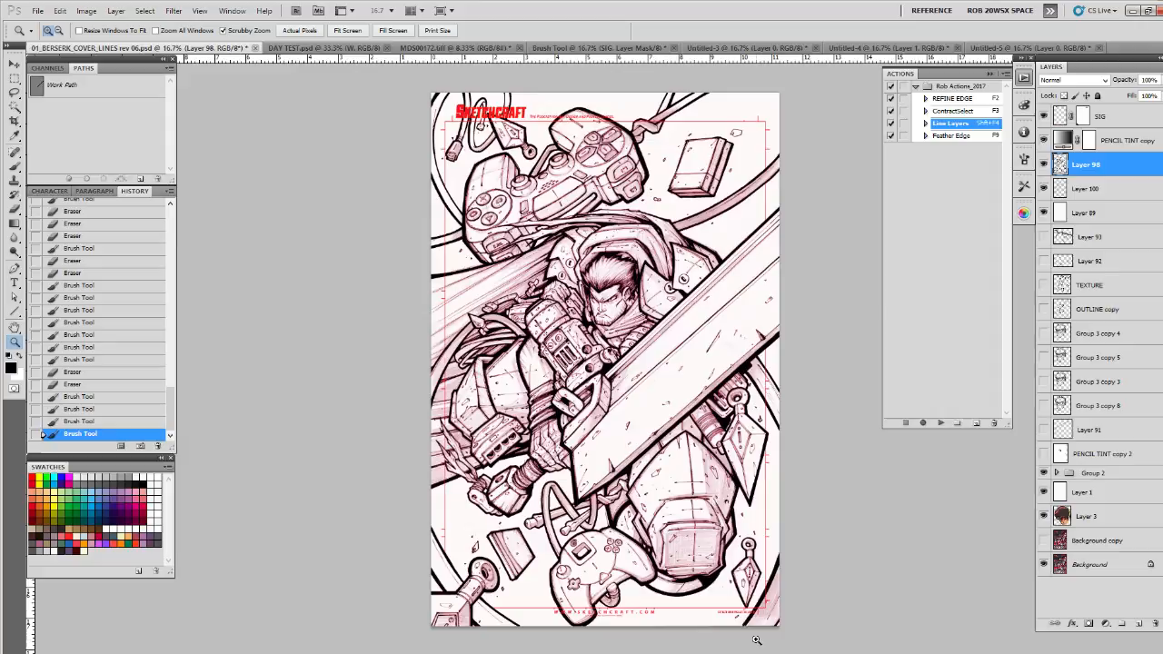
Step: Ink the ends of the cable outlines in the cover's bottom-right corner down to the page edge
click(754, 628)
click(753, 628)
click(753, 628)
click(753, 629)
drag(807, 626, 627, 527)
click(607, 530)
key(b)
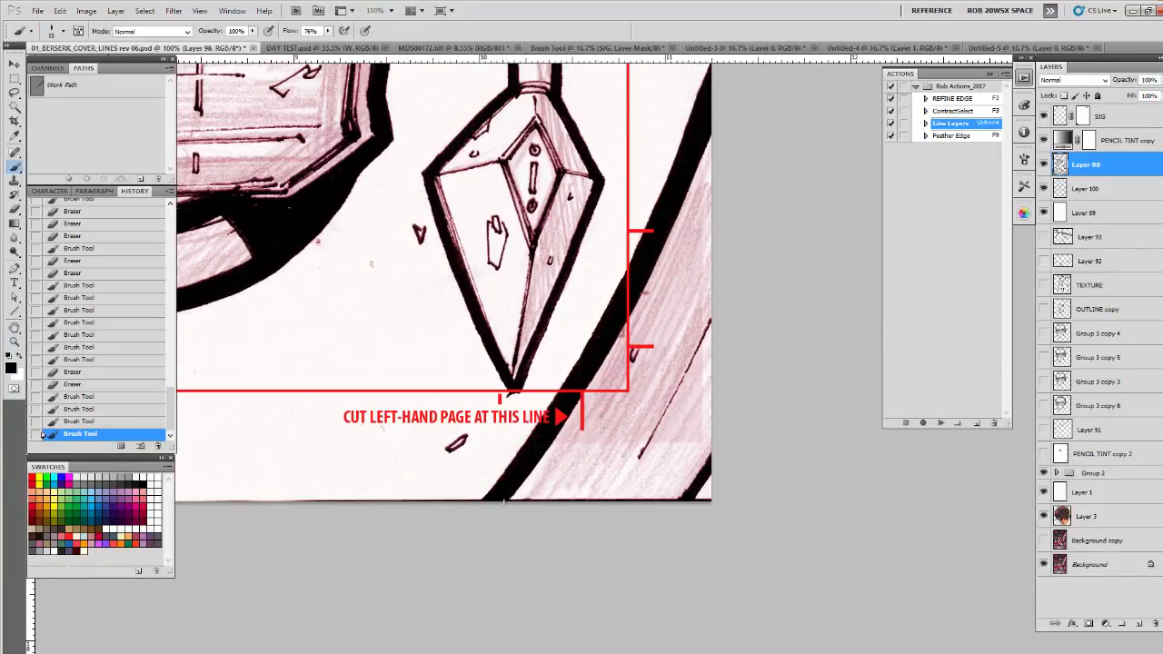
drag(504, 501, 518, 489)
drag(685, 497, 707, 466)
Step: Toggle the visibility of Layer 98 and Layer 100 to check which artwork each holds along the bottom edge
mouse_move(614, 516)
mouse_down()
mouse_move(696, 509)
mouse_move(741, 526)
mouse_up()
key(e)
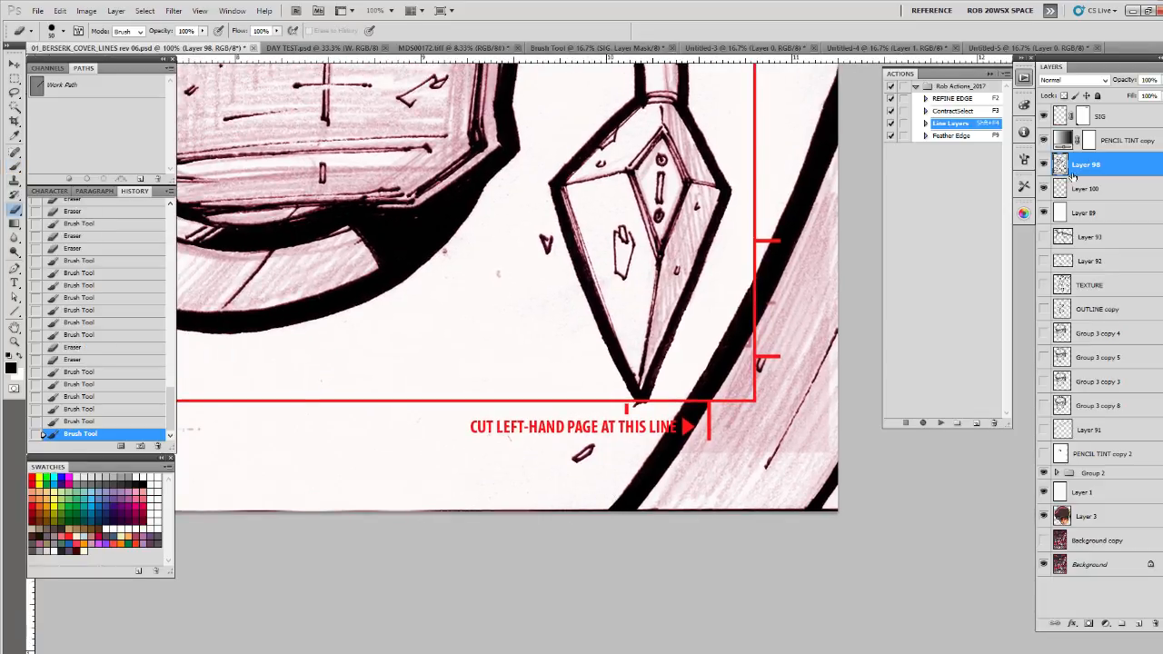
click(1043, 164)
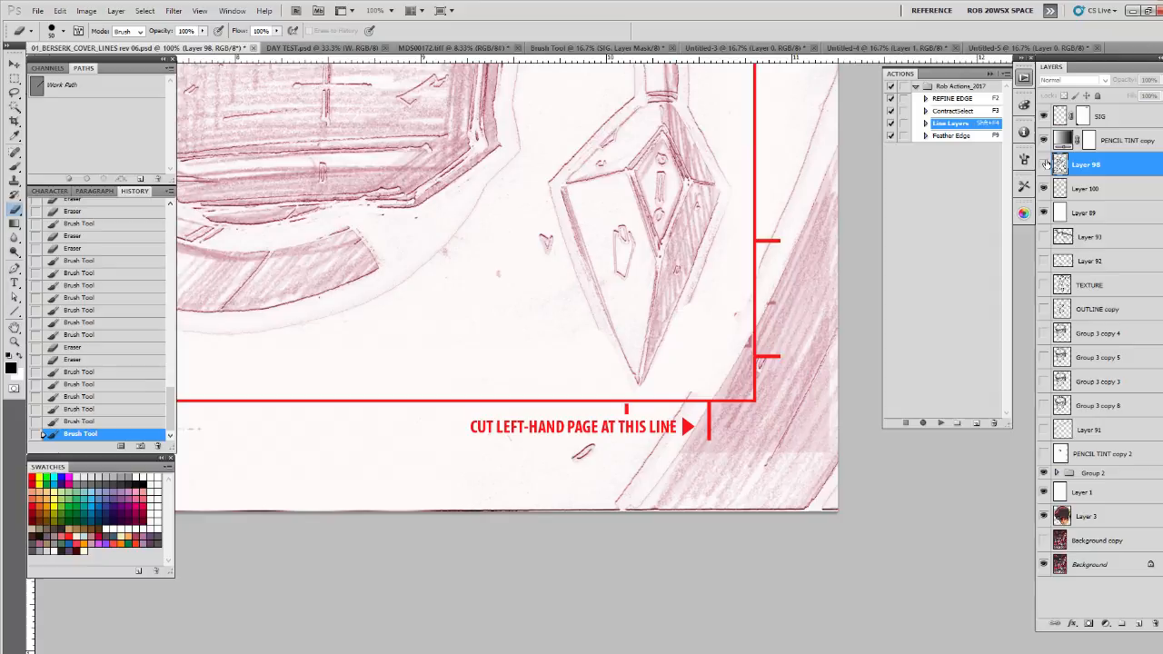
click(1043, 164)
click(1043, 188)
click(1044, 188)
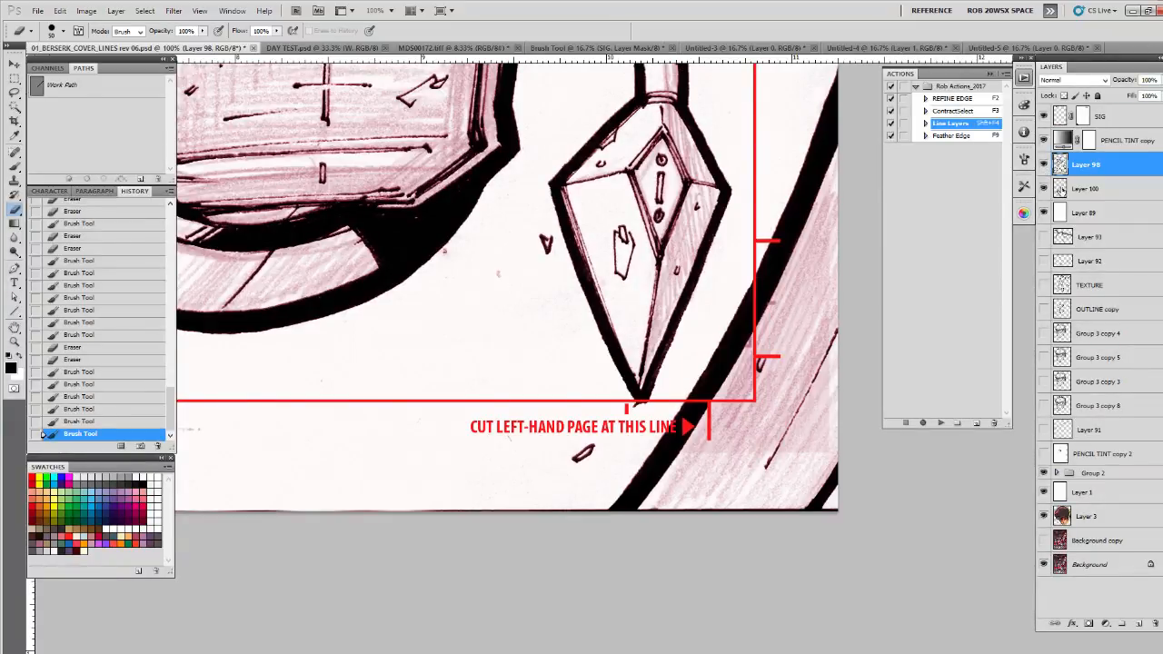
Step: Erase the stray dark line along the page's bottom edge on Layer 100, between the lower-right cable and the controller's grip
click(1059, 188)
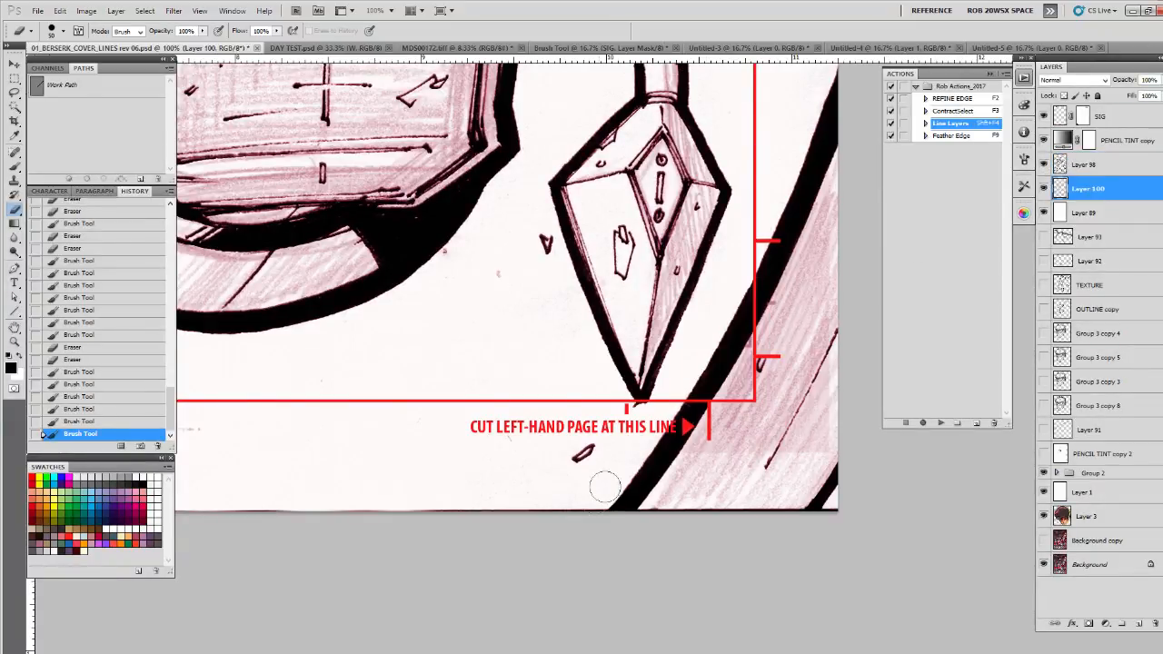
drag(606, 511, 376, 527)
drag(445, 519, 827, 505)
drag(473, 536, 870, 482)
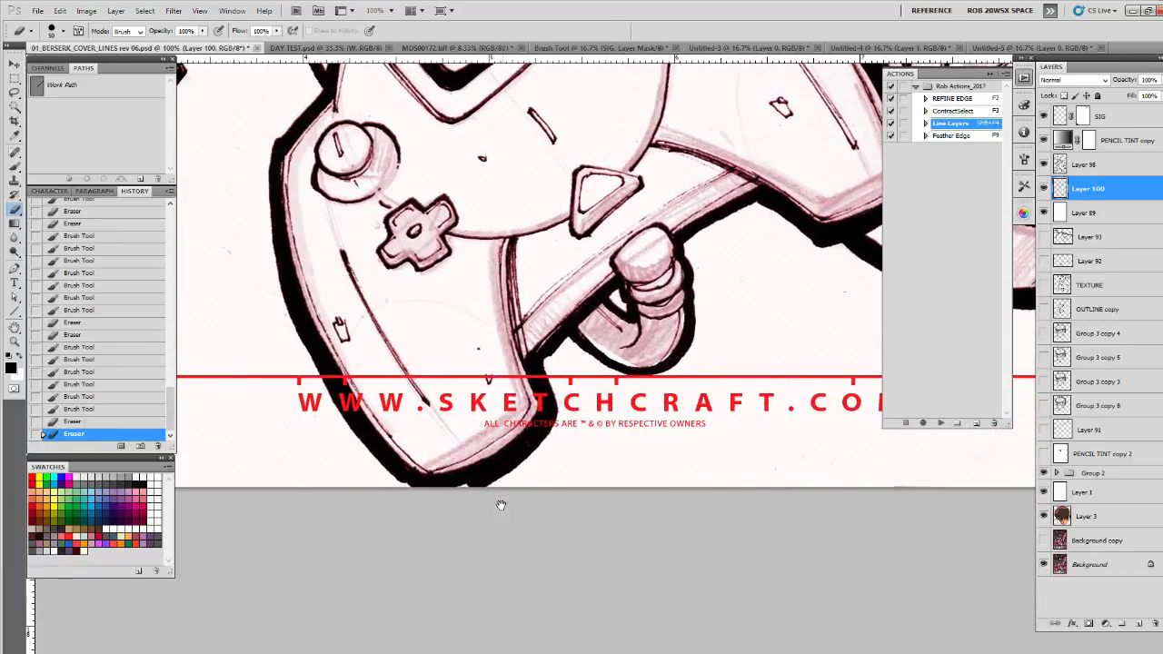
drag(501, 506, 691, 551)
drag(448, 550, 493, 551)
drag(909, 587, 444, 558)
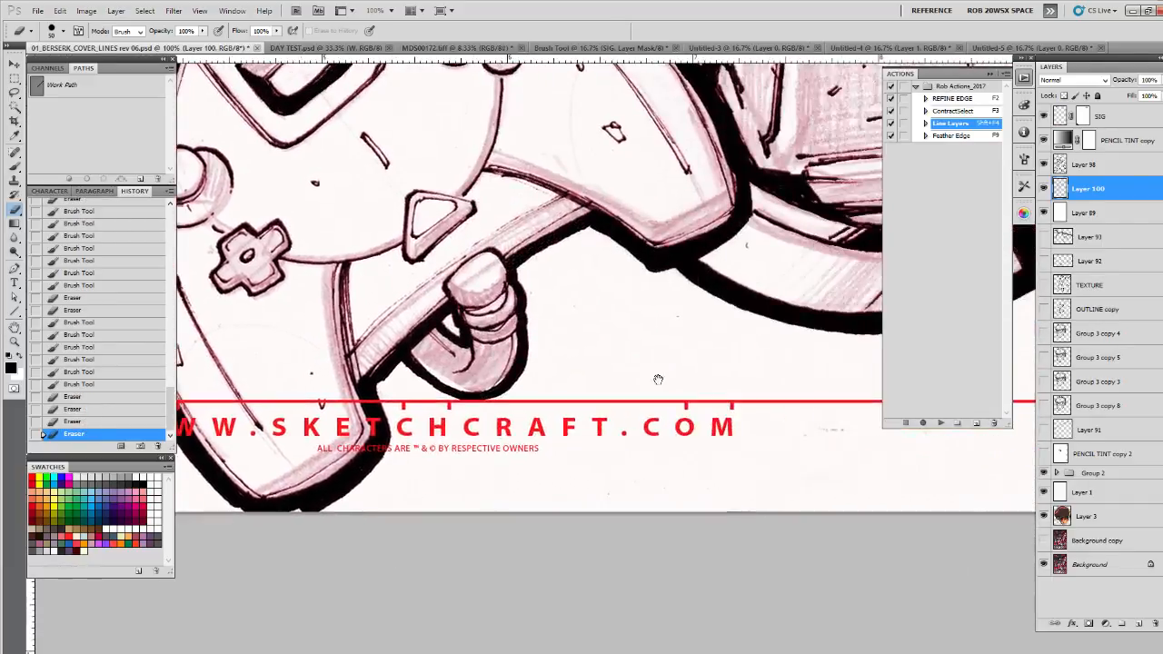
Step: Erase the leftover page-edge line beside the lower-right cable on both Layer 98 and Layer 100
click(1087, 164)
drag(910, 558, 748, 557)
mouse_move(715, 501)
mouse_down()
mouse_move(524, 511)
mouse_move(641, 494)
mouse_up()
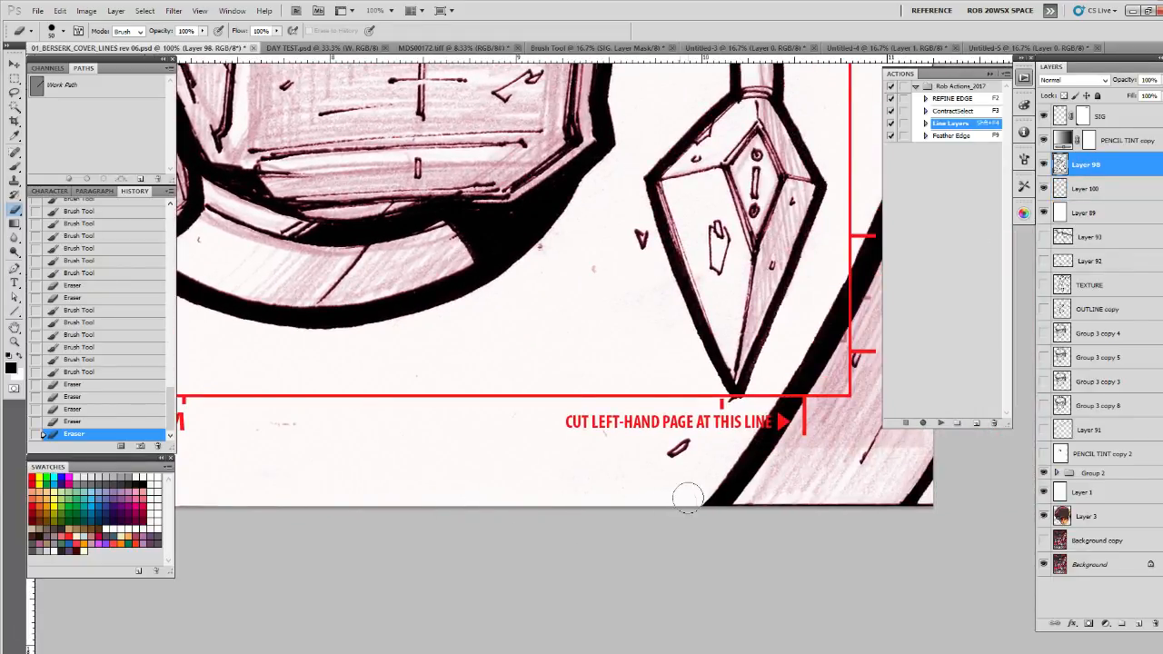
click(603, 499)
key(alt+bracketleft)
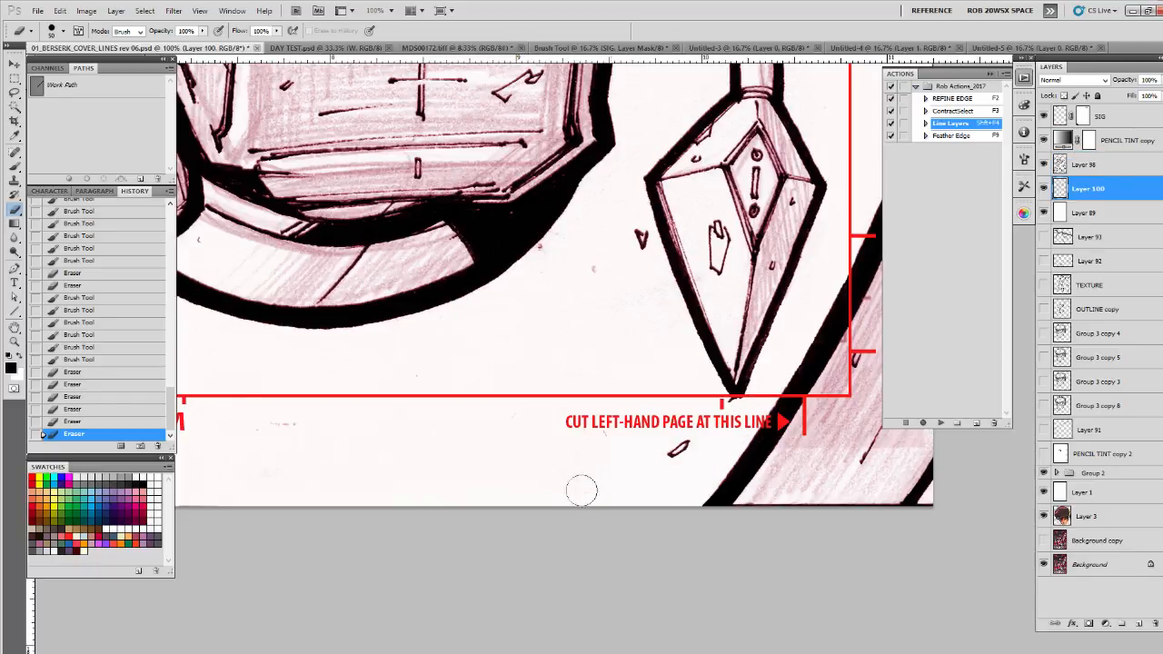
click(488, 506)
Step: Erase the stray mark beneath the tip of the lower-right kunai on Layer 98
drag(739, 532, 527, 569)
click(522, 443)
key(alt+bracketright)
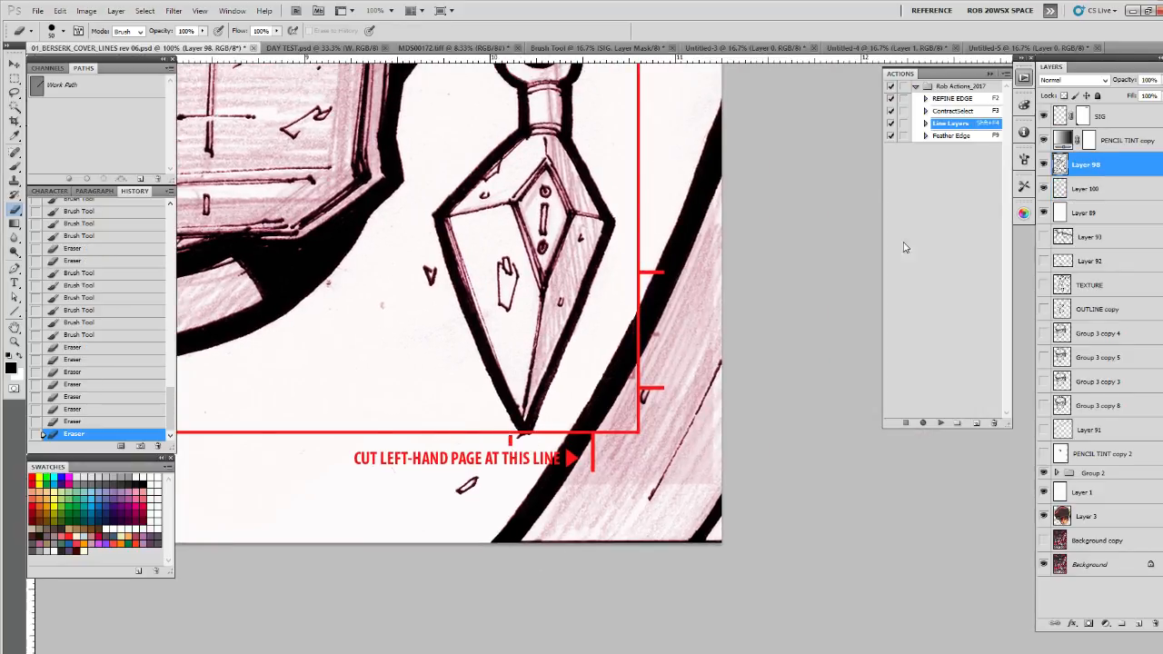
drag(518, 442, 536, 434)
Step: Erase the smudges and remaining edge-line fragments near the web address along the bottom border on Layer 100 and Layer 98
mouse_move(459, 509)
mouse_down()
mouse_move(772, 458)
mouse_move(519, 517)
mouse_move(646, 508)
mouse_up()
click(740, 380)
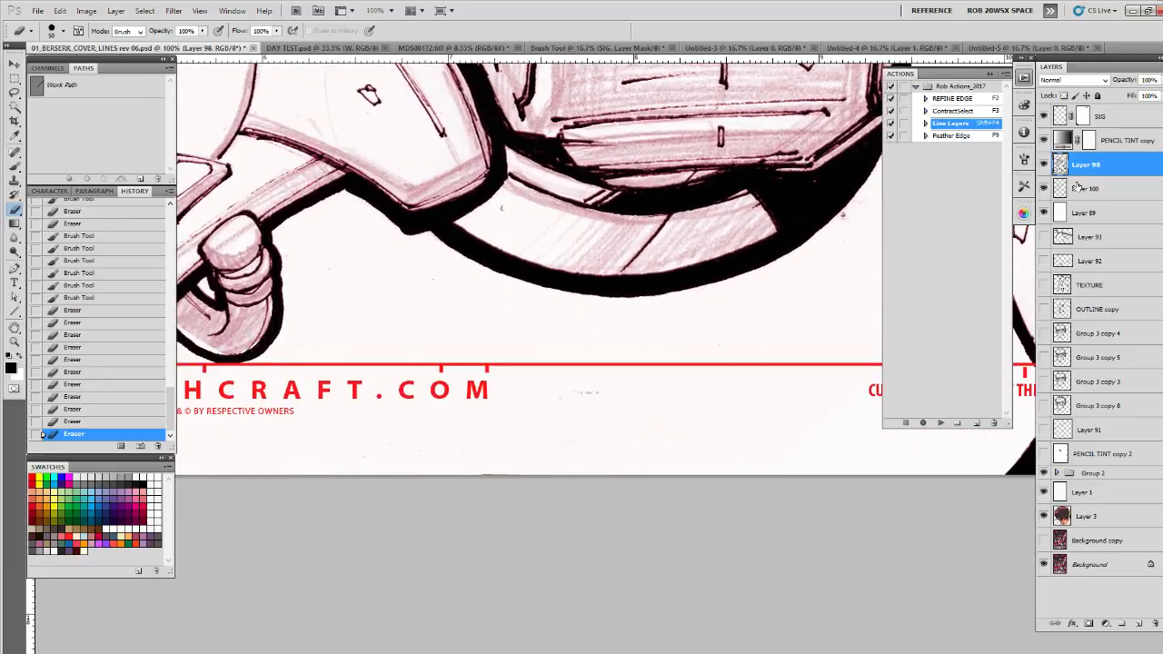
key(alt+[)
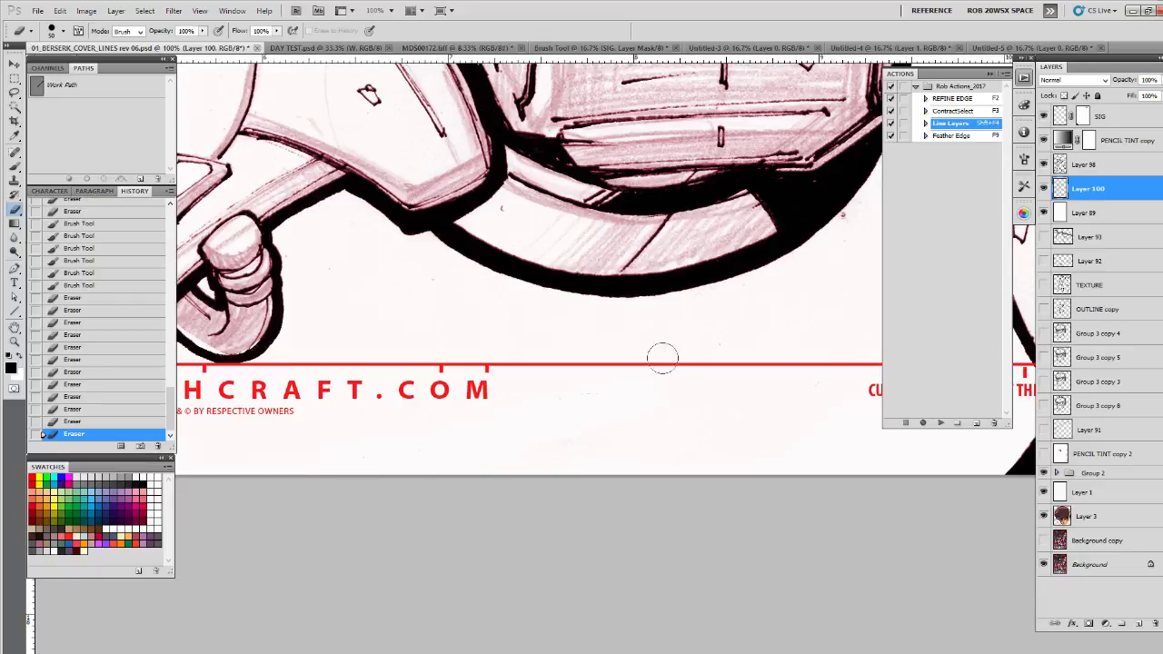
click(1059, 173)
drag(610, 396, 279, 467)
click(280, 467)
drag(400, 447, 774, 469)
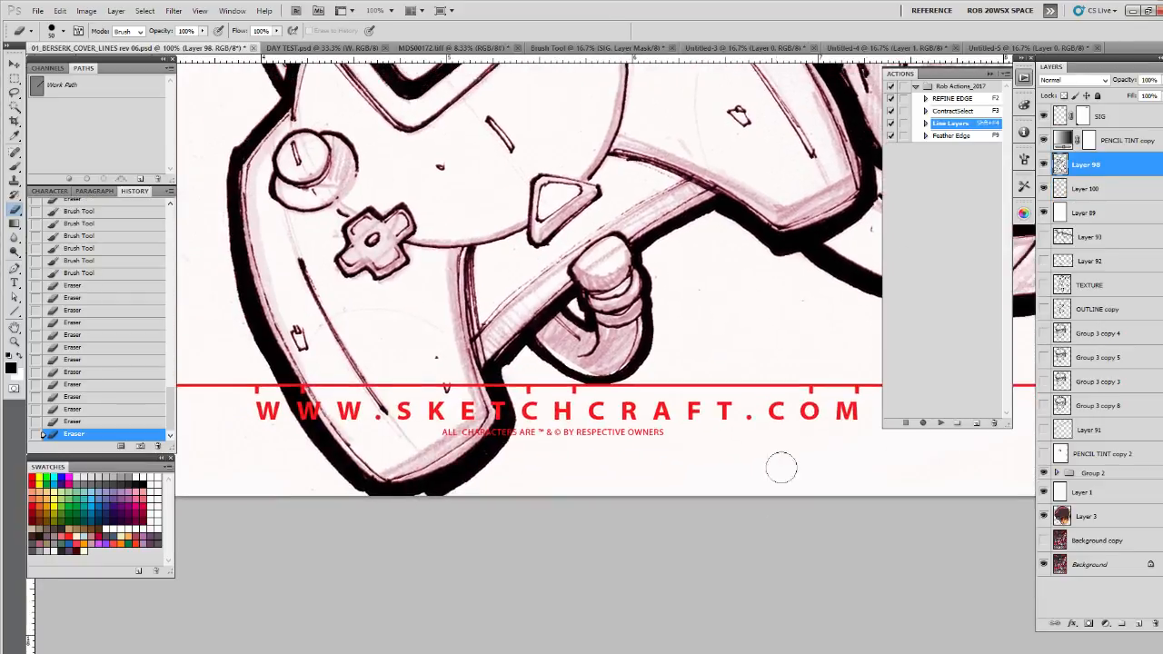
drag(540, 513, 652, 519)
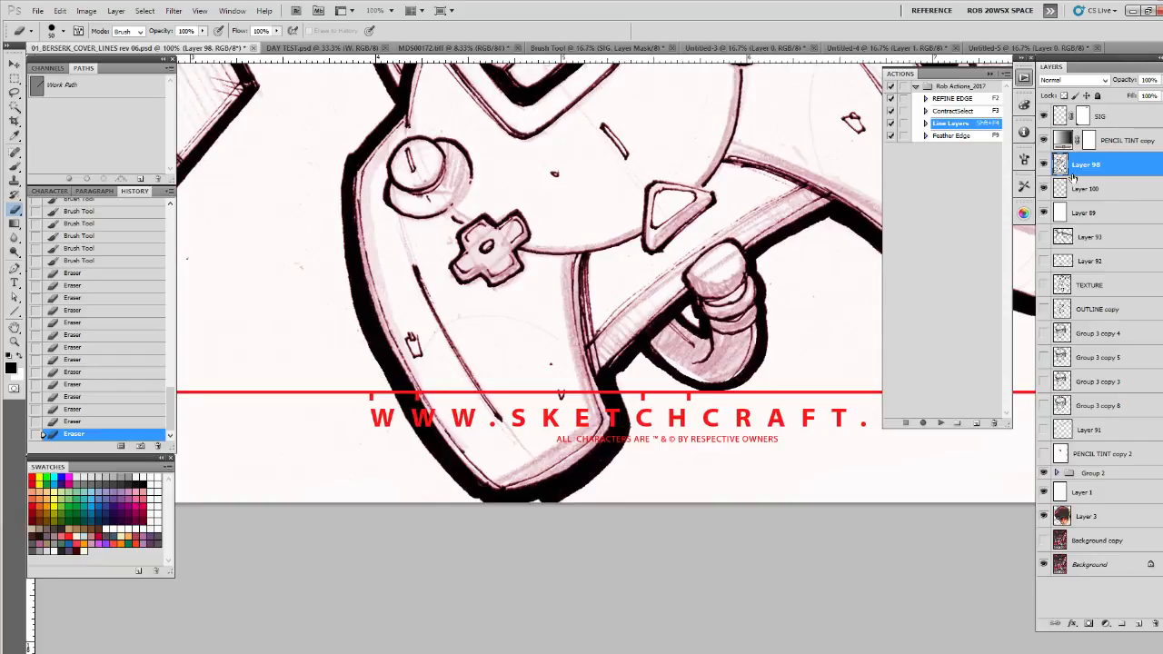
Step: Re-ink the outer outline of the lower controller's left grip with the Brush on Layer 98, smoothing its edge
key(b)
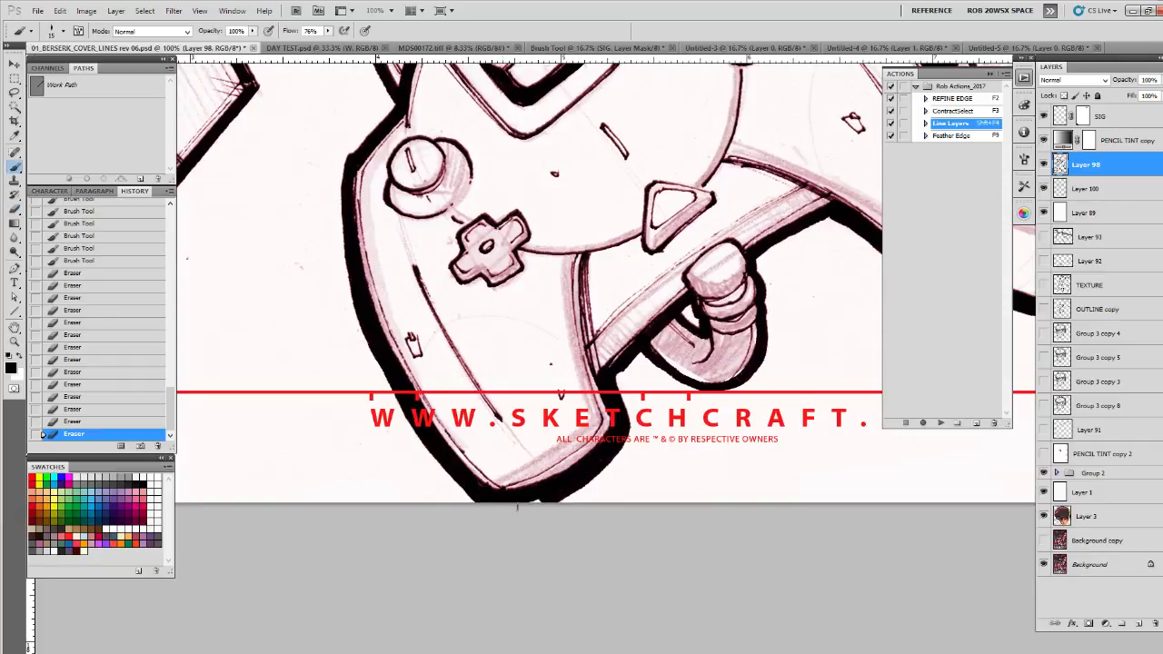
drag(426, 442, 491, 514)
drag(437, 416, 493, 502)
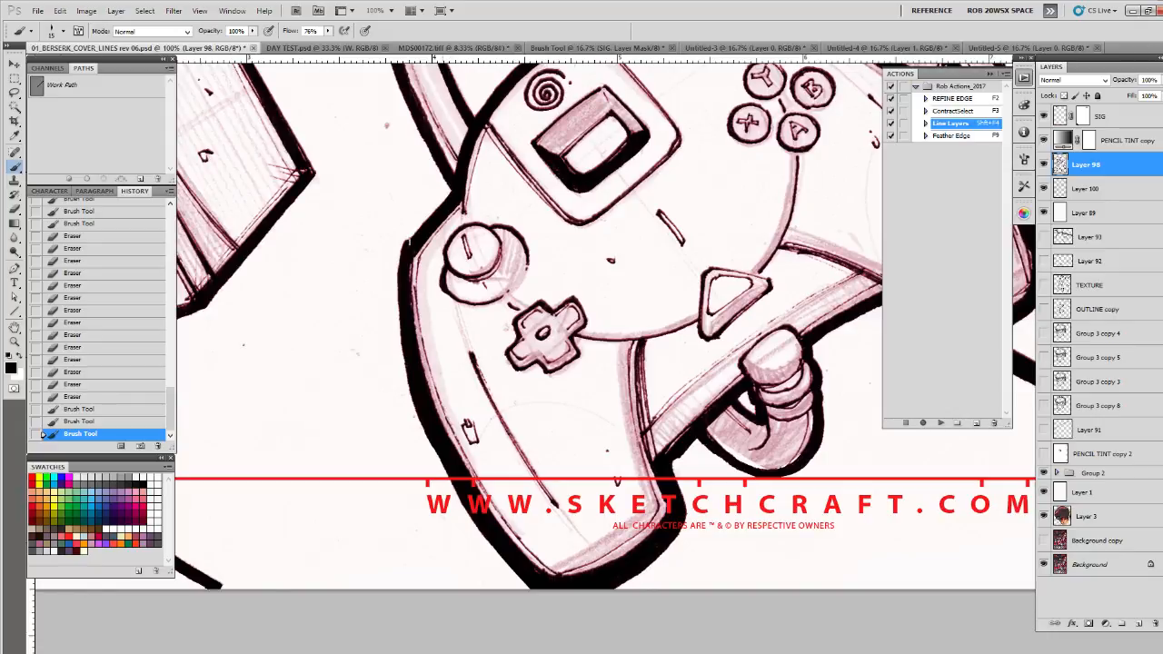
drag(402, 252, 403, 371)
drag(401, 328, 404, 364)
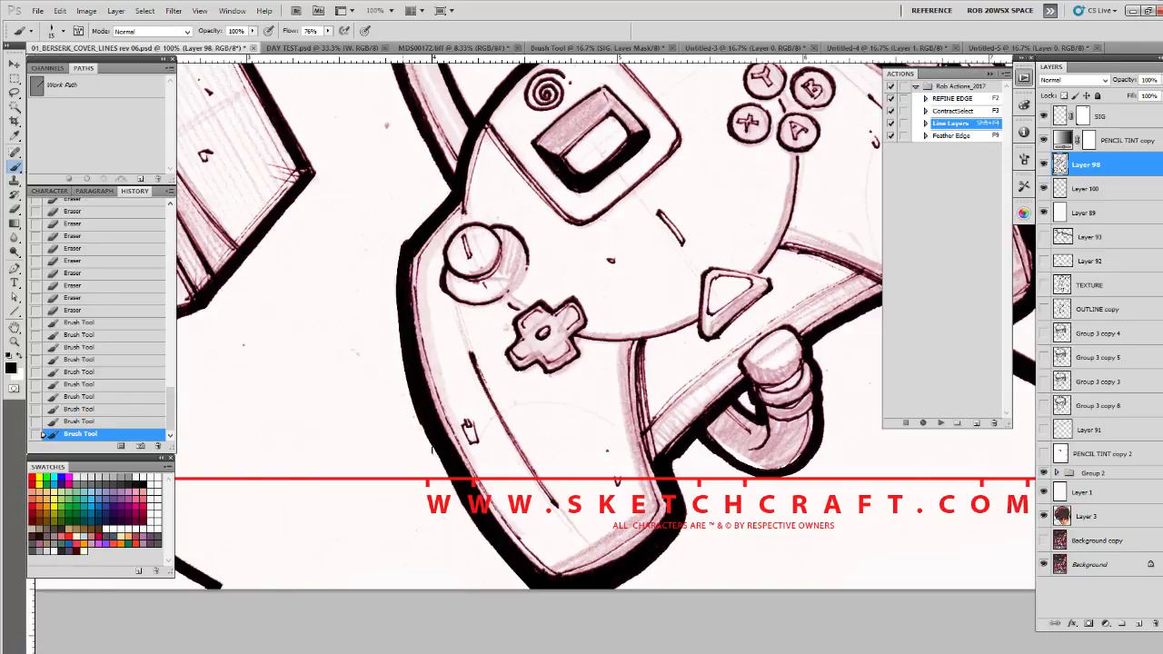
drag(423, 425, 445, 474)
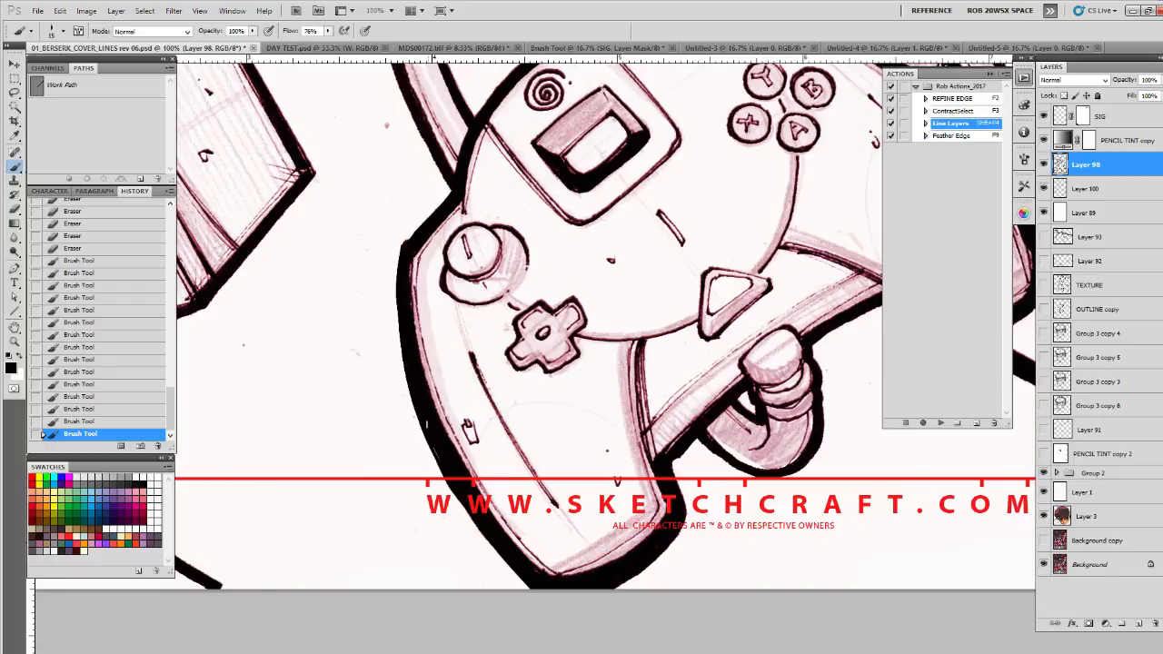
Step: Examine the cover's lower-left area and the full page for remaining stray marks or broken outlines
mouse_move(419, 511)
mouse_down()
mouse_move(544, 440)
mouse_move(652, 463)
mouse_up()
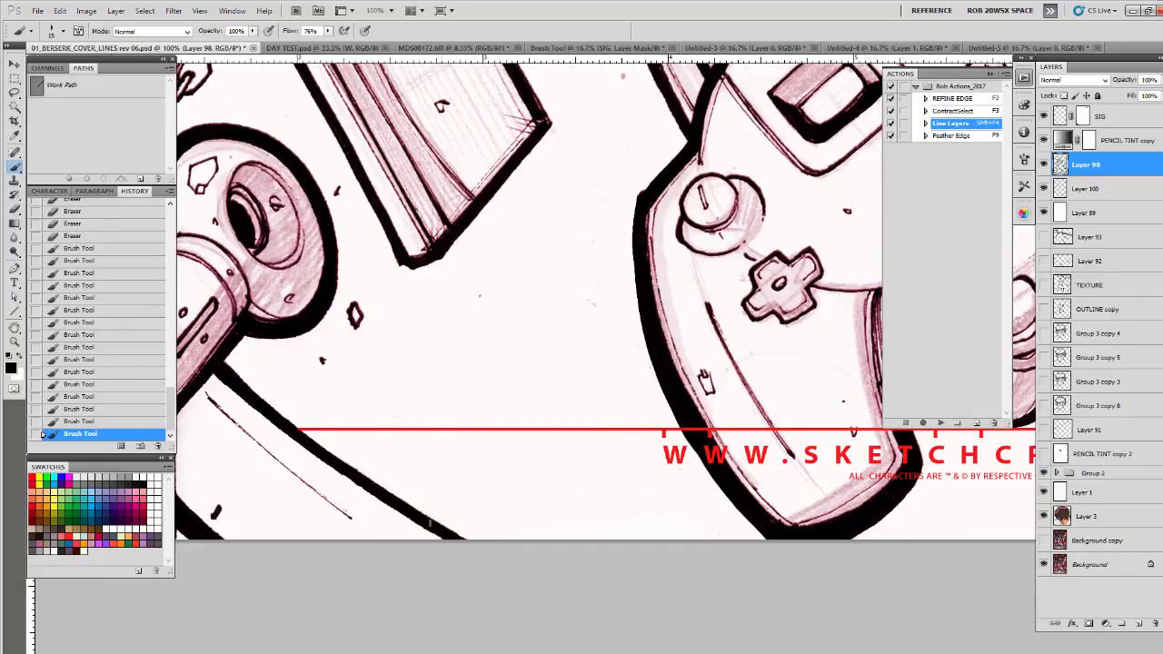
drag(455, 450, 629, 464)
drag(408, 200, 532, 434)
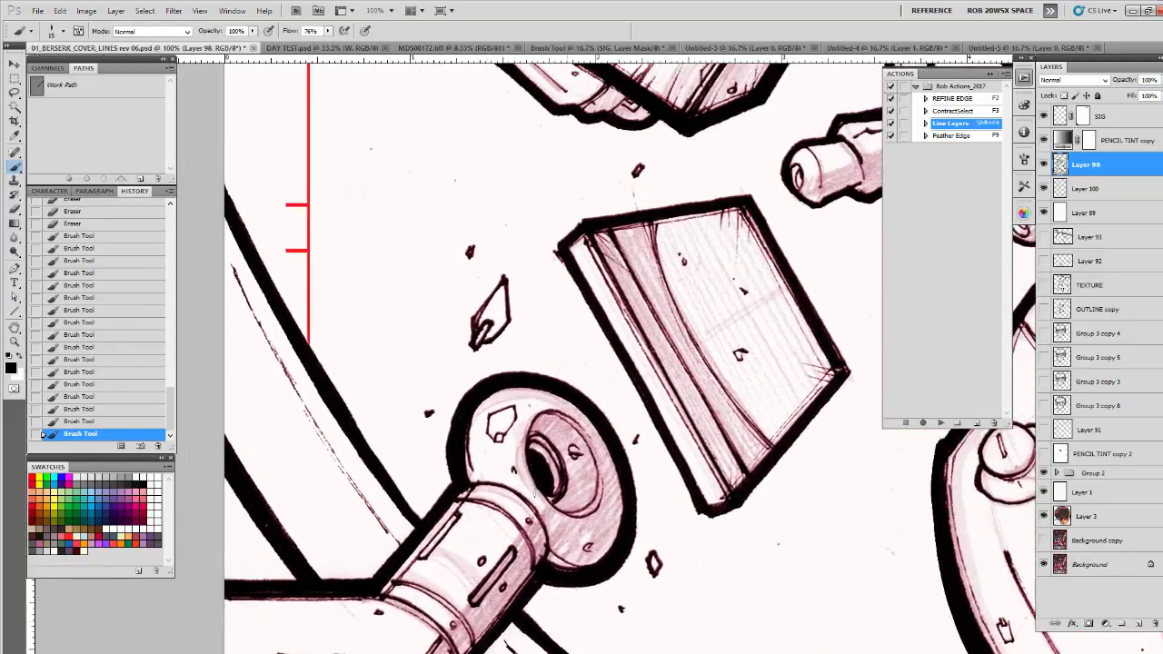
key(z)
alt+click(532, 434)
alt+click(533, 434)
alt+click(533, 435)
alt+click(532, 434)
alt+click(536, 437)
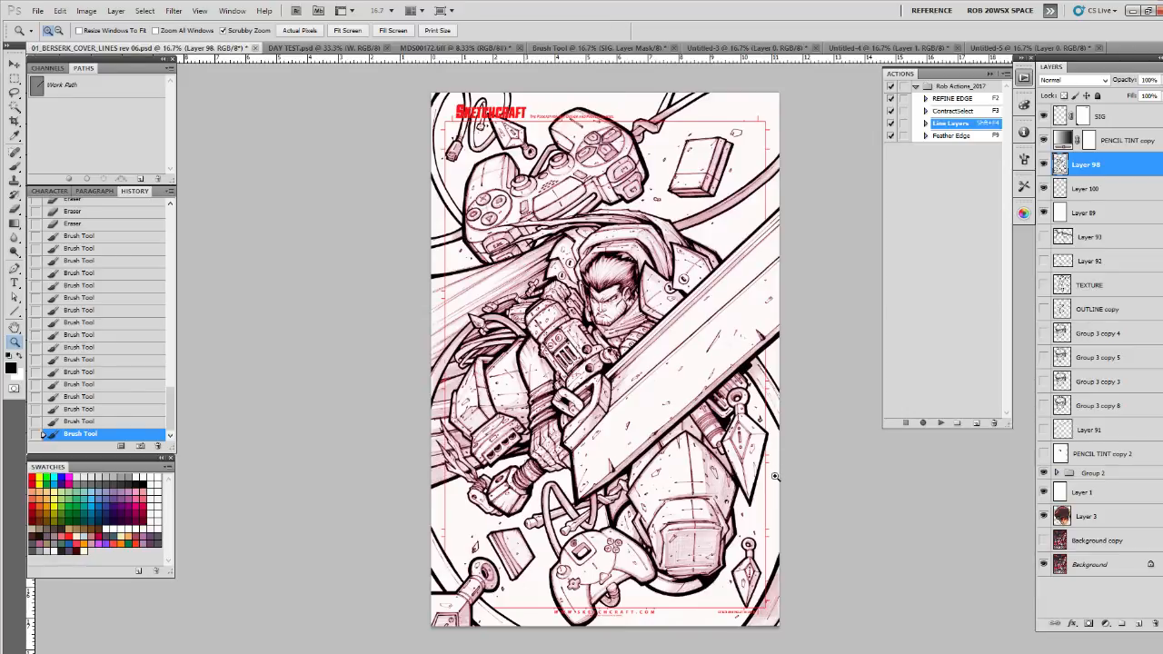
key(b)
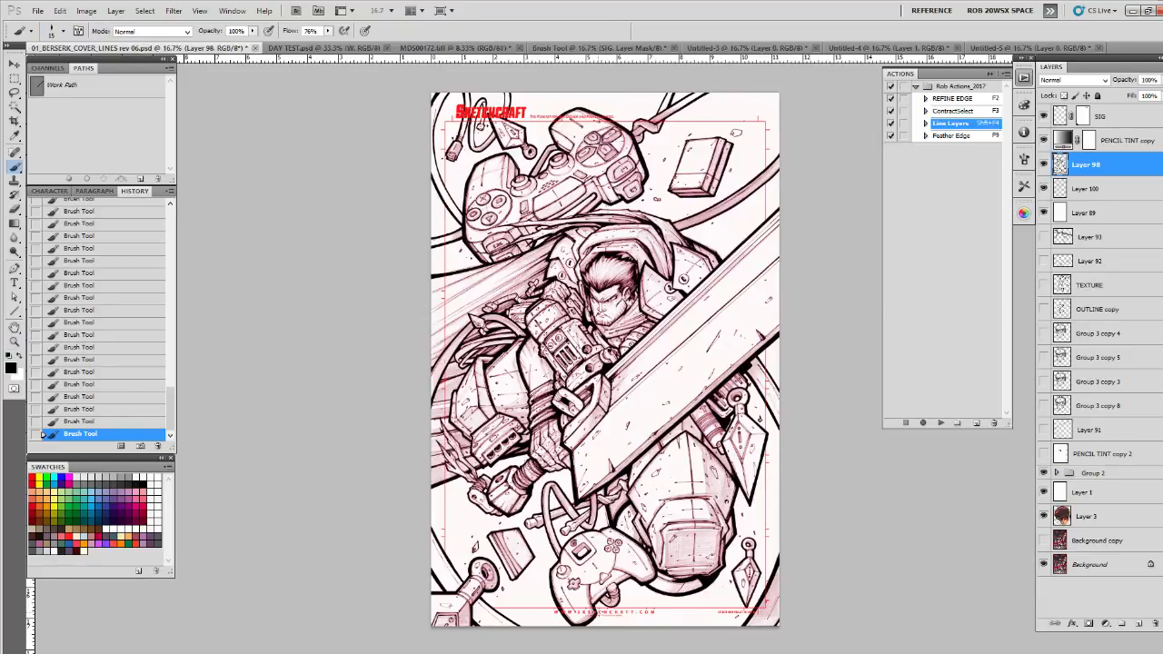
Step: Paint on the SIG layer's mask with a size 50 brush to hide the red text and guide overlapping the controller's left grip
key(z)
click(597, 611)
click(600, 610)
click(601, 611)
click(606, 609)
drag(609, 609, 610, 474)
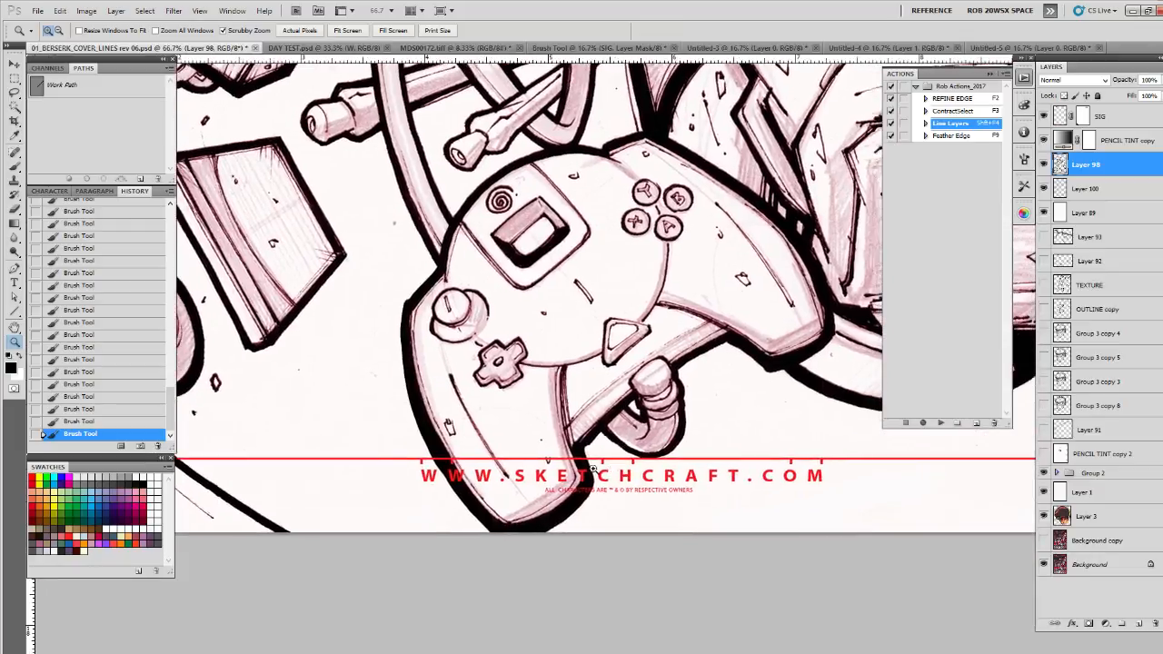
click(595, 474)
key(b)
click(1071, 116)
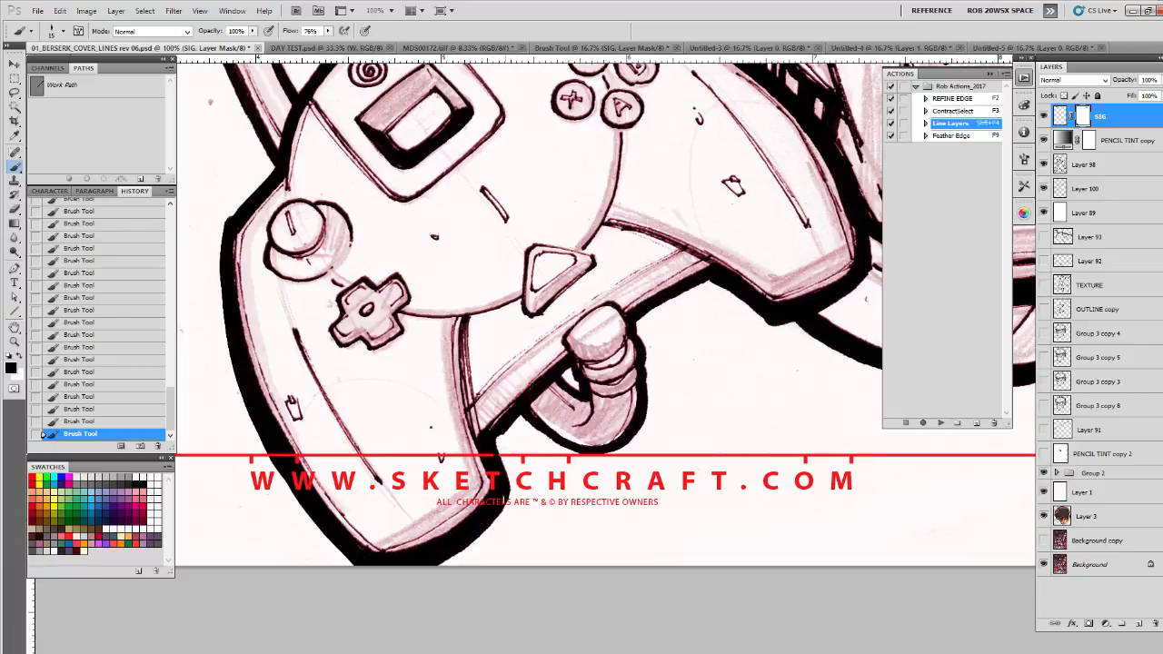
right_click(502, 502)
double_click(508, 492)
mouse_move(459, 462)
mouse_down()
mouse_move(464, 477)
mouse_move(488, 449)
mouse_move(279, 451)
mouse_move(299, 473)
mouse_move(416, 423)
mouse_up()
key(x)
drag(536, 468, 507, 450)
key(x)
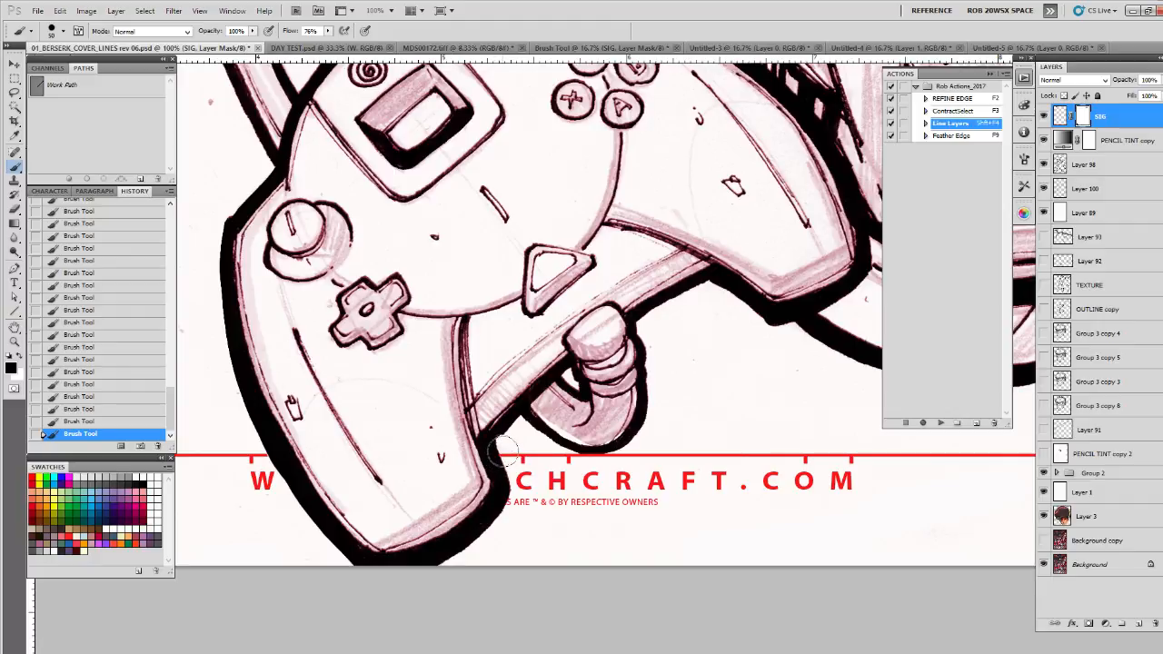
Step: Examine the right border from the lower-right kunai up past the sword for places where red guides overlap the artwork
drag(875, 520, 515, 517)
drag(888, 501, 476, 602)
key(x)
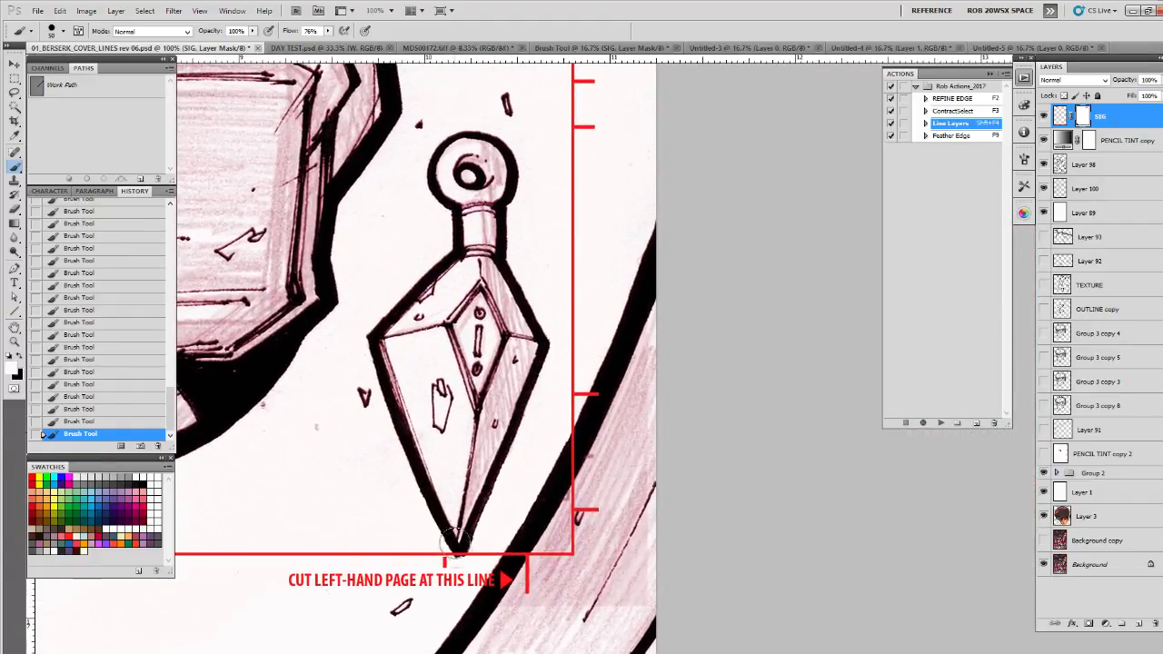
key(x)
key(x)
scroll(590, 484, up, 15)
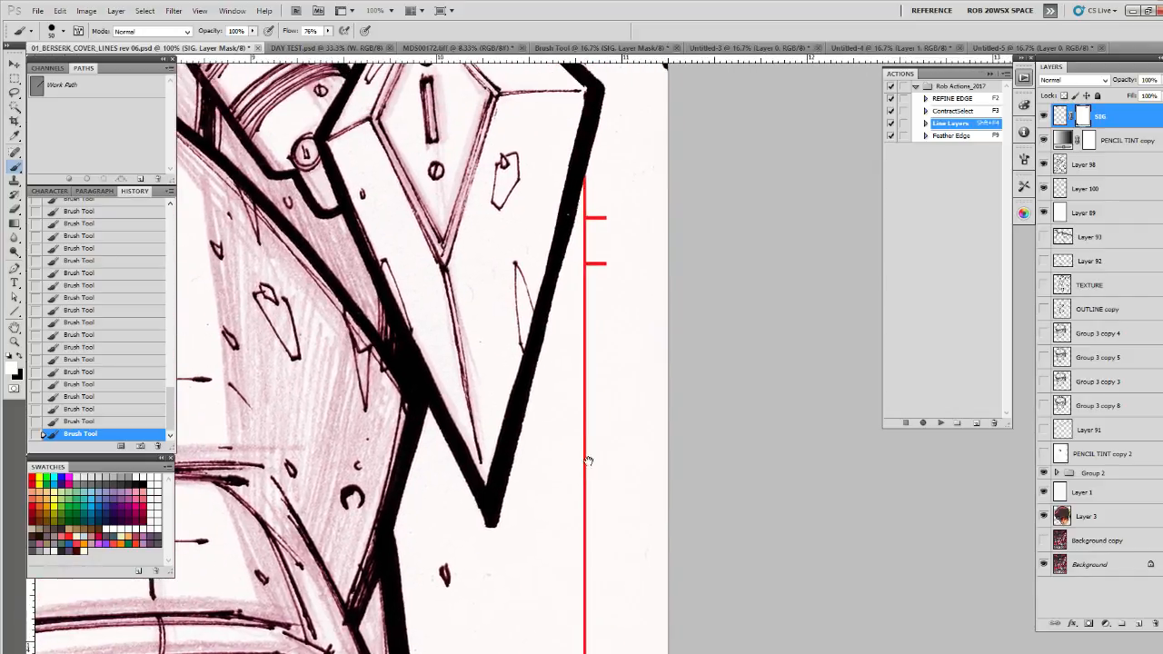
scroll(589, 461, up, 15)
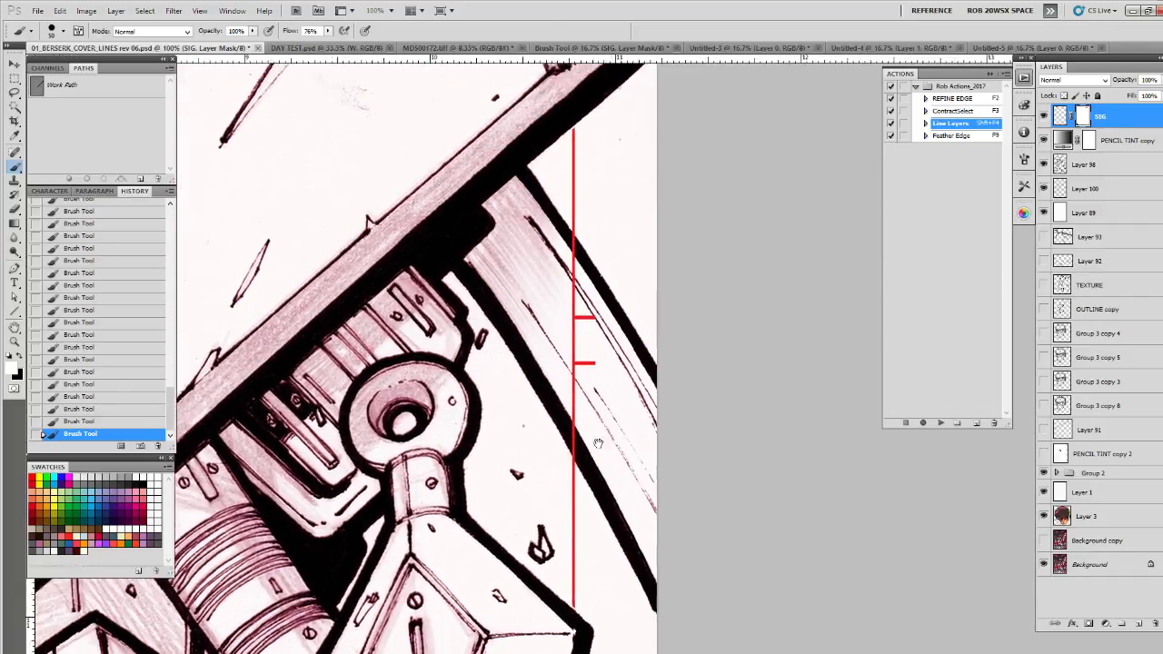
drag(597, 444, 608, 578)
key(z)
alt+click(578, 390)
alt+click(576, 392)
alt+click(576, 392)
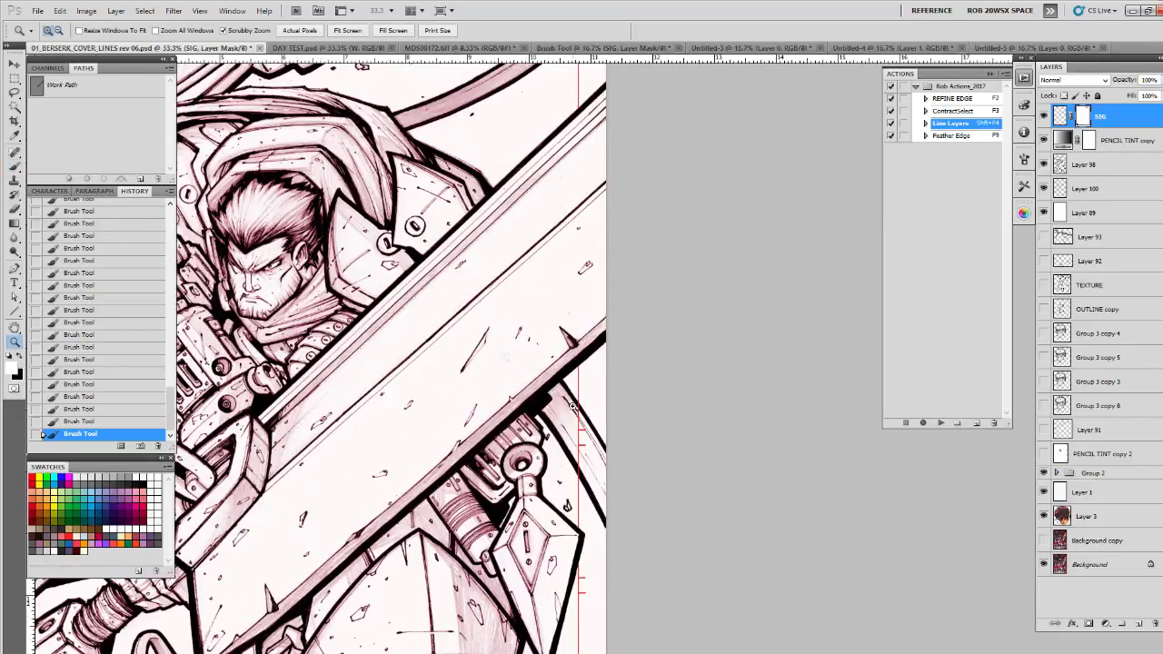
alt+click(570, 408)
drag(549, 419, 621, 575)
drag(563, 533, 656, 486)
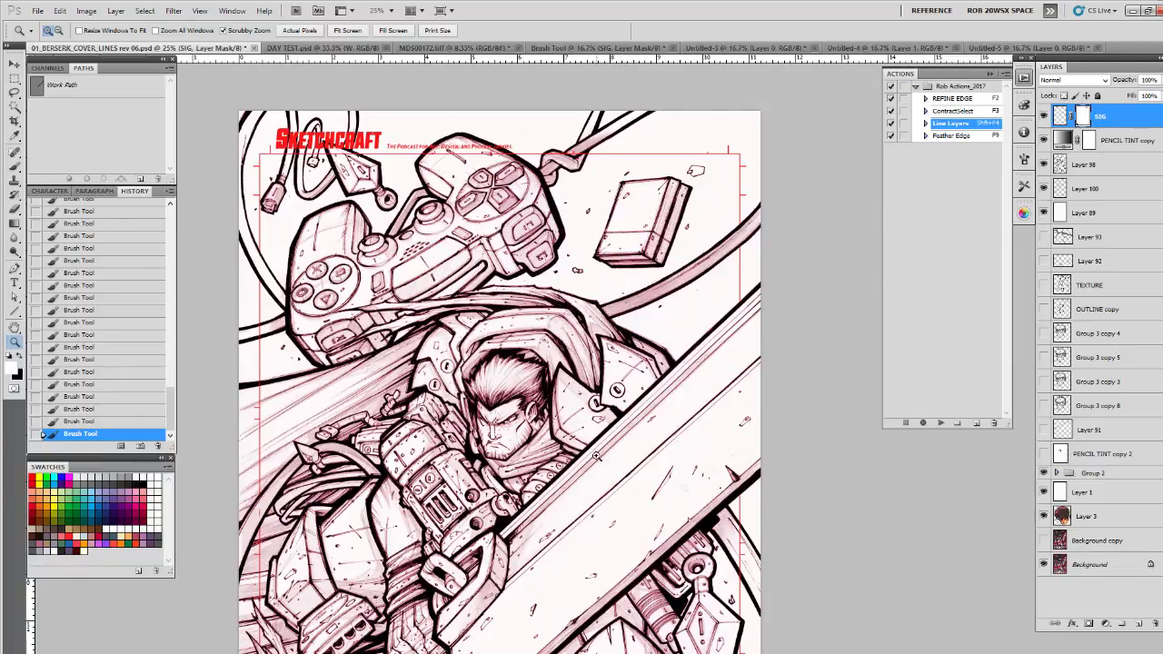
Step: Mask out the Sketchcraft title and red guide on the SIG layer where they cover the upper-left kunai
drag(529, 315, 579, 521)
click(400, 346)
click(400, 345)
click(400, 346)
click(406, 353)
key(b)
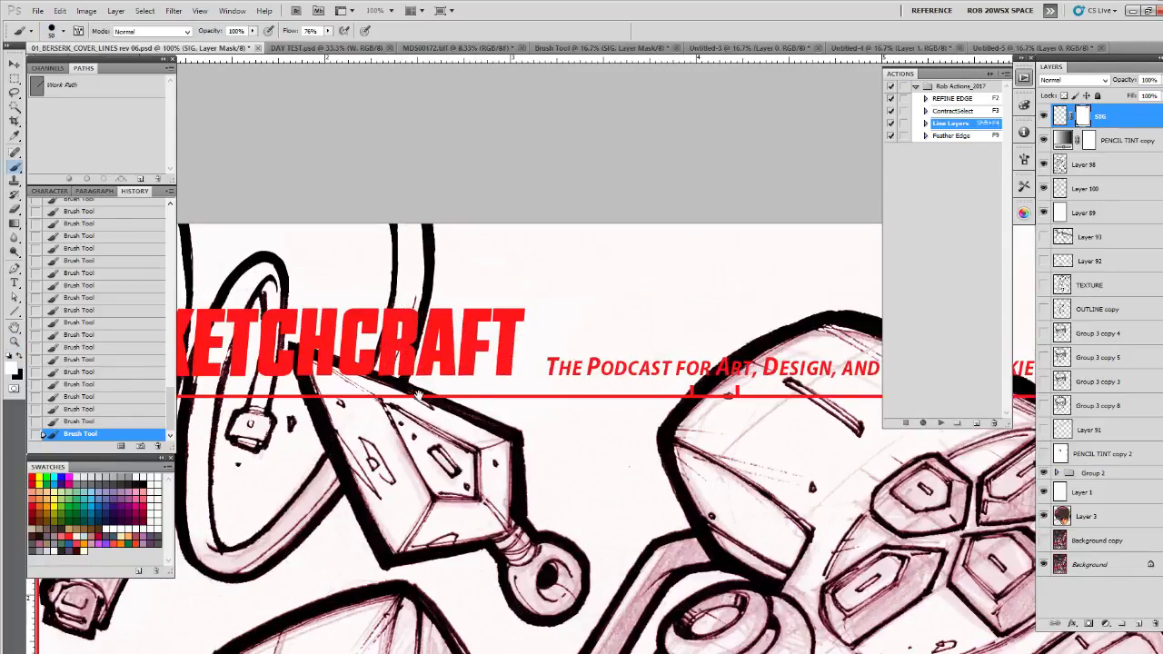
drag(418, 395, 407, 375)
key(x)
mouse_move(290, 343)
mouse_down()
mouse_move(304, 369)
mouse_move(285, 346)
mouse_move(295, 340)
mouse_move(340, 352)
mouse_move(296, 337)
mouse_move(389, 365)
mouse_up()
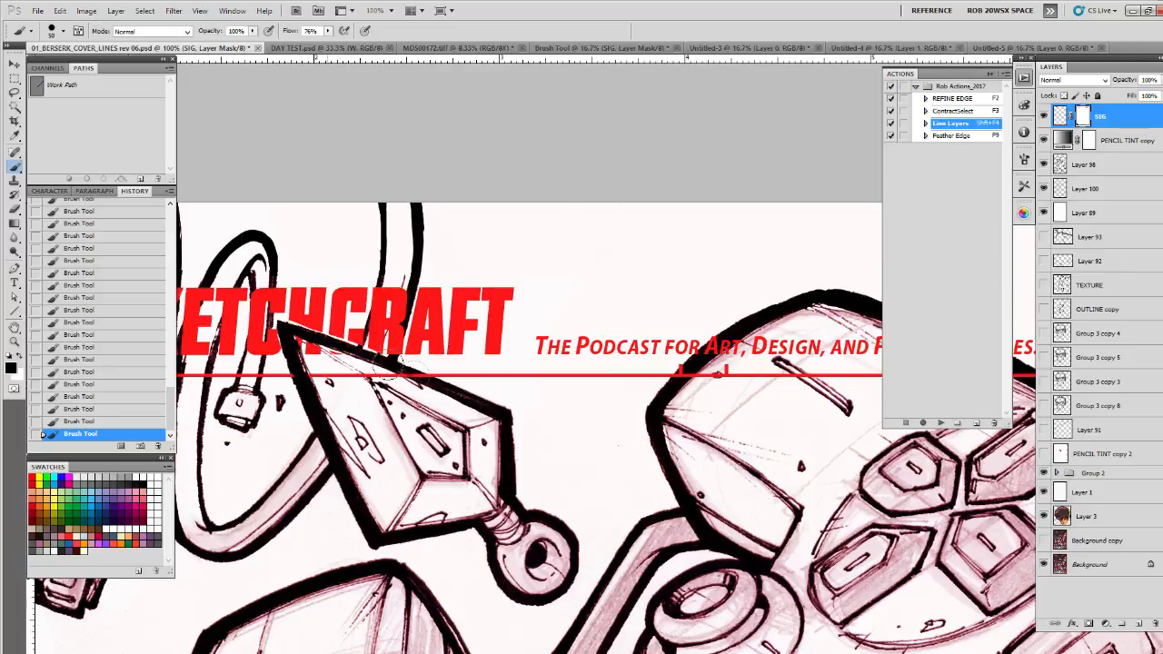
mouse_move(312, 346)
mouse_down()
mouse_move(303, 362)
mouse_move(405, 416)
mouse_up()
Step: Refine the SIG mask along the upper-left kunai's outline, restoring the title lettering right up to its edge
key(x)
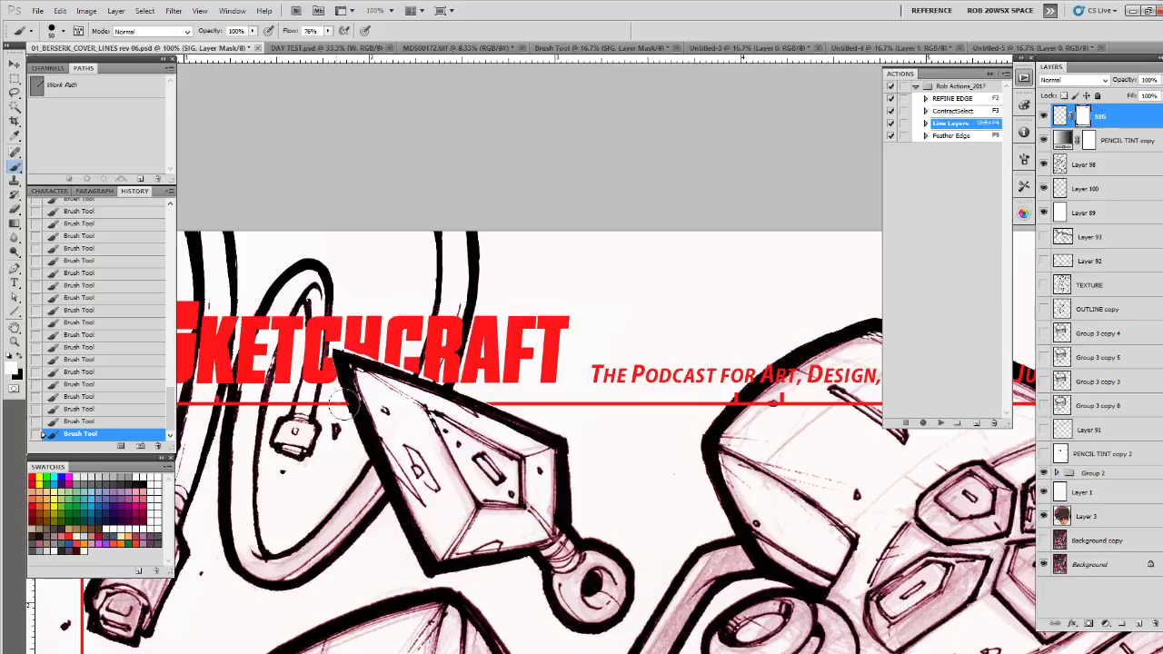
key(x)
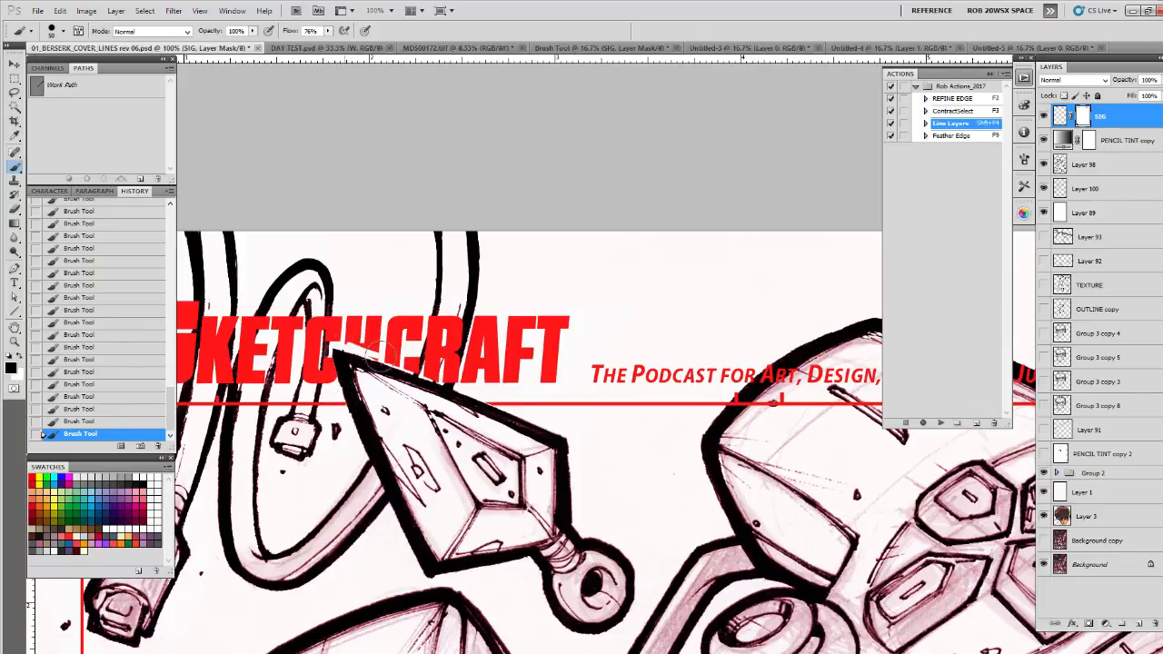
key(x)
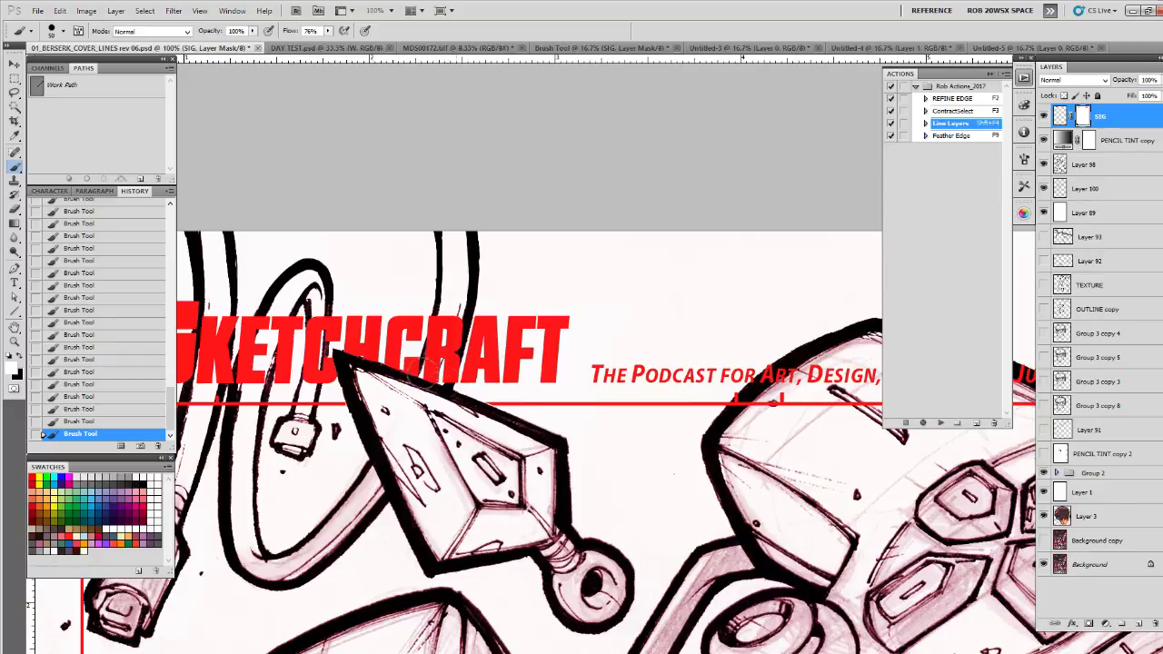
key(x)
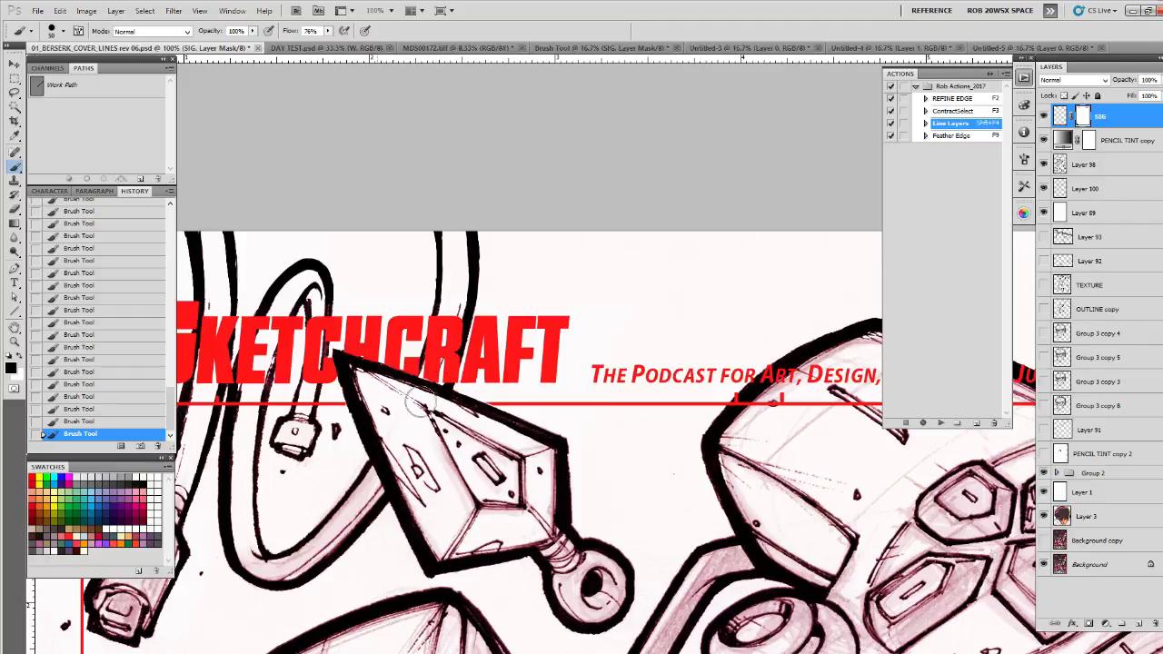
Step: Examine the cover's upper-left corner and left border for further overlaps between the red overlay and the artwork
drag(765, 485, 664, 478)
drag(305, 553, 701, 493)
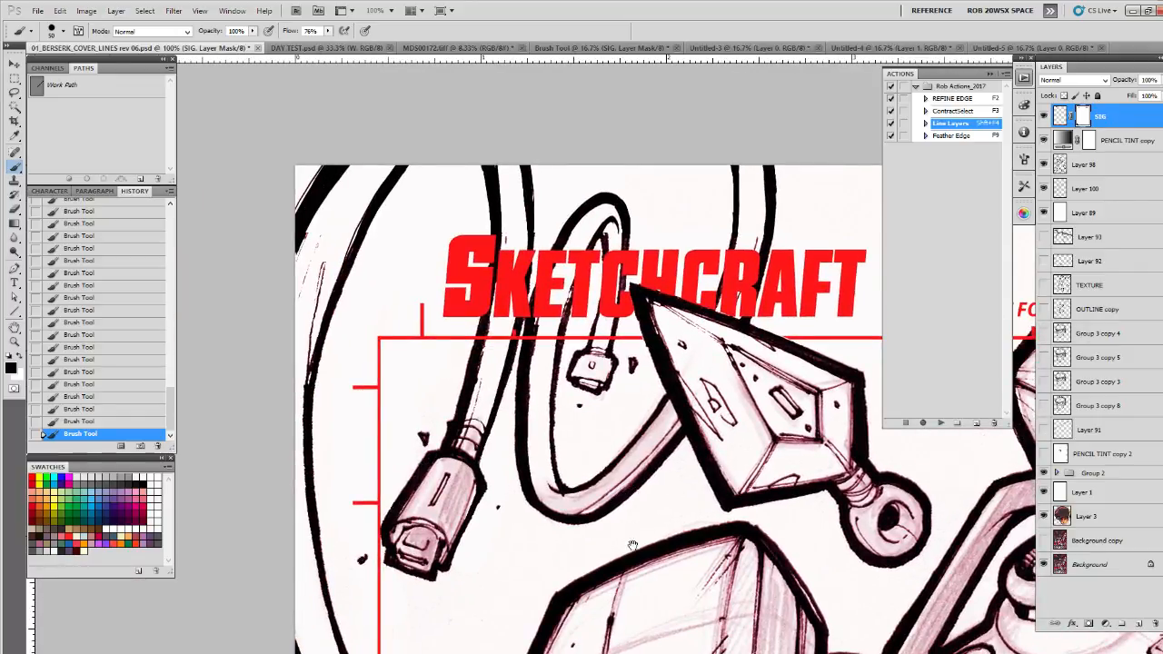
drag(633, 546, 626, 308)
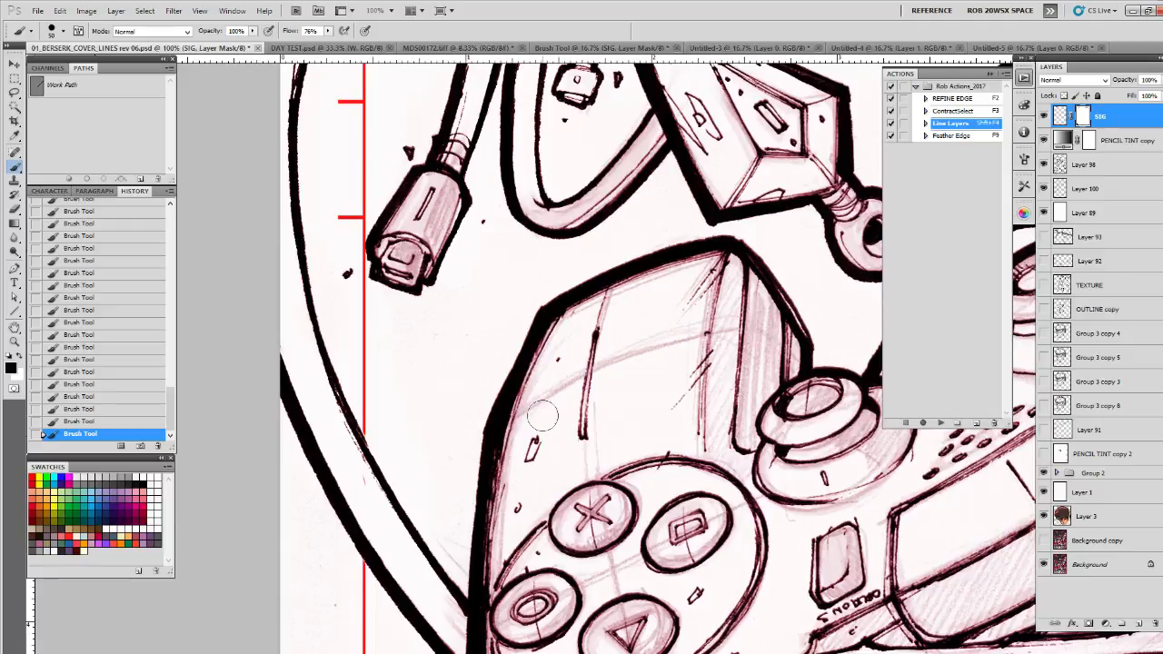
key(z)
alt+click(604, 326)
drag(606, 326, 623, 337)
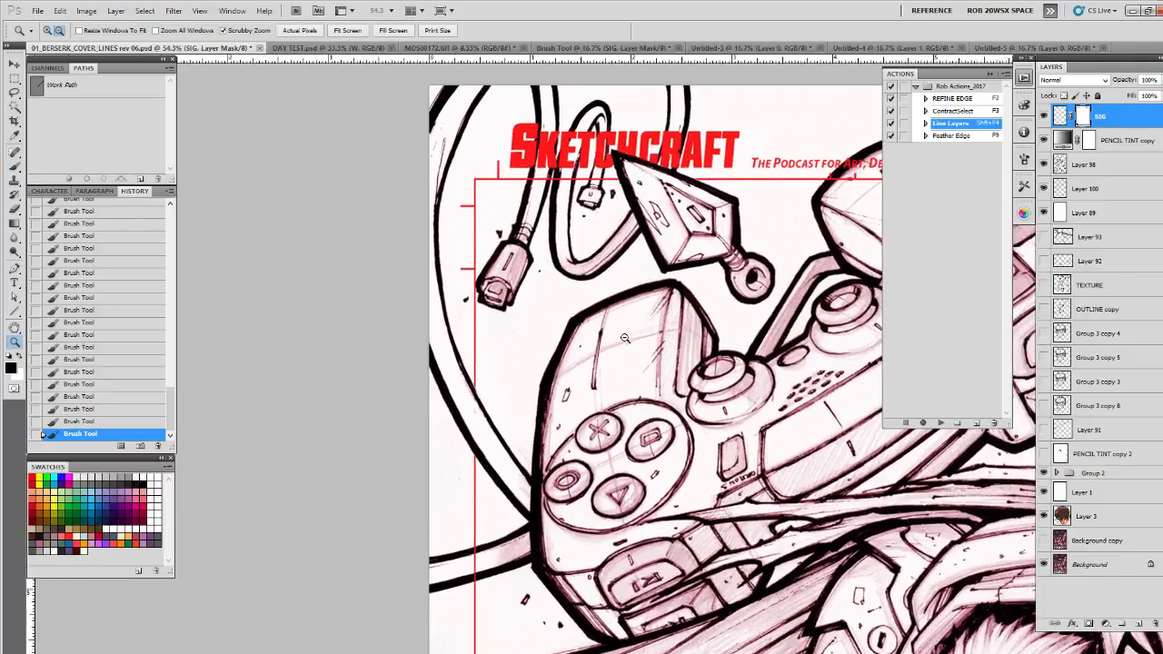
Step: Mask out the podcast tagline and red guide on the SIG layer where they cover the upper game controller
alt+click(627, 340)
alt+click(629, 342)
alt+click(631, 344)
click(680, 495)
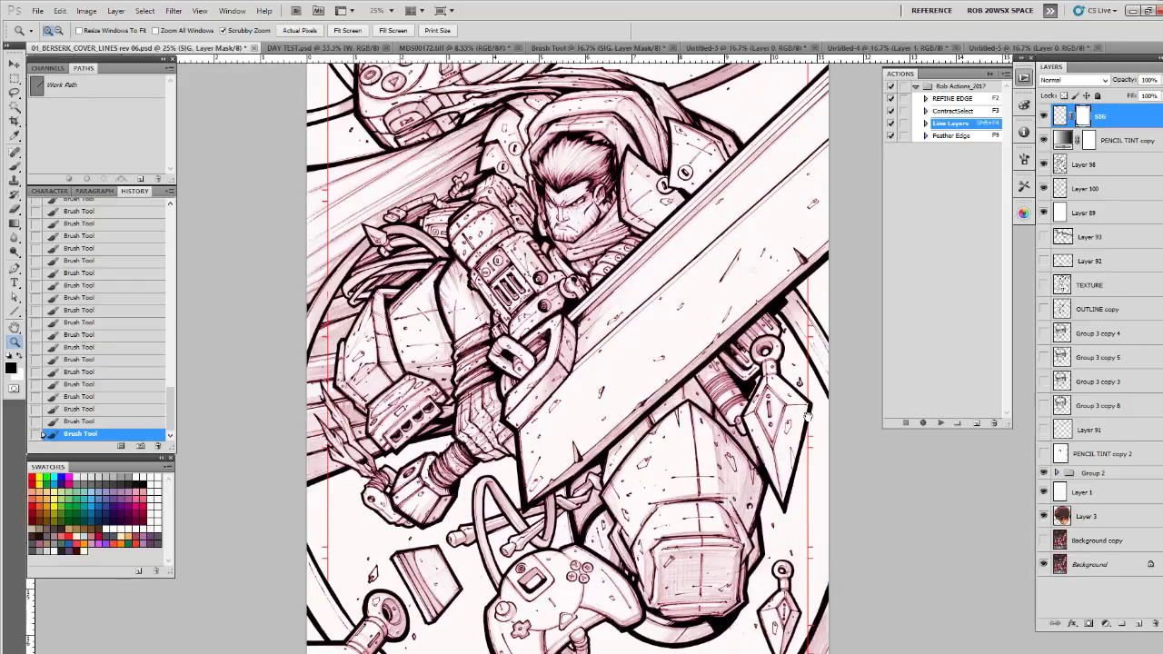
drag(809, 417, 652, 457)
drag(596, 224, 648, 443)
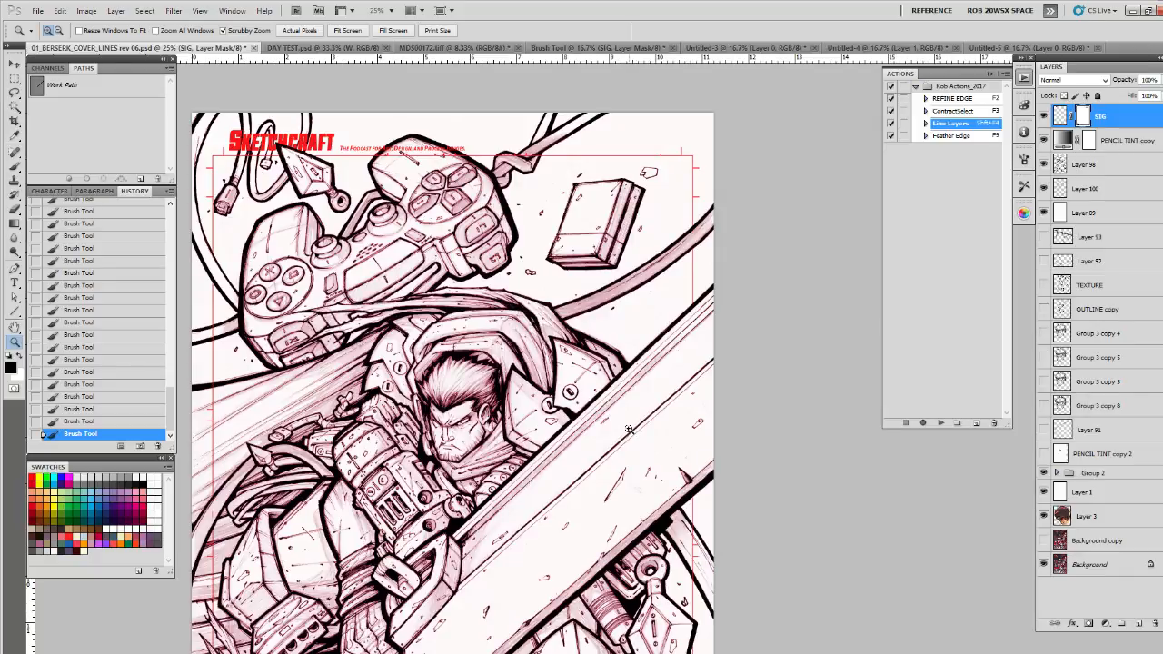
click(419, 156)
click(419, 155)
click(419, 155)
mouse_move(420, 173)
mouse_down()
mouse_move(530, 389)
mouse_move(459, 377)
mouse_up()
key(b)
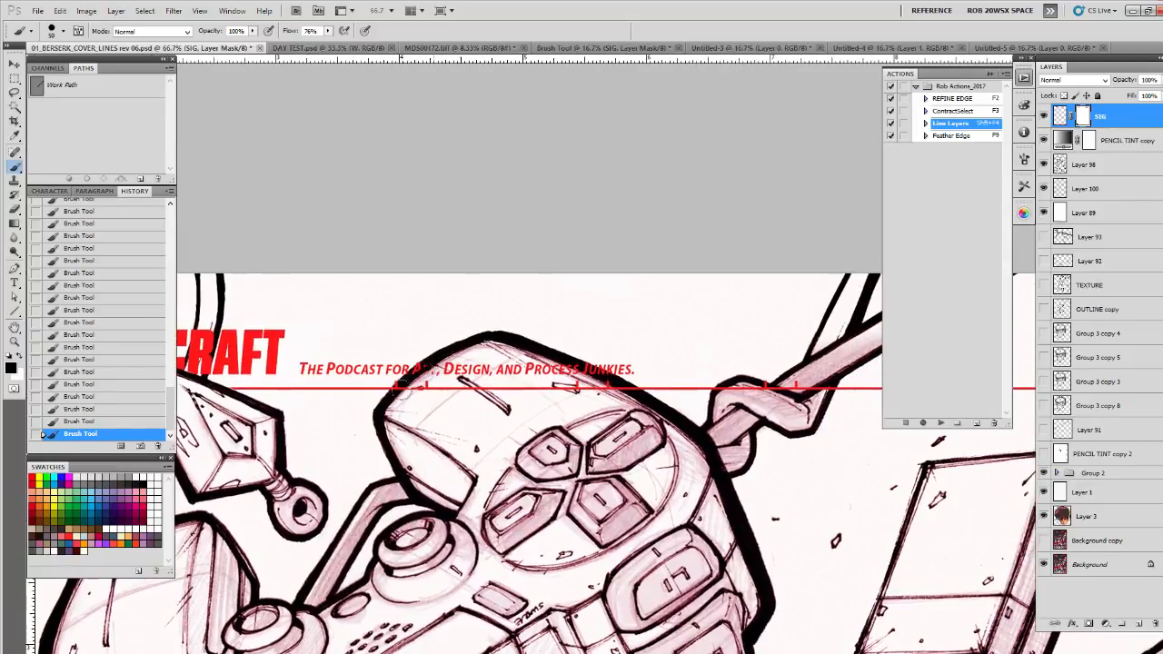
mouse_move(418, 372)
mouse_down()
mouse_move(586, 373)
mouse_move(579, 365)
mouse_move(638, 395)
mouse_move(441, 394)
mouse_move(530, 393)
mouse_up()
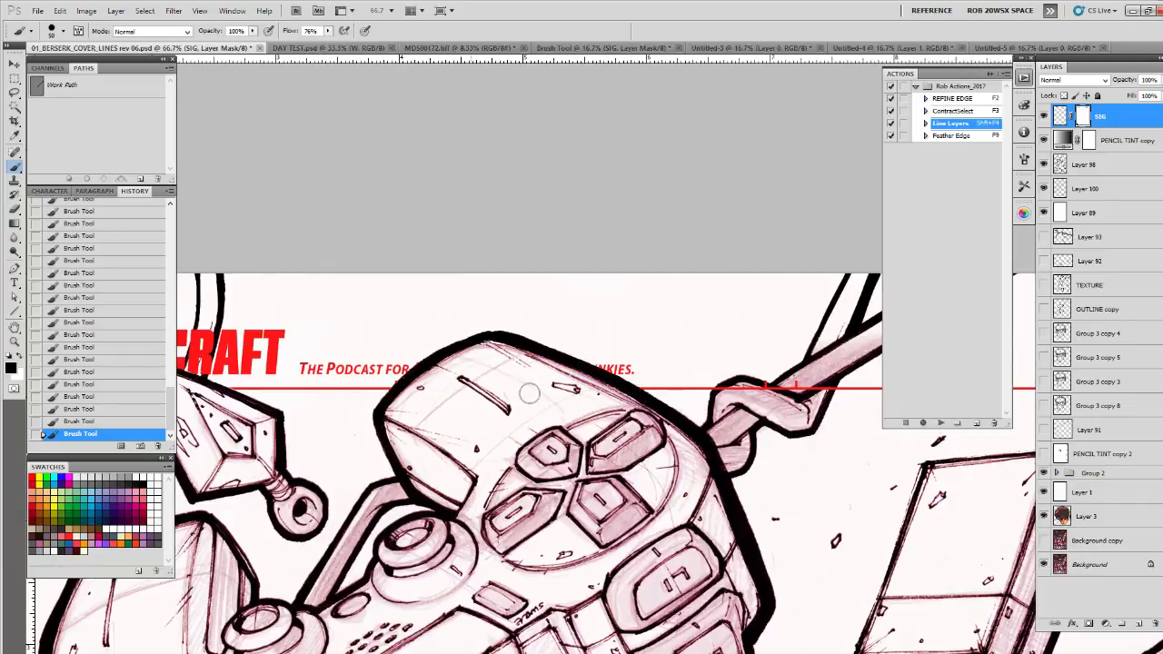
Step: Examine the right border from the knotted cable down to the lower-right kunai for red guides overlapping the artwork
drag(888, 494, 570, 484)
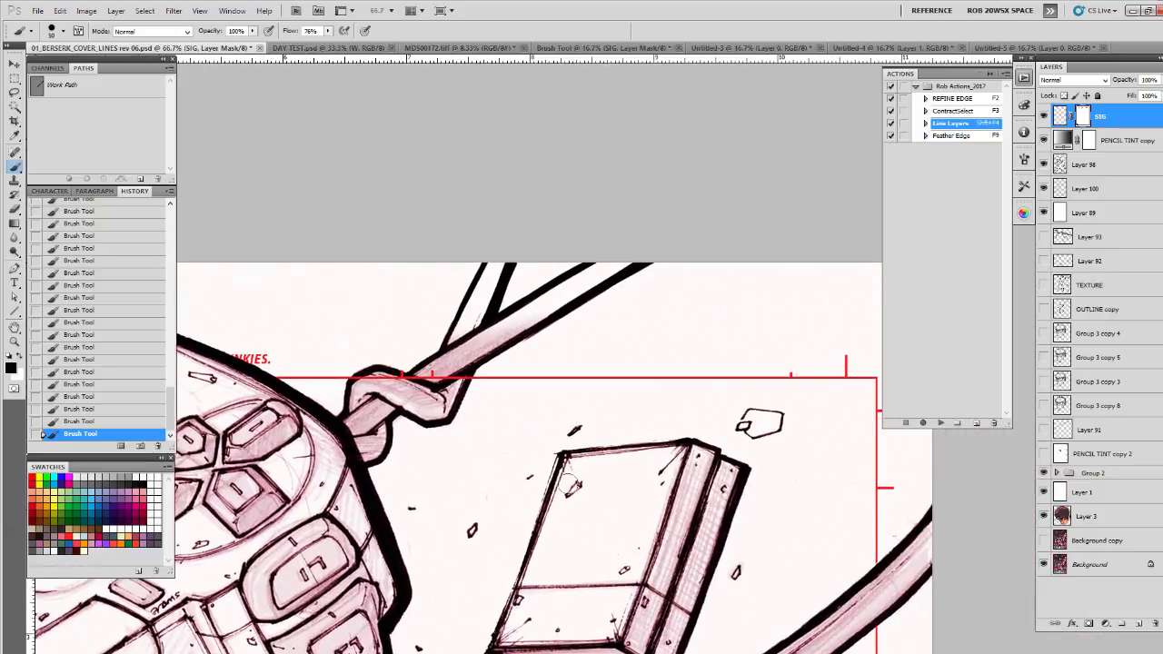
drag(850, 544, 551, 356)
key(x)
drag(575, 484, 555, 281)
drag(561, 428, 555, 158)
drag(567, 578, 554, 386)
drag(535, 518, 535, 322)
drag(542, 453, 536, 281)
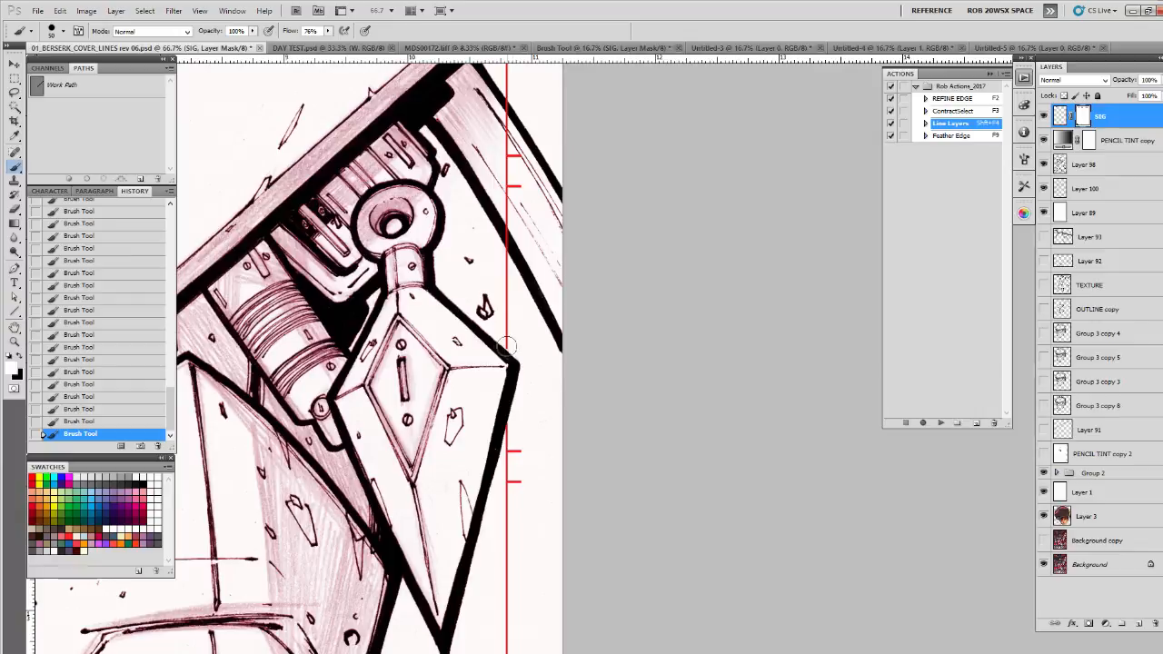
drag(533, 374, 525, 268)
drag(535, 468, 528, 268)
drag(528, 450, 526, 295)
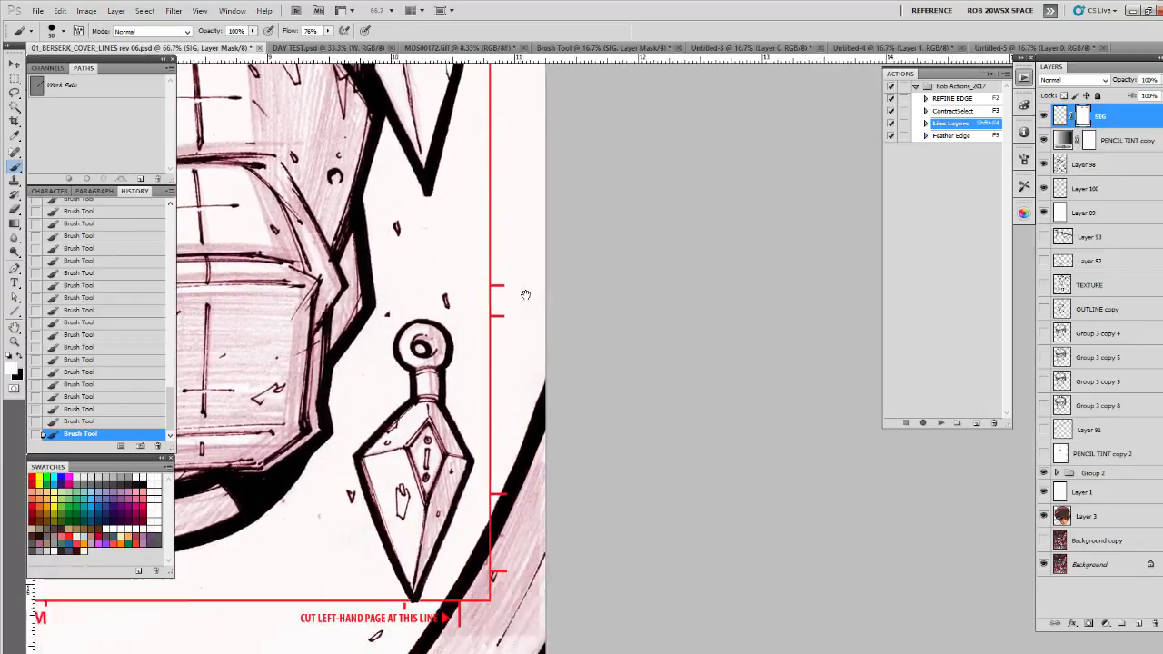
Step: Examine the bottom border and the lower left border for red text or guides overlapping the artwork
drag(386, 581, 382, 415)
drag(427, 564, 846, 494)
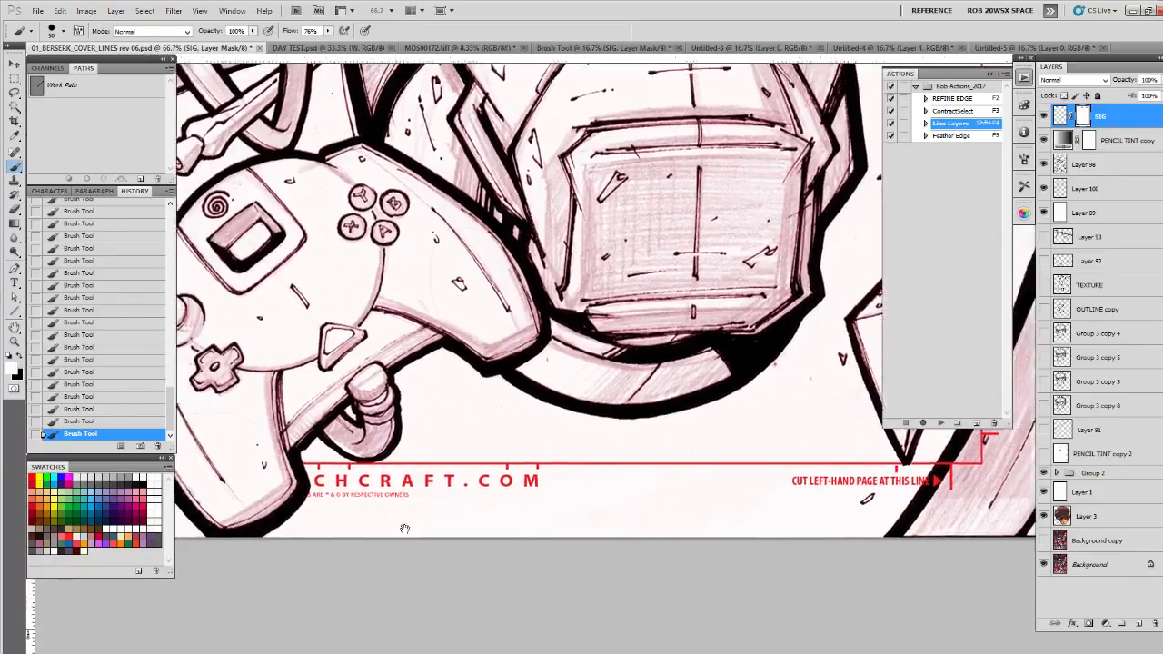
drag(404, 529, 822, 517)
drag(491, 519, 622, 539)
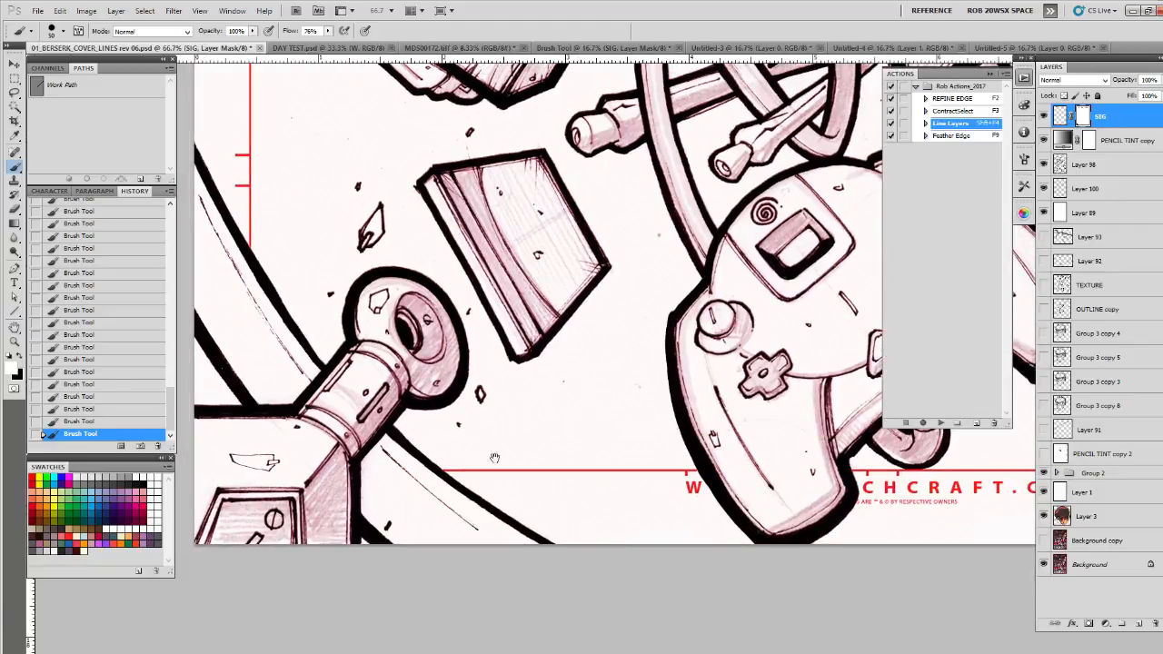
drag(369, 352, 405, 413)
drag(327, 297, 422, 454)
mouse_move(393, 254)
mouse_down()
mouse_move(380, 358)
mouse_move(421, 454)
mouse_up()
drag(431, 273, 449, 443)
drag(468, 286, 411, 465)
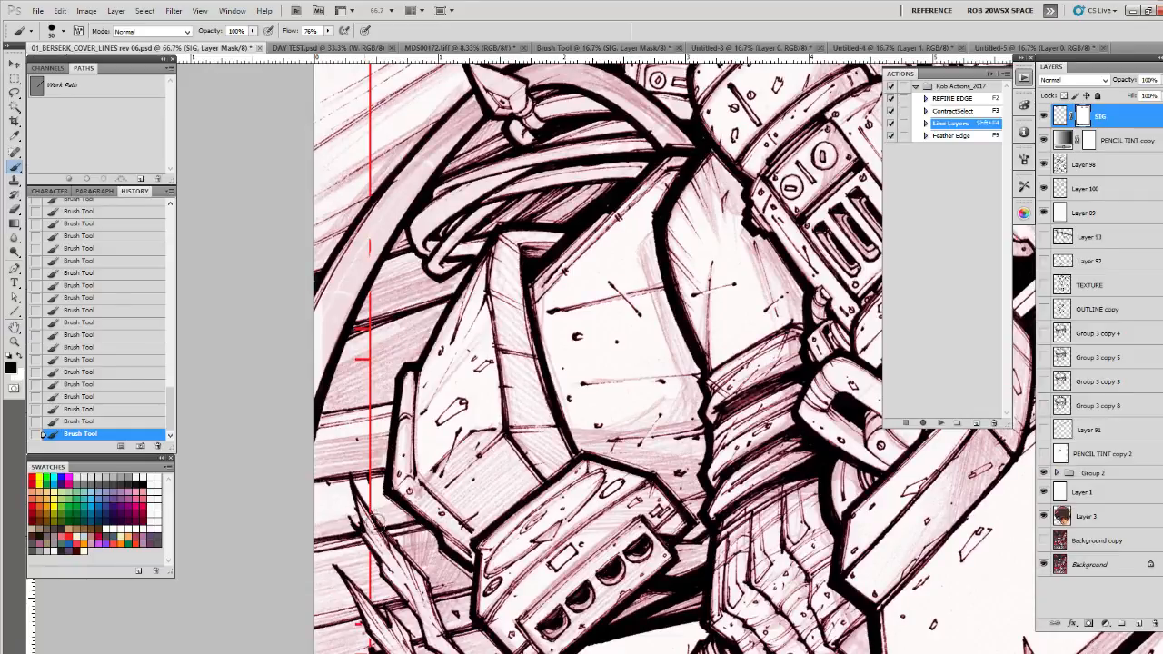
Step: Refine the SIG mask along the left red guide where it crosses the cables beside the shoulder armour and the upper controller
drag(371, 325, 375, 453)
drag(375, 361, 356, 462)
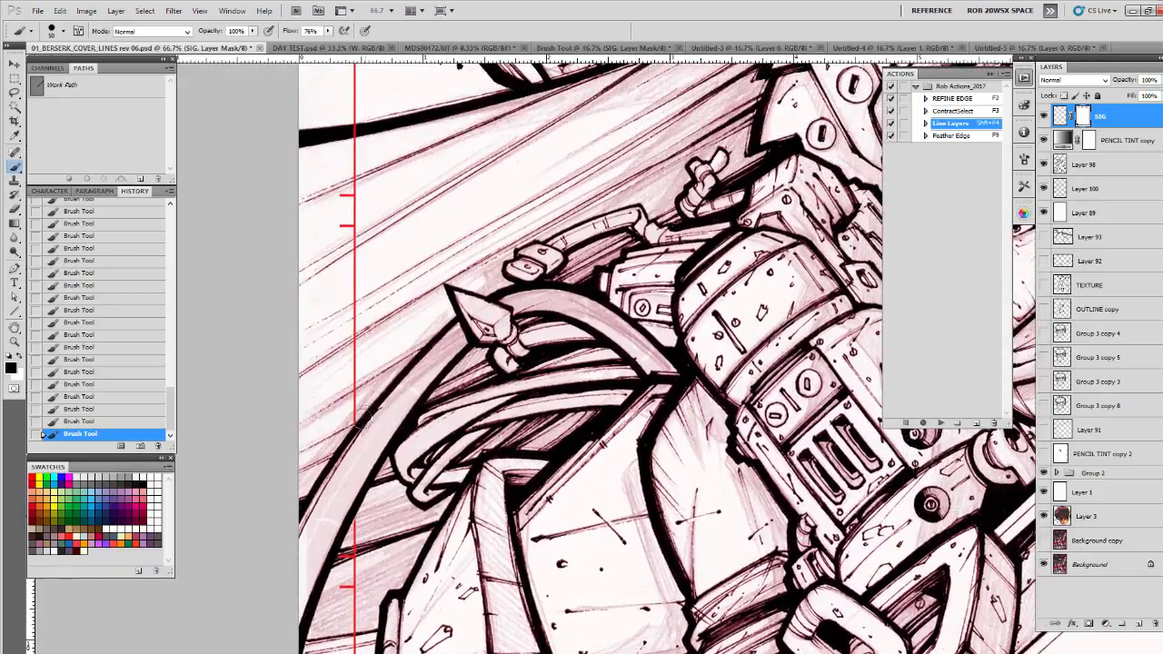
drag(376, 292, 359, 581)
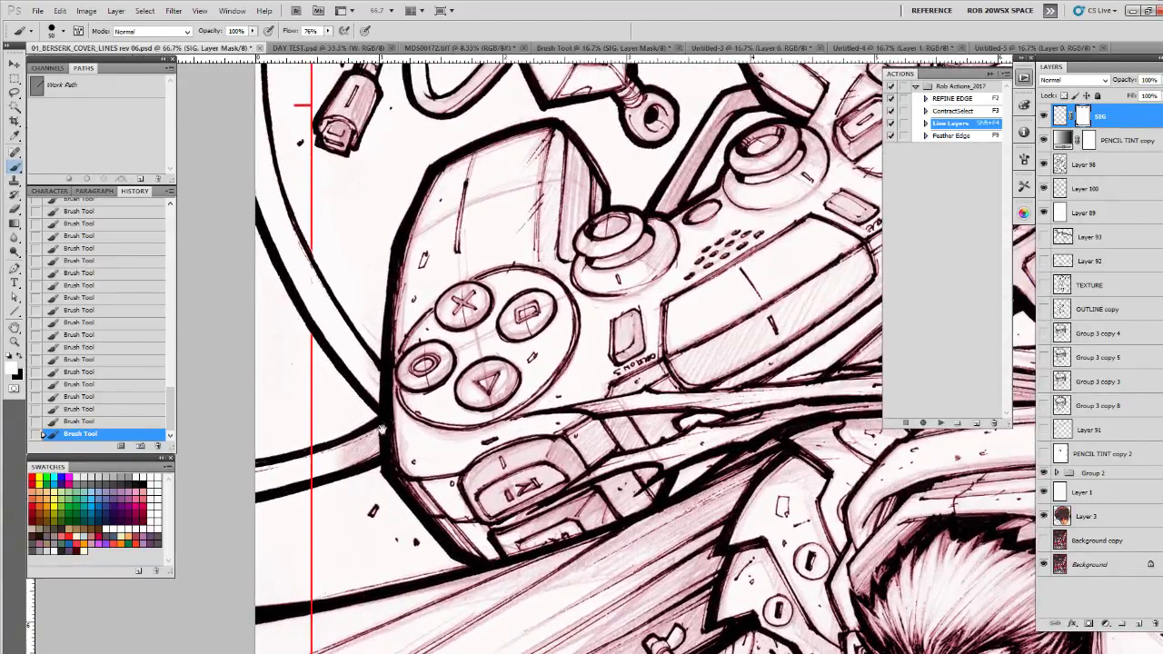
drag(327, 441, 444, 402)
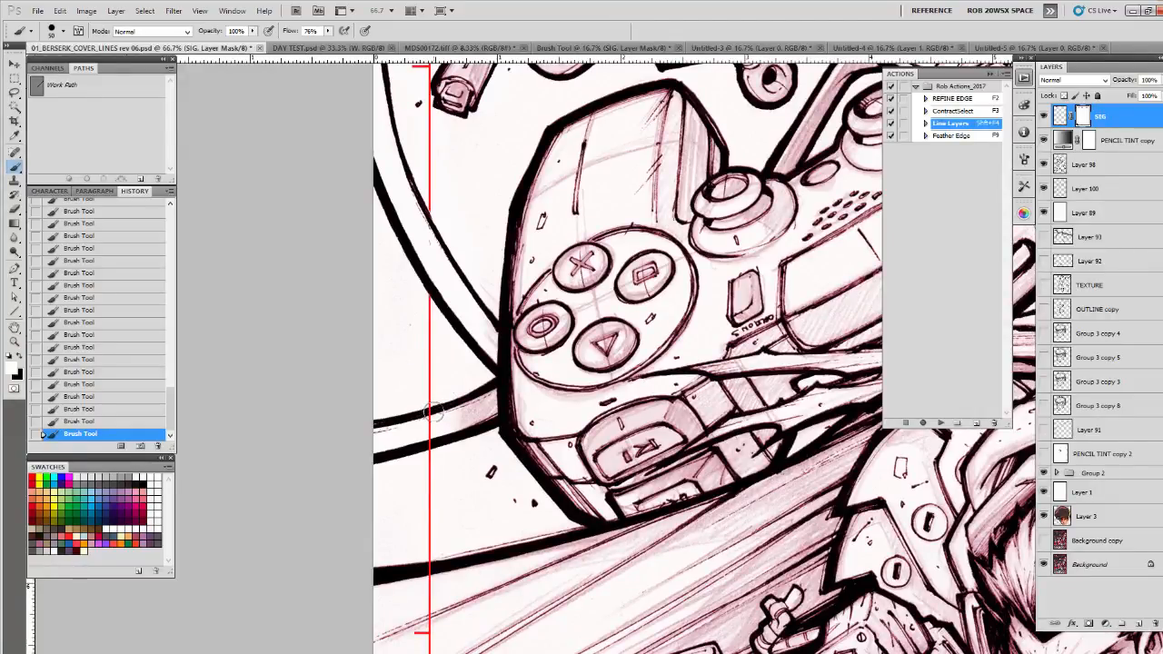
key(z)
alt+click(440, 407)
alt+click(442, 407)
mouse_move(676, 527)
mouse_down()
mouse_move(648, 383)
mouse_move(666, 435)
mouse_move(678, 618)
mouse_up()
click(420, 335)
key(b)
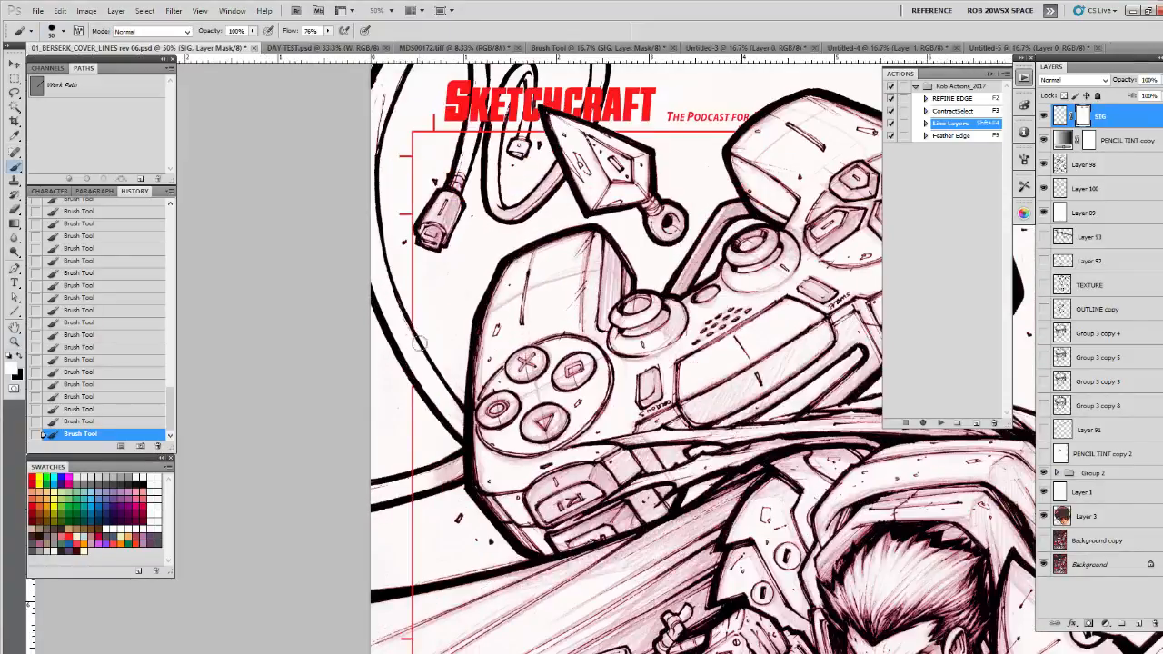
drag(431, 308, 415, 400)
Step: Mask out the left red guide on the SIG layer where it runs over the flowing cape
key(z)
alt+click(416, 400)
alt+click(416, 400)
drag(631, 509, 486, 207)
drag(589, 385, 597, 355)
click(272, 459)
key(b)
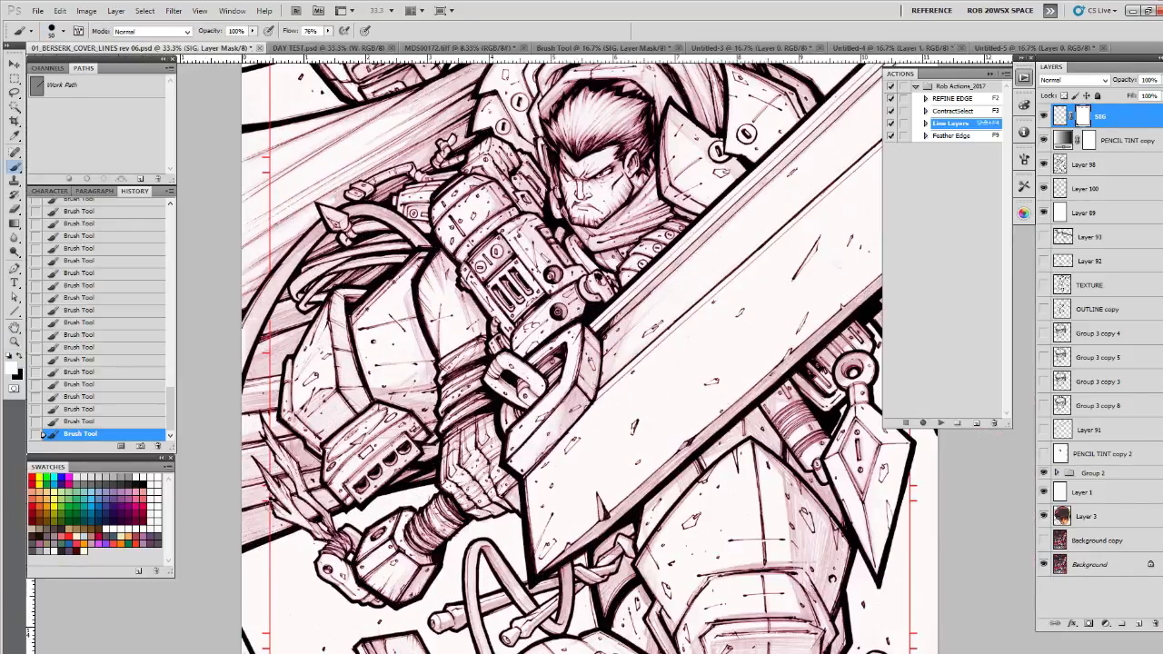
key(x)
mouse_move(264, 350)
mouse_down()
mouse_move(269, 433)
mouse_move(338, 563)
mouse_move(339, 347)
mouse_move(354, 480)
mouse_up()
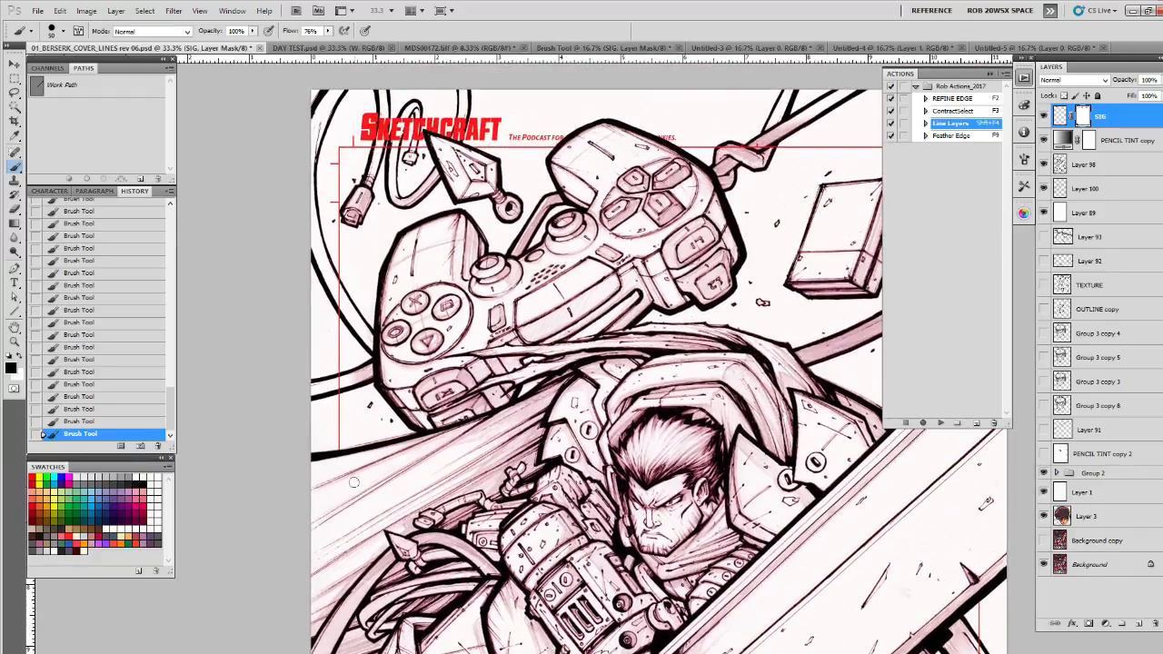
Step: Mask out the red guide where it crosses the knotted cable beside the controller and the cable above the sword
mouse_move(775, 137)
mouse_down()
mouse_move(741, 133)
mouse_move(477, 236)
mouse_move(505, 289)
mouse_move(411, 332)
mouse_move(336, 338)
mouse_up()
key(z)
triple_click(508, 298)
key(b)
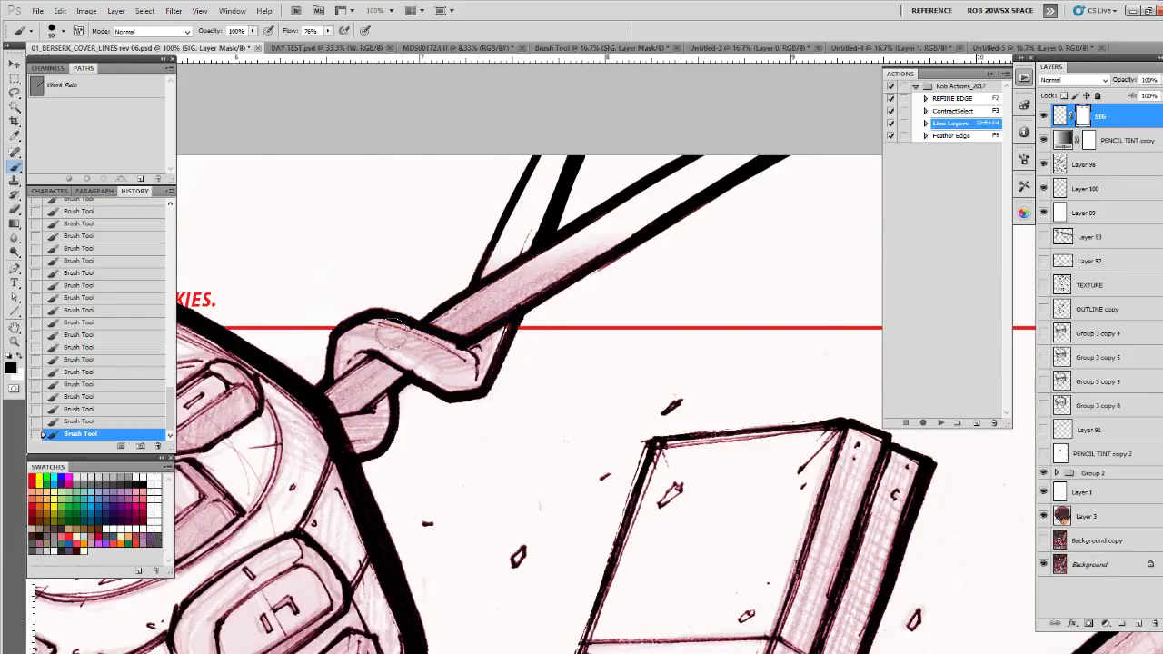
drag(824, 516, 369, 461)
drag(675, 503, 651, 294)
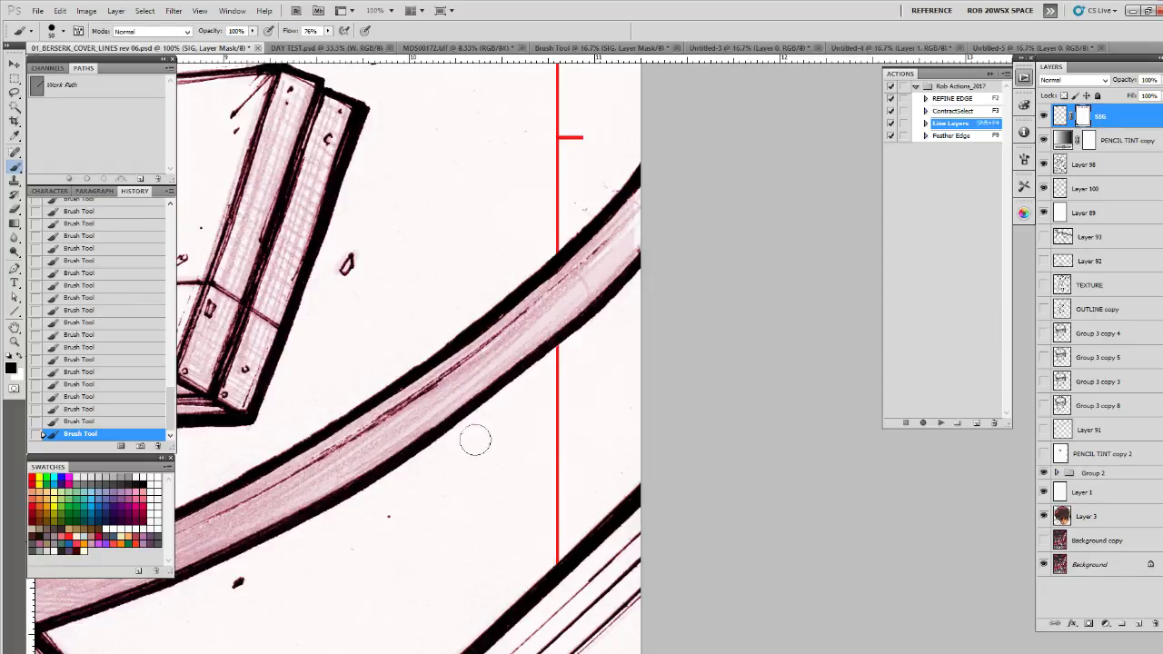
Step: Review the whole cover from top to bottom for remaining overlaps between the red overlay and the line art
key(z)
alt+click(576, 420)
alt+click(576, 420)
alt+click(576, 420)
alt+click(576, 420)
alt+click(576, 419)
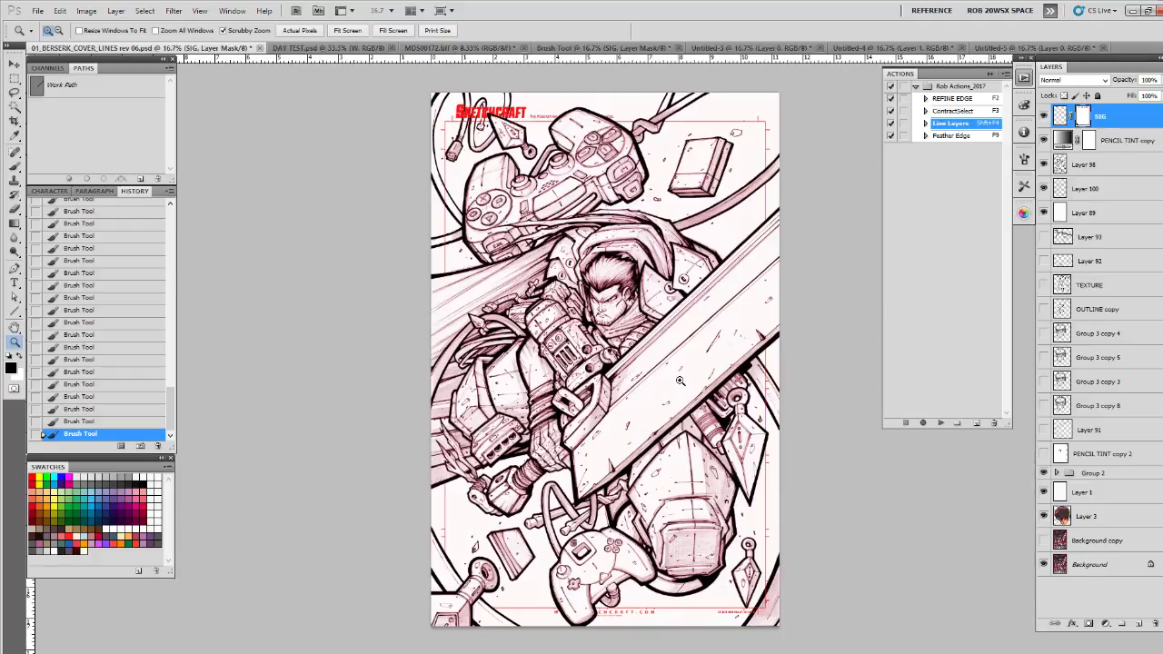
click(746, 545)
drag(747, 556, 730, 385)
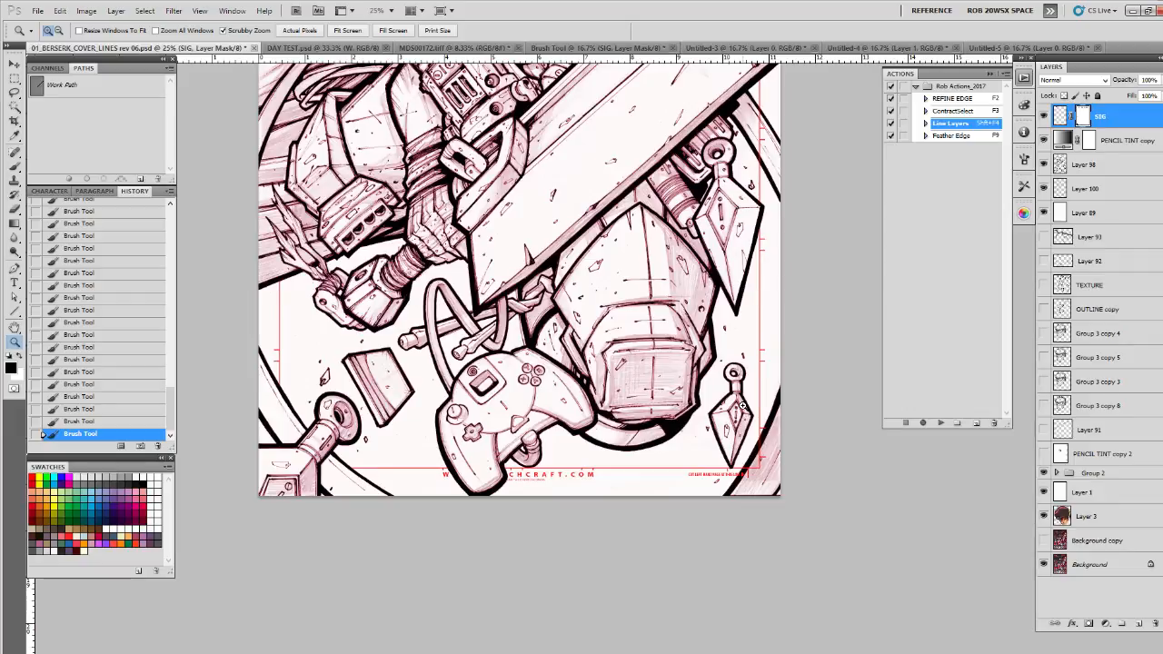
drag(591, 187, 587, 511)
drag(580, 412, 574, 479)
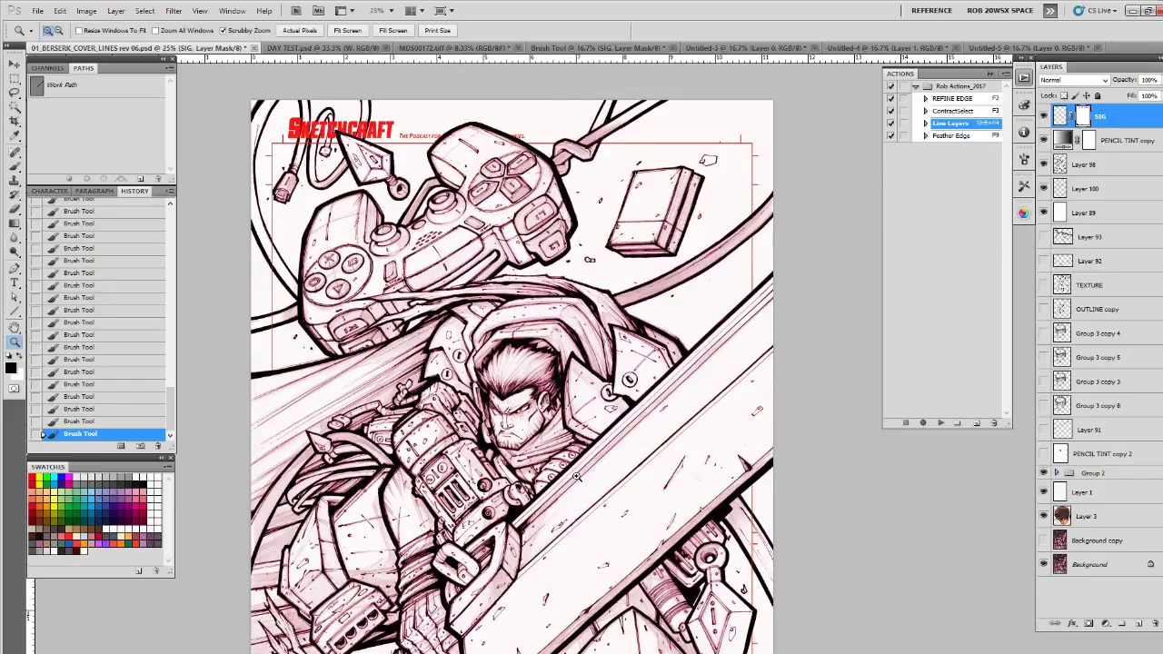
drag(597, 496, 583, 424)
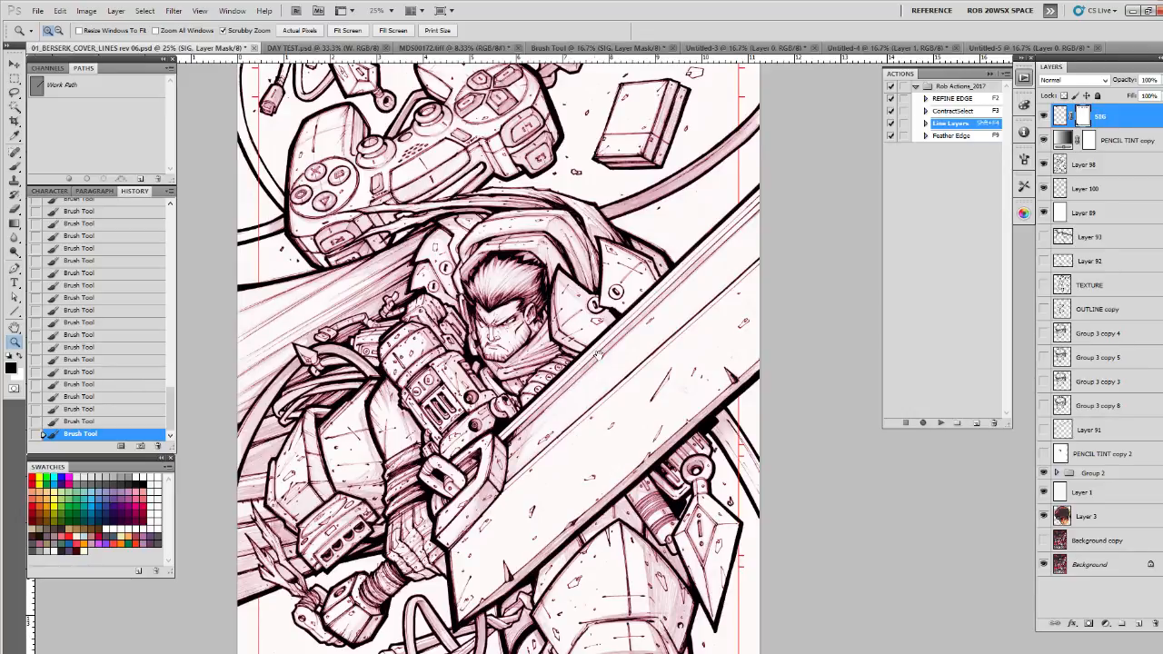
drag(610, 320, 623, 508)
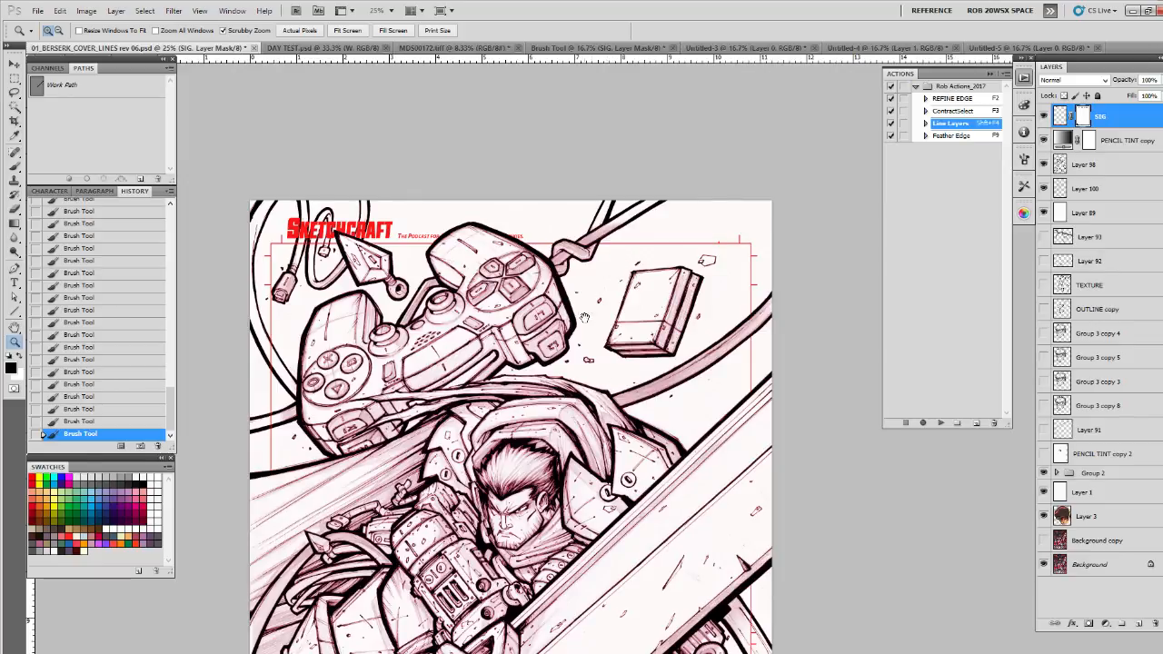
scroll(593, 318, down, 10)
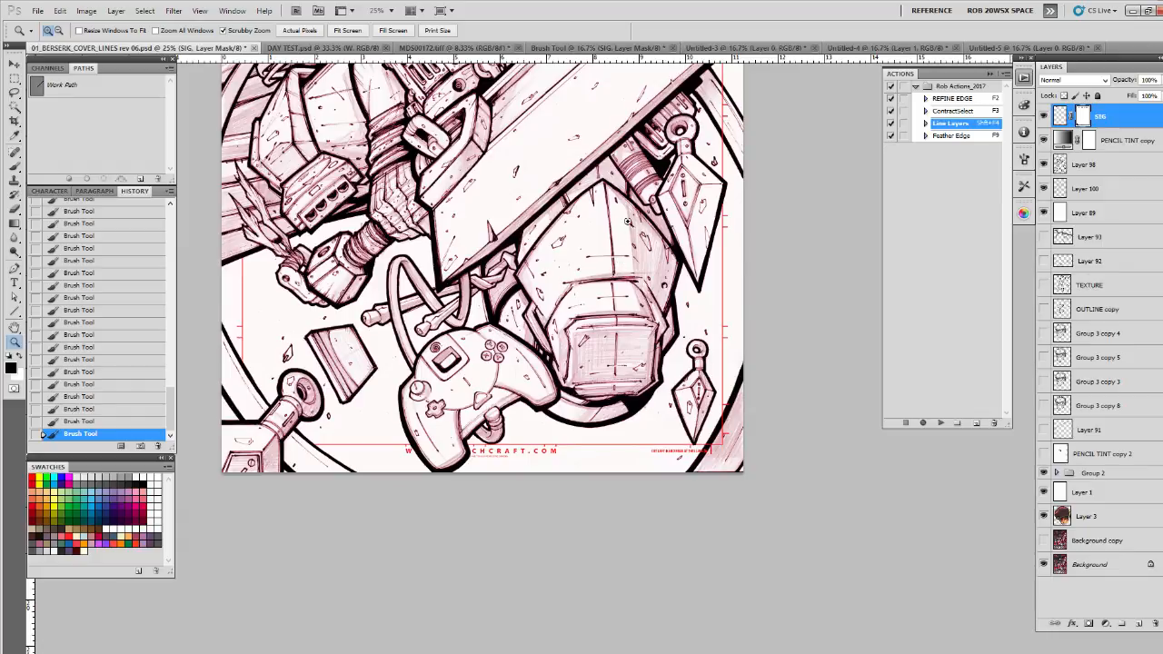
scroll(647, 198, up, 10)
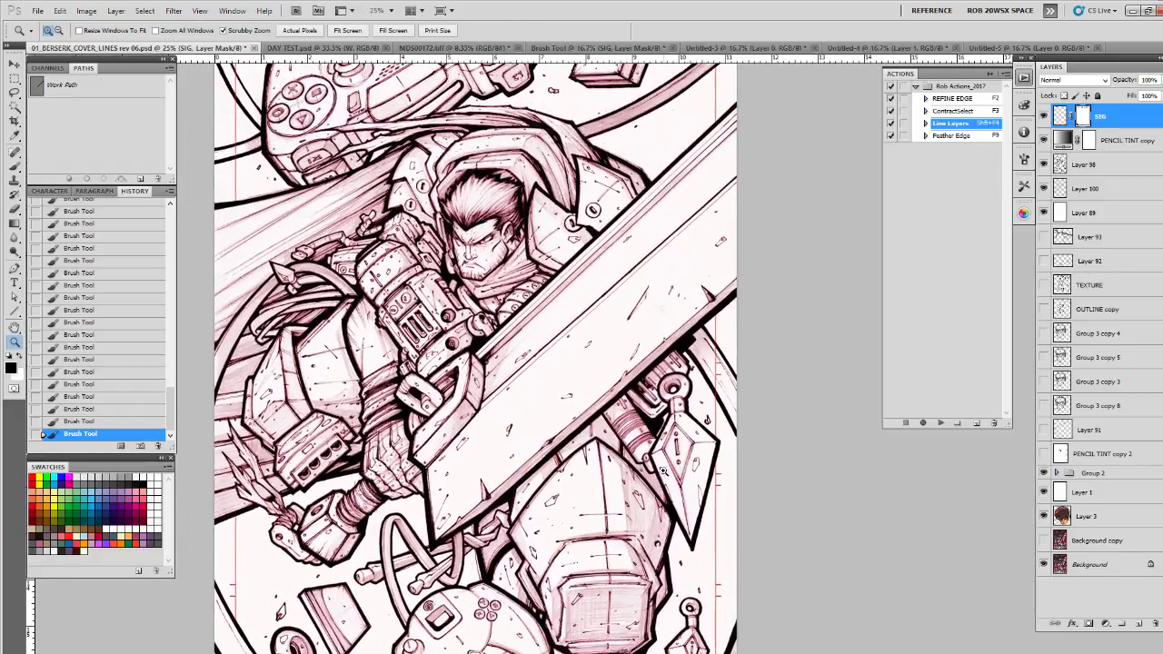
scroll(599, 412, up, 2)
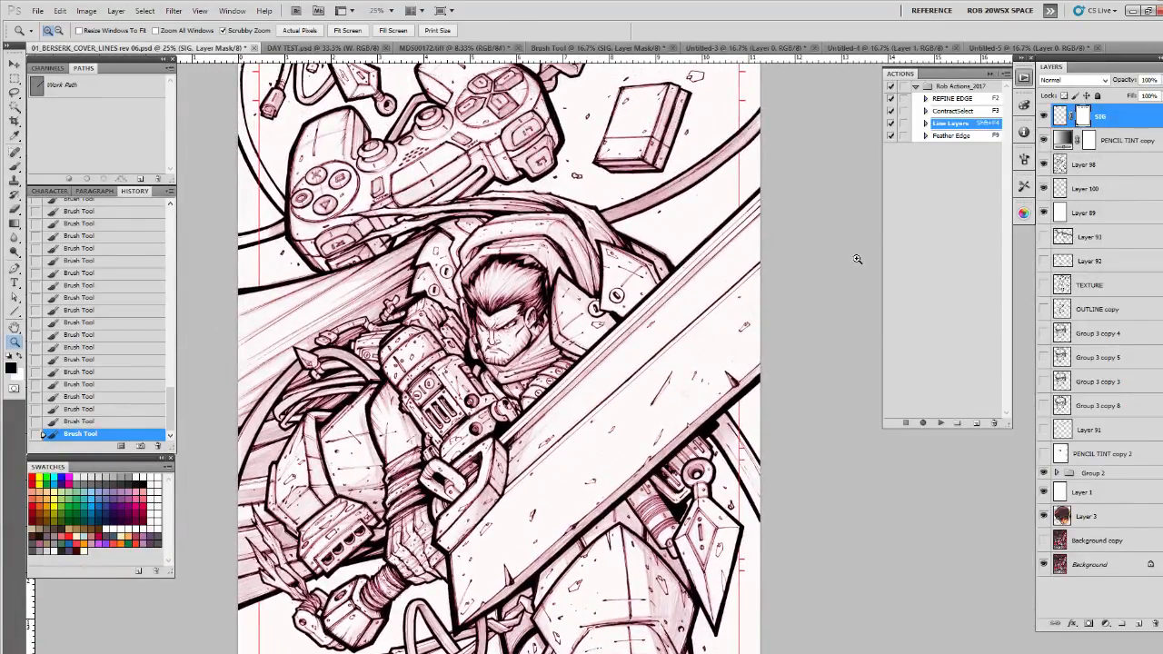
Step: Check what Layer 98 and Layer 100 contribute to the artwork by toggling their visibility
click(1044, 164)
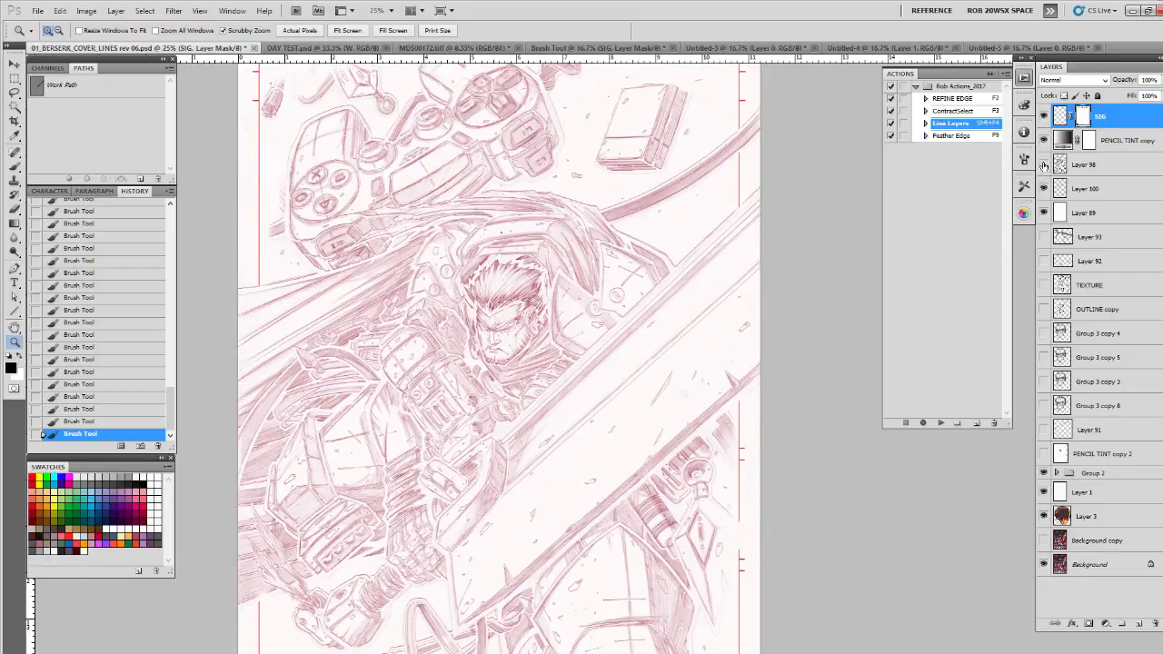
click(1044, 164)
click(1043, 189)
click(1043, 189)
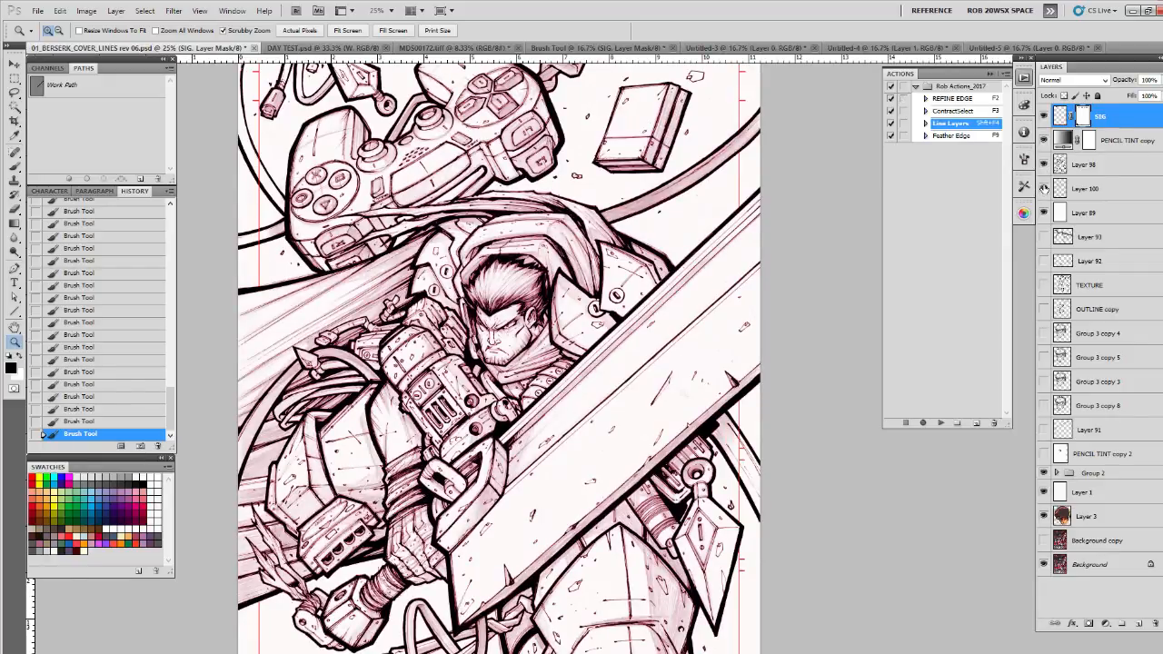
Step: Delete all the layers beneath Layer 89, from Layer 93 down through Background
click(1079, 236)
shift+click(1106, 567)
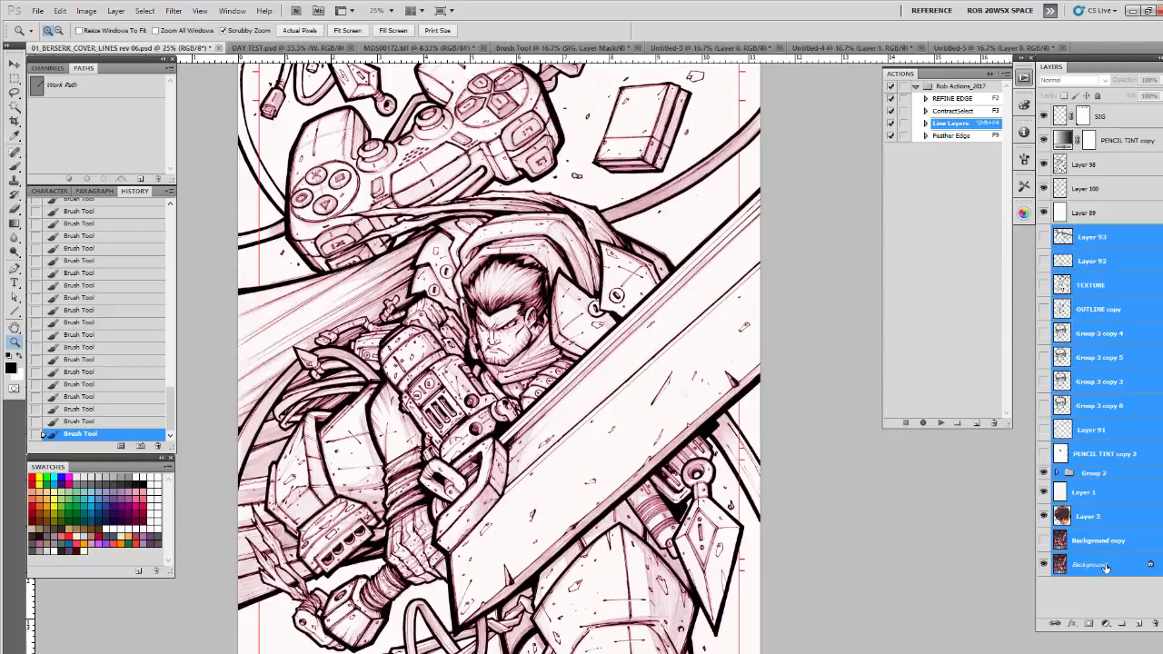
drag(1106, 567, 1155, 623)
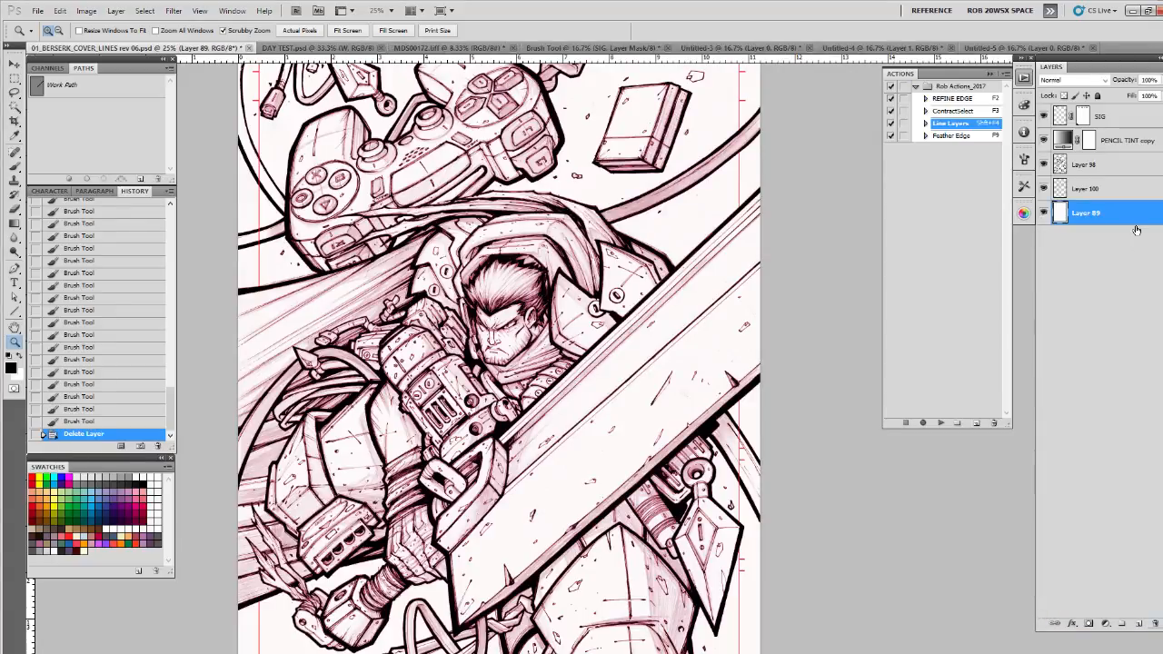
alt+click(538, 184)
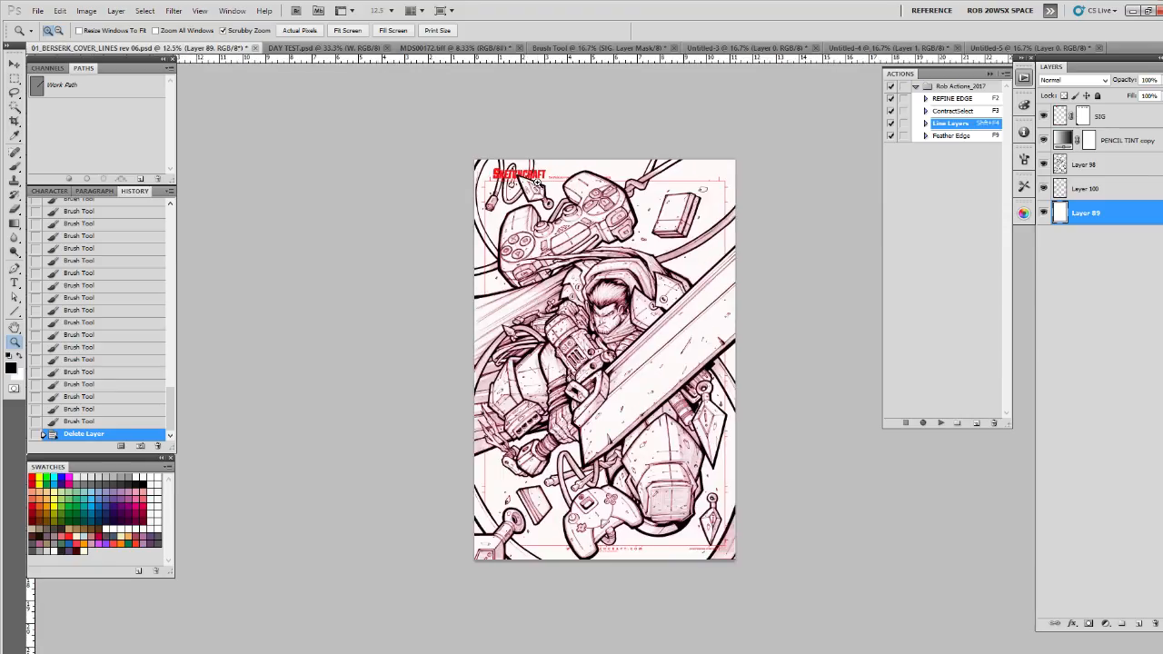
click(637, 225)
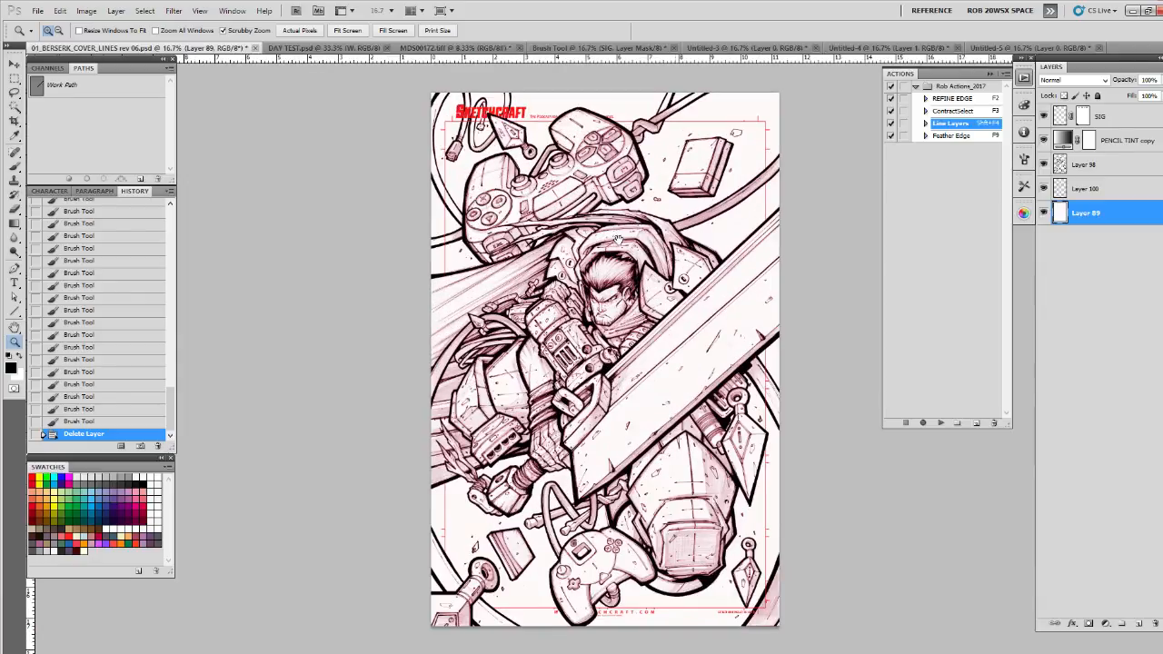
Step: Save the document as a new Photoshop file named 02_BERSERK_COVER_LINES FINAL.psd in the same folder
click(38, 10)
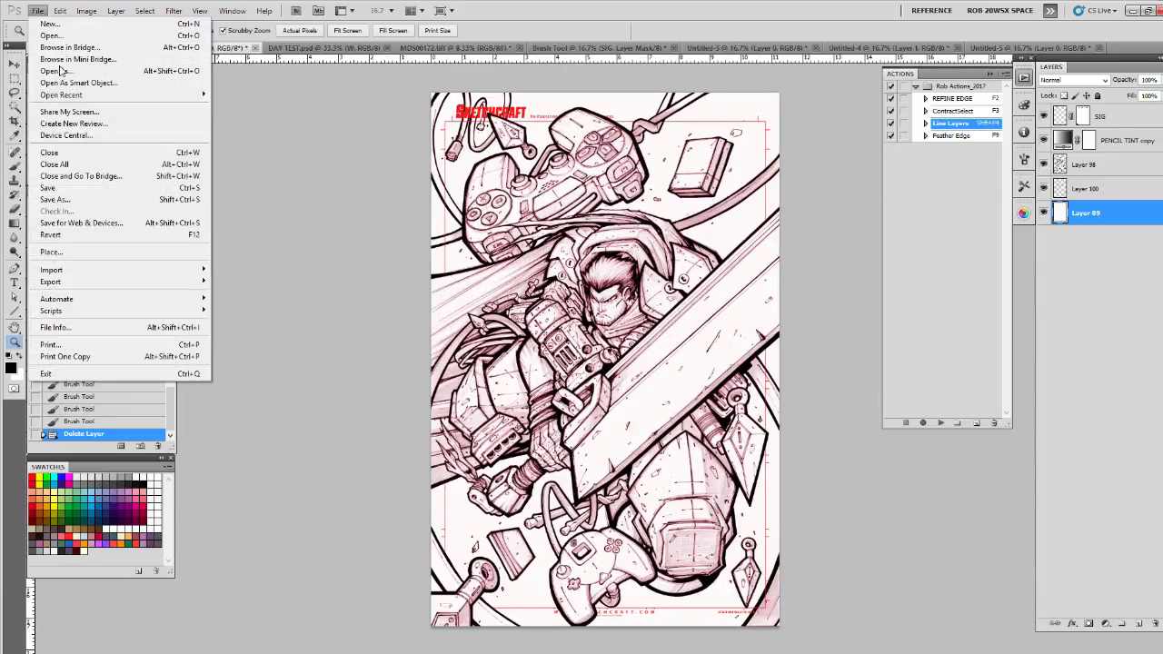
click(76, 200)
click(537, 376)
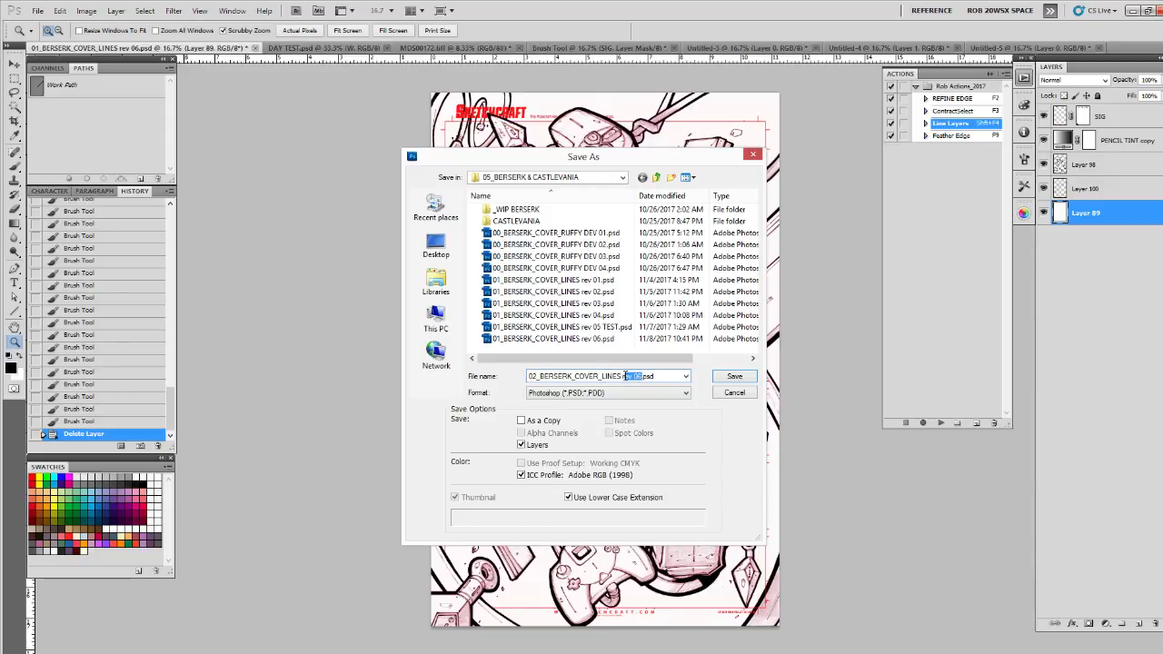
key(BackSpace)
text(FINAL)
click(740, 377)
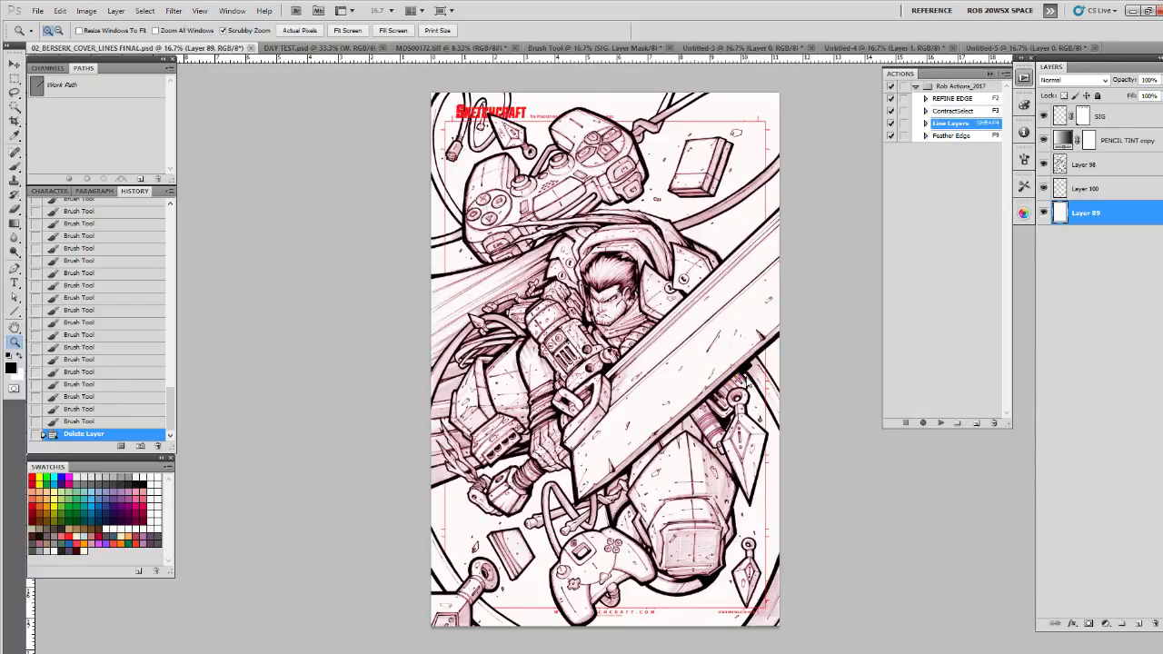
Step: Save the document as a new Photoshop file named 03_BERSERK_COVER_FLATS.psd in the same folder
click(37, 10)
click(76, 199)
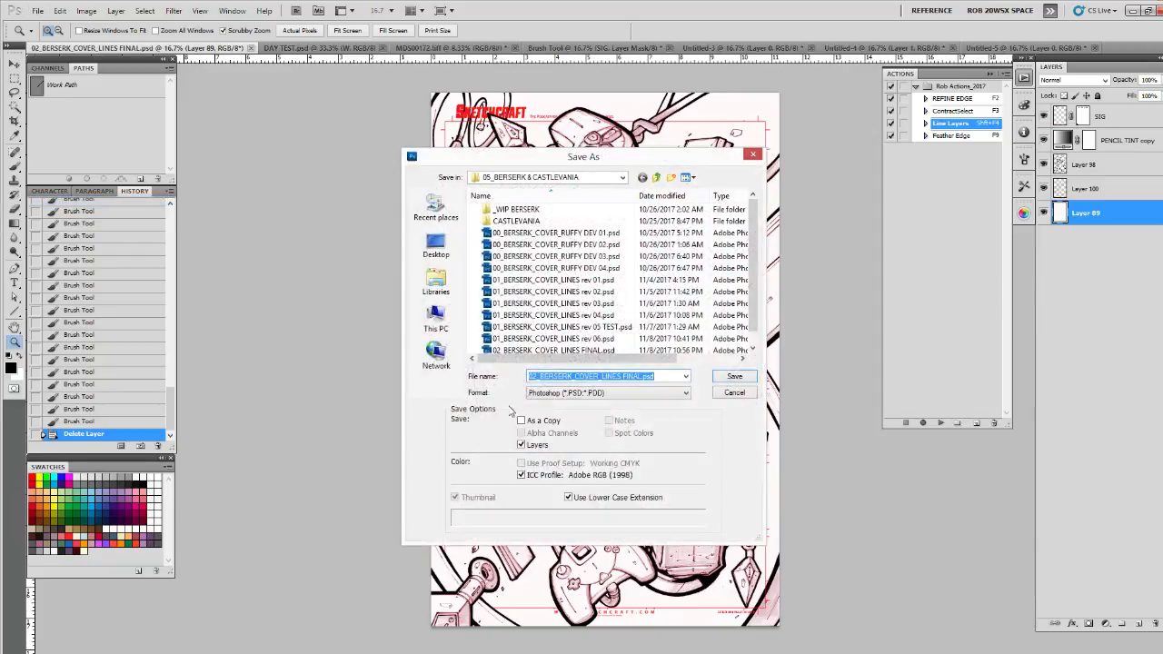
click(533, 375)
key(BackSpace)
text(3)
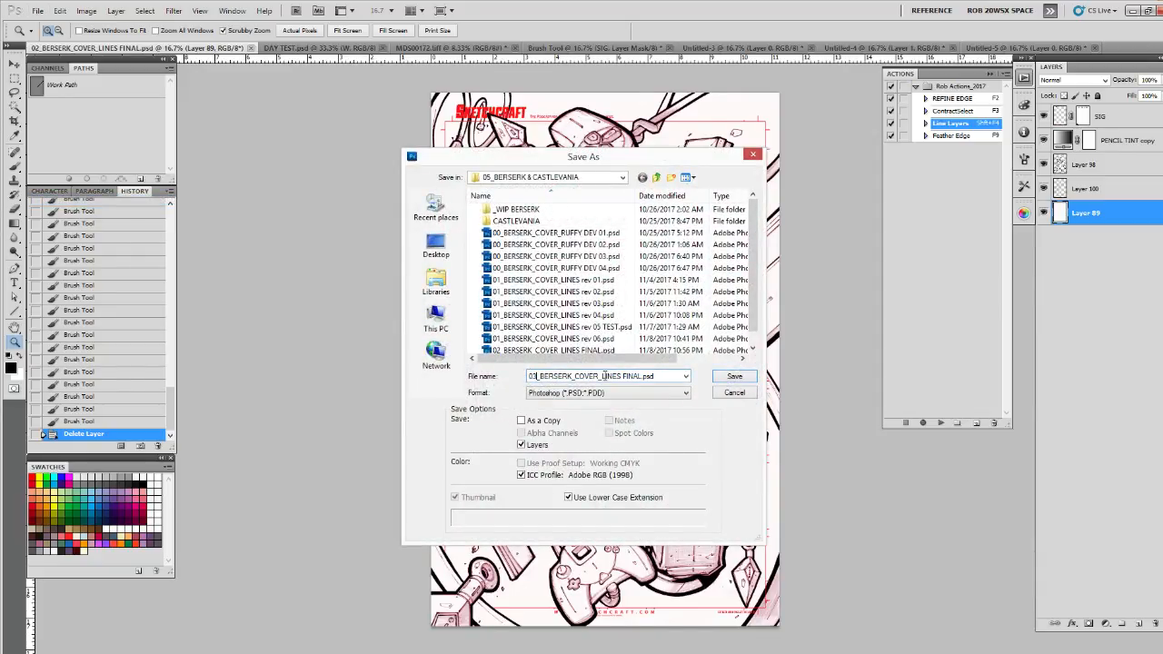
drag(600, 375, 643, 375)
key(BackSpace)
text(FLATS)
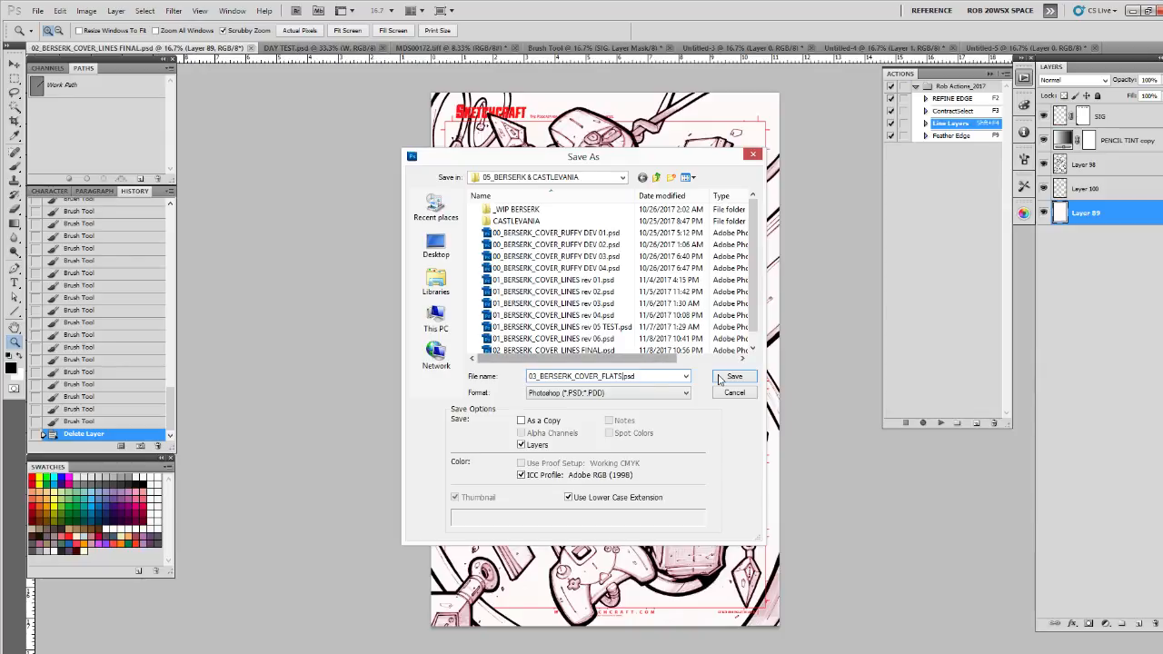
click(720, 379)
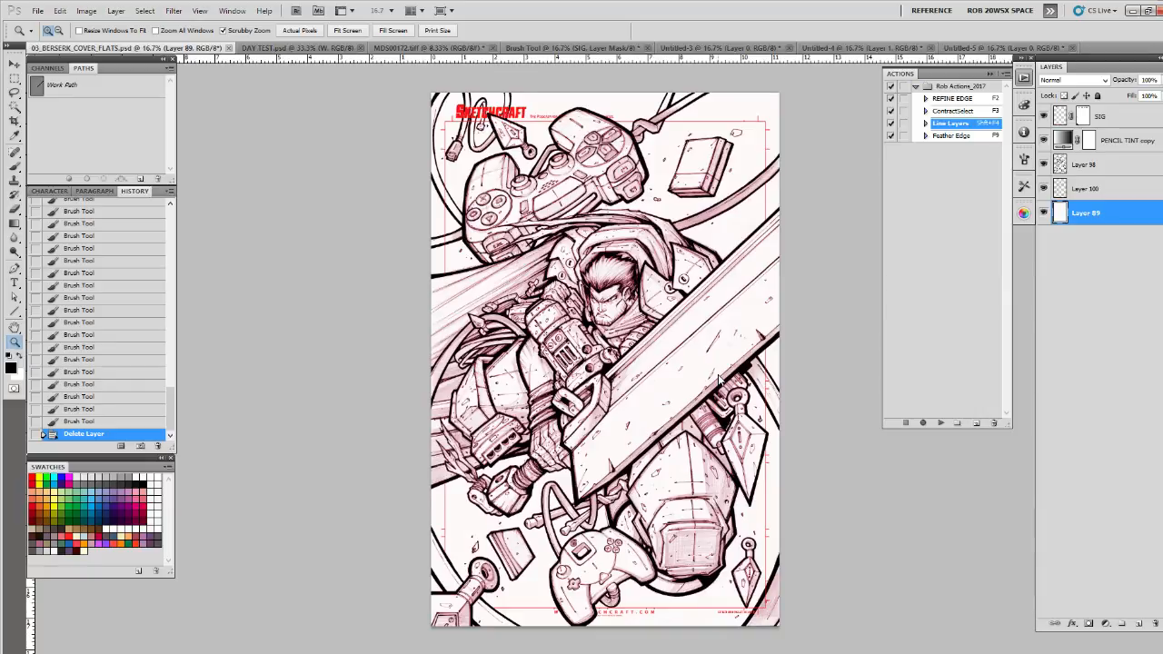
Step: Try placing the SIG layer beneath the PENCIL TINT copy layer, and undo the reordering
click(1044, 140)
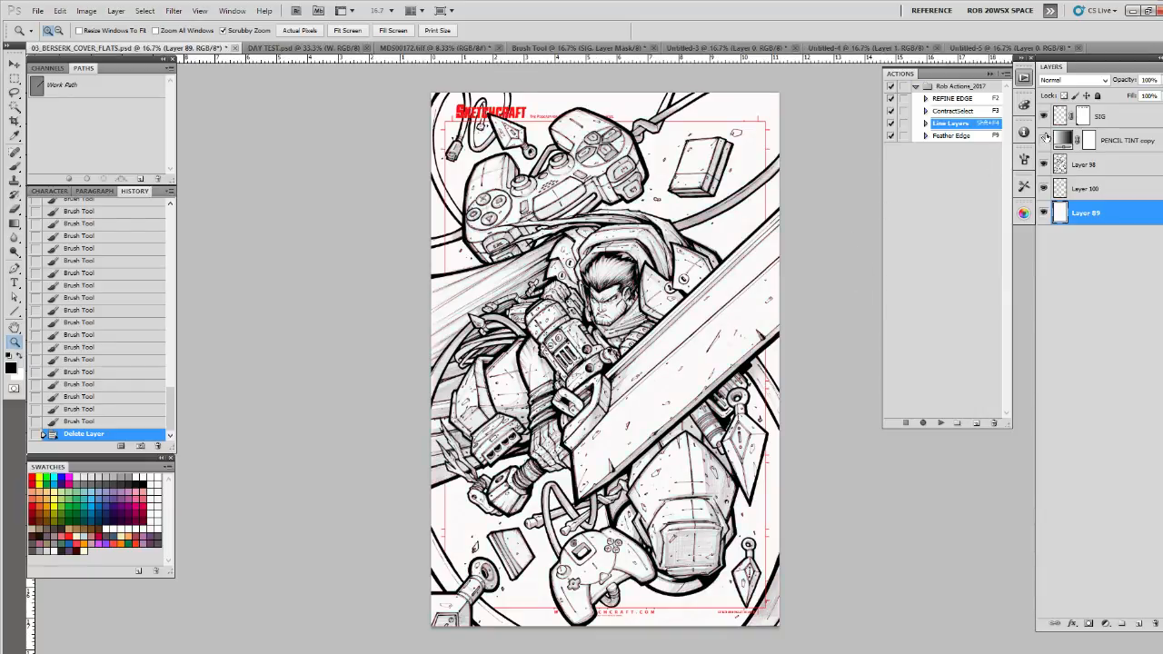
click(1045, 140)
drag(1091, 116, 1091, 147)
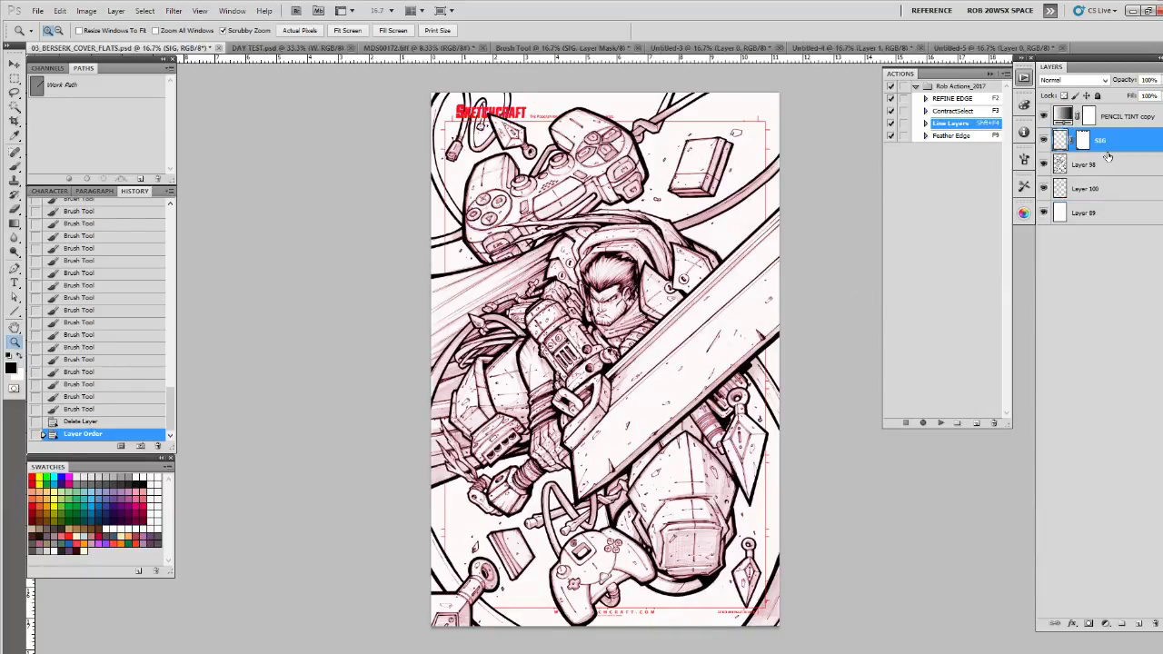
key(ctrl+z)
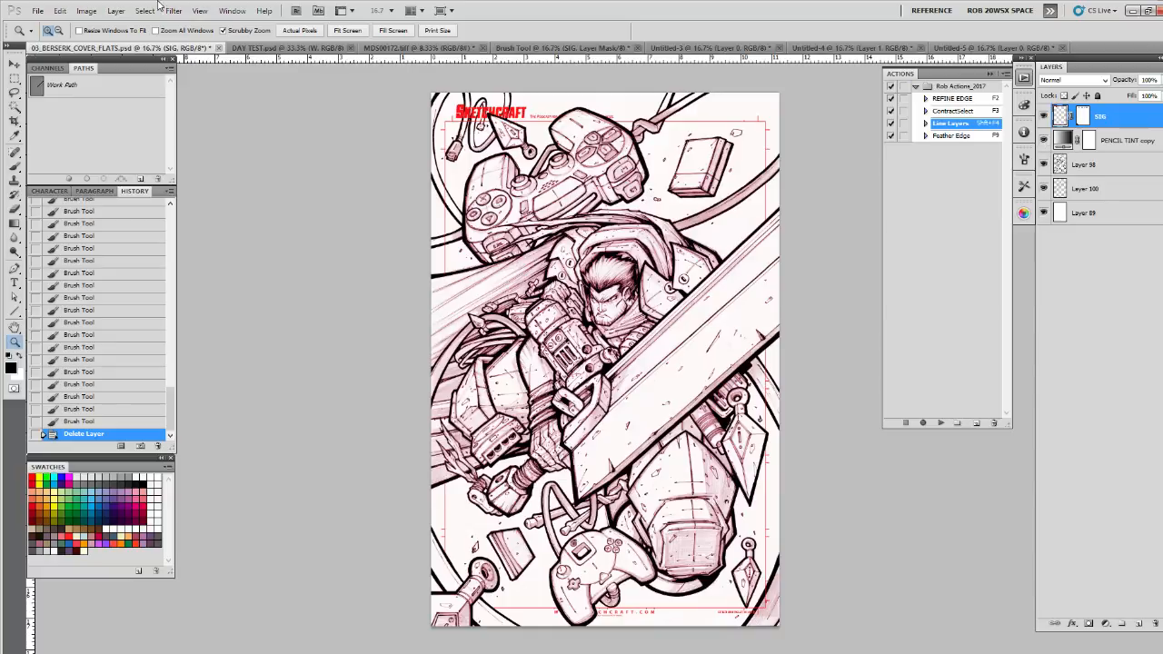
Step: Start opening another file and browse up from the Berserk folder to the 16 FREELANCE folder
click(41, 15)
click(59, 33)
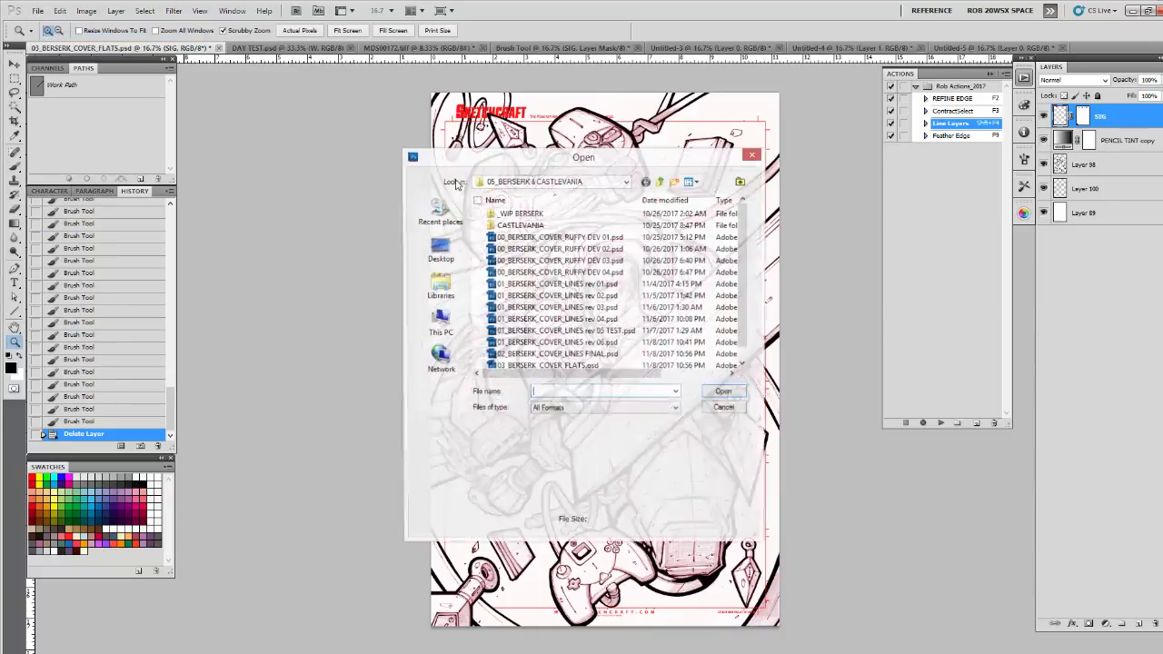
click(660, 181)
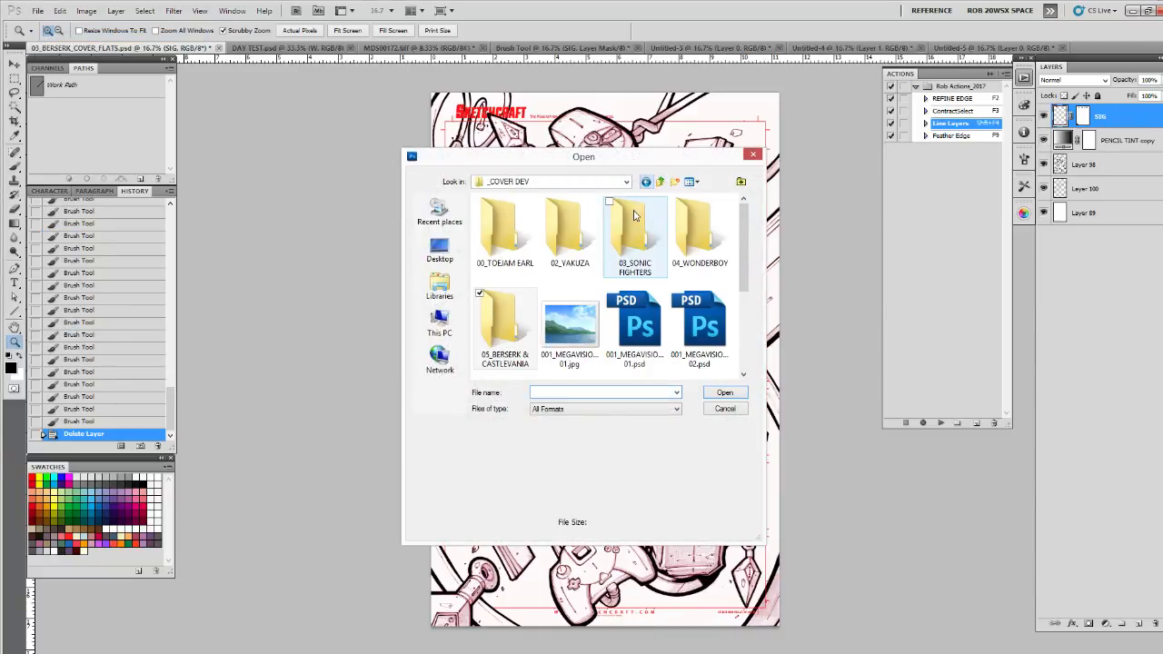
double_click(681, 225)
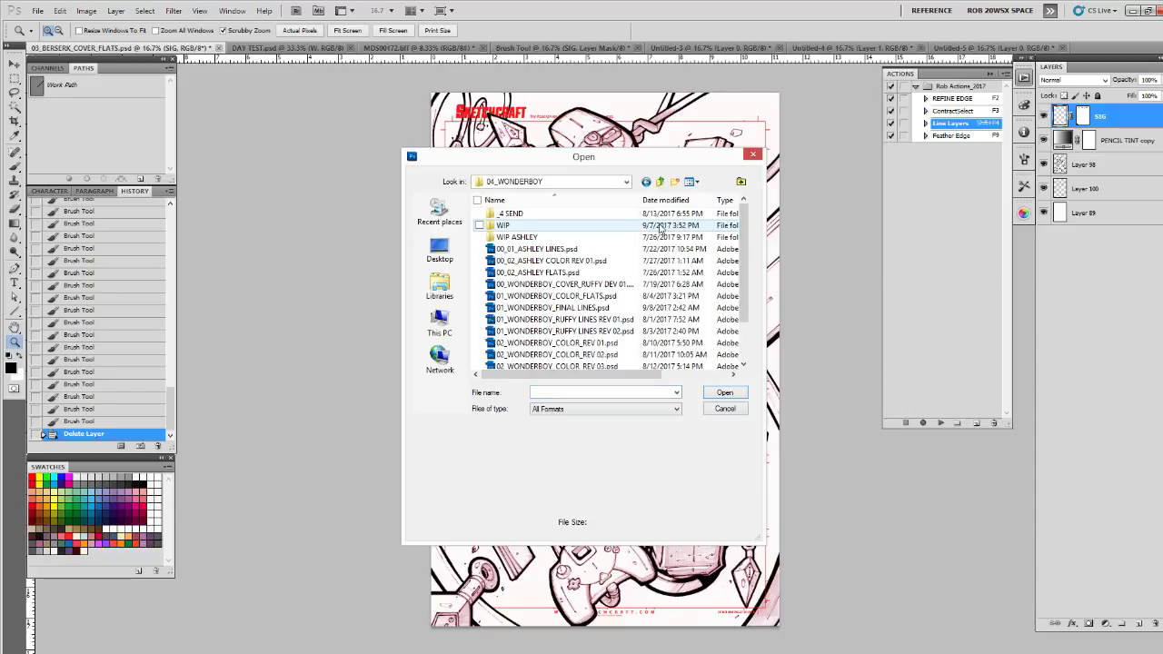
click(661, 182)
click(661, 182)
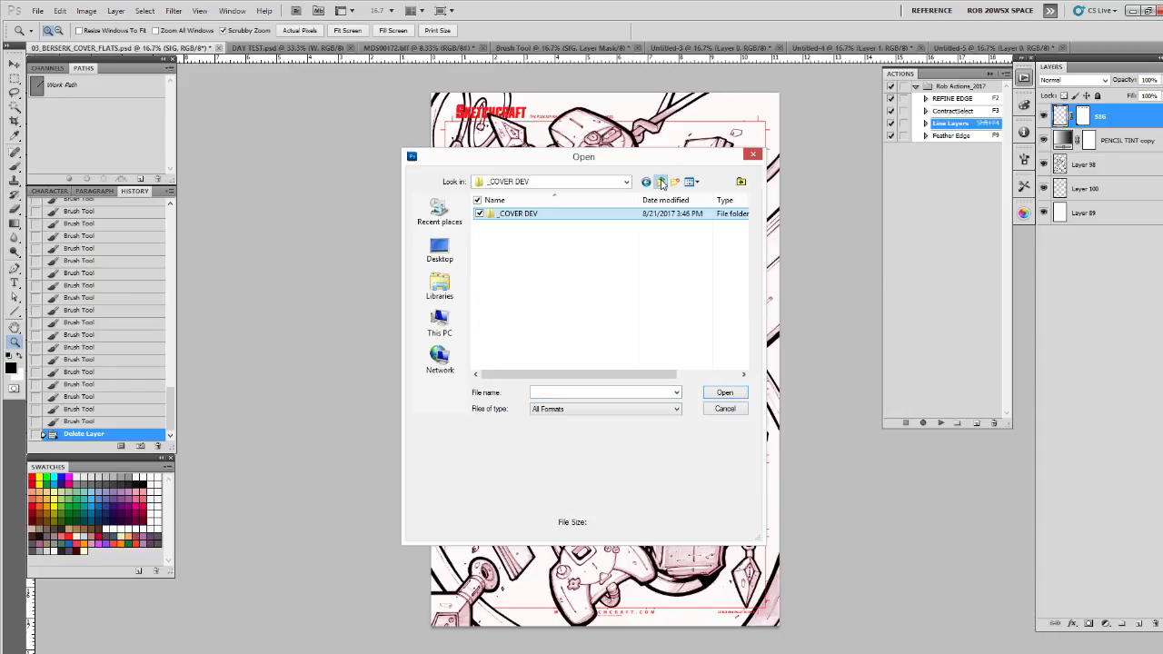
click(661, 182)
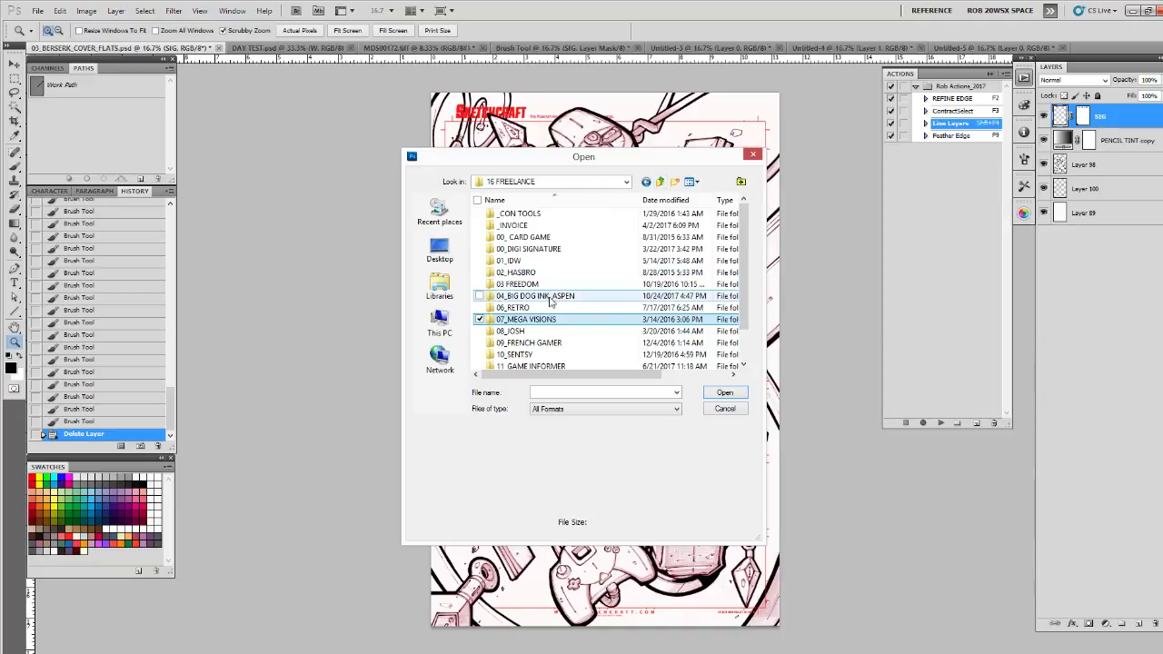
Step: Open 04_SELECT FLATS REV 01.psd from folder 05 of the INSURGENCY project inside 01_IDW
double_click(533, 261)
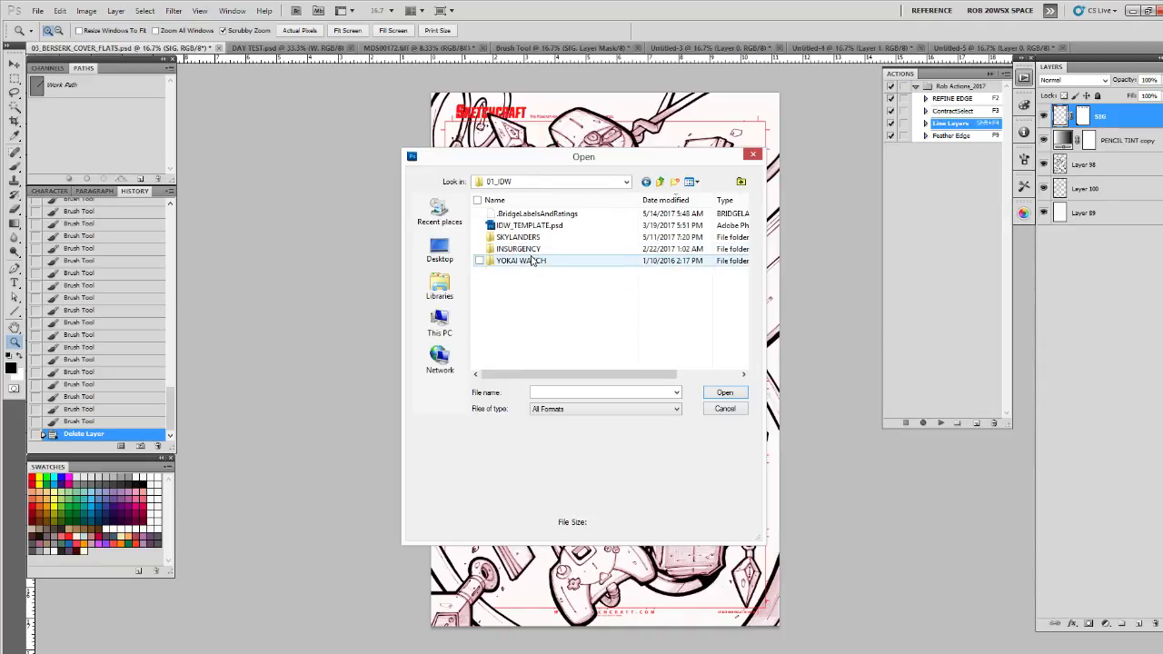
double_click(525, 248)
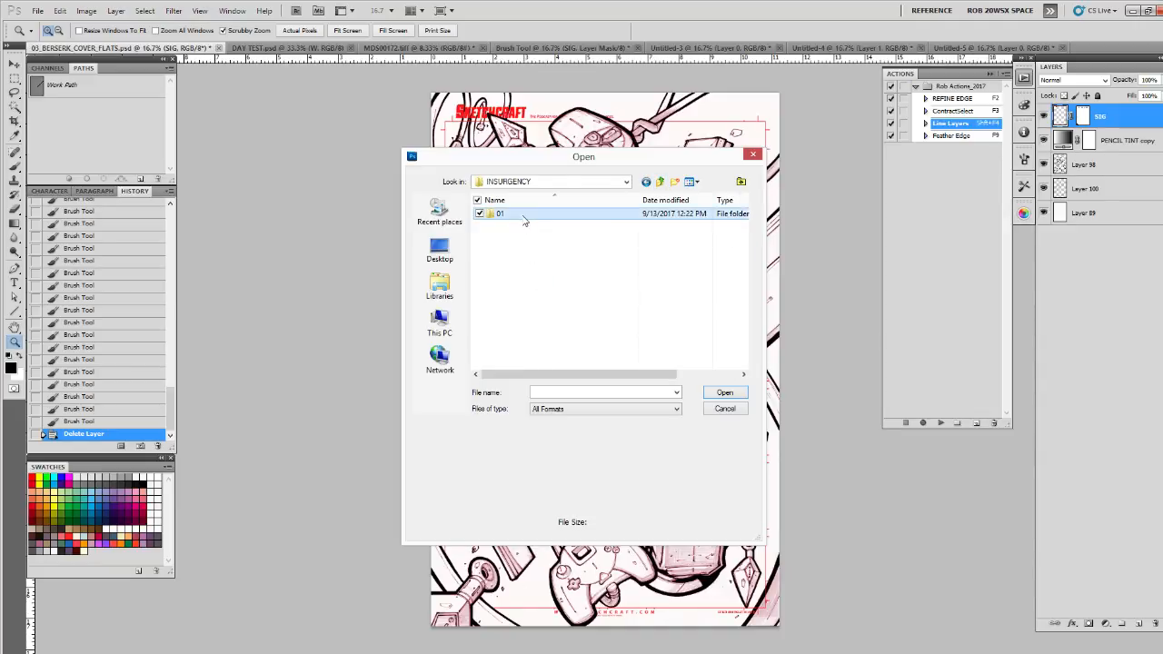
double_click(524, 219)
double_click(512, 333)
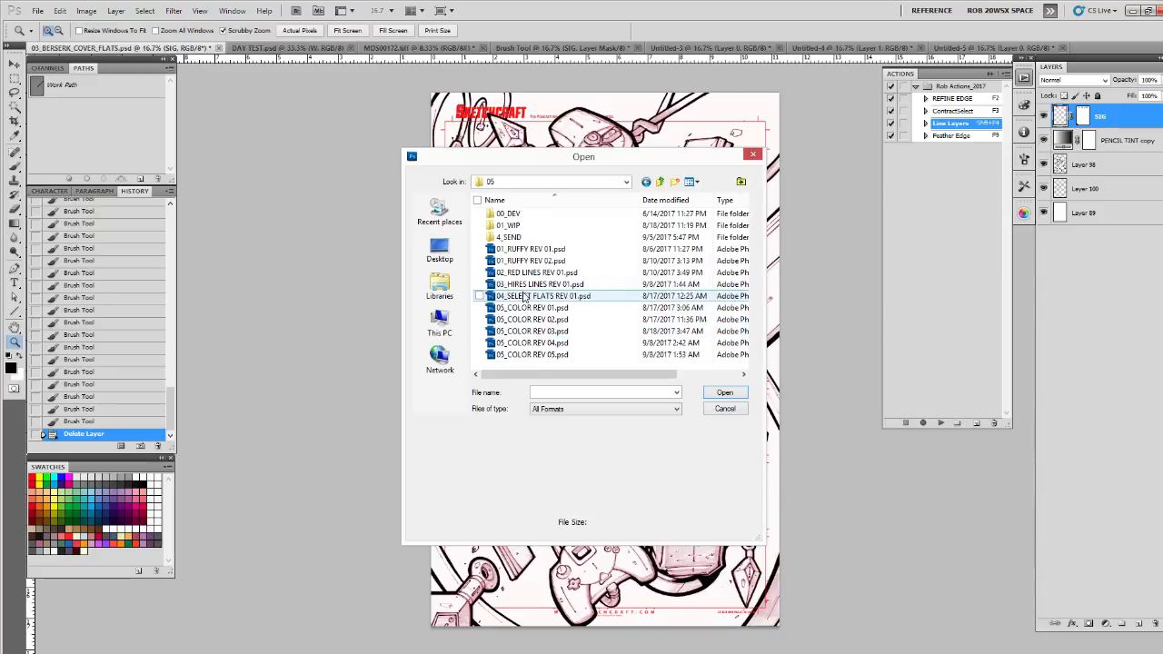
click(535, 297)
click(536, 283)
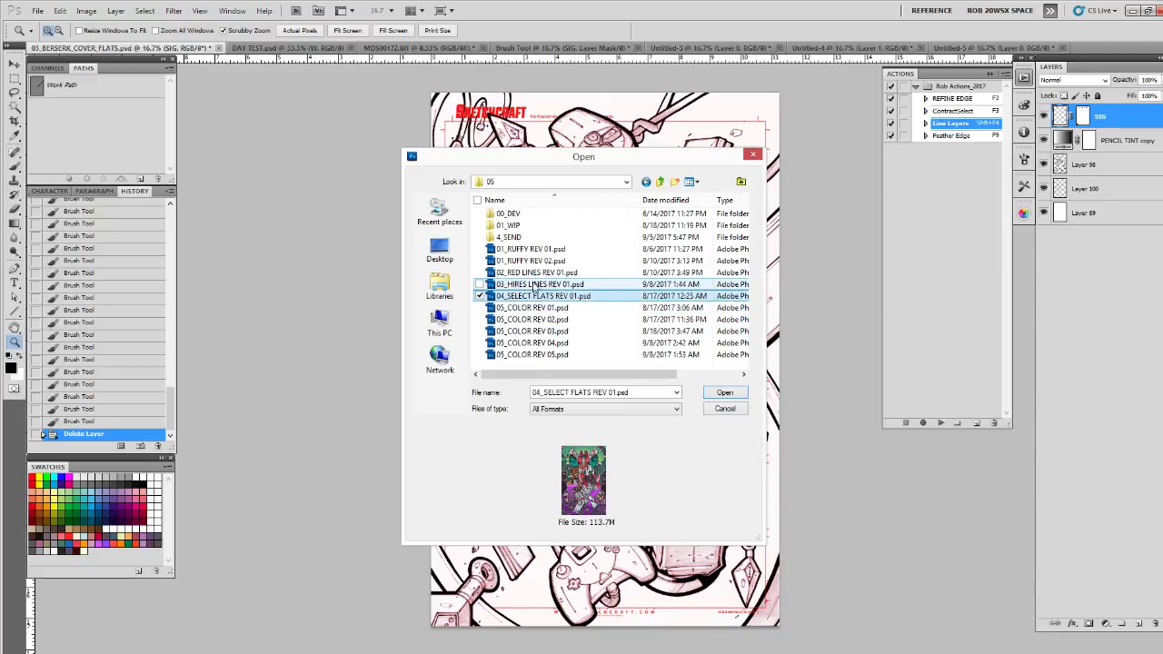
click(536, 297)
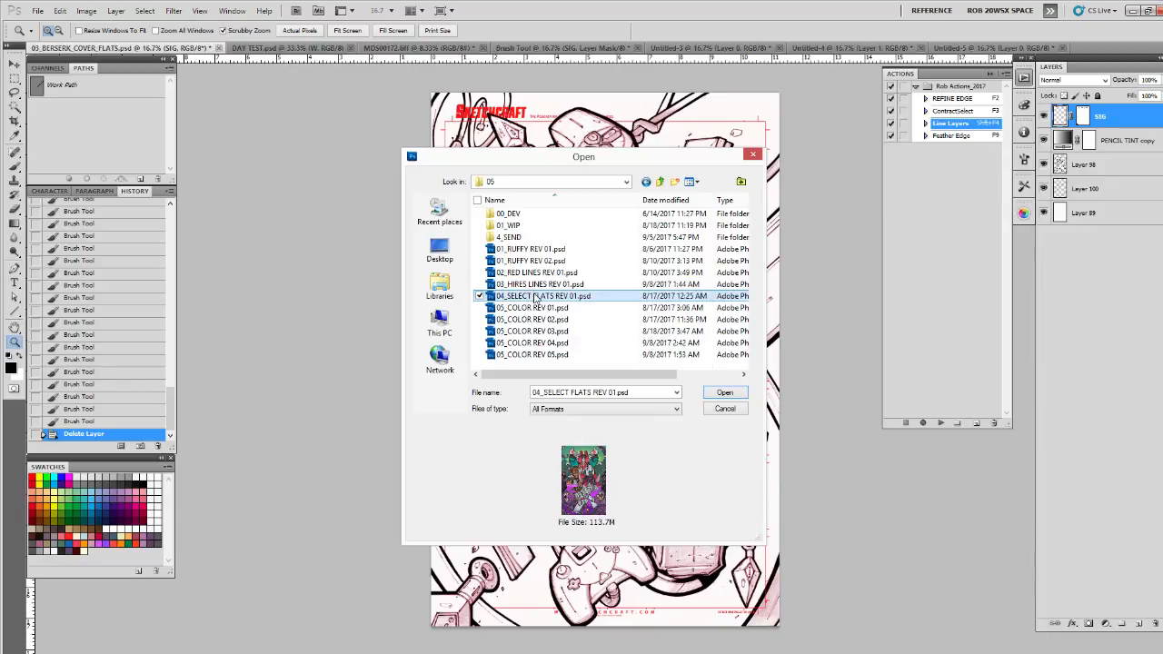
click(714, 393)
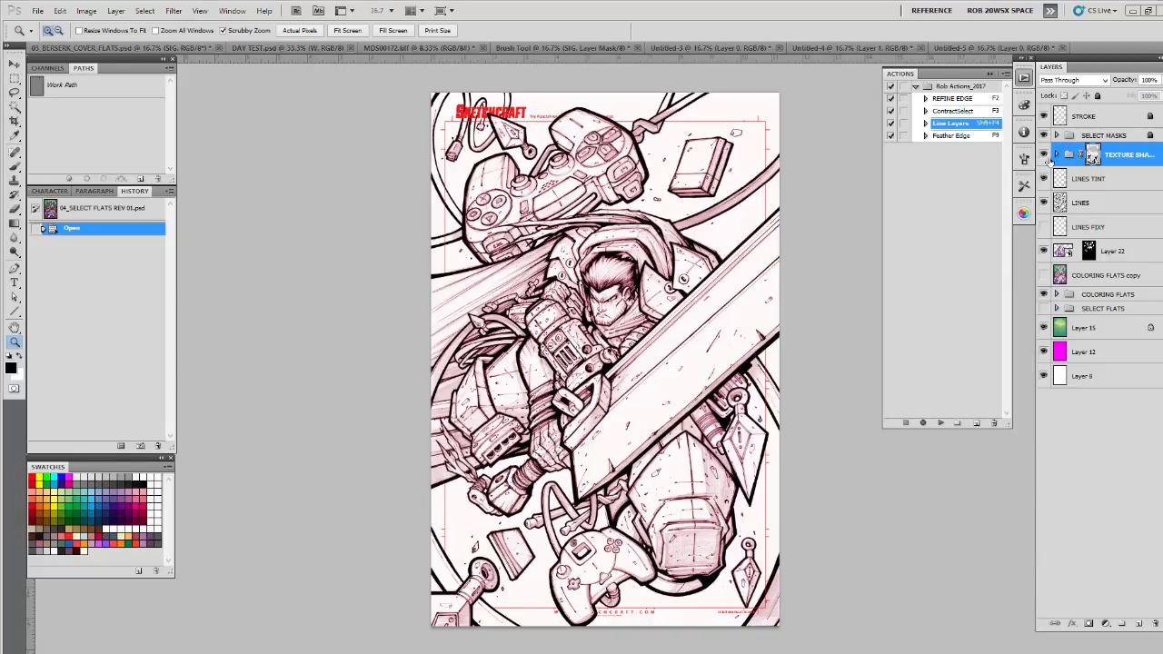
Step: Examine the reference file's layer setup by hiding STROKE, SELECT MASKS and LINES TINT and expanding the TEXTURE SHADE group
drag(1036, 133, 1043, 179)
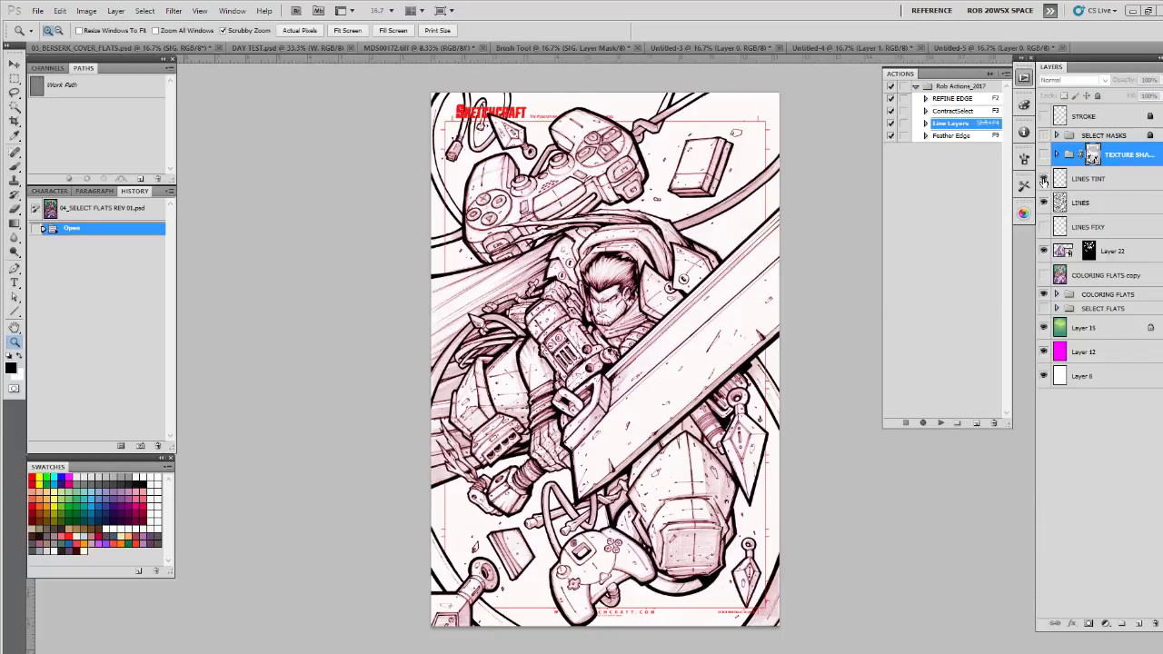
click(1065, 180)
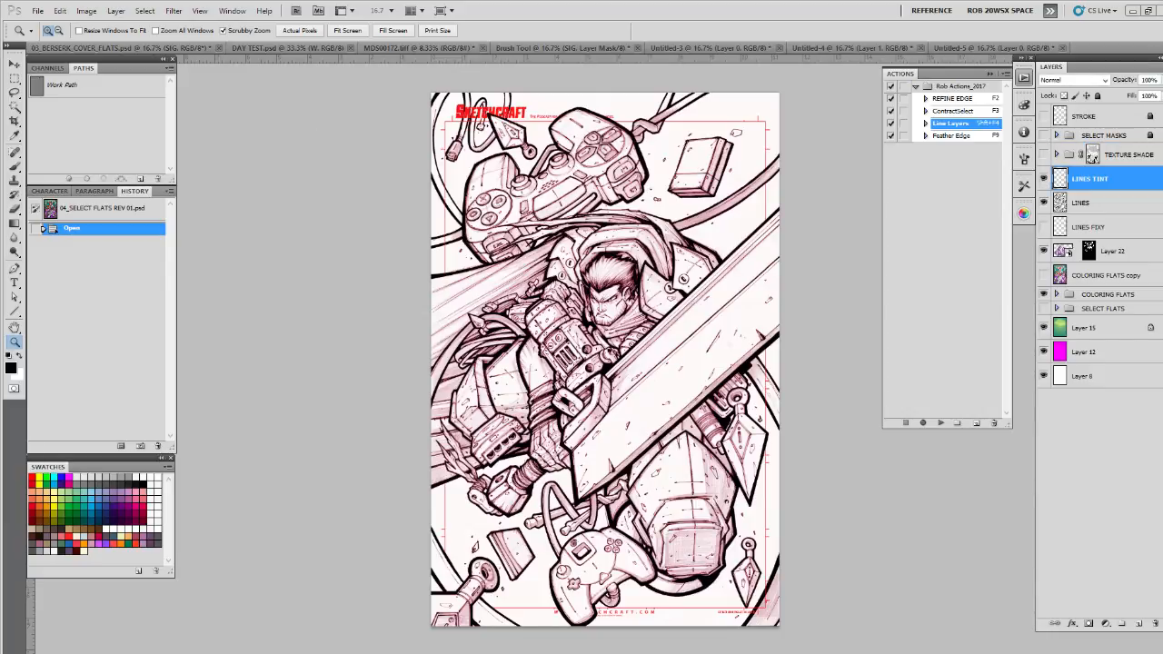
alt+click(605, 359)
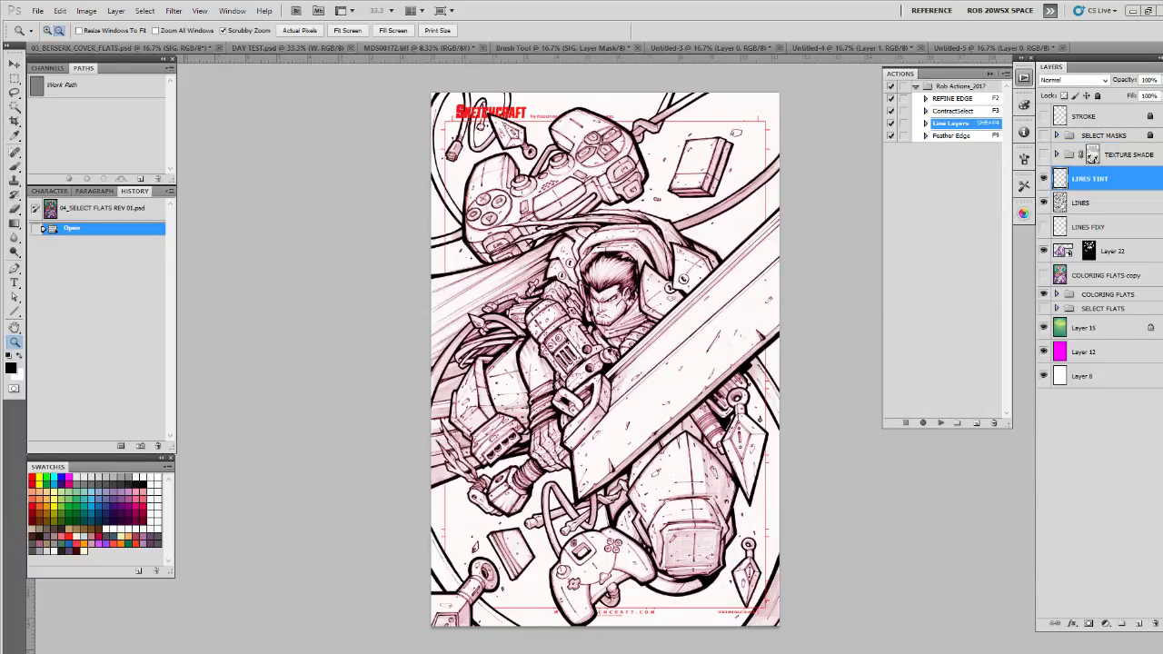
click(1043, 180)
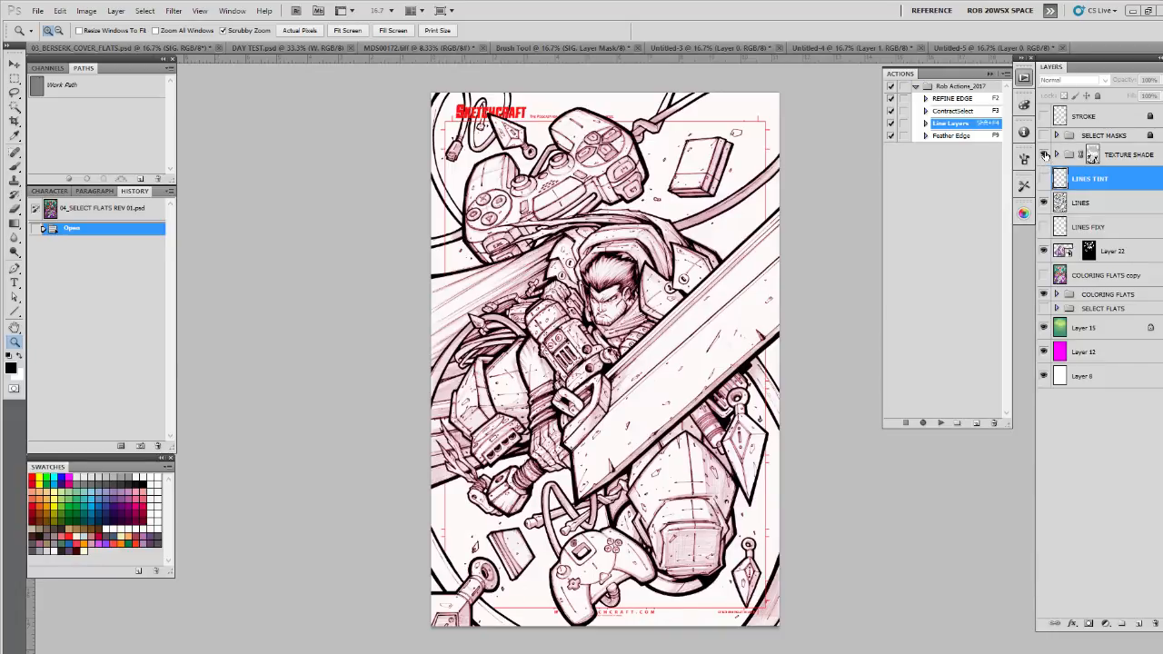
click(1057, 156)
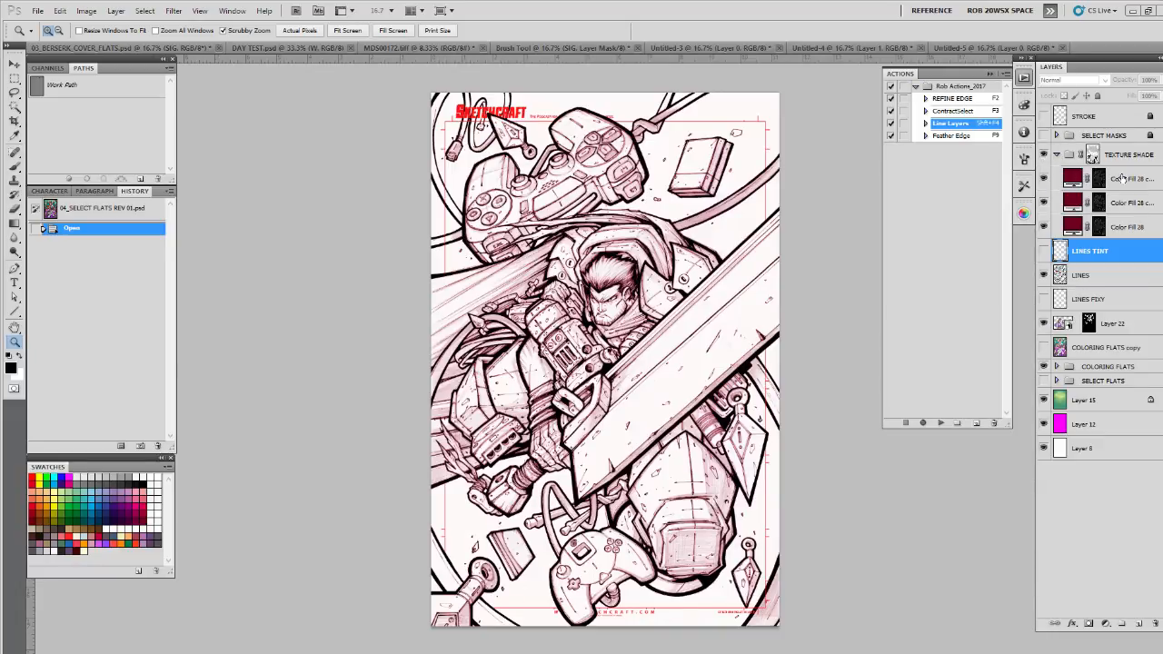
click(1122, 178)
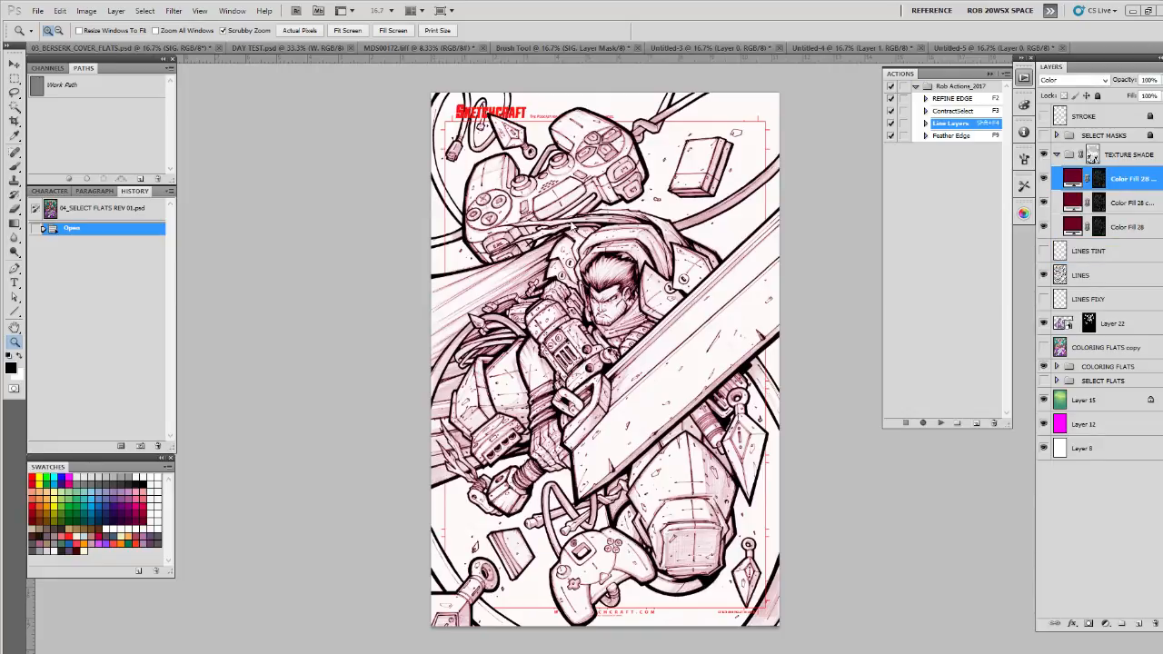
Step: Hide the PENCIL TINT copy layer in the Berserk flats document and compare Layer 98 with the reference file's layers
key(ctrl+Tab)
click(1044, 140)
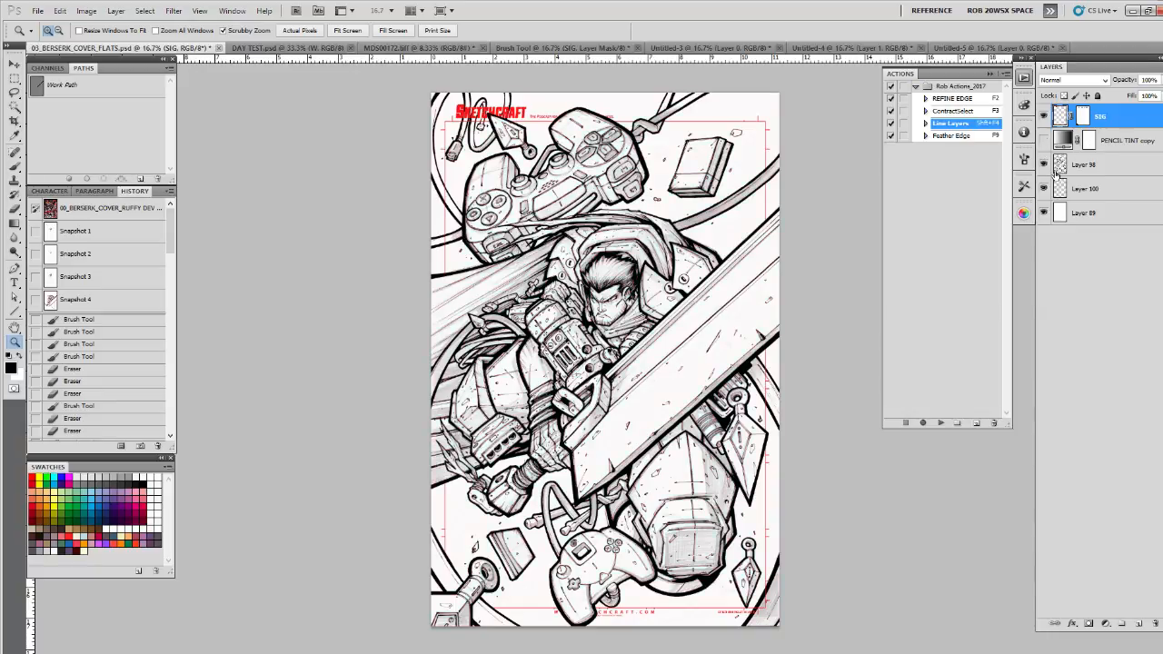
click(1045, 164)
click(1045, 164)
click(1095, 169)
key(ctrl+shift+Tab)
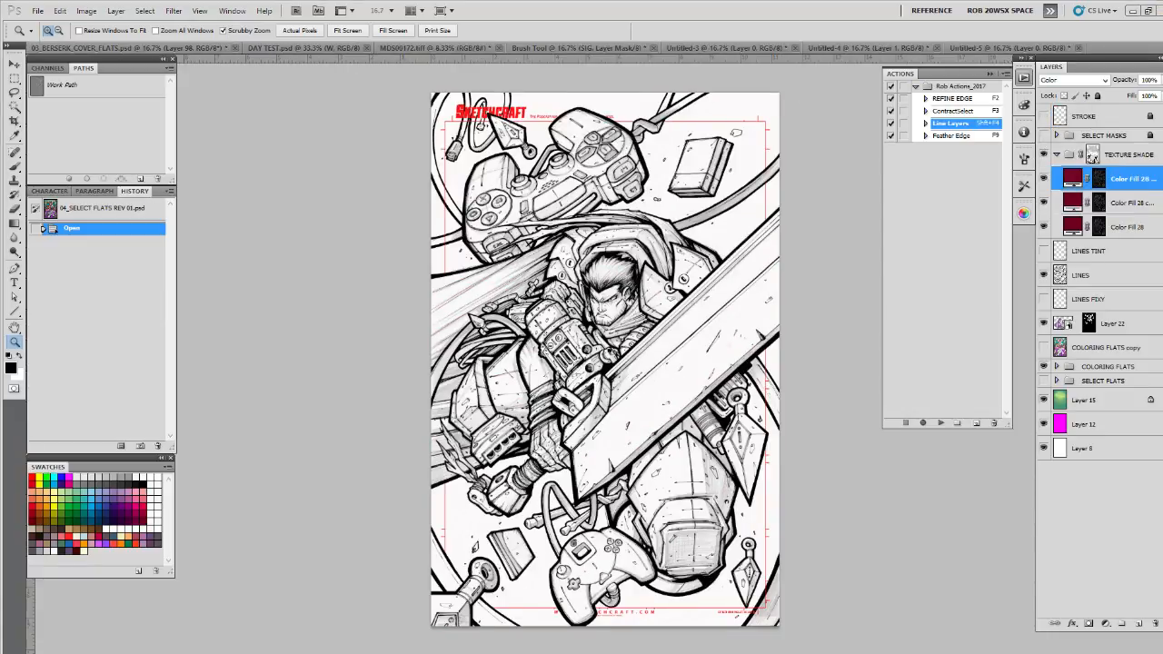
key(ctrl+Tab)
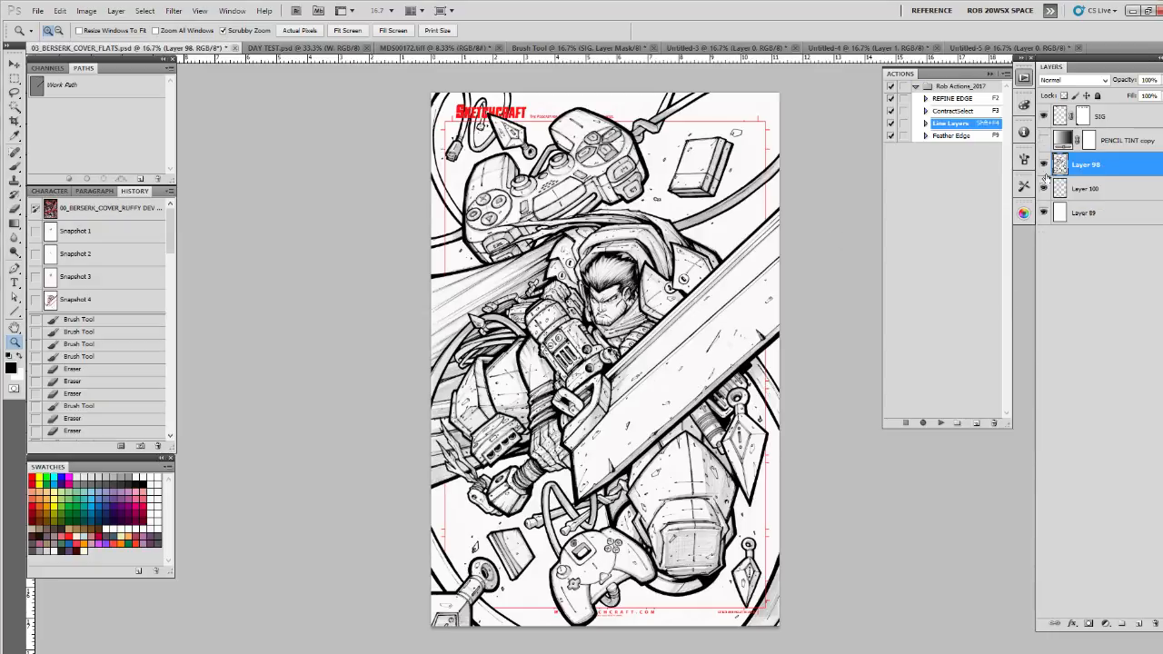
Step: Rename Layer 98 as LINES
double_click(1094, 164)
text(LINES)
key(Return)
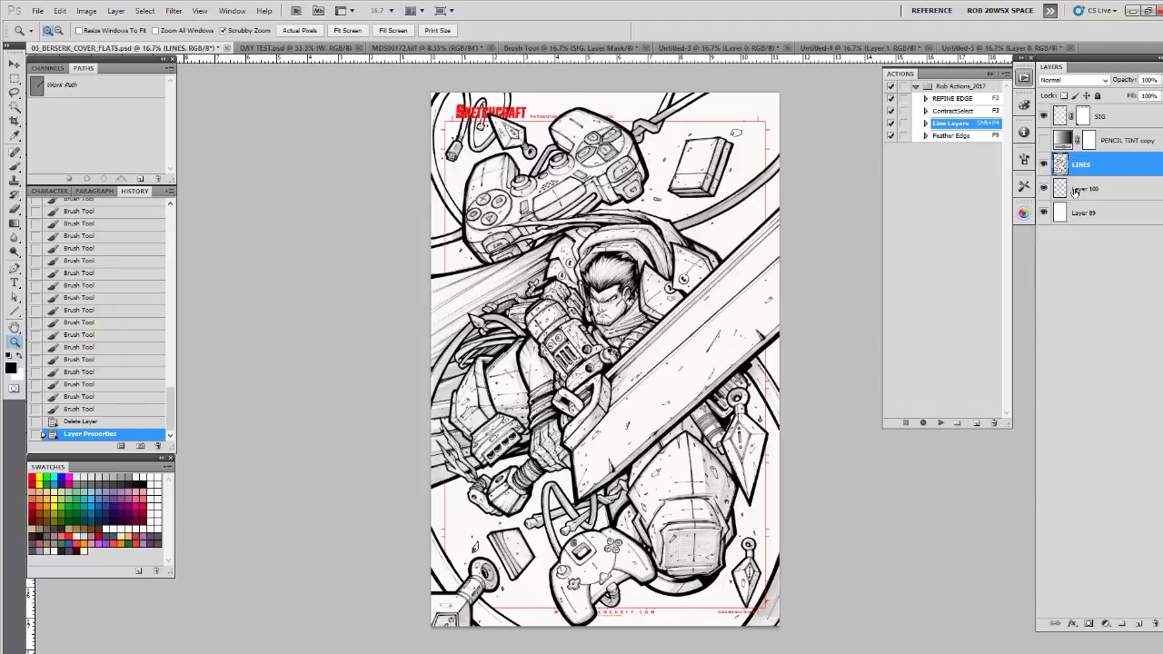
Step: Put Layer 100 into a new group and name the group TEXTURE SHADE
click(1075, 191)
key(ctrl+g)
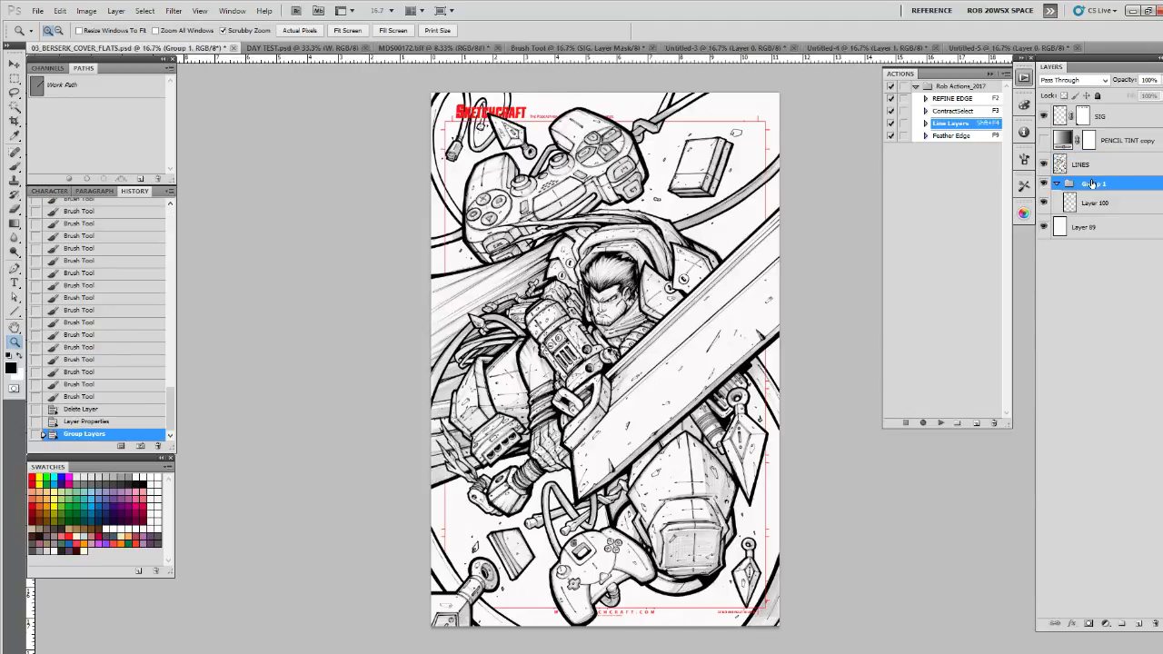
double_click(1092, 184)
text(TEXTURE)
key(Return)
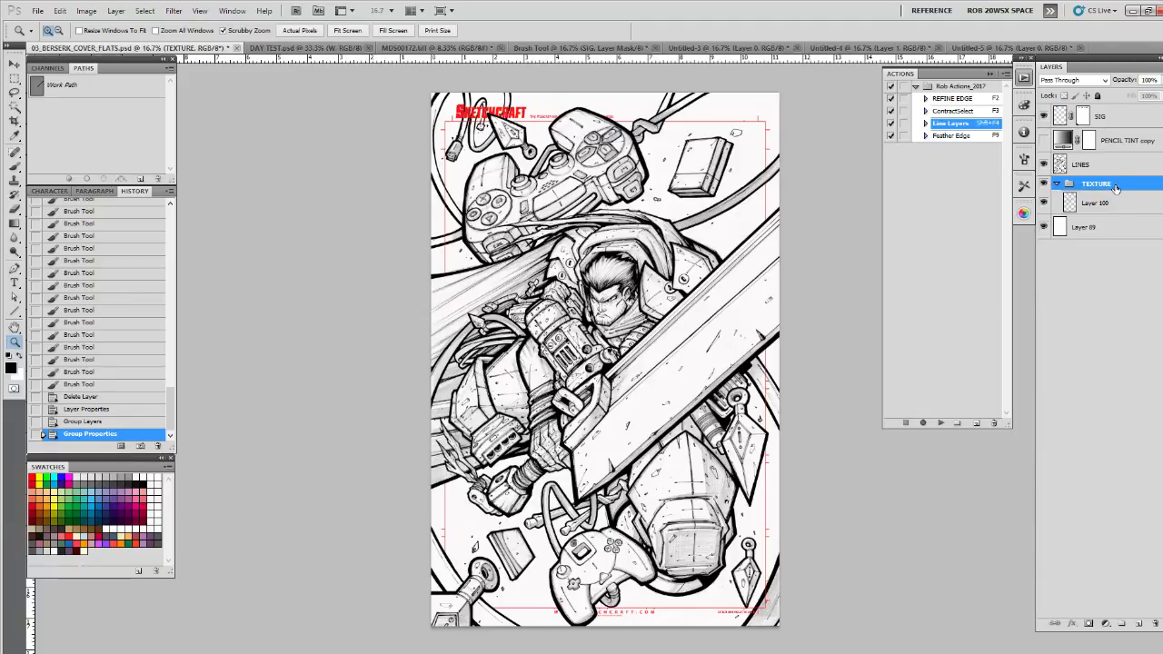
double_click(1098, 184)
click(1114, 184)
text(SHADE)
key(Return)
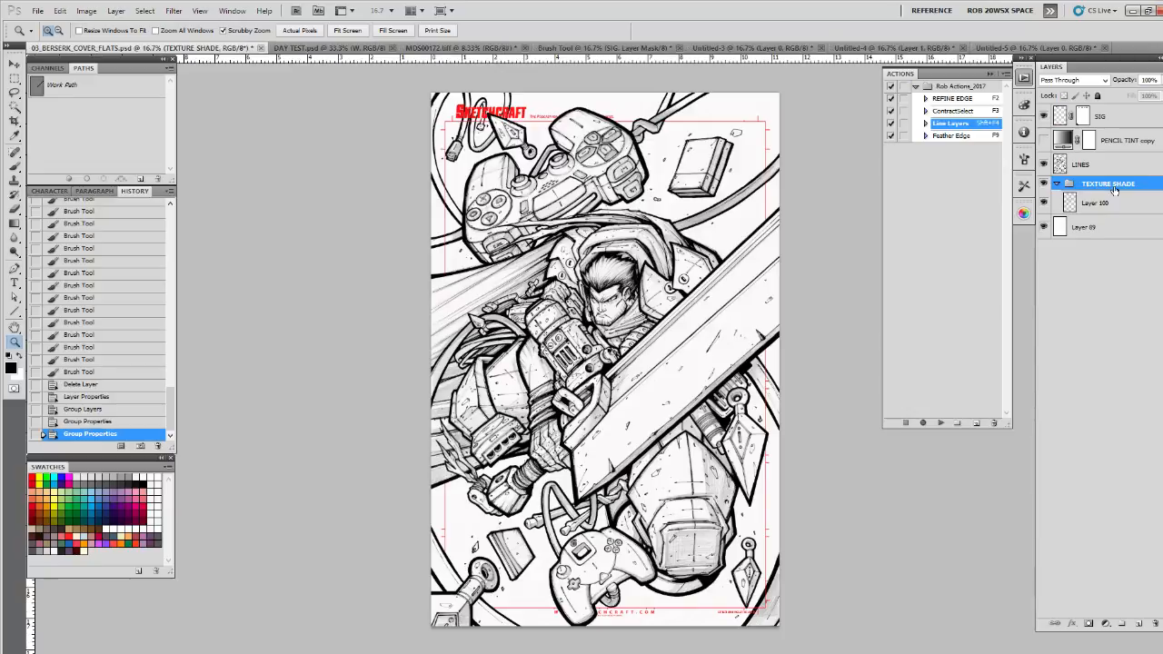
Step: Collapse the TEXTURE SHADE group, move it above the LINES layer, and check its contribution by toggling its visibility
click(1056, 185)
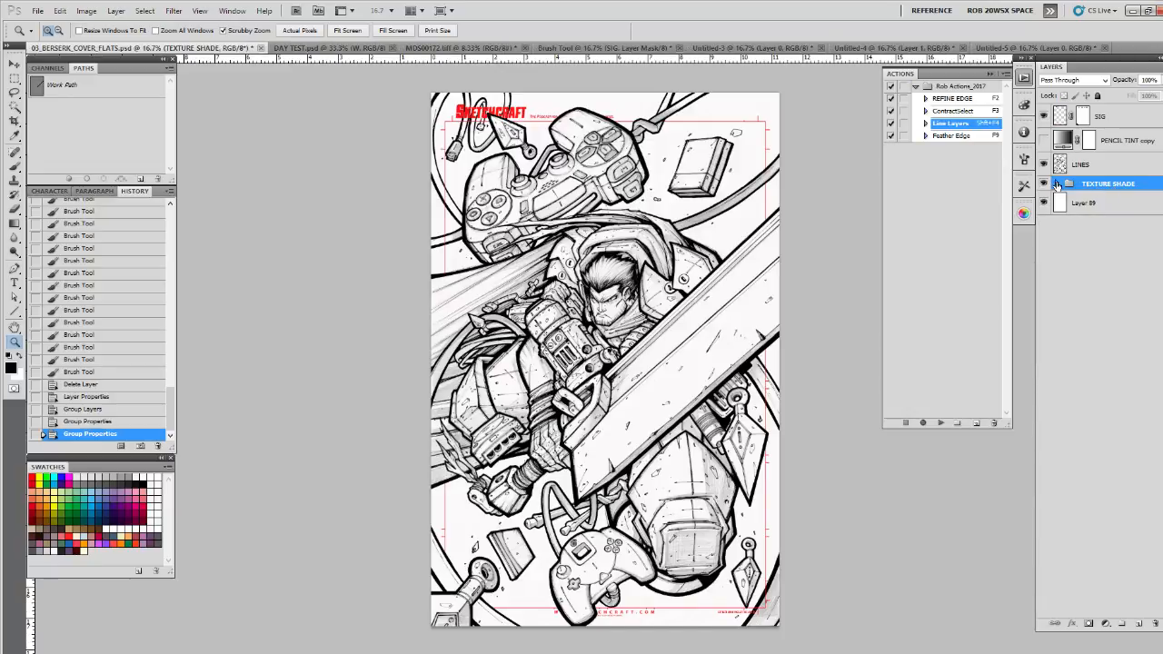
drag(1057, 185, 1079, 161)
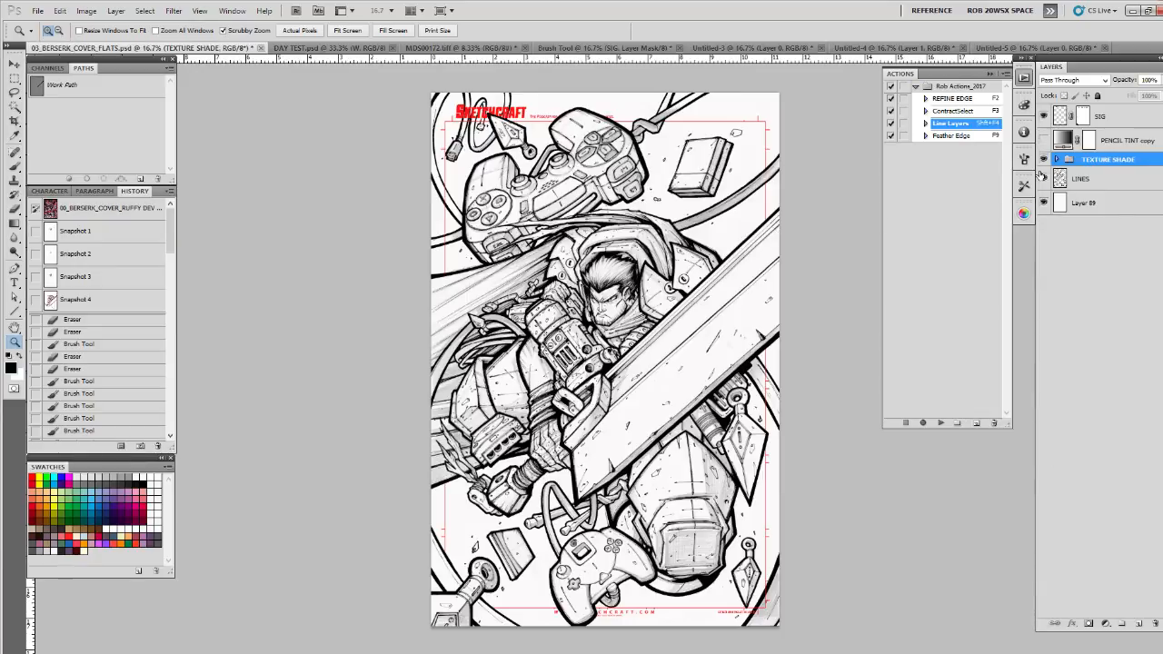
click(1044, 160)
click(1045, 160)
click(1045, 160)
click(1044, 160)
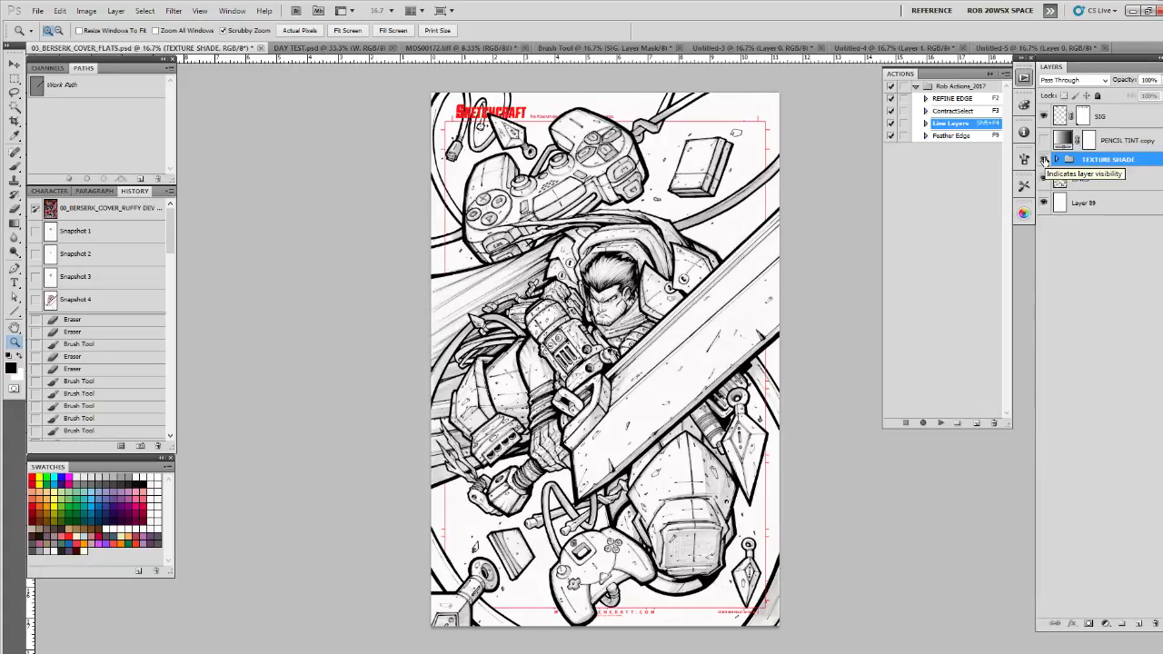
click(1044, 160)
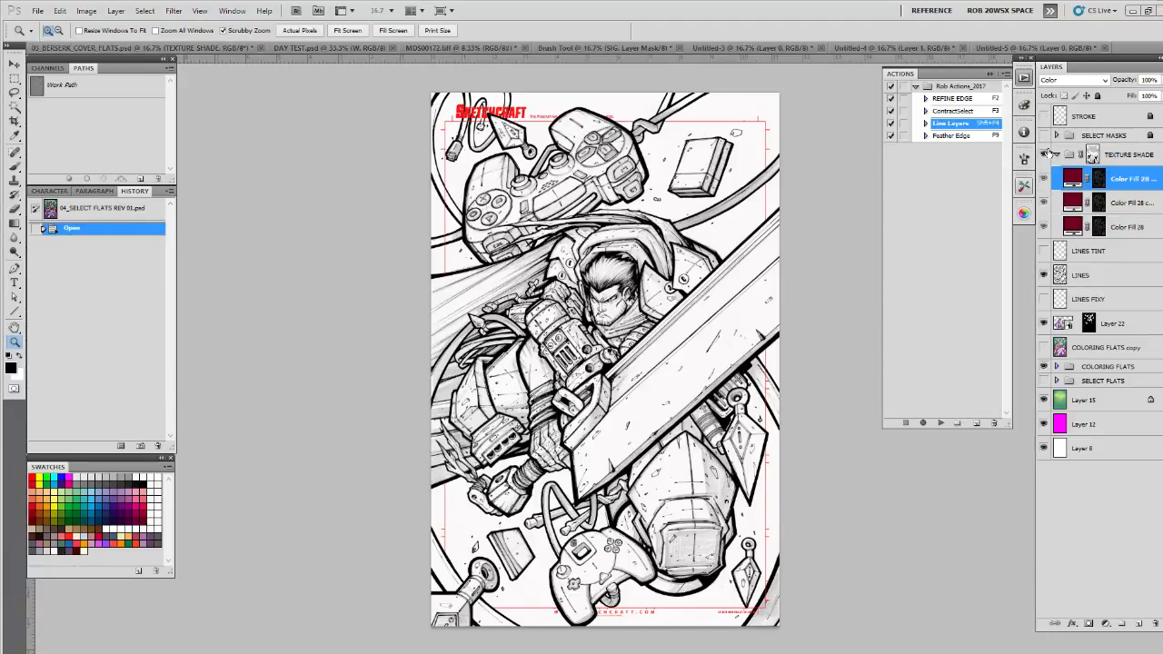
Step: Copy the reference file's three Color Fill 28 layers into the Berserk flats document's TEXTURE SHADE group, placing them below Layer 100
shift+click(1127, 225)
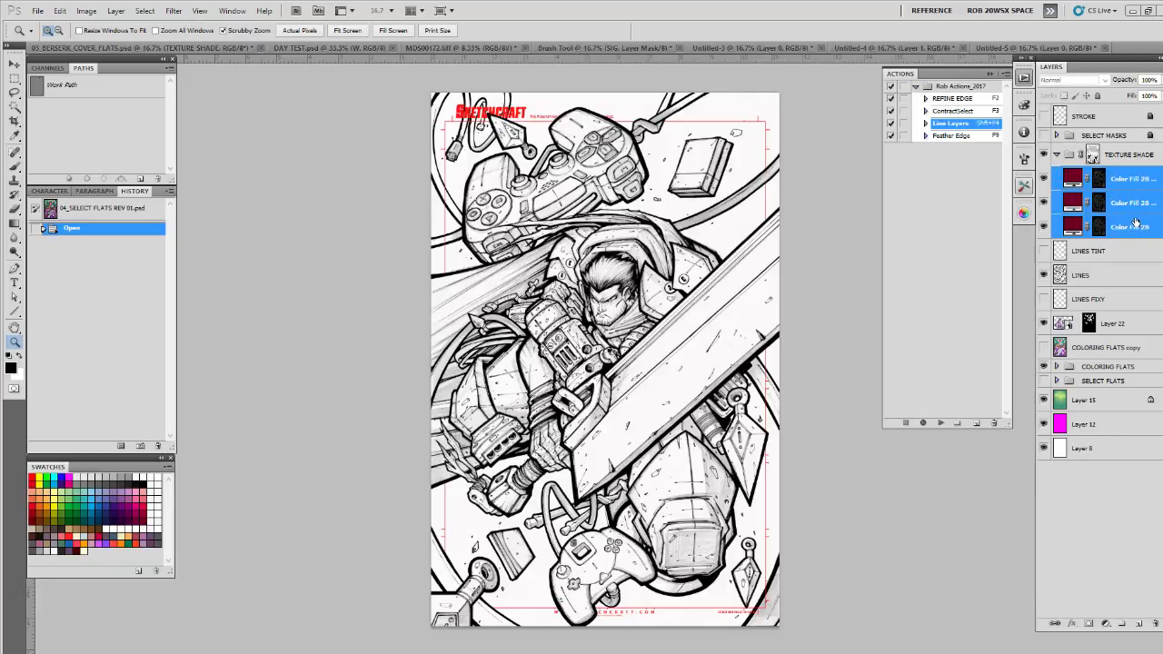
drag(1133, 225, 618, 326)
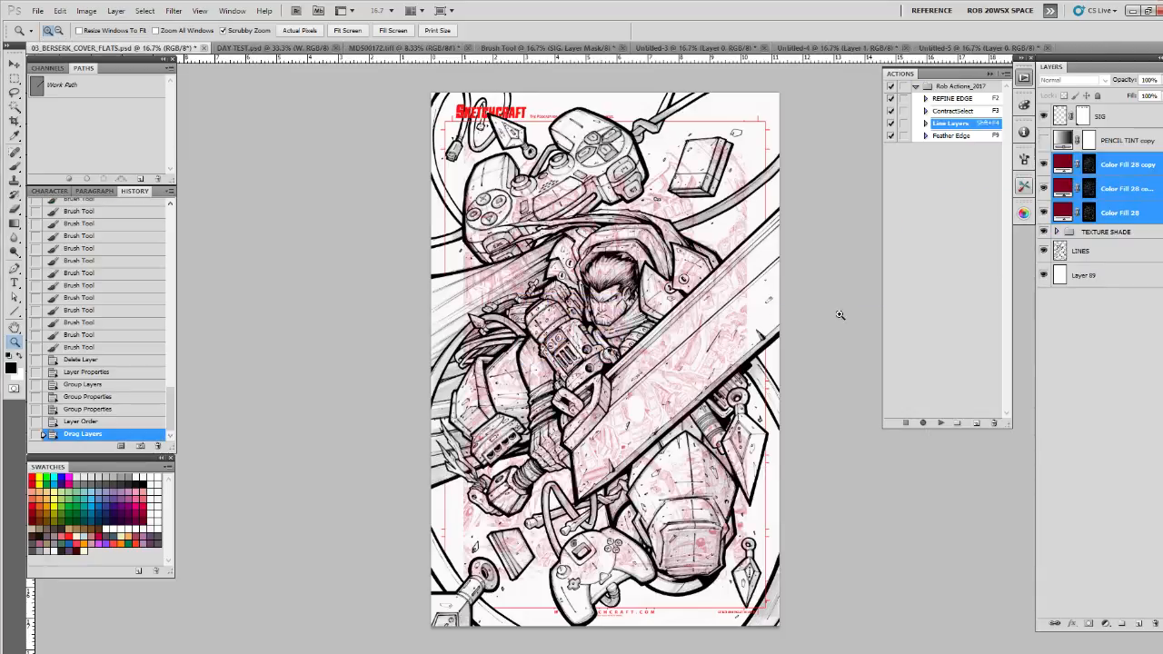
click(1088, 215)
click(1057, 234)
drag(1113, 212, 1095, 259)
drag(1104, 169, 1109, 233)
drag(1120, 164, 1109, 215)
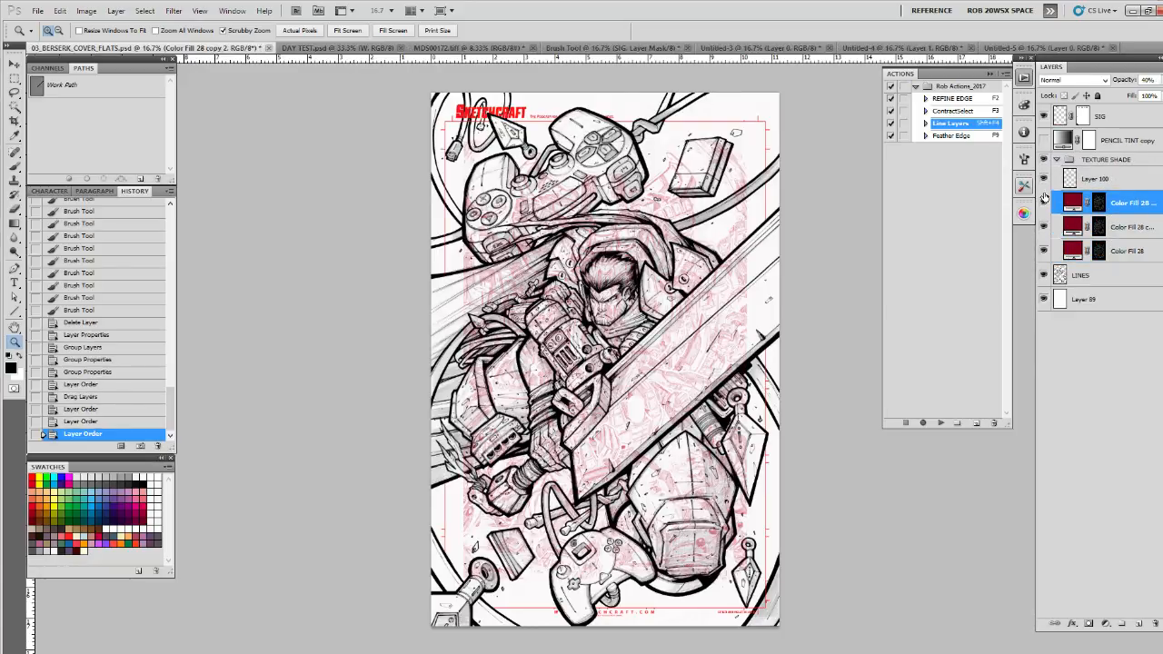
Step: Compare the shading on Layer 100 with the three Color Fill 28 layers by toggling their visibility
click(1045, 184)
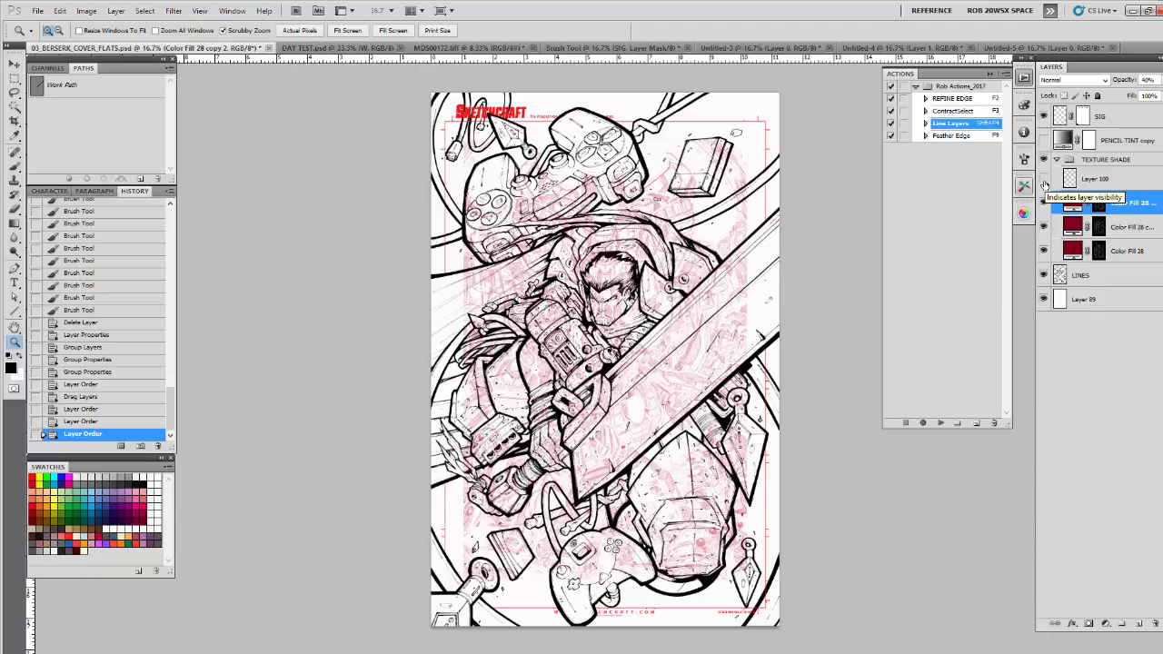
drag(1045, 202, 1044, 250)
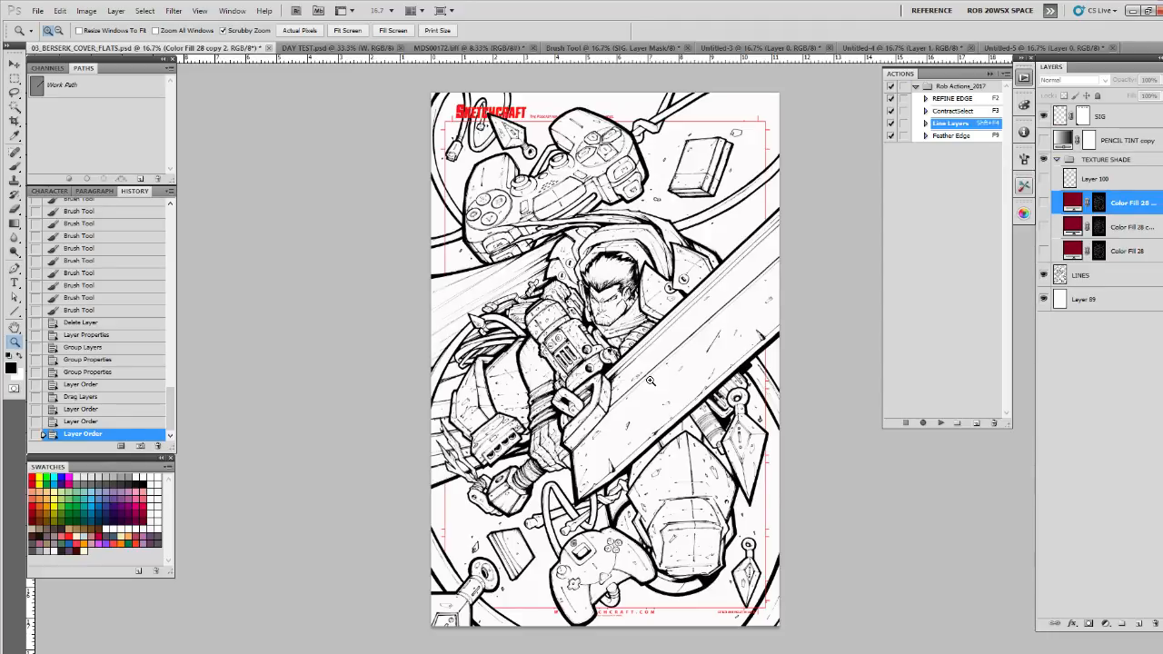
click(1043, 251)
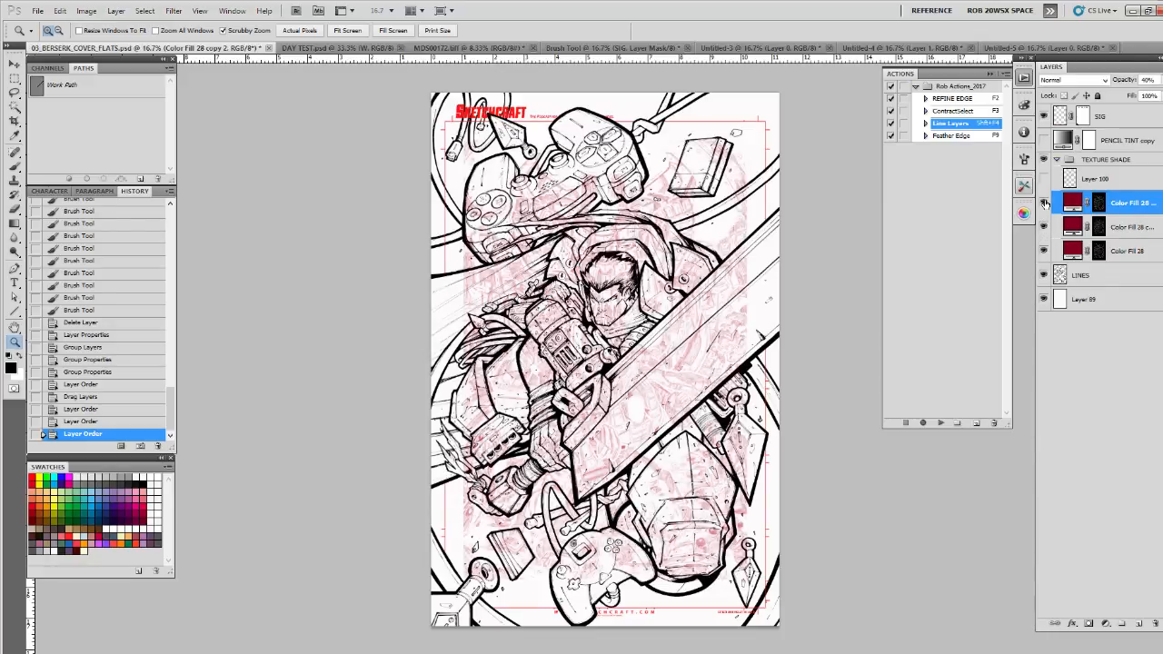
drag(1043, 224, 1044, 253)
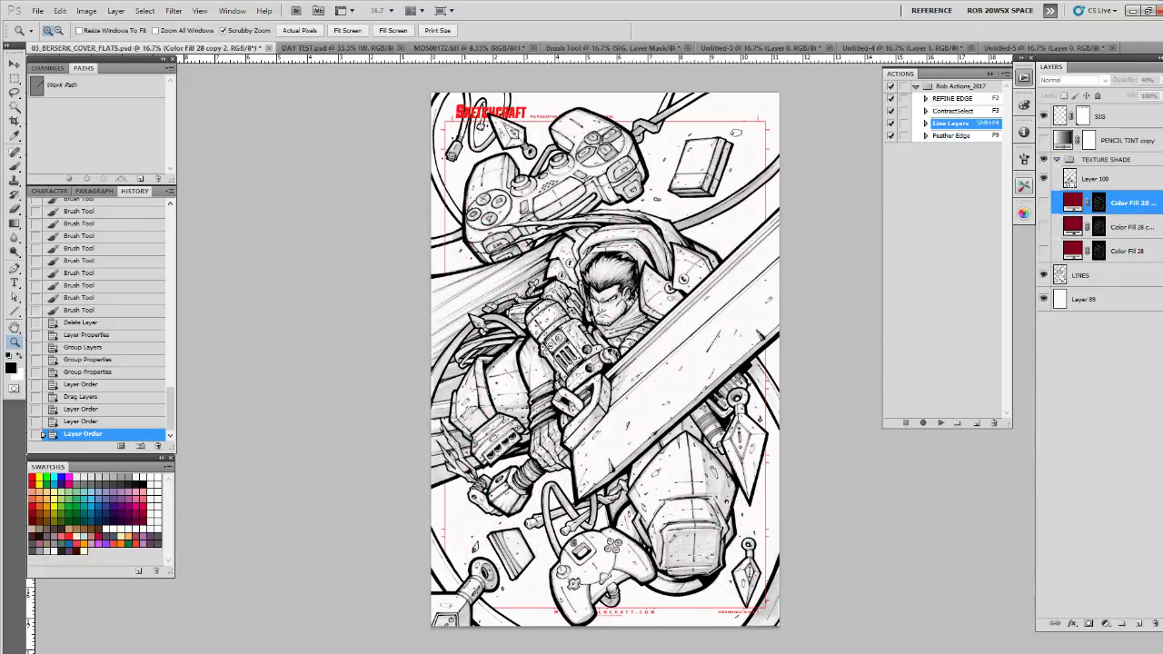
Step: Load Layer 100's pixels as a selection, hide that layer, and show the lowest Color Fill 28 layer with its mask targeted
ctrl+click(1070, 181)
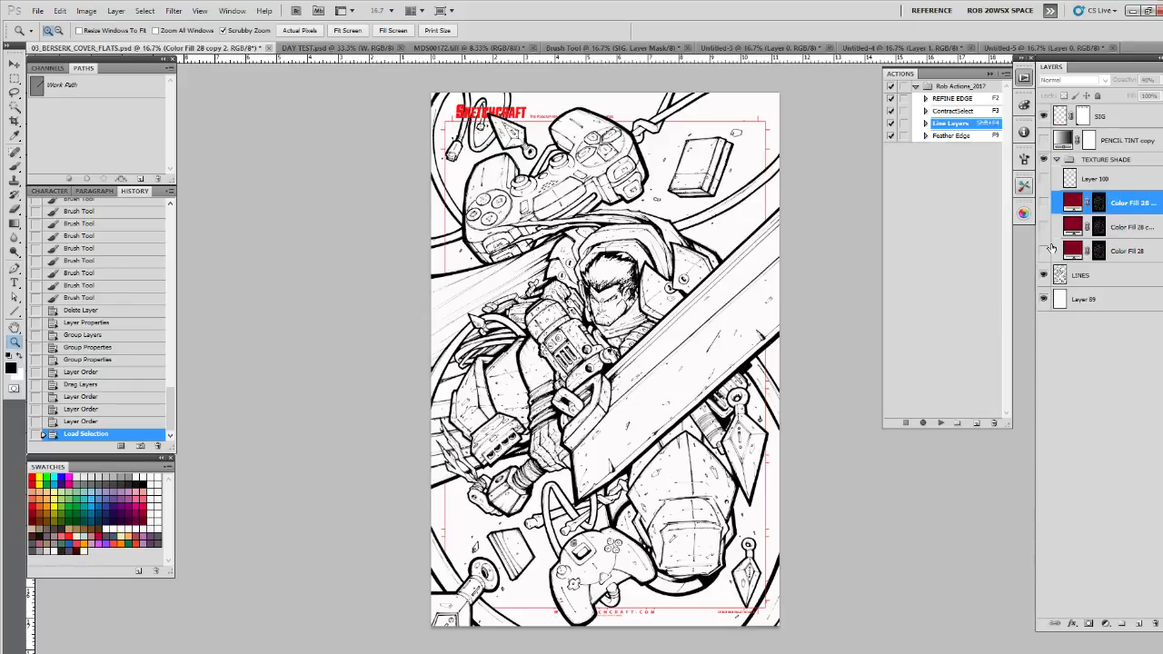
click(1044, 179)
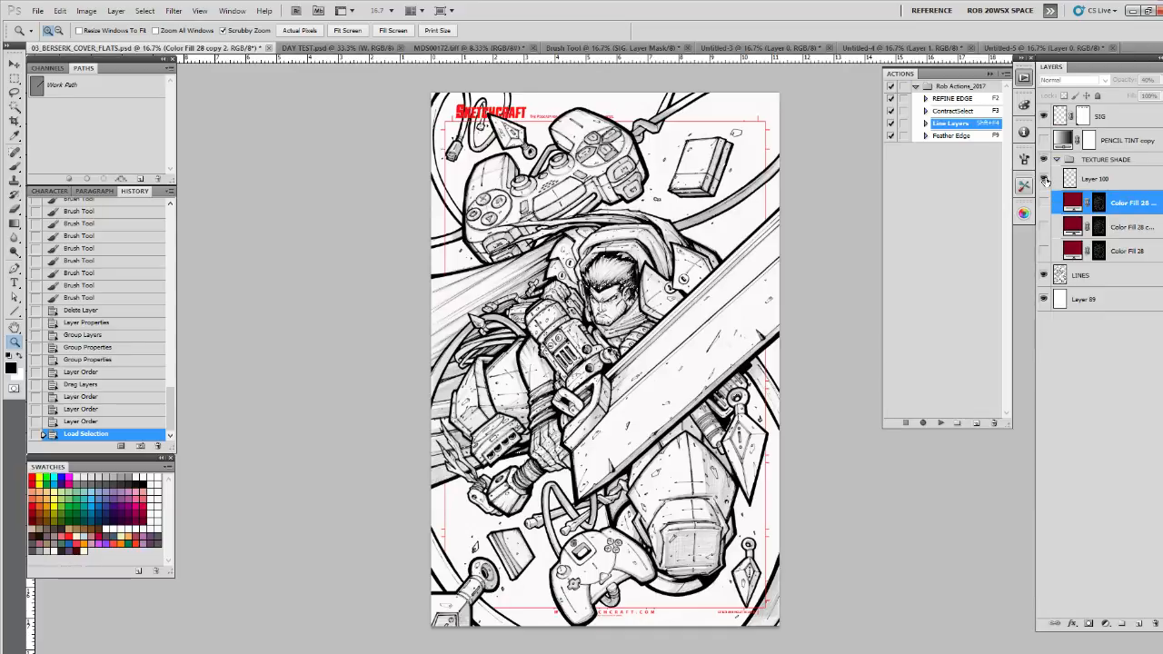
click(1045, 180)
click(1046, 251)
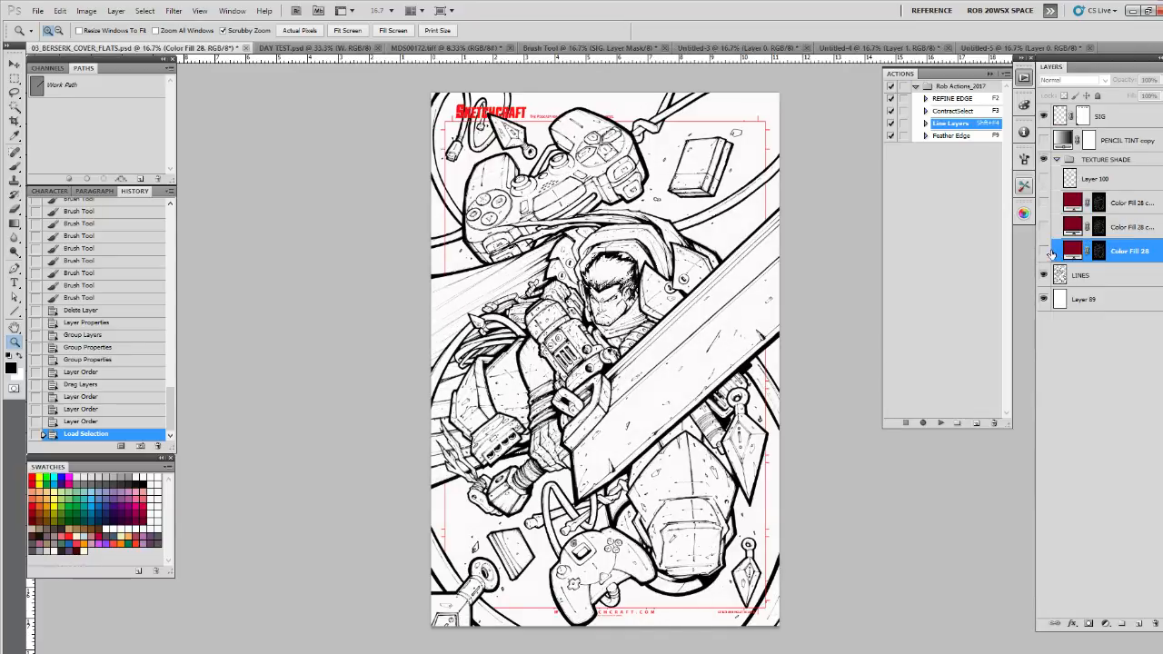
click(1044, 249)
click(1100, 257)
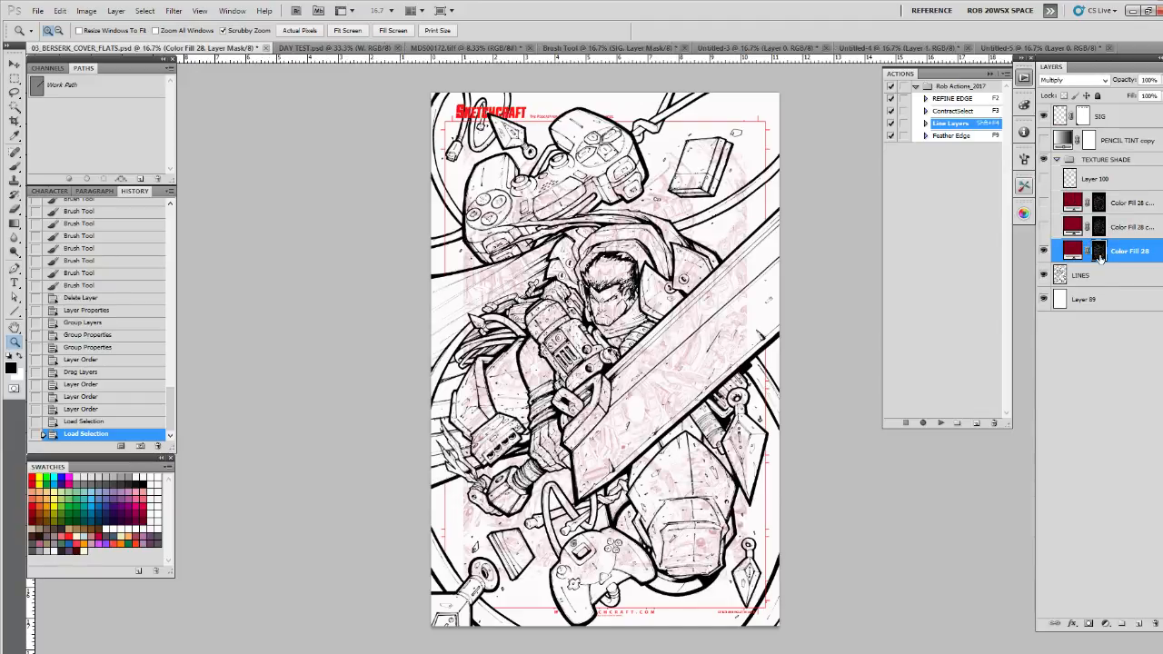
Step: Clear the Color Fill 28 mask to black and fill it with white through a selection loaded from Layer 100
key(ctrl+d)
key(alt+BackSpace)
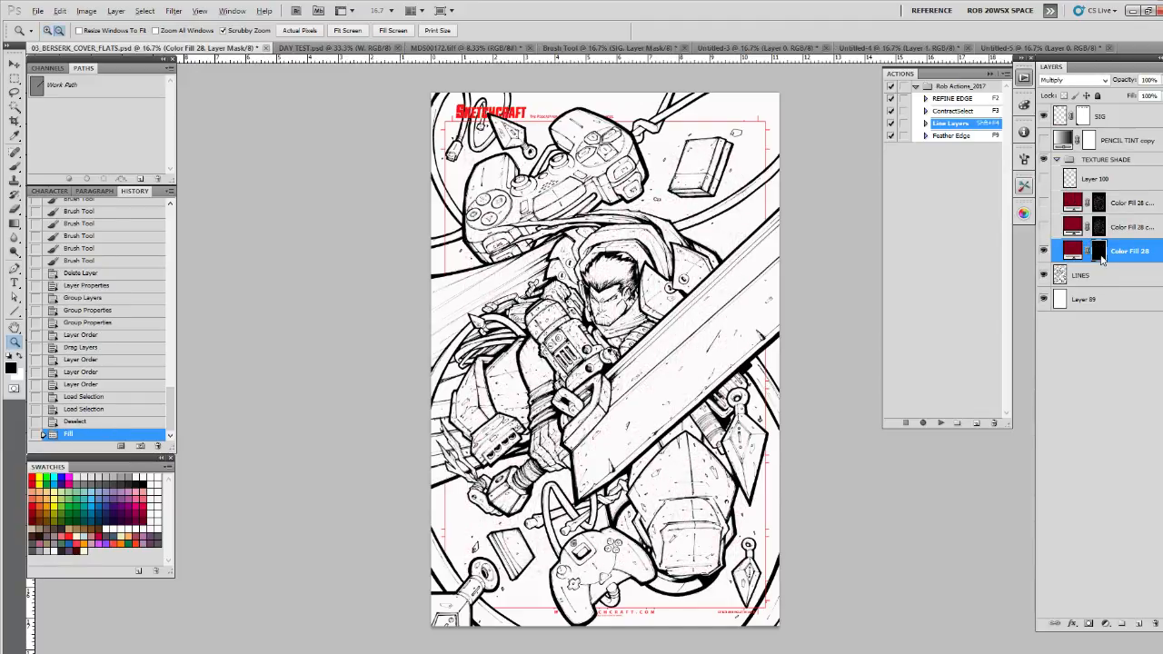
ctrl+click(1070, 182)
key(ctrl+BackSpace)
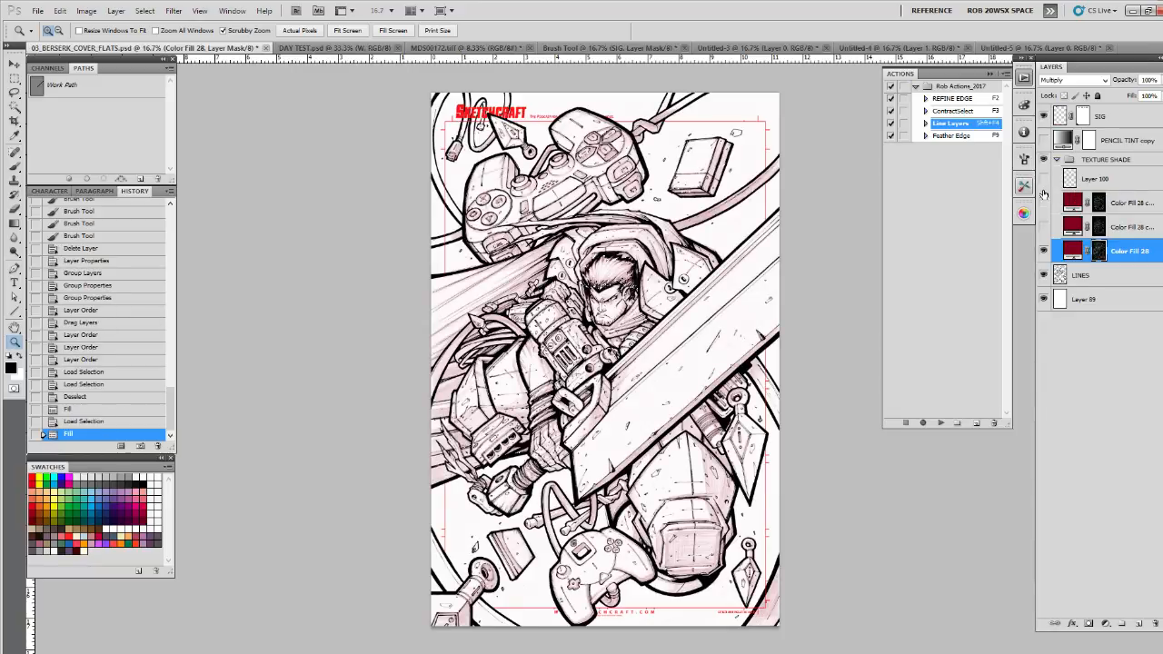
Step: Show the two Color Fill 28 copies above it and fill both of their layer masks with black
click(1043, 226)
click(1102, 232)
key(ctrl+d)
ctrl+click(1073, 181)
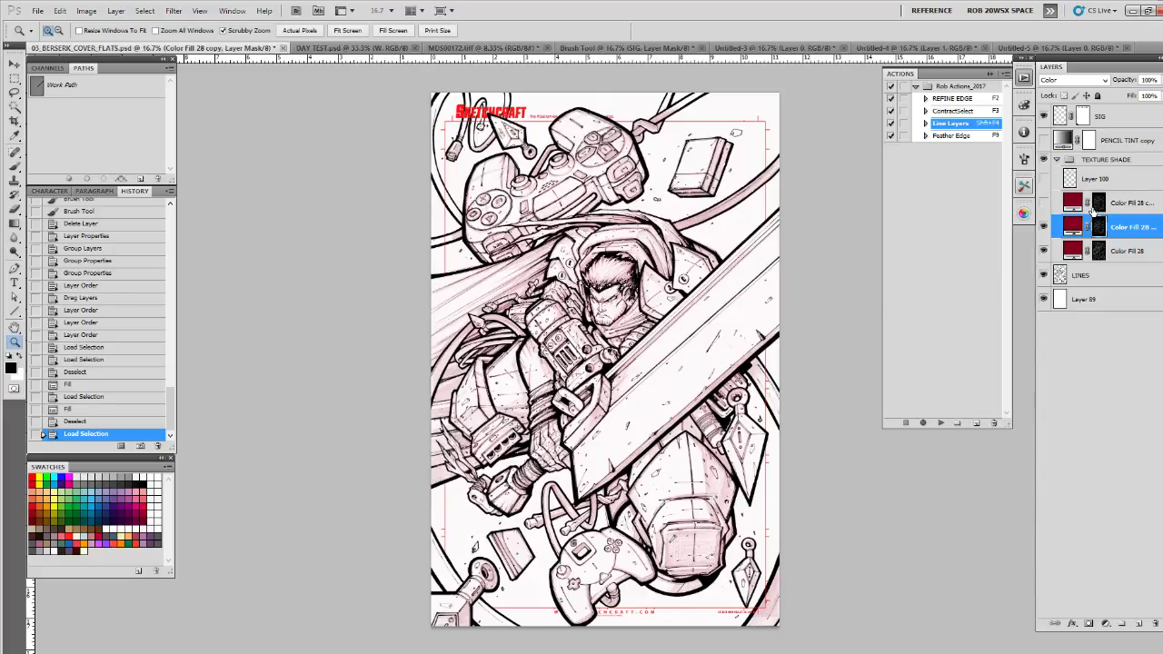
key(ctrl+d)
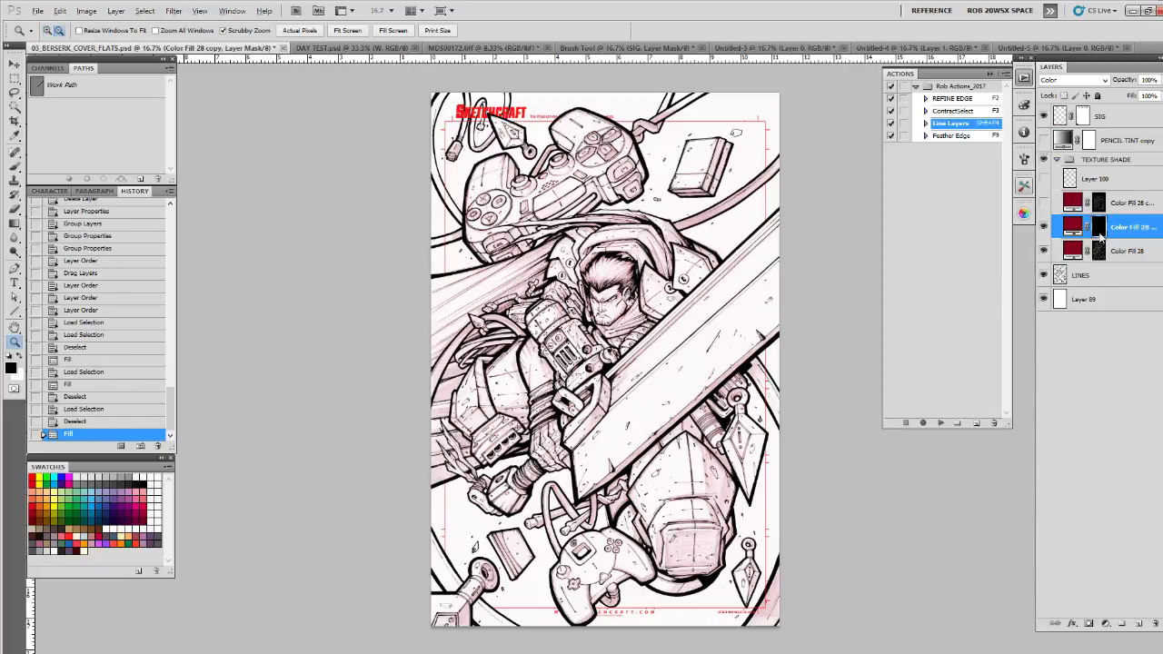
key(alt+BackSpace)
click(1096, 207)
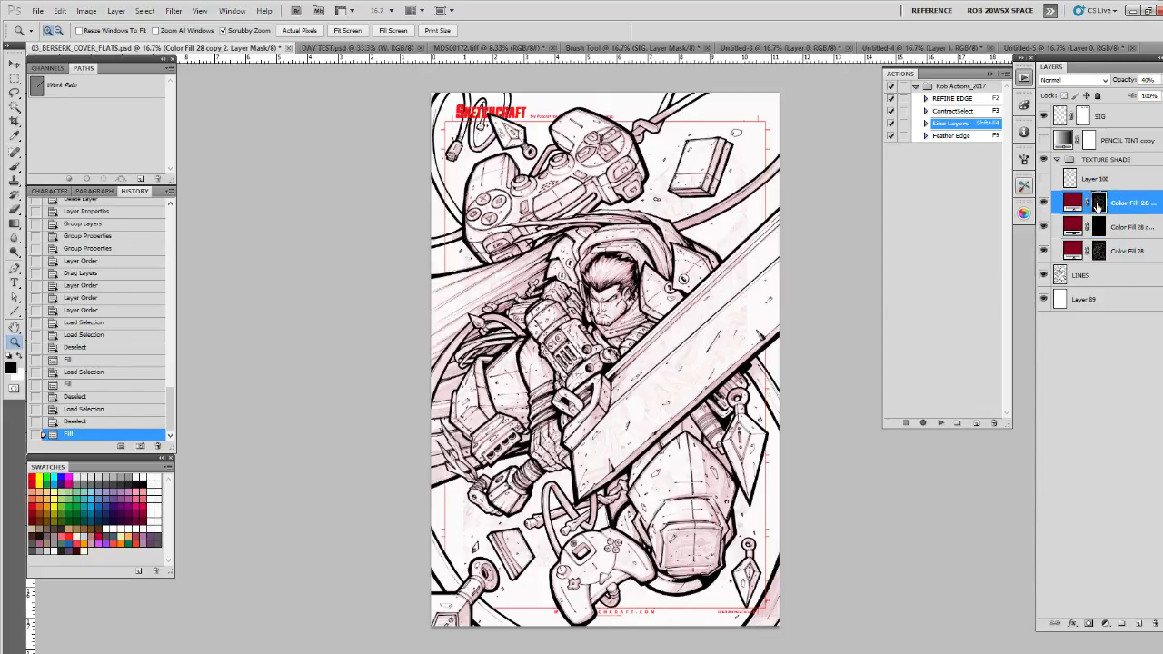
key(alt+BackSpace)
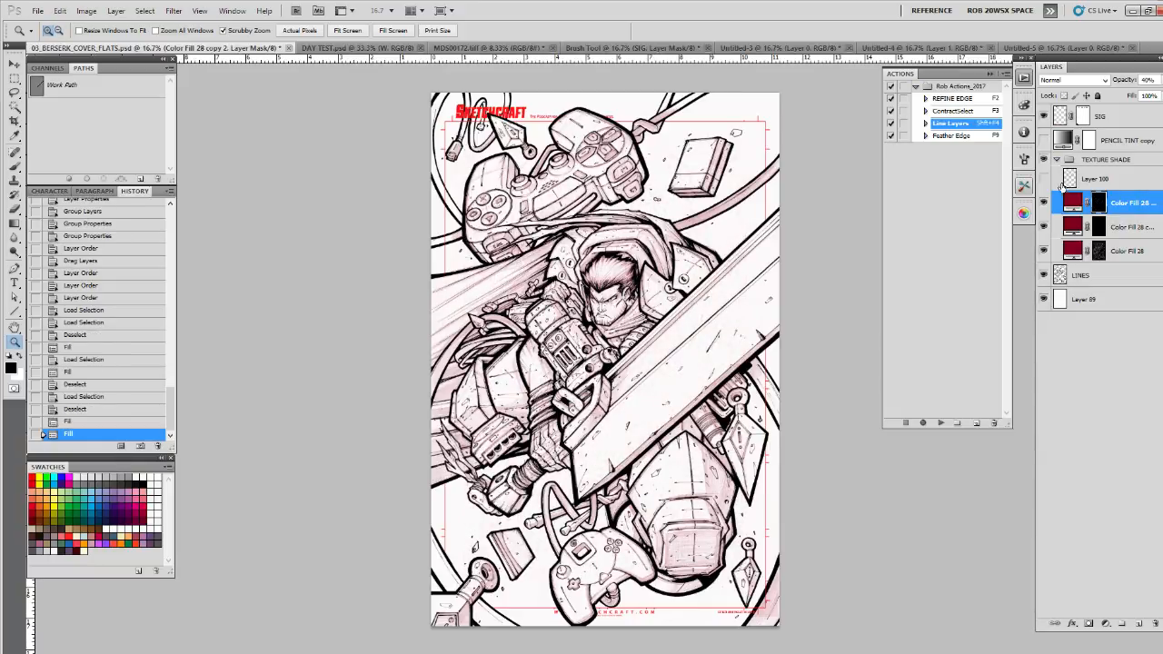
Step: Load Layer 100 as a selection, fill the masks of both Color Fill 28 copies with white, and deselect
ctrl+click(1097, 209)
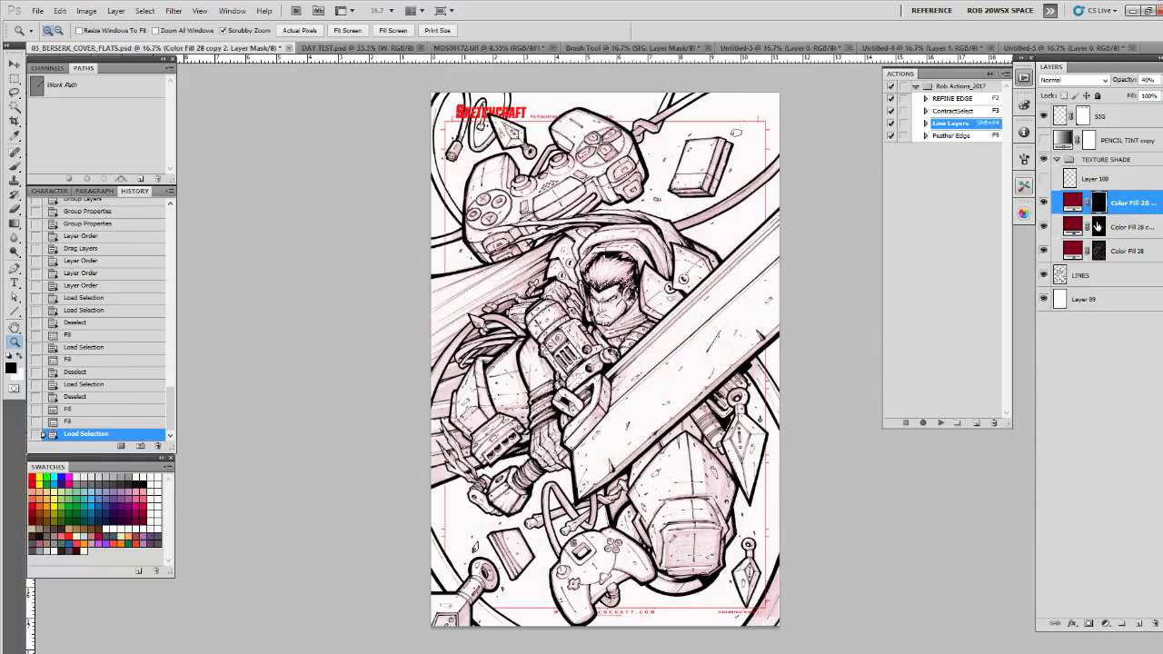
click(1098, 226)
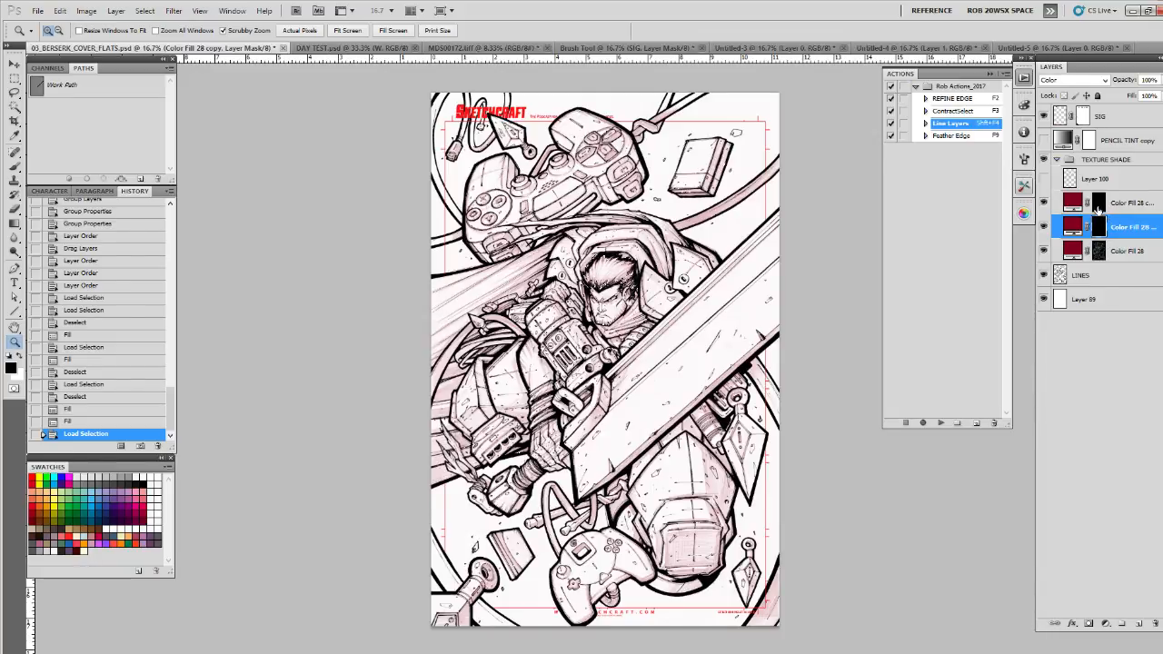
ctrl+click(1073, 182)
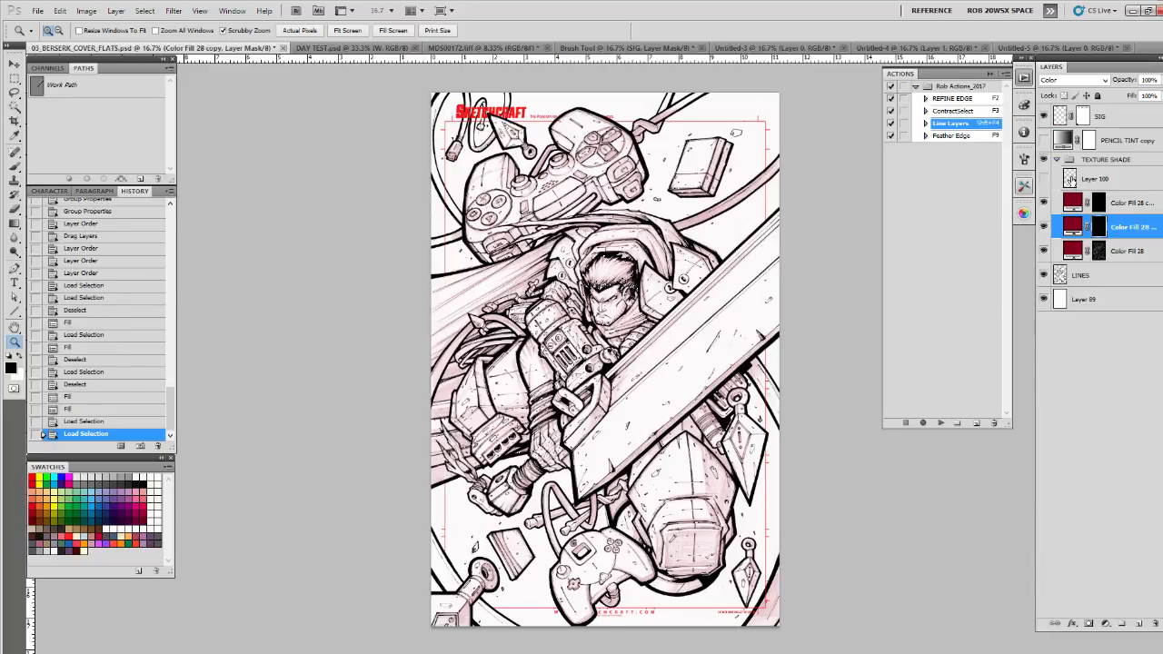
key(ctrl+BackSpace)
click(1102, 203)
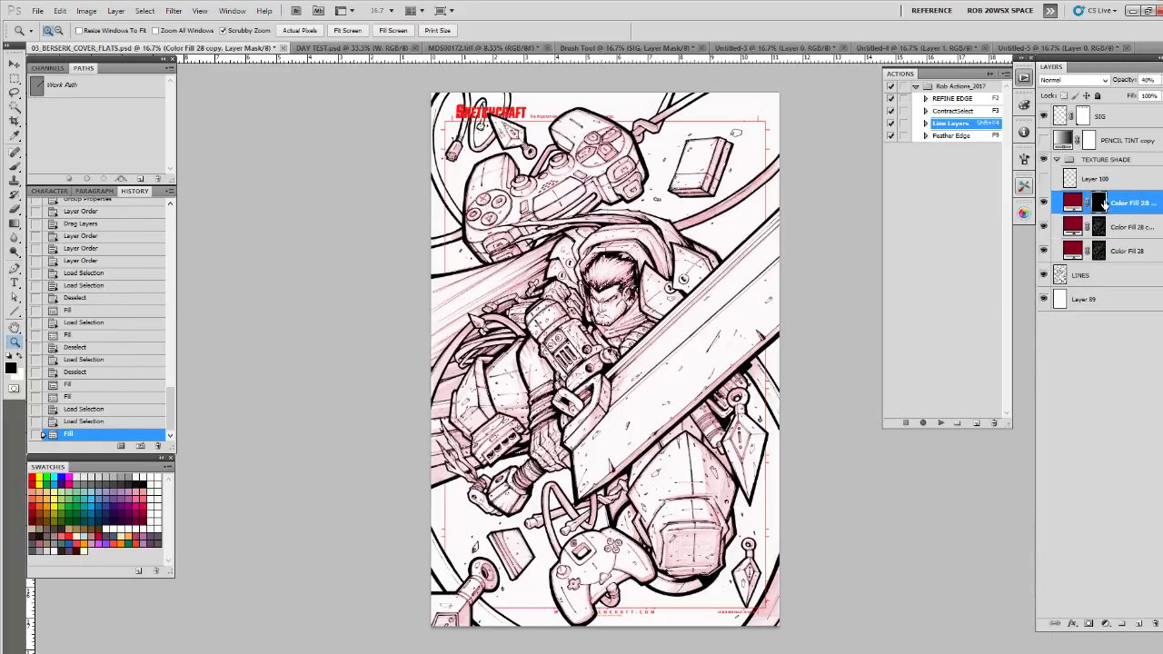
key(ctrl+BackSpace)
key(ctrl+d)
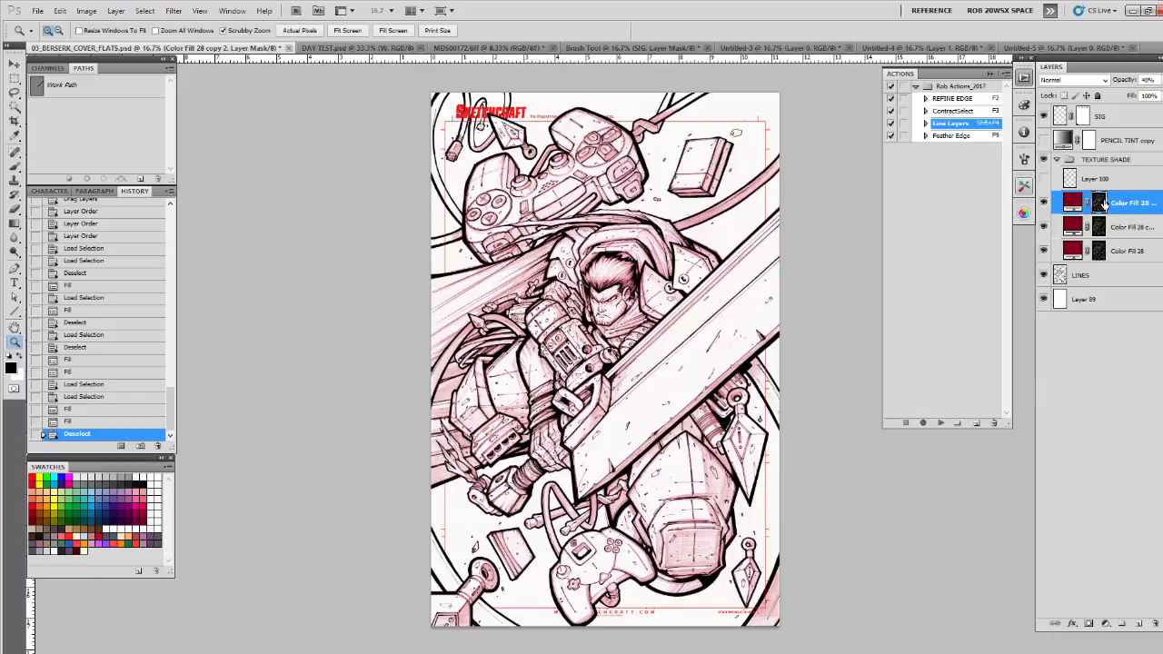
Step: Compare the artwork with Layer 100 and the SIG layer each shown and hidden
click(1045, 179)
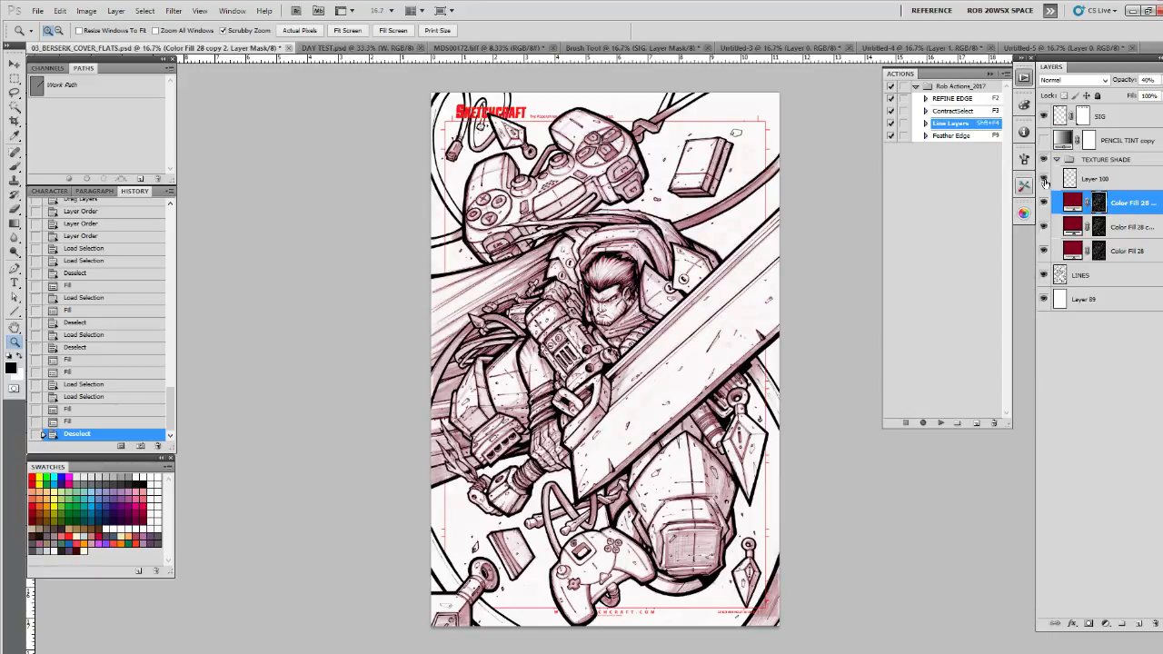
click(1044, 179)
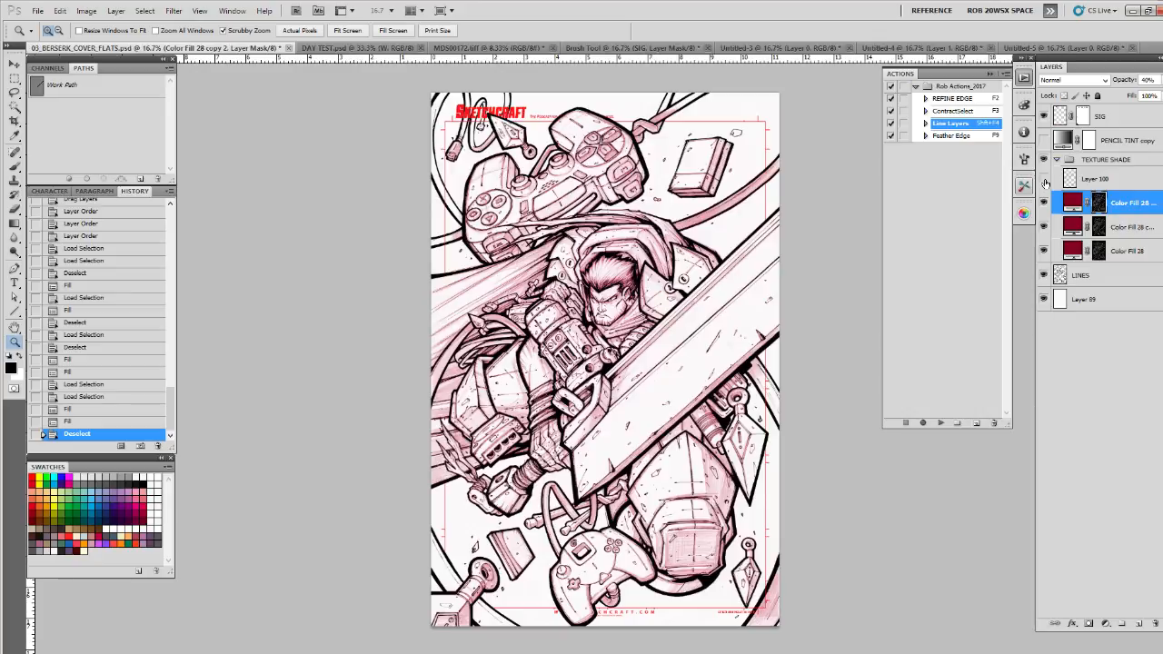
click(1044, 180)
click(1044, 180)
click(1040, 120)
click(1044, 118)
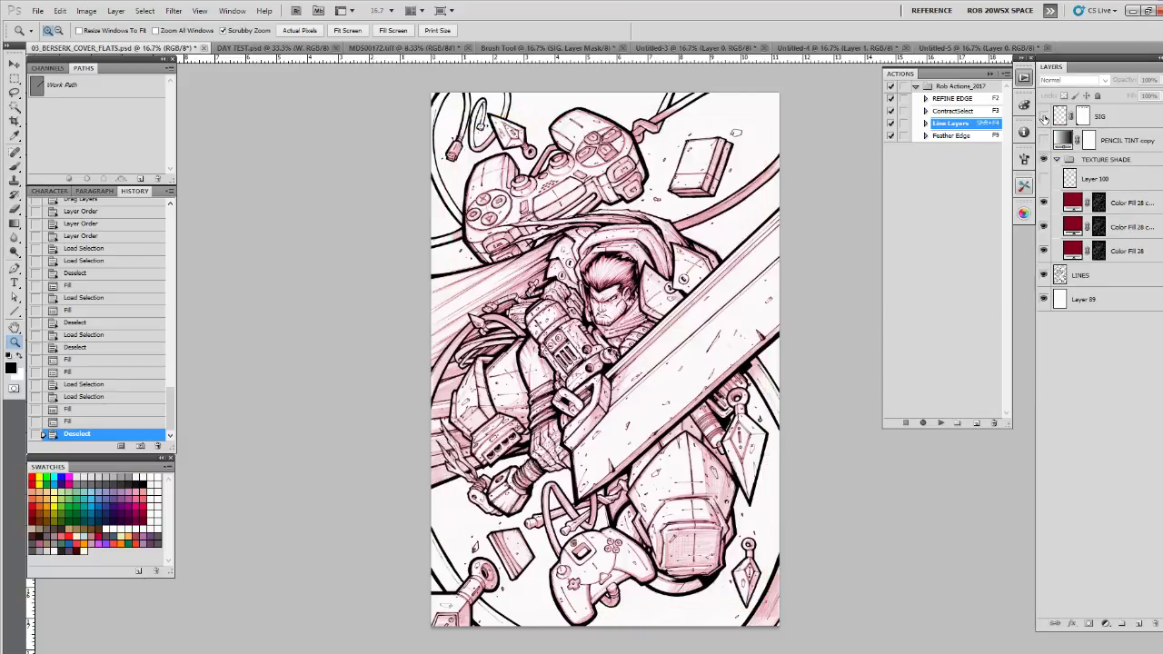
click(1044, 117)
click(1044, 117)
click(1044, 118)
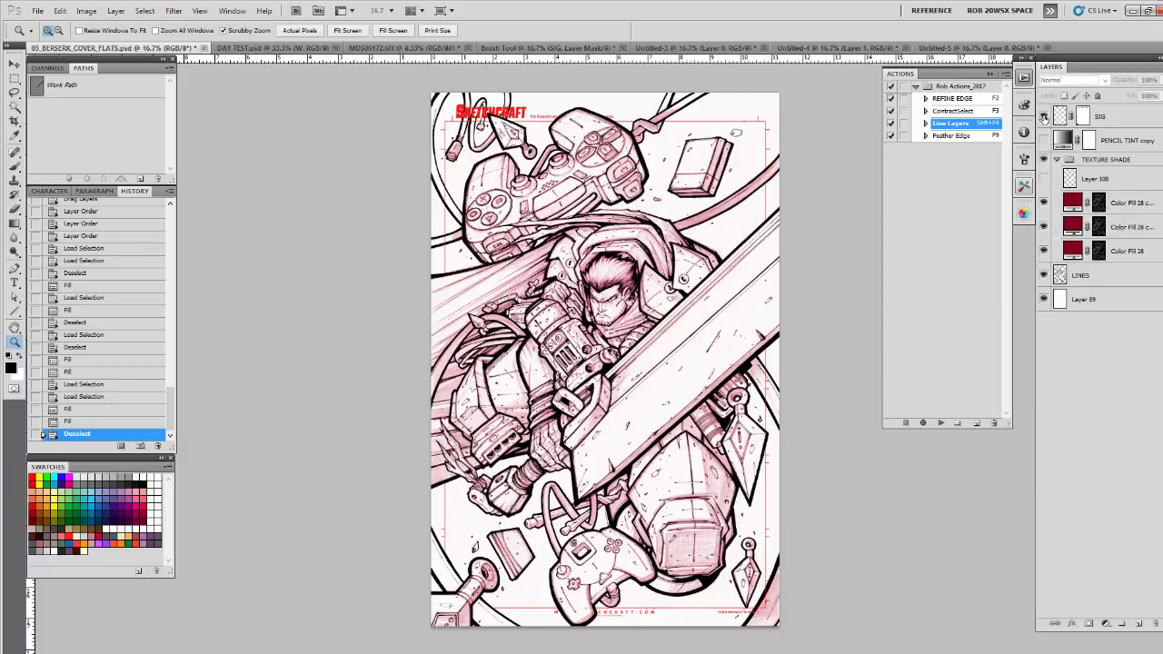
click(1044, 117)
click(1044, 117)
click(1044, 117)
click(1044, 117)
click(1044, 117)
Step: Delete Layer 100 from the TEXTURE SHADE group
click(1043, 180)
click(1044, 179)
click(1087, 180)
drag(1153, 463, 1155, 624)
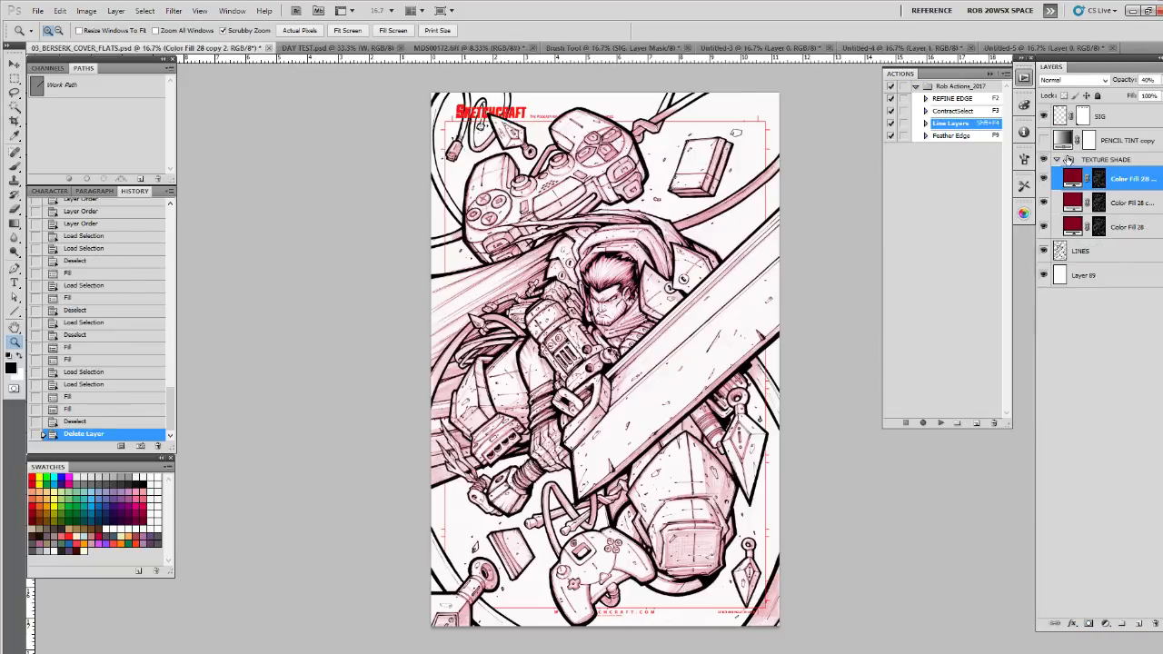
Step: Collapse the TEXTURE SHADE group and delete the PENCIL TINT copy layer
click(1068, 160)
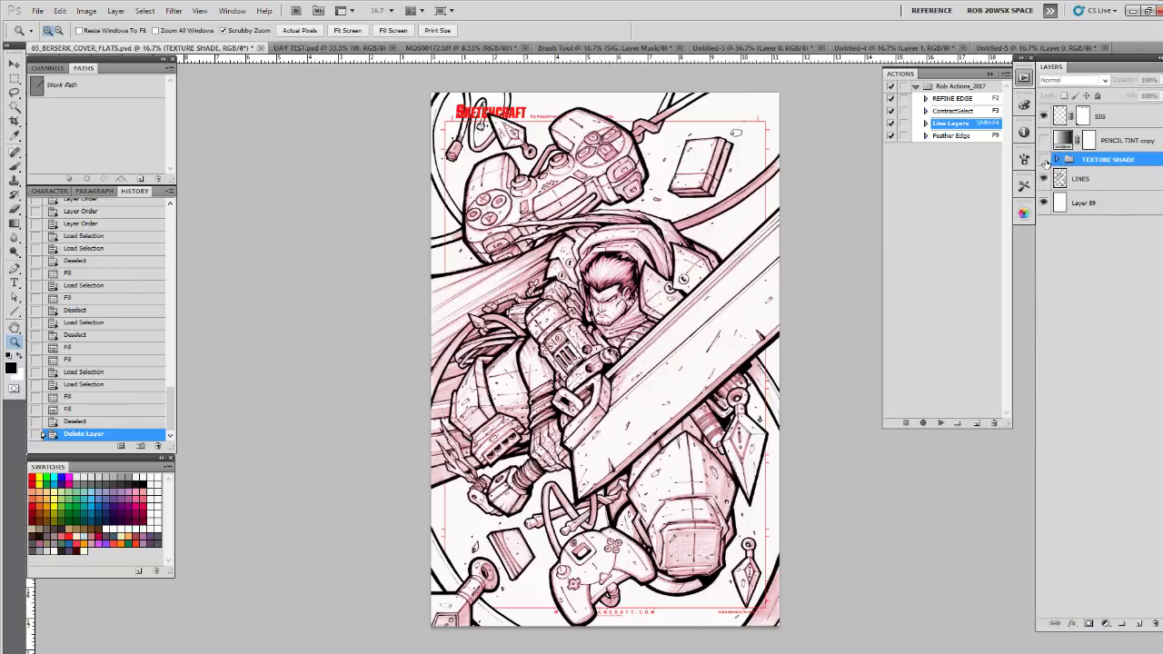
click(1044, 160)
click(1044, 159)
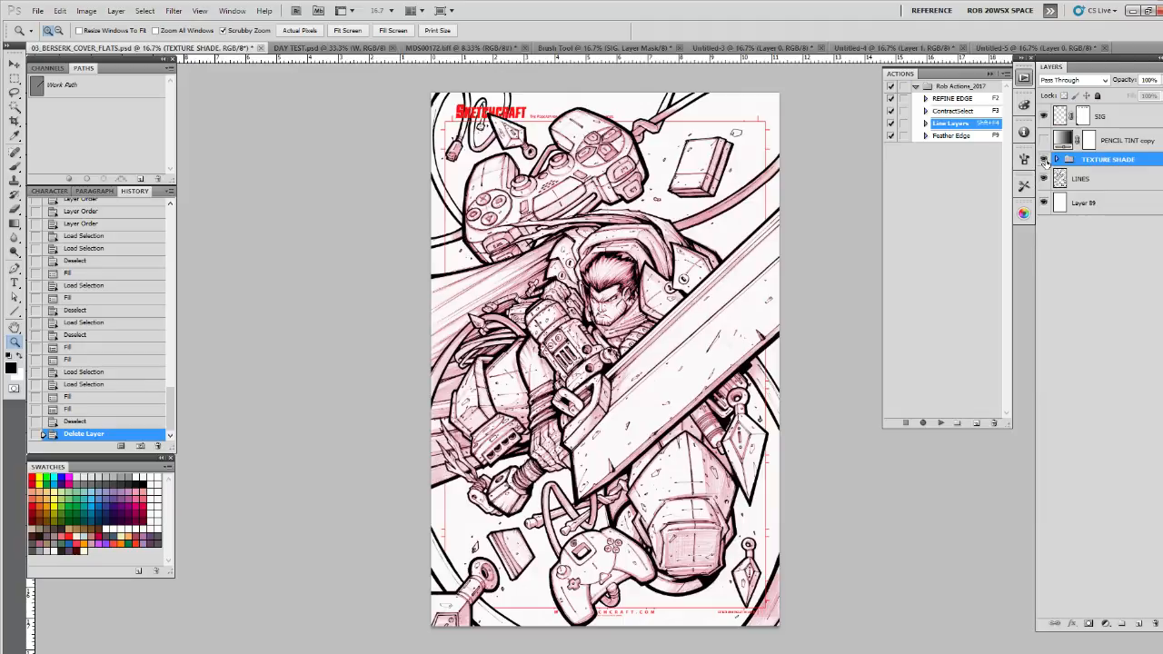
click(1044, 160)
click(1045, 160)
click(1044, 141)
drag(1104, 141, 1104, 616)
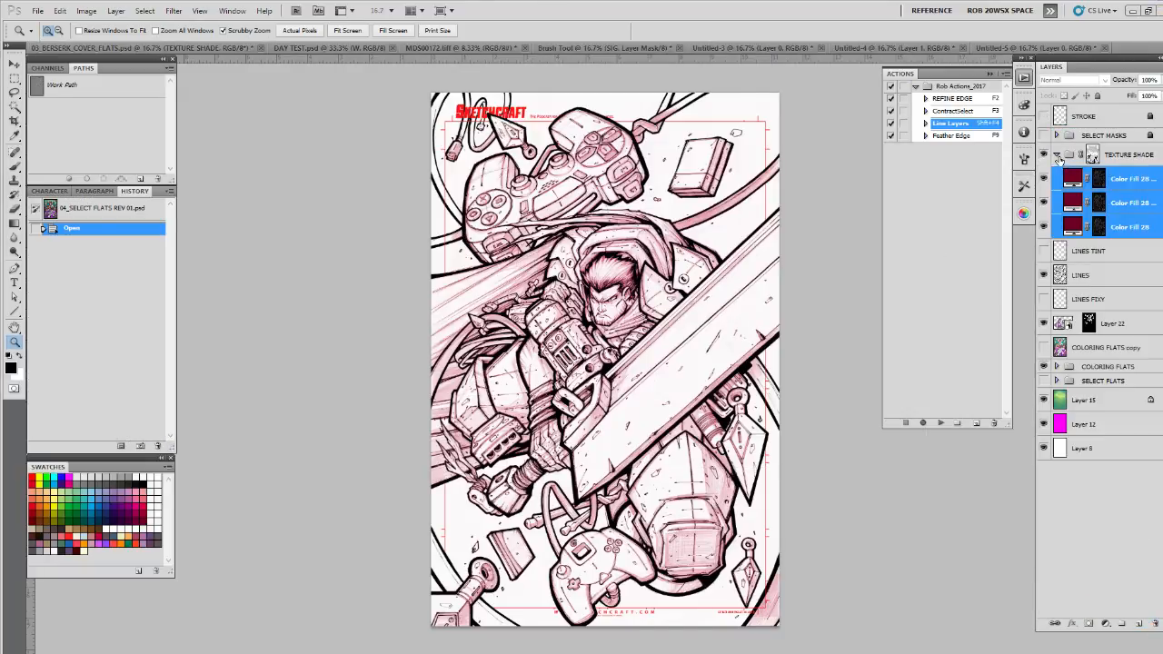
Step: Collapse the TEXTURE SHADE group in the 04_SELECT FLATS REV 01 document to examine its layer structure
click(1057, 156)
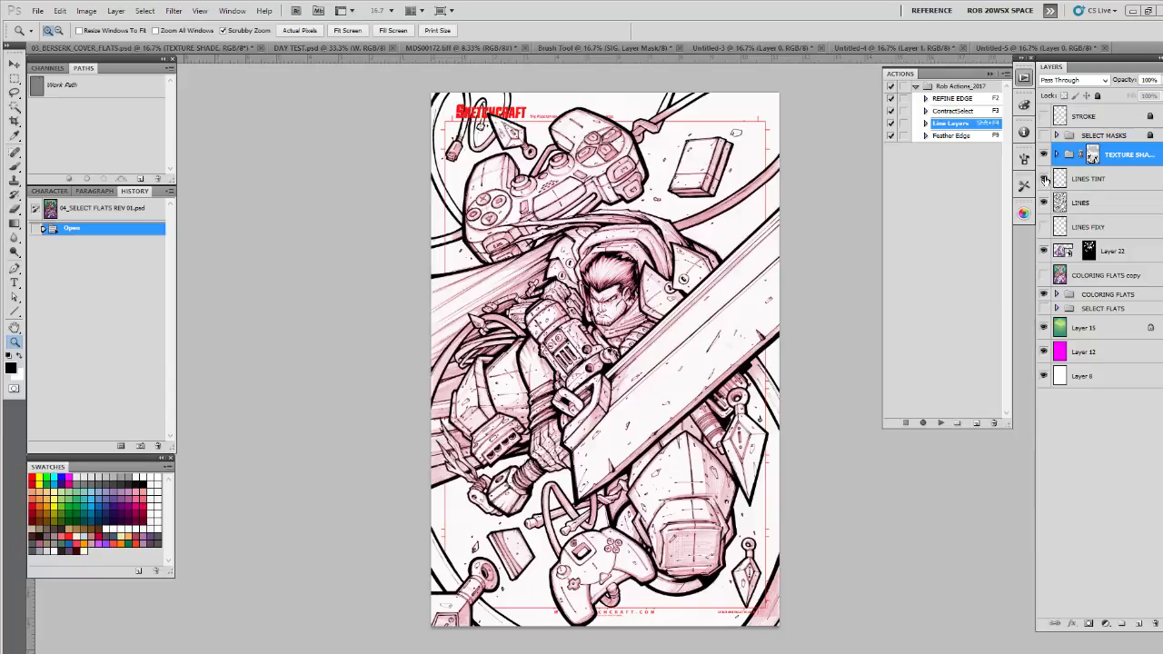
click(1044, 136)
click(731, 305)
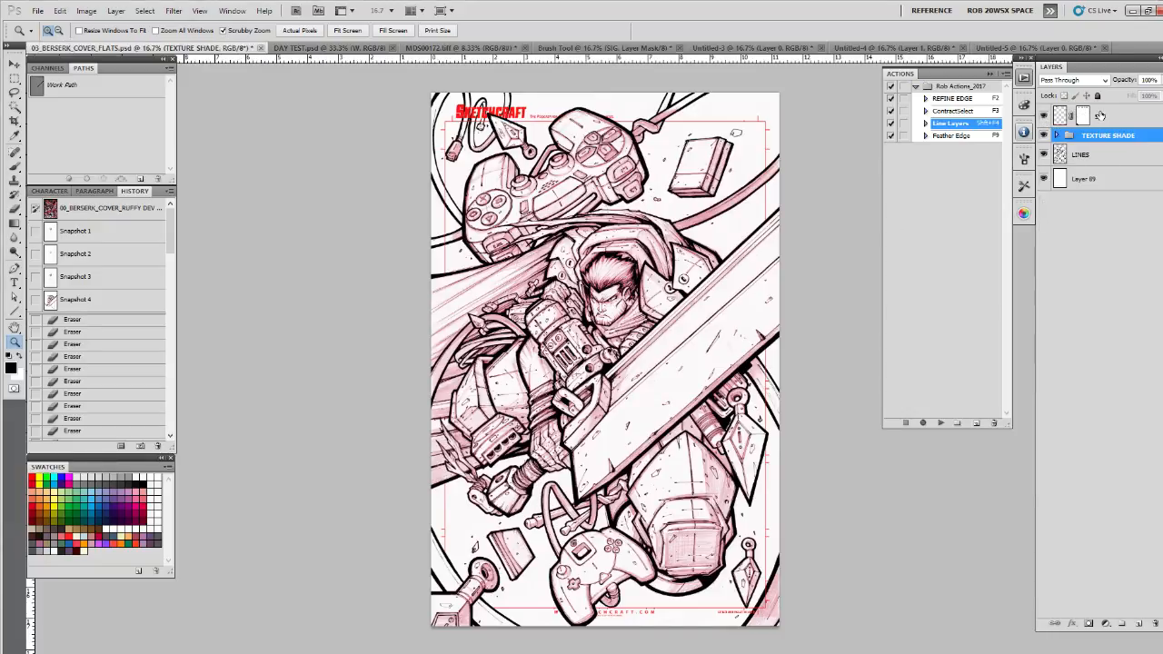
Step: In the 03_BERSERK_COVER_FLATS document, lock the SIG layer and rename it BORDER
click(1068, 116)
double_click(1100, 116)
text(BORDER)
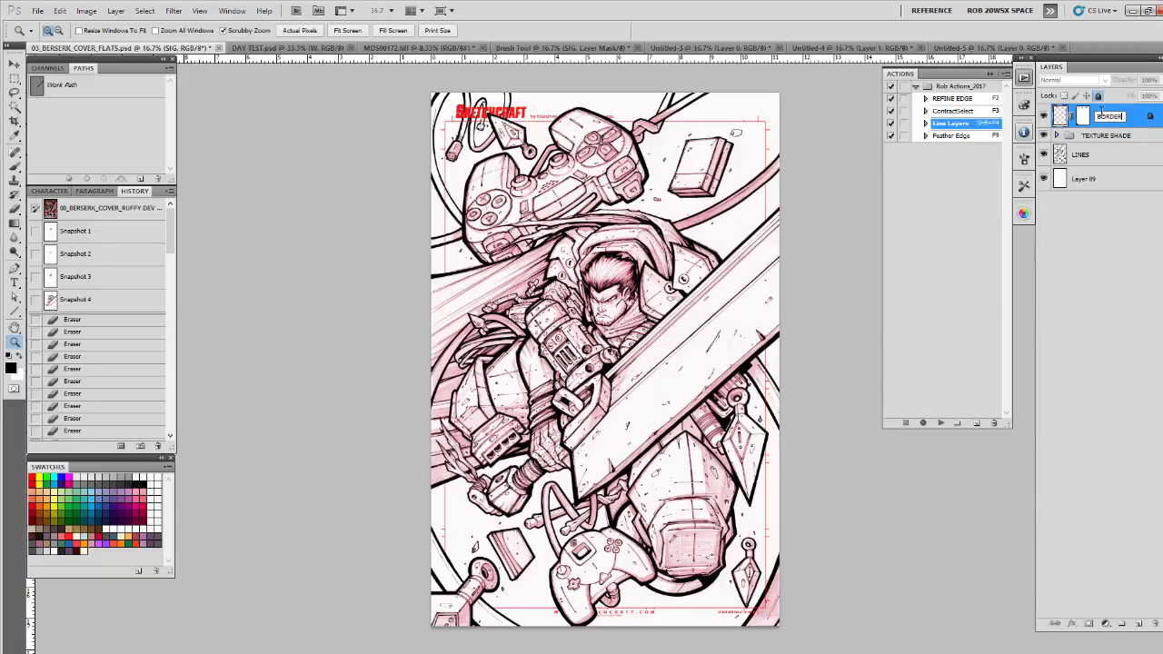
key(Return)
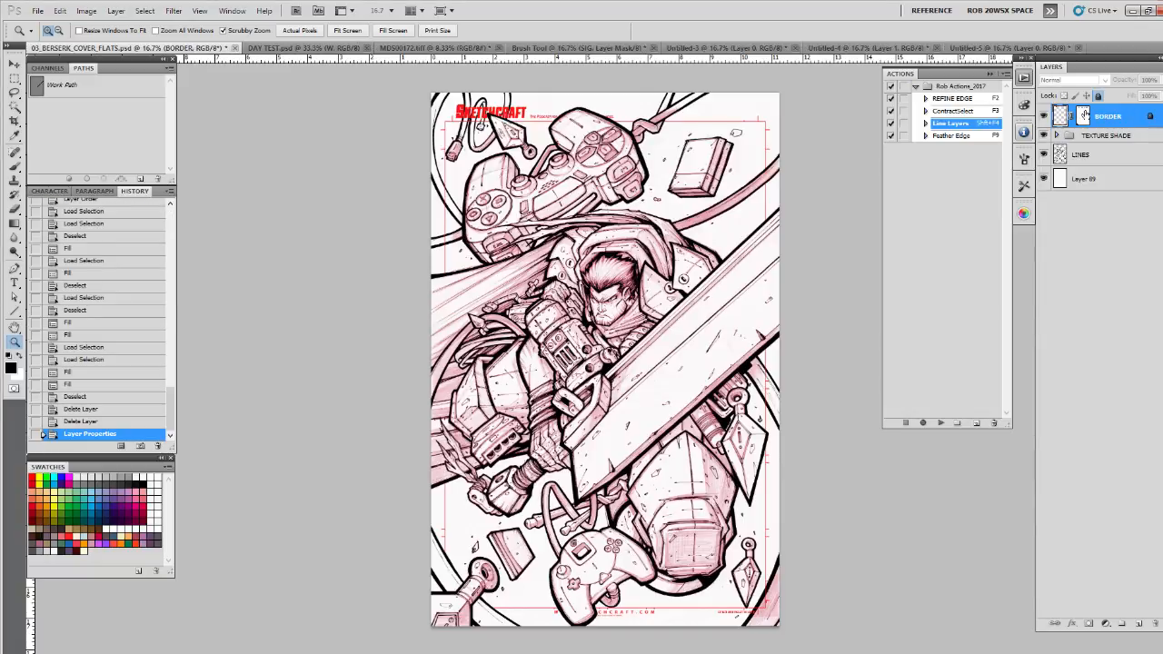
Step: Hide the BORDER layer and add a new empty layer above the TEXTURE SHADE group
click(1045, 118)
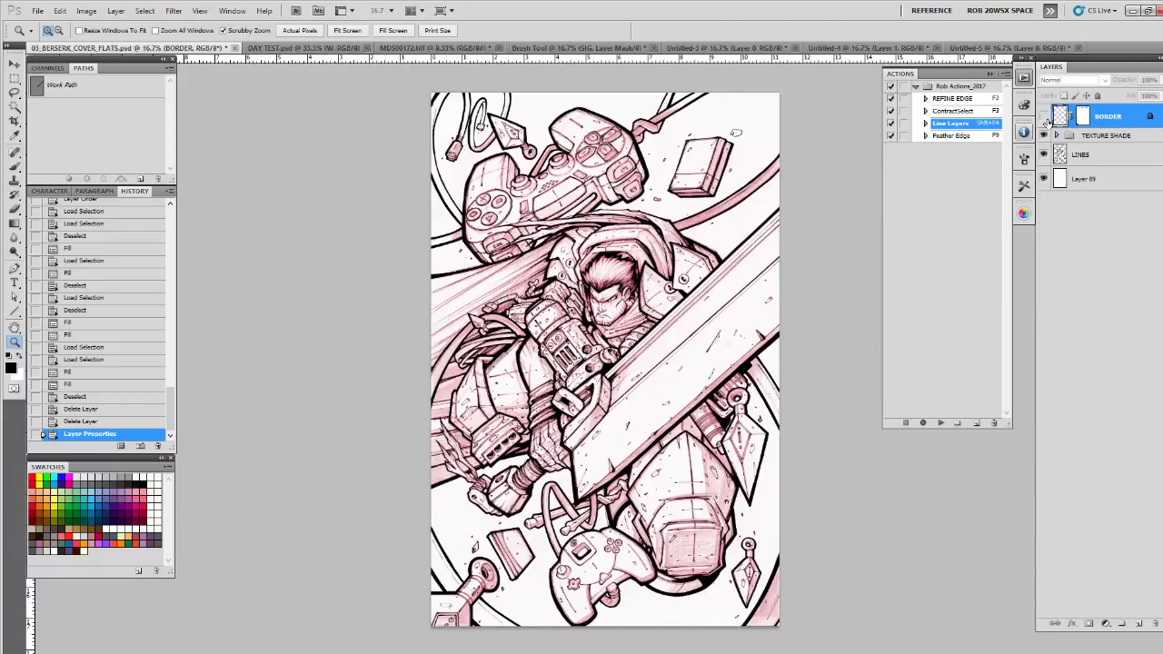
click(1044, 135)
click(1043, 136)
click(1094, 136)
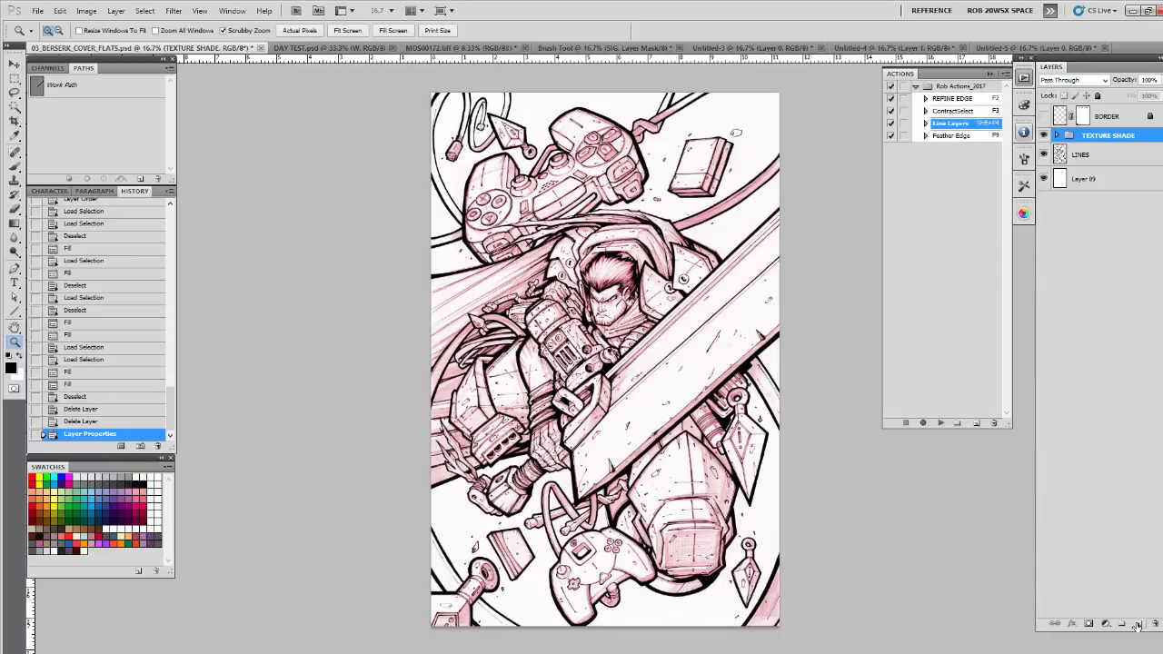
click(1138, 624)
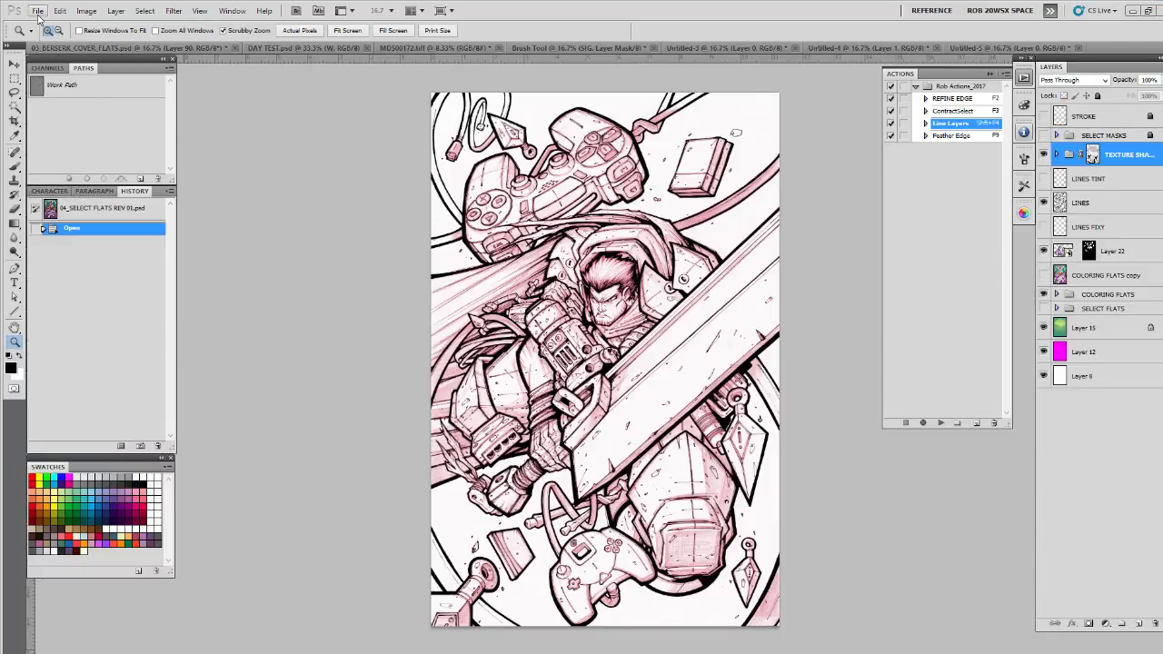
Step: Start opening another file and go up from folder 05 to the 16 FREELANCE folder
click(37, 10)
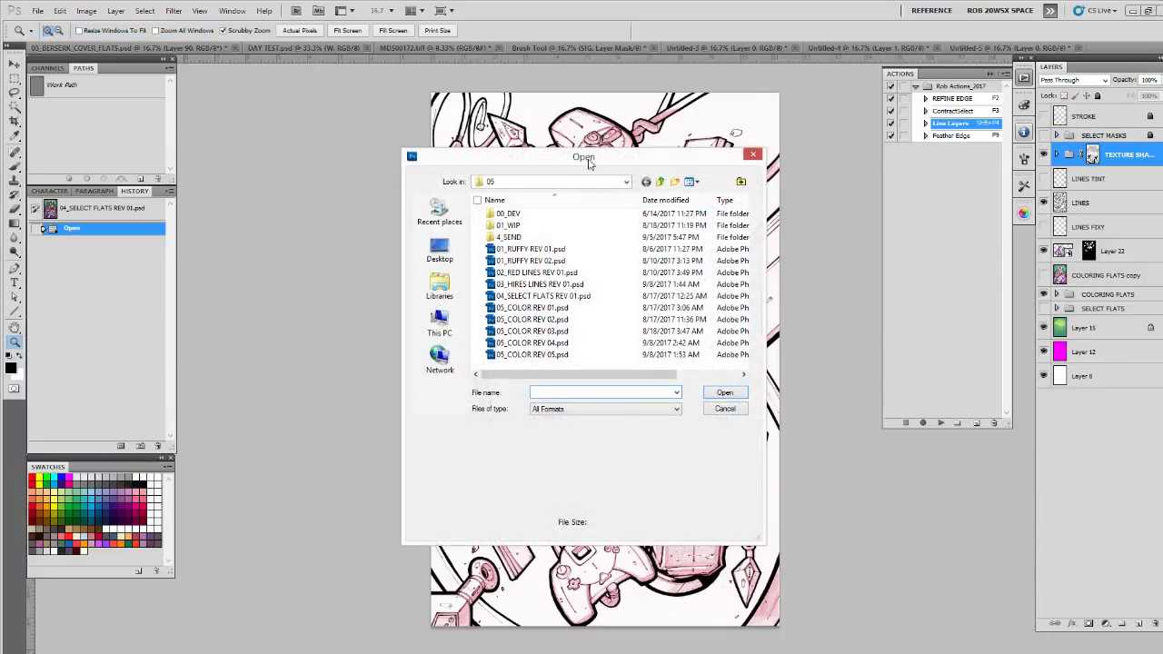
click(660, 182)
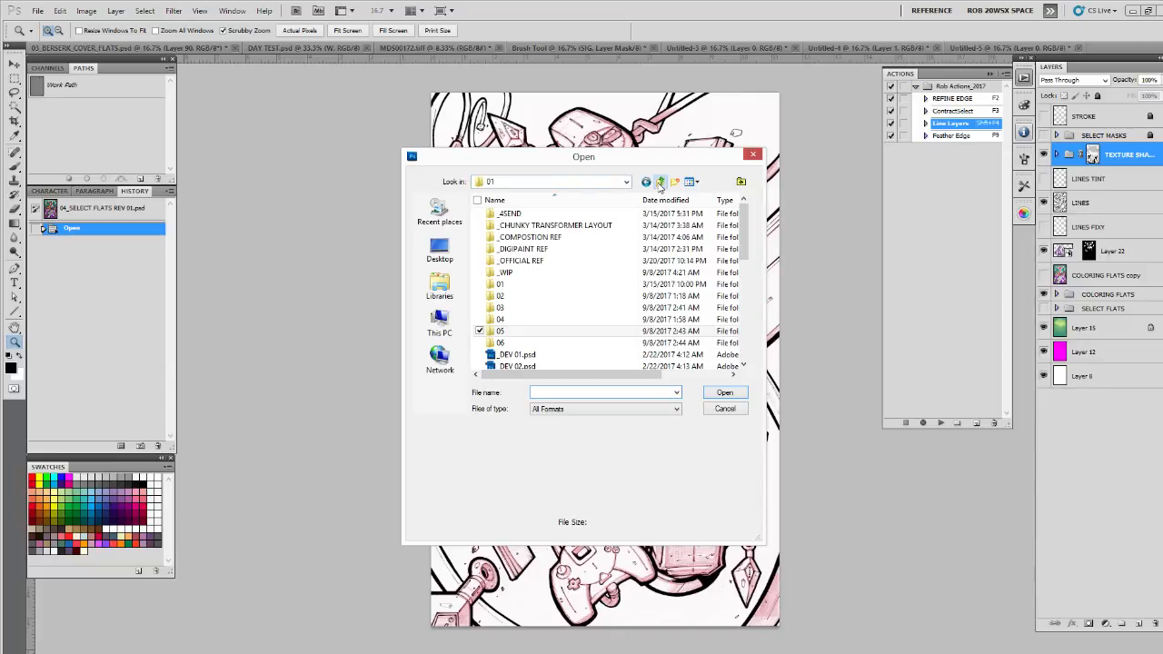
click(659, 182)
click(646, 182)
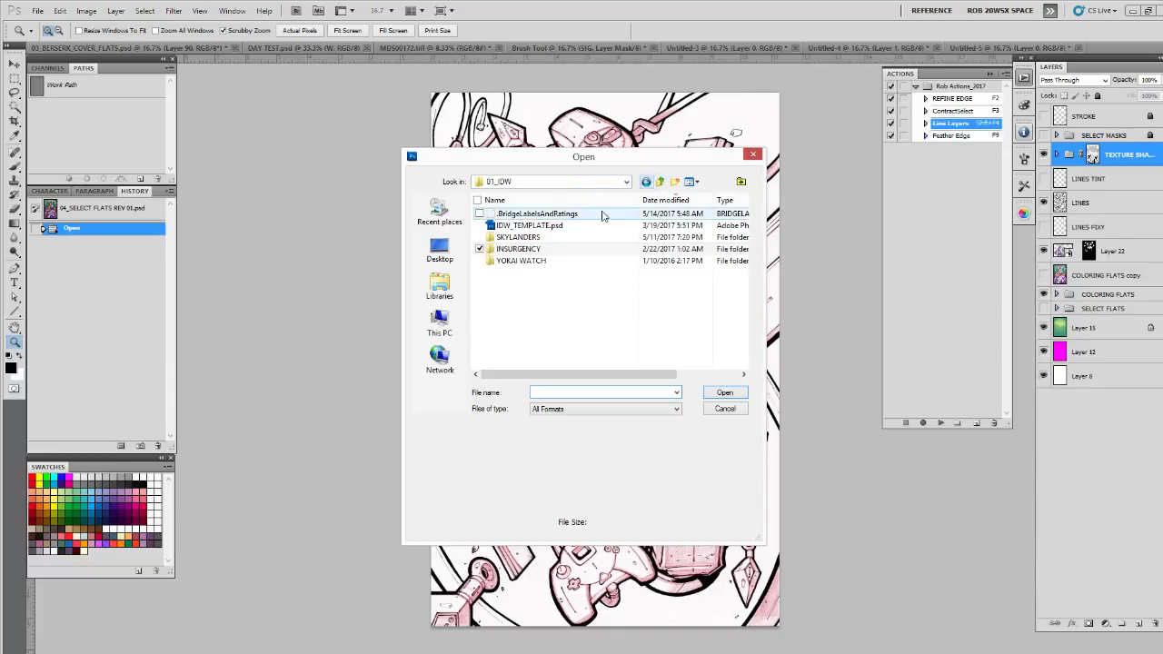
click(659, 182)
click(659, 182)
click(659, 181)
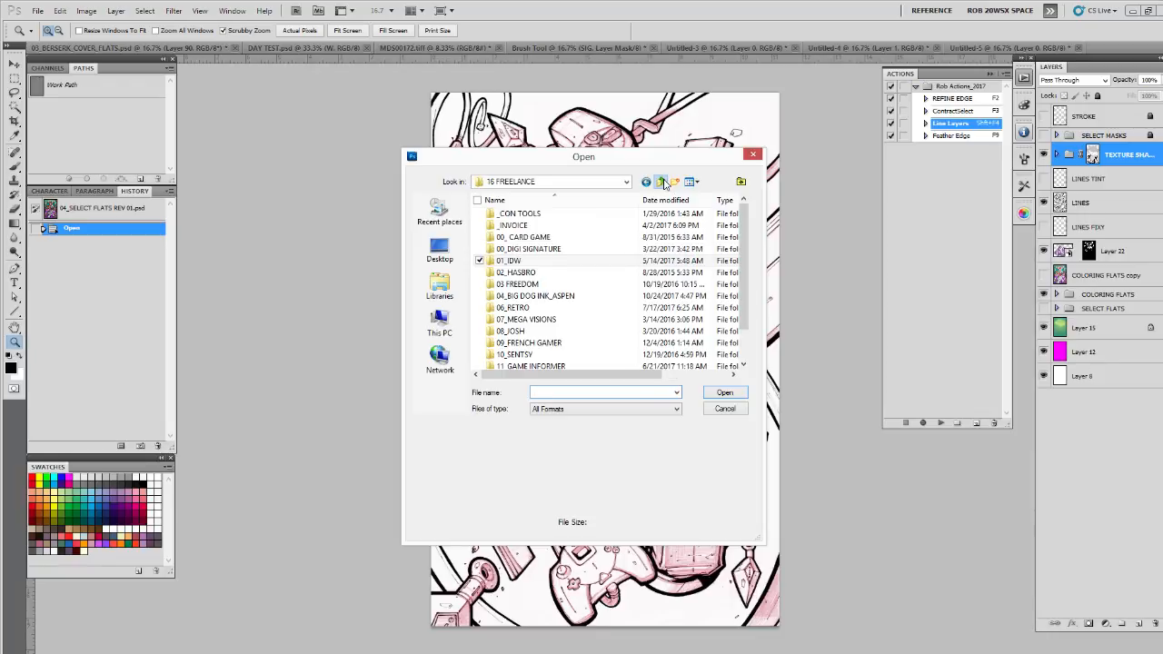
Step: Open 01_FLATS_rev 01.psd from the 01_ANNUBIS folder in 04_BIG DOG INK_ASPEN > PENNY FOR SOUL
click(549, 323)
scroll(541, 282, down, 1)
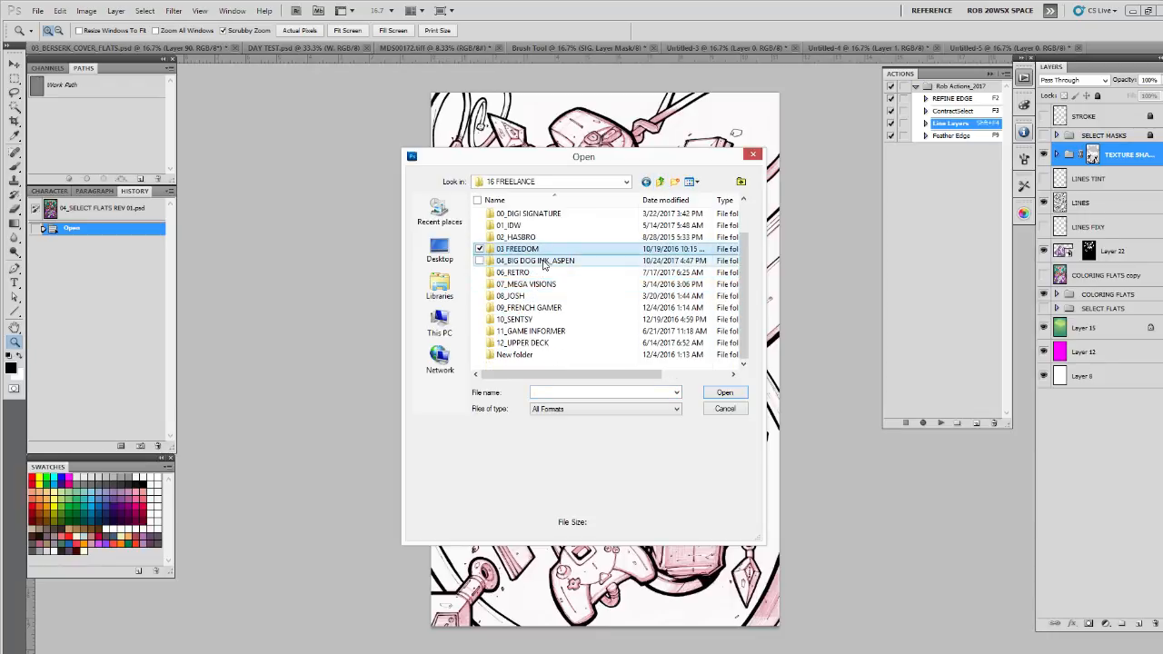
double_click(537, 261)
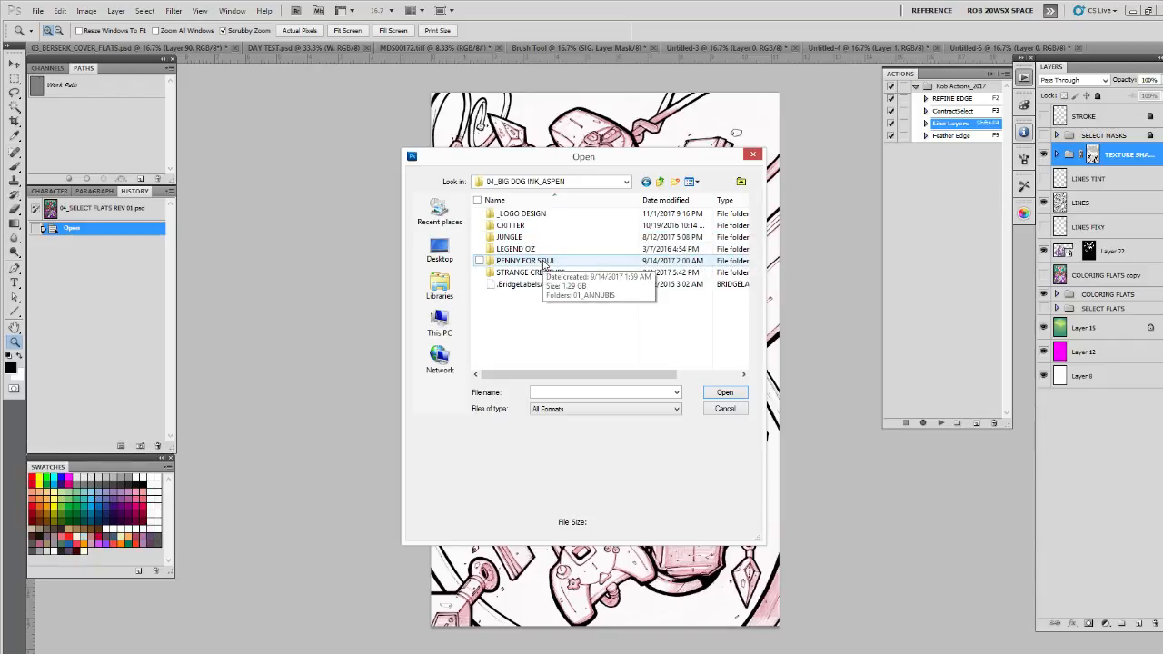
double_click(546, 262)
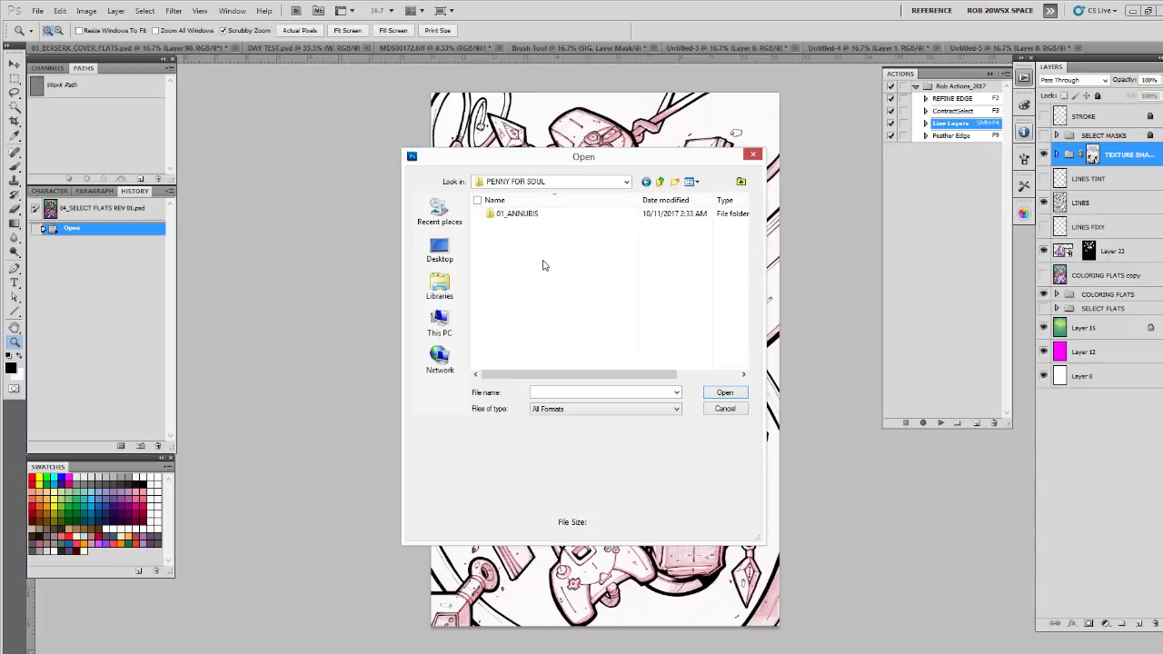
double_click(536, 216)
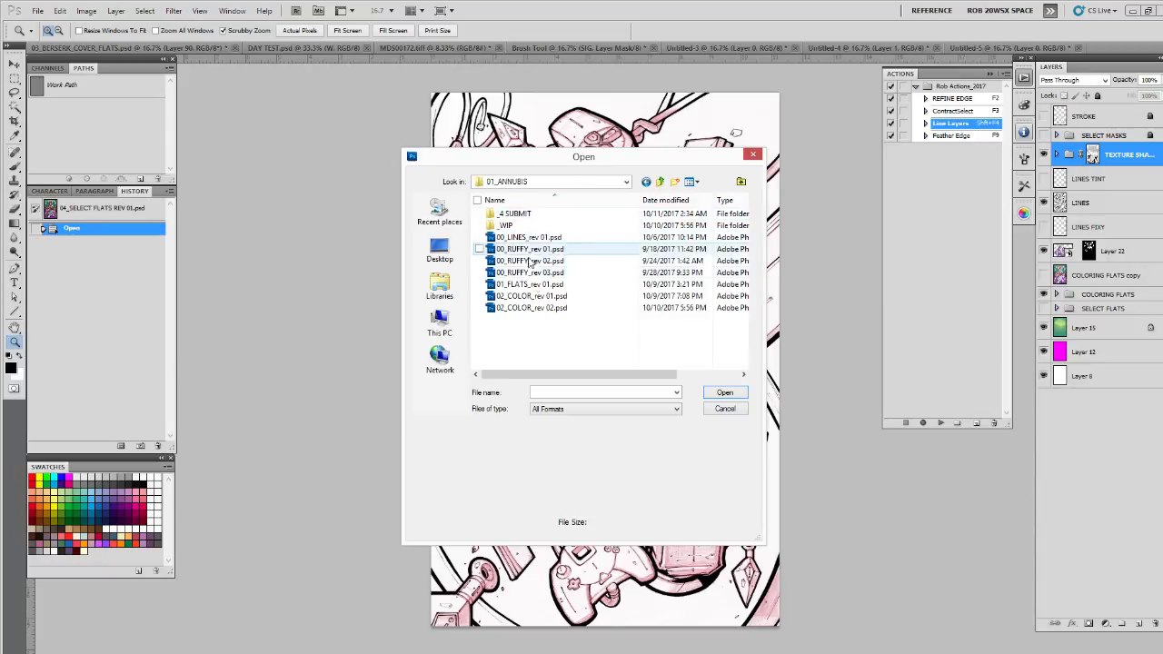
click(534, 284)
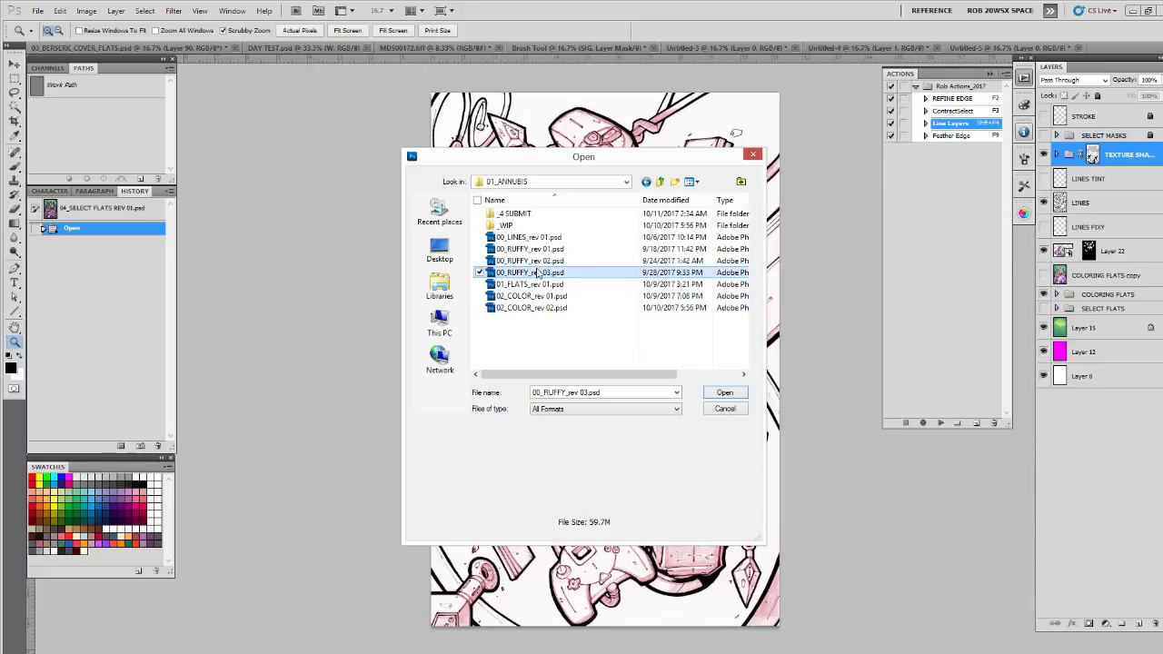
click(715, 393)
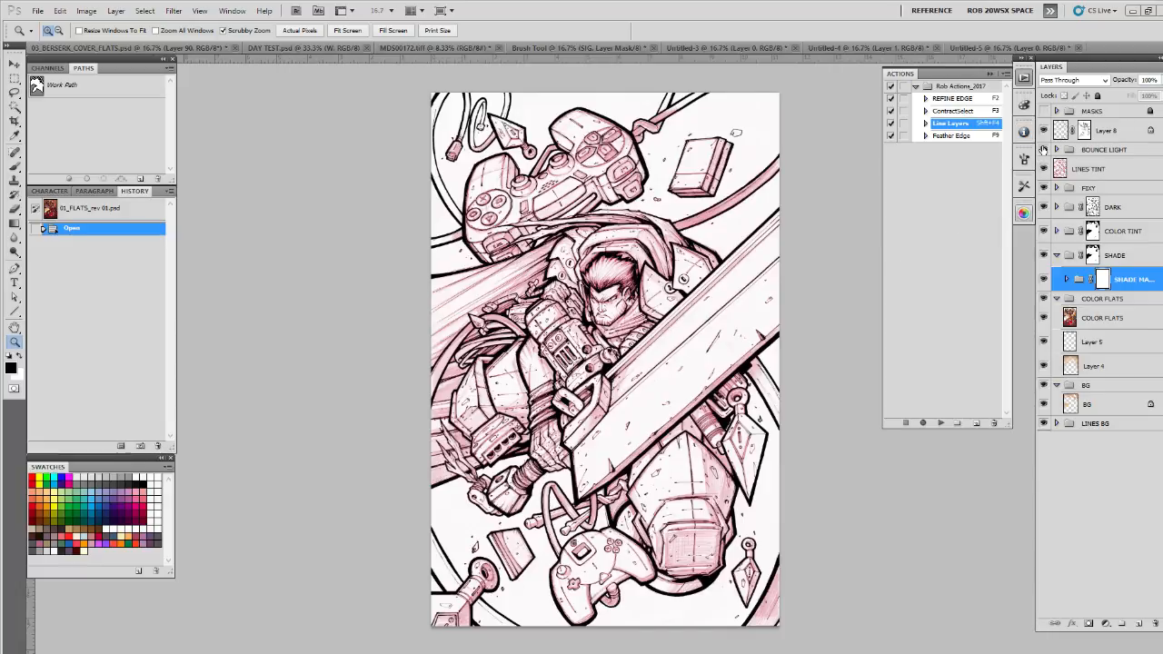
Step: Hide the visible layers and groups from Layer 6 down to SHADE, and collapse the SHADE group
click(1044, 130)
click(1042, 169)
drag(1042, 188, 1052, 263)
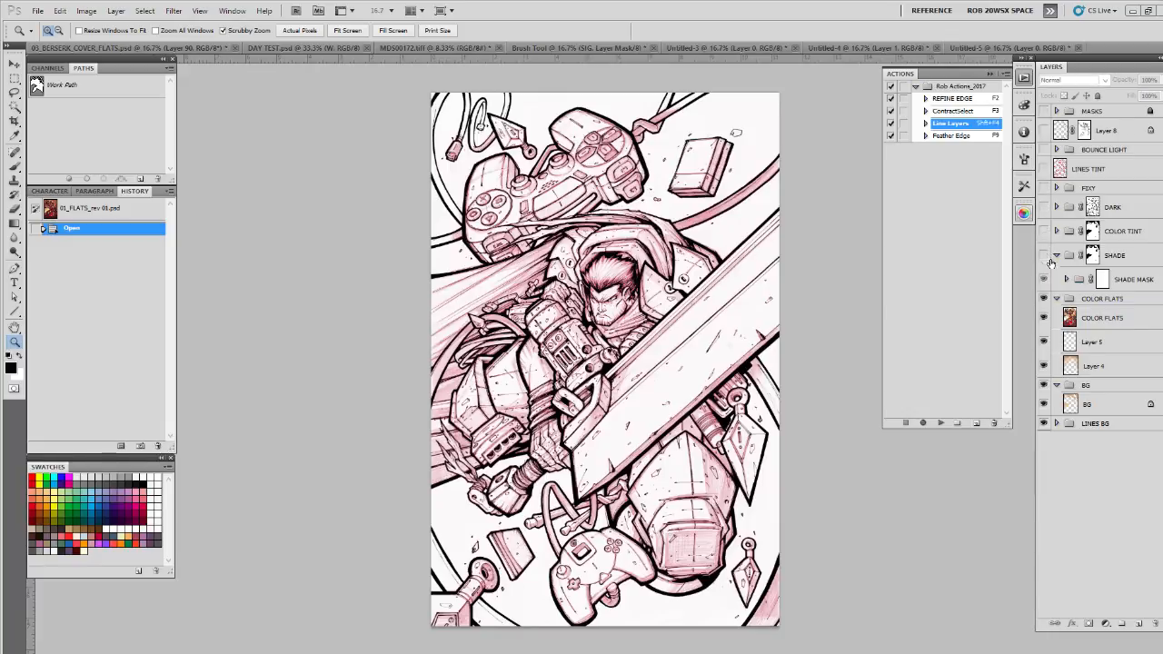
click(1056, 255)
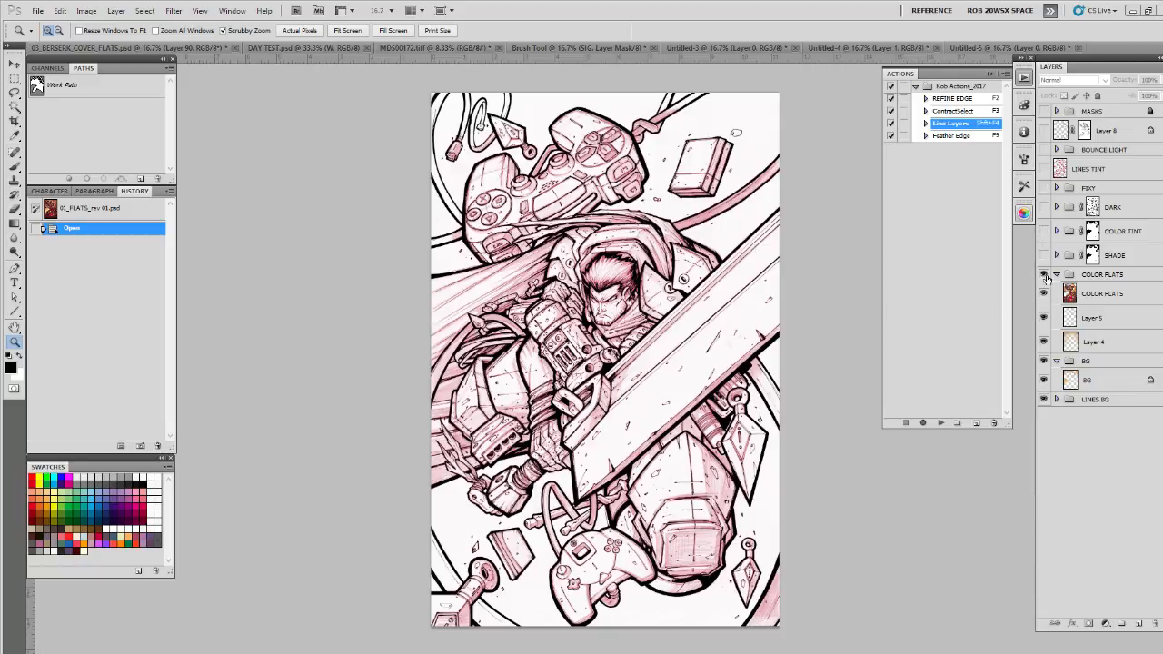
Step: Examine the layers inside the COLOR FLATS group and collapse the group
click(1085, 275)
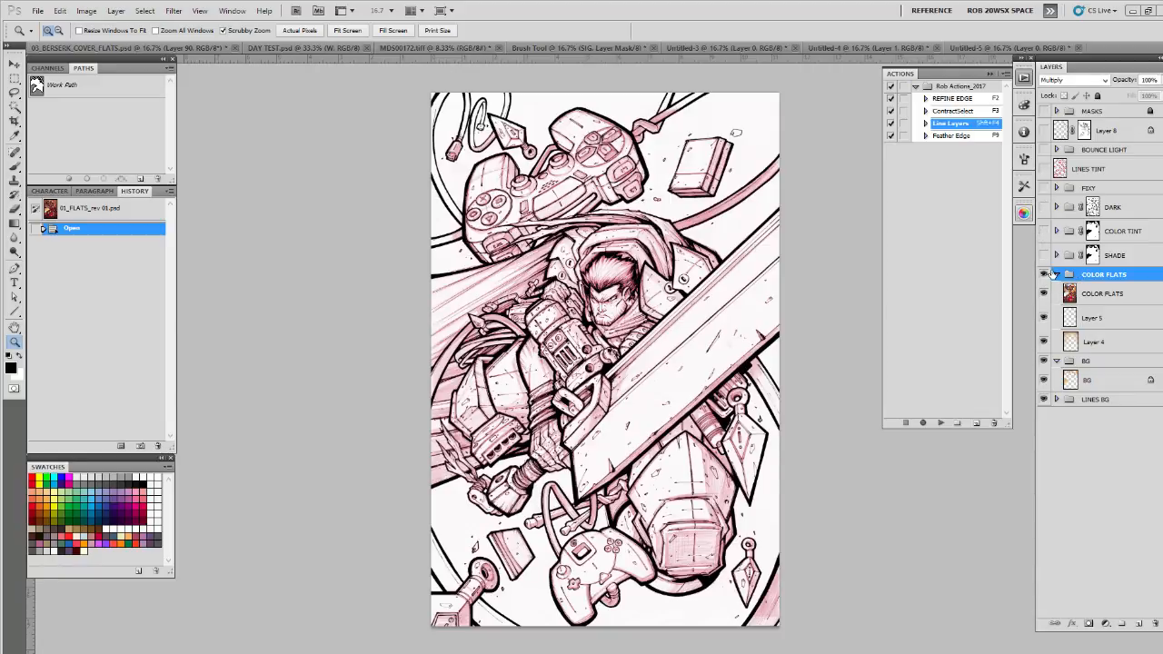
click(1065, 295)
click(1065, 317)
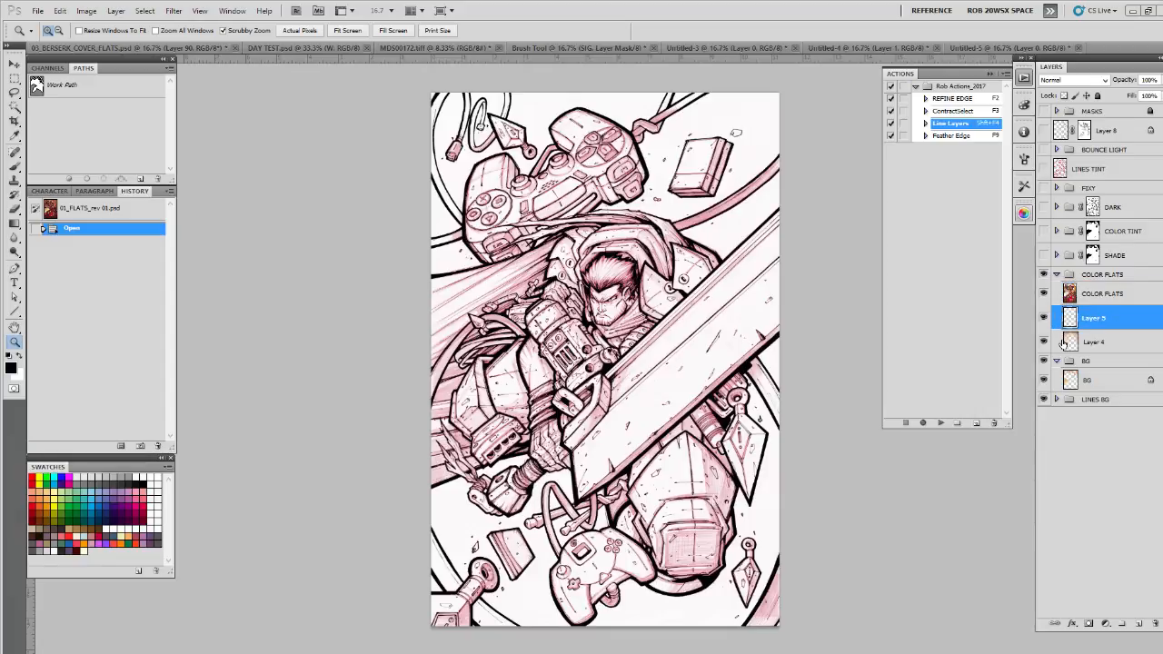
click(1064, 343)
click(1057, 275)
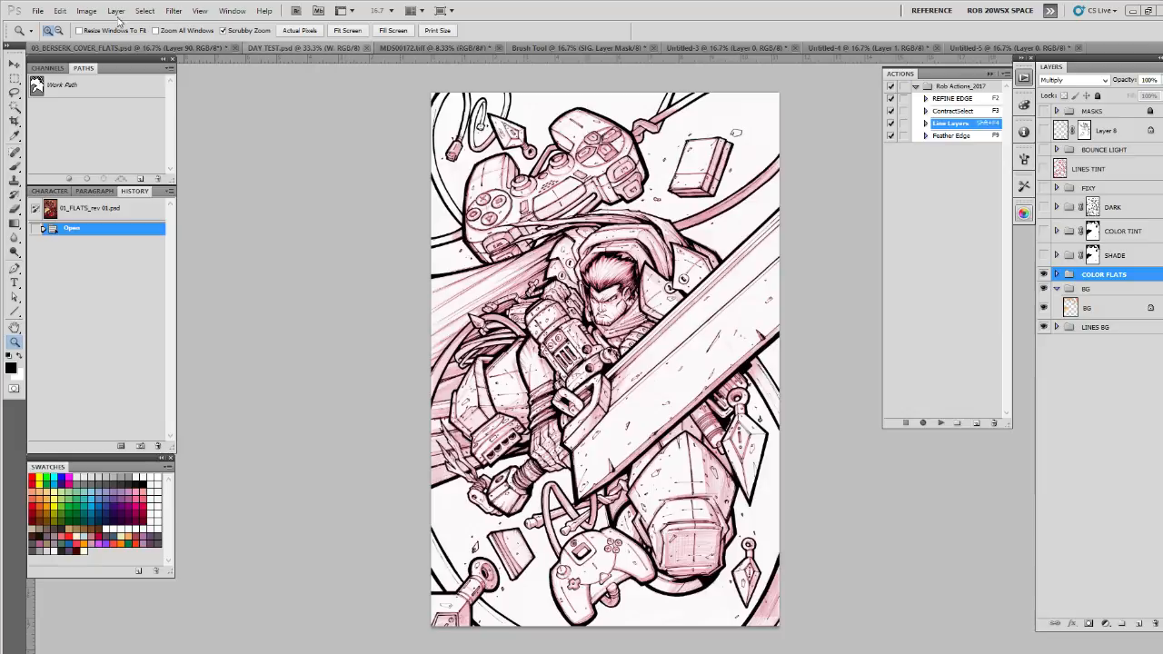
Step: Open 00_BERSERK_COVER_RUFFY DEV 04.psd from 16 FREELANCE > 07_MEGA VISIONS > _COVER DEV > 05_BERSERK & CASTLEVANIA
click(37, 10)
click(45, 23)
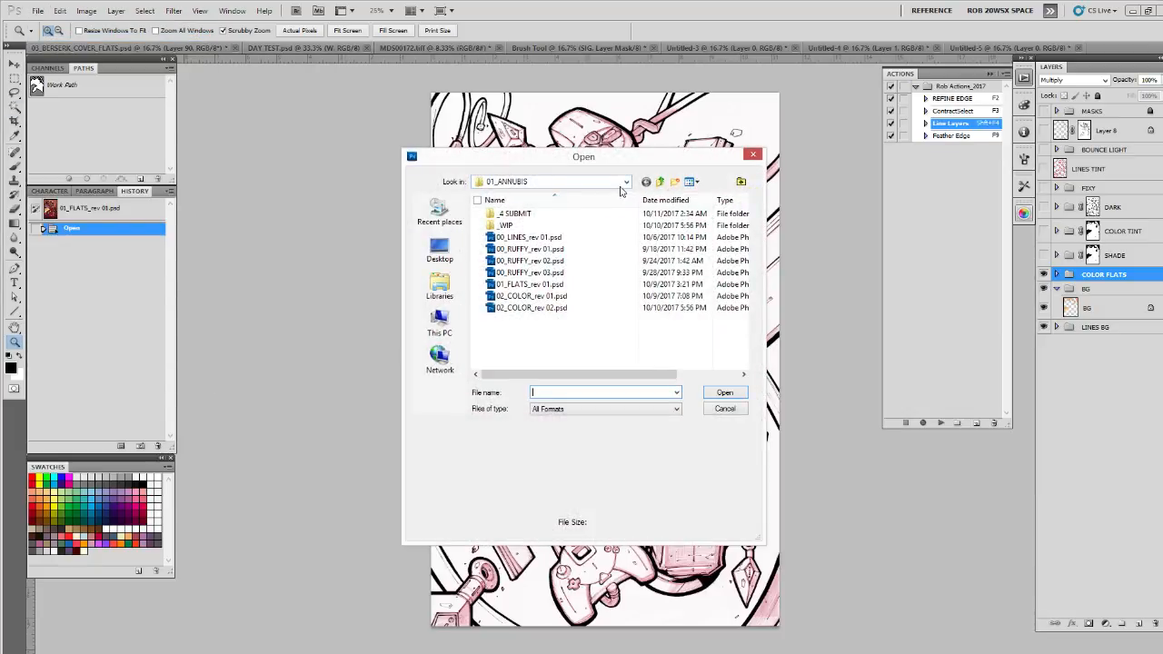
click(659, 182)
click(660, 183)
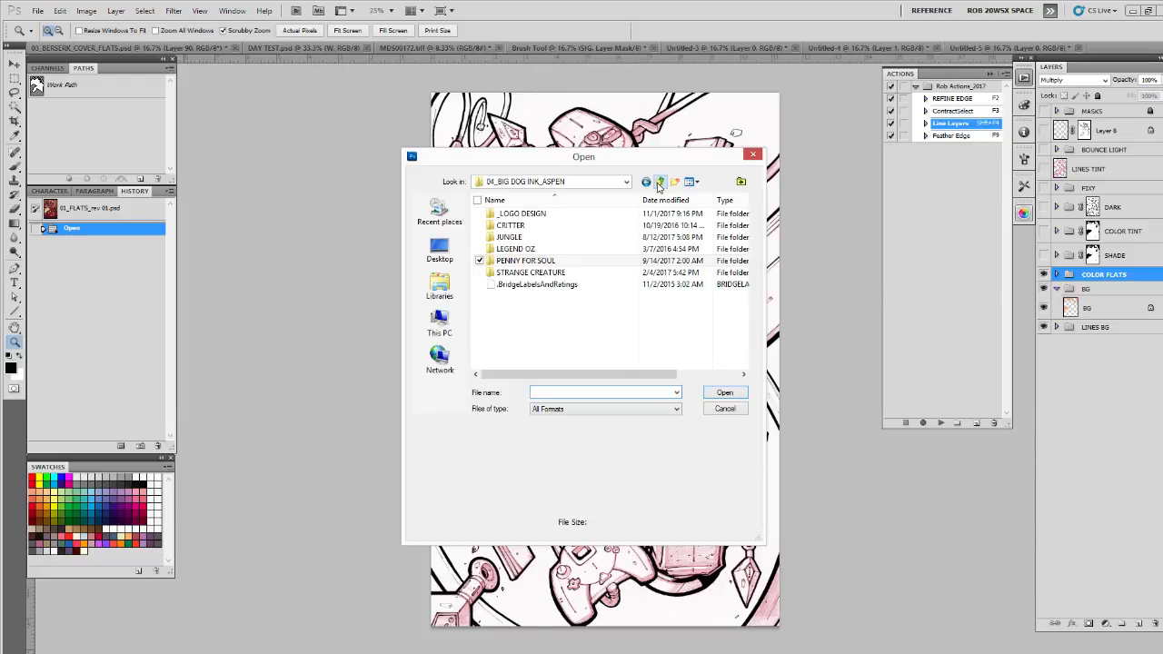
click(659, 183)
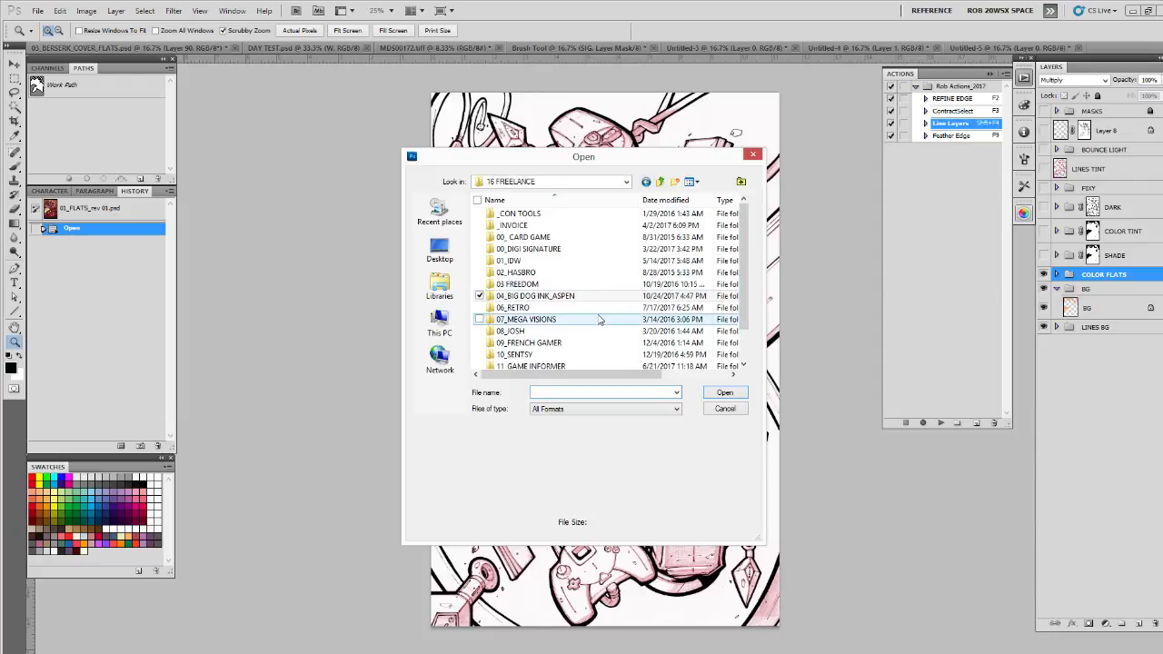
scroll(597, 319, down, 1)
click(563, 283)
double_click(563, 283)
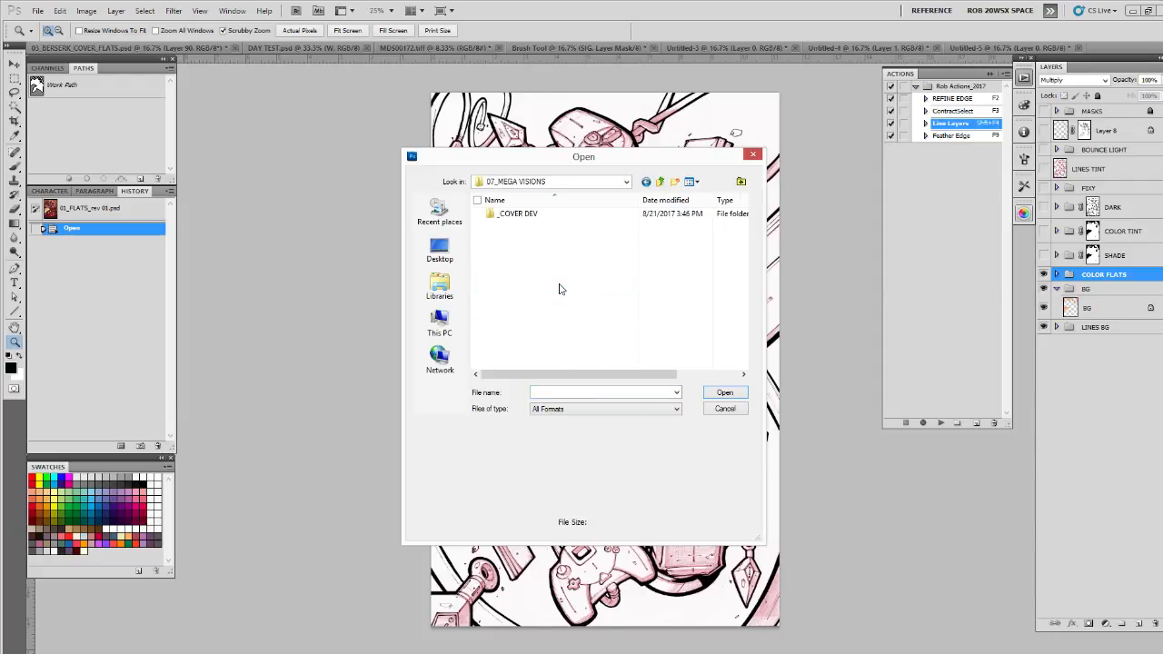
double_click(531, 216)
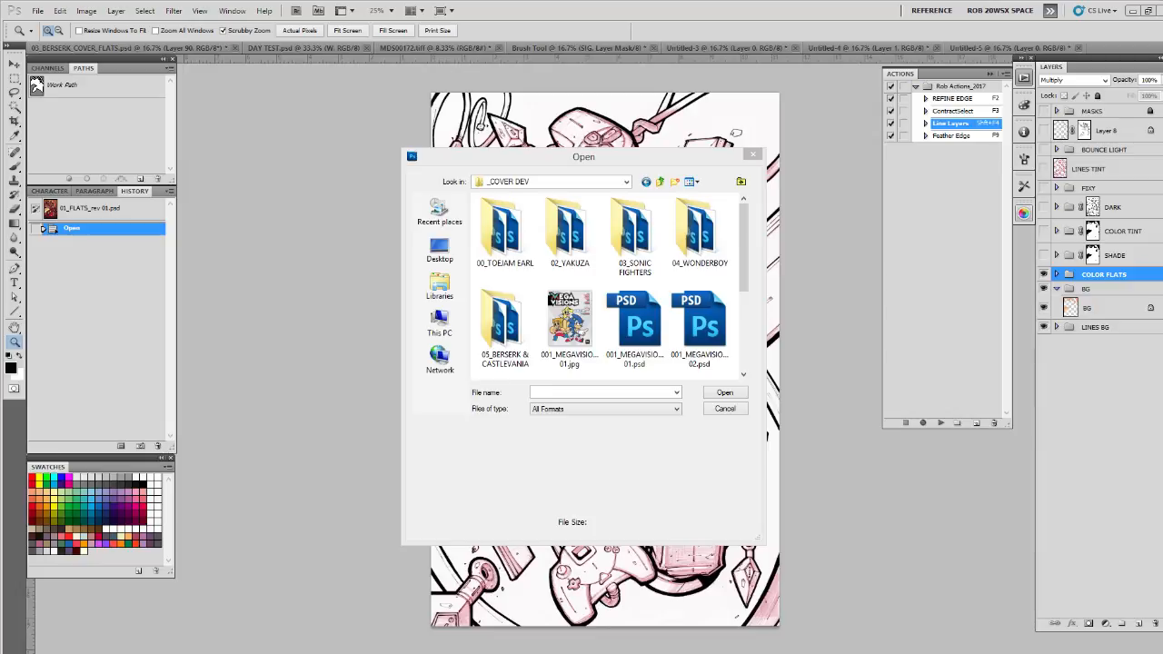
double_click(504, 323)
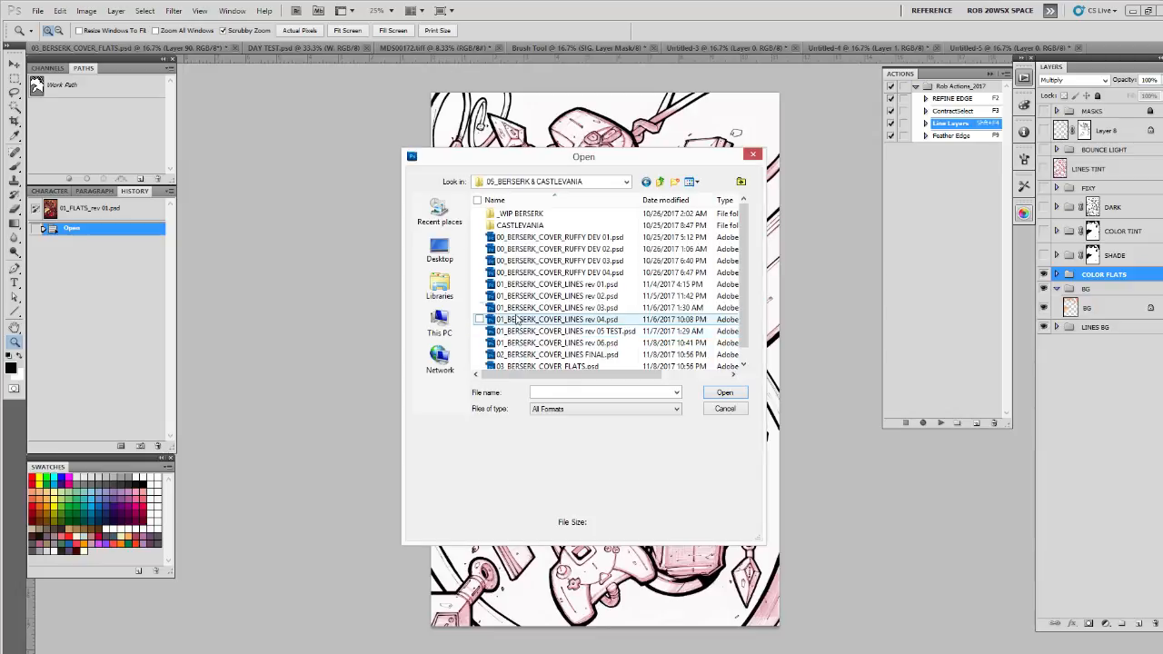
click(560, 273)
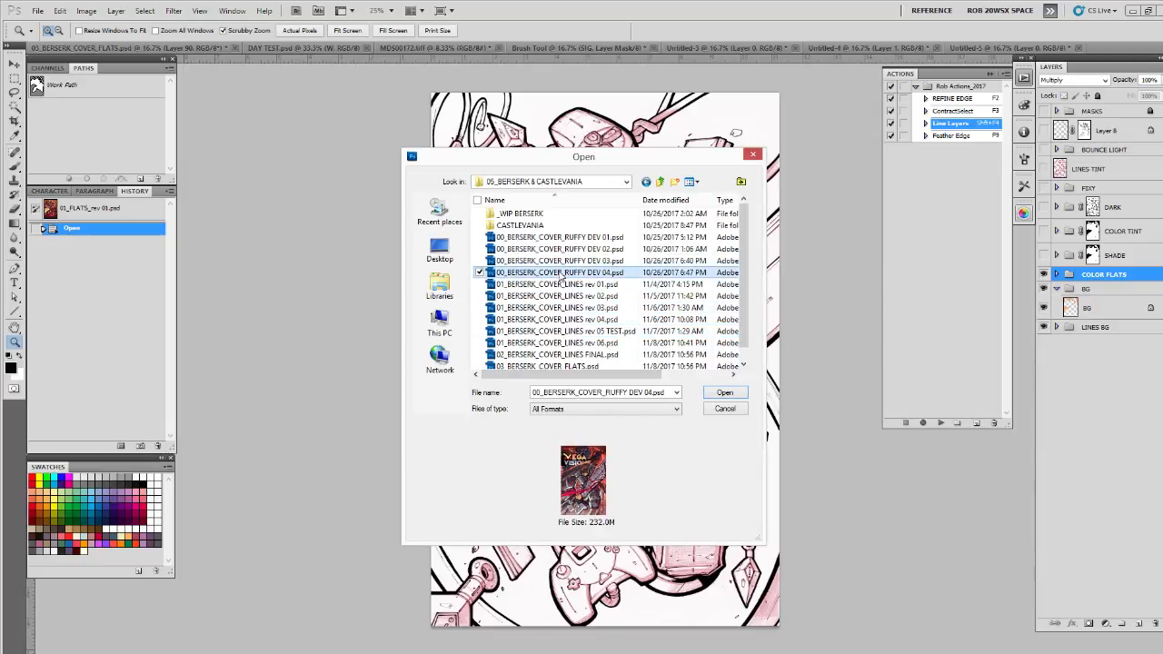
click(723, 397)
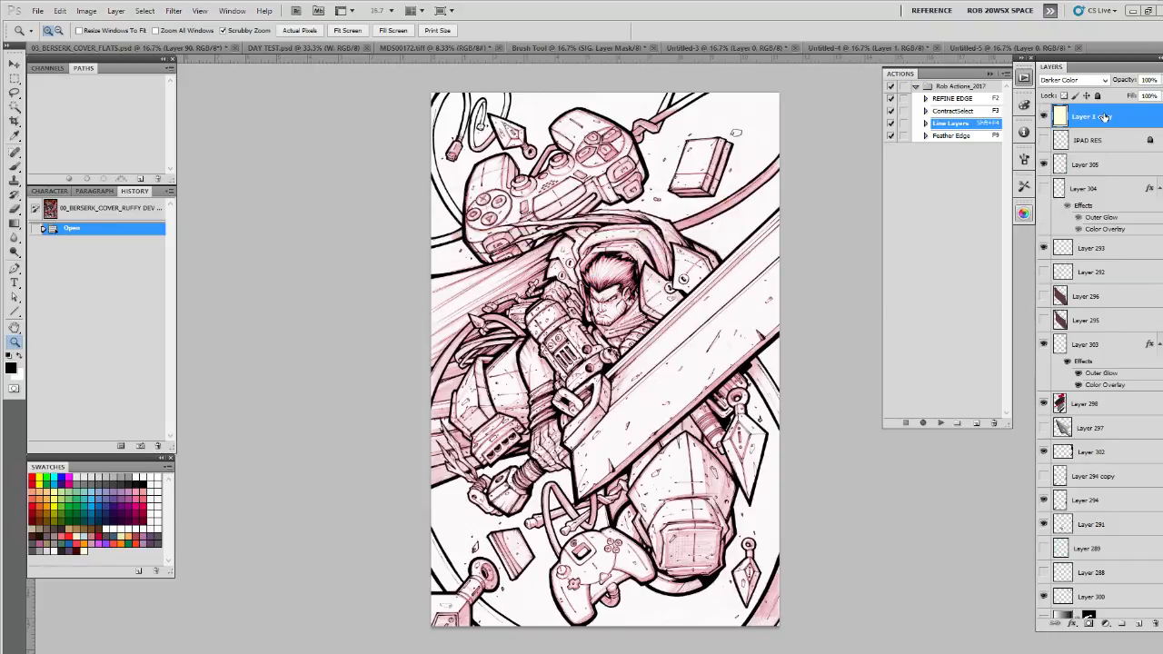
click(1160, 67)
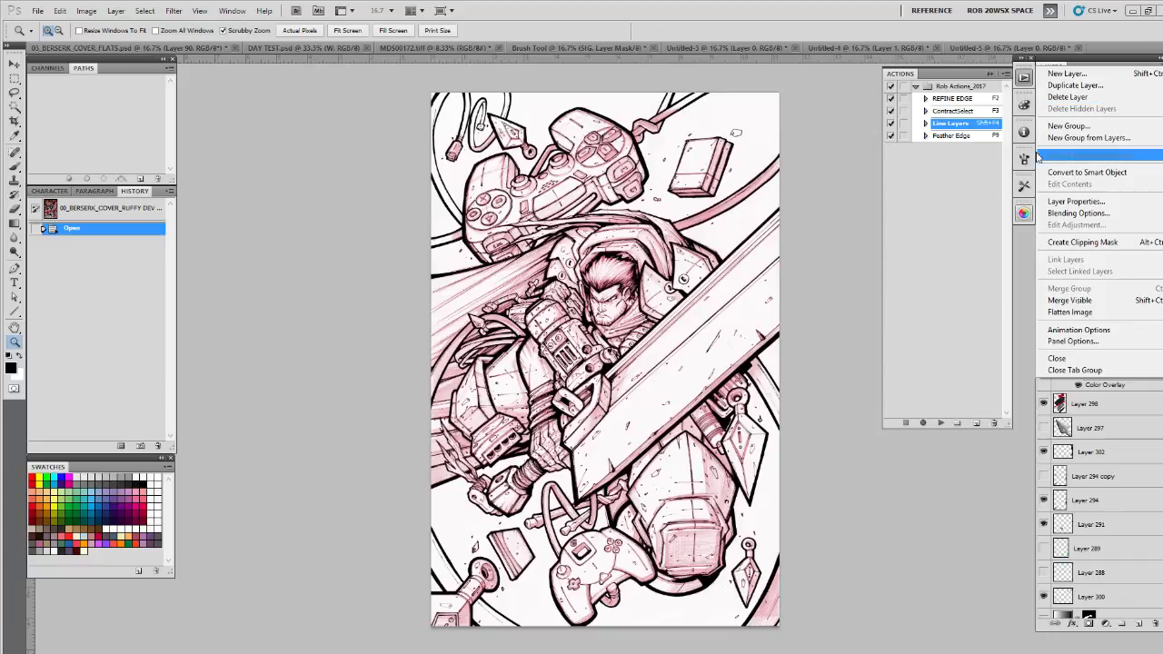
click(975, 177)
click(1068, 142)
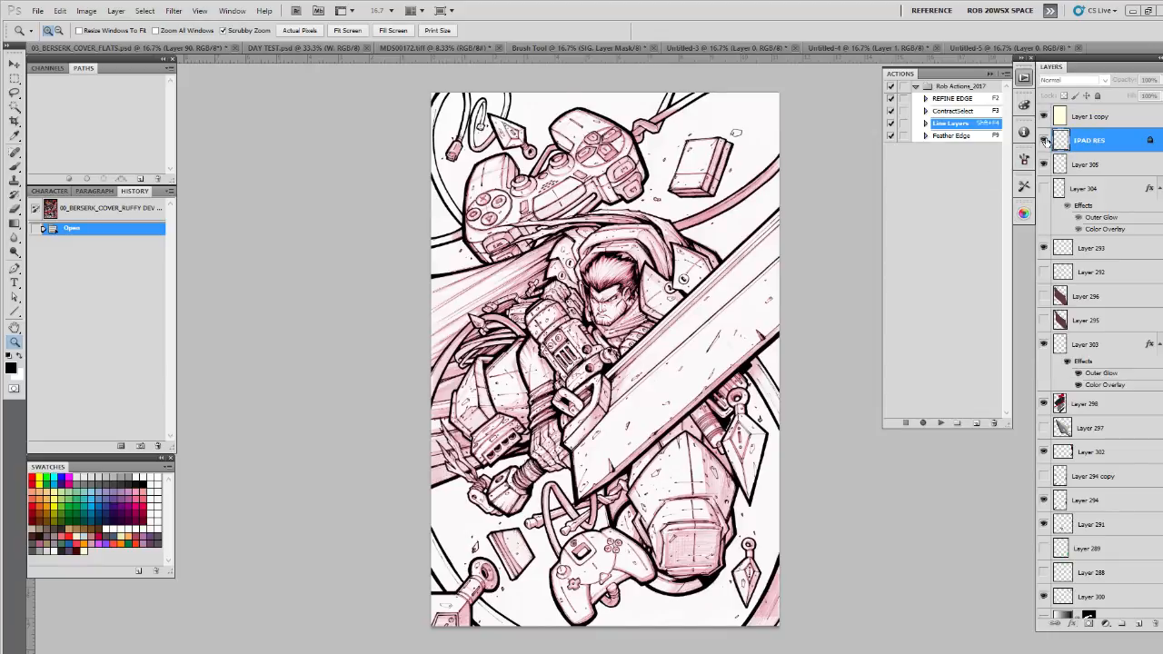
click(1160, 68)
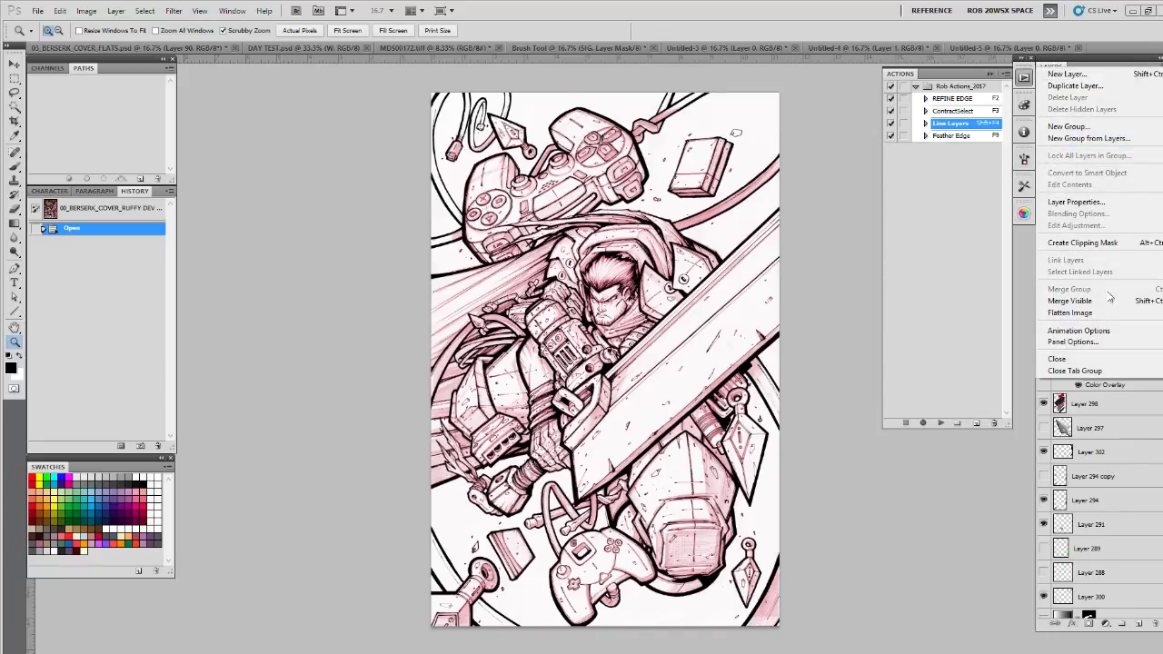
click(1094, 455)
click(1045, 140)
click(1076, 116)
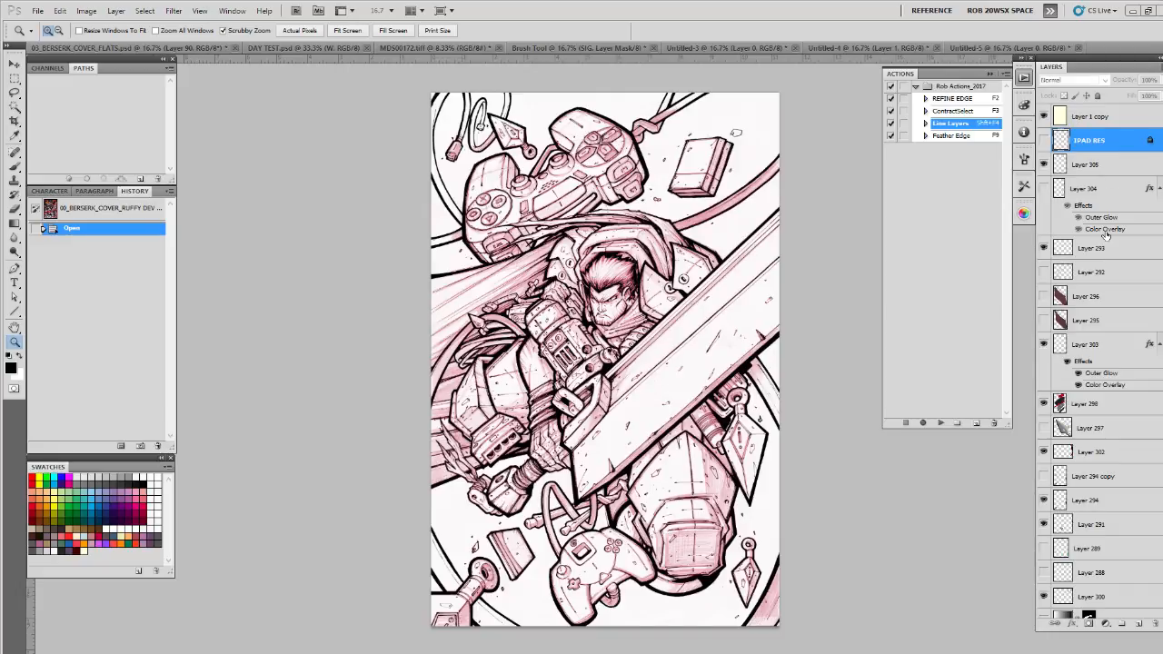
Step: Merge all layers from Layer 262 copy down to Layer 1 at the bottom of the stack into one layer
scroll(1102, 297, down, 15)
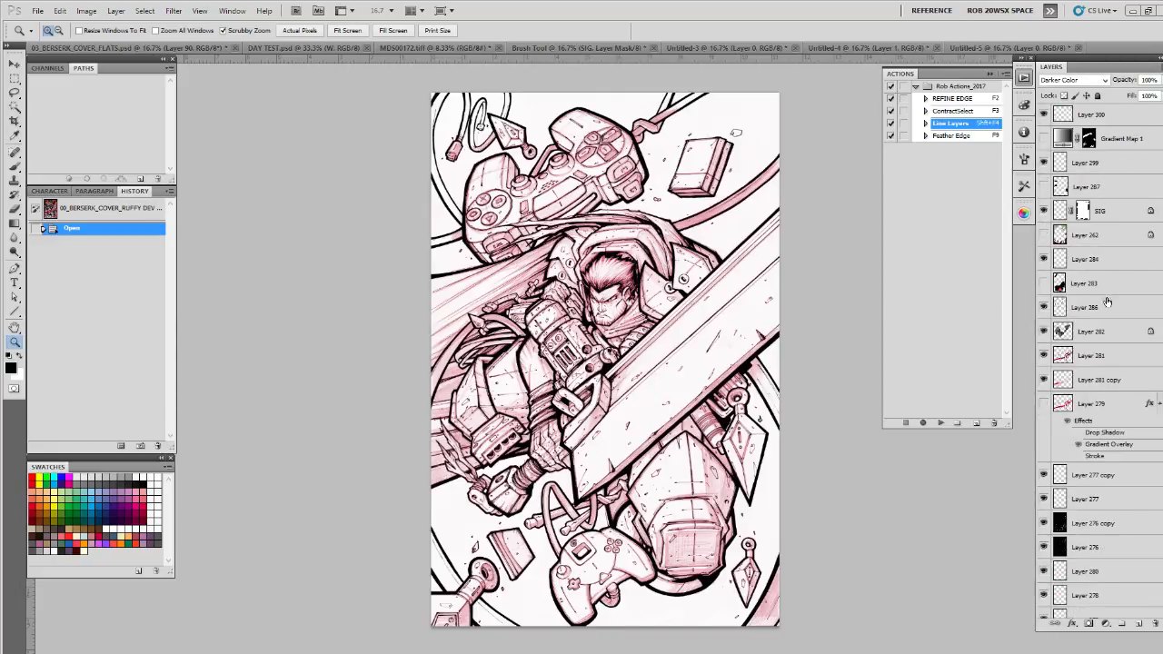
scroll(1109, 293, down, 12)
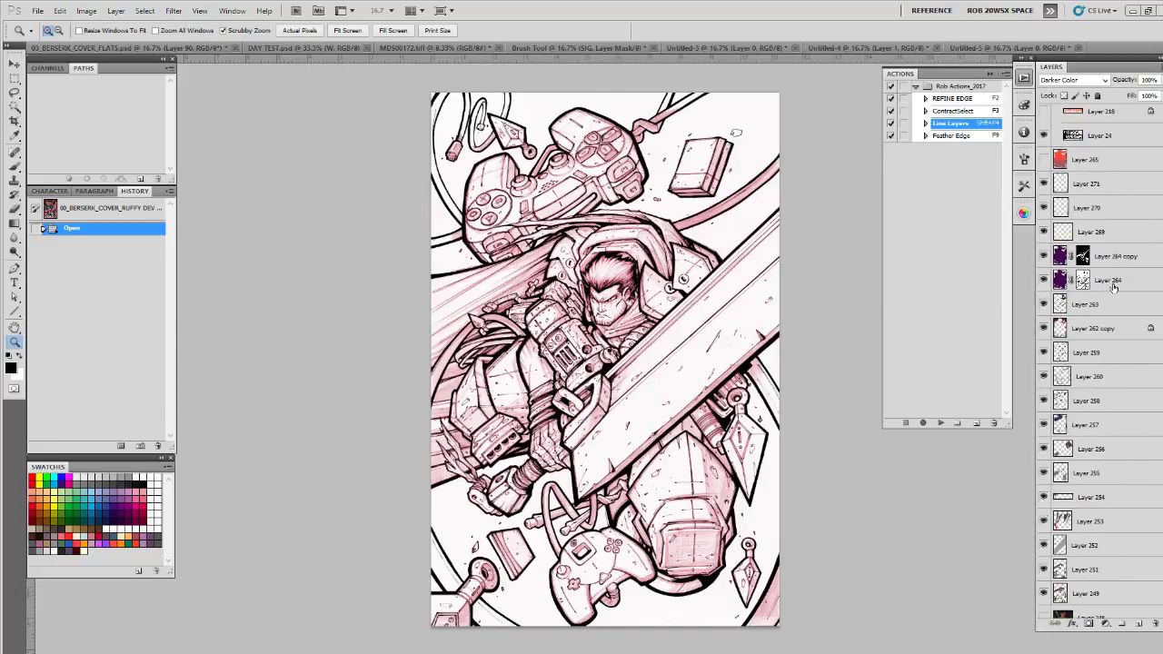
scroll(1119, 236, up, 3)
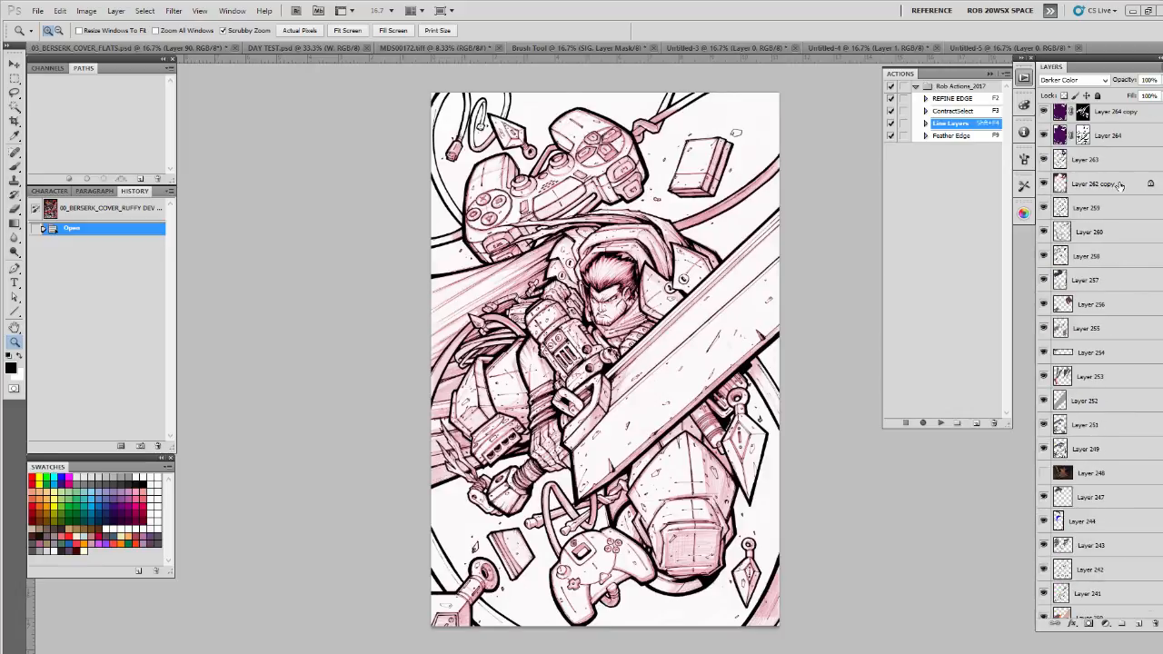
click(1097, 181)
scroll(1100, 273, down, 5)
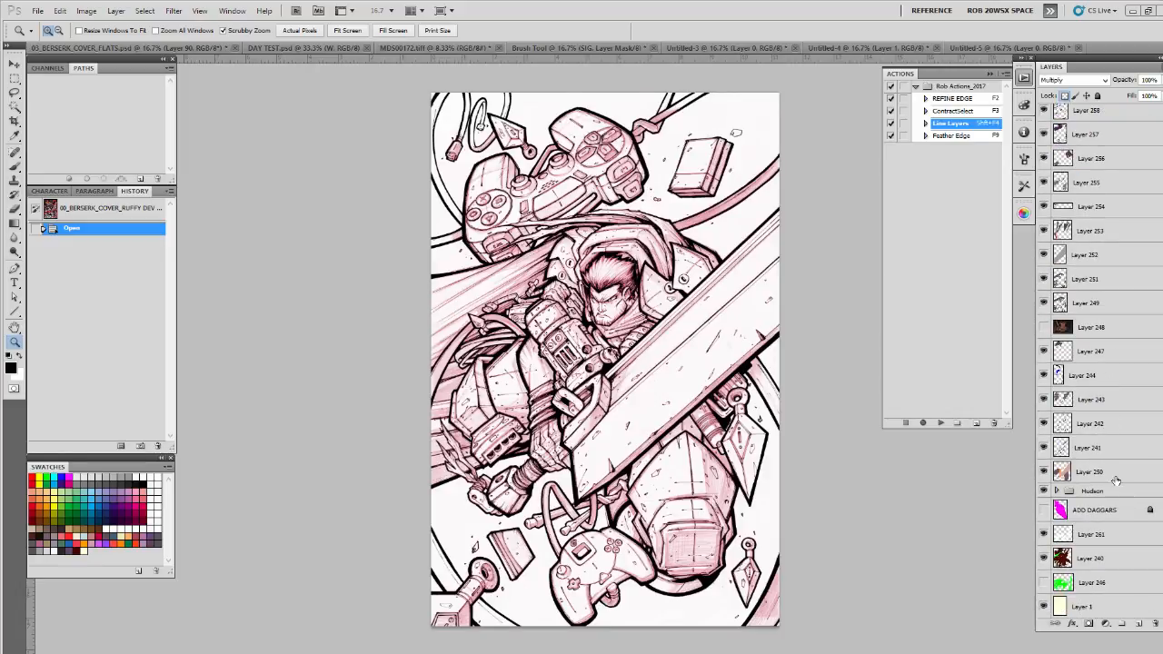
shift+click(1108, 601)
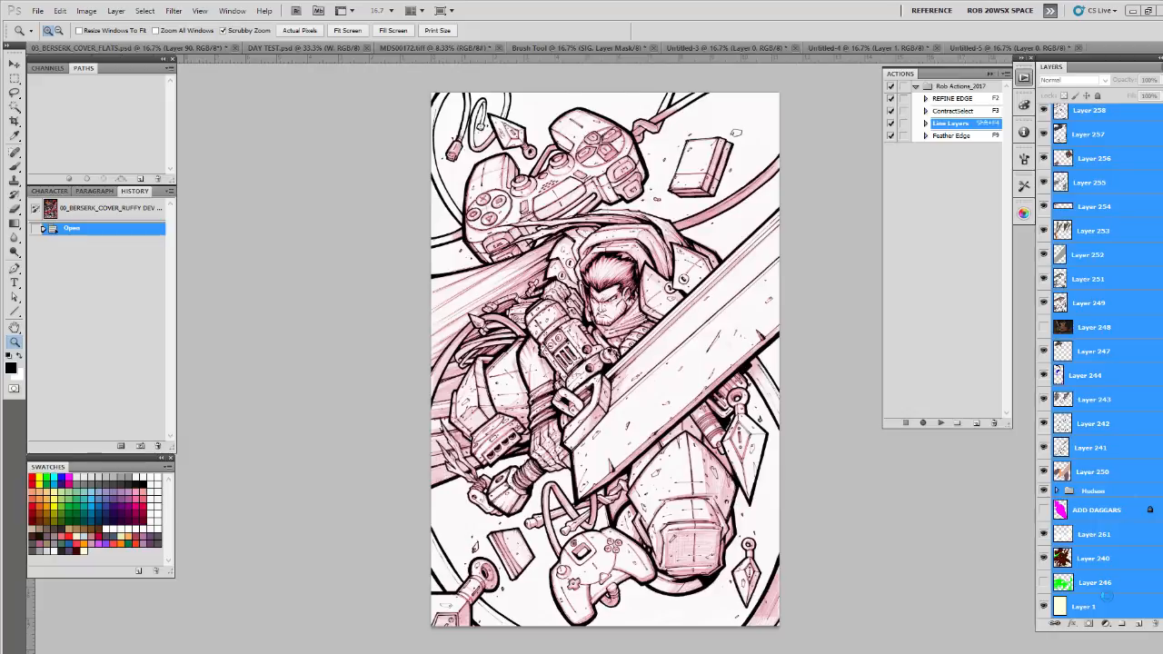
key(ctrl+e)
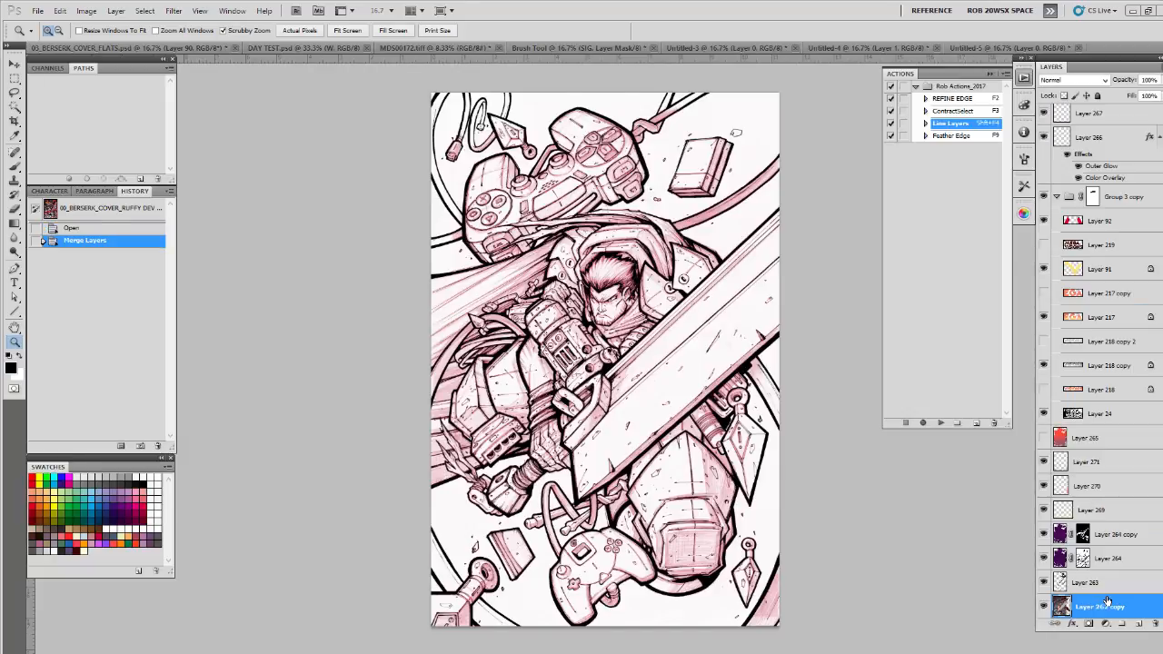
Step: Copy the merged colour rough into the 03_BERSERK_COVER_FLATS document and sample its dark grey cape as the brush colour
drag(1101, 606, 676, 326)
key(v)
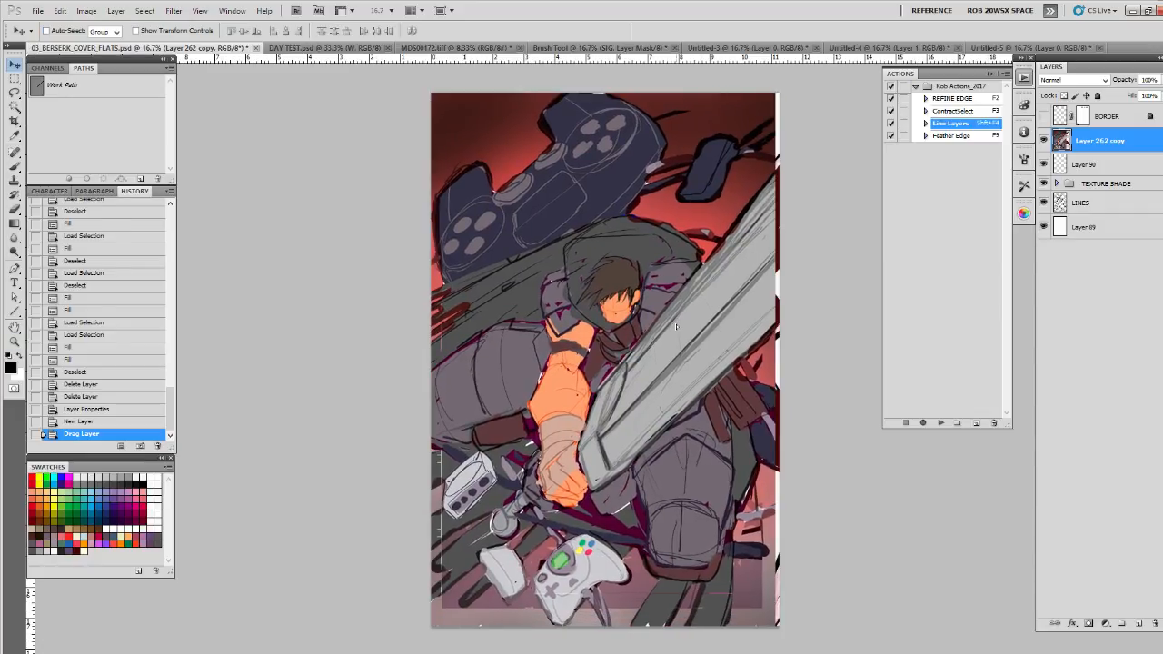
key(b)
alt+click(710, 486)
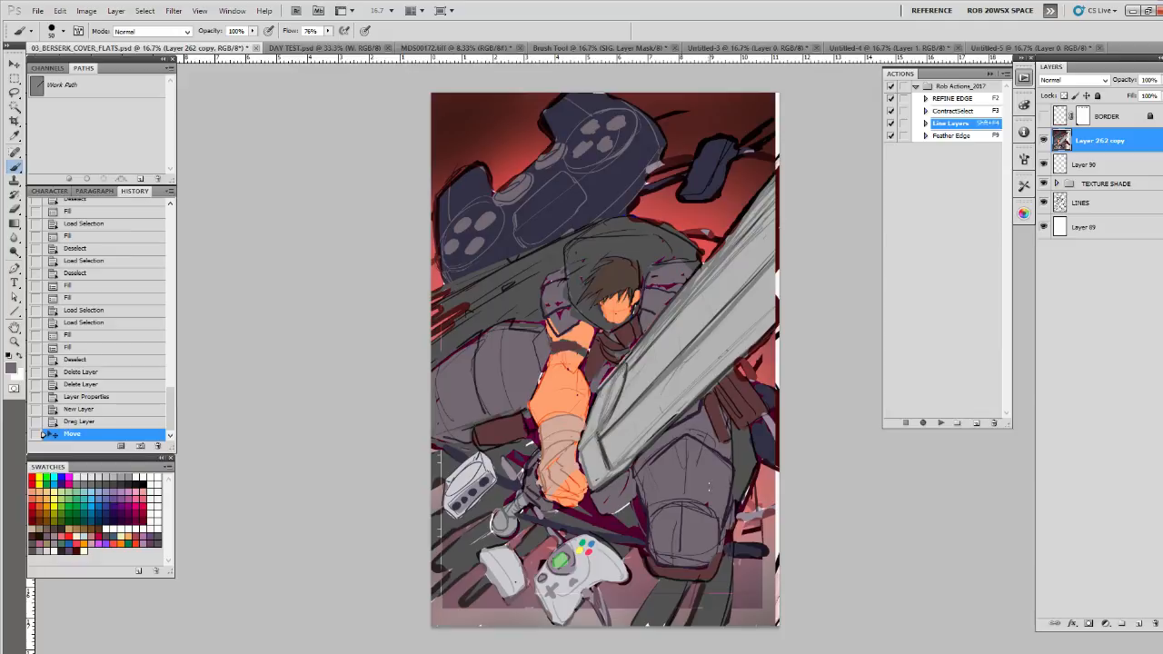
alt+click(744, 455)
Step: Hide the copied colour rough and put Layer 90 in a new group named SELECT FLATS
click(1044, 140)
click(1059, 163)
key(ctrl+g)
double_click(1095, 159)
text(SELECT FLATS)
key(Return)
Step: Set the SELECT FLATS group's blend mode to Multiply
click(1093, 181)
click(1103, 159)
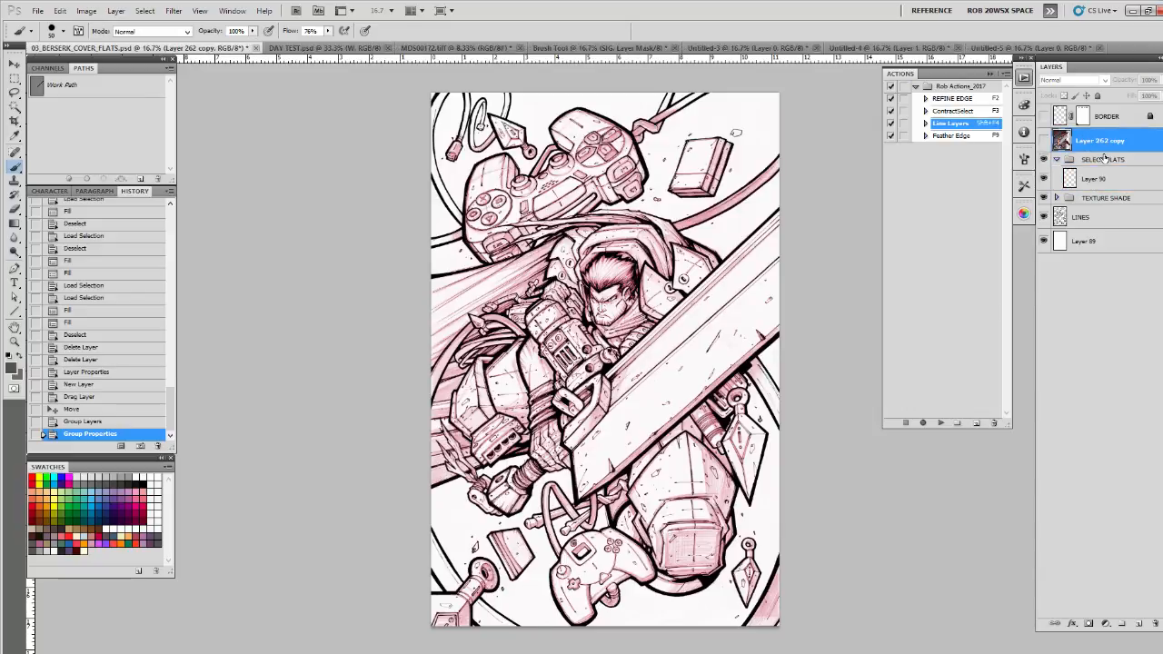
click(1072, 80)
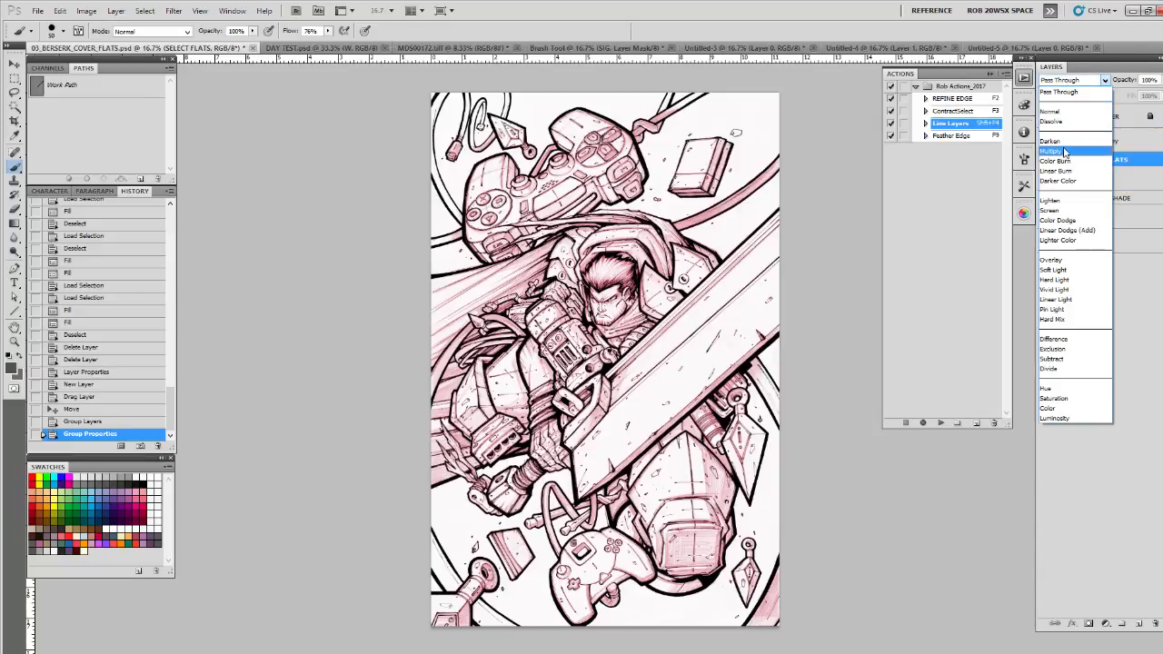
click(1065, 151)
Step: Make Layer 90 in the SELECT FLATS group active, try the brush near the figure's chin, and clear the layer
click(1091, 179)
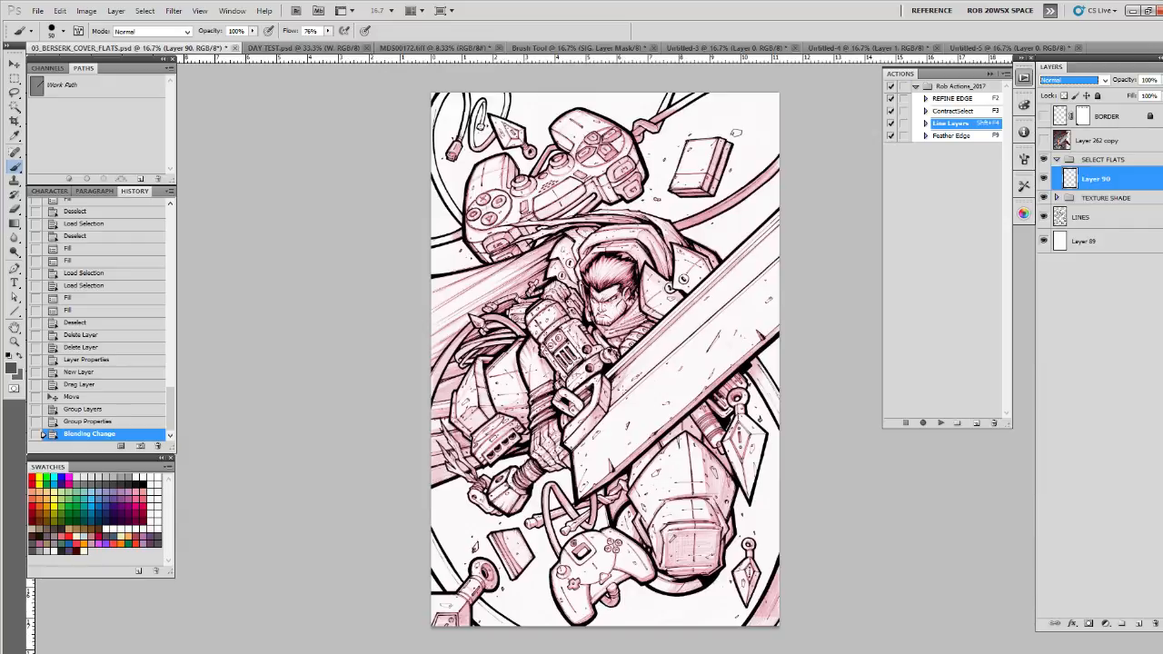
drag(614, 321, 615, 331)
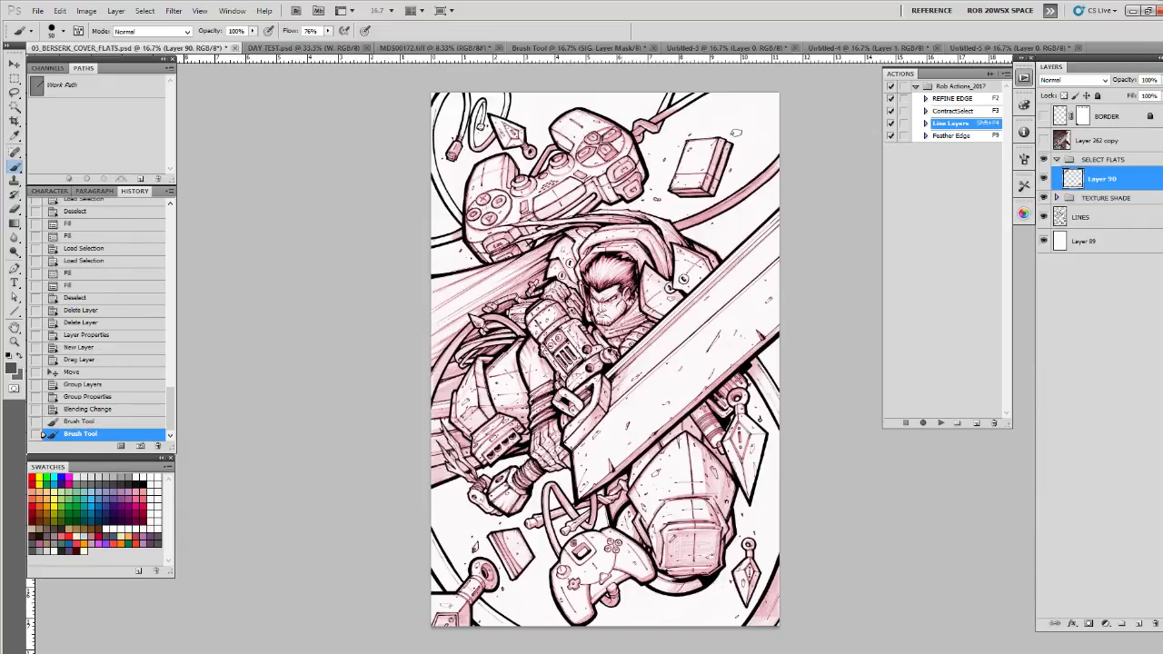
key(z)
click(626, 334)
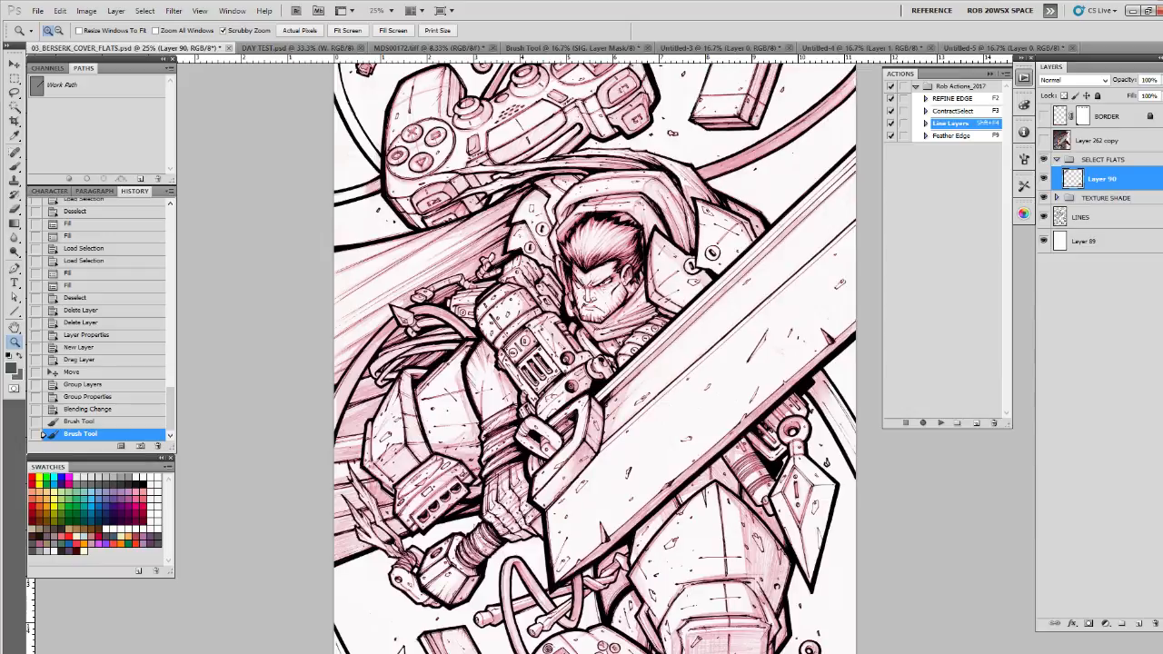
click(745, 460)
key(ctrl+a)
key(ctrl+x)
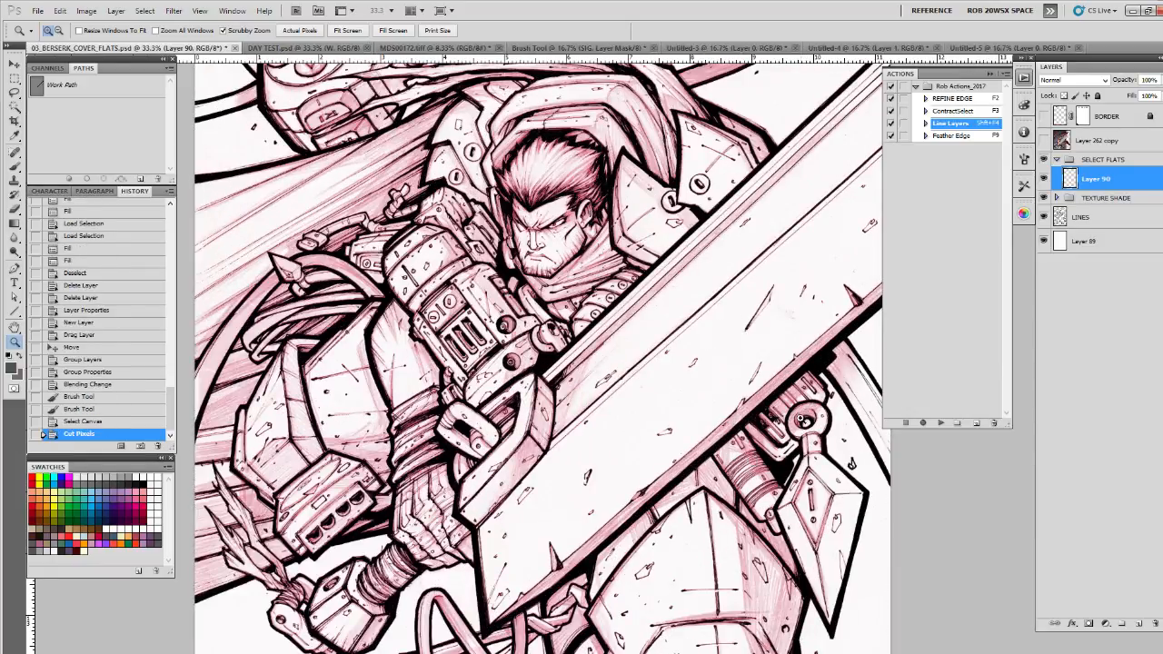
Step: Set the foreground colour to bright green and the background colour to magenta
drag(667, 396, 691, 499)
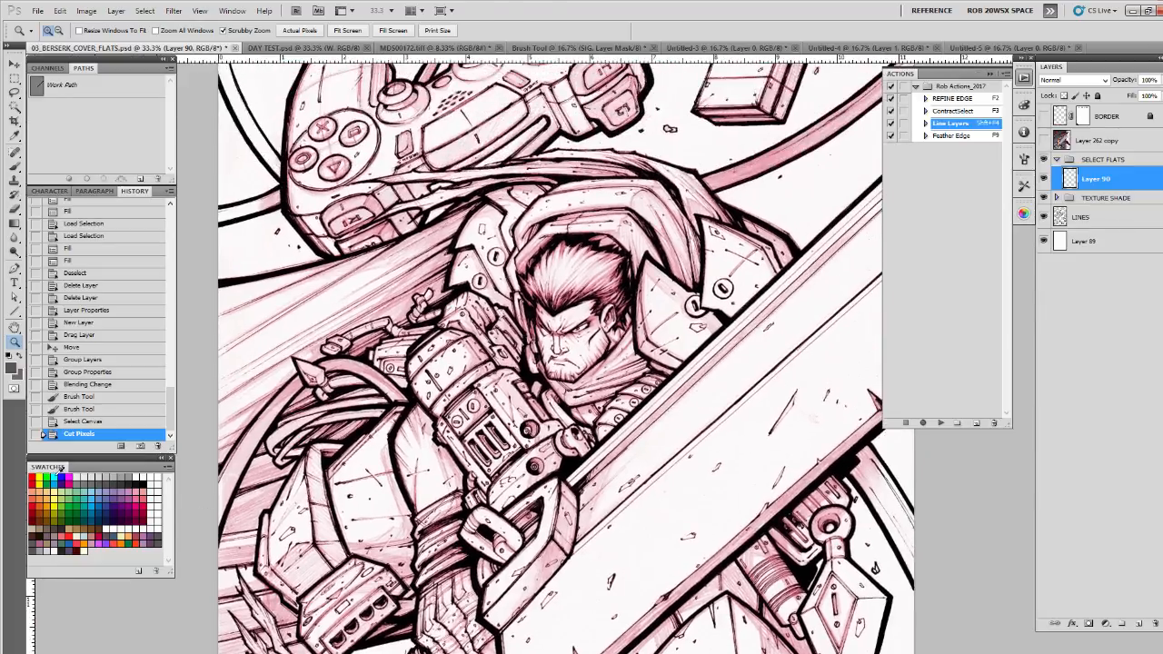
click(46, 478)
click(68, 479)
key(x)
click(51, 476)
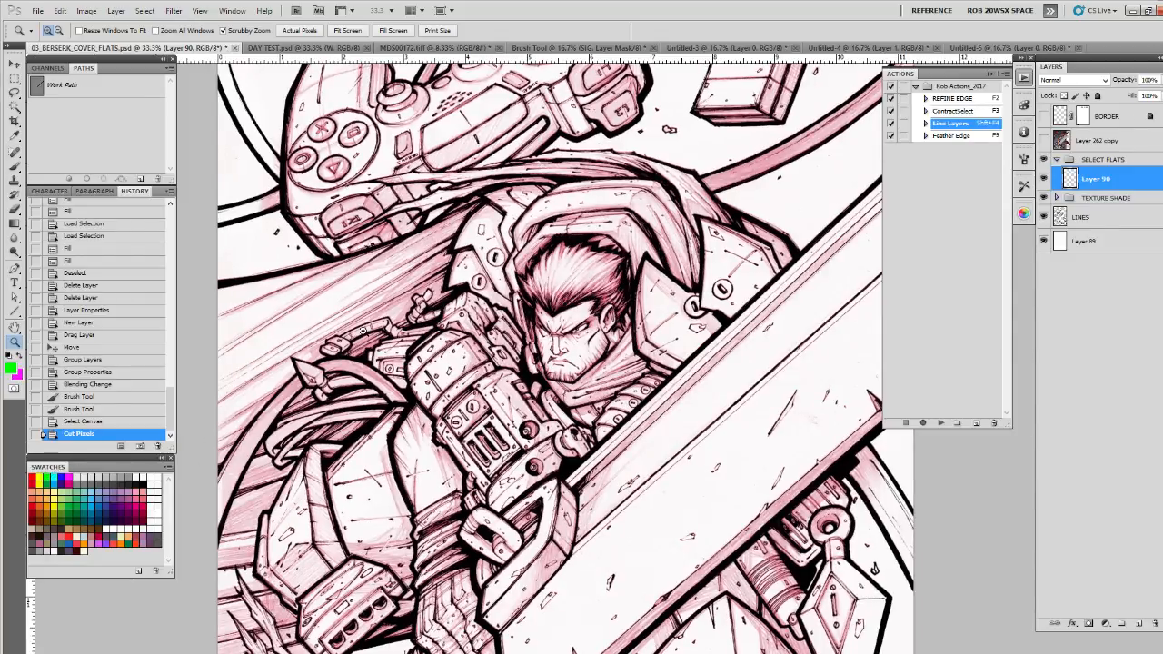
Step: Collapse the list of recorded actions and activate the Pen tool, with the figure's head and shoulders in close view
click(990, 73)
drag(728, 473, 725, 479)
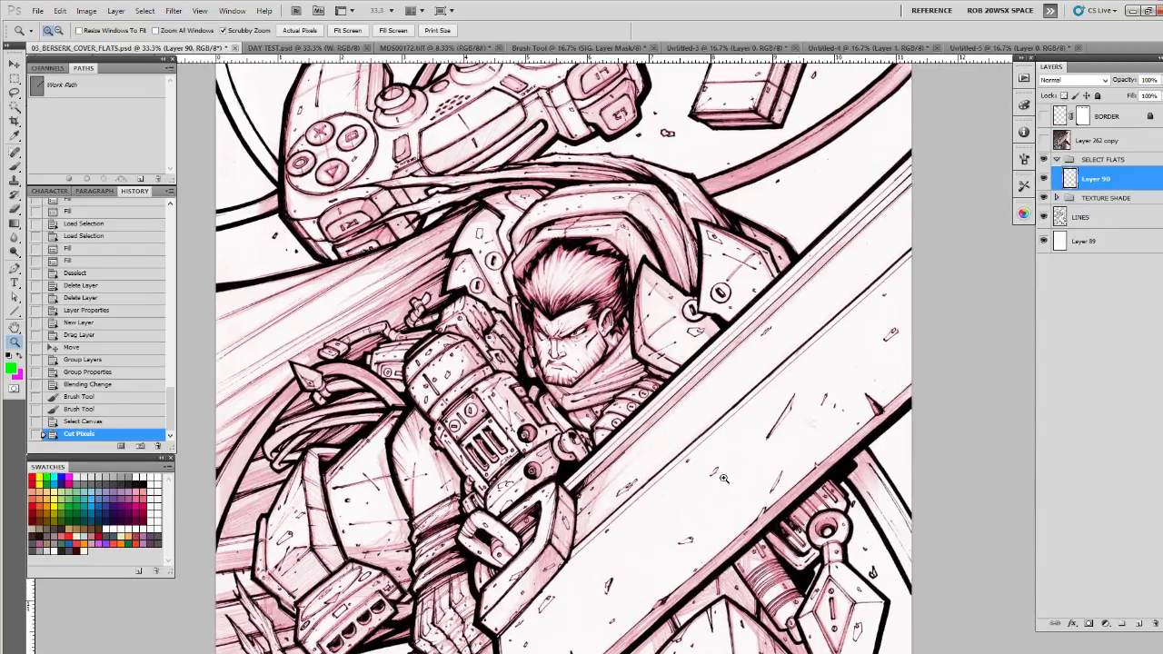
drag(649, 442, 662, 445)
click(515, 227)
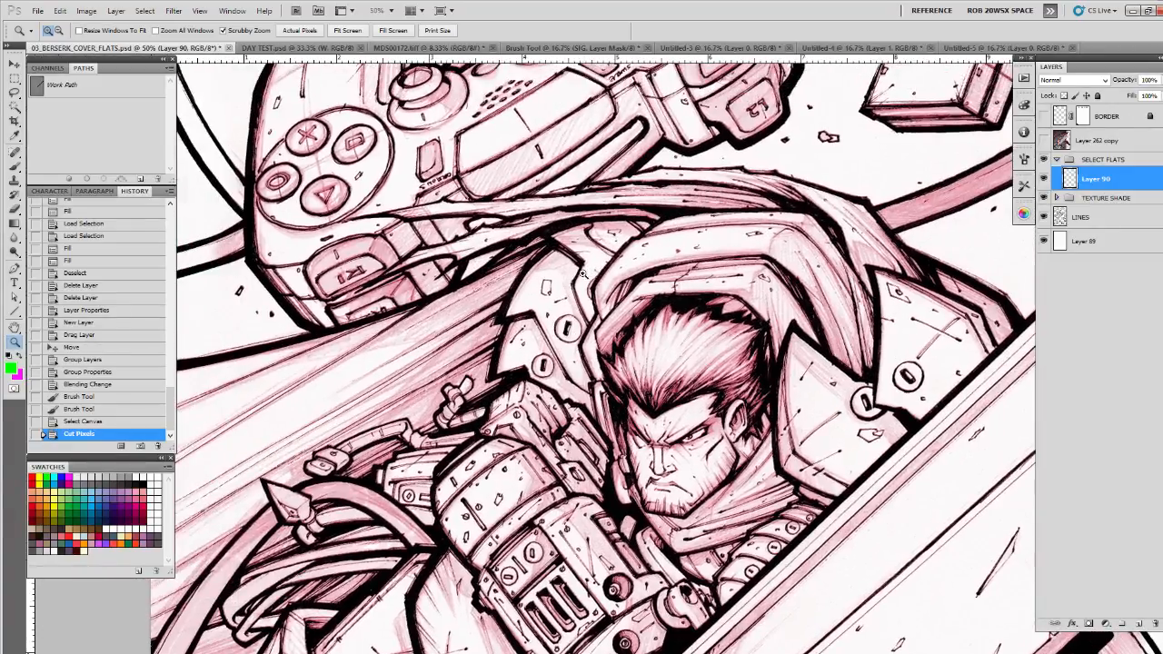
key(p)
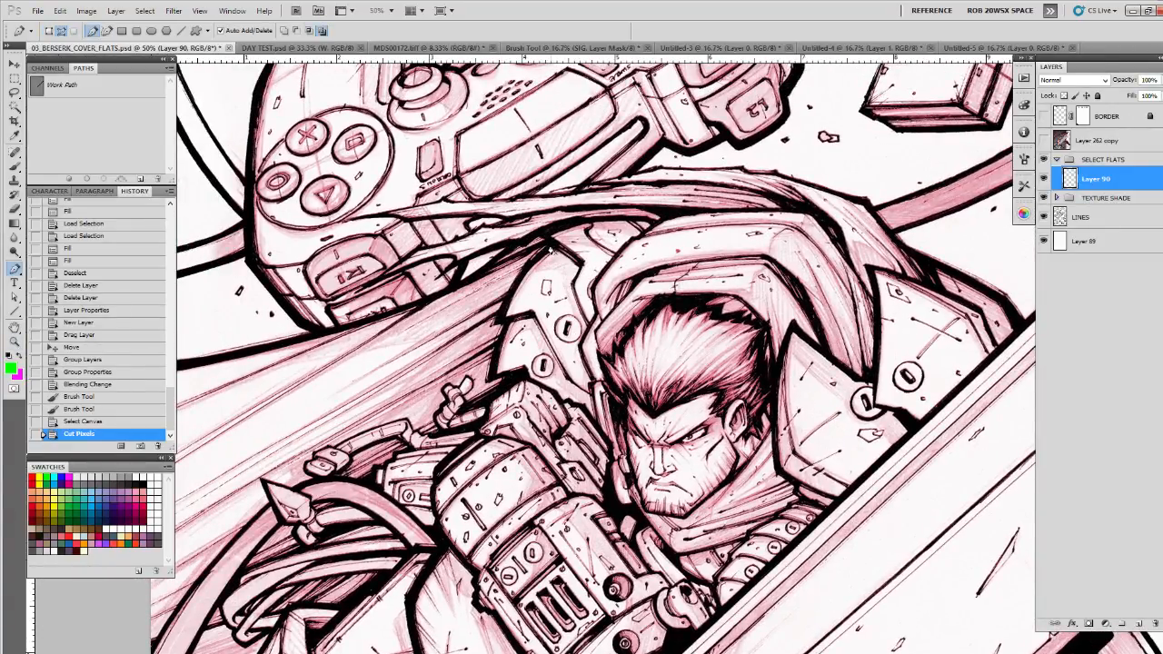
click(550, 246)
click(523, 279)
click(505, 304)
click(502, 318)
click(507, 322)
click(498, 343)
click(493, 358)
click(497, 366)
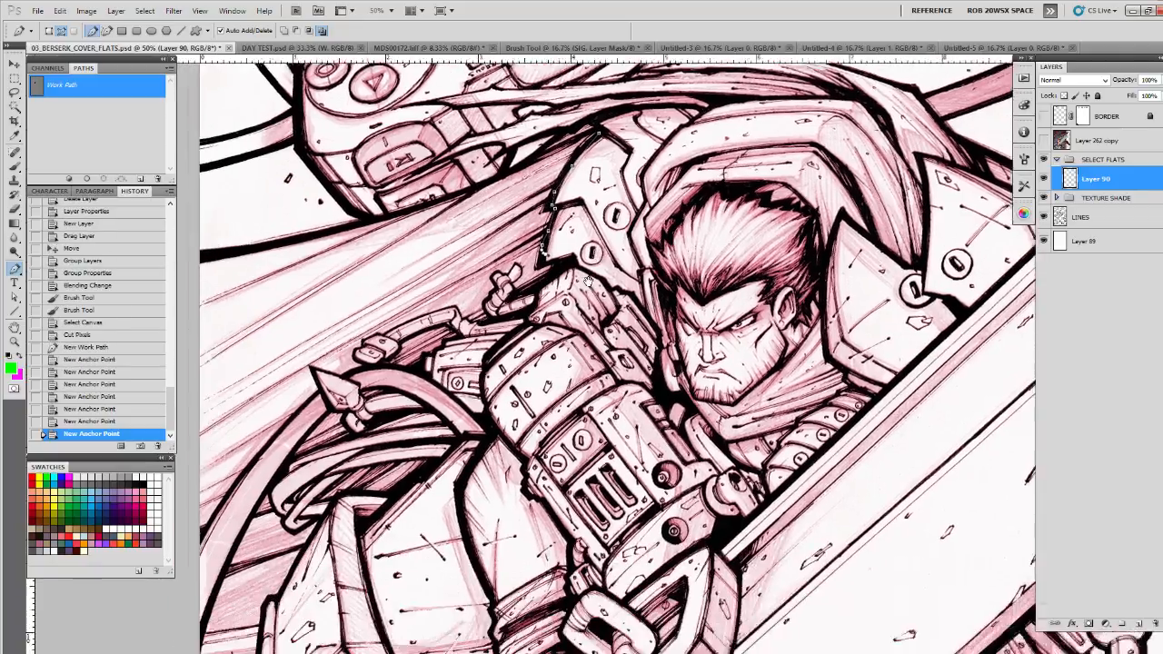
drag(587, 282, 594, 267)
drag(490, 208, 471, 375)
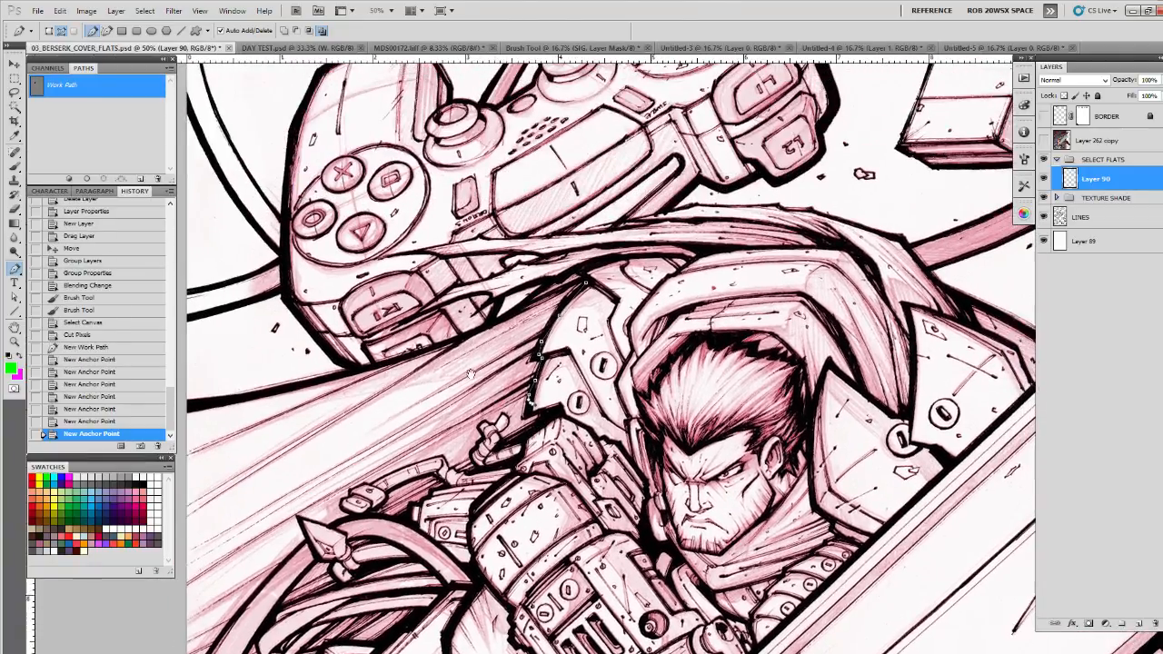
click(156, 157)
Step: Start a path at the tip of the shoulder armour, following the cape's upper edge past the canvas and down to its lower edge
click(581, 282)
mouse_move(484, 332)
mouse_down()
mouse_move(547, 332)
mouse_move(494, 347)
mouse_up()
click(467, 357)
click(438, 366)
click(402, 373)
click(354, 386)
click(305, 393)
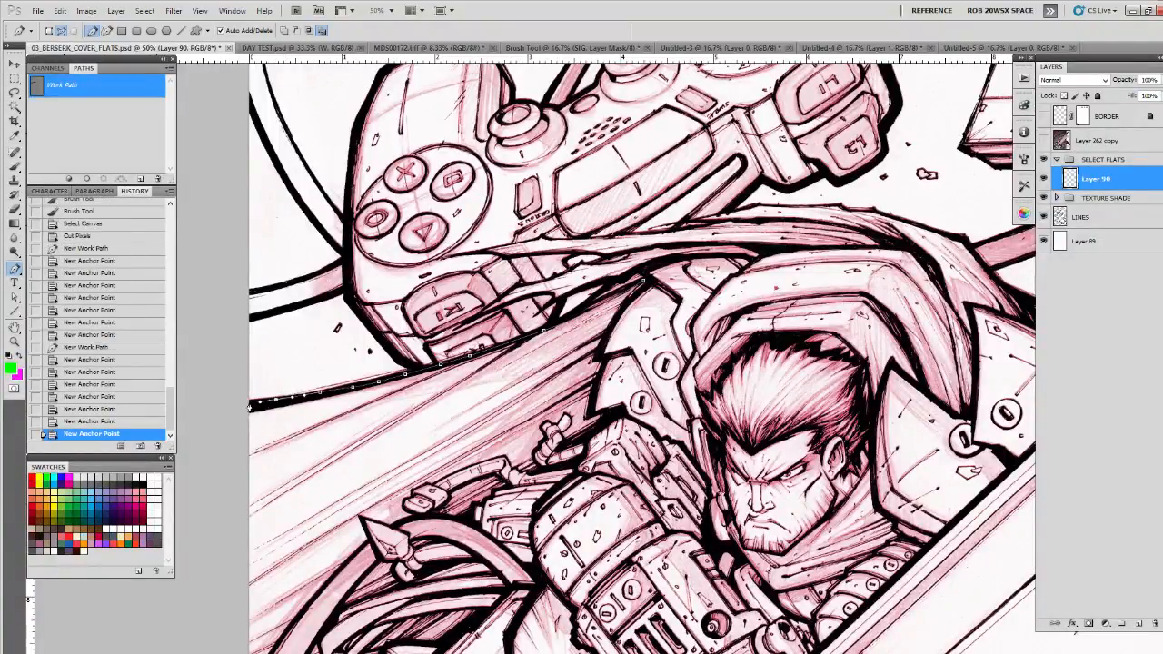
click(232, 405)
drag(229, 595, 323, 255)
drag(407, 585, 438, 258)
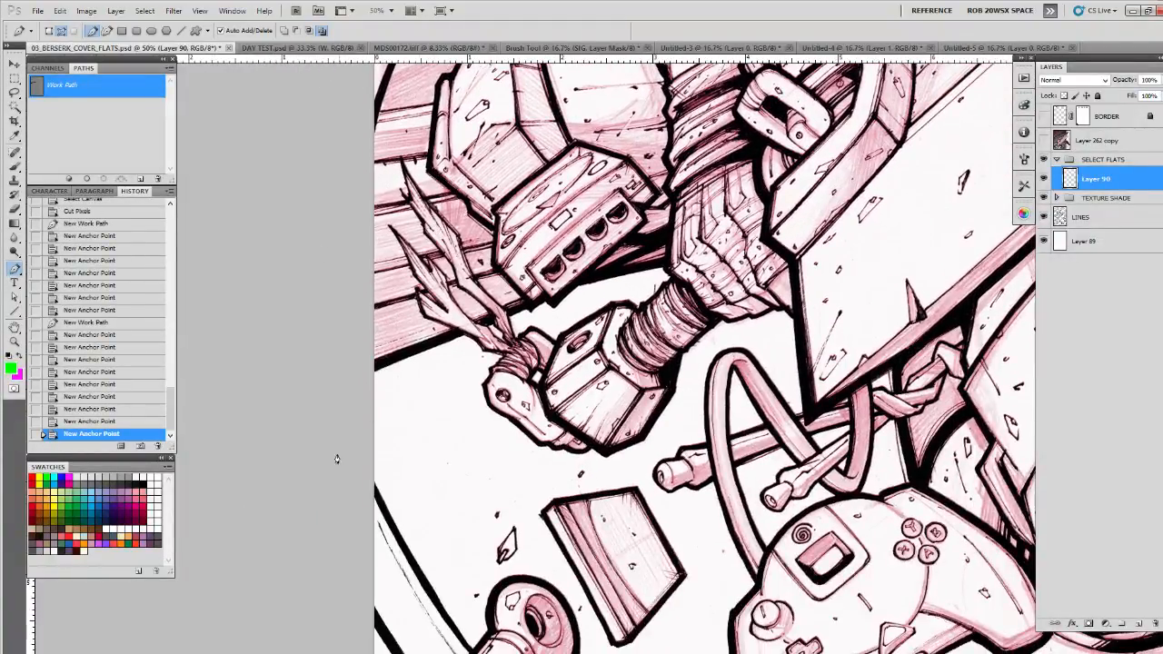
click(346, 386)
Step: Continue the path from the gauntlet's wrist along the upper edge of the sword grip and pommel
mouse_move(656, 262)
mouse_down()
mouse_move(764, 239)
mouse_move(667, 271)
mouse_up()
click(667, 272)
click(671, 278)
click(662, 283)
click(654, 291)
click(651, 298)
click(644, 302)
click(631, 307)
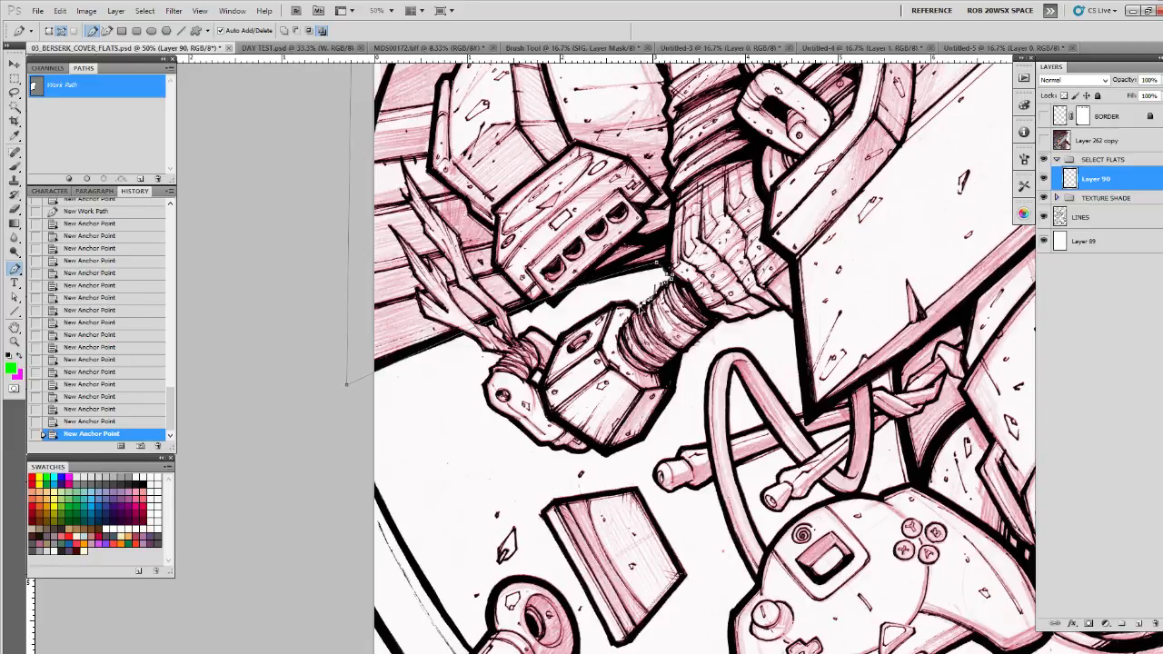
click(625, 302)
click(609, 305)
click(566, 332)
click(558, 335)
click(545, 336)
click(538, 331)
click(532, 329)
drag(509, 382, 467, 473)
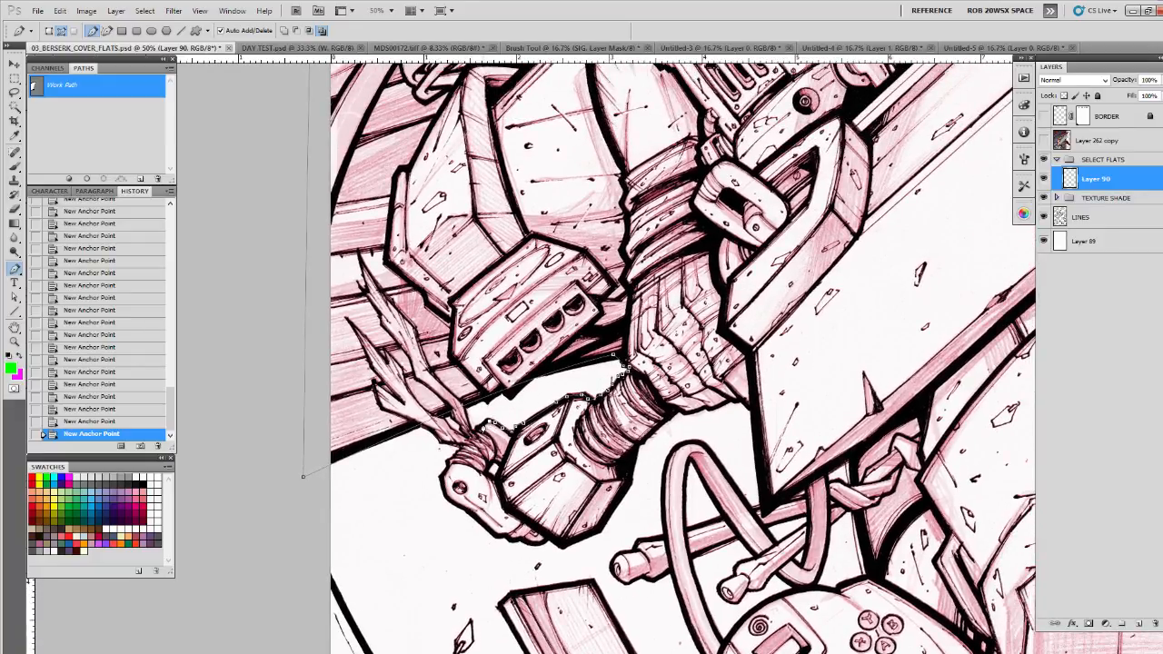
Step: Trace the path around the rounded outer end of the sword's pommel
click(476, 429)
click(469, 440)
click(460, 445)
click(453, 456)
click(448, 459)
click(447, 469)
click(441, 473)
click(442, 488)
click(446, 499)
click(461, 506)
click(469, 511)
click(473, 514)
drag(545, 523, 443, 417)
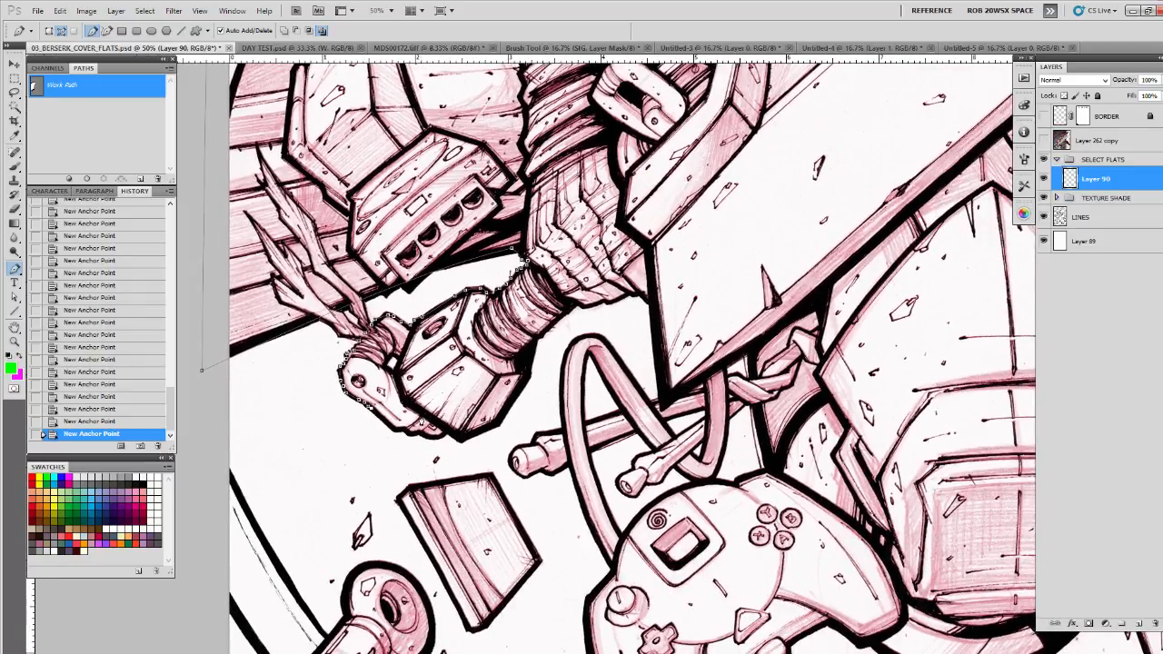
Step: Continue the path along the underside of the pommel and up to the lower edge of the ribbed grip
click(396, 433)
click(407, 431)
click(411, 434)
click(418, 435)
click(426, 437)
click(454, 434)
click(464, 437)
click(495, 425)
drag(523, 377, 484, 443)
click(486, 442)
click(490, 427)
click(494, 409)
click(500, 404)
click(514, 393)
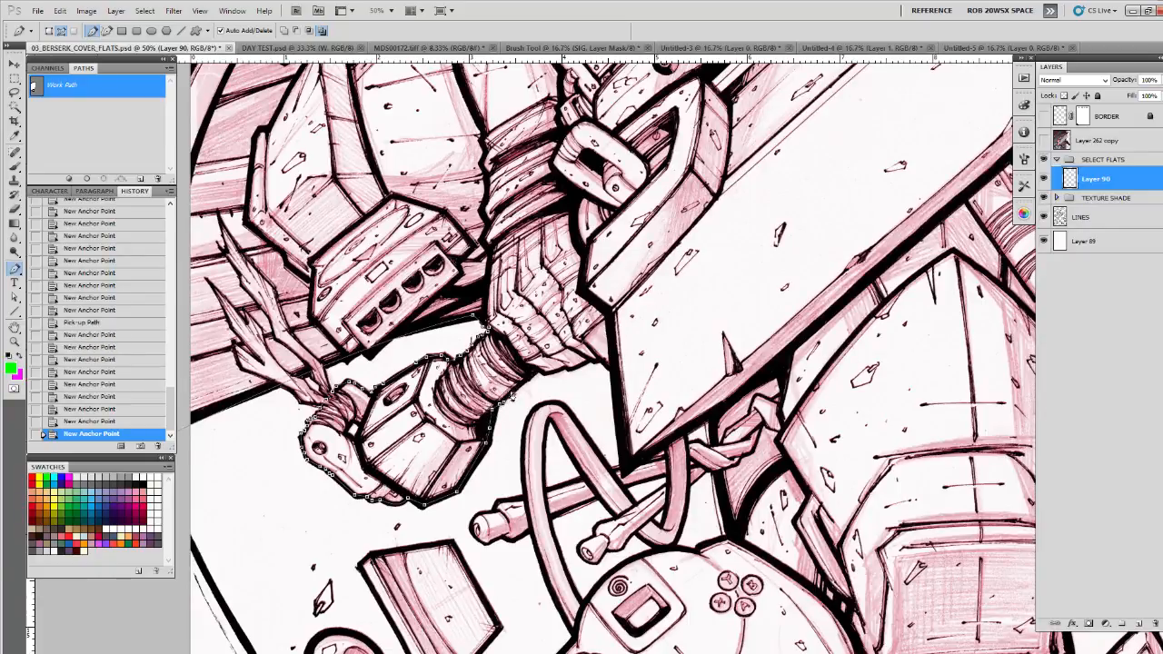
Step: Trace the path along the underside of the gauntleted hand to the edge of the sword blade
click(526, 379)
click(532, 376)
click(537, 369)
click(545, 372)
key(ctrl+z)
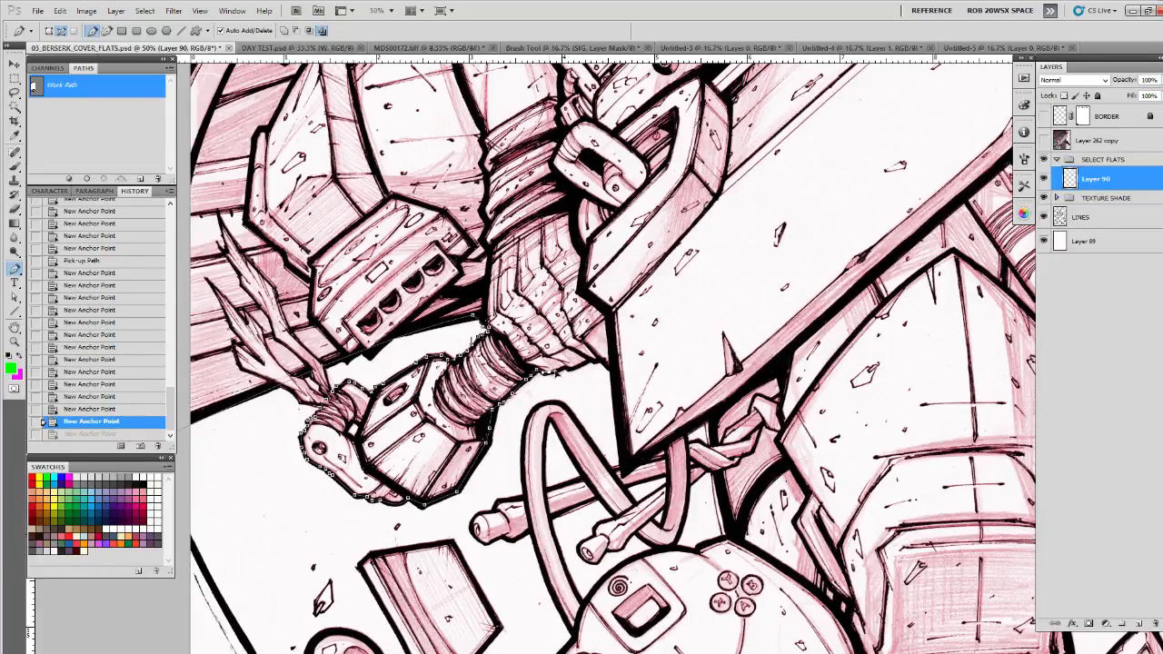
click(558, 374)
click(571, 370)
click(588, 366)
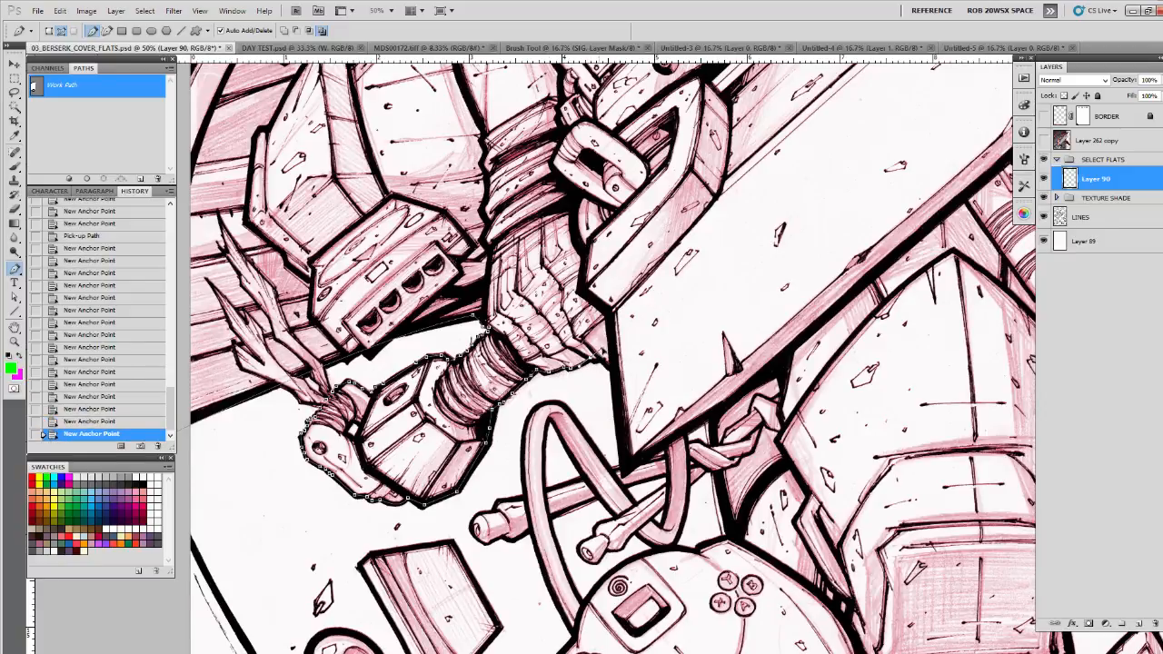
click(596, 362)
click(601, 361)
click(608, 368)
click(615, 391)
Step: Carry the path across the blade, around its end outside the canvas, and back to where the blade meets the shoulder armour
drag(914, 314, 466, 615)
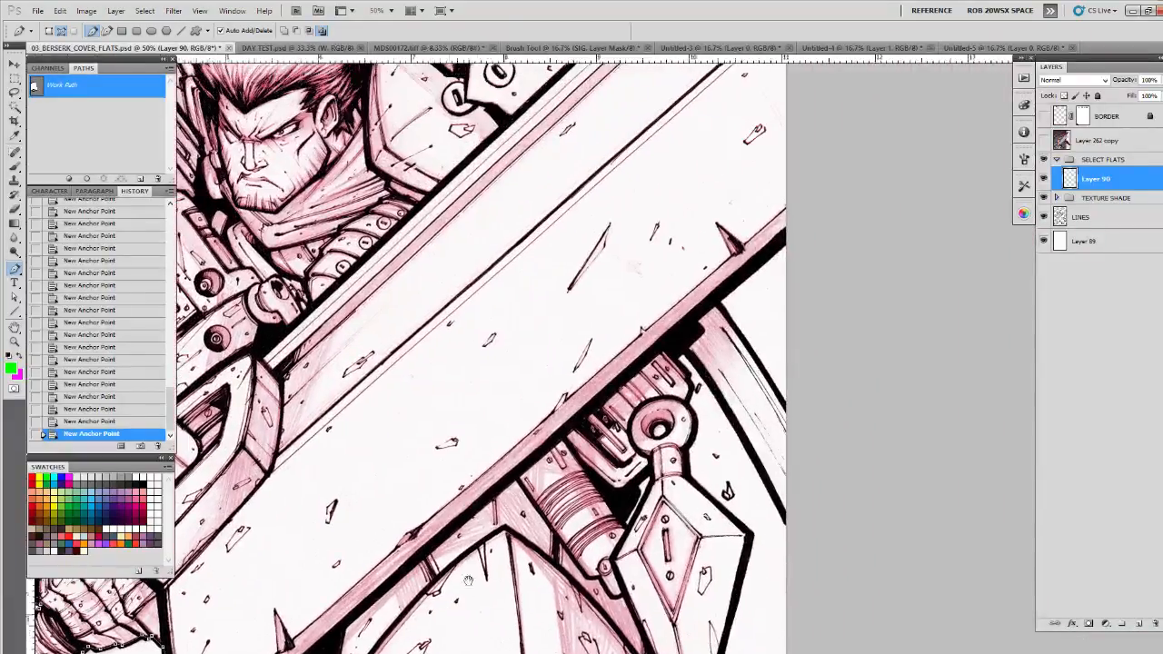
drag(557, 346, 405, 554)
click(639, 446)
drag(671, 249, 721, 458)
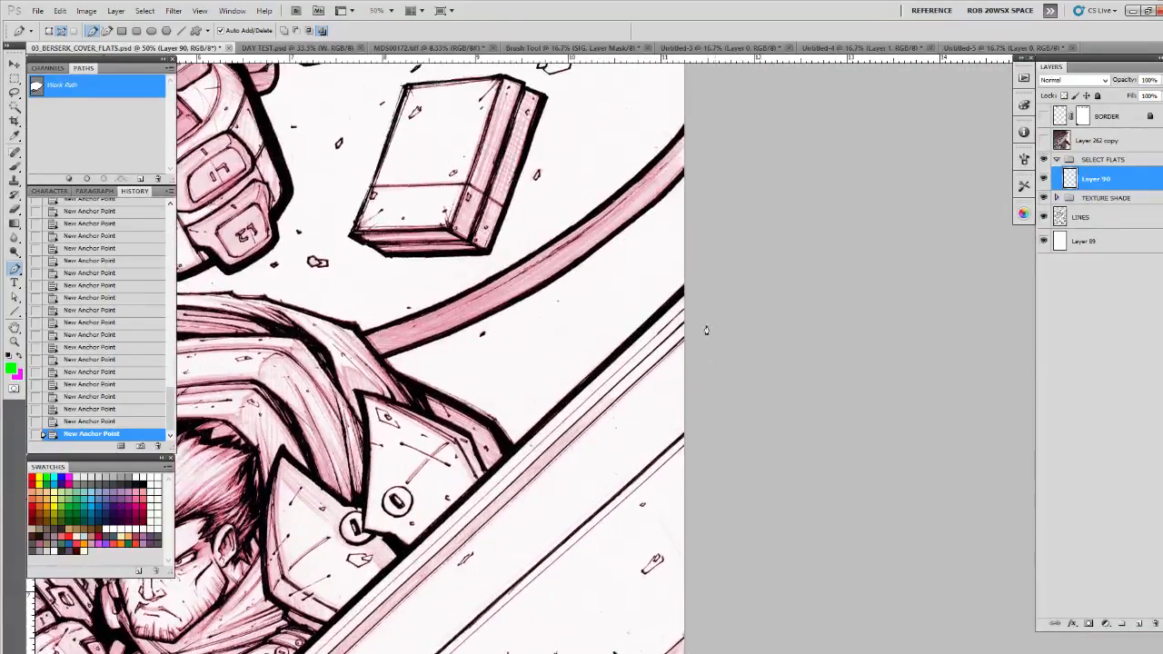
click(689, 279)
drag(610, 369, 709, 302)
click(613, 380)
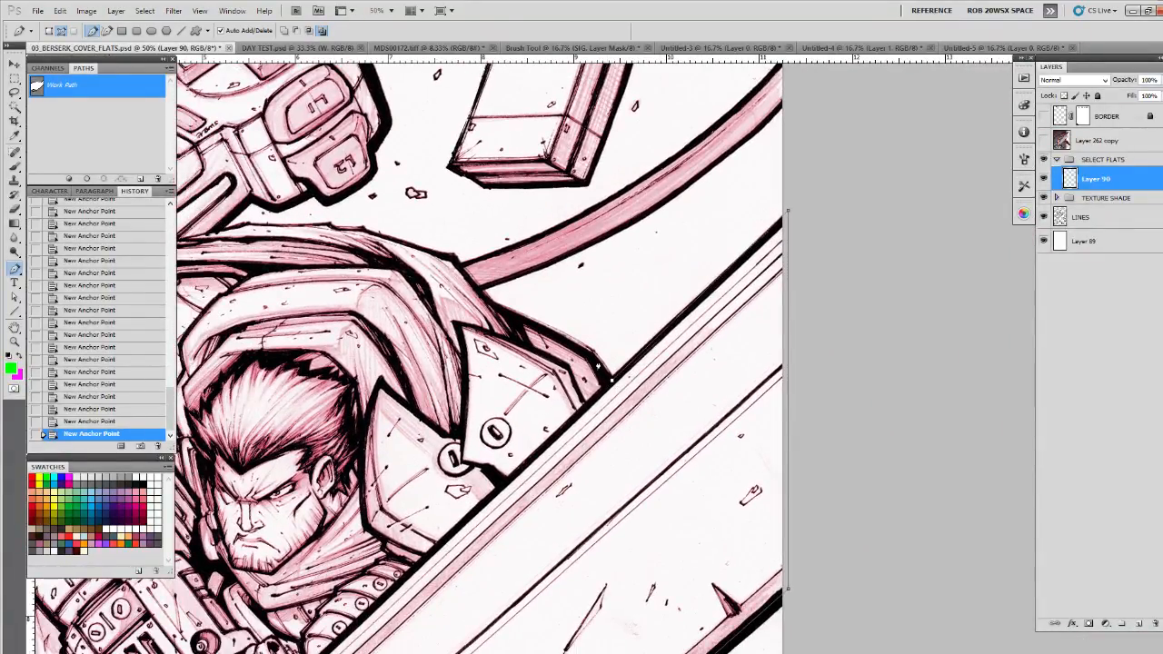
Step: Trace the shoulder armour and the cape's upper folds back to the starting point, and fill the finished path with green
click(592, 357)
click(579, 348)
click(565, 342)
click(547, 331)
drag(484, 278, 706, 369)
click(681, 359)
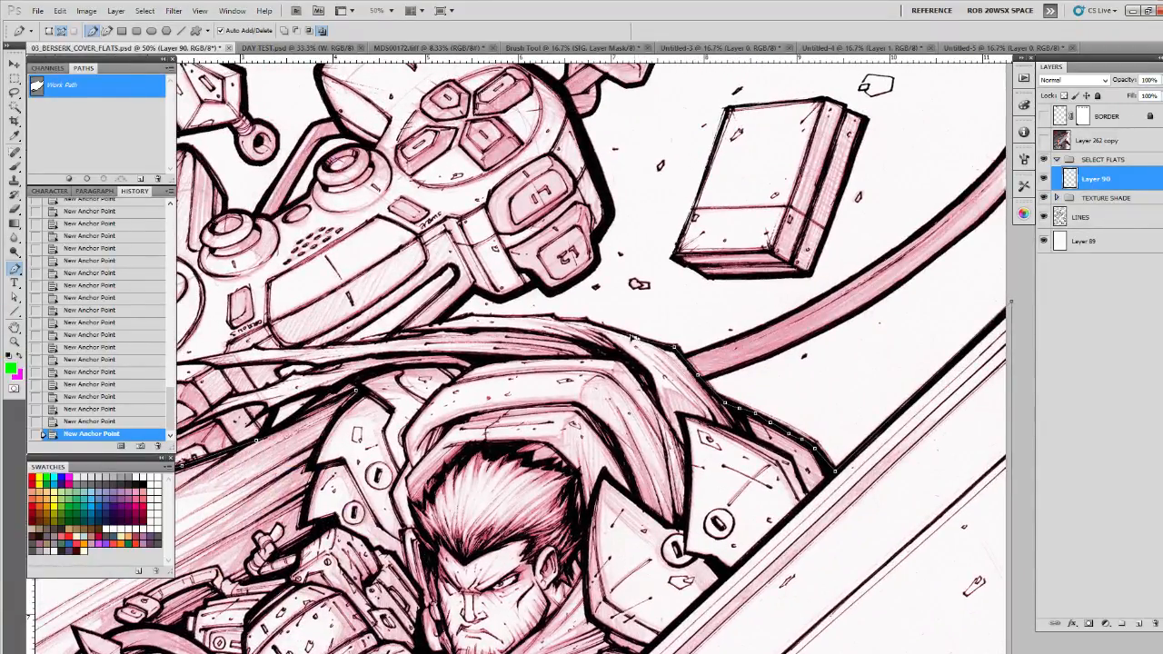
click(633, 338)
drag(448, 323, 581, 313)
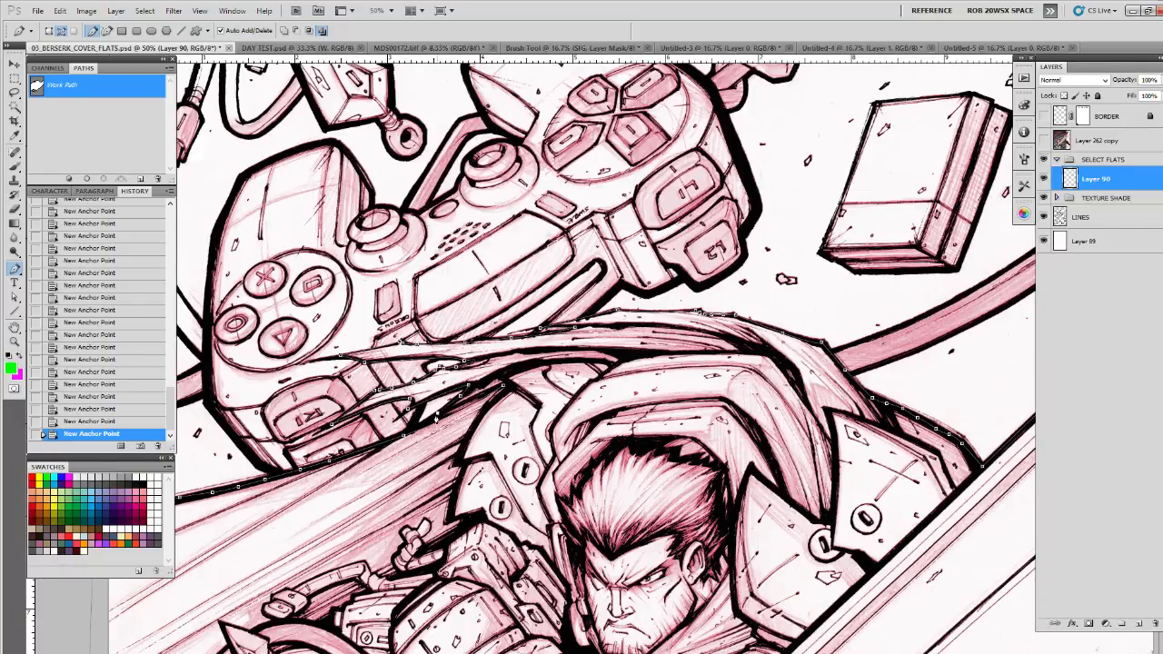
drag(232, 377, 253, 384)
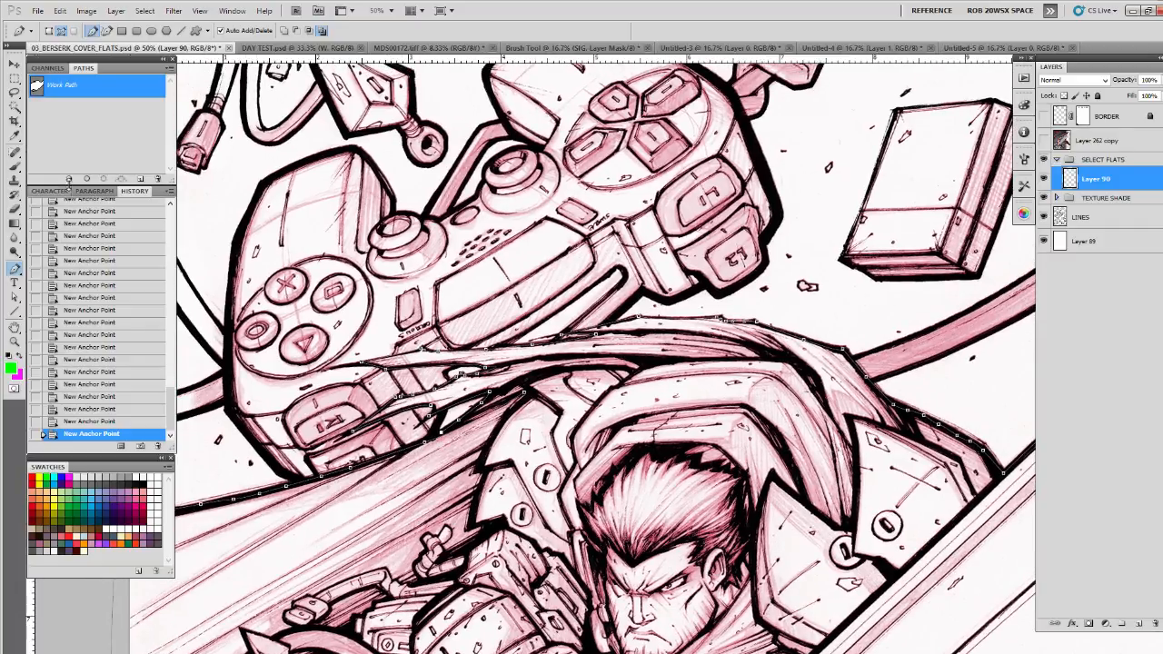
click(69, 179)
click(106, 173)
Step: Start a new path below the blade and trace the outer edge of the hip machinery down past the large hanging dagger
drag(936, 532, 520, 487)
drag(701, 506, 625, 375)
click(586, 247)
click(597, 266)
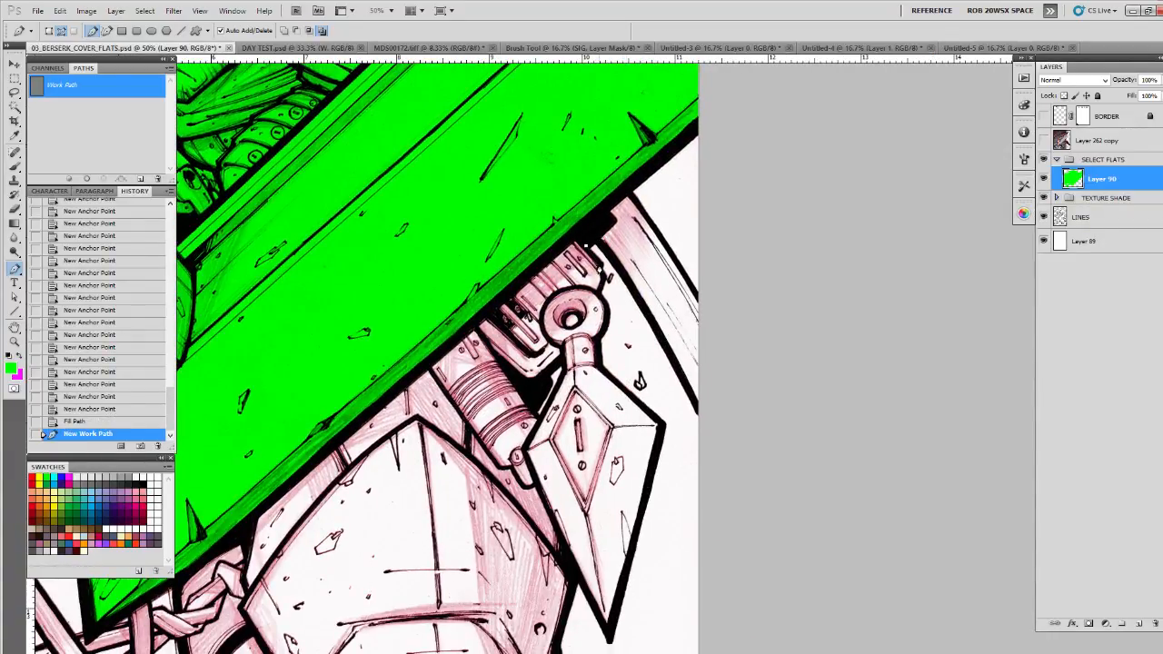
click(602, 286)
click(595, 309)
click(580, 349)
click(555, 365)
click(551, 378)
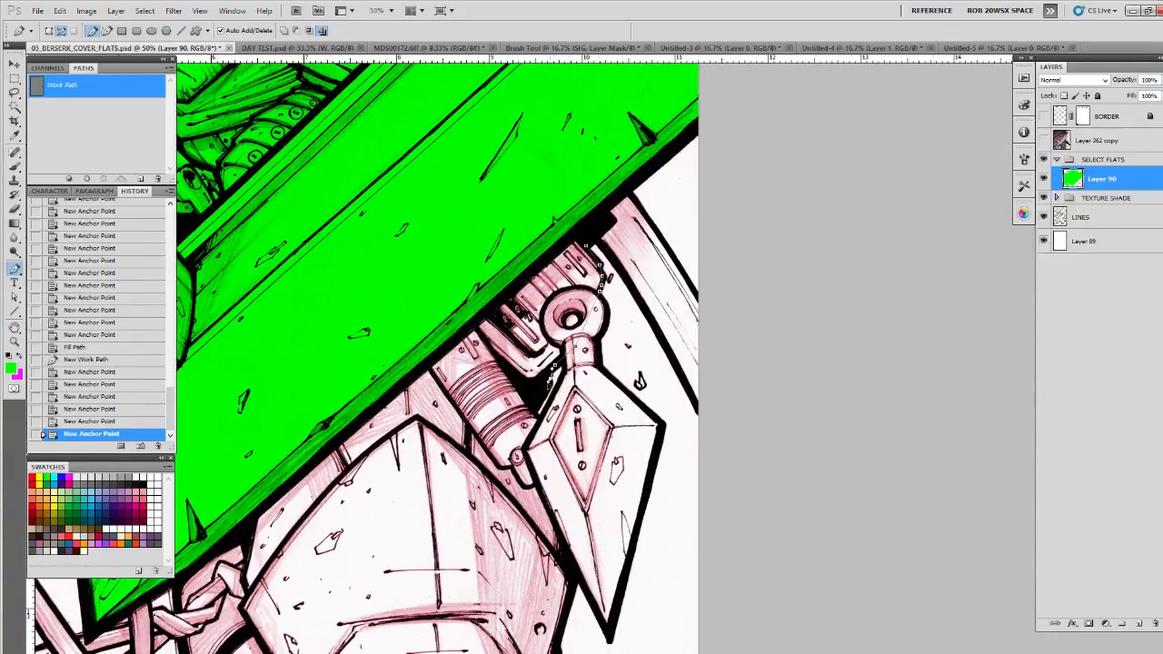
click(542, 396)
click(538, 415)
click(545, 436)
click(553, 461)
click(557, 473)
Step: Continue the path down the outer edge of the thigh and knee armour
drag(576, 567, 570, 366)
click(572, 362)
click(565, 399)
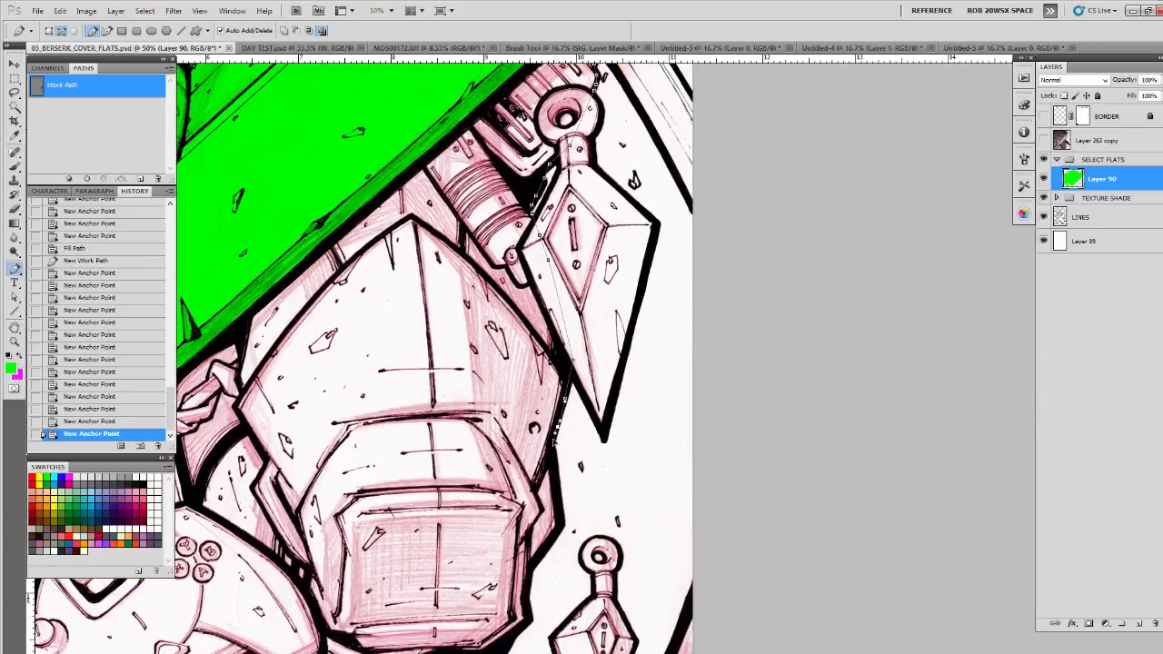
click(557, 427)
click(551, 452)
click(555, 472)
drag(558, 528, 566, 417)
click(565, 412)
click(559, 425)
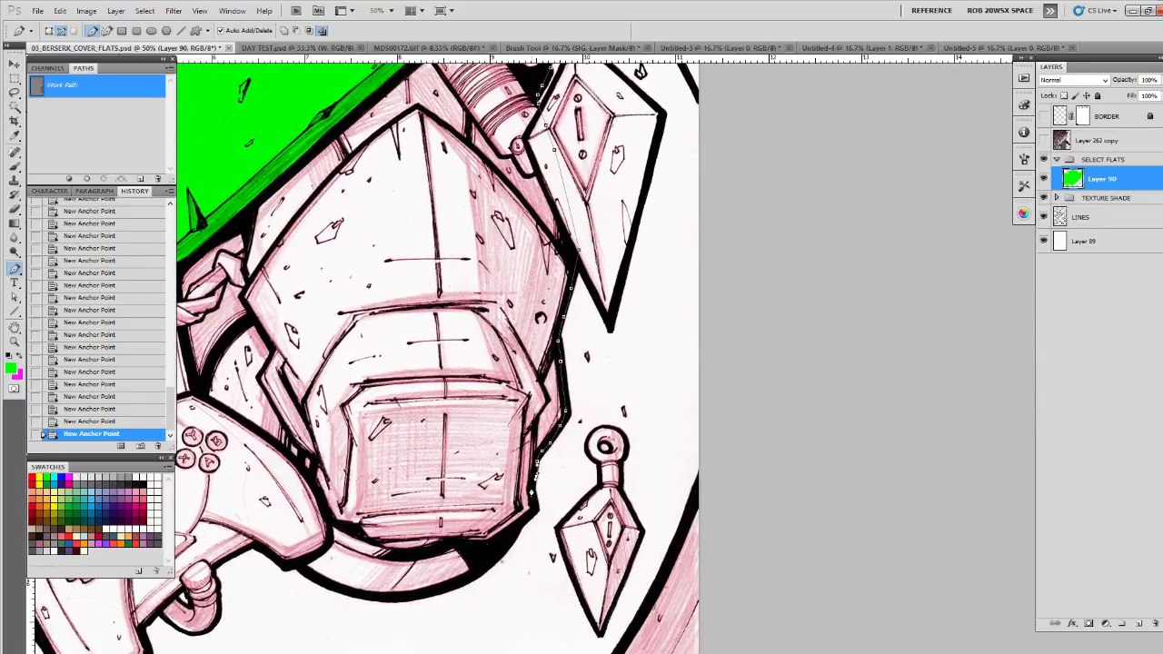
click(534, 501)
Step: Trace the path around the underside of the knee armour and the curved piece beneath it to the game controller
drag(532, 522, 663, 482)
click(662, 478)
click(647, 490)
click(631, 507)
click(615, 527)
click(585, 546)
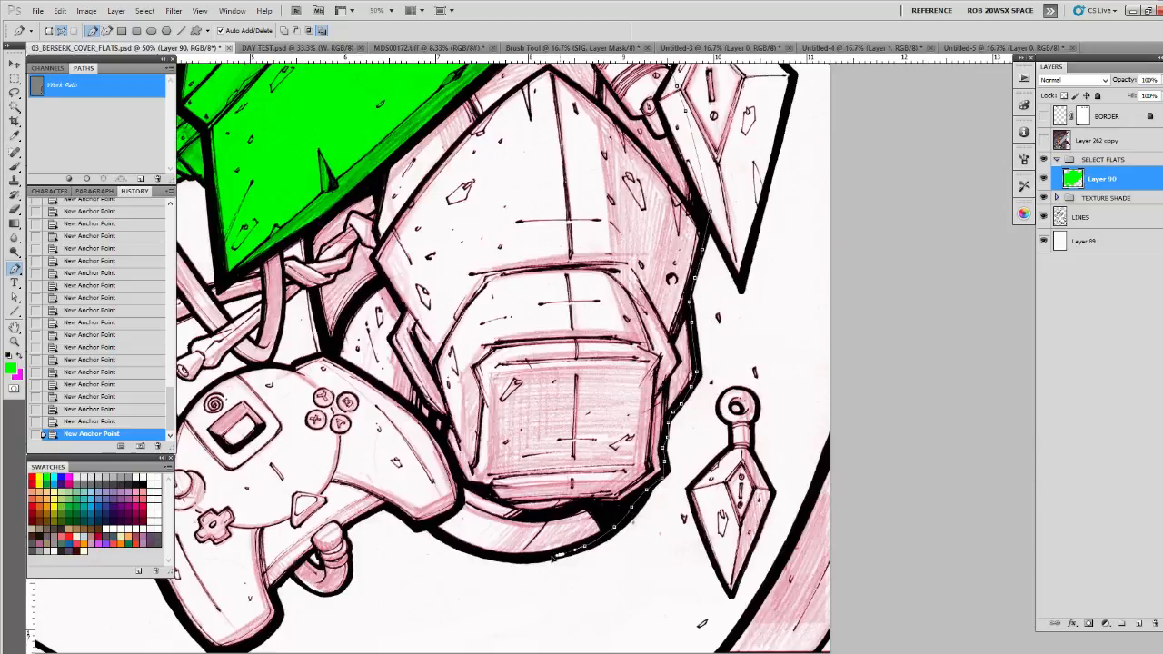
click(521, 561)
click(481, 554)
click(448, 542)
click(436, 530)
Step: Bring the path over the controller and up to the sword blade, then close it and fill the leg area with green
drag(405, 468, 589, 608)
click(508, 503)
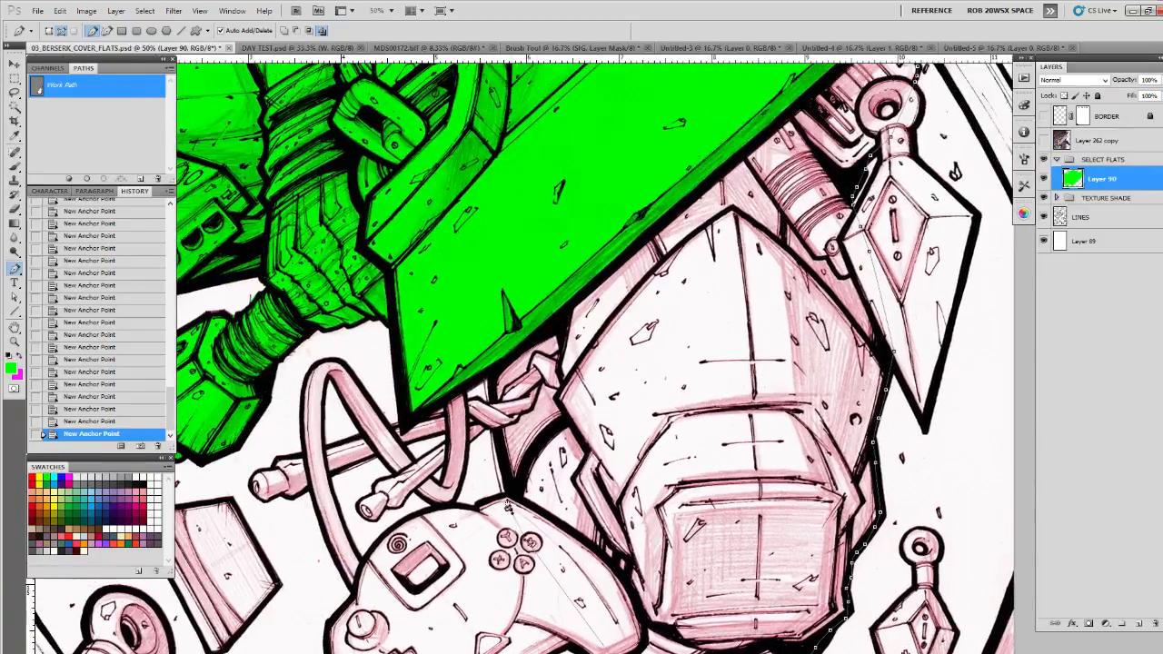
click(497, 429)
click(491, 394)
click(497, 330)
drag(606, 255, 438, 546)
drag(573, 324, 580, 321)
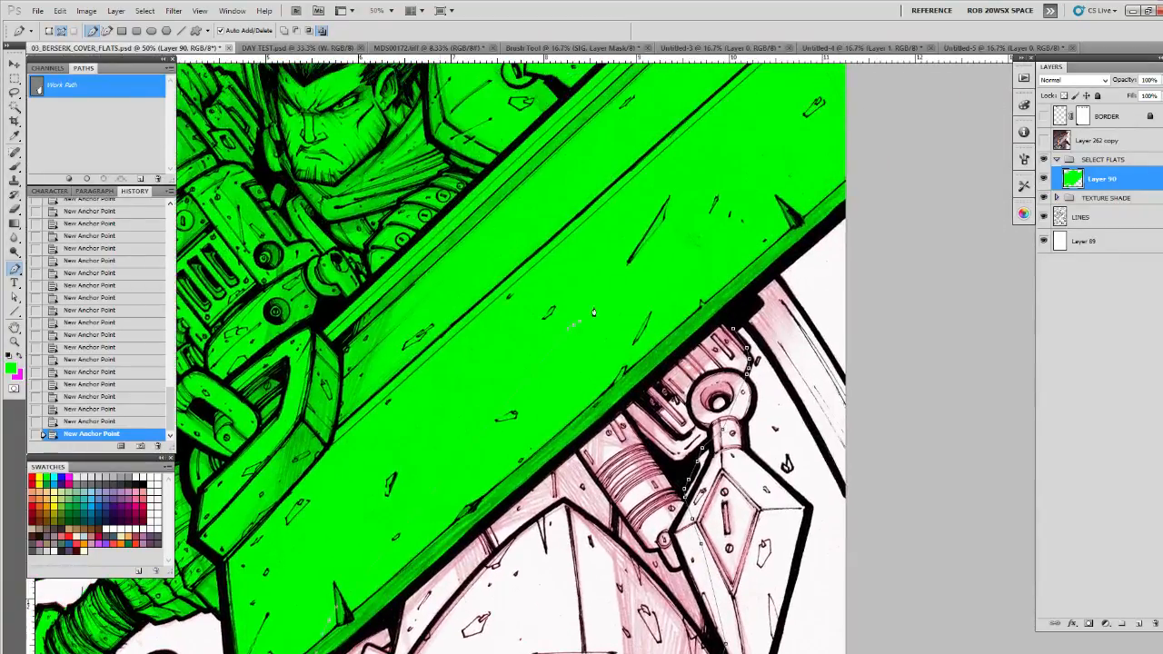
click(68, 179)
click(99, 144)
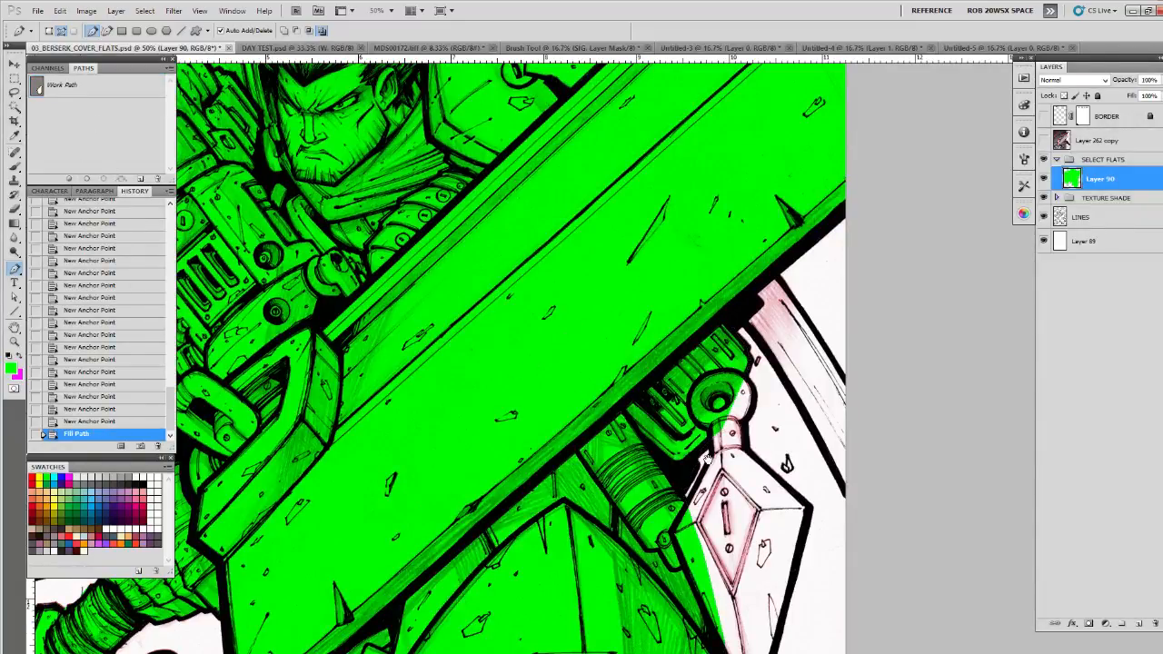
Step: Start a new path on the twisted cord beside the thigh armour and trace its upper edge to the blade
drag(627, 609, 721, 328)
drag(606, 455, 663, 423)
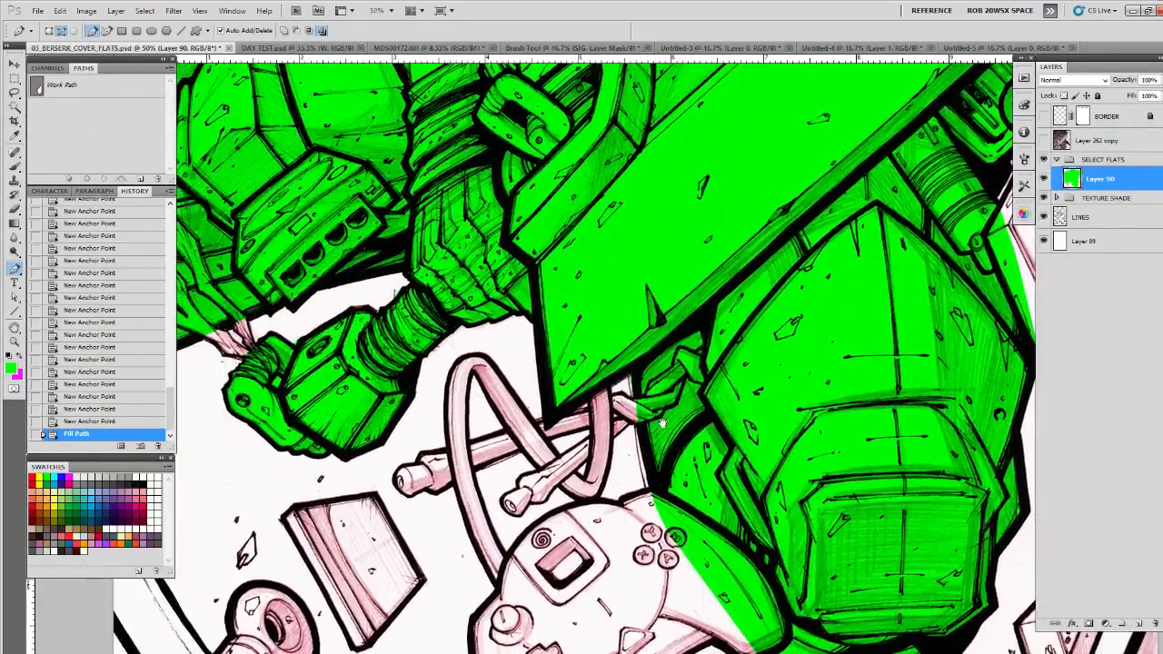
click(633, 404)
scroll(633, 405, up, 2)
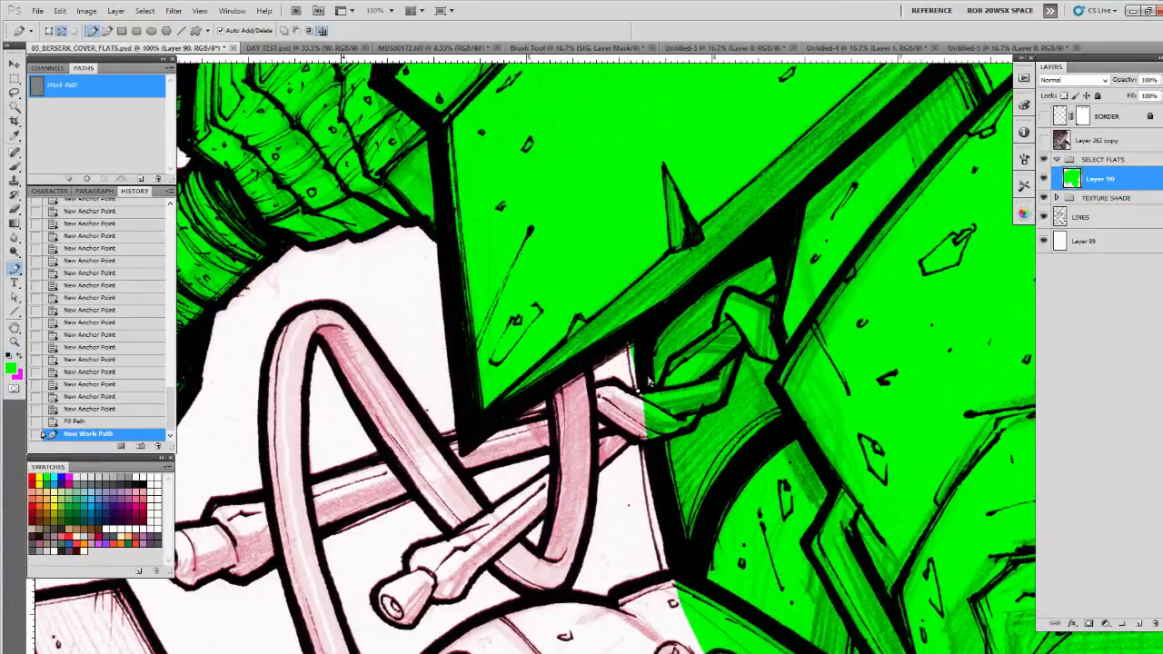
key(ctrl+z)
click(642, 392)
click(634, 392)
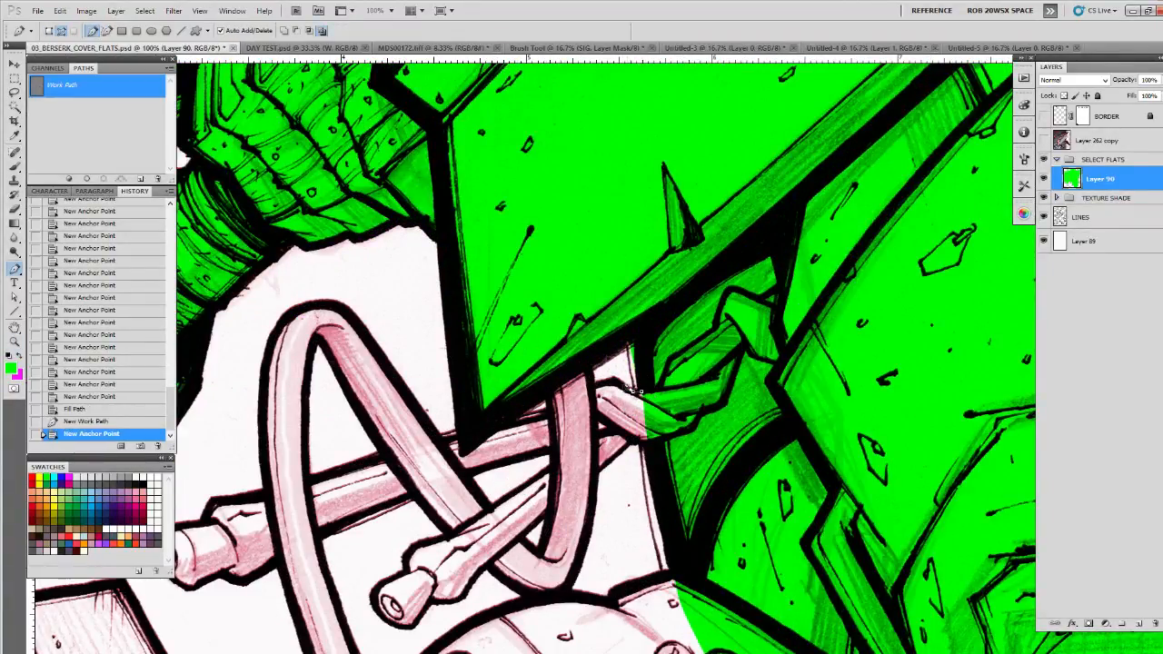
click(626, 386)
click(616, 383)
click(606, 381)
click(593, 381)
click(588, 368)
Step: Continue the path along the underside of the blade and the rear cable to the sword tip
click(549, 381)
click(548, 396)
click(548, 417)
click(520, 423)
click(493, 428)
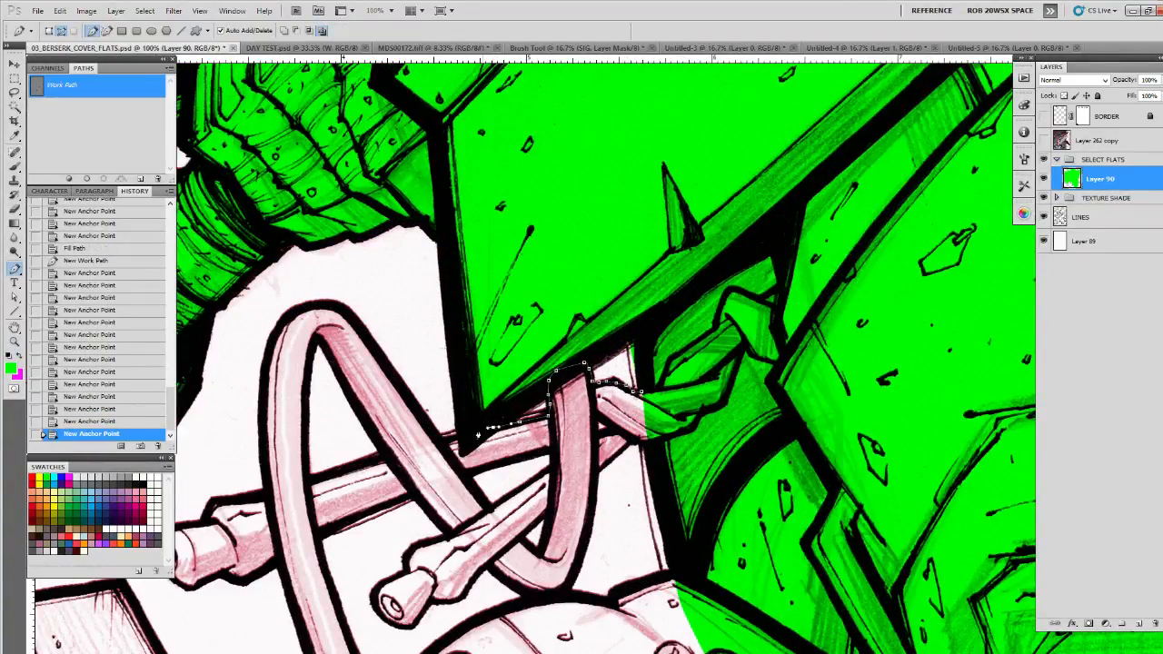
click(474, 432)
Step: Trace the path from the sword tip up the outer edge of the cable loop to its peak
drag(449, 440, 533, 398)
click(508, 393)
click(489, 368)
click(465, 335)
click(447, 311)
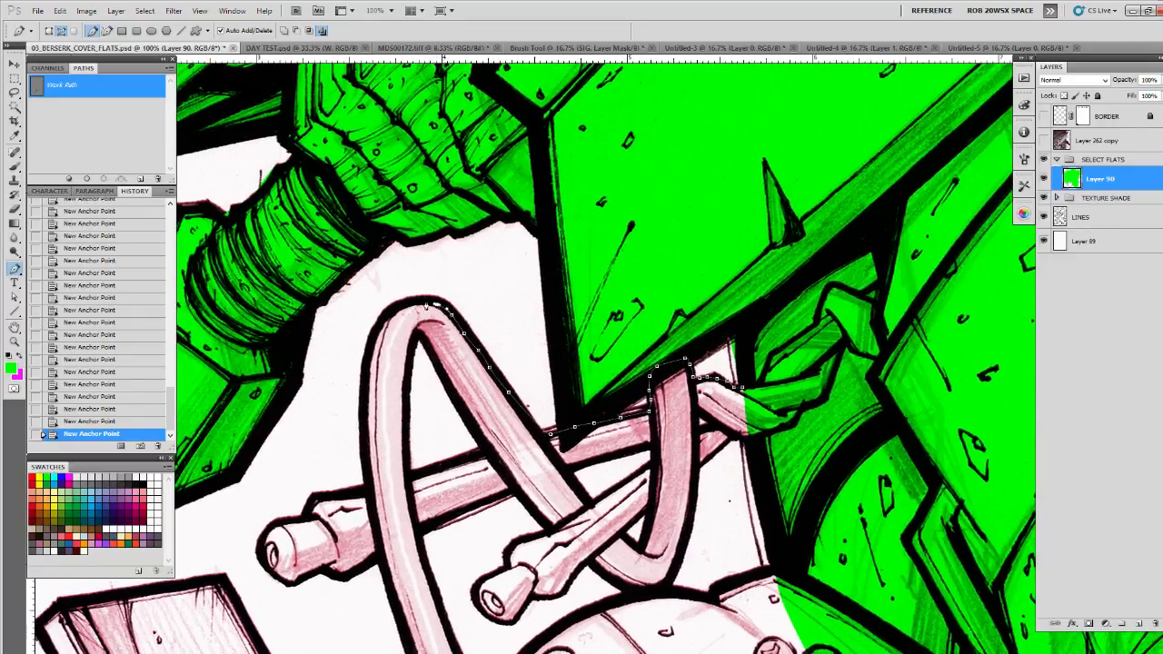
Step: Bring the path down the far side of the loop and around the end of the rear cable plug
drag(368, 357, 377, 221)
click(372, 345)
click(350, 351)
click(330, 357)
click(316, 365)
click(303, 373)
click(291, 382)
click(280, 393)
click(273, 406)
click(271, 420)
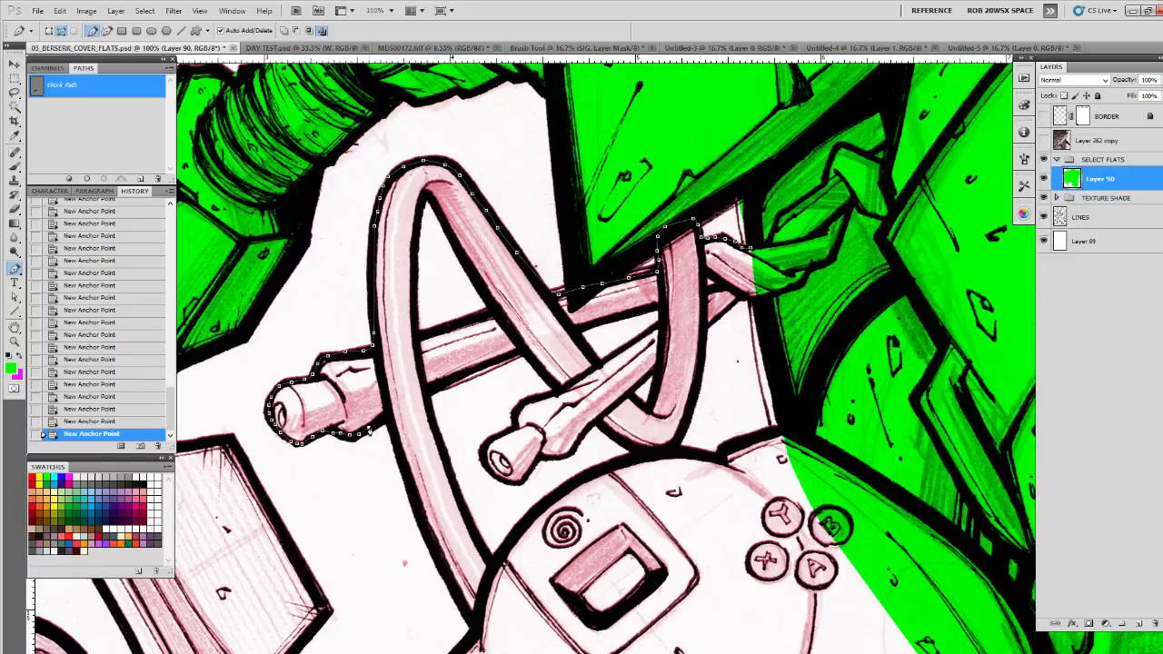
Step: Continue the path from the rear plug down the cable's outer edge to the game controller
drag(418, 513, 400, 467)
click(416, 498)
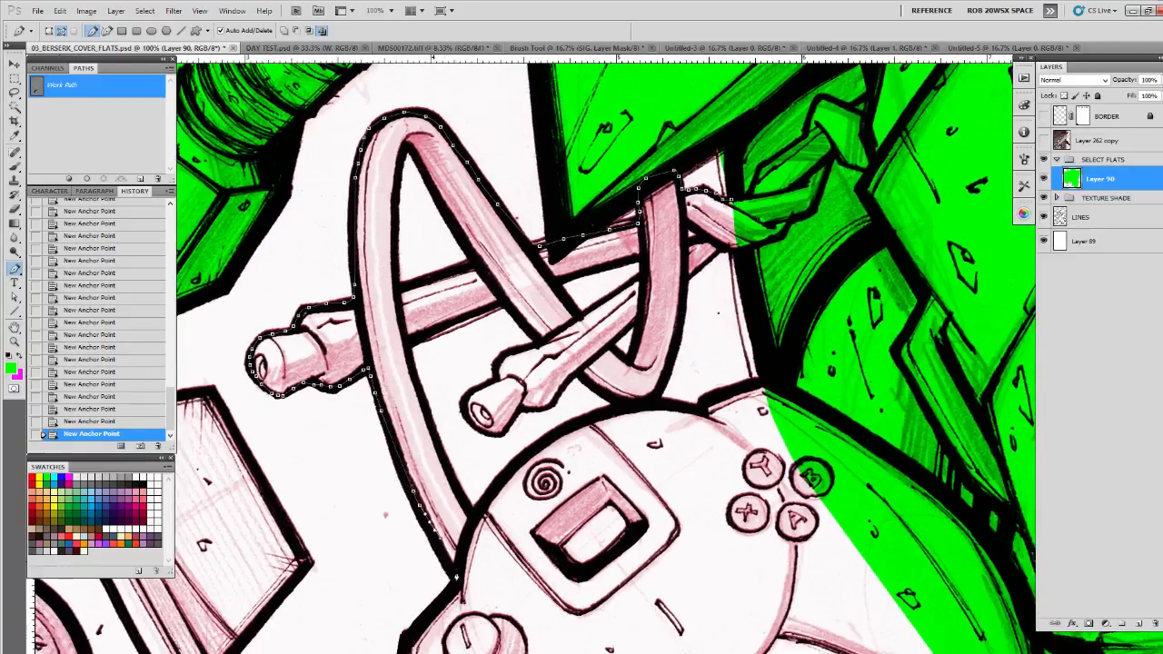
click(436, 532)
click(455, 572)
click(442, 555)
click(448, 565)
click(454, 575)
Step: Turn the path at the controller and trace back up the inner edge of the cable to the rear plug's shaft
drag(462, 555, 464, 547)
drag(471, 489, 467, 552)
click(459, 561)
click(444, 534)
click(425, 506)
click(415, 463)
click(407, 434)
click(402, 407)
Step: Trace the path along the rear plug's underside, across to the front plug, and around its tip
click(499, 367)
click(534, 404)
click(524, 408)
click(514, 412)
click(501, 419)
click(495, 426)
click(494, 441)
click(471, 454)
click(462, 468)
click(466, 482)
click(480, 495)
click(493, 502)
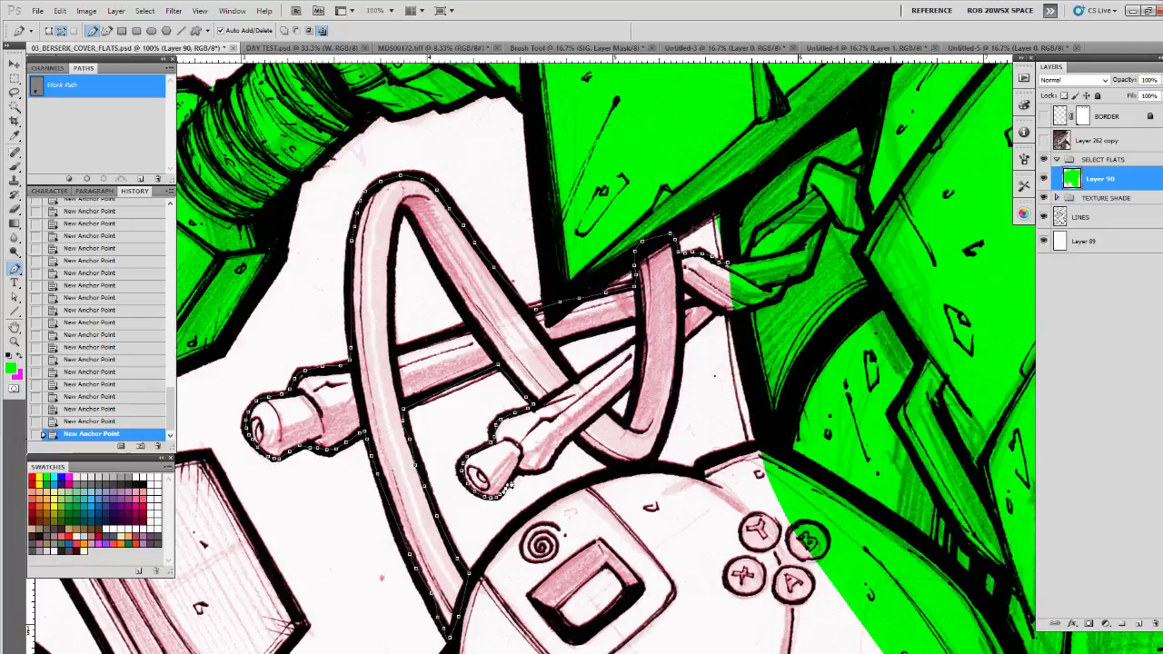
Step: Trace the front plug's lower edge and continue along the bottom of the cable loop to the controller's edge
click(512, 483)
click(518, 475)
click(533, 476)
click(547, 471)
click(553, 462)
click(563, 446)
click(575, 437)
click(595, 454)
click(603, 460)
click(611, 463)
click(618, 464)
Step: Run the path up the cable's outer edge to the twisted cord, fill it with green, and deselect the path
drag(709, 483, 602, 536)
click(543, 517)
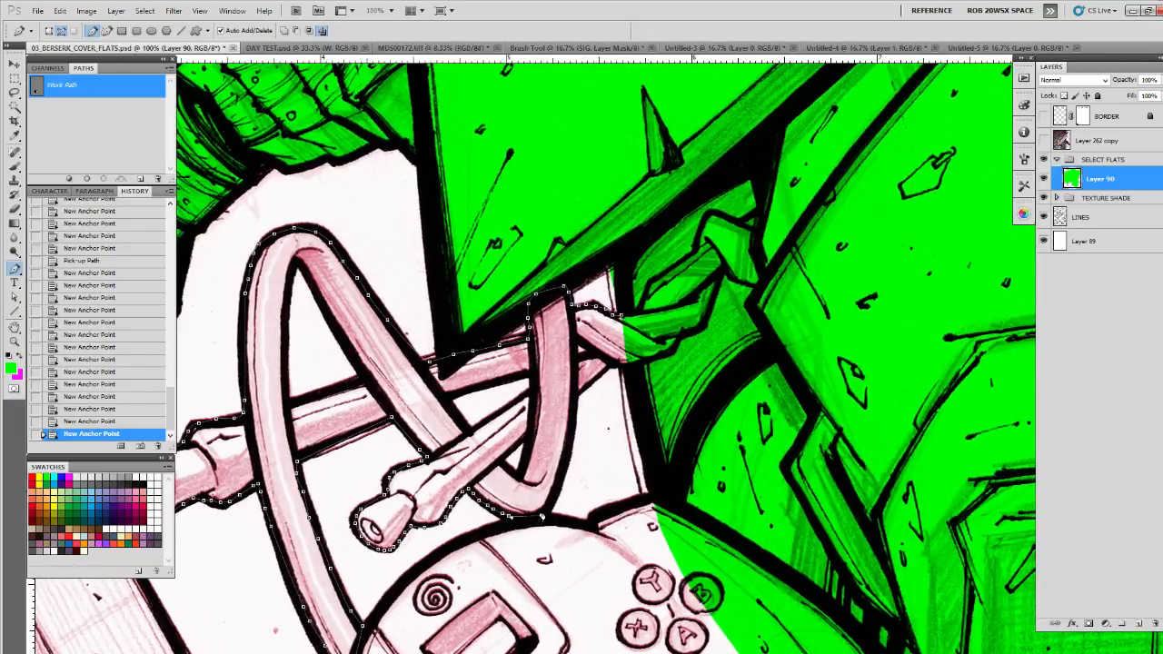
click(565, 464)
click(576, 398)
click(585, 388)
click(596, 377)
click(616, 364)
click(633, 361)
click(646, 358)
click(69, 178)
click(96, 145)
Step: Lasso the enclosed background gaps between the cables and inside the loop, and cut the green out of them
key(l)
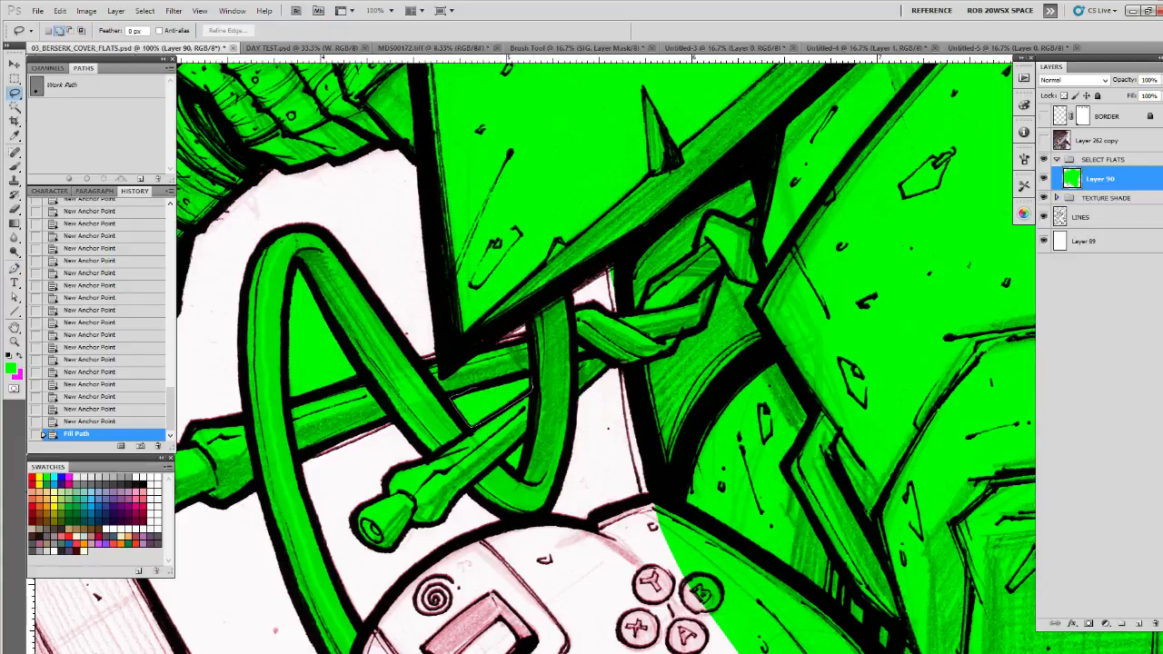
drag(533, 387, 490, 418)
key(ctrl+x)
mouse_move(622, 338)
mouse_down()
mouse_move(609, 389)
mouse_move(597, 330)
mouse_move(606, 315)
mouse_up()
key(ctrl+x)
drag(618, 395, 627, 380)
drag(474, 481, 561, 391)
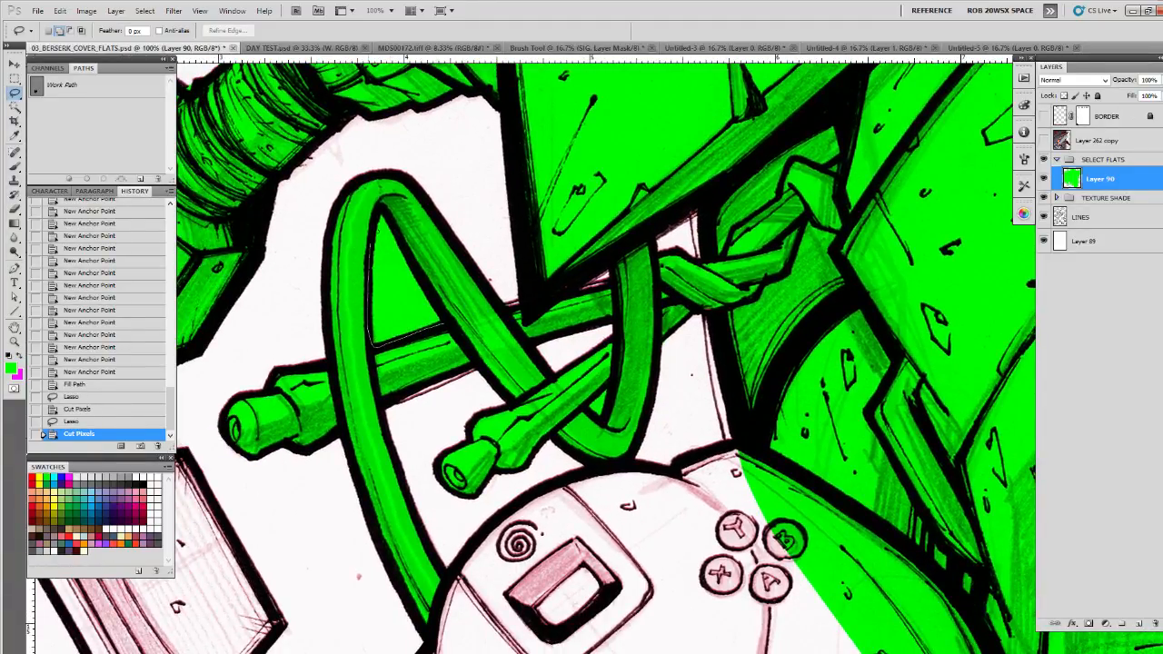
drag(443, 300, 380, 338)
key(ctrl+x)
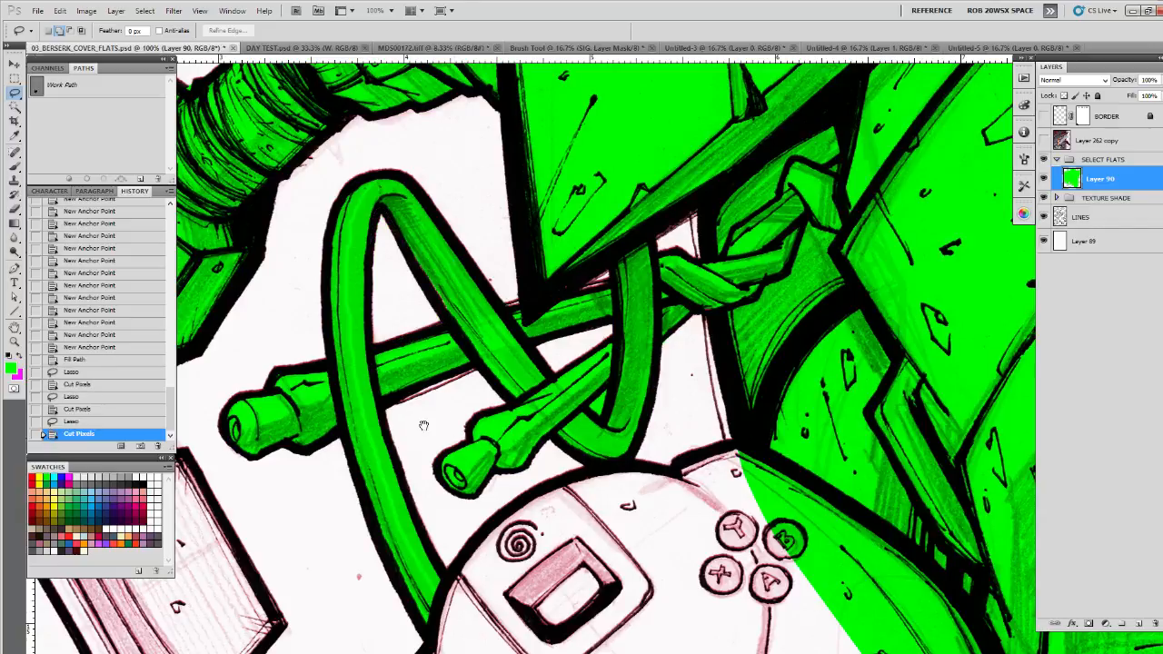
Step: Lasso and cut away the stray green in the background gaps around the mechanical hand and its ribbed wrist
mouse_move(347, 438)
mouse_down()
mouse_move(386, 518)
mouse_move(534, 573)
mouse_move(538, 596)
mouse_up()
mouse_move(489, 447)
mouse_down()
mouse_move(573, 503)
mouse_move(594, 544)
mouse_up()
mouse_move(541, 305)
mouse_down()
mouse_move(513, 332)
mouse_move(543, 296)
mouse_up()
key(ctrl+x)
mouse_move(507, 346)
mouse_down()
mouse_move(484, 348)
mouse_move(499, 337)
mouse_up()
key(ctrl+x)
mouse_move(350, 417)
mouse_down()
mouse_move(502, 467)
mouse_move(551, 497)
mouse_move(515, 456)
mouse_up()
key(ctrl+x)
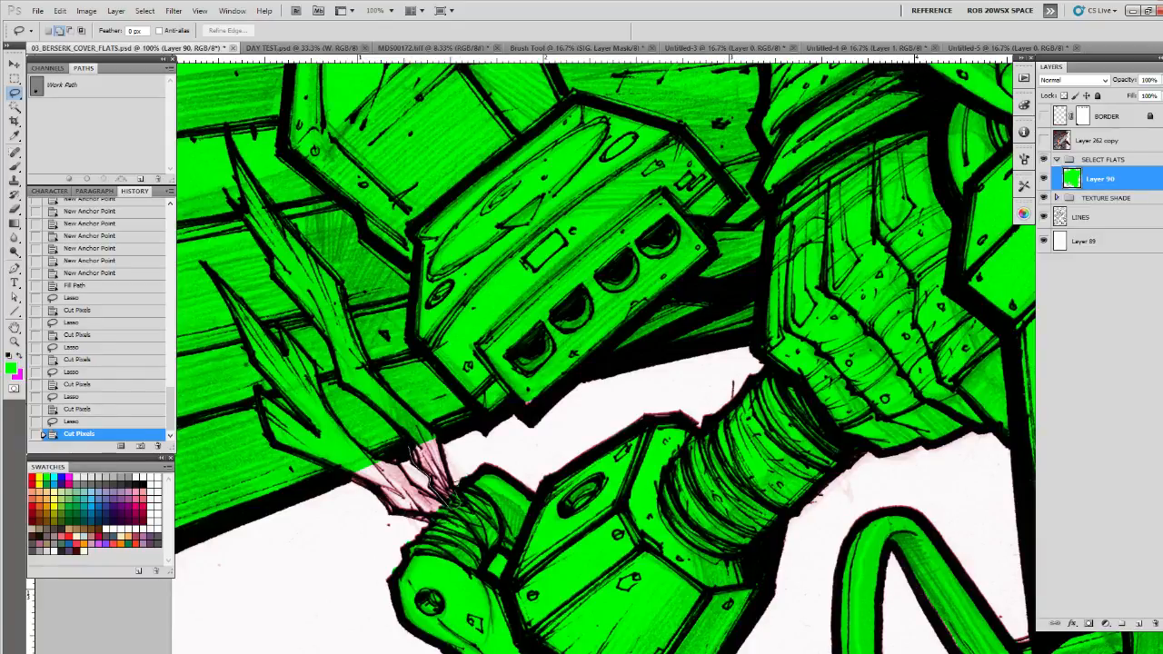
Step: Lasso the uncoloured base of the pointed cloth strips above the mechanical hand, fill it with green, and deselect
drag(431, 435, 413, 478)
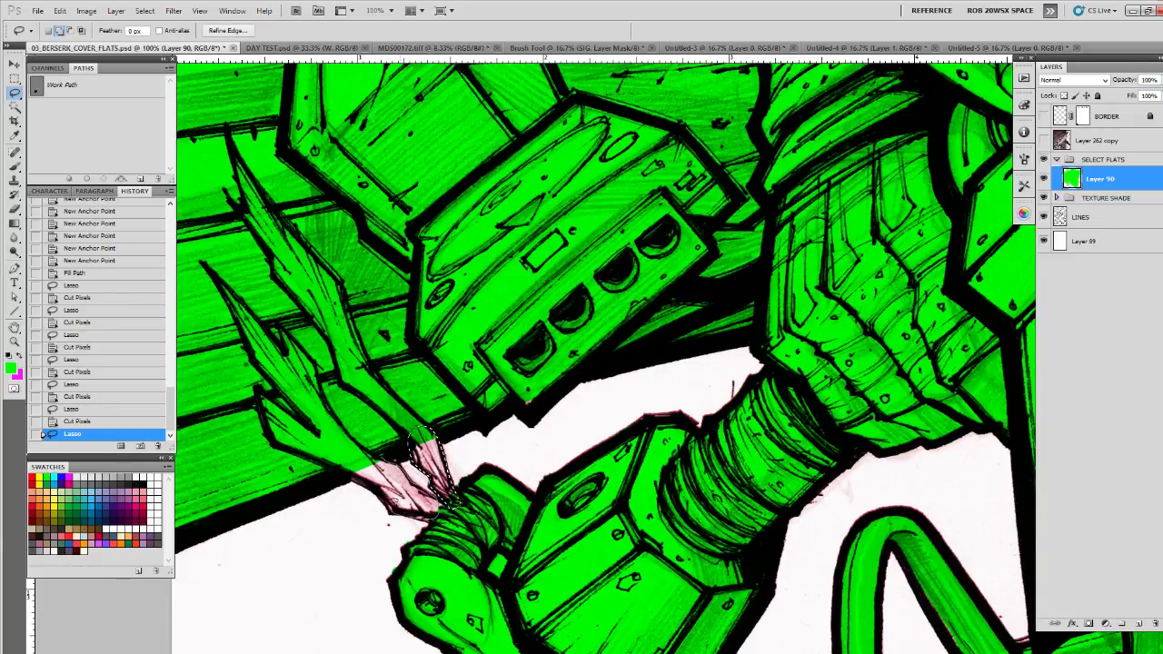
key(alt+BackSpace)
key(ctrl+x)
key(ctrl+z)
key(ctrl+d)
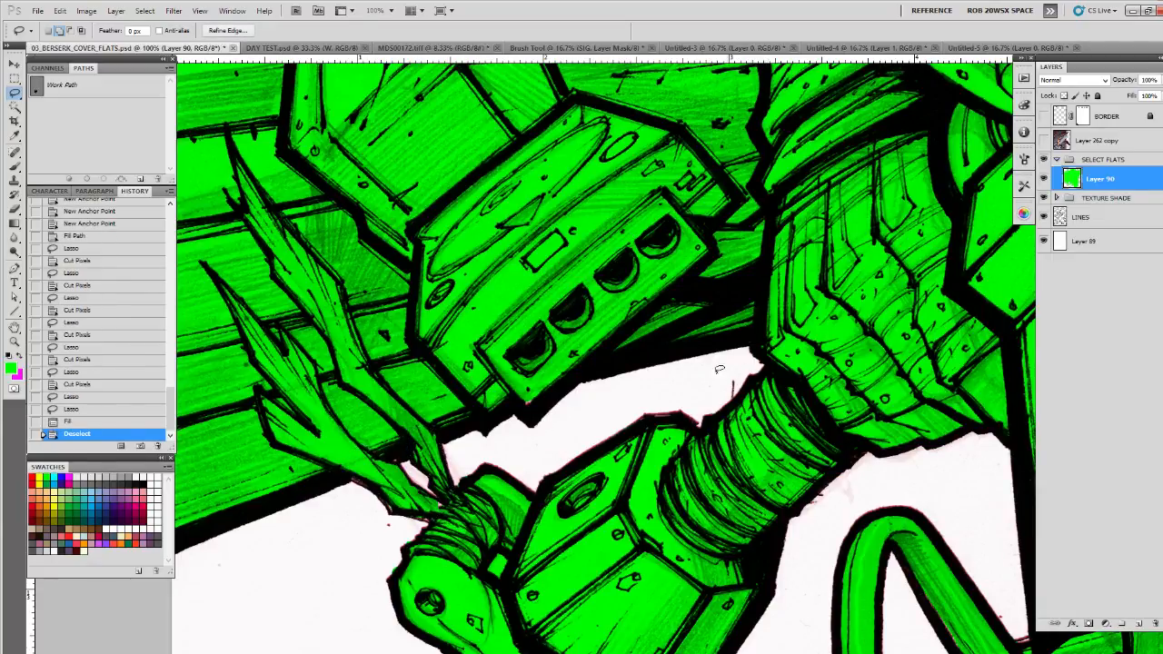
Step: Load the Color Fill 28 mask as a selection and add it as a layer mask on the TEXTURE SHADE group
drag(823, 571, 816, 307)
drag(737, 581, 545, 621)
drag(741, 412, 782, 503)
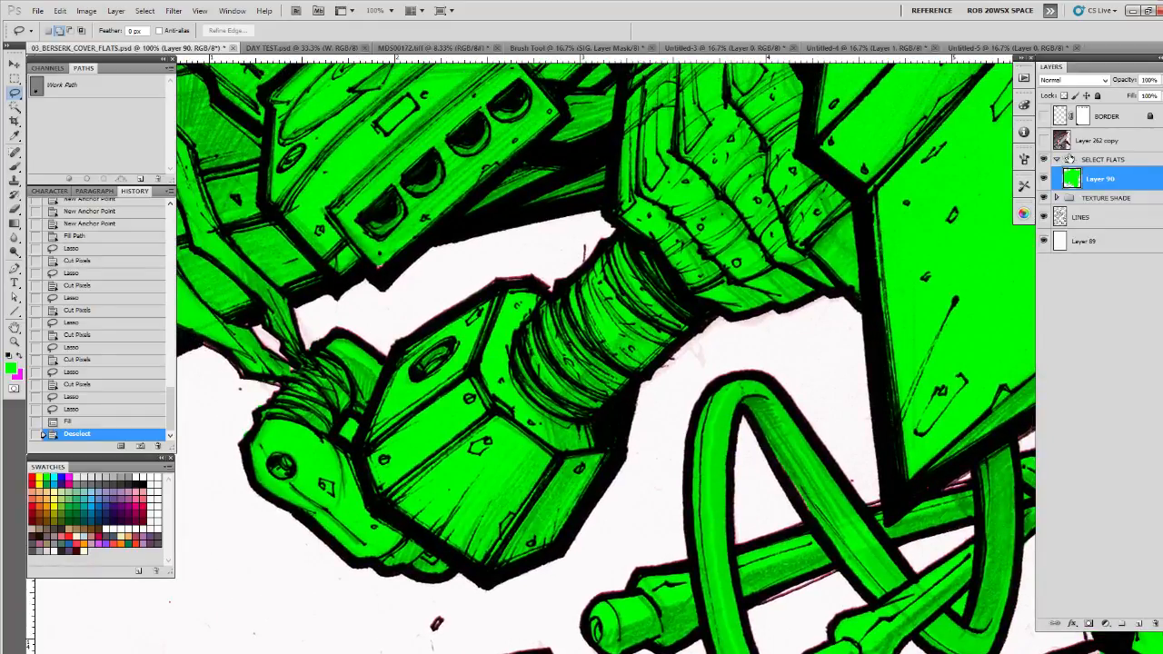
click(1056, 198)
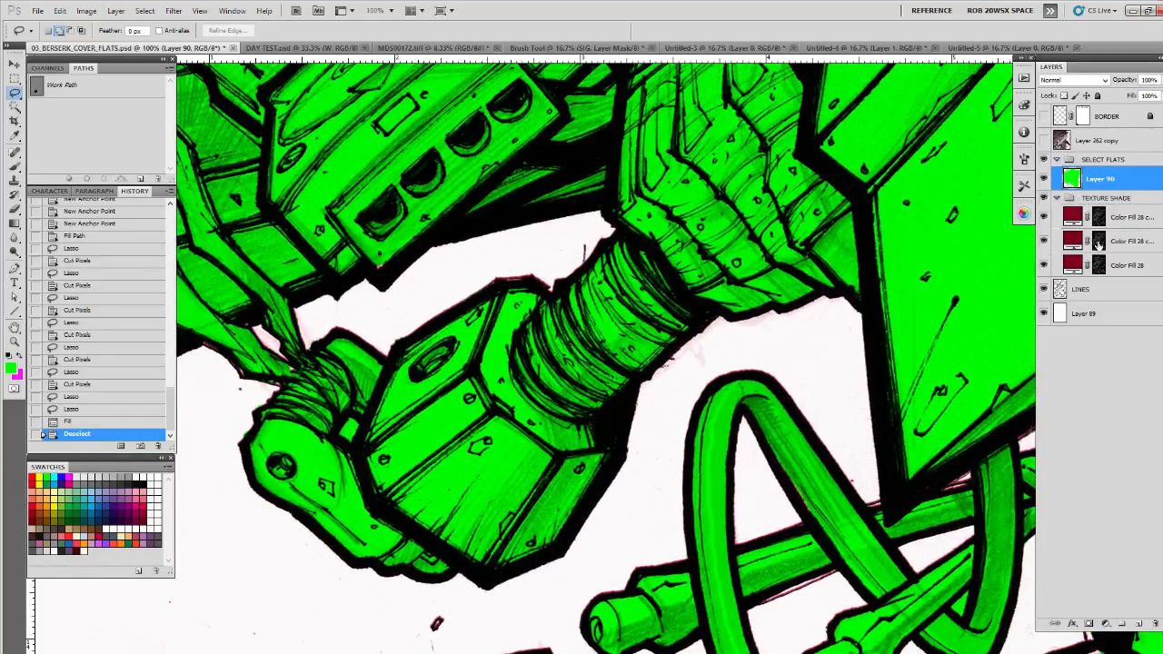
ctrl+click(1098, 263)
click(1116, 199)
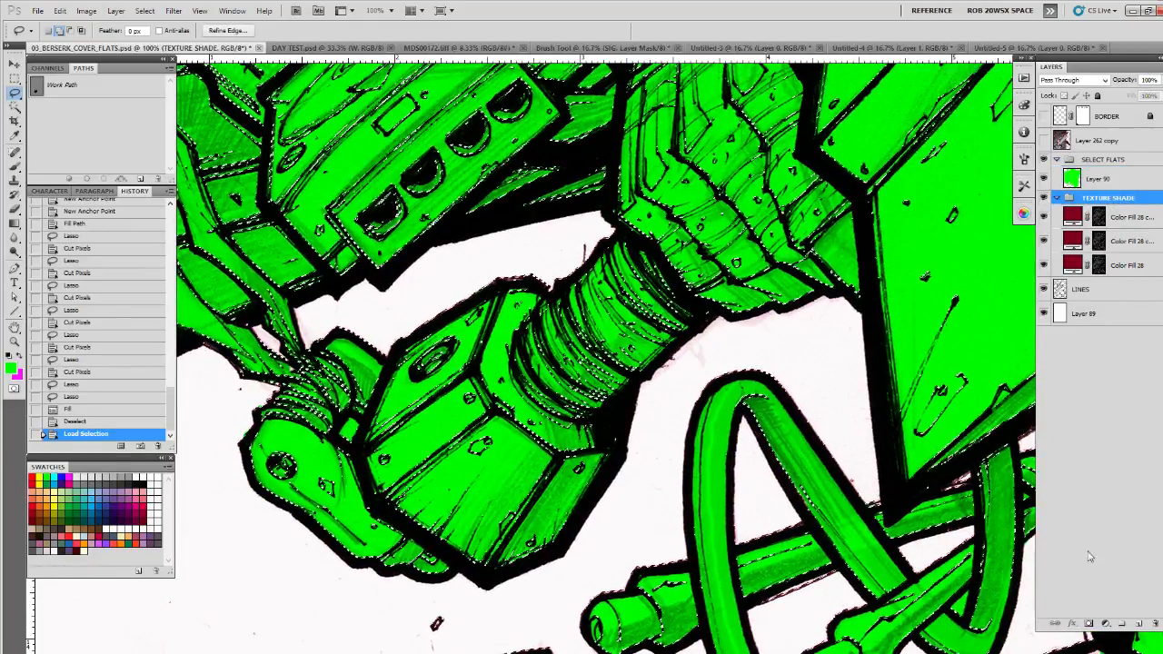
click(1090, 624)
Step: Delete the individual layer masks from the three Color Fill 28 layers inside the TEXTURE SHADE group
click(1099, 228)
key(alt+BackSpace)
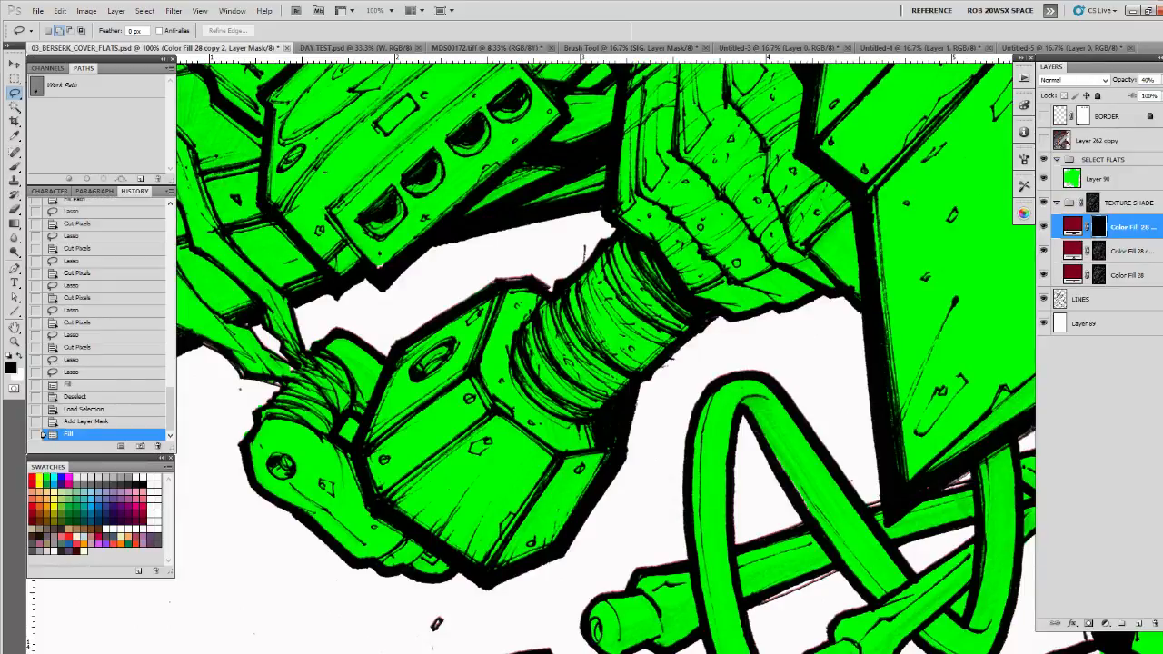
right_click(1099, 234)
click(1090, 255)
right_click(1099, 252)
click(1089, 272)
right_click(1099, 275)
click(1088, 295)
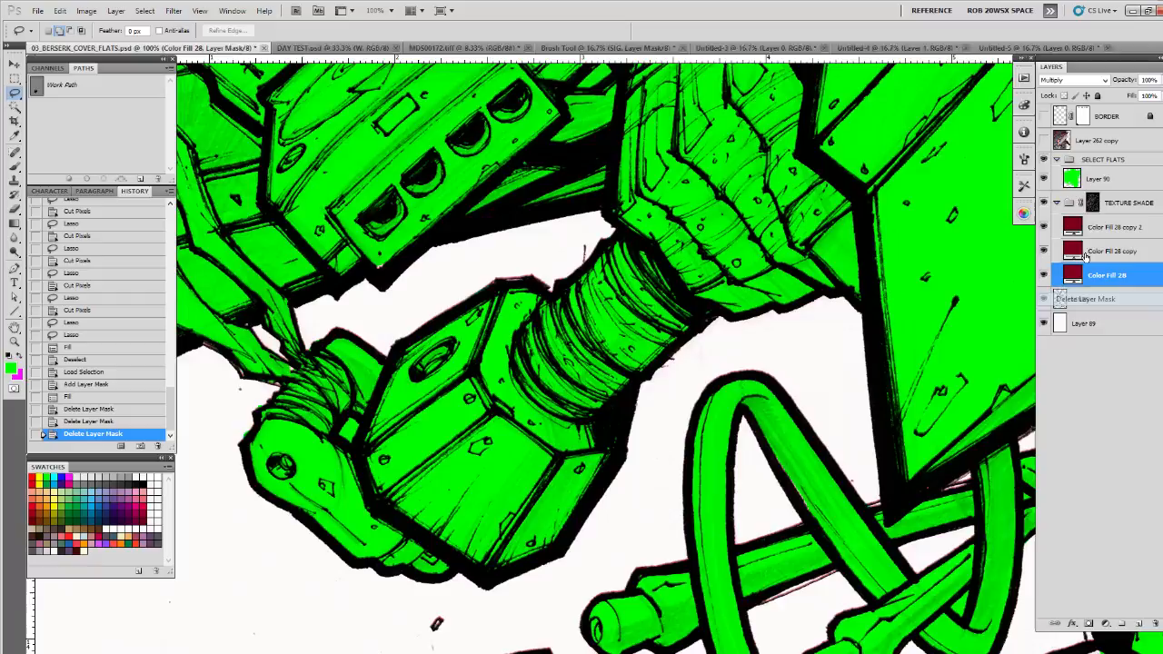
Step: Unlink the TEXTURE SHADE group's mask and nudge it upward to line it up with the artwork
click(1086, 202)
click(1102, 206)
key(v)
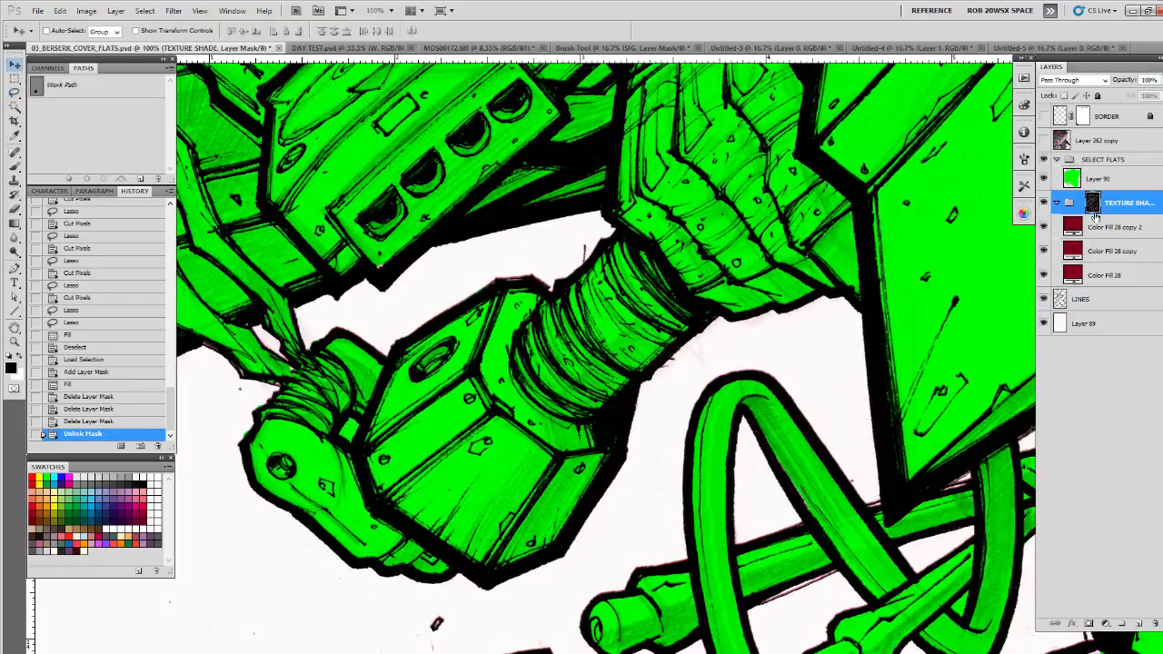
key(Up)
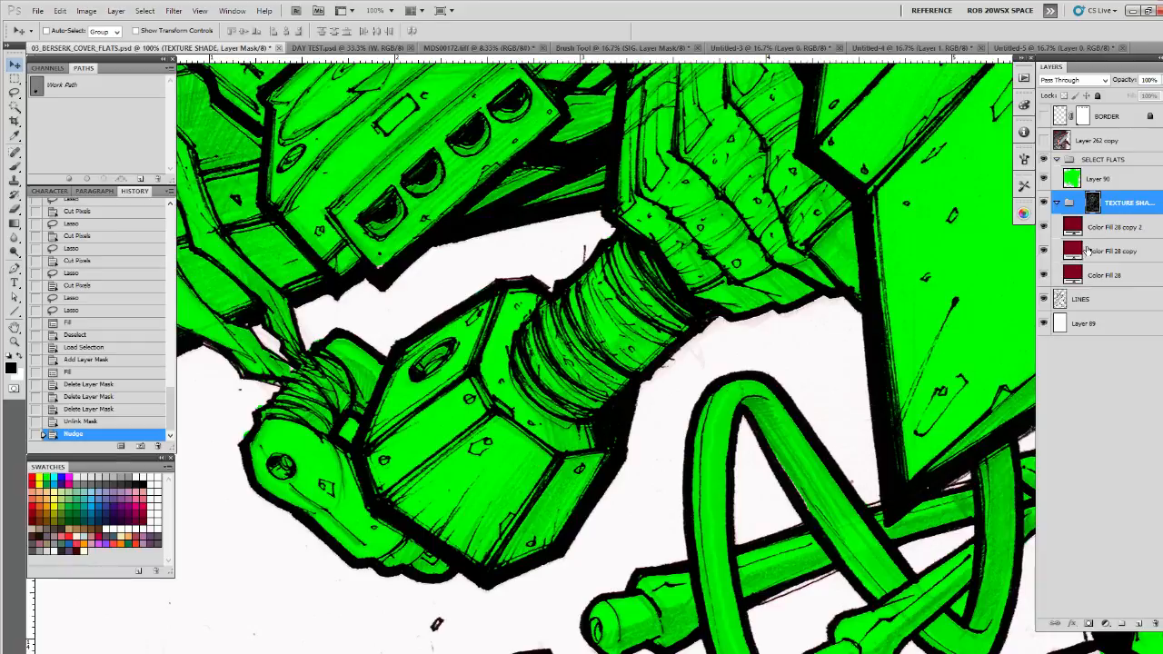
Step: On Layer 90, lasso the small missed spot beneath the four-holed gauntlet, fill it with green, and deselect
click(1078, 181)
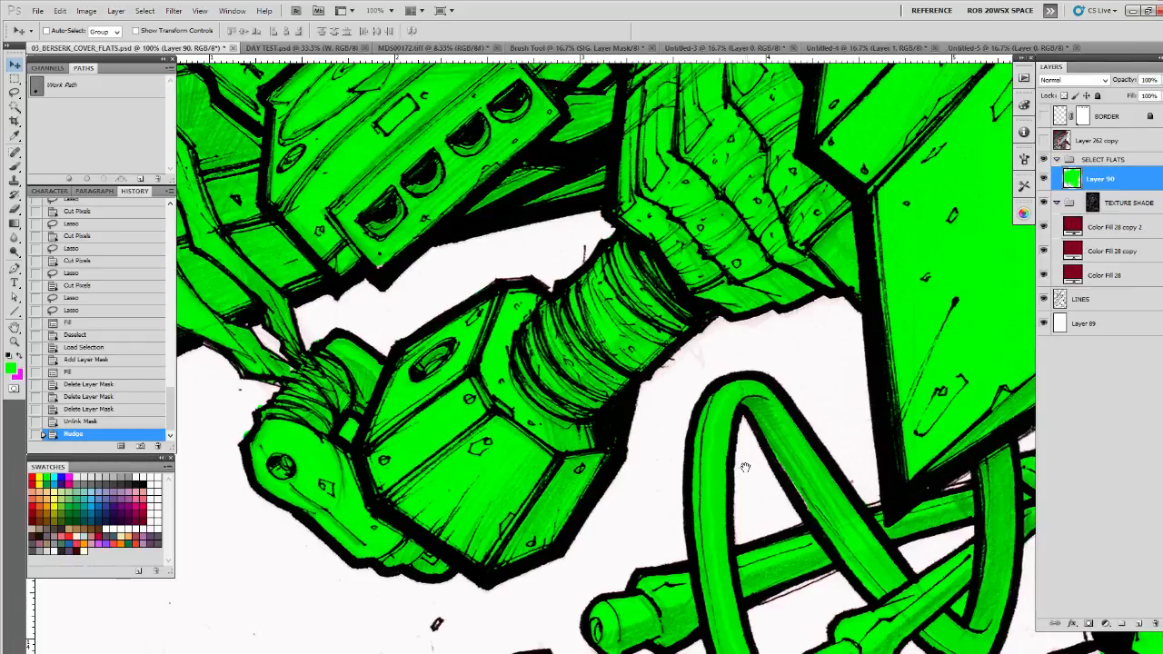
drag(745, 467, 747, 508)
drag(576, 407, 628, 500)
key(l)
drag(435, 405, 446, 381)
key(alt+BackSpace)
key(ctrl+d)
Step: Lasso the missed spot at the cloak's ragged edge below the upper controller, fill it with green, and deselect
drag(579, 291, 636, 454)
drag(550, 367, 605, 519)
drag(591, 388, 667, 607)
drag(663, 416, 618, 624)
drag(707, 378, 590, 611)
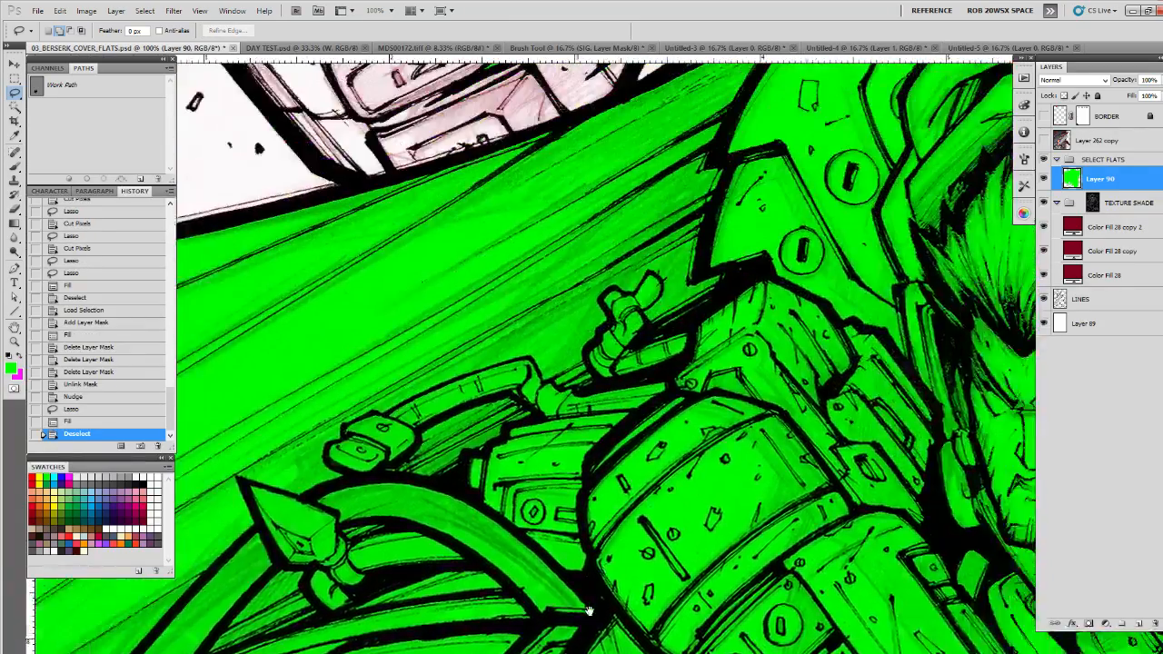
alt+click(655, 403)
alt+click(655, 404)
alt+click(655, 403)
drag(796, 430, 648, 175)
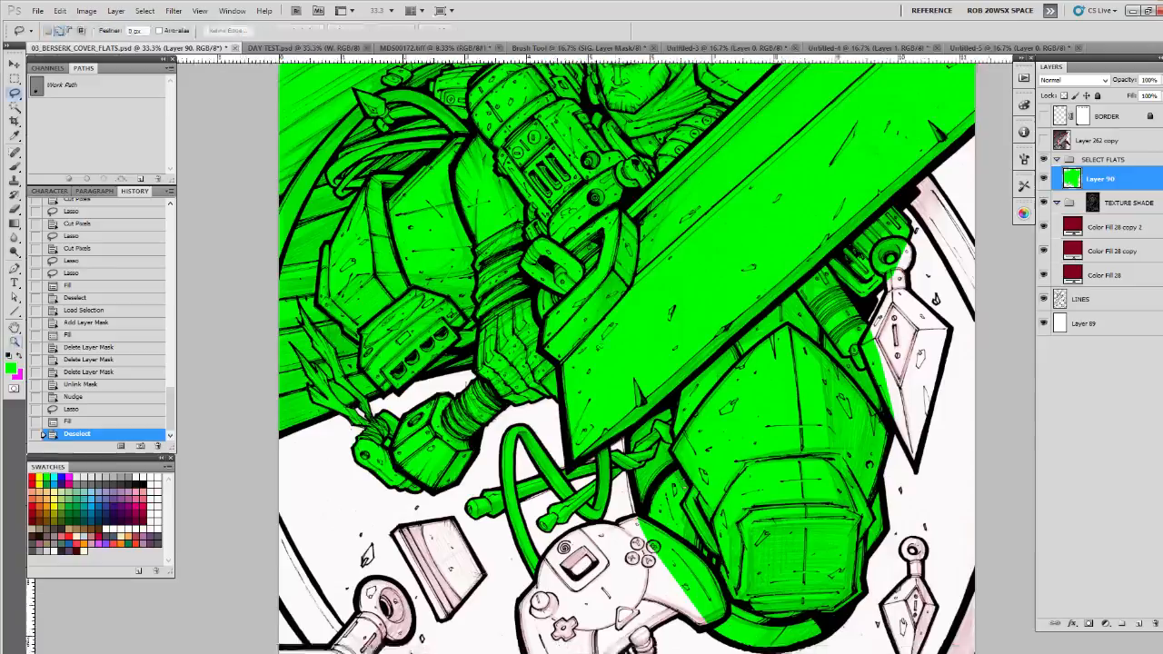
drag(640, 253, 648, 623)
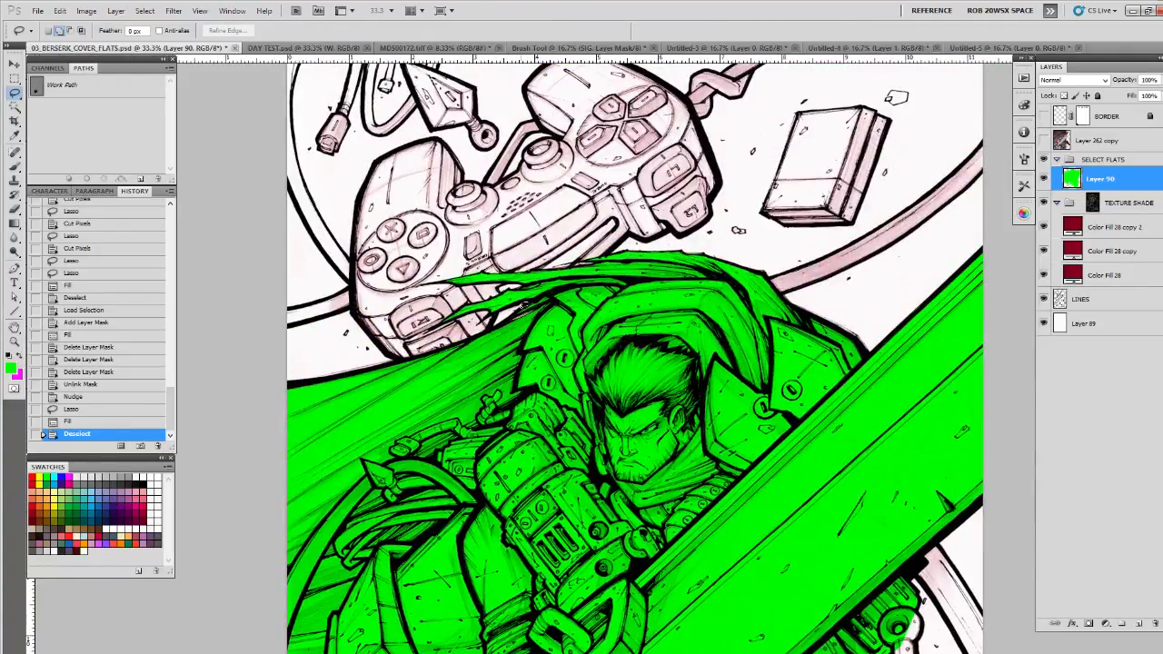
drag(515, 313, 537, 318)
key(alt+BackSpace)
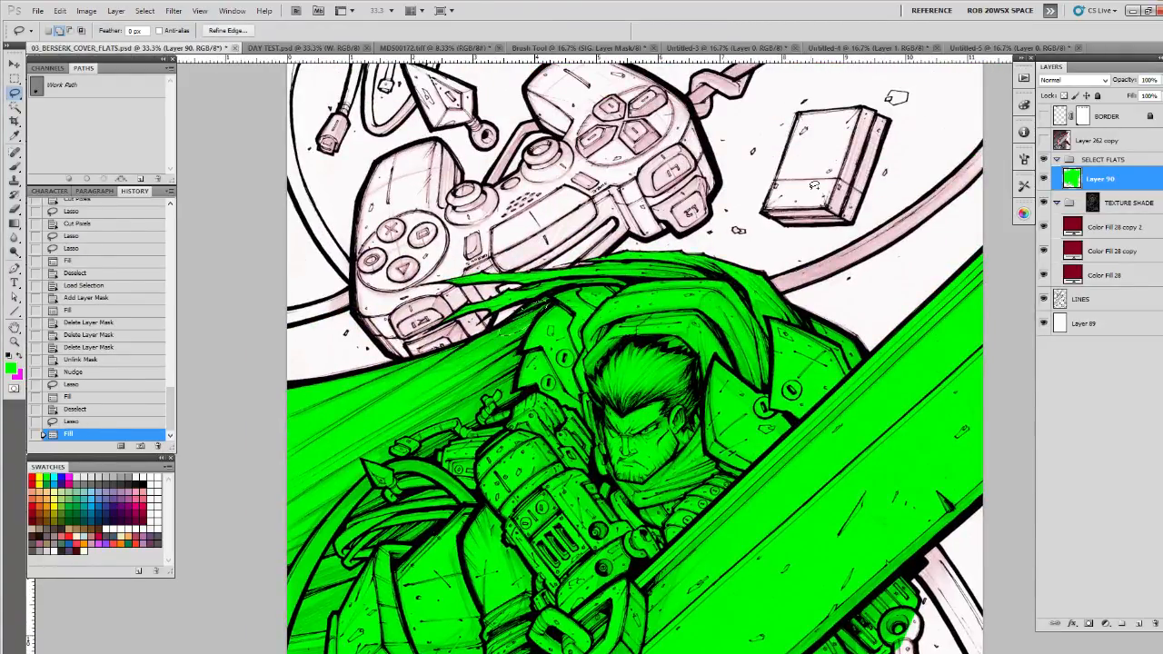
key(ctrl+d)
Step: Lasso the cable strand hanging just below the blade and cut the green out of it down to the loop's bottom
drag(845, 472, 559, 523)
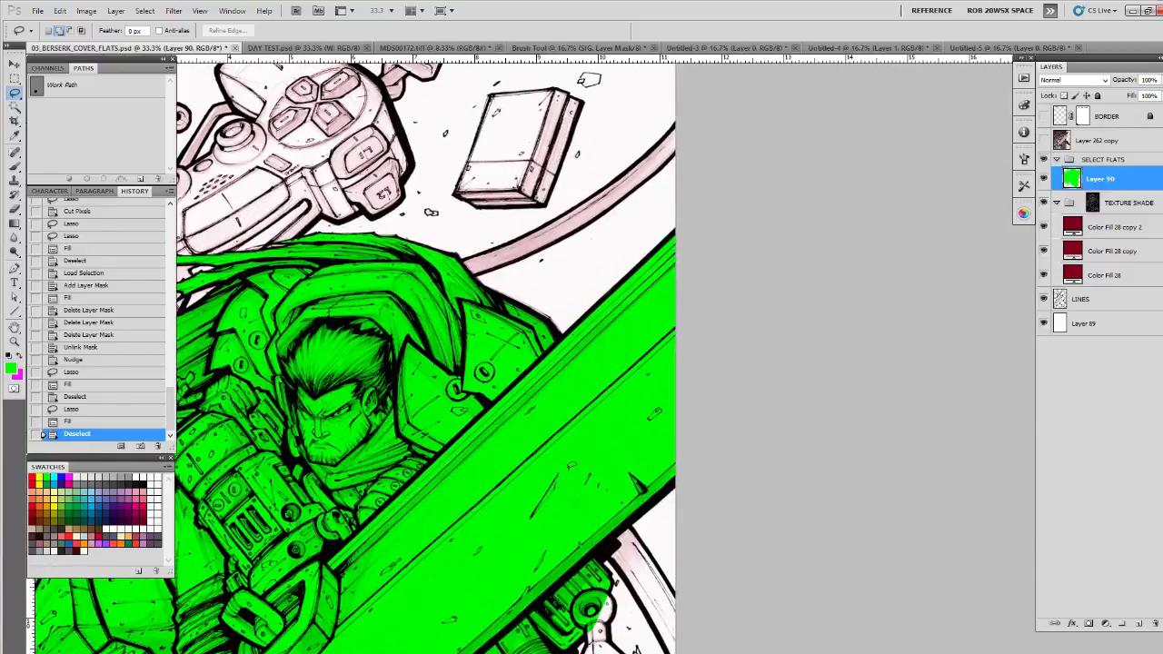
drag(576, 449, 905, 298)
drag(873, 463, 866, 318)
key(z)
click(630, 375)
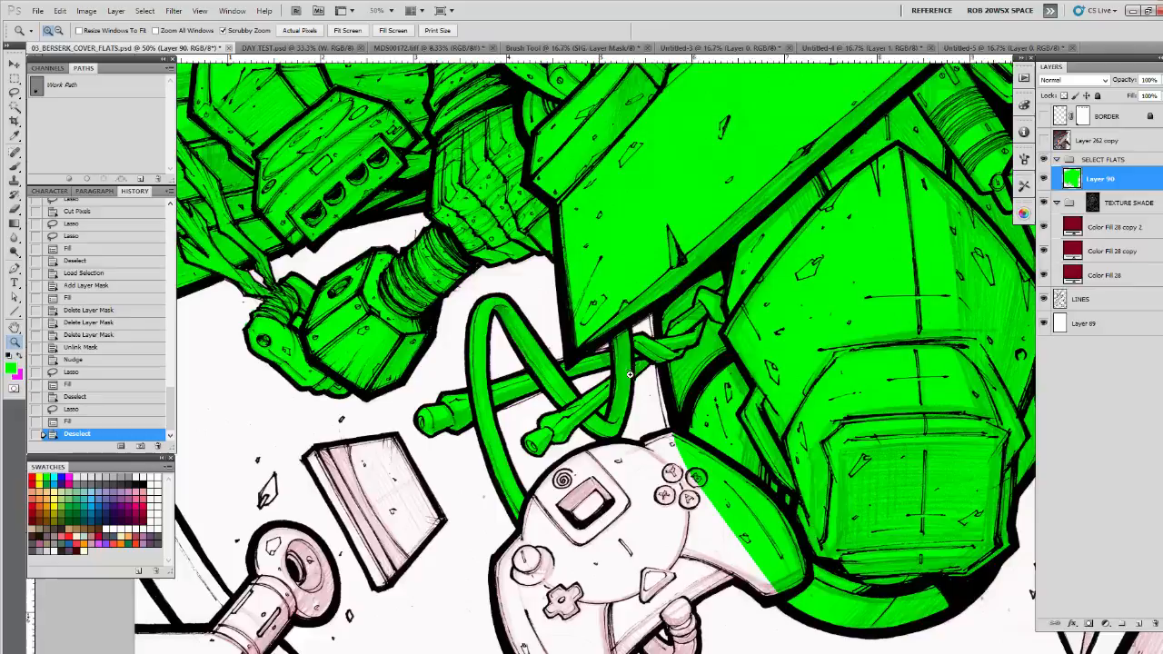
click(629, 375)
click(647, 385)
key(l)
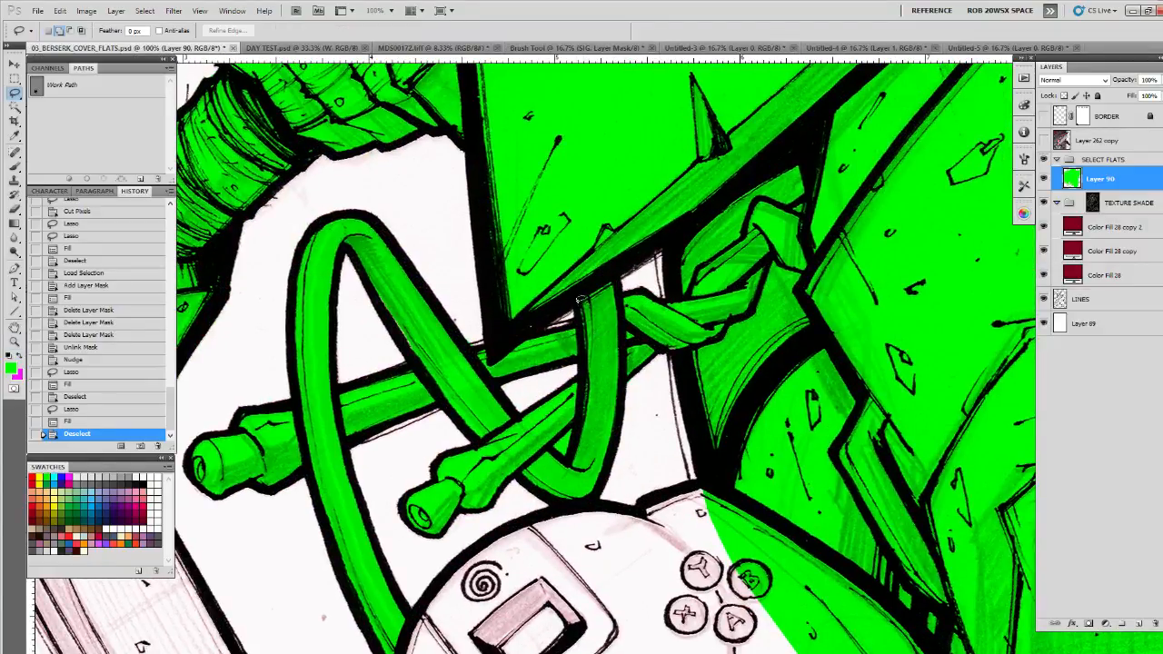
mouse_move(552, 451)
mouse_down()
mouse_move(536, 507)
mouse_move(627, 398)
mouse_move(614, 280)
mouse_up()
key(ctrl+x)
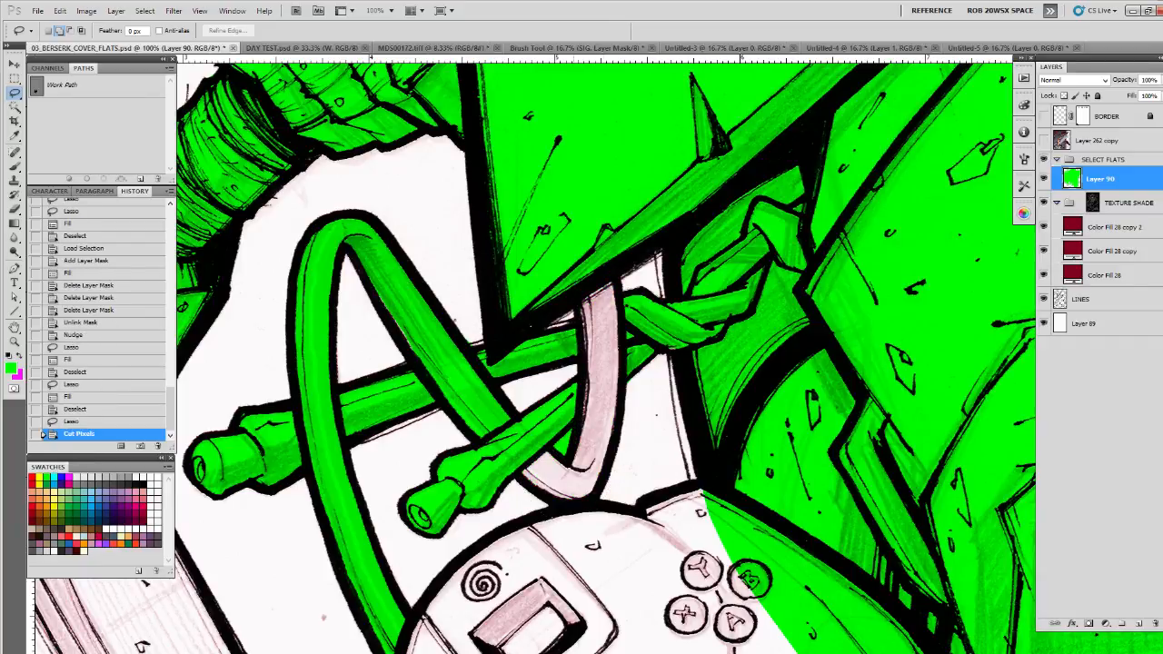
mouse_move(574, 424)
mouse_down()
mouse_move(582, 438)
mouse_move(576, 425)
mouse_up()
key(ctrl+x)
drag(539, 350, 605, 376)
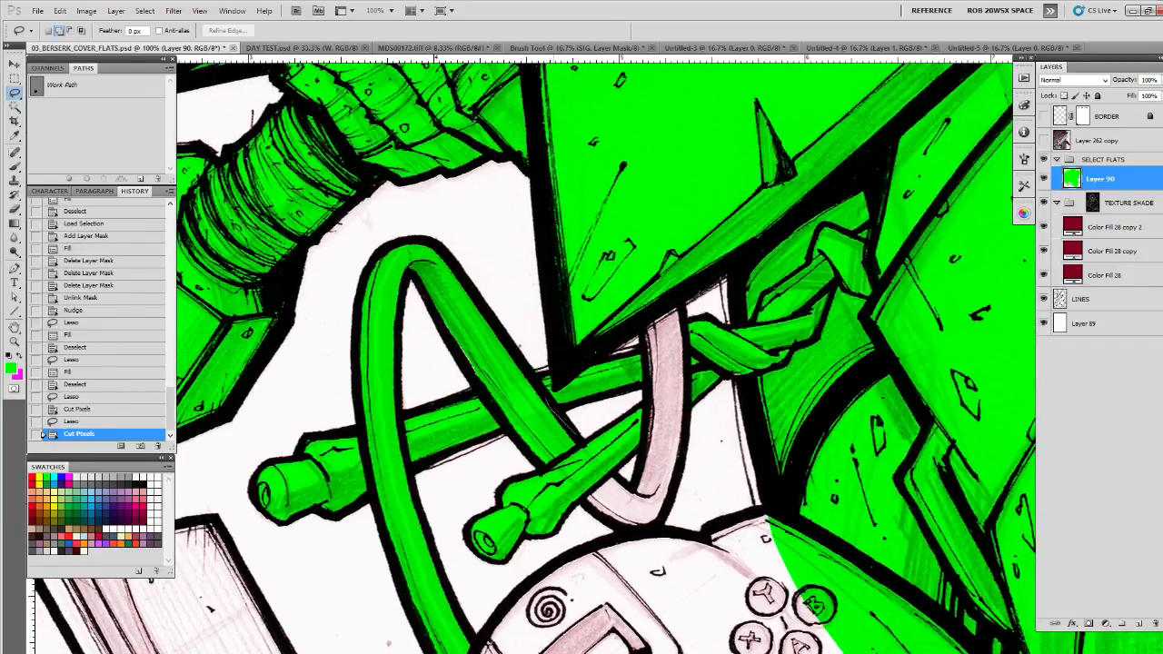
Step: Lasso the remaining green strands of the cable loop below the sword and cut the green out of them
mouse_move(479, 279)
mouse_down()
mouse_move(325, 329)
mouse_move(370, 424)
mouse_move(454, 381)
mouse_move(481, 404)
mouse_move(491, 390)
mouse_up()
key(ctrl+x)
mouse_move(486, 524)
mouse_down()
mouse_move(554, 364)
mouse_move(541, 477)
mouse_move(470, 456)
mouse_move(442, 362)
mouse_up()
drag(461, 227, 464, 232)
key(ctrl+x)
Step: Lasso the right grip of the lower game controller and cut the green out of it
mouse_move(895, 417)
mouse_down()
mouse_move(726, 464)
mouse_move(650, 464)
mouse_move(389, 279)
mouse_up()
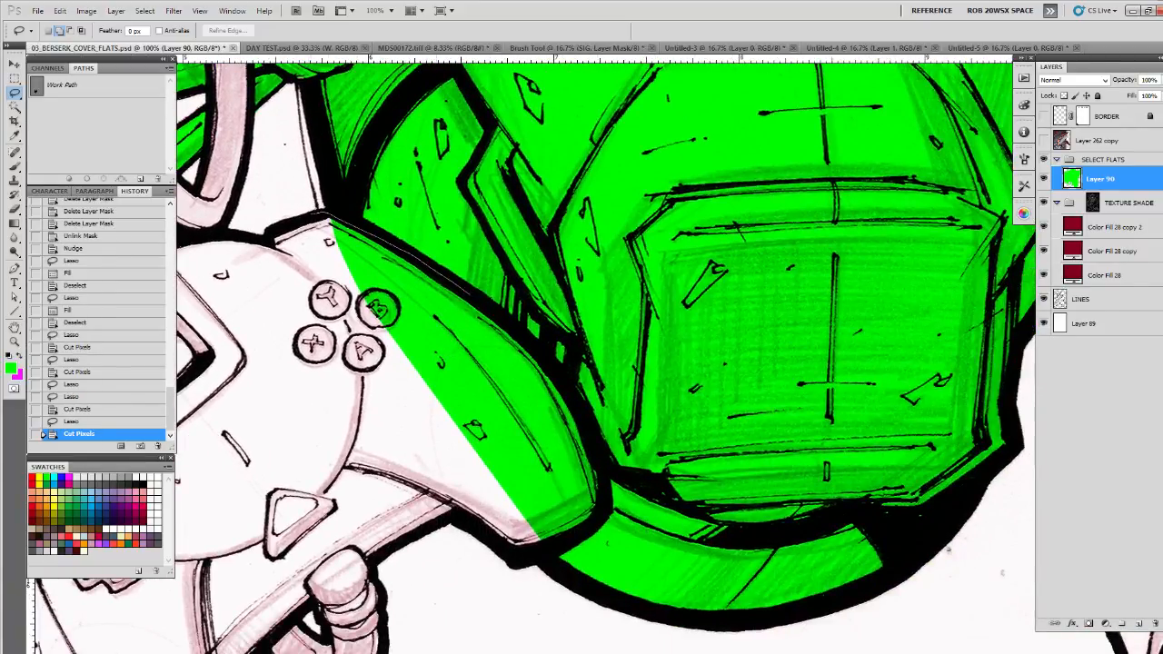
mouse_move(459, 289)
mouse_down()
mouse_move(582, 420)
mouse_move(545, 540)
mouse_move(431, 509)
mouse_up()
key(ctrl+x)
Step: Lasso the green edge of the kunai blade beside the armored knee and cut it out
drag(891, 513, 754, 451)
drag(1000, 82, 582, 616)
drag(612, 421, 611, 484)
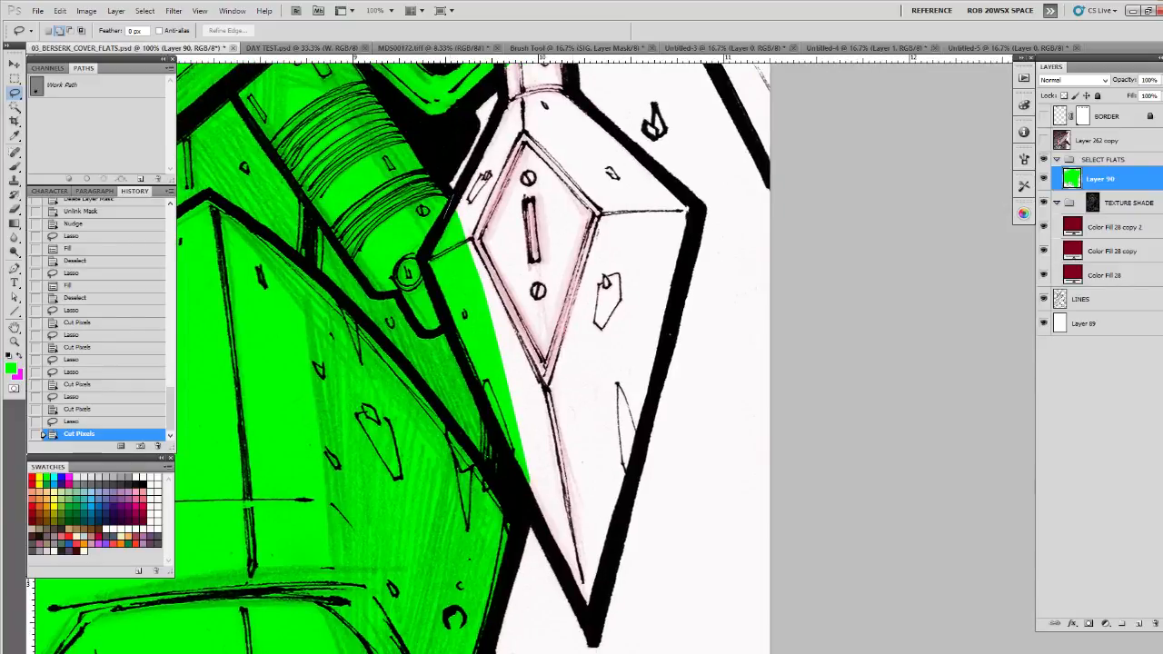
mouse_move(429, 280)
mouse_down()
mouse_move(494, 436)
mouse_move(507, 325)
mouse_move(463, 184)
mouse_move(515, 215)
mouse_move(549, 510)
mouse_up()
key(ctrl+x)
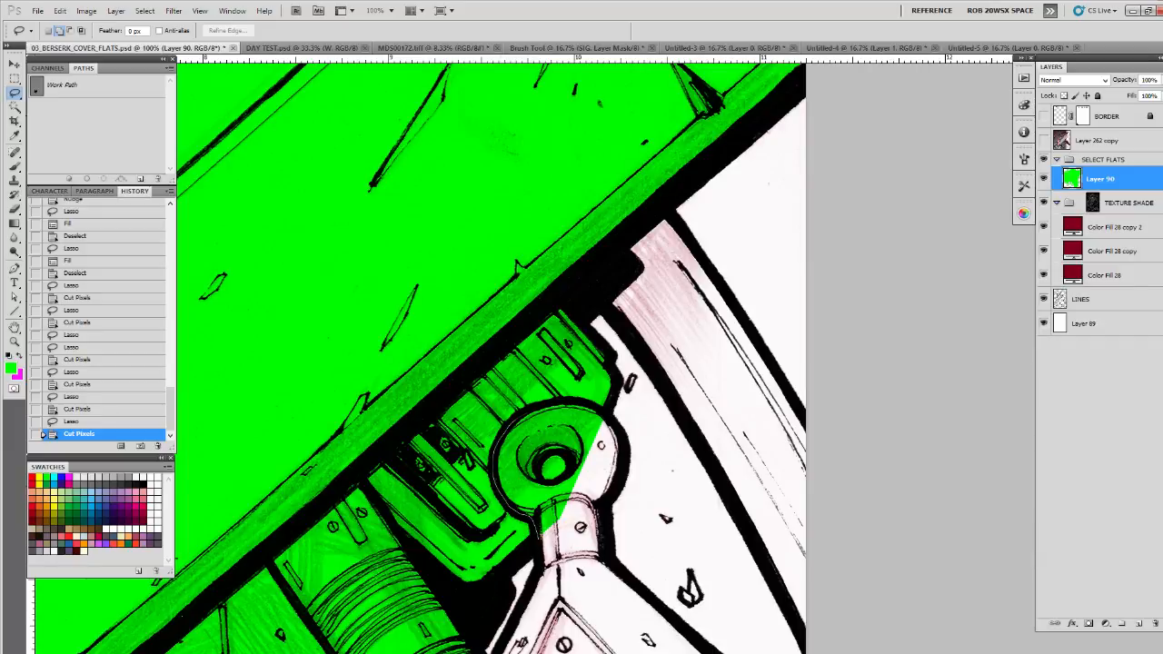
Step: Lasso the kunai's ring and neck below the sword and cut the green out of them
drag(595, 409, 562, 537)
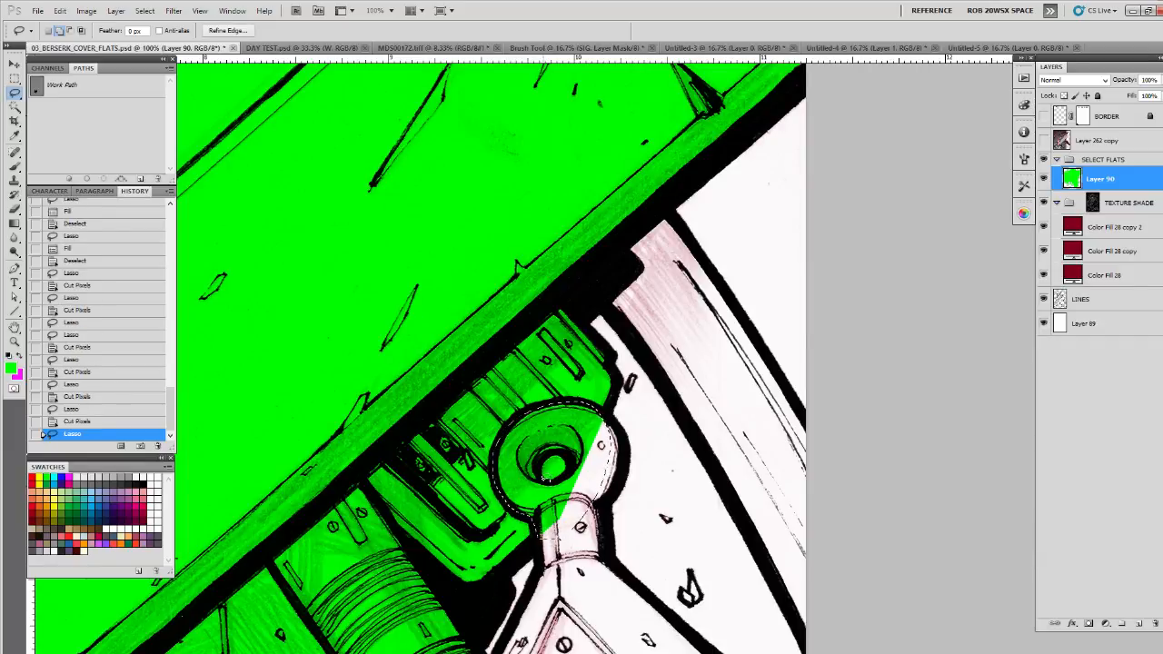
mouse_move(536, 516)
mouse_down()
mouse_move(547, 538)
mouse_move(579, 513)
mouse_move(557, 483)
mouse_up()
key(ctrl+x)
key(ctrl+x)
Step: Lasso the small background gap between the fist and the sword handle and cut the green out of it
mouse_move(538, 268)
mouse_down()
mouse_move(534, 476)
mouse_move(649, 382)
mouse_move(715, 458)
mouse_up()
alt+click(534, 476)
alt+click(535, 476)
alt+click(535, 476)
alt+click(535, 476)
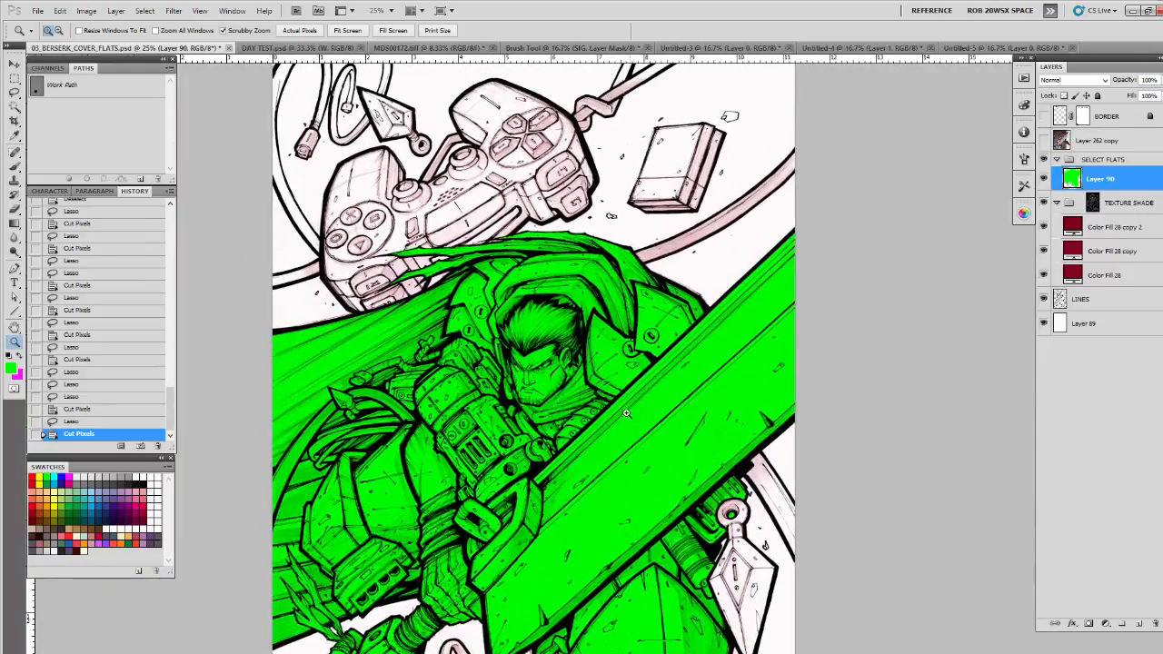
drag(637, 624, 633, 396)
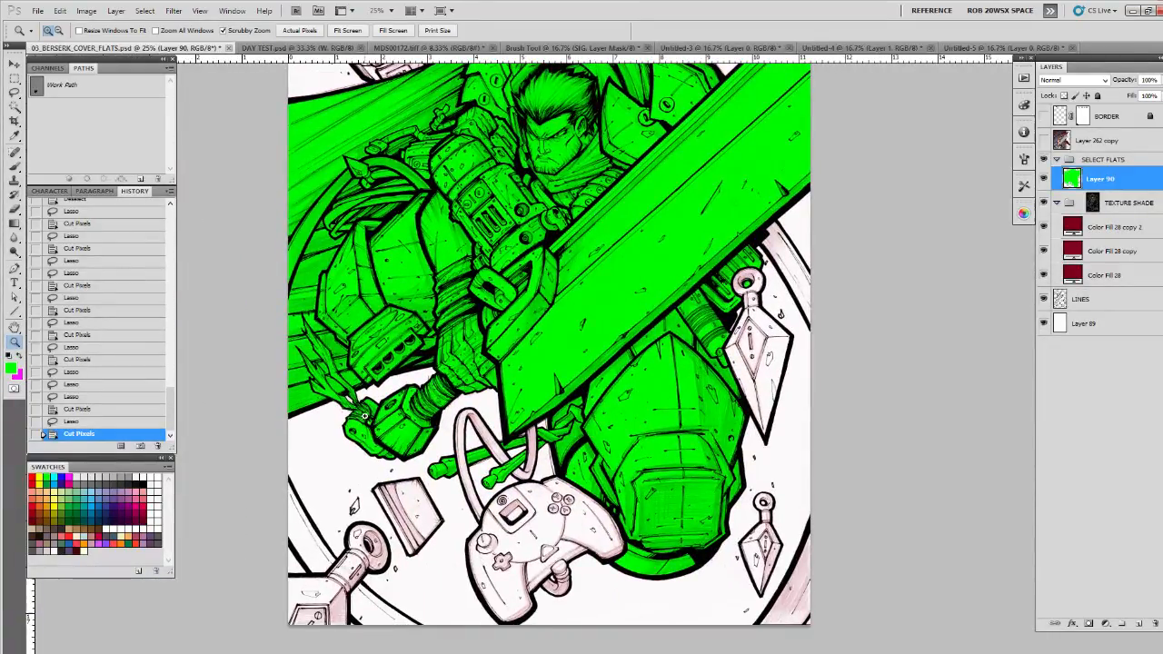
drag(375, 421, 391, 420)
key(l)
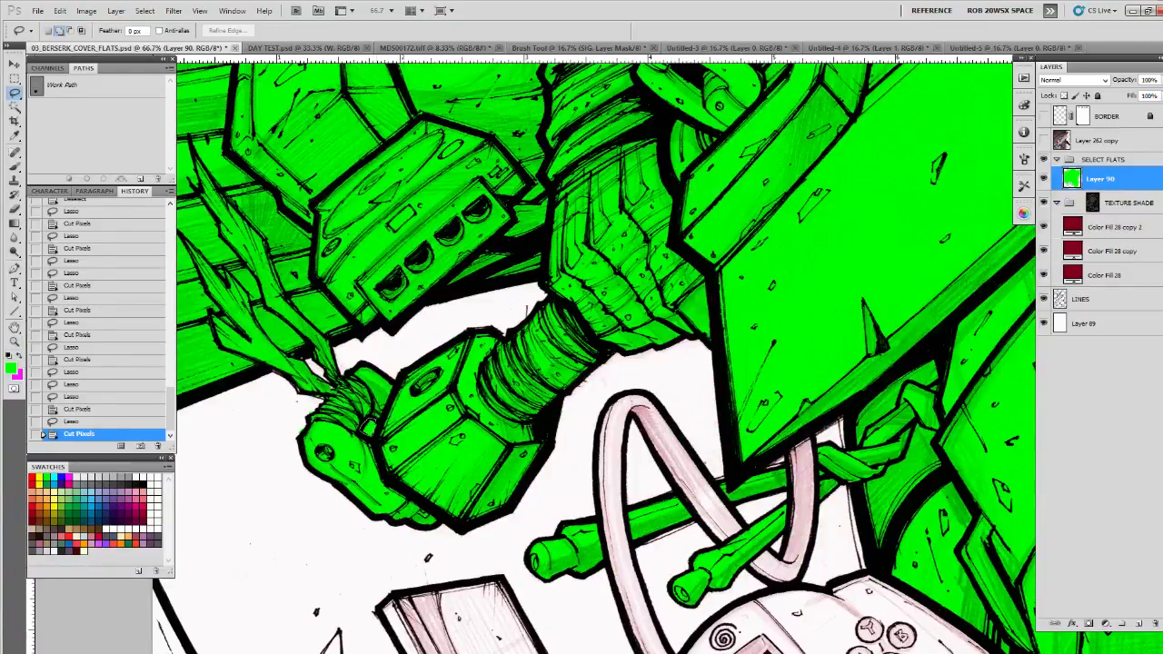
key(ctrl+x)
drag(582, 466, 615, 473)
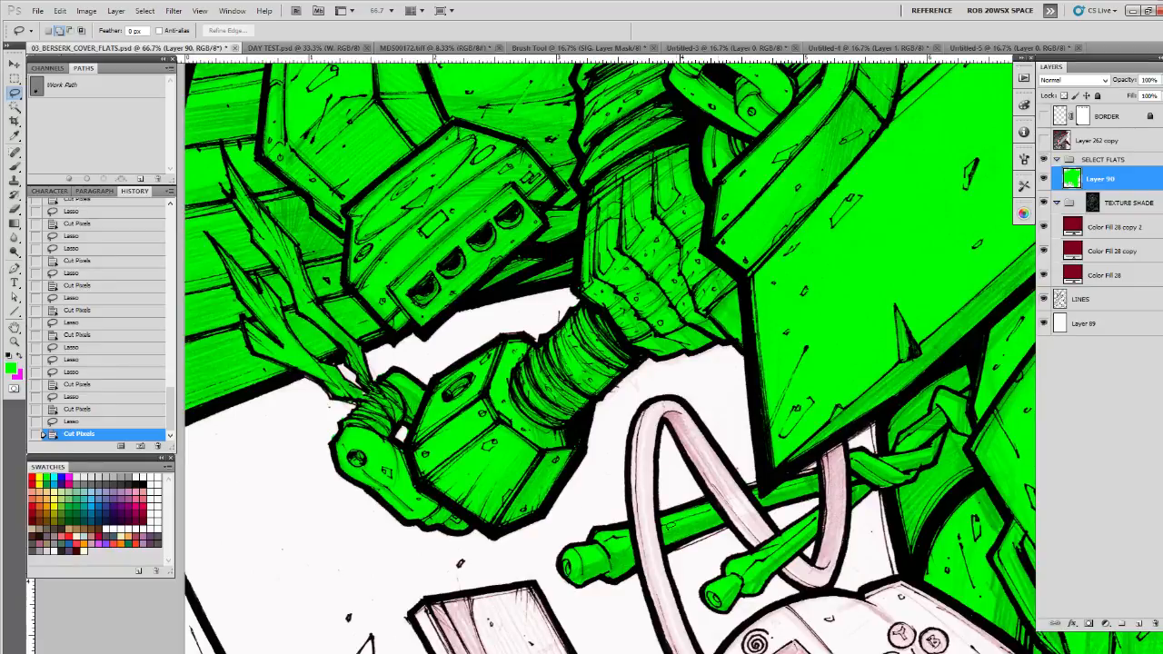
drag(400, 432, 405, 439)
key(ctrl+x)
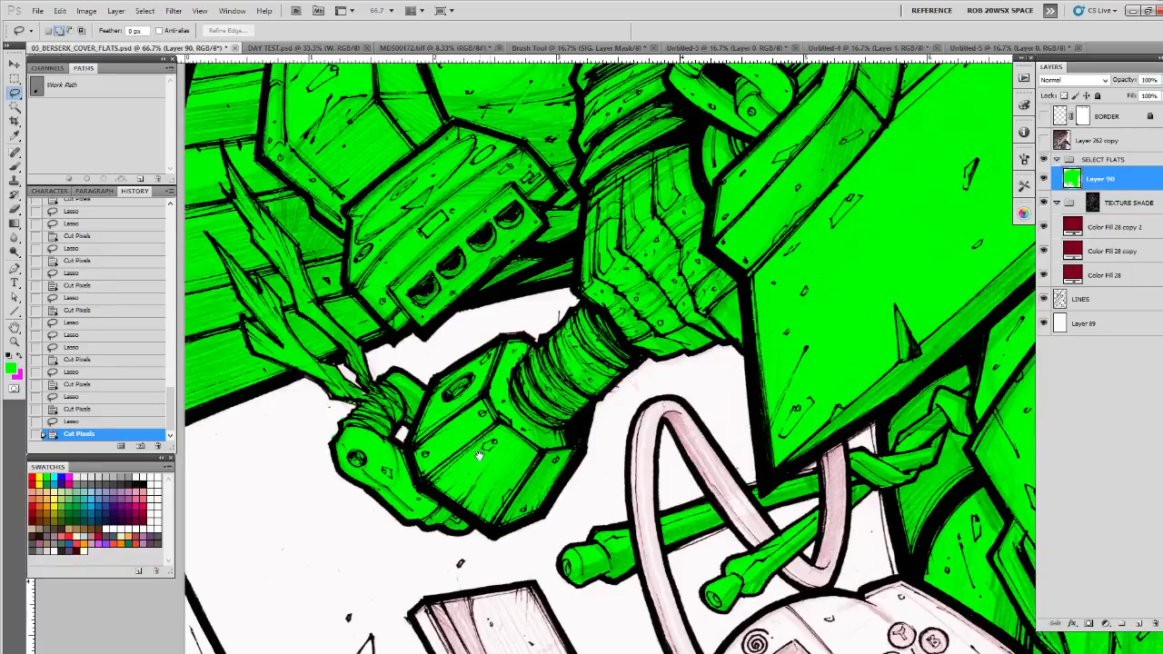
Step: Fill the missed spot where the ragged cloth strips meet the fist with green, and cut the stray green beside it
drag(534, 420, 590, 456)
mouse_move(416, 420)
mouse_down()
mouse_move(405, 427)
mouse_move(417, 438)
mouse_up()
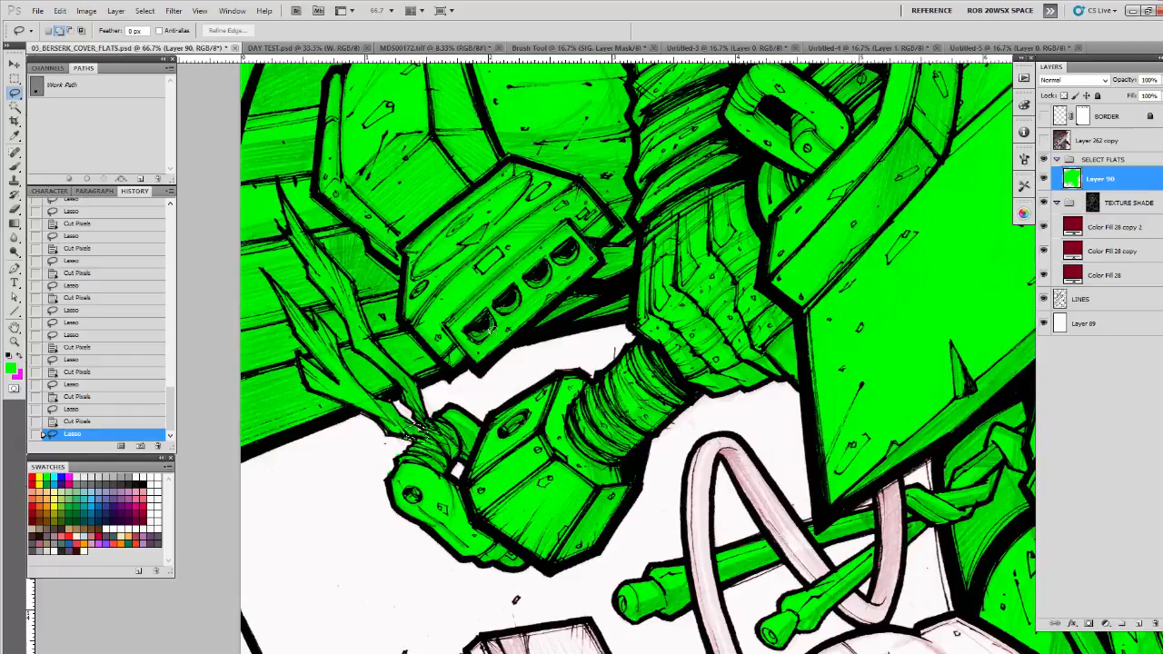
key(alt+BackSpace)
key(ctrl+d)
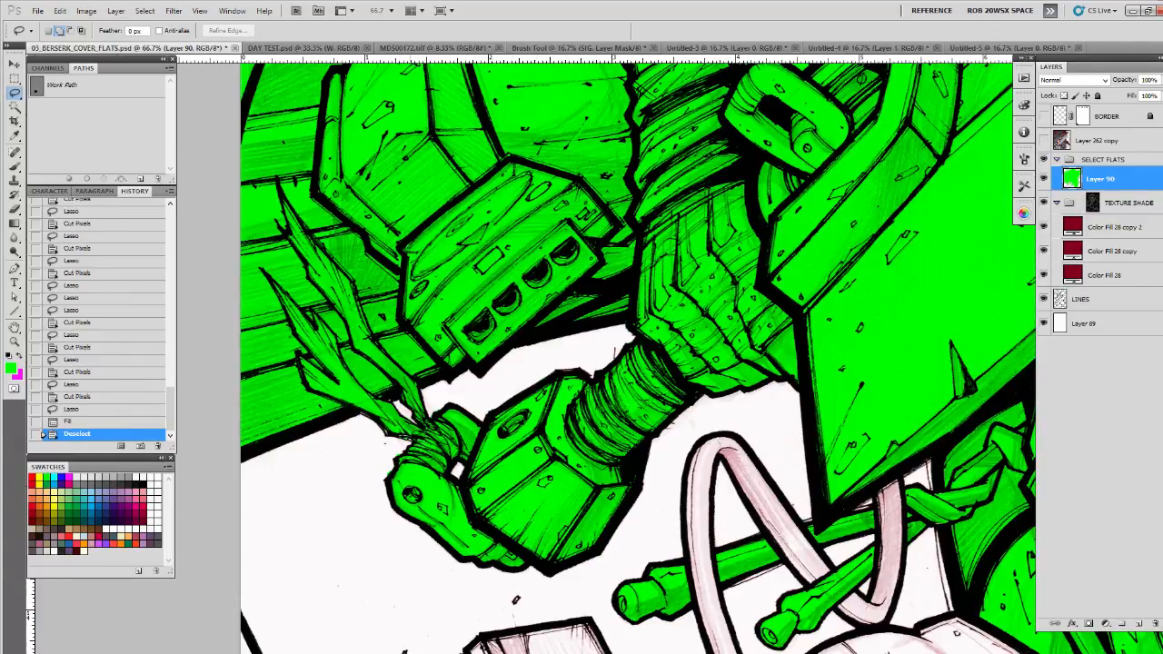
mouse_move(411, 436)
mouse_down()
mouse_move(386, 472)
mouse_move(388, 448)
mouse_move(413, 425)
mouse_up()
key(ctrl+x)
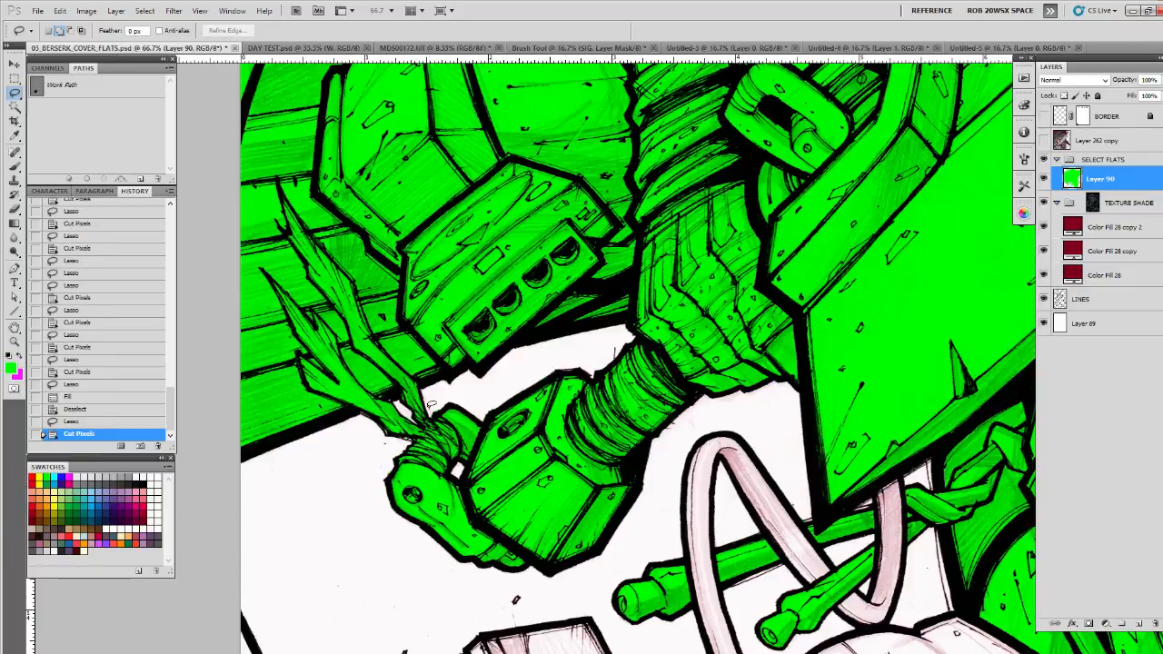
Step: Examine the green flats along the sword, kunai, head and whole figure for missed or spilled areas
drag(820, 602, 627, 269)
drag(892, 490, 424, 428)
drag(790, 288, 673, 575)
drag(638, 327, 671, 600)
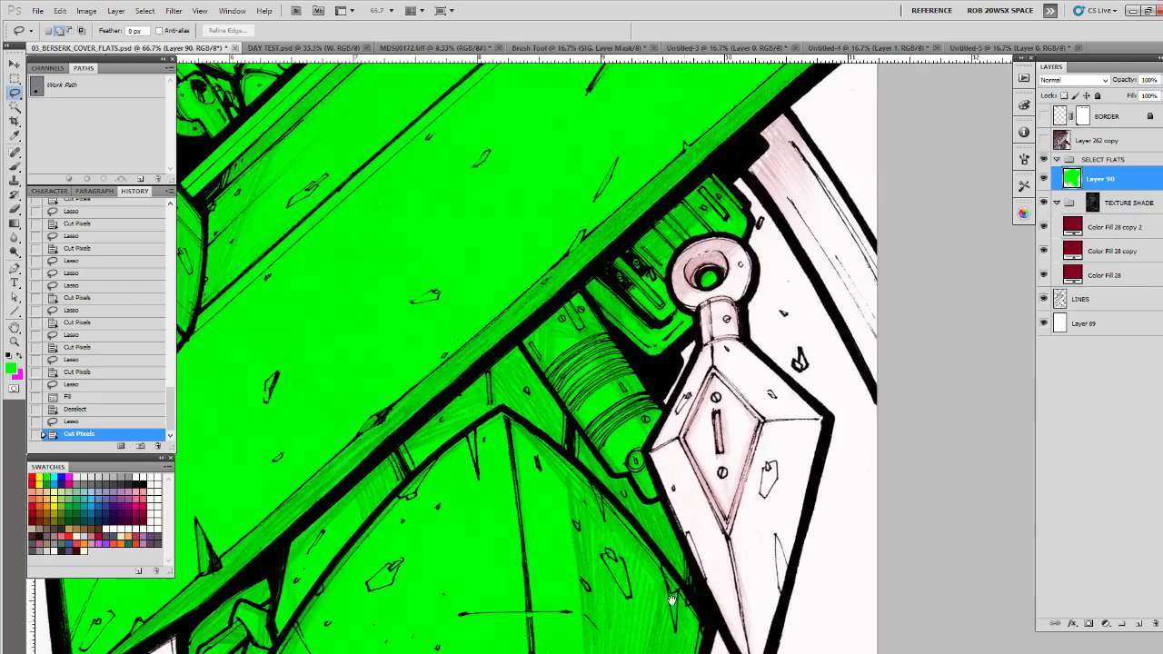
drag(631, 371, 659, 574)
drag(672, 363, 701, 602)
drag(617, 409, 703, 607)
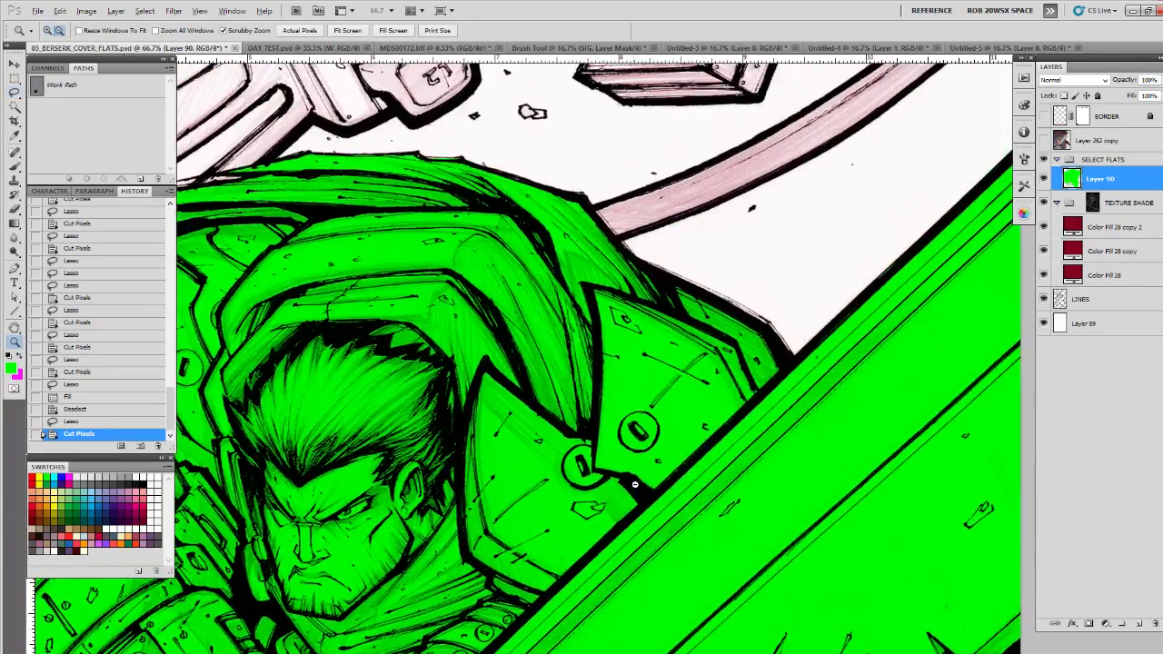
alt+click(635, 484)
alt+click(635, 485)
alt+click(636, 486)
drag(640, 505, 695, 369)
drag(678, 427, 700, 320)
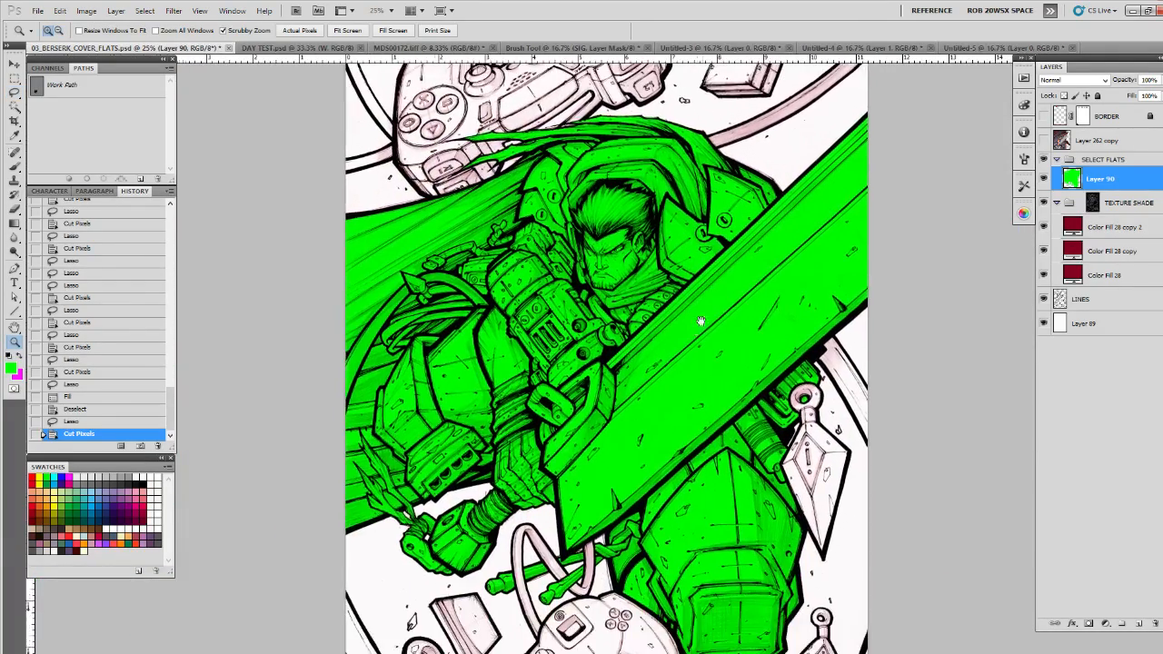
drag(679, 451, 681, 395)
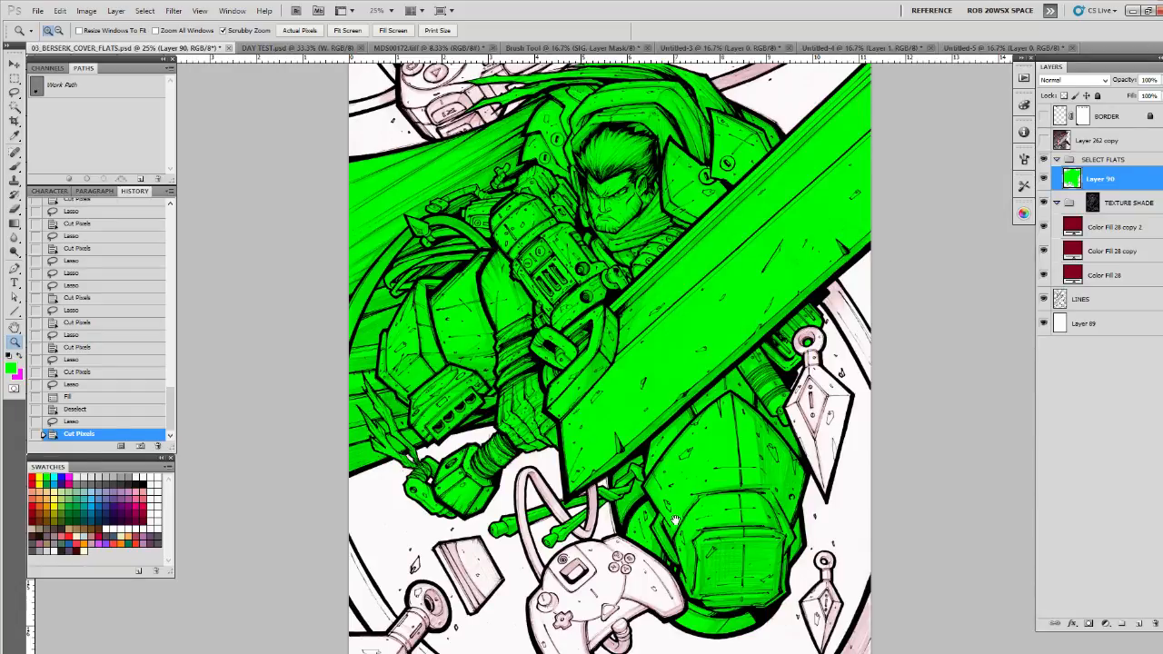
Step: Lower the SELECT FLATS group's opacity to 61% with its blending mode on Pass Through
click(1110, 159)
click(1089, 80)
click(1072, 93)
click(1162, 81)
drag(1162, 94, 1144, 96)
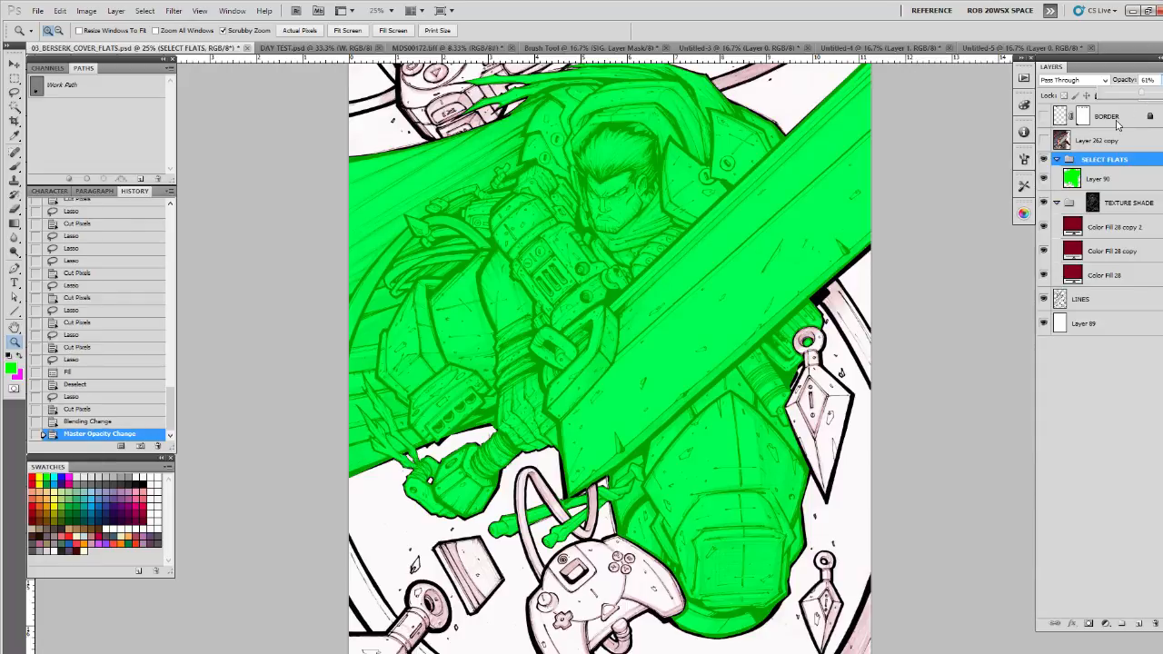
Step: Load the LINES layer as a selection, make Layer 90 active for the Brush, and hide the selection edges
ctrl+click(1060, 299)
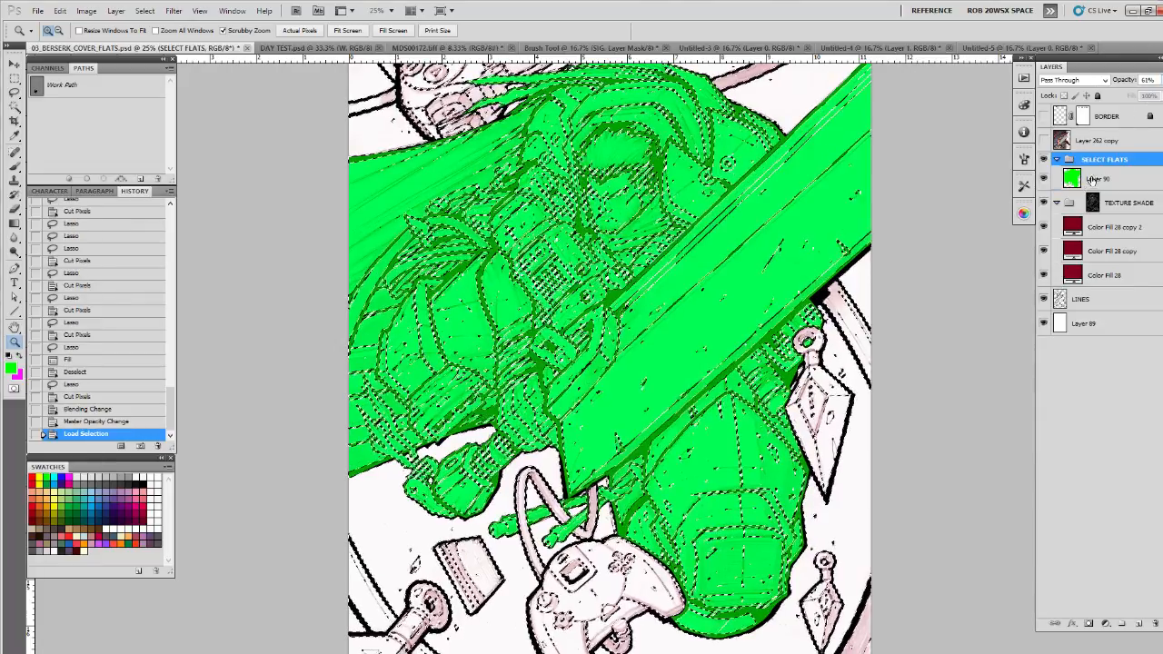
click(1099, 179)
triple_click(504, 118)
drag(514, 130, 783, 362)
key(b)
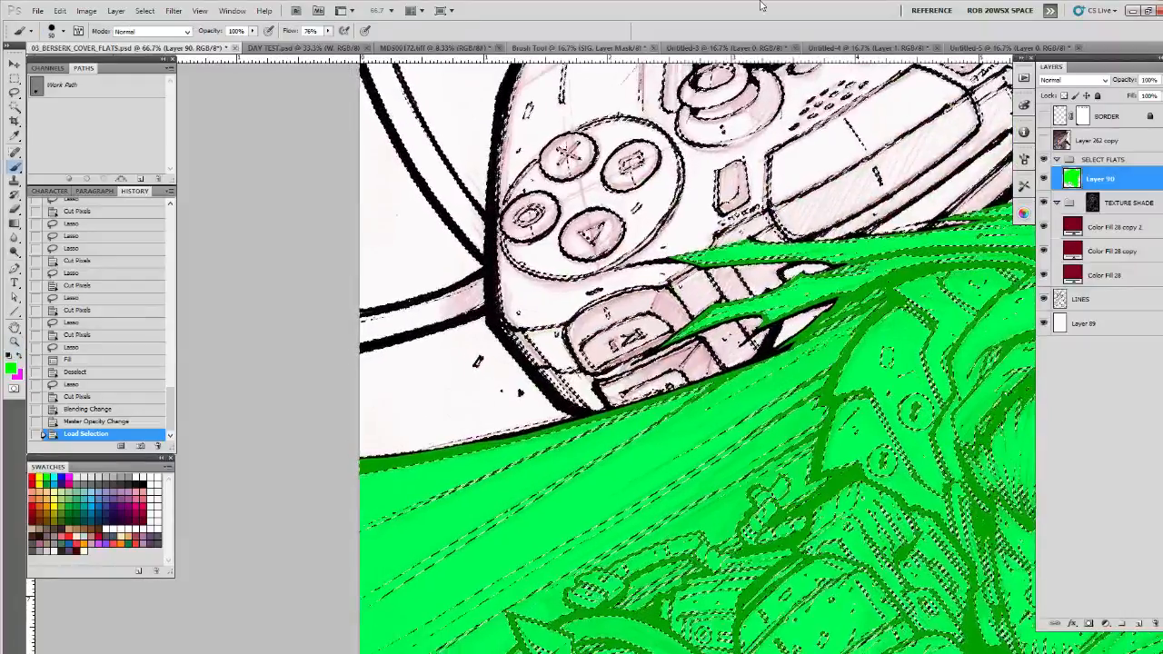
key(ctrl+h)
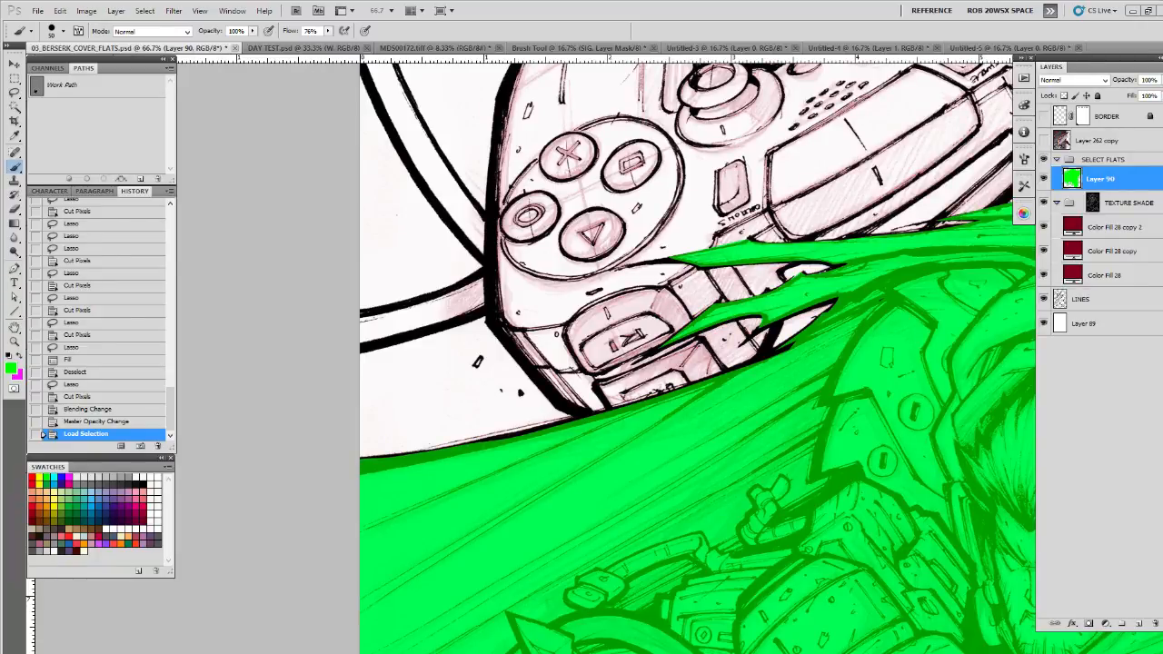
Step: Brush green over the outline along the cloak's upper edge beneath the left grip of the upper controller
key(ctrl+h)
click(629, 420)
mouse_move(613, 437)
mouse_down()
mouse_move(668, 410)
mouse_move(673, 393)
mouse_up()
key(ctrl+h)
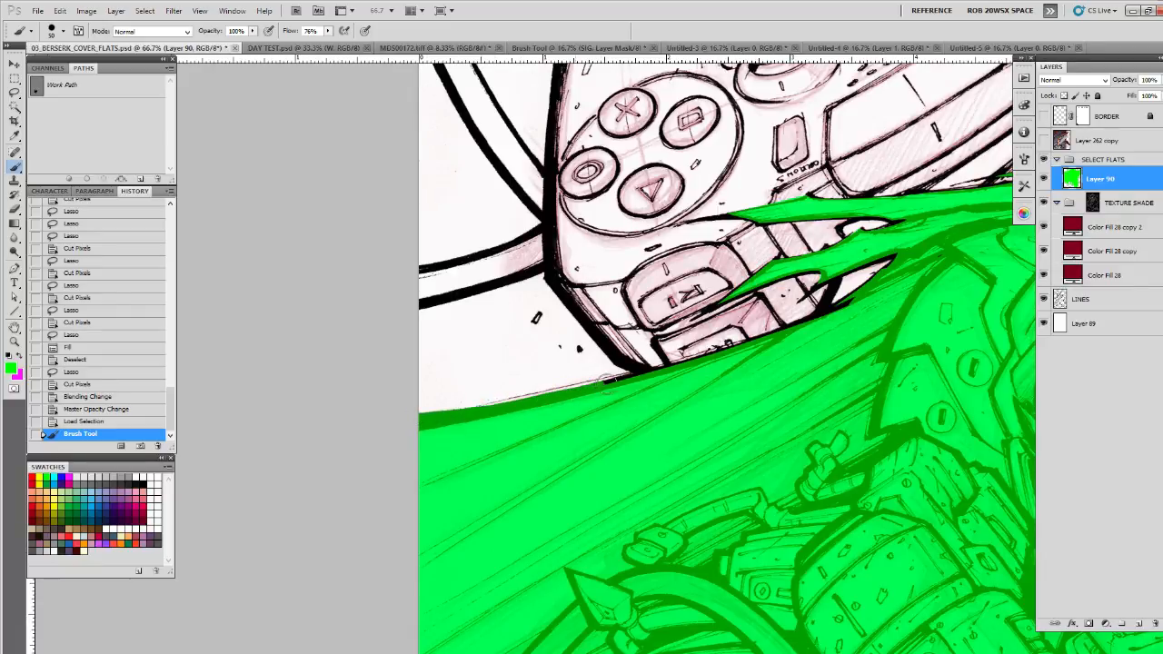
drag(680, 366, 733, 345)
key(space)
drag(734, 344, 673, 362)
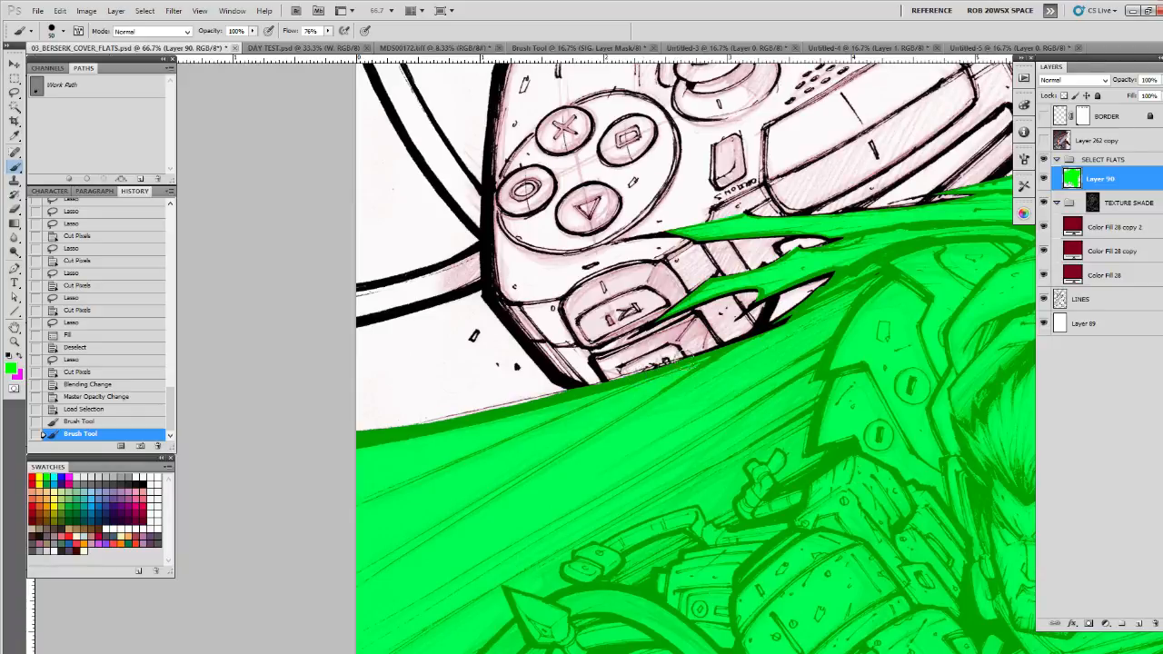
drag(728, 346, 754, 333)
key(space)
drag(756, 331, 647, 377)
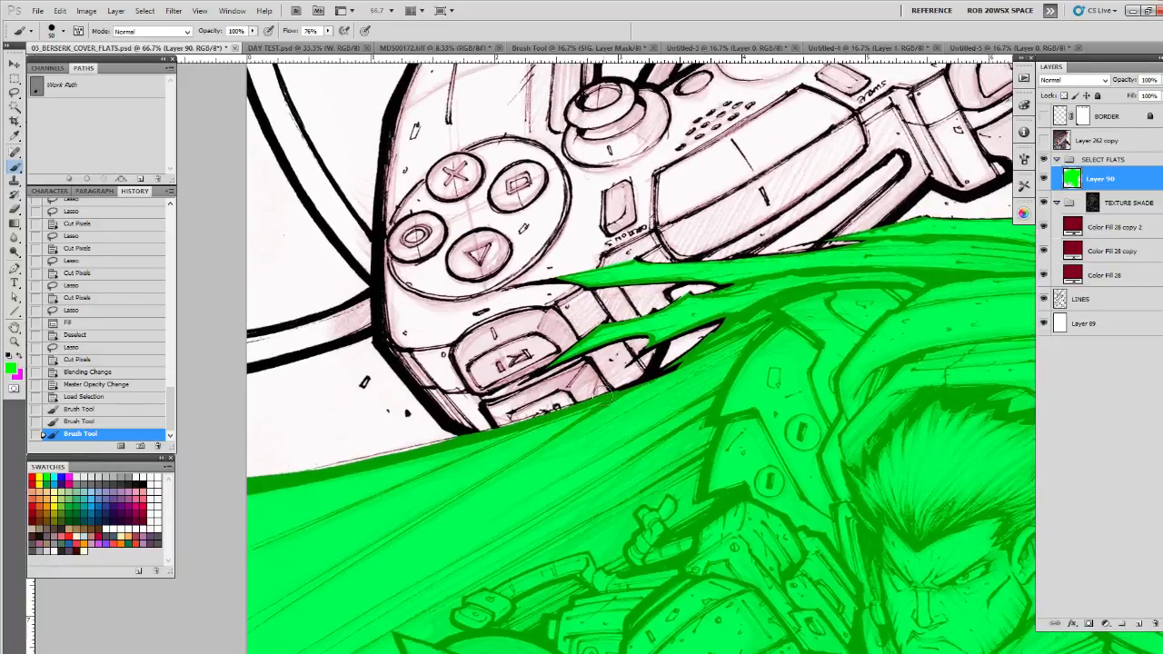
Step: Brush green over the line work of the cloak's lower ragged strips, extending their tips across the upper controller
drag(576, 405, 643, 379)
mouse_move(695, 323)
mouse_down()
mouse_move(717, 307)
mouse_move(704, 292)
mouse_move(686, 350)
mouse_move(717, 319)
mouse_up()
drag(627, 366, 677, 338)
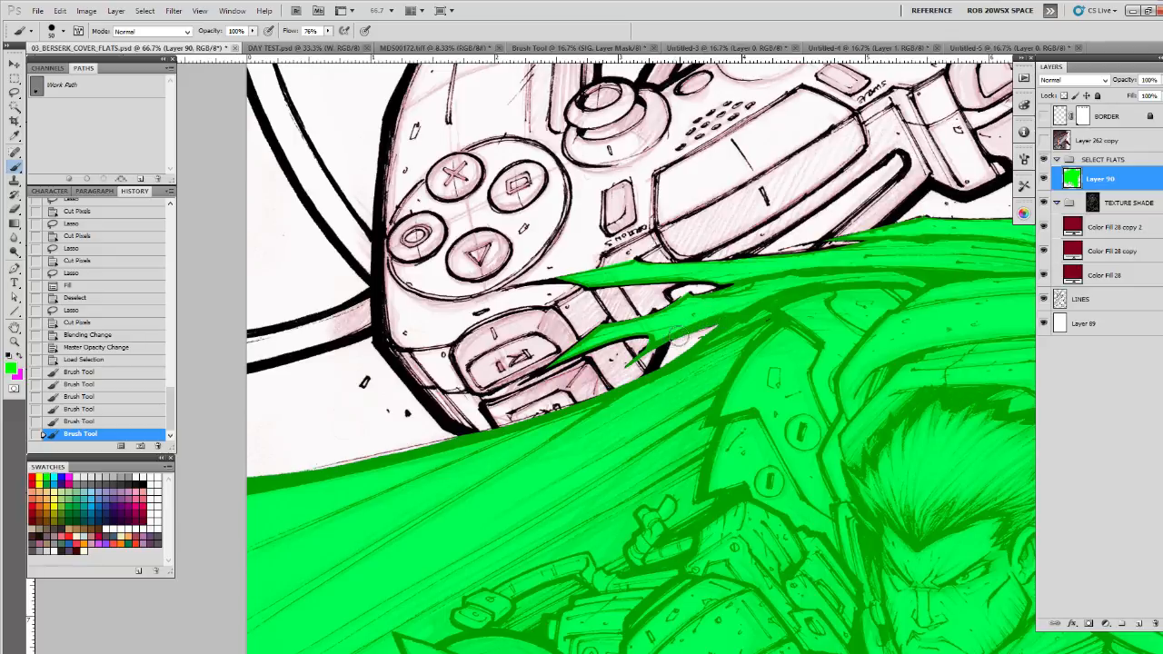
mouse_move(746, 319)
mouse_down()
mouse_move(765, 315)
mouse_move(766, 378)
mouse_up()
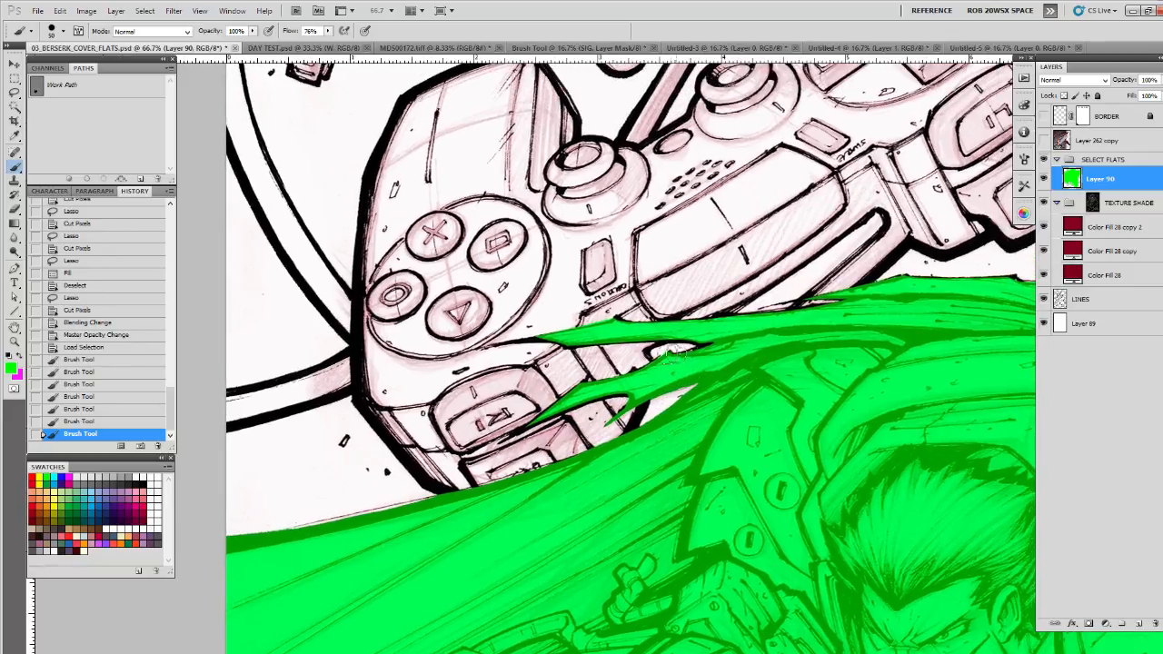
click(705, 341)
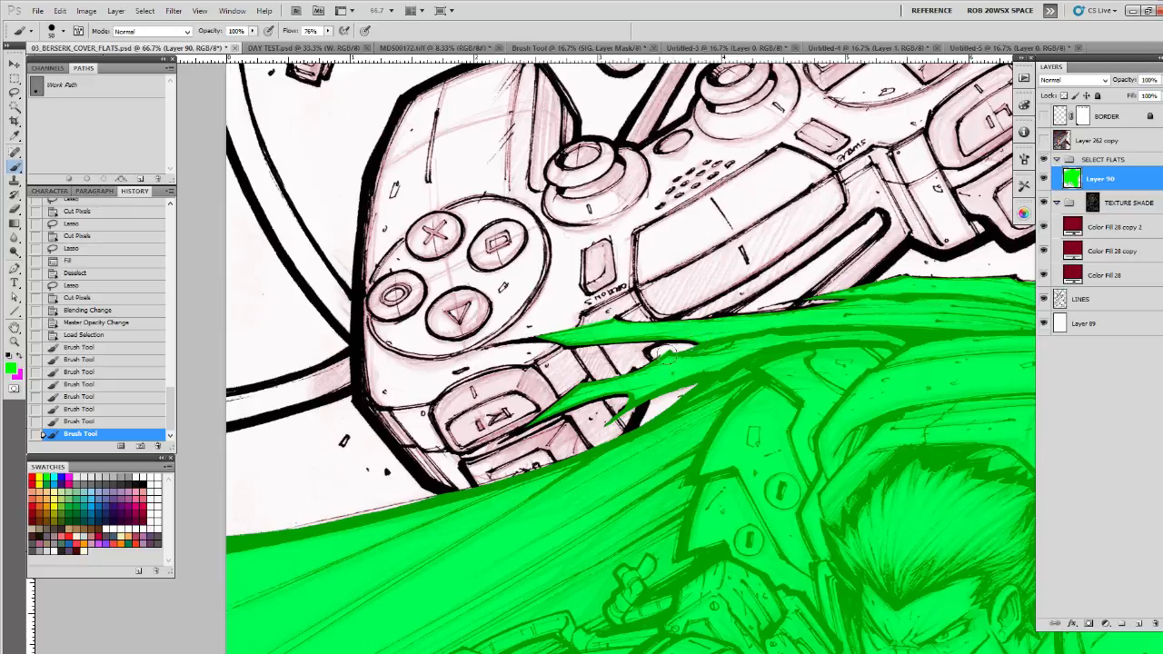
click(626, 377)
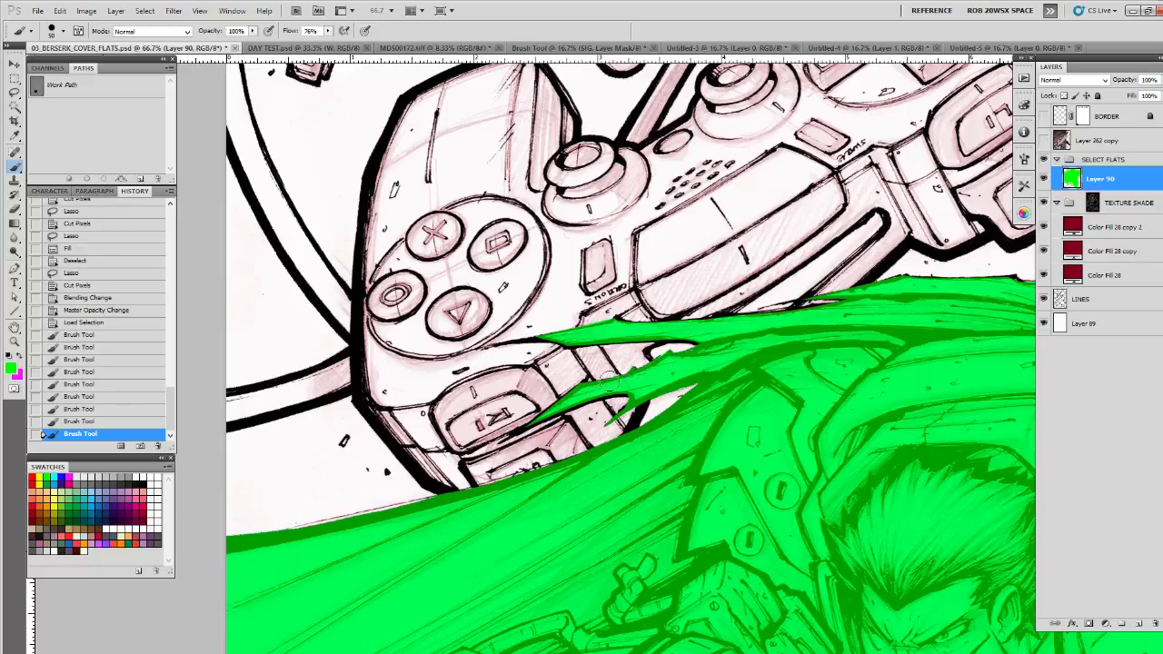
click(547, 407)
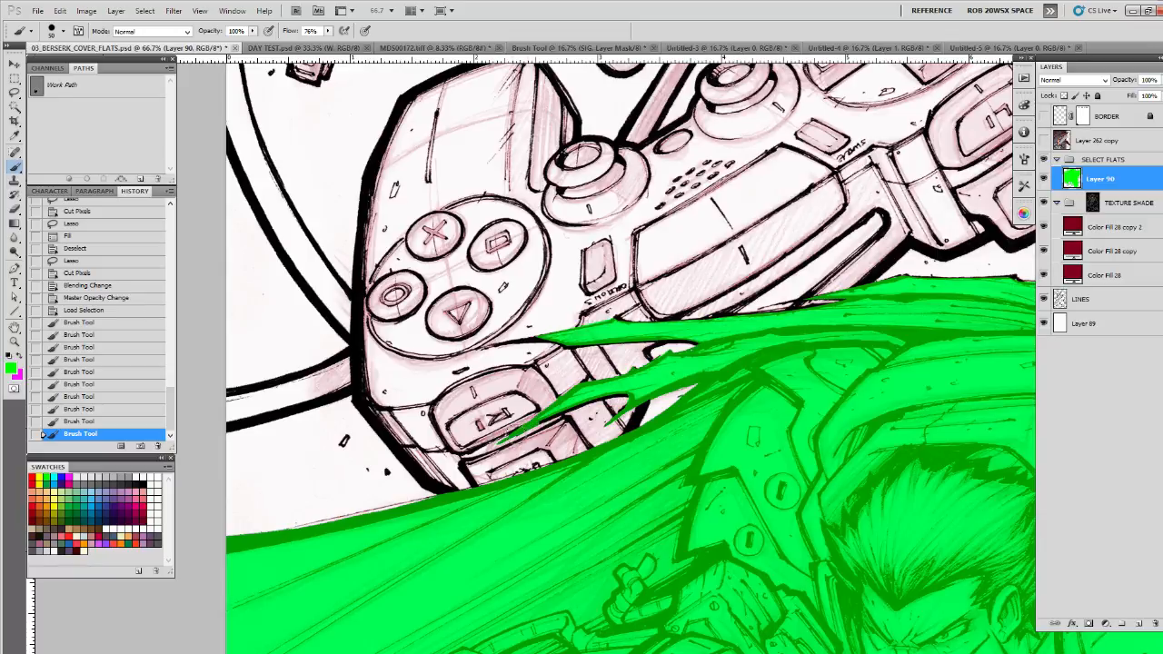
click(634, 399)
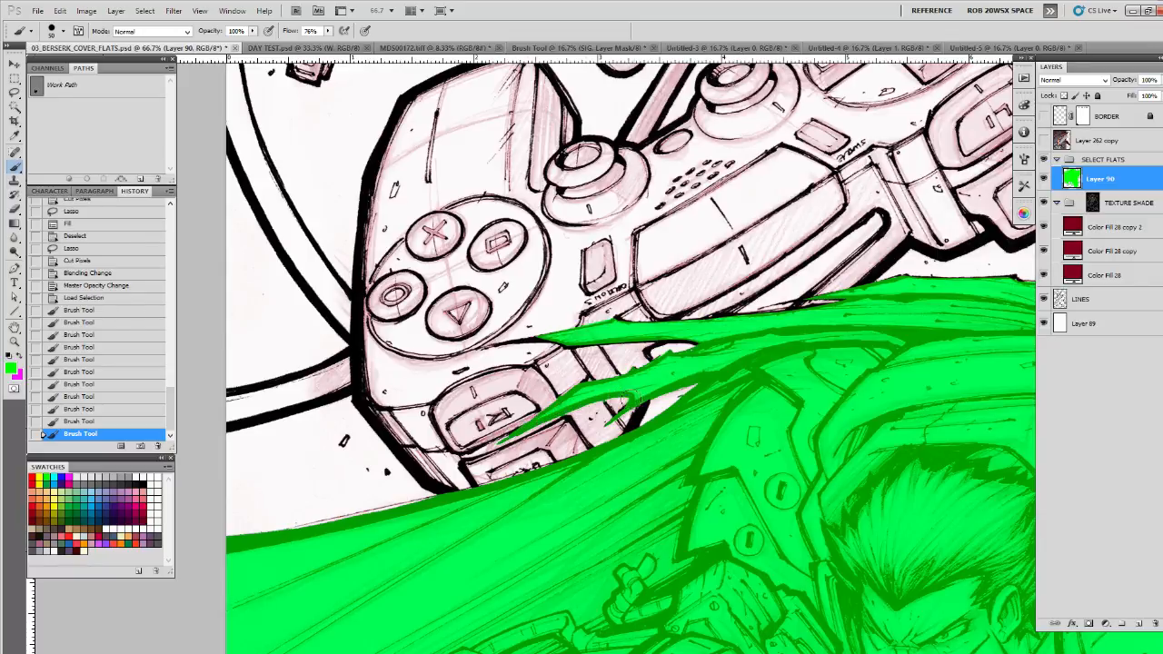
click(602, 423)
Step: Erase the excess green between the lower ragged strips and brush green along the upper strip out to its pointed tip
key(e)
drag(599, 409, 621, 407)
key(b)
mouse_move(651, 356)
mouse_down()
mouse_move(628, 403)
mouse_move(635, 382)
mouse_move(691, 394)
mouse_up()
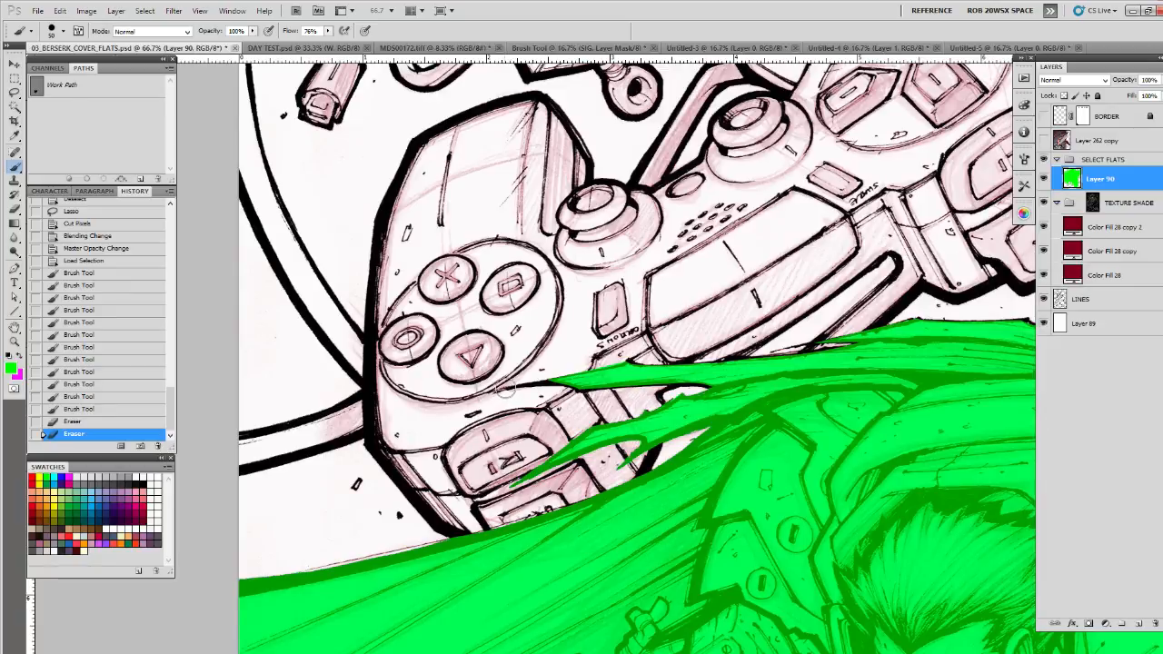
mouse_move(506, 388)
mouse_down()
mouse_move(708, 387)
mouse_move(656, 393)
mouse_up()
Step: Refine the upper ragged strip's outline with the Brush and Eraser, deselect, and erase the stray green along its top edge
key(e)
key(b)
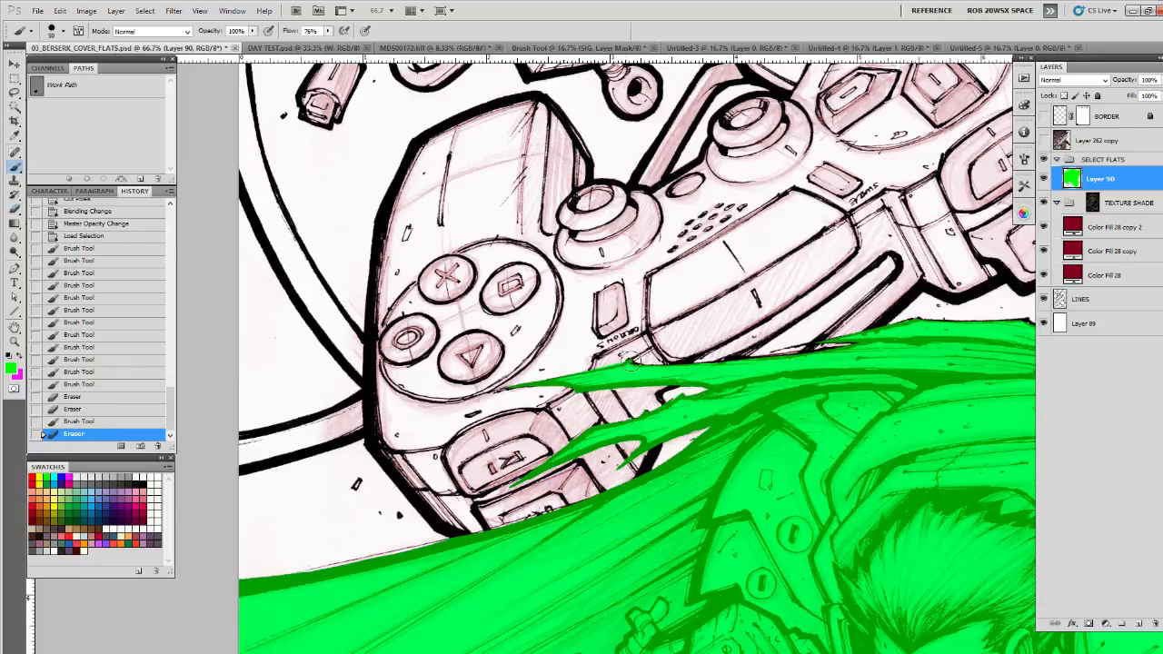
click(625, 361)
key(e)
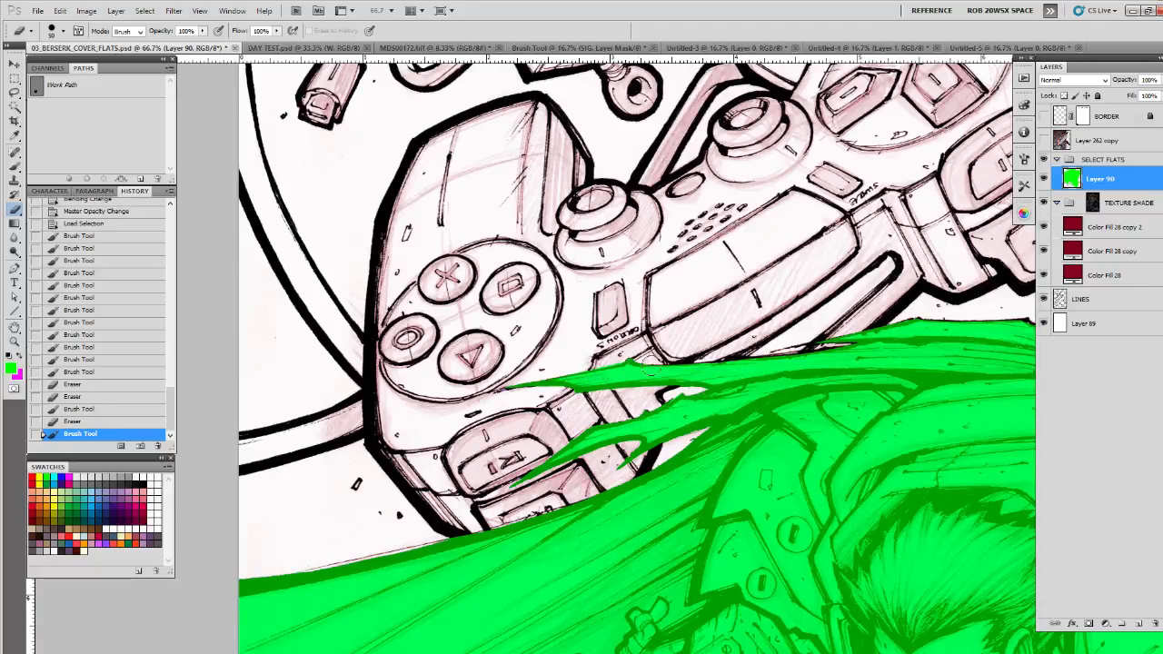
key(b)
drag(686, 372, 676, 375)
key(e)
key(ctrl+d)
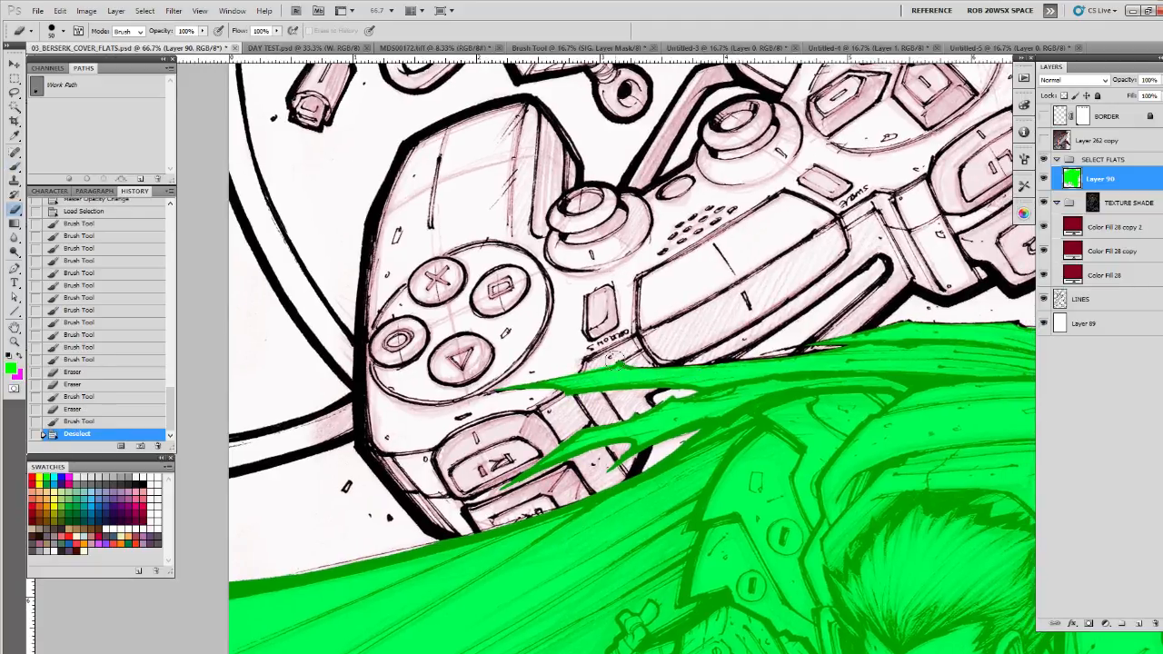
drag(556, 374, 611, 356)
Step: Load the LINES layer's outlines as a selection, hide its edges, and brush green over the cloak's top outline beneath the upper controller
ctrl+click(1060, 299)
key(b)
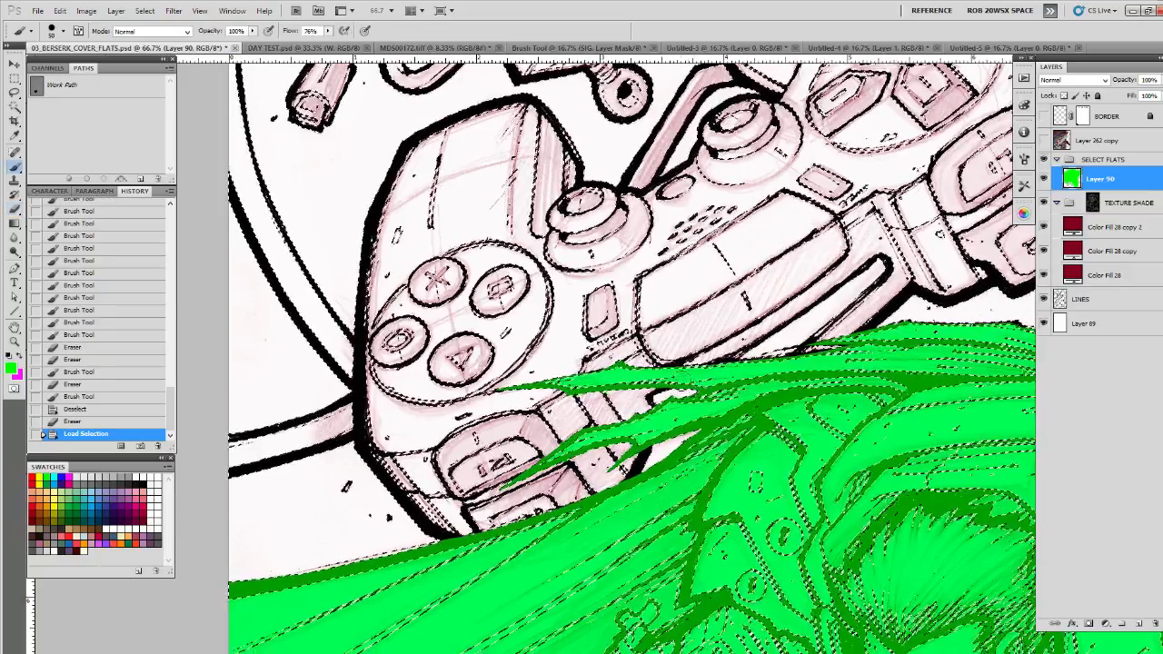
key(ctrl+h)
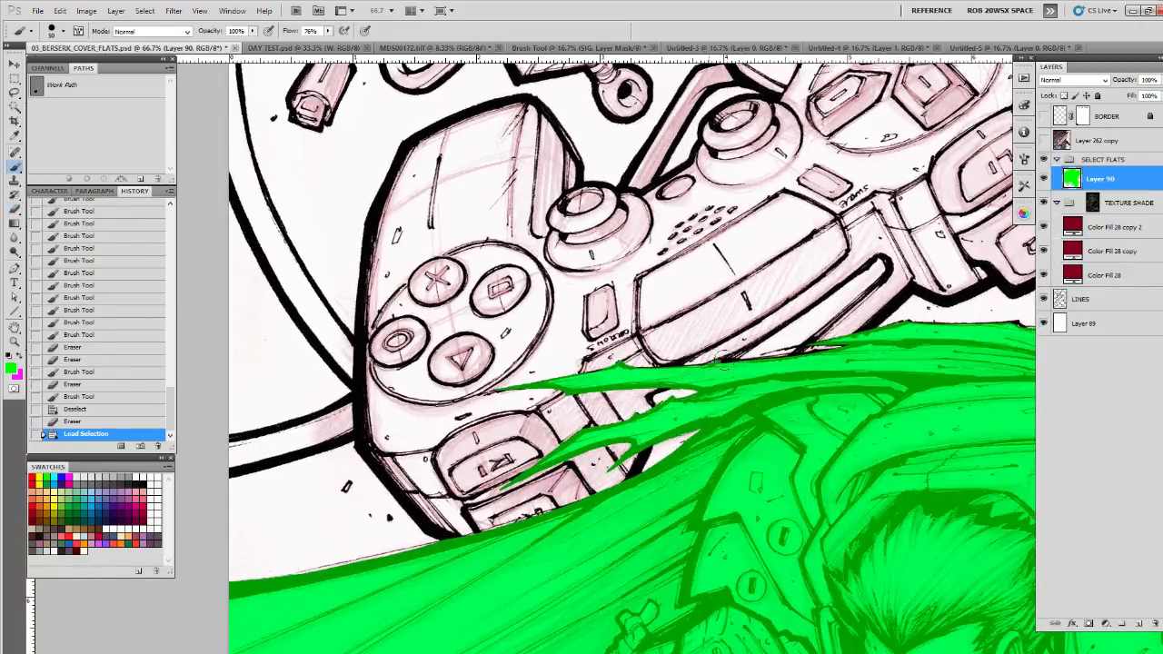
mouse_move(673, 370)
mouse_down()
mouse_move(756, 361)
mouse_move(682, 373)
mouse_up()
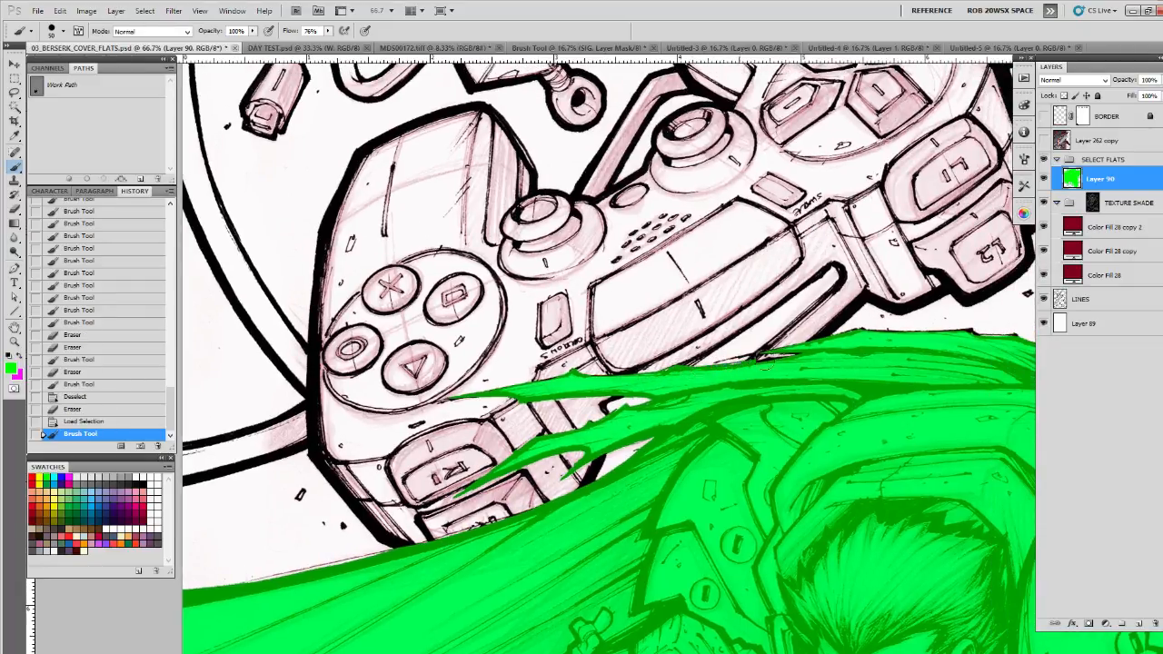
drag(784, 351, 789, 350)
drag(716, 362, 800, 352)
mouse_move(830, 357)
mouse_down()
mouse_move(789, 362)
mouse_move(764, 347)
mouse_move(826, 333)
mouse_move(627, 351)
mouse_move(798, 360)
mouse_up()
Step: Brush green over the outline of the cloak's right shoulder, from the cable down to the sword's upper edge
mouse_move(838, 429)
mouse_down()
mouse_move(469, 337)
mouse_move(463, 314)
mouse_up()
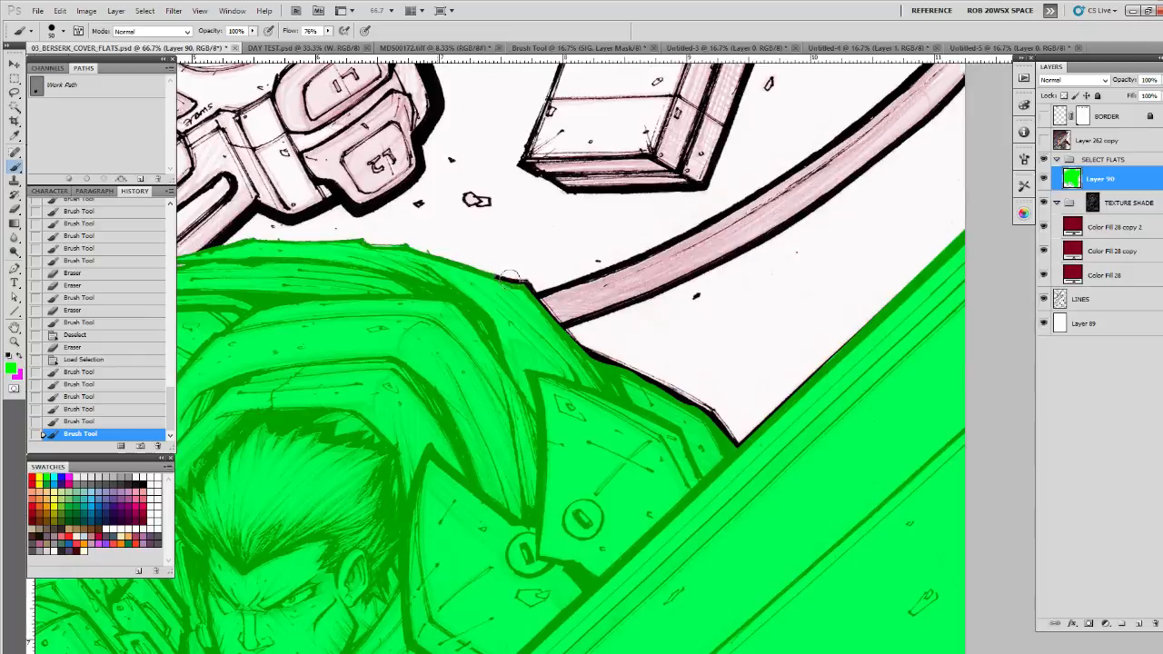
mouse_move(536, 303)
mouse_down()
mouse_move(738, 441)
mouse_move(729, 482)
mouse_move(661, 505)
mouse_move(744, 373)
mouse_up()
drag(713, 540, 764, 200)
mouse_move(846, 461)
mouse_down()
mouse_move(729, 270)
mouse_move(760, 225)
mouse_move(600, 367)
mouse_move(773, 199)
mouse_move(661, 313)
mouse_up()
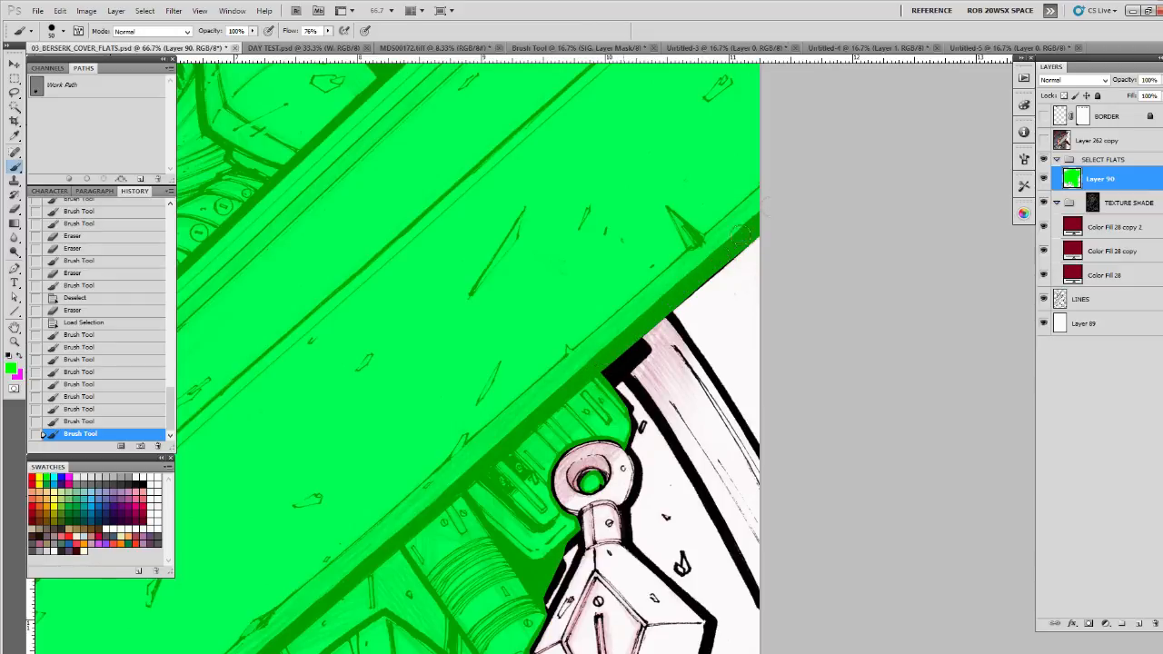
Step: Brush green over the sword's lower outline and the armour outline just above the large kunai's ring
mouse_move(639, 341)
mouse_down()
mouse_move(647, 349)
mouse_move(603, 386)
mouse_move(621, 312)
mouse_move(613, 217)
mouse_up()
click(638, 349)
click(610, 378)
mouse_move(611, 262)
mouse_down()
mouse_move(627, 296)
mouse_move(620, 310)
mouse_move(629, 287)
mouse_up()
Step: Erase the green overlapping the outline of the large kunai's ring, neck and left blade edge
key(e)
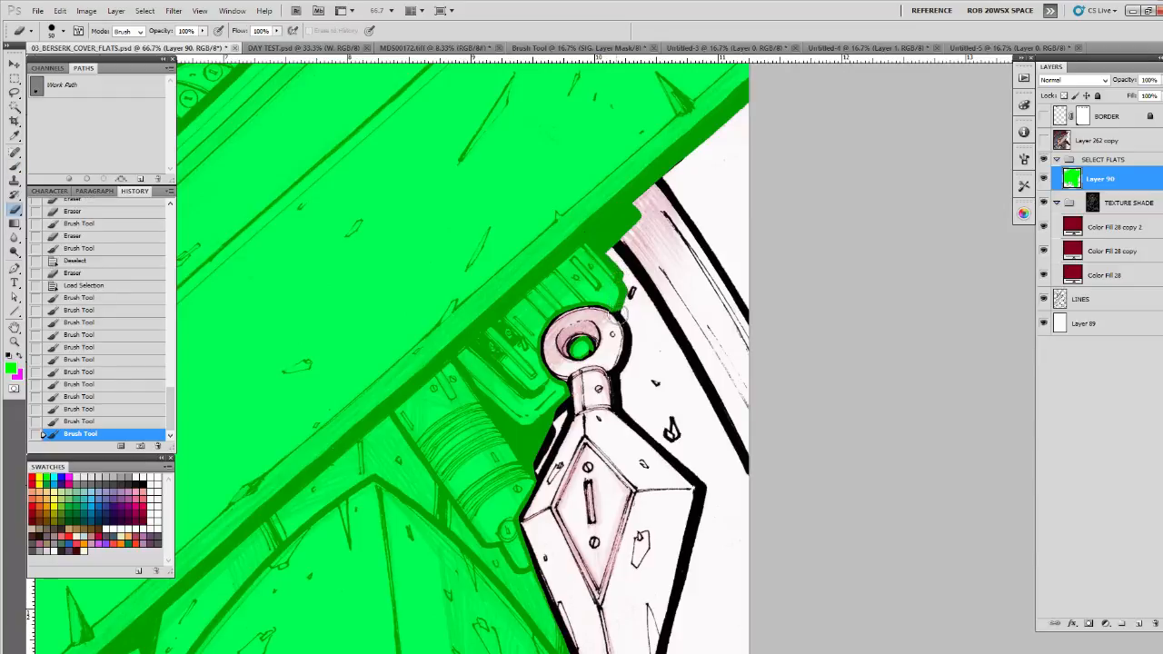
mouse_move(587, 309)
mouse_down()
mouse_move(538, 341)
mouse_move(565, 415)
mouse_up()
scroll(550, 364, down, 3)
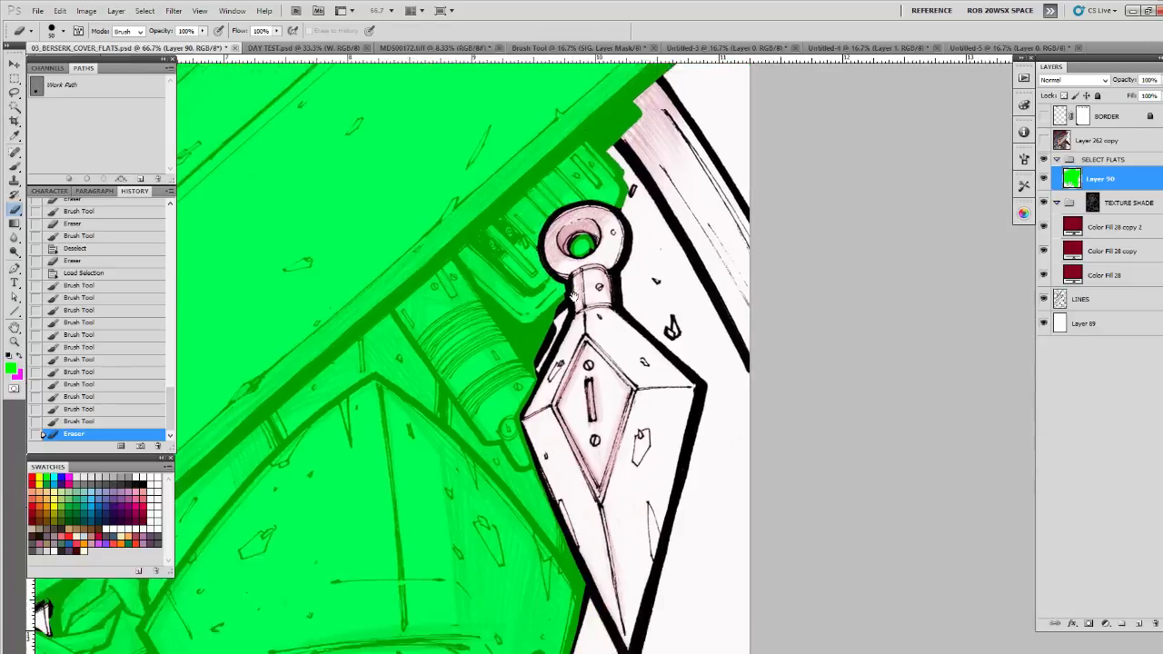
mouse_move(534, 340)
mouse_down()
mouse_move(510, 382)
mouse_move(517, 373)
mouse_move(603, 564)
mouse_up()
Step: Brush green over the black armour outline along the left side of the large kunai
key(b)
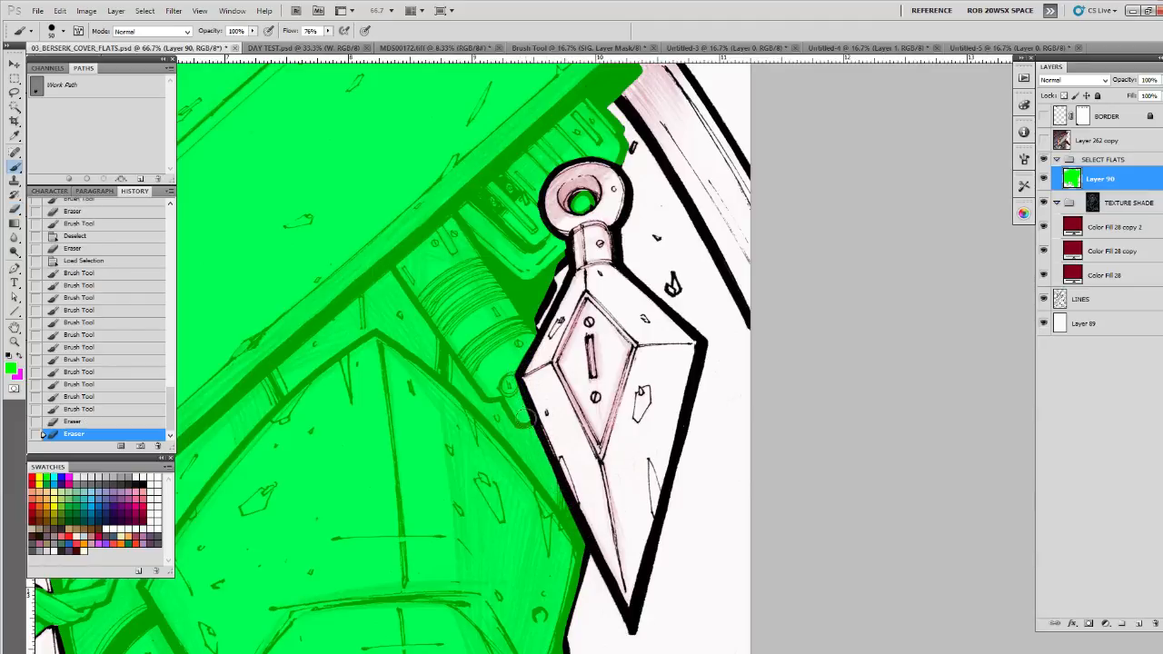
mouse_move(524, 420)
mouse_down()
mouse_move(513, 353)
mouse_move(518, 370)
mouse_move(556, 280)
mouse_up()
scroll(509, 377, up, 2)
scroll(556, 280, up, 4)
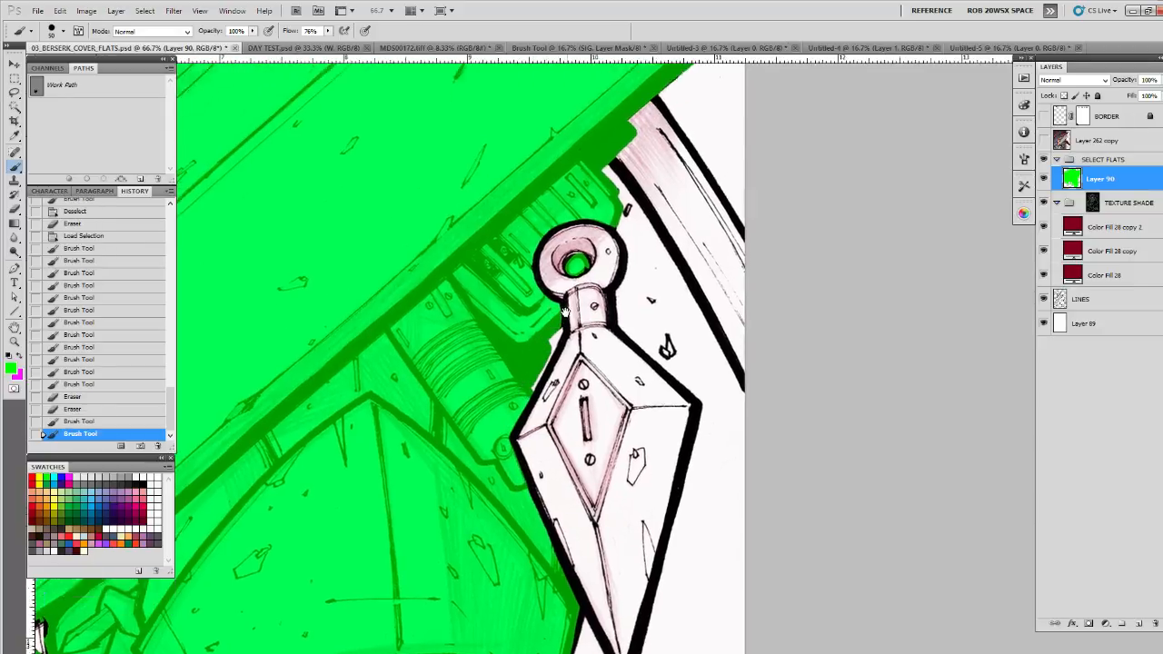
Step: Refine the green border around the large kunai's neck and ring, alternating between the Eraser and the Brush
key(e)
mouse_move(561, 322)
mouse_down()
mouse_move(568, 335)
mouse_move(586, 327)
mouse_move(585, 313)
mouse_move(573, 311)
mouse_move(585, 334)
mouse_move(574, 318)
mouse_move(601, 293)
mouse_up()
key(b)
key(e)
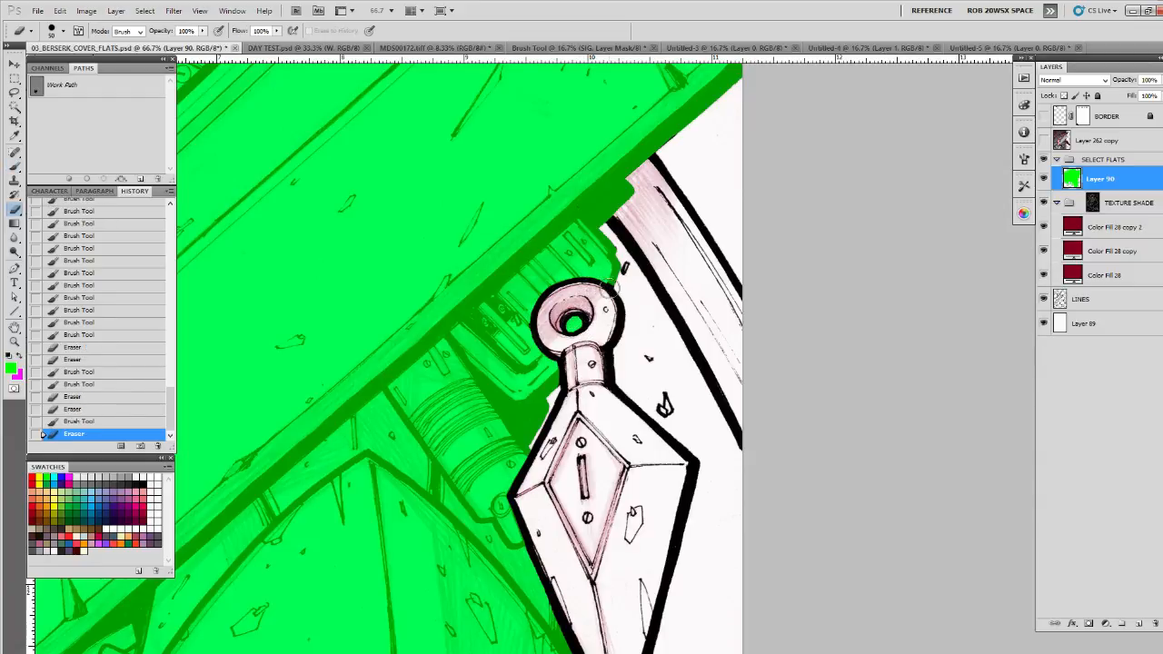
key(b)
mouse_move(609, 288)
mouse_down()
mouse_move(618, 280)
mouse_move(610, 291)
mouse_up()
drag(579, 412, 592, 386)
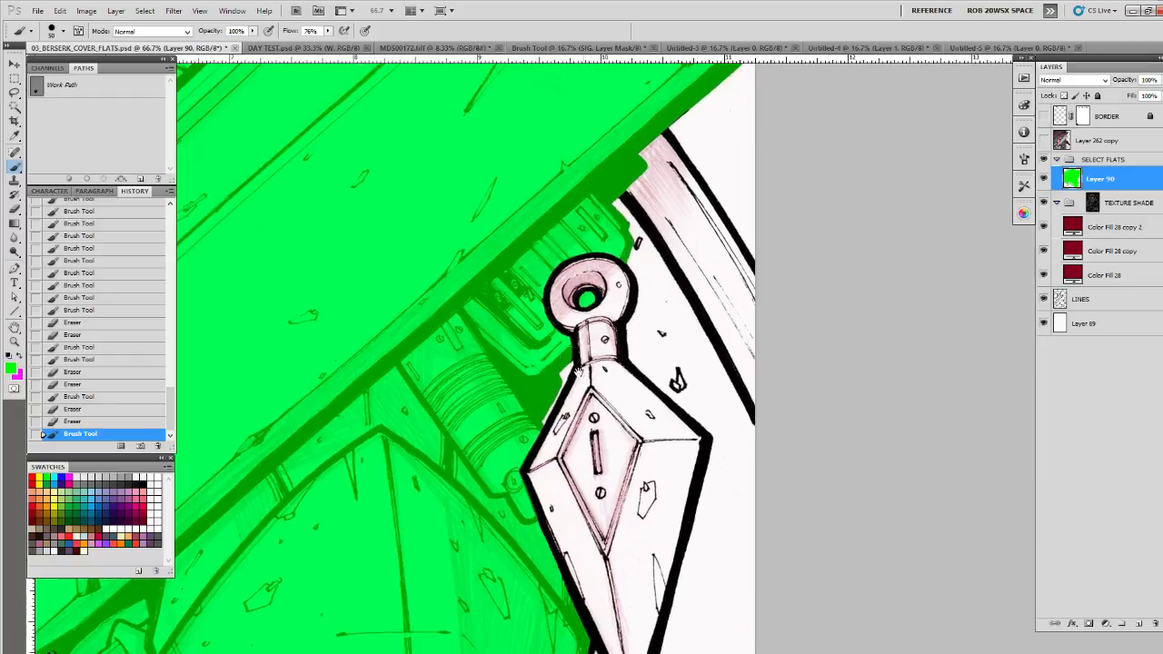
Step: Brush green over the armour's right outline, from below the large kunai toward the rounded bottom edge
drag(570, 342, 573, 364)
drag(570, 650, 582, 396)
mouse_move(592, 355)
mouse_down()
mouse_move(609, 398)
mouse_move(594, 364)
mouse_move(607, 389)
mouse_move(599, 380)
mouse_move(586, 487)
mouse_up()
mouse_move(587, 487)
mouse_down()
mouse_move(596, 335)
mouse_move(601, 433)
mouse_up()
mouse_move(601, 433)
mouse_down()
mouse_move(636, 412)
mouse_move(685, 332)
mouse_move(654, 389)
mouse_move(648, 443)
mouse_move(614, 496)
mouse_move(562, 542)
mouse_move(514, 558)
mouse_move(697, 520)
mouse_move(755, 530)
mouse_move(748, 521)
mouse_move(662, 547)
mouse_move(587, 537)
mouse_move(524, 512)
mouse_move(531, 491)
mouse_move(515, 496)
mouse_move(535, 492)
mouse_move(512, 501)
mouse_move(540, 492)
mouse_move(513, 504)
mouse_move(557, 481)
mouse_up()
Step: Erase green overlapping the background objects beside the lower armour, and brush green over the adjoining armour outlines
key(e)
drag(550, 425, 505, 450)
mouse_move(364, 293)
mouse_down()
mouse_move(338, 287)
mouse_move(468, 377)
mouse_move(510, 426)
mouse_move(526, 498)
mouse_move(510, 505)
mouse_up()
key(b)
mouse_move(505, 402)
mouse_down()
mouse_move(435, 330)
mouse_move(506, 411)
mouse_up()
drag(529, 455, 524, 463)
mouse_move(367, 282)
mouse_down()
mouse_move(415, 394)
mouse_move(405, 251)
mouse_up()
click(410, 393)
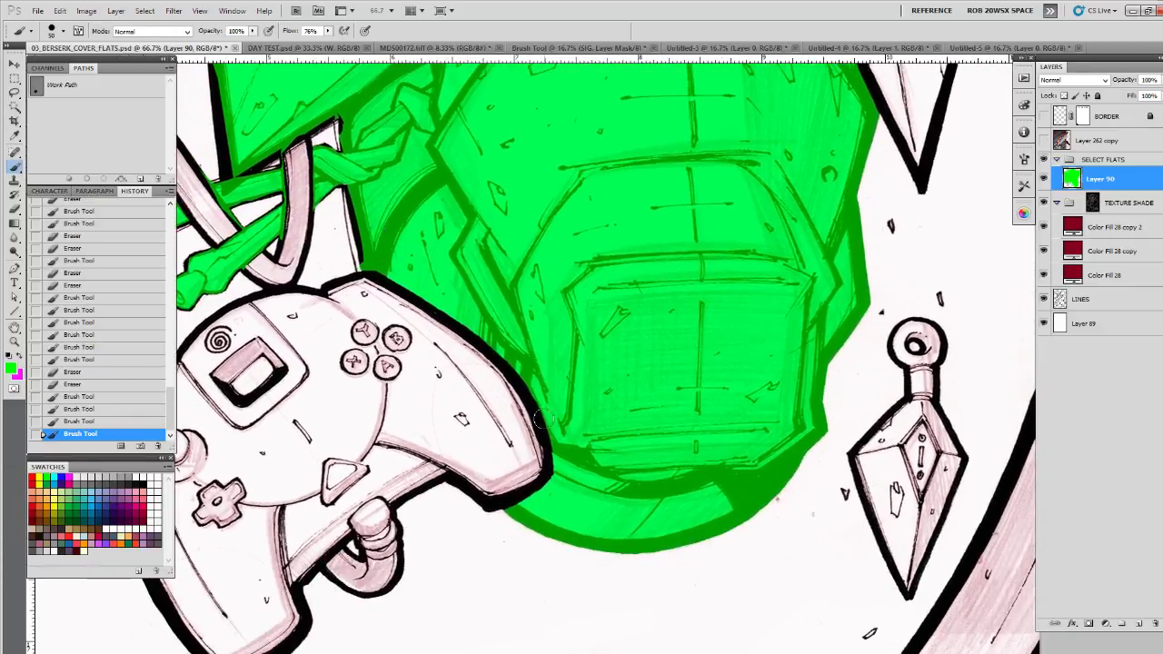
Step: Erase green from the outline of the lower controller's right grip and brush green along the armour edge beside it
key(e)
drag(534, 402, 513, 377)
drag(549, 473, 504, 512)
key(b)
drag(479, 309, 531, 419)
mouse_move(491, 468)
mouse_down()
mouse_move(477, 413)
mouse_move(575, 391)
mouse_move(552, 412)
mouse_move(544, 381)
mouse_move(529, 449)
mouse_move(518, 438)
mouse_move(516, 357)
mouse_up()
Step: Clean up the green at the looped cable's end and brush green over both outlines of the sword's tip
key(e)
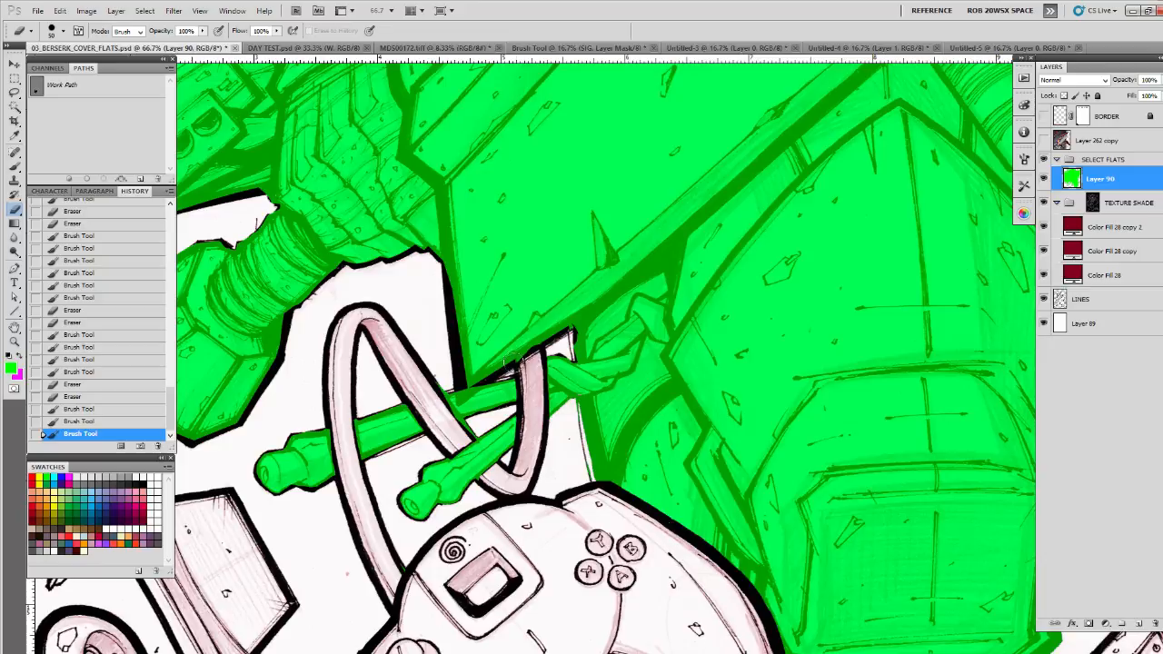
key(b)
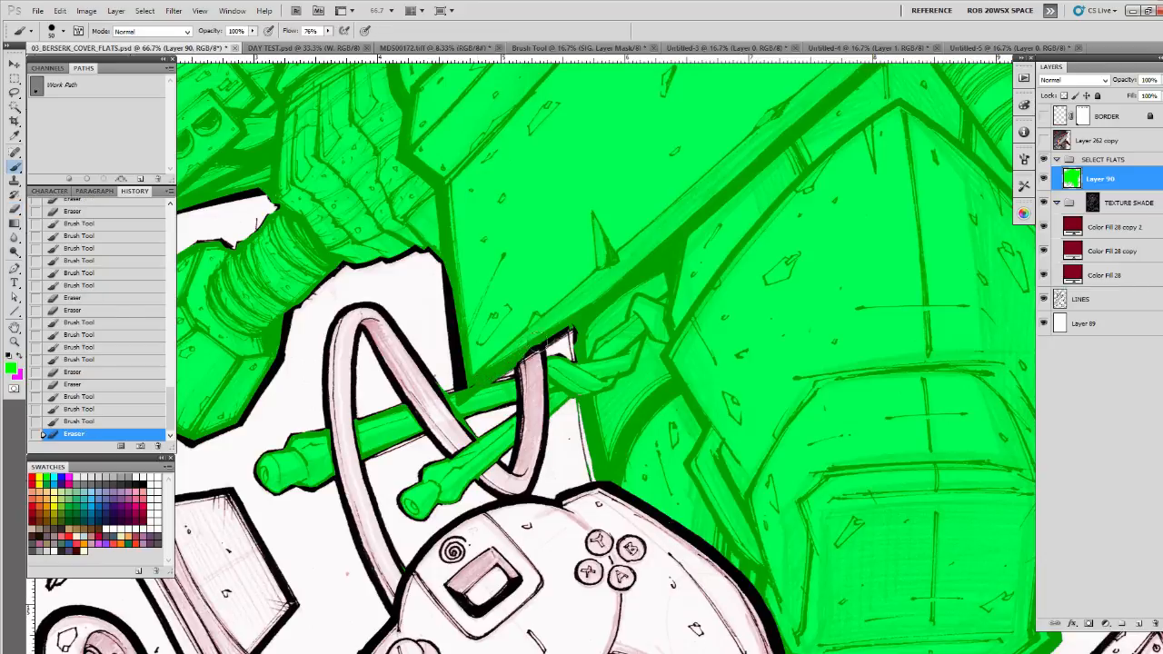
drag(504, 362, 575, 321)
drag(445, 265, 461, 389)
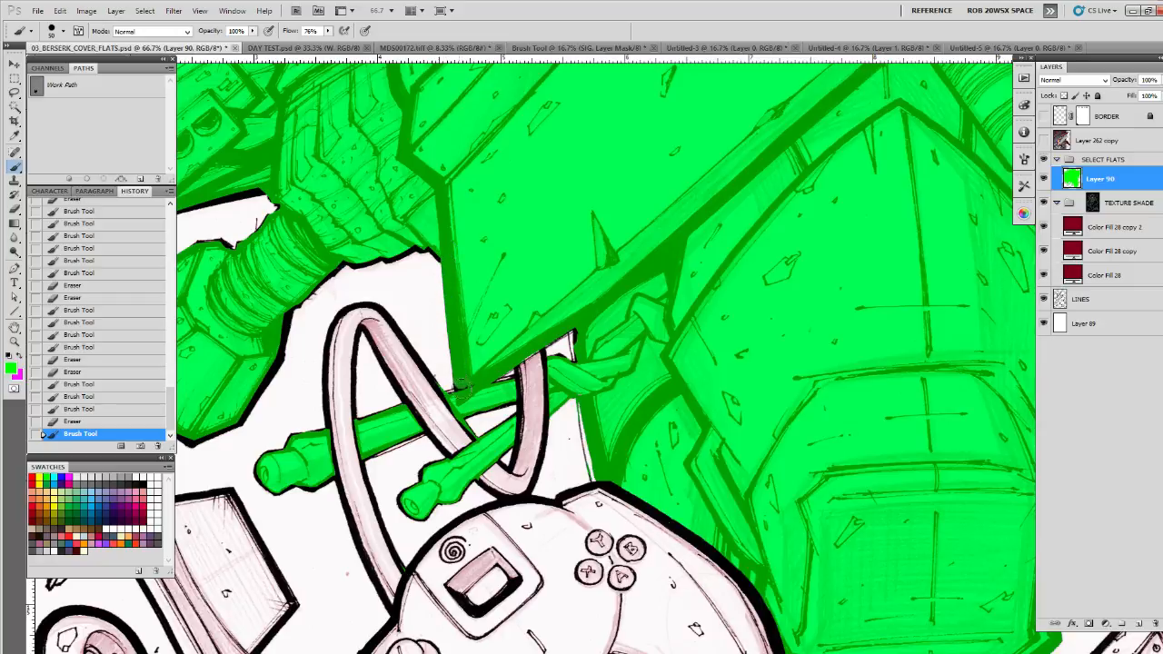
Step: Brush green over the black outline along the underside of the gauntlet and forearm
drag(450, 264, 586, 329)
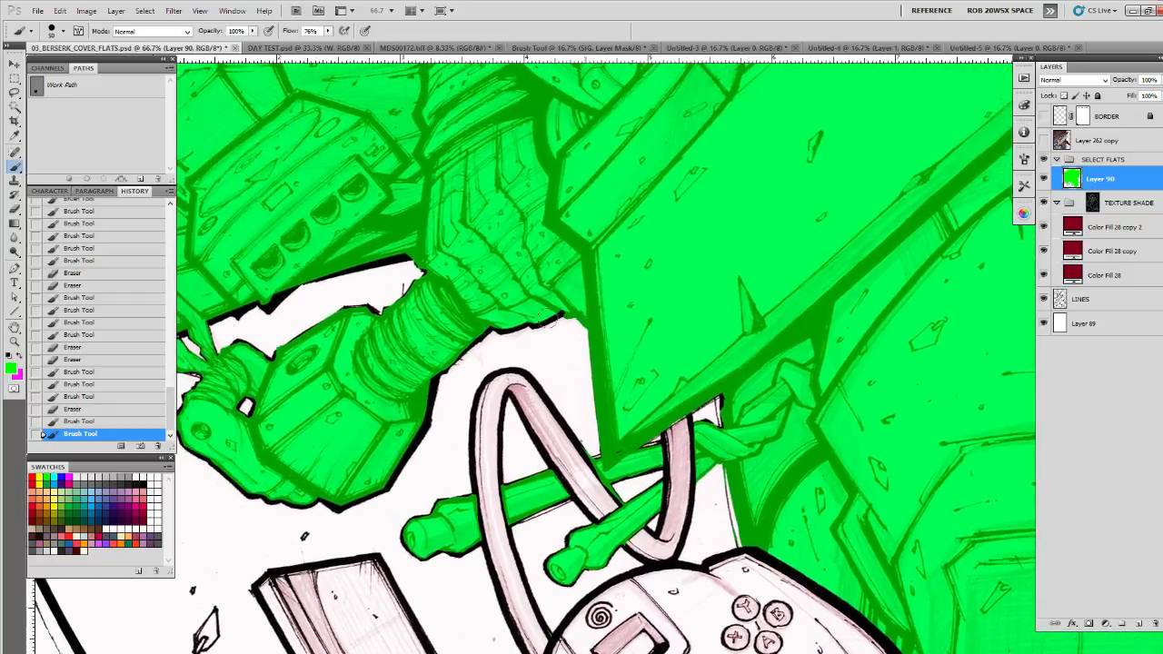
mouse_move(382, 480)
mouse_down()
mouse_move(314, 505)
mouse_move(249, 496)
mouse_up()
drag(625, 416, 575, 265)
Step: Erase green from the cable's left loop, switch to the Pencil tool, and draw green over the left rod's outline
key(e)
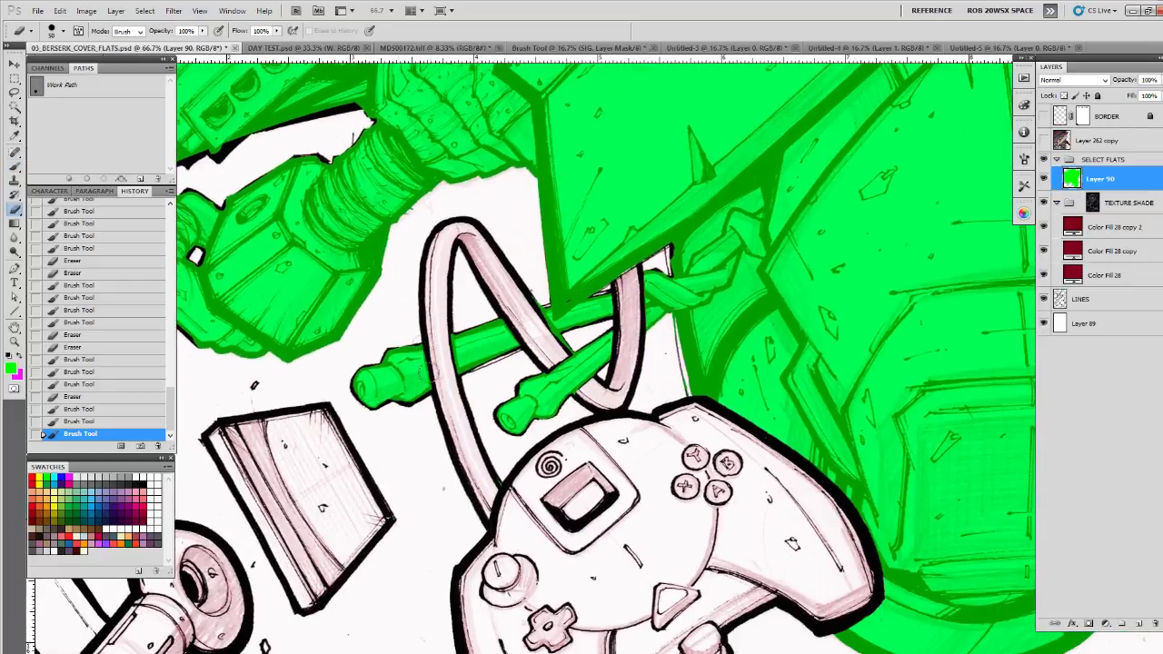
mouse_move(445, 336)
mouse_down()
mouse_move(447, 321)
mouse_move(435, 363)
mouse_up()
key(b)
right_click(15, 166)
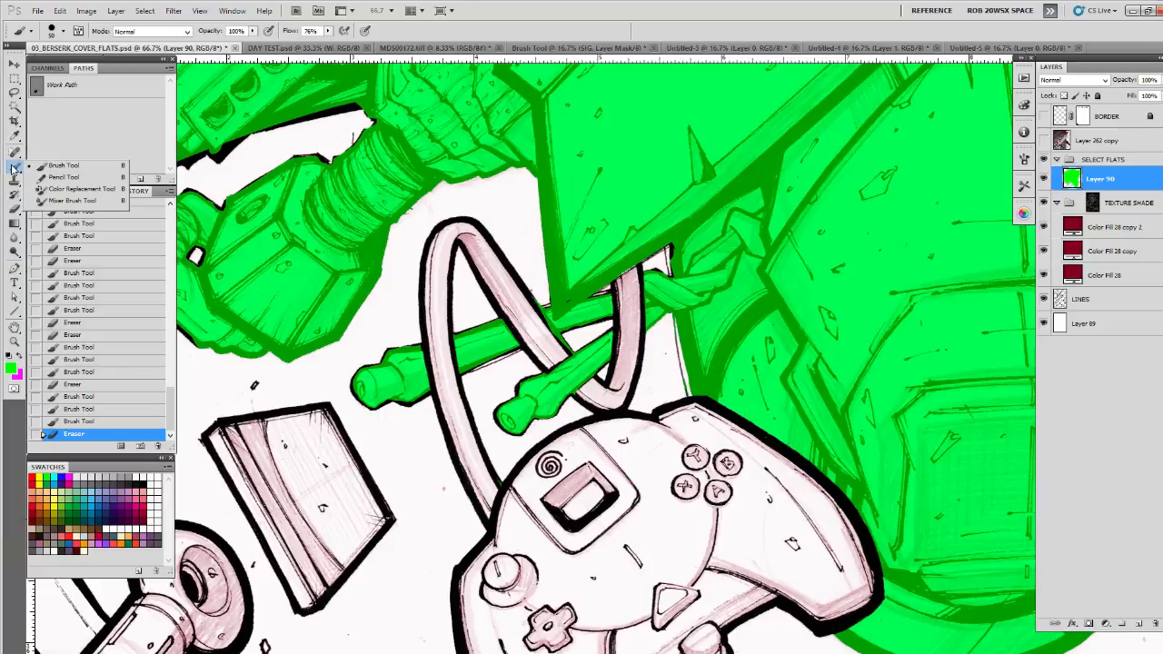
click(81, 178)
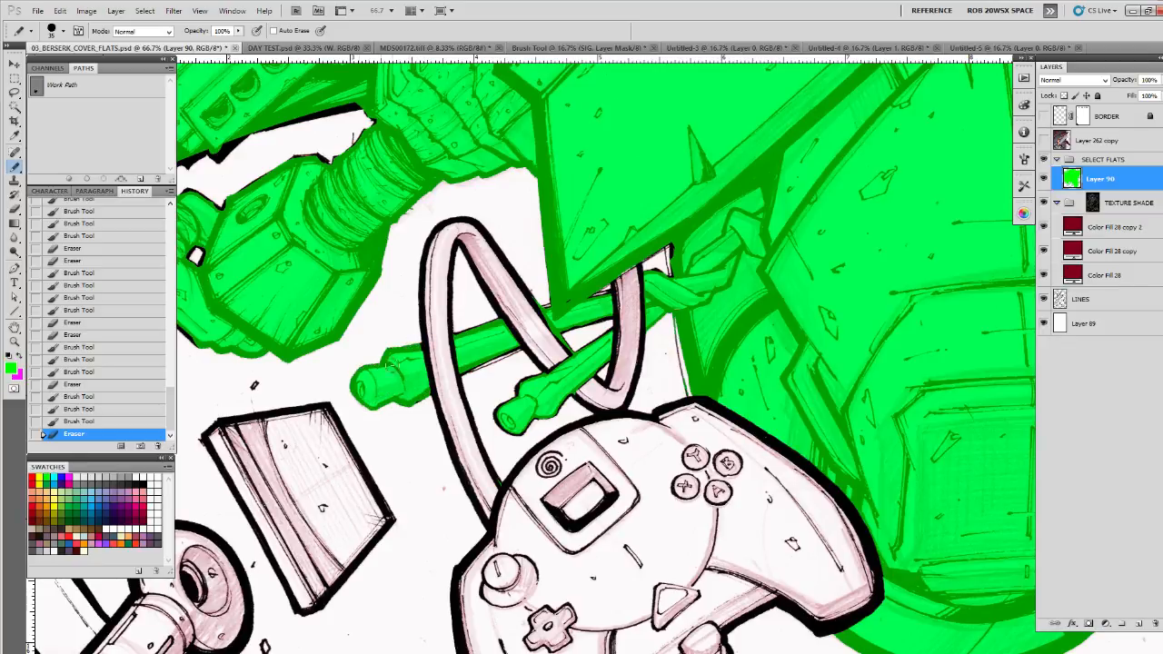
drag(427, 396, 428, 397)
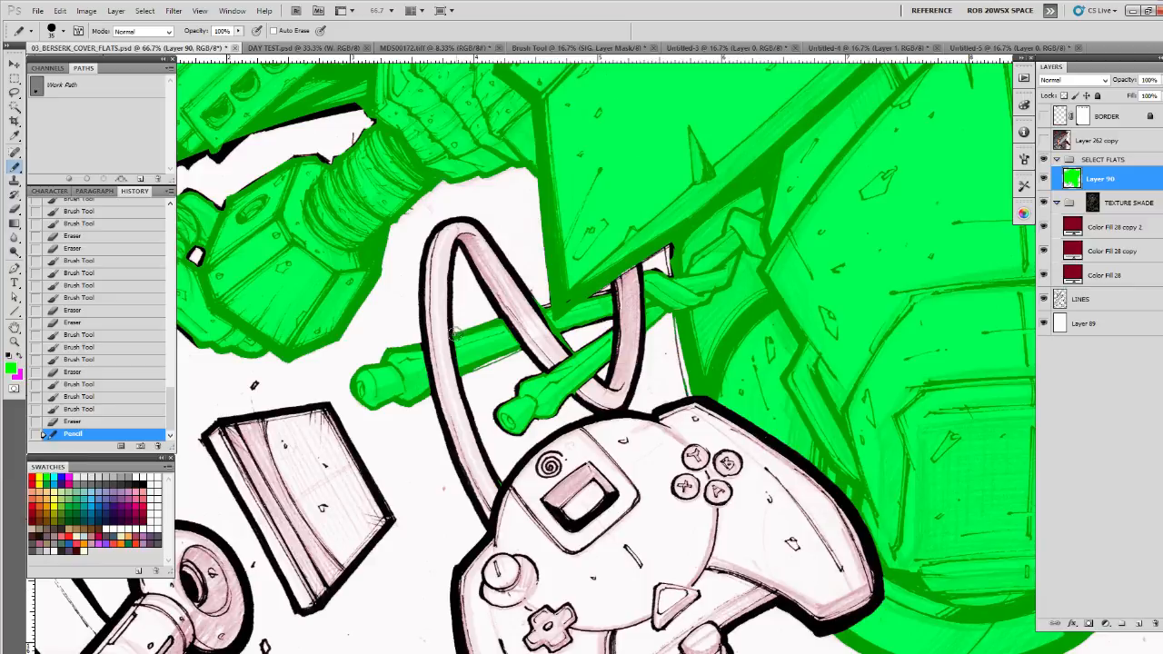
drag(455, 334, 457, 337)
drag(500, 365, 418, 408)
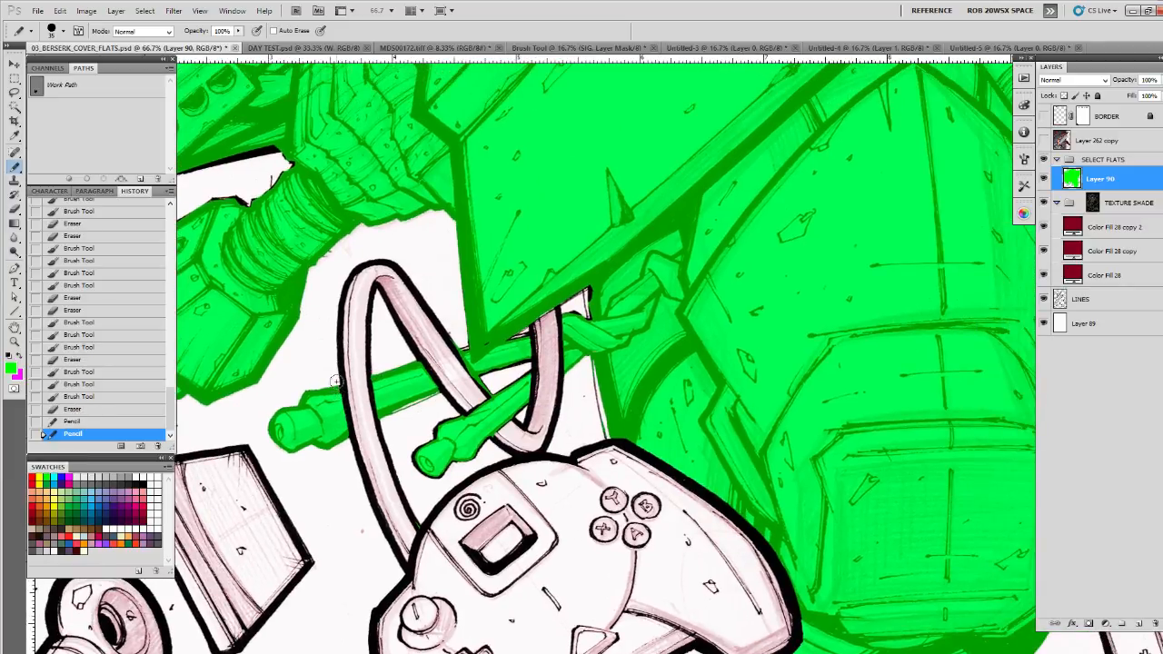
drag(308, 392, 316, 390)
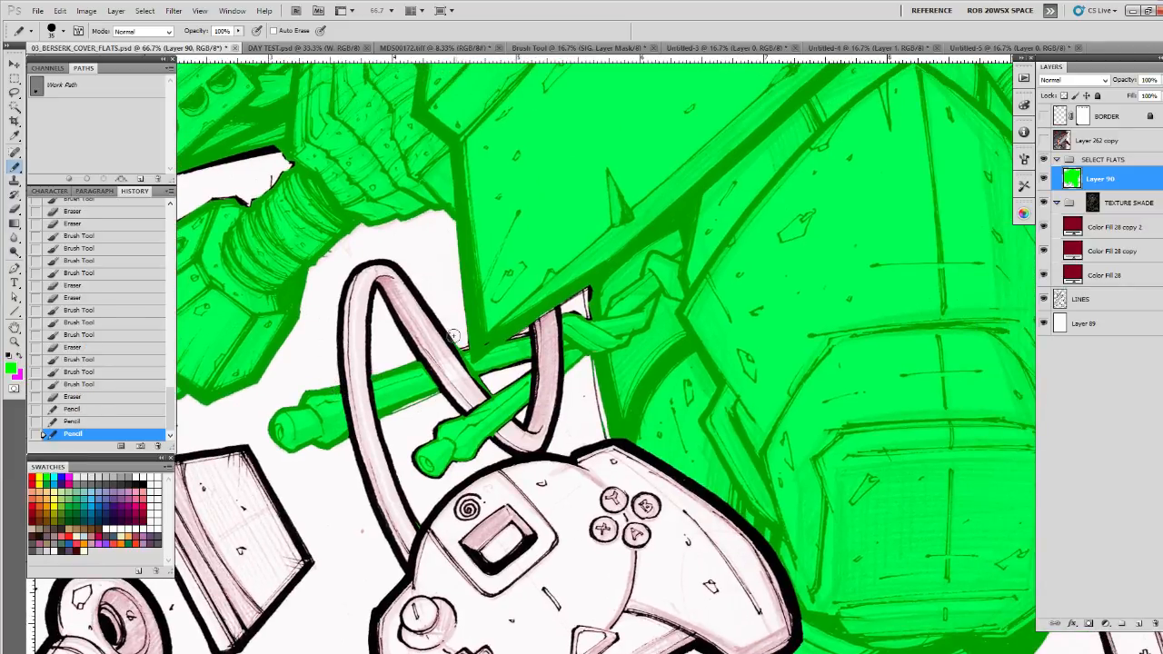
Step: Erase green from the cable where it crosses the left rod, and pencil green along the right rod's upper outline
key(e)
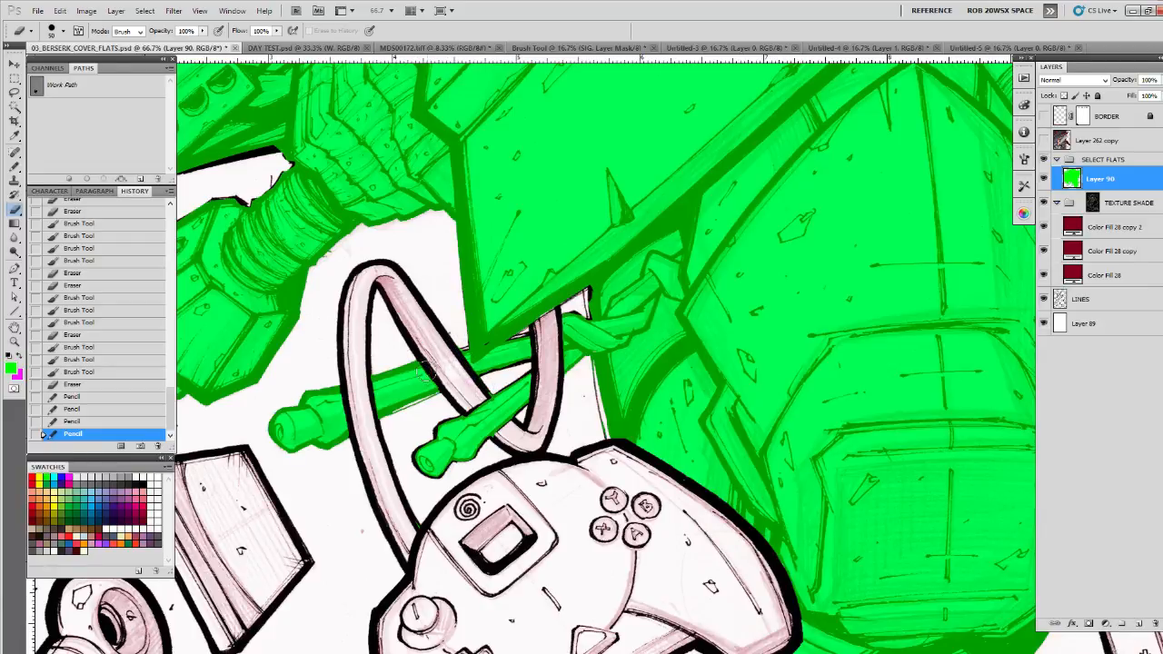
drag(438, 390, 447, 380)
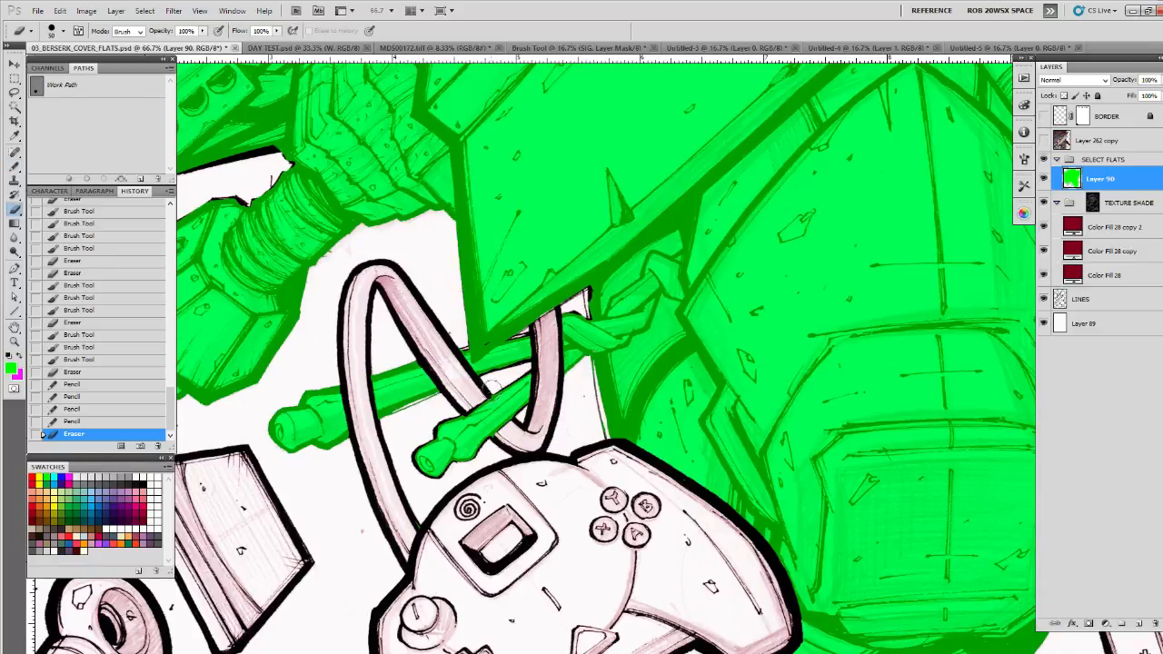
click(491, 386)
key(b)
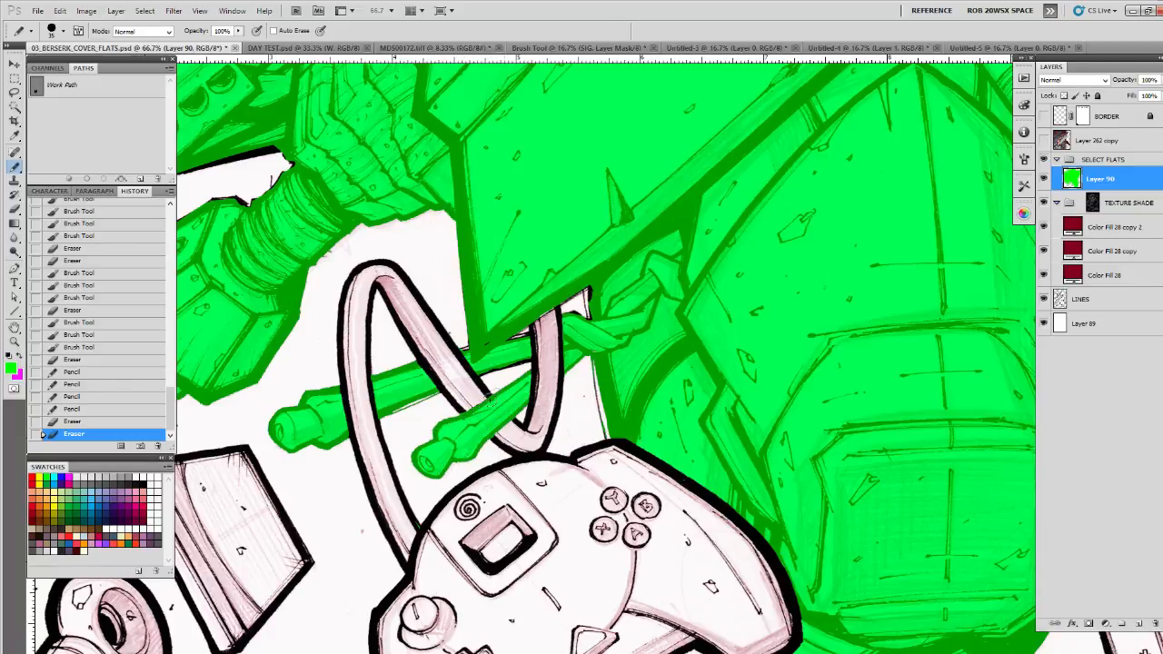
drag(518, 370, 527, 359)
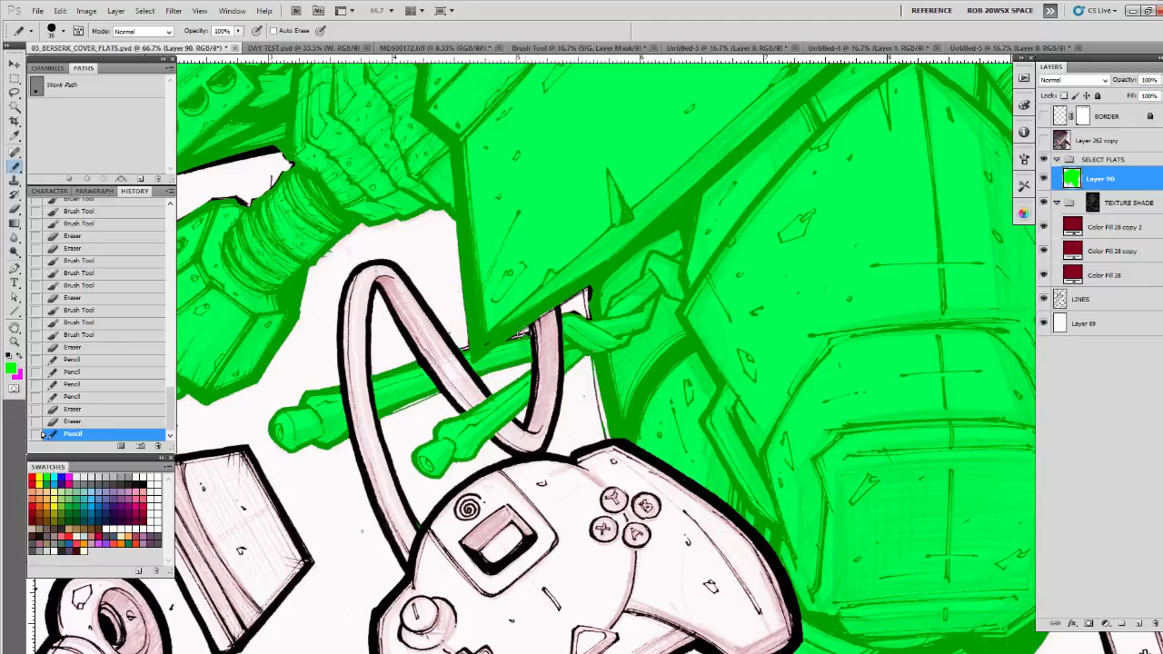
Step: Clean the green edge between the sword's tip and the cable with the Eraser, and touch up the left rod with the Pencil
key(e)
mouse_move(474, 348)
mouse_down()
mouse_move(444, 326)
mouse_move(459, 361)
mouse_move(429, 349)
mouse_up()
key(b)
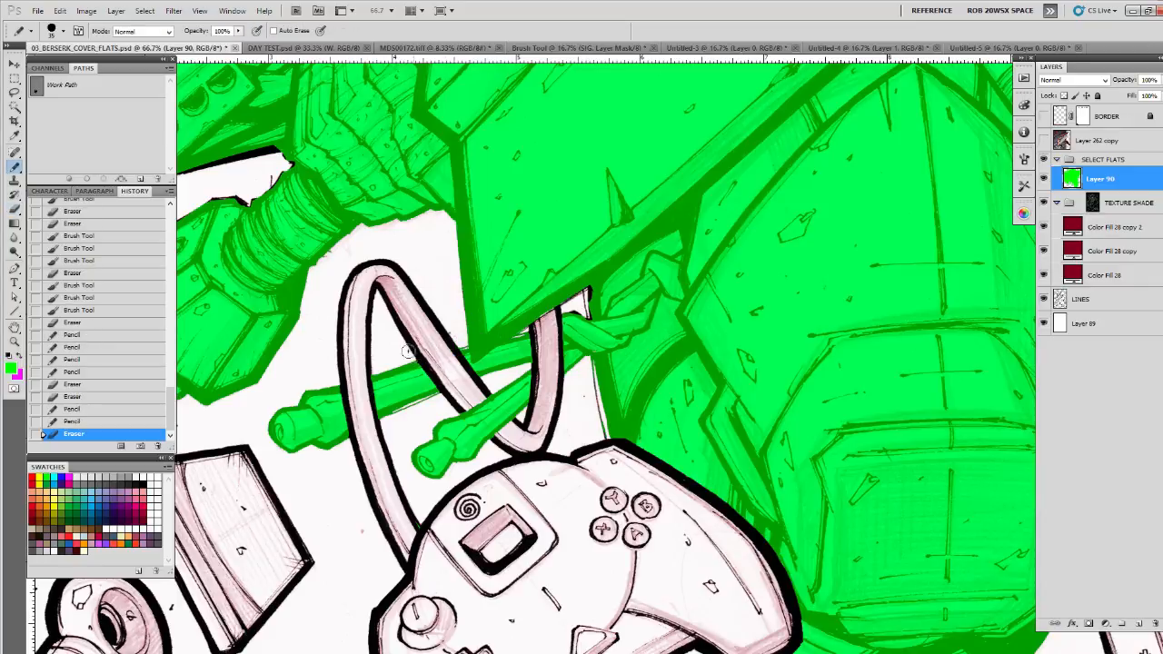
click(423, 375)
Step: Pencil green over the remaining black line work under the sword's edge around the top of the cable
drag(681, 440, 518, 450)
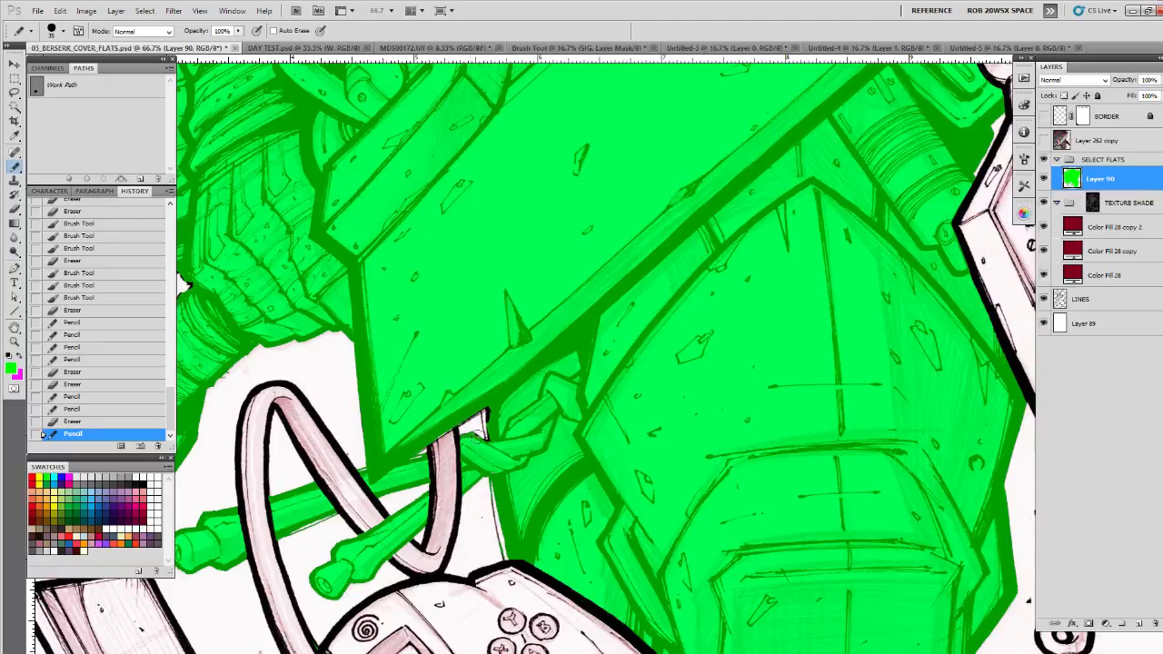
drag(485, 408, 459, 407)
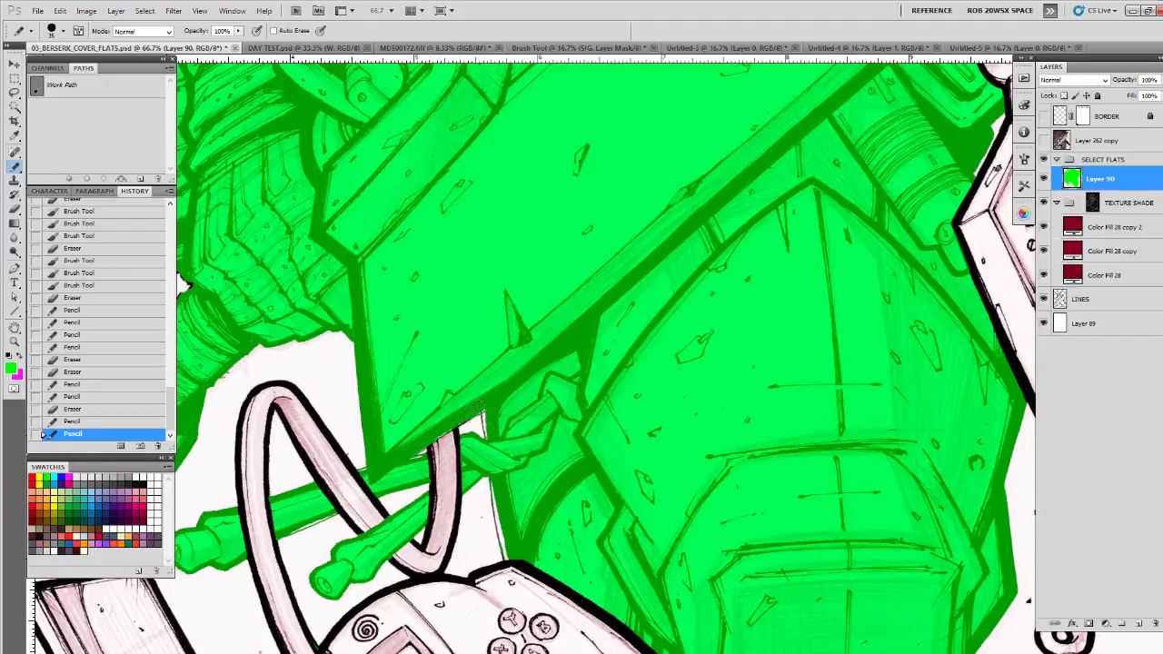
click(461, 433)
click(408, 437)
Step: Pencil green over the outlines around the wrist and fist, and along the long straight edge beside the fist
mouse_move(425, 368)
mouse_down()
mouse_move(664, 366)
mouse_move(786, 398)
mouse_up()
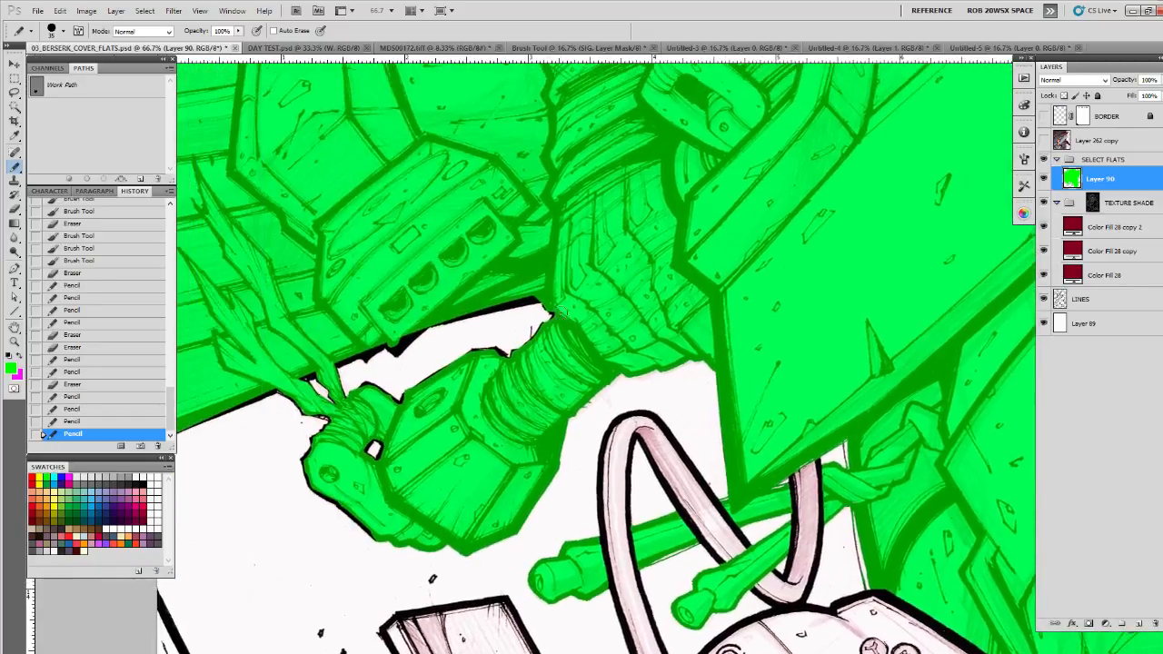
drag(529, 336, 642, 380)
click(623, 397)
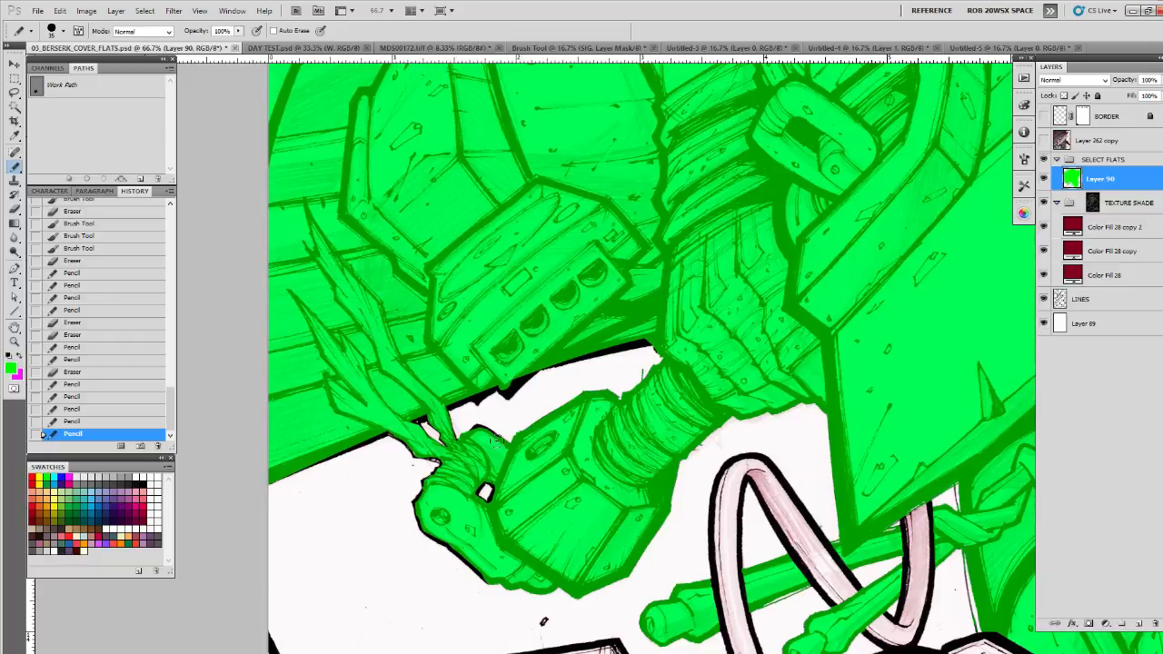
drag(422, 429, 253, 488)
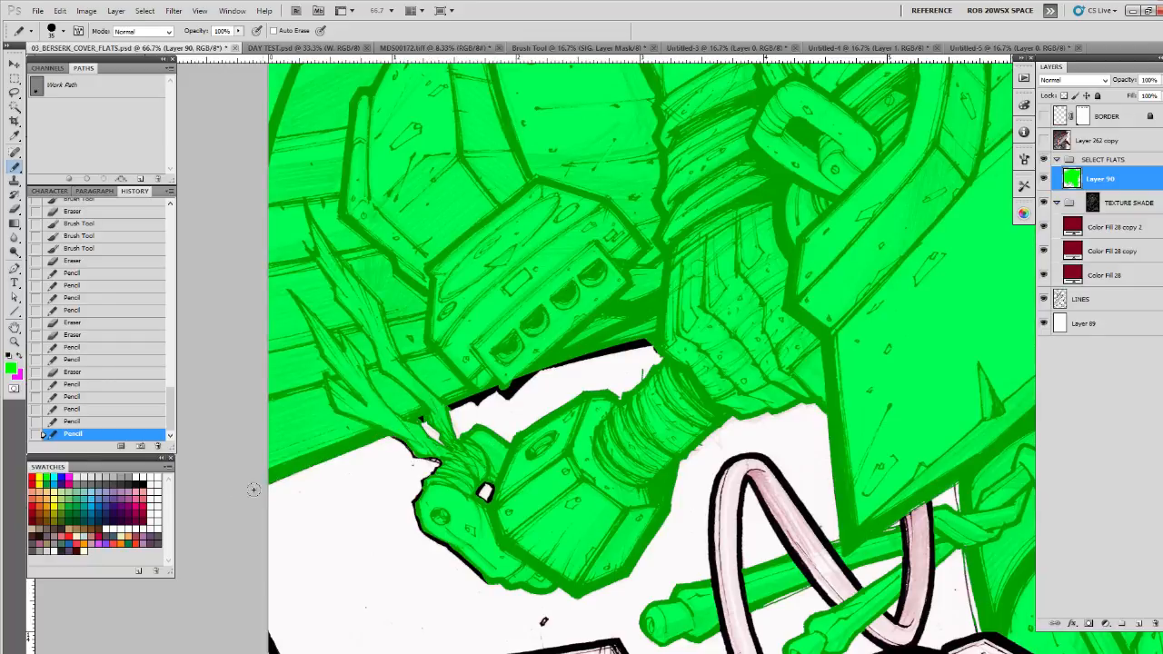
Step: Pencil green over the black outline above the gap over the gauntlet and around the fist's lower outer edge
drag(450, 407, 634, 346)
drag(512, 389, 506, 396)
drag(653, 344, 628, 348)
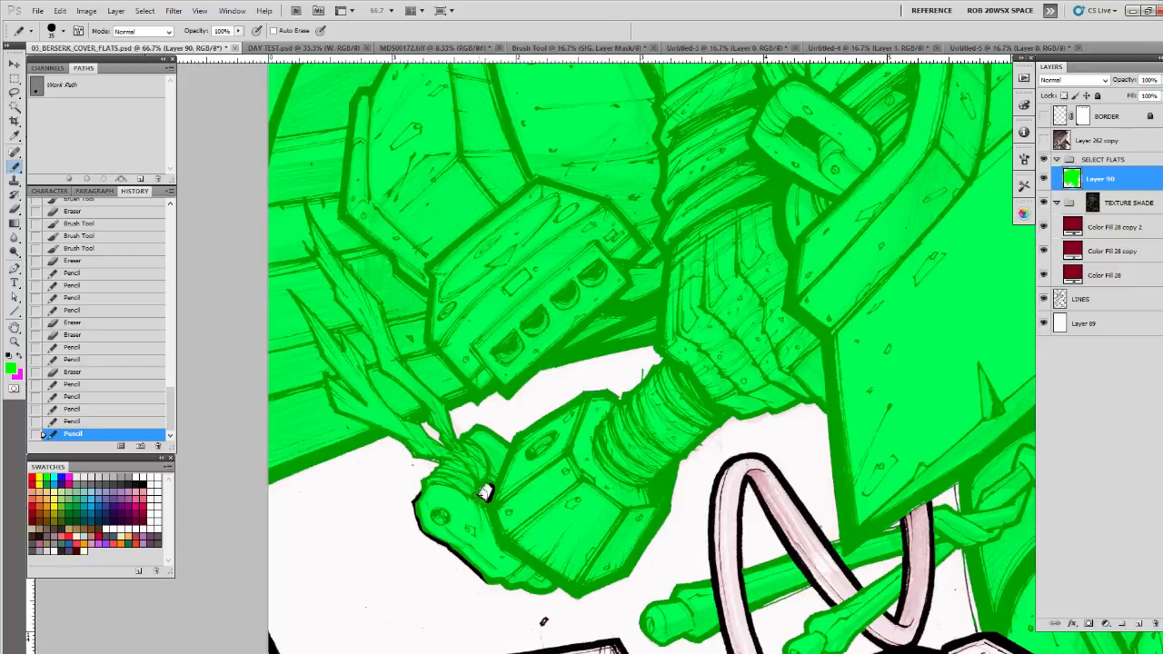
mouse_move(415, 507)
mouse_down()
mouse_move(467, 563)
mouse_move(536, 589)
mouse_up()
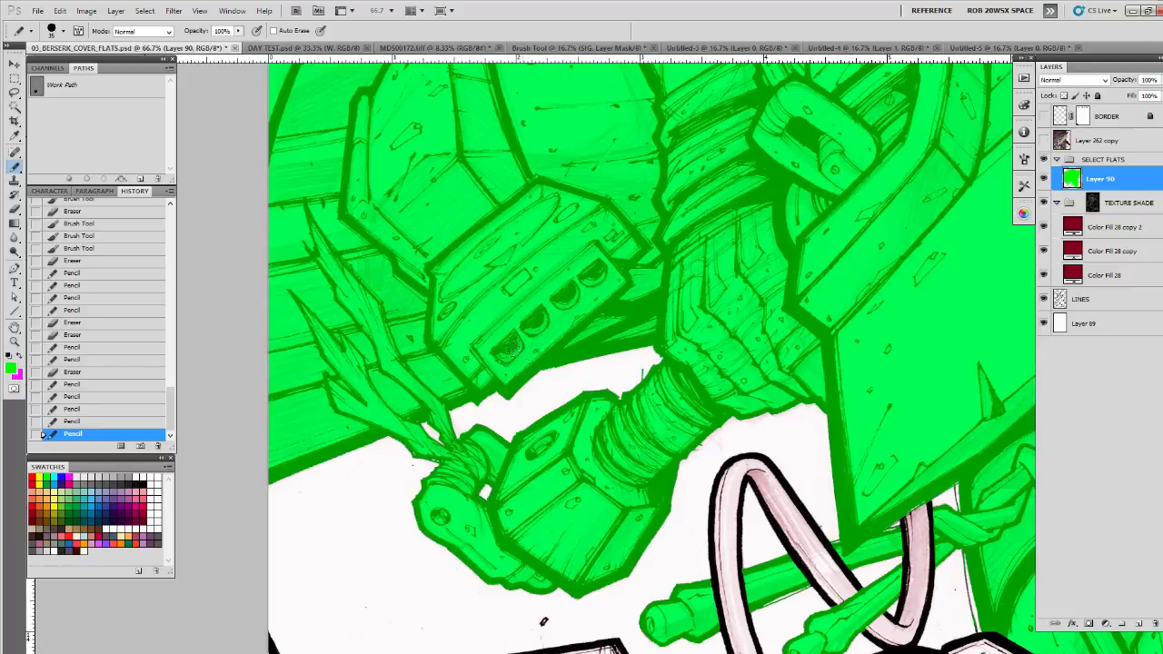
click(512, 348)
drag(516, 234, 496, 576)
drag(520, 254, 478, 650)
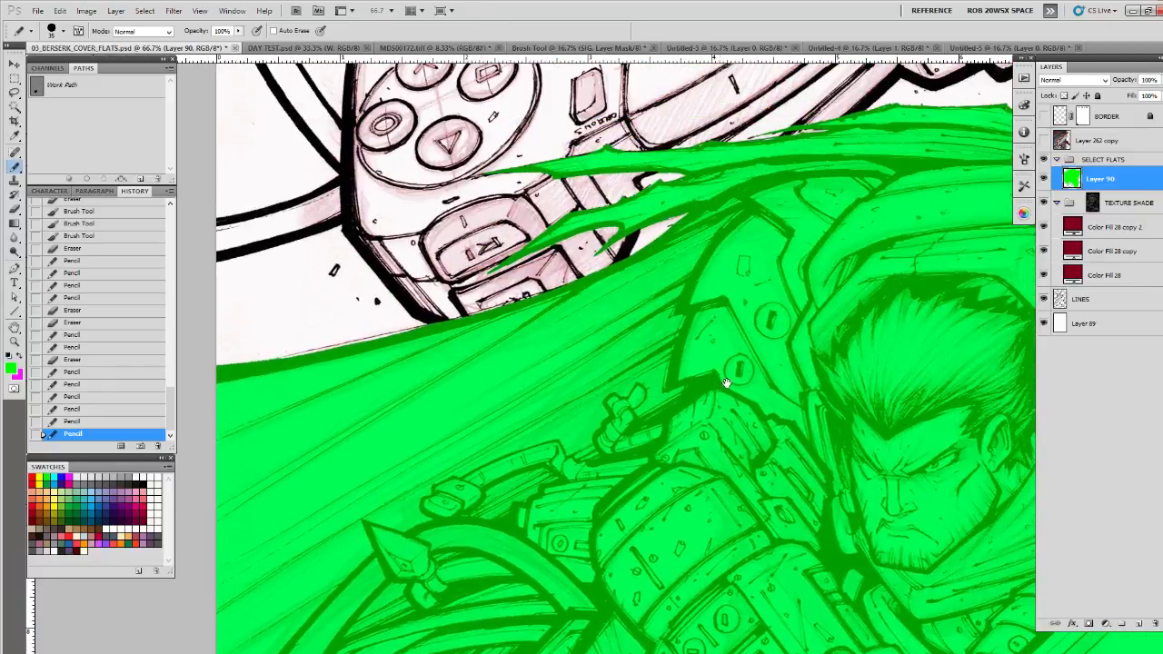
Step: Inspect the edges of the green flats across the cape, sword, armour and background objects for missed areas
drag(727, 383, 353, 540)
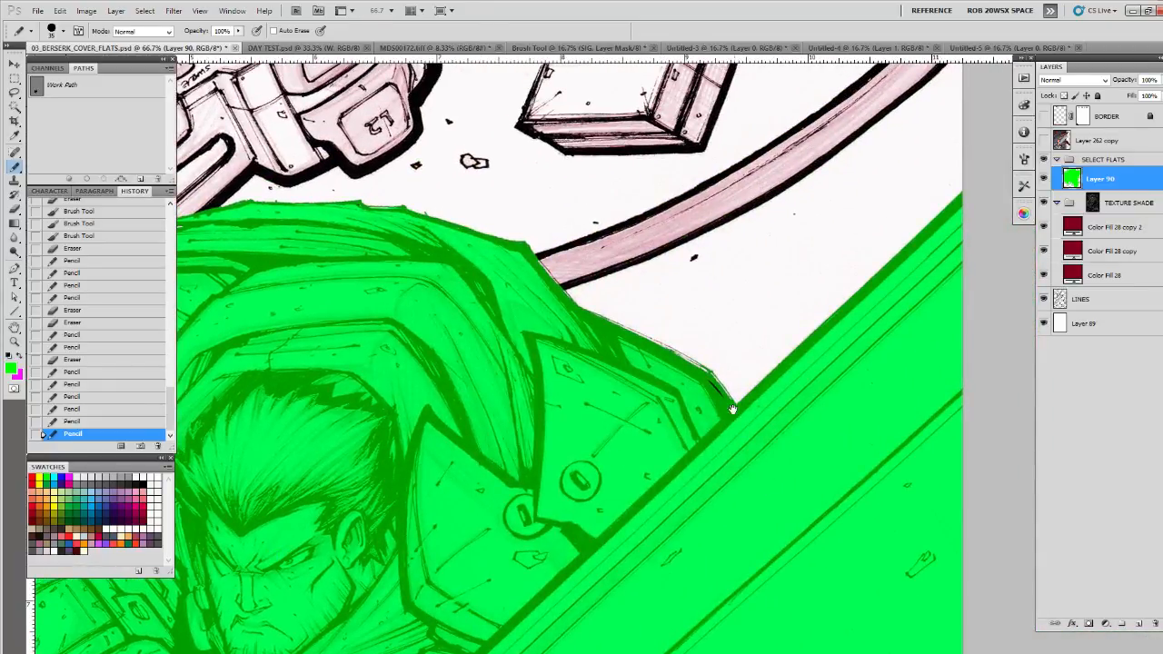
click(351, 218)
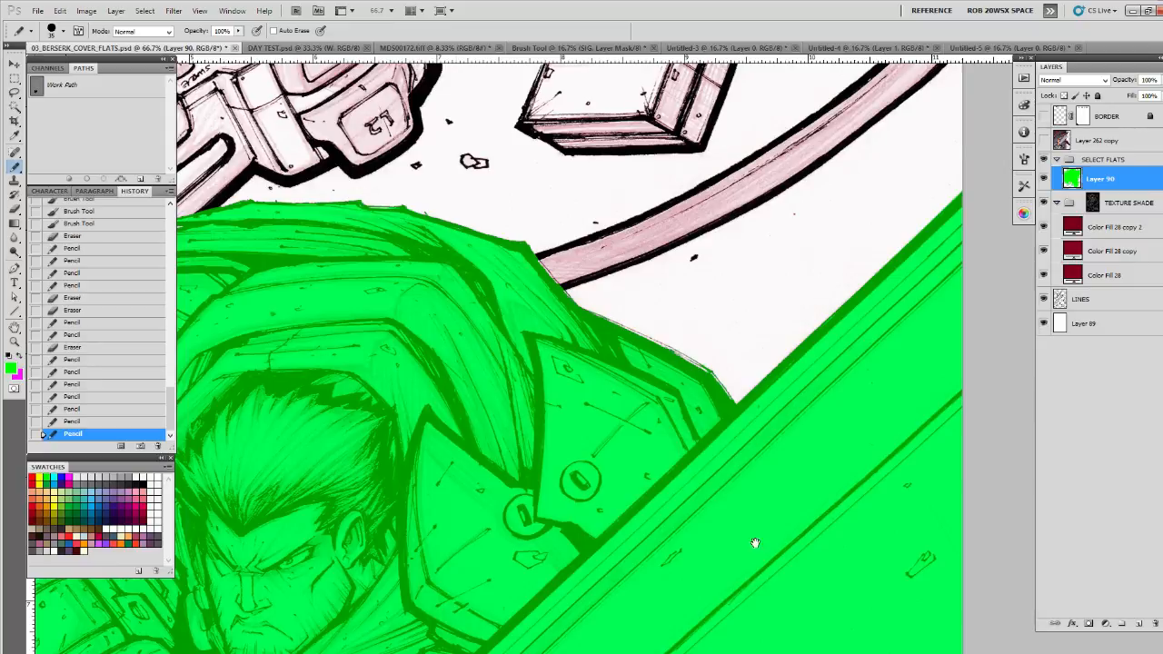
mouse_move(759, 543)
mouse_down()
mouse_move(482, 391)
mouse_move(467, 309)
mouse_up()
drag(634, 607, 675, 259)
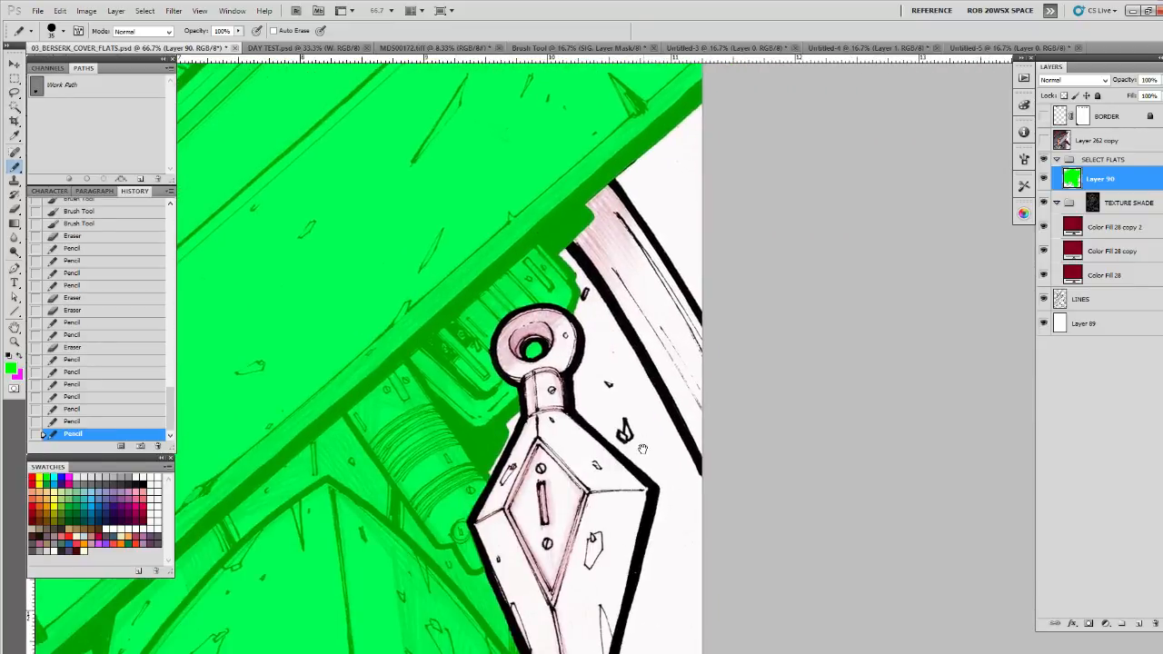
drag(649, 519, 653, 291)
drag(632, 556, 671, 299)
key(z)
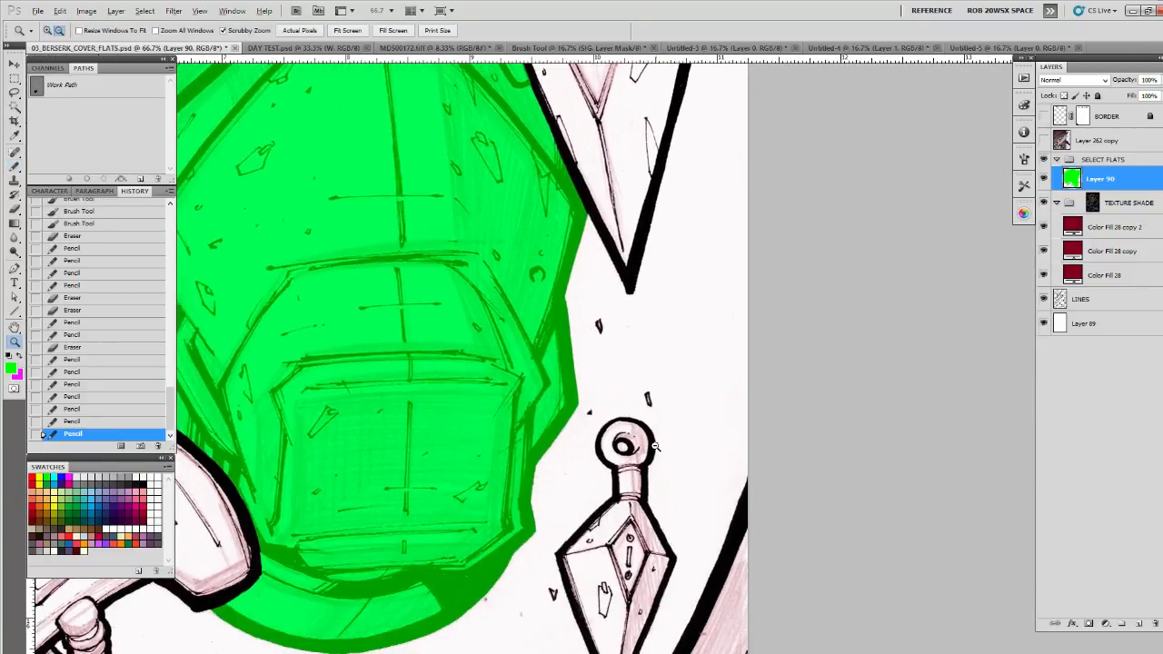
alt+click(655, 448)
alt+click(655, 452)
alt+click(654, 464)
alt+click(653, 467)
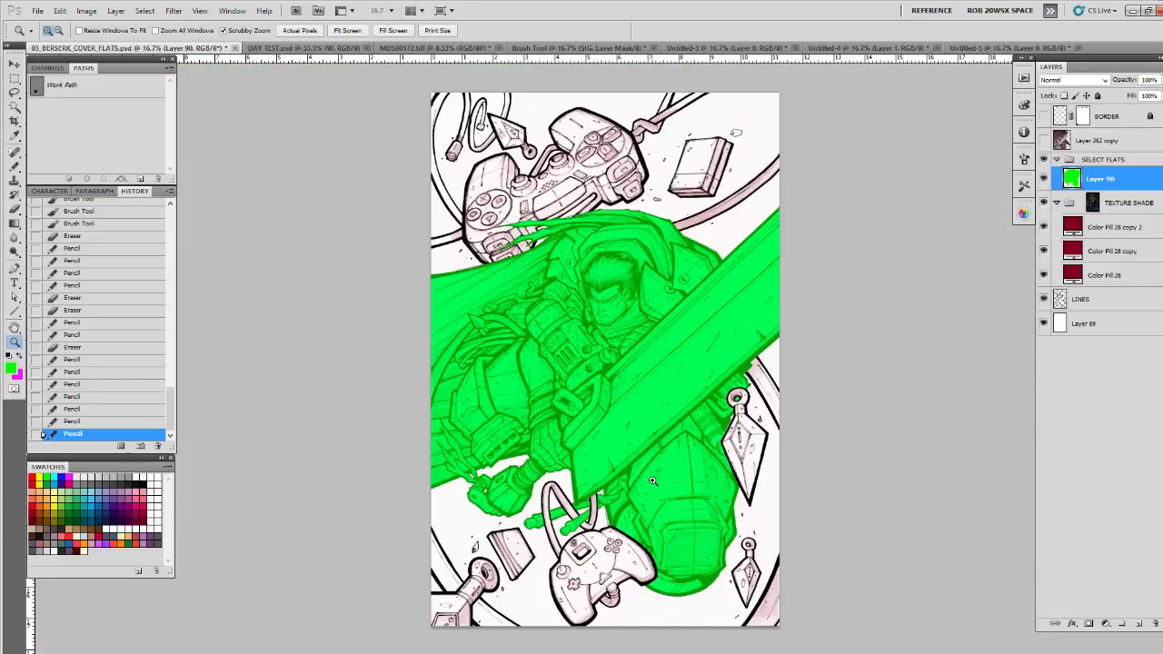
click(653, 480)
drag(649, 445, 662, 344)
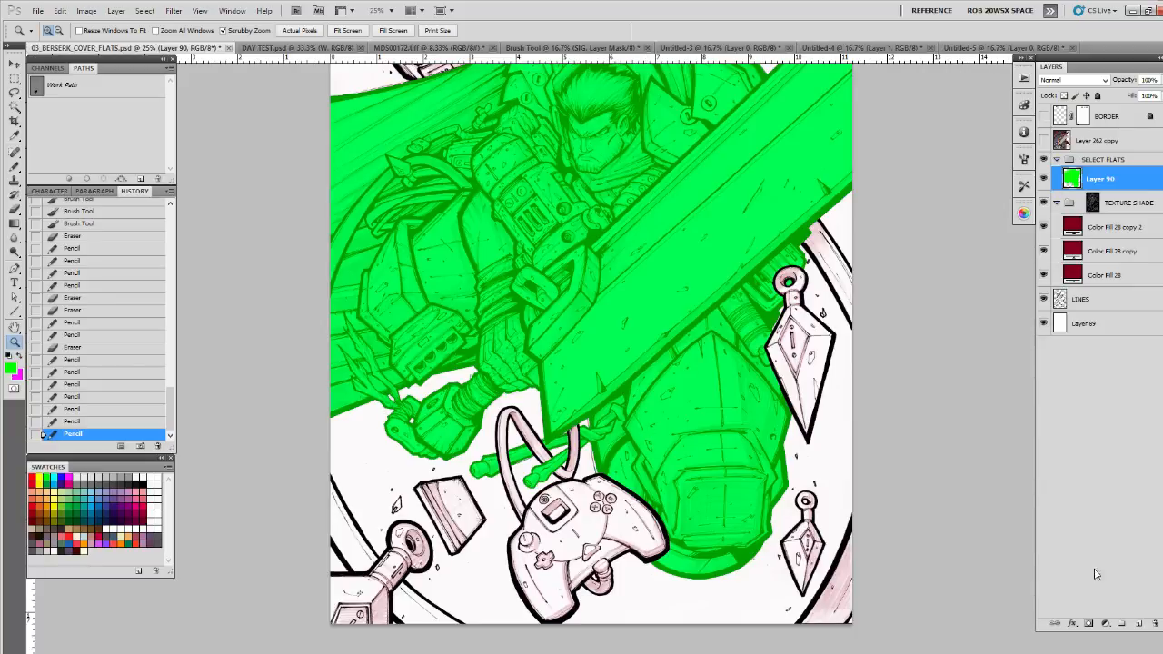
Step: Add a new layer above the green flats in SELECT FLATS, and rename the green layer GUTZ
click(1137, 625)
double_click(1102, 202)
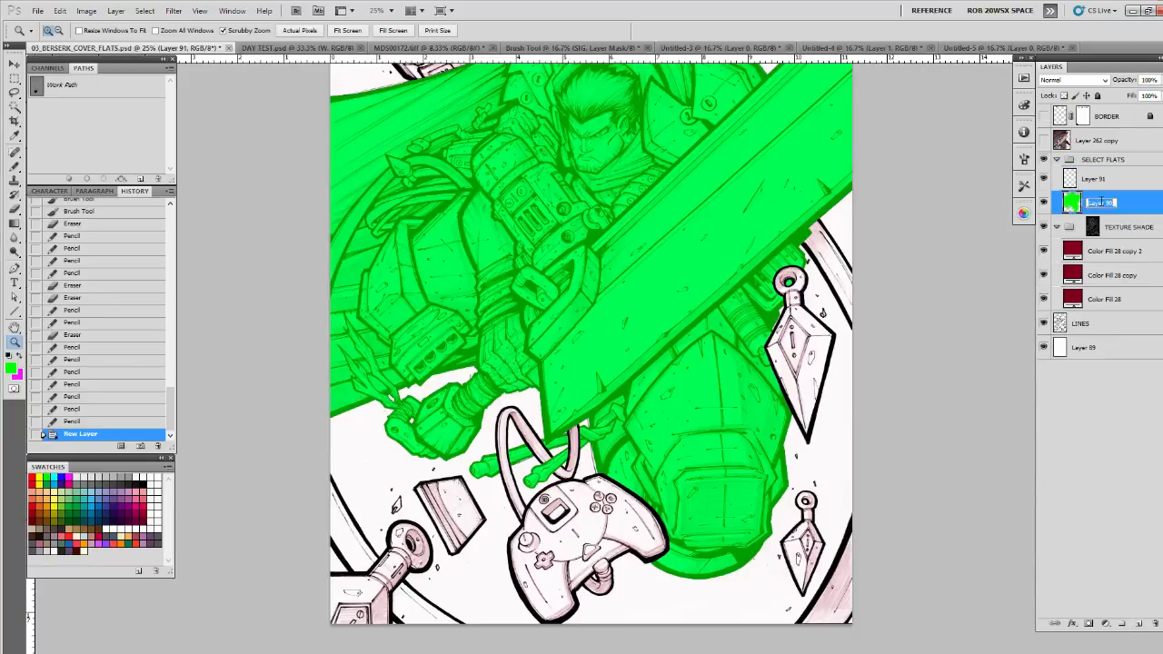
text(GUTZ)
key(Return)
Step: Rename the new empty layer Layer 91X, make magenta the foreground colour and clear any selection
double_click(1096, 178)
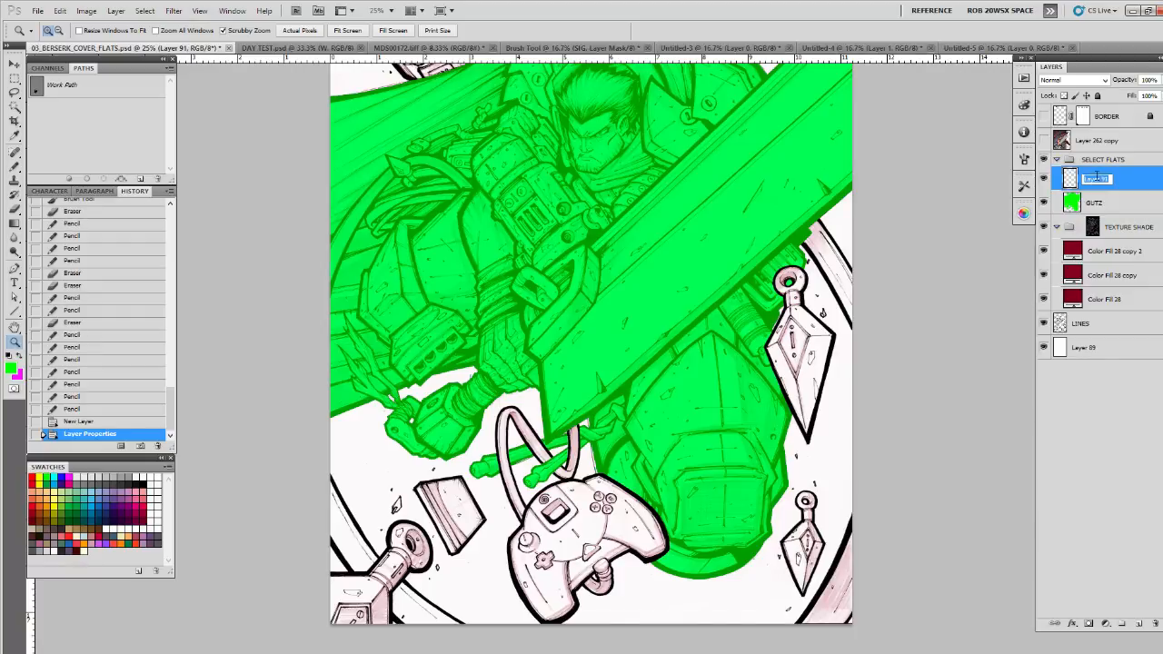
text(X)
click(308, 456)
key(x)
drag(606, 521, 577, 381)
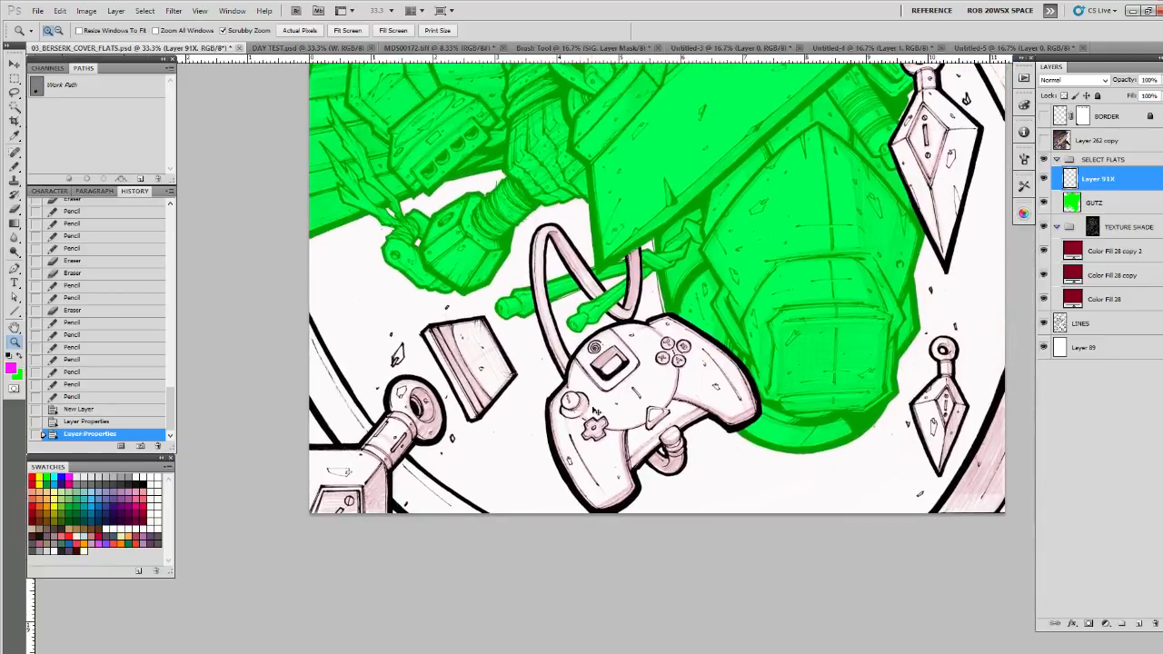
key(ctrl+d)
click(668, 404)
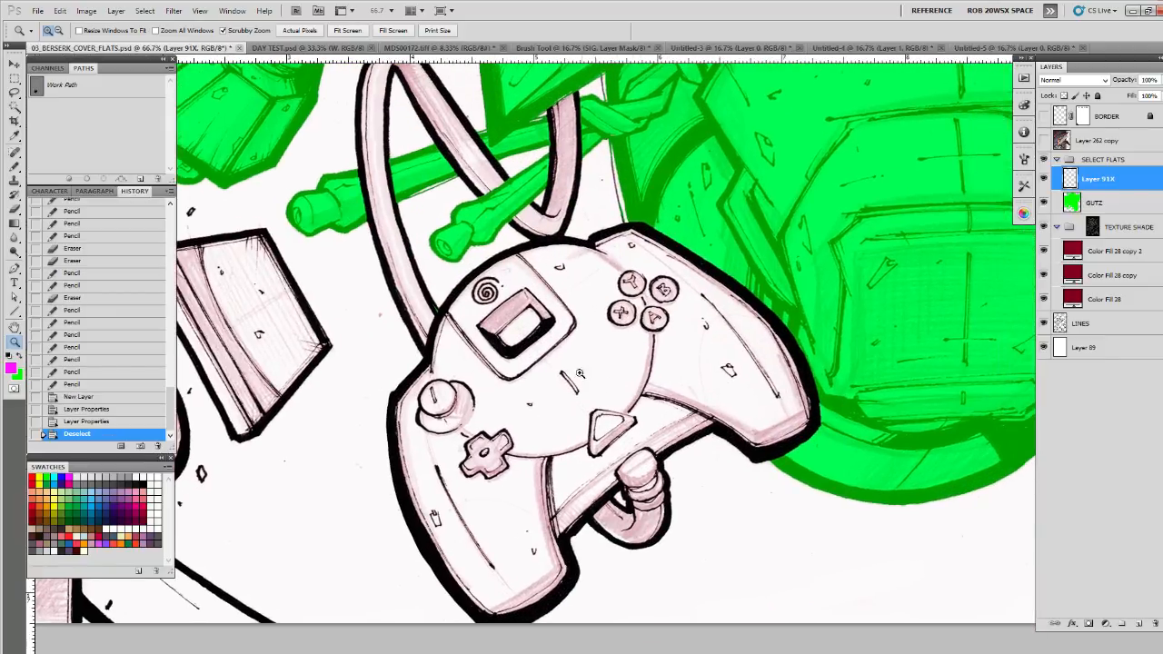
Step: Erase on the GUTZ layer inside the lower game controller to clear any stray green
click(1078, 202)
key(b)
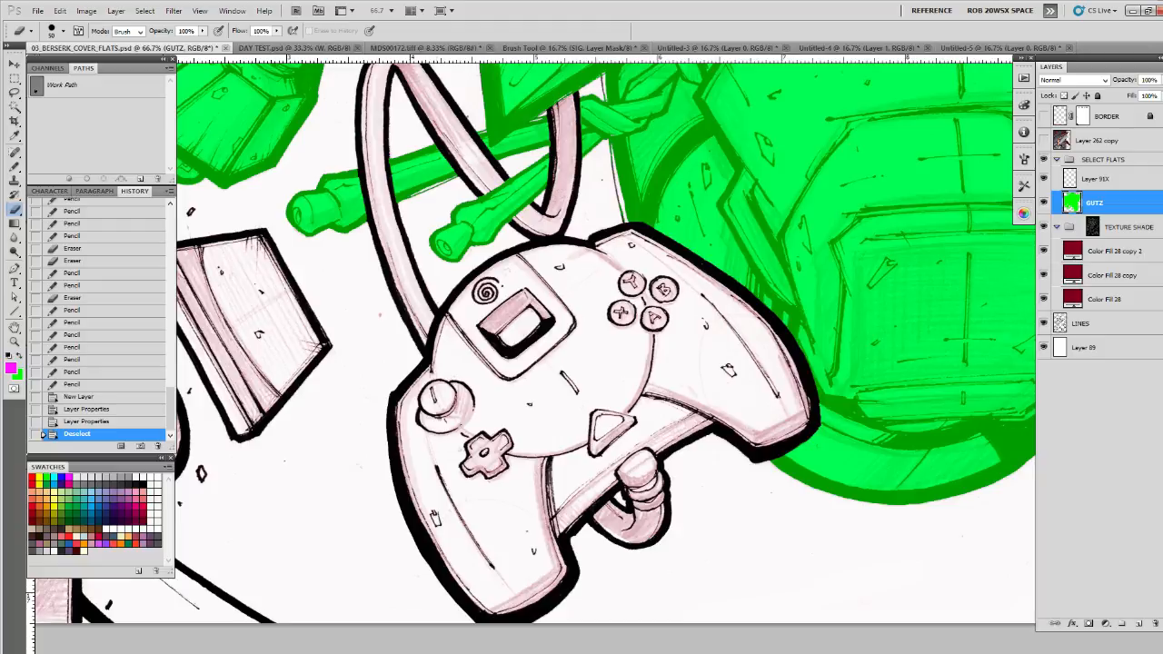
click(668, 390)
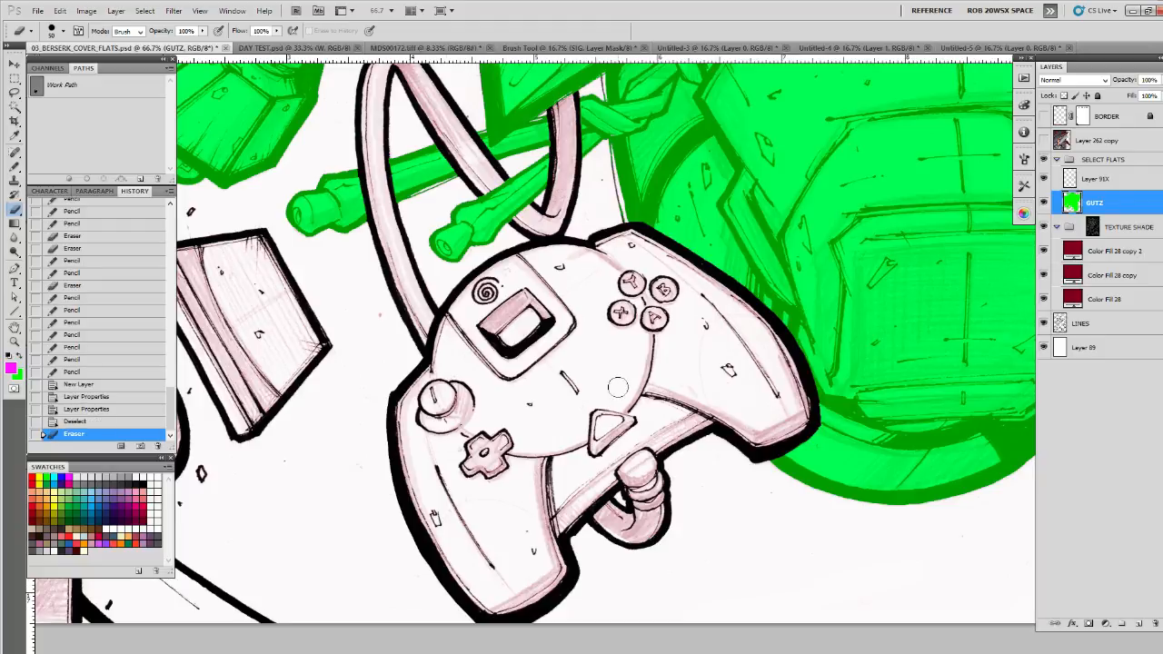
Step: On Layer 91X, start a Pen path along the lower controller's upper left outline, from the cable to the grip's shoulder
click(1070, 179)
key(p)
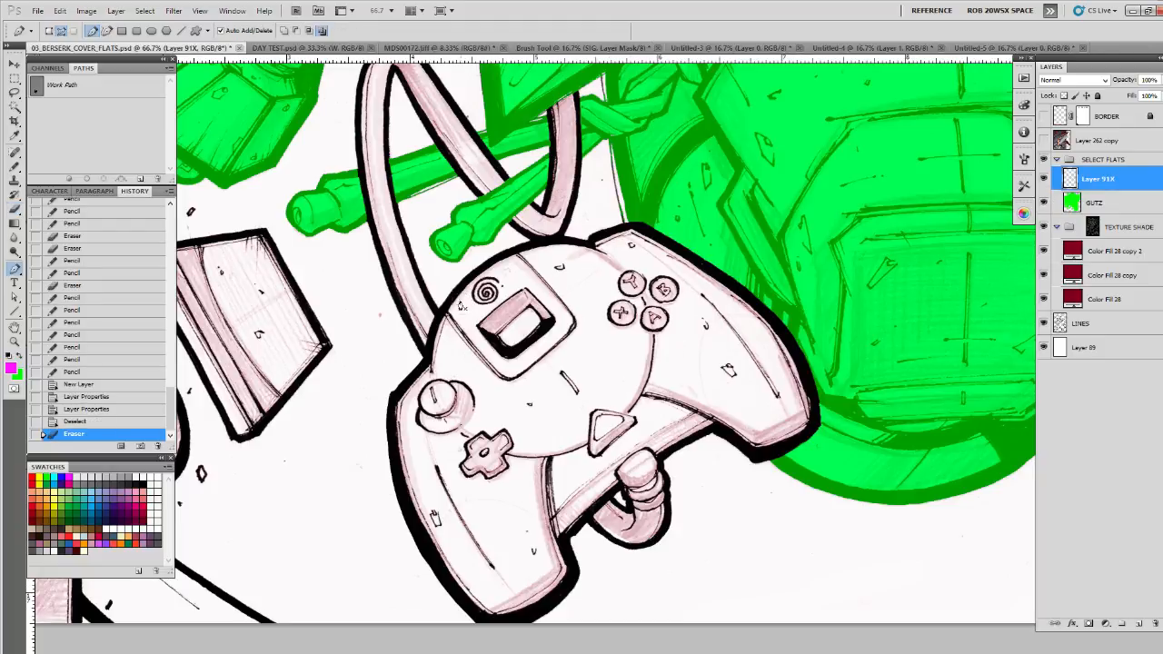
drag(469, 289, 462, 292)
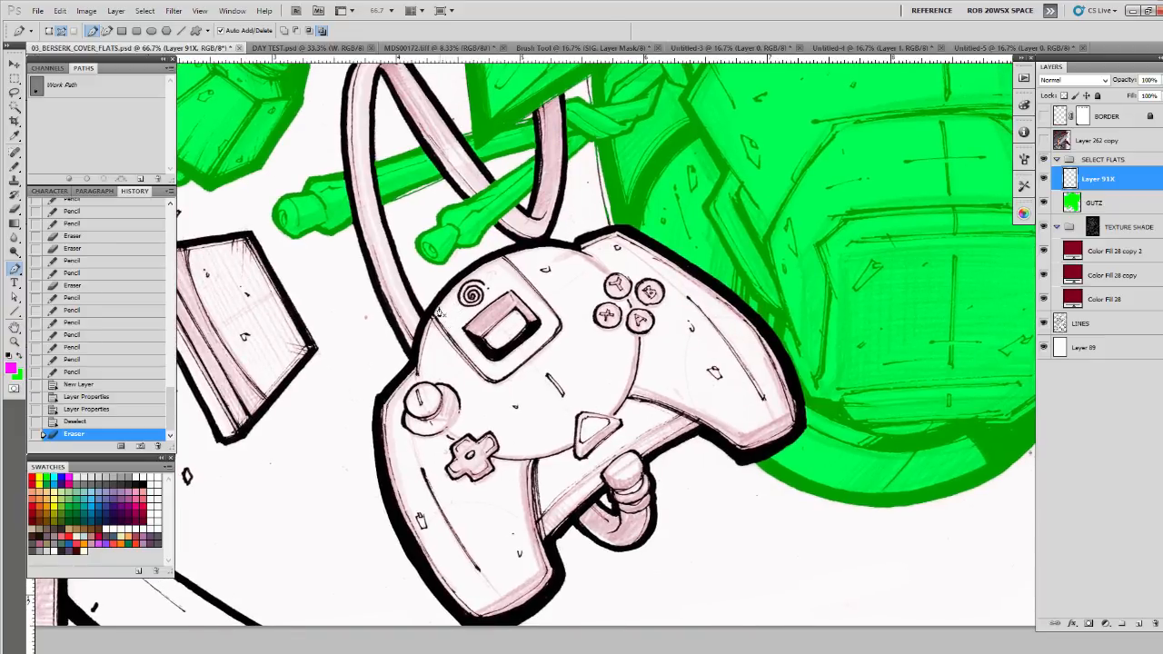
drag(429, 316, 426, 323)
click(420, 337)
click(414, 354)
click(410, 363)
click(399, 377)
click(383, 392)
click(378, 404)
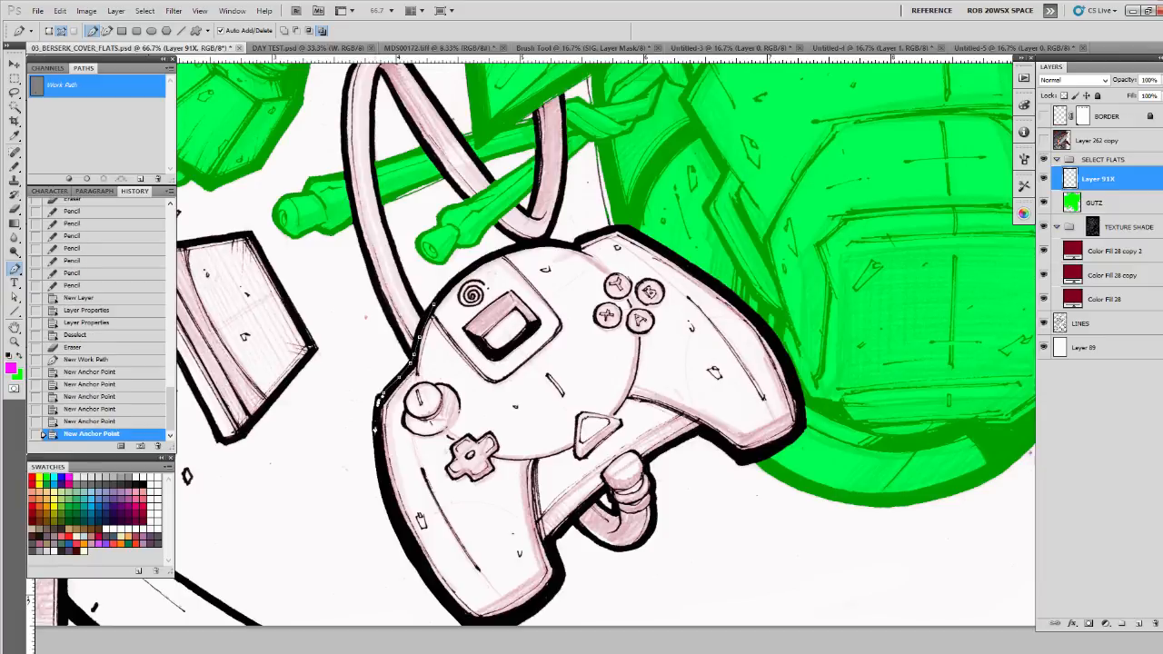
Step: Continue the path down the controller's left grip, around its tip and up its inner edge
drag(377, 452, 383, 482)
drag(406, 537, 411, 543)
drag(467, 622, 522, 615)
drag(559, 574, 552, 546)
click(551, 542)
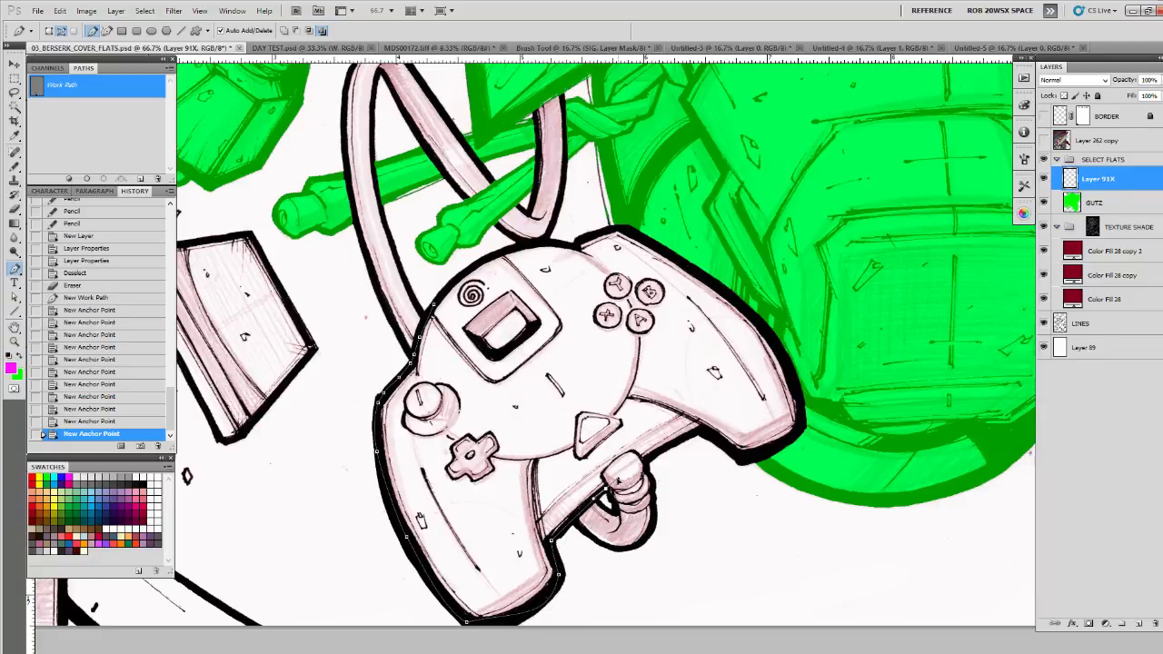
Step: Trace the path around the ribbed cable plug beneath the controller
click(607, 488)
click(611, 498)
click(611, 499)
click(628, 510)
click(644, 506)
click(651, 500)
click(652, 500)
click(653, 496)
click(650, 492)
click(653, 488)
click(651, 482)
click(649, 477)
click(647, 470)
click(647, 464)
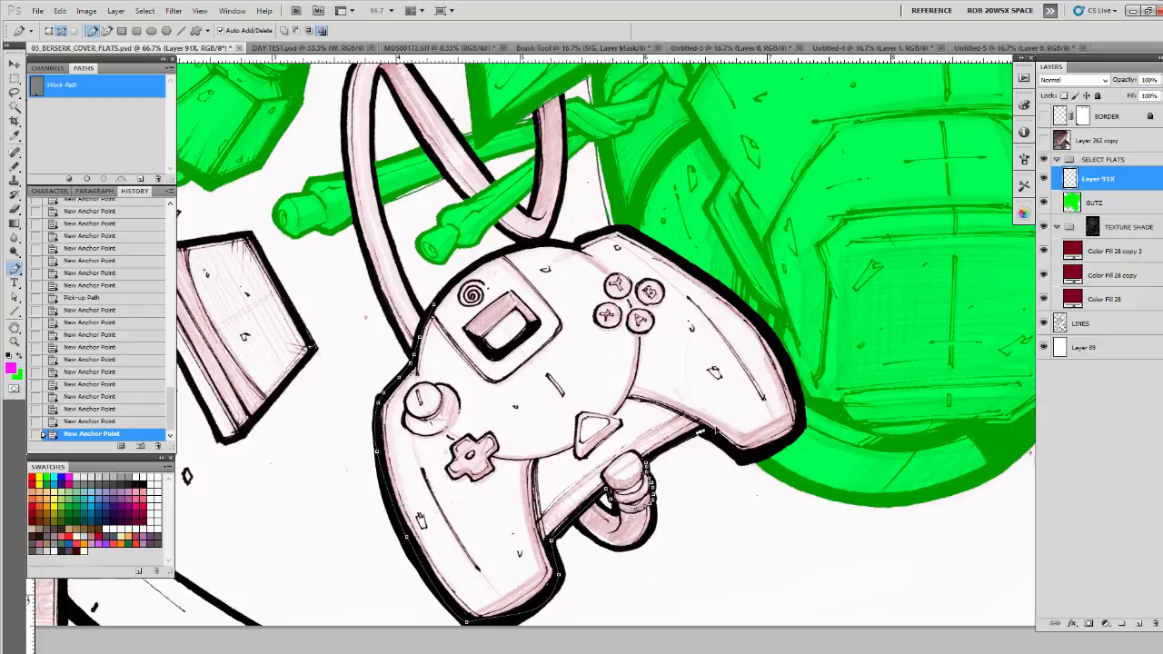
Step: Continue the path around the bottom of the controller's right grip and up its outer edge
click(742, 458)
drag(802, 425, 818, 399)
alt+click(802, 425)
click(798, 397)
drag(758, 327, 730, 299)
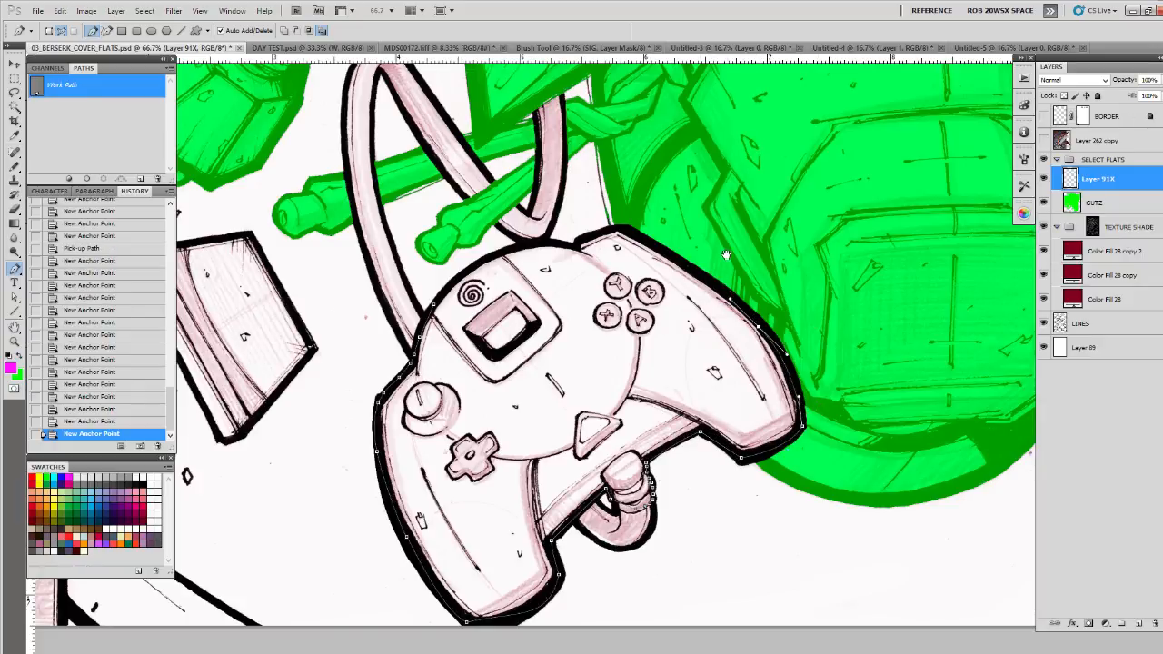
Step: Trace the controller's top edge and close the path at its starting point
drag(696, 241, 770, 351)
click(703, 346)
click(692, 343)
click(680, 342)
click(667, 344)
click(651, 352)
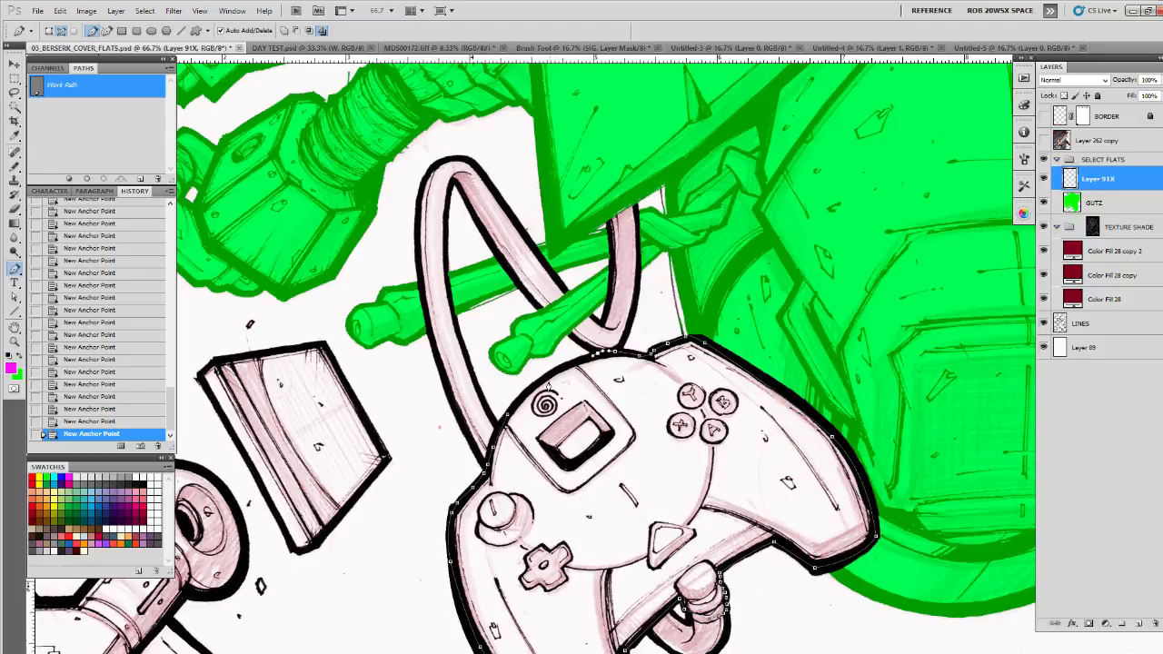
drag(508, 418, 462, 475)
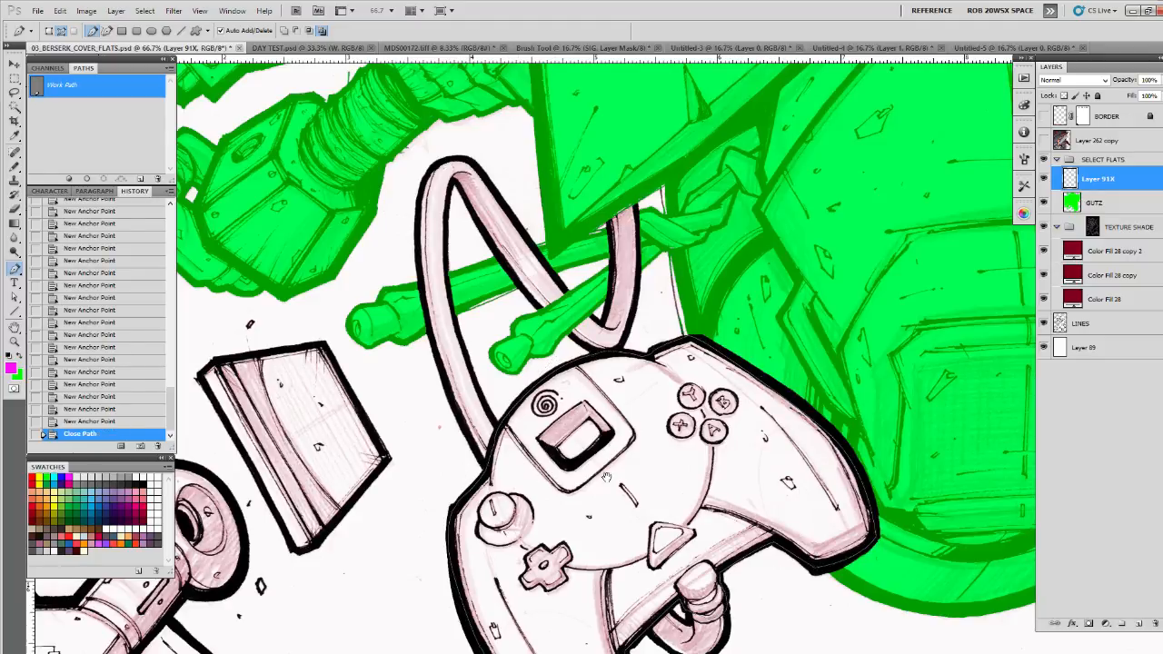
Step: Fill the controller path with magenta on Layer 91X and deselect the path
drag(646, 483, 622, 367)
click(66, 179)
click(79, 155)
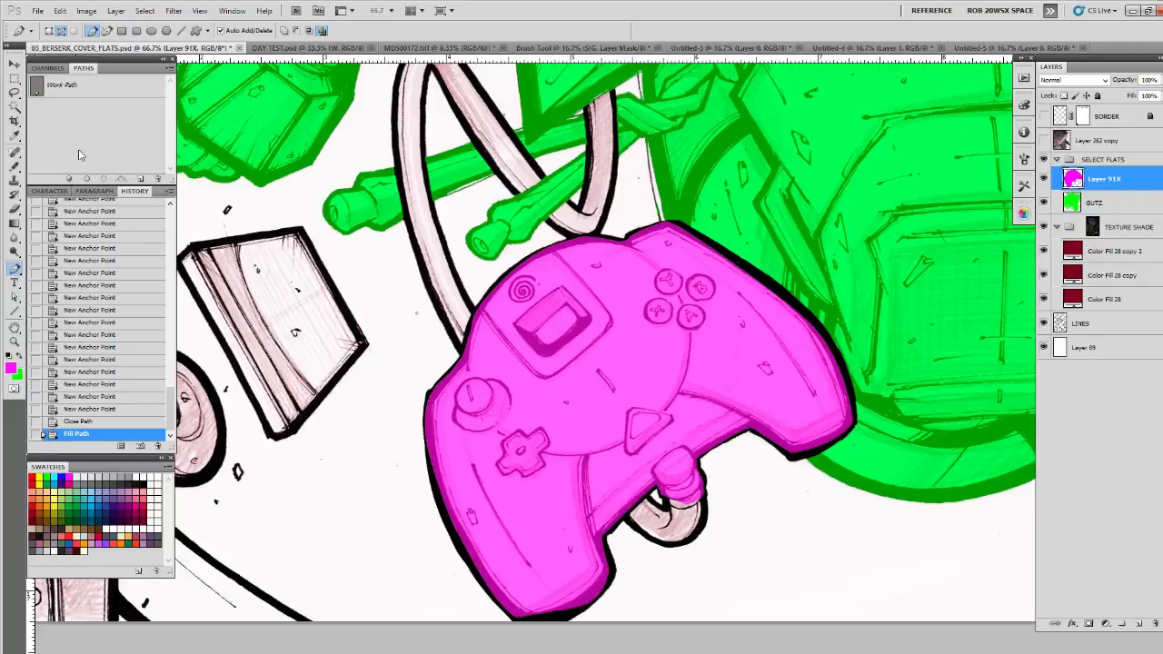
drag(799, 433, 730, 430)
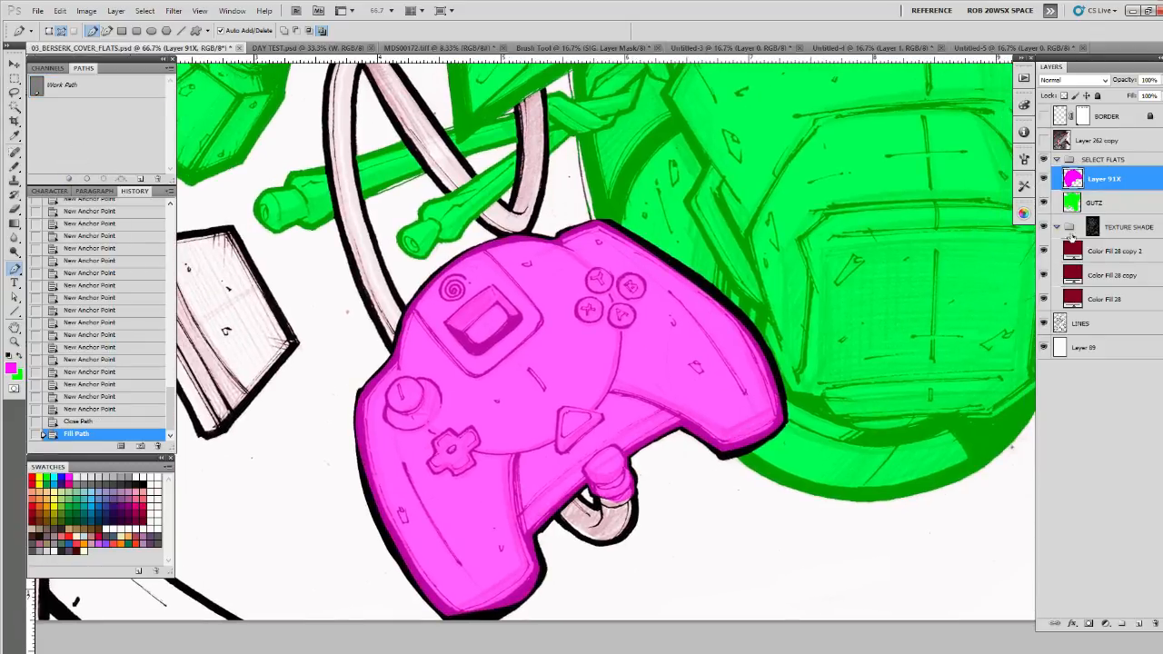
Step: Load the LINES layer as a selection, hide its edges, and Pencil magenta over the outlines of the left grip and underside
ctrl+click(1061, 324)
key(b)
key(ctrl+h)
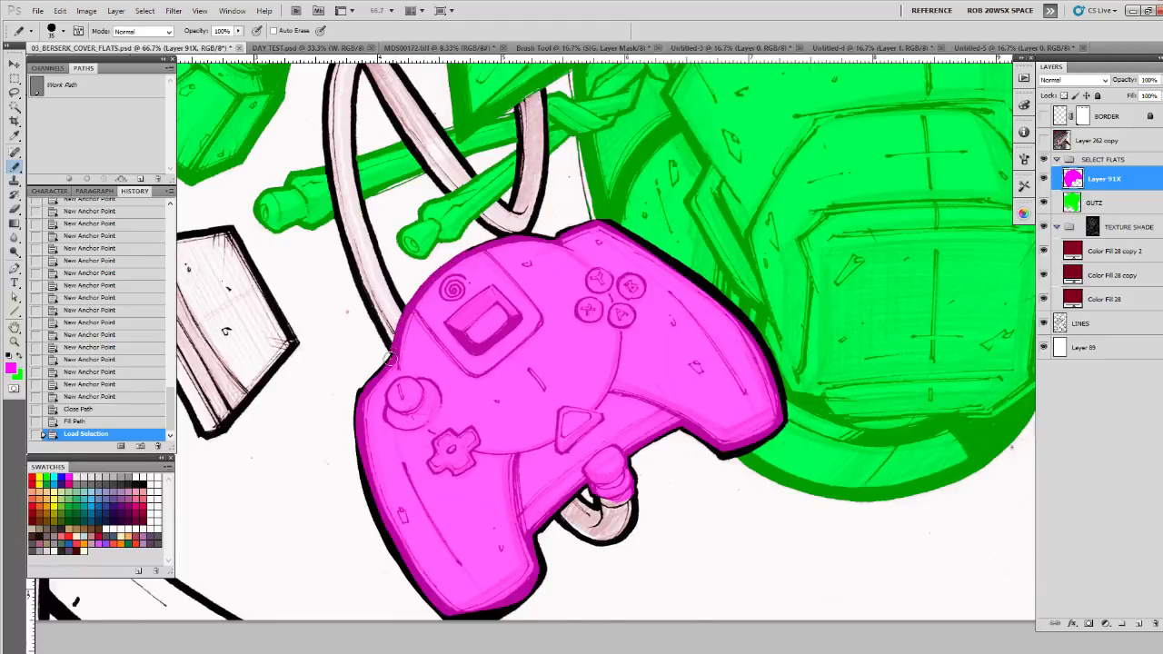
mouse_move(390, 358)
mouse_down()
mouse_move(356, 404)
mouse_move(359, 462)
mouse_move(377, 525)
mouse_move(452, 633)
mouse_move(432, 595)
mouse_move(451, 617)
mouse_move(515, 605)
mouse_move(541, 573)
mouse_move(538, 530)
mouse_up()
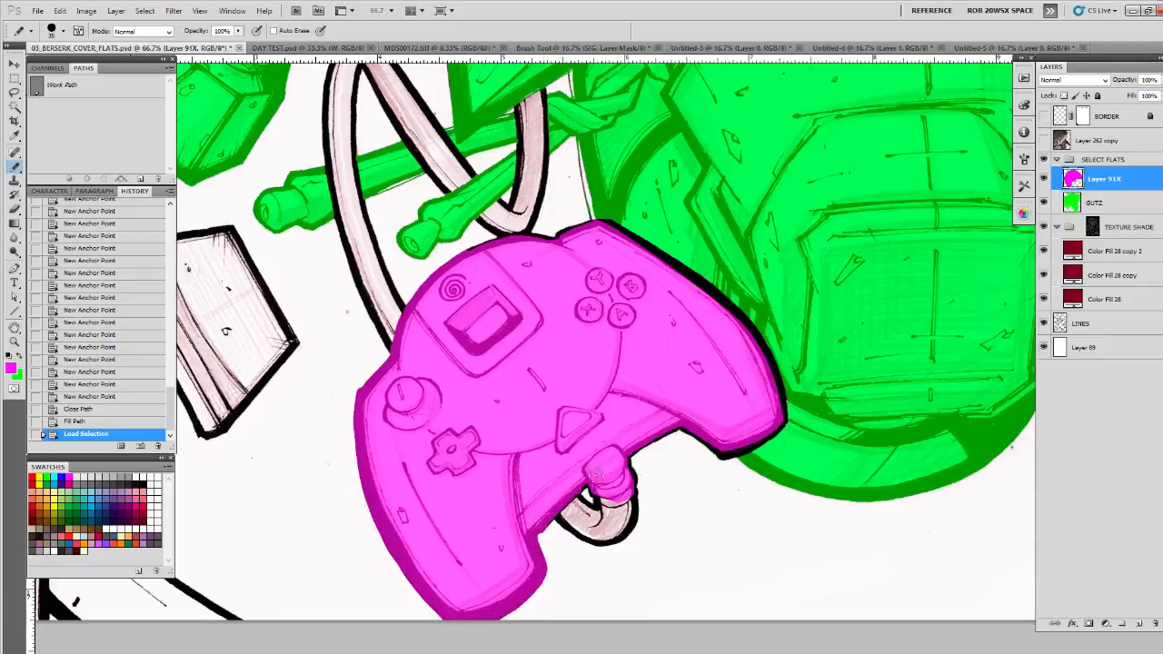
drag(588, 482, 538, 532)
mouse_move(618, 452)
mouse_down()
mouse_move(711, 475)
mouse_move(557, 503)
mouse_move(524, 457)
mouse_move(577, 482)
mouse_up()
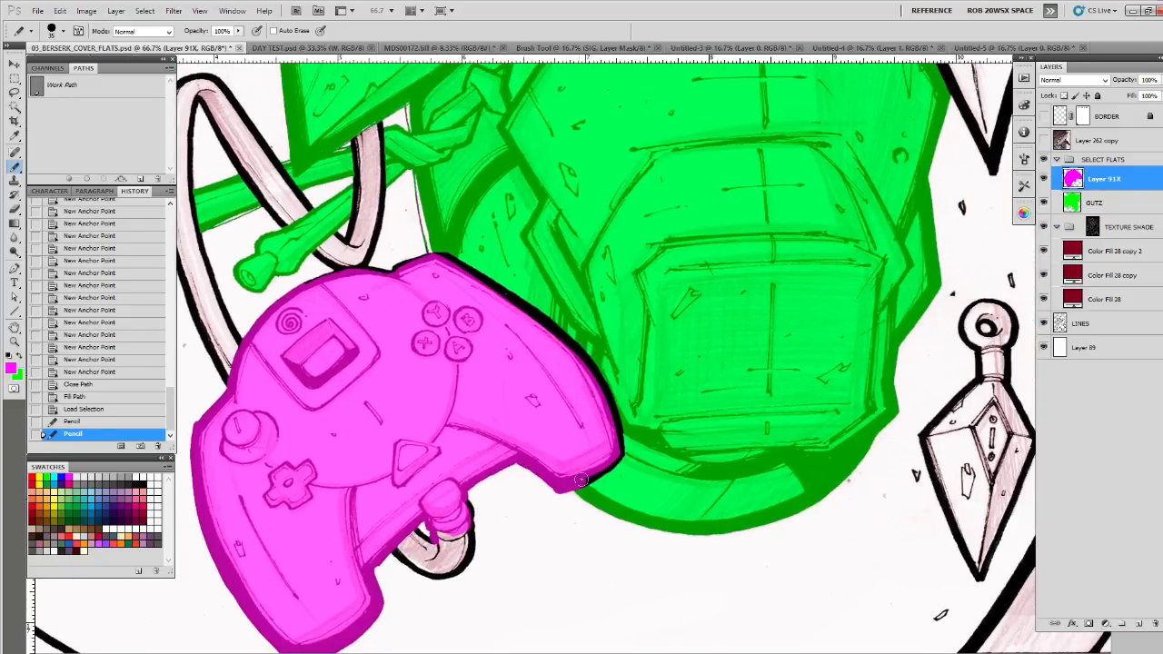
Step: Pencil magenta over the black outlines along the controller's top edge and around its right grip
drag(581, 443, 738, 561)
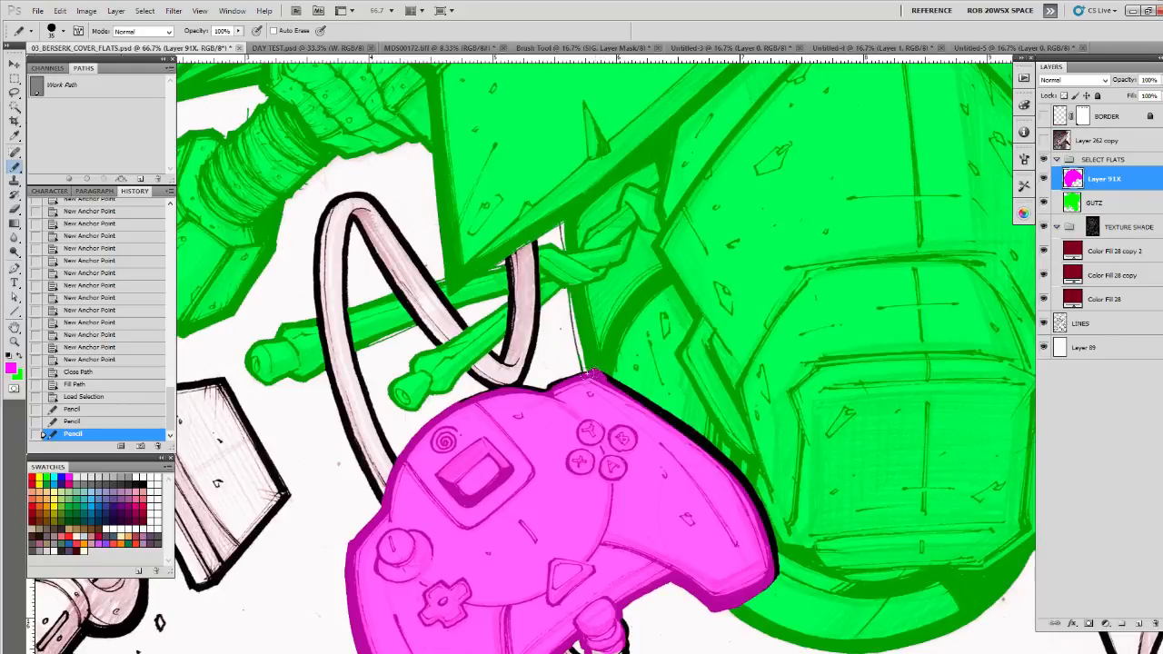
drag(587, 372, 543, 389)
mouse_move(536, 415)
mouse_down()
mouse_move(506, 460)
mouse_move(343, 381)
mouse_move(330, 300)
mouse_move(425, 367)
mouse_move(473, 478)
mouse_up()
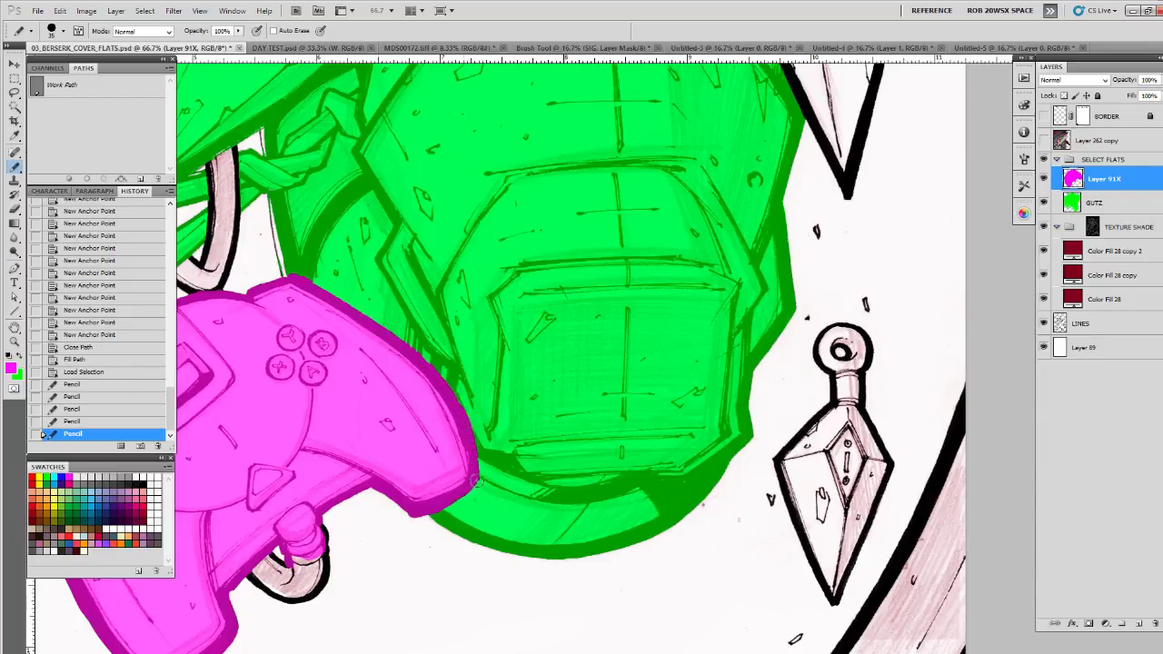
drag(467, 437, 457, 416)
Step: Clean the magenta edge where the right grip meets the green armour, alternating Eraser and Pencil
key(z)
double_click(432, 353)
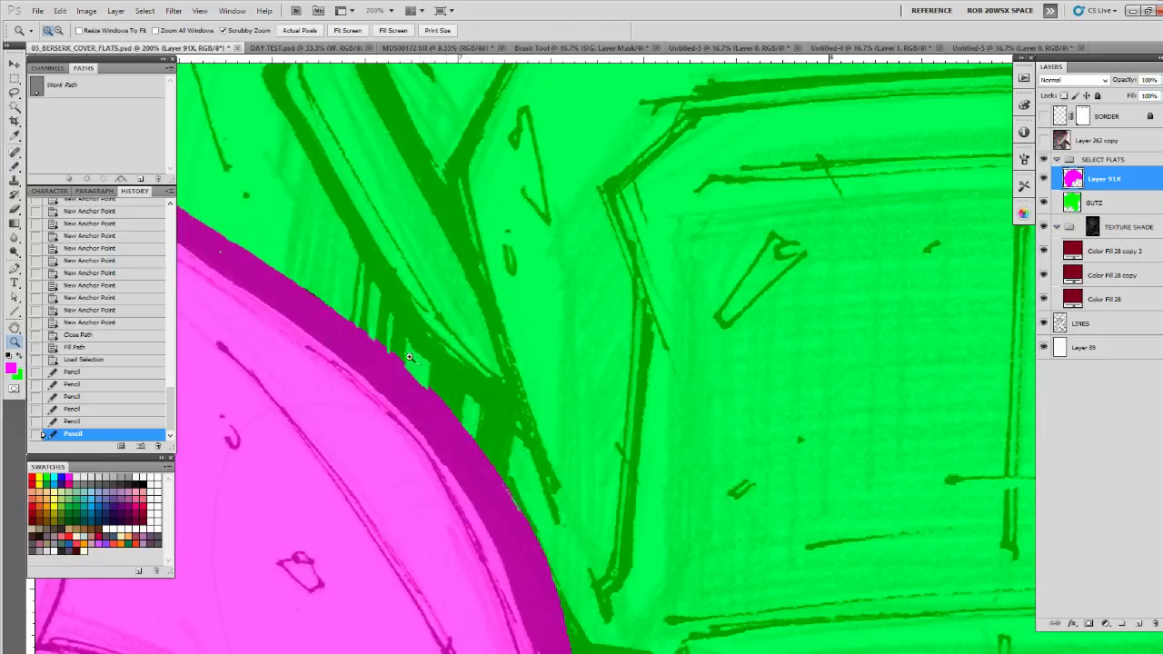
key(e)
mouse_move(391, 346)
mouse_down()
mouse_move(414, 369)
mouse_move(365, 323)
mouse_move(465, 450)
mouse_up()
key(b)
mouse_move(306, 280)
mouse_down()
mouse_move(430, 399)
mouse_move(366, 325)
mouse_move(452, 391)
mouse_up()
key(e)
drag(505, 478, 431, 302)
Step: Pencil magenta over the remaining outline down the right grip's outer edge and around its lower corner
key(b)
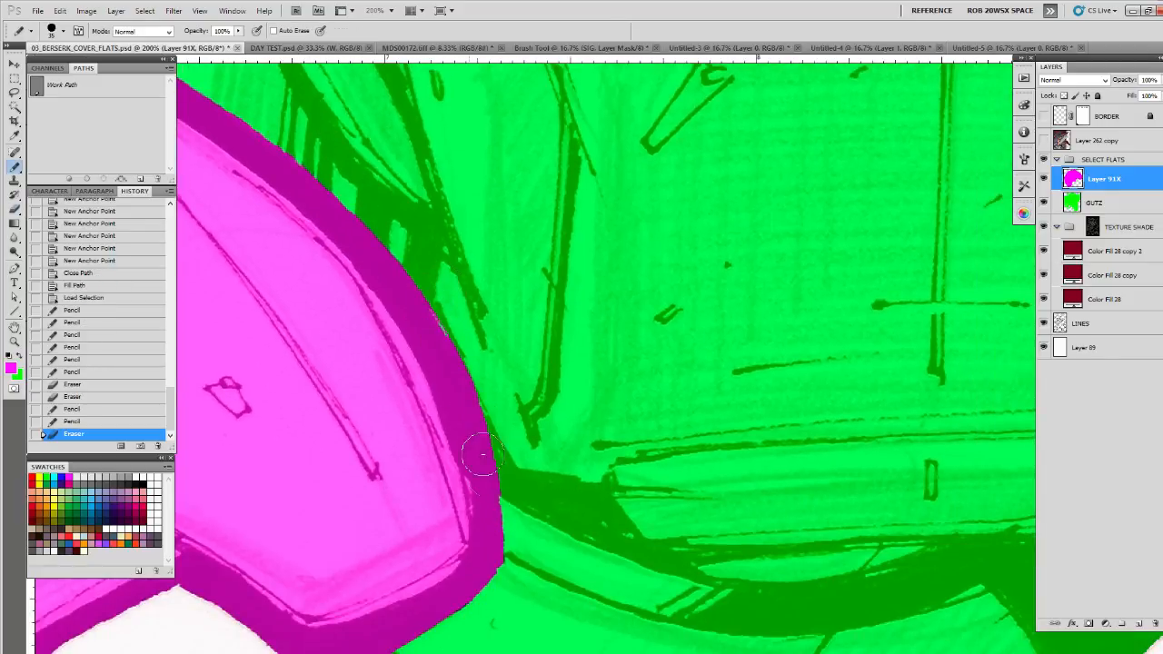
drag(482, 454, 494, 479)
mouse_move(423, 326)
mouse_down()
mouse_move(476, 451)
mouse_move(485, 540)
mouse_up()
mouse_move(489, 543)
mouse_down()
mouse_move(512, 487)
mouse_move(577, 407)
mouse_move(582, 421)
mouse_up()
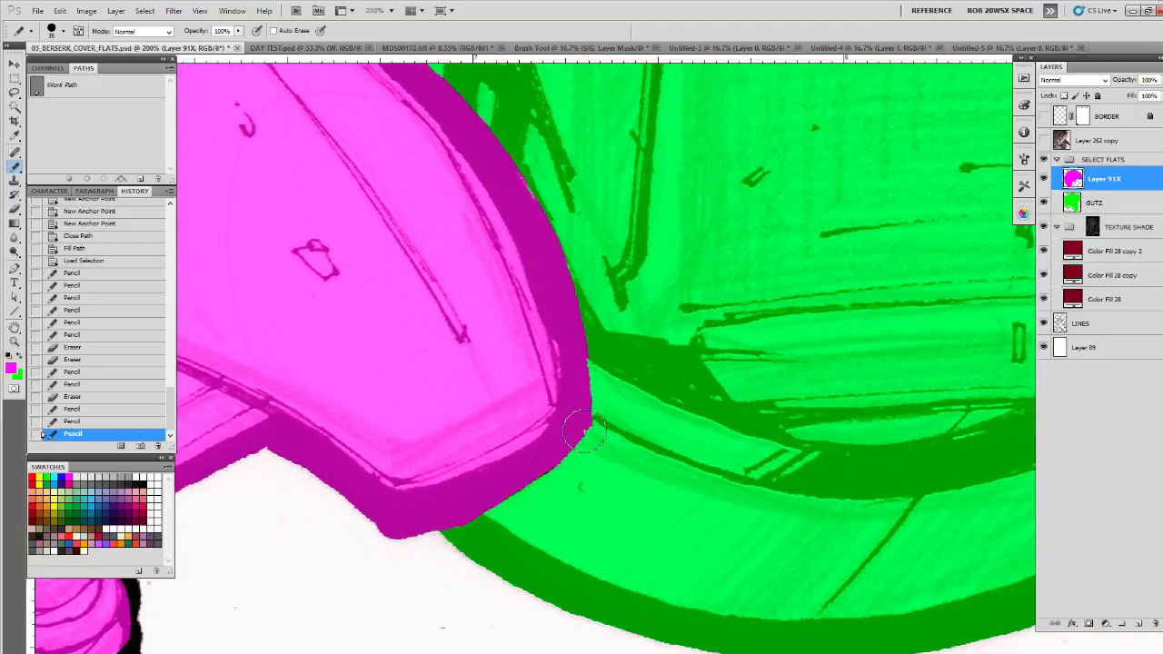
drag(530, 478, 515, 485)
Step: Touch up the magenta over the outline along the controller's top edge below the cable loop
mouse_move(477, 493)
mouse_down()
mouse_move(700, 423)
mouse_move(904, 406)
mouse_up()
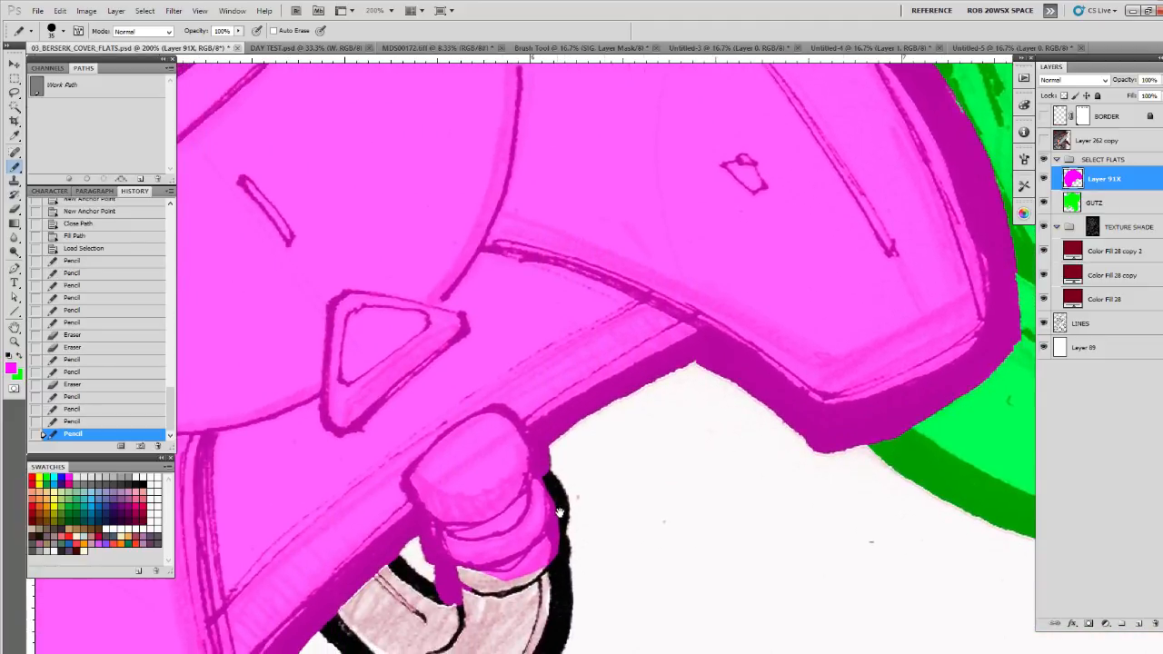
drag(493, 430, 678, 366)
drag(600, 276, 633, 610)
mouse_move(732, 310)
mouse_down()
mouse_move(590, 603)
mouse_move(589, 649)
mouse_up()
drag(564, 460, 783, 497)
drag(604, 466, 532, 463)
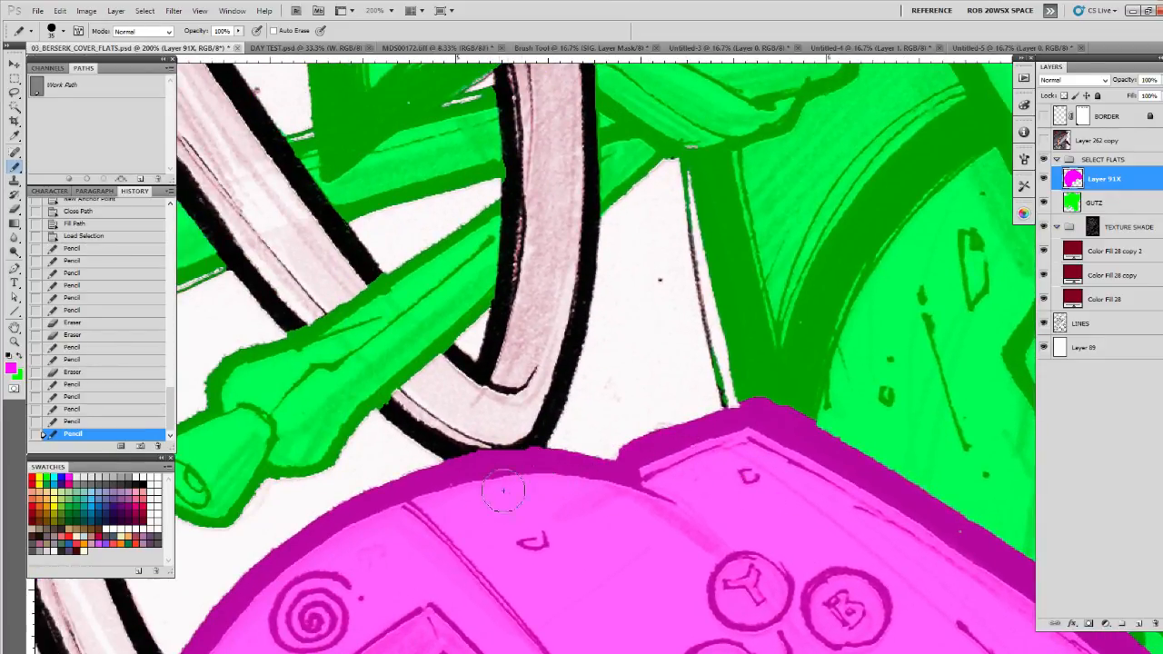
Step: Inspect the magenta edge around the controller's left side, left grip and top for gaps
drag(473, 543, 832, 269)
drag(668, 560, 631, 376)
drag(632, 573, 637, 499)
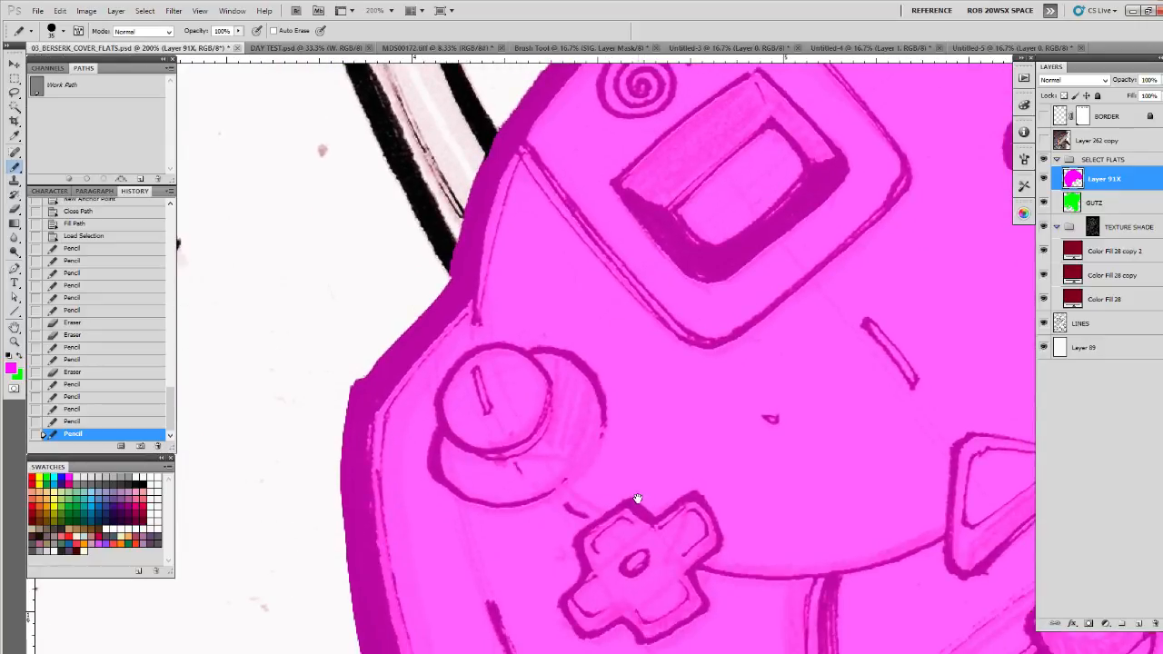
drag(662, 371, 647, 601)
drag(614, 390, 658, 595)
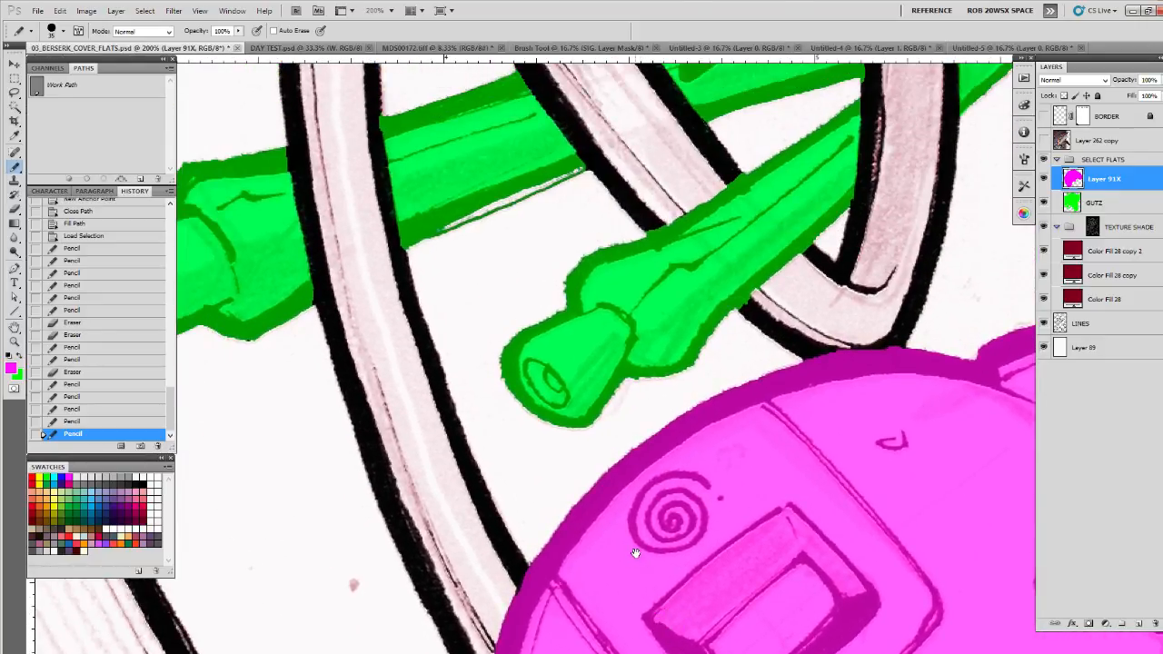
key(z)
alt+click(647, 397)
alt+click(647, 396)
alt+click(647, 396)
Step: Lasso the unfilled part of the short cable loop below the controller and fill it with magenta
drag(838, 554, 625, 315)
click(629, 483)
click(629, 483)
click(629, 483)
click(628, 483)
key(ctrl+d)
key(l)
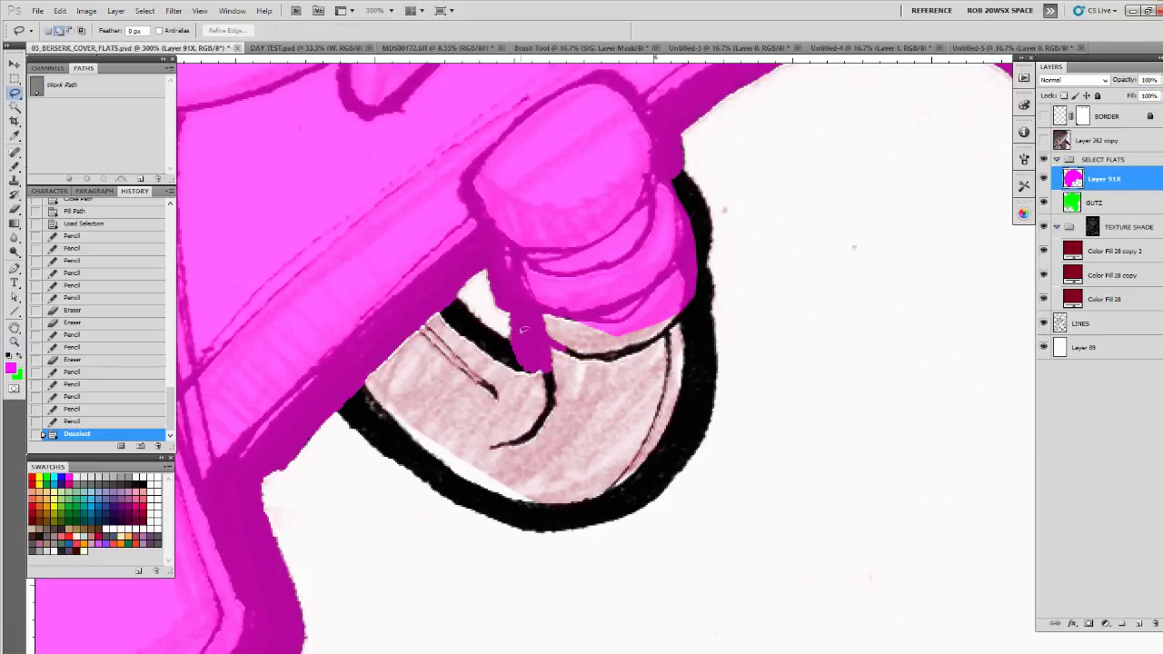
mouse_move(518, 514)
mouse_down()
mouse_move(591, 517)
mouse_move(685, 430)
mouse_up()
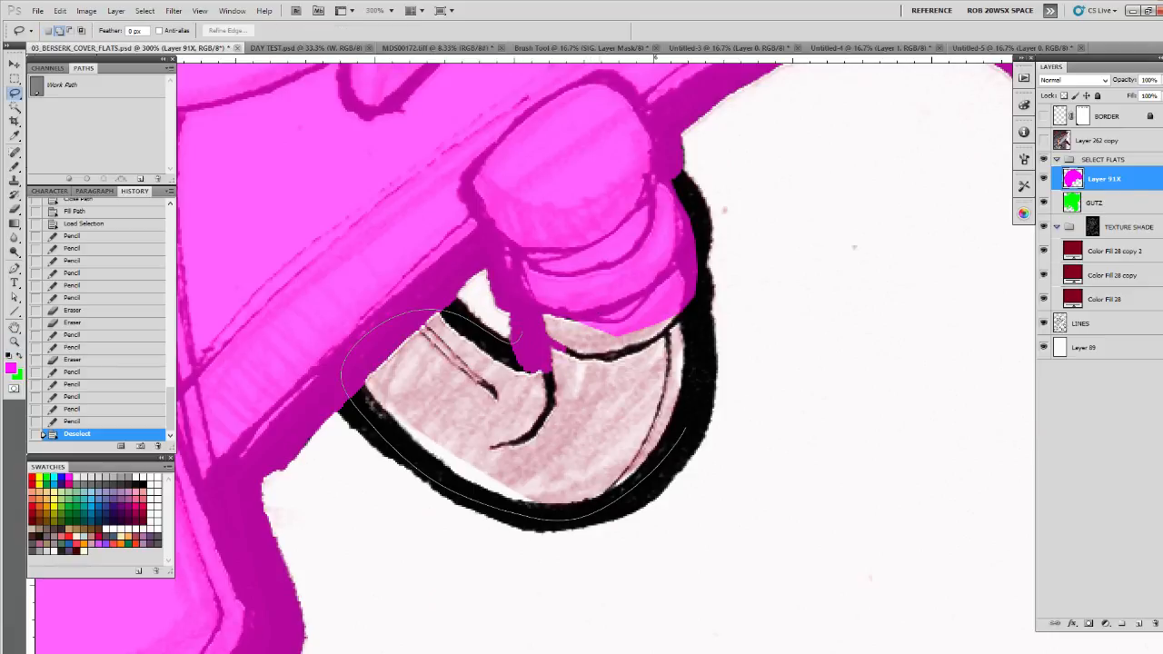
drag(674, 194, 555, 205)
key(alt+BackSpace)
key(ctrl+d)
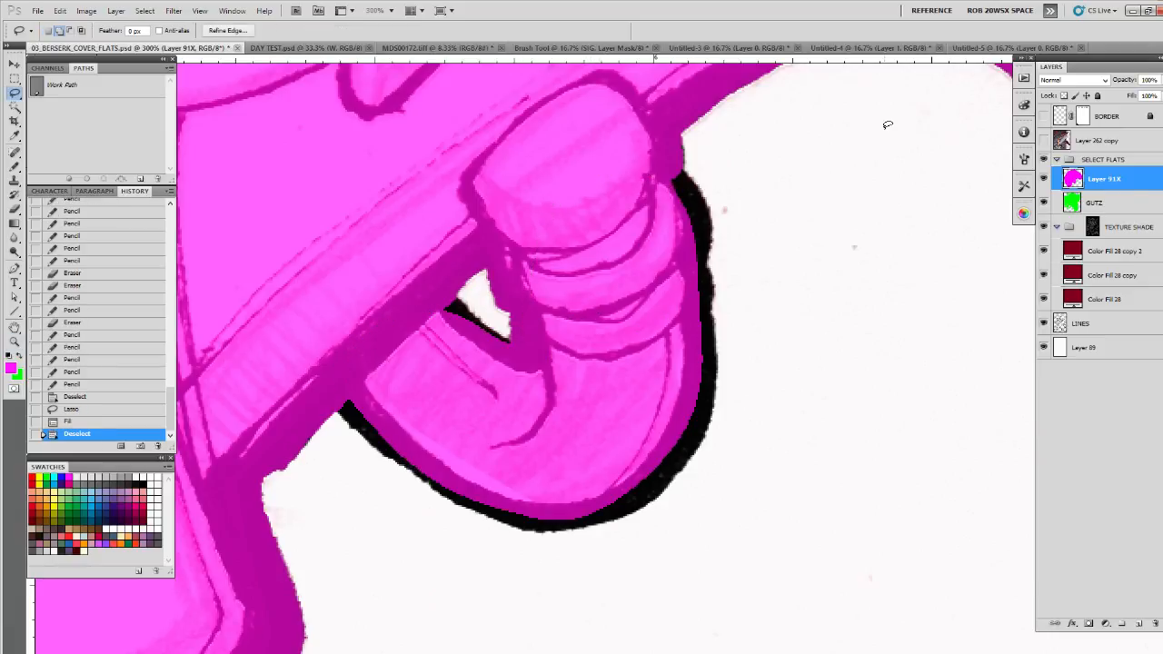
Step: Load the LINES layer as a selection and pencil magenta over the black outline of the cable loop below the controller
ctrl+click(1061, 324)
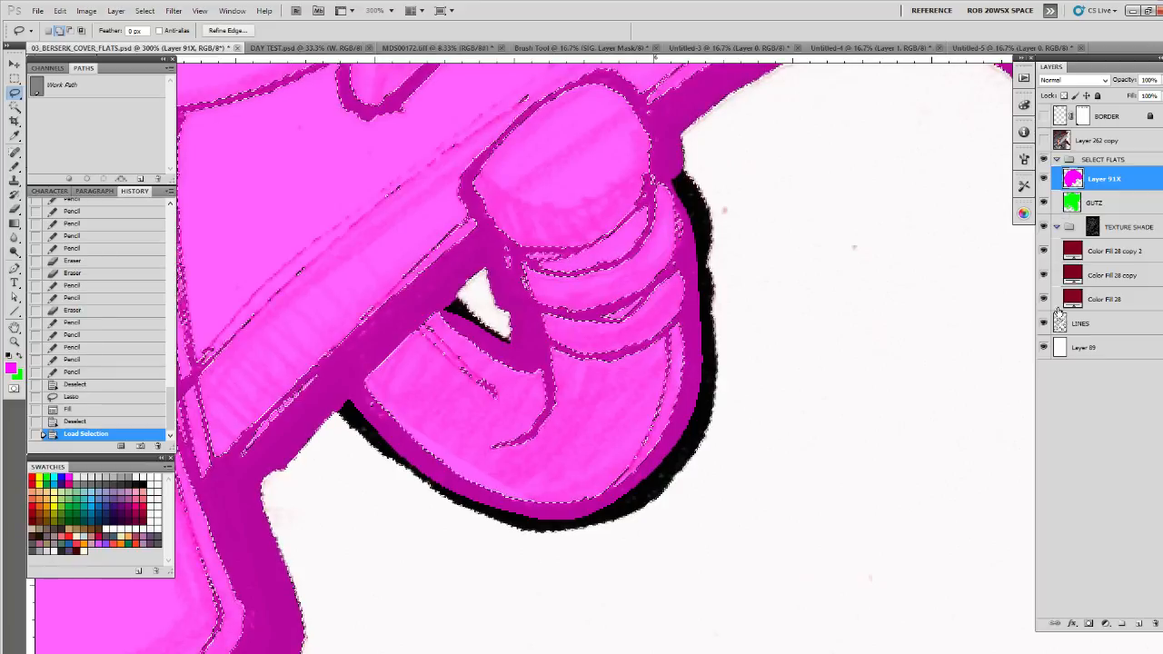
key(b)
key(ctrl+h)
mouse_move(458, 307)
mouse_down()
mouse_move(493, 334)
mouse_move(478, 320)
mouse_move(373, 347)
mouse_move(350, 406)
mouse_move(407, 462)
mouse_move(506, 505)
mouse_move(614, 505)
mouse_move(681, 441)
mouse_move(706, 327)
mouse_move(699, 219)
mouse_move(670, 161)
mouse_move(656, 411)
mouse_move(704, 596)
mouse_up()
key(z)
alt+click(579, 336)
alt+click(579, 336)
alt+click(578, 335)
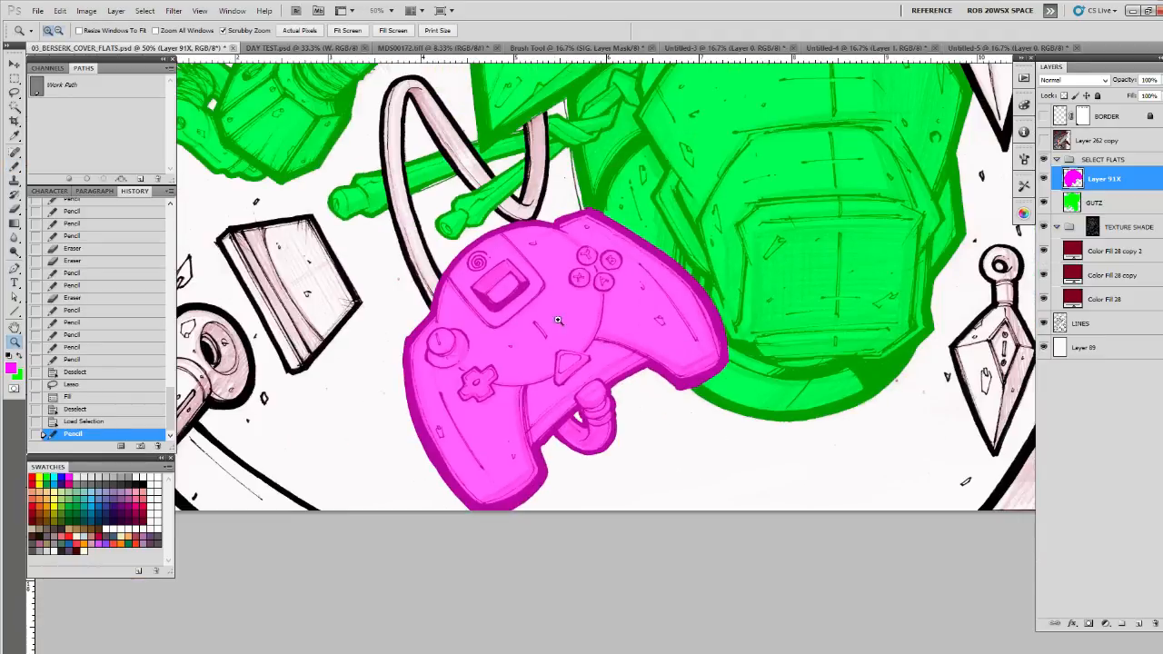
Step: Pencil magenta over the cable's outline where it meets the controller's upper left edge, and clear the selection
drag(530, 300, 567, 429)
click(473, 420)
click(473, 420)
click(473, 420)
key(b)
mouse_move(400, 389)
mouse_down()
mouse_move(473, 554)
mouse_move(416, 403)
mouse_move(462, 479)
mouse_move(478, 375)
mouse_move(517, 433)
mouse_move(514, 361)
mouse_move(580, 491)
mouse_up()
key(ctrl+d)
Step: With the Pen tool, trace the long cable's outer edge from the controller up and over the top of the loop
key(p)
click(502, 592)
drag(454, 477, 434, 431)
drag(386, 227, 450, 494)
drag(416, 381, 414, 268)
drag(423, 186, 433, 425)
drag(438, 334, 466, 289)
click(492, 266)
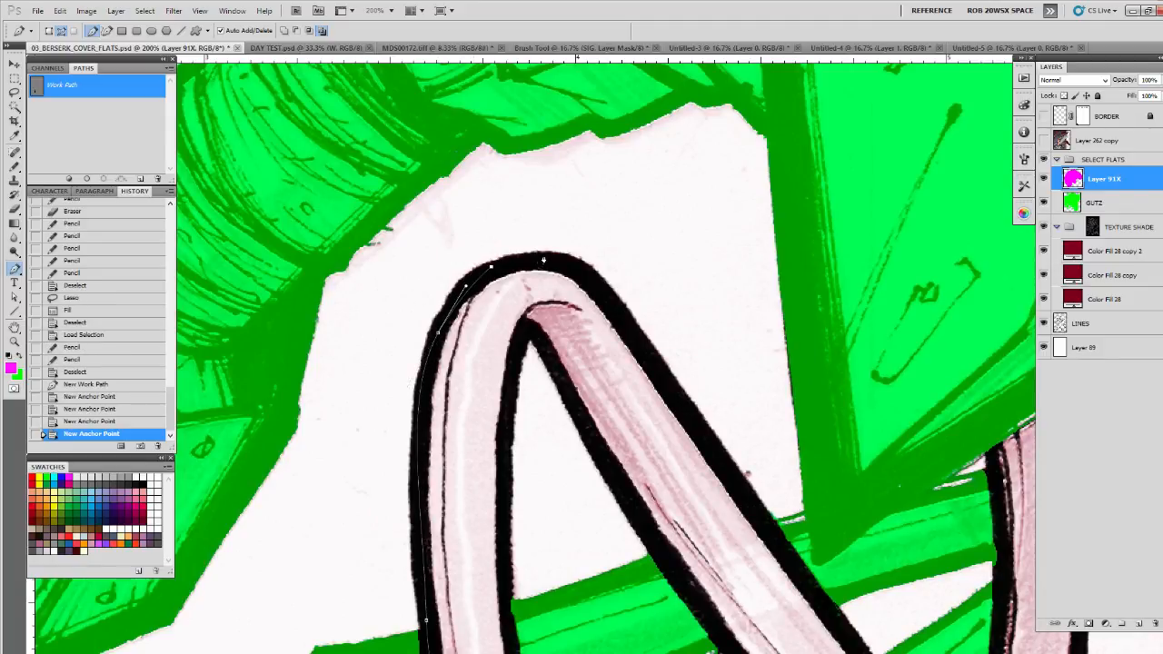
click(548, 256)
click(574, 262)
click(593, 279)
click(614, 300)
drag(633, 331, 641, 353)
Step: Continue the path across the cable and down the inner edge of its left strand toward the green handle
click(628, 371)
click(596, 400)
click(534, 332)
click(523, 328)
click(515, 357)
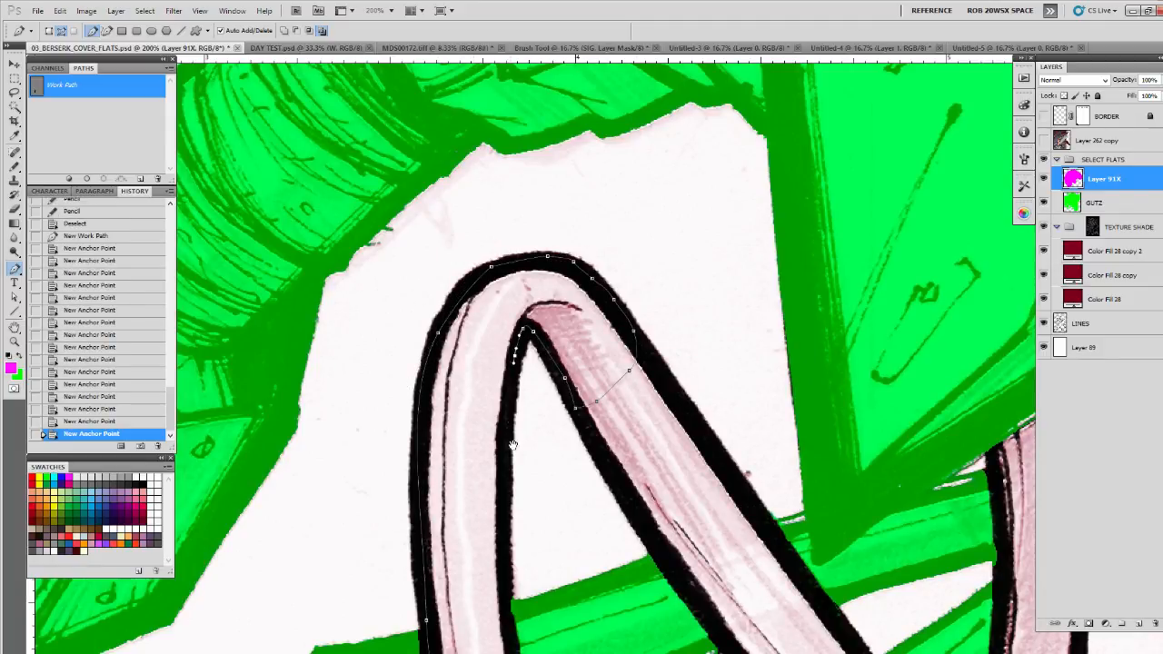
drag(512, 444, 511, 202)
drag(505, 293, 505, 336)
drag(507, 392, 507, 398)
click(514, 425)
Step: Complete the path down the left strand's inner edge to the controller and fill it with magenta
drag(533, 499, 493, 302)
click(504, 353)
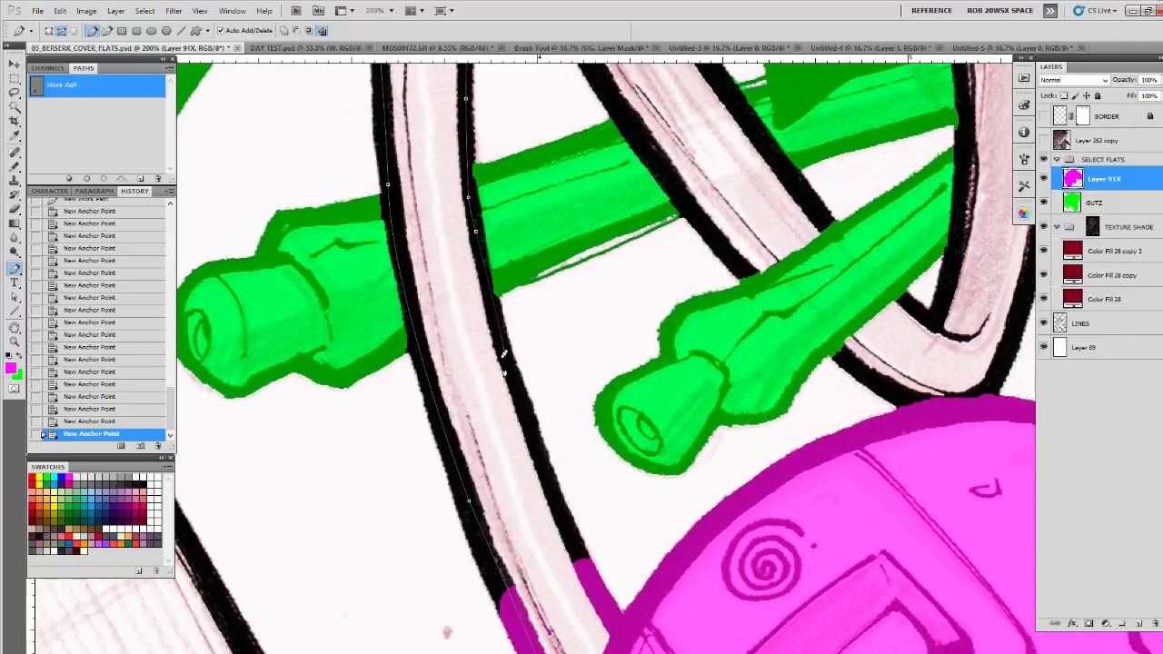
click(527, 417)
click(540, 451)
click(552, 492)
click(569, 531)
click(578, 565)
drag(582, 571, 574, 540)
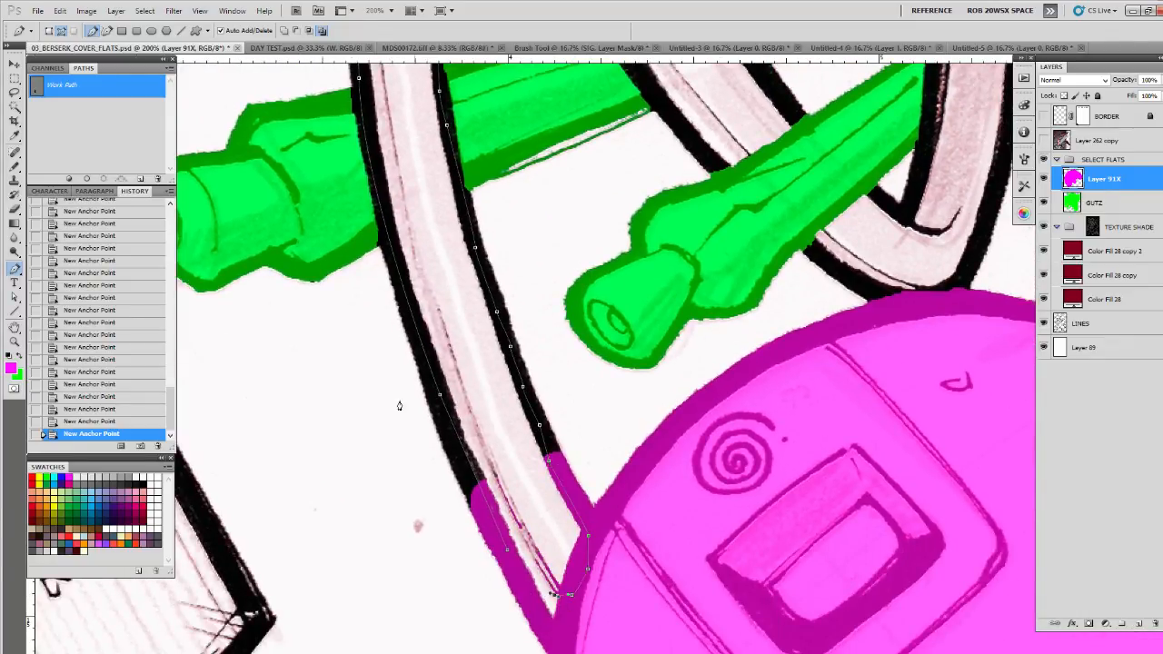
click(68, 179)
click(130, 143)
Step: Trace the lower edge of the diagonal cable strand down to the green handle and across its end
drag(745, 246, 549, 491)
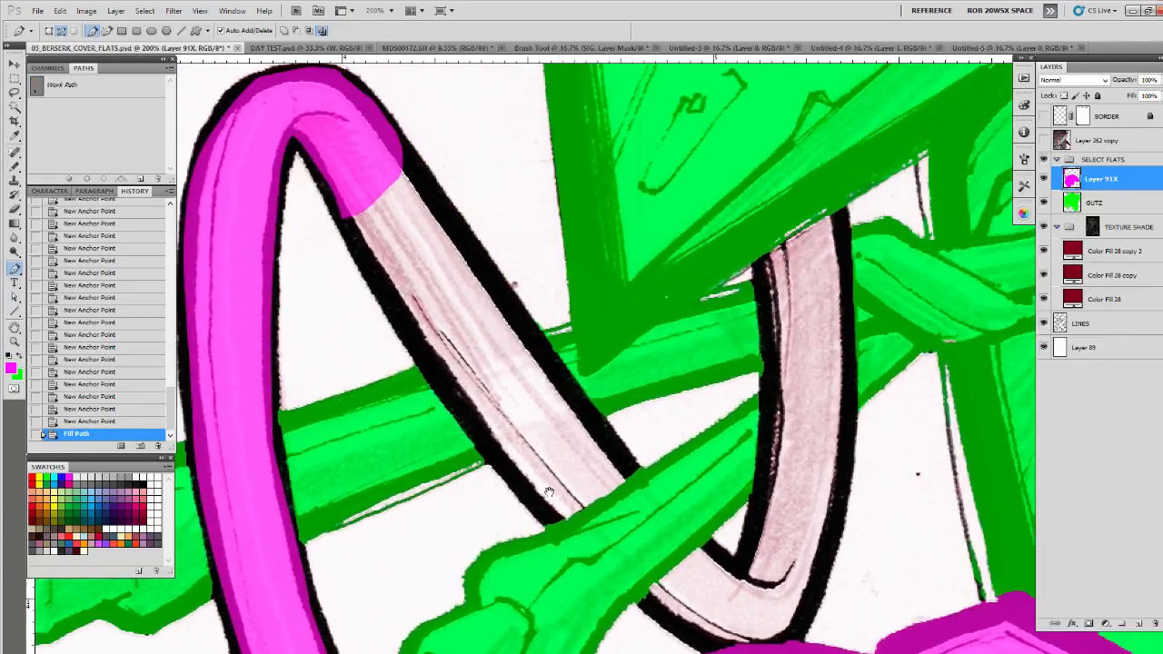
click(337, 204)
click(354, 241)
click(370, 269)
click(392, 305)
click(418, 344)
click(441, 382)
click(463, 413)
click(488, 448)
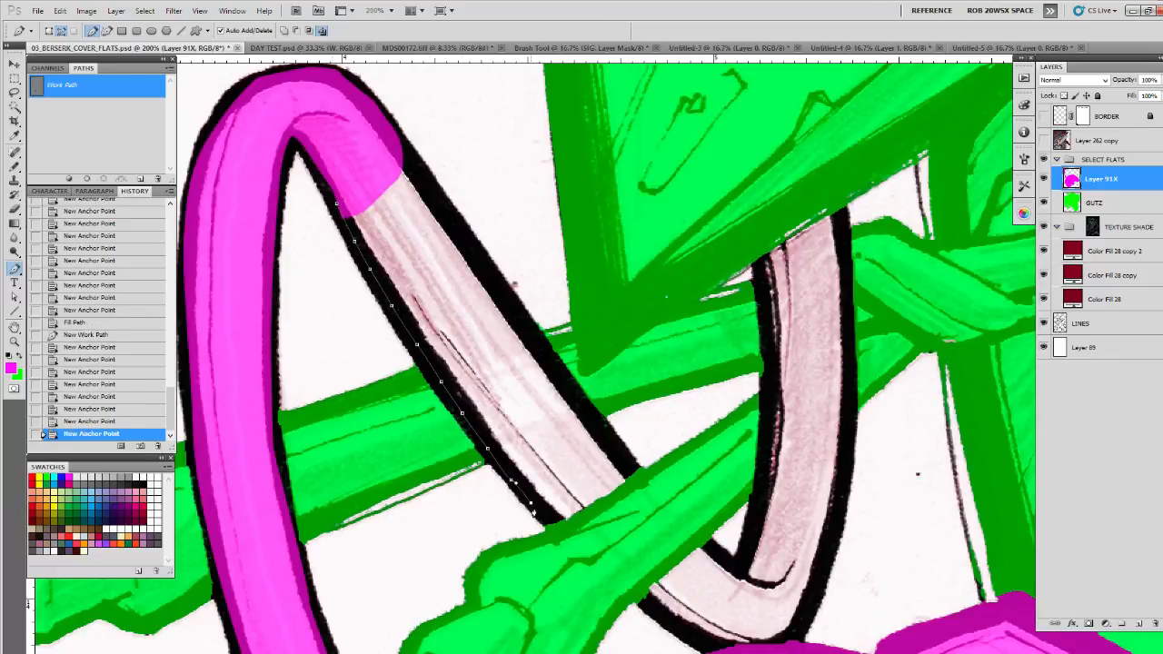
click(626, 487)
click(637, 478)
Step: Trace back up the diagonal strand's upper edge to the filled loop and fill the path with magenta
click(628, 465)
click(584, 405)
click(549, 367)
click(524, 323)
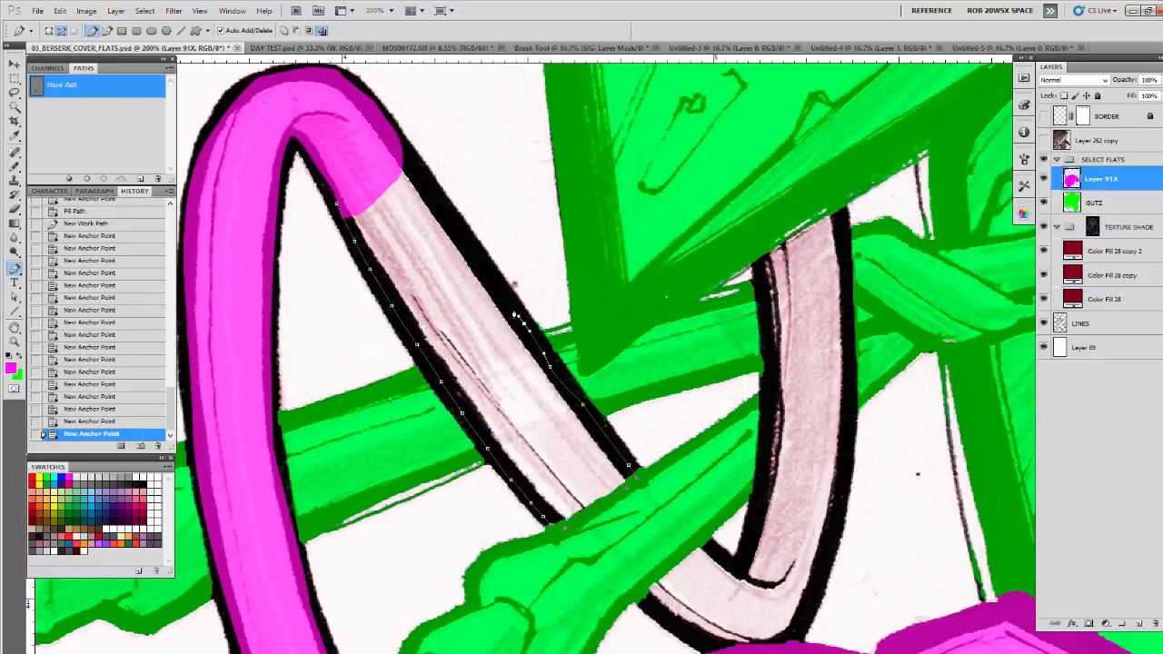
click(504, 294)
click(471, 246)
click(326, 178)
click(69, 178)
click(88, 152)
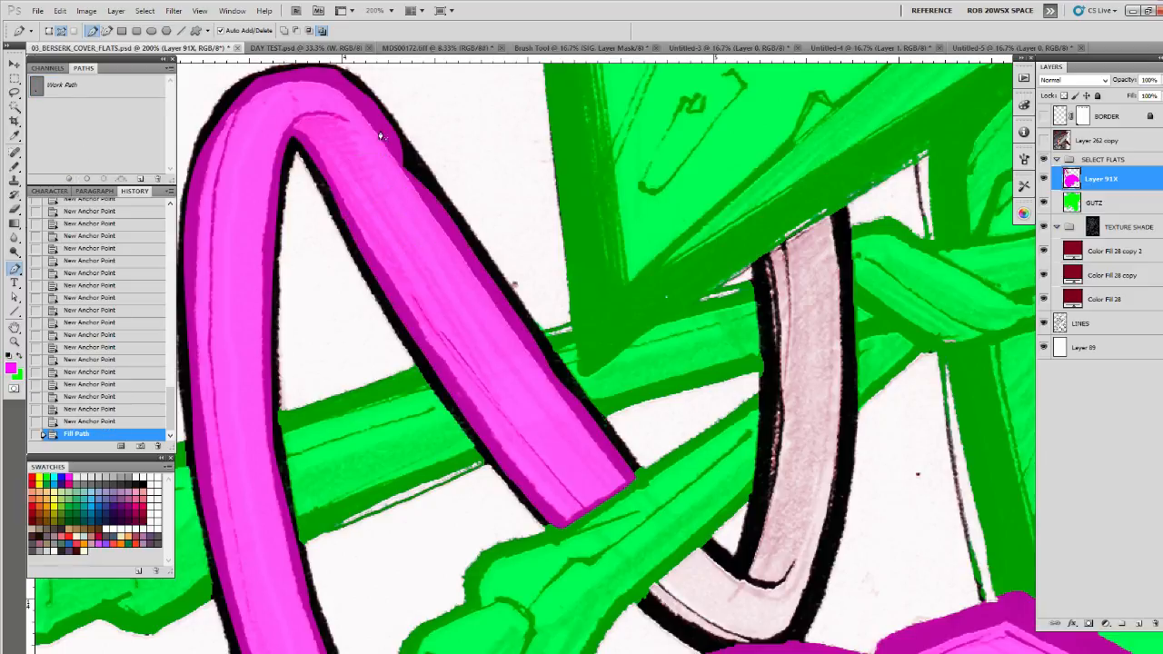
Step: Trace the right cable strand's outer edge from below the green handle, around the bottom bend and up to the blade
drag(760, 498, 644, 384)
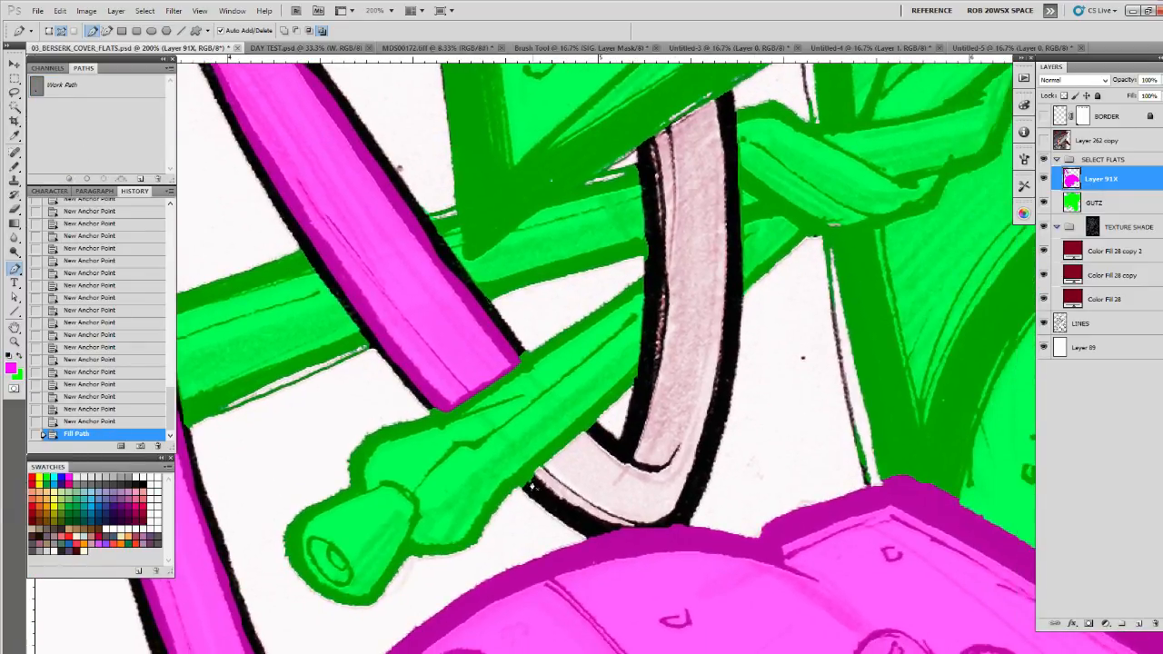
click(528, 482)
drag(683, 520, 701, 465)
drag(725, 364, 709, 332)
click(709, 293)
click(708, 254)
click(704, 222)
click(700, 197)
Step: Trace the right strand's inner edge back down to the green handle and fill the path with magenta
click(623, 234)
click(627, 258)
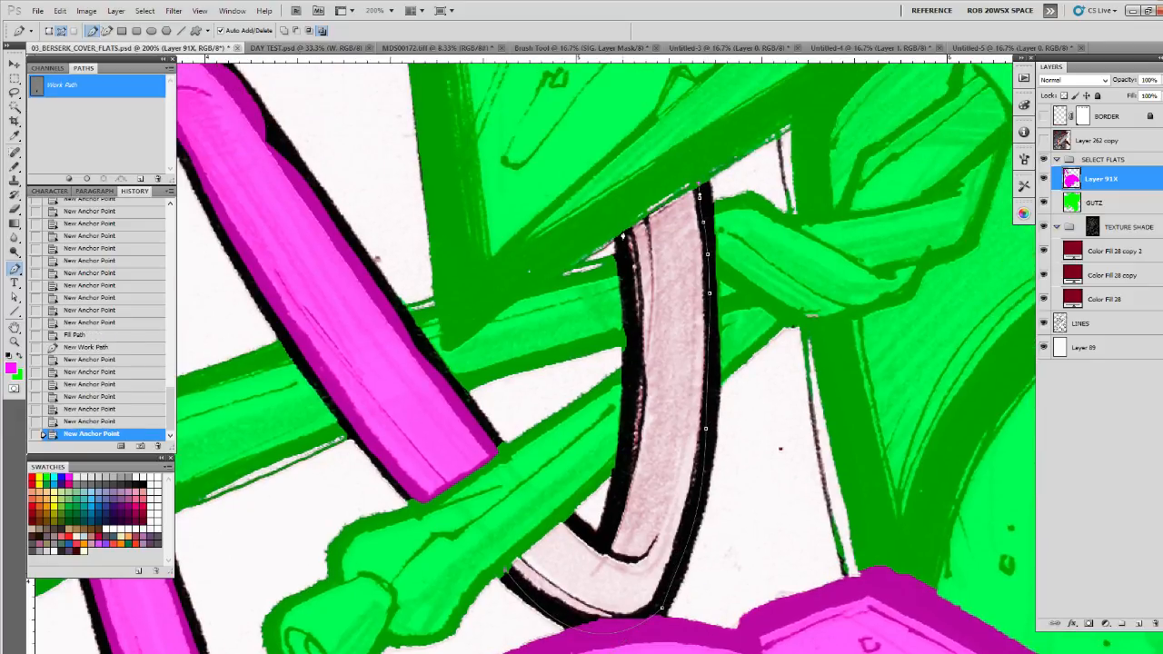
click(631, 291)
click(631, 368)
click(628, 397)
click(624, 436)
click(615, 465)
click(608, 498)
click(572, 520)
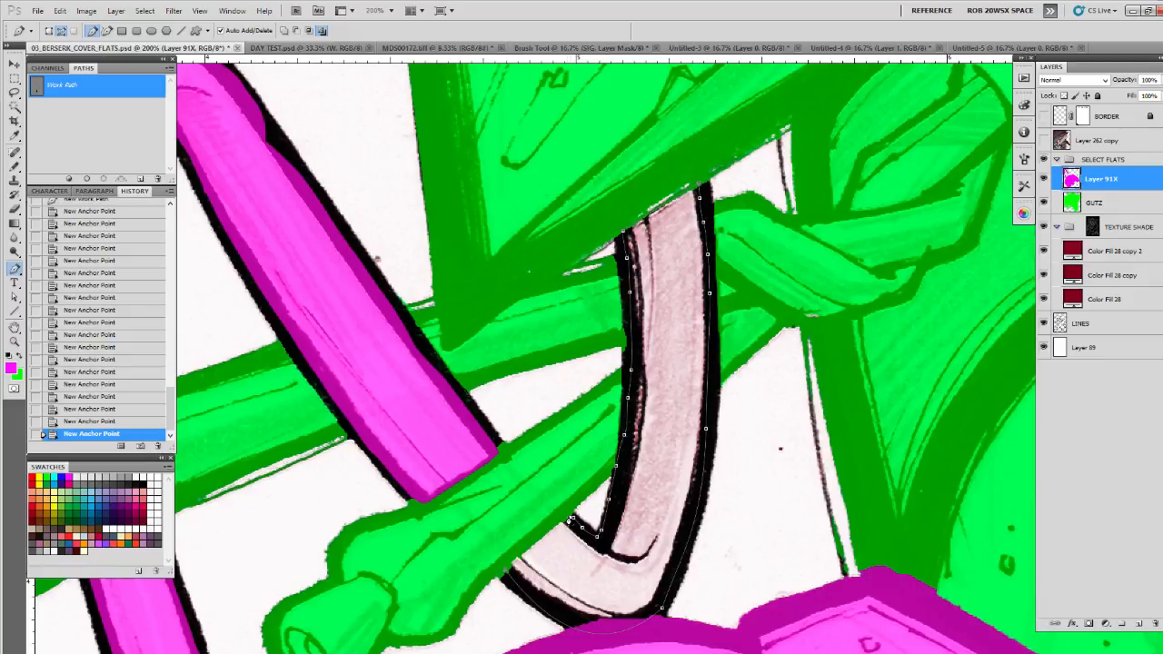
click(506, 572)
click(69, 179)
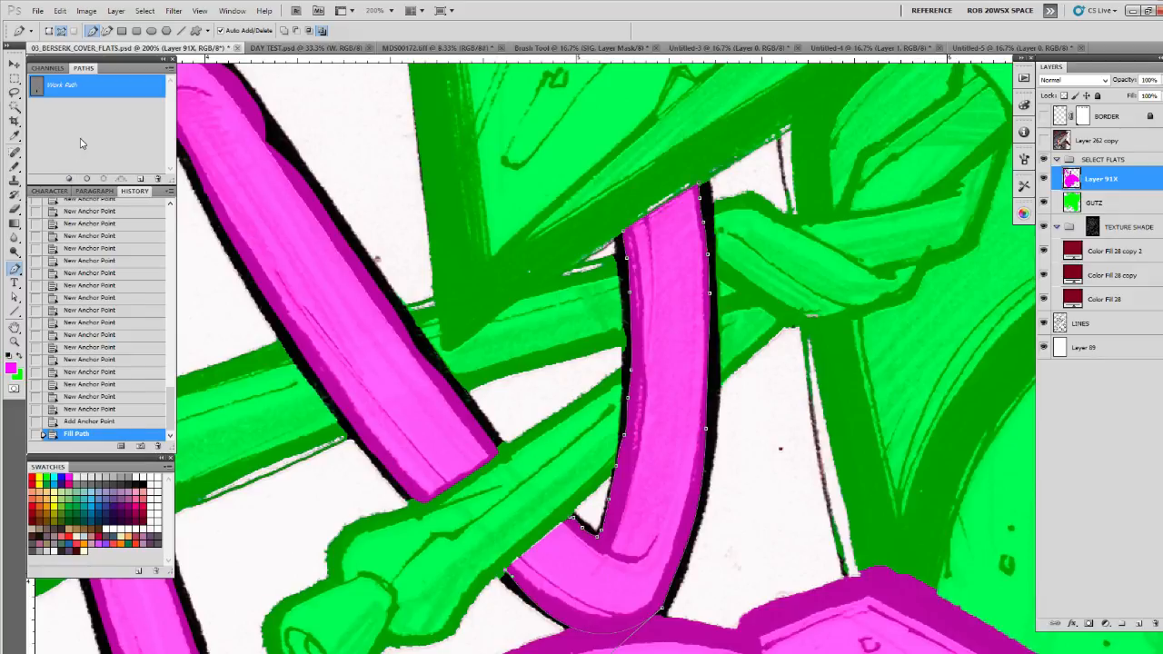
click(92, 146)
Step: Load the LINES layer as a selection and pencil magenta over the right strand's inner outline and the bend's lower edge
ctrl+click(1060, 321)
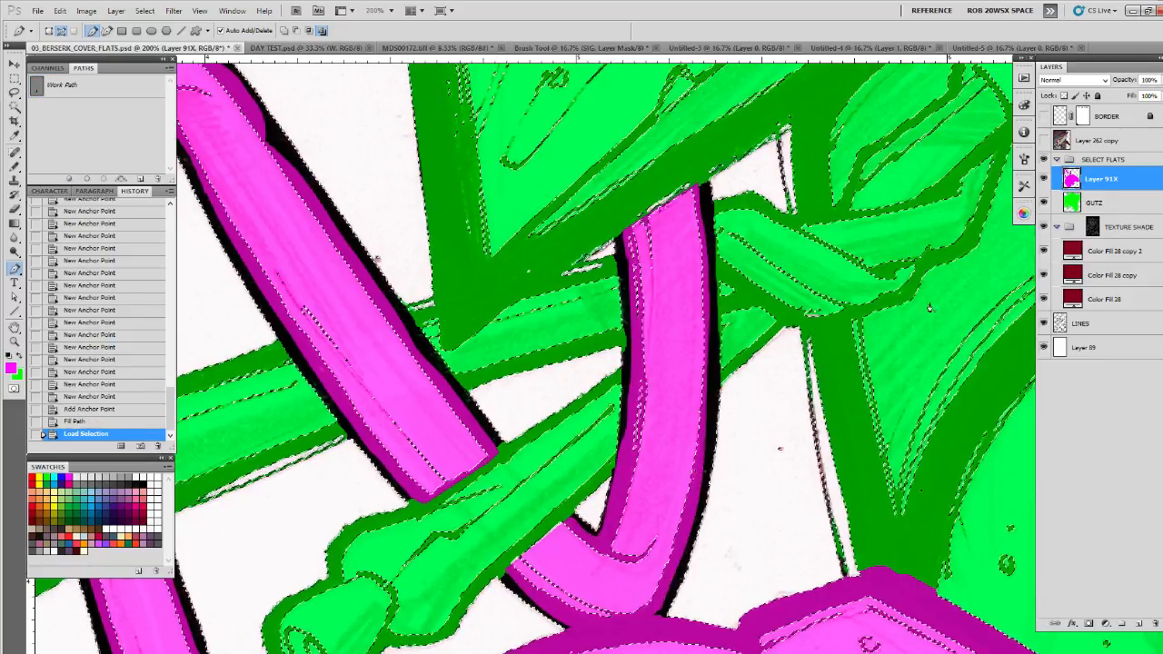
key(b)
key(ctrl+h)
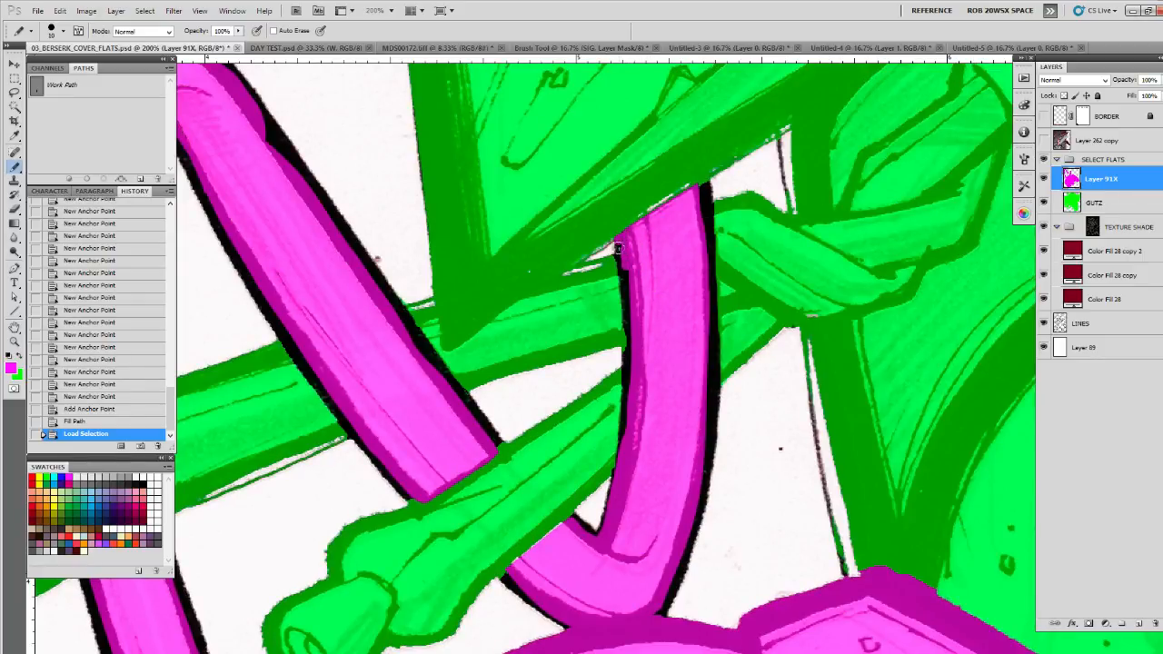
drag(618, 248, 625, 408)
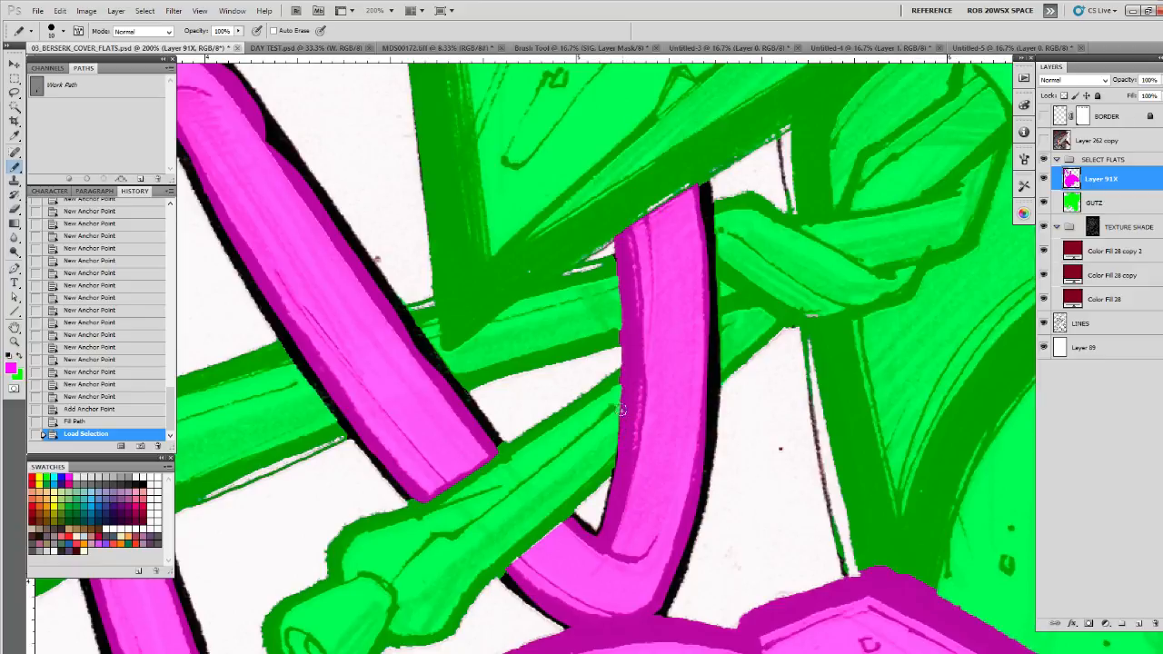
mouse_move(616, 463)
mouse_down()
mouse_move(589, 530)
mouse_move(575, 447)
mouse_up()
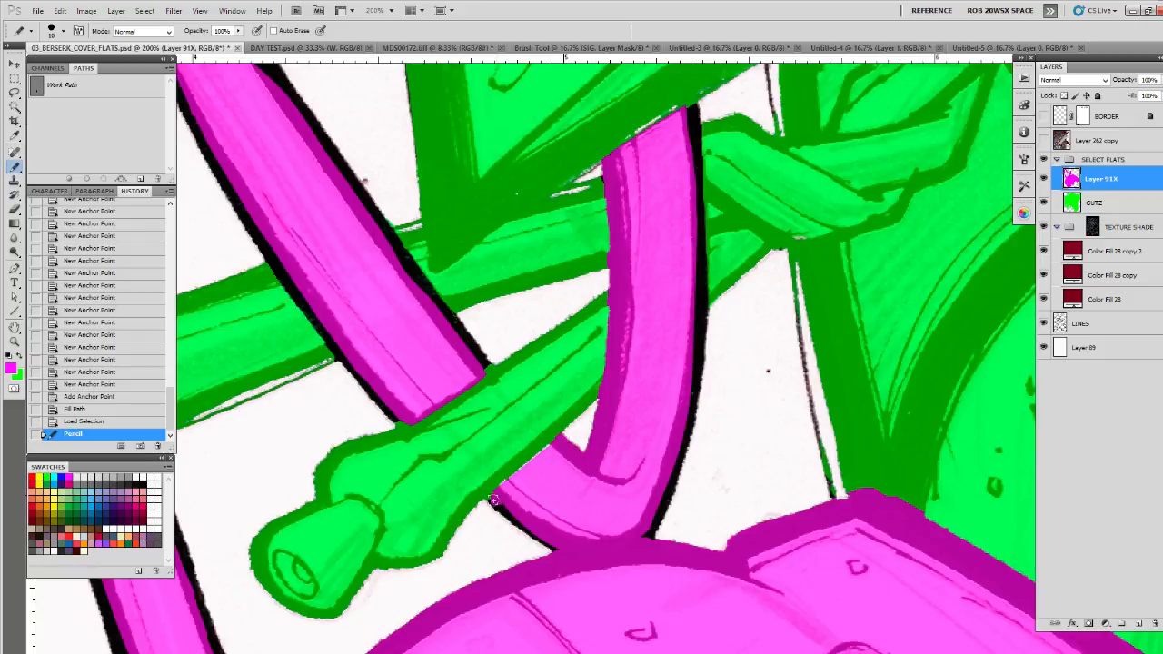
drag(500, 511, 559, 548)
Step: Pencil magenta over the right strand's outer outline from the blade down to the controller
drag(714, 390, 628, 461)
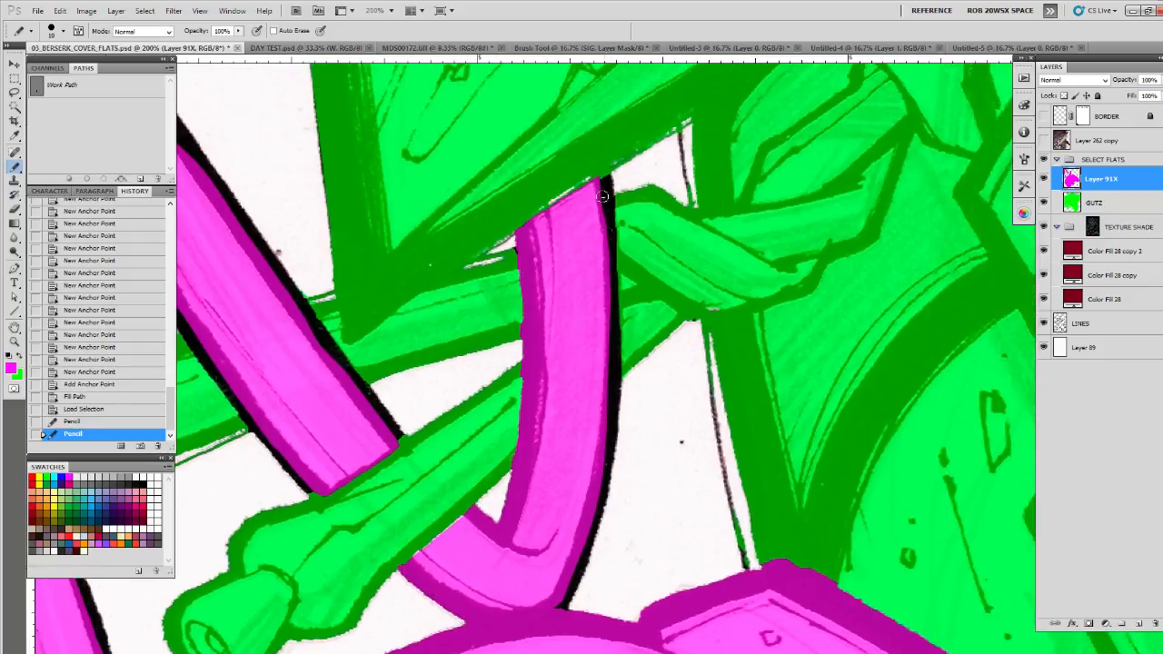
mouse_move(607, 185)
mouse_down()
mouse_move(606, 214)
mouse_move(610, 187)
mouse_up()
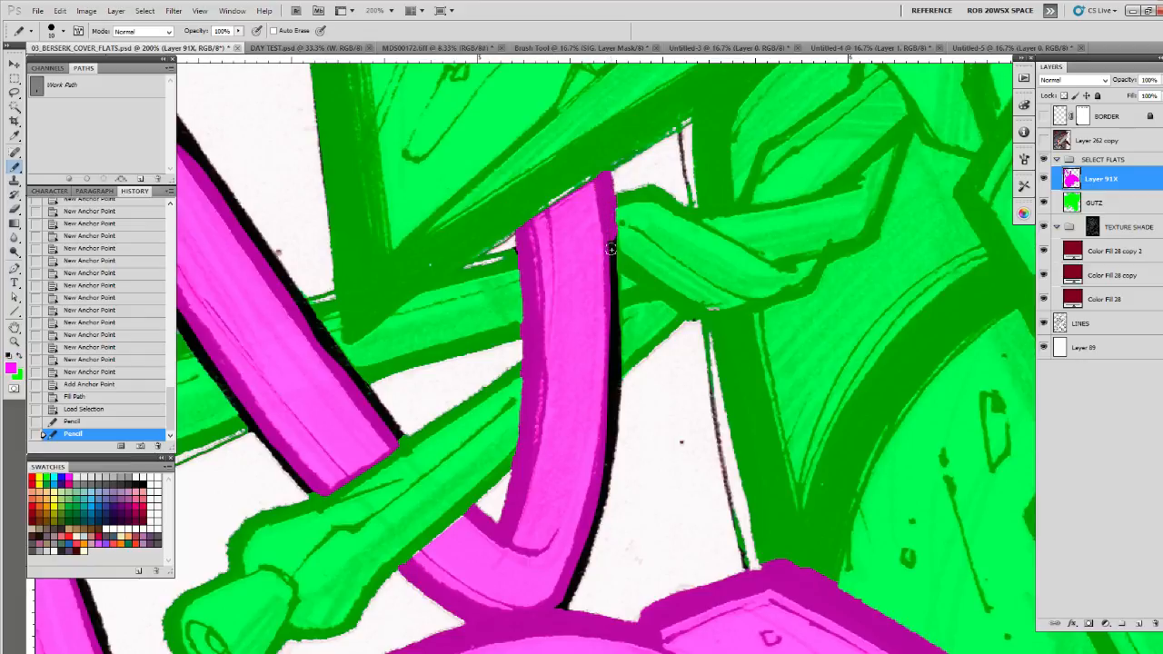
mouse_move(610, 248)
mouse_down()
mouse_move(608, 459)
mouse_move(582, 572)
mouse_move(559, 611)
mouse_up()
click(609, 439)
Step: Pencil magenta over the black outlines on both sides of the diagonal cable strand
mouse_move(343, 374)
mouse_down()
mouse_move(428, 378)
mouse_move(569, 473)
mouse_up()
mouse_move(483, 511)
mouse_down()
mouse_move(393, 407)
mouse_move(516, 573)
mouse_move(505, 553)
mouse_up()
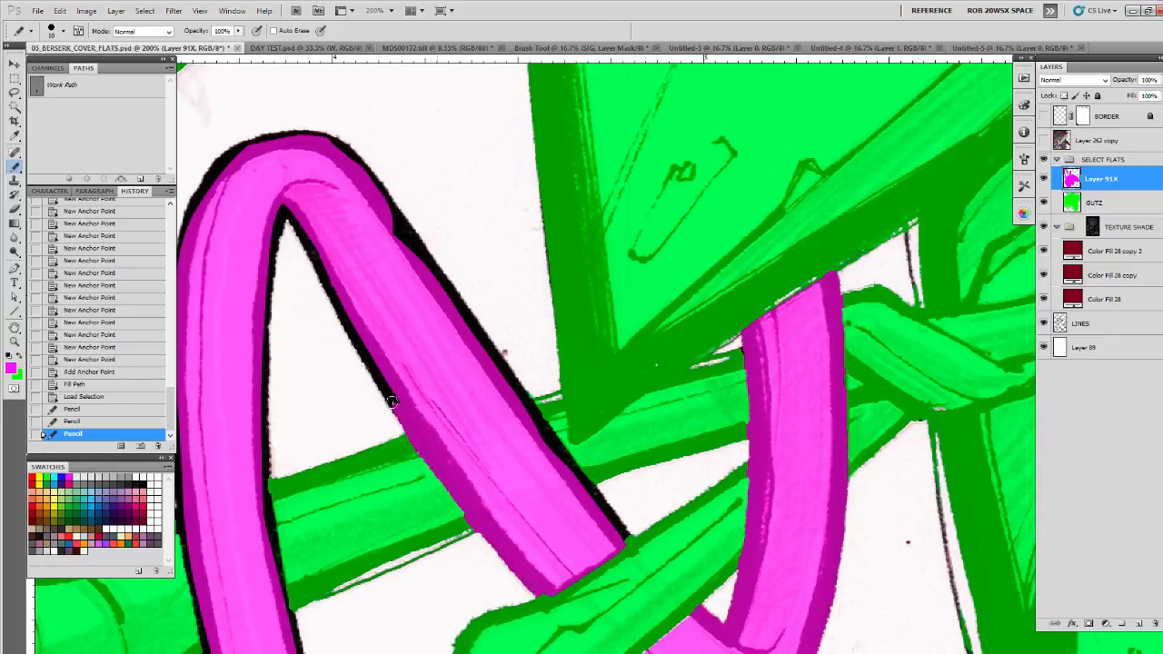
mouse_move(392, 402)
mouse_down()
mouse_move(274, 186)
mouse_move(259, 215)
mouse_up()
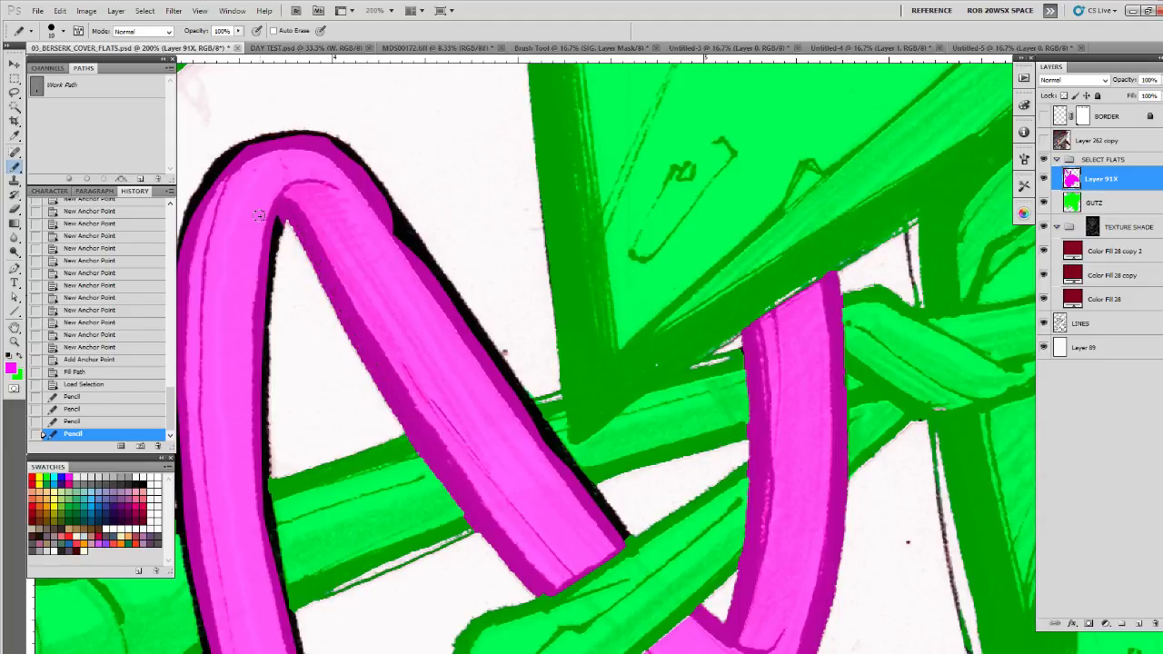
mouse_move(395, 235)
mouse_down()
mouse_move(414, 227)
mouse_move(625, 536)
mouse_move(524, 409)
mouse_up()
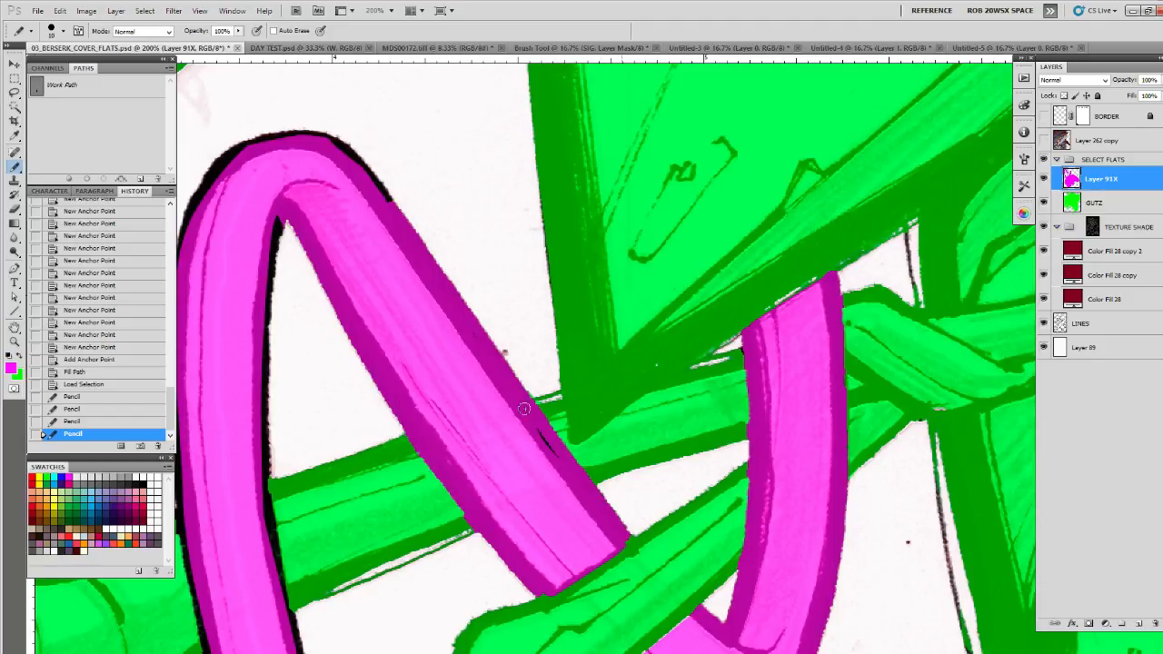
Step: Pencil magenta over the outline around the top of the cable loop and along the left strand's upper part
drag(441, 293, 659, 415)
mouse_move(609, 319)
mouse_down()
mouse_move(602, 296)
mouse_move(477, 256)
mouse_move(445, 269)
mouse_move(391, 543)
mouse_up()
mouse_move(494, 358)
mouse_down()
mouse_move(480, 432)
mouse_move(479, 166)
mouse_up()
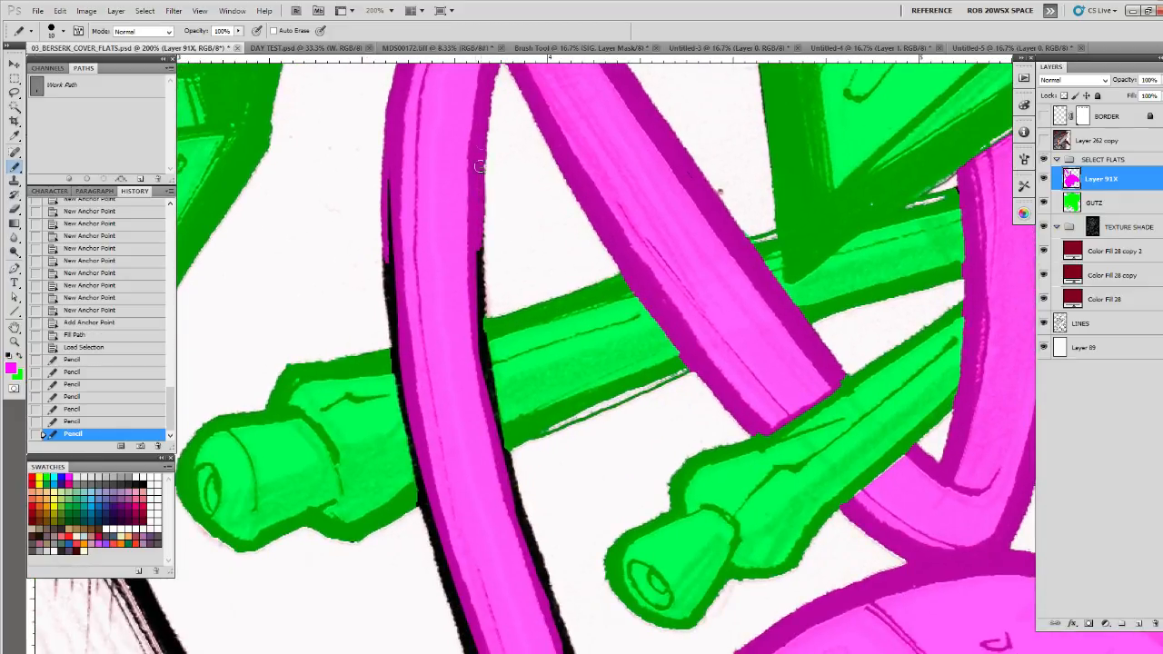
drag(475, 226, 479, 334)
mouse_move(414, 264)
mouse_down()
mouse_move(390, 154)
mouse_move(388, 285)
mouse_up()
Step: Pencil magenta over both outlines of the left strand from the green handle down to the controller
mouse_move(397, 350)
mouse_down()
mouse_move(450, 545)
mouse_move(403, 223)
mouse_up()
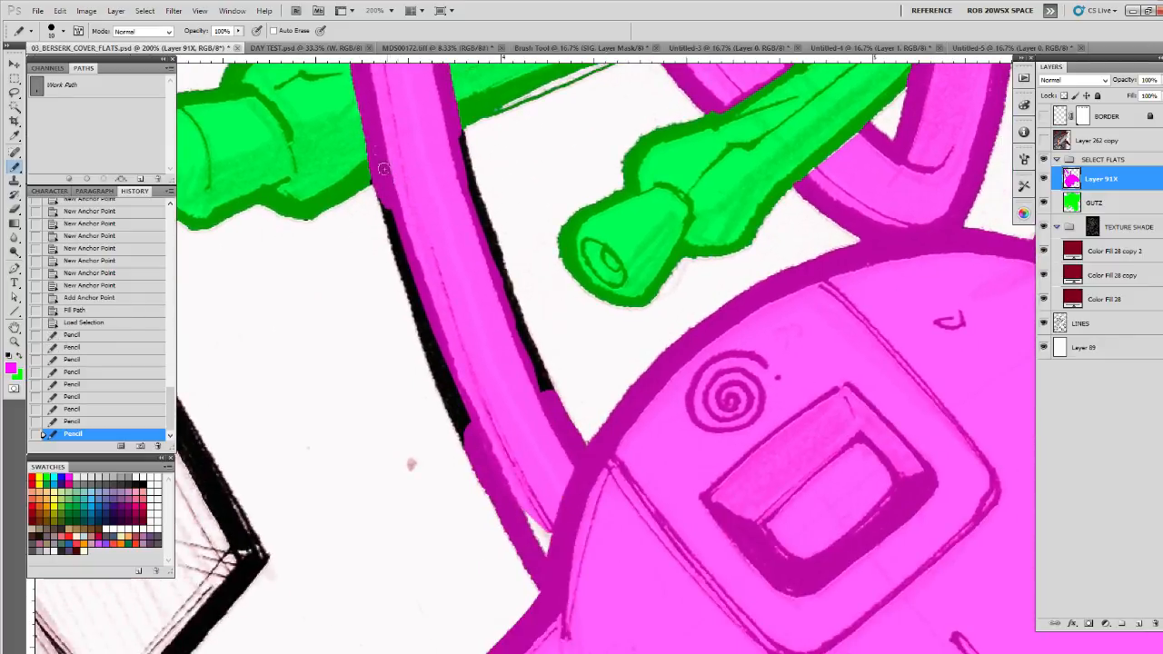
mouse_move(381, 171)
mouse_down()
mouse_move(416, 316)
mouse_move(481, 451)
mouse_move(461, 400)
mouse_up()
drag(493, 370, 492, 524)
mouse_move(456, 284)
mouse_down()
mouse_move(525, 515)
mouse_move(459, 301)
mouse_move(519, 472)
mouse_up()
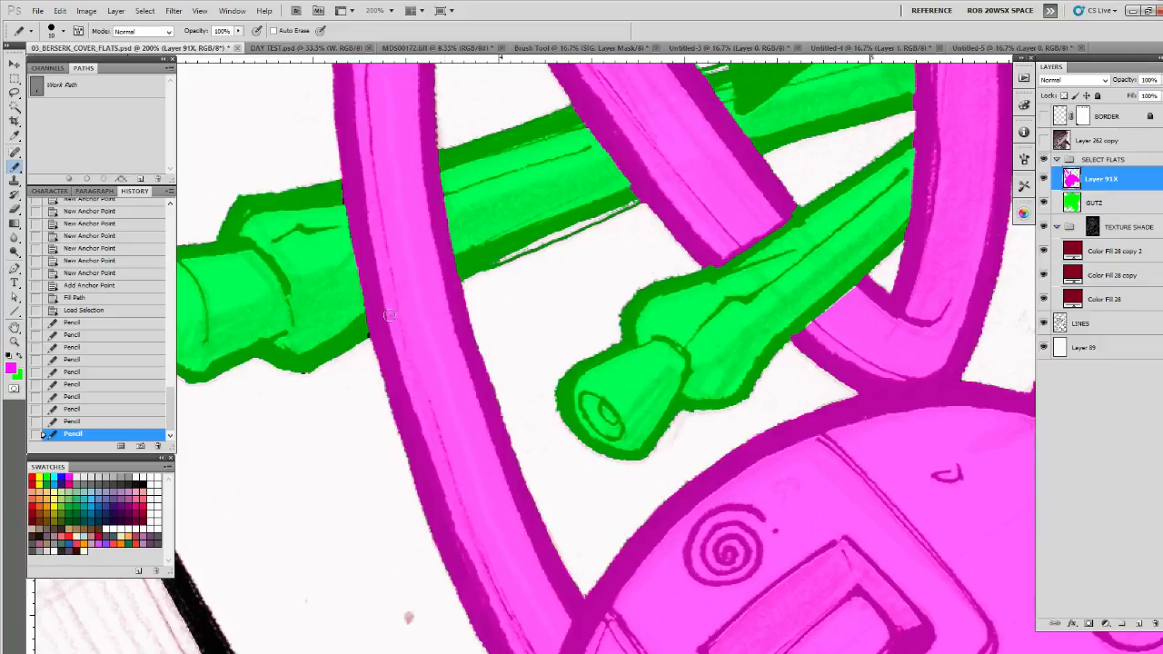
Step: Check the cable's edges for gaps and touch up the remaining outline spots on the diagonal and right strands
mouse_move(409, 324)
mouse_down()
mouse_move(462, 488)
mouse_move(469, 617)
mouse_up()
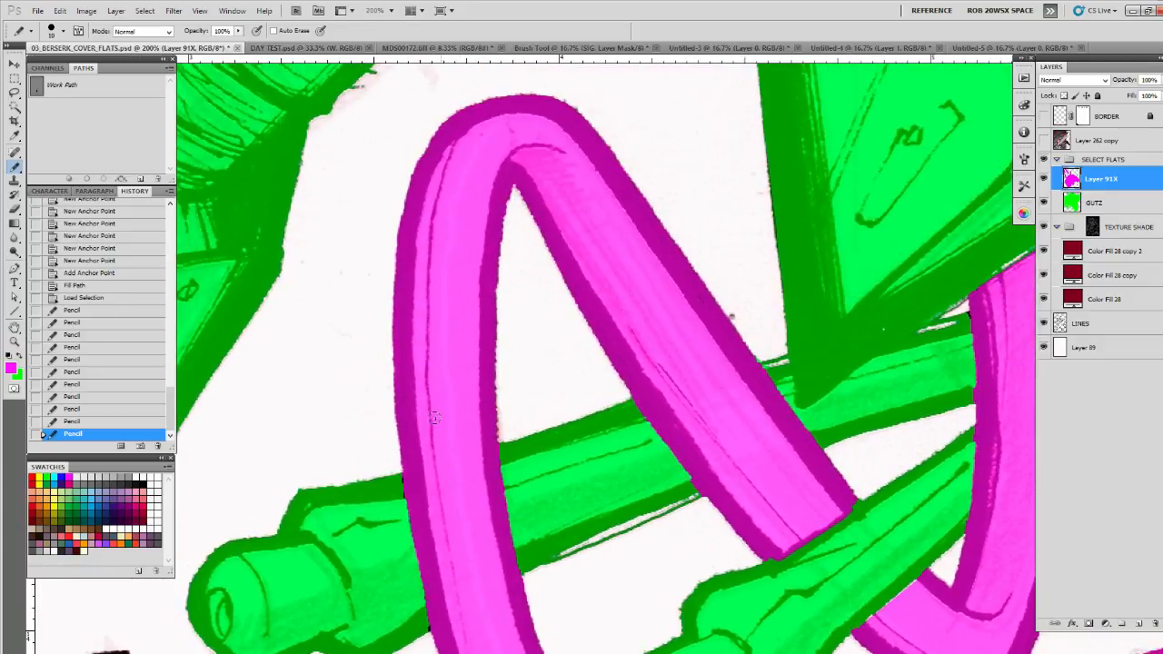
click(762, 489)
mouse_move(750, 531)
mouse_down()
mouse_move(488, 438)
mouse_move(265, 425)
mouse_up()
drag(570, 236, 561, 357)
click(509, 311)
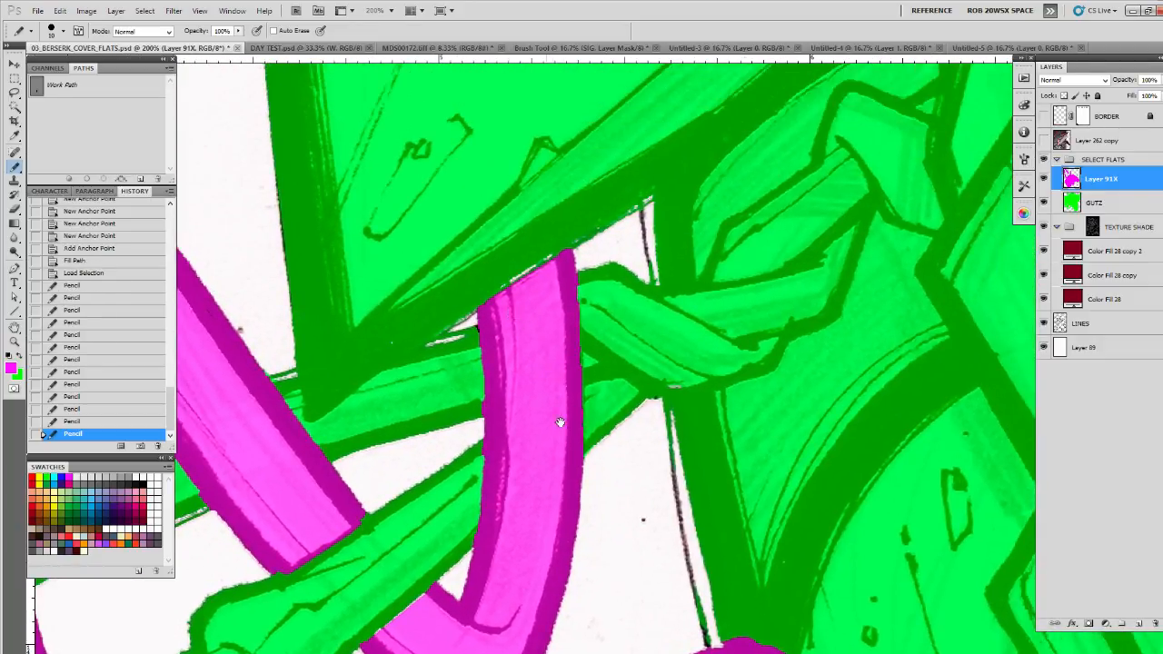
drag(691, 642, 588, 343)
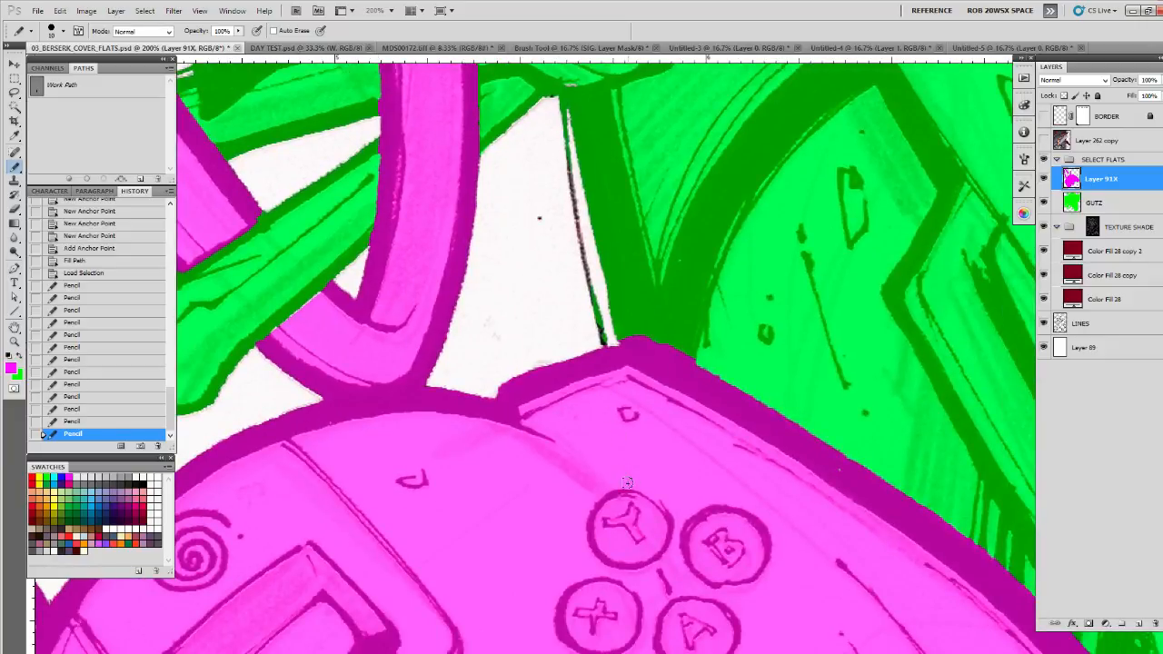
Step: Review the magenta controller and cable as a whole, and clear the line-art selection
key(z)
alt+click(638, 449)
alt+click(638, 449)
alt+click(637, 449)
alt+click(638, 449)
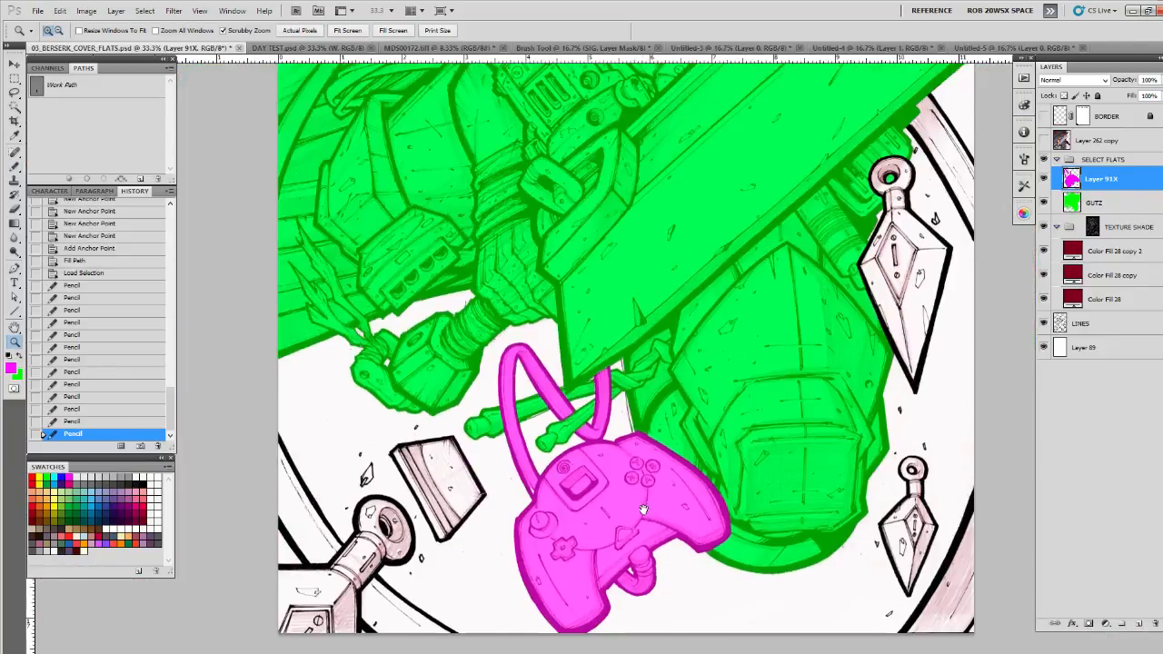
drag(627, 598, 639, 496)
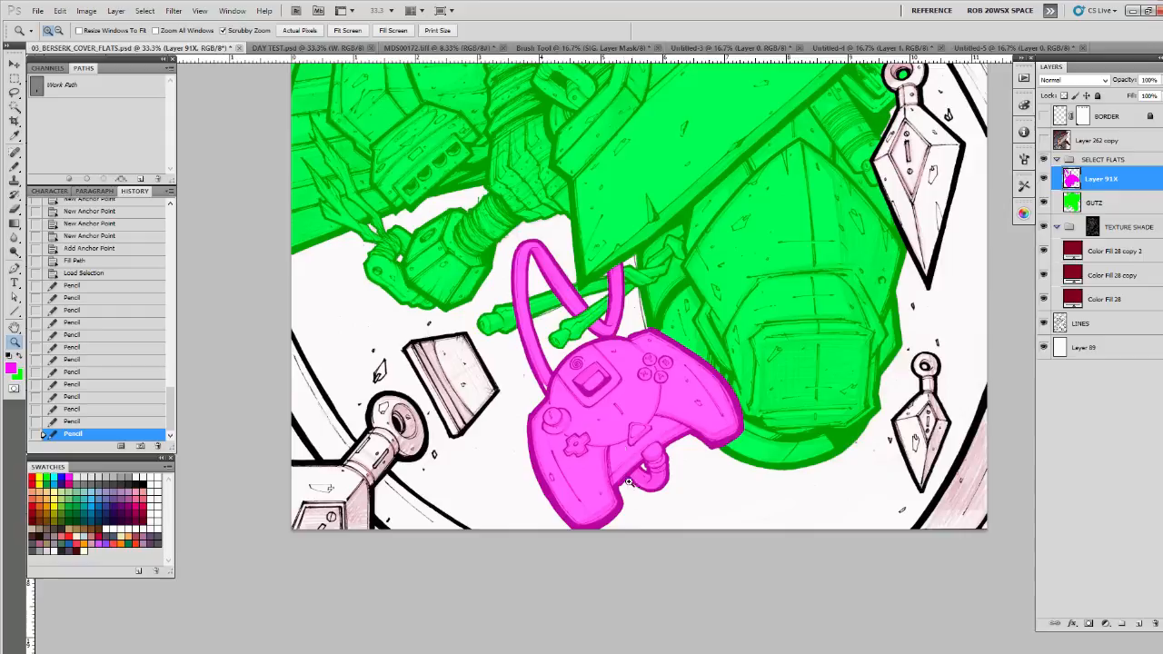
click(603, 402)
key(ctrl+d)
key(b)
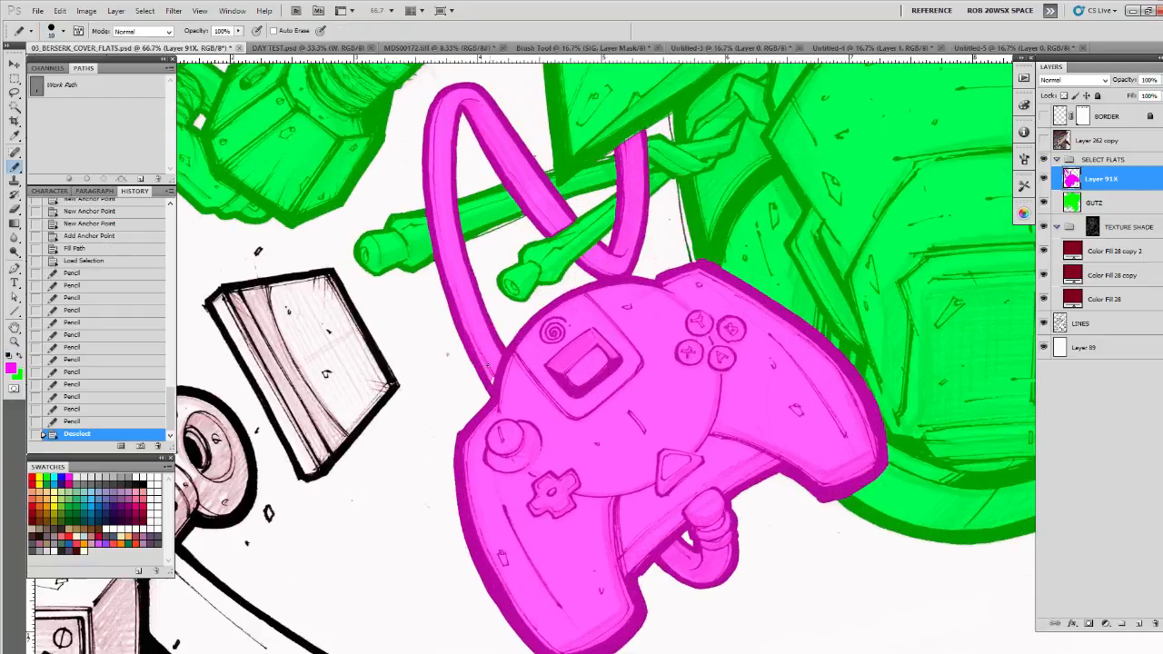
Step: Pencil magenta over the remaining spots where the cable's left strand meets the controller
click(495, 381)
click(521, 364)
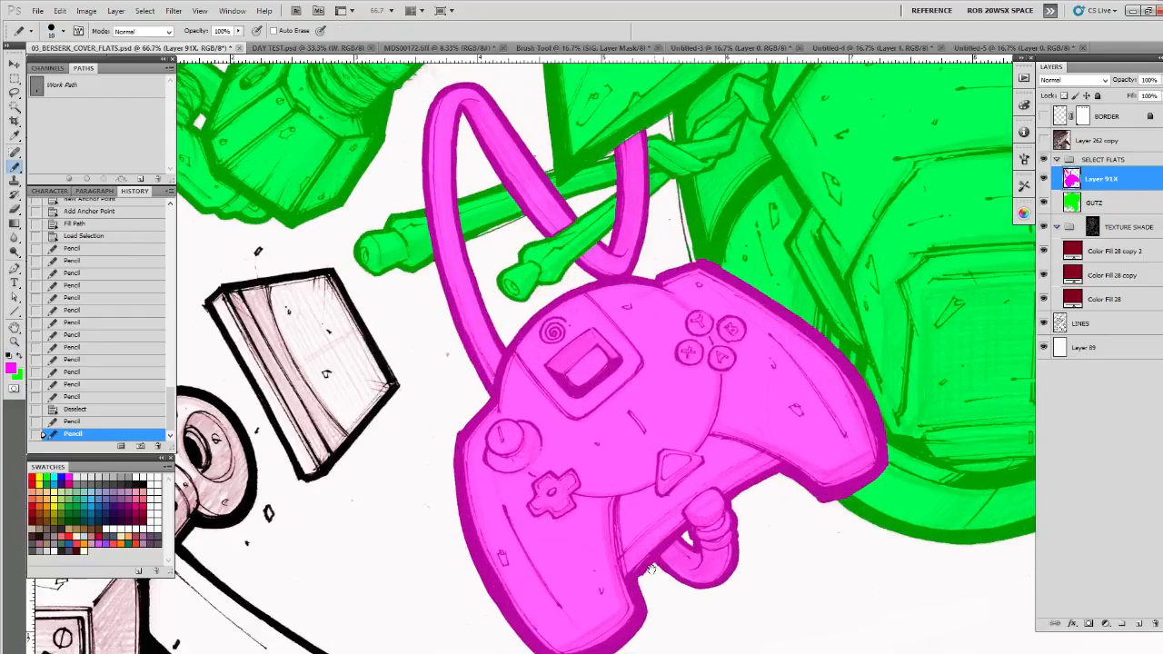
drag(486, 527, 839, 435)
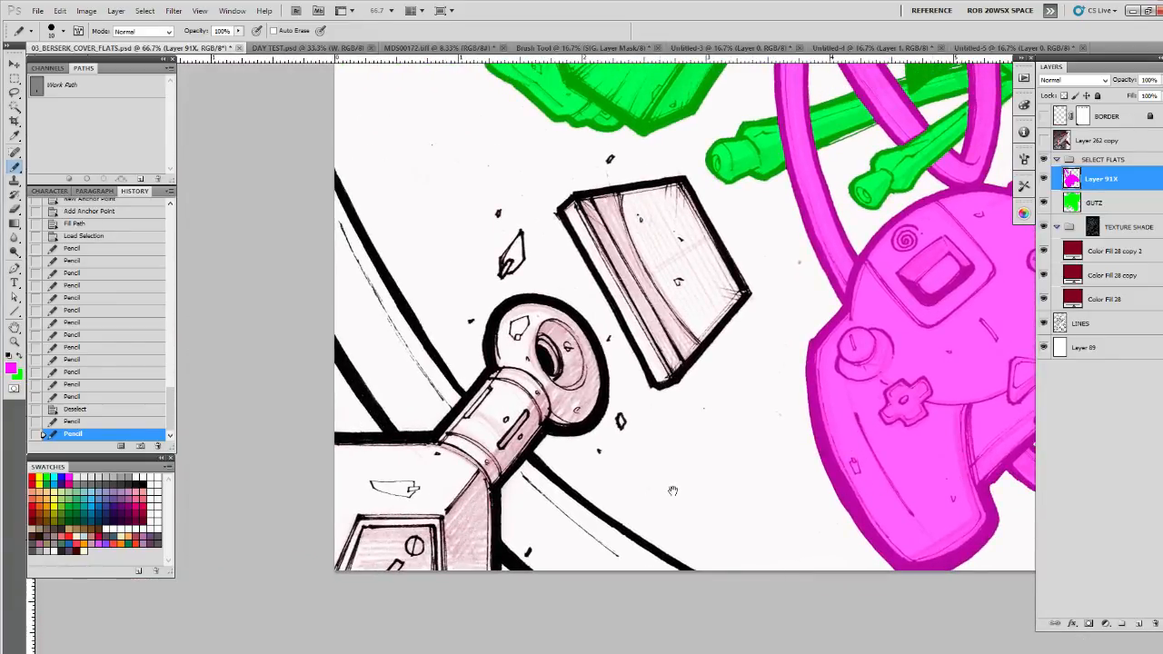
Step: Trace the upper edge of the curved band below the ringed handle with the Pen tool, from the page's bottom edge up to the handle
ctrl+click(640, 502)
drag(668, 500, 593, 463)
key(p)
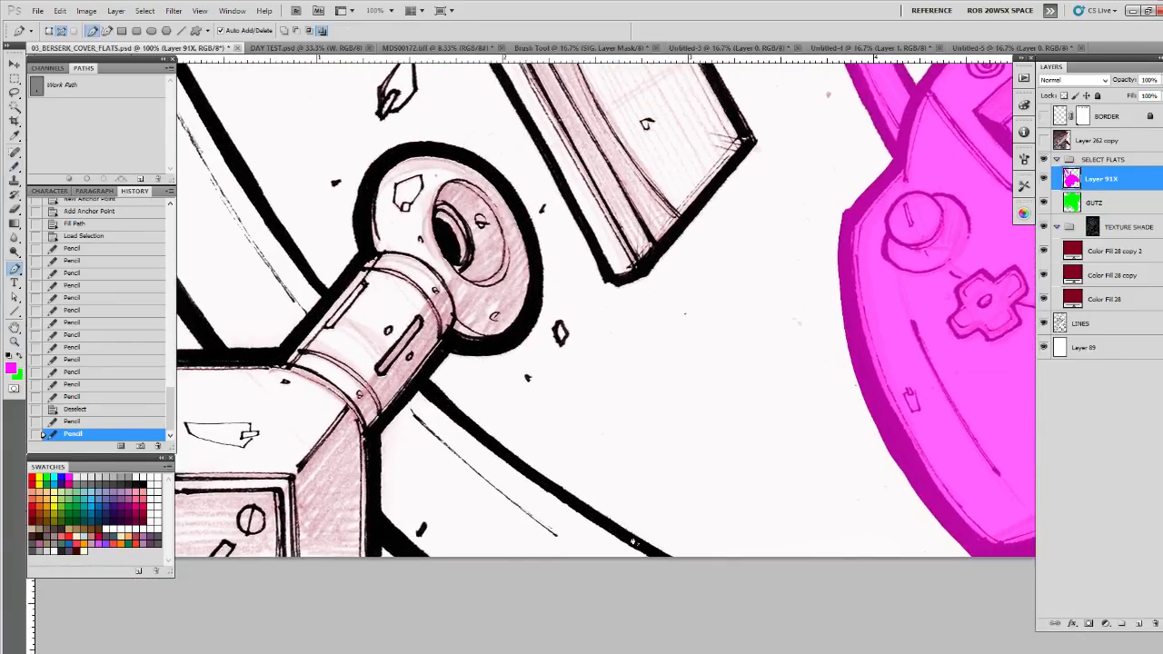
click(633, 547)
click(540, 484)
click(518, 465)
click(500, 453)
click(481, 438)
click(462, 422)
click(443, 403)
click(429, 392)
click(419, 391)
Step: Close the lower band's path along the handle and beyond the page's bottom edge, and fill it with magenta
click(375, 438)
click(375, 461)
click(377, 483)
click(394, 532)
click(412, 549)
click(436, 568)
click(492, 569)
click(567, 571)
click(69, 179)
click(76, 149)
Step: Start a path for the curved band above the ringed handle, following its lower edge and running outside the page's left edge
drag(390, 231, 634, 469)
click(455, 579)
click(356, 425)
click(345, 321)
click(360, 195)
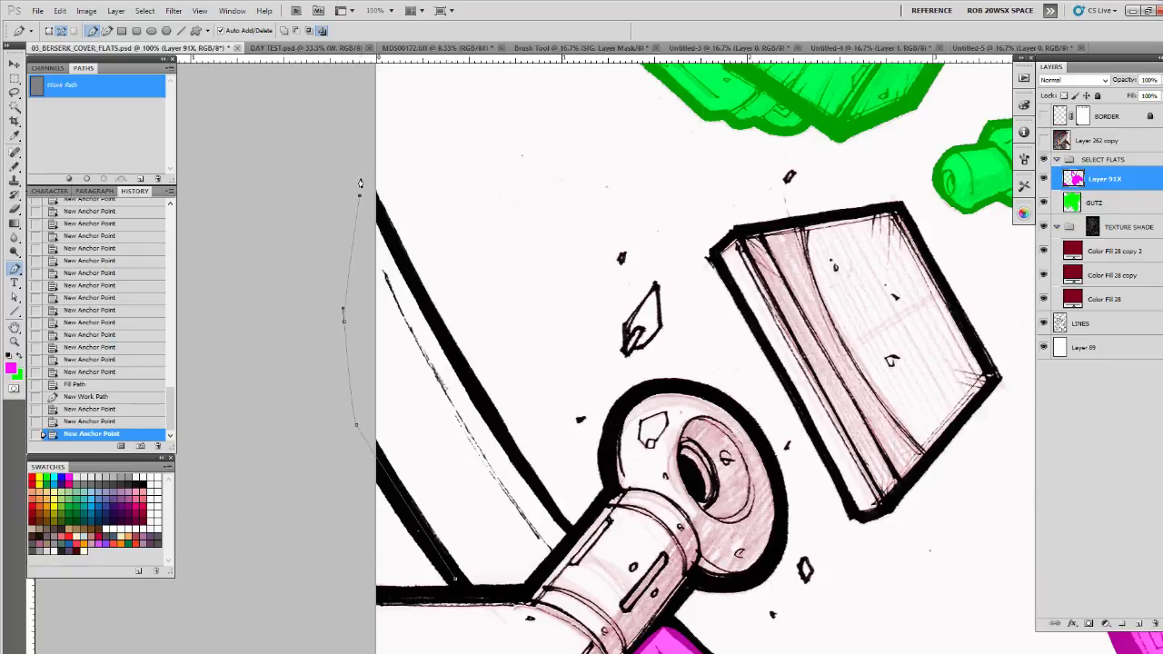
click(364, 174)
Step: Trace the upper band's outer edge from the page border down to the ringed handle
click(375, 200)
click(391, 238)
click(411, 281)
click(463, 378)
click(482, 405)
click(503, 436)
click(521, 467)
click(536, 485)
click(547, 502)
click(570, 528)
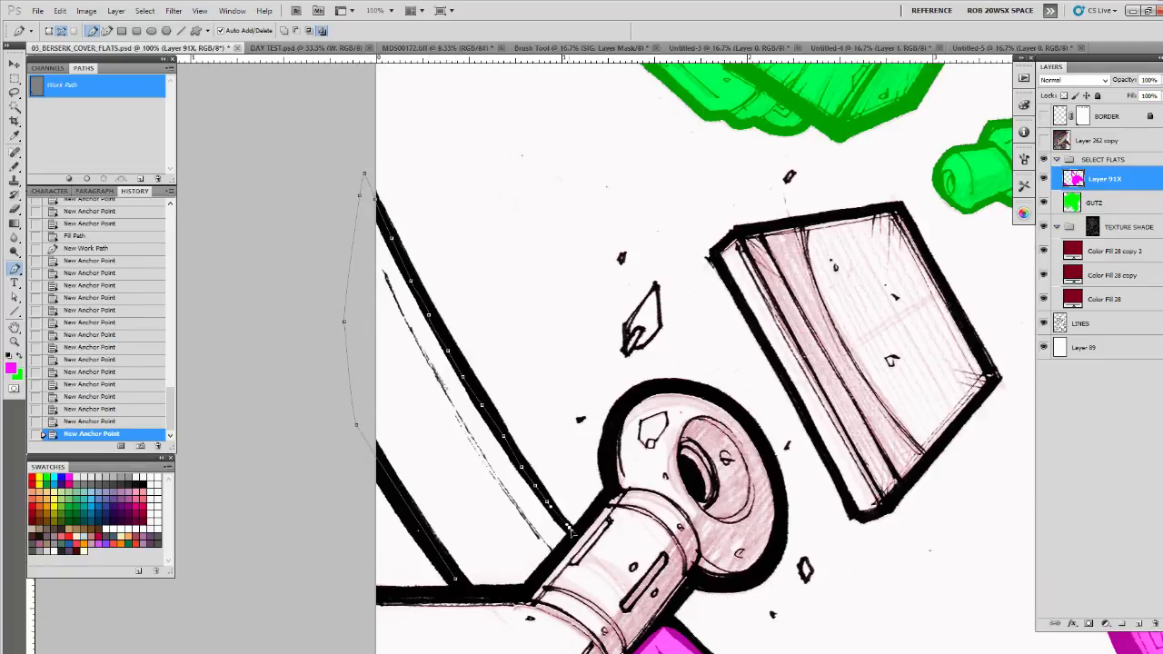
click(573, 538)
Step: Fill the upper band's work path with magenta and deselect the path
click(80, 138)
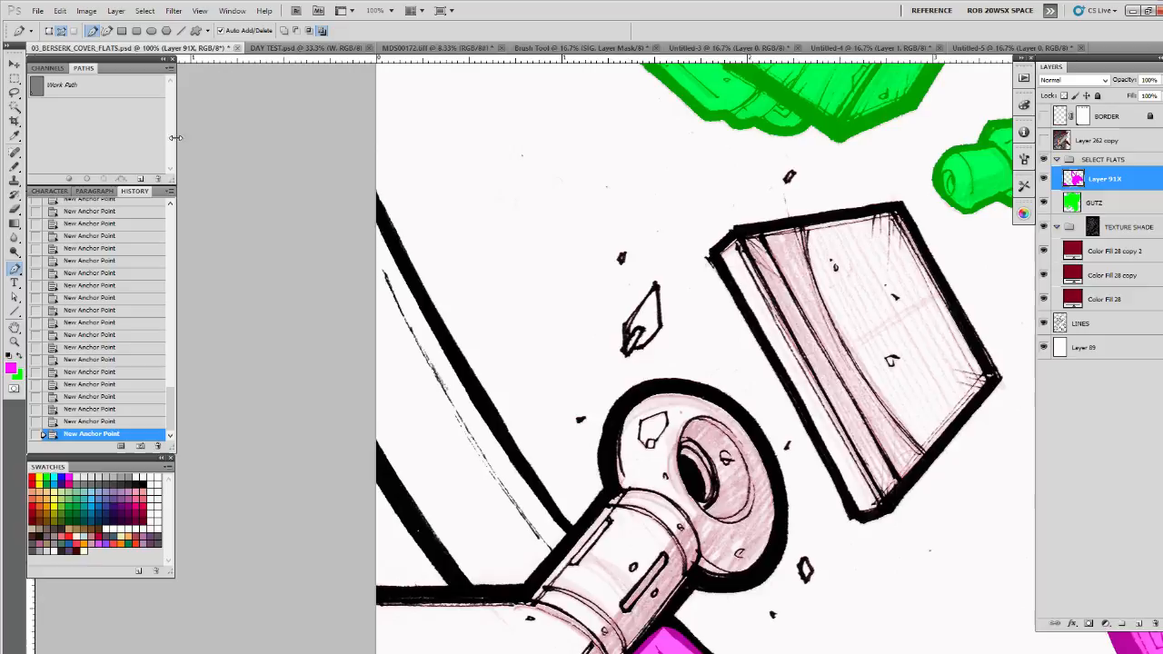
click(109, 88)
click(69, 179)
click(85, 136)
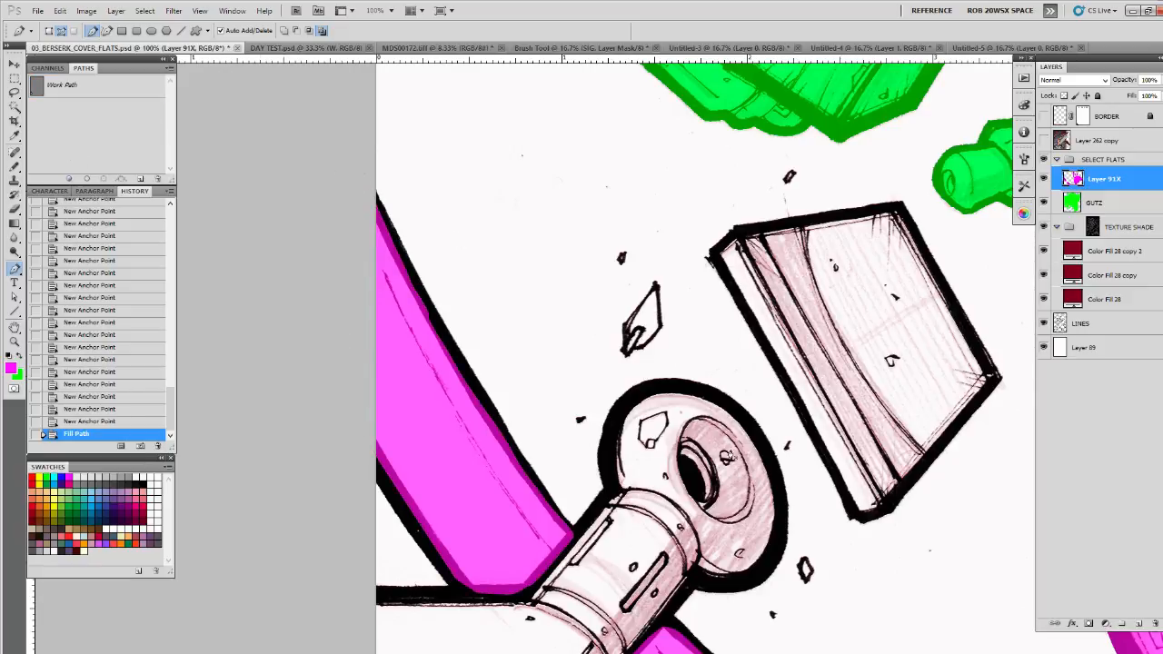
Step: Erase the magenta that spills onto the handle's black outline at the end of the upper band
drag(796, 541, 706, 352)
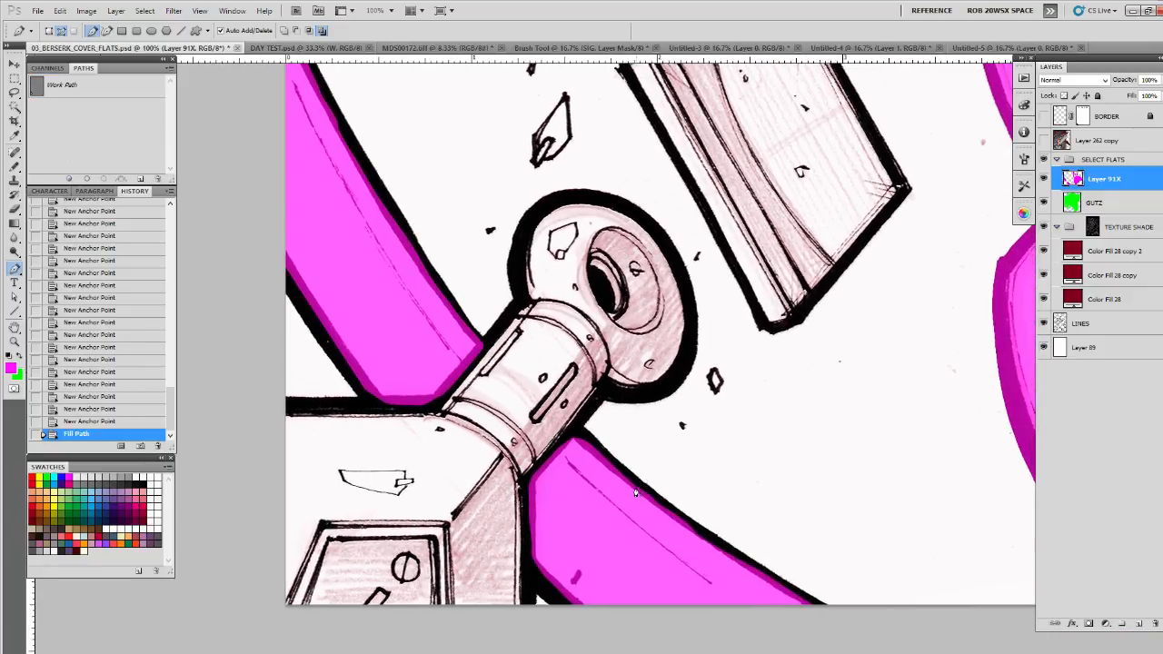
ctrl+click(1059, 325)
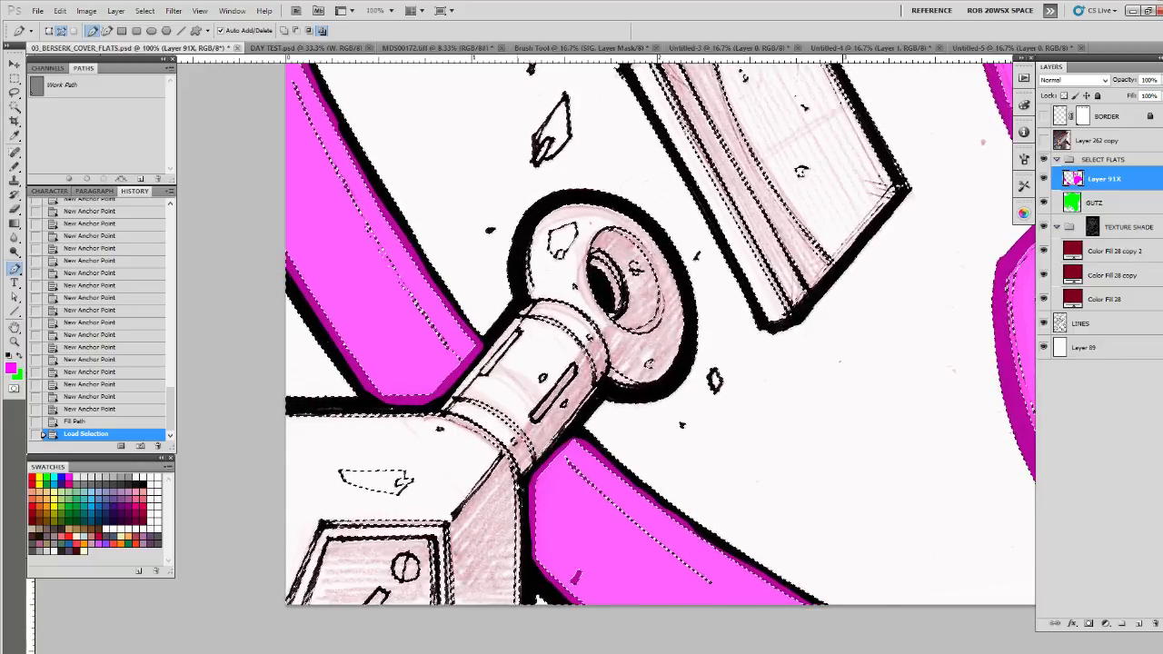
key(ctrl+d)
key(b)
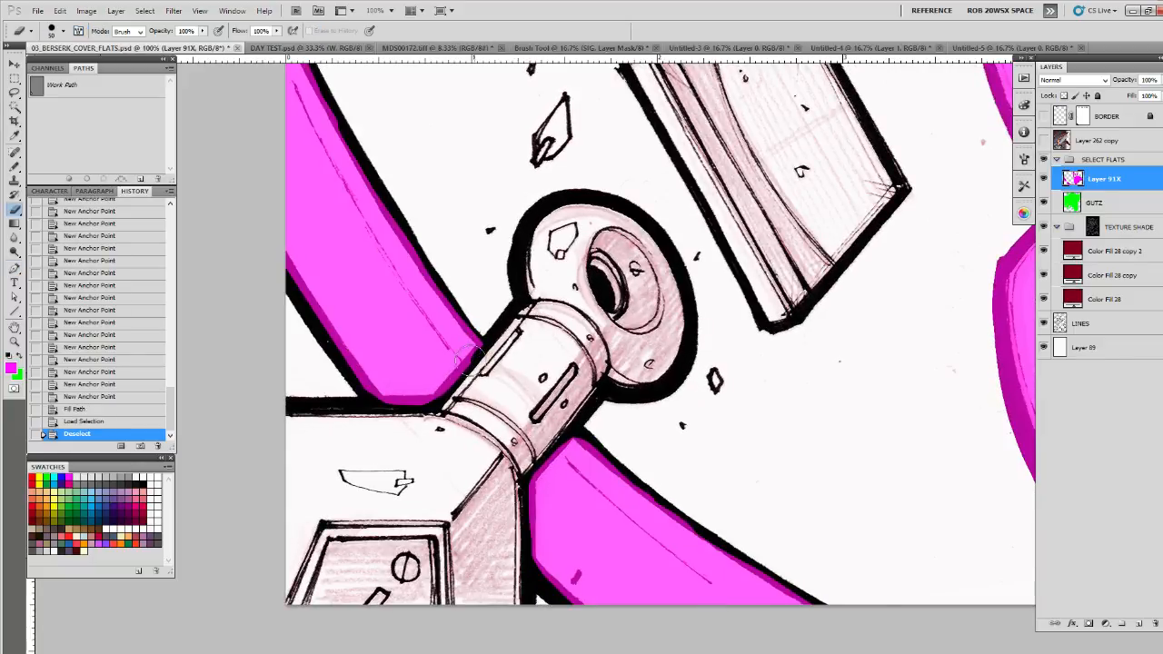
click(486, 339)
mouse_move(486, 339)
mouse_down()
mouse_move(559, 333)
mouse_move(597, 349)
mouse_up()
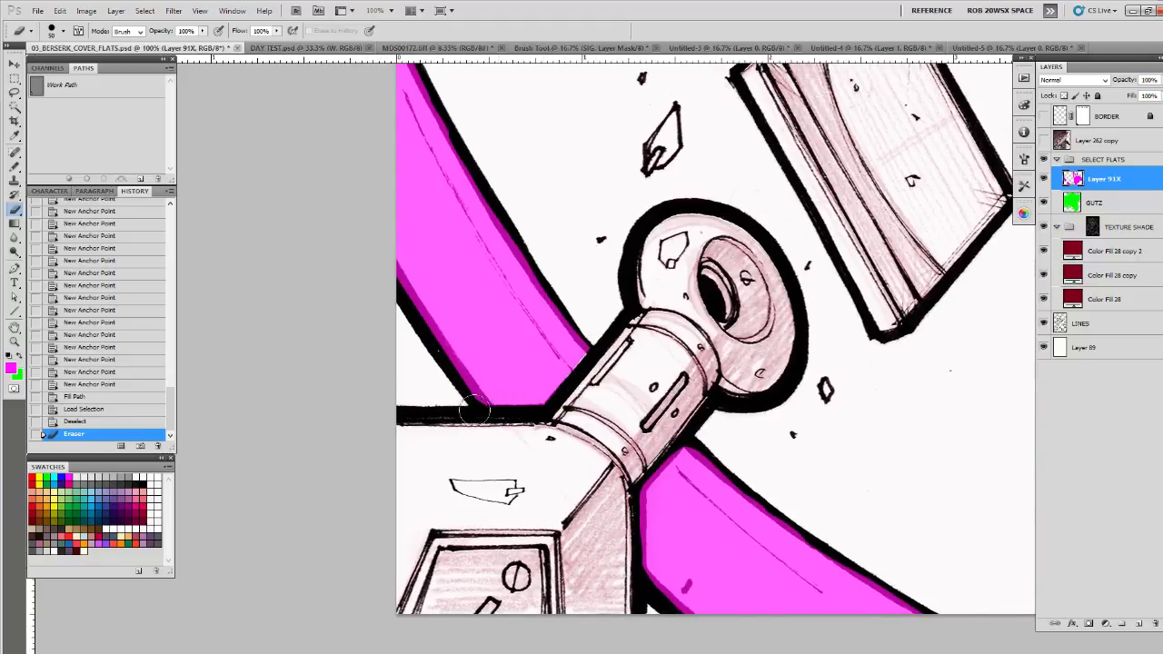
drag(557, 394, 570, 377)
Step: Erase the magenta spilling onto the handle's outline along the lower band's inner end
drag(741, 472, 613, 412)
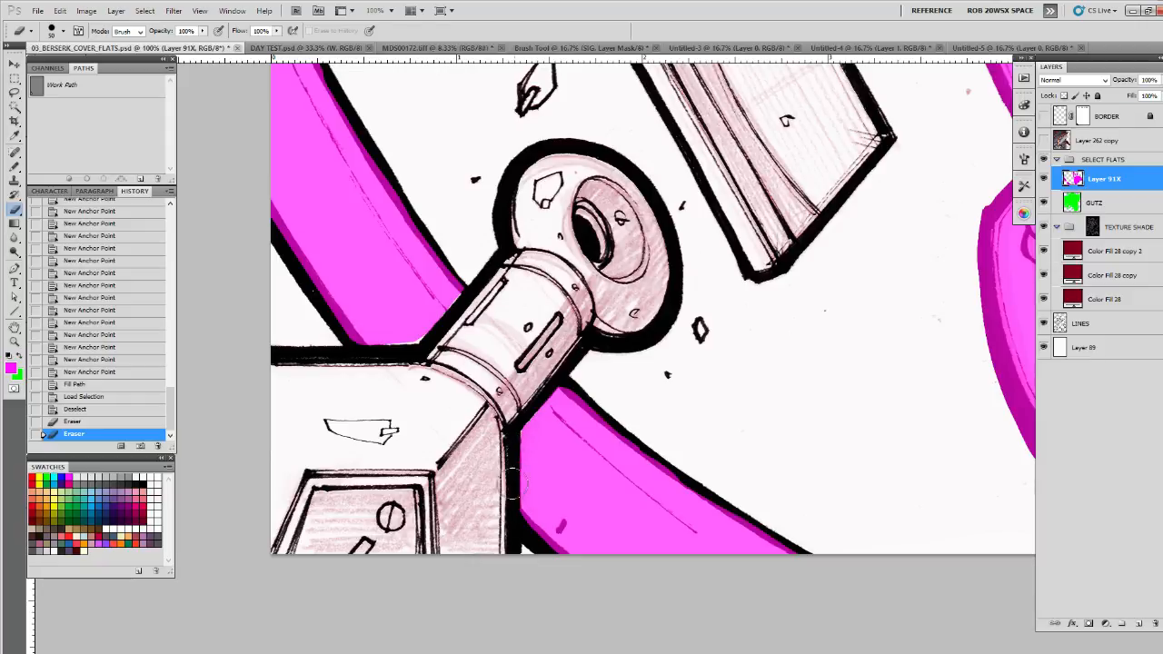
mouse_move(511, 483)
mouse_down()
mouse_move(505, 498)
mouse_move(545, 556)
mouse_up()
drag(558, 387, 571, 374)
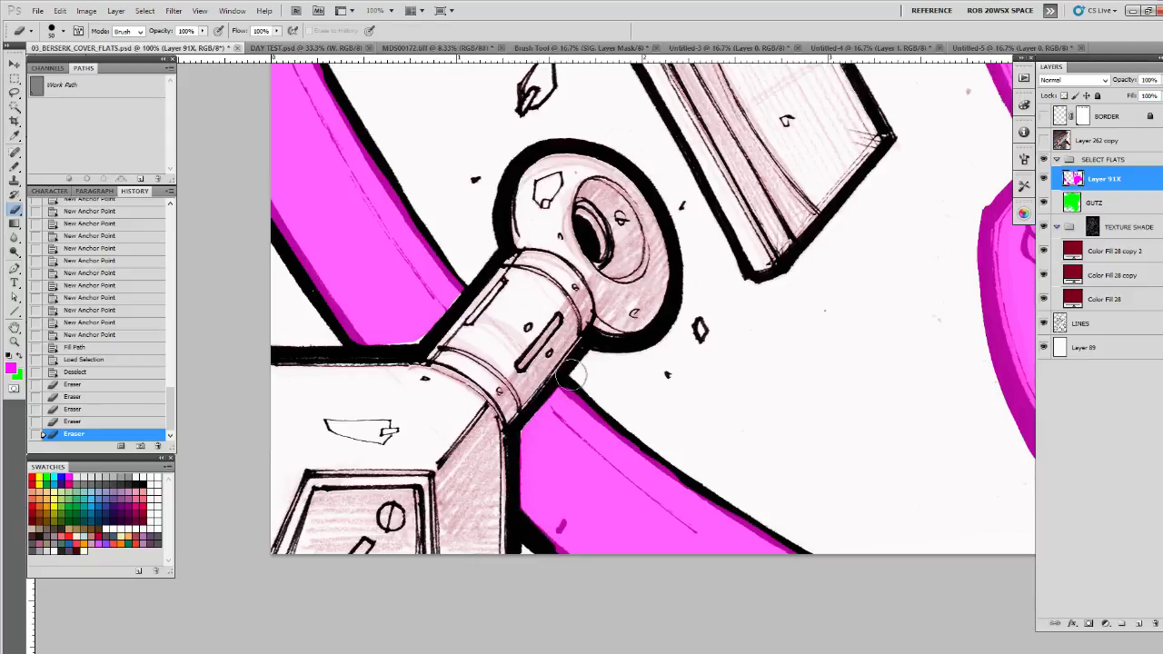
Step: Load the LINES layer as a hidden selection and pencil magenta over the lower band's outlines
ctrl+click(1059, 322)
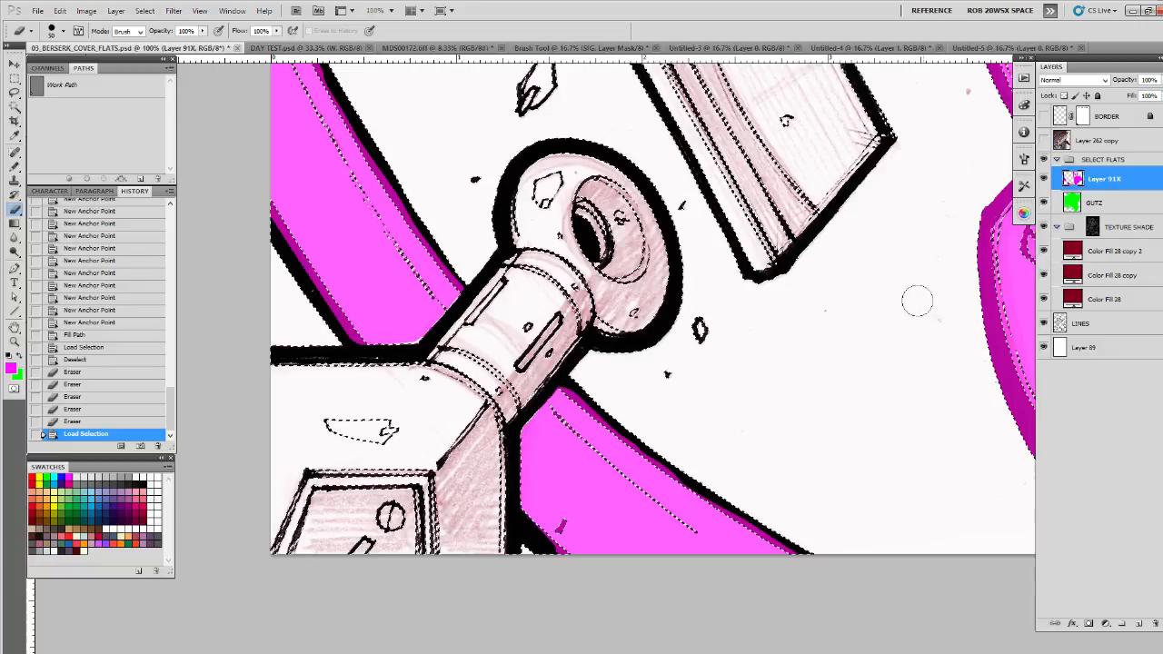
key(b)
key(ctrl+h)
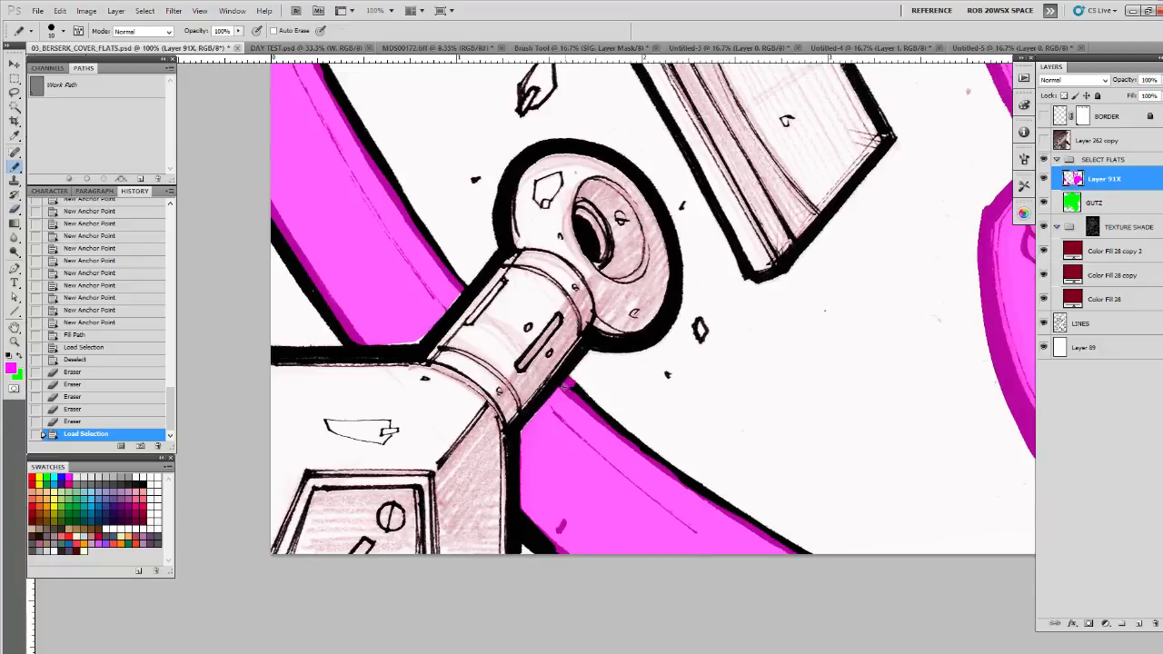
drag(564, 397, 520, 511)
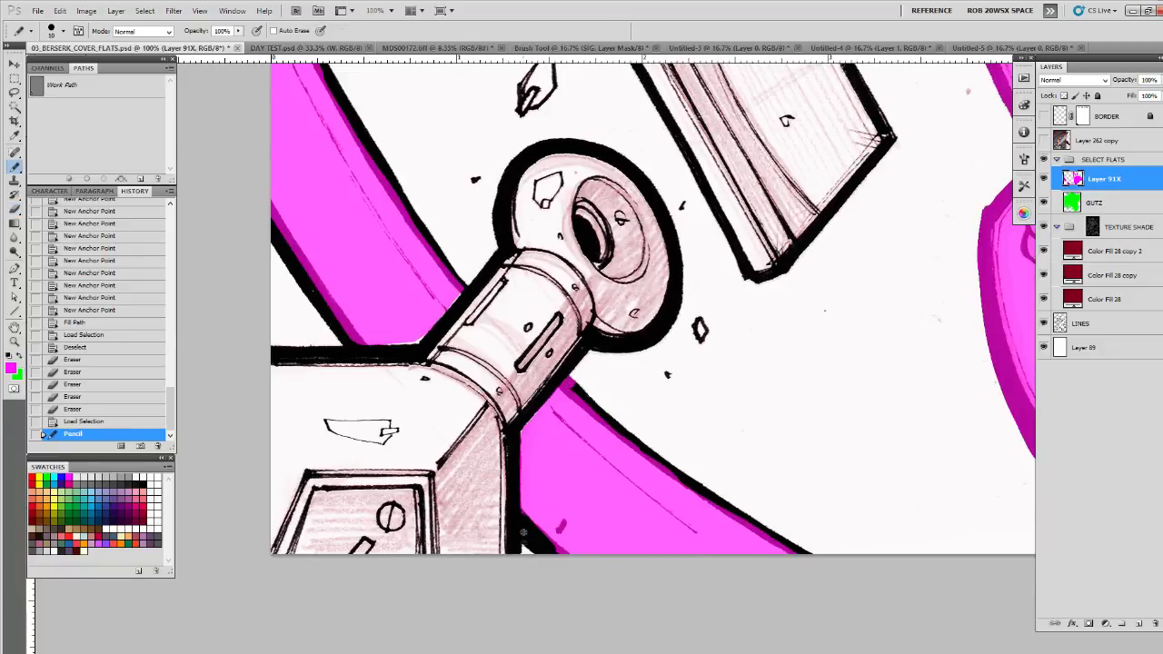
mouse_move(533, 554)
mouse_down()
mouse_move(535, 533)
mouse_move(558, 565)
mouse_up()
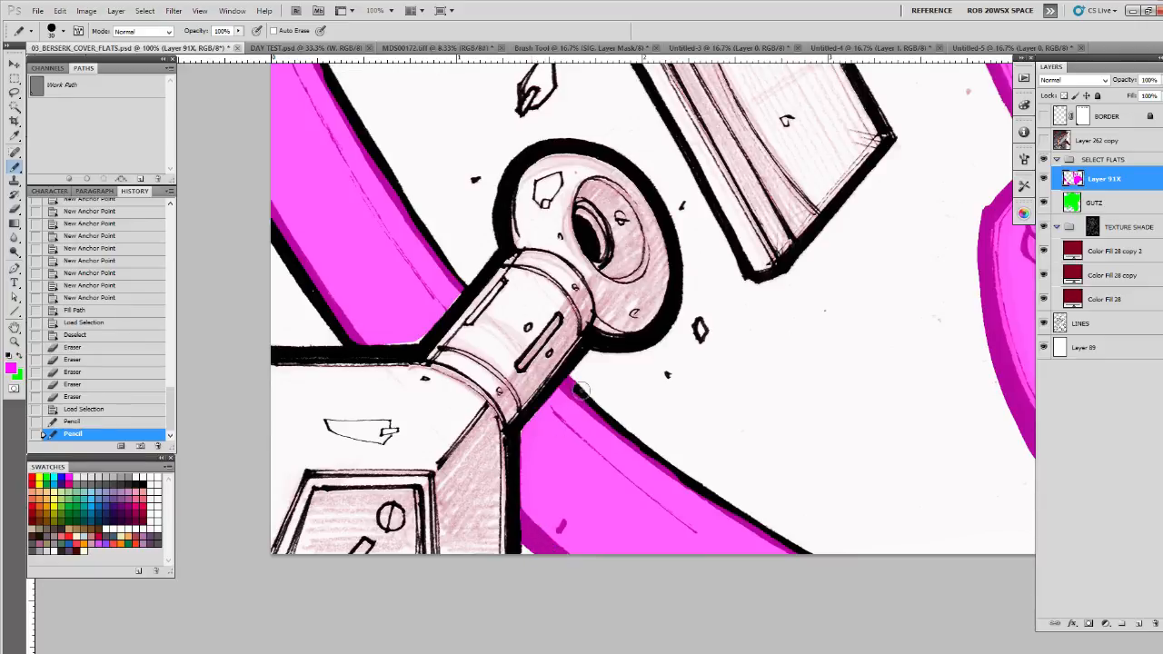
mouse_move(578, 389)
mouse_down()
mouse_move(599, 416)
mouse_move(795, 544)
mouse_up()
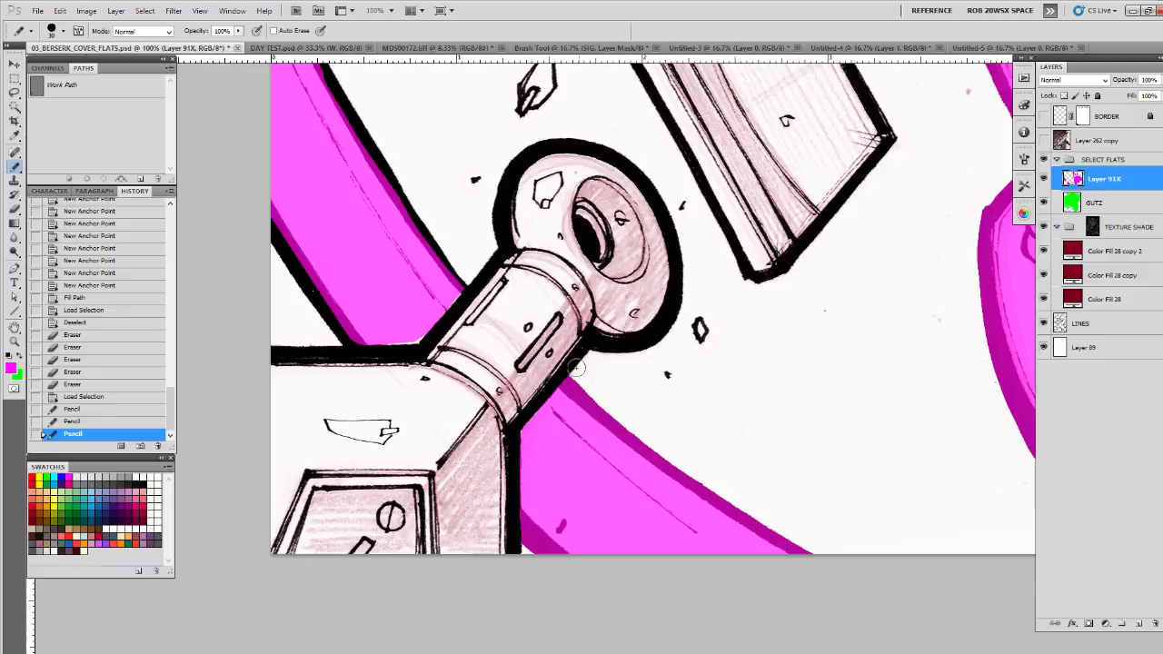
Step: Pencil magenta over the outer and inner outlines of the upper band down to the handle
mouse_move(527, 348)
mouse_down()
mouse_move(587, 441)
mouse_move(604, 545)
mouse_up()
drag(457, 347, 532, 473)
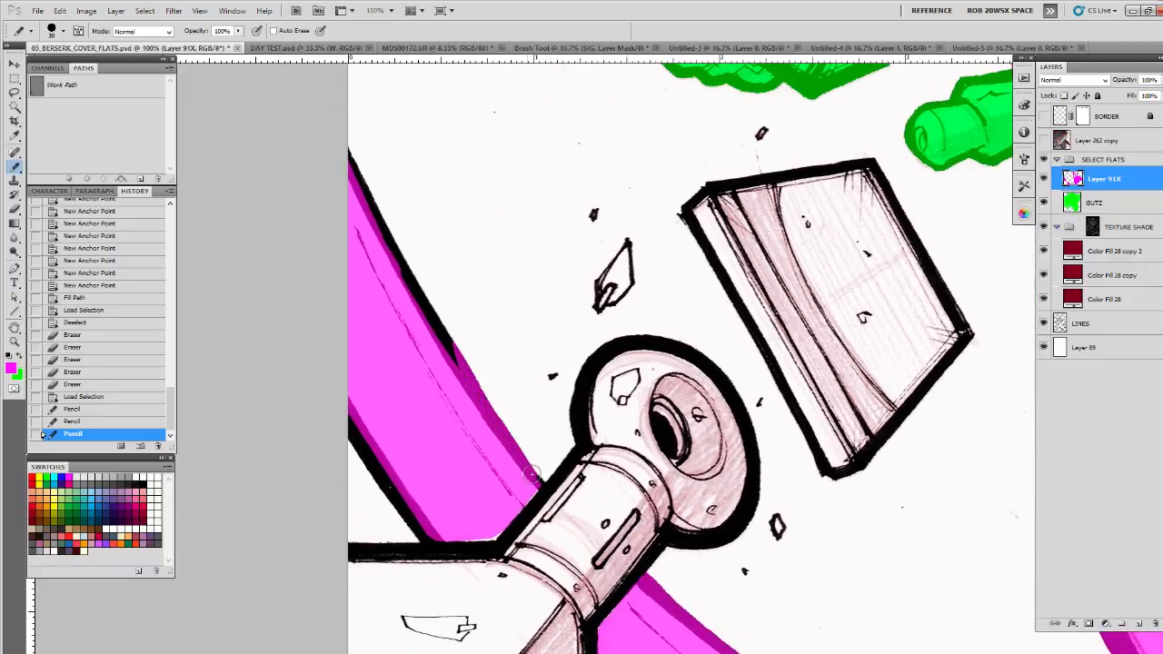
mouse_move(504, 435)
mouse_down()
mouse_move(343, 146)
mouse_move(361, 266)
mouse_move(345, 387)
mouse_move(353, 430)
mouse_move(416, 532)
mouse_up()
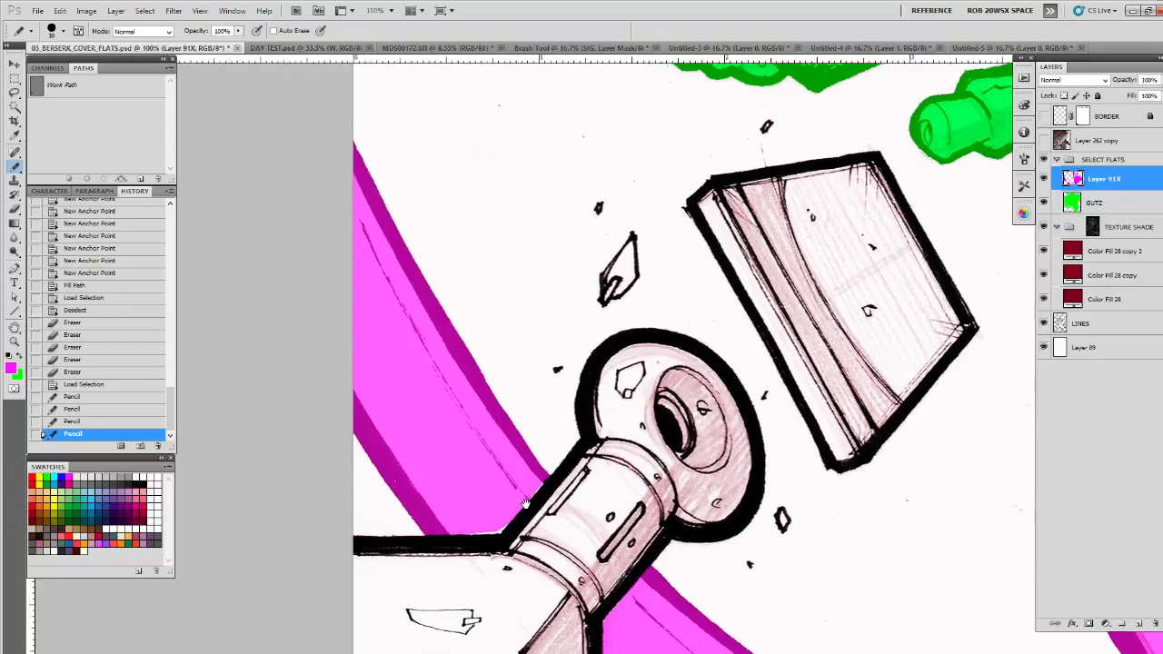
drag(528, 488, 547, 459)
drag(411, 463, 363, 365)
mouse_move(525, 468)
mouse_down()
mouse_move(530, 381)
mouse_move(556, 372)
mouse_up()
key(ctrl+z)
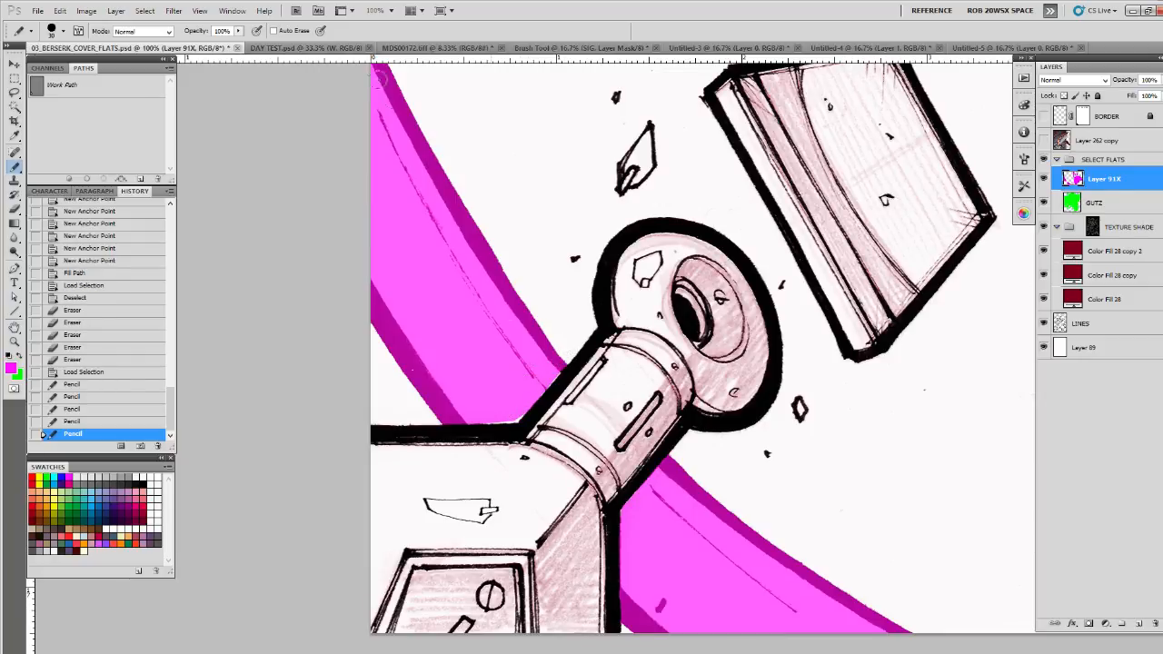
Step: Touch up the upper band's outline near the page edge and the handle, and clear the line-art selection
drag(378, 79, 374, 69)
drag(395, 97, 406, 219)
drag(387, 437, 484, 529)
drag(520, 502, 482, 324)
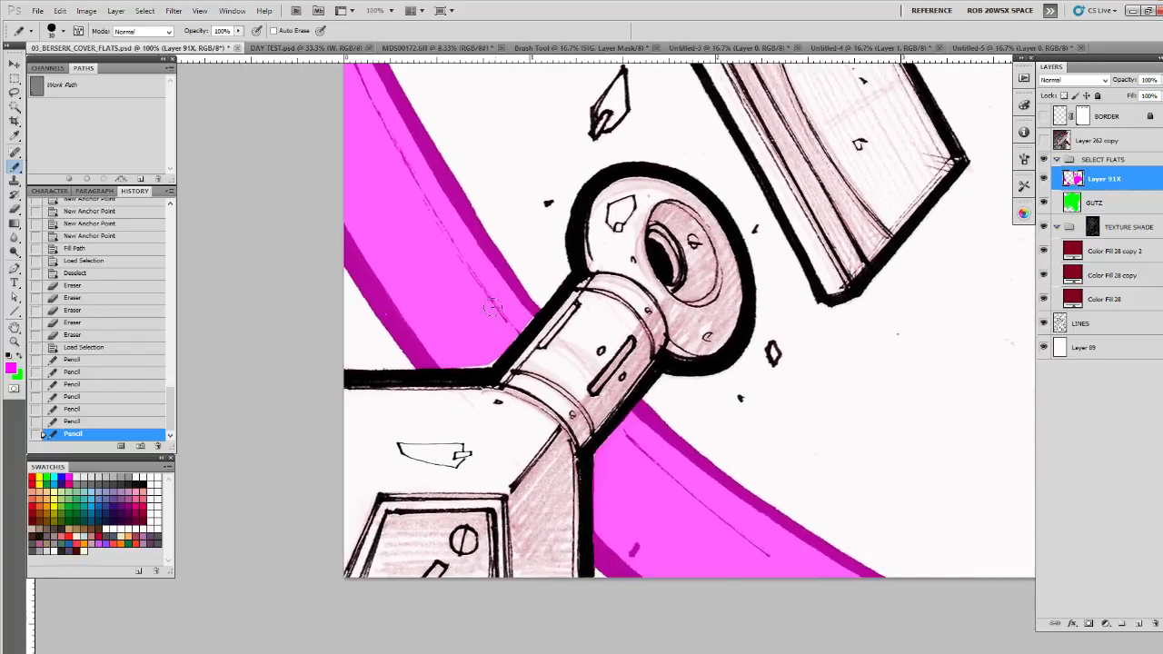
key(ctrl+d)
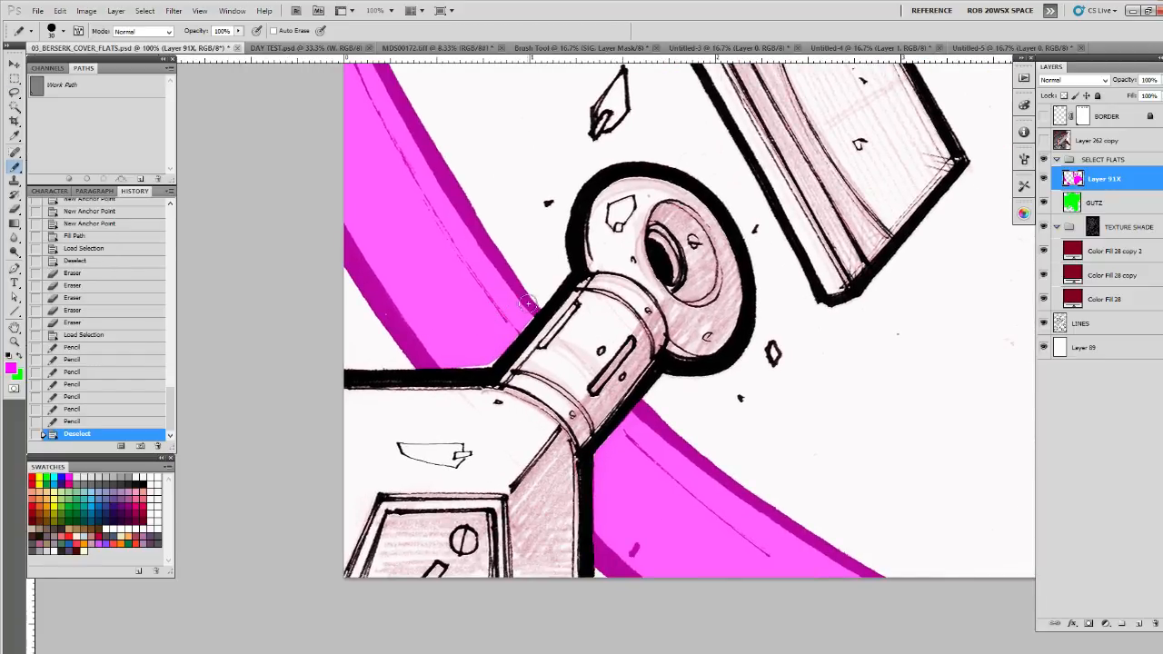
Step: Lasso the upper band's end beside the handle, fill it with magenta, and clear the selection
key(l)
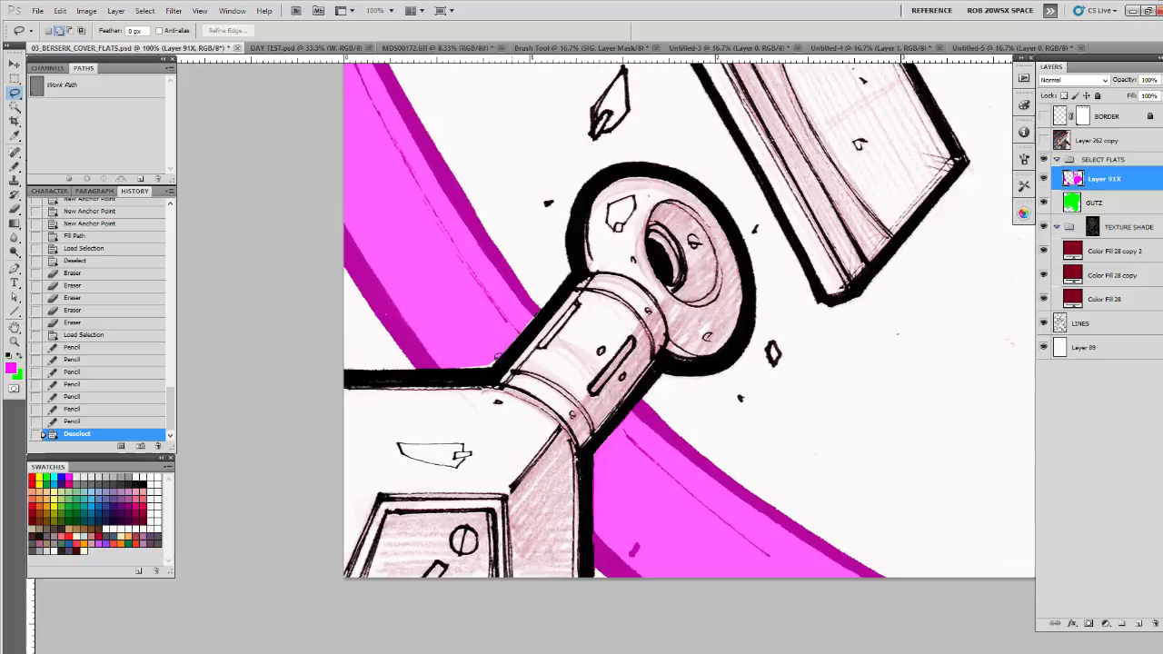
drag(452, 312, 434, 338)
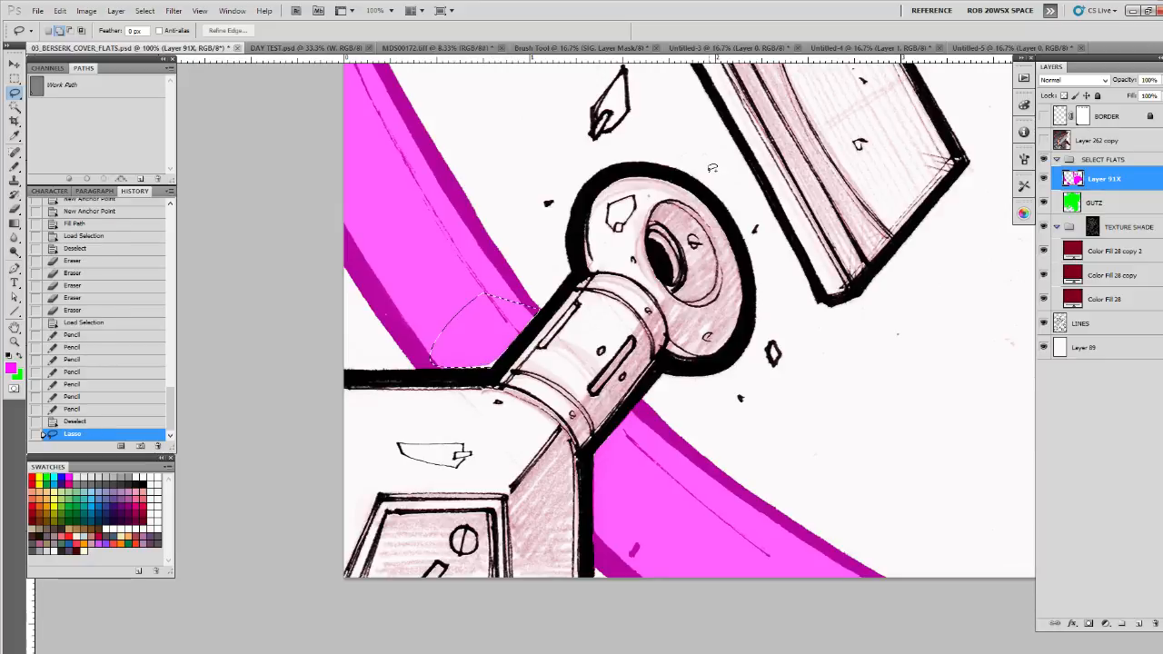
key(alt+BackSpace)
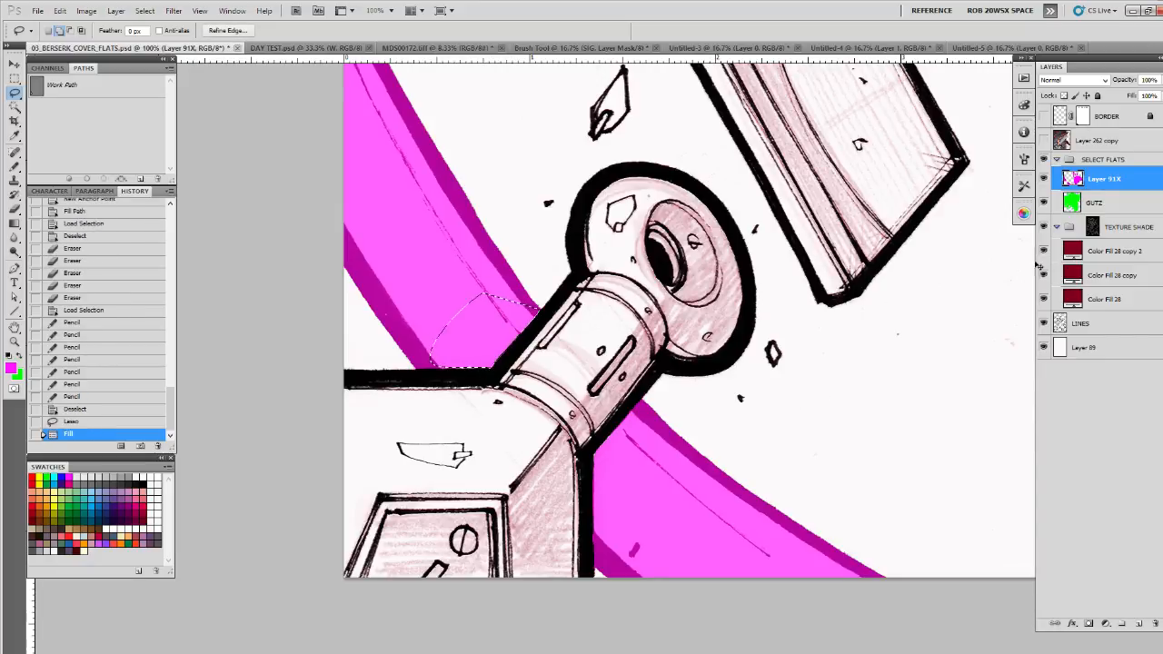
key(ctrl+d)
Step: Start a curved path along the outer edge of the band in the page's lower-right corner, beside the small dagger
drag(823, 500, 506, 505)
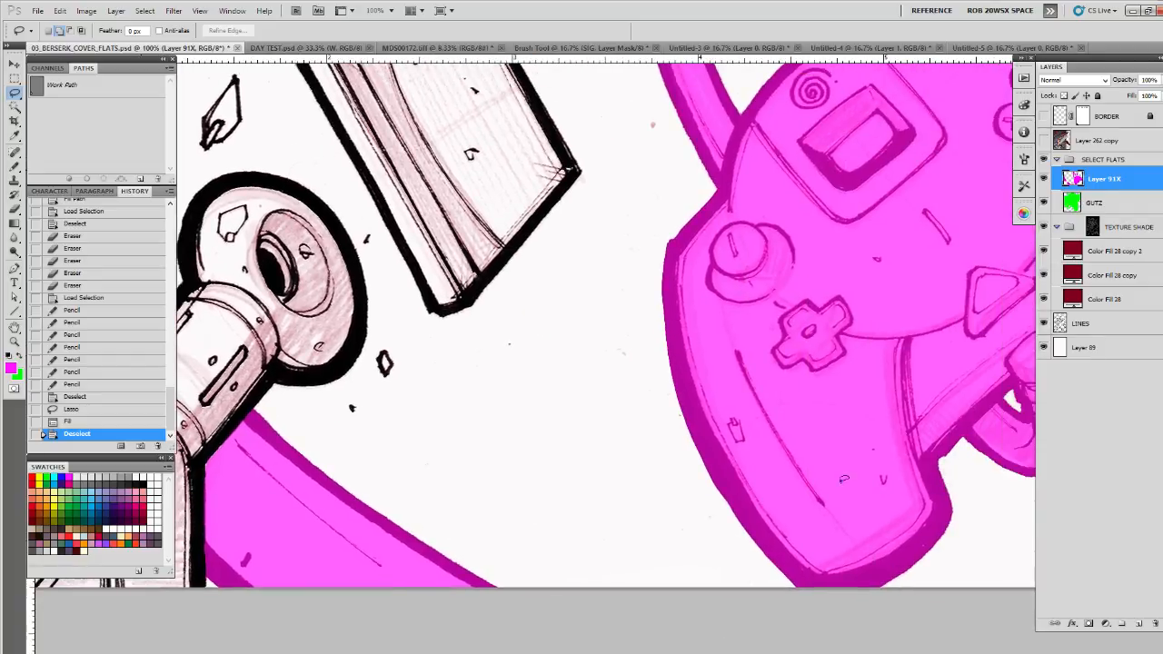
drag(978, 496, 527, 554)
drag(884, 498, 697, 355)
key(z)
alt+click(656, 394)
alt+click(656, 393)
alt+click(656, 394)
alt+click(656, 394)
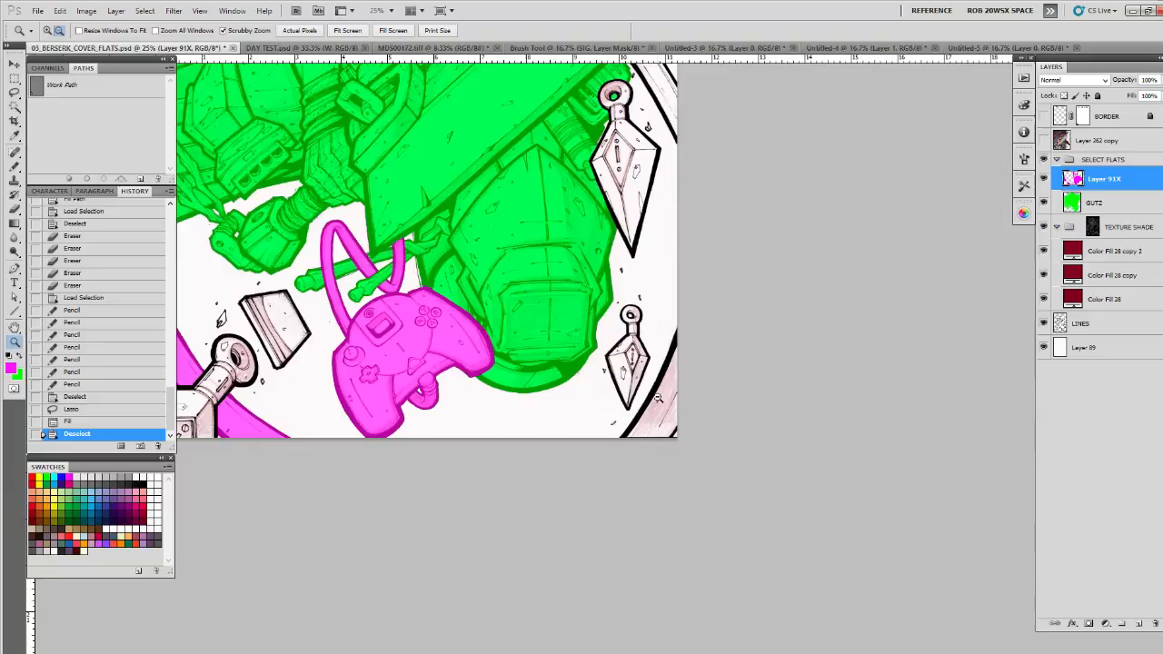
drag(624, 391, 665, 368)
click(751, 550)
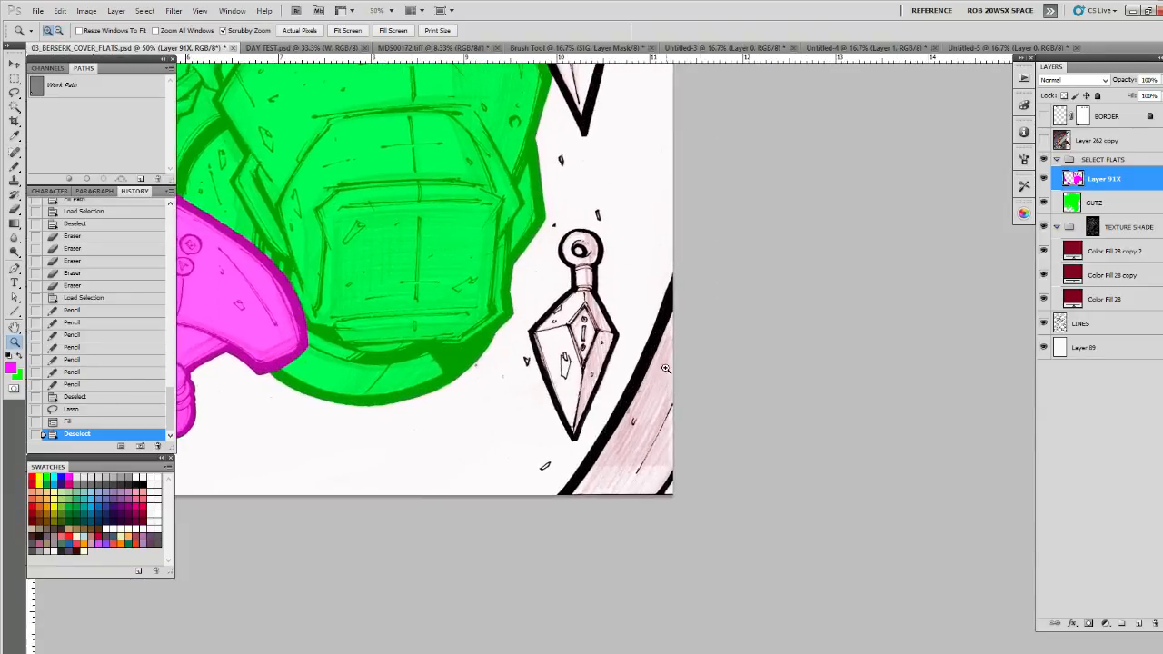
key(p)
click(673, 276)
click(558, 507)
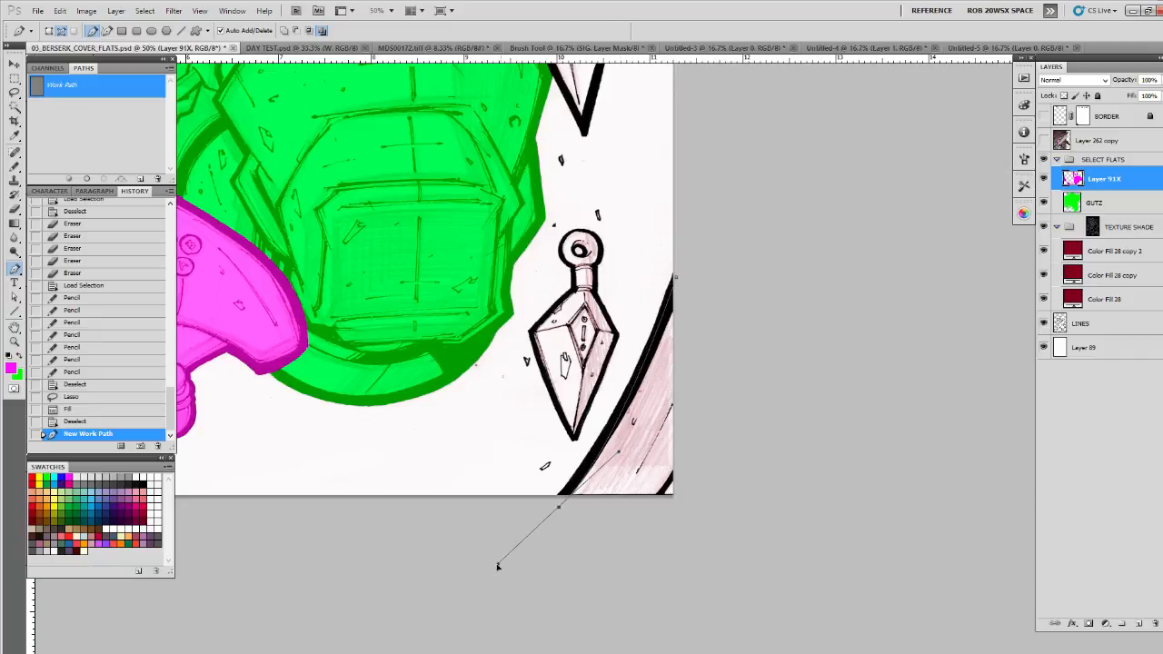
drag(498, 565, 663, 504)
Step: Close the path around the lower-right corner band and fill it with magenta
click(659, 494)
click(674, 475)
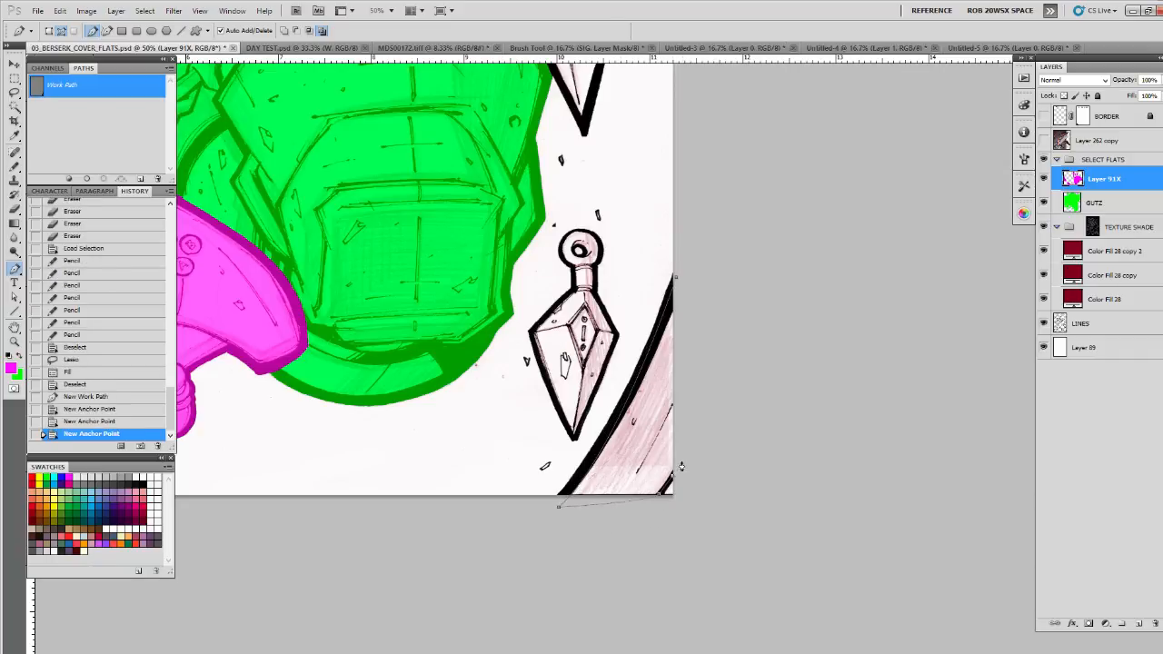
click(682, 459)
click(694, 293)
click(69, 179)
click(98, 141)
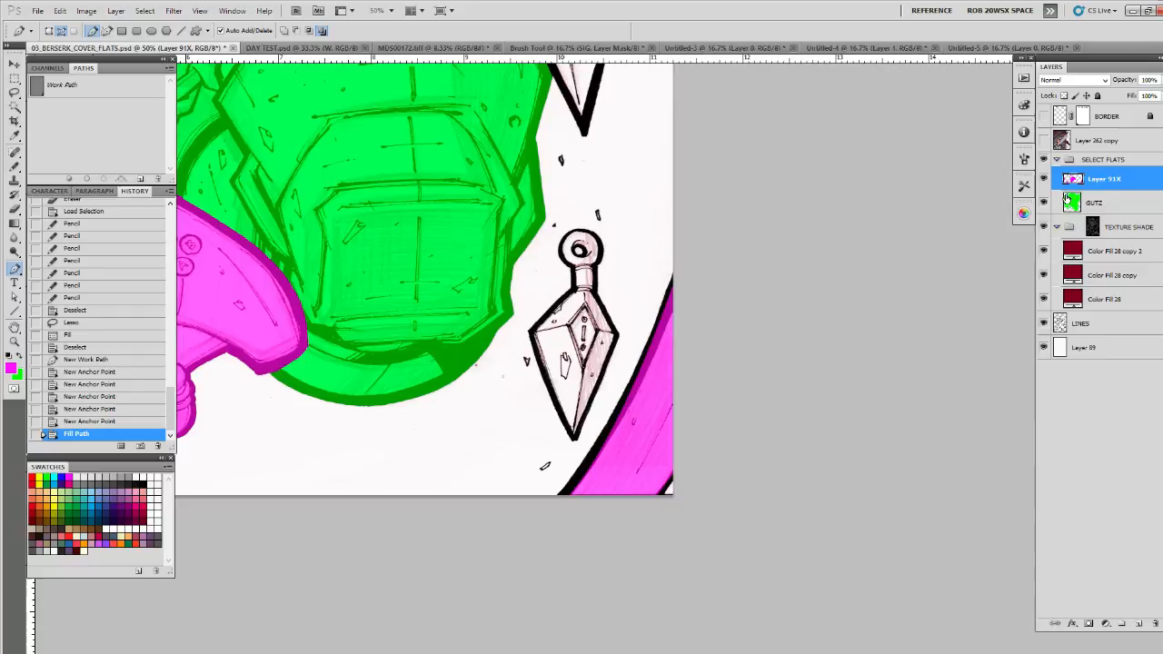
Step: Load the LINES layer as a hidden selection and pencil magenta over the corner band's outline
ctrl+click(1059, 323)
key(z)
click(703, 409)
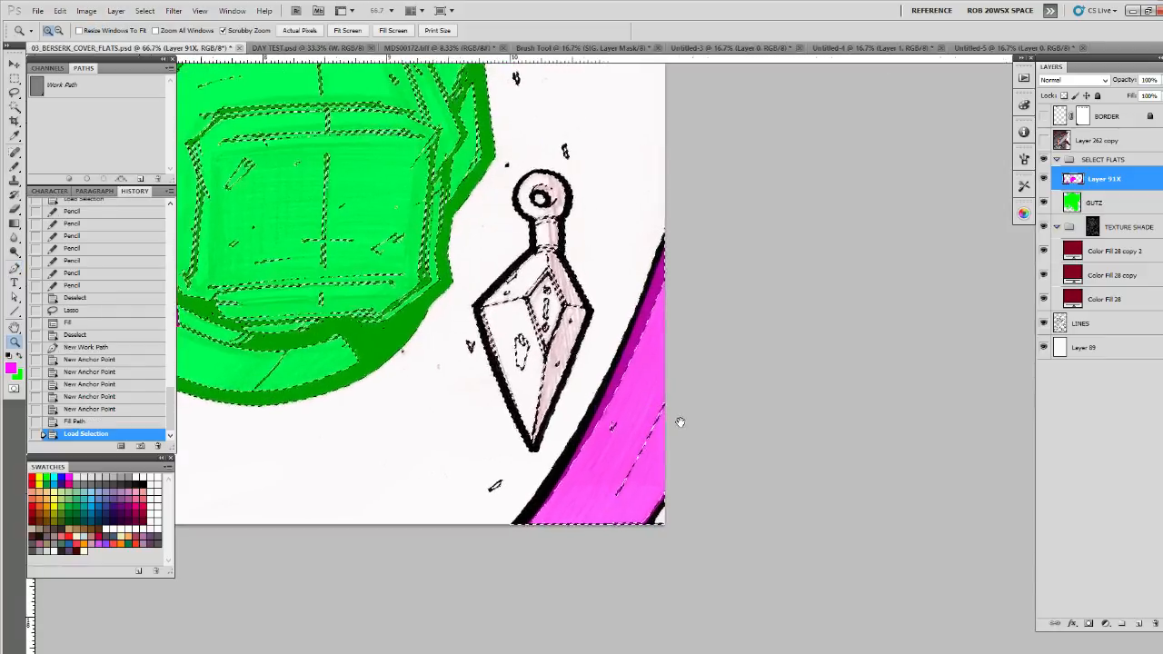
key(b)
key(ctrl+h)
mouse_move(659, 223)
mouse_down()
mouse_move(636, 302)
mouse_move(647, 271)
mouse_move(520, 516)
mouse_move(624, 353)
mouse_up()
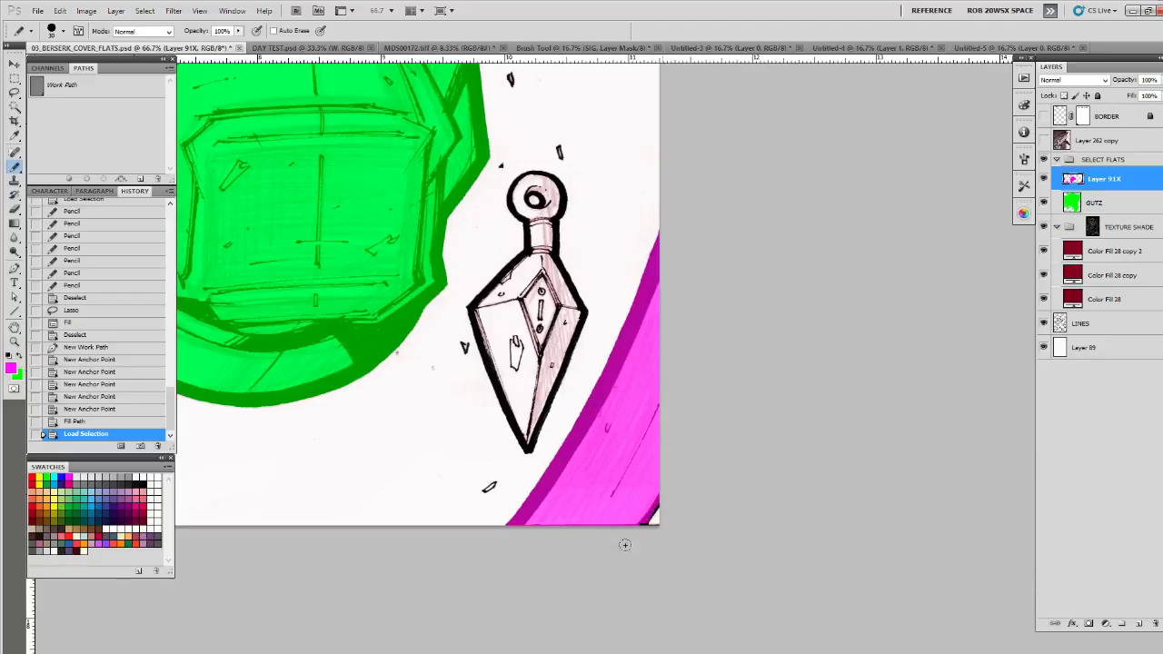
drag(650, 282, 653, 273)
Step: Pencil magenta over both outlines of the curved band that emerges below the sword at the page's right edge
key(space)
mouse_move(650, 154)
mouse_down()
mouse_move(605, 444)
mouse_move(645, 609)
mouse_up()
mouse_move(582, 82)
mouse_down()
mouse_move(577, 192)
mouse_move(499, 489)
mouse_up()
click(441, 369)
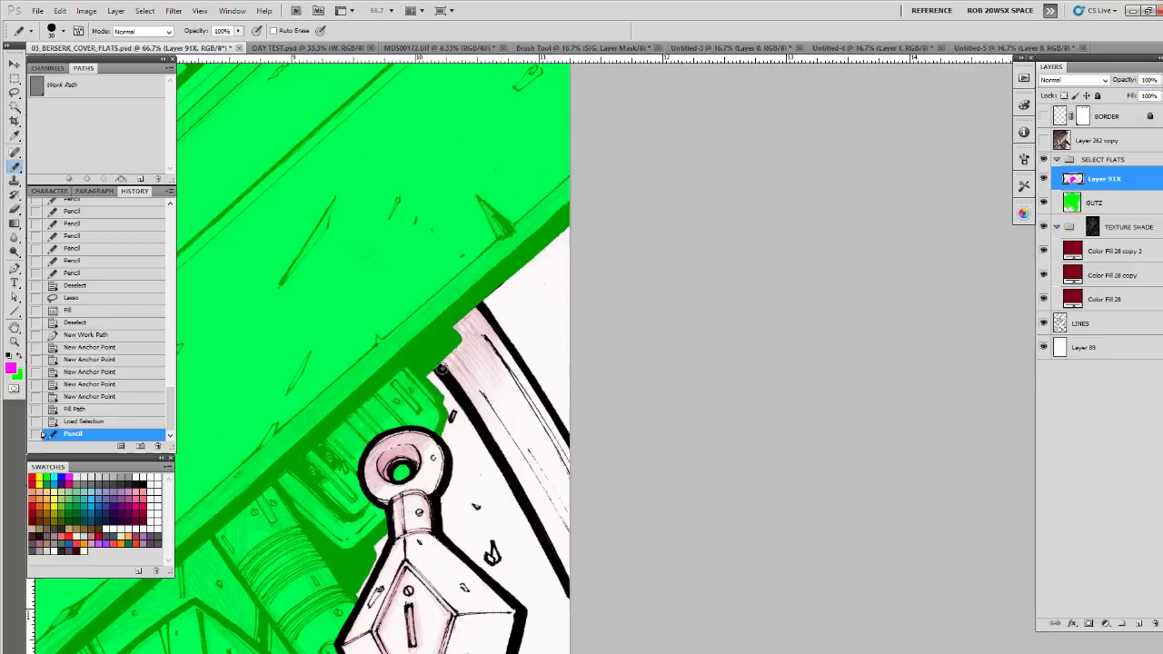
drag(447, 380, 585, 626)
drag(482, 307, 568, 449)
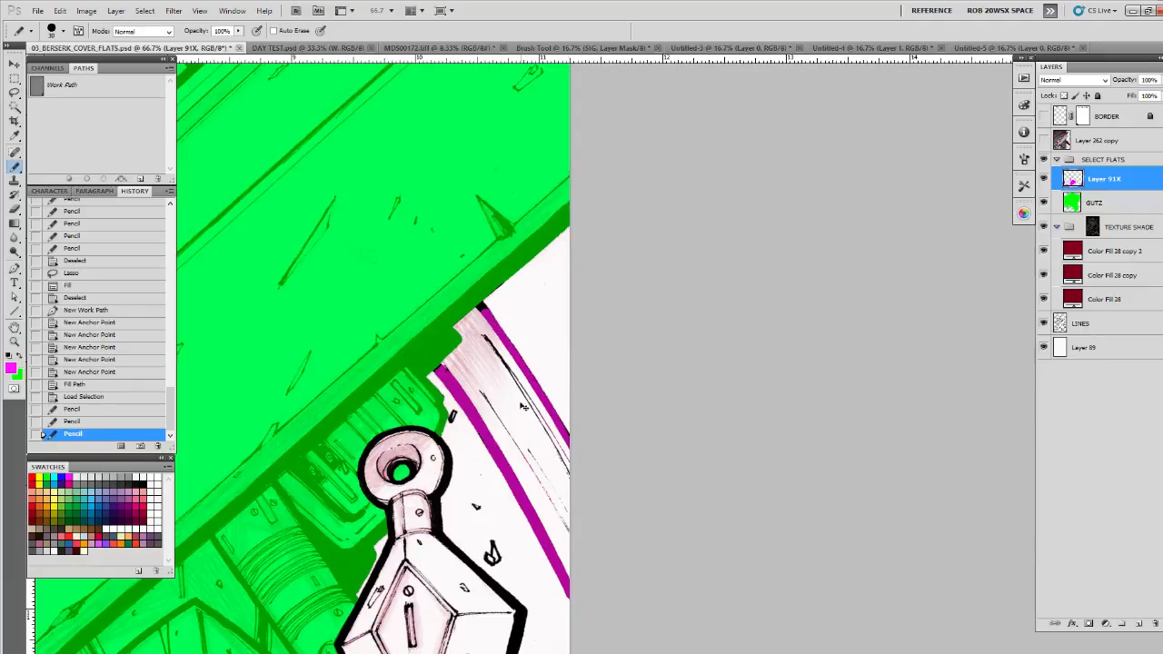
Step: Lasso the interior of the band below the sword, fill it with magenta, and clear the selection
key(ctrl+d)
key(l)
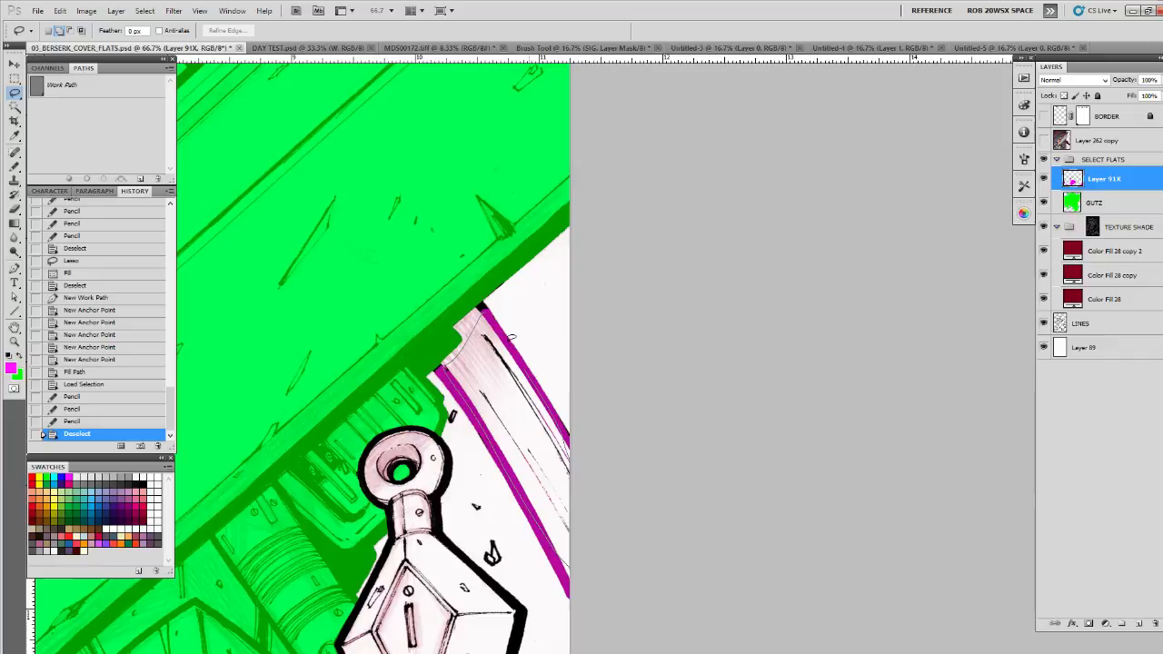
drag(511, 337, 491, 313)
key(alt+BackSpace)
key(ctrl+d)
key(b)
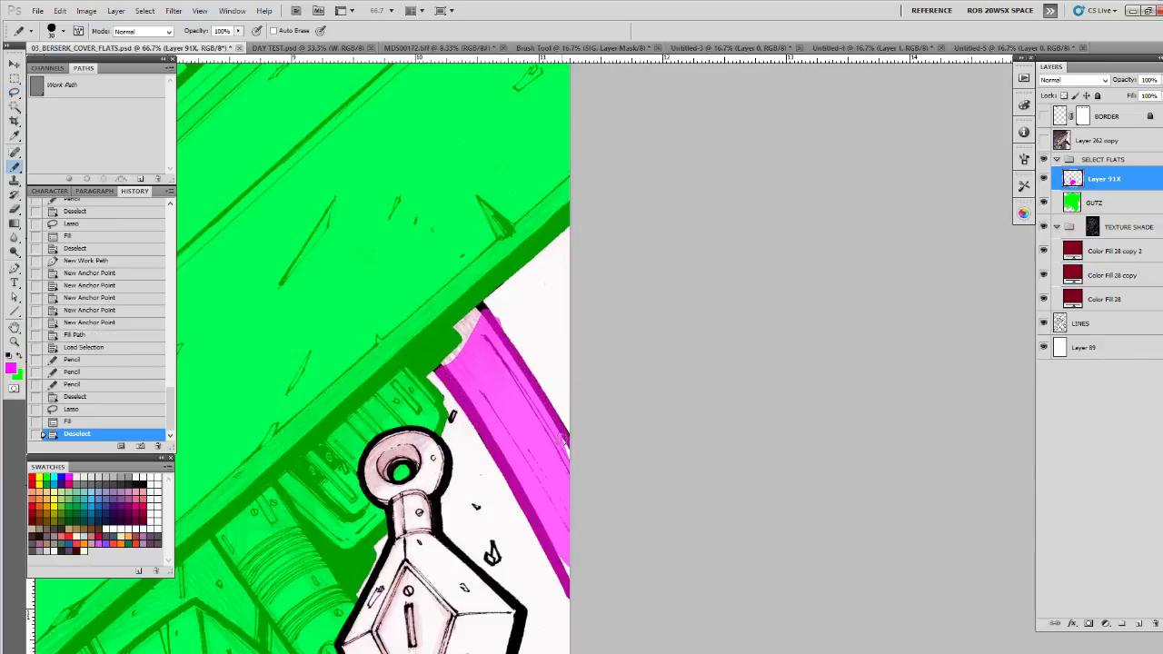
click(546, 443)
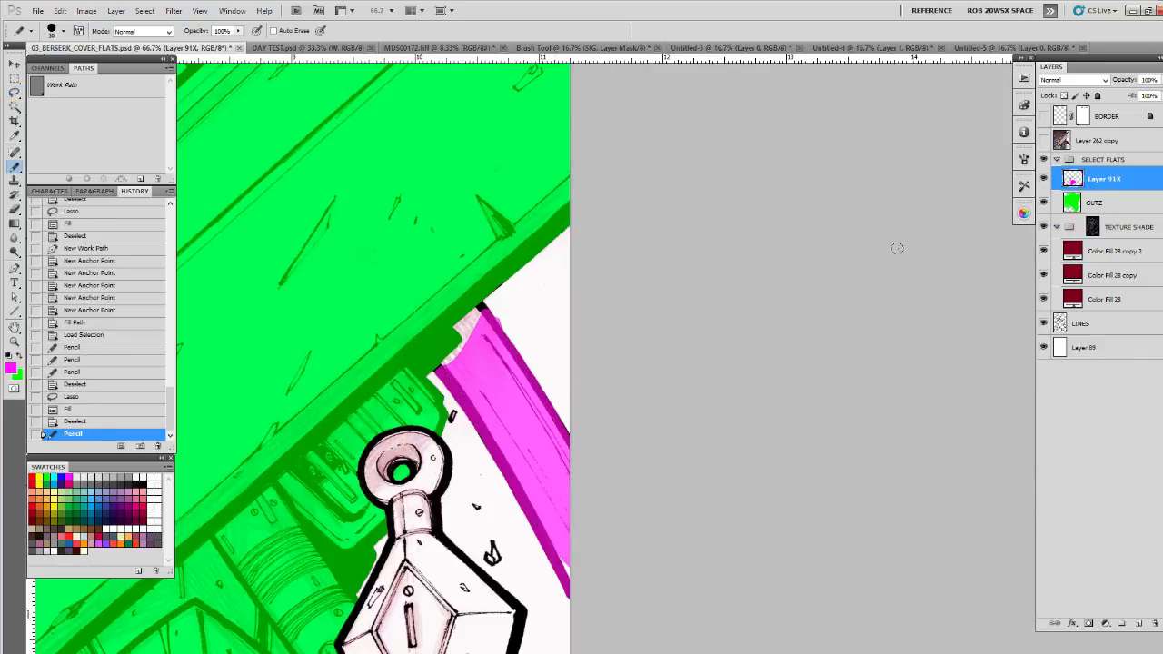
Step: Load the LINES layer as a selection, touch up the band's outer outline, and erase the magenta spilling past it
ctrl+click(1060, 322)
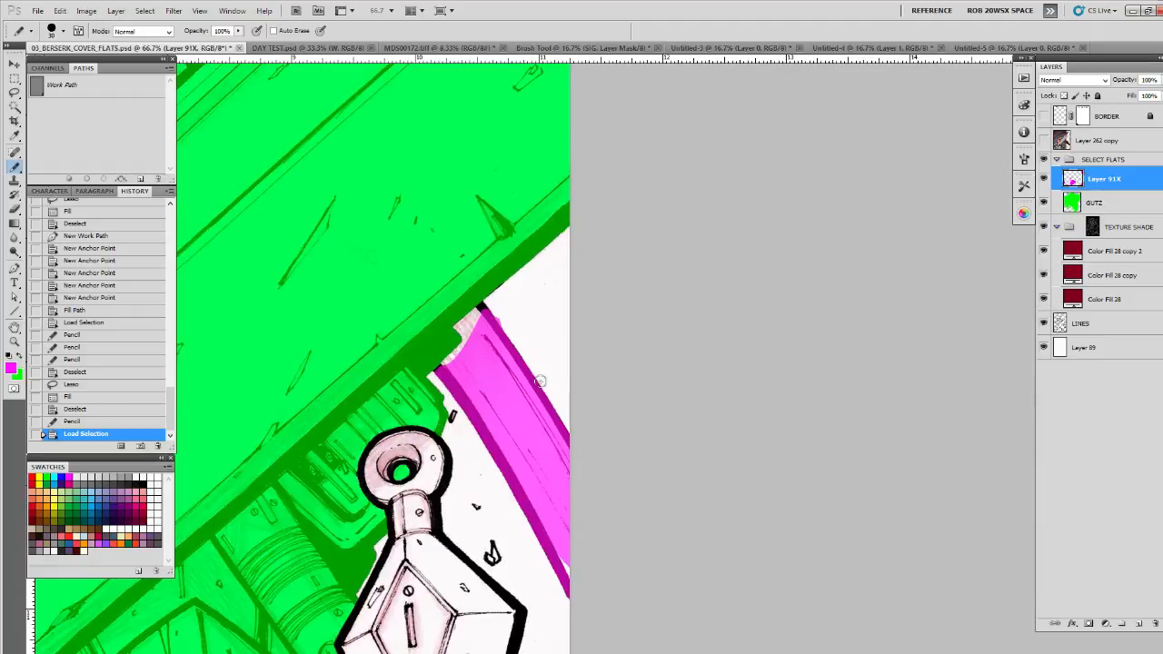
drag(541, 382, 567, 409)
key(z)
click(491, 319)
click(492, 320)
key(e)
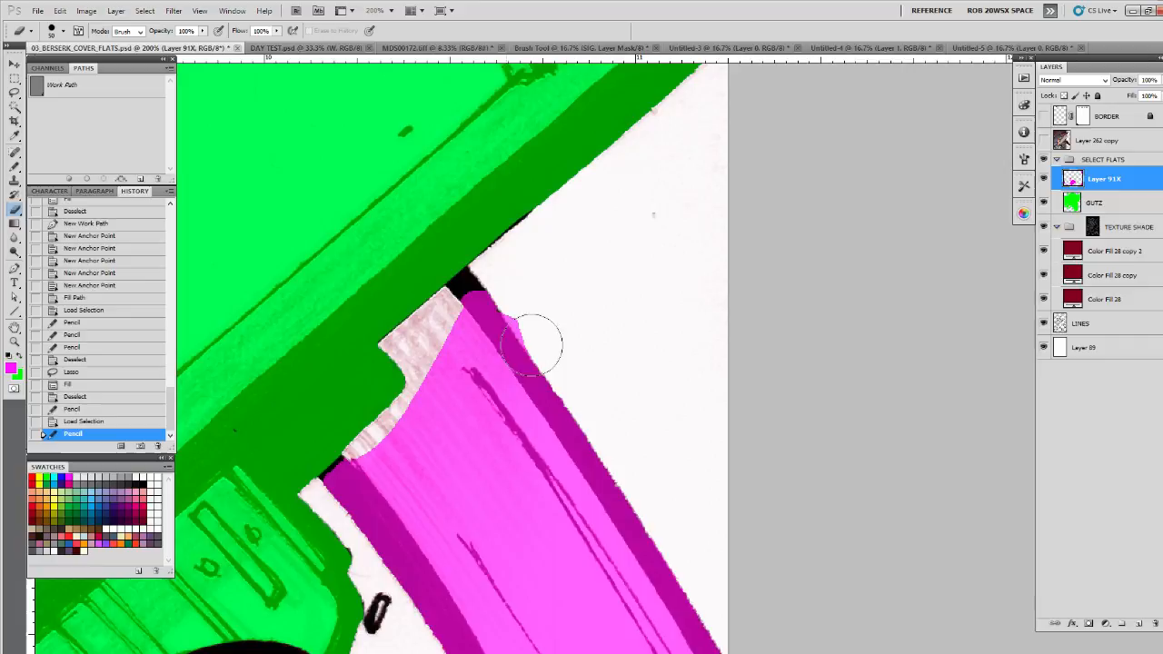
click(531, 345)
key(ctrl+d)
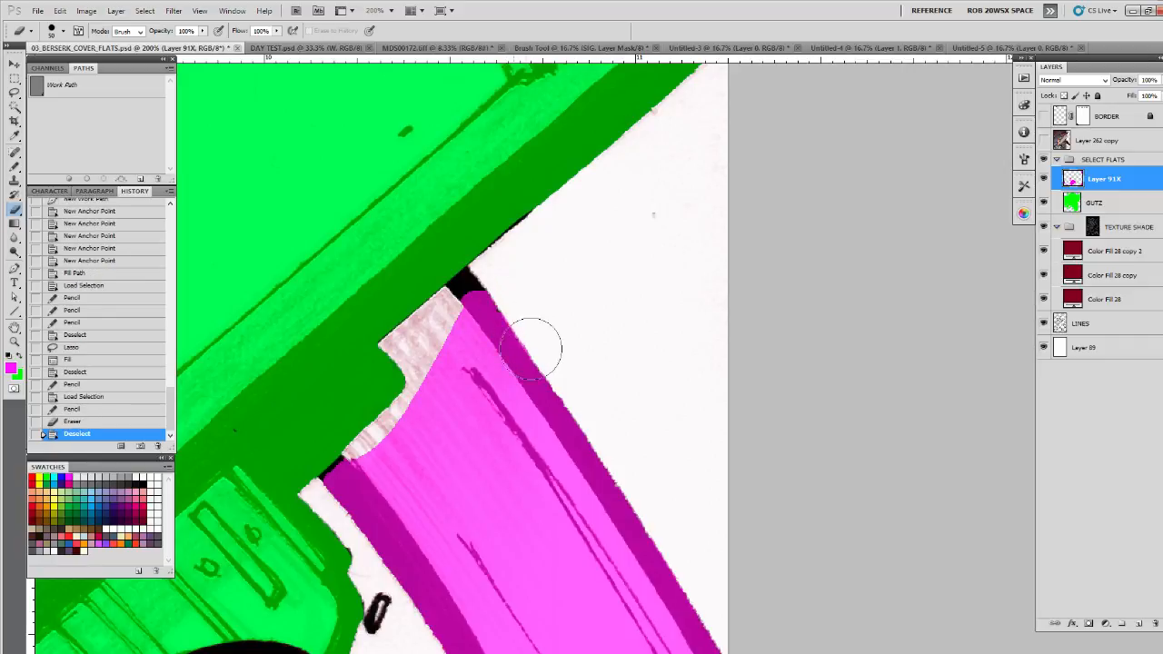
click(518, 325)
Step: Reload the LINES selection, pencil the outline ends against the sword, and fill the band's remaining upper gap without a selection
ctrl+click(1062, 322)
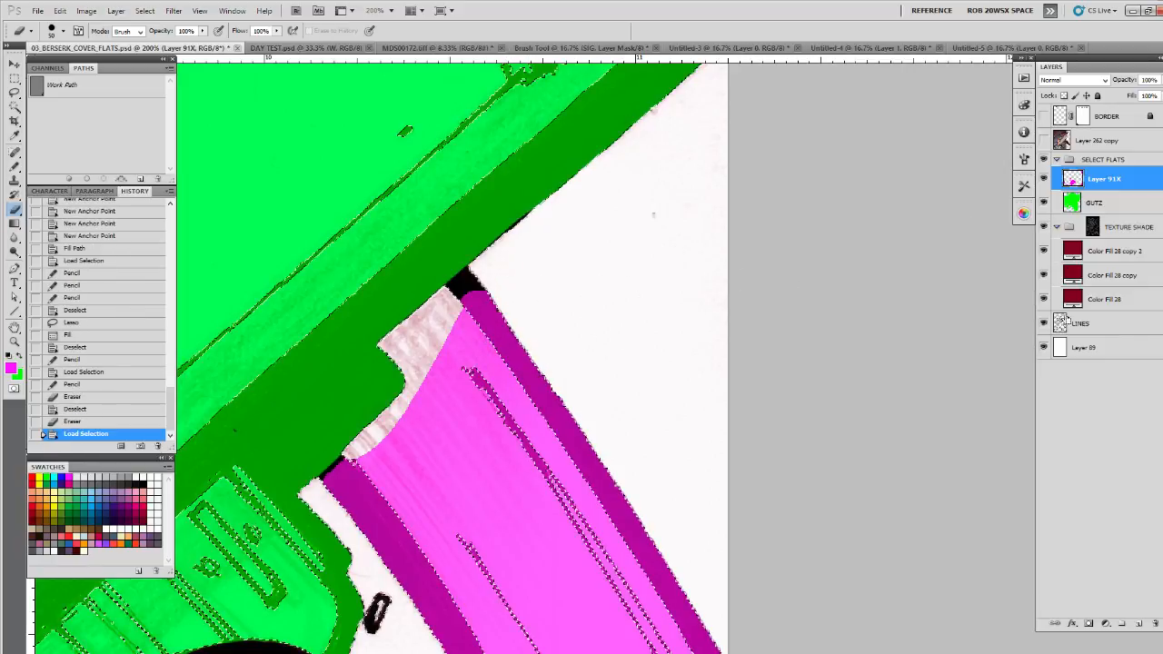
key(b)
key(ctrl+h)
mouse_move(470, 289)
mouse_down()
mouse_move(459, 289)
mouse_move(436, 345)
mouse_up()
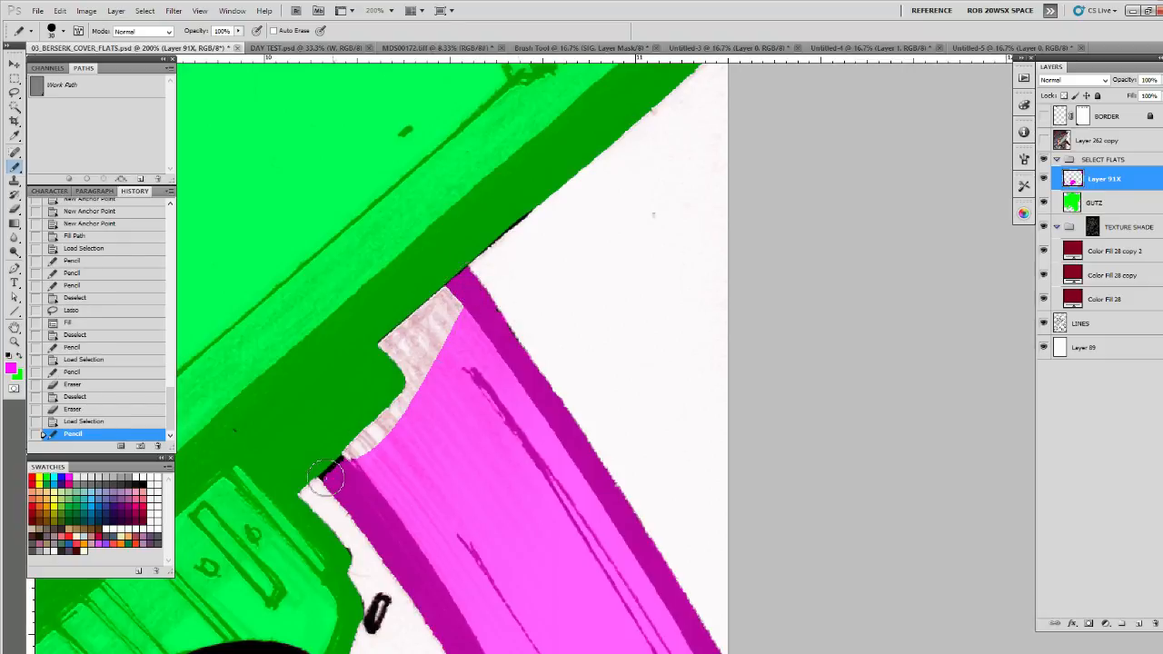
drag(324, 477, 338, 461)
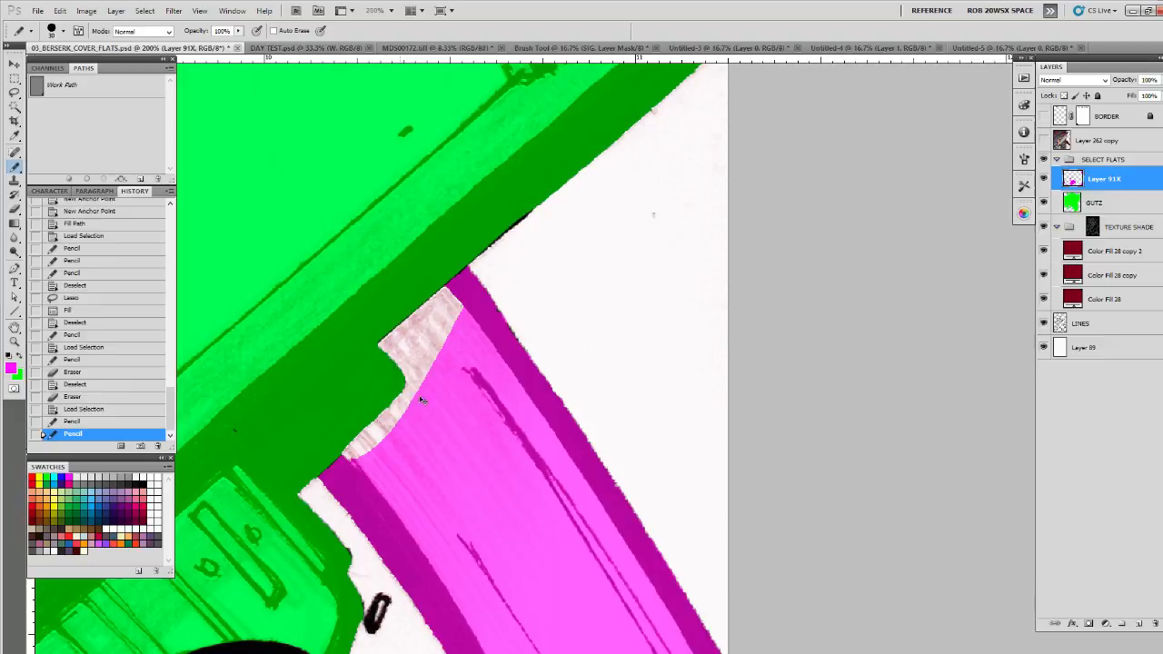
key(ctrl+d)
mouse_move(404, 431)
mouse_down()
mouse_move(356, 448)
mouse_move(406, 407)
mouse_move(411, 387)
mouse_move(395, 350)
mouse_move(374, 344)
mouse_move(434, 305)
mouse_move(411, 335)
mouse_move(459, 320)
mouse_up()
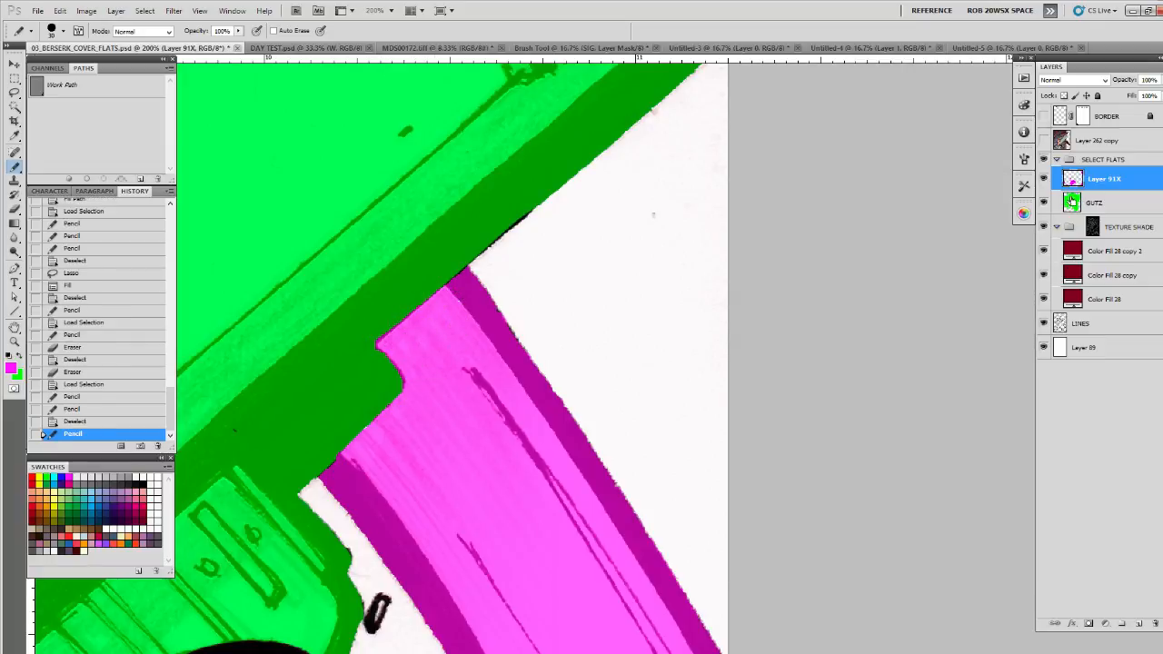
Step: Clean up the magenta along the sword's edge at the band's upper end with the Eraser
ctrl+click(1072, 203)
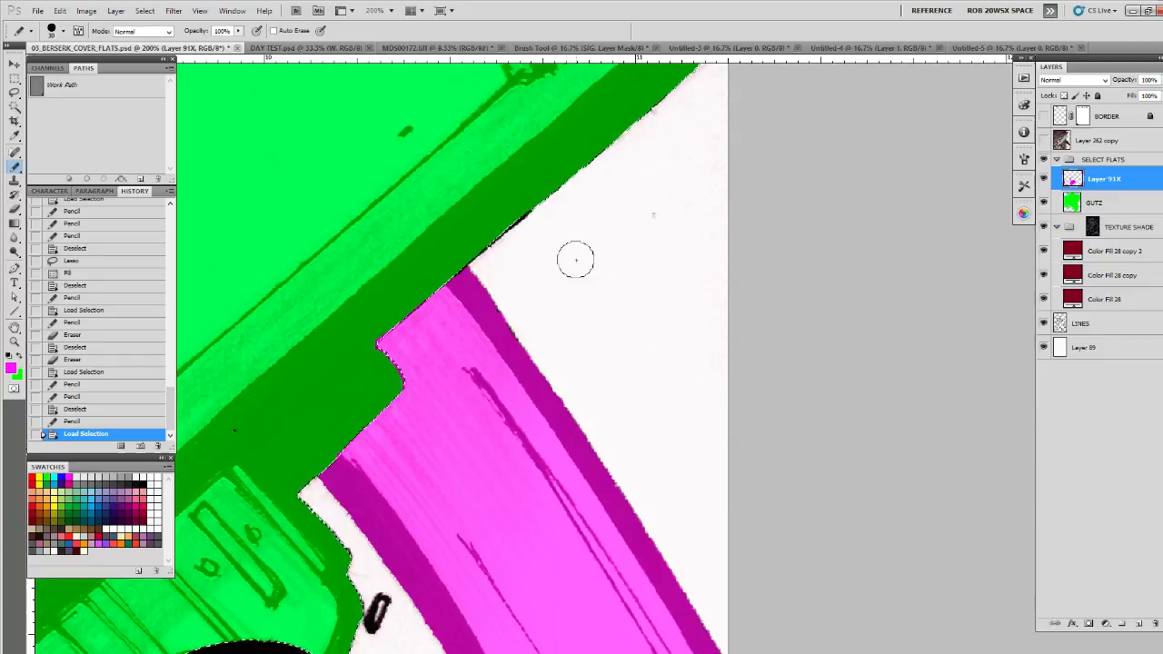
key(ctrl+d)
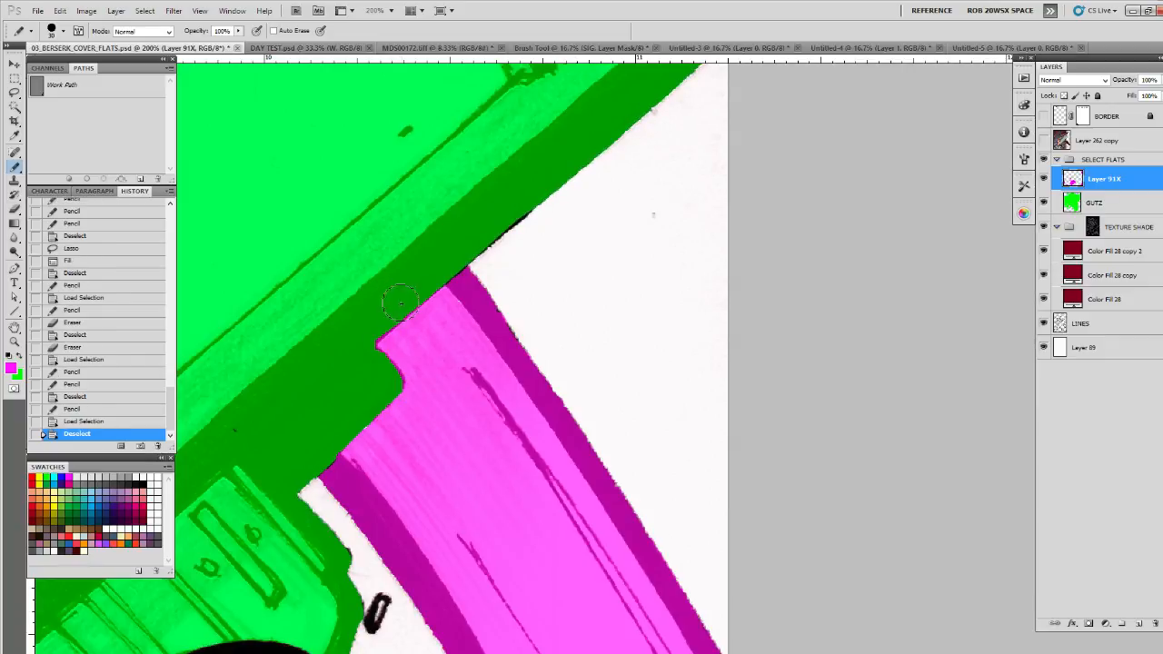
key(e)
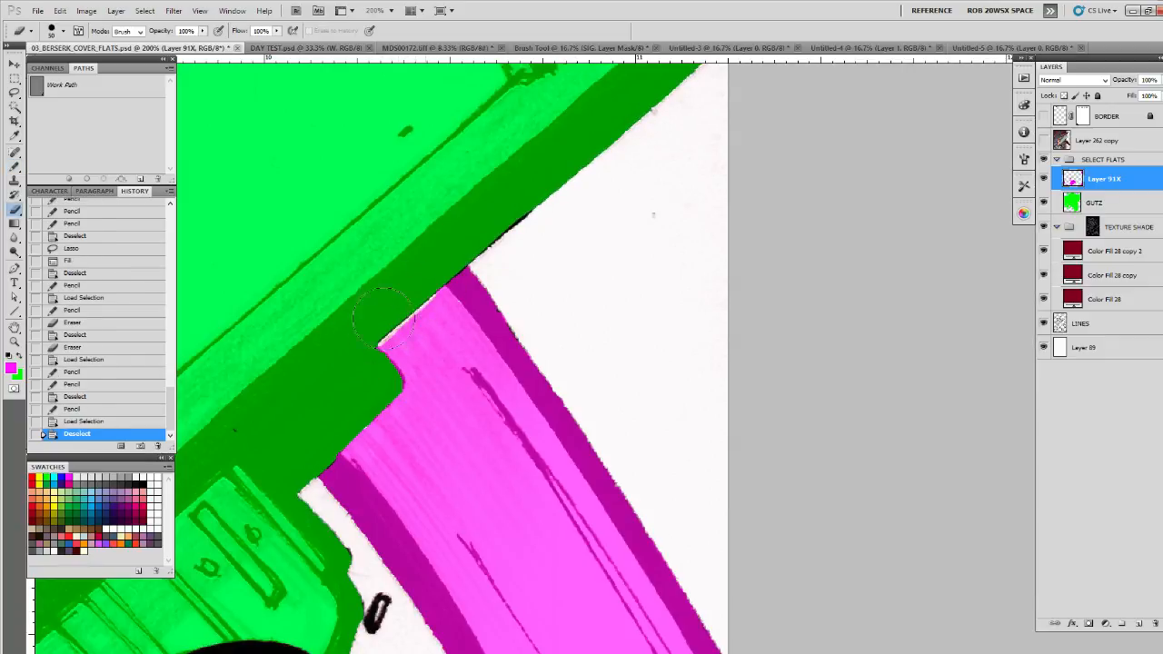
key(ctrl+z)
drag(421, 288, 376, 348)
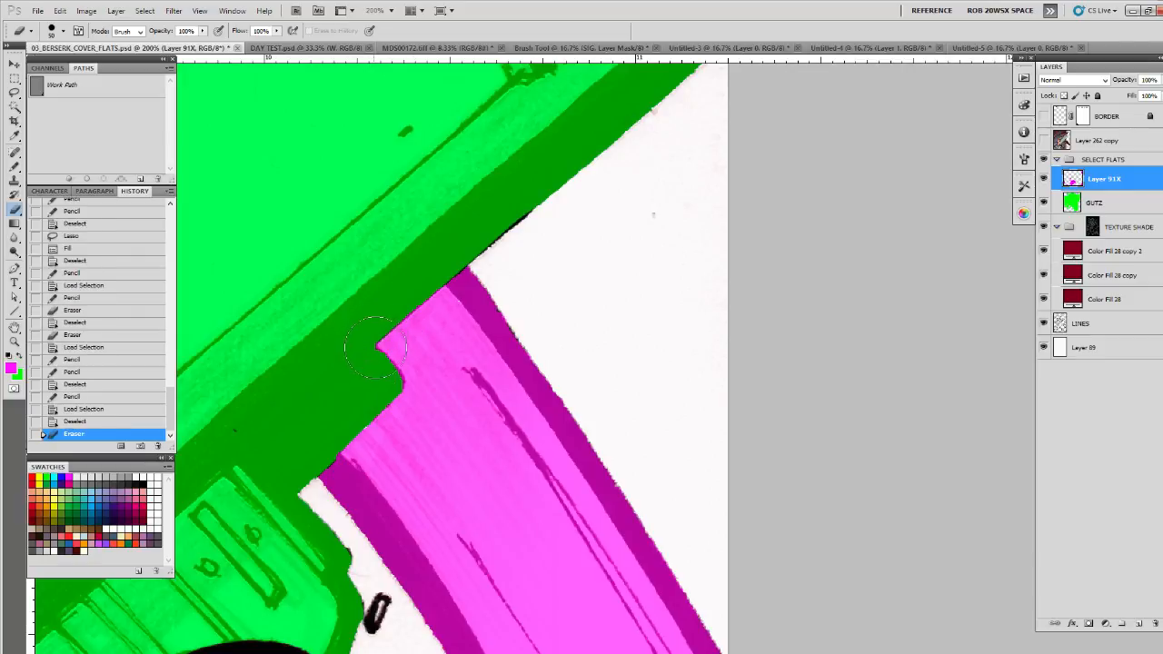
click(393, 391)
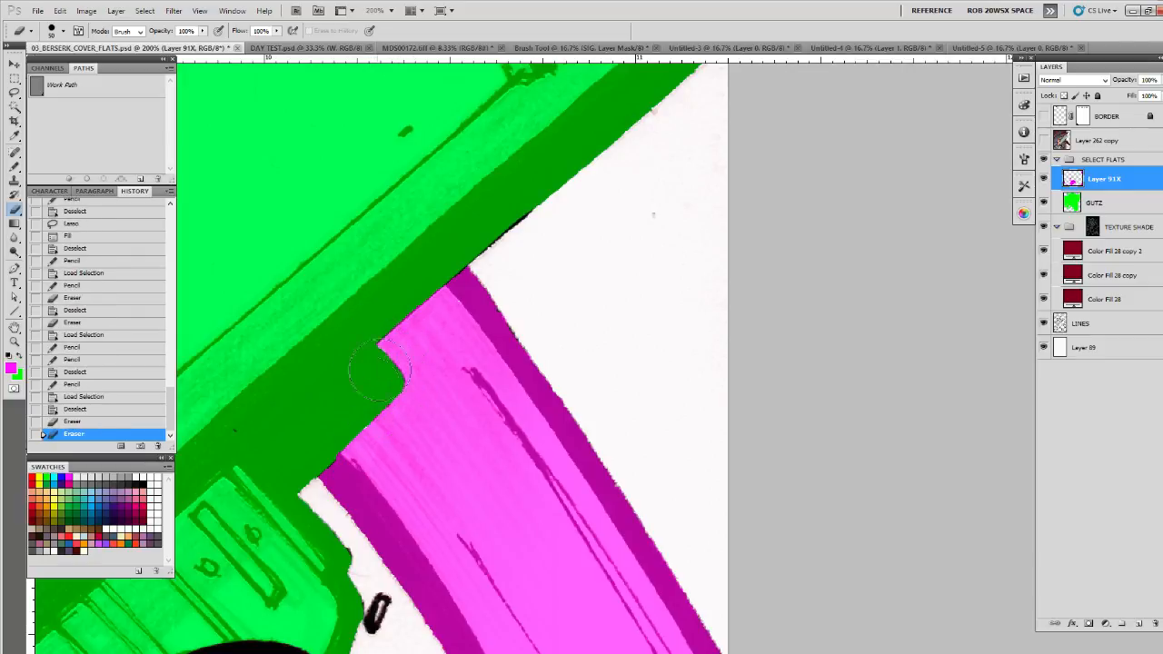
Step: Pencil magenta into the small gap left in the band at the page's right edge, beside the large dagger
key(b)
key(z)
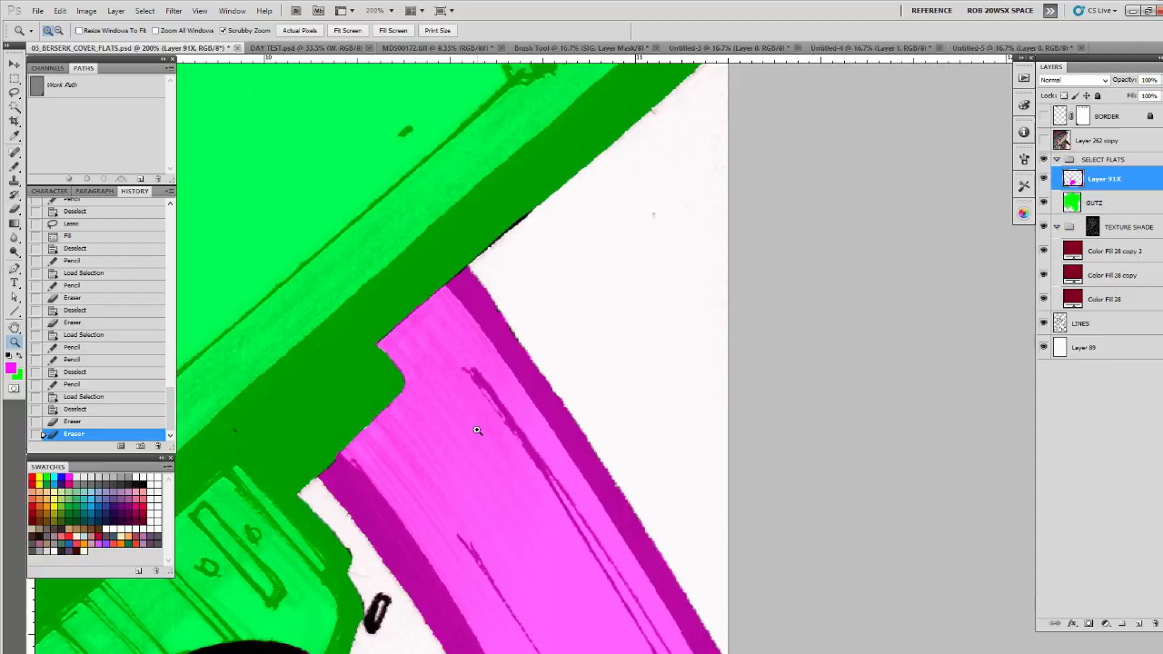
alt+click(479, 430)
alt+click(479, 433)
alt+click(479, 434)
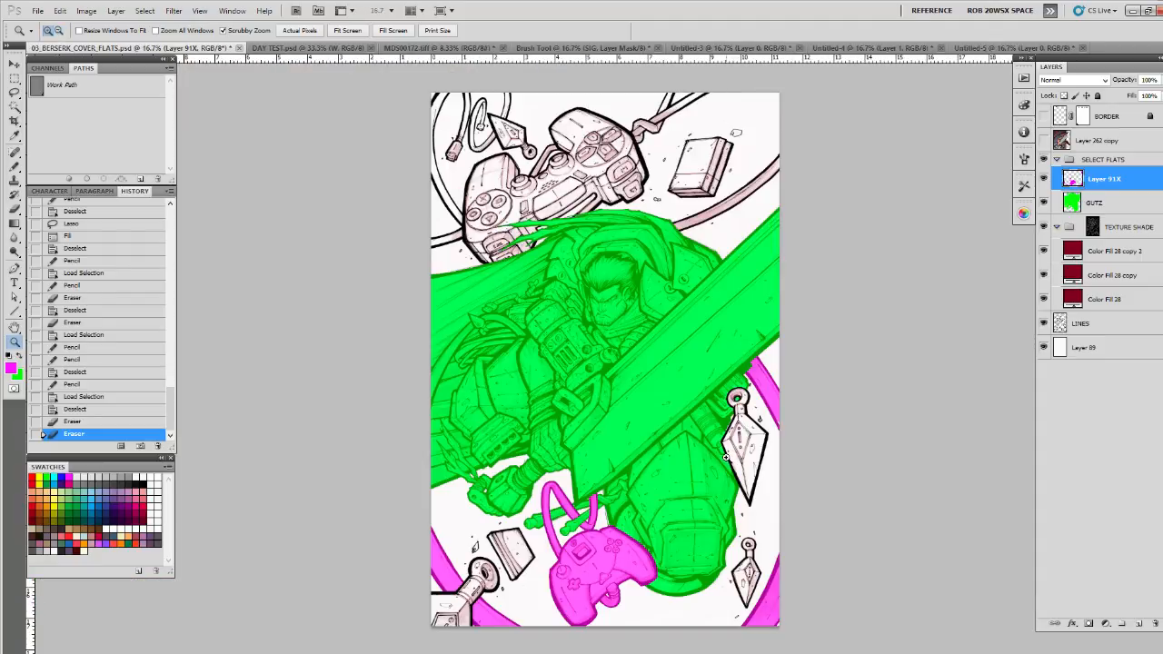
click(786, 423)
key(b)
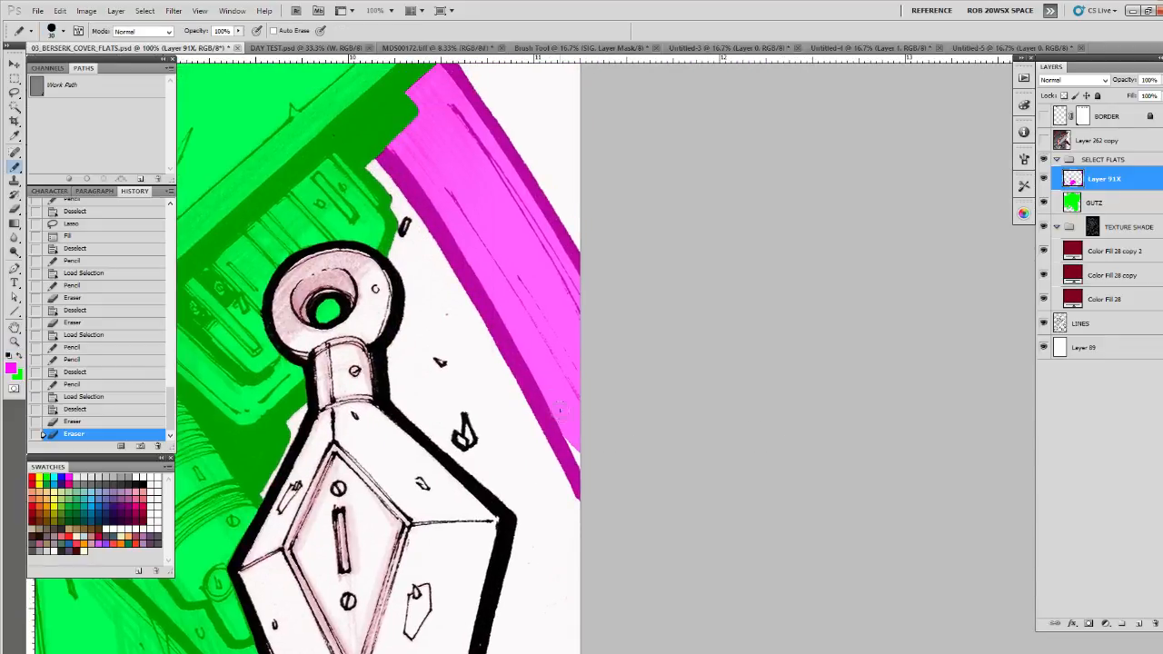
drag(554, 328, 638, 615)
click(537, 408)
Step: Review the whole cover for background objects that still lack a magenta flat
key(z)
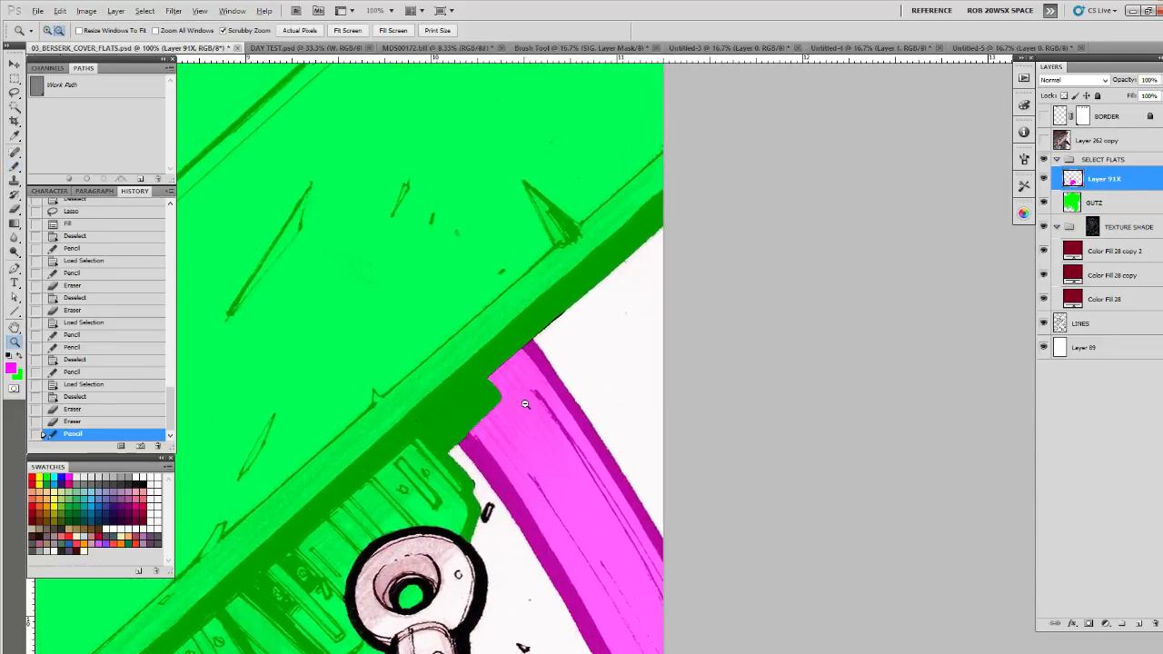
alt+click(529, 407)
alt+click(530, 408)
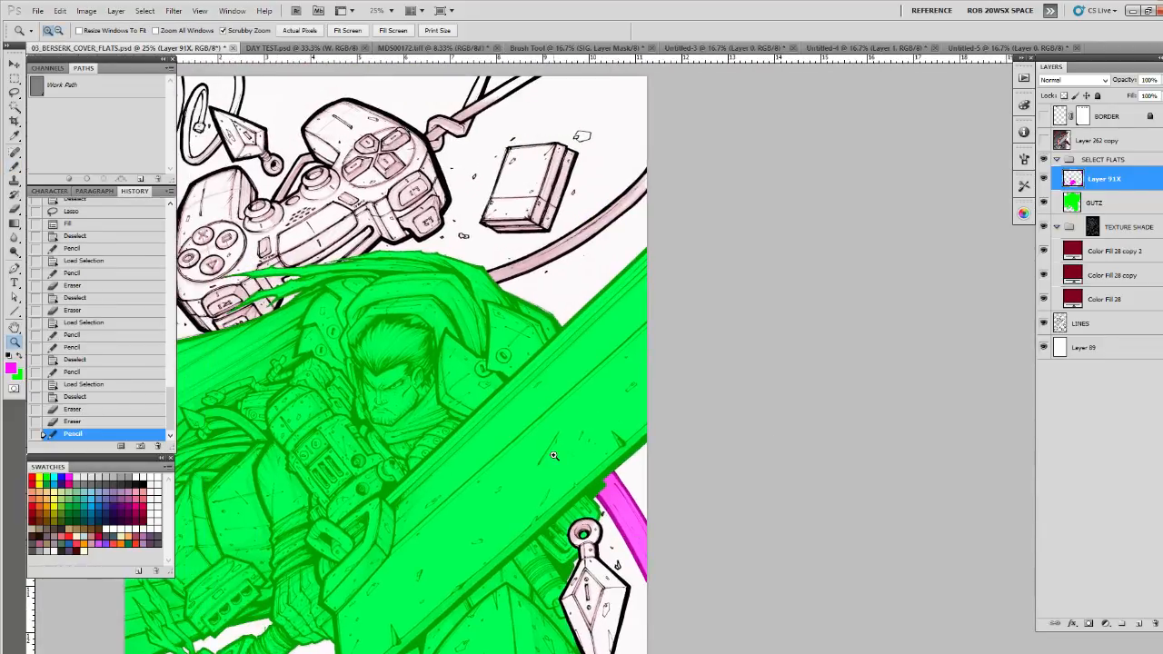
drag(464, 483, 598, 391)
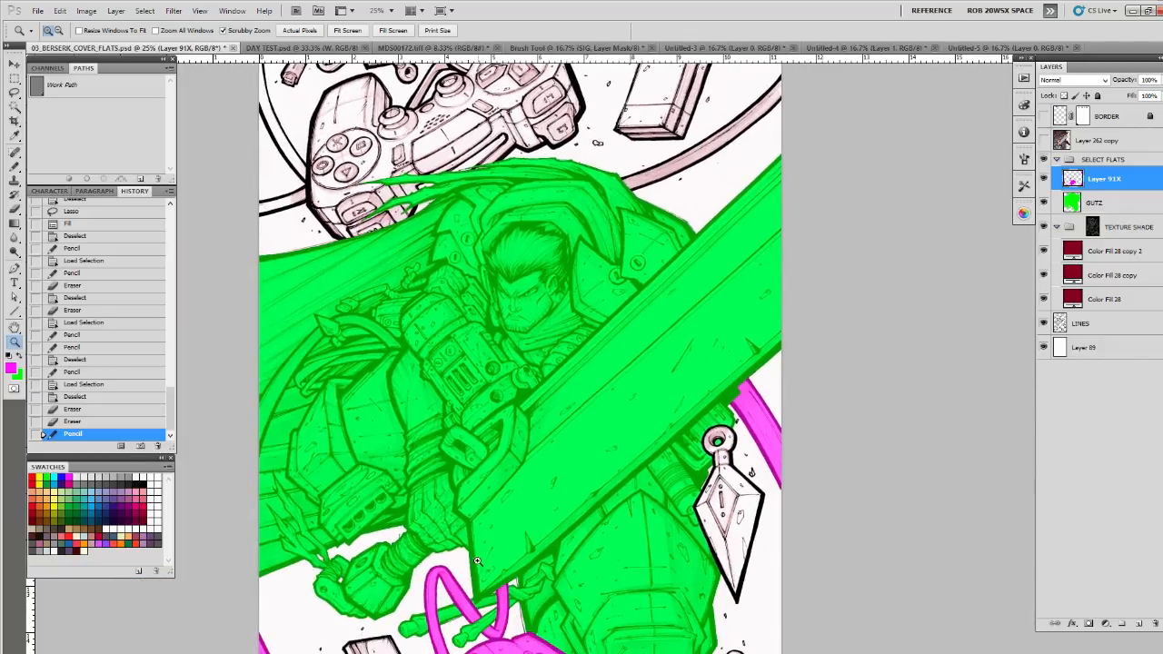
drag(644, 511, 640, 445)
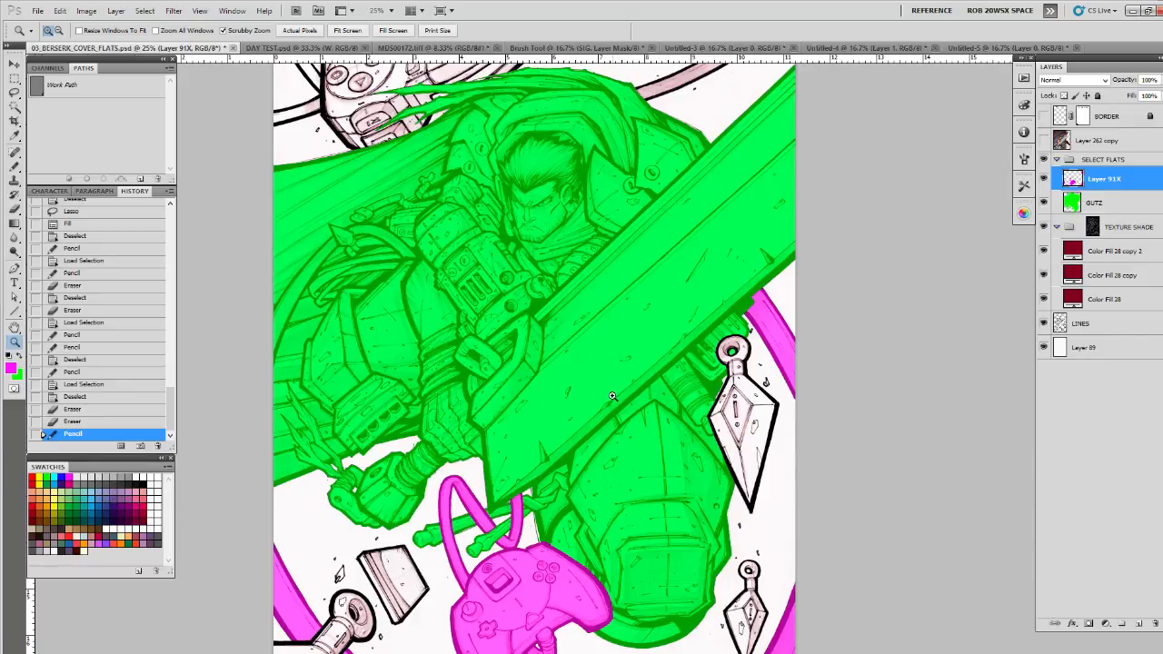
drag(585, 314, 601, 217)
drag(608, 274, 635, 546)
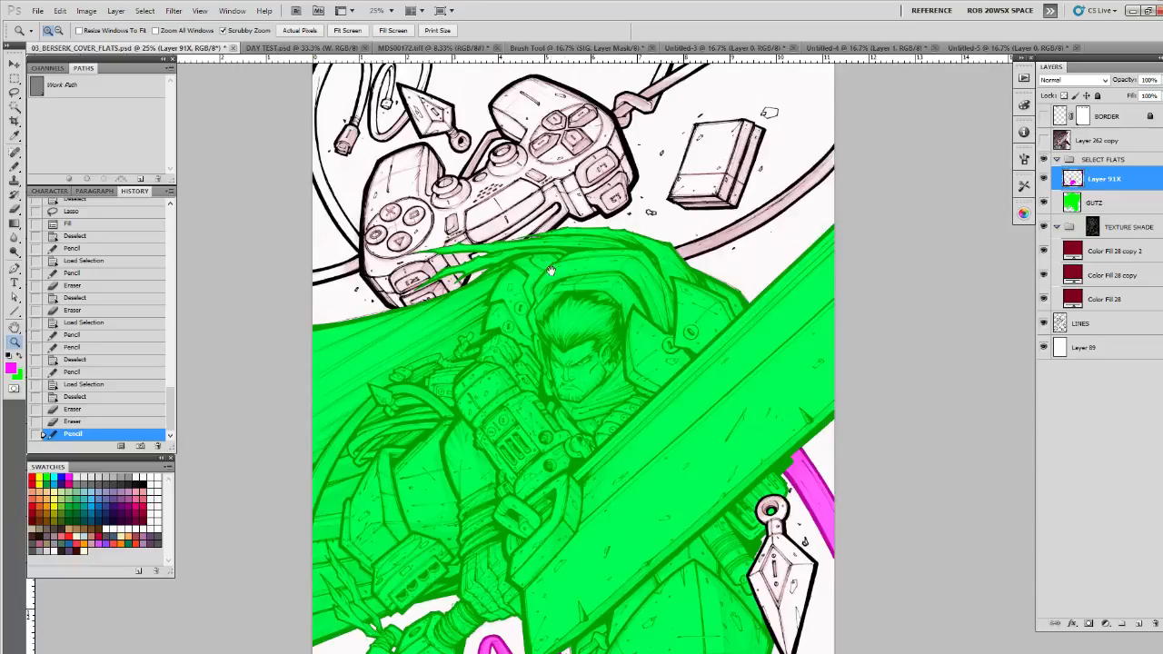
drag(551, 270, 561, 416)
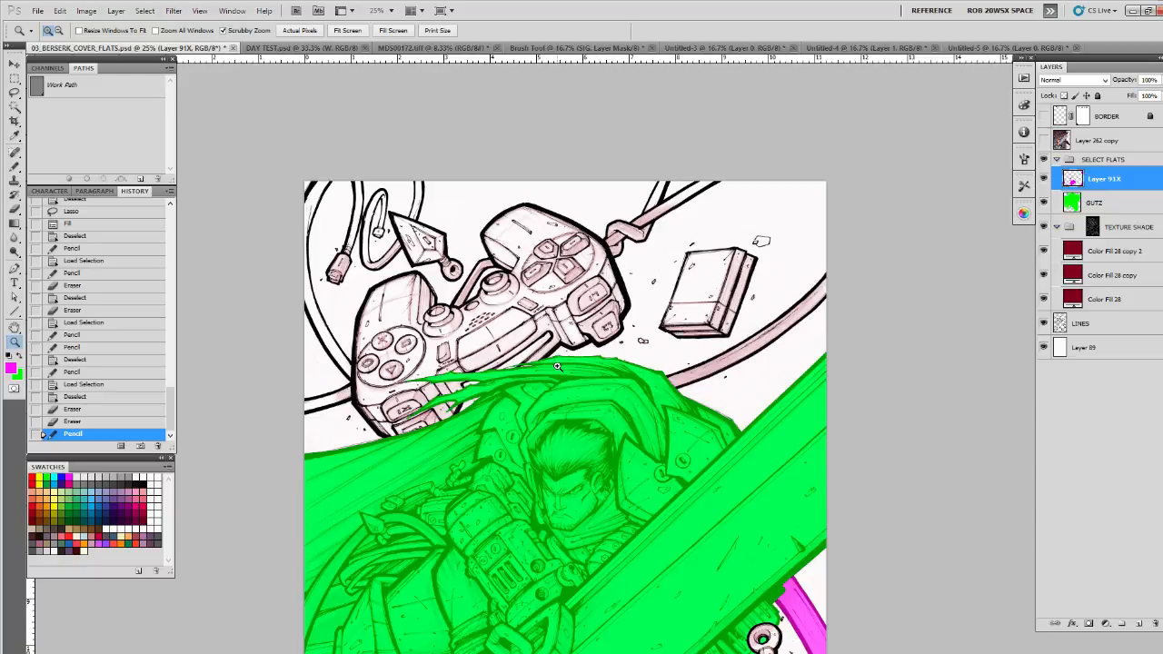
Step: Trace a path along the upper edge of the curved band below the box, from the green shoulder to the page edge
click(699, 373)
click(698, 372)
click(699, 373)
drag(793, 405, 588, 478)
ctrl+click(1071, 271)
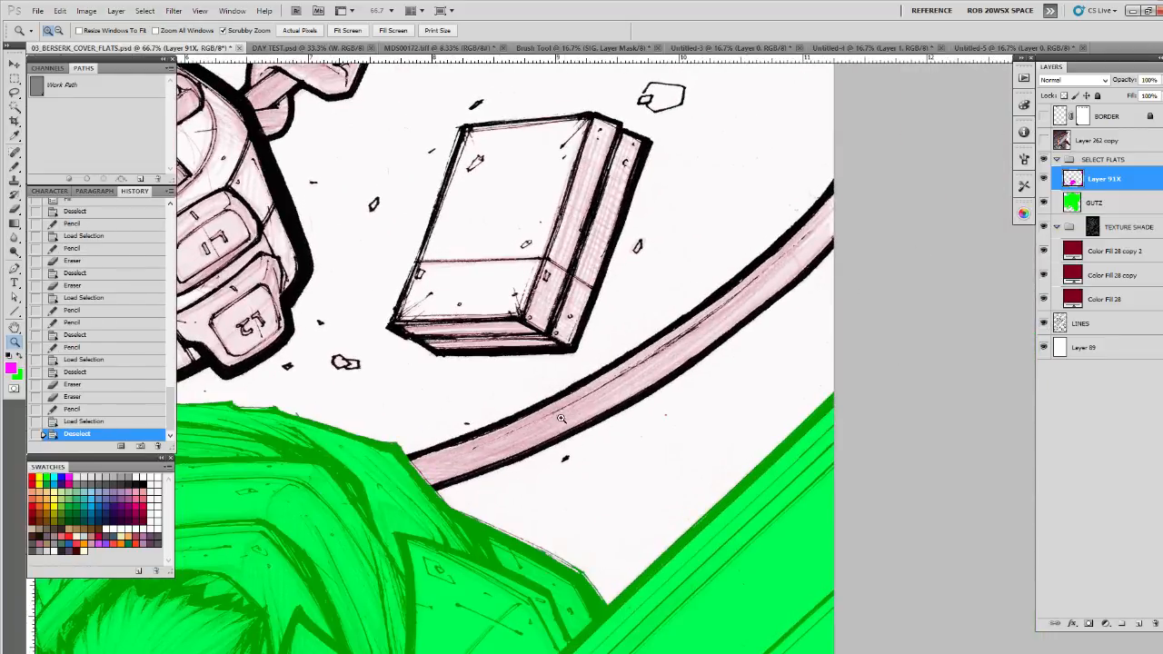
key(ctrl+d)
key(b)
key(z)
key(p)
click(421, 453)
click(611, 367)
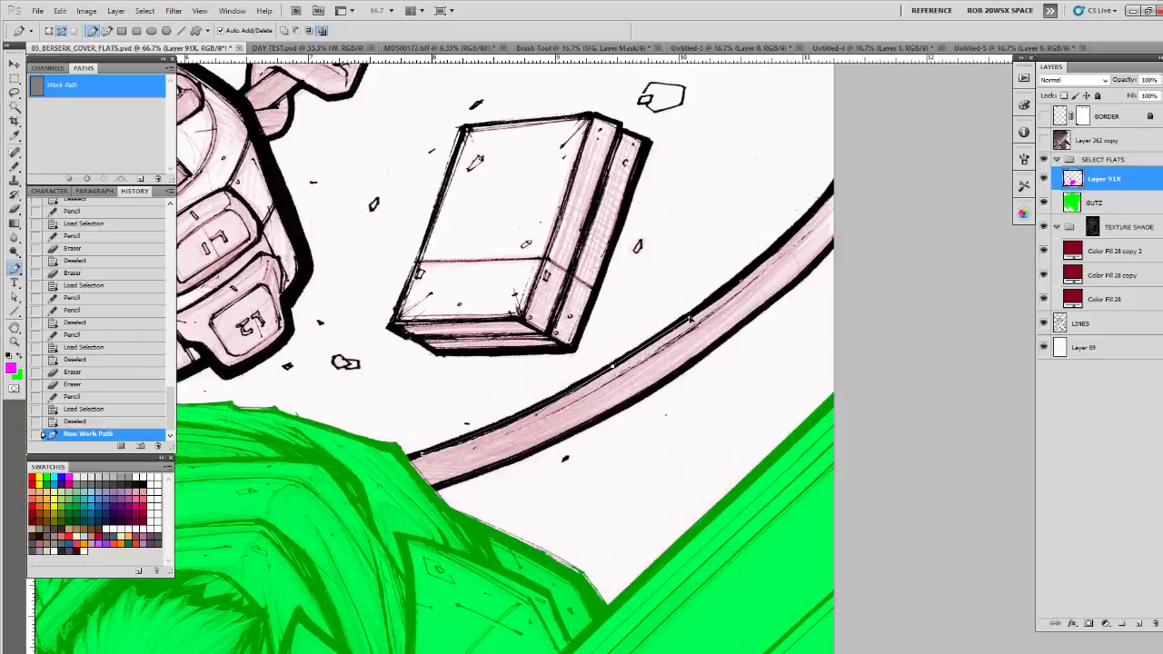
drag(692, 317, 692, 317)
drag(742, 276, 770, 249)
click(788, 231)
click(800, 220)
click(815, 207)
click(831, 188)
Step: Bring the path back along the band's lower edge to the green shoulder and fill it with magenta
click(841, 192)
drag(838, 217, 836, 226)
click(833, 239)
drag(670, 380, 647, 394)
key(ctrl+z)
drag(709, 349, 673, 373)
drag(626, 402, 590, 424)
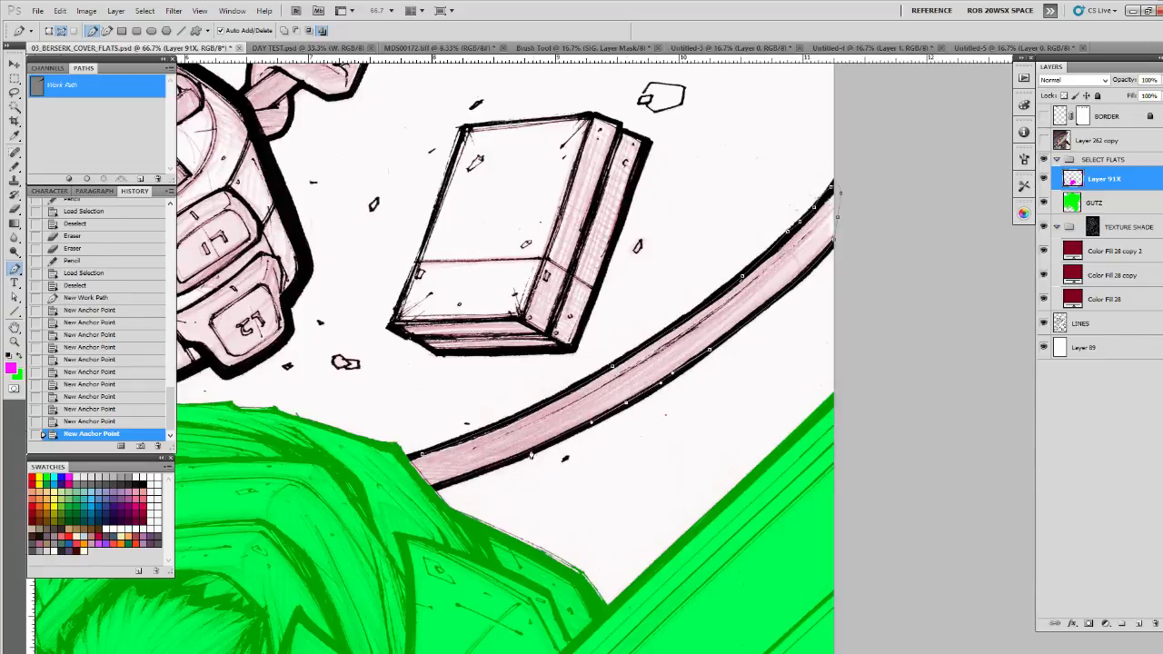
drag(529, 450, 498, 470)
click(449, 482)
click(434, 487)
click(423, 476)
click(417, 463)
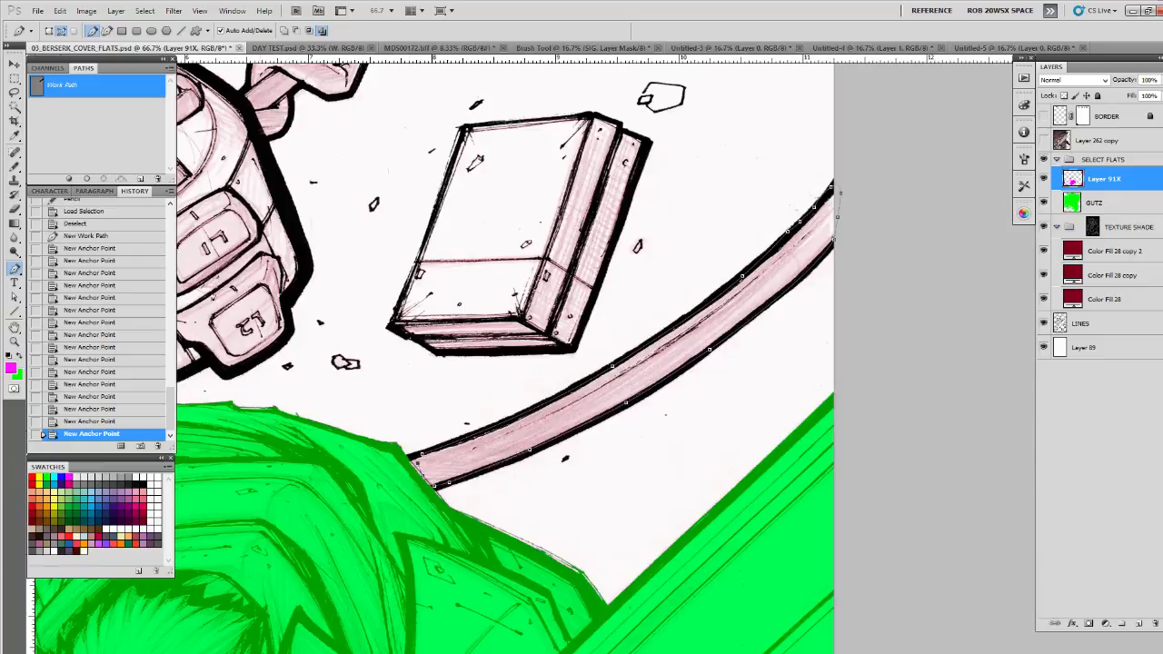
click(69, 178)
click(88, 157)
Step: Load the LINES layer as a selection on Layer 91X and pencil magenta over the upper-right band's outlines
click(1060, 324)
key(b)
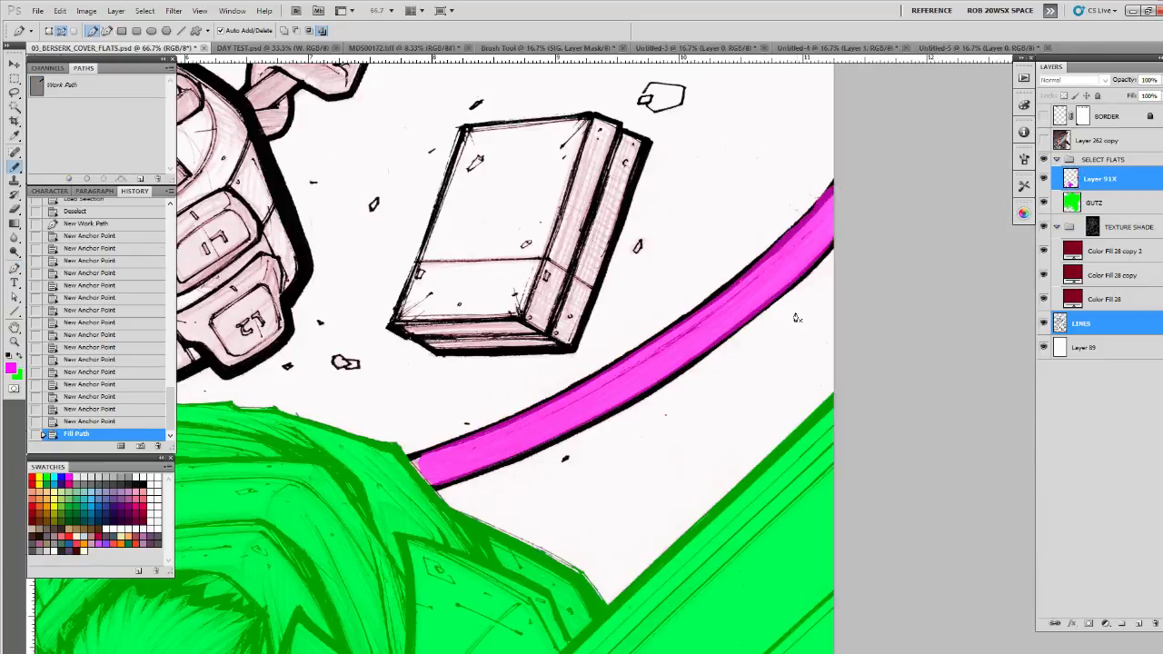
ctrl+click(1071, 180)
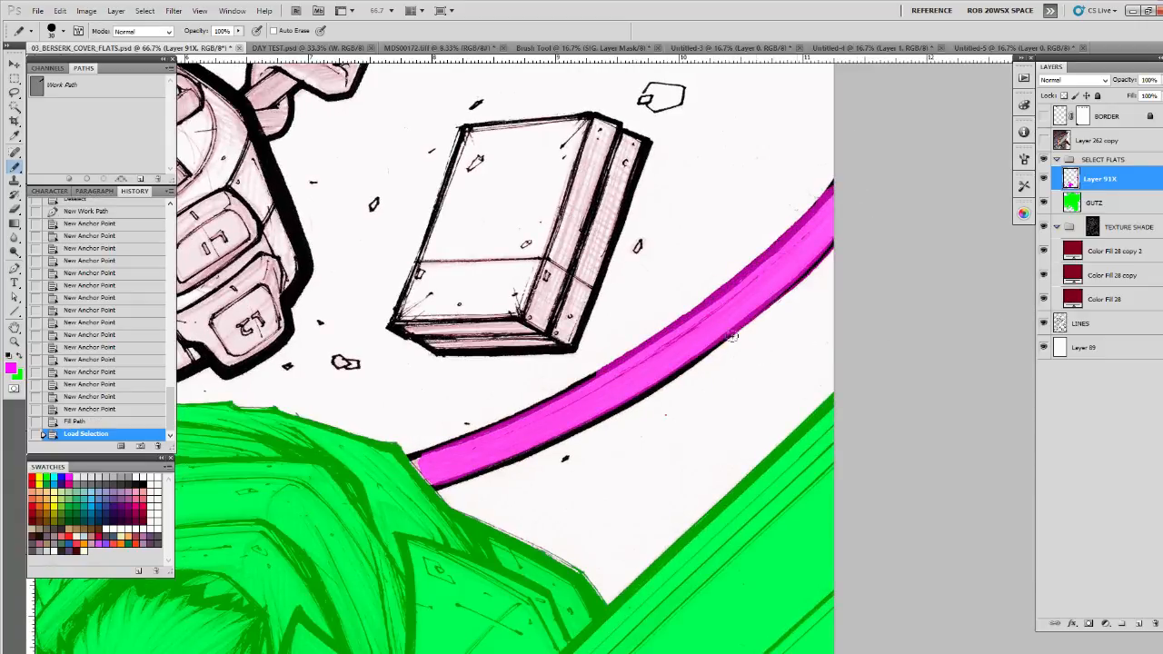
mouse_move(765, 307)
mouse_down()
mouse_move(641, 398)
mouse_move(436, 480)
mouse_move(426, 448)
mouse_move(660, 336)
mouse_move(584, 383)
mouse_up()
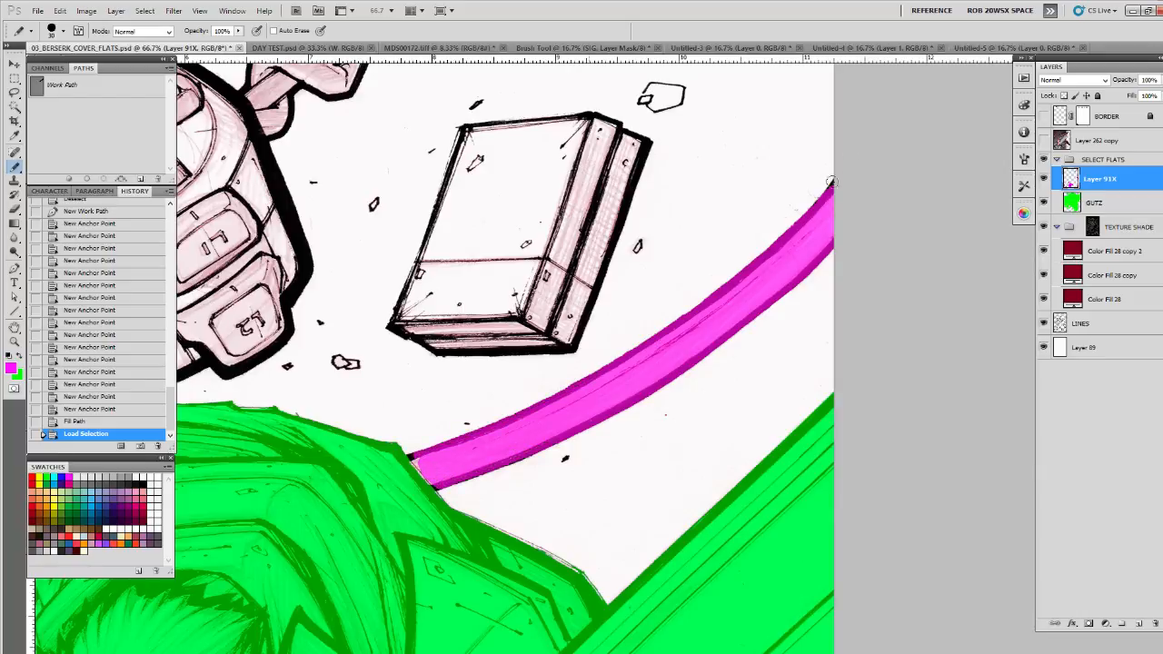
drag(759, 254, 585, 362)
Step: Pencil magenta over the black outline ends where the upper-right band meets the green shoulder
key(z)
click(432, 455)
click(432, 455)
key(b)
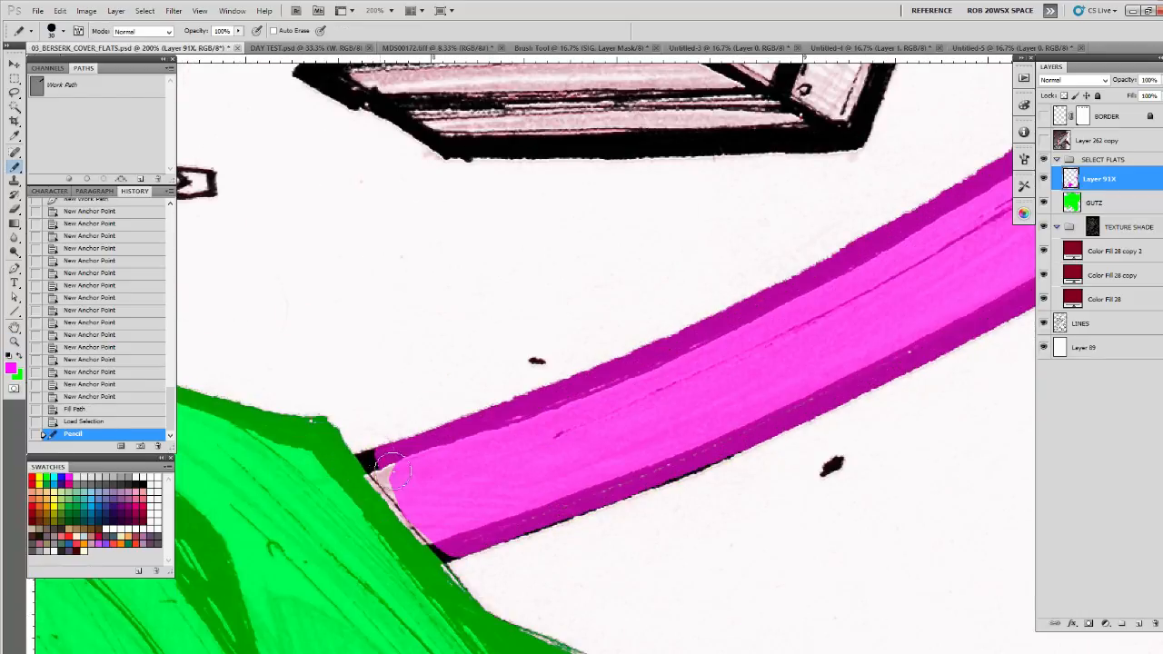
mouse_move(361, 444)
mouse_down()
mouse_move(374, 472)
mouse_move(362, 447)
mouse_up()
mouse_move(454, 562)
mouse_down()
mouse_move(426, 532)
mouse_move(452, 559)
mouse_move(767, 441)
mouse_move(883, 381)
mouse_move(566, 469)
mouse_up()
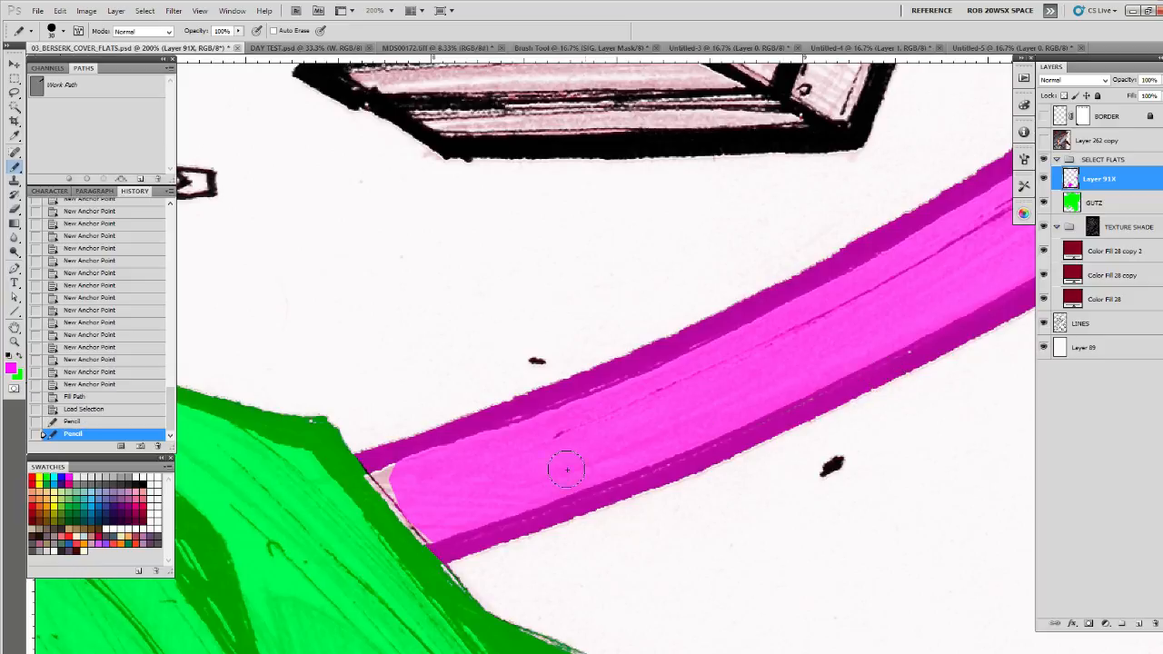
Step: Deselect and pencil magenta over the remaining gap where the upper-right band meets the green shoulder
click(389, 471)
key(ctrl+d)
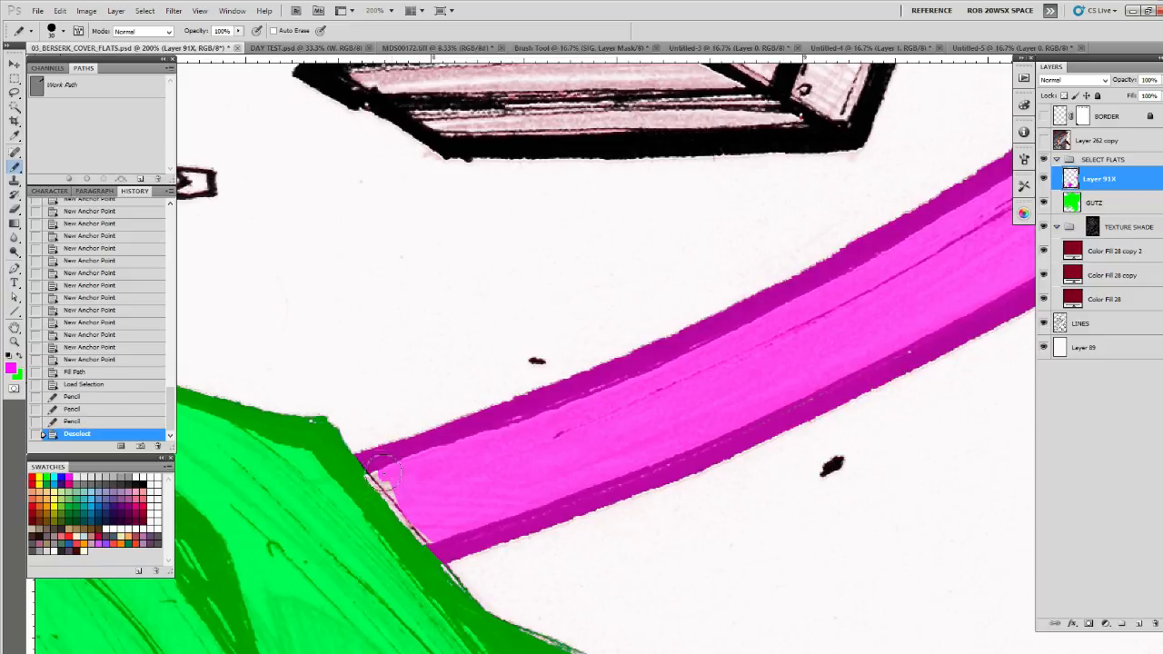
drag(366, 474, 418, 520)
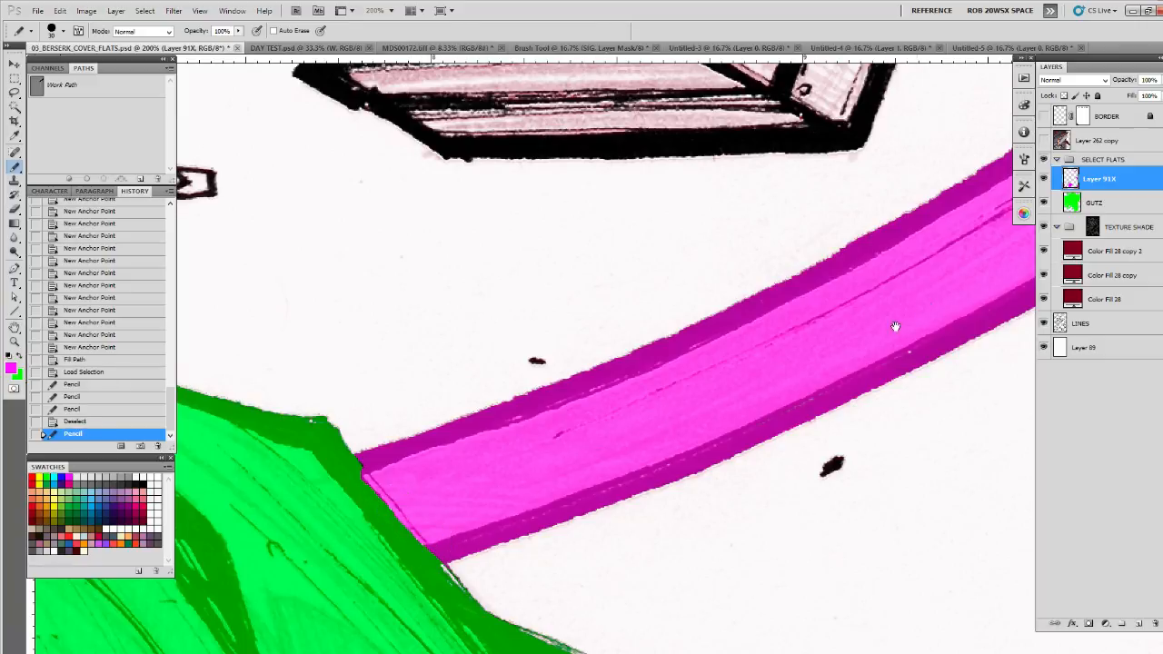
drag(896, 327, 336, 616)
drag(829, 277, 395, 650)
drag(643, 344, 646, 313)
Step: Start a path at the controller's outer edge and trace it along the upper outline of the knotted cable
key(z)
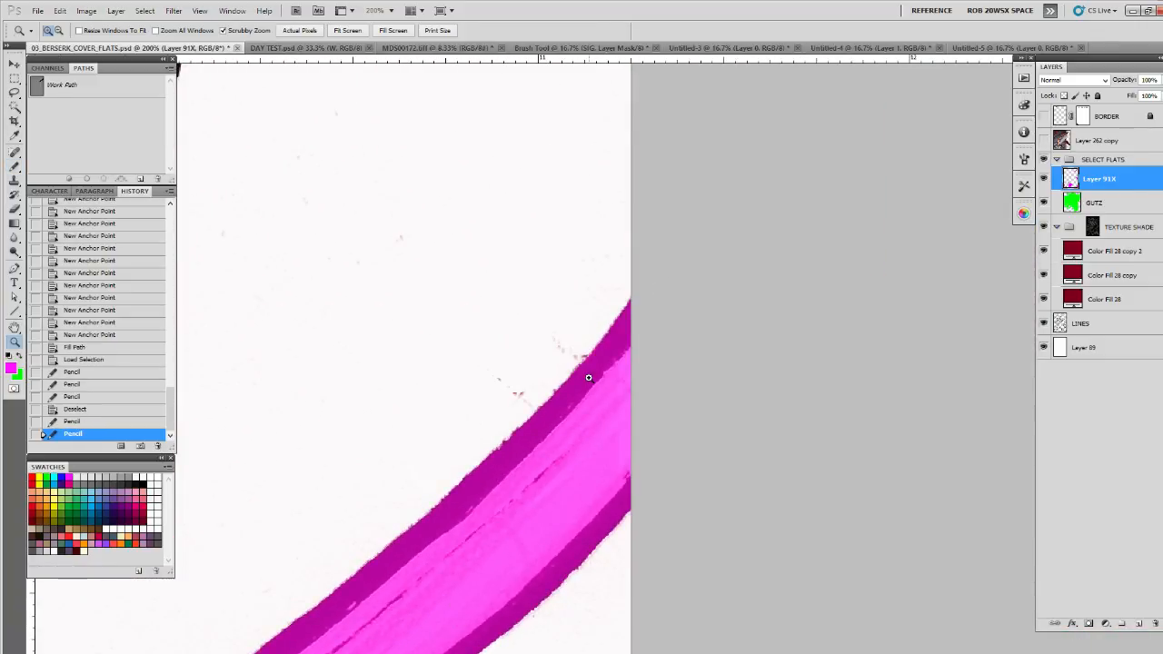
alt+click(591, 383)
alt+click(591, 385)
alt+click(588, 387)
alt+click(582, 388)
drag(442, 460, 667, 473)
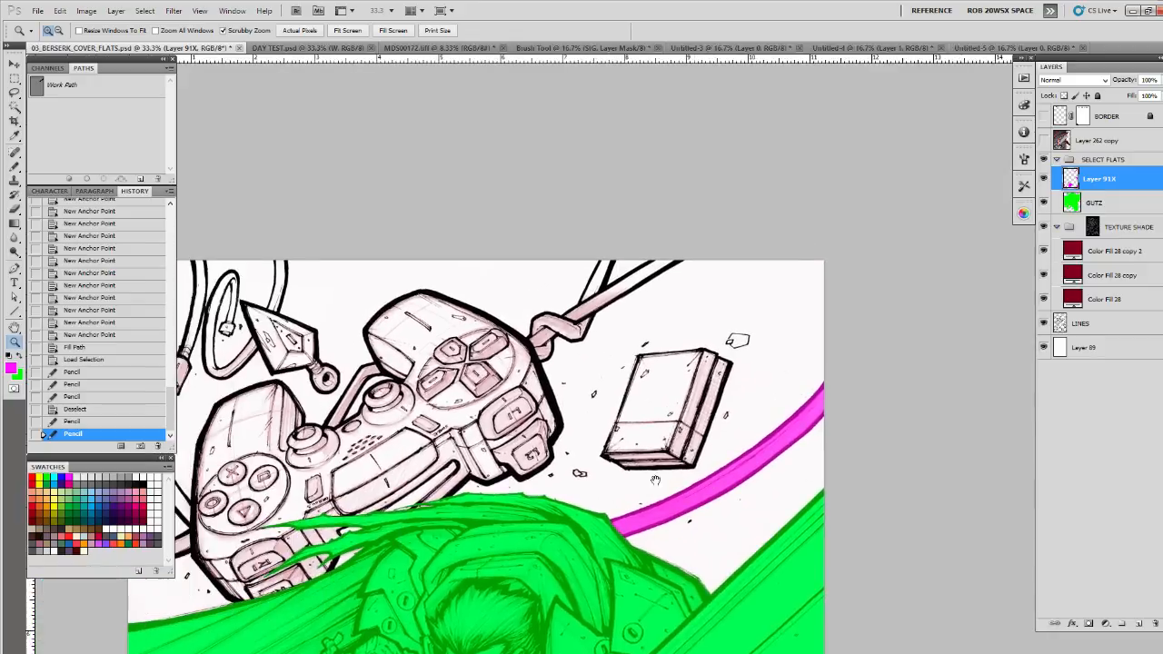
click(572, 325)
click(573, 326)
click(574, 325)
click(577, 326)
drag(622, 357, 623, 447)
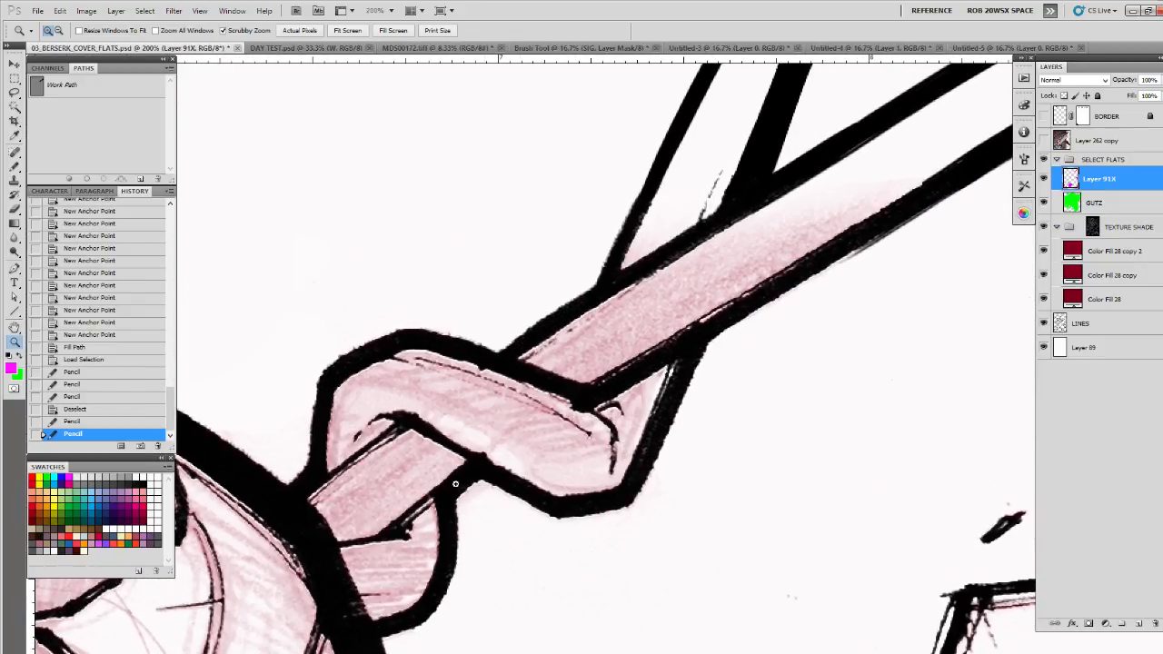
key(p)
click(297, 488)
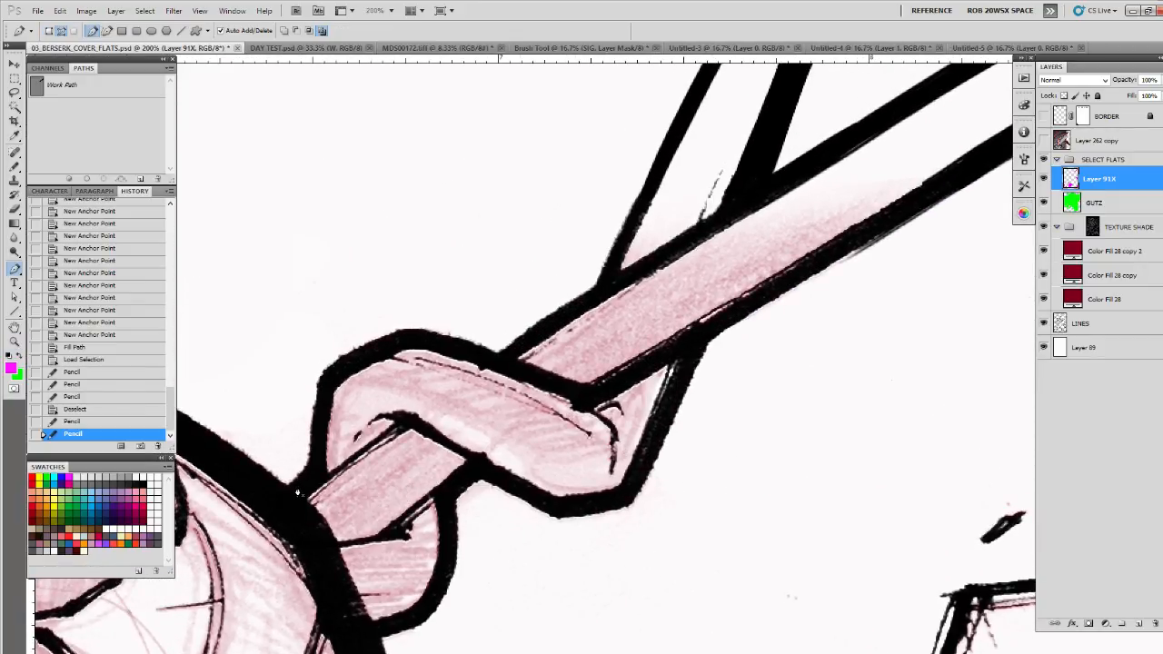
click(316, 464)
click(332, 383)
click(404, 341)
click(442, 342)
click(495, 355)
Step: Continue the path along both cable strands above the knot, going around the gap between them and past the page's top edge
drag(622, 307, 475, 519)
click(449, 510)
click(479, 442)
click(587, 222)
click(665, 208)
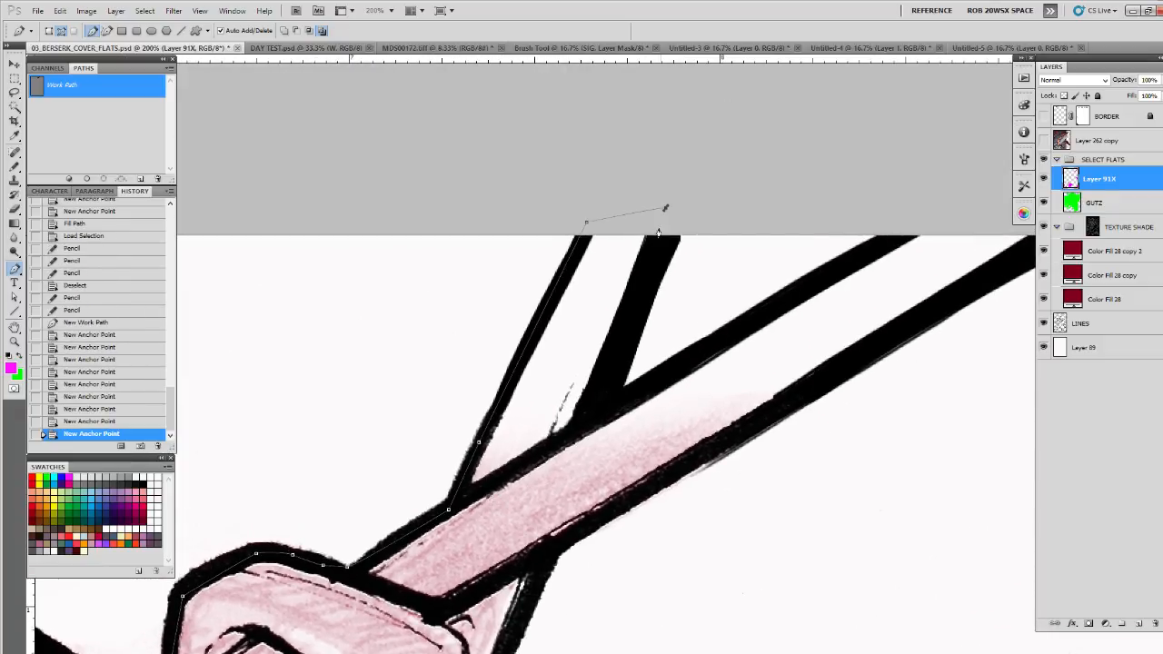
click(641, 284)
drag(591, 389, 573, 428)
drag(729, 331, 432, 475)
click(623, 366)
click(818, 359)
Step: Bring the path back along the lower edge of the cable and knot to the controller and fill it with magenta
drag(561, 515, 913, 175)
click(638, 331)
click(604, 355)
click(597, 374)
click(571, 425)
click(553, 464)
click(541, 491)
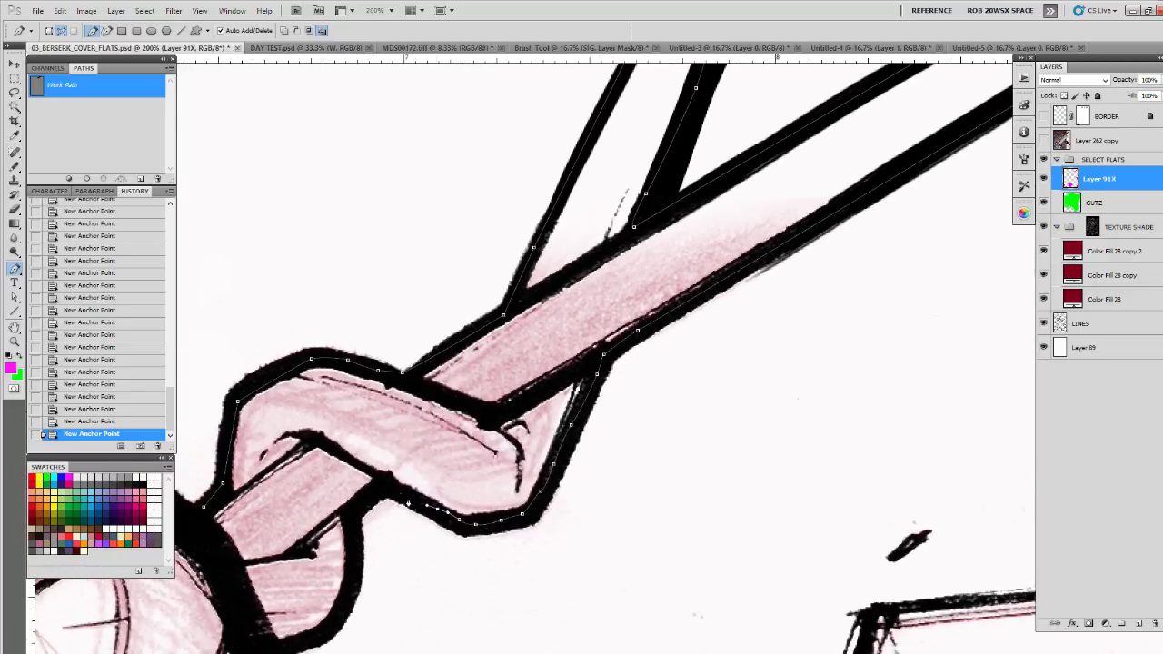
drag(346, 512, 510, 420)
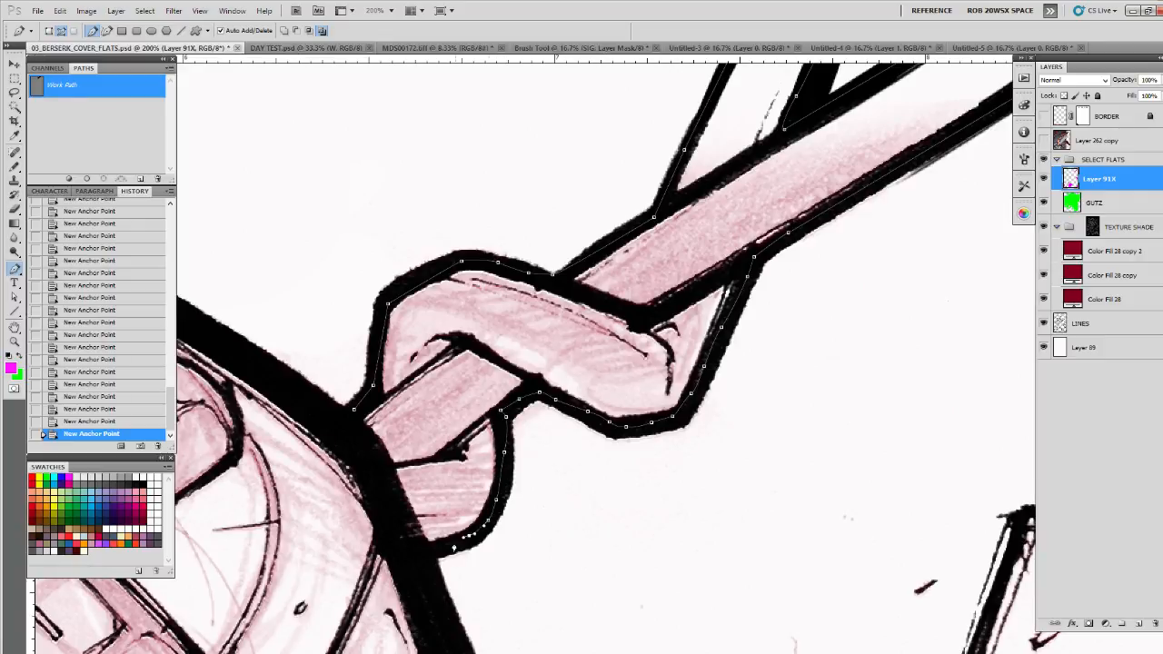
drag(454, 547, 590, 425)
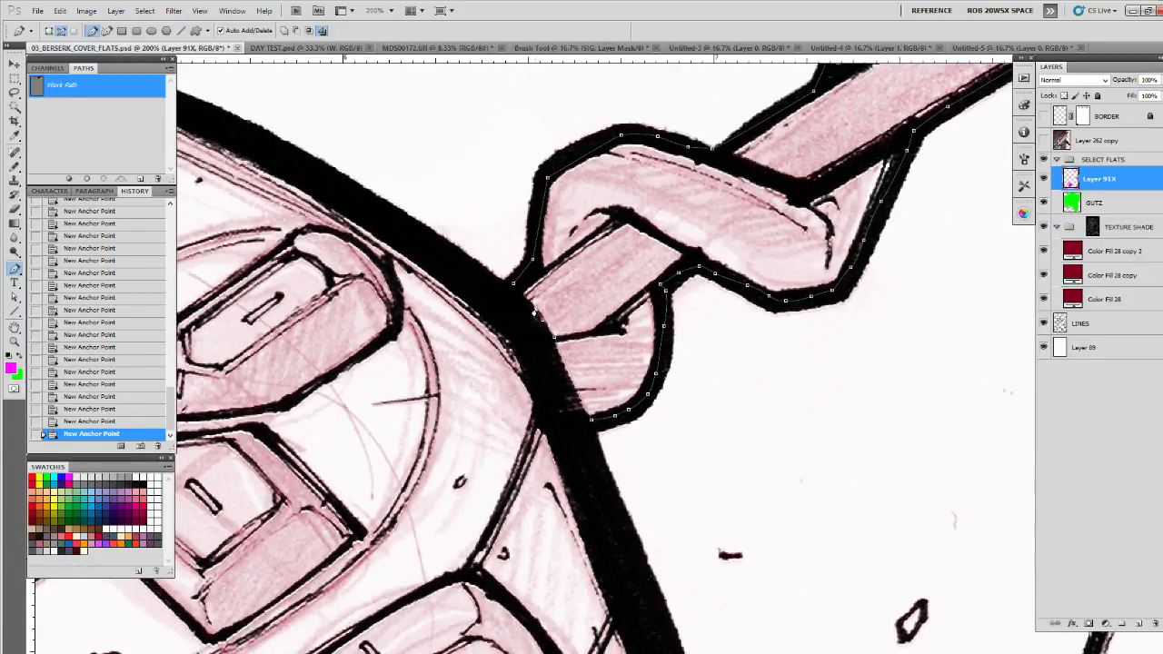
drag(606, 261, 618, 380)
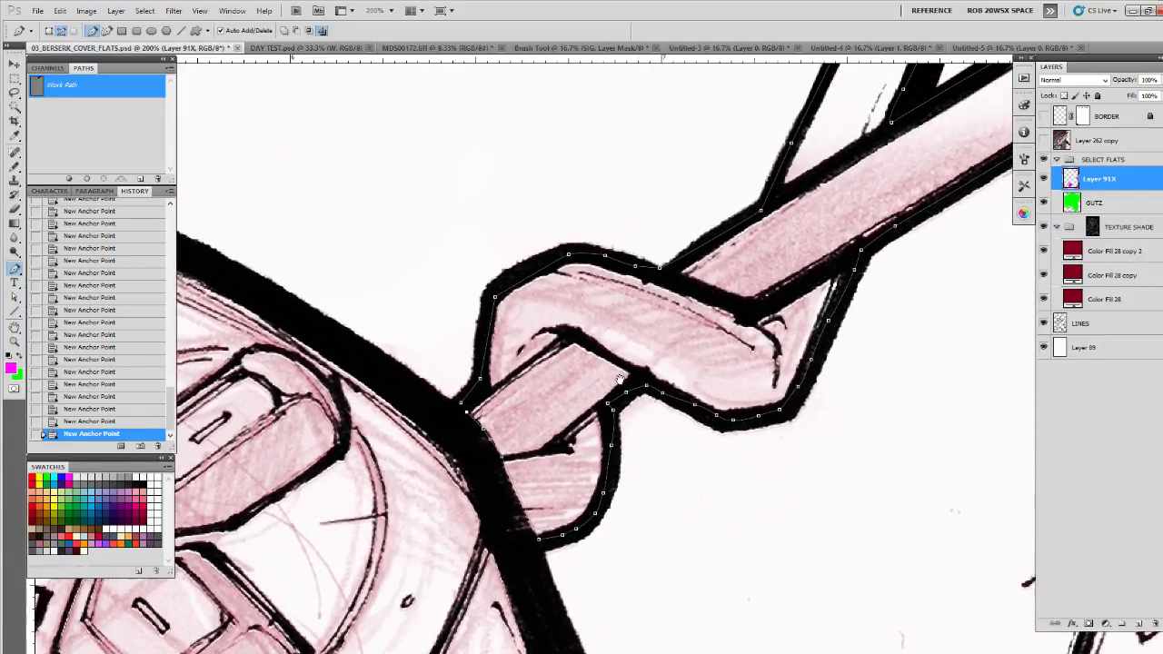
click(69, 178)
click(77, 161)
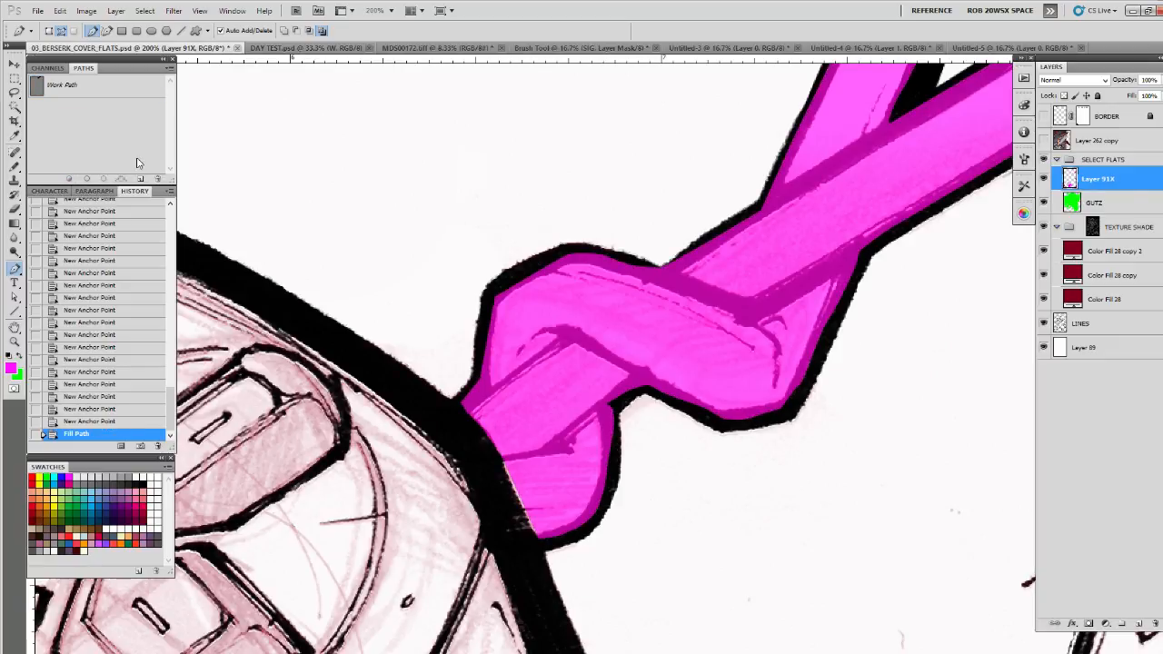
Step: Load the LINES layer as a selection on Layer 91X and pencil magenta over the knot's black outlines
ctrl+click(1060, 324)
key(b)
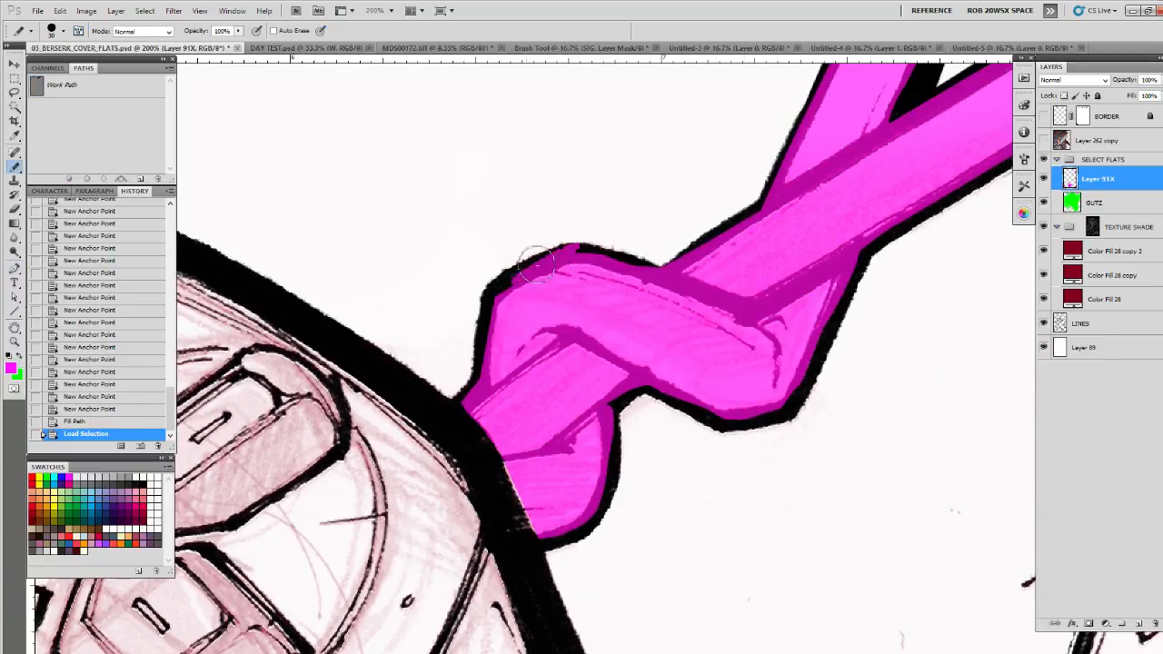
mouse_move(536, 265)
mouse_down()
mouse_move(487, 291)
mouse_move(467, 397)
mouse_up()
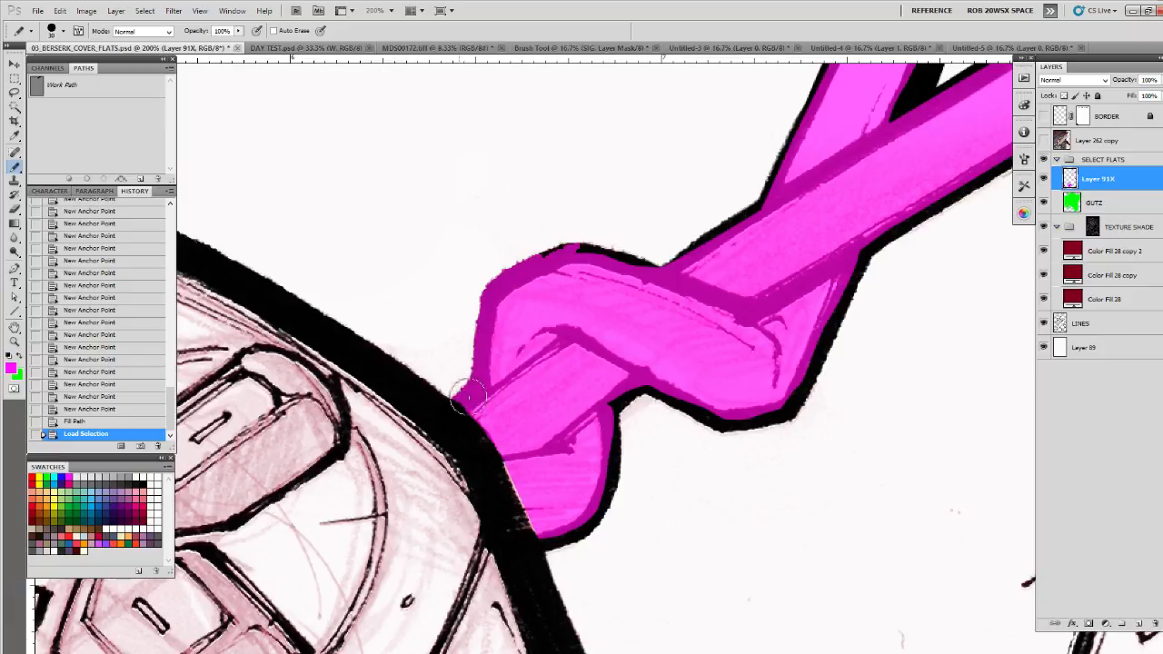
mouse_move(550, 536)
mouse_down()
mouse_move(608, 474)
mouse_move(624, 401)
mouse_move(677, 405)
mouse_up()
drag(747, 423, 568, 572)
mouse_move(525, 560)
mouse_down()
mouse_move(551, 575)
mouse_move(683, 396)
mouse_up()
Step: Pencil magenta over the outlines of both cable strands from the knot to the page's top edge
drag(513, 398, 368, 398)
drag(547, 377, 583, 351)
drag(679, 333, 440, 501)
mouse_move(361, 468)
mouse_down()
mouse_move(487, 243)
mouse_move(550, 266)
mouse_move(468, 470)
mouse_move(555, 269)
mouse_move(502, 435)
mouse_move(702, 285)
mouse_move(883, 214)
mouse_up()
drag(802, 340, 617, 335)
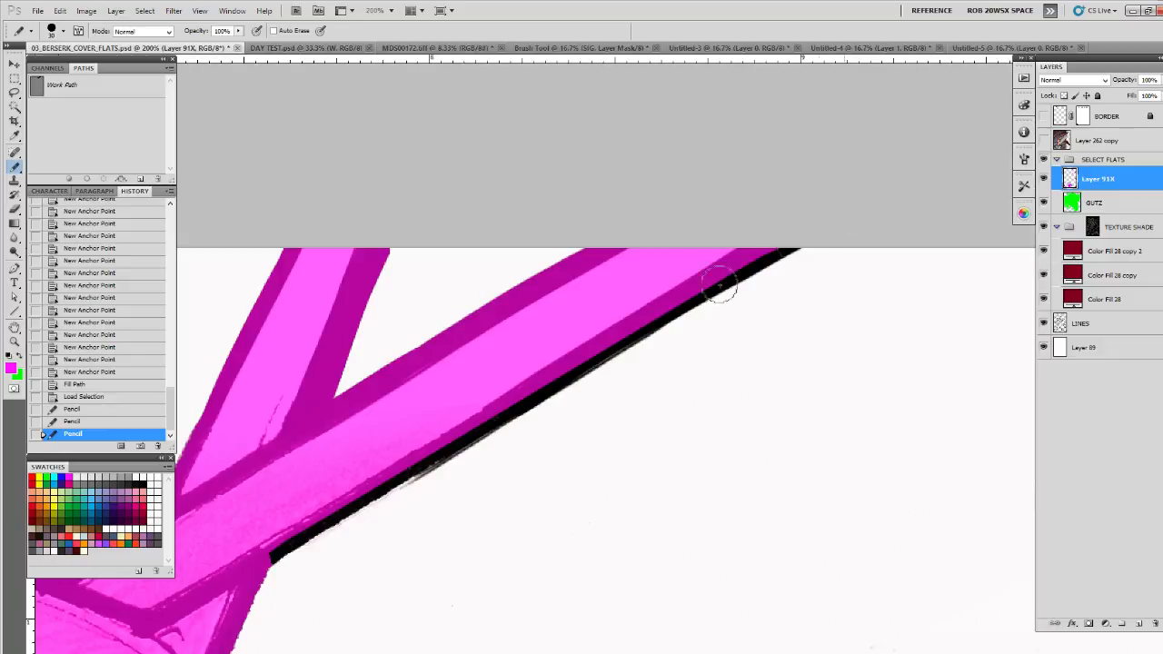
mouse_move(719, 287)
mouse_down()
mouse_move(399, 483)
mouse_move(195, 589)
mouse_up()
Step: Lasso the curved band between the page's left edge and the controller and fill it with magenta
key(z)
drag(520, 386, 531, 525)
drag(461, 243, 683, 231)
key(ctrl+d)
key(l)
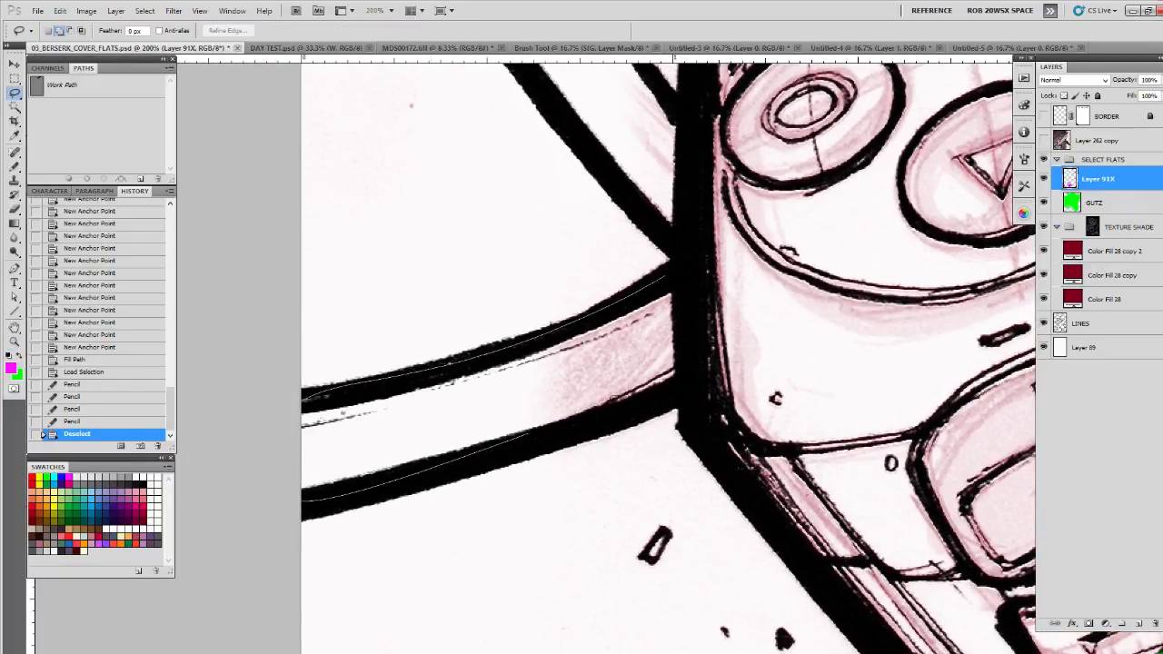
drag(327, 495, 304, 395)
key(alt+BackSpace)
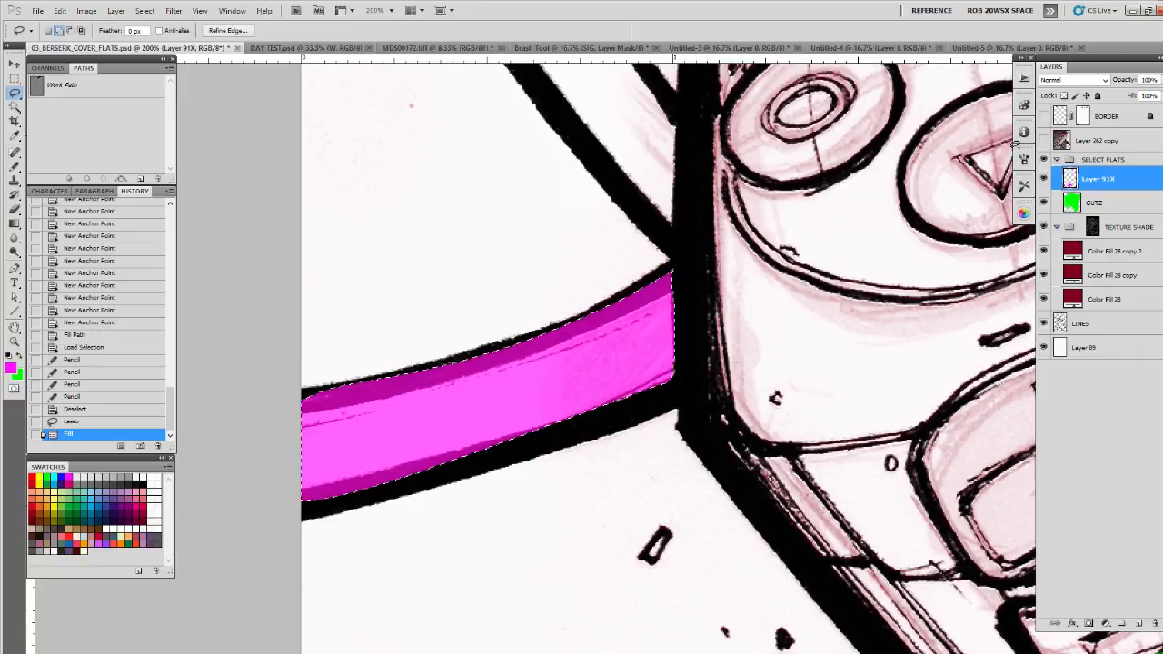
key(ctrl+d)
Step: Load the LINES selection, pencil magenta over the left band's outlines, and erase the excess at the controller's edge
ctrl+click(1060, 324)
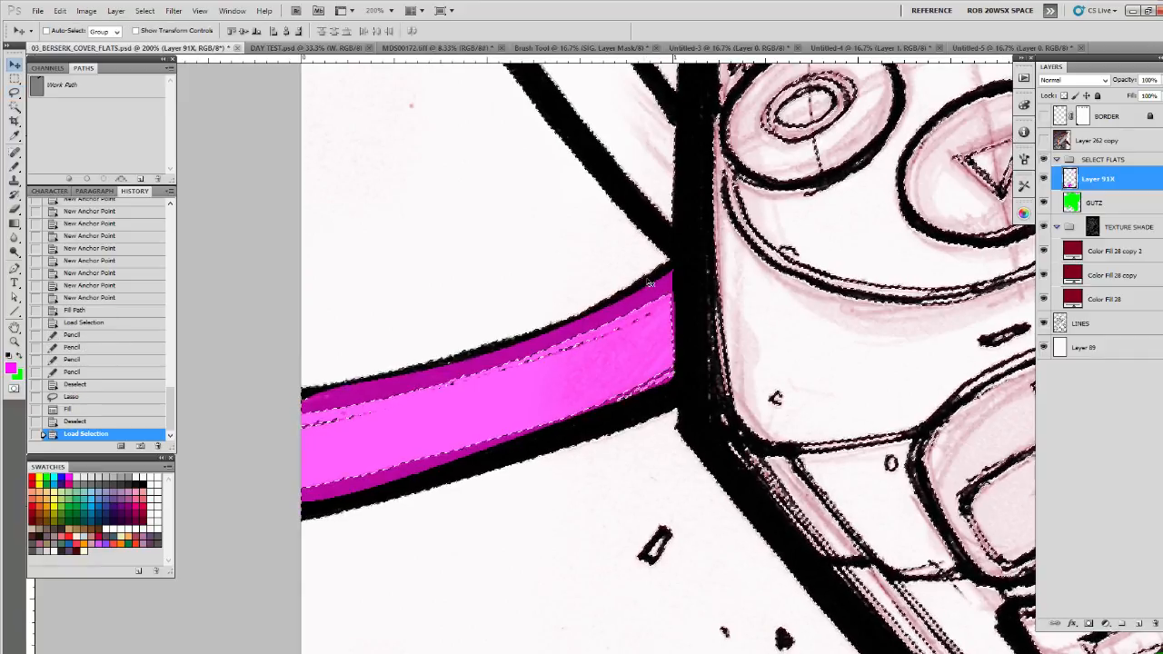
key(b)
mouse_move(644, 292)
mouse_down()
mouse_move(649, 260)
mouse_move(666, 247)
mouse_up()
mouse_move(664, 350)
mouse_down()
mouse_move(663, 414)
mouse_move(643, 279)
mouse_move(503, 340)
mouse_move(293, 392)
mouse_move(248, 526)
mouse_move(639, 413)
mouse_up()
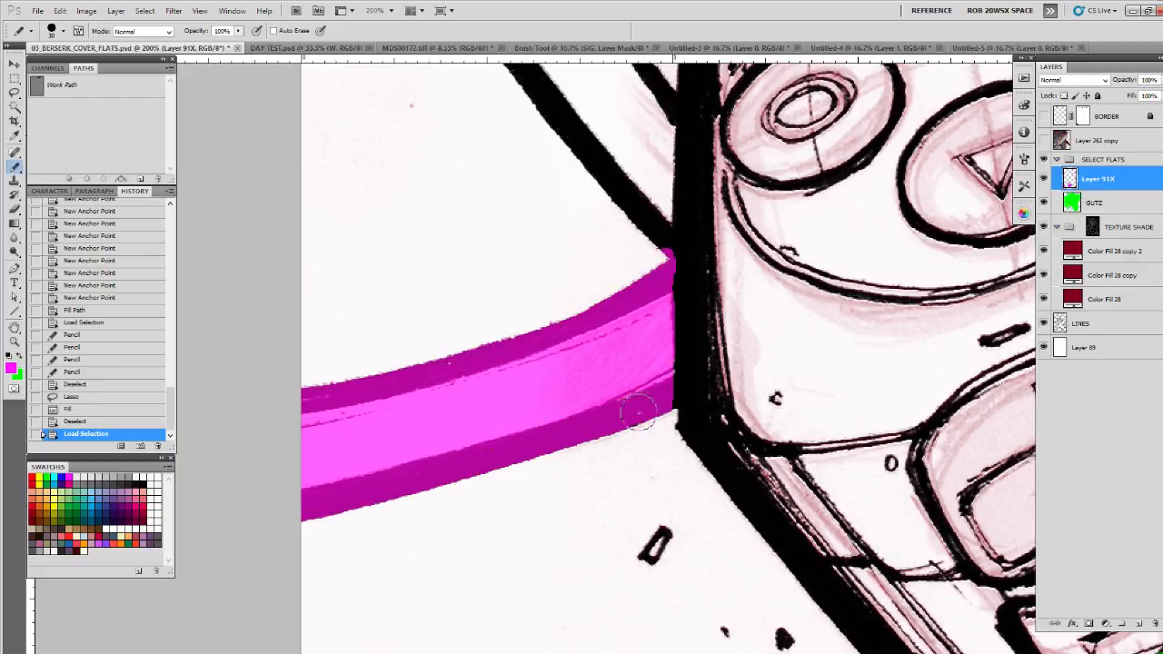
drag(211, 548, 216, 545)
mouse_move(679, 362)
mouse_down()
mouse_move(665, 280)
mouse_move(672, 418)
mouse_up()
mouse_move(689, 323)
mouse_down()
mouse_move(648, 431)
mouse_move(639, 371)
mouse_up()
key(e)
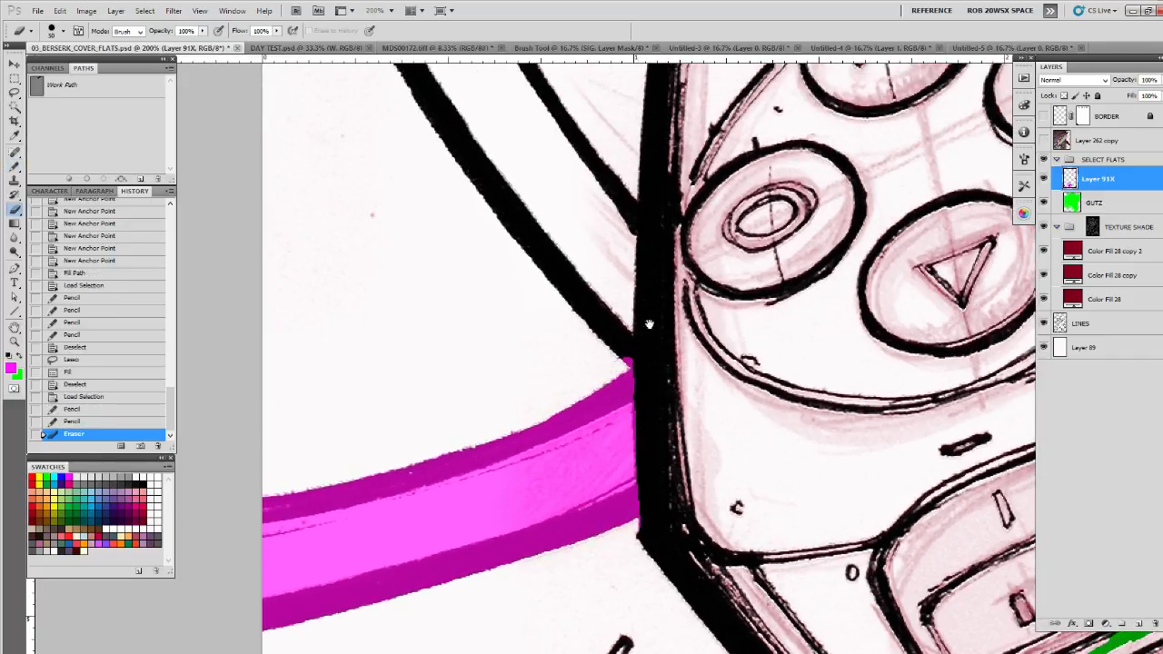
drag(649, 325, 612, 493)
Step: Pencil magenta over the outline ends of the large cable loop where it meets the controller's left side, then deselect
key(b)
mouse_move(587, 360)
mouse_down()
mouse_move(579, 542)
mouse_move(578, 351)
mouse_move(571, 526)
mouse_up()
drag(576, 470, 587, 552)
mouse_move(569, 362)
mouse_down()
mouse_move(570, 448)
mouse_move(542, 428)
mouse_move(515, 472)
mouse_up()
key(z)
alt+click(569, 448)
key(ctrl+d)
Step: Trace a path down the large cable loop's inner edge to the controller and back along its outer edge to the page edge
key(p)
mouse_move(355, 103)
mouse_down()
mouse_move(377, 271)
mouse_move(356, 131)
mouse_up()
click(376, 171)
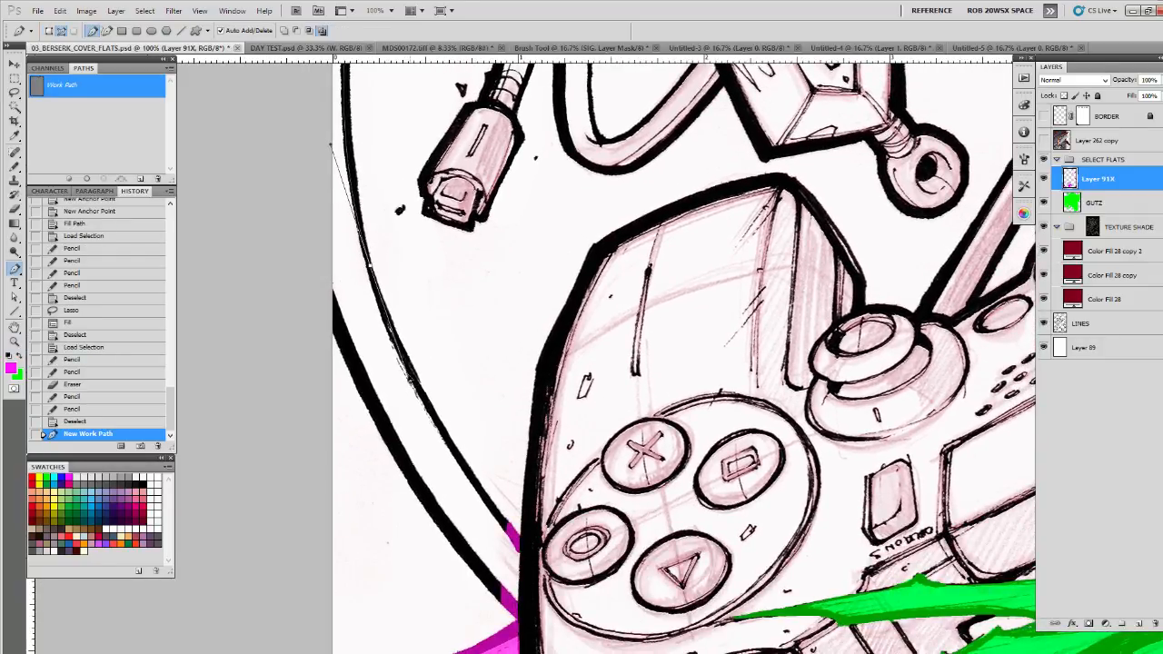
click(422, 410)
mouse_move(514, 538)
mouse_down()
mouse_move(534, 563)
mouse_move(519, 553)
mouse_up()
click(513, 609)
drag(415, 480, 390, 427)
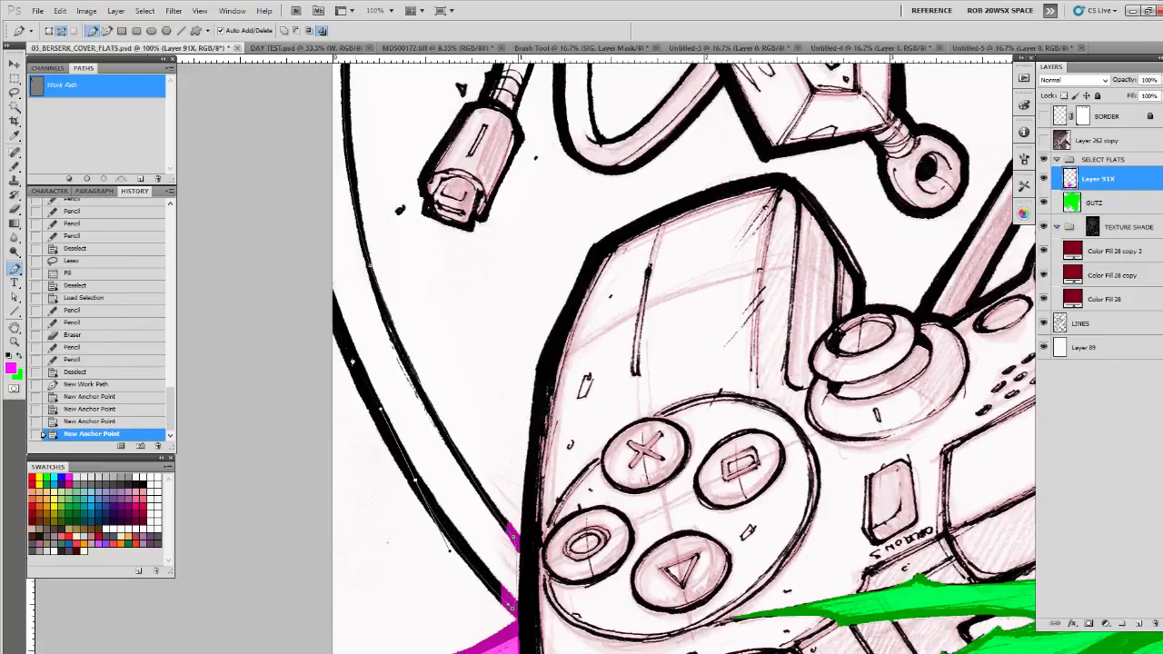
drag(350, 352, 344, 341)
drag(328, 308, 326, 298)
Step: Continue the path outside the page around the loop's upper end, close it, and fill it with magenta
drag(322, 139, 373, 531)
click(351, 308)
click(399, 253)
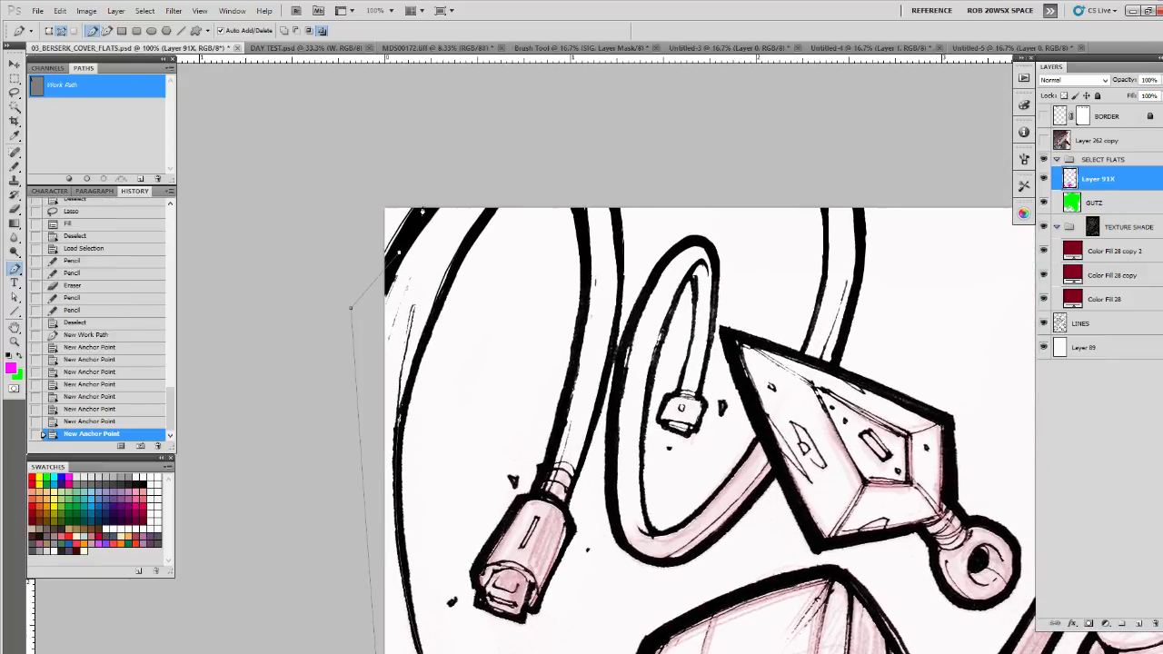
click(428, 202)
click(455, 189)
click(479, 189)
click(495, 194)
drag(402, 424, 374, 531)
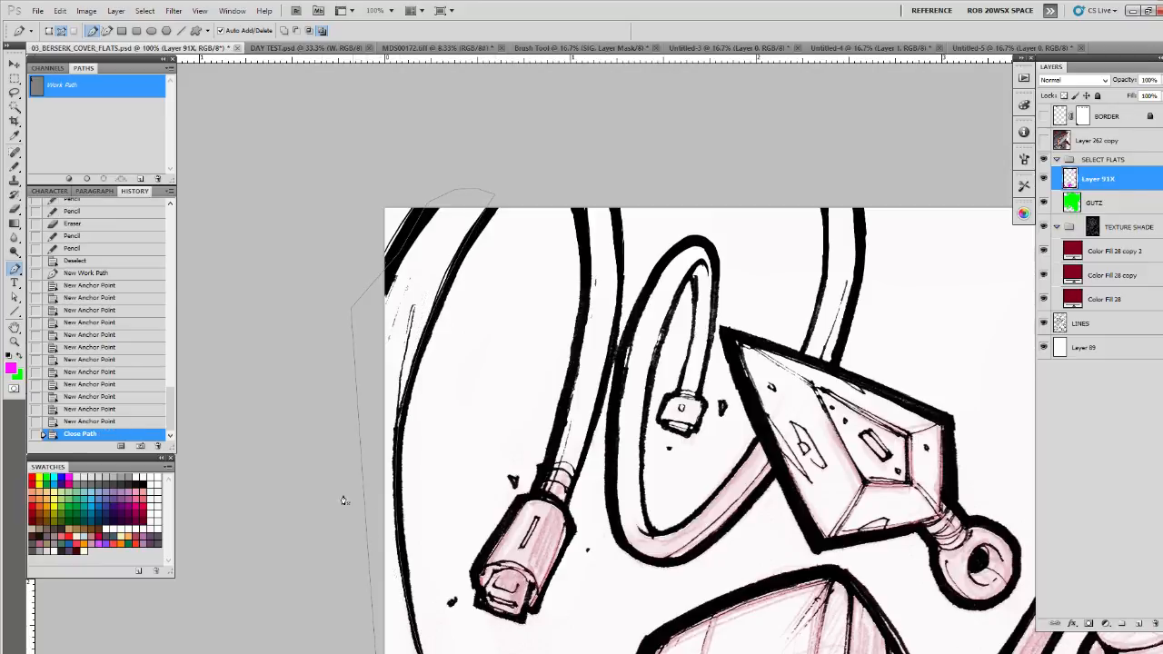
click(71, 179)
click(104, 139)
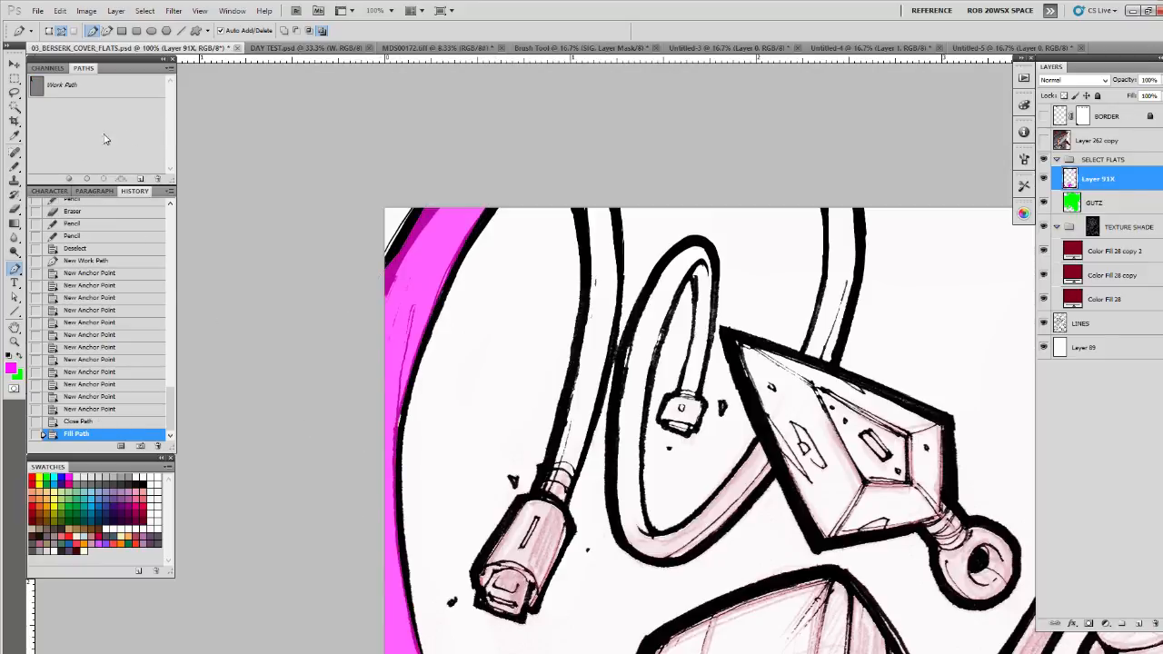
Step: Load the LINES layer as a selection and pencil magenta over the large loop's outlines near the page's top-left corner
ctrl+click(1059, 323)
scroll(418, 227, up, 3)
key(b)
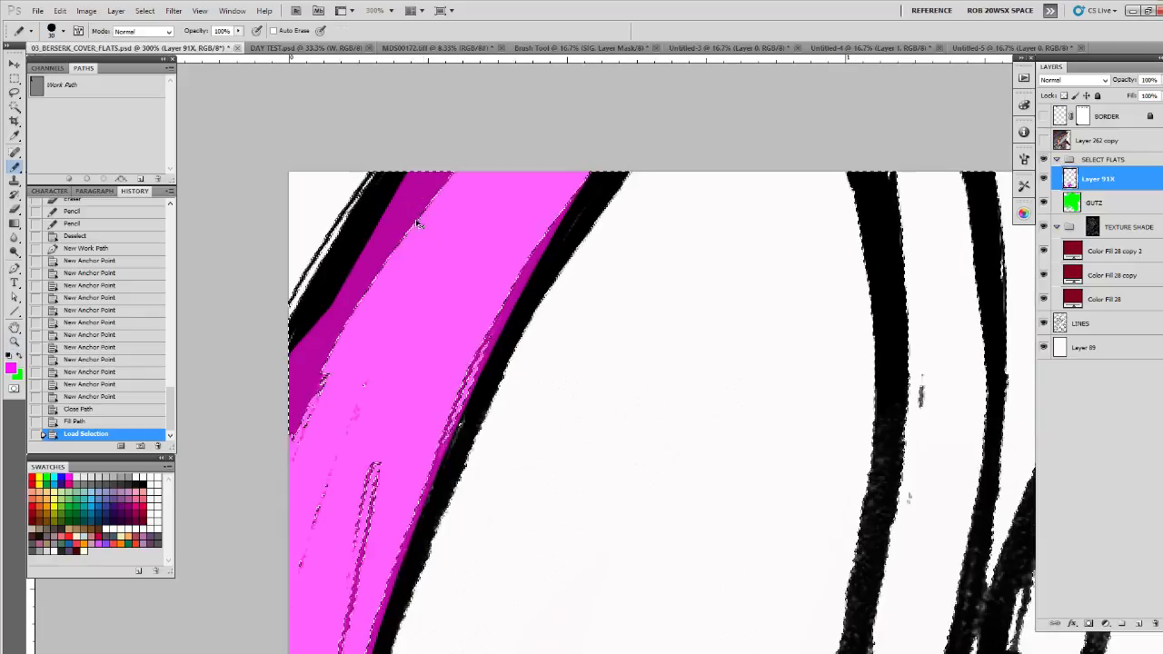
drag(390, 176, 252, 424)
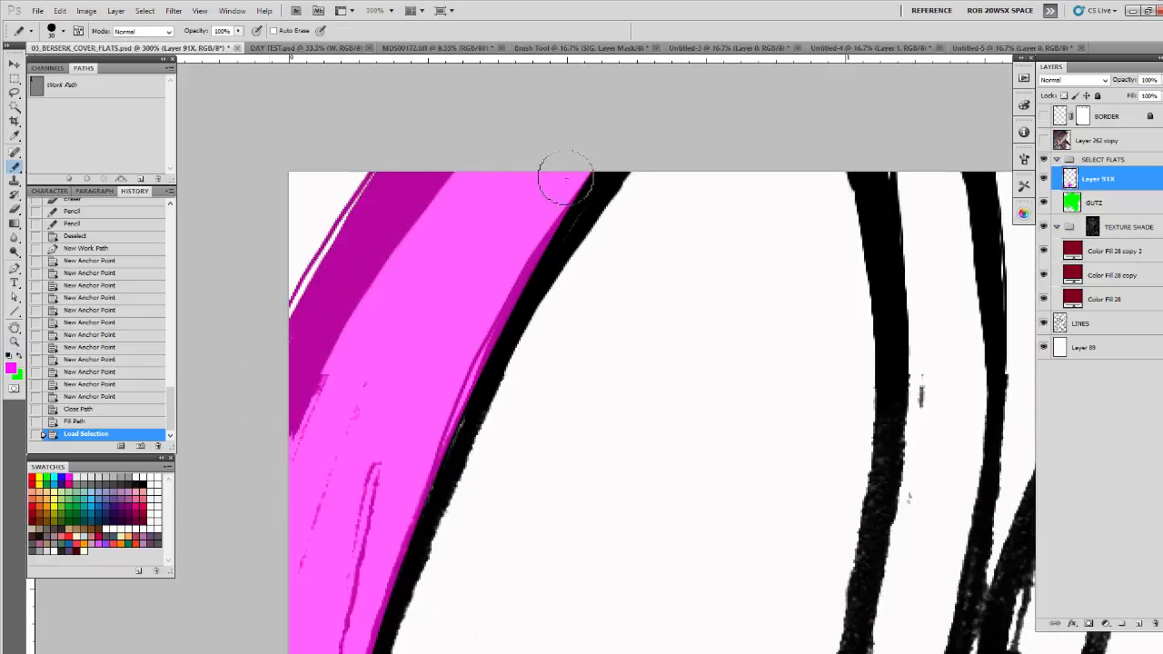
mouse_move(566, 178)
mouse_down()
mouse_move(671, 129)
mouse_move(438, 547)
mouse_move(484, 256)
mouse_up()
drag(493, 125, 368, 607)
Step: Pencil magenta over the rest of the large loop's outlines down to the controller's left side
drag(395, 551, 418, 158)
mouse_move(394, 223)
mouse_down()
mouse_move(387, 488)
mouse_move(385, 255)
mouse_move(420, 615)
mouse_move(414, 185)
mouse_move(459, 527)
mouse_up()
drag(512, 618, 472, 263)
drag(258, 194, 406, 505)
mouse_move(468, 268)
mouse_down()
mouse_move(573, 497)
mouse_move(436, 172)
mouse_move(592, 452)
mouse_move(231, 109)
mouse_move(483, 576)
mouse_move(525, 600)
mouse_up()
drag(521, 561, 400, 332)
Step: Deselect and pencil magenta over the white gap where the large loop meets the controller
click(475, 470)
key(ctrl+d)
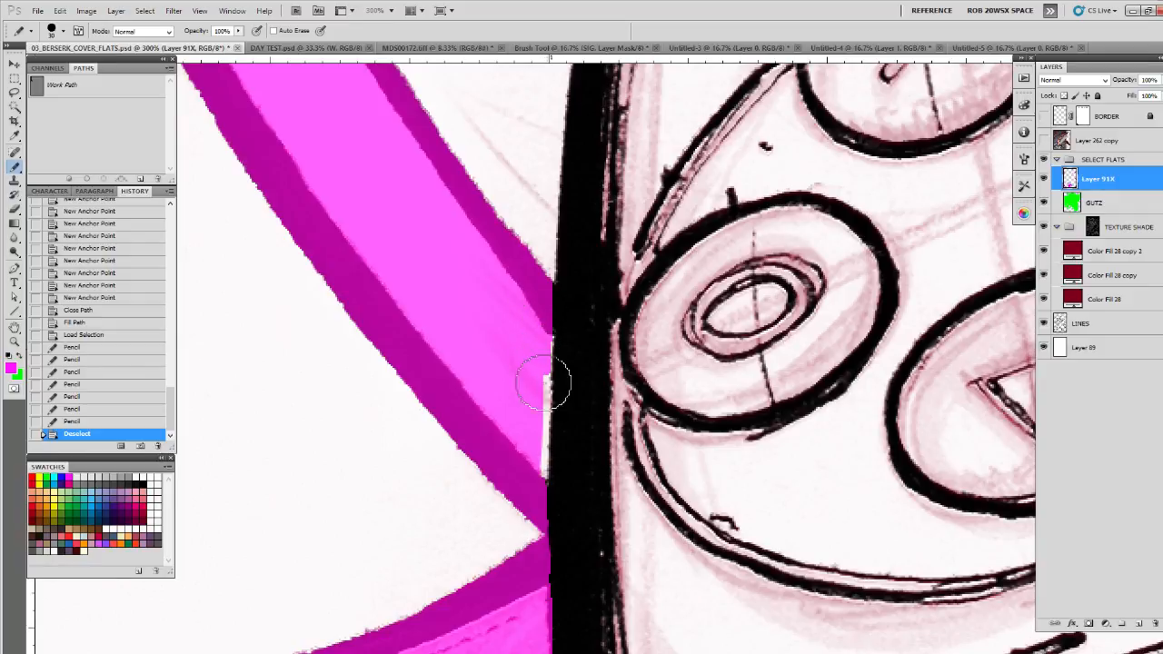
drag(543, 386, 554, 475)
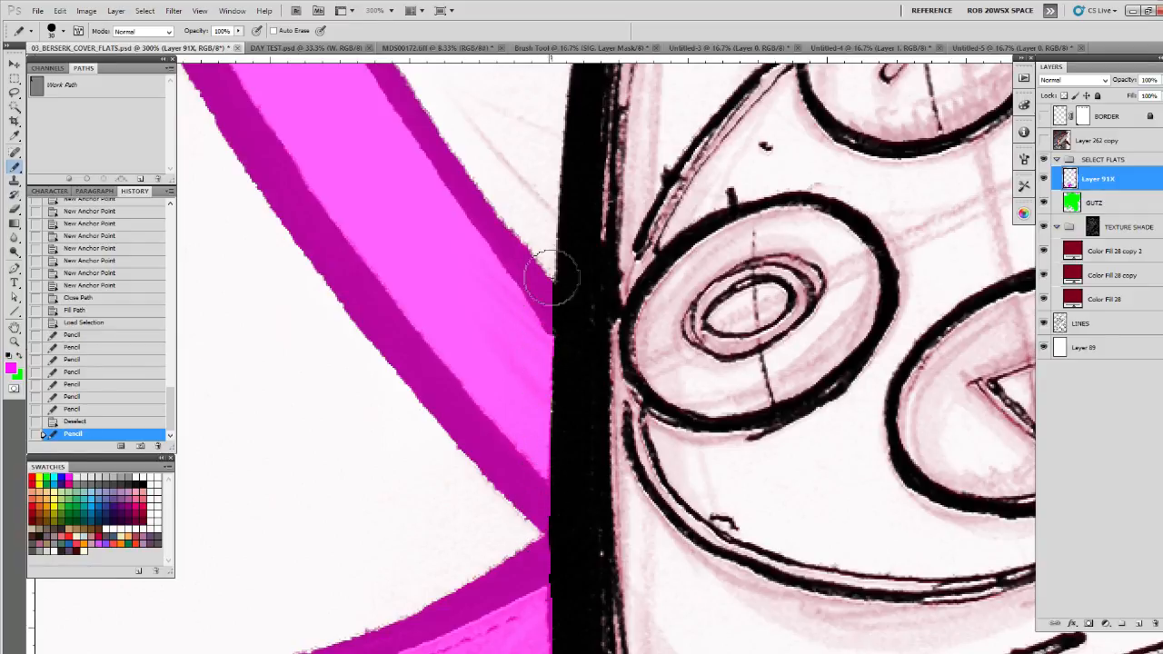
Step: Start a path on the cable plug beside the large loop and trace it down the plug's right side and around its lower end
key(z)
alt+click(552, 278)
alt+click(552, 278)
alt+click(552, 278)
alt+click(552, 278)
alt+click(552, 278)
drag(702, 294, 619, 551)
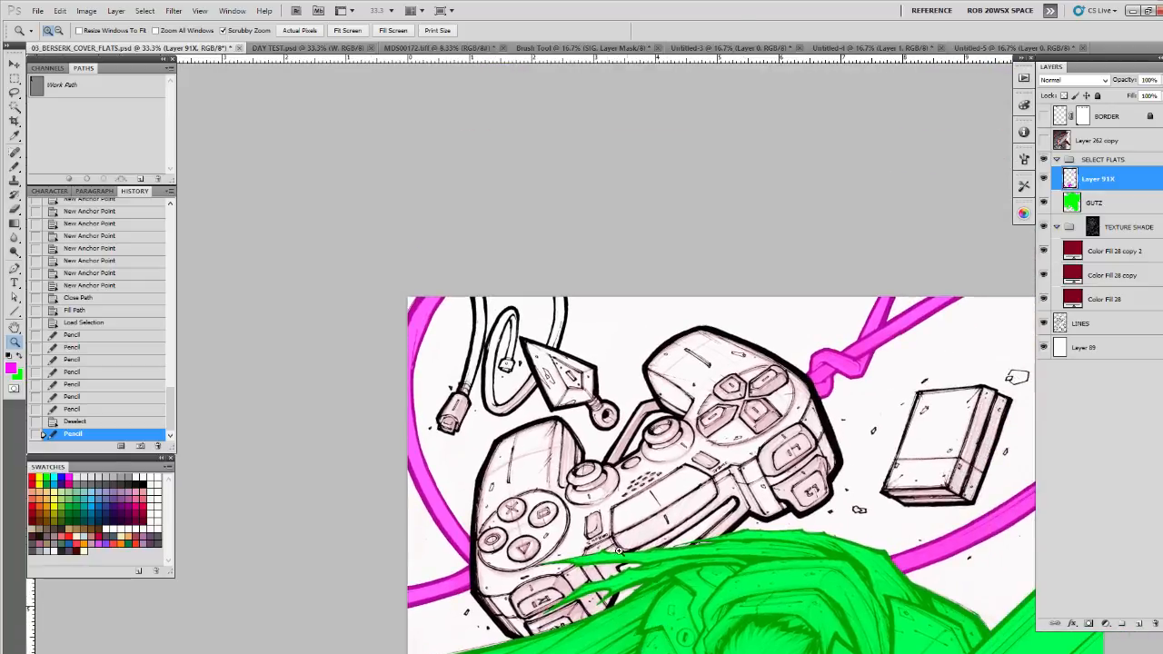
click(476, 386)
click(476, 386)
click(476, 386)
click(477, 387)
drag(493, 460, 618, 261)
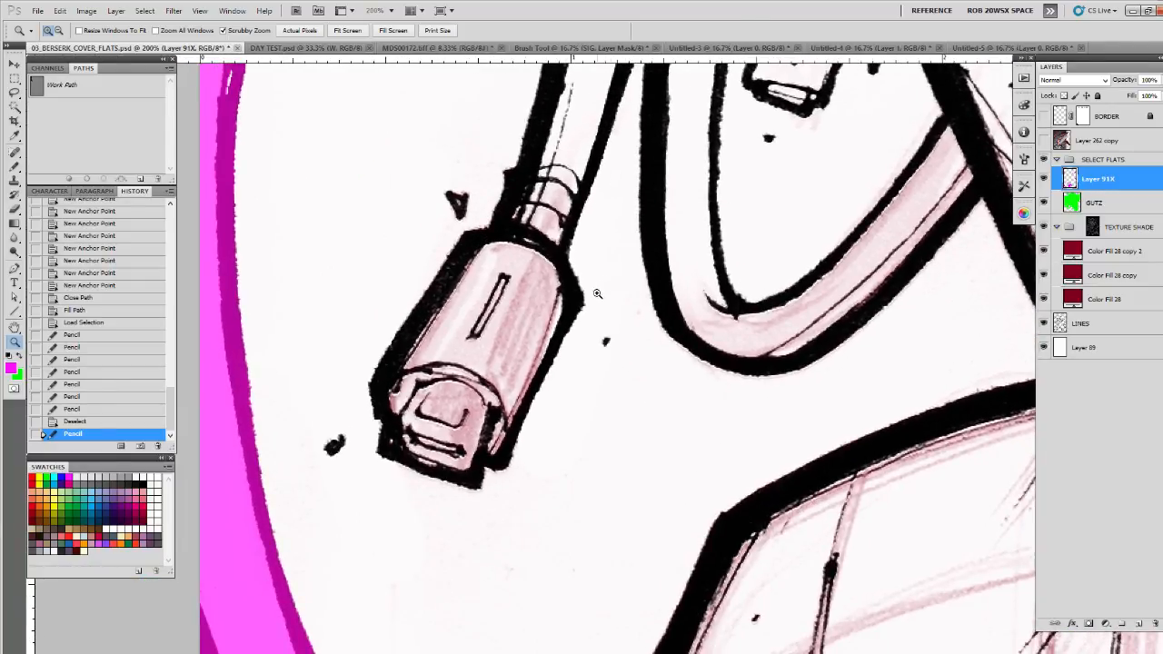
key(p)
click(563, 264)
click(570, 293)
click(571, 313)
click(549, 352)
click(522, 416)
click(505, 451)
click(488, 462)
click(480, 460)
Step: Continue the path up the plug's left side and along the cable's left edge to beyond the page's top edge
drag(455, 276, 444, 477)
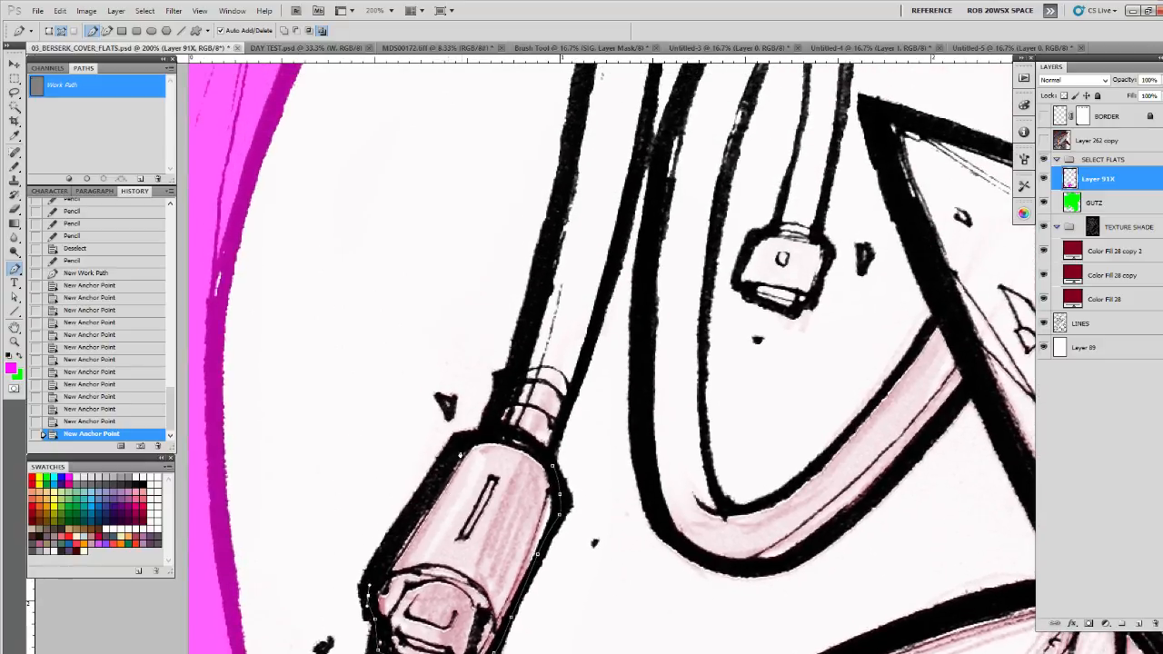
click(462, 446)
click(491, 409)
click(494, 390)
drag(514, 309, 471, 542)
drag(508, 492, 514, 468)
drag(526, 414, 507, 618)
click(525, 452)
click(519, 389)
click(508, 322)
click(586, 334)
Step: Bring the path down the cable's right edge to the plug and fill the cable and plug with magenta
drag(594, 379, 570, 180)
click(564, 302)
click(552, 389)
drag(545, 444, 549, 289)
click(556, 235)
click(516, 382)
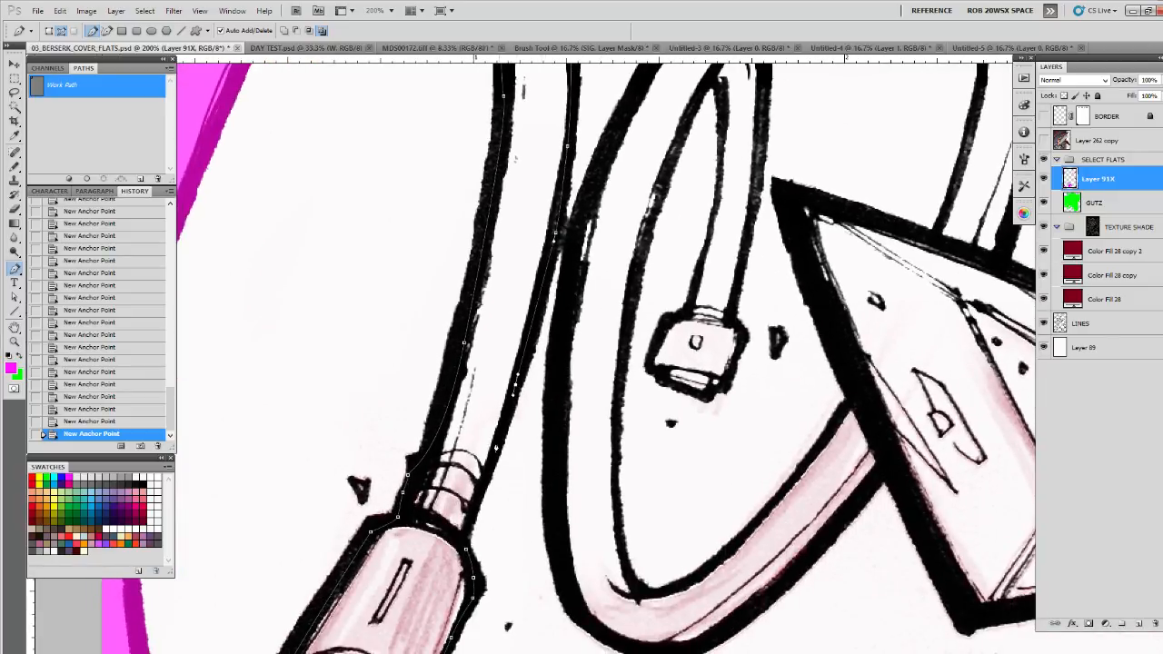
click(69, 178)
click(81, 162)
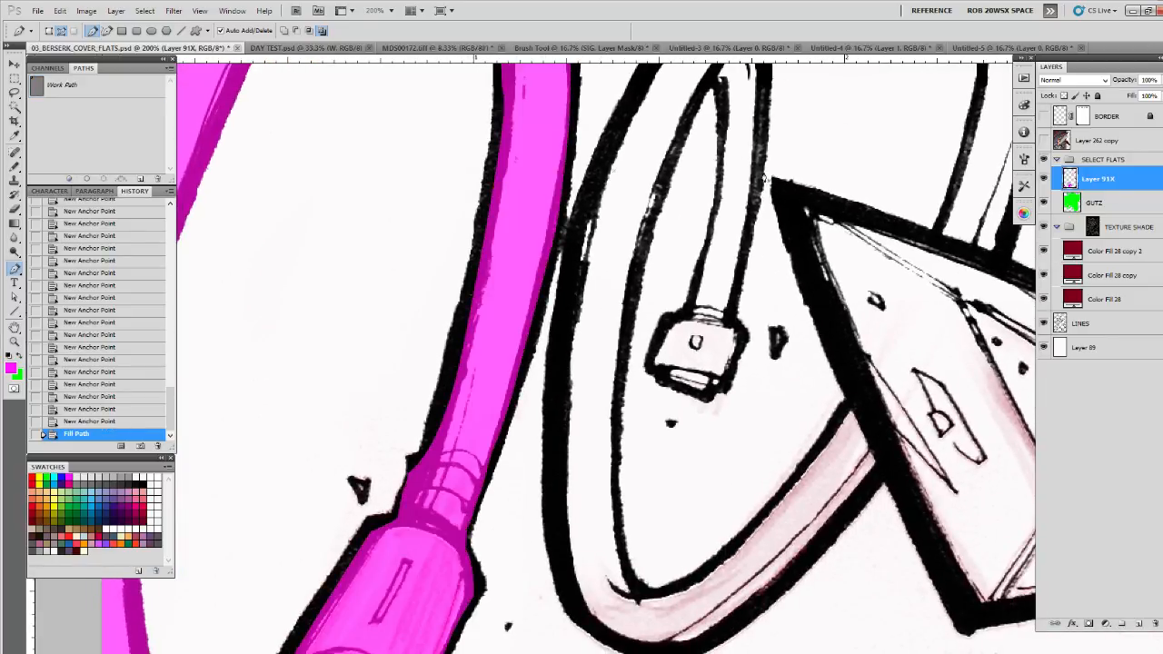
Step: Start a path on the thin looped cable's outer left edge and trace it up and over the top of the loop
drag(746, 349, 573, 537)
click(414, 375)
click(469, 260)
click(501, 221)
click(523, 200)
click(542, 190)
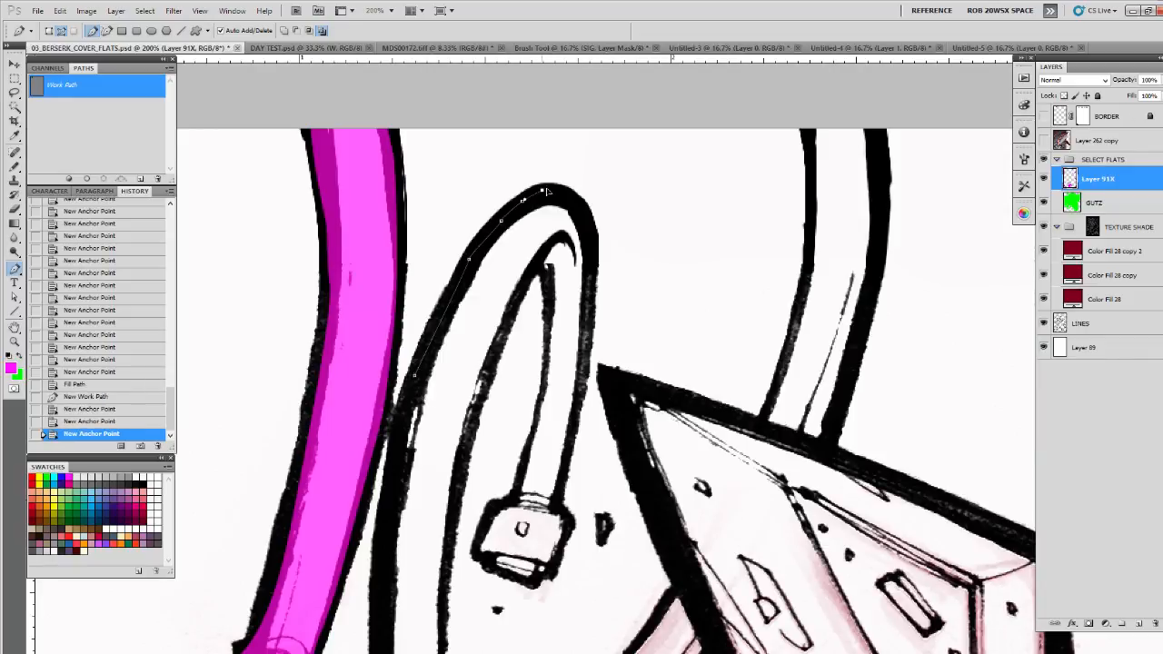
click(560, 192)
Step: Continue the path down the looped cable's right edge and around the small plug at its end
click(587, 219)
click(591, 266)
click(588, 320)
click(580, 373)
click(576, 418)
click(566, 465)
click(557, 502)
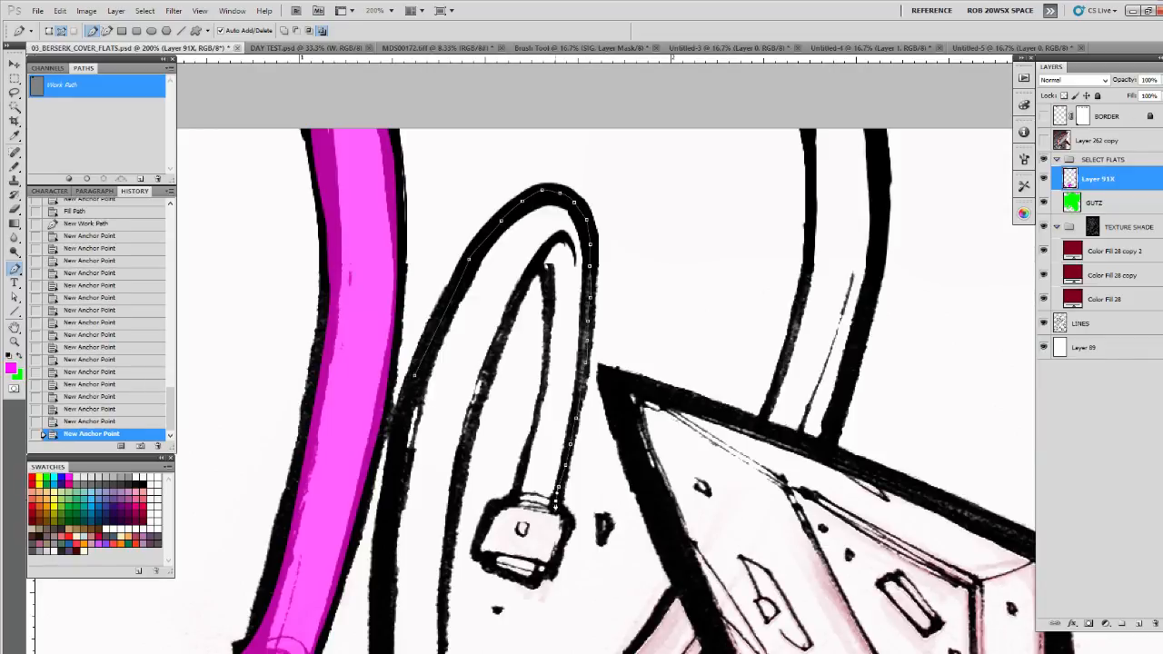
click(567, 525)
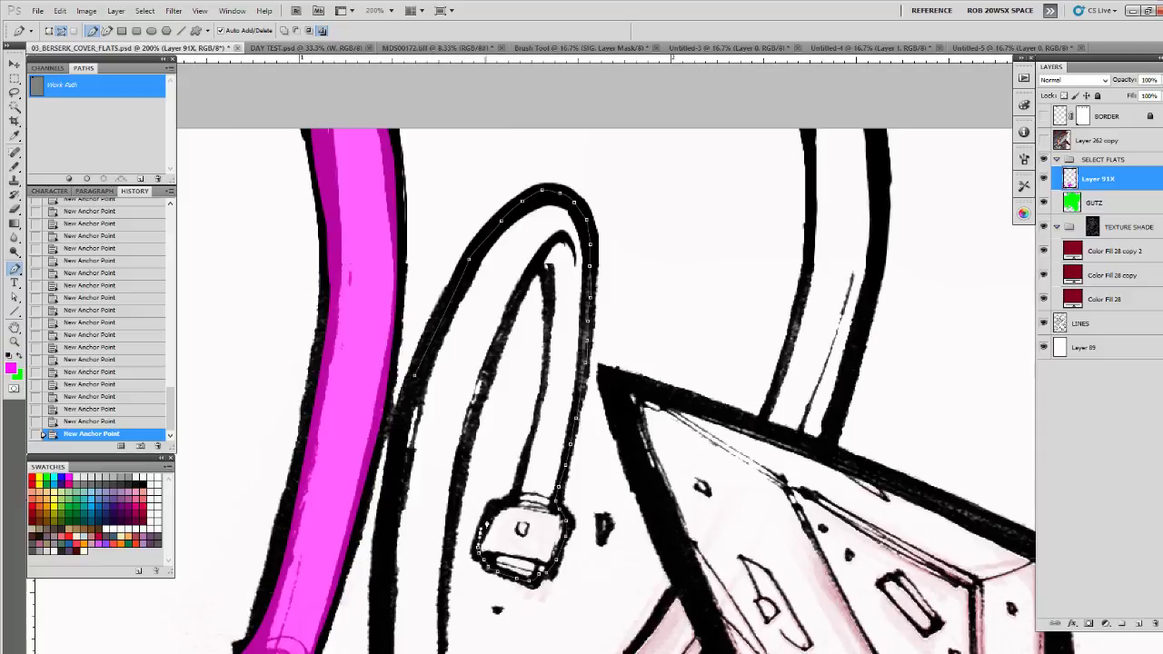
Step: Continue the path up the cable's inner edge from the plug and down the loop's inner left edge to the lower bend
drag(551, 320, 558, 357)
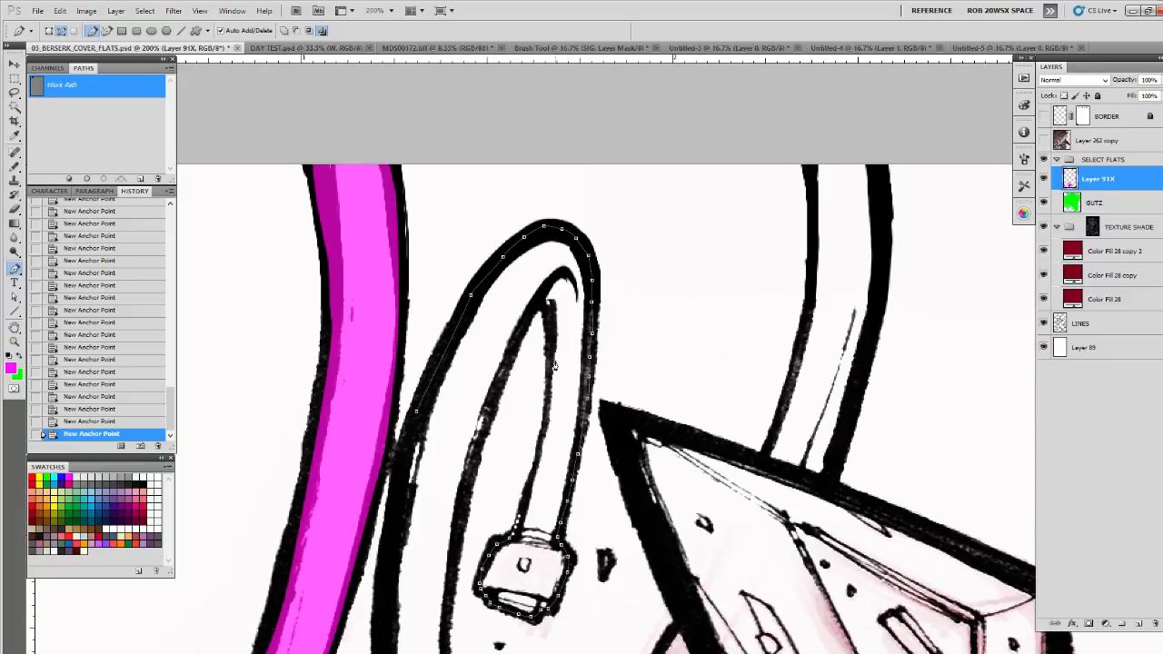
drag(550, 365, 548, 328)
scroll(526, 321, down, 3)
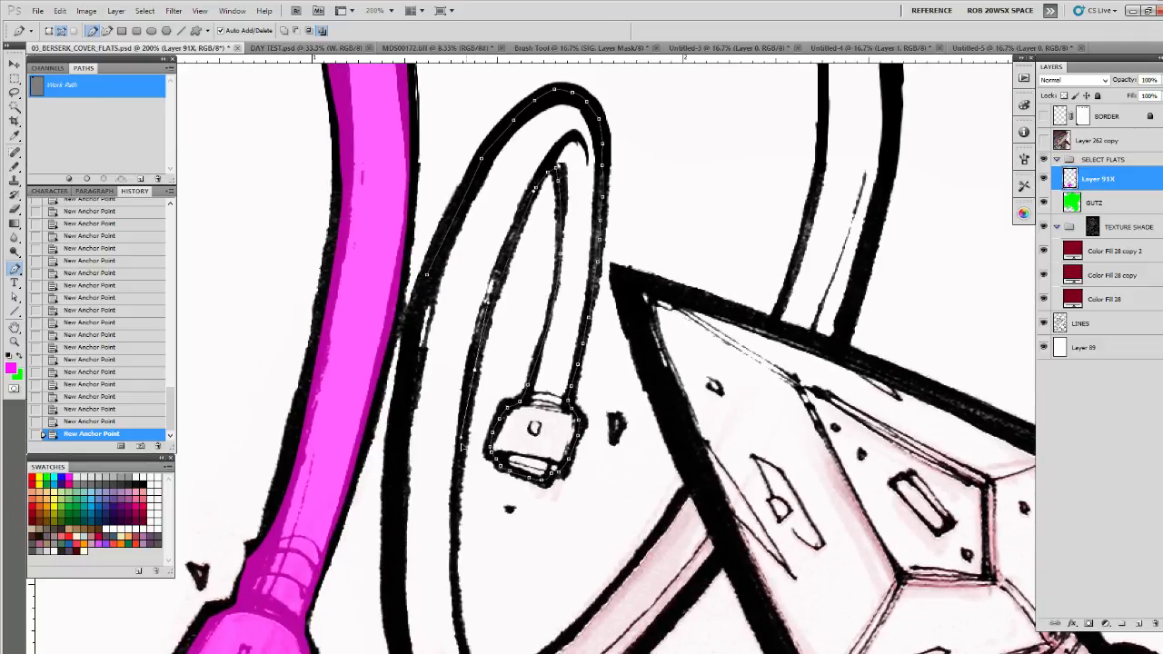
scroll(457, 401, down, 2)
click(473, 542)
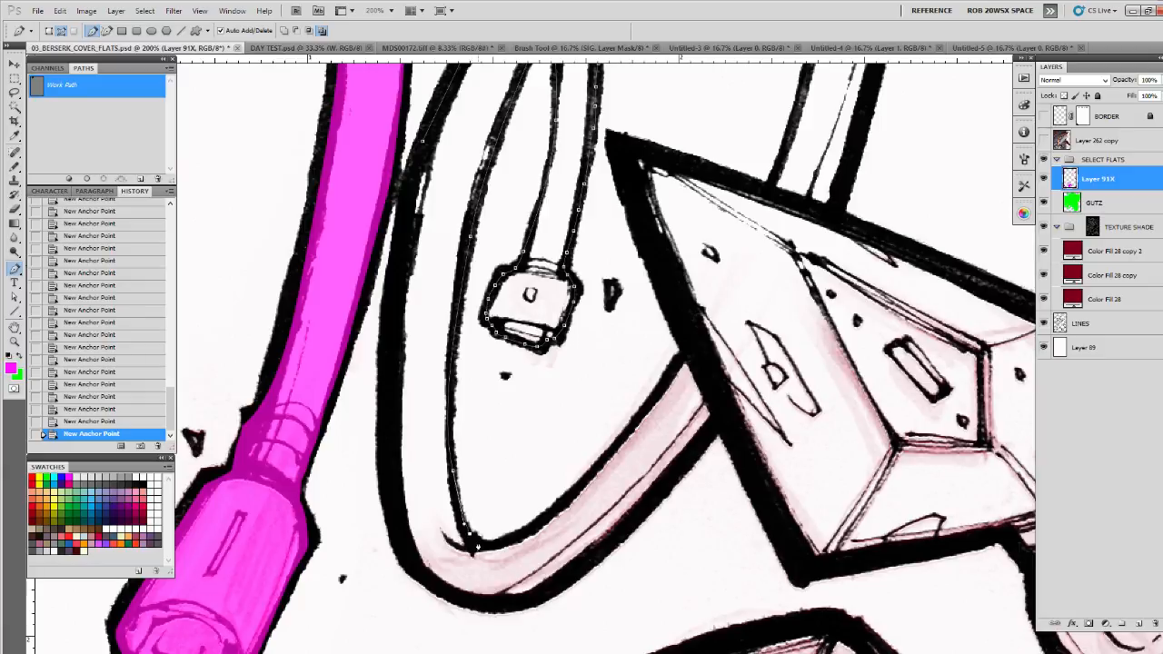
Step: Trace the lower bend to the controller and back along its outer edge, and fill the looped cable and plug with magenta
drag(555, 511, 631, 428)
click(643, 411)
click(657, 388)
click(669, 370)
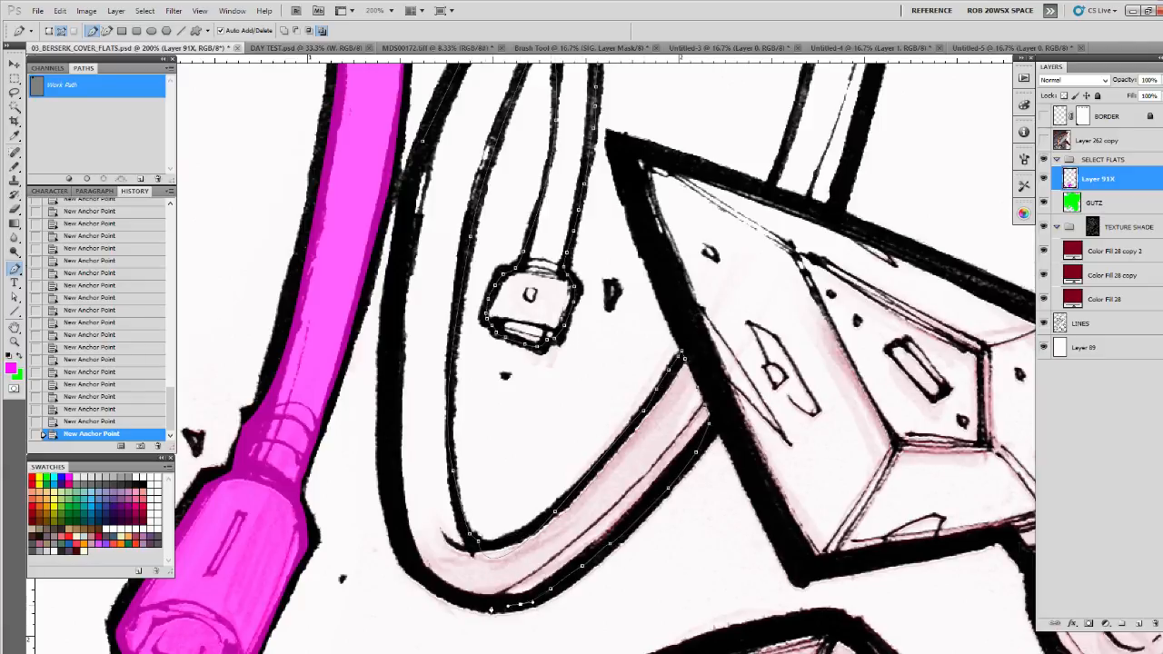
scroll(400, 539, up, 3)
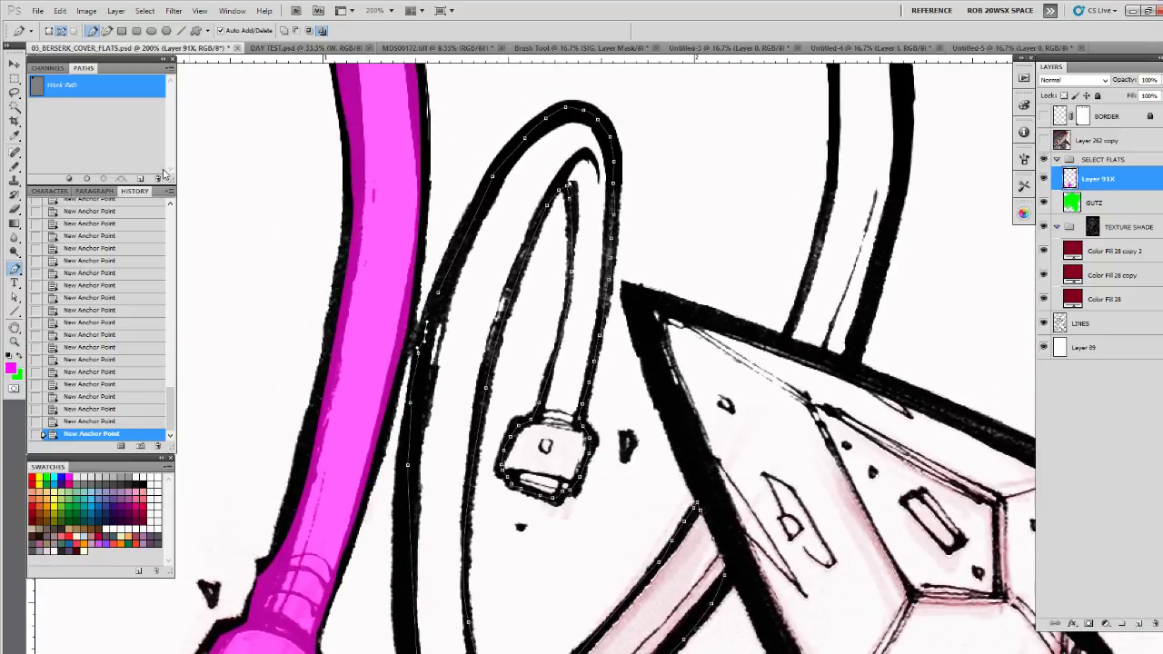
click(70, 179)
click(86, 143)
Step: Start a path where the upper cable meets the controller and trace the cable's right edge to beyond the page's top edge
drag(893, 229, 617, 407)
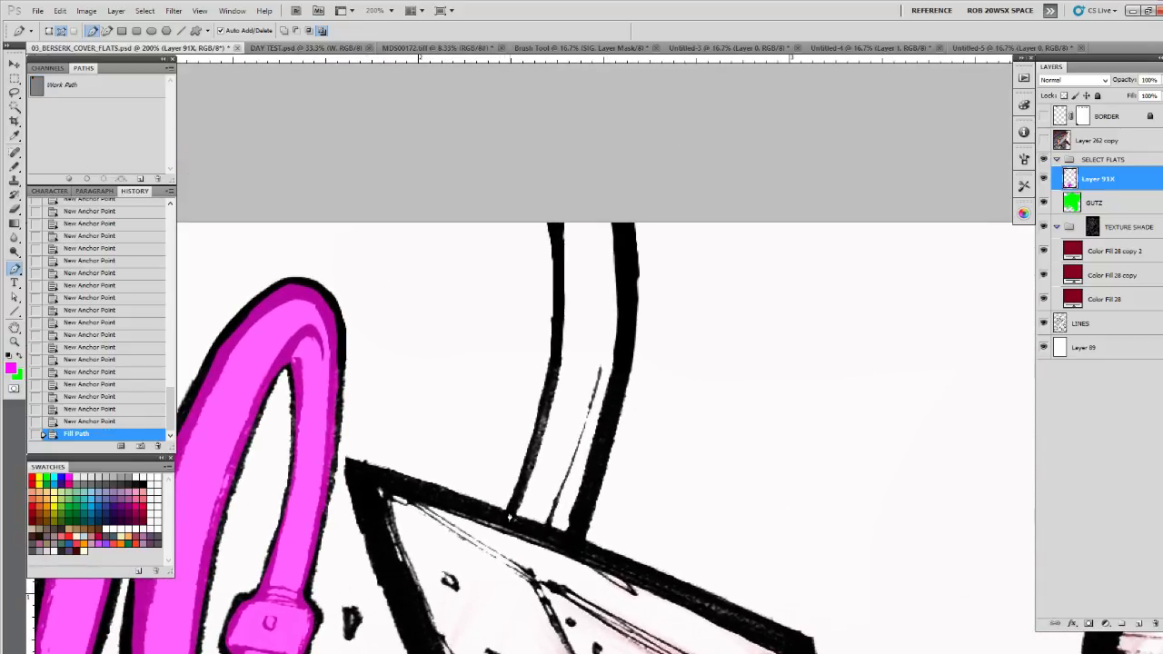
click(510, 517)
drag(595, 466, 600, 446)
drag(620, 354, 627, 284)
drag(624, 256, 624, 239)
drag(619, 217, 614, 208)
Step: Bring the path down the upper cable's left edge to the controller and fill the cable with magenta
mouse_move(571, 205)
mouse_down()
mouse_move(556, 206)
mouse_move(557, 220)
mouse_up()
drag(557, 248, 559, 268)
drag(555, 324, 556, 334)
drag(555, 338, 554, 346)
drag(553, 355, 545, 400)
drag(538, 429, 534, 439)
drag(528, 460, 524, 468)
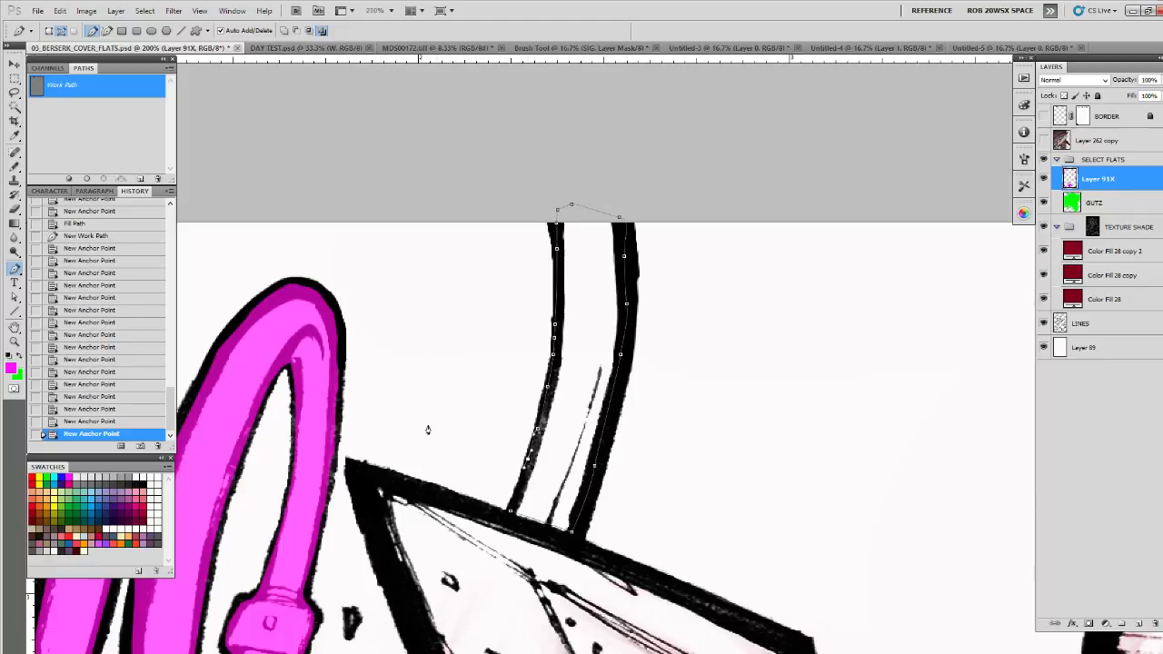
click(68, 179)
Step: Load the LINES layer as a selection and pencil magenta over the outlines of the cable above the controller
ctrl+click(1059, 322)
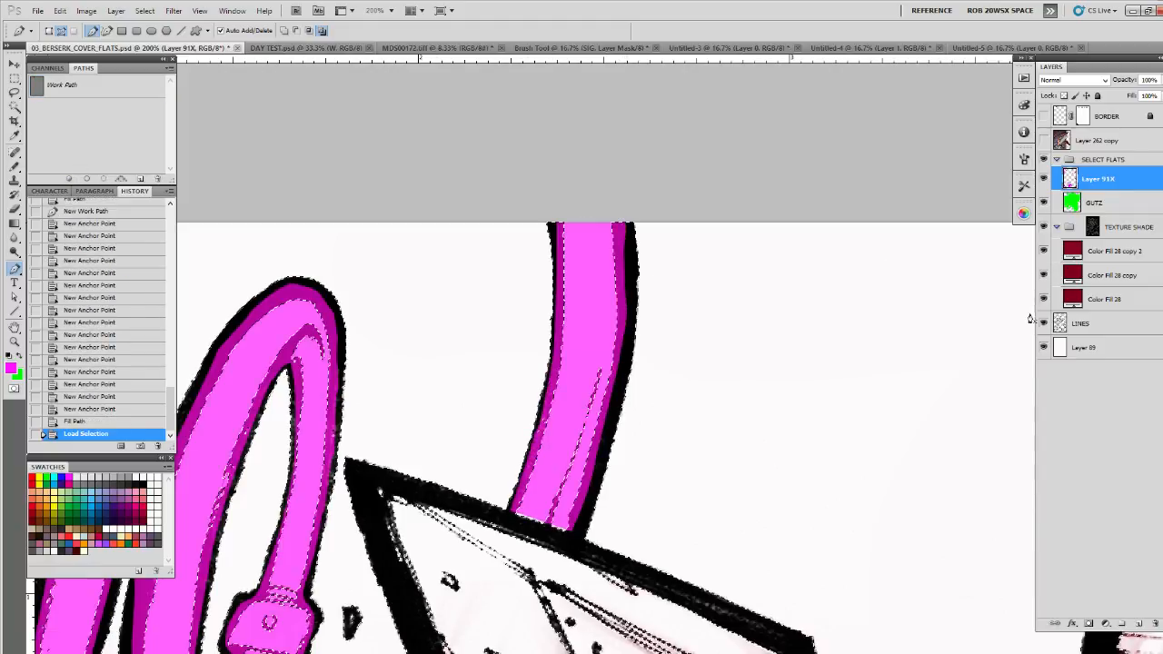
key(b)
mouse_move(559, 298)
mouse_down()
mouse_move(622, 266)
mouse_move(628, 237)
mouse_move(618, 403)
mouse_up()
mouse_move(525, 463)
mouse_down()
mouse_move(505, 504)
mouse_move(587, 534)
mouse_move(626, 363)
mouse_up()
drag(581, 425, 681, 353)
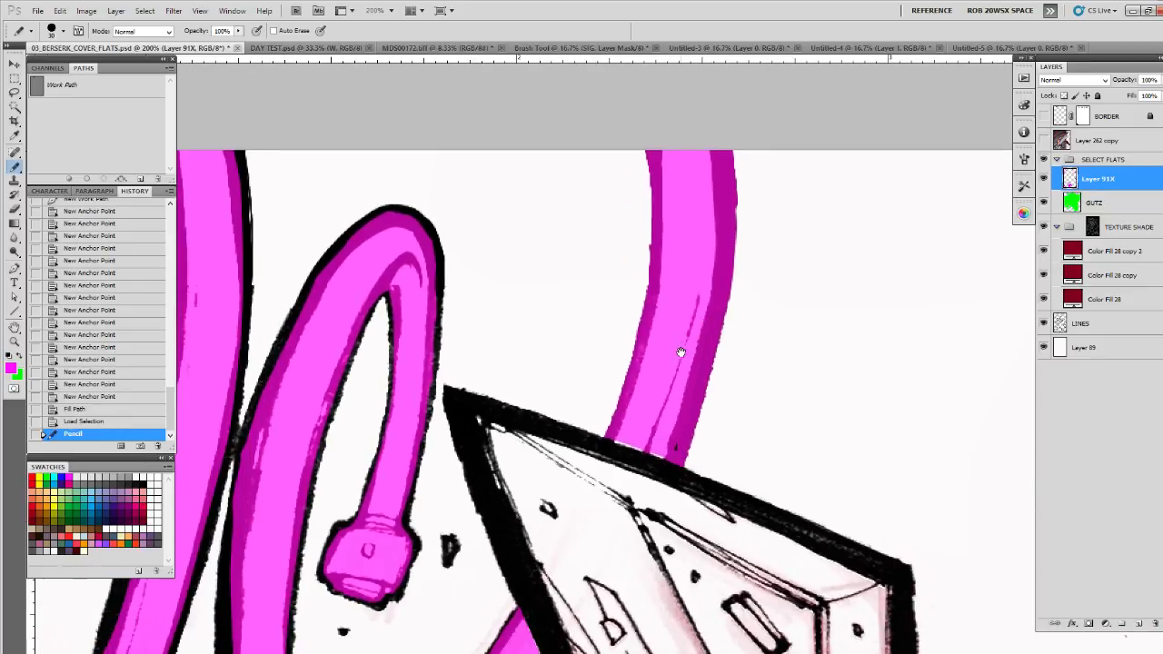
click(673, 444)
drag(672, 445, 774, 347)
Step: Pencil magenta over the inner and outer outlines of the looped cable and its small plug
mouse_move(509, 431)
mouse_down()
mouse_move(519, 438)
mouse_move(450, 399)
mouse_move(493, 398)
mouse_move(473, 350)
mouse_move(536, 136)
mouse_move(513, 111)
mouse_move(344, 341)
mouse_move(468, 179)
mouse_move(406, 520)
mouse_move(449, 285)
mouse_up()
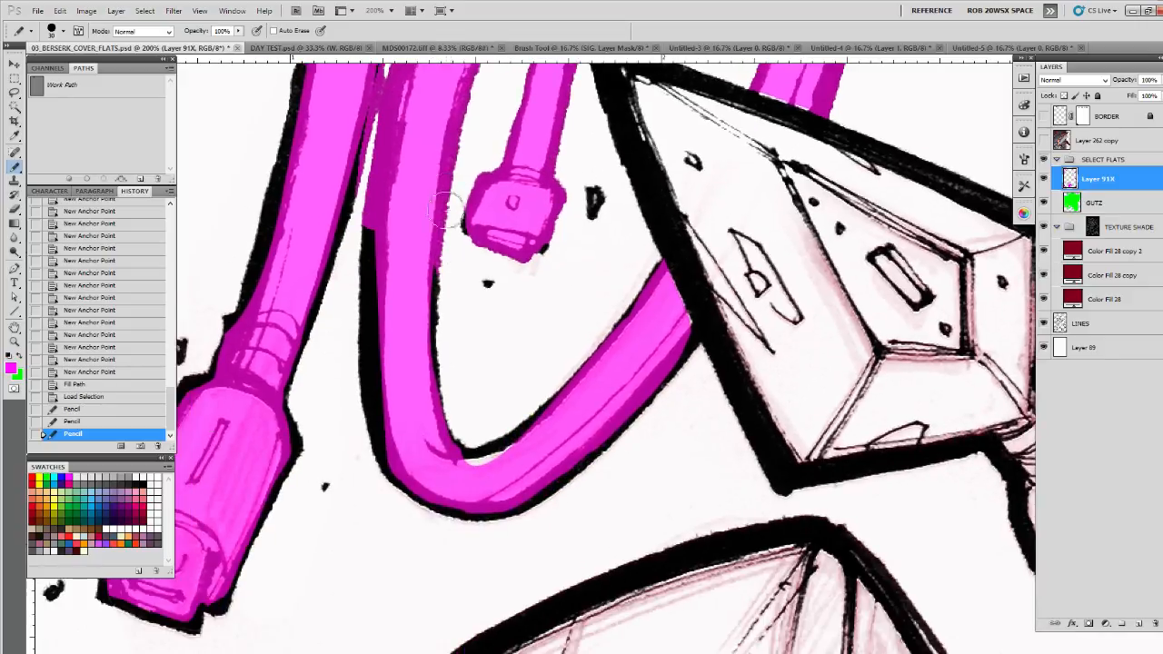
mouse_move(448, 207)
mouse_down()
mouse_move(433, 278)
mouse_move(470, 458)
mouse_move(500, 427)
mouse_move(542, 411)
mouse_move(651, 265)
mouse_up()
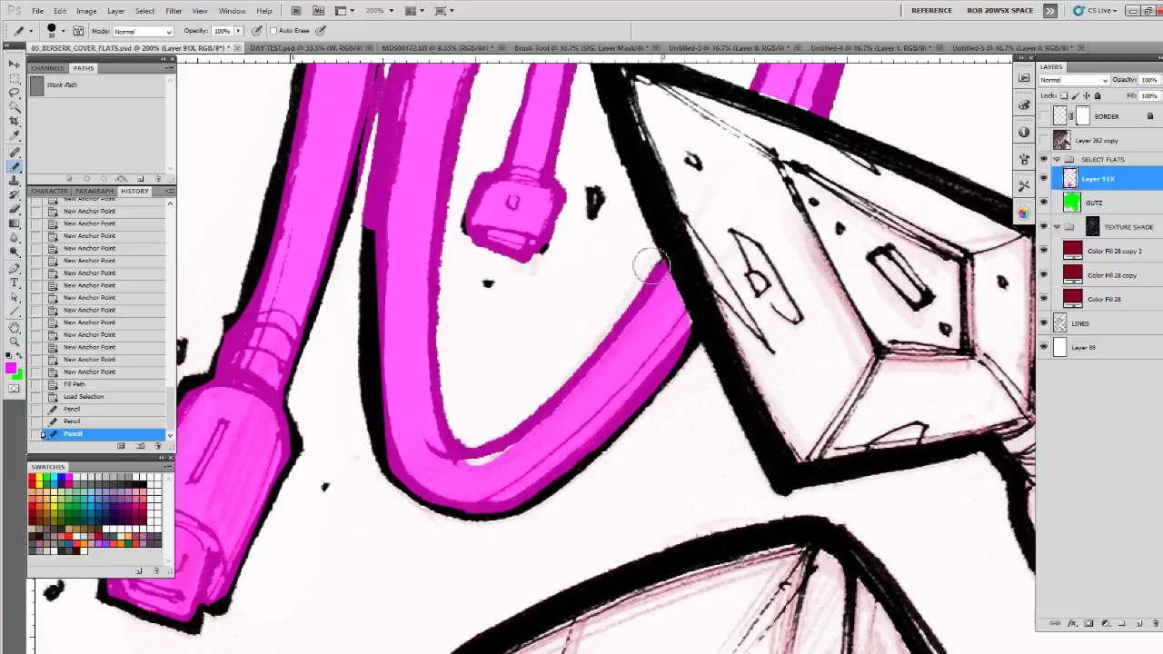
mouse_move(368, 195)
mouse_down()
mouse_move(361, 271)
mouse_move(421, 498)
mouse_move(587, 467)
mouse_move(691, 345)
mouse_move(689, 329)
mouse_move(678, 352)
mouse_up()
mouse_move(565, 433)
mouse_down()
mouse_move(590, 413)
mouse_move(764, 359)
mouse_up()
mouse_move(489, 330)
mouse_down()
mouse_move(429, 518)
mouse_move(373, 550)
mouse_move(302, 531)
mouse_move(310, 433)
mouse_move(363, 348)
mouse_move(399, 318)
mouse_move(455, 182)
mouse_up()
mouse_move(518, 270)
mouse_down()
mouse_move(457, 577)
mouse_move(396, 501)
mouse_move(454, 211)
mouse_up()
Step: Pencil magenta over the remaining black outlines of the neighbouring straight cable and its large plug
drag(446, 307, 446, 517)
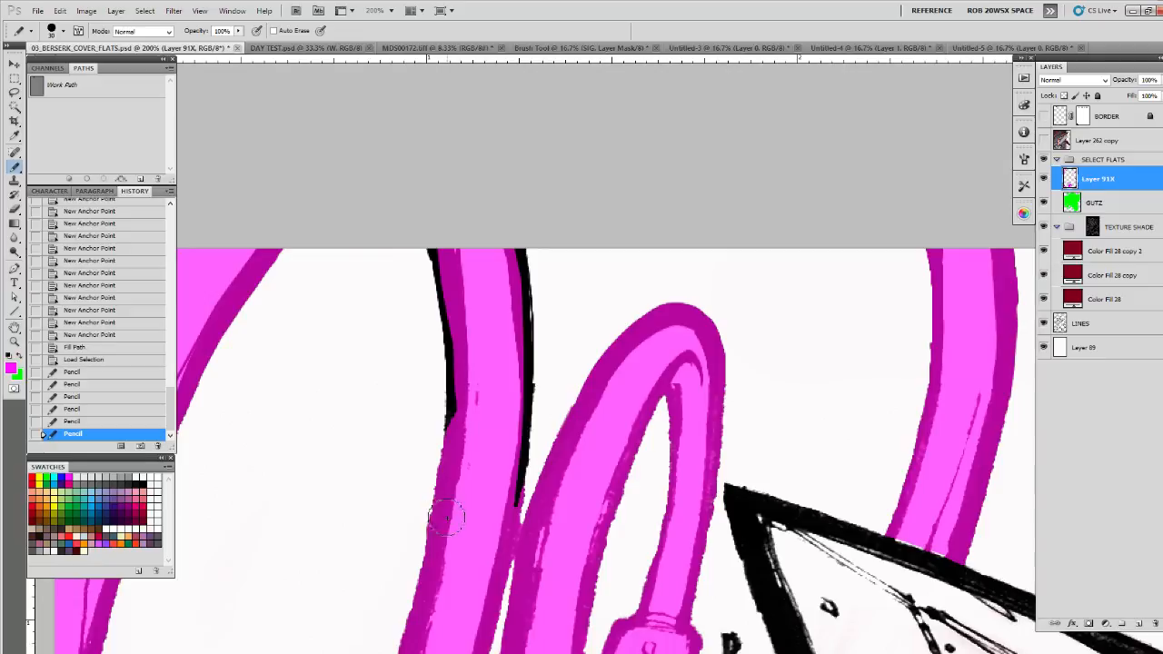
mouse_move(443, 425)
mouse_down()
mouse_move(439, 210)
mouse_move(516, 277)
mouse_move(524, 427)
mouse_move(511, 535)
mouse_up()
drag(538, 540, 733, 238)
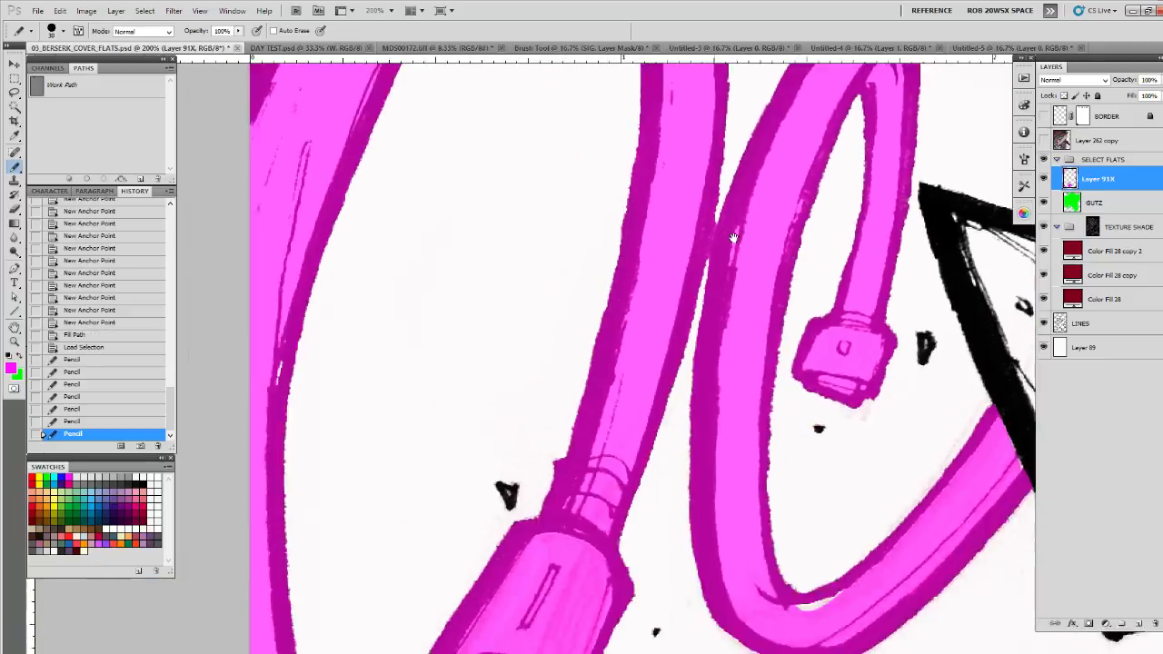
drag(549, 578, 587, 234)
drag(573, 630, 498, 207)
drag(705, 128, 459, 525)
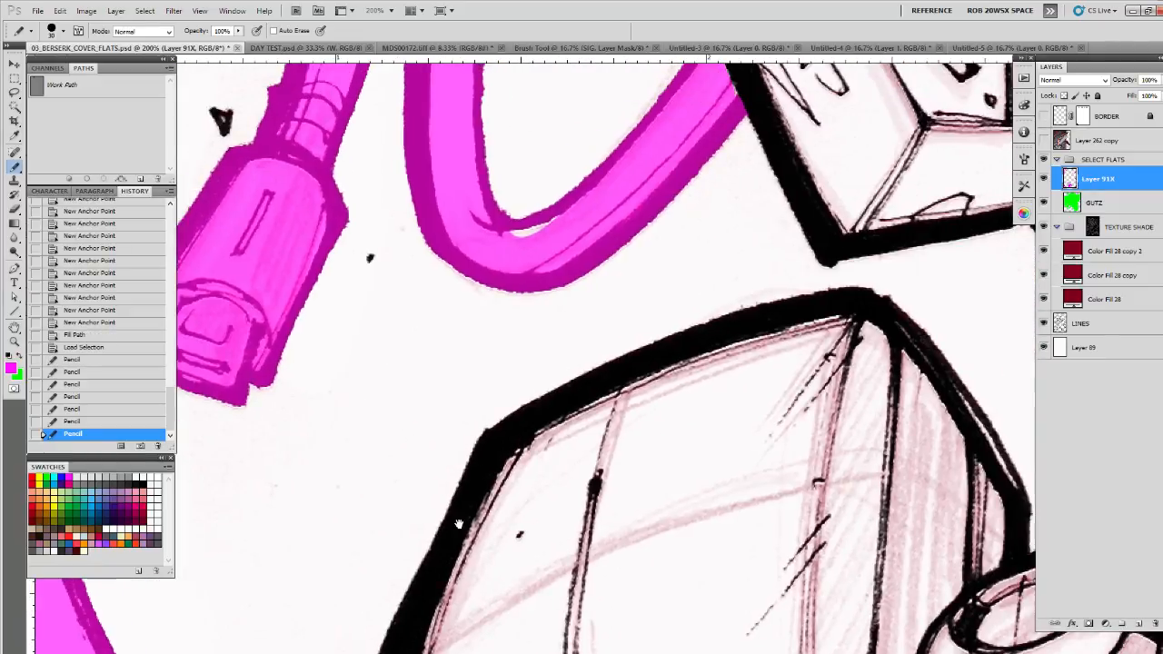
Step: Deselect and pencil magenta over the remaining white gap at the looped cable's lower bend
mouse_move(674, 145)
mouse_down()
mouse_move(499, 511)
mouse_move(706, 361)
mouse_move(657, 432)
mouse_move(502, 590)
mouse_up()
key(ctrl+d)
click(572, 446)
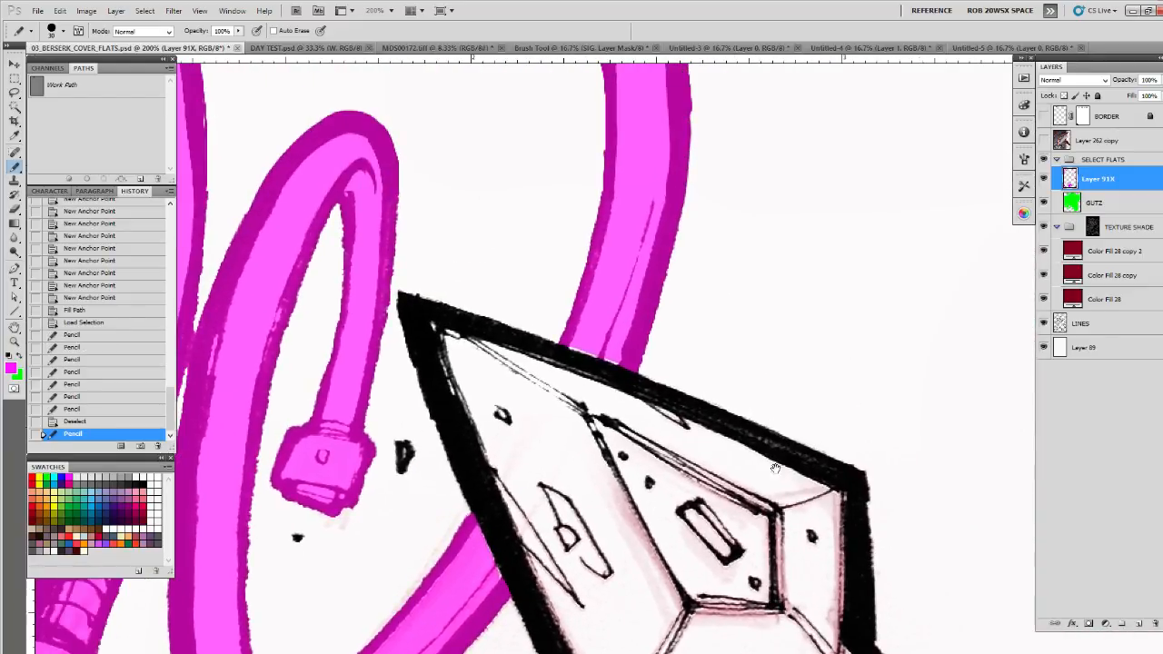
Step: Pencil magenta over the thin white gap where the upper cable meets the controller's top outline
key(z)
alt+click(715, 476)
alt+click(717, 479)
alt+click(717, 479)
alt+click(717, 479)
click(711, 452)
click(710, 453)
click(710, 456)
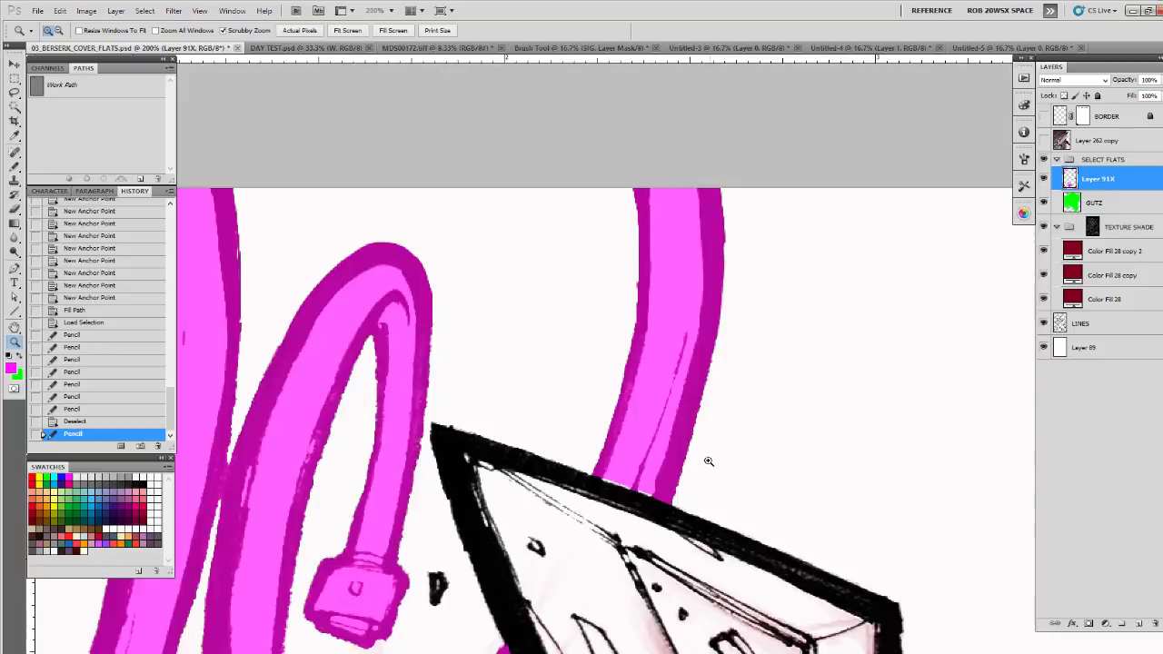
click(707, 464)
drag(698, 527, 387, 490)
mouse_move(281, 440)
mouse_down()
mouse_move(247, 436)
mouse_move(256, 459)
mouse_move(326, 475)
mouse_up()
key(z)
alt+click(387, 429)
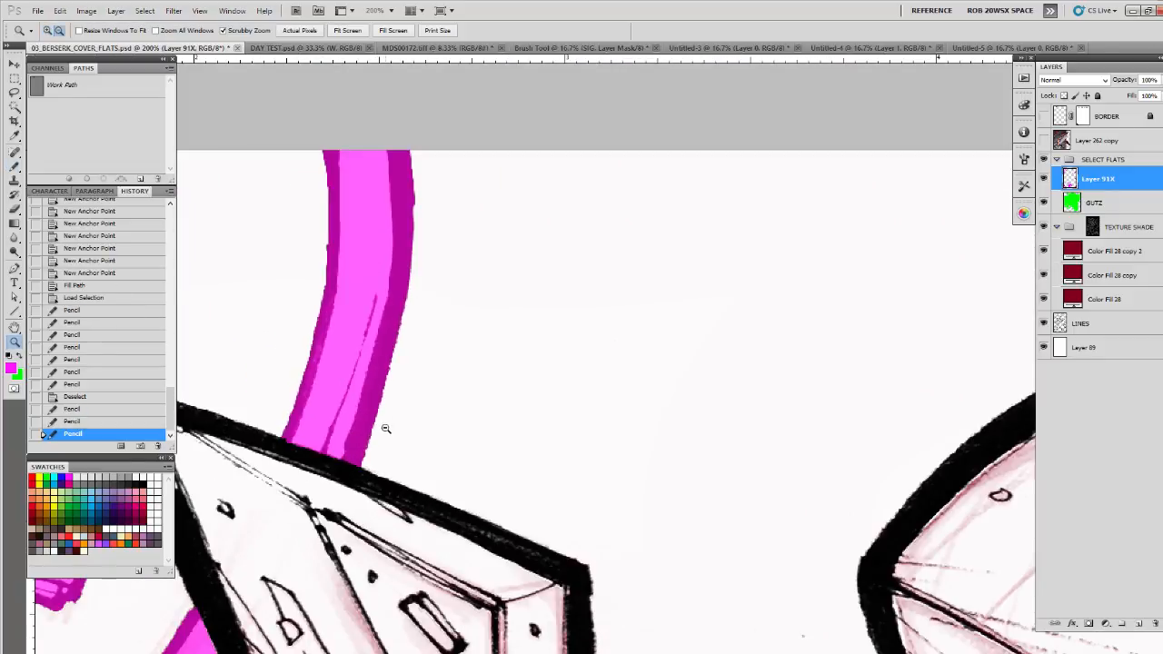
Step: Start a pen path along the upper outer edge of the uncolored cable segment between the top controller's two grips
alt+click(388, 428)
alt+click(388, 428)
alt+click(388, 428)
alt+click(388, 428)
drag(551, 549, 652, 347)
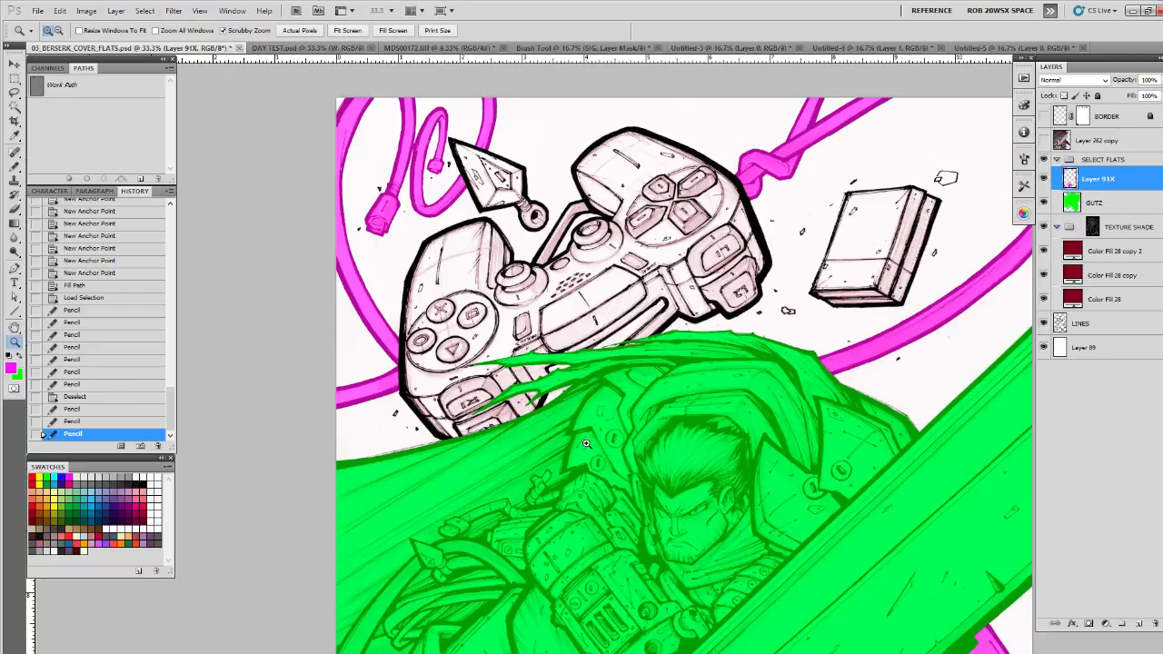
click(585, 201)
click(585, 201)
click(586, 202)
click(585, 201)
drag(604, 223, 623, 229)
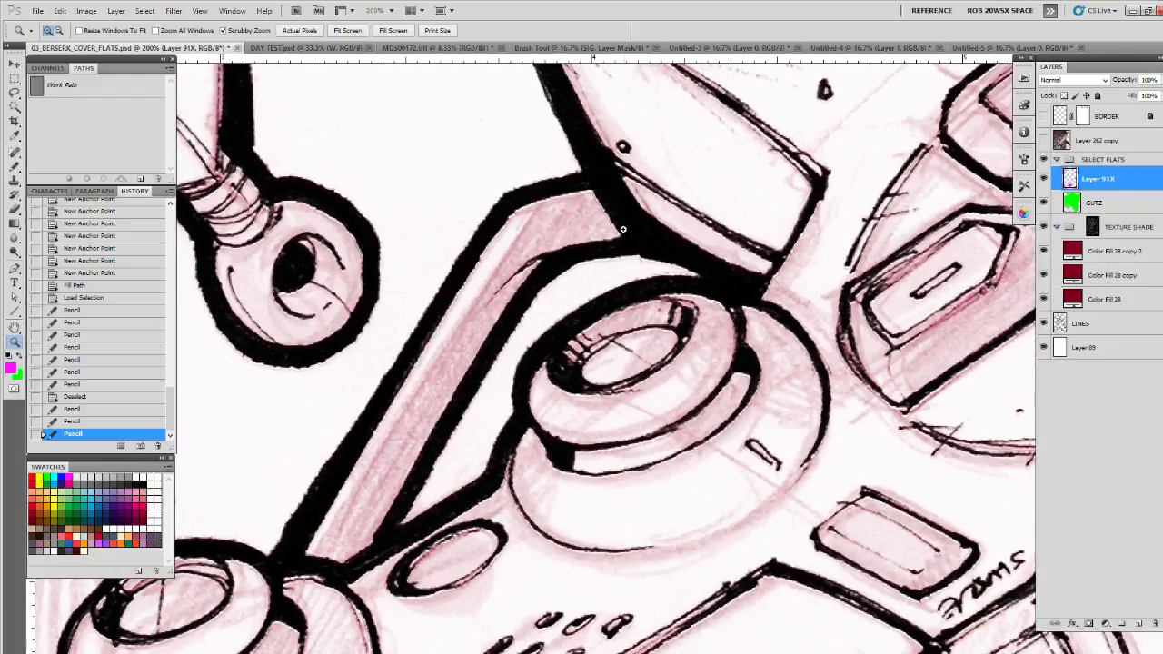
key(p)
click(579, 184)
click(534, 193)
click(511, 198)
click(490, 232)
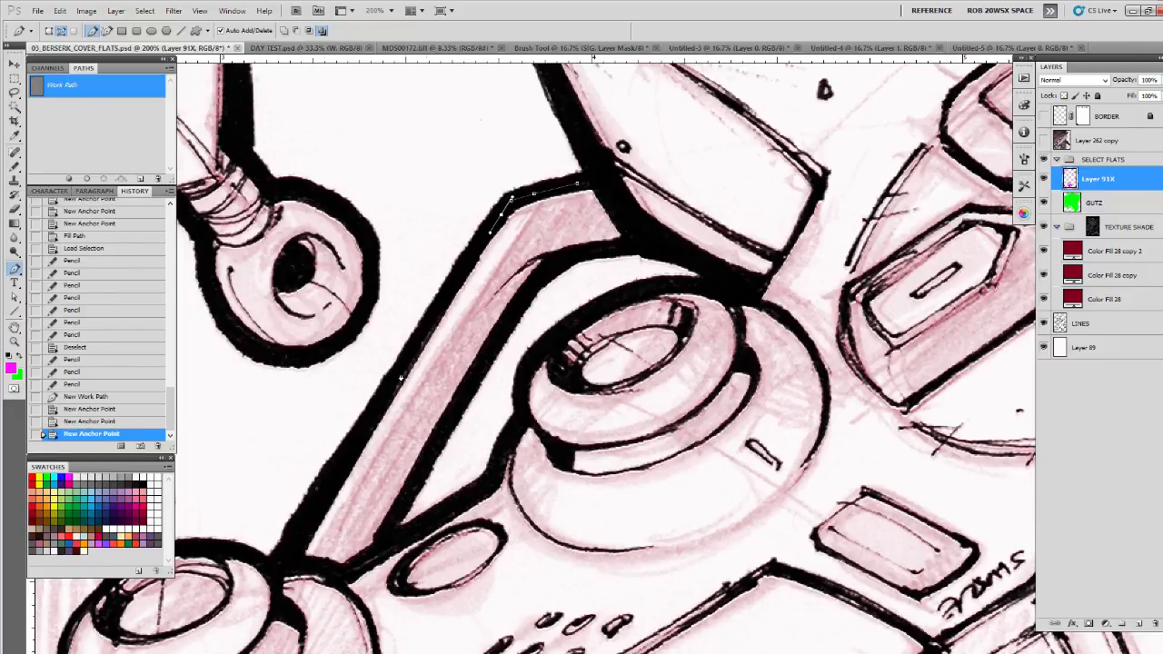
Step: Continue the path around the cable's lower end and inner edge, close it, and fill it with magenta
click(294, 553)
click(349, 549)
click(386, 524)
click(460, 394)
click(535, 274)
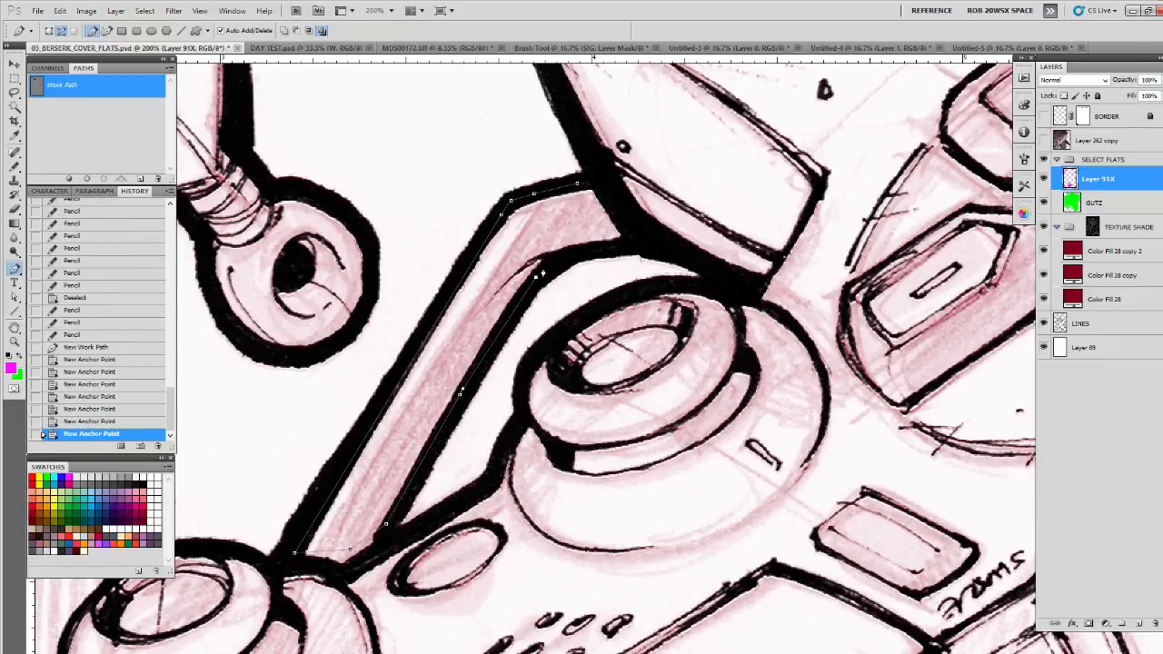
click(556, 260)
click(588, 251)
click(618, 243)
click(577, 183)
click(70, 179)
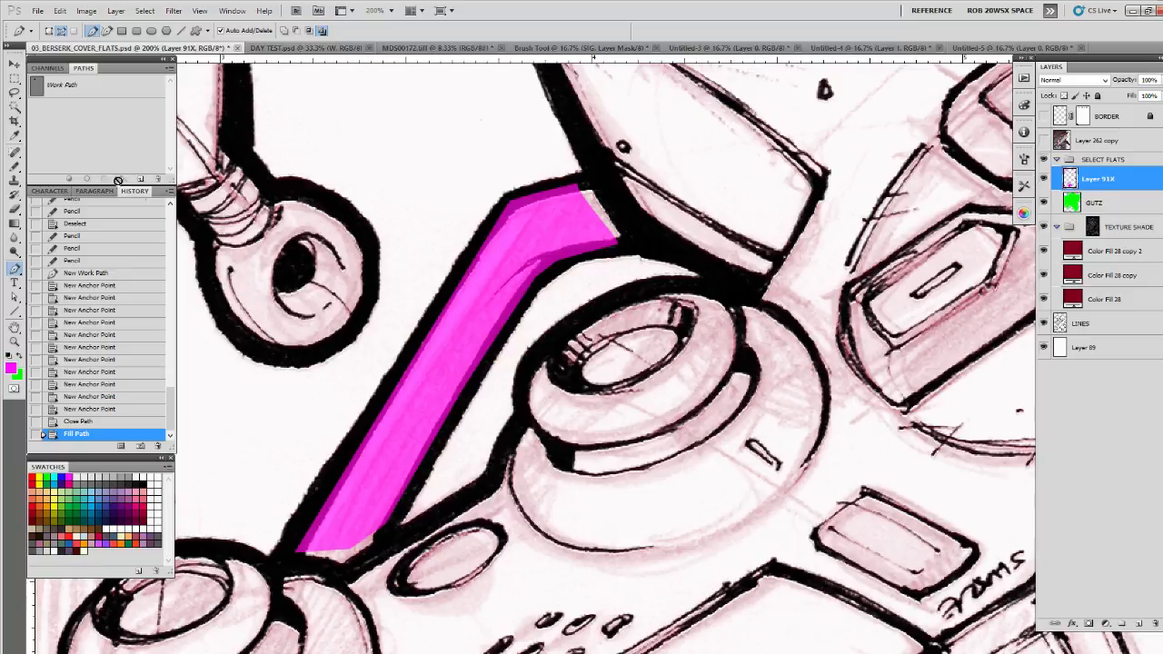
Step: Load the LINES layer as a selection, pencil magenta over the cable segment's black outlines, and clear the selection
ctrl+click(1063, 323)
key(b)
key(ctrl+h)
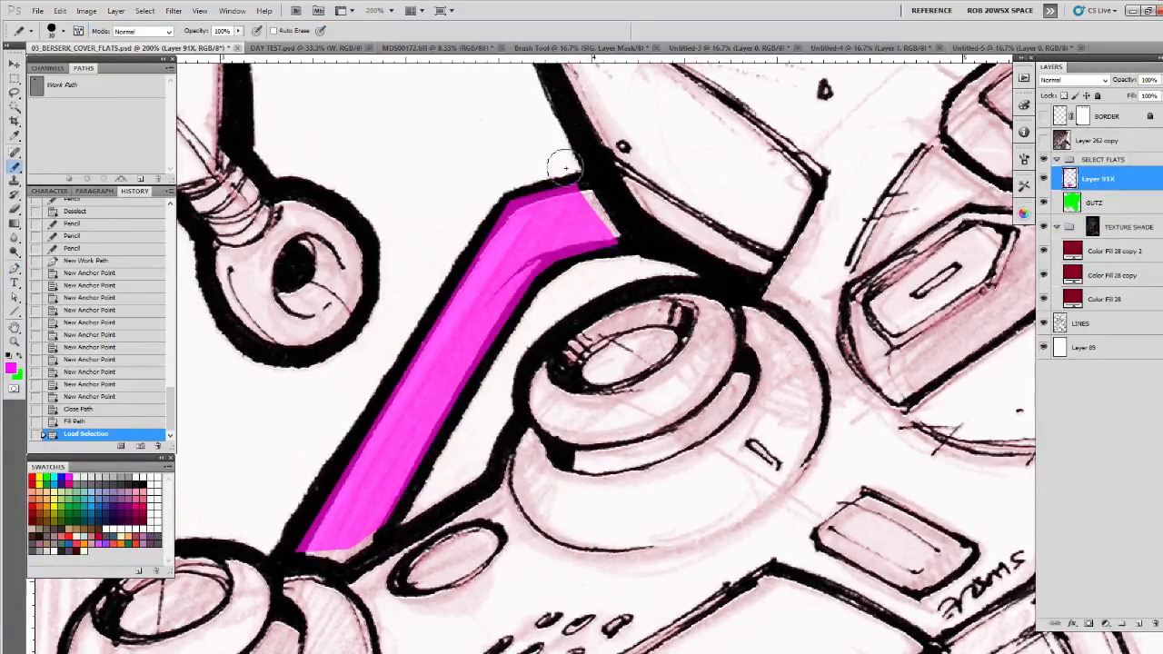
mouse_move(573, 171)
mouse_down()
mouse_move(544, 177)
mouse_move(476, 234)
mouse_move(273, 545)
mouse_move(333, 525)
mouse_move(345, 543)
mouse_move(400, 512)
mouse_move(497, 333)
mouse_move(549, 273)
mouse_move(615, 260)
mouse_move(454, 235)
mouse_up()
drag(396, 407, 561, 160)
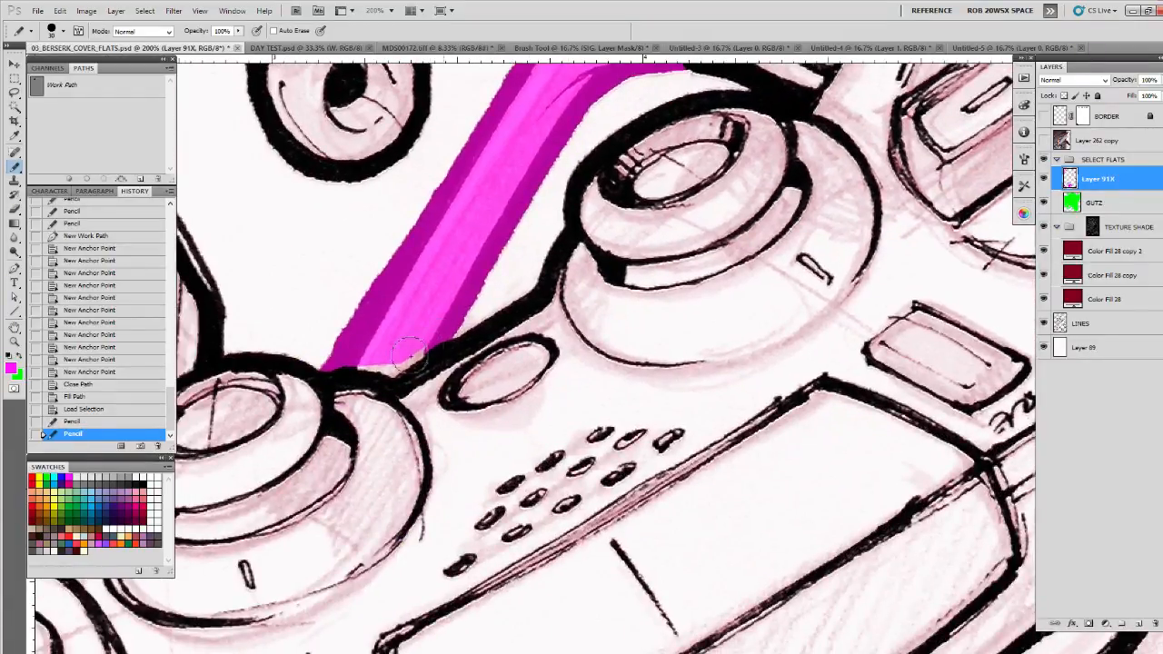
mouse_move(375, 361)
mouse_down()
mouse_move(349, 356)
mouse_move(378, 354)
mouse_move(373, 369)
mouse_move(389, 373)
mouse_move(434, 352)
mouse_move(359, 391)
mouse_move(390, 382)
mouse_move(368, 372)
mouse_move(401, 346)
mouse_move(418, 351)
mouse_up()
key(ctrl+d)
Step: Pencil magenta into the gap where the cable meets the right grip and erase the overlap onto the grip
key(e)
key(b)
mouse_move(715, 131)
mouse_down()
mouse_move(468, 438)
mouse_move(431, 537)
mouse_up()
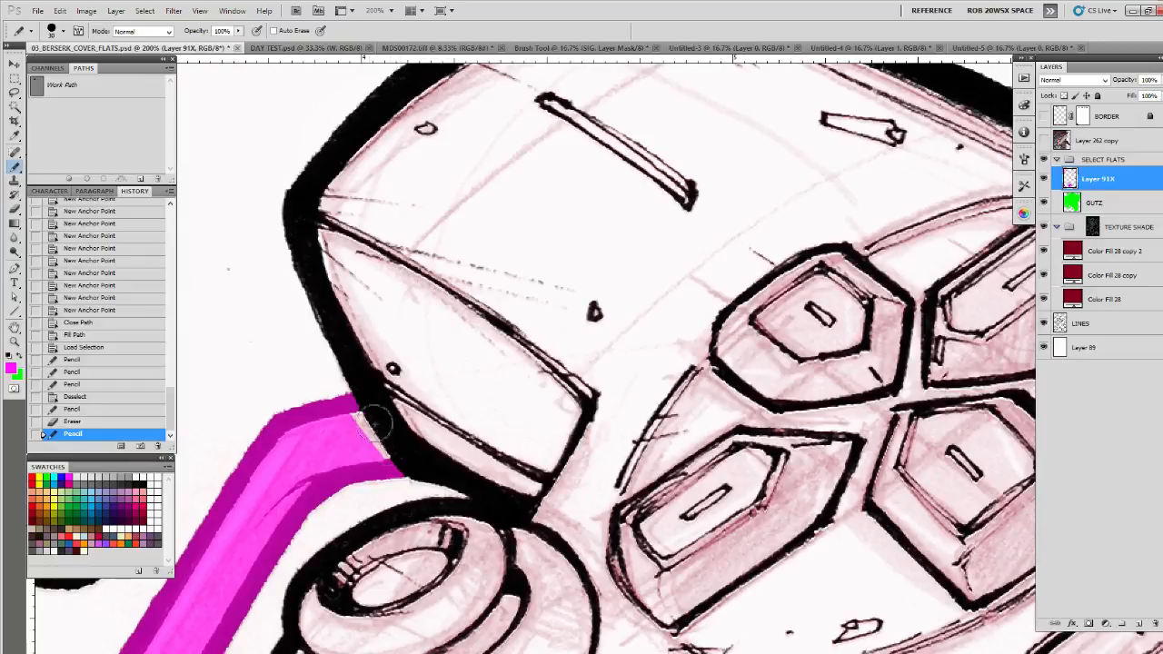
drag(364, 443, 351, 417)
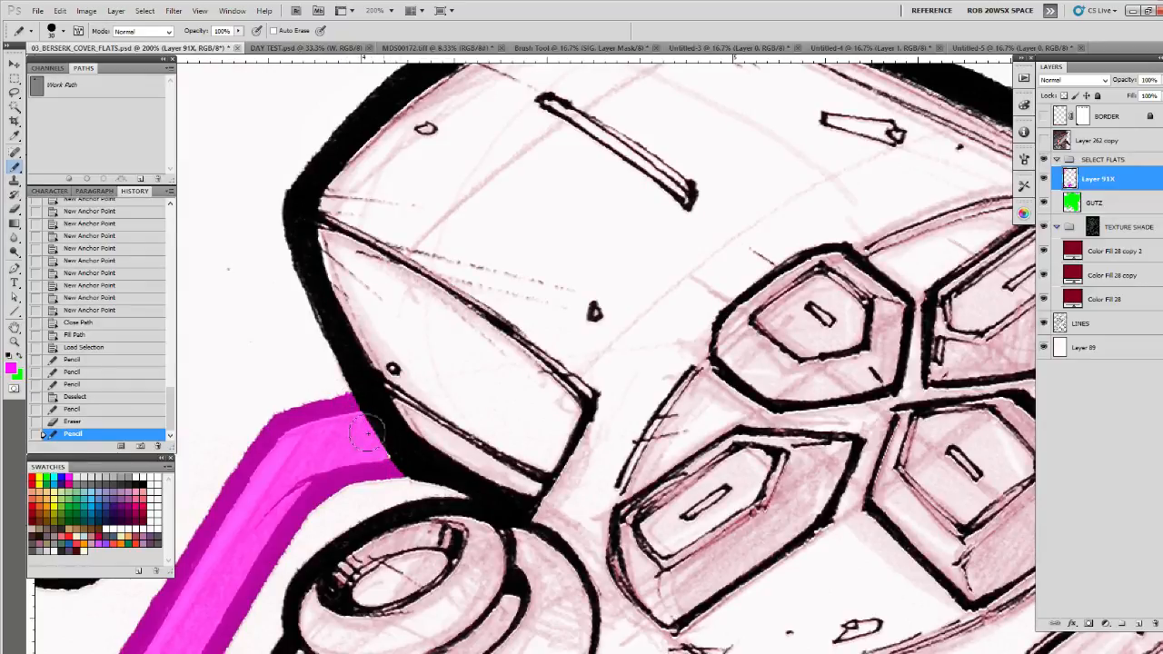
key(e)
mouse_move(384, 459)
mouse_down()
mouse_move(372, 413)
mouse_move(398, 460)
mouse_move(403, 451)
mouse_up()
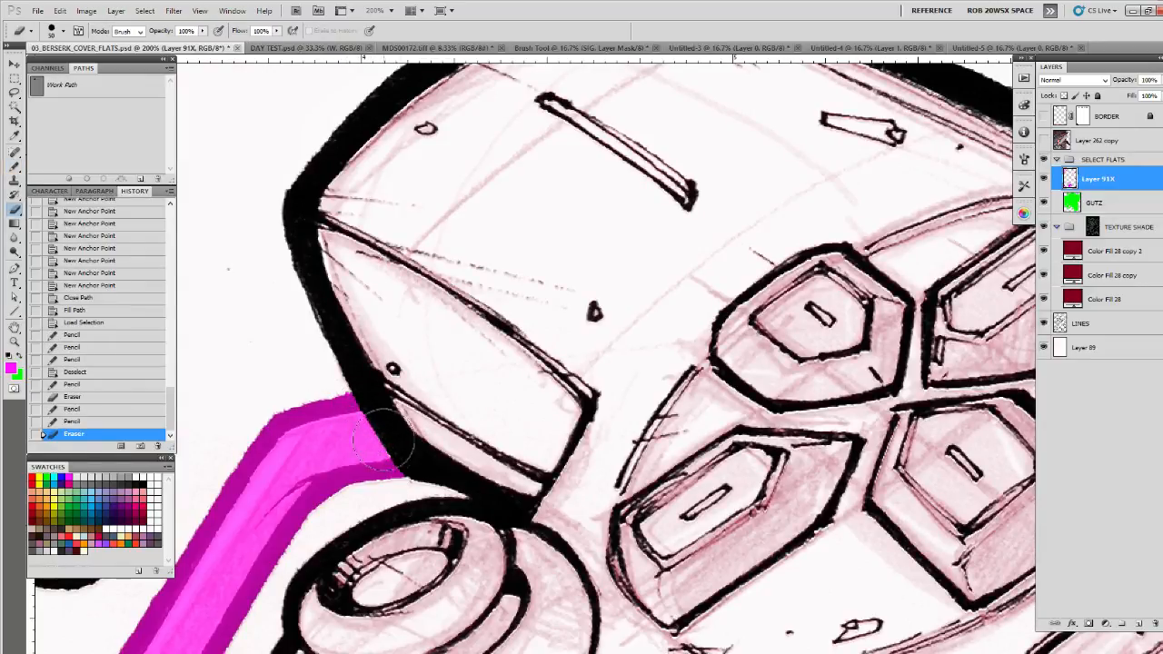
Step: Examine the whole cover to check the magenta flats on the cables and the lower controller
key(z)
alt+click(389, 442)
alt+click(390, 443)
alt+click(394, 444)
alt+click(400, 447)
alt+click(445, 468)
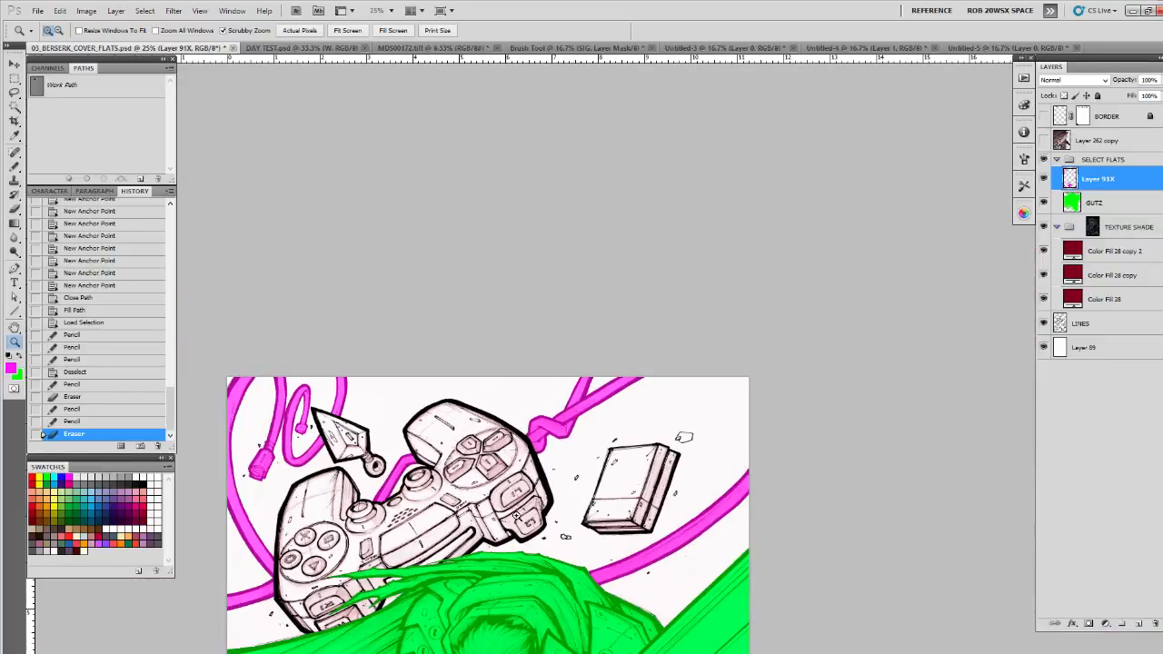
drag(602, 528, 708, 260)
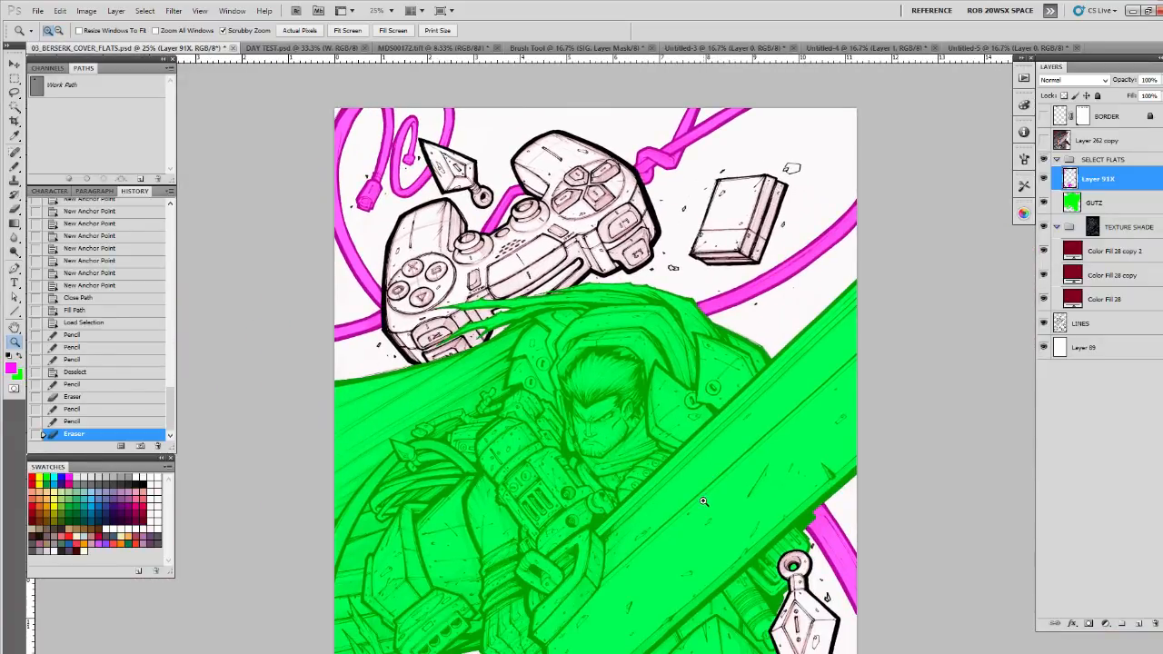
drag(698, 482, 697, 313)
drag(691, 454, 698, 285)
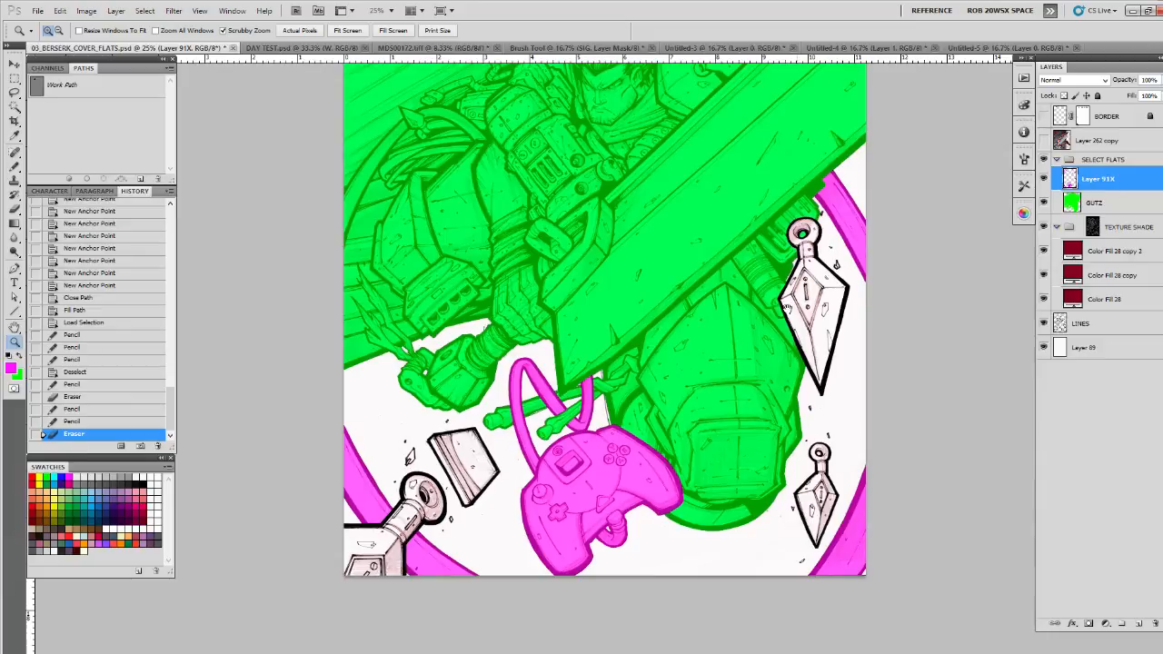
drag(718, 349, 650, 586)
mouse_move(622, 368)
mouse_down()
mouse_move(666, 570)
mouse_move(642, 346)
mouse_up()
mouse_move(661, 524)
mouse_down()
mouse_move(649, 345)
mouse_move(661, 546)
mouse_up()
mouse_move(623, 356)
mouse_down()
mouse_move(644, 408)
mouse_move(650, 543)
mouse_up()
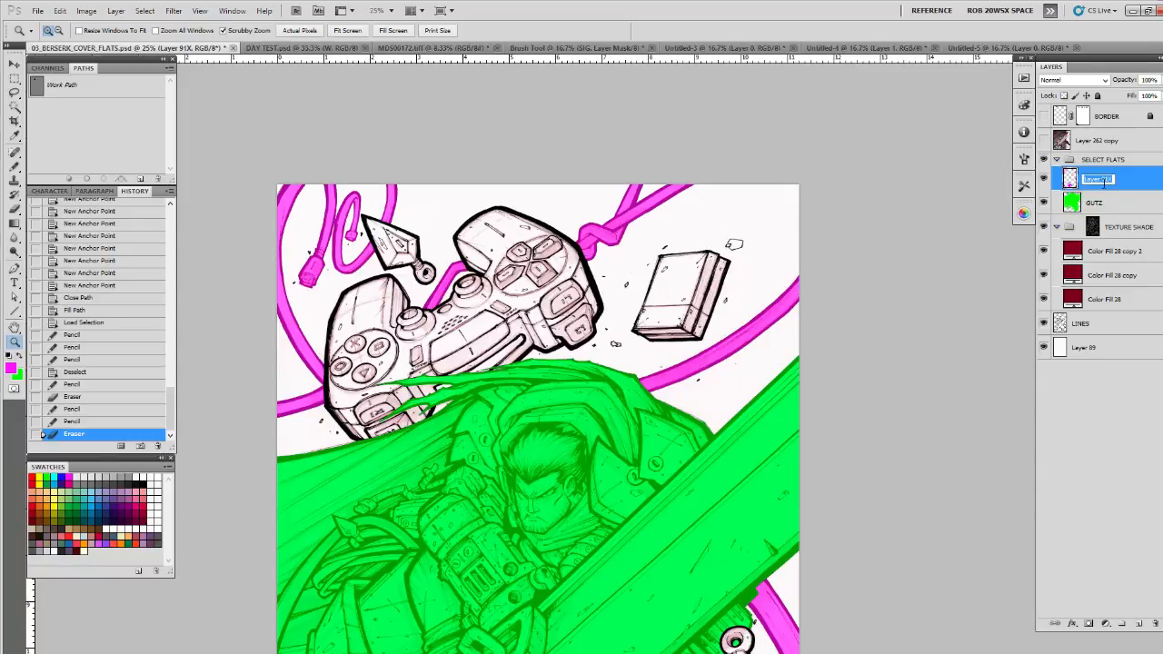
Step: Rename the magenta flats layer to DREAMCAST CABLES and add a new layer above it
text(DREAMCAST CABLES)
key(Return)
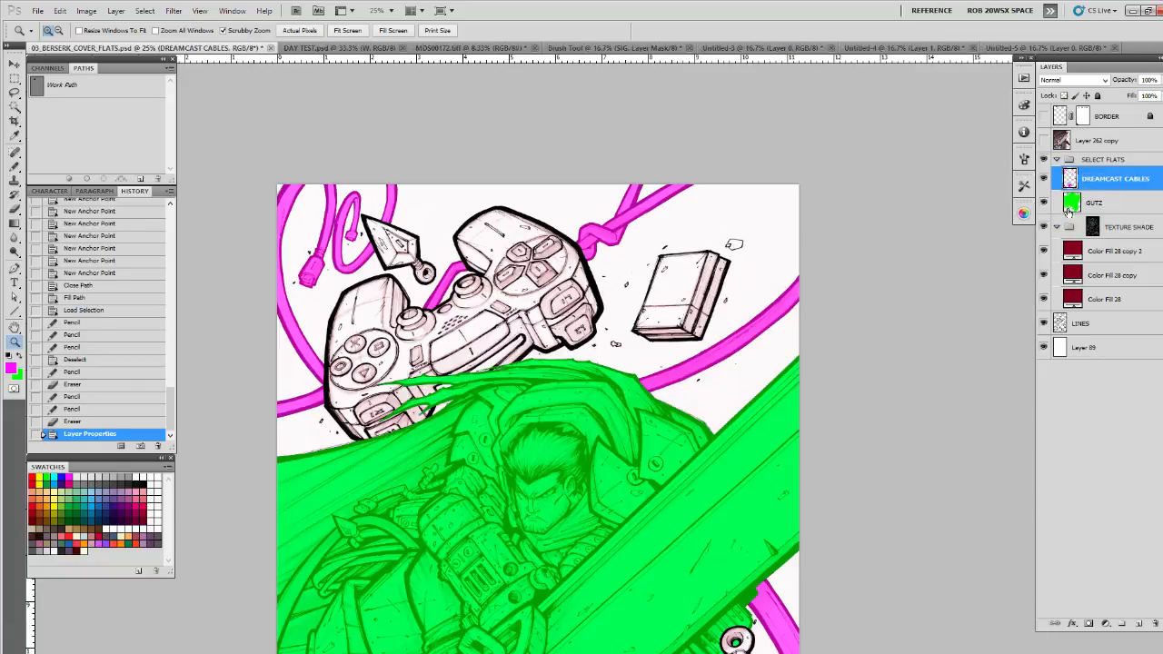
drag(715, 540, 755, 188)
drag(820, 289, 809, 554)
drag(763, 442, 777, 488)
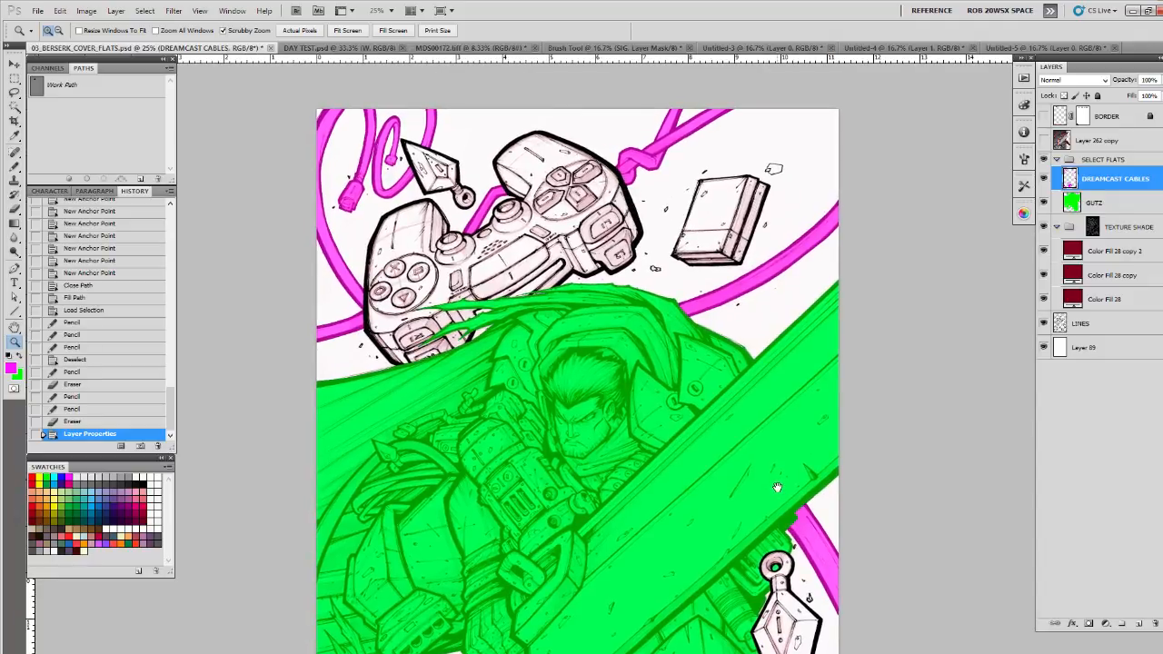
click(1139, 624)
Step: Start a pen path around the top controller, tracing the outer edge of its left grip
click(403, 211)
click(403, 211)
click(403, 211)
click(403, 211)
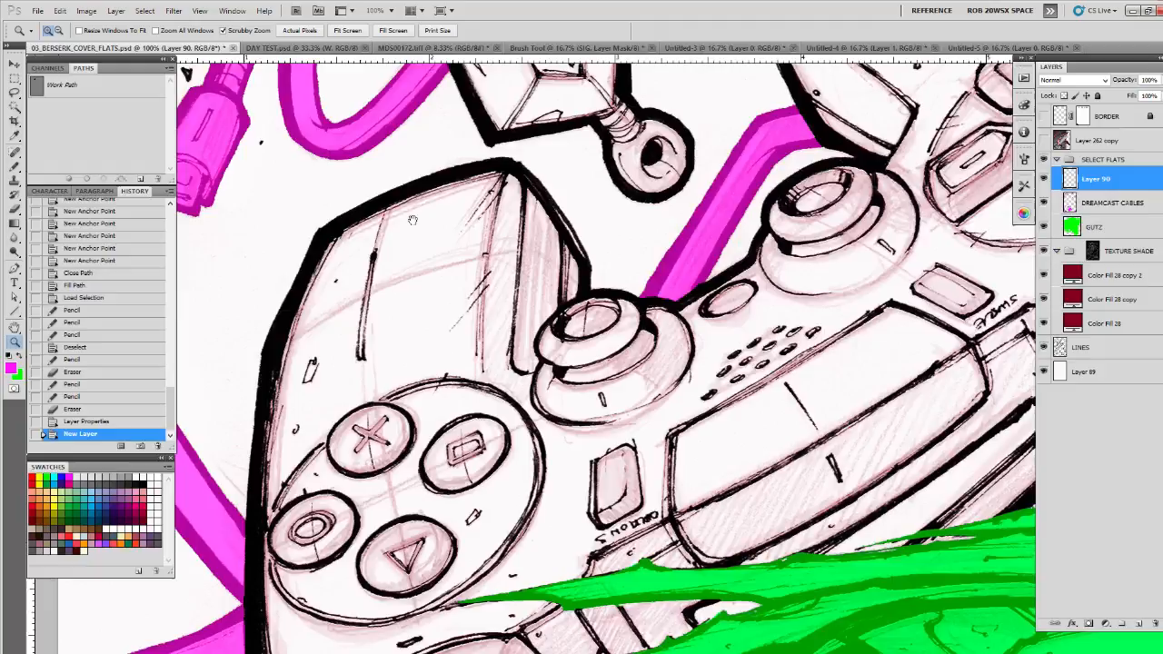
drag(436, 255, 593, 427)
key(p)
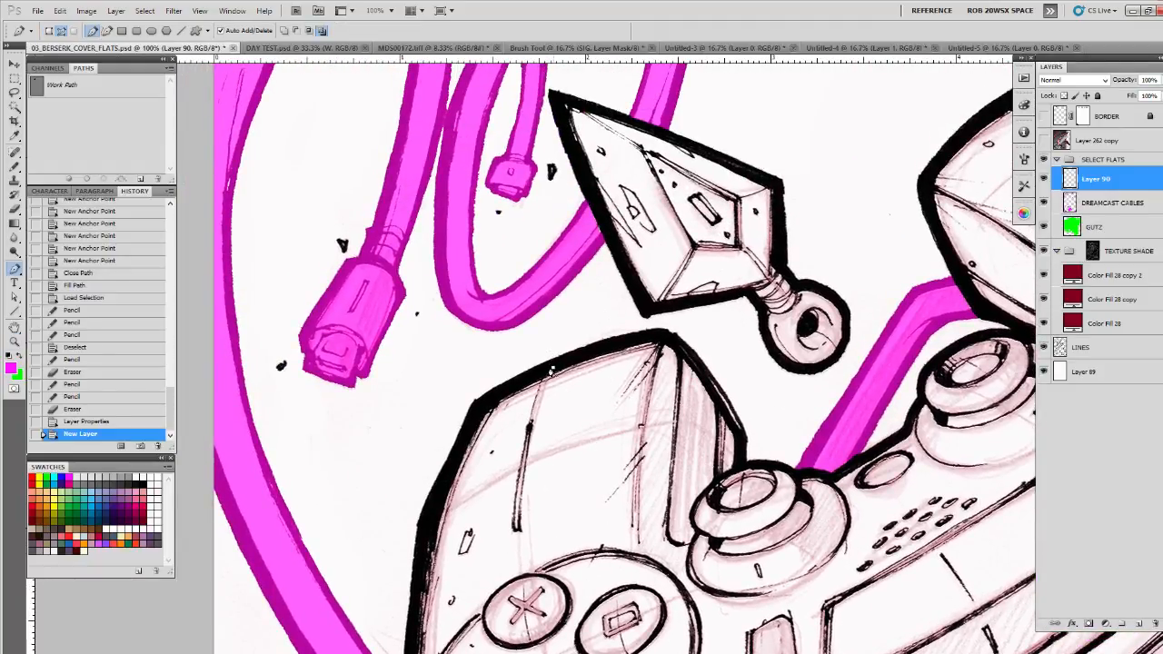
click(551, 370)
click(486, 401)
drag(439, 505, 464, 349)
click(465, 386)
drag(462, 545, 453, 395)
click(450, 444)
click(450, 485)
click(460, 505)
drag(512, 587, 479, 542)
Step: Continue the pen path along the controller's lower edge where it overlaps the green figure, up to the right shoulder section
click(536, 580)
drag(694, 565, 482, 605)
click(368, 607)
click(467, 591)
click(571, 571)
drag(621, 511, 635, 486)
drag(697, 441, 600, 527)
click(600, 524)
drag(754, 466, 532, 572)
mouse_move(703, 445)
mouse_down()
mouse_move(823, 304)
mouse_move(704, 445)
mouse_up()
click(747, 454)
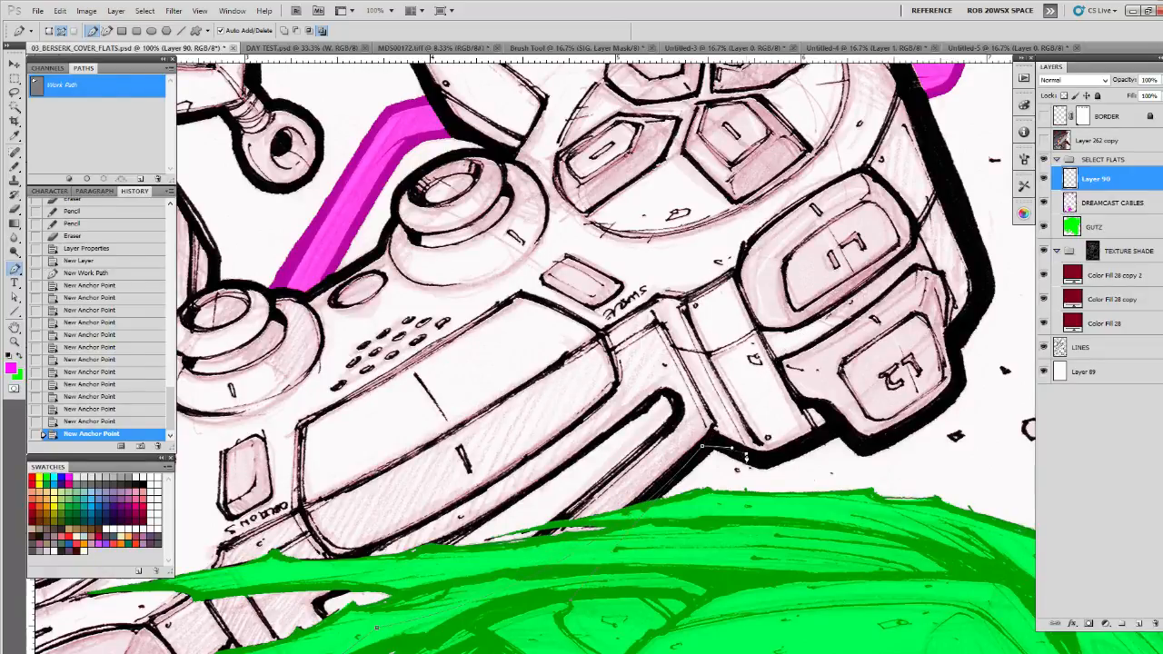
Step: Extend the pen path around the underside and outer corner of the controller's right shoulder buttons
click(781, 456)
click(819, 436)
click(838, 428)
click(845, 436)
drag(925, 429, 558, 528)
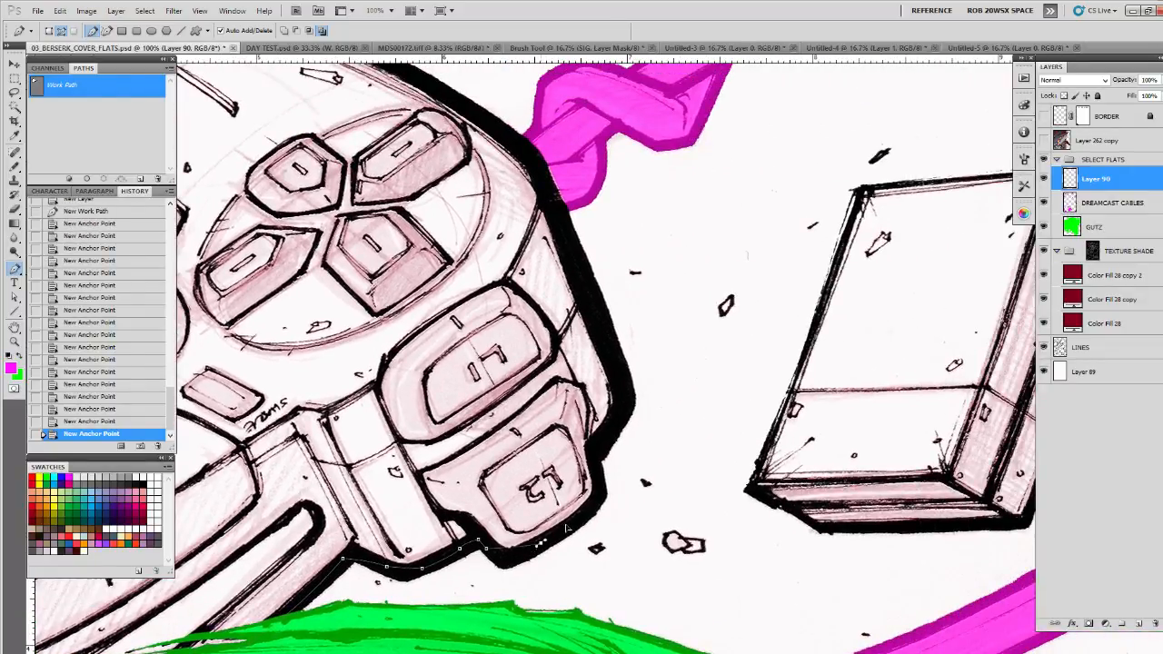
click(590, 503)
click(596, 484)
click(596, 459)
click(602, 446)
Step: Trace the pen path around the right grip and back along the thumbsticks to the top of the left grip
drag(615, 408, 592, 444)
click(567, 378)
click(543, 325)
mouse_move(525, 293)
mouse_down()
mouse_move(662, 461)
mouse_move(785, 514)
mouse_up()
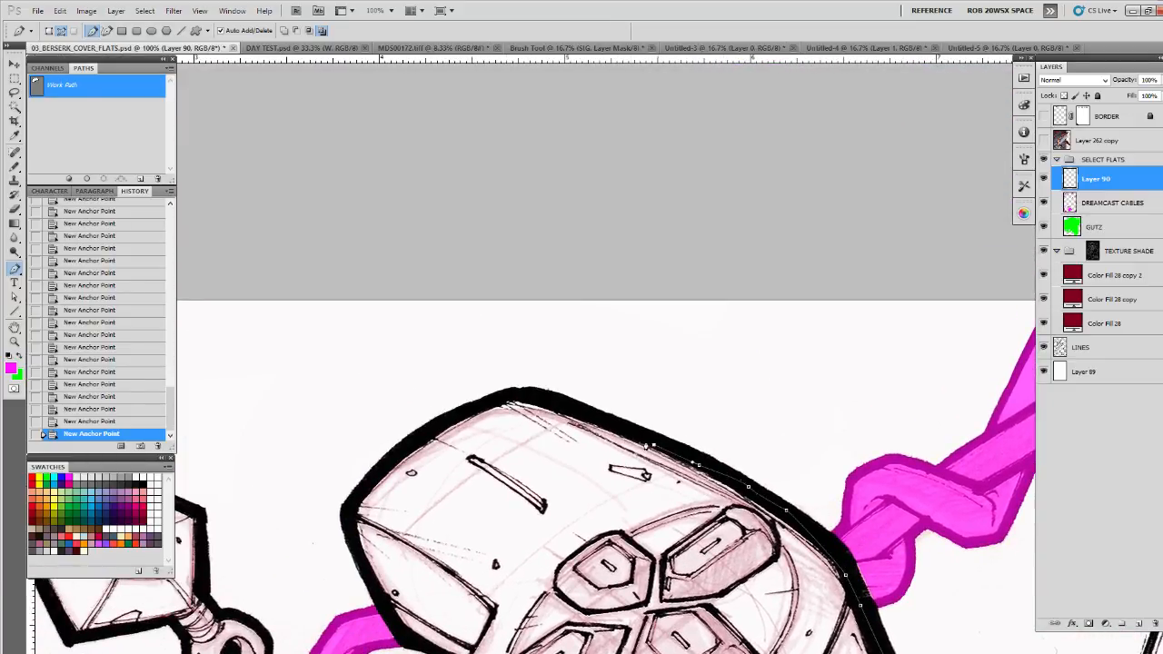
drag(365, 555, 478, 345)
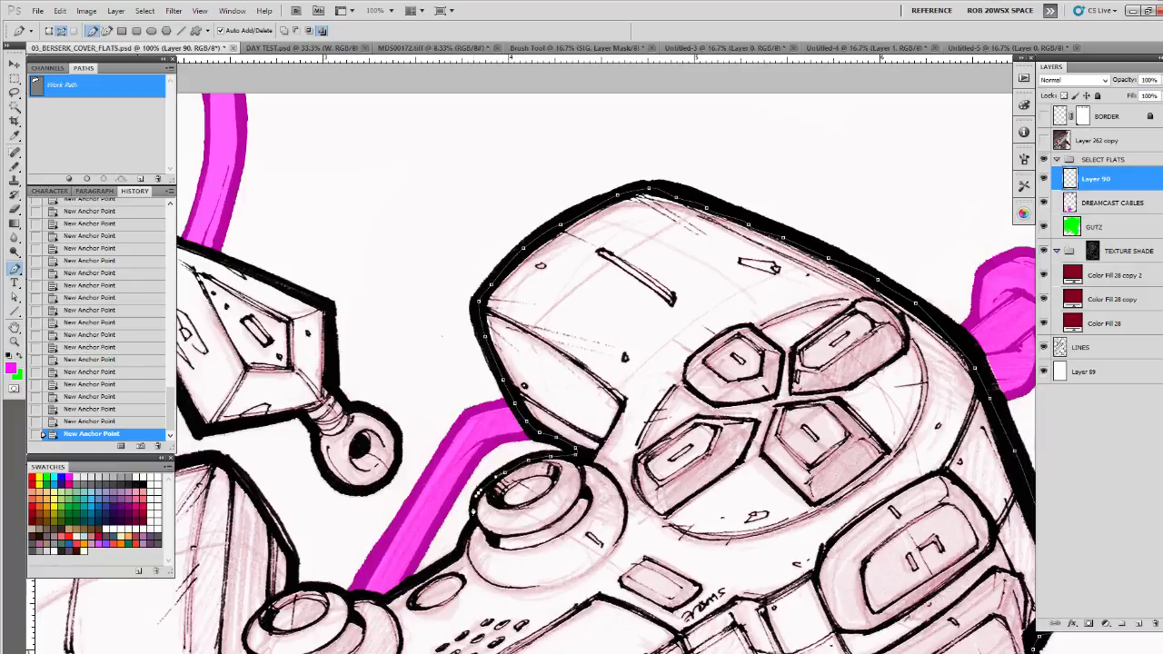
drag(448, 563, 623, 425)
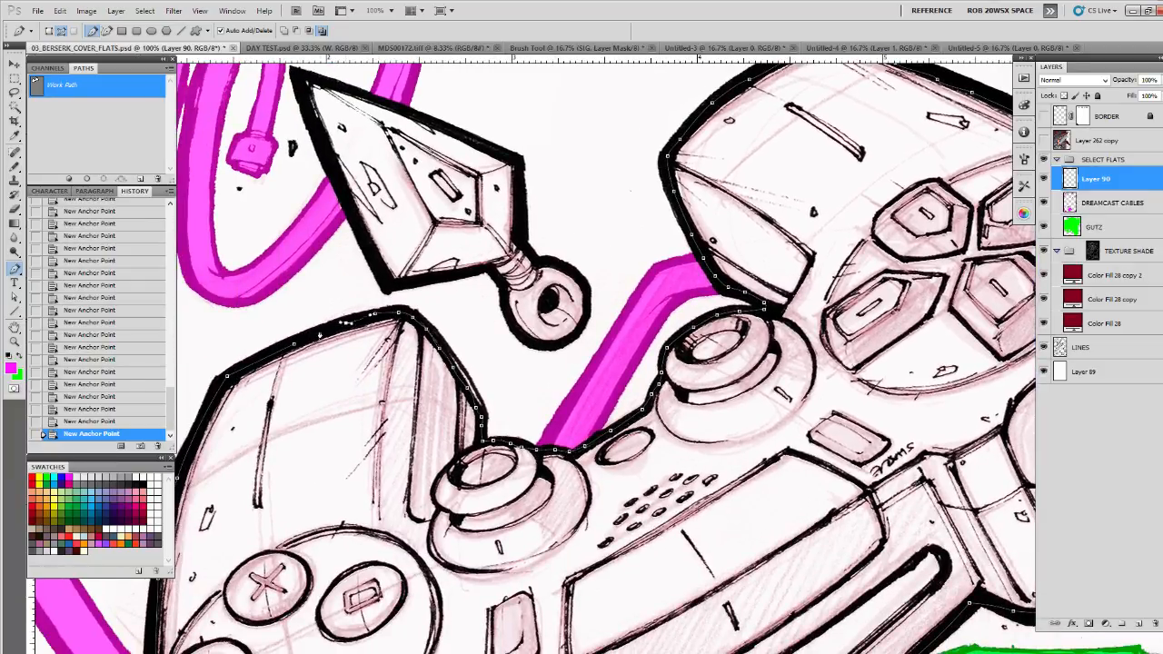
Step: Set the foreground color to blue, fill the controller path on the new layer, and deselect the path
click(60, 476)
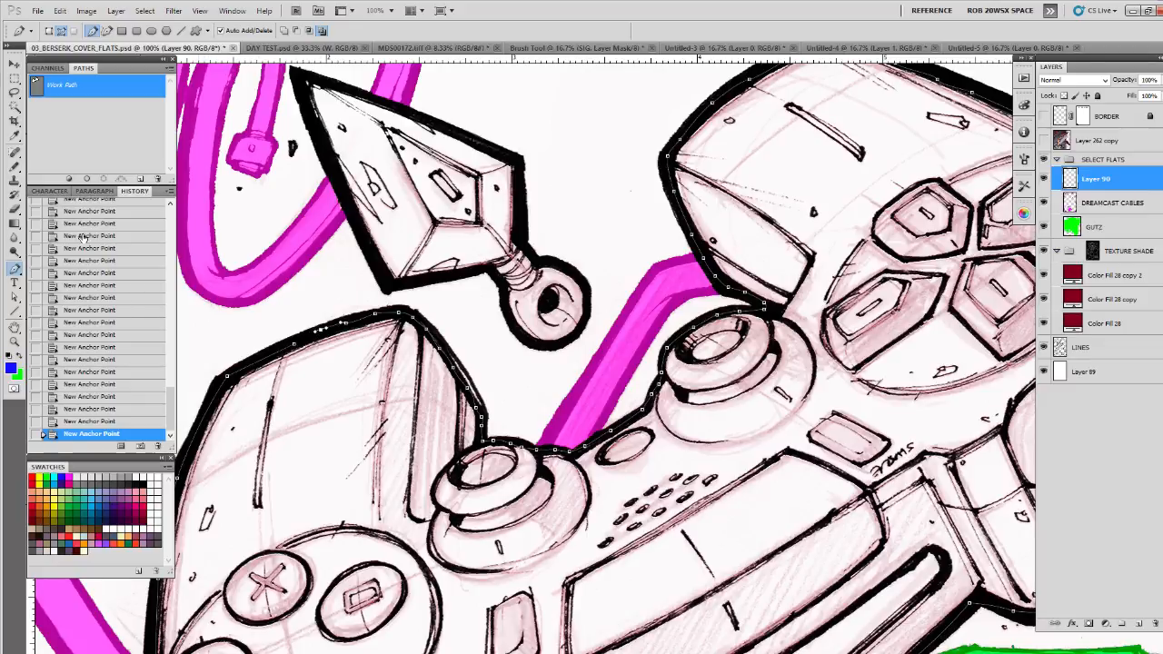
click(70, 178)
click(91, 140)
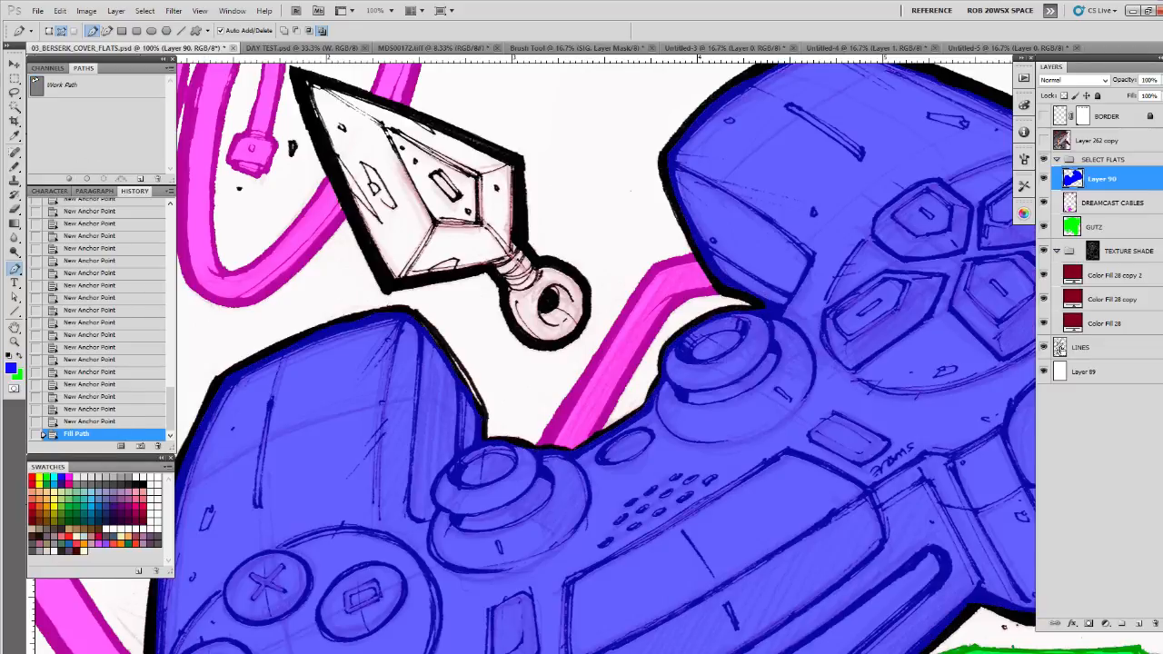
Step: Load the LINES layer as a selection, pencil blue over the outline beside the left thumbstick, and erase the overlap onto the cable
ctrl+click(1059, 348)
key(b)
key(ctrl+h)
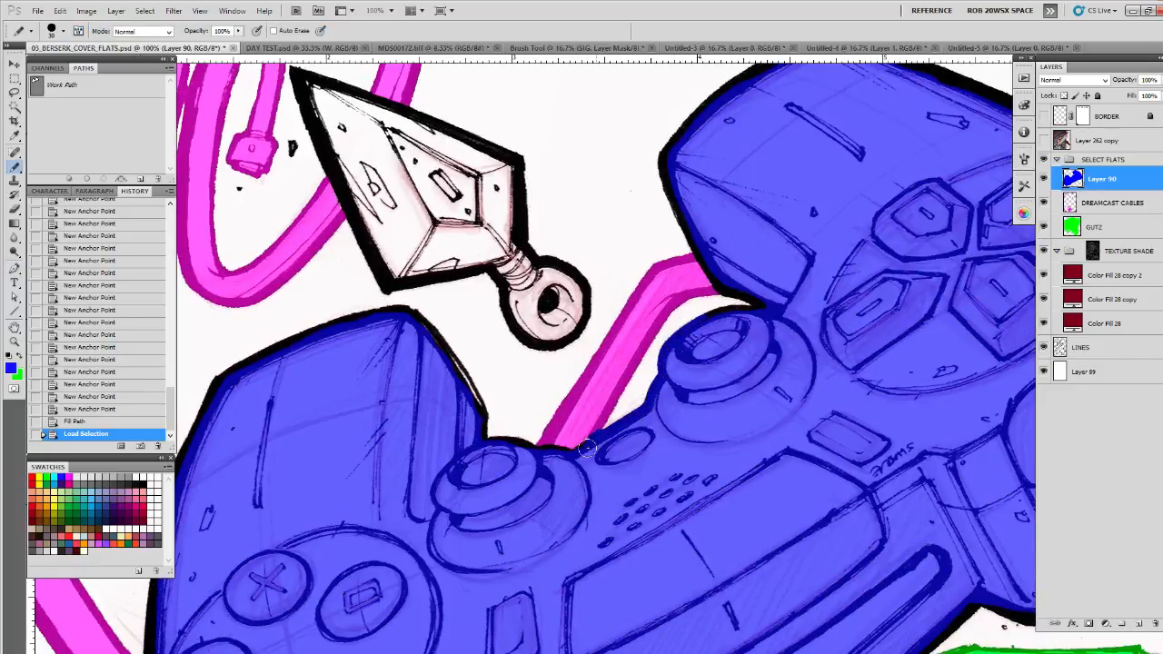
click(575, 455)
key(e)
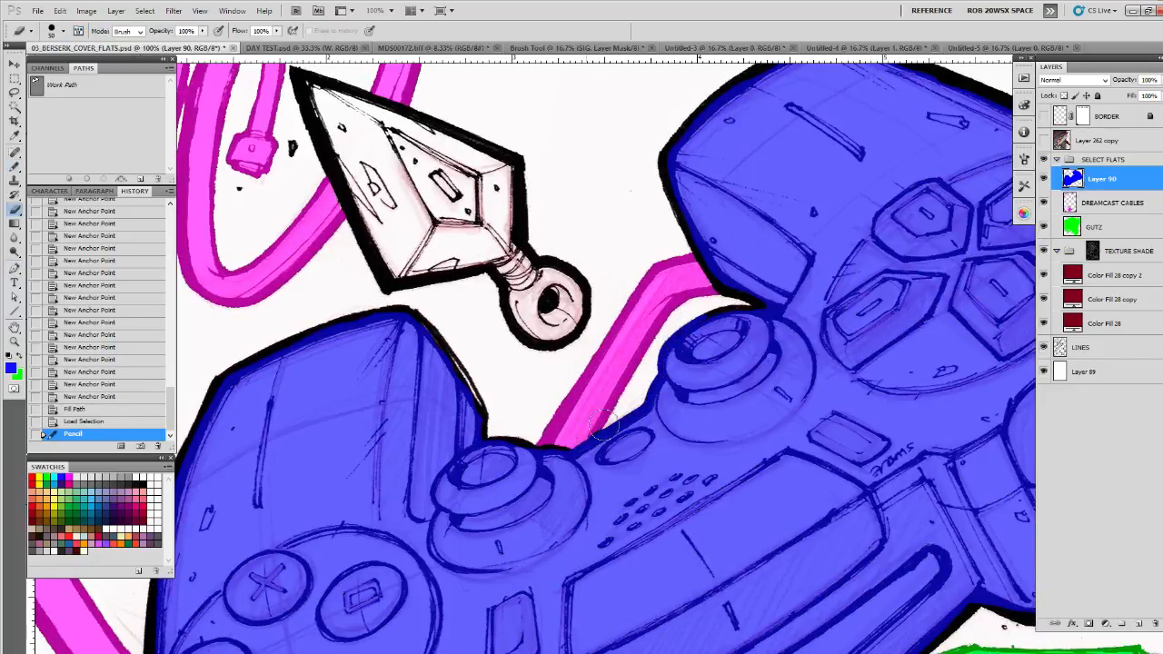
click(596, 436)
key(b)
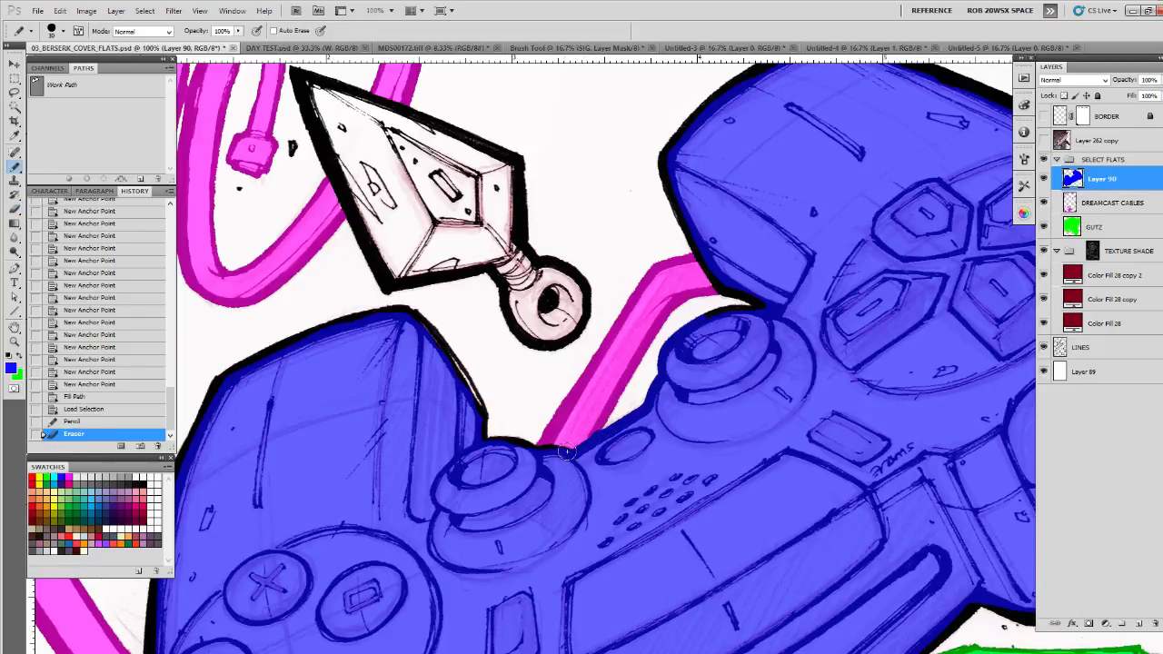
drag(553, 448, 548, 451)
drag(557, 456, 619, 508)
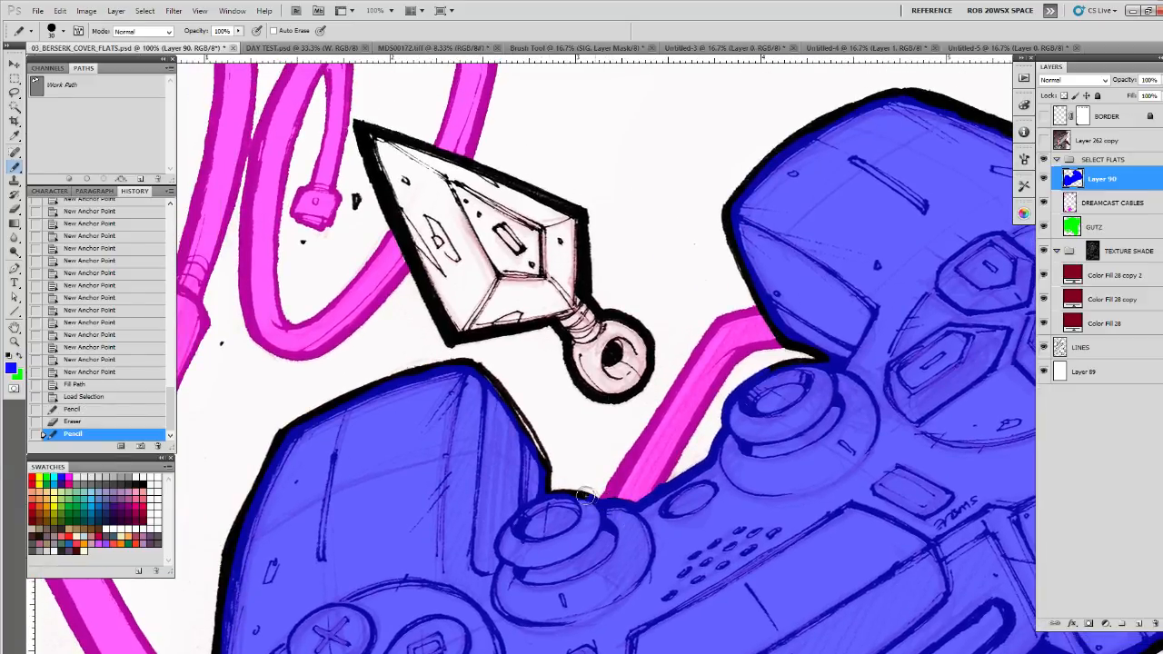
Step: Pencil blue over the black outline of the controller's left grip, down its outer edge to the lower corner
mouse_move(548, 469)
mouse_down()
mouse_move(495, 384)
mouse_move(381, 386)
mouse_move(264, 459)
mouse_move(219, 632)
mouse_move(400, 336)
mouse_move(363, 410)
mouse_up()
click(356, 459)
mouse_move(357, 459)
mouse_down()
mouse_move(359, 356)
mouse_move(356, 394)
mouse_up()
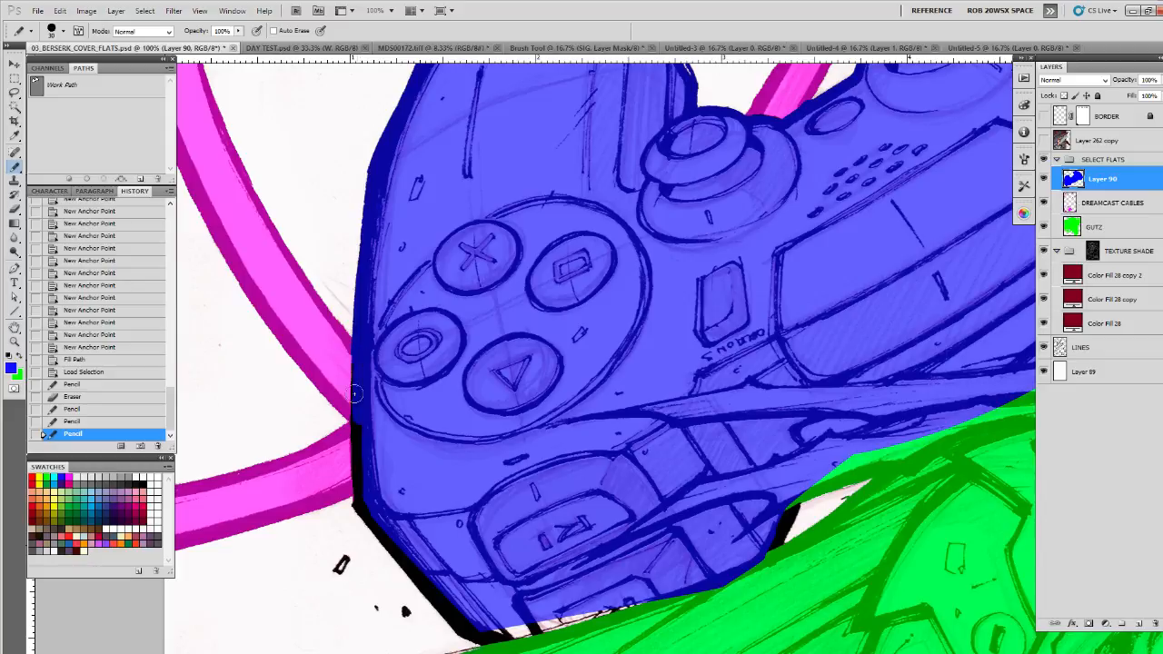
mouse_move(355, 447)
mouse_down()
mouse_move(354, 403)
mouse_move(361, 511)
mouse_move(445, 618)
mouse_up()
scroll(486, 400, down, 3)
drag(394, 332, 444, 403)
drag(618, 395, 610, 403)
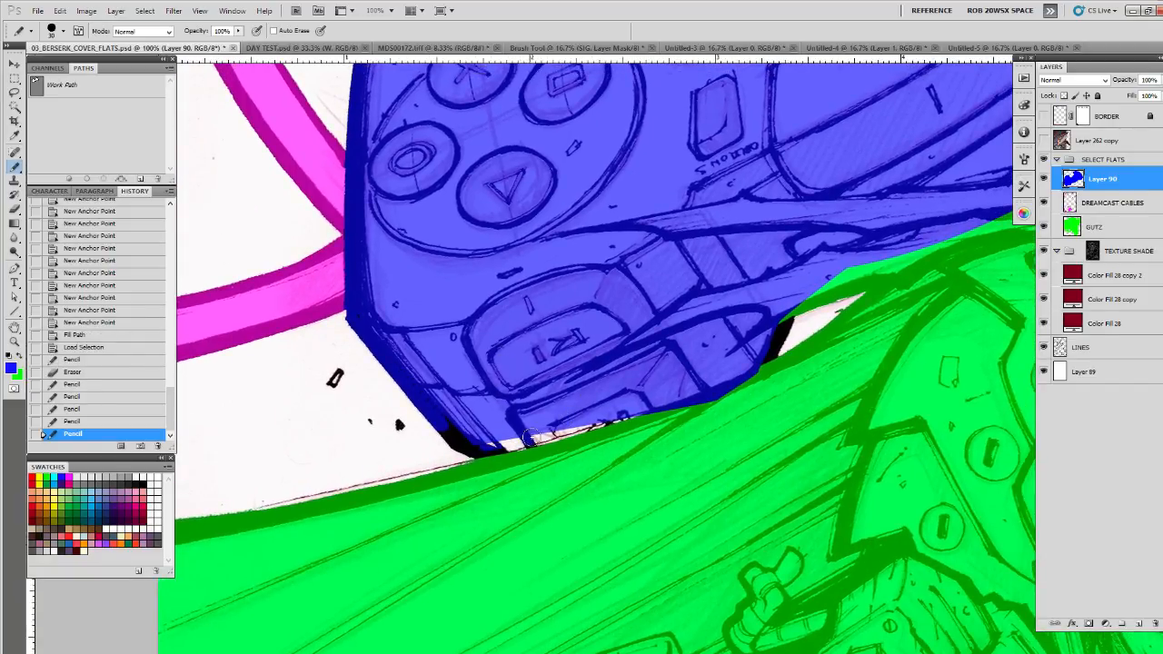
Step: Clean up the left grip's bottom edge, pencil blue into the gap along the green cape, and clear the selection
mouse_move(507, 445)
mouse_down()
mouse_move(464, 452)
mouse_move(489, 448)
mouse_move(464, 448)
mouse_move(477, 433)
mouse_move(442, 439)
mouse_up()
mouse_move(745, 379)
mouse_down()
mouse_move(600, 429)
mouse_move(651, 408)
mouse_move(627, 417)
mouse_move(664, 379)
mouse_move(642, 407)
mouse_up()
key(b)
key(b)
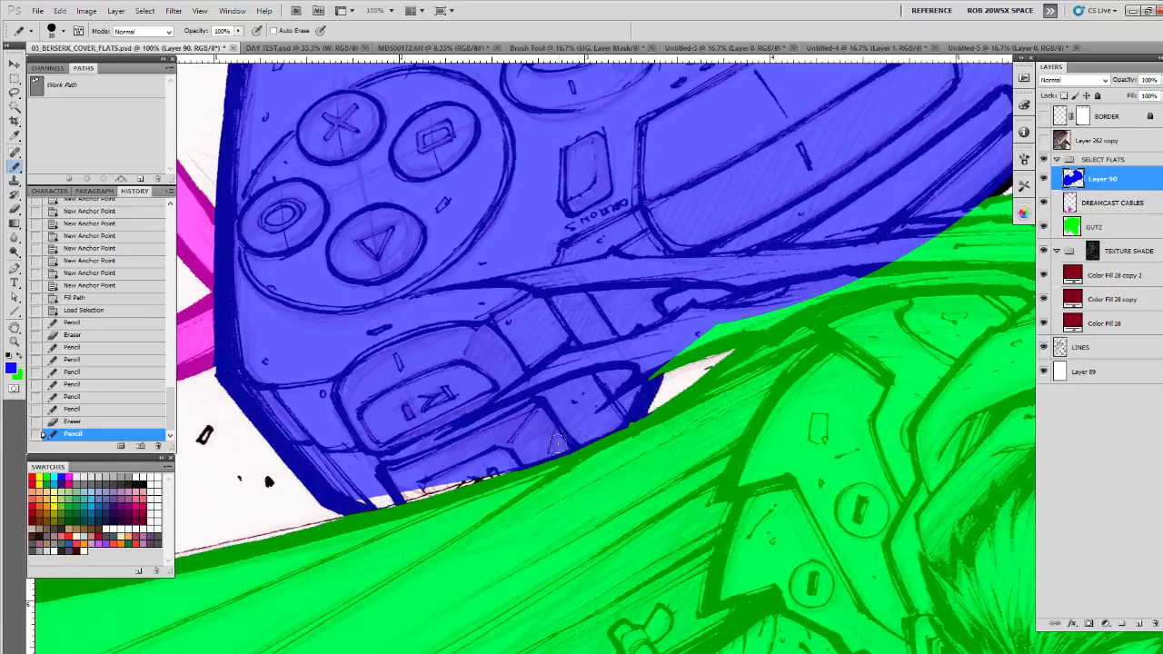
mouse_move(543, 454)
mouse_down()
mouse_move(368, 500)
mouse_move(414, 496)
mouse_move(341, 502)
mouse_move(468, 480)
mouse_move(363, 500)
mouse_move(462, 484)
mouse_up()
key(ctrl+d)
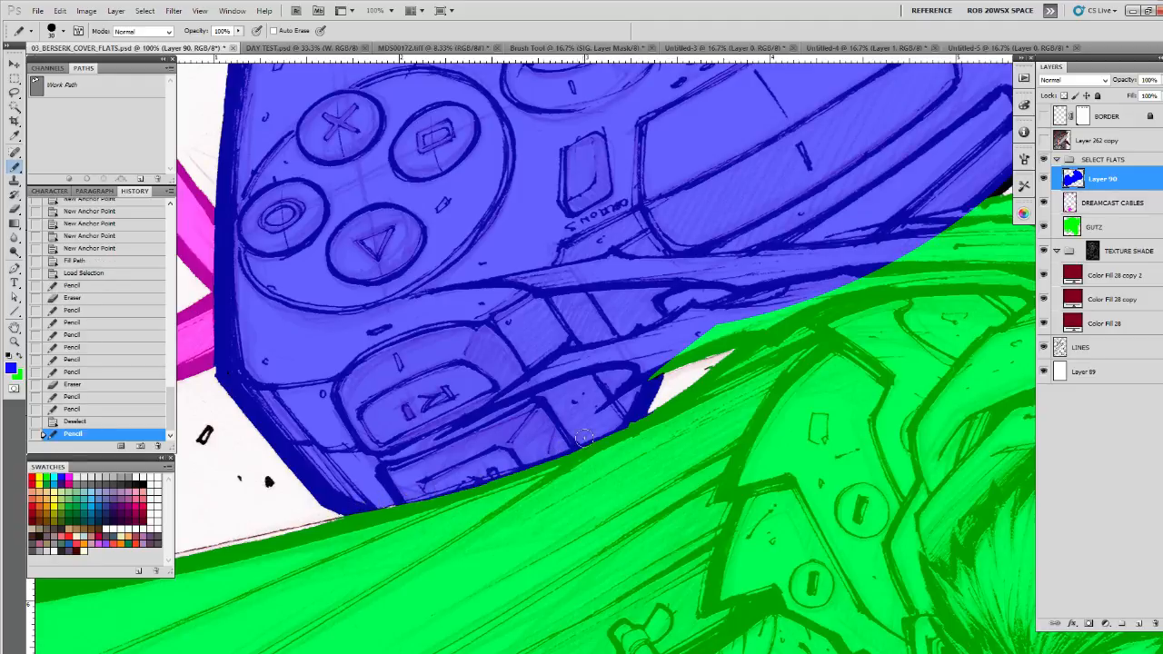
Step: Load the LINES layer as a selection and pencil blue over the lower outline of the controller's right grip around the L2 button
drag(708, 385, 528, 496)
drag(708, 380, 524, 494)
mouse_move(808, 450)
mouse_down()
mouse_move(595, 534)
mouse_move(609, 534)
mouse_up()
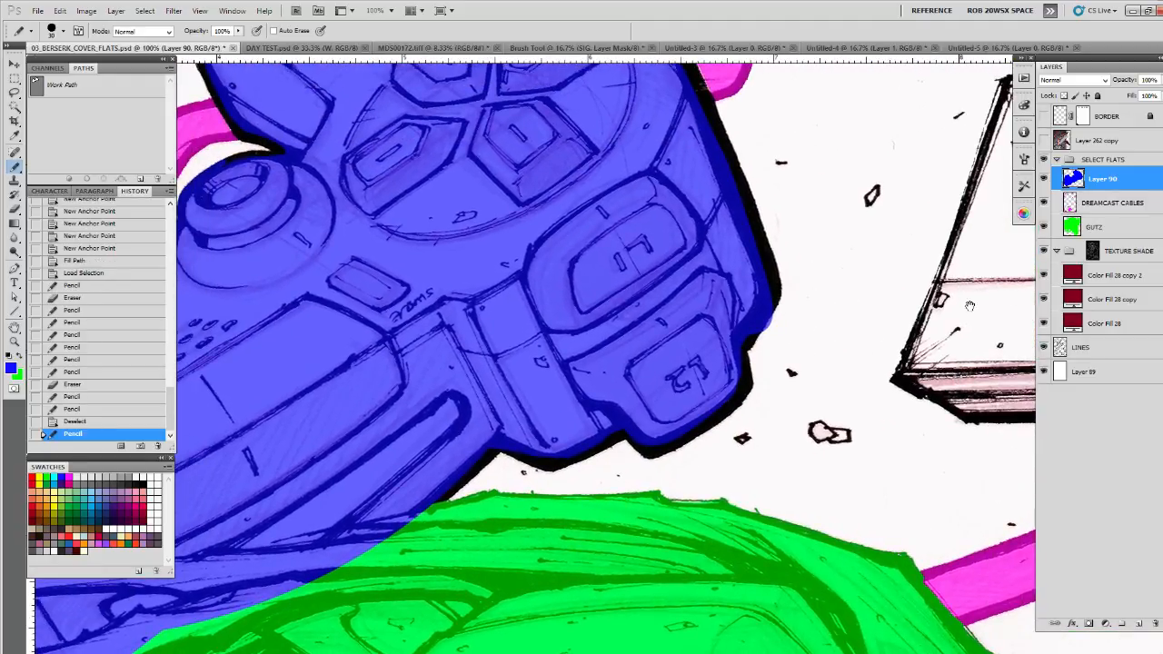
ctrl+click(1060, 346)
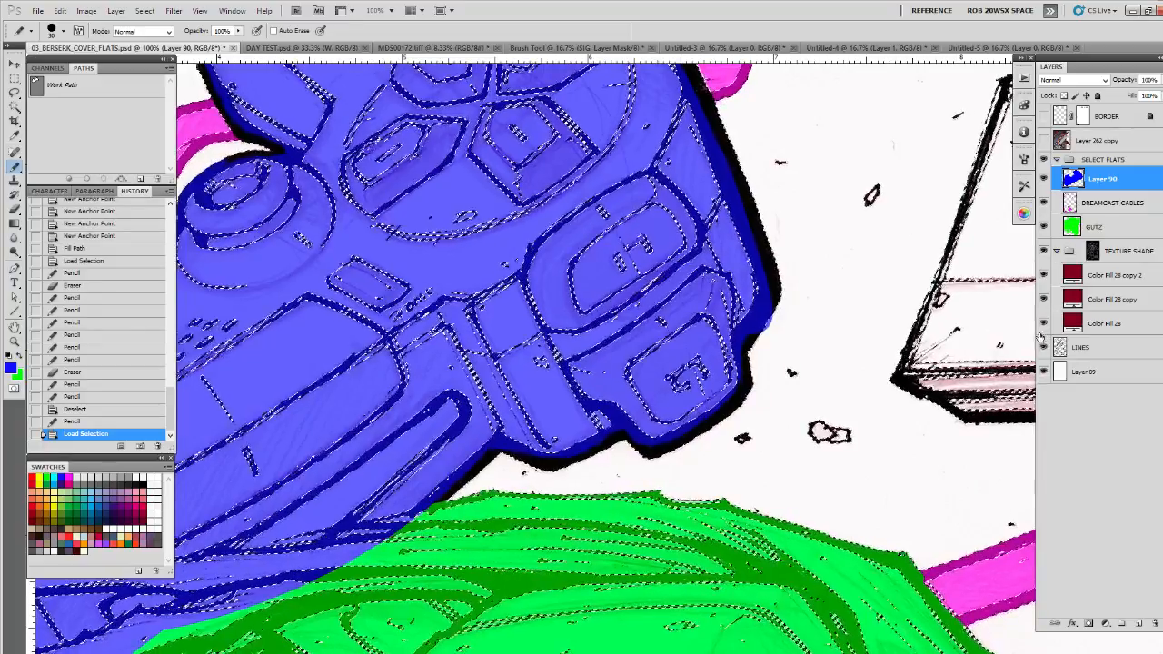
mouse_move(623, 426)
mouse_down()
mouse_move(714, 420)
mouse_move(620, 432)
mouse_move(578, 457)
mouse_move(492, 451)
mouse_move(442, 491)
mouse_up()
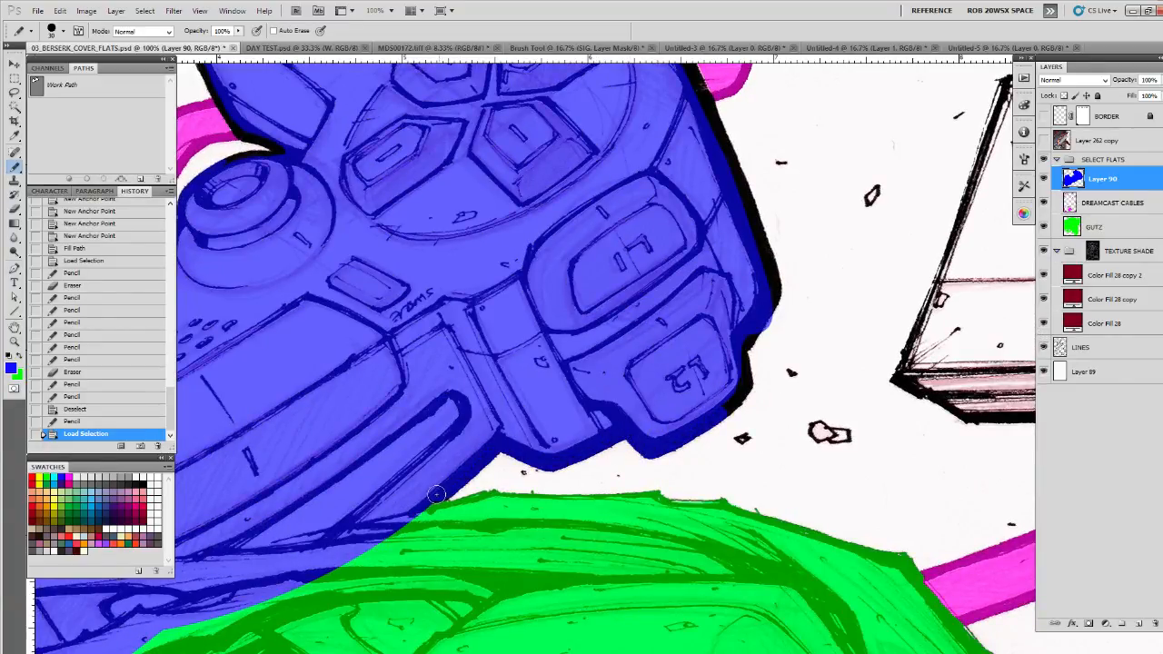
drag(698, 395, 568, 542)
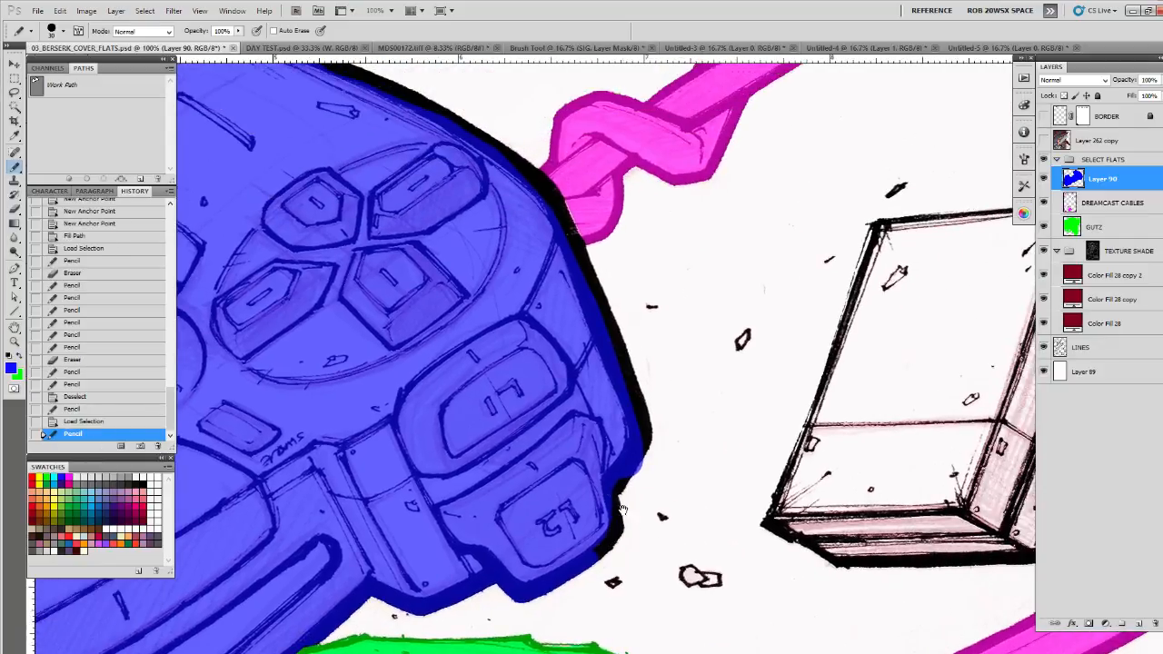
mouse_move(615, 490)
mouse_down()
mouse_move(599, 554)
mouse_move(644, 425)
mouse_move(637, 386)
mouse_up()
Step: Pencil blue over the right grip's outer edge beside the knotted cable and erase the spill outside the outline
drag(641, 450, 622, 584)
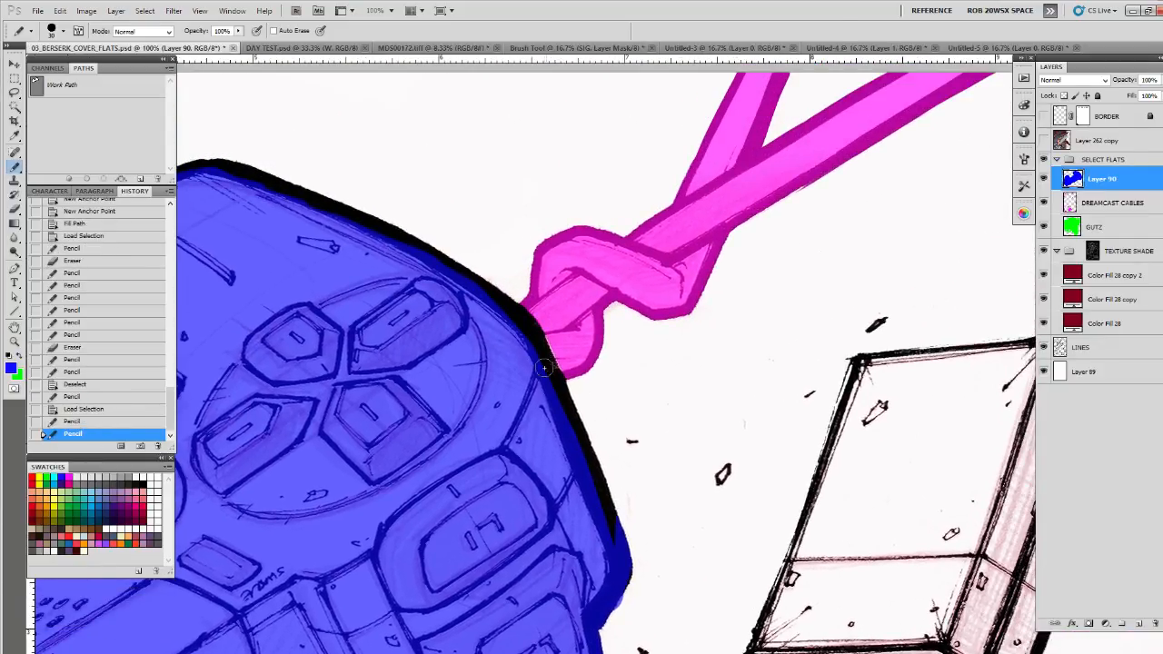
drag(545, 369, 622, 534)
key(e)
drag(601, 598, 618, 616)
drag(584, 403, 621, 540)
key(b)
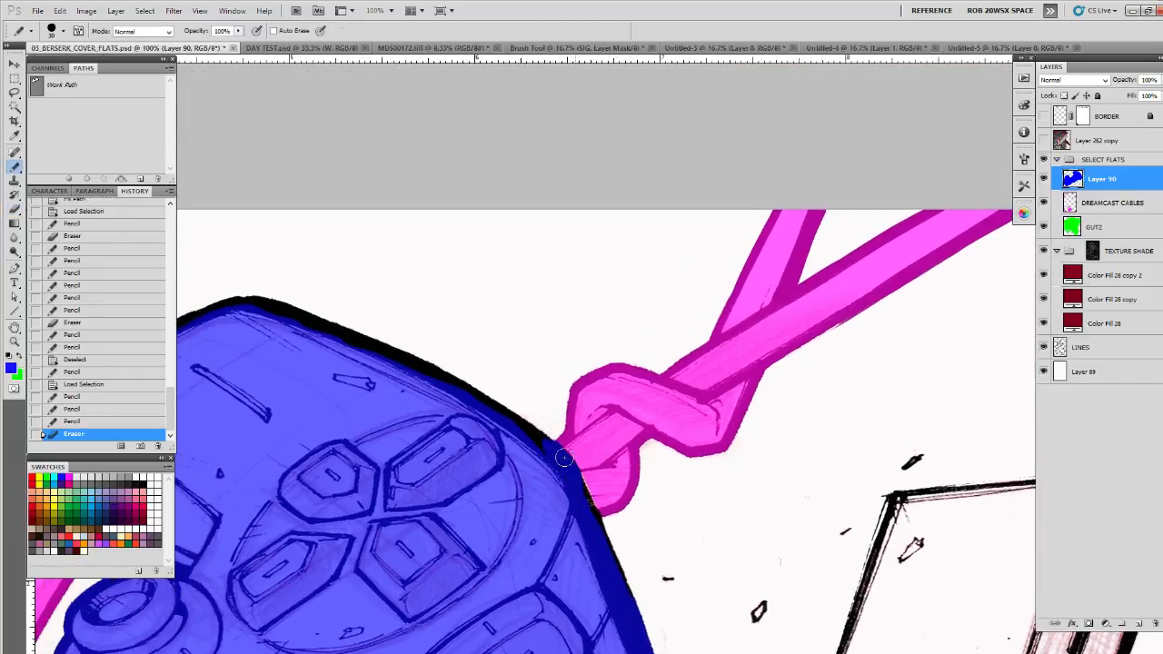
mouse_move(564, 457)
mouse_down()
mouse_move(610, 549)
mouse_move(742, 560)
mouse_up()
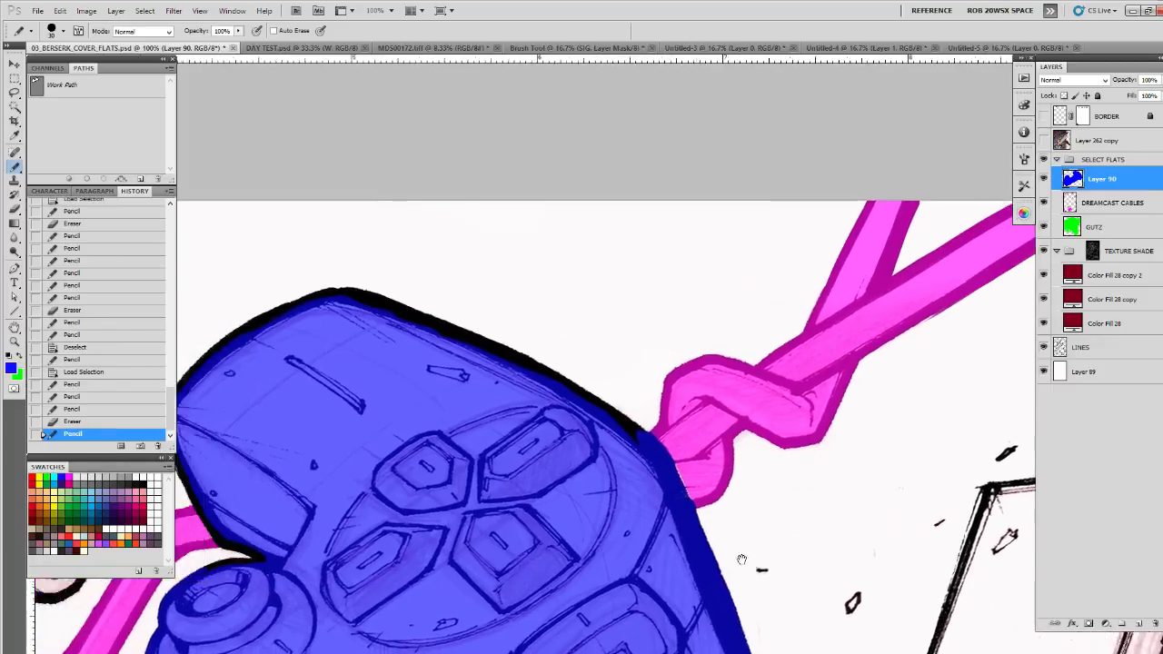
Step: Pencil blue over the outline along the right grip's top, around its tip and down to the thumbstick
drag(640, 444, 790, 540)
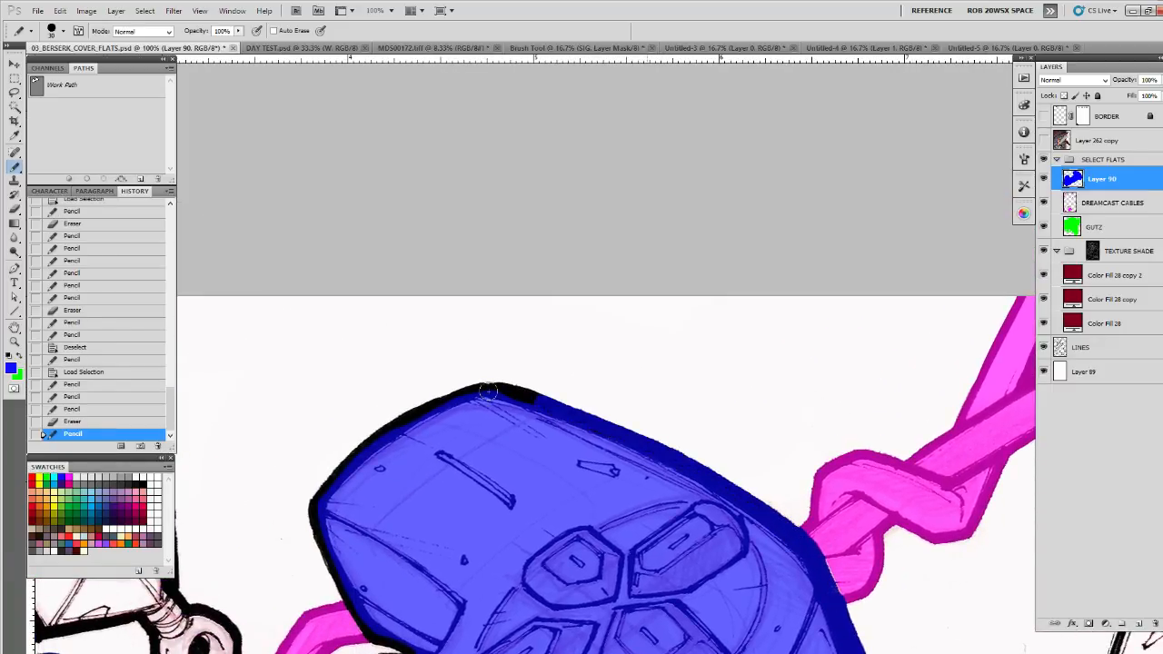
mouse_move(488, 390)
mouse_down()
mouse_move(426, 409)
mouse_move(515, 386)
mouse_move(416, 407)
mouse_move(325, 485)
mouse_up()
mouse_move(363, 487)
mouse_down()
mouse_move(496, 314)
mouse_move(449, 338)
mouse_move(475, 408)
mouse_up()
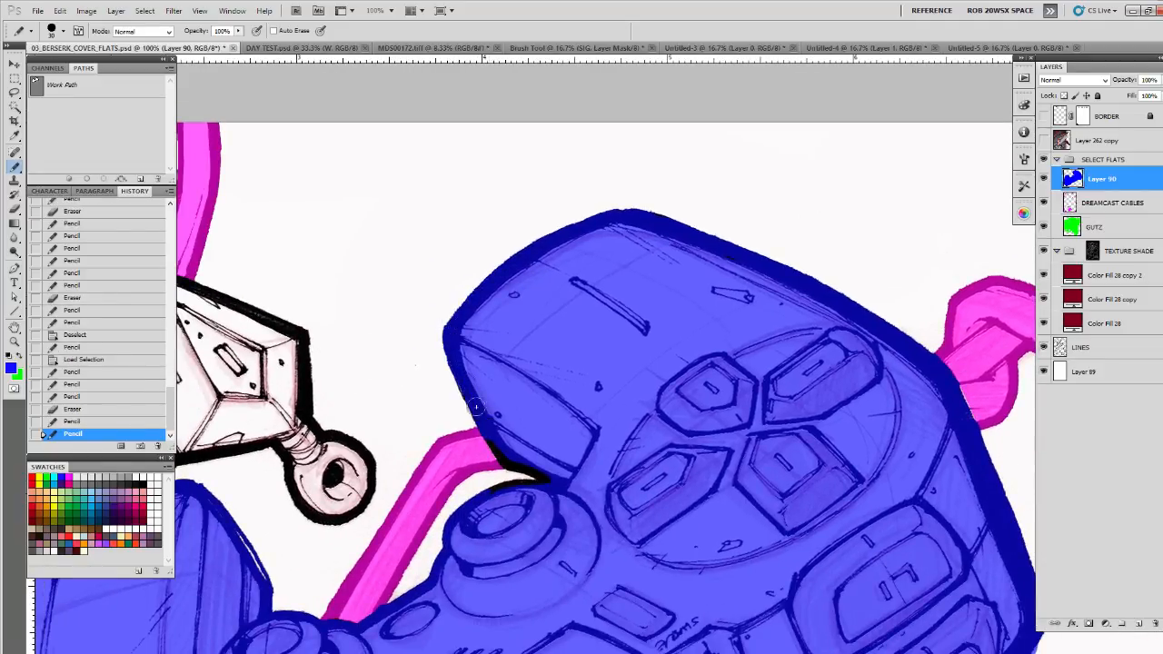
drag(498, 449, 550, 488)
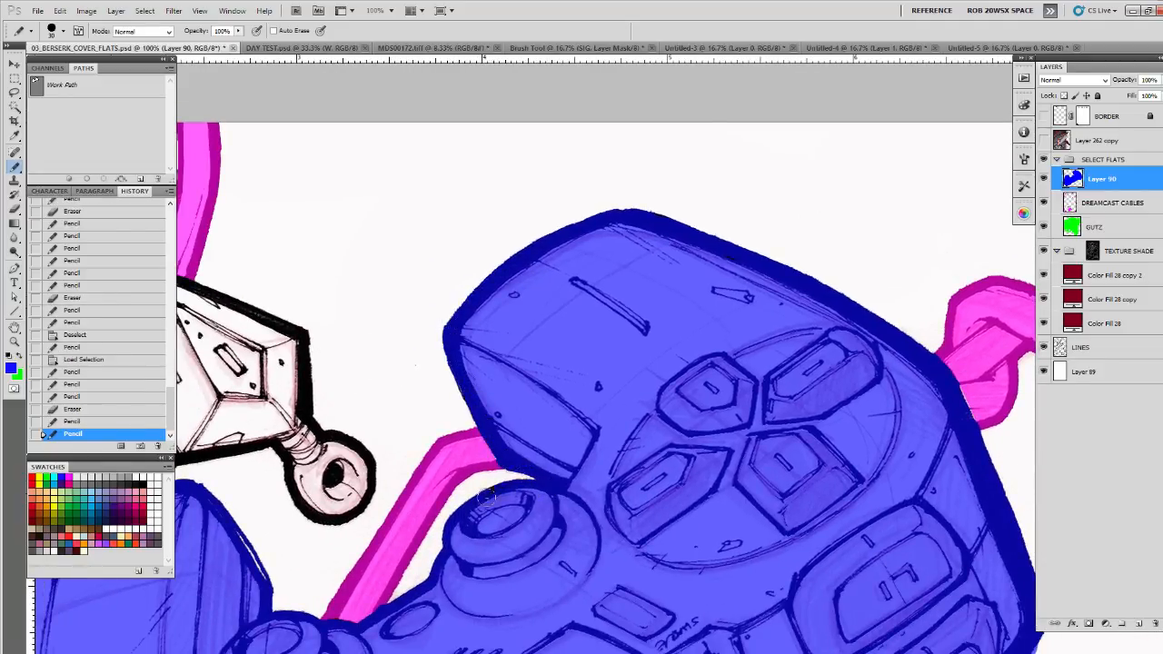
mouse_move(462, 528)
mouse_down()
mouse_move(463, 538)
mouse_move(766, 339)
mouse_up()
Step: Load the GUTZ layer as a selection and cut the overlapping cape area out of the blue controller layer
drag(714, 553, 688, 267)
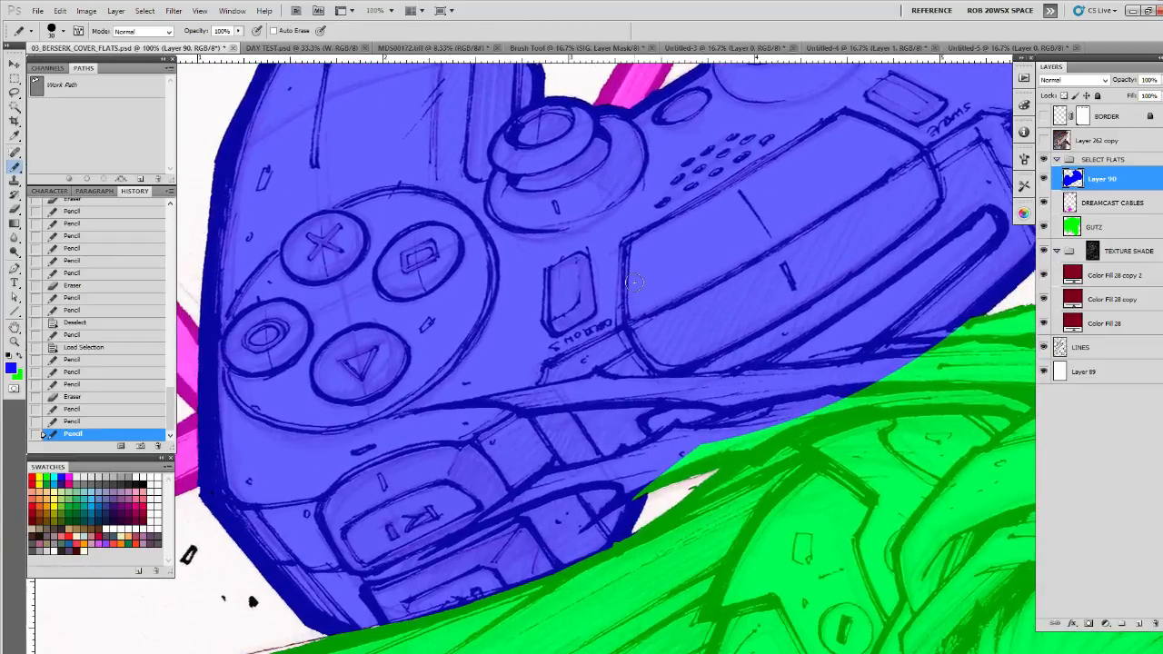
ctrl+click(1073, 229)
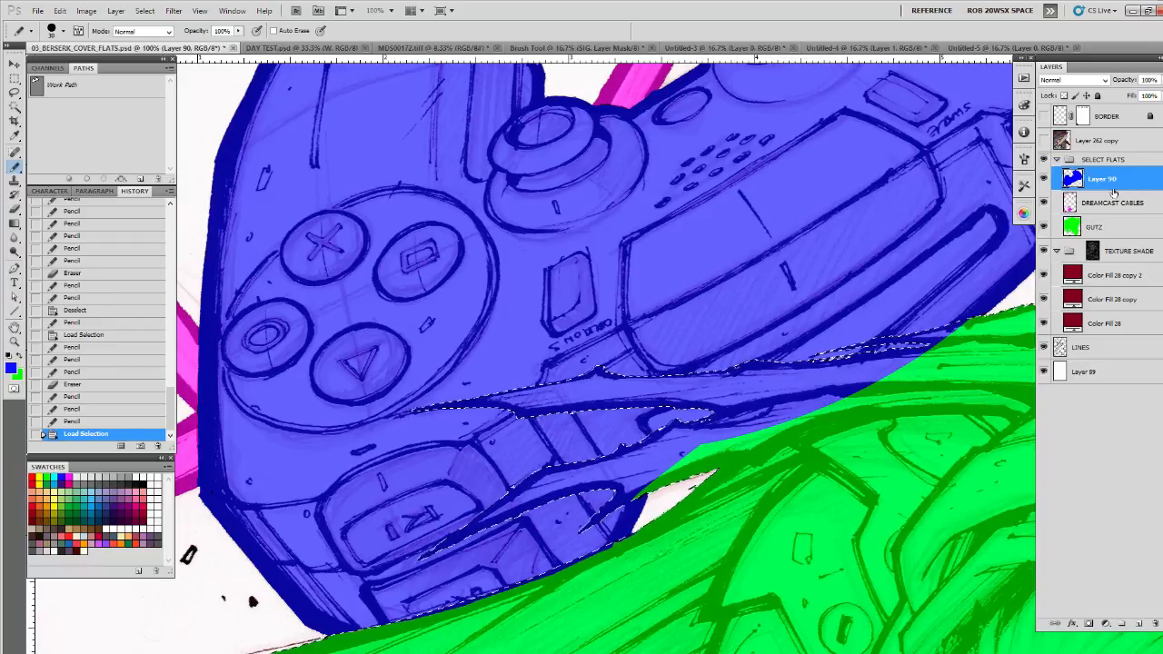
key(ctrl+x)
Step: Trace the flat box beside the magenta controller with the Pen tool, fill the path with blue, and deselect the path
key(z)
alt+click(931, 343)
alt+click(931, 343)
alt+click(932, 345)
alt+click(931, 347)
alt+click(931, 350)
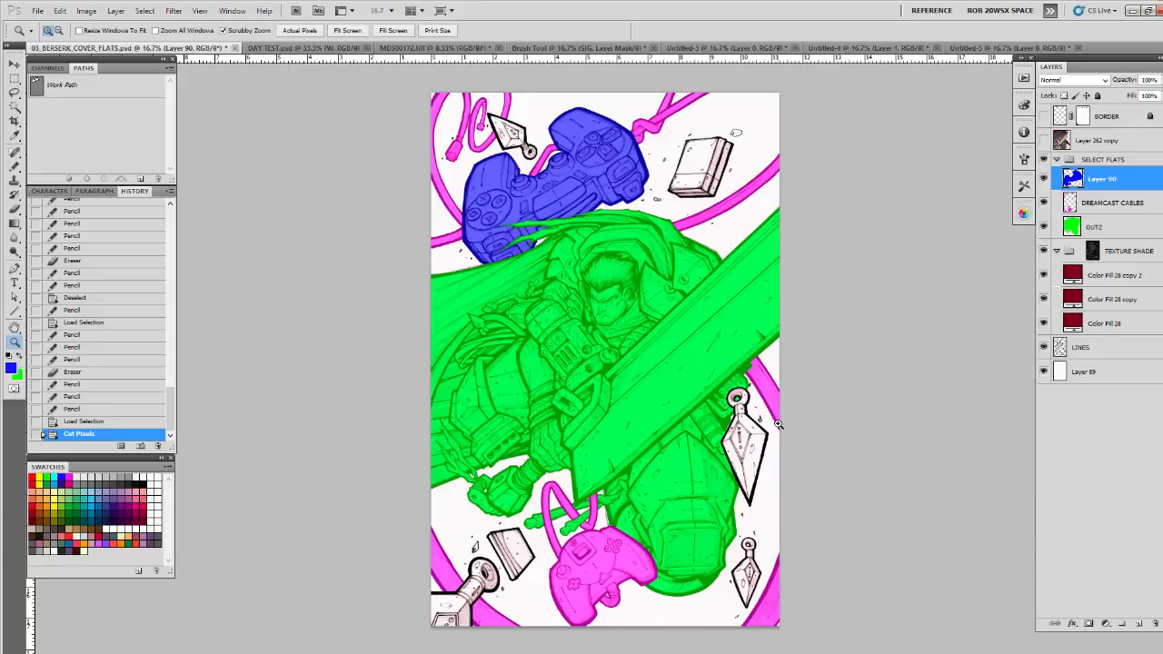
drag(506, 575, 599, 403)
key(p)
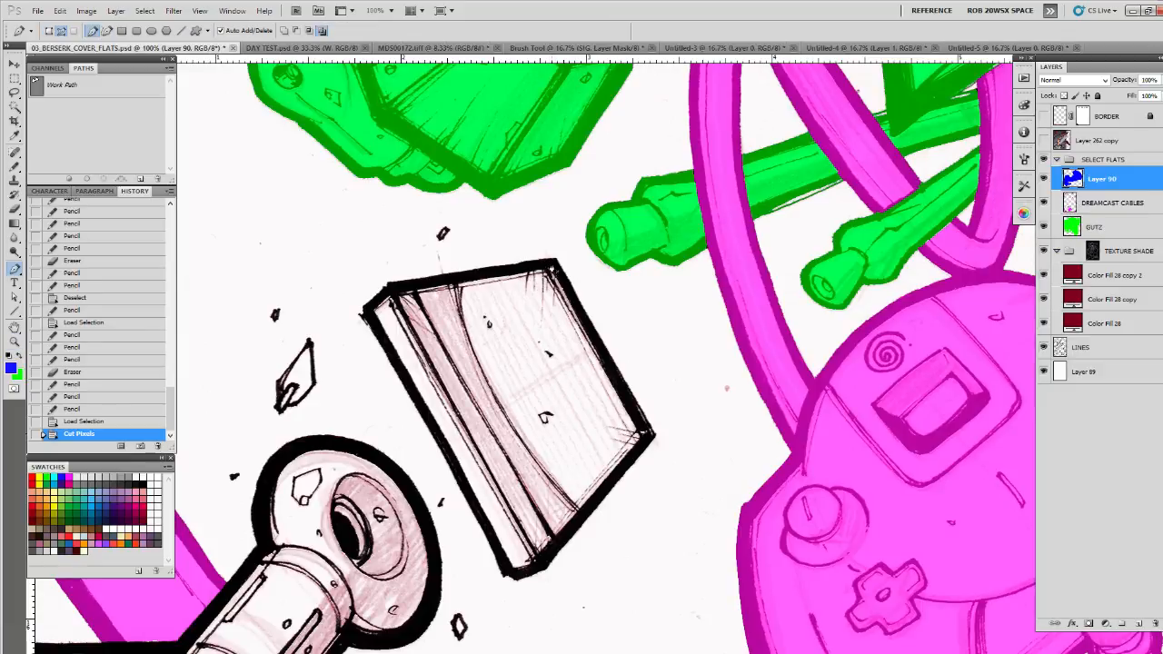
click(551, 265)
click(389, 289)
click(365, 313)
click(508, 573)
click(521, 577)
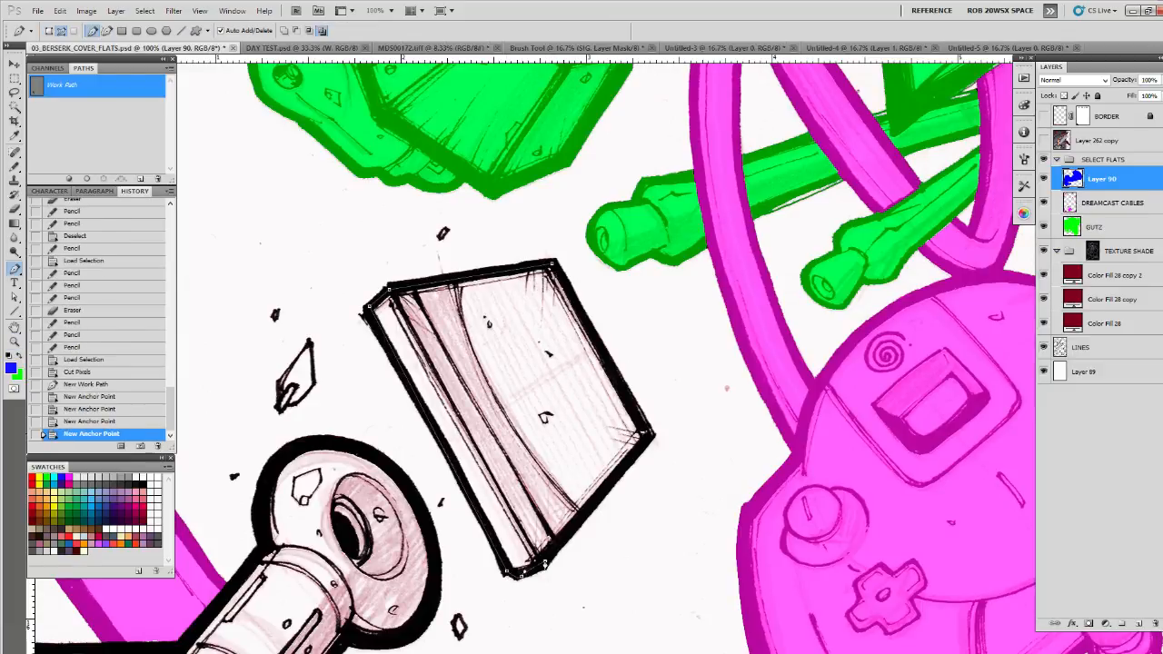
click(545, 561)
click(647, 431)
click(560, 268)
click(70, 178)
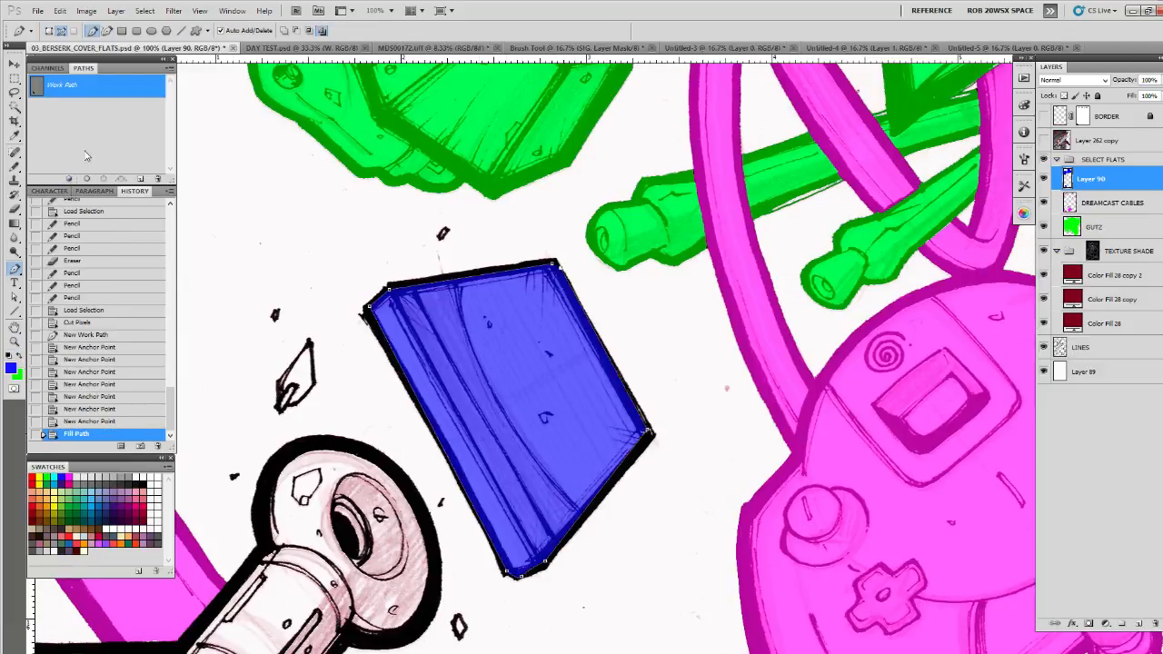
click(85, 151)
Step: Load the LINES layer as a selection and pencil blue over the lower box's black outline
ctrl+click(1060, 353)
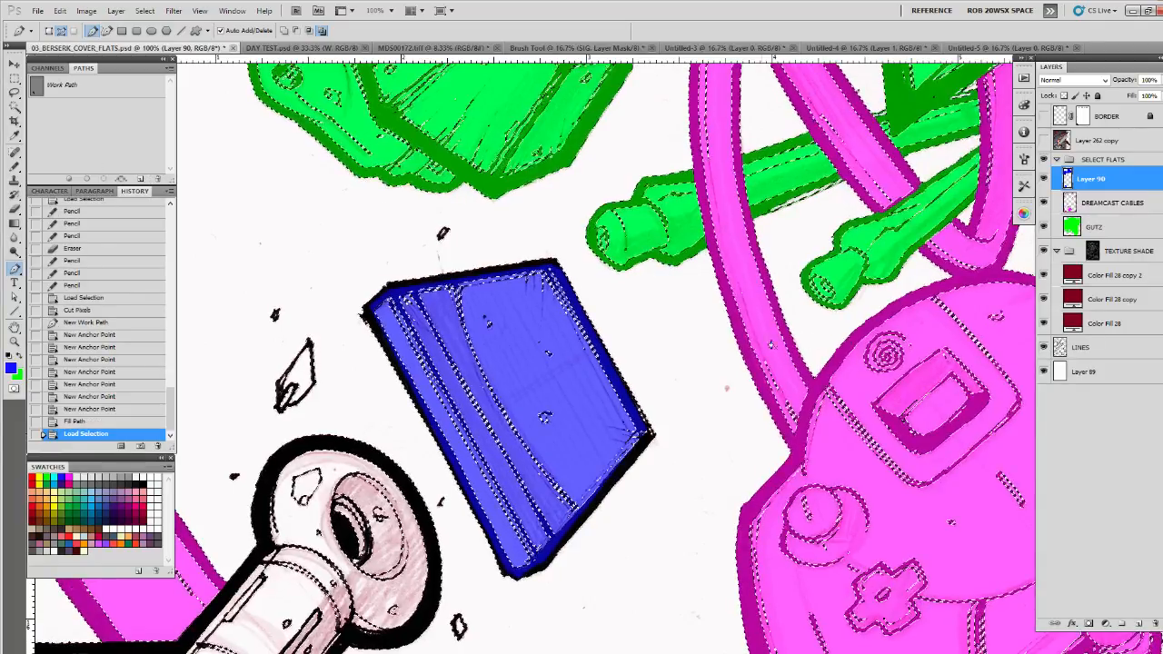
key(b)
mouse_move(559, 269)
mouse_down()
mouse_move(419, 276)
mouse_move(365, 308)
mouse_move(500, 572)
mouse_move(531, 574)
mouse_move(645, 446)
mouse_move(630, 392)
mouse_move(551, 267)
mouse_up()
drag(561, 526, 508, 577)
Step: Clear the selection and trace a pen path along the left and bottom edges of the box beside the blue controller
drag(721, 548, 327, 625)
key(z)
alt+click(655, 435)
alt+click(655, 435)
alt+click(656, 435)
alt+click(863, 424)
drag(861, 425, 668, 640)
drag(698, 207, 695, 325)
click(684, 253)
click(684, 254)
click(684, 253)
click(684, 254)
click(684, 254)
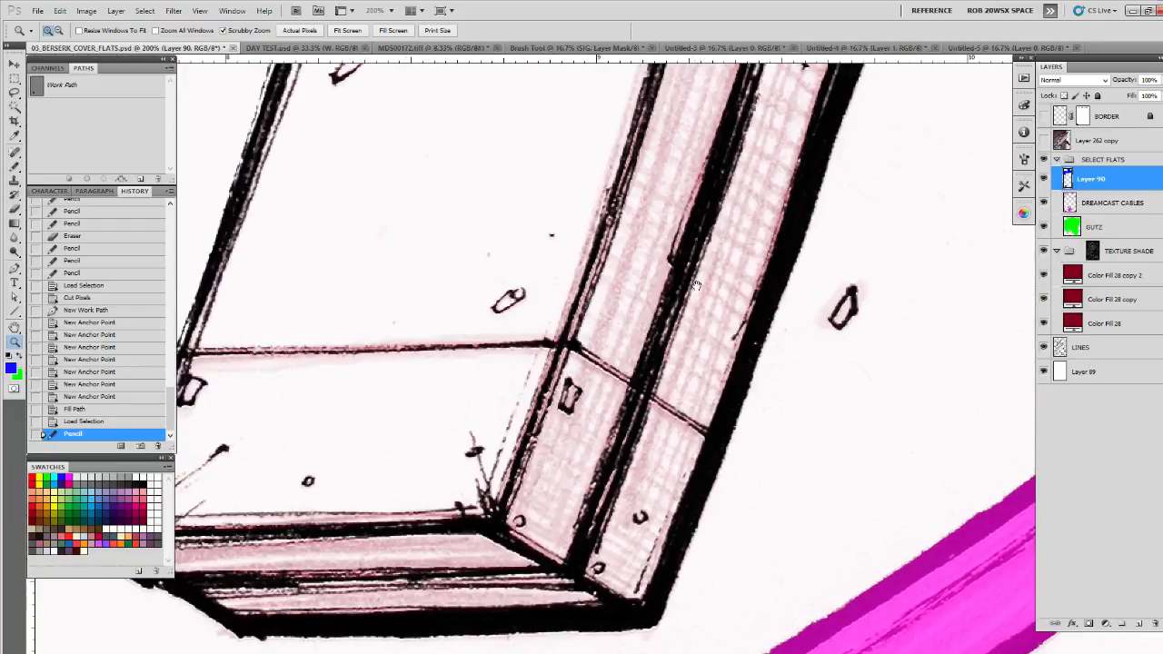
drag(710, 252, 684, 342)
alt+click(685, 342)
alt+click(684, 341)
click(685, 342)
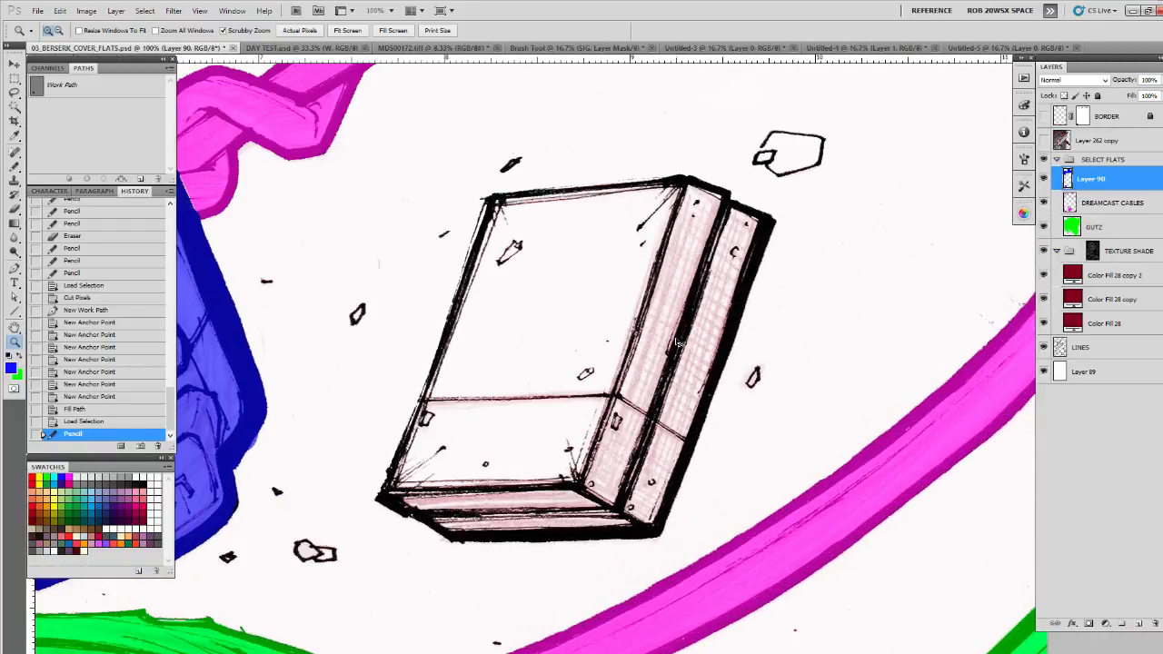
key(ctrl+d)
key(p)
click(490, 198)
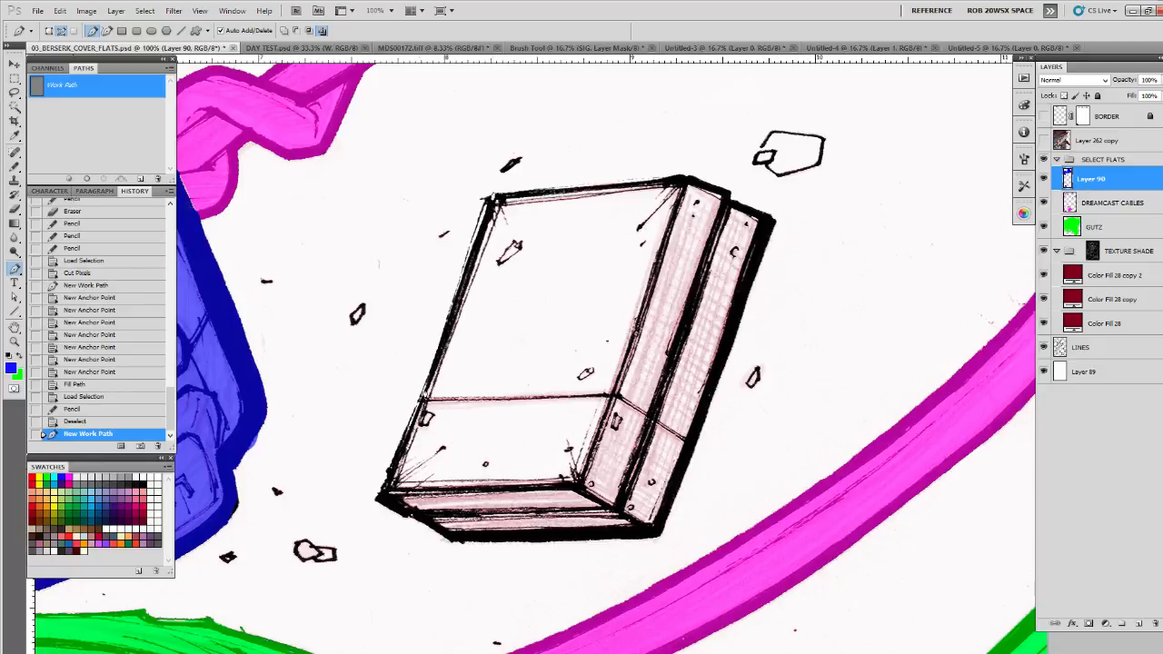
click(425, 394)
click(391, 472)
click(385, 498)
click(408, 512)
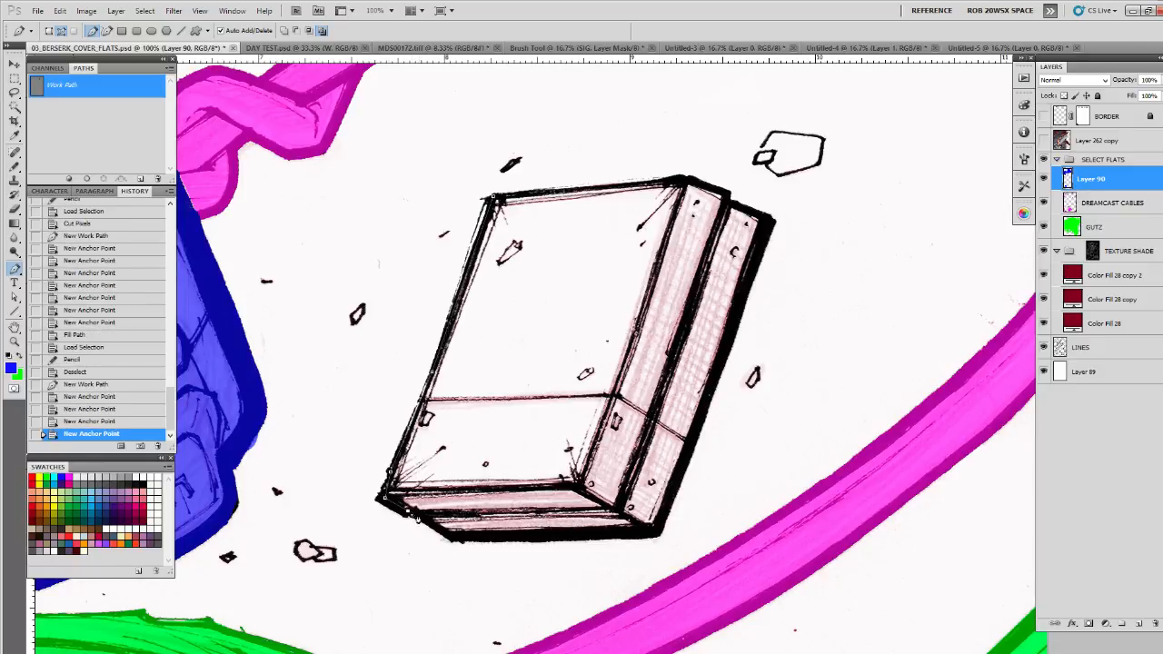
click(419, 515)
click(433, 526)
click(450, 537)
click(650, 540)
click(662, 534)
Step: Close the pen path around the upper box's right and top edges and fill it with blue
drag(758, 242, 681, 406)
click(691, 389)
click(672, 375)
click(651, 363)
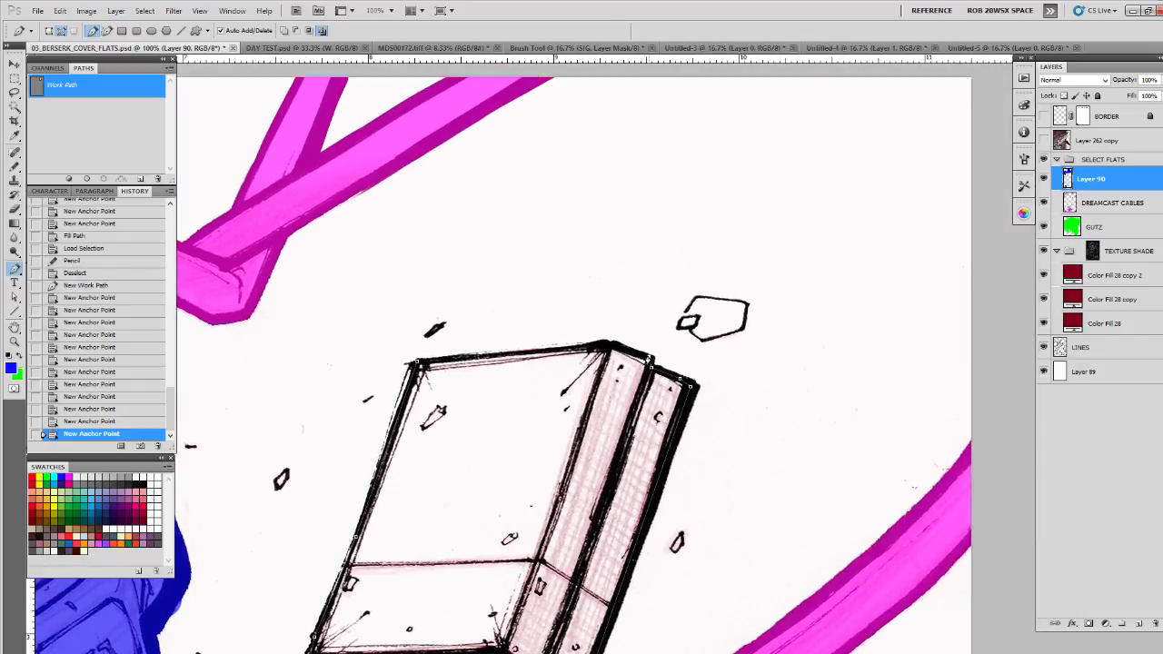
click(611, 348)
click(595, 346)
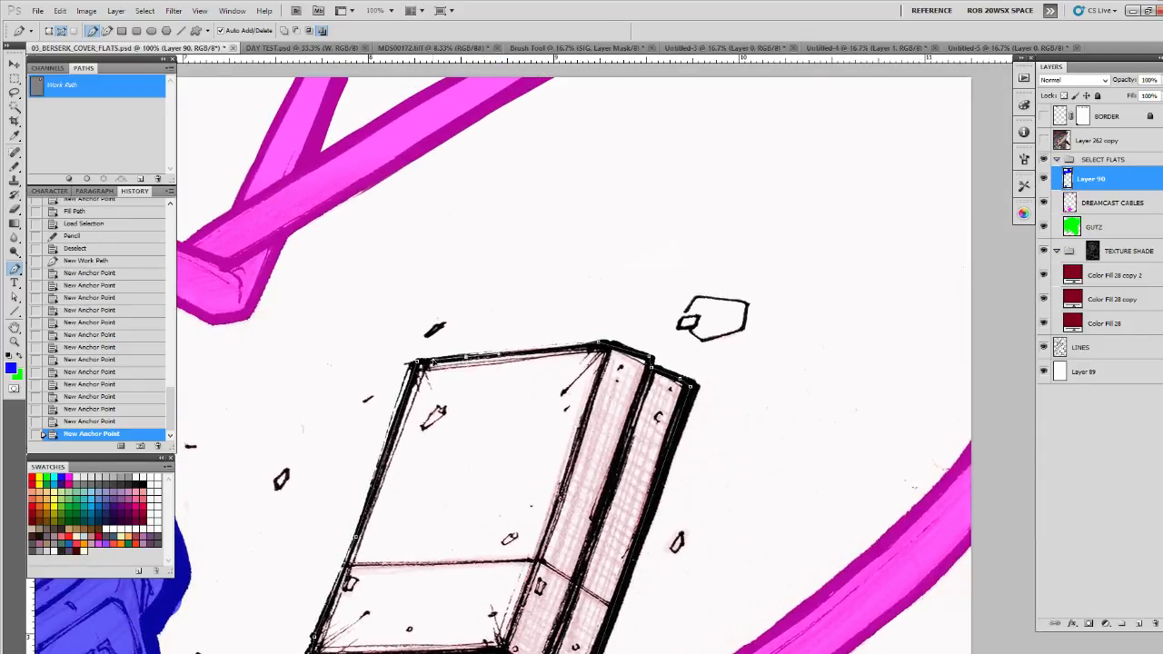
click(419, 362)
click(69, 180)
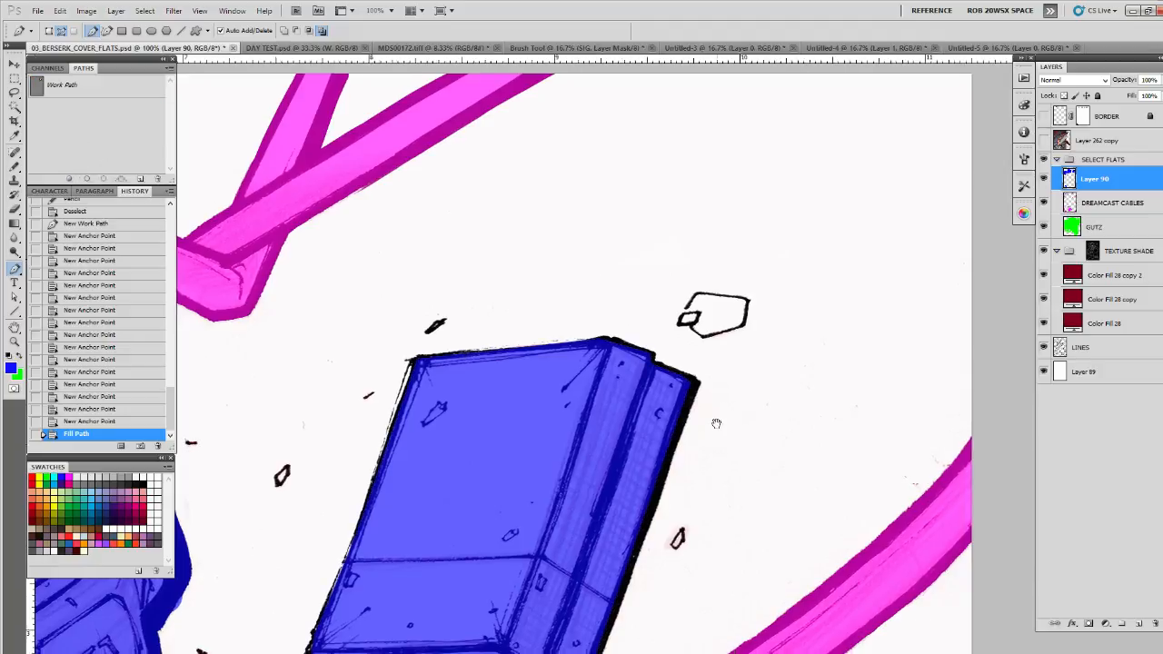
Step: Load the LINES layer as a selection, hide the selection edges, and pencil blue over the upper box's outline
ctrl+click(1059, 347)
key(ctrl+h)
key(b)
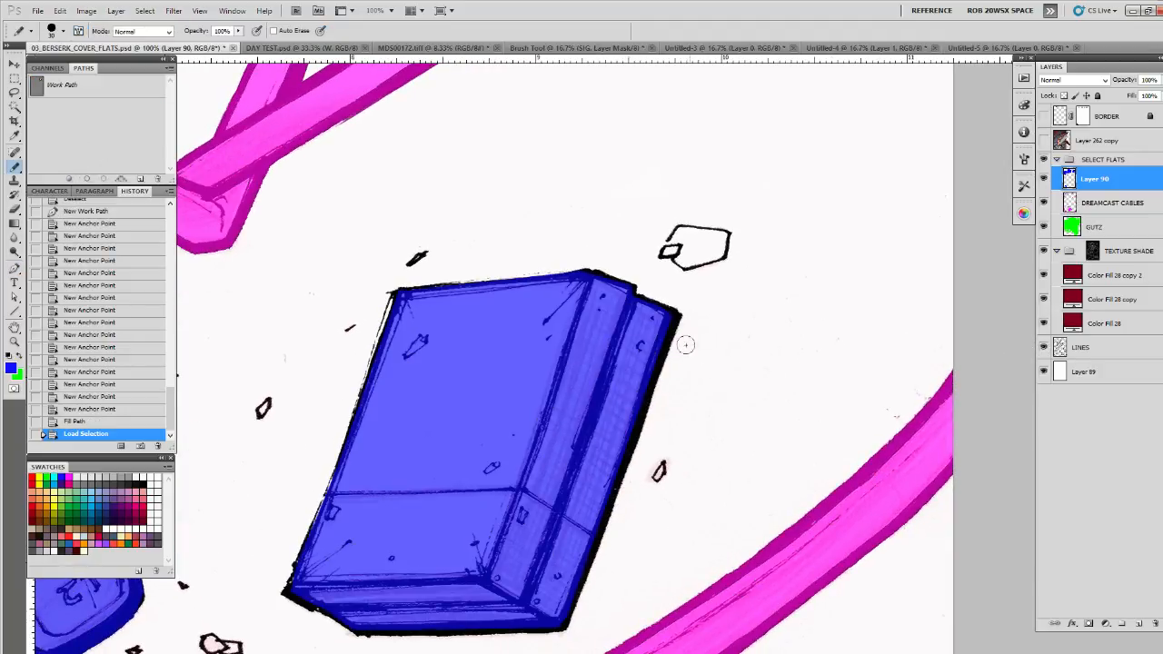
mouse_move(627, 289)
mouse_down()
mouse_move(479, 282)
mouse_move(383, 324)
mouse_move(299, 546)
mouse_move(313, 604)
mouse_move(423, 630)
mouse_move(545, 627)
mouse_move(672, 317)
mouse_up()
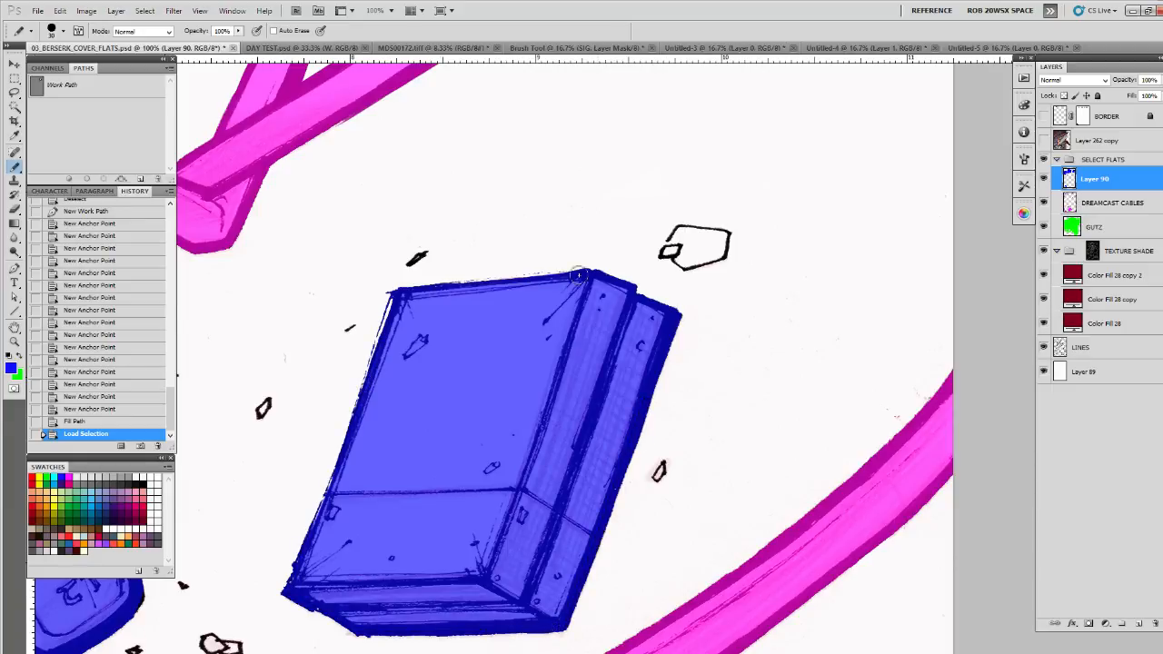
drag(578, 275, 581, 273)
drag(418, 348, 598, 329)
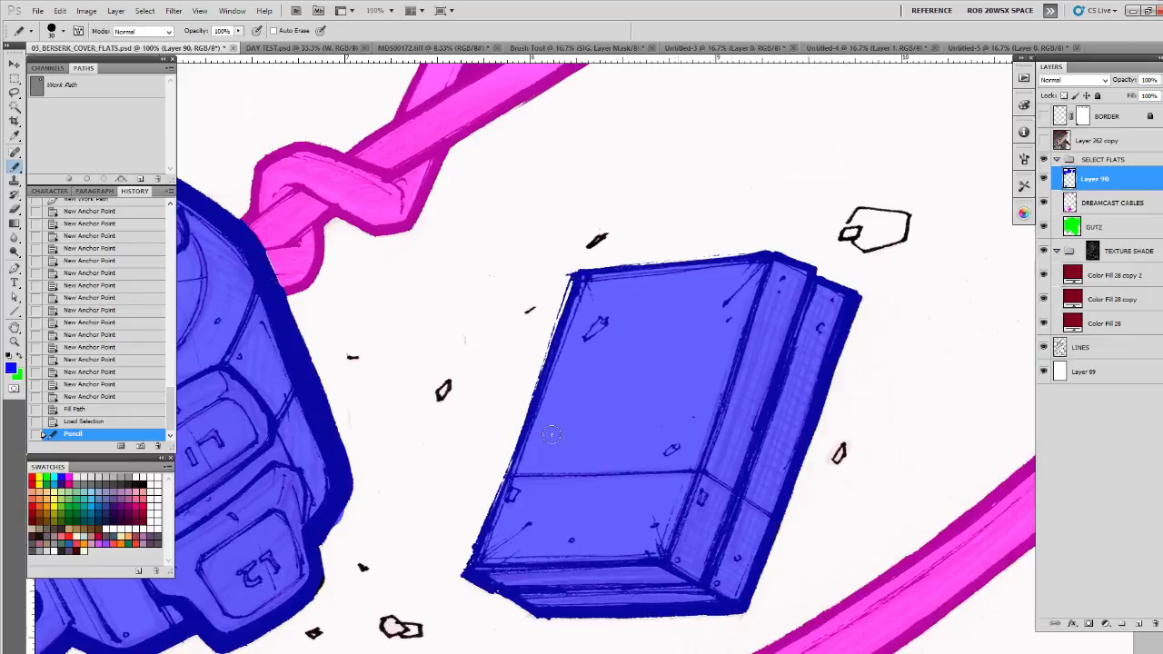
drag(553, 598, 564, 601)
Step: Touch up the blue controller's outer edge beside the L1 and L2 buttons with the Pencil
drag(565, 601, 665, 342)
key(z)
alt+click(652, 385)
alt+click(652, 388)
alt+click(652, 391)
alt+click(653, 392)
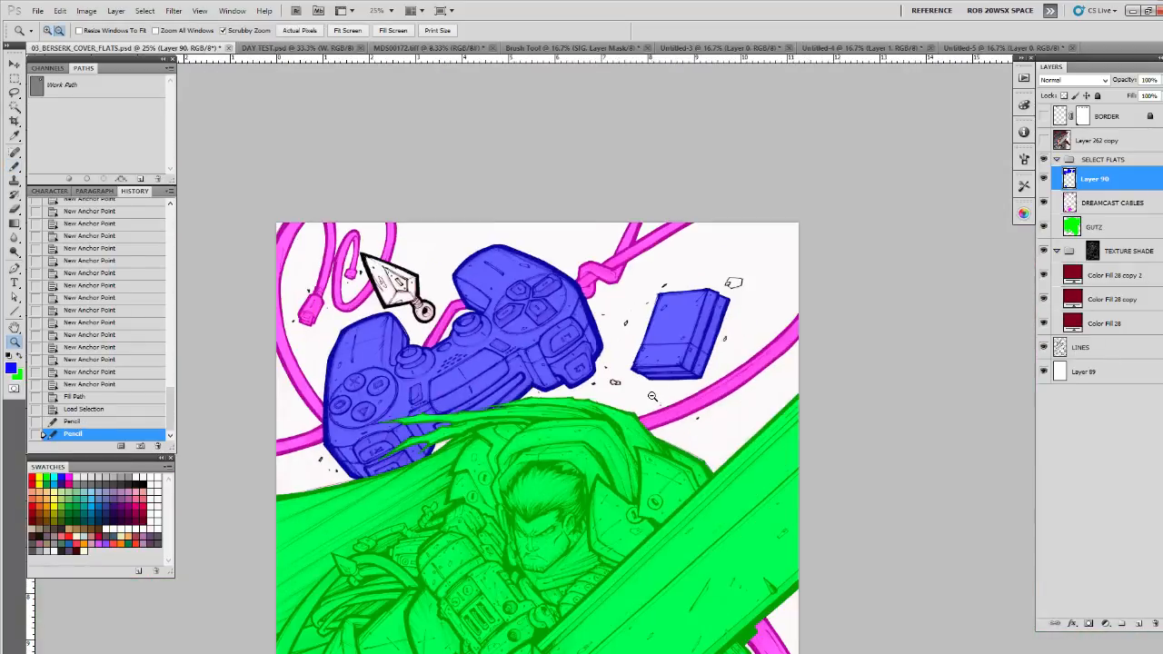
alt+click(651, 393)
click(632, 178)
click(632, 178)
click(633, 177)
click(632, 178)
key(b)
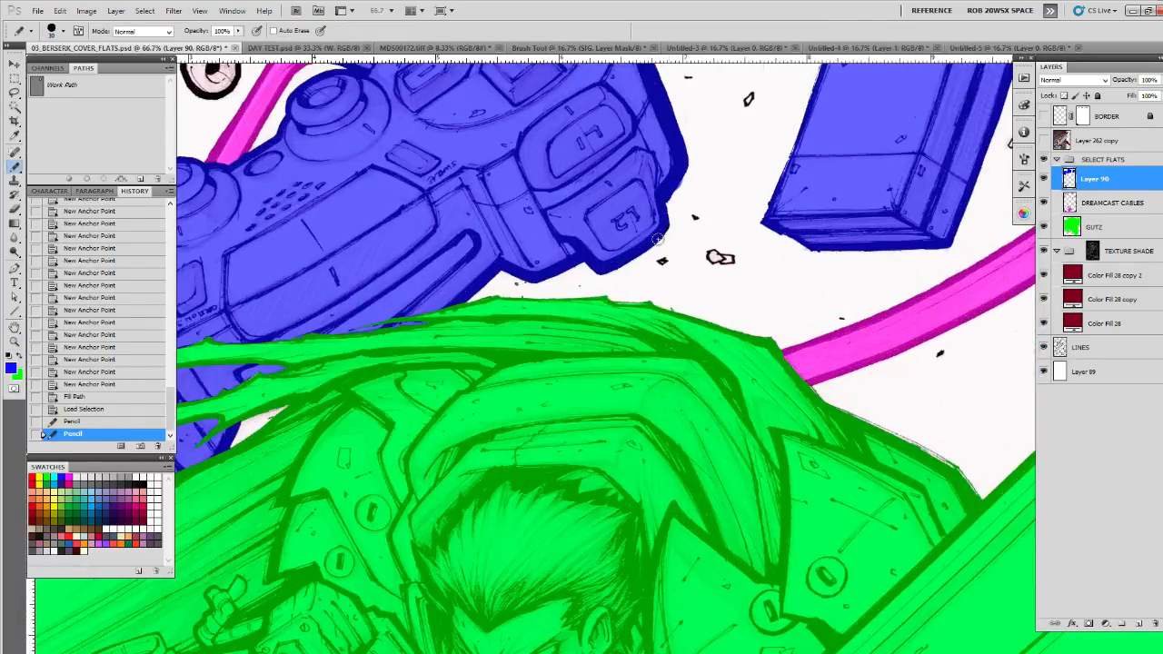
click(682, 160)
mouse_move(681, 161)
mouse_down()
mouse_move(676, 282)
mouse_move(722, 543)
mouse_up()
Step: Rename the blue controller and box layer as PS4
key(z)
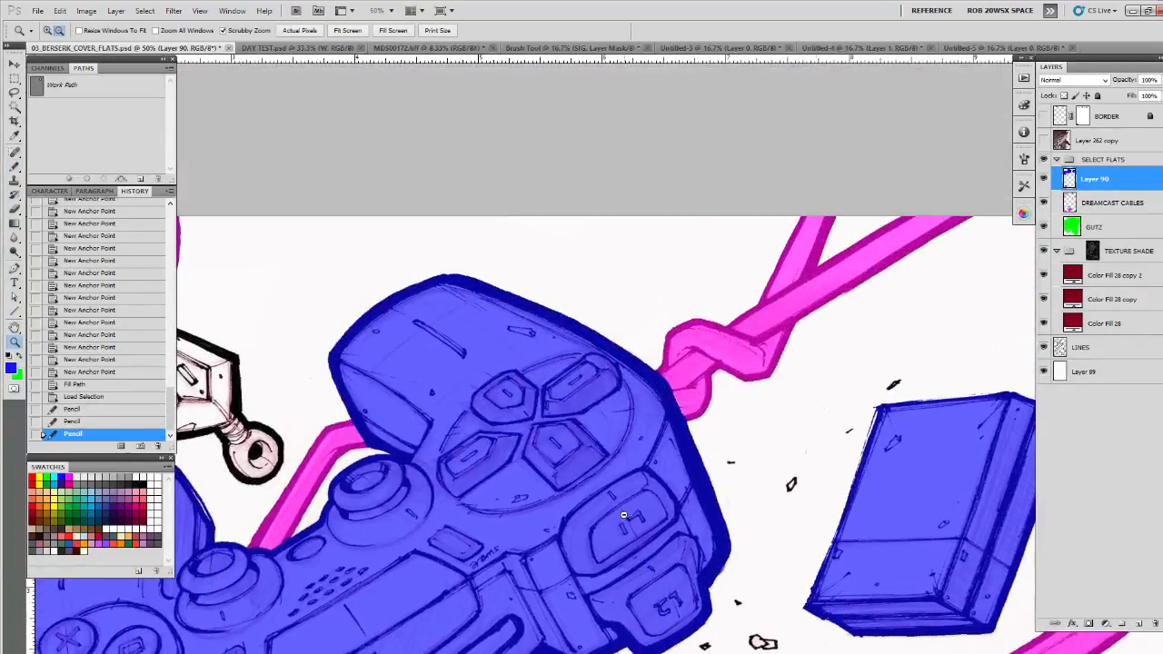
alt+click(627, 518)
alt+click(628, 520)
alt+click(630, 524)
alt+click(633, 533)
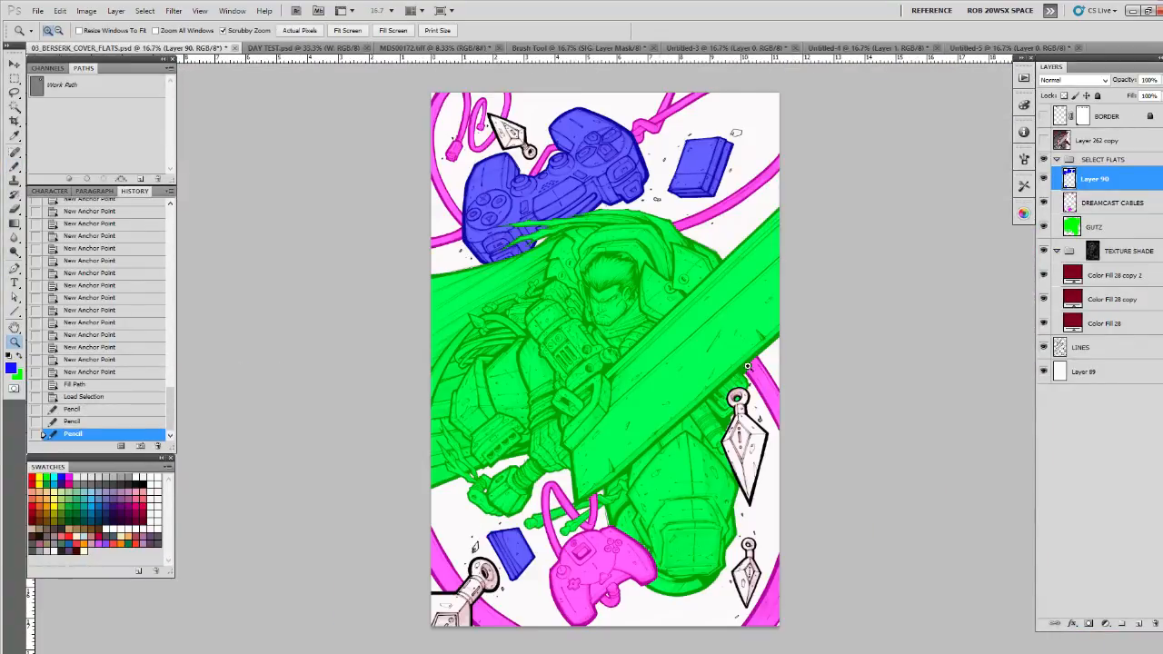
double_click(1092, 179)
text(CONTROLLER)
drag(1081, 179, 1148, 176)
text(PS4)
key(Return)
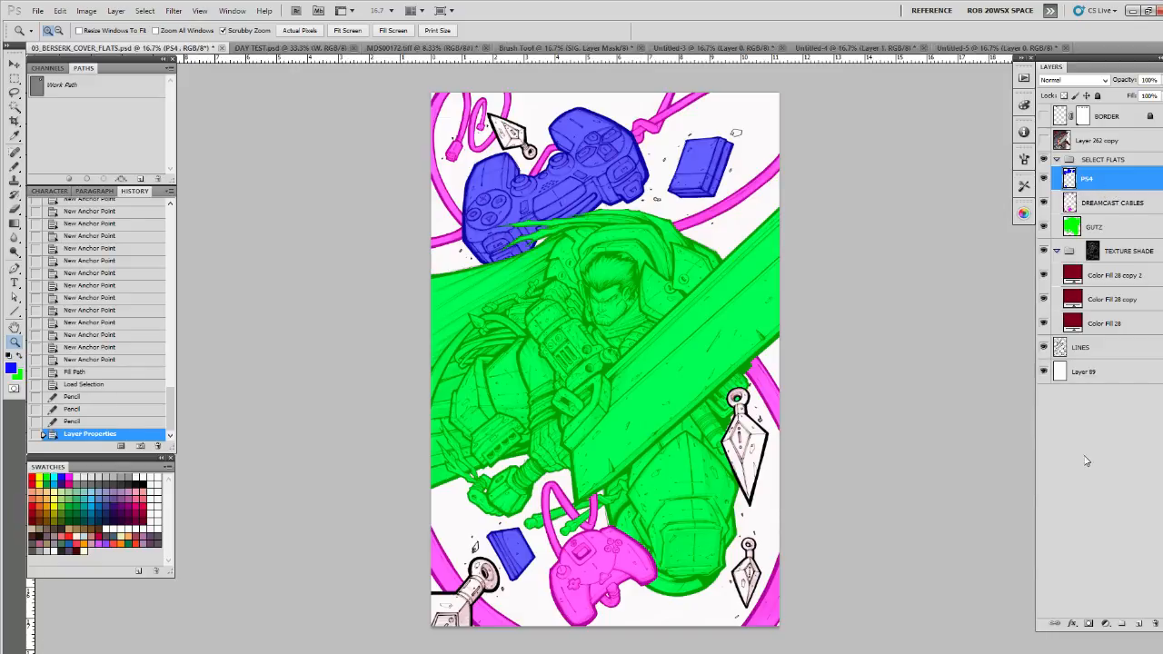
Step: Add a new layer above PS4 and set the foreground color to yellow
click(1136, 625)
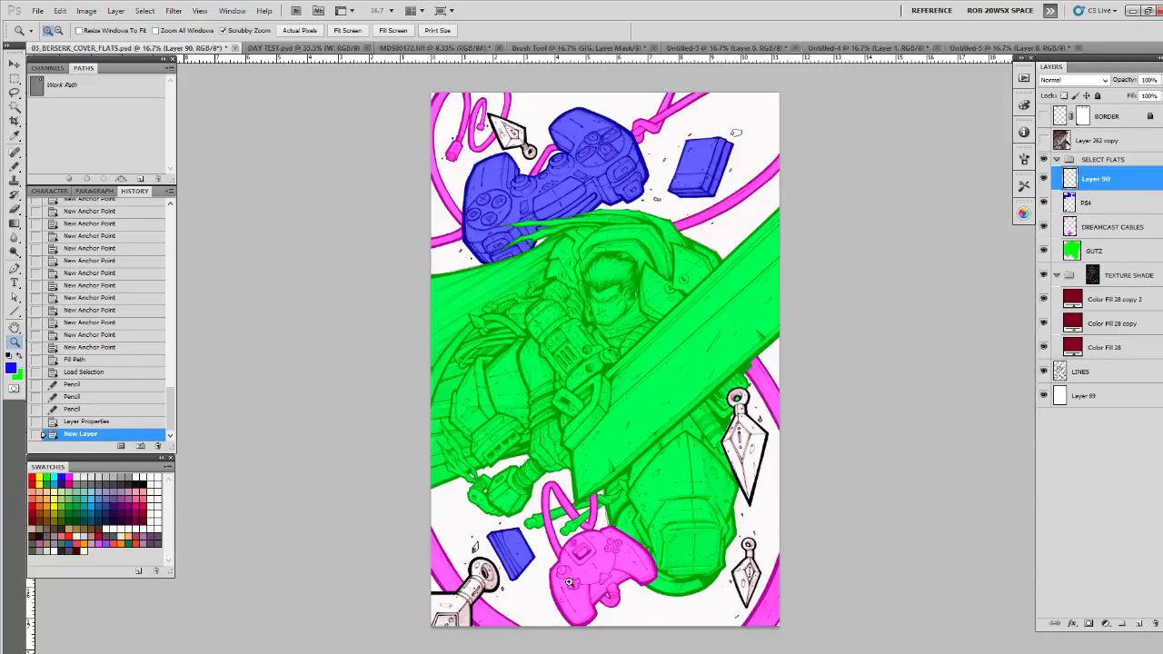
click(43, 476)
Step: Try tracing the corner ring-ended handle's upper edge and the top of its ring with the Pen tool
click(478, 594)
click(479, 594)
click(479, 594)
click(479, 595)
drag(479, 595, 564, 414)
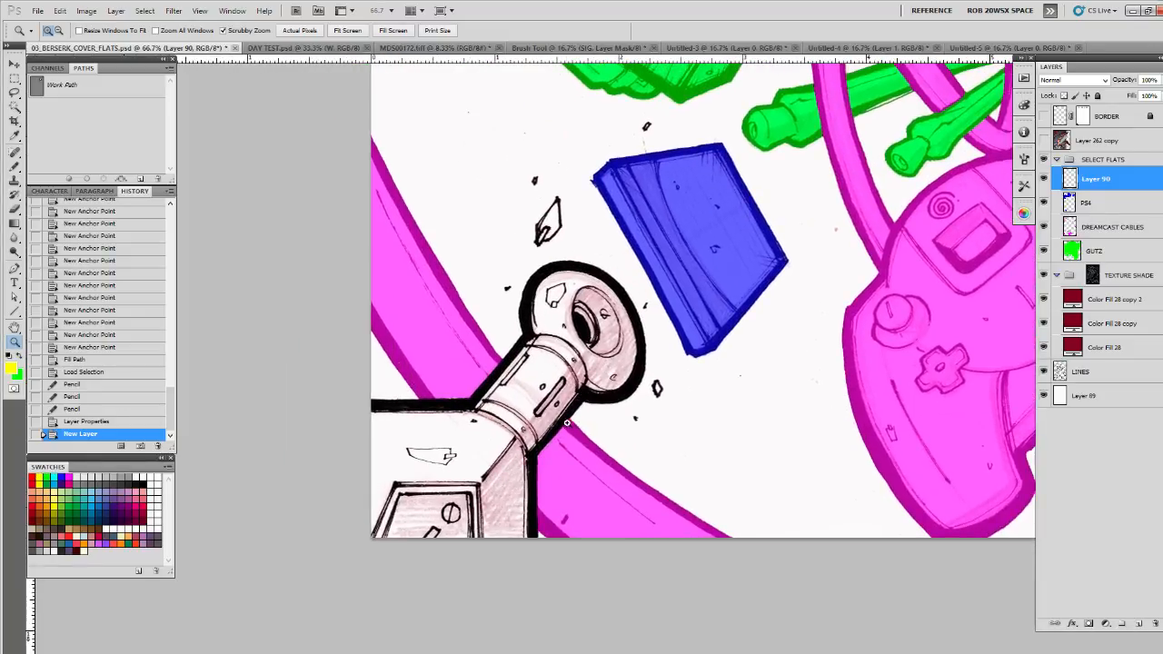
key(p)
click(375, 405)
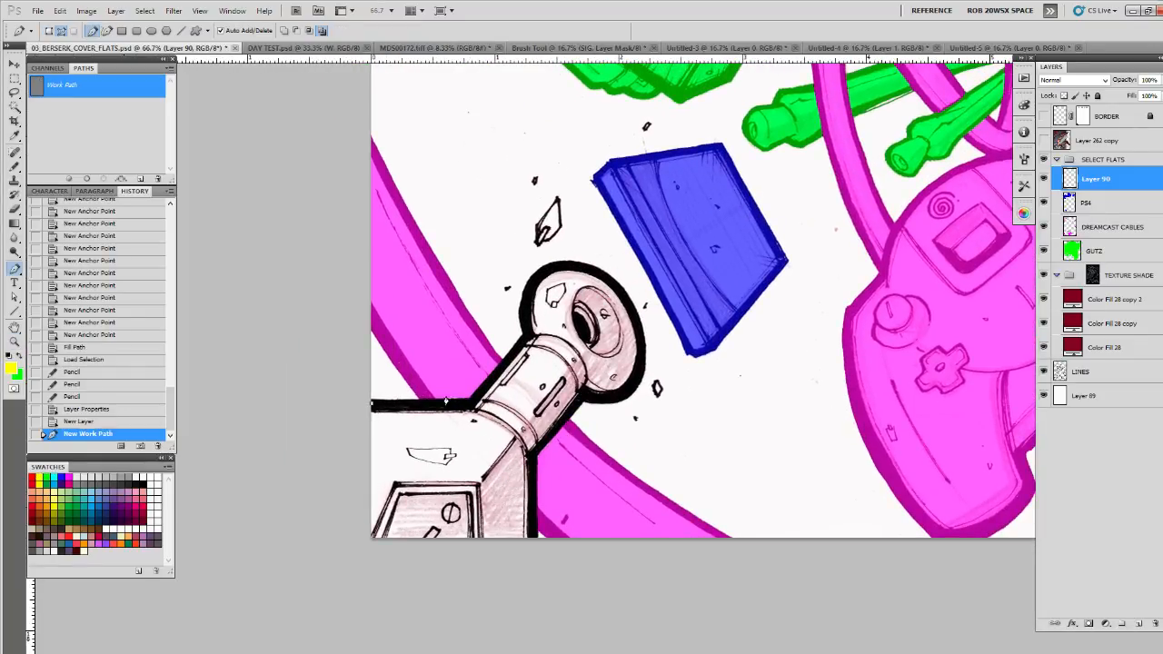
click(471, 404)
click(525, 336)
click(528, 302)
click(547, 272)
click(548, 271)
click(560, 265)
click(580, 265)
click(605, 276)
click(629, 302)
Step: Extend the handle path down the ring and shaft, loop it outside the canvas corner, and try filling it with yellow
click(635, 327)
click(637, 349)
click(635, 374)
click(593, 398)
click(579, 399)
click(532, 455)
click(530, 543)
drag(366, 552, 360, 549)
drag(346, 445, 341, 434)
click(69, 180)
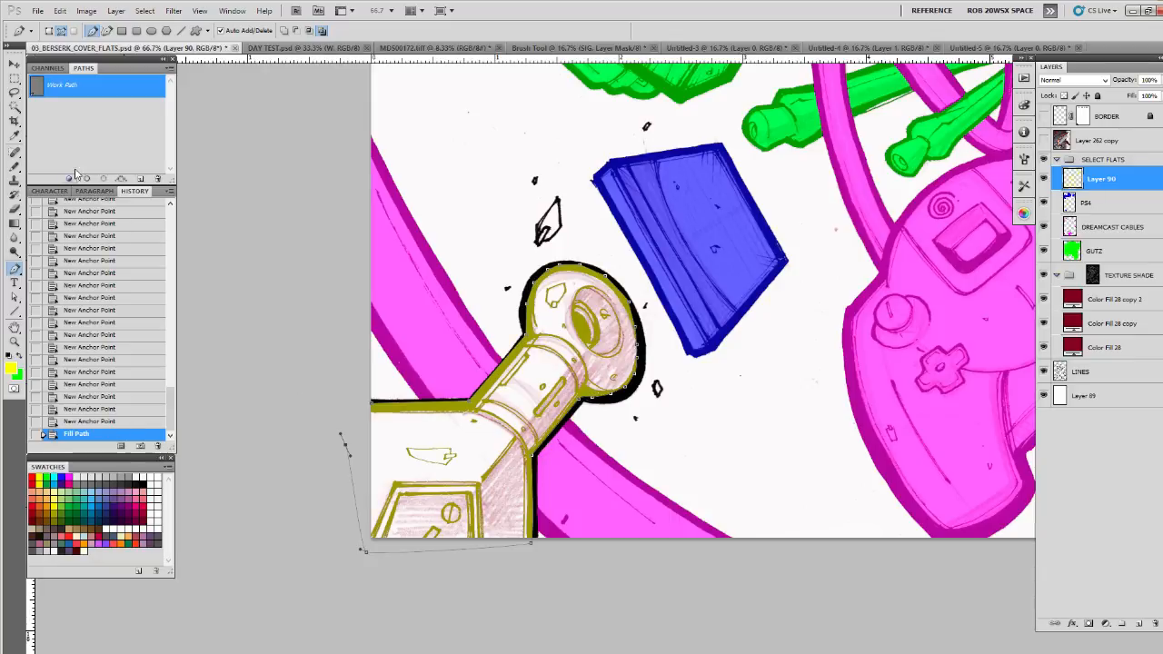
click(95, 149)
Step: Try tracing the small lower blade with the Pen tool from its ring down to the tip and up the opposite edge
drag(934, 480, 569, 478)
drag(654, 464, 362, 470)
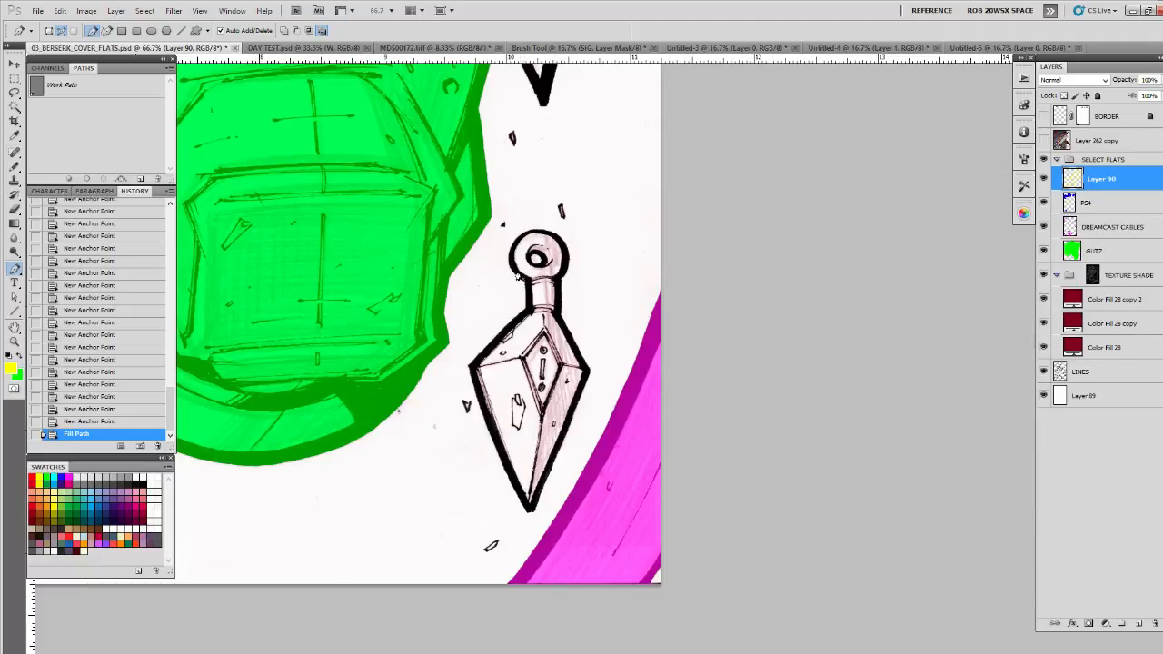
key(z)
click(516, 265)
key(p)
click(512, 235)
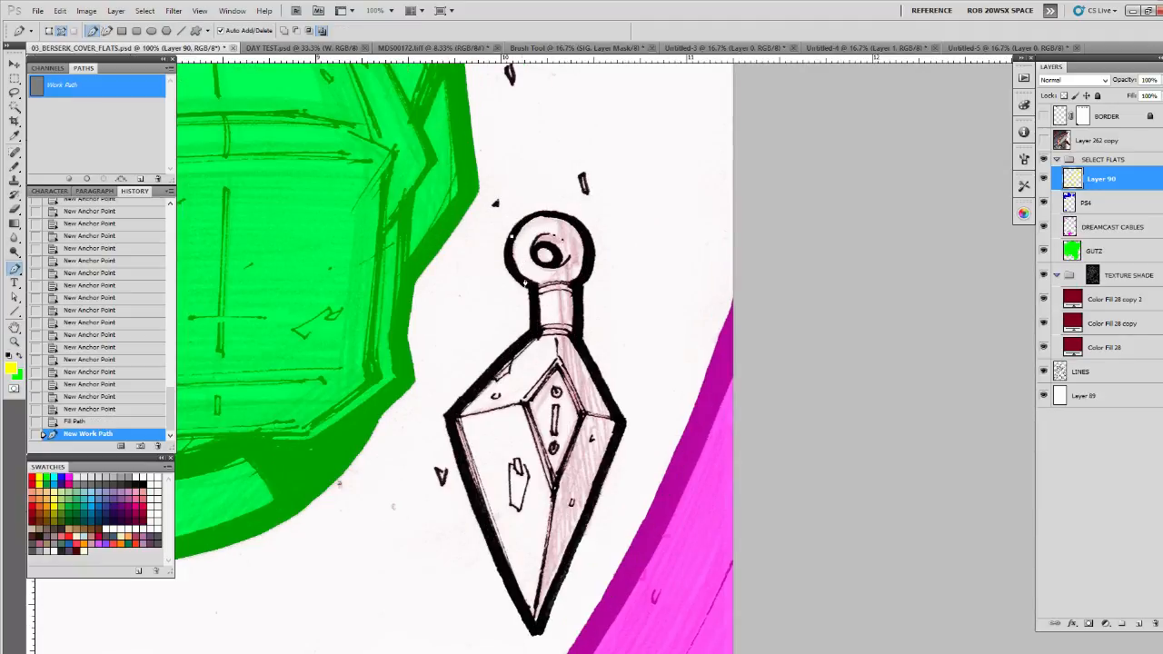
click(534, 285)
click(534, 329)
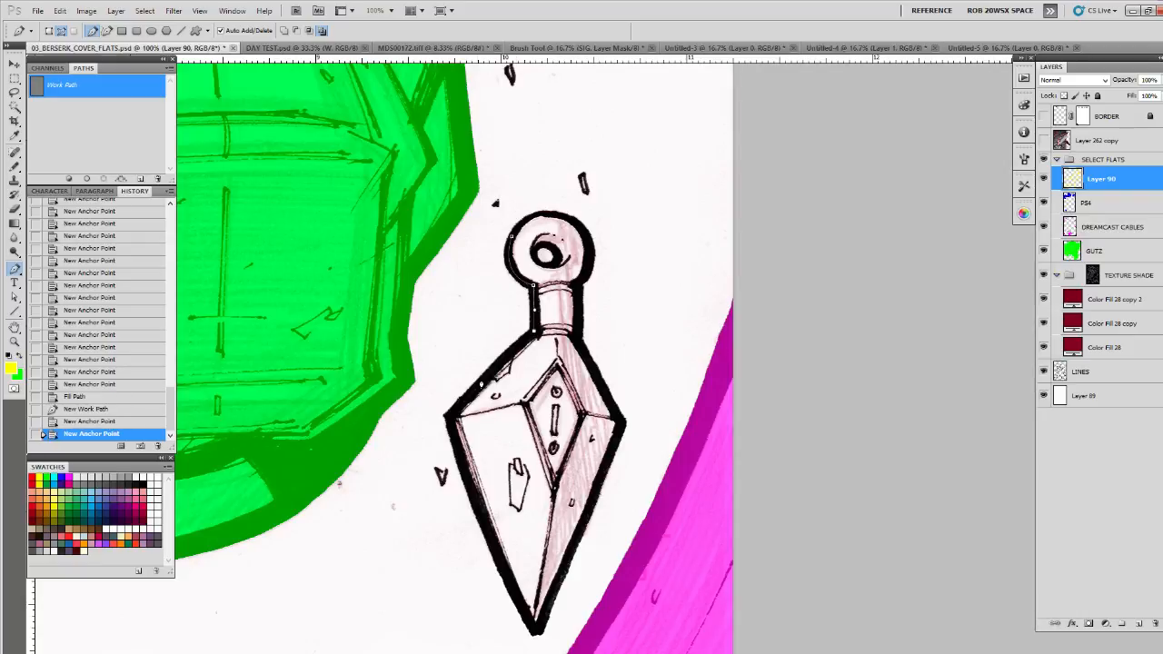
click(449, 414)
scroll(462, 452, down, 1)
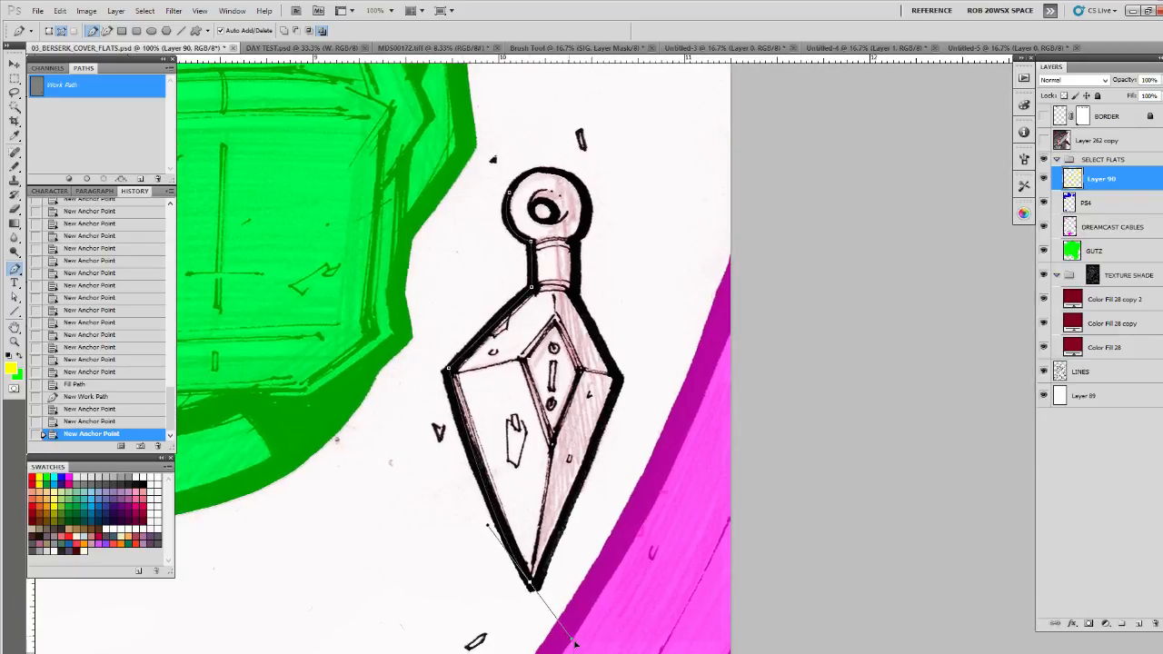
click(536, 582)
click(618, 380)
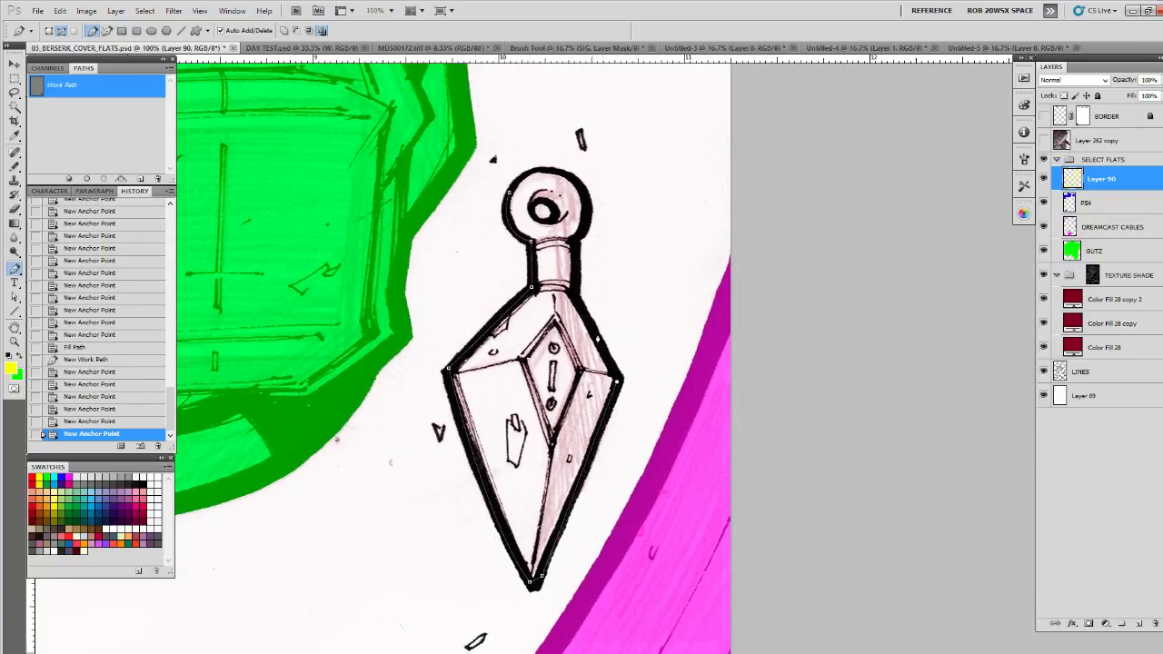
Step: Extend the small blade's path up the neck and around the ring, closing it at the starting point
click(574, 293)
click(573, 242)
click(582, 224)
click(584, 224)
click(589, 210)
click(587, 194)
click(579, 182)
click(567, 173)
drag(509, 192, 478, 234)
Step: Add a closed subpath around the small blade's ring hole and try filling the path with yellow
click(542, 214)
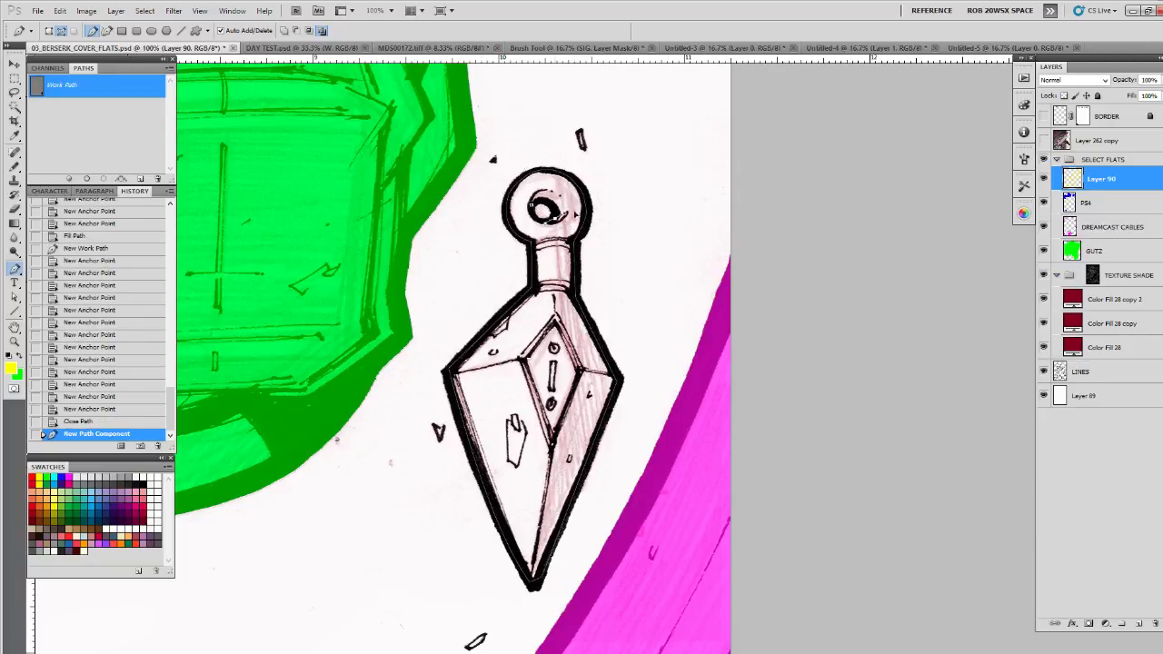
click(557, 213)
click(545, 200)
click(542, 214)
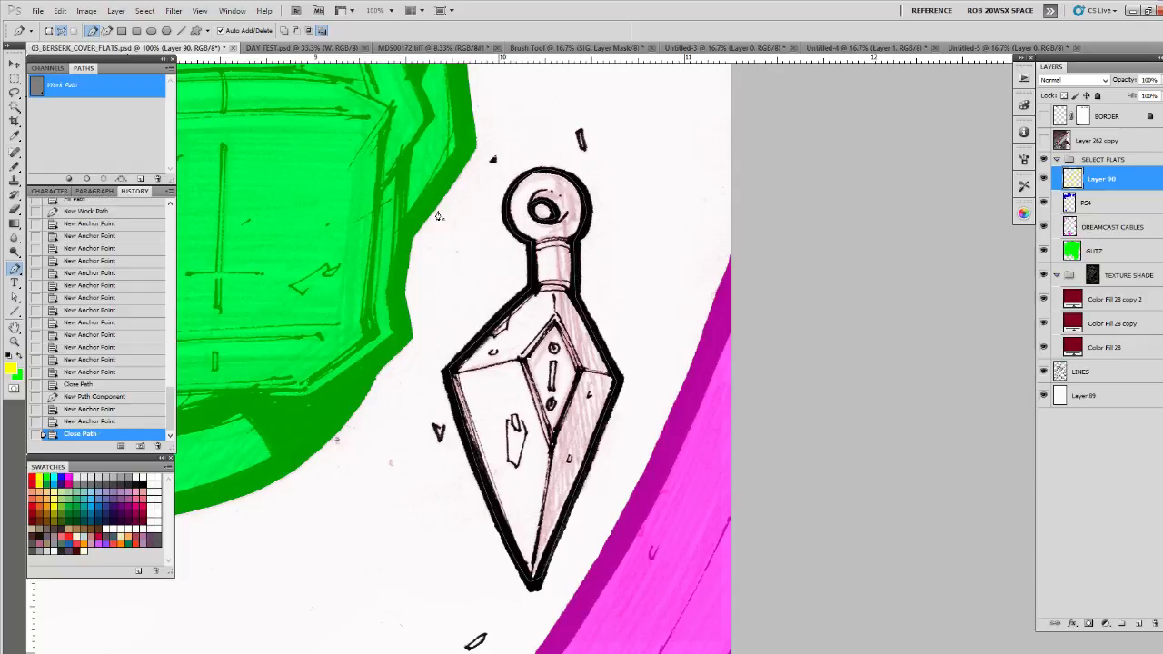
click(67, 179)
click(162, 150)
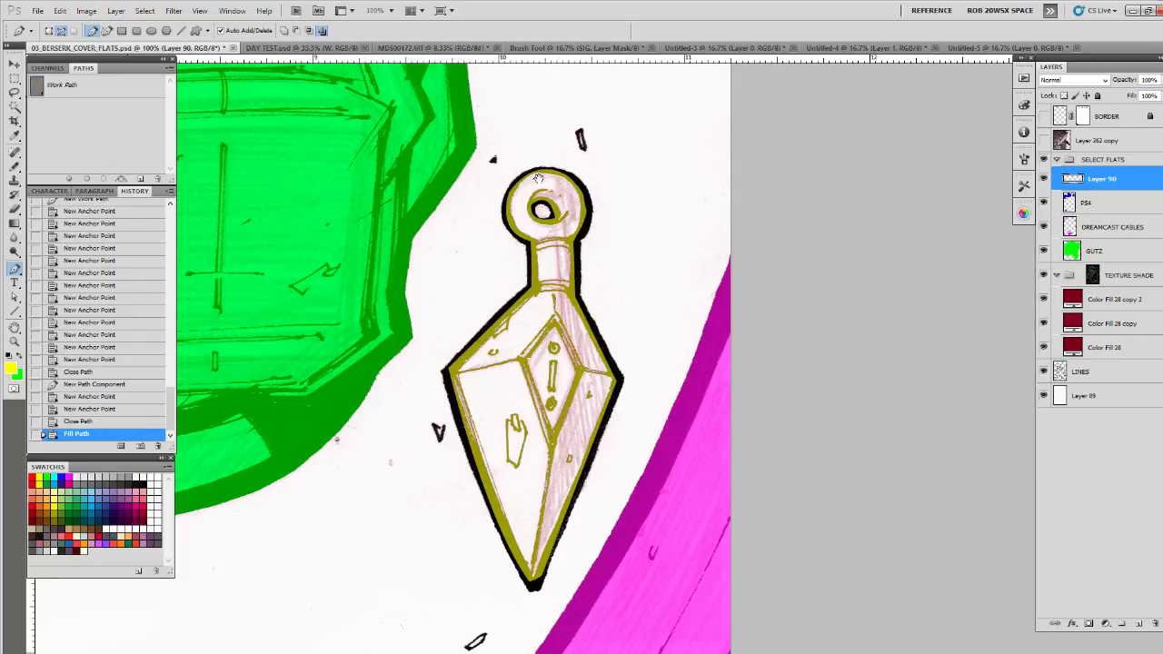
Step: Deselect the active selection and retrace the small lower blade's left edge from the ring down the blade
drag(451, 222, 506, 264)
drag(632, 386, 602, 362)
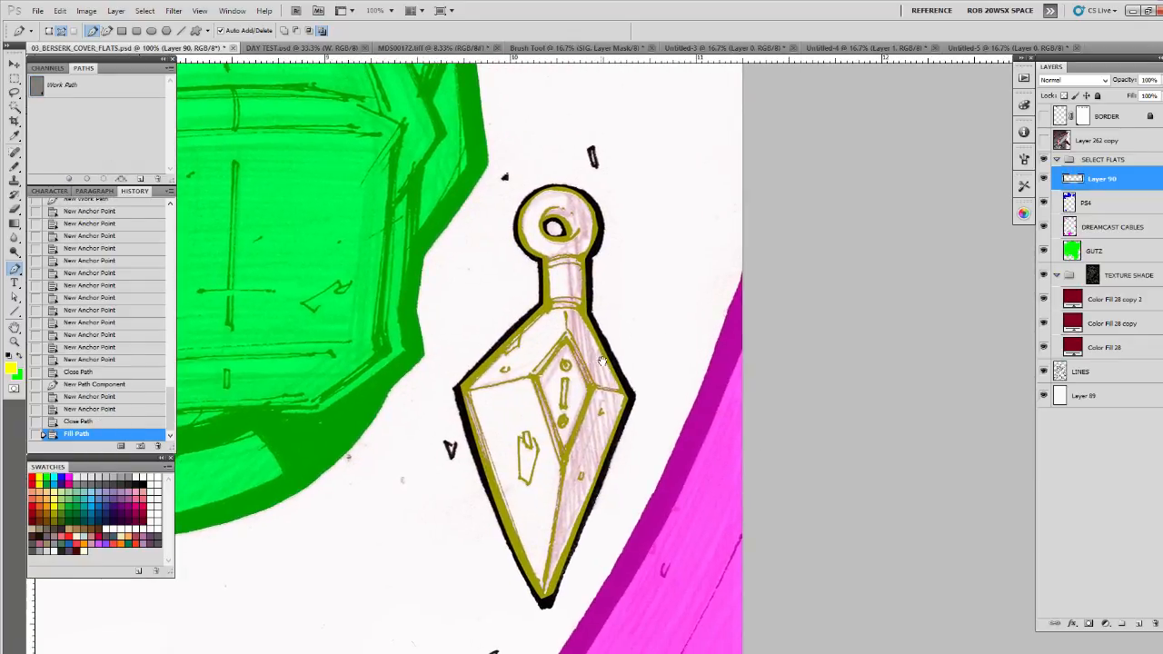
key(ctrl+d)
click(519, 220)
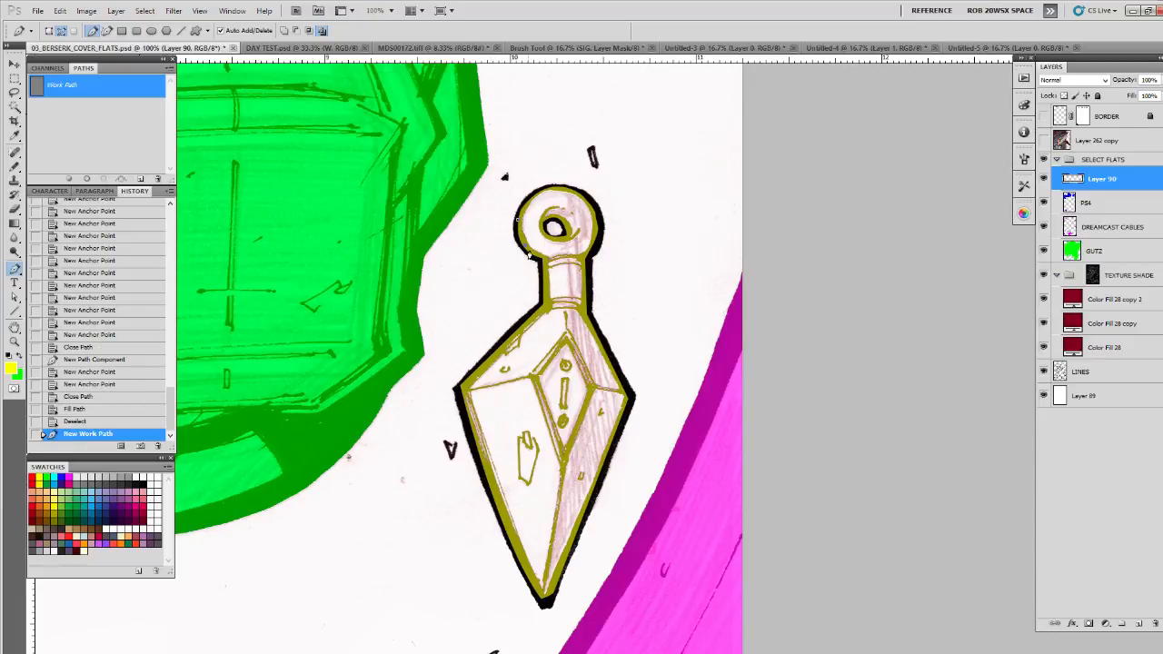
click(517, 236)
click(525, 253)
click(542, 262)
click(542, 284)
click(541, 304)
click(510, 334)
click(459, 389)
click(484, 482)
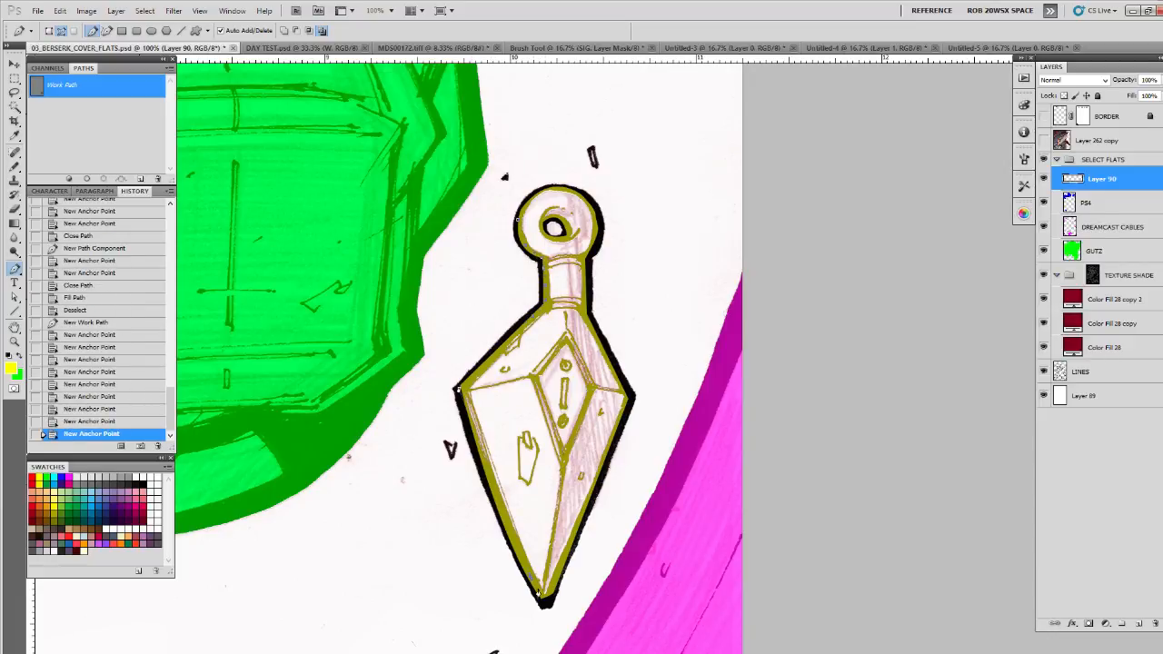
Step: Continue the small blade's path around the tip, up the right edge and around the ring, and fill it with yellow
click(545, 600)
click(630, 398)
click(593, 329)
click(588, 310)
click(587, 286)
click(587, 262)
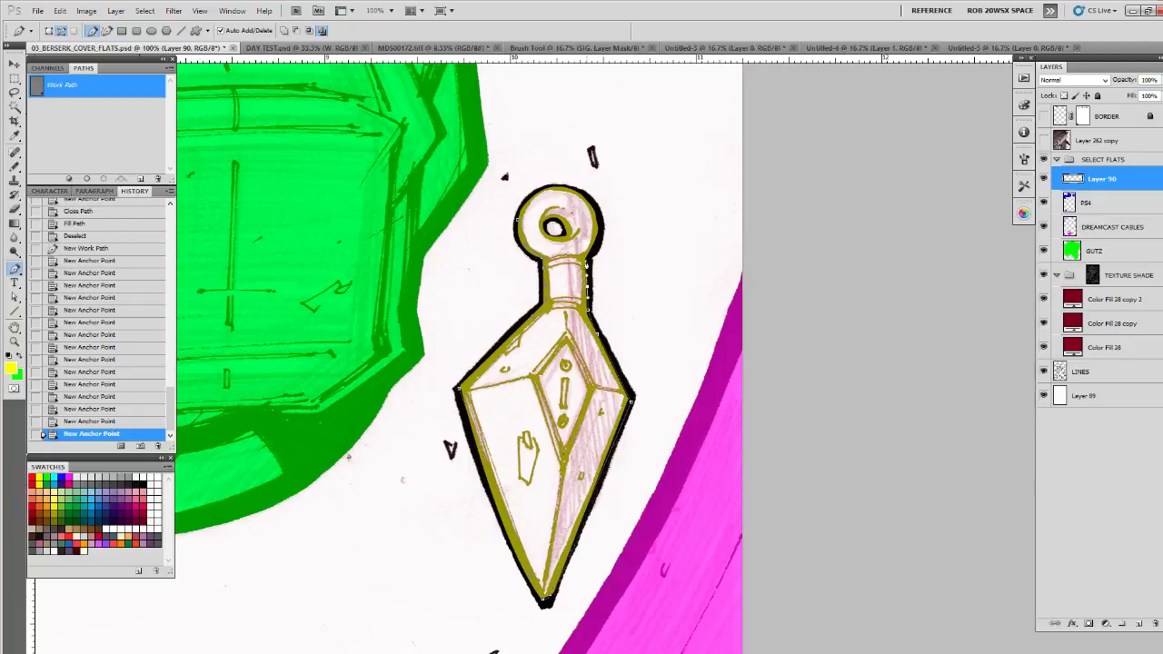
click(591, 251)
click(596, 242)
click(598, 223)
click(592, 203)
click(576, 196)
click(70, 179)
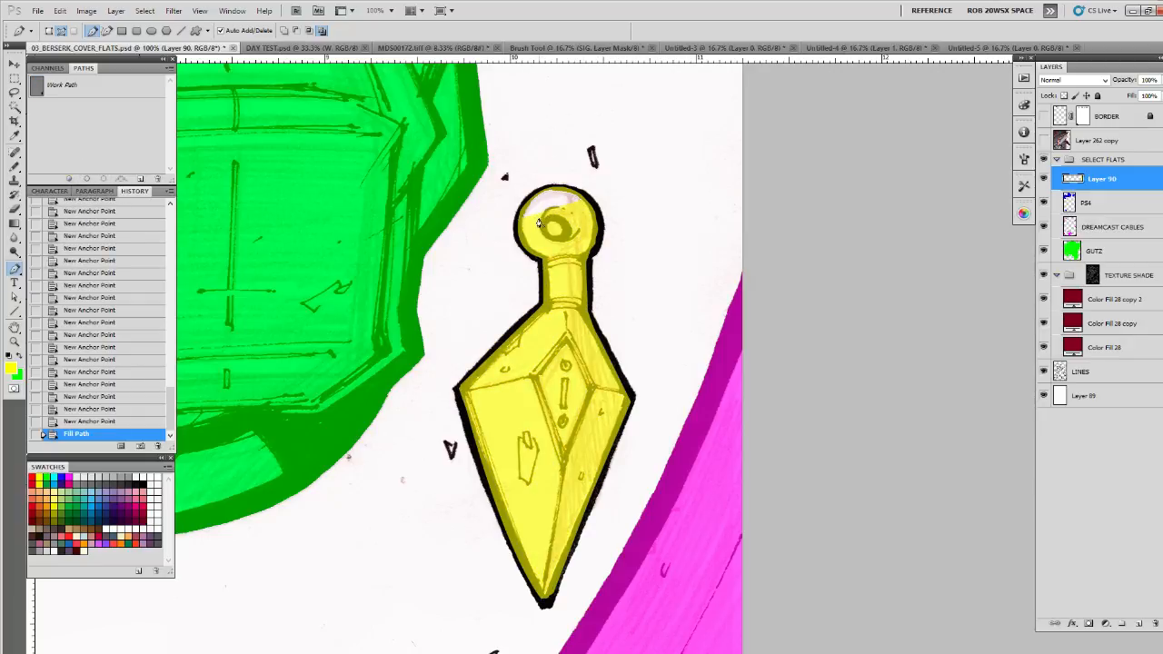
Step: Lasso the unfilled top of the small blade's ring, fill it with yellow, and cut the yellow out of the ring hole
key(l)
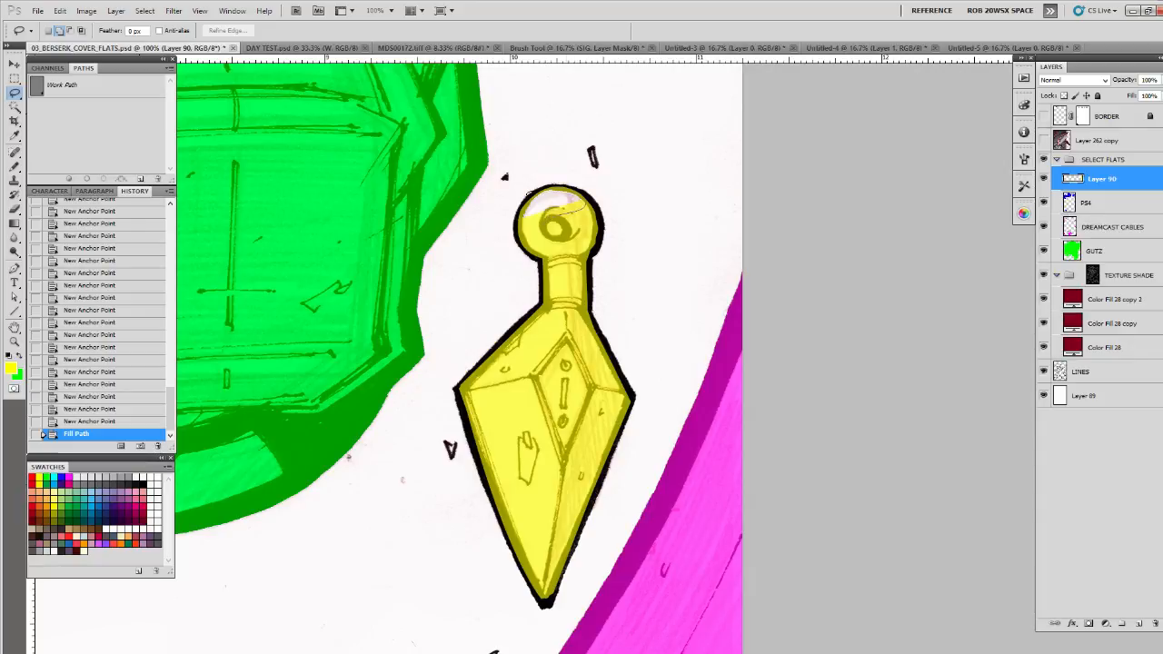
drag(529, 193, 561, 216)
key(alt+BackSpace)
key(ctrl+d)
key(ctrl+x)
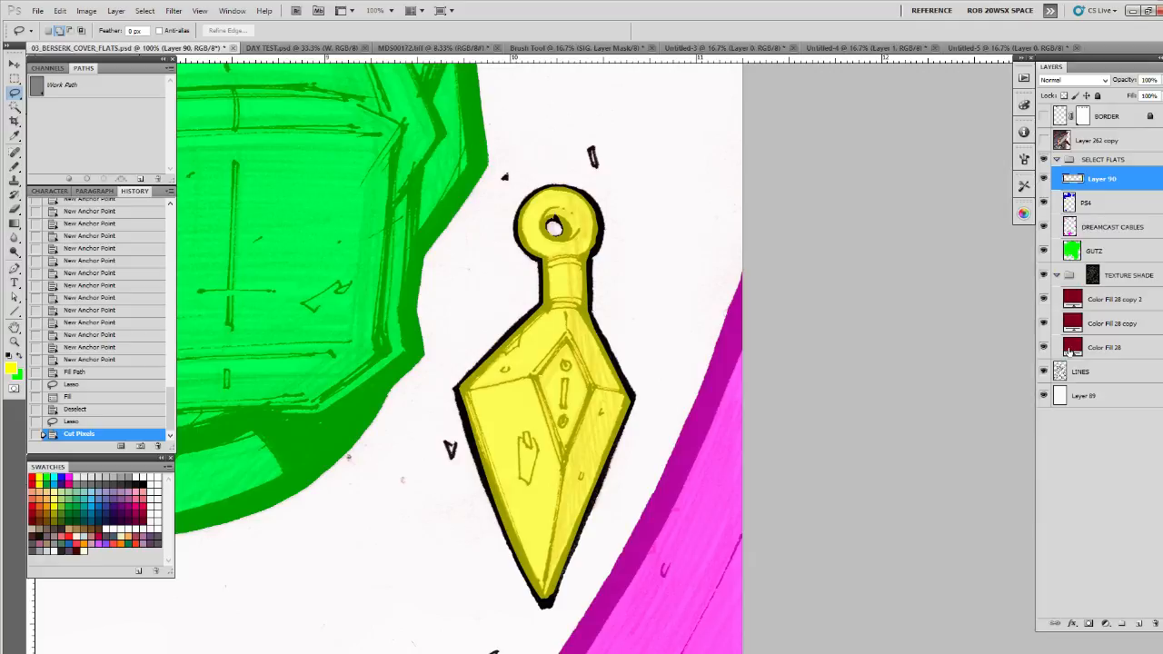
Step: Load the LINES layer as a selection, hide the selection edges, and pencil yellow over the small blade's outline
ctrl+click(1070, 350)
key(b)
key(ctrl+h)
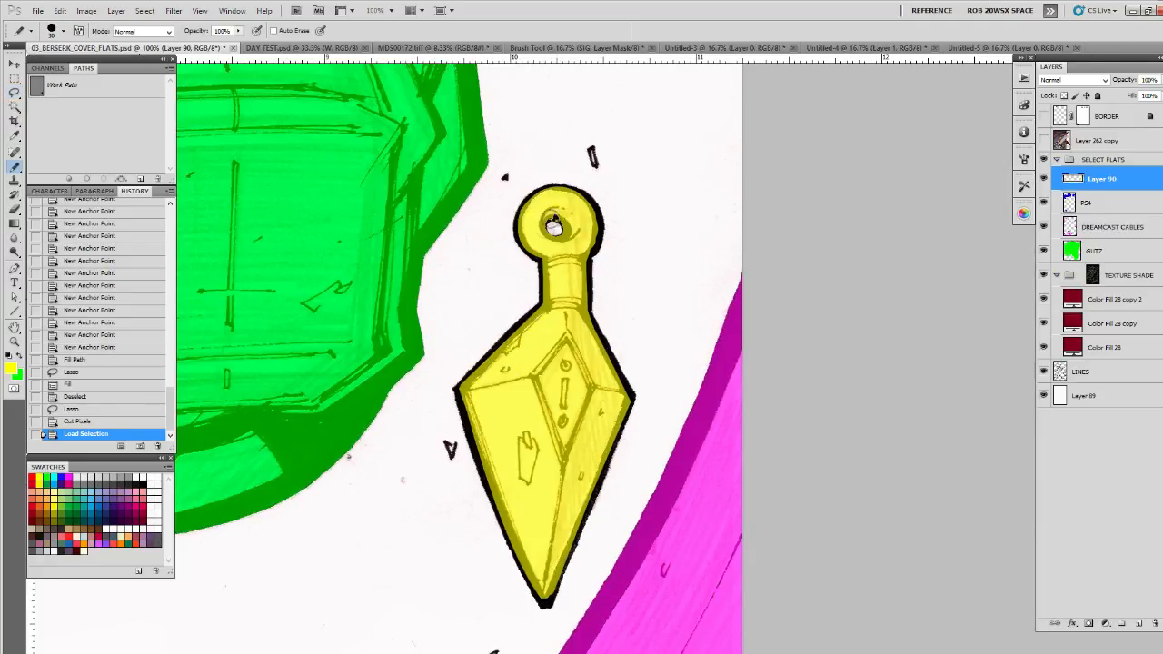
mouse_move(553, 220)
mouse_down()
mouse_move(558, 186)
mouse_move(595, 254)
mouse_move(622, 374)
mouse_move(600, 490)
mouse_move(534, 593)
mouse_move(472, 452)
mouse_move(475, 368)
mouse_move(536, 284)
mouse_move(514, 216)
mouse_move(545, 187)
mouse_up()
Step: Deselect the line selection and retrace the corner ring-ended handle's upper edge and ring top with the Pen tool
key(z)
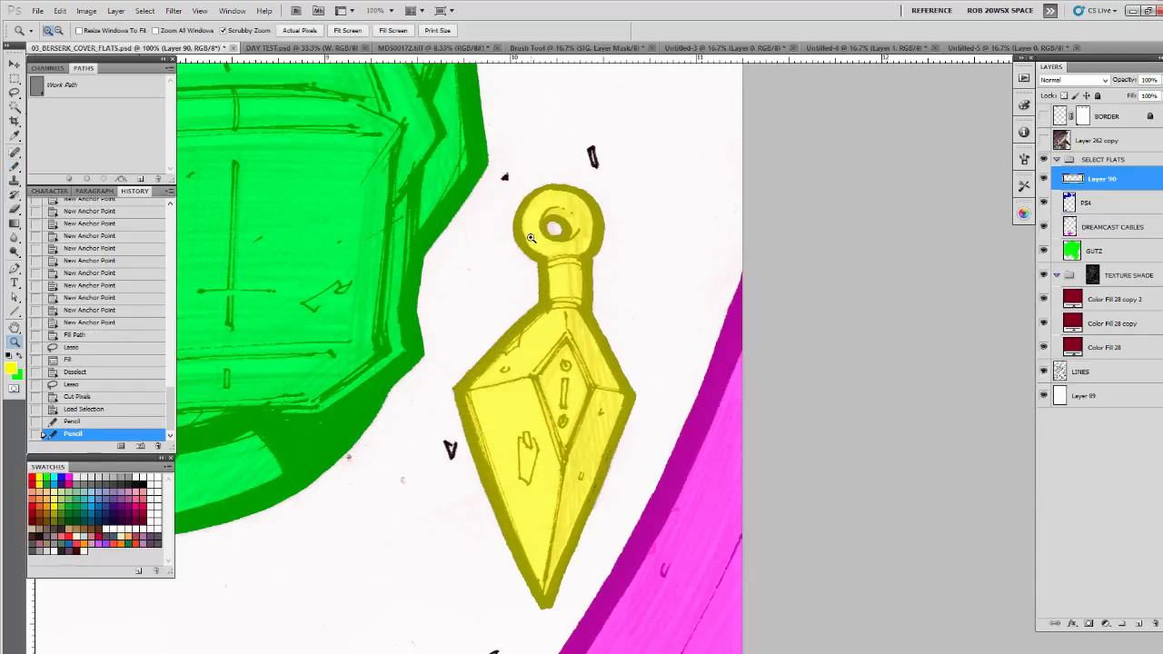
alt+click(532, 239)
alt+click(532, 239)
alt+click(532, 247)
alt+click(532, 249)
drag(362, 323, 824, 311)
click(630, 287)
click(635, 290)
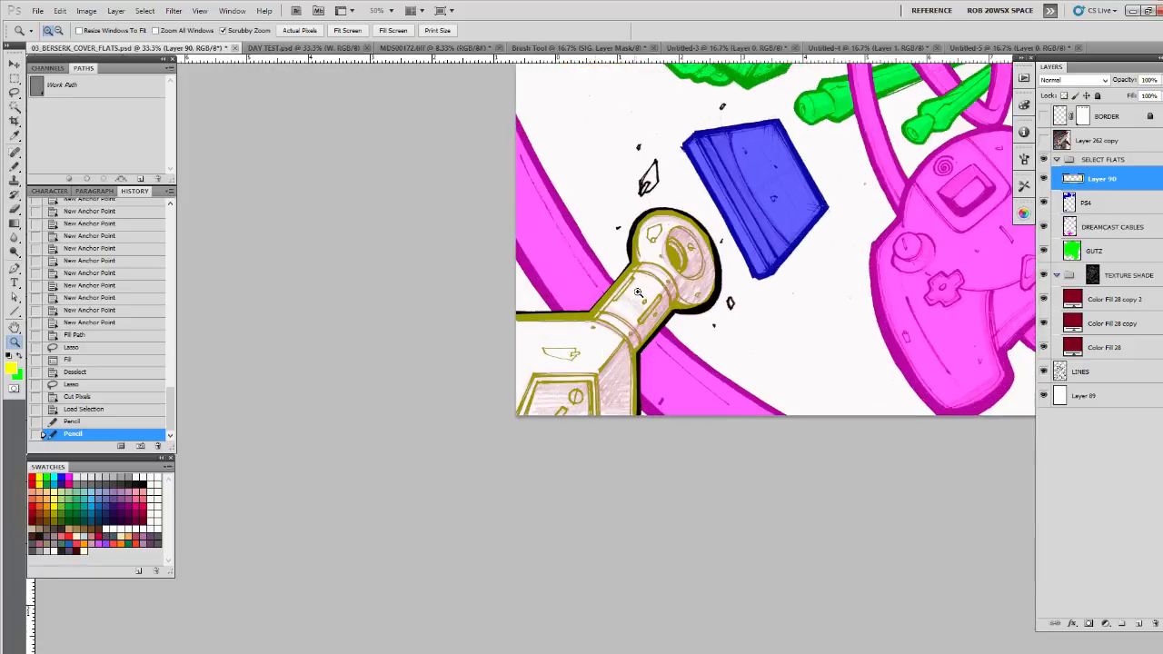
click(640, 292)
drag(728, 335, 622, 392)
click(547, 374)
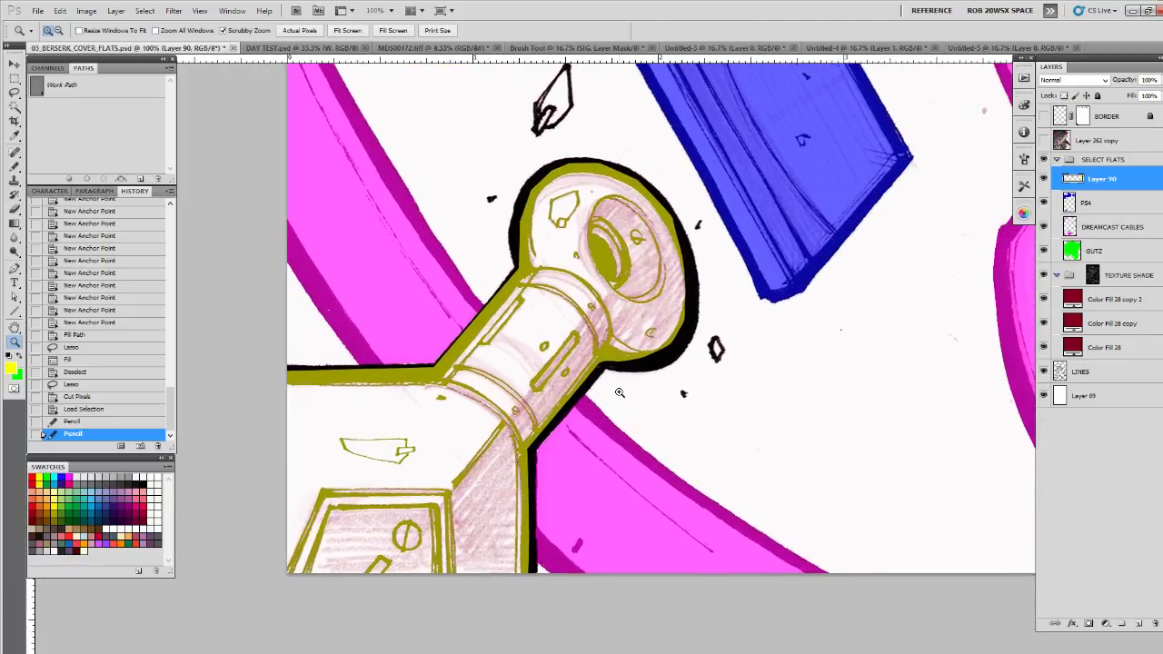
key(p)
key(ctrl+d)
click(286, 377)
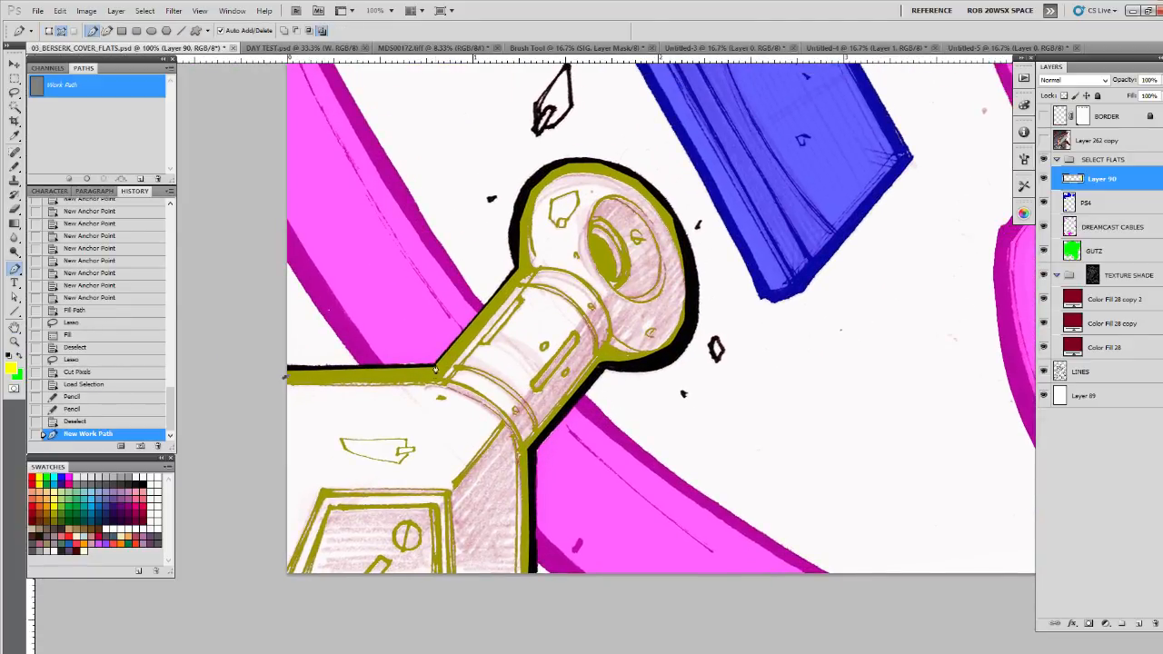
click(438, 374)
click(523, 265)
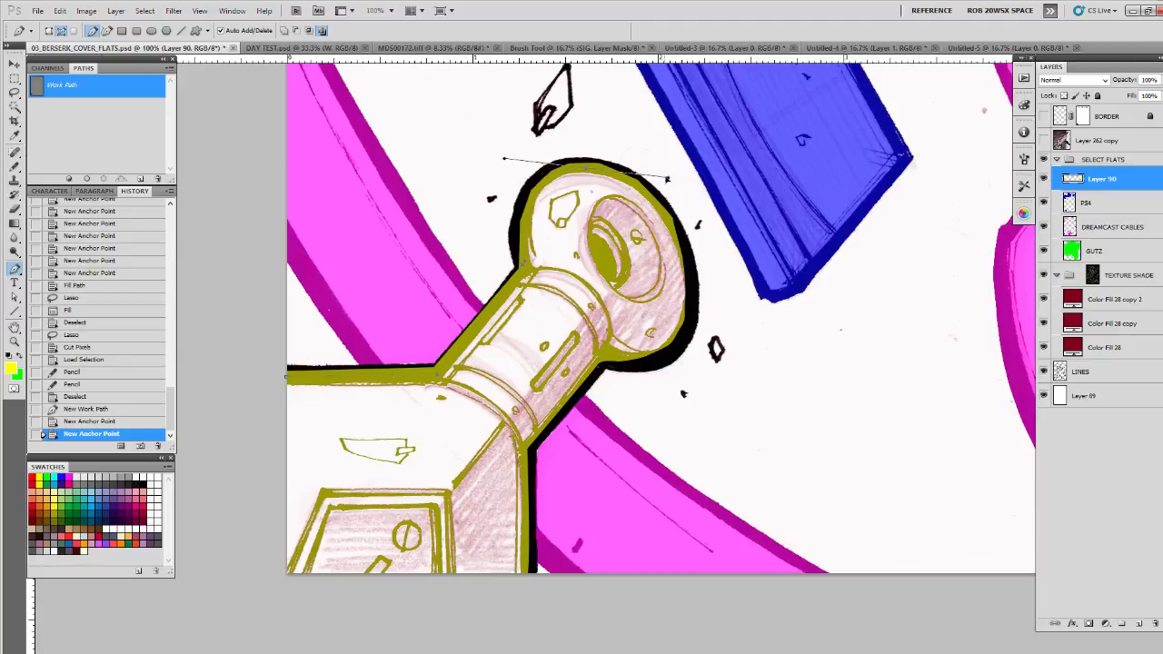
drag(668, 179, 679, 234)
Step: Continue the handle path down the ring and shaft, loop it outside the canvas corner, and fill it with yellow
drag(690, 278, 682, 324)
drag(670, 347, 640, 363)
drag(612, 367, 605, 366)
drag(595, 374, 556, 418)
drag(533, 443, 532, 449)
drag(531, 533, 530, 540)
drag(534, 563, 533, 569)
drag(531, 588, 524, 591)
drag(419, 603, 397, 602)
drag(273, 583, 275, 568)
drag(256, 459, 251, 448)
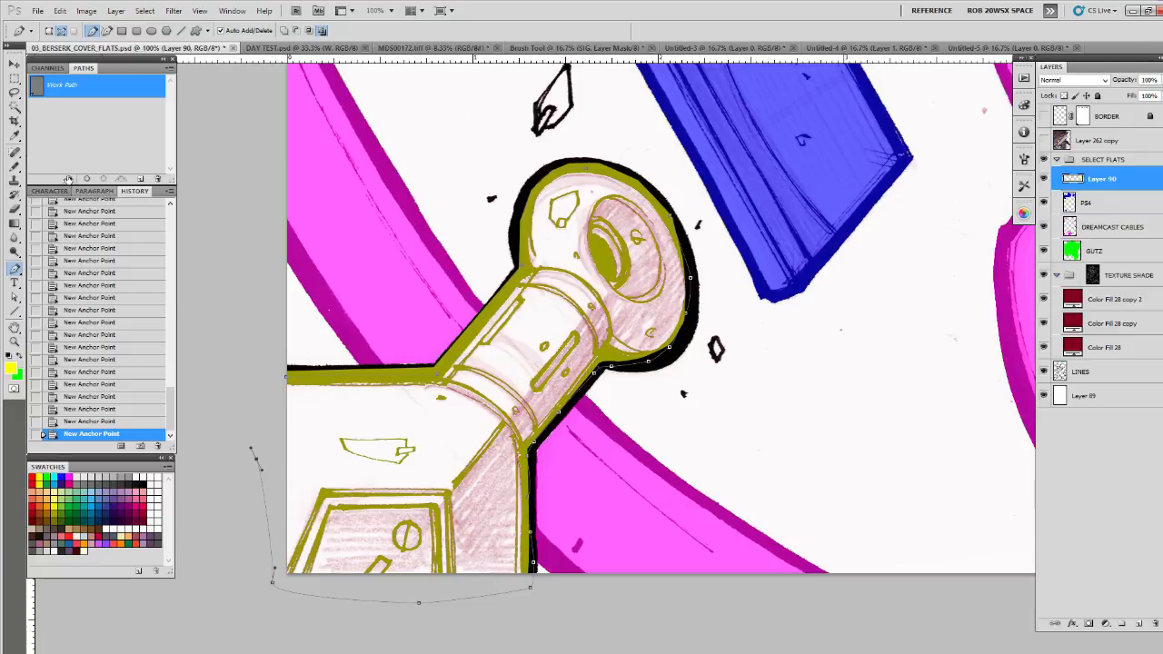
click(68, 179)
click(87, 159)
Step: Load the LINES layer as a selection, hide its edges, and pencil yellow over the handle's ring and right-side outline
drag(788, 355, 753, 379)
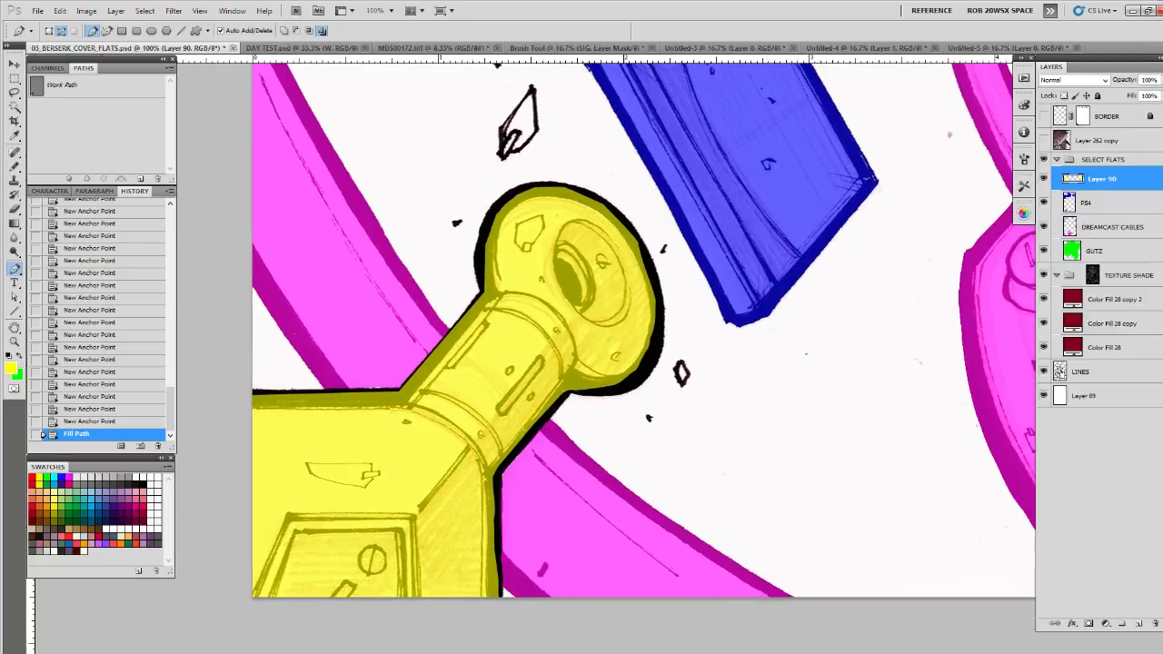
ctrl+click(1062, 374)
key(b)
key(ctrl+h)
mouse_move(480, 262)
mouse_down()
mouse_move(501, 198)
mouse_move(561, 180)
mouse_move(633, 227)
mouse_move(657, 281)
mouse_move(638, 377)
mouse_up()
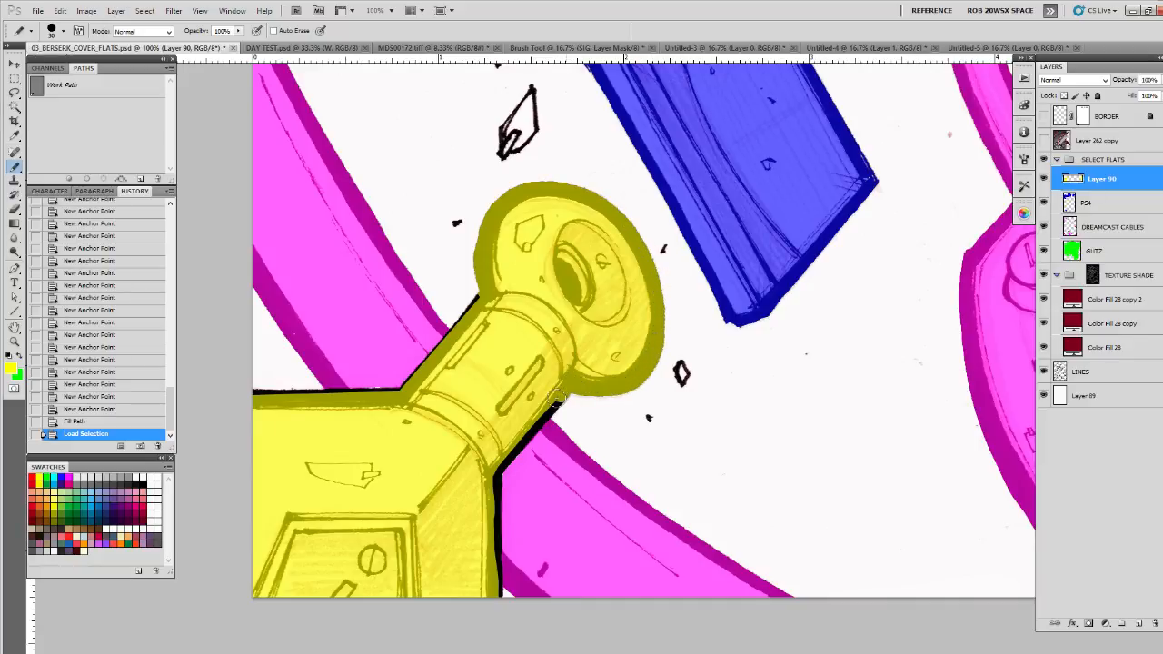
mouse_move(559, 396)
mouse_down()
mouse_move(498, 466)
mouse_move(491, 512)
mouse_up()
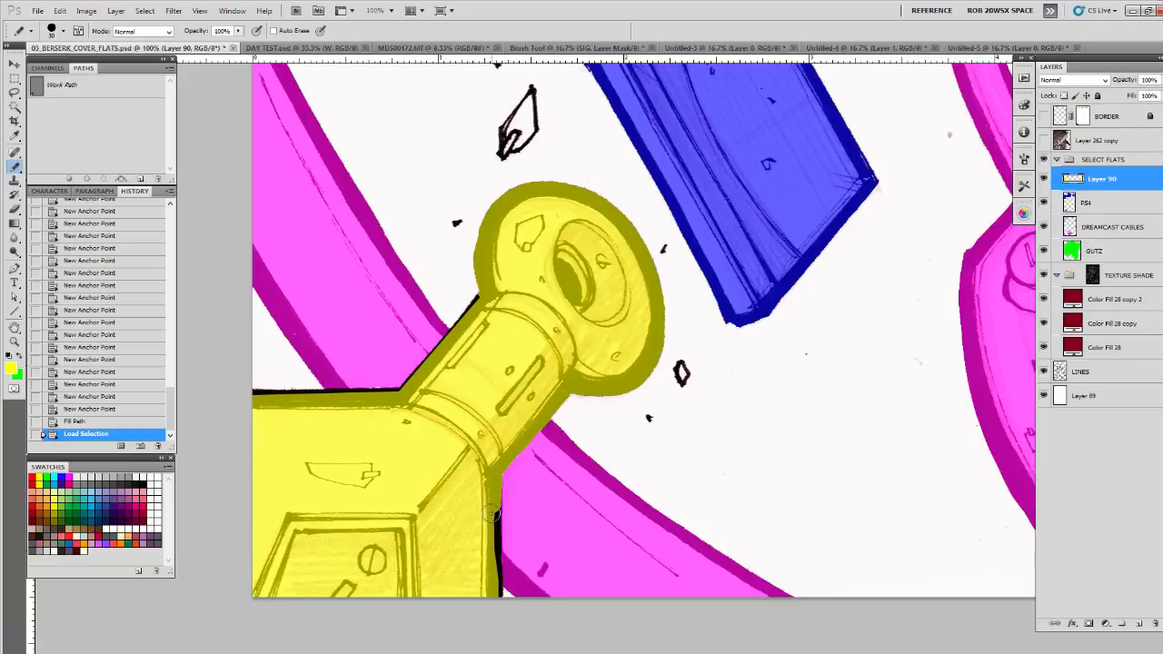
drag(490, 589, 498, 595)
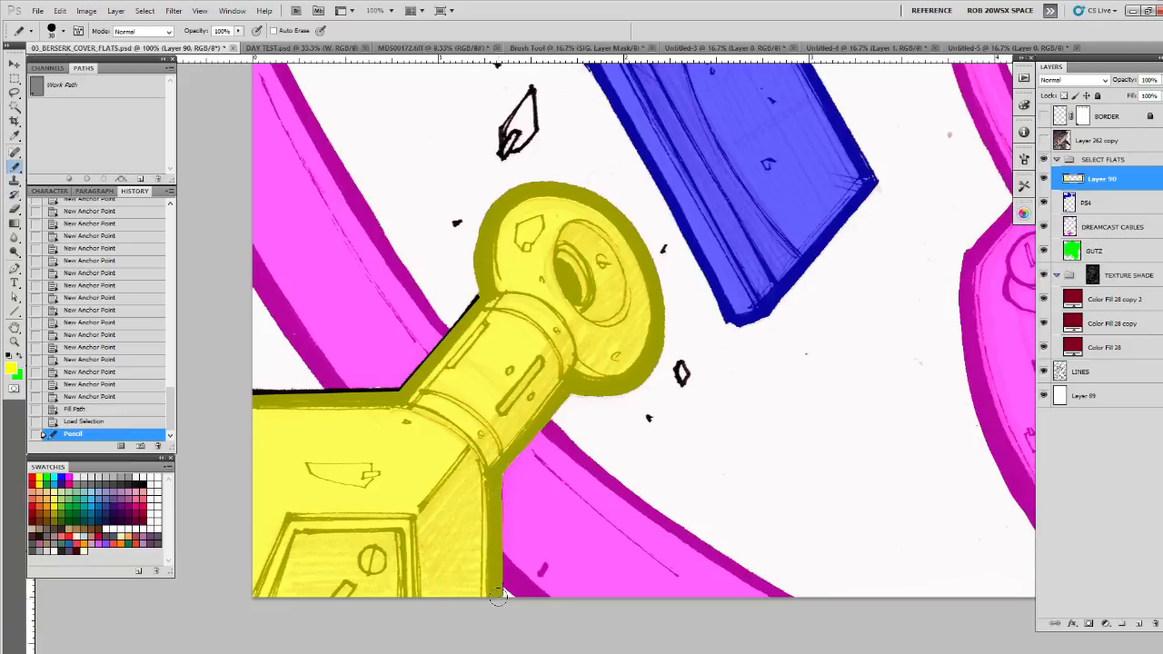
click(498, 602)
Step: Pencil yellow over the remaining black outline along the handle shaft's left edge and the base's top edge
drag(476, 376, 558, 466)
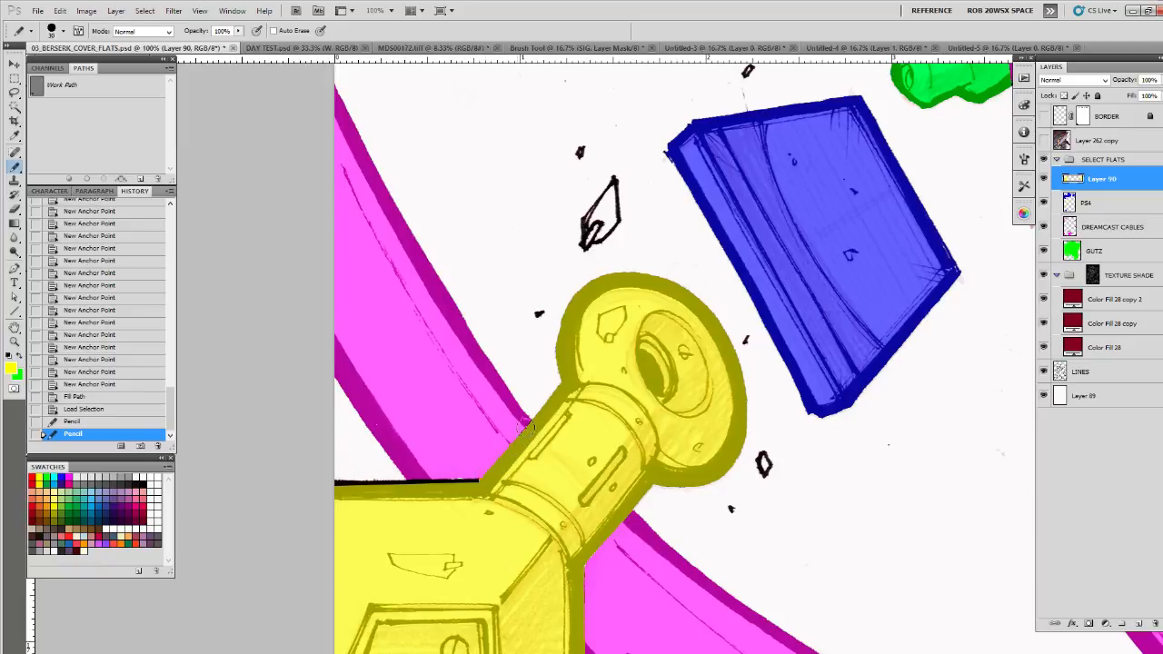
click(561, 380)
mouse_move(427, 471)
mouse_down()
mouse_move(514, 472)
mouse_move(668, 427)
mouse_up()
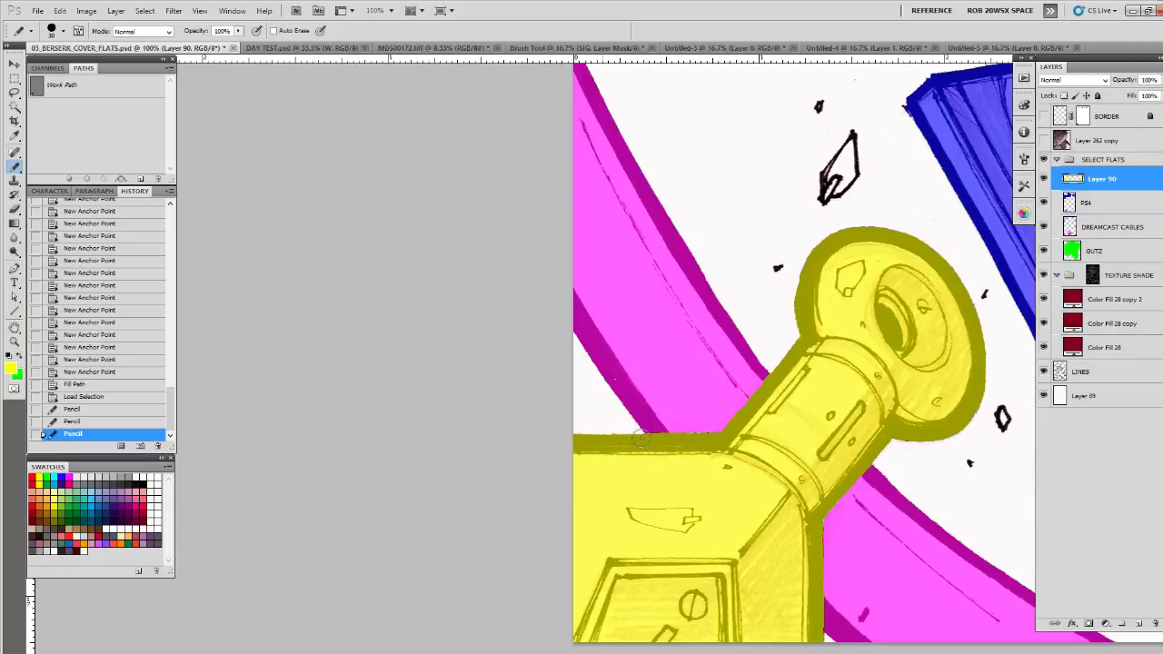
click(763, 417)
Step: Deselect the line selection and start a Pen path down the left side of the ring on the large blade beneath the sword
mouse_move(945, 242)
mouse_down()
mouse_move(638, 453)
mouse_move(588, 514)
mouse_up()
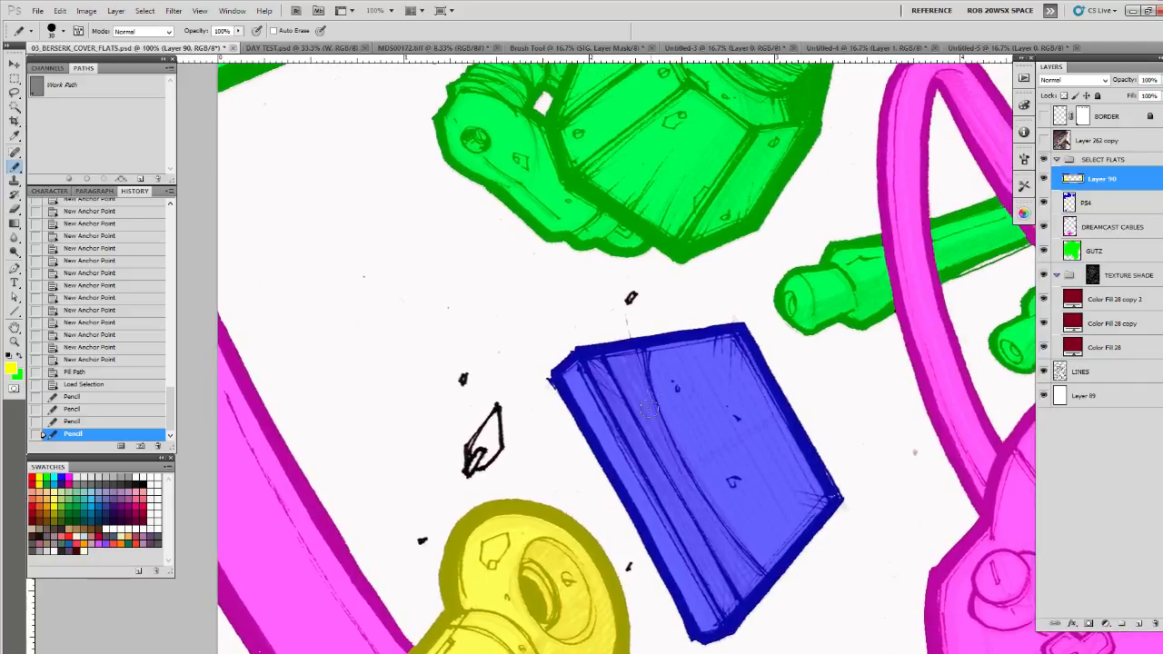
key(z)
alt+click(650, 423)
alt+click(651, 426)
alt+click(652, 430)
alt+click(651, 435)
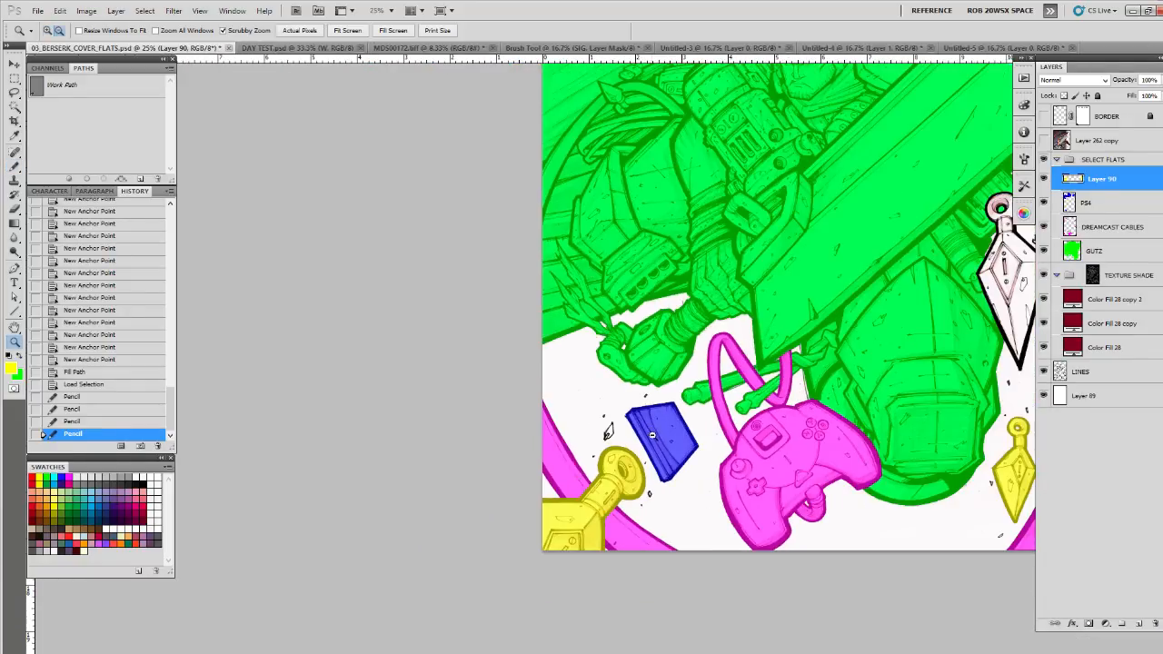
drag(952, 378, 508, 567)
click(570, 382)
click(570, 382)
click(570, 382)
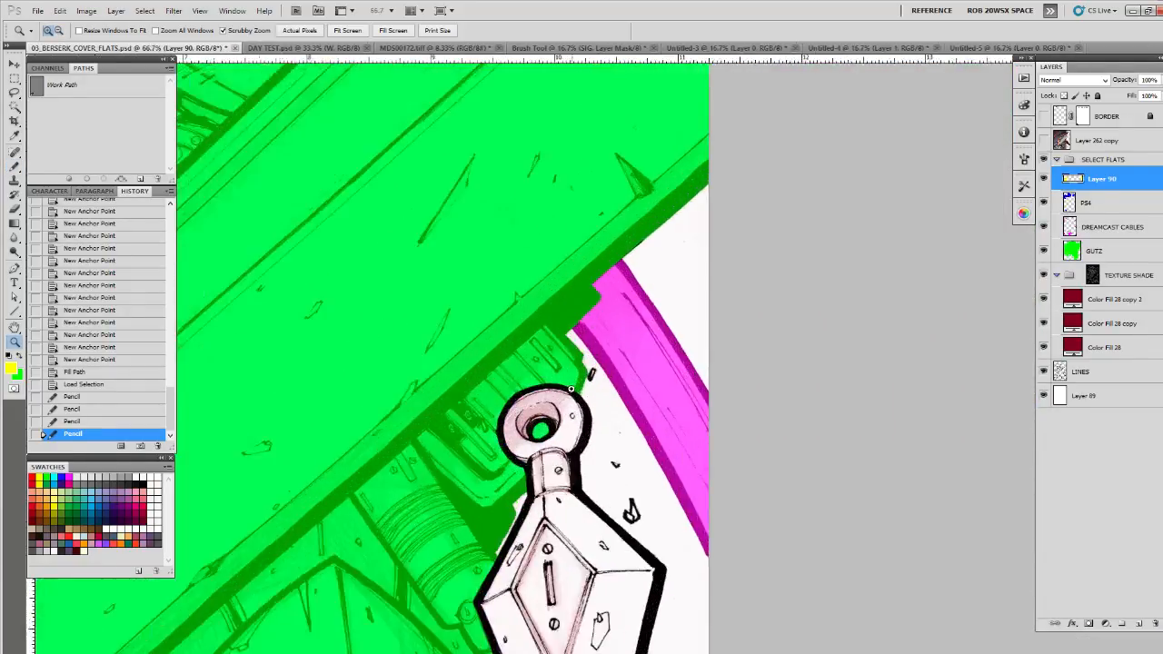
click(570, 383)
click(570, 382)
drag(589, 423, 611, 335)
key(p)
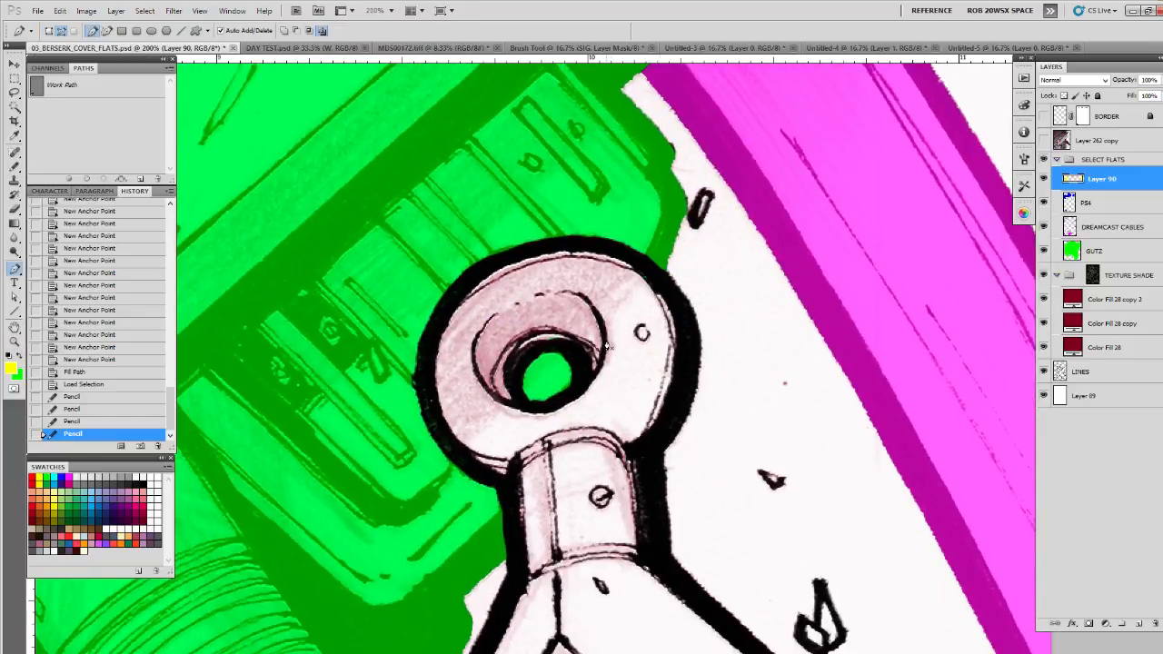
key(ctrl+d)
click(471, 280)
click(434, 327)
click(430, 350)
click(430, 371)
click(431, 398)
click(435, 419)
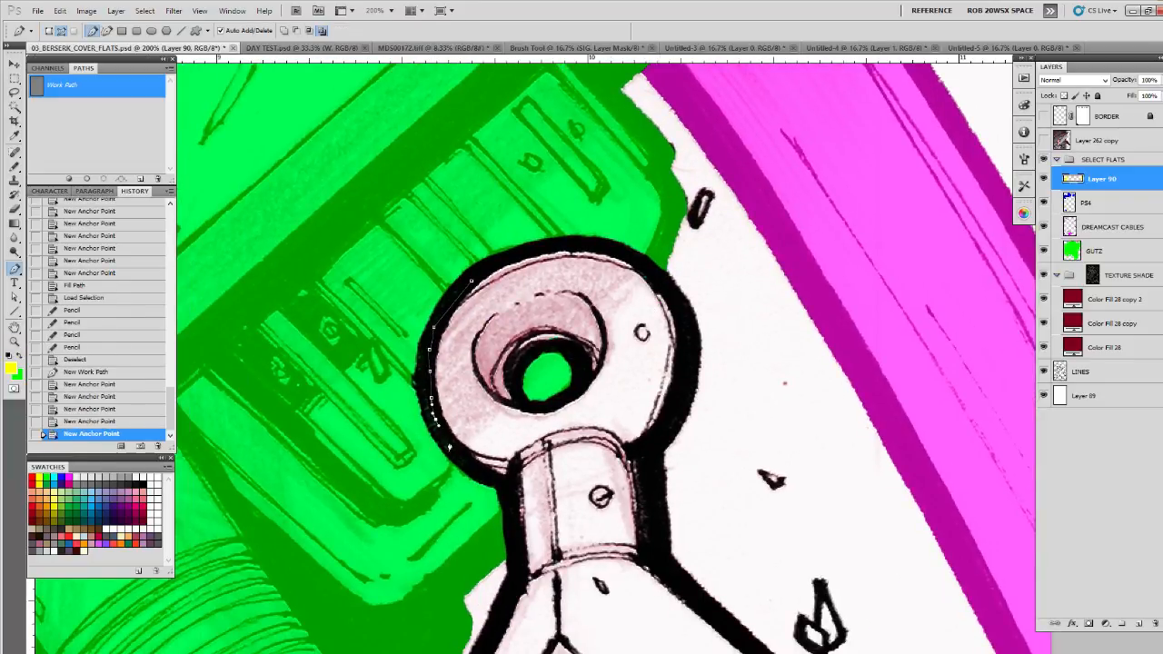
click(452, 444)
click(466, 462)
Step: Continue the path down the shaft's left side and along the large blade's left edges to its lower tip
click(530, 338)
click(531, 377)
click(533, 401)
click(533, 415)
drag(433, 634, 509, 369)
click(450, 458)
drag(525, 562, 441, 162)
drag(554, 512, 480, 287)
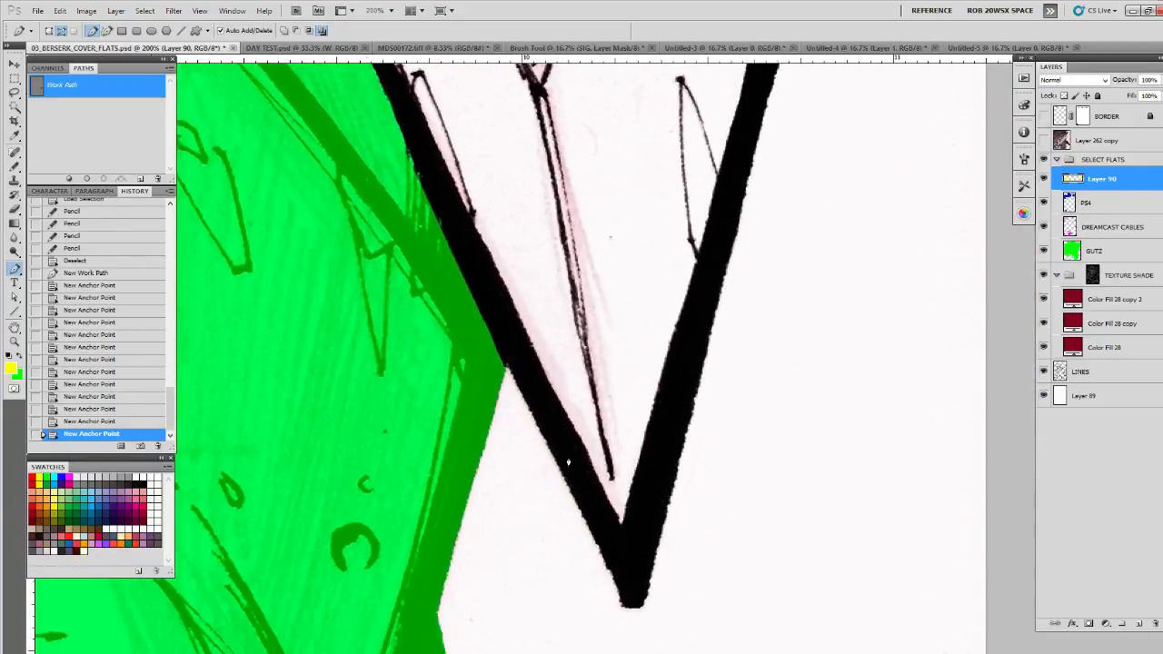
click(597, 505)
click(621, 557)
Step: Continue the path up the blade's right edges and shaft, and close it around the top of the ring
drag(695, 277, 467, 653)
click(576, 324)
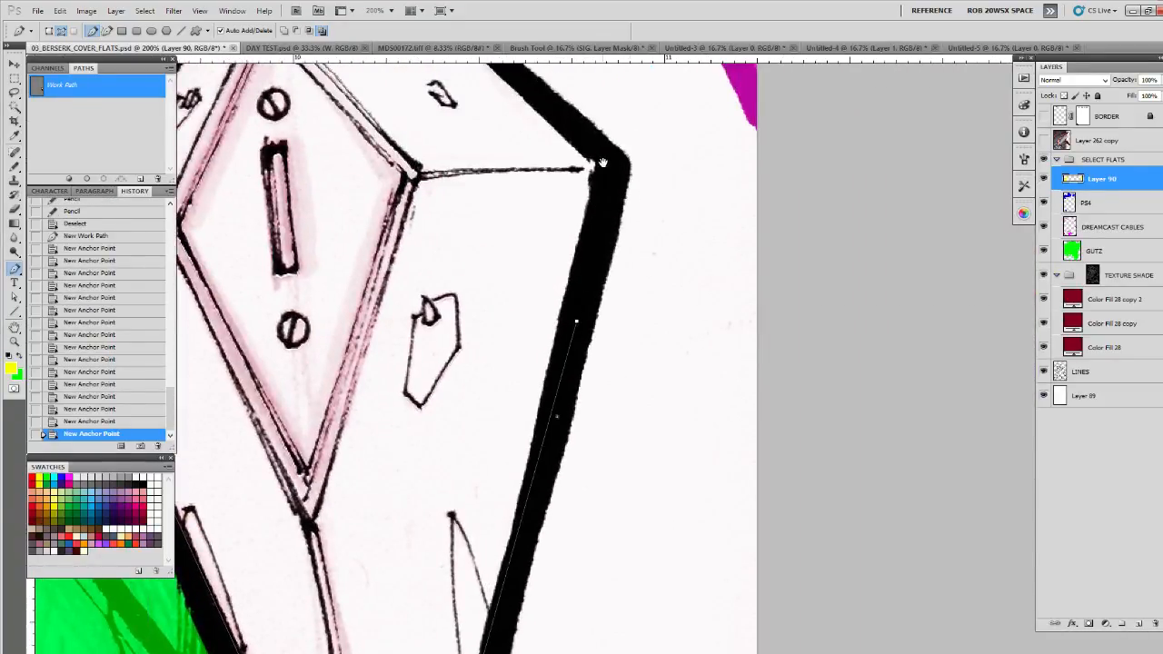
drag(603, 164, 621, 551)
click(615, 558)
drag(467, 398, 591, 580)
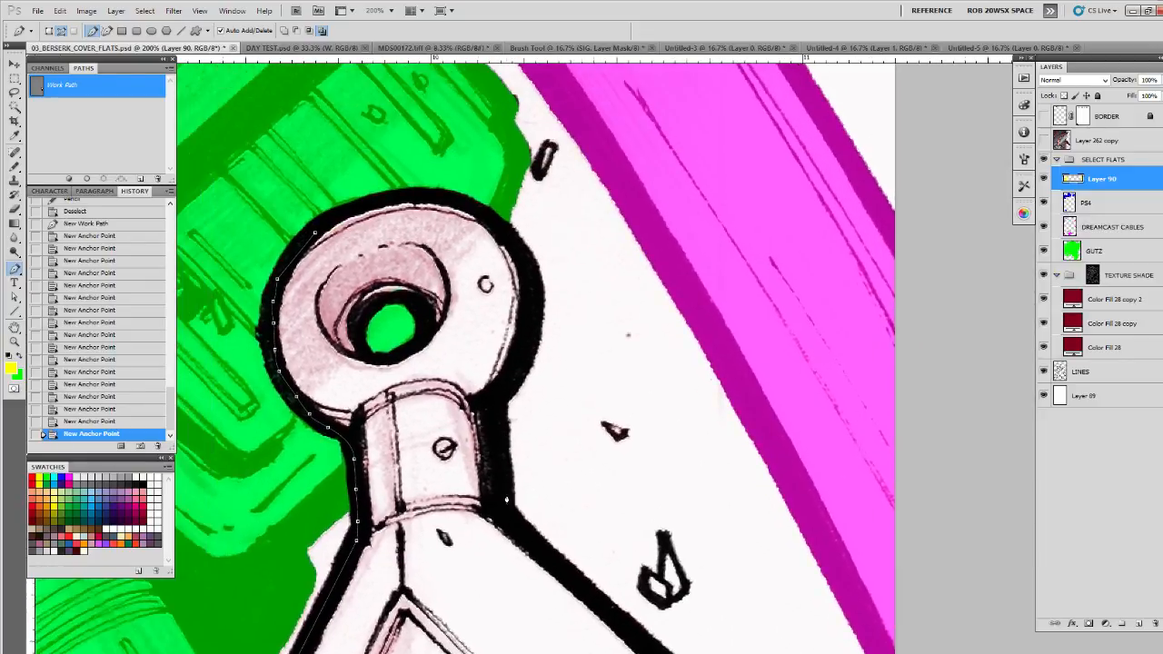
click(496, 504)
click(492, 425)
click(493, 394)
click(507, 371)
click(514, 351)
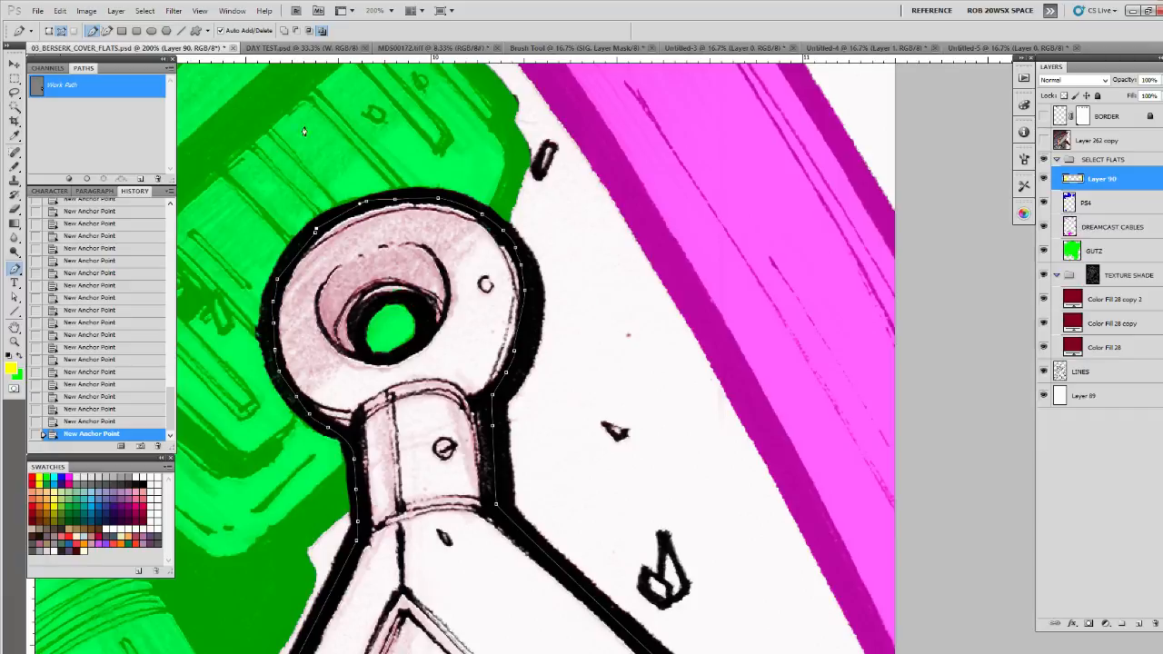
Step: Convert the blade path to a selection, subtract the ring's hole with the Lasso, fill with yellow, and deselect
click(103, 179)
key(l)
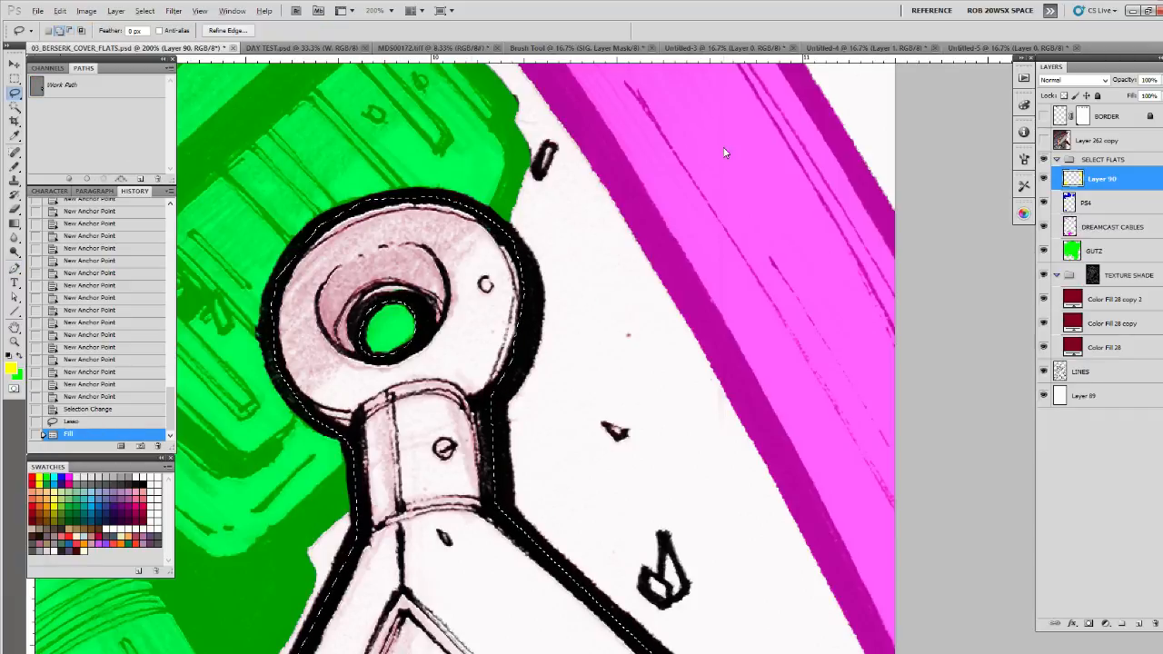
key(alt+BackSpace)
key(ctrl+d)
Step: Load the LINES layer as a selection, hide its edges, and pencil yellow over the ring, shaft and upper blade outline on the left side
drag(761, 271, 923, 315)
ctrl+click(1061, 370)
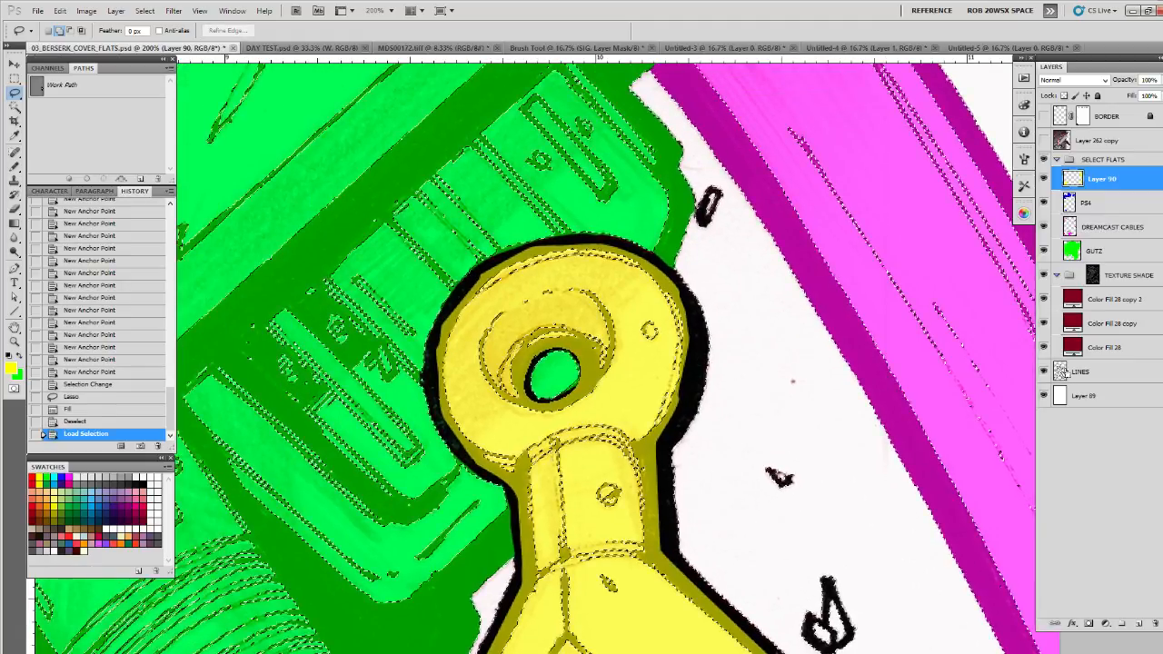
key(b)
key(ctrl+h)
mouse_move(480, 275)
mouse_down()
mouse_move(487, 265)
mouse_move(468, 272)
mouse_move(435, 338)
mouse_move(442, 411)
mouse_move(509, 486)
mouse_up()
drag(515, 470, 509, 338)
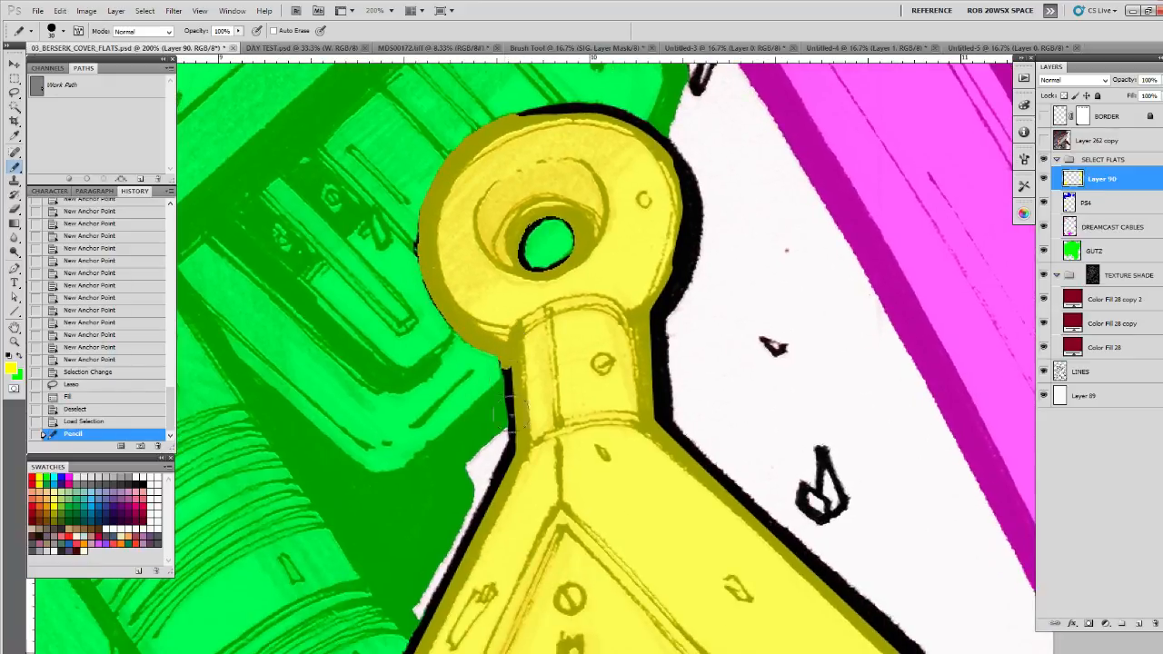
mouse_move(511, 414)
mouse_down()
mouse_move(516, 455)
mouse_move(509, 376)
mouse_up()
drag(528, 429, 527, 285)
mouse_move(498, 321)
mouse_down()
mouse_move(512, 296)
mouse_move(414, 505)
mouse_up()
mouse_move(414, 506)
mouse_down()
mouse_move(468, 281)
mouse_move(414, 374)
mouse_move(420, 356)
mouse_up()
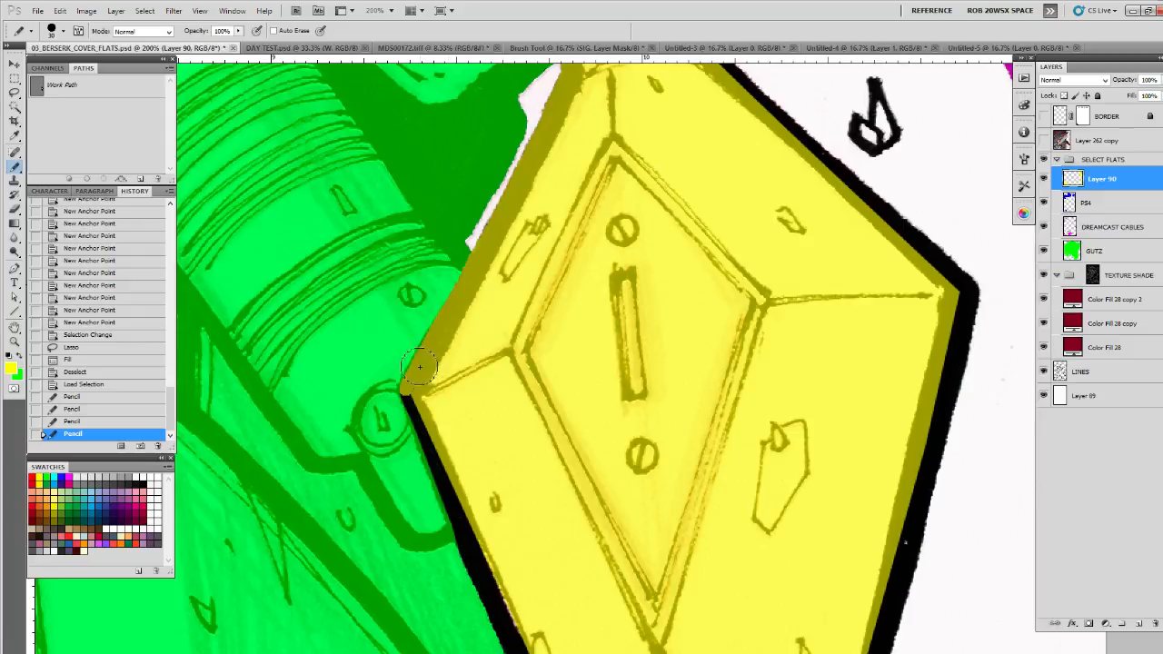
Step: Pencil yellow over the blade's long lower-left outline, around the tip, and up the start of the right edge
click(422, 408)
mouse_move(421, 408)
mouse_down()
mouse_move(356, 176)
mouse_move(334, 159)
mouse_up()
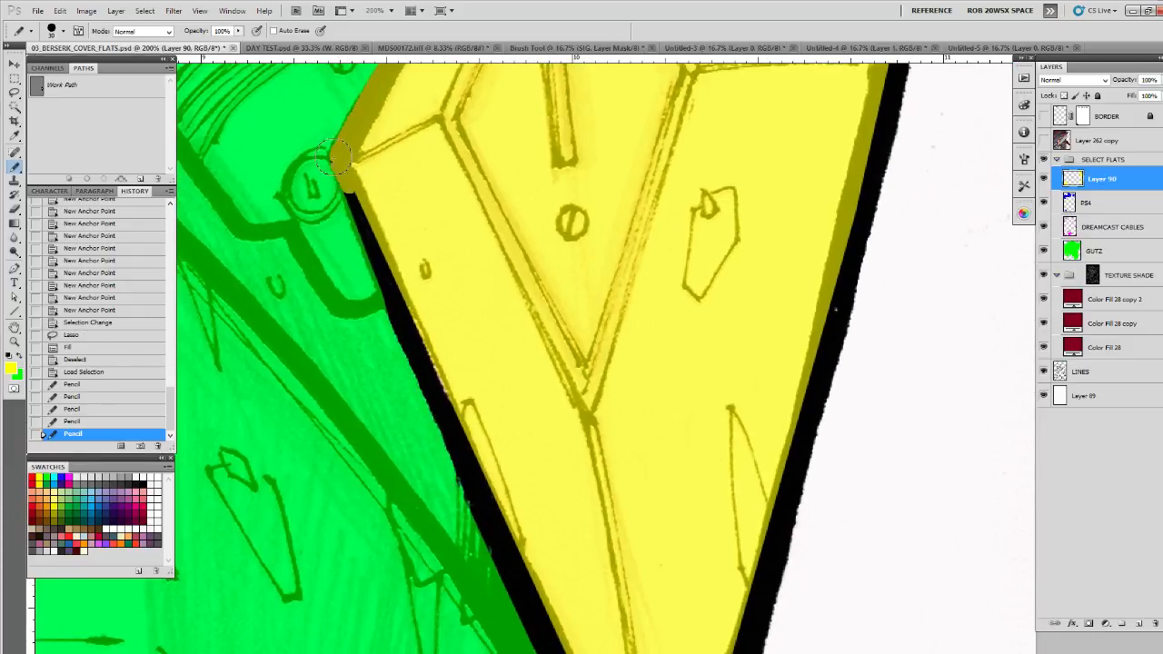
drag(356, 202, 460, 436)
drag(386, 298, 436, 399)
drag(467, 483, 388, 241)
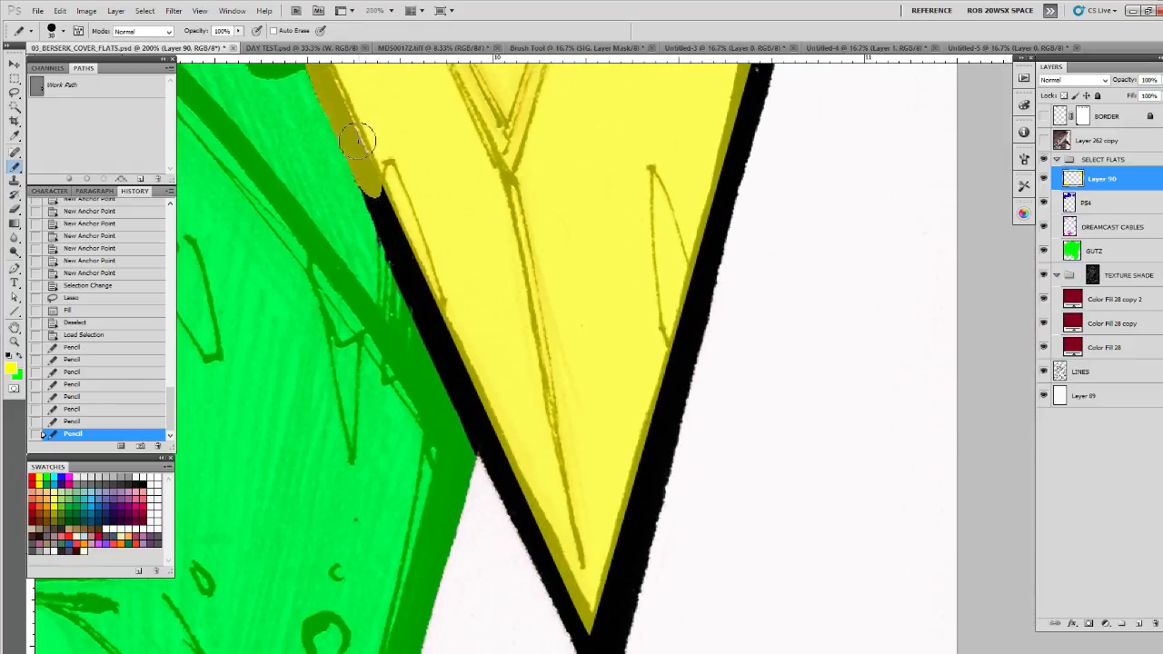
drag(370, 174, 401, 249)
drag(393, 238, 404, 268)
mouse_move(362, 182)
mouse_down()
mouse_move(405, 287)
mouse_move(410, 247)
mouse_move(443, 358)
mouse_move(426, 311)
mouse_up()
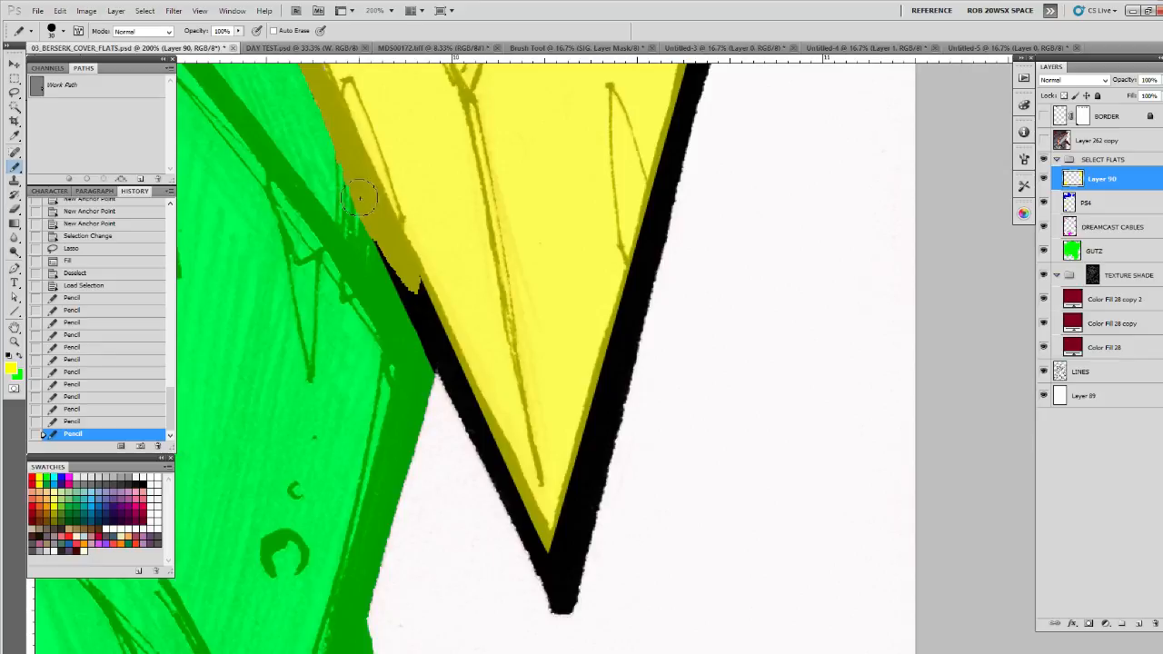
drag(366, 230, 438, 338)
mouse_move(459, 382)
mouse_down()
mouse_move(413, 268)
mouse_move(564, 622)
mouse_move(562, 522)
mouse_move(579, 553)
mouse_move(626, 356)
mouse_move(546, 456)
mouse_up()
mouse_move(443, 593)
mouse_down()
mouse_move(463, 515)
mouse_move(552, 281)
mouse_move(511, 474)
mouse_up()
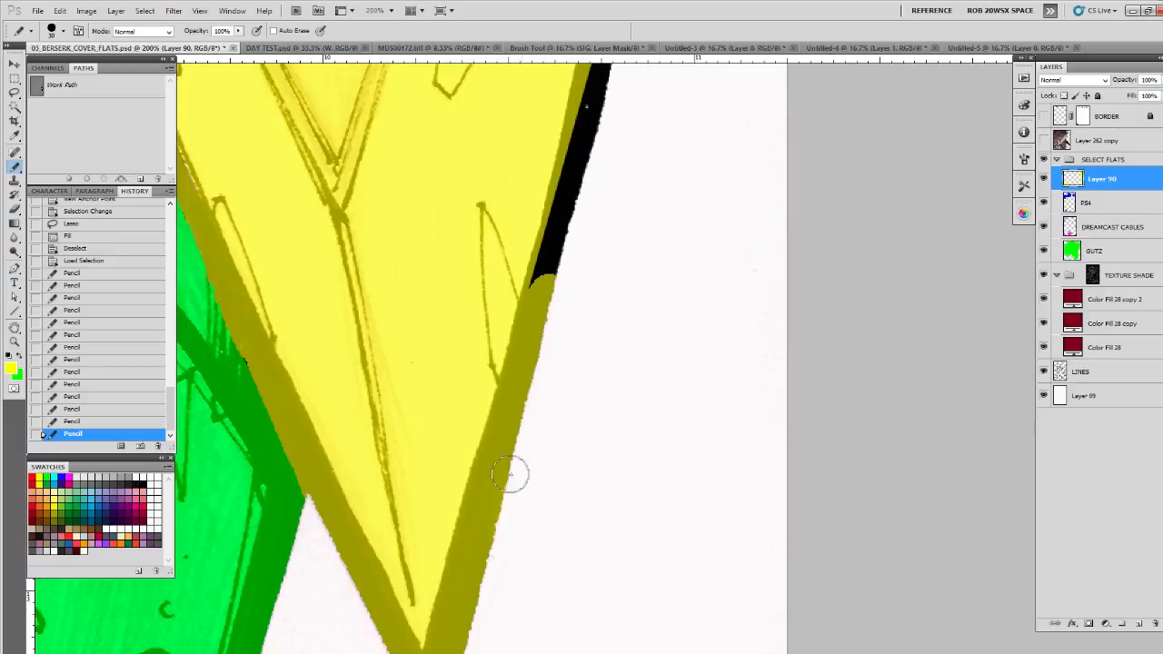
Step: Pencil yellow over the rest of the blade's right edge and its upper-right edge up to the shaft
mouse_move(590, 302)
mouse_down()
mouse_move(501, 568)
mouse_move(509, 337)
mouse_move(440, 532)
mouse_move(564, 121)
mouse_up()
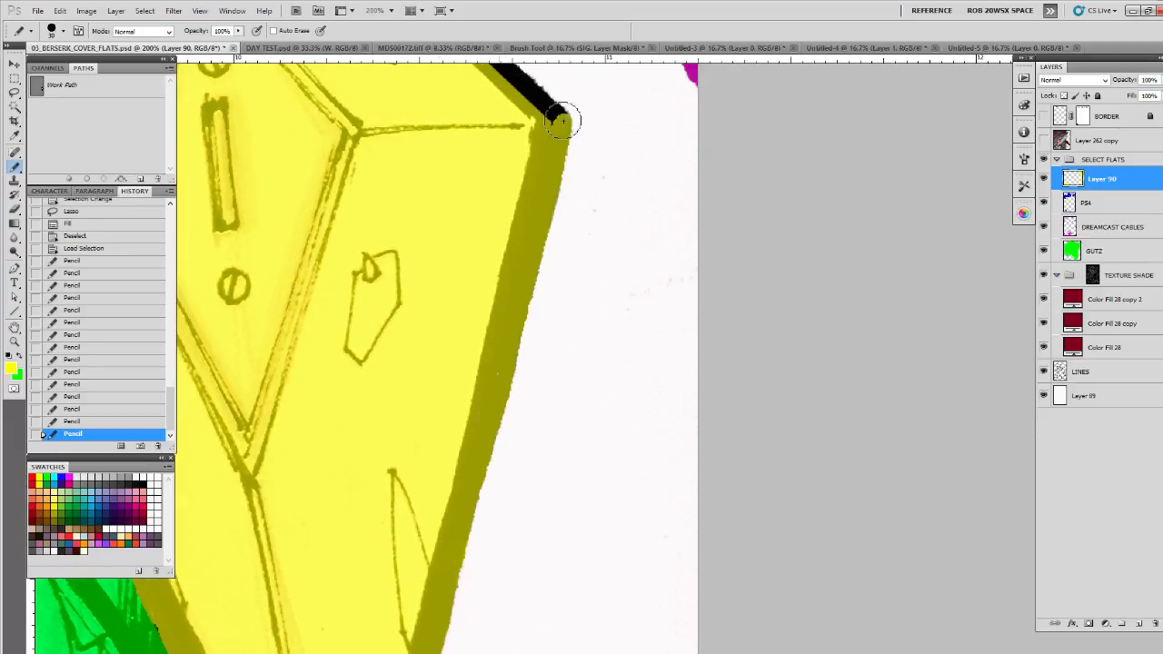
mouse_move(582, 177)
mouse_down()
mouse_move(585, 482)
mouse_move(614, 598)
mouse_up()
drag(396, 360, 579, 533)
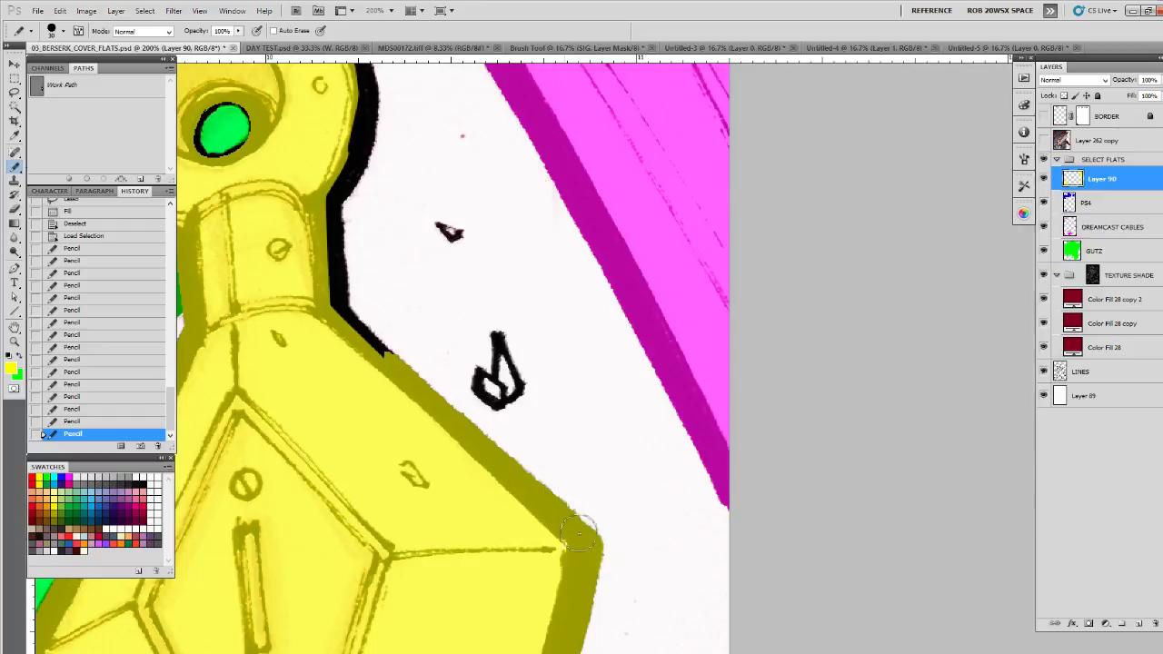
drag(375, 340, 333, 263)
Step: Pencil yellow over the remaining black outline around the ring and the rim of its hole
mouse_move(372, 282)
mouse_down()
mouse_move(567, 562)
mouse_move(536, 457)
mouse_move(553, 393)
mouse_up()
drag(567, 392, 659, 433)
mouse_move(651, 457)
mouse_down()
mouse_move(636, 371)
mouse_move(621, 355)
mouse_move(532, 328)
mouse_move(456, 337)
mouse_up()
mouse_move(463, 334)
mouse_down()
mouse_move(514, 317)
mouse_move(582, 319)
mouse_move(634, 372)
mouse_move(656, 434)
mouse_up()
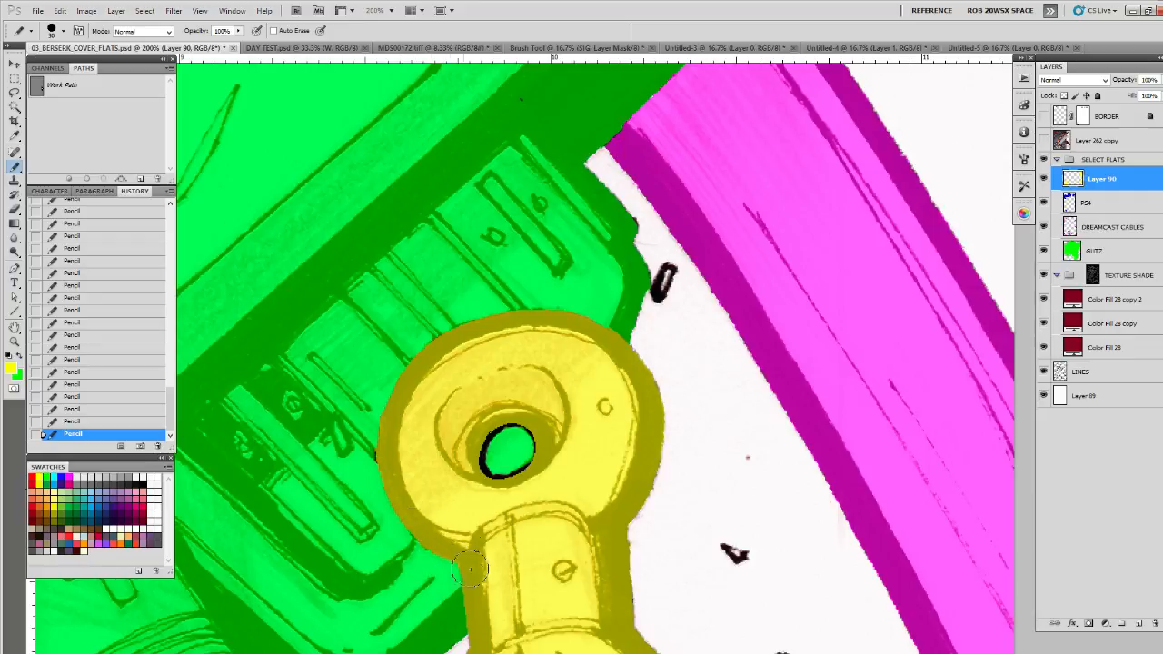
mouse_move(491, 472)
mouse_down()
mouse_move(477, 455)
mouse_move(531, 450)
mouse_move(492, 488)
mouse_up()
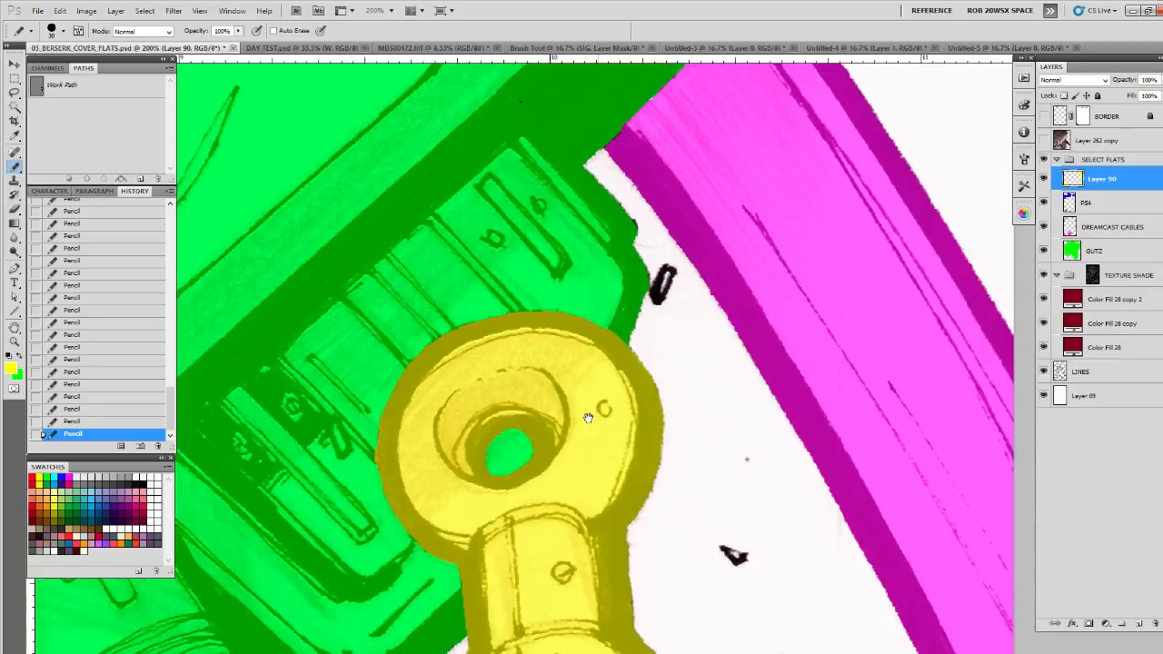
Step: Deselect and start a Pen path on the blade above the PS4 controller, from its tip along the left and lower edges to the ring's underside
drag(589, 416, 573, 493)
key(z)
alt+click(570, 486)
alt+click(569, 486)
alt+click(567, 504)
alt+click(567, 504)
alt+click(566, 510)
alt+click(566, 509)
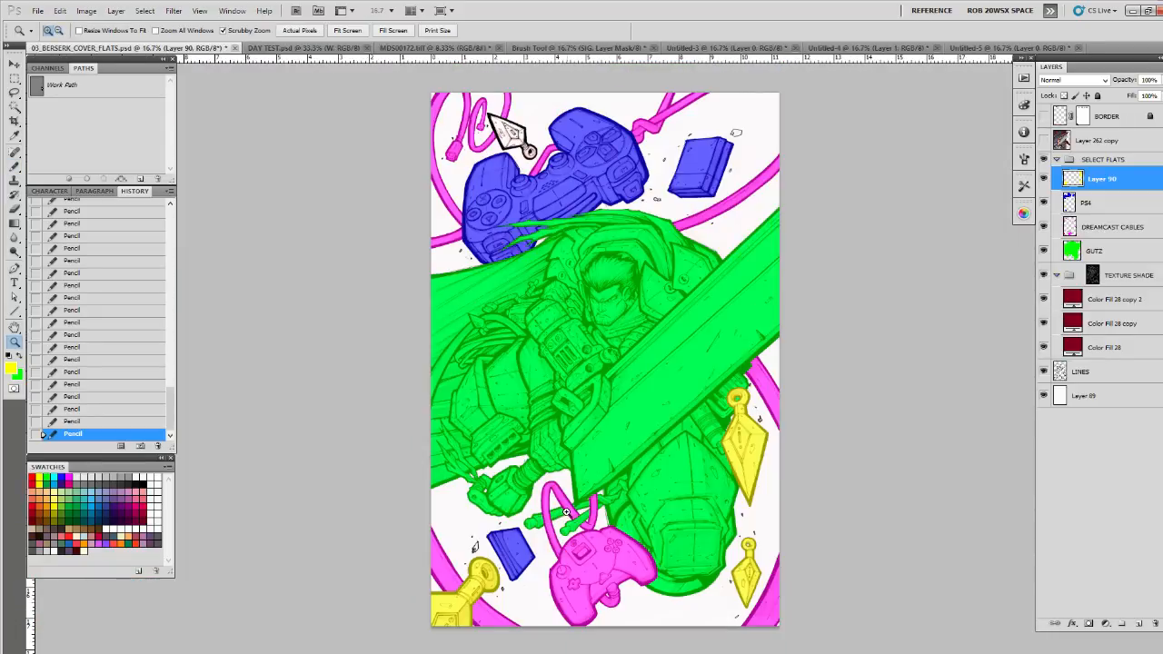
click(523, 129)
click(523, 130)
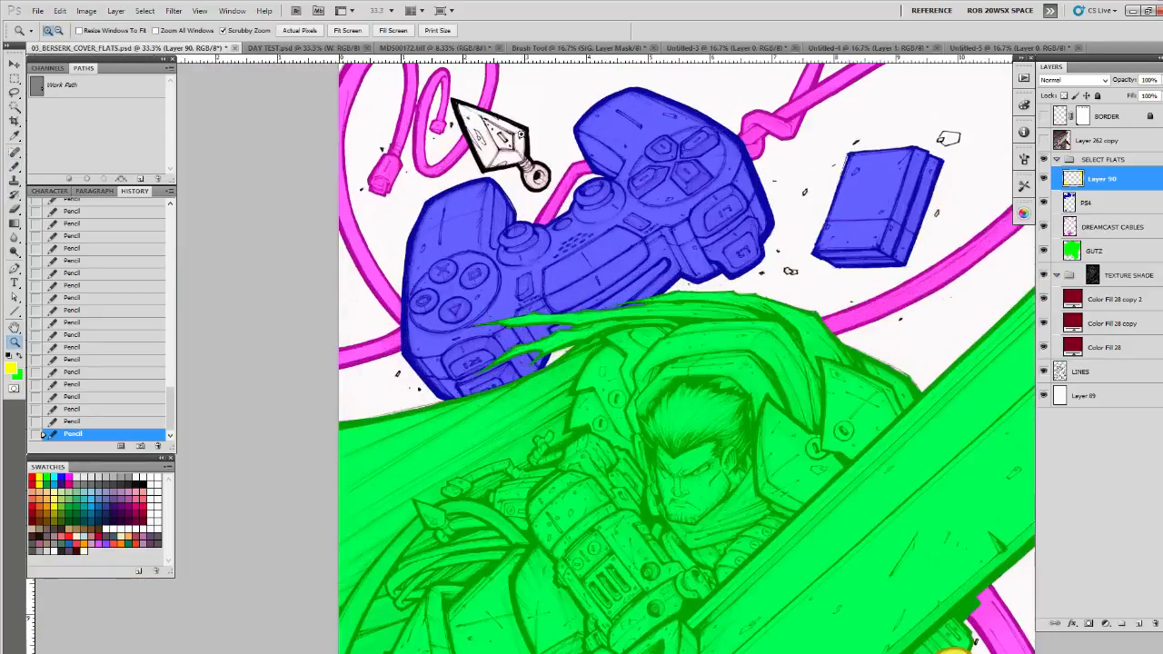
click(525, 133)
click(526, 135)
click(526, 136)
drag(525, 134, 506, 358)
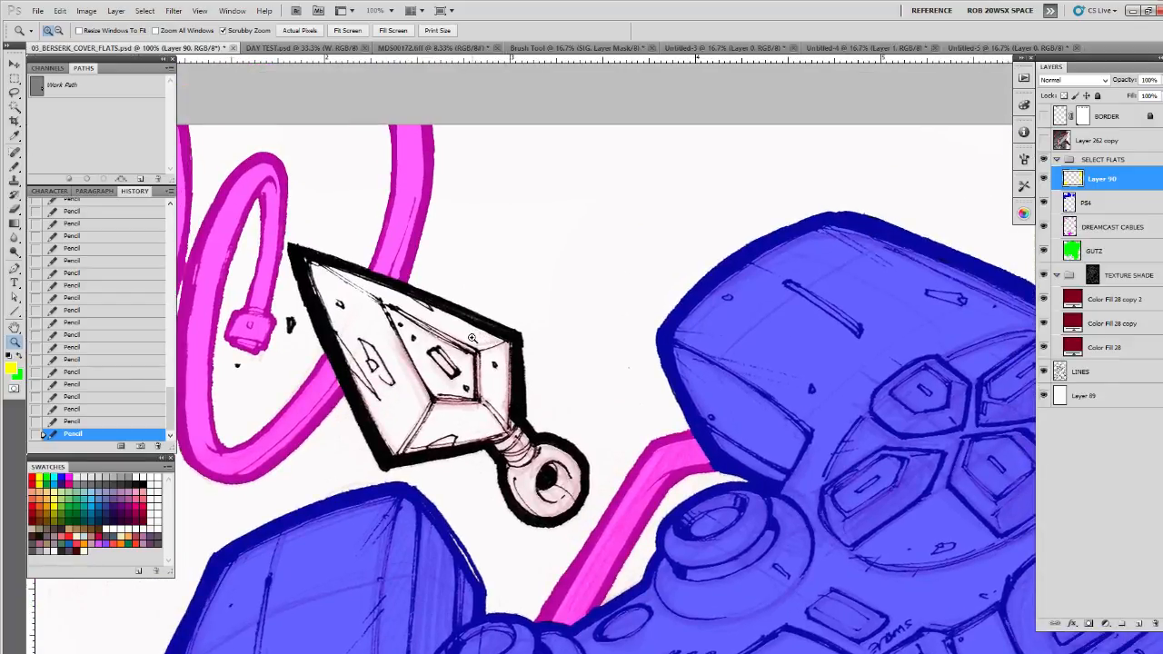
key(p)
click(292, 249)
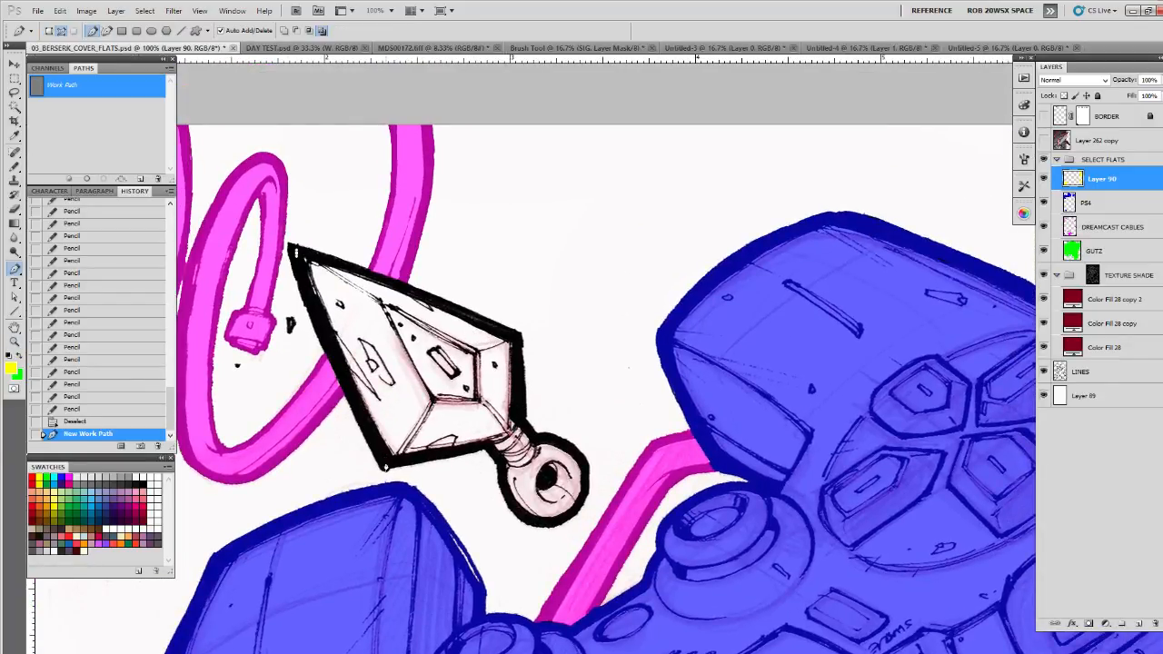
drag(391, 463, 421, 491)
click(494, 449)
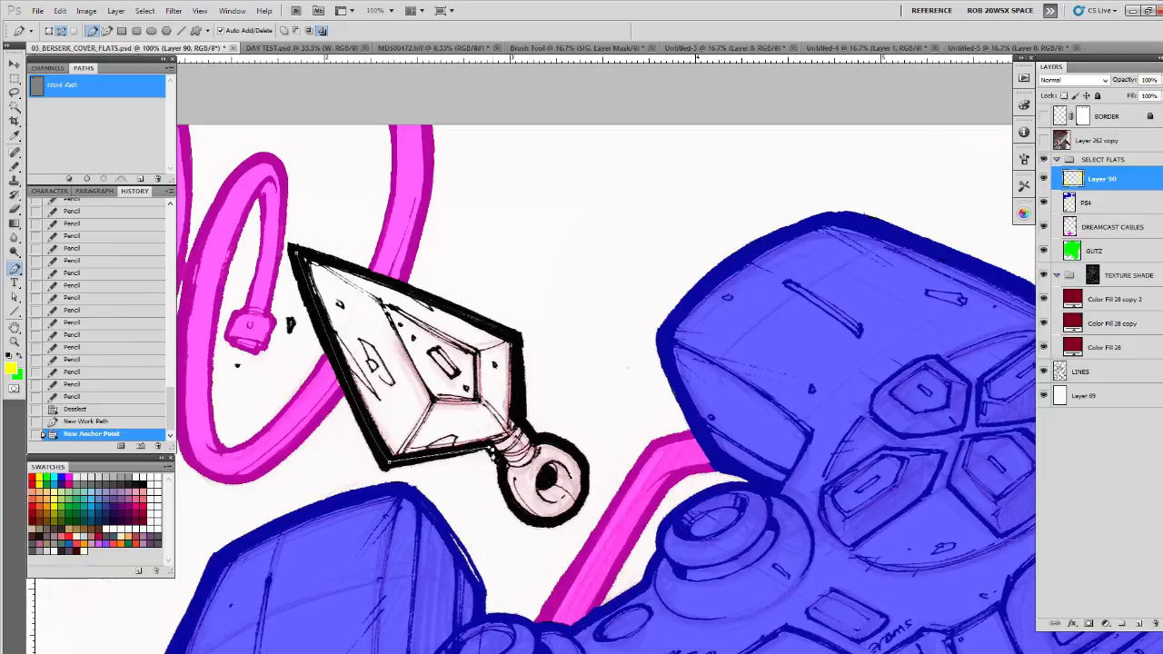
click(500, 462)
click(502, 471)
drag(562, 521, 608, 503)
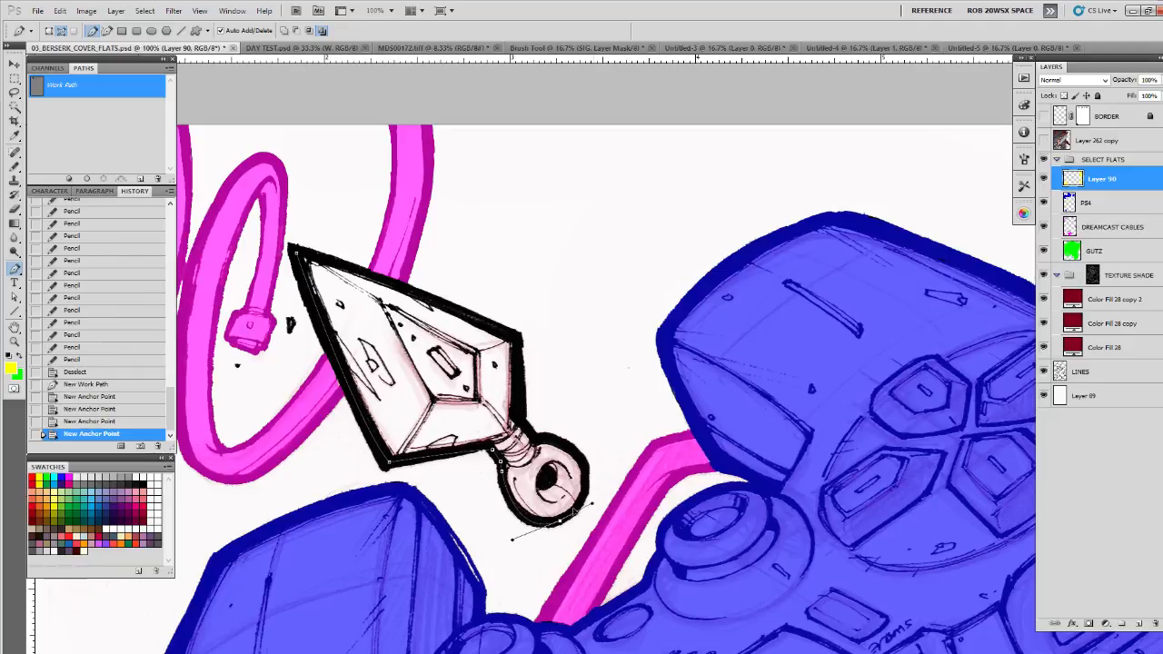
Step: Continue the path around the ring and back along the blade's upper edge to the tip, and fill it with yellow
click(584, 495)
click(583, 479)
click(582, 470)
click(578, 461)
click(572, 452)
click(560, 444)
click(549, 439)
click(537, 437)
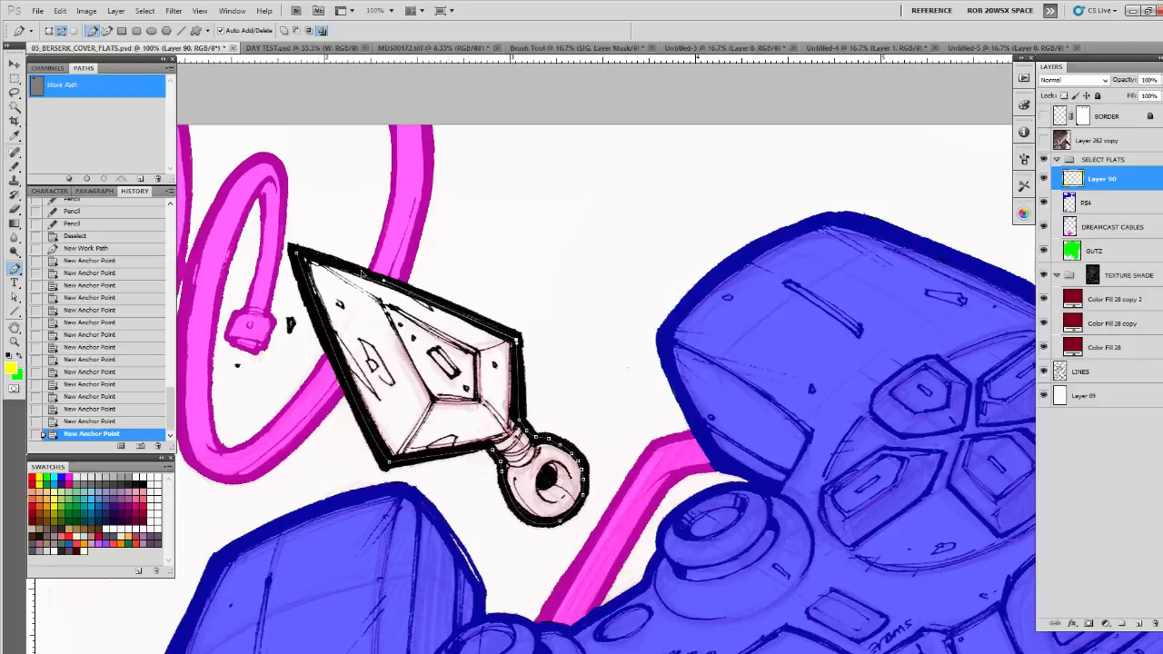
click(361, 271)
click(310, 259)
click(68, 179)
click(126, 156)
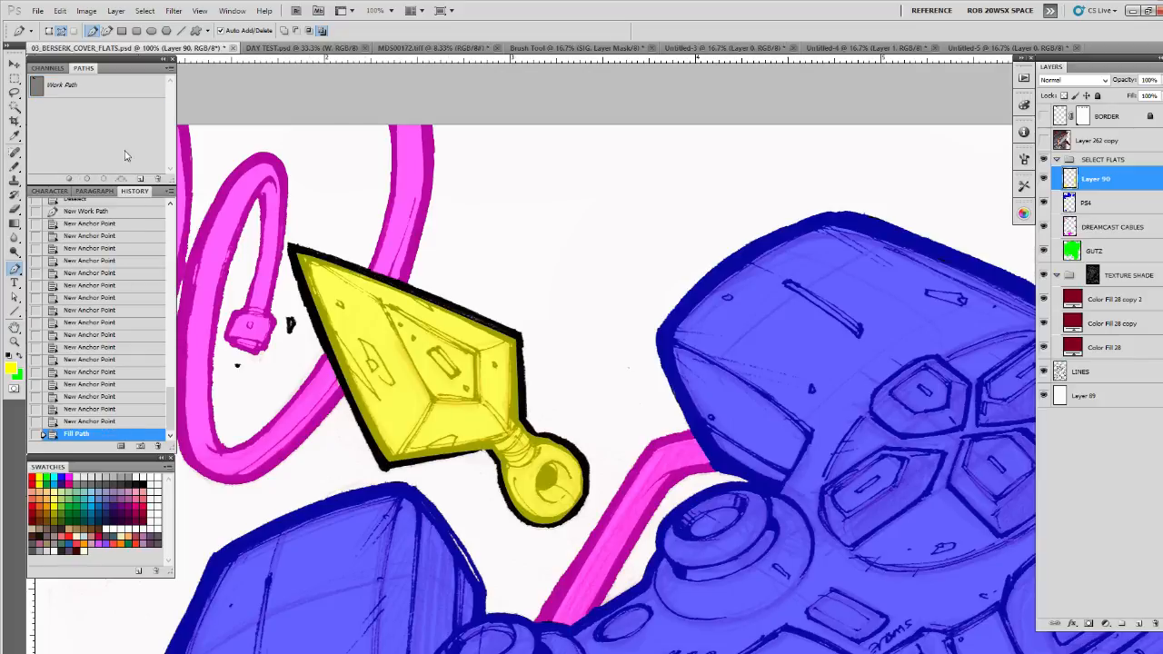
Step: Load the LINES layer as a selection, hide its edges, and pencil yellow over the upper blade's ring, shaft and lower edge outlines
ctrl+click(1059, 372)
key(b)
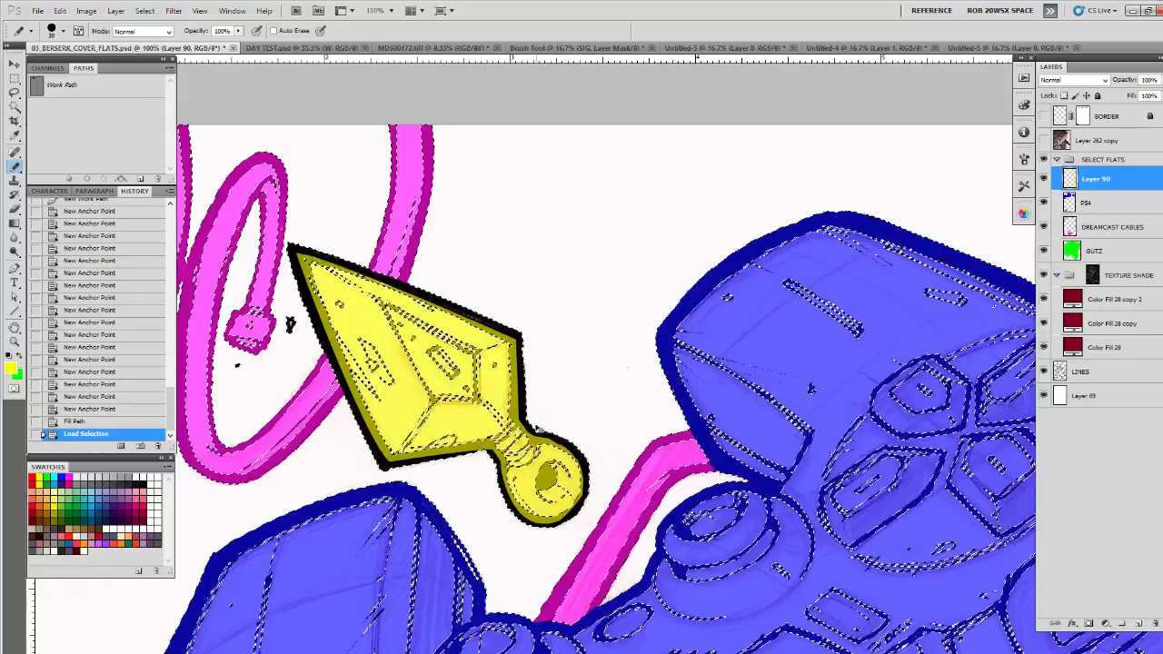
key(ctrl+h)
mouse_move(582, 455)
mouse_down()
mouse_move(550, 526)
mouse_move(498, 475)
mouse_move(446, 453)
mouse_move(379, 460)
mouse_up()
Step: Pencil yellow over the upper blade's long left outline from the tip down to the lower corner
ctrl+click(327, 331)
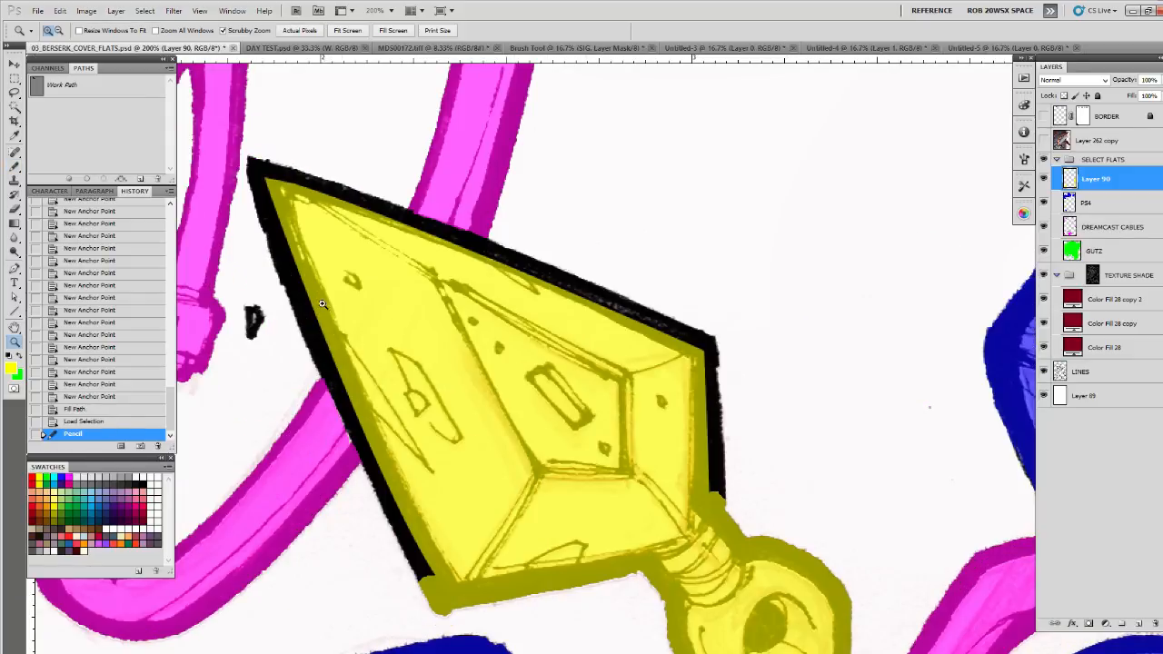
mouse_move(254, 163)
mouse_down()
mouse_move(289, 300)
mouse_move(354, 411)
mouse_move(329, 376)
mouse_up()
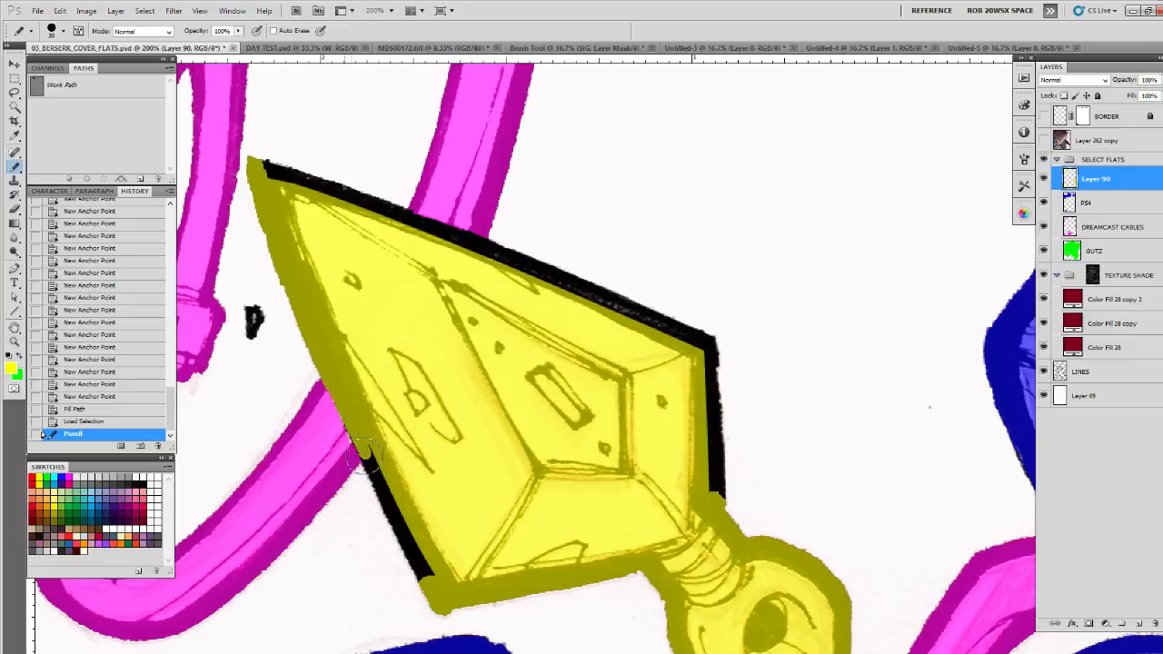
drag(361, 449, 420, 561)
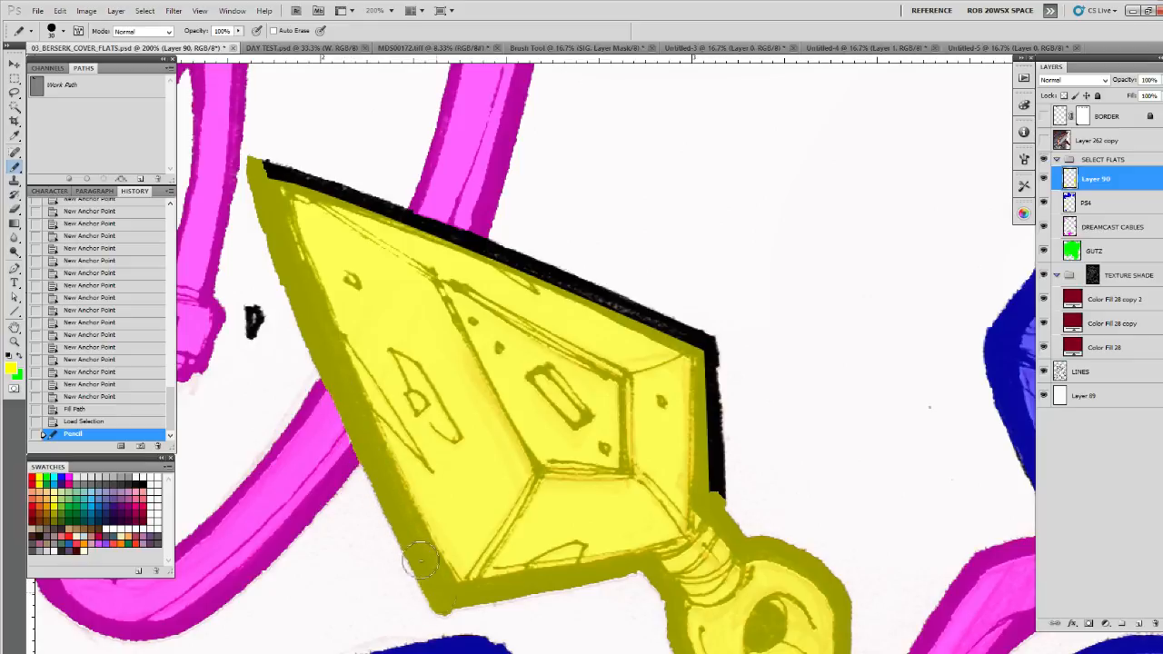
Step: Pencil yellow over the upper blade's remaining black outline along its top edge and short right edge
drag(501, 399, 442, 563)
mouse_move(205, 330)
mouse_down()
mouse_move(573, 465)
mouse_move(678, 553)
mouse_move(573, 220)
mouse_up()
mouse_move(551, 176)
mouse_down()
mouse_move(544, 355)
mouse_move(714, 549)
mouse_up()
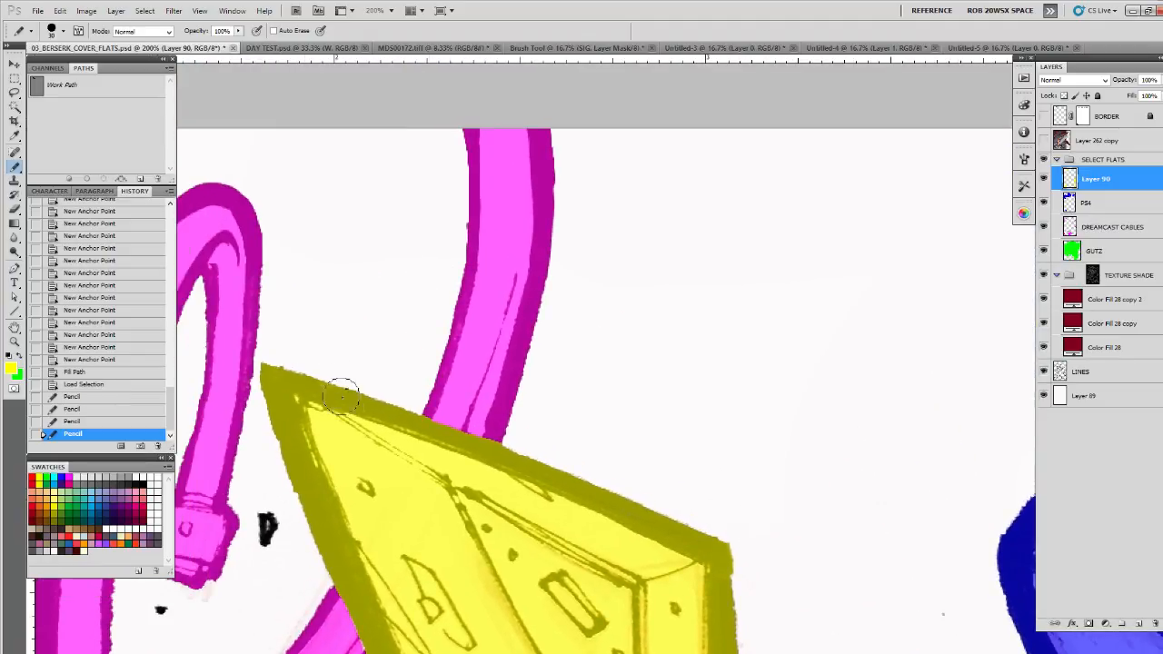
click(342, 397)
key(z)
alt+click(545, 475)
alt+click(547, 476)
alt+click(549, 478)
alt+click(551, 481)
alt+click(553, 483)
alt+click(557, 489)
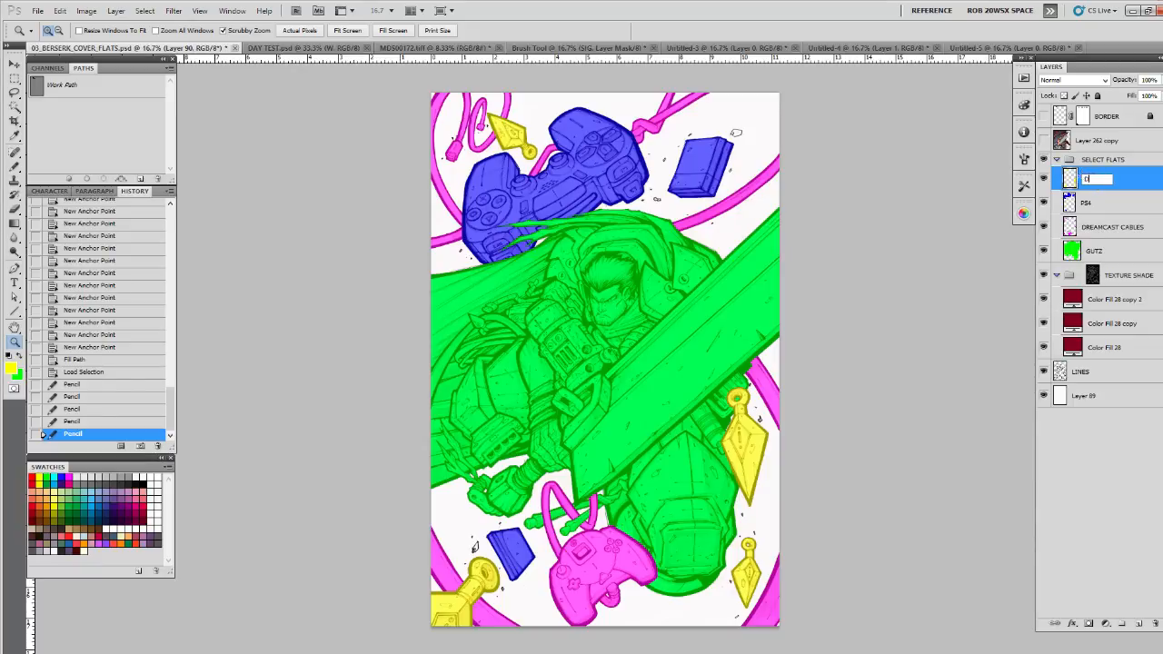
Step: Name the yellow layer DAGGERS and cut the DREAMCAST CABLES layer's shape out of the GUTZ layer
key(Return)
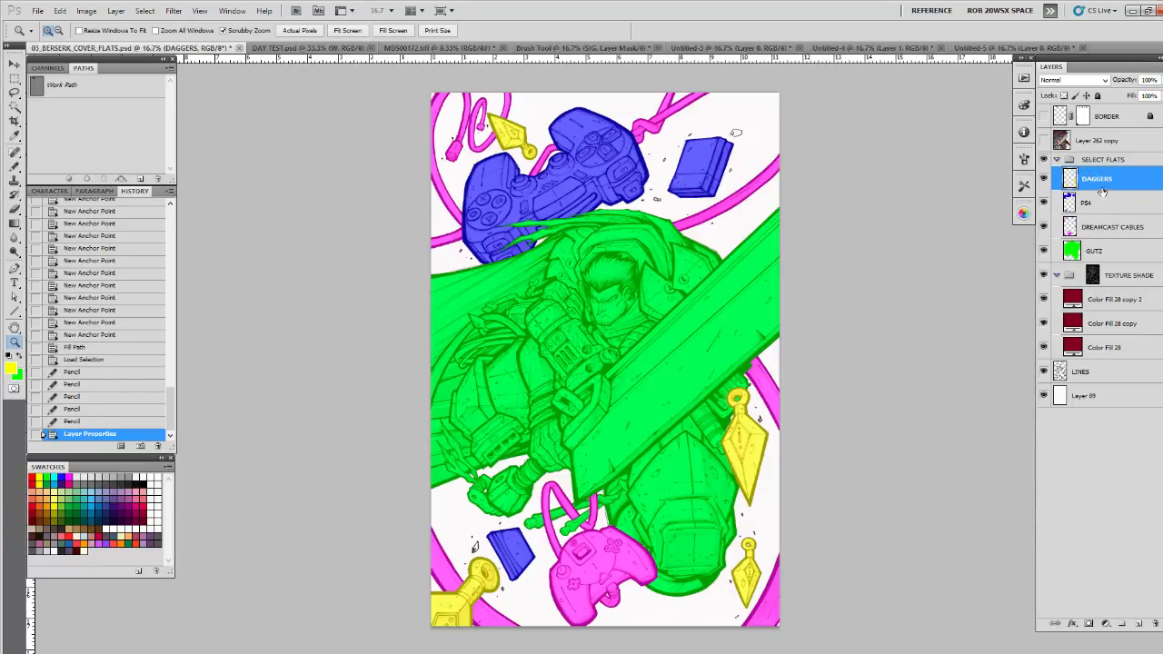
ctrl+click(1070, 227)
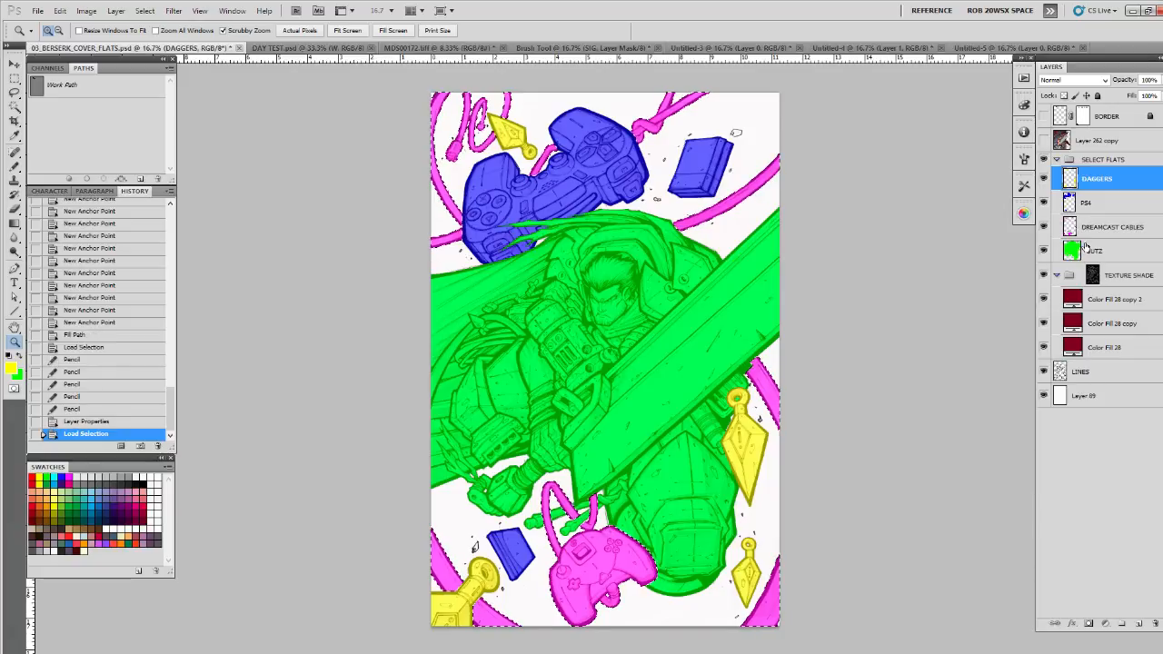
click(1080, 245)
key(ctrl+x)
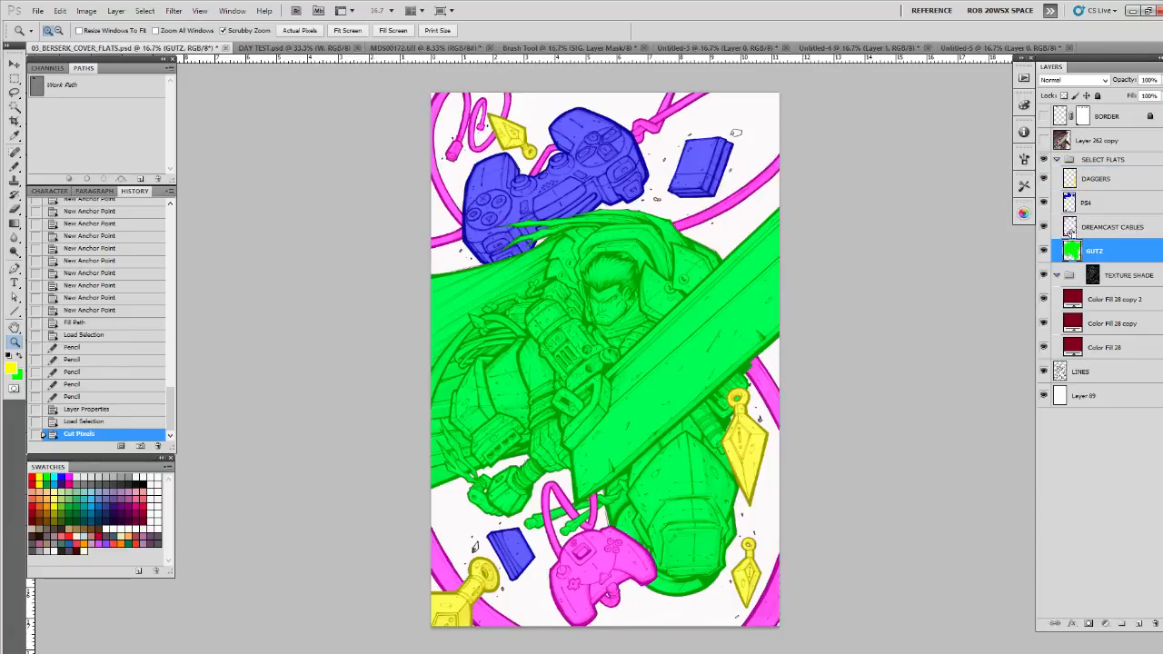
ctrl+click(1070, 233)
key(ctrl+x)
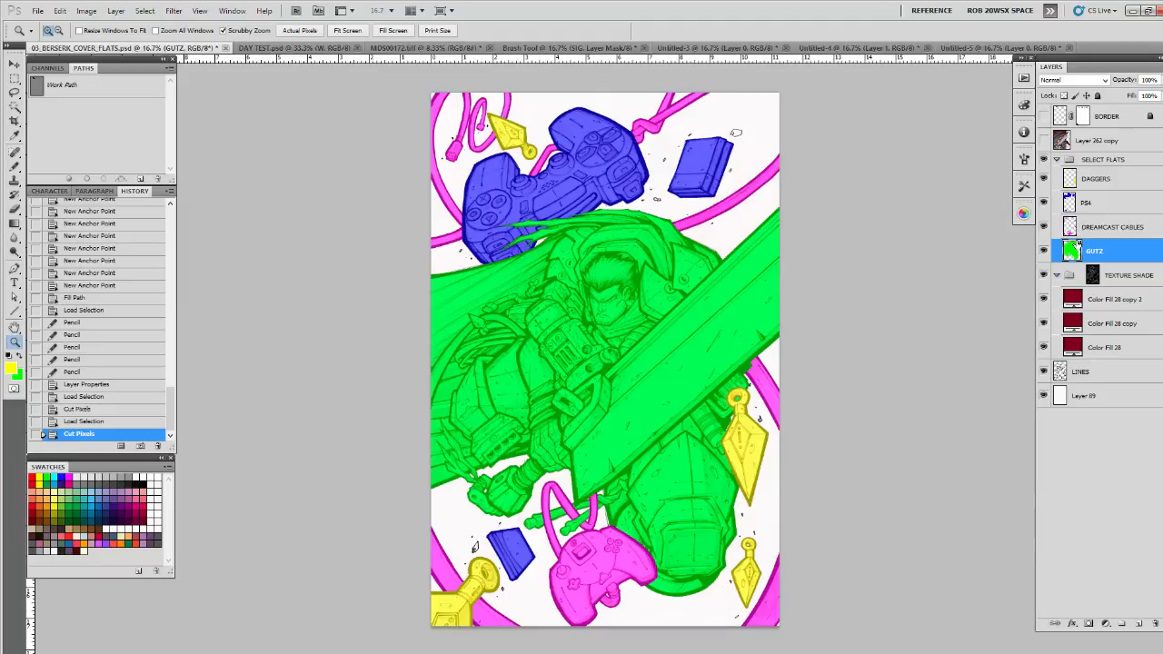
Step: Load the PS4 layer's shape as a selection and cut it out of the GUTZ and DREAMCAST CABLES layers
ctrl+click(1070, 203)
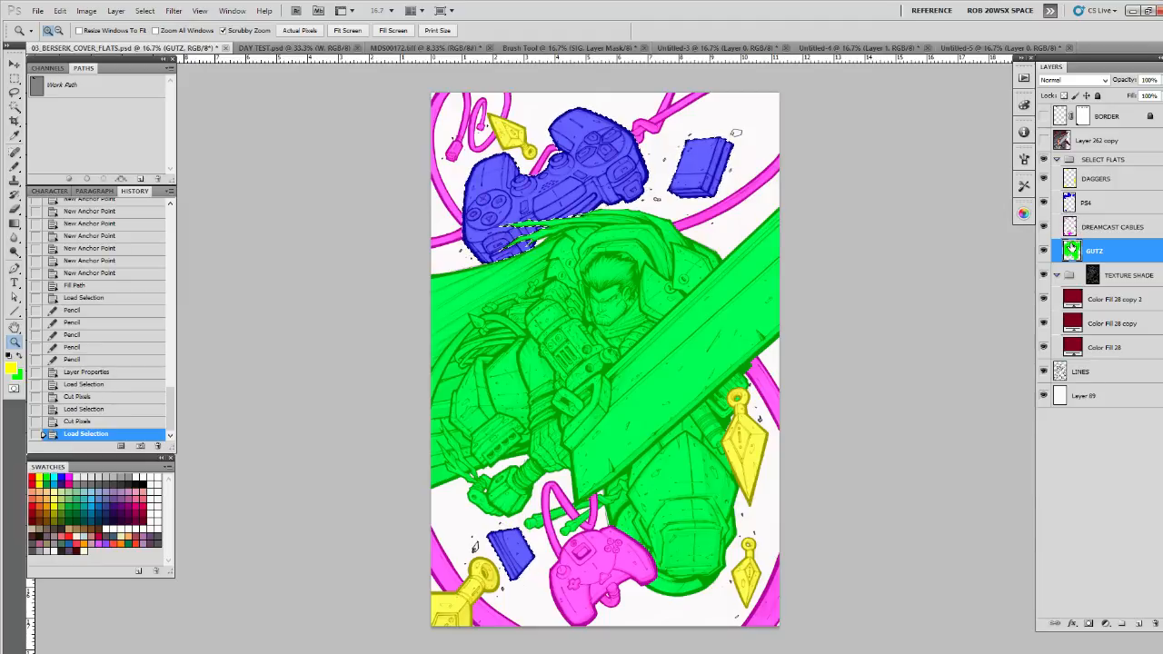
key(ctrl+x)
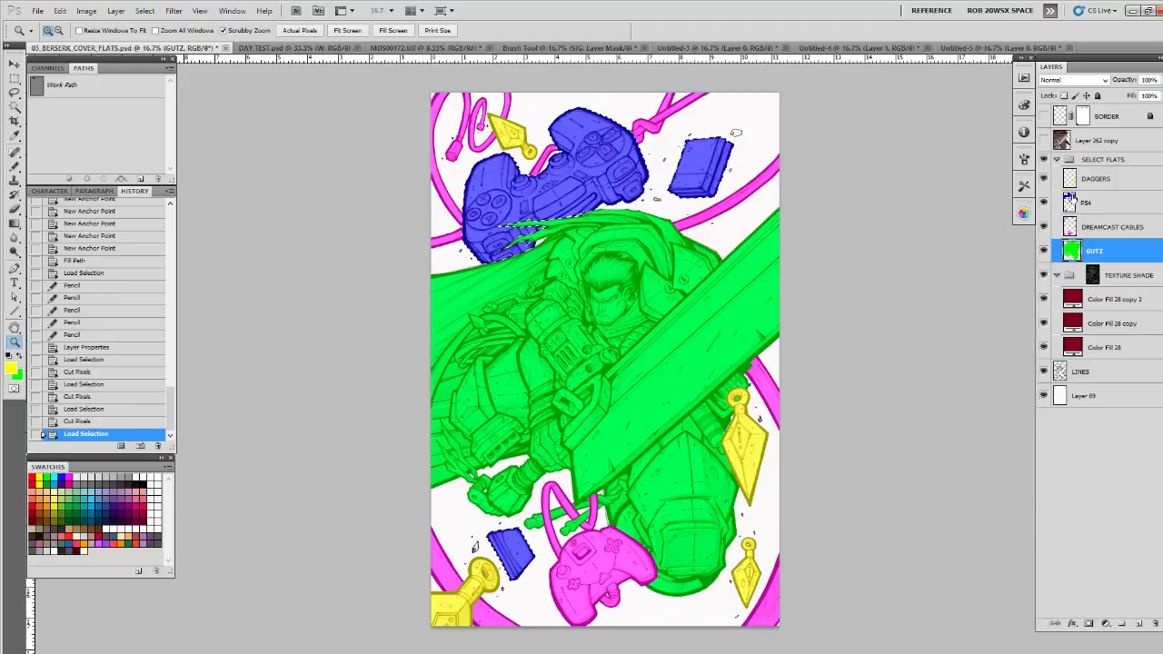
click(1073, 225)
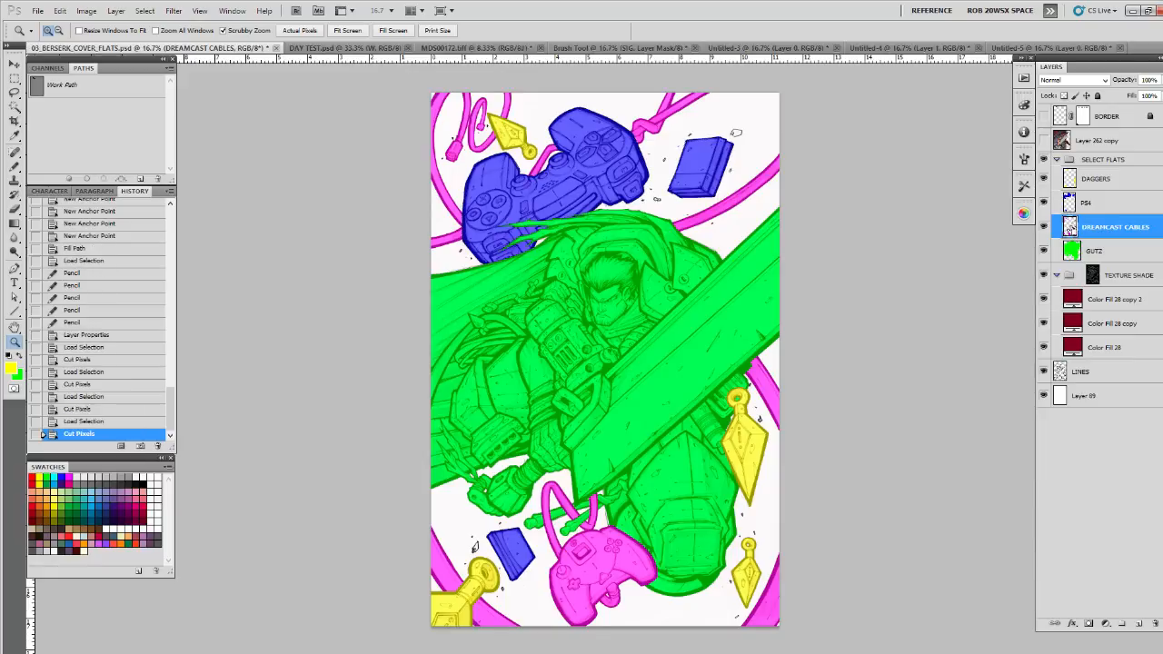
Step: Load the DAGGERS layer's shape as a selection and cut it out of the PS4, DREAMCAST CABLES and GUTZ layers
click(1073, 202)
ctrl+click(1074, 179)
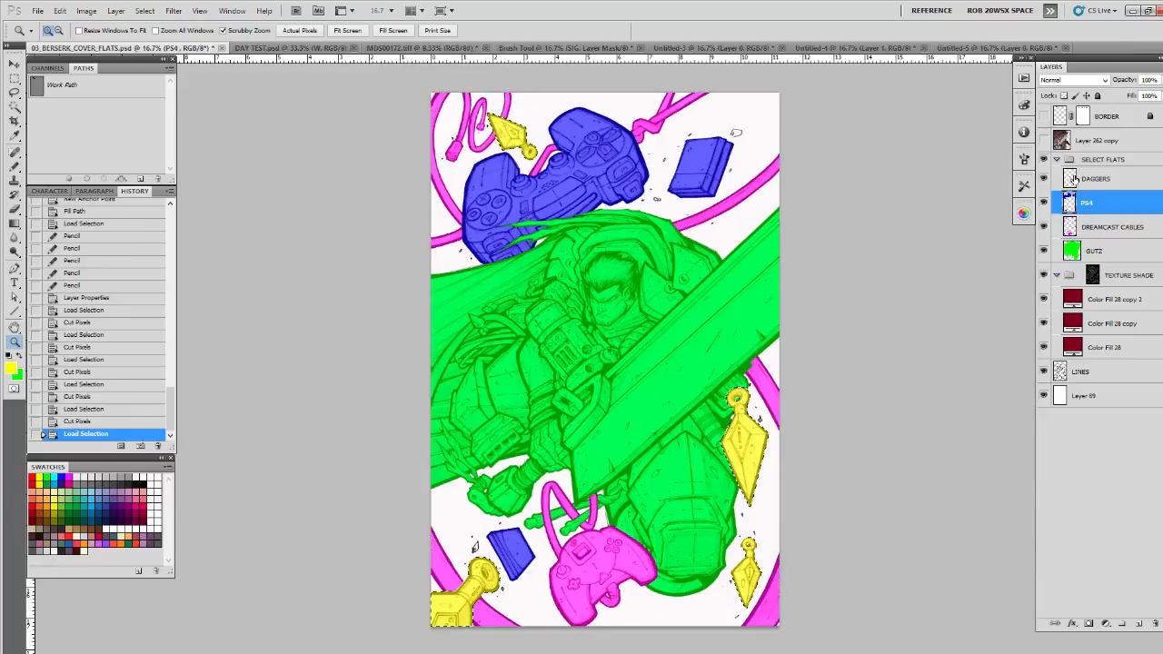
key(ctrl+x)
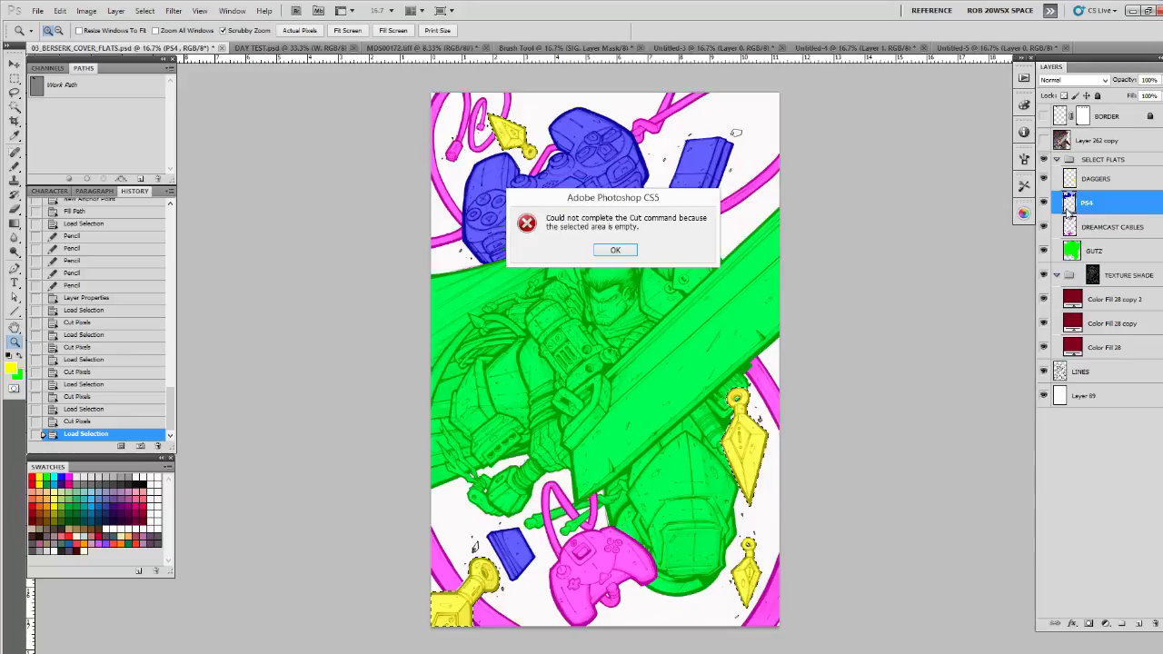
key(Return)
click(1073, 219)
key(ctrl+x)
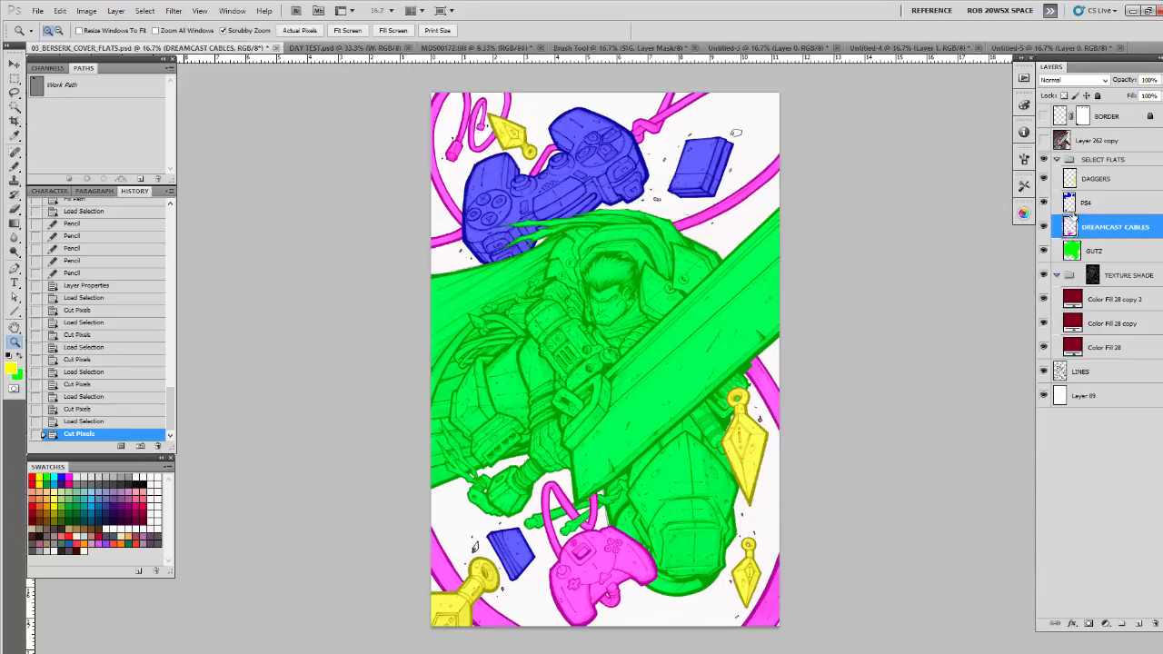
ctrl+click(1070, 182)
click(1070, 247)
key(ctrl+x)
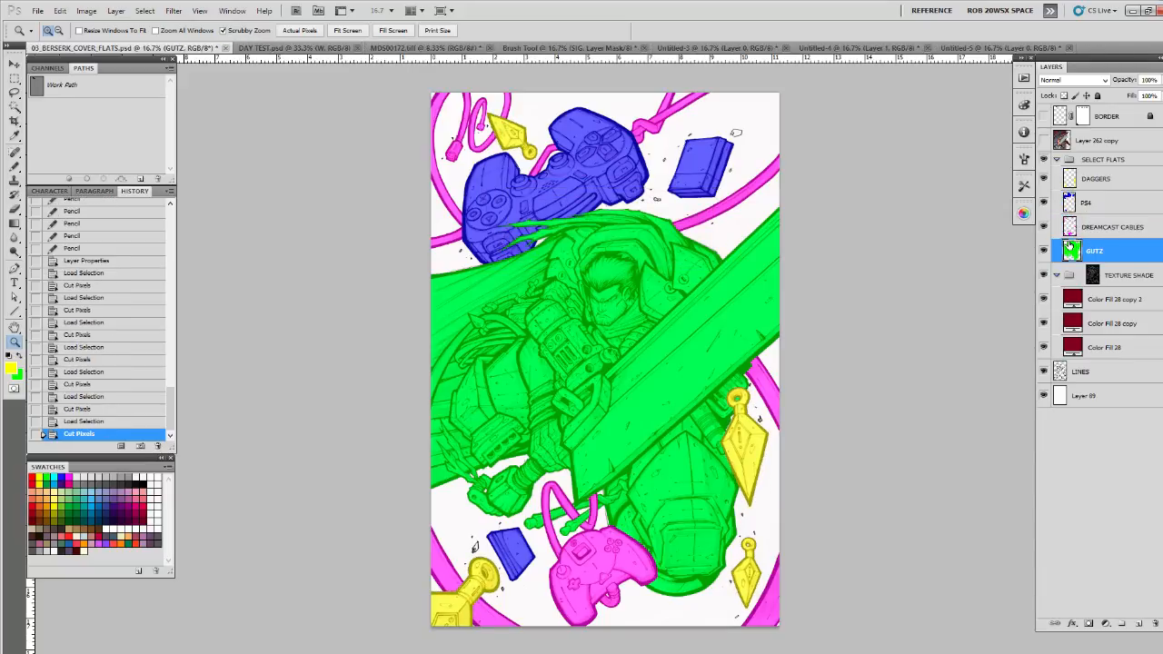
Step: Hide the flat layers and show GUTZ and DREAMCAST CABLES in turn to check their cut shapes
drag(1046, 178, 1045, 249)
click(1045, 248)
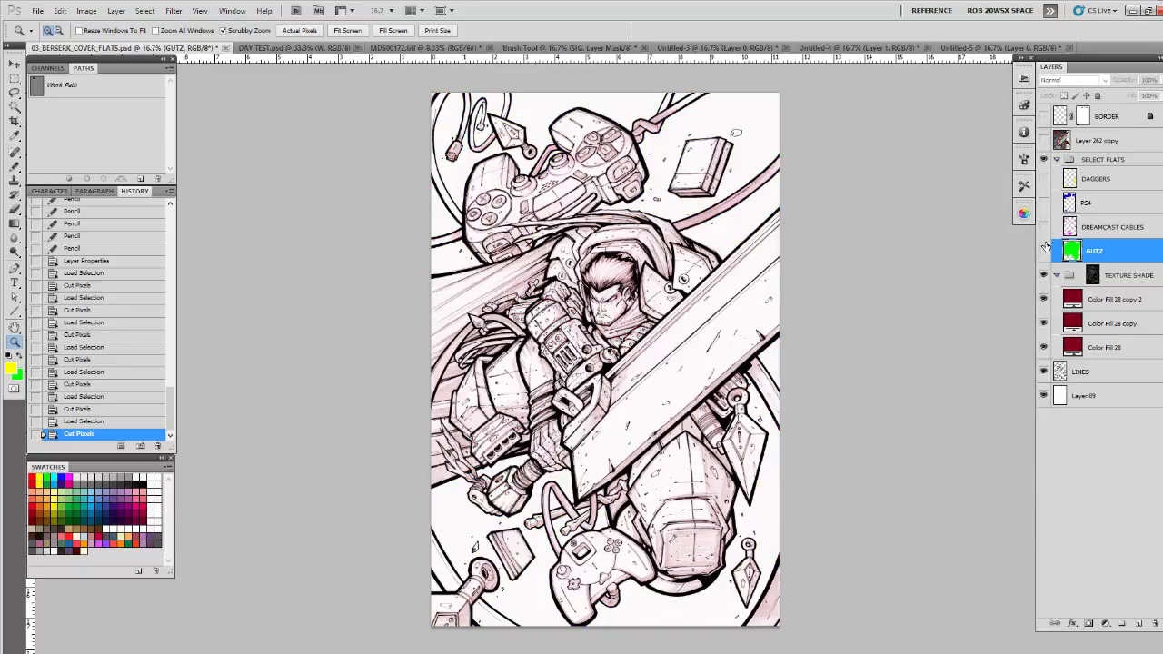
click(755, 296)
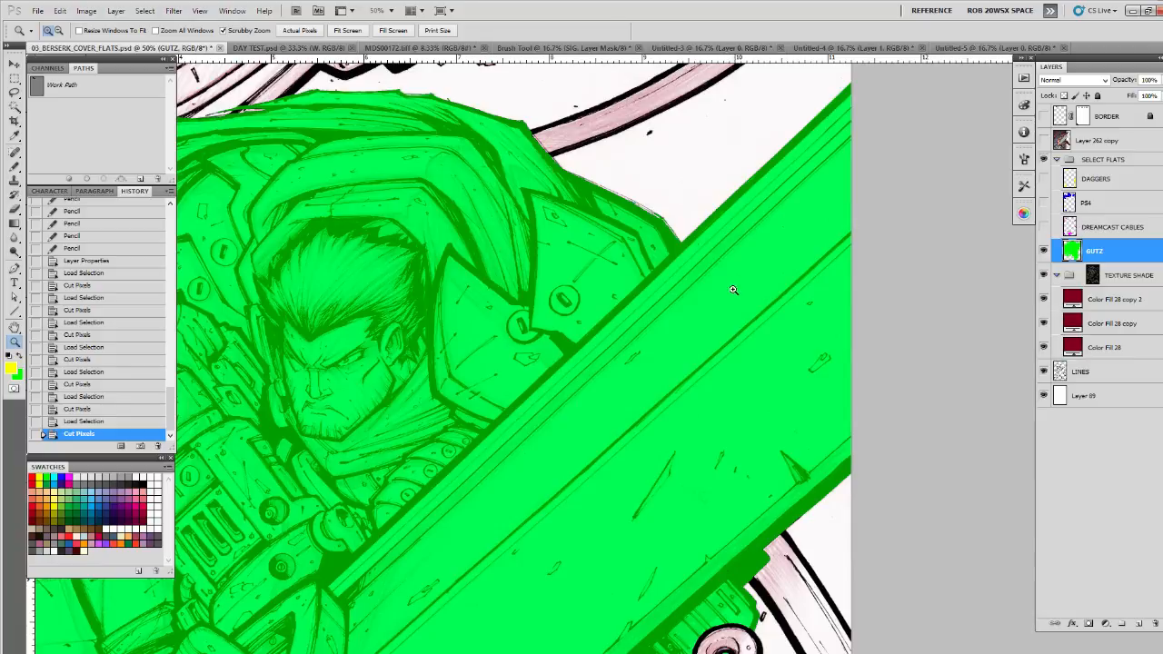
alt+click(770, 361)
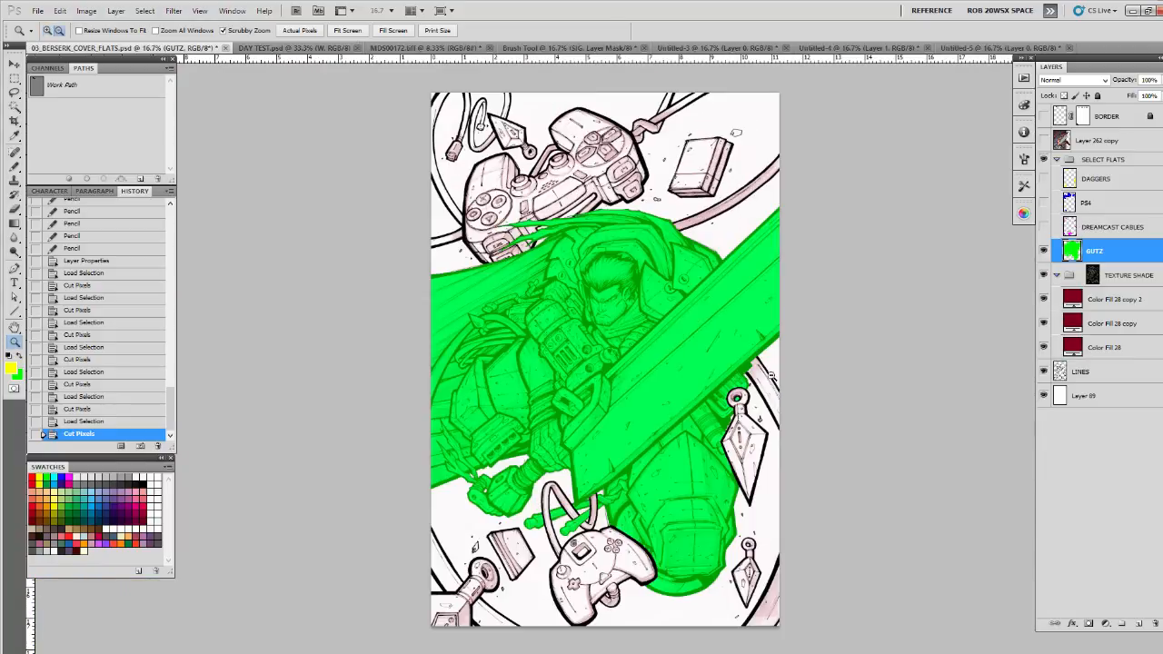
click(1045, 251)
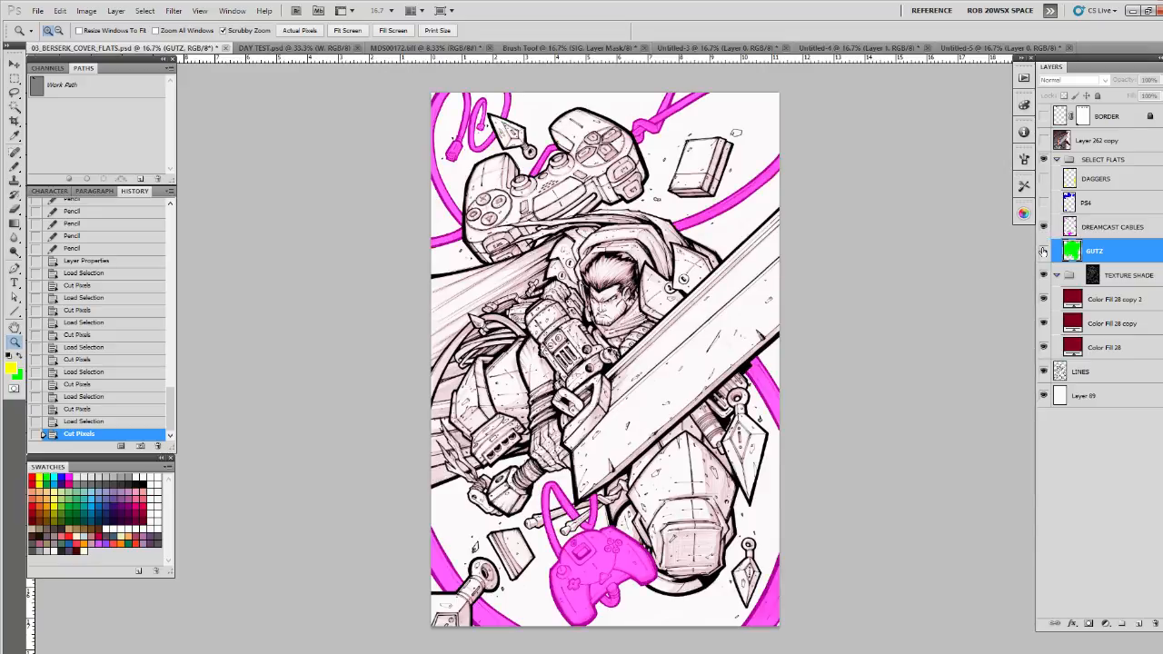
click(1043, 251)
click(1043, 226)
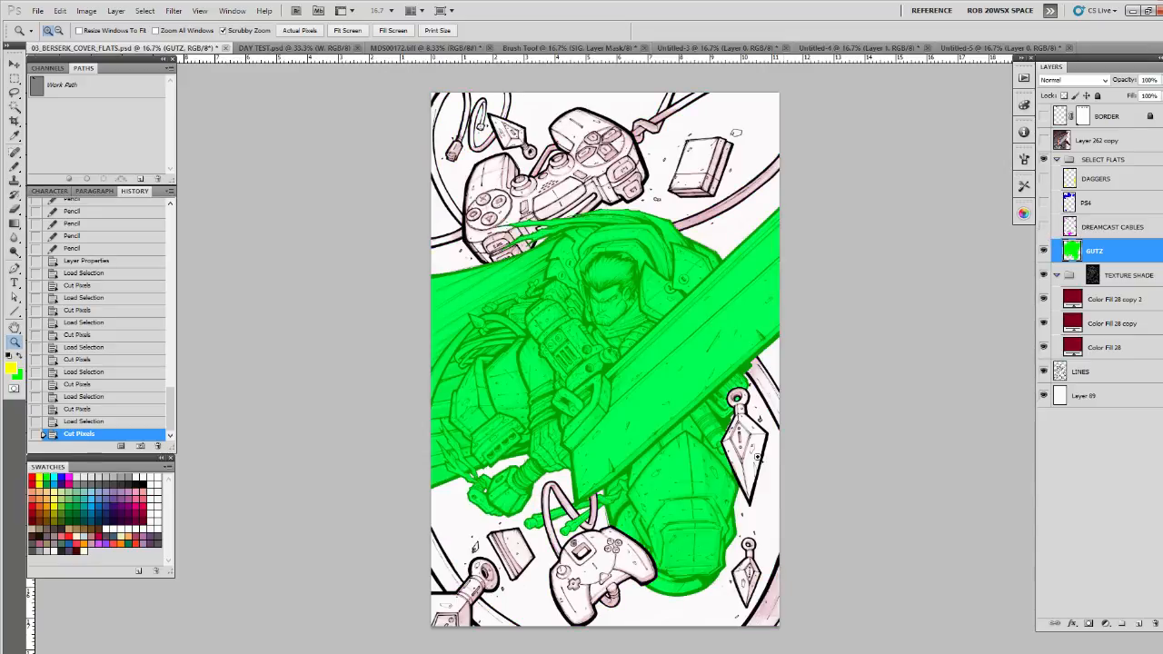
Step: Examine the green flat around the lower controller and its cables with DREAMCAST CABLES on and off, and show all flat layers again
click(643, 548)
click(644, 549)
click(646, 551)
click(647, 552)
click(1043, 226)
click(1043, 227)
click(1043, 226)
click(1043, 226)
alt+click(969, 271)
alt+click(968, 271)
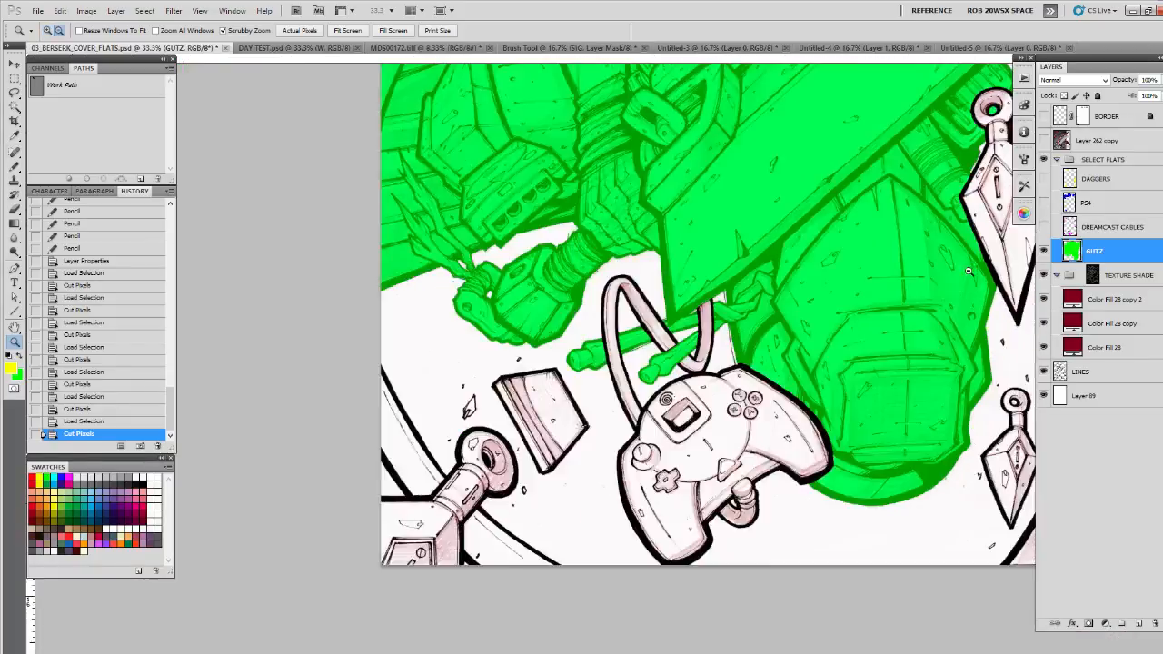
alt+click(969, 271)
alt+click(970, 269)
drag(1043, 227, 1043, 187)
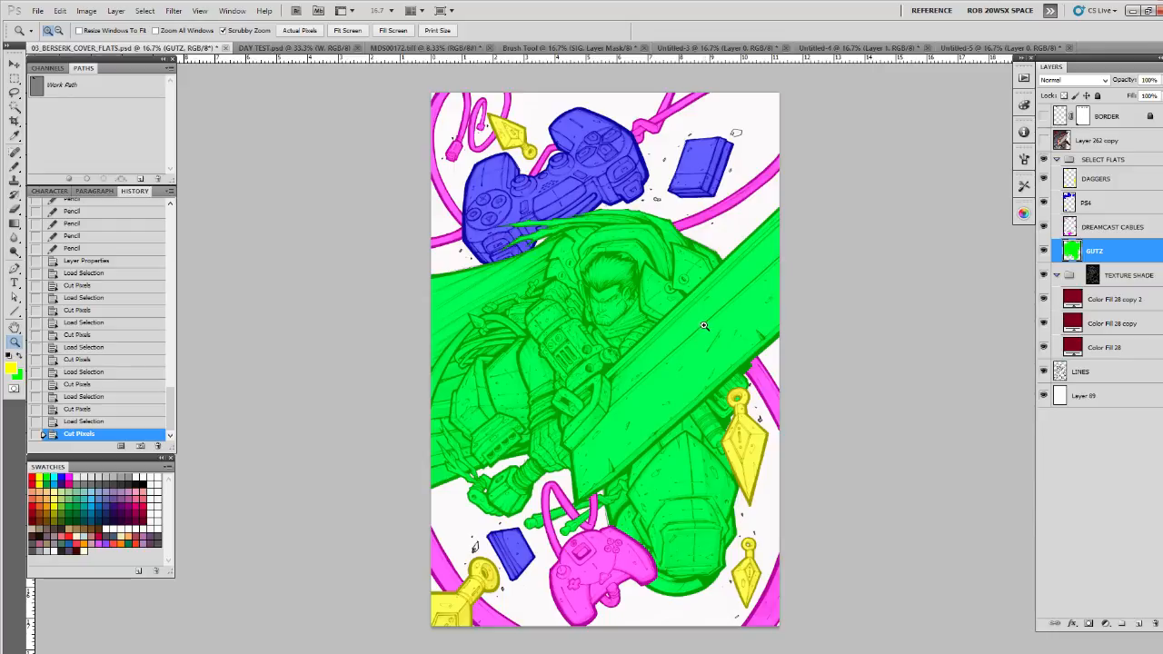
Step: On the DREAMCAST CABLES layer, start a pen path around the four-holed armor plate, from its top corner down its left side to the bottom notch
click(1090, 229)
scroll(503, 424, up, 6)
drag(519, 428, 644, 266)
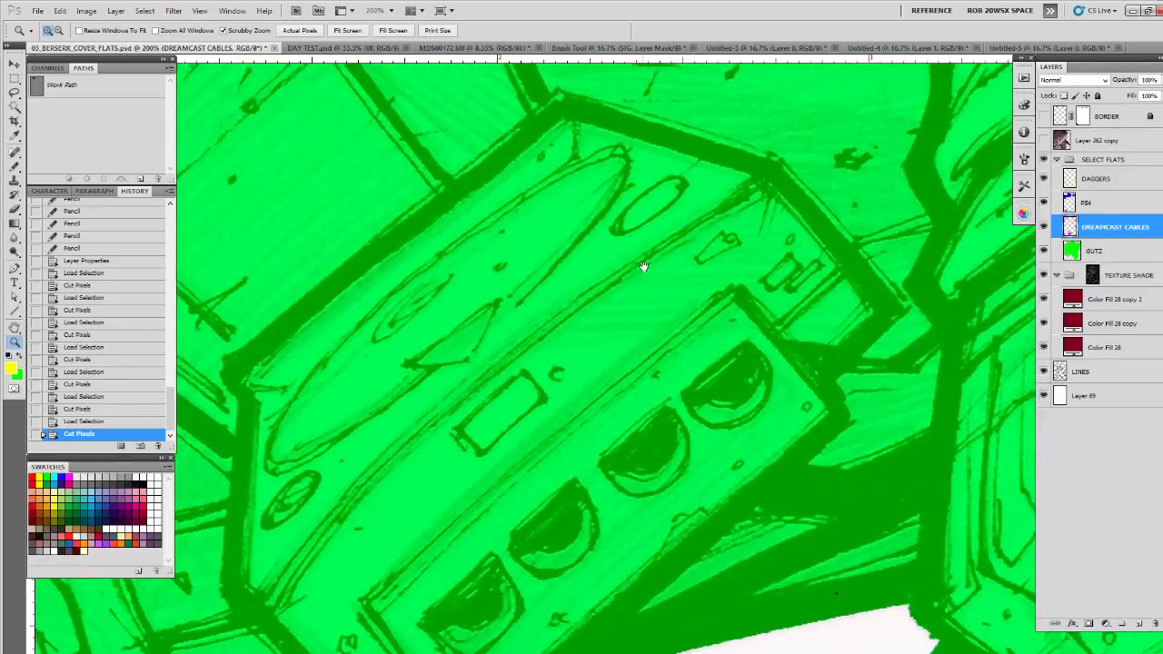
key(o)
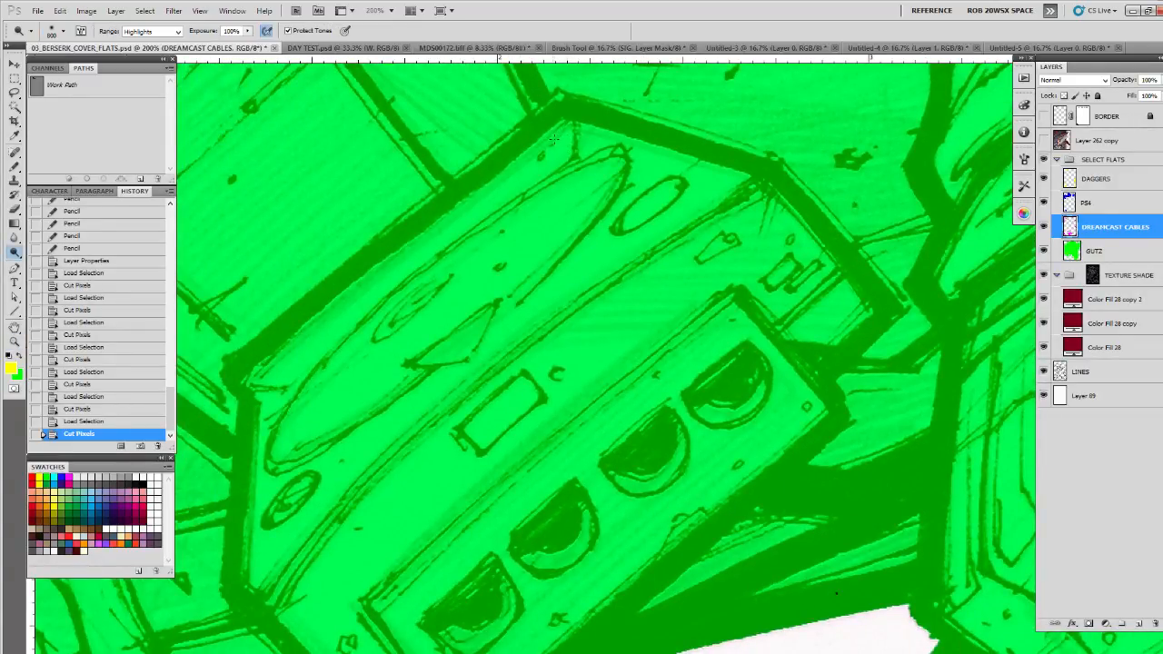
key(p)
click(560, 110)
click(230, 372)
click(242, 394)
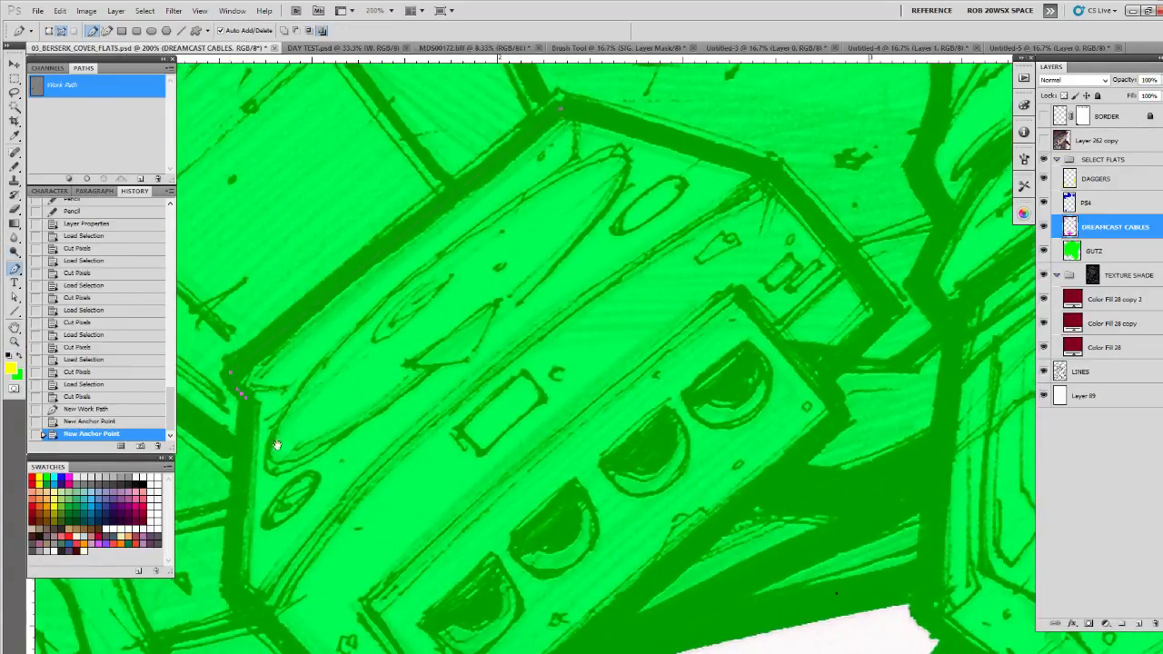
drag(277, 447, 296, 288)
click(250, 423)
click(272, 453)
click(398, 590)
click(461, 561)
click(491, 567)
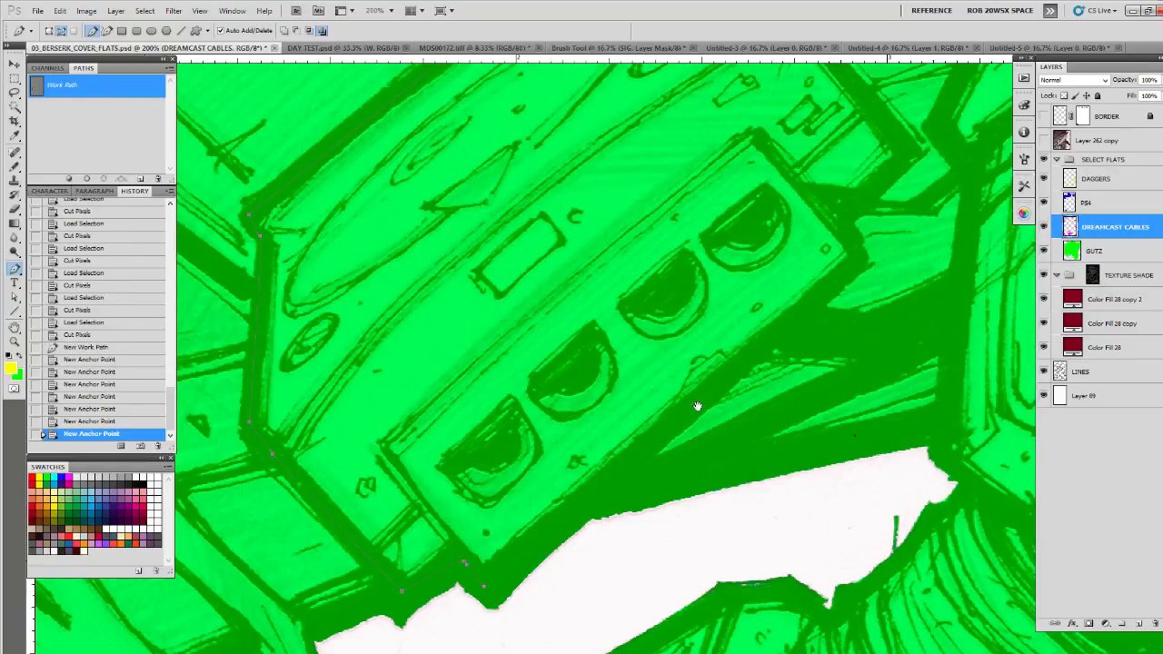
Step: Continue the path along the armor plate's lower-right and upper-right edges back to the top corner, and fill it with magenta
drag(819, 300, 623, 460)
click(661, 423)
click(650, 396)
click(651, 379)
click(687, 340)
click(713, 317)
drag(680, 244, 856, 458)
click(773, 388)
click(590, 330)
click(69, 477)
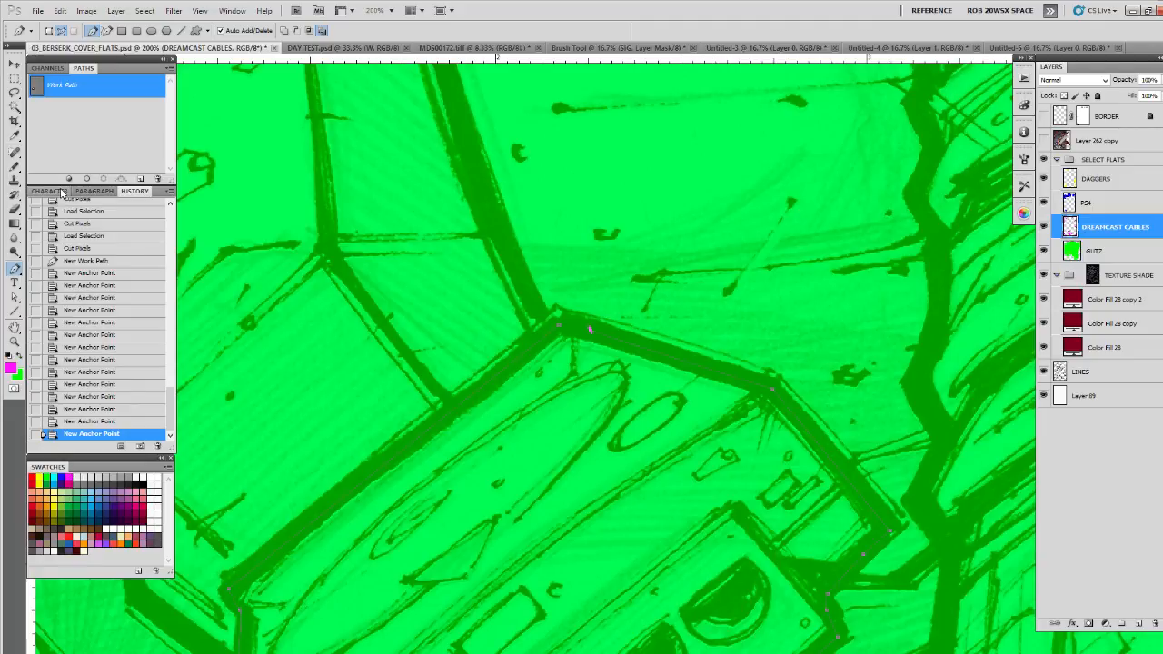
click(69, 179)
click(83, 143)
Step: Load the line art as a selection, hide its edges, pencil magenta over the plate's left outline, and erase the overspill at its bottom corner
drag(765, 449, 854, 285)
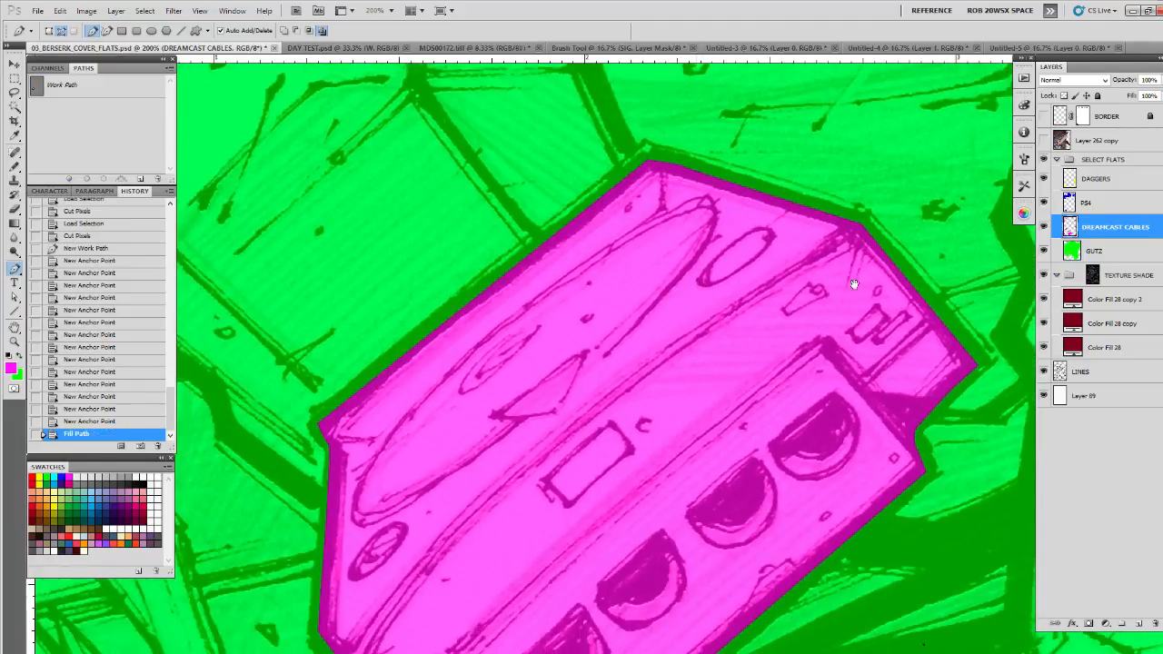
key(ctrl+alt+2)
key(z)
alt+click(694, 415)
drag(687, 425, 604, 403)
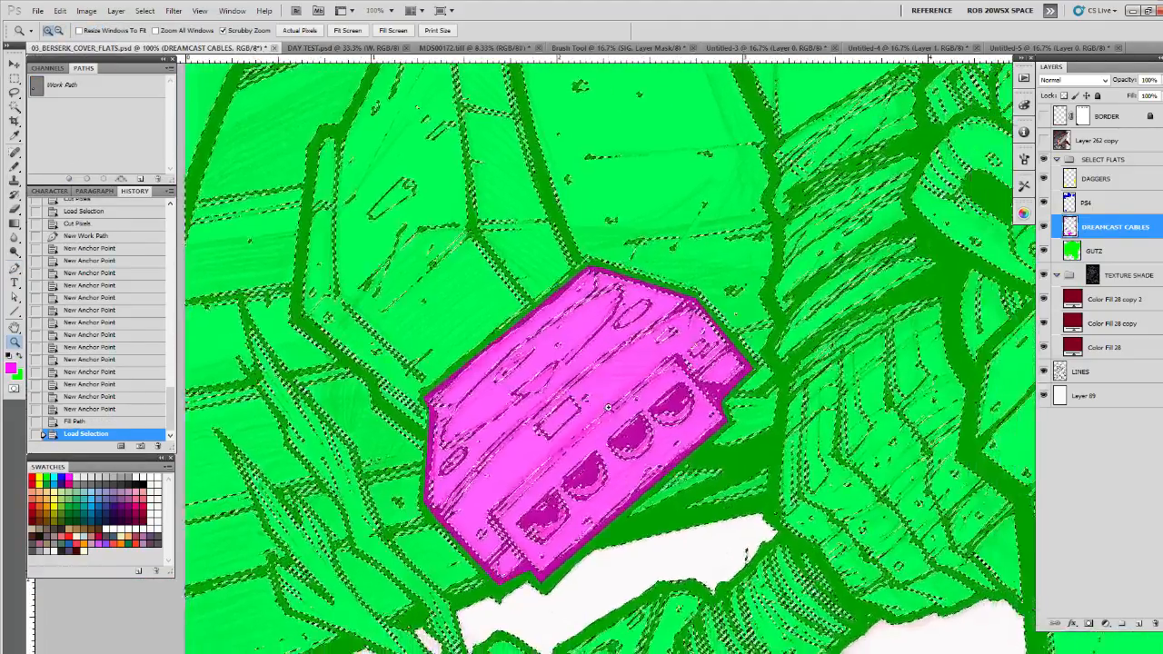
key(b)
key(ctrl+h)
mouse_move(468, 352)
mouse_down()
mouse_move(421, 397)
mouse_move(423, 504)
mouse_move(492, 593)
mouse_move(532, 575)
mouse_up()
key(e)
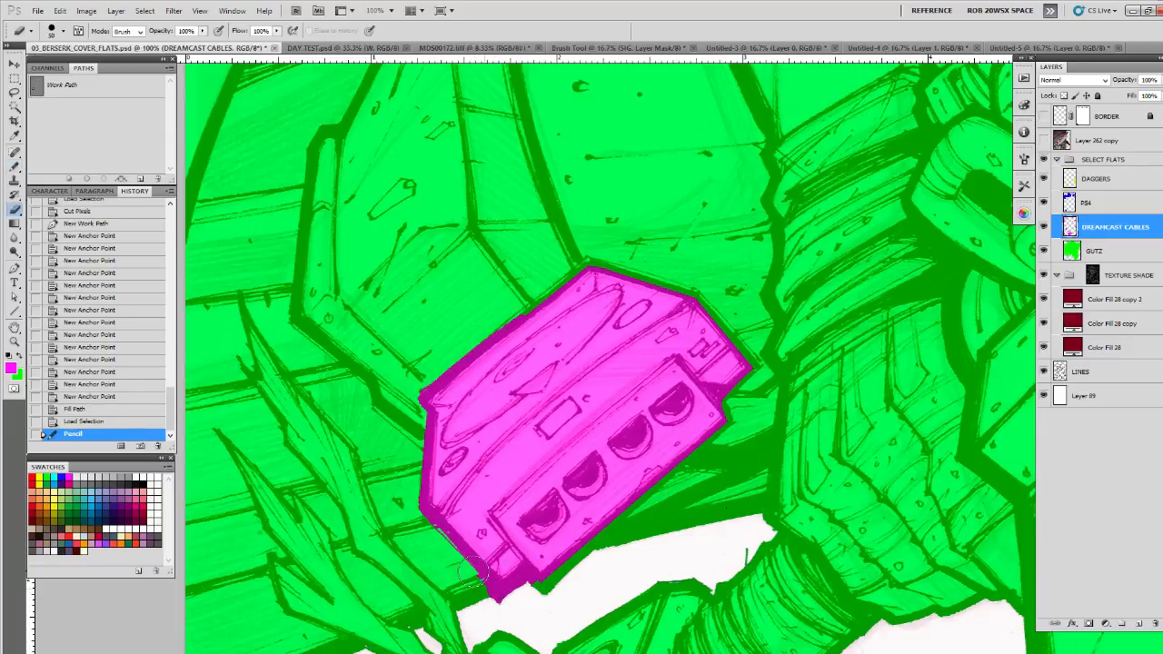
drag(502, 607, 496, 593)
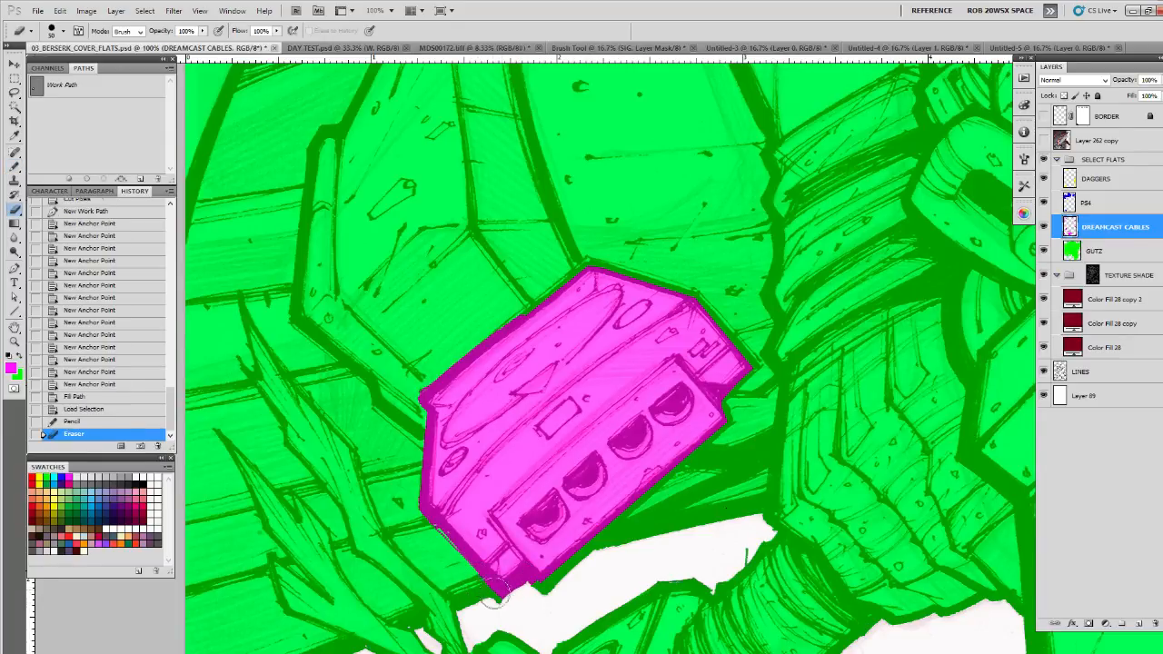
Step: Pencil magenta over the armor plate's remaining outlines along the bottom notch, lower-right, right and upper edges
key(b)
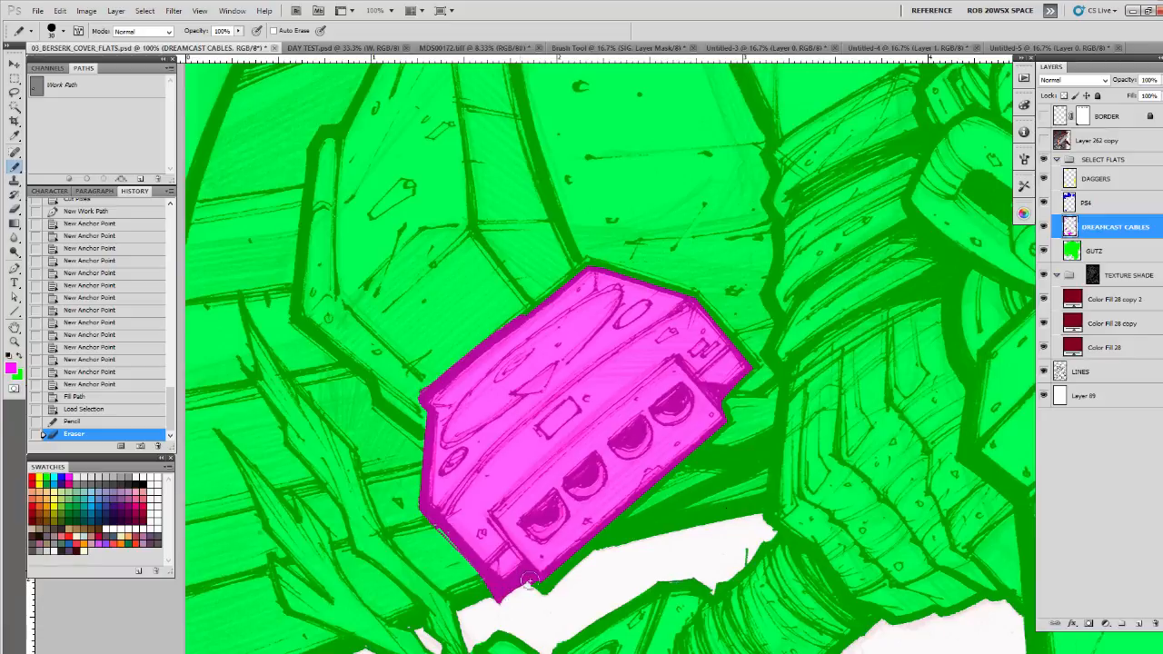
drag(530, 581, 547, 585)
key(space)
drag(662, 473, 568, 483)
mouse_move(625, 411)
mouse_down()
mouse_move(587, 474)
mouse_move(444, 603)
mouse_move(607, 429)
mouse_up()
drag(607, 428, 522, 502)
drag(467, 429, 518, 491)
mouse_move(481, 444)
mouse_down()
mouse_move(490, 396)
mouse_move(689, 360)
mouse_move(690, 382)
mouse_move(587, 351)
mouse_move(502, 418)
mouse_up()
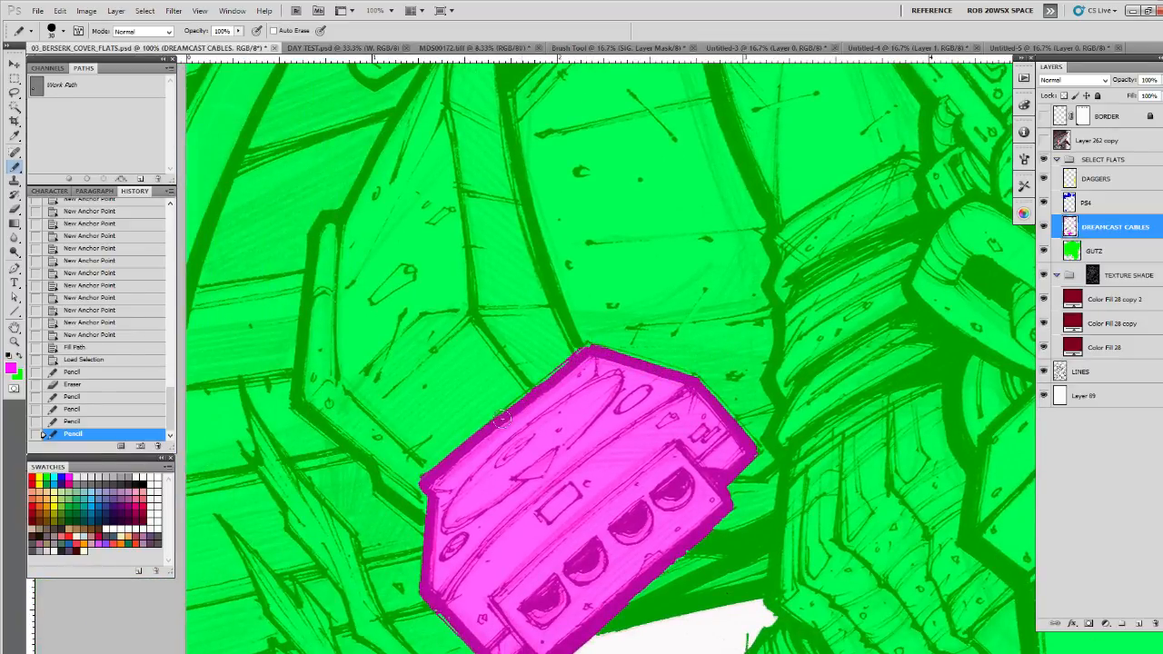
click(597, 341)
drag(698, 537, 634, 400)
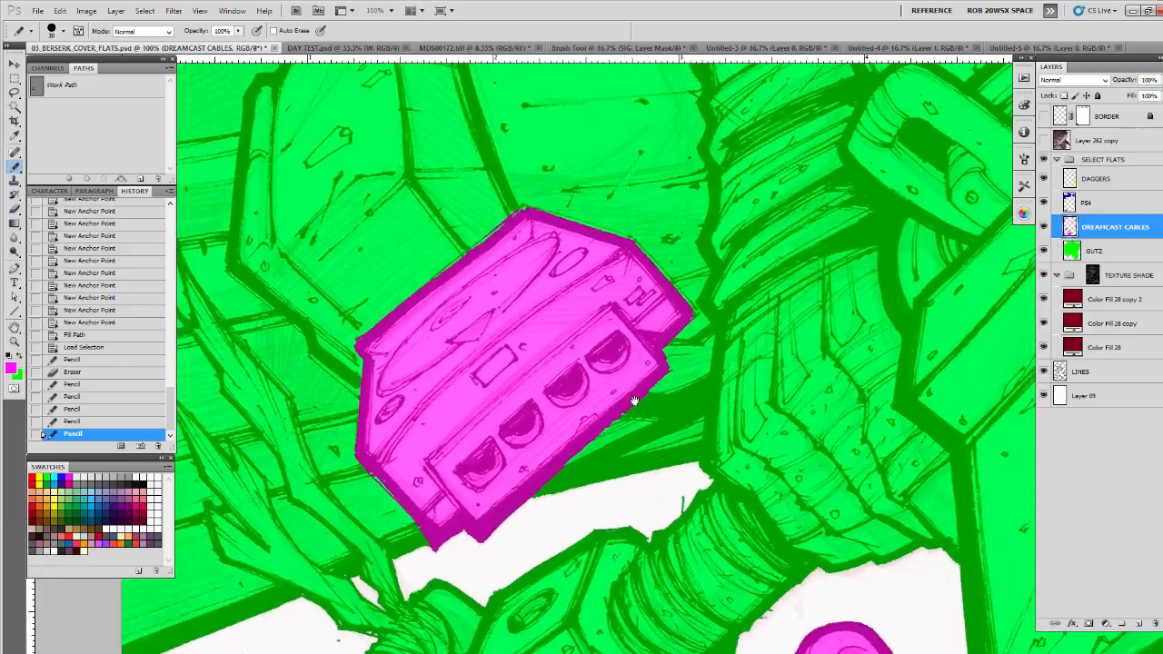
Step: Load the updated DREAMCAST CABLES shape as a selection and cut it out of the GUTZ layer
ctrl+click(1069, 227)
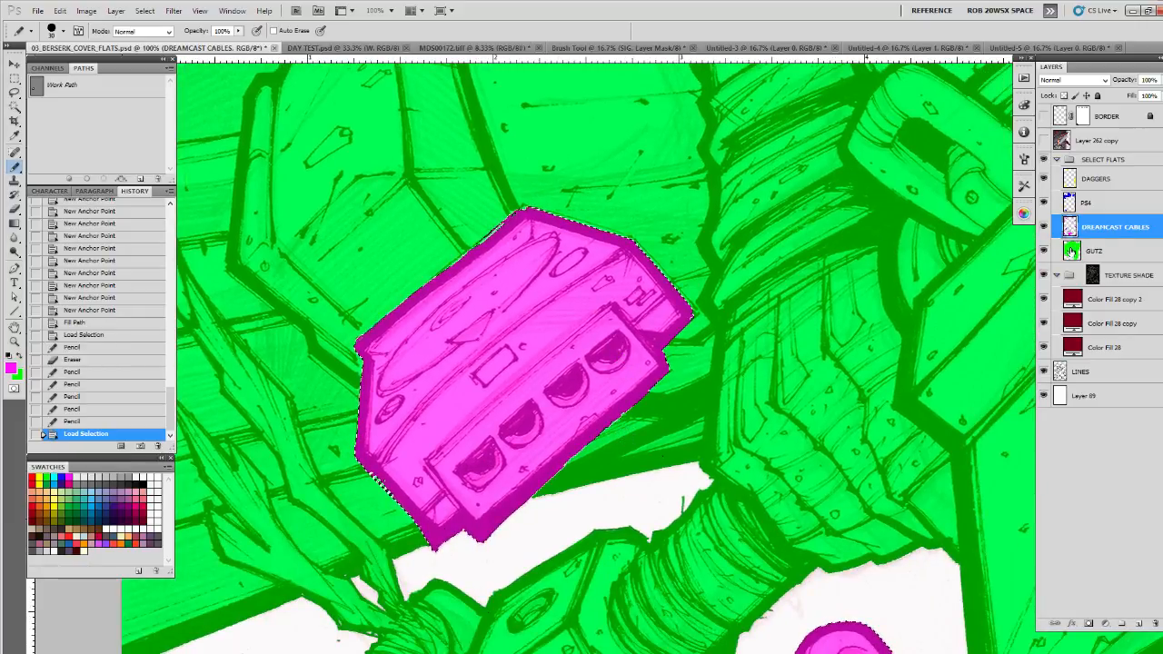
click(1091, 251)
key(ctrl+x)
Step: Load the GUTZ layer's shape as a selection, contract it by 1 pixel, and cut everything outside it to trim stray edge pixels
ctrl+click(1069, 253)
click(144, 10)
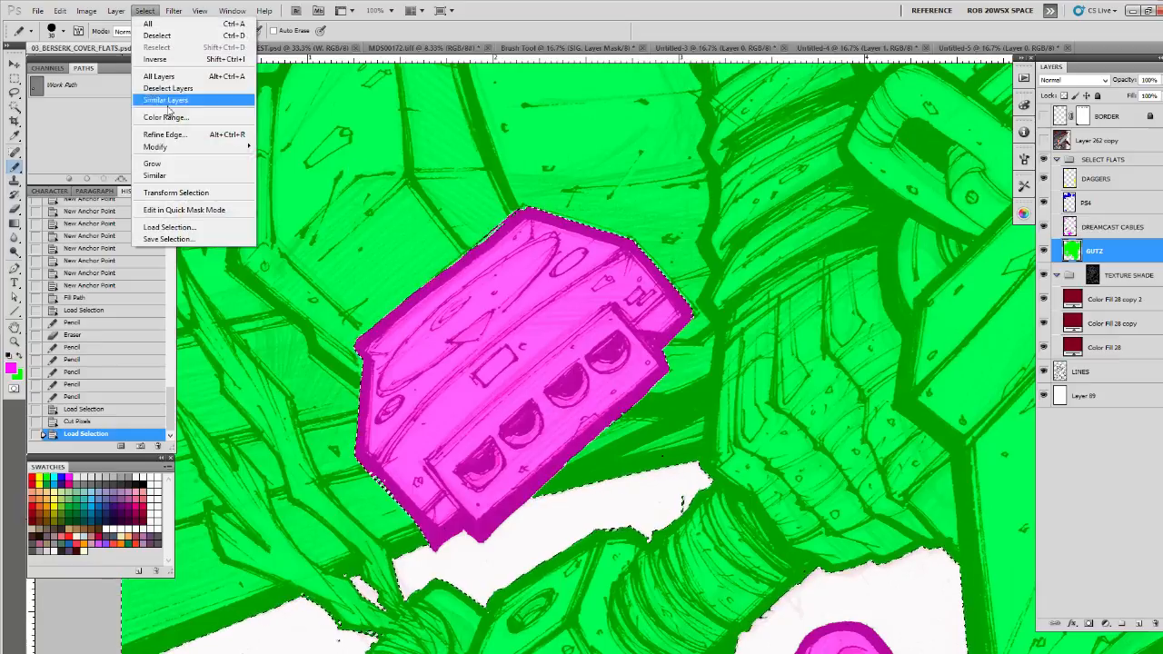
mouse_move(159, 147)
click(281, 183)
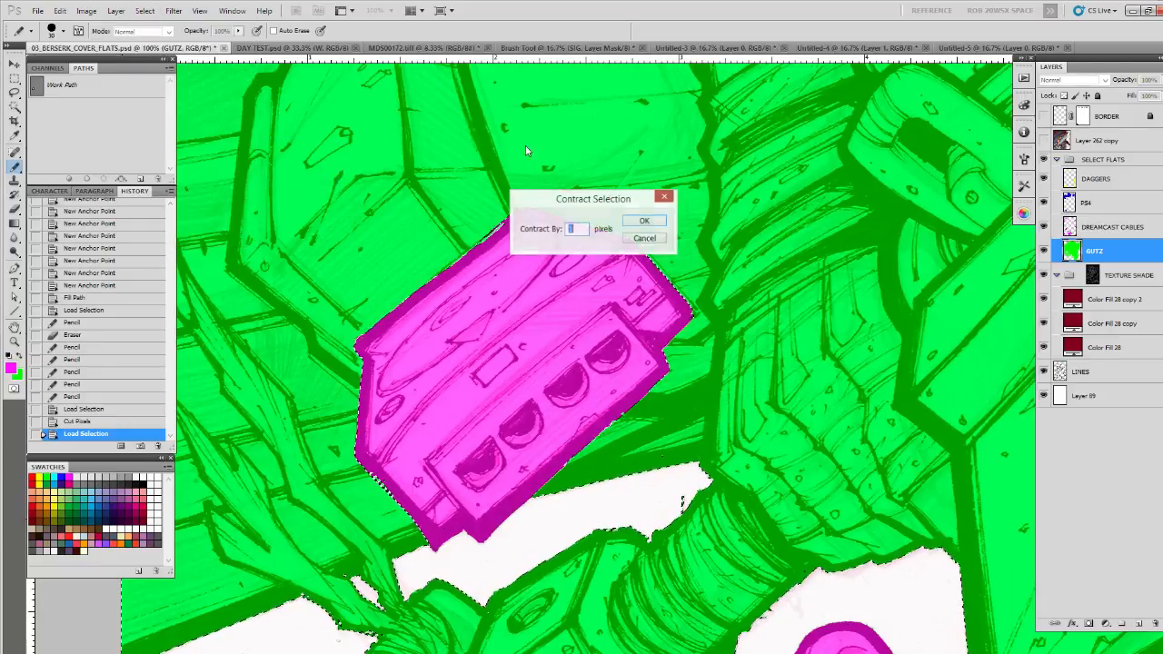
click(644, 223)
click(144, 10)
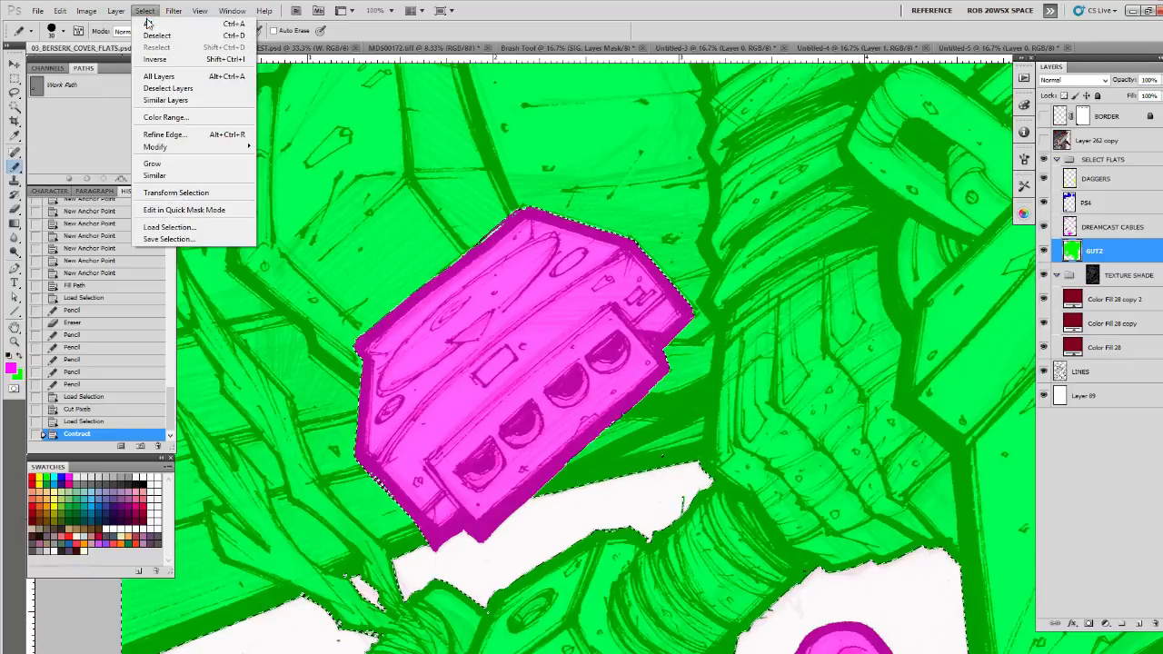
click(155, 59)
key(ctrl+x)
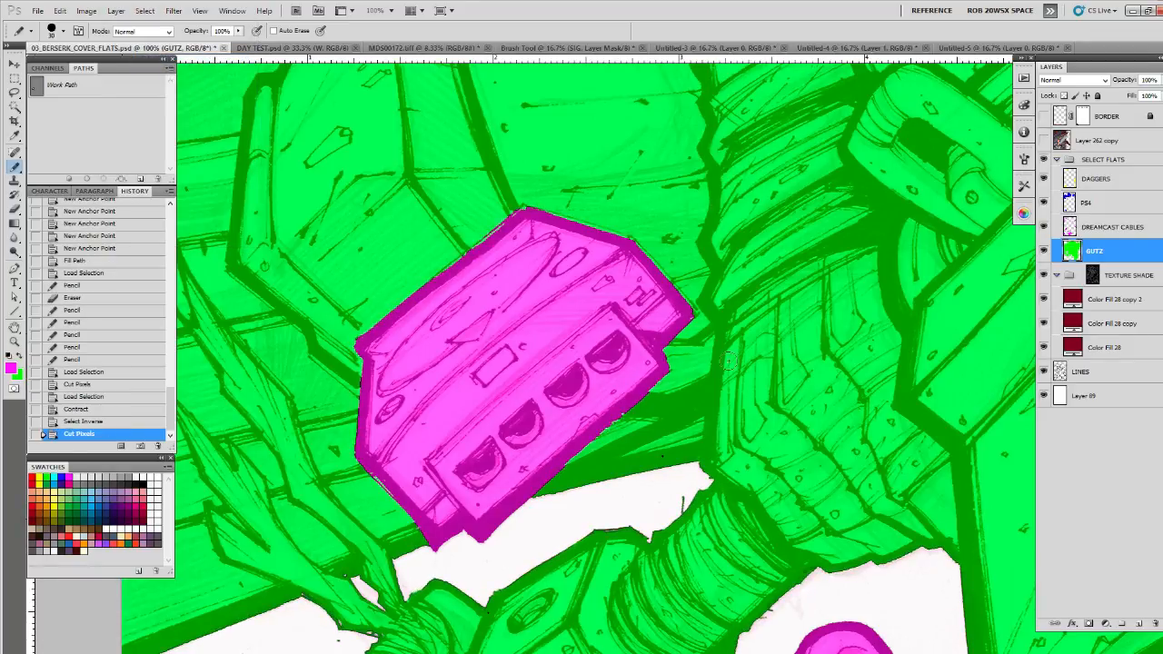
Step: Undo the last cut and selection inversion on the GUTZ layer, and clear the selection
drag(938, 482, 716, 566)
key(ctrl+z)
key(ctrl+alt+z)
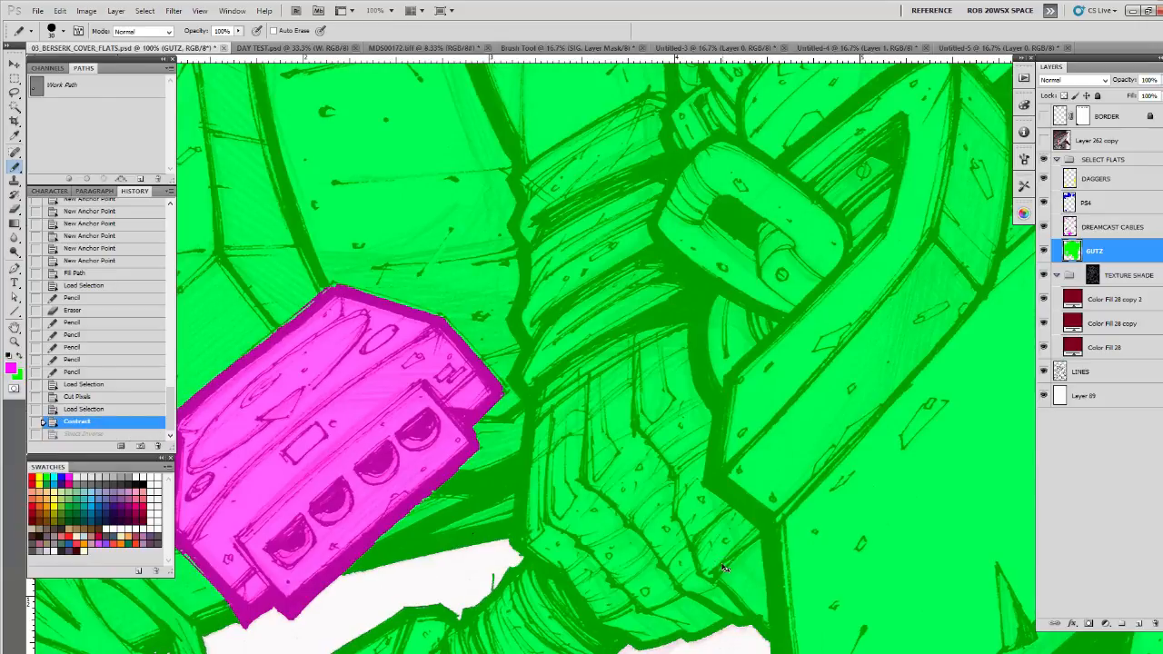
key(ctrl+d)
Step: On the DAGGERS layer, lasso the floating shard above the blue console's upper-right corner and fill it with yellow
key(z)
alt+click(714, 515)
alt+click(713, 515)
alt+click(713, 515)
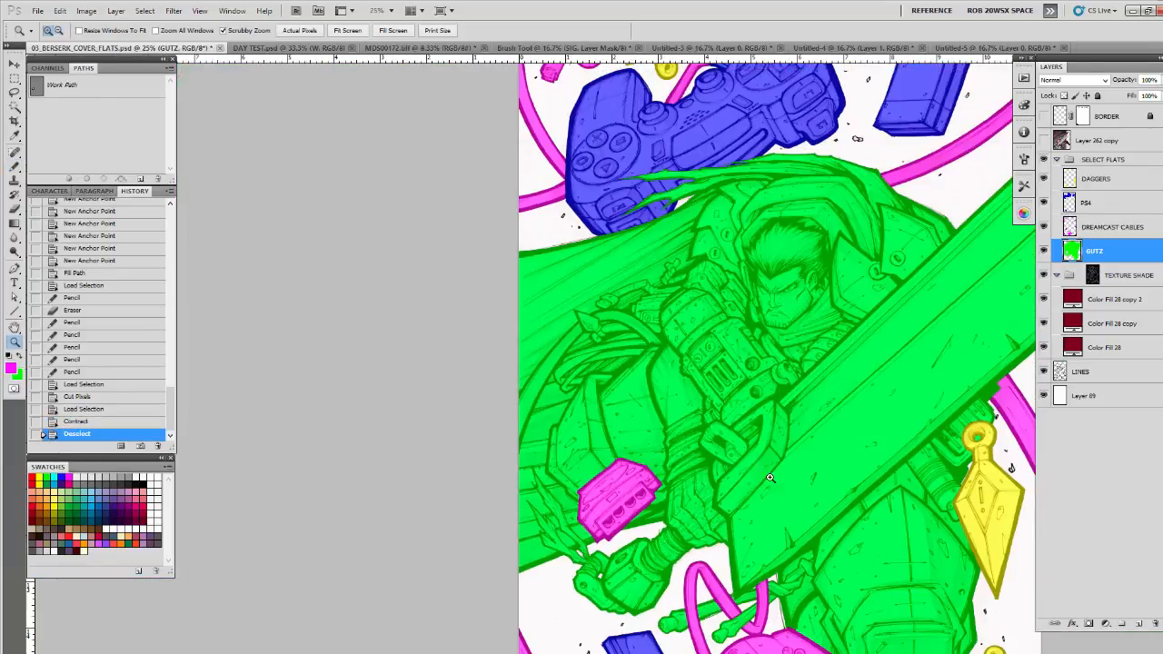
click(1091, 161)
mouse_move(928, 404)
mouse_down()
mouse_move(572, 562)
mouse_move(509, 509)
mouse_up()
key(b)
mouse_move(742, 351)
mouse_down()
mouse_move(727, 581)
mouse_move(744, 618)
mouse_move(737, 439)
mouse_move(769, 629)
mouse_up()
drag(736, 517, 741, 598)
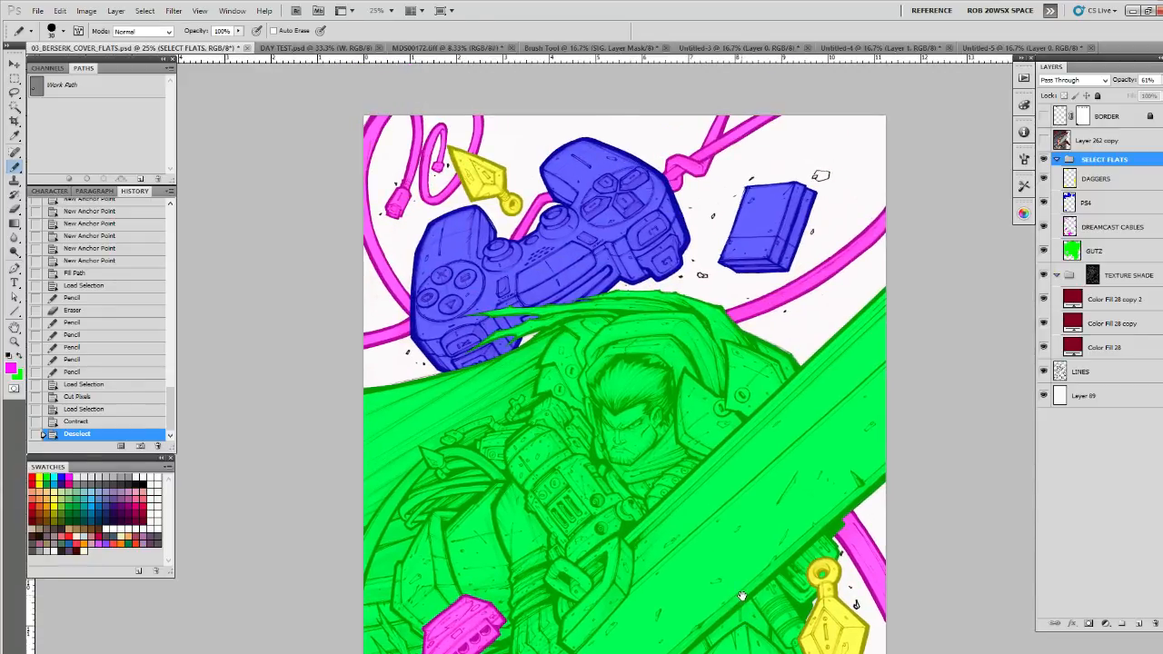
drag(787, 498, 607, 491)
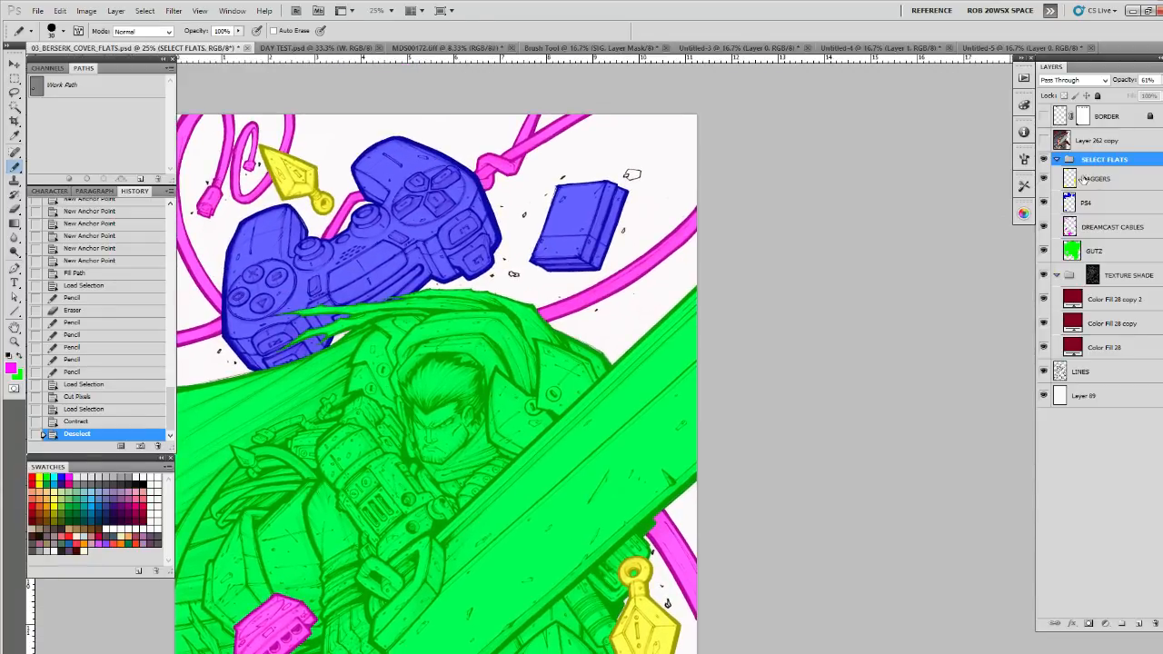
click(1083, 179)
key(z)
click(641, 168)
click(644, 172)
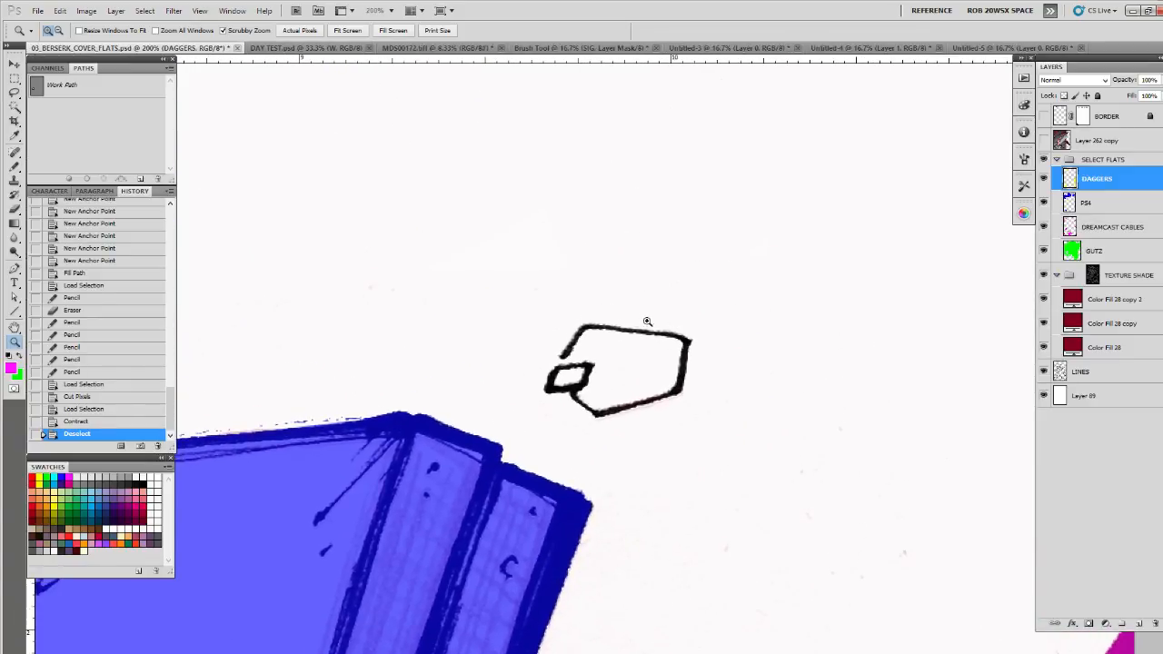
key(l)
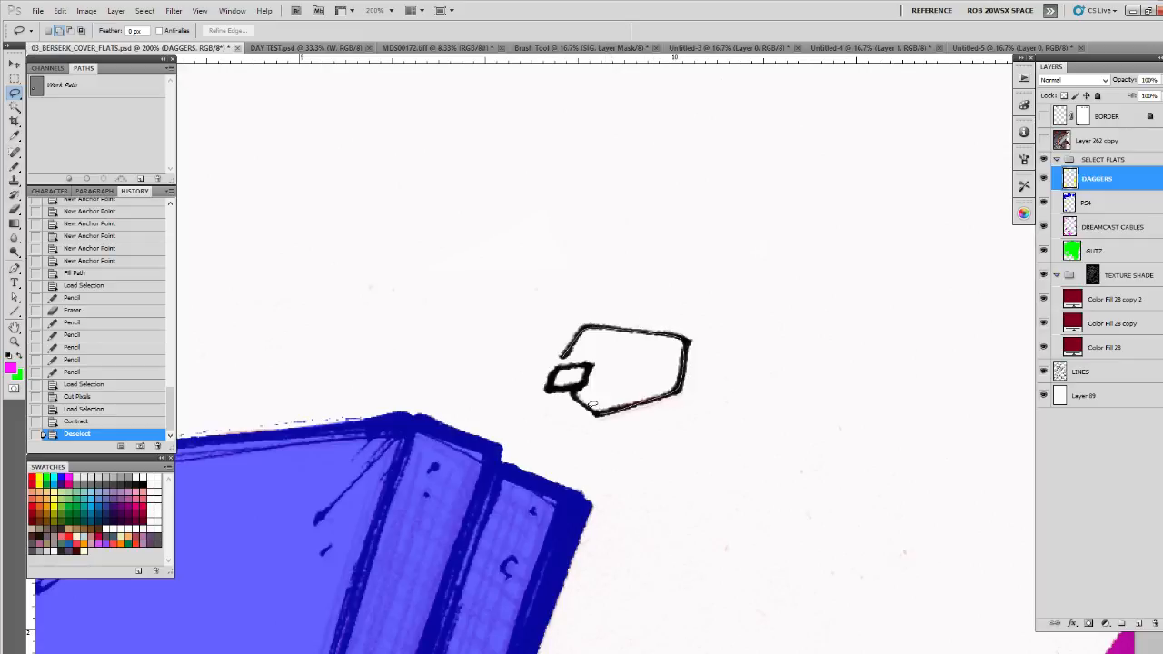
drag(549, 389, 564, 358)
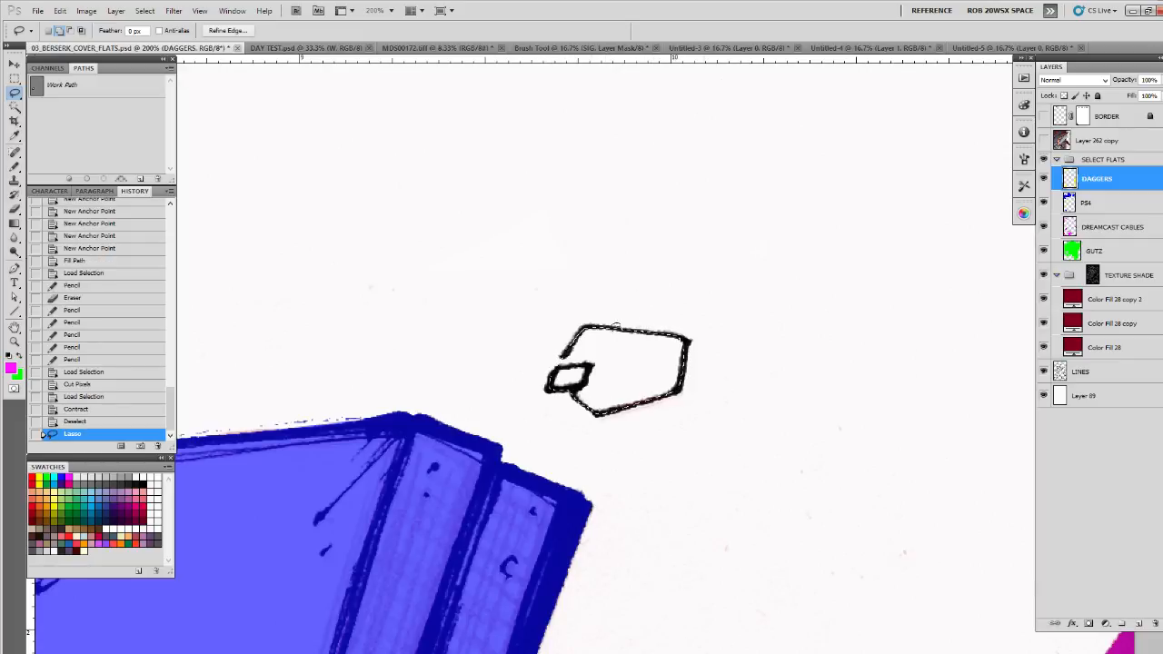
click(40, 478)
key(alt+BackSpace)
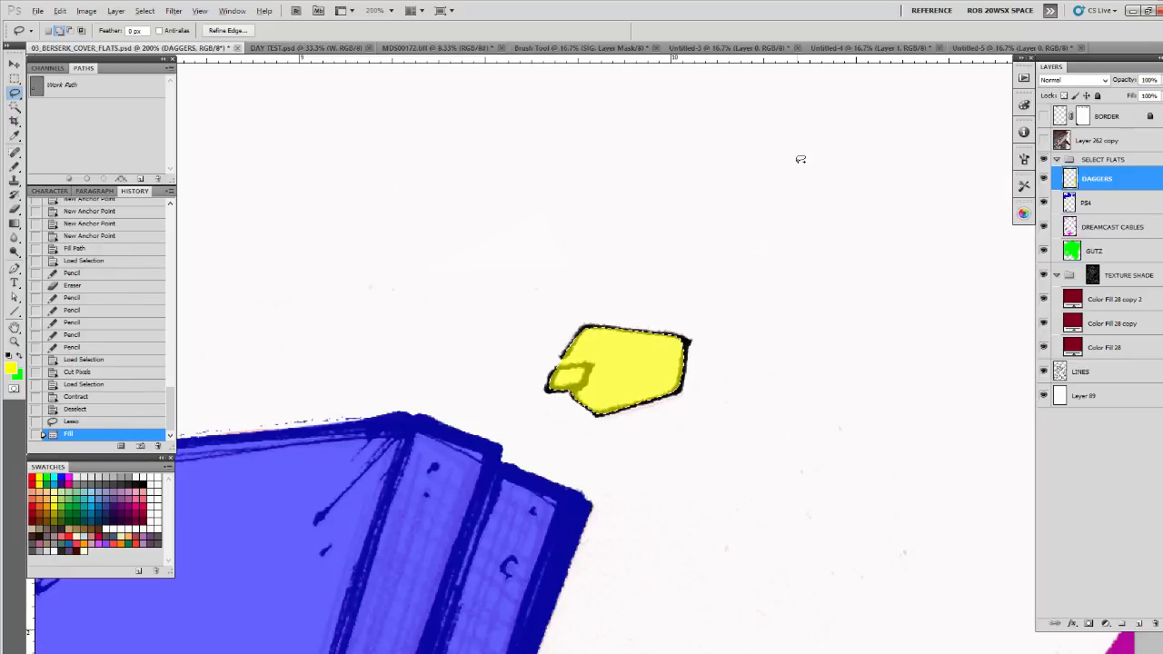
Step: Load the LINES layer as a selection, hide its edges, and pencil yellow over the shard's outline
ctrl+click(1061, 371)
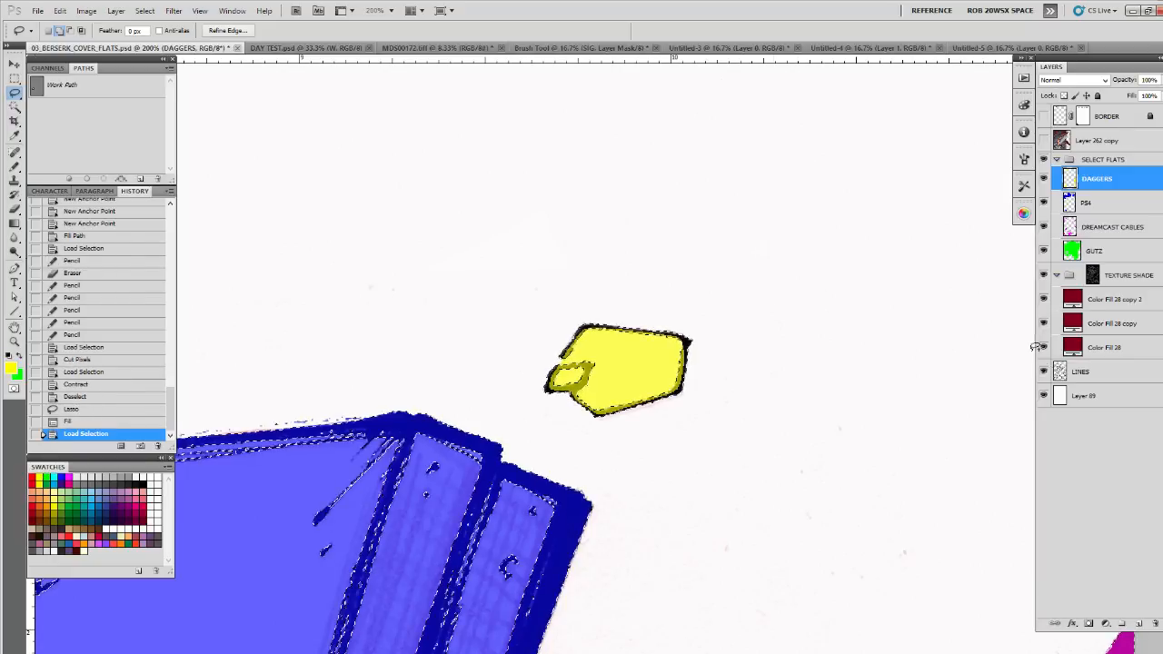
key(b)
key(ctrl+h)
mouse_move(579, 336)
mouse_down()
mouse_move(577, 405)
mouse_move(656, 391)
mouse_move(676, 330)
mouse_move(577, 334)
mouse_up()
Step: Clear the selection, trace the two-part debris piece between the controller and console with the Pen tool, and fill the path yellow
key(z)
alt+click(535, 412)
alt+click(535, 412)
alt+click(535, 412)
alt+click(536, 413)
drag(467, 454, 755, 337)
click(704, 405)
click(704, 405)
click(704, 405)
click(704, 405)
drag(697, 435, 566, 496)
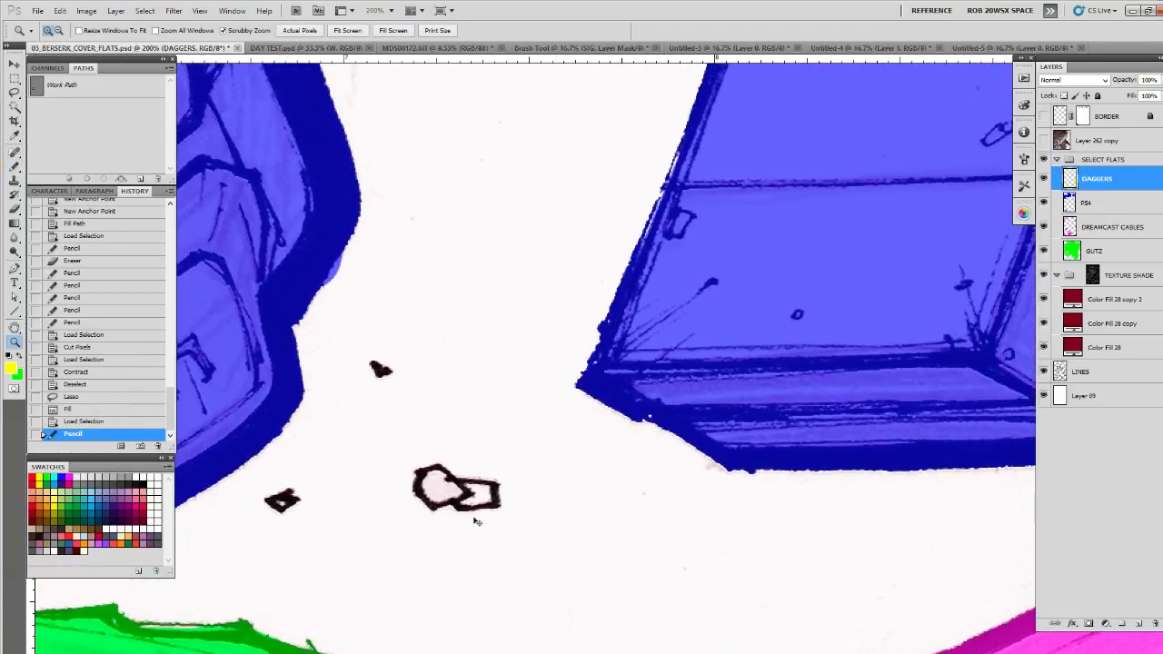
key(ctrl+d)
key(p)
click(453, 480)
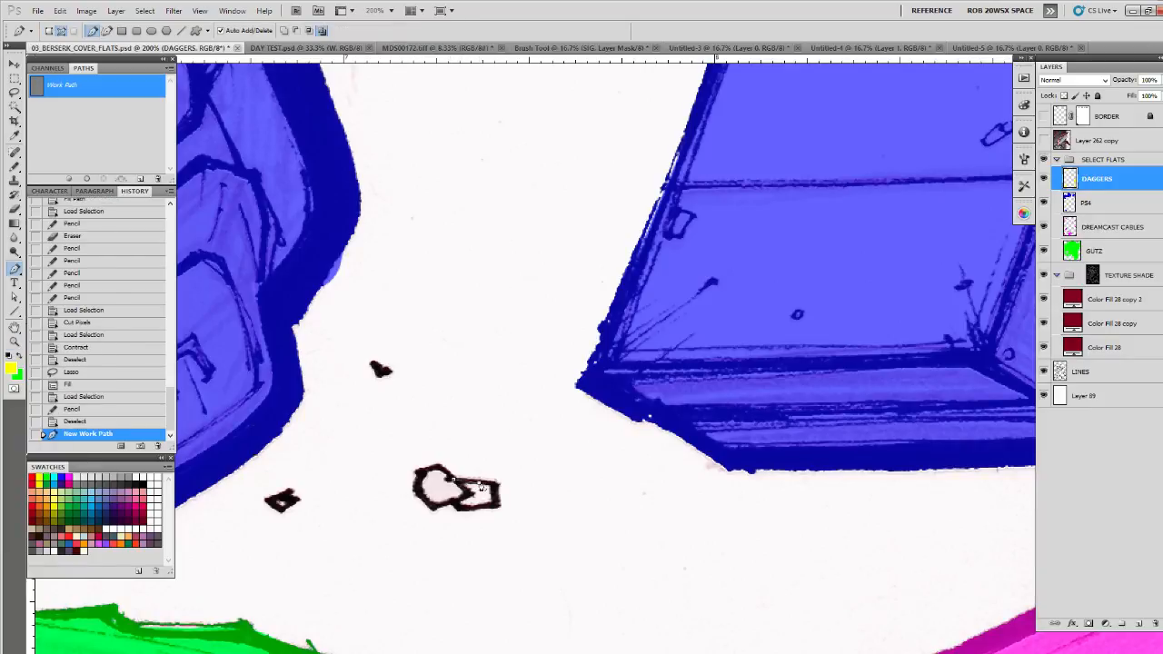
click(479, 482)
click(491, 482)
click(493, 494)
click(493, 502)
click(489, 506)
click(471, 509)
click(458, 508)
click(430, 506)
click(425, 499)
click(420, 493)
click(418, 479)
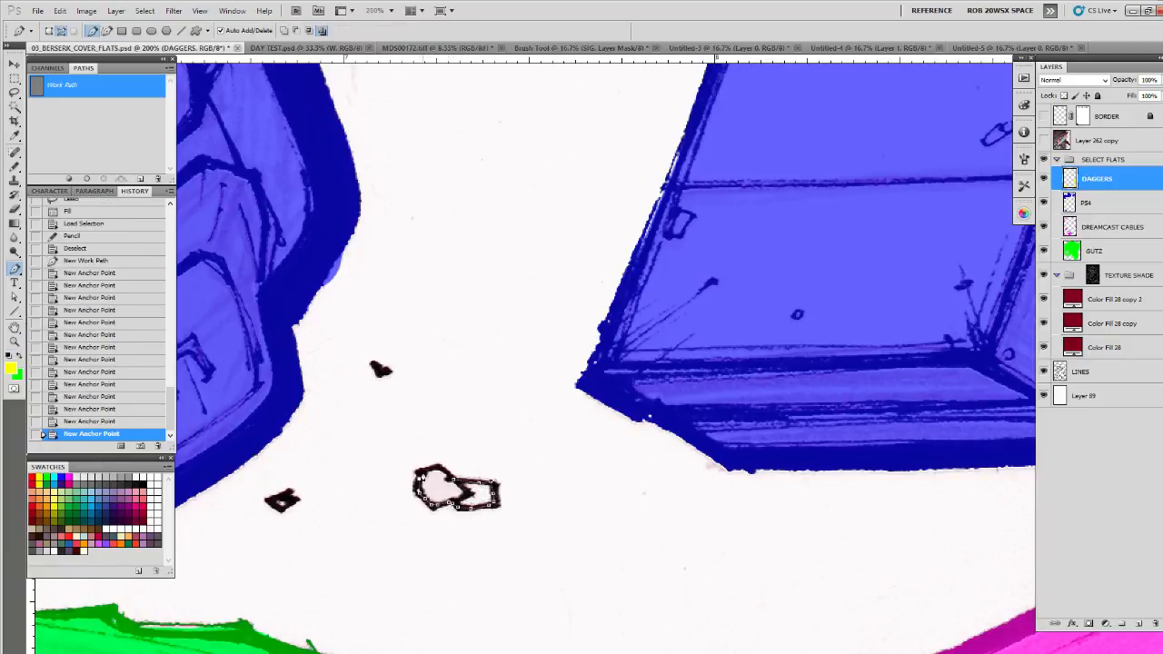
drag(432, 468, 436, 467)
click(66, 180)
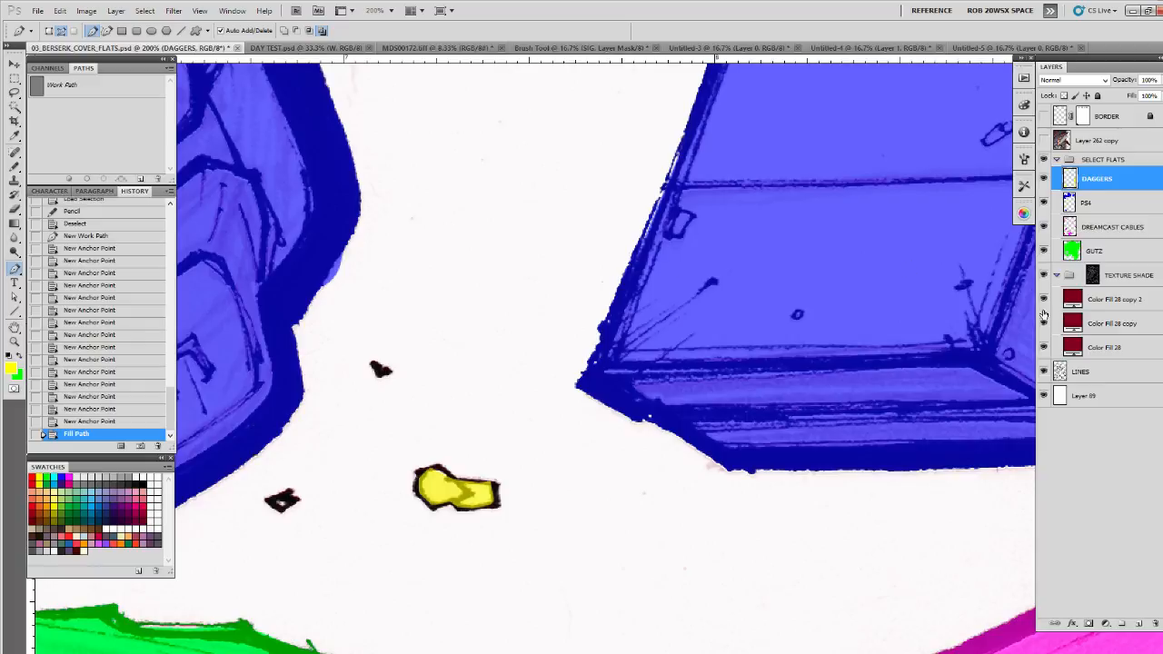
Step: Load the line art as a selection and pencil yellow over the two-part debris piece's outline
ctrl+click(1060, 371)
key(b)
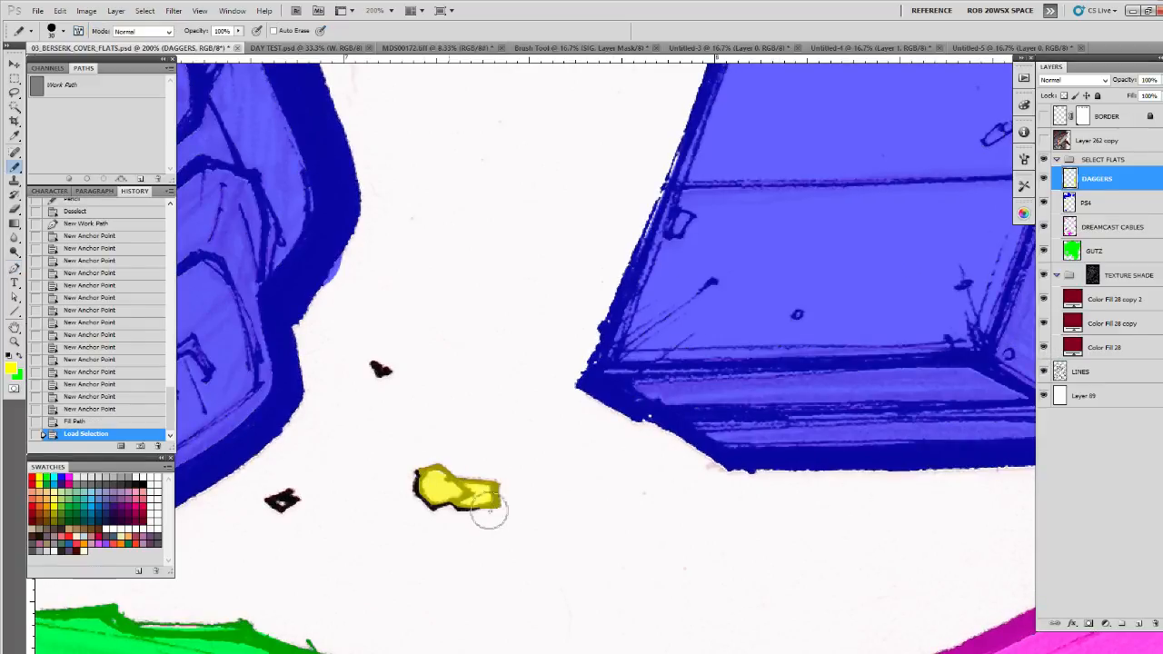
mouse_move(490, 511)
mouse_down()
mouse_move(419, 477)
mouse_move(418, 460)
mouse_move(420, 535)
mouse_up()
Step: Pencil yellow over the small chip beside the controller's lower edge, then clear the selection and fill in its center
drag(381, 492, 476, 492)
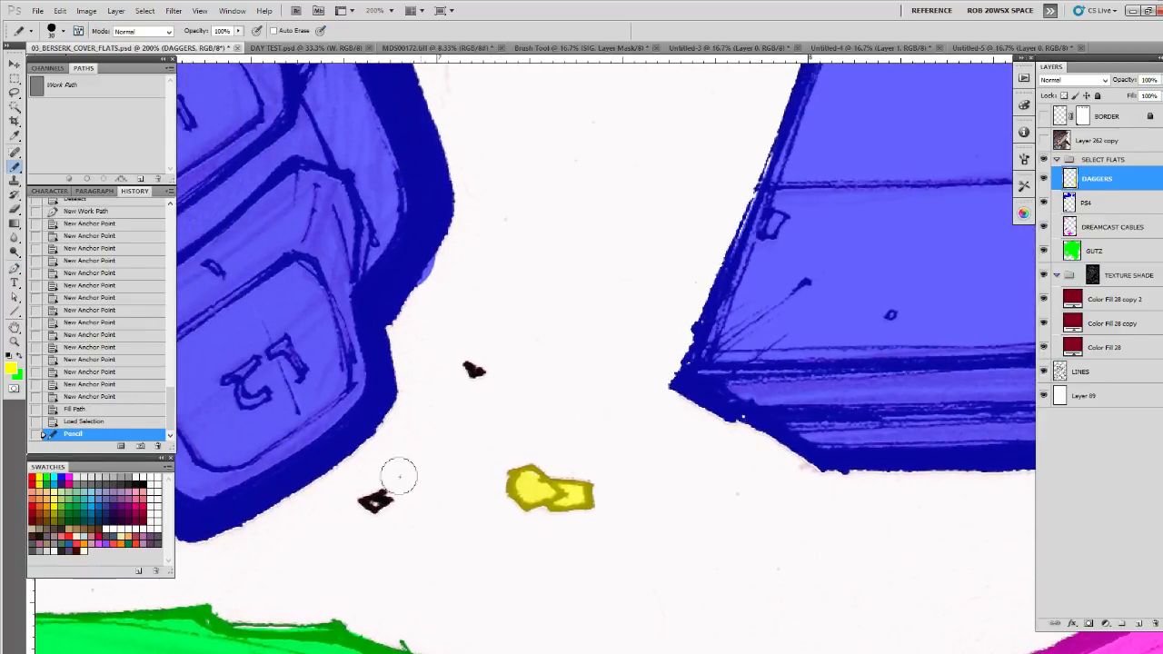
mouse_move(348, 517)
mouse_down()
mouse_move(403, 485)
mouse_move(381, 501)
mouse_up()
key(ctrl+d)
click(375, 502)
click(377, 498)
Step: Lasso the small shard left of the blue console, fill it yellow, and pencil its outline within the line art selection
key(z)
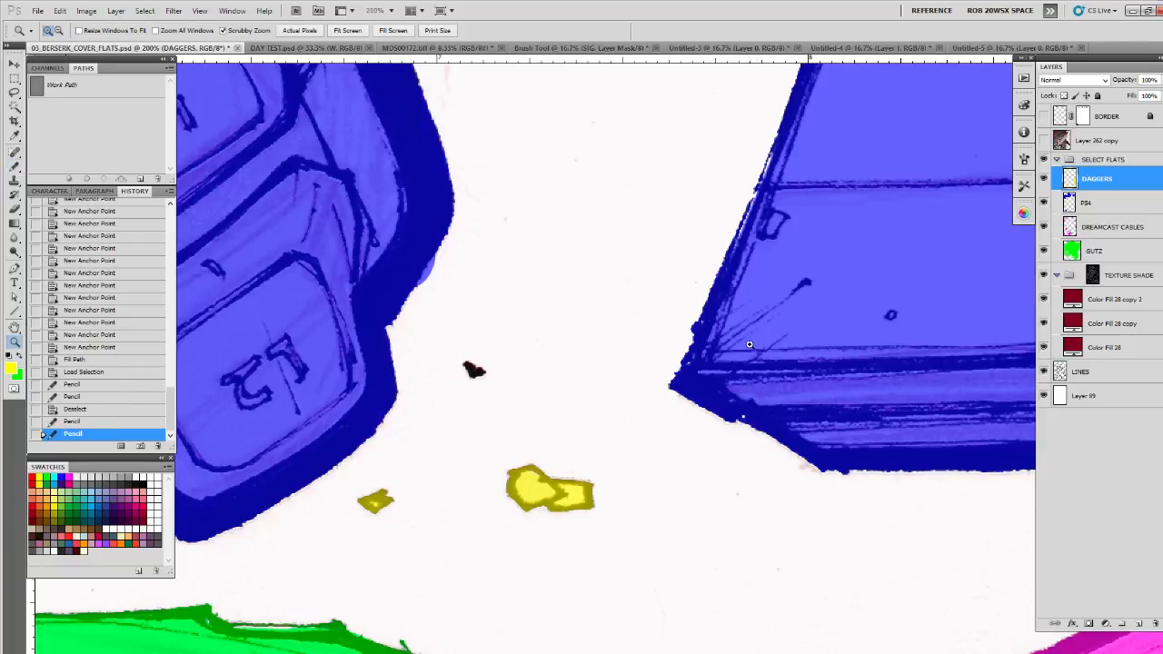
alt+click(750, 344)
alt+click(749, 344)
drag(770, 331, 477, 598)
click(424, 521)
click(423, 520)
click(423, 521)
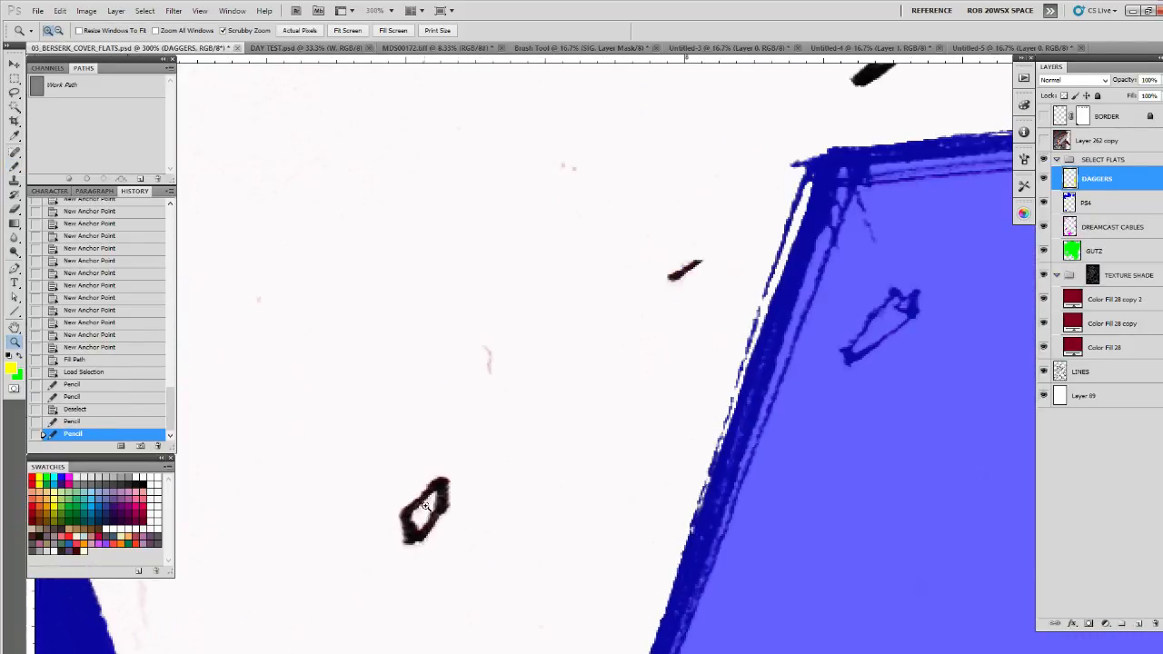
key(l)
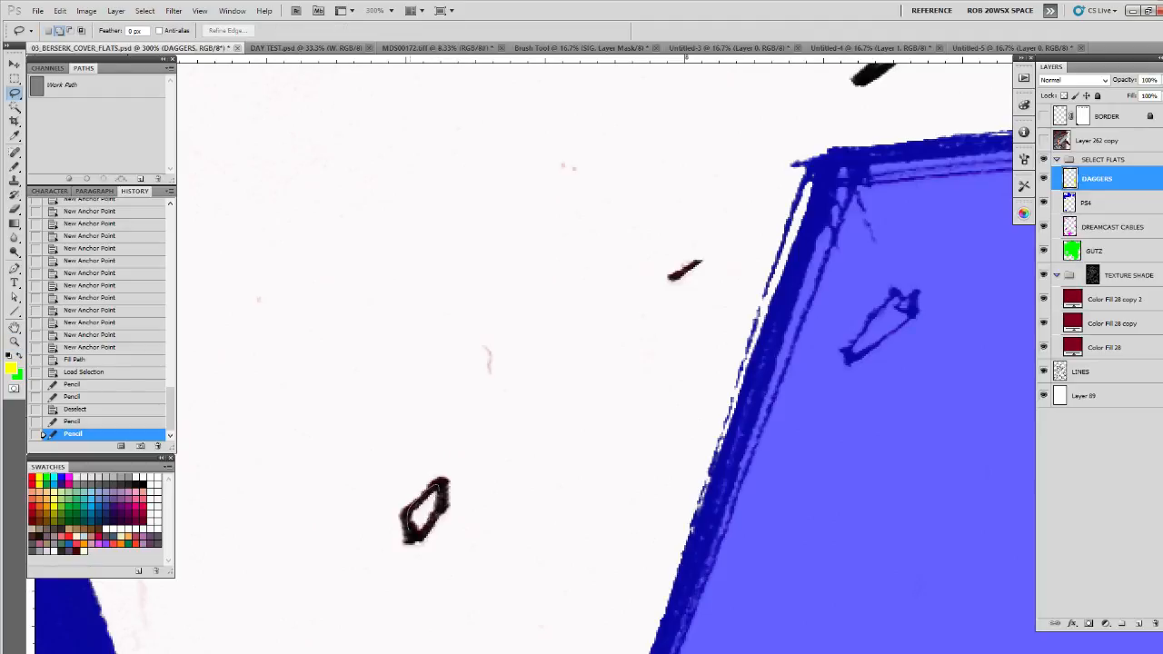
mouse_move(413, 521)
mouse_down()
mouse_move(450, 475)
mouse_move(514, 446)
mouse_move(719, 264)
mouse_up()
key(alt+BackSpace)
ctrl+click(1061, 373)
key(b)
key(ctrl+h)
Step: Clear the selection, lasso the rectangular shard below the controller's left grip, fill it yellow, and pencil its outline within the line art selection
key(z)
alt+click(419, 495)
alt+click(419, 496)
alt+click(420, 495)
alt+click(420, 495)
alt+click(420, 495)
alt+click(420, 495)
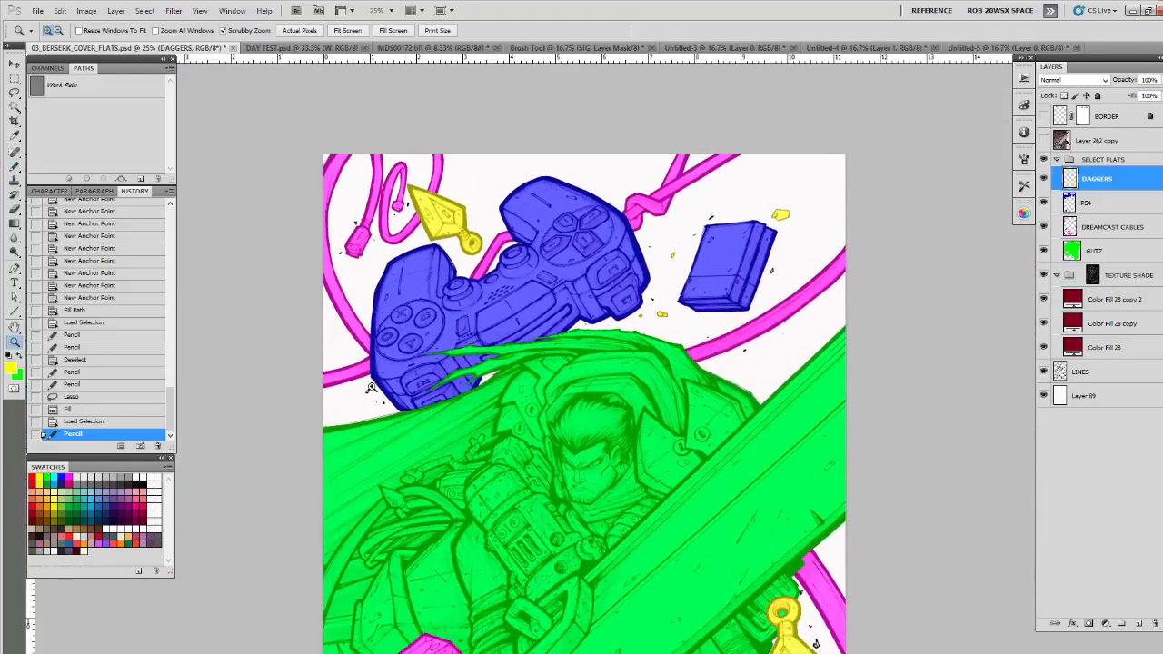
drag(371, 388, 453, 383)
key(ctrl+d)
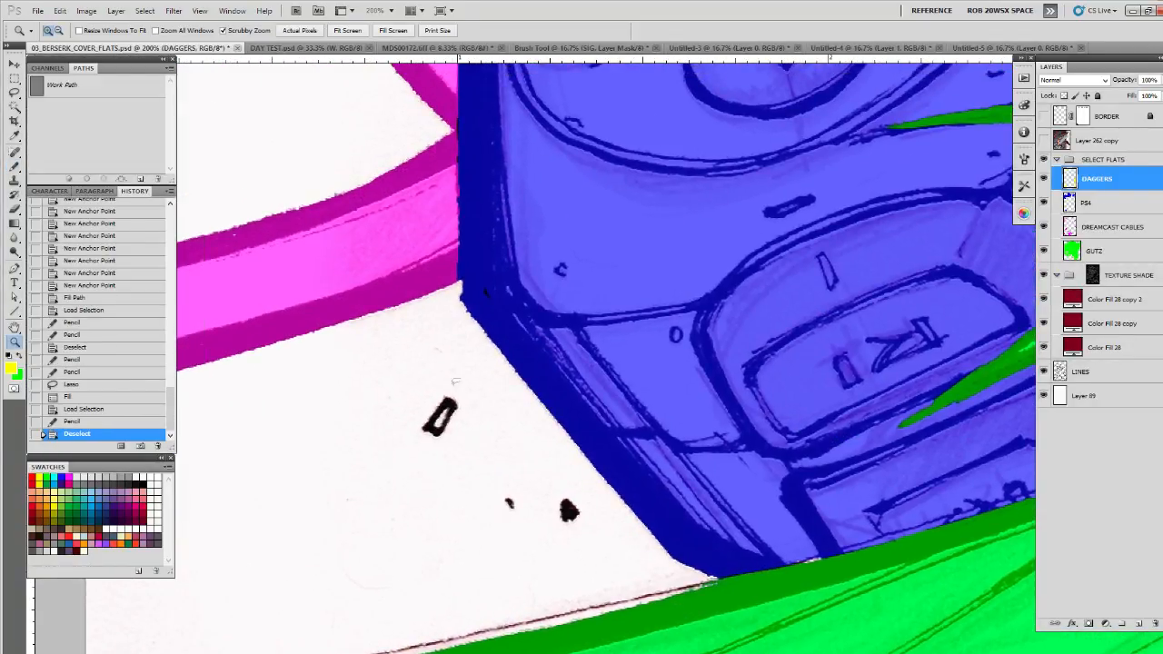
key(l)
mouse_move(435, 427)
mouse_down()
mouse_move(449, 405)
mouse_move(436, 446)
mouse_move(391, 452)
mouse_up()
key(alt+BackSpace)
ctrl+click(1060, 372)
key(b)
key(ctrl+h)
Step: Clear the selection, lasso the debris between the large dagger and magenta cable, fill it yellow, and cover its line art outline
key(z)
drag(773, 412, 816, 418)
drag(693, 512, 558, 475)
click(553, 461)
key(l)
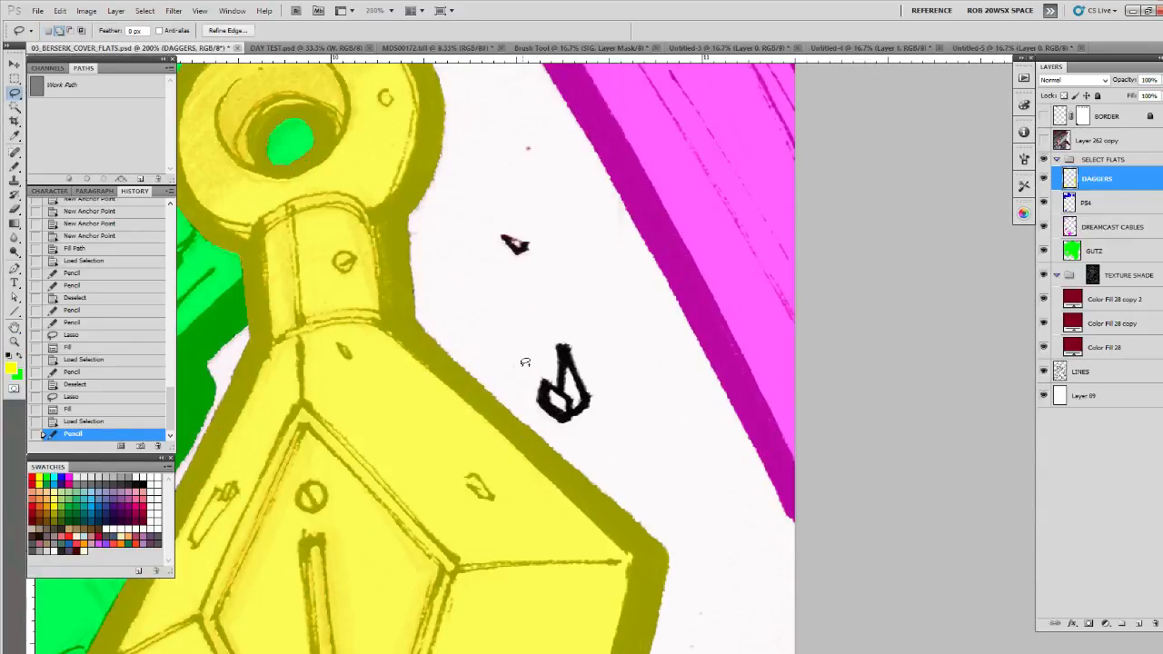
key(ctrl+d)
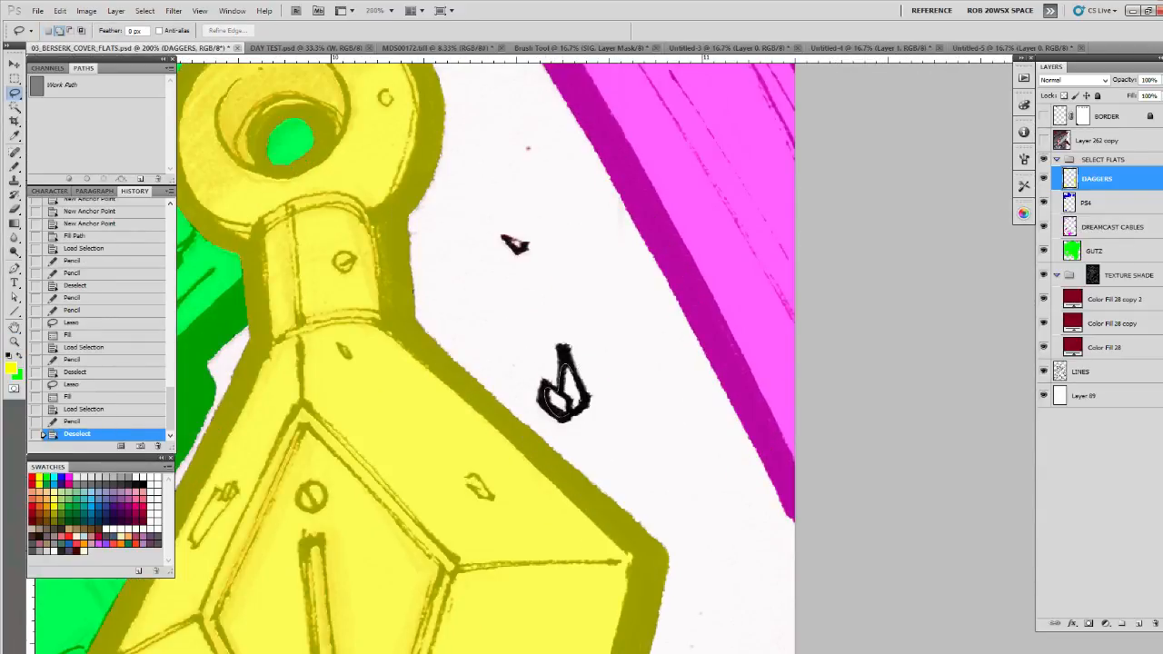
mouse_move(556, 414)
mouse_down()
mouse_move(566, 367)
mouse_move(577, 400)
mouse_up()
key(alt+BackSpace)
ctrl+click(1060, 373)
key(b)
key(ctrl+h)
Step: Clear the selection, trace the diamond-shaped shard above the bottom-left dagger's ring with the Pen tool, and fill the path yellow
key(z)
alt+click(571, 366)
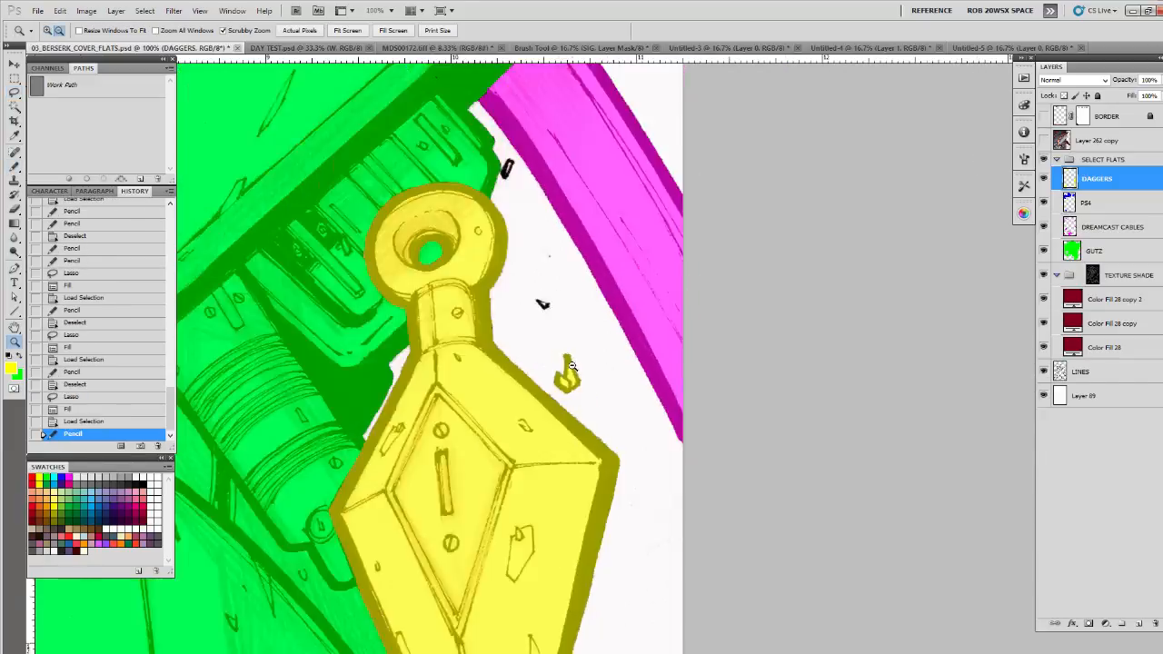
alt+click(570, 367)
drag(574, 509, 675, 289)
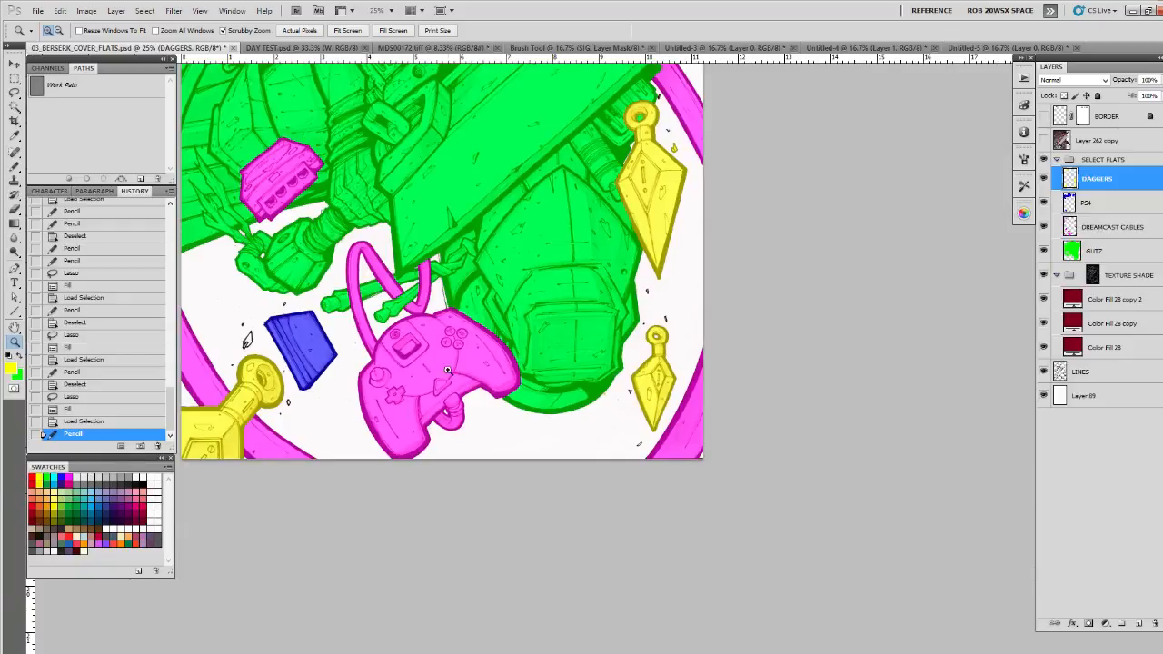
click(255, 345)
click(255, 345)
click(256, 345)
click(255, 345)
click(255, 346)
drag(273, 352, 582, 366)
key(ctrl+d)
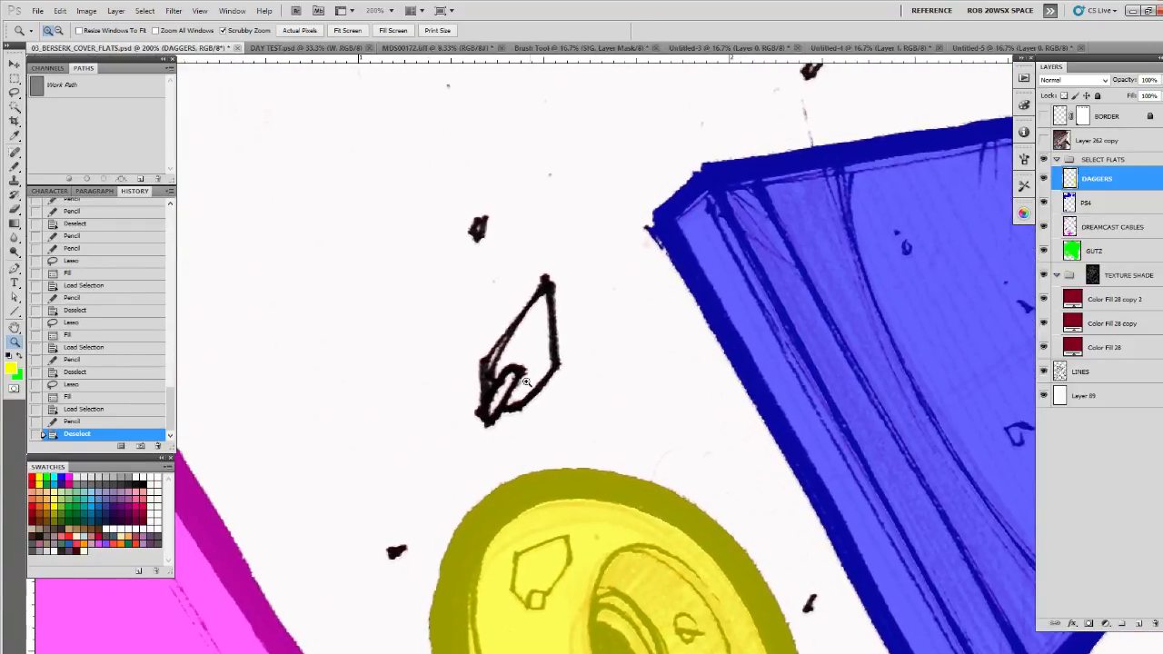
key(p)
click(487, 379)
click(486, 362)
click(543, 287)
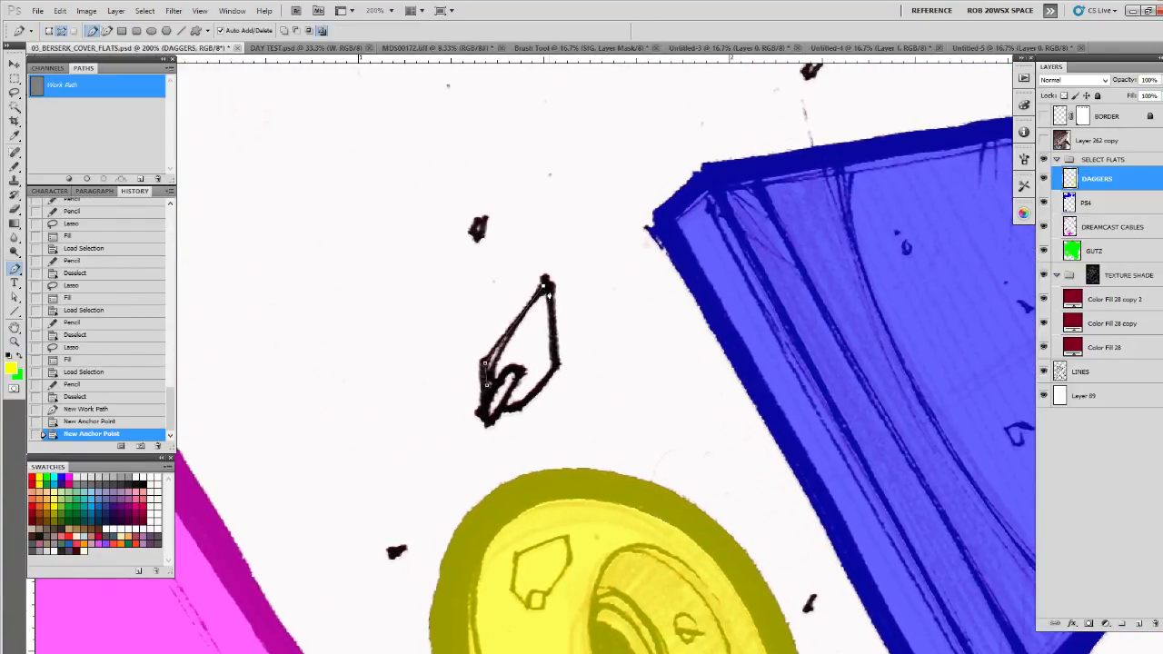
click(556, 362)
click(546, 382)
click(524, 406)
click(514, 407)
click(502, 411)
click(490, 419)
click(483, 414)
click(485, 393)
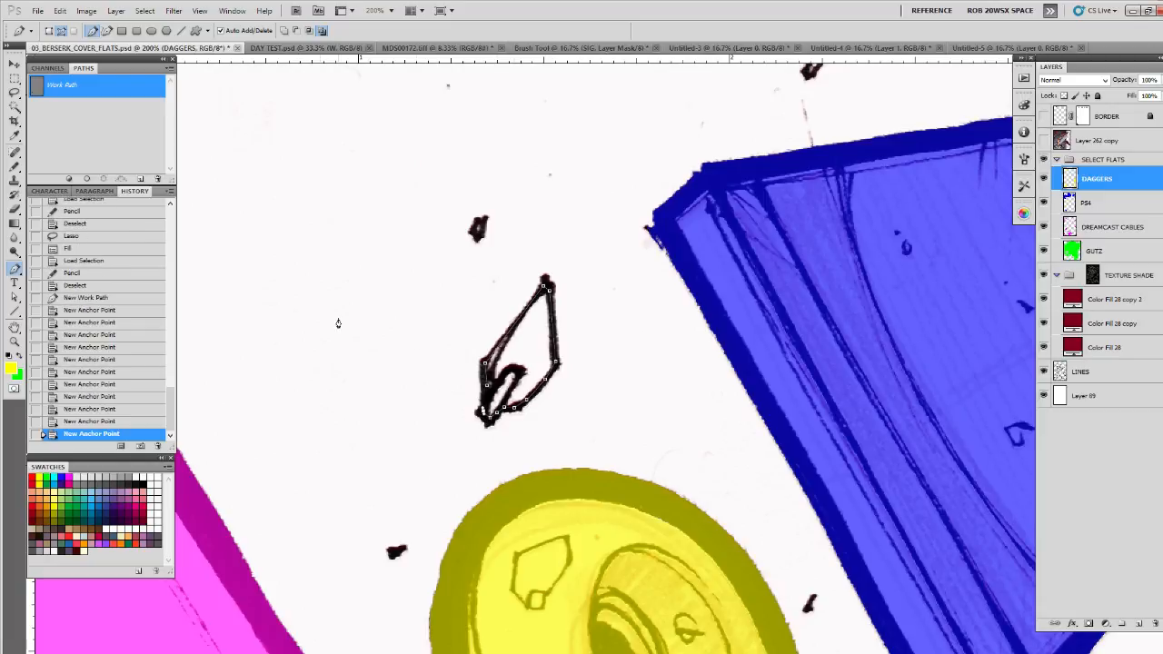
click(69, 179)
click(90, 158)
Step: Load the line art as a selection, hide its edges, and pencil yellow over the diamond-shaped shard's outline
ctrl+click(1059, 372)
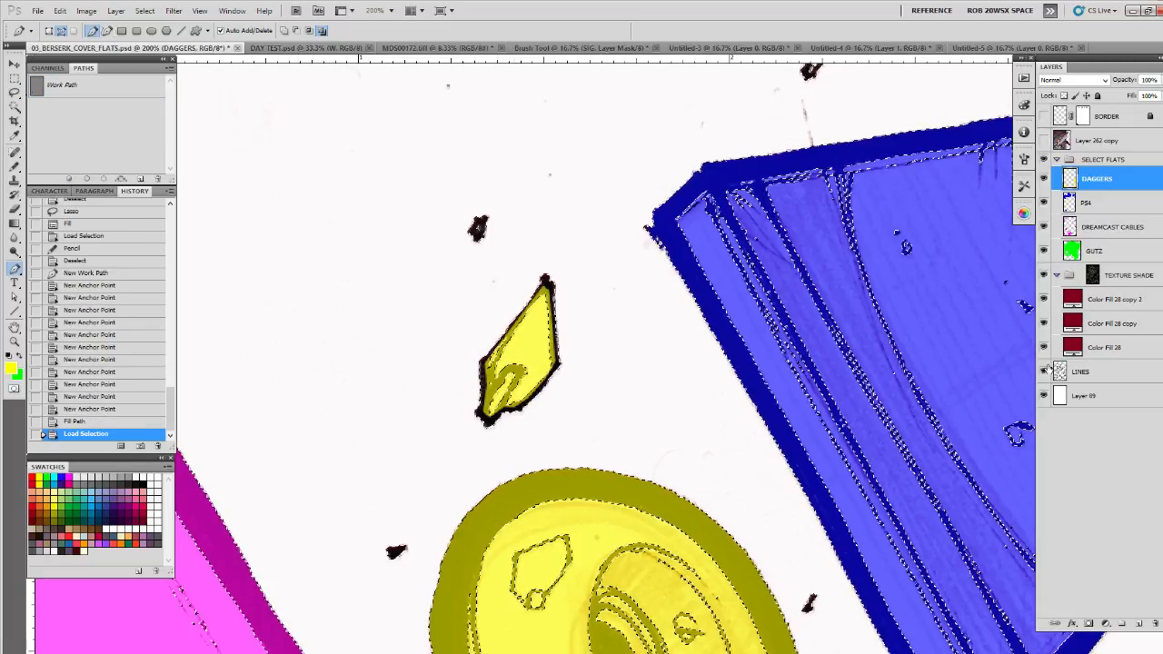
key(b)
drag(550, 262, 534, 305)
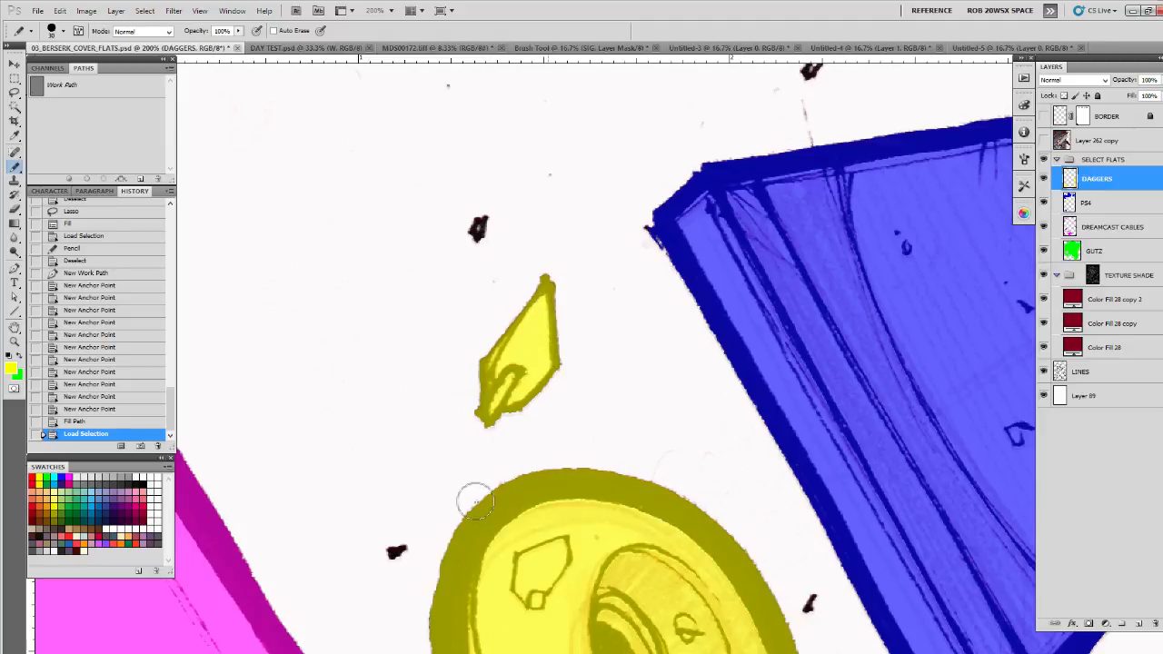
Step: Create a new layer above DAGGERS and set the foreground color to cyan
key(z)
alt+click(620, 349)
alt+click(621, 349)
alt+click(623, 349)
alt+click(623, 350)
alt+click(625, 350)
alt+click(625, 350)
alt+click(624, 350)
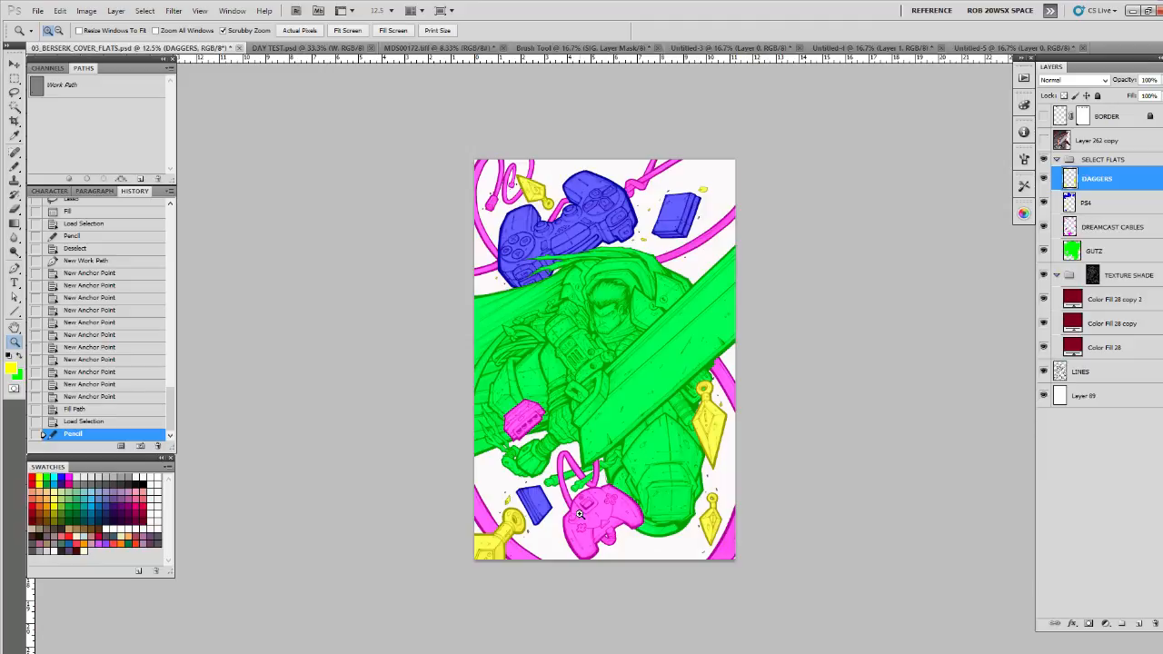
click(1138, 624)
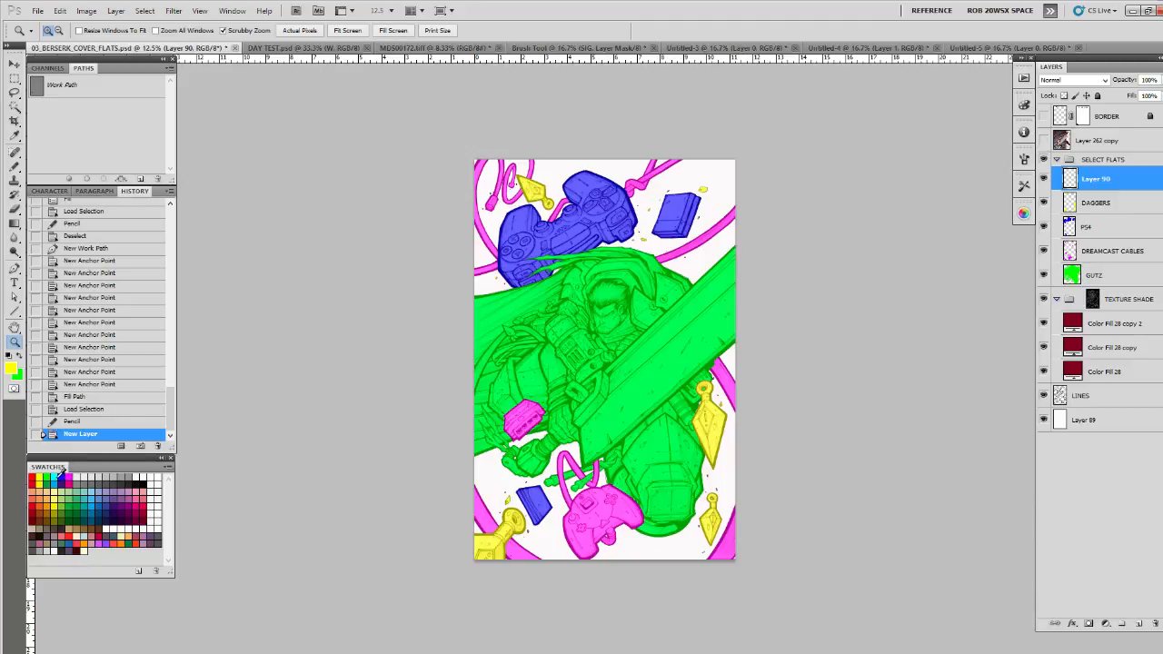
click(51, 478)
Step: Start a Pen path at the cover's right edge and run it along the sword's upper edge down to the armored forearm
click(735, 256)
click(735, 257)
click(738, 255)
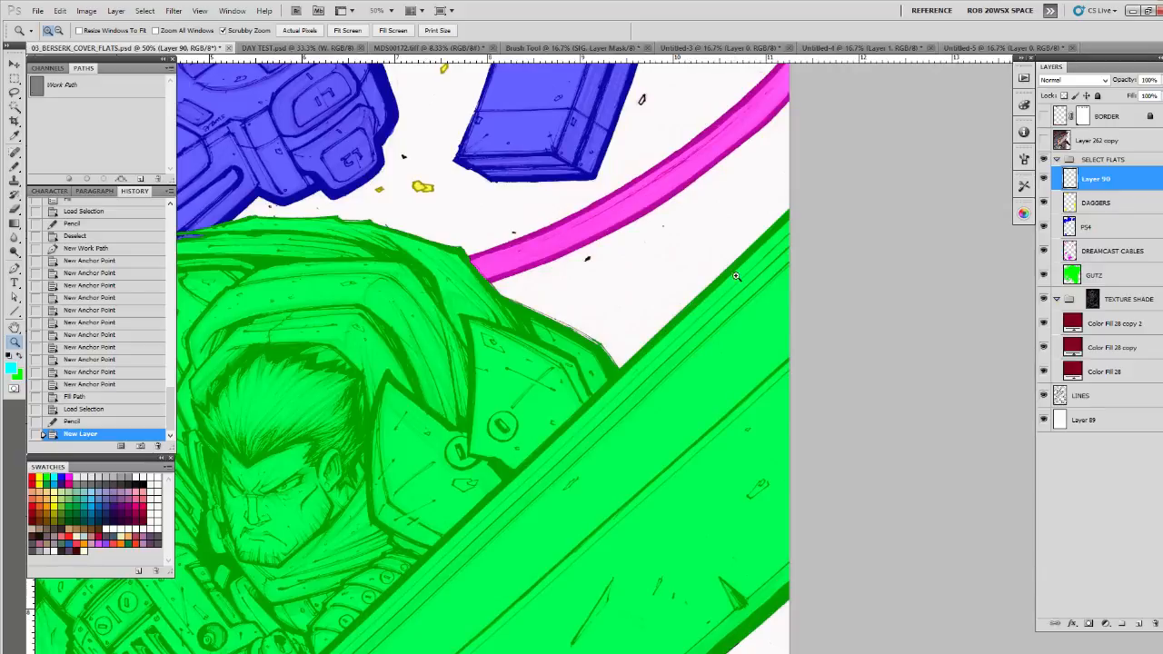
key(p)
click(791, 214)
drag(565, 454, 805, 171)
click(540, 390)
click(497, 421)
click(441, 452)
Step: Continue the Pen path under the armored forearm and around the outer edge of the guard's rectangular block
drag(441, 453, 496, 391)
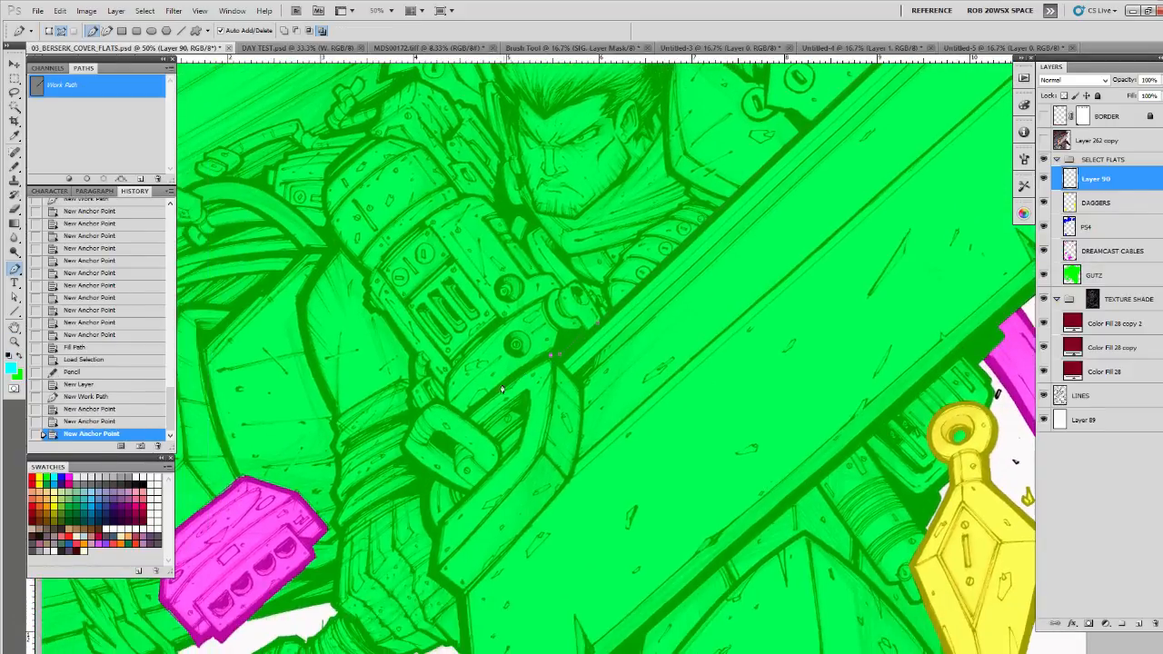
click(479, 403)
click(470, 412)
click(463, 414)
click(456, 412)
click(444, 406)
click(437, 404)
click(430, 406)
click(422, 411)
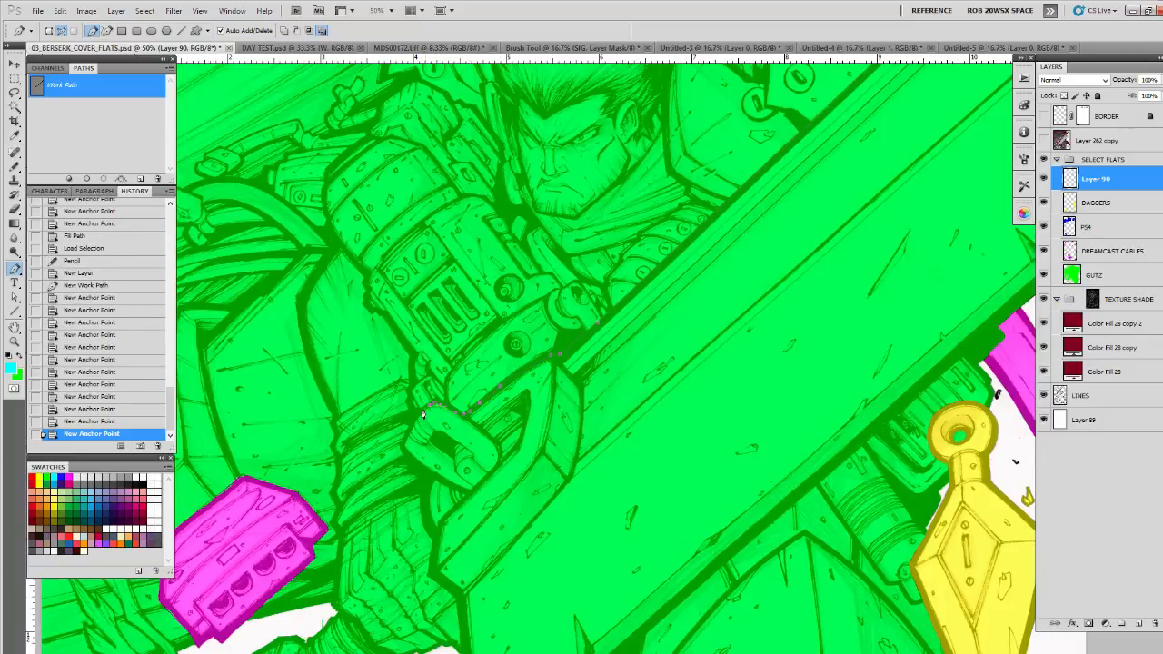
click(405, 444)
click(407, 451)
click(425, 469)
Step: Extend the Pen path below the guard block, following the curved edge beside the fist to the blade's corner
drag(426, 469, 430, 436)
click(430, 448)
click(428, 459)
click(429, 474)
click(431, 484)
drag(438, 505, 434, 429)
click(435, 432)
click(434, 444)
click(434, 459)
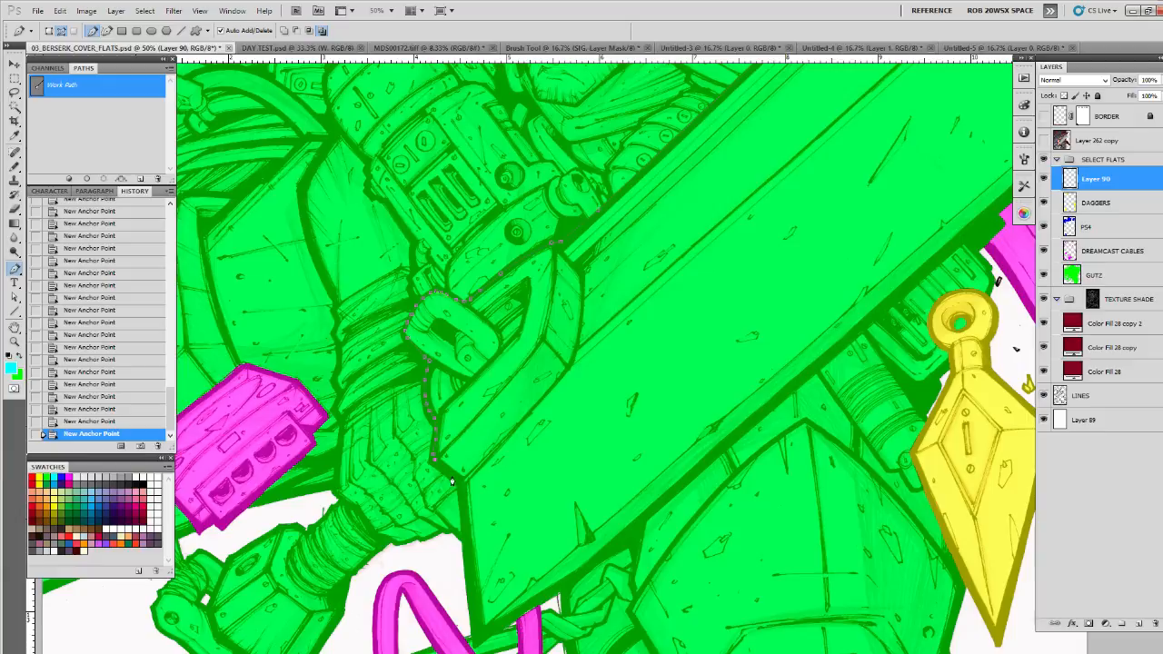
click(454, 483)
Step: Run the Pen path down the blade's short edge beside the fist to its pointed tip
drag(465, 491, 453, 429)
click(453, 452)
click(457, 483)
click(460, 525)
click(469, 580)
click(474, 582)
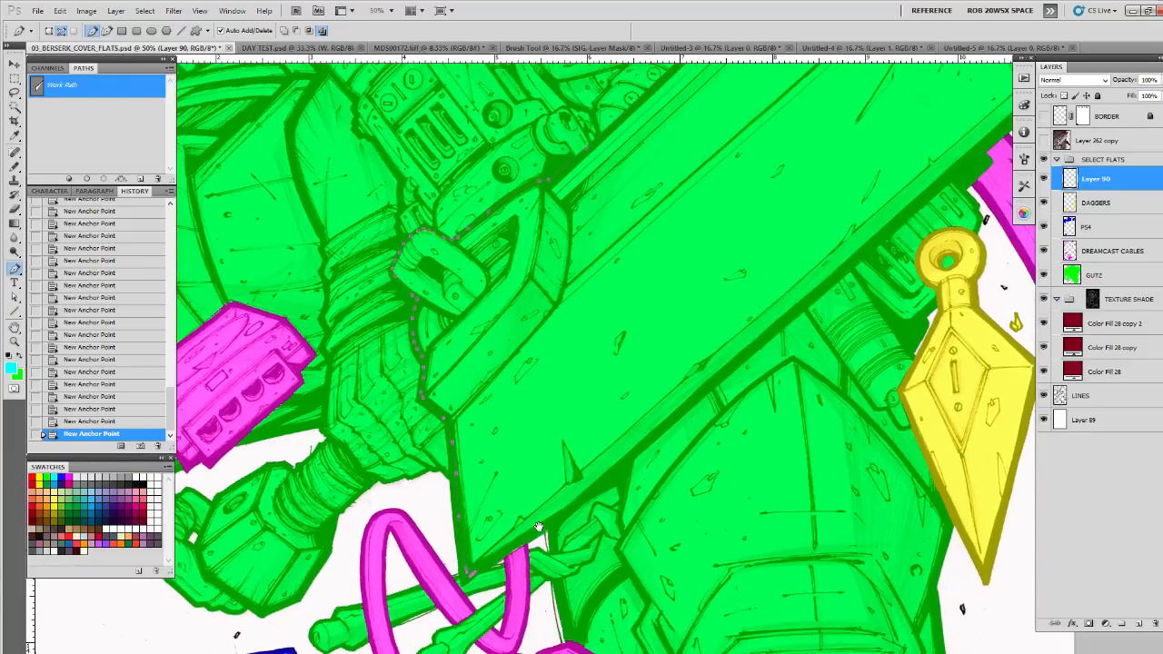
Step: Carry the Pen path along the blade's lower edge to the cover's right edge and close it outside the canvas
drag(543, 529, 480, 549)
drag(798, 310, 392, 637)
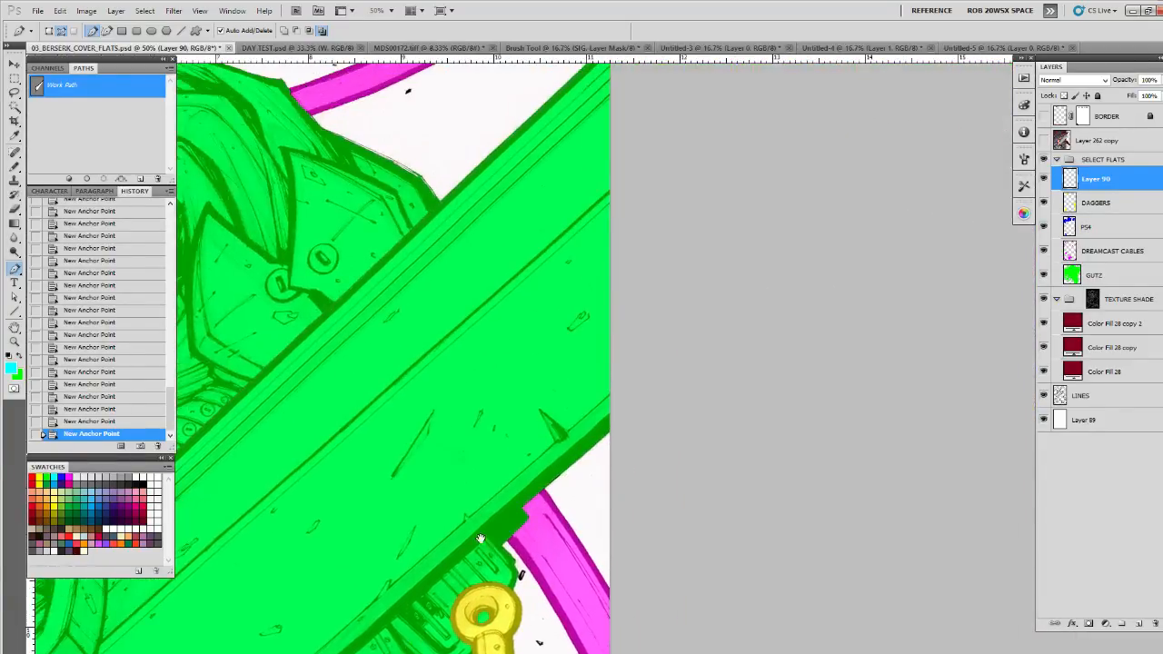
click(610, 427)
drag(650, 245, 627, 462)
click(615, 274)
click(587, 264)
drag(543, 390, 918, 149)
drag(539, 574, 656, 370)
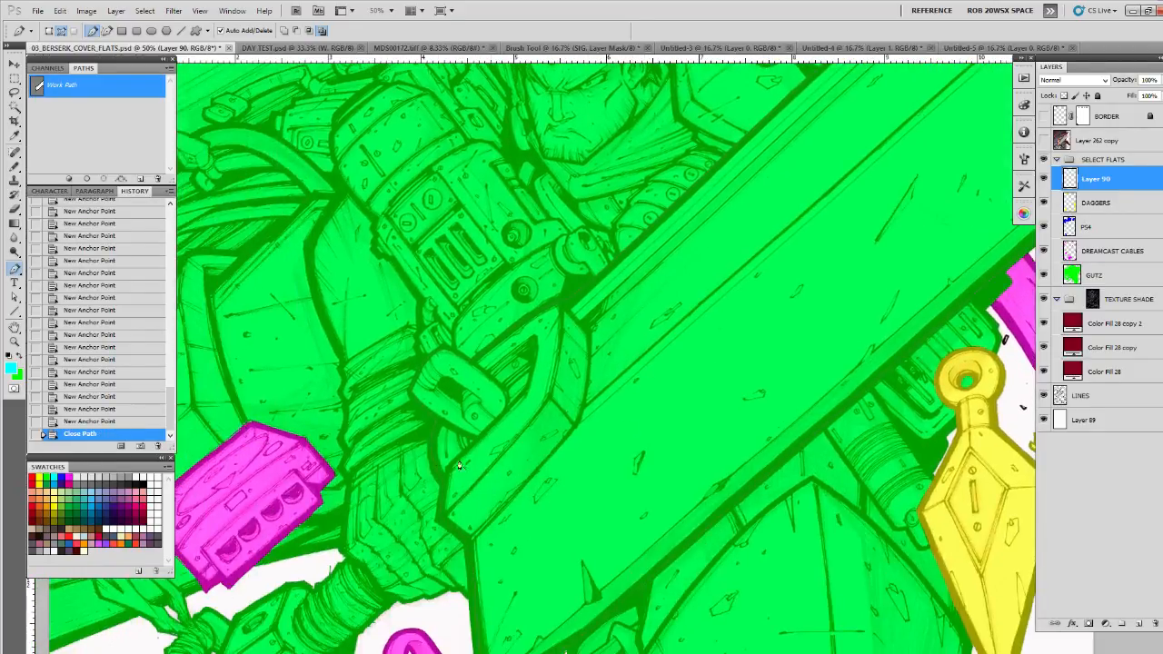
Step: Start a second Pen subpath at the sword handle, tracing where it meets the fist and down the ribbed grip
drag(518, 505, 551, 481)
drag(447, 557, 548, 457)
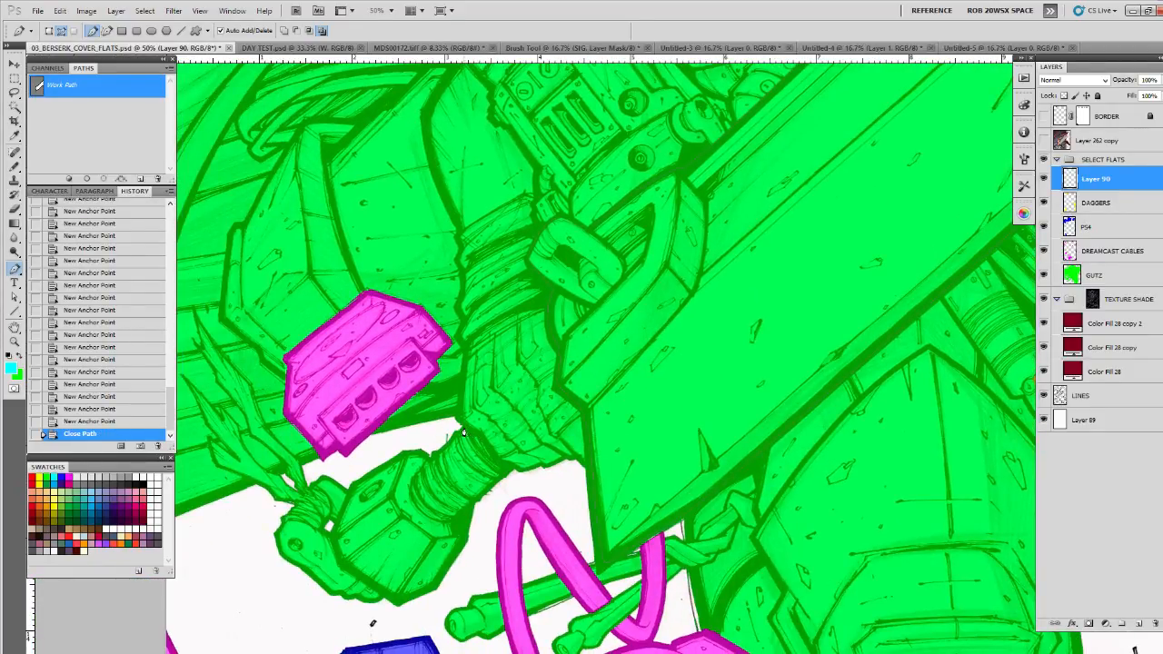
click(465, 426)
click(483, 434)
click(491, 447)
click(498, 460)
click(507, 470)
click(491, 488)
click(476, 501)
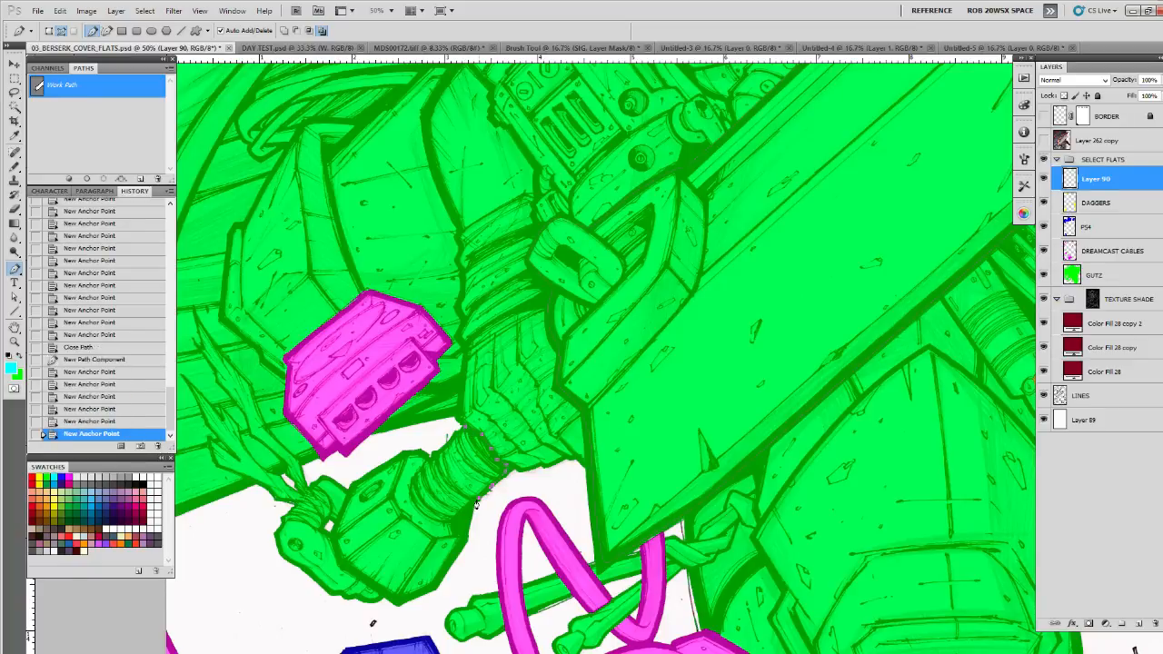
click(477, 502)
click(479, 522)
drag(475, 549, 472, 562)
click(447, 587)
click(417, 604)
drag(418, 603, 491, 578)
key(ctrl+alt+z)
key(ctrl+alt+z)
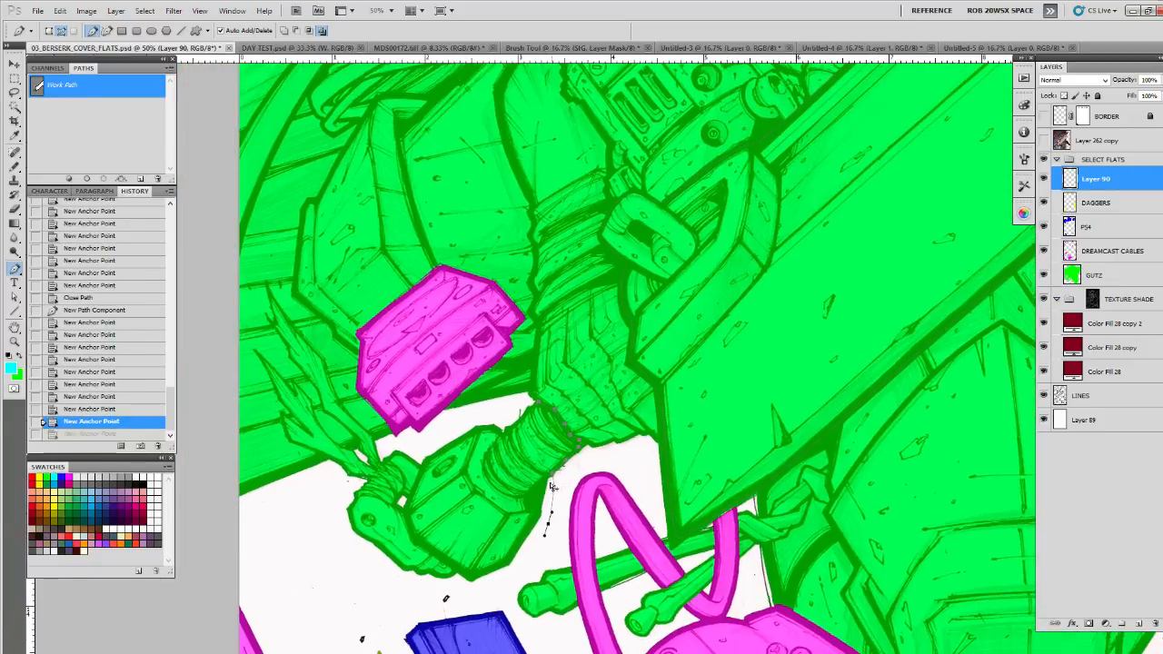
key(ctrl+alt+z)
key(ctrl+alt+z)
Step: Trace the Pen path down the pommel's side and around its lower edge to the far corner
click(543, 498)
click(535, 517)
click(527, 530)
click(500, 563)
click(461, 578)
click(469, 575)
click(415, 540)
click(409, 519)
Step: Trace the pommel's far side and upper edge back along the grip to the fist
click(408, 496)
click(416, 484)
click(421, 472)
click(428, 461)
click(442, 452)
click(461, 441)
click(476, 431)
click(494, 427)
click(505, 430)
click(516, 424)
click(530, 409)
Step: Fill the grip and pommel subpath with cyan
click(70, 178)
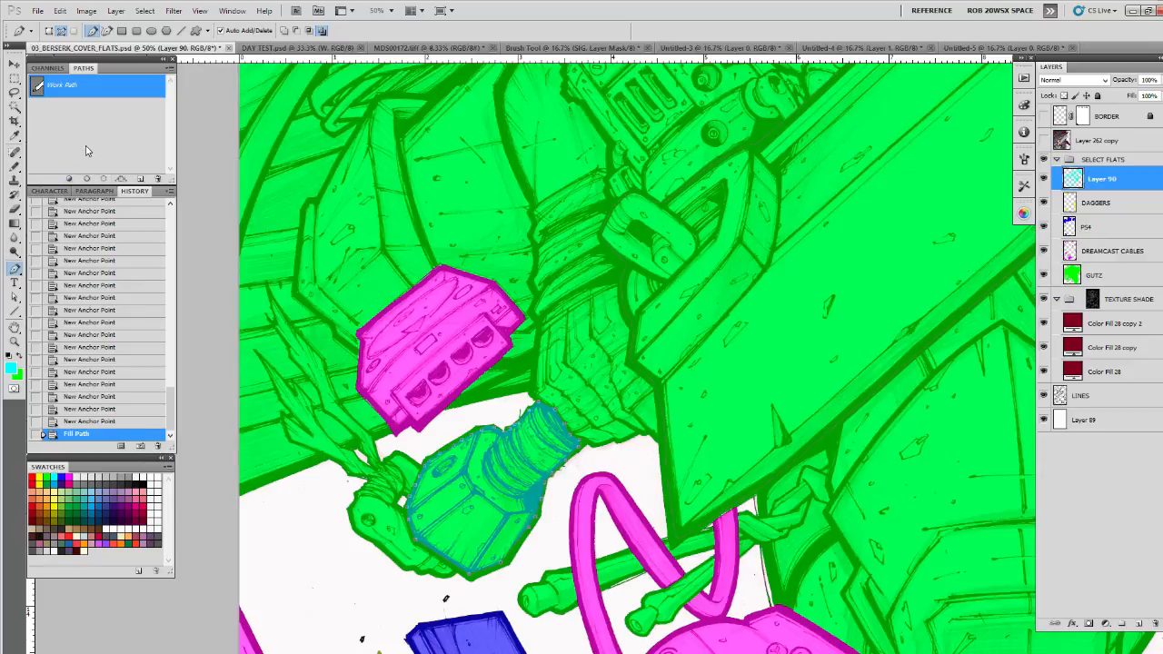
key(ctrl+d)
click(69, 178)
click(111, 153)
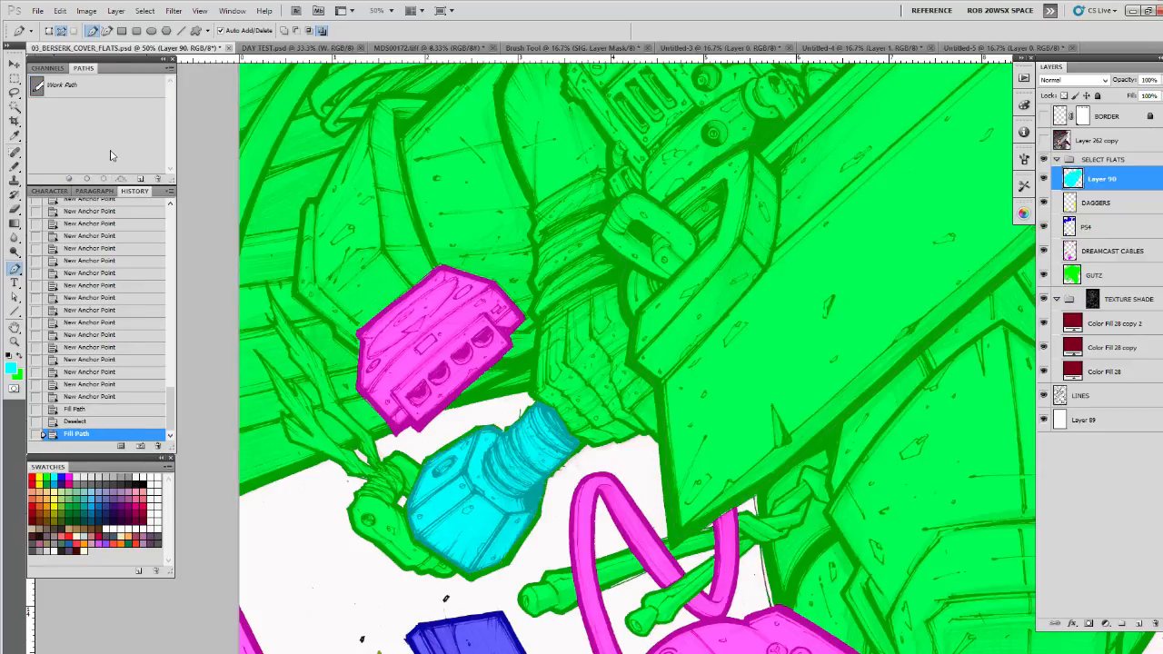
Step: Reselect the work path and fill the sword's blade and guard with cyan
click(116, 89)
click(110, 110)
click(103, 90)
click(69, 178)
click(89, 143)
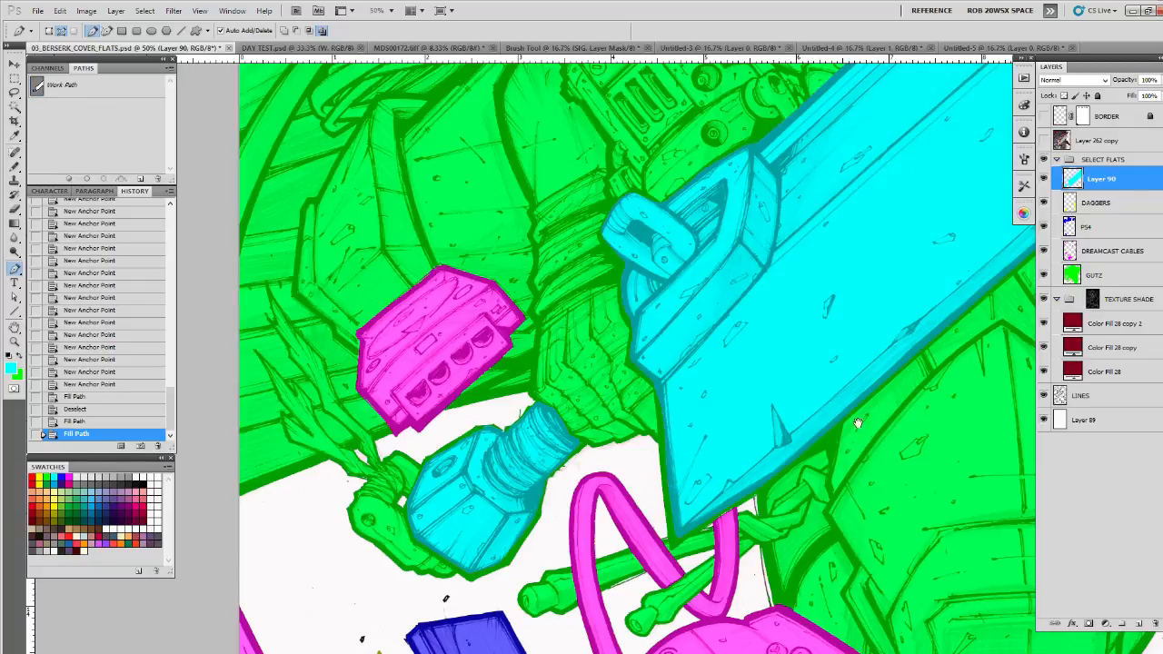
Step: Load the line art as a selection, hide its edges, and pencil cyan over the guard block's outline
drag(850, 445, 652, 596)
ctrl+click(1059, 396)
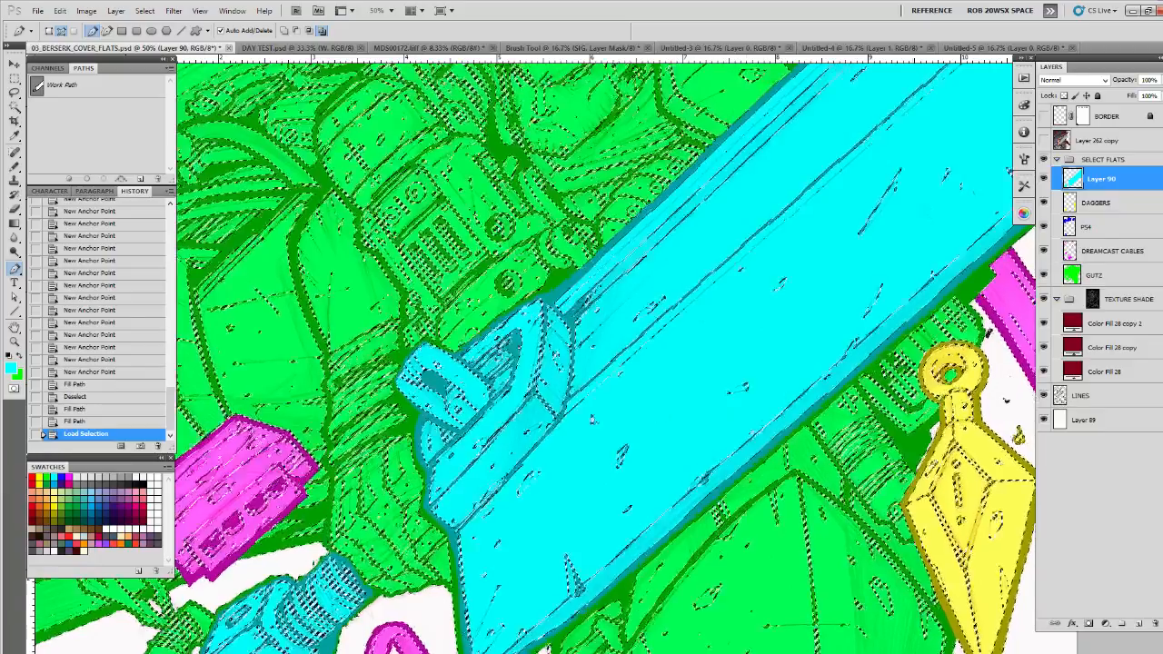
key(b)
key(ctrl+h)
scroll(480, 340, up, 1)
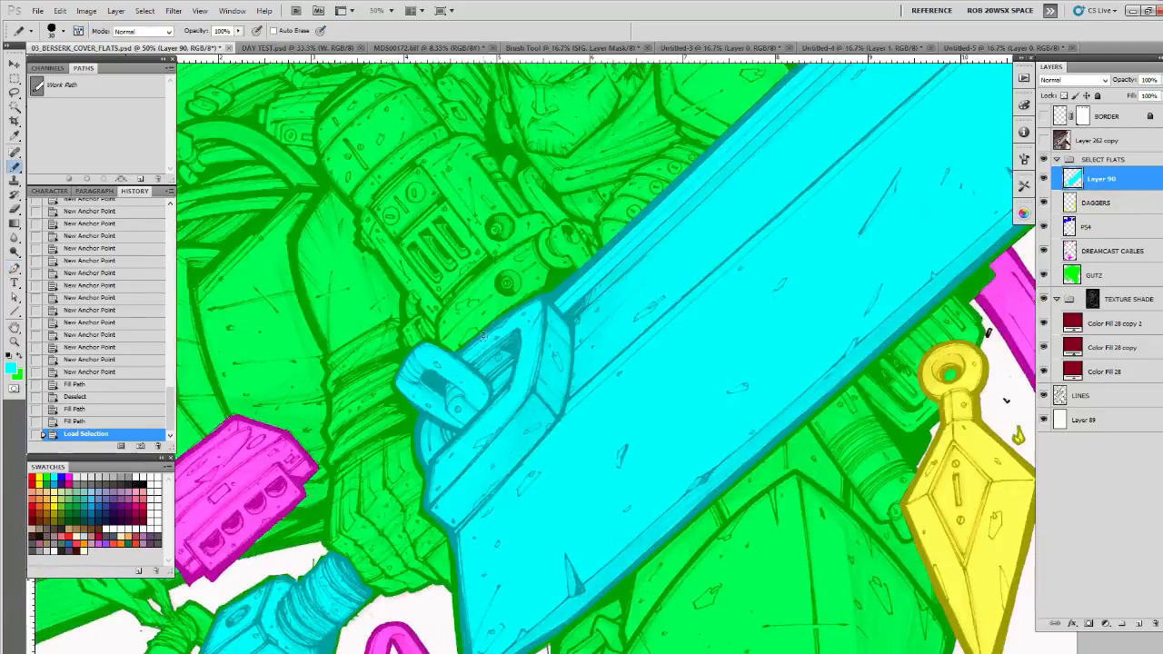
scroll(480, 340, up, 1)
drag(443, 354, 422, 371)
mouse_move(417, 378)
mouse_down()
mouse_move(538, 368)
mouse_move(476, 341)
mouse_move(462, 353)
mouse_up()
mouse_move(424, 402)
mouse_down()
mouse_move(420, 459)
mouse_move(461, 498)
mouse_up()
drag(472, 439, 455, 281)
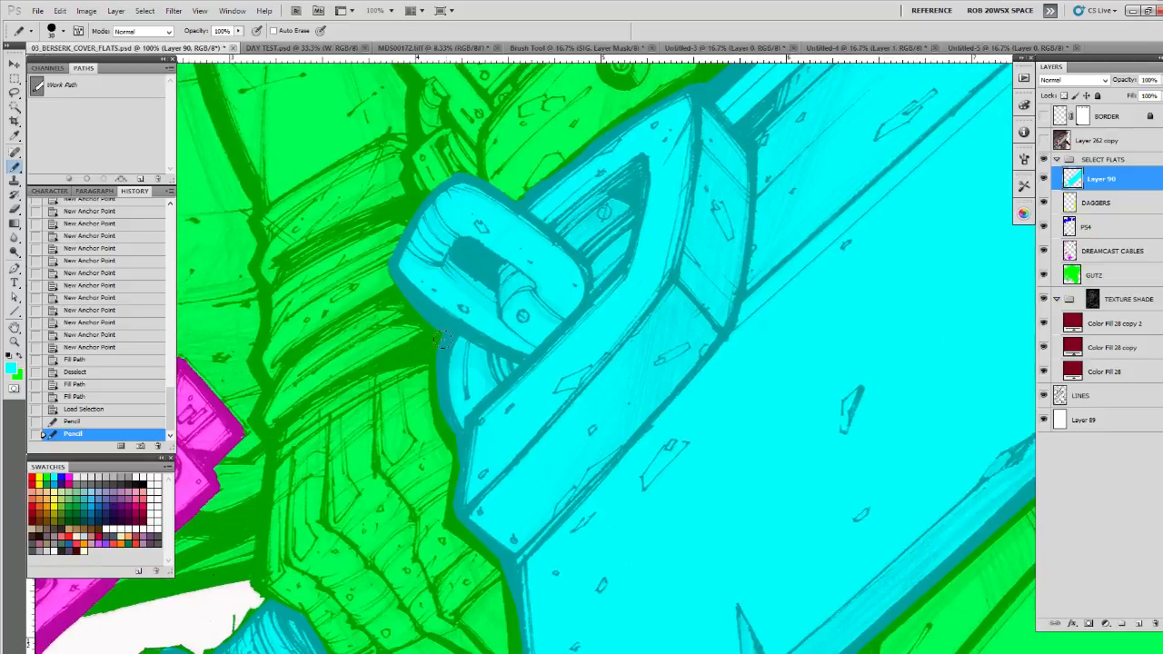
Step: Pencil cyan over the outline from the guard's curved edge down to the blade tip, erasing the spill
drag(433, 375, 474, 474)
mouse_move(473, 472)
mouse_down()
mouse_move(445, 337)
mouse_move(422, 389)
mouse_move(468, 431)
mouse_move(449, 259)
mouse_up()
mouse_move(444, 263)
mouse_down()
mouse_move(471, 566)
mouse_move(493, 532)
mouse_move(481, 552)
mouse_move(498, 540)
mouse_move(466, 543)
mouse_move(459, 562)
mouse_move(517, 536)
mouse_up()
key(e)
click(461, 553)
key(b)
drag(544, 505, 444, 503)
mouse_move(514, 472)
mouse_down()
mouse_move(409, 534)
mouse_move(542, 453)
mouse_up()
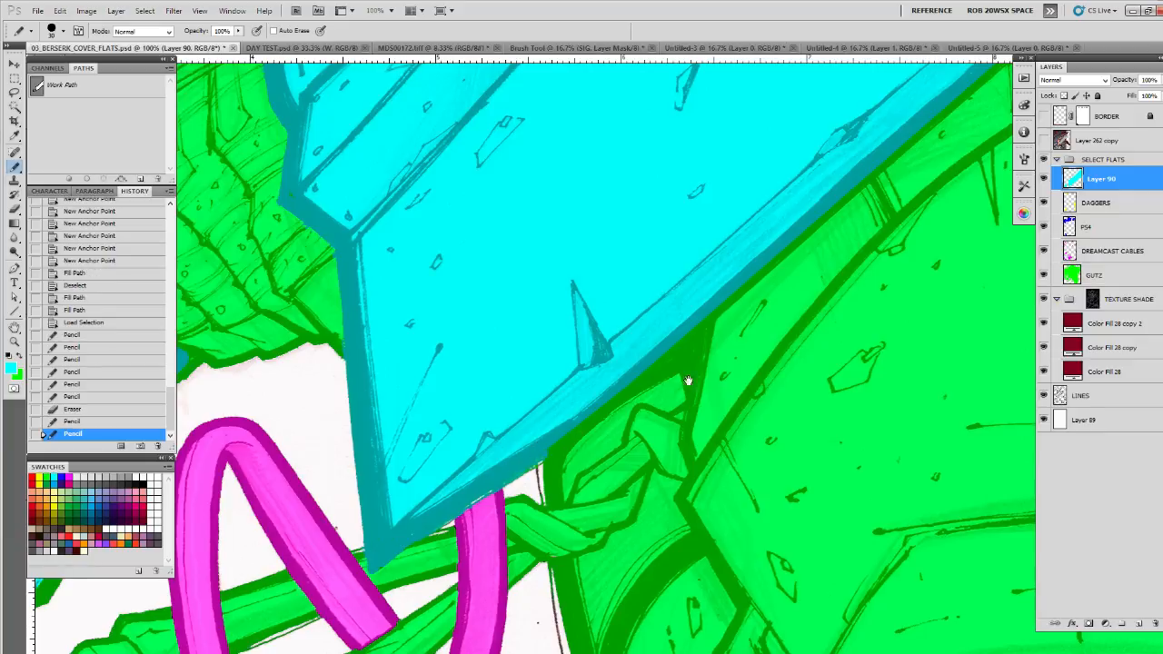
Step: Pencil cyan over the blade's lower outline from the tip up toward the yellow dagger's ring
drag(688, 382, 528, 467)
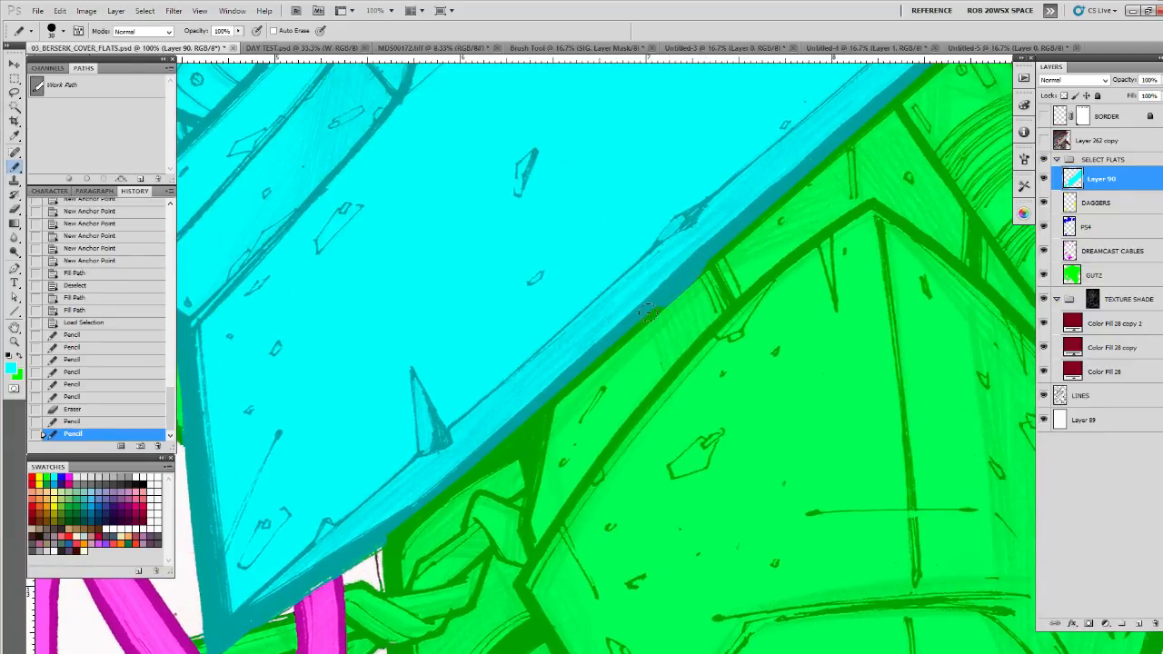
mouse_move(511, 434)
mouse_down()
mouse_move(407, 526)
mouse_move(364, 547)
mouse_move(375, 521)
mouse_up()
drag(754, 282, 404, 516)
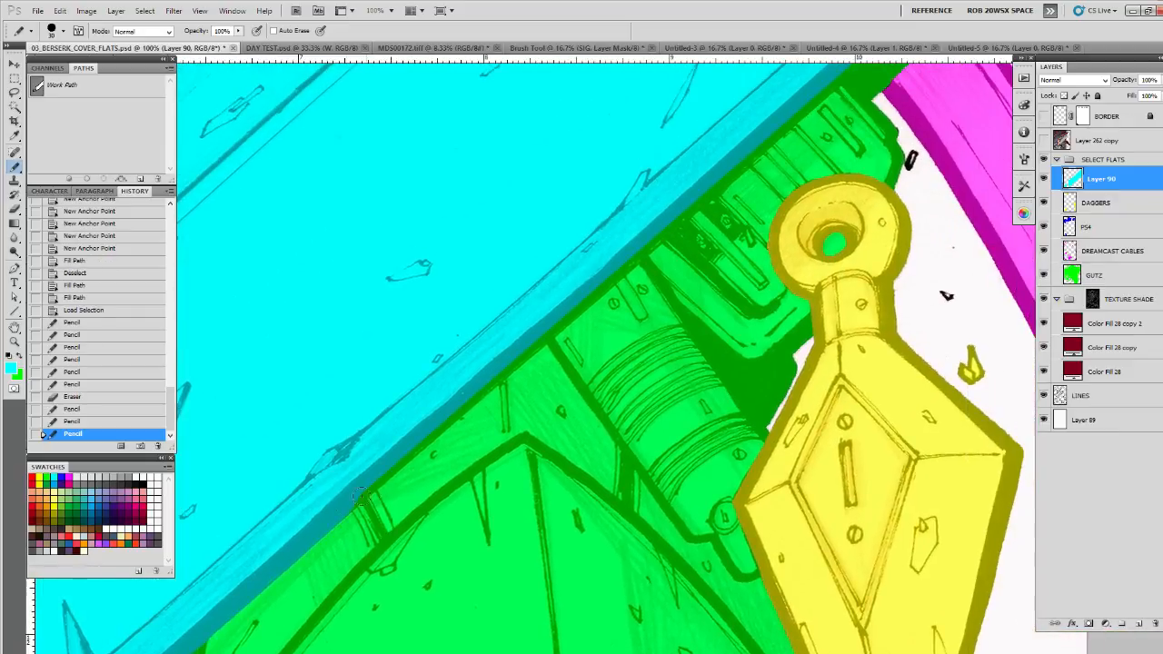
click(462, 398)
drag(463, 398, 451, 415)
drag(616, 277, 345, 520)
drag(498, 382, 465, 401)
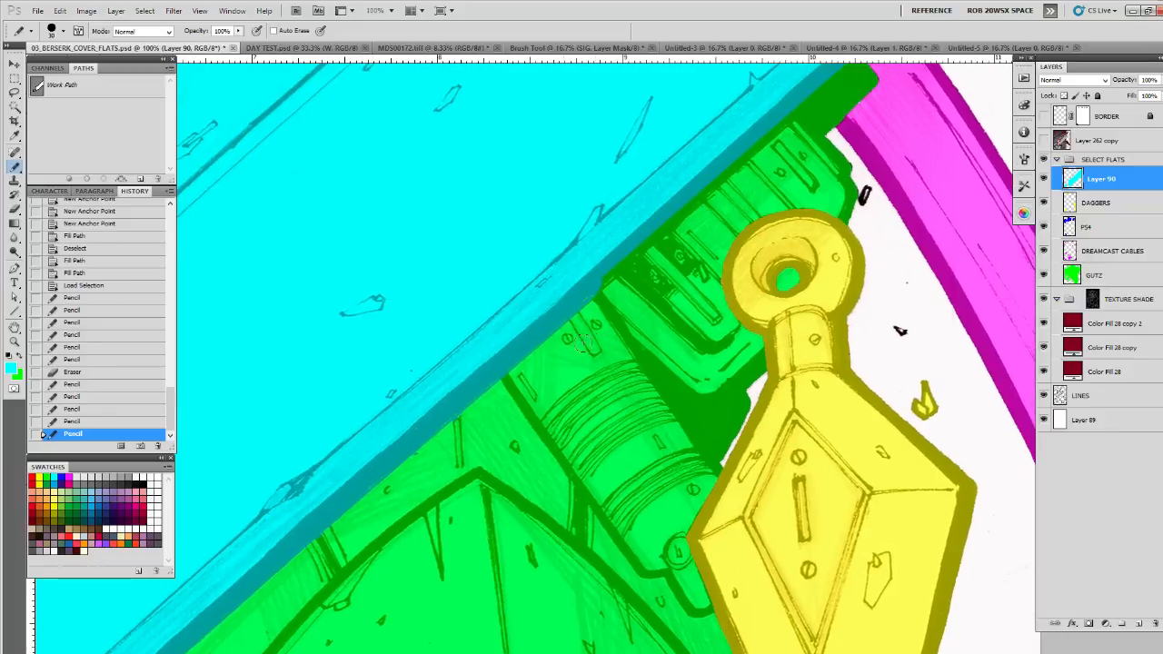
Step: Pencil the blade's lower outline cyan past the dagger ring to the cover's right edge, erasing the overspill
key(e)
click(419, 456)
key(b)
drag(617, 355, 412, 533)
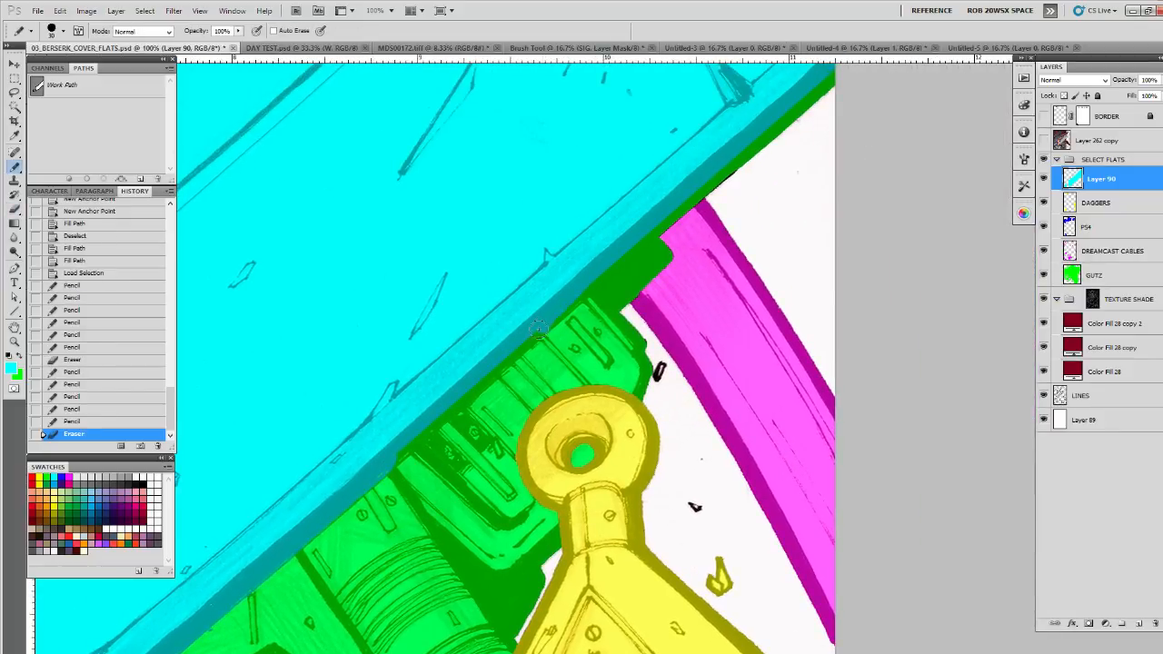
drag(538, 332, 420, 454)
mouse_move(570, 305)
mouse_down()
mouse_move(421, 445)
mouse_move(680, 216)
mouse_up()
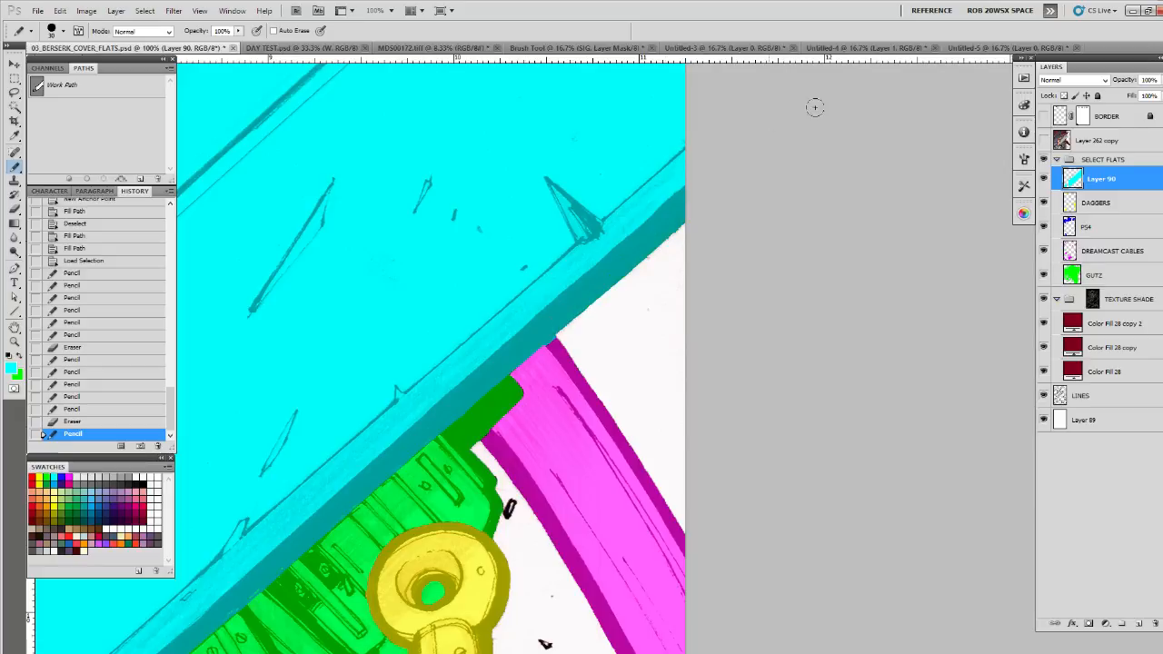
key(e)
click(553, 342)
key(b)
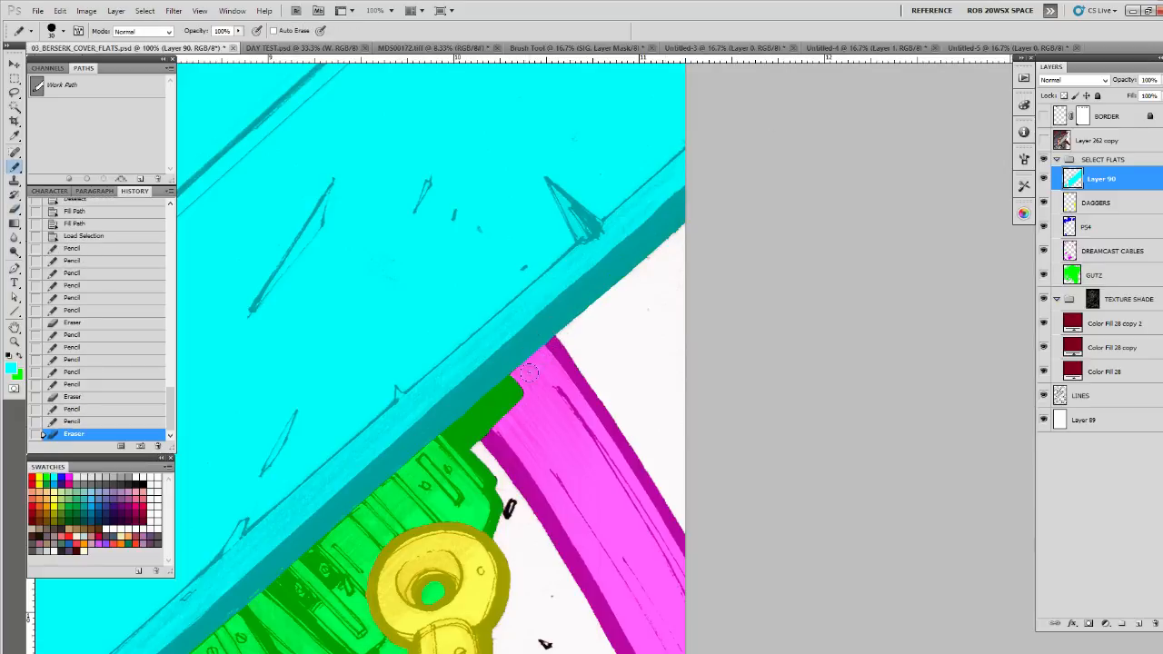
Step: Pencil cyan over the blade's upper outline from the cover's right edge down past the shoulder armor
drag(533, 354, 535, 533)
mouse_move(459, 252)
mouse_down()
mouse_move(542, 470)
mouse_move(538, 529)
mouse_up()
drag(505, 323, 447, 422)
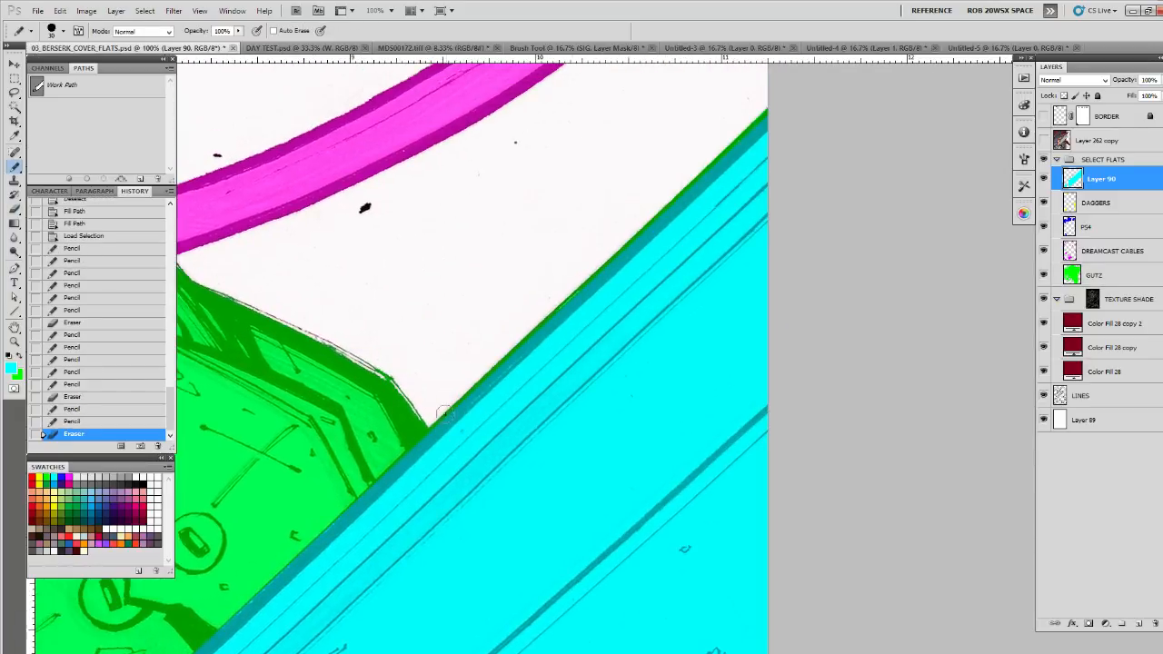
drag(481, 374, 600, 273)
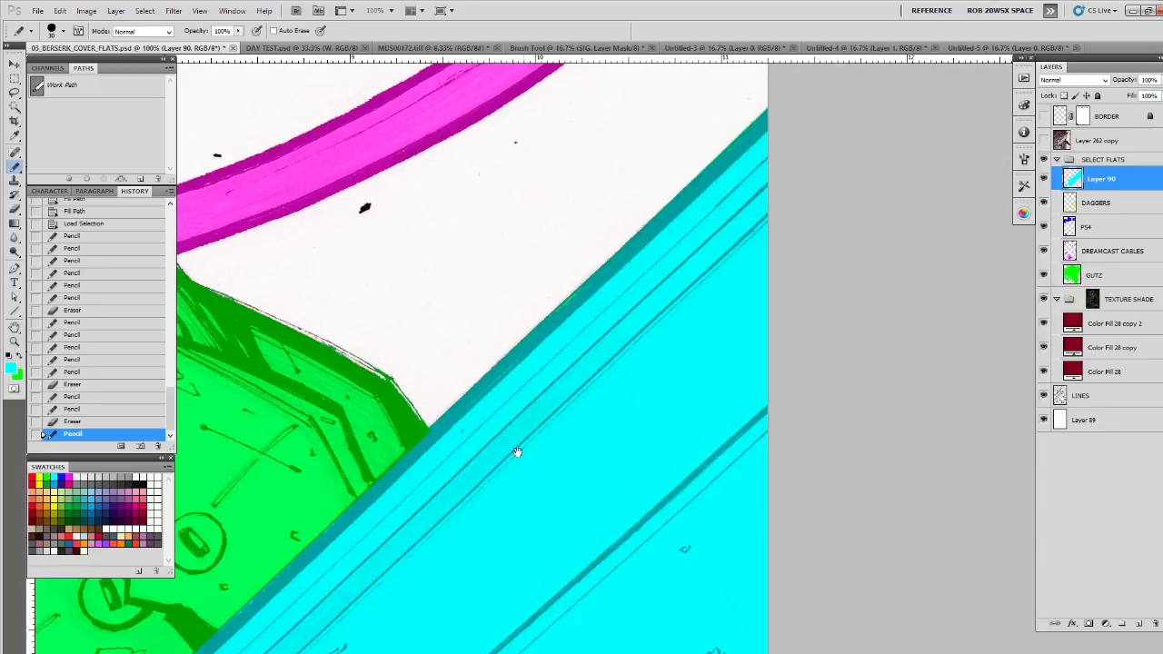
drag(447, 492, 654, 265)
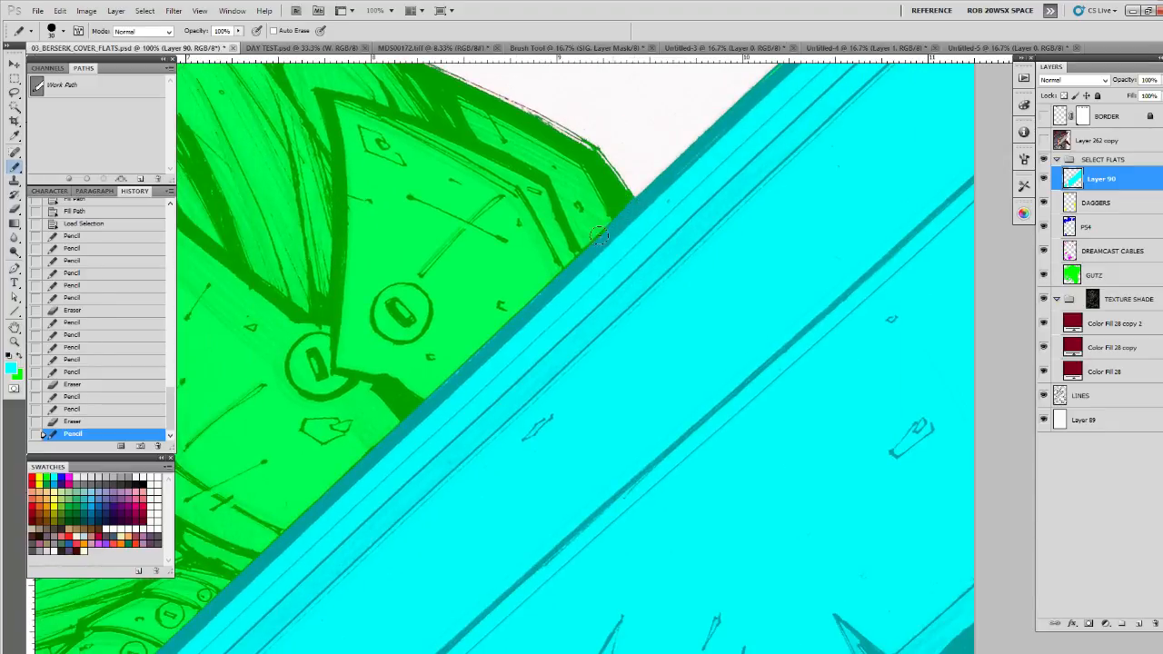
click(411, 416)
drag(413, 416, 538, 307)
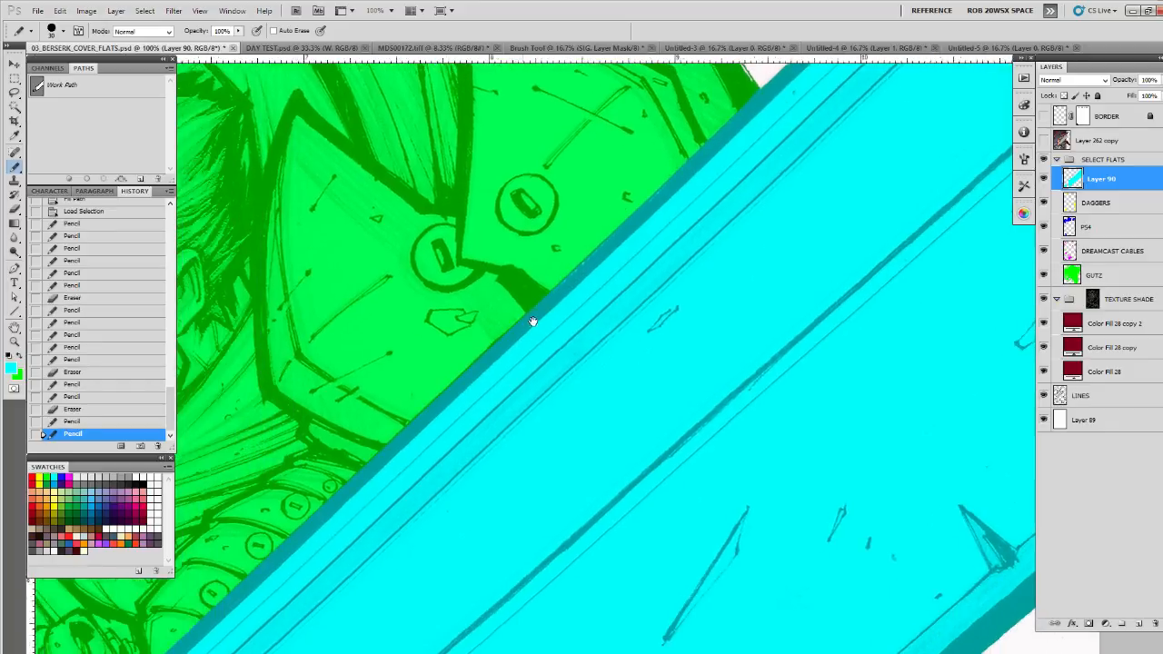
click(450, 389)
drag(436, 395, 565, 270)
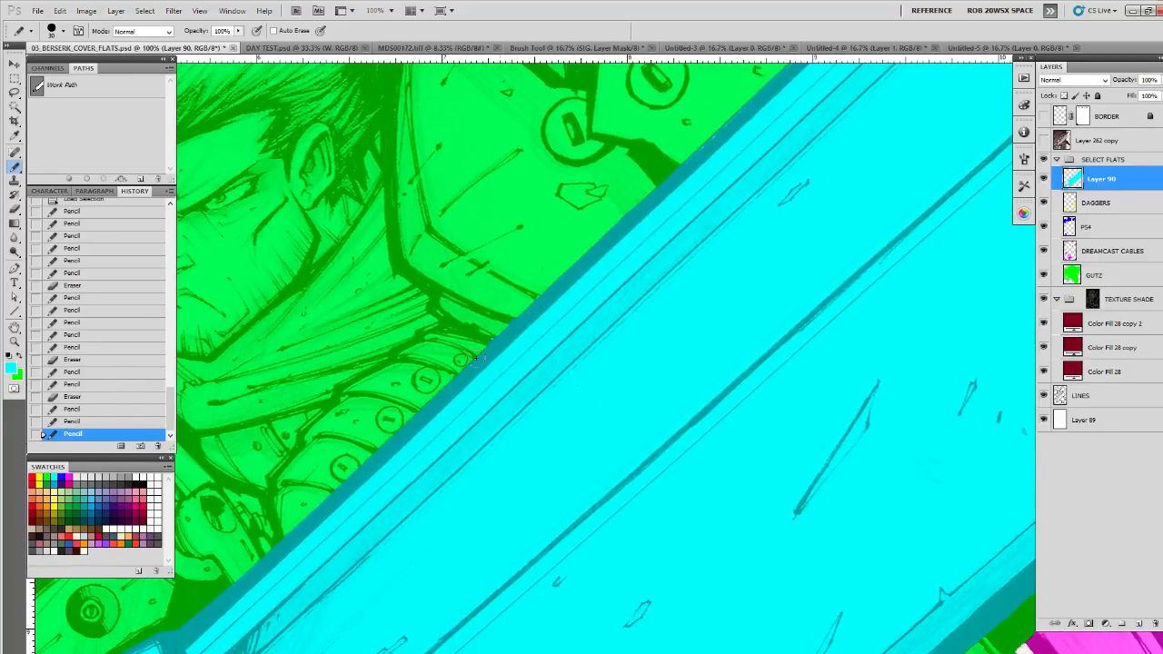
Step: Finish penciling cyan over the blade's upper outline down to the guard beside the armored forearm
click(326, 513)
drag(325, 513, 726, 176)
mouse_move(536, 459)
mouse_down()
mouse_move(634, 293)
mouse_move(804, 121)
mouse_up()
drag(523, 405, 634, 325)
drag(507, 331, 437, 392)
drag(437, 391, 574, 310)
mouse_move(549, 294)
mouse_down()
mouse_move(490, 316)
mouse_move(424, 367)
mouse_move(391, 465)
mouse_move(445, 556)
mouse_move(514, 590)
mouse_move(591, 559)
mouse_move(547, 592)
mouse_move(679, 404)
mouse_move(747, 332)
mouse_up()
drag(708, 386, 401, 498)
Step: Erase the cyan spill where the grip meets the fist and pencil cyan over the handle's outline
key(e)
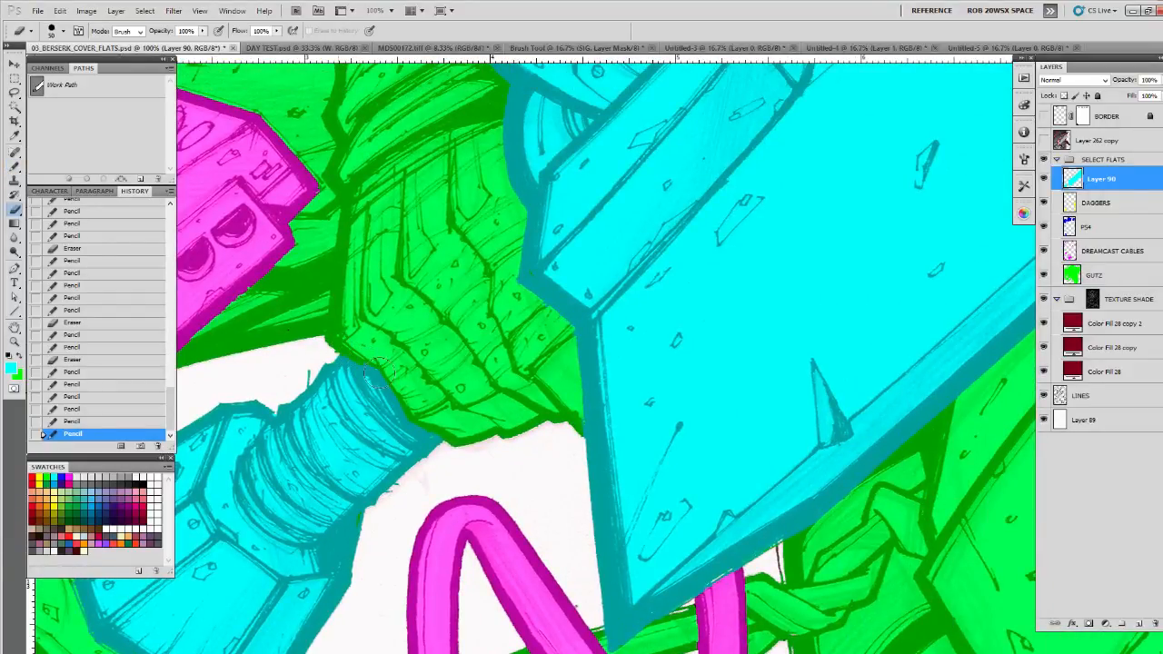
drag(384, 382, 439, 446)
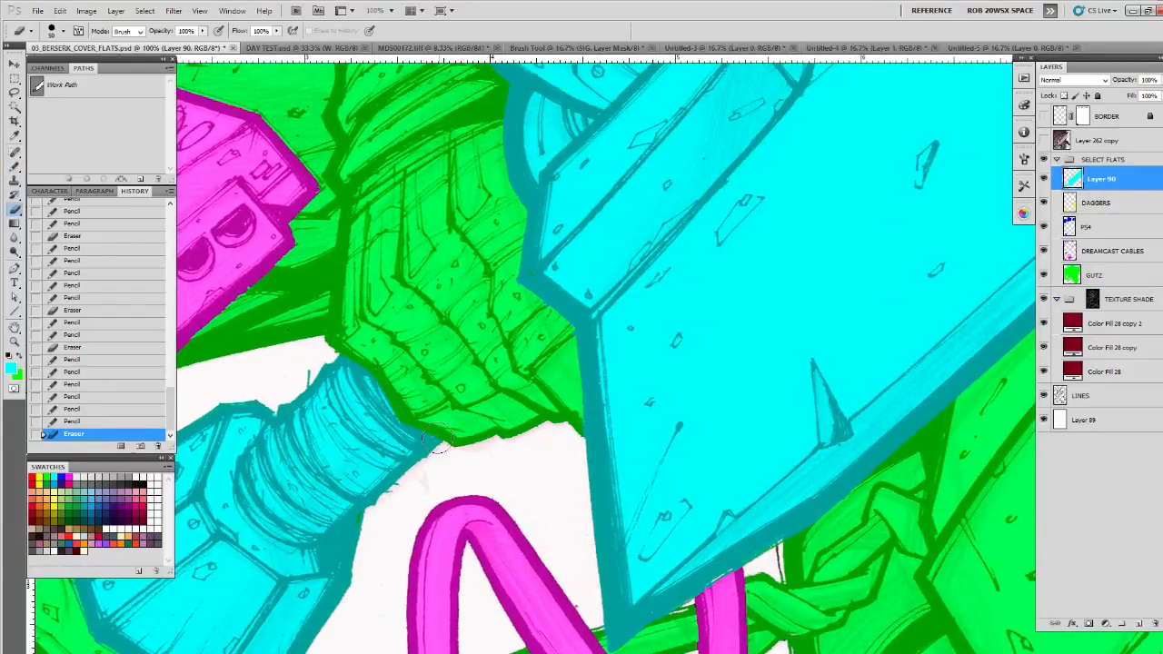
key(b)
click(397, 421)
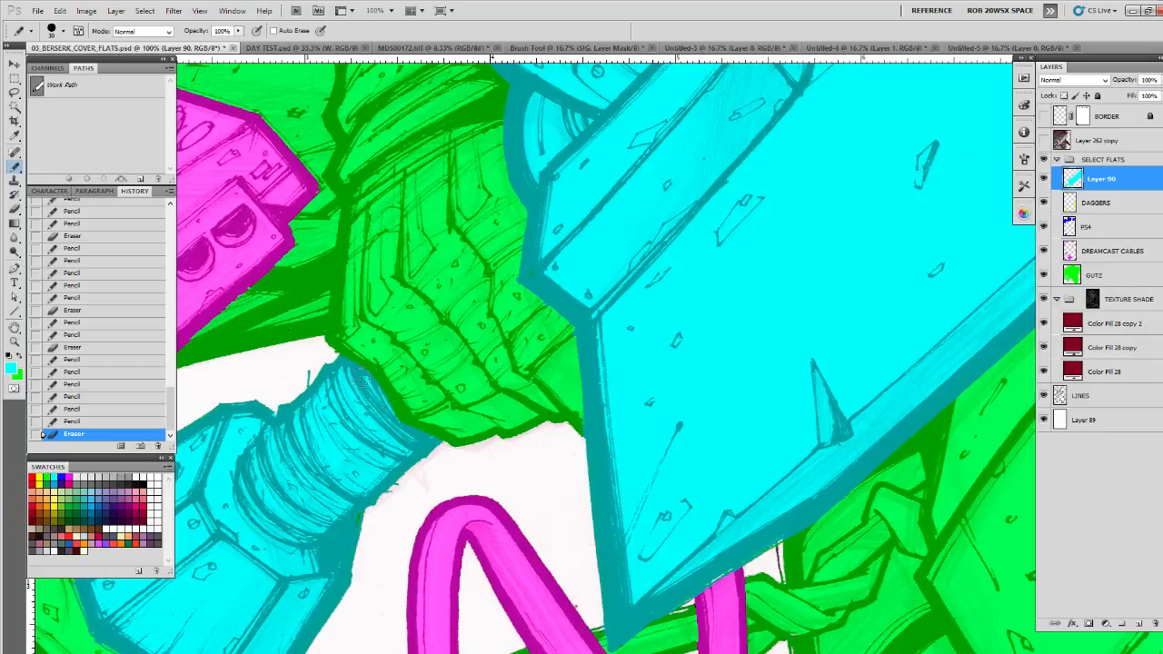
key(e)
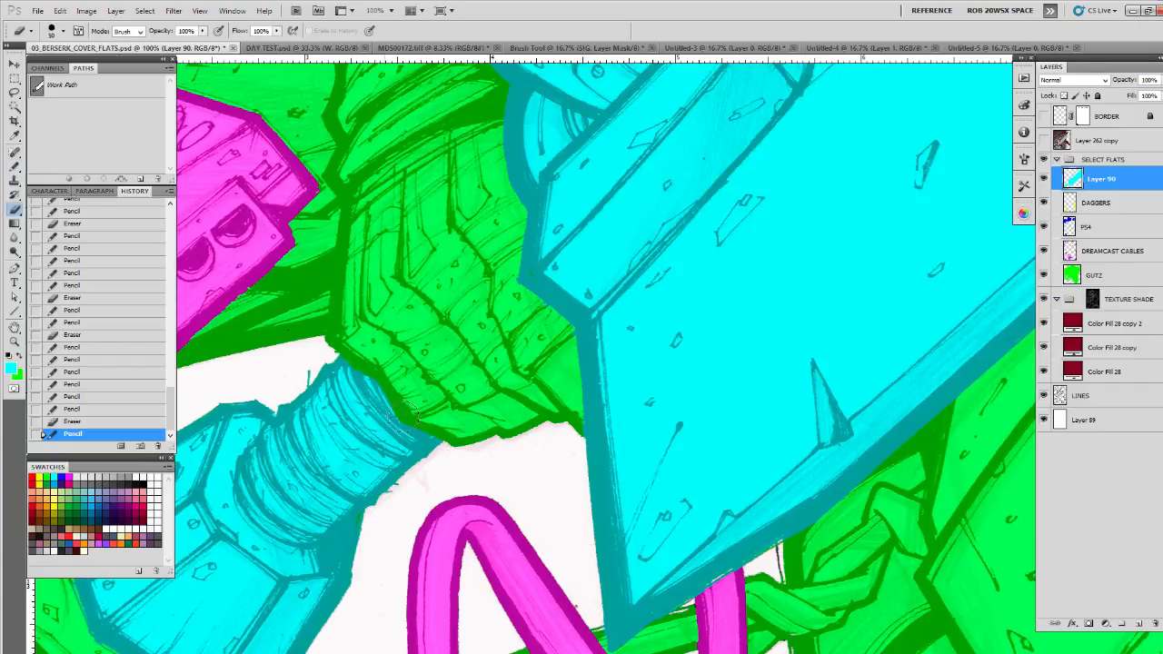
click(403, 416)
key(b)
drag(333, 366, 328, 365)
mouse_move(294, 483)
mouse_down()
mouse_move(762, 284)
mouse_move(807, 312)
mouse_up()
drag(598, 369, 555, 467)
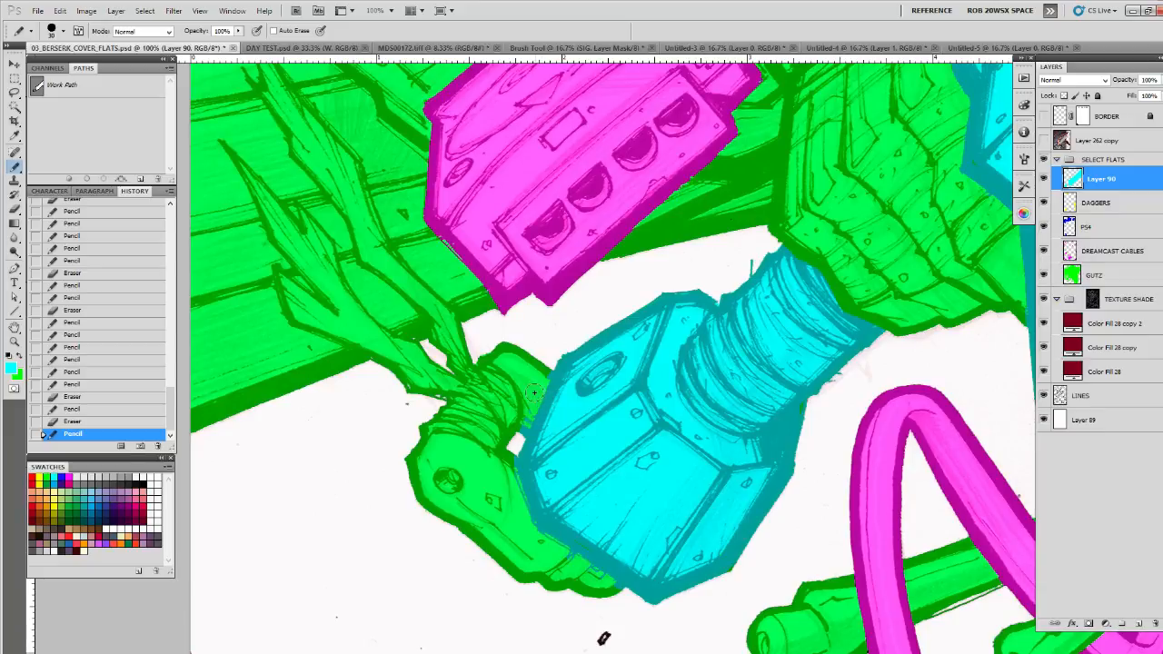
Step: Load the GUTZ layer's transparency as a selection and pencil cyan over the lower ends of the cloth strips tied at the pommel
ctrl+click(1073, 266)
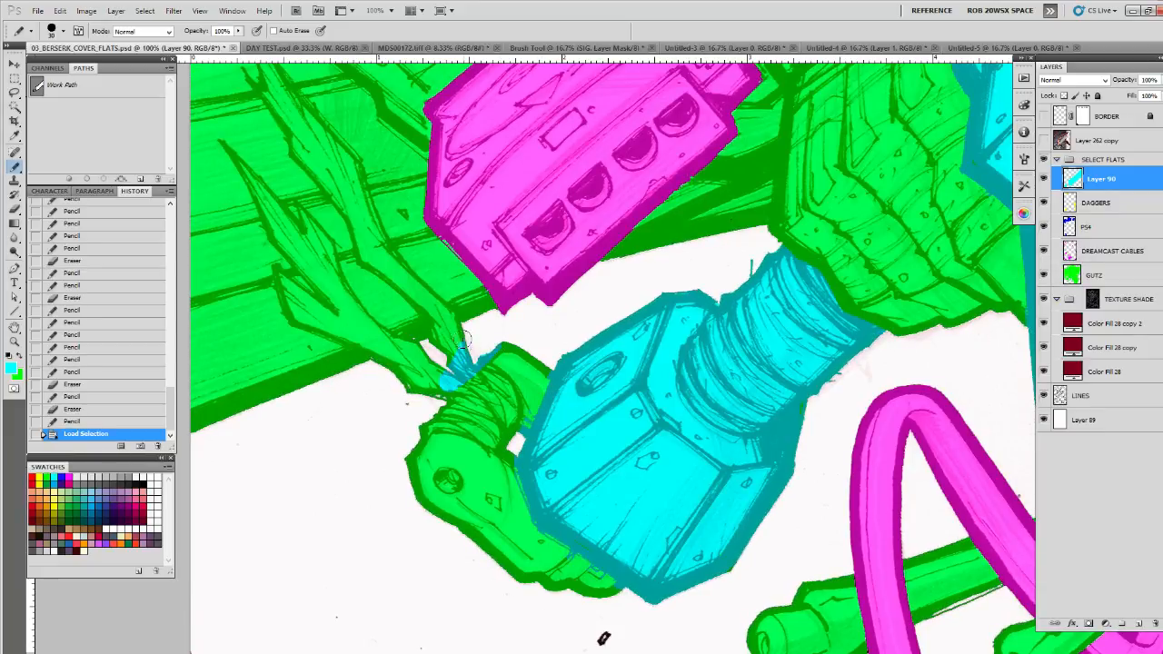
drag(464, 341, 458, 330)
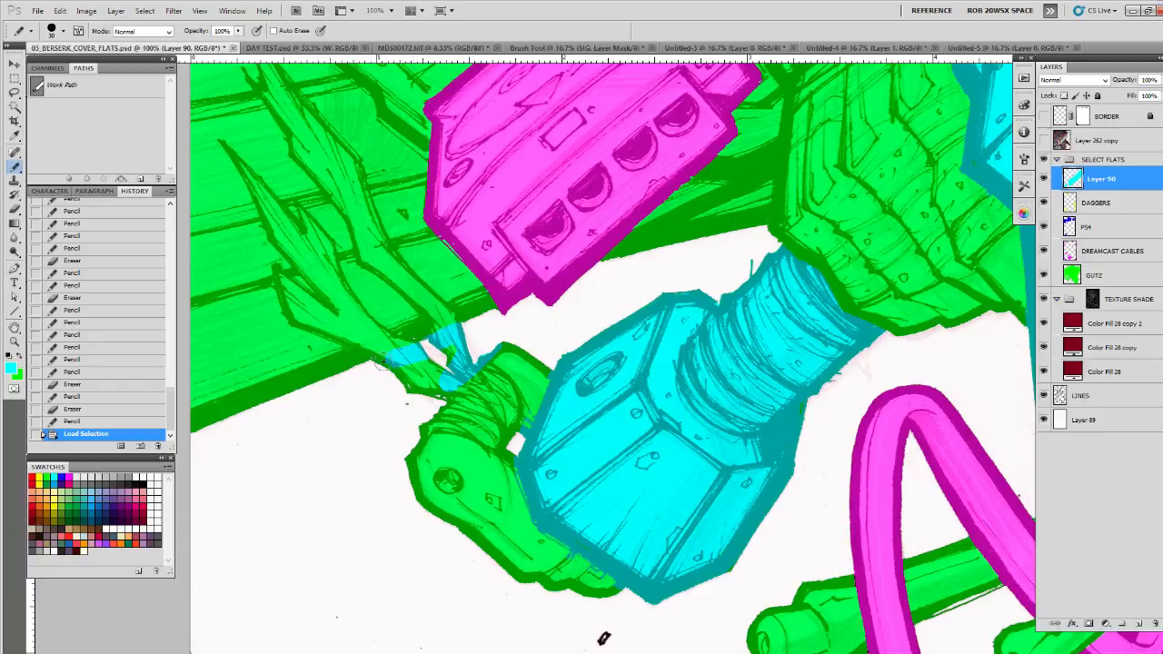
drag(448, 355, 459, 347)
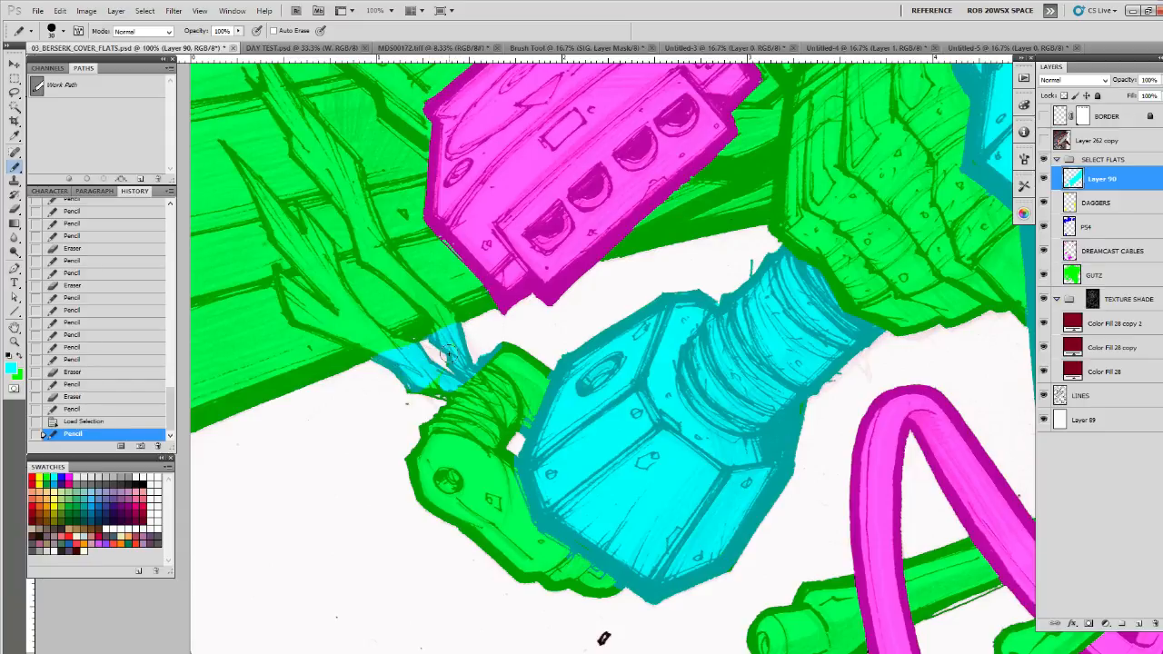
key(l)
mouse_move(391, 436)
mouse_down()
mouse_move(543, 616)
mouse_move(556, 320)
mouse_move(393, 427)
mouse_up()
key(alt+BackSpace)
key(ctrl+z)
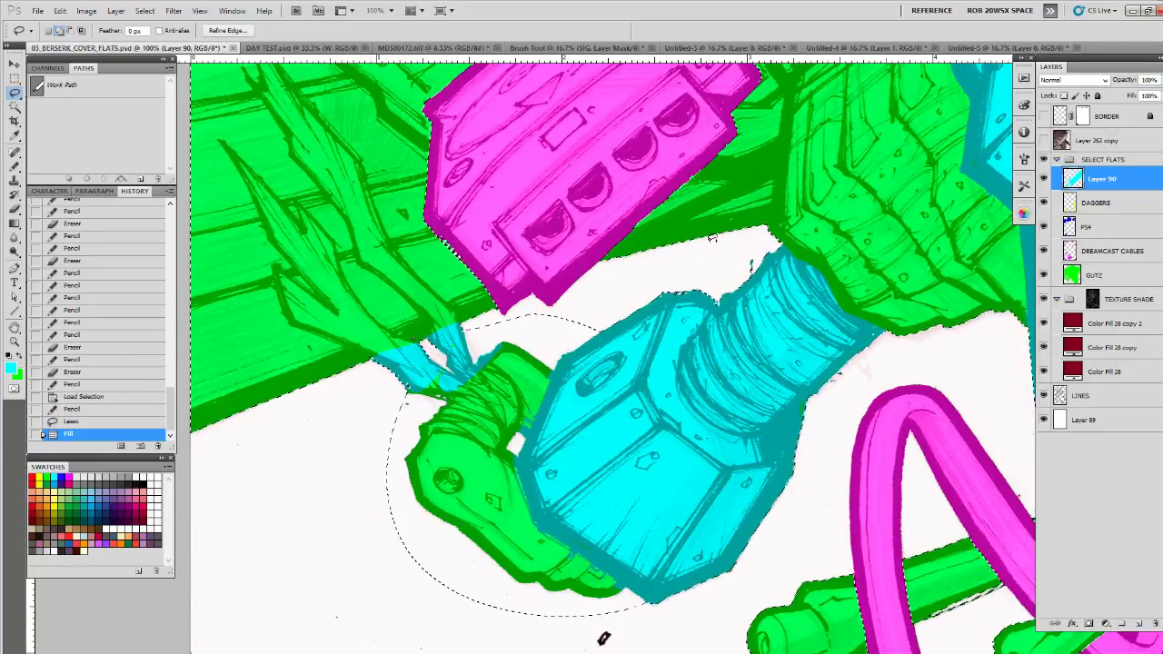
click(1073, 274)
right_click(1072, 273)
click(1063, 353)
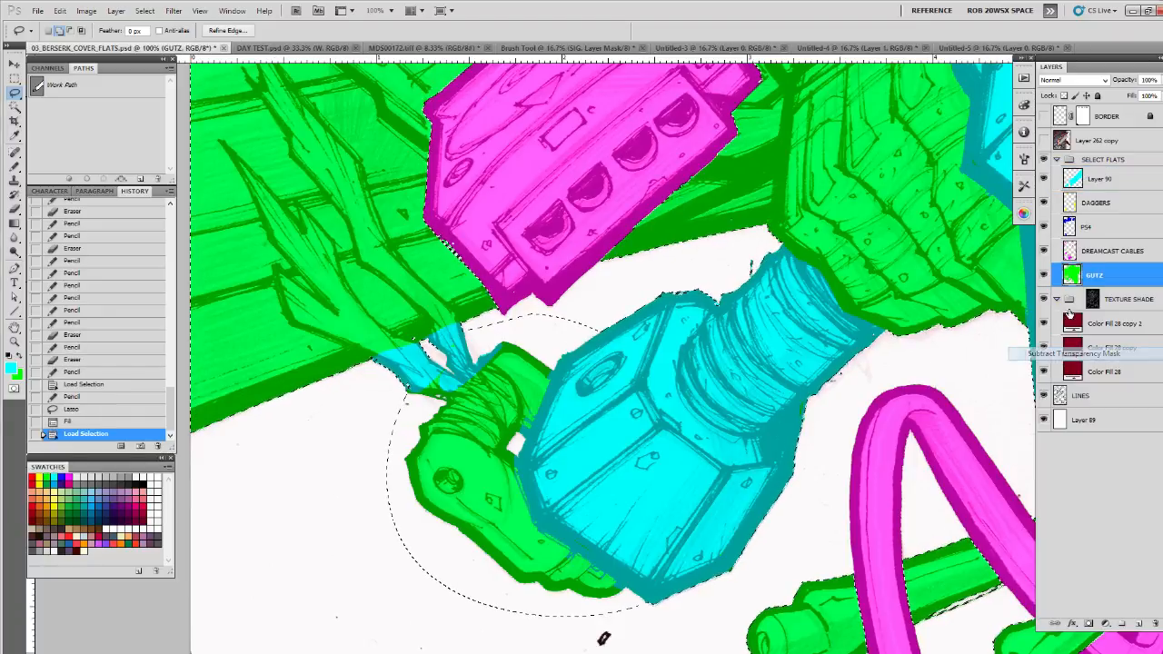
click(1074, 179)
key(alt+BackSpace)
key(ctrl+z)
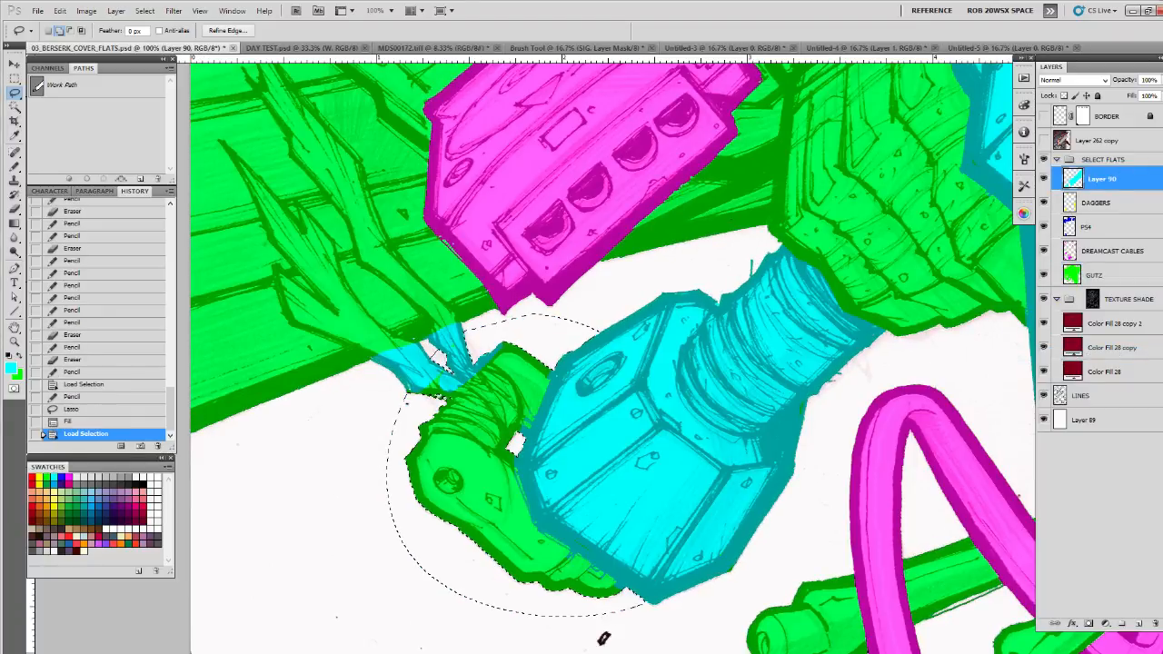
ctrl+click(1075, 211)
key(ctrl+d)
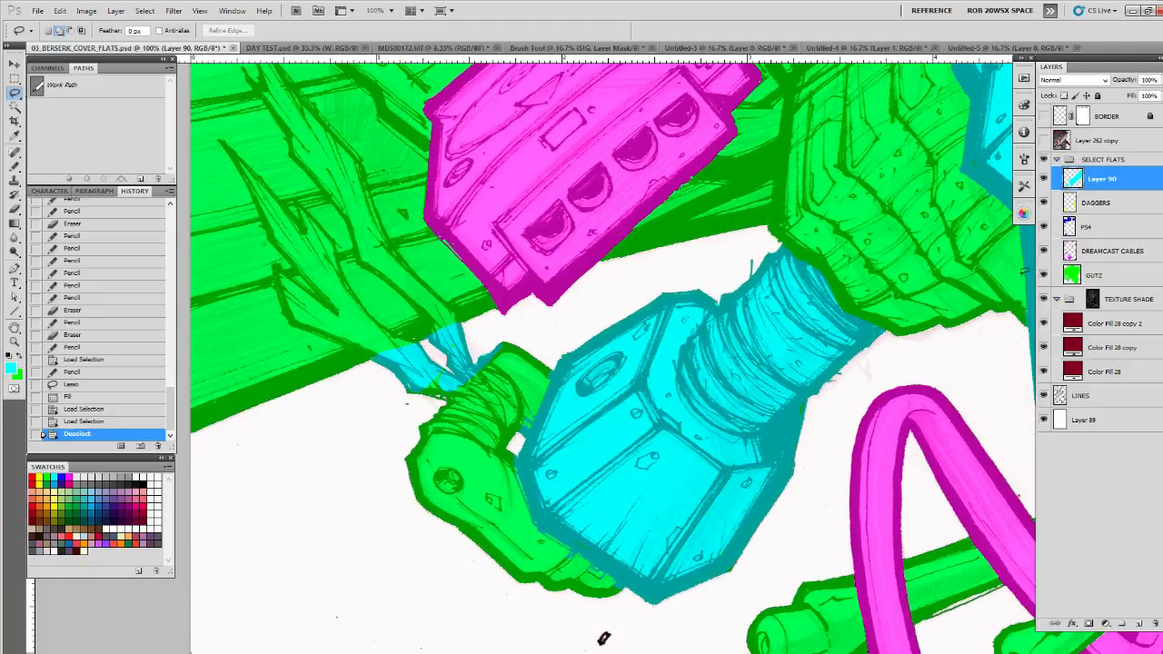
Step: Fill the pommel area with cyan on Layer 90, using a lasso selection intersected with GUTZ's transparency, and touch up the strips in Pencil
mouse_move(581, 322)
mouse_down()
mouse_move(507, 603)
mouse_move(636, 364)
mouse_up()
right_click(1072, 273)
click(1072, 369)
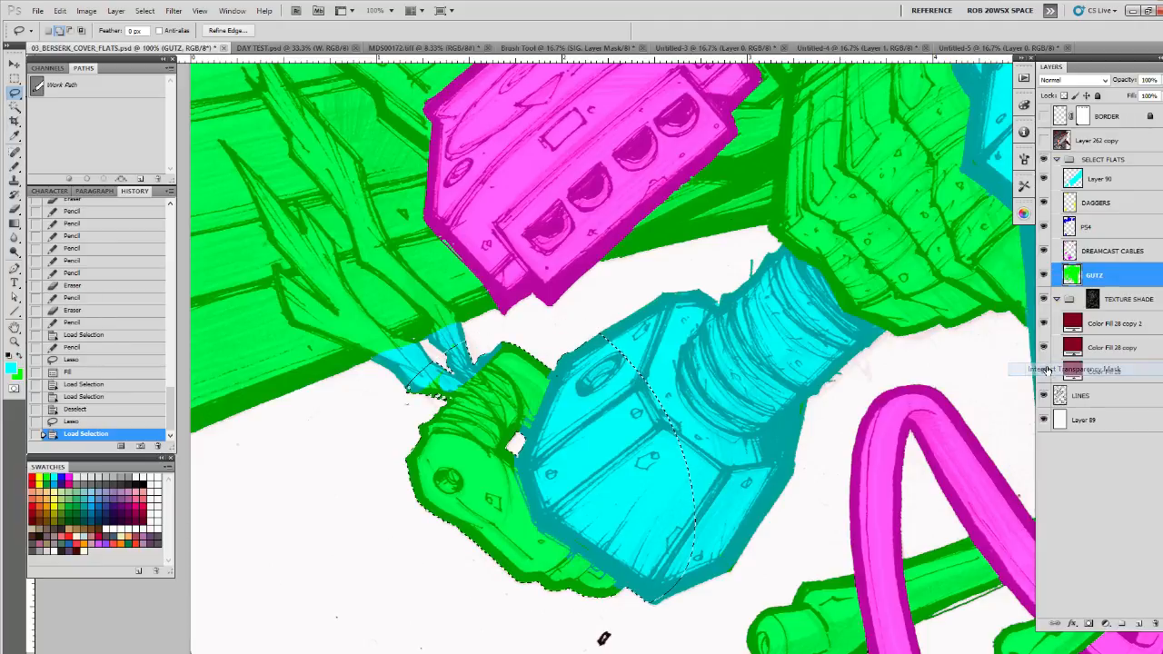
click(1077, 185)
key(alt+BackSpace)
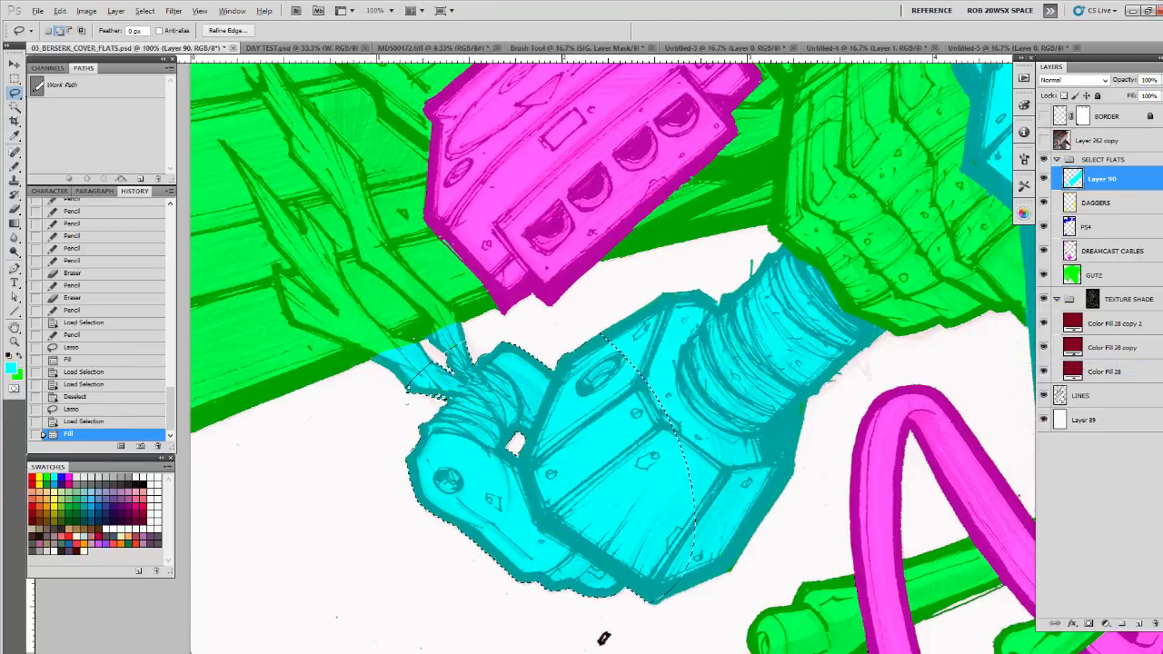
key(ctrl+d)
key(b)
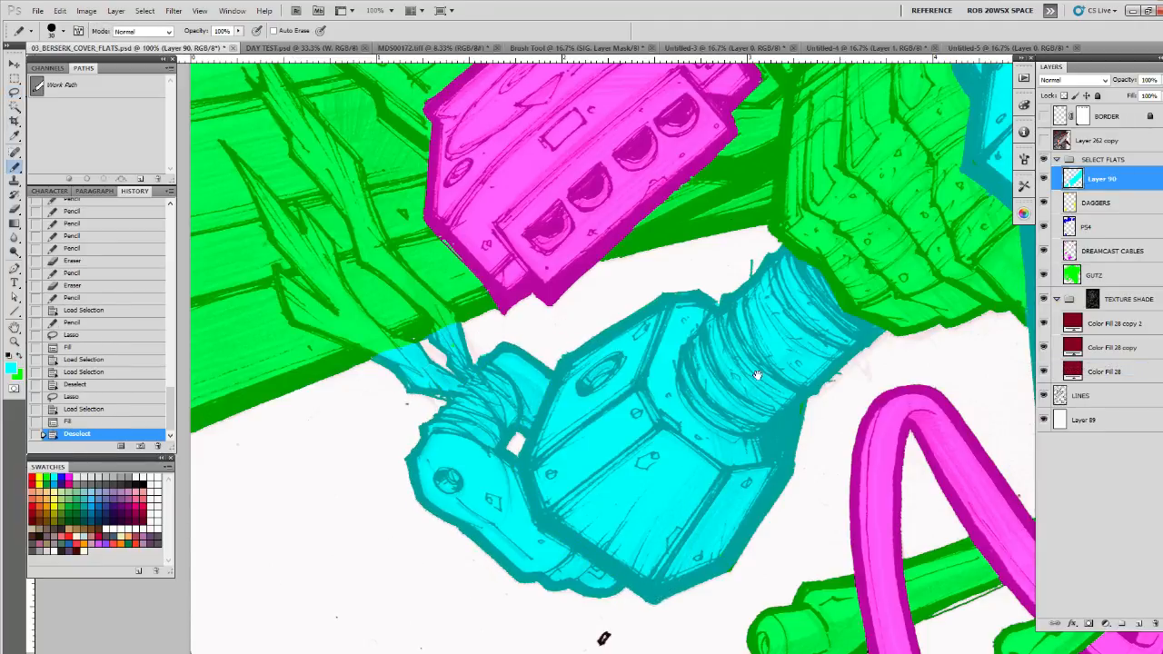
mouse_move(469, 342)
mouse_down()
mouse_move(564, 434)
mouse_move(548, 431)
mouse_move(567, 417)
mouse_up()
drag(570, 418, 555, 484)
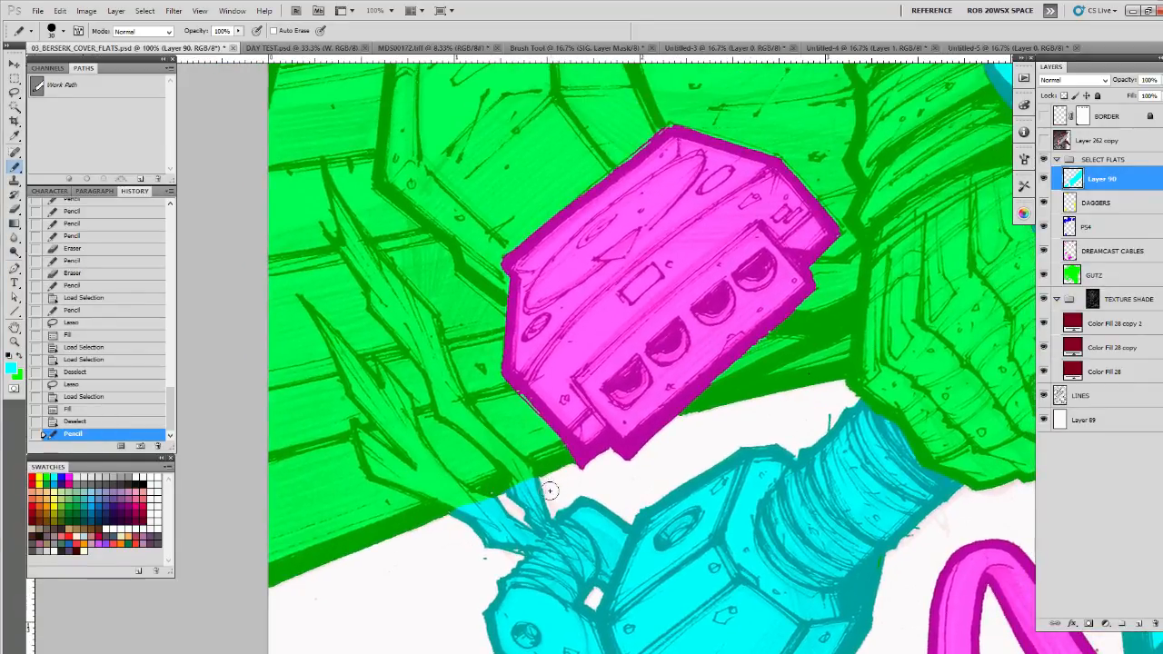
Step: Start a Pen path around the lower cloth strip, tracing its ragged outer edge up to the longest tip
key(p)
click(398, 493)
click(362, 453)
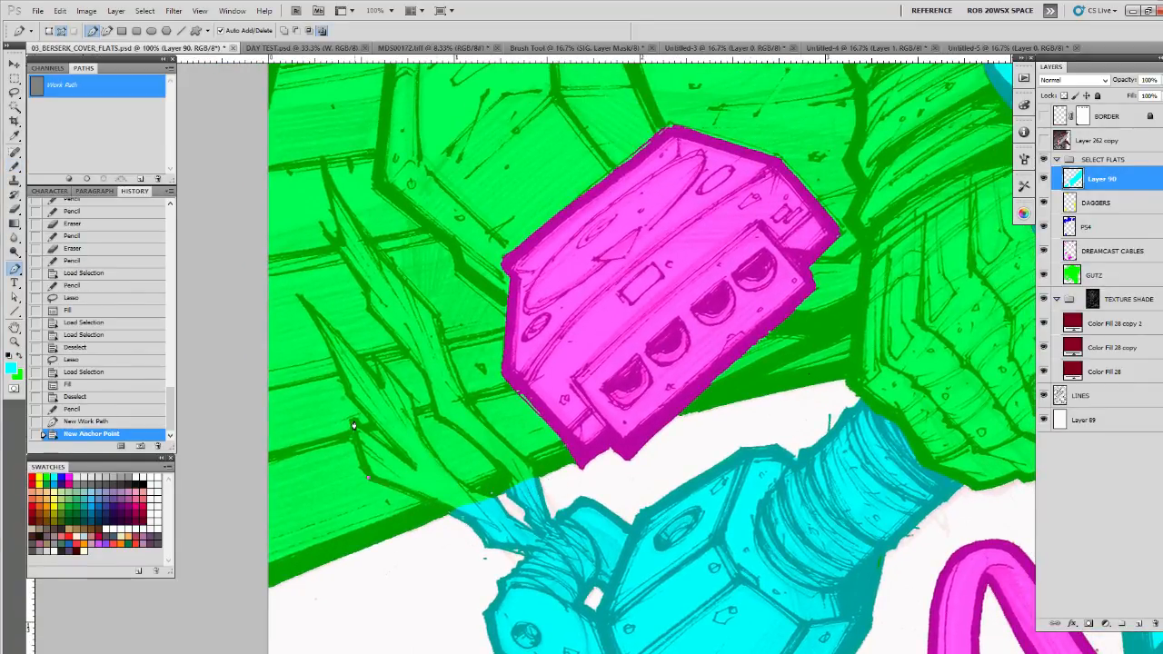
click(393, 453)
click(357, 408)
click(345, 392)
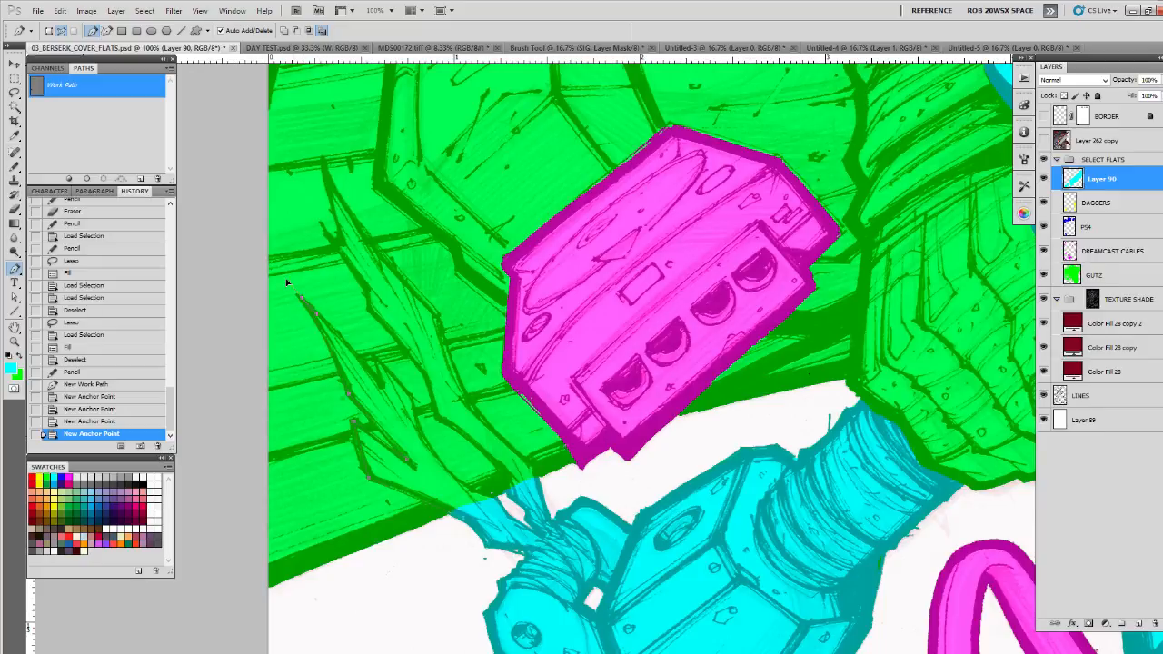
Step: Trace the lower strip's inner edge down to the pommel knot and fill the path with cyan
click(374, 355)
click(382, 383)
click(413, 396)
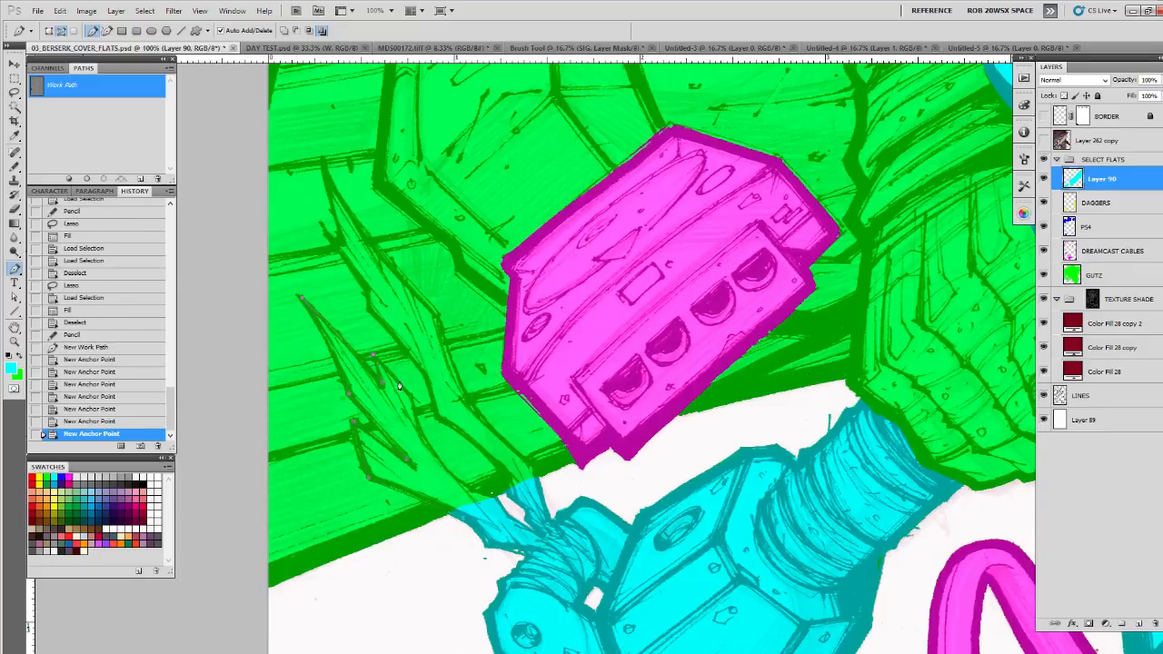
click(419, 420)
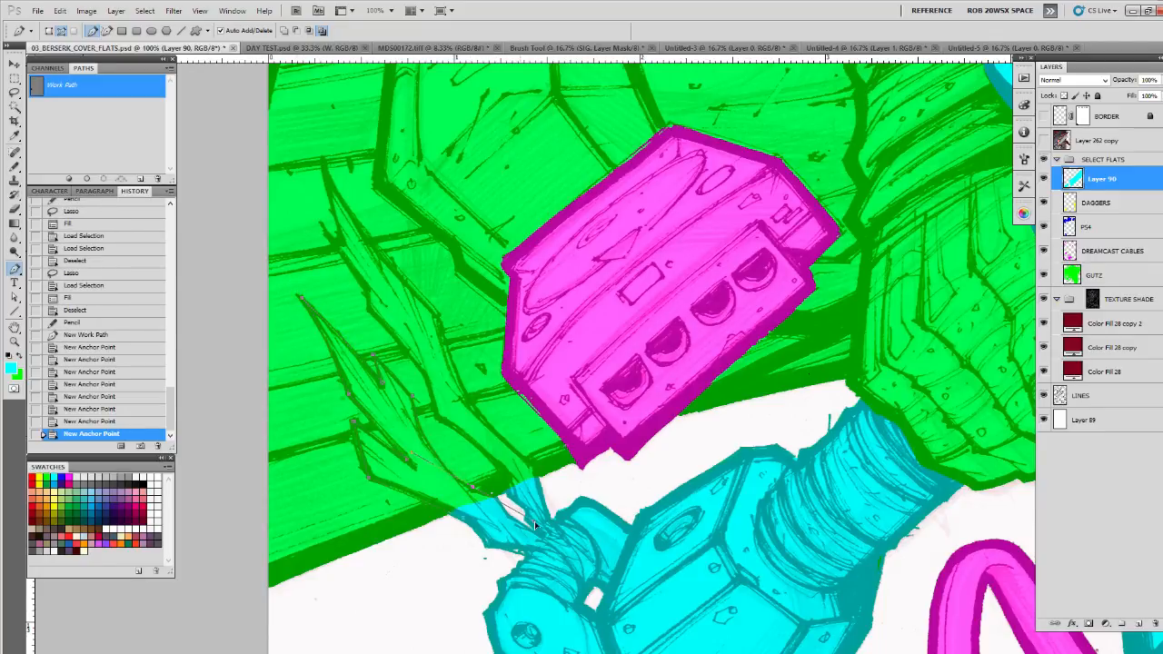
click(496, 496)
click(505, 506)
click(510, 515)
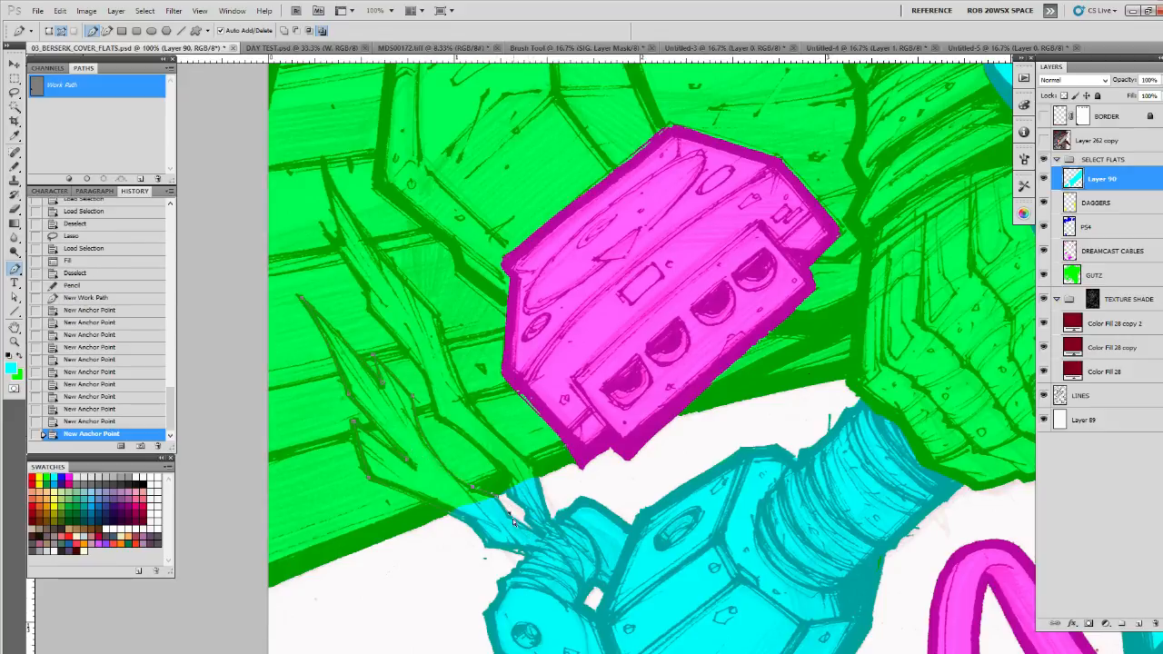
click(501, 515)
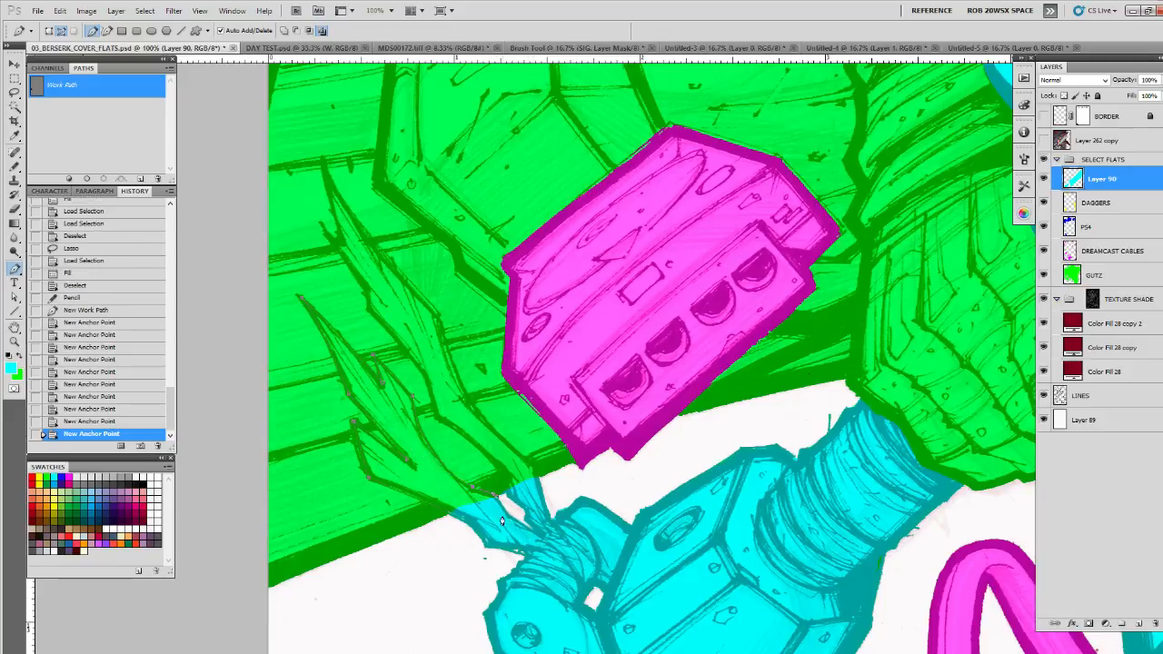
click(70, 179)
Step: Start a new Pen path along the upper cloth strip's outer edge, from near the knot up to its tip
click(496, 464)
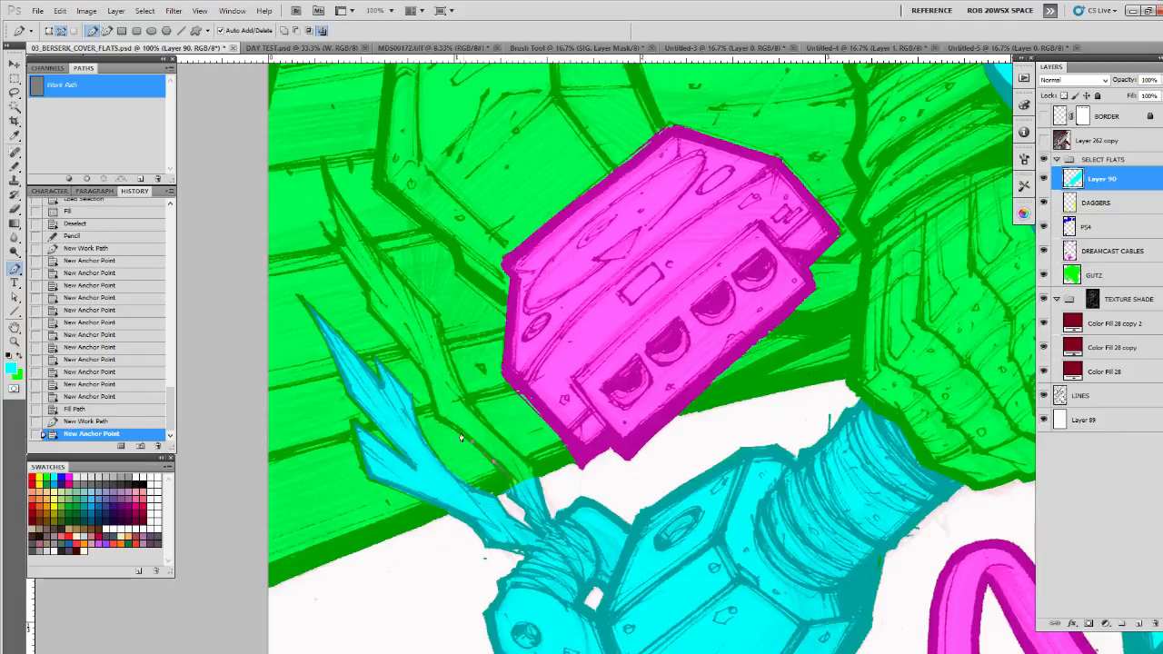
click(424, 371)
click(390, 339)
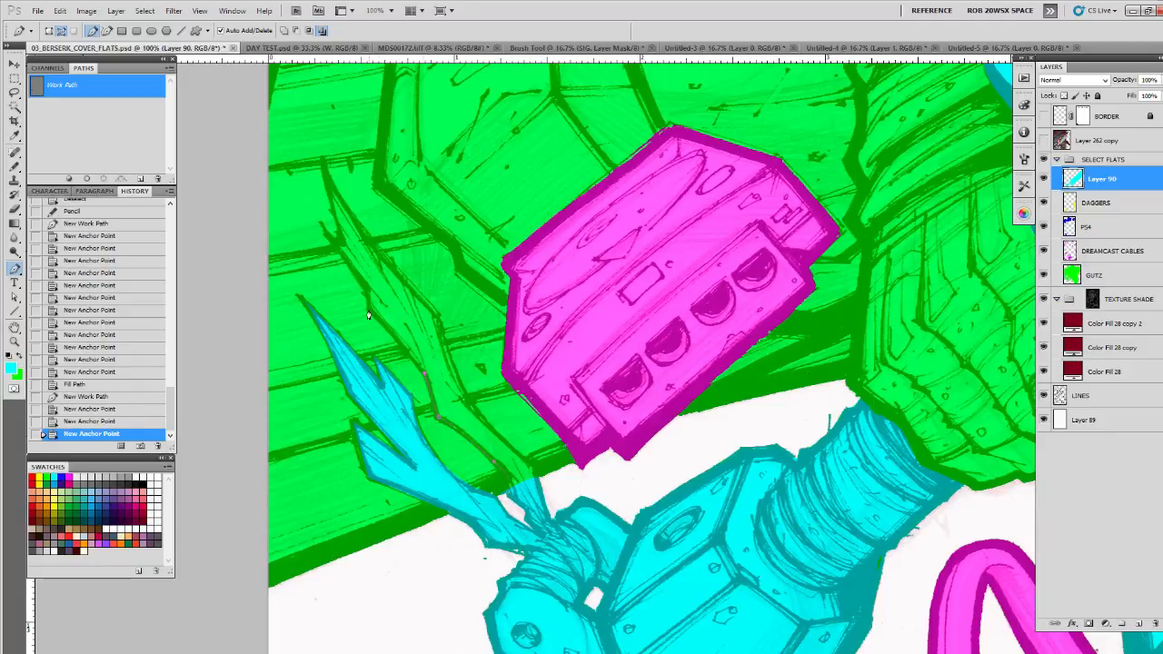
click(368, 309)
click(360, 286)
click(334, 244)
click(329, 200)
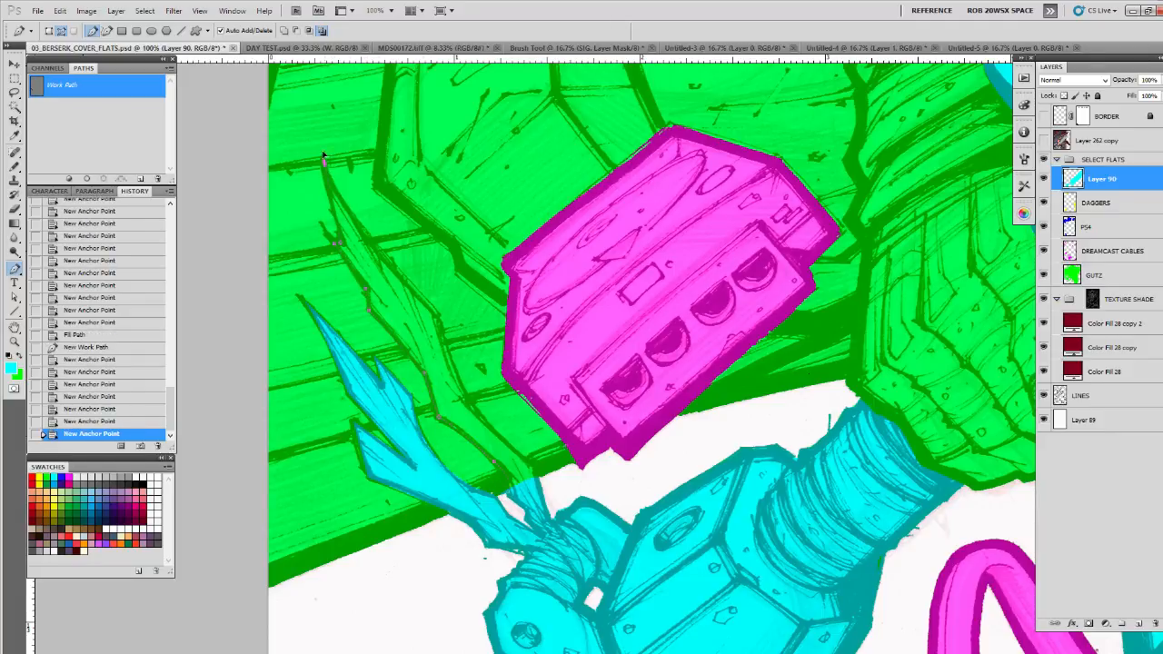
click(338, 193)
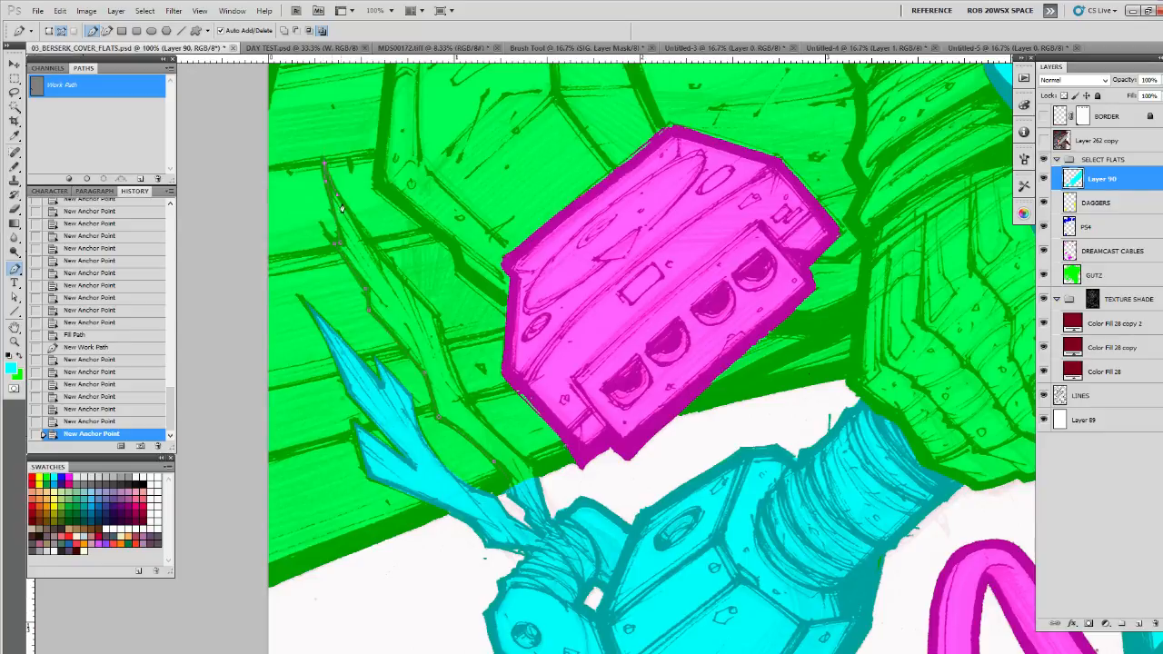
Step: Trace the upper strip's other edge back down to the knot, fill the path with cyan and deselect the path
click(451, 365)
click(468, 399)
click(498, 438)
click(525, 461)
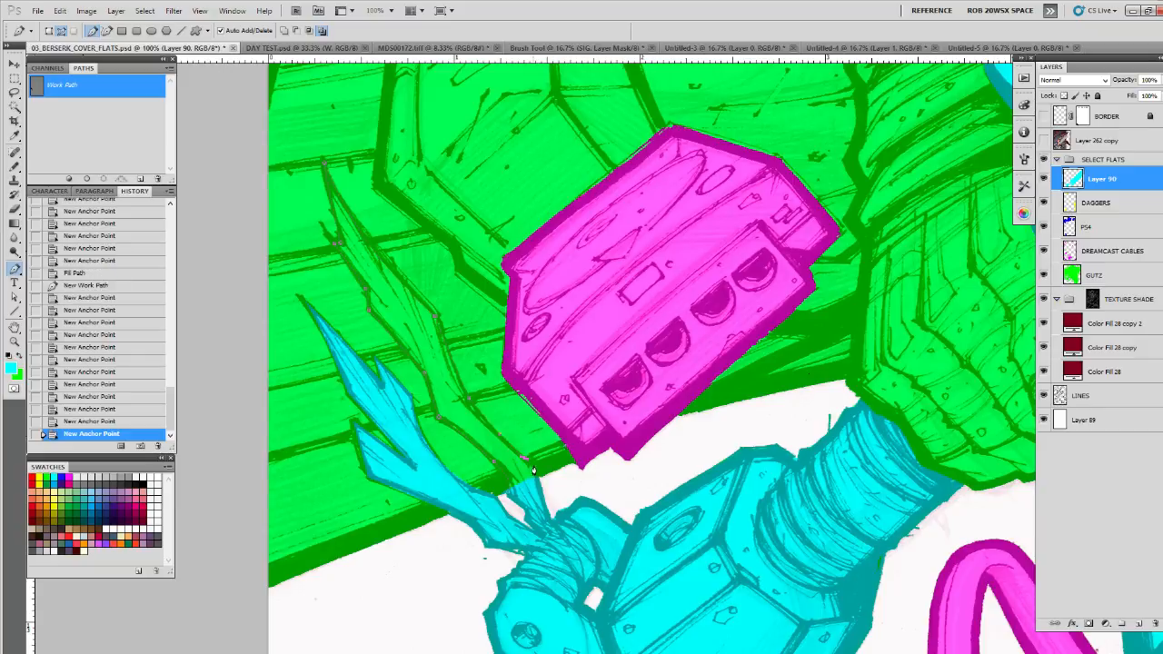
click(533, 468)
click(538, 480)
click(531, 496)
click(523, 497)
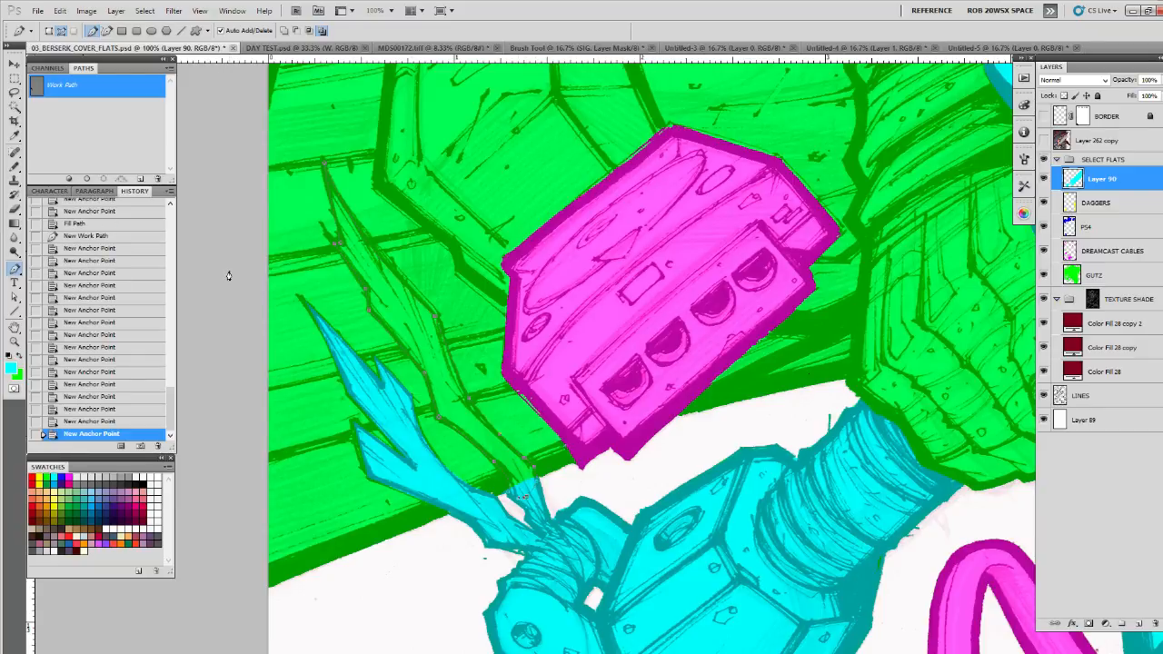
click(70, 179)
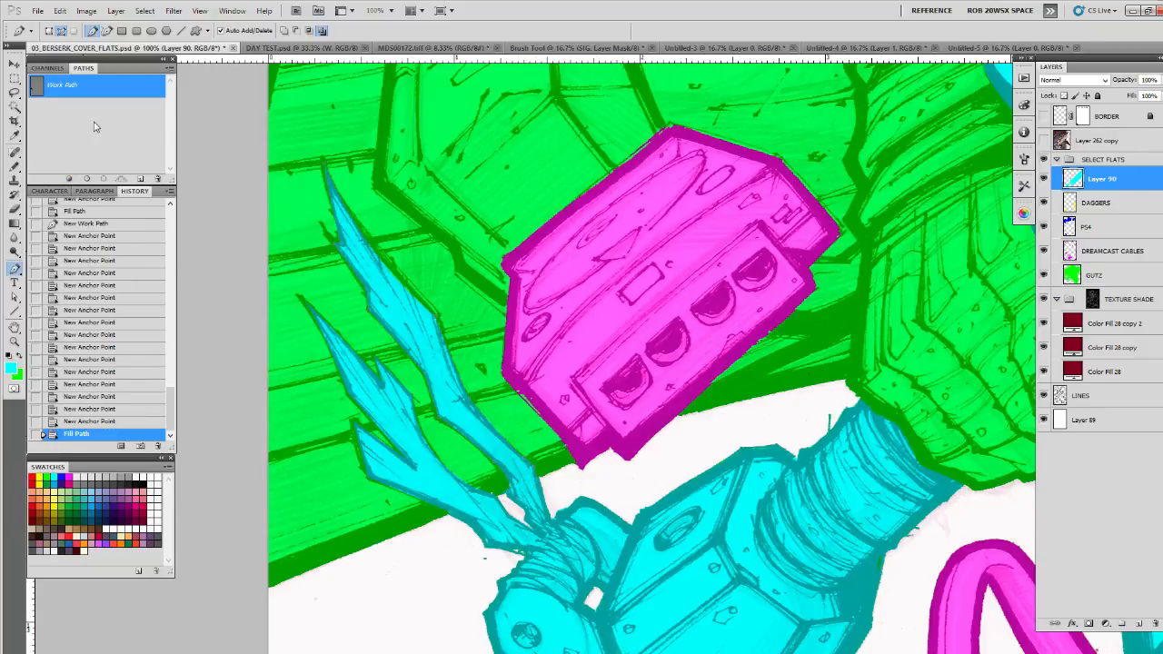
click(97, 127)
Step: Load the LINES layer as a selection, hide its edges, and pencil cyan over the upper strip's outer outline with a size 15 tip
drag(516, 351, 531, 378)
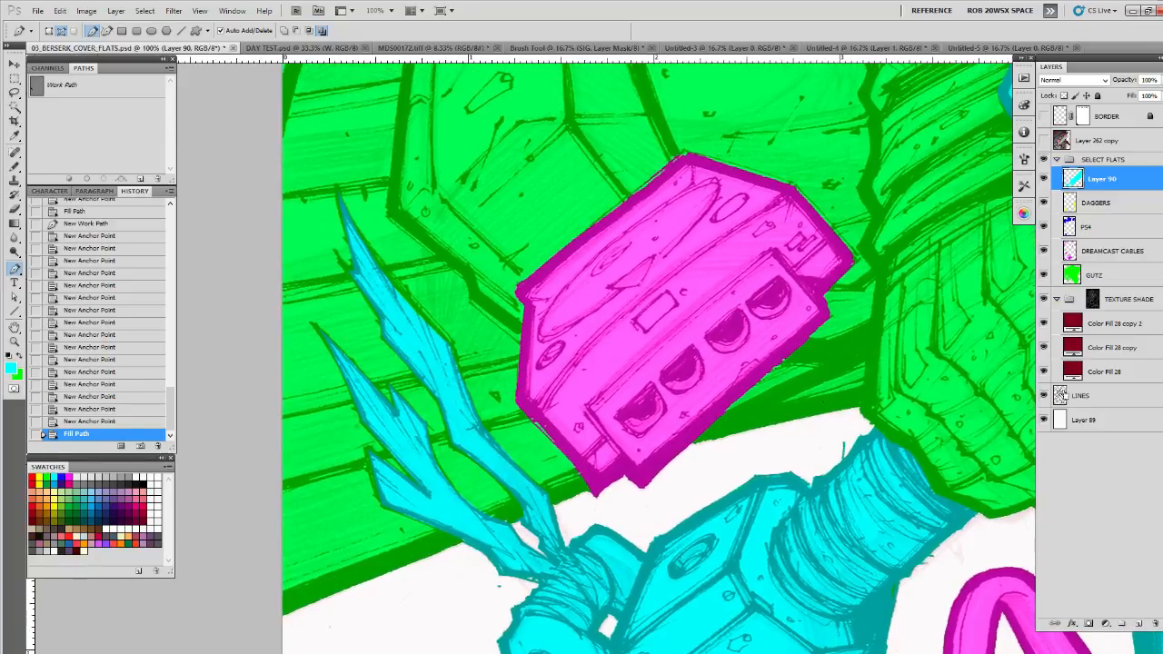
ctrl+click(1059, 395)
key(b)
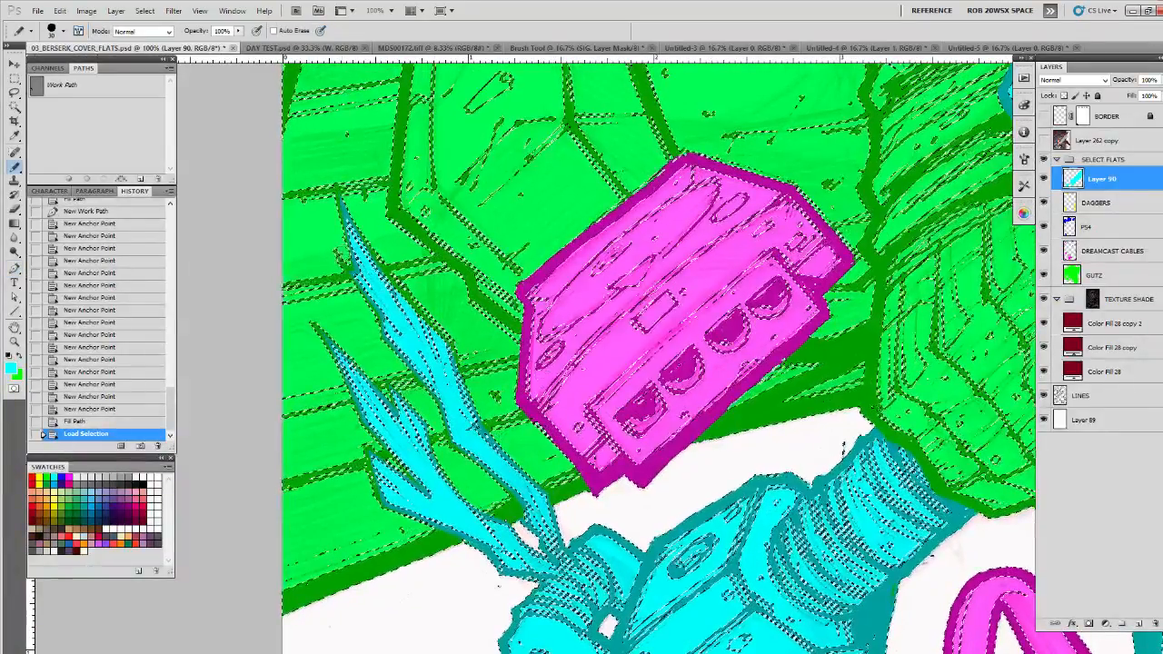
key(ctrl+h)
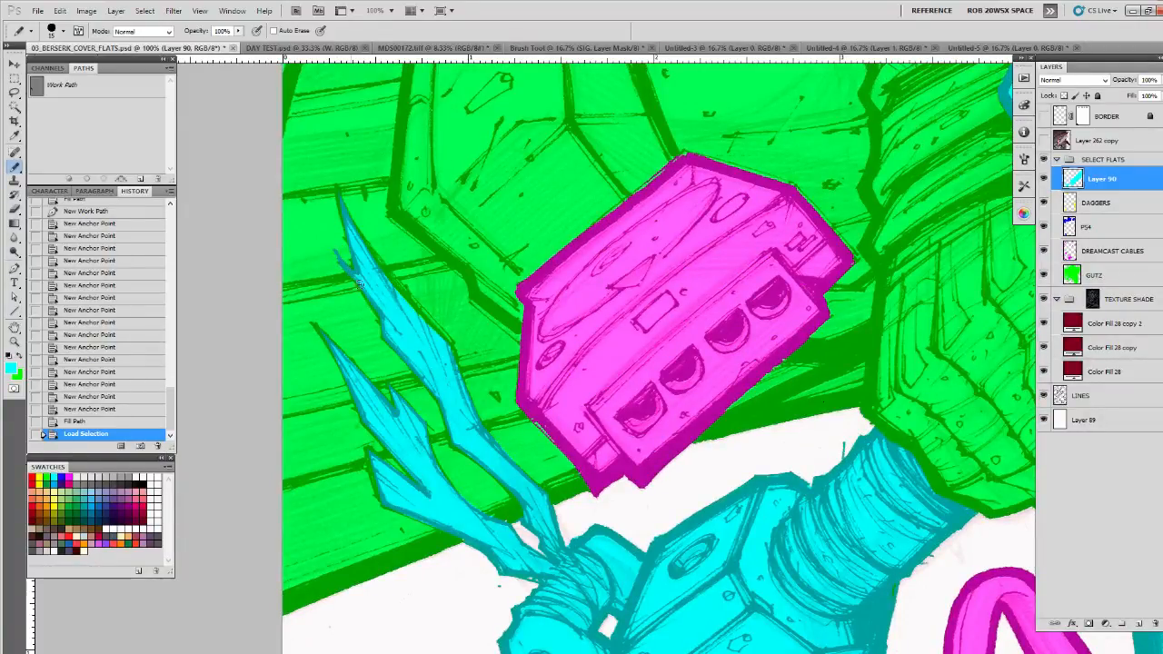
click(380, 316)
drag(380, 315, 345, 272)
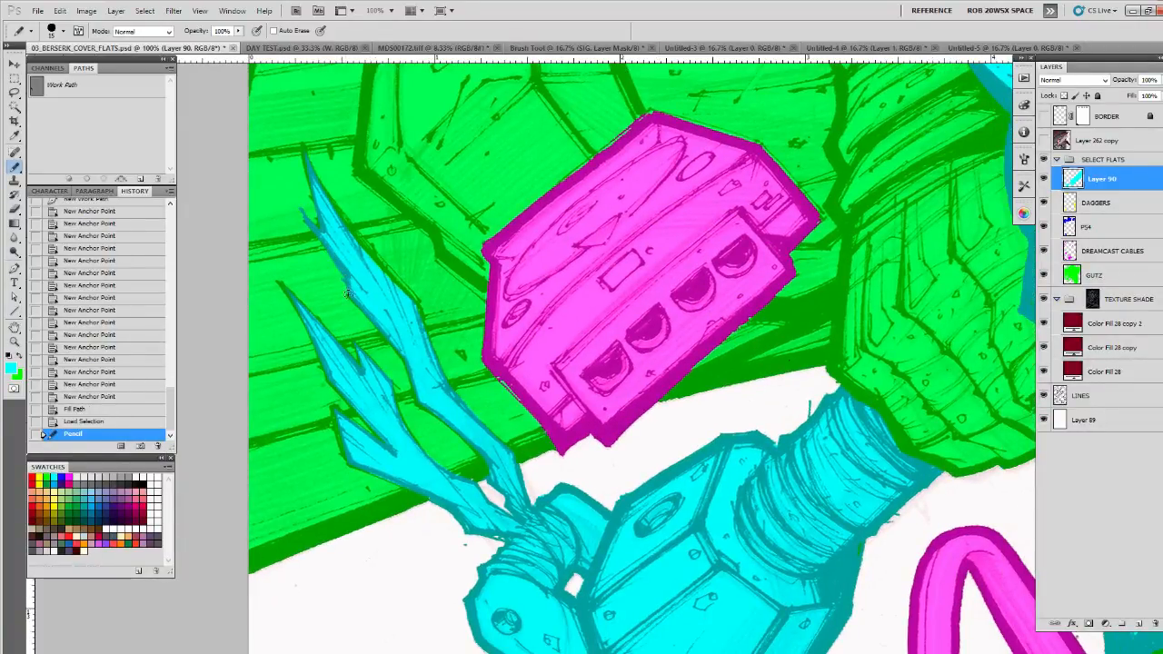
click(377, 324)
drag(376, 323, 329, 261)
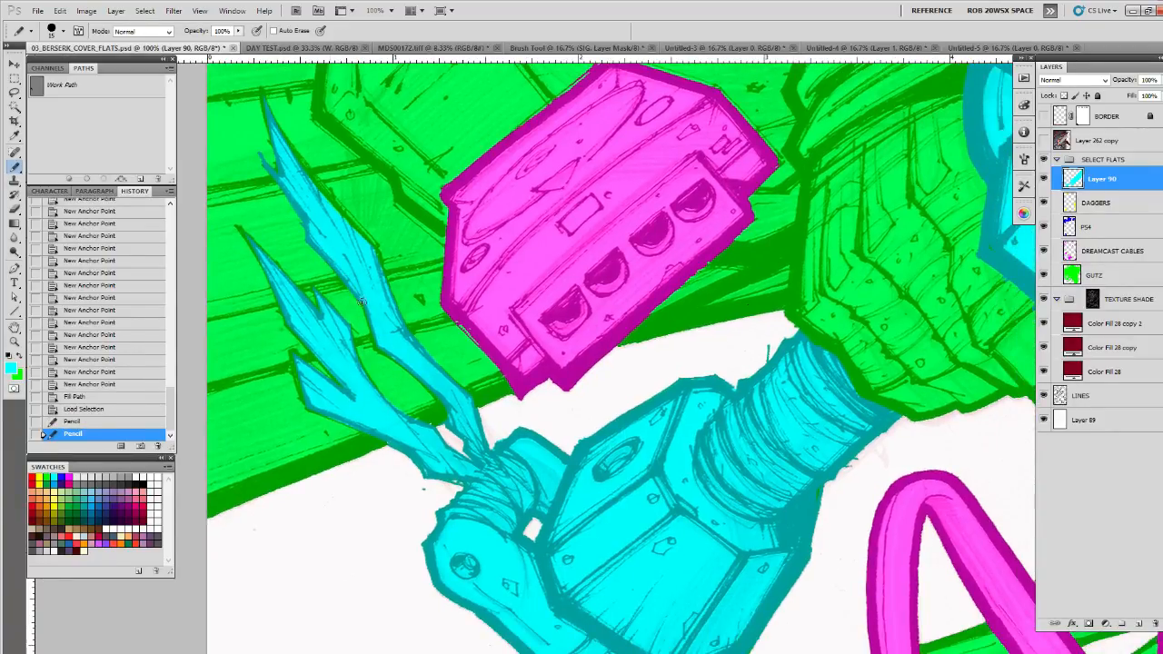
Step: Pencil cyan over the line art between the two strips and around the lower strip's small middle prong
click(420, 380)
mouse_move(421, 380)
mouse_down()
mouse_move(334, 293)
mouse_move(405, 370)
mouse_up()
click(356, 337)
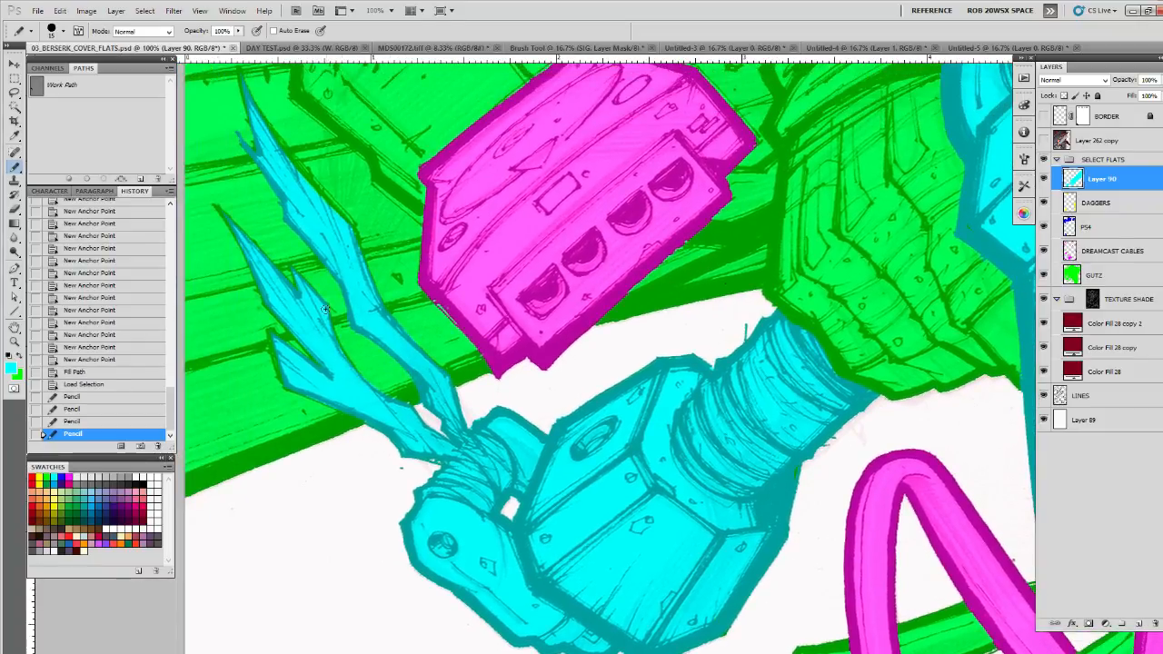
click(359, 375)
drag(325, 316, 378, 366)
click(373, 343)
drag(347, 329, 375, 358)
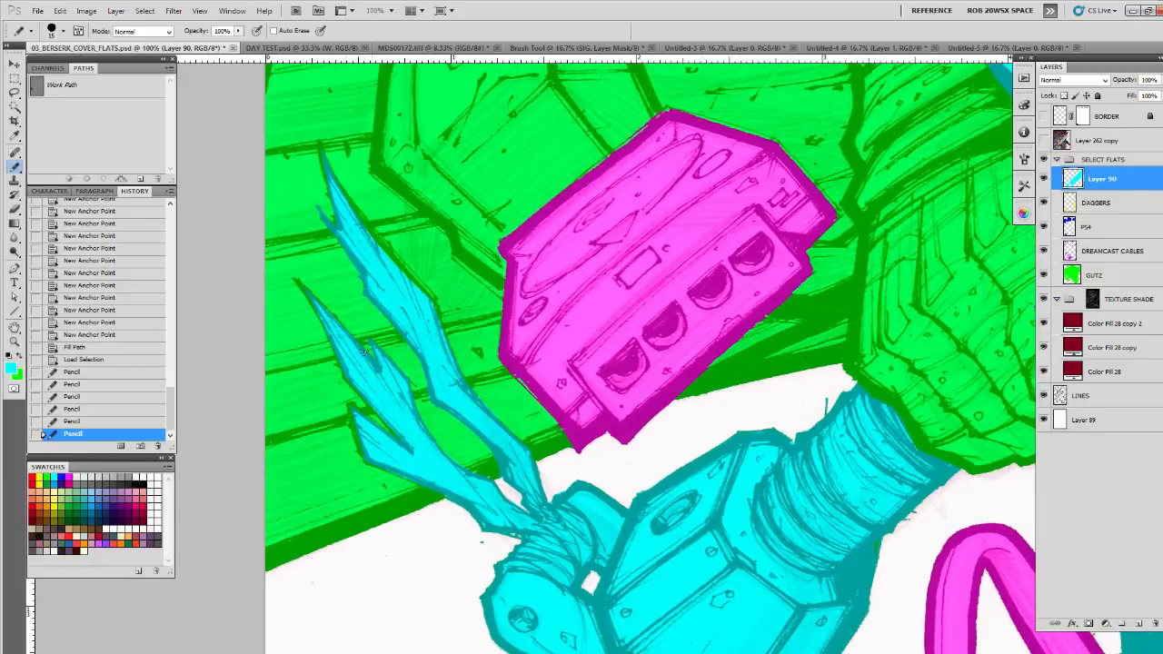
click(339, 347)
drag(337, 337, 319, 288)
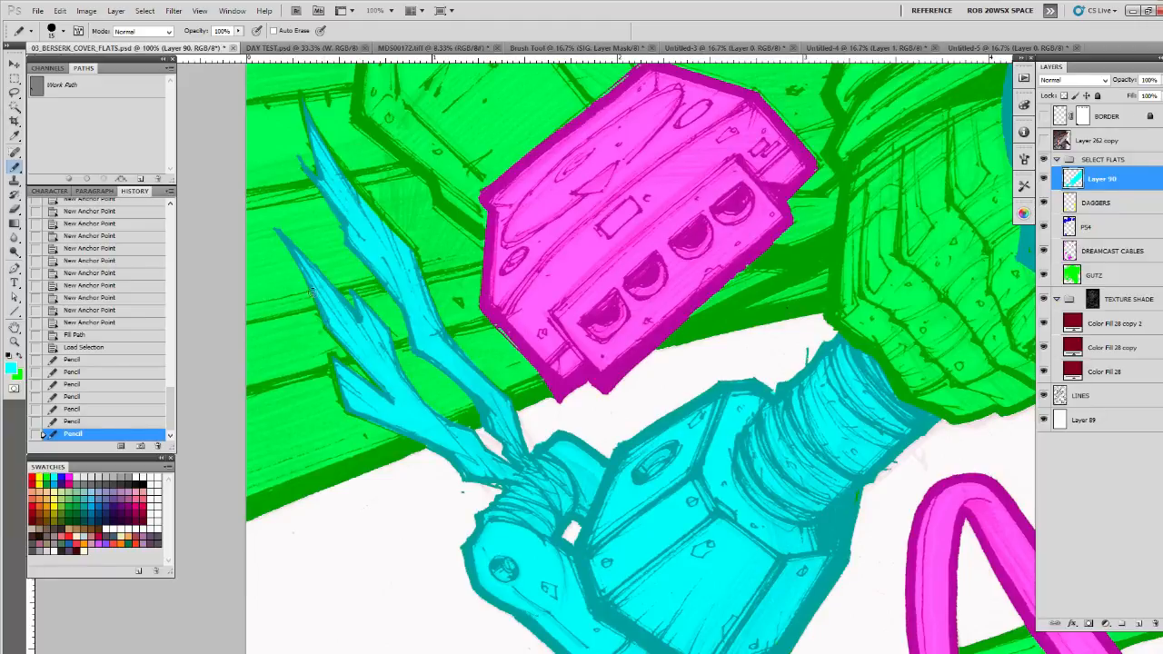
Step: Pencil cyan over the remaining line art along the lower cloth strip's edges and its pointed prongs
click(373, 385)
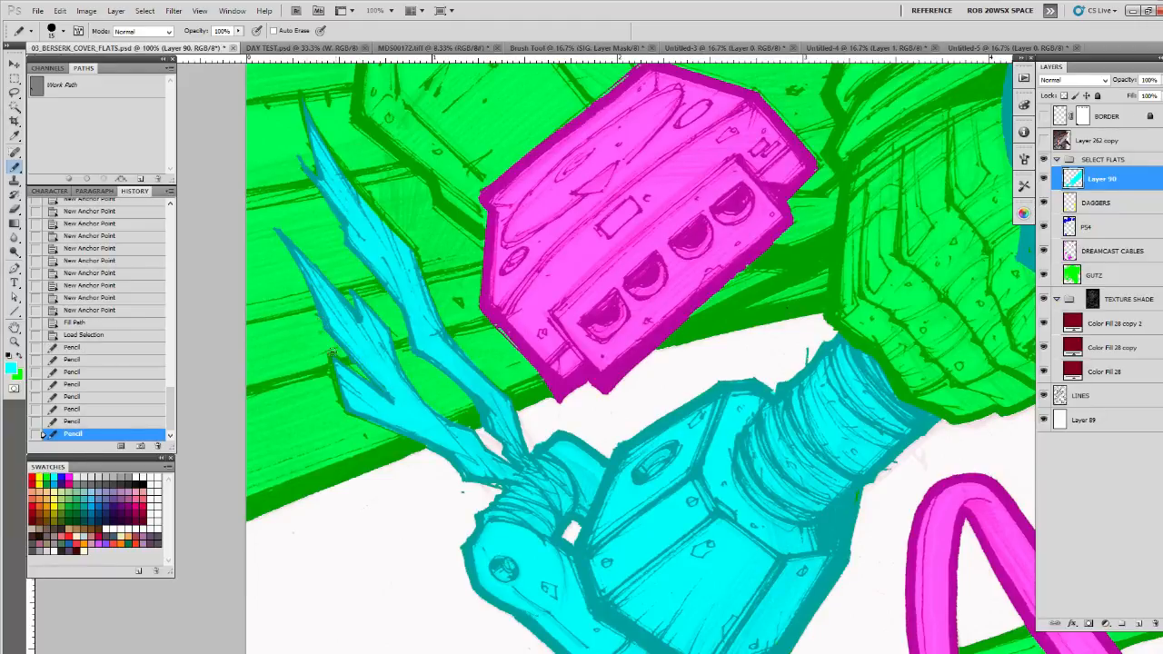
click(374, 387)
drag(352, 371, 327, 328)
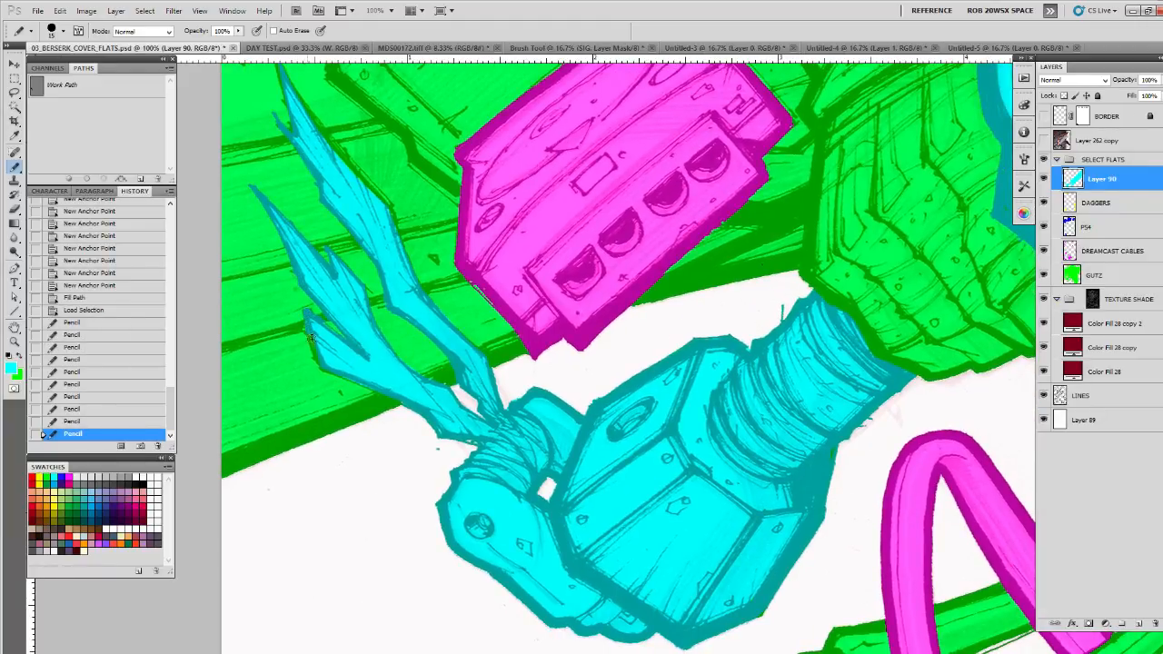
click(403, 403)
drag(454, 319, 366, 337)
click(325, 283)
drag(329, 277, 397, 407)
drag(293, 242, 349, 336)
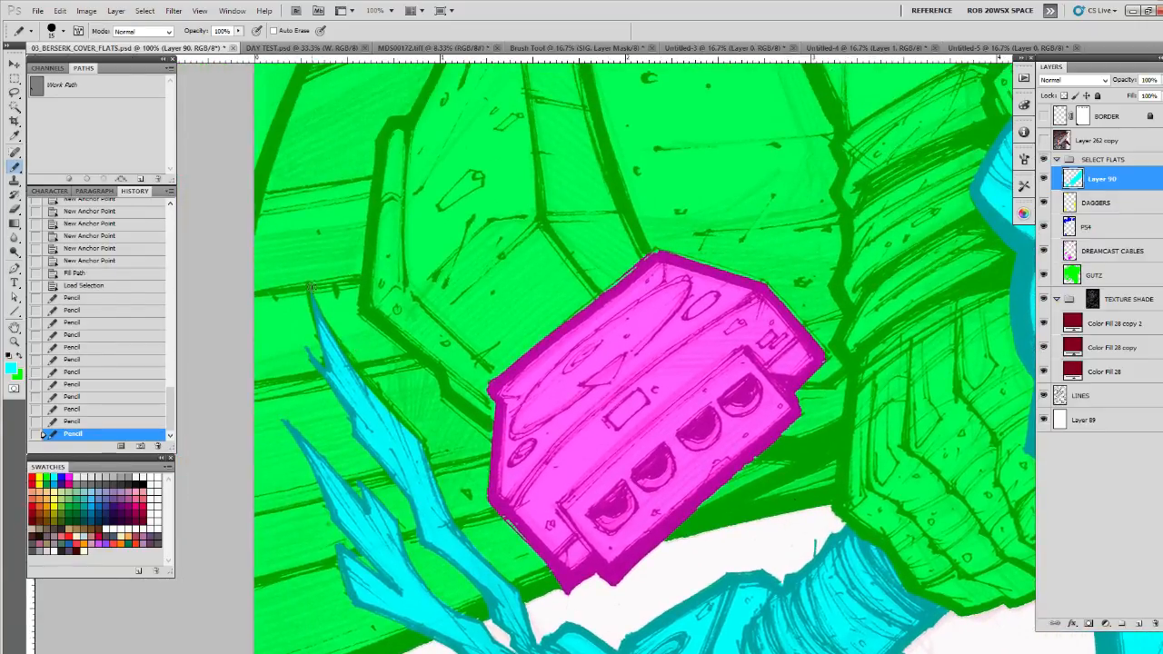
Step: Pencil cyan over the upper cloth strip's tip and its outer edge down toward the knot
click(322, 362)
drag(316, 313, 303, 296)
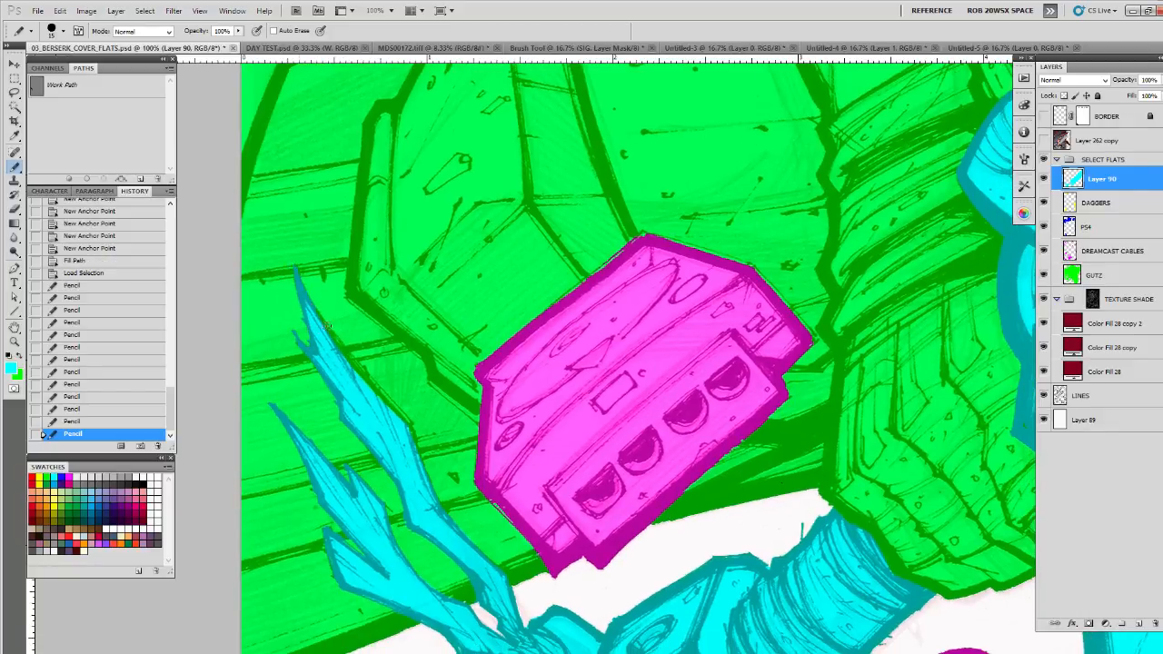
click(382, 397)
drag(335, 345, 287, 287)
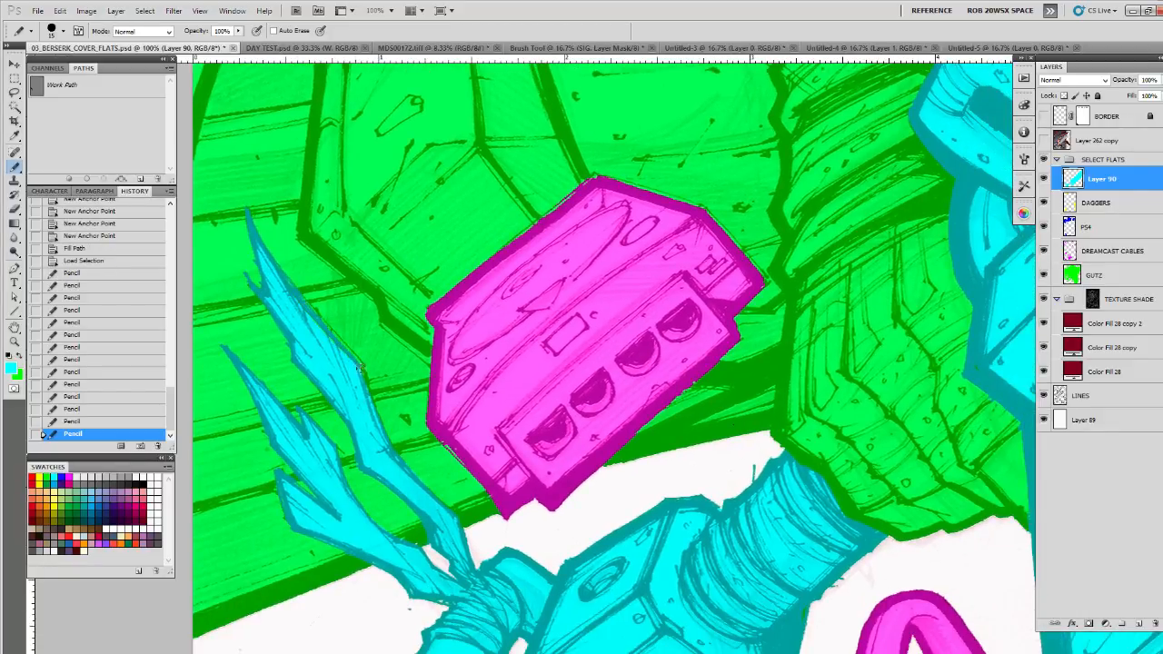
click(366, 387)
drag(376, 411, 293, 288)
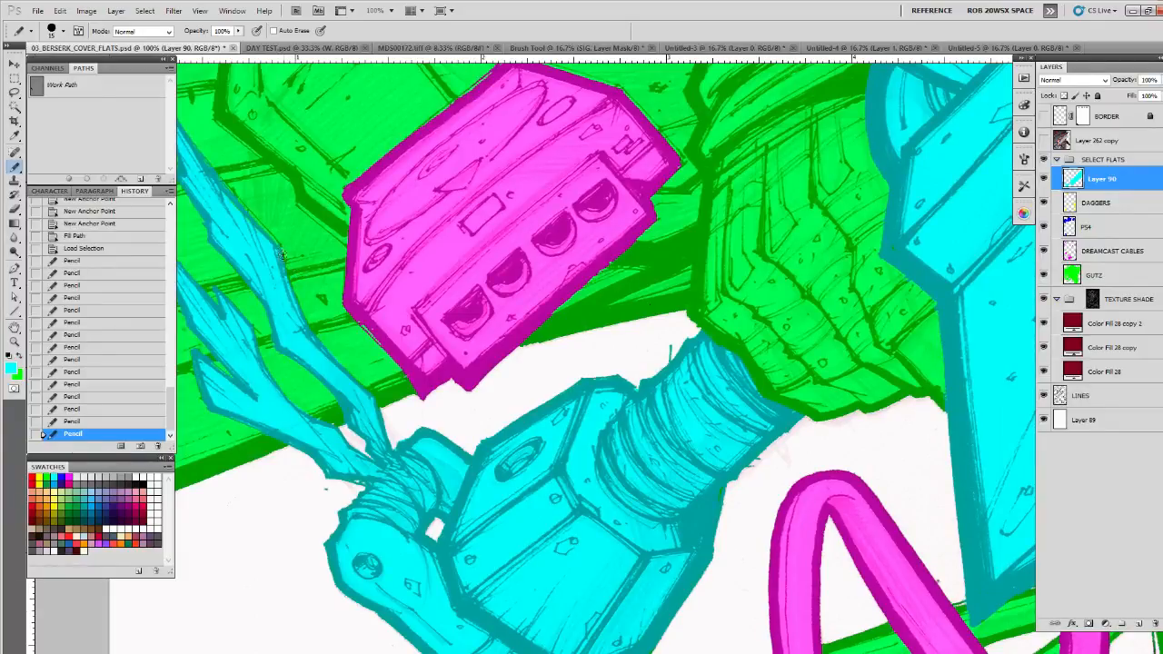
click(360, 320)
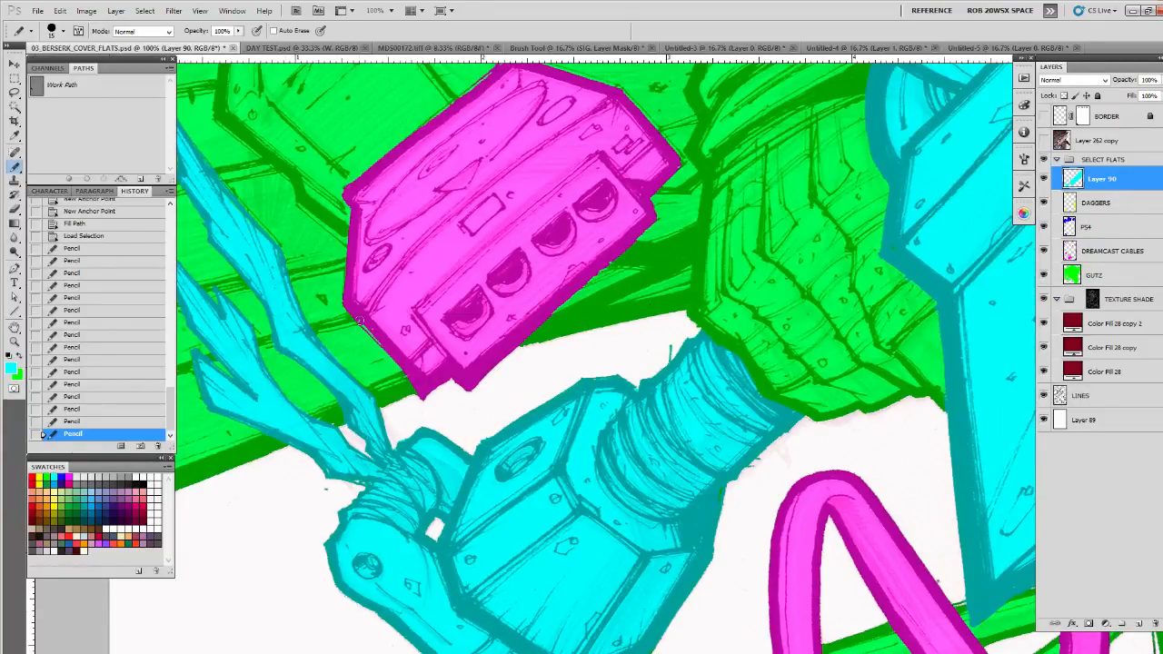
Step: Load the cyan sword layer as a selection and cut the overlapping pixels from the GUTZ layer
ctrl+alt+click(774, 389)
ctrl+alt+click(774, 389)
ctrl+alt+click(775, 391)
ctrl+click(775, 397)
ctrl+click(775, 397)
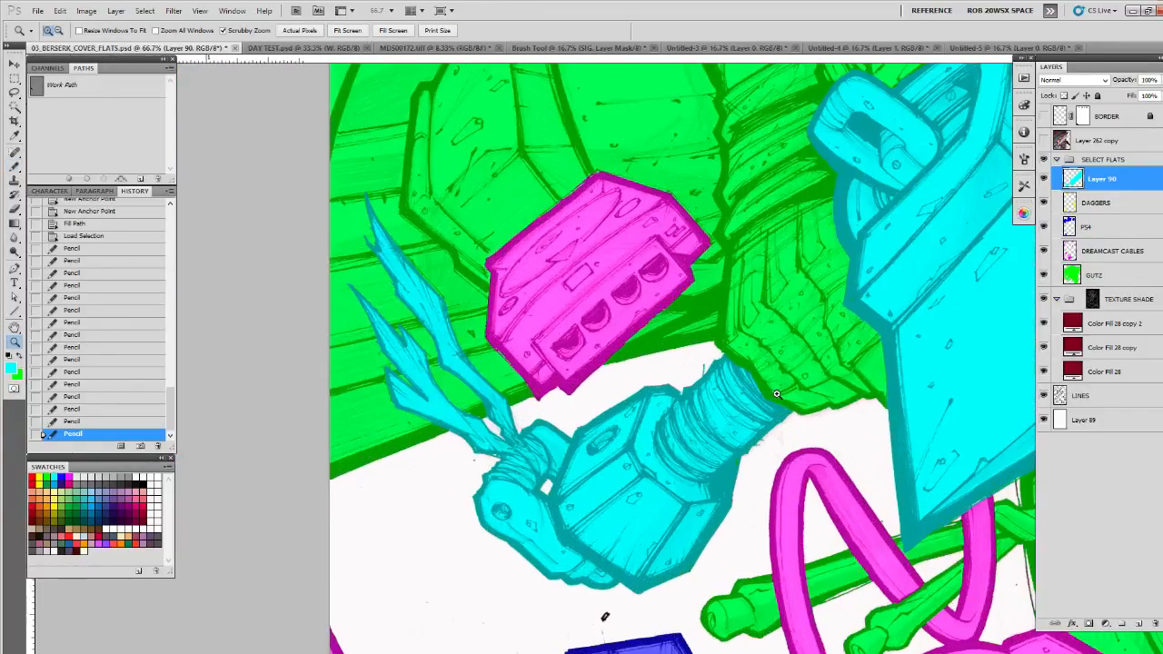
ctrl+click(775, 398)
drag(793, 411, 725, 376)
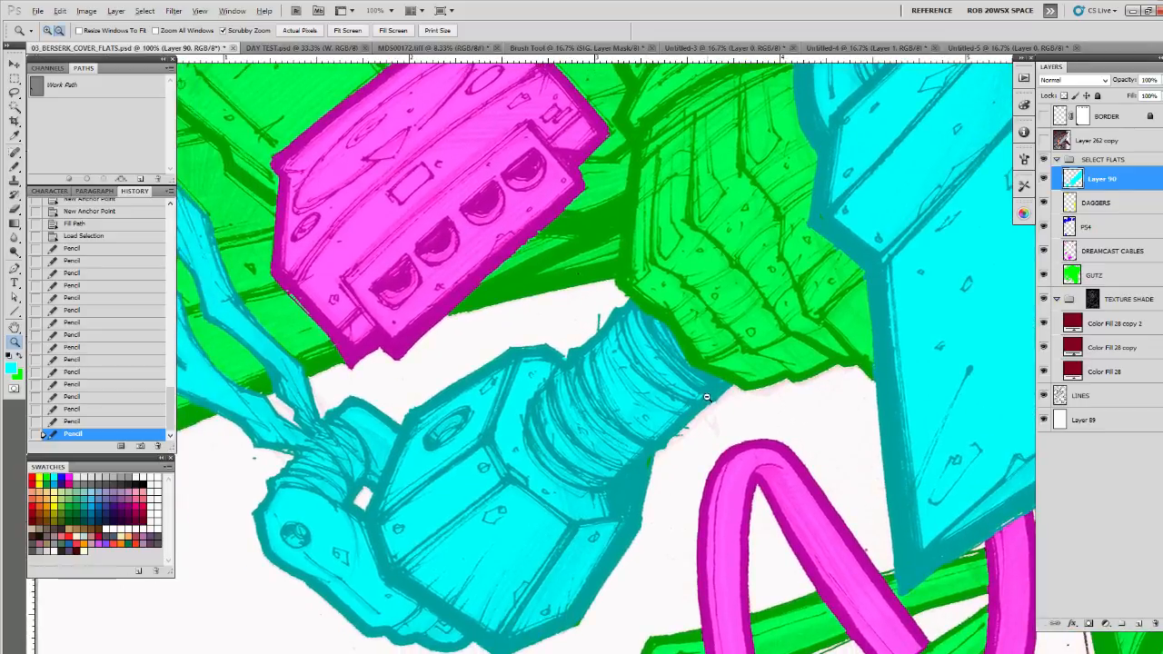
ctrl+alt+click(707, 399)
ctrl+alt+click(706, 400)
ctrl+click(1073, 180)
ctrl+click(1073, 180)
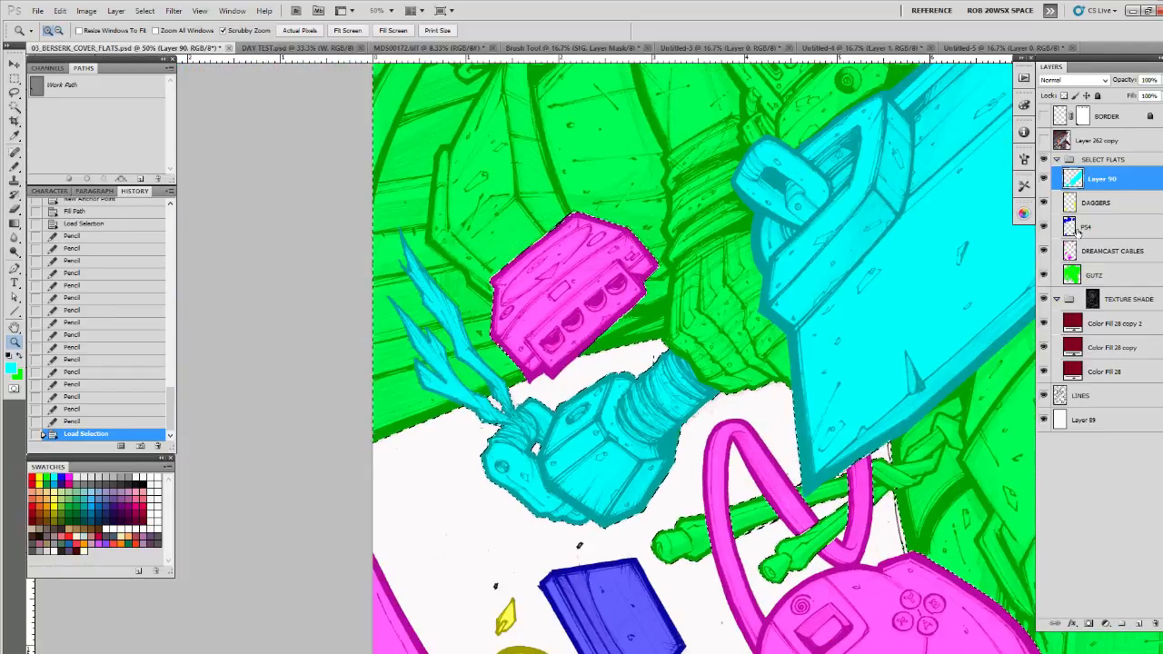
click(1074, 277)
key(ctrl+x)
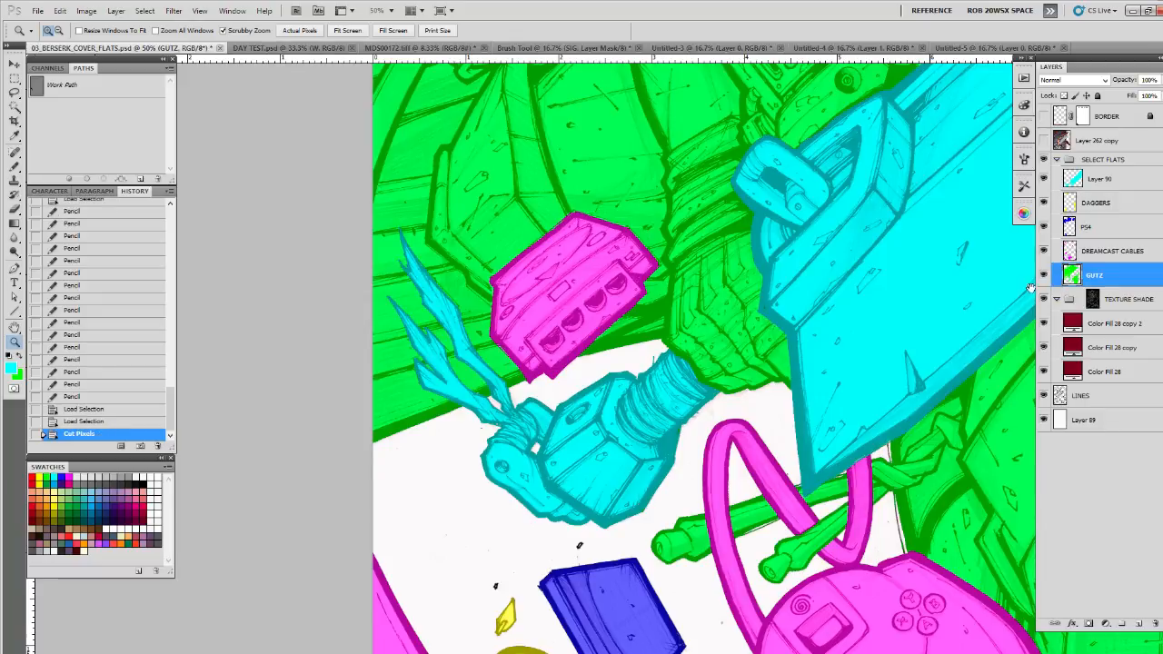
Step: Check the flats across the whole page, switching the DREAMCAST CABLES and BORDER layers' visibility
drag(882, 401, 472, 586)
alt+click(459, 577)
alt+click(639, 416)
alt+click(620, 441)
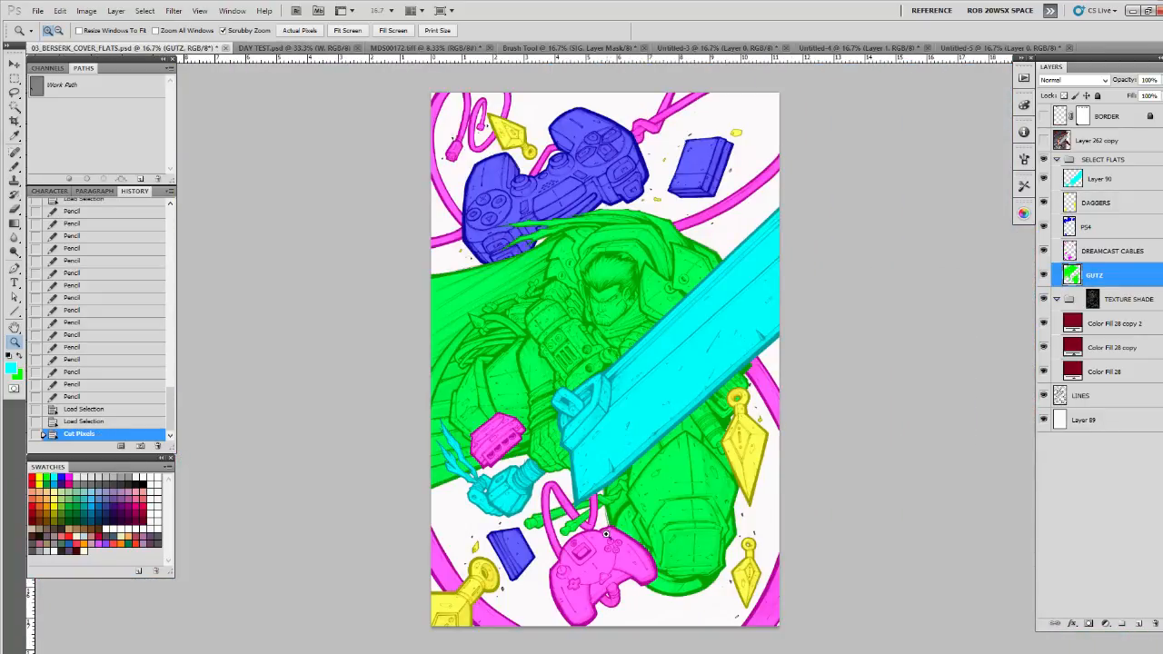
click(1044, 252)
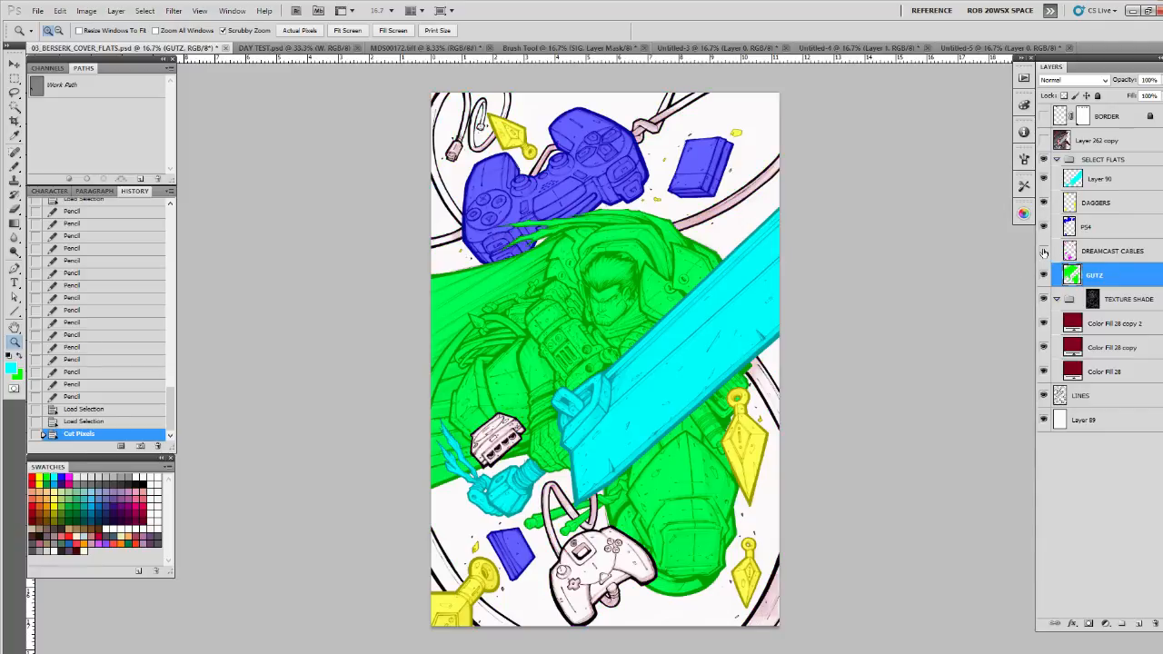
click(1044, 251)
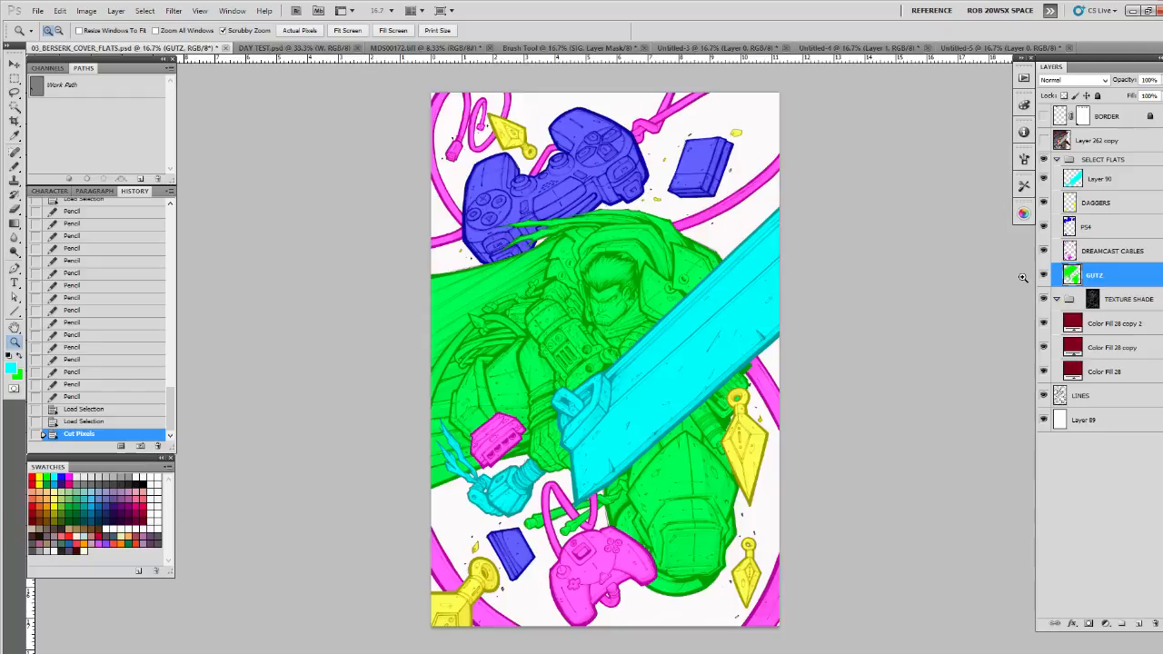
click(1043, 116)
click(1043, 116)
Step: Set the SELECT FLATS group's blending mode to Multiply
click(1101, 161)
click(1078, 81)
click(1066, 152)
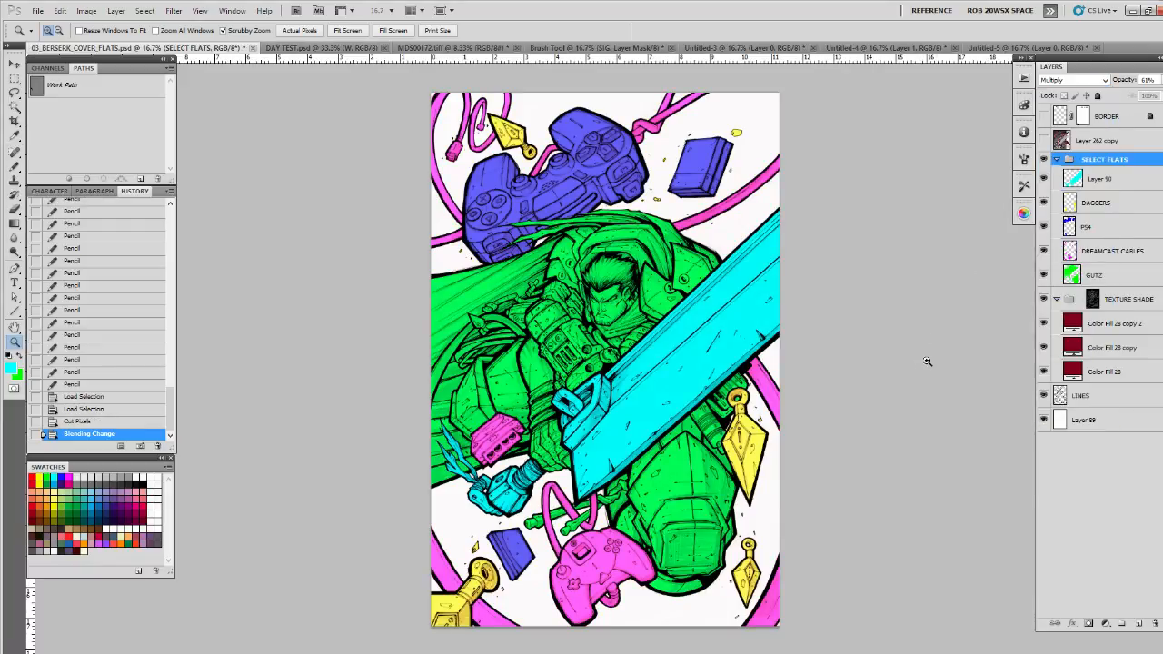
Step: Rename the cyan layer as SWORD and collapse the SELECT FLATS and TEXTURE SHADE groups
double_click(1099, 180)
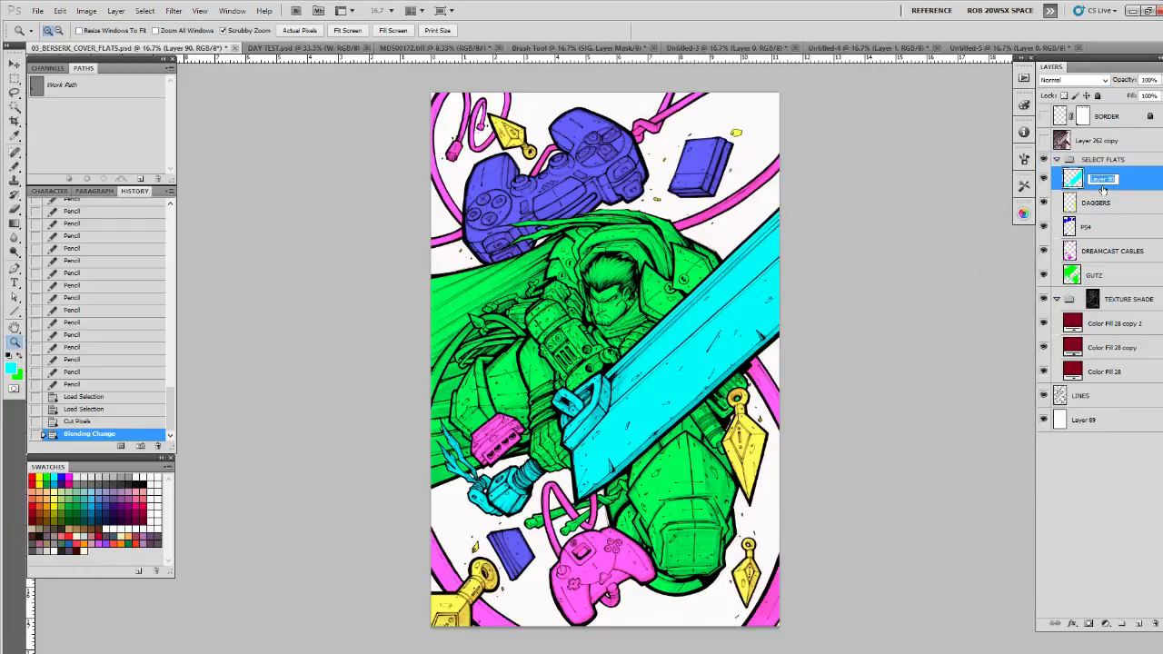
text(SWORD)
key(Return)
click(1065, 159)
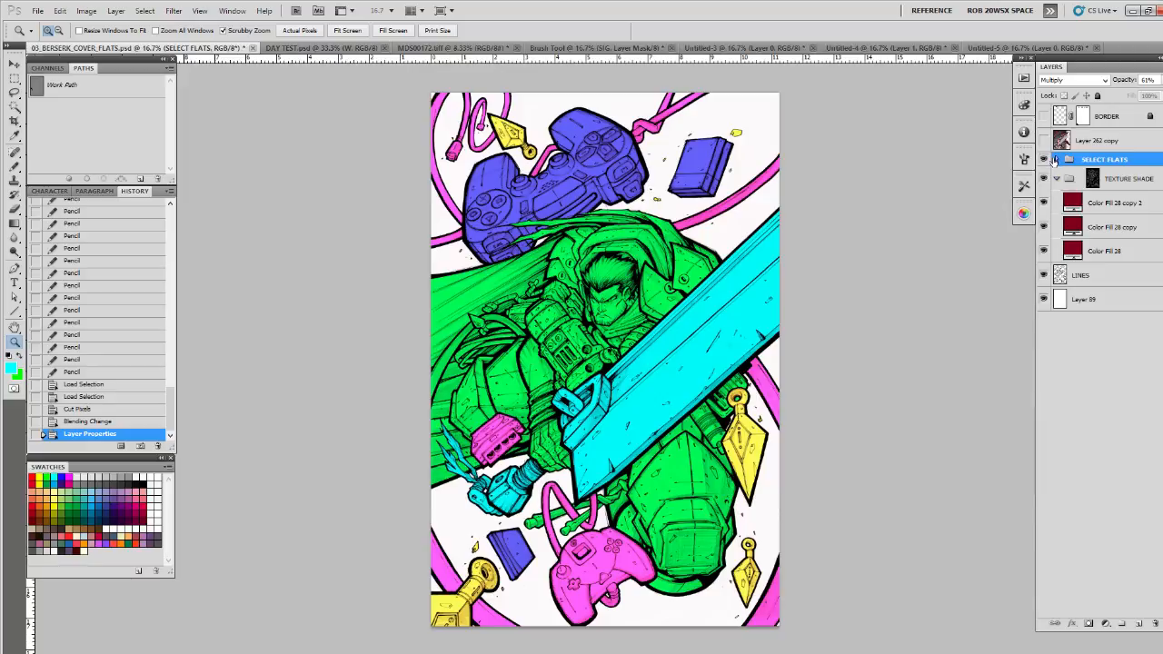
click(1057, 178)
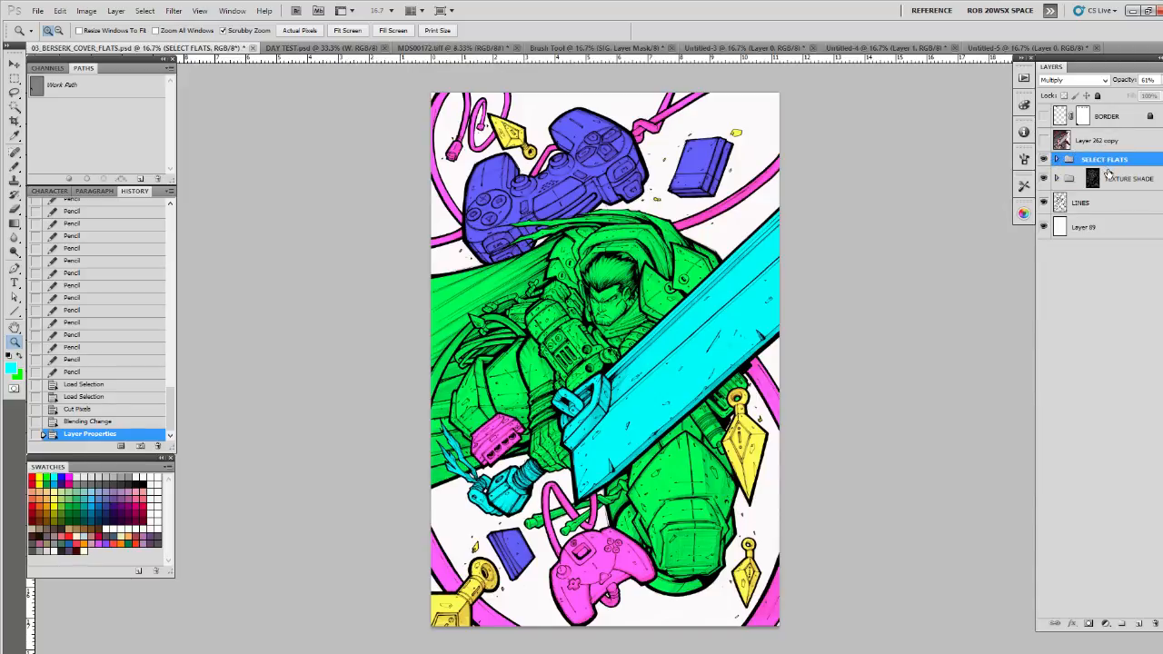
Step: Compare the artwork with the TEXTURE SHADE group, LINES layer and SELECT FLATS group each switched off and on
click(1108, 178)
click(1045, 179)
click(1045, 179)
click(1045, 202)
click(1045, 202)
click(1044, 160)
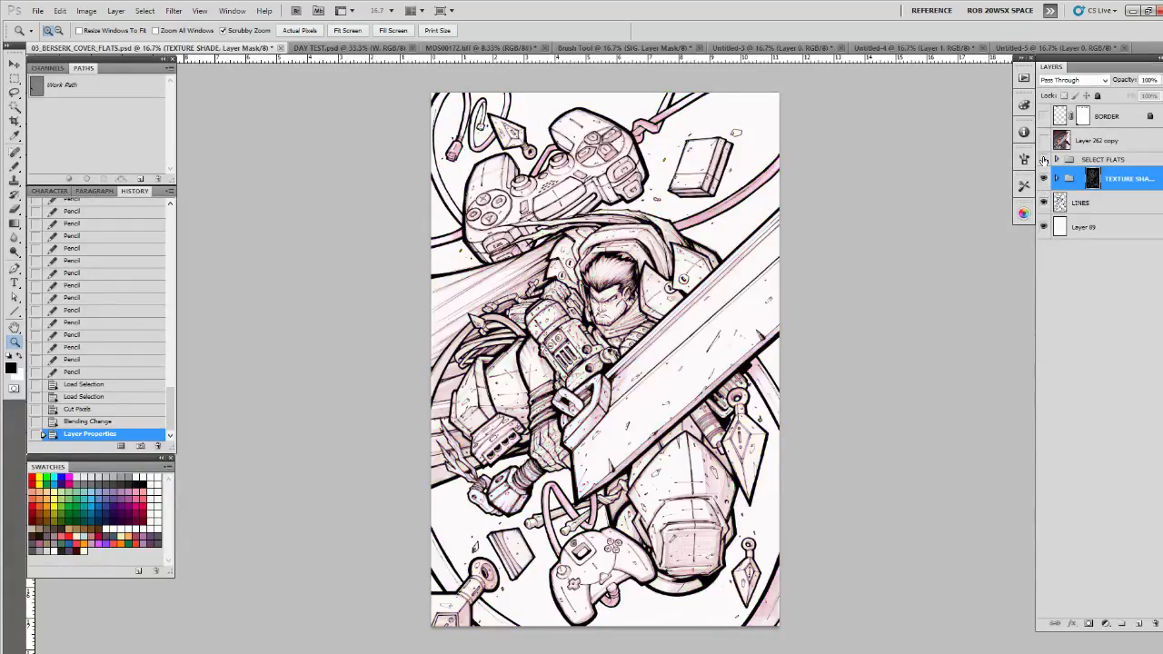
click(1044, 160)
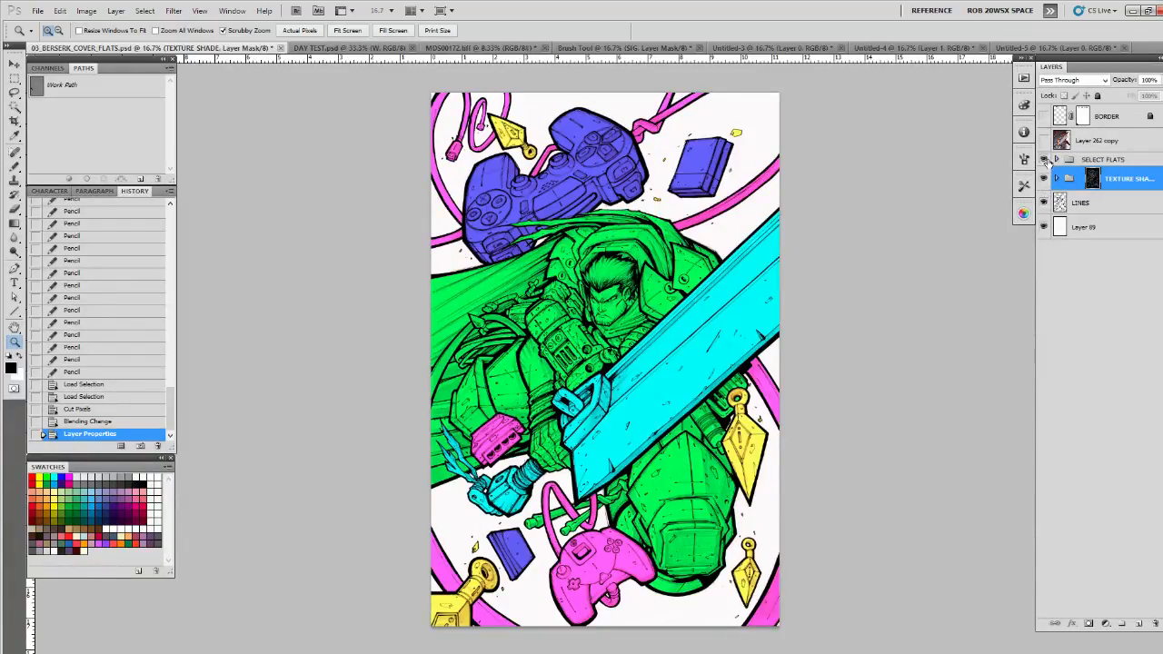
Step: Hide the SELECT FLATS group and the two copied color fills inside TEXTURE SHADE, and select that group's layer mask
click(1057, 179)
click(1098, 202)
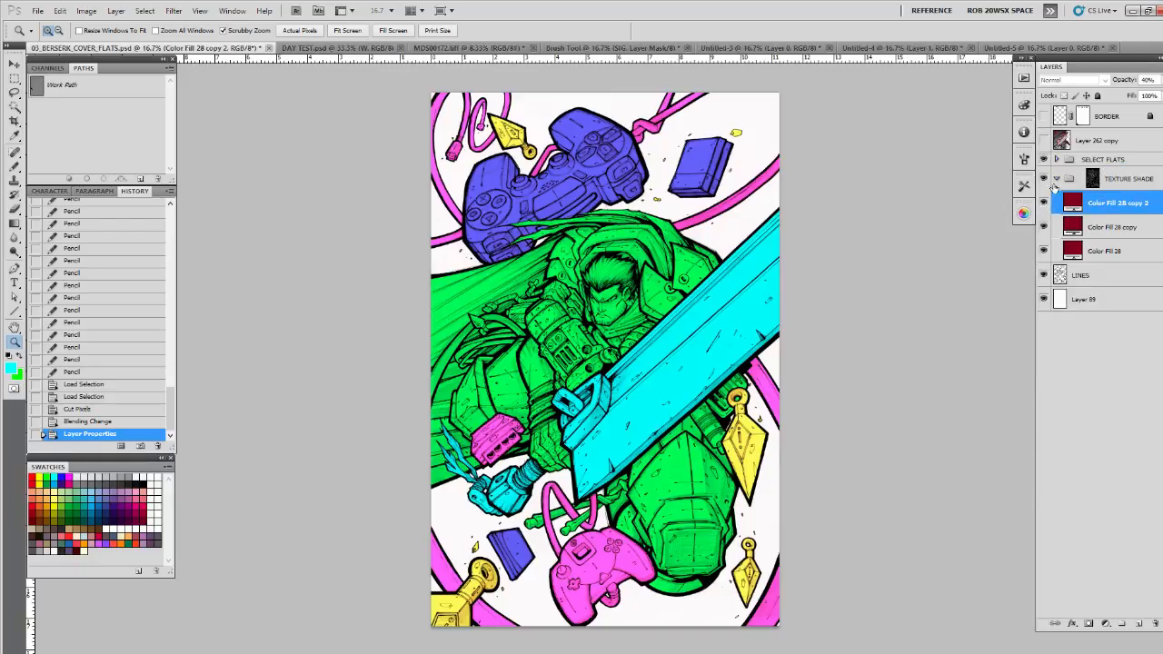
click(1045, 159)
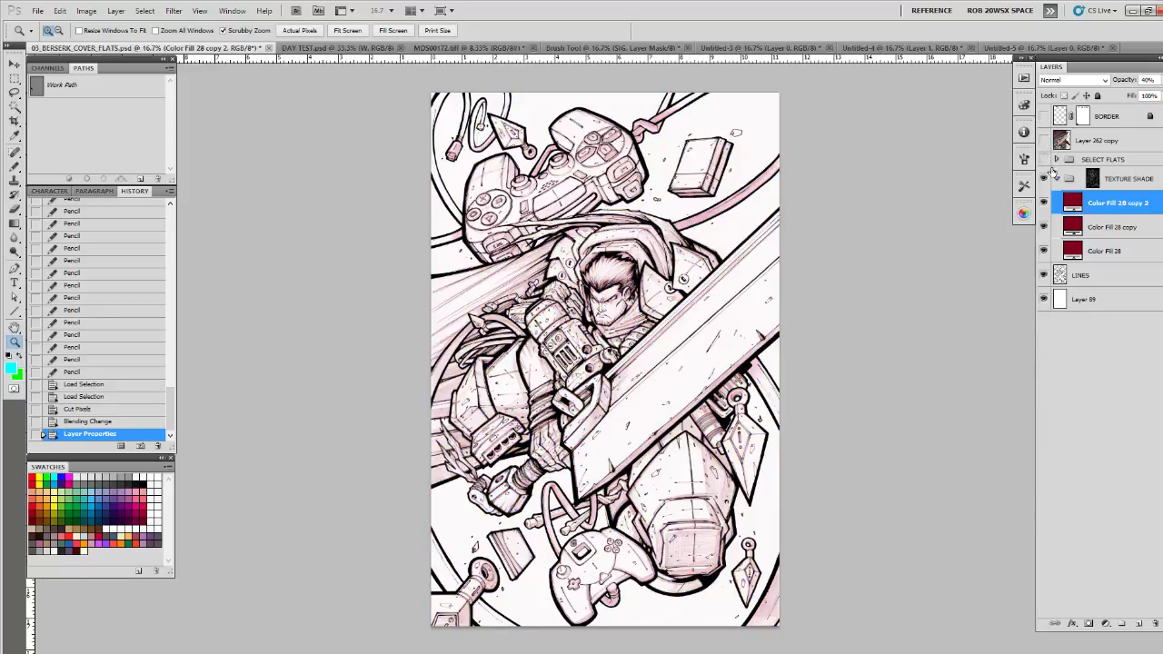
click(1044, 204)
click(1044, 205)
click(1043, 228)
click(1043, 229)
click(1045, 250)
click(1045, 250)
click(1043, 206)
click(1043, 227)
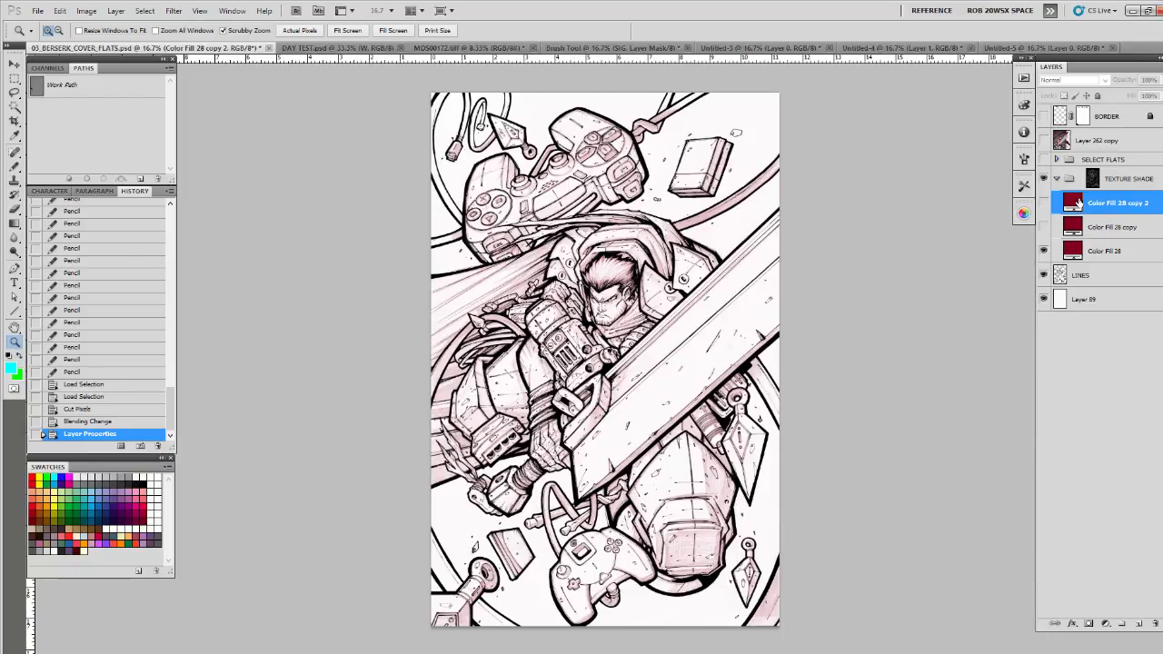
click(1091, 182)
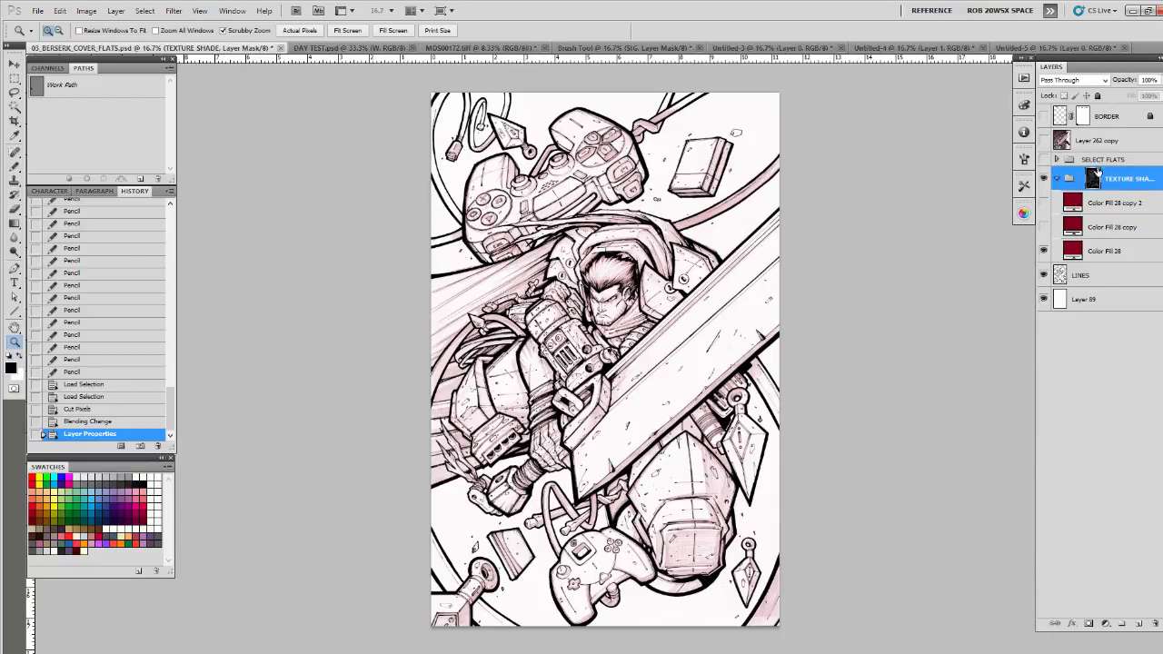
click(1087, 241)
click(1092, 180)
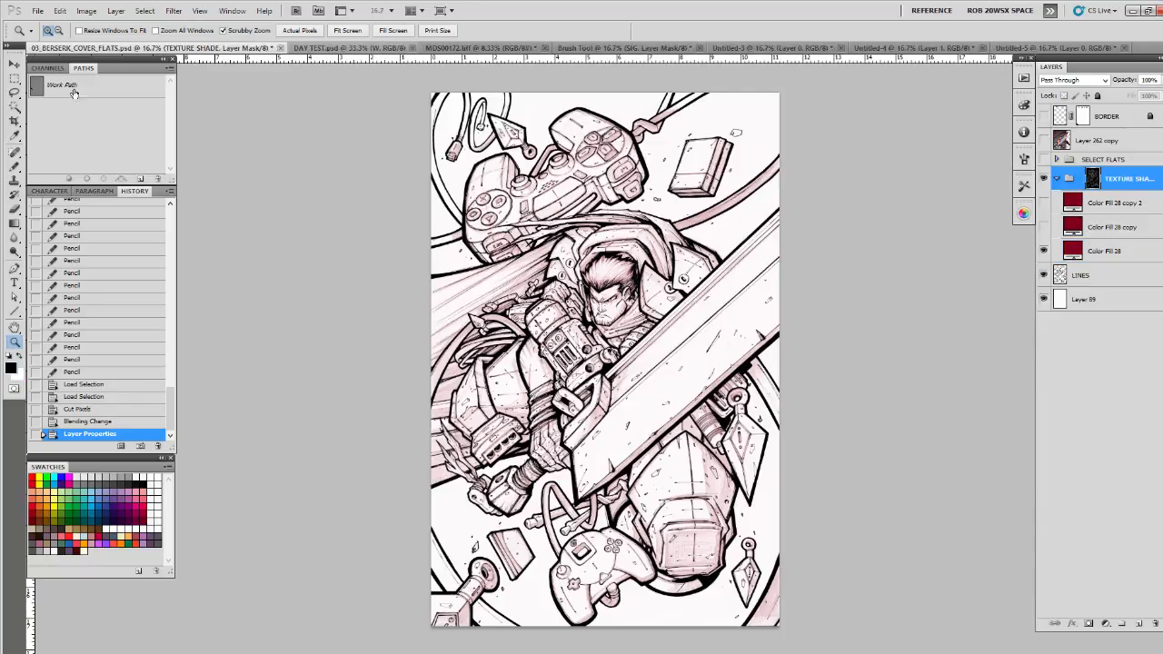
Step: Open the file 02_BERSERK_COVER_LINES FINAL.psd
click(36, 11)
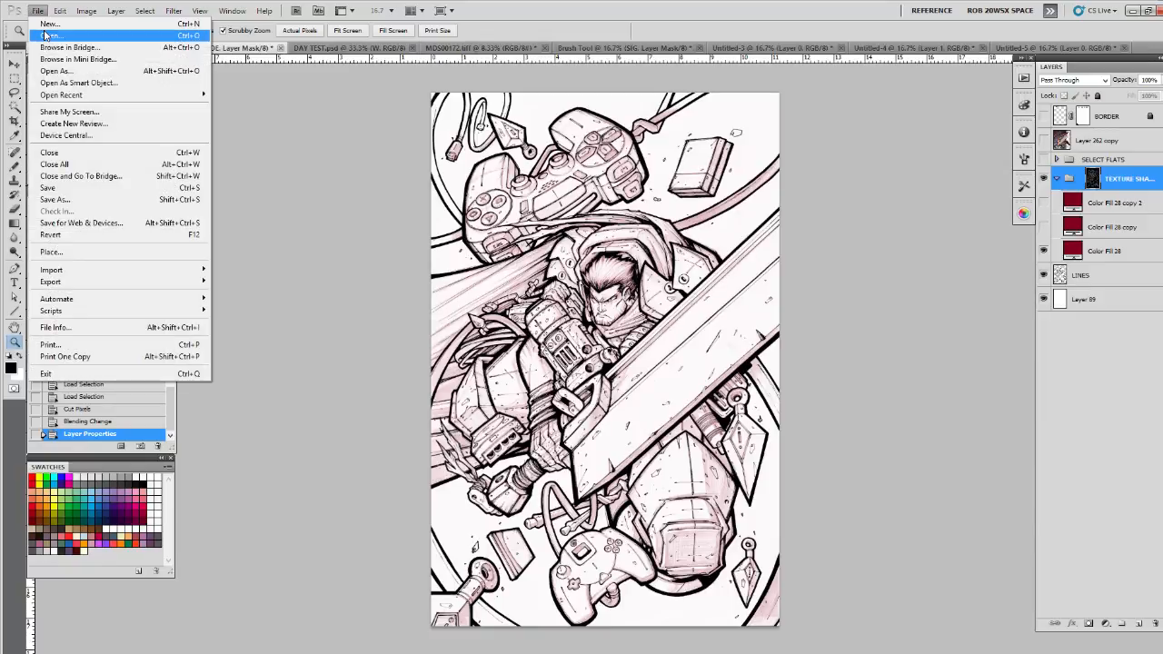
click(50, 36)
click(586, 320)
click(605, 347)
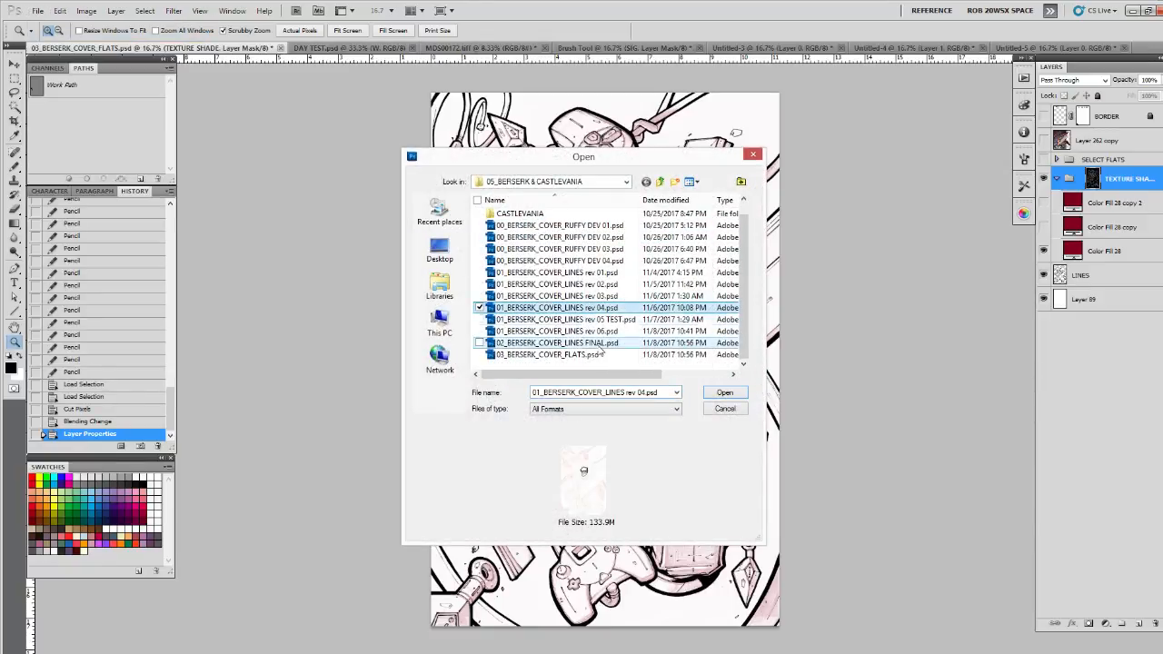
click(724, 393)
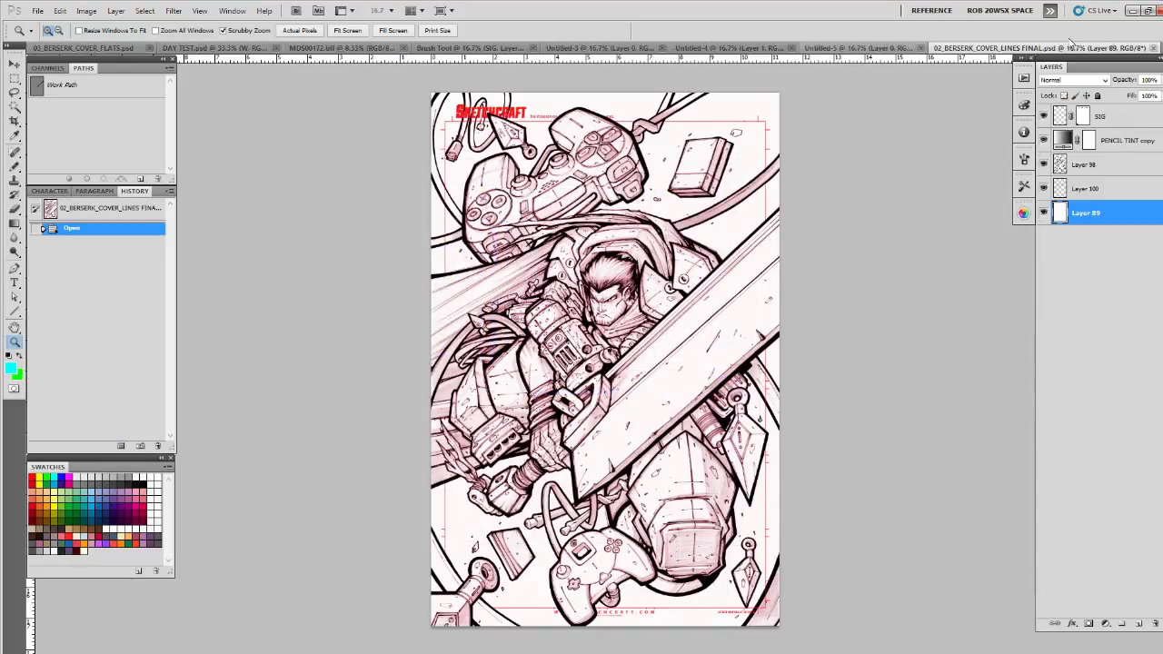
Step: Float the lines document in its own window and copy its Layer 100 into the flats document's TEXTURE SHADE group
drag(1042, 49, 857, 167)
key(f)
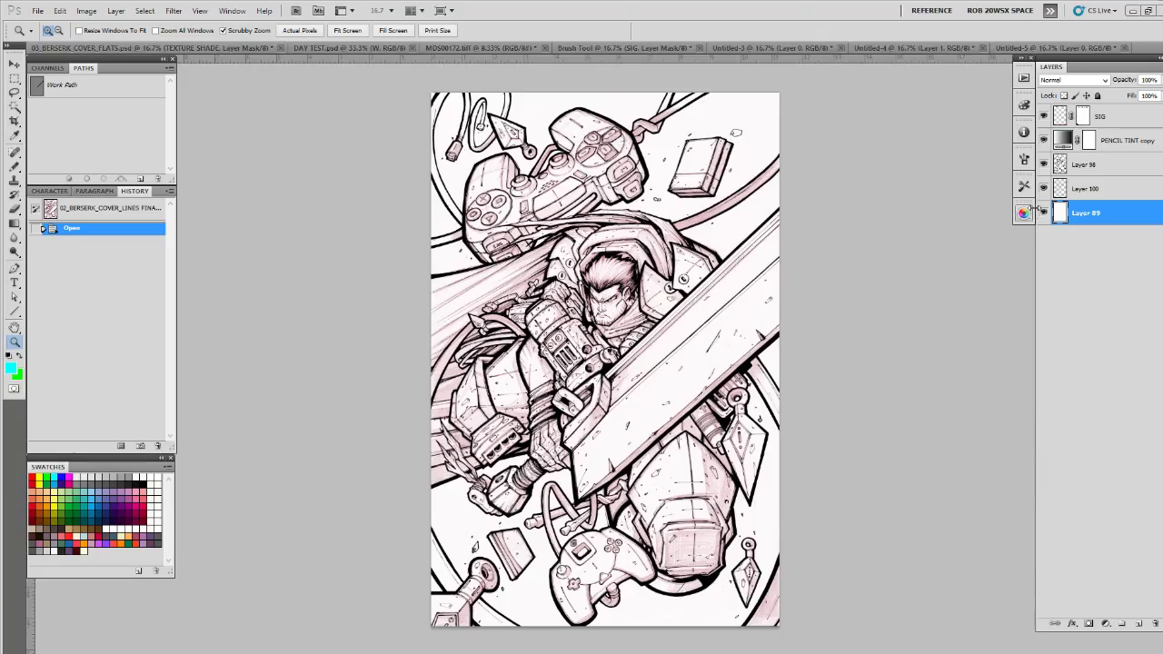
click(1080, 190)
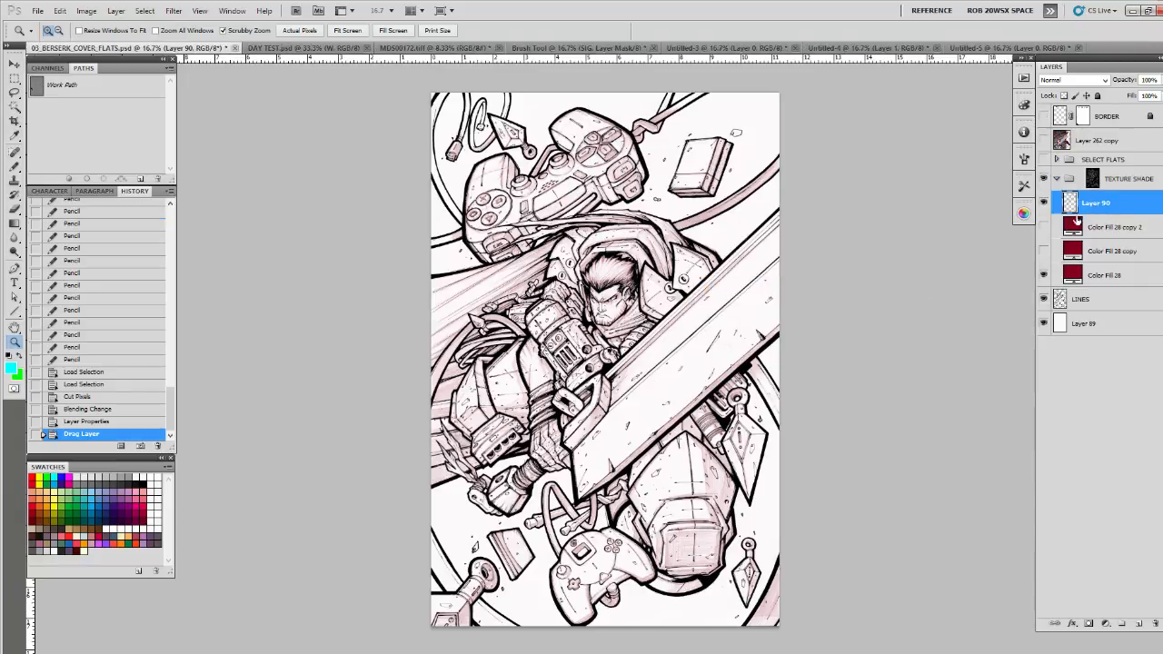
Step: Load the copied layer as a selection, hide the layer, fill the selection with white on the TEXTURE SHADE mask and deselect
ctrl+click(1072, 205)
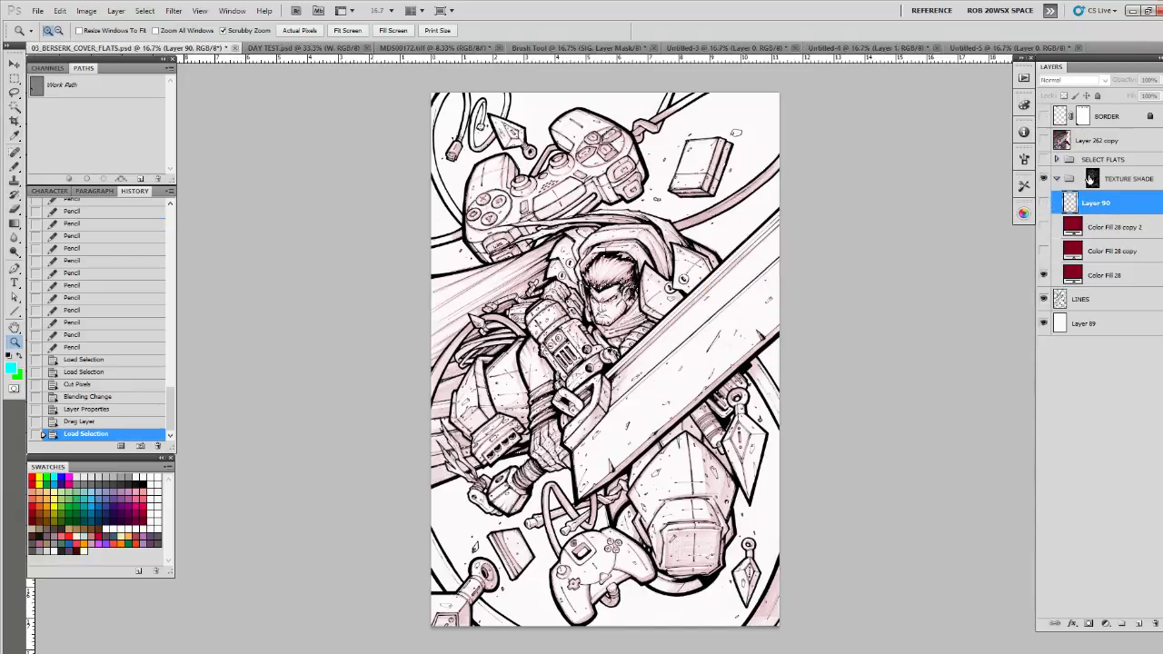
click(1091, 179)
key(ctrl+BackSpace)
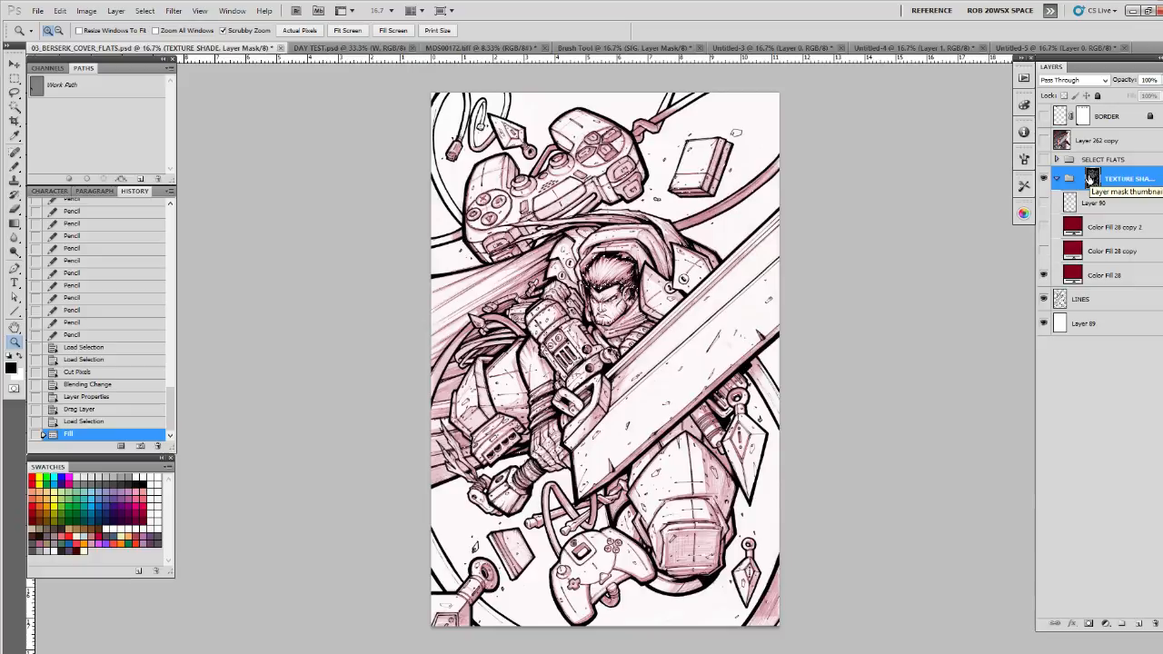
key(ctrl+d)
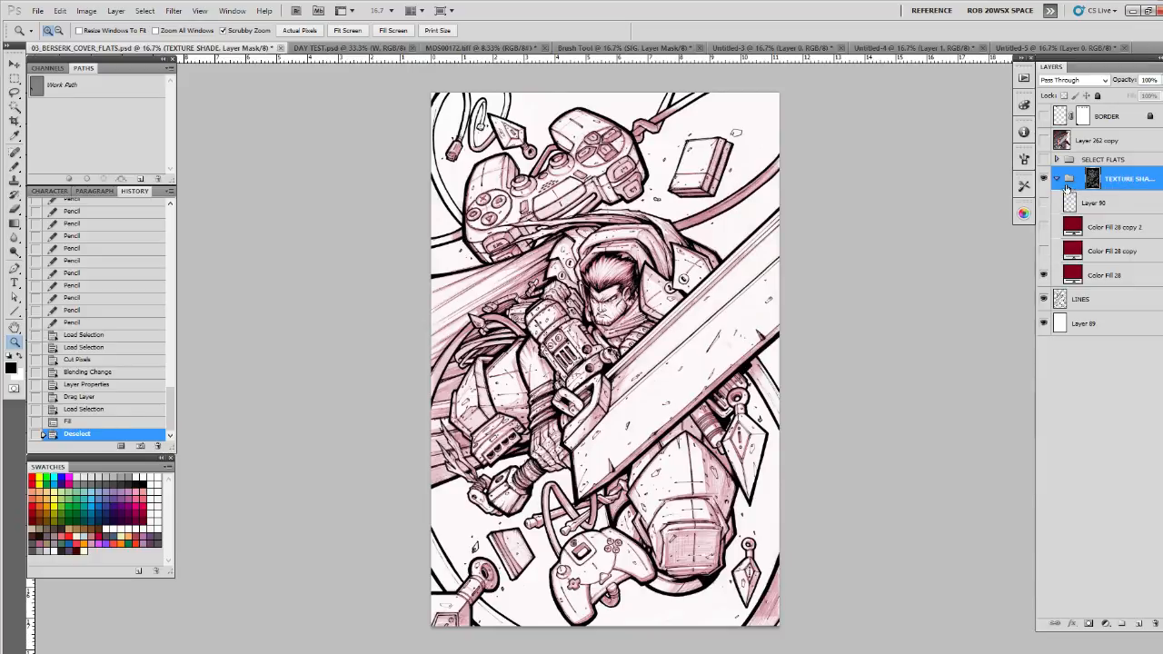
Step: Compare the shading with the two copied color fill layers switched on and off, and select Color Fill 28
click(1044, 227)
click(1044, 227)
click(1086, 253)
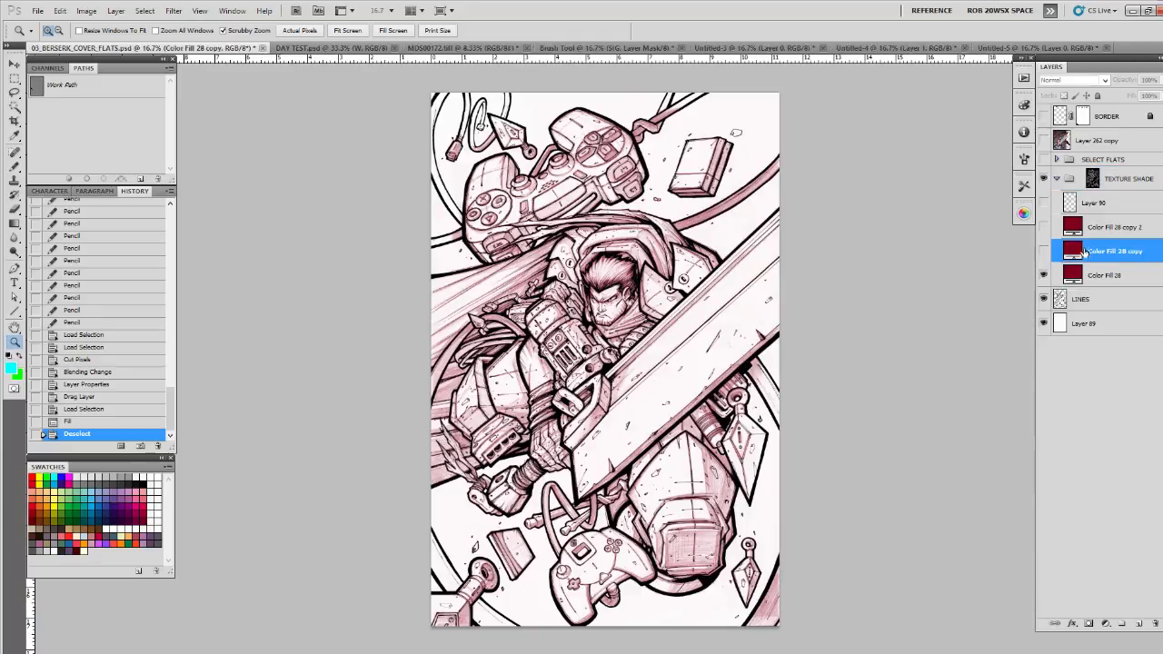
click(1044, 251)
key(alt+bracketleft)
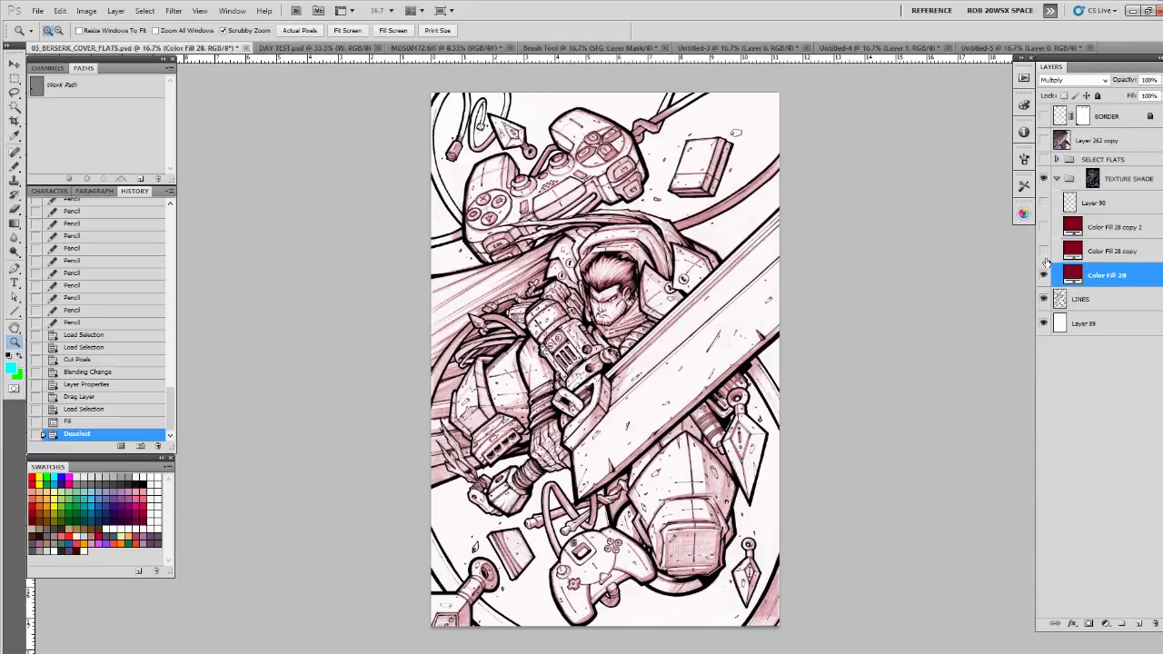
Step: Compare the shading by switching the three red color fill layers on and off, leaving only Color Fill 28 visible
click(1044, 275)
click(1044, 251)
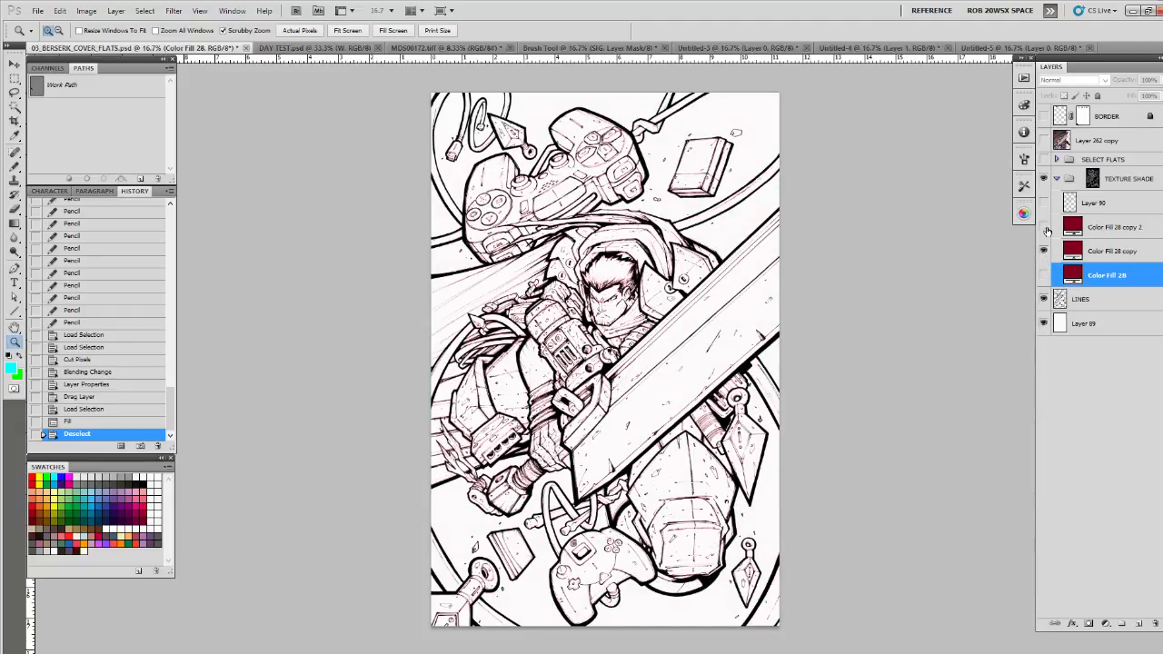
click(1044, 227)
click(1044, 274)
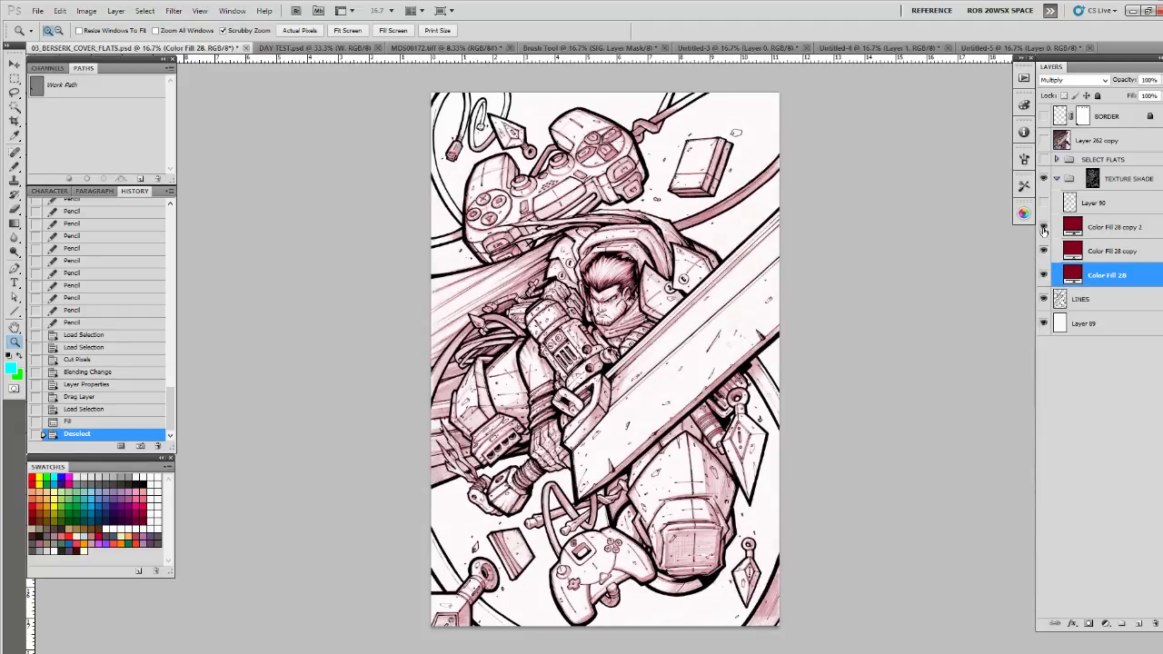
click(1044, 251)
Step: Lower the opacity of the TEXTURE SHADE group to 79%
click(1104, 181)
click(1159, 80)
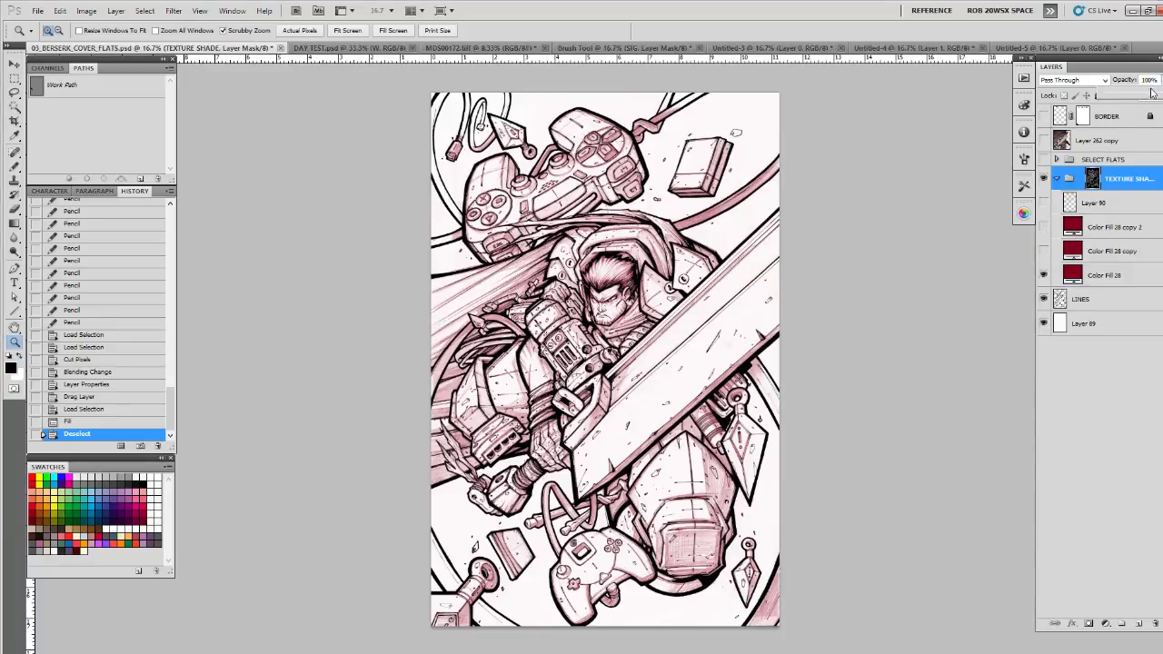
drag(1156, 94, 1148, 95)
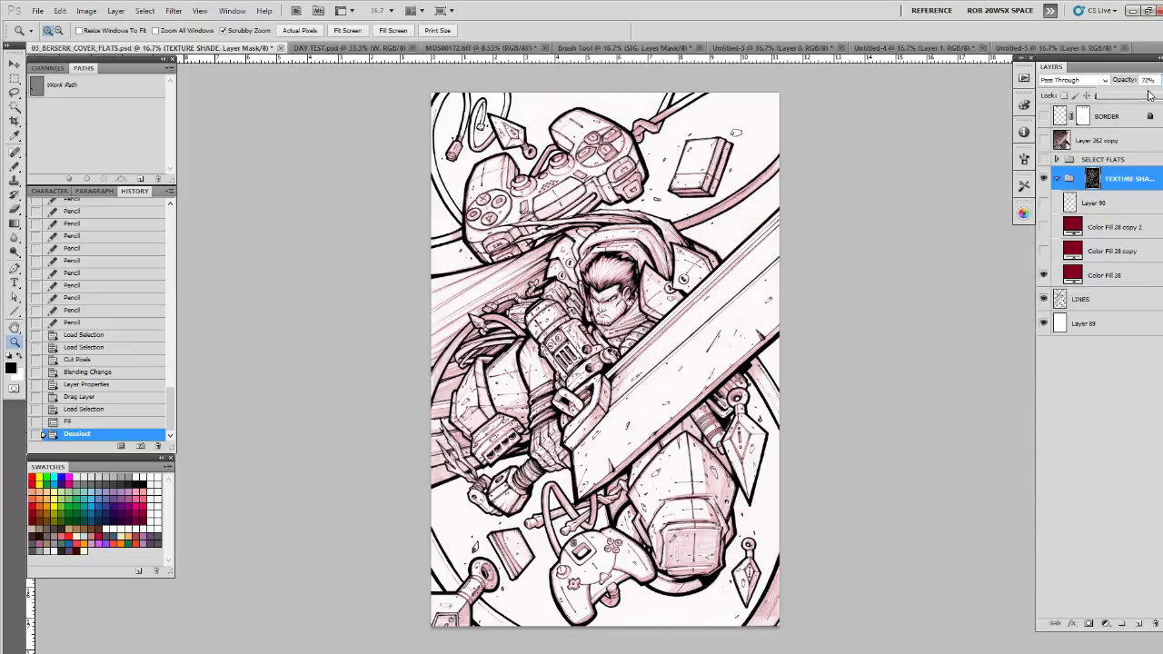
drag(1148, 94, 1160, 94)
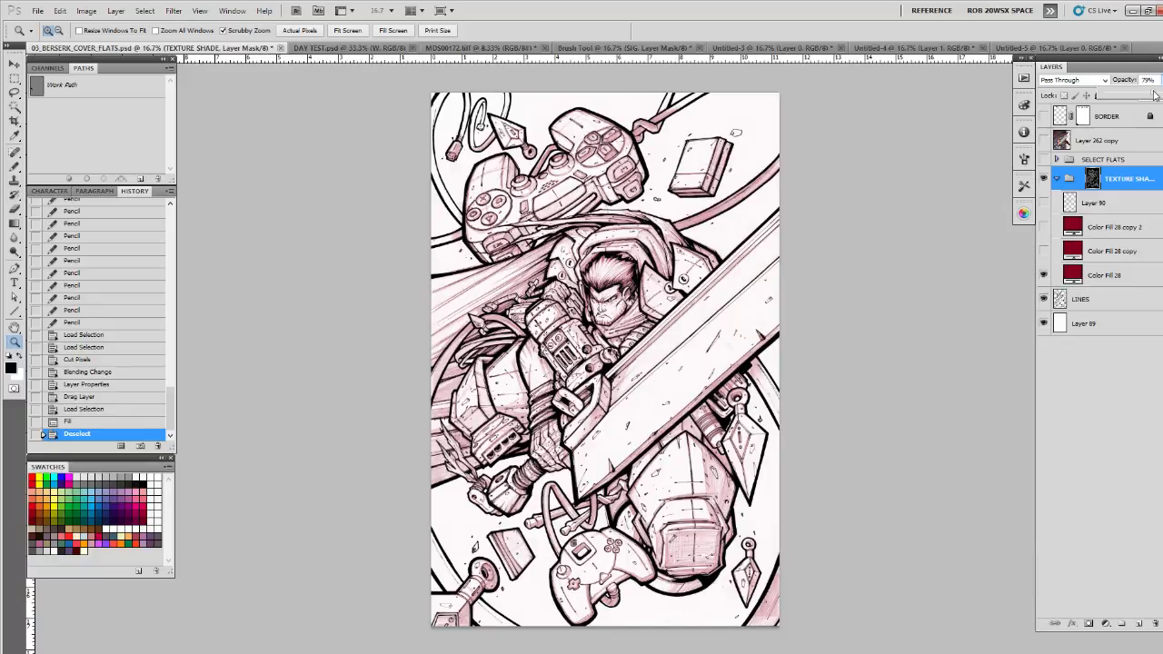
drag(1155, 95, 1155, 94)
Step: Delete the hidden Layer 90 and the two copied color fill layers from the TEXTURE SHADE group
click(1088, 207)
shift+click(1116, 254)
drag(1116, 254, 1155, 624)
drag(1128, 325, 1155, 624)
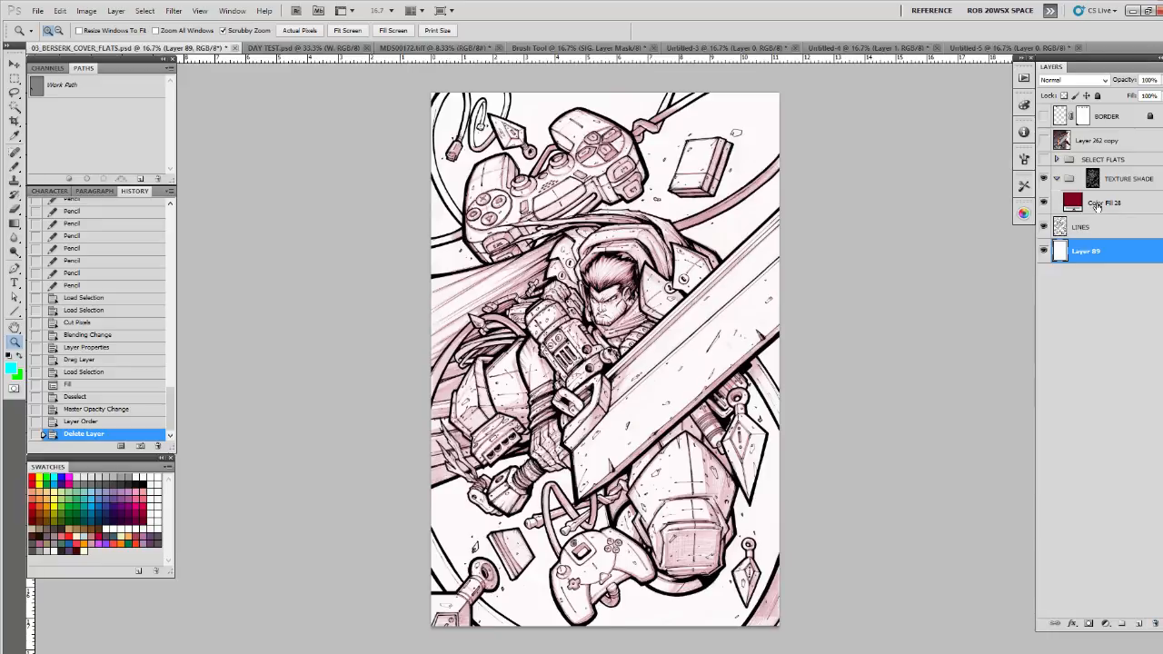
Step: Check the SELECT FLATS group and the color sketch in Layer 262 copy against the shaded line art
click(1099, 207)
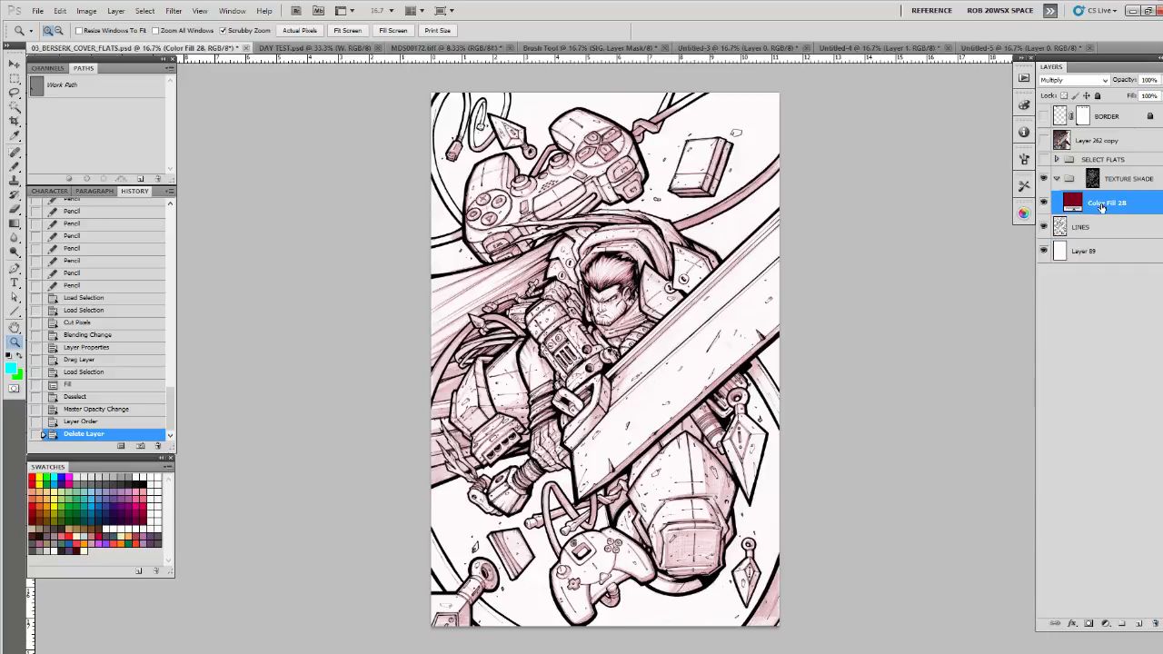
click(1044, 159)
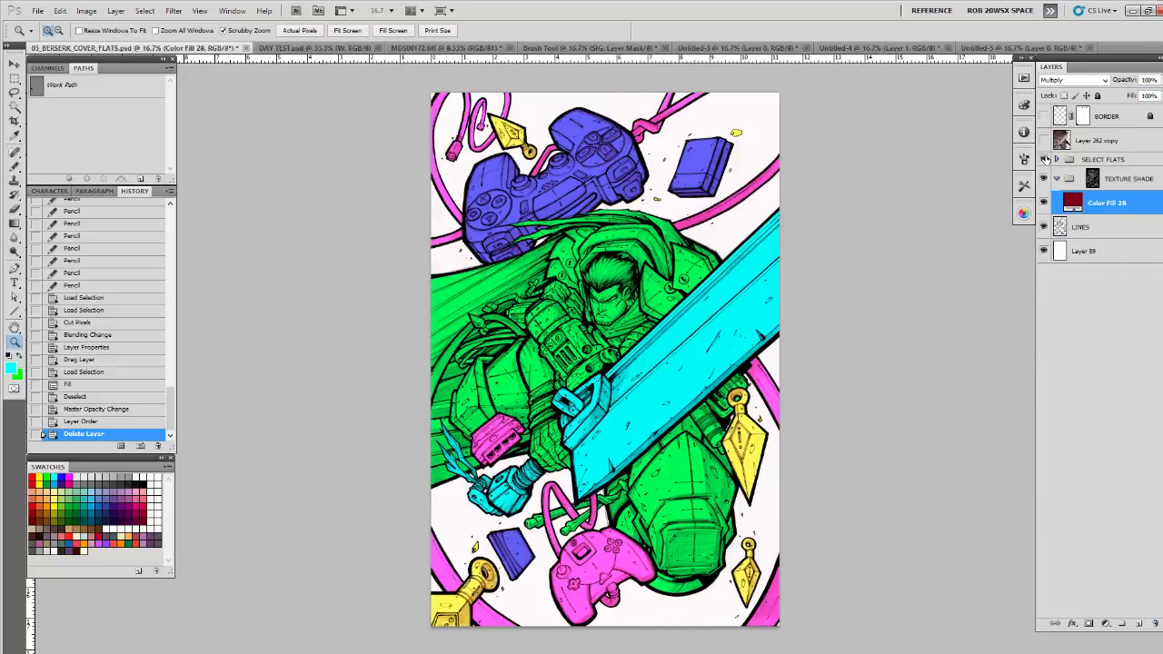
click(1044, 159)
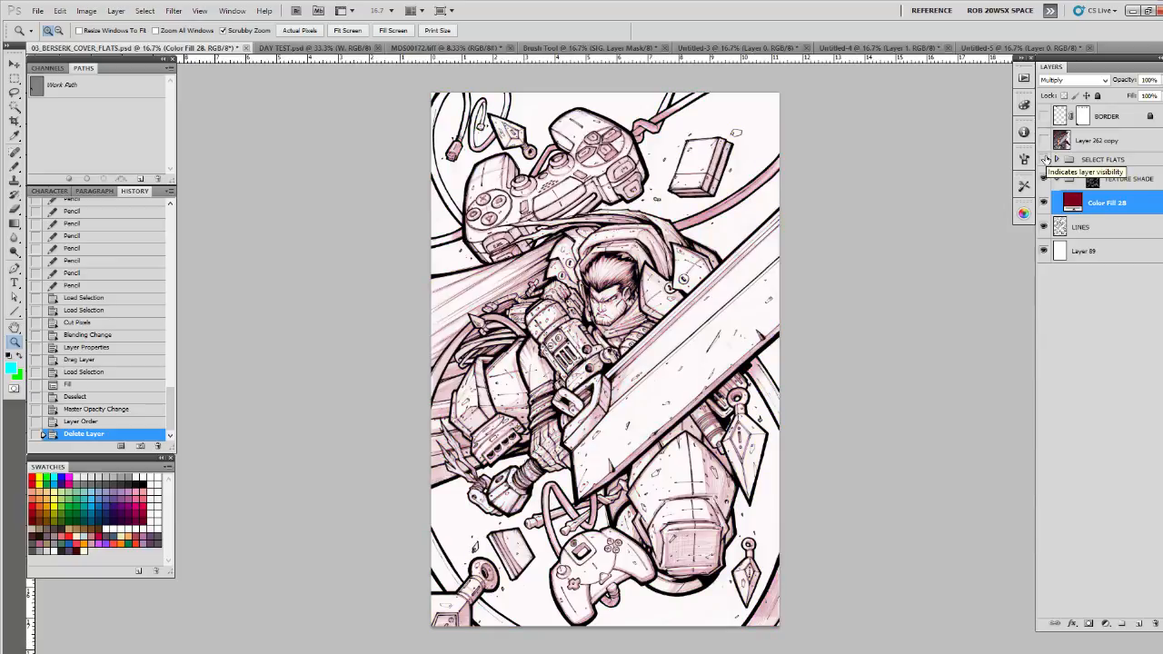
click(1044, 141)
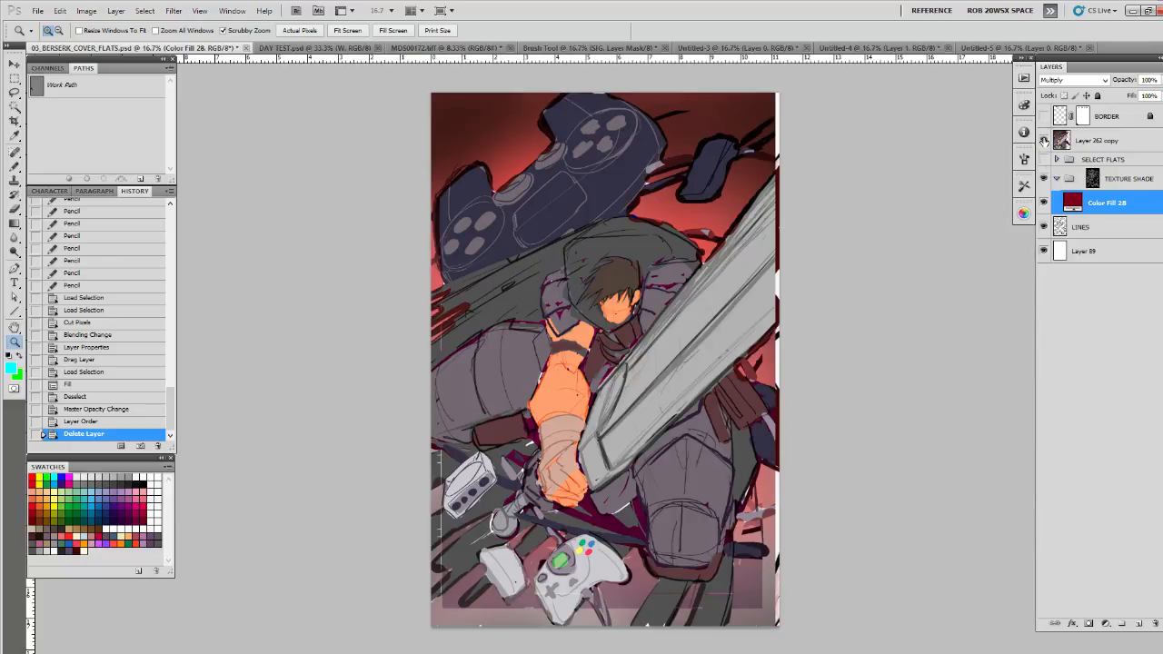
click(1044, 140)
click(1045, 141)
click(1044, 141)
Step: Sample the sword's light gray from the color sketch in Layer 262 copy as the foreground color, and hide the sketch
key(v)
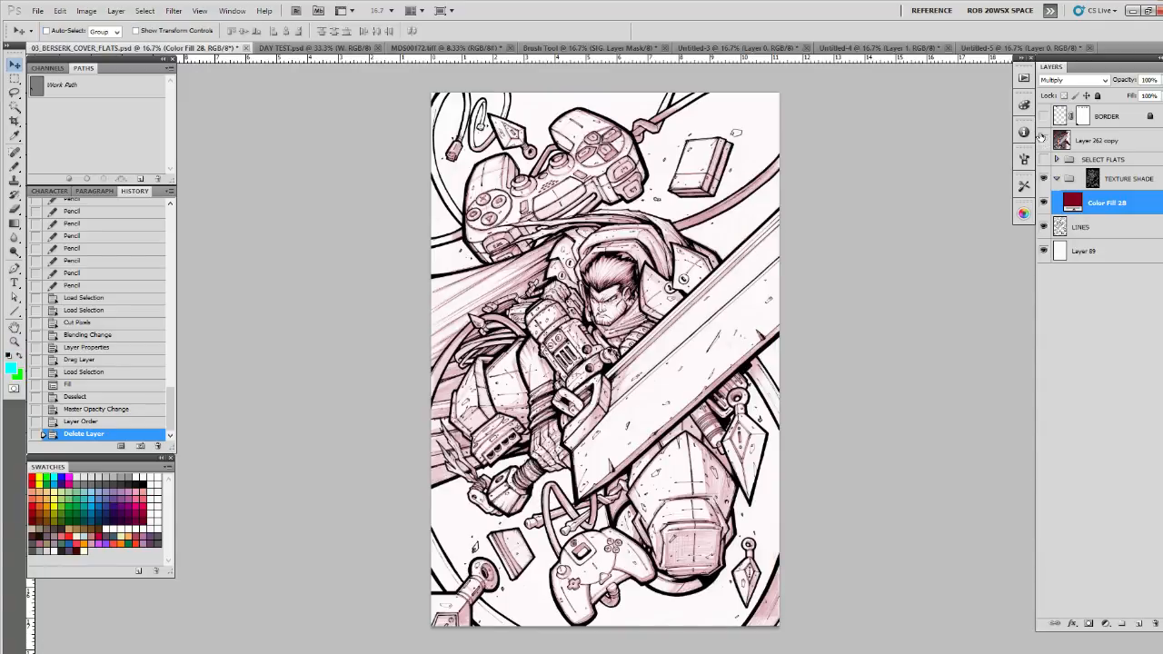
click(1045, 141)
click(1095, 141)
key(b)
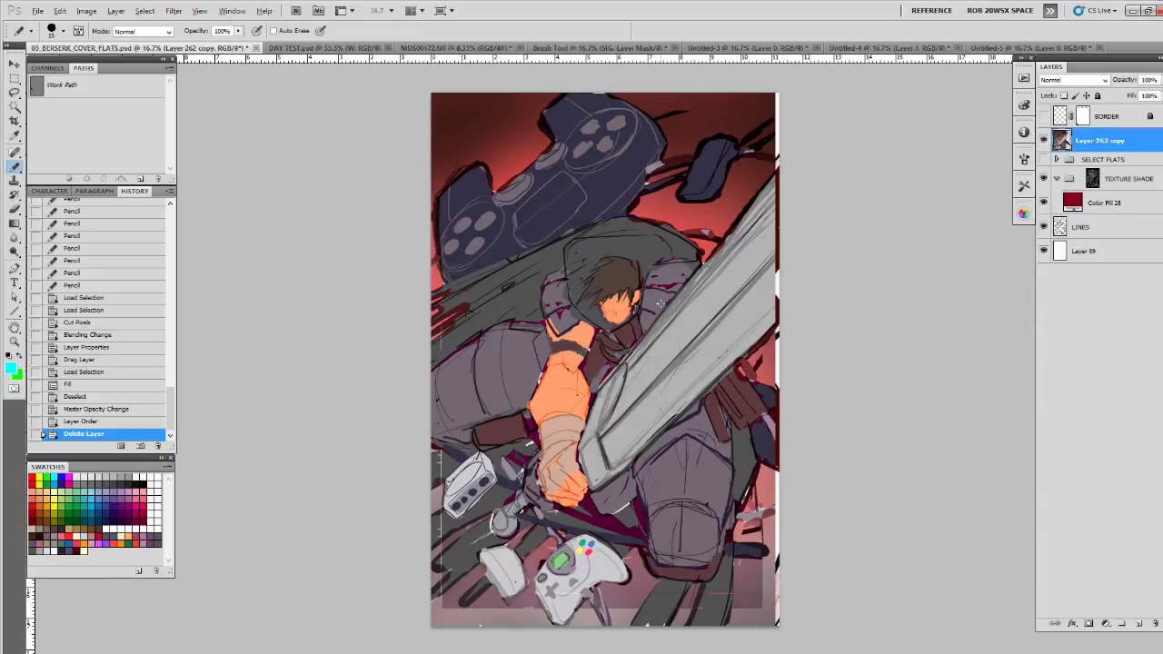
alt+click(660, 303)
alt+click(674, 382)
click(1044, 140)
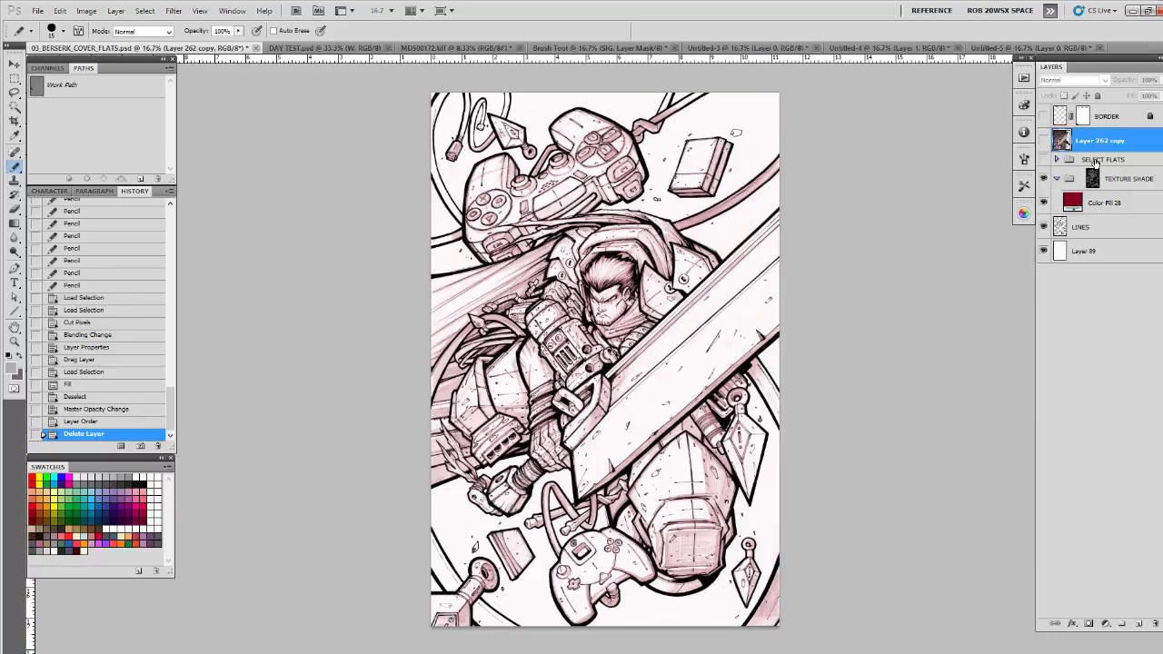
Step: Collapse the TEXTURE SHADE group, add a new layer above it and put that layer in its own group
click(1115, 178)
click(1057, 179)
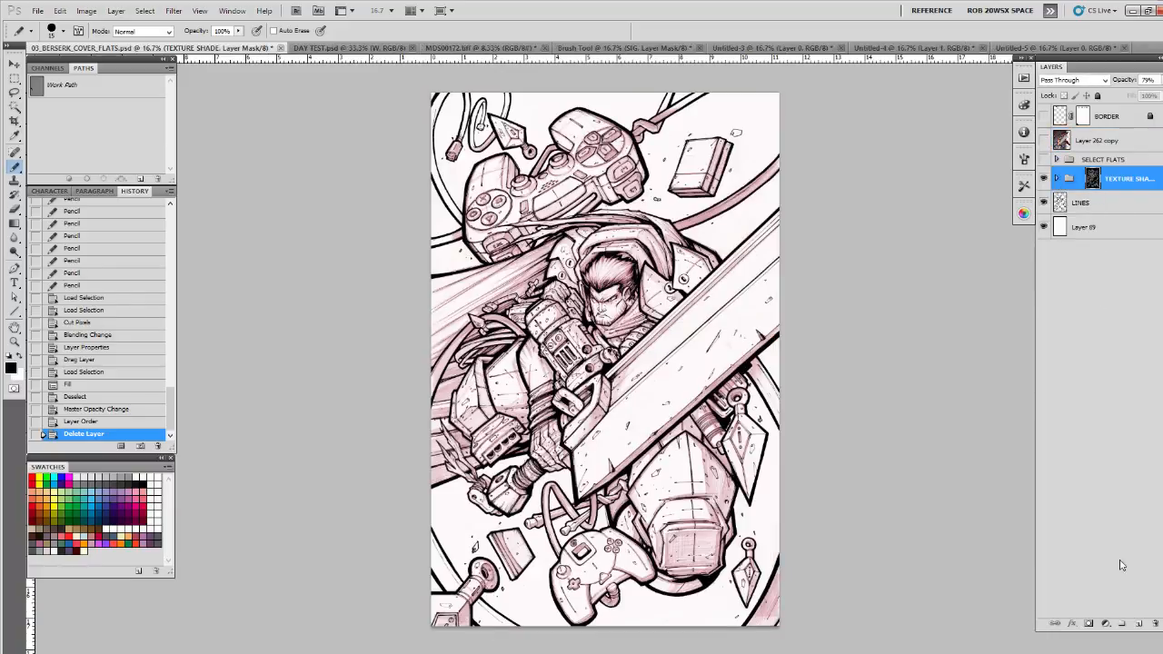
click(1141, 624)
key(ctrl+g)
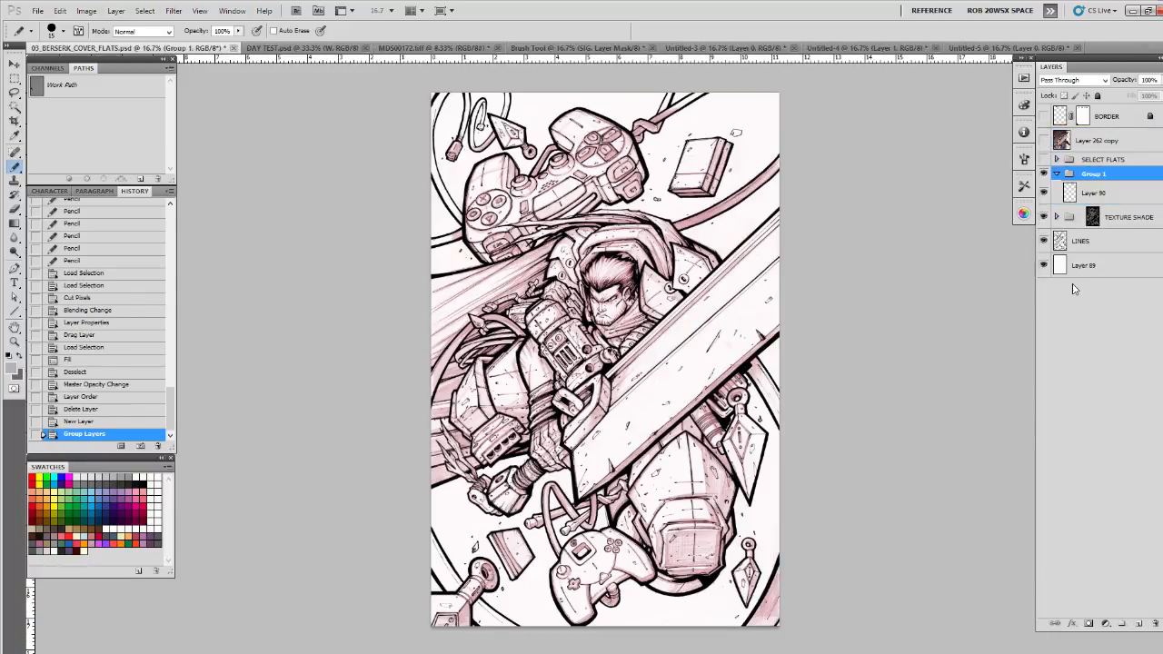
Step: Rename the new group COLORING FLATS and set its blend mode to Multiply
double_click(1091, 175)
text(col)
text(ORING FLATS)
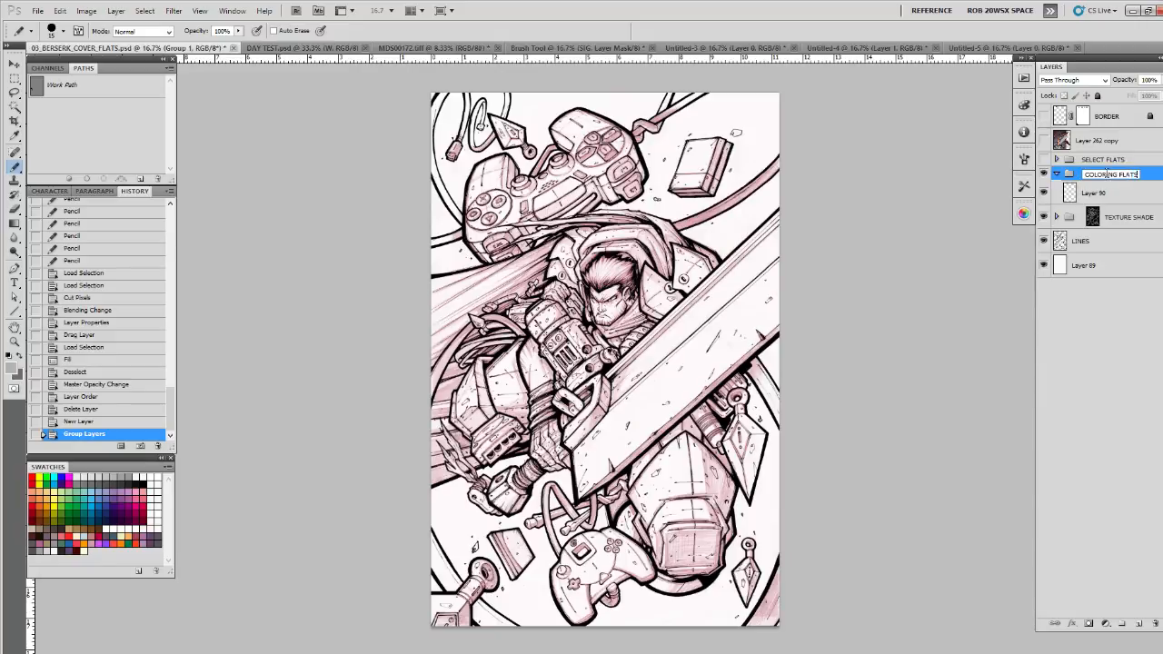
key(Return)
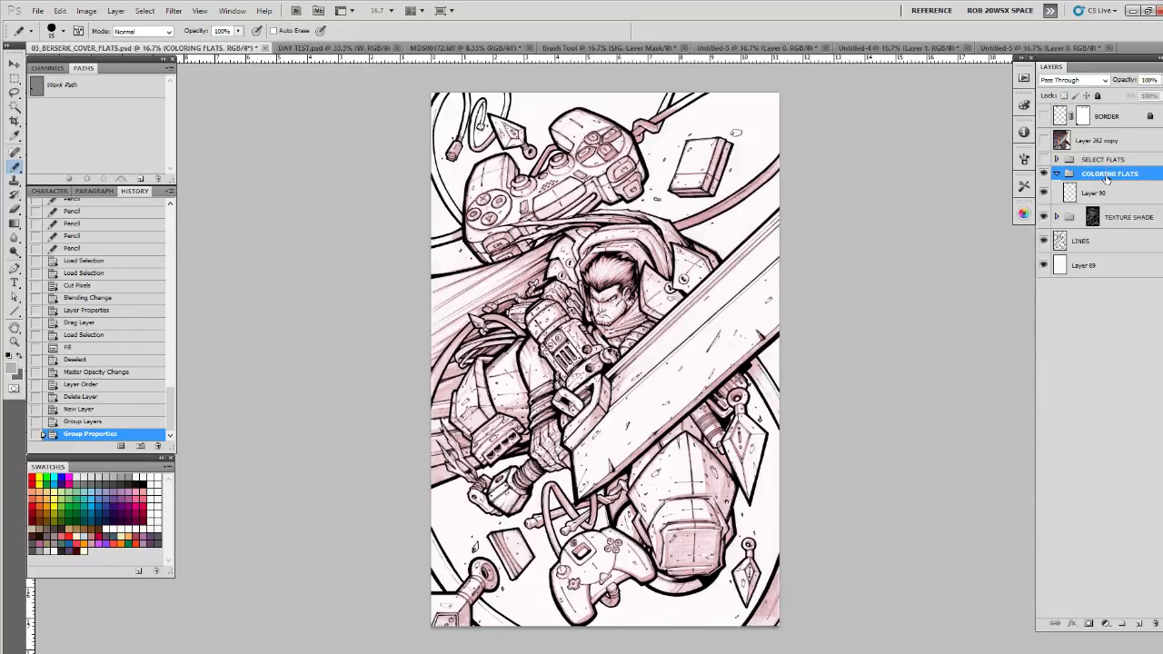
click(1086, 80)
click(1061, 148)
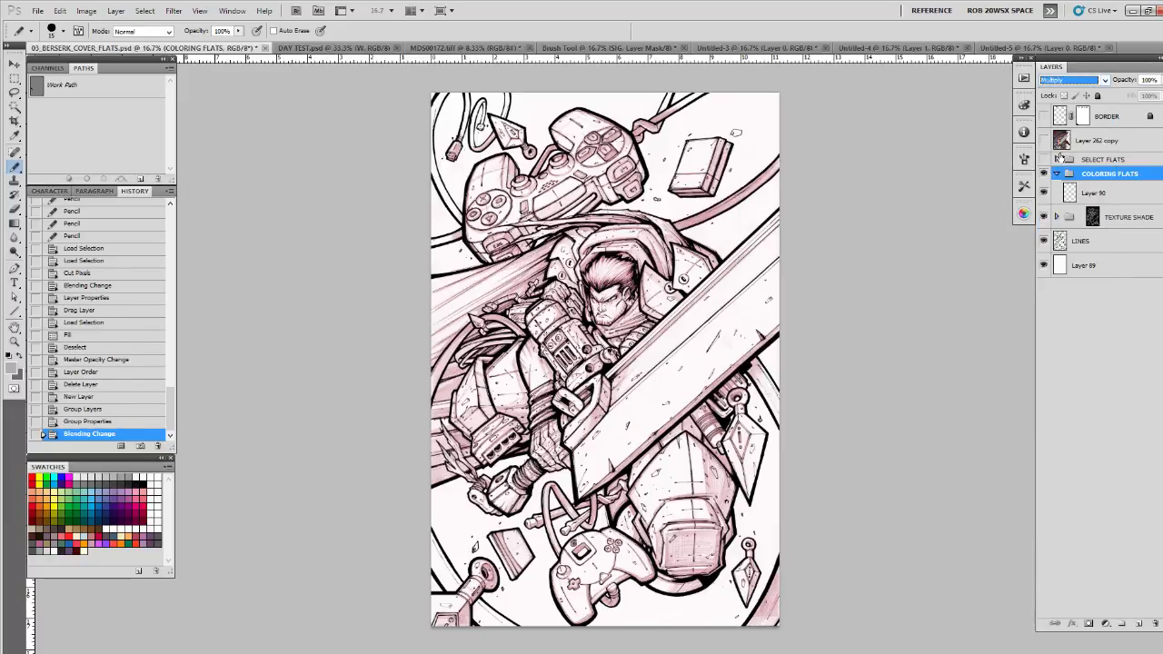
Step: Load the SWORD flat as a selection, fill it with the sampled light gray on the COLORING FLATS layer and deselect
click(1098, 191)
click(1057, 162)
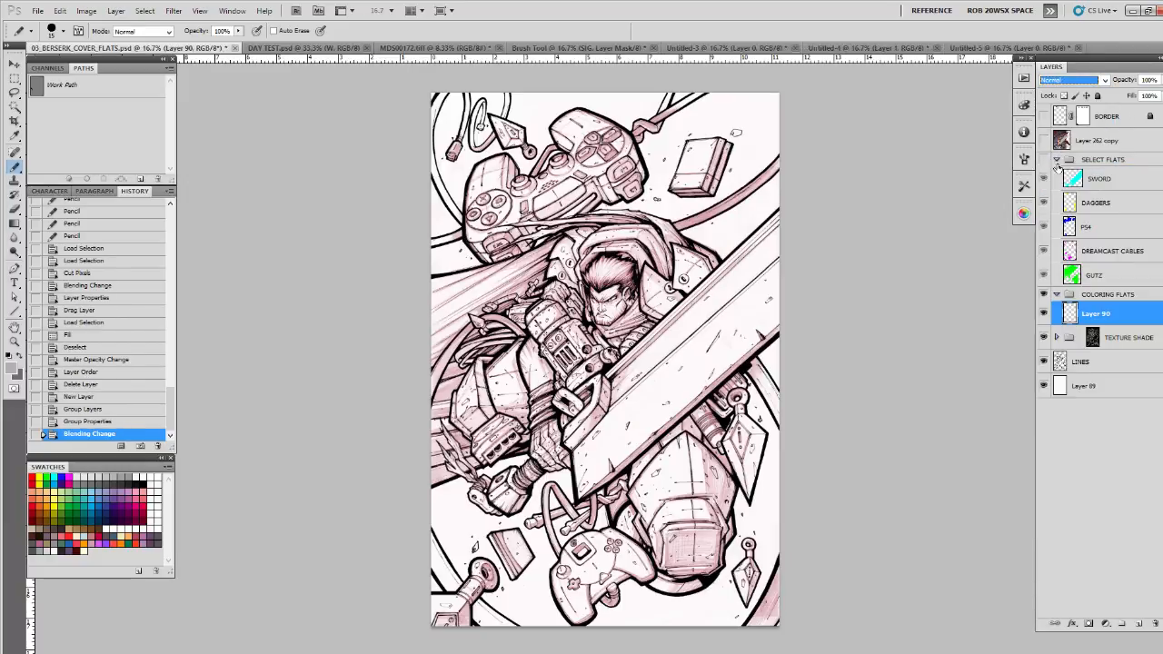
ctrl+click(1074, 179)
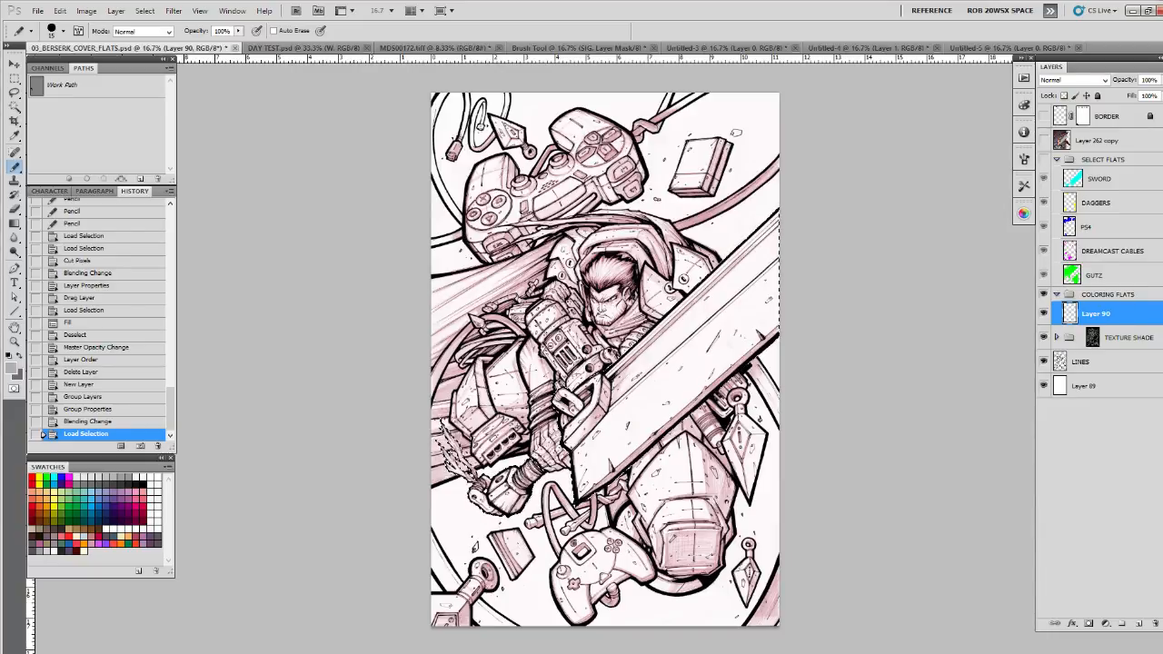
key(alt+BackSpace)
key(ctrl+d)
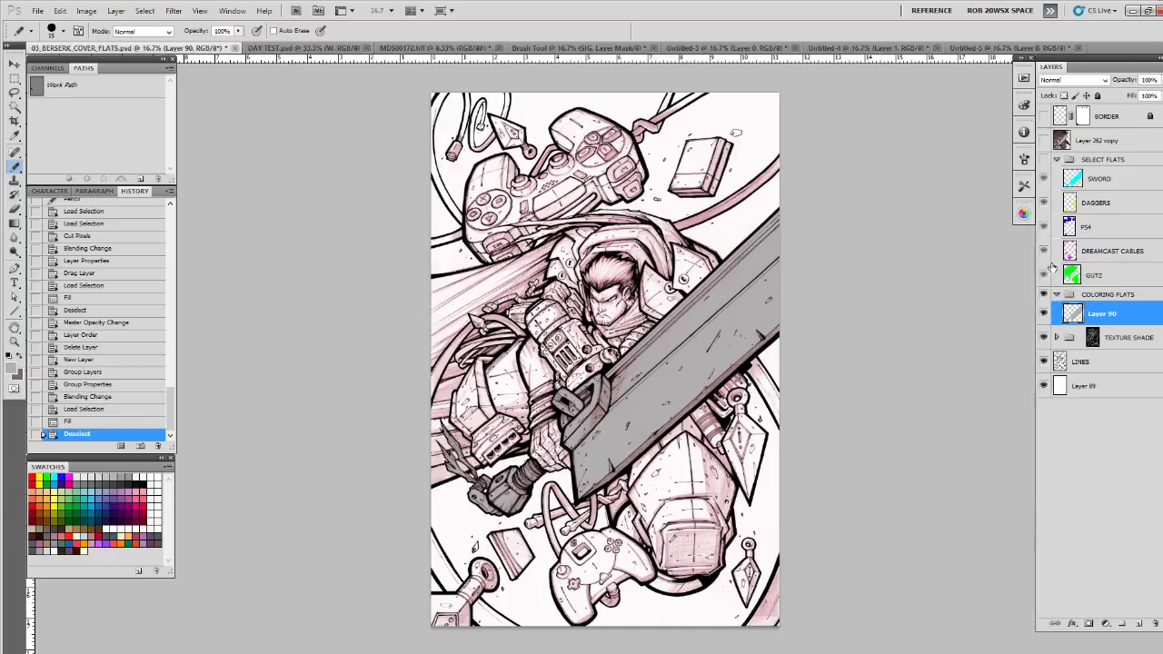
Step: Sample the purplish gray of the leg armor from the color sketch, and hide the sketch
click(1044, 141)
click(1095, 141)
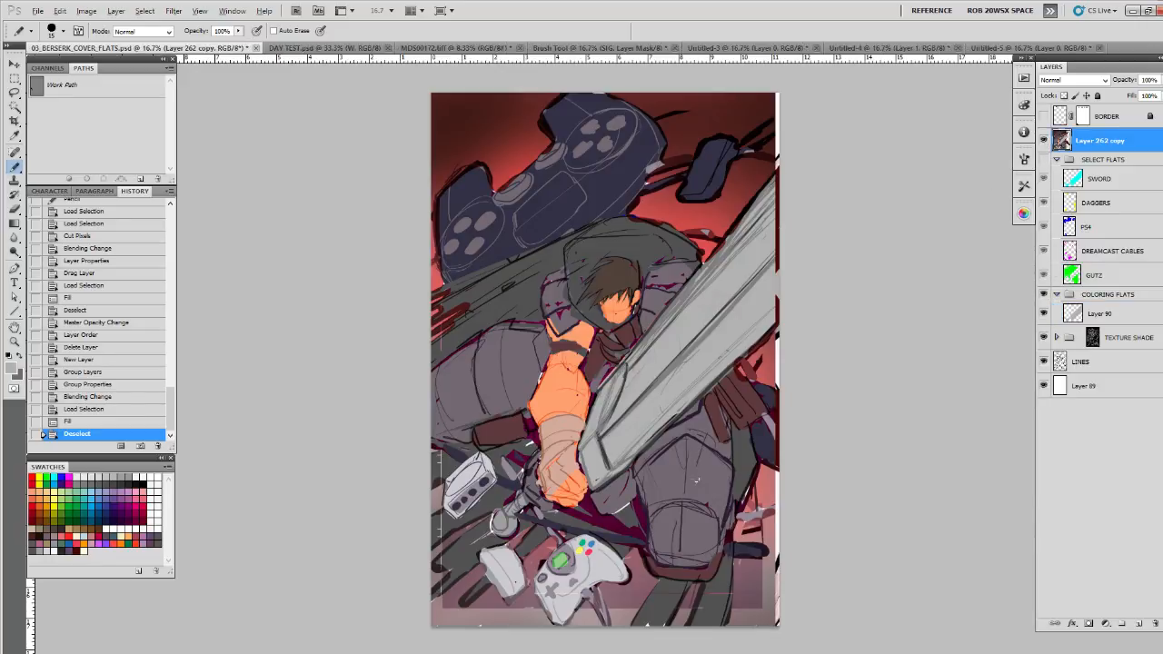
alt+click(698, 479)
click(1044, 141)
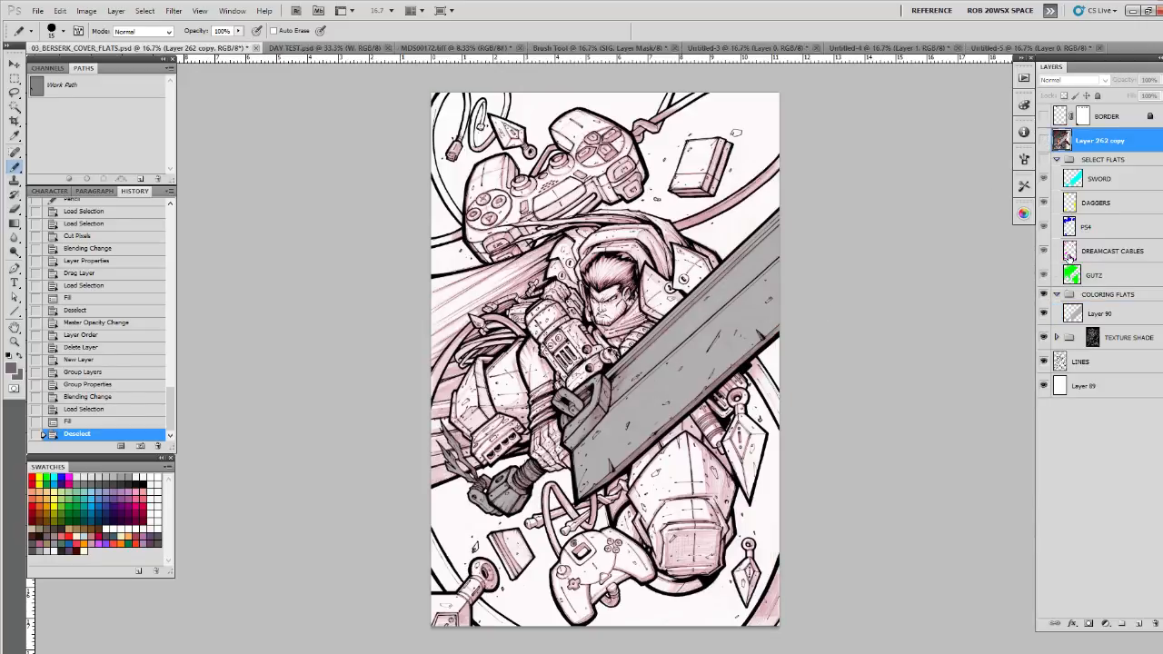
Step: Load the GUTZ flat as a selection, fill it with the sampled purplish gray on the COLORING FLATS layer and deselect
ctrl+click(1072, 275)
key(alt+BackSpace)
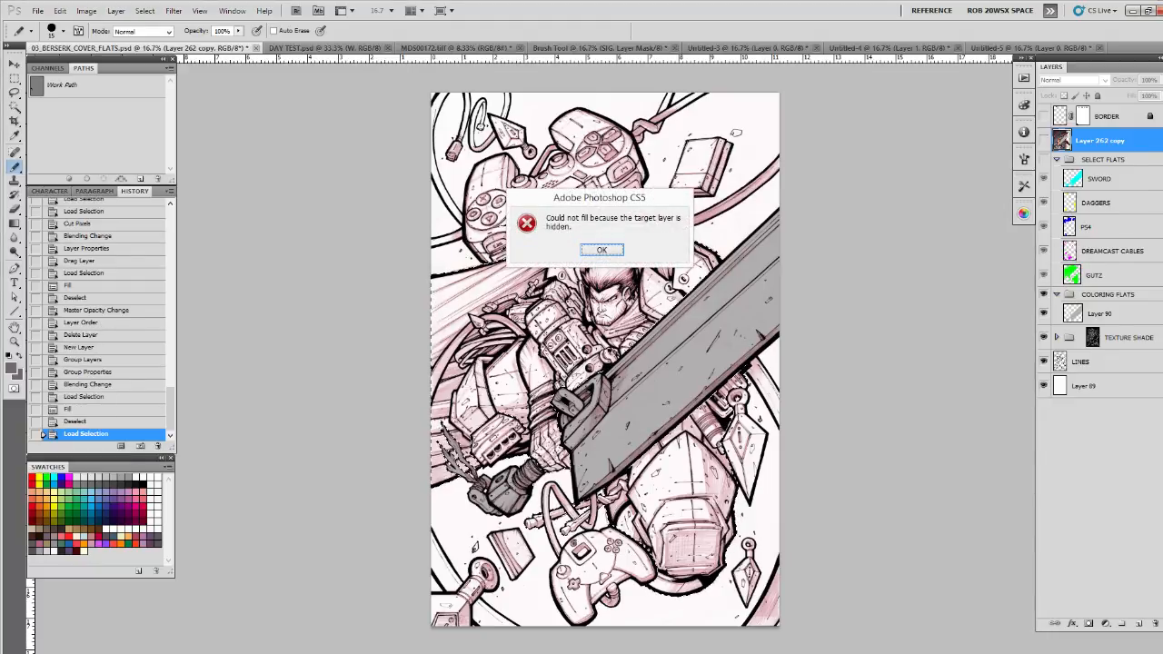
key(Return)
click(1115, 313)
key(alt+BackSpace)
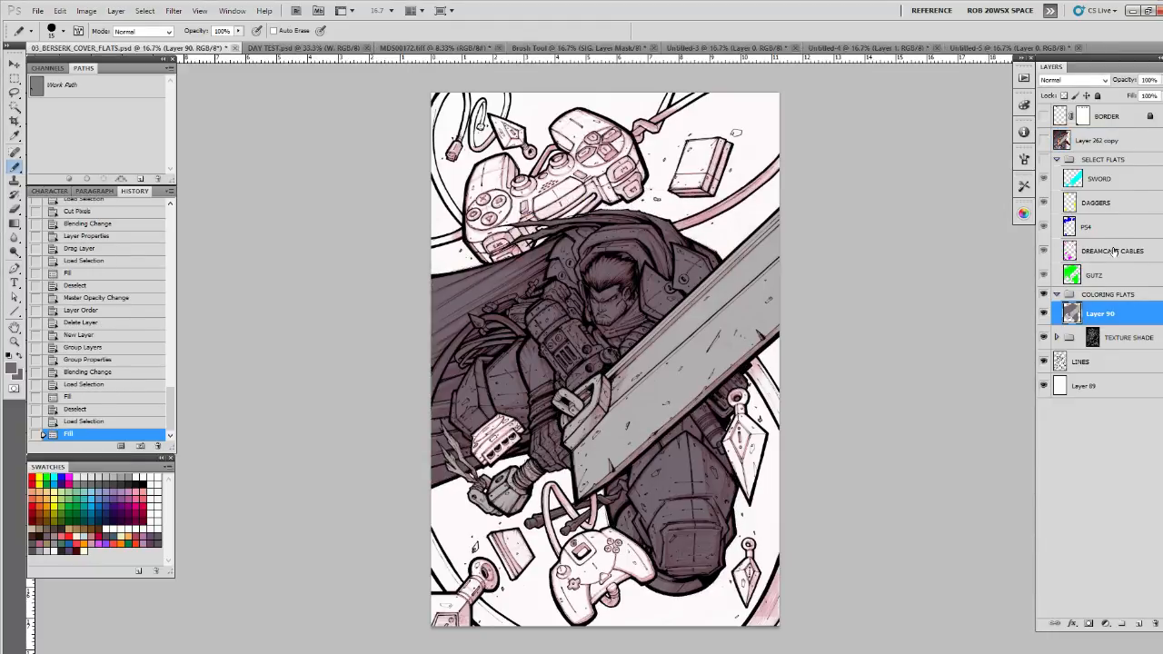
key(ctrl+d)
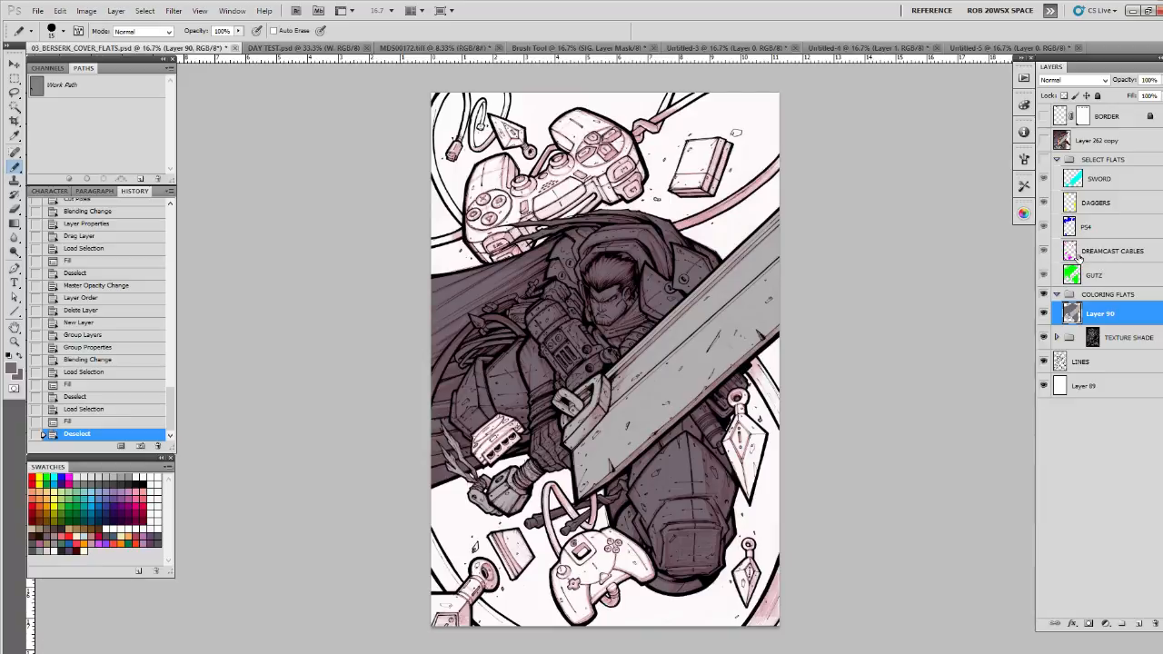
Step: Fill the PS4 flat's selection, minus the small block beside the lower controller, with the sketch's dark controller blue on Layer 90
click(1043, 141)
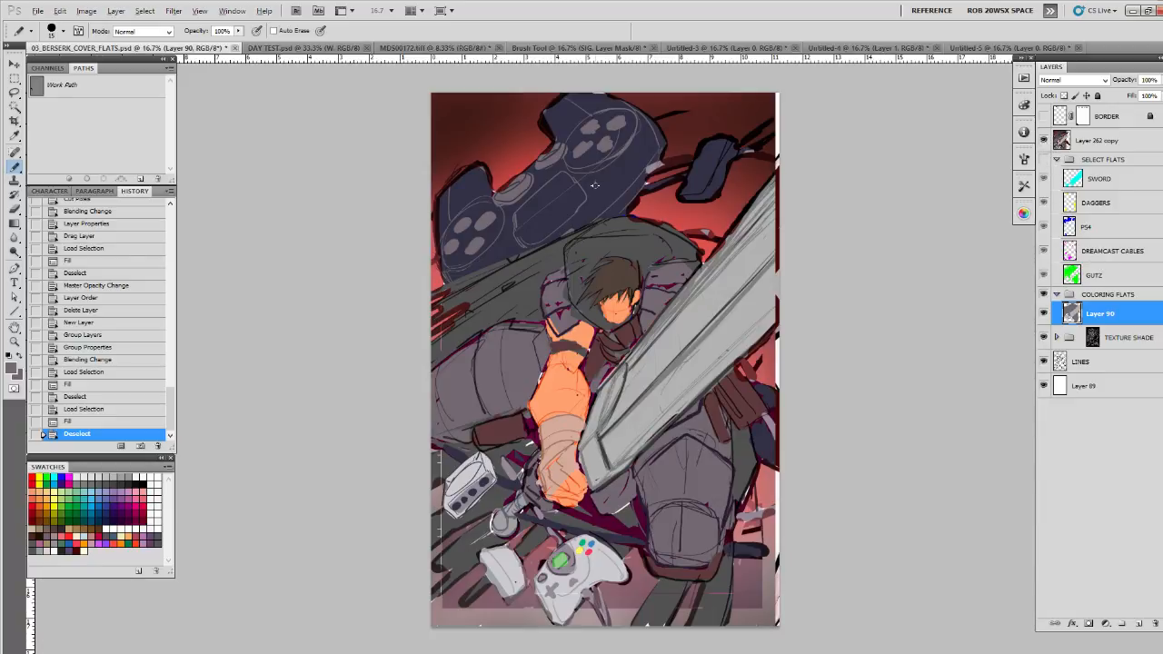
click(1043, 141)
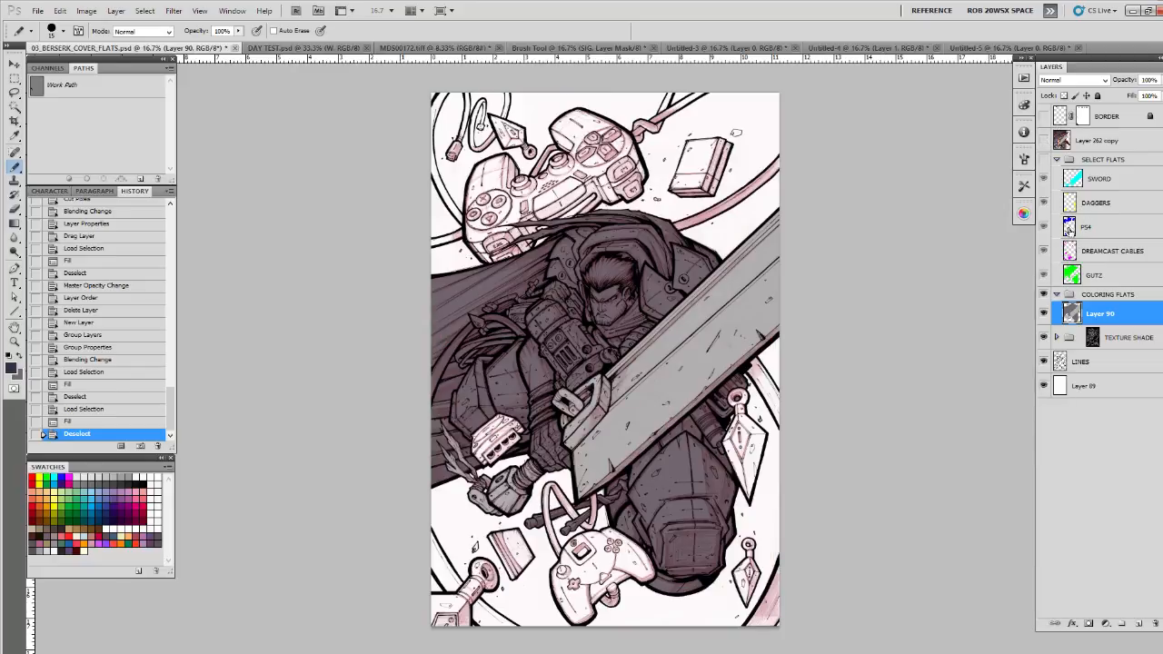
ctrl+click(1070, 227)
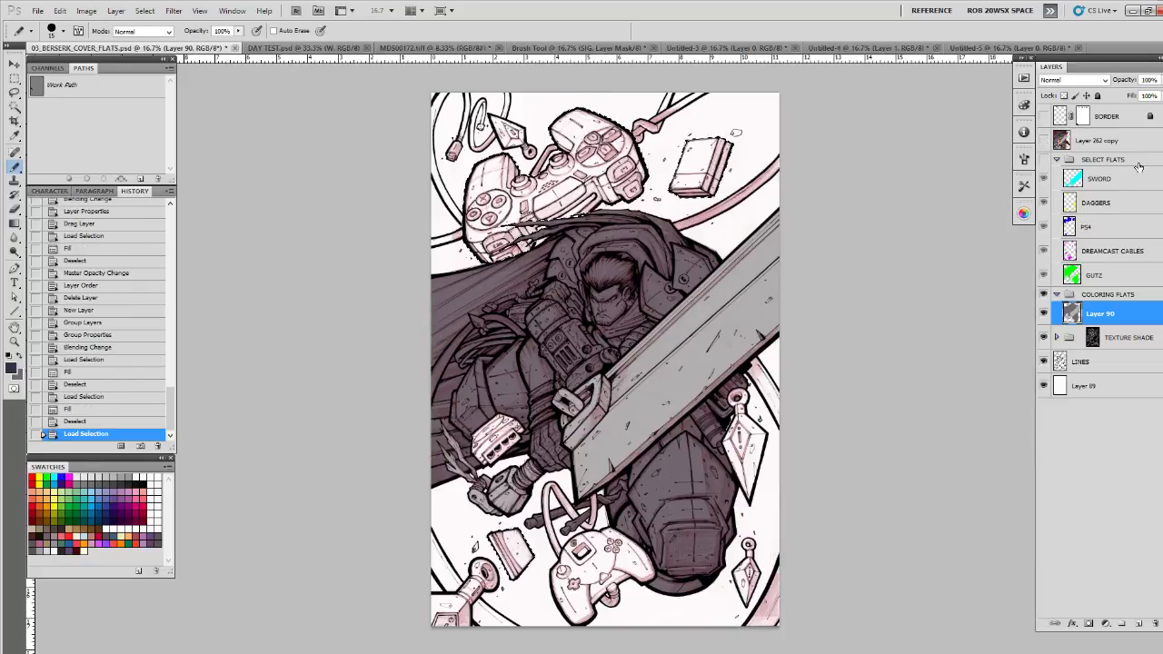
key(l)
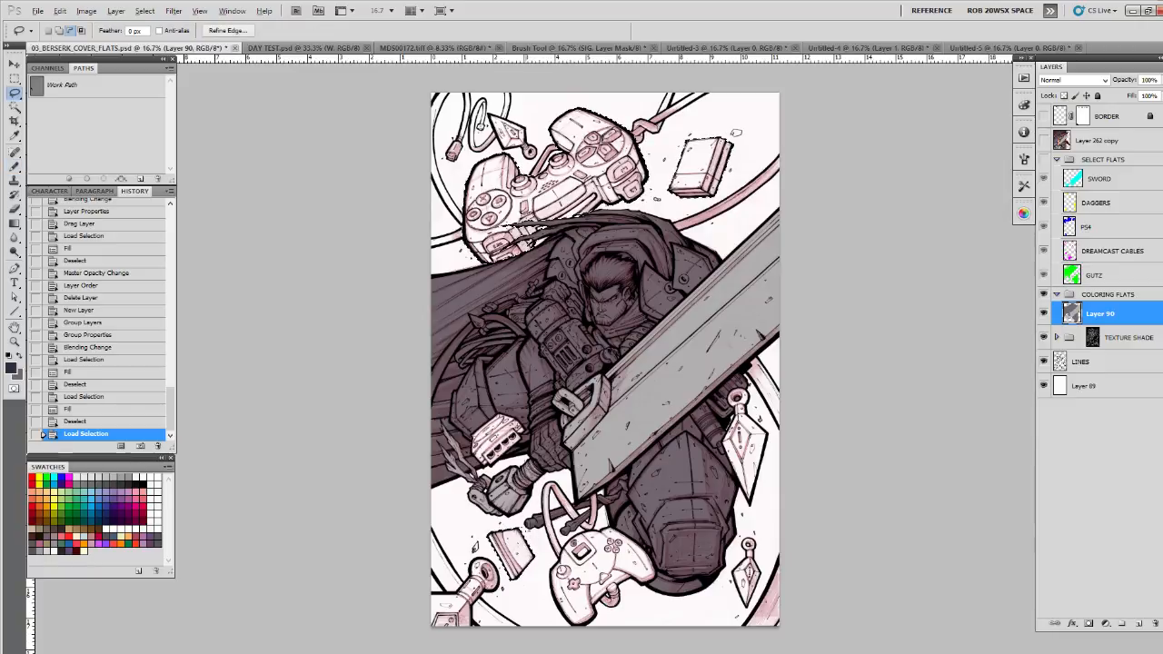
mouse_move(498, 522)
mouse_down()
mouse_move(538, 565)
mouse_move(487, 530)
mouse_move(498, 523)
mouse_up()
key(alt+BackSpace)
key(ctrl+d)
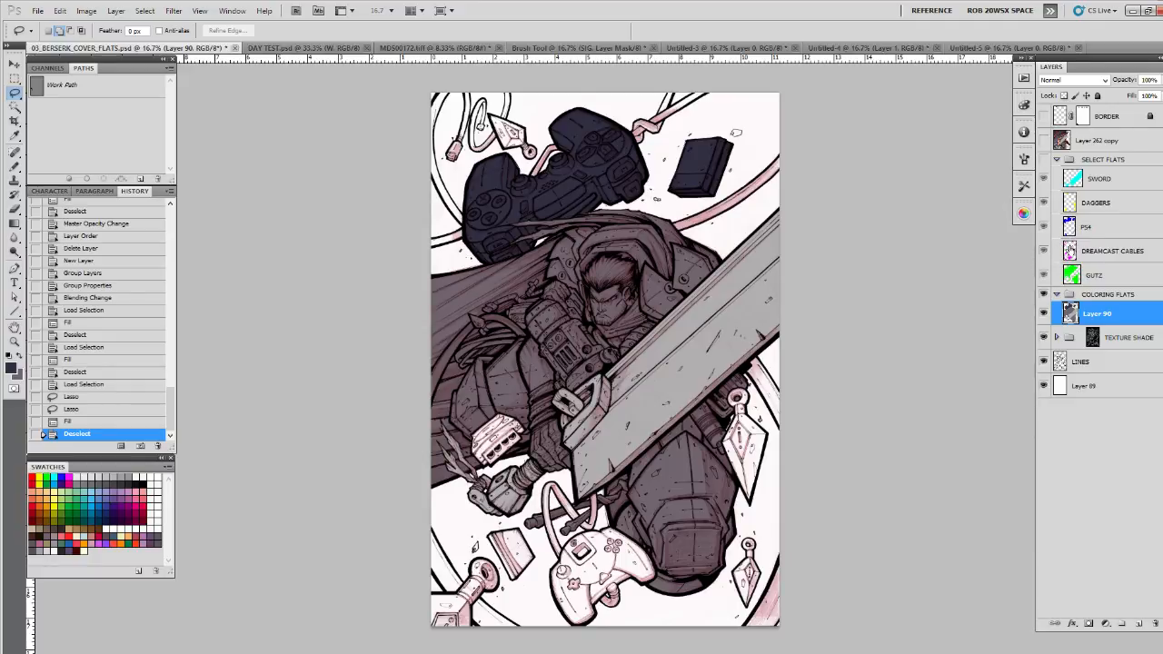
Step: Try the darkening blend modes on the COLORING FLATS group, including Darker Color and Darken, and end on Linear Burn
click(1088, 295)
click(1074, 80)
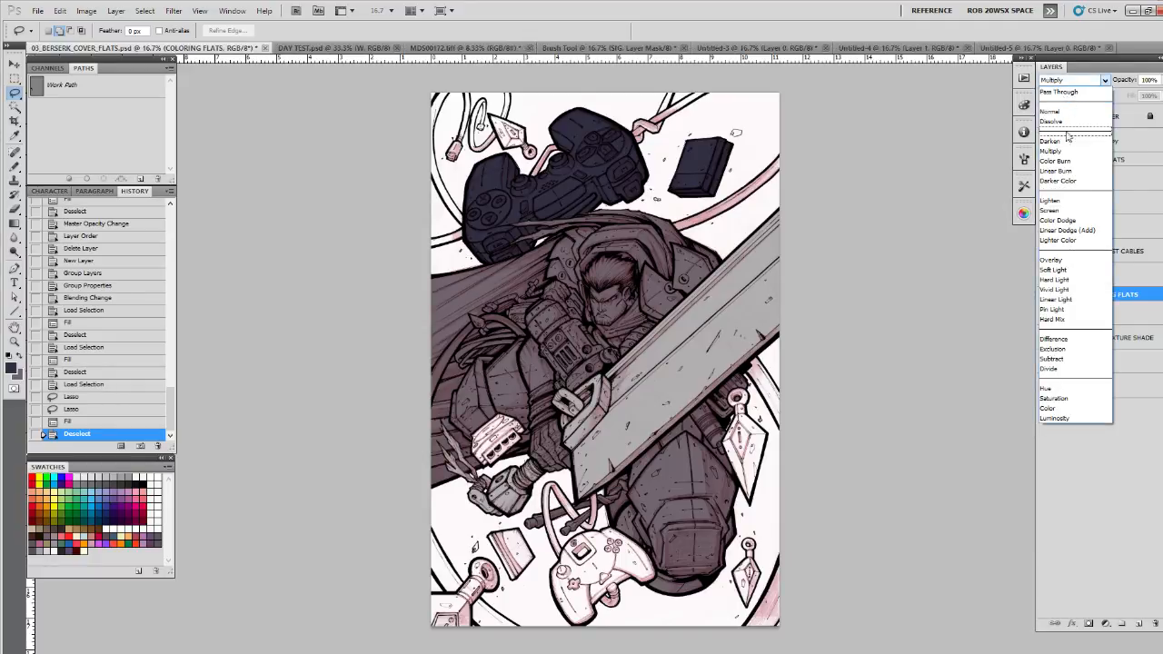
click(1056, 161)
key(Down)
key(Down)
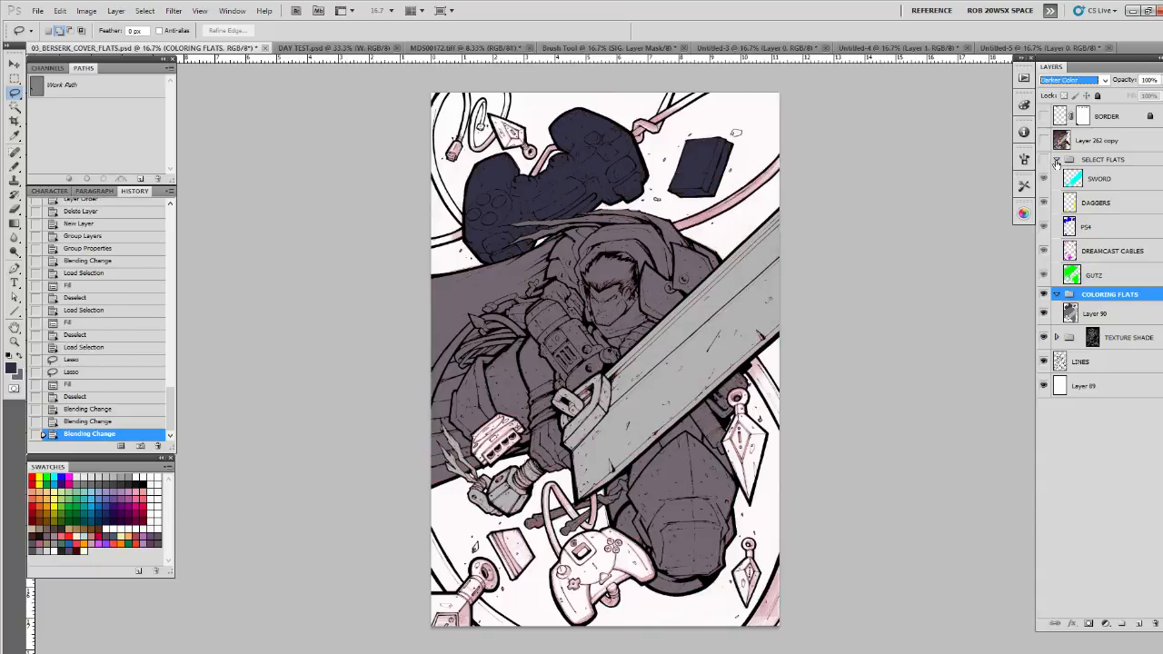
click(1073, 80)
click(1065, 121)
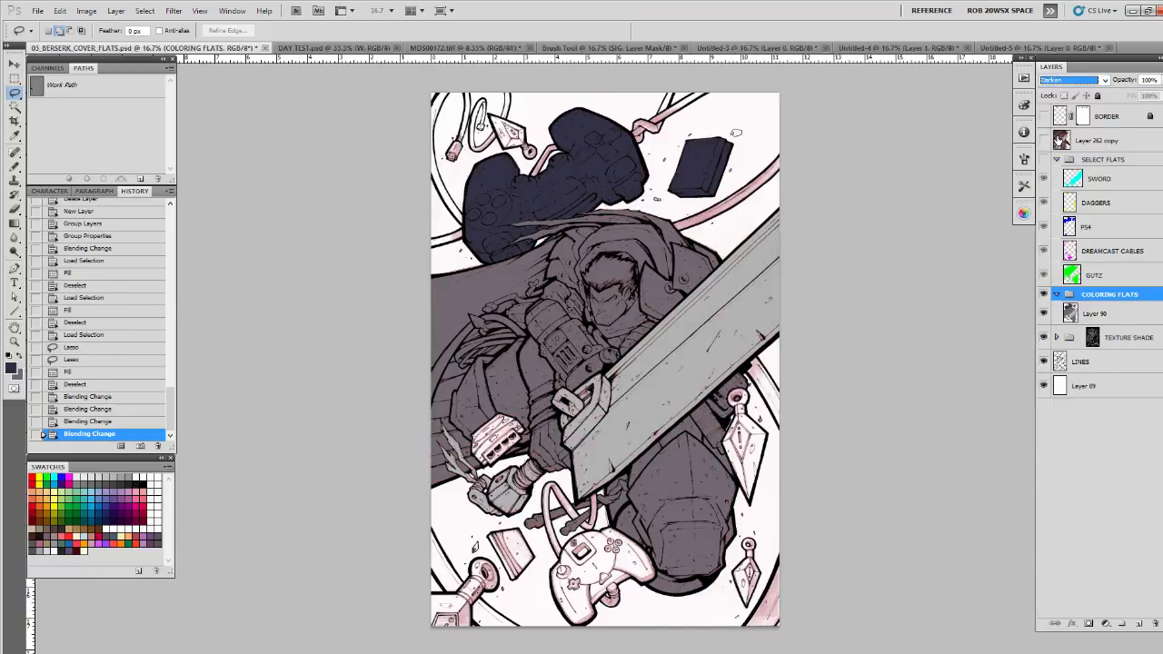
key(Down)
key(Down)
key(Down)
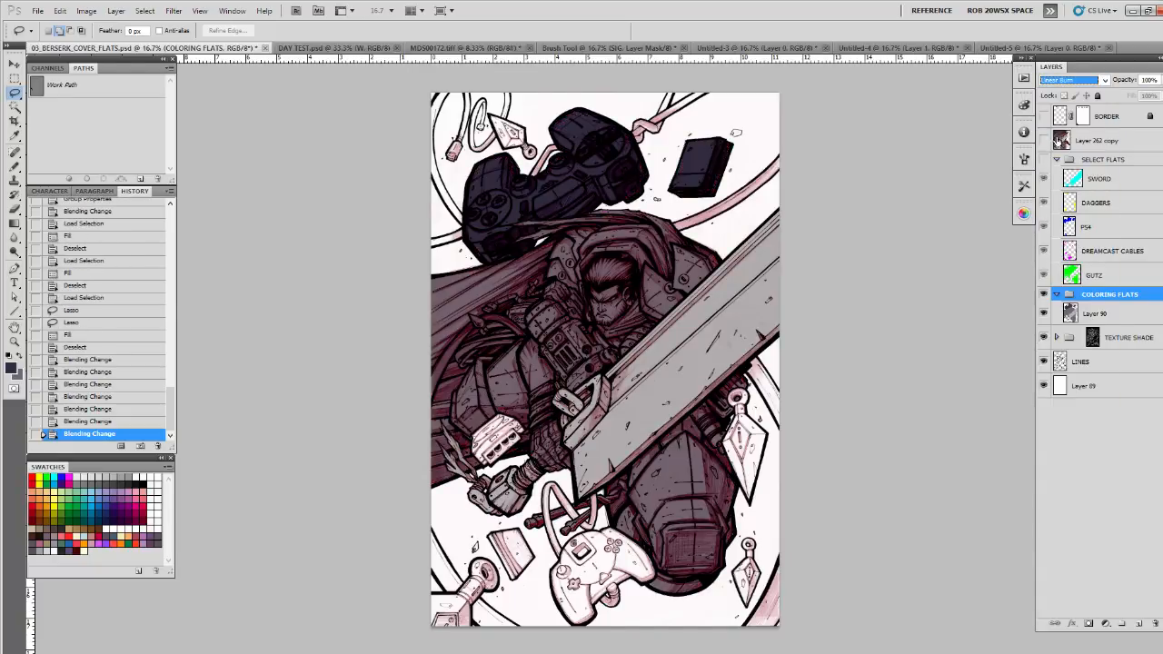
Step: Set the COLORING FLATS group to the Multiply blending mode at 100% opacity
click(1162, 80)
mouse_move(1162, 95)
mouse_down()
mouse_move(1139, 94)
mouse_move(1161, 94)
mouse_up()
click(1072, 80)
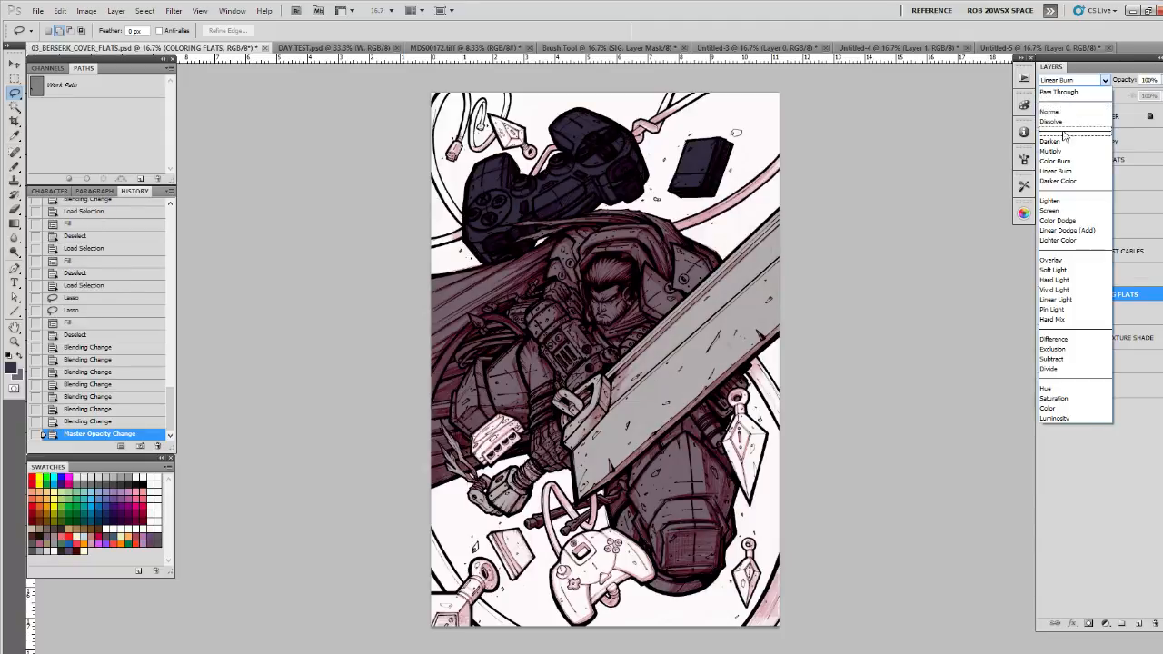
click(1056, 157)
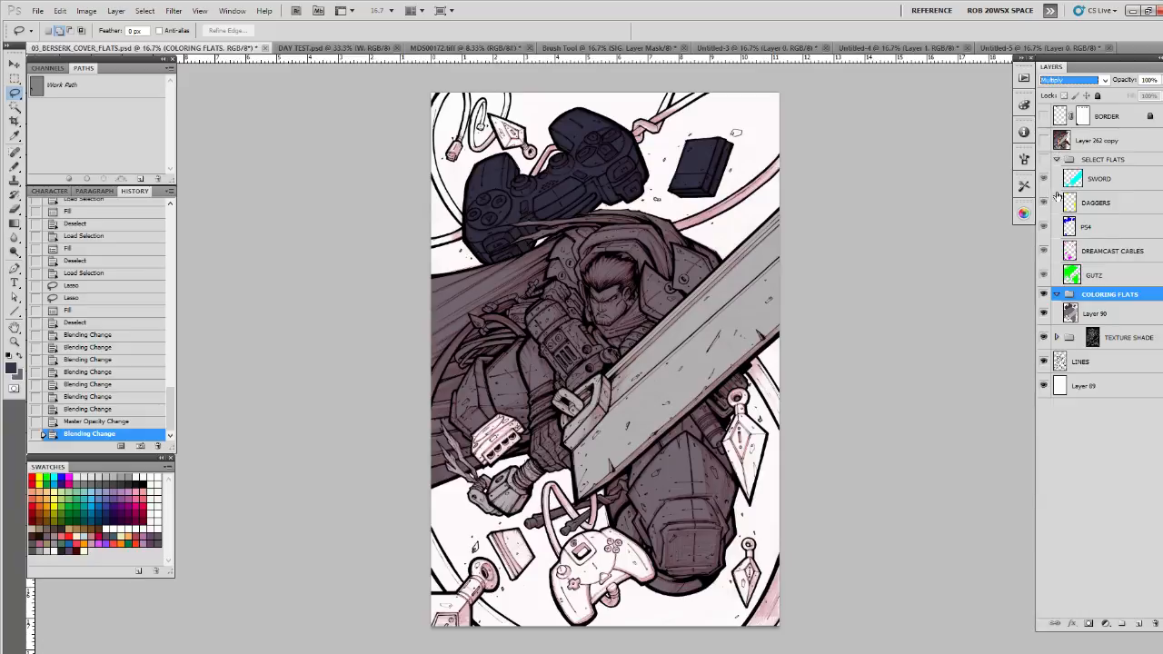
Step: Lower the TEXTURE SHADE group's opacity to 67%
click(1121, 340)
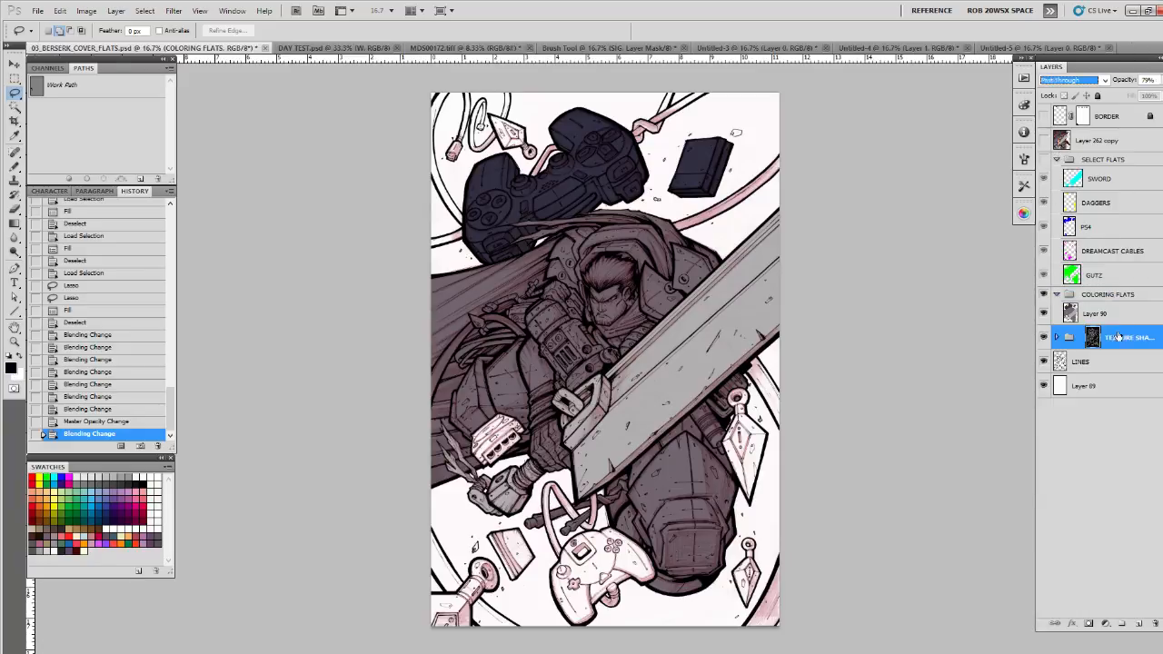
click(1162, 80)
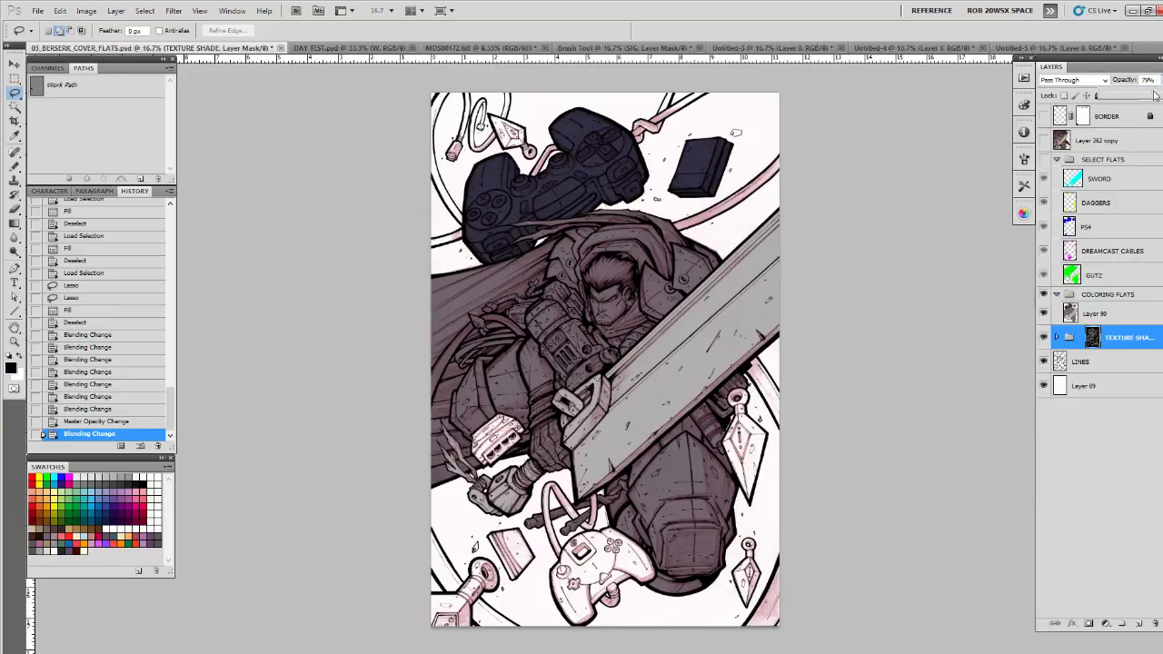
drag(1155, 95, 1147, 96)
drag(1149, 97, 1147, 96)
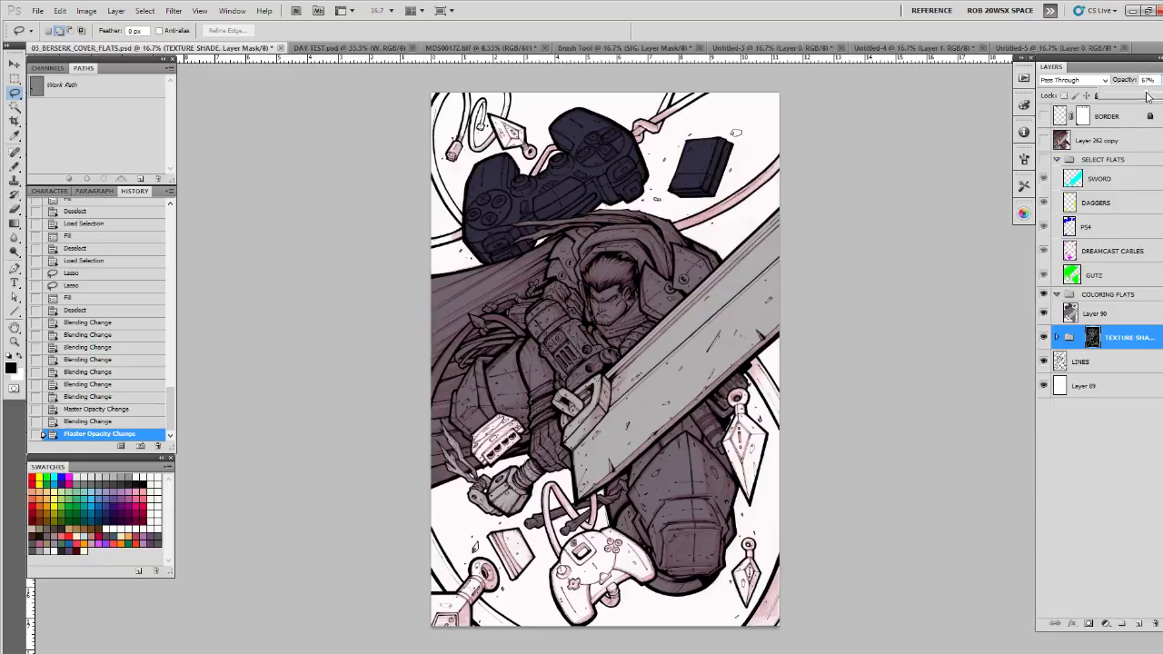
Step: Show the color sketch, sample the light gray of the lower controller, and hide the sketch
click(1077, 314)
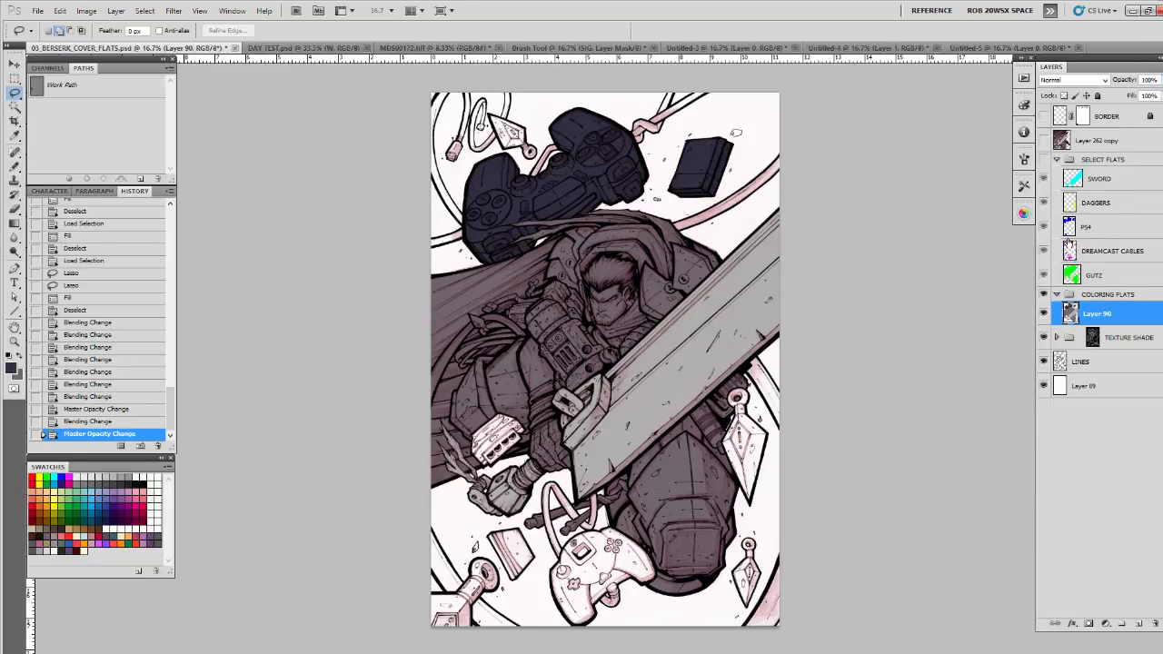
click(1044, 141)
click(1058, 141)
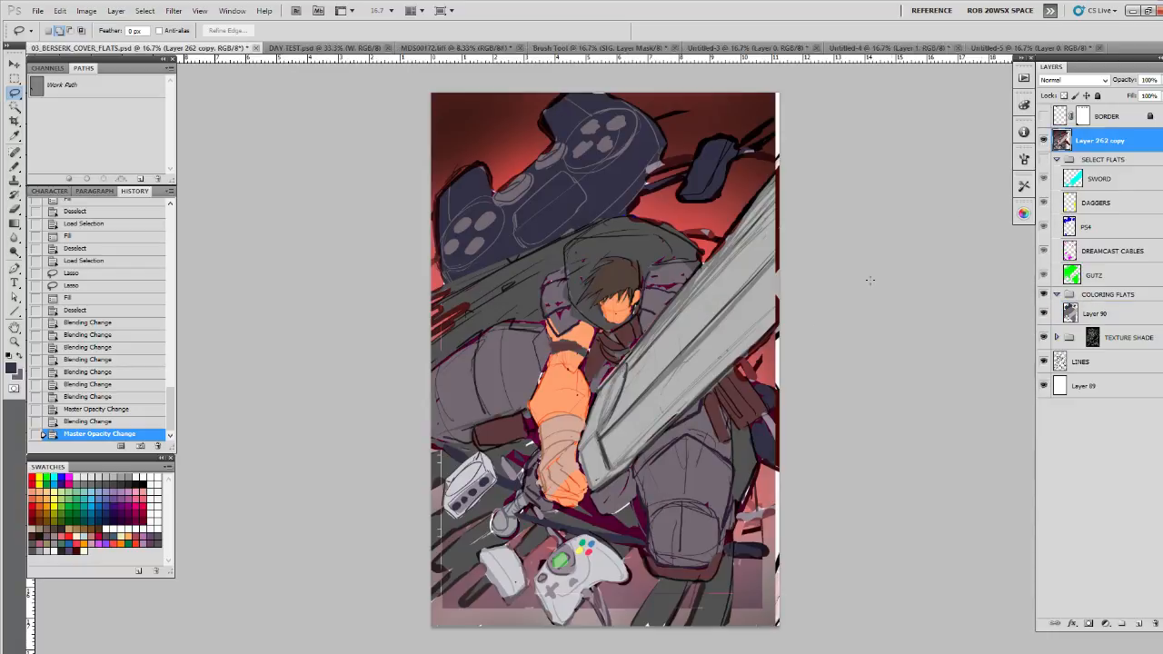
key(b)
alt+click(594, 569)
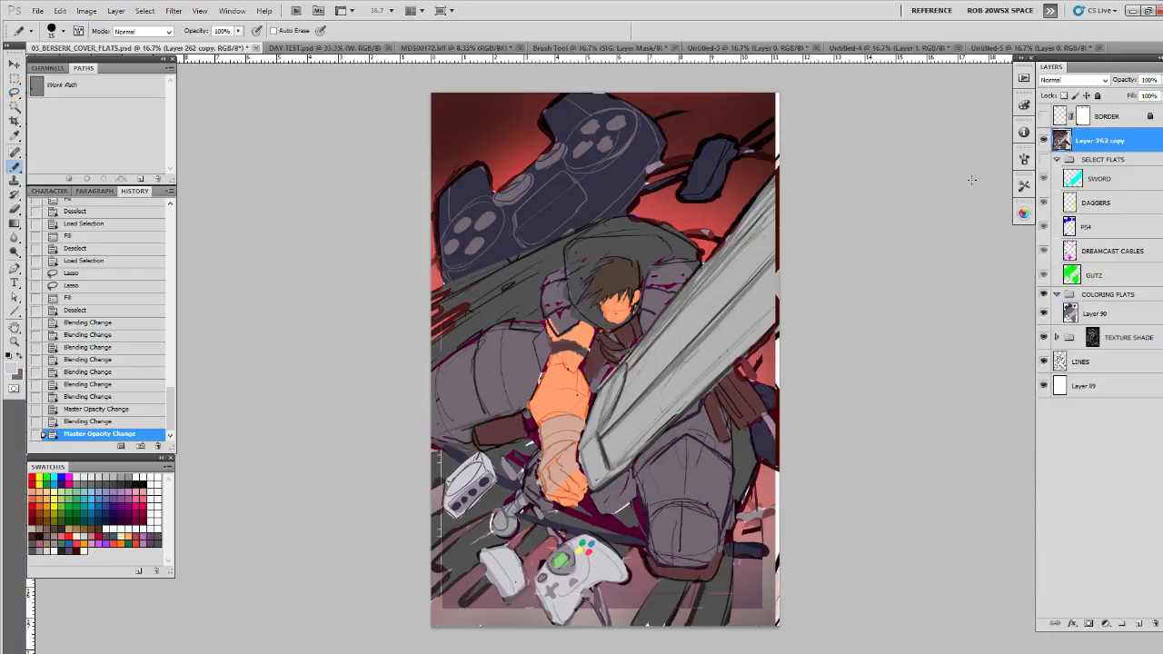
click(1044, 140)
Step: Select the PS4 flat's small block beside the lower controller and fill that selection with magenta on the DREAMCAST CABLES layer
click(1071, 228)
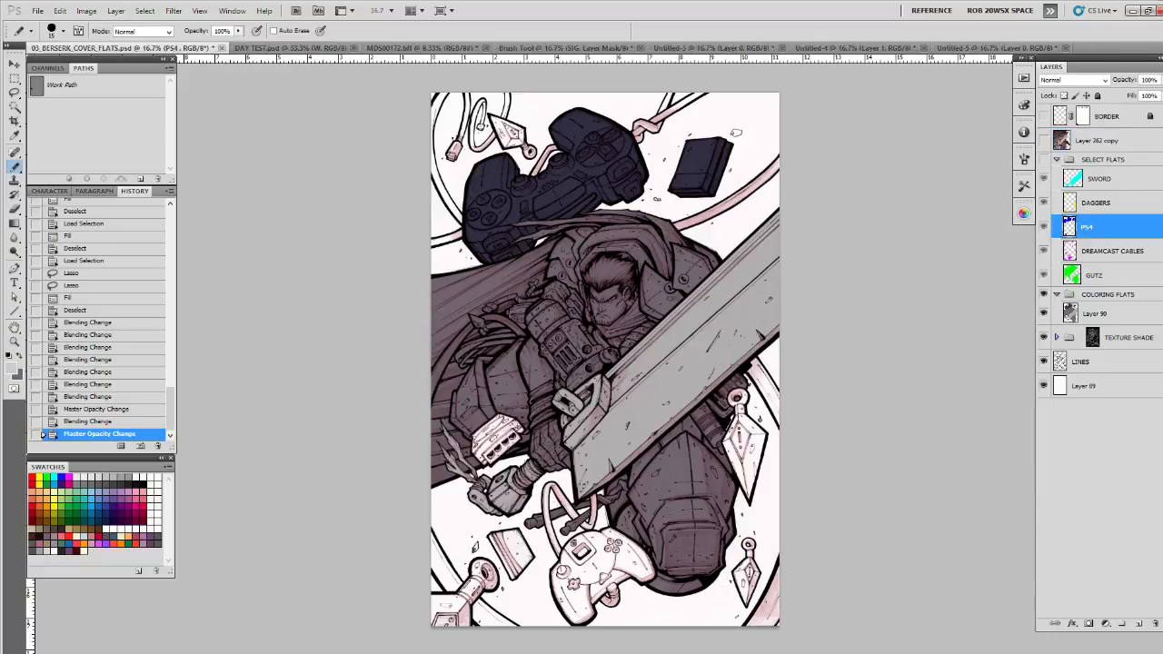
key(l)
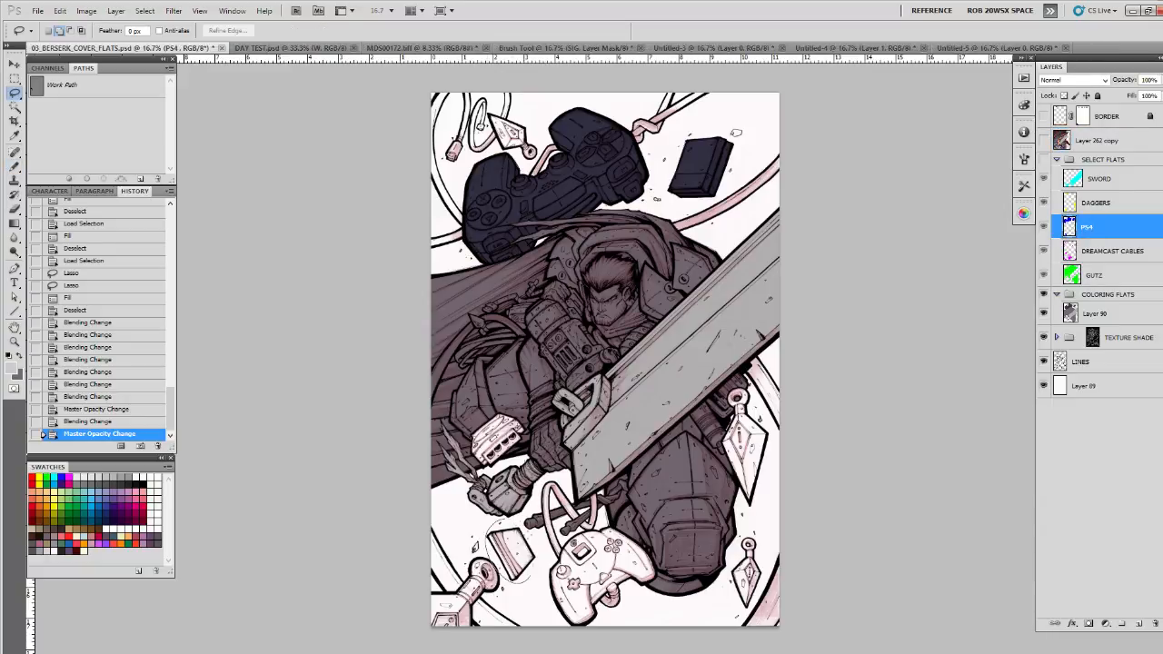
mouse_move(534, 565)
mouse_down()
mouse_move(514, 522)
mouse_move(527, 578)
mouse_up()
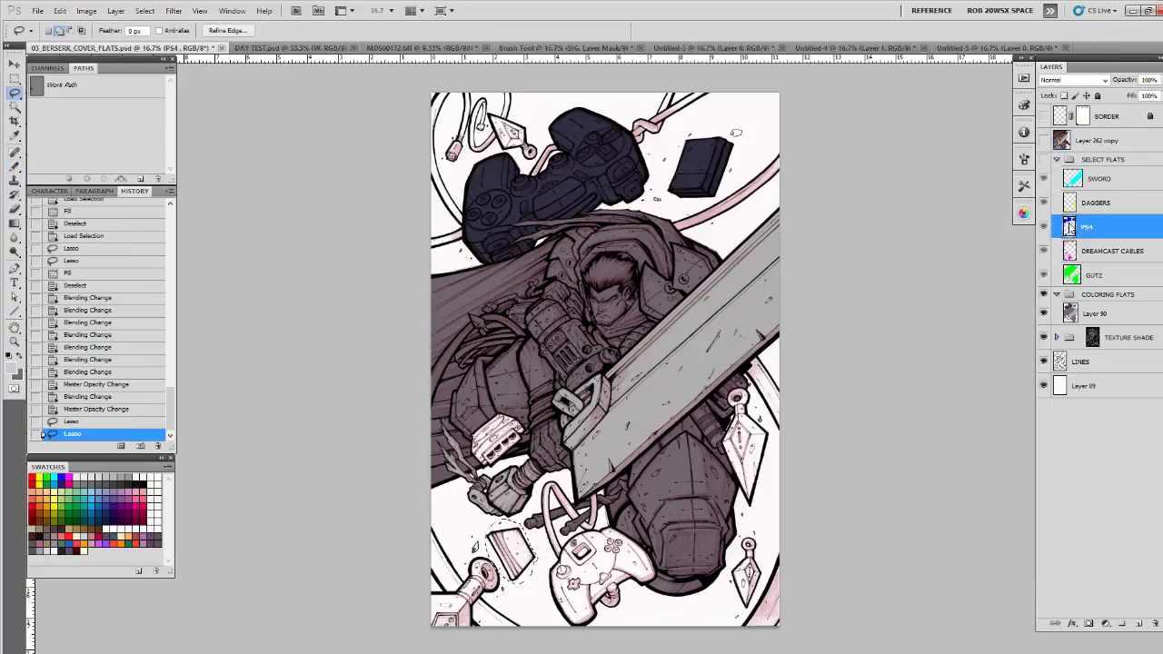
right_click(1071, 228)
click(1090, 322)
click(1122, 251)
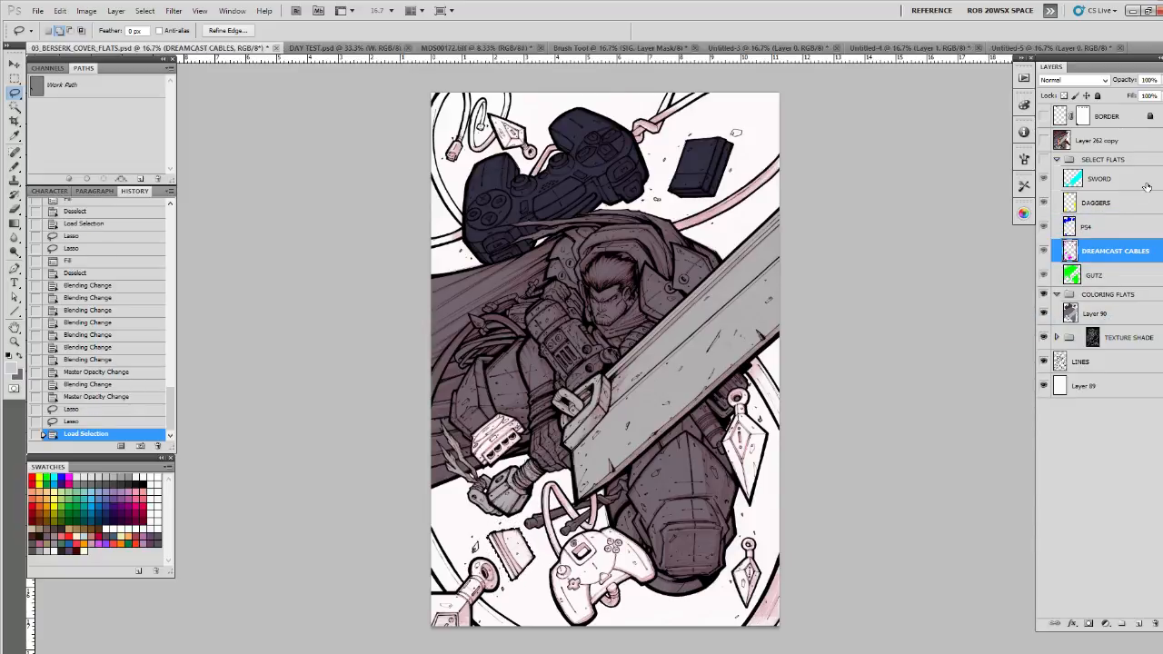
click(69, 476)
key(alt+BackSpace)
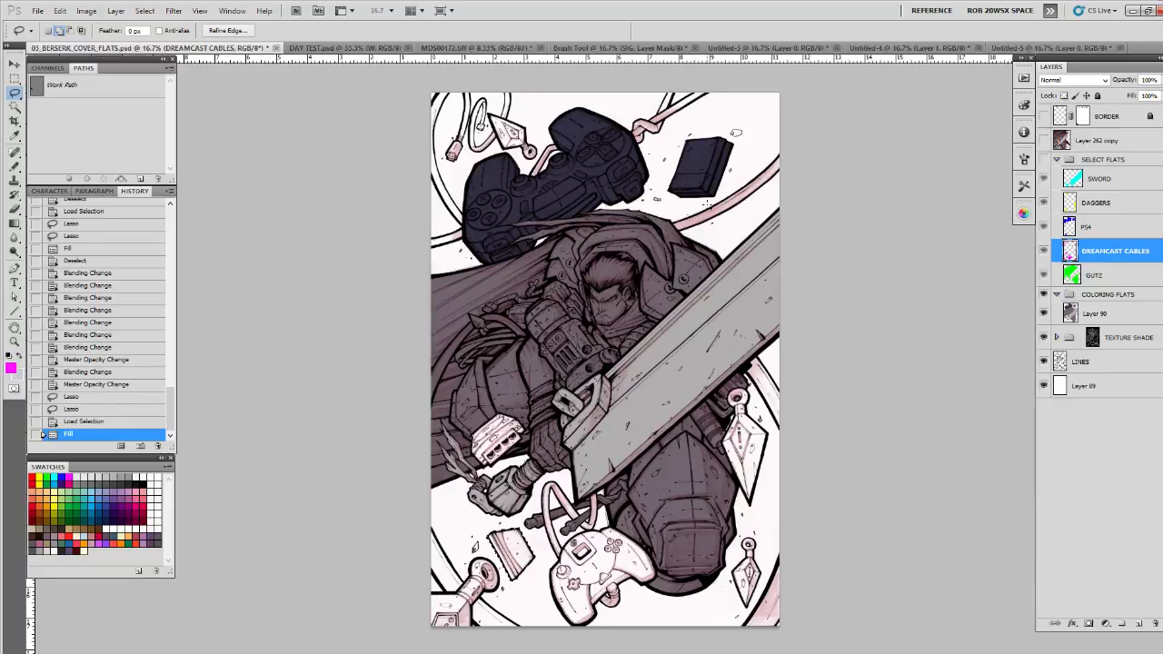
Step: Deselect, then lasso the small block beside the lower controller and cut it from the PS4 layer
click(1072, 228)
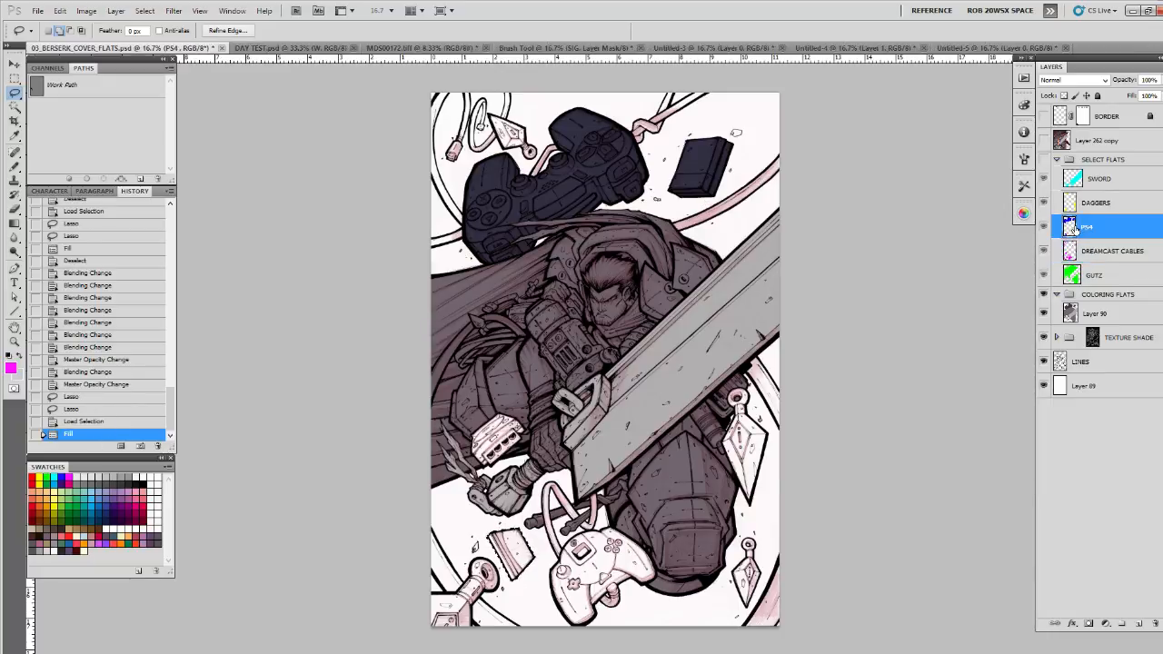
key(ctrl+d)
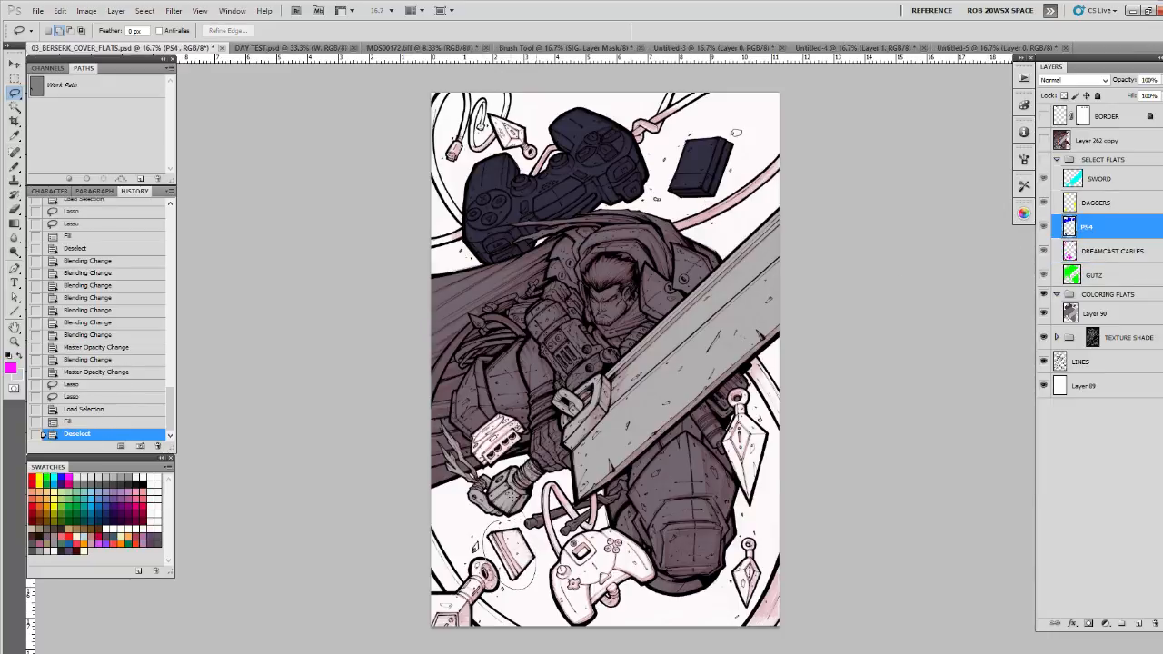
key(ctrl+x)
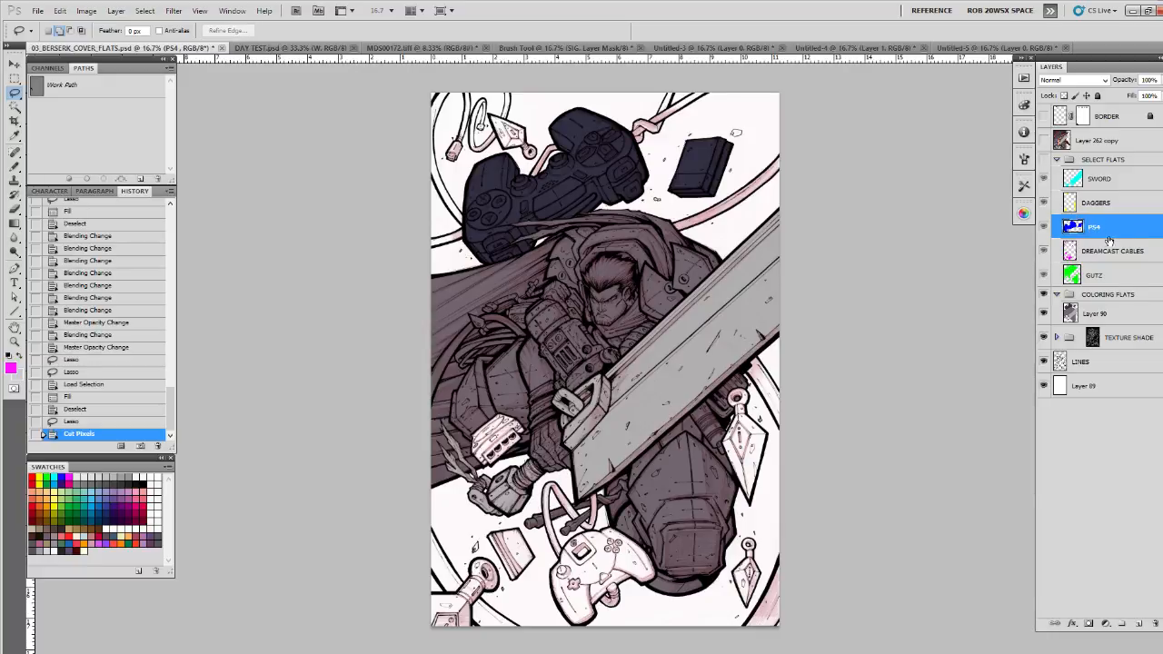
Step: Load the DREAMCAST CABLES flat as a selection and fill it with the sampled light gray on Layer 90
ctrl+click(1076, 252)
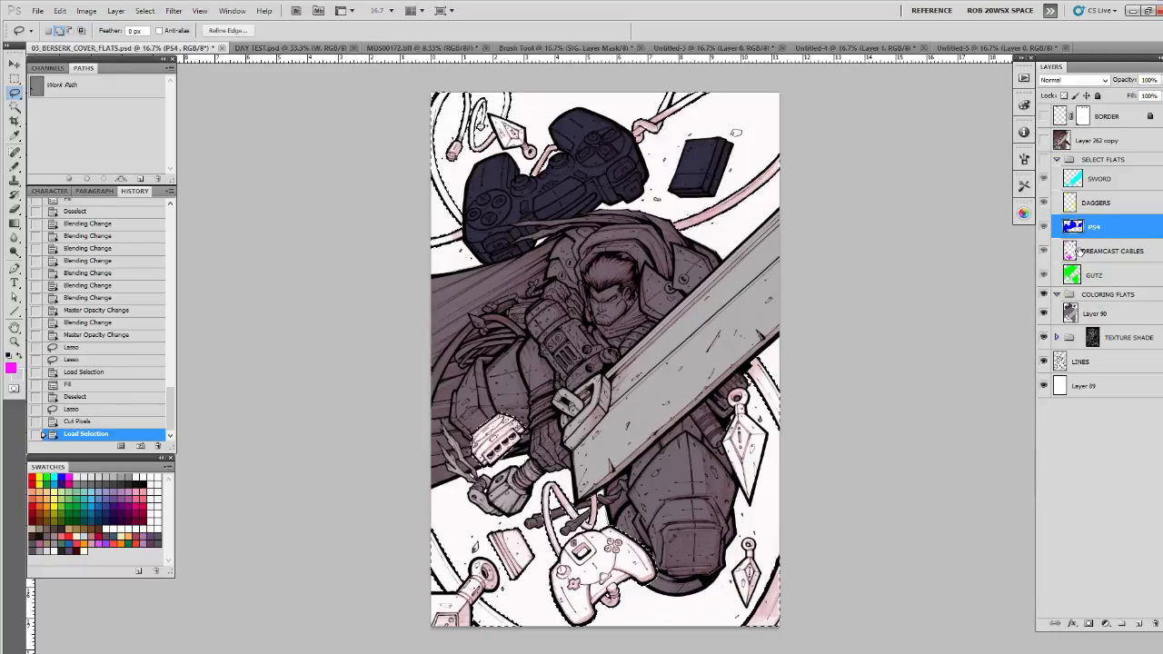
click(1085, 253)
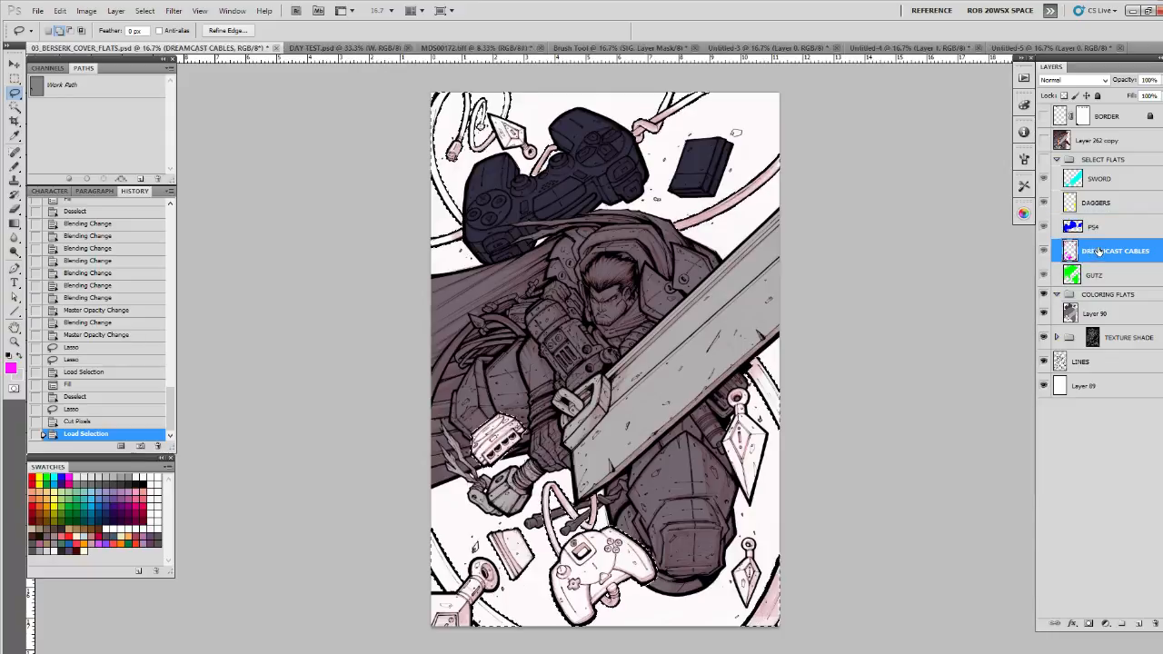
click(1090, 314)
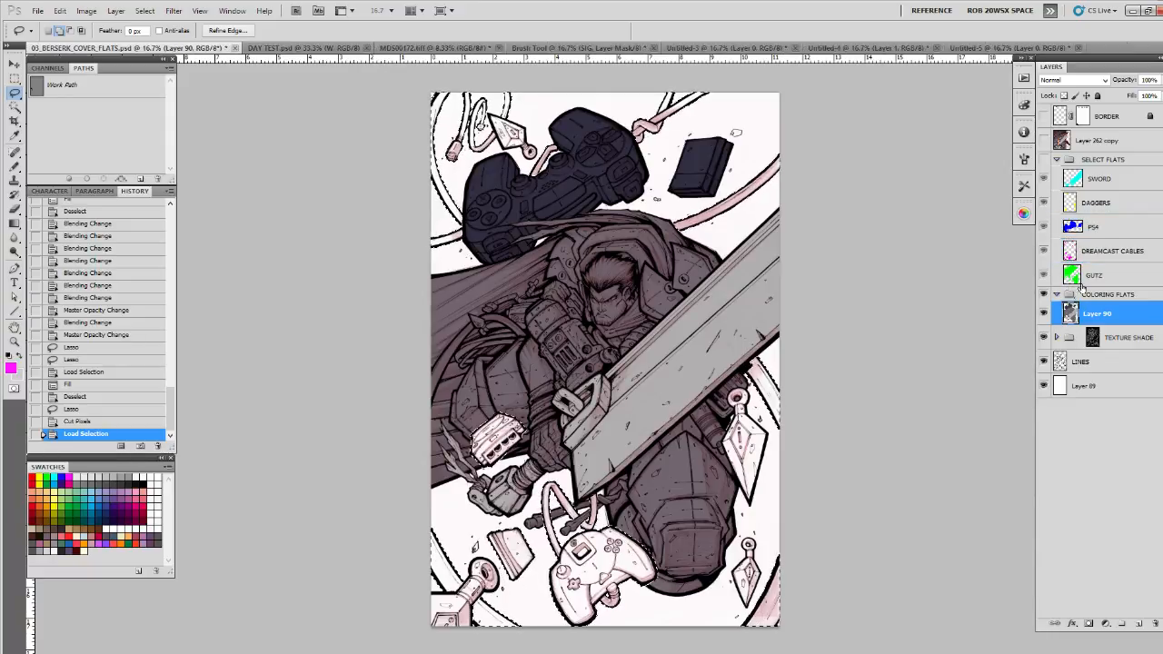
key(alt+BackSpace)
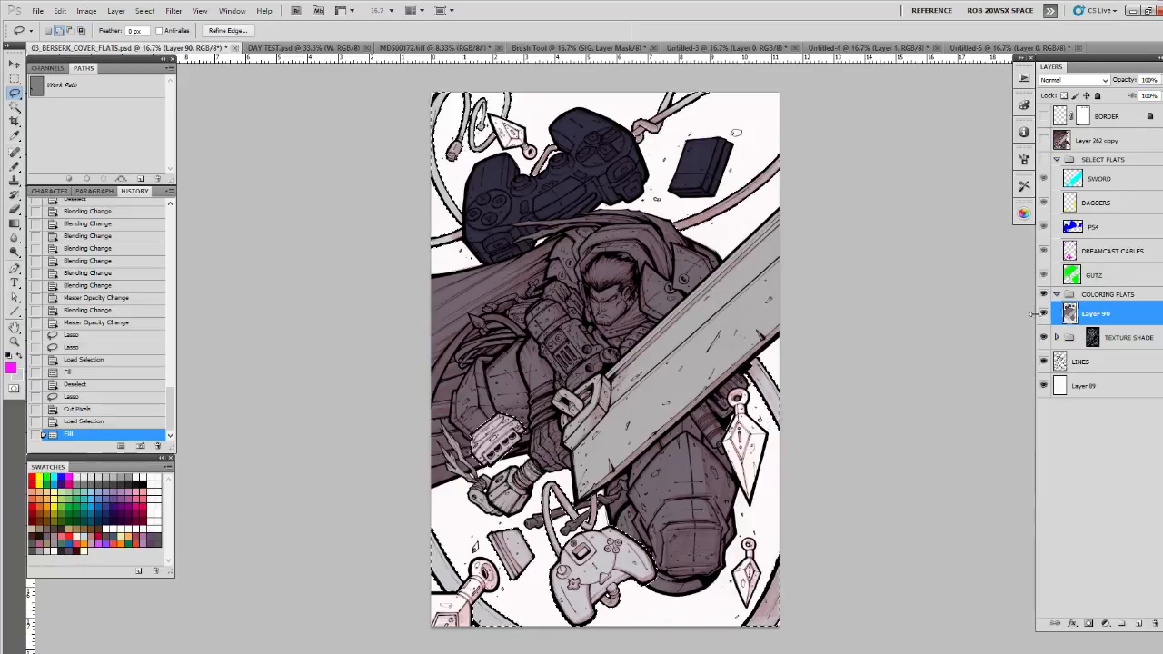
Step: With a 125 px pencil in the dark controller blue, paint the upper controller's right-hand cables on Layer 90 within the selection
key(b)
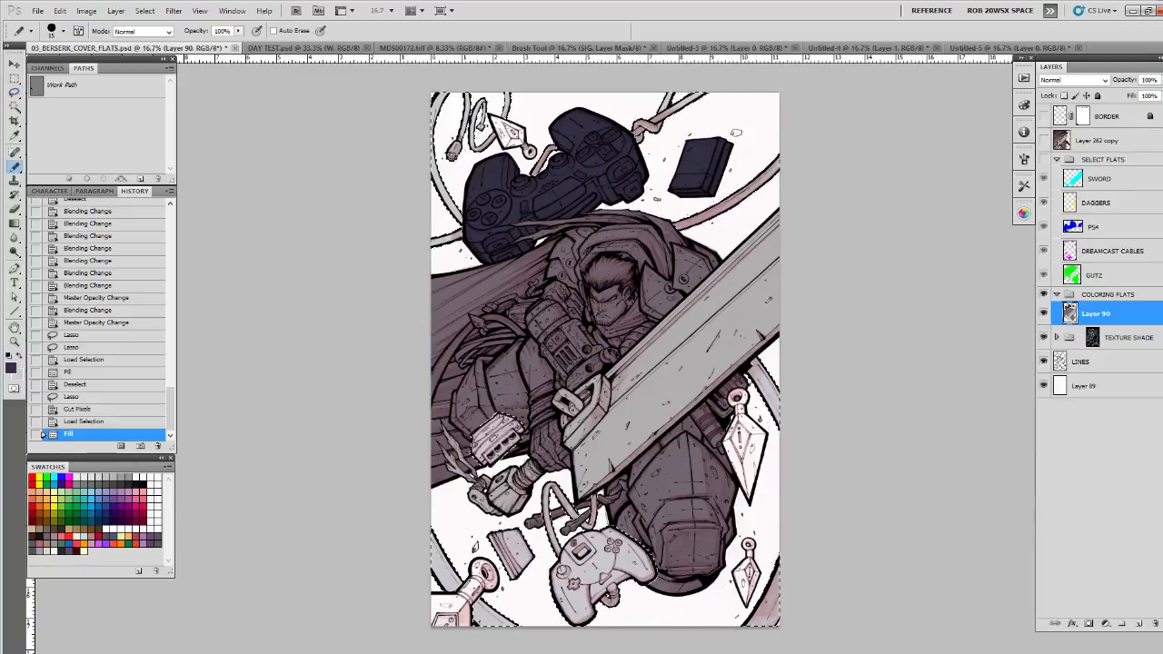
right_click(735, 303)
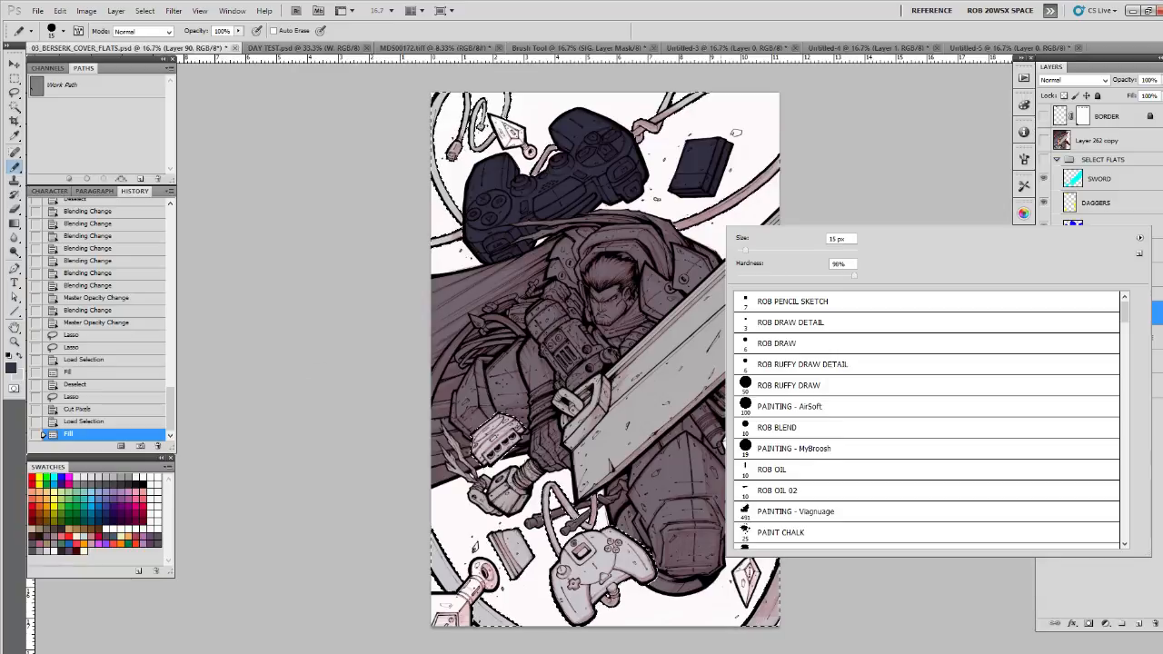
click(790, 386)
click(709, 313)
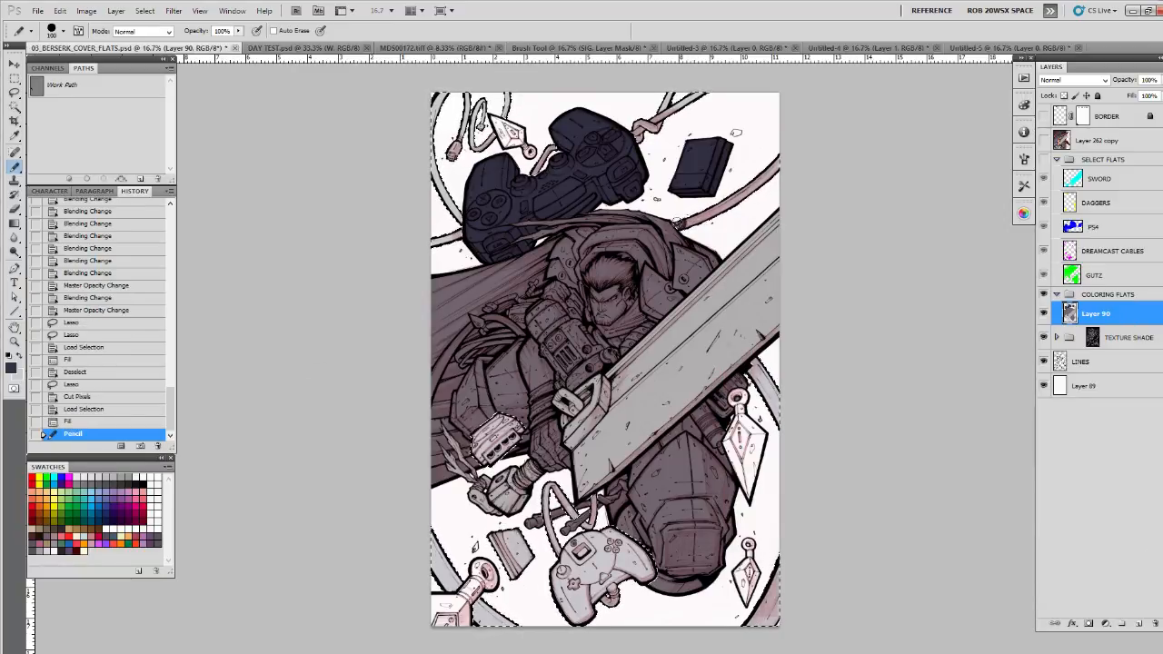
key(])
drag(680, 224, 699, 218)
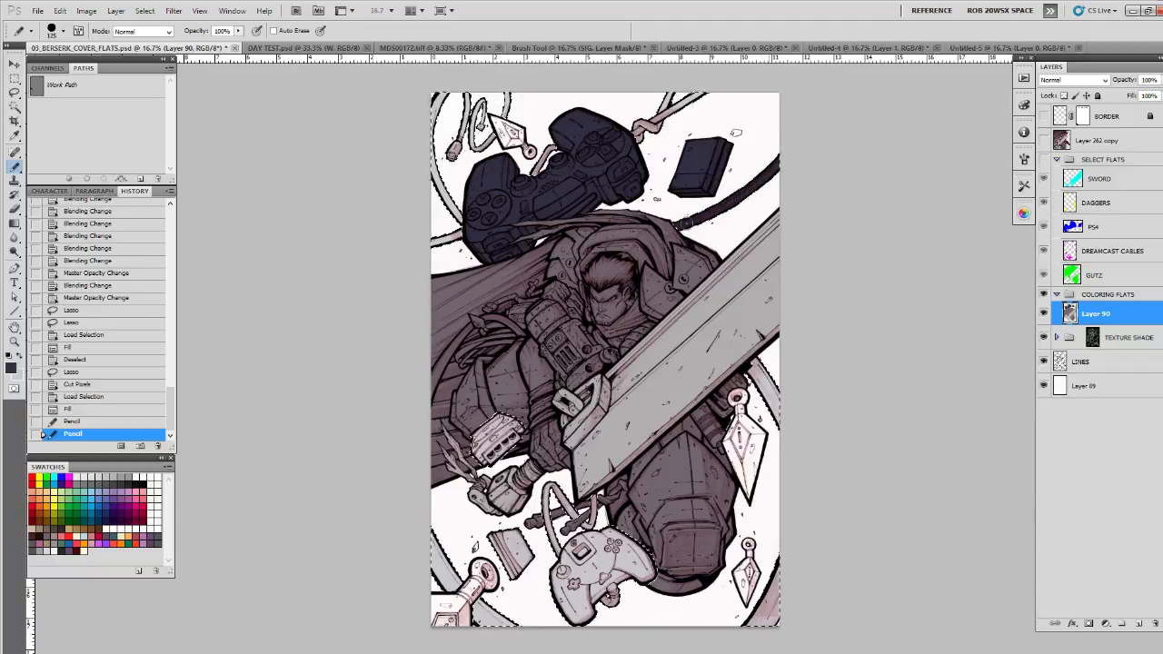
drag(789, 141, 756, 158)
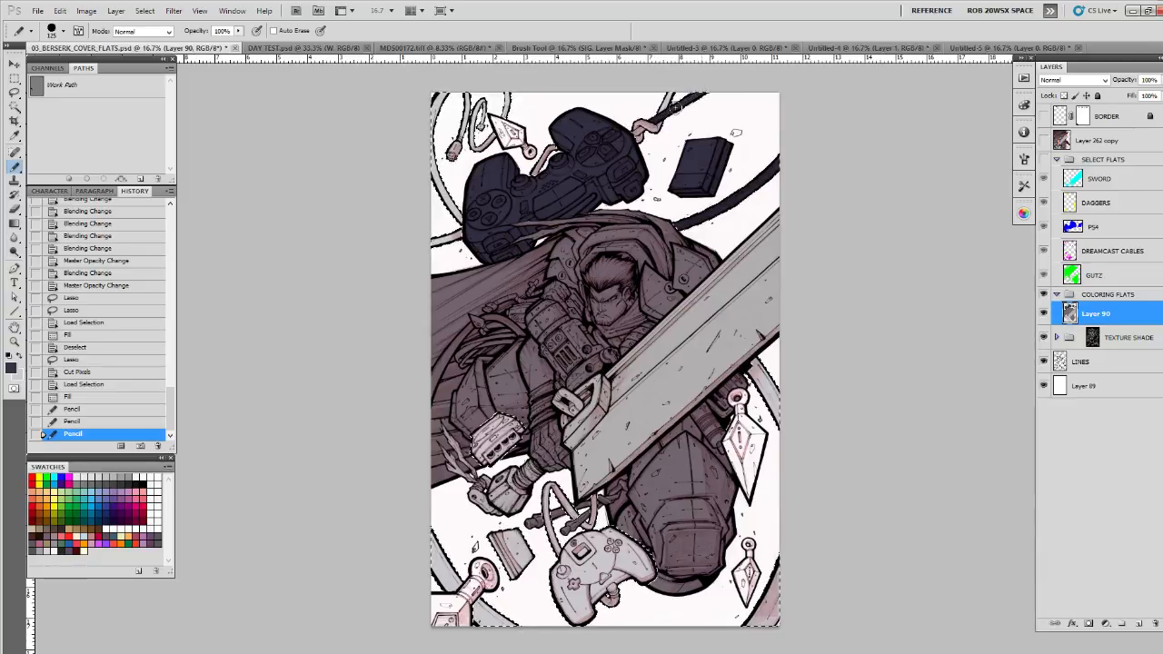
drag(683, 103, 701, 95)
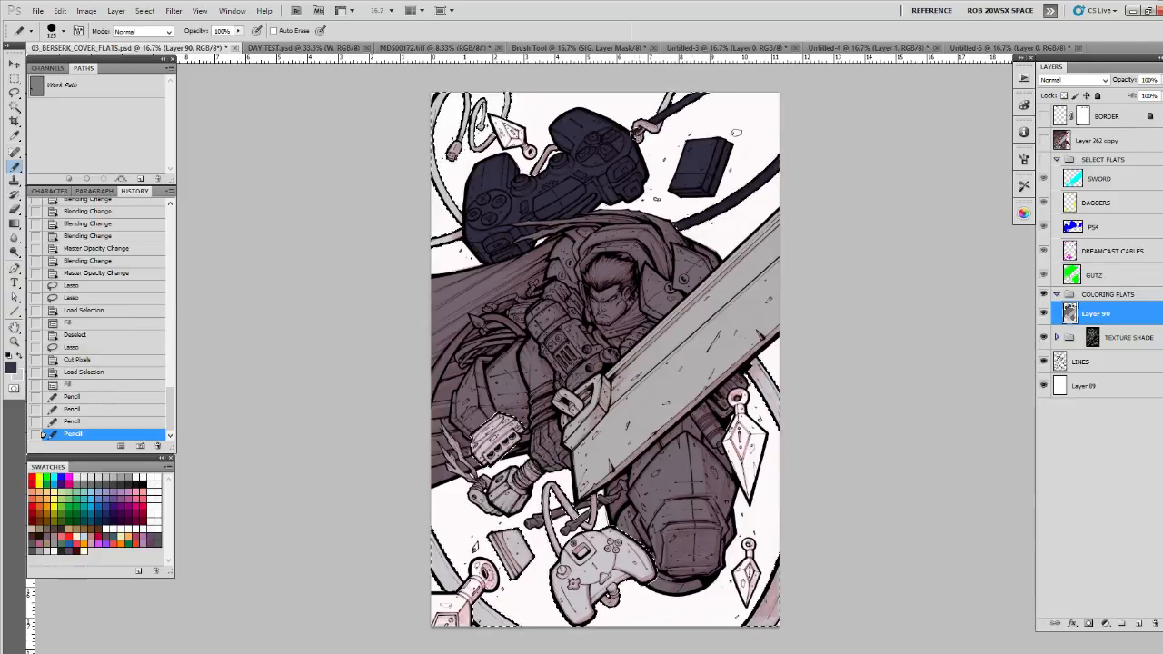
drag(637, 133, 593, 150)
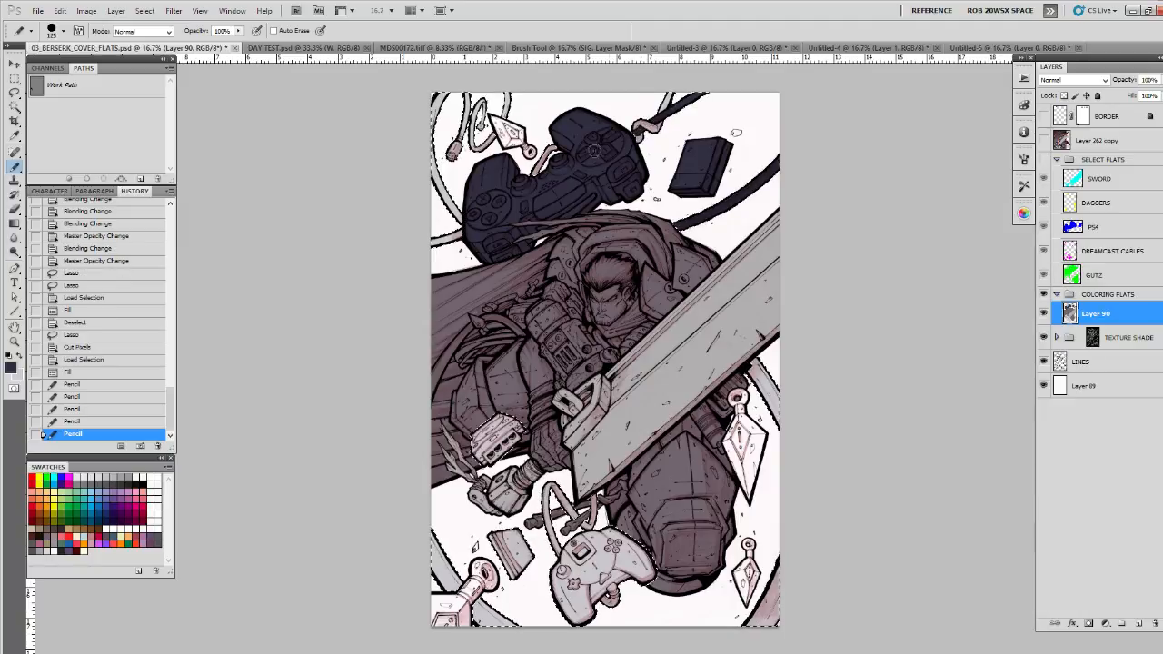
Step: Paint the looping cable above the upper controller and the cable at the cover's left edge dark blue on Layer 90
drag(414, 251, 444, 217)
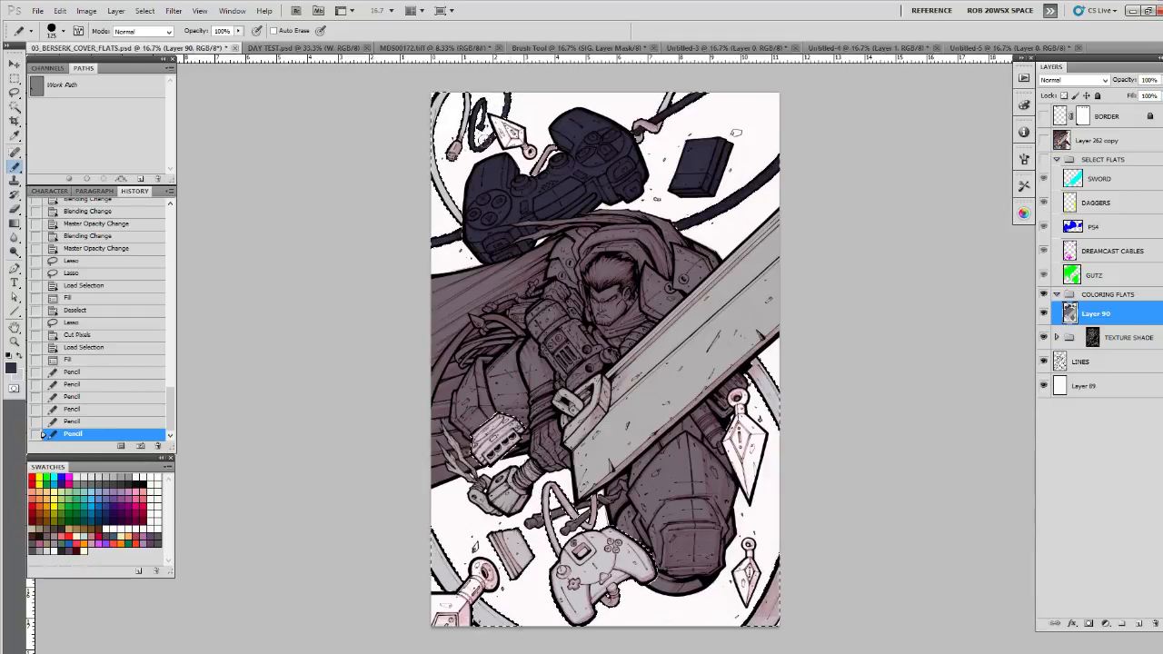
drag(505, 87, 518, 116)
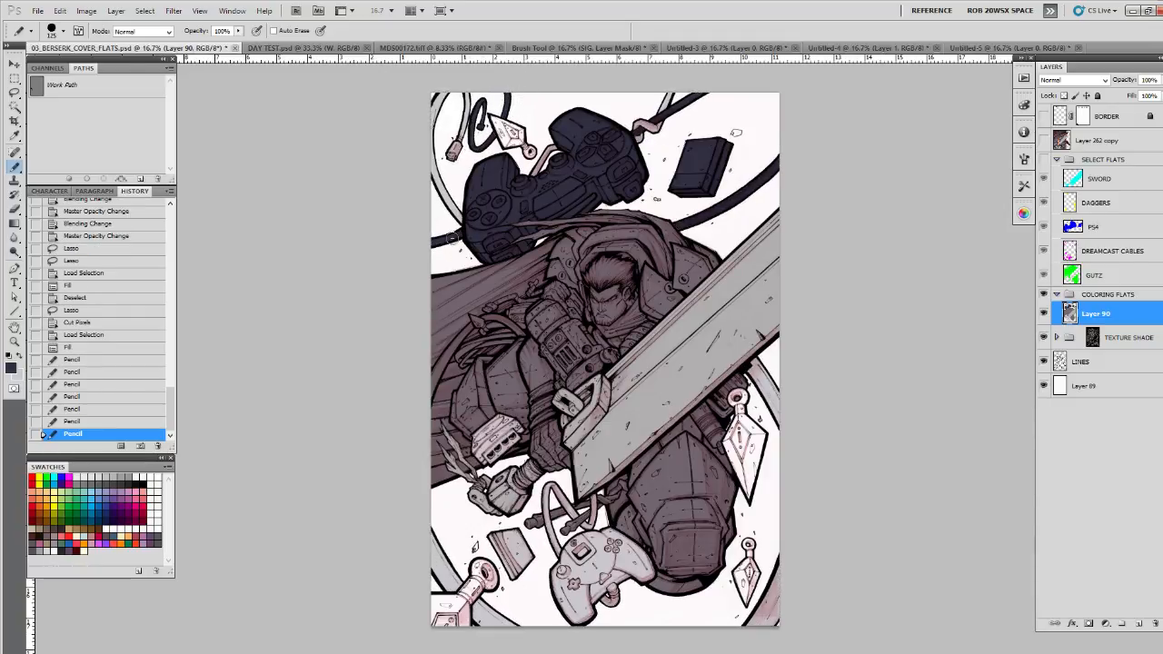
drag(453, 239, 438, 242)
Step: Touch up the dark blue on the cable running through the knot beside the upper controller
key(ctrl+space)
ctrl+click(639, 132)
ctrl+click(639, 133)
ctrl+click(638, 133)
ctrl+click(639, 133)
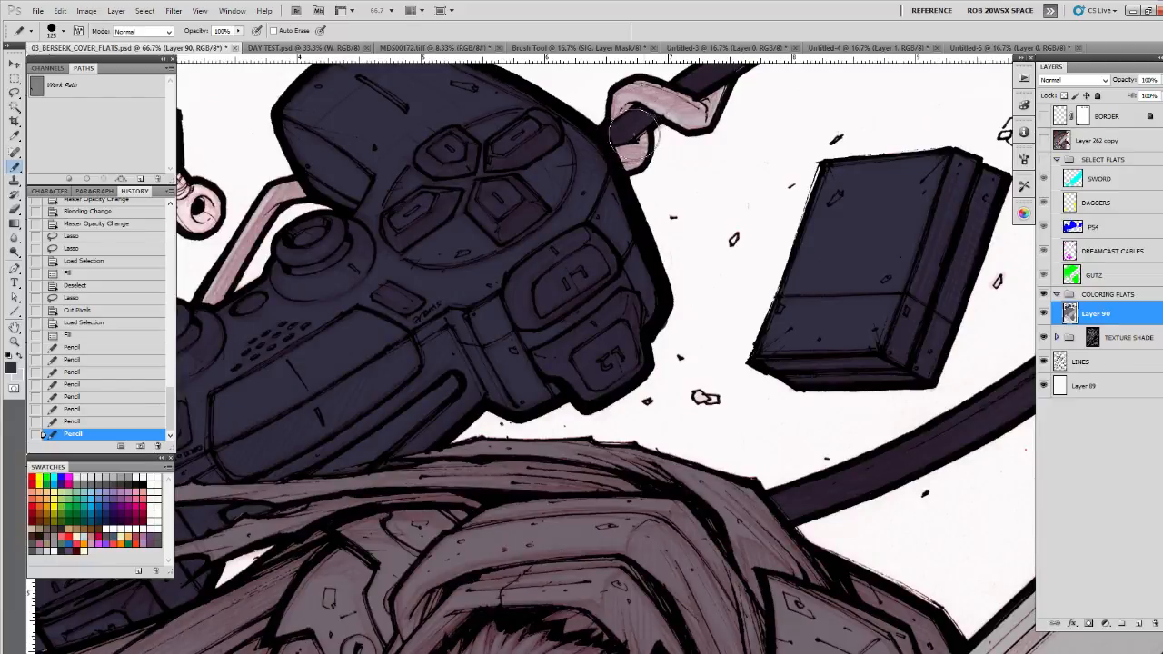
drag(633, 134, 654, 117)
drag(662, 144, 540, 254)
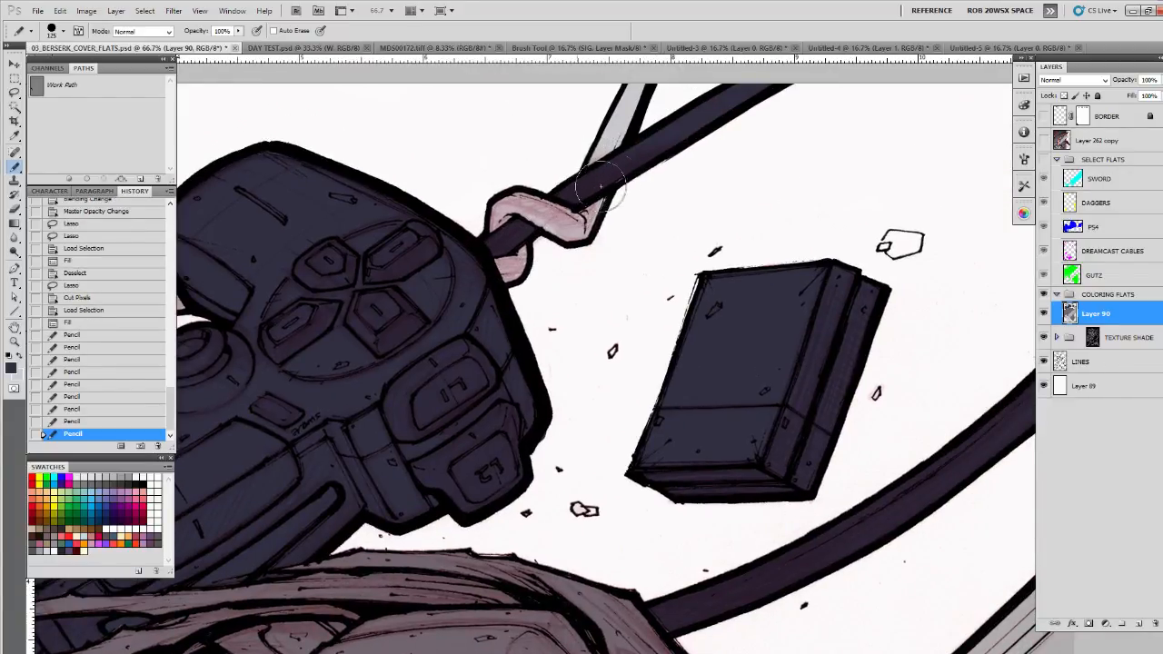
drag(614, 186, 765, 83)
key(ctrl+space)
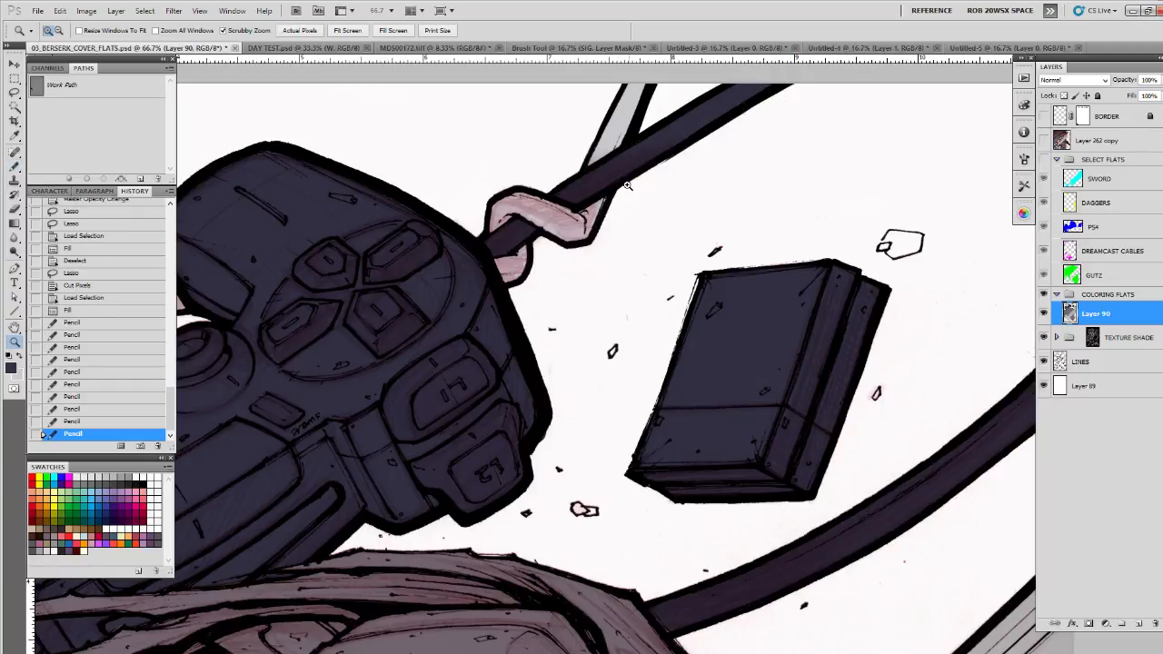
ctrl+alt+click(627, 185)
ctrl+alt+click(656, 199)
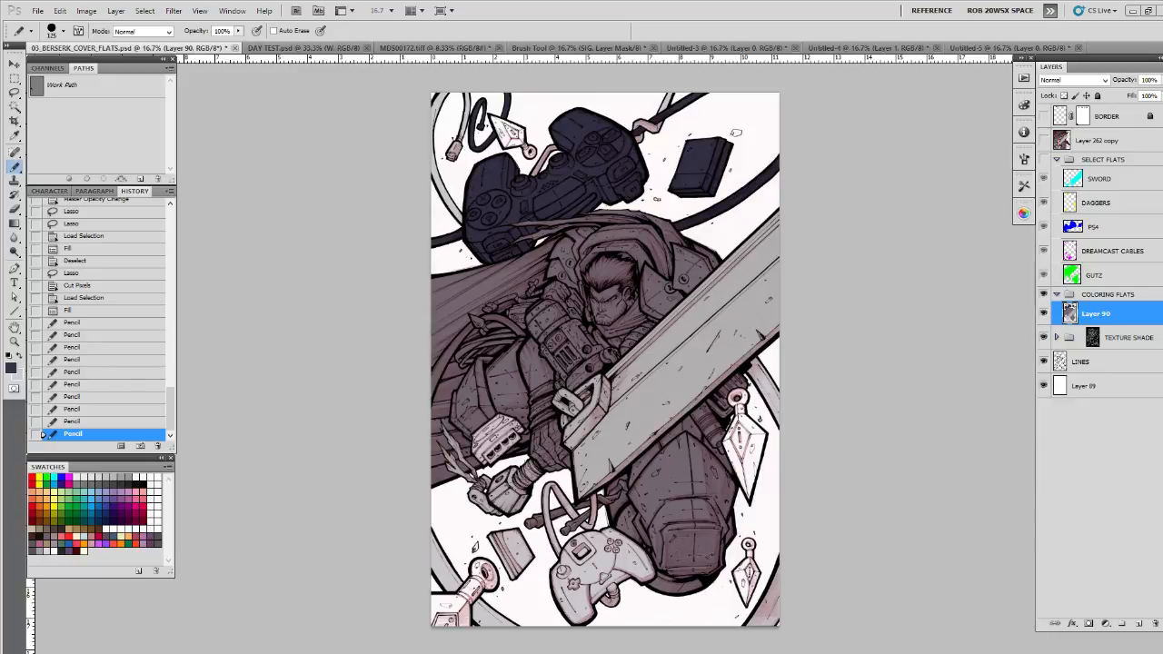
Step: Switch to File Explorer and open 03_04 COLOR FLATS.psd from 16 FREELANCE\01_IDW\INSURGENCY\01\03 on the Seagate Backup Plus Drive (L:) in Photoshop
drag(0, 100, 852, 88)
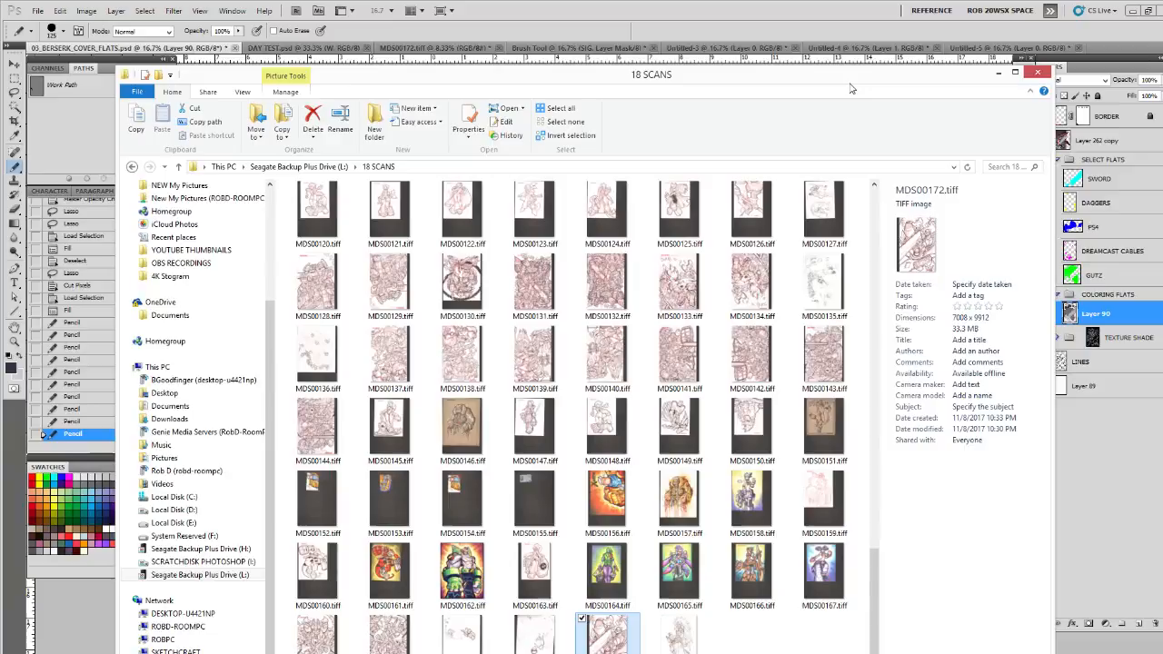
click(242, 580)
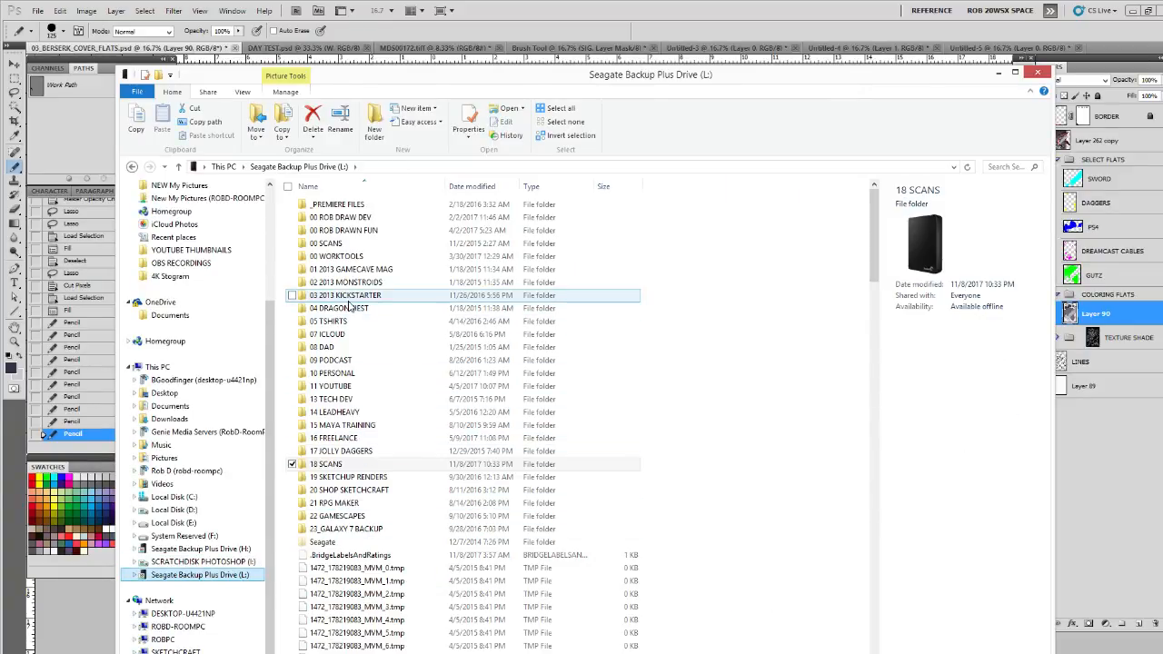
double_click(342, 438)
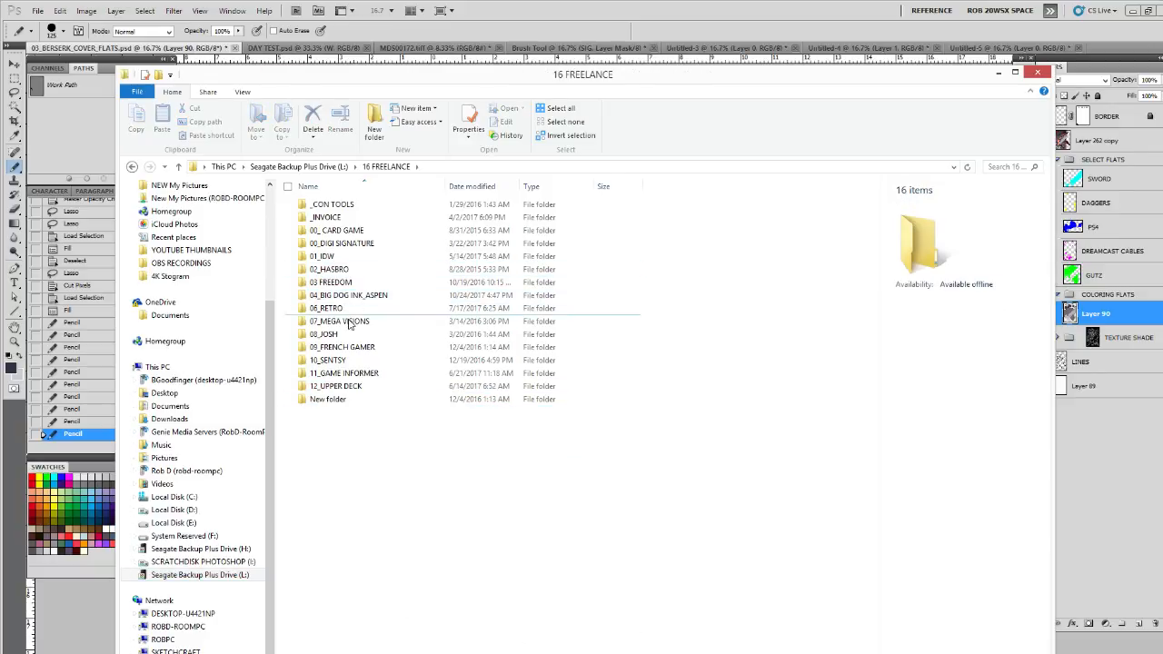
double_click(337, 257)
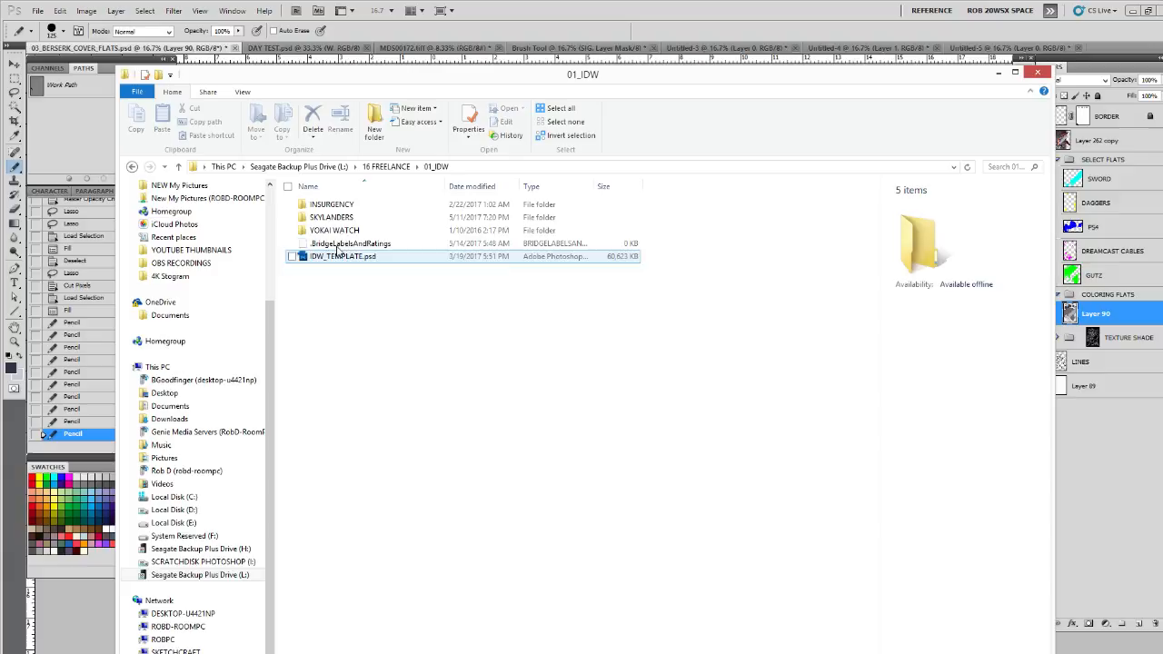
double_click(335, 204)
double_click(337, 206)
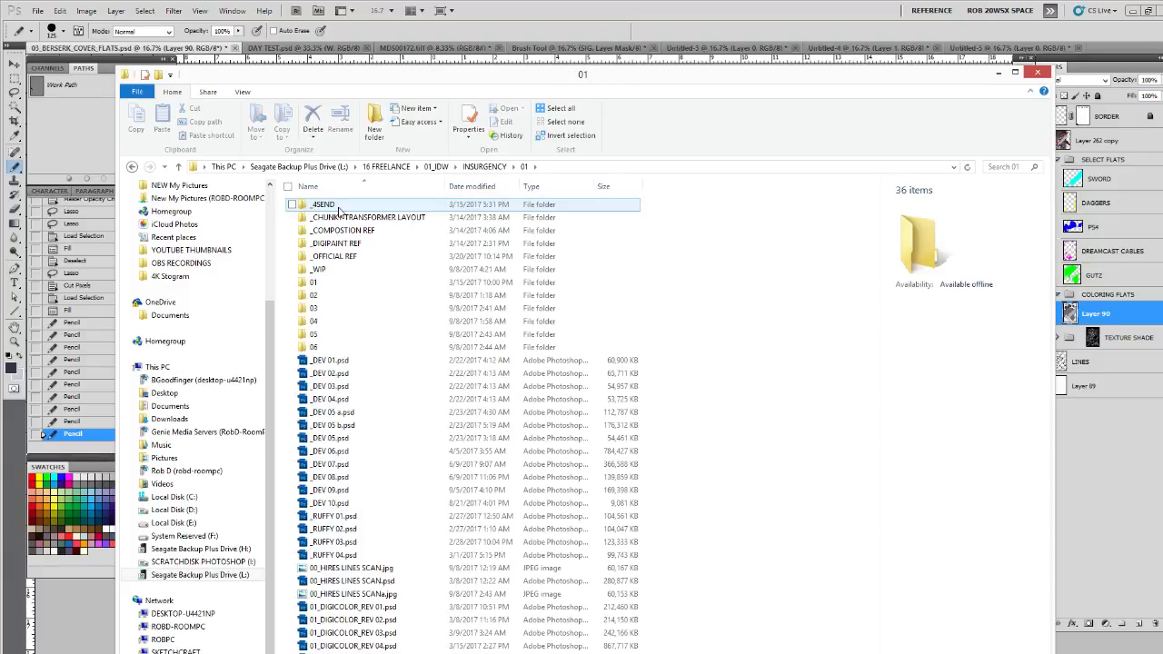
double_click(329, 309)
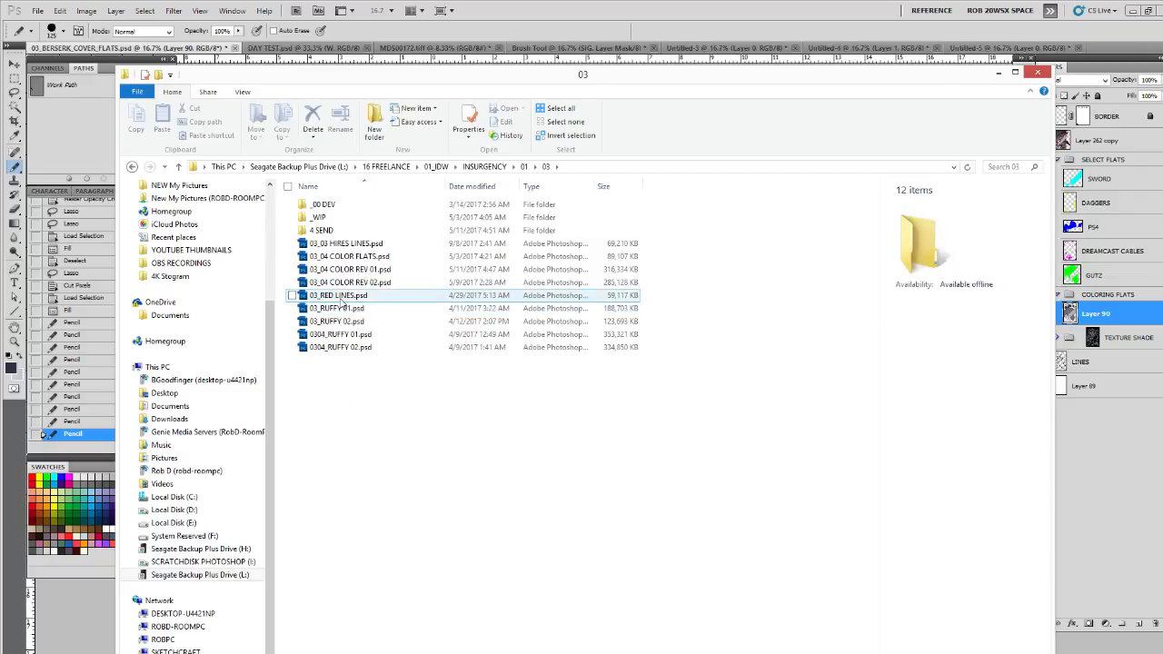
click(370, 258)
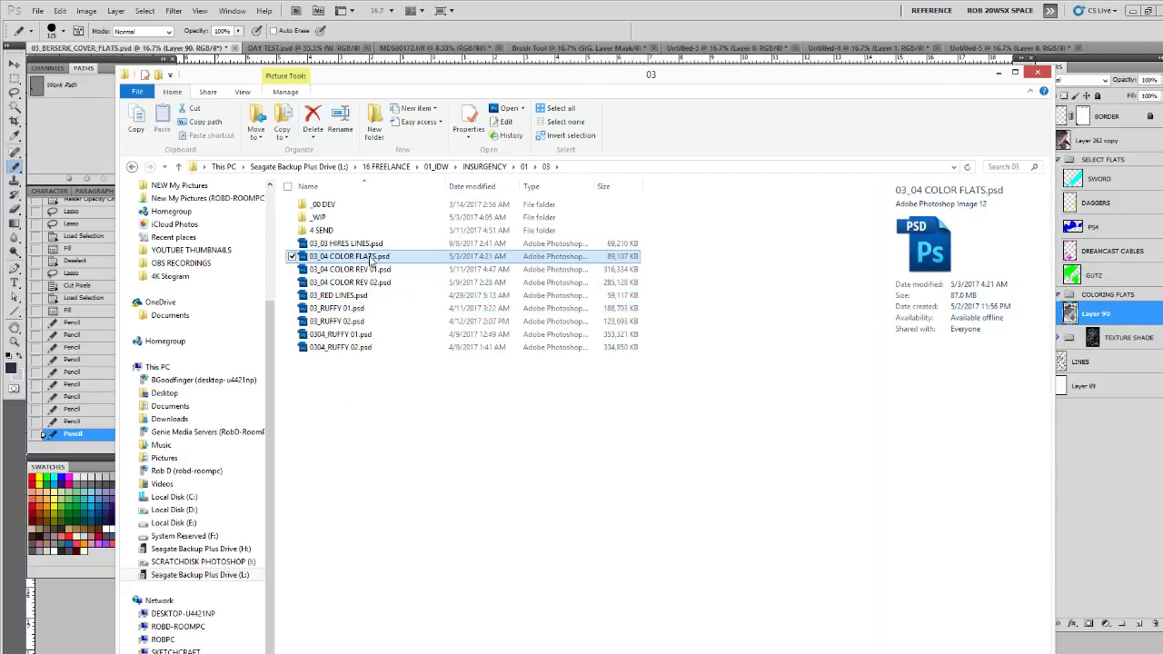
double_click(371, 258)
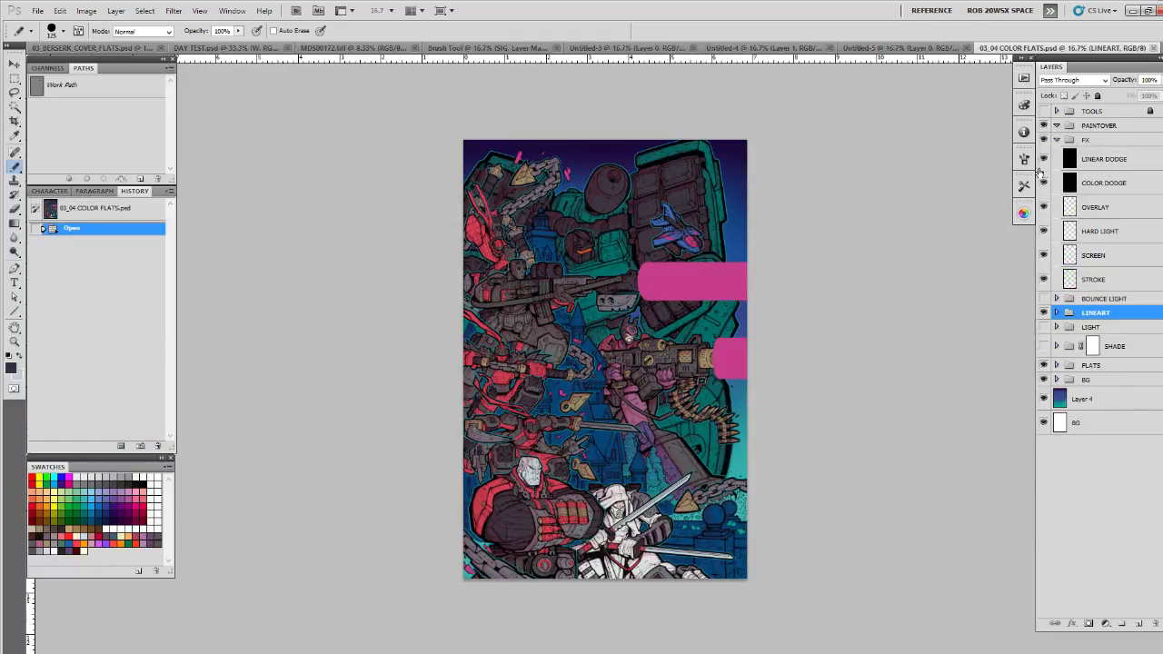
Step: Collapse the FX and PAINTOVER groups, and hide the PAINTOVER, FX and LINEART groups to expose the flat colors
click(1056, 140)
click(1056, 126)
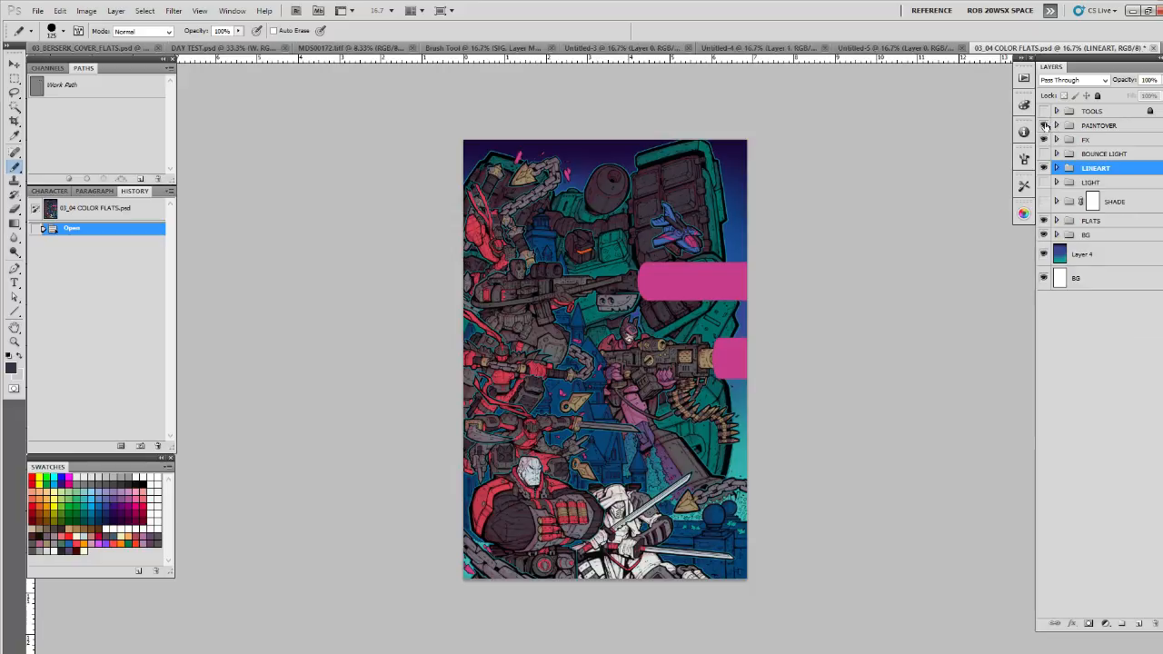
drag(1044, 127, 1043, 162)
click(1044, 167)
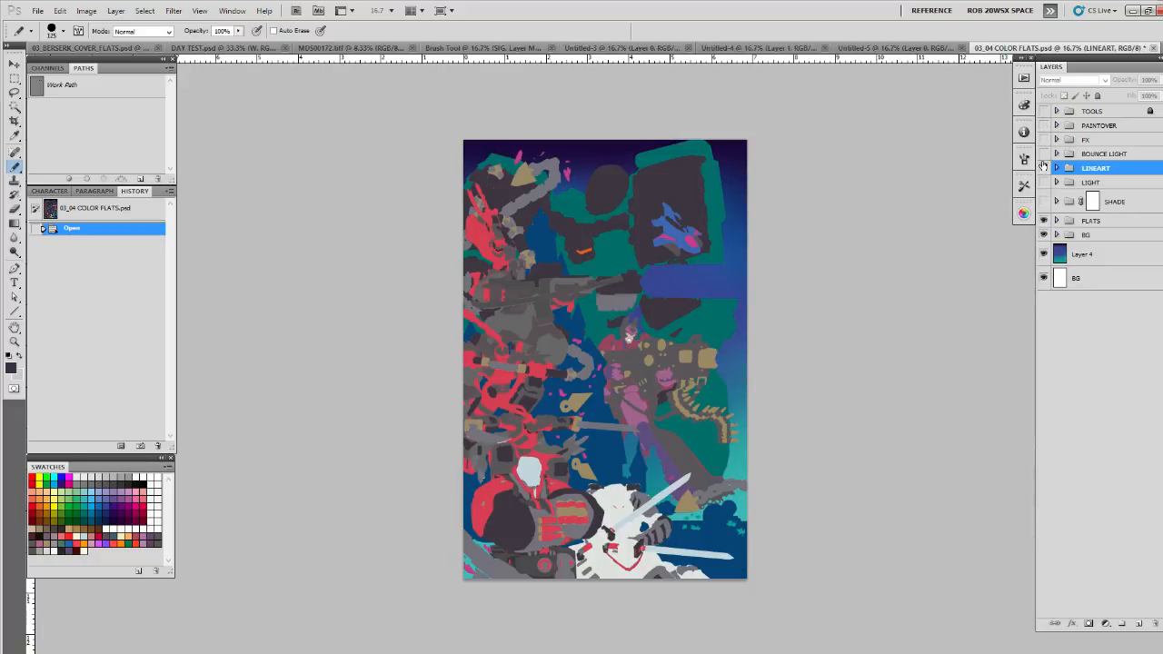
Step: Sample the tan gold of the dagger beside the masked red figure as the foreground color
key(z)
click(587, 478)
click(586, 479)
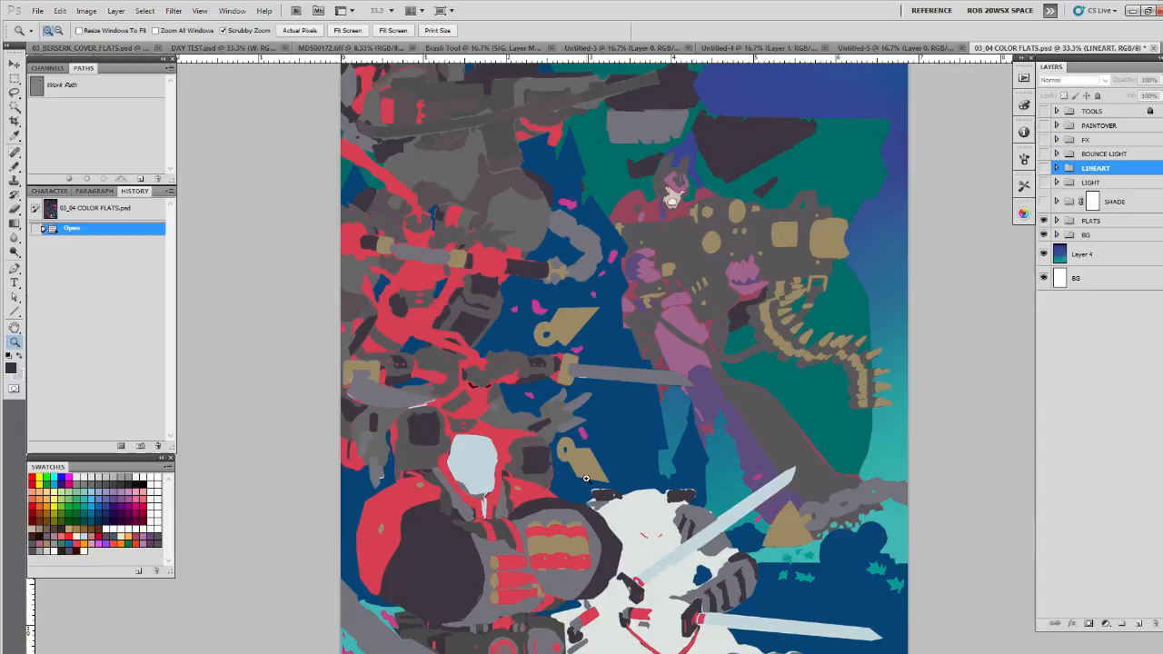
click(586, 479)
key(b)
alt+click(589, 459)
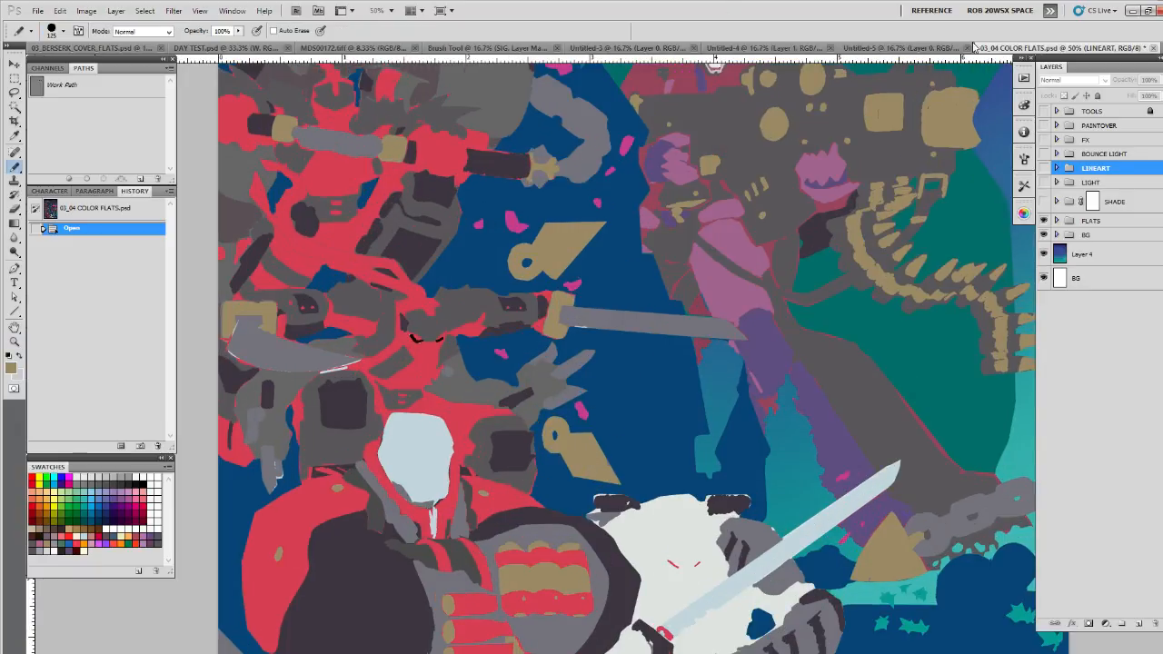
Step: Back in the Berserk cover document, load the DAGGERS flat as a selection, fill it with the sampled gold on Layer 90, and deselect
drag(1003, 48, 0, 245)
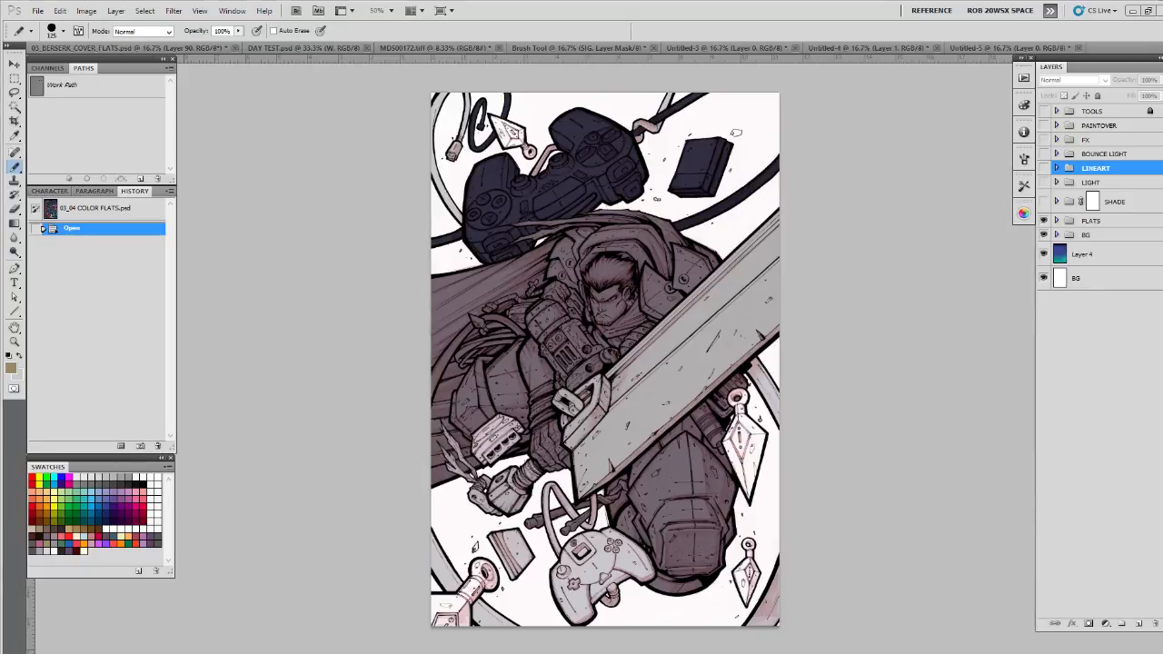
key(z)
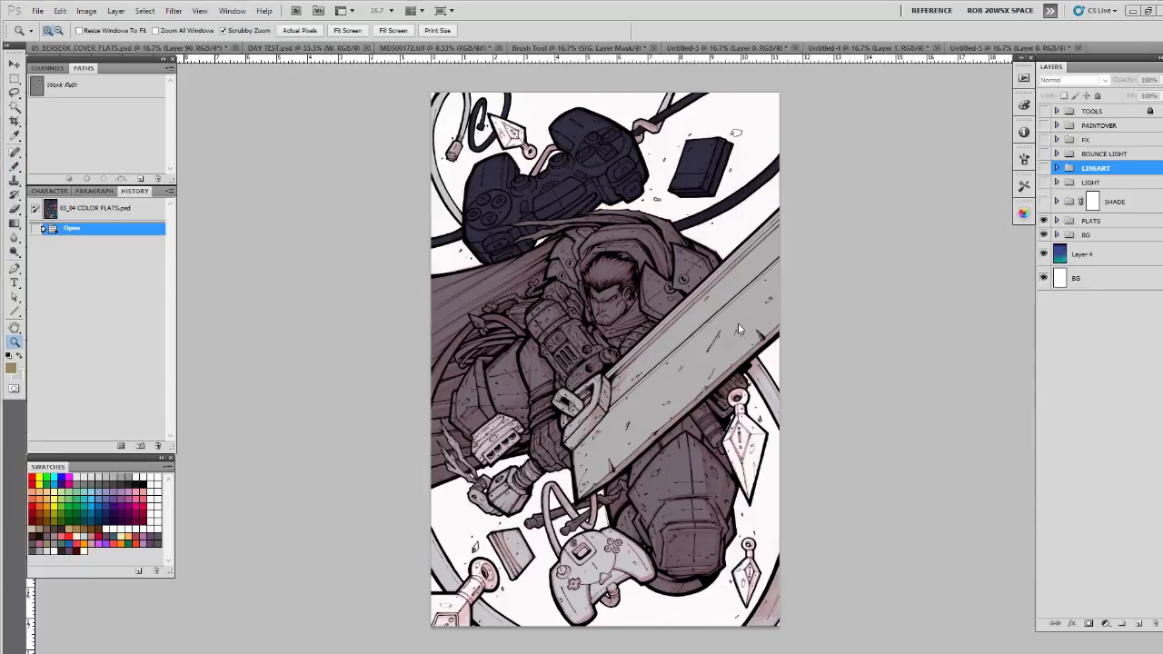
click(739, 329)
ctrl+click(1074, 204)
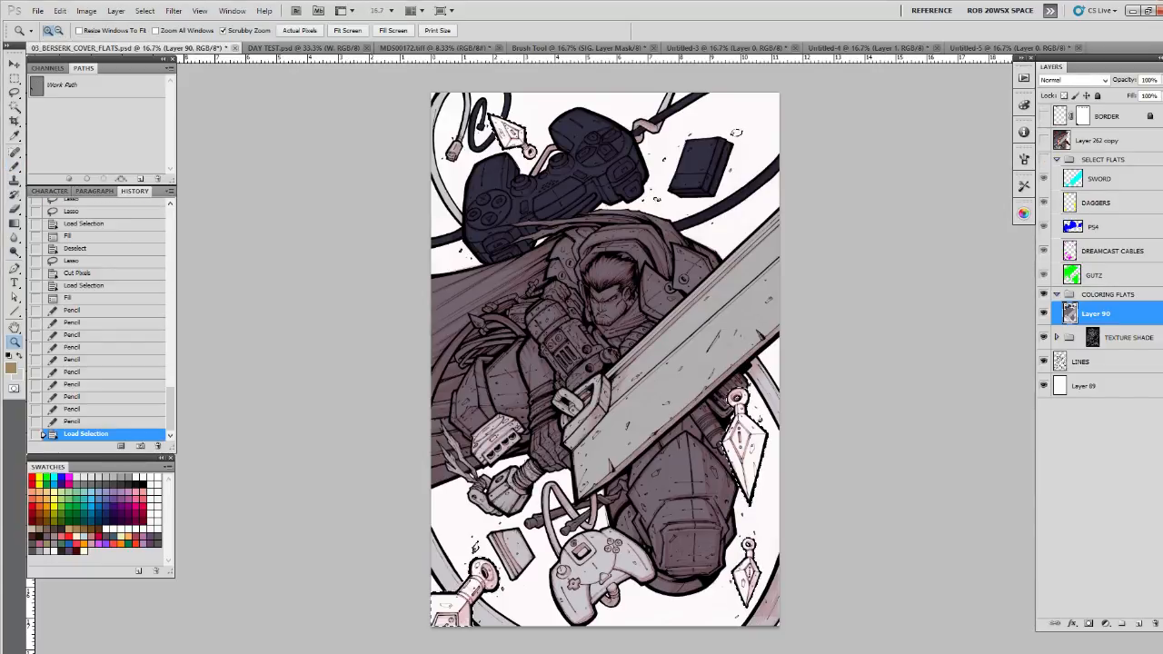
key(alt+BackSpace)
key(ctrl+d)
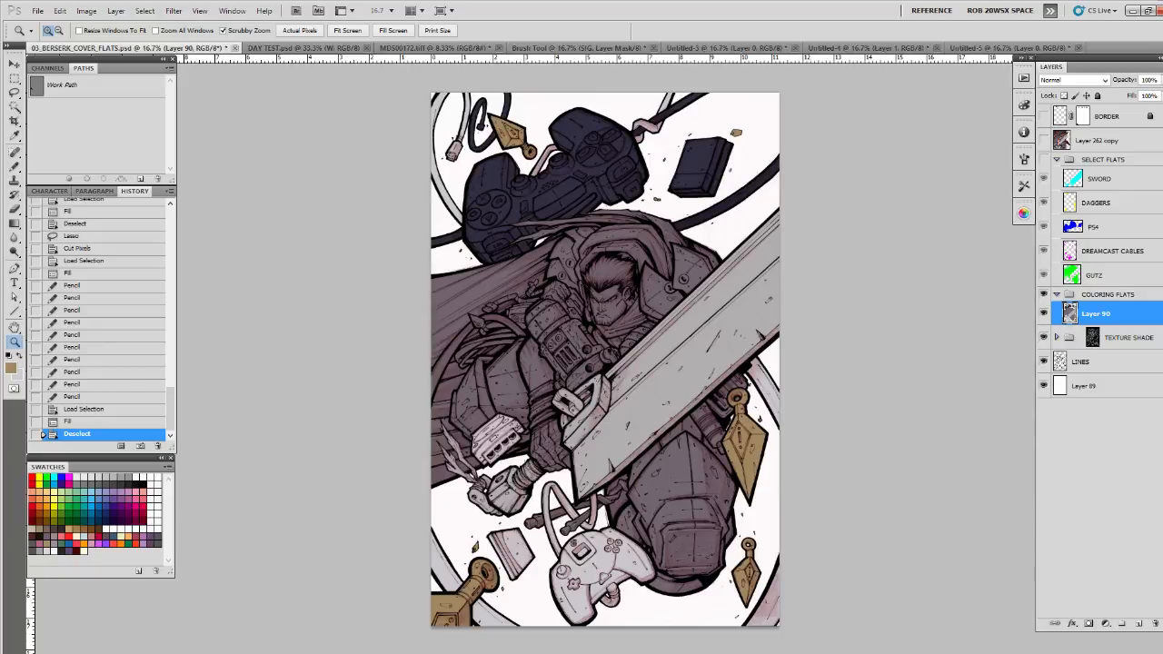
Step: Browse to the 03_SONIC FIGHTERS folder inside _COVER DEV and choose SONIC_COVER_COLOR 05.psd to open
click(37, 10)
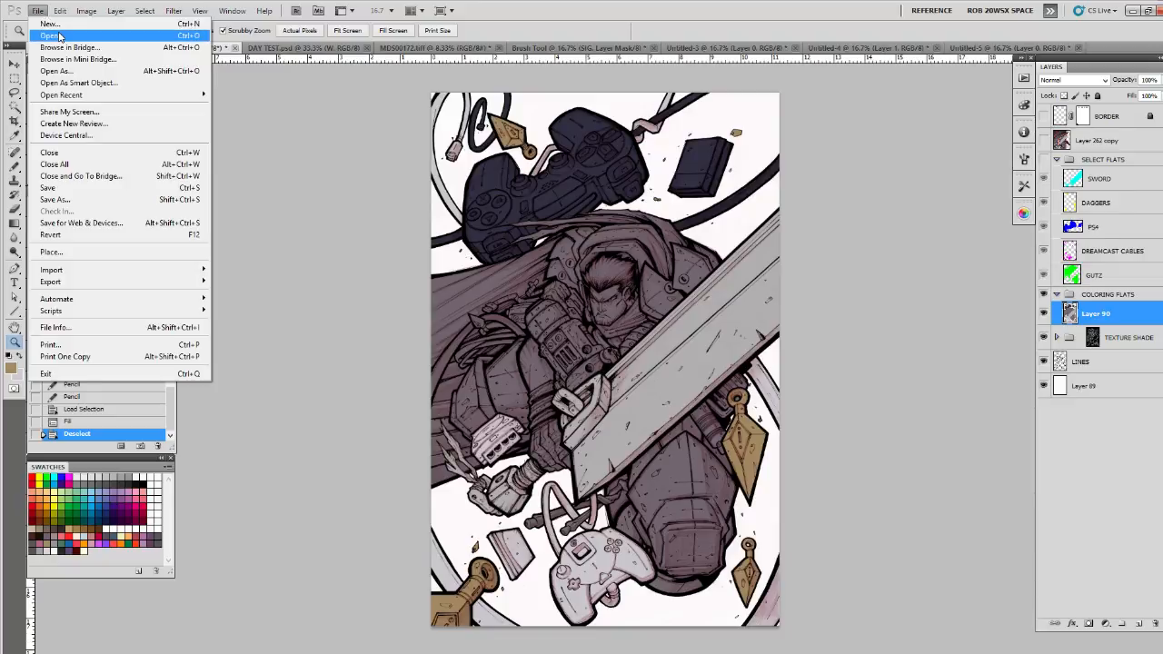
click(55, 39)
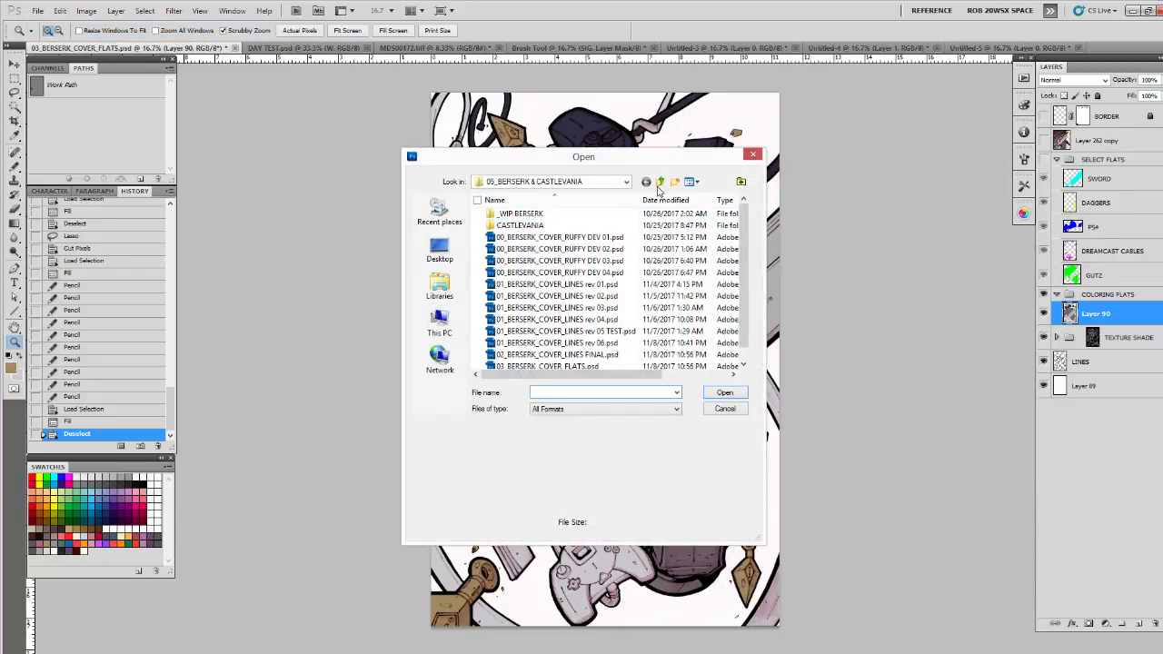
click(660, 185)
click(660, 186)
double_click(571, 213)
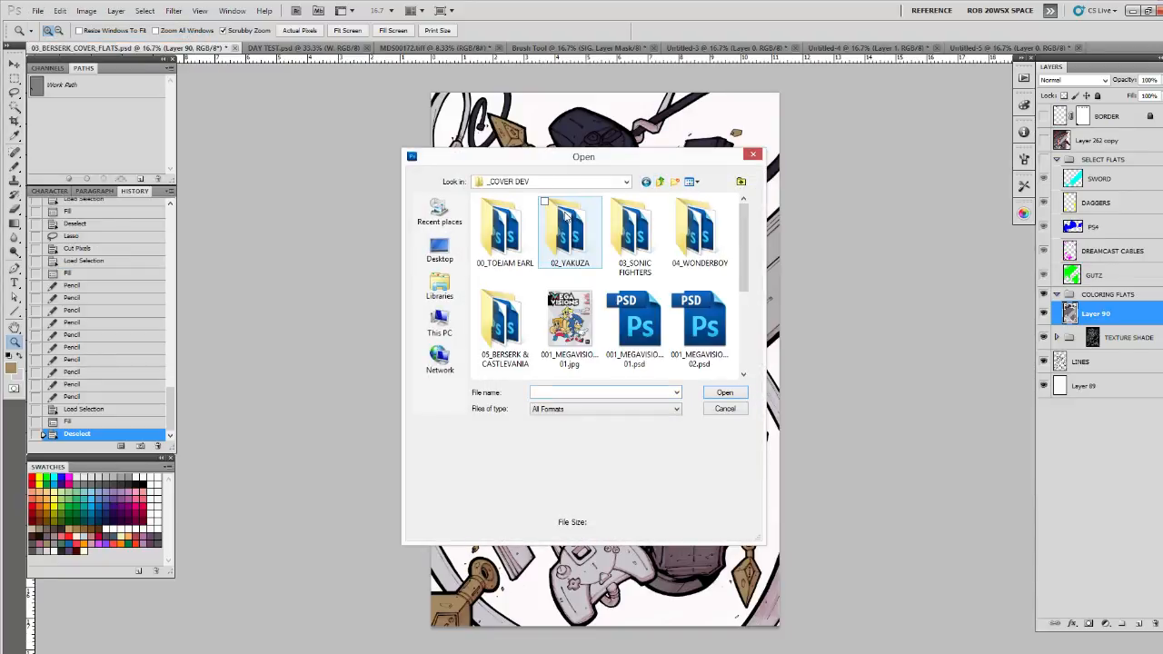
double_click(625, 253)
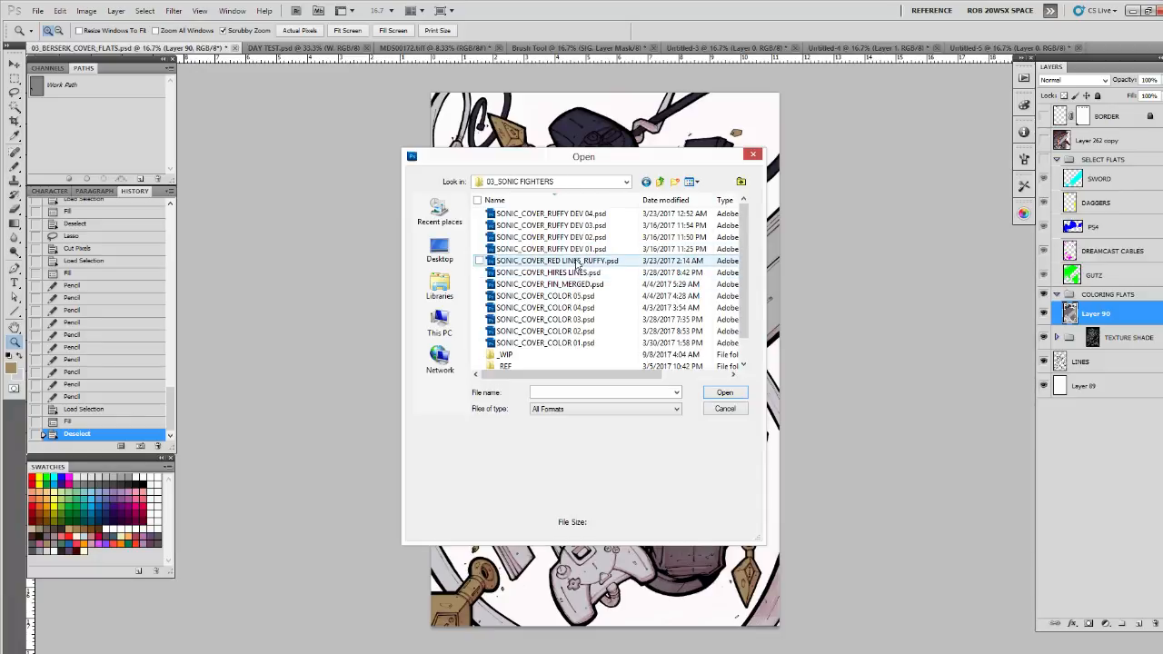
click(568, 296)
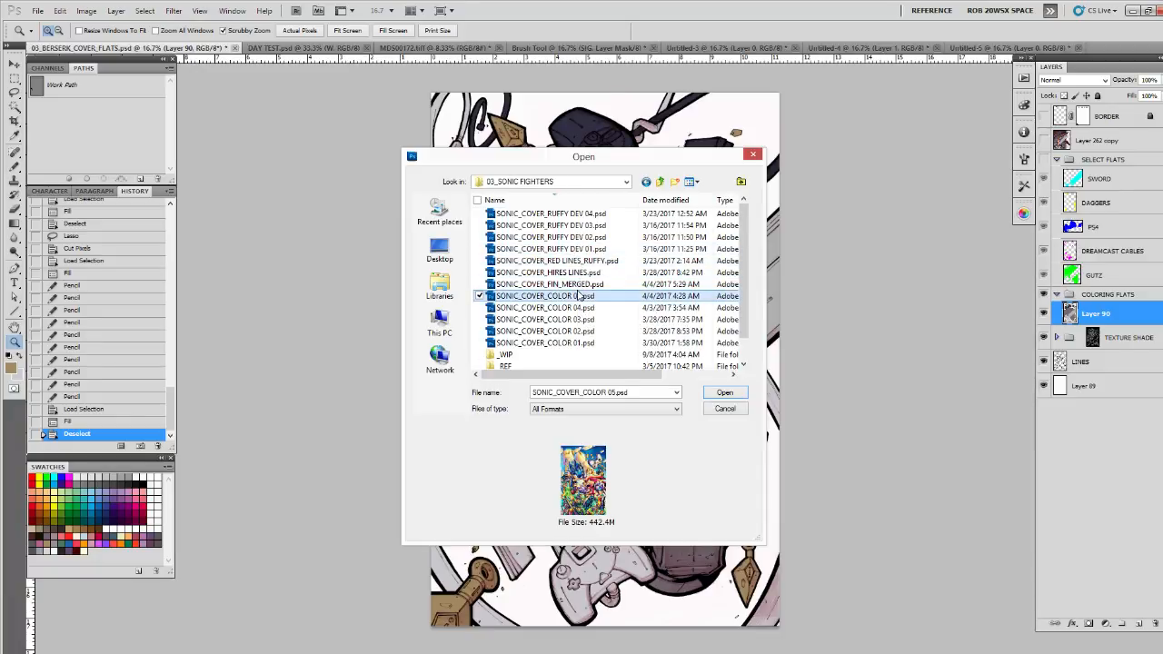
Step: Open SONIC_COVER_COLOR 01.psd and hide every layer group above the FLATS group
click(594, 343)
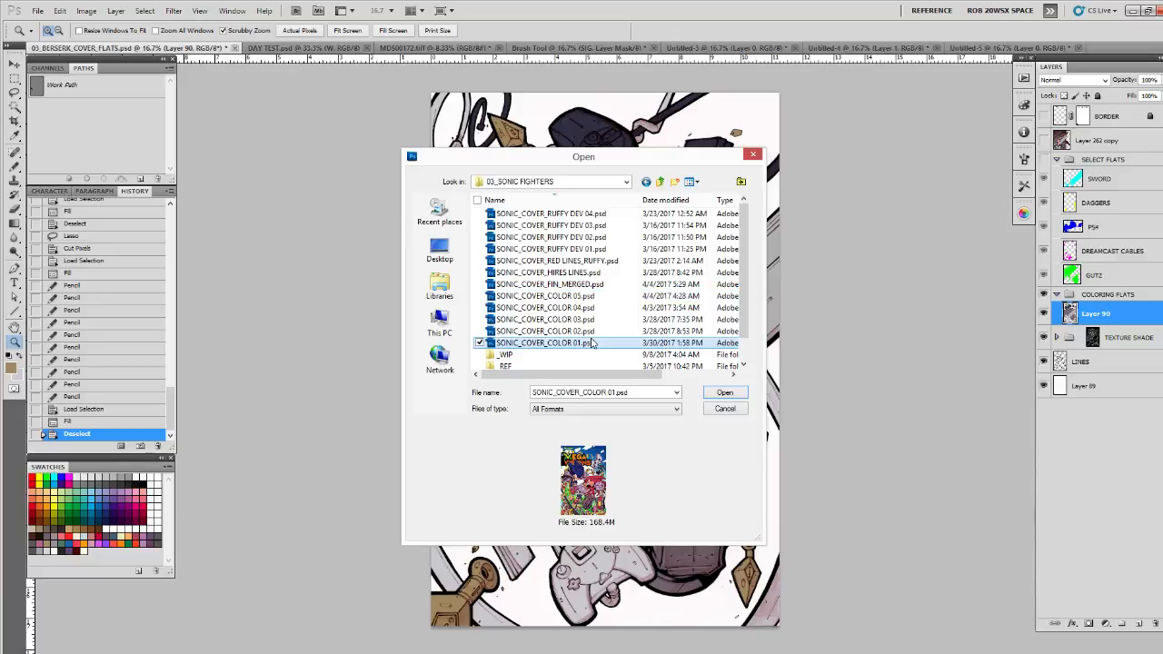
click(724, 392)
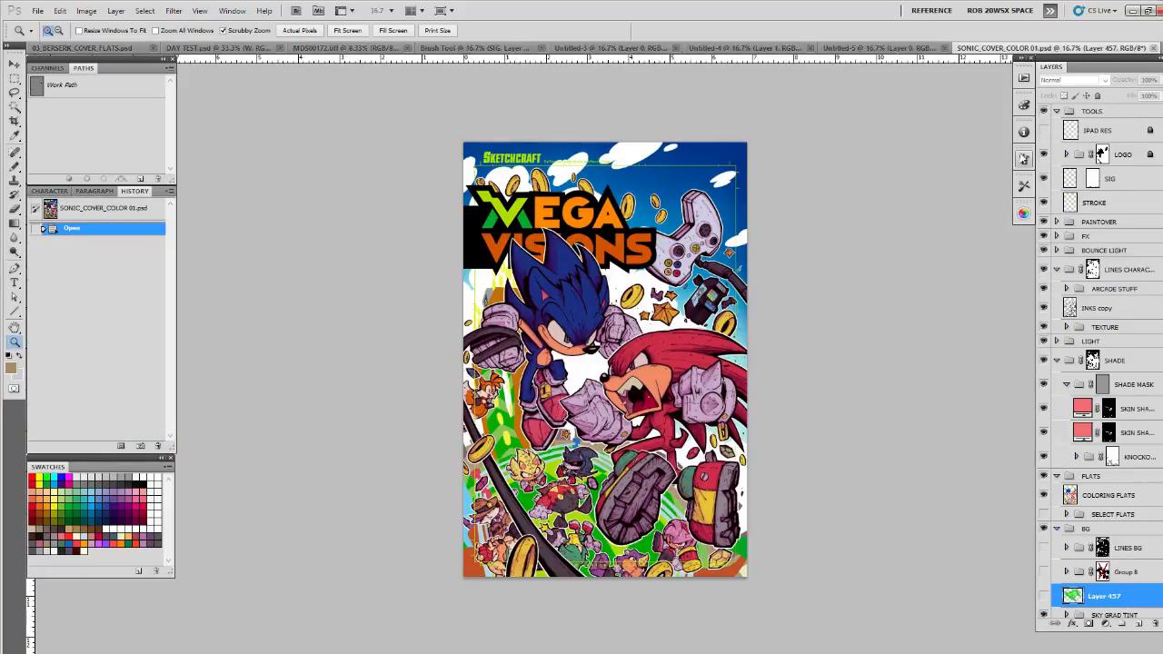
click(1056, 111)
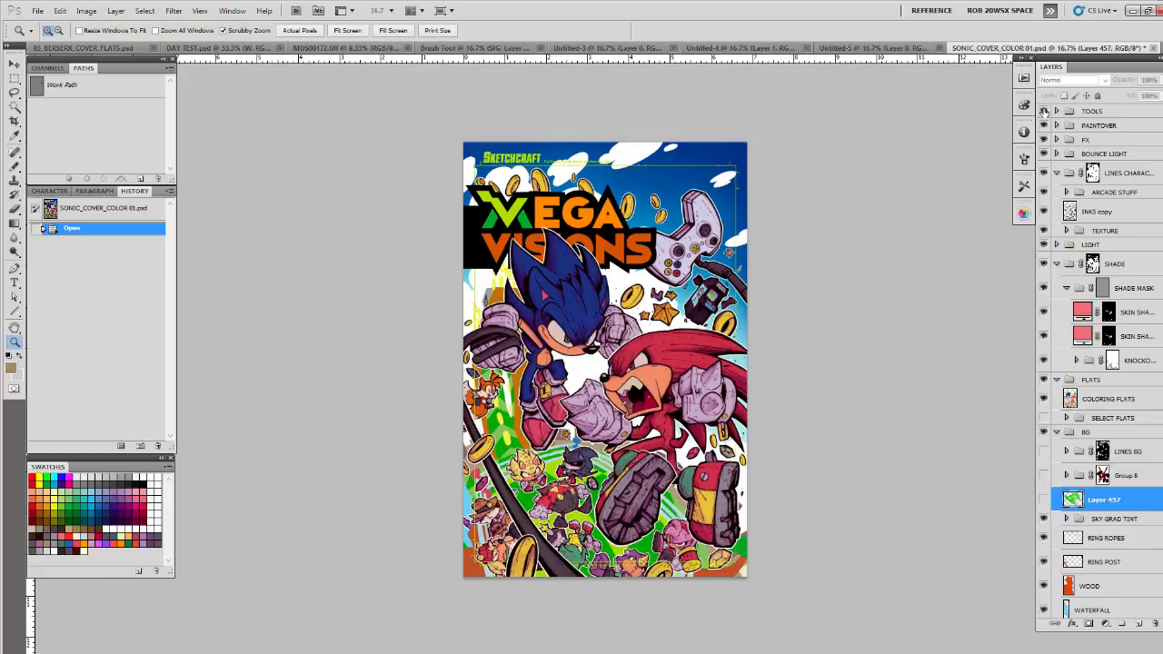
click(1043, 112)
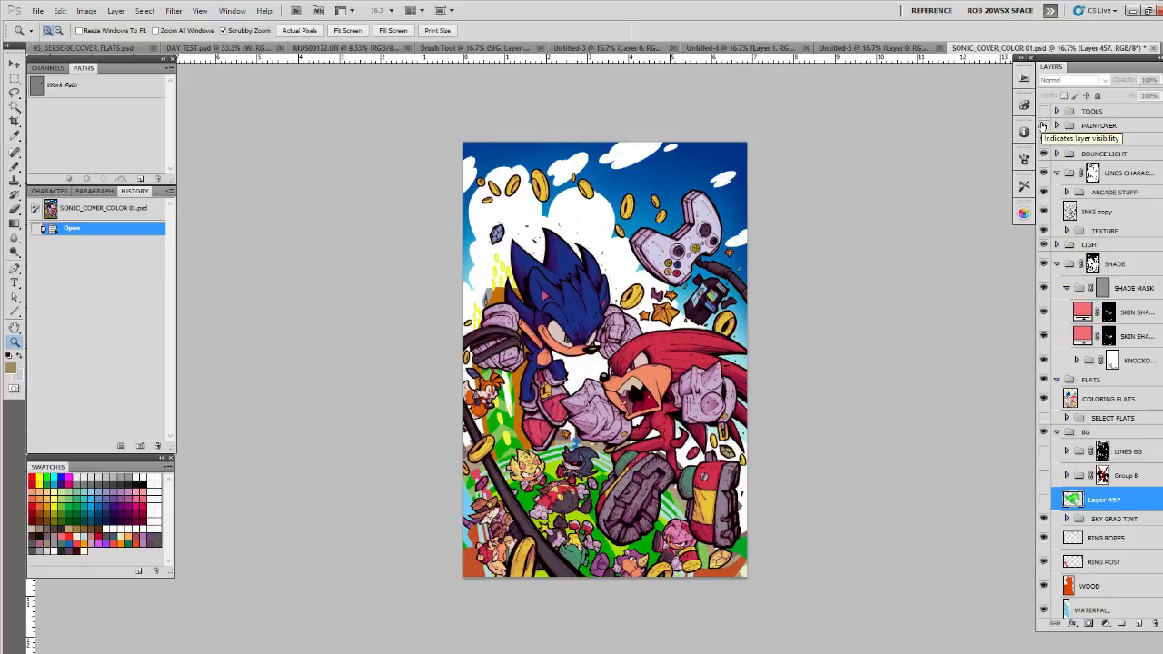
click(1055, 140)
click(1056, 140)
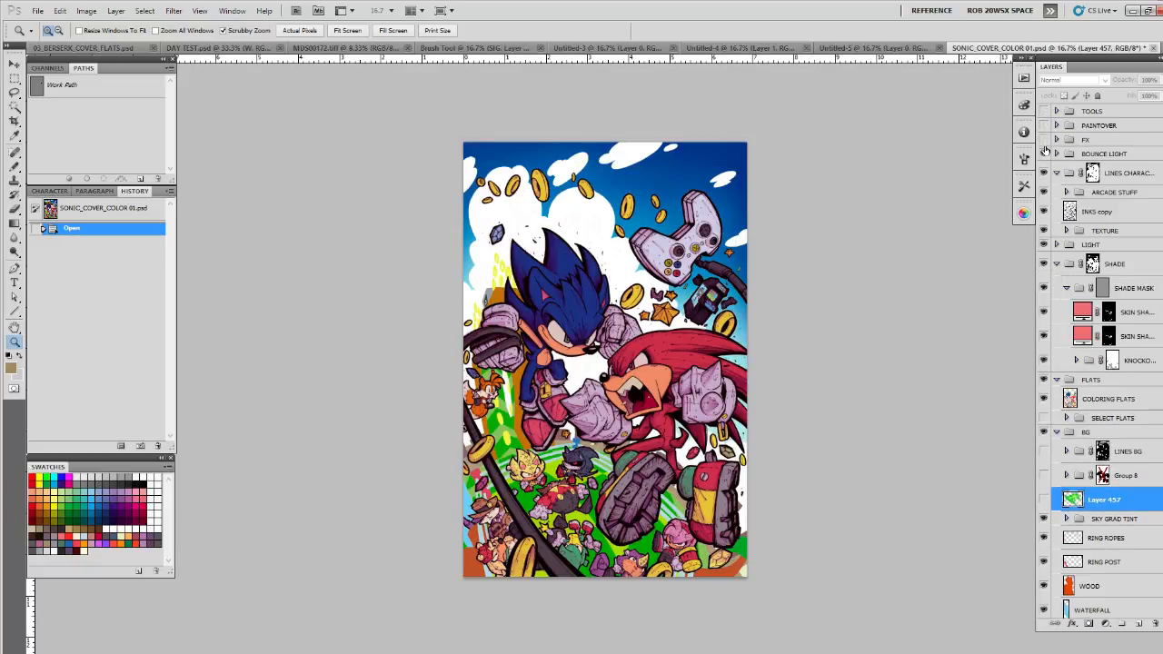
click(1055, 173)
click(1043, 173)
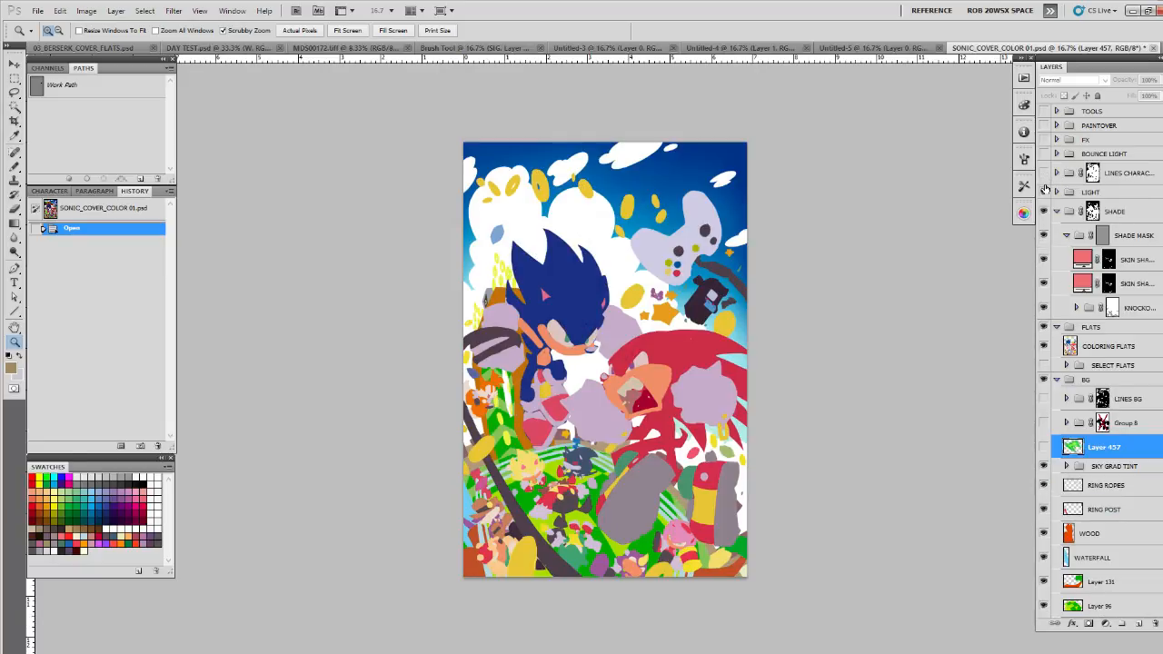
click(1056, 211)
click(1043, 210)
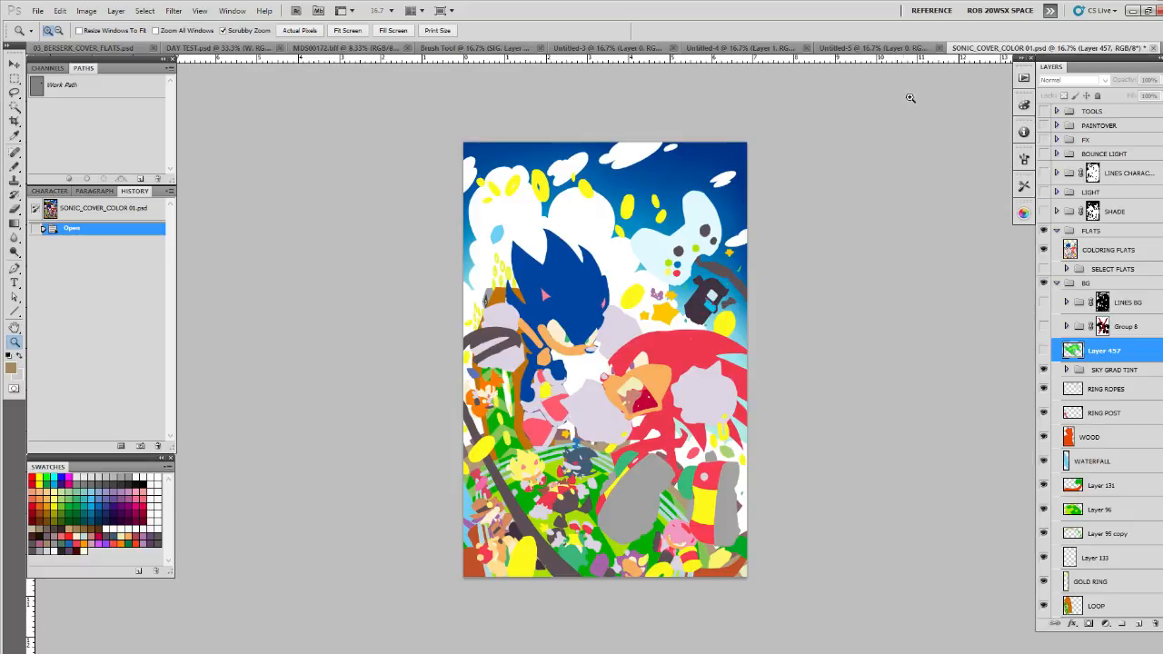
Step: Float the Sonic cover in its own window away from the Berserk cover and zoom in on its flat colors
drag(958, 50, 182, 133)
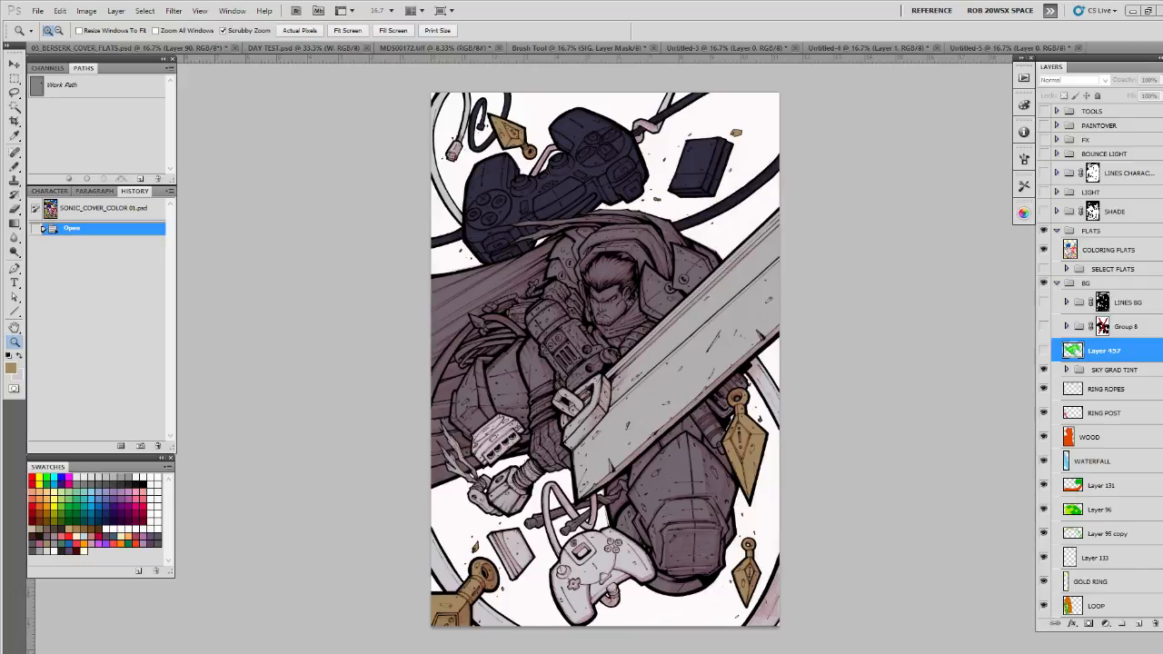
key(ctrl+plus)
key(b)
key(x)
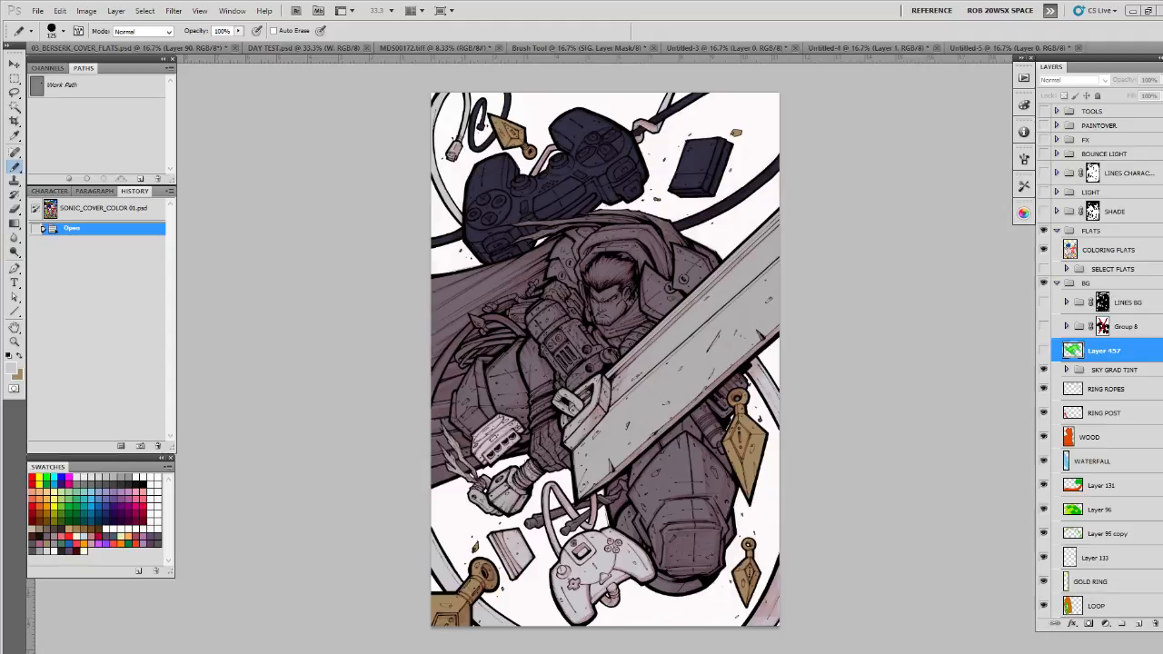
key(z)
alt+click(605, 359)
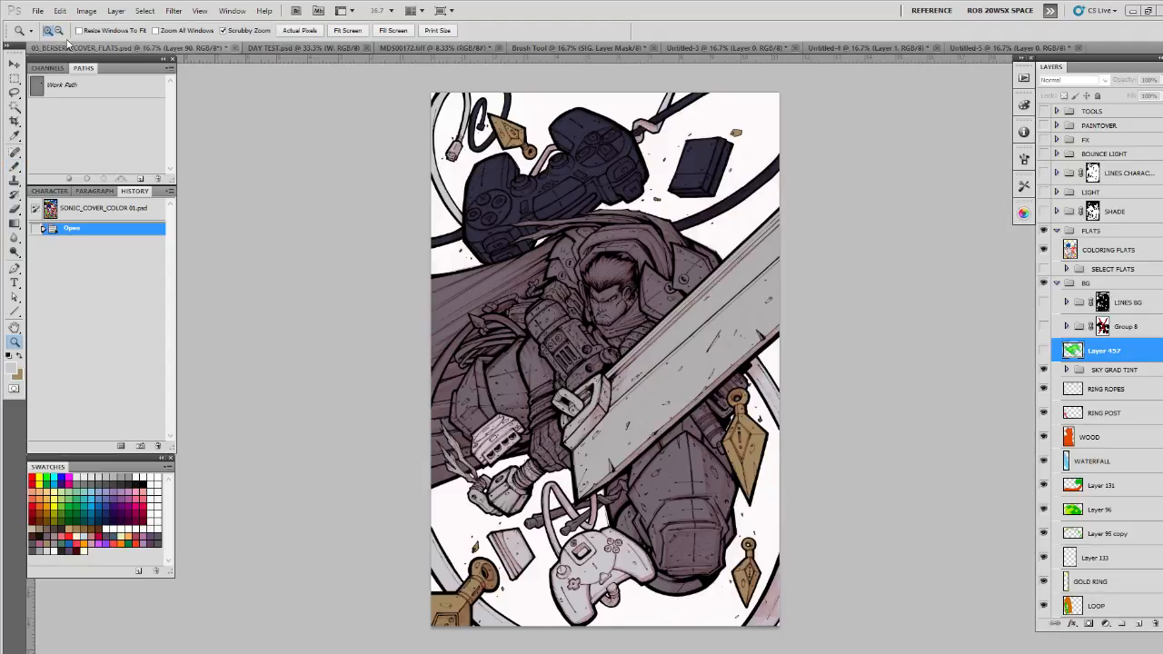
Step: Browse for another file to open, going up to the 16 FREELANCE folder and into 11_GAME INFORMER
key(alt+f)
key(Escape)
key(ctrl+o)
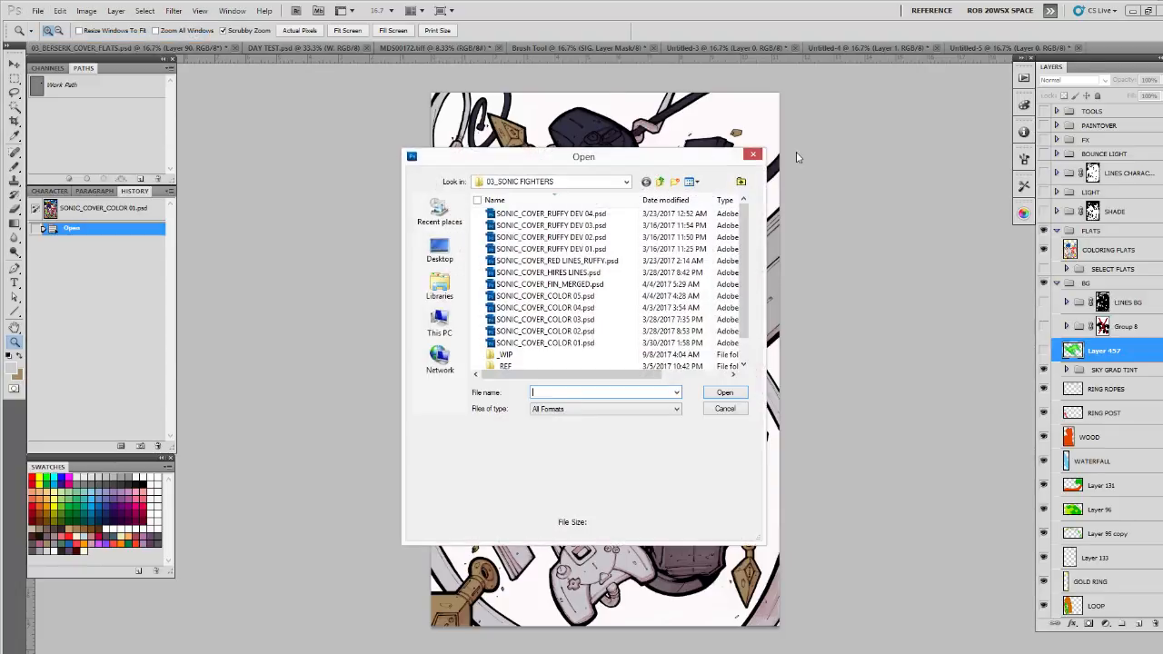
click(660, 182)
click(660, 182)
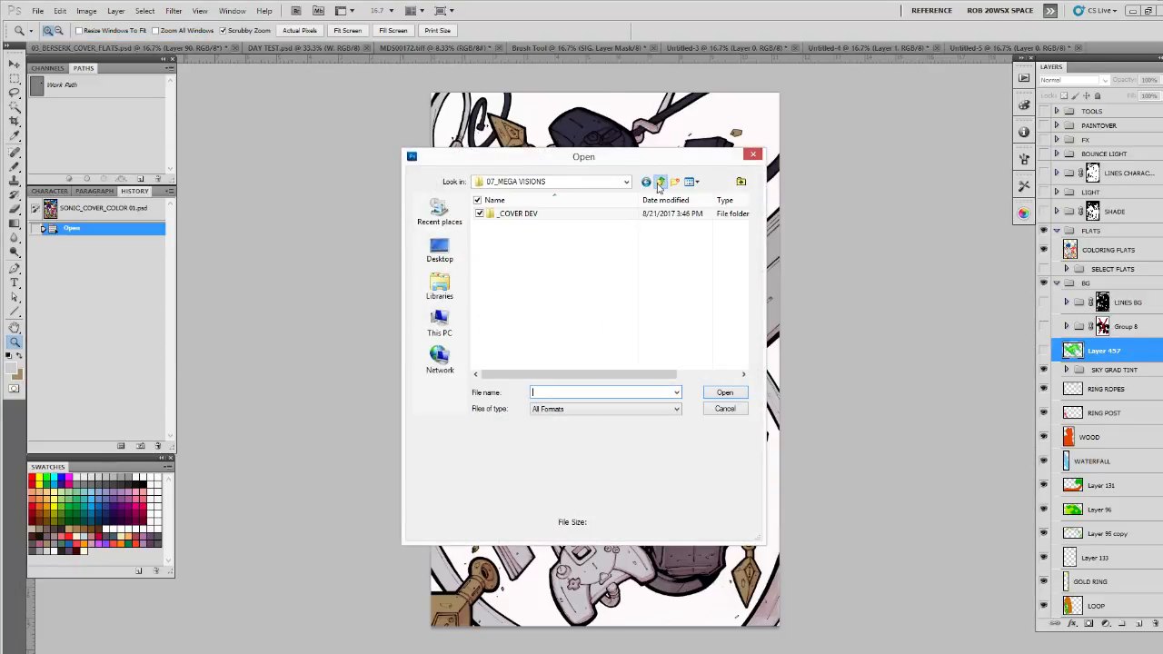
click(660, 182)
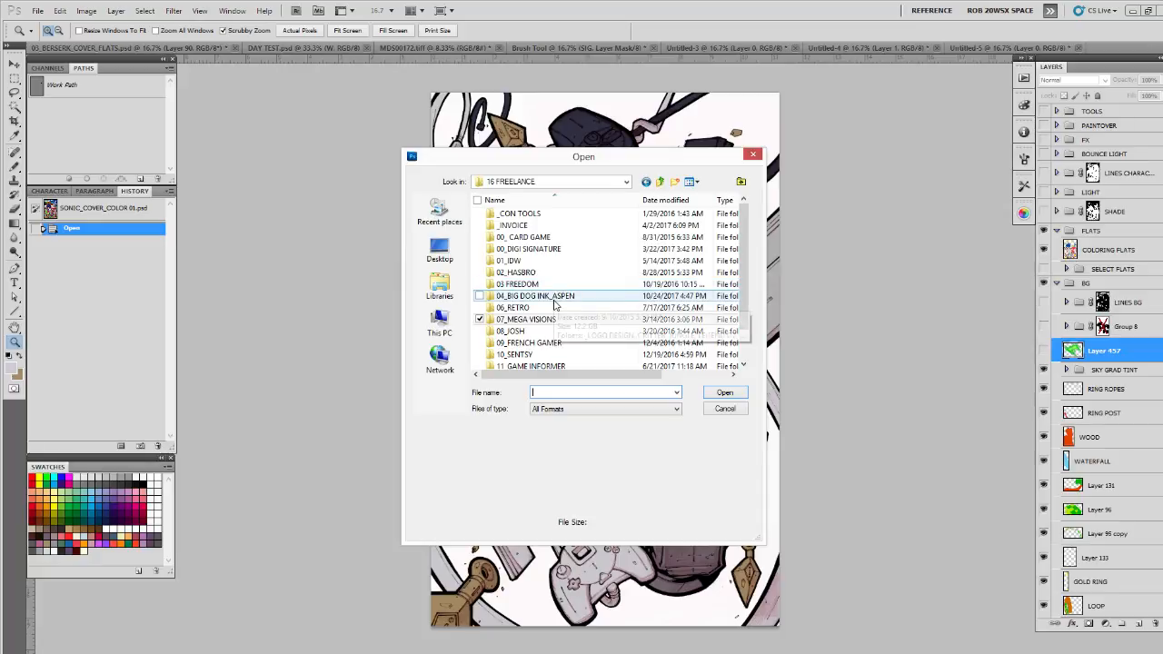
click(550, 319)
scroll(562, 332, down, 1)
double_click(562, 332)
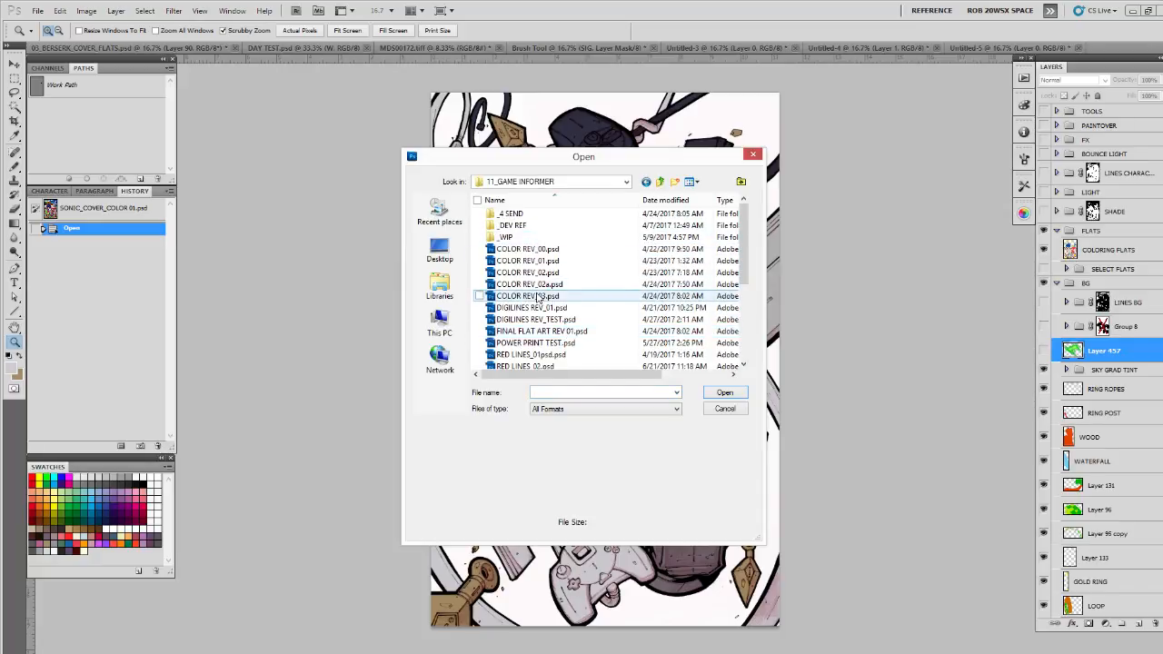
Step: Preview the color revision files in the folder and open COLOR REV_01.psd
click(542, 320)
click(543, 332)
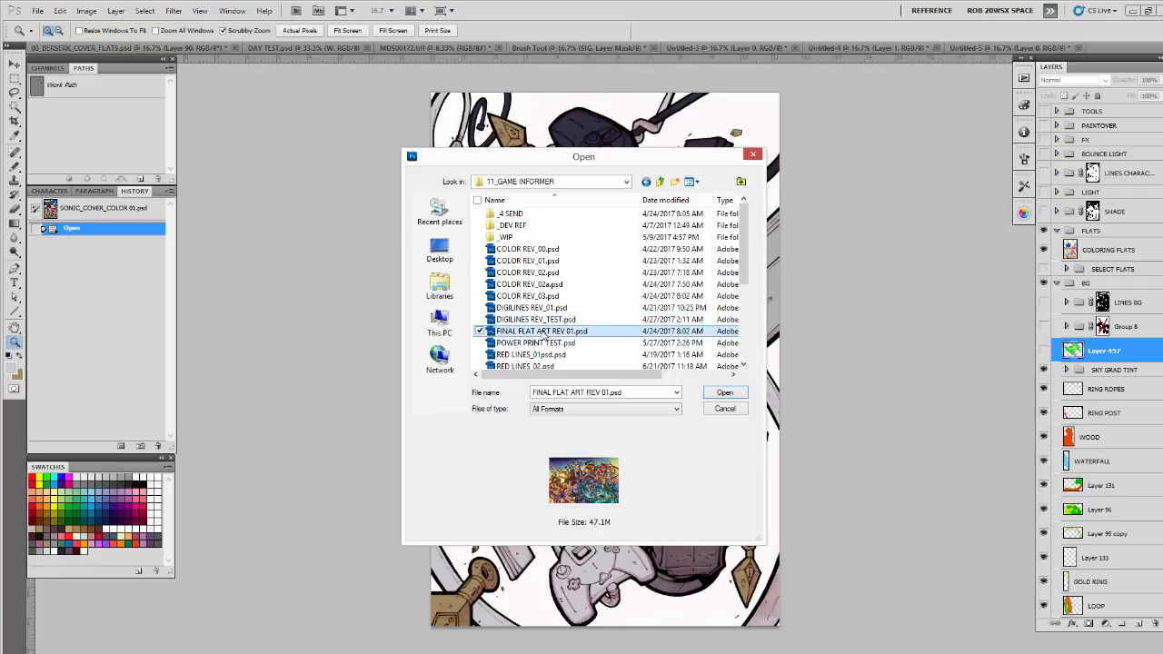
scroll(548, 331, down, 2)
scroll(551, 327, down, 1)
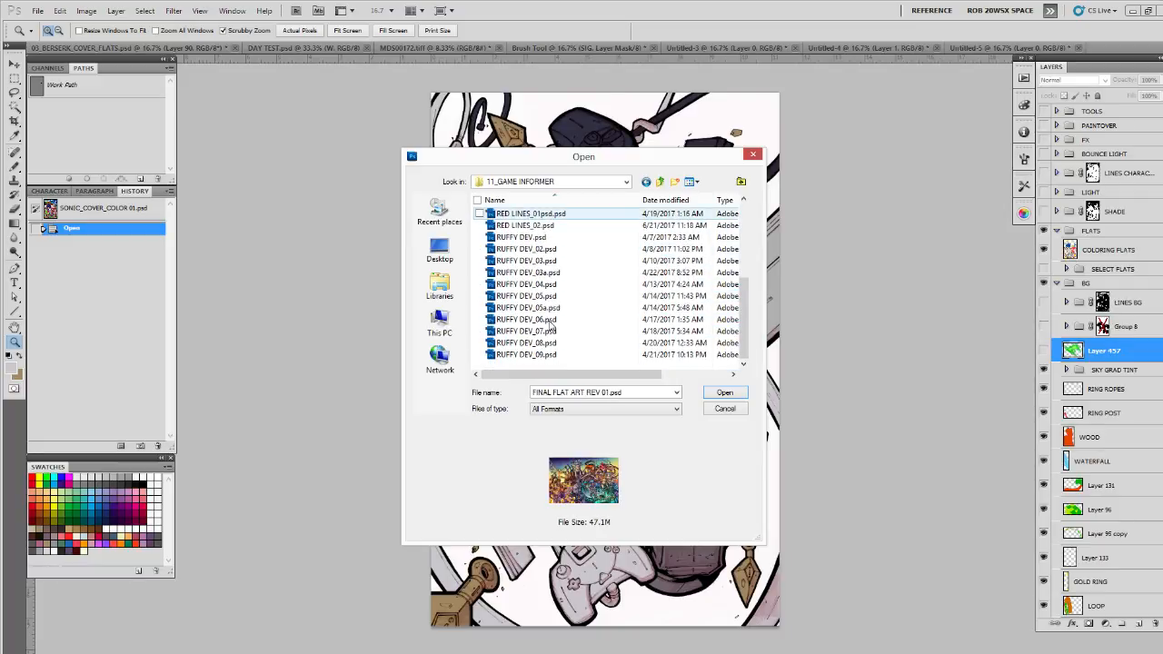
scroll(550, 309, up, 3)
click(553, 249)
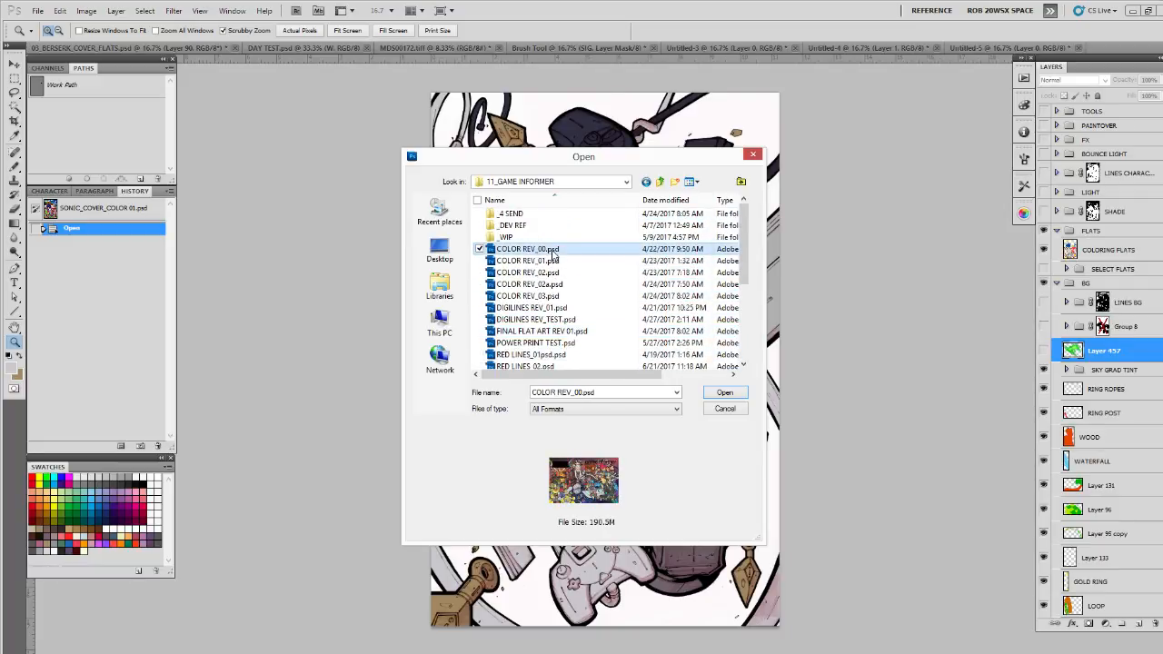
click(549, 262)
click(547, 251)
click(548, 261)
click(718, 396)
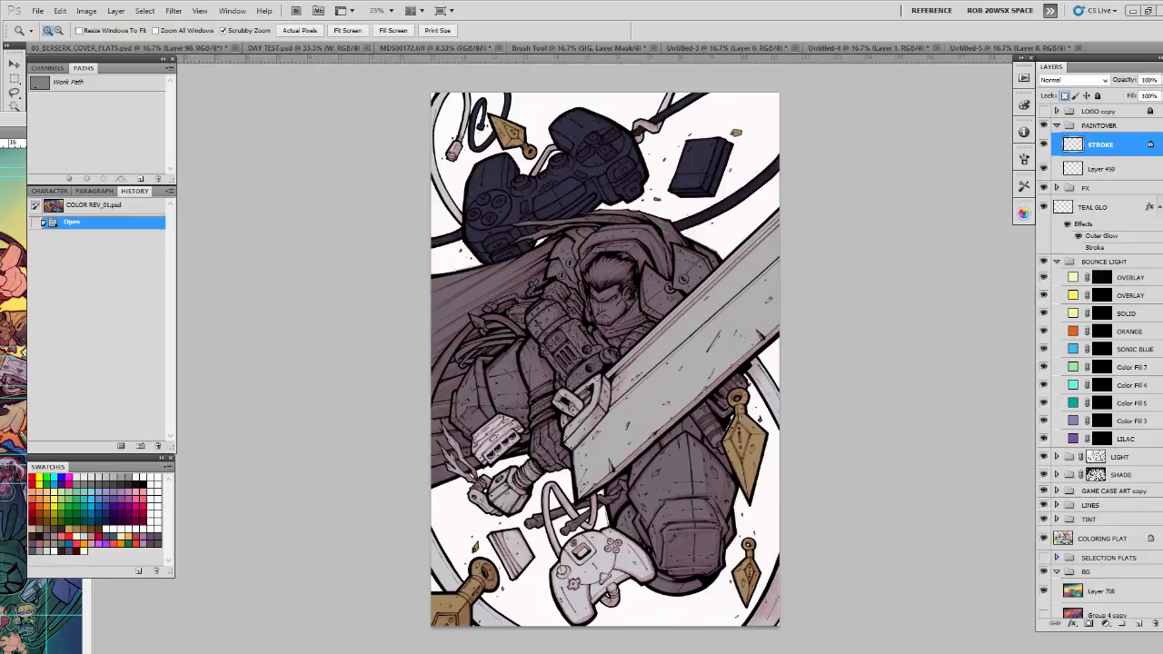
Step: Hide the PAINTOVER, FX, TEAL GLO, BOUNCE LIGHT, LIGHT, SHADE, GAME CASE ART copy and TINT layers, keeping LINES over the flats
click(1055, 125)
drag(1044, 125, 1045, 160)
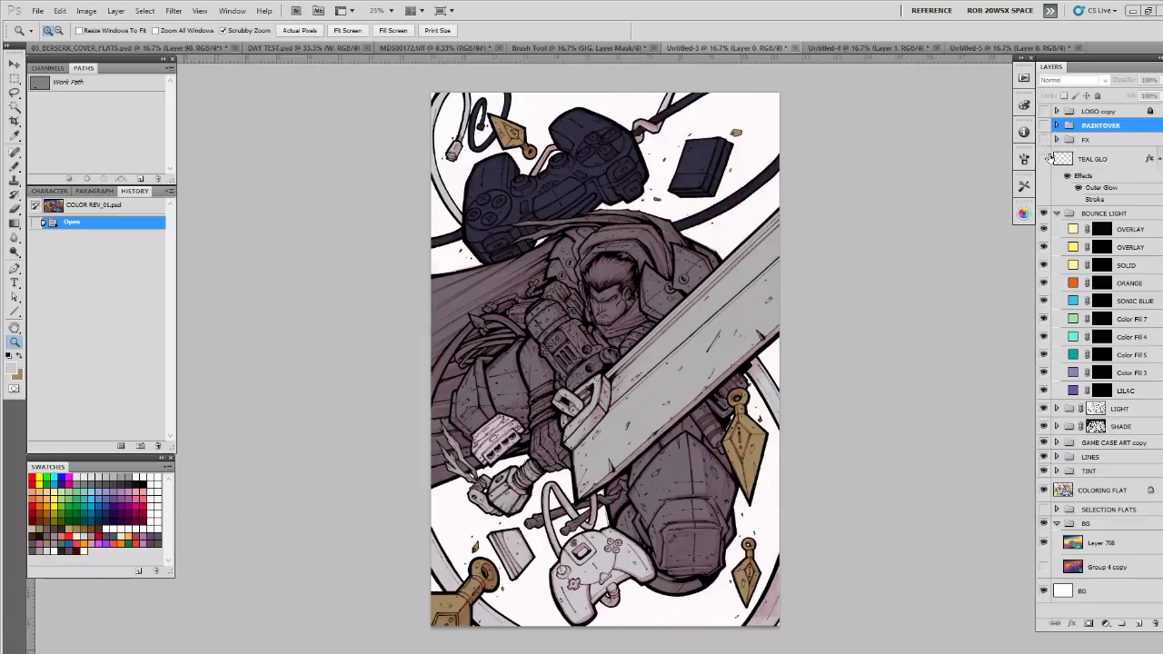
click(1045, 213)
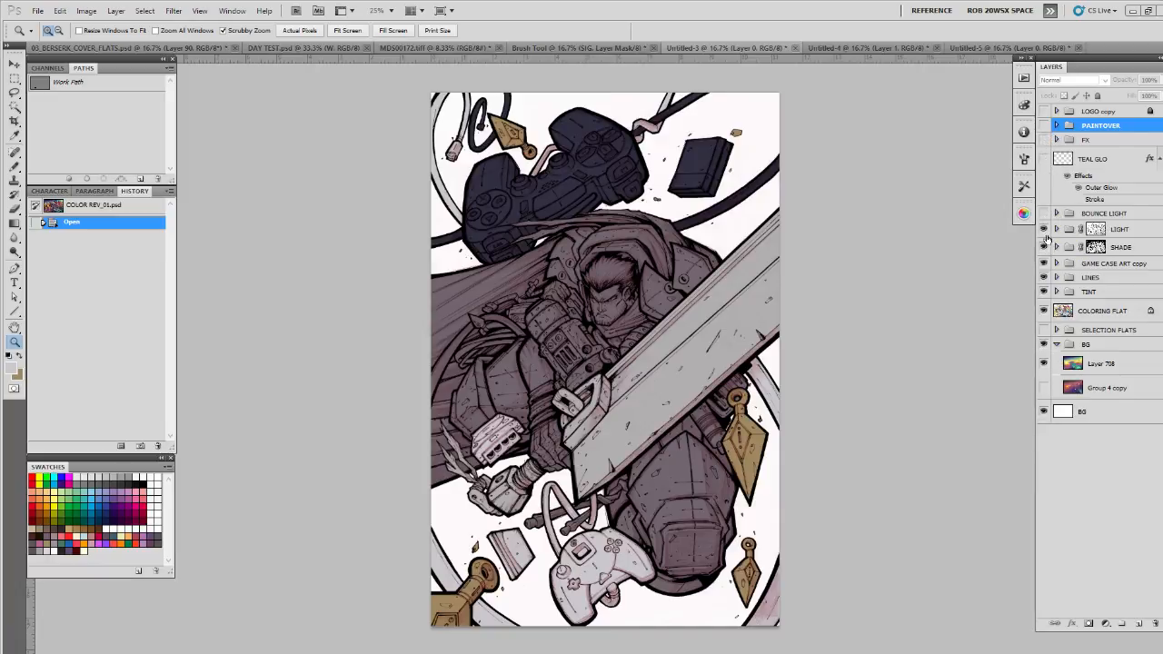
drag(1045, 234, 1043, 266)
Step: Select the COLORING FLAT layer and sample two greens as the foreground and background colors
click(1065, 311)
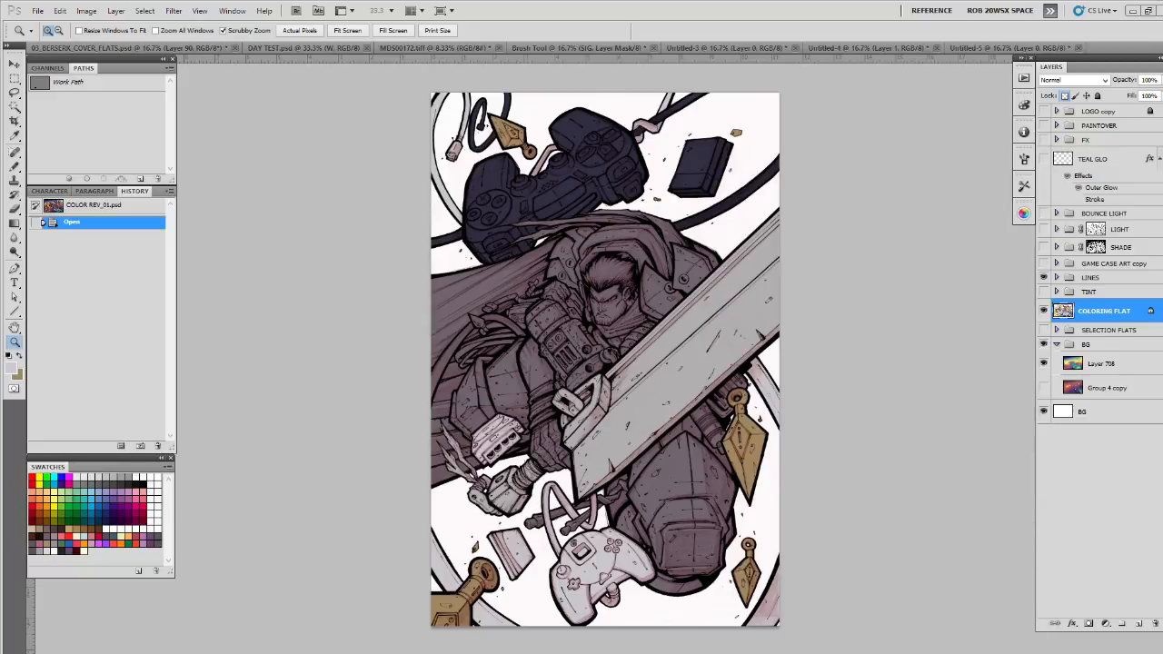
key(b)
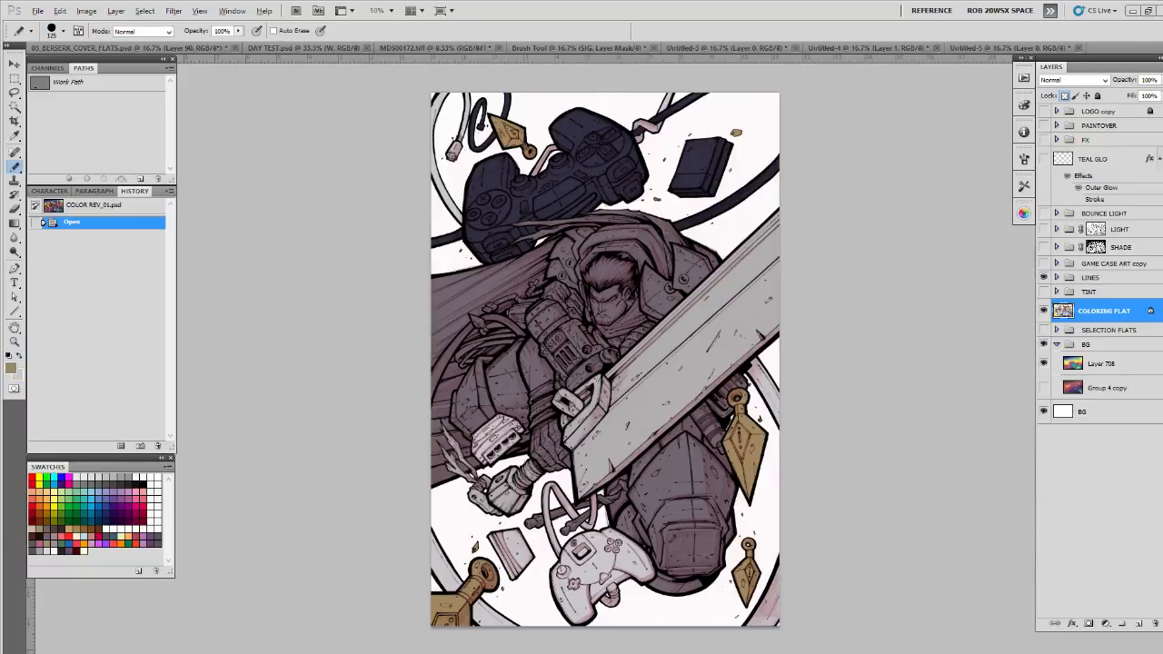
key(x)
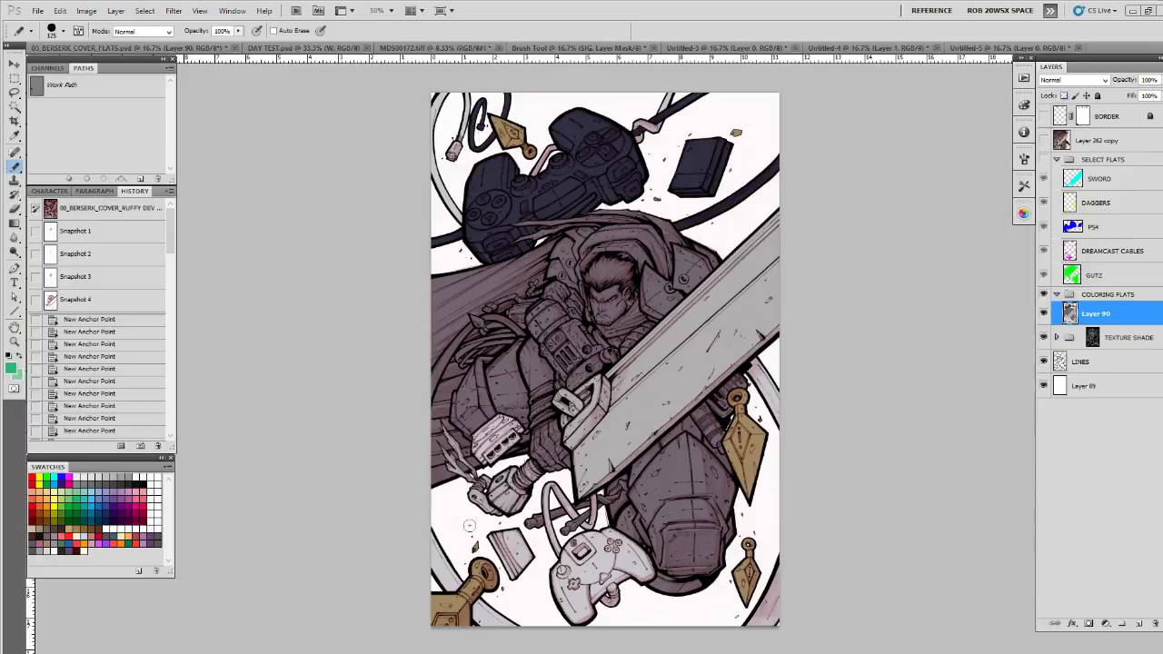
Step: Fill the small display window of the light grey controller on the Berserk cover with light green
key(z)
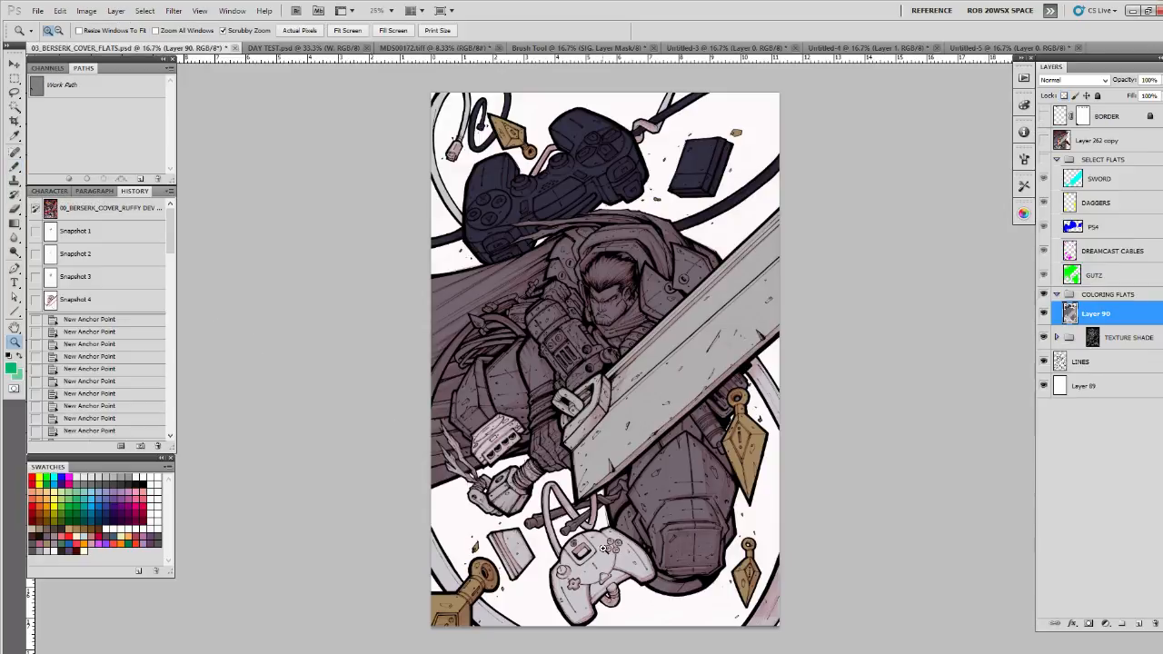
click(605, 551)
click(679, 396)
click(586, 338)
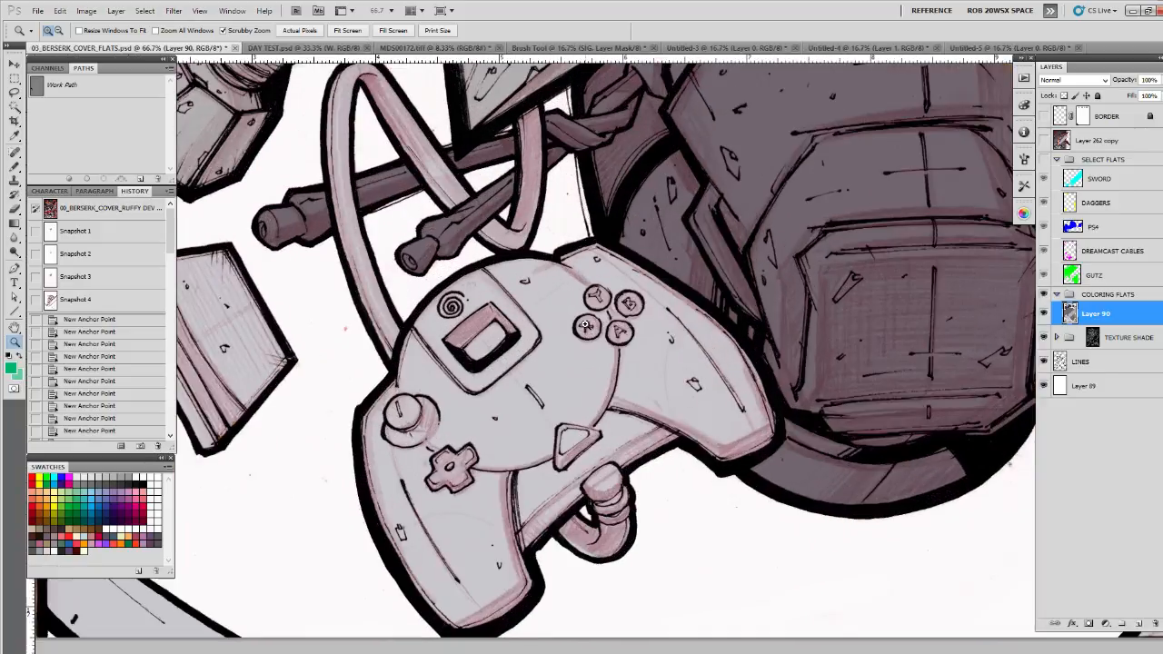
click(587, 332)
drag(586, 333, 587, 367)
key(b)
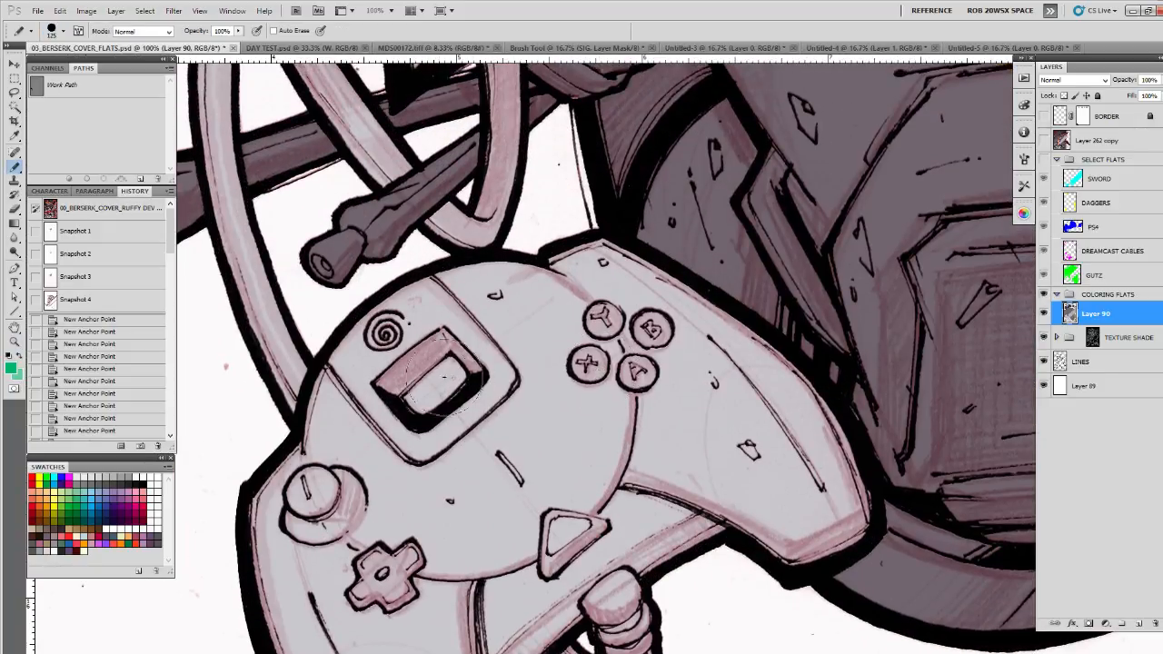
key(bracketleft)
drag(409, 394, 425, 385)
key(l)
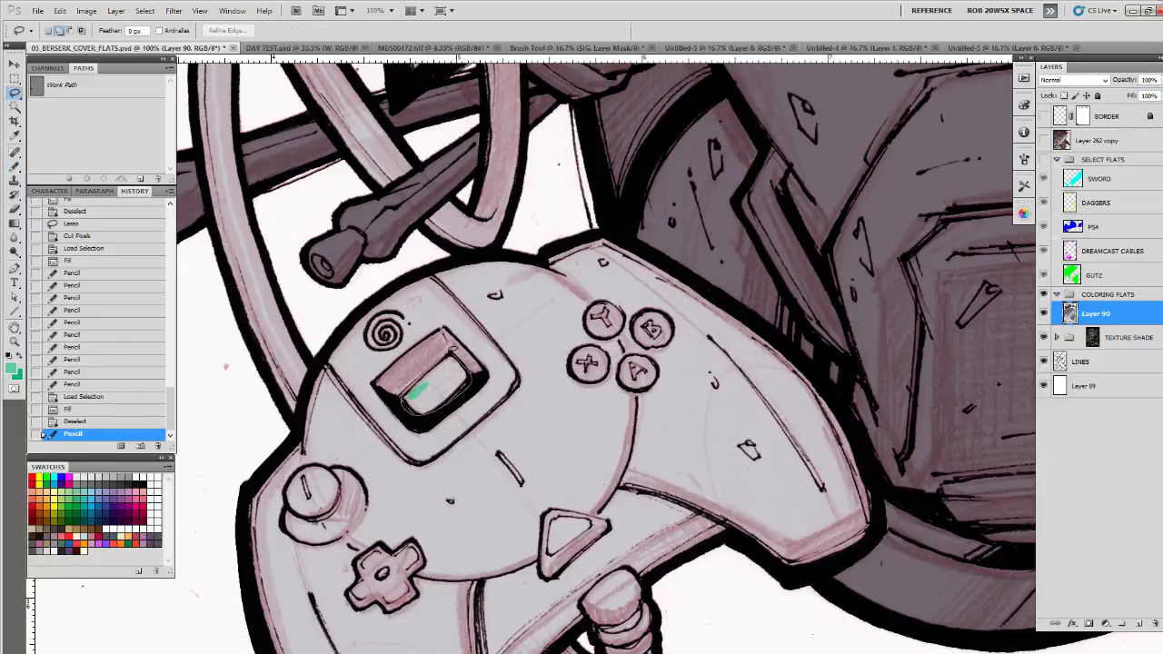
drag(428, 370, 426, 369)
key(alt+BackSpace)
key(ctrl+d)
Step: Paint the controller's Y button light green with the Pencil
drag(646, 459, 618, 450)
key(b)
key(x)
drag(608, 346, 575, 402)
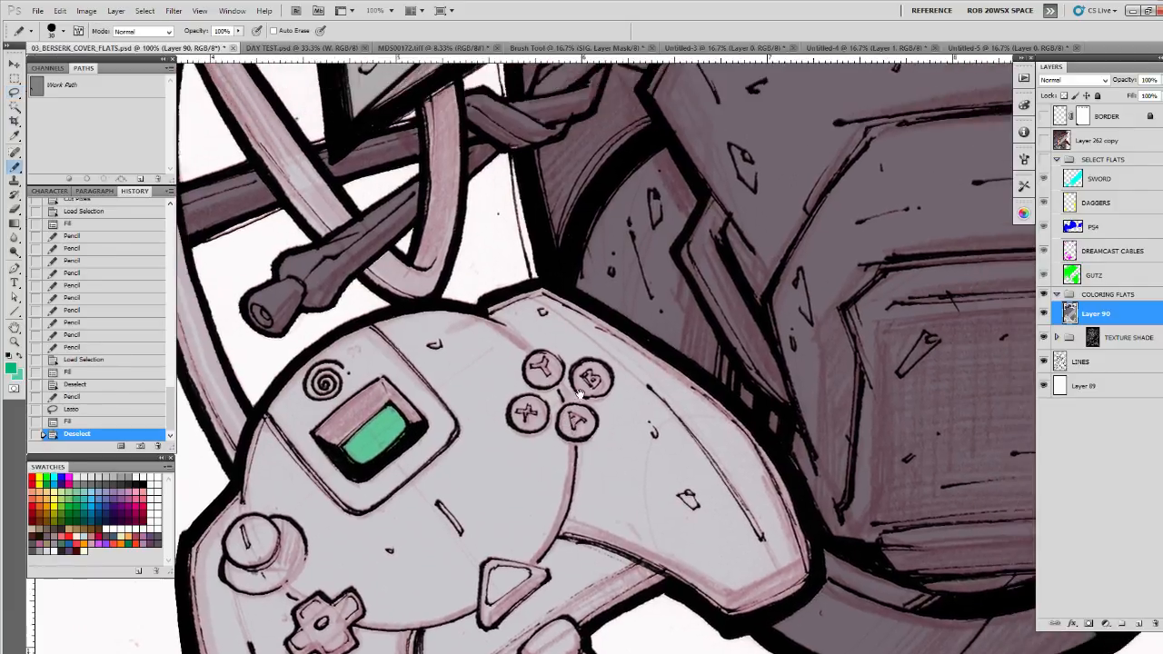
mouse_move(545, 363)
mouse_down()
mouse_move(537, 374)
mouse_move(547, 366)
mouse_up()
key(ctrl+z)
key(x)
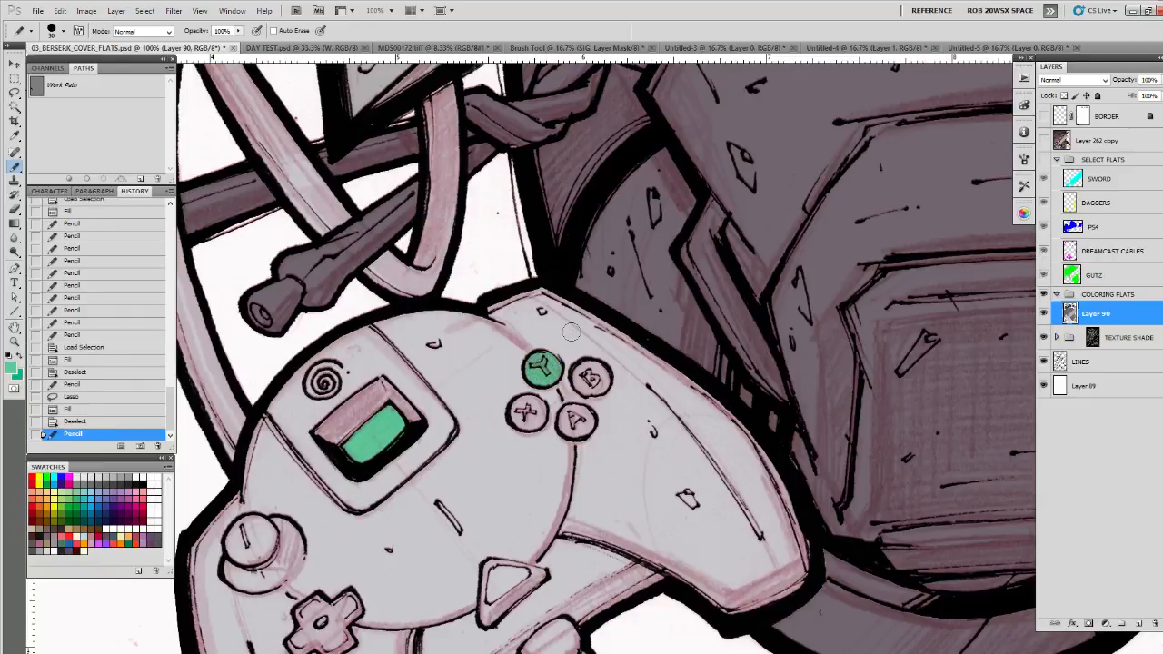
Step: Paint the controller's A button red with the Pencil
key(x)
drag(587, 376, 590, 380)
key(ctrl+z)
mouse_move(570, 420)
mouse_down()
mouse_move(584, 427)
mouse_move(567, 425)
mouse_move(589, 415)
mouse_up()
key(x)
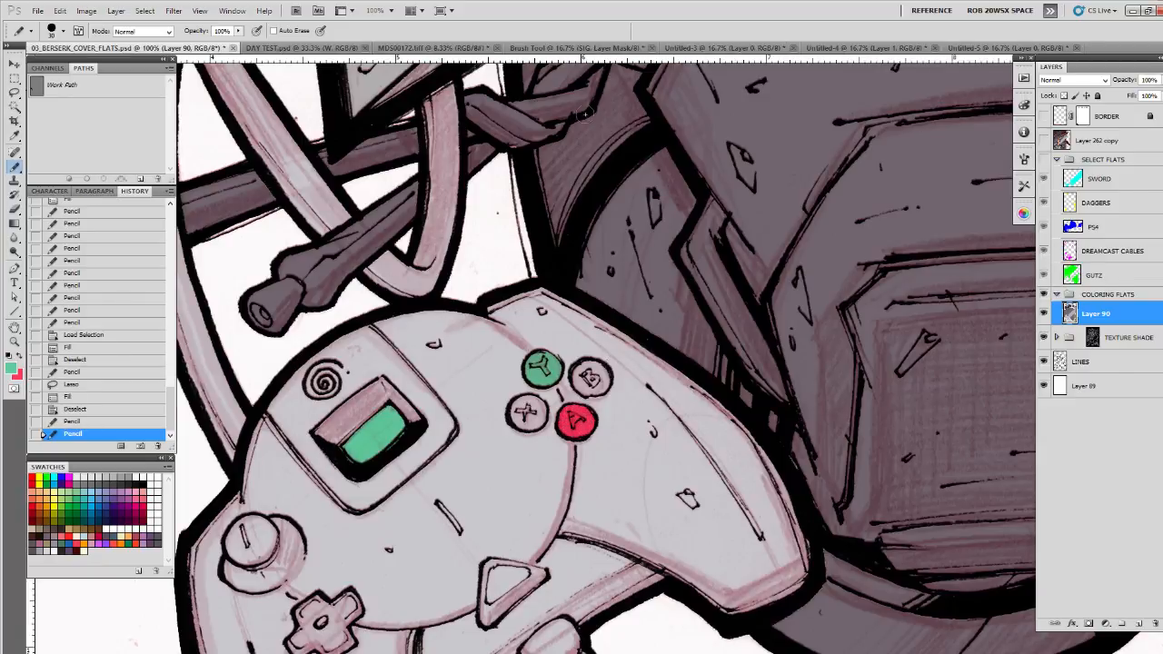
Step: Paint the controller's B button blue and its X button yellow
key(x)
key(x)
mouse_move(596, 369)
mouse_down()
mouse_move(582, 381)
mouse_move(600, 368)
mouse_move(590, 375)
mouse_move(601, 386)
mouse_move(586, 382)
mouse_up()
key(x)
mouse_move(525, 413)
mouse_down()
mouse_move(536, 413)
mouse_move(515, 420)
mouse_up()
Step: Paint the controller's D-pad, triangular start button and analog stick cap in a darker mauve grey
key(space)
mouse_move(490, 535)
mouse_down()
mouse_move(647, 344)
mouse_move(615, 398)
mouse_up()
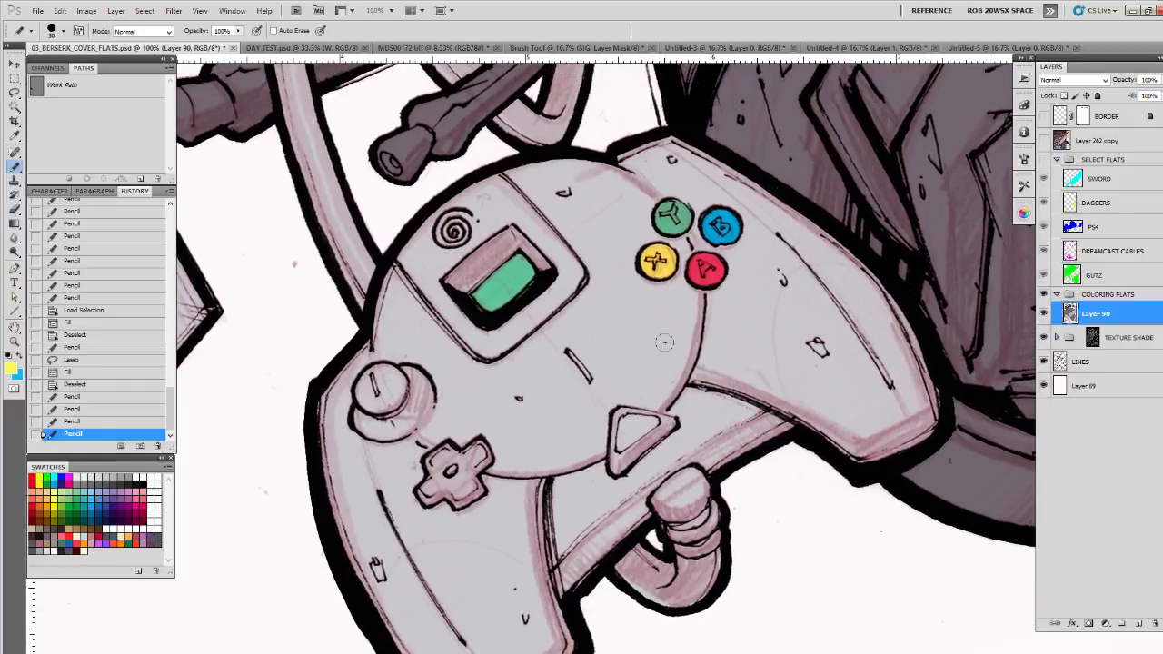
key(x)
key(x)
click(468, 460)
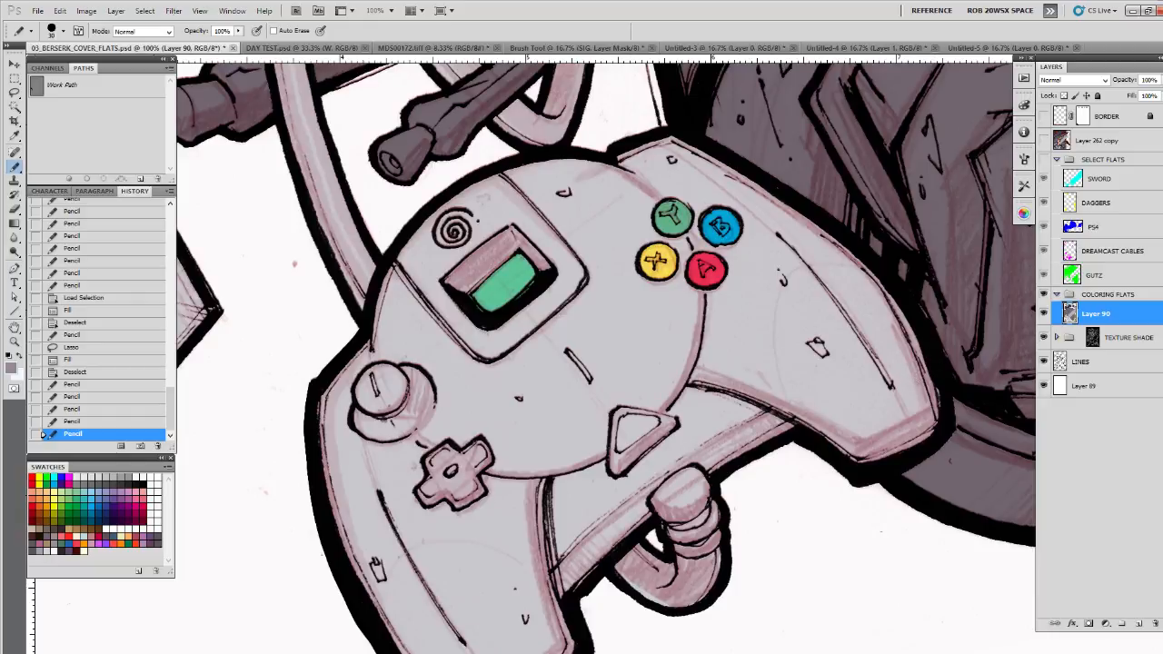
mouse_move(451, 469)
mouse_down()
mouse_move(438, 481)
mouse_move(434, 458)
mouse_move(480, 448)
mouse_move(489, 460)
mouse_move(464, 505)
mouse_move(424, 499)
mouse_move(433, 471)
mouse_move(462, 475)
mouse_up()
mouse_move(632, 416)
mouse_down()
mouse_move(597, 429)
mouse_move(638, 433)
mouse_move(636, 444)
mouse_move(583, 486)
mouse_move(582, 438)
mouse_move(595, 455)
mouse_move(614, 444)
mouse_move(591, 434)
mouse_up()
drag(519, 409, 622, 446)
mouse_move(454, 426)
mouse_down()
mouse_move(436, 430)
mouse_move(465, 418)
mouse_move(471, 438)
mouse_move(457, 452)
mouse_move(431, 440)
mouse_move(436, 425)
mouse_move(459, 465)
mouse_move(438, 439)
mouse_move(454, 438)
mouse_up()
Step: Lock the layer's transparent pixels and paint the cable connector and cord below the controller mauve grey
mouse_move(870, 539)
mouse_down()
mouse_move(680, 436)
mouse_move(687, 423)
mouse_up()
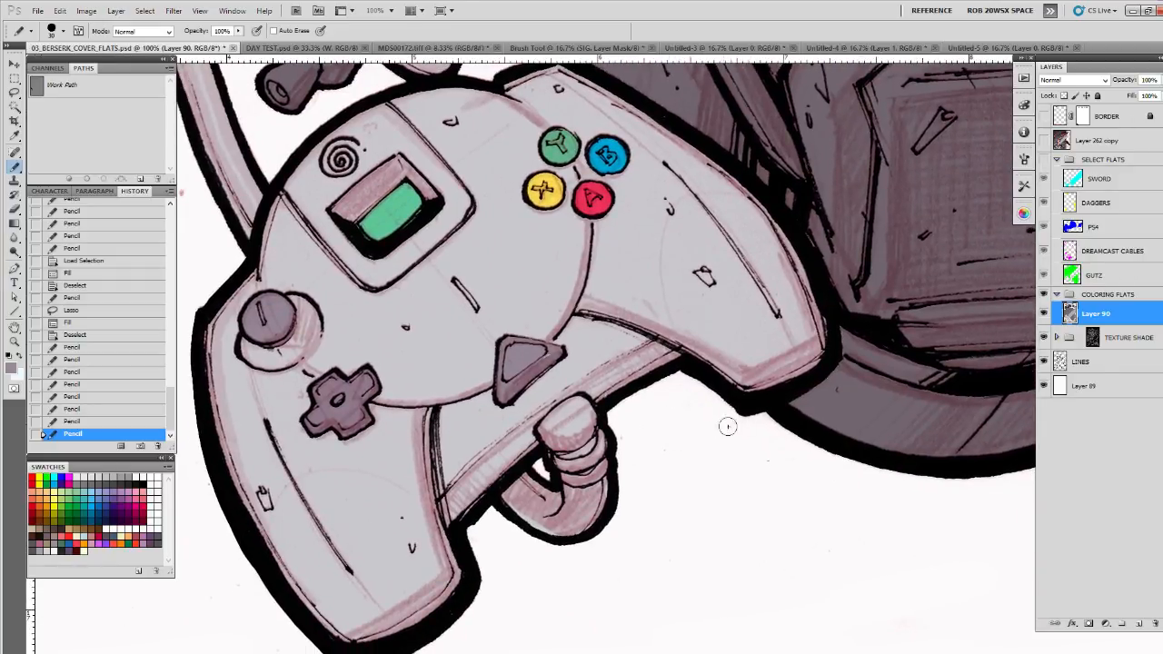
click(1065, 96)
mouse_move(574, 420)
mouse_down()
mouse_move(563, 418)
mouse_move(578, 403)
mouse_move(595, 438)
mouse_move(562, 423)
mouse_move(545, 432)
mouse_move(550, 454)
mouse_move(578, 459)
mouse_move(504, 498)
mouse_move(523, 520)
mouse_move(550, 500)
mouse_move(582, 513)
mouse_up()
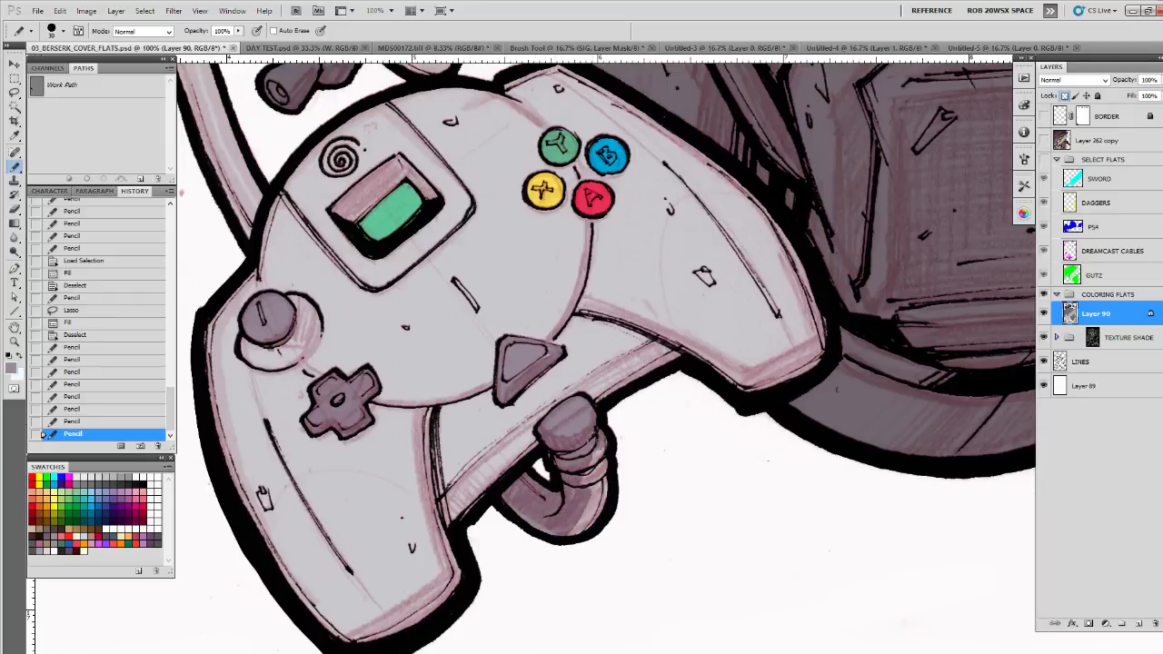
mouse_move(586, 472)
mouse_down()
mouse_move(601, 518)
mouse_move(605, 490)
mouse_up()
key(z)
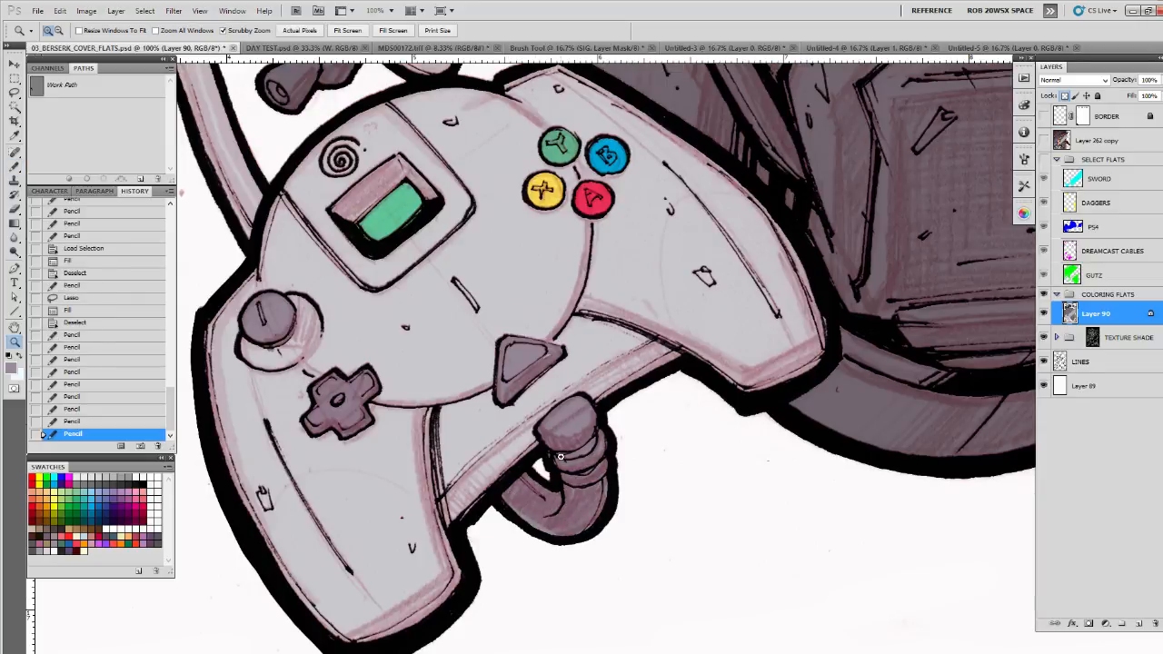
Step: Load the DREAMCAST CABLES flat as a selection and paint the cable at the cover's lower-left corner mauve grey with the Pencil
alt+click(561, 457)
alt+click(561, 457)
alt+click(560, 457)
alt+click(561, 457)
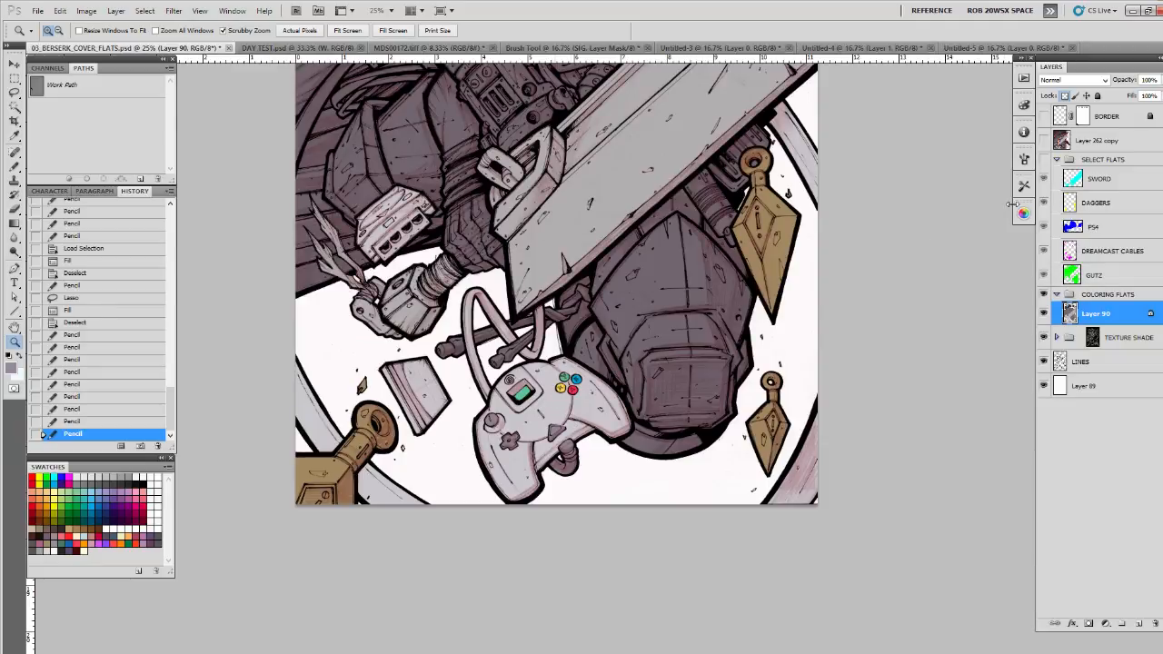
ctrl+click(1070, 250)
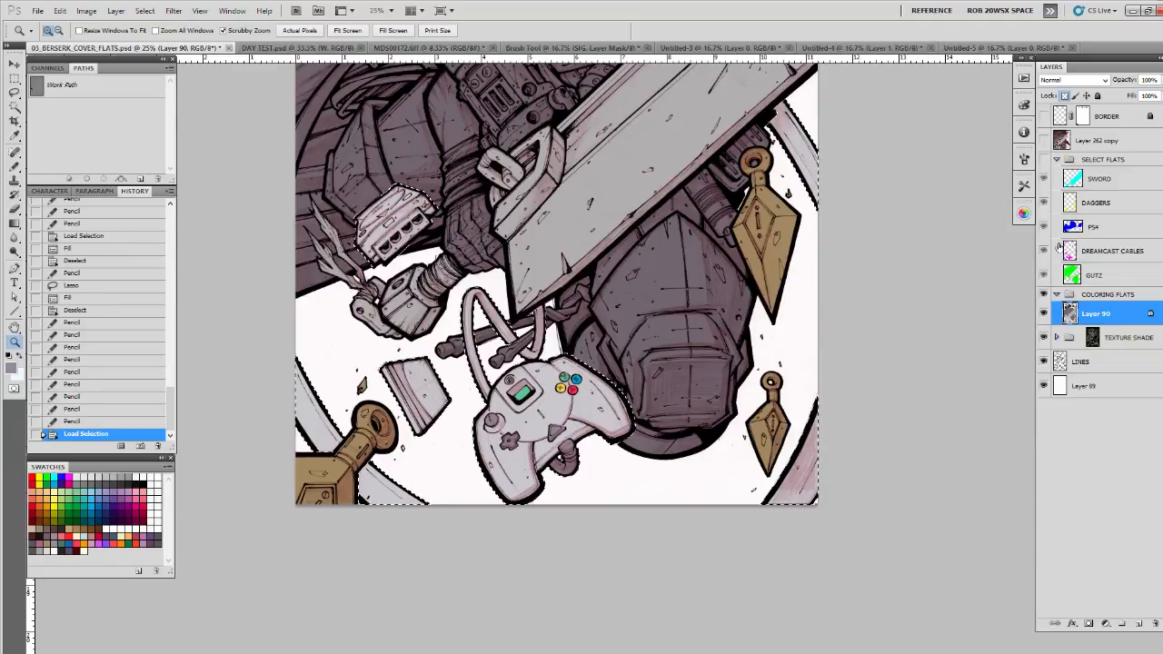
key(b)
drag(392, 202, 415, 211)
key([)
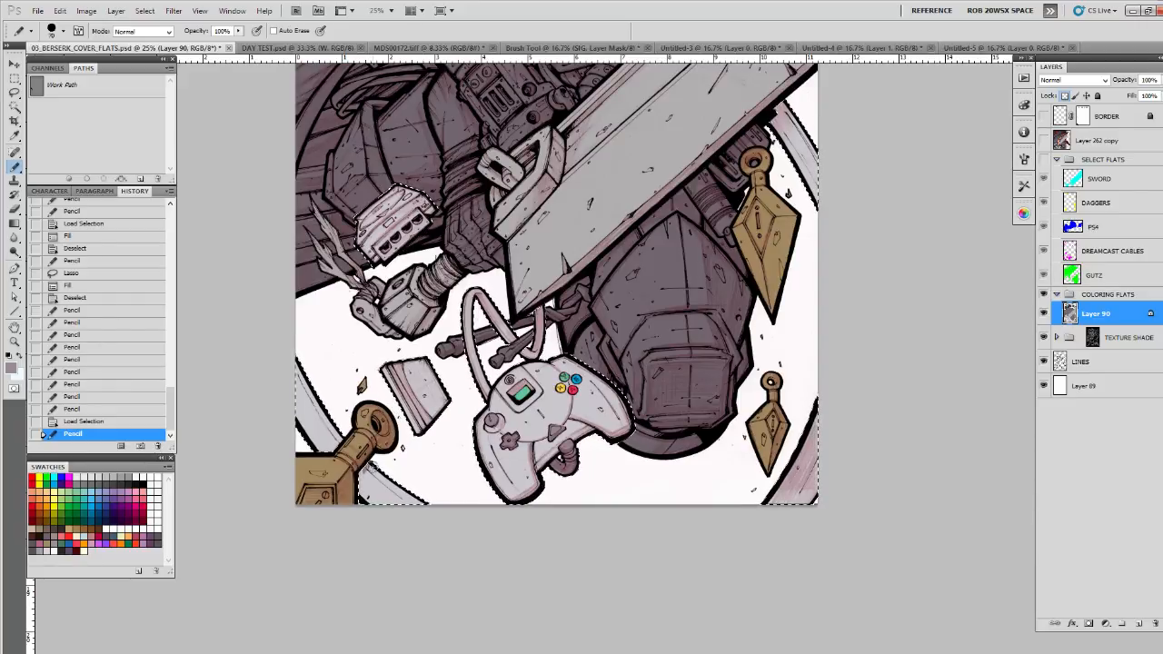
click(447, 410)
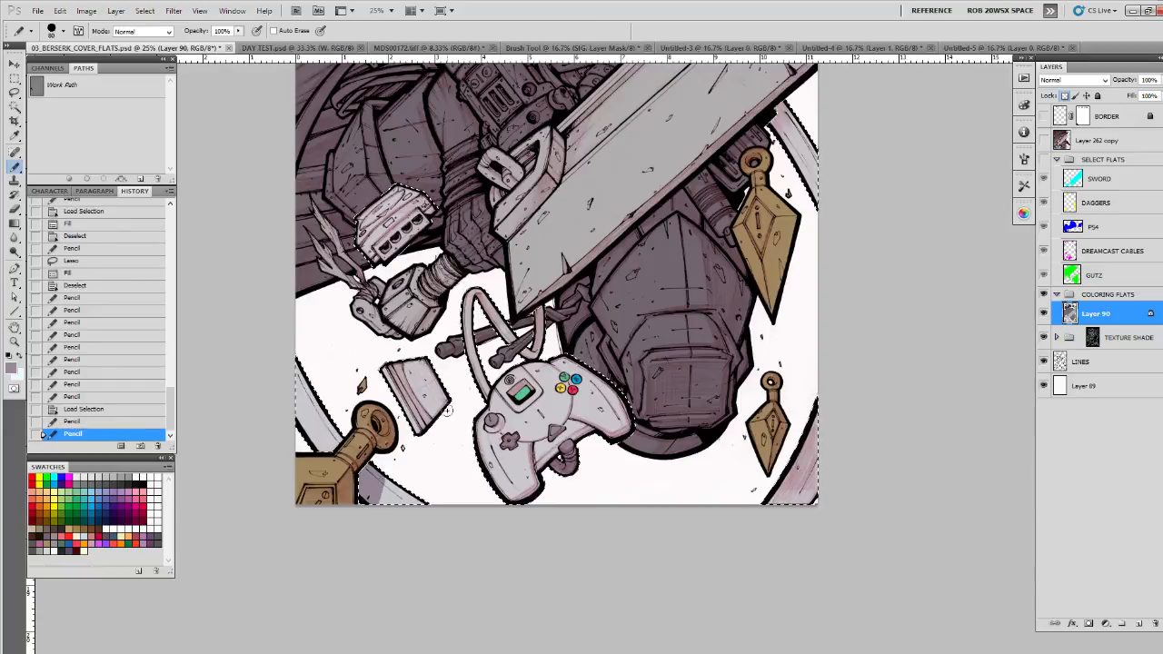
key(ctrl+h)
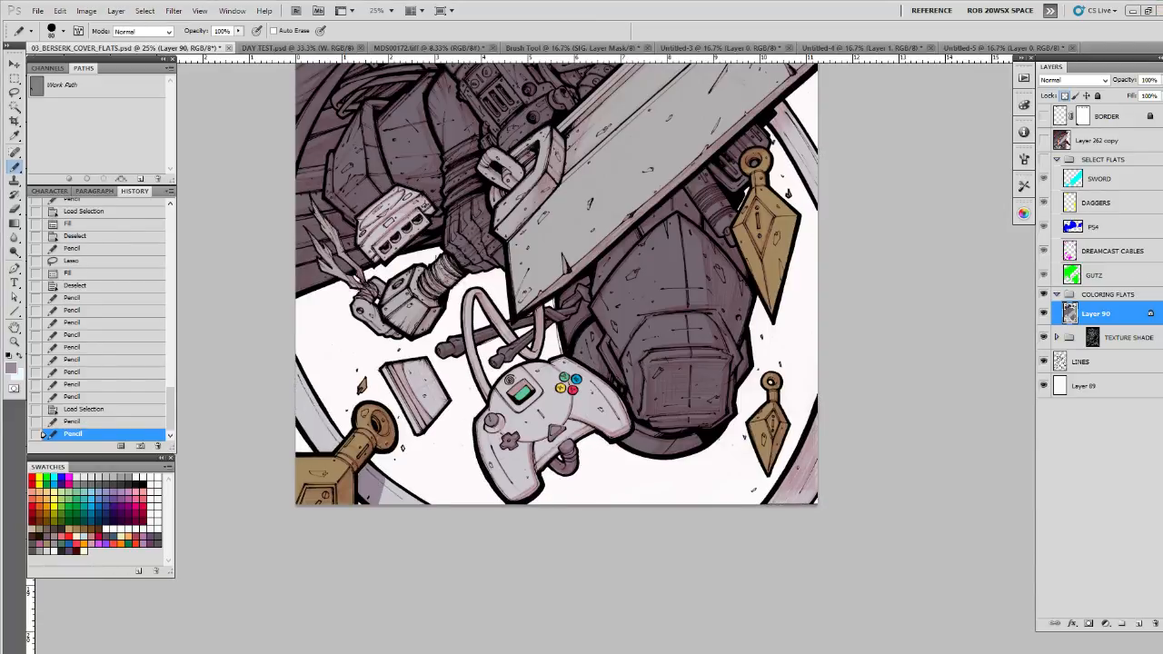
key(ctrl+h)
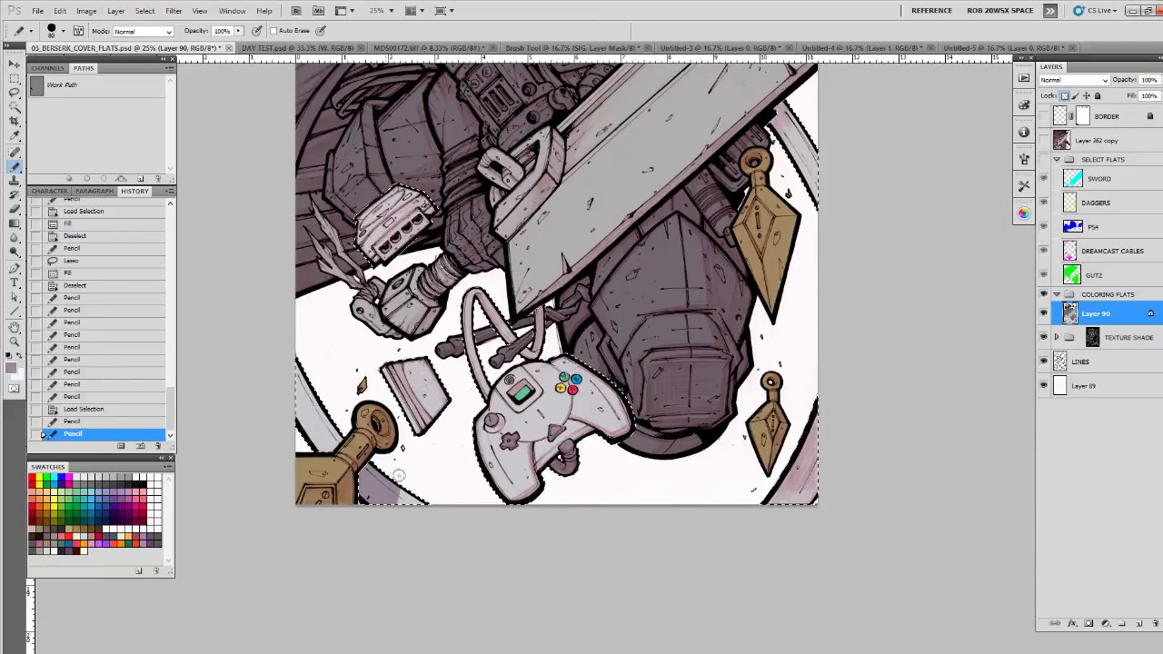
Step: Paint the cable looping above the Dreamcast controller and the rest of the lower-left cable arc mauve grey
click(483, 323)
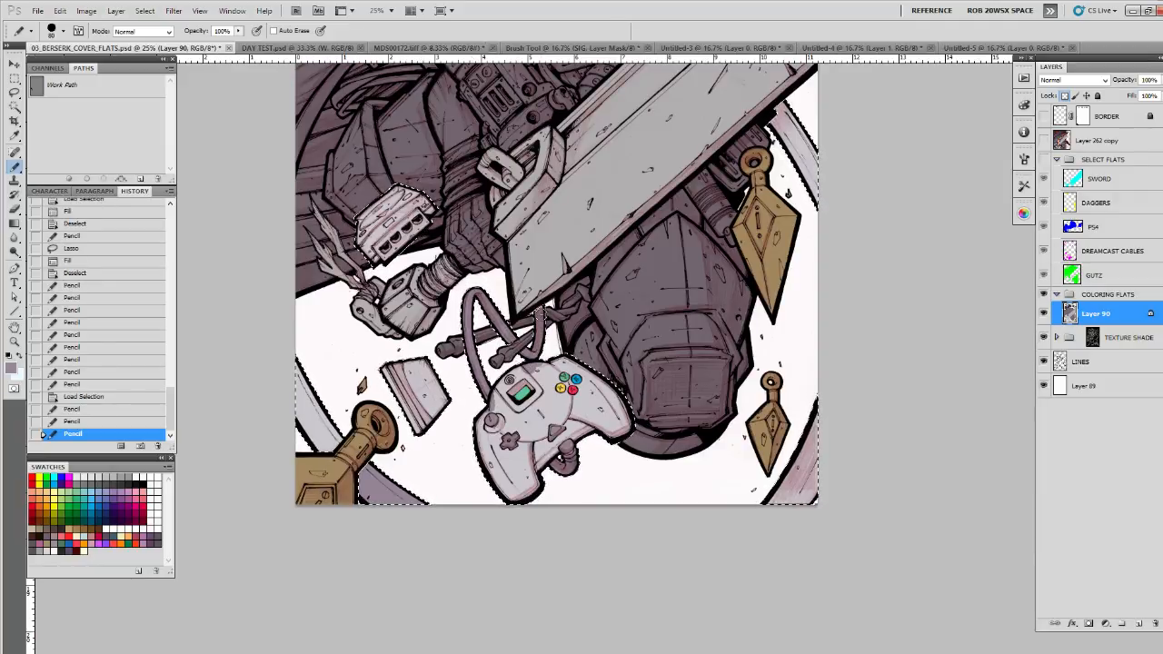
drag(542, 316, 543, 310)
key(ctrl+z)
drag(484, 397, 485, 400)
drag(329, 446, 327, 423)
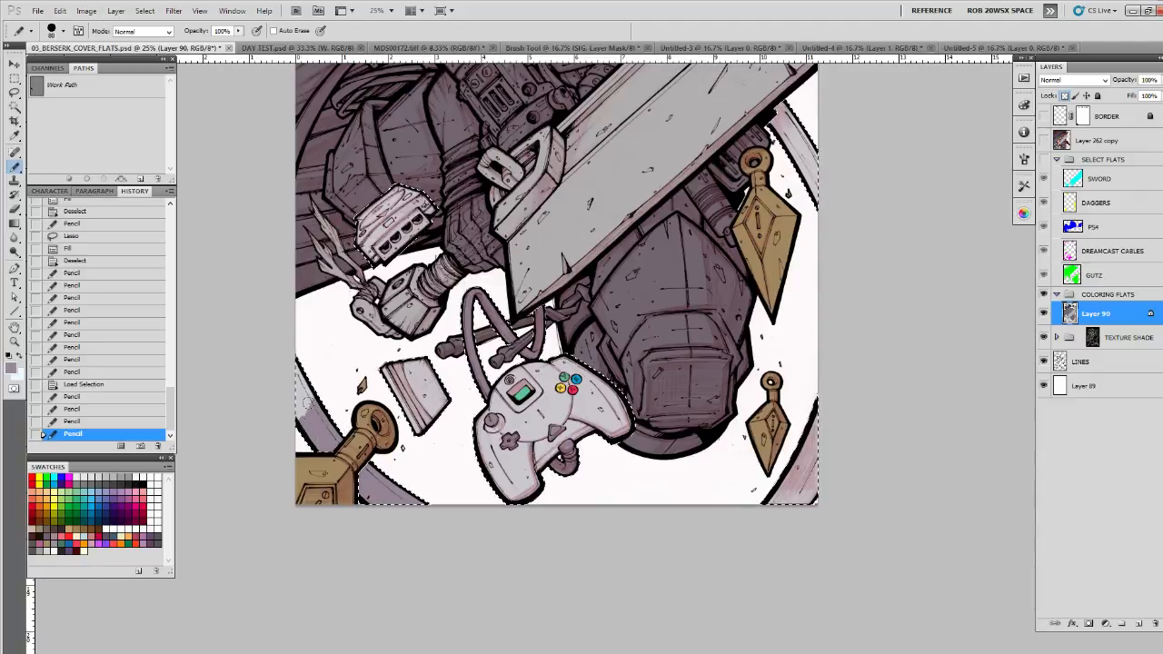
drag(291, 375, 324, 427)
Step: Paint the cable arc in the cover's lower-right corner and its upper stretch beside the large dagger mauve grey
drag(781, 426, 686, 453)
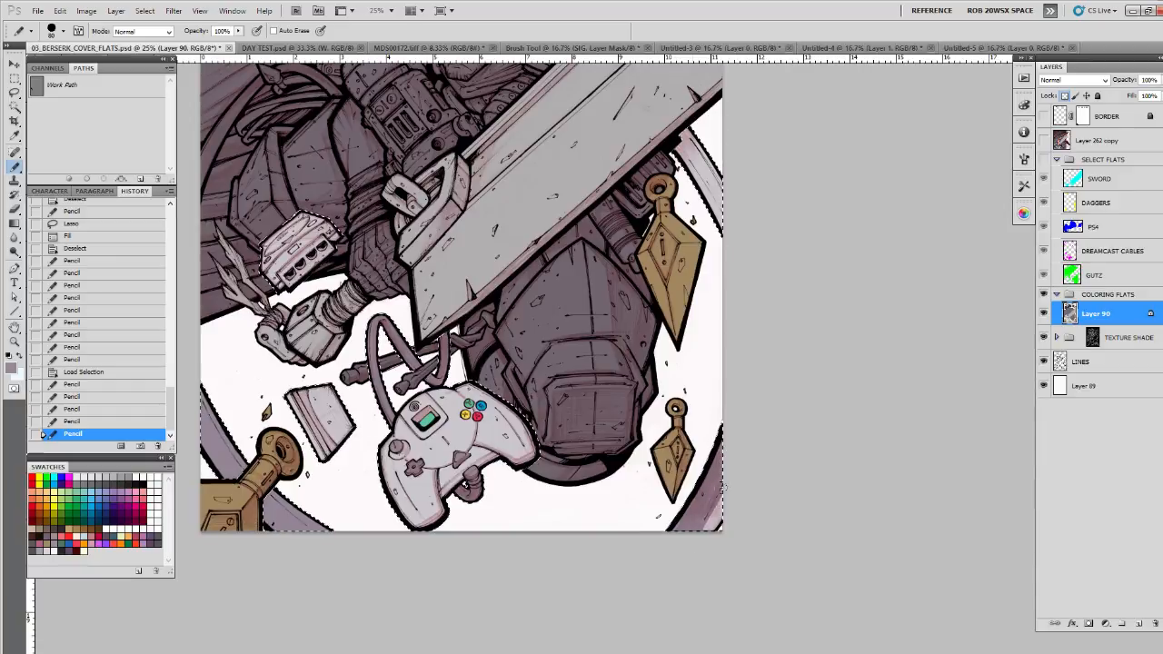
drag(733, 252, 665, 506)
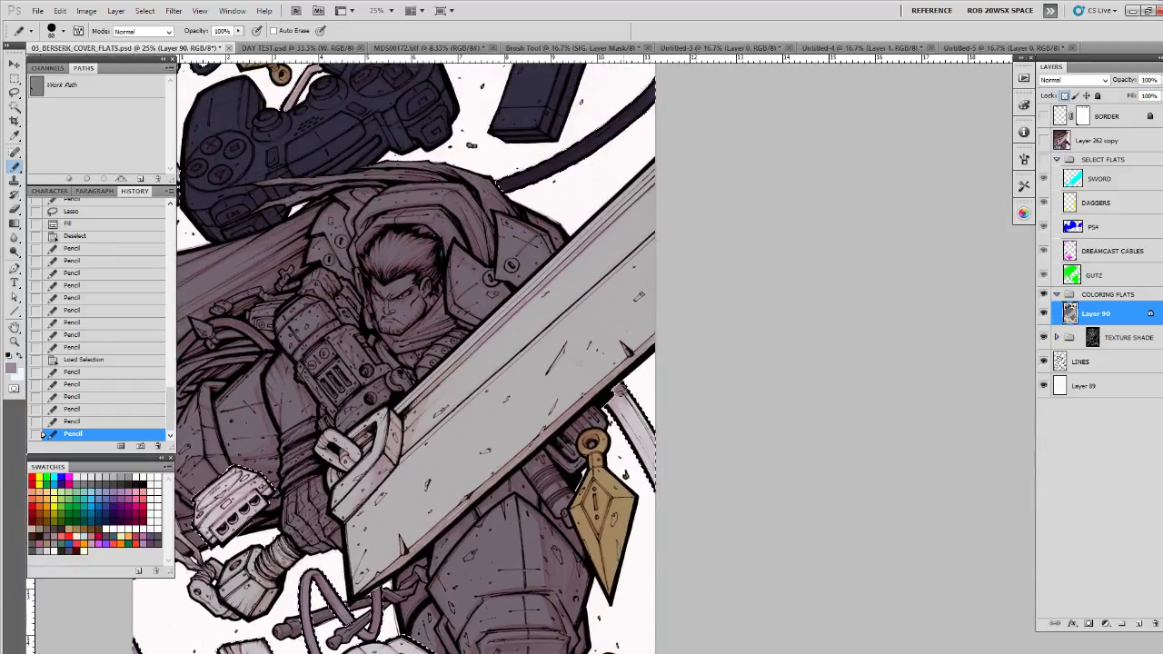
mouse_move(617, 392)
mouse_down()
mouse_move(624, 383)
mouse_move(653, 508)
mouse_move(639, 445)
mouse_up()
Step: Refine the selection using the Magic Wand with Contiguous off and paint the light cables around the PS4 controller mauve grey
mouse_move(542, 197)
mouse_down()
mouse_move(579, 418)
mouse_move(657, 543)
mouse_up()
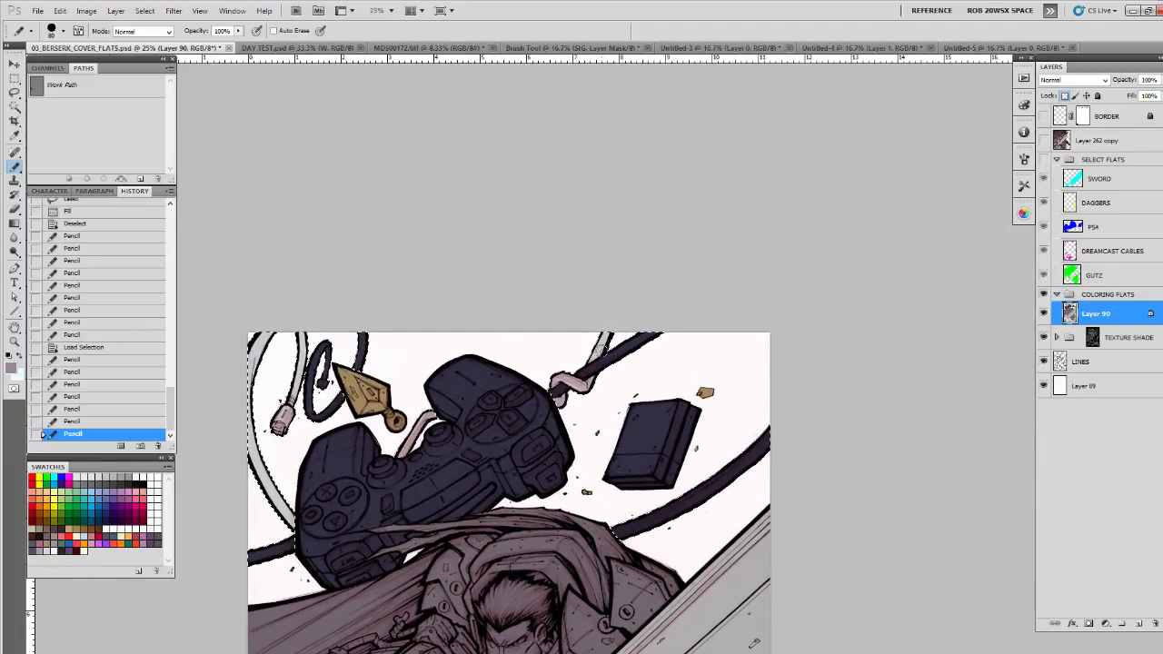
key(w)
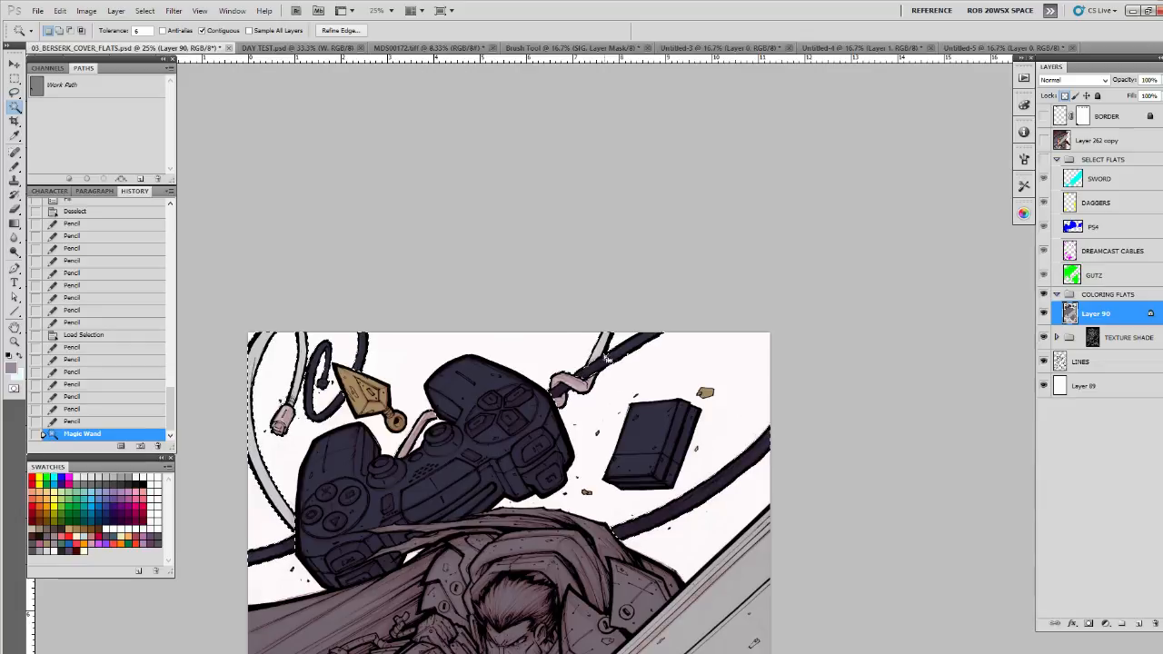
click(206, 31)
click(607, 360)
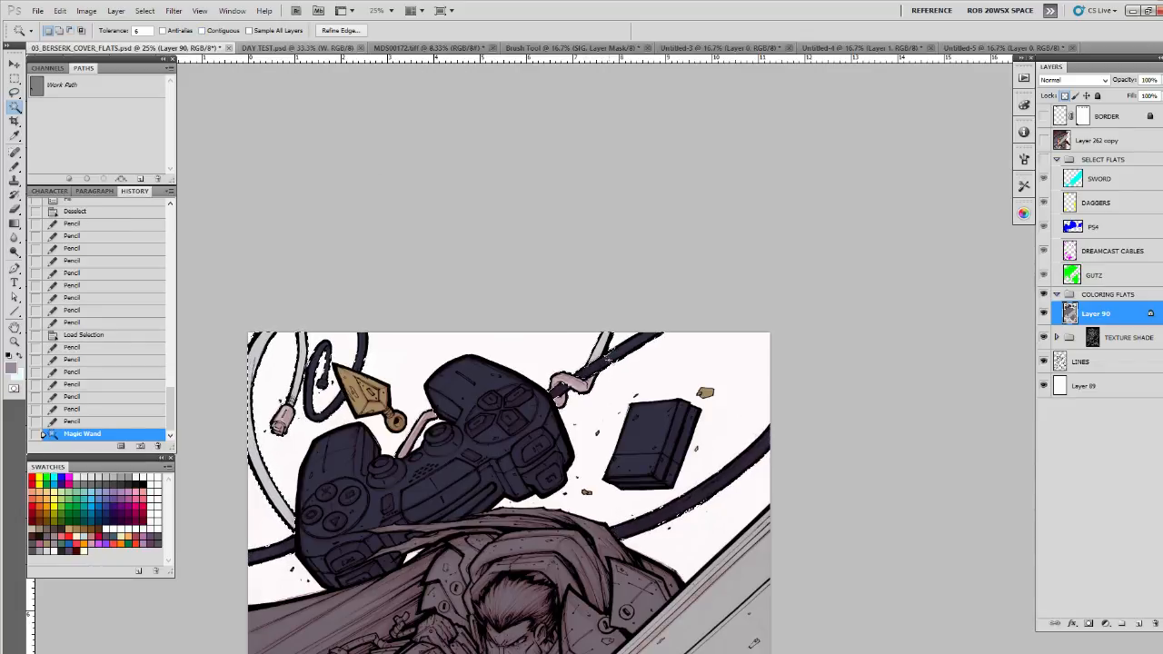
key(b)
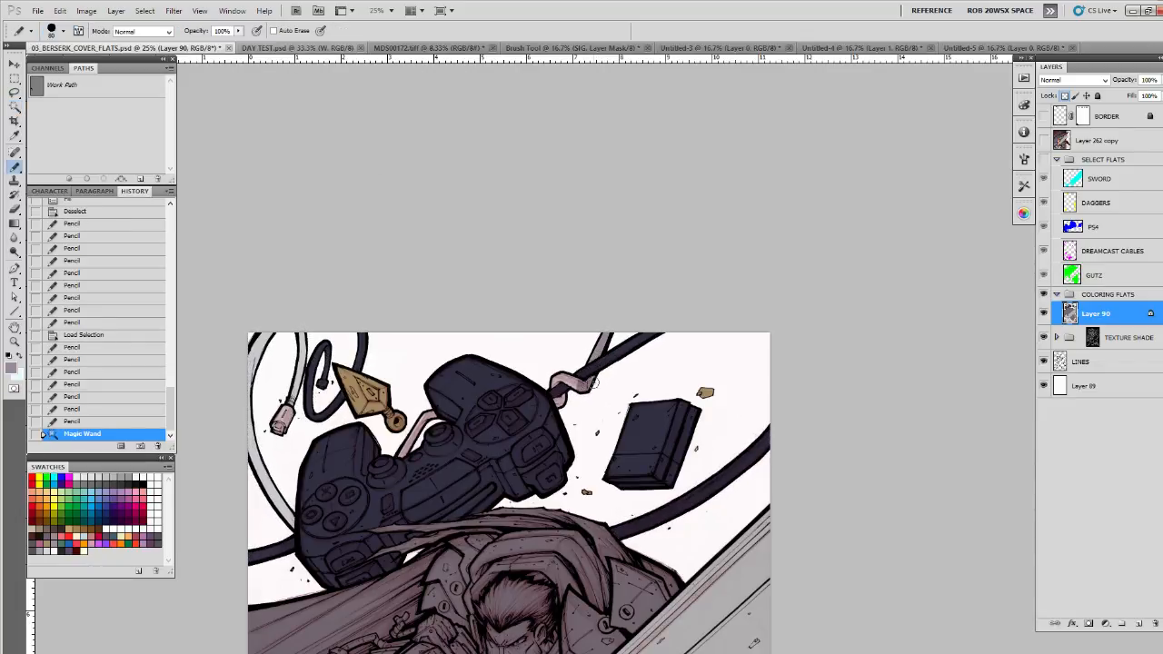
mouse_move(559, 384)
mouse_down()
mouse_move(562, 401)
mouse_move(562, 382)
mouse_move(685, 302)
mouse_up()
mouse_move(547, 327)
mouse_down()
mouse_move(519, 362)
mouse_move(549, 330)
mouse_up()
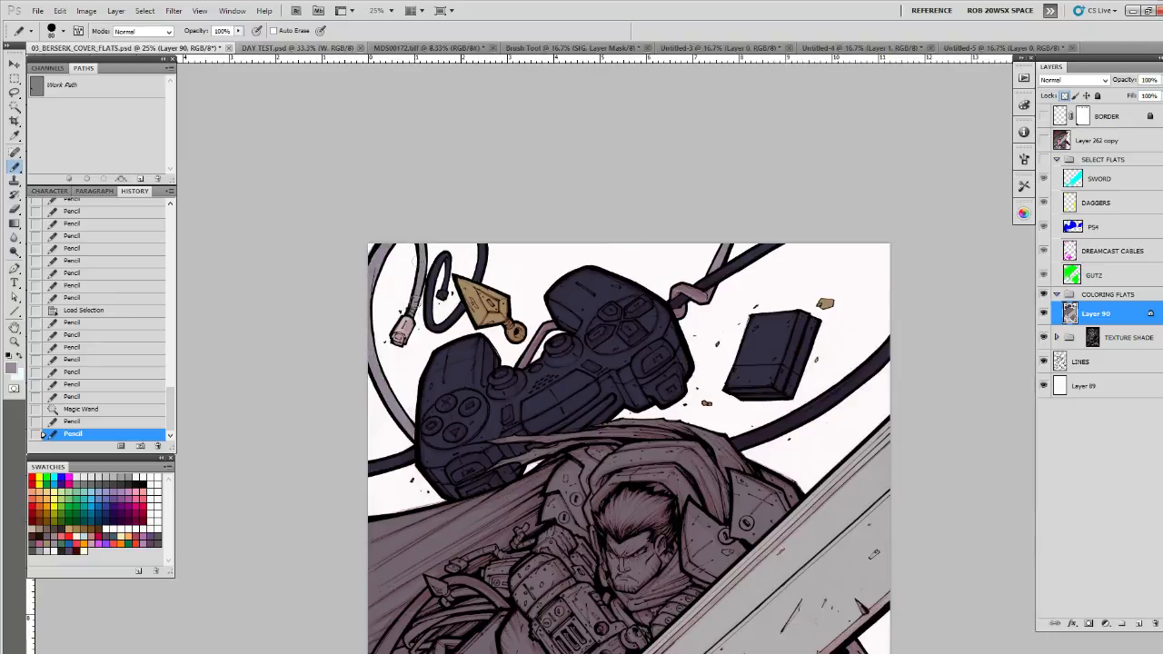
Step: Paint the light cables and cable plug at the cover's upper-left corner mauve grey
click(376, 256)
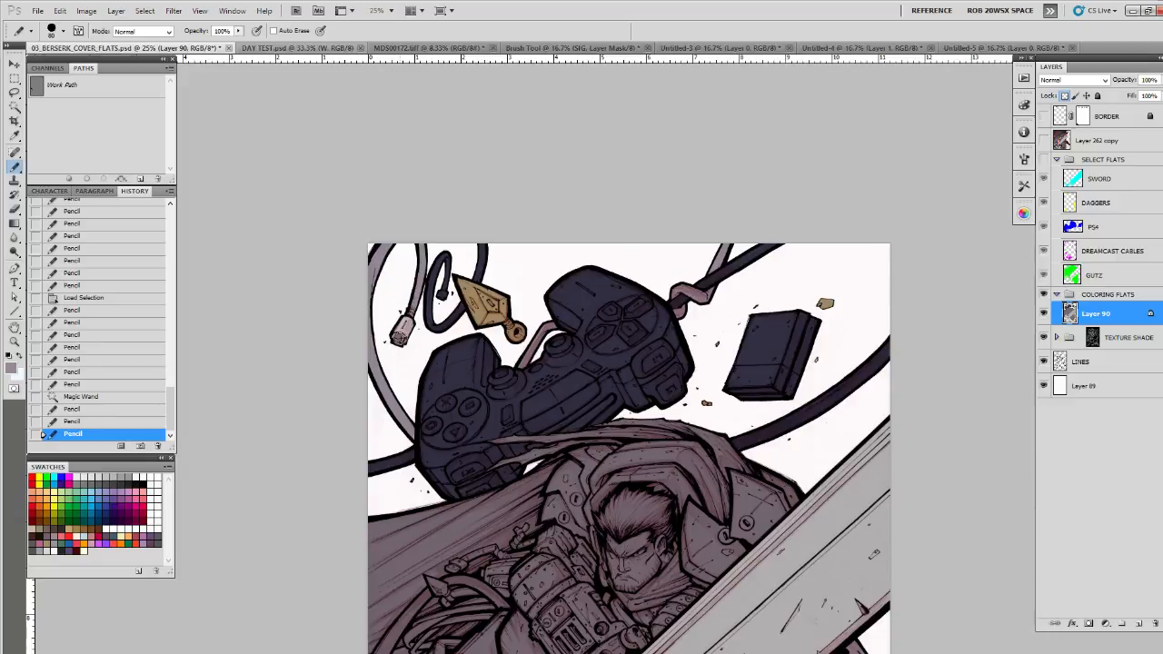
click(417, 293)
click(409, 421)
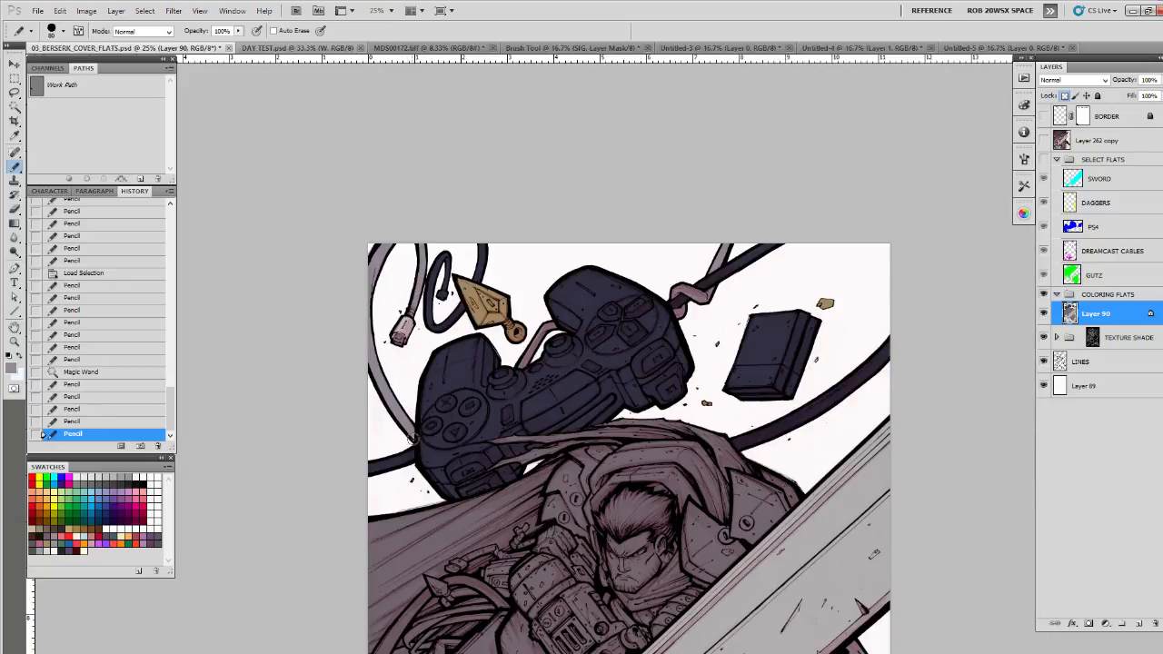
click(407, 393)
Step: Deselect and paint the four-port strip on the broken console piece mauve grey
key(z)
alt+click(586, 509)
alt+click(627, 507)
click(718, 517)
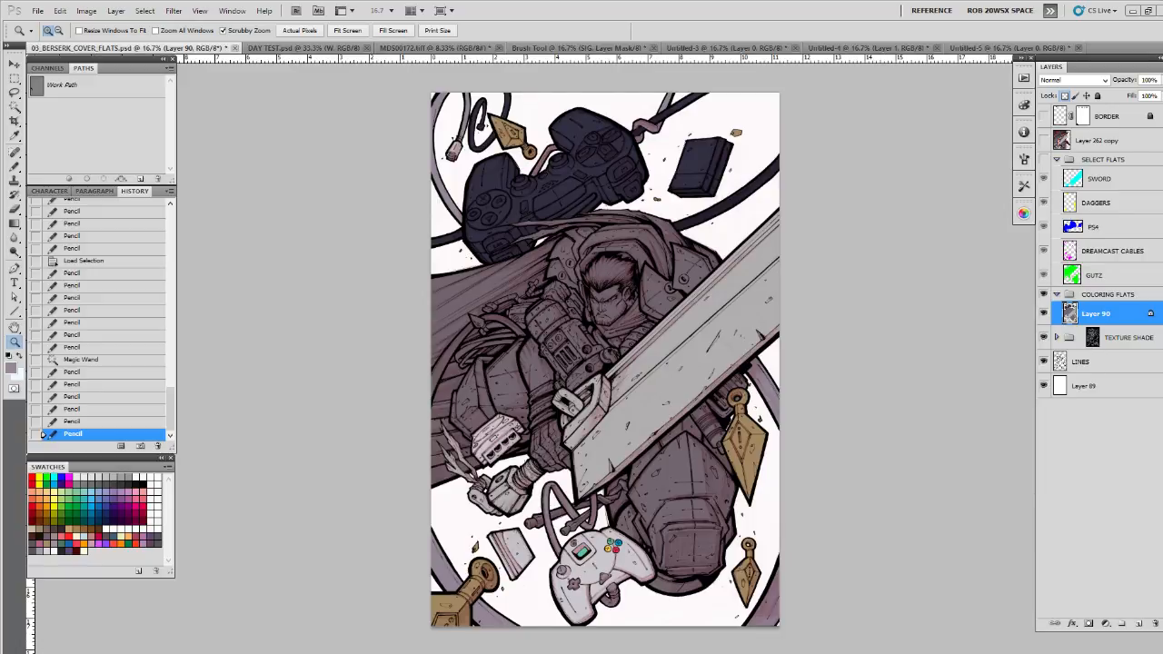
click(514, 442)
click(514, 442)
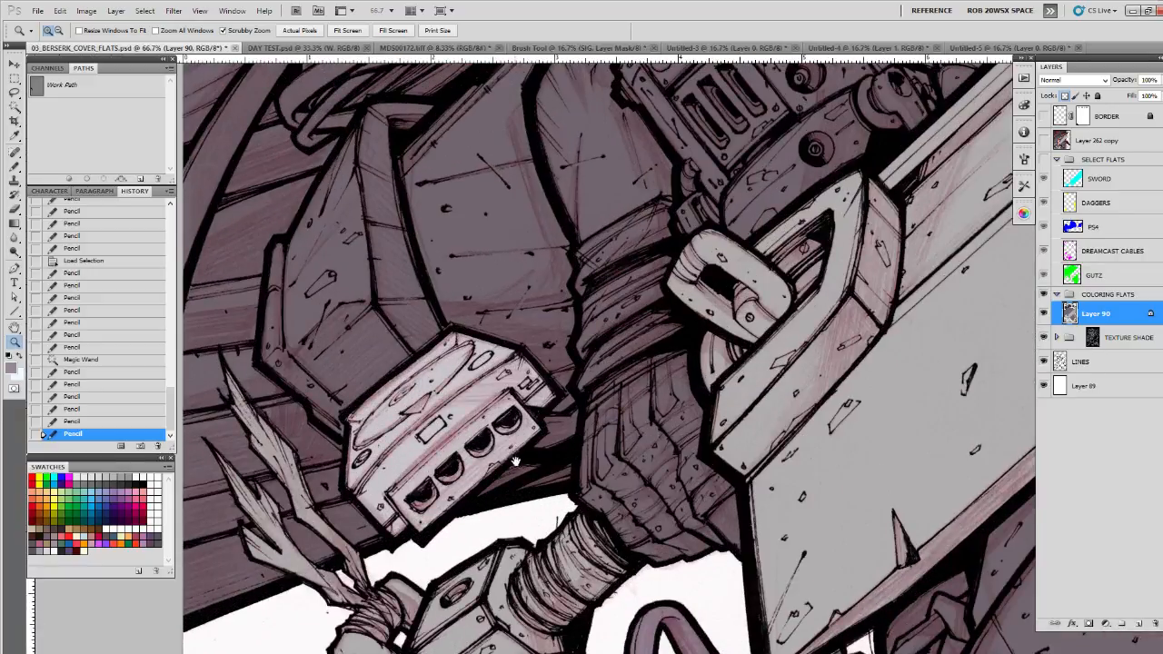
click(515, 443)
click(515, 442)
key(ctrl+d)
key(b)
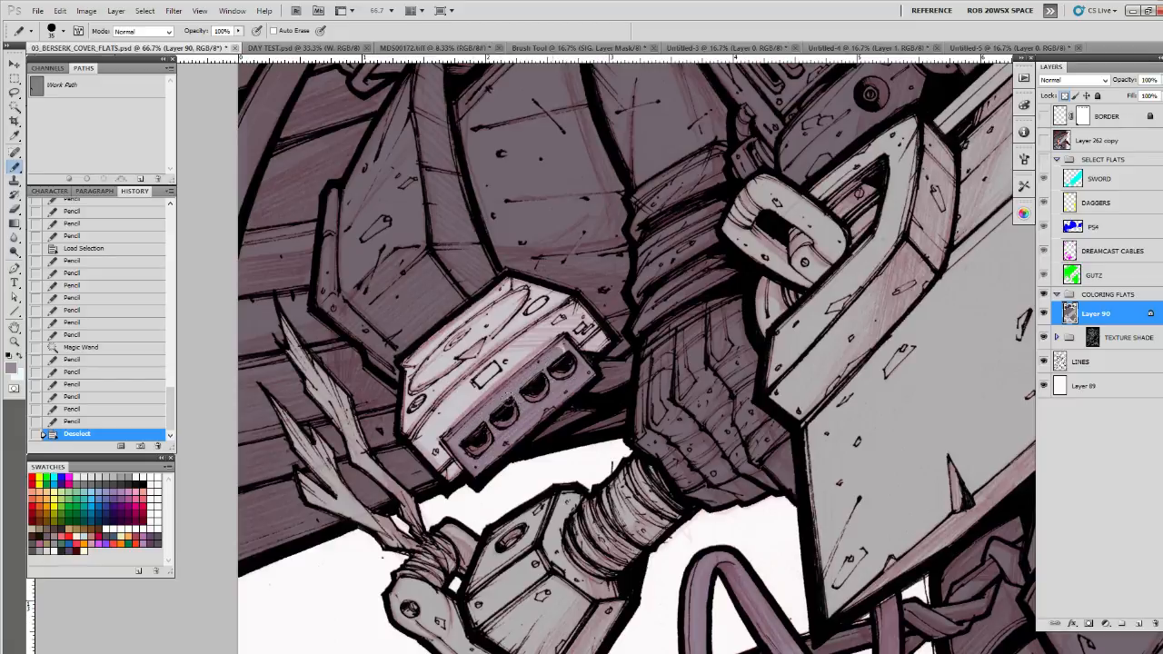
Step: Paint the oval recesses and small surface details on the broken console piece mauve grey with a 10 px Pencil
click(528, 297)
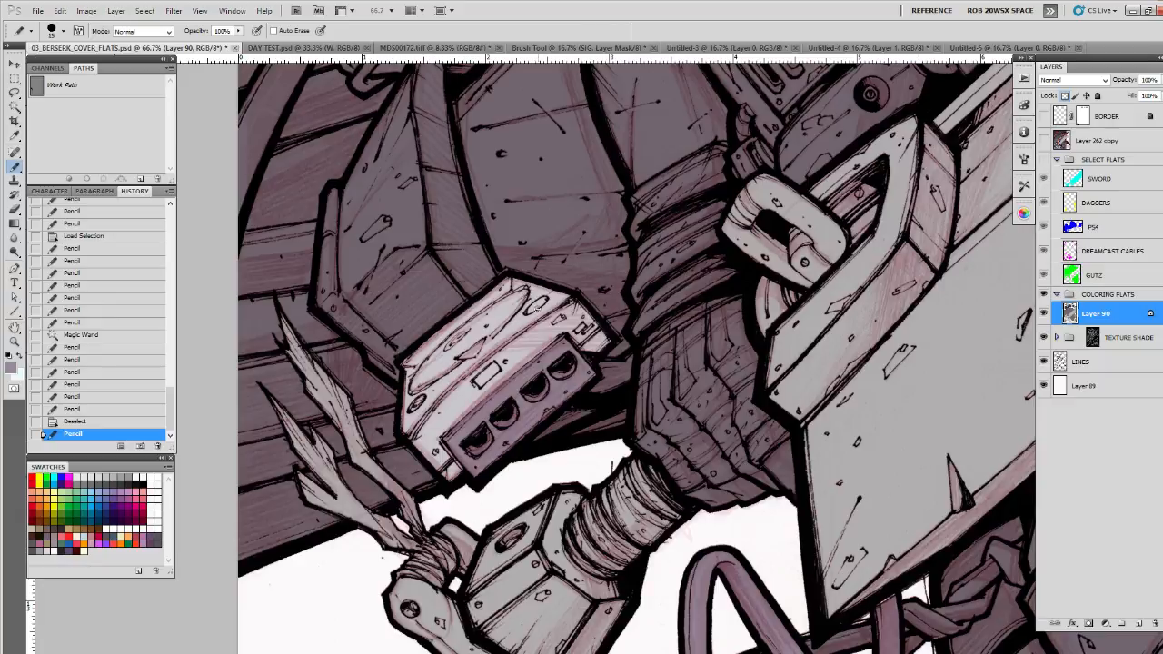
key(bracketleft)
key(bracketleft)
key(bracketleft)
key(bracketleft)
key(bracketleft)
drag(453, 343, 451, 346)
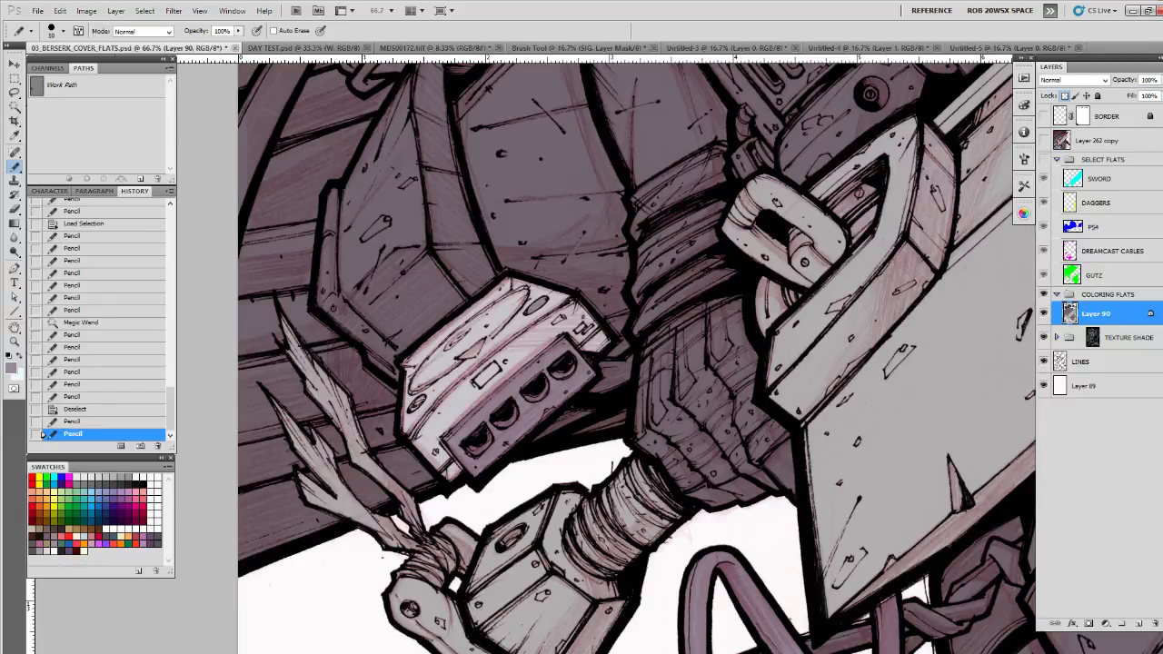
drag(420, 400, 415, 405)
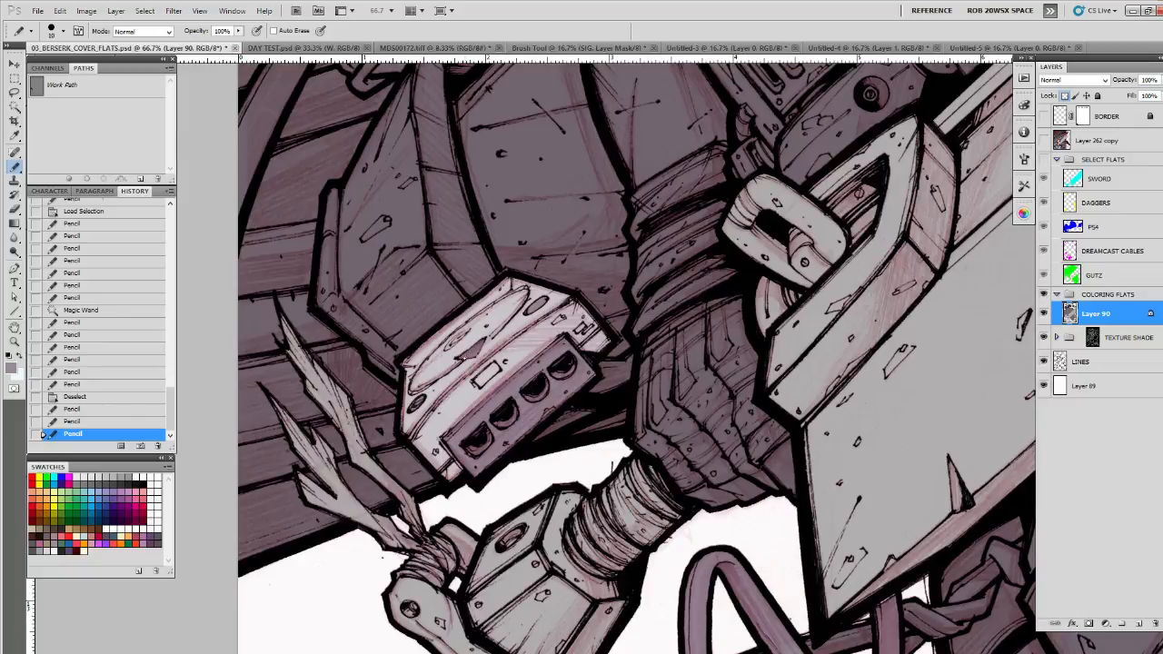
drag(462, 358, 469, 355)
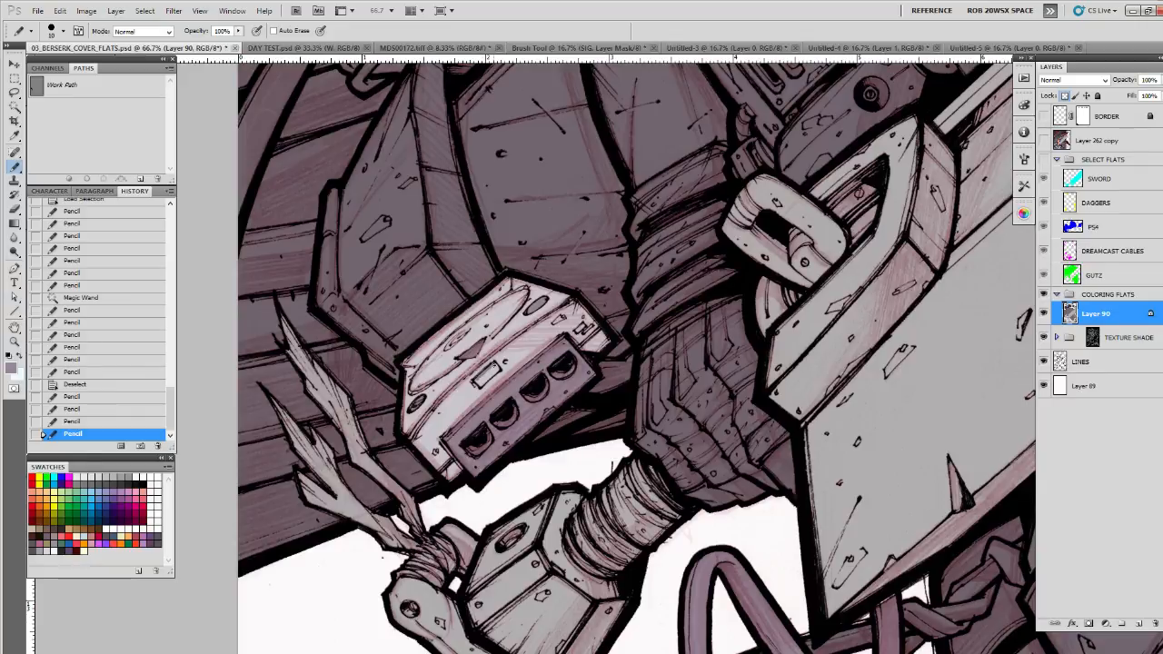
drag(496, 369, 487, 379)
Step: Sample a dark color from COLOR REV_01.psd, select all navy PS4 areas on the flats with the Magic Wand and fill them
key(z)
alt+click(500, 388)
alt+click(505, 389)
alt+click(509, 389)
alt+click(511, 391)
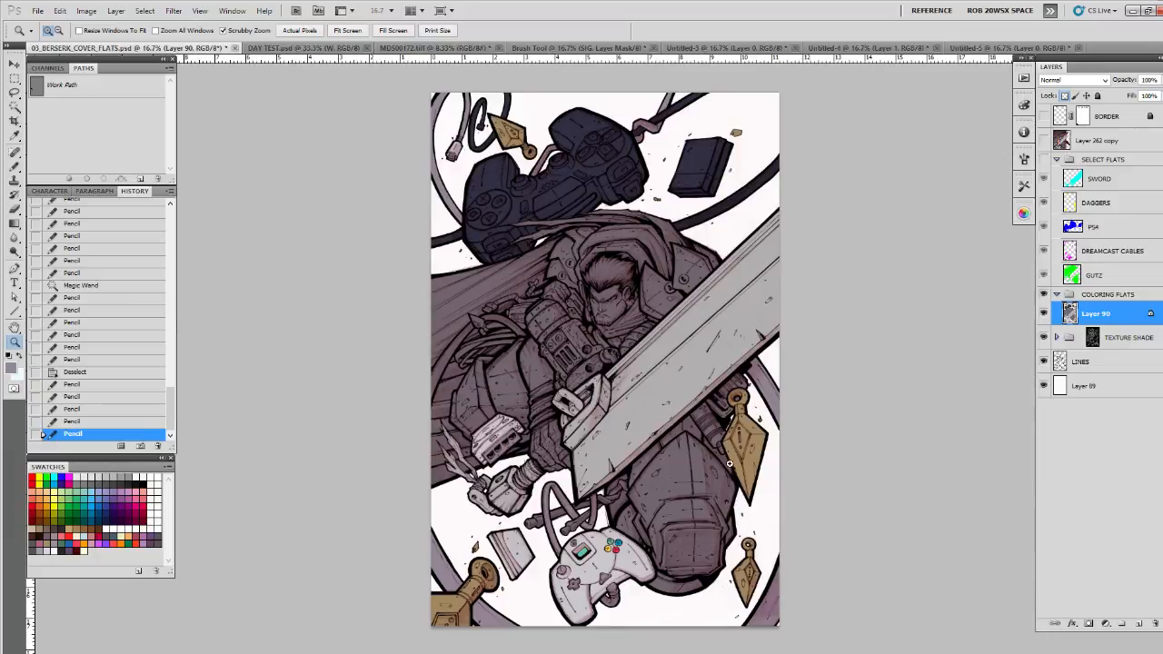
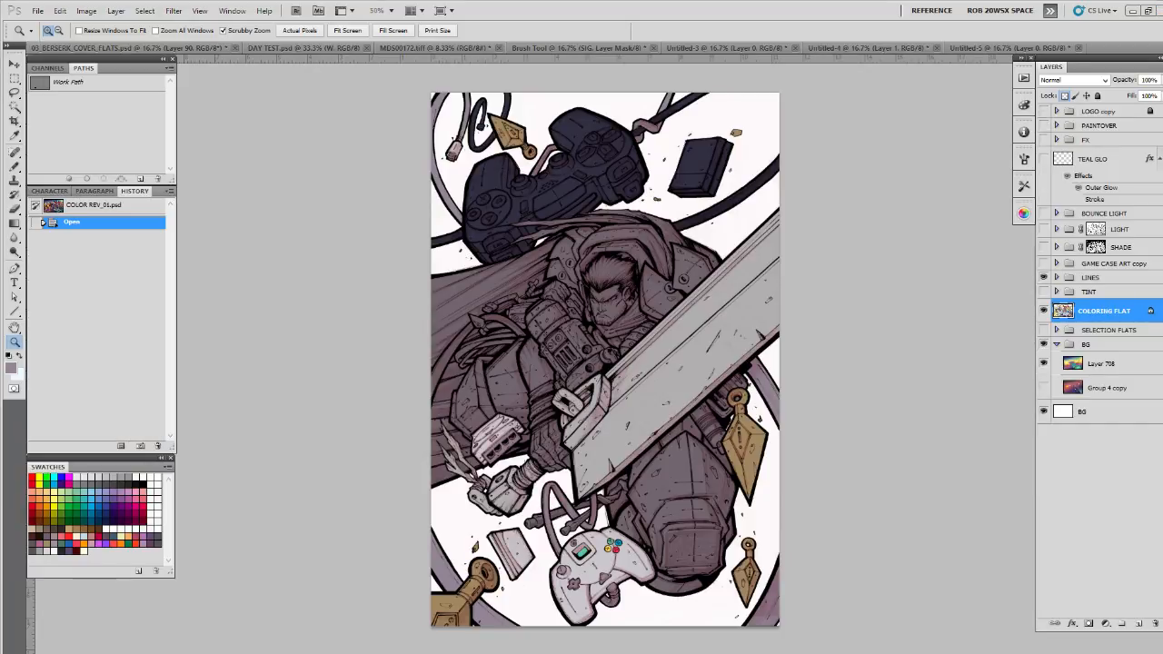
alt+click(605, 359)
key(b)
key(d)
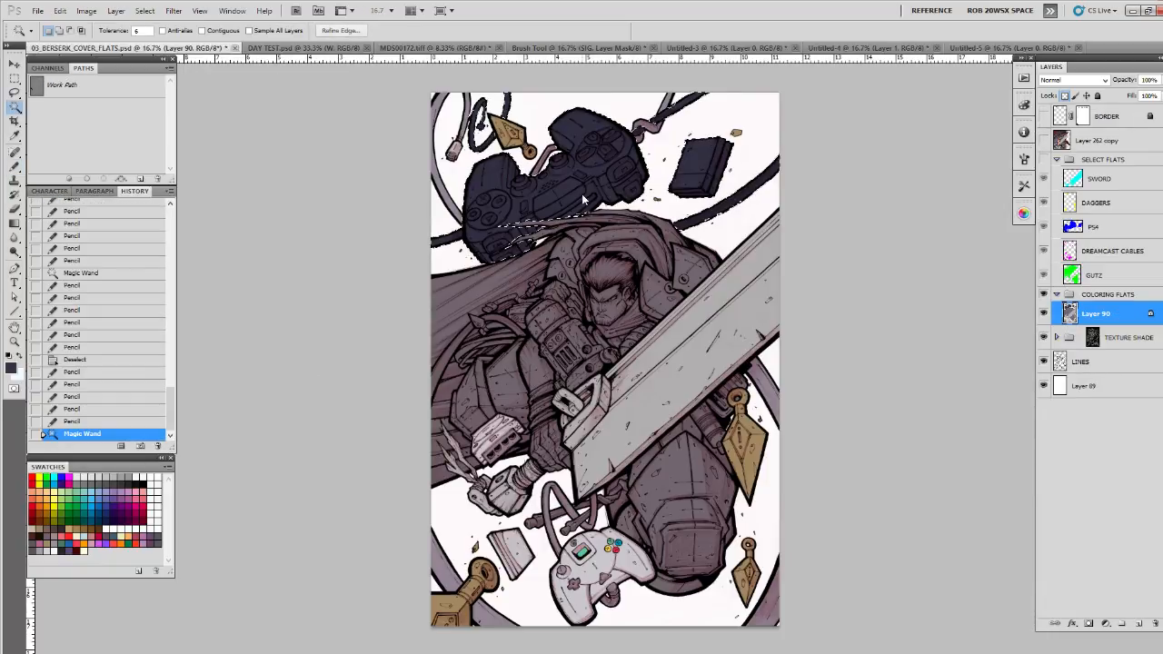
key(alt+BackSpace)
key(alt+BackSpace)
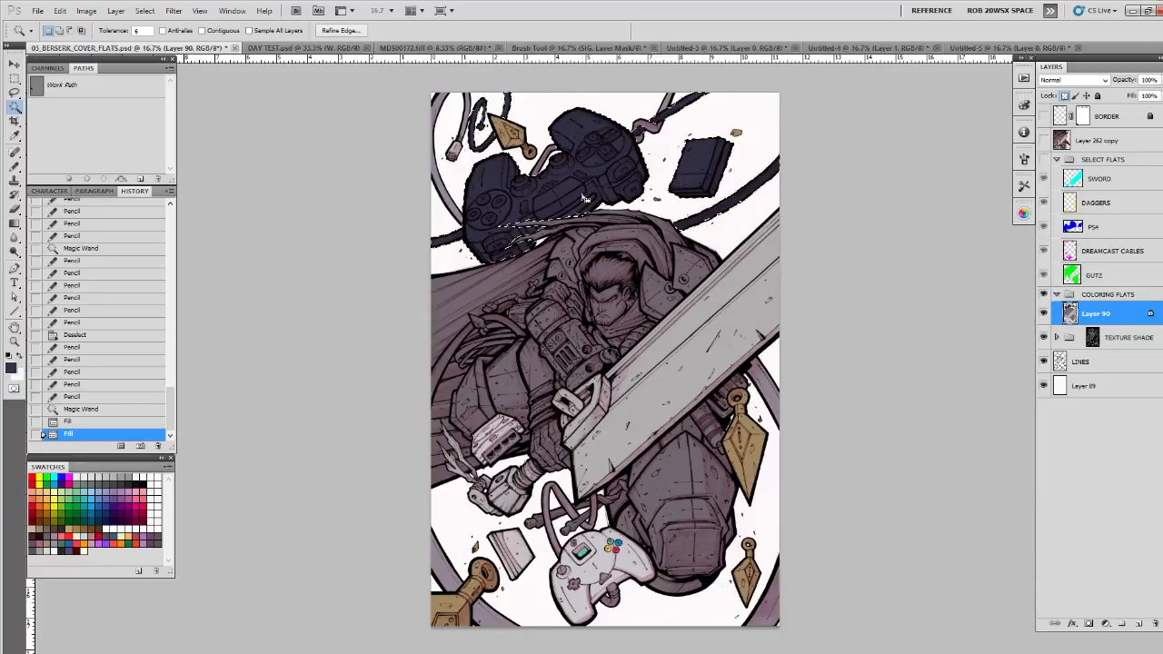
key(ctrl+d)
Step: Return to the COLOR REV_01.psd reference artwork and clear its guides
key(b)
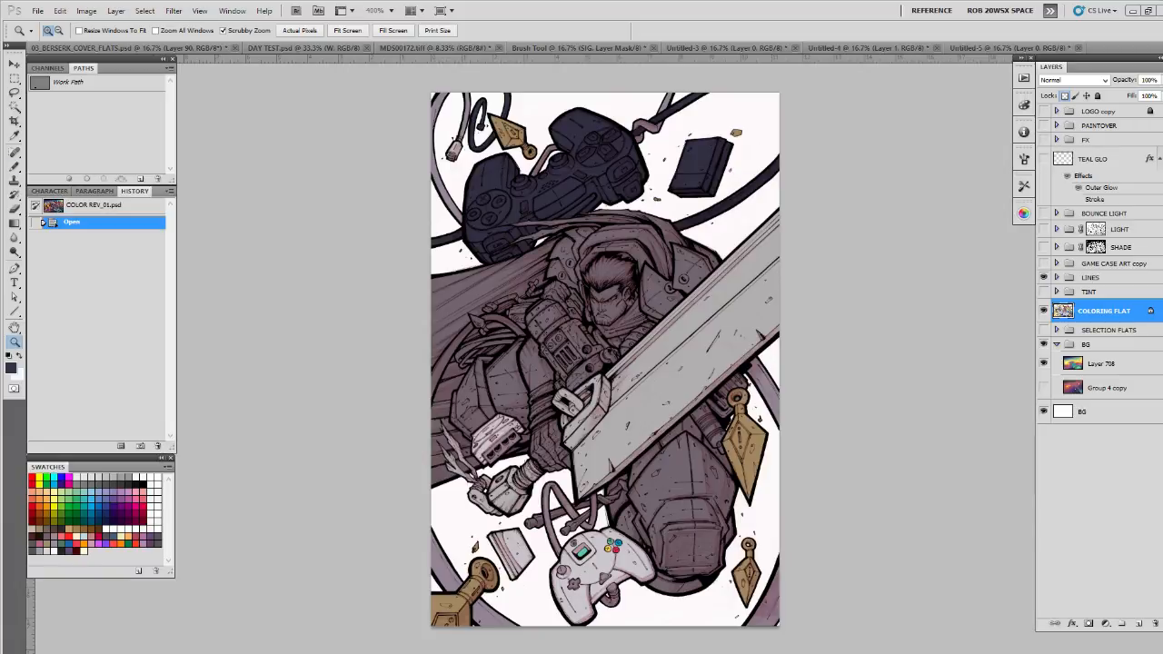
key(b)
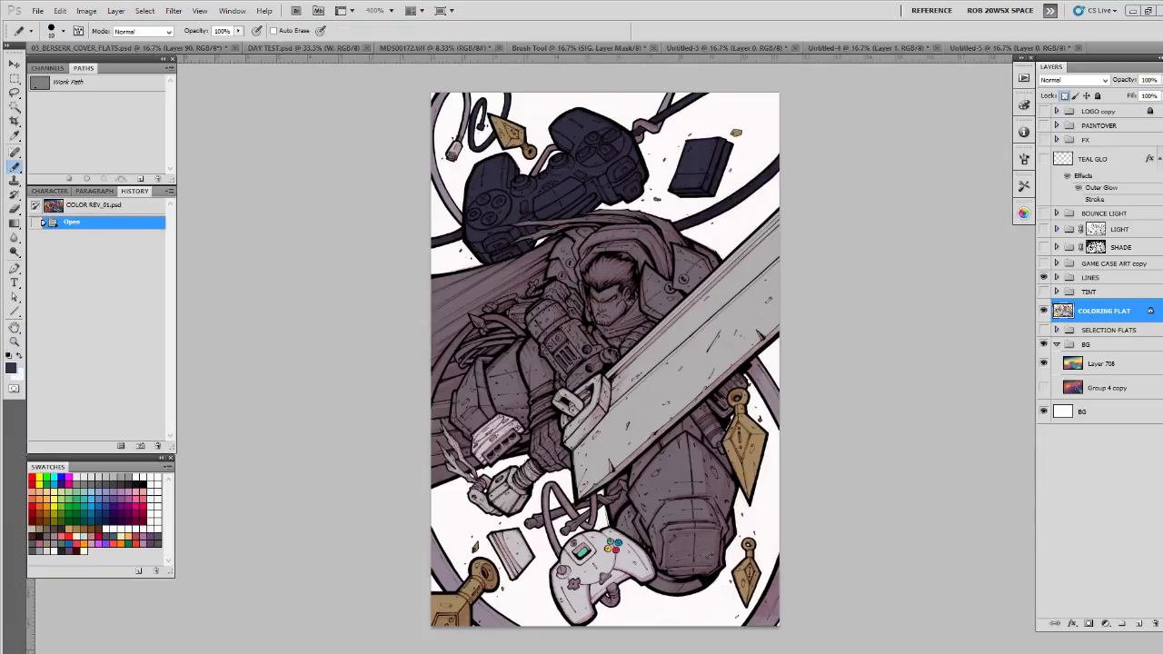
key(z)
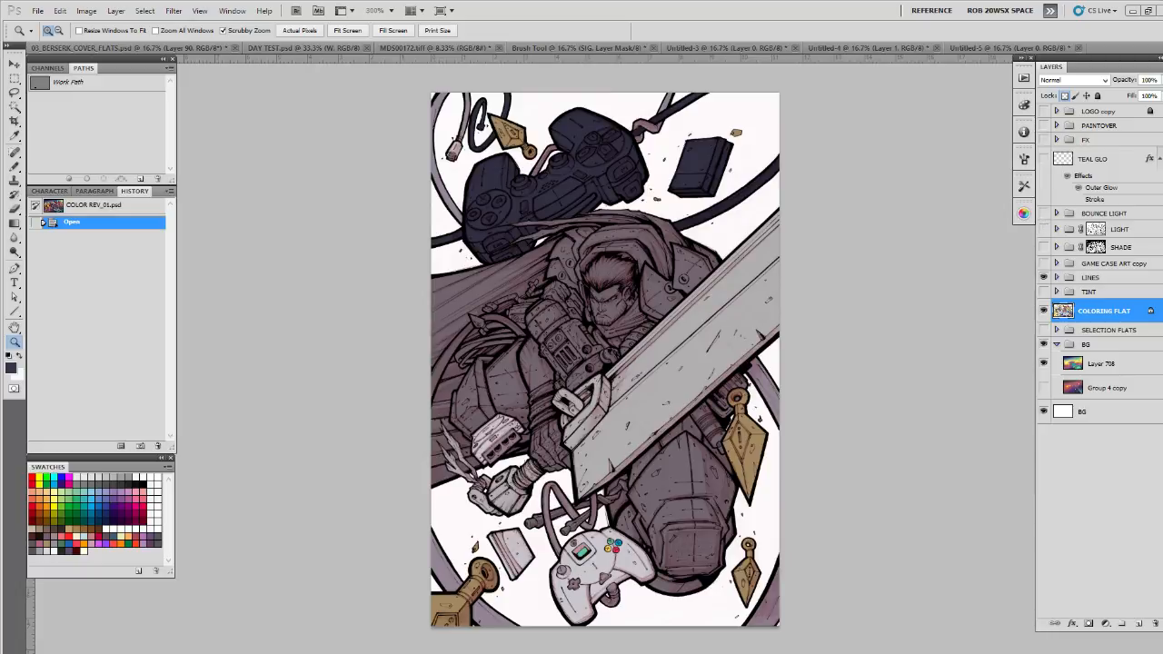
key(alt)
click(200, 10)
click(235, 270)
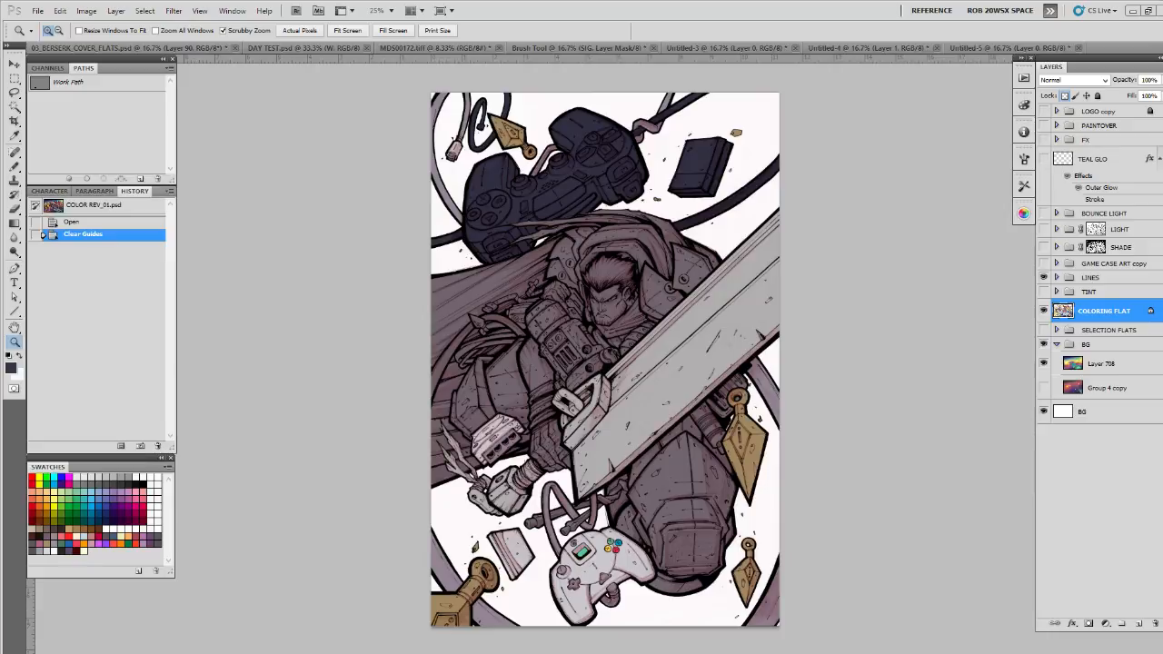
Step: Pick a dark grey swatch as the painting color and switch to 03_BERSERK_COVER_FLATS.psd
key(b)
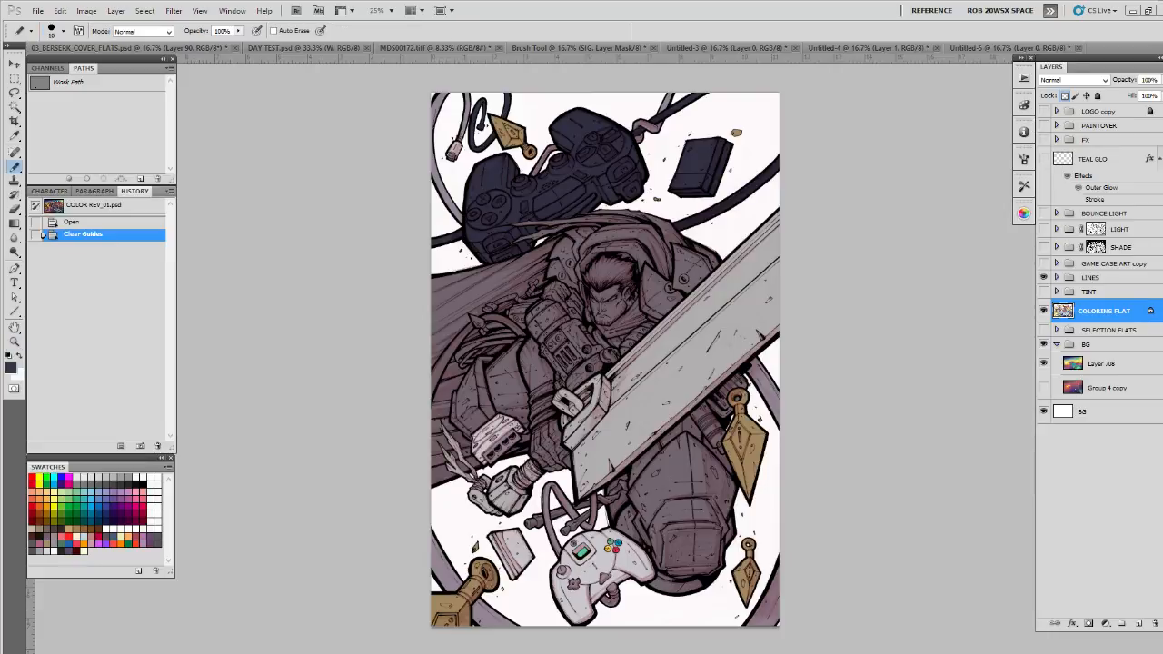
click(120, 484)
key(ctrl+Tab)
key(z)
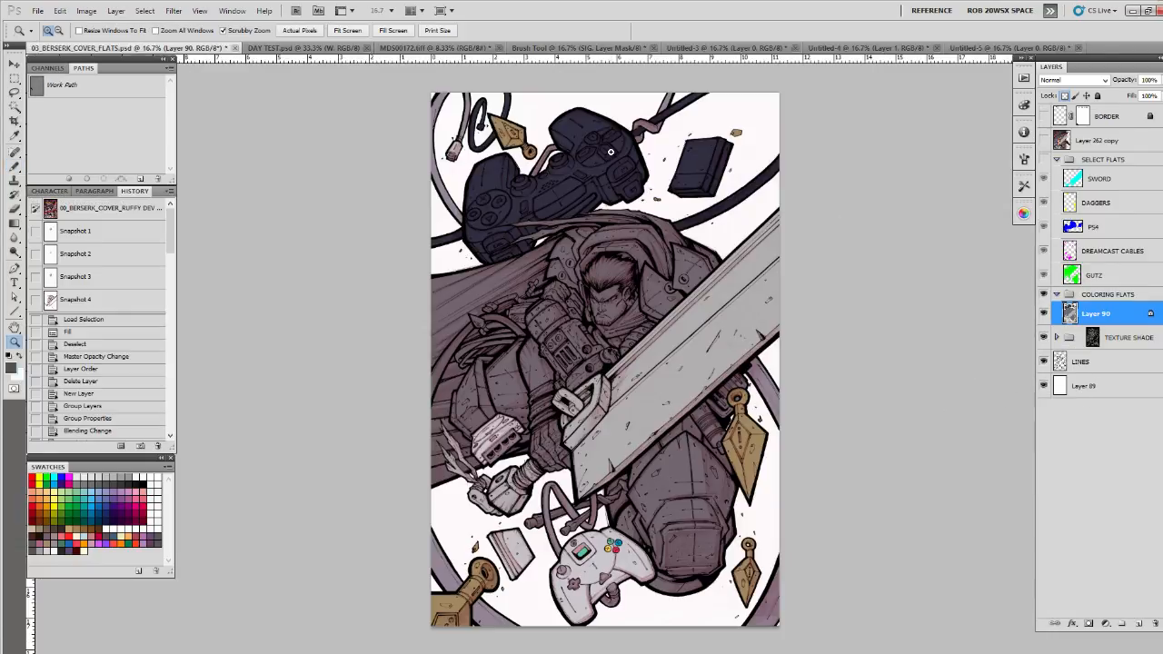
Step: Lasso the PS4 controller's thumbstick nearest the directional buttons, fill it dark grey and deselect
click(610, 152)
click(610, 151)
click(611, 148)
click(610, 147)
drag(582, 180, 745, 267)
key(b)
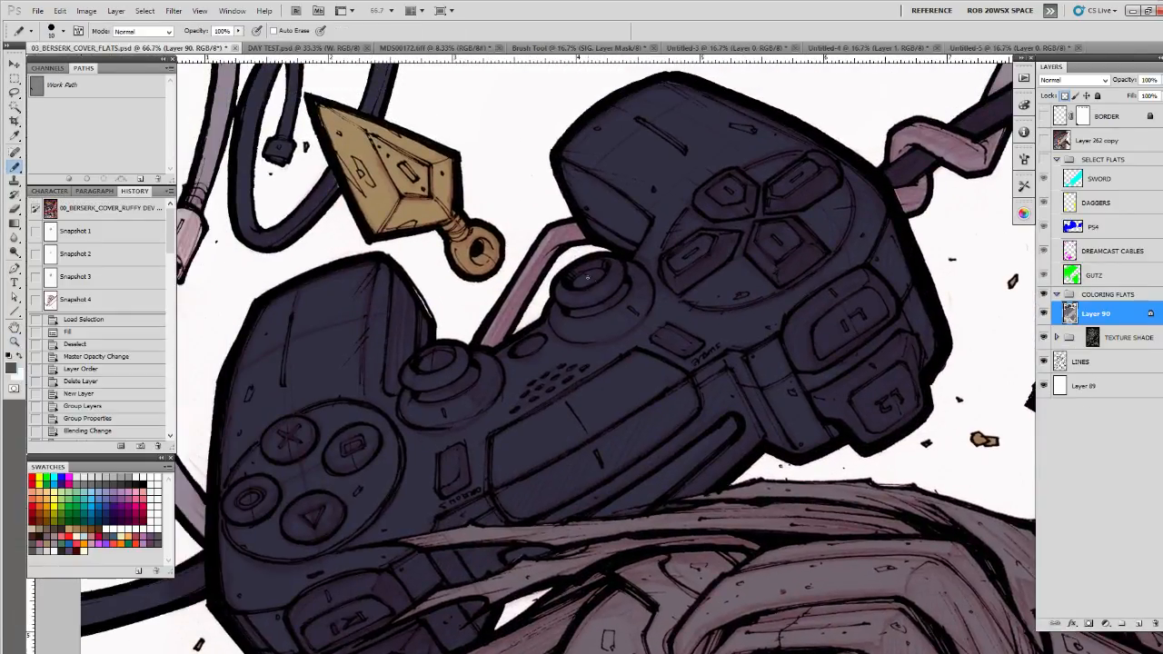
key(z)
click(584, 284)
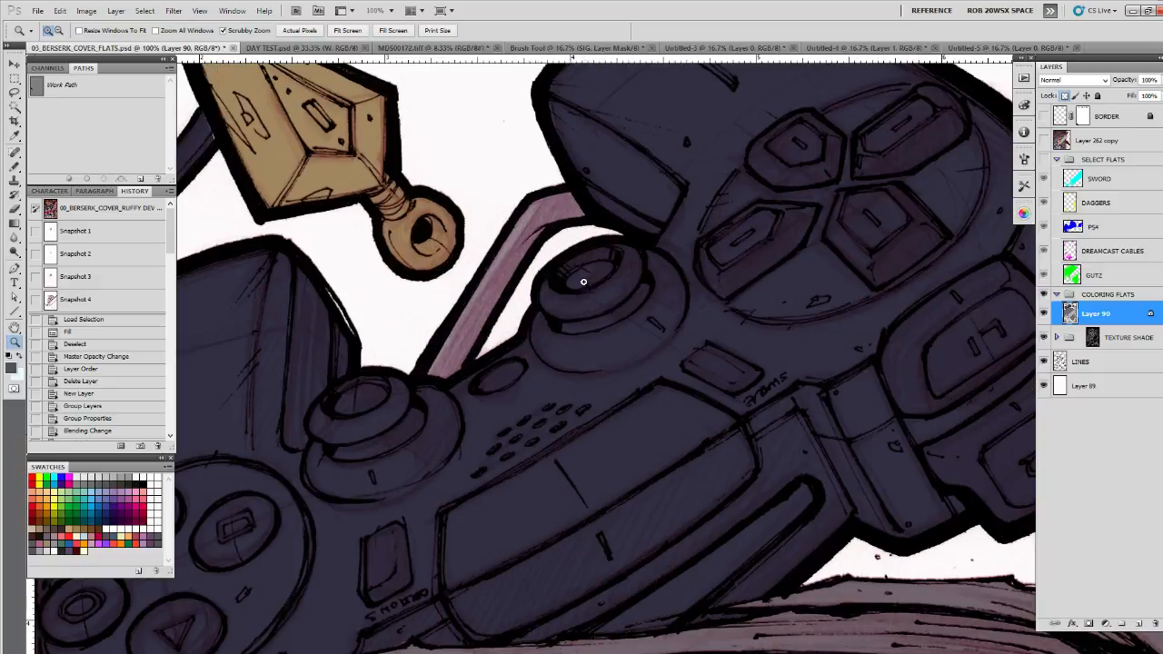
key(l)
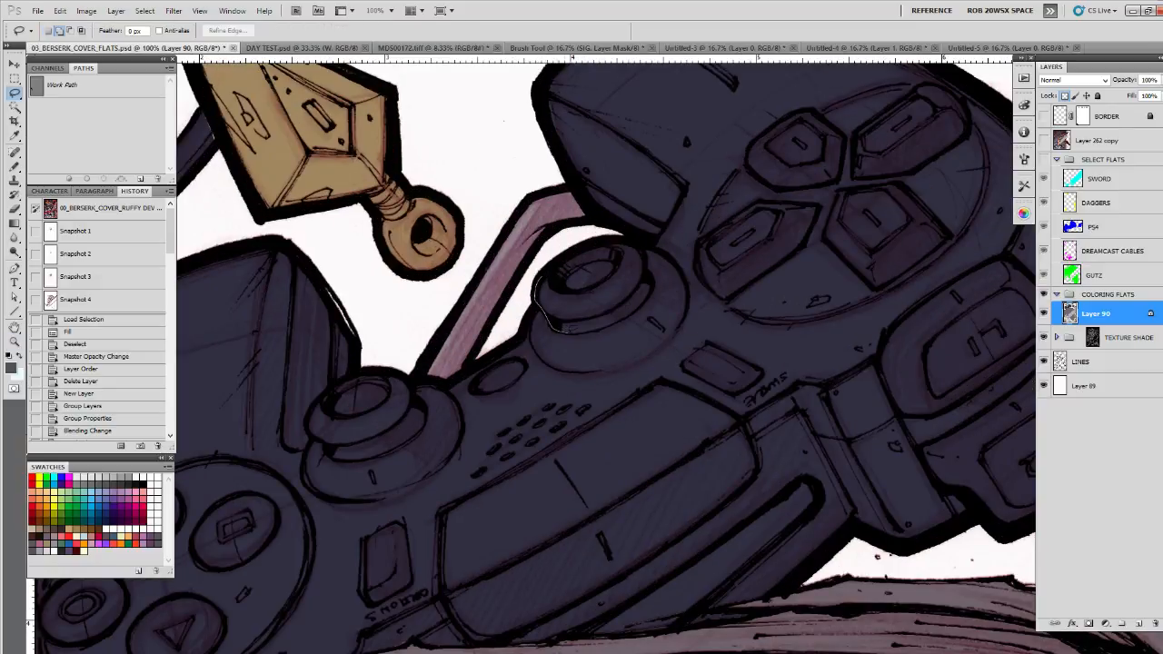
drag(567, 331, 597, 328)
mouse_move(651, 284)
mouse_down()
mouse_move(582, 242)
mouse_move(543, 266)
mouse_up()
key(alt+BackSpace)
key(ctrl+d)
Step: Outline the thumbstick nearest the symbol buttons with the Lasso, fill it dark grey and deselect
drag(452, 425, 592, 380)
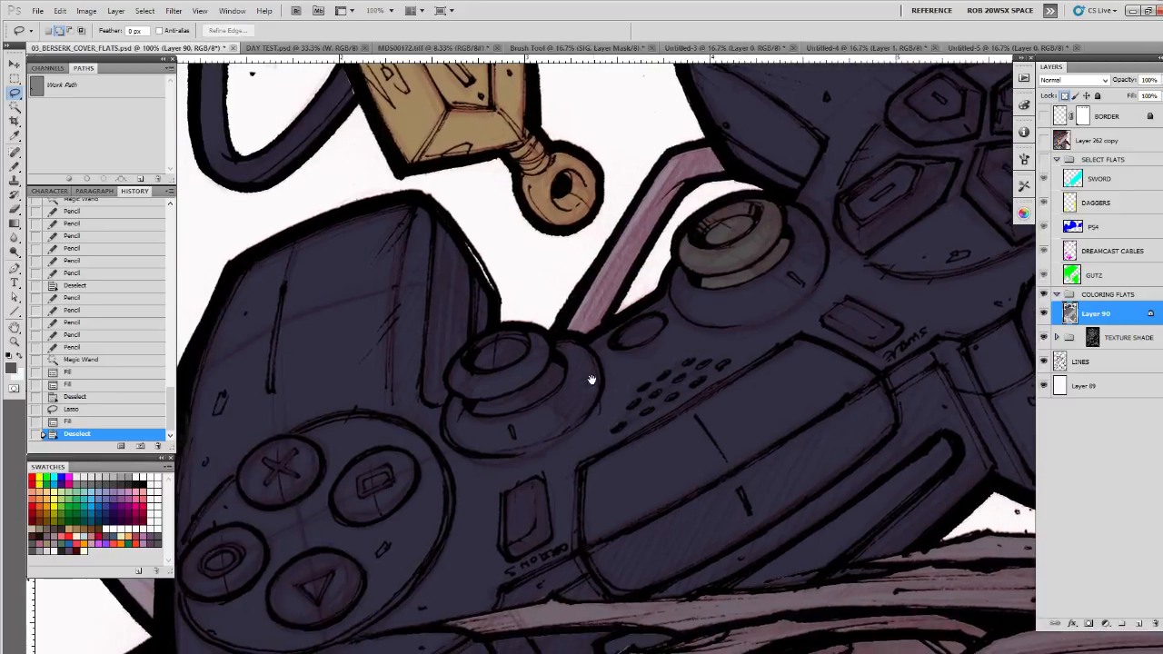
mouse_move(551, 340)
mouse_down()
mouse_move(559, 385)
mouse_move(521, 408)
mouse_move(472, 414)
mouse_up()
drag(450, 368, 550, 338)
key(alt+BackSpace)
key(ctrl+d)
Step: Lasso the two small rectangular buttons beside the controller's touchpad, fill them dark grey and deselect
drag(767, 417, 719, 340)
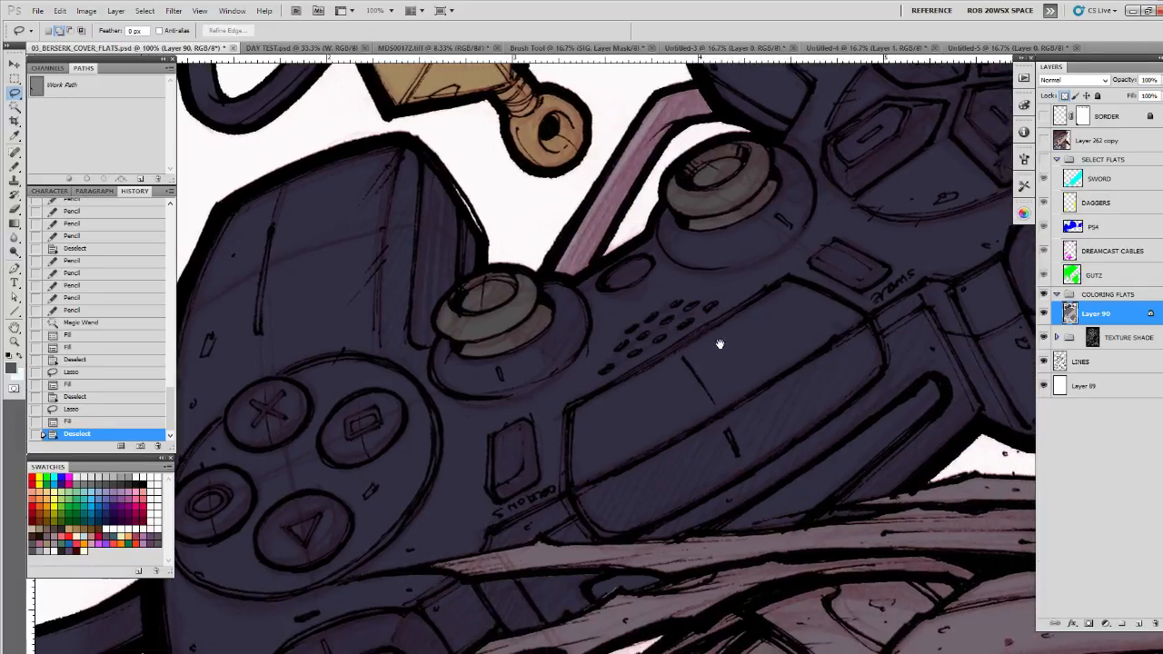
drag(566, 445, 636, 379)
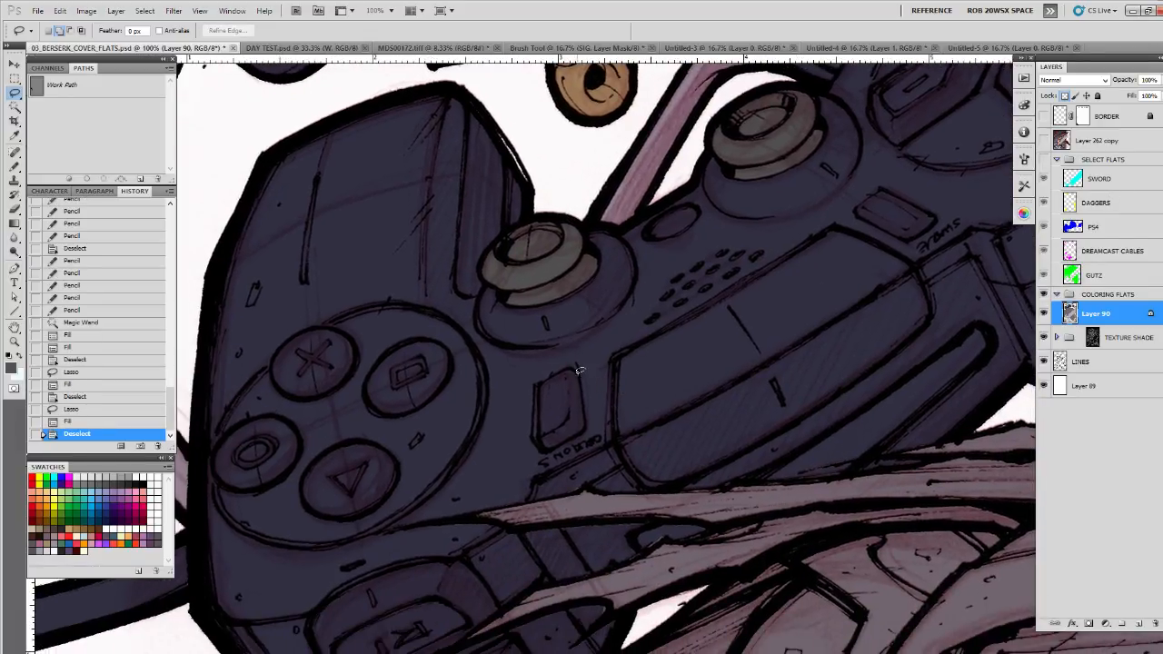
drag(577, 435, 547, 451)
drag(565, 370, 575, 367)
drag(810, 332, 471, 468)
mouse_move(598, 358)
mouse_down()
mouse_move(547, 366)
mouse_move(523, 350)
mouse_move(529, 335)
mouse_move(590, 345)
mouse_up()
key(alt+BackSpace)
key(ctrl+d)
Step: Lasso the two shoulder buttons on the directional-pad side, fill them dark grey and deselect
mouse_move(870, 307)
mouse_down()
mouse_move(802, 325)
mouse_move(631, 330)
mouse_up()
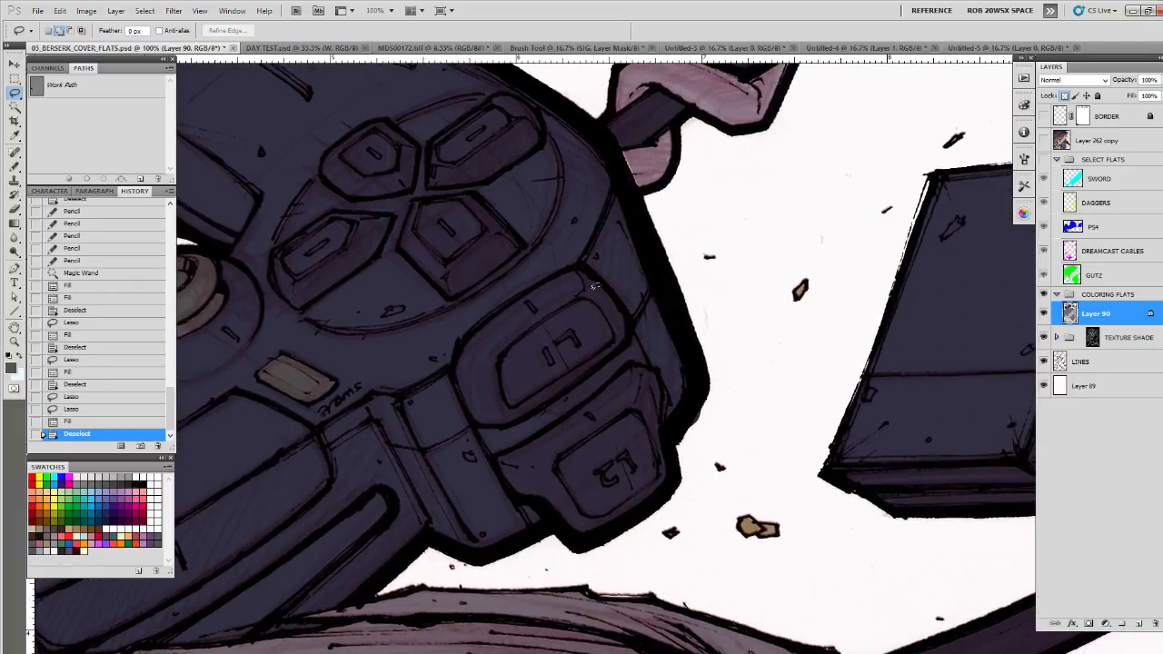
mouse_move(571, 268)
mouse_down()
mouse_move(509, 300)
mouse_move(456, 352)
mouse_move(463, 411)
mouse_move(558, 396)
mouse_up()
drag(624, 347, 627, 309)
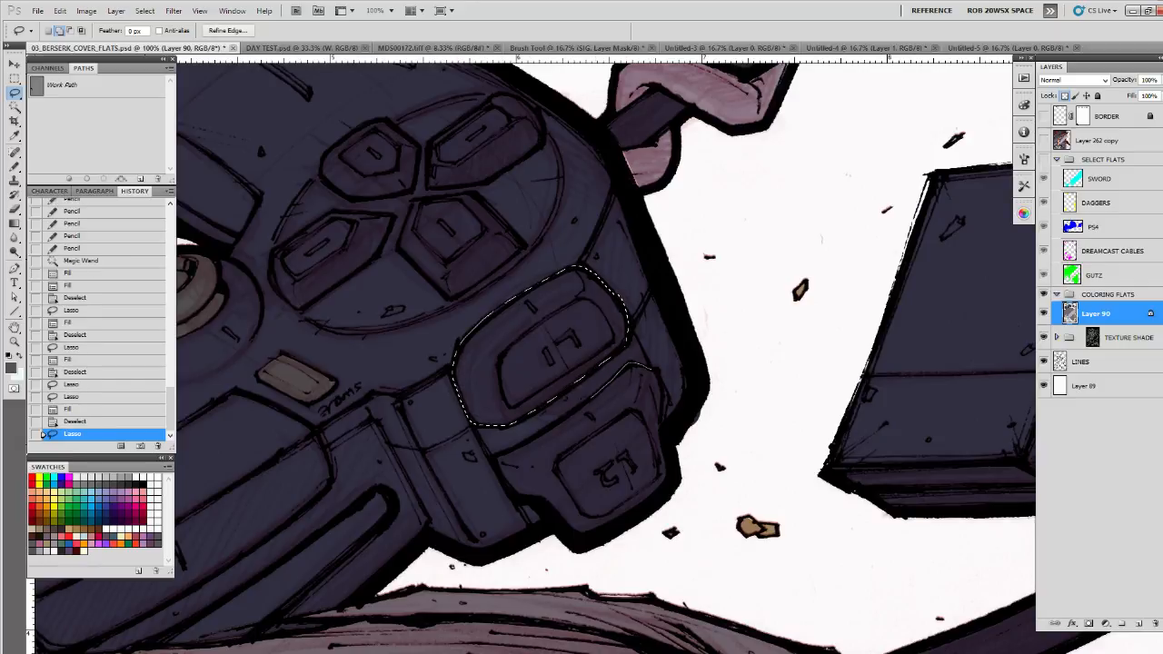
mouse_move(651, 370)
mouse_down()
mouse_move(667, 482)
mouse_move(590, 540)
mouse_move(498, 459)
mouse_up()
key(alt+BackSpace)
key(ctrl+d)
Step: Lasso all four directional-pad buttons on the PS4 controller, fill them dark grey and deselect
drag(621, 284, 746, 487)
drag(574, 327, 573, 344)
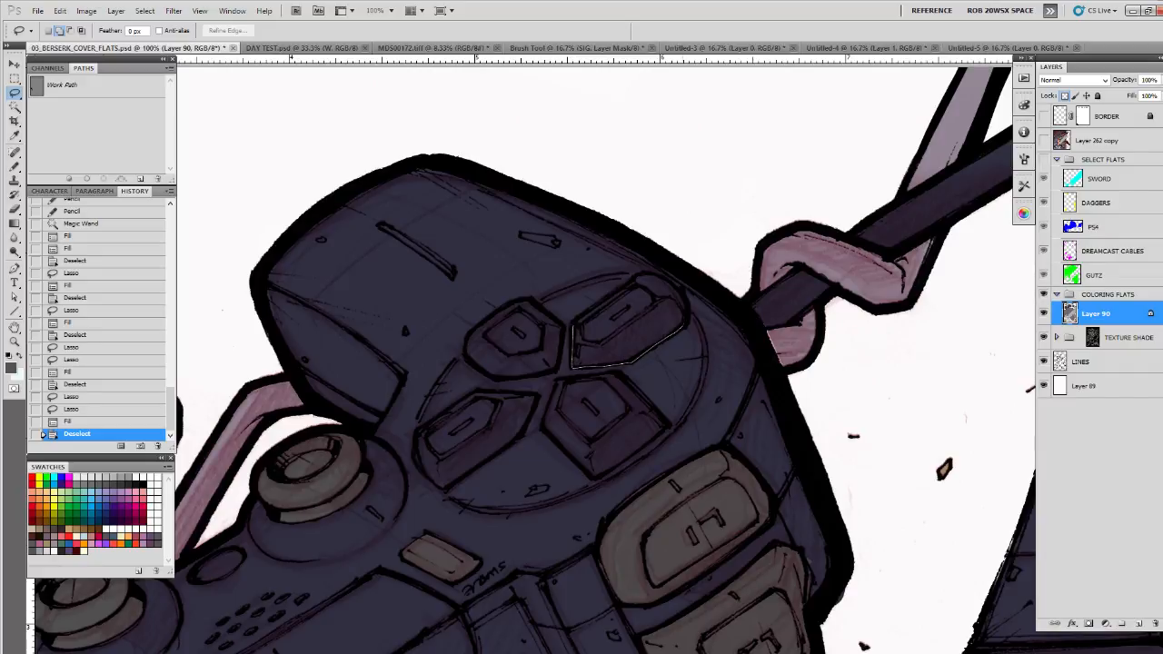
drag(614, 291, 574, 326)
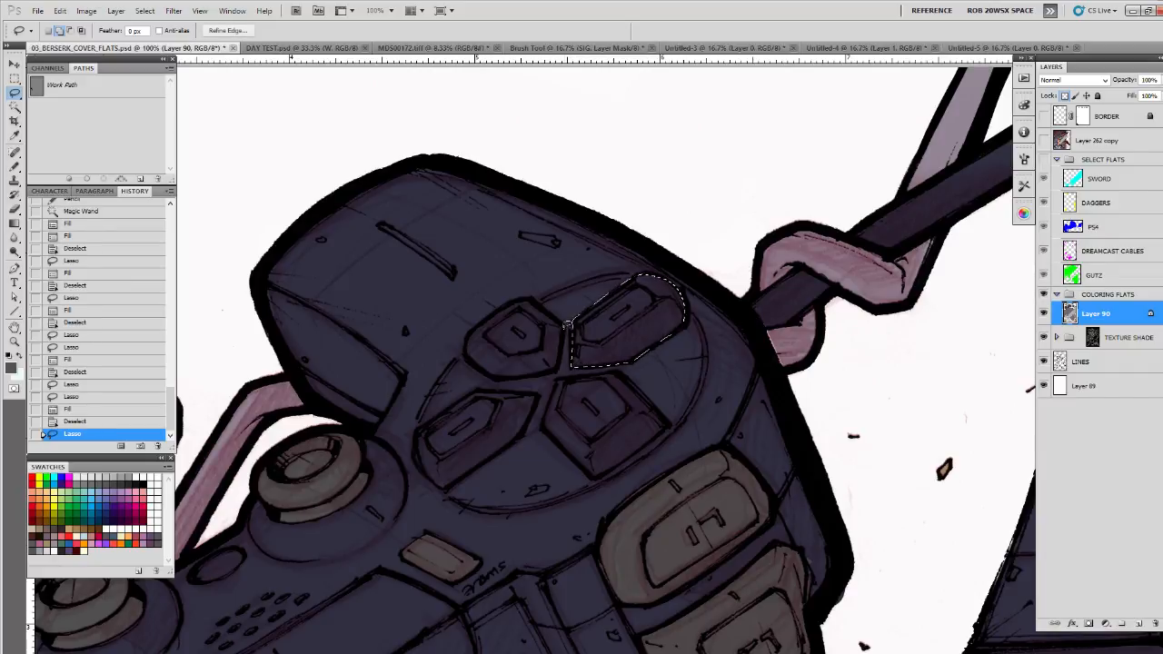
mouse_move(521, 374)
mouse_down()
mouse_move(470, 354)
mouse_move(480, 322)
mouse_move(525, 300)
mouse_move(558, 320)
mouse_up()
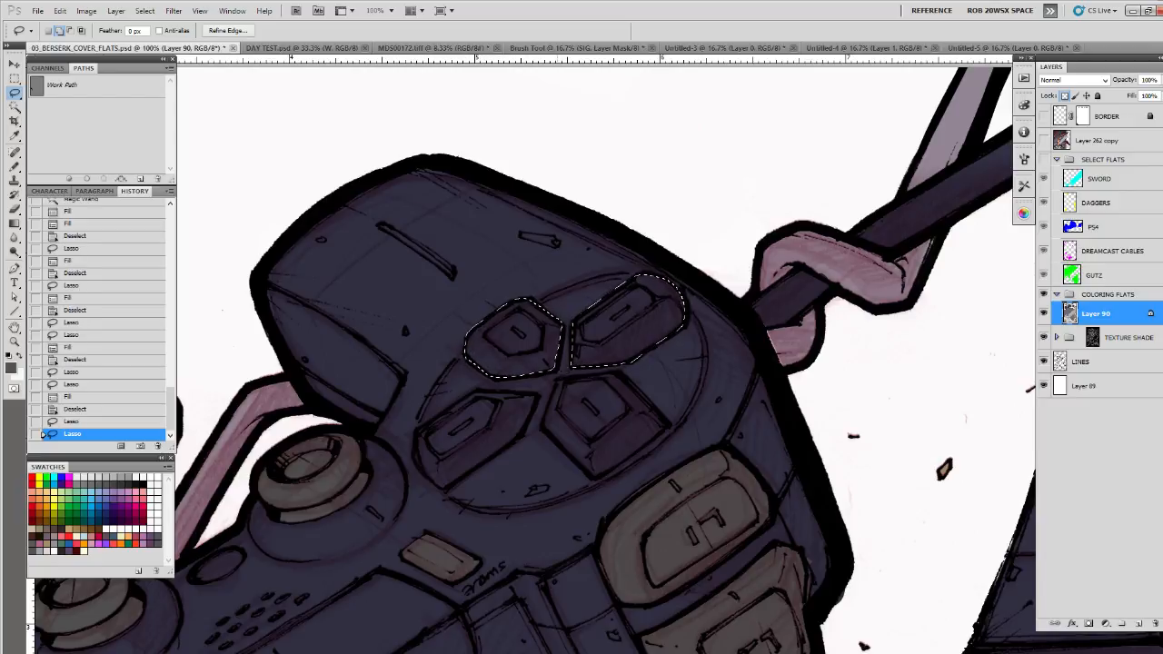
mouse_move(649, 400)
mouse_down()
mouse_move(665, 423)
mouse_move(610, 467)
mouse_move(584, 467)
mouse_move(543, 423)
mouse_move(556, 380)
mouse_move(523, 435)
mouse_move(445, 488)
mouse_move(418, 459)
mouse_move(417, 429)
mouse_move(450, 397)
mouse_move(532, 393)
mouse_up()
key(alt+BackSpace)
key(ctrl+d)
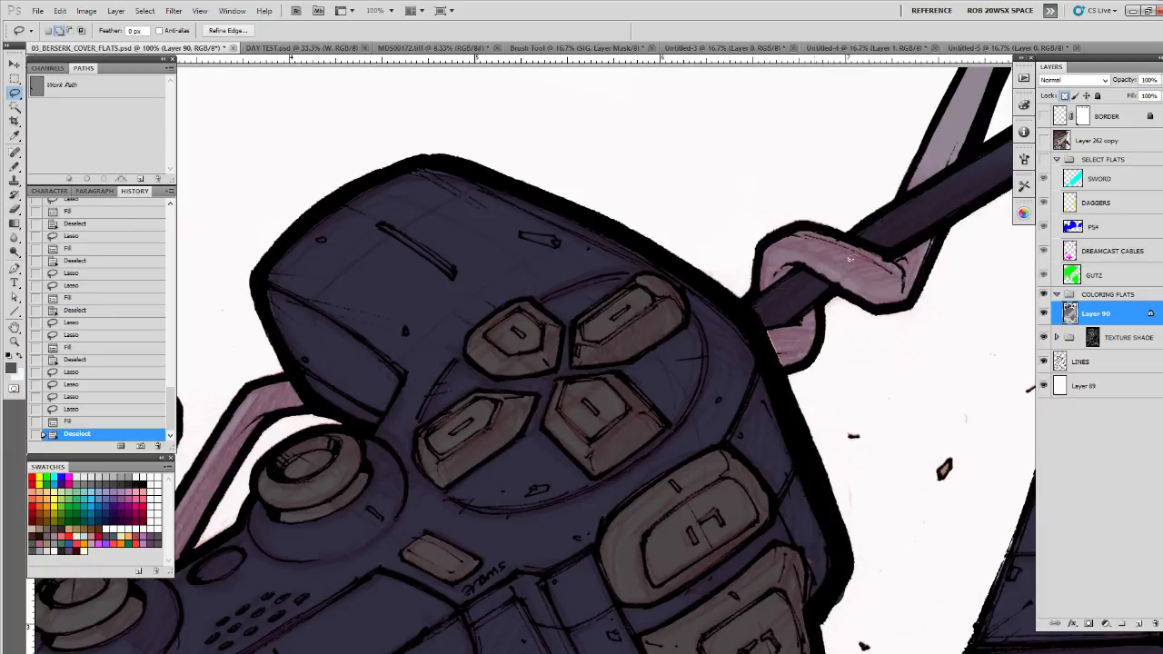
Step: Lasso the four round symbol buttons on the PS4 controller, fill them dark grey and deselect
drag(395, 514, 665, 376)
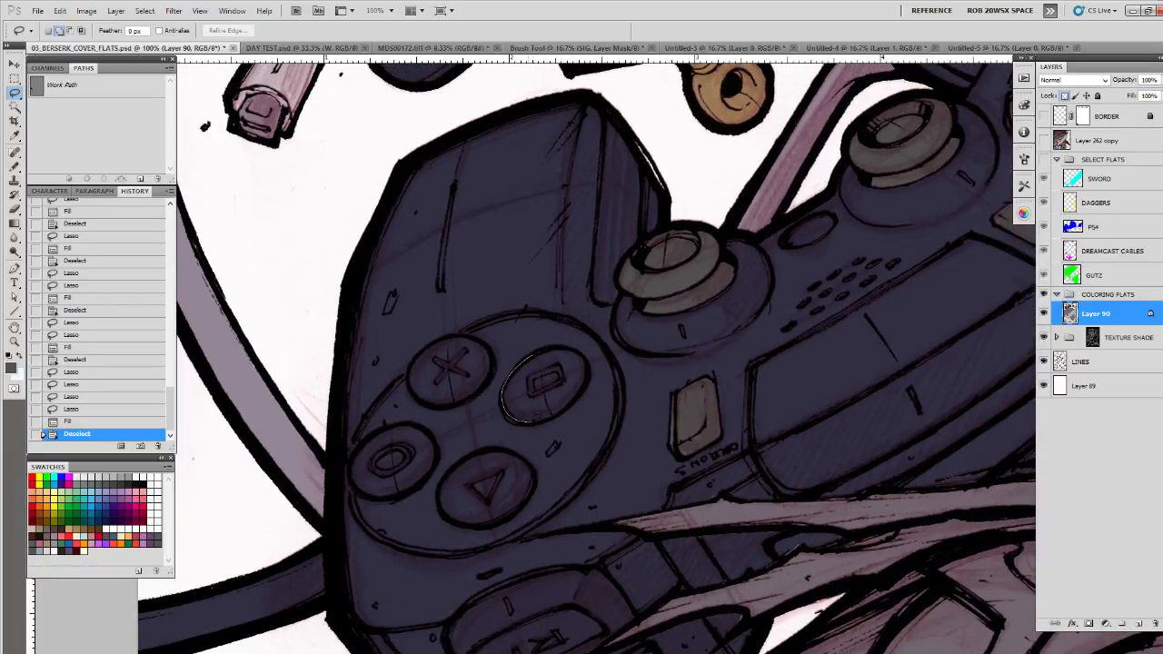
drag(538, 348, 411, 389)
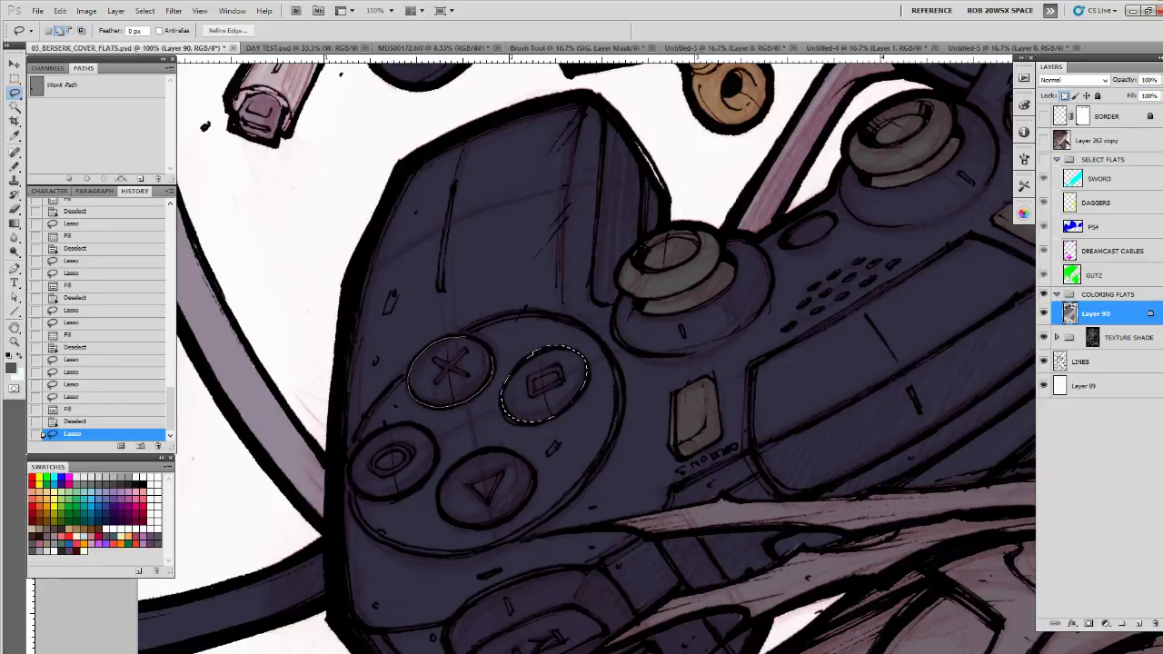
drag(493, 354, 465, 337)
mouse_move(487, 451)
mouse_down()
mouse_move(458, 461)
mouse_move(439, 491)
mouse_move(493, 524)
mouse_move(523, 515)
mouse_move(534, 481)
mouse_move(486, 449)
mouse_up()
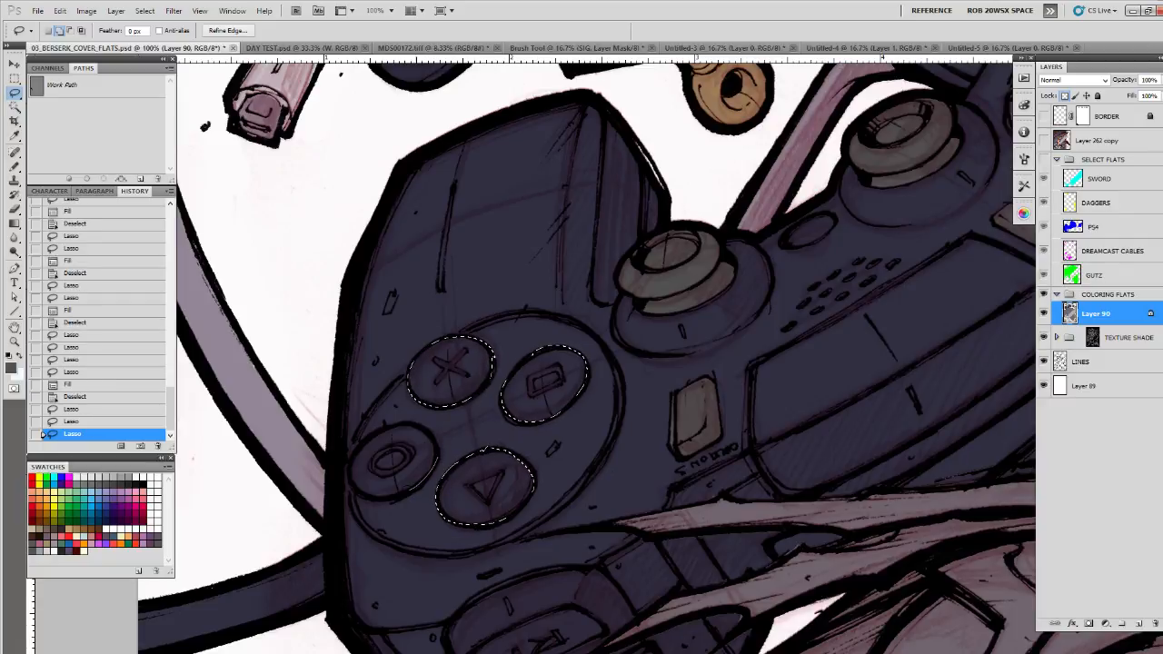
drag(424, 428, 440, 444)
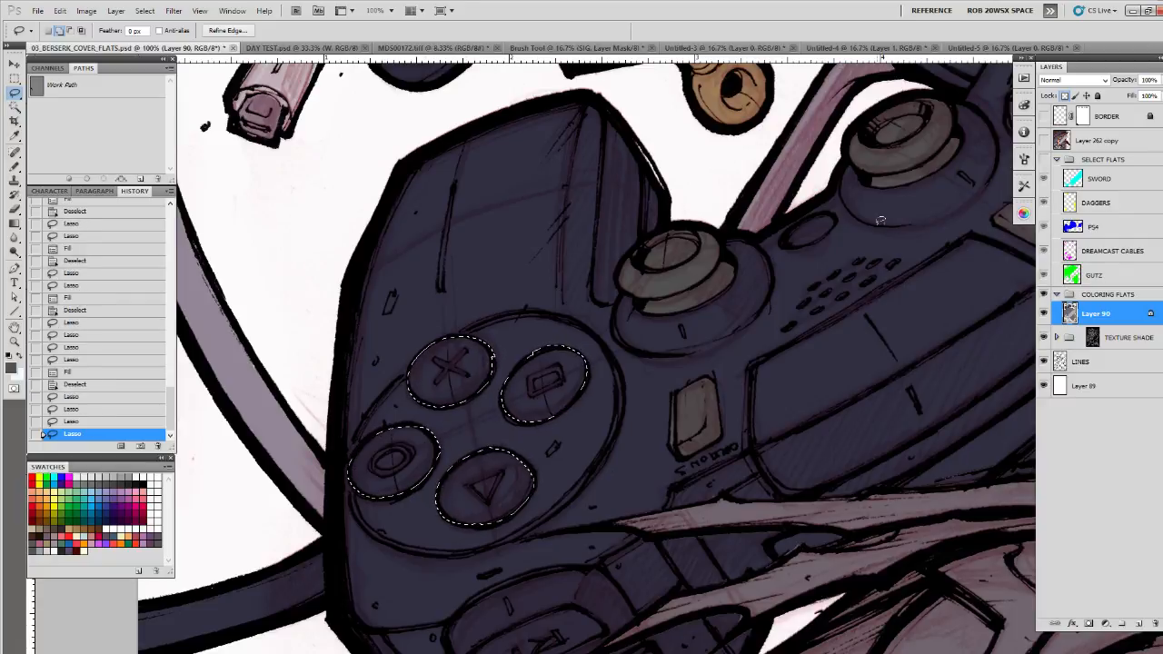
key(alt+BackSpace)
key(ctrl+d)
Step: Paint the square symbol on its round controller button light pink with the Pencil
key(b)
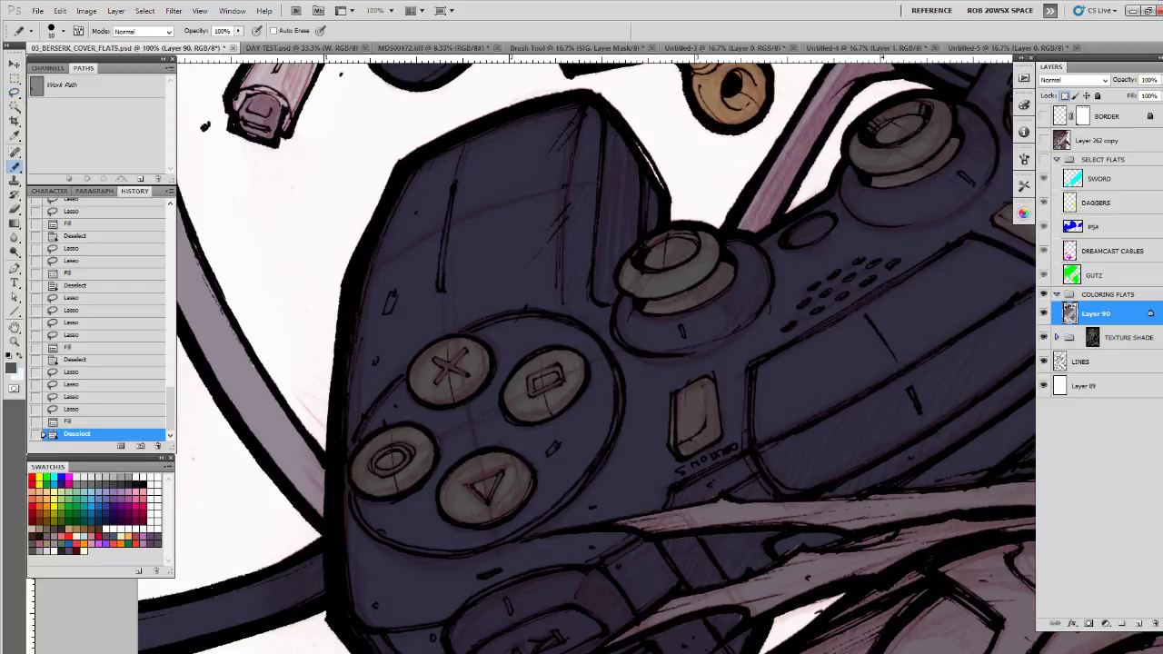
click(143, 499)
key(x)
click(142, 506)
click(686, 491)
key(z)
click(531, 384)
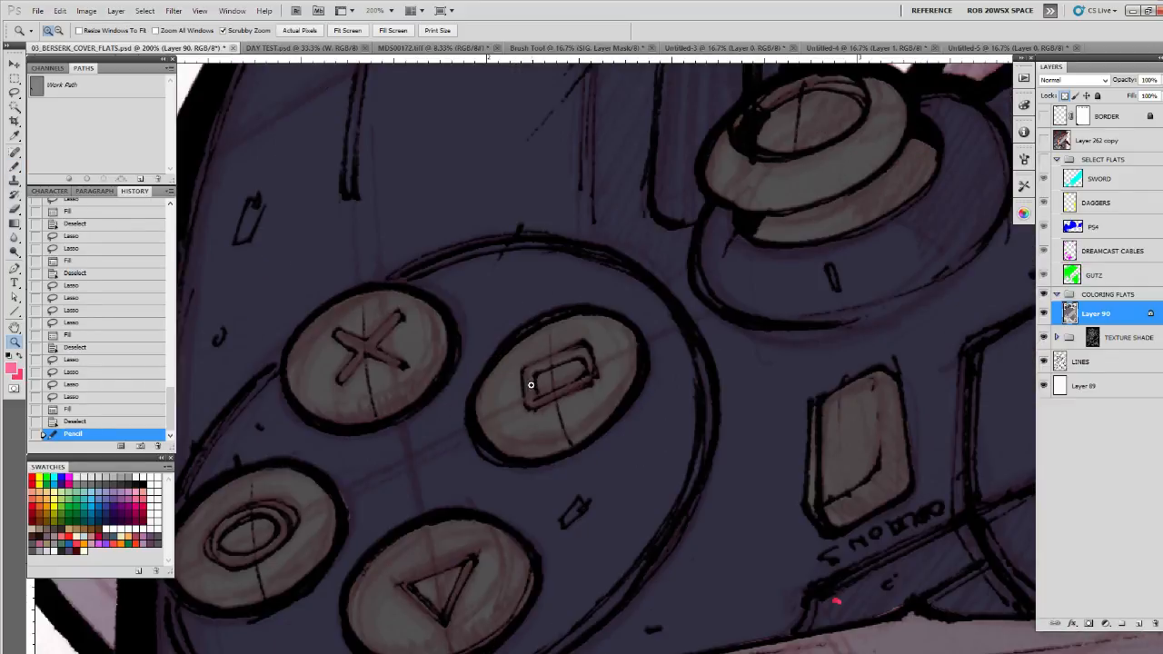
key(b)
mouse_move(533, 373)
mouse_down()
mouse_move(529, 397)
mouse_move(541, 364)
mouse_move(582, 352)
mouse_up()
click(150, 486)
click(149, 488)
click(143, 492)
mouse_move(564, 355)
mouse_down()
mouse_move(534, 369)
mouse_move(526, 396)
mouse_up()
mouse_move(540, 399)
mouse_down()
mouse_move(588, 375)
mouse_move(584, 351)
mouse_move(536, 394)
mouse_move(582, 369)
mouse_move(531, 407)
mouse_up()
Step: Sample the button grey as the alternate color and paint the circle symbol crimson red
alt+click(606, 341)
key(x)
drag(441, 509, 550, 421)
key(x)
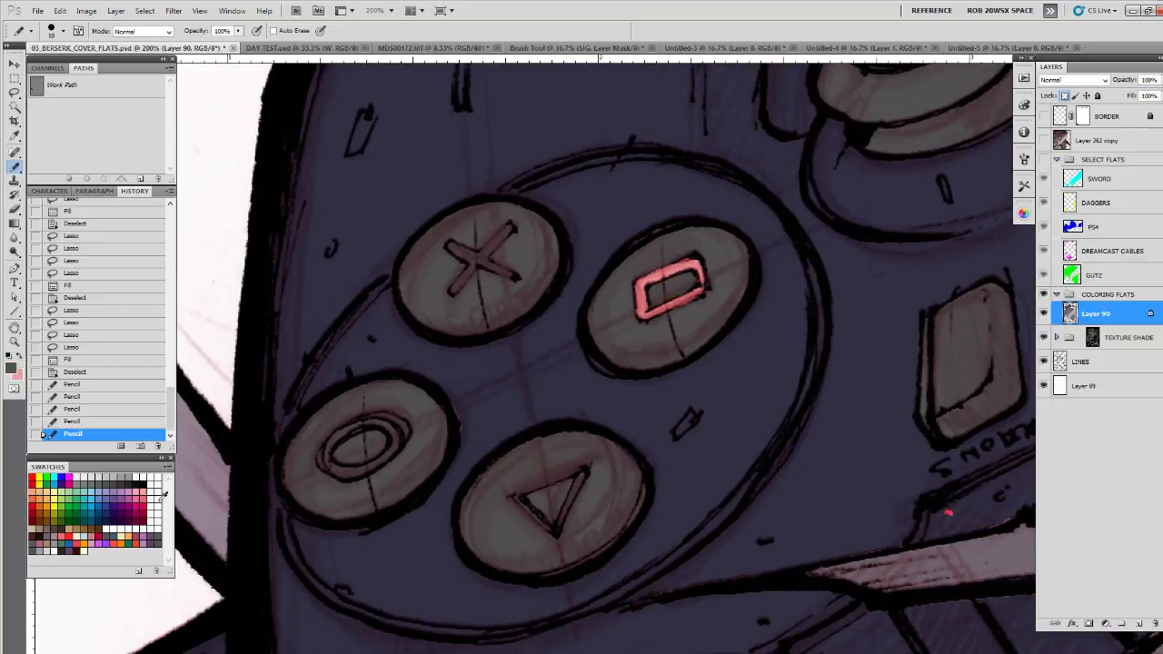
click(148, 500)
mouse_move(325, 446)
mouse_down()
mouse_move(356, 423)
mouse_move(387, 427)
mouse_move(392, 451)
mouse_move(351, 472)
mouse_move(325, 457)
mouse_move(345, 432)
mouse_move(326, 451)
mouse_move(342, 468)
mouse_up()
key(x)
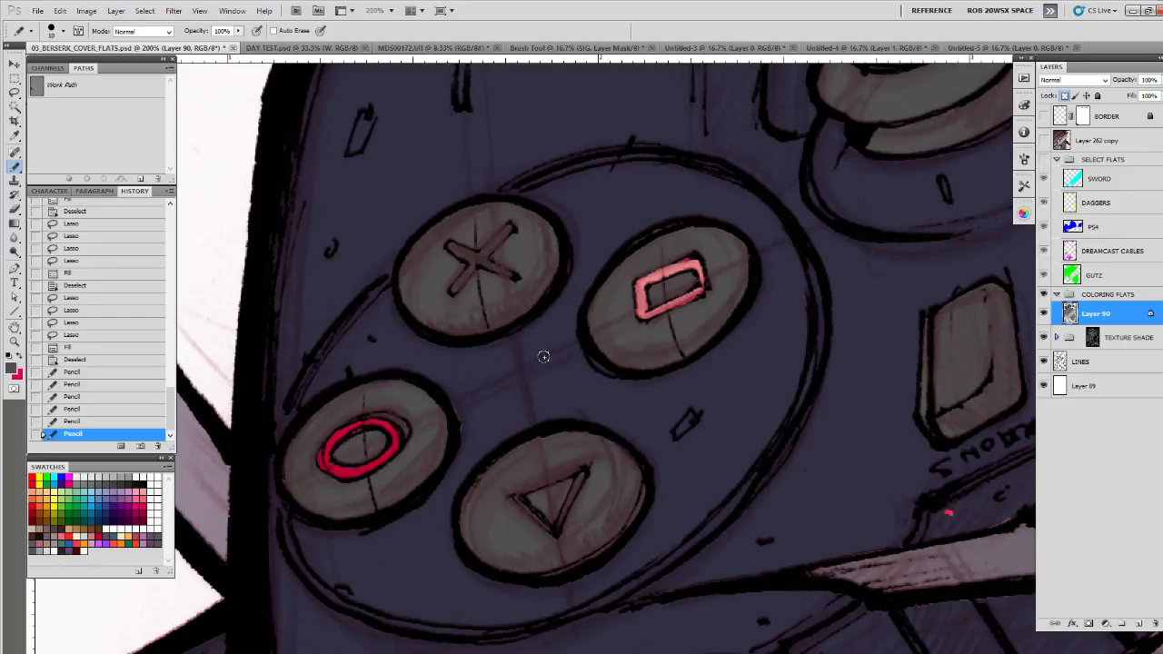
Step: Hide the TEXTURE SHADE group to check the plain flats, show it again and reselect Layer 90
click(1043, 337)
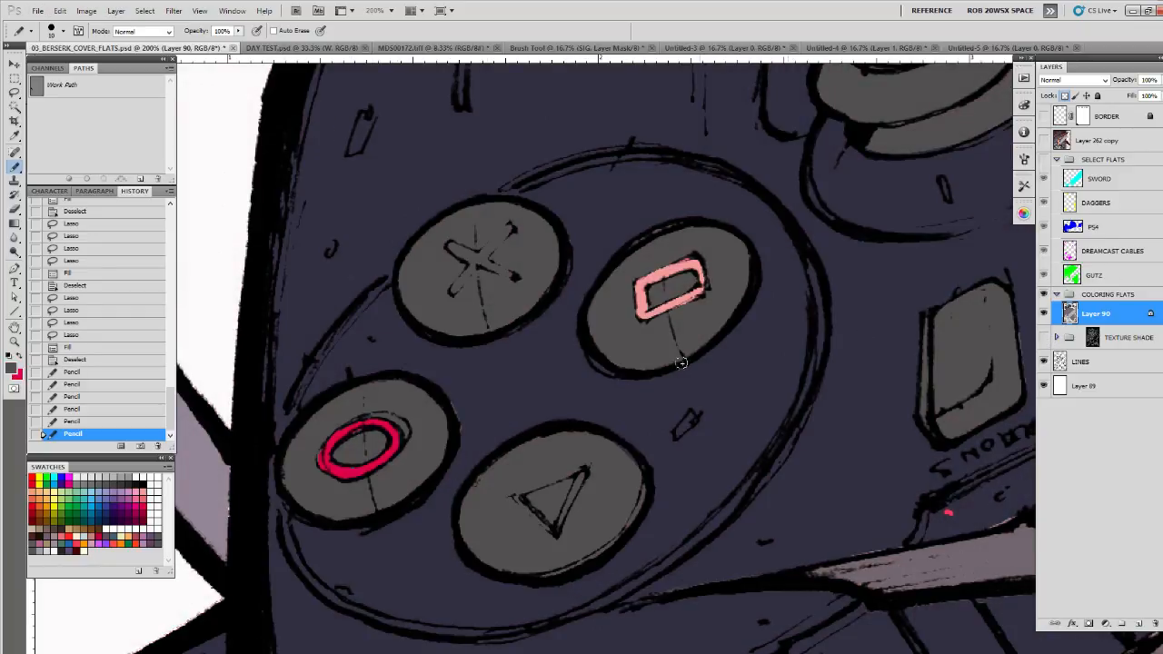
click(1059, 339)
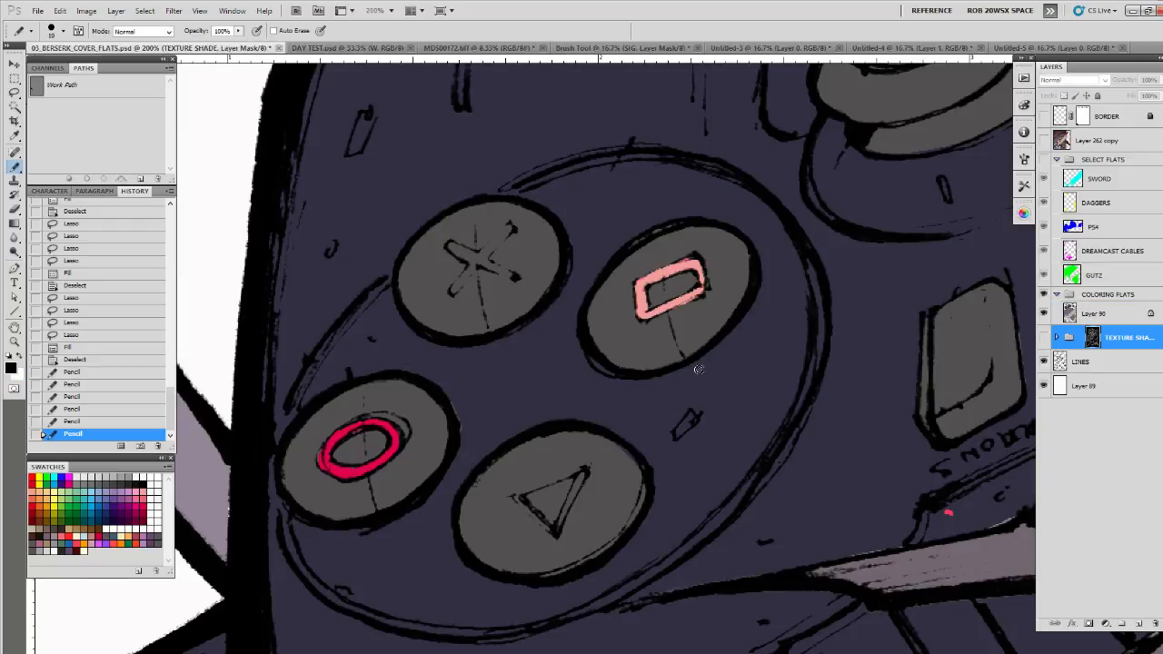
click(1043, 338)
click(1076, 312)
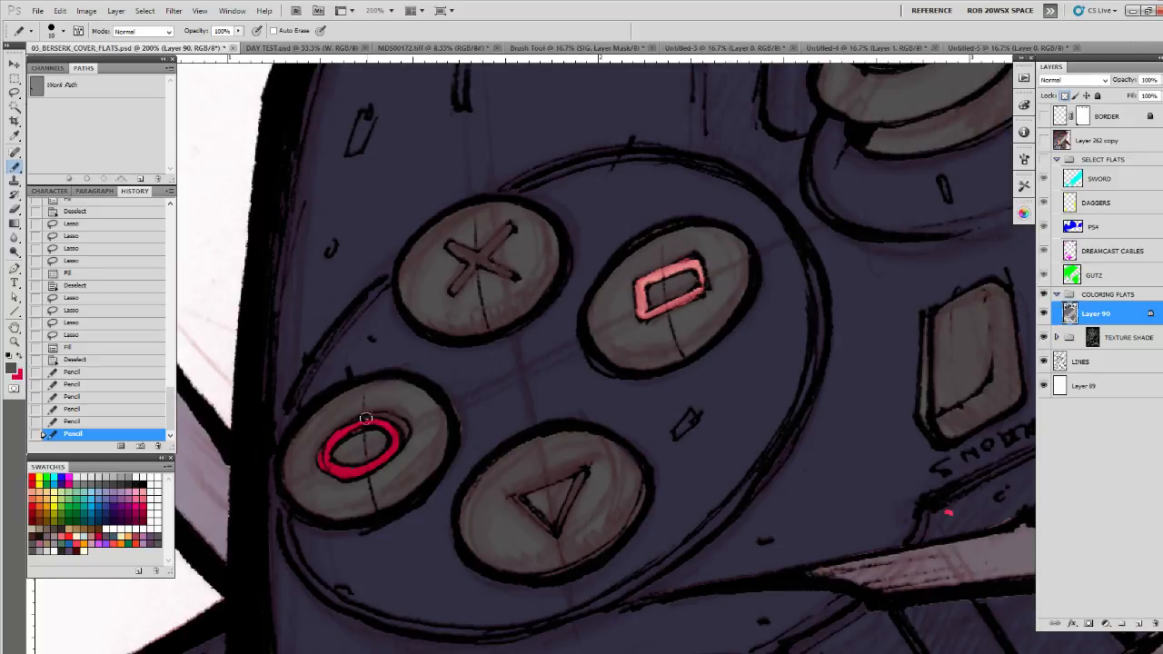
Step: Clean up the circle symbol's ring, alternating between the button grey and crimson red
drag(369, 402, 365, 407)
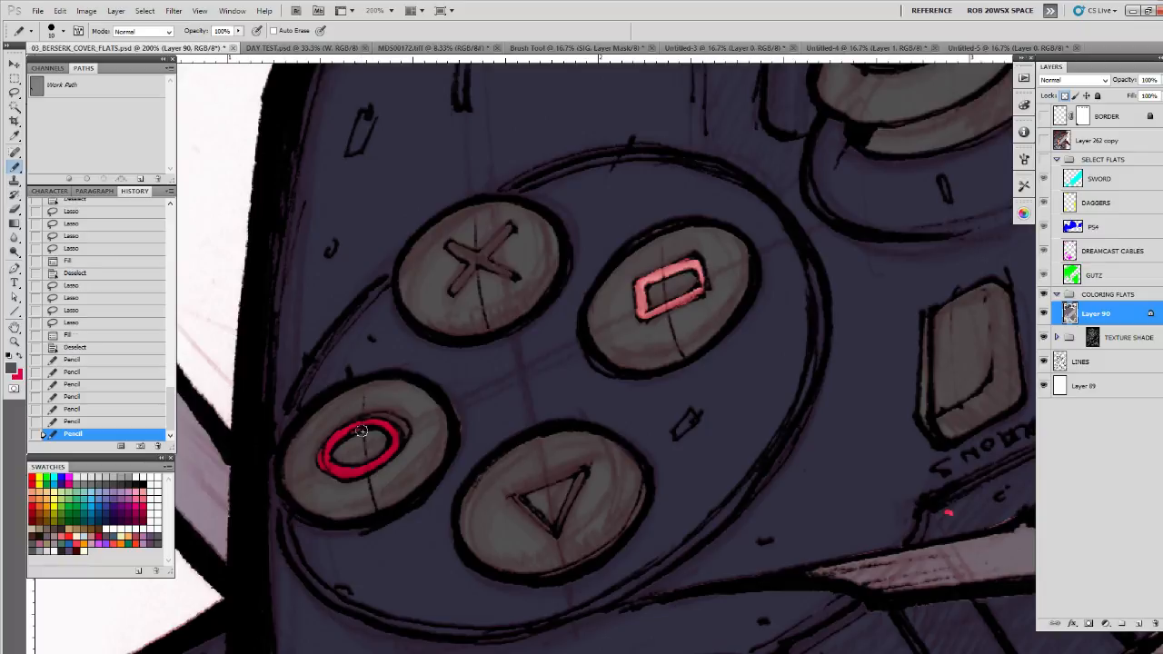
mouse_move(334, 444)
mouse_down()
mouse_move(335, 481)
mouse_move(320, 451)
mouse_move(320, 465)
mouse_move(364, 423)
mouse_up()
key(x)
mouse_move(334, 466)
mouse_down()
mouse_move(355, 467)
mouse_move(365, 428)
mouse_move(356, 440)
mouse_up()
key(x)
key(x)
drag(642, 396, 615, 400)
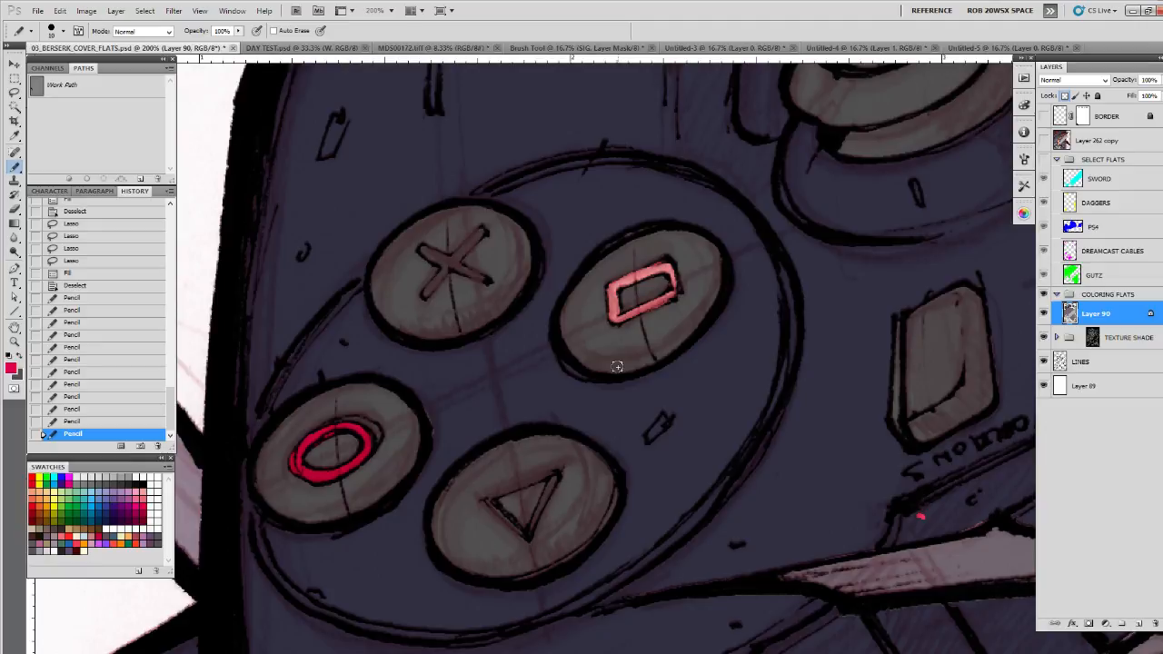
Step: Pick a light blue swatch and paint both strokes of the X symbol with the Pencil
click(93, 493)
drag(588, 359, 587, 369)
drag(487, 242, 428, 307)
drag(424, 258, 491, 294)
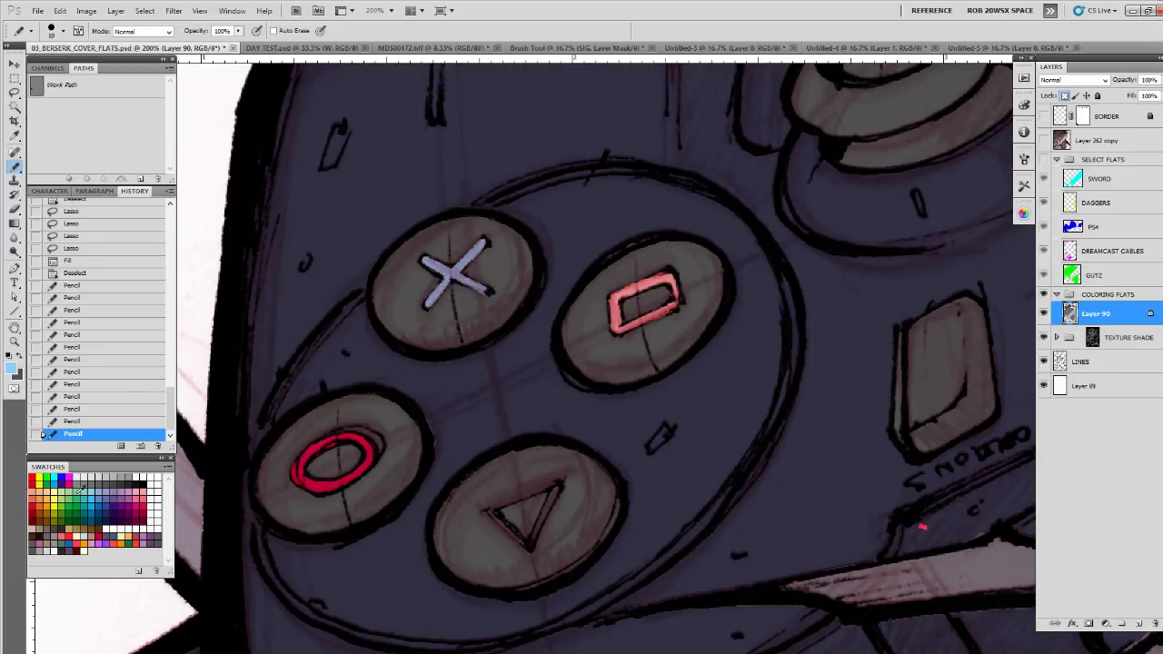
Step: Paint the outline of the triangle symbol pale green with the Pencil
drag(485, 440, 459, 354)
drag(463, 424, 536, 397)
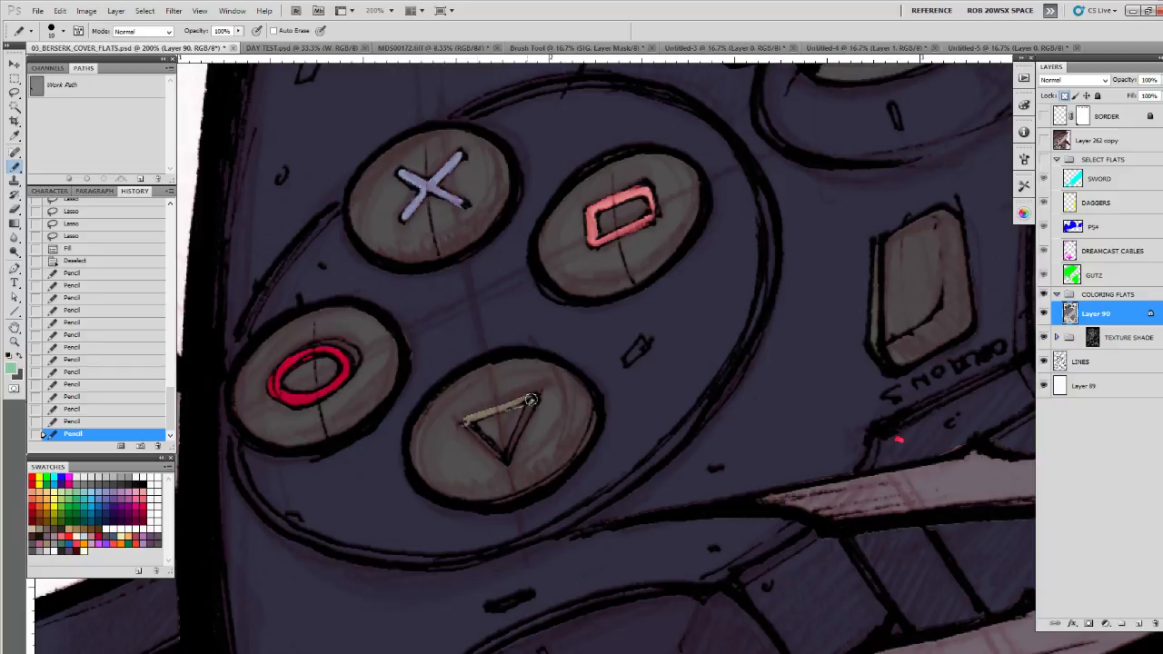
mouse_move(532, 400)
mouse_down()
mouse_move(505, 457)
mouse_move(467, 424)
mouse_move(507, 460)
mouse_move(534, 400)
mouse_move(463, 422)
mouse_move(506, 459)
mouse_move(495, 430)
mouse_move(479, 424)
mouse_move(514, 409)
mouse_move(480, 423)
mouse_move(507, 413)
mouse_move(512, 458)
mouse_up()
key(x)
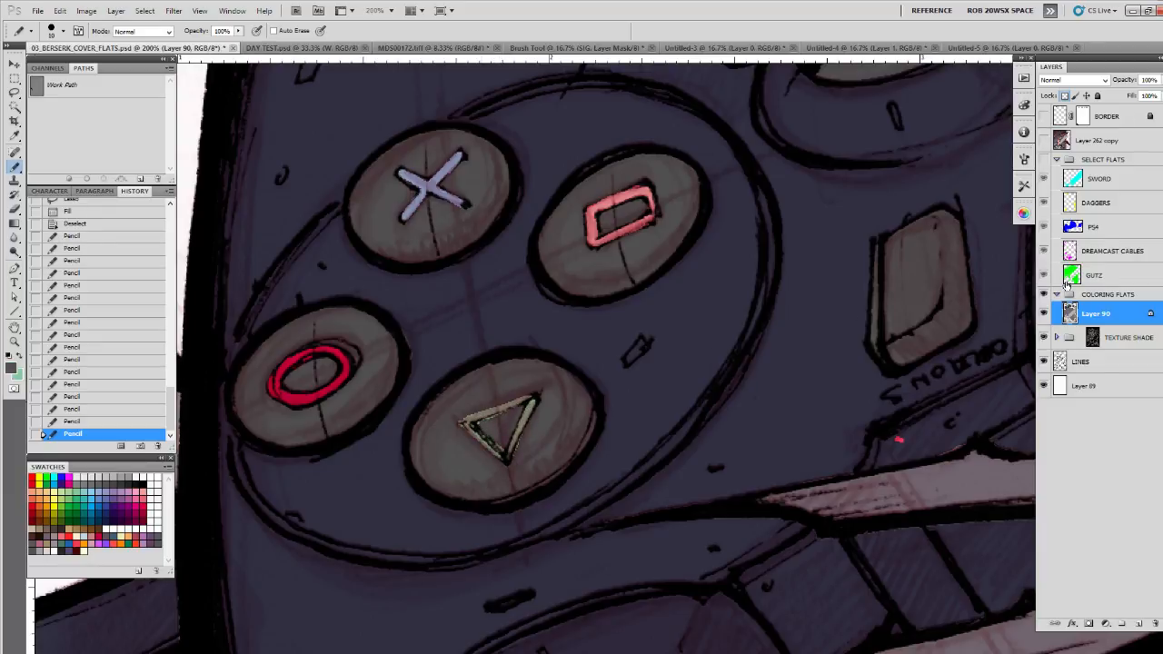
Step: Paint black on the TEXTURE SHADE group's mask over the triangle symbol to remove the texture there
click(1092, 333)
key(d)
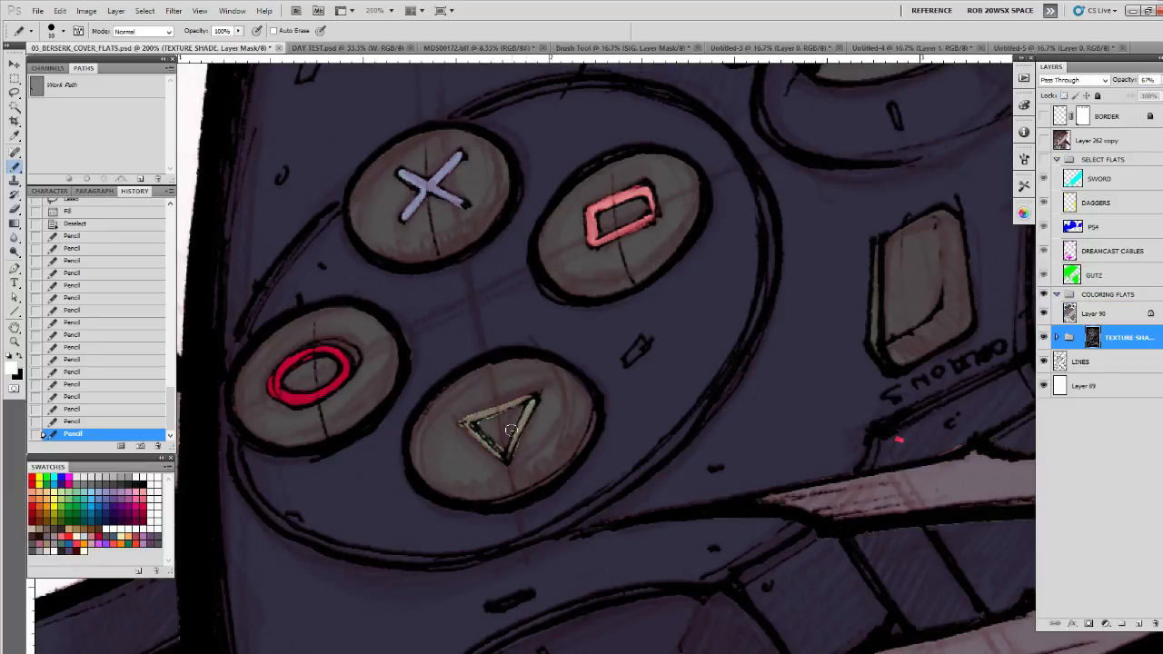
key(x)
mouse_move(516, 427)
mouse_down()
mouse_move(510, 450)
mouse_move(533, 400)
mouse_move(461, 421)
mouse_move(504, 459)
mouse_move(462, 422)
mouse_move(515, 403)
mouse_move(509, 456)
mouse_up()
drag(538, 390, 516, 502)
Step: Examine the colored PS4 controller in the context of the surrounding cover artwork
key(z)
alt+click(517, 449)
alt+click(518, 454)
alt+click(520, 465)
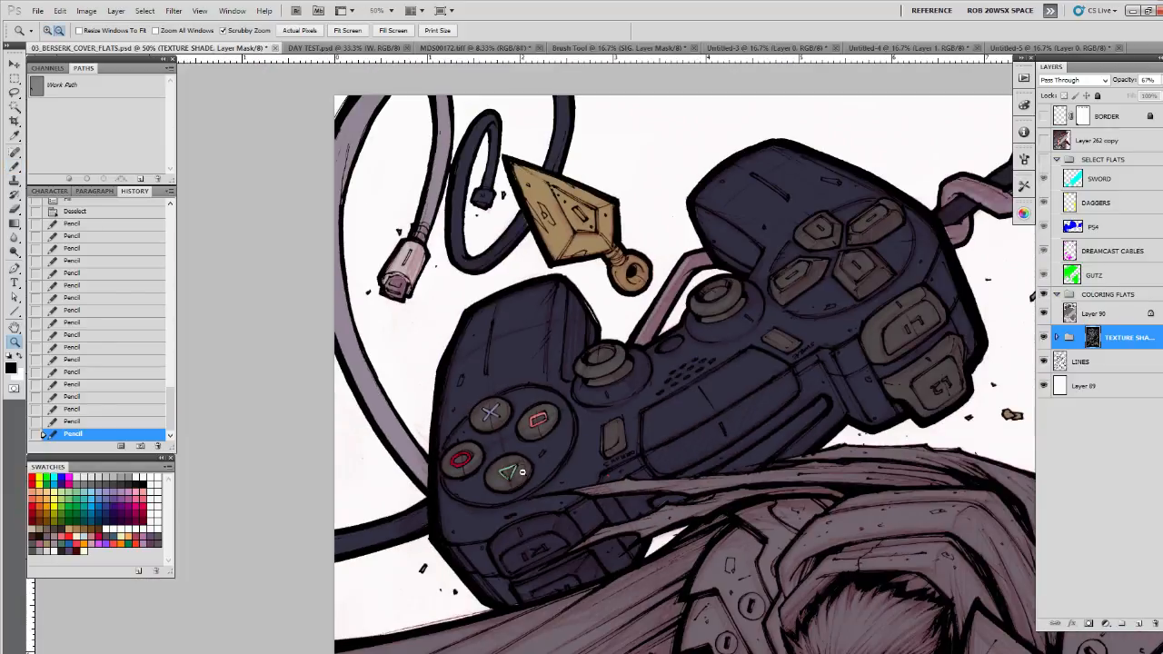
alt+click(528, 482)
key(h)
mouse_move(632, 494)
mouse_down()
mouse_move(660, 488)
mouse_move(573, 306)
mouse_up()
key(b)
drag(617, 343, 556, 544)
drag(590, 416, 549, 568)
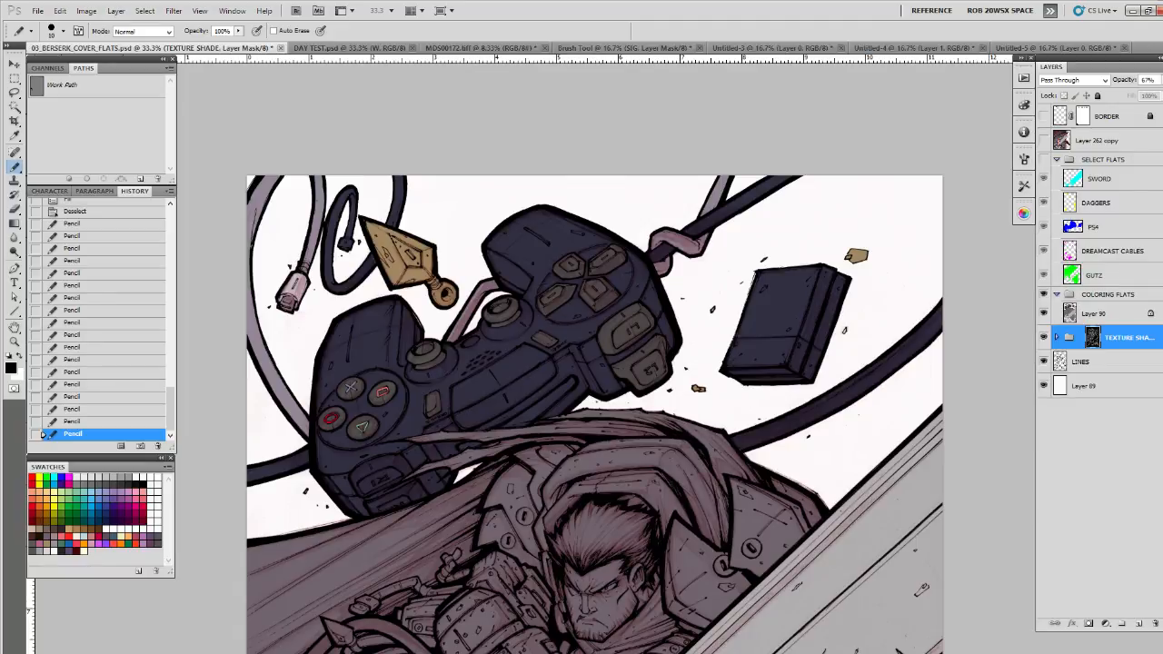
key(z)
alt+click(673, 458)
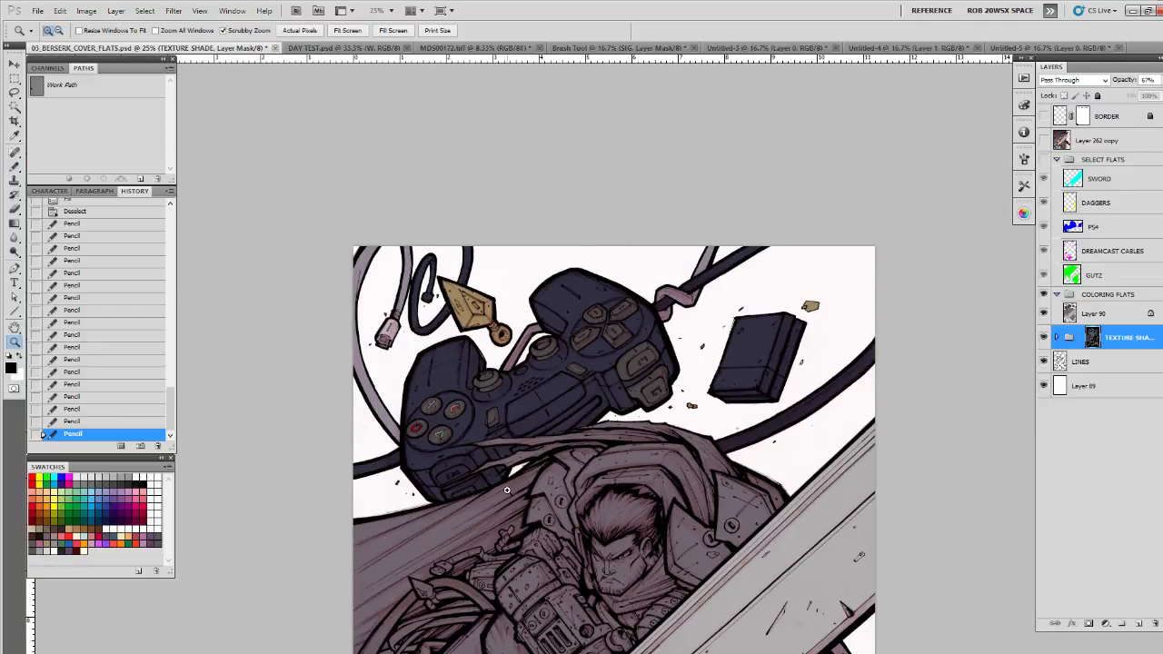
key(b)
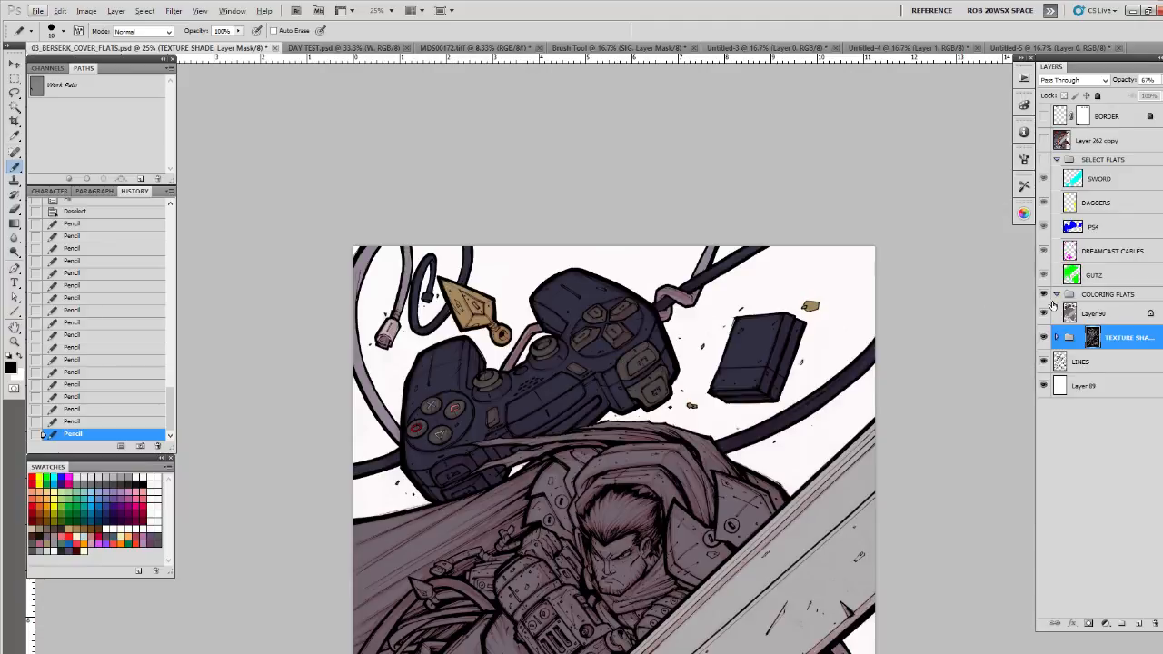
Step: Lasso the two shoulder buttons below the PS4 controller's symbol buttons on Layer 90 and fill them with the dark gray button color
click(1044, 338)
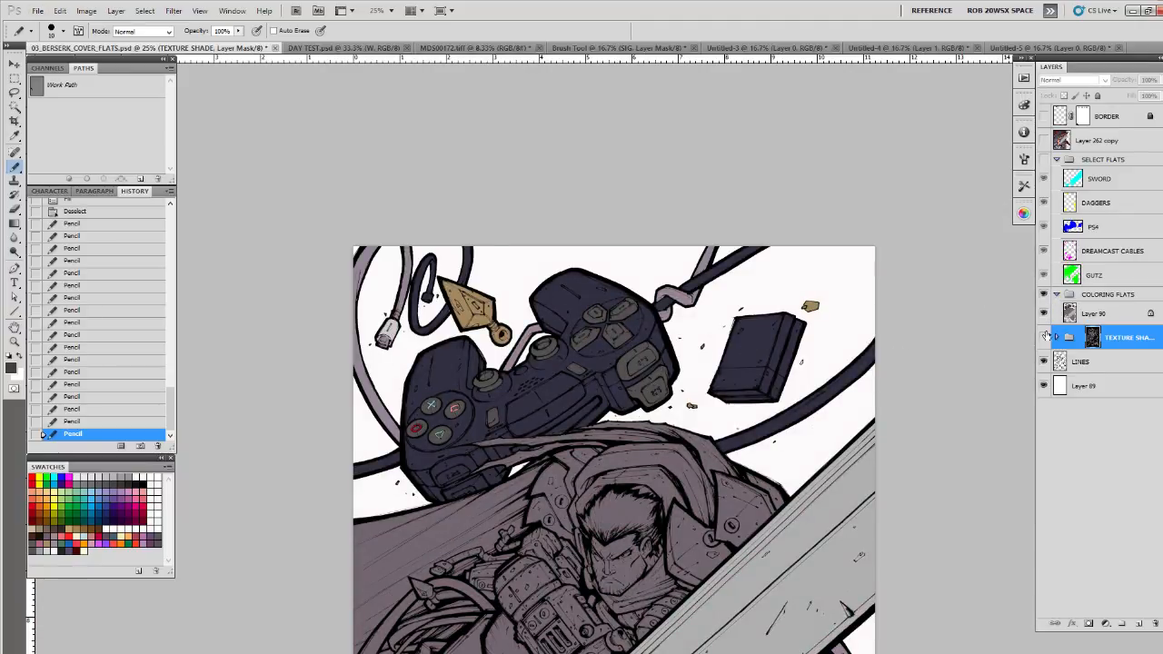
click(1044, 337)
click(1100, 313)
key(z)
click(455, 470)
click(456, 471)
click(455, 470)
click(455, 470)
drag(484, 496, 602, 354)
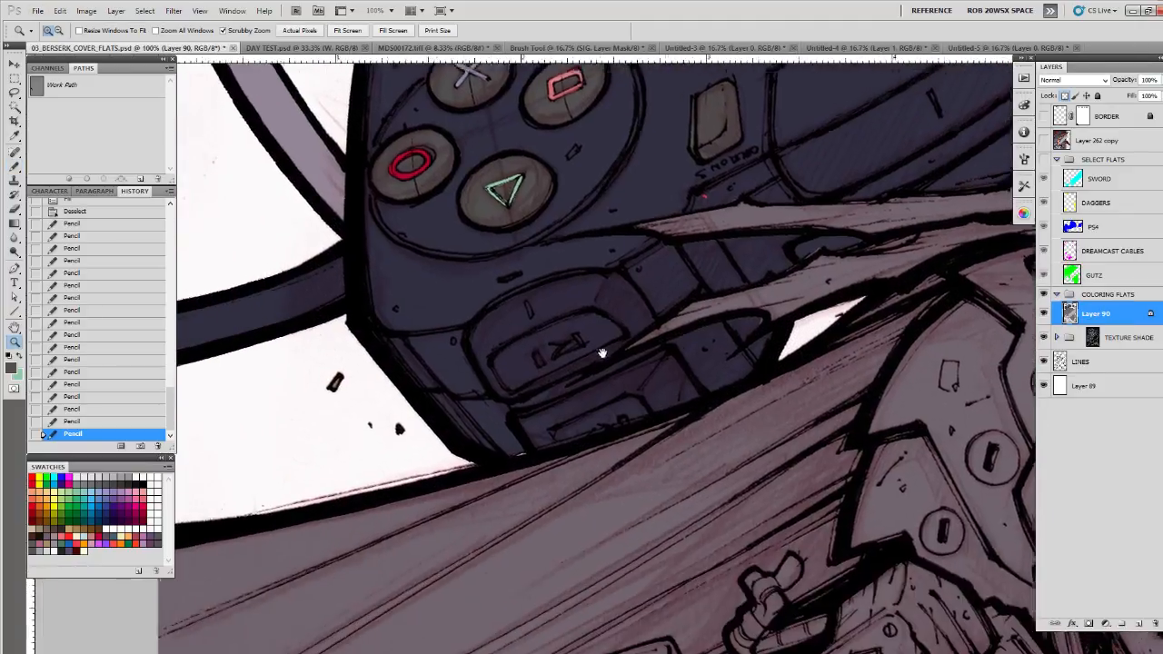
key(l)
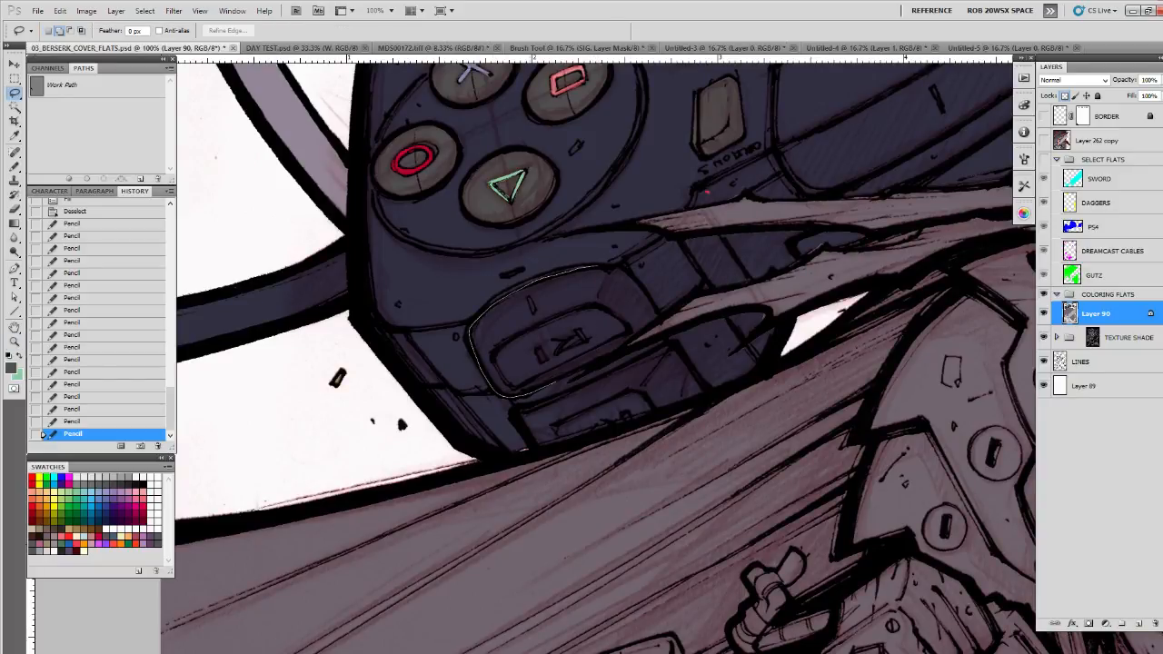
drag(657, 316, 623, 267)
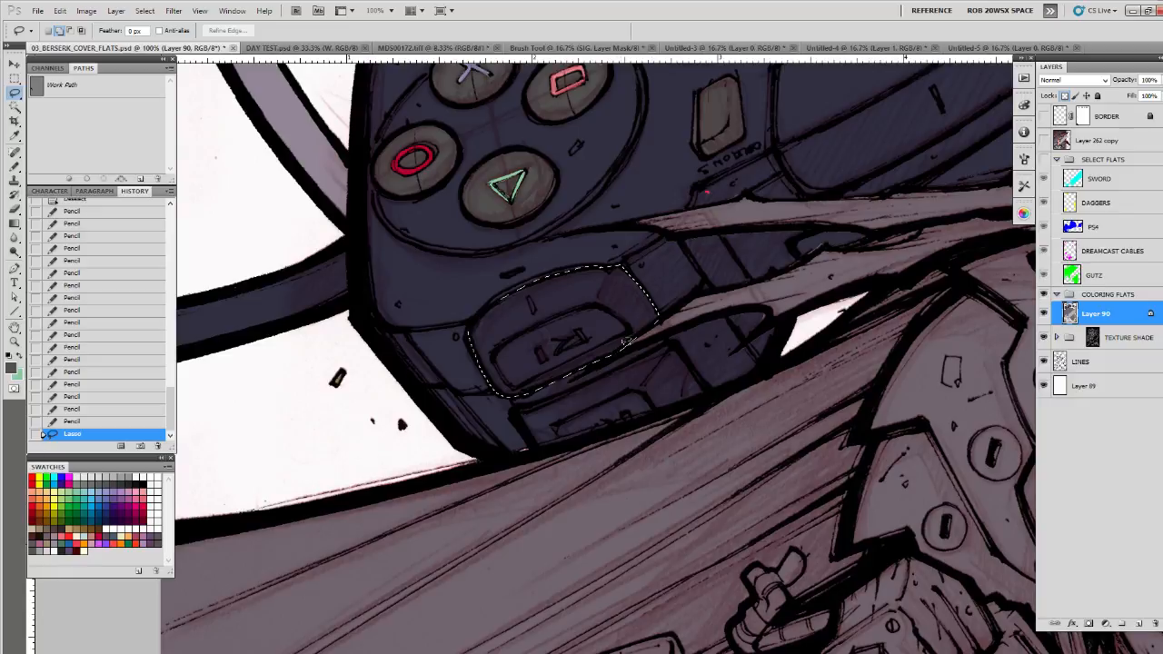
mouse_move(604, 375)
mouse_down()
mouse_move(656, 413)
mouse_move(527, 447)
mouse_up()
key(alt+BackSpace)
key(ctrl+d)
Step: Sample the controller's navy with the texture hidden and cover the stray red mark below the touchpad with the Pencil
drag(853, 238, 517, 482)
key(b)
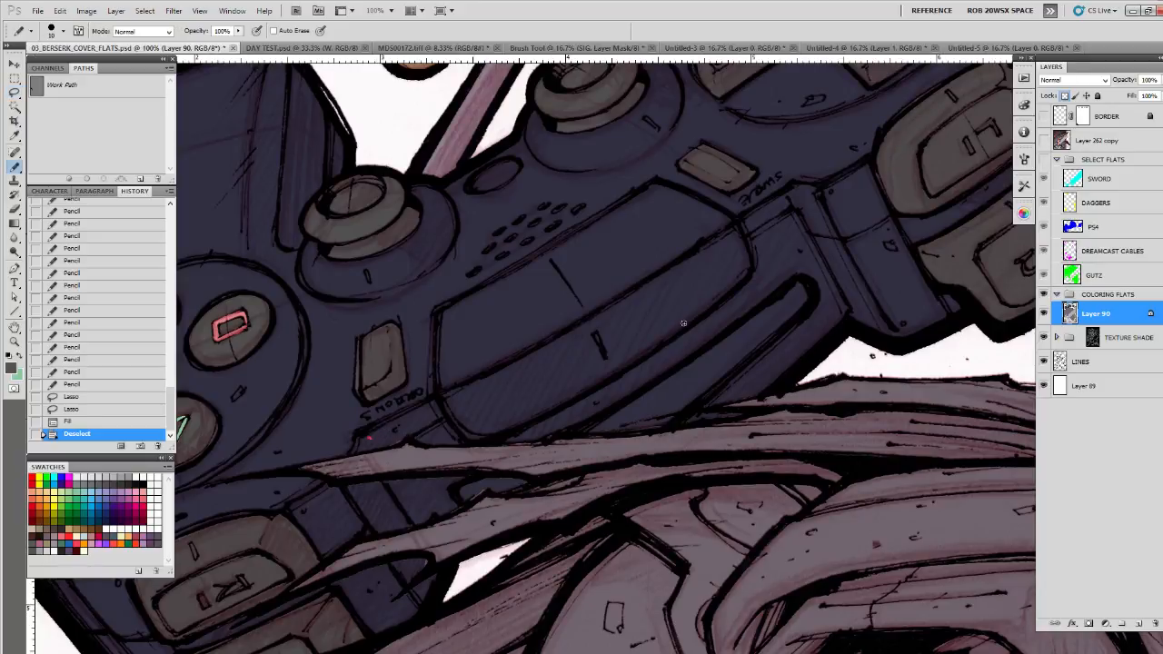
click(1044, 338)
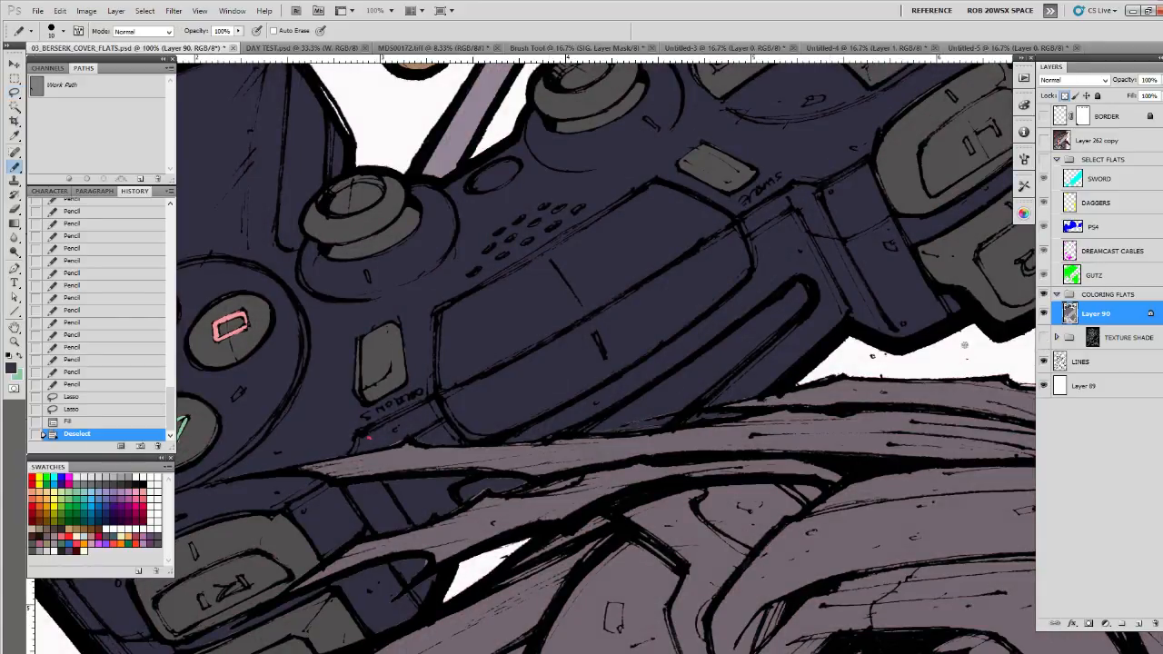
click(1044, 338)
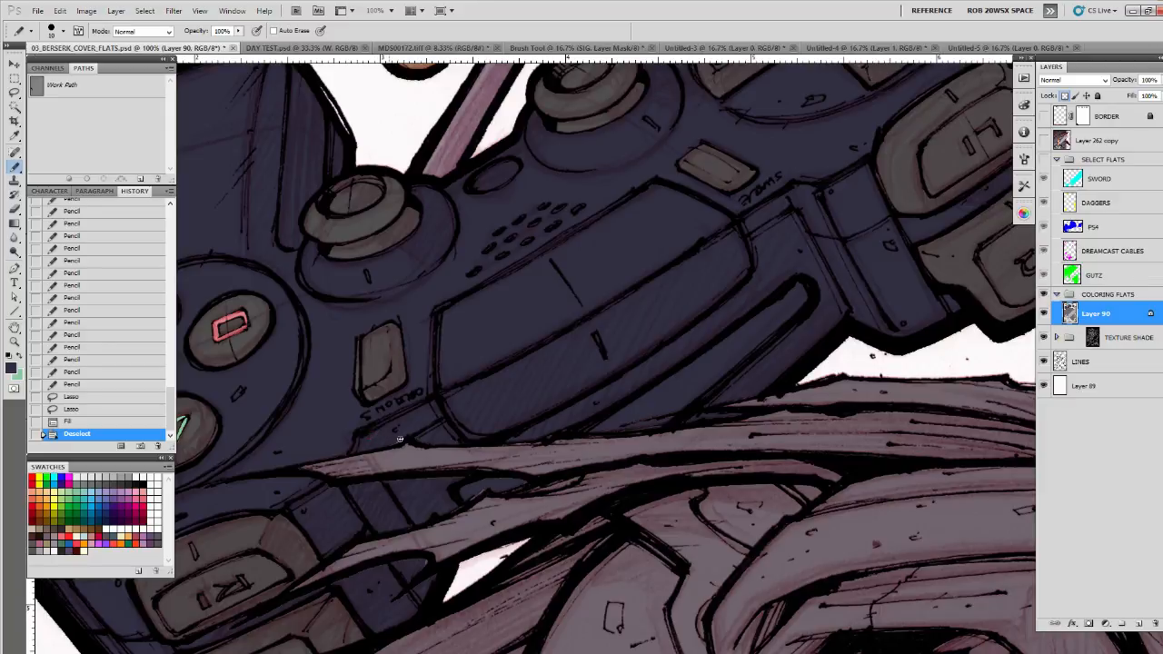
click(485, 425)
click(488, 475)
drag(579, 377, 357, 622)
Step: Sample the bright red and dark red of the reference background from Layer 262 copy as the two working colors
key(z)
alt+click(561, 439)
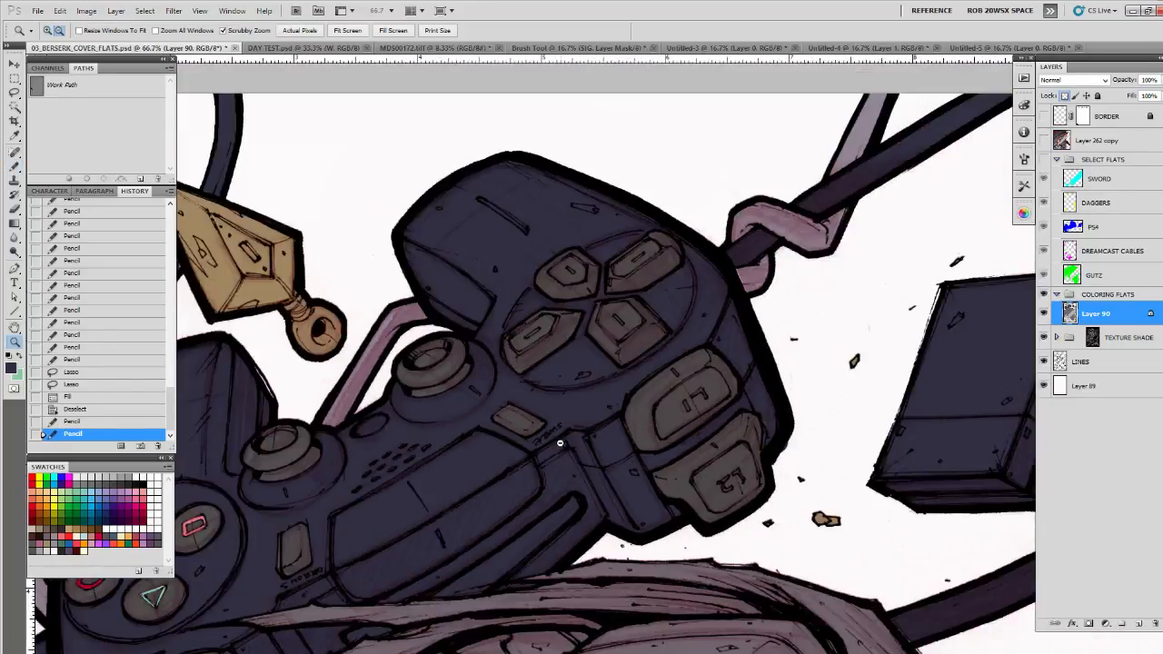
alt+click(559, 446)
alt+click(559, 453)
alt+click(559, 463)
alt+click(556, 491)
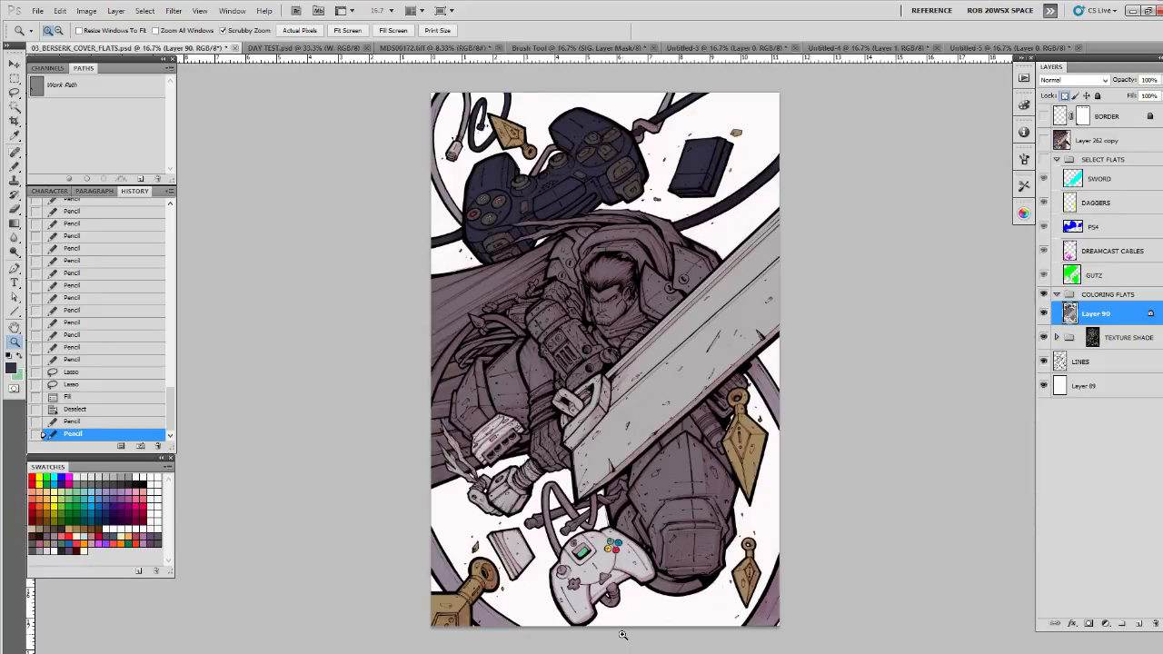
click(1044, 141)
click(1064, 142)
key(b)
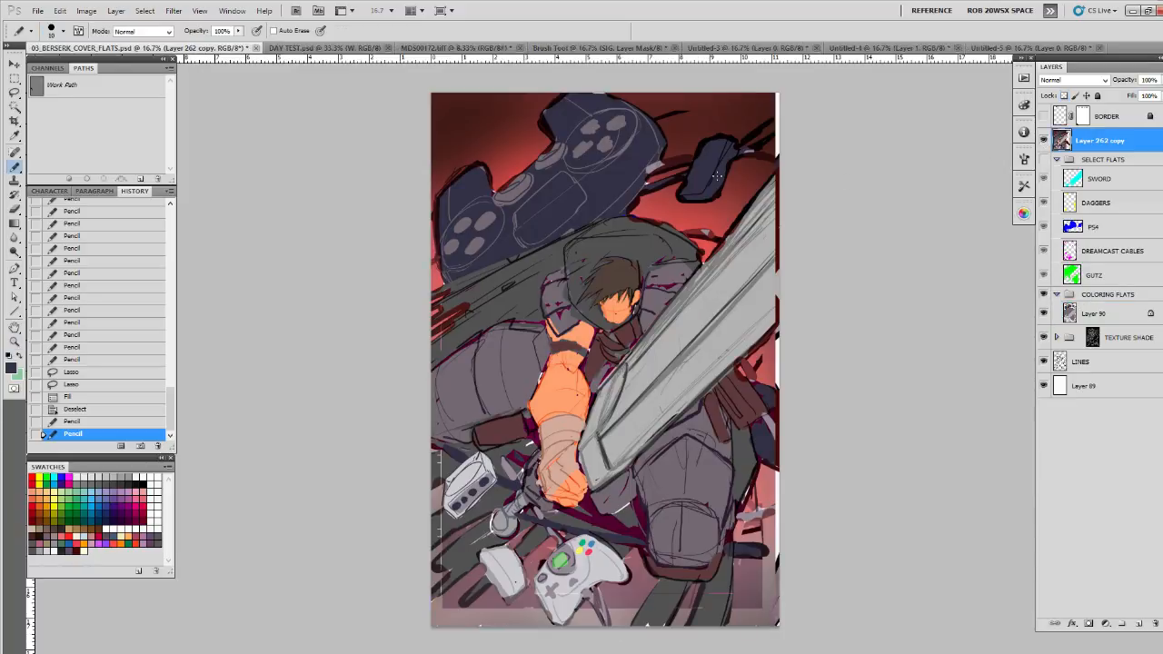
alt+click(485, 124)
key(x)
key(x)
click(1045, 141)
Step: Create a new layer above Layer 89, fill it with bright red, and cut the Layer 90 shapes out of it
click(1090, 391)
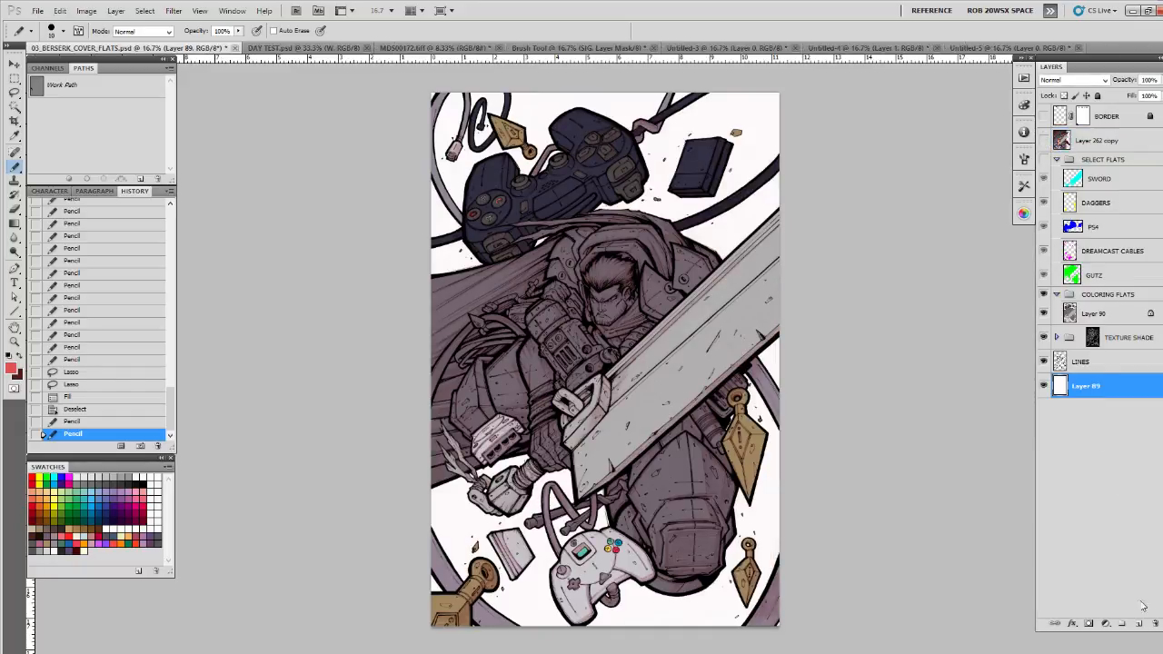
click(1139, 624)
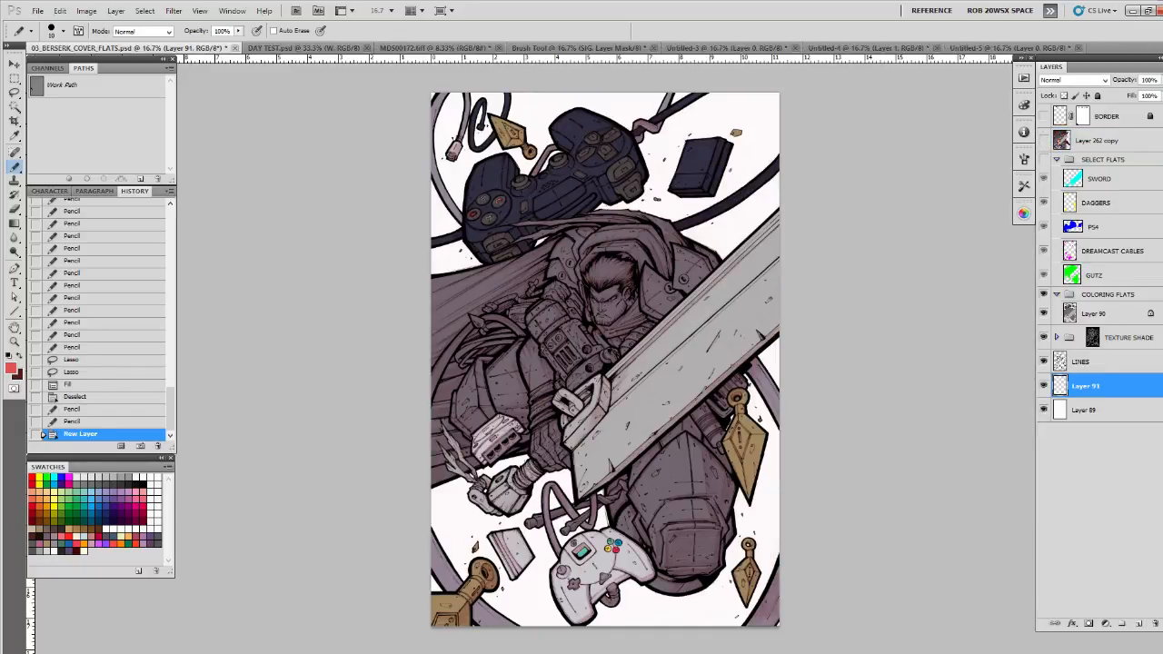
key(alt+BackSpace)
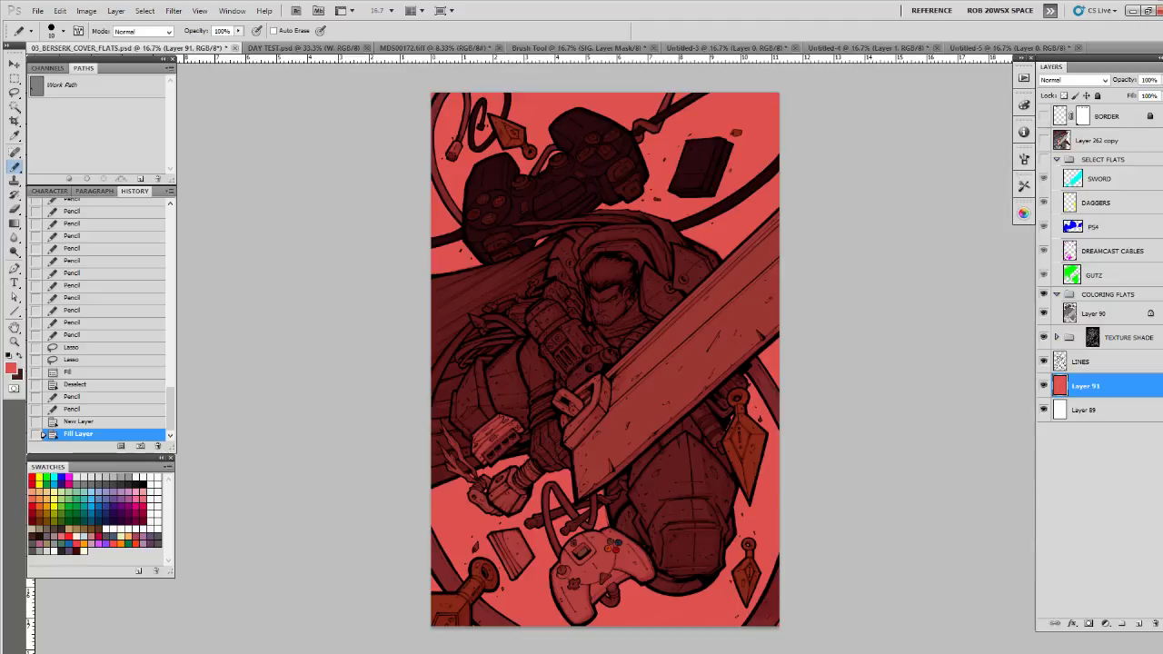
ctrl+click(1070, 313)
key(ctrl+x)
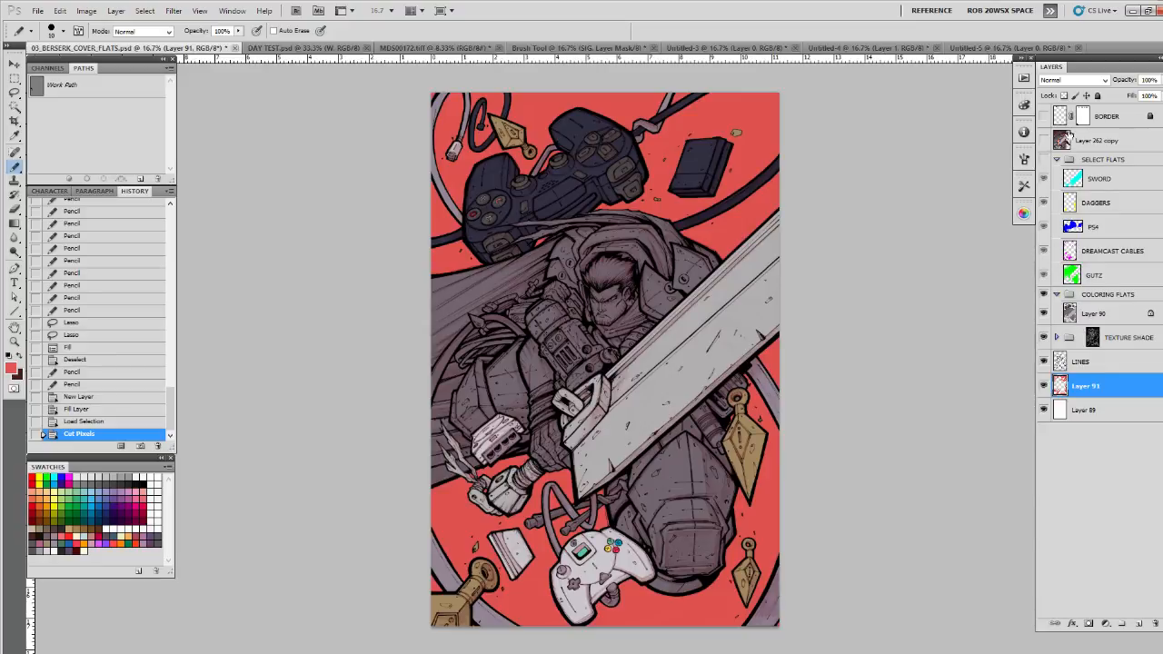
Step: Lock the red layer's transparency and set up the Brush with the PAINTING - AirSoft tip at 1300 px and dark red
key(x)
right_click(691, 376)
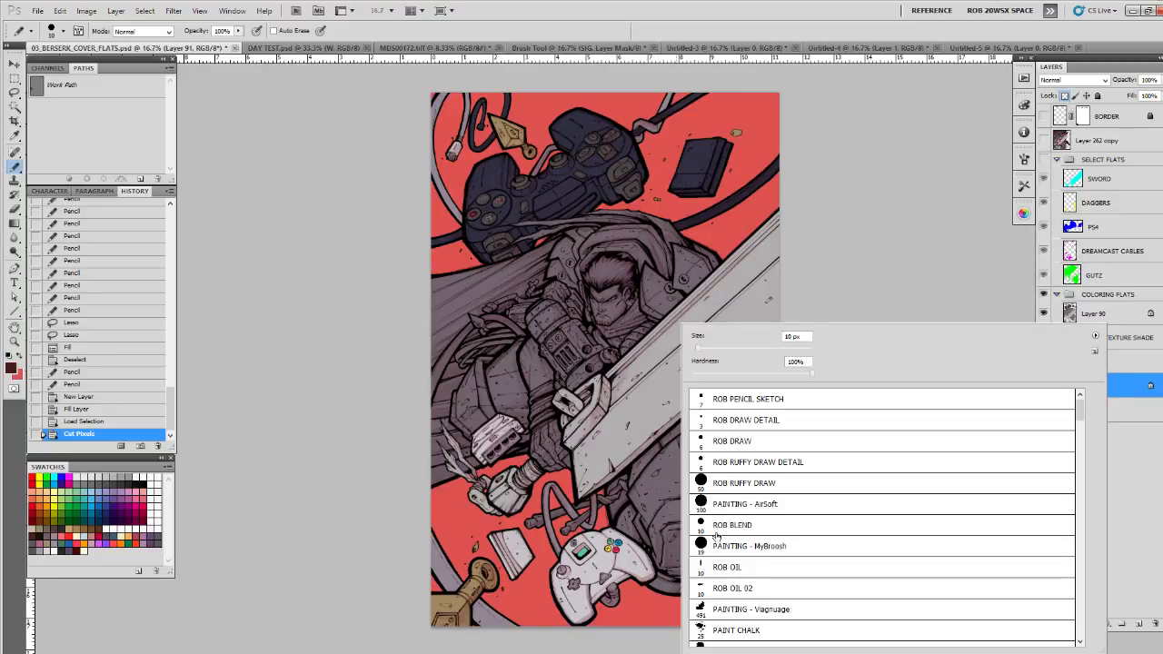
mouse_move(14, 166)
mouse_down()
mouse_move(41, 179)
mouse_move(48, 166)
mouse_up()
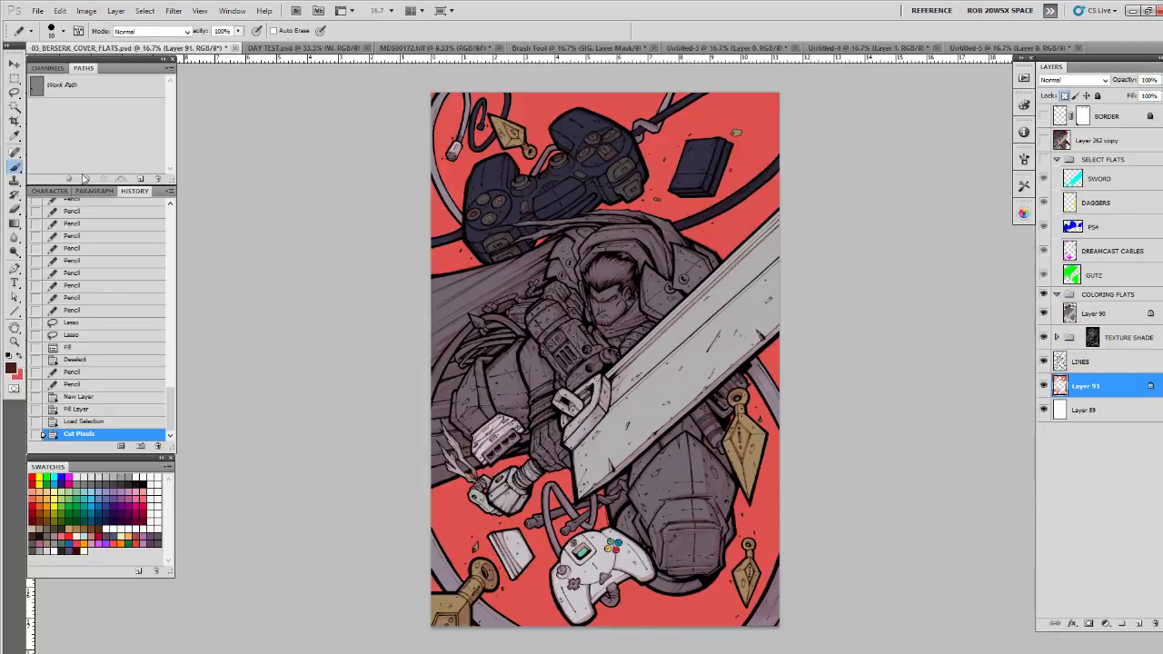
right_click(482, 236)
double_click(524, 410)
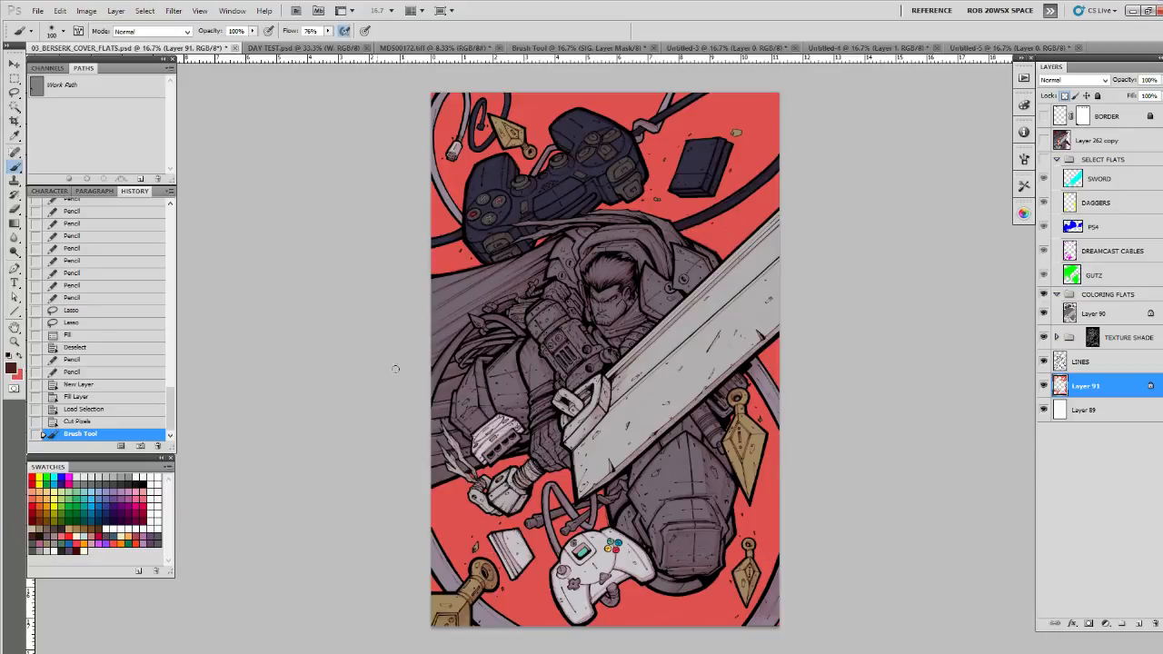
key(bracketright)
key(bracketright)
key(bracketright)
key(bracketright)
key(bracketright)
key(bracketright)
key(bracketright)
key(bracketright)
key(bracketright)
key(bracketright)
key(bracketright)
key(bracketright)
key(bracketright)
key(bracketright)
key(bracketright)
Step: Airbrush dark red across the upper background behind the PS4 controller and console, checking it against the reference
mouse_move(409, 285)
mouse_down()
mouse_move(486, 93)
mouse_move(337, 256)
mouse_move(382, 256)
mouse_up()
click(1044, 140)
click(1043, 140)
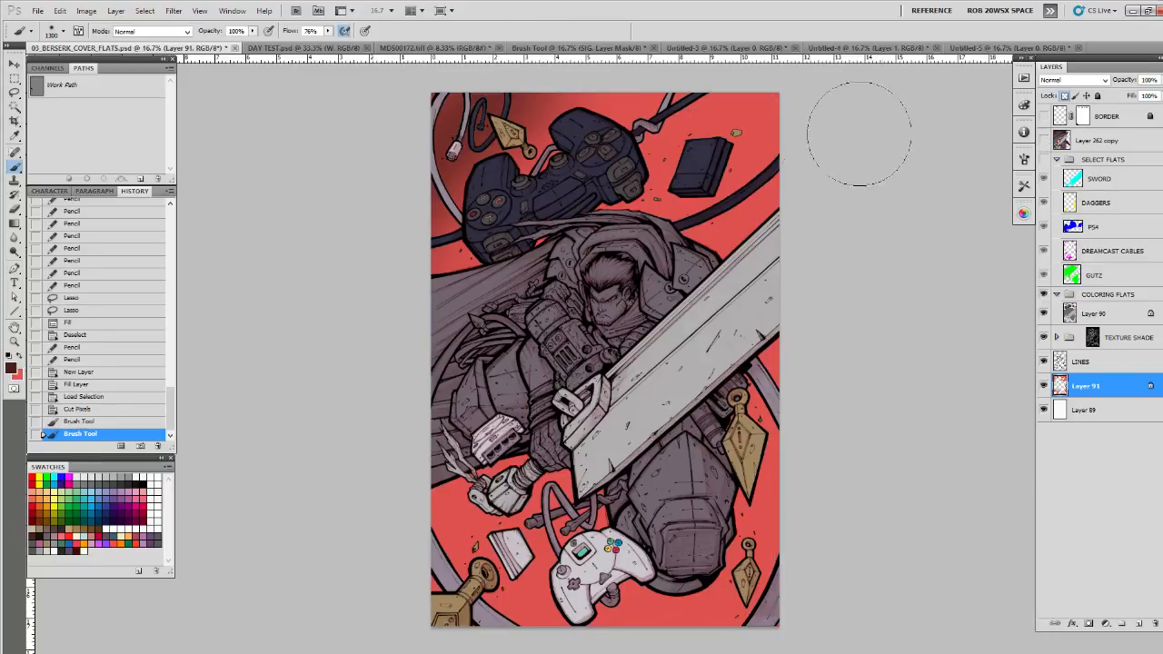
mouse_move(395, 208)
mouse_down()
mouse_move(564, 108)
mouse_move(431, 192)
mouse_move(761, 125)
mouse_move(602, 159)
mouse_move(756, 205)
mouse_move(725, 118)
mouse_move(750, 88)
mouse_move(816, 181)
mouse_up()
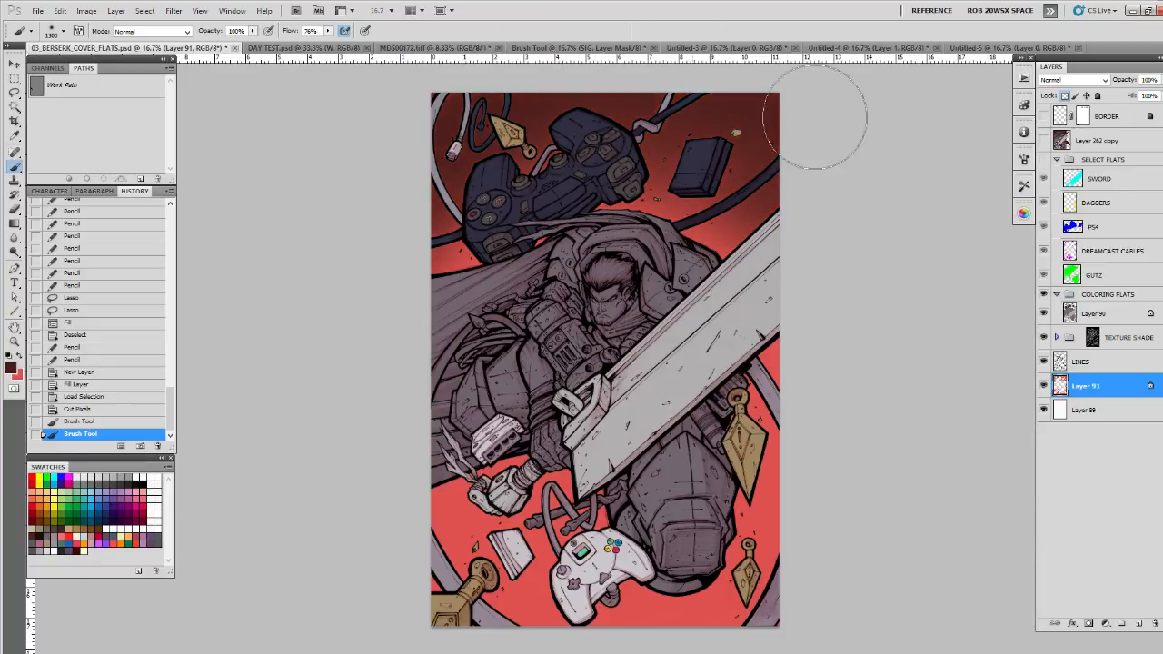
mouse_move(598, 92)
mouse_down()
mouse_move(706, 70)
mouse_move(839, 195)
mouse_up()
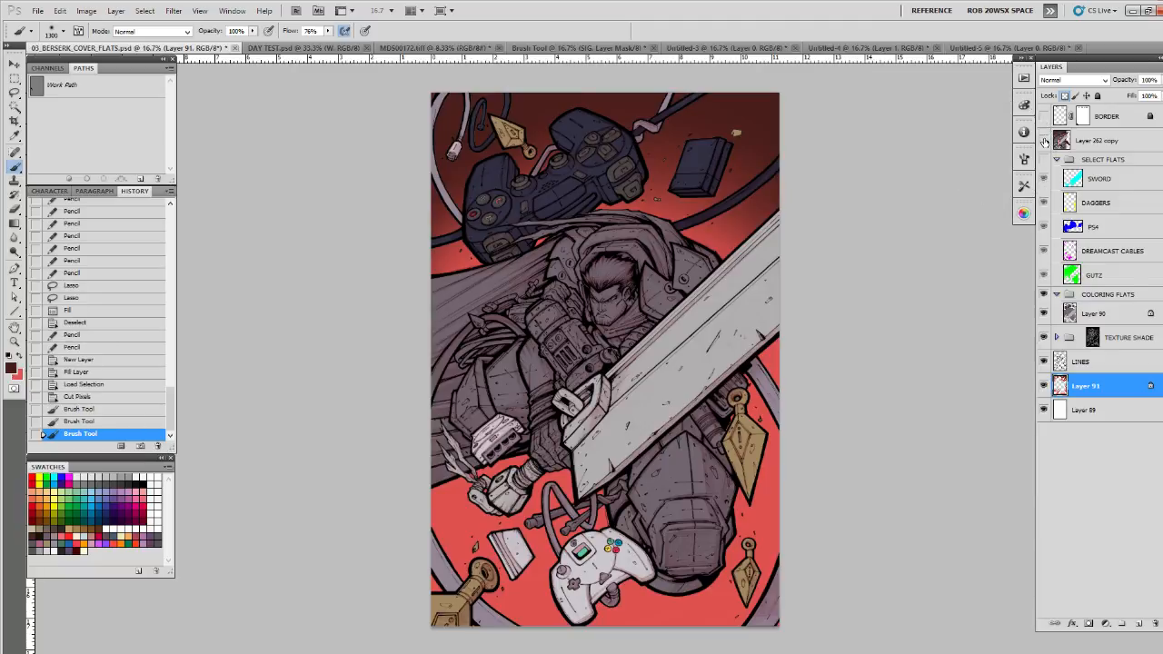
Step: Sample a muted mauve and a pinkish red from the lower background of the Layer 262 copy reference
click(1044, 141)
click(1044, 142)
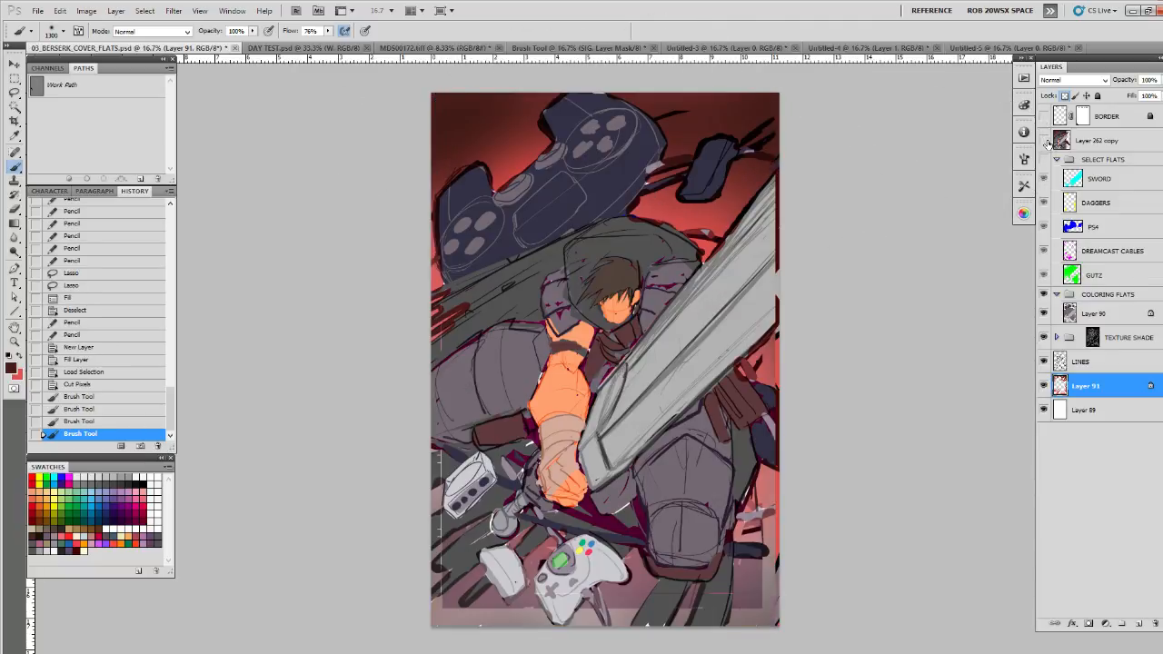
click(1045, 143)
key(x)
alt+click(751, 577)
key(x)
alt+click(761, 477)
click(1044, 142)
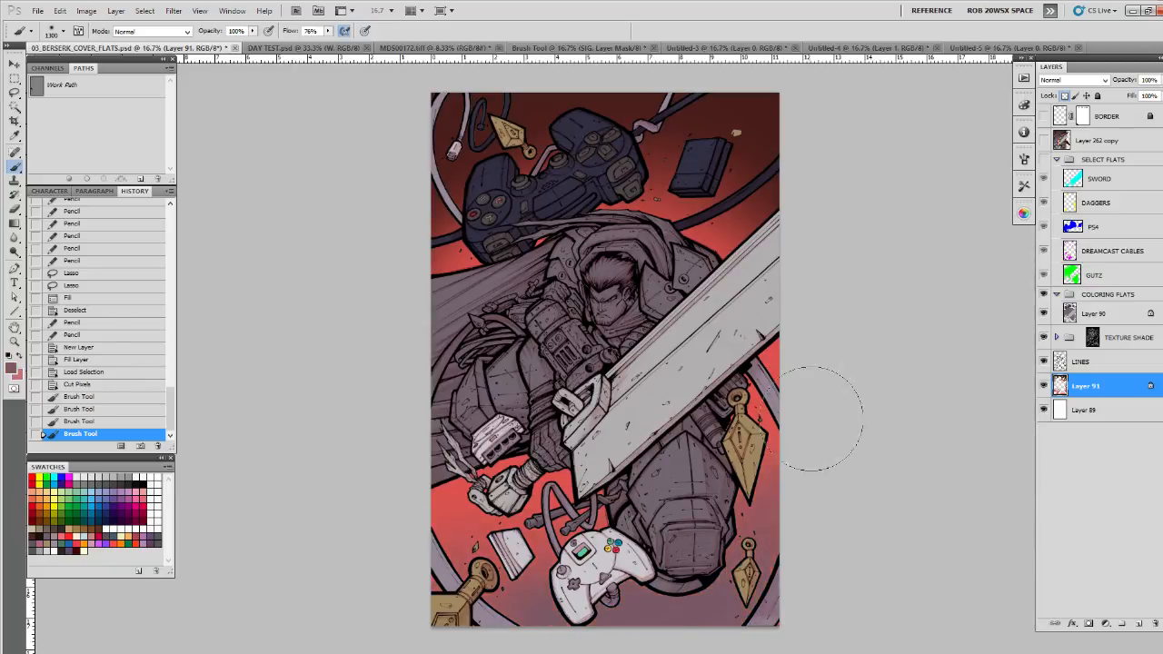
Step: Airbrush the lower background with alternating mauve and pinkish red around the Dreamcast controller, legs and daggers
drag(812, 419, 800, 404)
key(x)
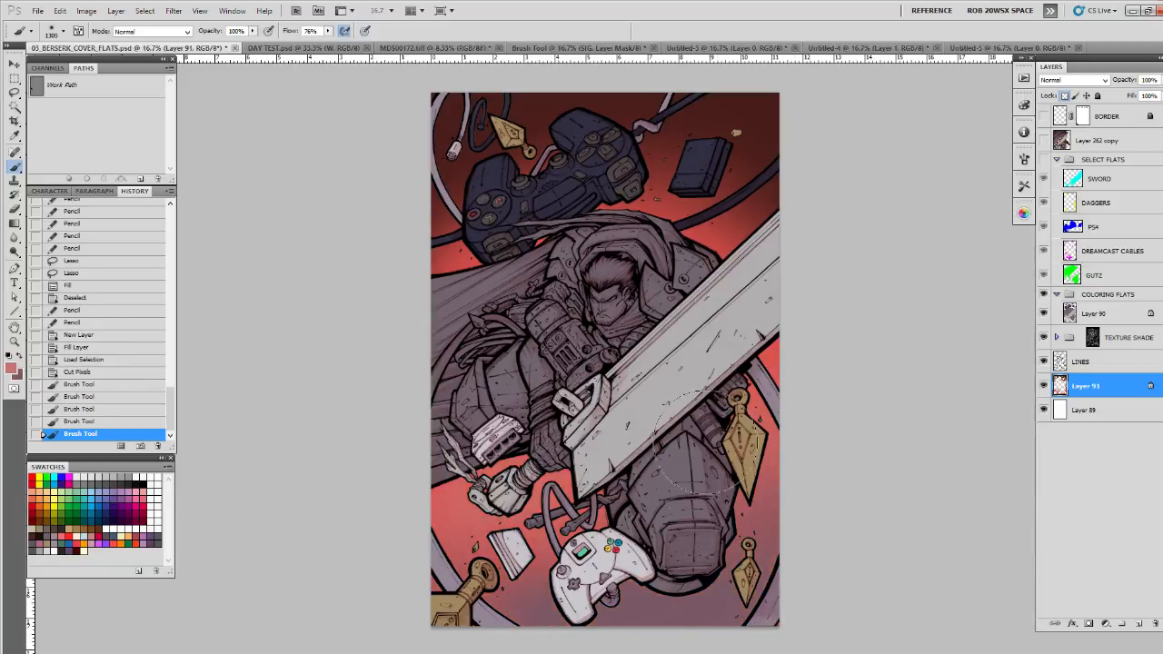
drag(618, 520, 453, 509)
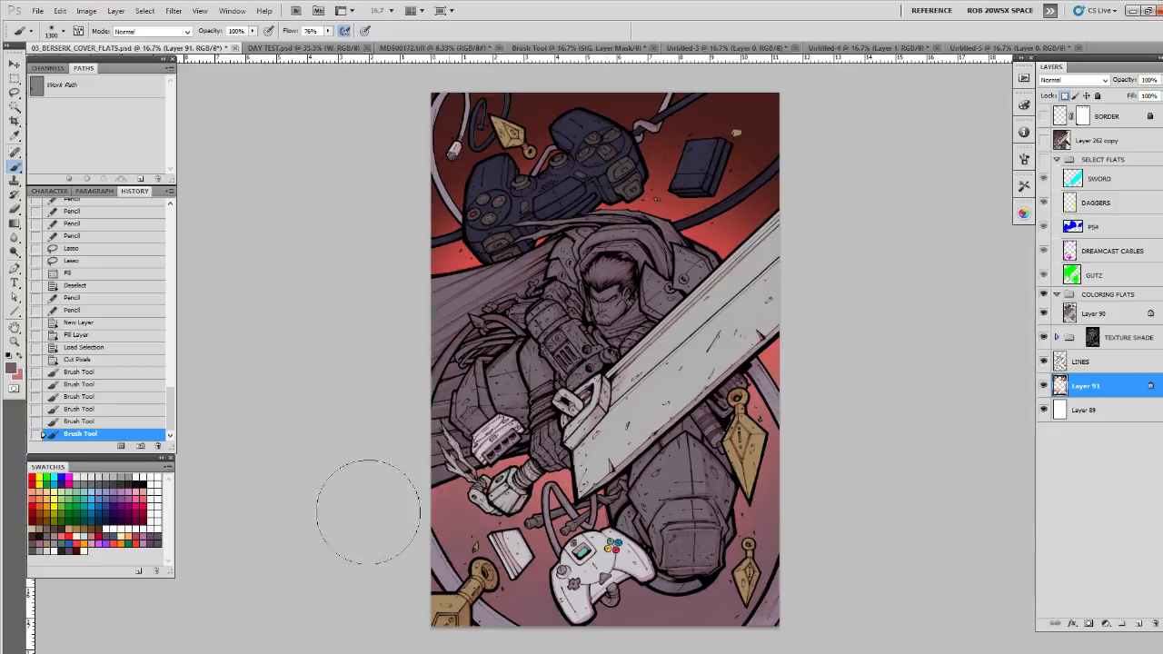
drag(369, 512, 787, 603)
key(x)
drag(418, 534, 805, 377)
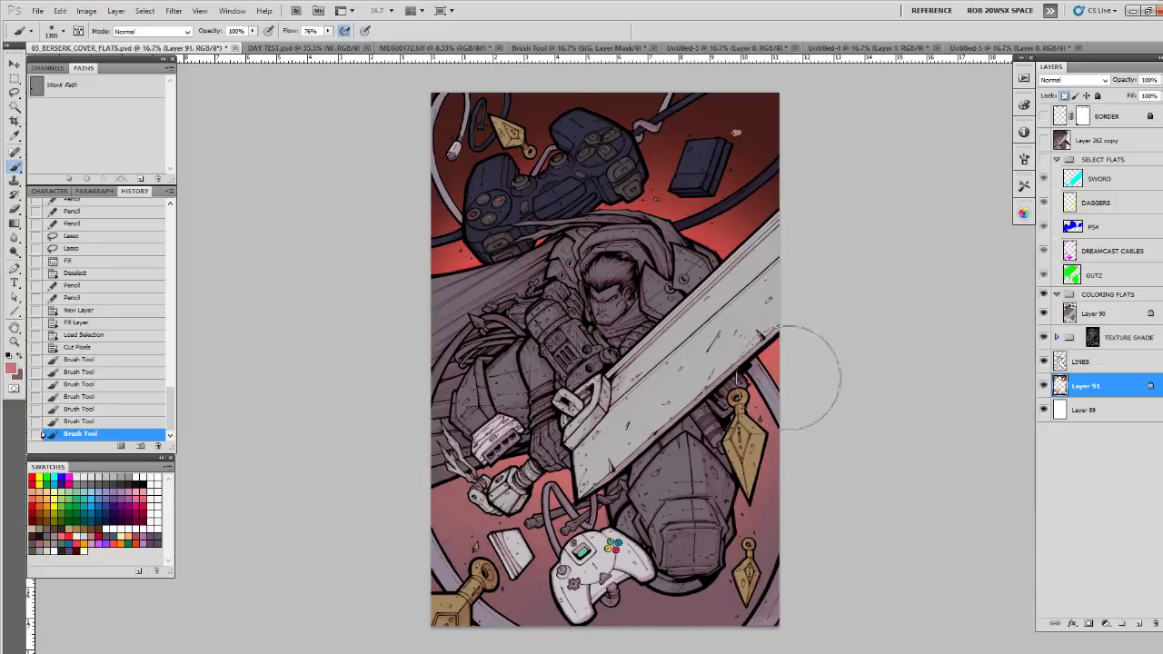
key(x)
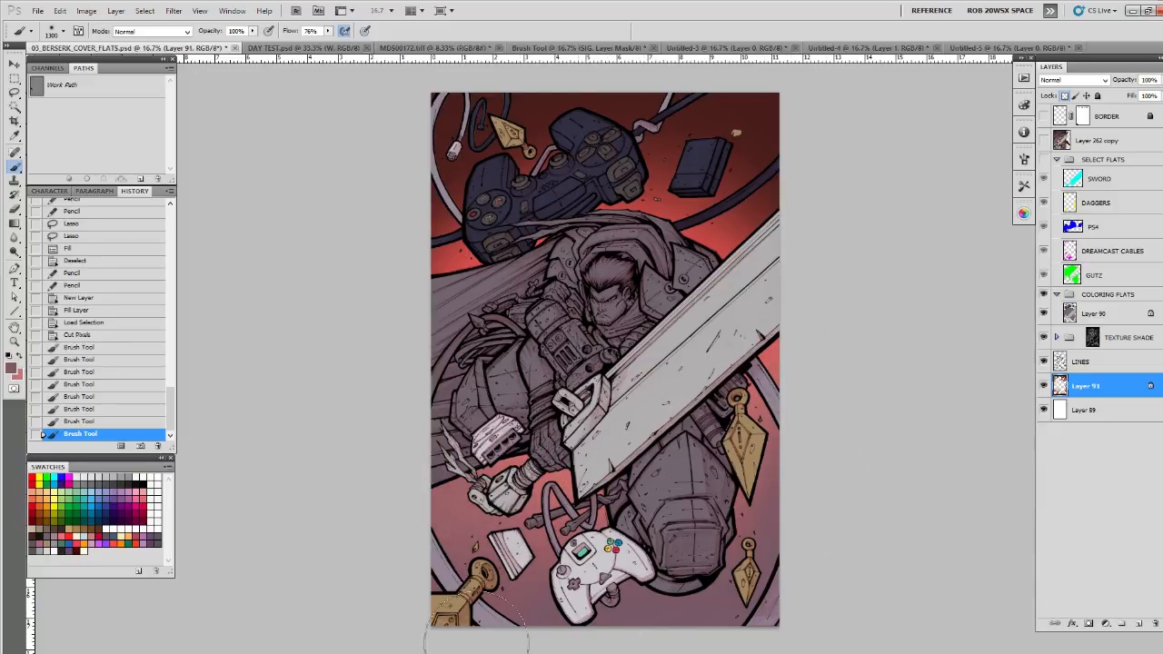
mouse_move(465, 595)
mouse_down()
mouse_move(604, 637)
mouse_move(804, 477)
mouse_up()
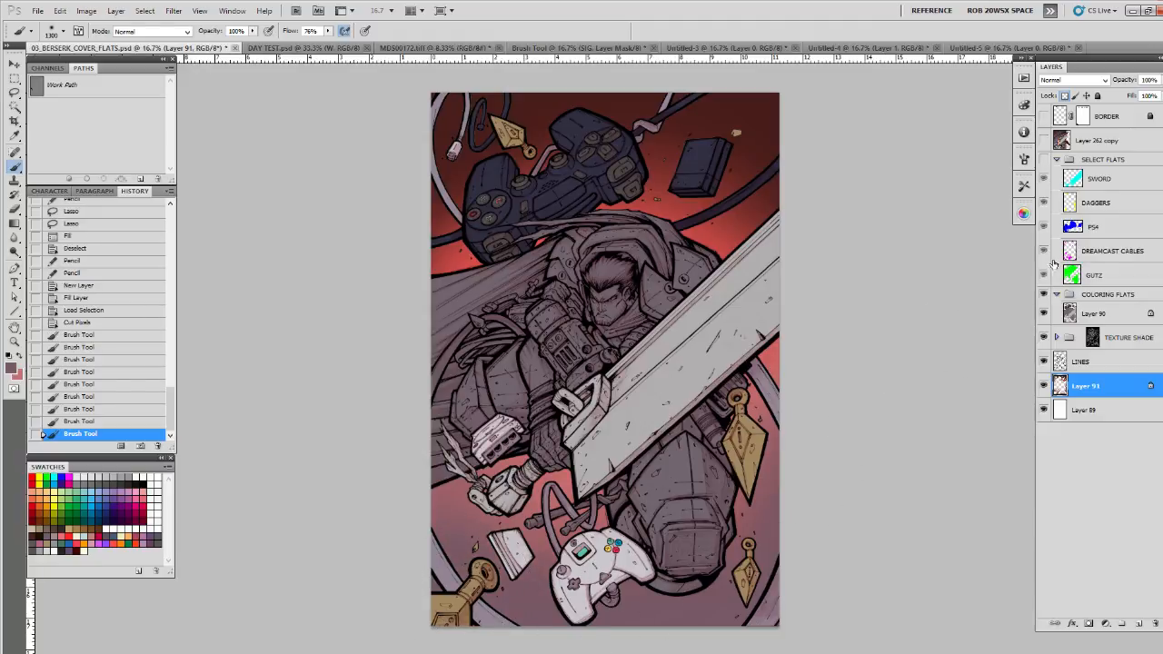
Step: Compare the background with the reference and soften the area around the cloak and sword with a medium red
click(1045, 141)
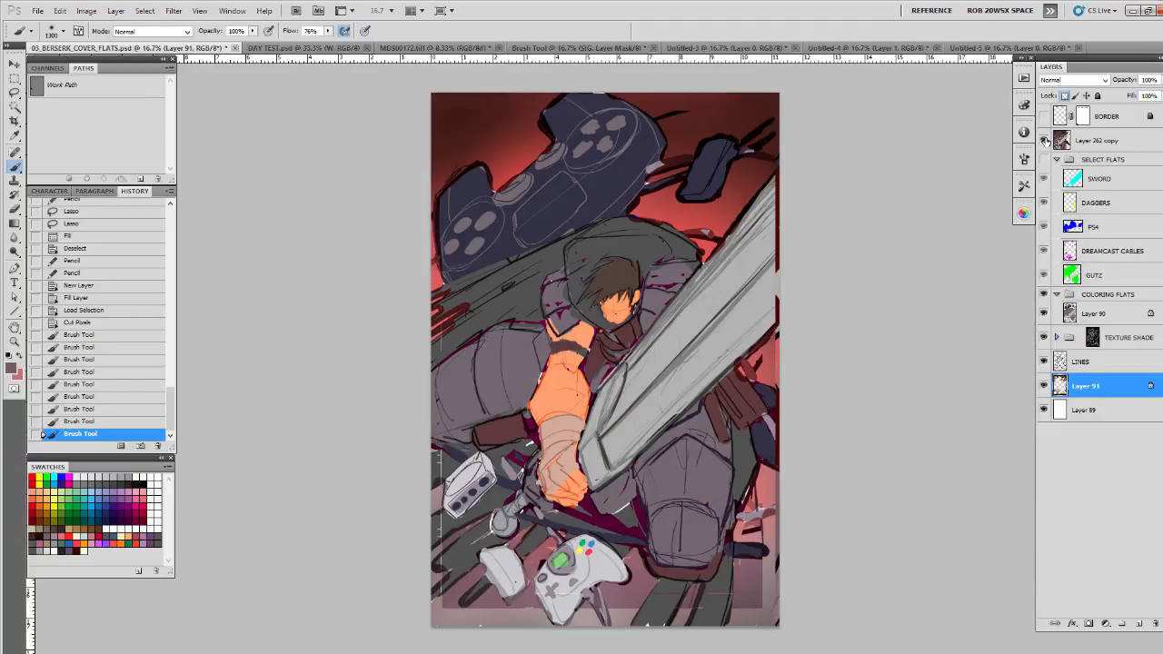
click(1044, 141)
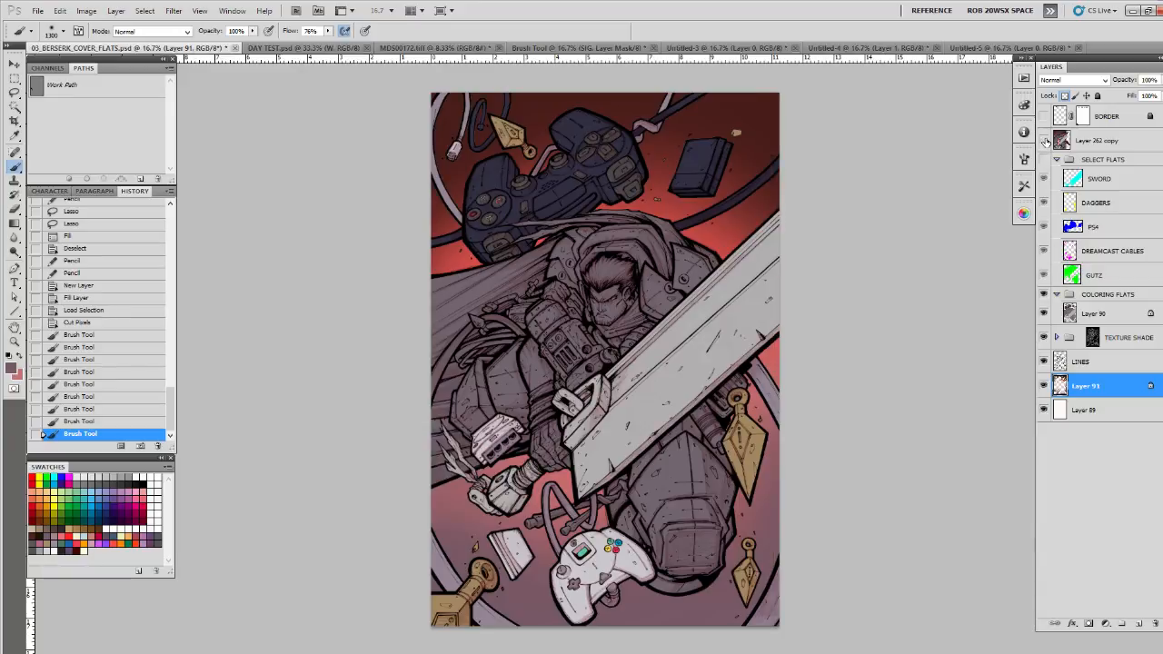
click(1044, 141)
click(1043, 141)
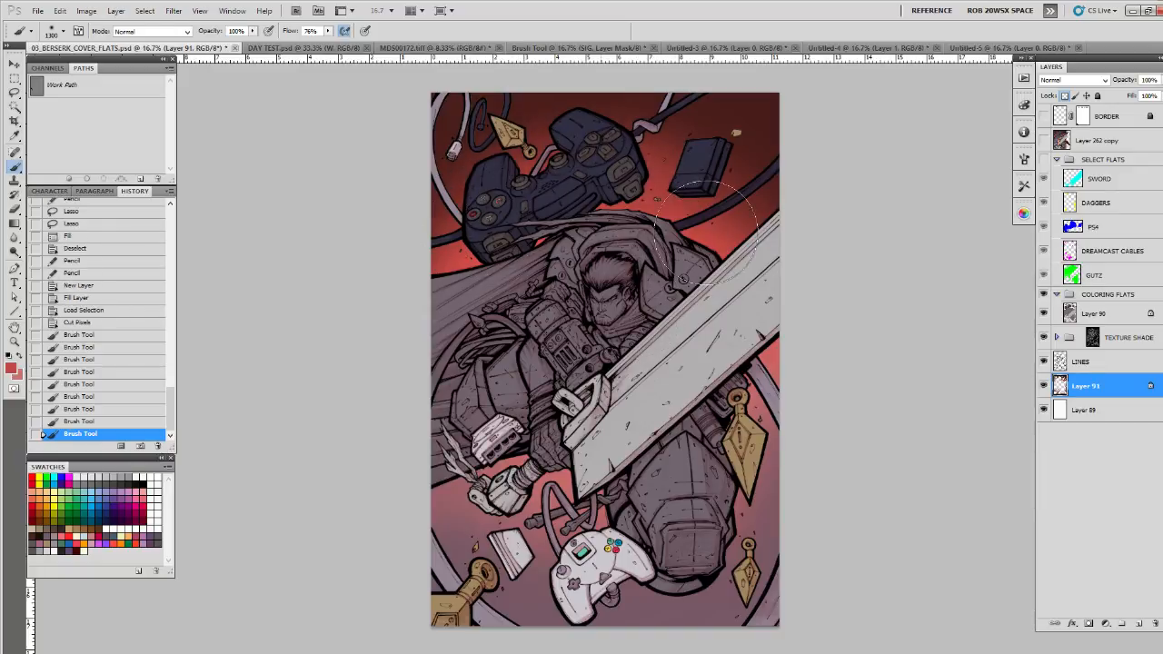
drag(706, 232, 679, 283)
drag(786, 233, 887, 281)
drag(538, 275, 158, 622)
Step: Blend lighter red into the background beside the daggers and lower hand, and touch up the edges with sampled reds
key(x)
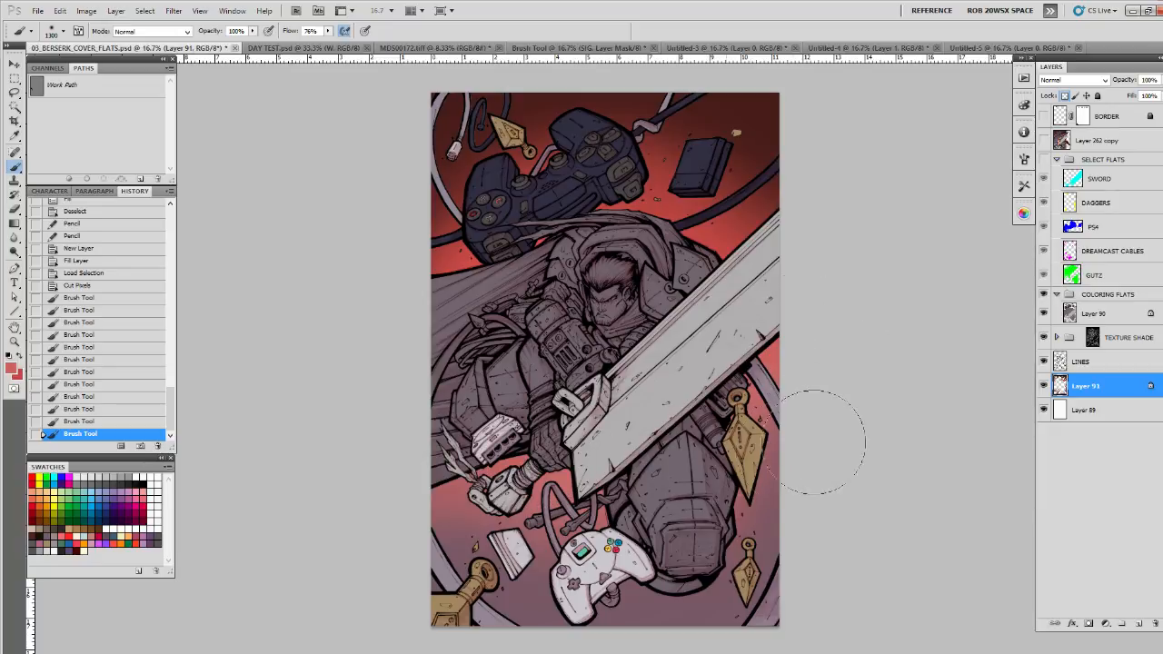
drag(813, 442, 790, 473)
mouse_move(789, 472)
mouse_down()
mouse_move(790, 519)
mouse_move(589, 437)
mouse_move(541, 511)
mouse_up()
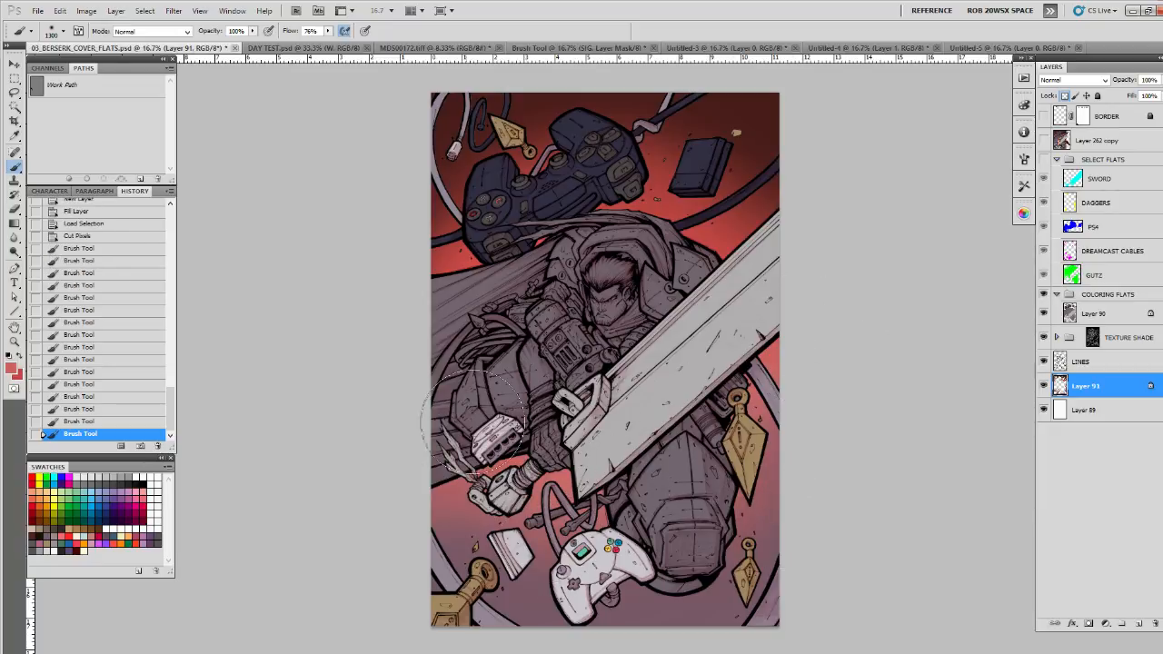
drag(704, 385, 720, 379)
alt+click(747, 238)
mouse_move(777, 283)
mouse_down()
mouse_move(839, 260)
mouse_move(843, 278)
mouse_move(808, 264)
mouse_up()
drag(342, 528, 389, 595)
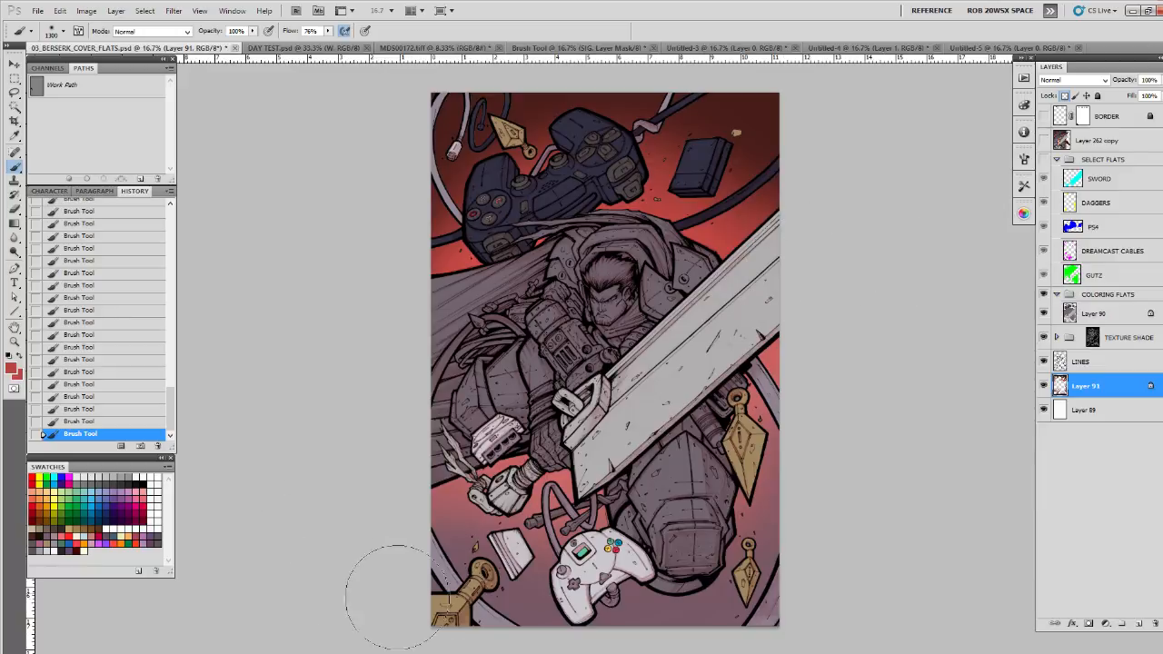
alt+click(771, 421)
Step: Save the cover file
click(38, 10)
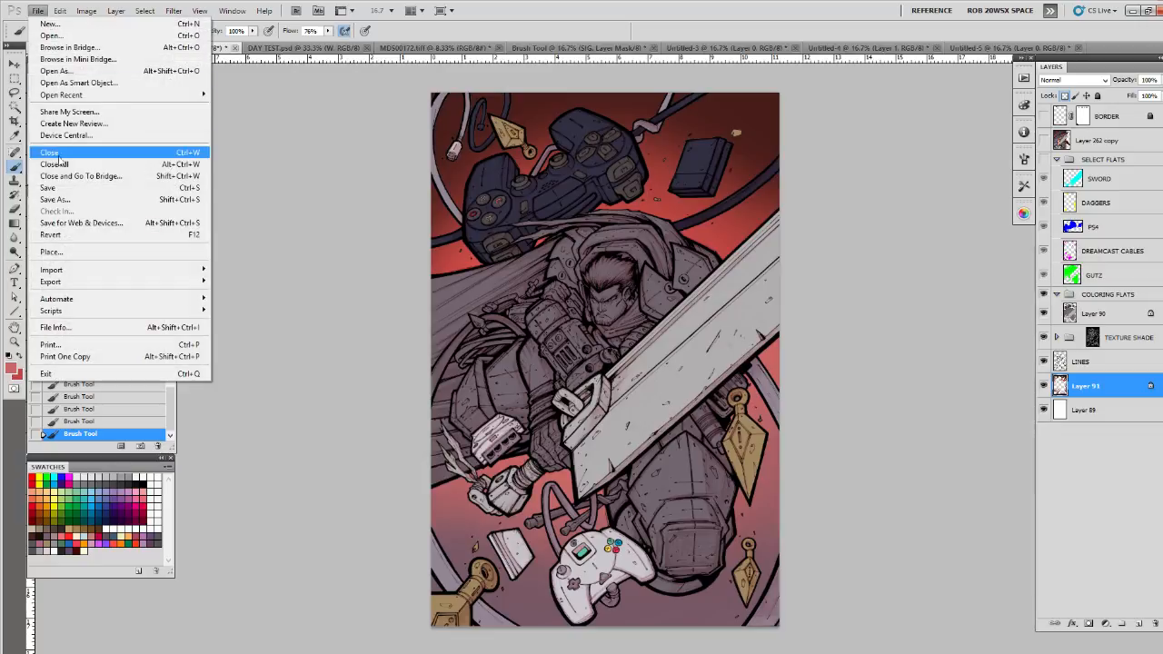
click(50, 187)
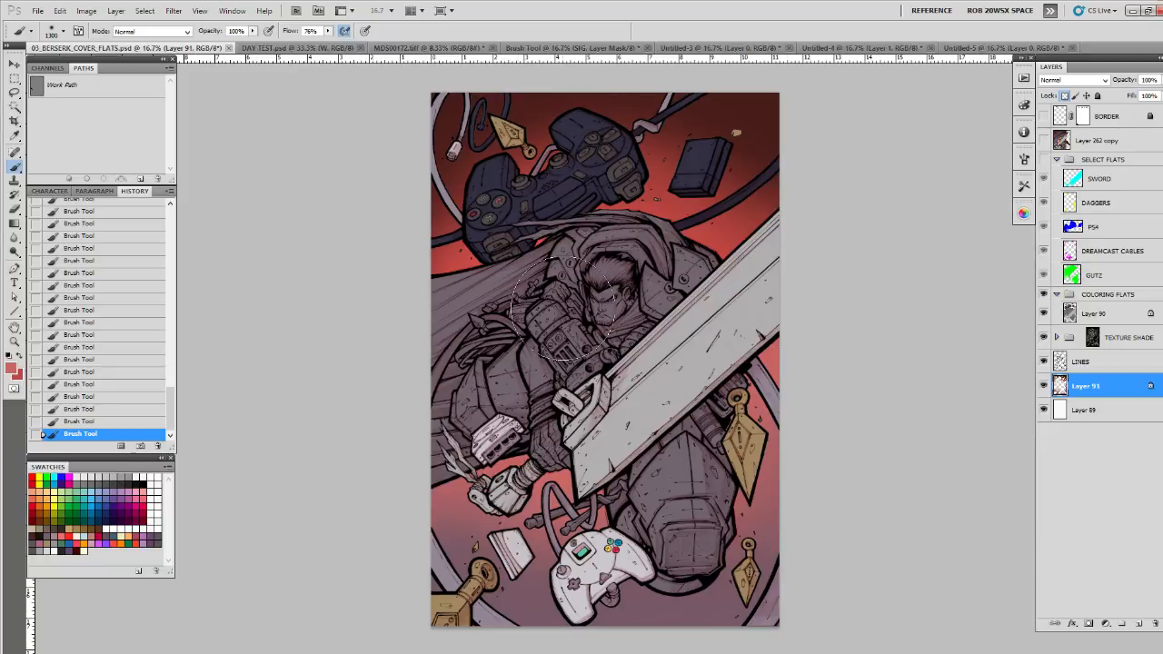
Step: Compare the painted cover with the rough color reference in Layer 262 copy by showing and hiding it
key(v)
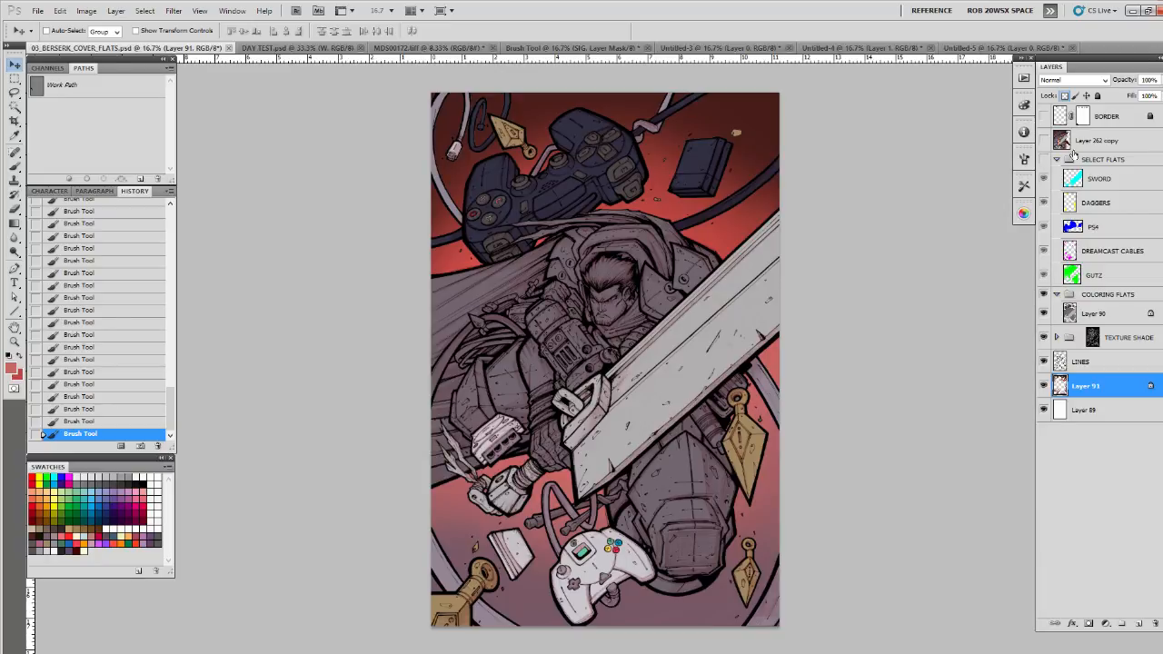
click(1045, 140)
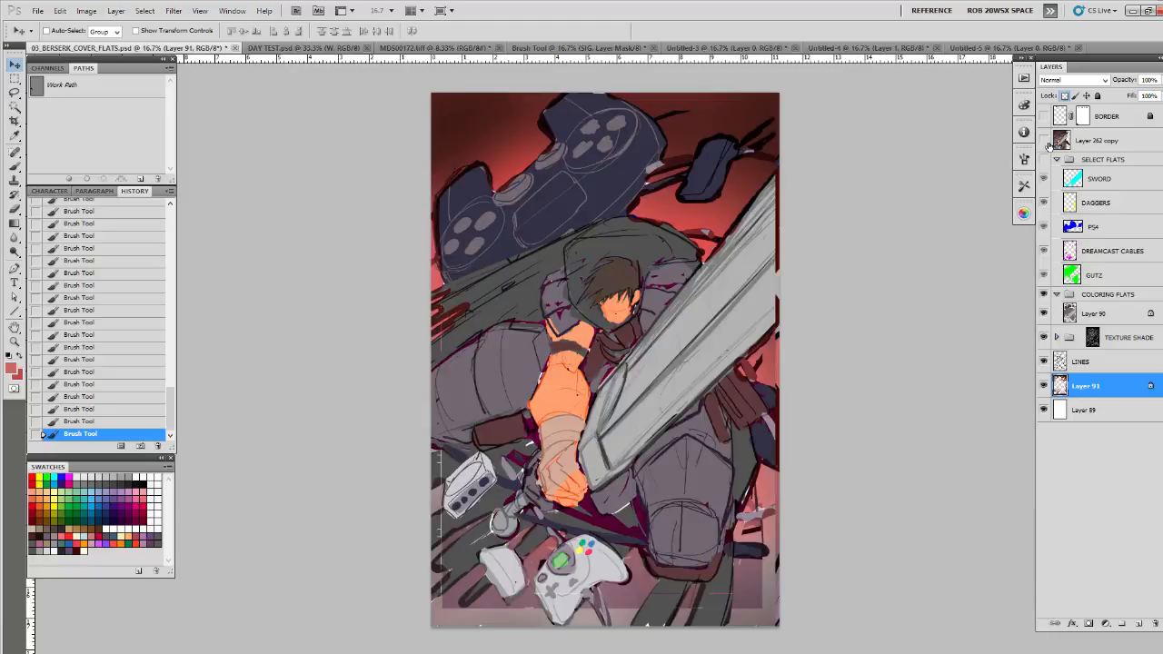
click(1044, 141)
click(1046, 141)
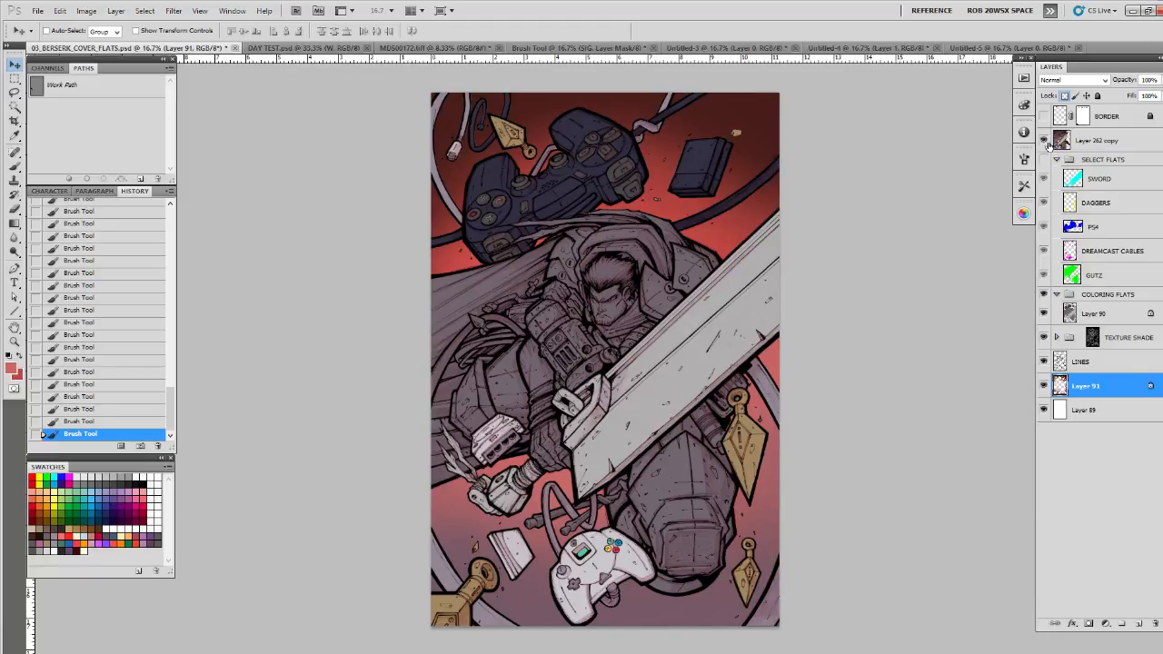
click(1046, 142)
click(1046, 142)
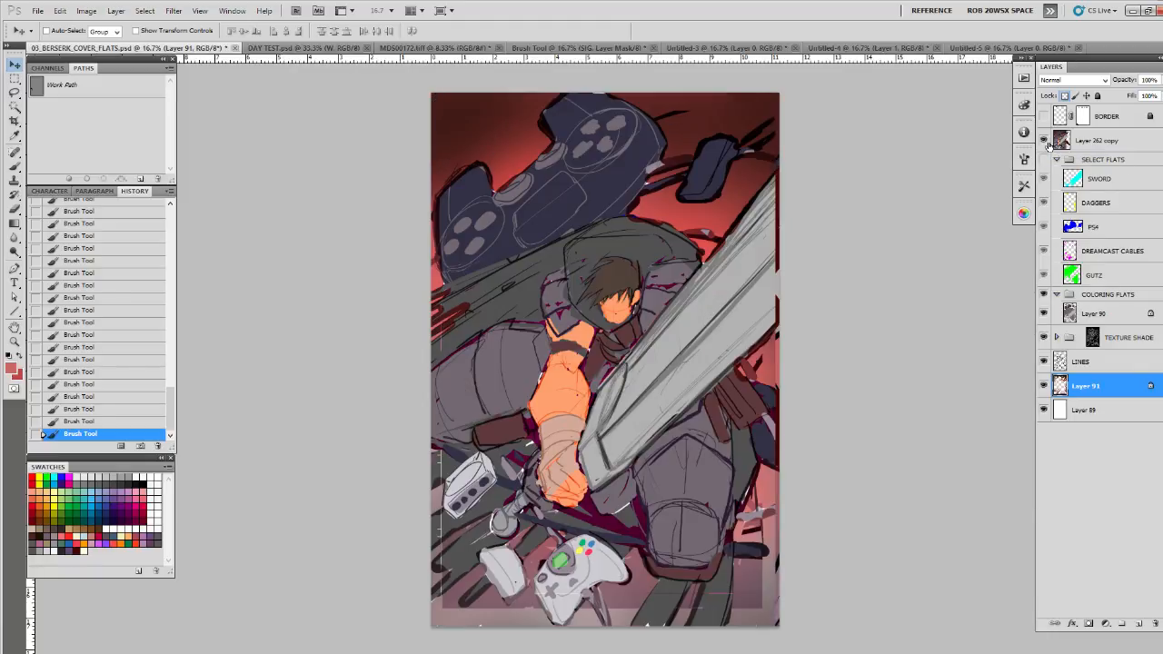
click(1046, 142)
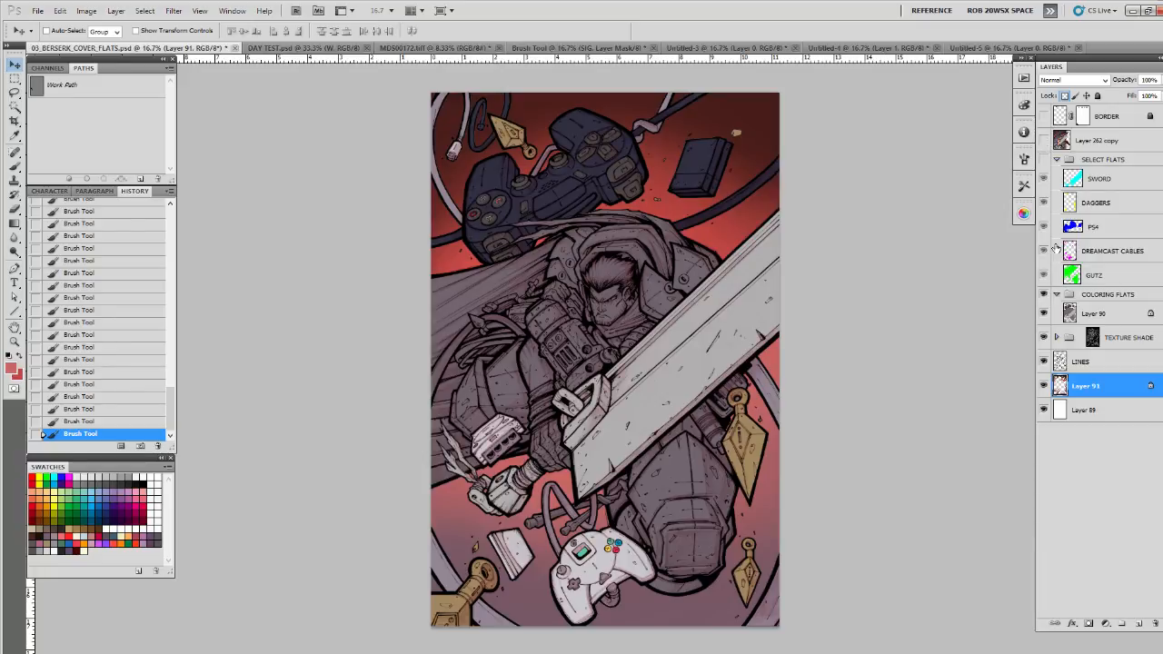
Step: Try different blend modes on the LINES layer, including Vivid Light, Screen and Lighten, and return it to Normal
click(1044, 363)
click(1044, 363)
click(1069, 367)
click(1059, 82)
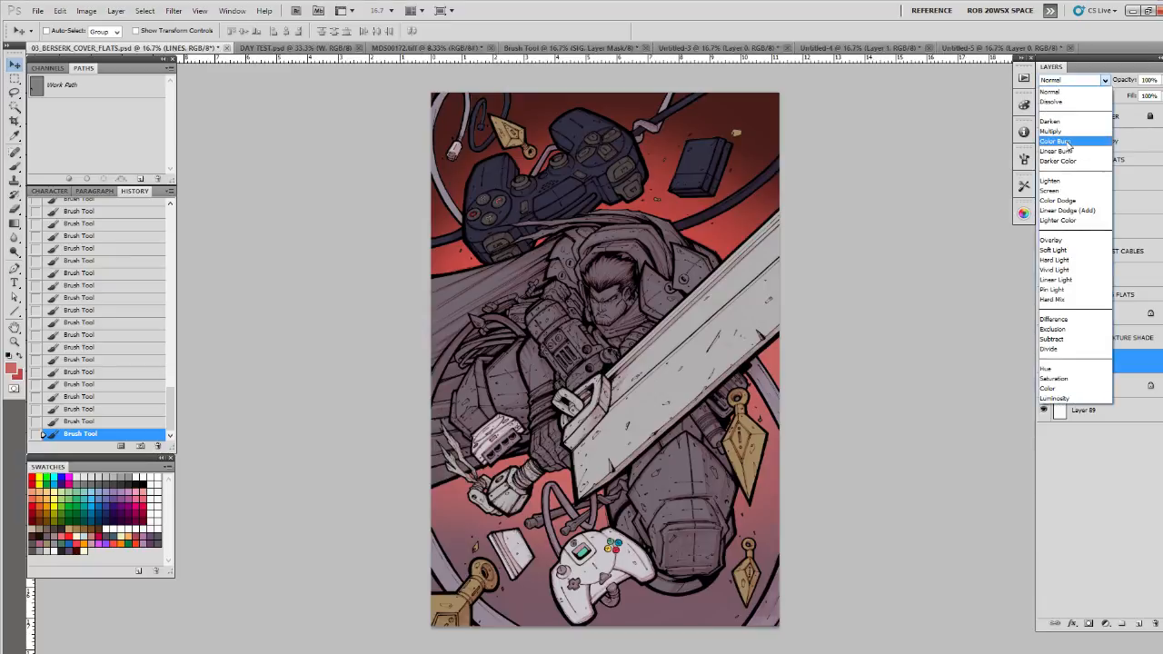
click(1060, 258)
key(Down)
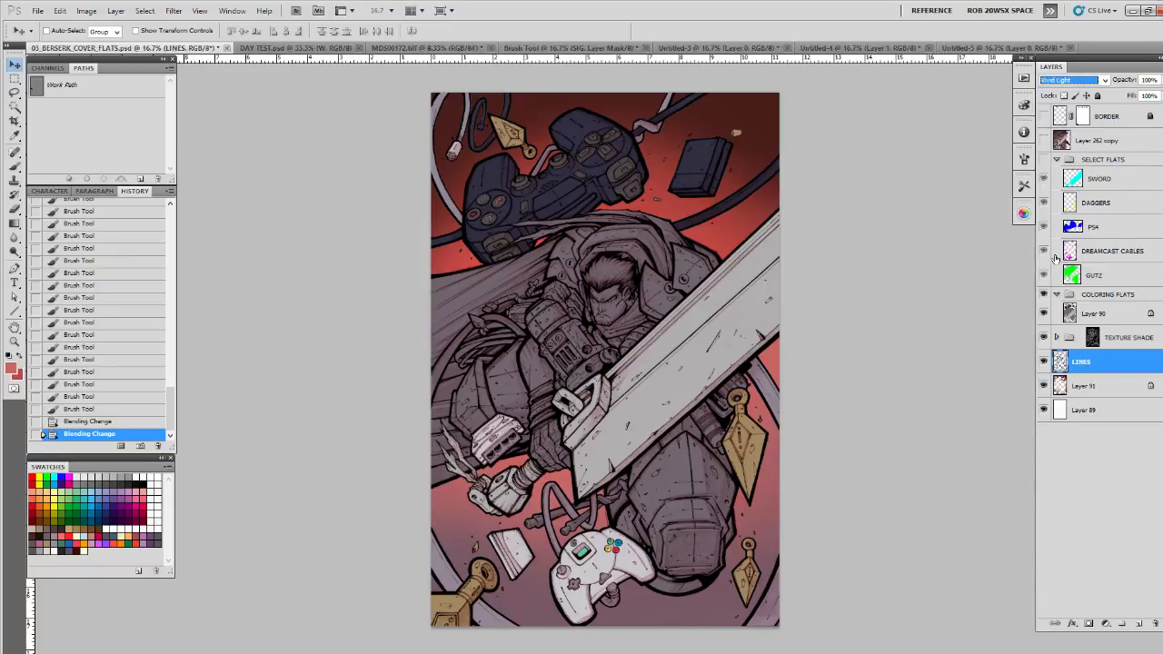
key(Up)
key(Up)
key(Up)
key(Up)
key(Up)
key(Up)
key(Up)
key(Up)
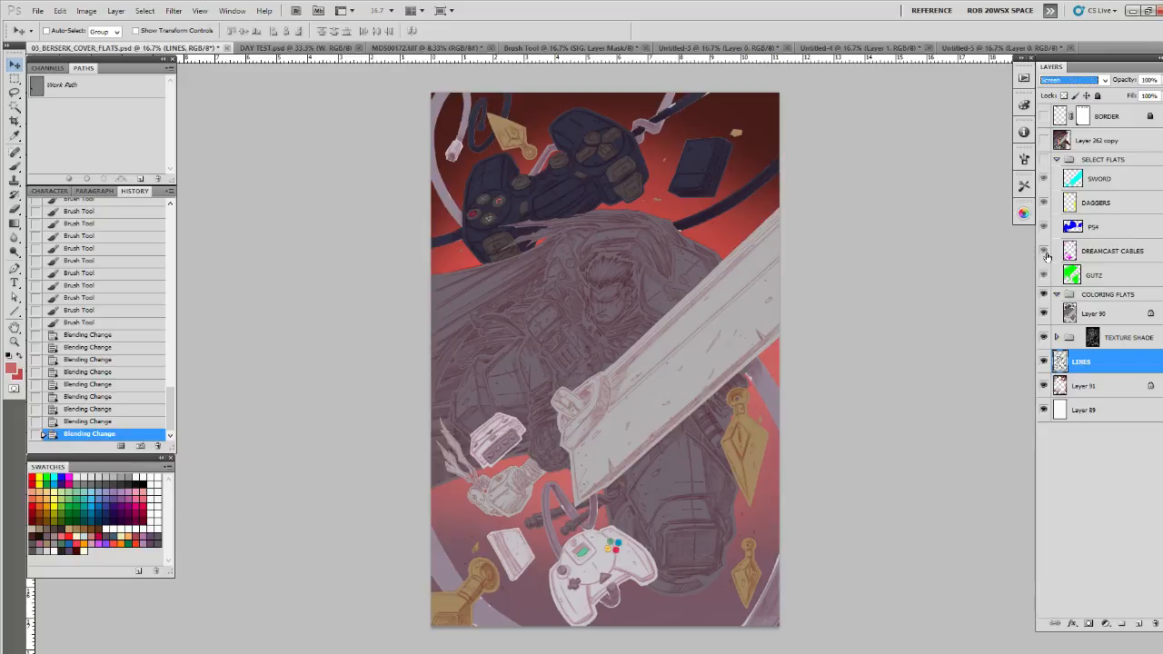
click(1063, 80)
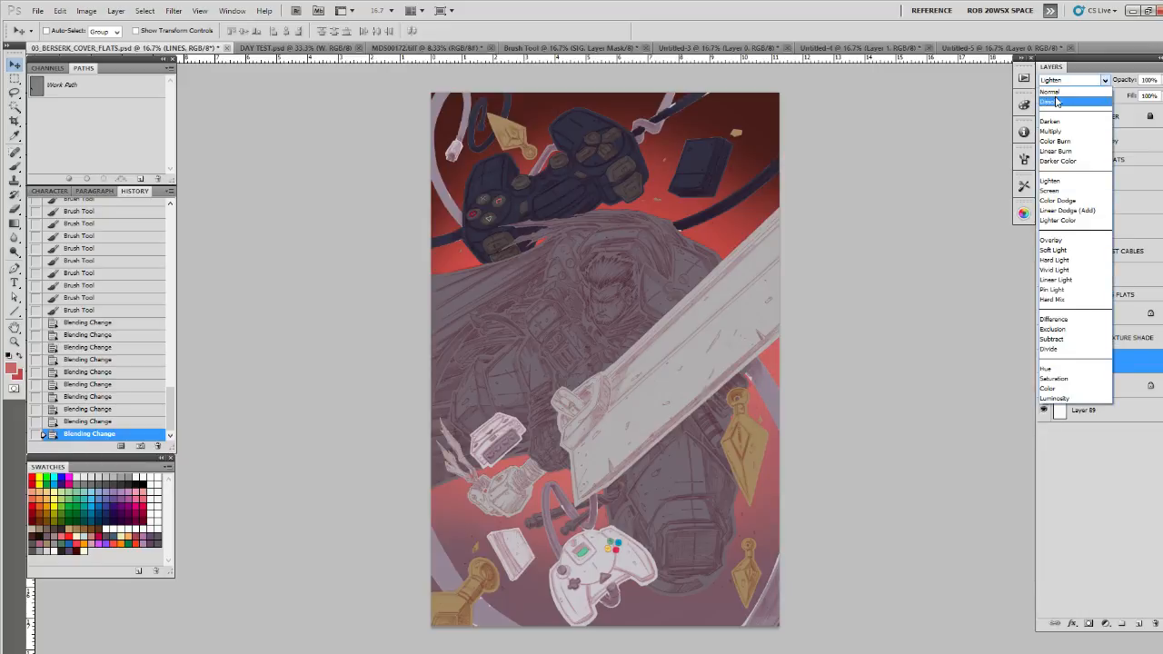
click(1057, 101)
click(871, 306)
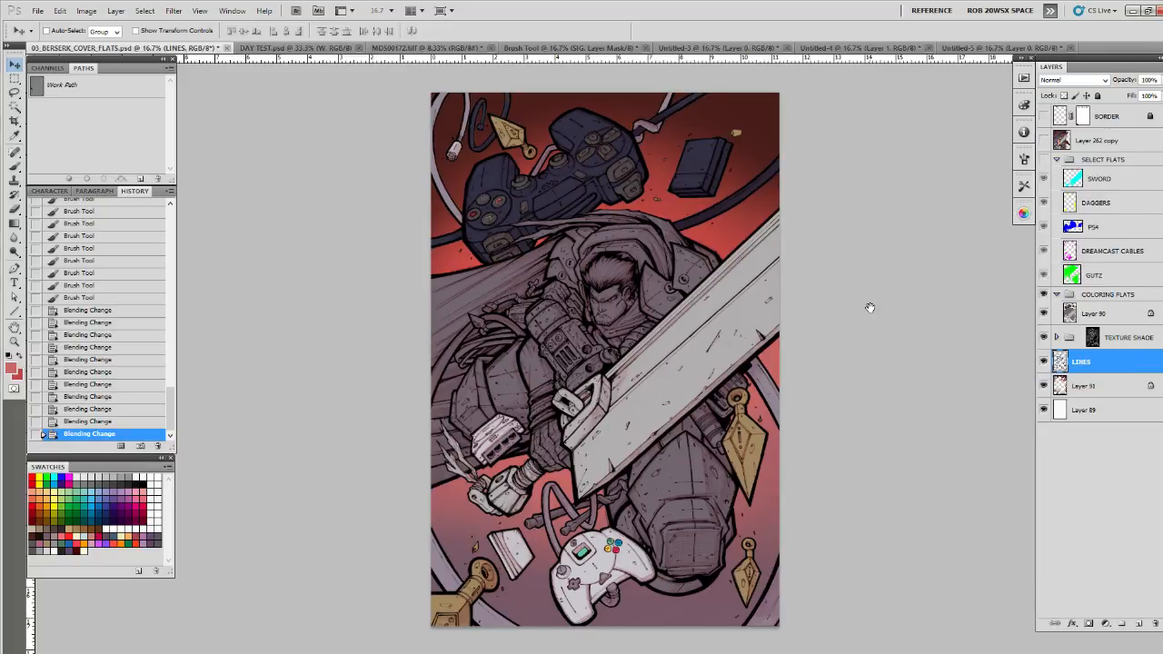
Step: Examine the figure and sword up close in full-screen view with the rulers hidden
key(z)
click(637, 321)
drag(633, 314, 658, 351)
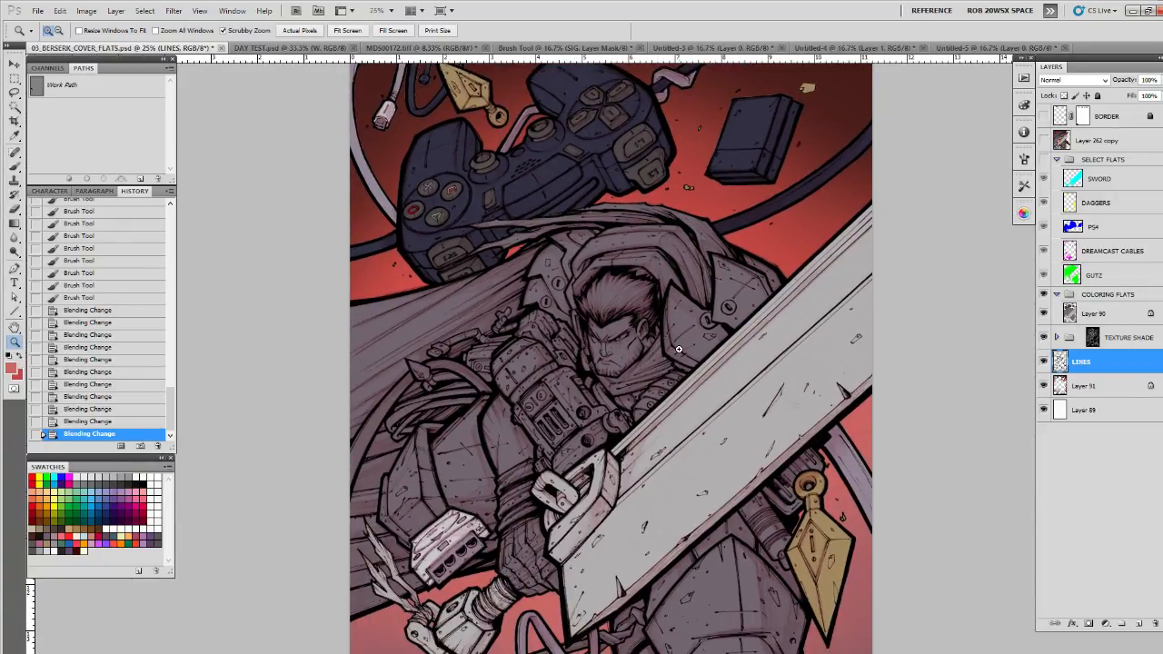
key(f)
key(f)
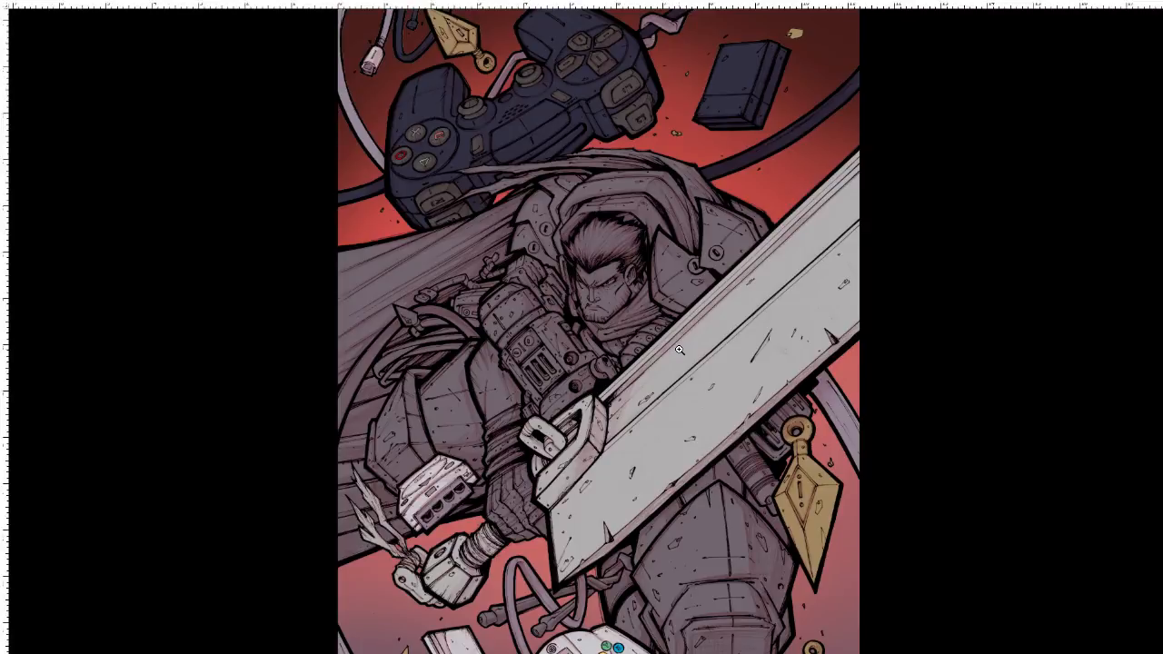
key(ctrl+r)
drag(696, 380, 701, 357)
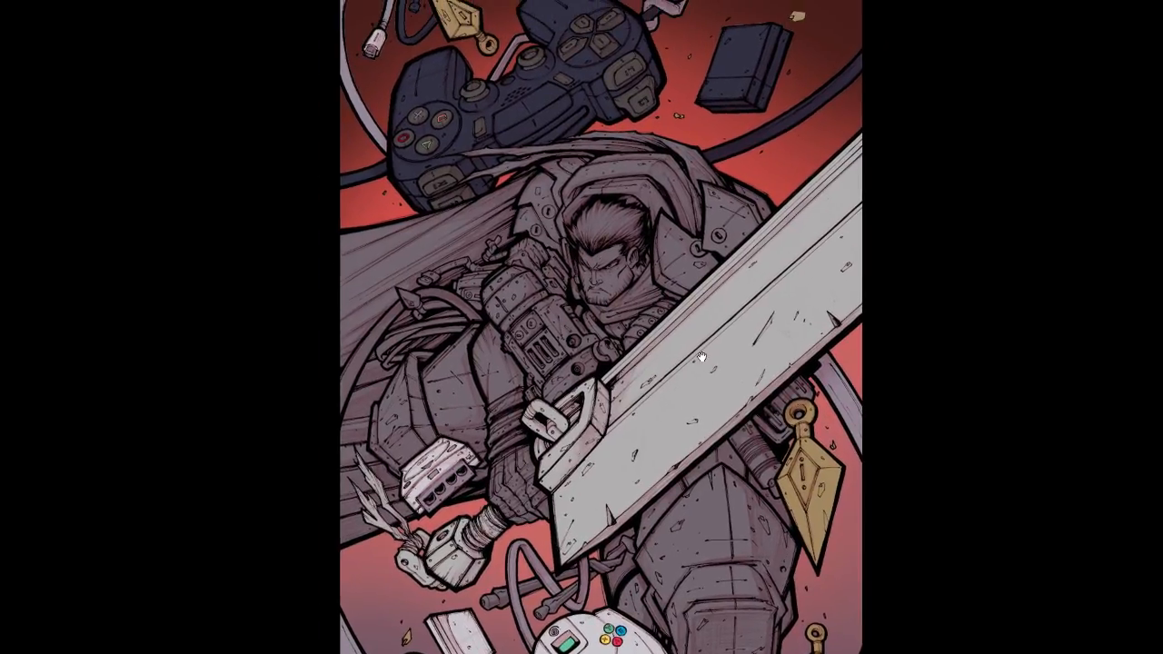
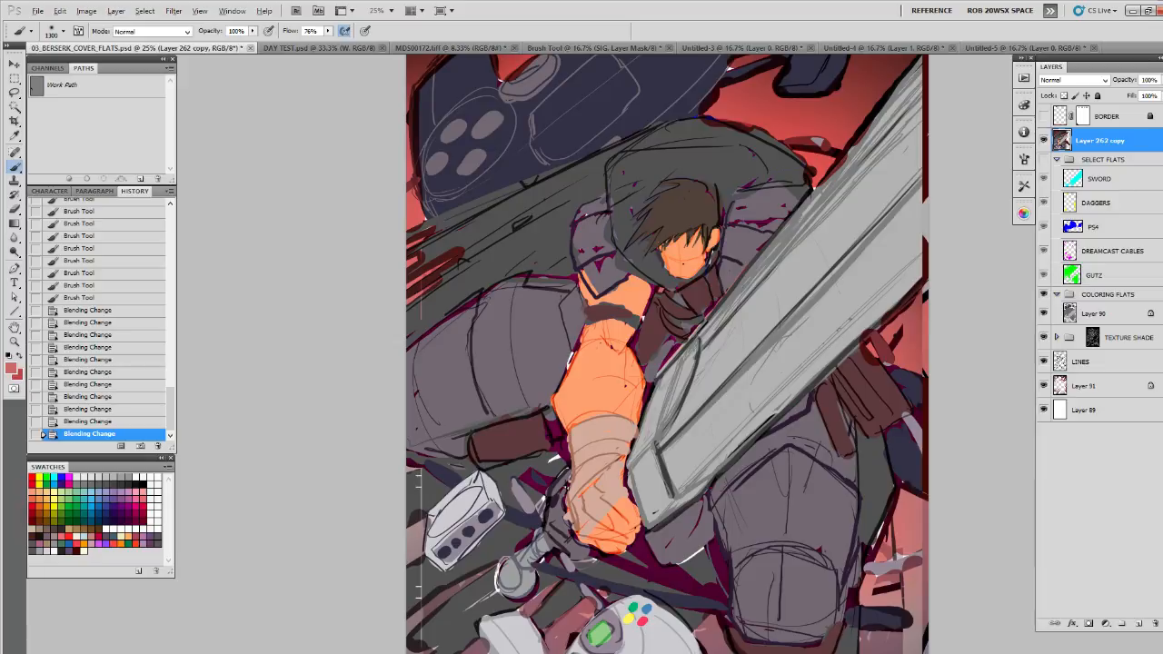
Step: Hide the Layer 262 copy reference and make Layer 90 active for pen work on the figure's mechanical arm
key(x)
click(1044, 140)
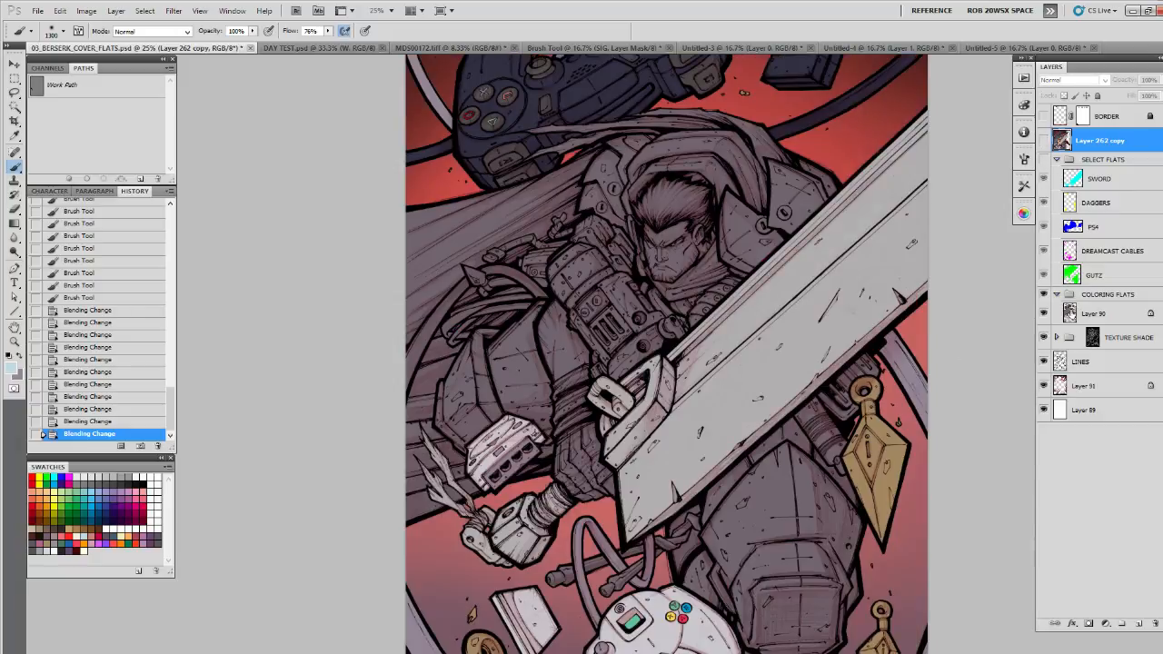
click(1081, 315)
key(z)
double_click(588, 260)
click(620, 318)
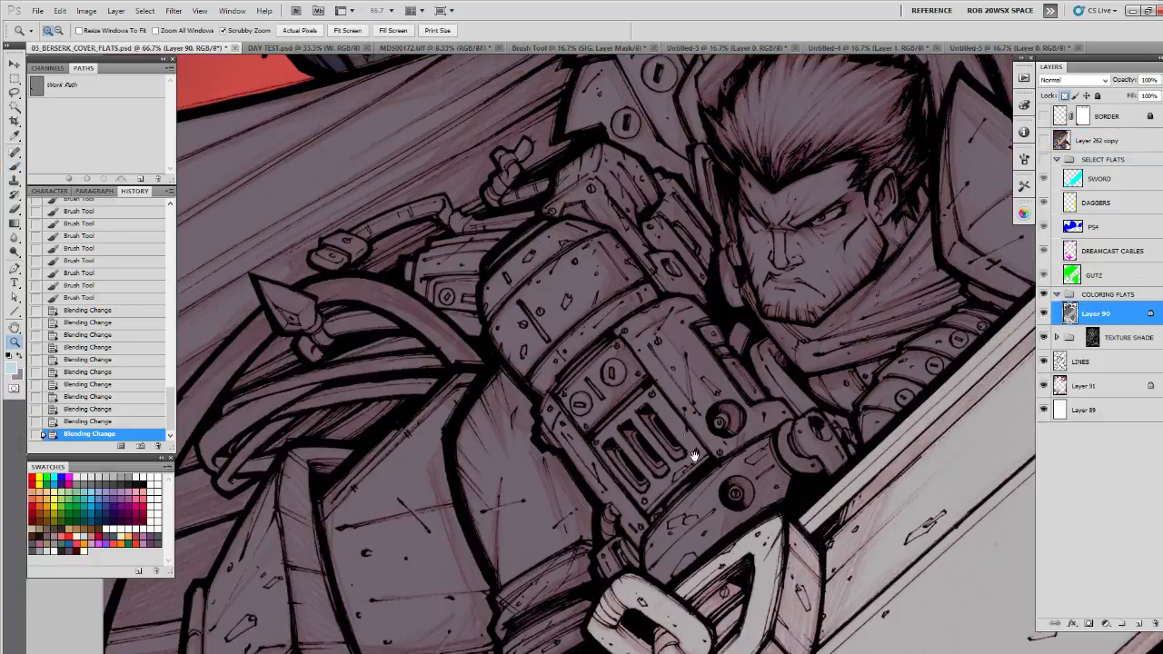
drag(695, 456, 663, 514)
key(p)
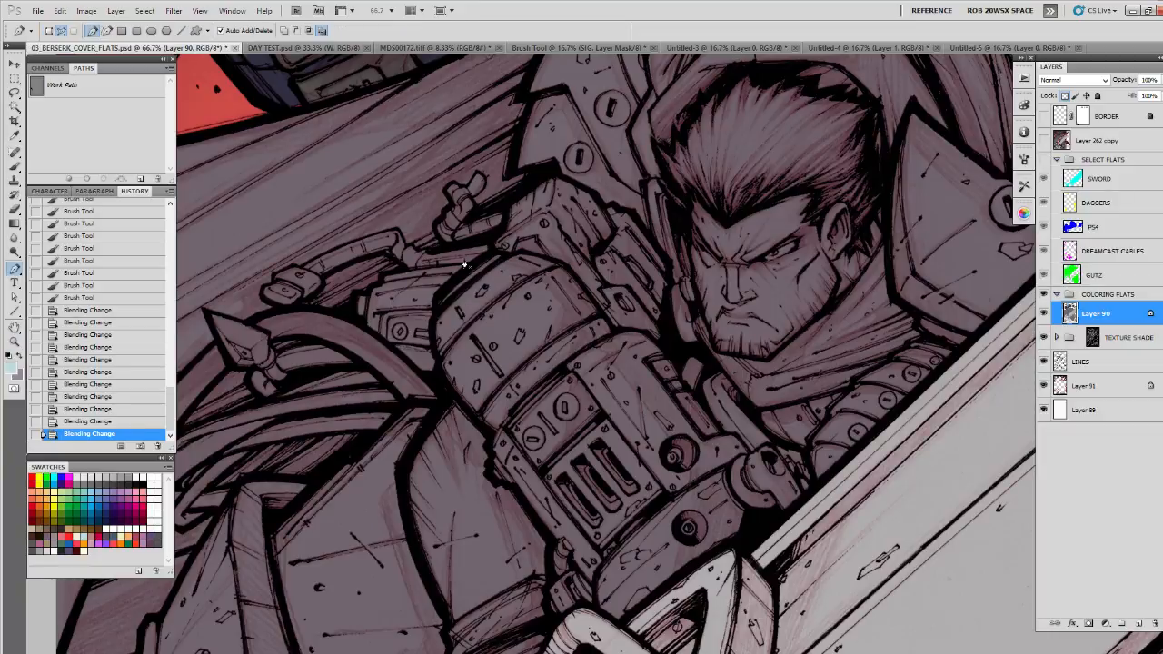
Step: Trace a Pen path down the outer edge of the mechanical arm, from the rounded upper plate past the elbow-side joint
click(453, 283)
click(435, 314)
click(434, 332)
click(436, 348)
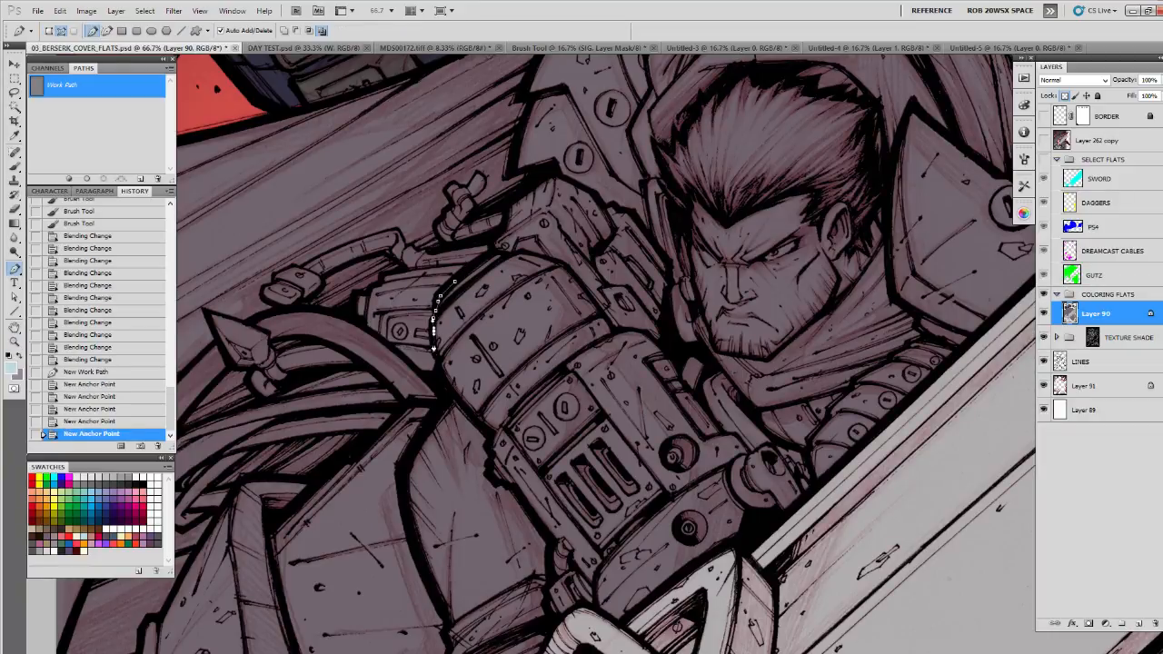
click(443, 373)
click(449, 387)
click(461, 405)
click(474, 425)
click(486, 429)
click(490, 437)
click(489, 447)
click(491, 457)
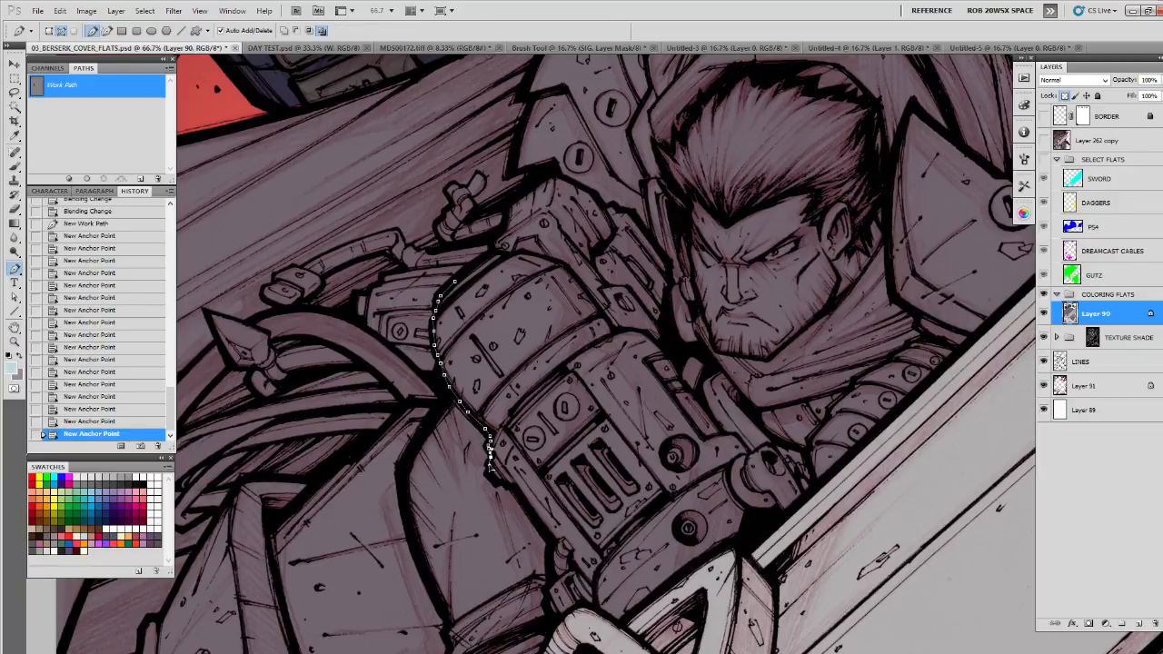
click(490, 468)
click(493, 478)
click(506, 484)
click(522, 500)
Step: Continue the arm path down to the sword's guard and along the blade edge to the round joint
drag(530, 515, 487, 368)
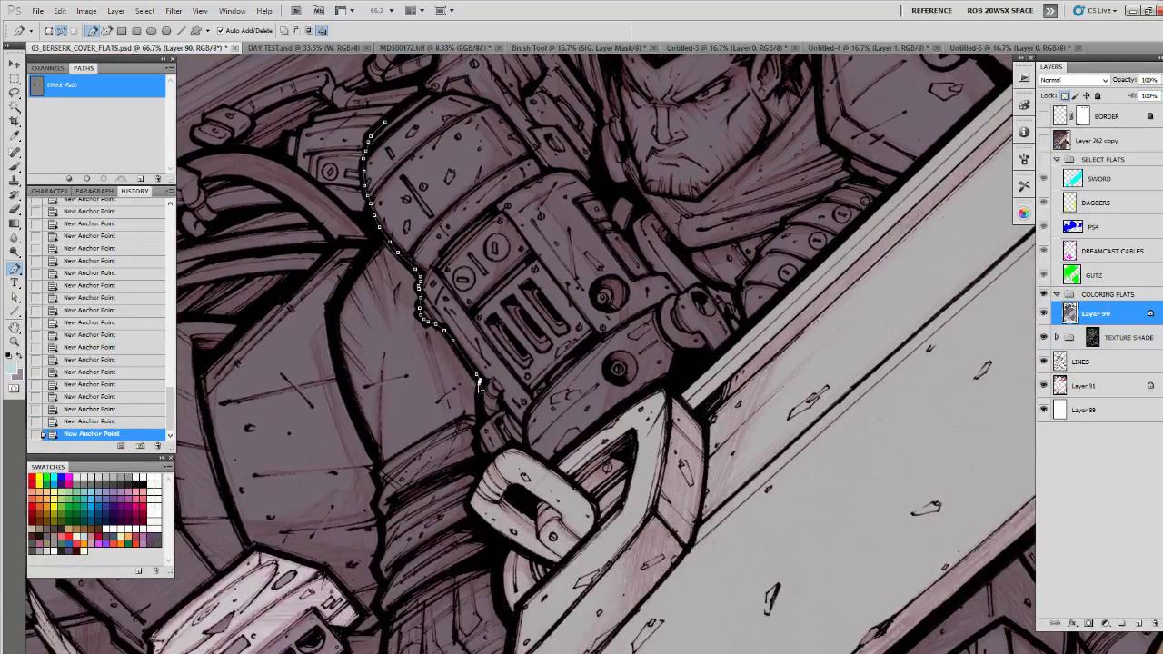
click(478, 442)
click(483, 457)
click(613, 418)
click(664, 385)
click(672, 381)
drag(692, 374, 640, 464)
click(636, 466)
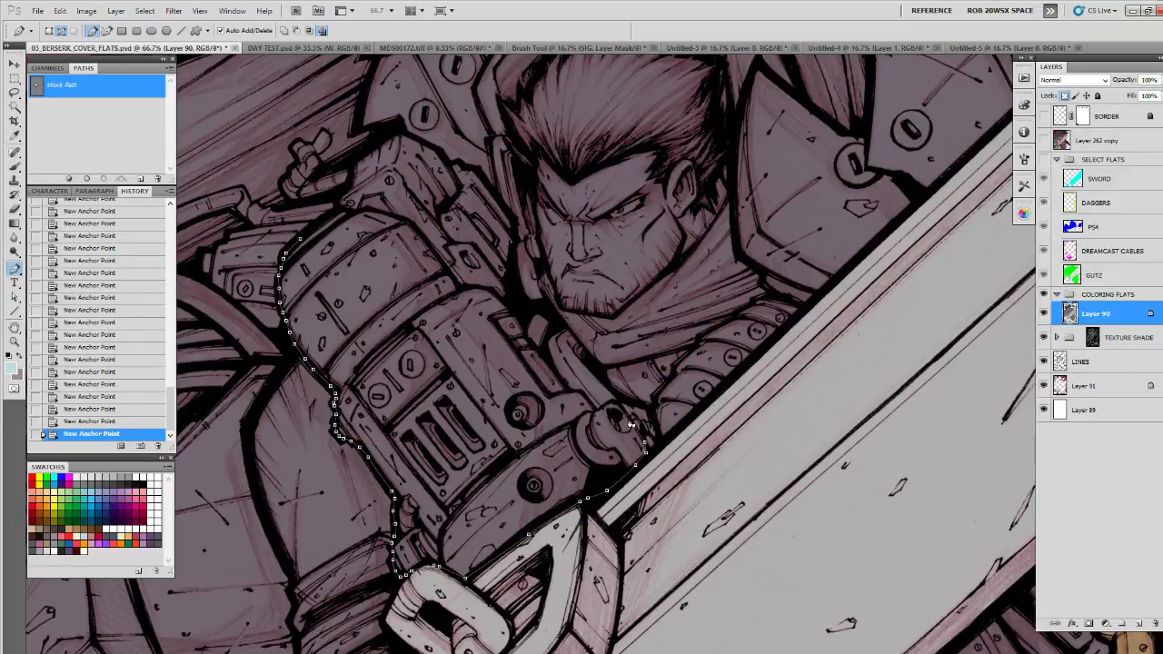
Step: Trace the arm path around the round joint and up the inner edge of the slotted armor plate
click(615, 402)
click(598, 408)
click(589, 400)
click(582, 392)
click(577, 390)
click(570, 389)
click(564, 385)
click(533, 344)
click(521, 332)
click(518, 317)
click(512, 309)
click(506, 303)
click(500, 297)
click(496, 292)
click(491, 290)
drag(482, 289, 461, 287)
key(ctrl+z)
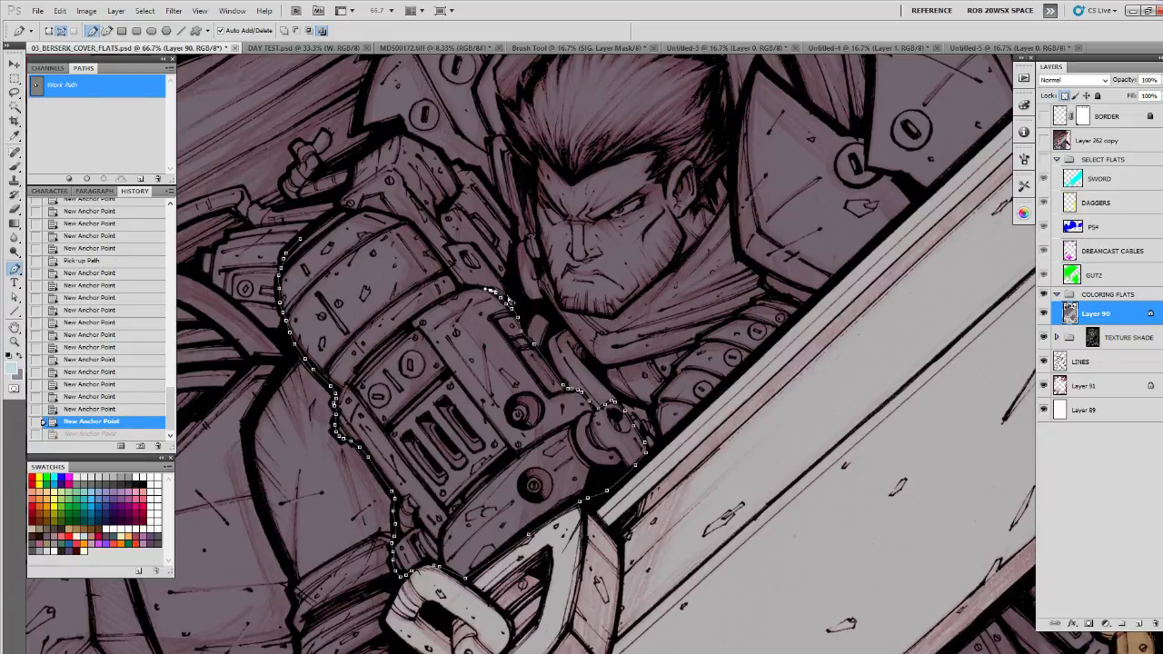
key(ctrl+alt+z)
key(ctrl+alt+z)
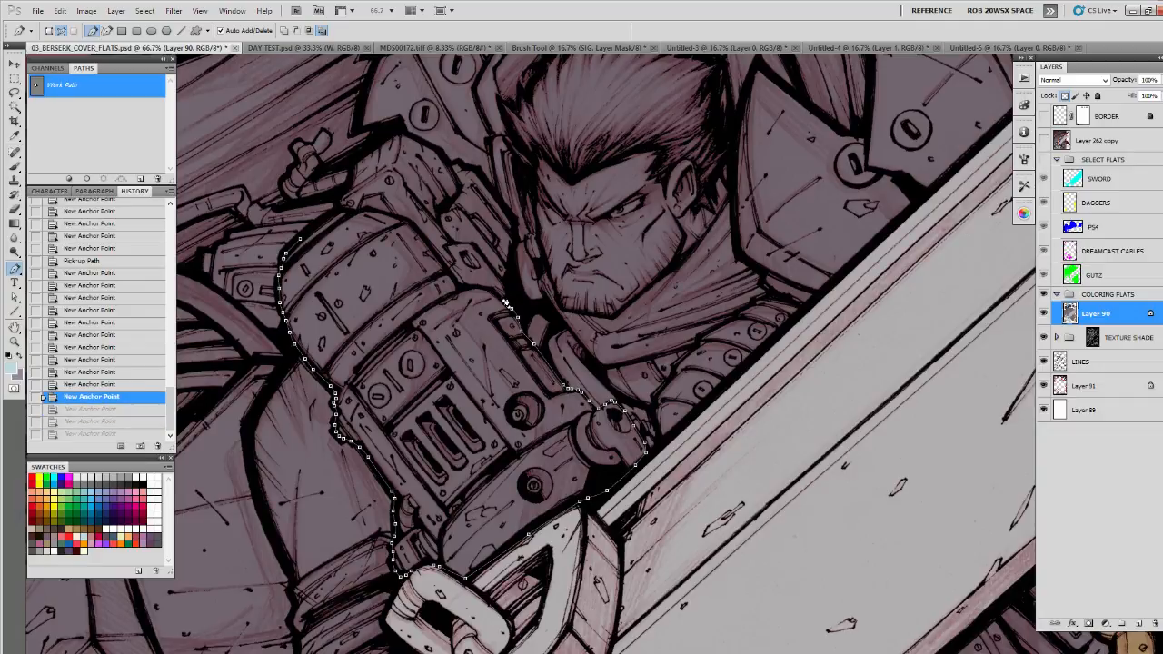
Step: Extend the arm path upward along the inner mechanical parts beside the figure's face
click(506, 303)
click(507, 295)
drag(507, 292, 521, 344)
click(520, 324)
click(523, 317)
click(525, 307)
click(527, 297)
click(530, 288)
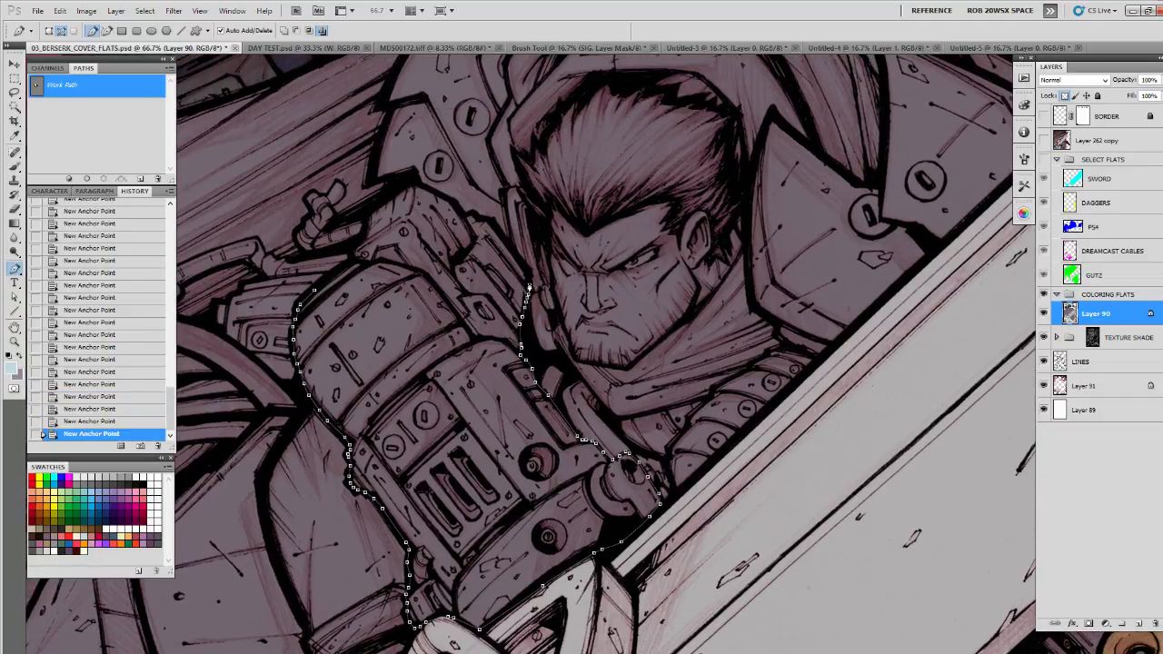
click(528, 278)
click(527, 273)
Step: Trace the path over the top of the mechanical arm and close it at its starting point
drag(522, 270, 549, 365)
click(527, 332)
click(521, 320)
click(511, 315)
click(504, 314)
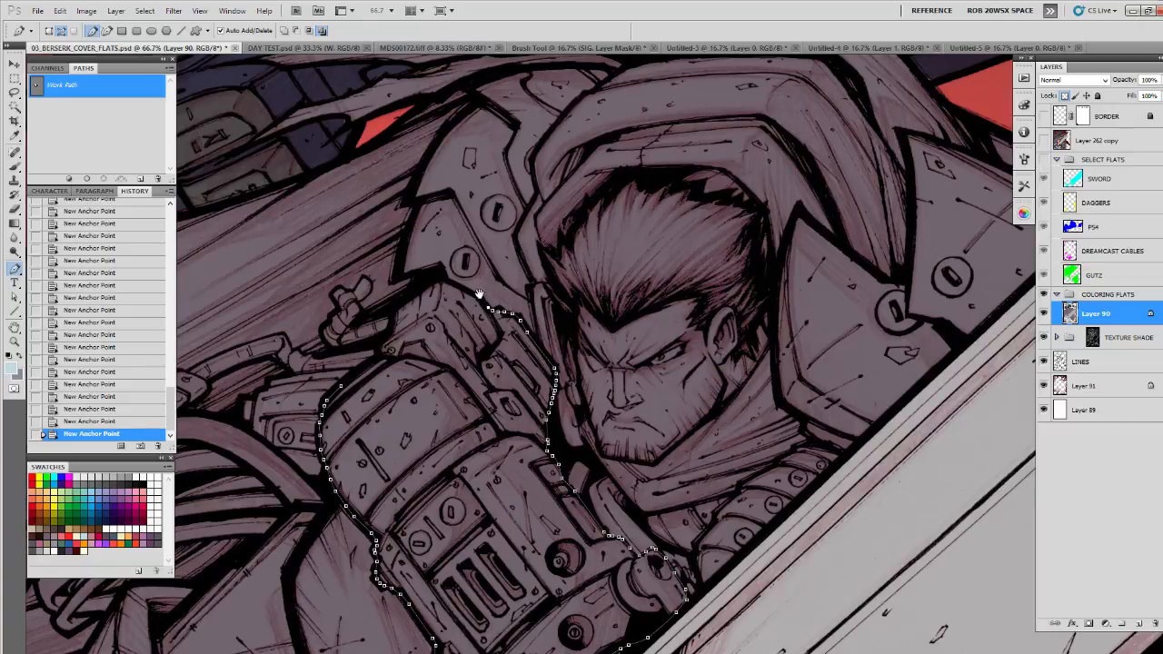
drag(479, 295, 492, 306)
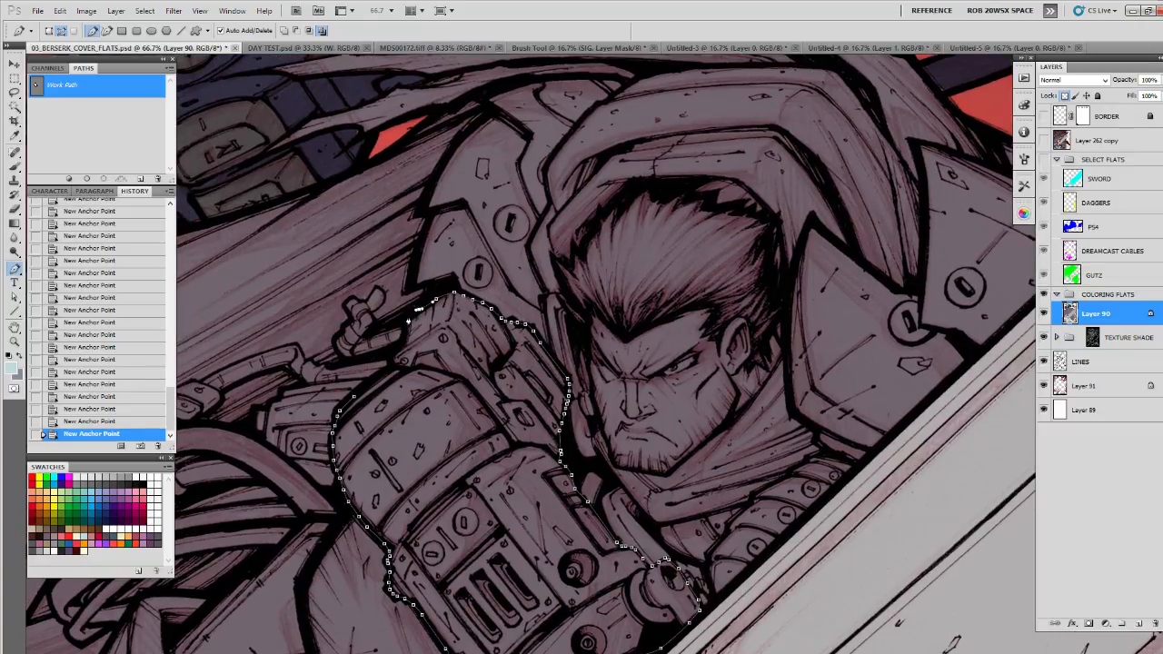
click(408, 316)
click(406, 324)
click(404, 335)
click(397, 348)
click(355, 398)
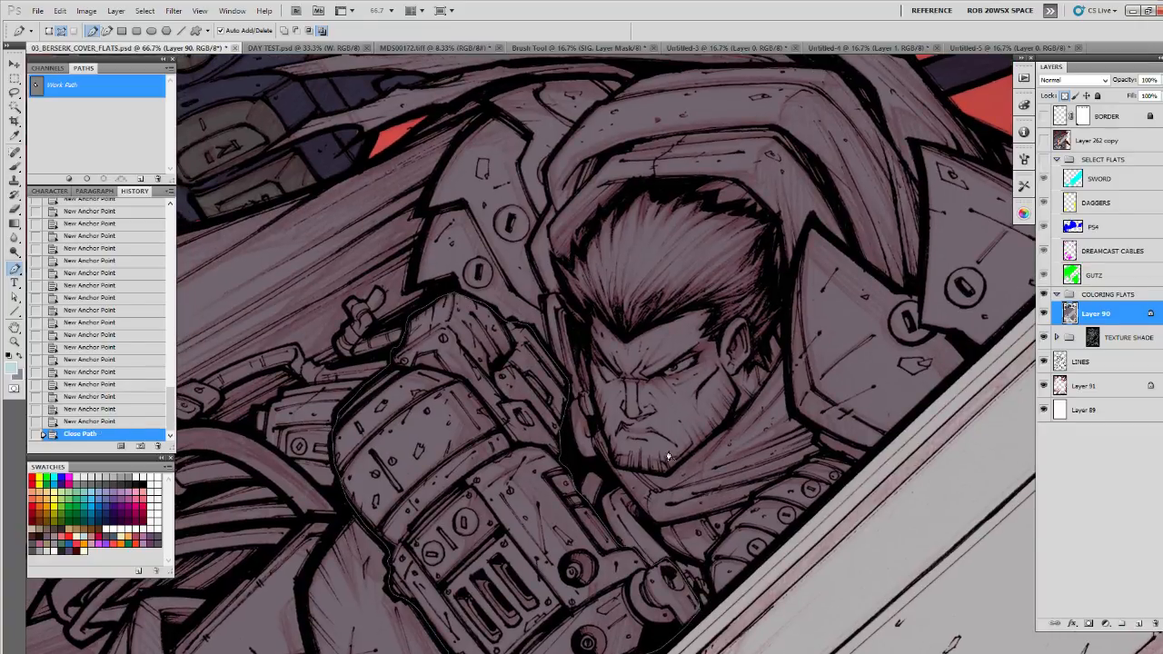
Step: Fill the traced arm on a new layer, recolor it light mauve, and merge it into Layer 90
click(1139, 624)
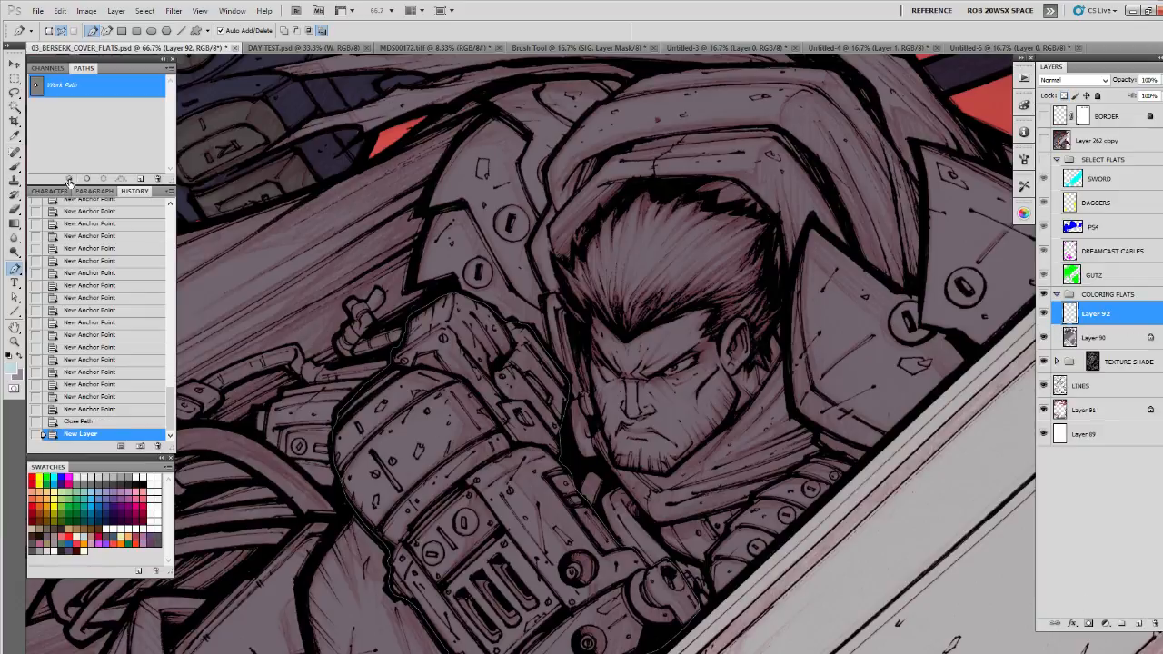
click(69, 178)
click(119, 135)
drag(713, 491, 680, 395)
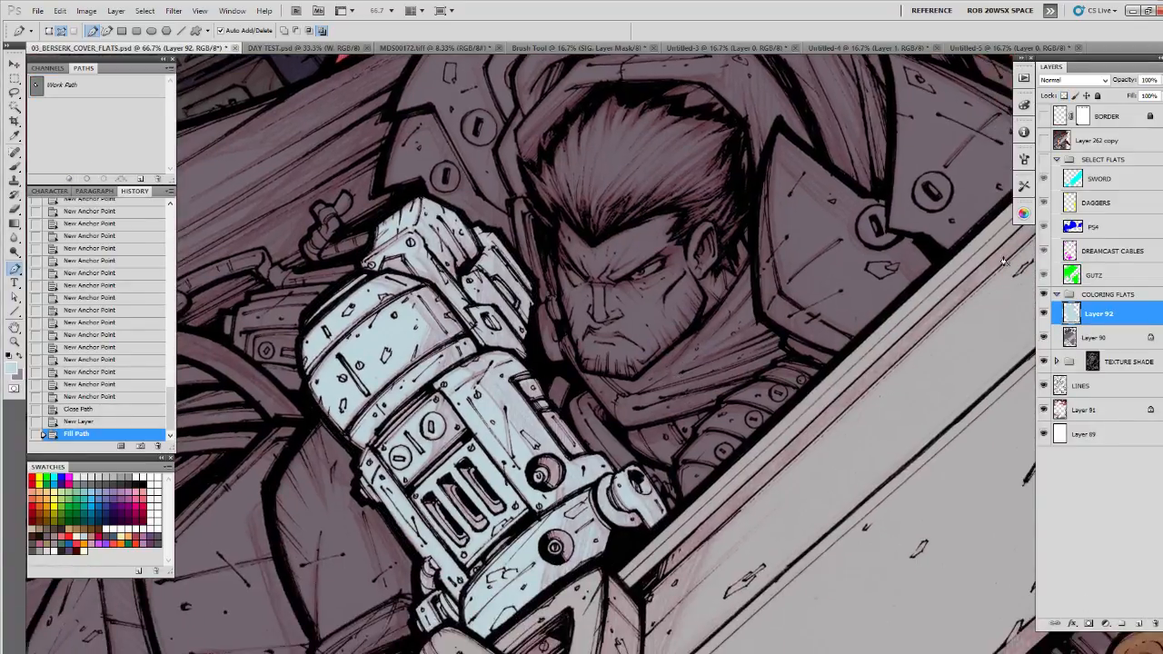
key(ctrl+shift+BackSpace)
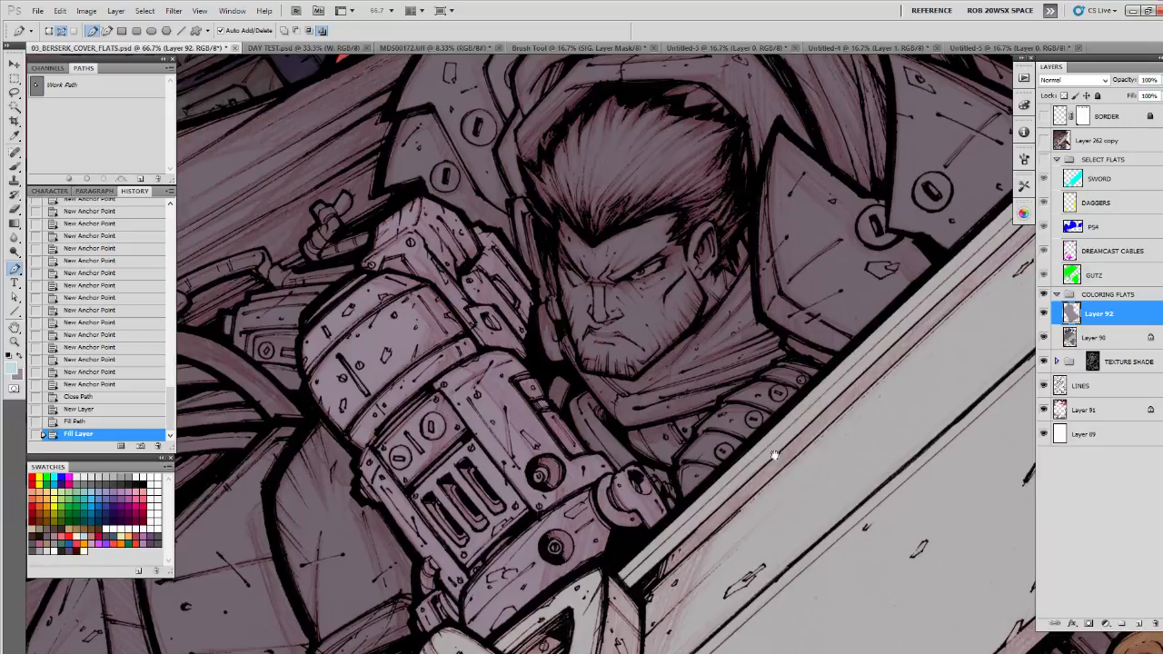
drag(774, 454, 627, 420)
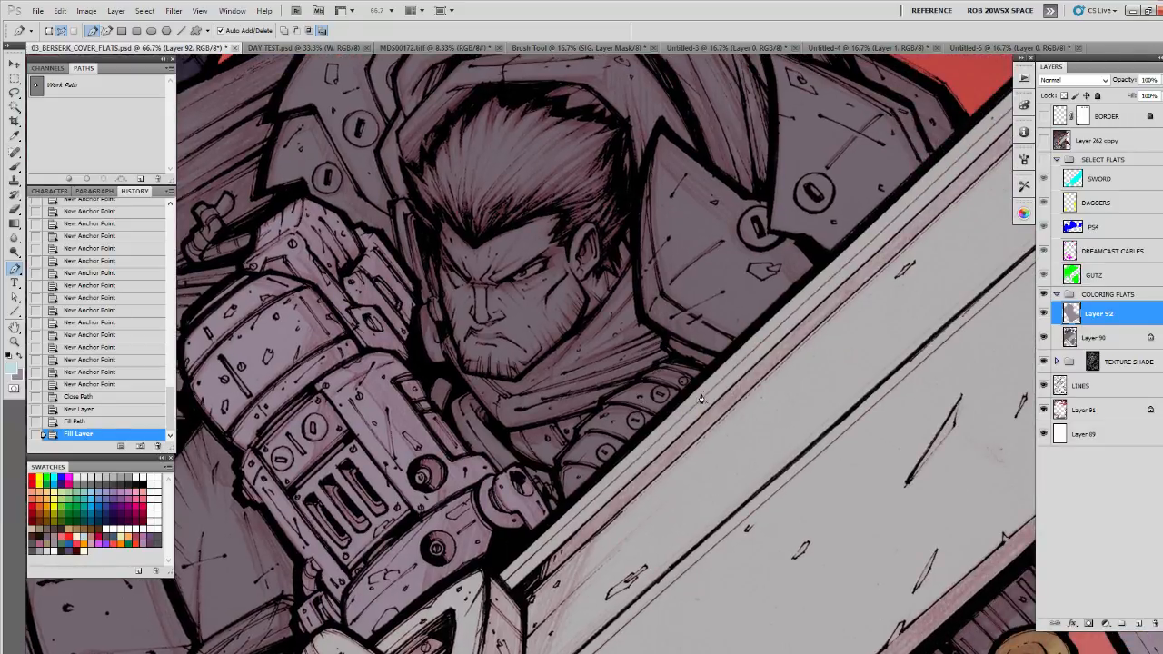
key(ctrl+e)
Step: Trace a new Pen path along the scarf-side edge of the layered armor plates, down toward the sword blade
click(666, 363)
click(655, 370)
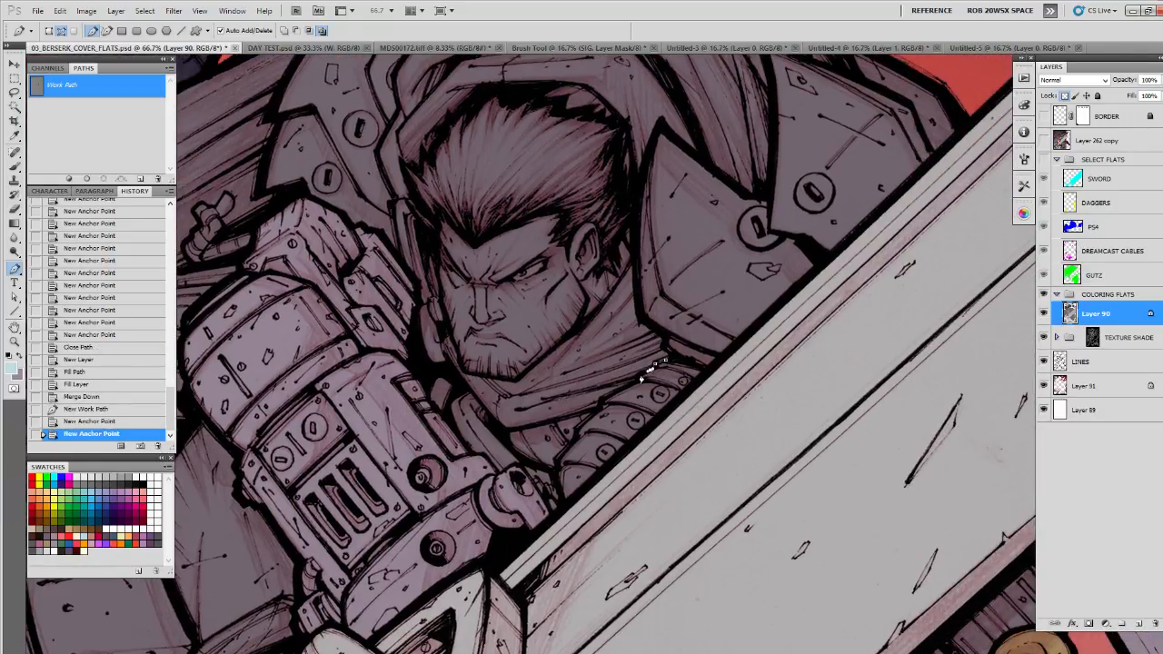
click(644, 377)
click(633, 384)
click(623, 393)
click(611, 400)
click(599, 412)
click(586, 426)
click(579, 436)
click(573, 445)
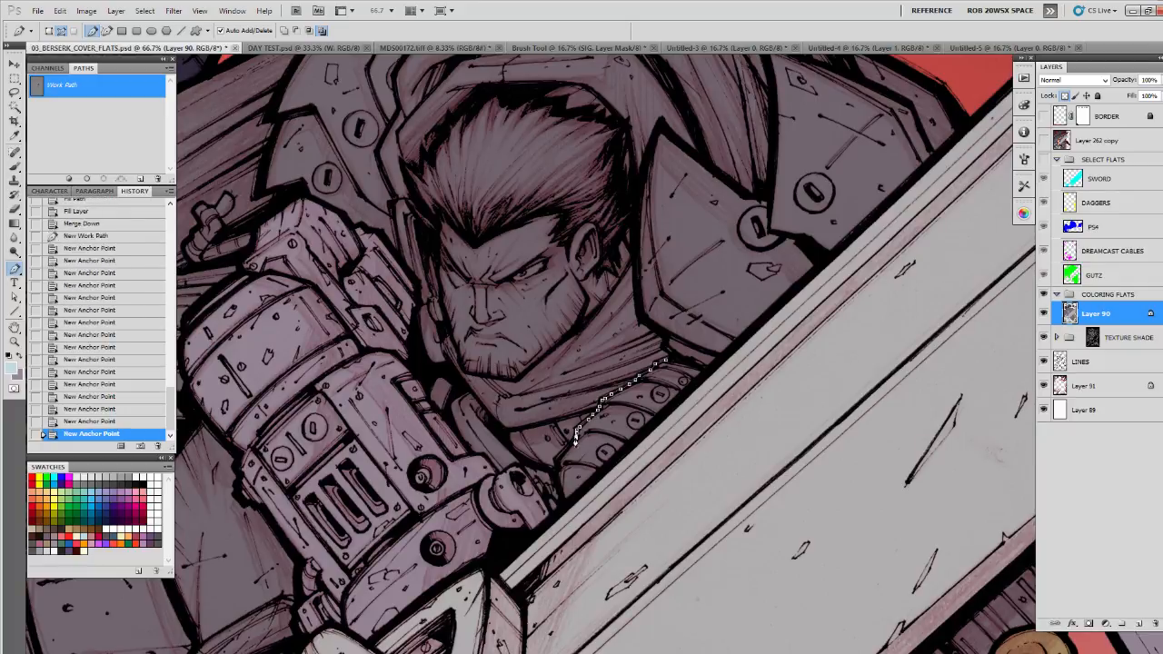
click(569, 455)
click(563, 463)
click(559, 473)
click(557, 483)
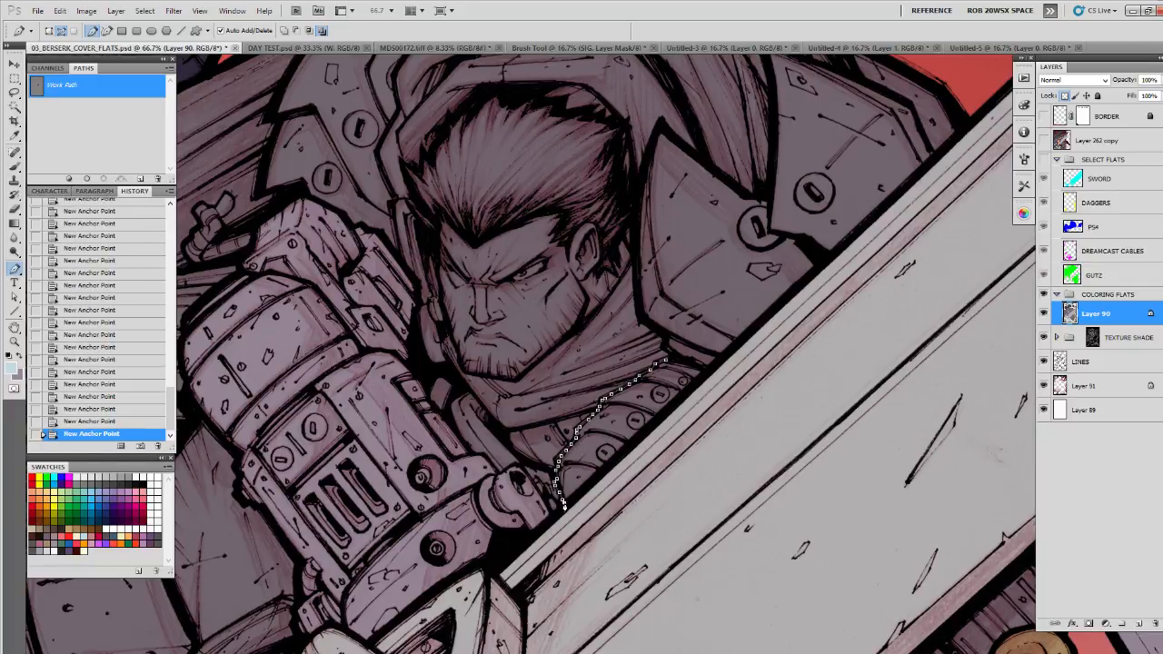
Step: Extend the armor path along the sword's edge, over the outer shoulder plate and down its hood-side edge
click(704, 374)
drag(784, 316, 553, 547)
click(689, 403)
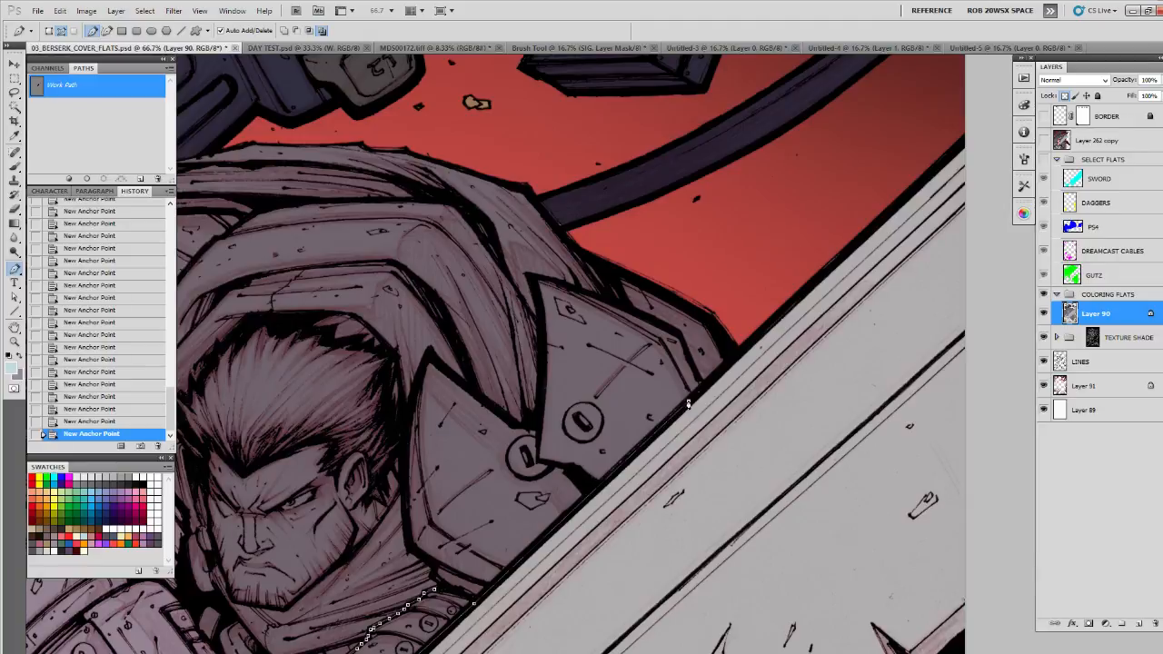
click(554, 280)
click(535, 279)
click(542, 326)
click(541, 354)
click(540, 393)
click(537, 413)
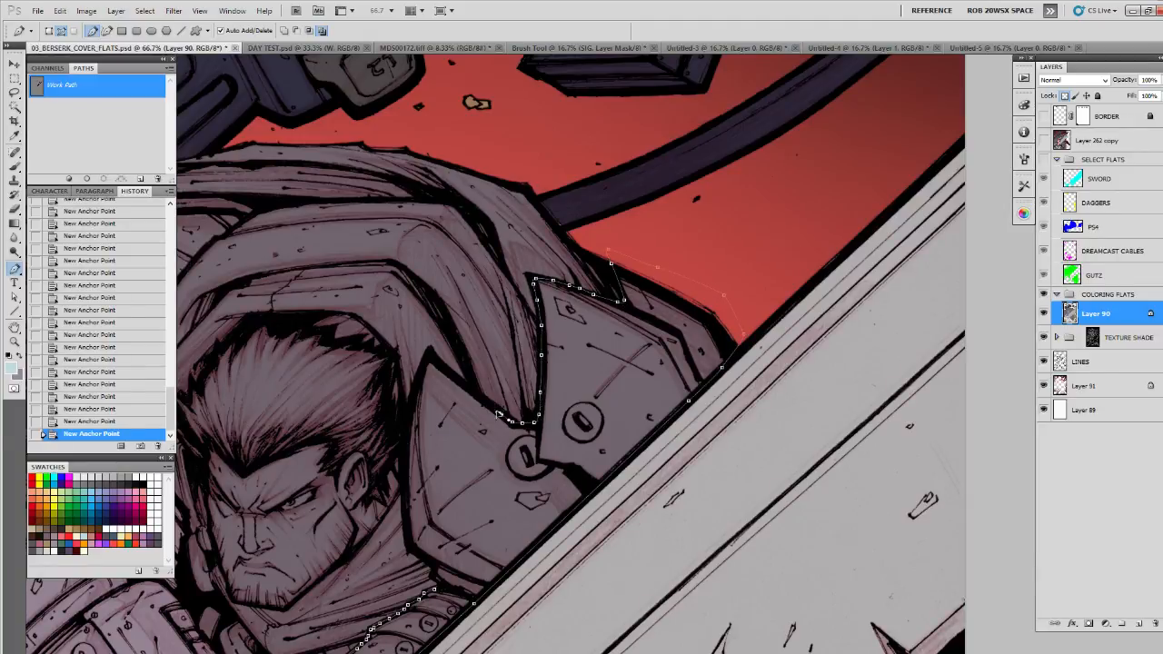
Step: Trace around the pointed shoulder plate back to the scarf-side plates and fill the path with light mauve on Layer 90
click(447, 370)
click(426, 359)
click(418, 381)
click(410, 418)
click(407, 454)
click(406, 489)
click(409, 524)
click(417, 556)
drag(424, 518, 518, 391)
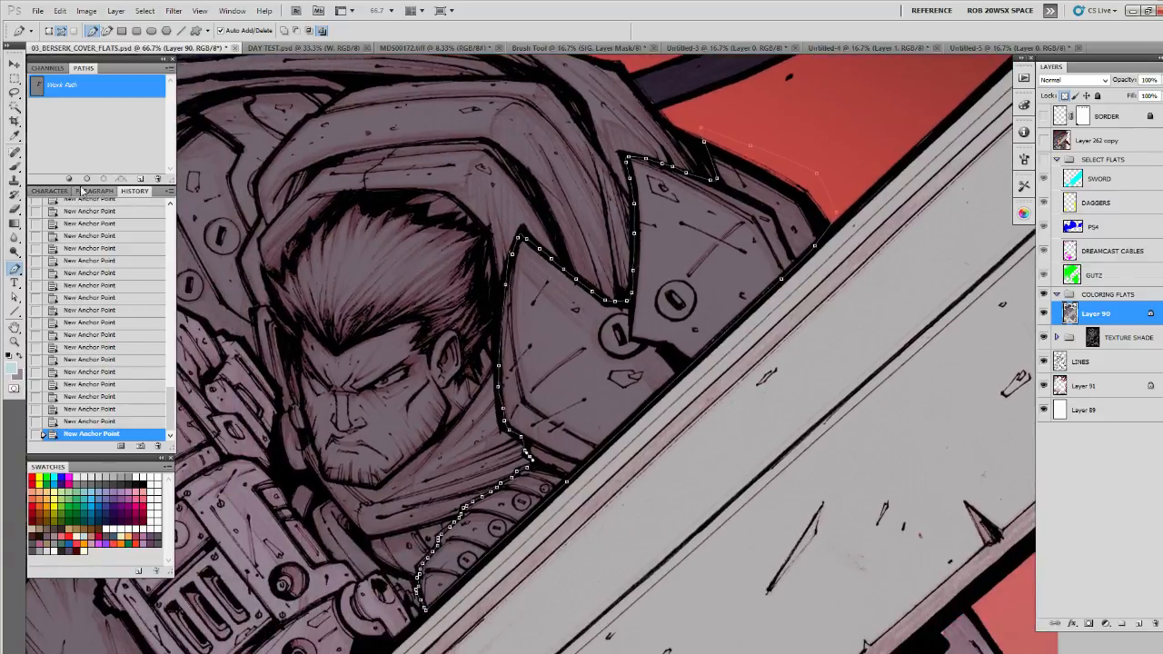
key(x)
click(69, 179)
click(102, 143)
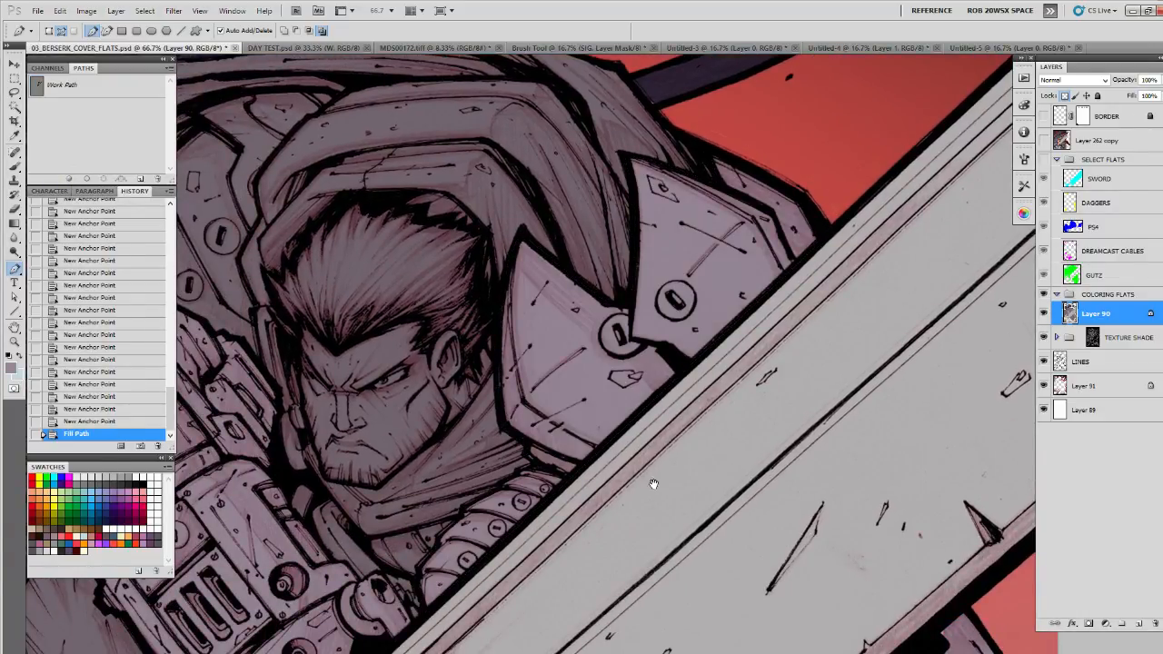
Step: Start a new Pen path at the cape fold and trace down the hood's outer edge beside the far shoulder armor
drag(653, 483, 660, 555)
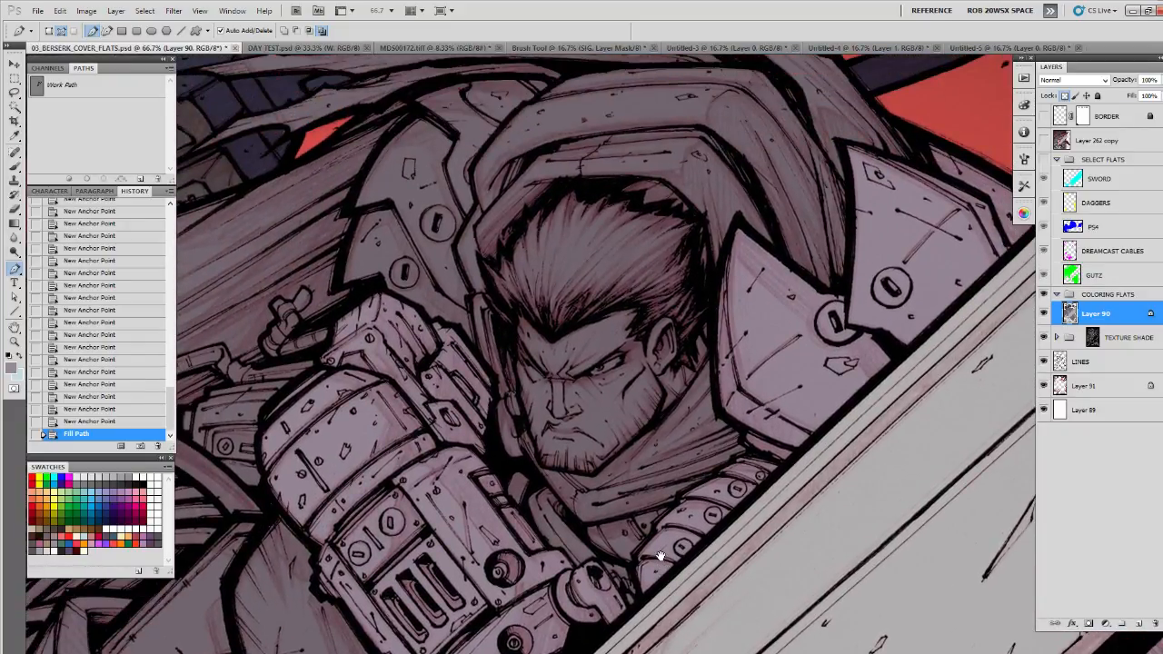
drag(610, 316, 621, 459)
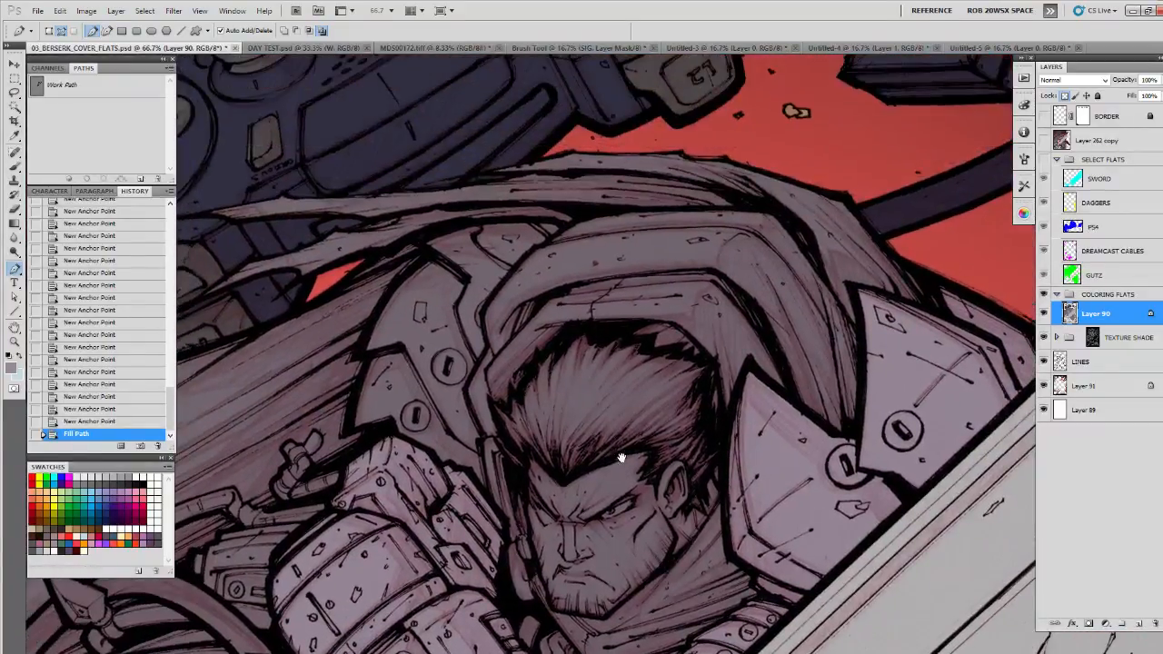
drag(486, 302, 499, 353)
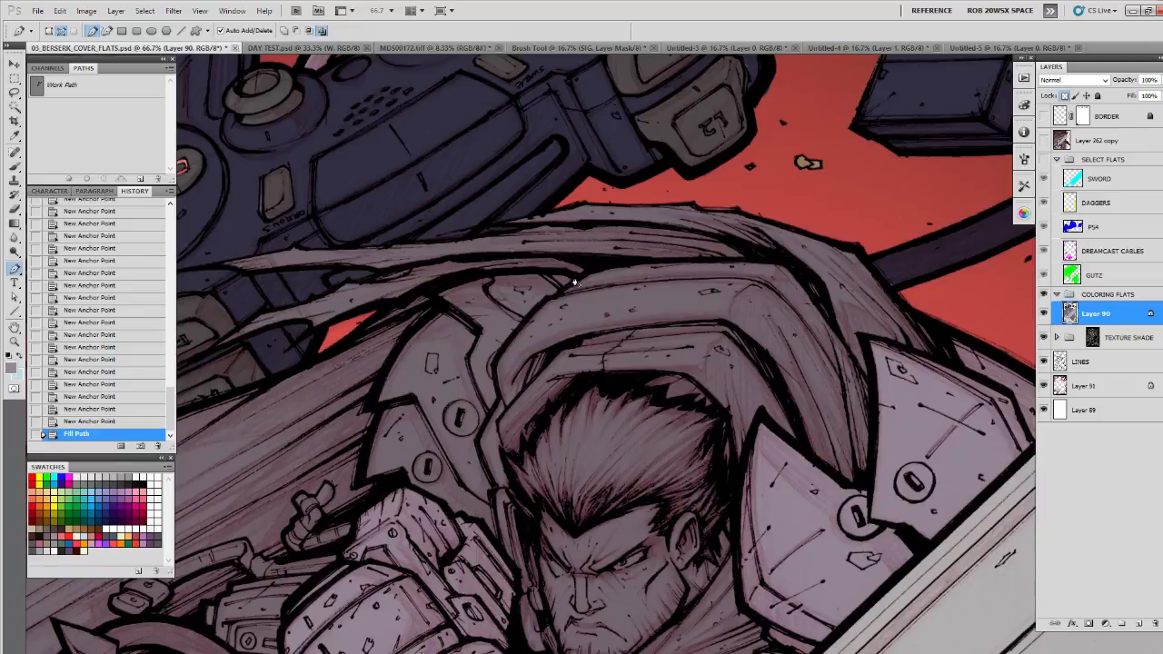
click(576, 277)
click(566, 286)
click(546, 297)
click(533, 309)
click(520, 326)
click(506, 342)
click(497, 363)
click(495, 375)
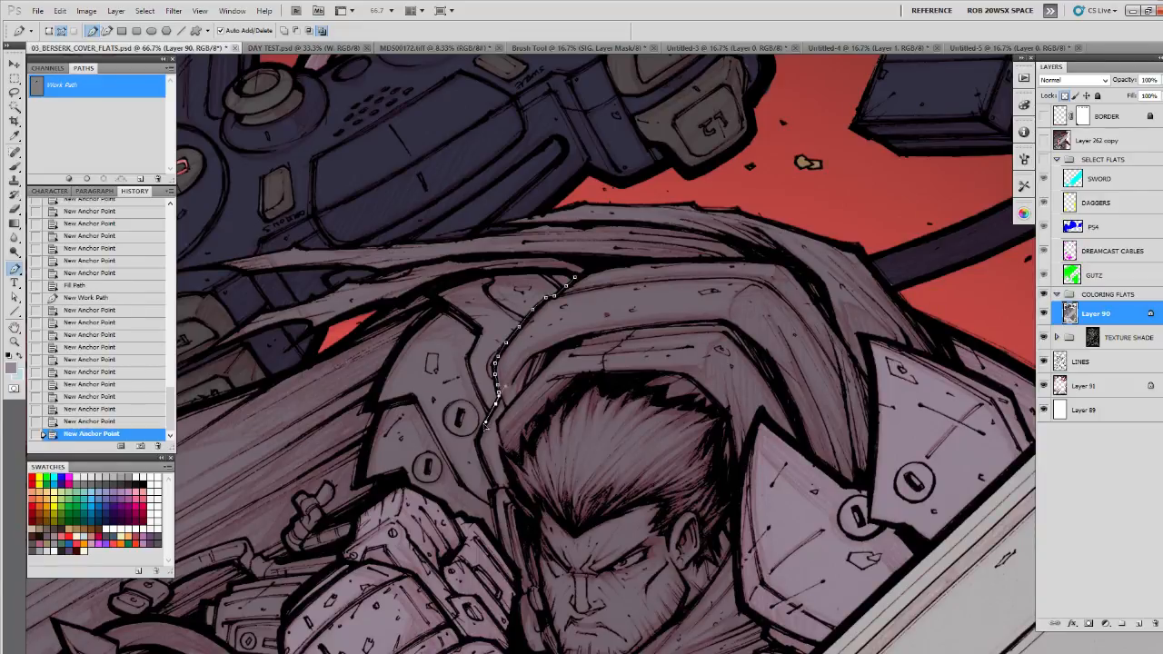
Step: Extend the path down the hood's edge to where the far shoulder armor meets the mechanical arm
click(481, 429)
click(480, 438)
click(479, 446)
click(482, 455)
click(486, 468)
click(491, 480)
click(494, 488)
click(492, 495)
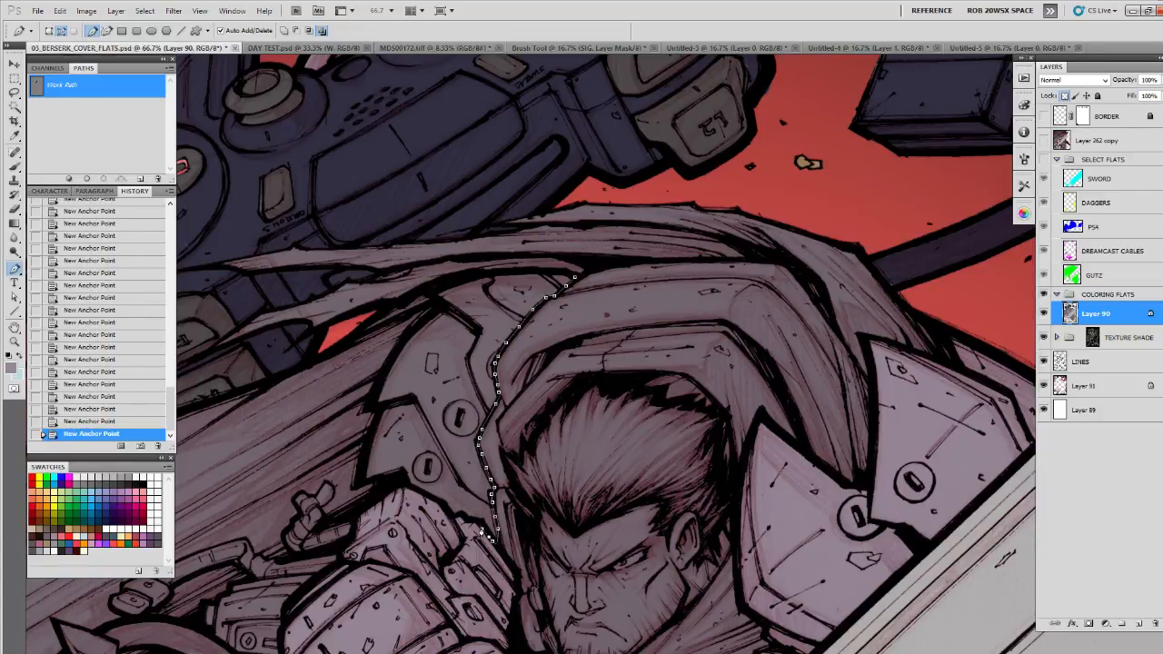
Step: Trace the path across the top of the mechanical arm and up the outer edge of the lower far shoulder plate
click(424, 509)
click(399, 485)
click(383, 478)
click(361, 478)
click(364, 452)
click(374, 435)
click(377, 410)
click(373, 398)
Step: Trace over the top of the far shoulder armor back to the hood and fill the path with light mauve
drag(385, 370, 394, 441)
click(416, 404)
click(432, 386)
click(443, 371)
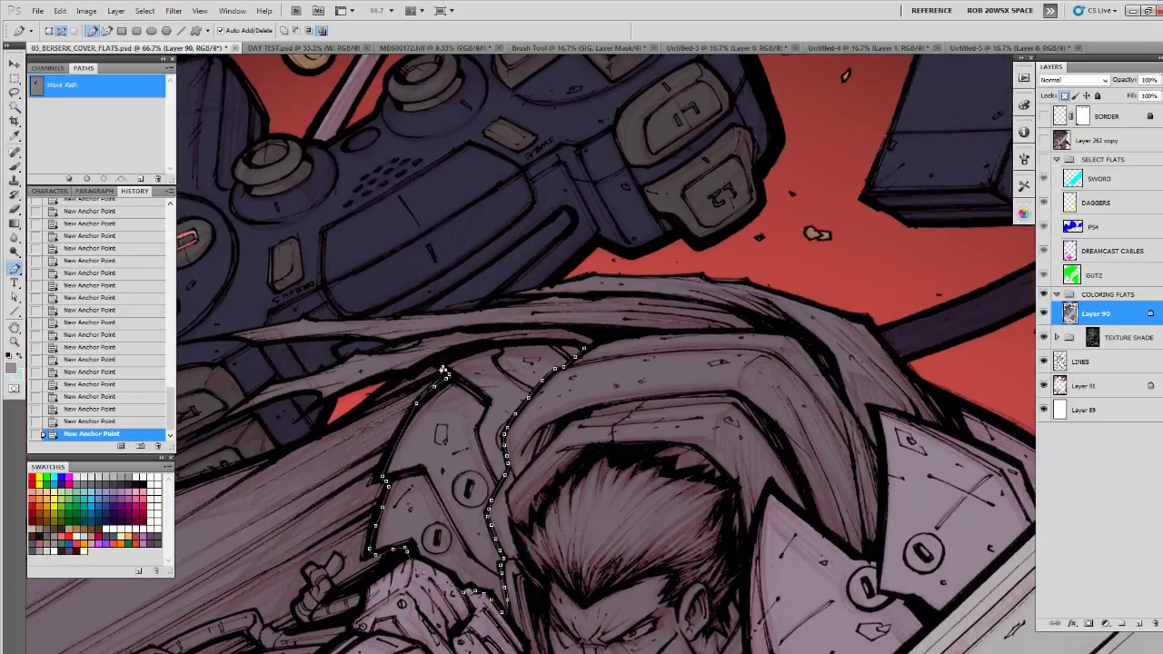
drag(570, 342, 652, 350)
alt+click(571, 342)
click(69, 180)
click(98, 138)
Step: Activate the Brush tool with the ROB RUFFY DRAW preset
drag(694, 511, 699, 141)
key(b)
right_click(654, 368)
click(727, 485)
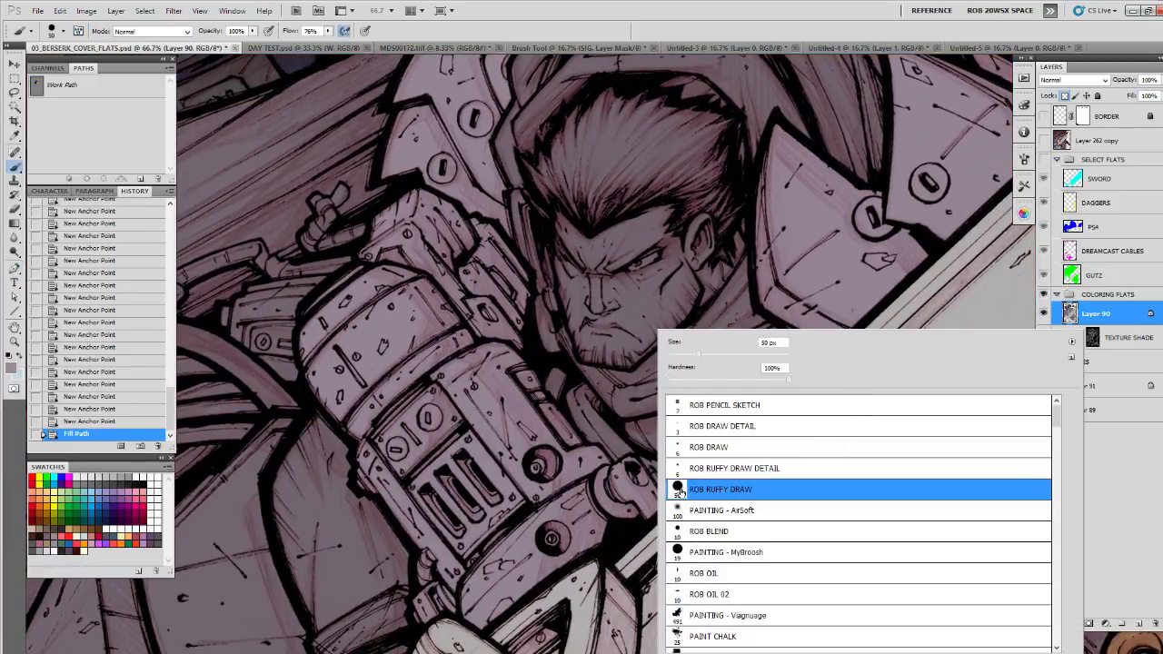
key(Return)
Step: Set the foreground to dark grey using the COLOR REV_01.psd document as reference, and return to the Berserk cover flats
drag(741, 422, 579, 483)
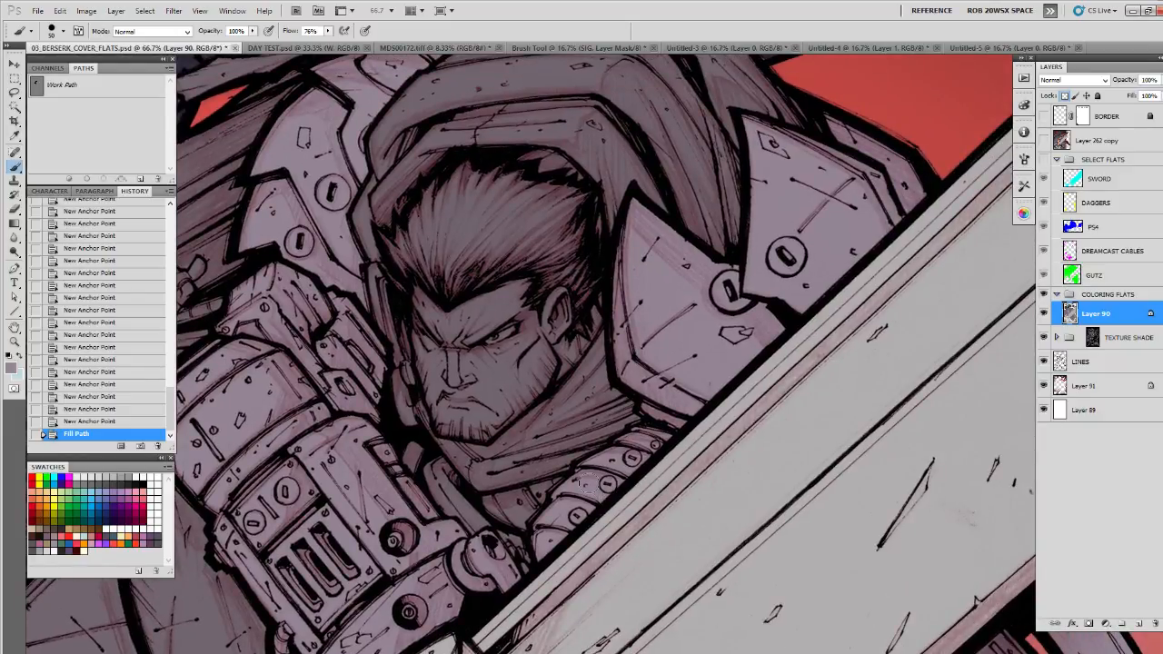
drag(546, 429, 577, 484)
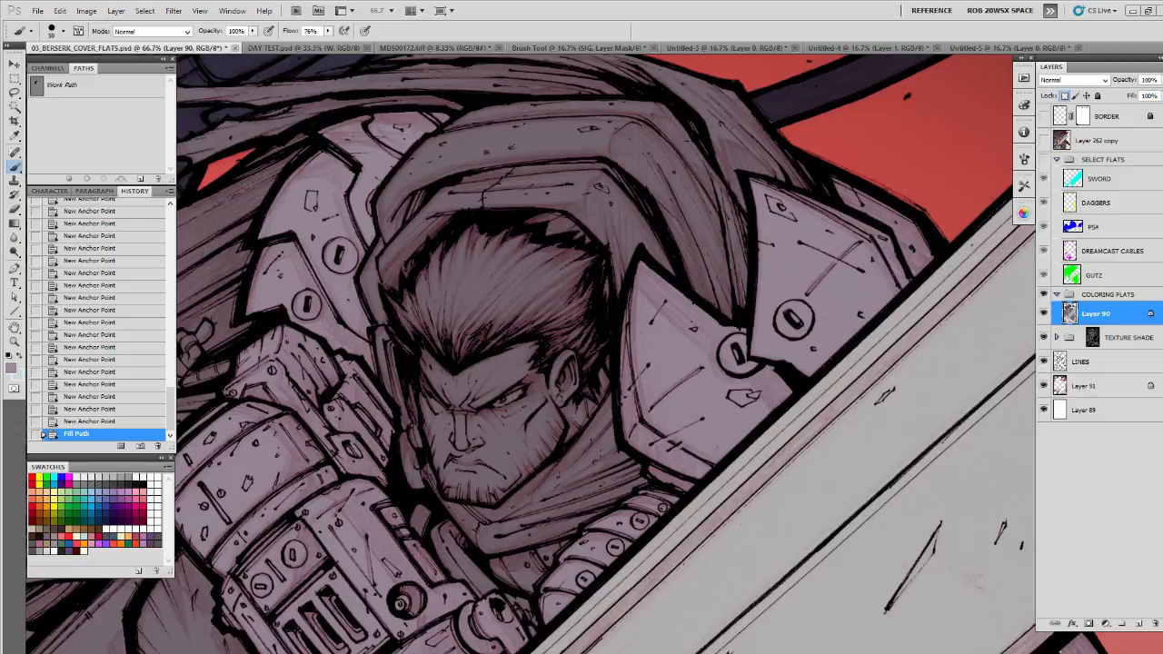
key(ctrl+shift+Tab)
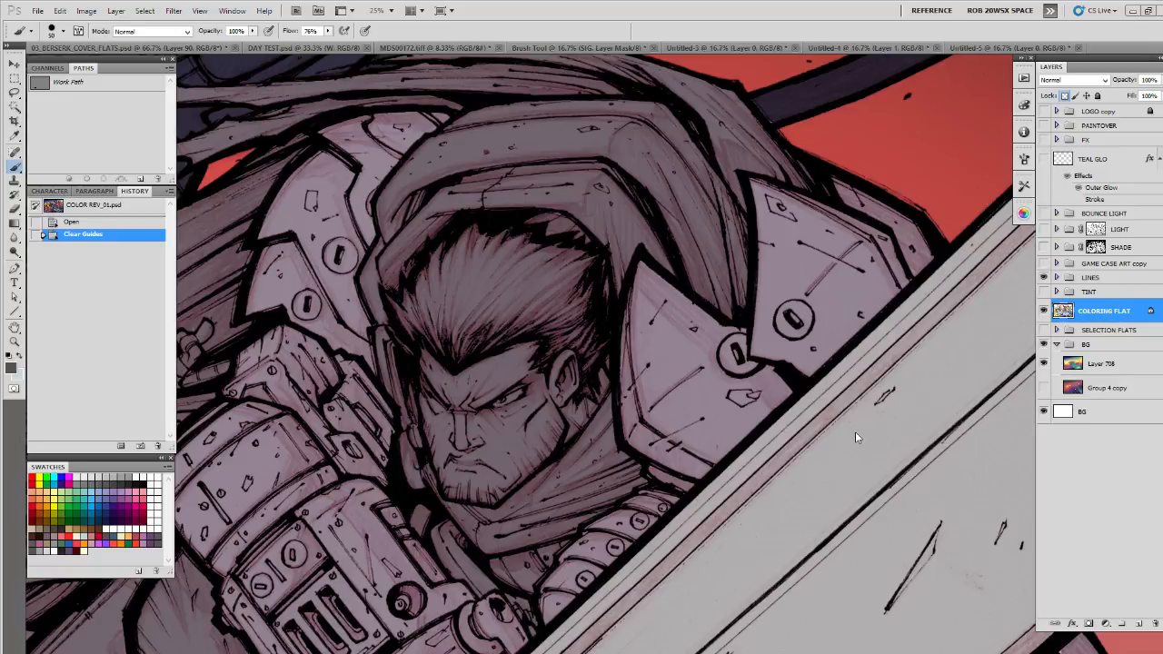
key(ctrl+Tab)
Step: Create a new layer above Layer 90 and start a Pen path for the scarf along the jaw and chin
key(p)
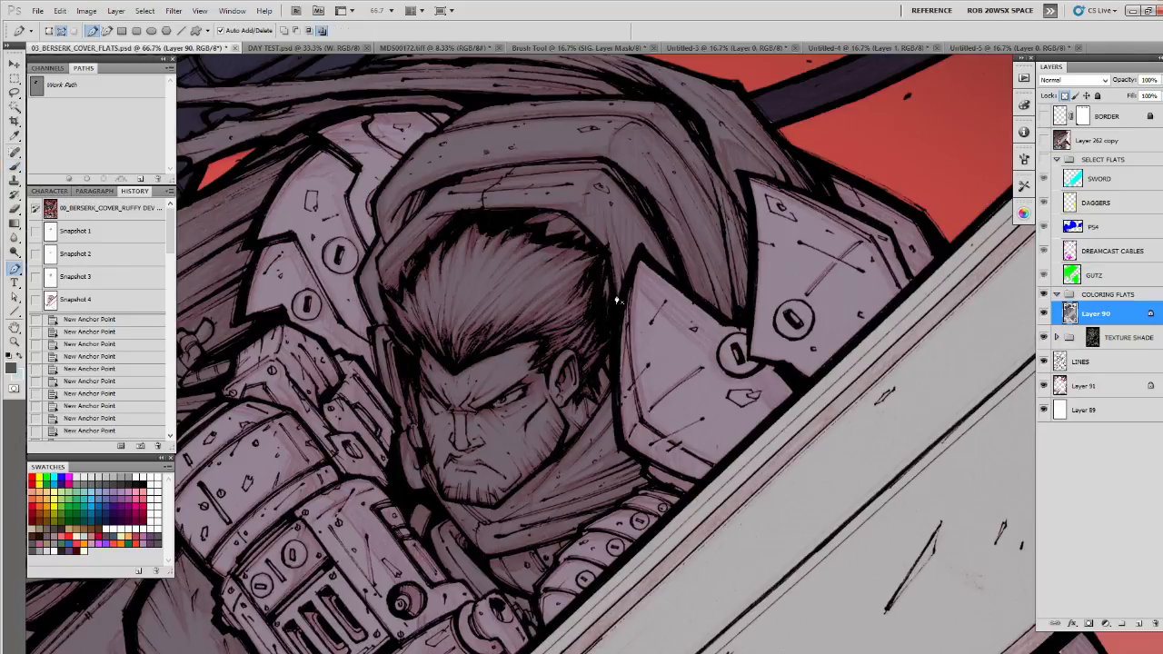
click(1140, 623)
scroll(691, 436, down, 2)
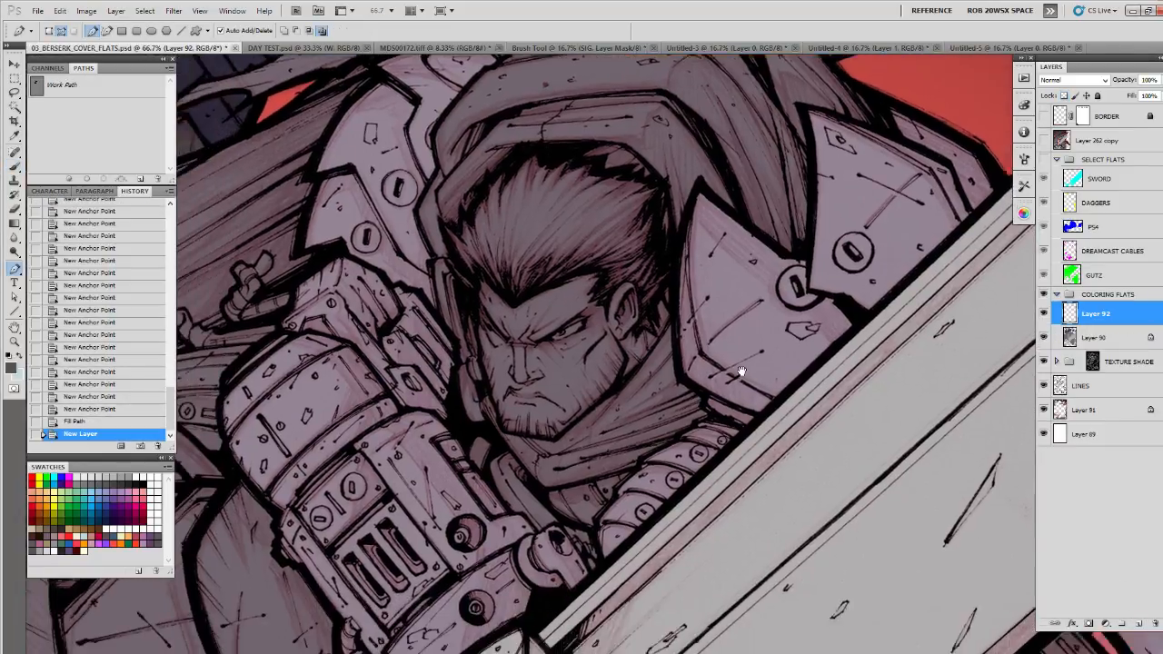
click(680, 298)
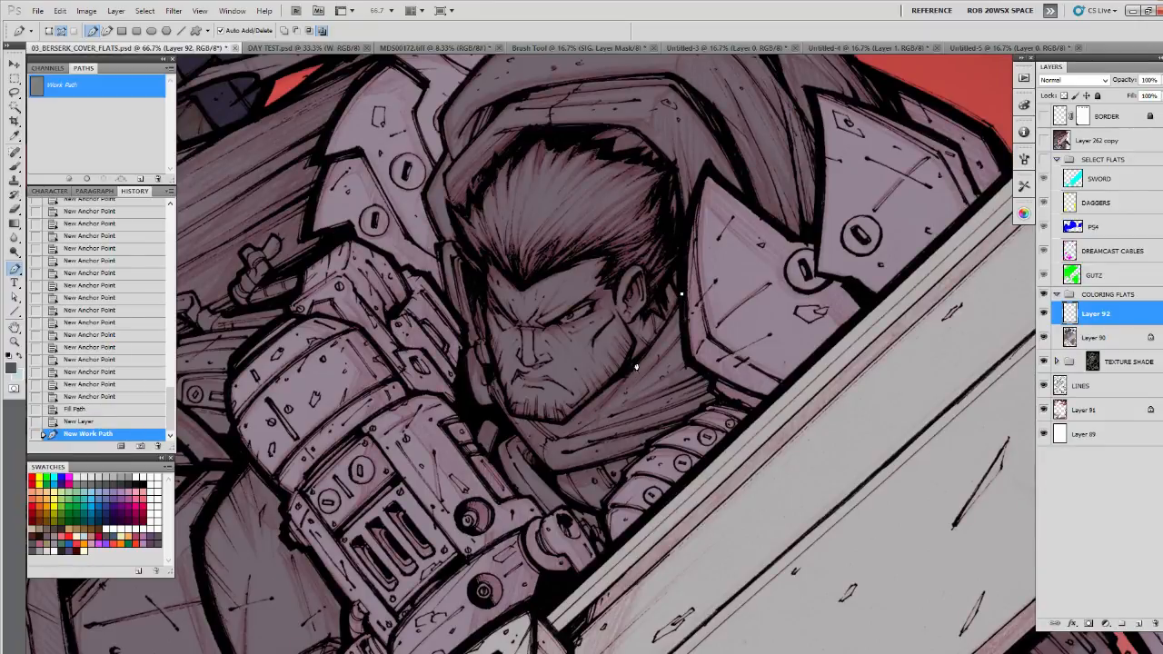
click(561, 423)
click(511, 413)
click(506, 396)
click(502, 388)
click(497, 381)
click(497, 382)
click(491, 383)
click(488, 386)
Step: Trace the path along the scarf's lower edge, over the small layered armor plates
drag(516, 429, 551, 469)
click(558, 471)
drag(645, 449, 668, 442)
alt+click(646, 449)
click(685, 422)
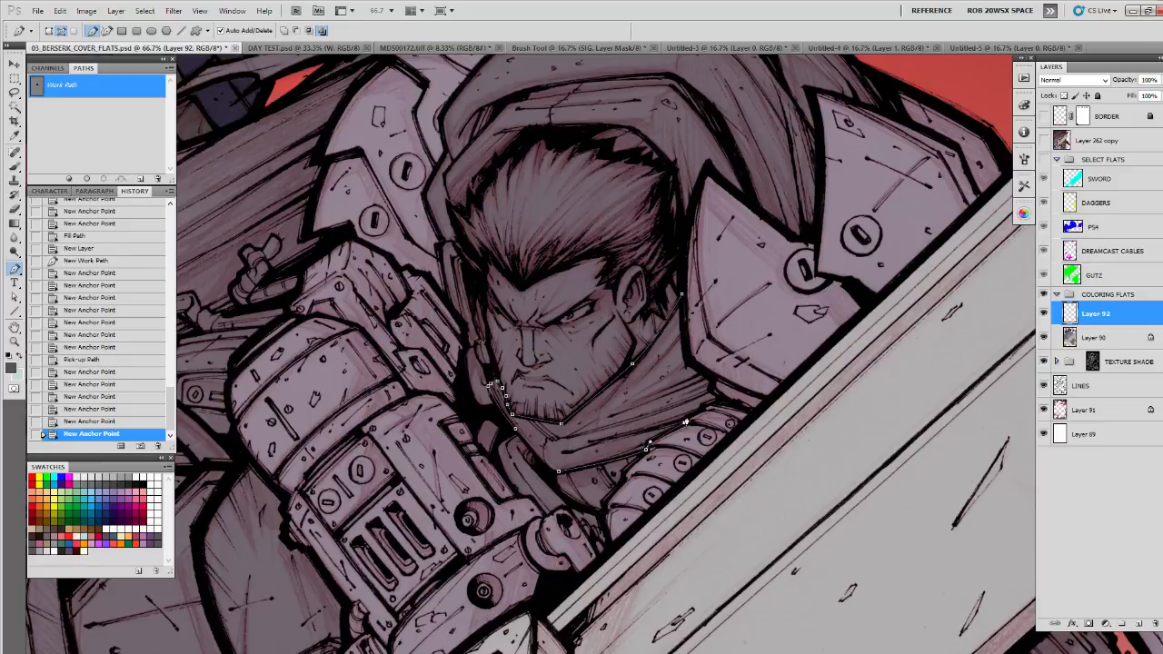
click(688, 416)
click(693, 412)
click(702, 407)
click(704, 405)
Step: Trace up the scarf's edge along the pointed shoulder plate and fill the scarf path with dark grey
click(721, 397)
click(714, 398)
click(712, 392)
click(712, 386)
click(713, 381)
click(706, 371)
click(688, 351)
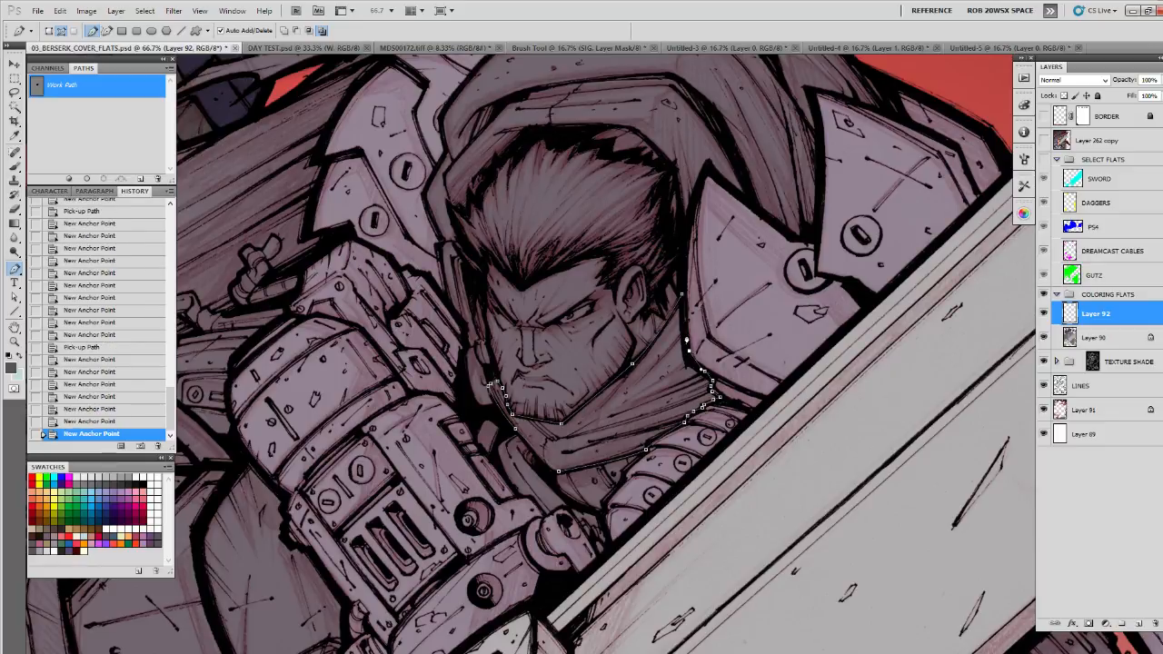
click(684, 306)
click(72, 178)
click(94, 152)
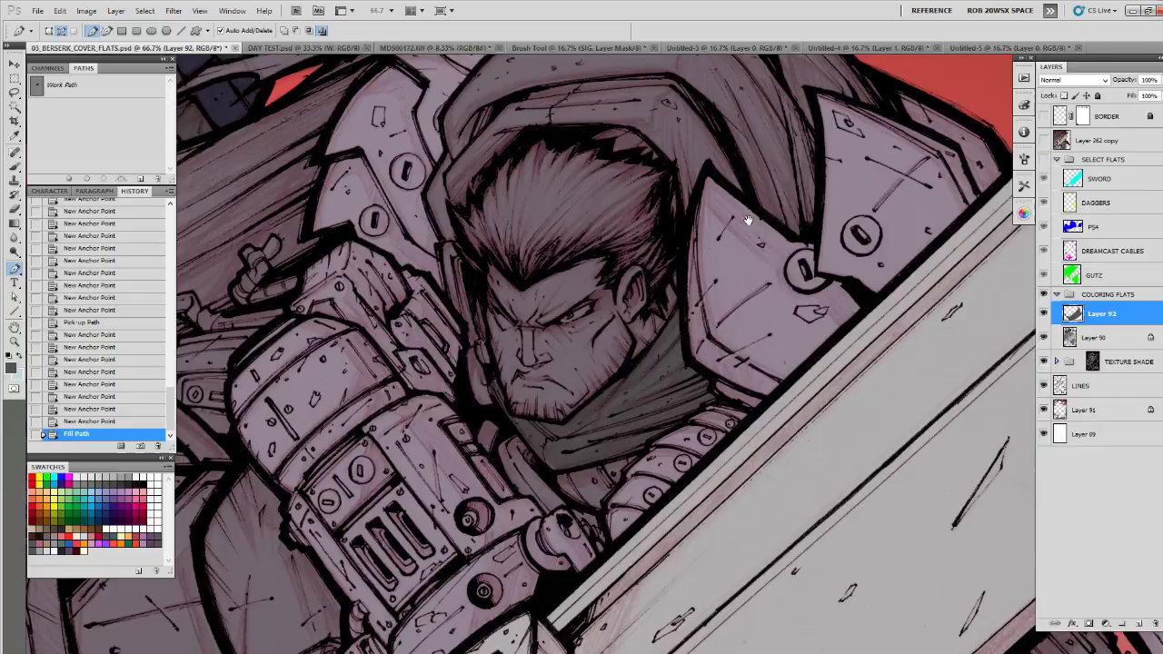
Step: Start a new path for the hood, tracing its inner edge over the top of the hair to the temple
drag(753, 215, 692, 378)
click(633, 362)
click(623, 314)
click(586, 278)
click(564, 270)
click(473, 271)
click(441, 309)
click(437, 317)
click(432, 325)
click(427, 338)
click(421, 342)
click(415, 346)
click(411, 351)
click(406, 353)
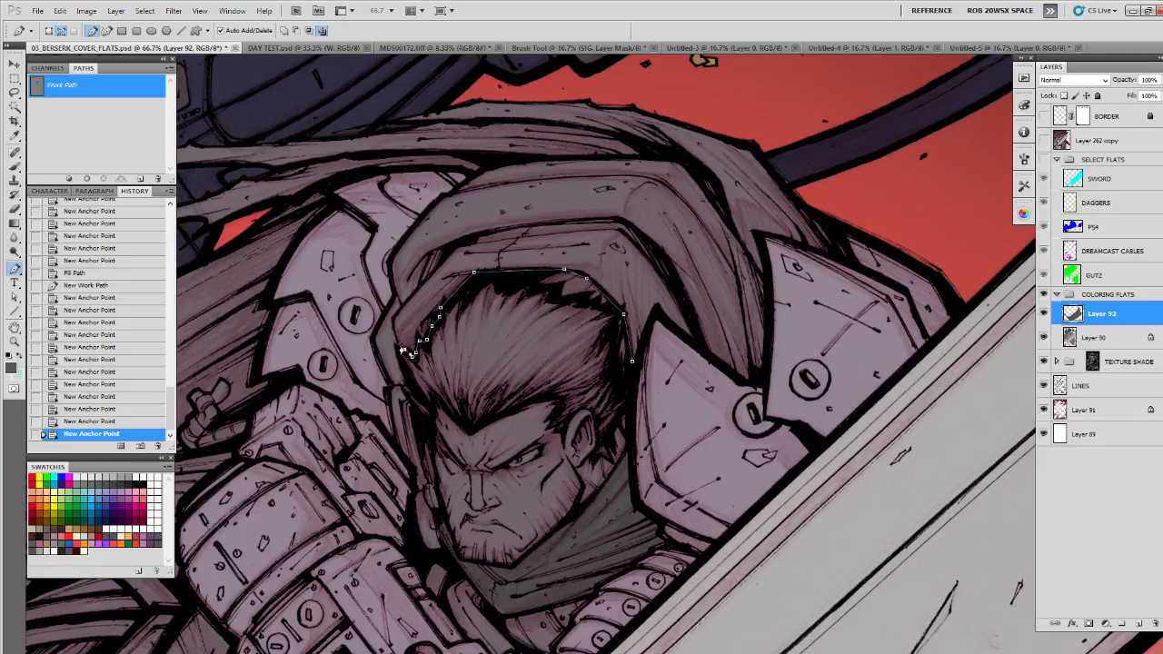
Step: Extend the hood path down its inner edge beside the hair and face
click(402, 358)
click(406, 375)
click(408, 390)
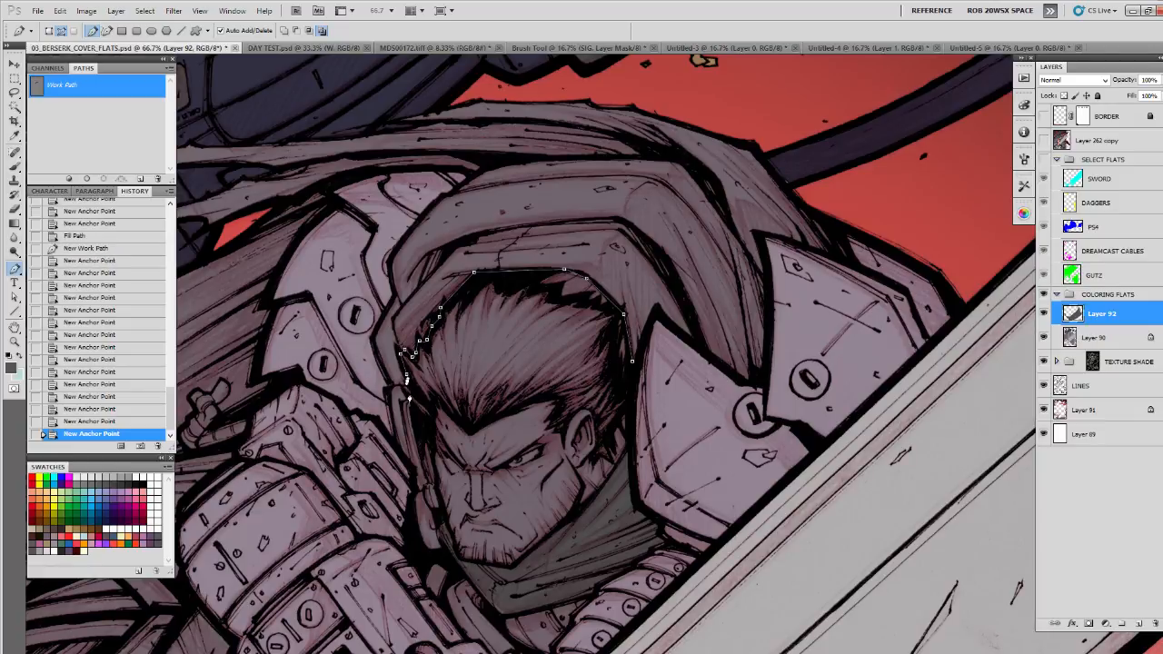
click(412, 403)
click(415, 411)
click(420, 419)
click(430, 434)
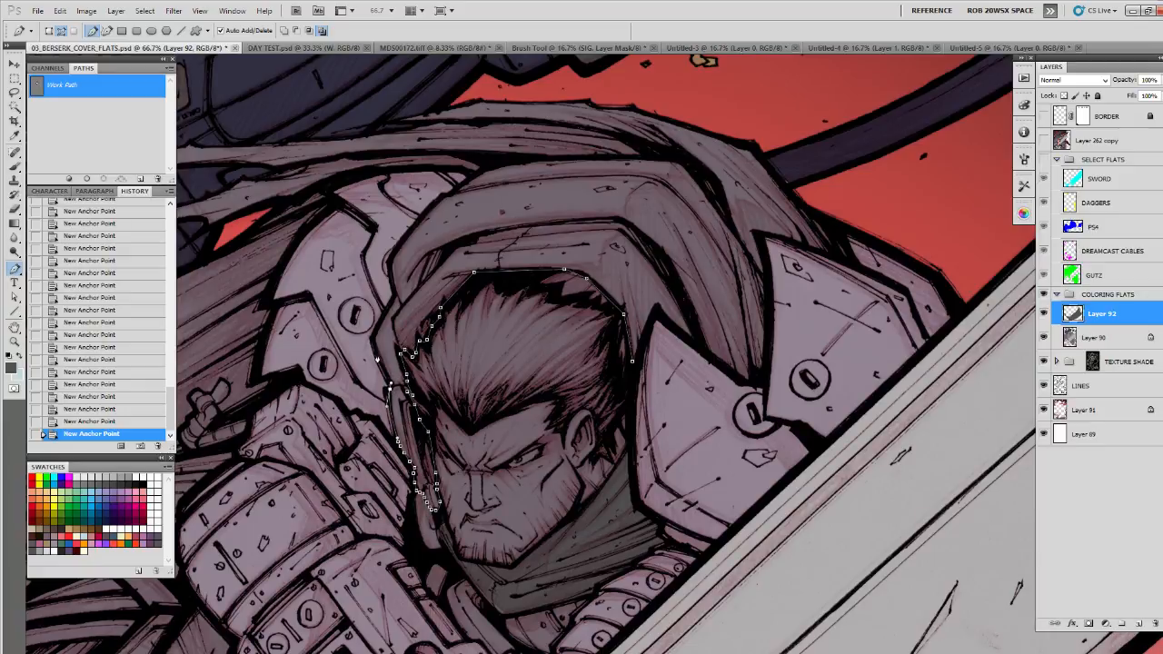
Step: Trace the hood's outer edge over its top and down behind the shoulder plates, and fill the path with dark grey
drag(441, 195, 465, 179)
drag(587, 142, 505, 234)
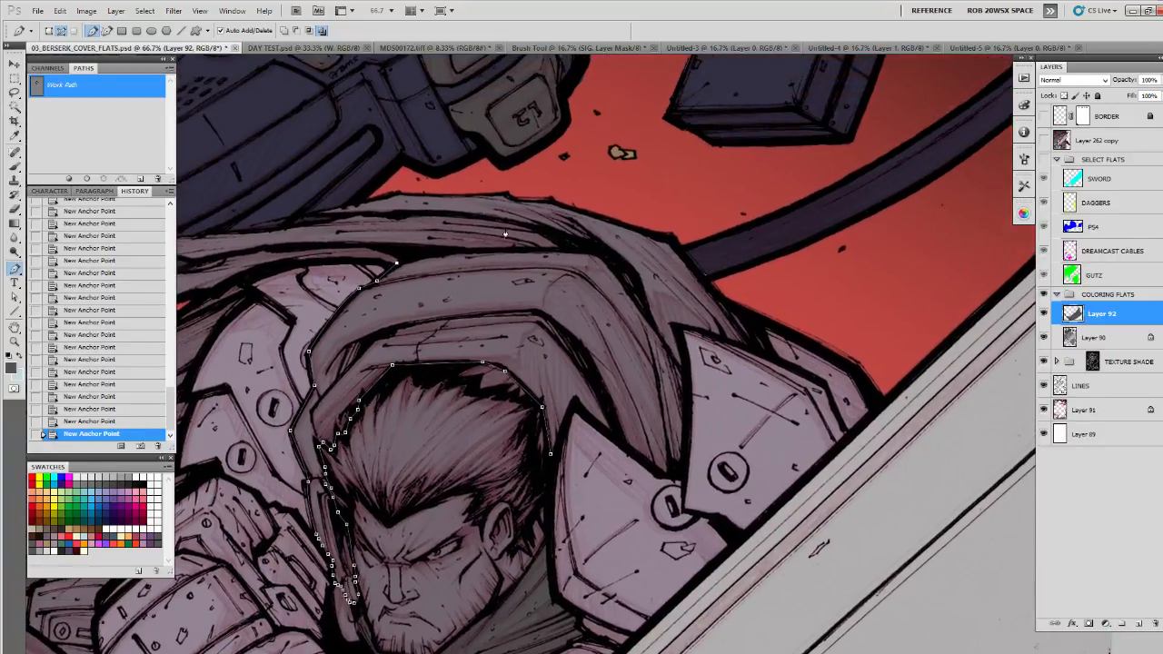
click(596, 238)
drag(682, 472, 668, 498)
click(617, 440)
click(69, 178)
click(85, 155)
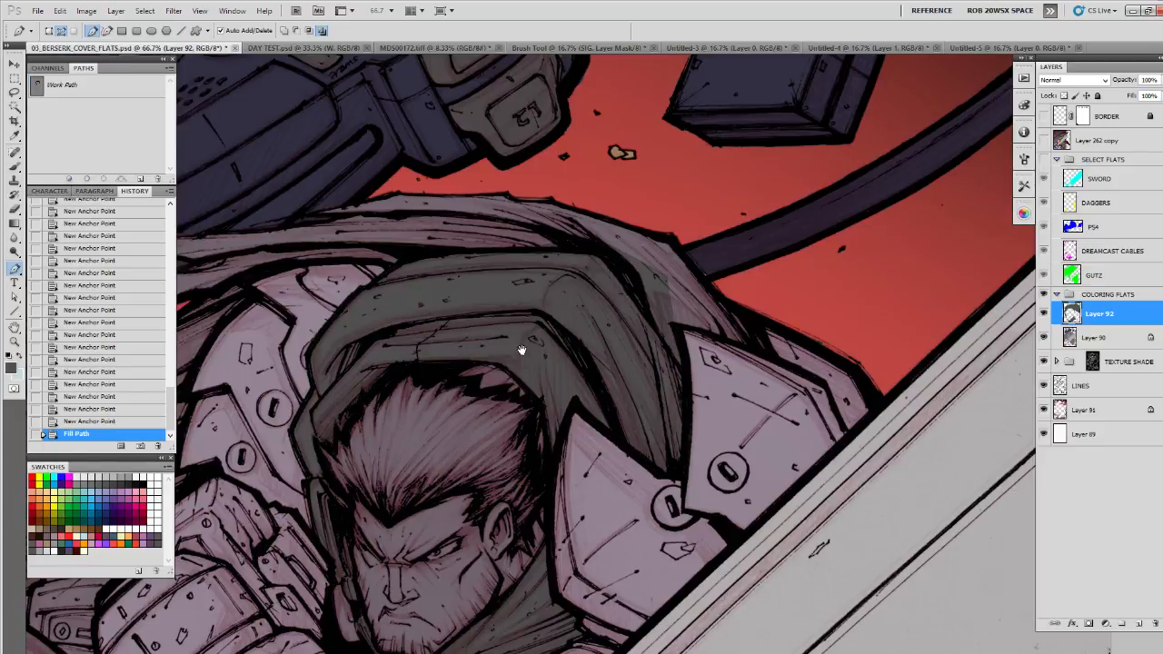
Step: Start a path along the lower edge of the windblown cape strand, from the hood past the far shoulder armor
drag(522, 350, 695, 346)
click(694, 336)
click(657, 328)
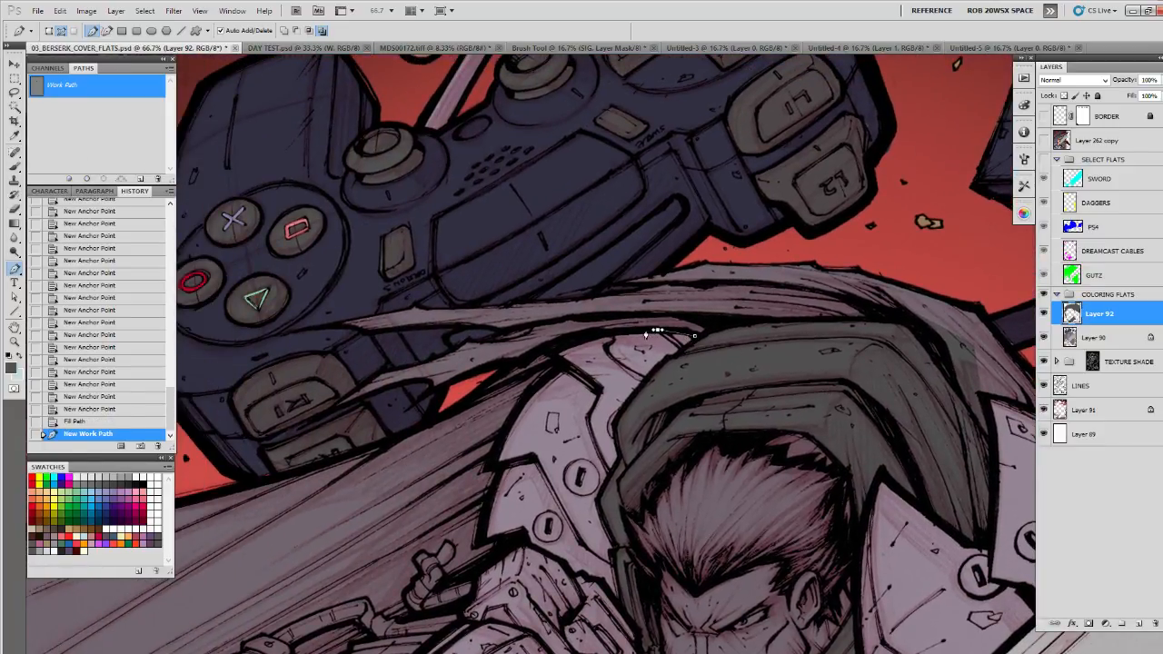
click(621, 329)
click(591, 332)
click(567, 336)
click(542, 347)
click(526, 358)
click(491, 367)
click(467, 372)
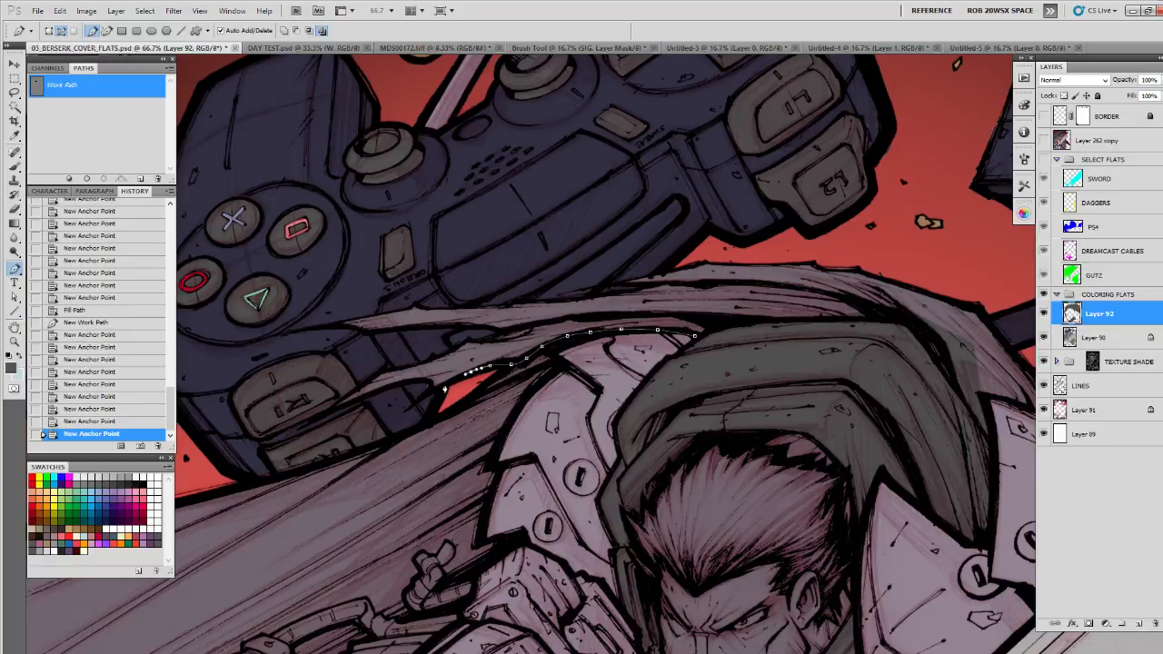
click(441, 386)
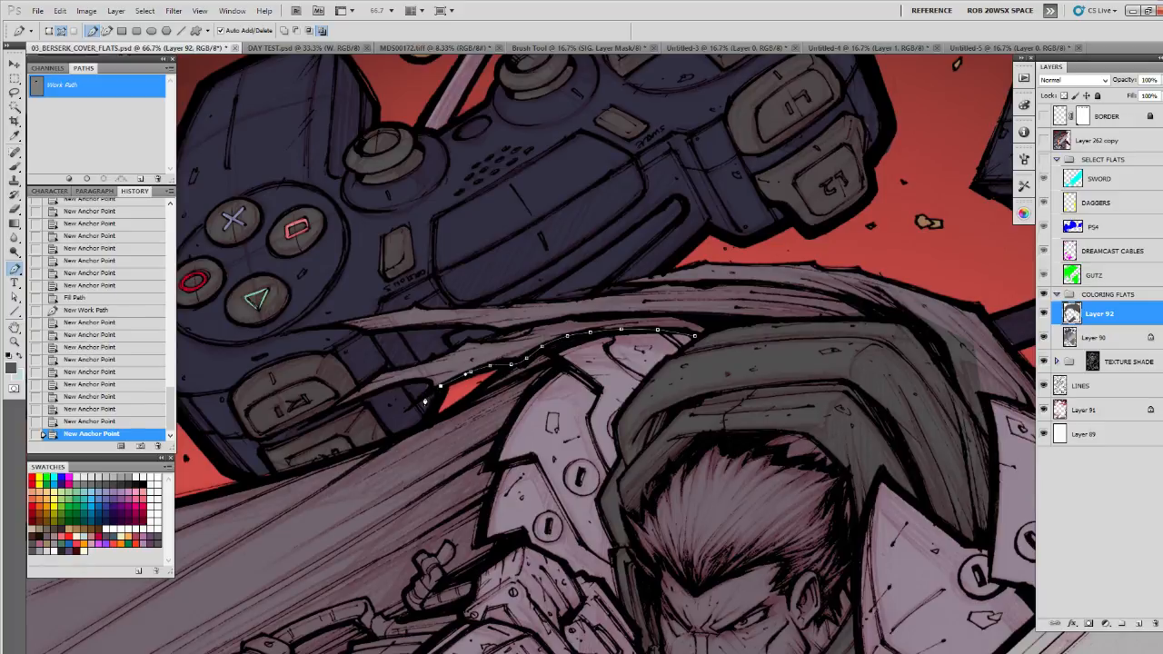
Step: Loop the path loosely over the controller and red background, around the cape strands and back toward the hood
drag(371, 424, 355, 431)
click(303, 448)
drag(263, 385, 263, 364)
drag(322, 292, 341, 282)
drag(499, 238, 586, 228)
drag(781, 207, 790, 207)
drag(922, 221, 953, 238)
drag(955, 305, 825, 317)
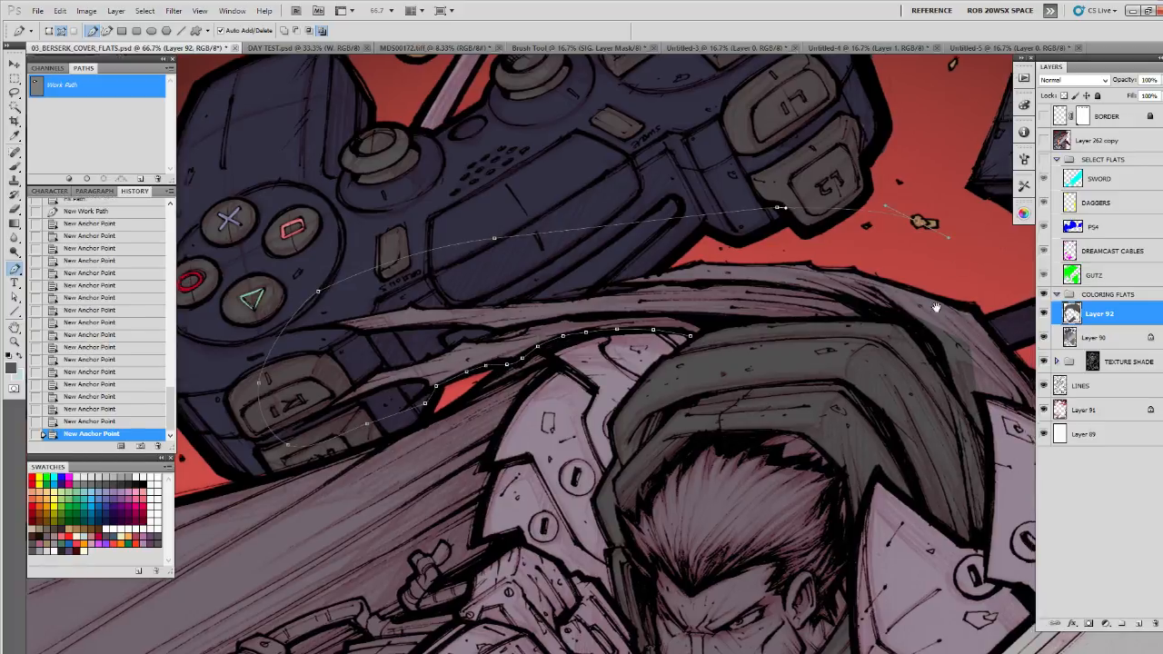
click(905, 362)
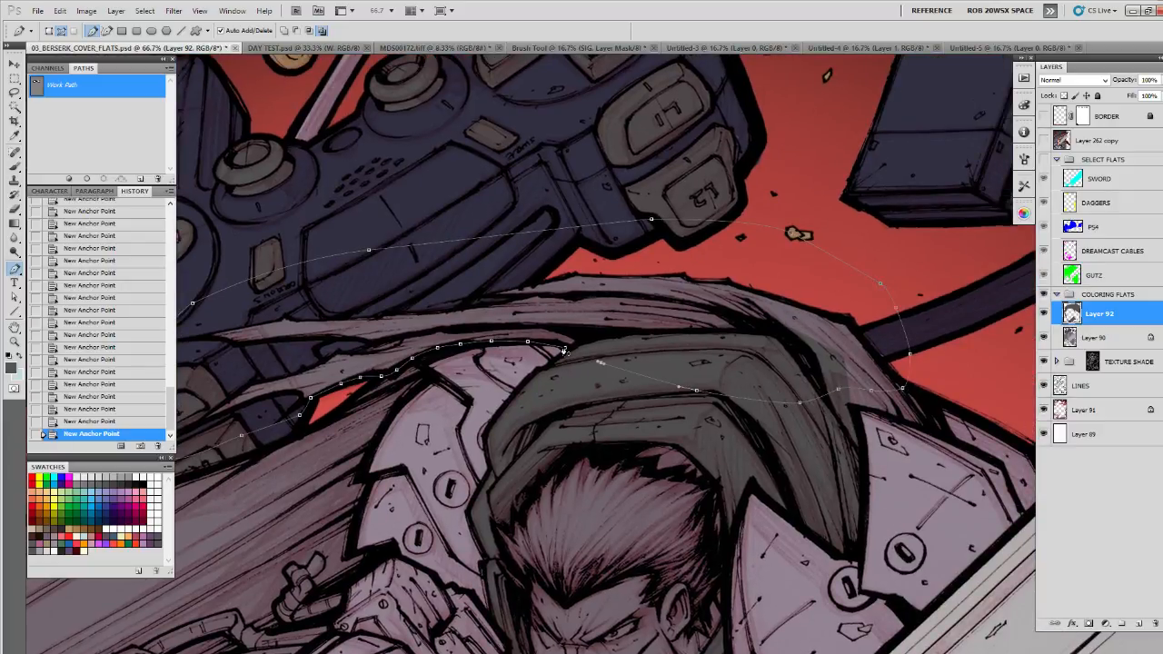
Step: Close the cape path, load it as a selection, and merge Layer 92 into Layer 90
drag(564, 347, 624, 375)
click(105, 179)
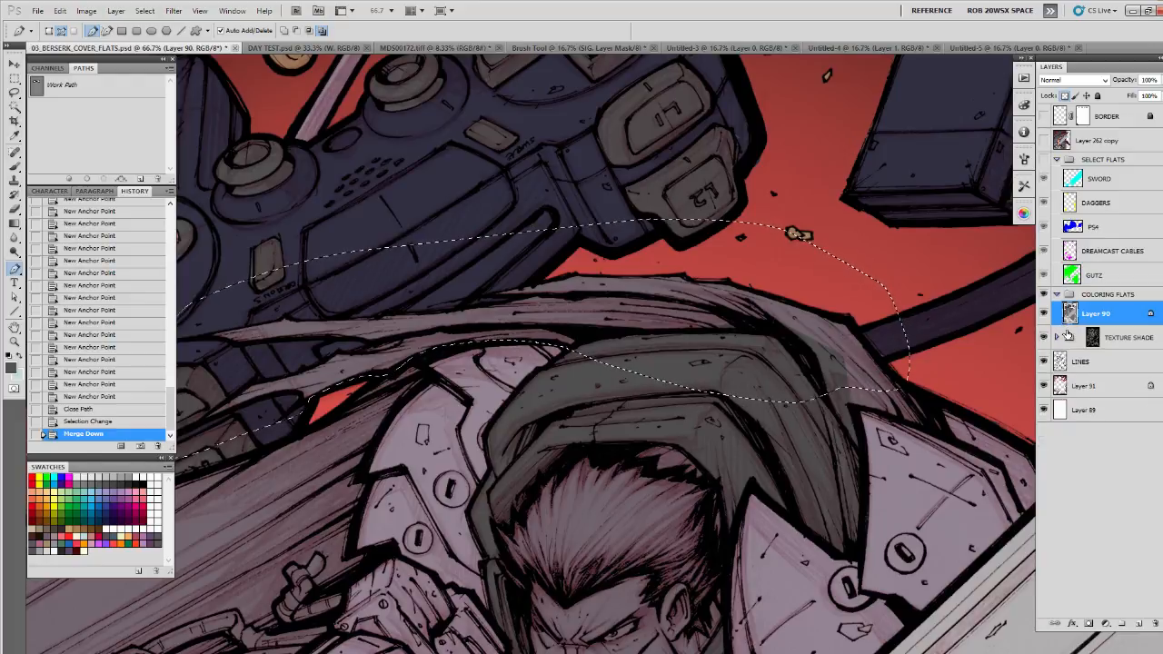
key(ctrl+e)
Step: Subtract the controller colors from the selection with the Magic Wand and fill the cape strands with dark grey
key(w)
shift+click(515, 295)
drag(515, 295, 729, 284)
alt+click(409, 399)
alt+click(436, 431)
drag(879, 458, 620, 502)
key(alt+BackSpace)
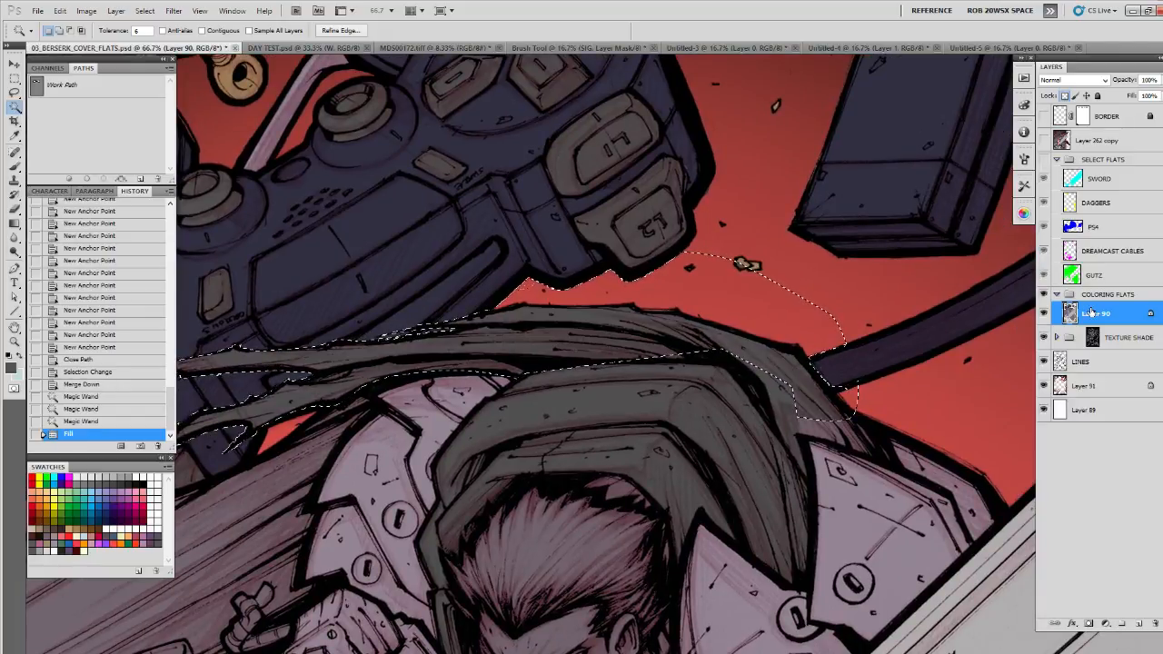
key(ctrl+d)
Step: Clear the selection and start a path down the outer edge of the shoulder armor beside the cape
drag(480, 549, 808, 298)
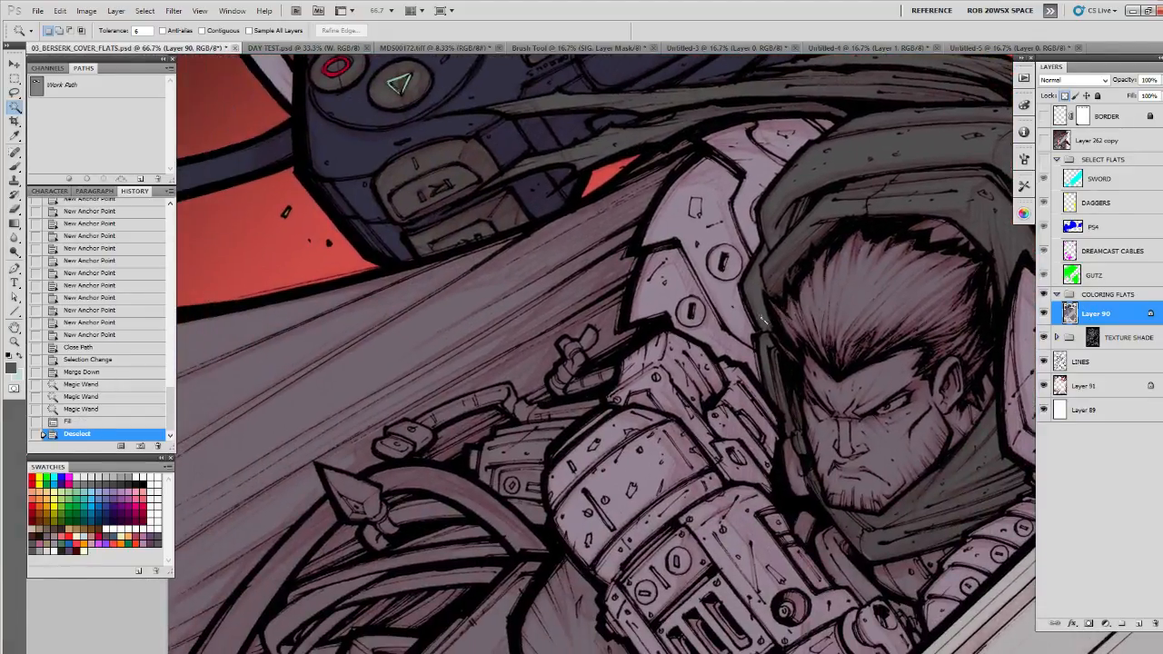
key(p)
click(699, 150)
click(662, 194)
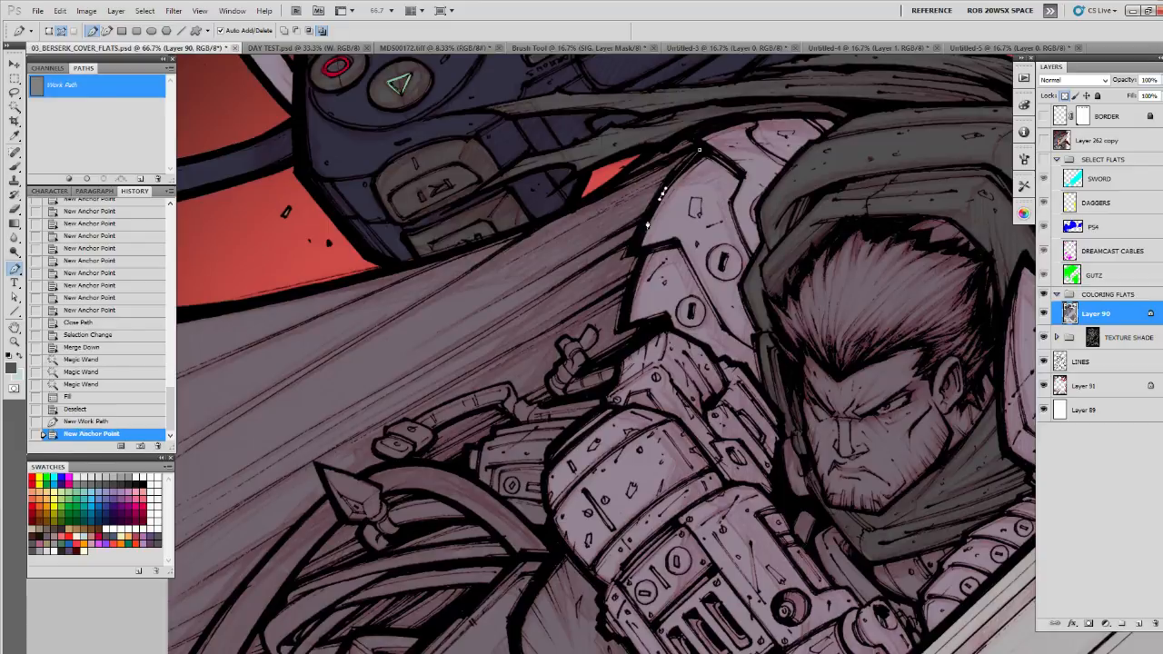
click(655, 248)
click(640, 321)
click(645, 328)
click(643, 334)
drag(601, 374, 732, 256)
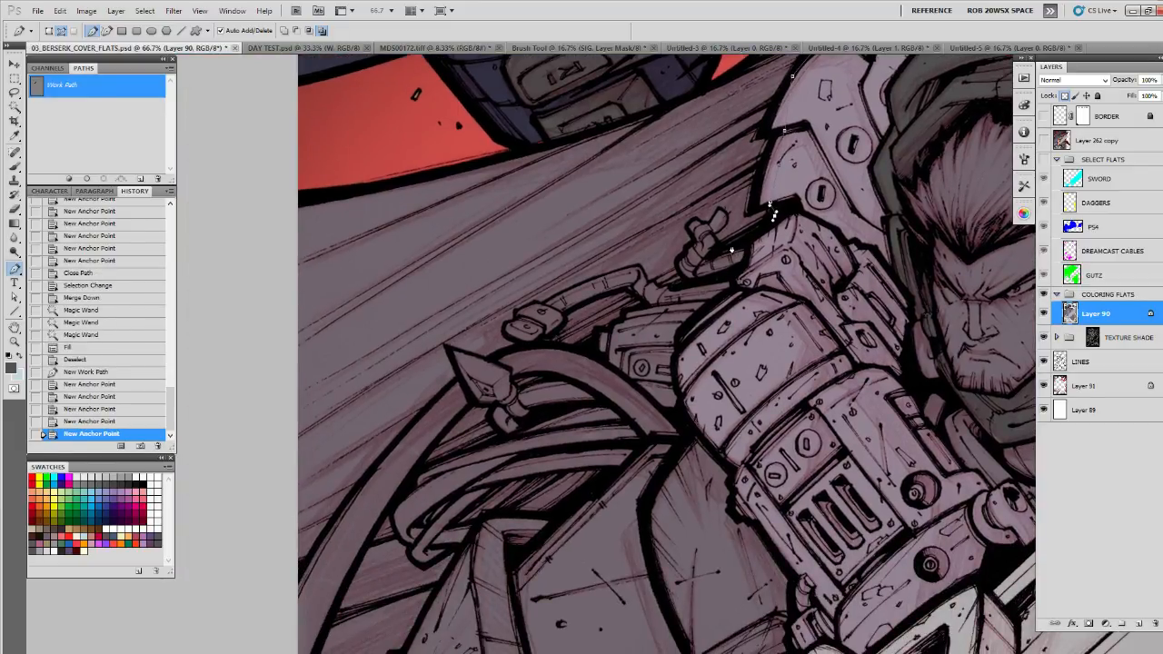
Step: Continue the cape path along the mechanical hand and the edge of the forearm armor
click(733, 245)
click(714, 256)
click(669, 290)
click(620, 320)
click(606, 331)
click(594, 332)
click(586, 343)
drag(575, 349, 569, 351)
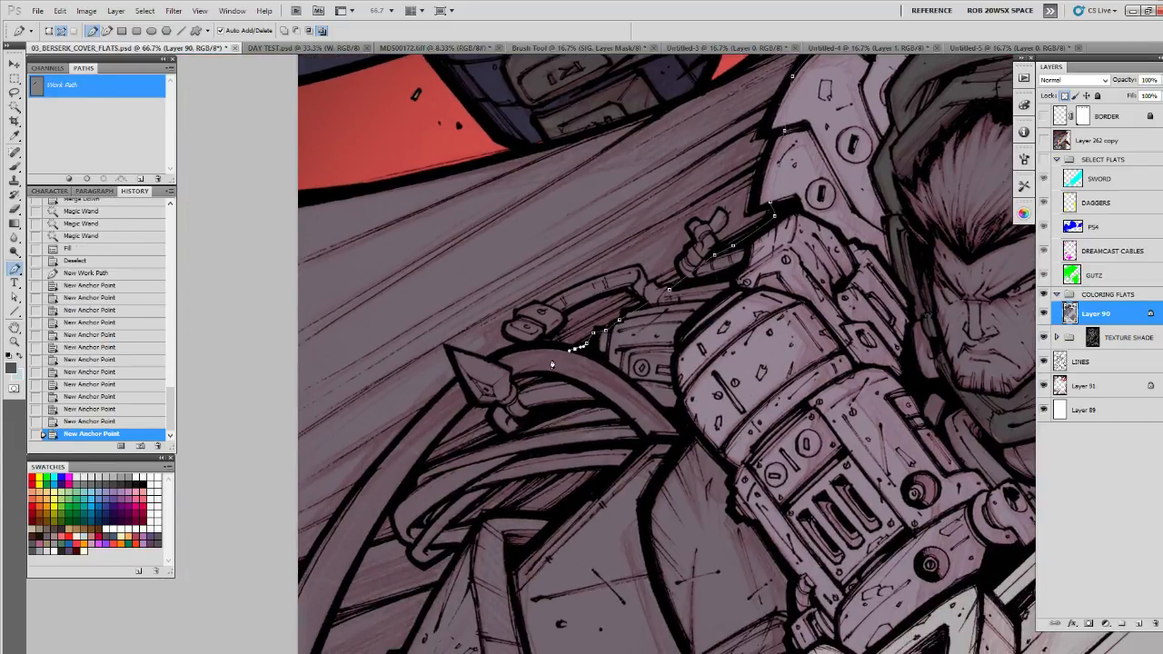
Step: Extend the cape path past the pointed blade tip and across the curved cables to the canvas edge
click(538, 375)
click(491, 414)
click(494, 427)
click(486, 442)
click(436, 465)
click(381, 500)
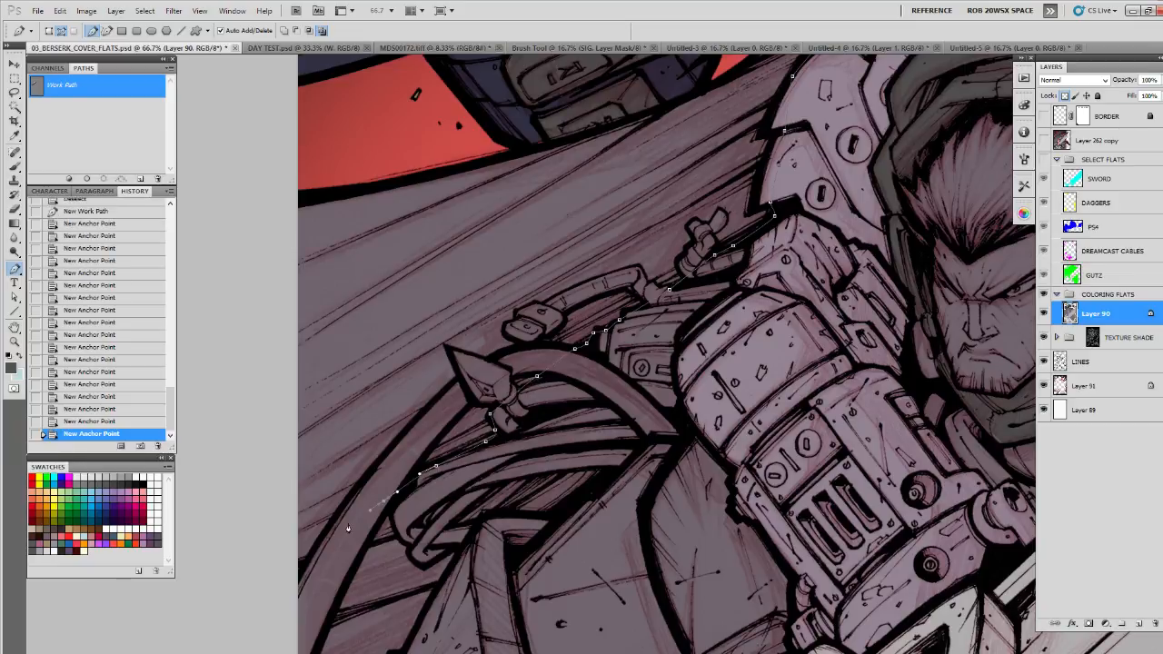
click(313, 554)
Step: Loop the path outside the canvas and back along the cape's upper edge below the controller
drag(278, 572, 292, 650)
click(244, 487)
drag(267, 276, 291, 261)
drag(351, 240, 361, 241)
drag(502, 236, 507, 237)
drag(547, 228, 553, 227)
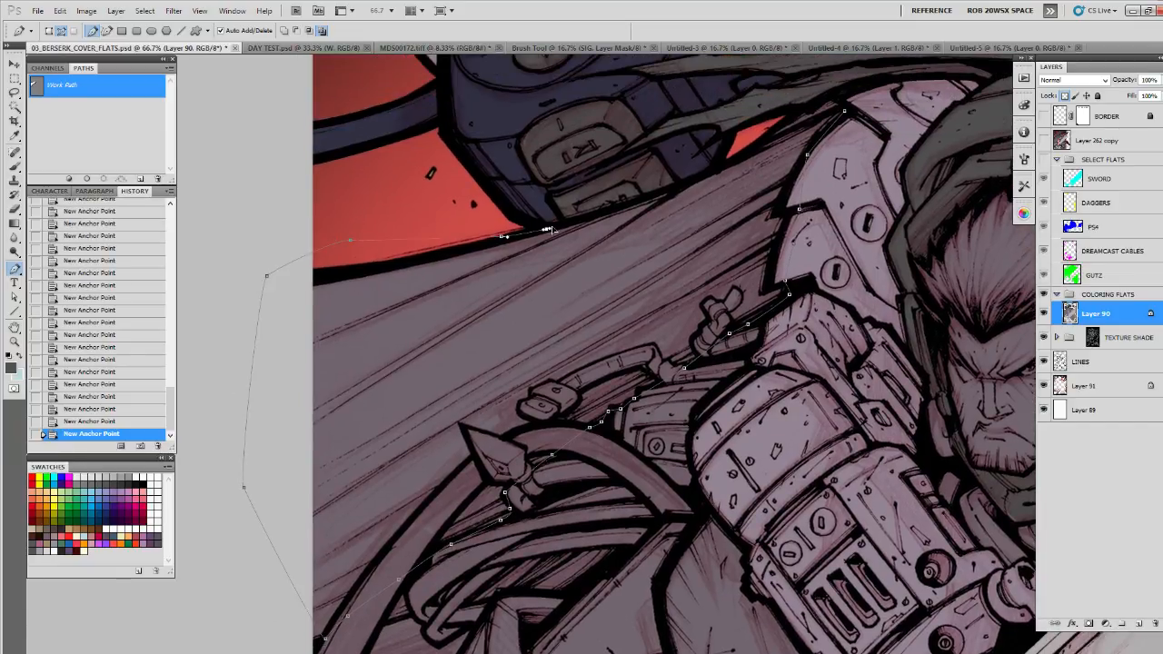
Step: Finish the path along the cape's upper edge to the shoulder armor, and fill it with dark grey
drag(669, 212, 503, 357)
drag(526, 324, 549, 314)
drag(597, 284, 651, 246)
click(621, 264)
click(631, 256)
click(675, 238)
click(70, 178)
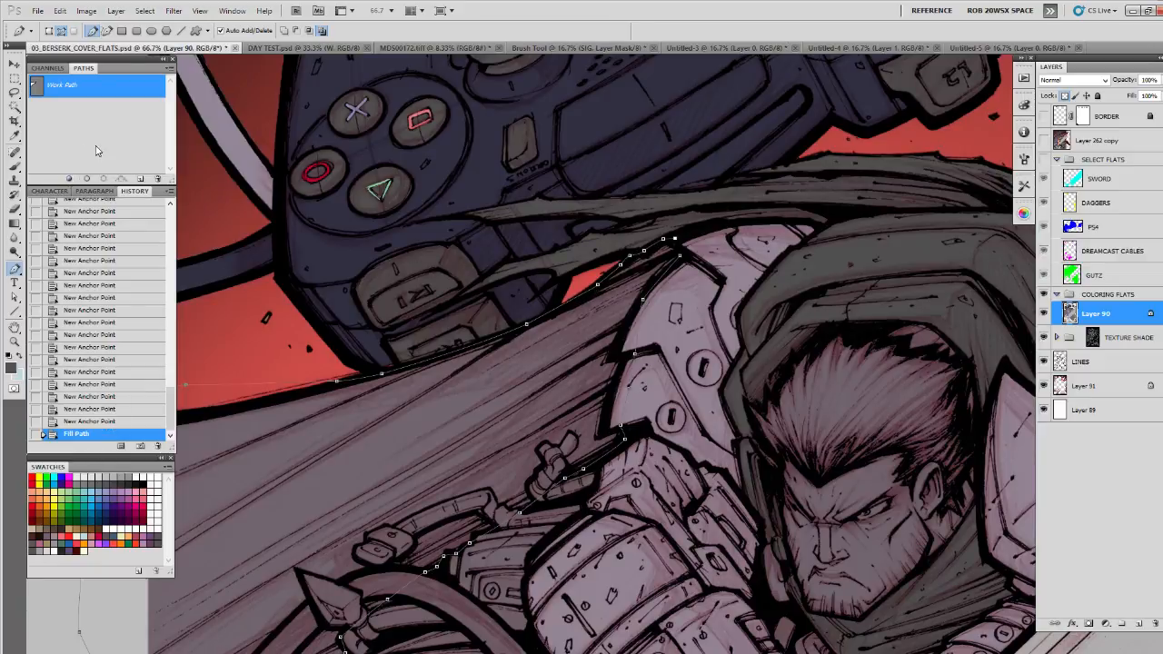
click(133, 97)
Step: Start a path for the lower cape at the thigh armor's upper tip, looping out beyond the canvas edge
mouse_move(605, 504)
mouse_down()
mouse_move(610, 415)
mouse_move(689, 182)
mouse_up()
drag(614, 360, 649, 301)
drag(516, 371, 555, 298)
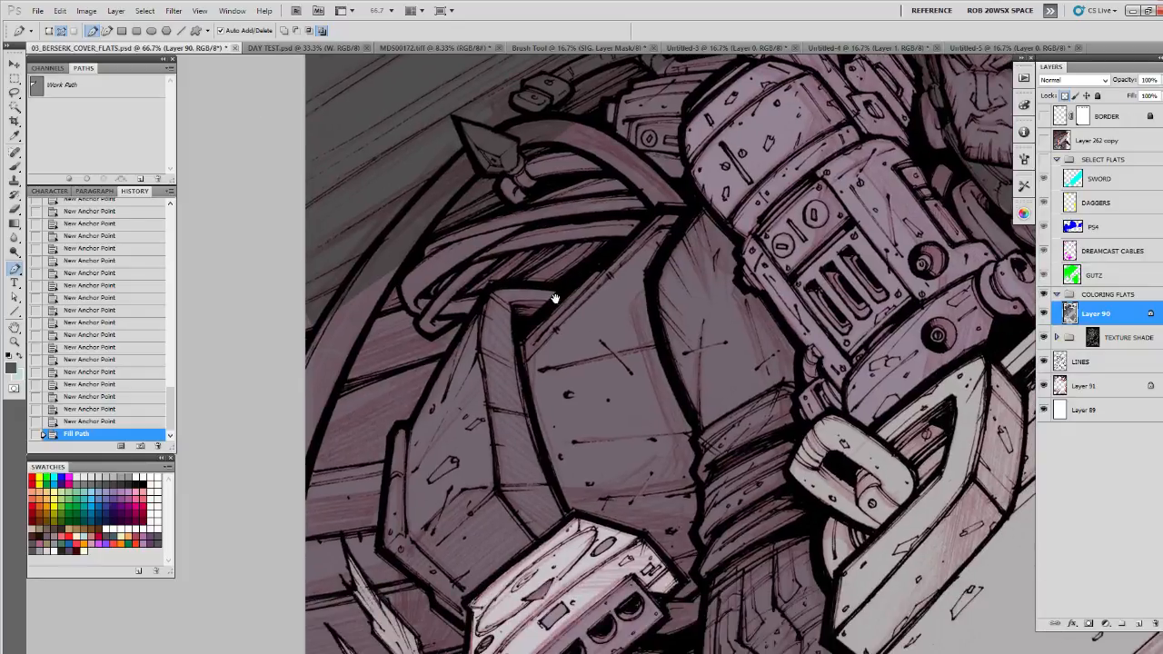
click(469, 314)
click(443, 303)
click(426, 267)
drag(367, 251, 293, 264)
drag(259, 407, 325, 196)
drag(291, 305, 290, 318)
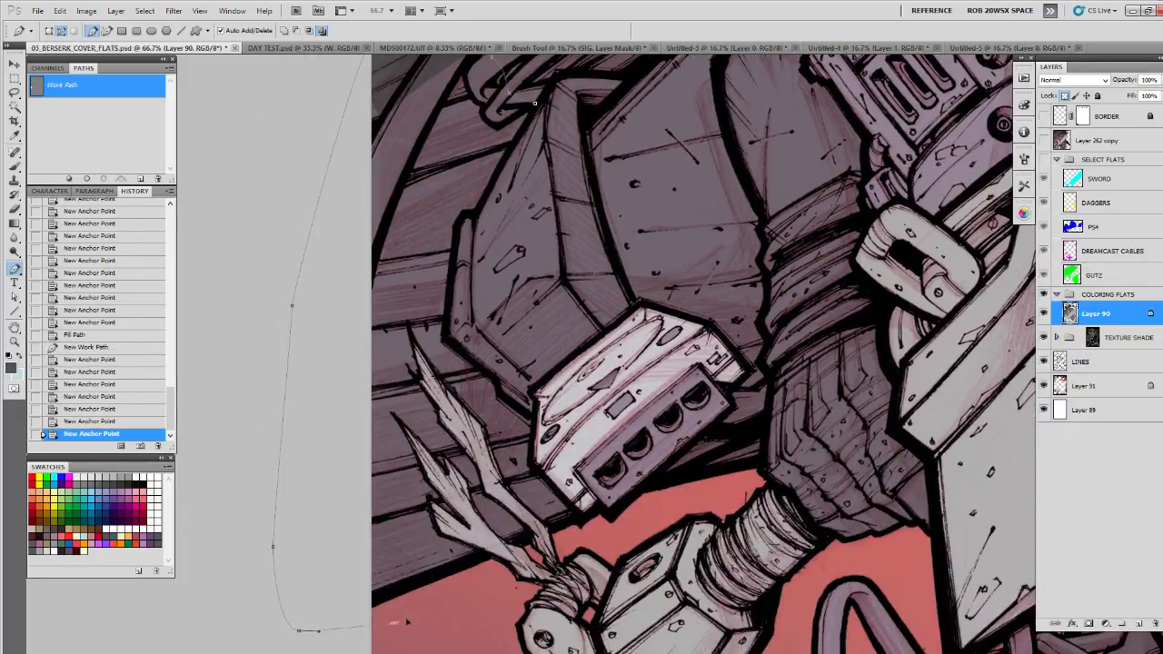
Step: Run the path along the cape's lower edge and onto the corner of the ported connector
drag(407, 621, 411, 621)
drag(460, 594, 474, 588)
drag(538, 556, 553, 549)
click(582, 526)
click(553, 486)
click(533, 461)
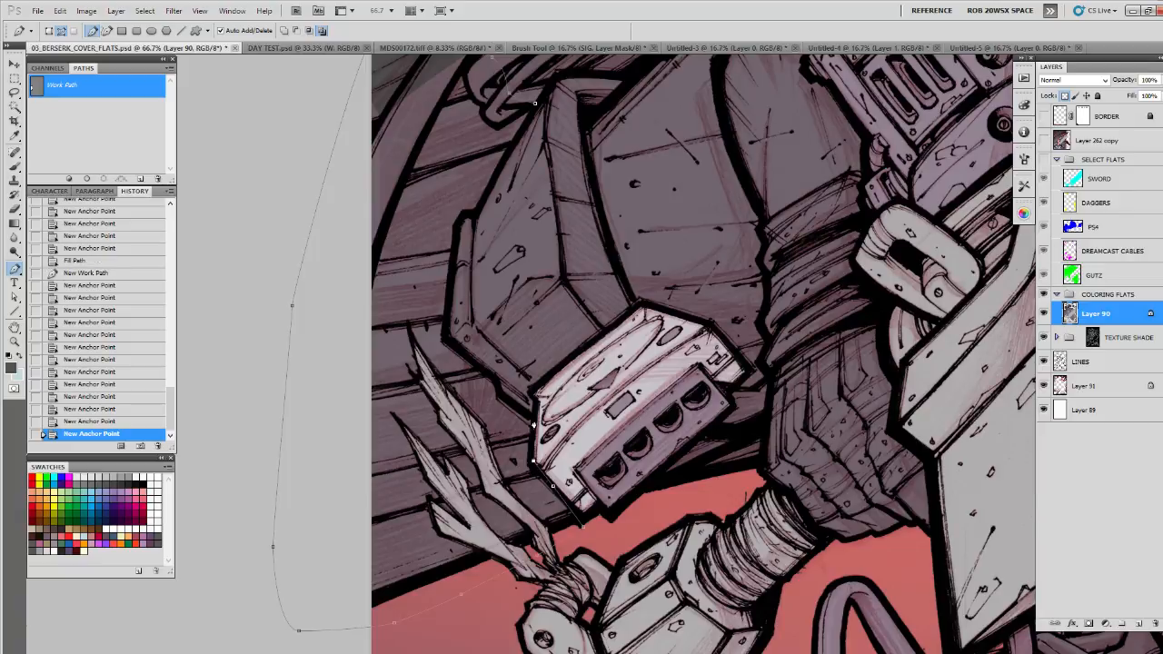
Step: Continue the path up the connector's side and along the lower edge of the thigh armor
click(535, 421)
click(519, 408)
click(500, 394)
click(489, 374)
click(475, 364)
click(455, 348)
click(445, 341)
drag(446, 307, 460, 462)
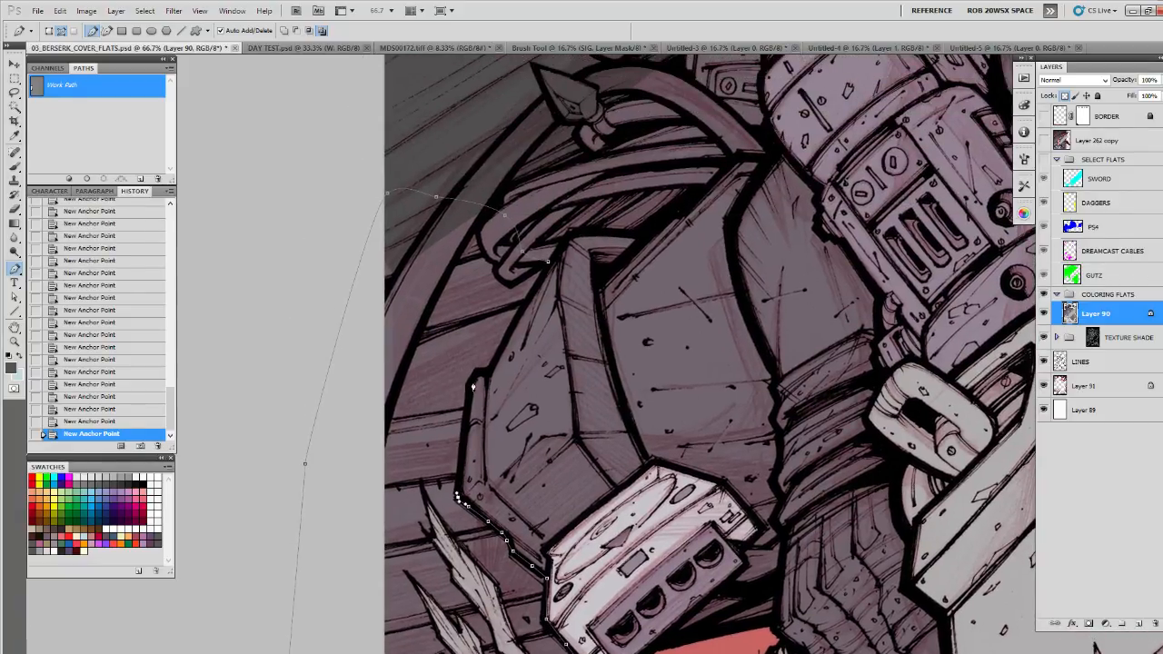
Step: Trace up the thigh armor's outer edge and fill the lower cape path with dark grey
click(473, 383)
click(479, 370)
click(487, 369)
drag(494, 357, 499, 345)
drag(529, 300, 516, 372)
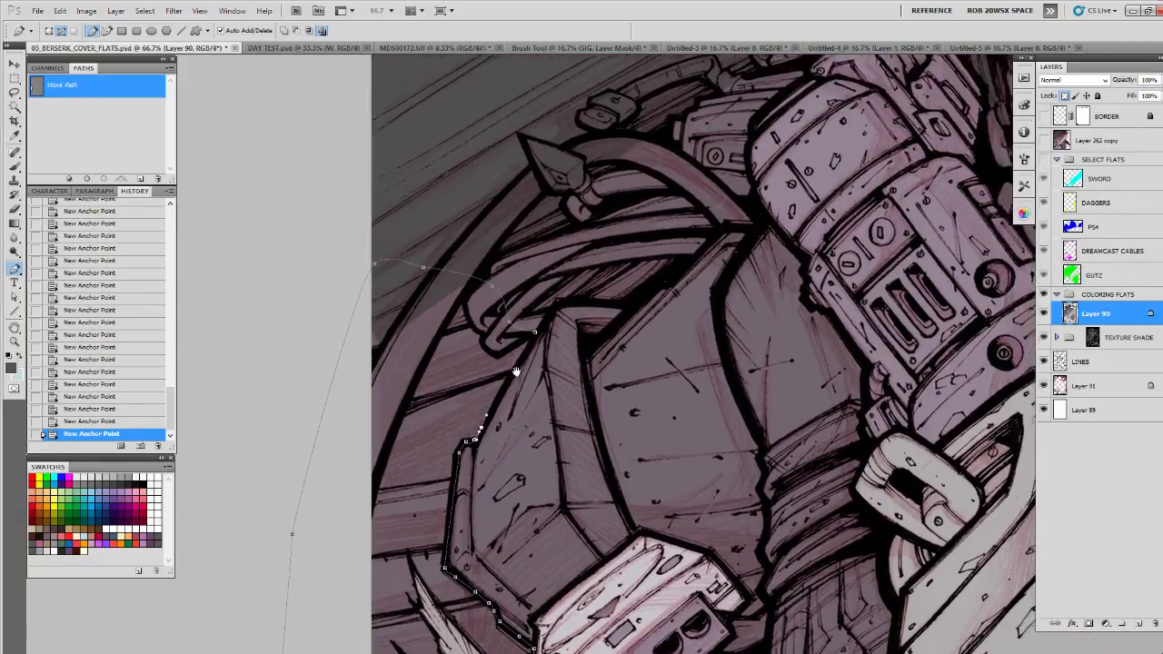
click(69, 179)
click(84, 154)
Step: Activate the DREAMCAST CABLES layer and show the SELECT FLATS group over the whole cover
drag(807, 358, 678, 197)
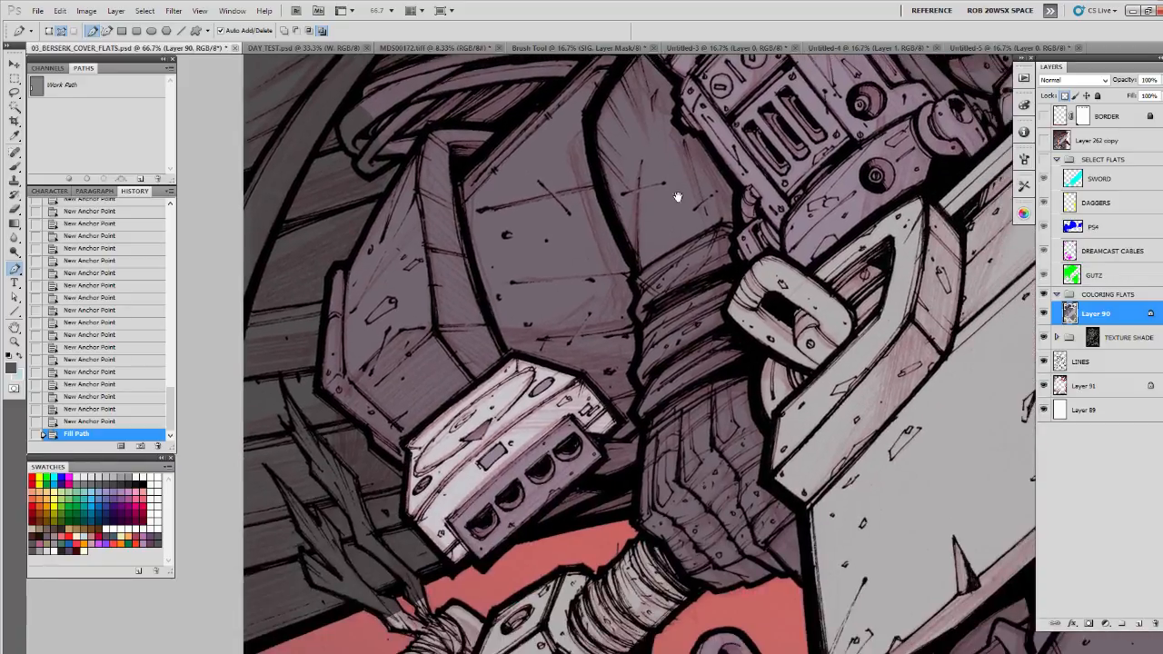
drag(664, 283, 649, 440)
alt+click(648, 440)
alt+click(640, 403)
alt+click(647, 407)
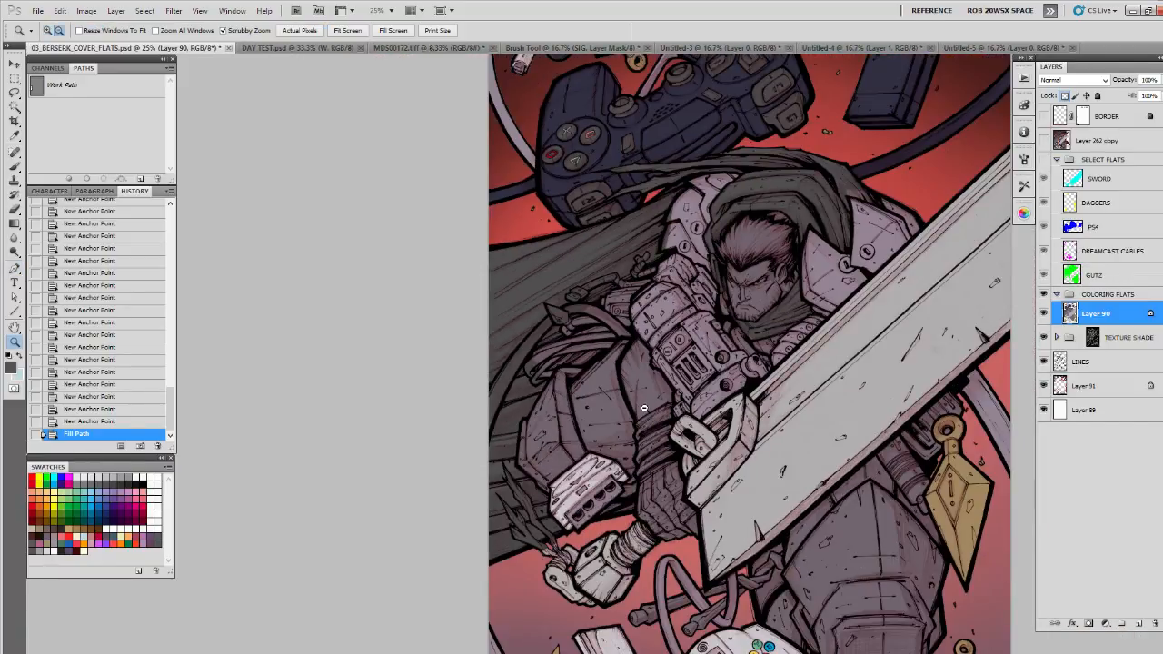
alt+click(660, 412)
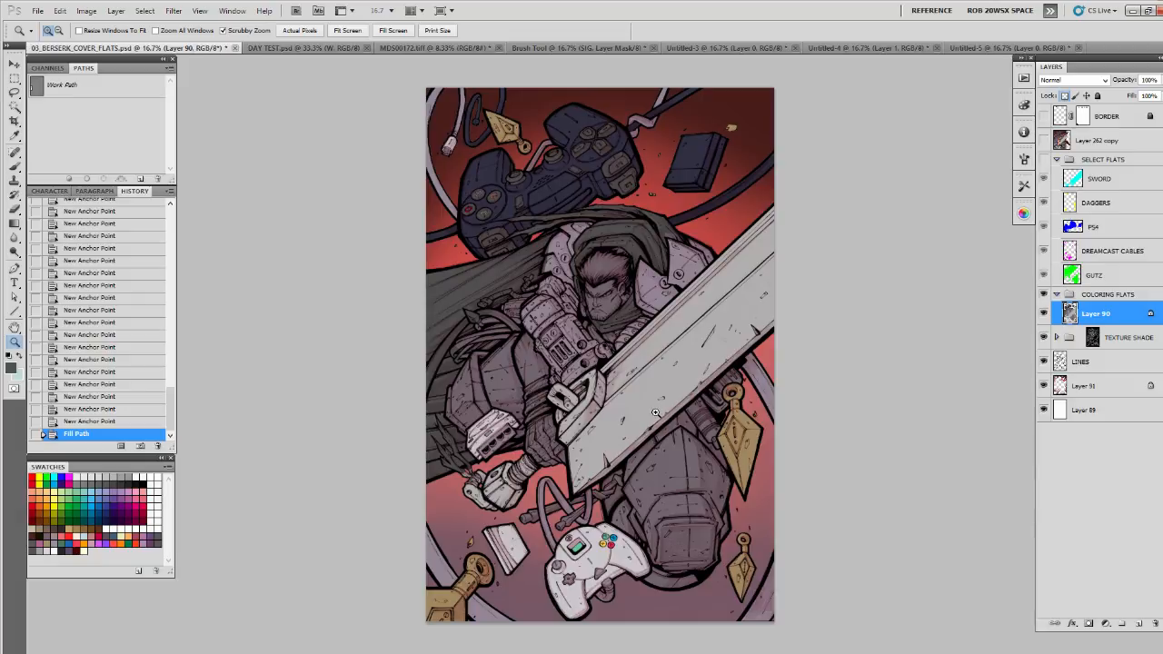
ctrl+click(1072, 251)
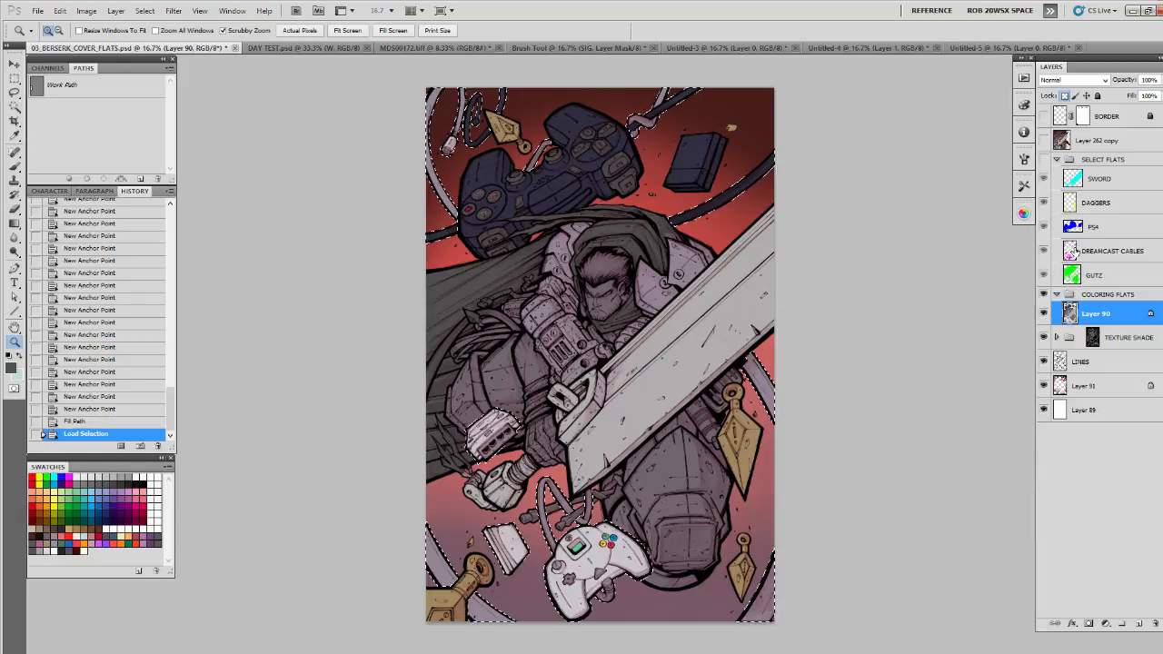
click(1090, 251)
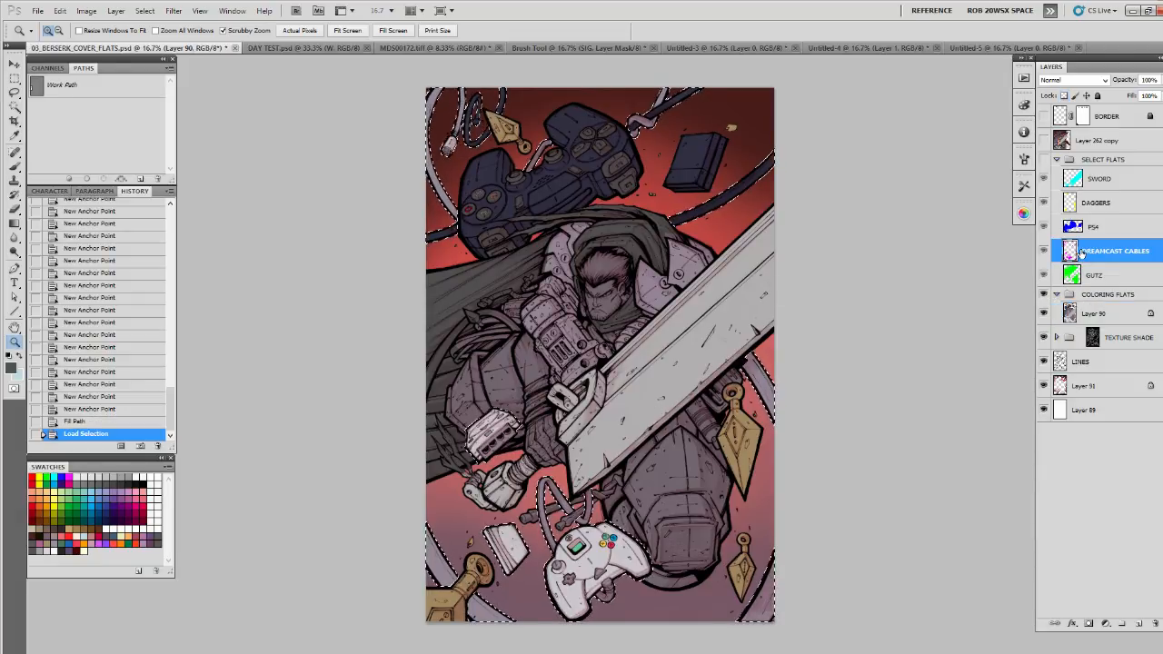
click(1045, 160)
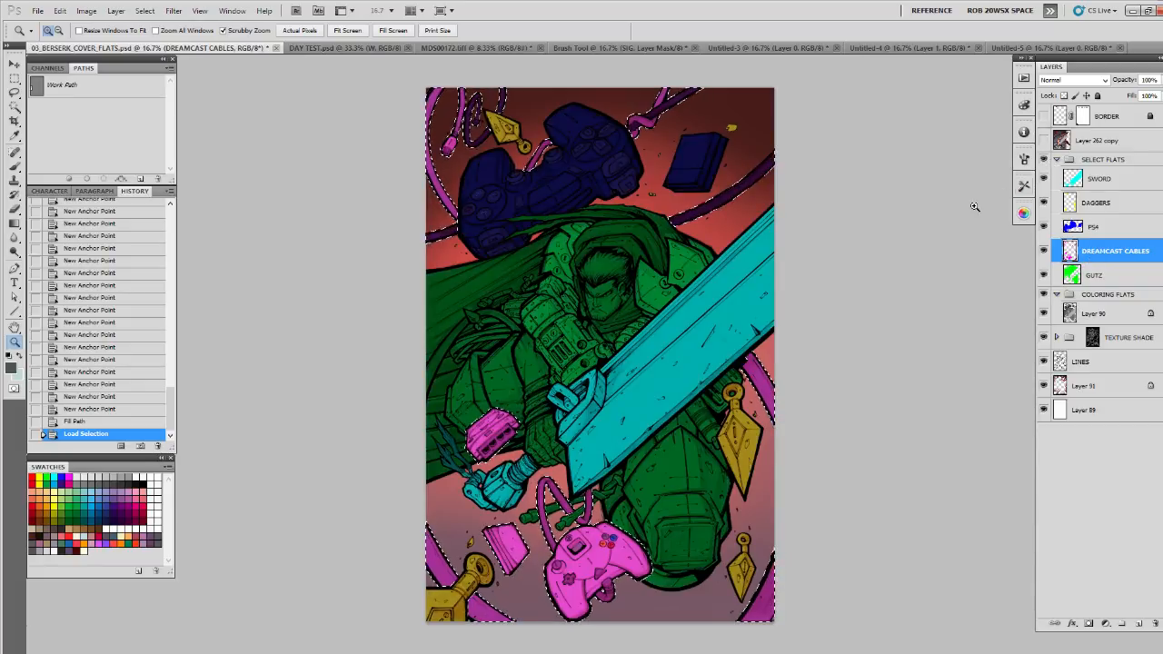
Step: Clear the selection and set the foreground color to magenta
key(ctrl+d)
key(b)
click(69, 477)
key(z)
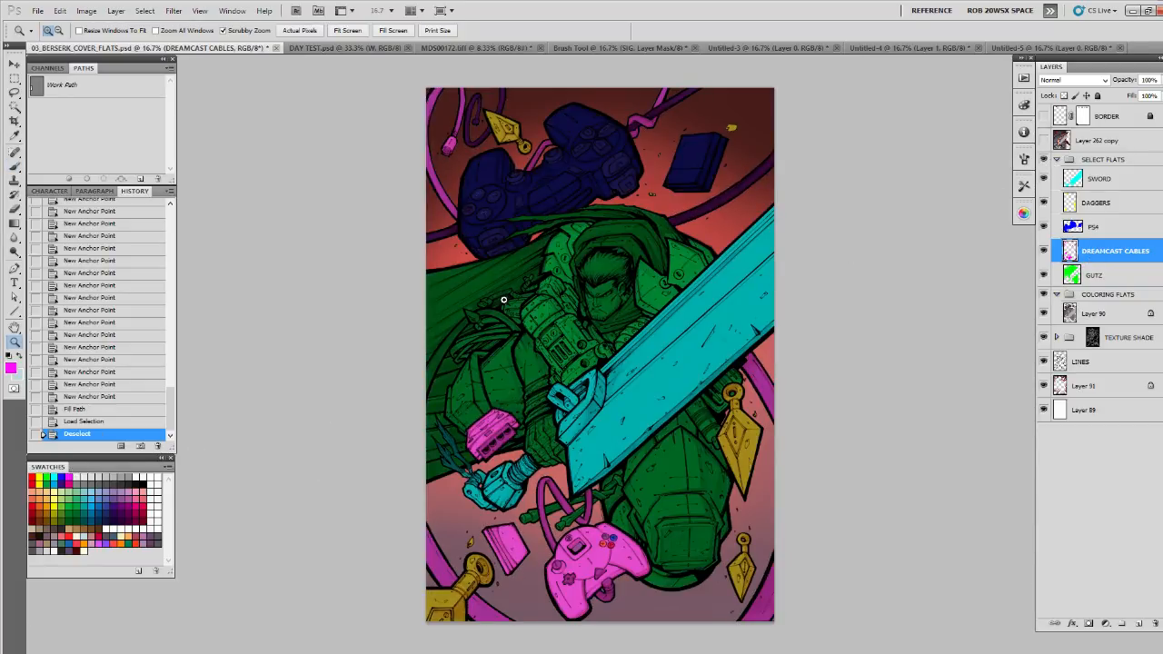
Step: Start a path along the upper edge of the arched cable, from the blade tip to its end at the armor
click(503, 300)
click(504, 301)
click(503, 302)
click(504, 303)
click(504, 303)
drag(505, 303, 596, 239)
key(p)
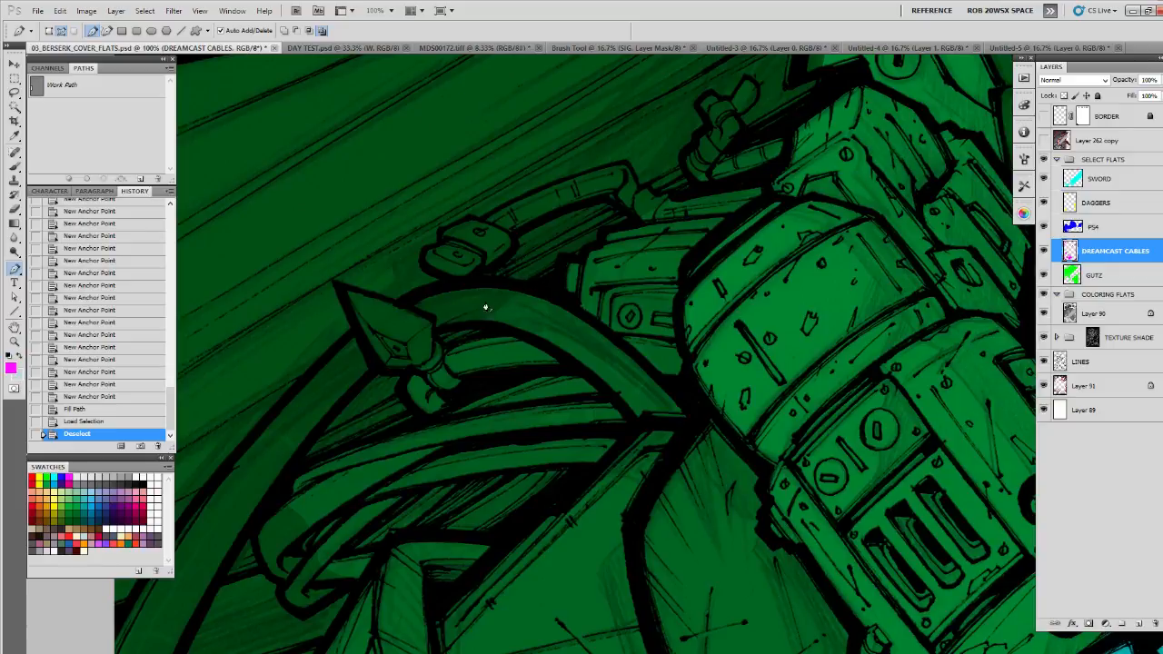
click(405, 299)
drag(566, 301, 644, 363)
click(656, 371)
click(685, 407)
click(693, 420)
click(634, 421)
Step: Trace back along the arched cable's lower edge and close the path at the blade tip
click(600, 383)
click(547, 345)
click(486, 331)
click(487, 329)
click(453, 326)
click(435, 329)
click(431, 322)
click(420, 314)
click(410, 308)
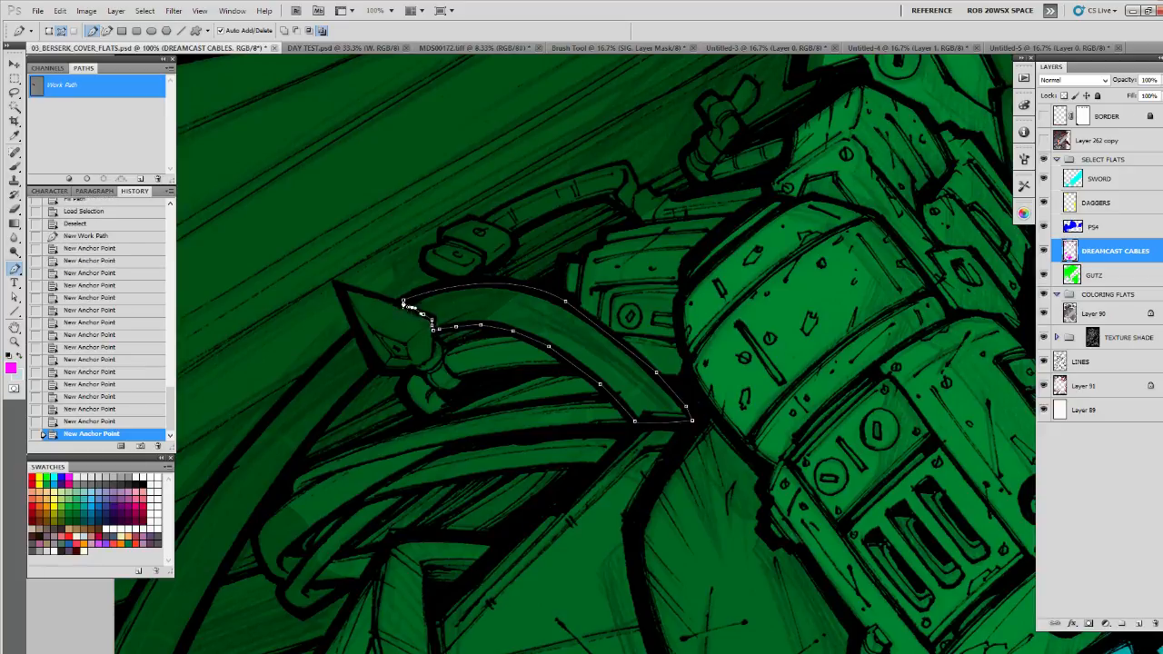
click(404, 300)
Step: Add a second path component around the cable section running from the blade down to the canvas edge
drag(399, 358, 525, 244)
click(481, 215)
drag(382, 346, 372, 517)
click(375, 533)
drag(417, 418, 448, 340)
drag(528, 249, 345, 539)
drag(459, 354, 363, 440)
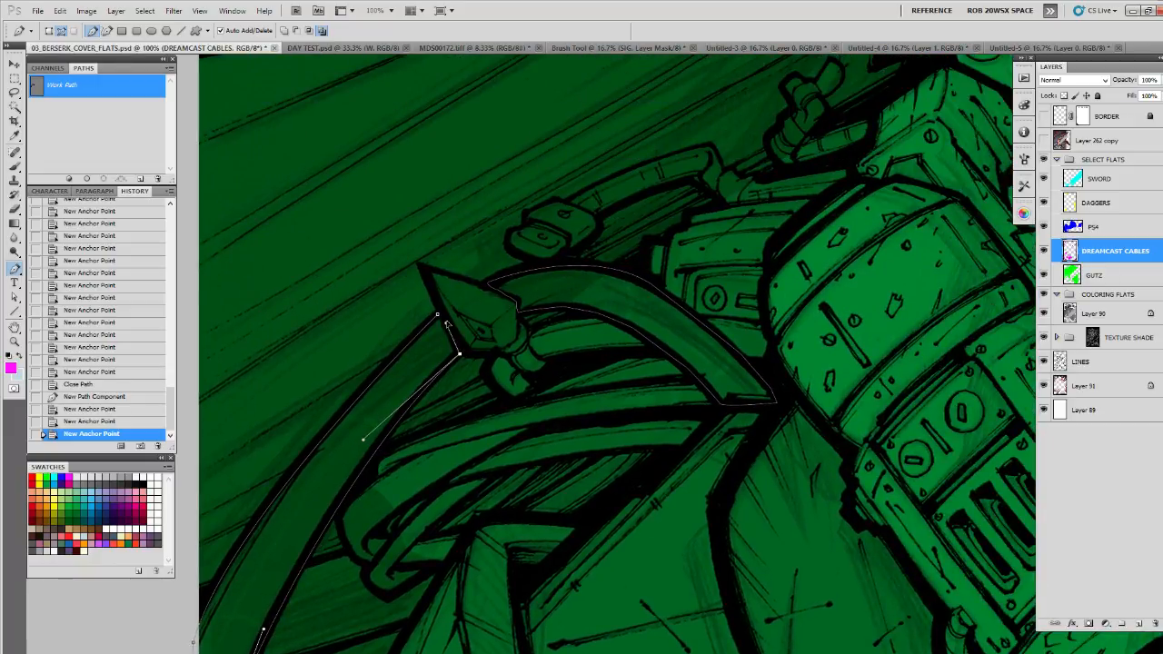
Step: Fill both cable paths with magenta on the DREAMCAST CABLES layer
click(69, 178)
click(98, 141)
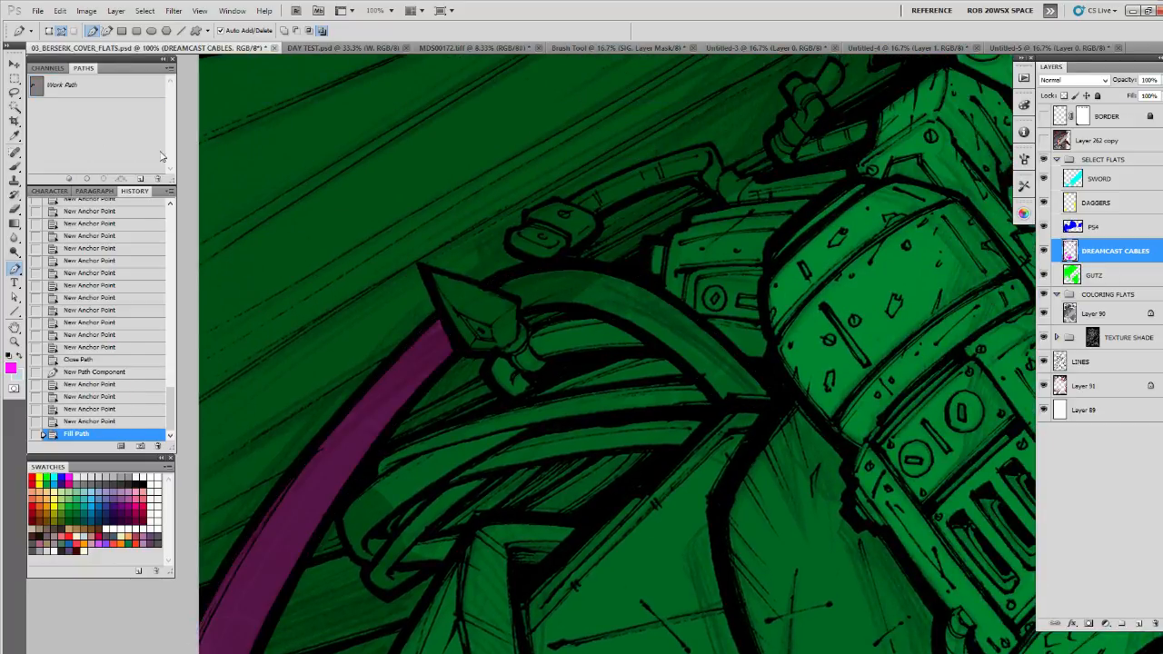
click(113, 87)
click(71, 179)
click(88, 156)
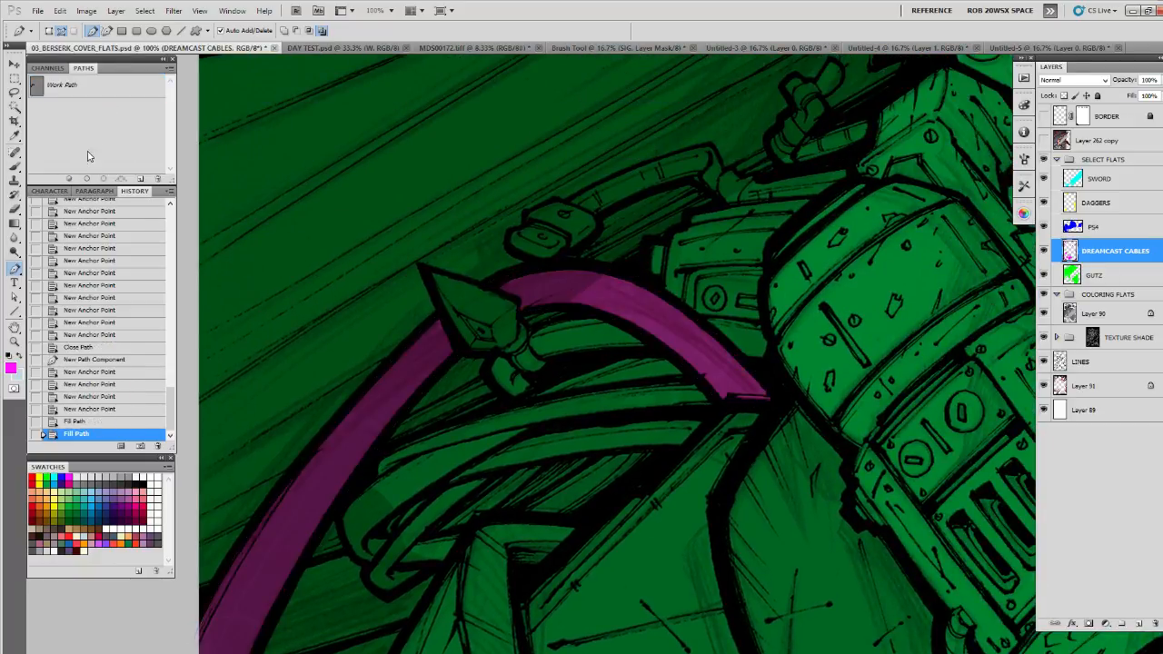
Step: Hide the PS4 and GUTZ layers and set the SELECT FLATS group's blending mode to Pass Through
click(1043, 275)
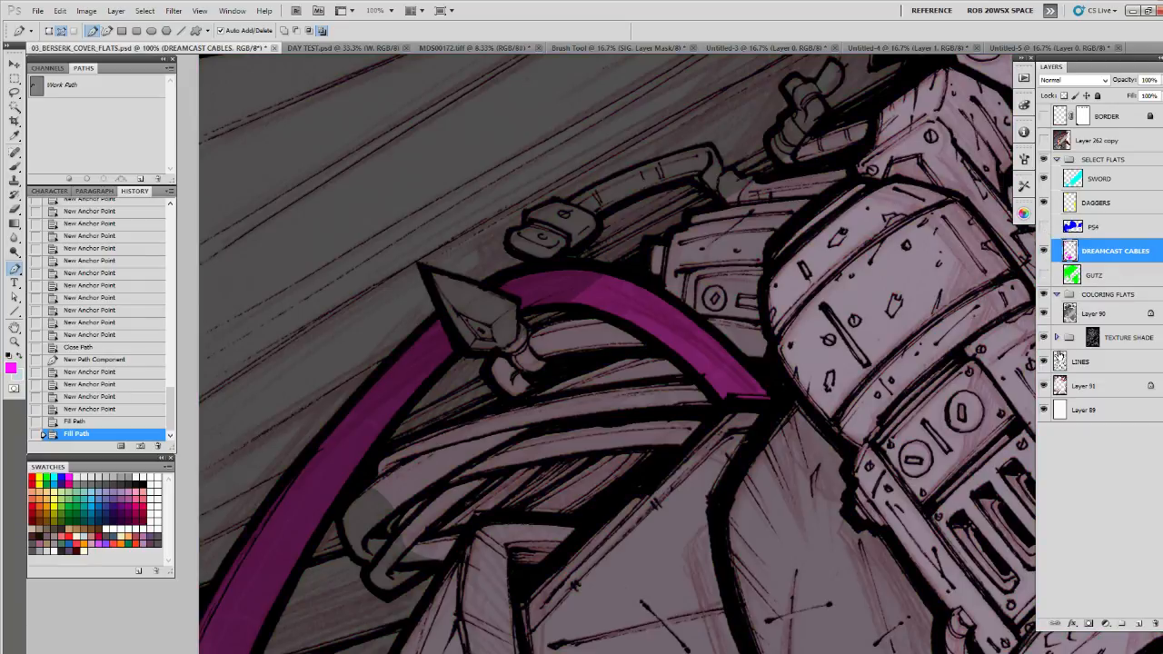
click(1101, 159)
click(1072, 80)
click(1065, 86)
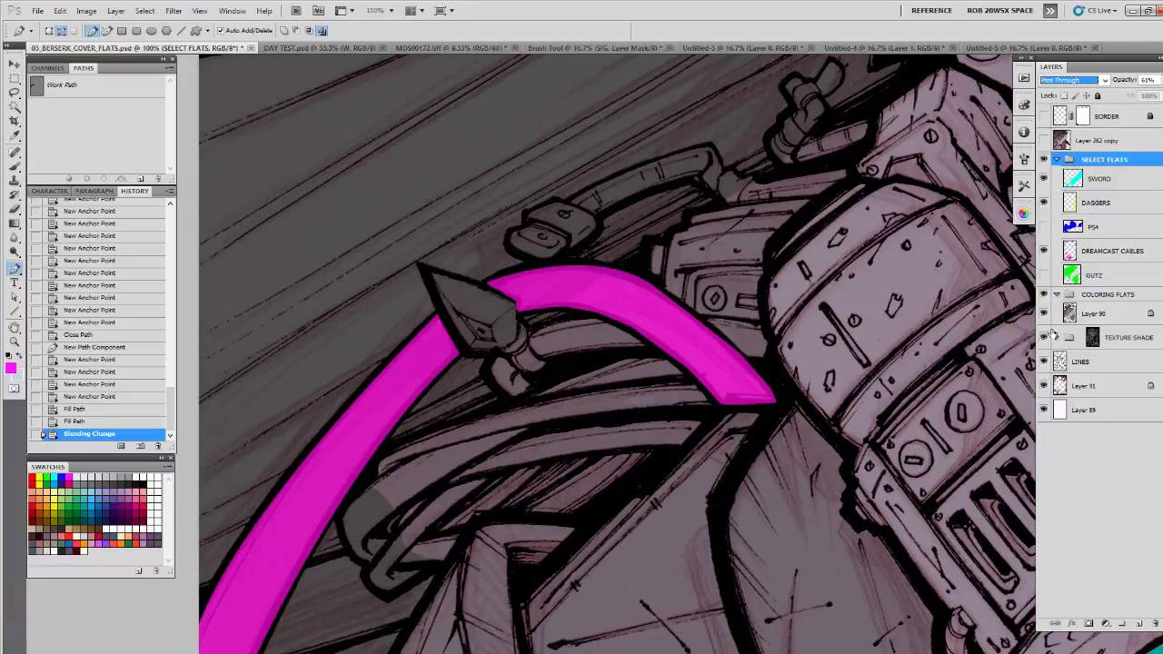
Step: Load the LINES layer as a selection with its edges hidden, and ready the Pencil tool on the DREAMCAST CABLES layer
ctrl+click(1060, 362)
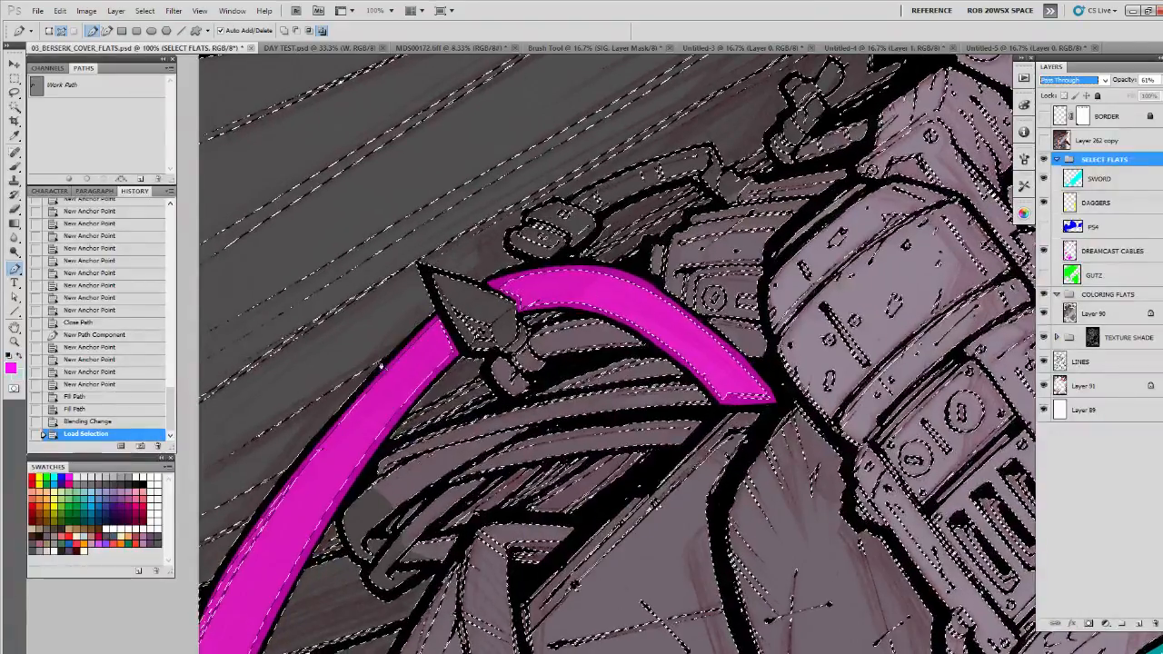
right_click(16, 167)
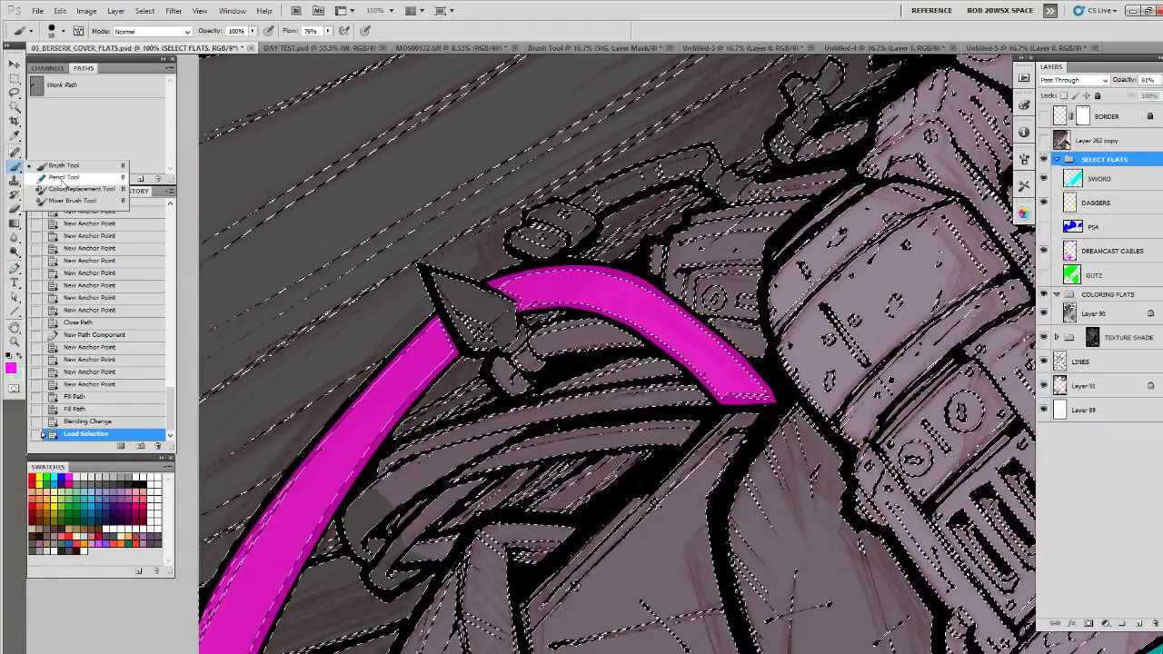
click(62, 180)
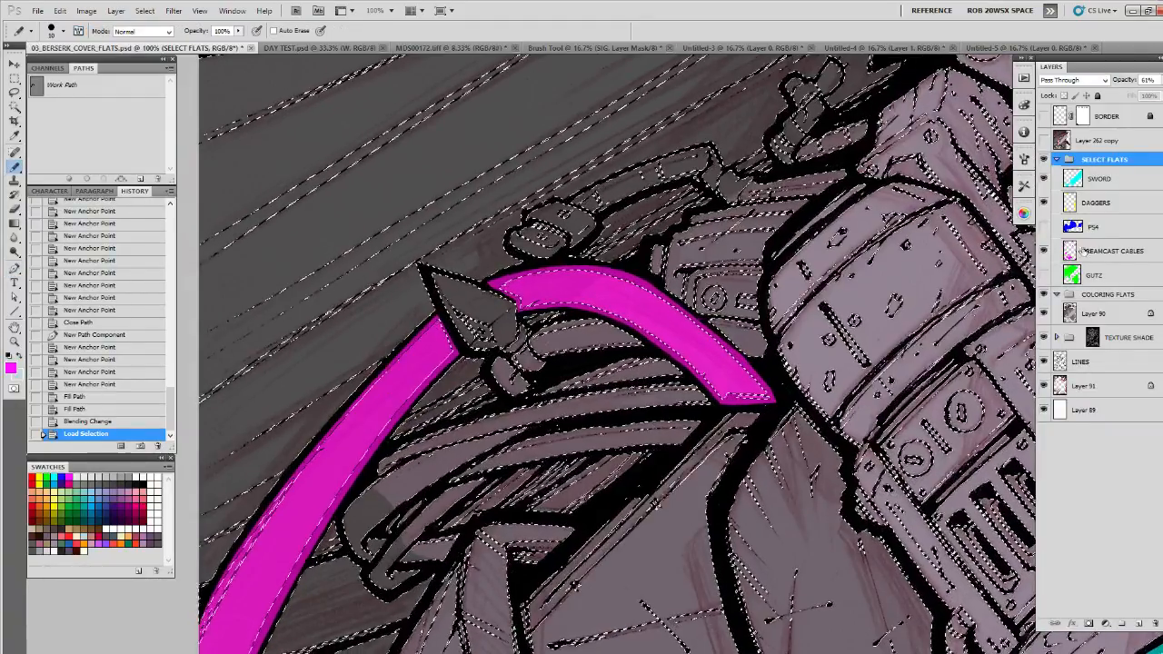
click(1113, 252)
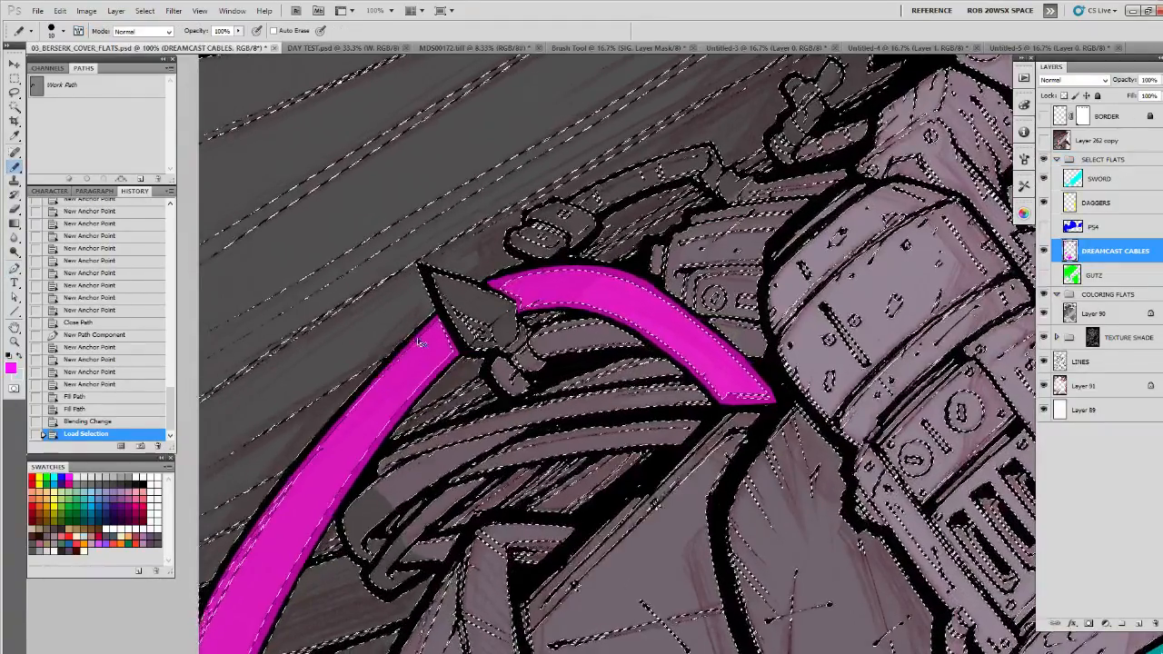
key(ctrl+h)
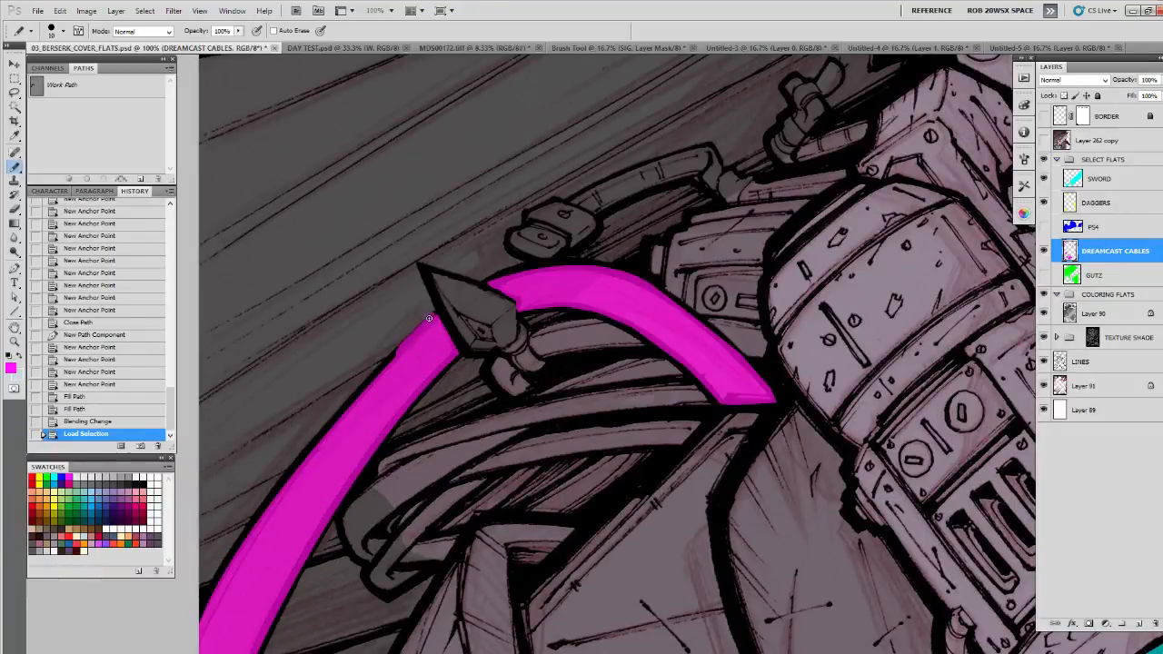
Step: Paint magenta with the Pencil over the outer outline of the cable section running from the blade to the canvas edge
drag(370, 383, 390, 358)
drag(389, 364, 430, 304)
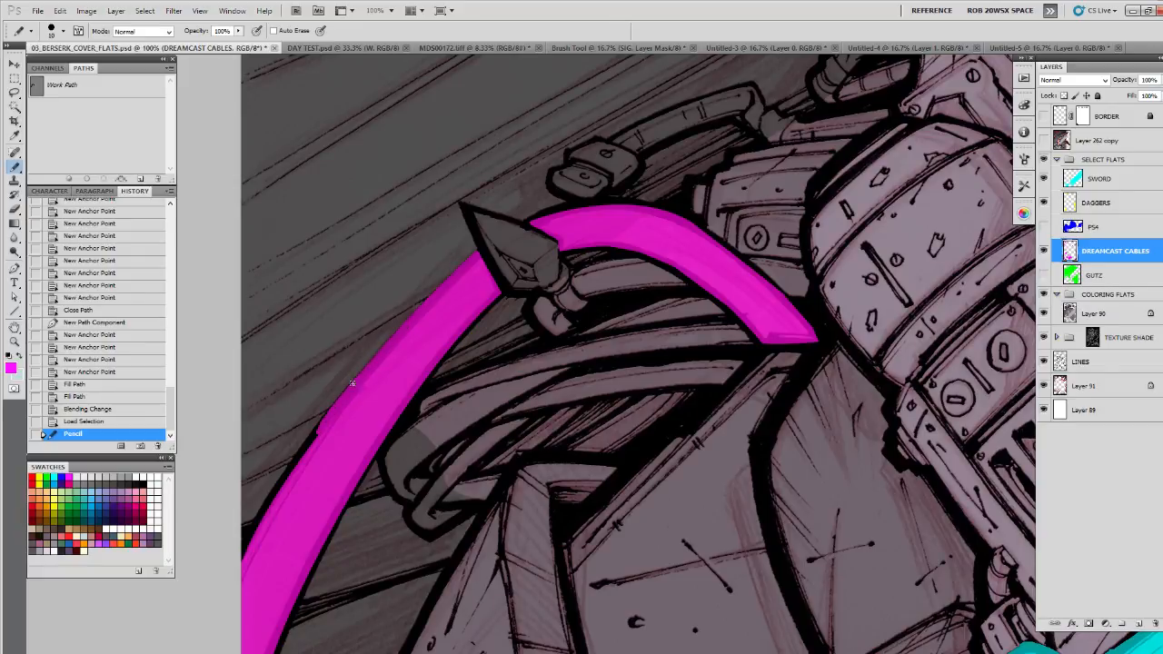
drag(329, 410, 290, 465)
mouse_move(386, 423)
mouse_down()
mouse_move(415, 370)
mouse_move(388, 323)
mouse_up()
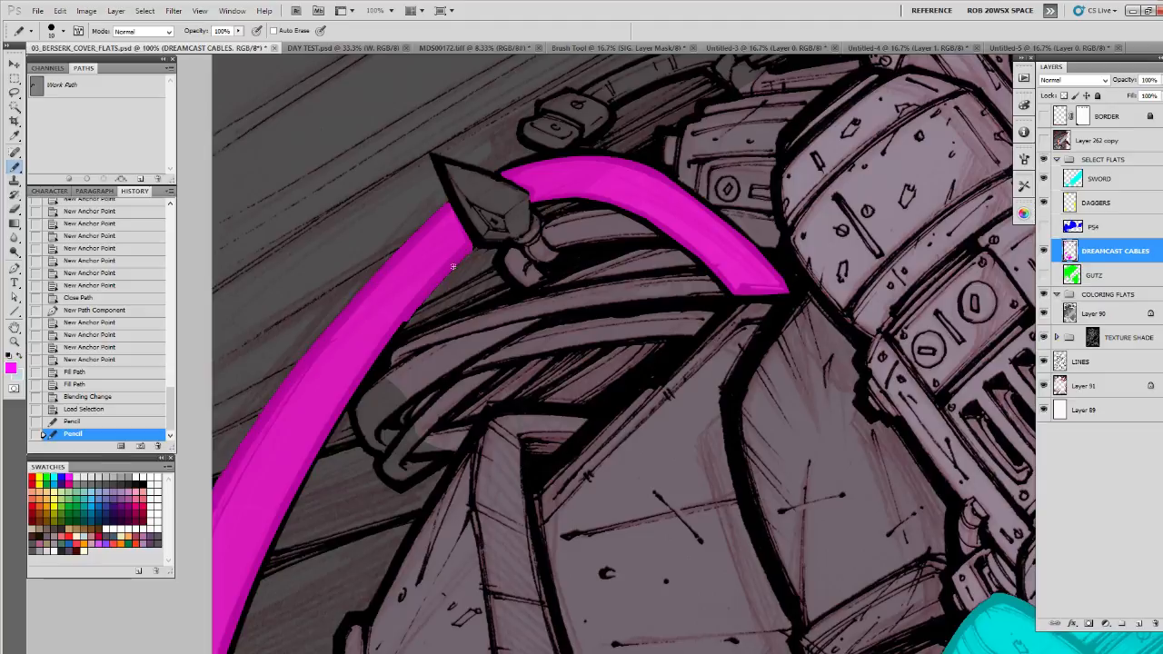
Step: Paint magenta along the inner outline of the same cable section from the blade down to the canvas edge, undoing a stray stroke
drag(428, 291, 405, 322)
drag(392, 340, 435, 249)
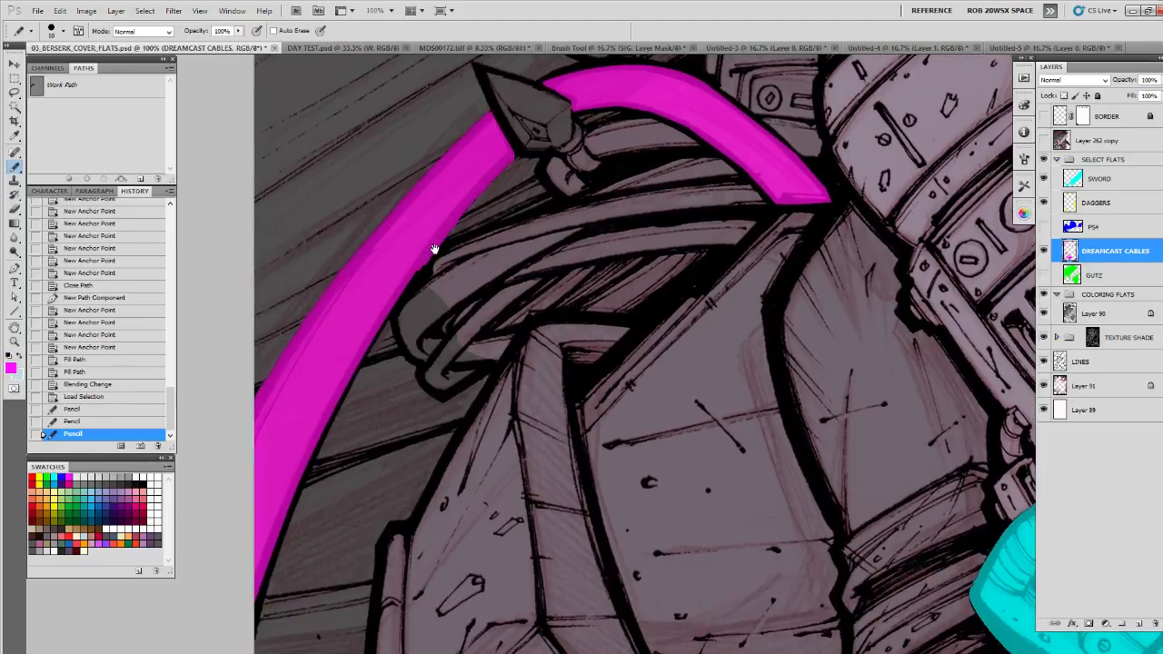
drag(376, 337, 437, 255)
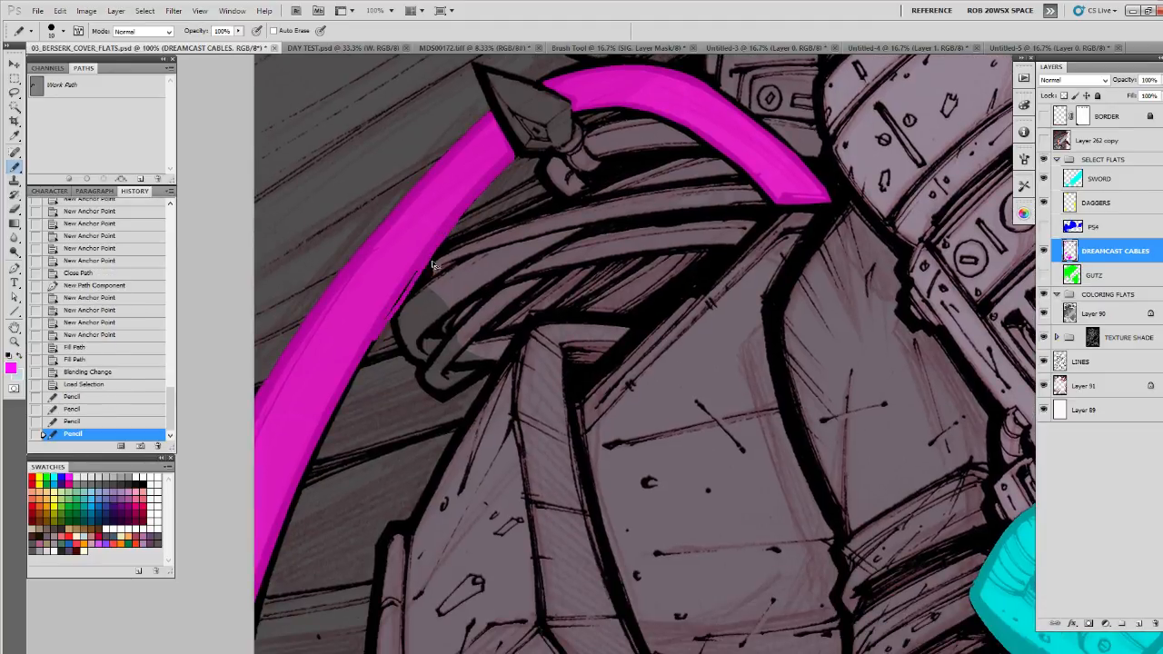
key(ctrl+z)
drag(377, 336, 397, 307)
mouse_move(398, 305)
mouse_down()
mouse_move(426, 264)
mouse_move(314, 458)
mouse_up()
drag(291, 505, 329, 386)
mouse_move(331, 387)
mouse_down()
mouse_move(345, 356)
mouse_move(302, 470)
mouse_up()
mouse_move(320, 422)
mouse_down()
mouse_move(295, 510)
mouse_move(328, 404)
mouse_move(284, 537)
mouse_up()
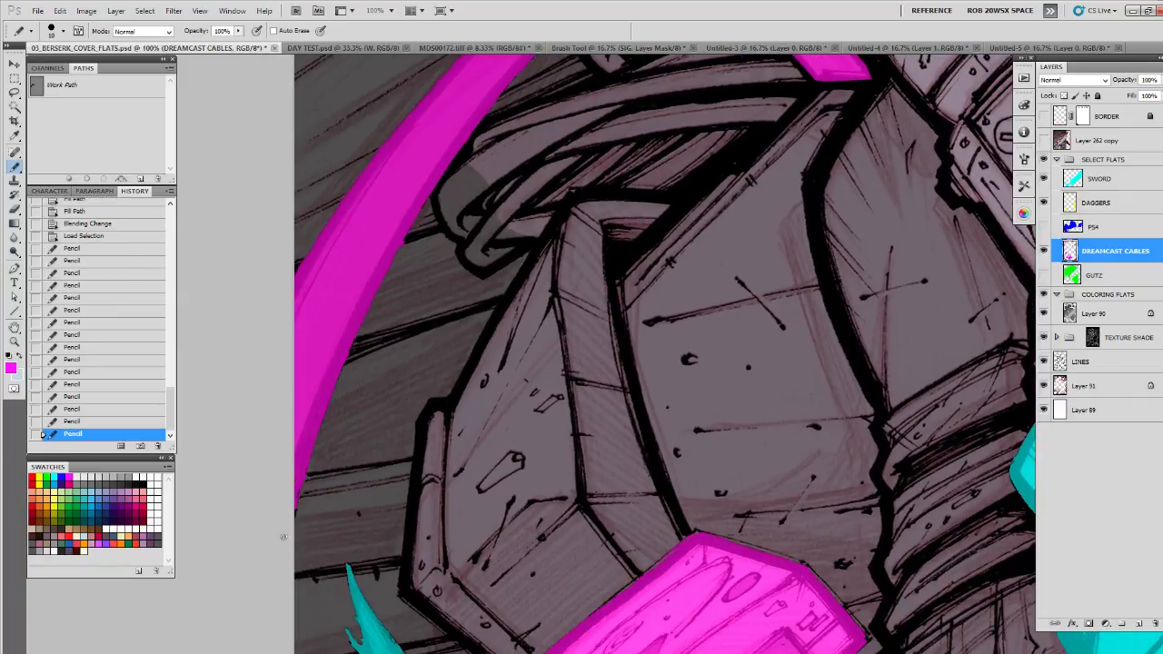
drag(295, 492, 293, 511)
Step: Erase the excess magenta along the cable's outer edge where it meets the canvas border
mouse_move(384, 258)
mouse_down()
mouse_move(350, 381)
mouse_move(327, 332)
mouse_move(245, 405)
mouse_up()
key(e)
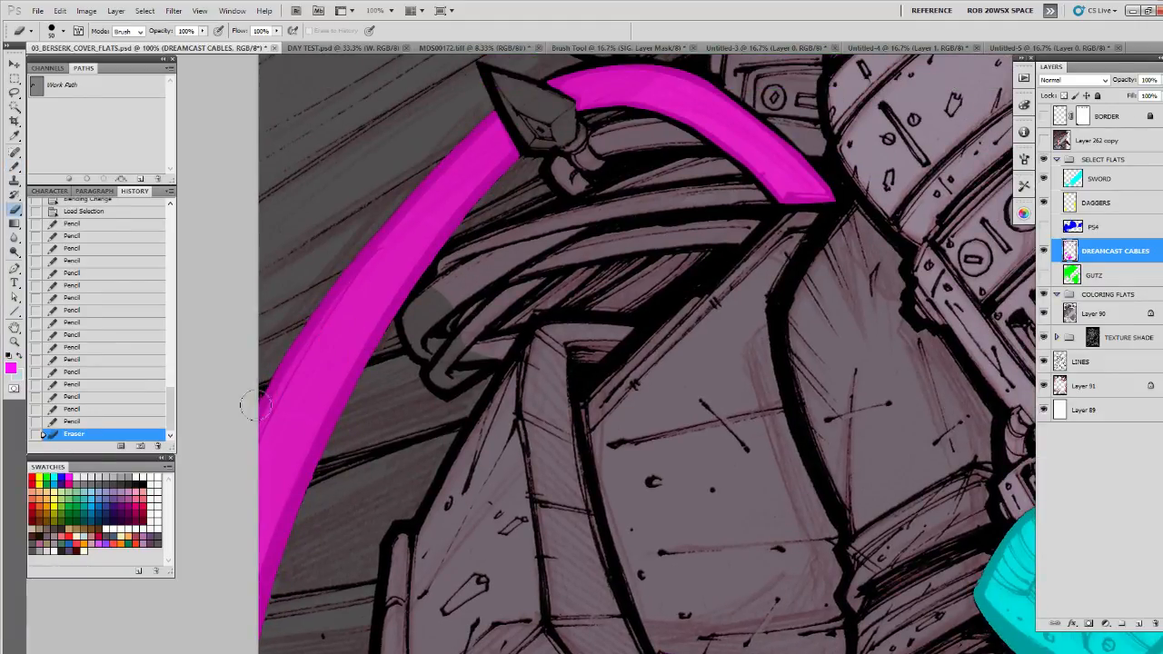
drag(272, 367, 250, 434)
key(b)
Step: Clean up the arched cable section beside the blade by erasing its overlap and repainting its upper corner in magenta
mouse_move(496, 260)
mouse_down()
mouse_move(246, 556)
mouse_move(234, 600)
mouse_up()
mouse_move(352, 440)
mouse_down()
mouse_move(295, 353)
mouse_move(253, 322)
mouse_move(195, 316)
mouse_move(263, 342)
mouse_up()
key(e)
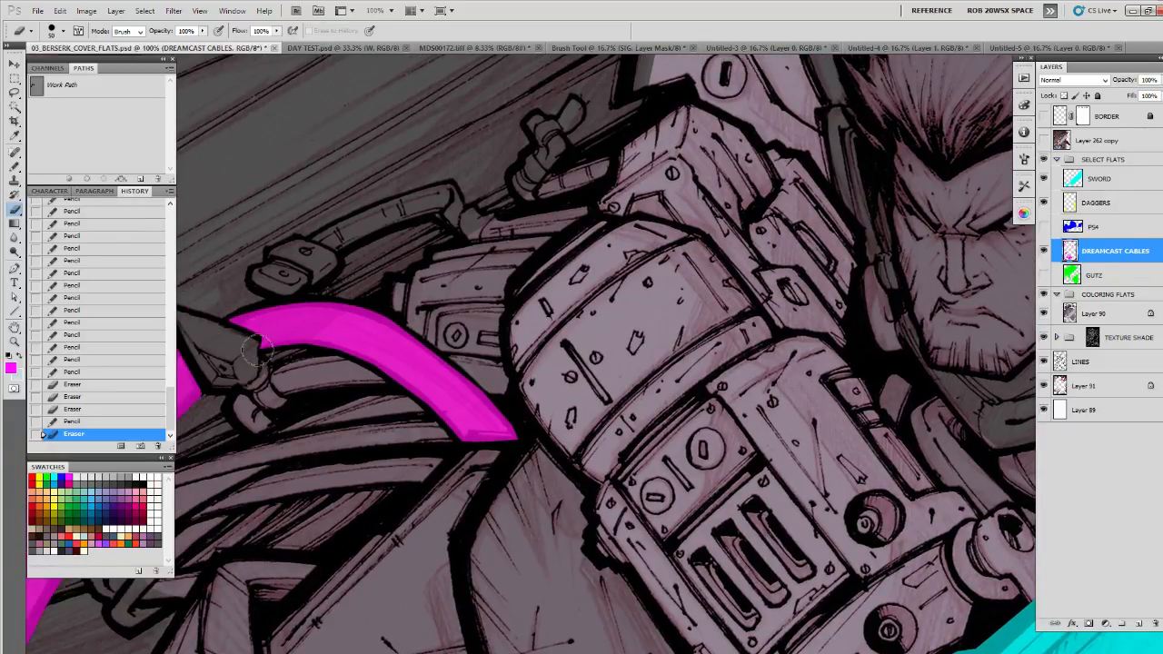
drag(255, 338, 247, 336)
key(b)
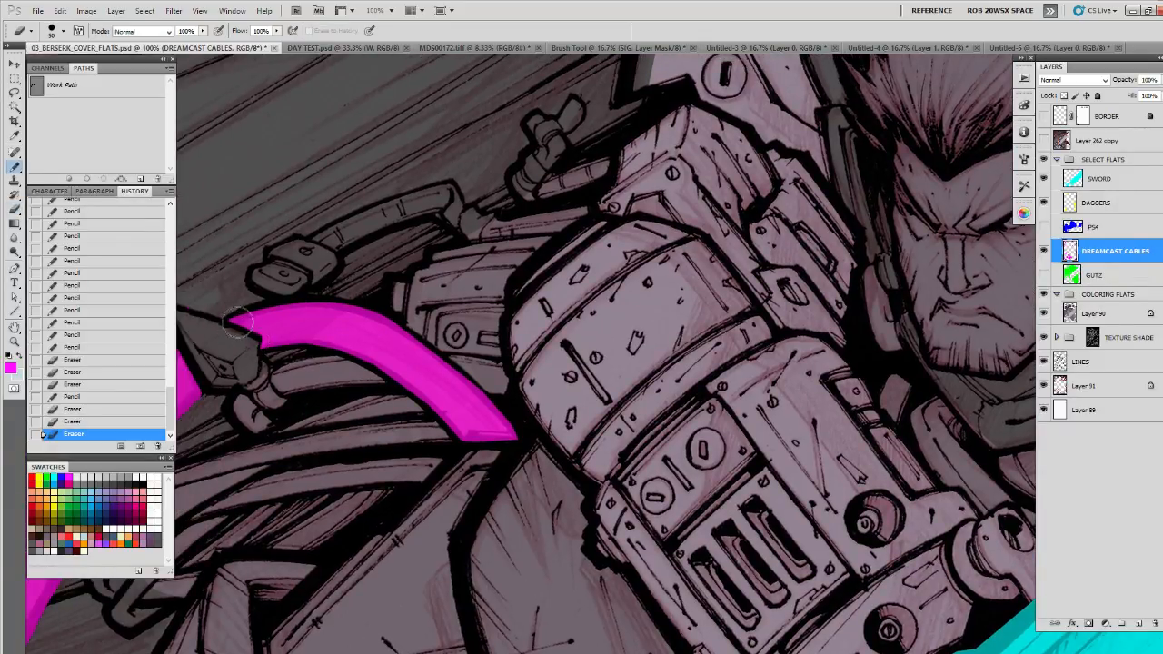
click(233, 320)
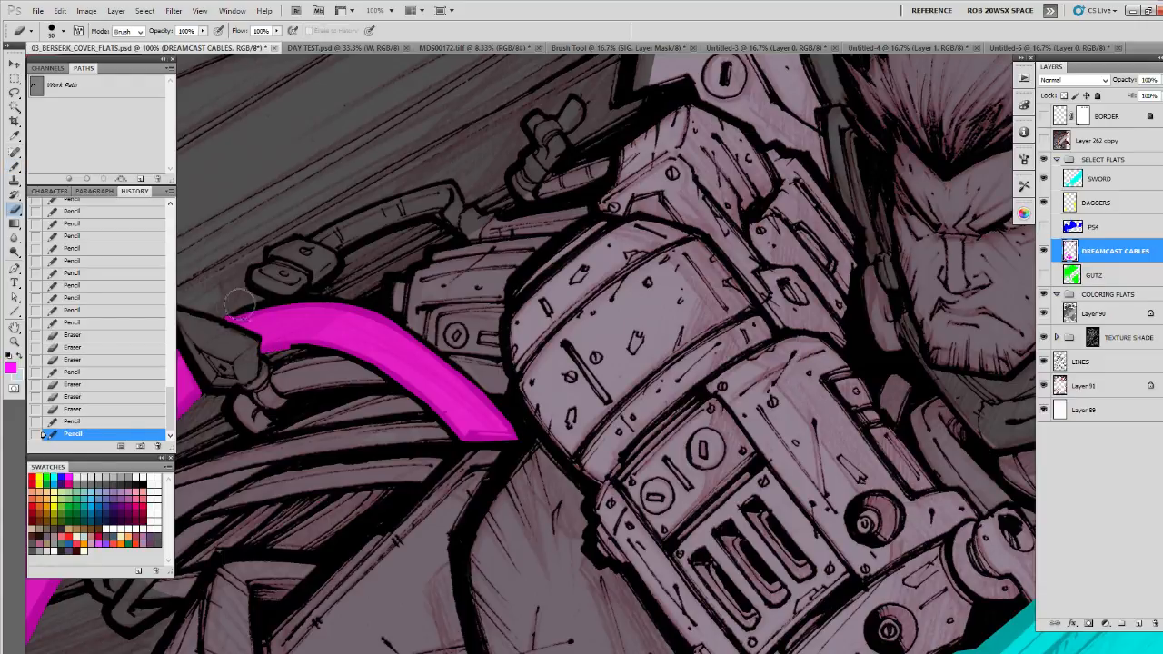
click(238, 315)
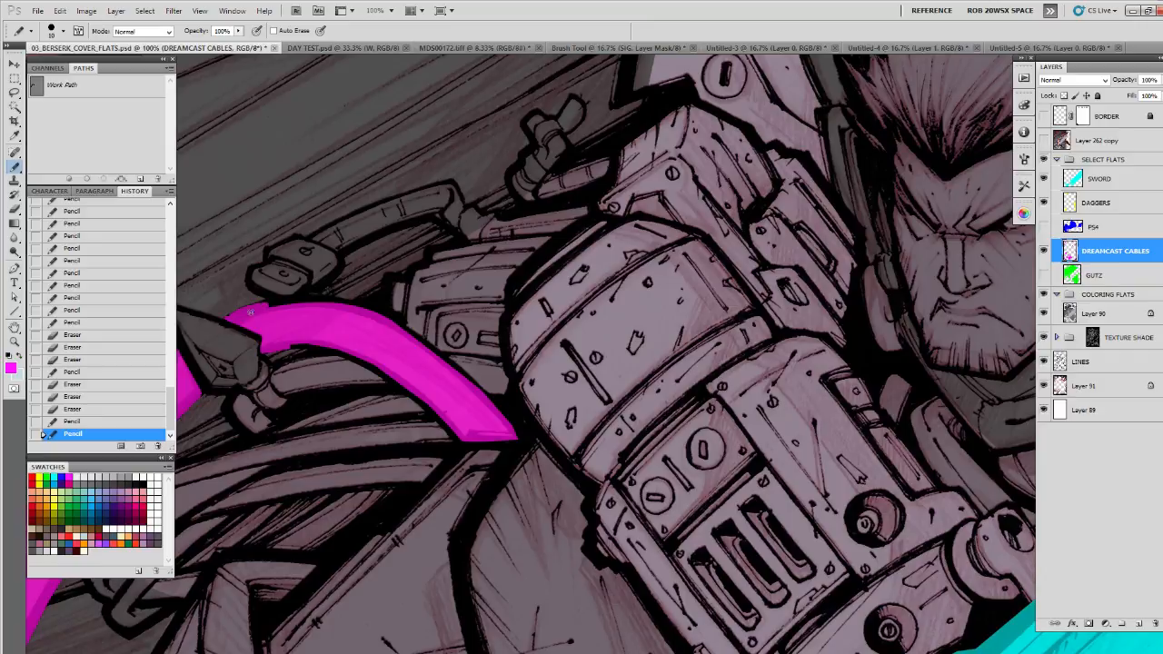
mouse_move(264, 305)
mouse_down()
mouse_move(313, 318)
mouse_move(263, 302)
mouse_up()
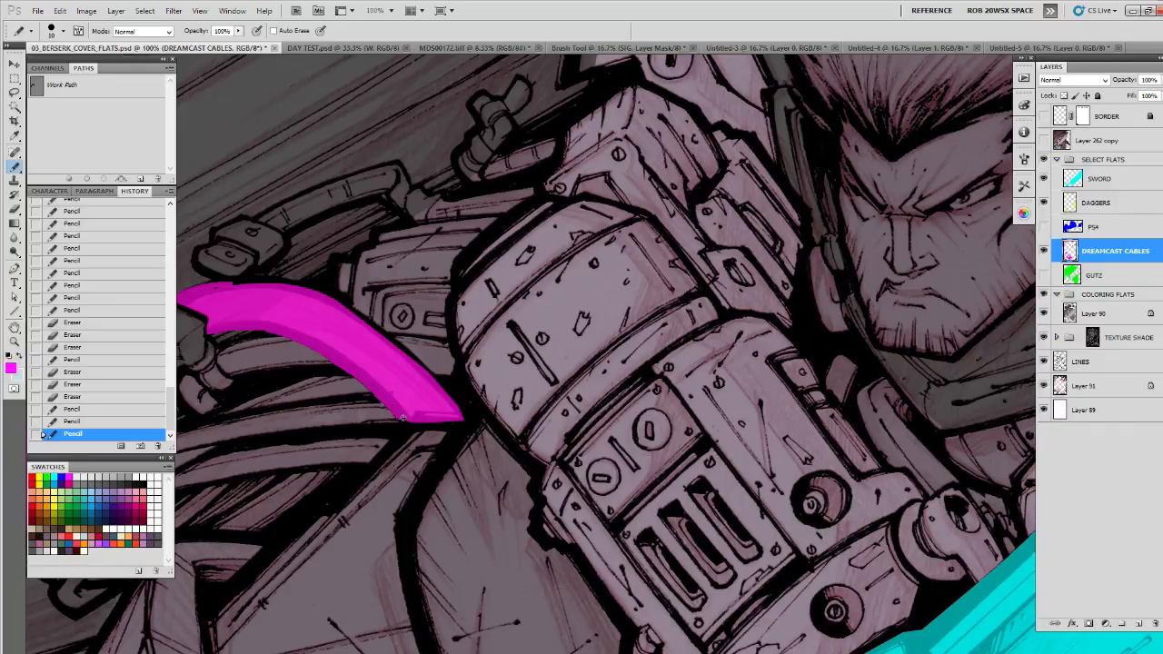
Step: Extend the magenta over the arch's outer outline toward the mechanical arm and trim its tip with the Eraser
drag(371, 345, 356, 315)
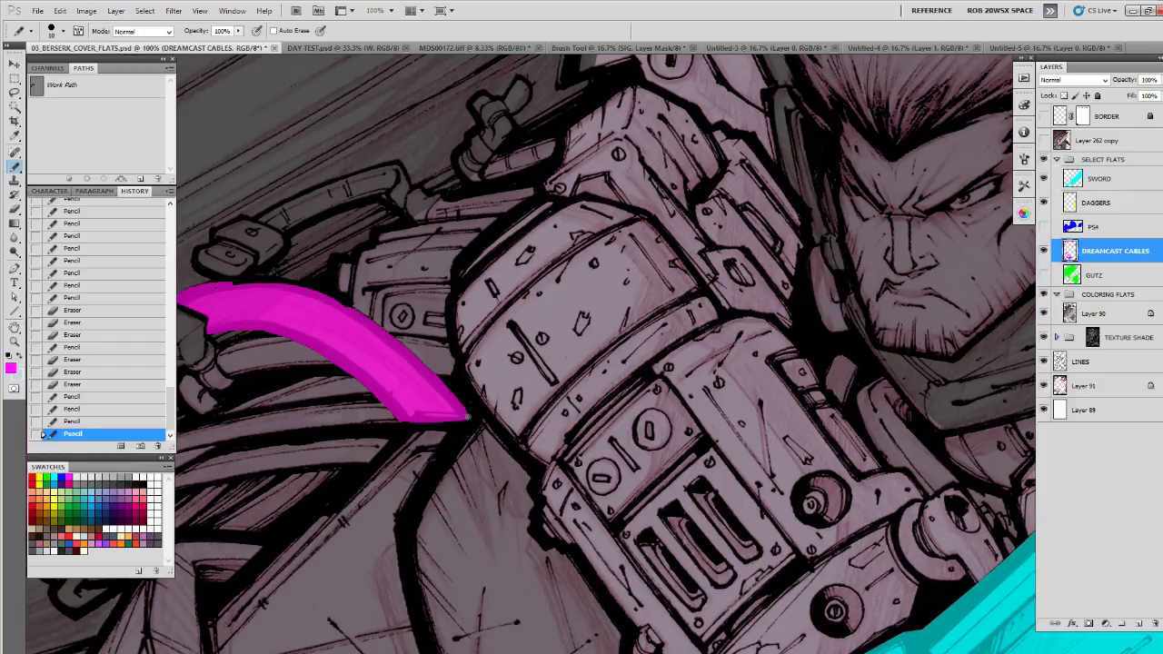
key(e)
mouse_move(467, 418)
mouse_down()
mouse_move(465, 407)
mouse_move(476, 416)
mouse_up()
key(b)
Step: Paint magenta over the arch's top outline and trim the spill along its outer edge with a smaller Eraser
key(space)
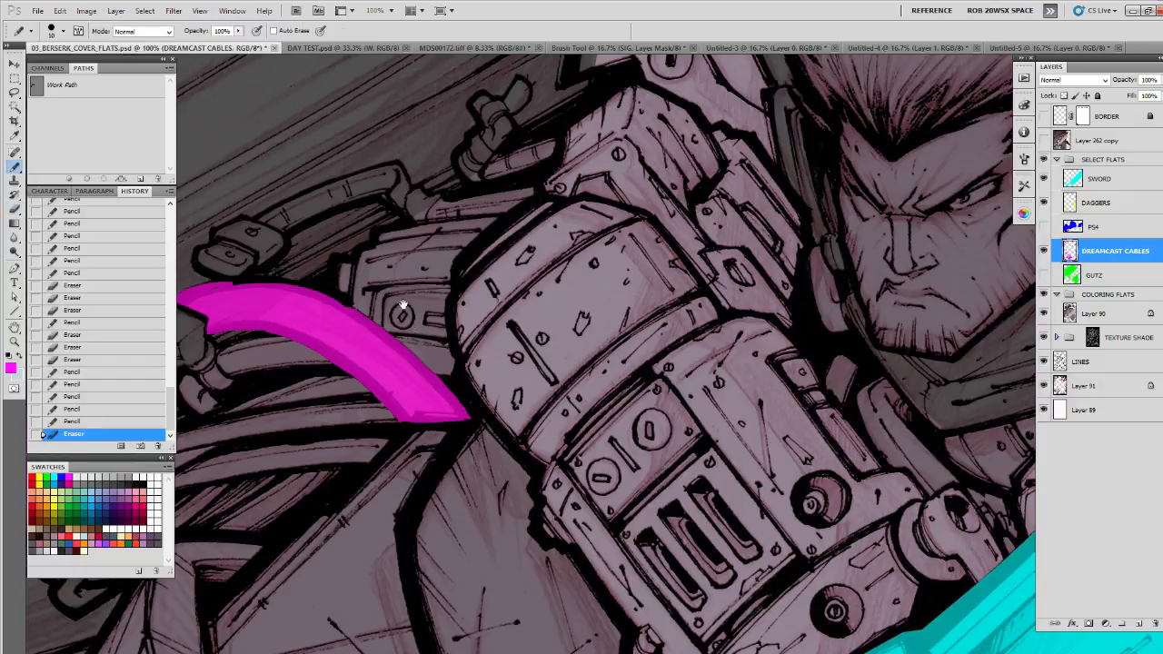
drag(402, 303, 926, 343)
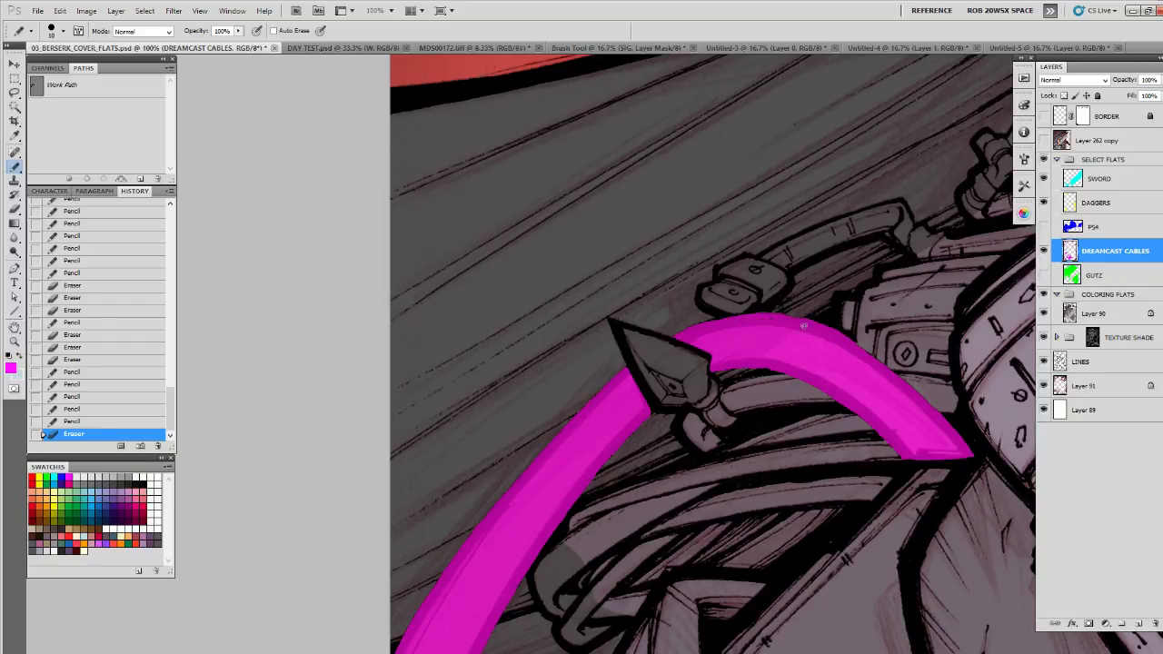
drag(724, 320, 756, 316)
key(ctrl+space)
click(866, 379)
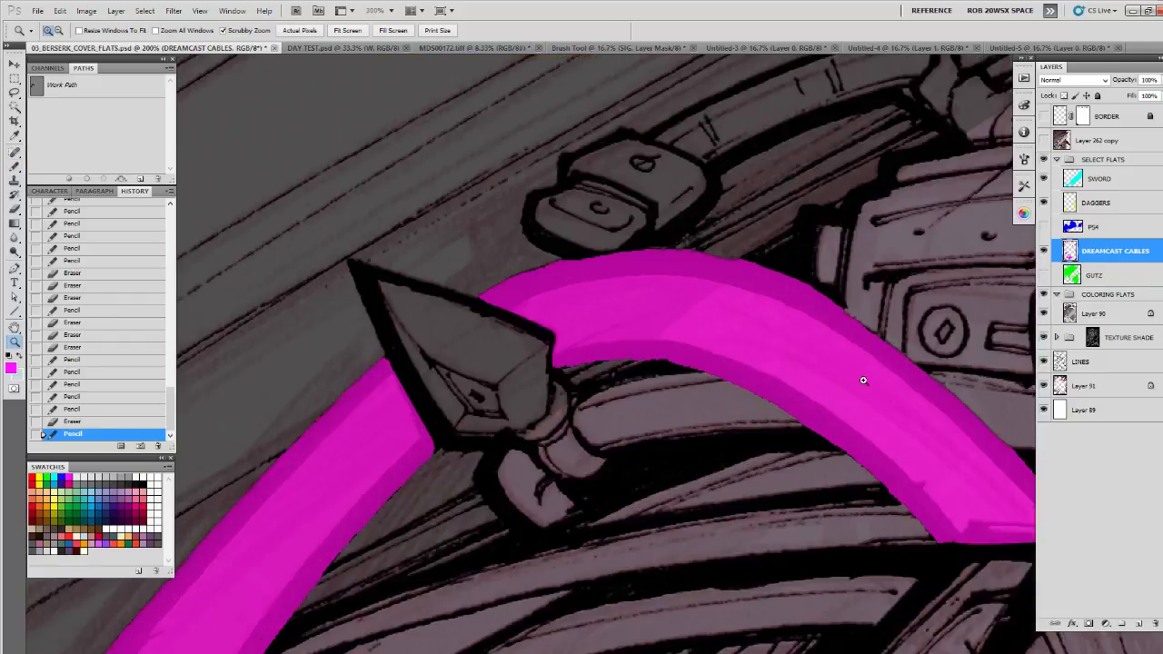
click(845, 371)
drag(838, 369, 667, 449)
key(e)
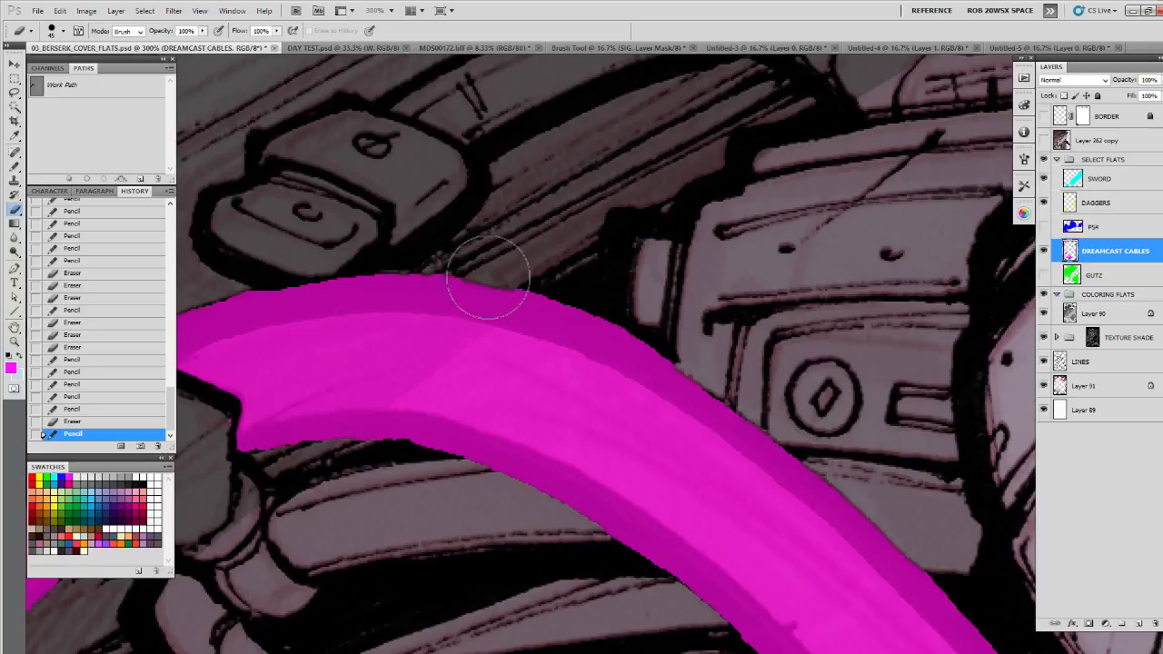
key(bracketleft)
key(bracketleft)
key(bracketleft)
key(bracketleft)
key(bracketleft)
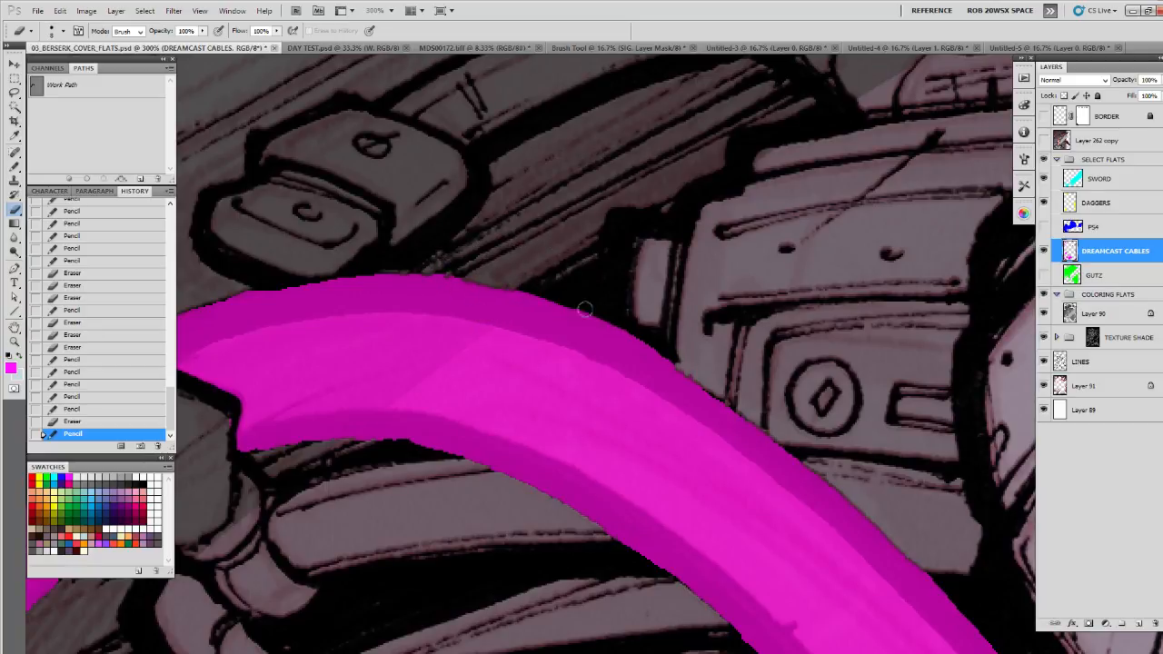
mouse_move(544, 296)
mouse_down()
mouse_move(655, 345)
mouse_move(681, 372)
mouse_up()
Step: Touch up the arch's outer edge with magenta Pencil strokes below the buckle and shoulder armor
key(b)
mouse_move(452, 283)
mouse_down()
mouse_move(810, 239)
mouse_move(797, 254)
mouse_up()
click(514, 303)
drag(808, 363, 376, 375)
drag(619, 388, 640, 428)
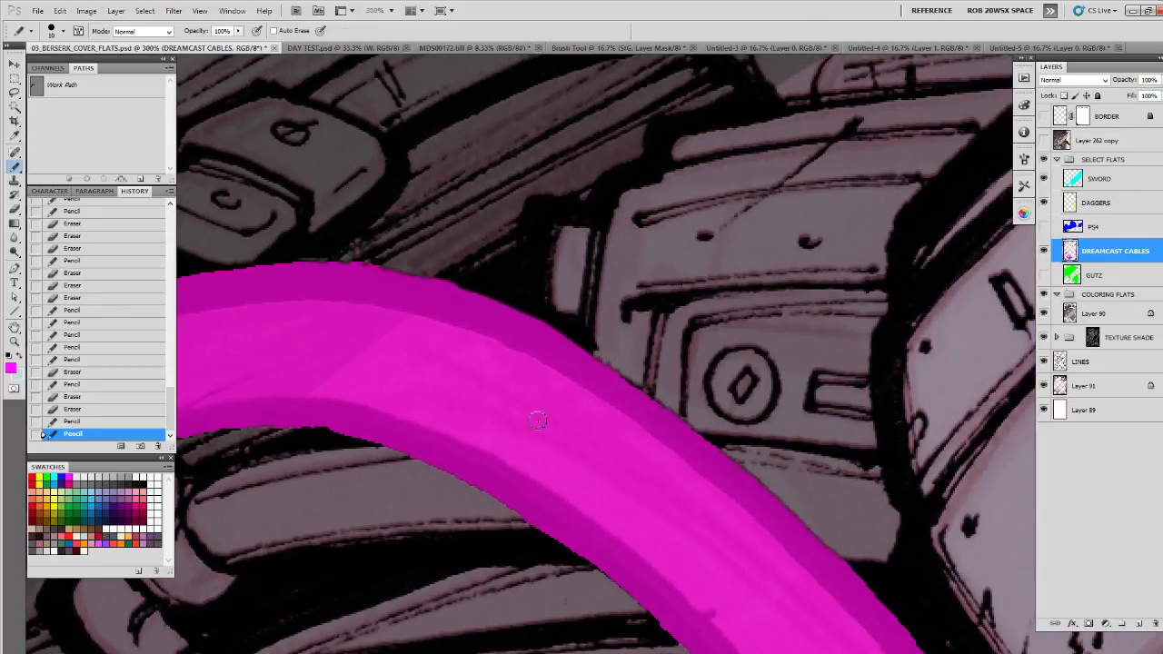
Step: Erase the excess magenta at the arched cable's end where it meets the mechanical arm
key(z)
alt+click(522, 400)
alt+click(524, 400)
alt+click(527, 401)
alt+click(533, 403)
drag(536, 414, 557, 311)
alt+click(557, 311)
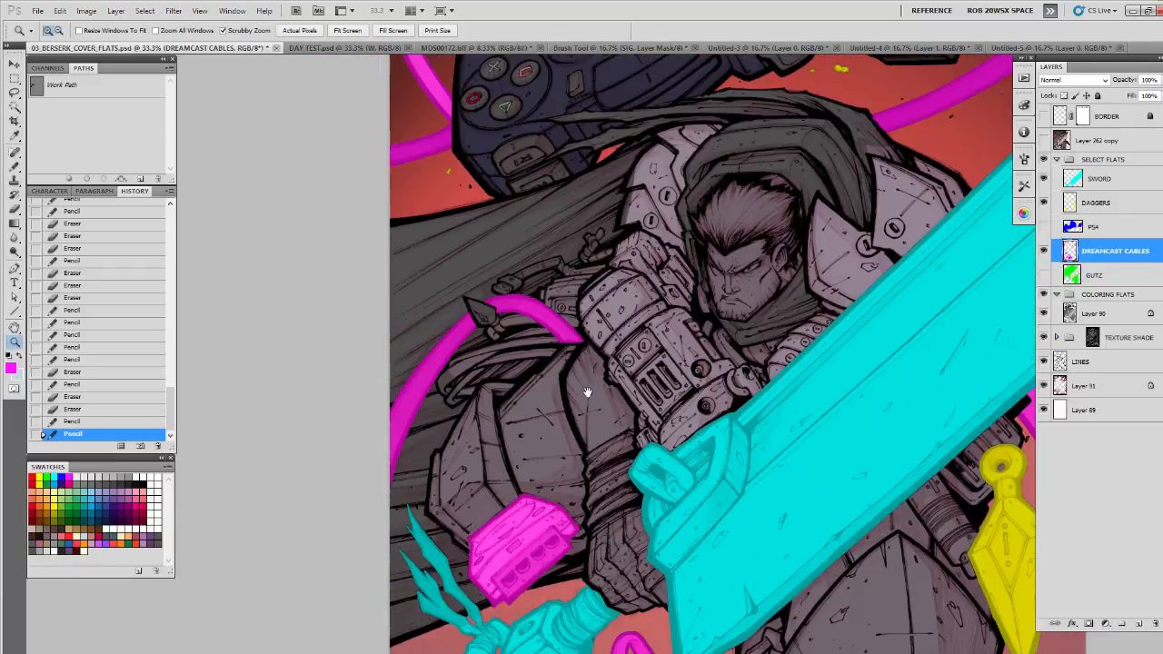
scroll(604, 372, down, 2)
click(573, 280)
click(572, 280)
click(572, 280)
key(b)
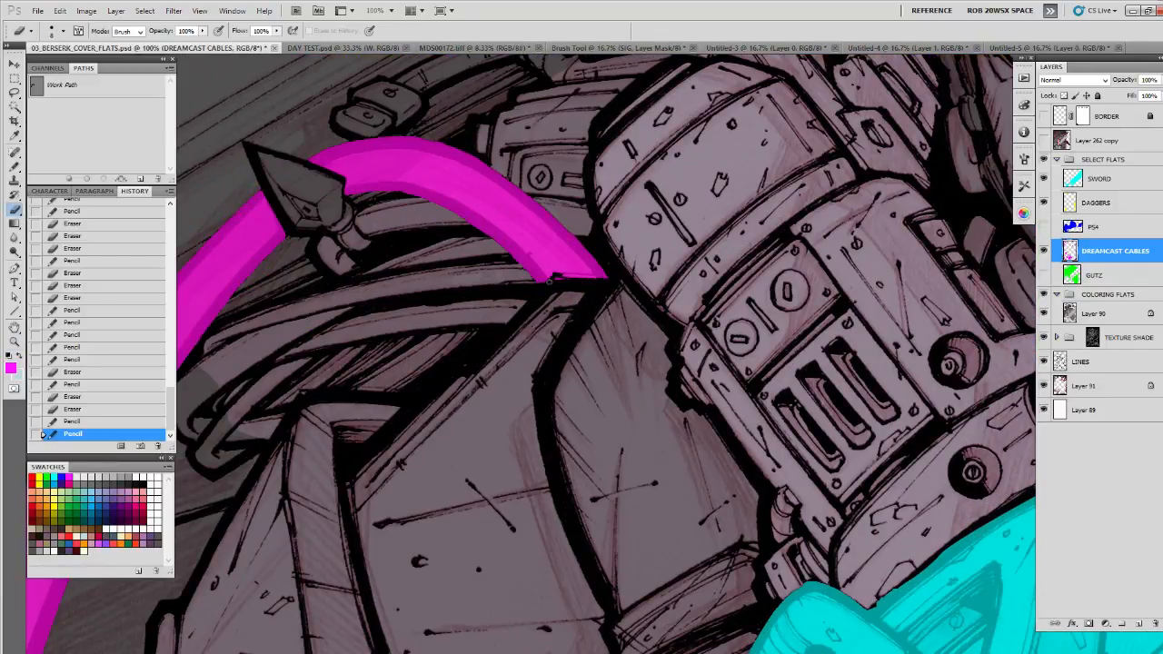
drag(597, 283, 606, 263)
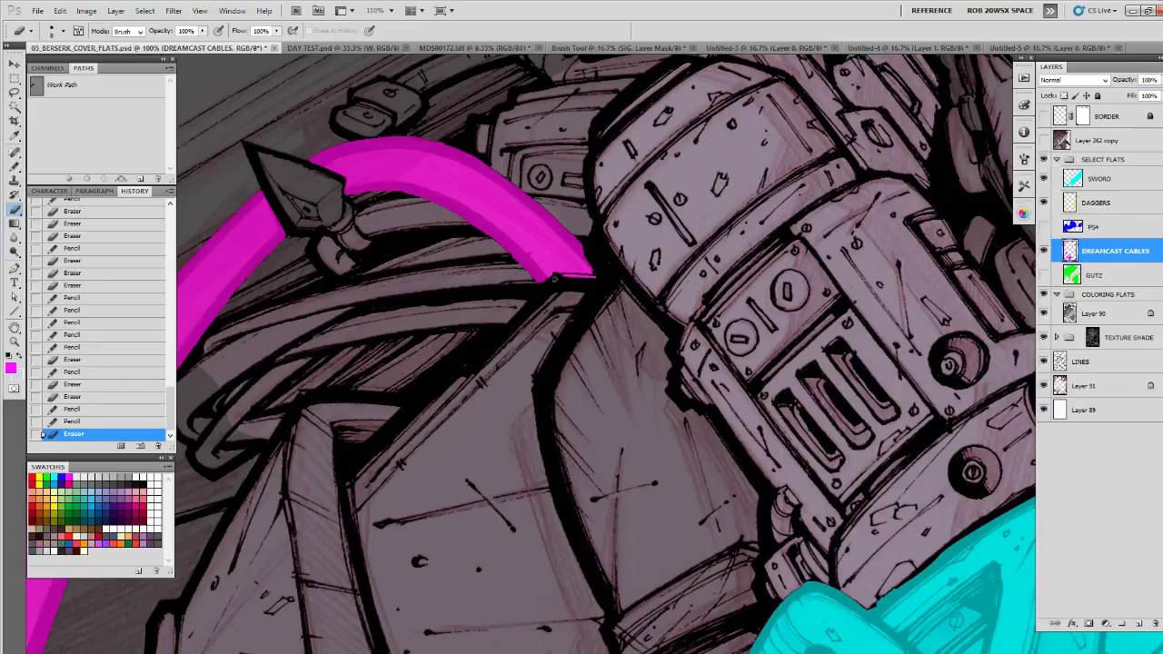
drag(600, 283, 578, 305)
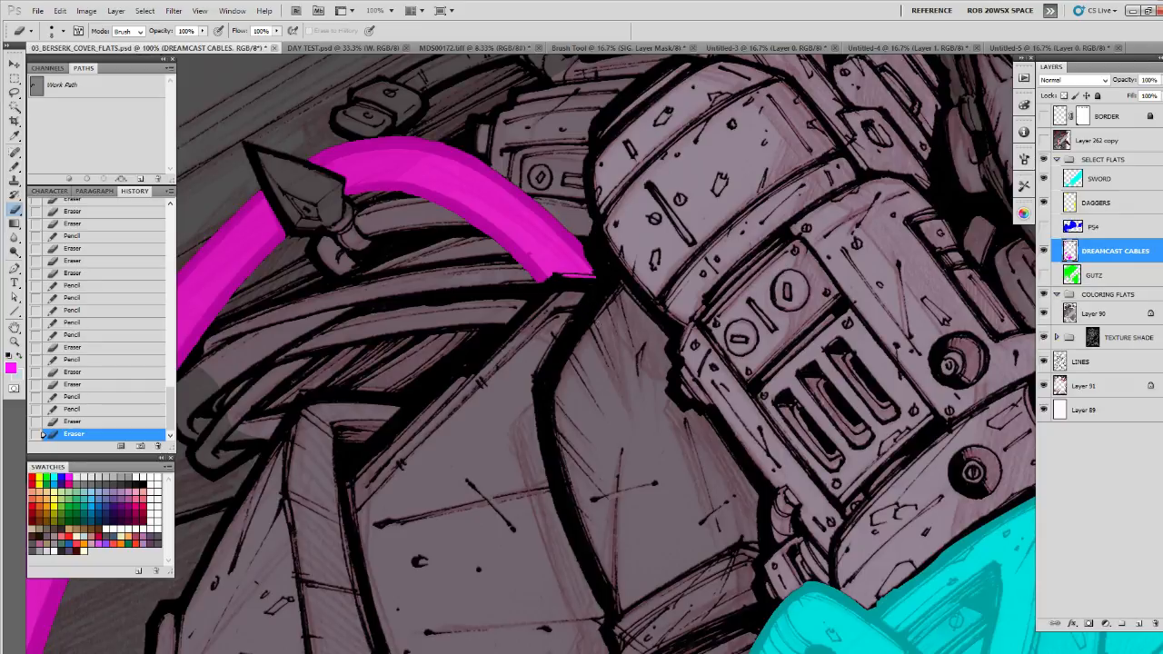
Step: Load the DREAMCAST CABLES layer as a selection and hide the DREAMCAST CABLES, DAGGERS and SWORD flats
ctrl+click(1070, 251)
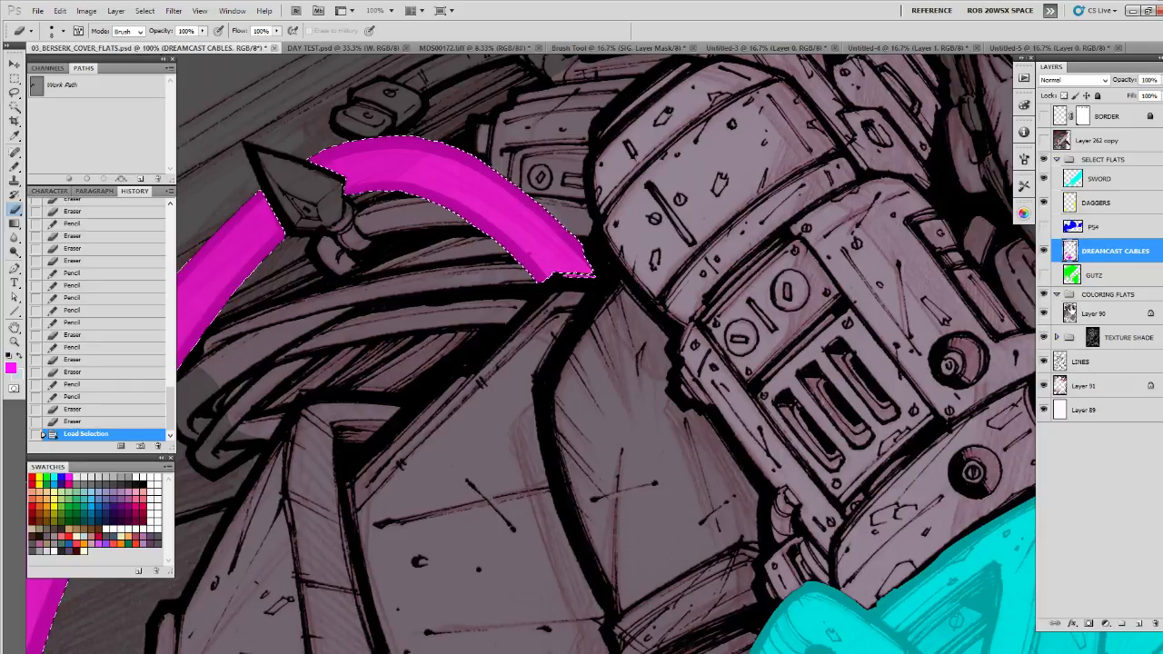
click(1095, 314)
click(1043, 251)
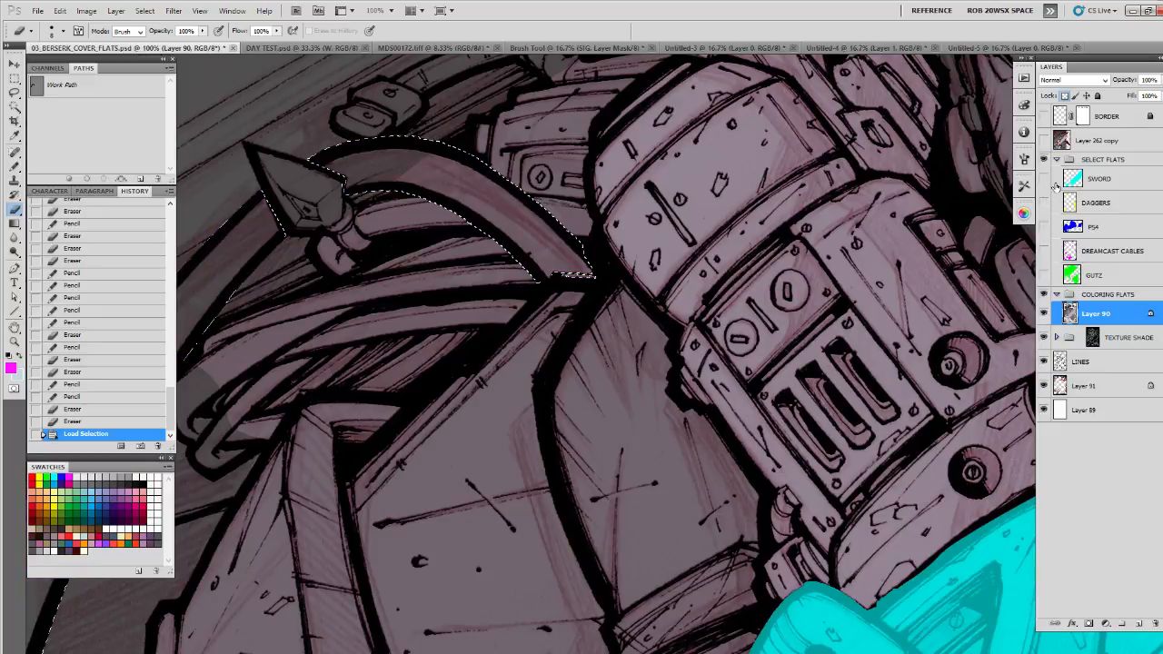
click(1043, 178)
Step: Set the SELECT FLATS group's blending mode to Normal and make Layer 90 active
click(1102, 159)
click(1072, 80)
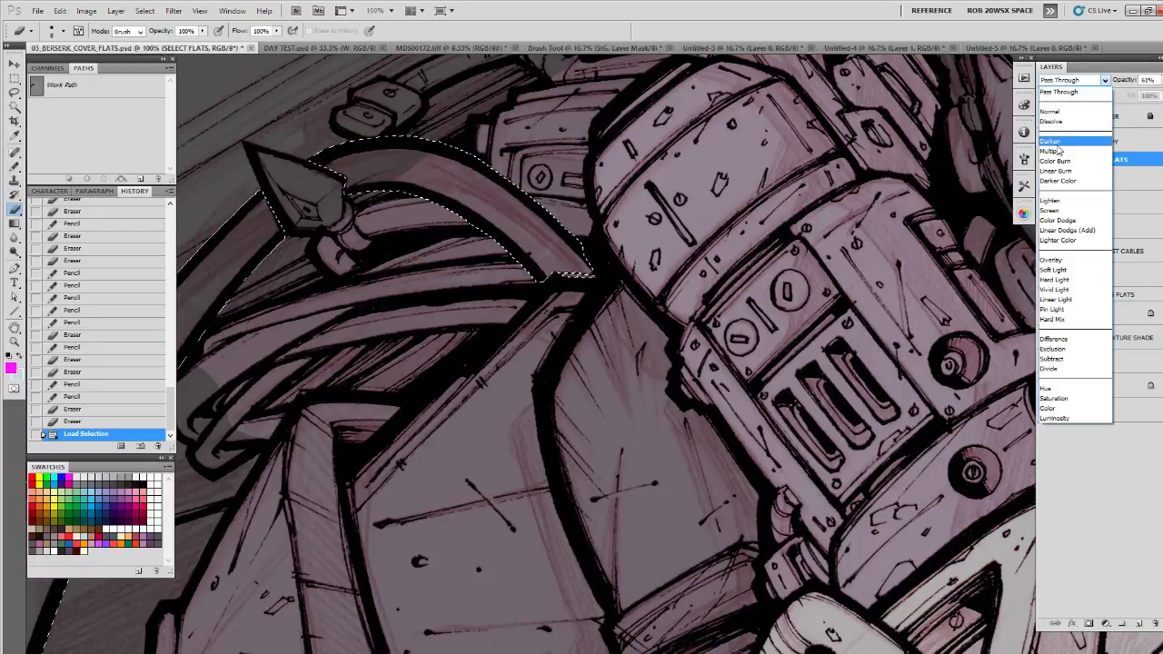
click(1063, 111)
click(1071, 313)
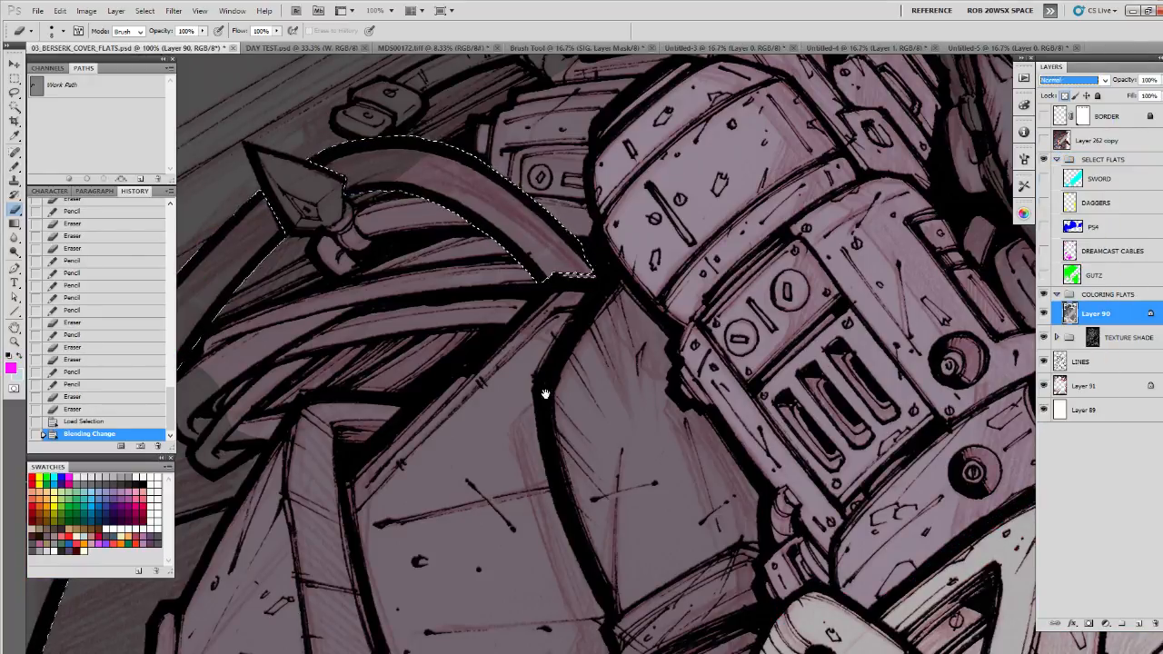
Step: Try to paint the selected cable on Layer 90 with a dark purple-grey sampled from the artwork
drag(545, 395, 733, 408)
key(b)
click(1045, 337)
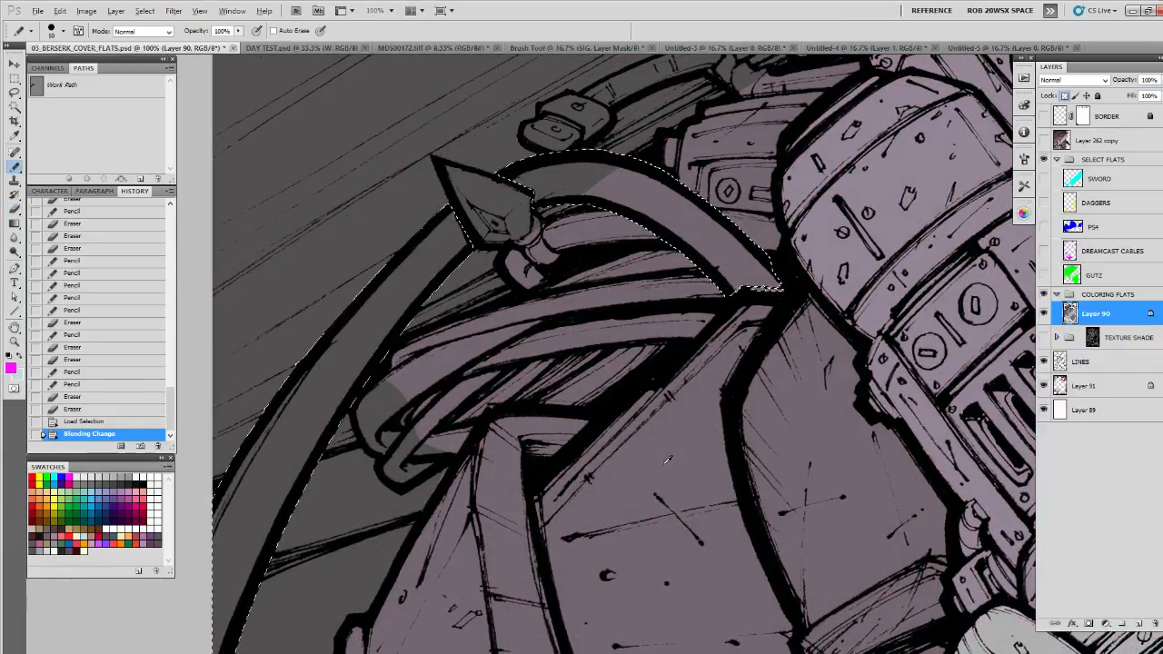
click(1045, 337)
alt+click(1003, 314)
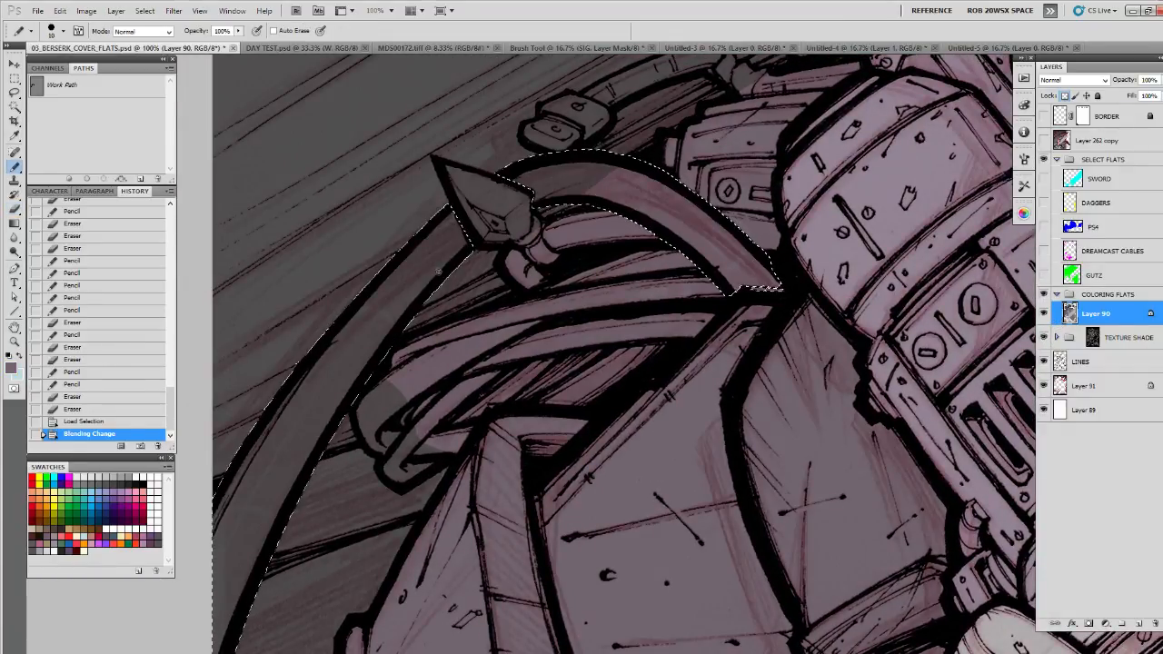
drag(378, 335, 423, 271)
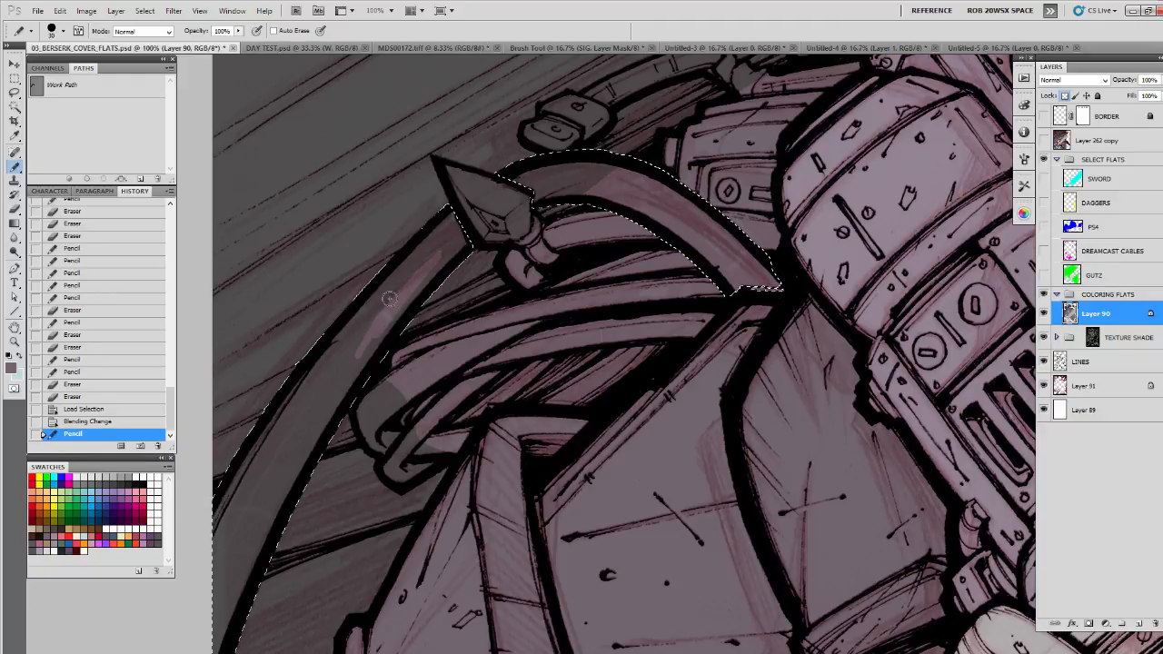
key(ctrl+z)
Step: Sample a lighter mauve from the lower artwork with the TEXTURE SHADE group hidden, and show the group again
alt+click(634, 482)
alt+click(634, 481)
drag(704, 502, 662, 226)
key(b)
click(1044, 337)
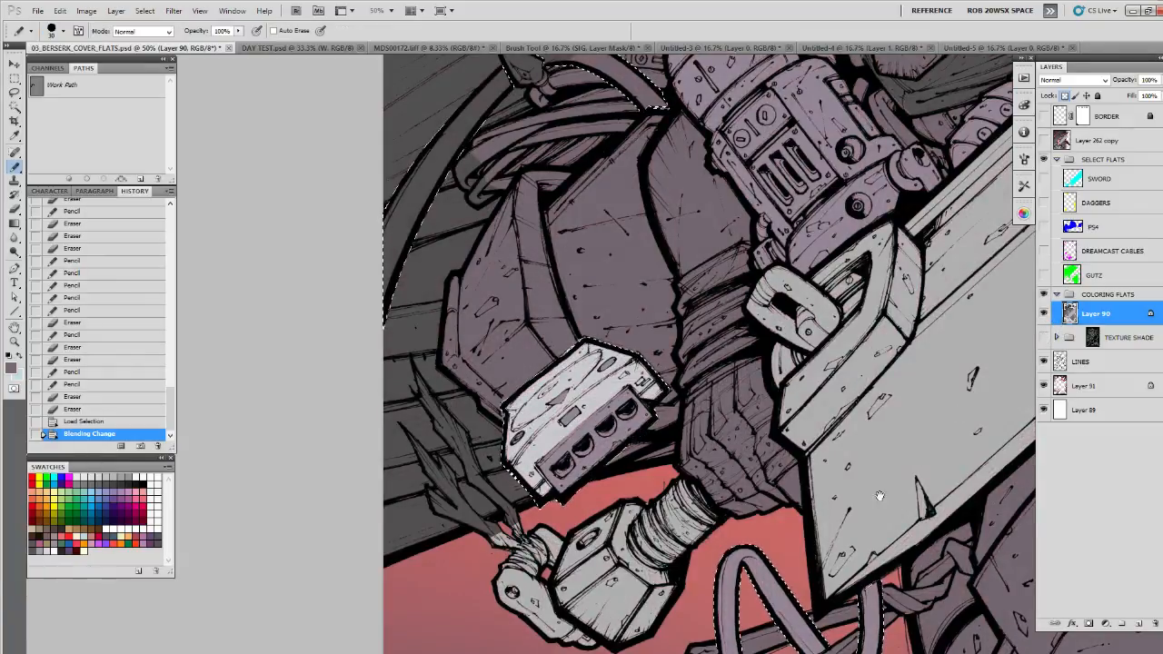
drag(879, 496, 888, 222)
alt+click(445, 555)
mouse_move(649, 337)
mouse_down()
mouse_move(608, 473)
mouse_move(618, 653)
mouse_up()
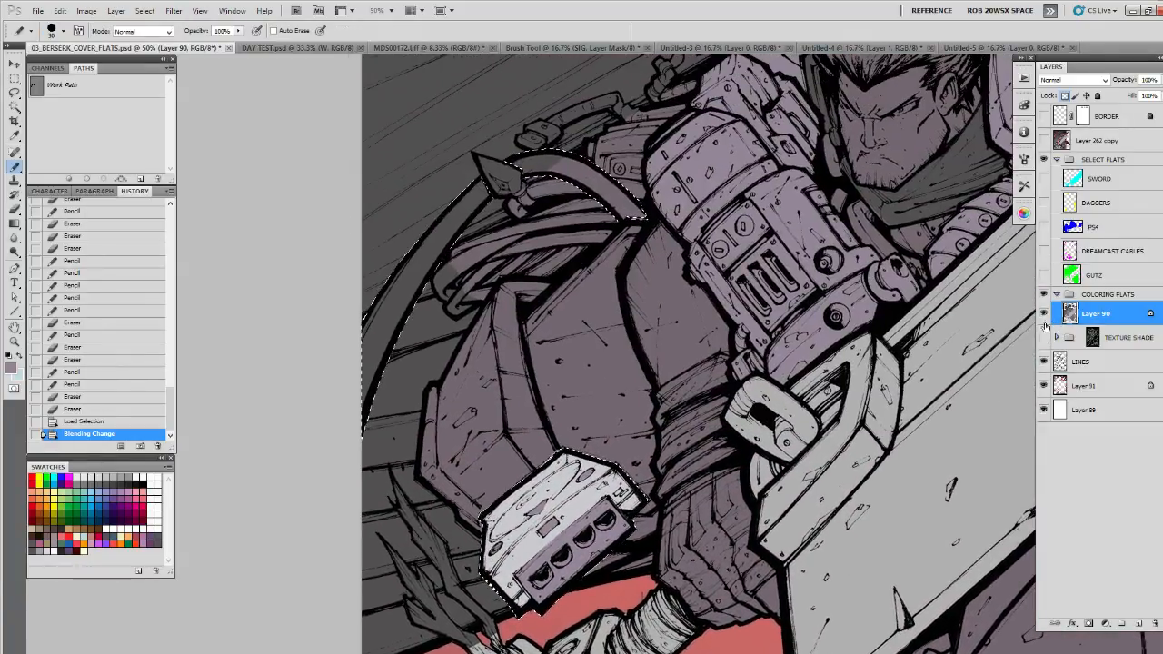
click(1044, 337)
Step: Paint both selected cable sections around the blade with the sampled mauve on Layer 90
mouse_move(443, 233)
mouse_down()
mouse_move(381, 342)
mouse_move(360, 354)
mouse_move(371, 333)
mouse_move(368, 372)
mouse_move(434, 247)
mouse_move(481, 184)
mouse_up()
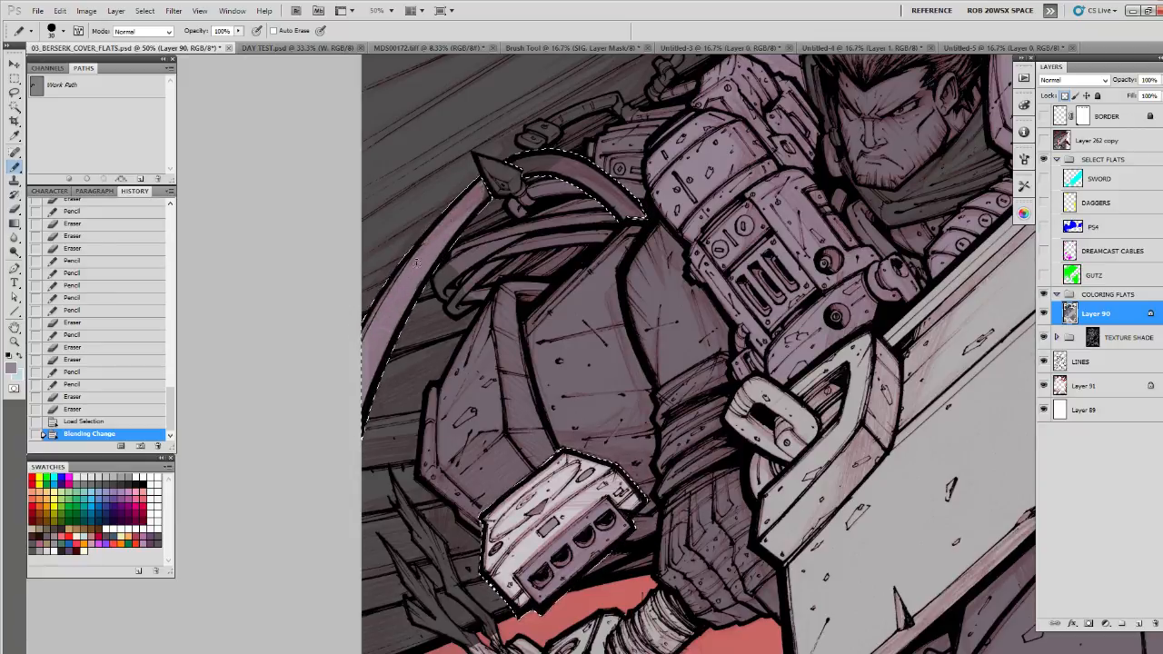
drag(521, 232, 449, 353)
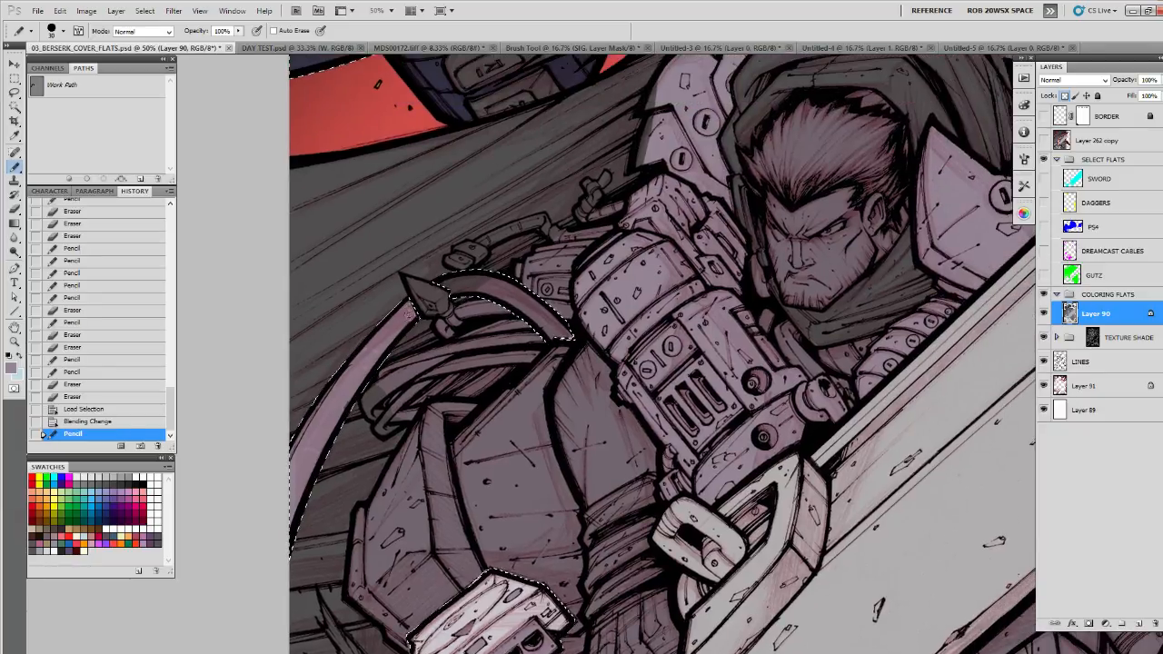
mouse_move(454, 283)
mouse_down()
mouse_move(556, 329)
mouse_move(486, 284)
mouse_move(453, 291)
mouse_move(518, 290)
mouse_move(567, 335)
mouse_up()
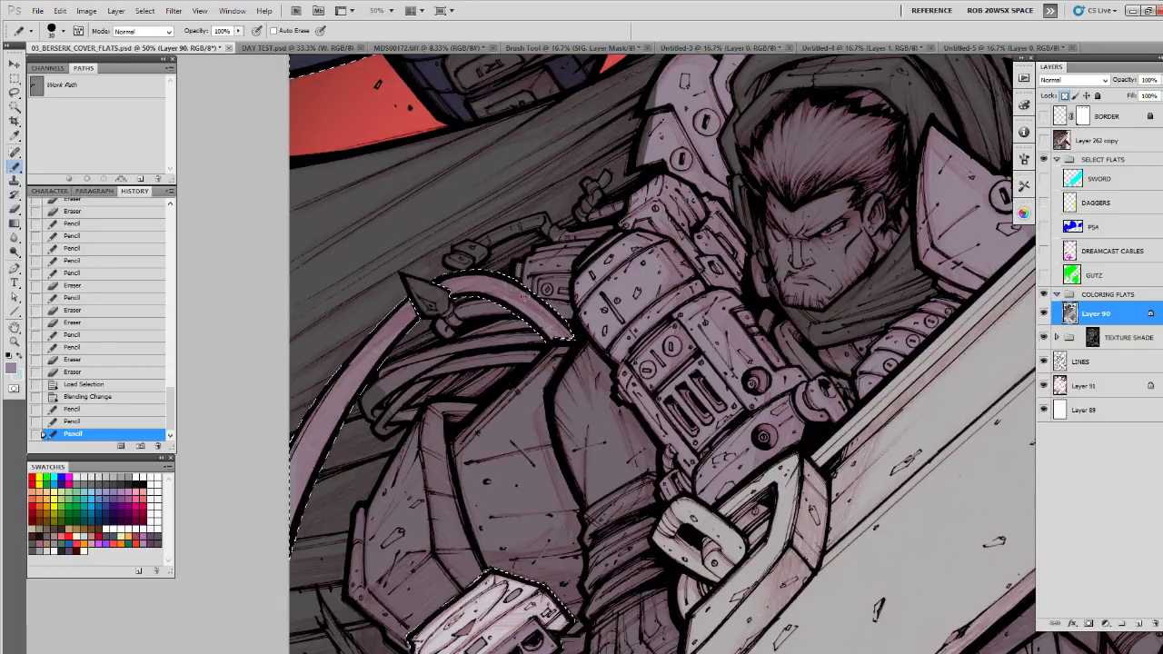
drag(557, 331, 546, 318)
Step: Deselect the cables, activate the TEXTURE SHADE group's mask, and choose the Brush tool with the PAINTING - AirSoft preset
mouse_move(543, 379)
mouse_down()
mouse_move(537, 353)
mouse_move(569, 299)
mouse_up()
click(1090, 338)
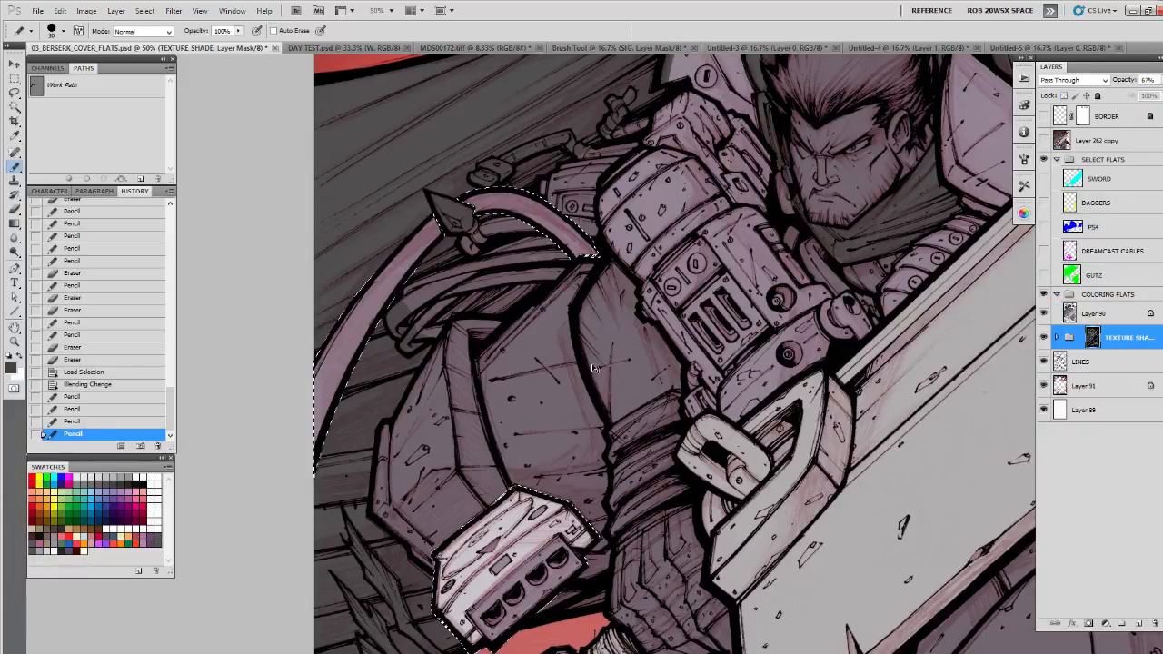
key(ctrl+d)
right_click(386, 333)
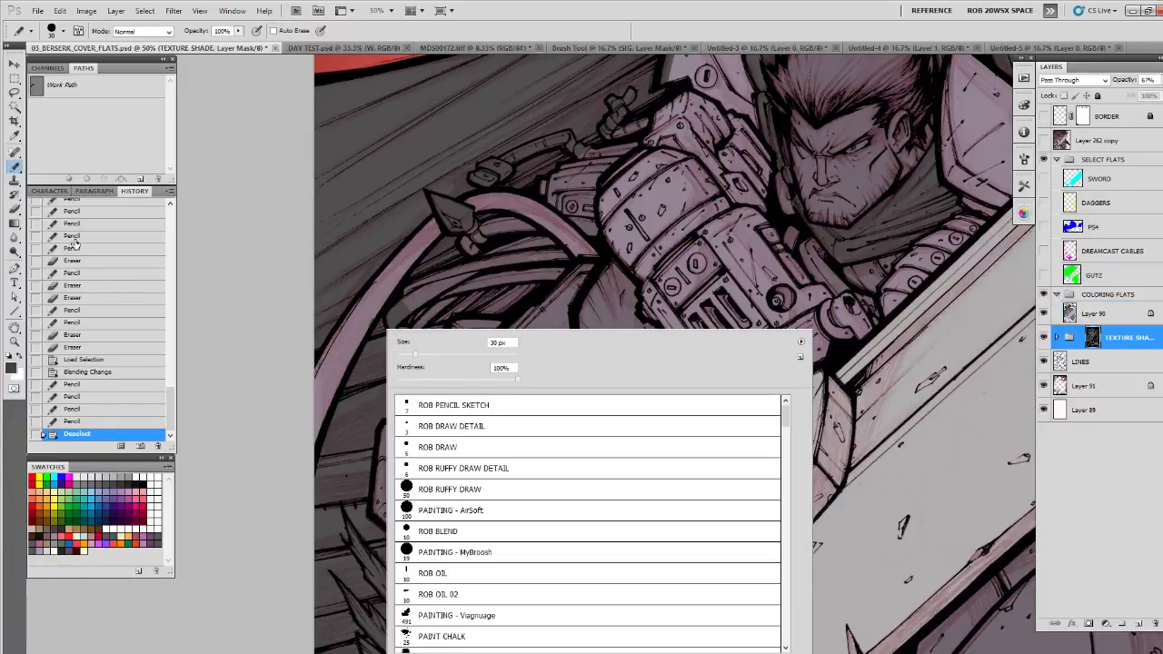
click(16, 167)
click(51, 176)
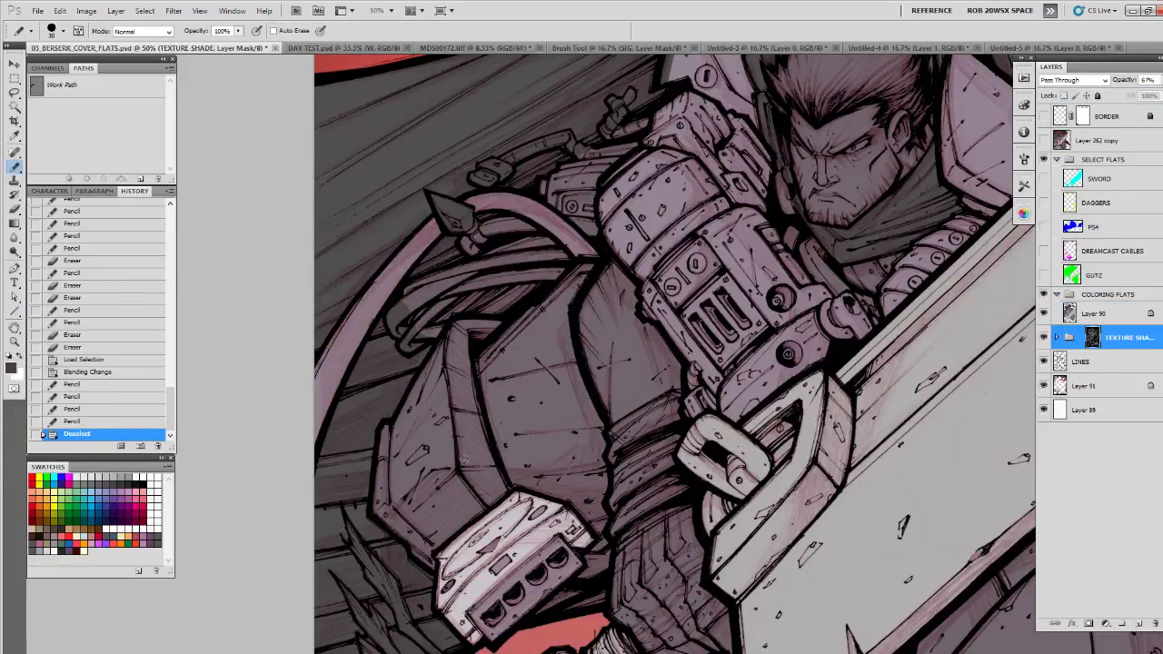
right_click(469, 335)
click(16, 168)
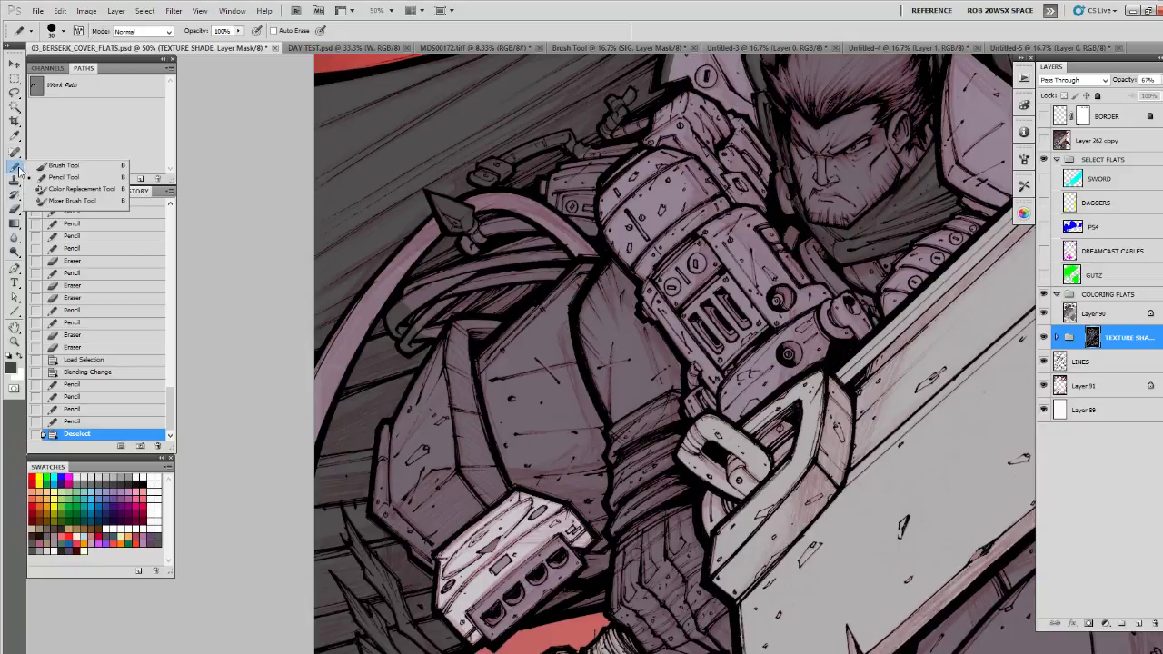
click(51, 165)
right_click(439, 334)
right_click(490, 492)
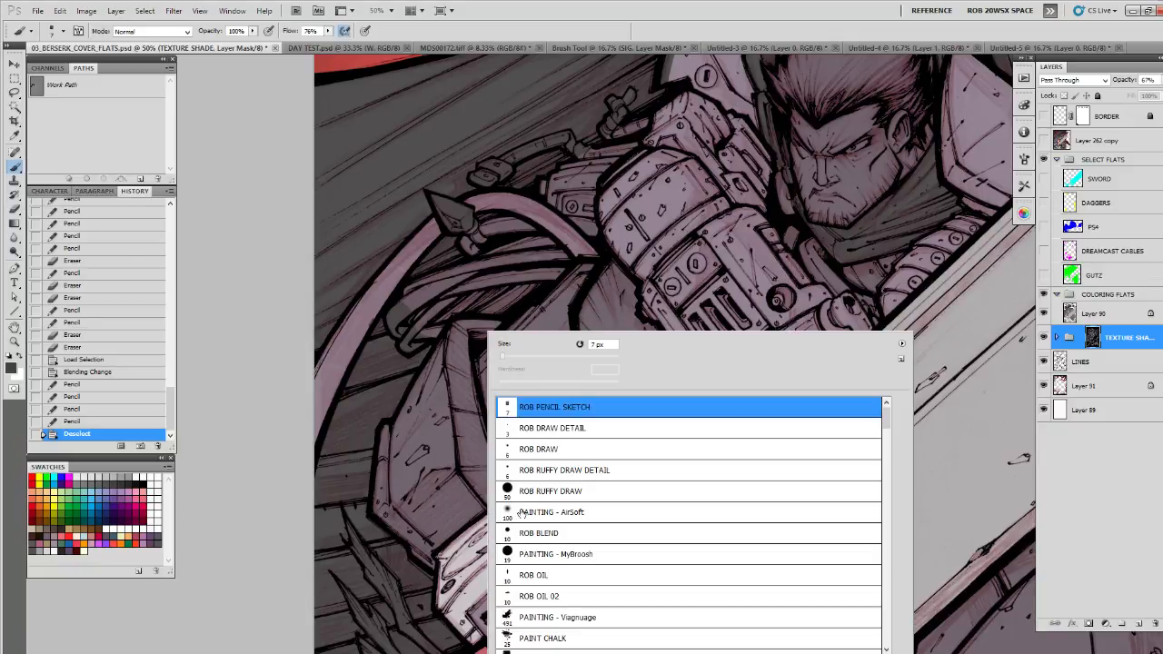
double_click(521, 513)
Step: Brush soft shading into the TEXTURE SHADE mask over the cable around the blade and the cable in the cover's lower right corner
mouse_move(400, 249)
mouse_down()
mouse_move(551, 207)
mouse_move(523, 205)
mouse_move(588, 249)
mouse_up()
drag(553, 214, 546, 227)
drag(644, 369, 608, 200)
drag(589, 374, 582, 209)
drag(610, 400, 607, 203)
mouse_move(904, 536)
mouse_down()
mouse_move(485, 445)
mouse_move(358, 511)
mouse_up()
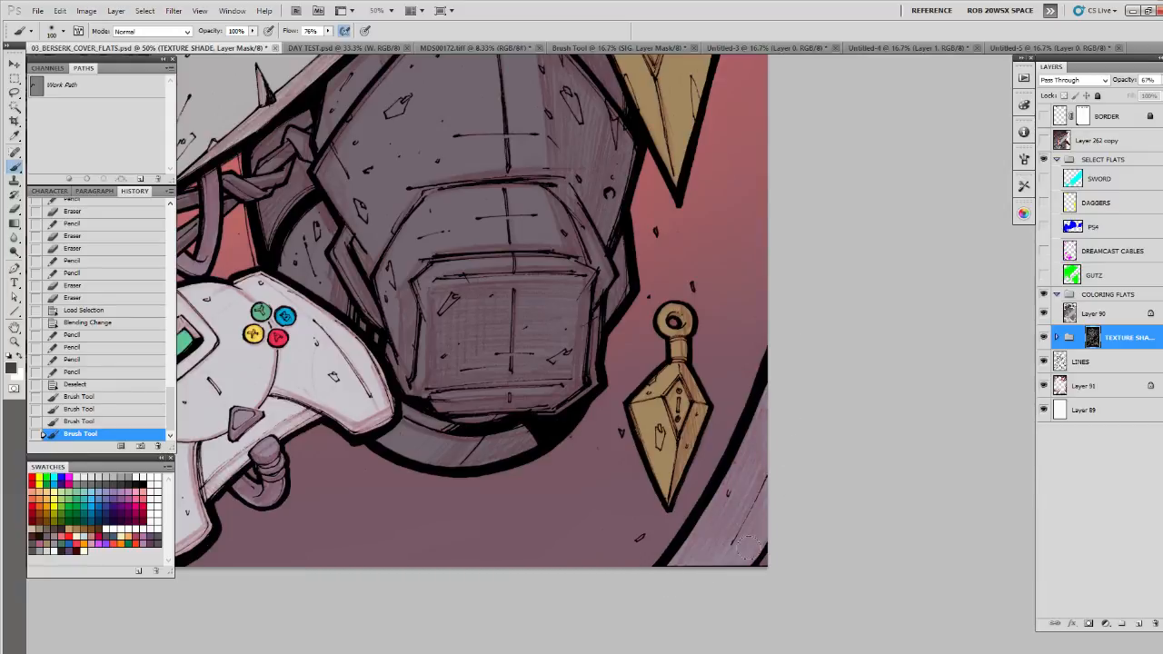
drag(706, 572, 639, 613)
drag(831, 476, 812, 499)
Step: Erase stray line work along the cover's lower right edge on the LINES layer
click(1086, 362)
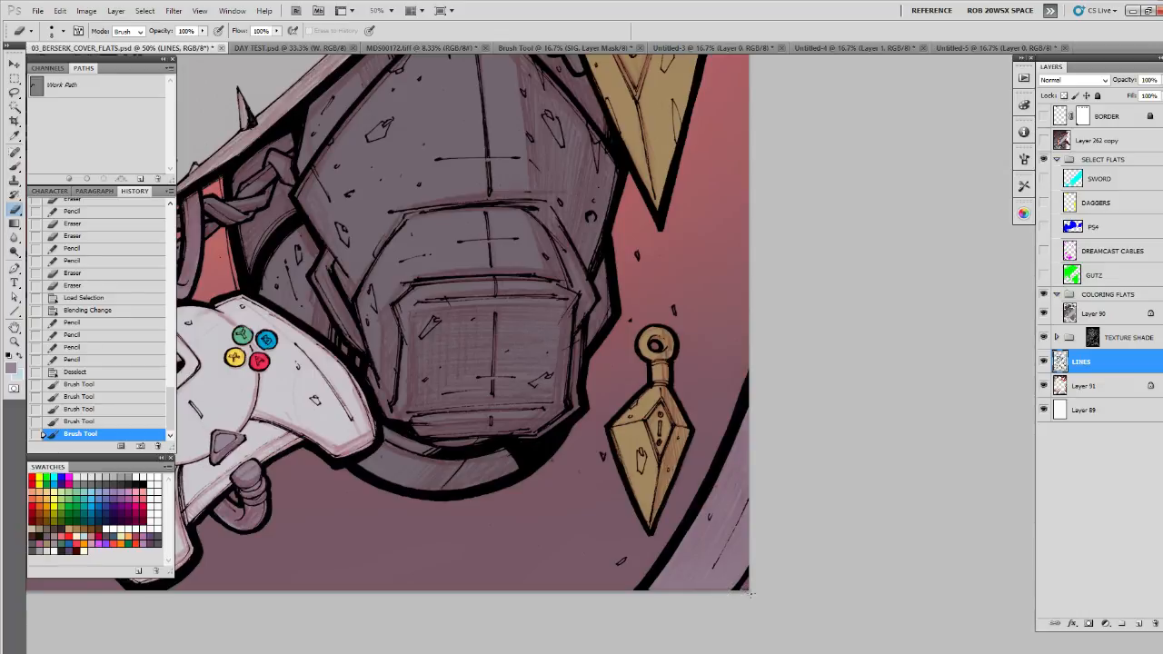
click(676, 625)
key(space)
mouse_move(708, 399)
mouse_down()
mouse_move(660, 537)
mouse_move(668, 618)
mouse_up()
drag(633, 403, 708, 647)
drag(648, 477, 715, 624)
drag(592, 558, 897, 513)
drag(705, 487, 918, 386)
drag(774, 602, 752, 455)
Step: Sample the cloak's dark grey with the TEXTURE SHADE group hidden, show the group again, and make Layer 90 active
click(1070, 314)
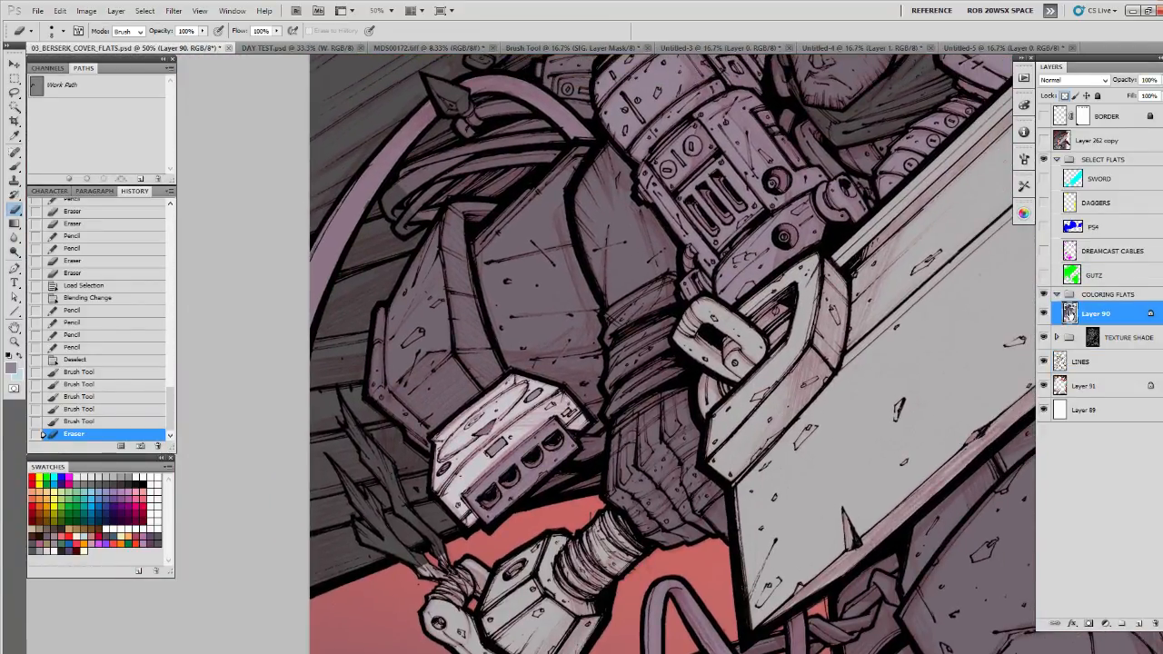
key(b)
click(1043, 337)
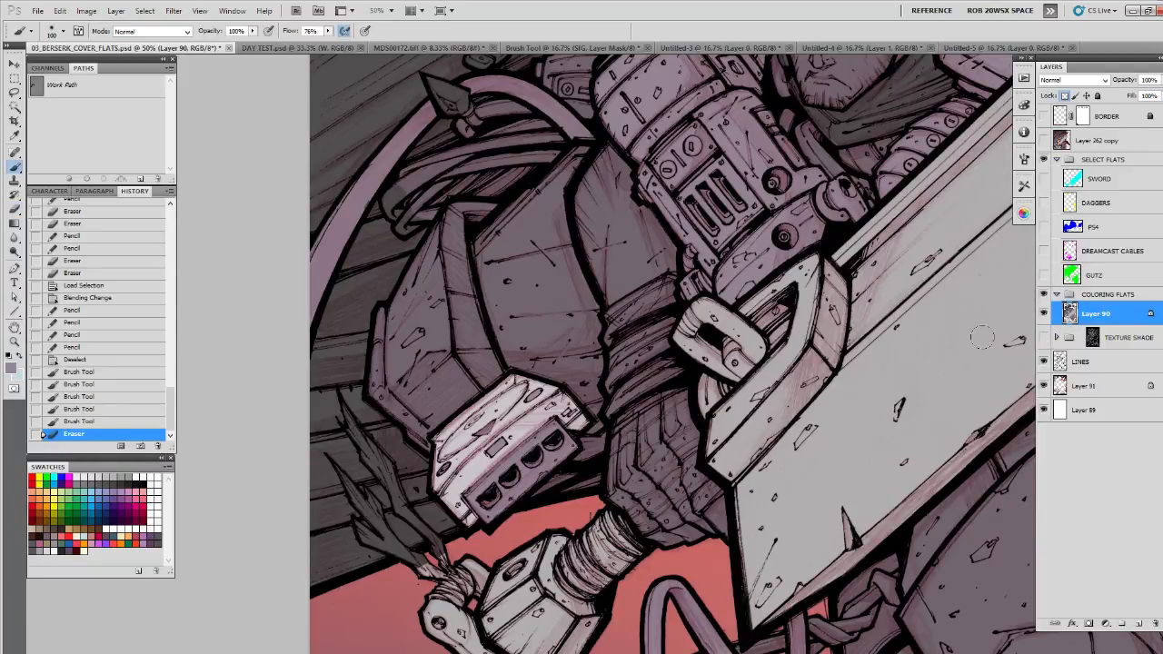
click(1051, 338)
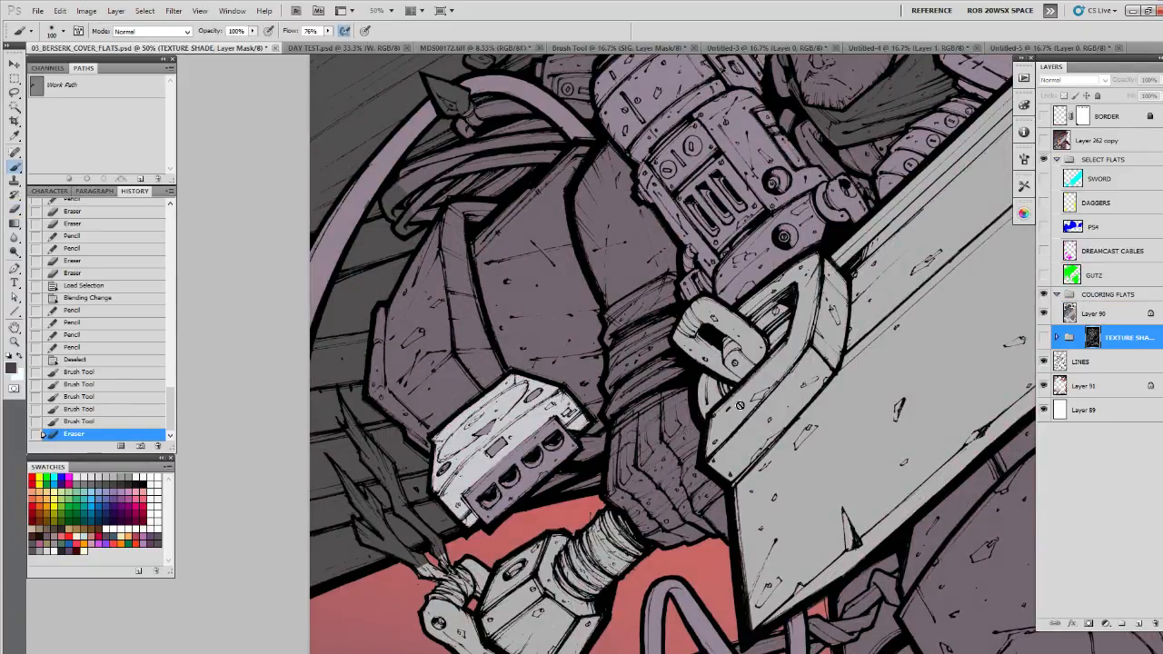
click(1043, 337)
click(1070, 313)
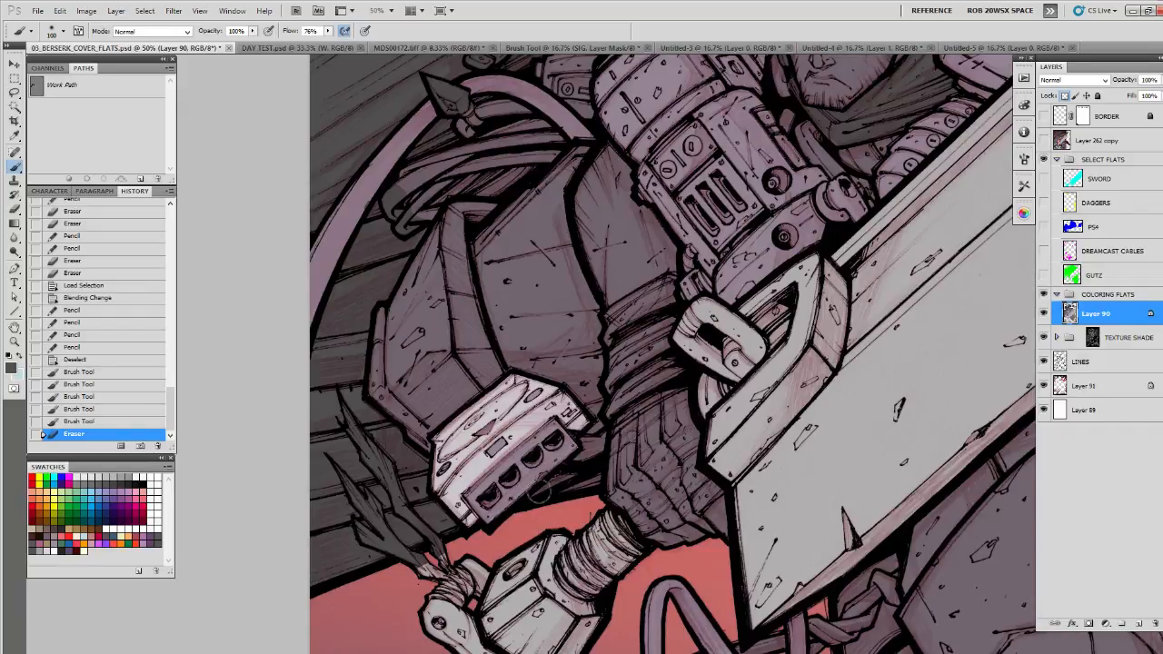
Step: Undo the first test stroke and paint the area beneath the white ported console dark grey with a 50 px brush
drag(543, 483, 586, 476)
key(ctrl+z)
right_click(584, 477)
click(629, 492)
click(556, 480)
drag(597, 478, 573, 476)
Step: Touch up the cloak's edge beside the shoulder armour with the dark grey on Layer 90
mouse_move(628, 331)
mouse_down()
mouse_move(639, 351)
mouse_move(634, 567)
mouse_up()
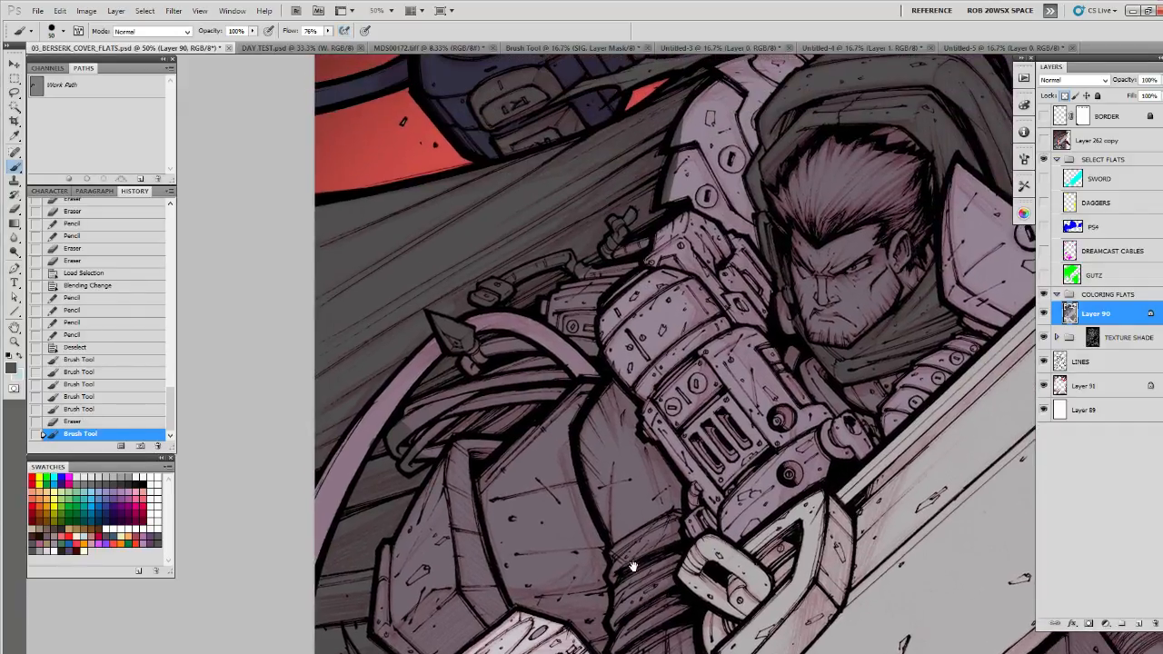
drag(639, 443, 483, 566)
drag(851, 536, 705, 535)
drag(720, 404, 546, 518)
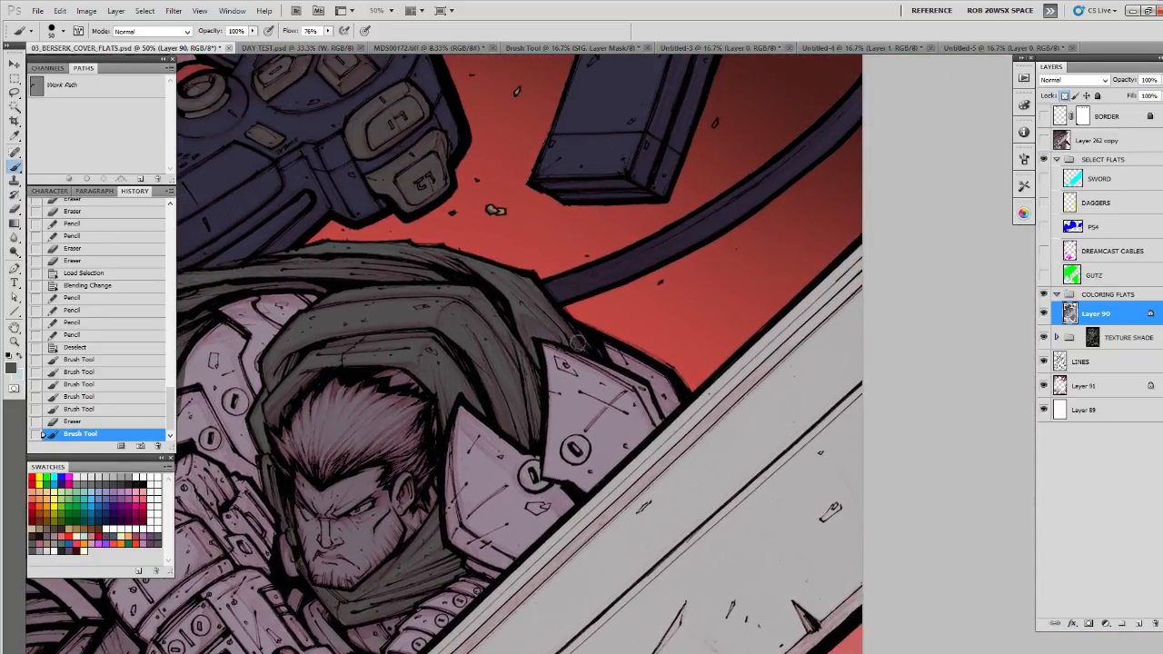
mouse_move(586, 344)
mouse_down()
mouse_move(535, 296)
mouse_move(538, 263)
mouse_up()
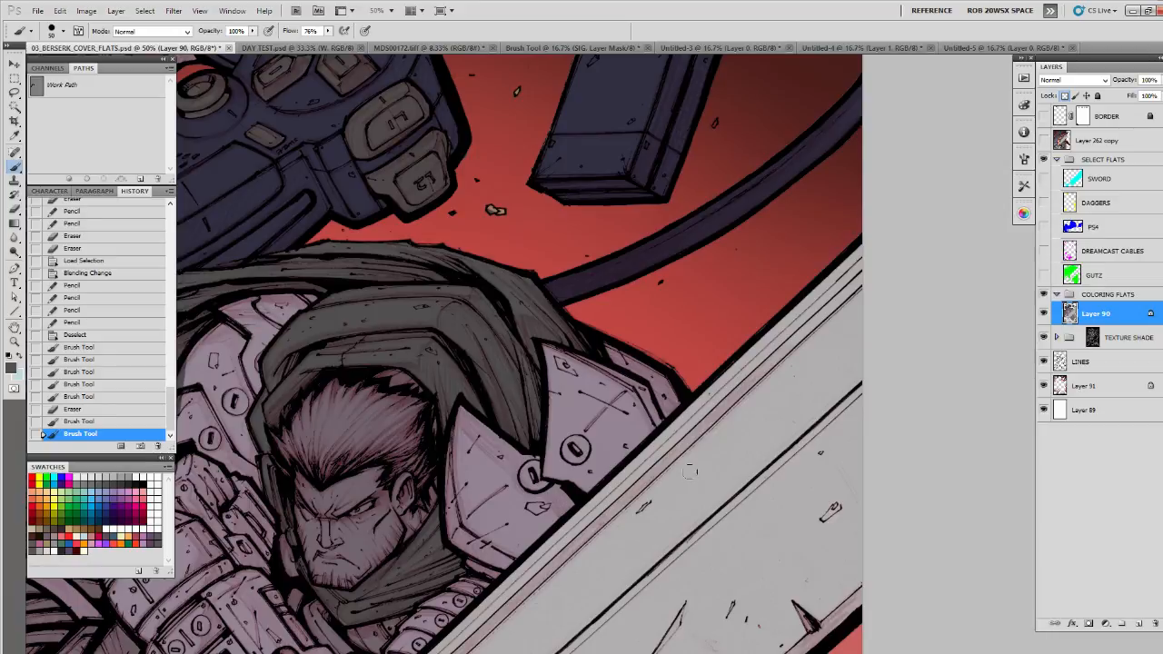
click(654, 508)
drag(595, 527, 768, 463)
alt+click(765, 464)
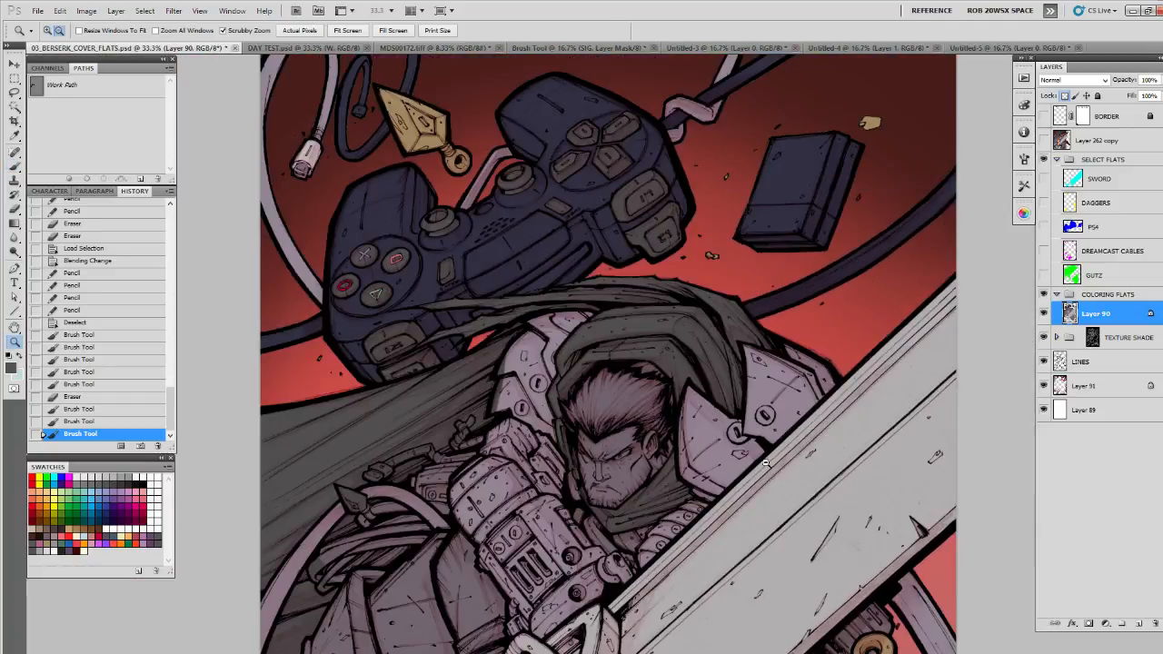
alt+click(765, 463)
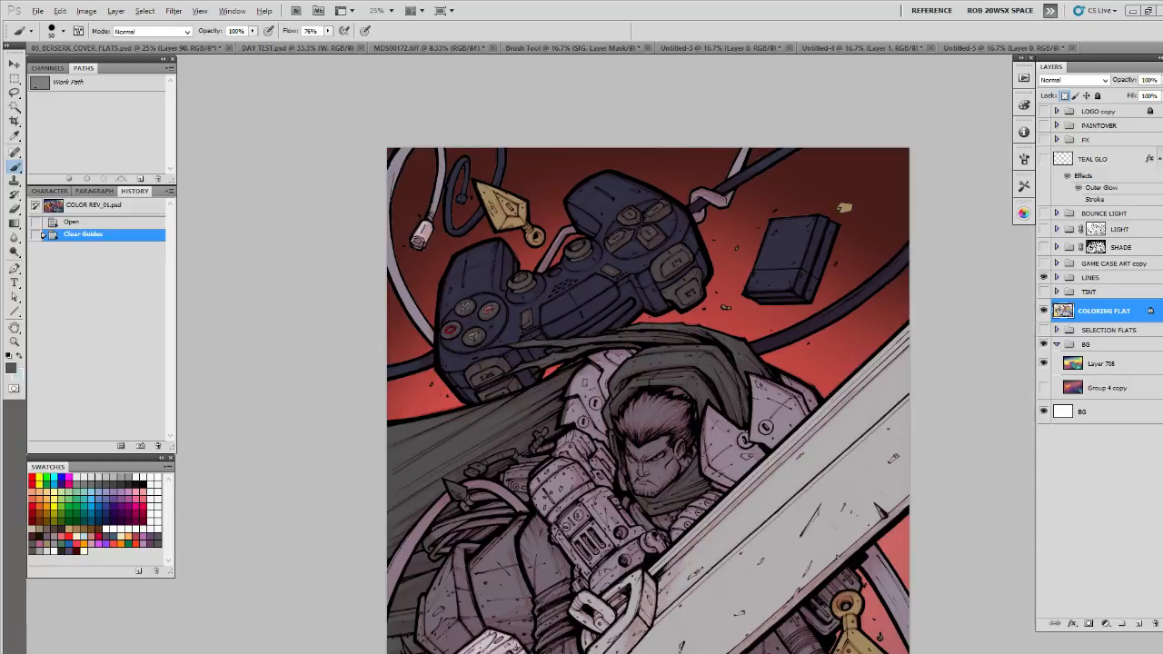
Step: Return to 03_BERSERK_COVER_FLATS.psd, sample an orange skin tone from Layer 262 copy, and paint the face, ear and neck on Layer 90
click(282, 182)
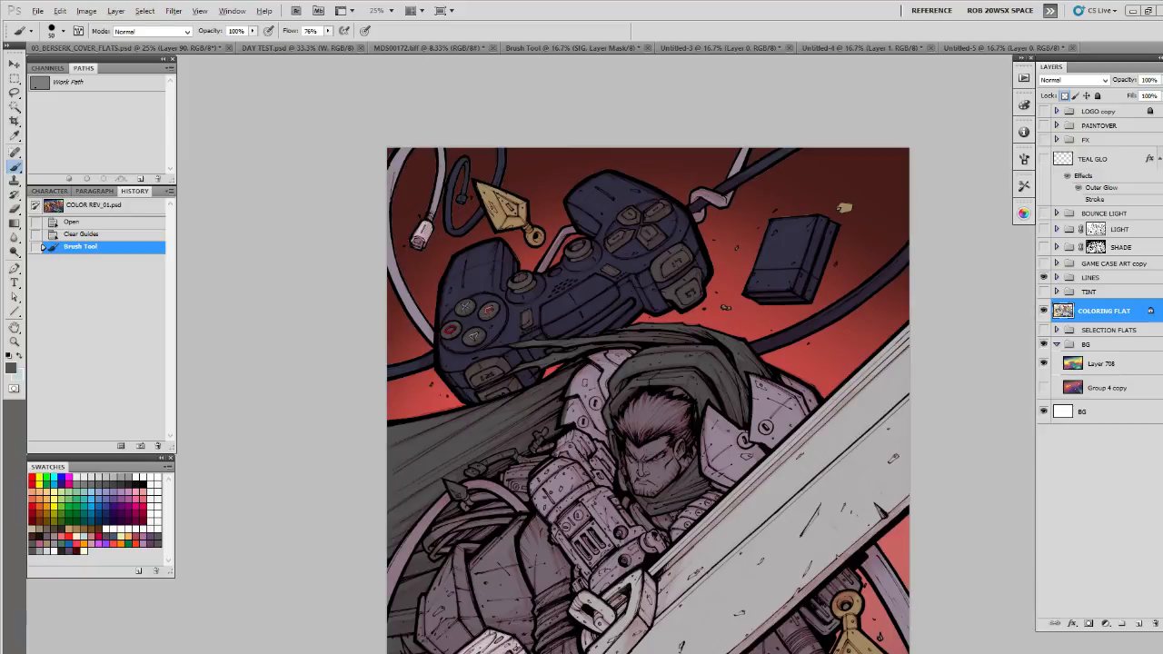
key(ctrl+Tab)
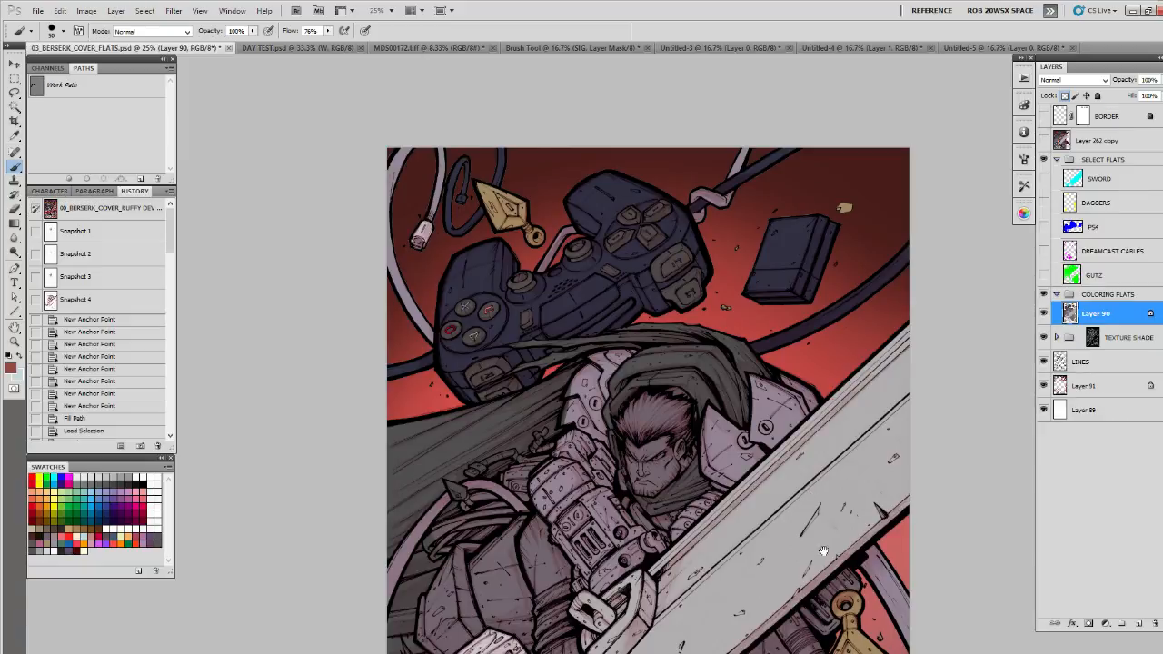
drag(821, 547, 804, 341)
key(x)
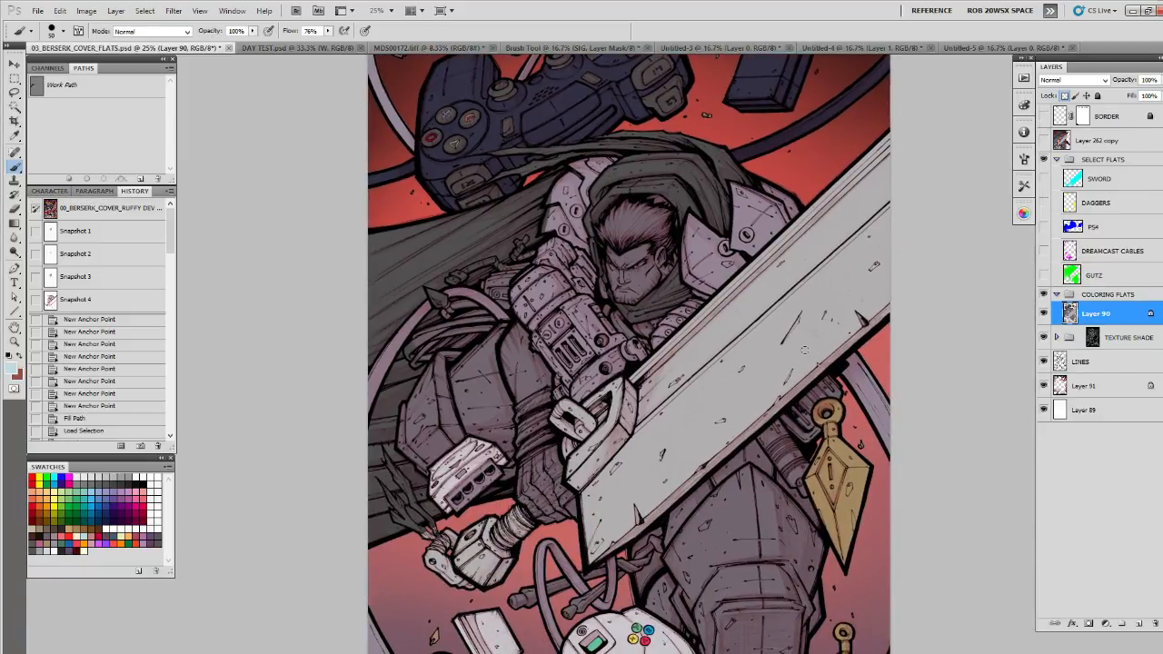
click(1043, 140)
alt+click(682, 272)
click(1043, 141)
alt+scroll(639, 254, up, 4)
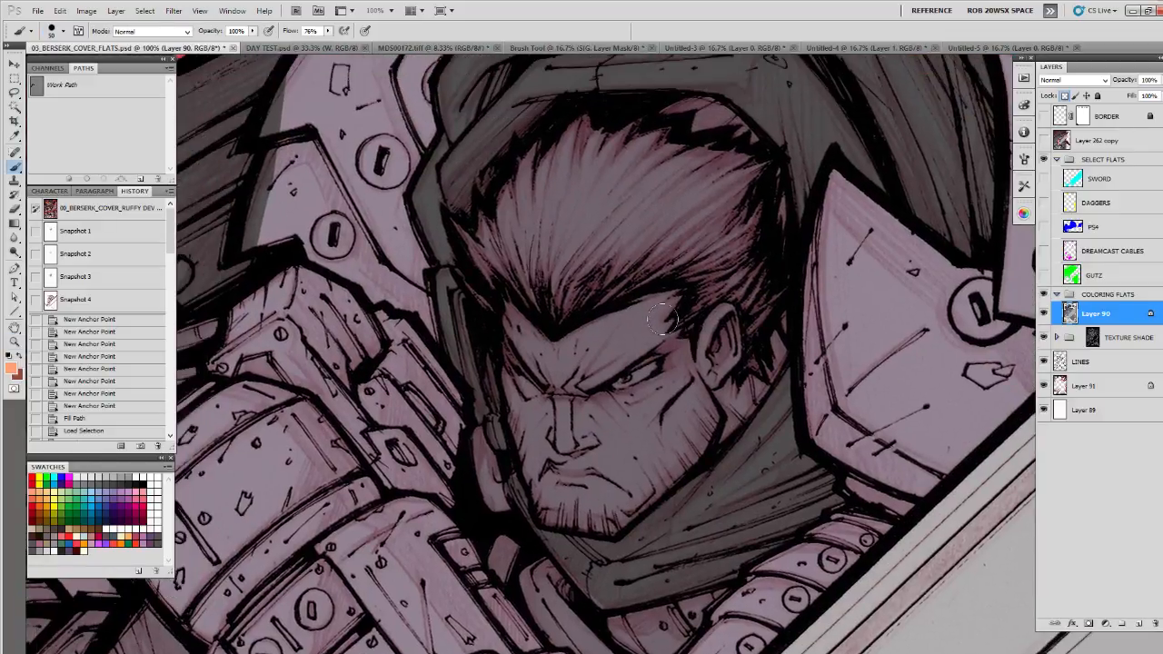
mouse_move(669, 325)
mouse_down()
mouse_move(637, 302)
mouse_move(668, 290)
mouse_move(550, 341)
mouse_move(508, 300)
mouse_move(526, 452)
mouse_move(549, 525)
mouse_move(564, 516)
mouse_move(606, 528)
mouse_move(757, 390)
mouse_move(725, 401)
mouse_move(725, 313)
mouse_move(693, 388)
mouse_move(668, 330)
mouse_move(677, 299)
mouse_move(661, 355)
mouse_move(695, 409)
mouse_move(604, 504)
mouse_move(531, 386)
mouse_move(510, 319)
mouse_move(569, 346)
mouse_move(638, 337)
mouse_move(676, 410)
mouse_move(609, 494)
mouse_move(643, 491)
mouse_move(604, 531)
mouse_move(627, 418)
mouse_move(568, 400)
mouse_move(547, 372)
mouse_move(561, 477)
mouse_up()
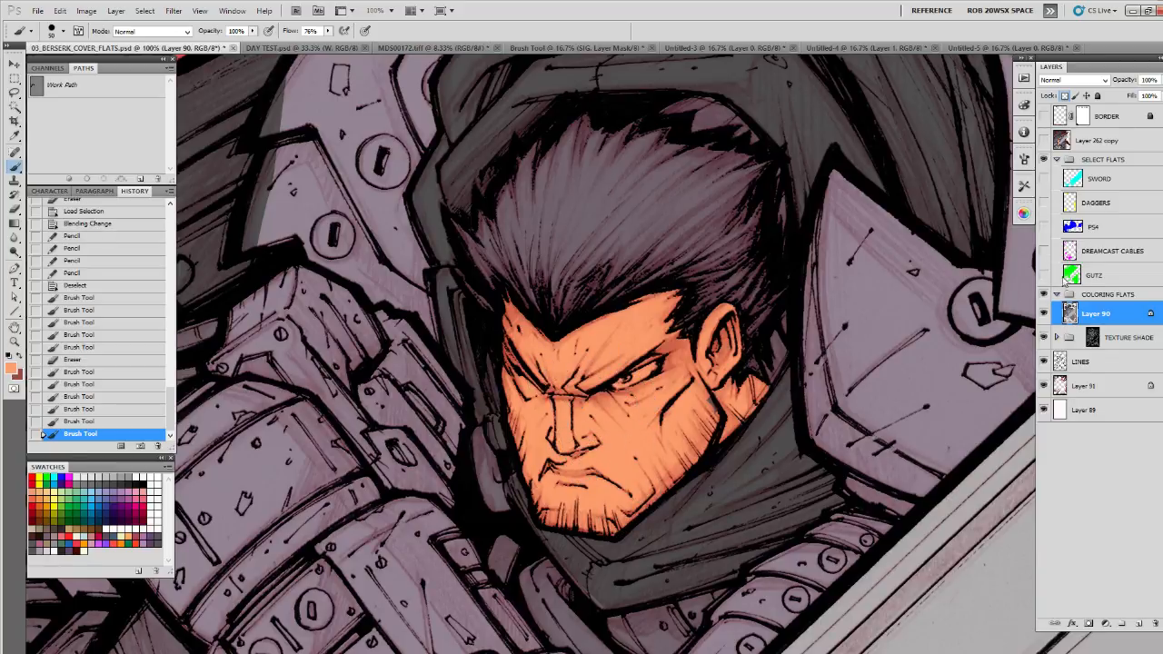
Step: Sample the hood's dark grey with the TEXTURE SHADE group hidden, show the group again, and touch up the hood around the face
click(1044, 339)
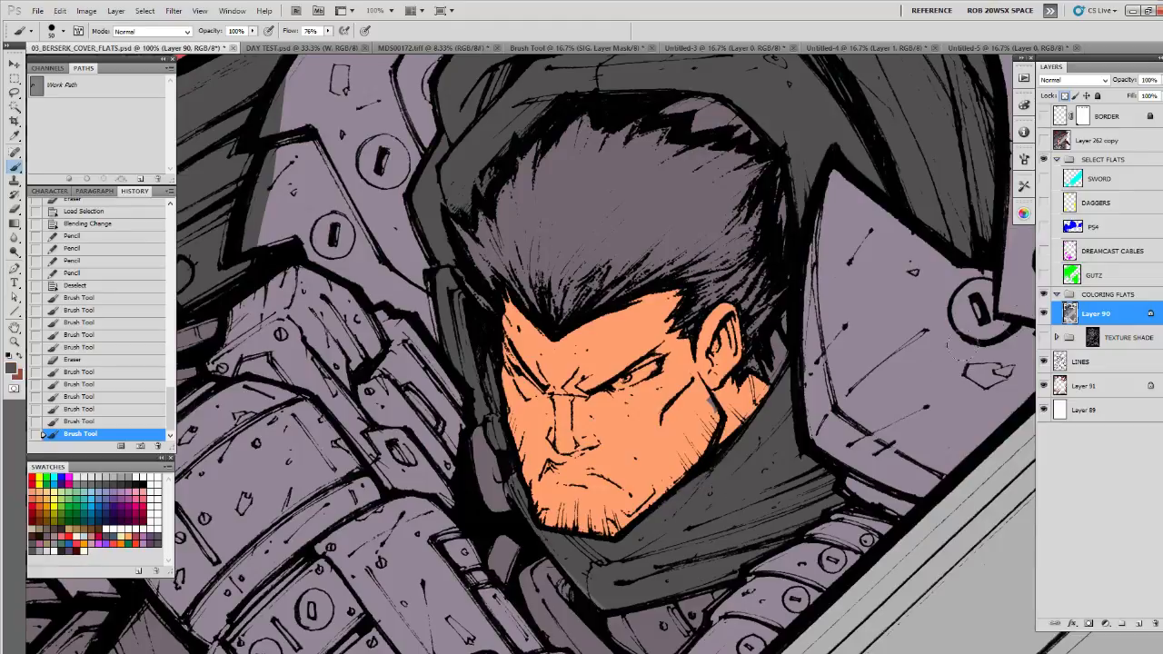
click(1045, 339)
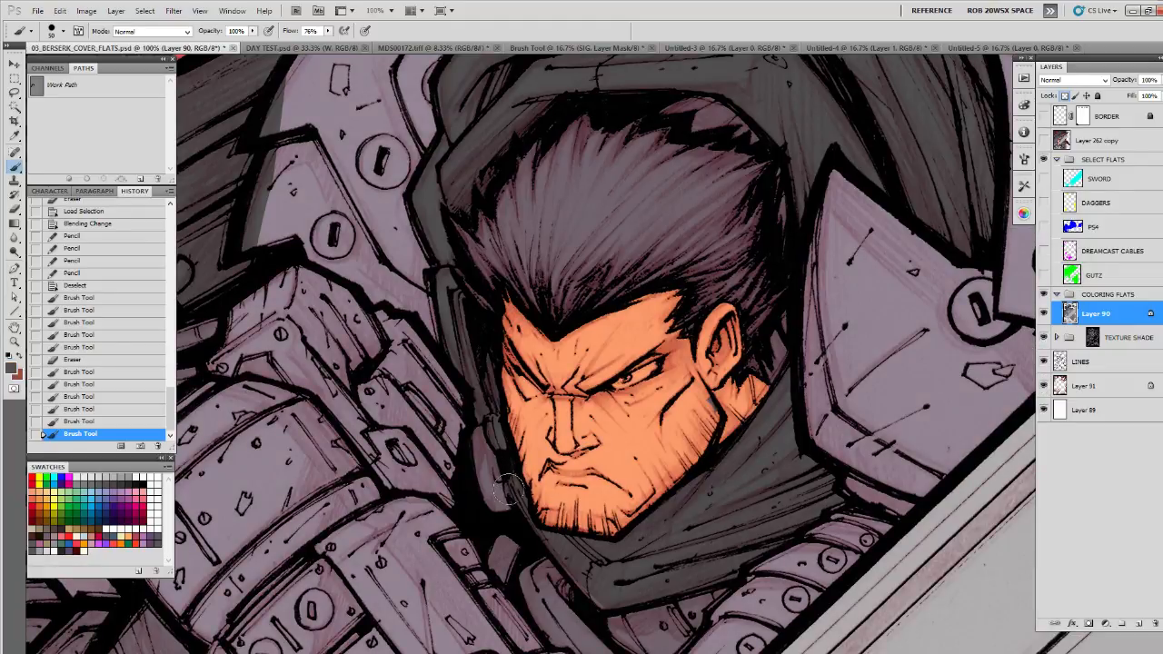
mouse_move(580, 579)
mouse_down()
mouse_move(596, 607)
mouse_move(597, 584)
mouse_up()
mouse_move(733, 494)
mouse_down()
mouse_move(738, 540)
mouse_move(765, 516)
mouse_move(789, 414)
mouse_up()
drag(806, 370, 804, 388)
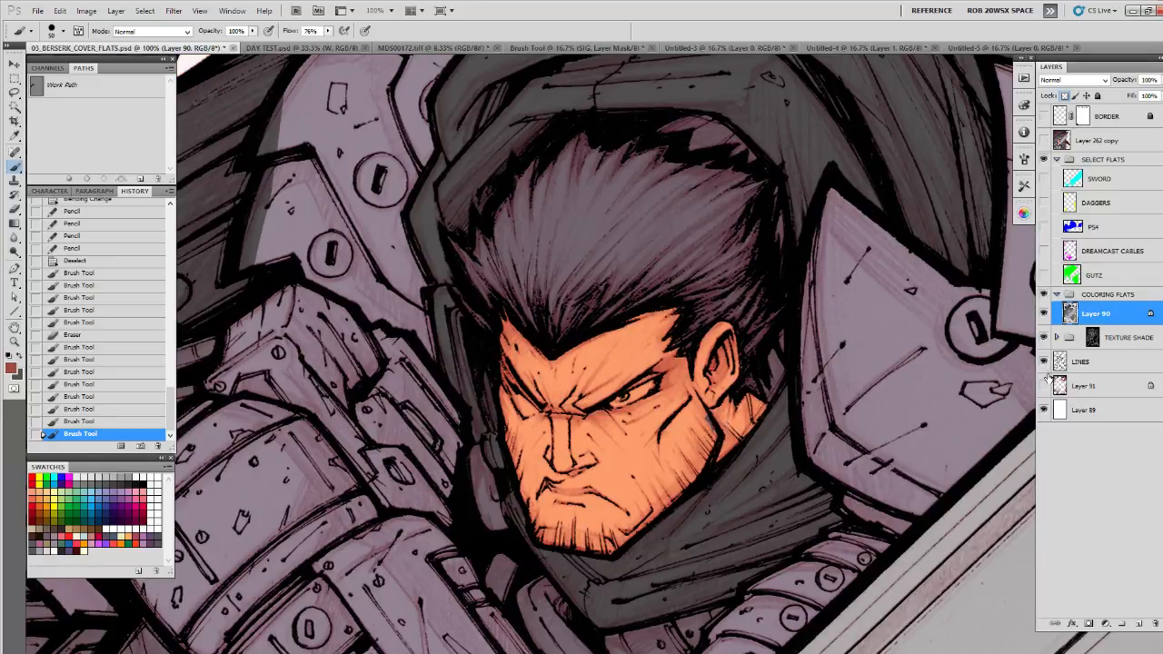
Step: Sample the flat orange skin tone with the TEXTURE SHADE group hidden, show the group again, and clean up the jaw's edge
click(1043, 338)
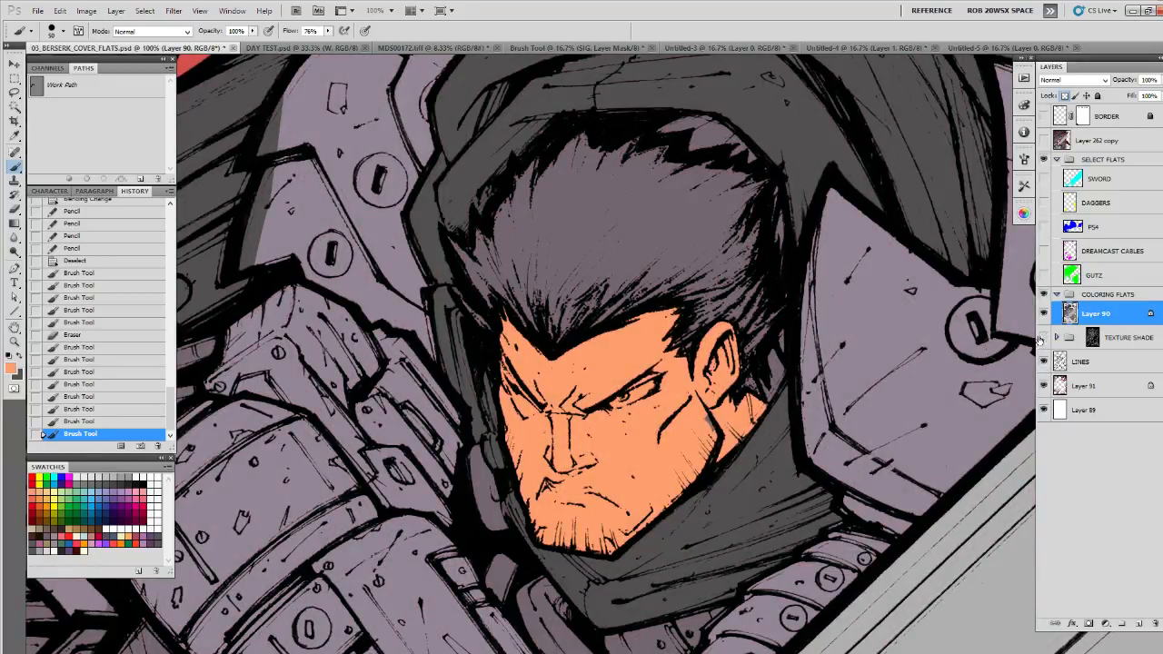
click(1043, 338)
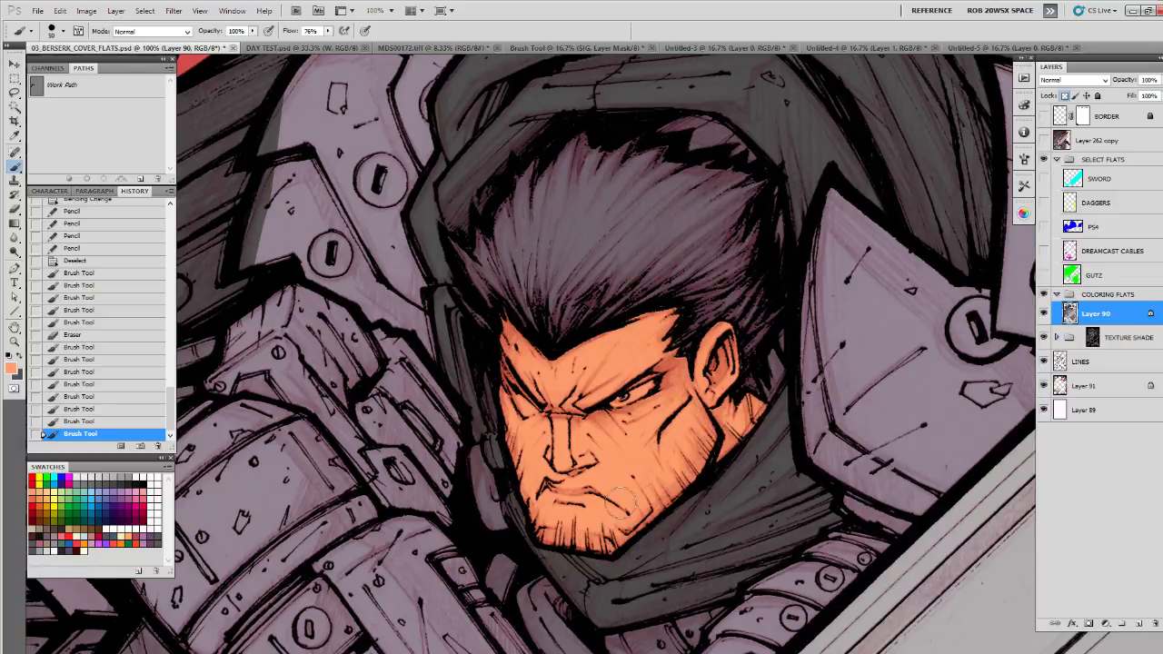
drag(621, 446, 611, 408)
drag(718, 386, 695, 433)
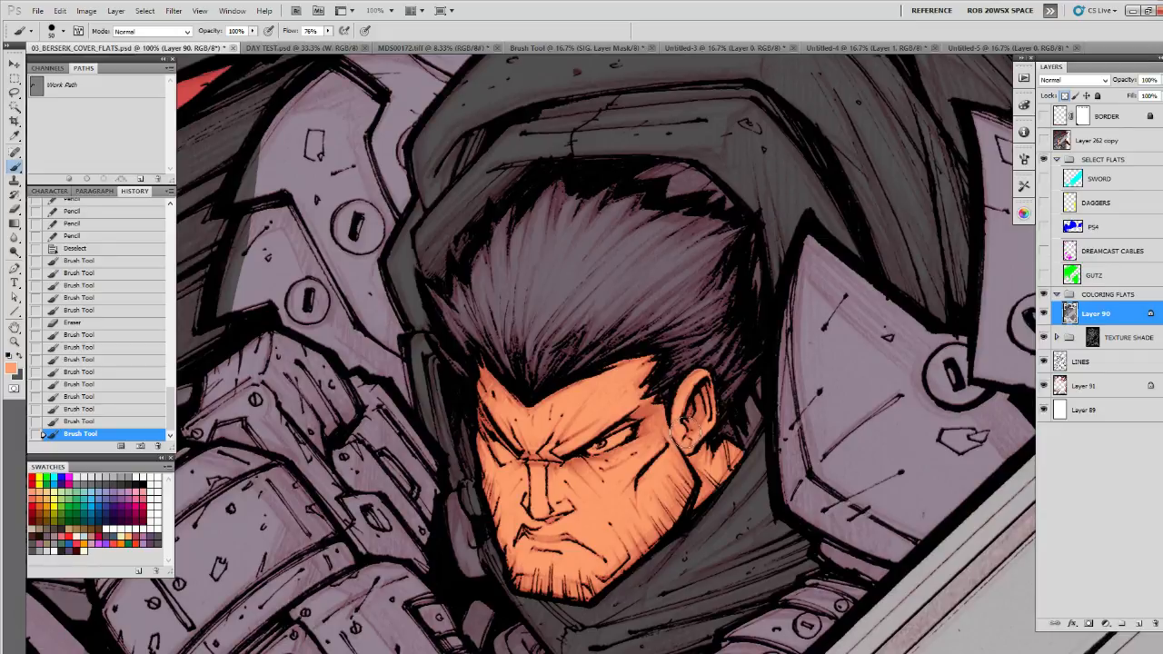
Step: Set the foreground to a dark navy and paint all of the figure's hair with it on Layer 90
key(x)
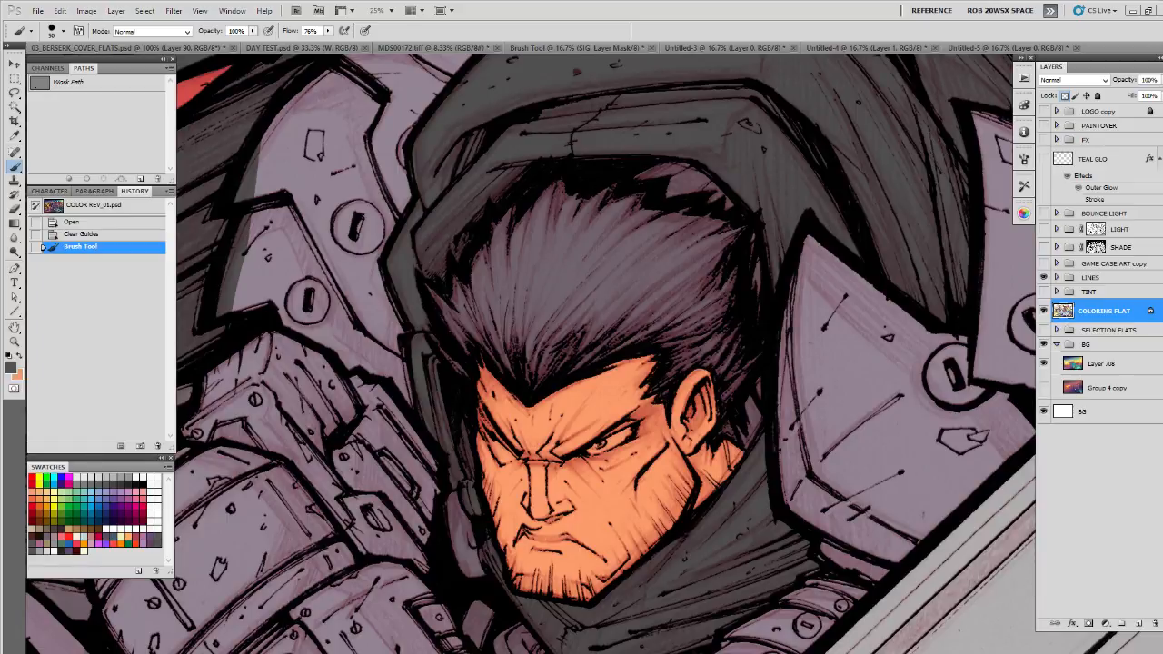
key(x)
key(x)
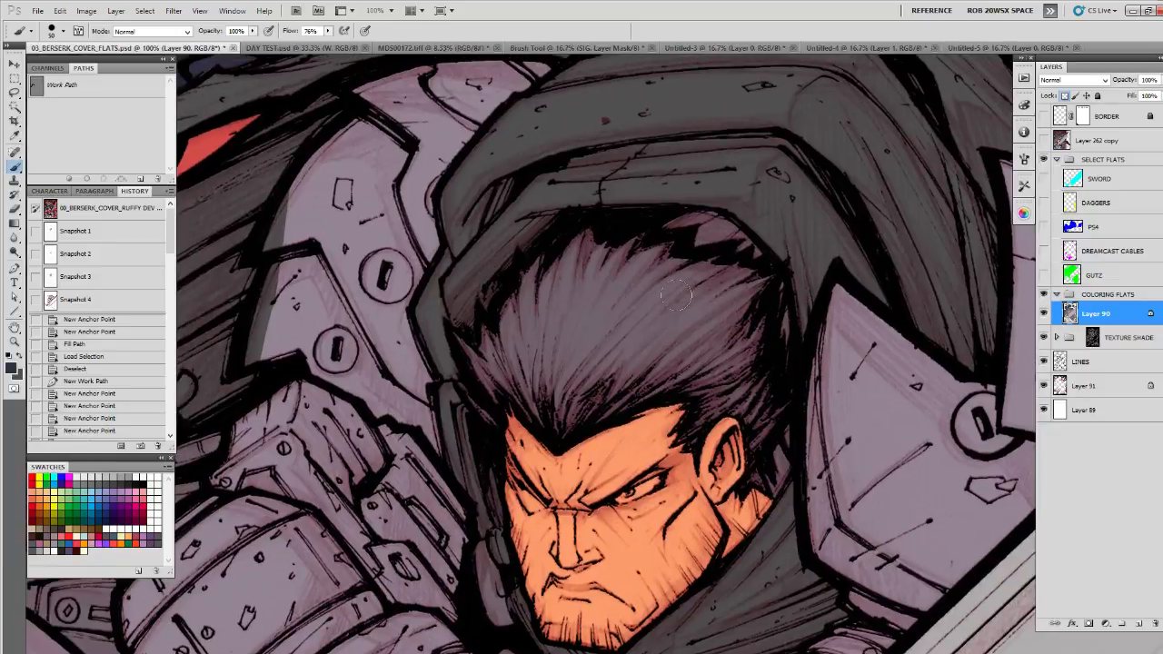
mouse_move(656, 311)
mouse_down()
mouse_move(668, 273)
mouse_move(641, 254)
mouse_move(586, 253)
mouse_move(538, 277)
mouse_move(476, 352)
mouse_move(456, 334)
mouse_move(483, 417)
mouse_move(480, 368)
mouse_move(491, 411)
mouse_move(507, 387)
mouse_move(551, 425)
mouse_move(495, 355)
mouse_move(581, 263)
mouse_move(633, 247)
mouse_move(683, 286)
mouse_move(713, 269)
mouse_move(759, 282)
mouse_move(751, 309)
mouse_move(768, 413)
mouse_move(755, 459)
mouse_up()
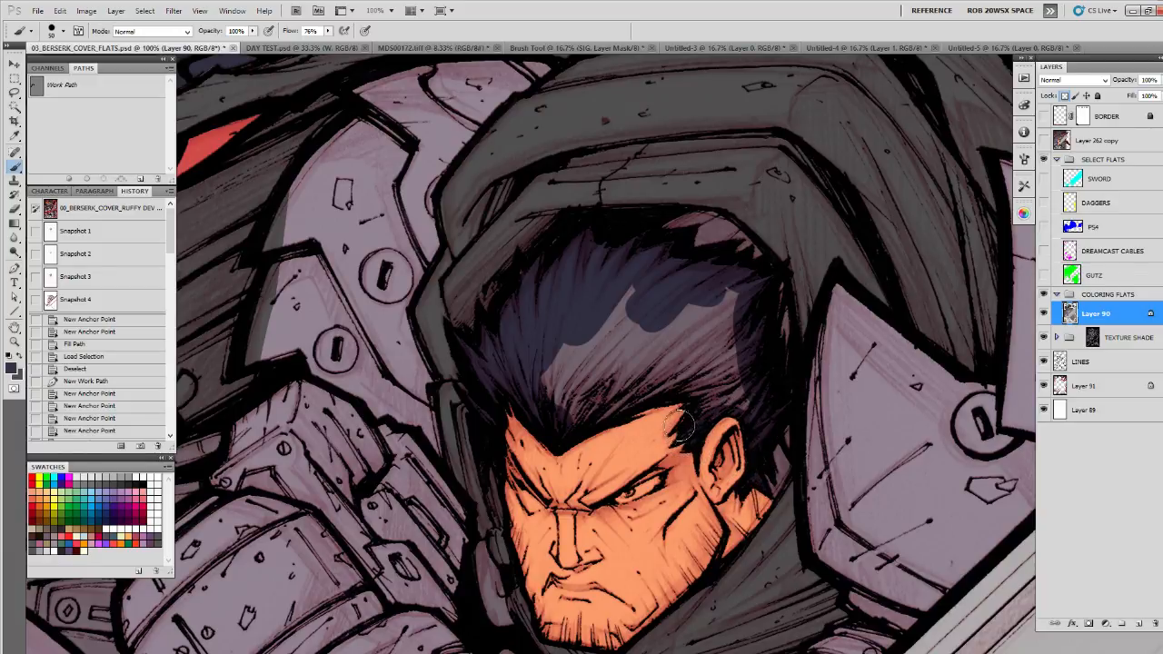
mouse_move(705, 408)
mouse_down()
mouse_move(746, 396)
mouse_move(726, 291)
mouse_move(600, 306)
mouse_move(615, 310)
mouse_move(558, 394)
mouse_move(665, 322)
mouse_move(553, 420)
mouse_move(716, 384)
mouse_move(721, 337)
mouse_move(622, 392)
mouse_move(748, 307)
mouse_move(775, 404)
mouse_move(766, 300)
mouse_up()
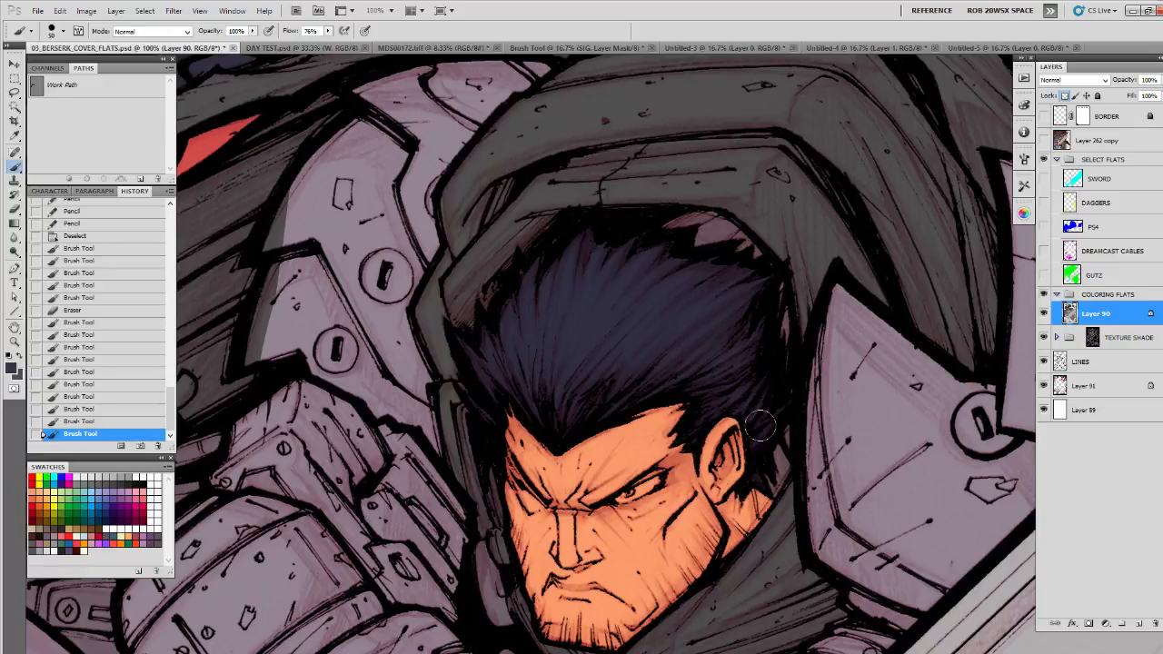
Step: Resample the orange skin tone with the TEXTURE SHADE group hidden, show the group again, and reduce the brush size to 15 px
click(1045, 338)
alt+click(733, 482)
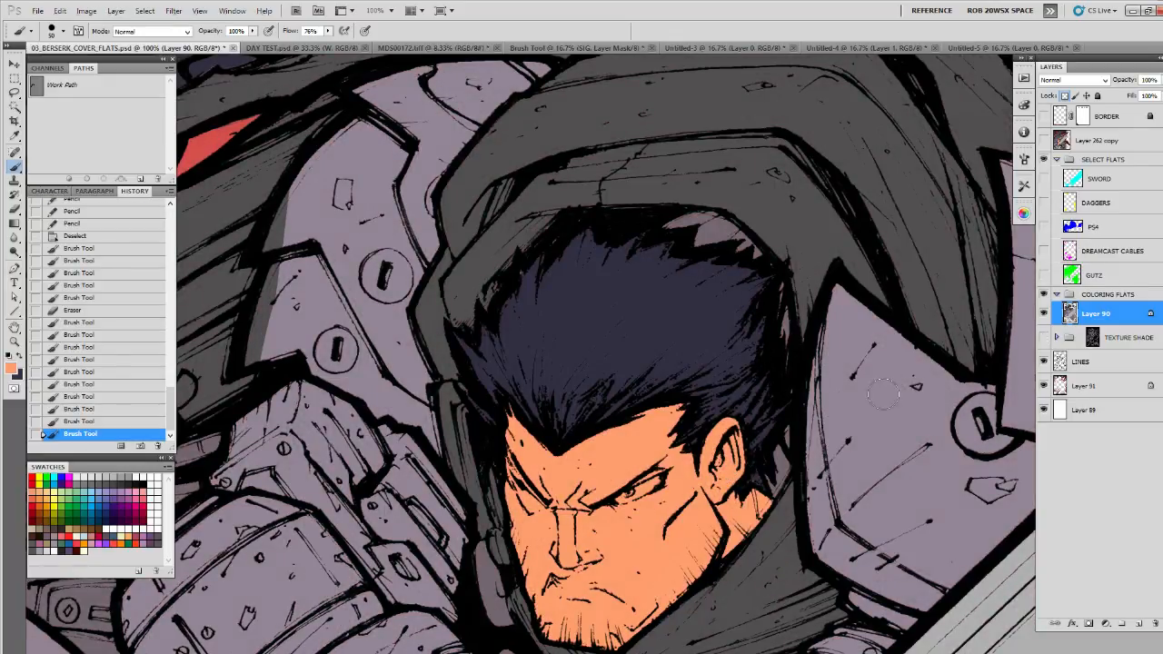
click(1044, 338)
mouse_move(791, 424)
mouse_down()
mouse_move(771, 501)
mouse_move(787, 457)
mouse_move(710, 511)
mouse_up()
key(bracketleft)
key(bracketleft)
key(bracketleft)
key(bracketleft)
key(bracketleft)
key(bracketleft)
key(bracketleft)
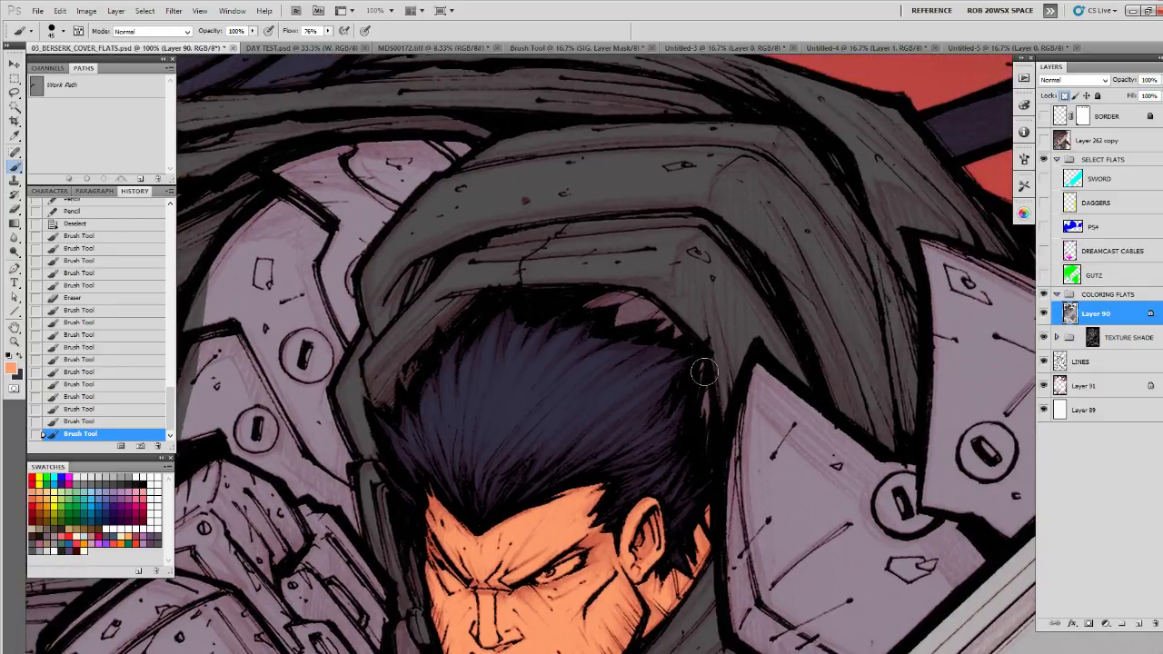
Step: Paint the small gaps between the hair and the hood orange on Layer 90, and hide the TEXTURE SHADE group
mouse_move(702, 368)
mouse_down()
mouse_move(706, 447)
mouse_move(705, 414)
mouse_up()
drag(702, 389, 707, 427)
mouse_move(683, 366)
mouse_down()
mouse_move(630, 360)
mouse_move(614, 345)
mouse_move(590, 347)
mouse_move(626, 333)
mouse_move(680, 362)
mouse_move(654, 346)
mouse_up()
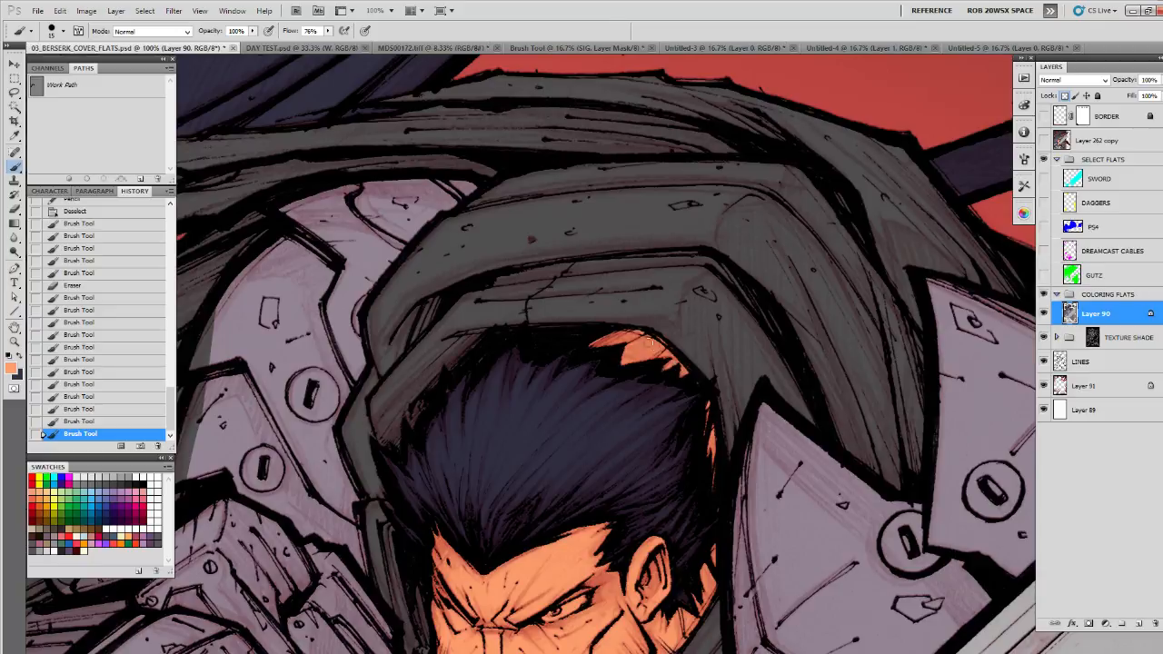
click(602, 346)
click(1044, 337)
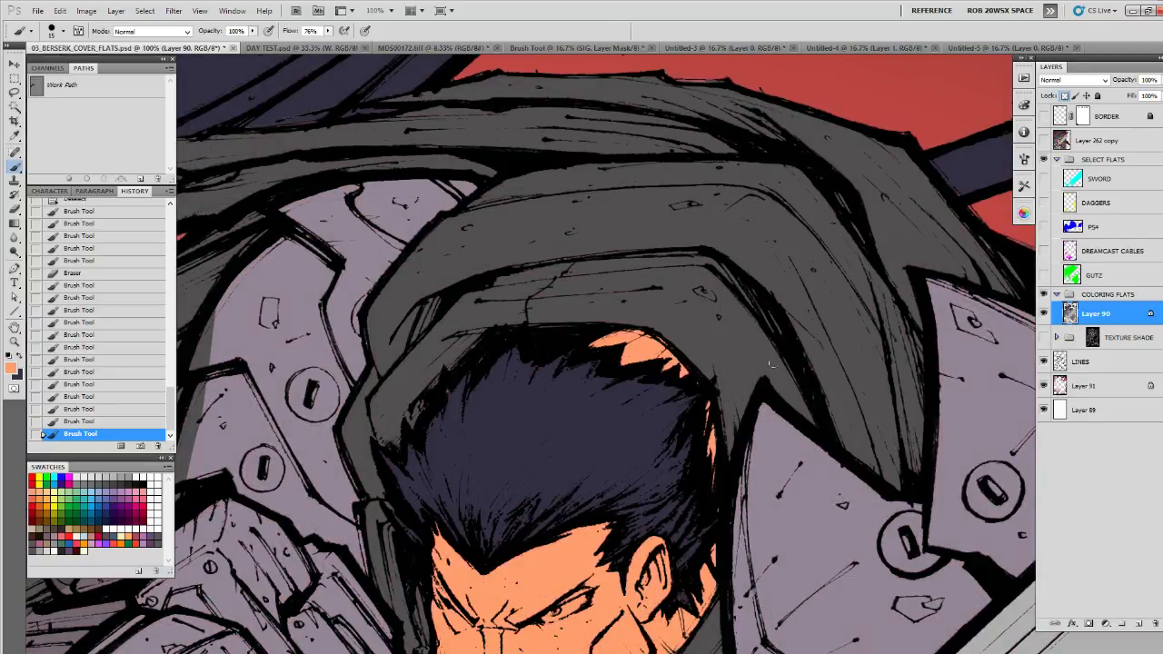
Step: Touch up the edge between the hood and the hair on Layer 90 with the hood's gray and the hair's dark navy, checking it with TEXTURE SHADE shown
click(1044, 337)
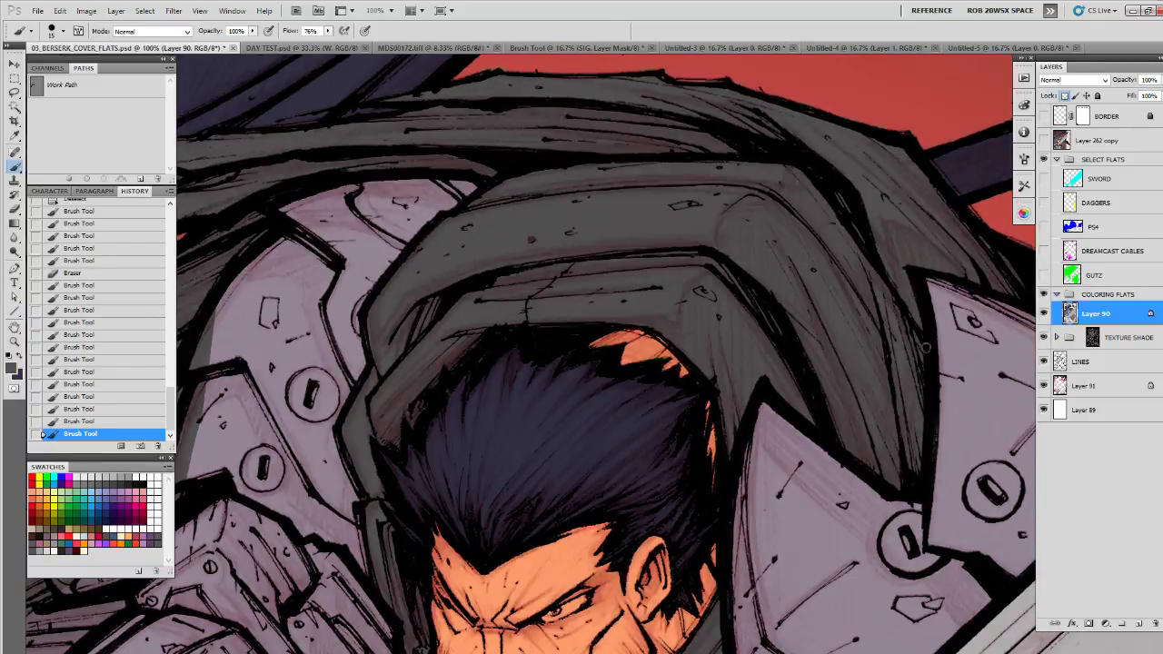
drag(674, 385, 838, 399)
drag(622, 403, 637, 380)
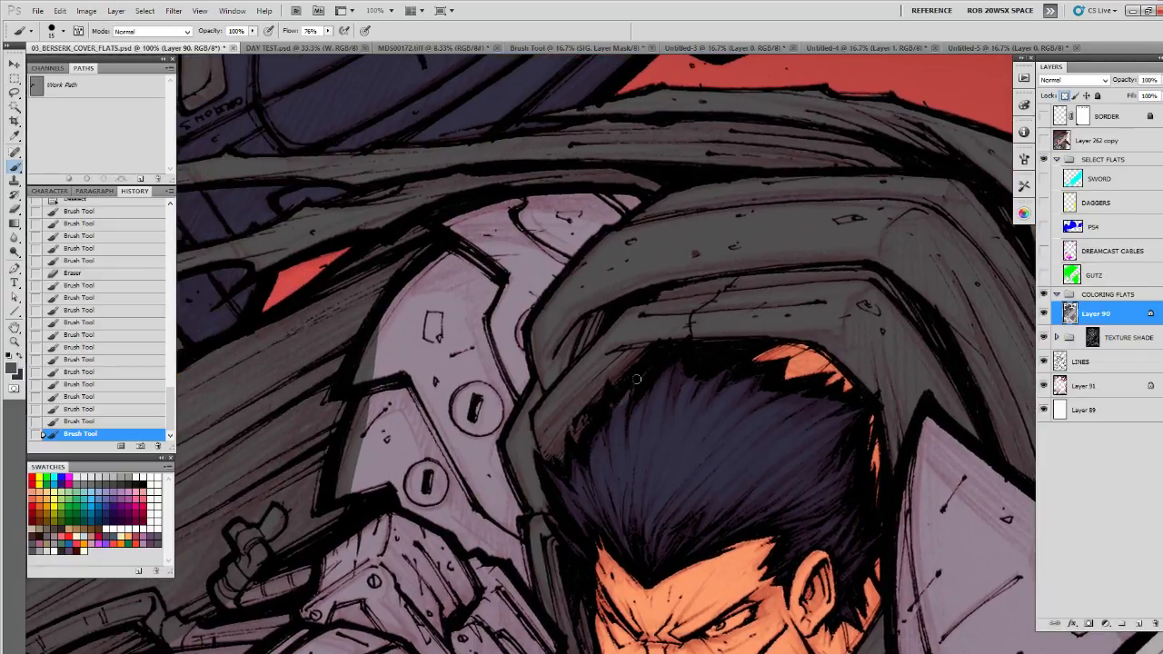
key(x)
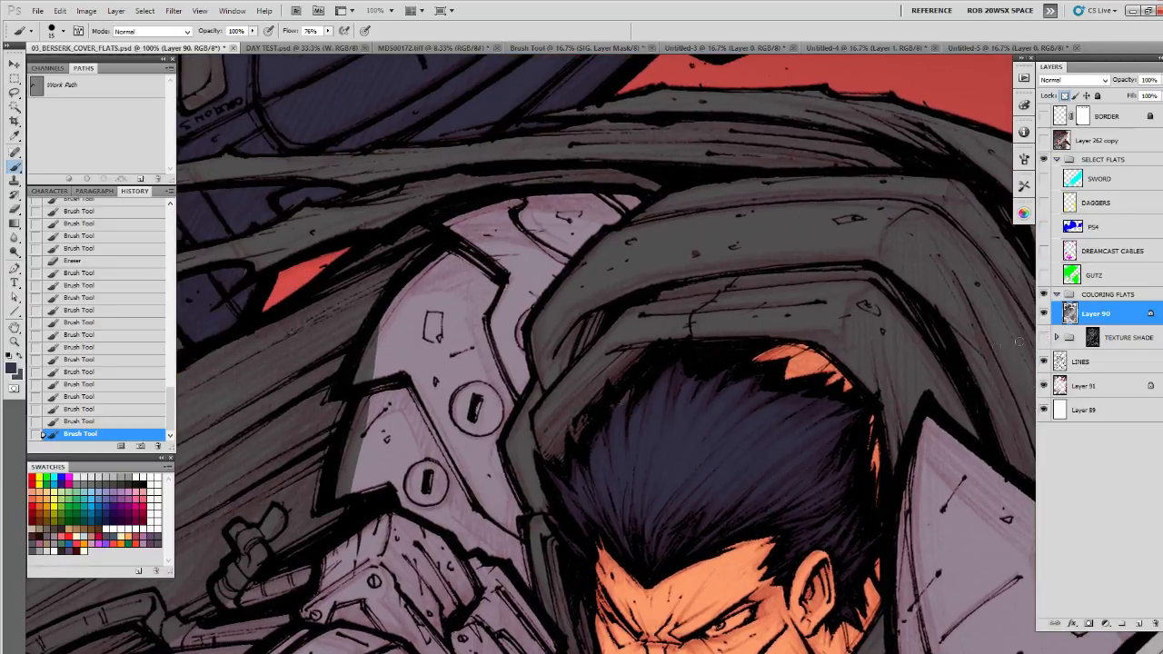
click(1044, 337)
click(1045, 338)
drag(644, 511, 636, 326)
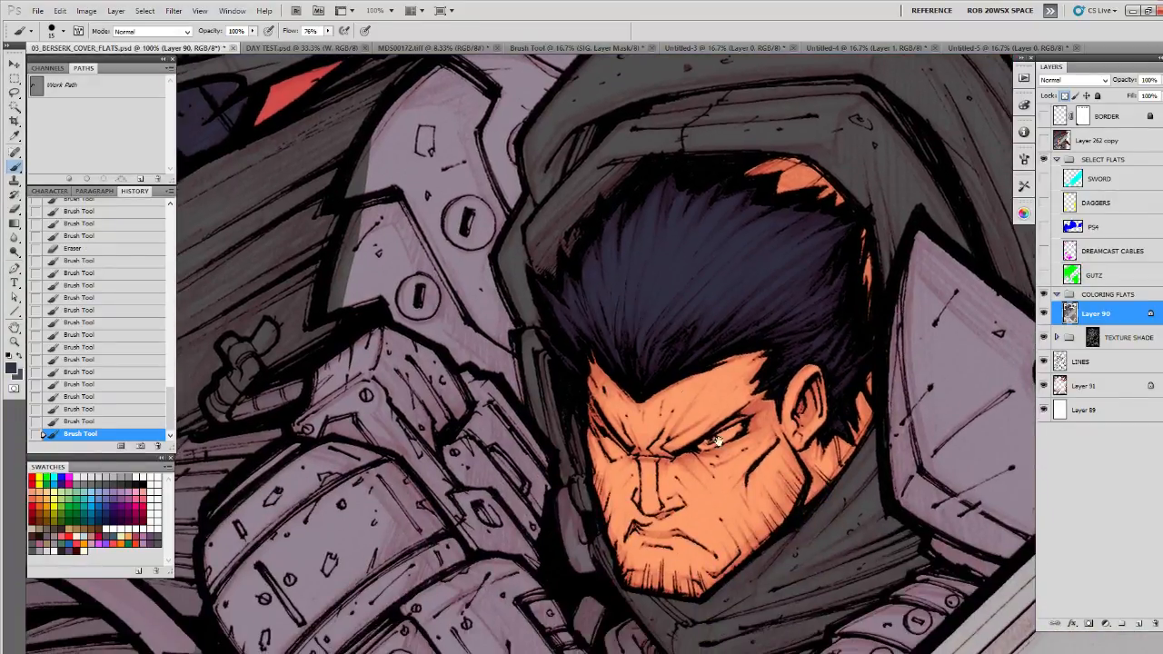
drag(782, 434, 753, 445)
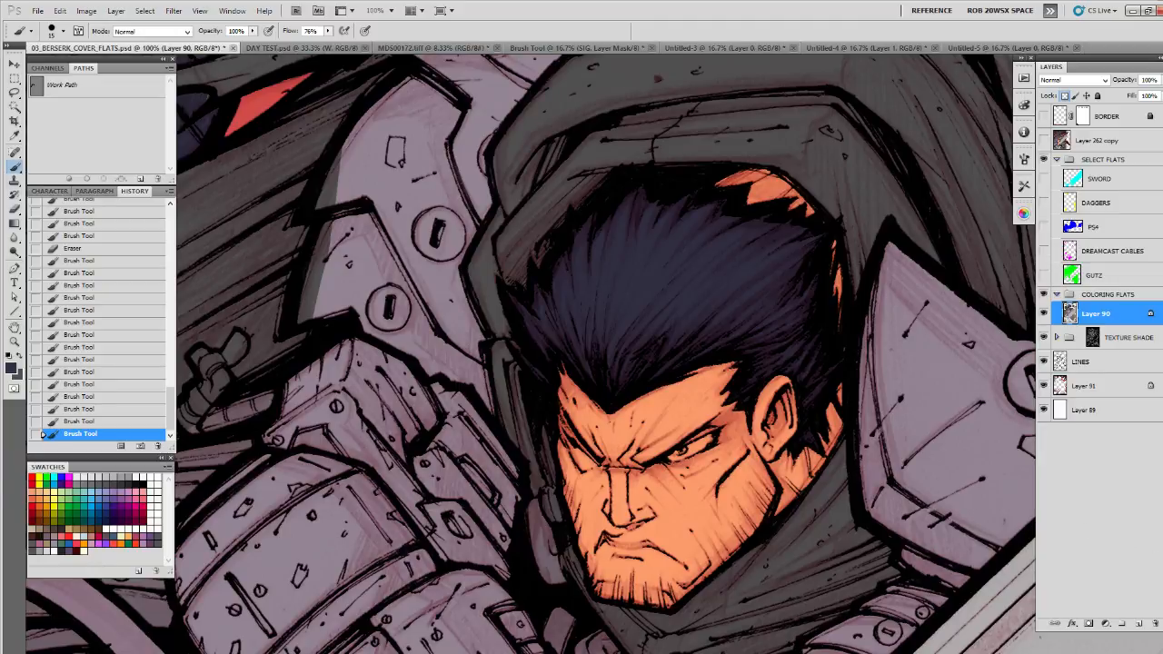
click(232, 11)
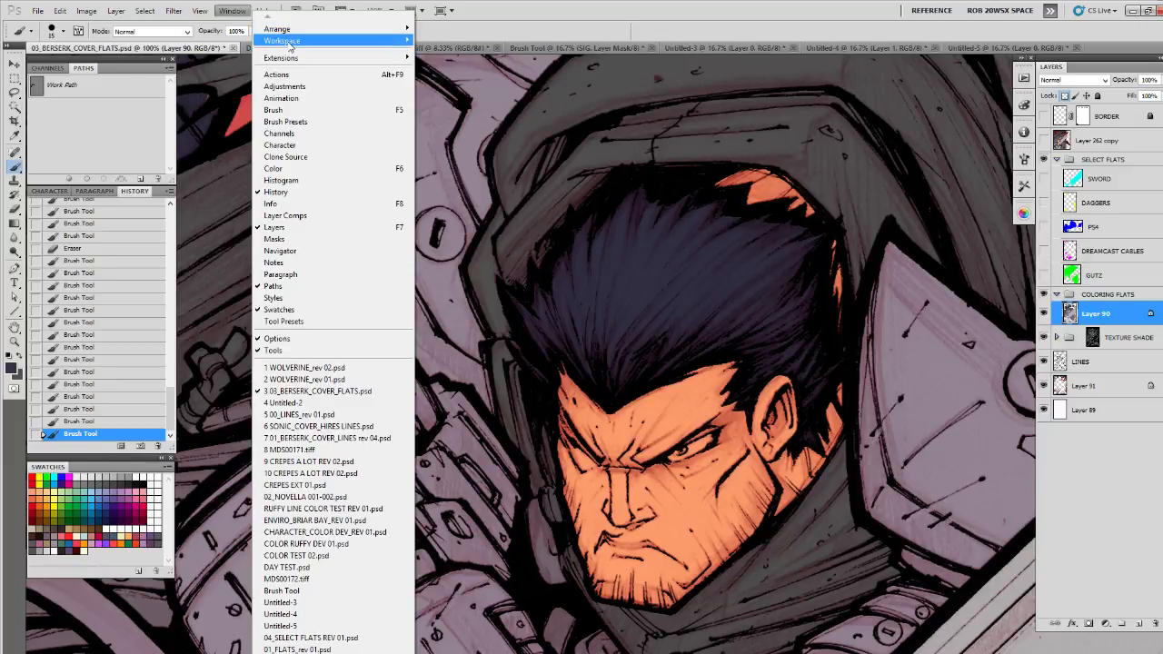
mouse_move(289, 41)
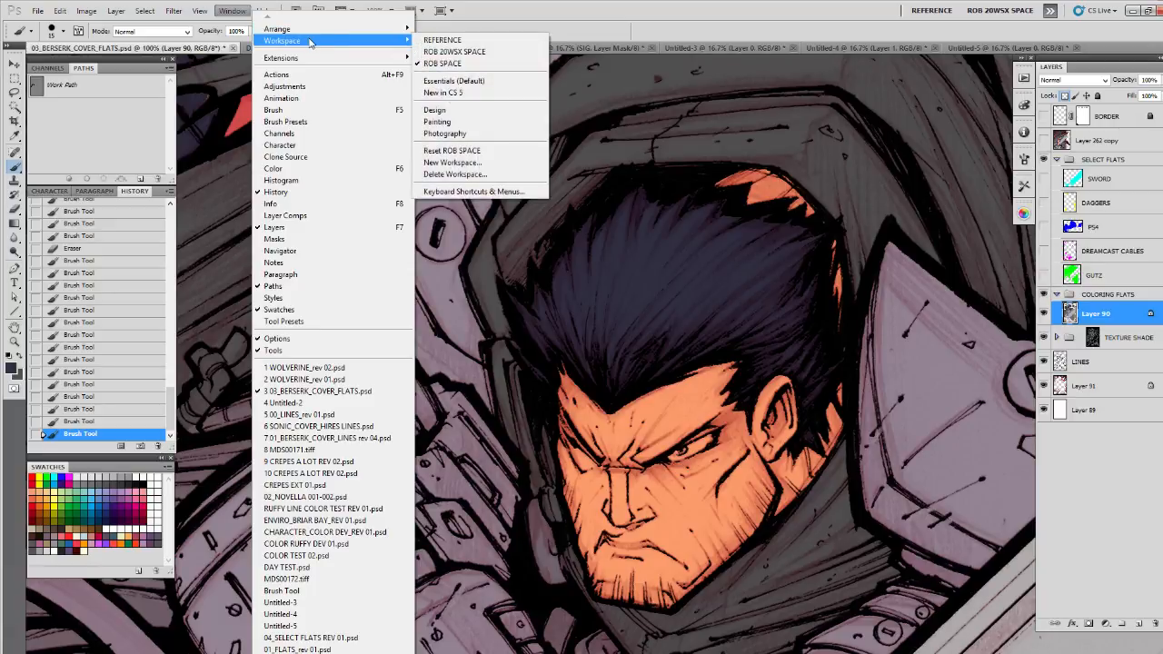
click(561, 24)
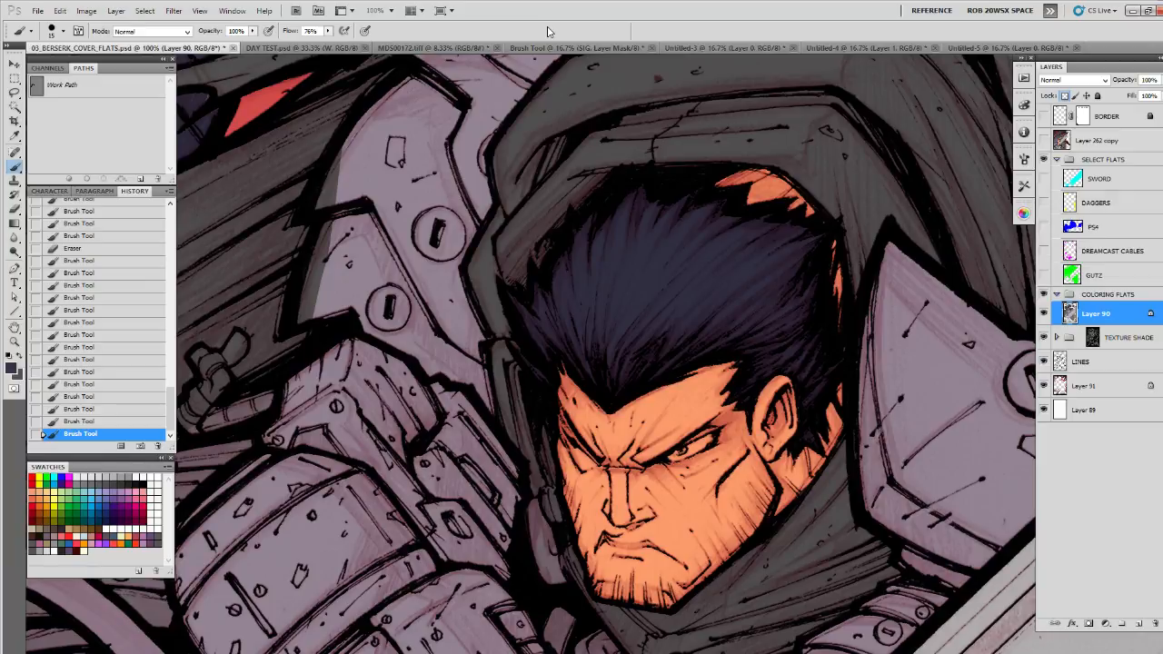
Step: Sample the flat lavender of the armor with TEXTURE SHADE hidden, show the group again, and paint the gray strip along the shoulder armor's edge
drag(553, 264, 672, 396)
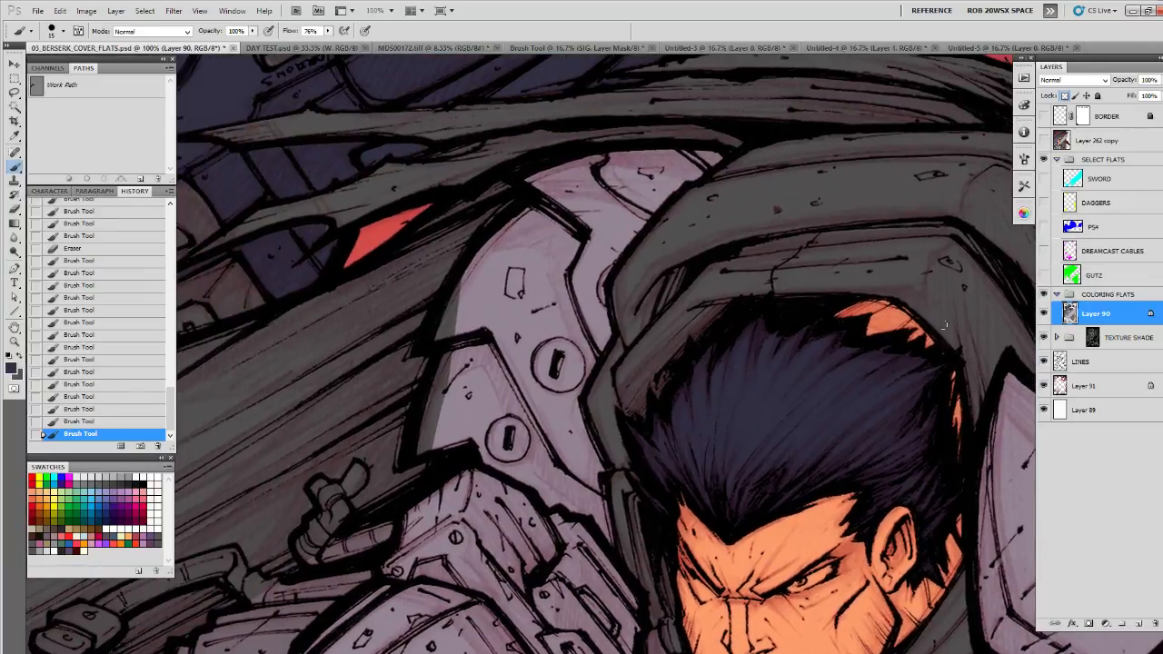
click(1044, 339)
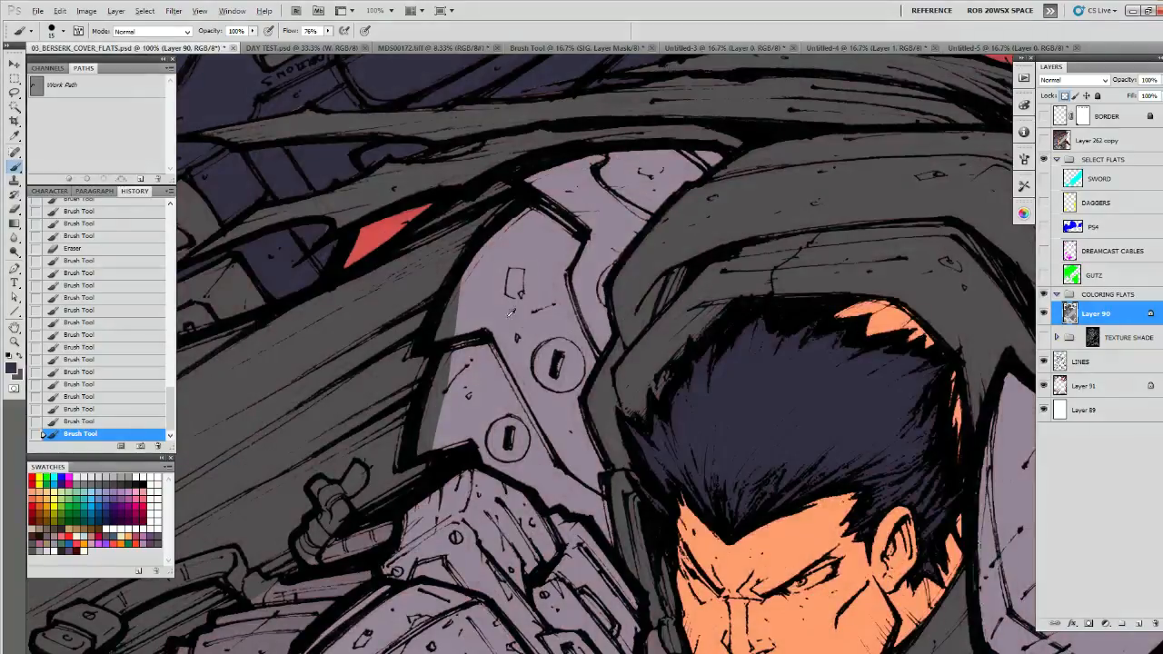
alt+click(507, 318)
click(1044, 339)
mouse_move(464, 288)
mouse_down()
mouse_move(438, 335)
mouse_move(456, 317)
mouse_move(442, 391)
mouse_move(419, 435)
mouse_move(431, 420)
mouse_move(436, 448)
mouse_up()
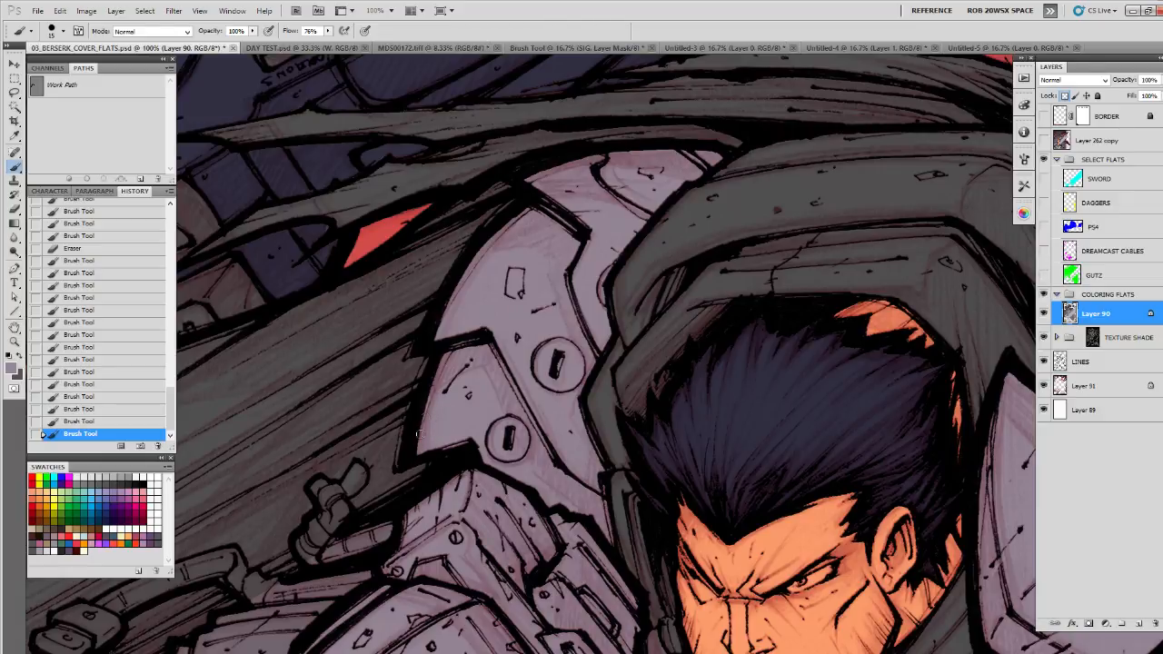
Step: Set the foreground to a reddish brown and paint the small finger-like piece behind the shoulder armor with it on Layer 90
drag(533, 455, 549, 474)
drag(706, 526, 740, 374)
alt+click(749, 357)
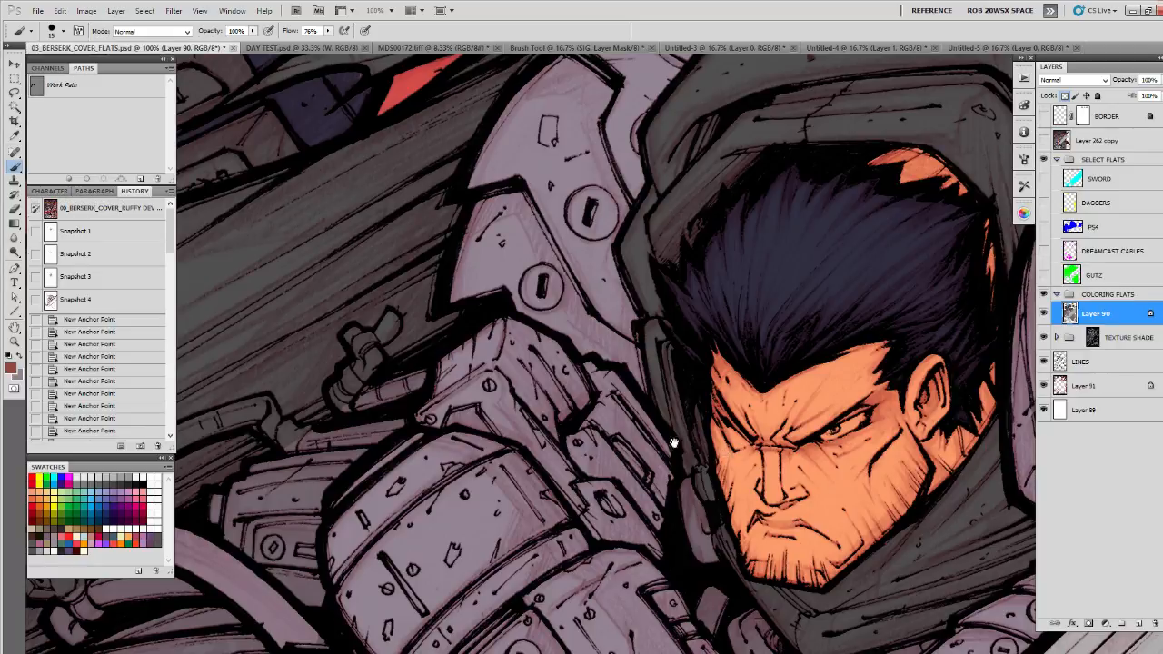
drag(670, 442, 836, 413)
drag(711, 401, 782, 406)
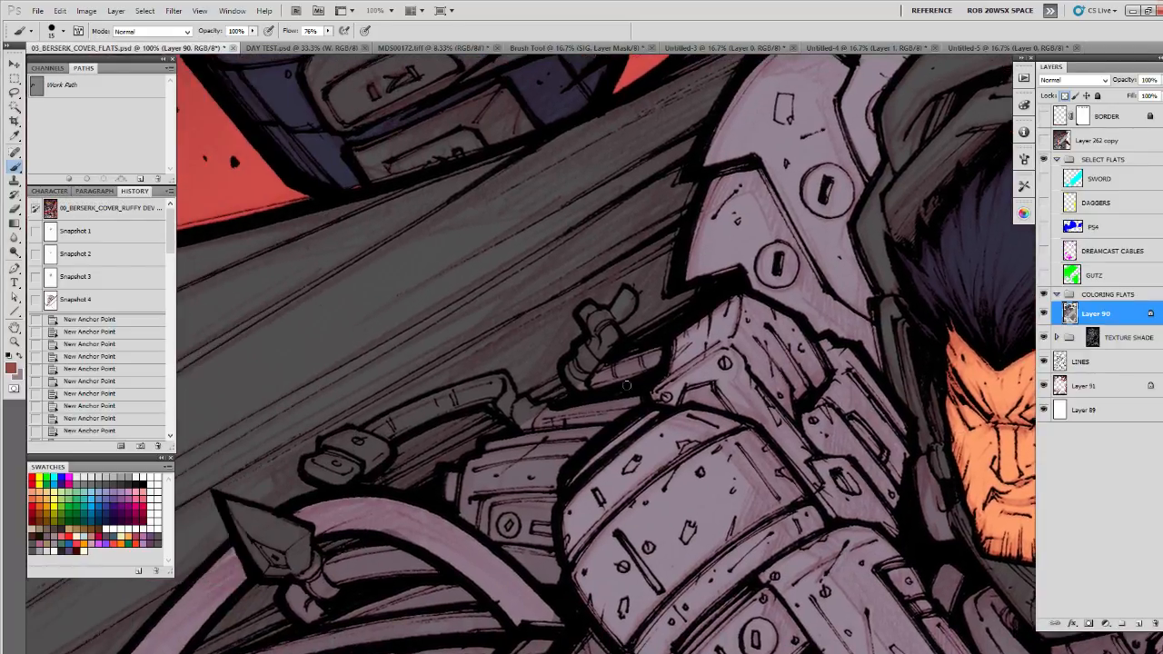
mouse_move(615, 373)
mouse_down()
mouse_move(643, 361)
mouse_move(628, 362)
mouse_move(614, 331)
mouse_move(594, 338)
mouse_move(582, 354)
mouse_move(602, 347)
mouse_move(569, 374)
mouse_move(601, 337)
mouse_move(591, 371)
mouse_up()
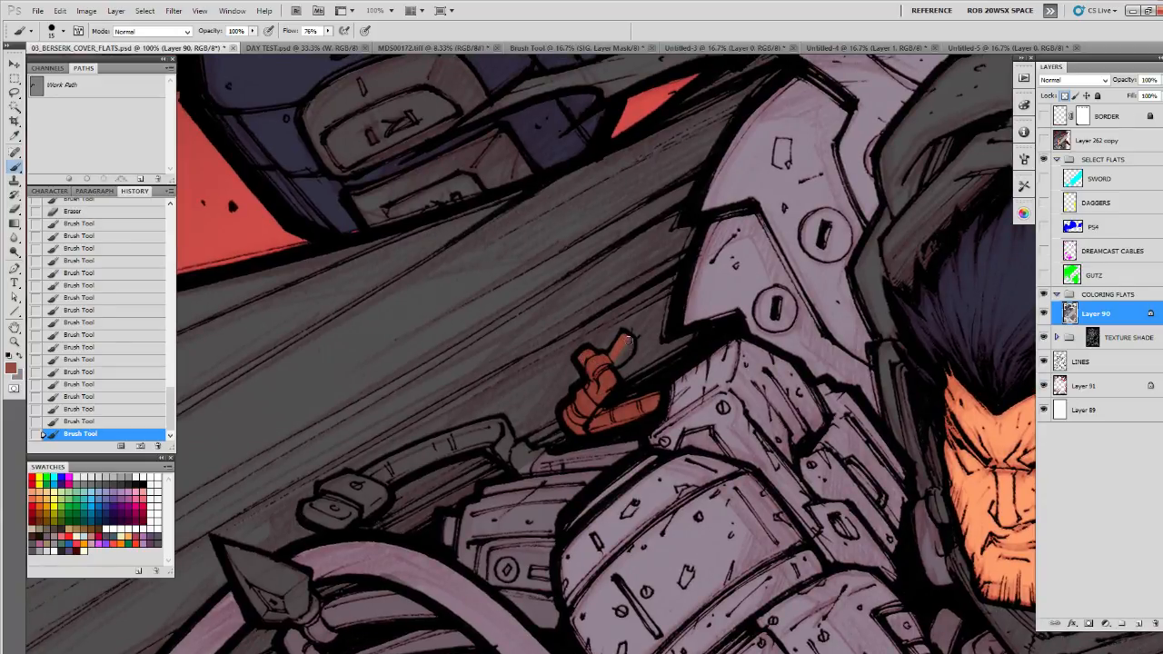
Step: Paint the ribbed box behind the armored arm and the small connector above it reddish brown
mouse_move(606, 441)
mouse_down()
mouse_move(728, 384)
mouse_move(756, 388)
mouse_move(761, 371)
mouse_move(724, 343)
mouse_move(666, 388)
mouse_move(675, 348)
mouse_up()
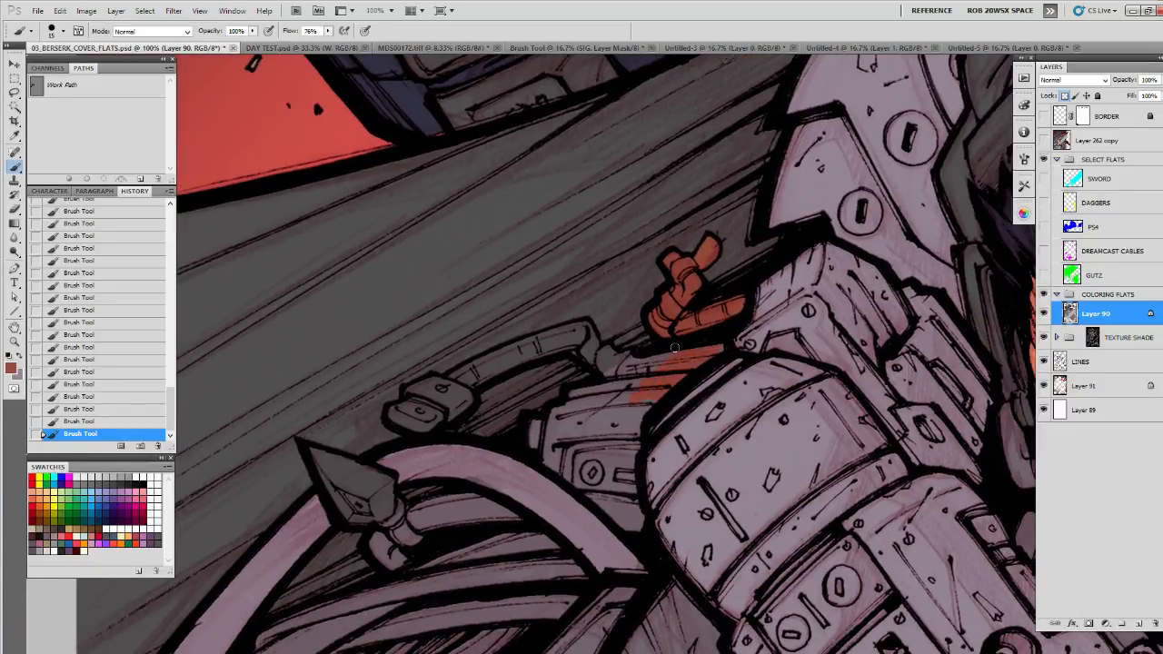
key(x)
key(x)
mouse_move(643, 375)
mouse_down()
mouse_move(625, 365)
mouse_move(601, 370)
mouse_move(600, 354)
mouse_move(637, 364)
mouse_move(724, 347)
mouse_move(648, 402)
mouse_move(631, 463)
mouse_move(634, 513)
mouse_move(624, 489)
mouse_move(643, 518)
mouse_move(622, 521)
mouse_move(546, 461)
mouse_move(546, 429)
mouse_move(540, 448)
mouse_move(529, 444)
mouse_move(572, 396)
mouse_move(596, 386)
mouse_move(558, 417)
mouse_move(605, 392)
mouse_move(625, 397)
mouse_move(583, 447)
mouse_move(576, 478)
mouse_move(641, 429)
mouse_move(777, 451)
mouse_up()
drag(768, 398, 737, 385)
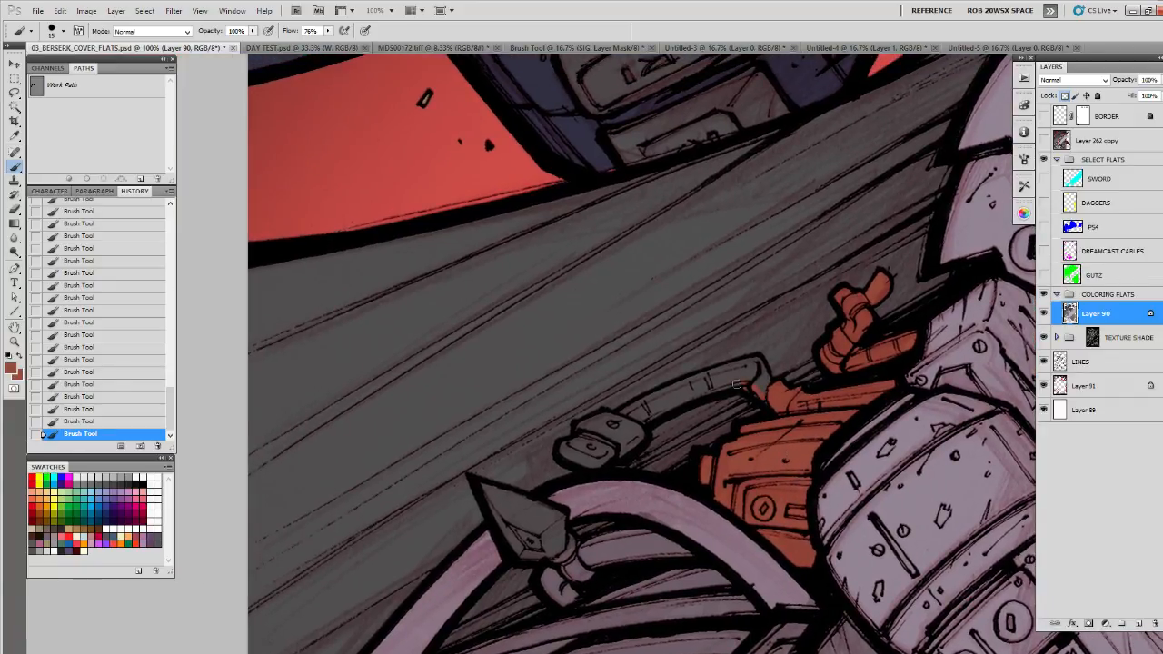
Step: Outline the curved strap and its buckle beside the ribbed box with the Lasso, fill the selection with reddish brown, and deselect
key(l)
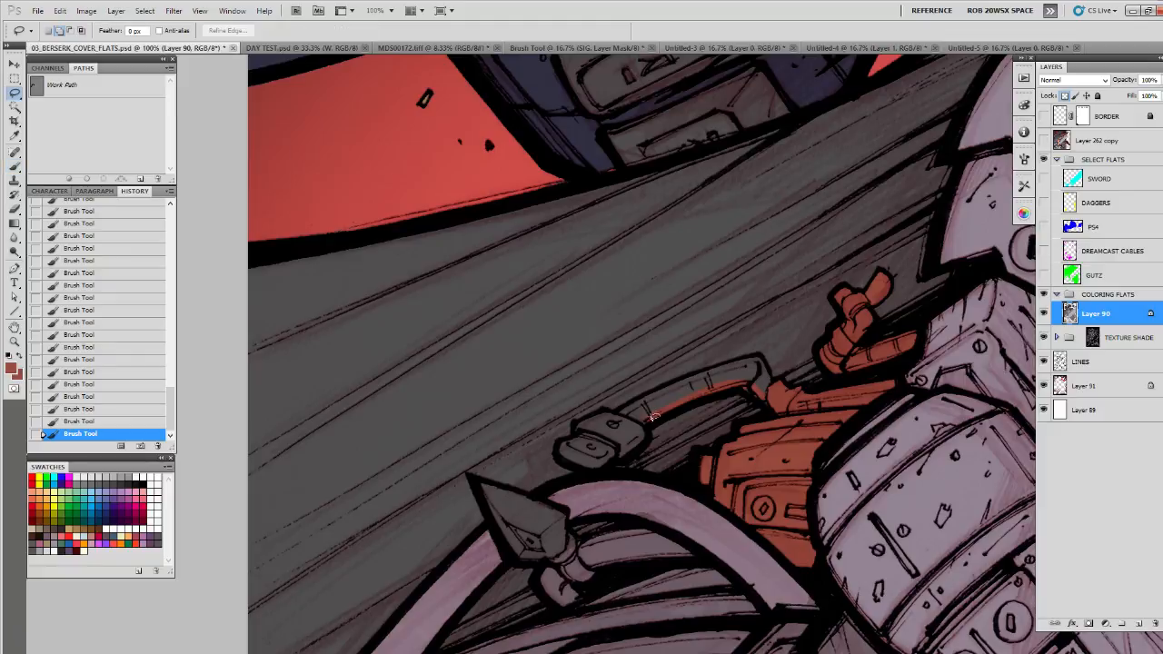
drag(607, 465, 558, 456)
mouse_move(660, 381)
mouse_down()
mouse_move(771, 357)
mouse_move(763, 397)
mouse_move(784, 415)
mouse_up()
key(alt+BackSpace)
key(ctrl+d)
key(b)
drag(794, 491, 766, 306)
key(ctrl+z)
Step: Outline the collar section below the hood's front fold with the Lasso, fill it with reddish brown, and deselect
drag(789, 489, 562, 526)
drag(801, 387, 705, 500)
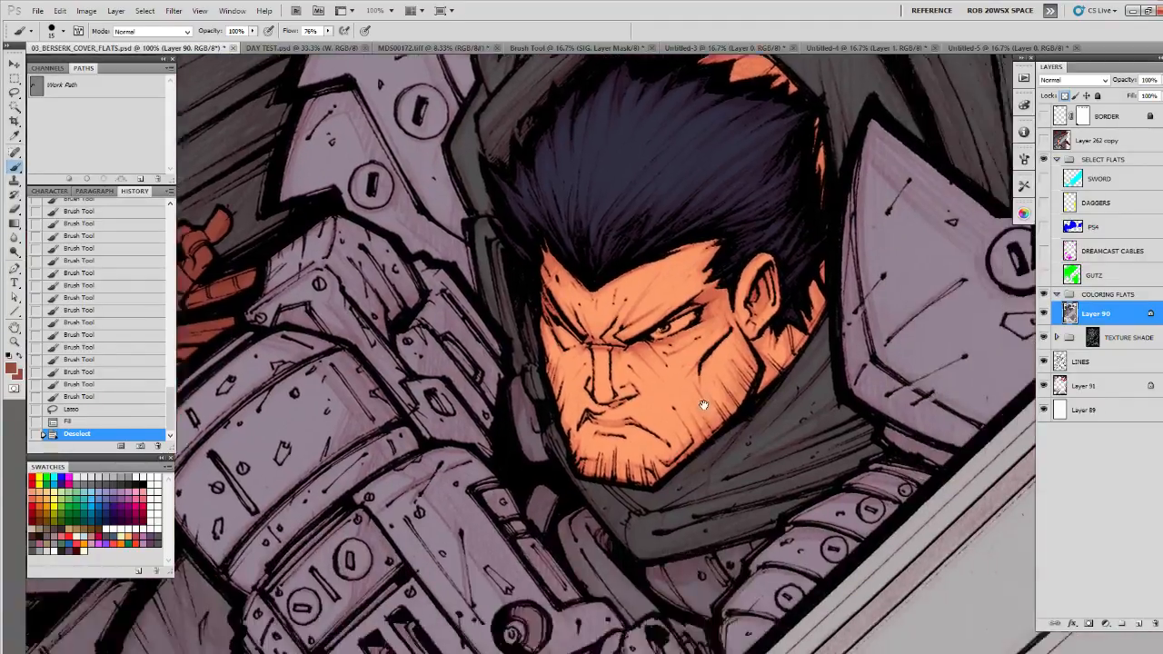
drag(881, 560, 853, 470)
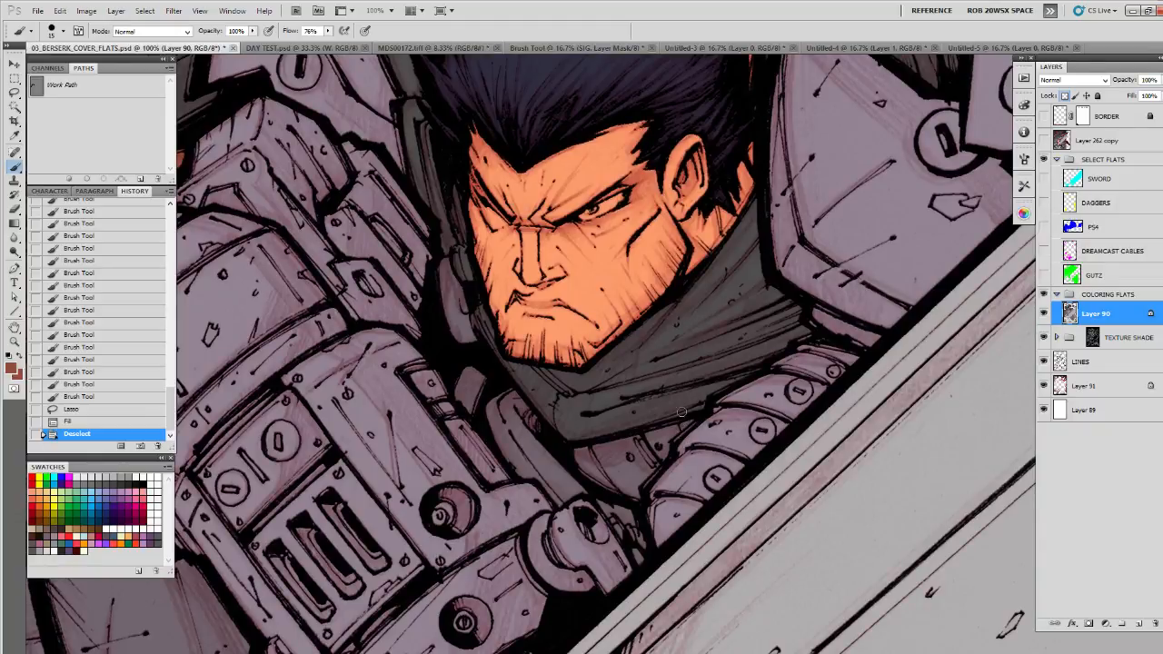
key(l)
drag(669, 417, 574, 445)
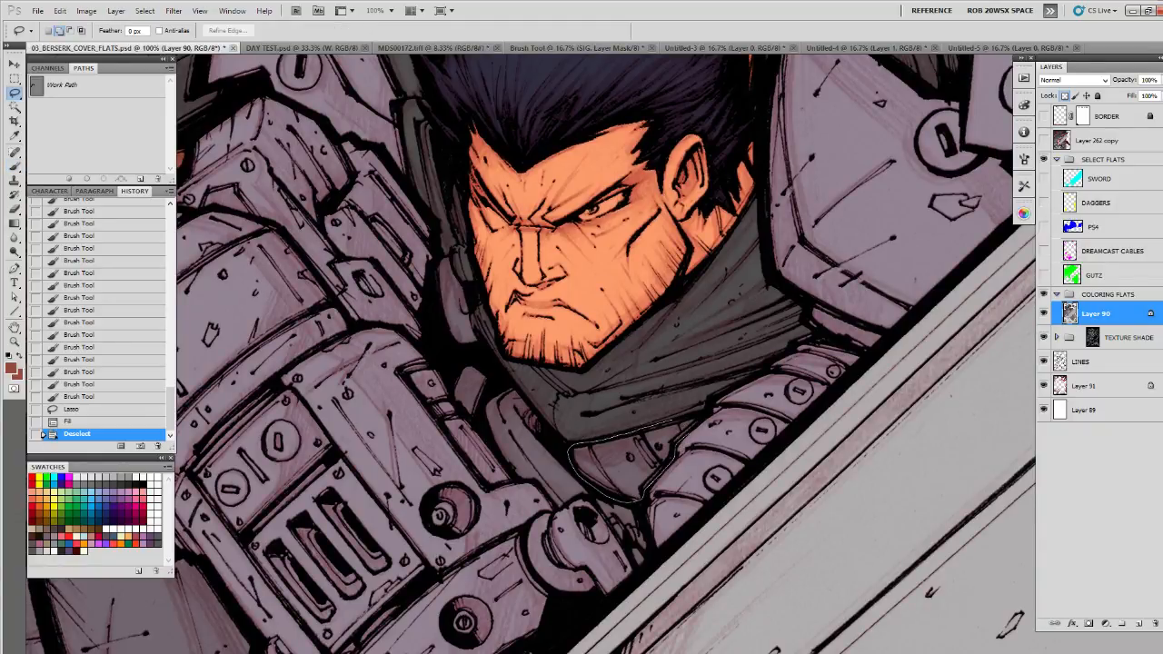
drag(682, 434, 673, 424)
key(alt+BackSpace)
key(ctrl+d)
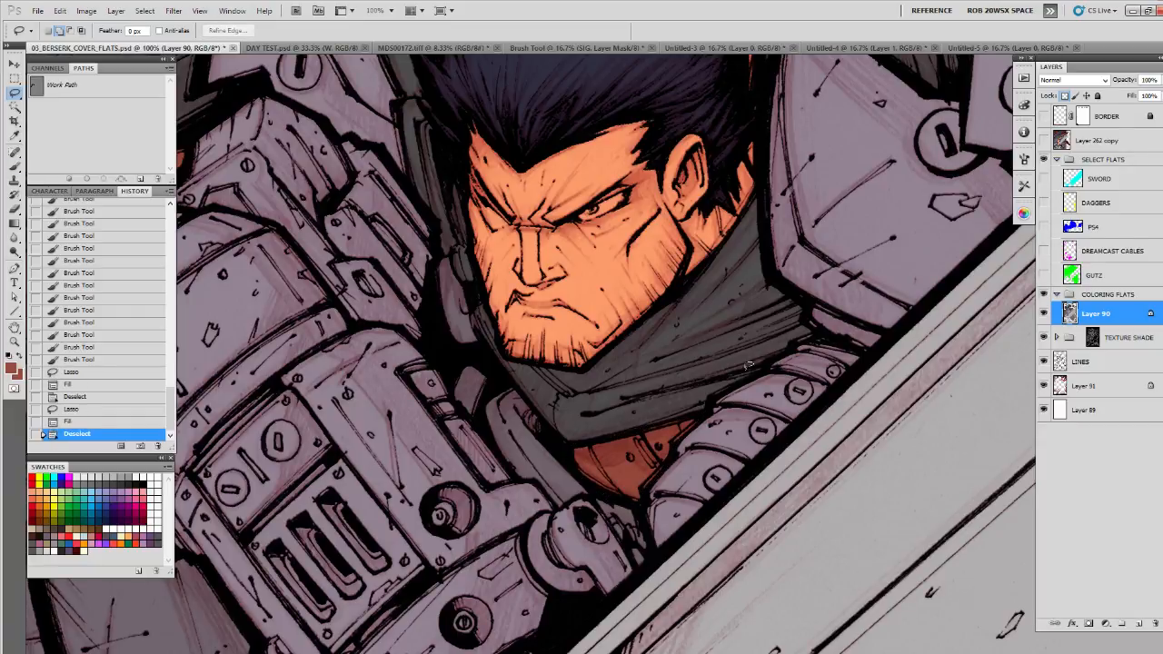
Step: Paint the remaining collar strip between the chest armor and the hood reddish brown with the Brush
key(b)
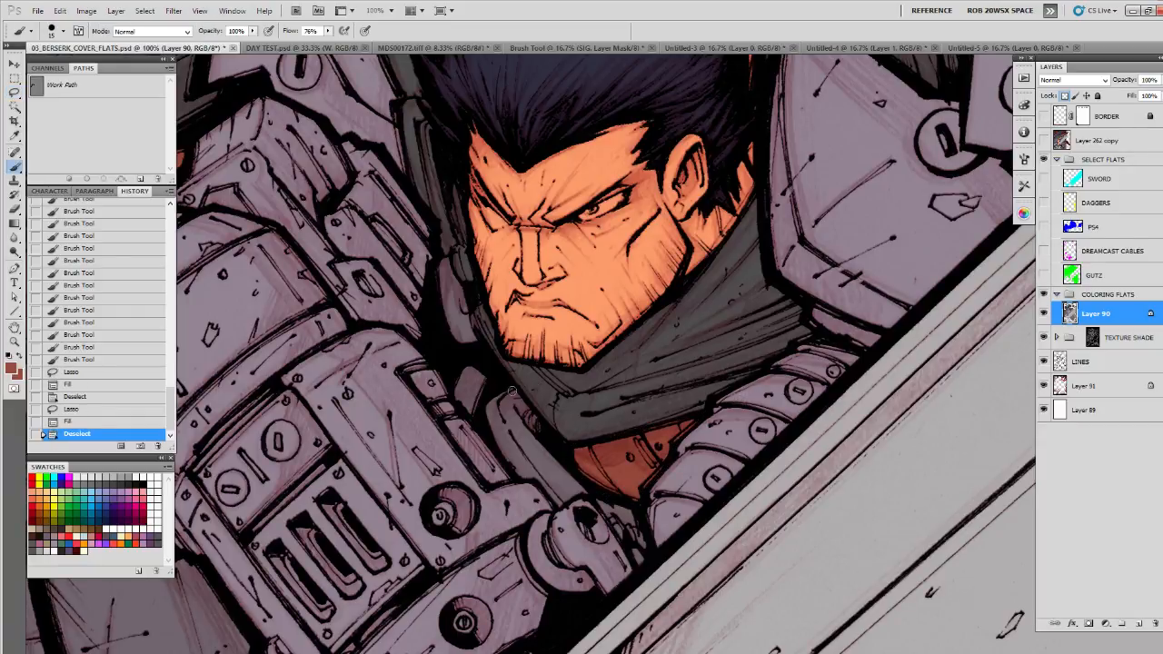
mouse_move(497, 397)
mouse_down()
mouse_move(520, 438)
mouse_move(539, 425)
mouse_move(545, 438)
mouse_move(535, 437)
mouse_move(581, 490)
mouse_move(548, 492)
mouse_move(502, 447)
mouse_move(533, 473)
mouse_move(523, 437)
mouse_up()
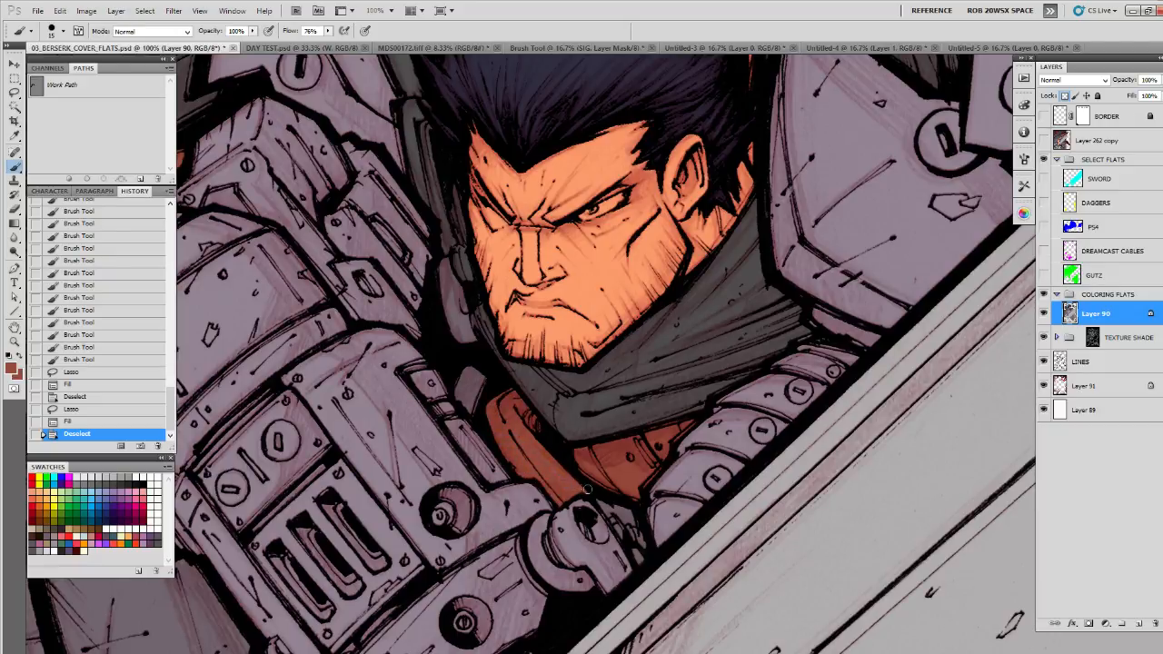
mouse_move(611, 506)
mouse_down()
mouse_move(633, 524)
mouse_move(626, 535)
mouse_up()
mouse_move(581, 465)
mouse_down()
mouse_move(635, 545)
mouse_move(580, 480)
mouse_up()
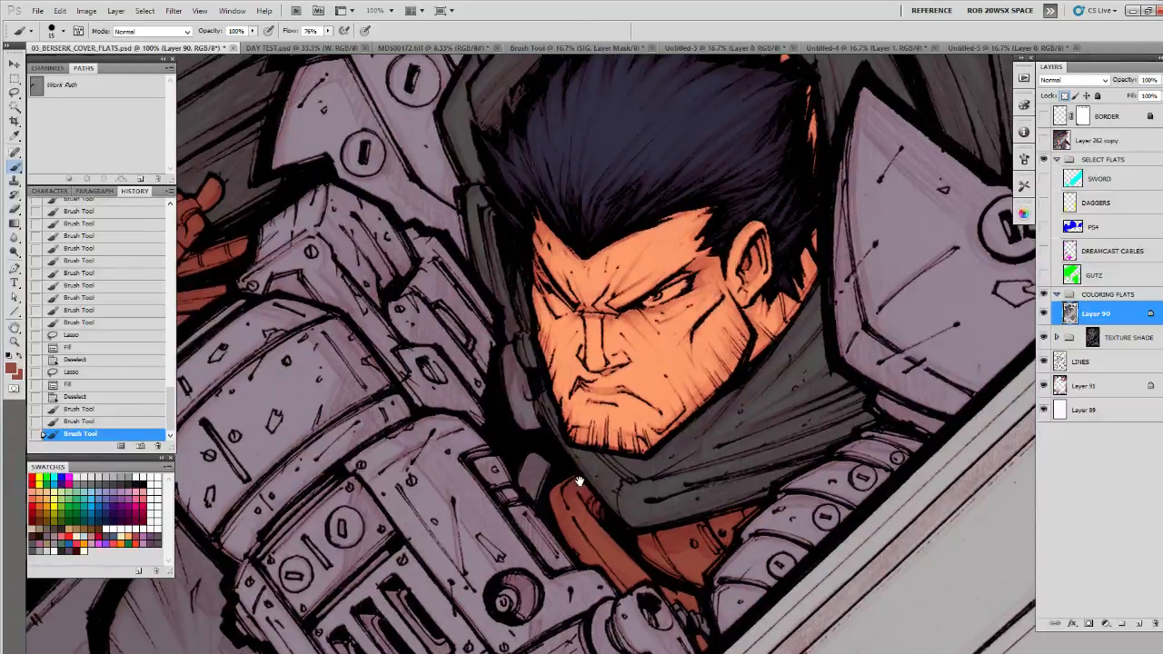
Step: Sample the hood's flat dark gray with TEXTURE SHADE hidden, show the group again, and paint the small patch beside the collar
click(1044, 337)
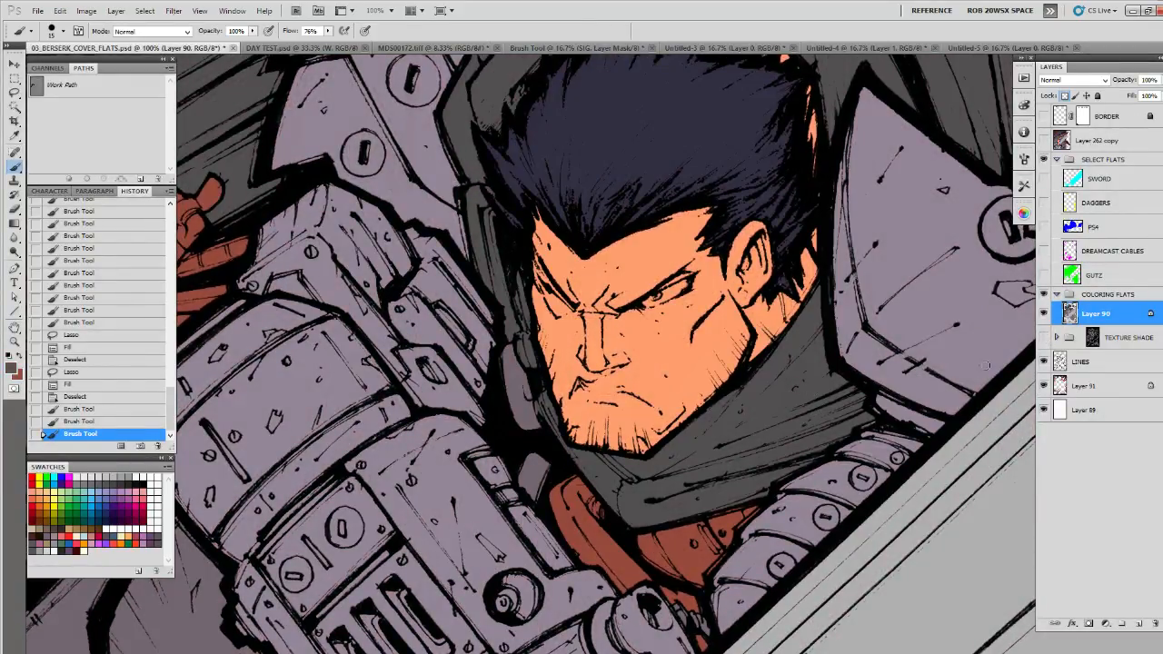
click(1043, 337)
drag(525, 470, 532, 492)
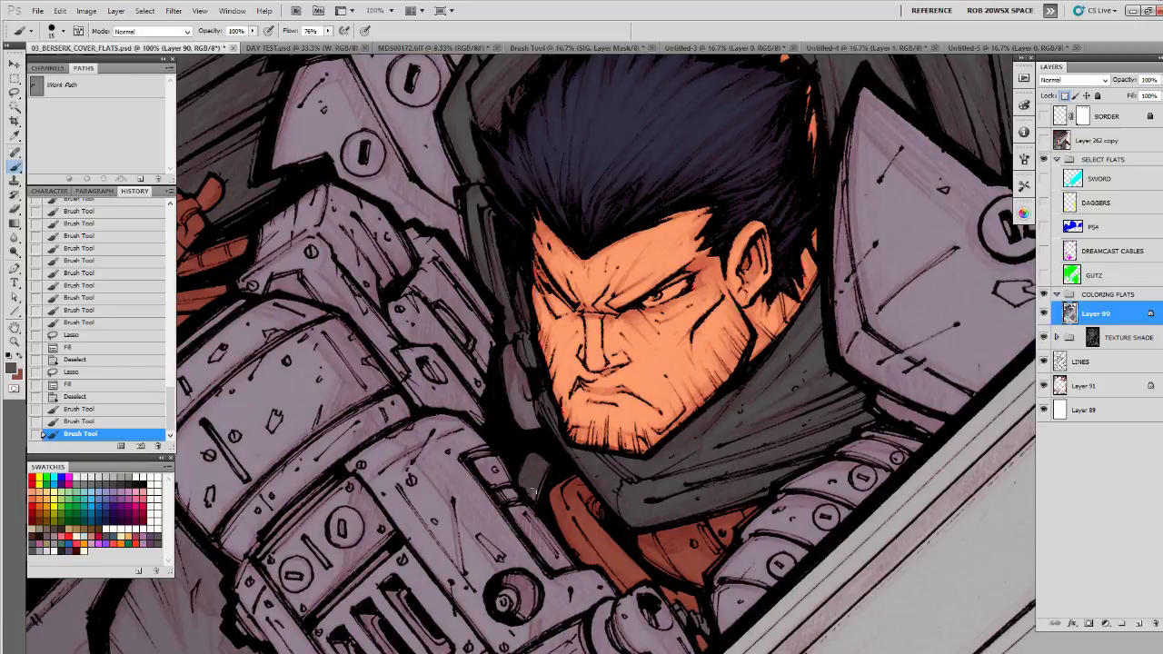
drag(528, 402, 546, 463)
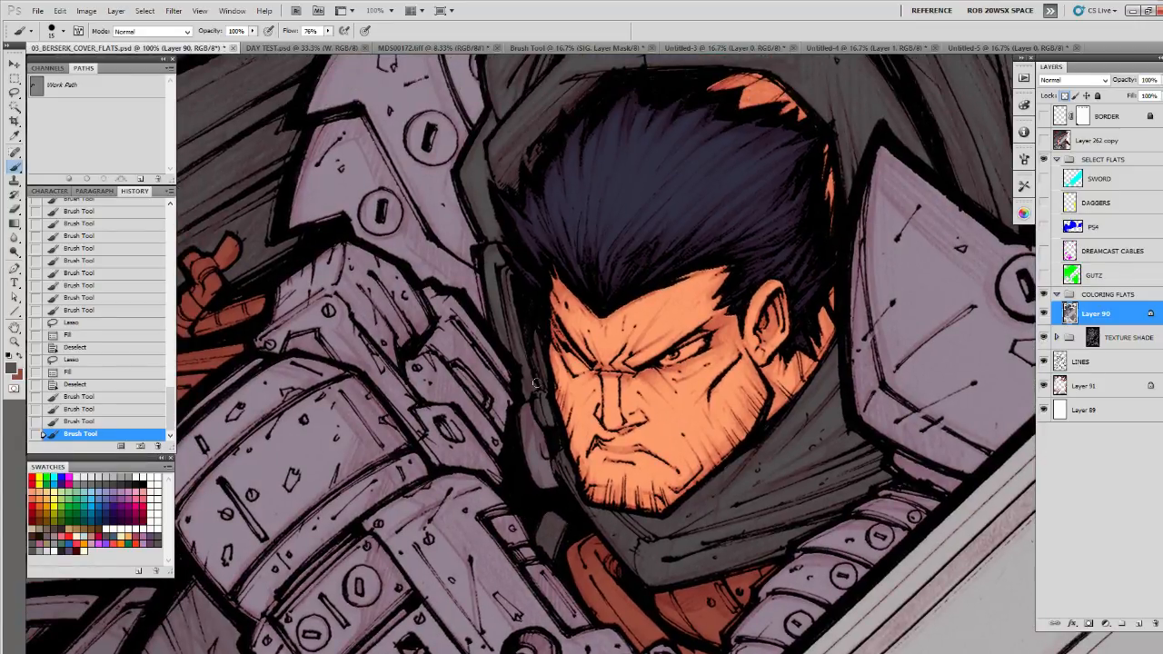
Step: Examine the flats over the whole figure, from the hood and face down to the sword and hanging dagger
drag(643, 373, 655, 563)
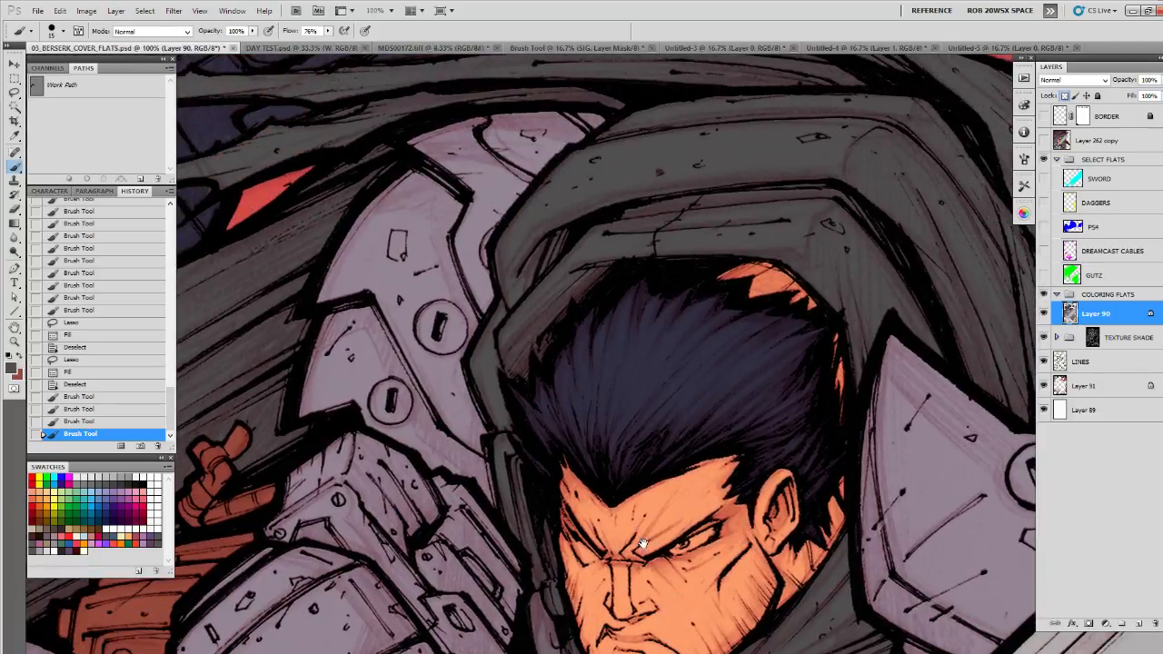
mouse_move(598, 408)
mouse_down()
mouse_move(686, 482)
mouse_move(718, 443)
mouse_move(684, 330)
mouse_up()
key(z)
alt+click(656, 449)
alt+click(658, 449)
alt+click(662, 450)
key(h)
key(b)
drag(704, 578, 695, 349)
drag(695, 469, 700, 507)
drag(852, 480, 701, 503)
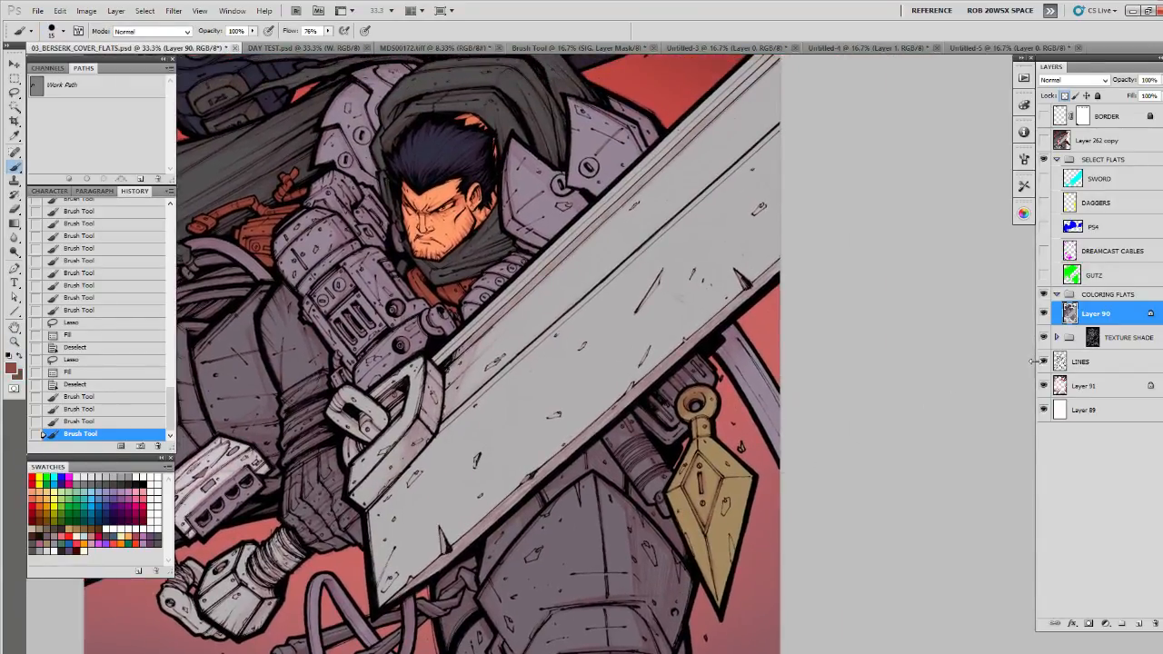
Step: Fill a lassoed selection of the ribbed part behind the gold dagger's ring with reddish brown, and paint the hole in the ring
key(z)
click(701, 395)
click(701, 395)
click(701, 394)
key(b)
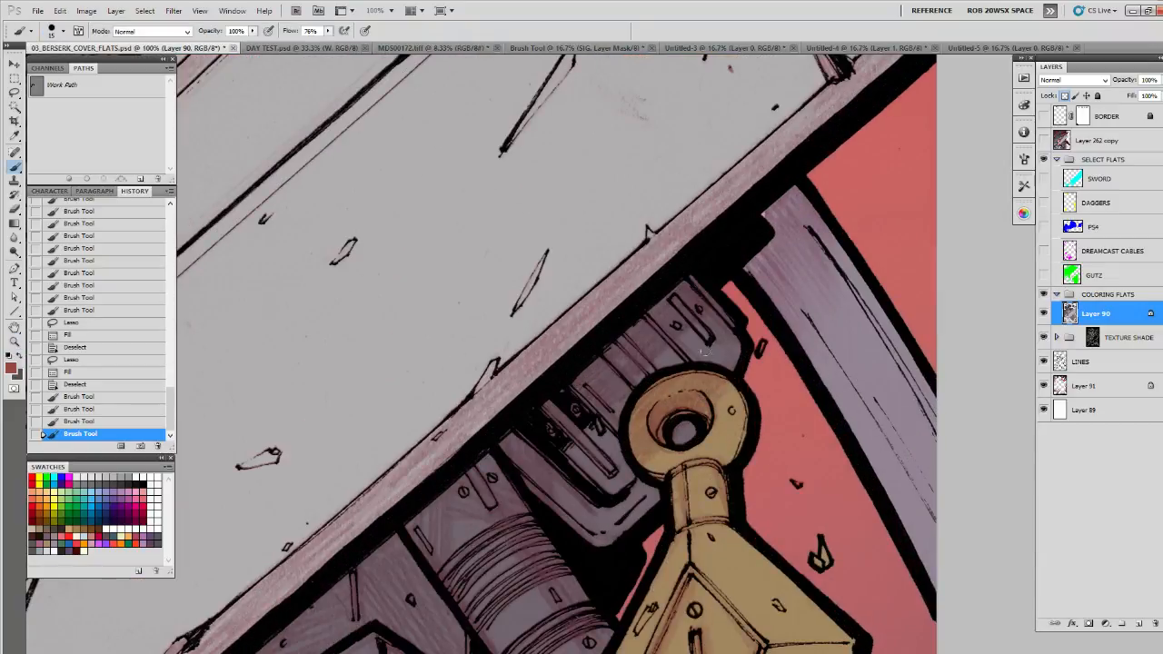
key(l)
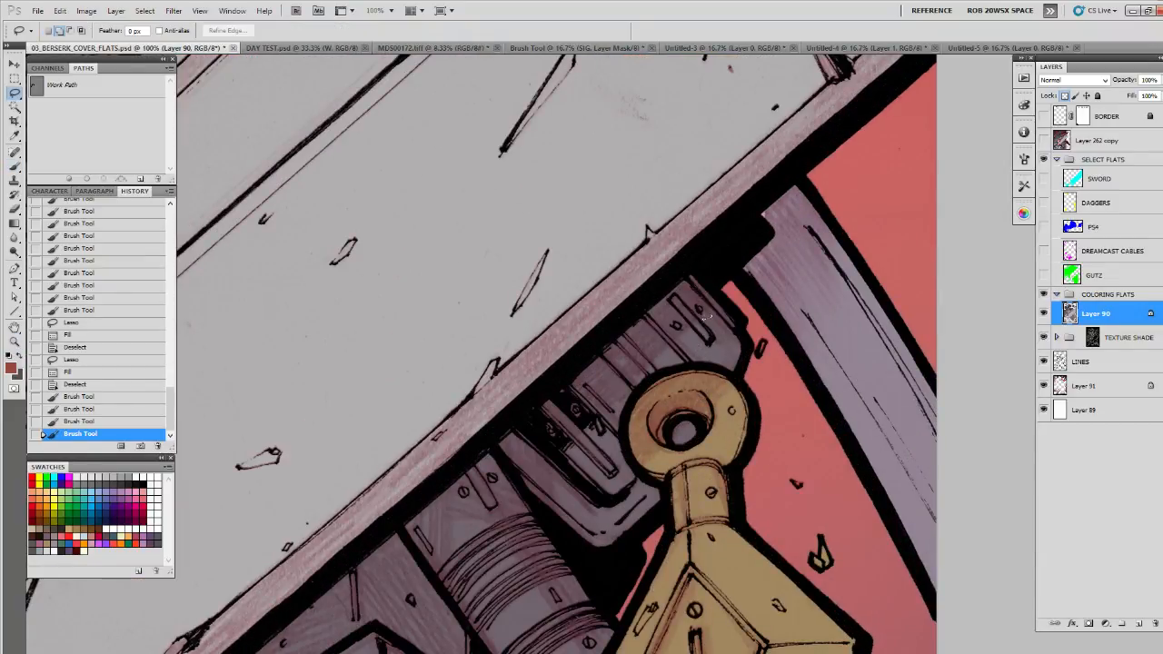
drag(702, 278, 750, 333)
mouse_move(672, 369)
mouse_down()
mouse_move(627, 434)
mouse_move(658, 485)
mouse_move(581, 556)
mouse_move(502, 468)
mouse_move(582, 344)
mouse_move(699, 276)
mouse_up()
key(alt+BackSpace)
key(ctrl+d)
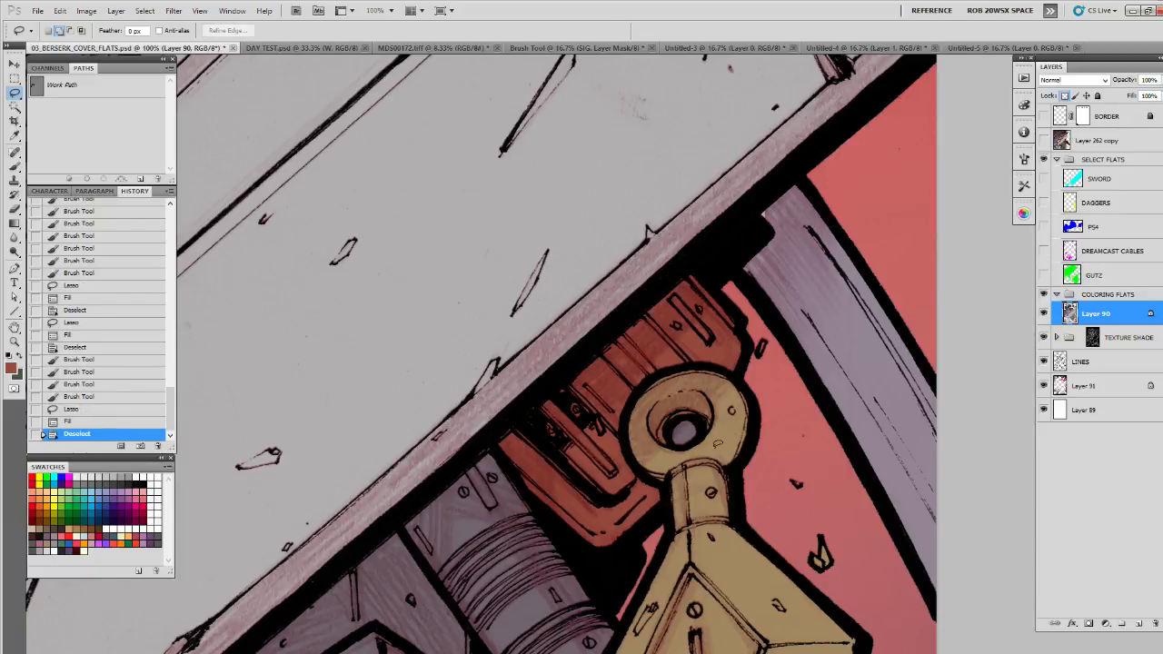
key(b)
mouse_move(680, 434)
mouse_down()
mouse_move(691, 431)
mouse_move(681, 438)
mouse_up()
Step: Fill a lassoed selection of the ribbed cylinder beside the gold dagger with light purplish gray sampled from the artwork
drag(653, 545, 776, 273)
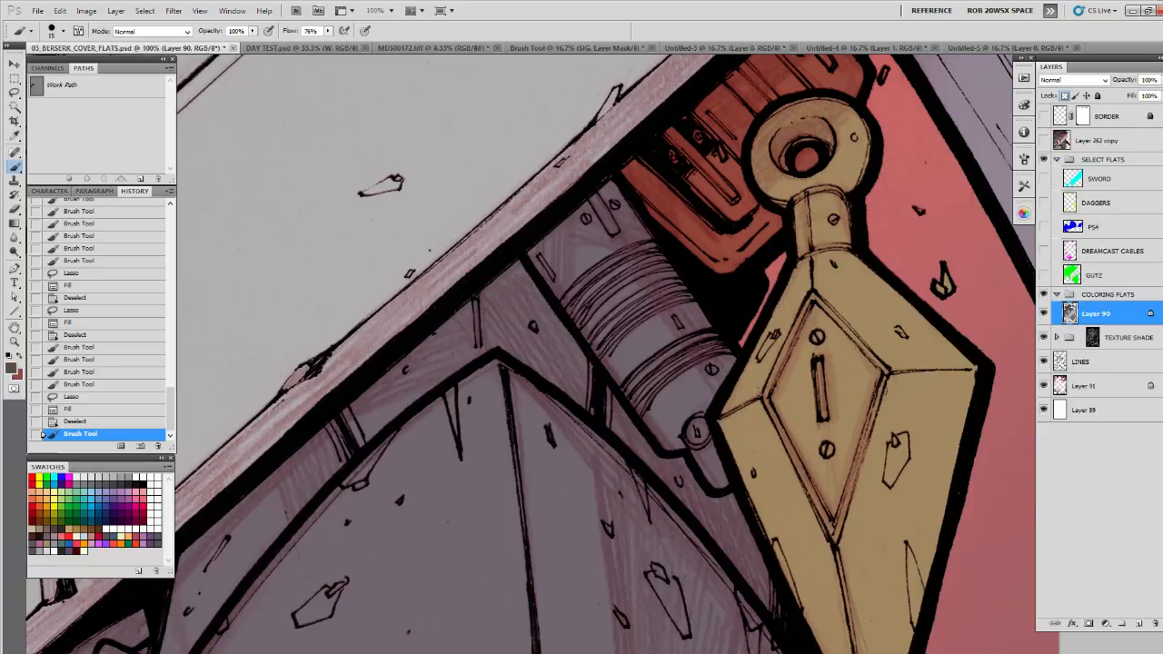
drag(933, 376, 785, 514)
alt+click(882, 359)
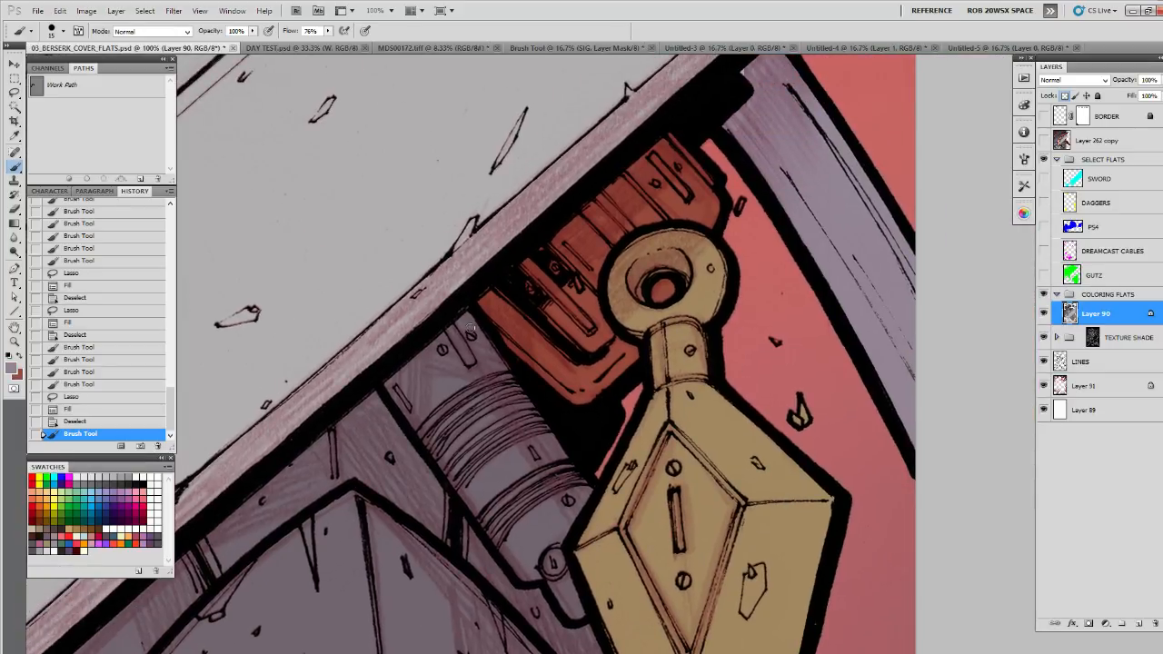
key(l)
mouse_move(472, 305)
mouse_down()
mouse_move(578, 455)
mouse_move(593, 516)
mouse_up()
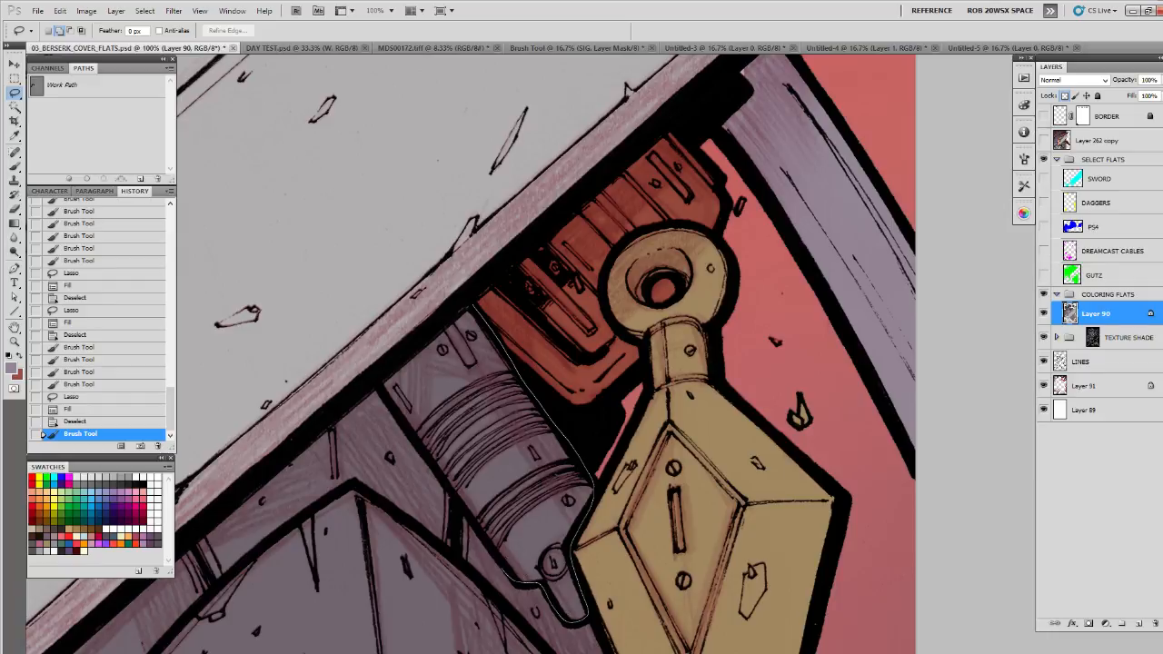
drag(500, 569, 382, 381)
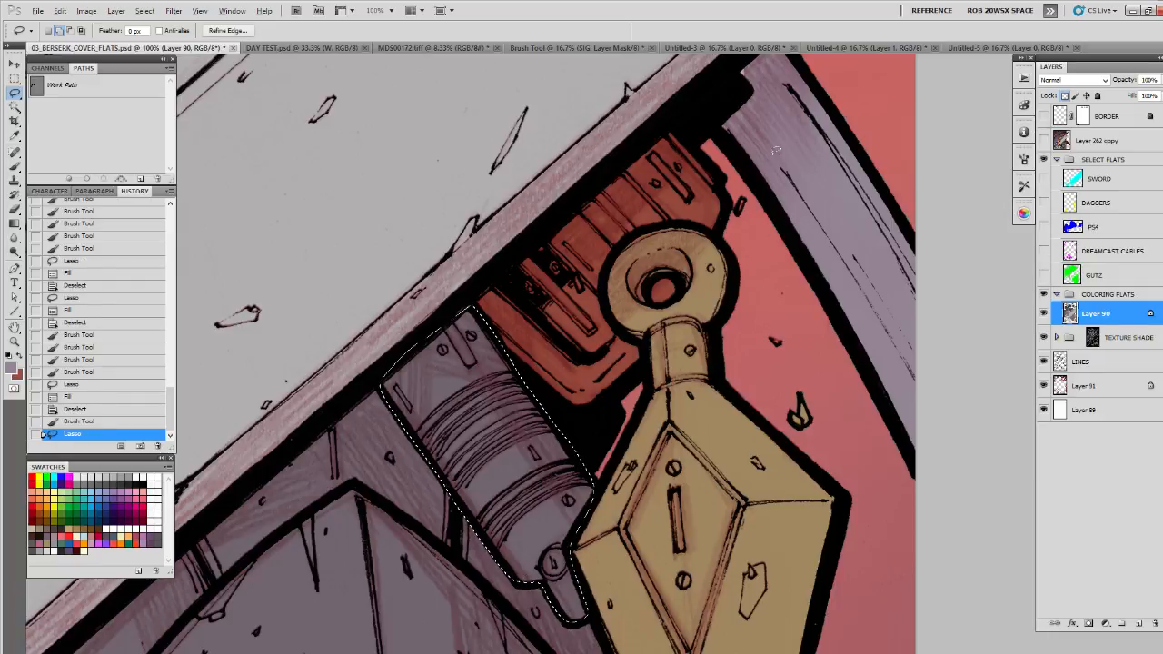
key(alt+BackSpace)
key(ctrl+d)
Step: Sample the face's flat orange skin tone with the TEXTURE SHADE group hidden, and show the group again
key(z)
alt+click(629, 349)
alt+click(630, 349)
alt+click(629, 349)
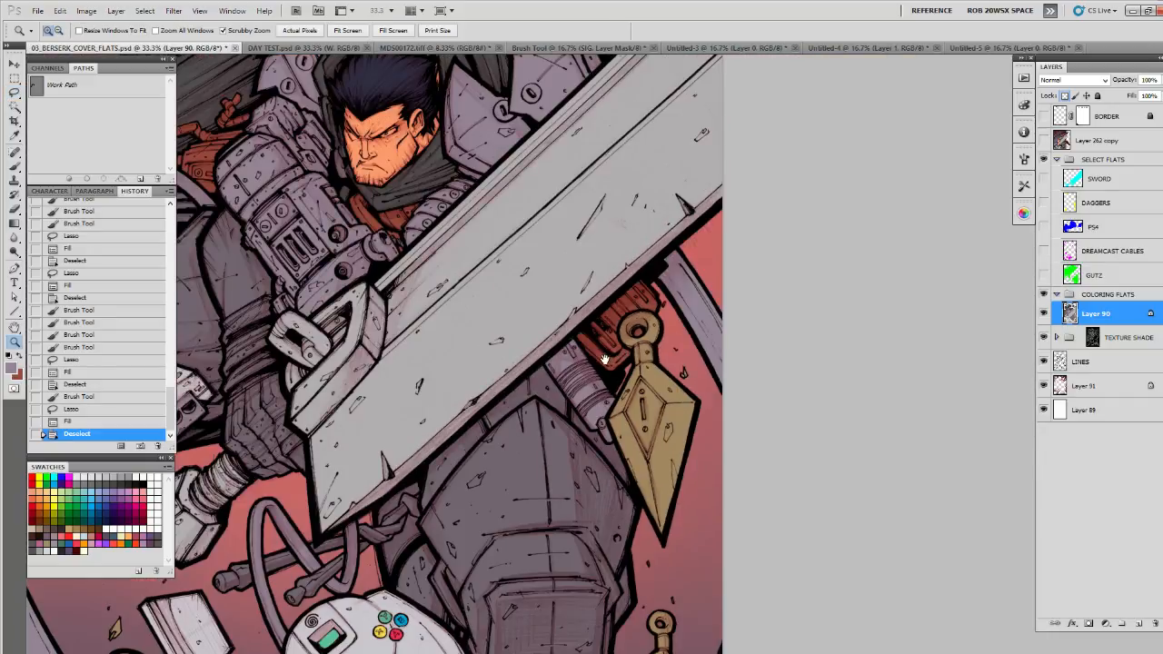
drag(605, 360, 651, 387)
drag(660, 347, 653, 420)
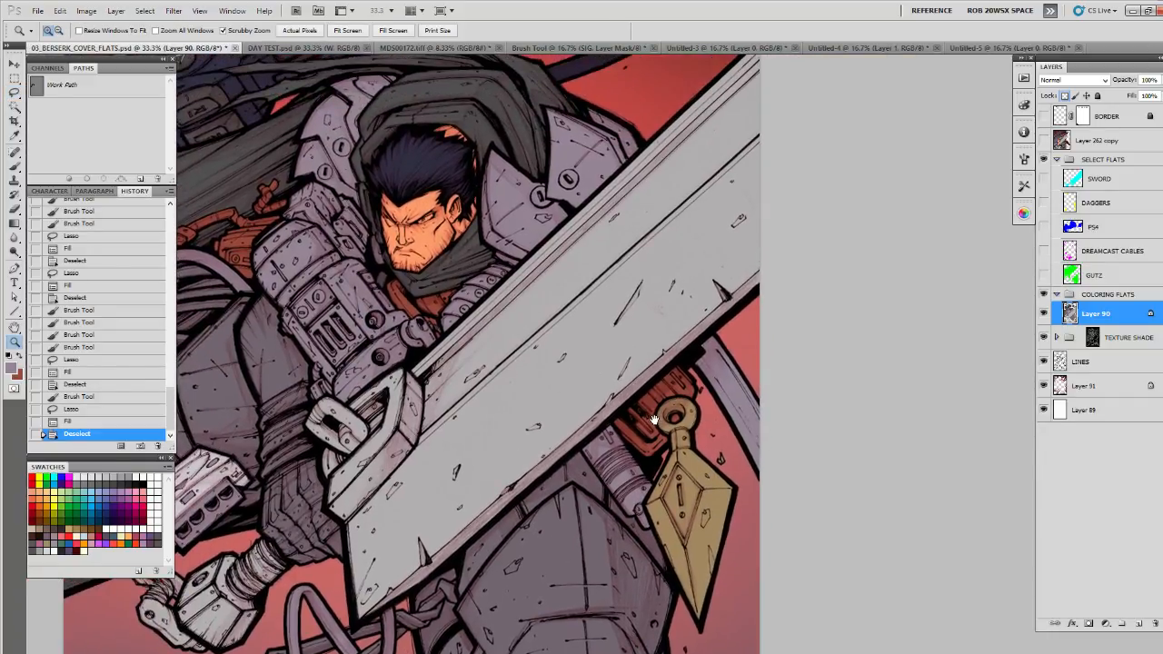
mouse_move(576, 408)
mouse_down()
mouse_move(647, 476)
mouse_move(640, 360)
mouse_up()
key(b)
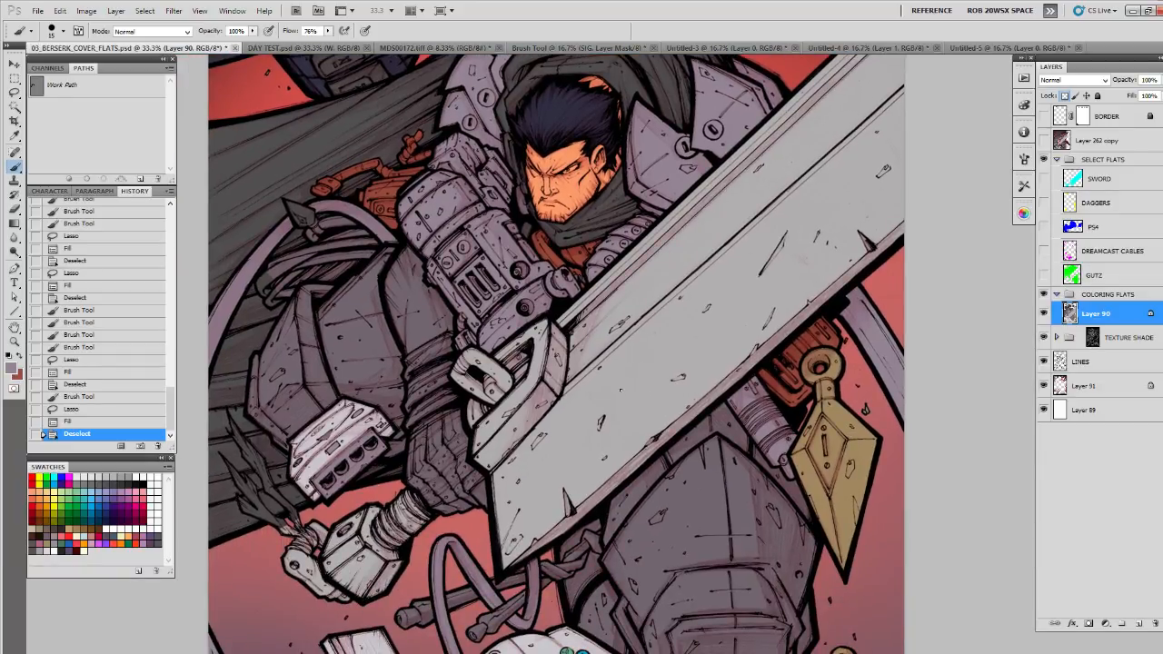
key(x)
click(1043, 337)
alt+click(578, 196)
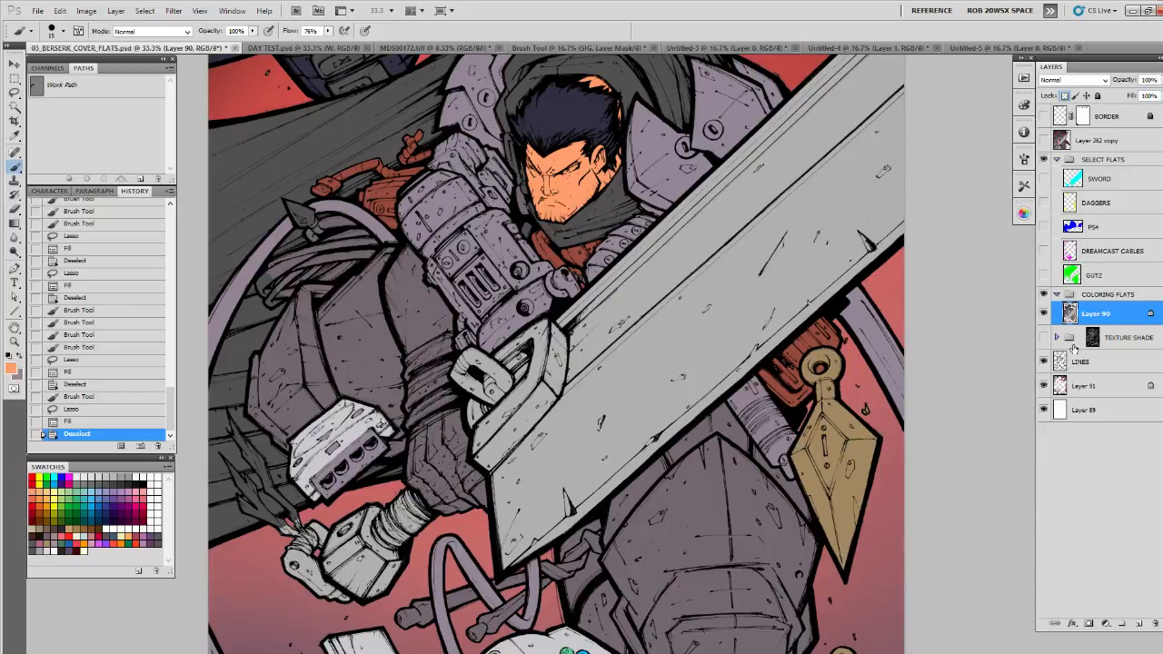
click(1043, 337)
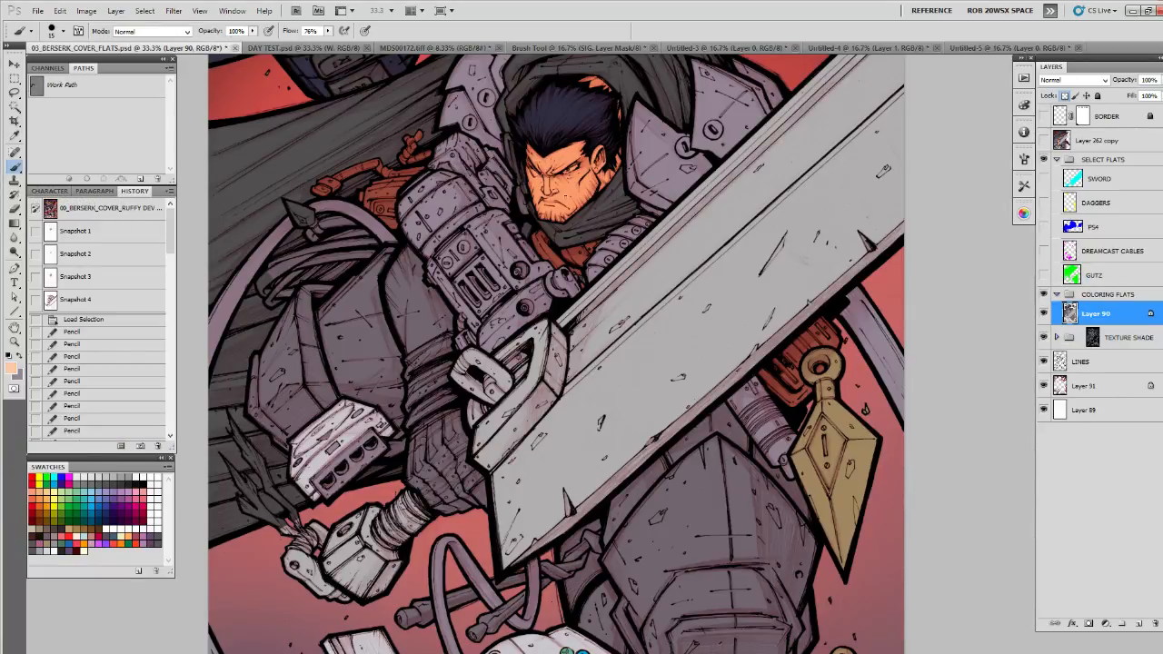
Step: Try to recolor the face by selecting its orange flat with the Magic Wand and filling it with pale peach
key(w)
click(565, 199)
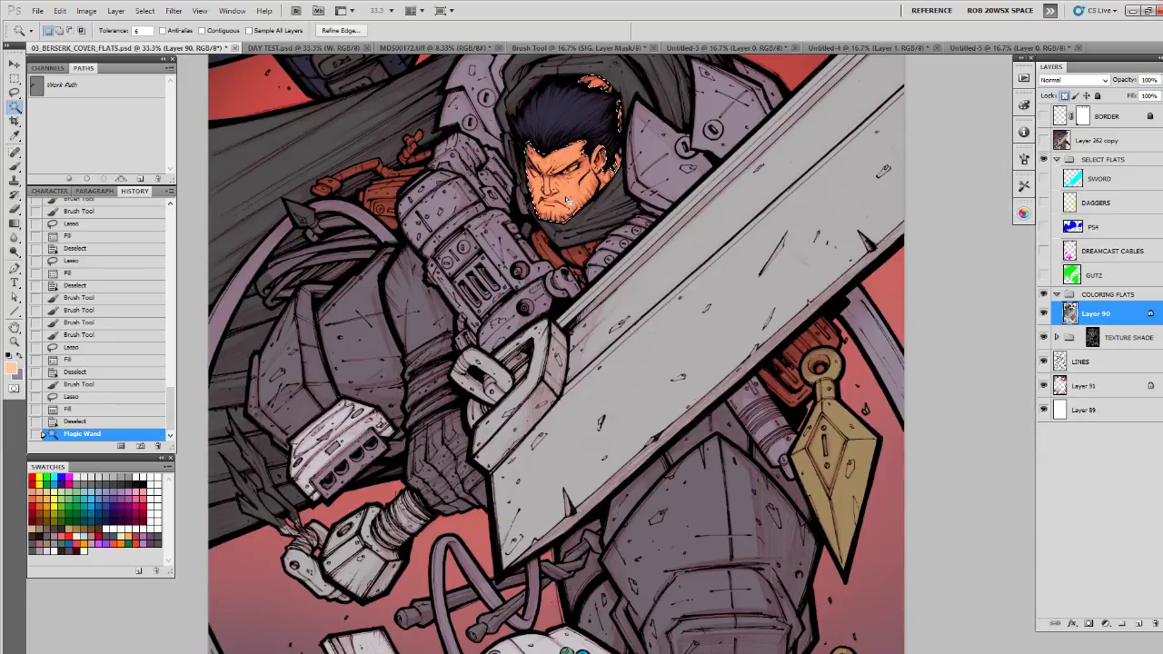
key(x)
key(b)
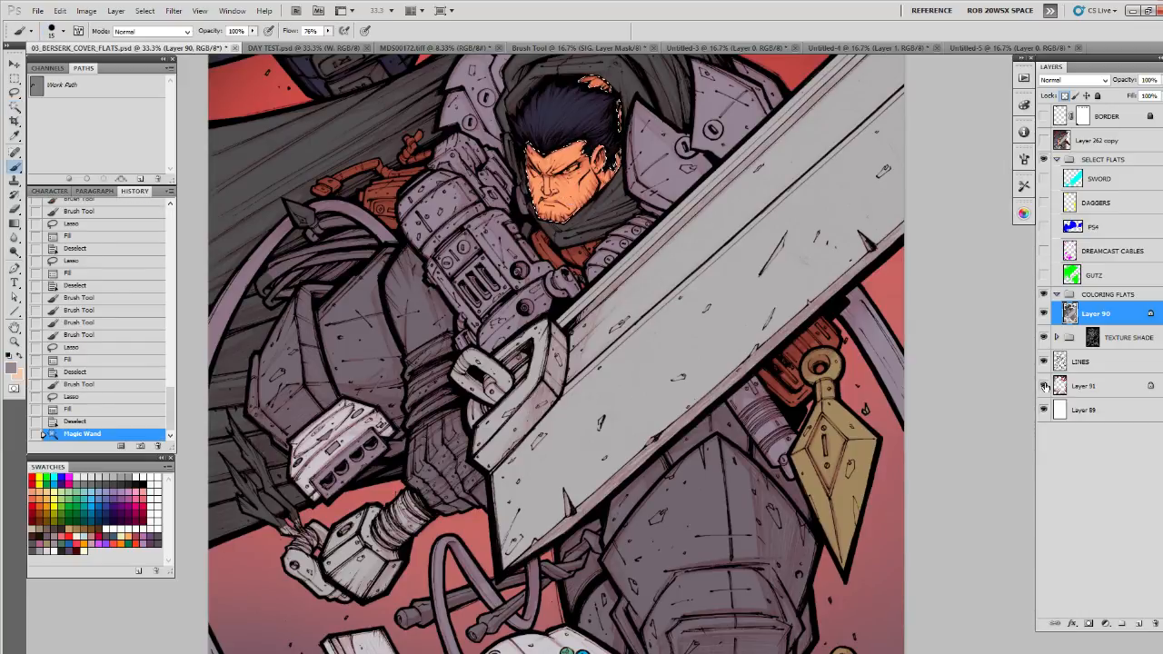
click(1044, 337)
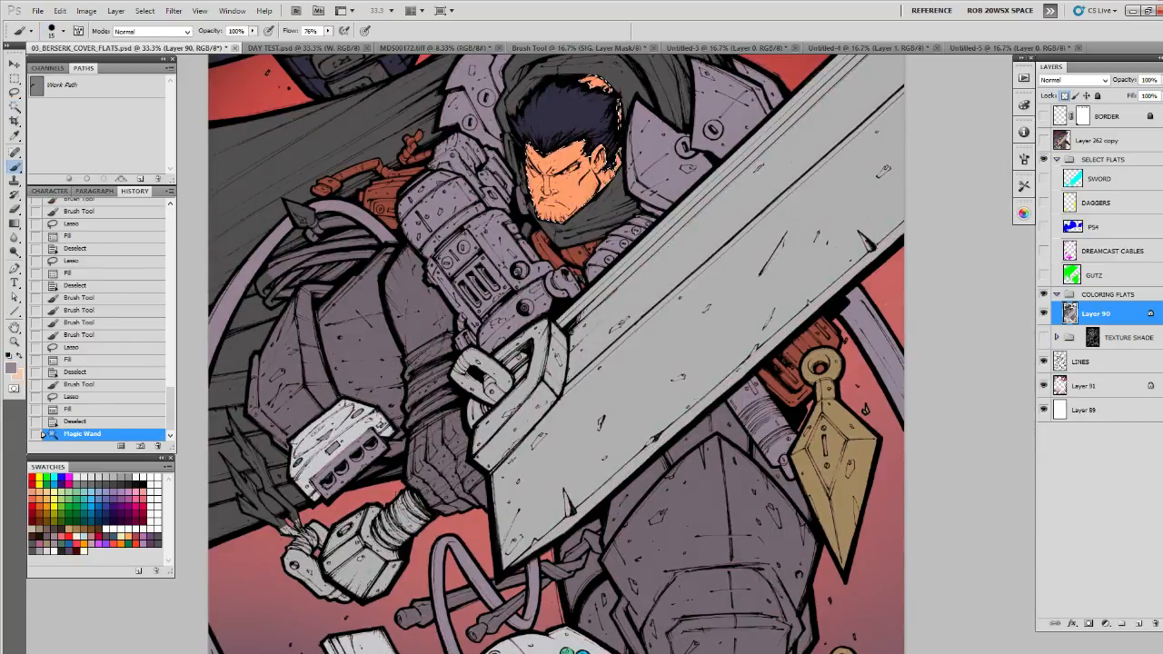
click(1045, 337)
key(alt+BackSpace)
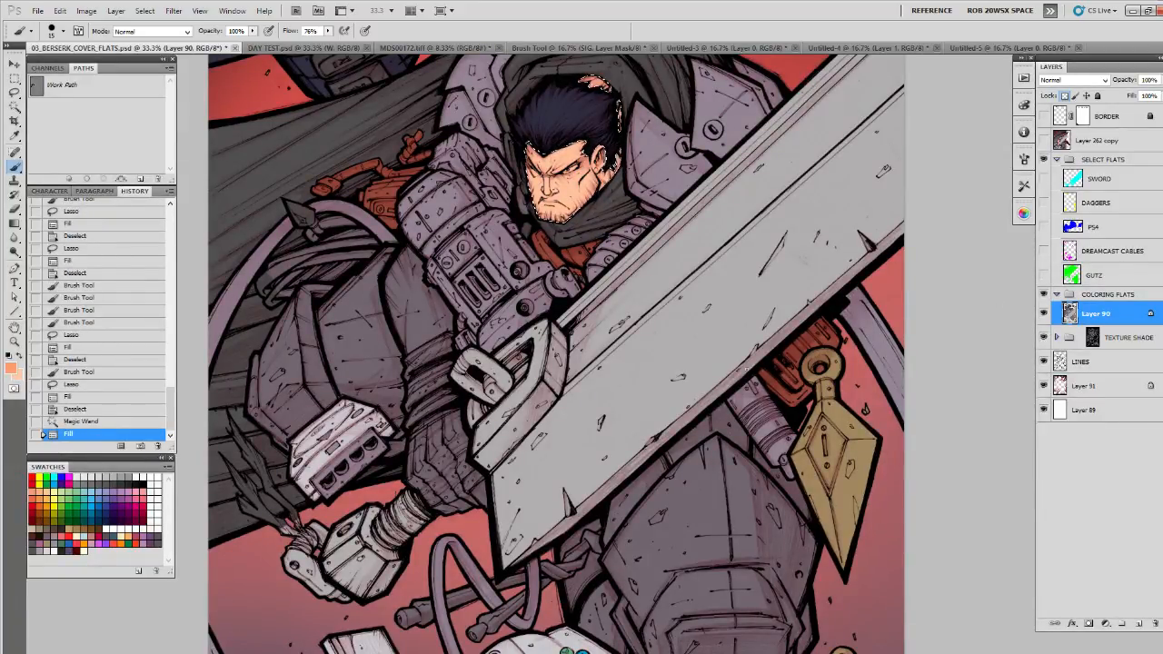
drag(750, 394, 787, 395)
key(ctrl+d)
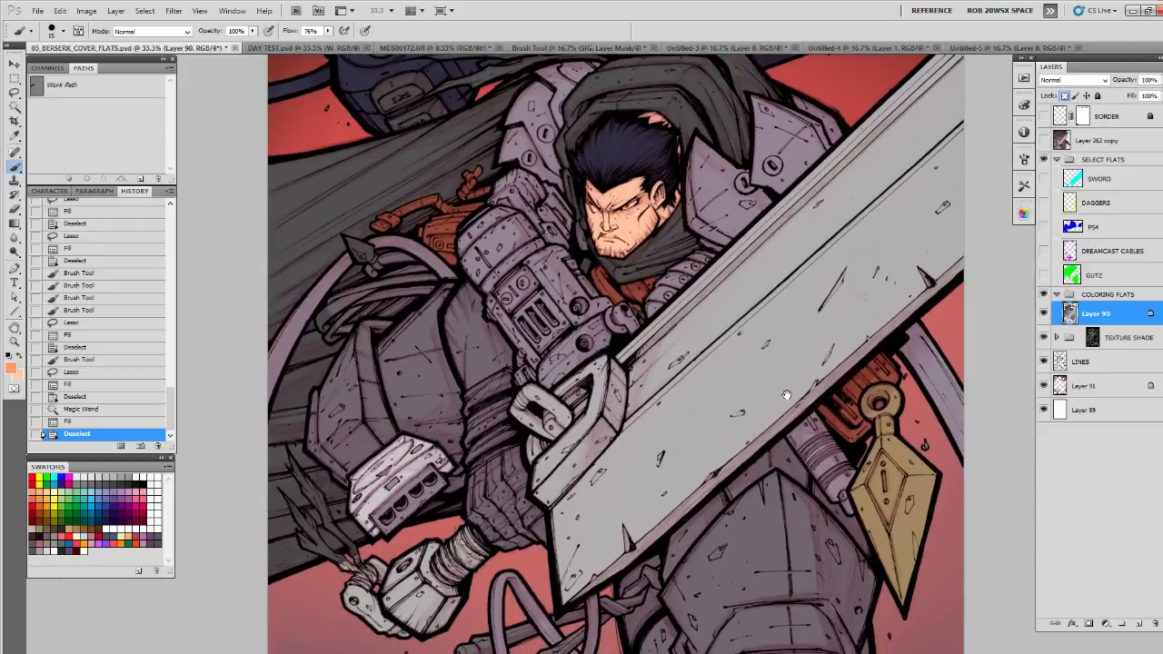
key(ctrl+alt+z)
key(ctrl+alt+z)
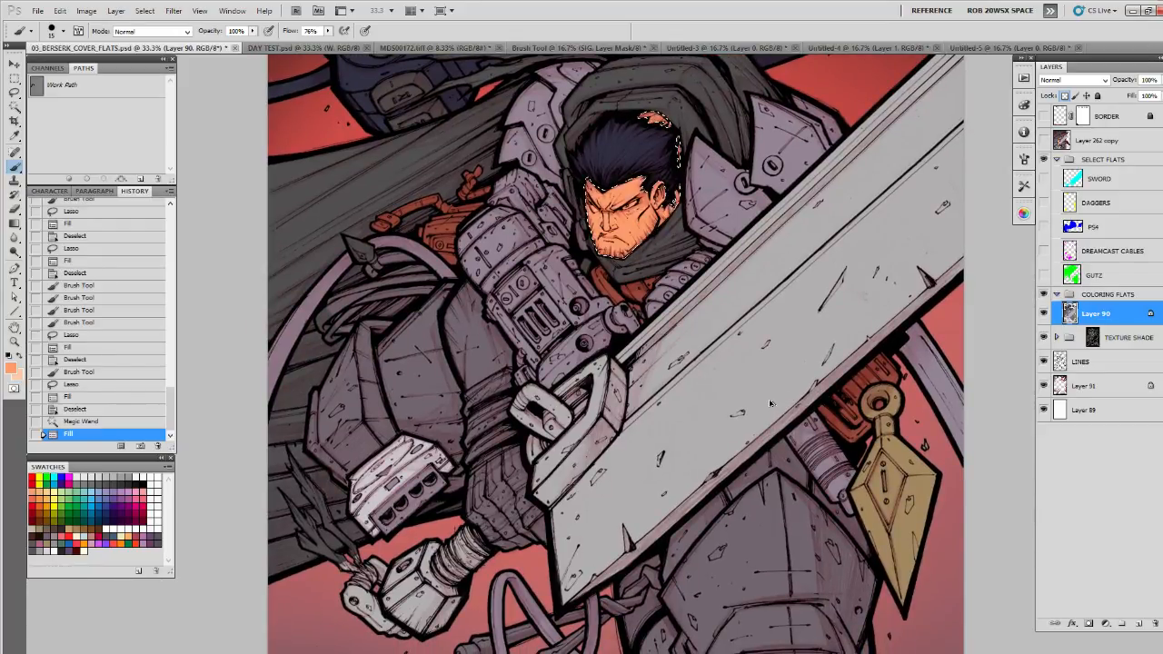
key(ctrl+d)
Step: Fill a lassoed selection of the upper arm between the mechanical armor and the dark shoulder plate with skin orange
key(z)
click(450, 313)
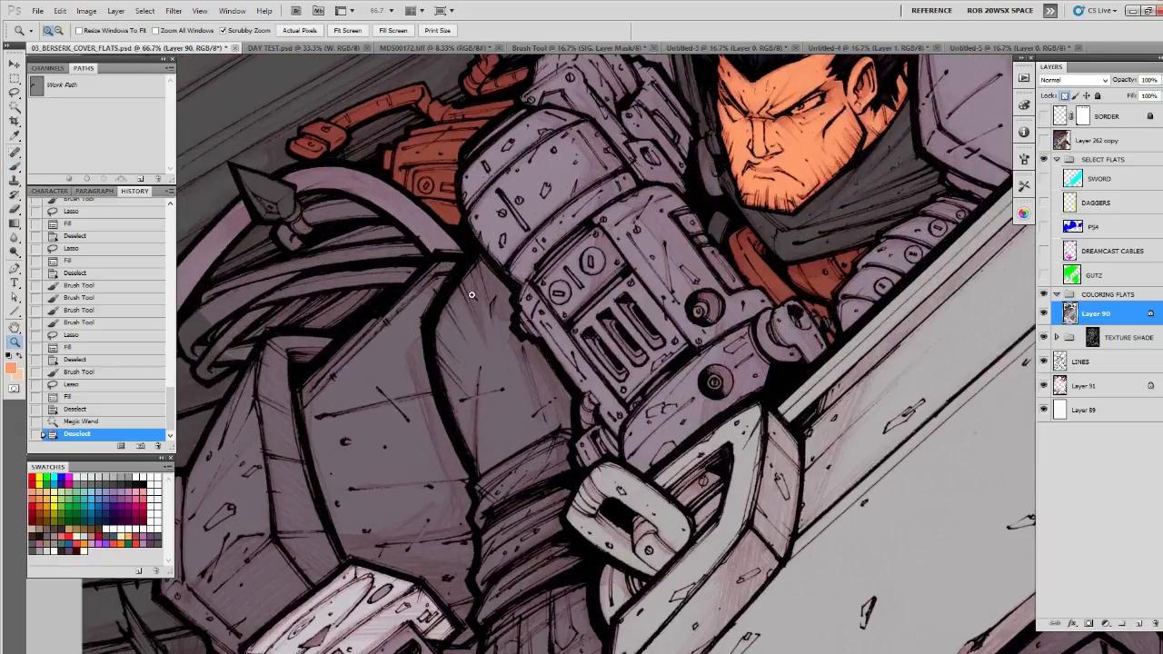
key(l)
mouse_move(478, 249)
mouse_down()
mouse_move(430, 332)
mouse_move(457, 447)
mouse_move(507, 456)
mouse_move(550, 433)
mouse_up()
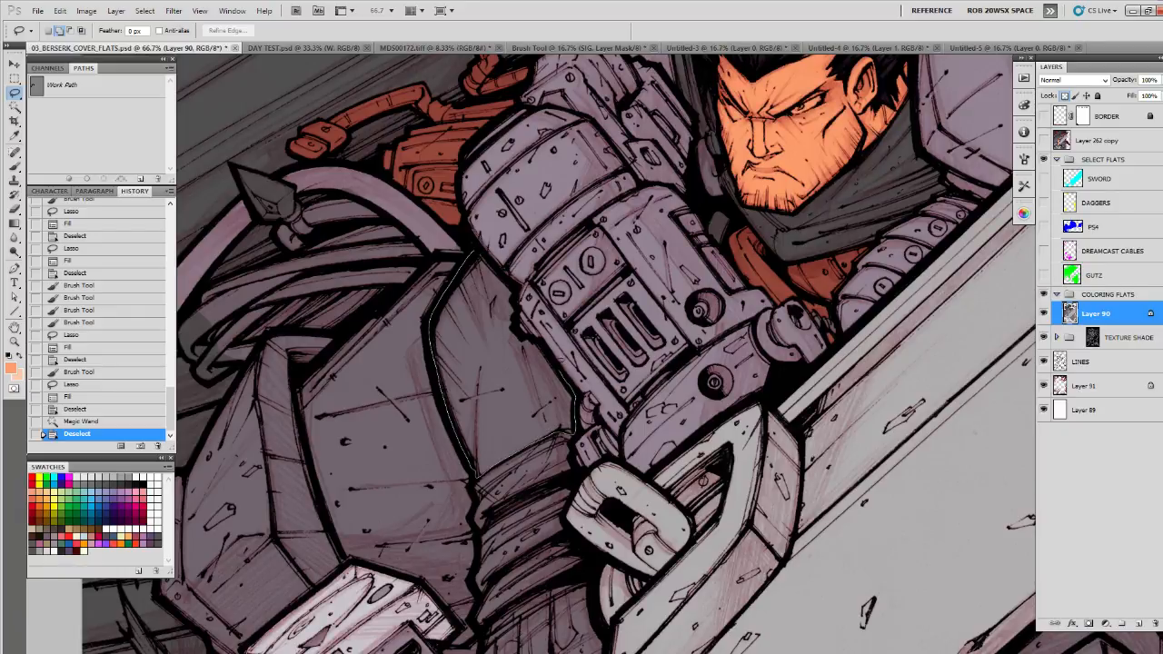
drag(514, 289, 491, 263)
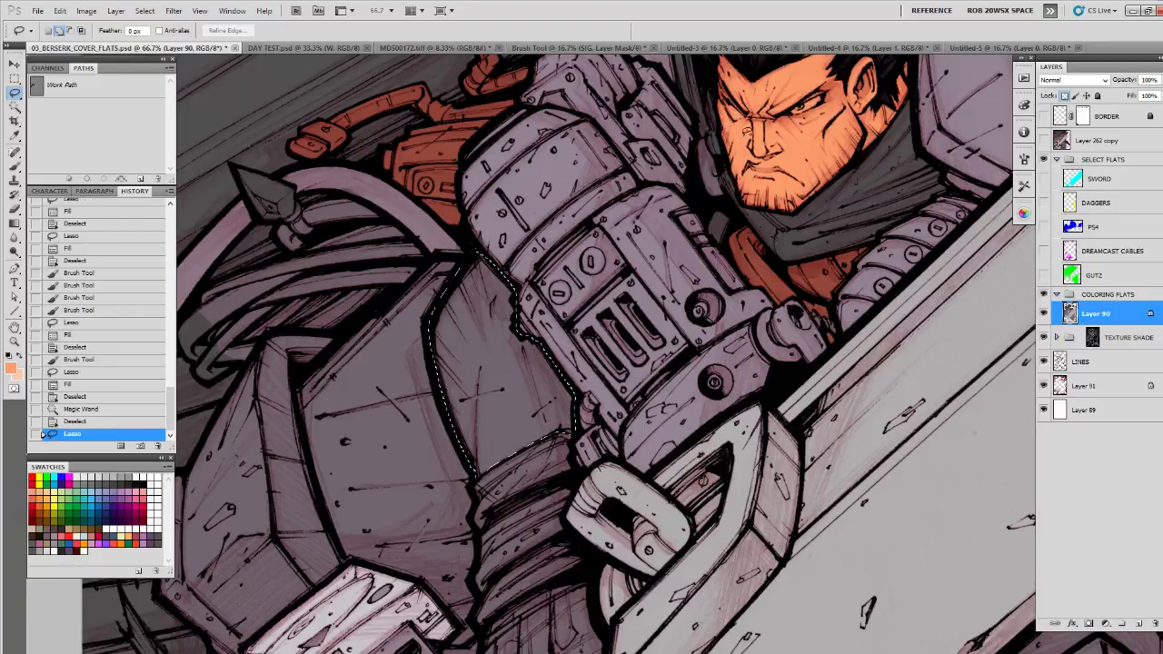
key(alt+BackSpace)
key(ctrl+d)
Step: Fill a lassoed selection of the bare fingers below the gloved hand with skin orange
drag(674, 524, 672, 210)
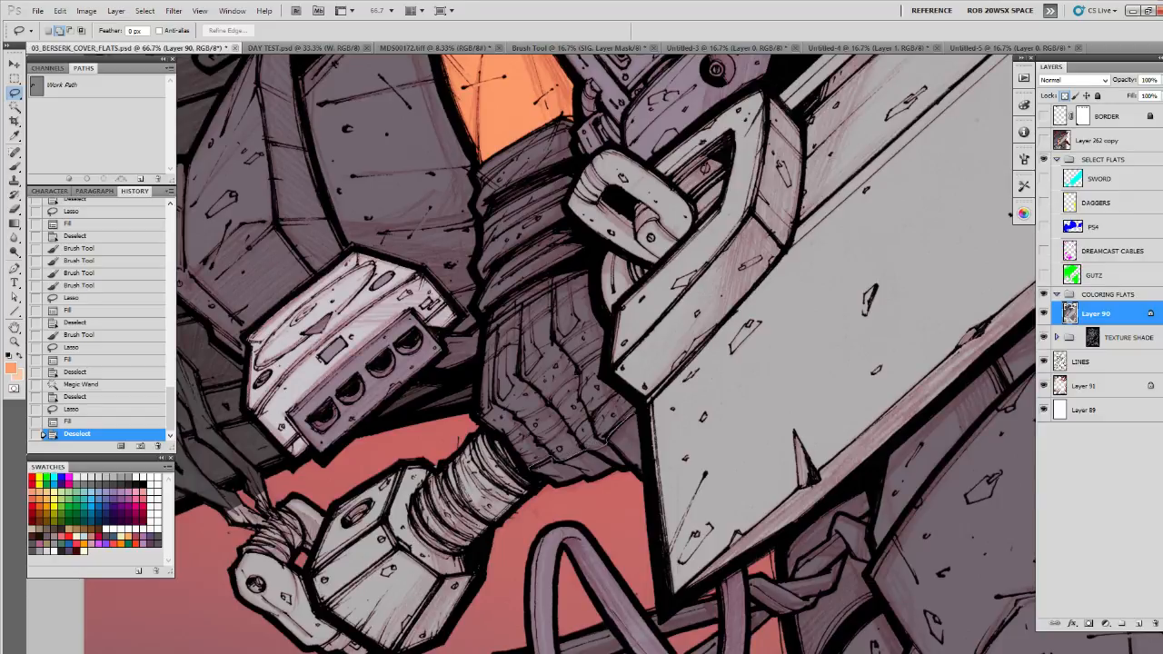
drag(643, 436, 595, 386)
key(alt+BackSpace)
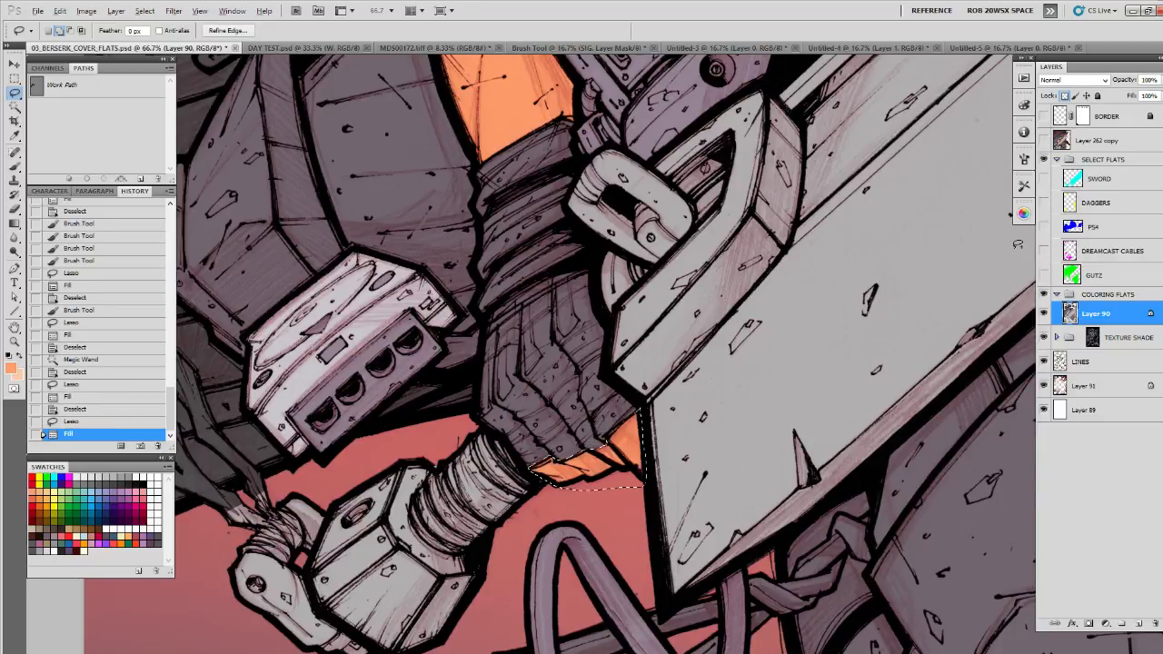
key(ctrl+d)
Step: Dab the small holes in the glove over the knuckles with skin orange using the Brush
key(b)
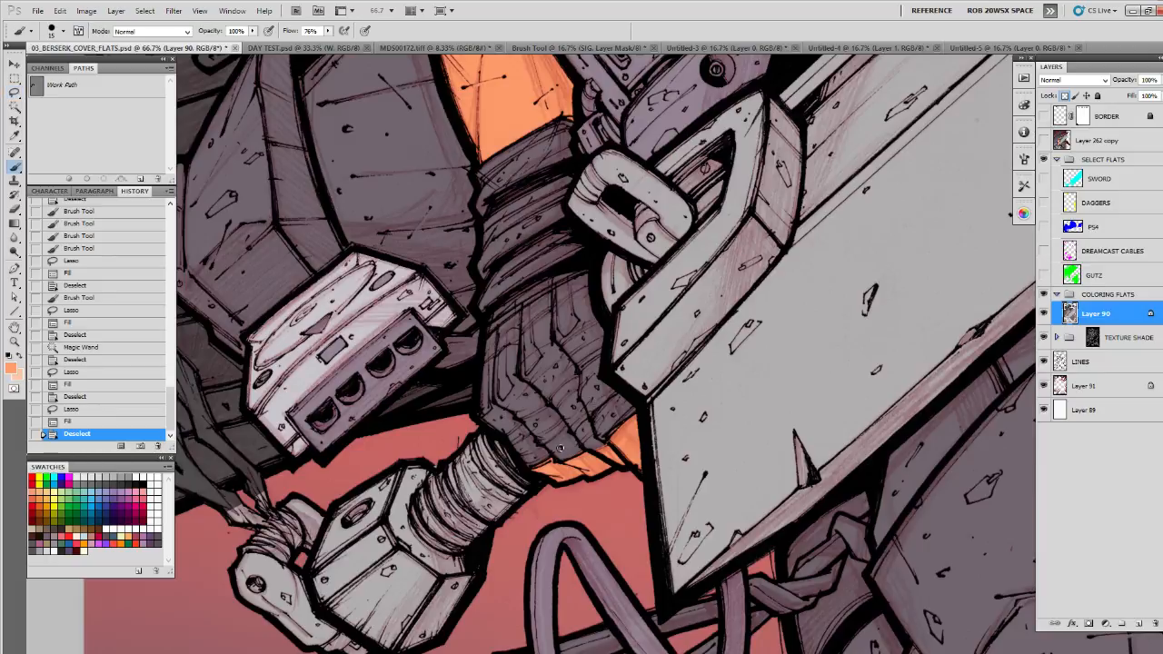
mouse_move(559, 448)
mouse_down()
mouse_move(536, 424)
mouse_move(574, 406)
mouse_up()
click(597, 388)
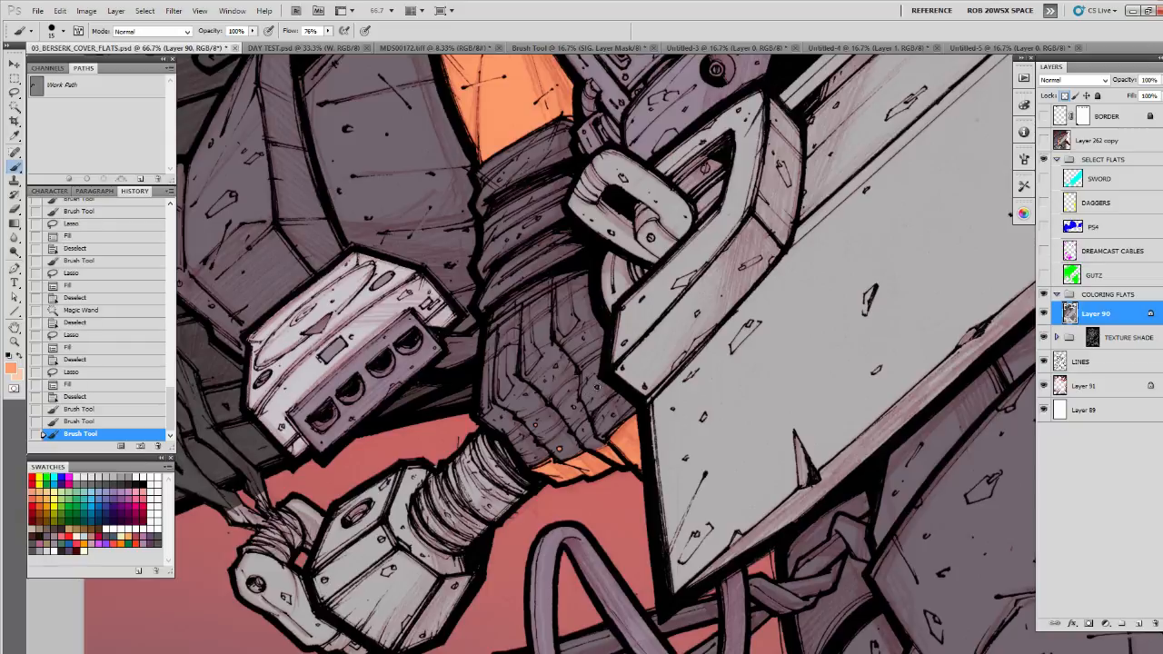
click(597, 386)
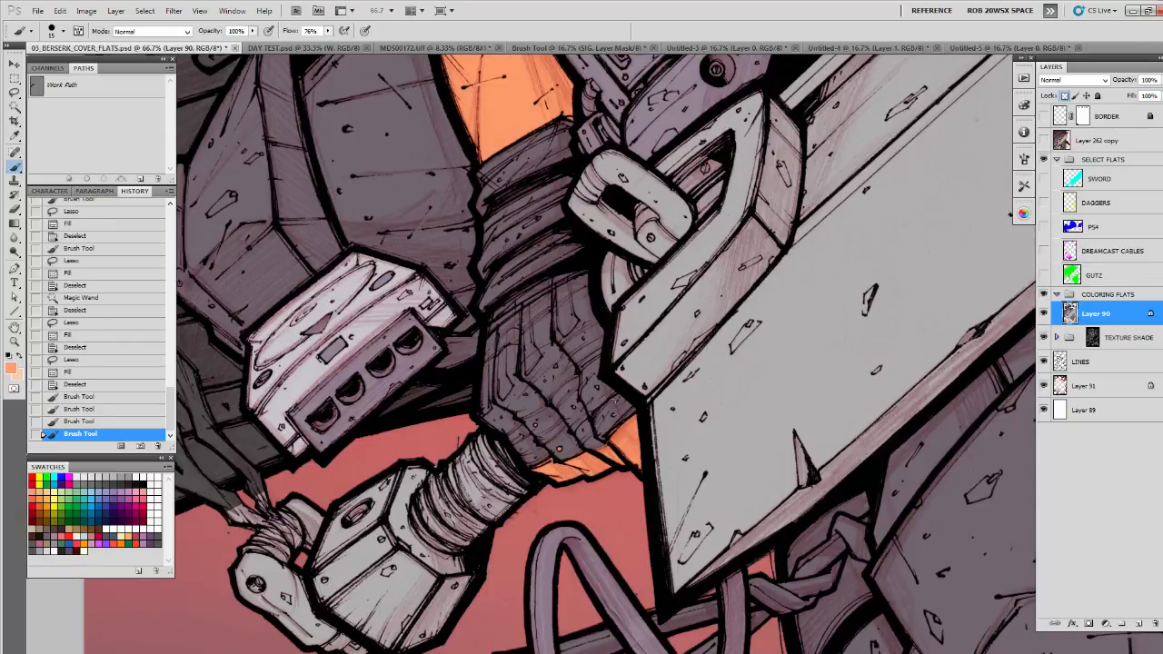
click(615, 400)
Step: Paint the back and outer edges of the gloved hand pale pinkish beige with the Brush
drag(630, 366, 607, 427)
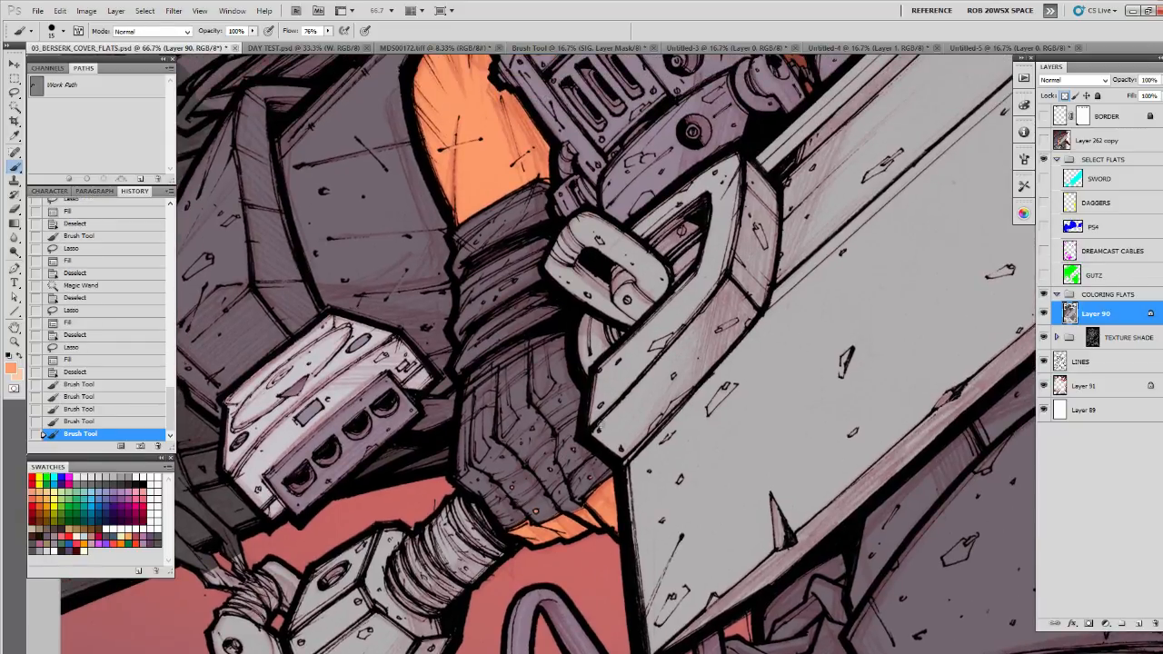
key(x)
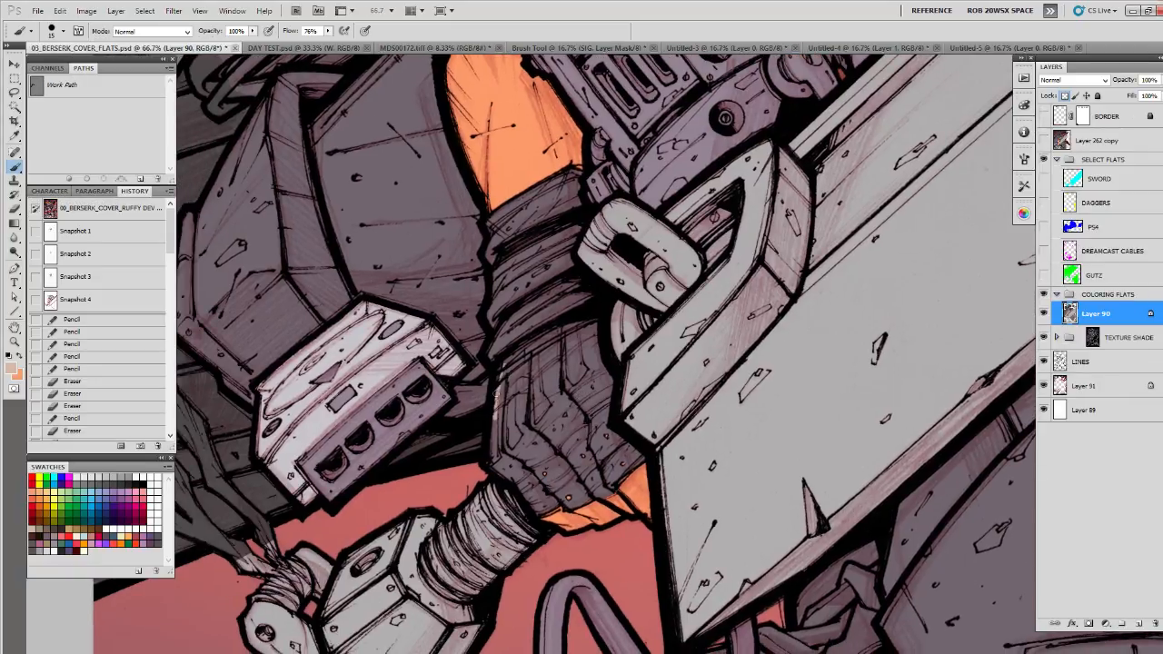
mouse_move(492, 418)
mouse_down()
mouse_move(507, 361)
mouse_move(525, 382)
mouse_move(540, 358)
mouse_move(552, 382)
mouse_move(578, 363)
mouse_up()
key(x)
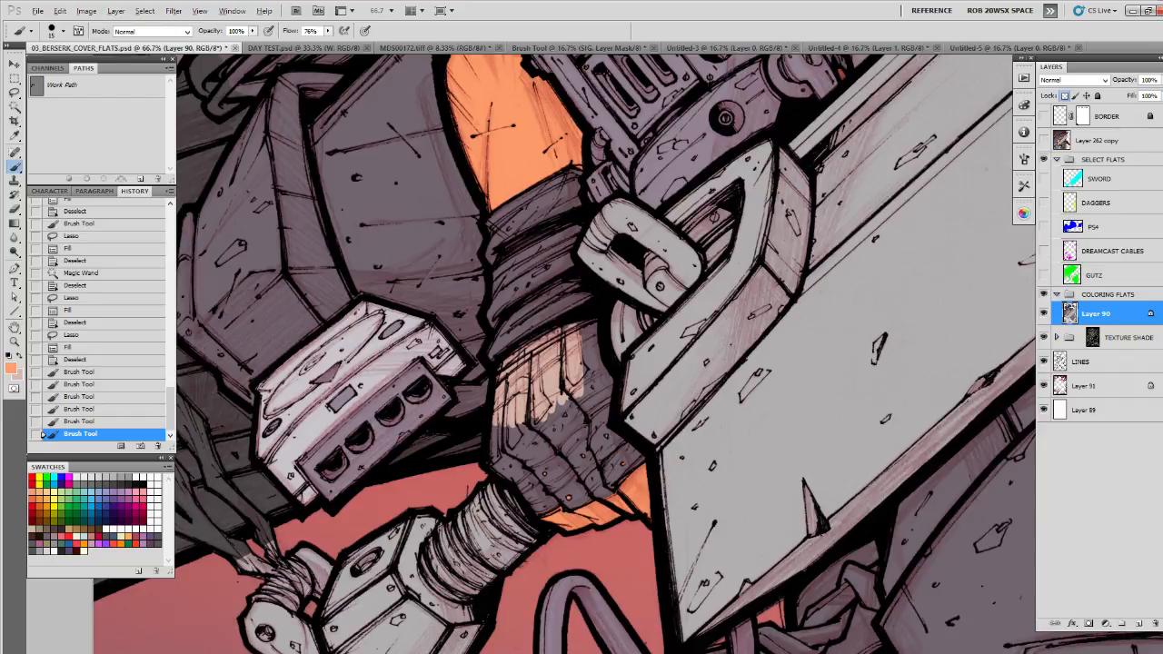
key(x)
mouse_move(584, 338)
mouse_down()
mouse_move(605, 411)
mouse_move(600, 399)
mouse_up()
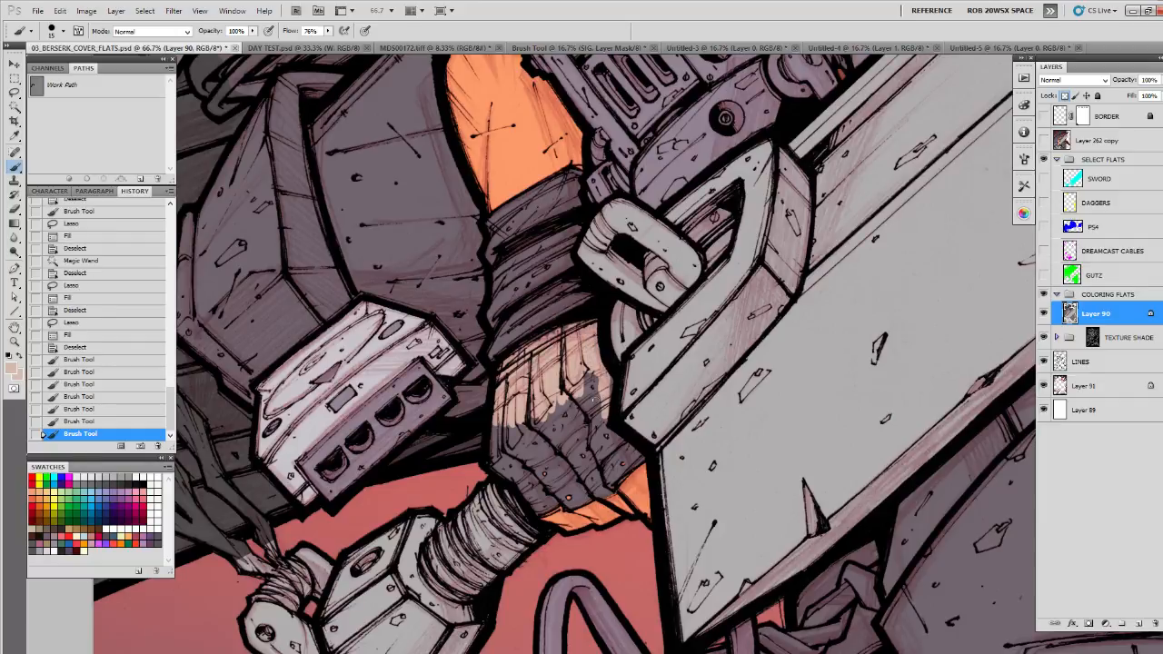
mouse_move(493, 458)
mouse_down()
mouse_move(500, 427)
mouse_move(518, 436)
mouse_move(575, 383)
mouse_move(574, 396)
mouse_move(611, 382)
mouse_move(618, 432)
mouse_move(633, 448)
mouse_move(604, 447)
mouse_up()
key(e)
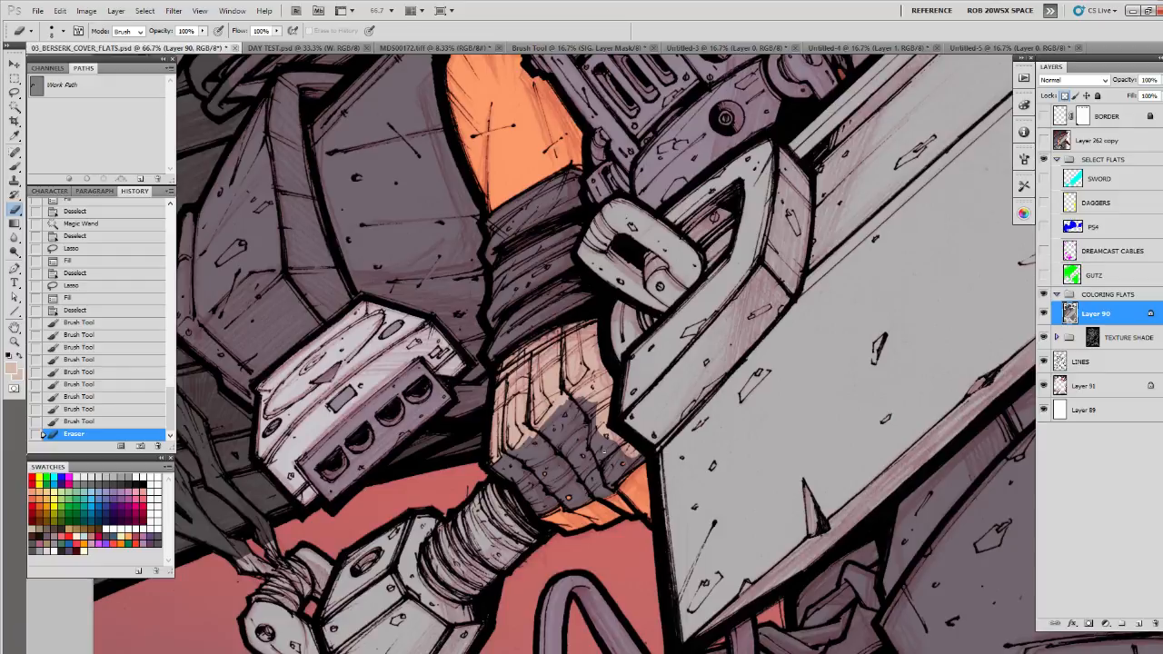
Step: Select the glove's remaining gray with the Magic Wand and paint it pale pinkish beige with the Brush
key(w)
click(604, 451)
key(b)
mouse_move(574, 411)
mouse_down()
mouse_move(536, 444)
mouse_move(627, 469)
mouse_move(567, 494)
mouse_move(504, 465)
mouse_move(565, 481)
mouse_up()
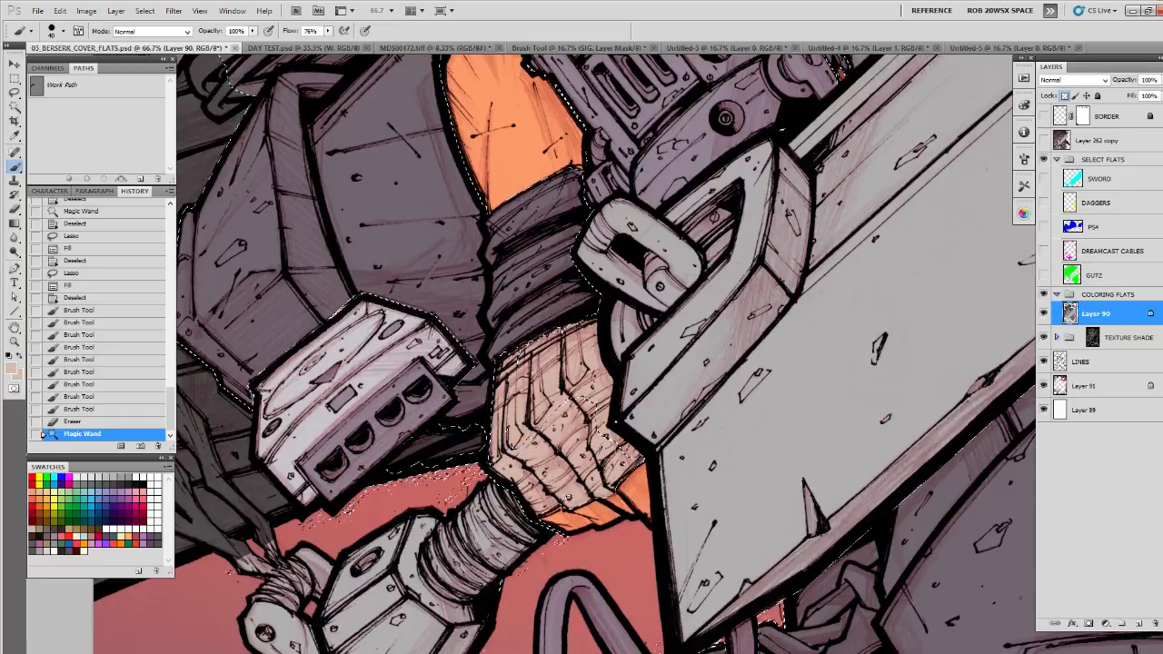
key(ctrl+d)
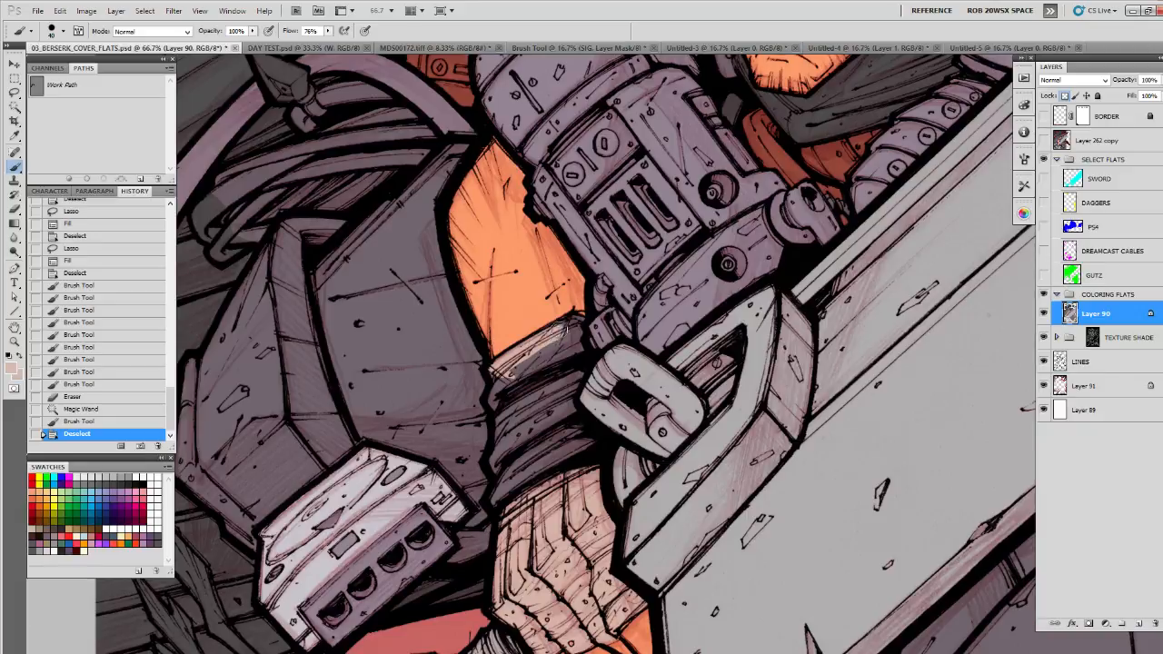
Step: Paint the forearm wrappings between the bare arm and the hand pale pinkish beige
mouse_move(578, 361)
mouse_down()
mouse_move(571, 404)
mouse_move(585, 454)
mouse_move(505, 498)
mouse_move(495, 400)
mouse_move(534, 354)
mouse_move(513, 427)
mouse_move(553, 389)
mouse_move(546, 445)
mouse_up()
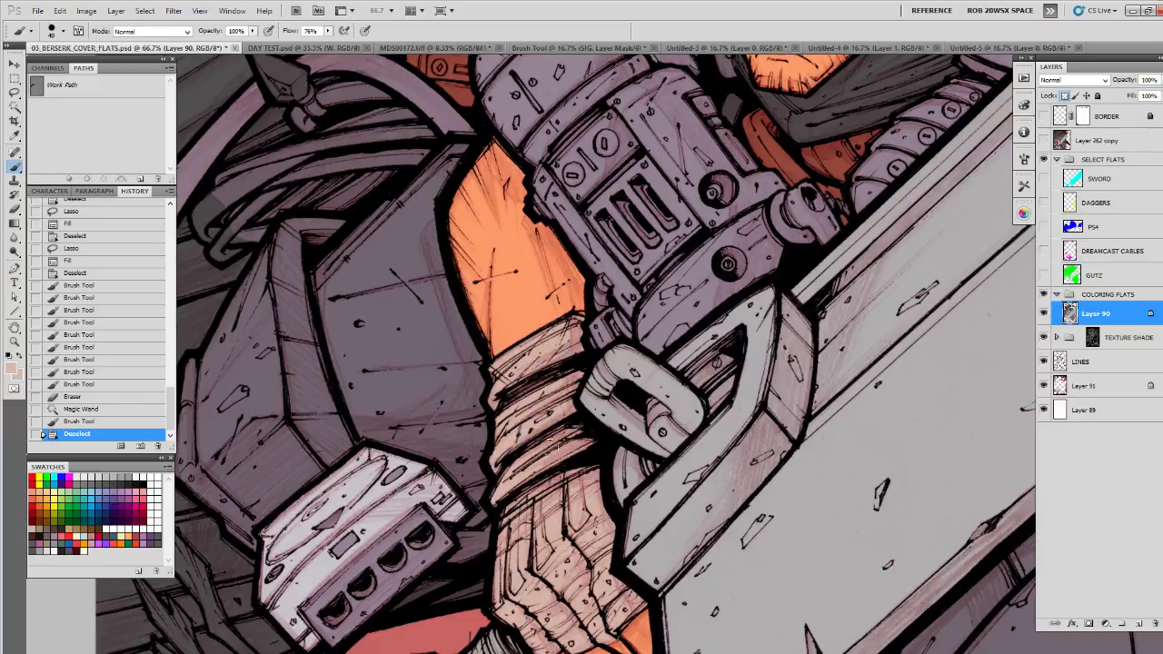
drag(571, 355, 548, 367)
drag(524, 445, 531, 409)
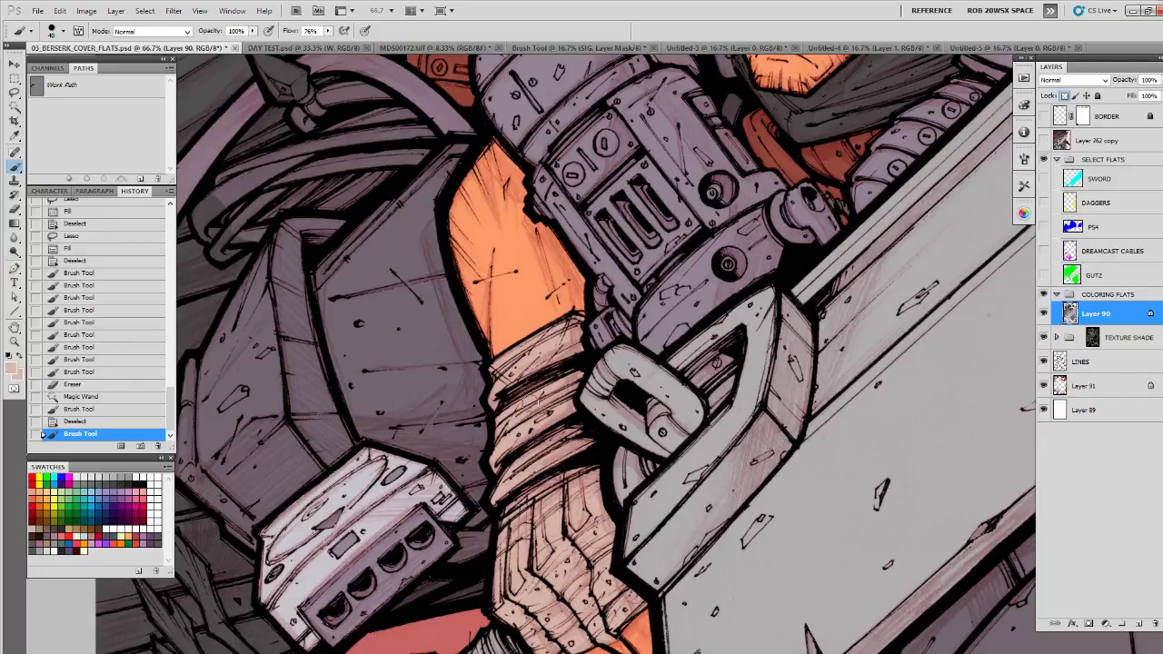
Step: Paint the white of the figure's eye pale cream with the Brush, using a color sampled from the COLOR REV_01 document
mouse_move(753, 323)
mouse_down()
mouse_move(718, 437)
mouse_move(720, 574)
mouse_up()
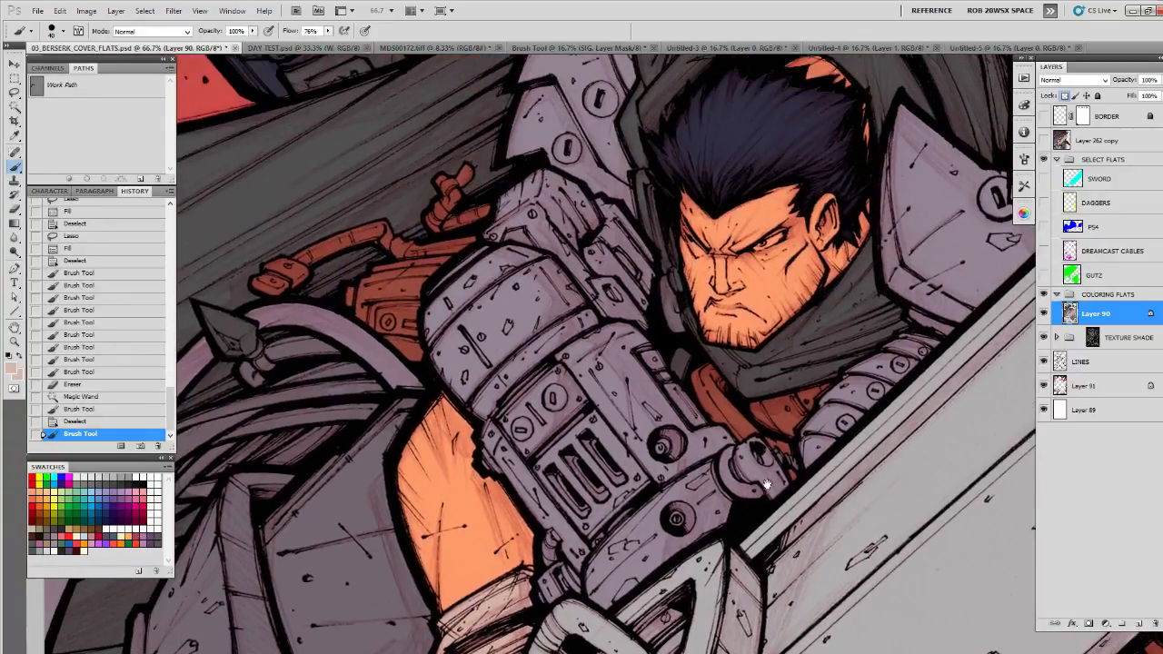
mouse_move(788, 463)
mouse_down()
mouse_move(716, 493)
mouse_move(642, 433)
mouse_up()
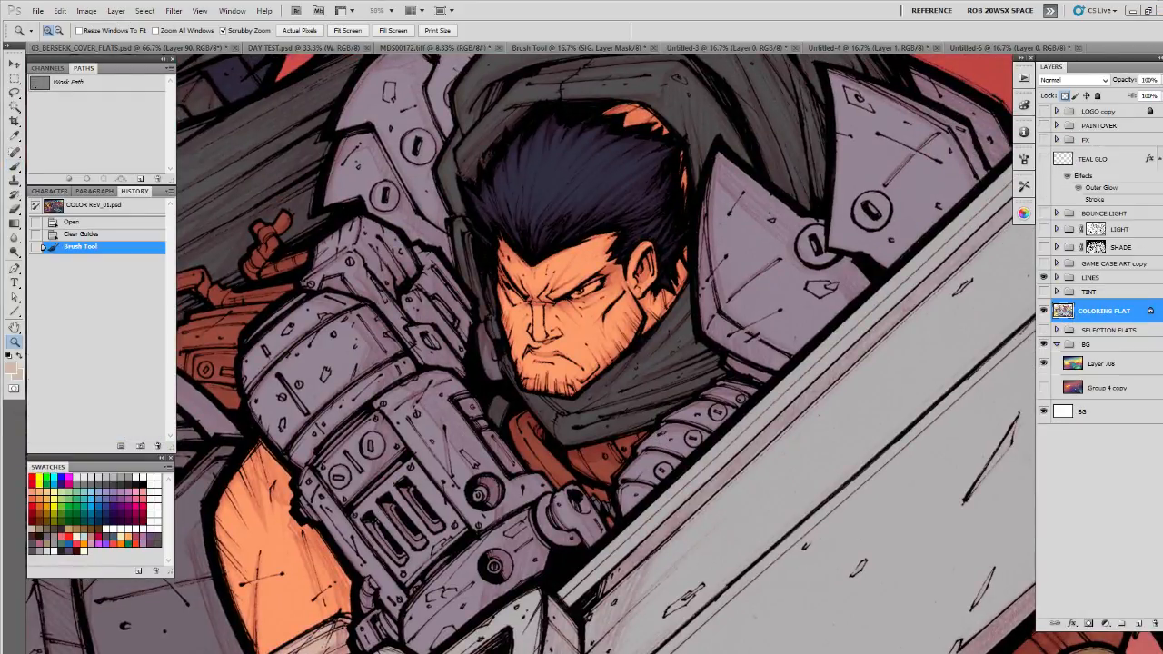
key(b)
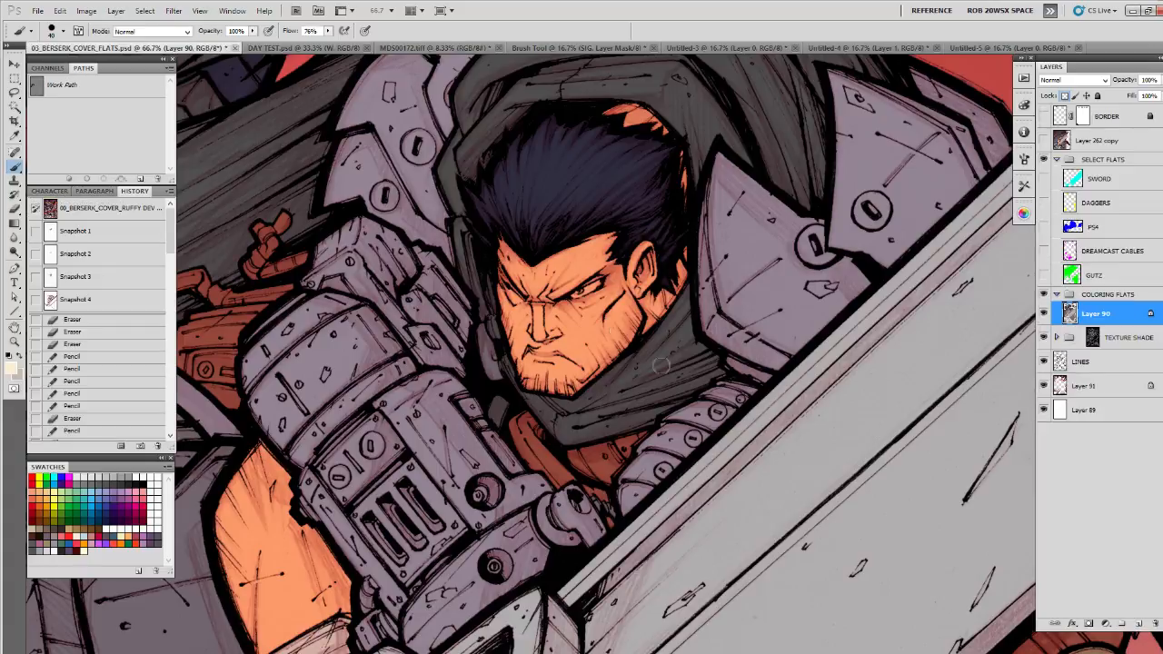
scroll(559, 308, up, 3)
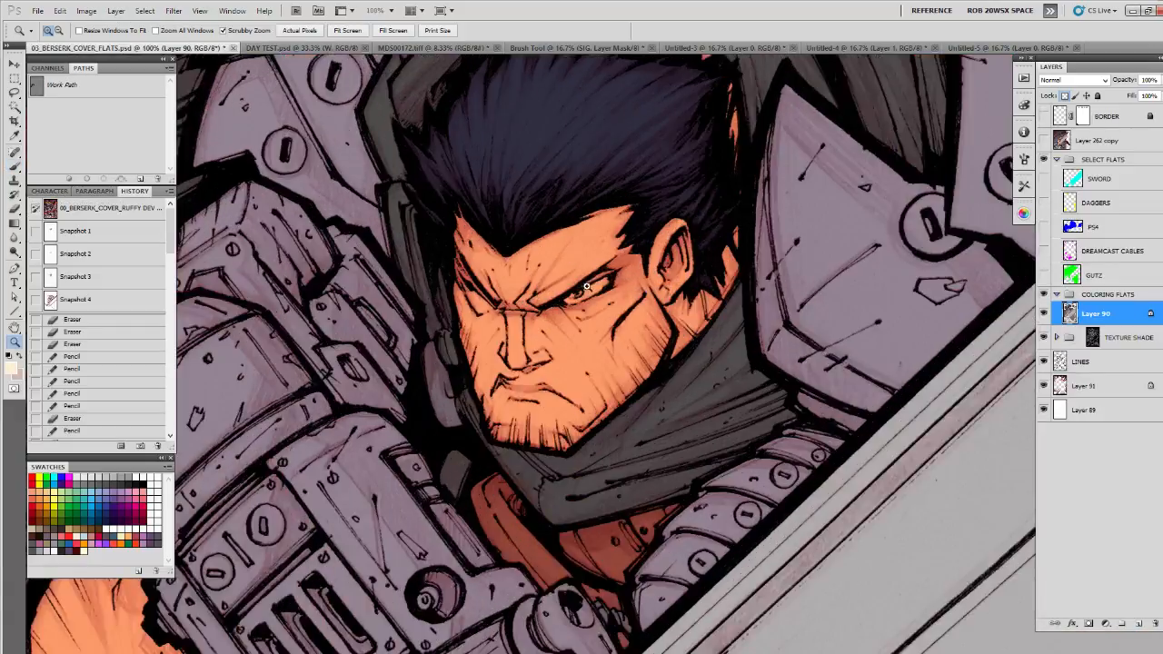
mouse_move(557, 314)
mouse_down()
mouse_move(624, 272)
mouse_move(610, 297)
mouse_move(589, 301)
mouse_move(610, 283)
mouse_move(557, 318)
mouse_move(624, 278)
mouse_move(557, 307)
mouse_up()
key(z)
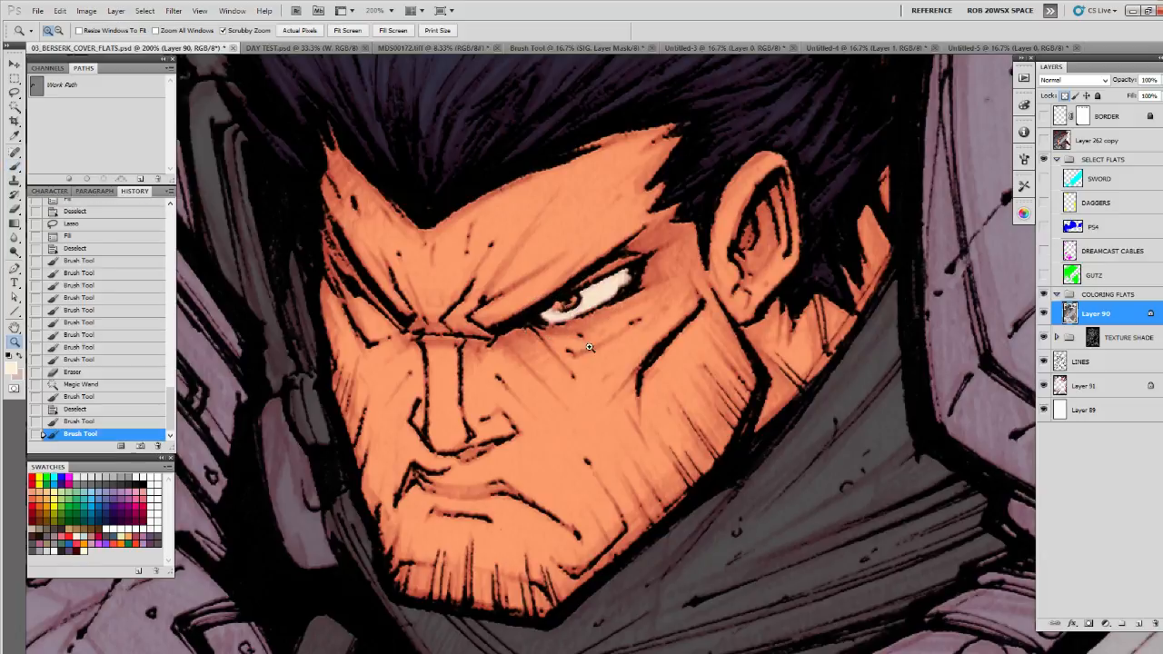
Step: Sample the flat reddish brown of the pouch behind the mechanical arm, hiding the TEXTURE SHADE group only while sampling
alt+click(589, 354)
alt+click(587, 359)
alt+click(586, 362)
alt+click(585, 363)
alt+click(586, 364)
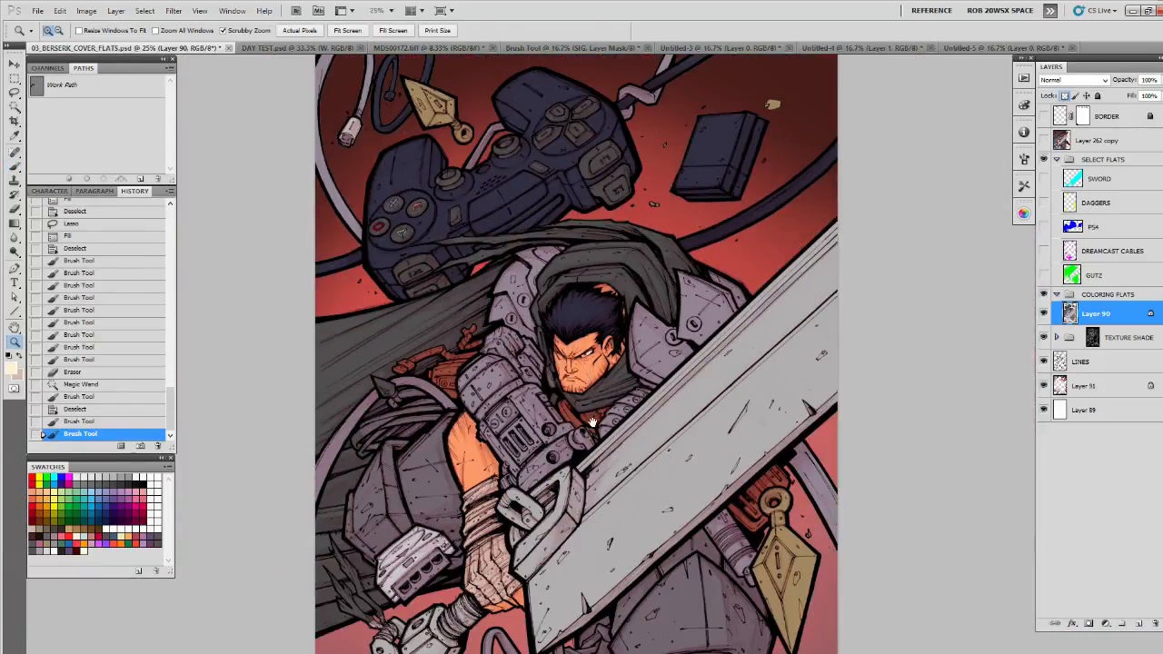
scroll(588, 381, down, 2)
key(b)
scroll(607, 399, up, 2)
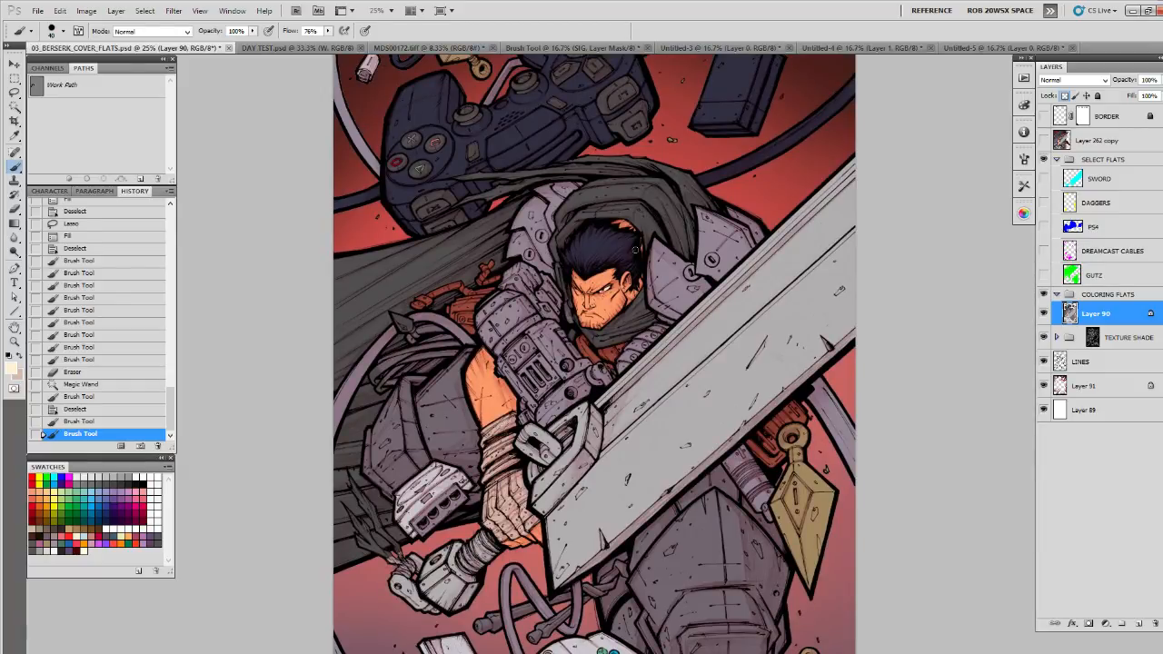
drag(586, 411, 602, 423)
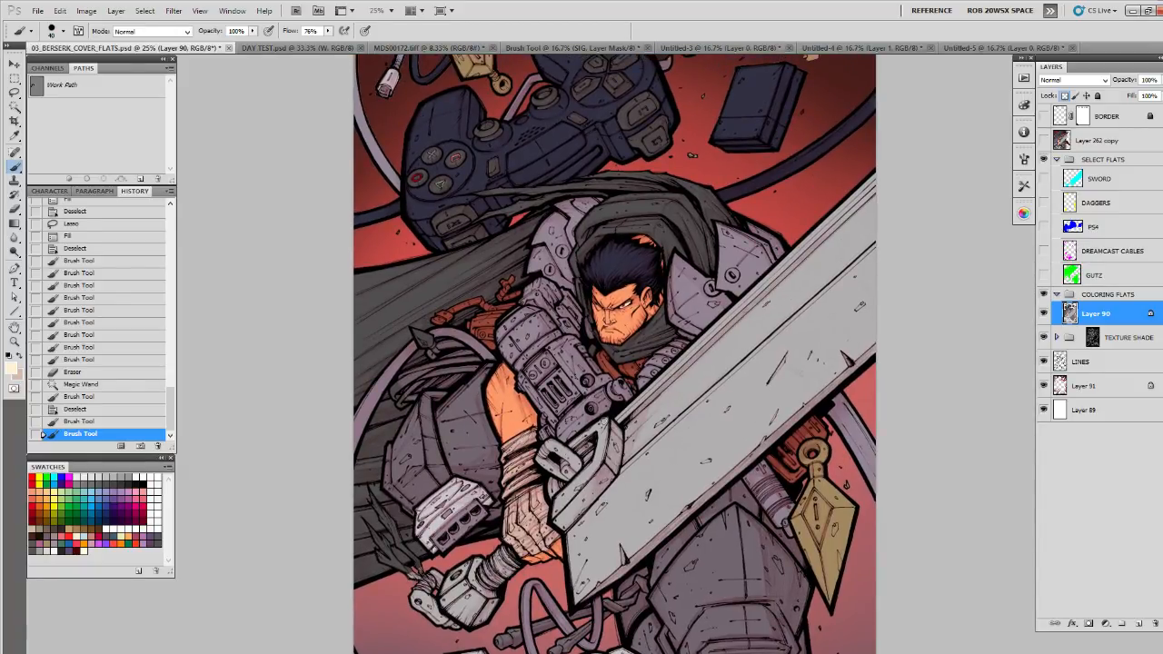
click(1045, 337)
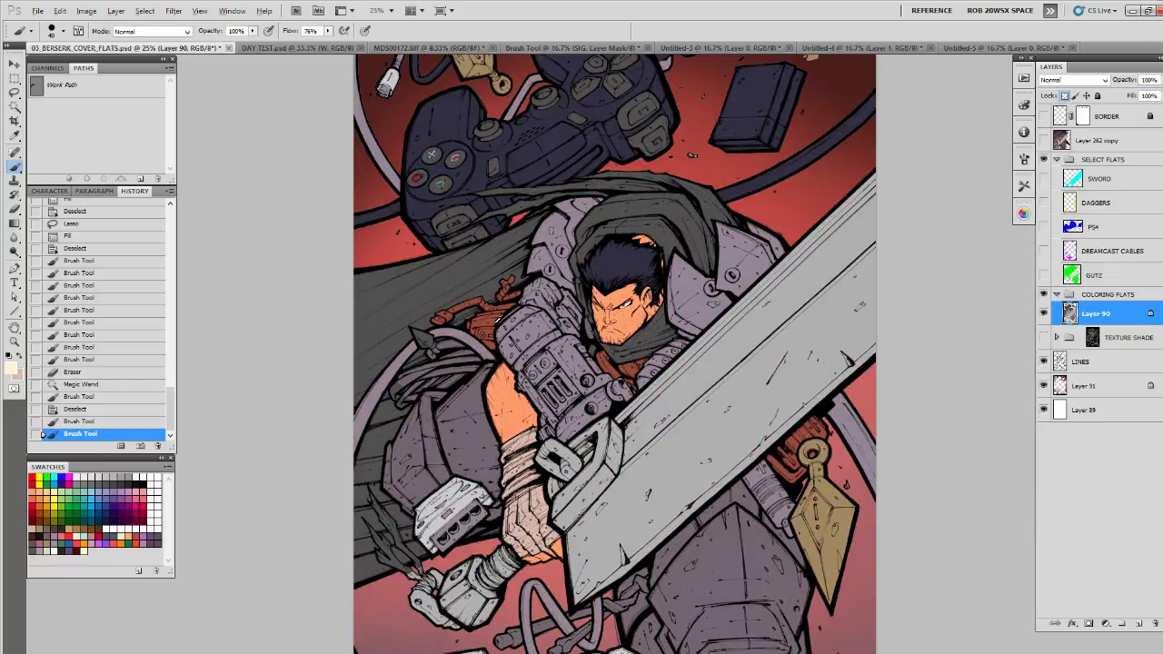
alt+click(496, 318)
click(1045, 338)
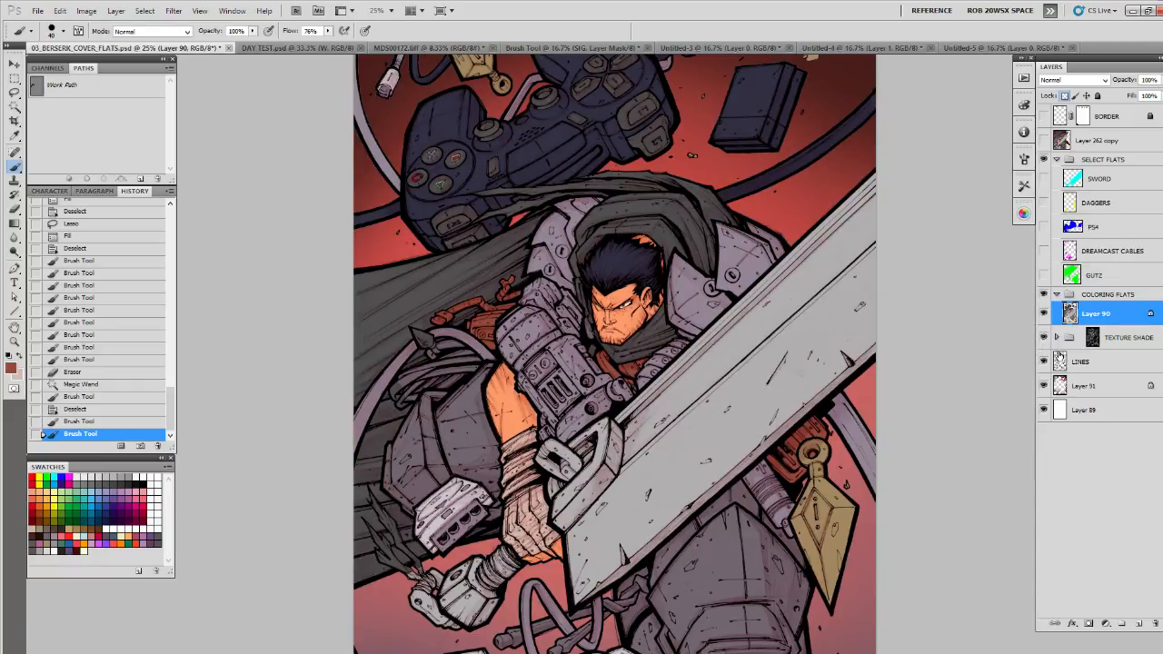
Step: Paint the coiled rope bundle behind the bare arm and its small knot at the spike reddish brown with the Brush
key(z)
click(473, 352)
click(473, 352)
click(472, 352)
click(472, 352)
key(b)
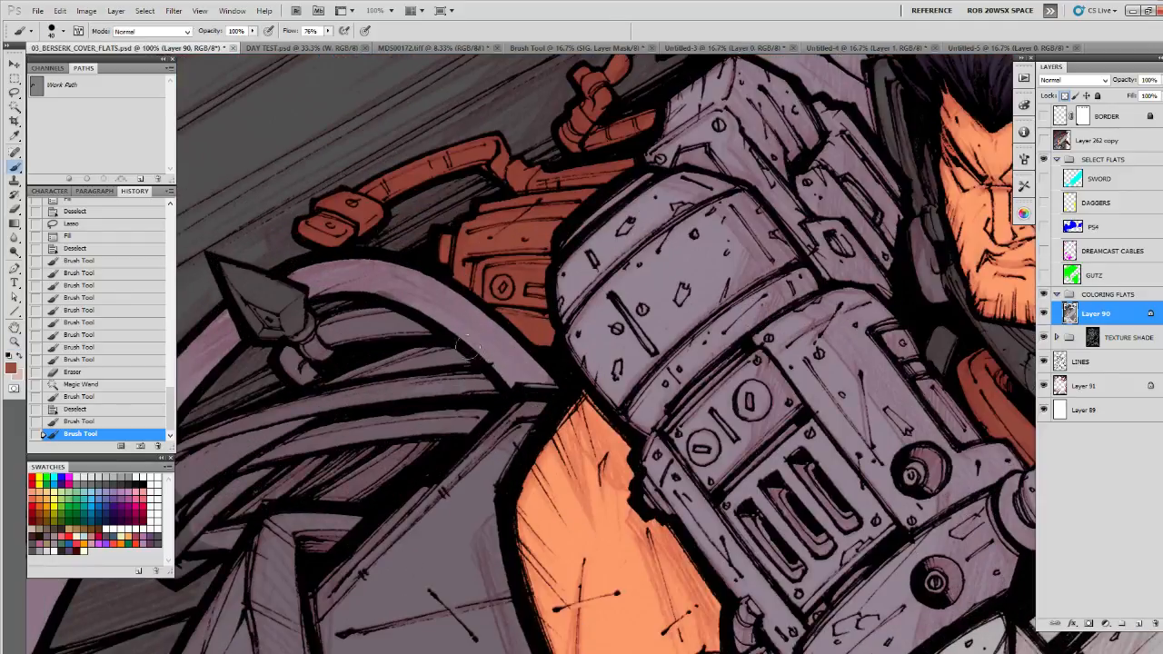
mouse_move(467, 348)
mouse_down()
mouse_move(578, 321)
mouse_move(569, 318)
mouse_move(578, 321)
mouse_move(519, 328)
mouse_move(565, 317)
mouse_move(598, 328)
mouse_move(521, 335)
mouse_move(493, 361)
mouse_move(473, 359)
mouse_move(506, 381)
mouse_move(616, 352)
mouse_move(606, 333)
mouse_move(674, 389)
mouse_move(565, 480)
mouse_move(457, 493)
mouse_move(409, 538)
mouse_move(354, 562)
mouse_move(332, 496)
mouse_move(378, 459)
mouse_move(360, 459)
mouse_move(400, 437)
mouse_move(384, 442)
mouse_move(636, 366)
mouse_move(641, 376)
mouse_move(603, 429)
mouse_move(628, 413)
mouse_move(516, 469)
mouse_move(624, 405)
mouse_move(463, 476)
mouse_move(590, 411)
mouse_move(418, 482)
mouse_move(476, 418)
mouse_move(349, 523)
mouse_move(407, 449)
mouse_move(398, 503)
mouse_up()
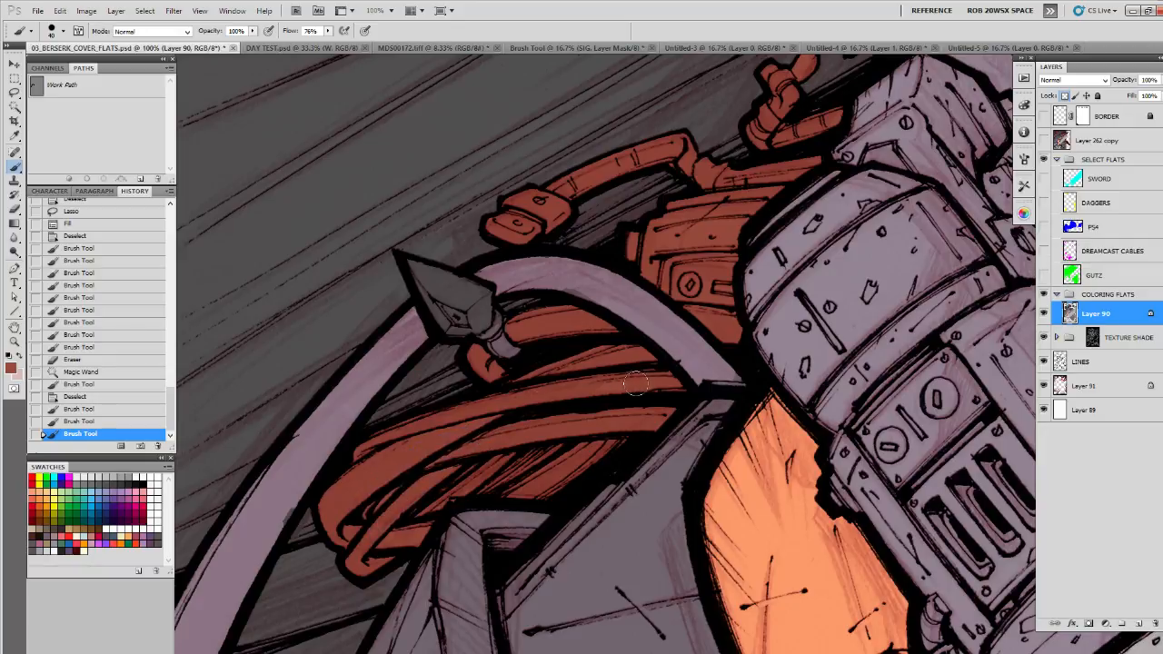
drag(636, 383, 576, 464)
Step: Repaint the coiled rope bundle and the section beneath the reddish-brown pouch tan with the Brush
key(x)
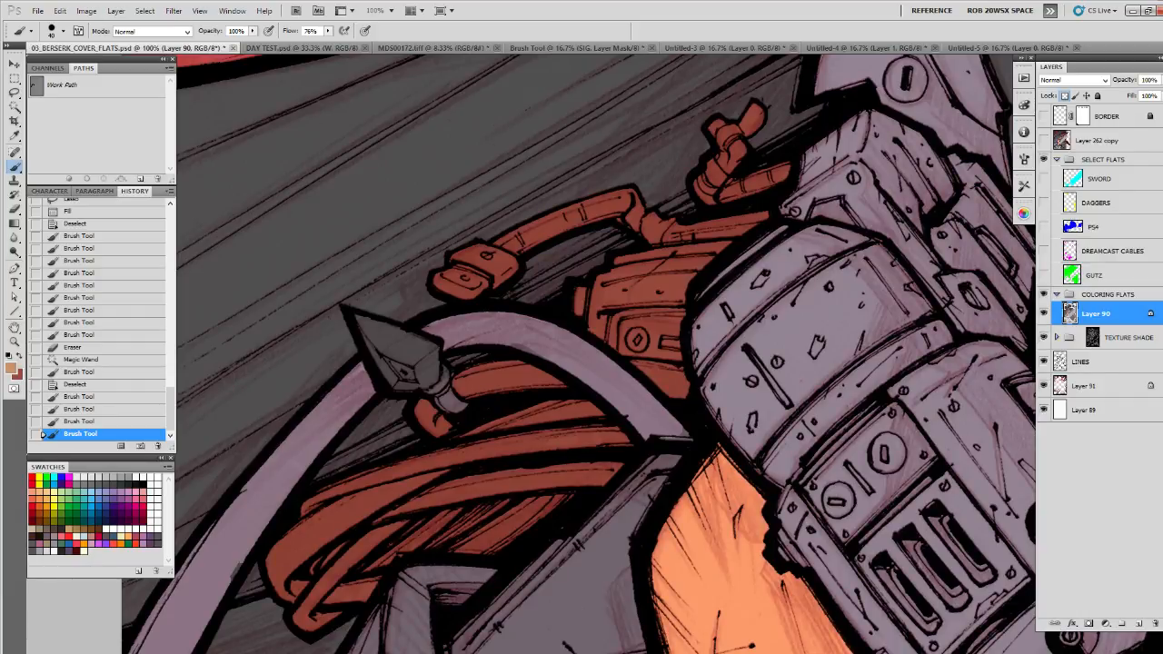
drag(597, 443, 583, 466)
drag(578, 478, 682, 423)
mouse_move(711, 413)
mouse_down()
mouse_move(588, 487)
mouse_move(567, 487)
mouse_move(605, 444)
mouse_move(606, 423)
mouse_move(671, 411)
mouse_move(622, 421)
mouse_move(604, 382)
mouse_move(572, 389)
mouse_move(663, 354)
mouse_move(717, 391)
mouse_move(617, 321)
mouse_move(573, 327)
mouse_move(602, 318)
mouse_move(546, 349)
mouse_move(569, 352)
mouse_move(532, 361)
mouse_move(563, 395)
mouse_move(420, 447)
mouse_move(397, 475)
mouse_move(593, 409)
mouse_move(487, 462)
mouse_move(586, 427)
mouse_move(521, 481)
mouse_move(542, 484)
mouse_move(483, 507)
mouse_move(471, 535)
mouse_move(421, 564)
mouse_move(378, 512)
mouse_move(397, 481)
mouse_move(436, 499)
mouse_move(486, 476)
mouse_move(432, 480)
mouse_up()
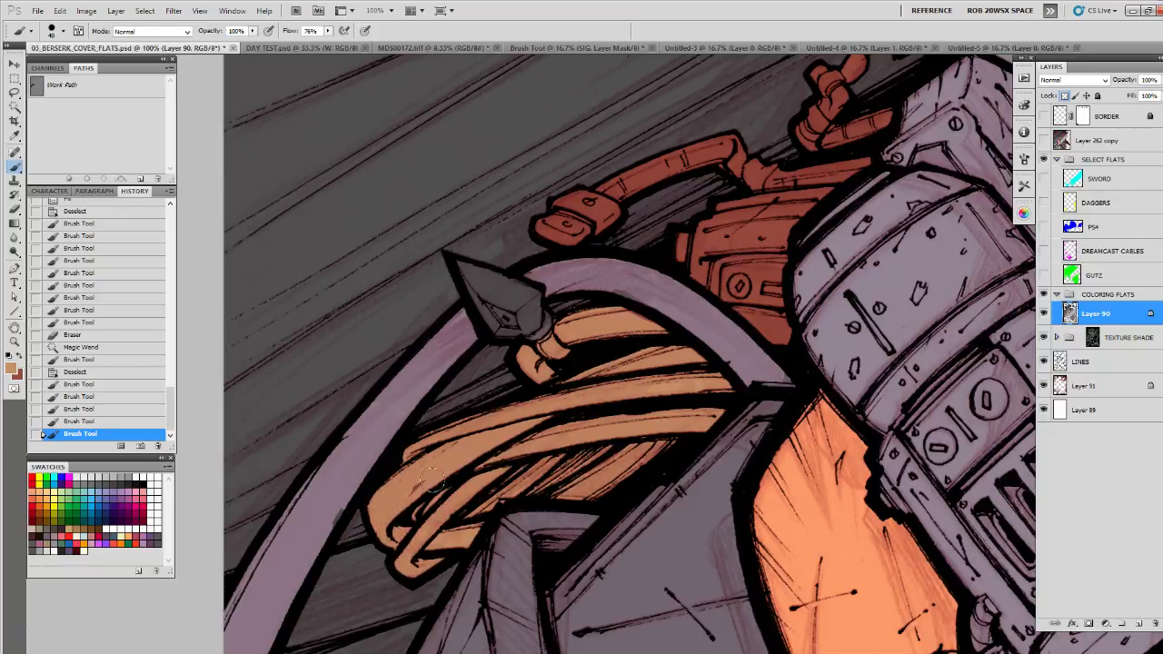
drag(694, 376, 549, 513)
mouse_move(604, 458)
mouse_down()
mouse_move(593, 450)
mouse_move(636, 454)
mouse_move(636, 475)
mouse_move(589, 450)
mouse_move(627, 452)
mouse_move(641, 481)
mouse_move(617, 465)
mouse_up()
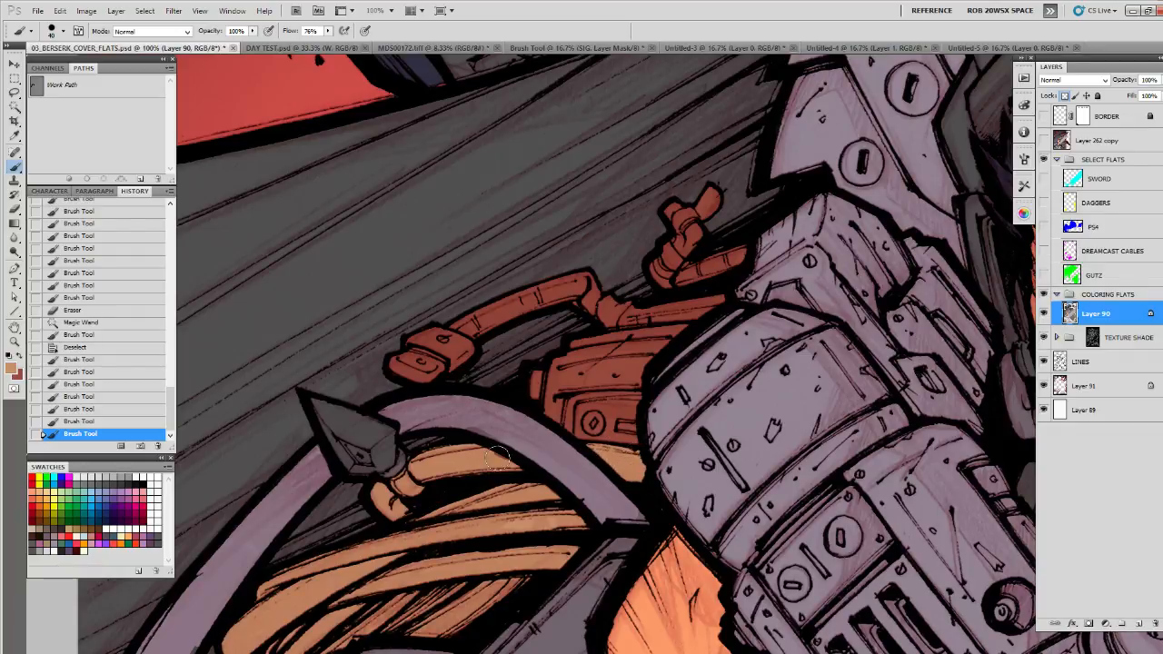
drag(521, 493, 519, 541)
Step: Check the tan rope against the whole cover and undo the tan brush strokes
key(z)
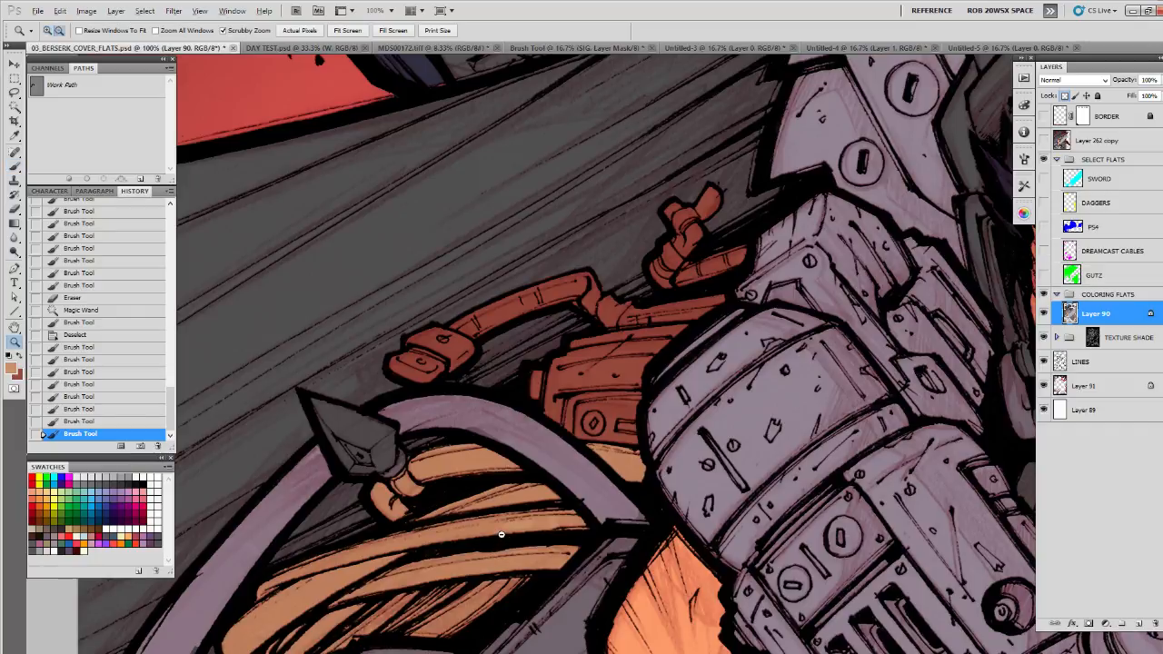
alt+click(503, 533)
alt+click(503, 533)
alt+click(502, 533)
alt+click(502, 534)
drag(751, 554, 715, 332)
key(b)
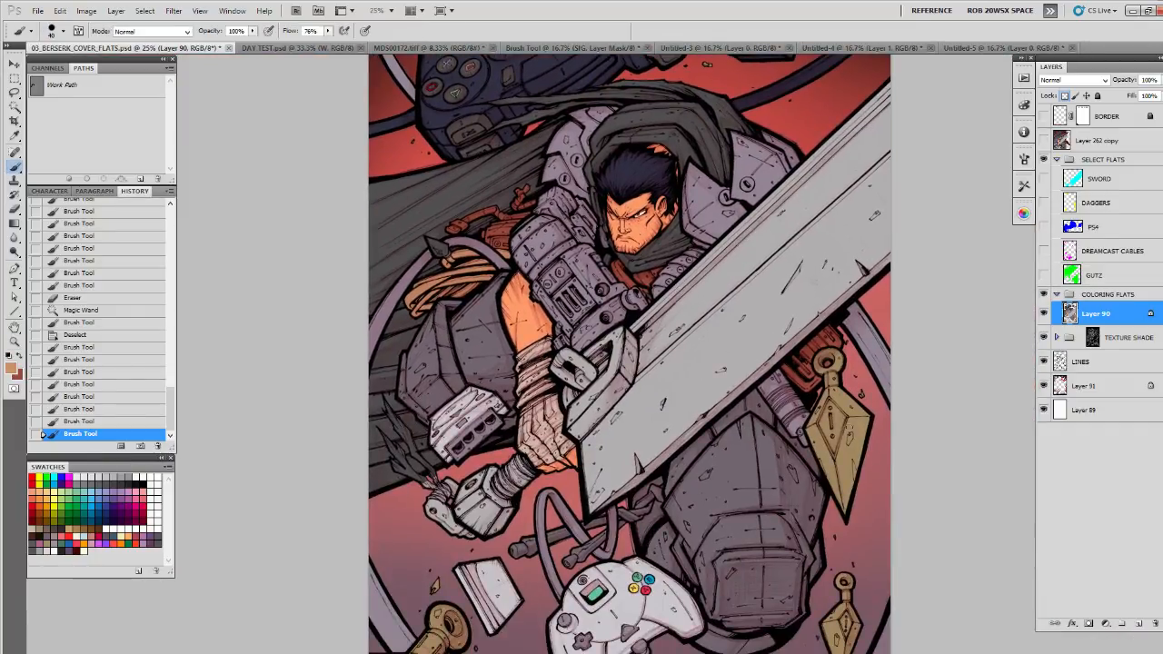
drag(848, 430, 850, 436)
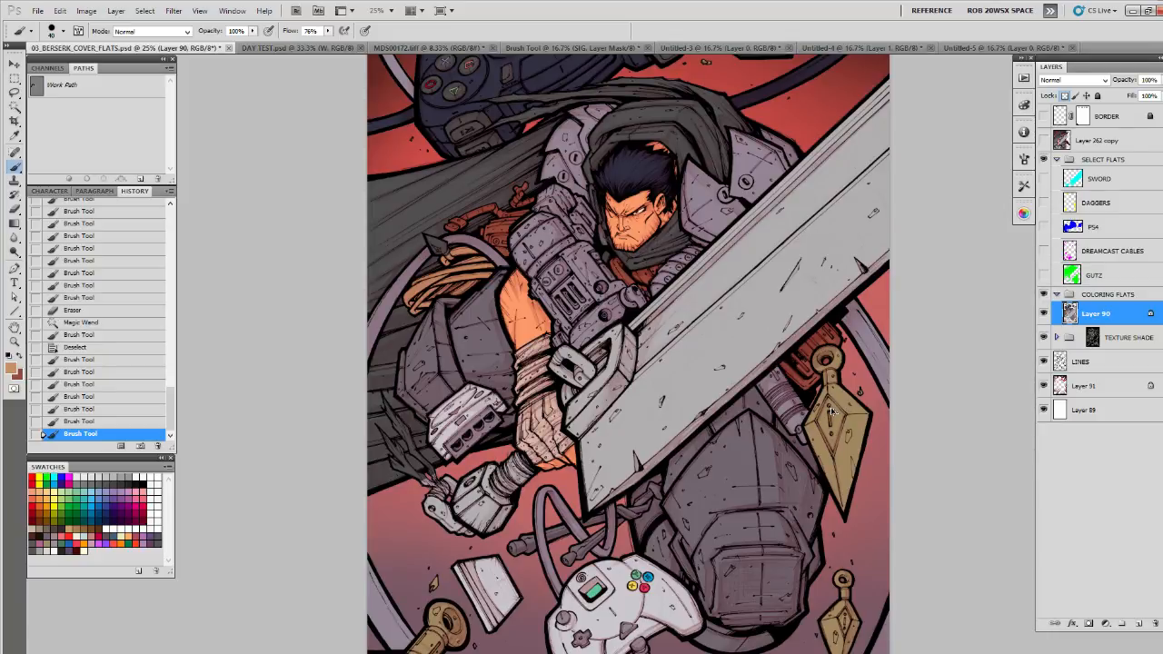
key(ctrl+alt+z)
key(ctrl+alt+z)
key(ctrl+alt+z)
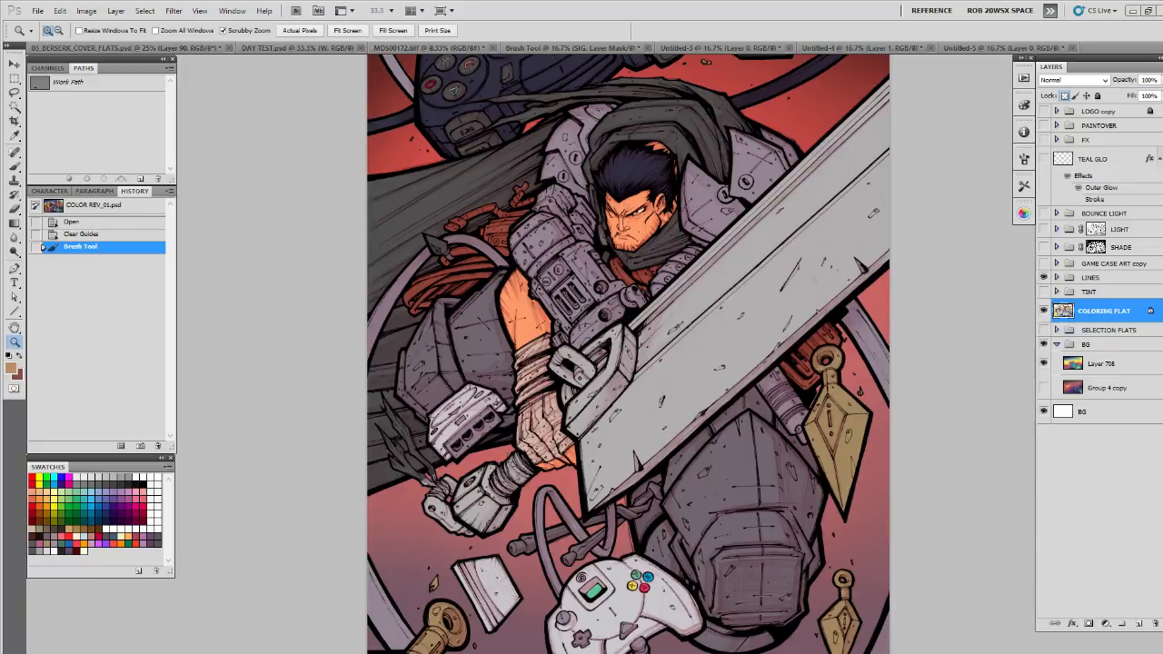
Step: From the COLOR REV_01 document, bring up the Open dialog to choose another file
key(b)
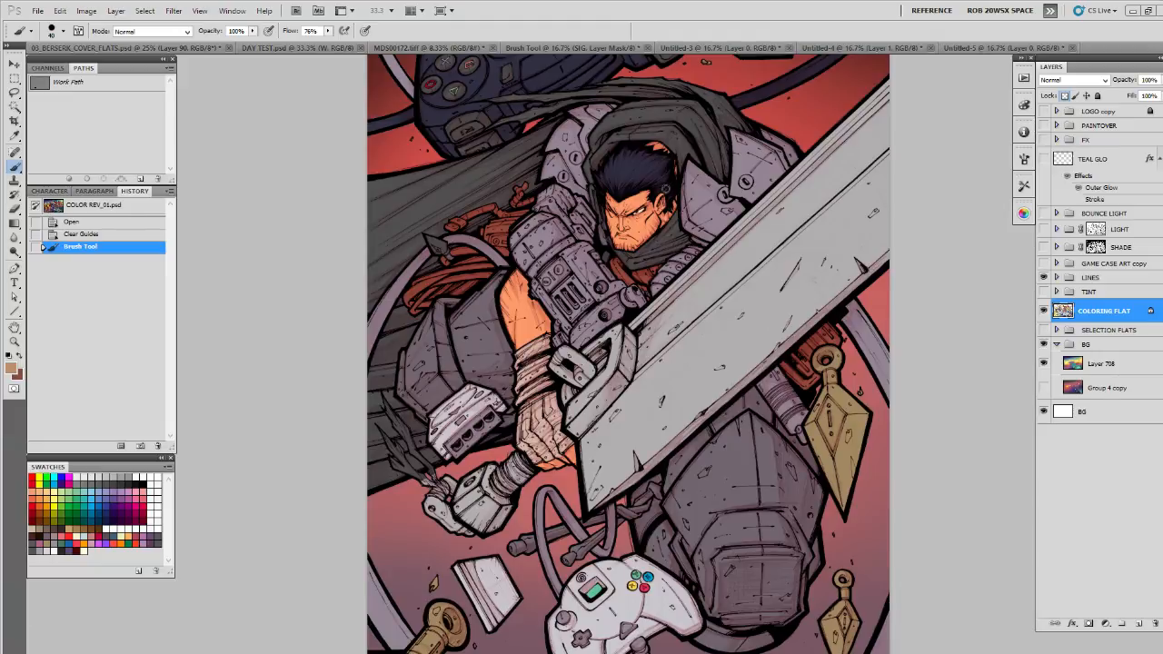
click(39, 11)
click(50, 33)
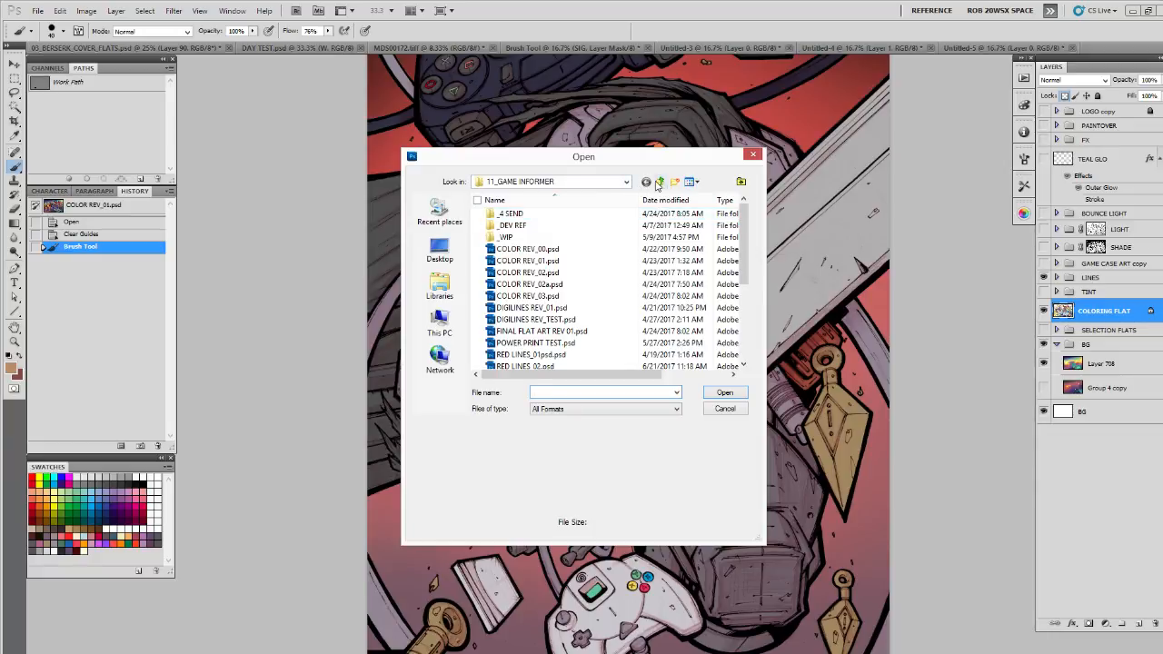
Step: Open 01_FLATS_rev 01.psd from the 01_ANNUBIS folder of PENNY FOR SOUL and sample a dark brown from its artwork
click(659, 183)
double_click(564, 287)
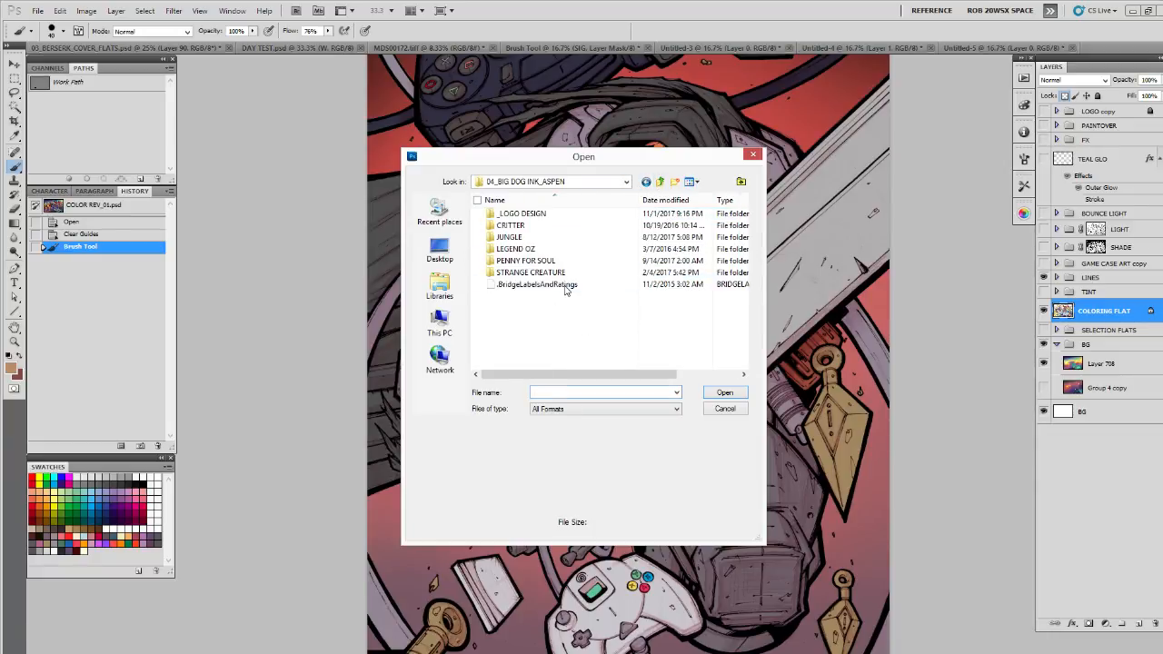
double_click(541, 260)
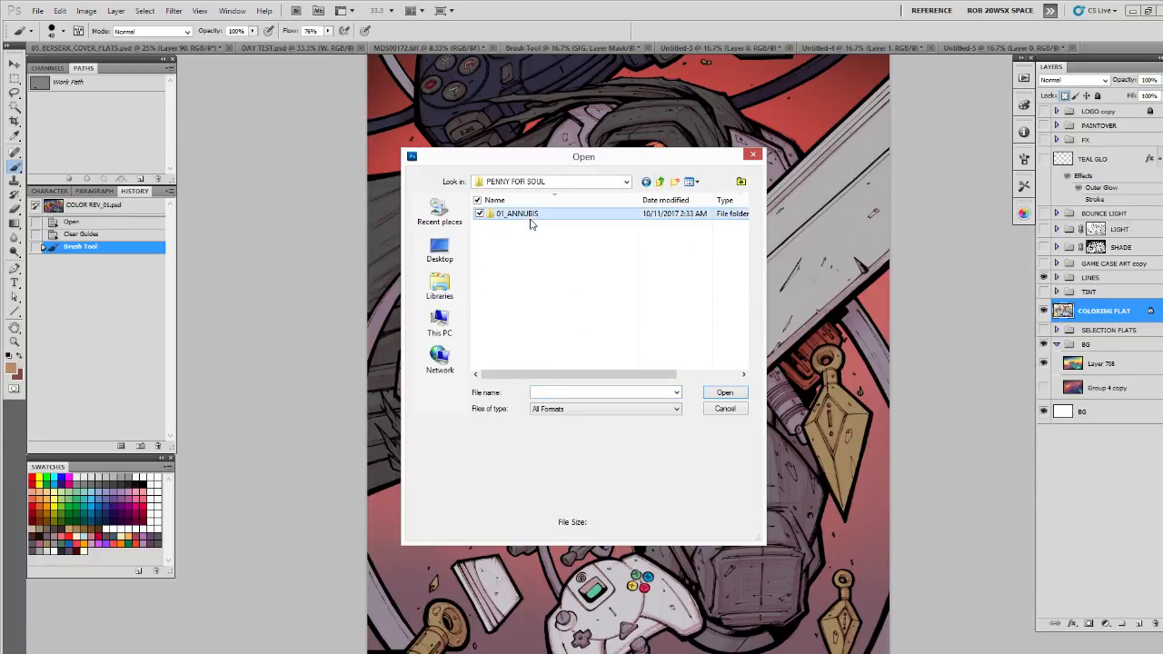
double_click(530, 219)
click(536, 284)
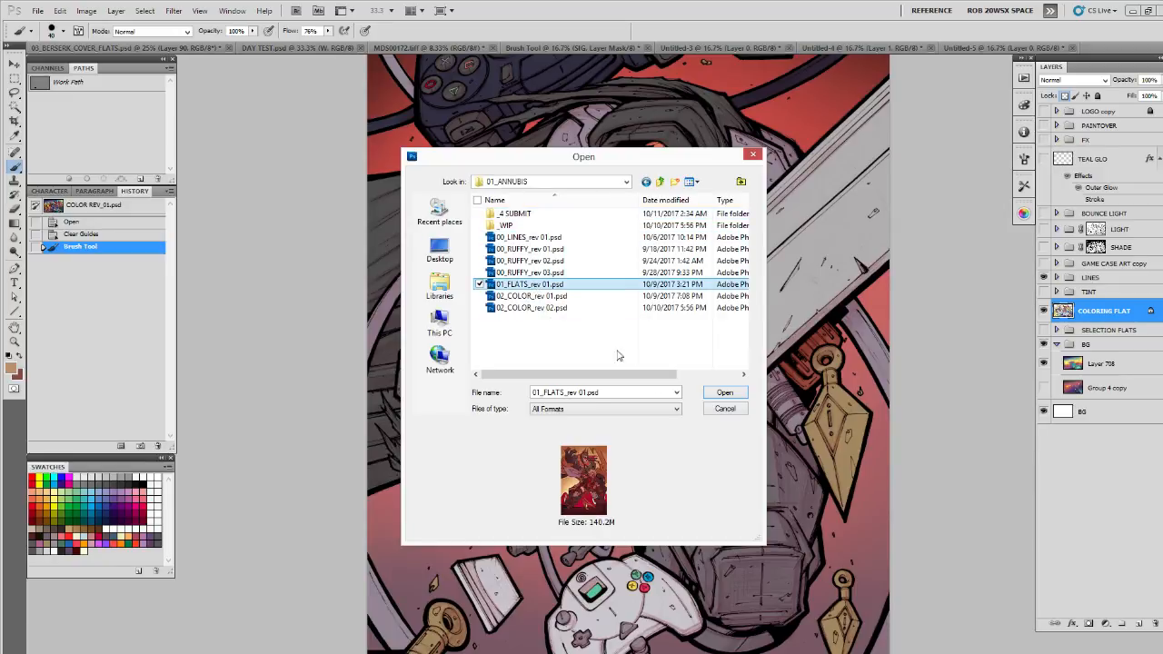
click(714, 393)
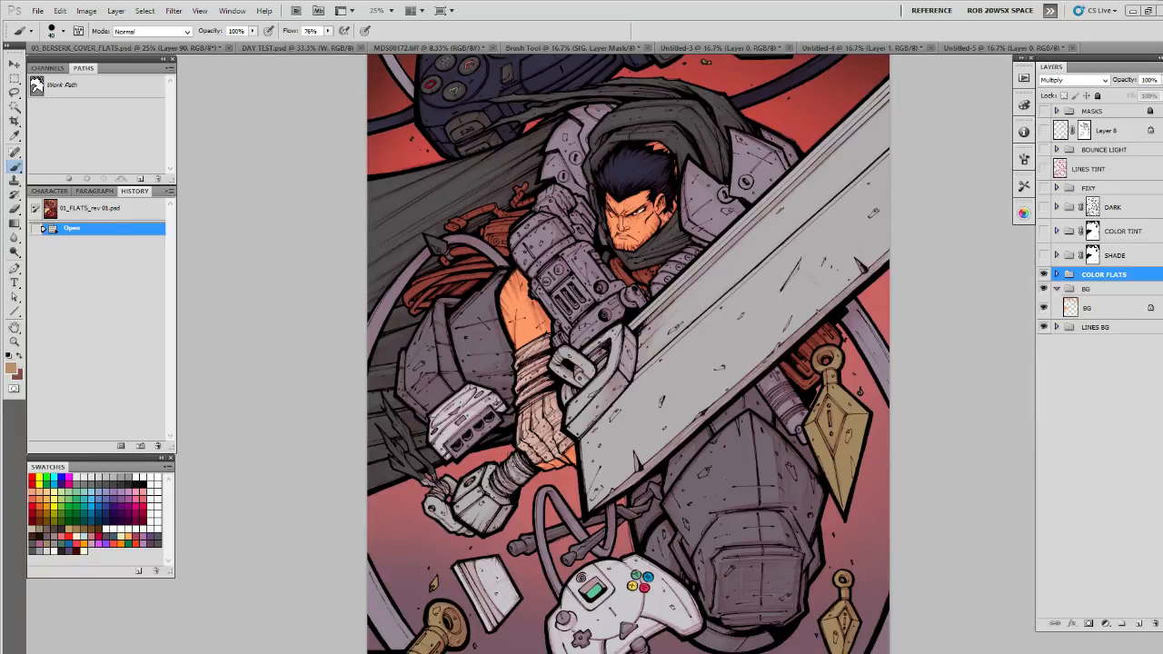
key(z)
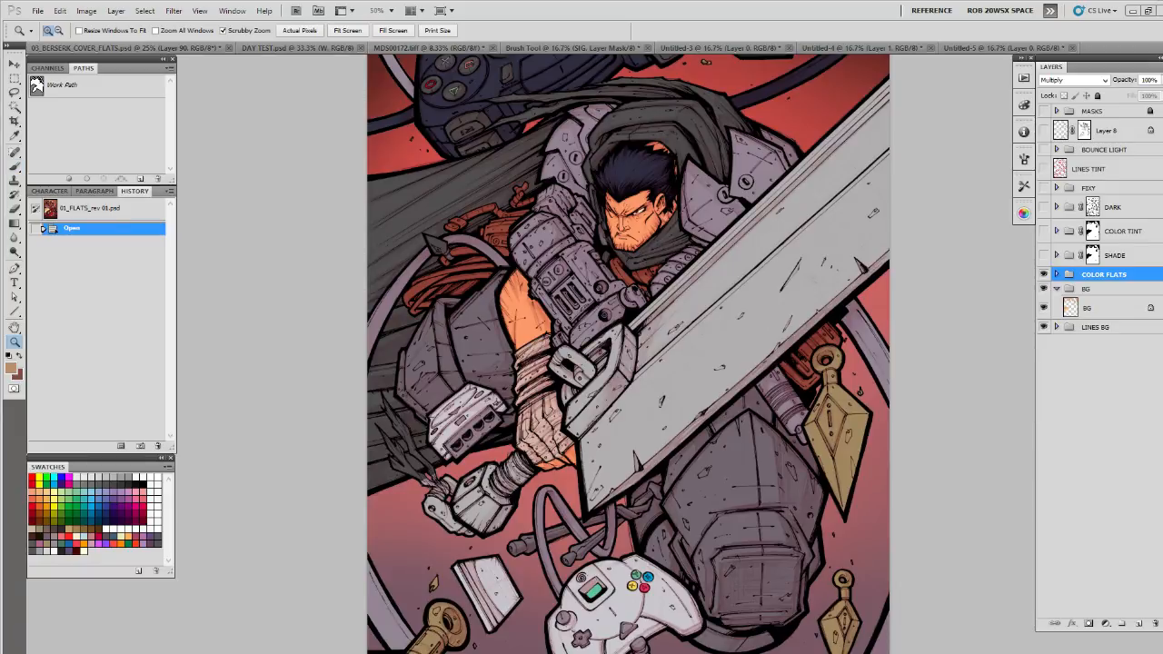
key(b)
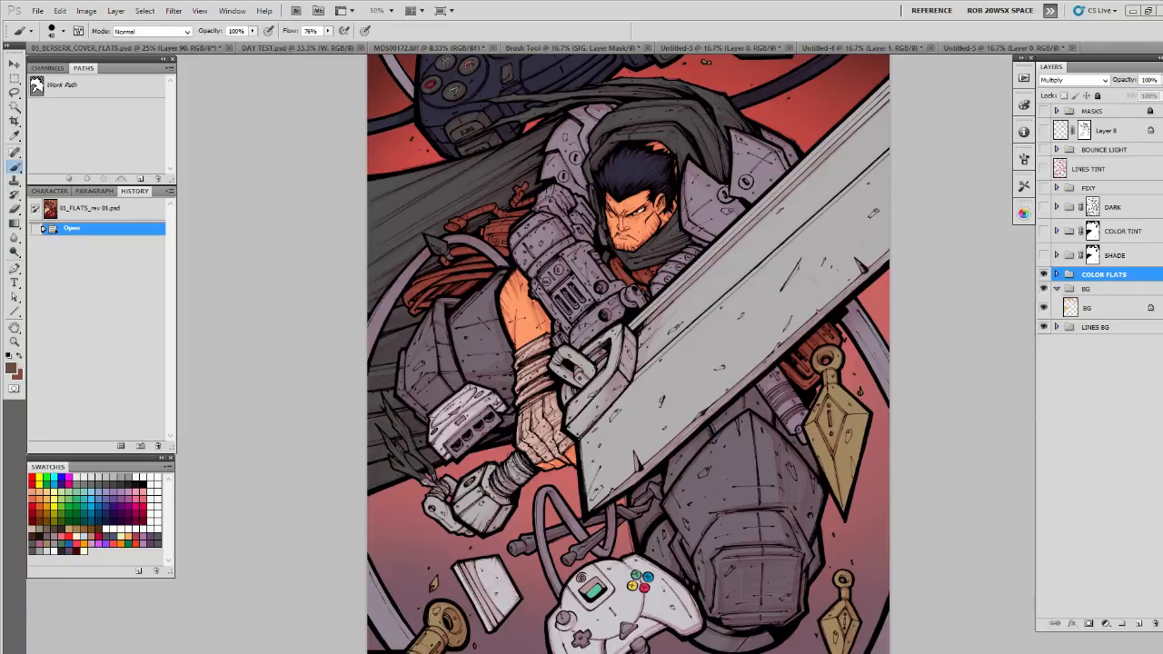
Step: In the 03_BERSERK_COVER_FLATS document, paint the coiled rope bundle behind the arm with the sampled brown on Layer 90
key(ctrl+Tab)
key(z)
click(479, 268)
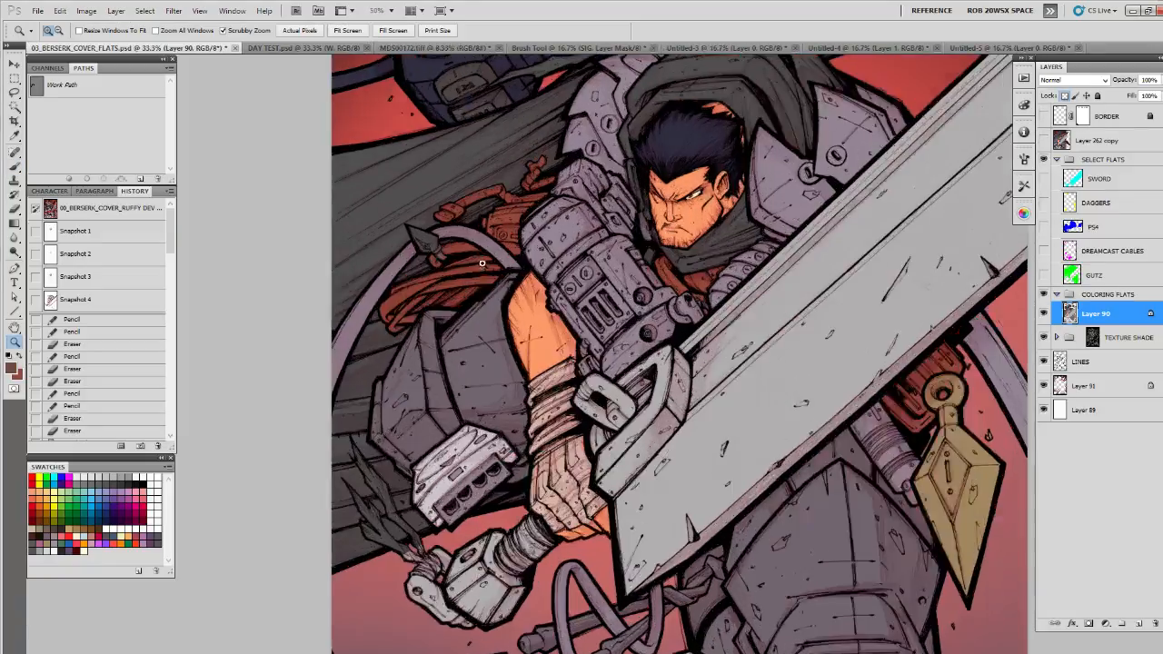
click(479, 268)
click(479, 268)
drag(479, 268, 681, 358)
key(b)
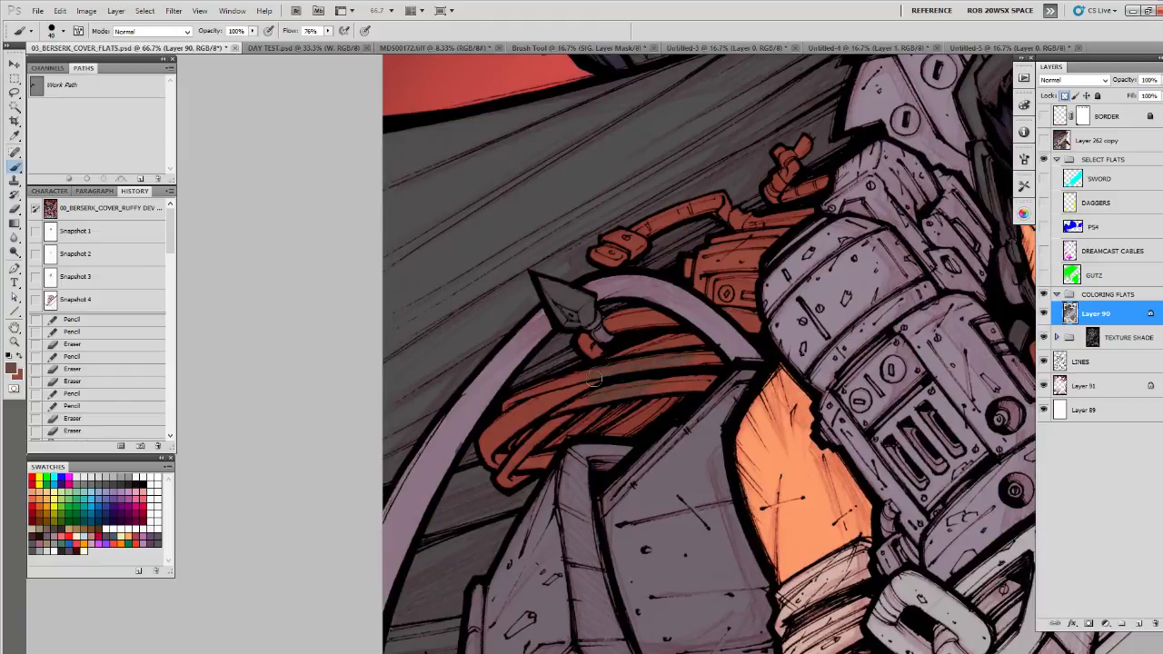
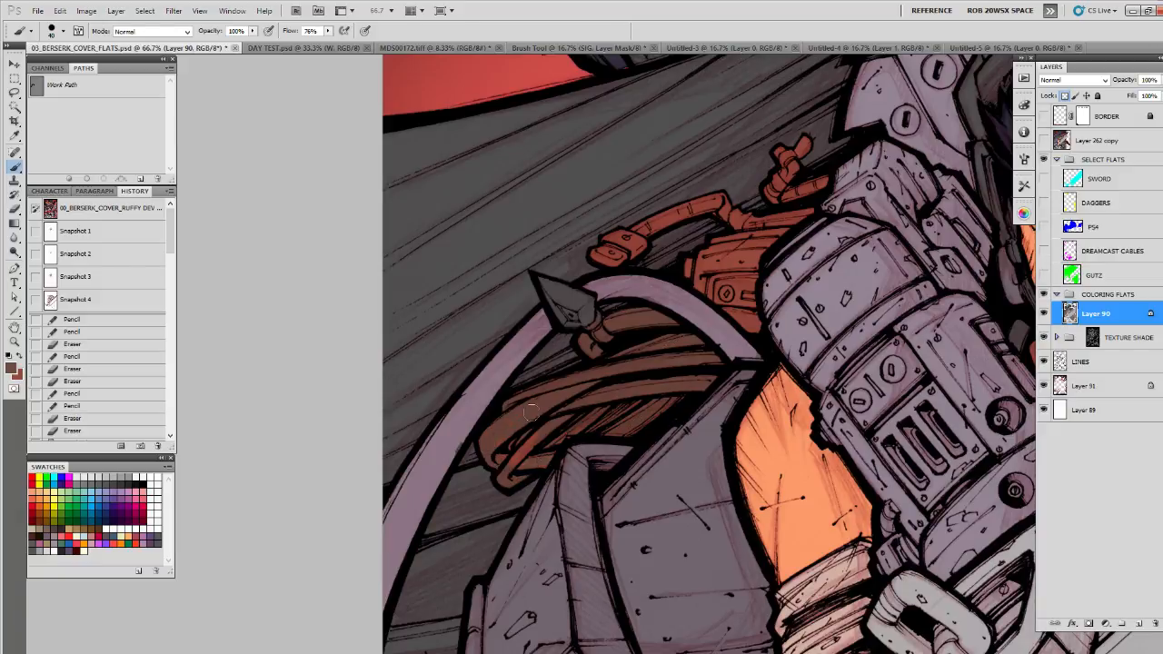
drag(565, 375, 644, 378)
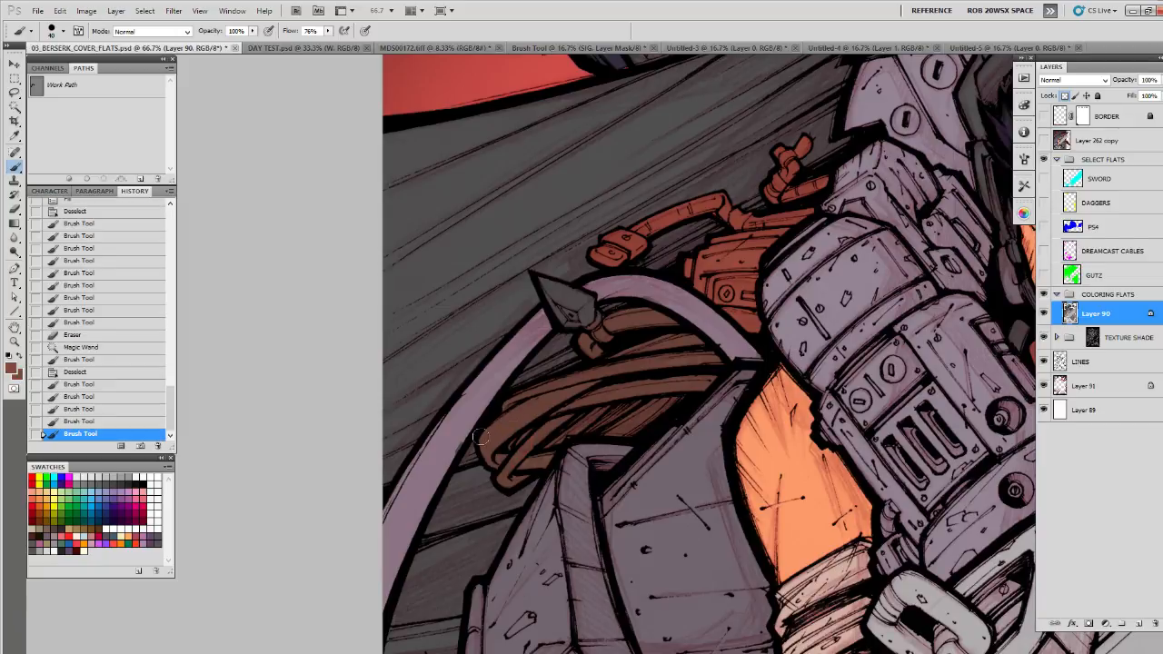
Step: Touch up the curved cable beside the rope bundle with its own flat purple, hiding the TEXTURE SHADE group temporarily while sampling
alt+click(467, 425)
drag(468, 430, 441, 473)
key(ctrl+z)
click(1044, 337)
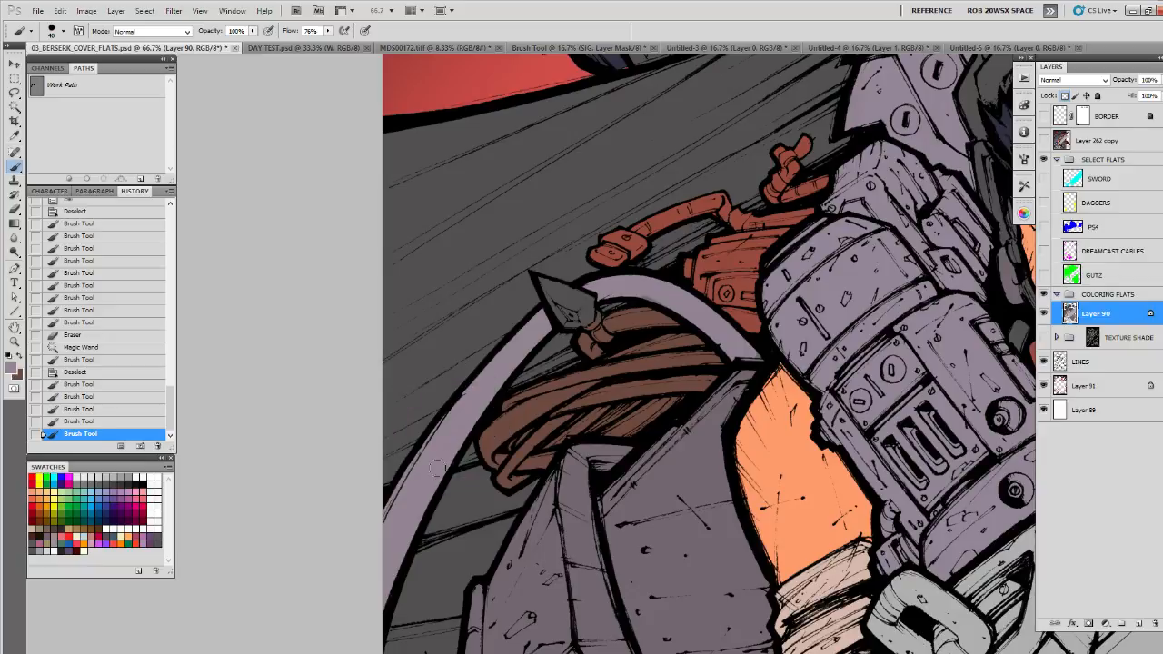
click(1044, 337)
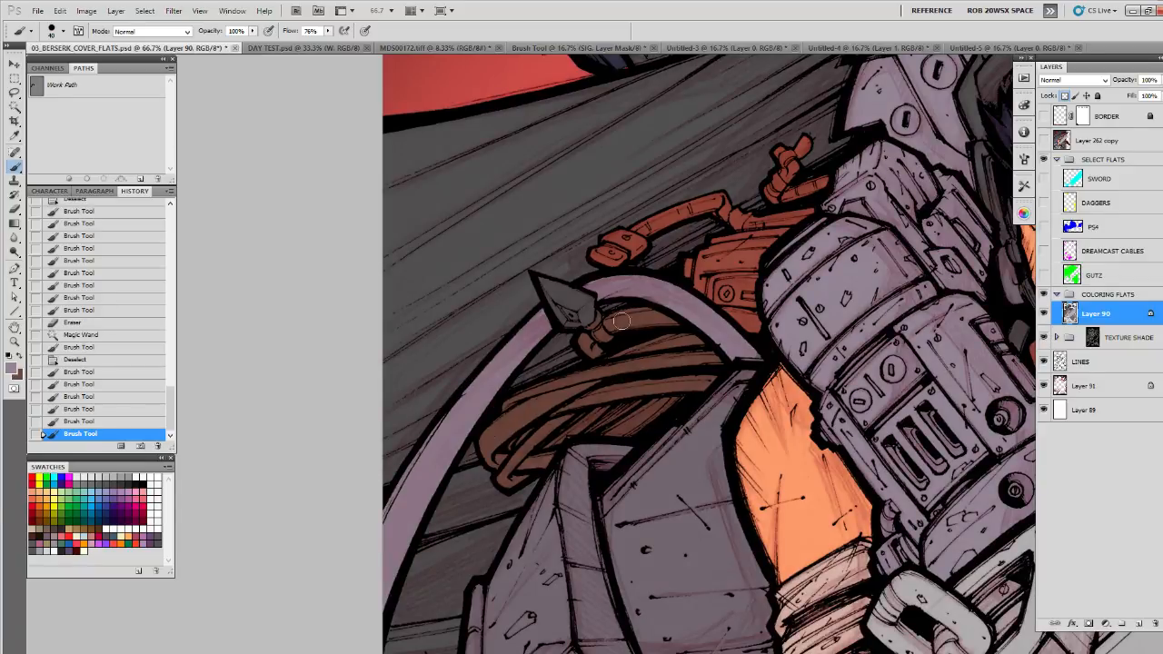
Step: Outline the small dagger tip hanging over the cable with the Lasso and fill it with orange
key(x)
key(x)
key(z)
click(589, 317)
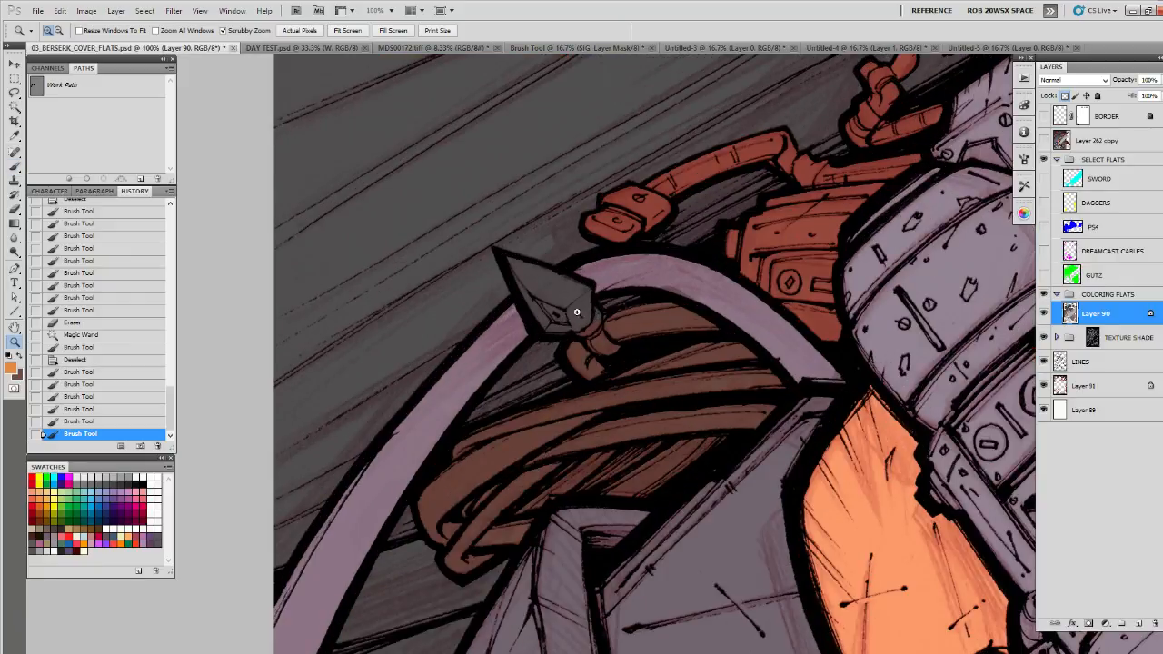
drag(570, 324, 461, 387)
key(l)
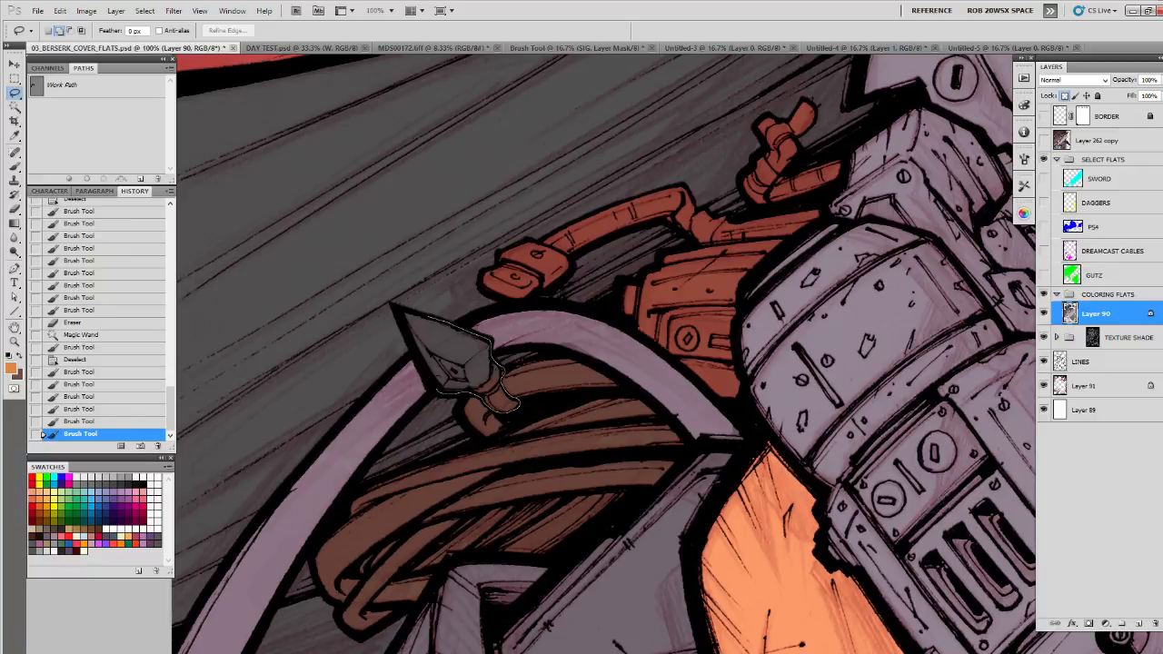
drag(398, 310, 396, 307)
key(alt+BackSpace)
key(ctrl+d)
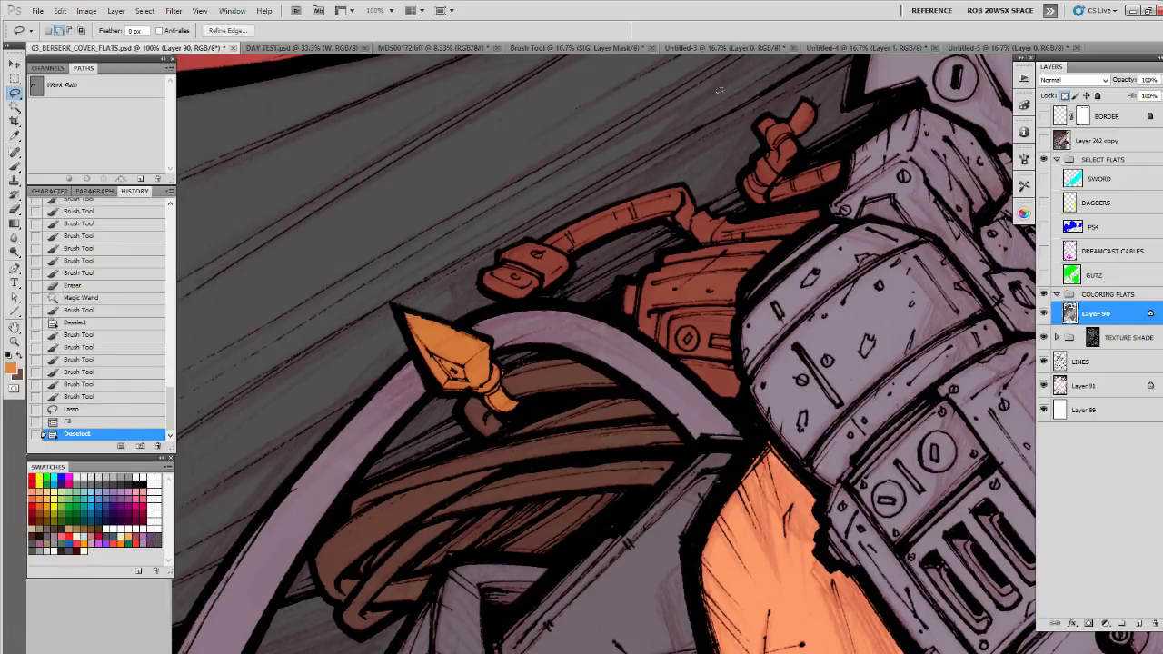
Step: Select the orange dagger tip with the Magic Wand and refill it with the tan gold of the large daggers
key(z)
alt+click(747, 447)
alt+click(746, 447)
alt+click(747, 447)
alt+click(747, 447)
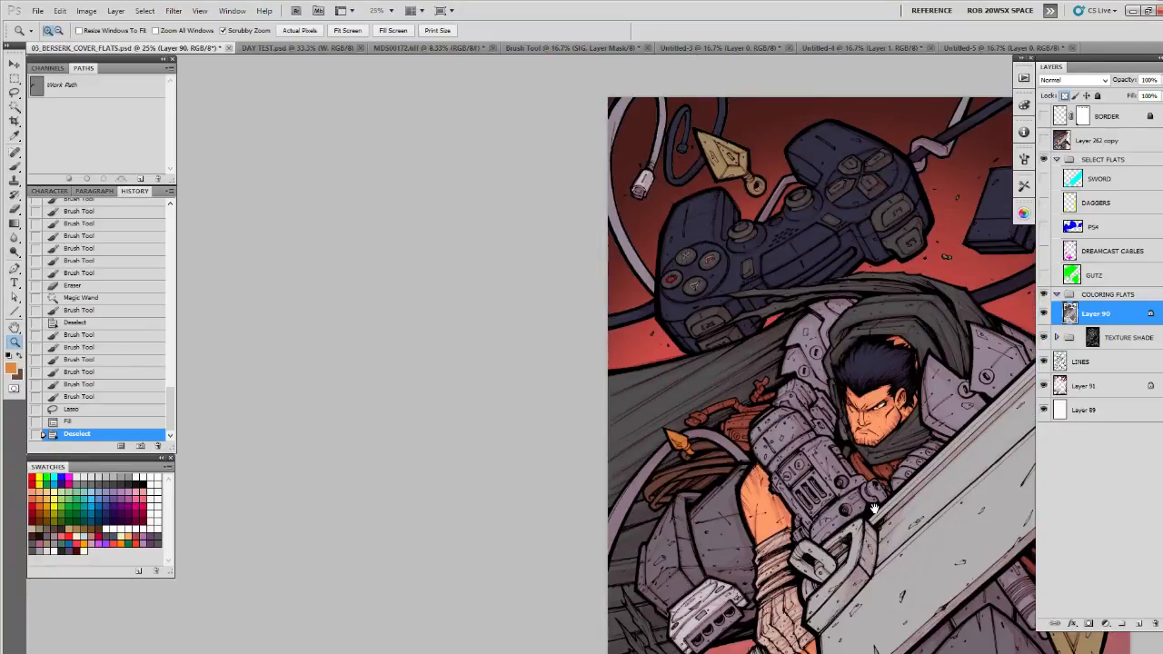
drag(875, 500, 741, 334)
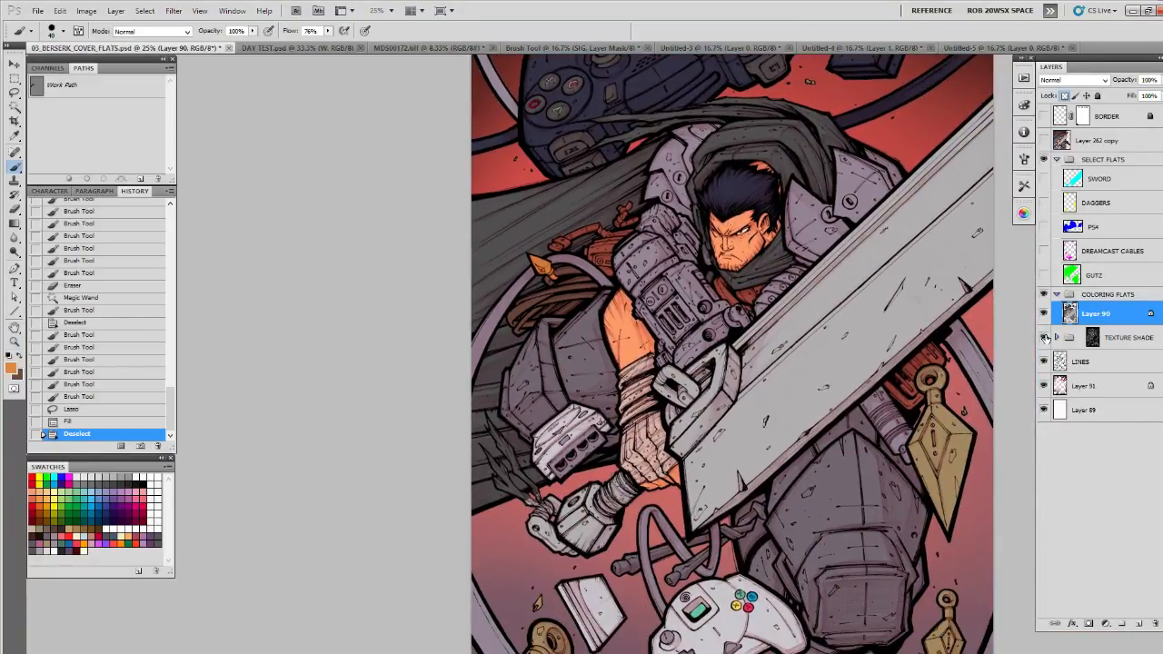
click(1045, 337)
key(w)
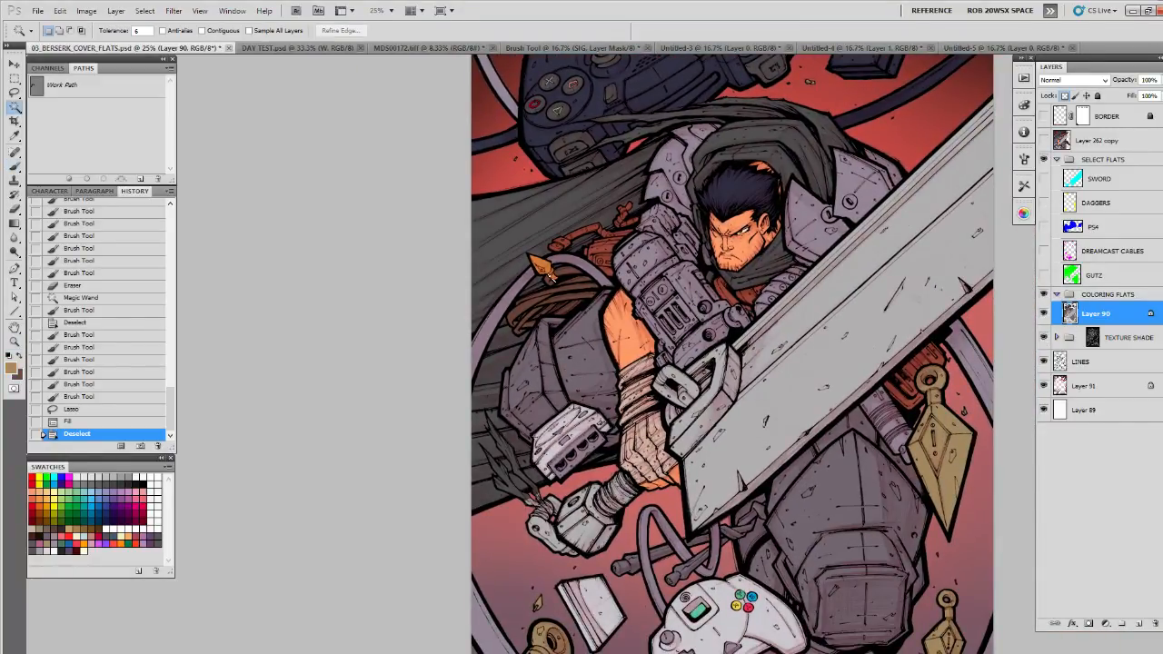
click(549, 272)
key(alt+BackSpace)
key(ctrl+d)
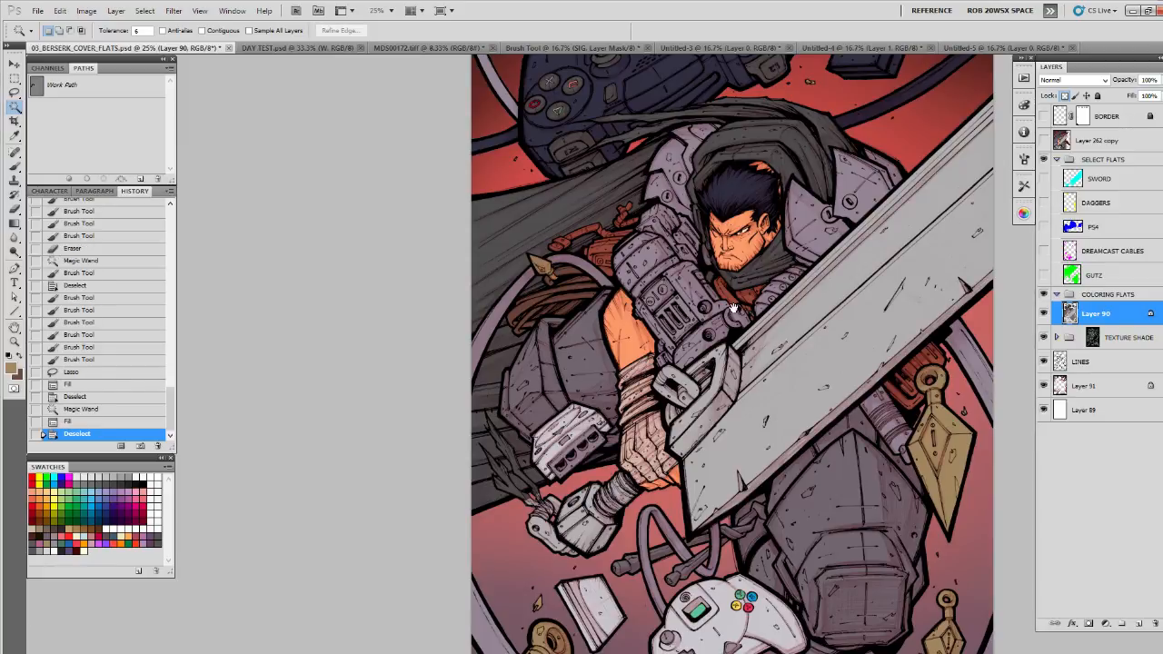
Step: Paint the recessed panel of the red pouch behind the armoured arm in dark red
scroll(734, 355, up, 3)
key(b)
scroll(619, 423, up, 1)
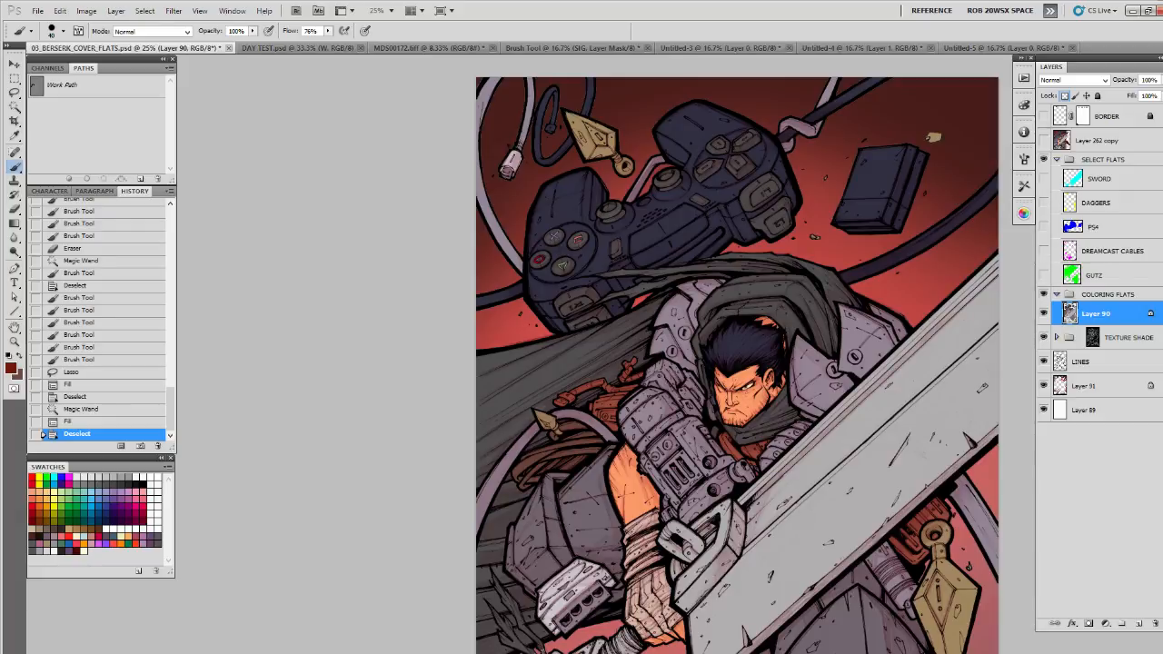
click(636, 386)
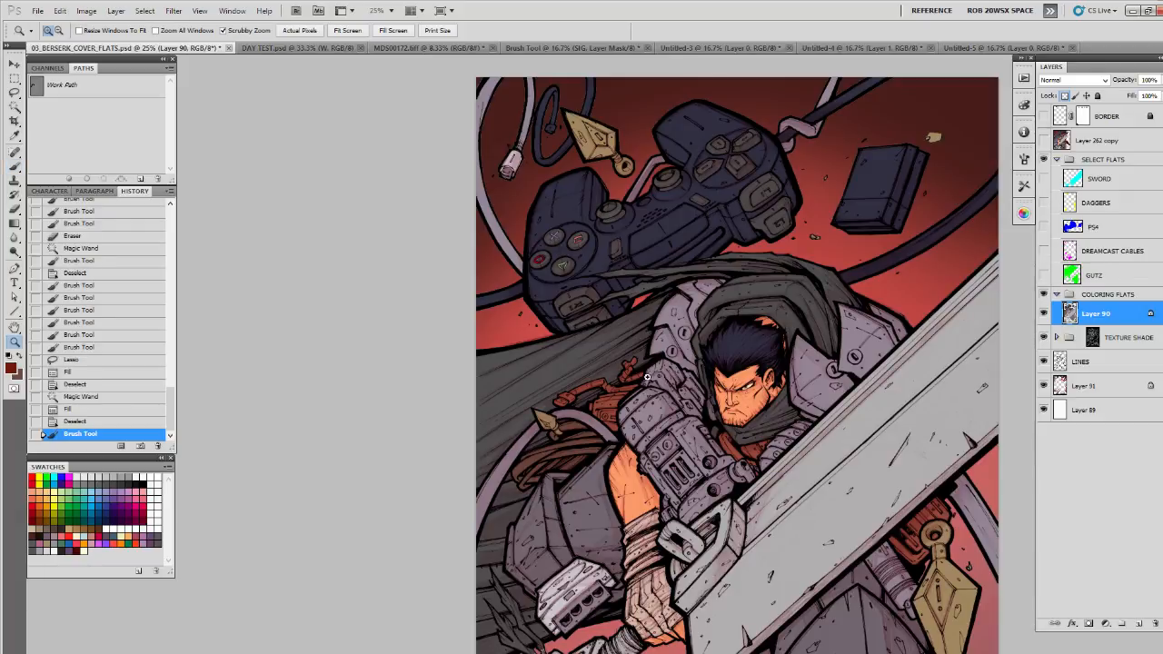
ctrl+click(629, 387)
ctrl+click(629, 387)
ctrl+click(628, 387)
ctrl+click(629, 387)
mouse_move(565, 470)
mouse_down()
mouse_move(664, 419)
mouse_move(675, 431)
mouse_move(611, 442)
mouse_move(618, 464)
mouse_move(668, 437)
mouse_move(672, 468)
mouse_move(627, 468)
mouse_move(680, 428)
mouse_move(631, 427)
mouse_move(605, 445)
mouse_move(616, 465)
mouse_move(666, 471)
mouse_move(664, 432)
mouse_up()
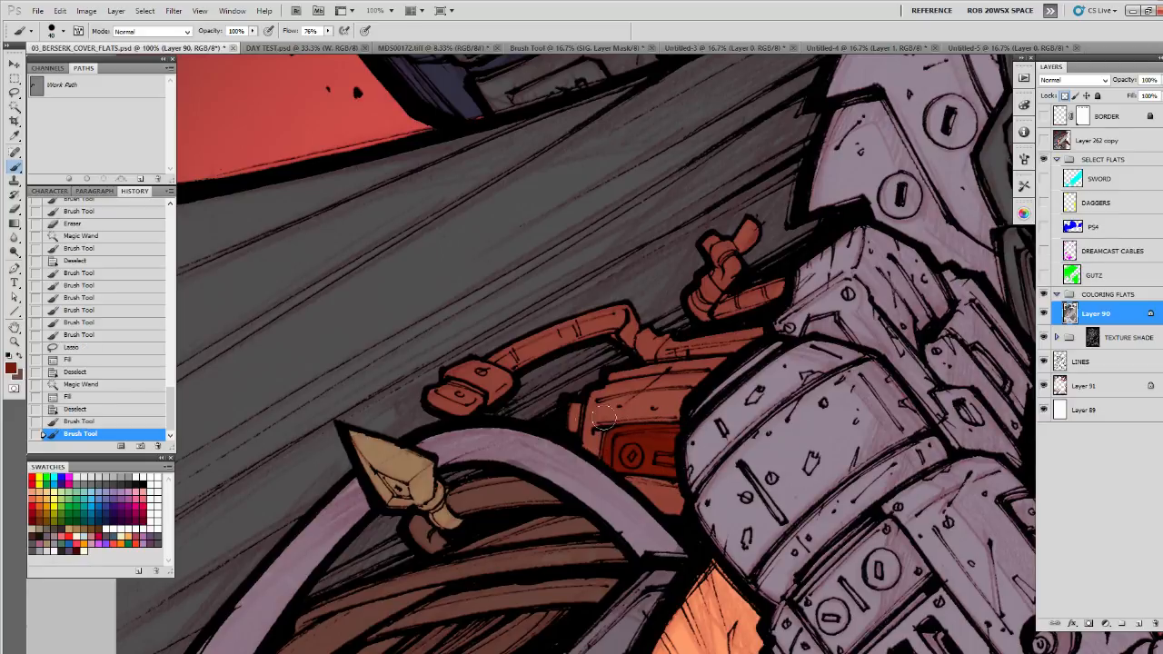
Step: Paint the pouch strap's buckle end and the wrapped knot bands tan, hiding TEXTURE SHADE temporarily while sampling the flat colour
alt+click(579, 442)
click(1045, 338)
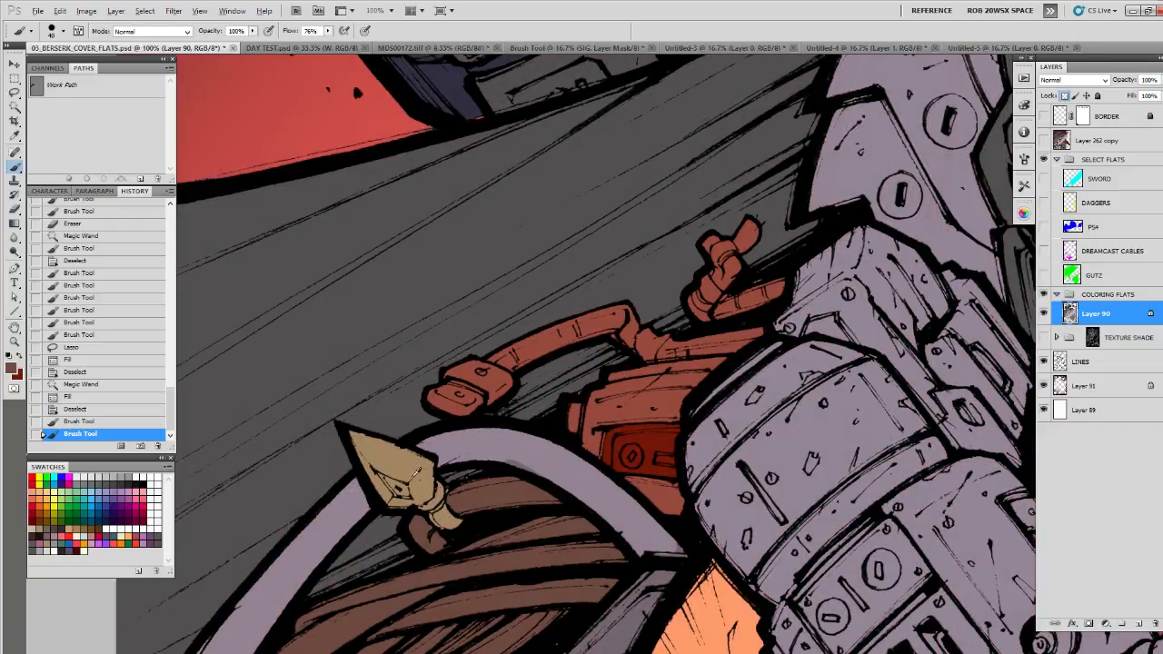
click(1045, 338)
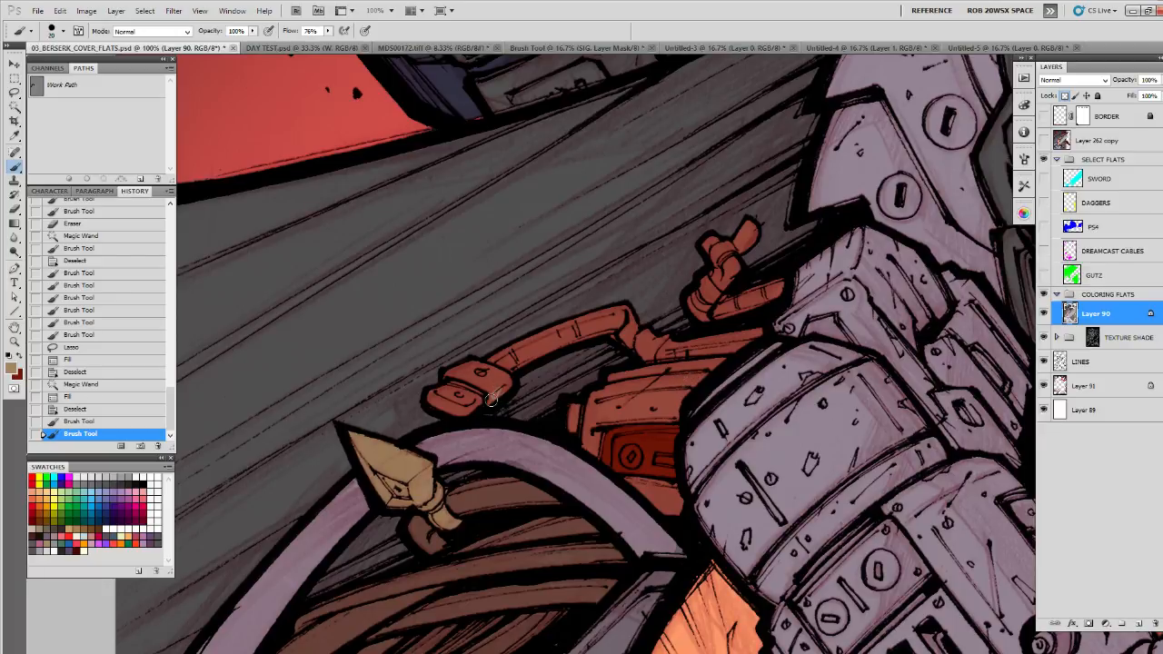
mouse_move(500, 387)
mouse_down()
mouse_move(542, 422)
mouse_move(515, 404)
mouse_move(478, 440)
mouse_move(532, 427)
mouse_move(500, 411)
mouse_move(525, 429)
mouse_move(544, 417)
mouse_up()
drag(820, 402, 691, 459)
mouse_move(645, 344)
mouse_down()
mouse_move(633, 346)
mouse_move(660, 322)
mouse_move(629, 353)
mouse_move(628, 389)
mouse_move(648, 363)
mouse_up()
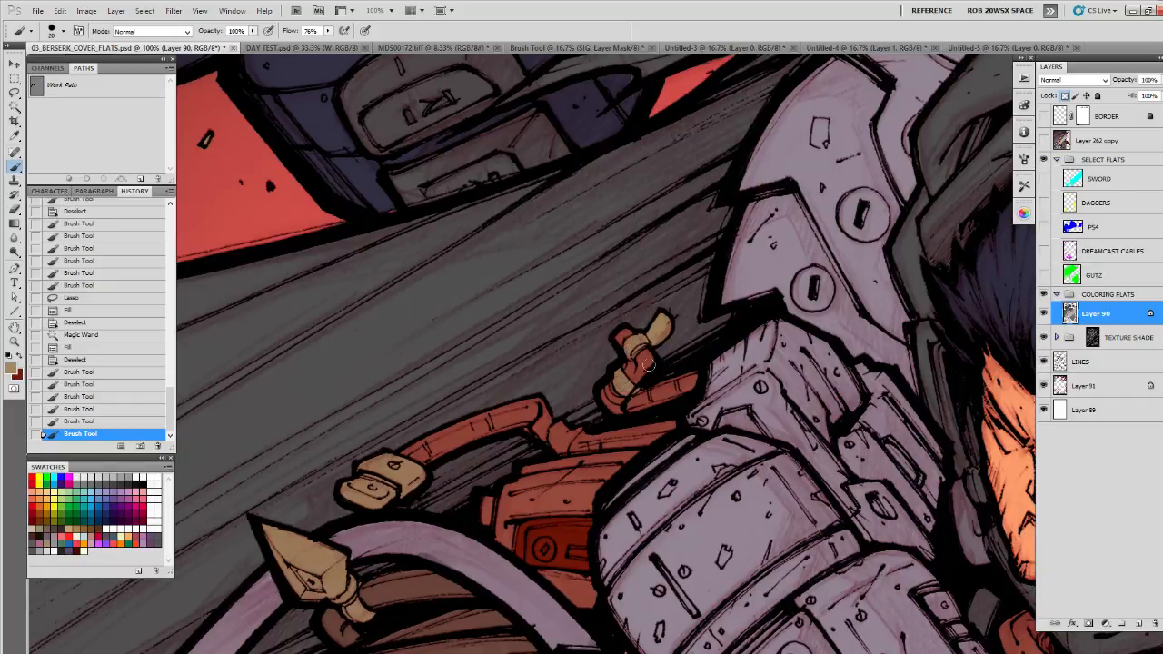
Step: Inspect the recoloured pouch, rope and arm armour up close and within the wider figure
drag(756, 534, 726, 404)
drag(849, 534, 851, 313)
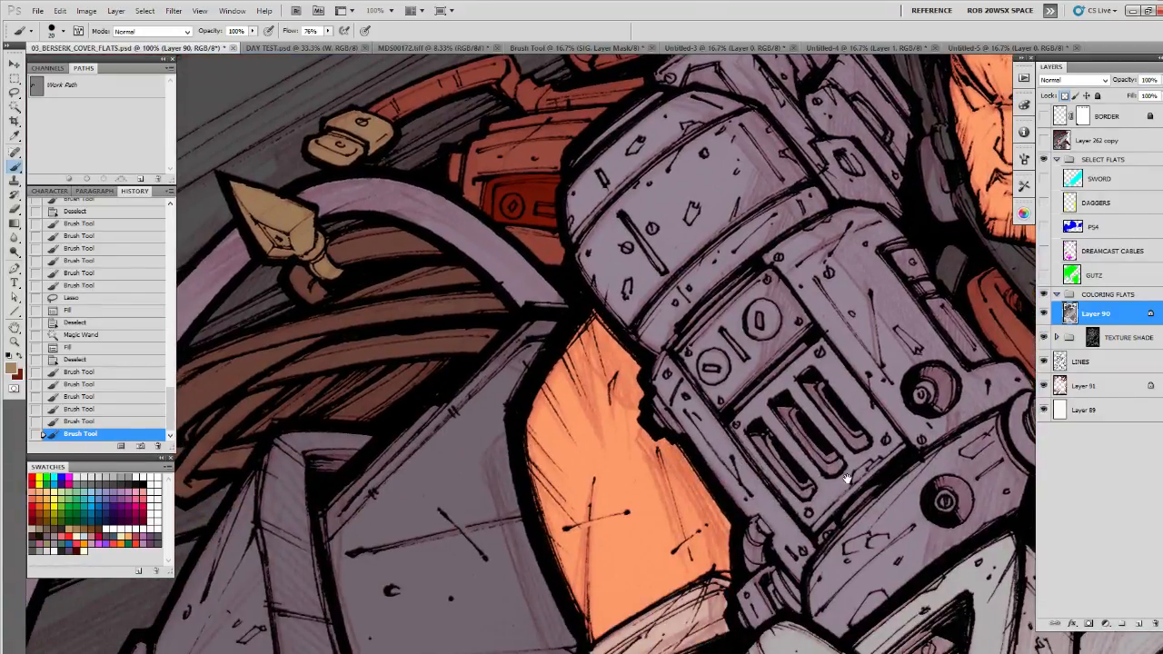
drag(883, 490, 725, 480)
drag(621, 457, 790, 521)
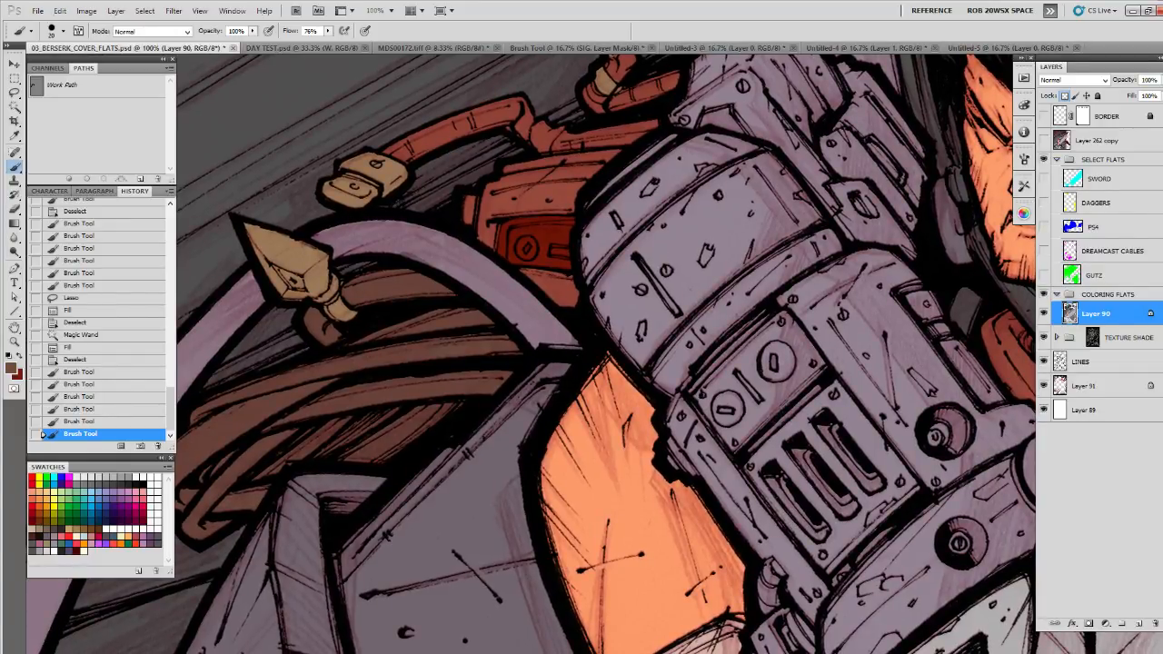
drag(825, 450, 829, 448)
drag(863, 502, 820, 491)
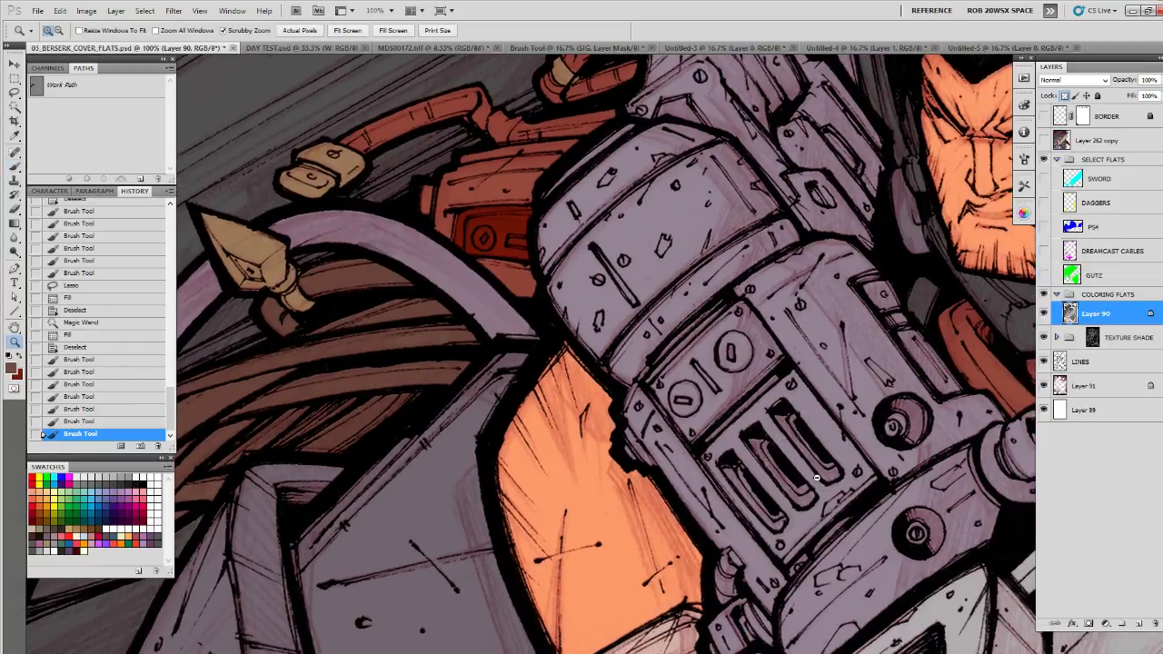
alt+click(818, 480)
alt+click(818, 480)
alt+click(818, 480)
mouse_move(865, 521)
mouse_down()
mouse_move(752, 462)
mouse_move(873, 505)
mouse_up()
key(b)
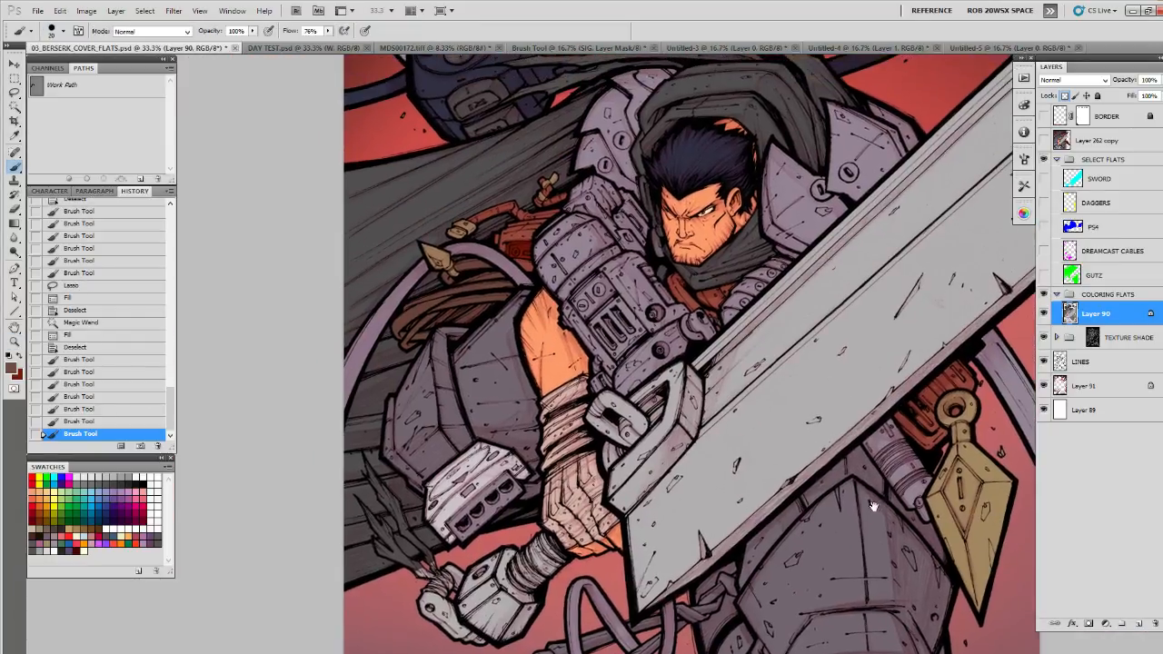
Step: Preview the upper artwork in CMYK proof colours, sample the face's skin tone, and return to the RGB view
key(ctrl+y)
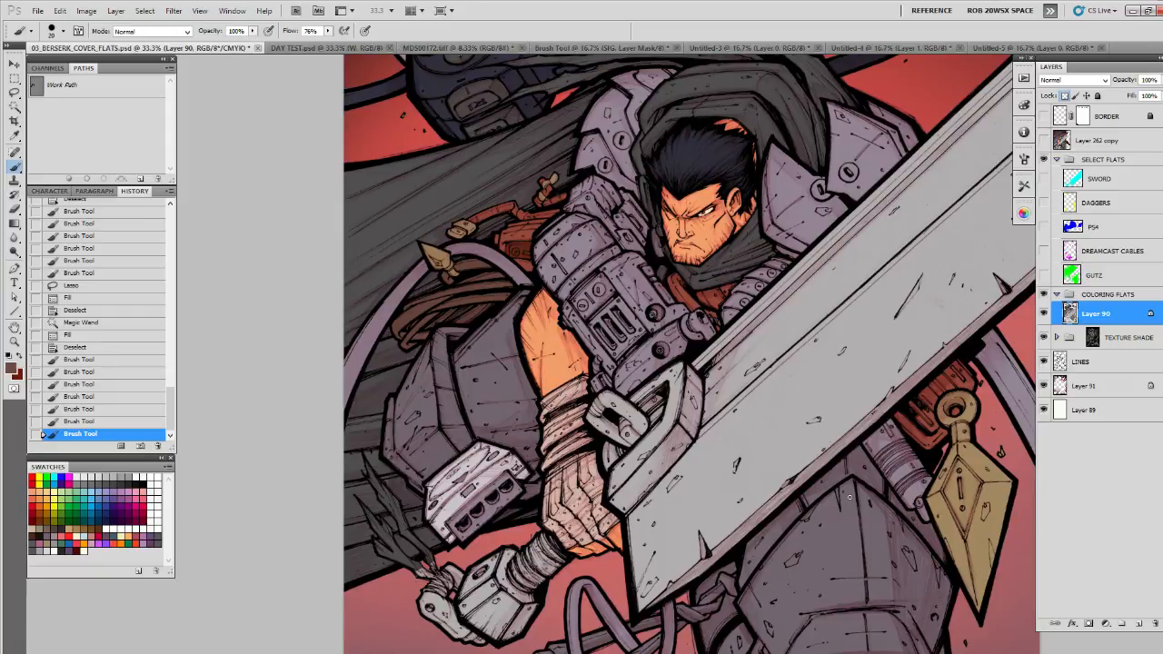
mouse_move(854, 458)
mouse_down()
mouse_move(810, 541)
mouse_move(804, 602)
mouse_up()
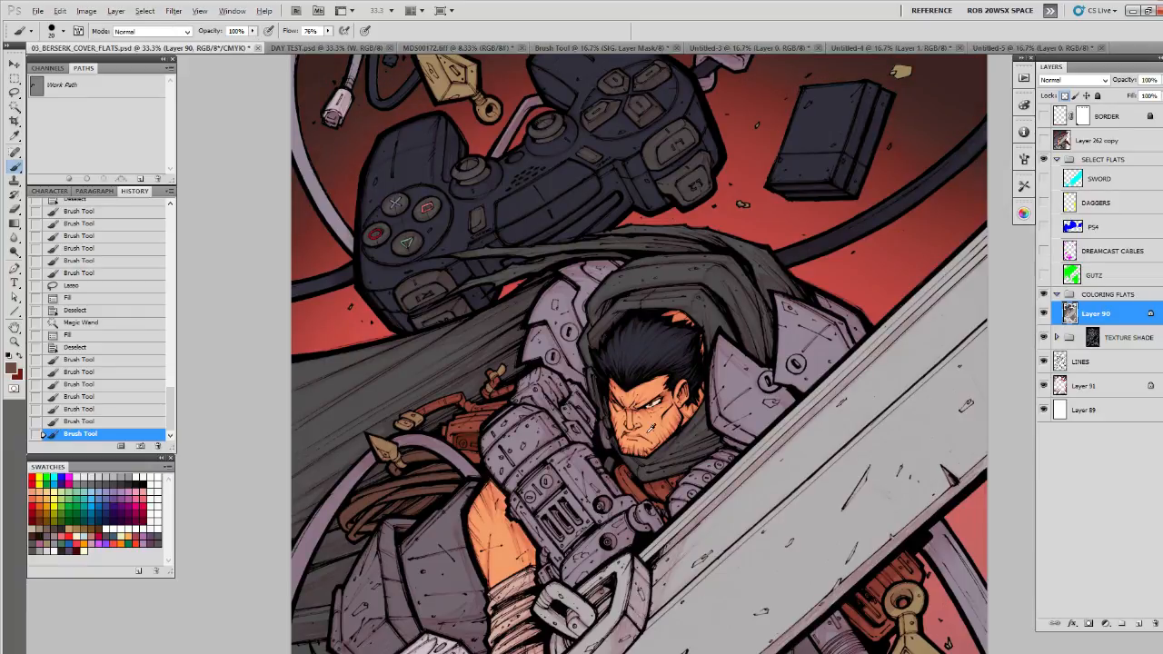
alt+click(650, 427)
key(ctrl+y)
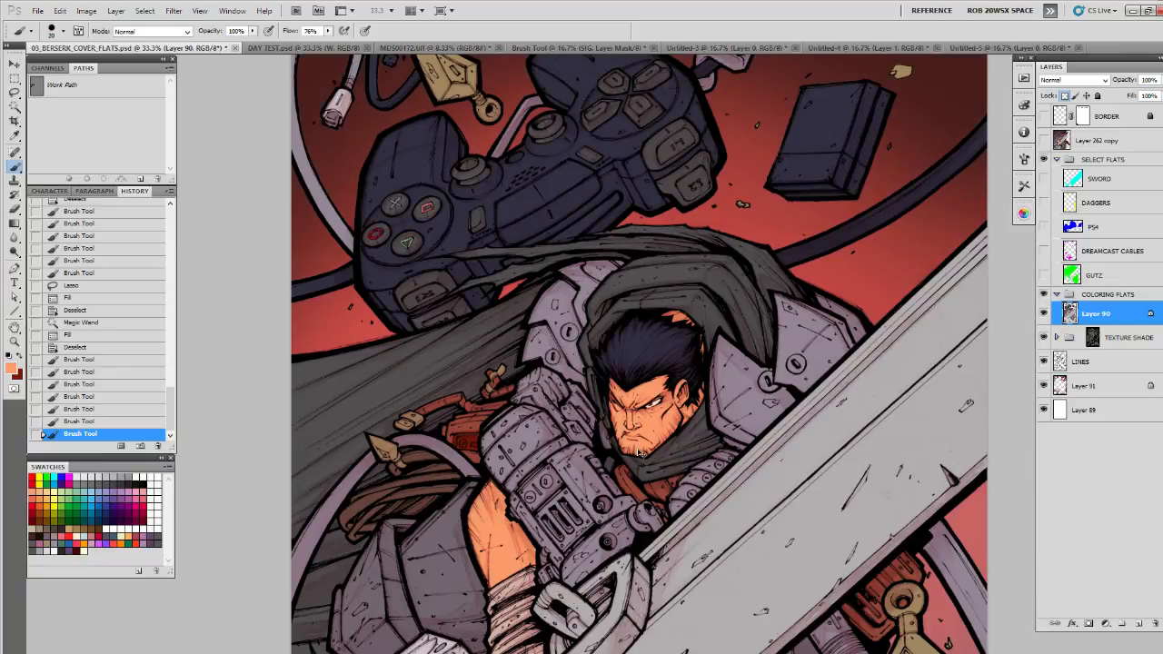
Step: Select all the orange skin areas by colour and lower their saturation to -15 with Hue/Saturation, clearing the selection when done
key(w)
click(653, 429)
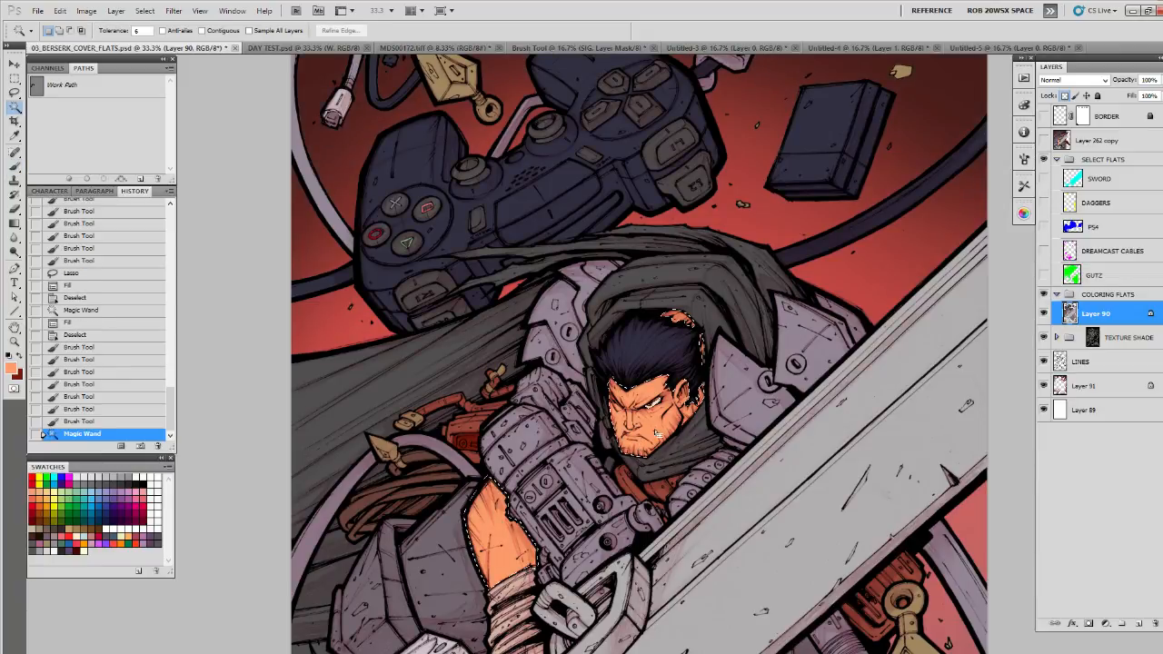
key(b)
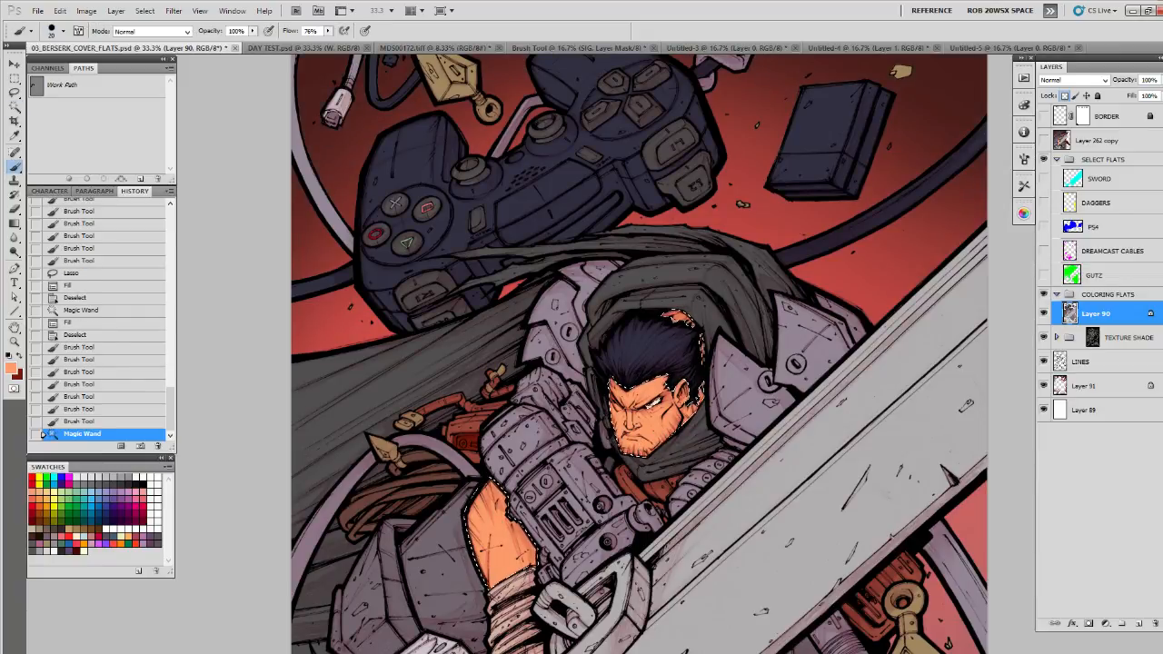
click(86, 10)
mouse_move(104, 33)
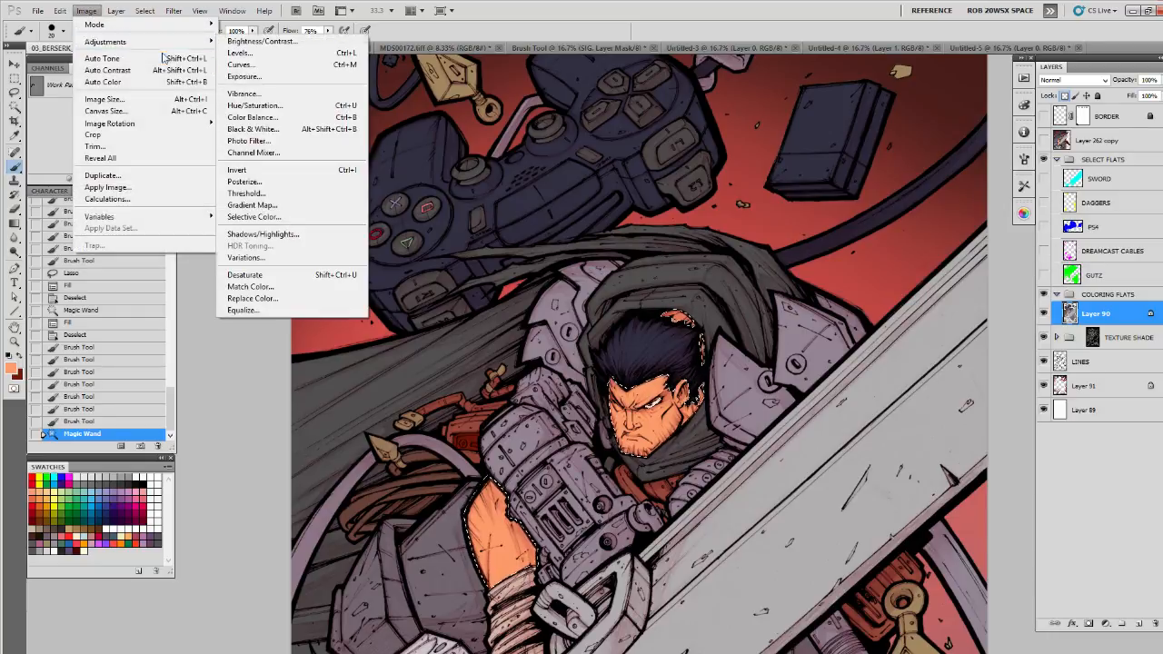
click(238, 119)
key(Escape)
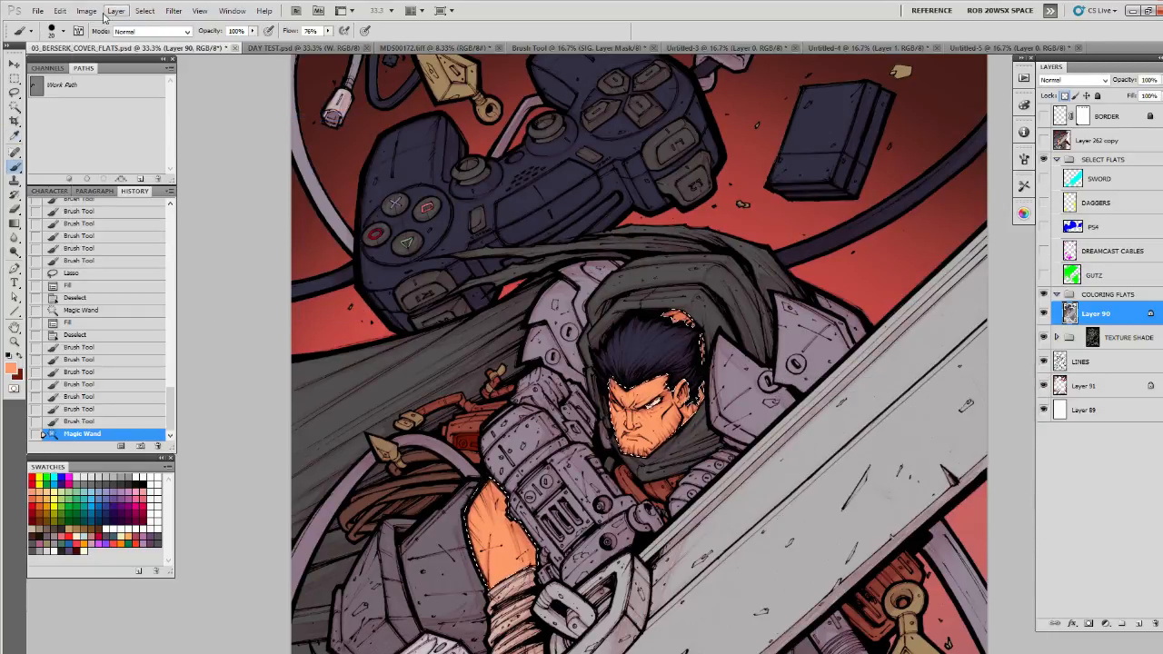
click(86, 10)
mouse_move(105, 42)
click(254, 105)
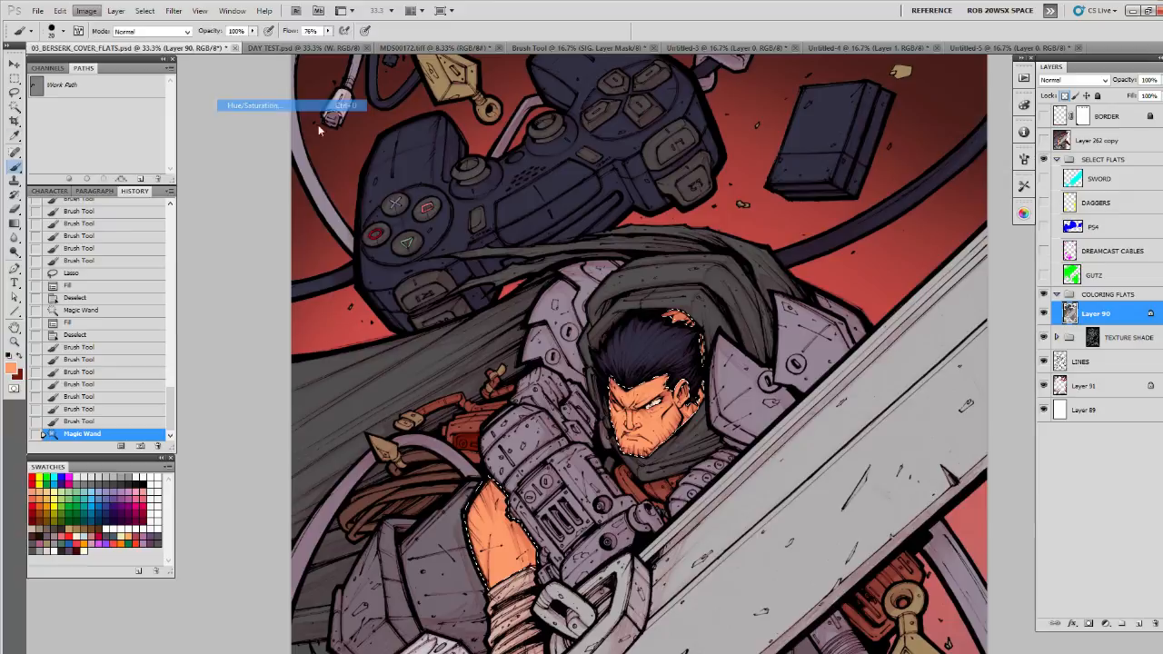
drag(797, 514, 789, 518)
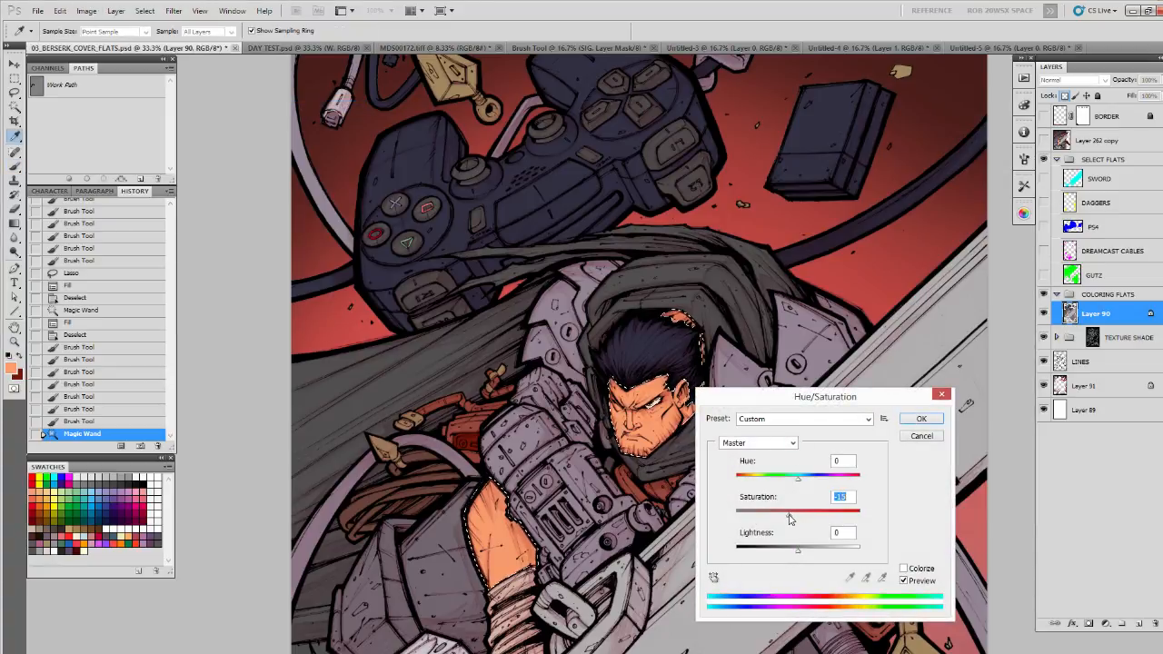
click(920, 419)
scroll(695, 305, down, 2)
key(ctrl+d)
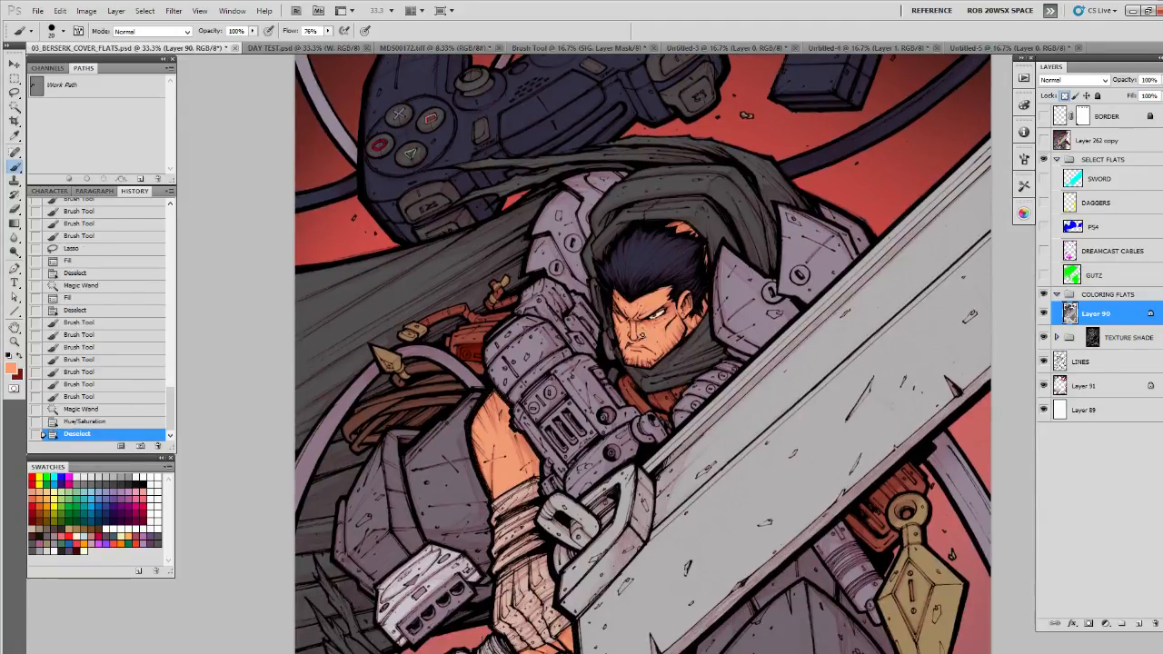
Step: Paint the red pouch behind the hanging dagger, just under the sword's edge, in dark red
drag(765, 505, 671, 421)
key(z)
triple_click(790, 454)
mouse_move(812, 427)
mouse_down()
mouse_move(823, 477)
mouse_move(706, 490)
mouse_up()
key(b)
key(x)
mouse_move(626, 419)
mouse_down()
mouse_move(626, 441)
mouse_move(646, 431)
mouse_move(690, 454)
mouse_move(707, 487)
mouse_move(685, 504)
mouse_move(639, 411)
mouse_move(664, 463)
mouse_up()
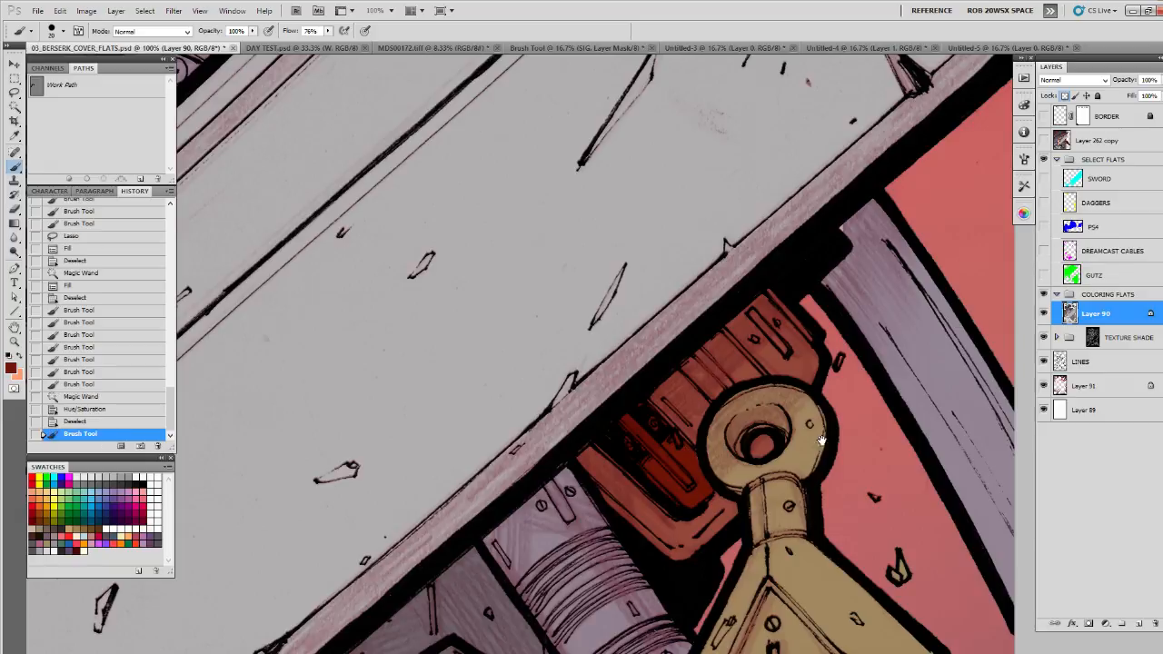
mouse_move(844, 473)
mouse_down()
mouse_move(695, 506)
mouse_move(676, 526)
mouse_up()
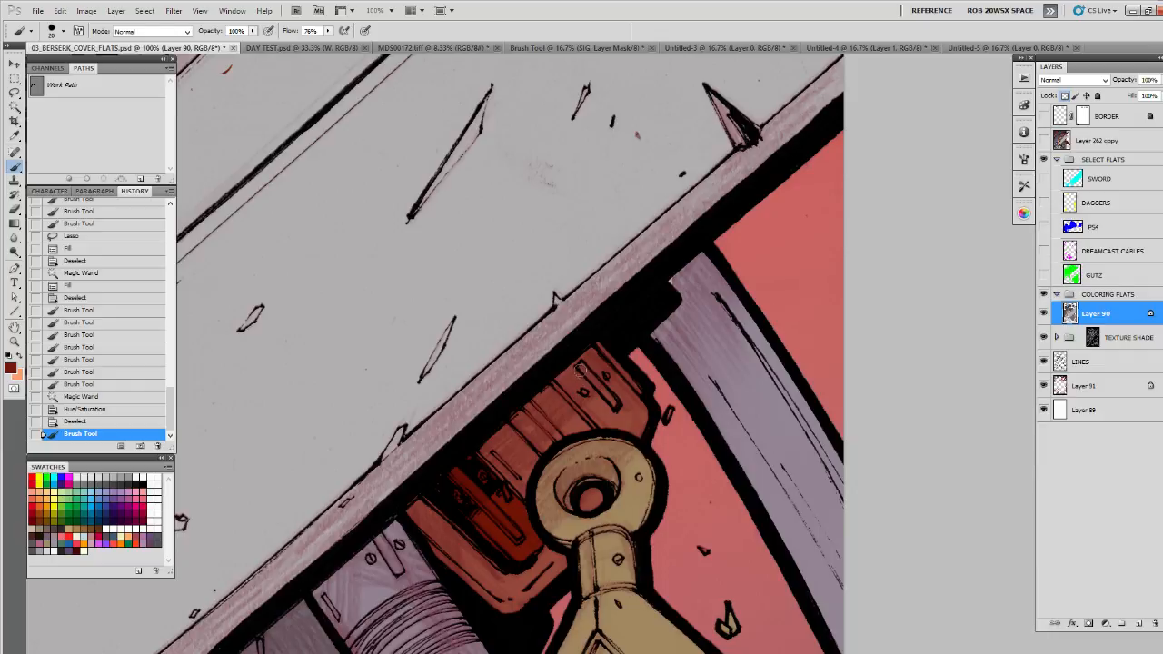
mouse_move(557, 373)
mouse_down()
mouse_move(603, 428)
mouse_move(573, 363)
mouse_move(588, 359)
mouse_move(642, 414)
mouse_move(639, 431)
mouse_move(615, 410)
mouse_up()
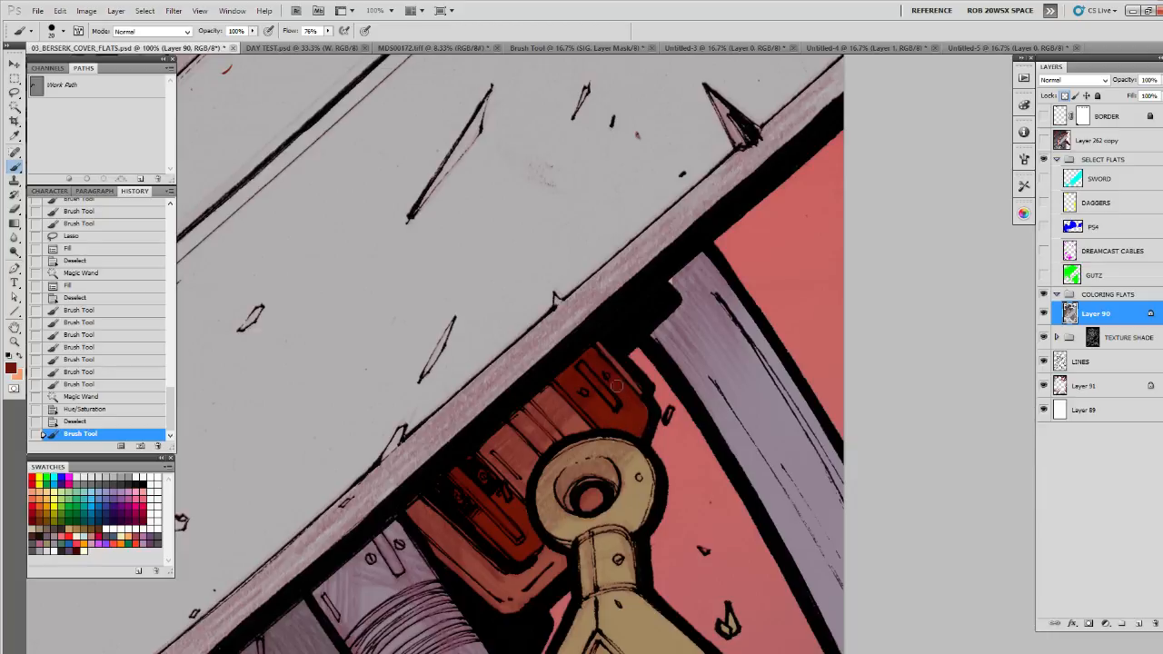
mouse_move(552, 371)
mouse_down()
mouse_move(595, 428)
mouse_move(567, 424)
mouse_move(550, 412)
mouse_move(562, 375)
mouse_move(590, 376)
mouse_move(618, 404)
mouse_up()
key(z)
alt+click(588, 353)
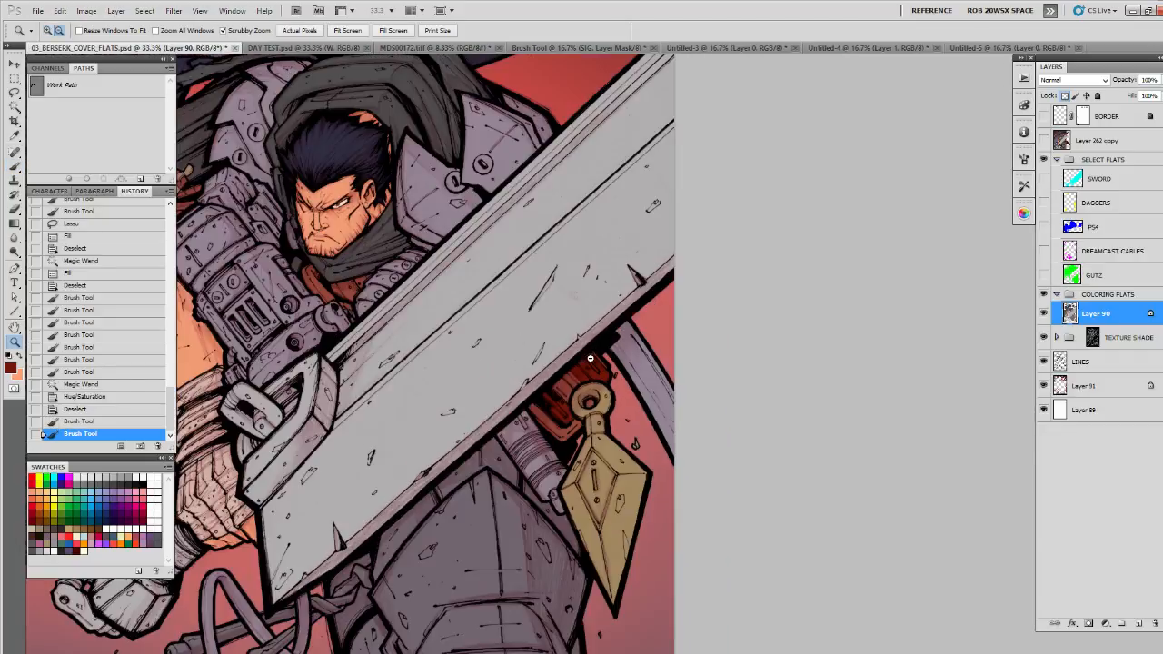
Step: Paint the leather strap beneath the scarf, down to the armoured hand, in the same dark red
drag(567, 322, 815, 435)
click(658, 420)
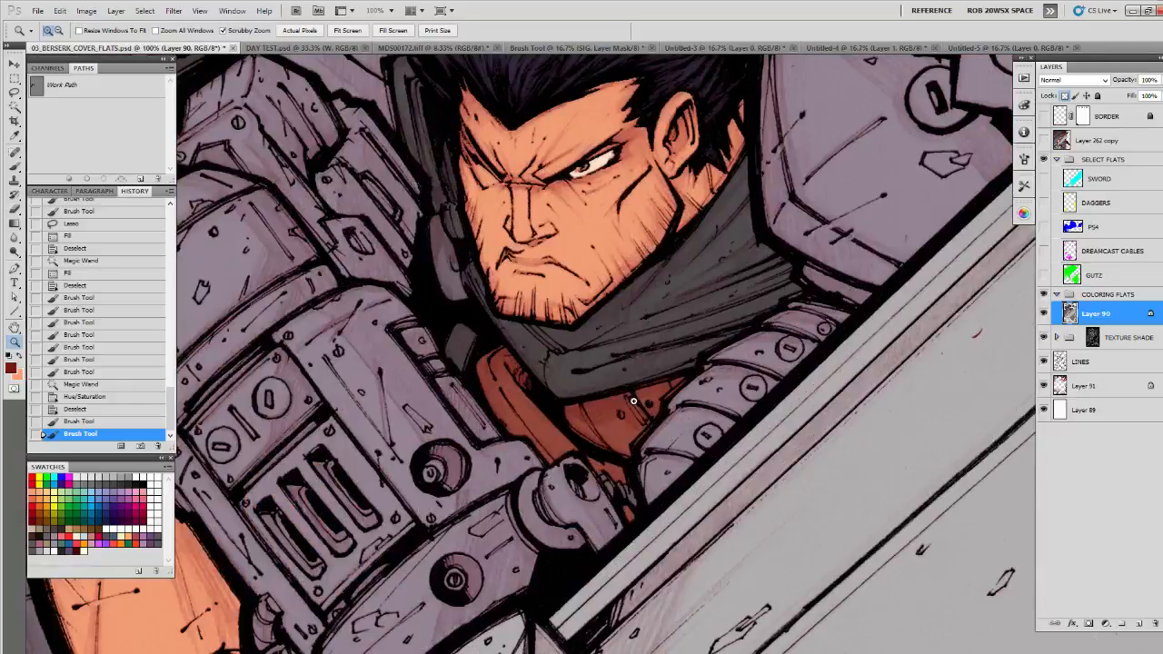
click(634, 401)
key(b)
drag(653, 433, 633, 395)
drag(547, 400, 591, 385)
mouse_move(435, 297)
mouse_down()
mouse_move(402, 288)
mouse_move(370, 318)
mouse_move(429, 438)
mouse_move(505, 492)
mouse_move(534, 479)
mouse_move(404, 293)
mouse_move(461, 426)
mouse_move(397, 371)
mouse_move(406, 338)
mouse_move(508, 462)
mouse_move(546, 460)
mouse_move(663, 541)
mouse_up()
mouse_move(676, 589)
mouse_down()
mouse_move(636, 488)
mouse_move(631, 525)
mouse_move(627, 514)
mouse_up()
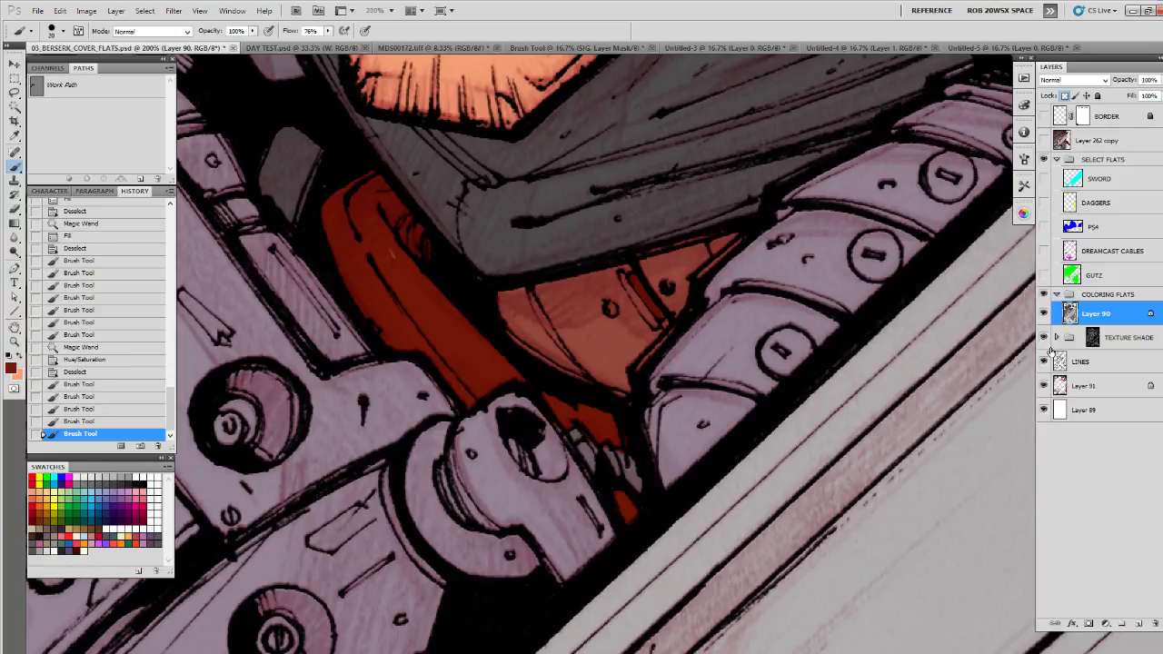
Step: Touch up the lower edge of the segmented arm armour beside the red leather with the armour's purple-grey
click(1044, 337)
click(1043, 337)
mouse_move(642, 453)
mouse_down()
mouse_move(564, 441)
mouse_move(549, 417)
mouse_move(582, 457)
mouse_move(587, 436)
mouse_move(600, 456)
mouse_move(573, 441)
mouse_move(597, 467)
mouse_move(621, 460)
mouse_move(644, 482)
mouse_move(591, 464)
mouse_move(646, 480)
mouse_move(654, 434)
mouse_up()
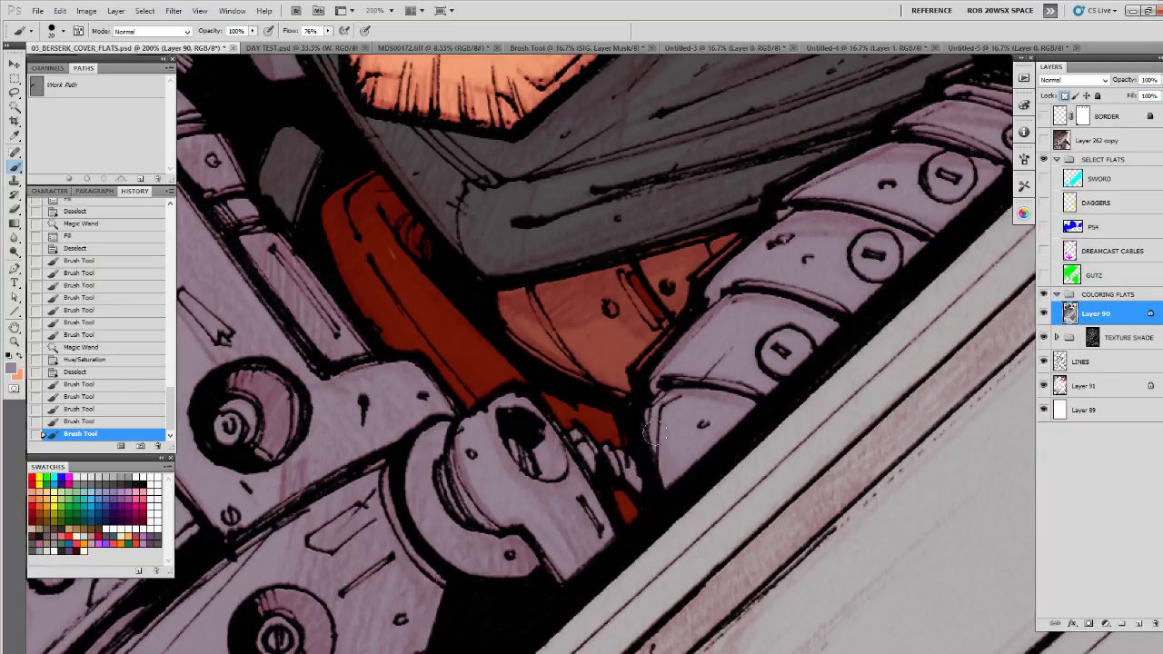
key(z)
alt+click(704, 359)
alt+click(698, 372)
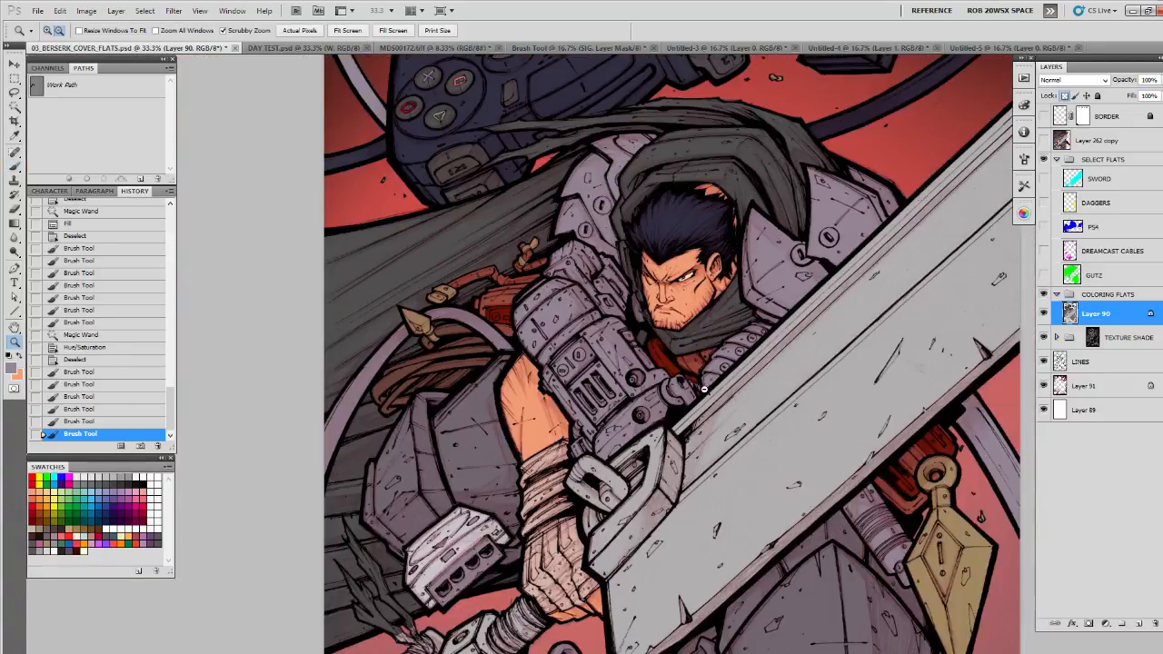
Step: Sample the lighter leather red with TEXTURE SHADE temporarily hidden, and paint the gap beneath the shoulder plate with it
drag(694, 382, 536, 241)
key(b)
drag(670, 367, 713, 538)
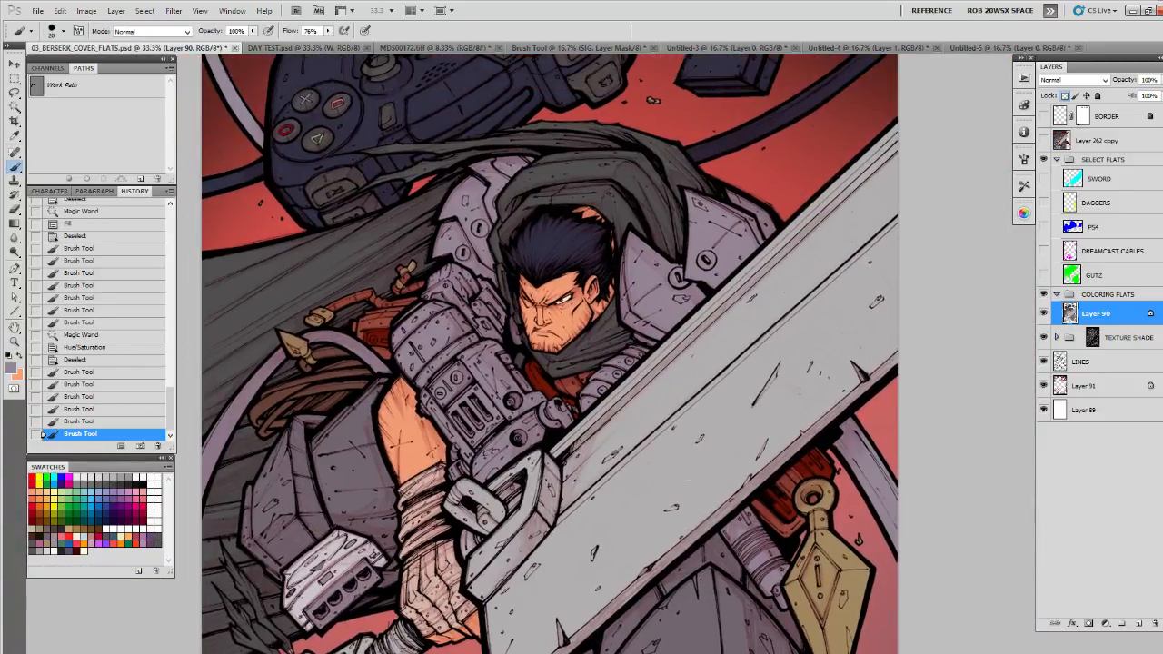
mouse_move(659, 388)
mouse_down()
mouse_move(718, 447)
mouse_move(717, 391)
mouse_up()
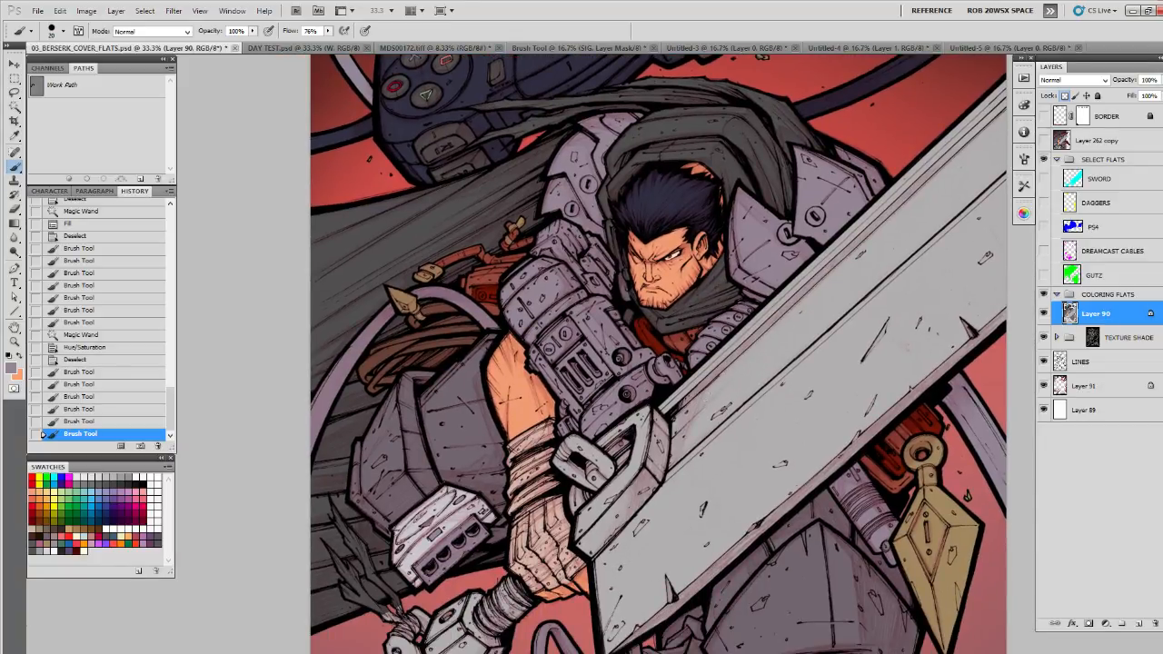
drag(728, 348, 684, 388)
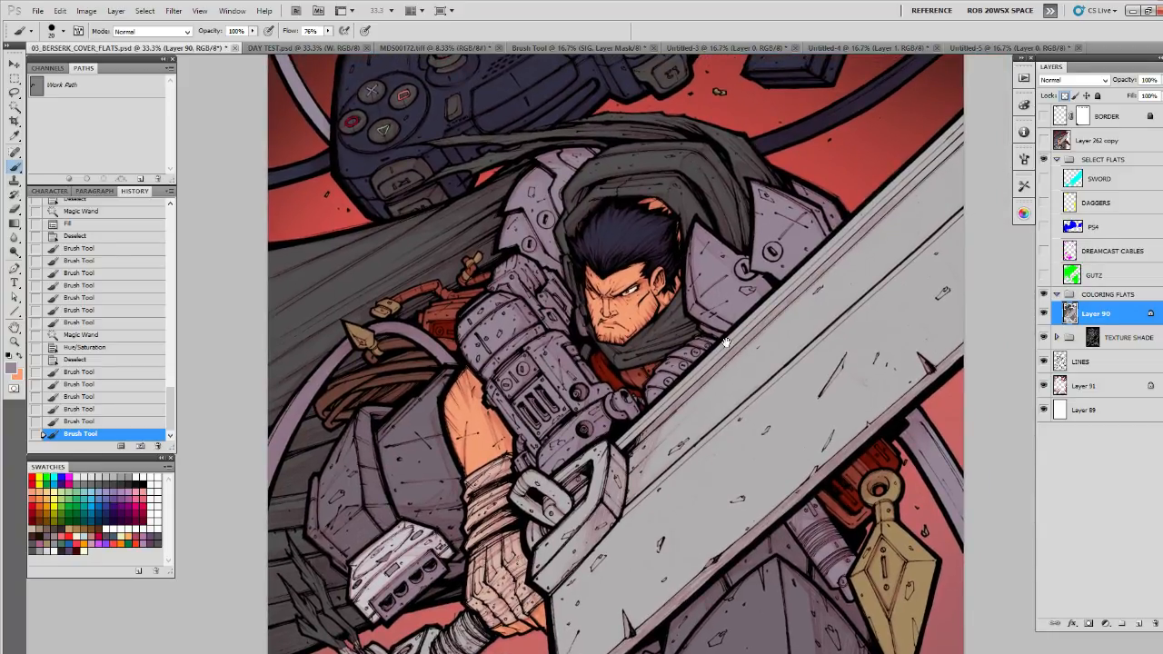
click(1044, 338)
alt+click(448, 309)
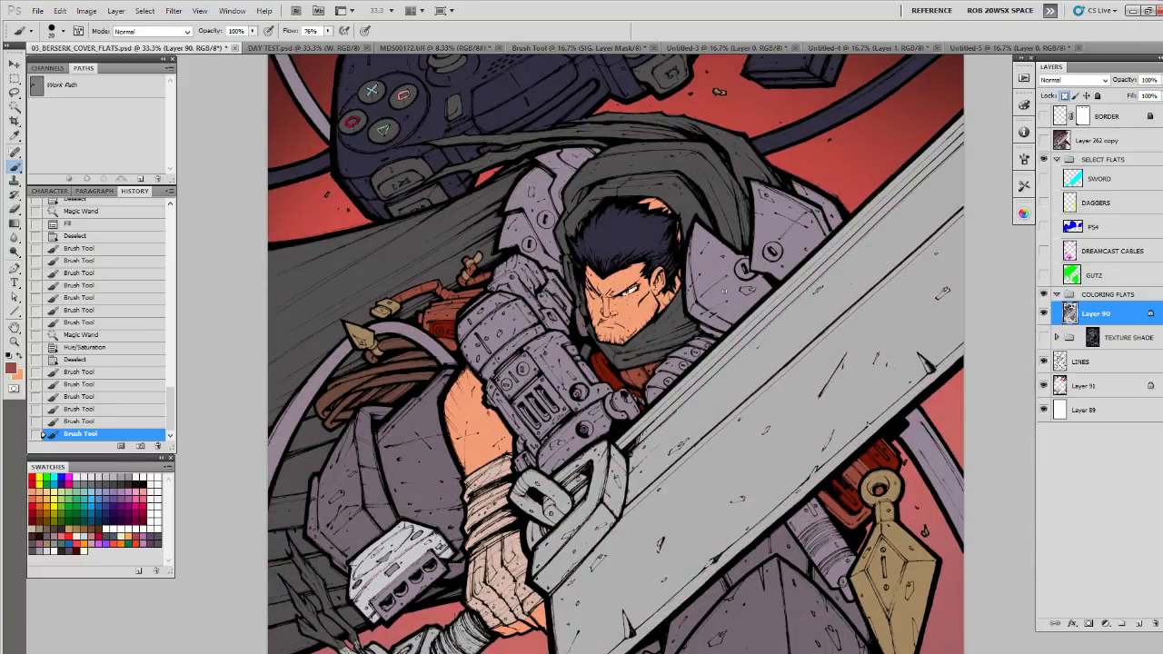
click(1044, 337)
scroll(718, 327, up, 3)
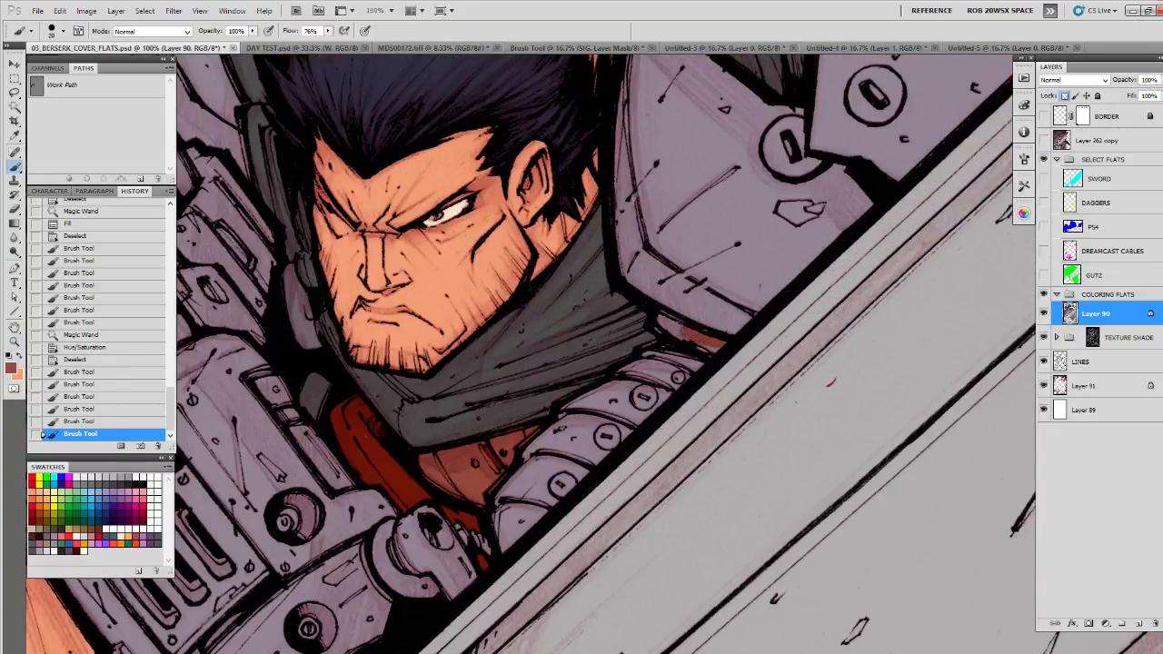
drag(657, 315, 681, 335)
drag(711, 349, 715, 351)
drag(754, 323, 702, 400)
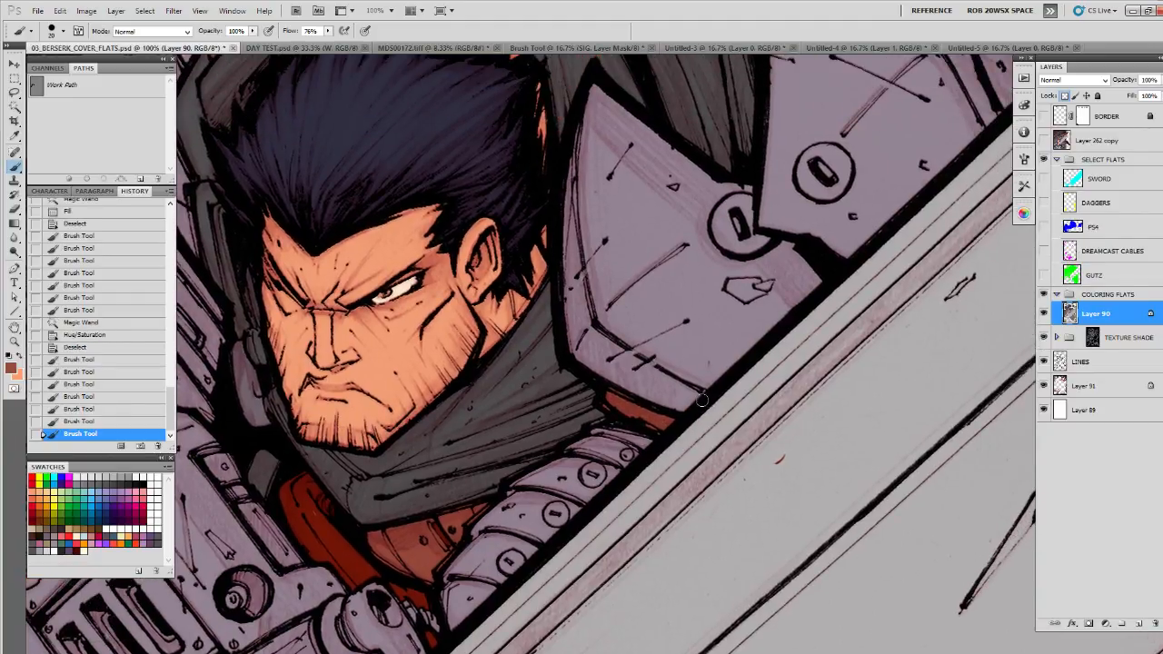
Step: Sample the sword's light grey and add a new layer above Layer 90 in the COLORING FLATS group
key(z)
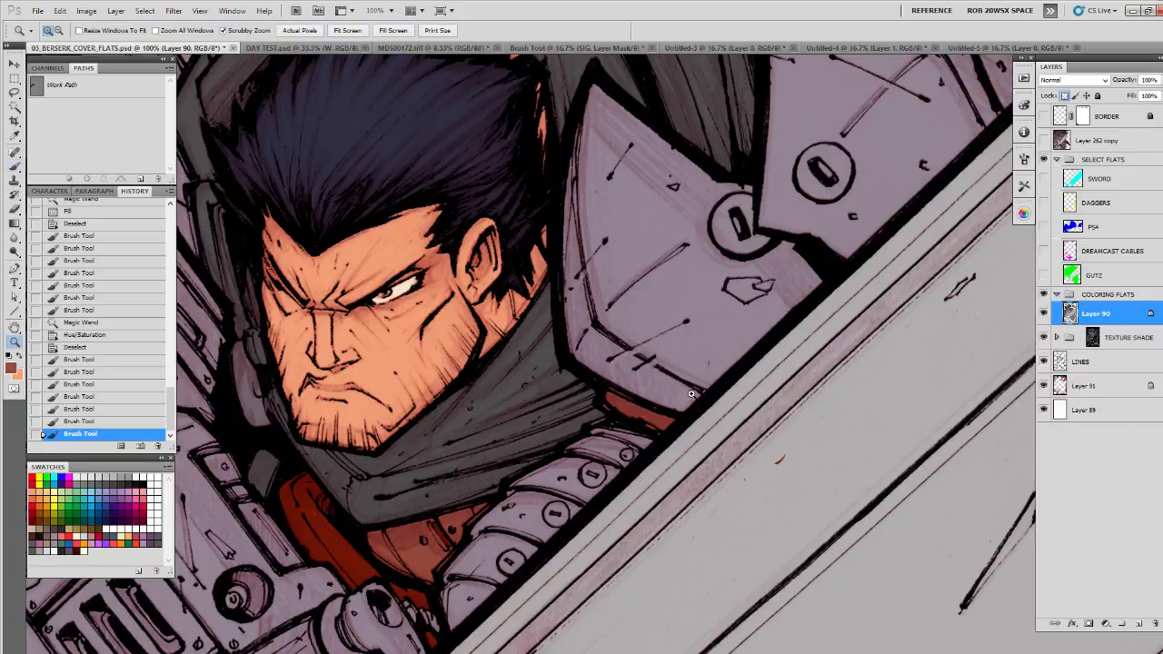
alt+click(695, 403)
alt+click(695, 402)
alt+click(695, 402)
key(b)
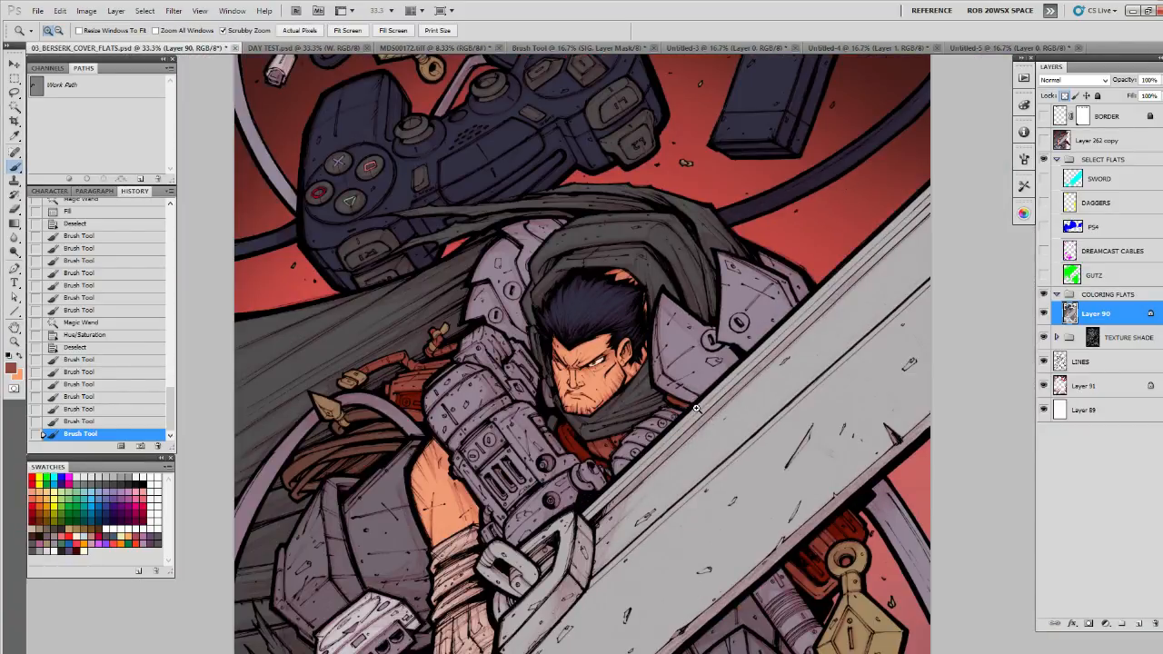
mouse_move(661, 545)
mouse_down()
mouse_move(697, 480)
mouse_move(712, 349)
mouse_move(691, 473)
mouse_up()
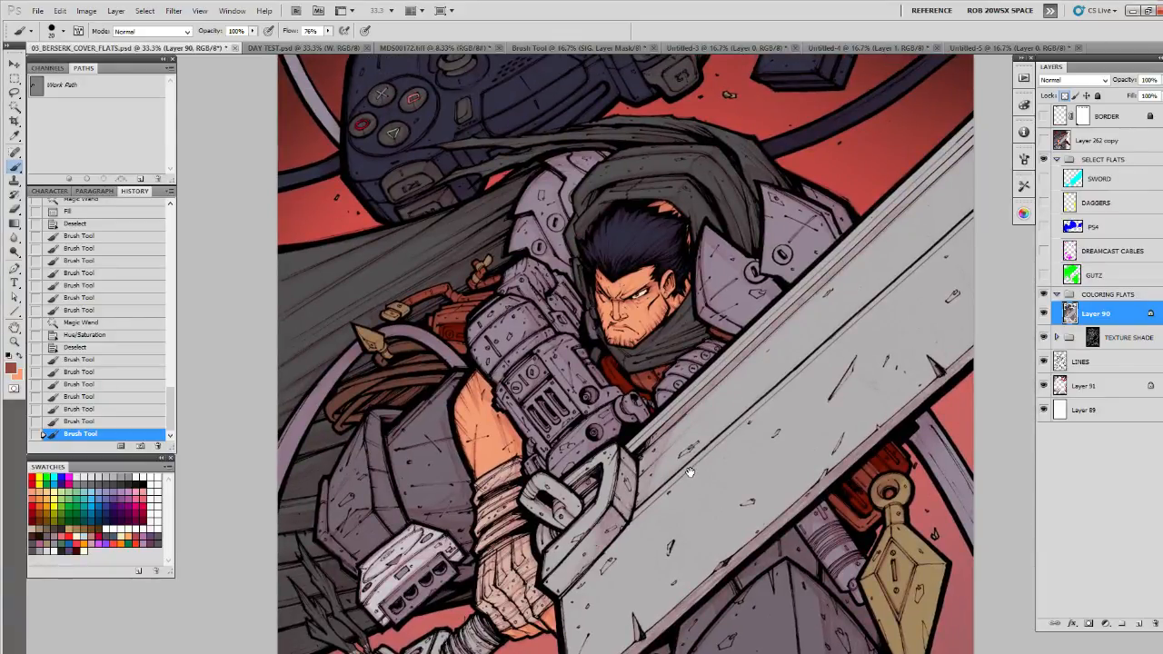
alt+click(710, 420)
key(z)
click(790, 248)
click(790, 247)
click(791, 247)
key(b)
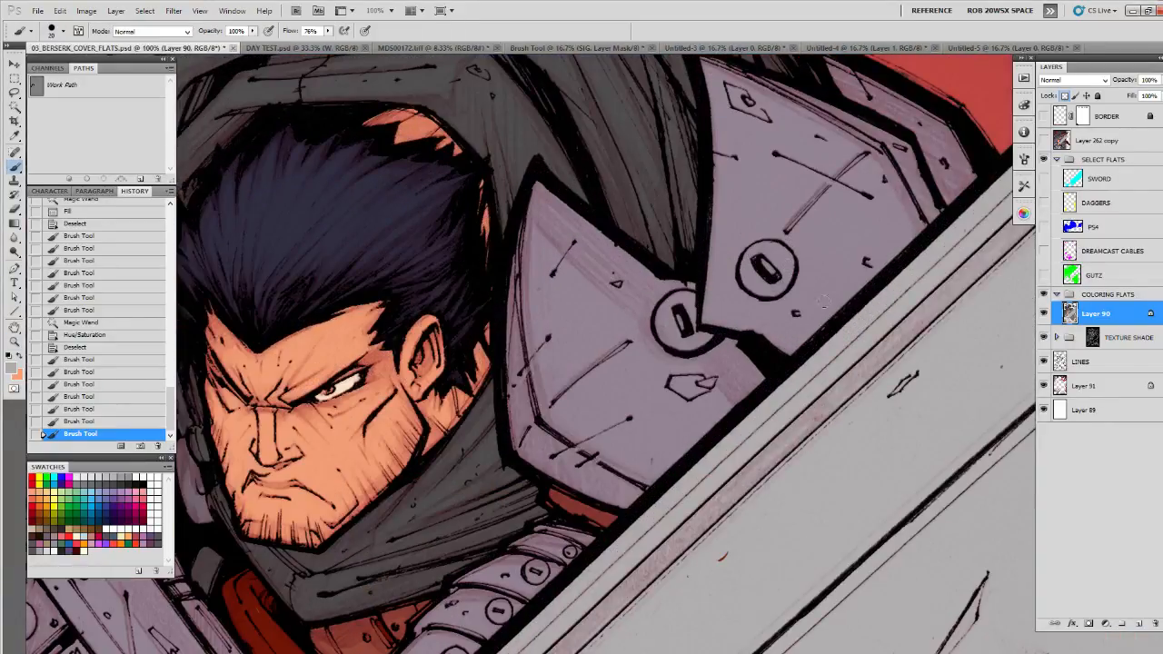
drag(1142, 631, 1140, 628)
drag(813, 449, 755, 516)
click(1138, 620)
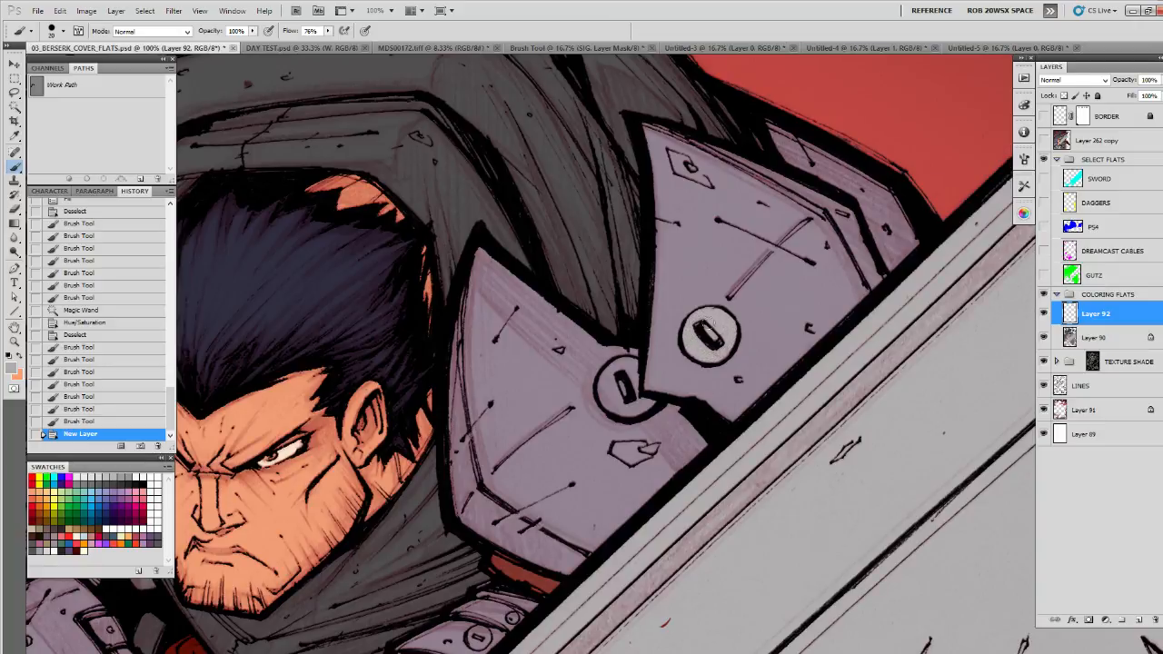
Step: Paint the round screw heads on the sword-side shoulder plates and the segmented arm armour light grey
drag(707, 329, 704, 336)
mouse_move(604, 389)
mouse_down()
mouse_move(627, 411)
mouse_move(647, 404)
mouse_move(633, 372)
mouse_move(625, 385)
mouse_up()
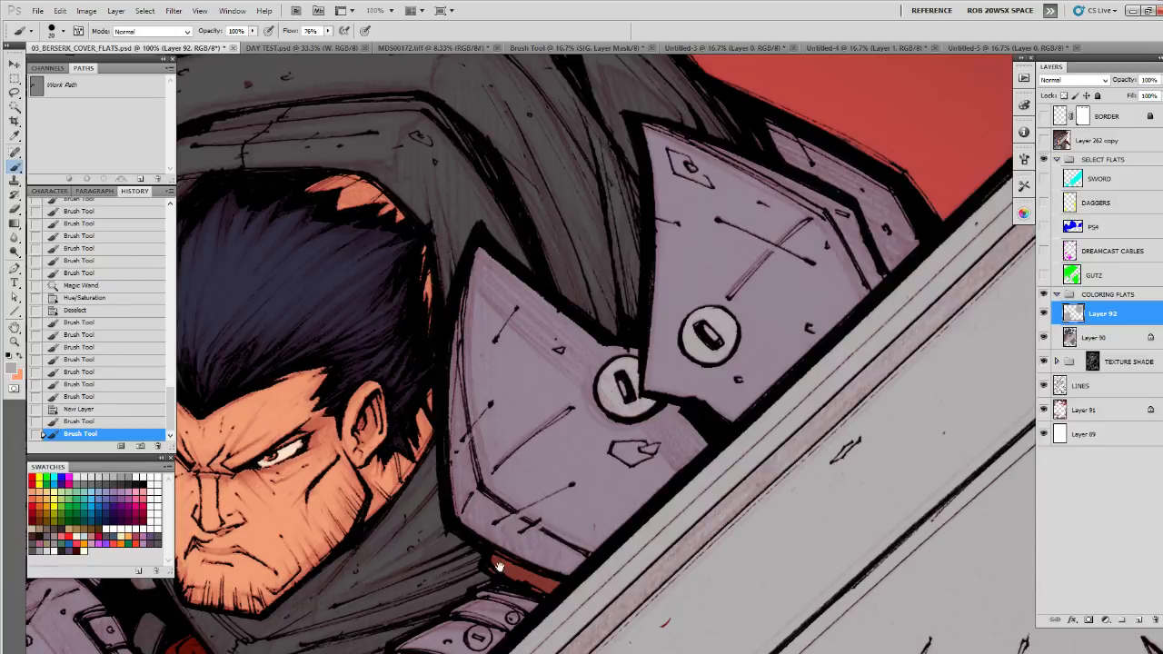
mouse_move(487, 616)
mouse_down()
mouse_move(755, 335)
mouse_move(745, 352)
mouse_move(781, 333)
mouse_up()
drag(708, 391, 715, 393)
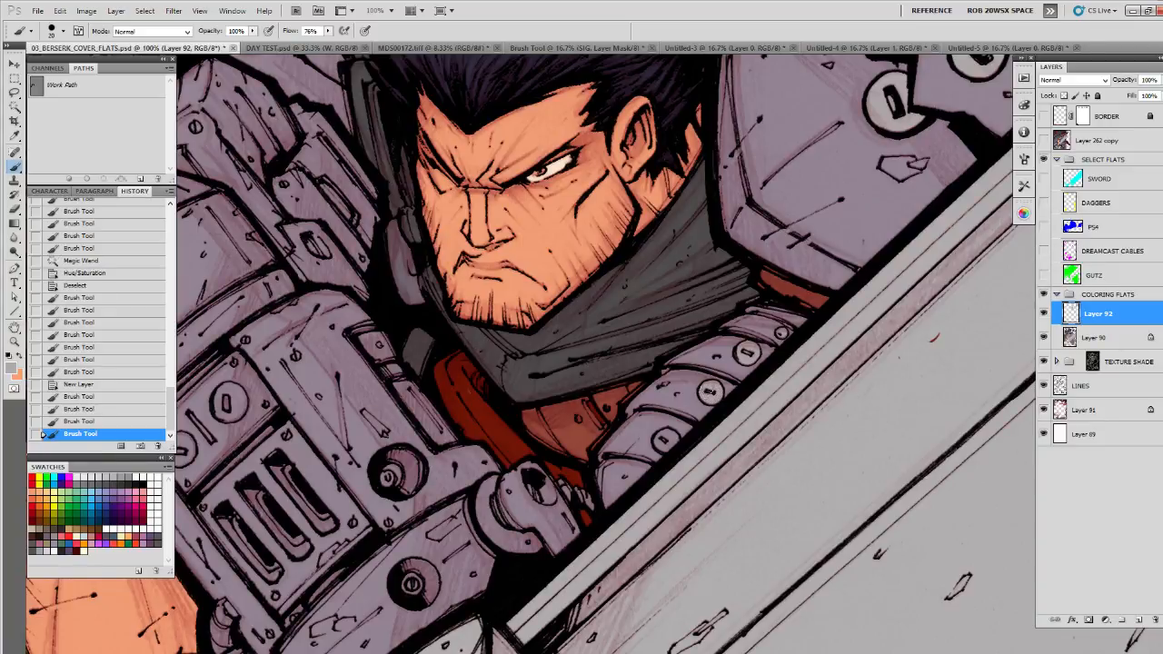
drag(666, 437, 669, 442)
alt+click(637, 447)
click(637, 447)
Step: Paint the round screw heads on the shoulder plates on the other side of the hood light grey
drag(461, 430, 679, 575)
drag(591, 392, 627, 601)
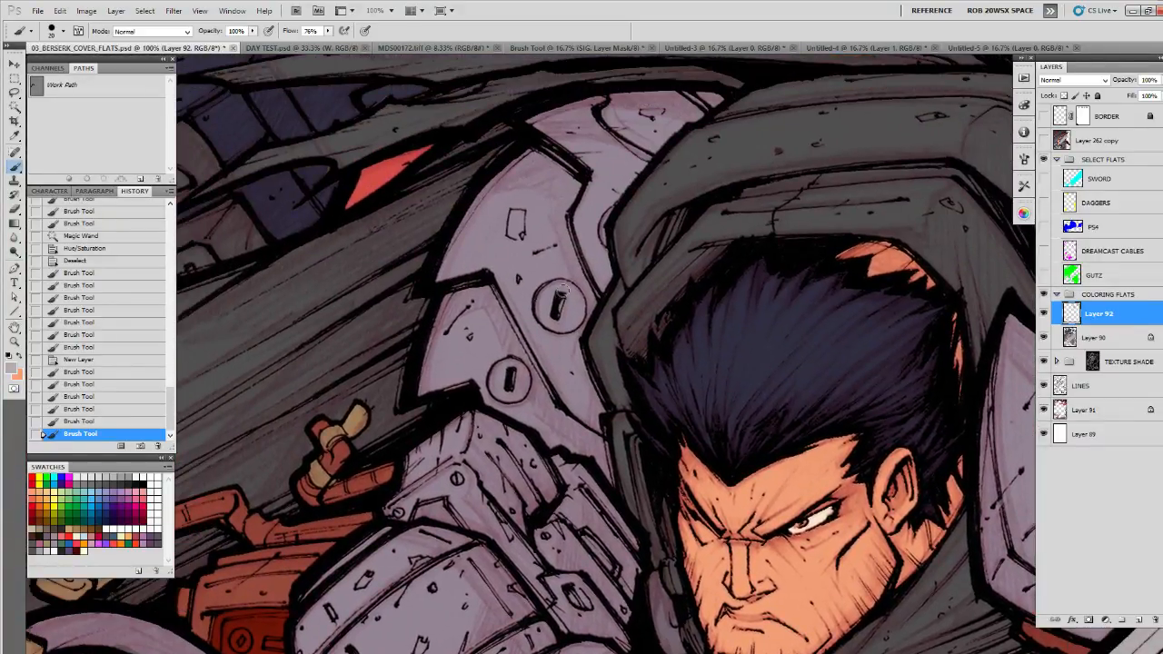
drag(564, 286, 549, 291)
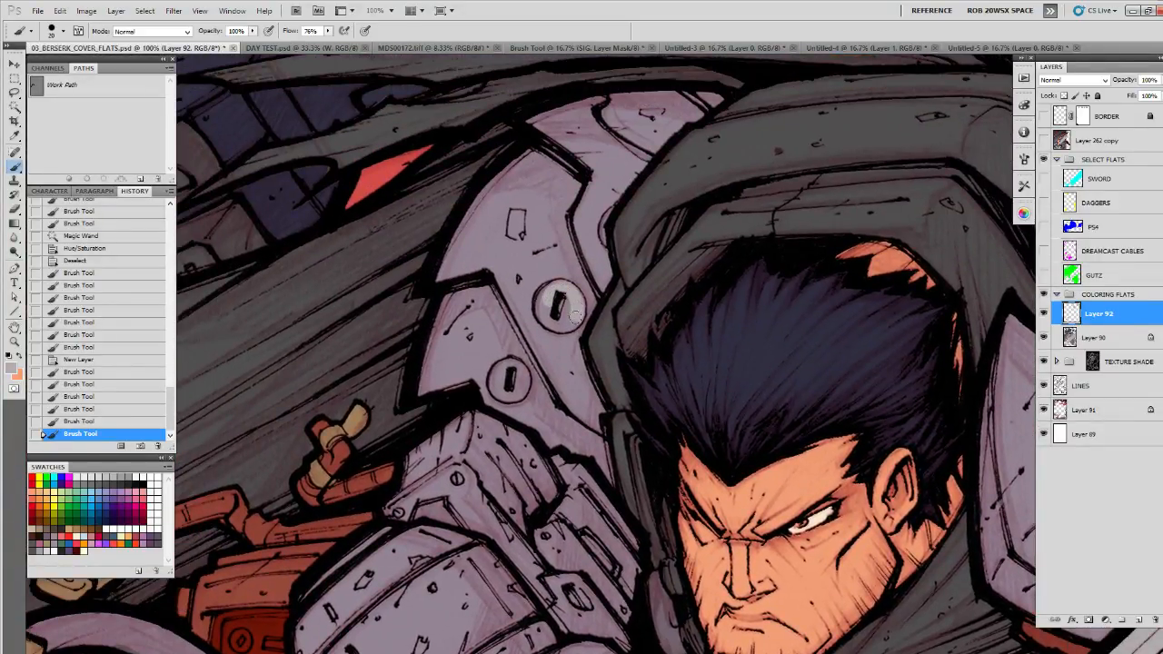
mouse_move(549, 313)
mouse_down()
mouse_move(543, 292)
mouse_move(565, 311)
mouse_move(564, 299)
mouse_up()
drag(602, 226, 589, 309)
mouse_move(497, 434)
mouse_down()
mouse_move(487, 434)
mouse_move(501, 428)
mouse_move(507, 444)
mouse_move(480, 447)
mouse_move(497, 435)
mouse_up()
Step: Paint the two round screw heads above the forearm armour's vent slots light grey
scroll(588, 489, down, 5)
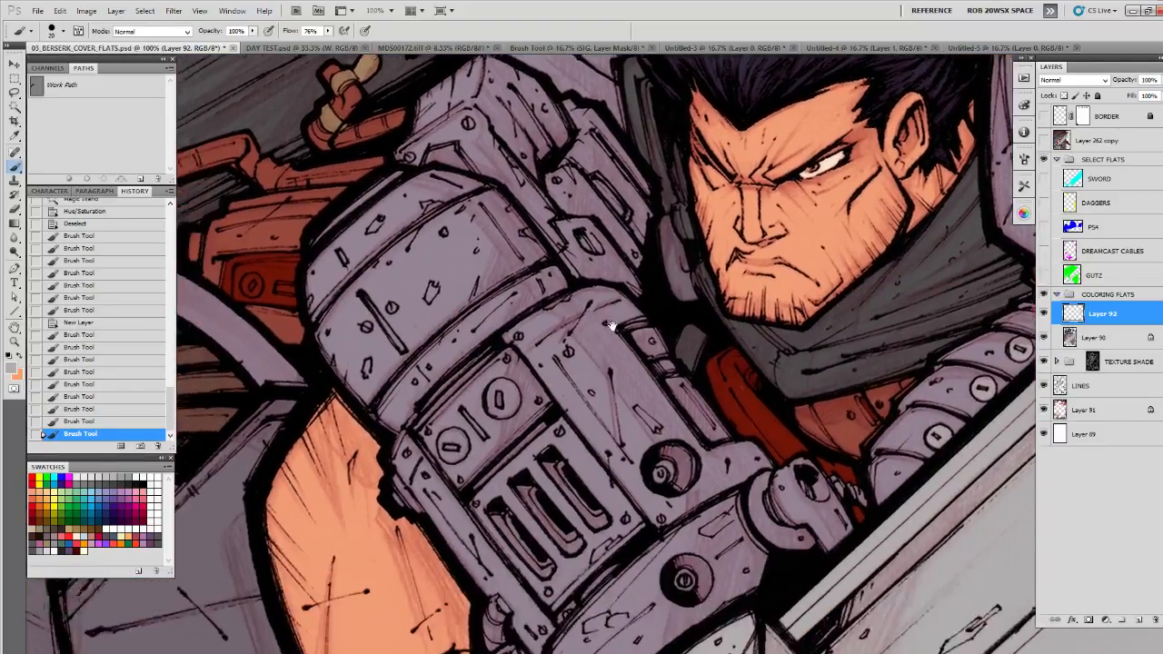
scroll(611, 325, down, 2)
mouse_move(563, 381)
mouse_down()
mouse_move(580, 419)
mouse_move(550, 436)
mouse_up()
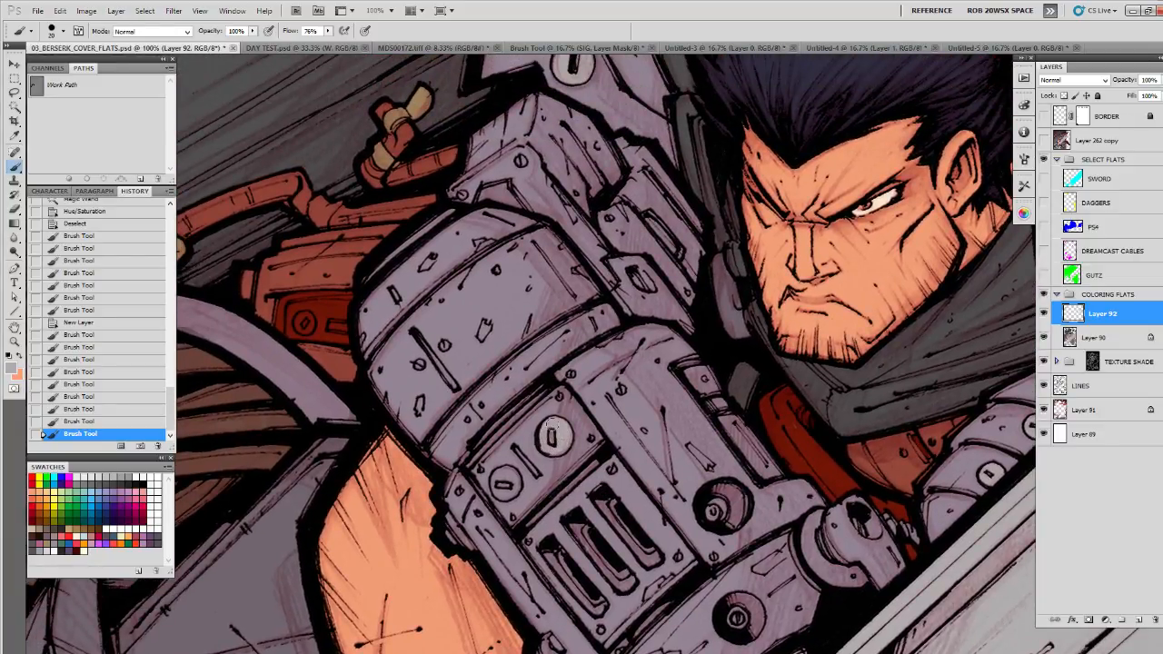
drag(560, 436, 502, 479)
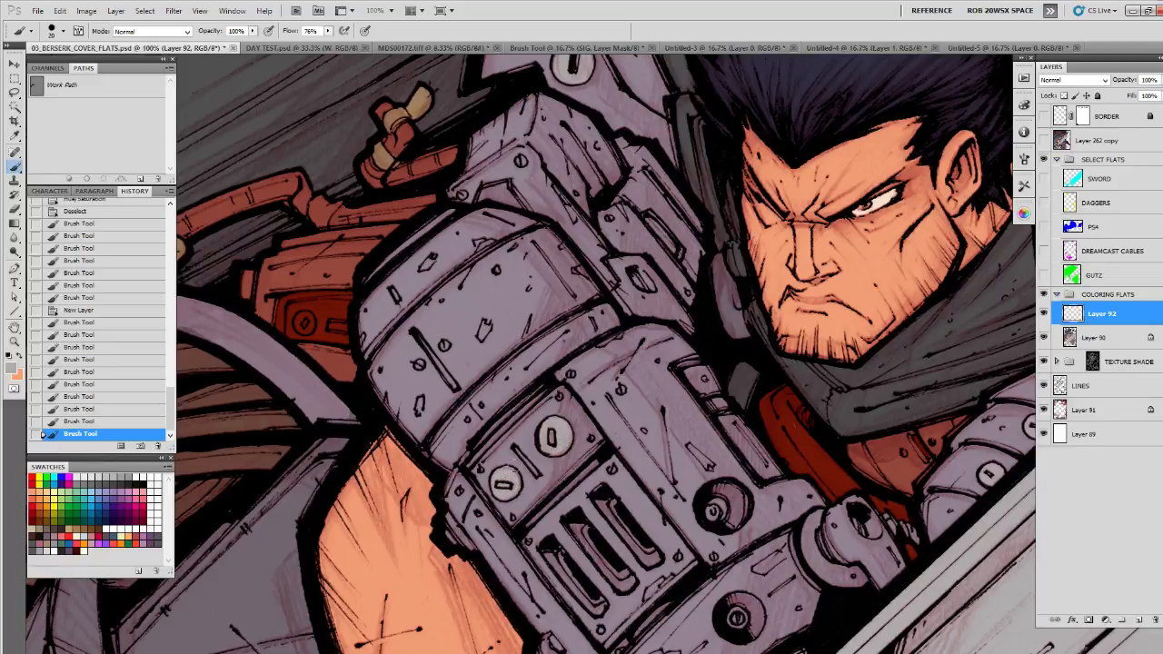
Step: Paint the protruding joint piece at the end of the armoured forearm, beside the sword, light grey
drag(737, 551, 615, 408)
drag(613, 474, 614, 474)
drag(734, 509, 548, 582)
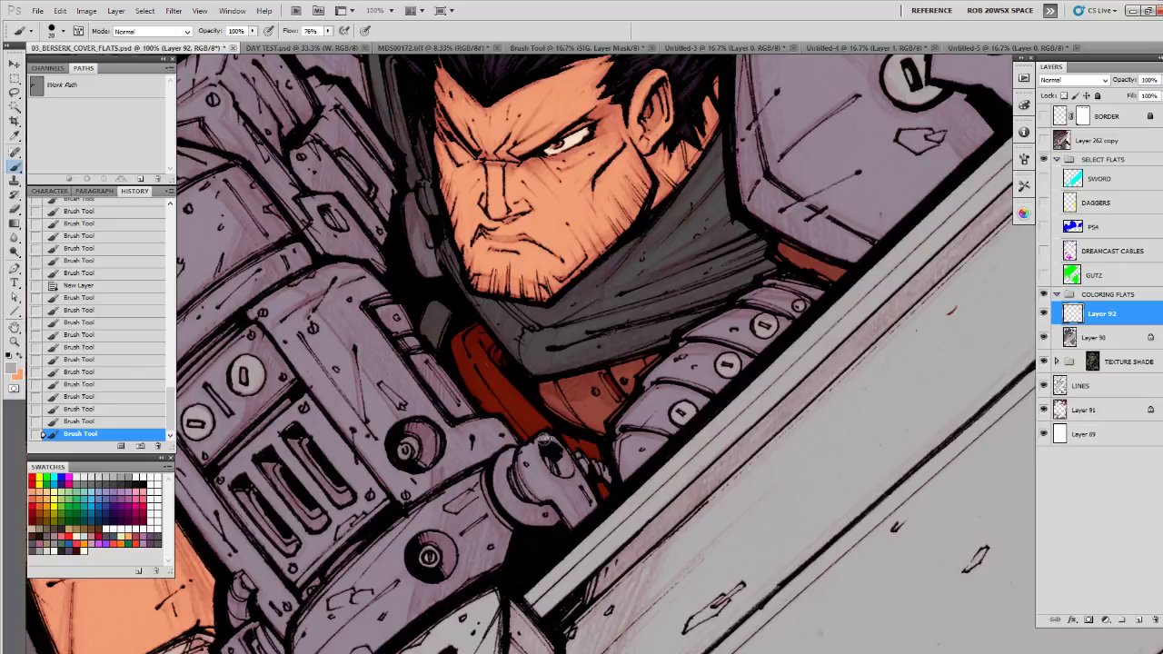
mouse_move(545, 440)
mouse_down()
mouse_move(521, 468)
mouse_move(535, 492)
mouse_move(576, 518)
mouse_move(586, 491)
mouse_move(559, 454)
mouse_move(547, 471)
mouse_move(578, 500)
mouse_up()
mouse_move(521, 474)
mouse_down()
mouse_move(542, 451)
mouse_move(580, 456)
mouse_move(607, 478)
mouse_up()
drag(627, 543, 750, 273)
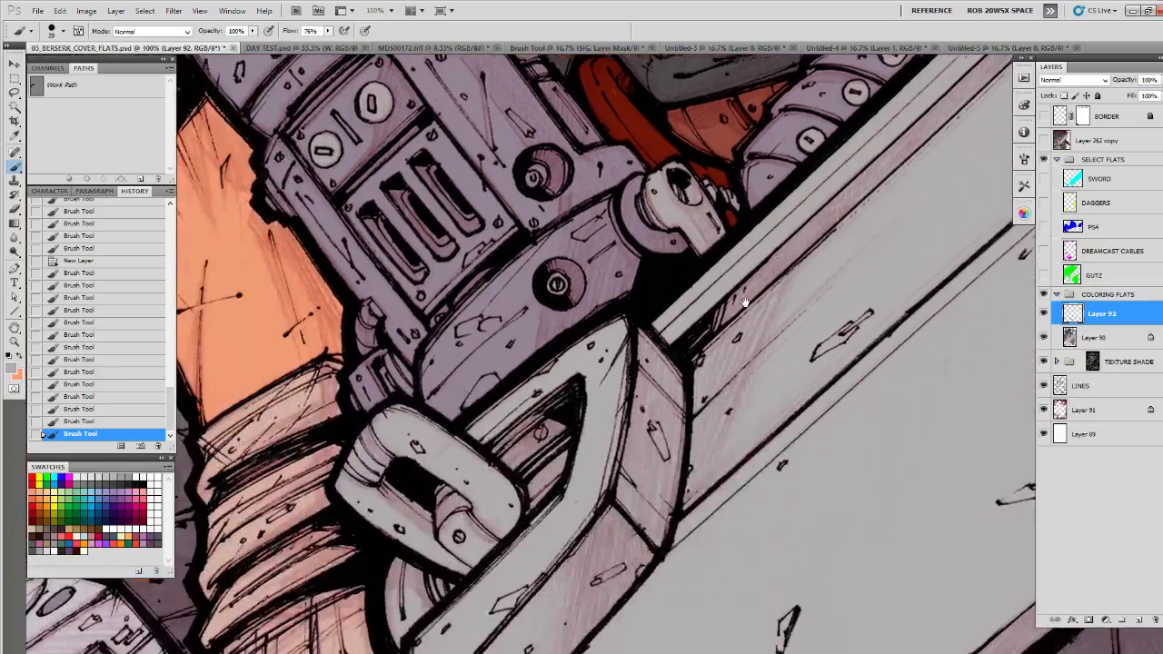
Step: Examine the overall flat colouring of the figure, controller, sword and armour across the cover
key(z)
alt+click(658, 413)
alt+click(658, 414)
alt+click(658, 413)
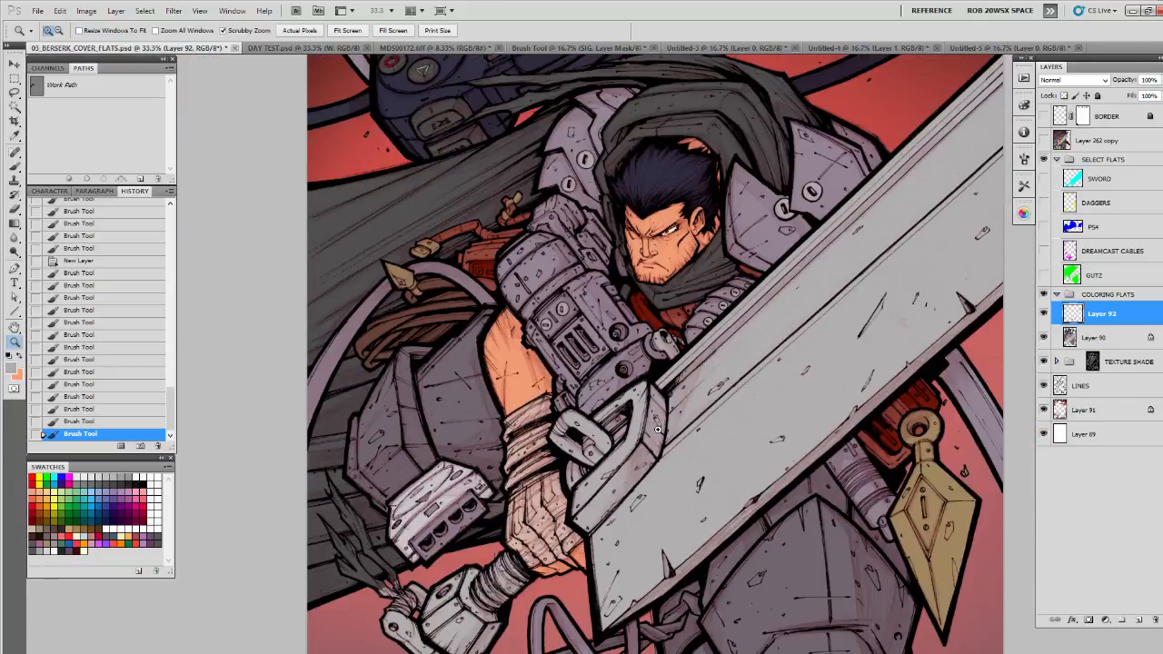
key(h)
drag(658, 409, 663, 451)
key(b)
drag(662, 368, 690, 496)
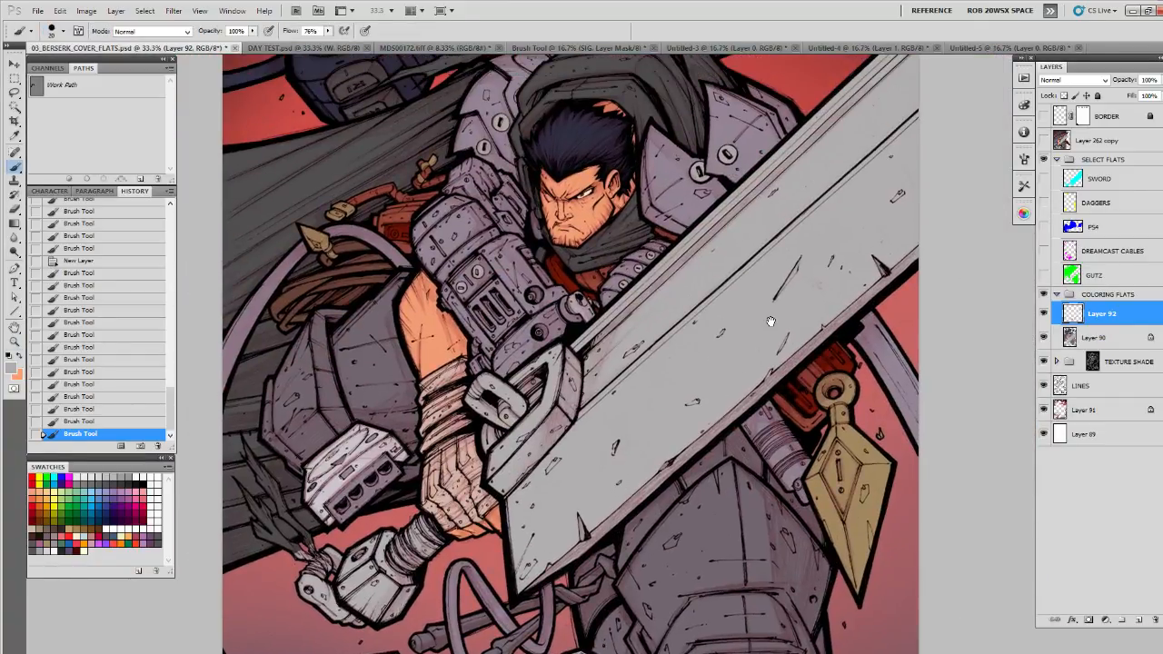
drag(723, 352, 731, 520)
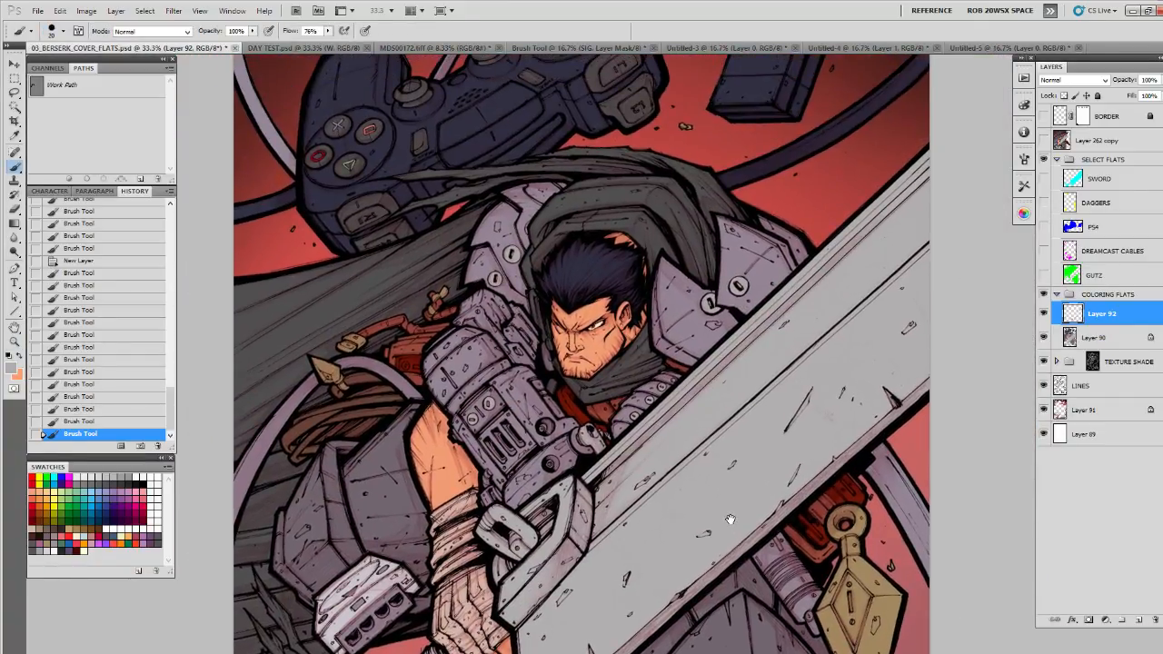
key(z)
drag(640, 514, 634, 496)
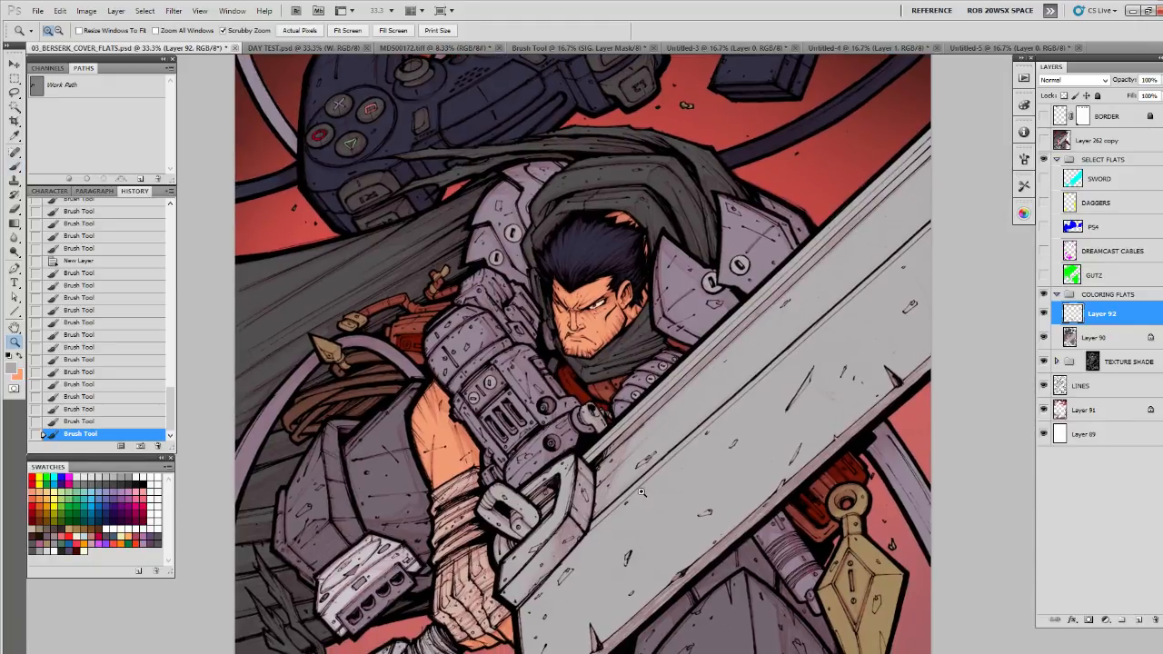
key(b)
drag(625, 444, 619, 409)
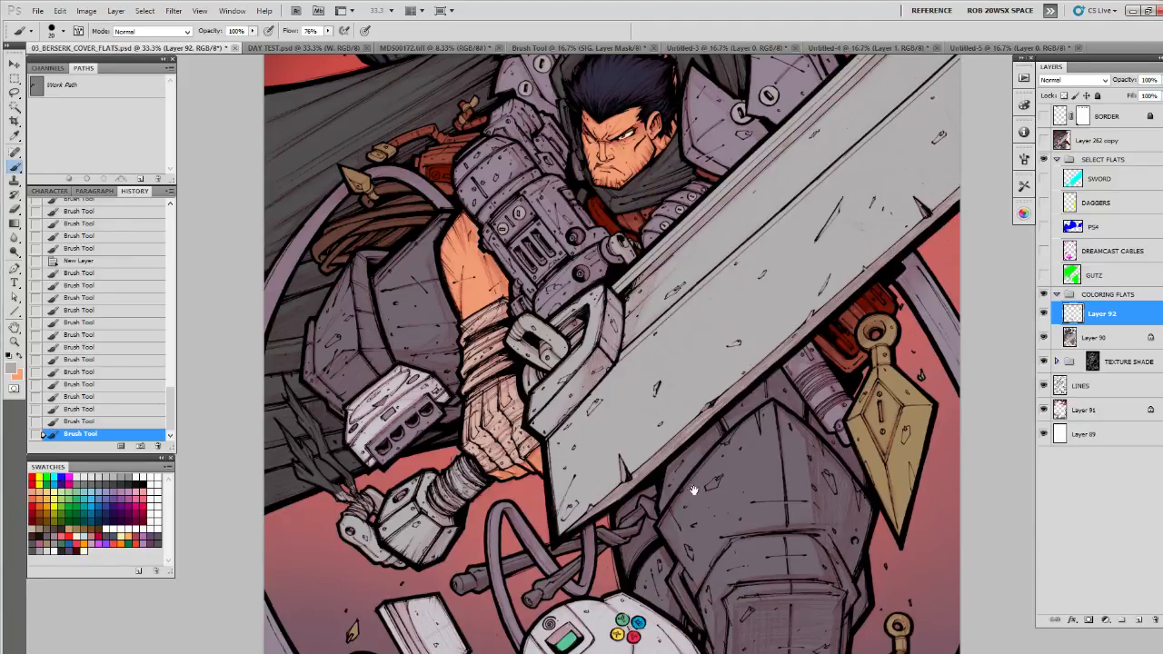
drag(702, 525, 789, 520)
Step: Pick a dark grey brush colour from the flats with the TEXTURE SHADE group temporarily hidden
click(1043, 361)
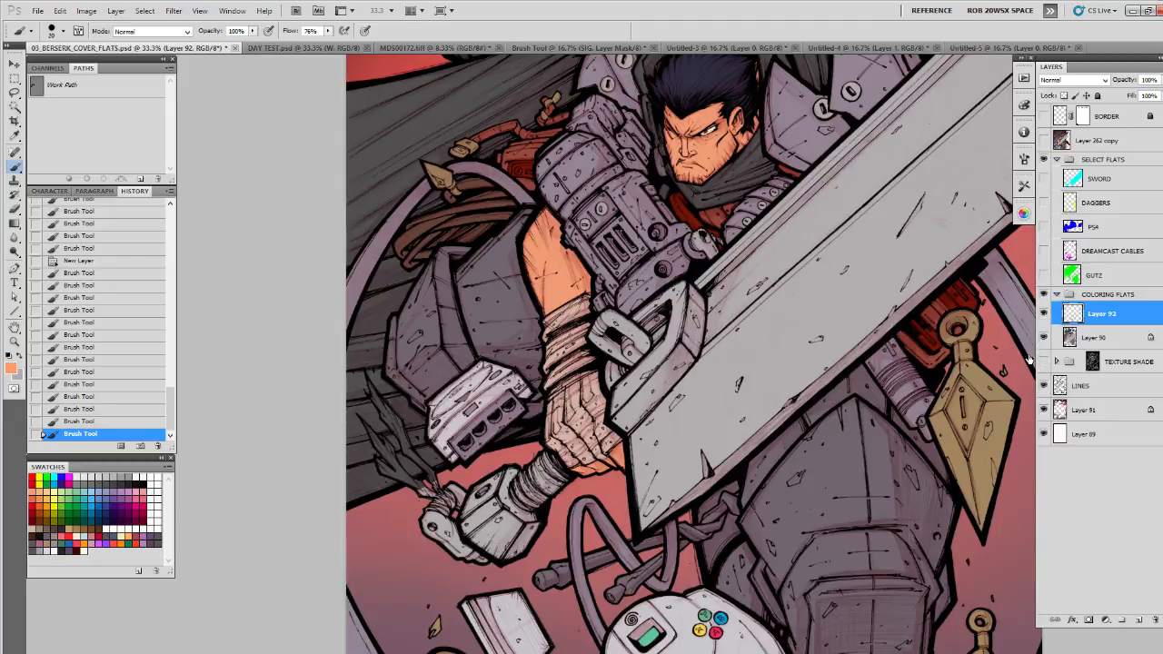
drag(718, 343, 662, 503)
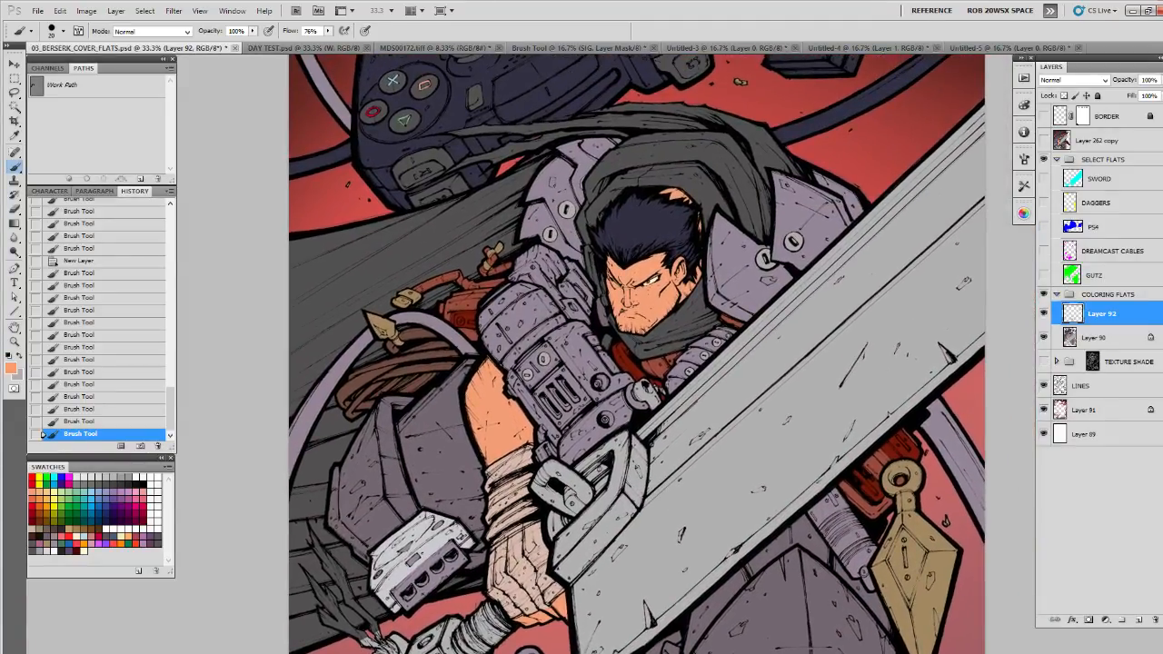
drag(679, 317, 795, 176)
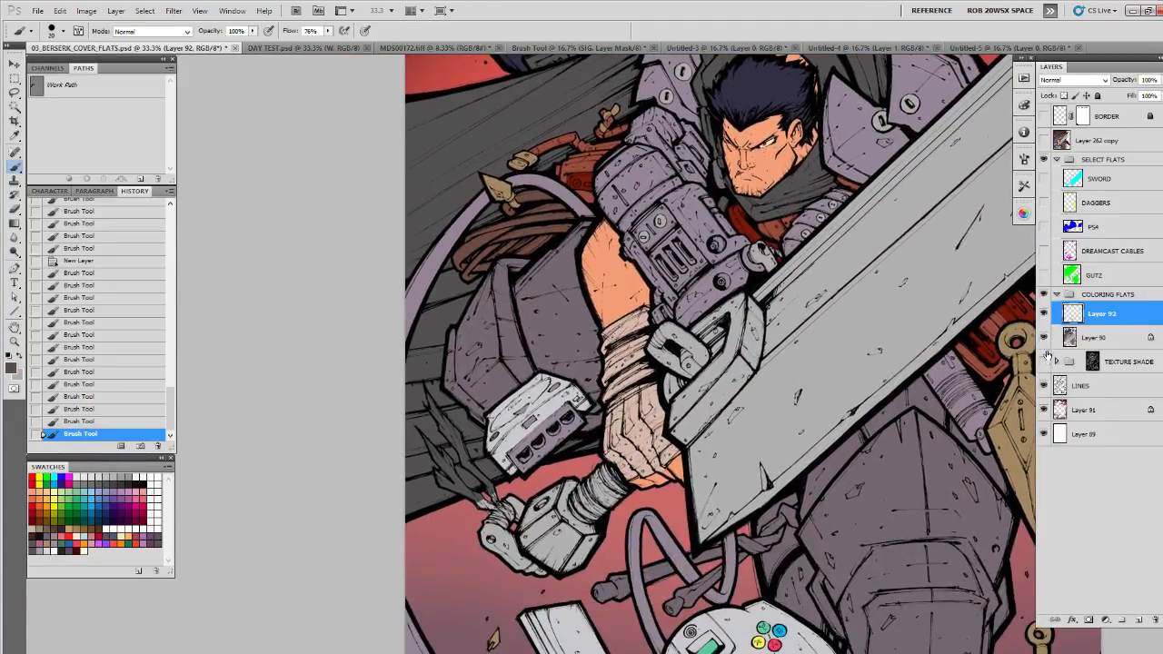
click(1044, 361)
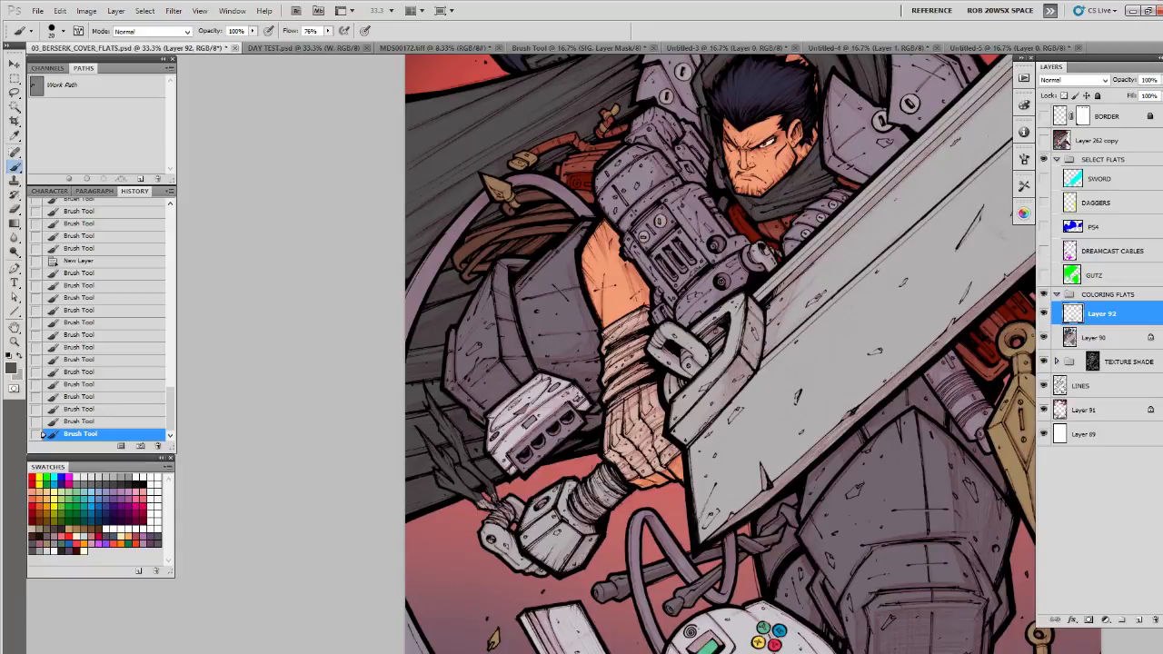
Step: Load Layer 90's outline as a selection and paint the upper and side faces of the sword's faceted pommel dark grey
key(z)
click(582, 493)
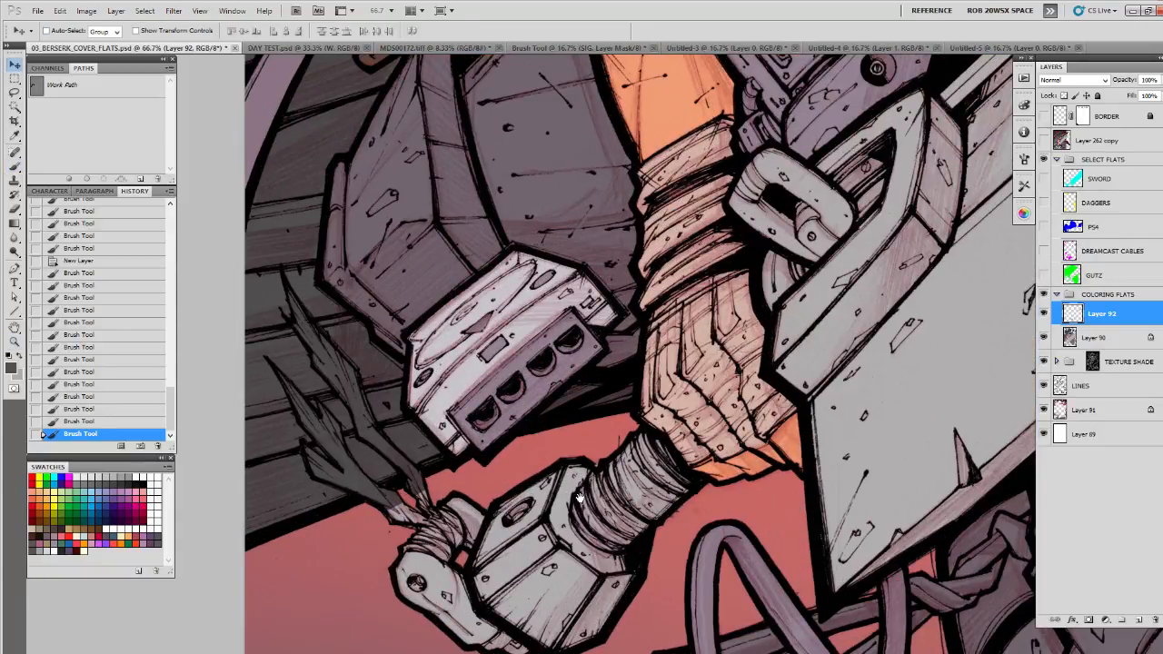
drag(581, 506, 573, 489)
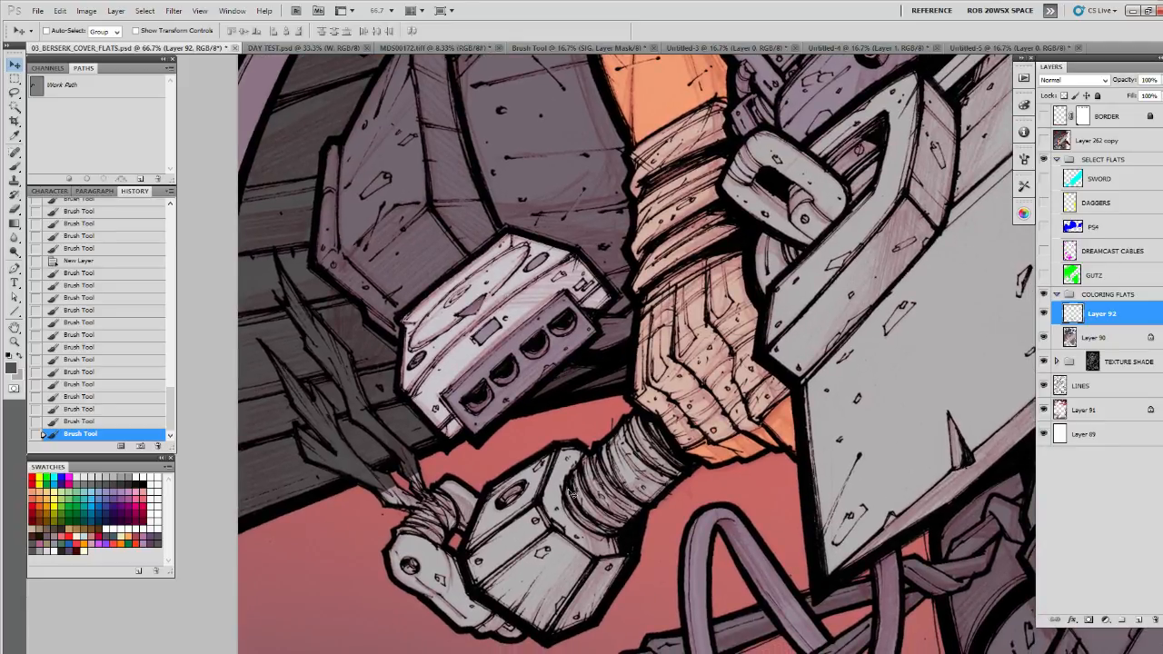
drag(568, 495, 568, 488)
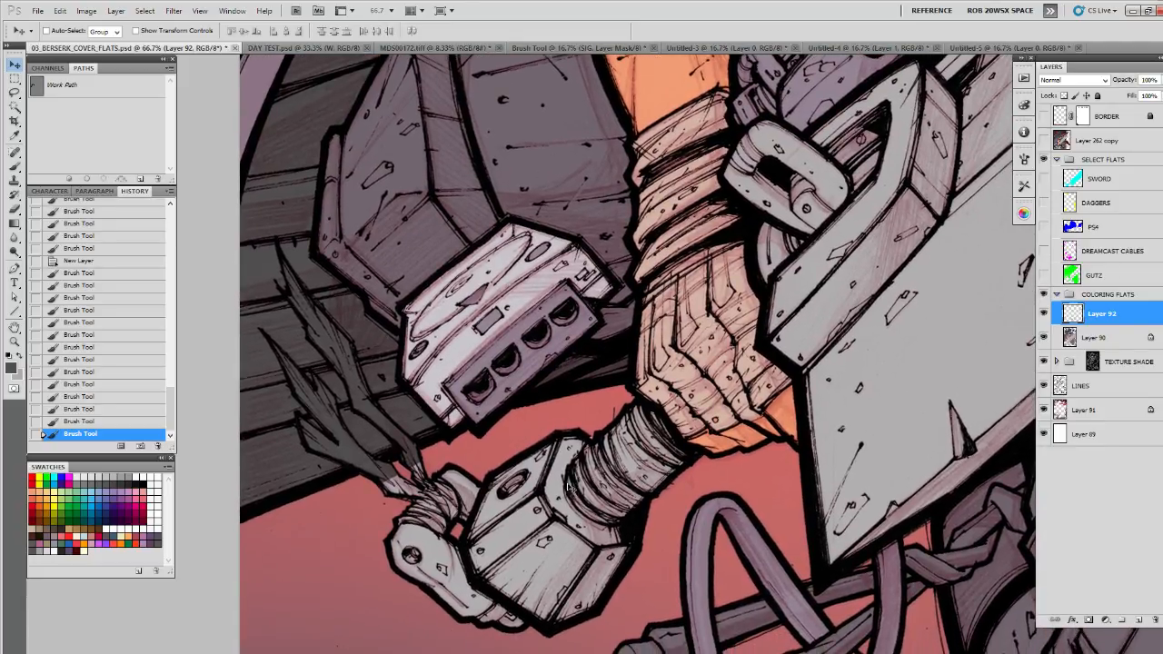
ctrl+click(1071, 339)
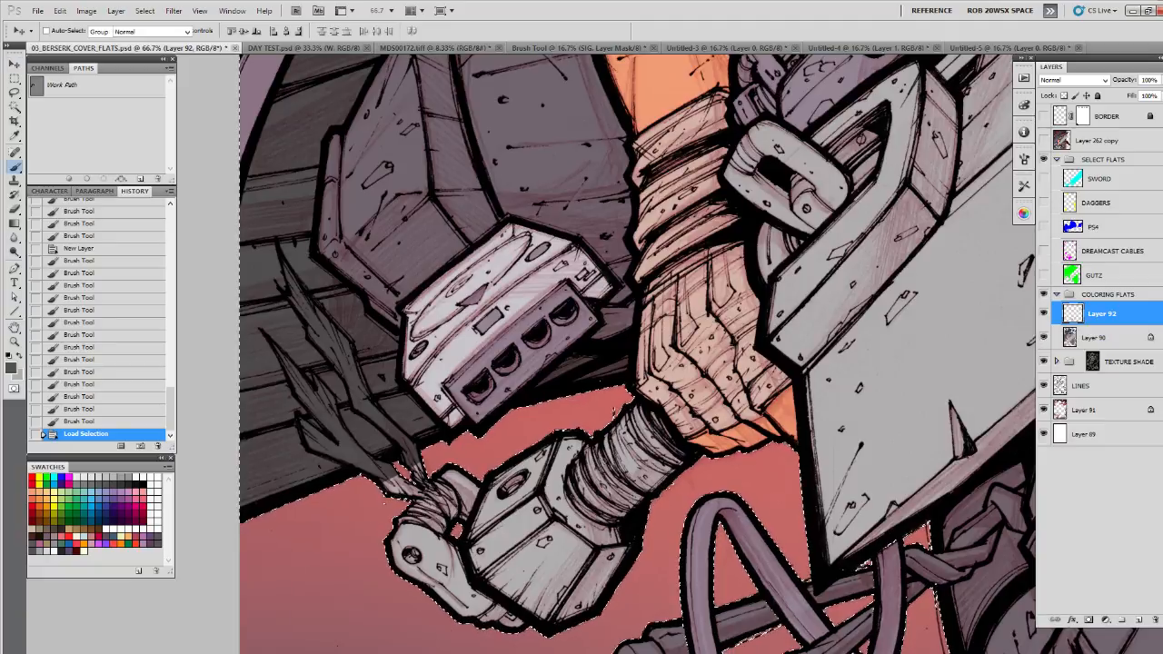
mouse_move(538, 496)
mouse_down()
mouse_move(559, 439)
mouse_move(577, 447)
mouse_move(581, 513)
mouse_move(622, 532)
mouse_move(625, 549)
mouse_move(596, 588)
mouse_up()
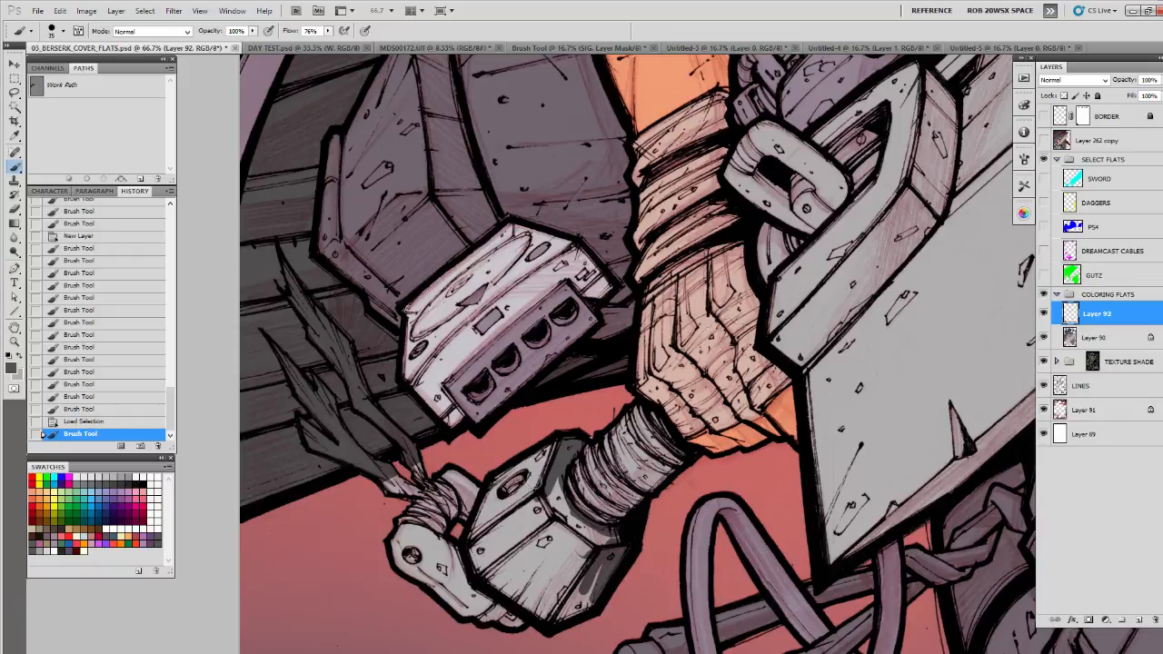
mouse_move(544, 452)
mouse_down()
mouse_move(486, 514)
mouse_move(496, 545)
mouse_move(555, 527)
mouse_move(616, 544)
mouse_move(550, 513)
mouse_move(571, 502)
mouse_up()
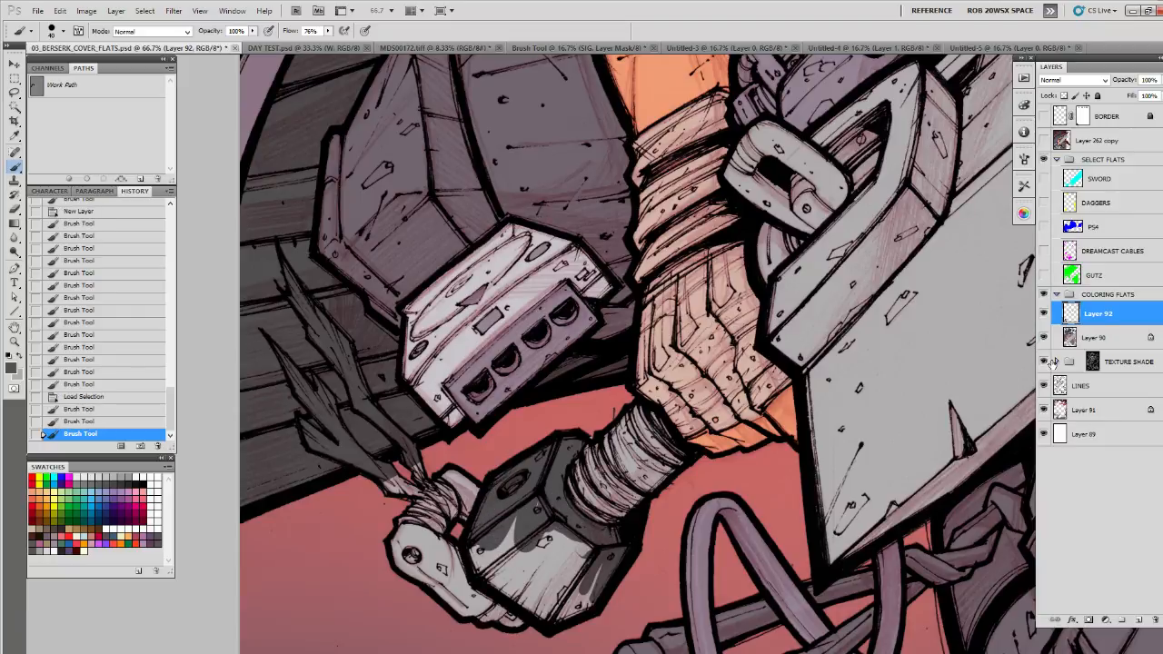
Step: Resample the dark grey with the TEXTURE SHADE group hidden, restore the group, and finish painting the pommel's faces on Layer 92
click(1043, 362)
click(1054, 363)
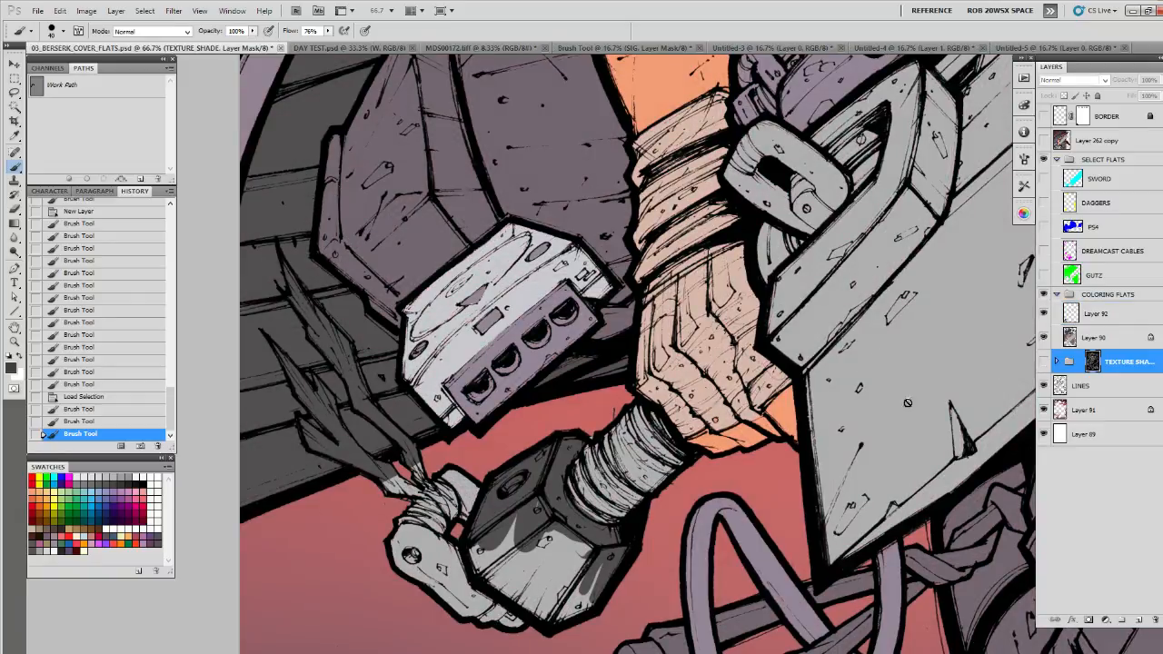
click(1043, 362)
click(1043, 361)
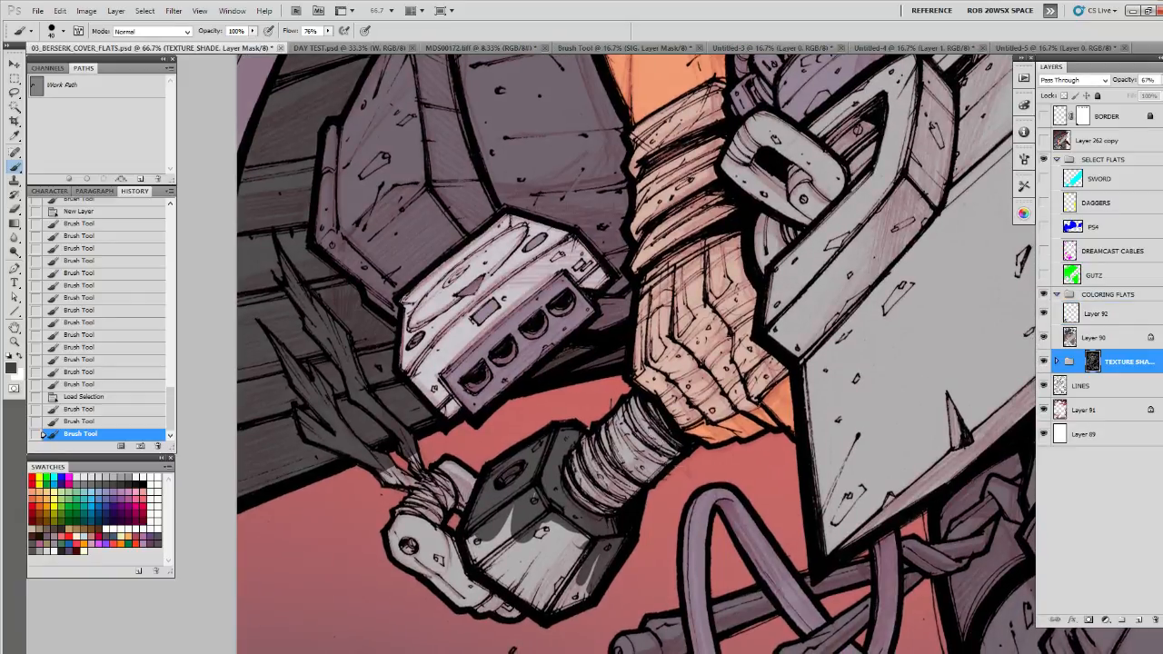
drag(653, 498, 657, 431)
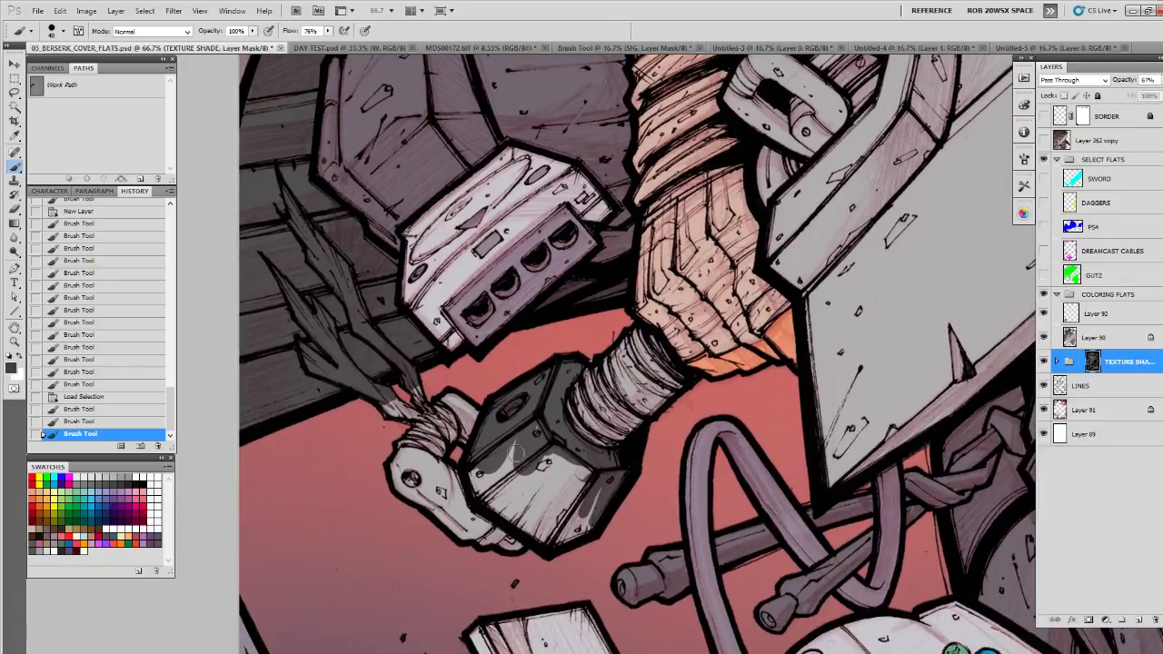
key(x)
click(1072, 314)
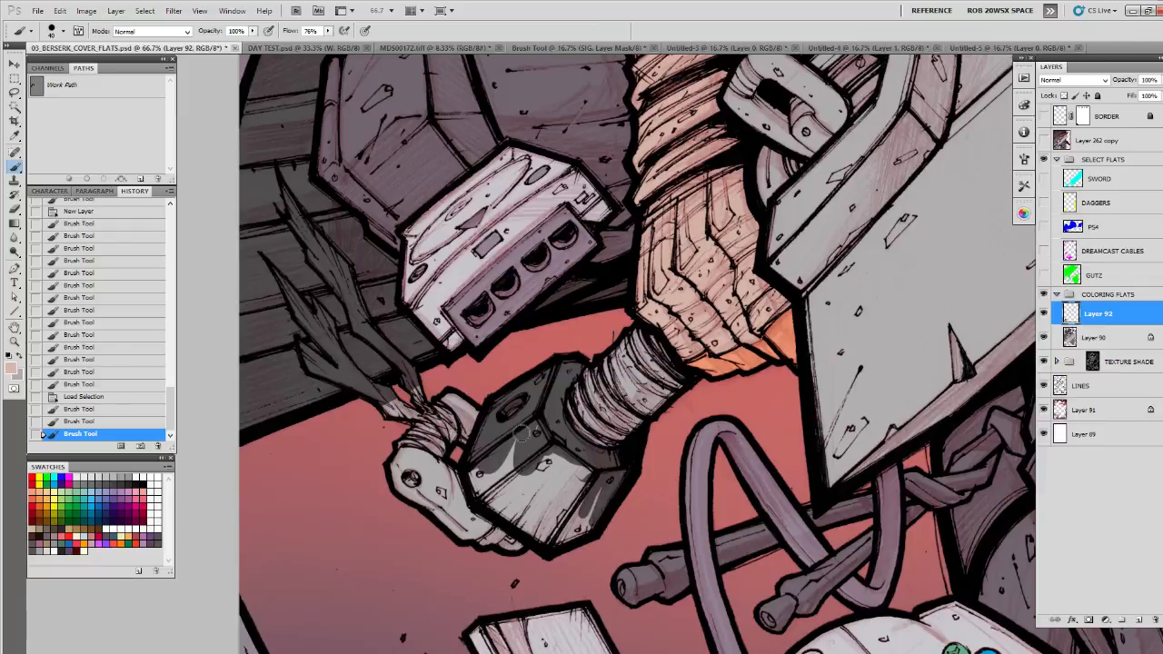
click(1044, 361)
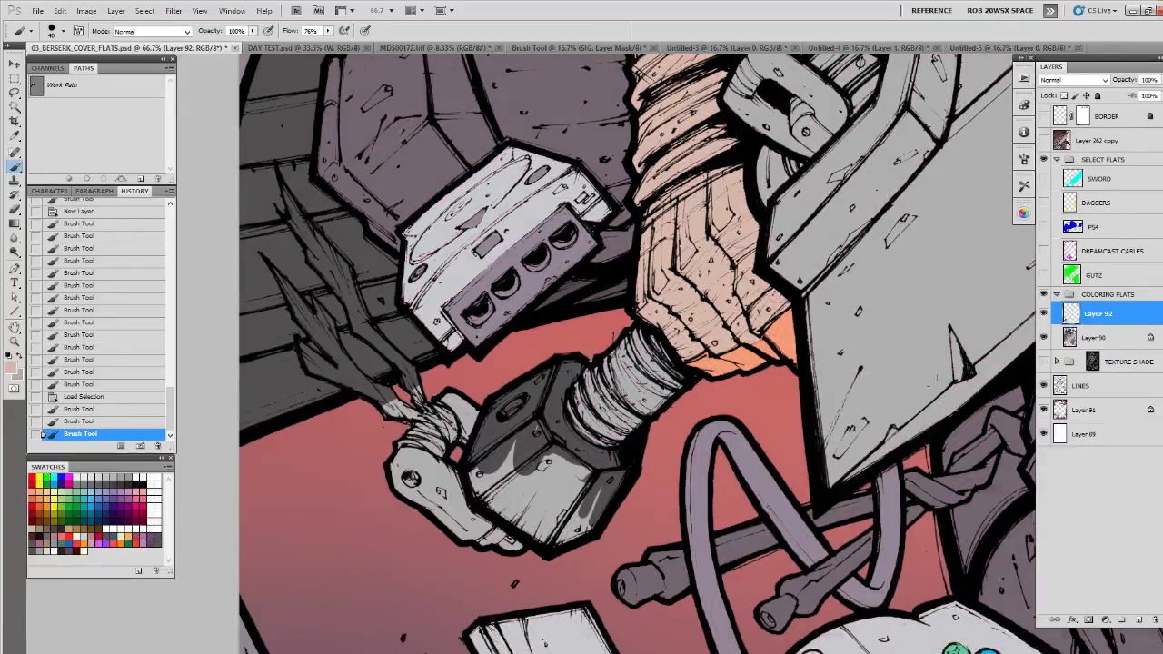
alt+click(533, 445)
click(1044, 361)
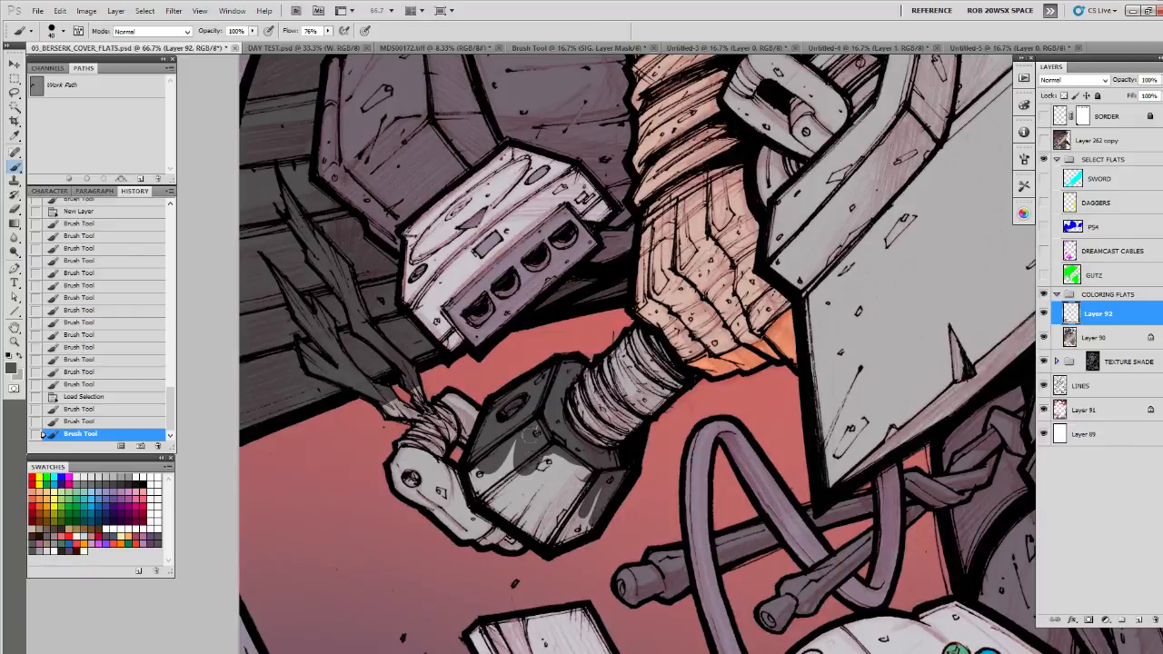
mouse_move(479, 474)
mouse_down()
mouse_move(504, 496)
mouse_move(580, 486)
mouse_move(532, 524)
mouse_move(505, 515)
mouse_move(542, 533)
mouse_move(604, 496)
mouse_move(614, 459)
mouse_move(573, 530)
mouse_move(554, 534)
mouse_move(508, 467)
mouse_move(518, 464)
mouse_up()
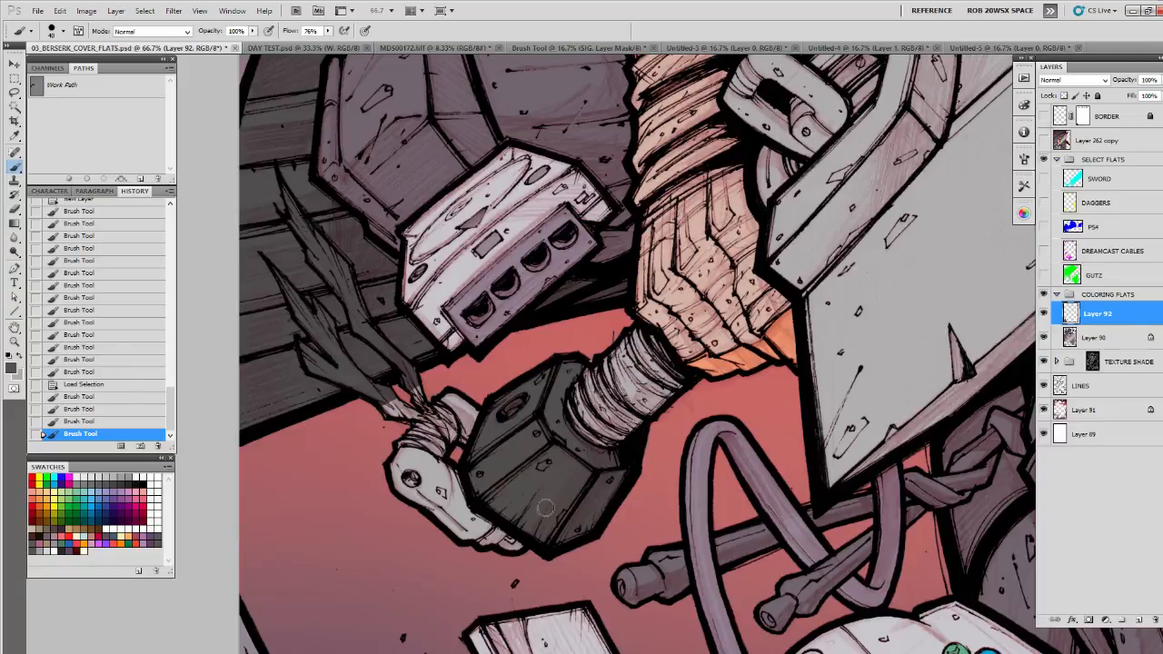
Step: Sample the pale pinkish beige of the hand bandages without texture shading and paint the sword grip's wrapping with it
alt+click(547, 509)
drag(597, 413, 600, 411)
drag(600, 411, 545, 455)
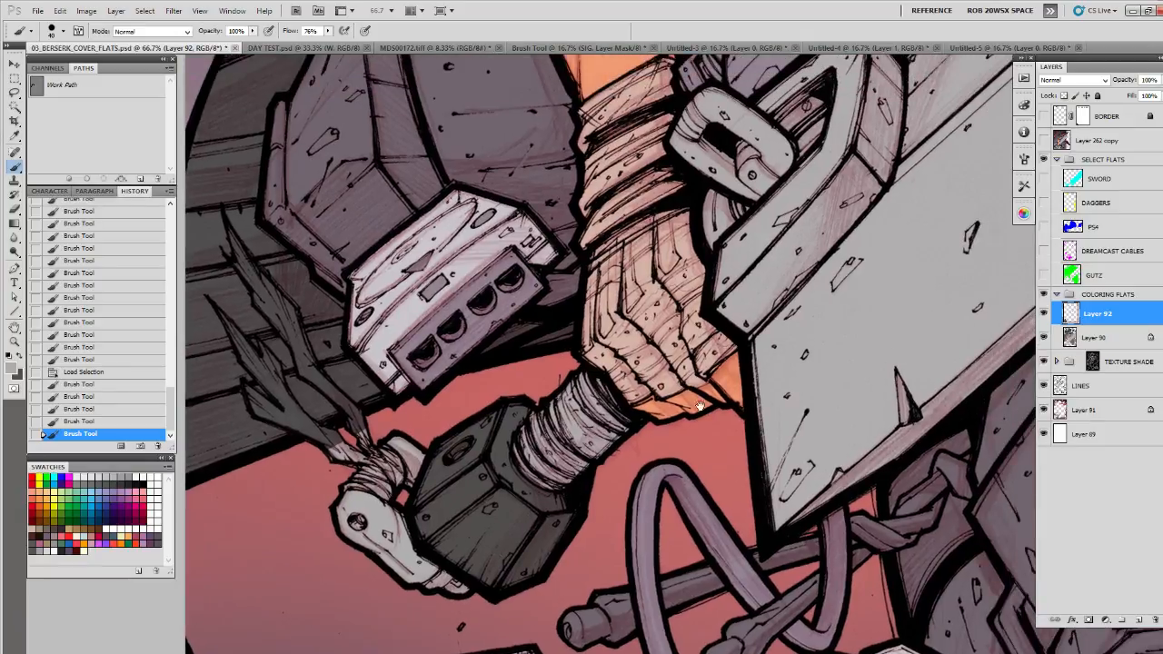
alt+click(651, 326)
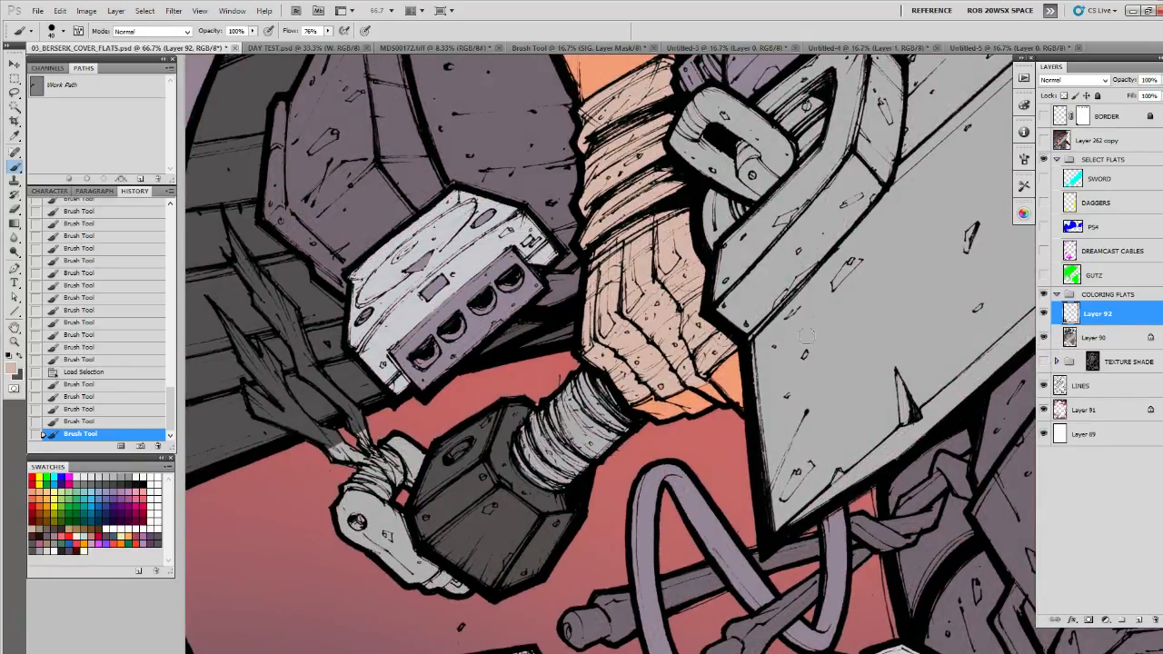
click(1045, 362)
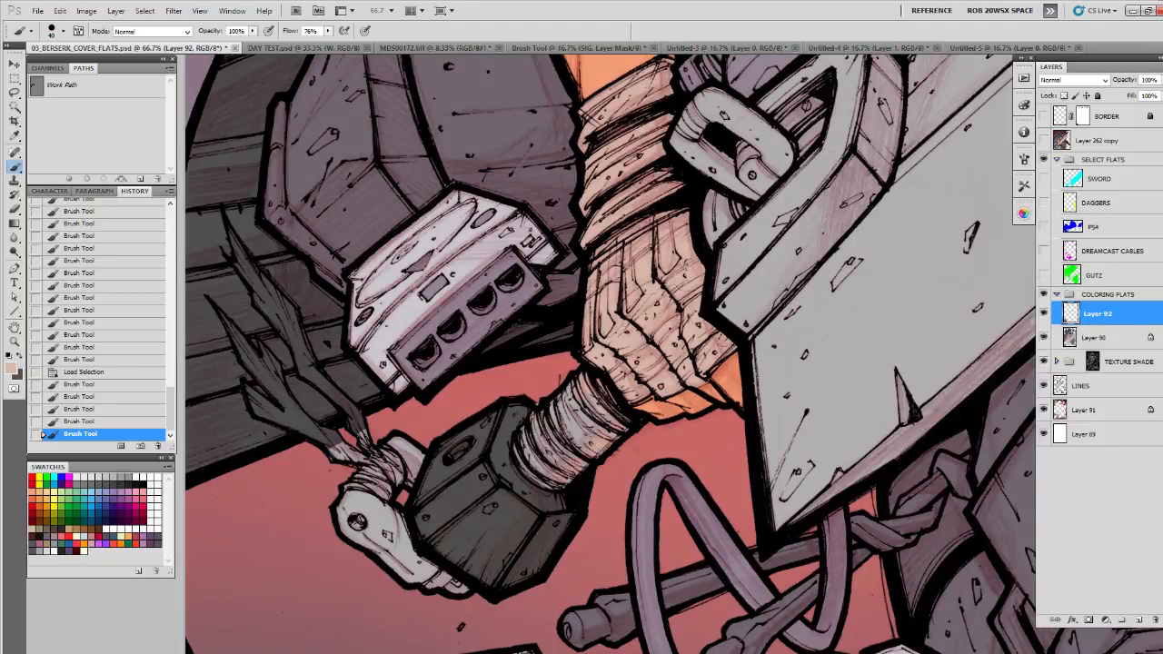
mouse_move(556, 479)
mouse_down()
mouse_move(530, 468)
mouse_move(535, 419)
mouse_move(554, 456)
mouse_move(576, 457)
mouse_up()
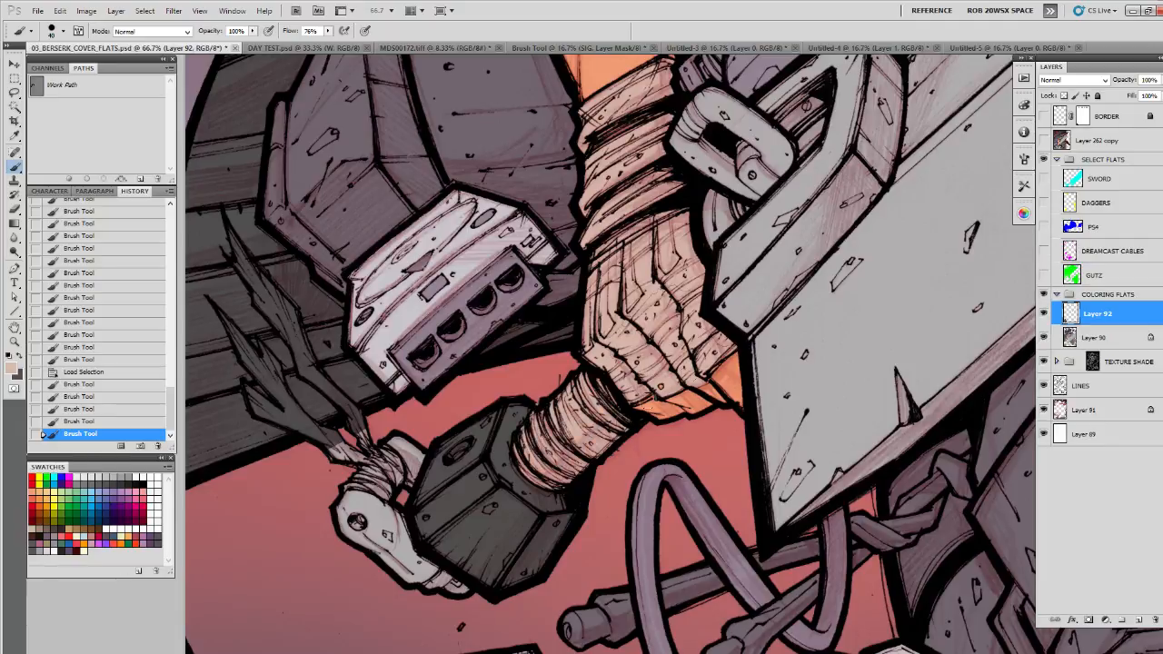
drag(650, 409, 658, 404)
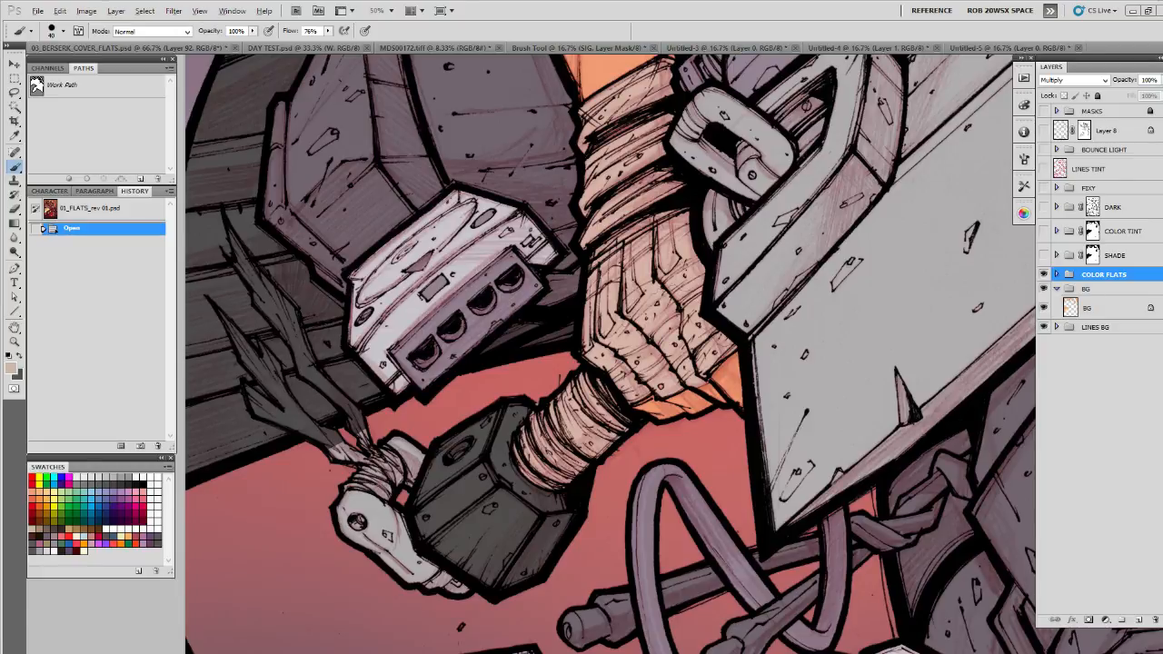
Step: Paint the sword grip's wrapping and the frayed cord tied to the pommel's end piece orange-tan
key(x)
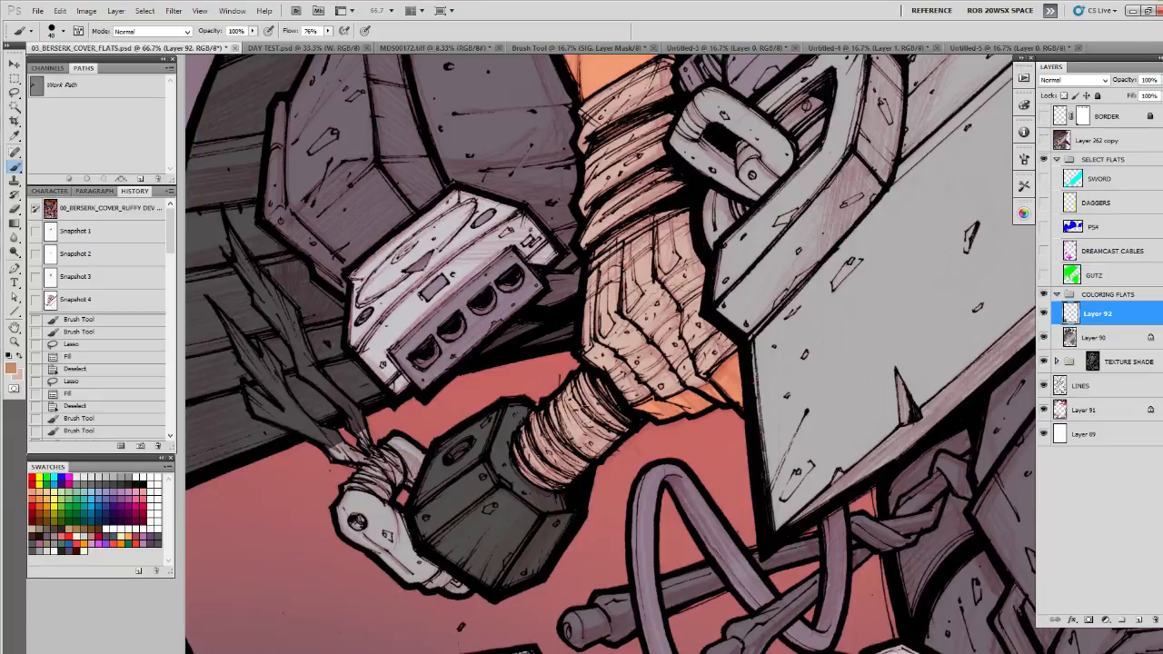
mouse_move(582, 436)
mouse_down()
mouse_move(572, 399)
mouse_move(587, 382)
mouse_move(616, 435)
mouse_move(569, 454)
mouse_move(554, 409)
mouse_move(525, 441)
mouse_move(550, 461)
mouse_move(527, 469)
mouse_move(573, 477)
mouse_up()
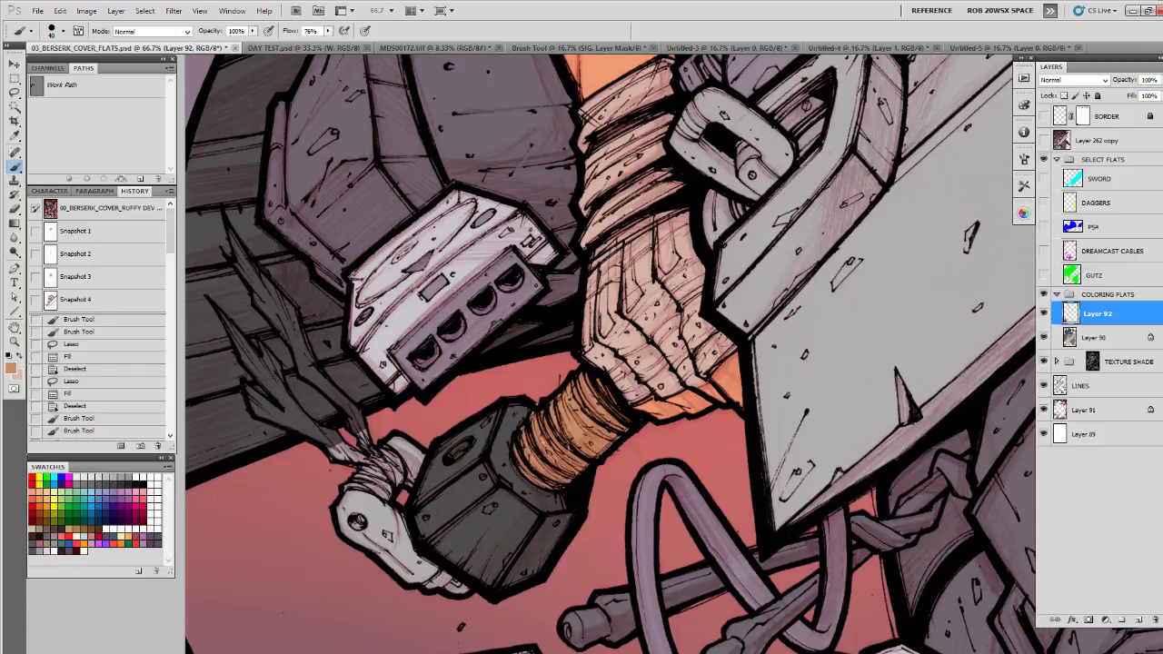
drag(559, 397, 611, 401)
mouse_move(539, 440)
mouse_down()
mouse_move(545, 429)
mouse_move(676, 425)
mouse_up()
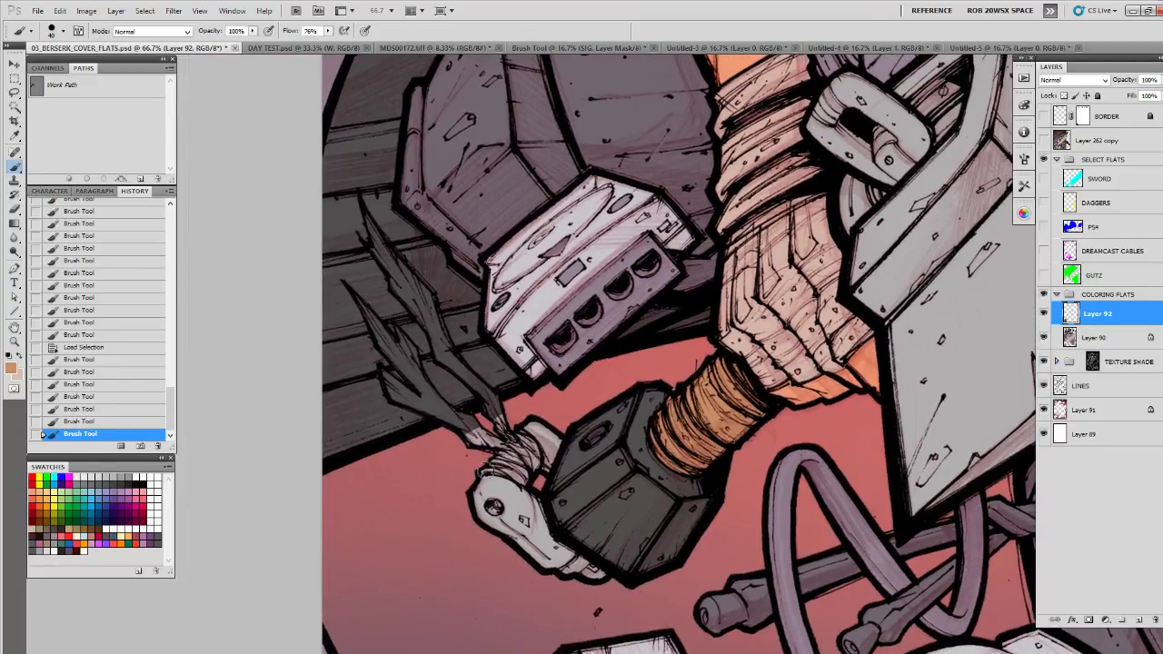
mouse_move(487, 468)
mouse_down()
mouse_move(523, 469)
mouse_move(532, 454)
mouse_move(467, 427)
mouse_move(495, 411)
mouse_move(489, 465)
mouse_move(519, 465)
mouse_move(522, 441)
mouse_up()
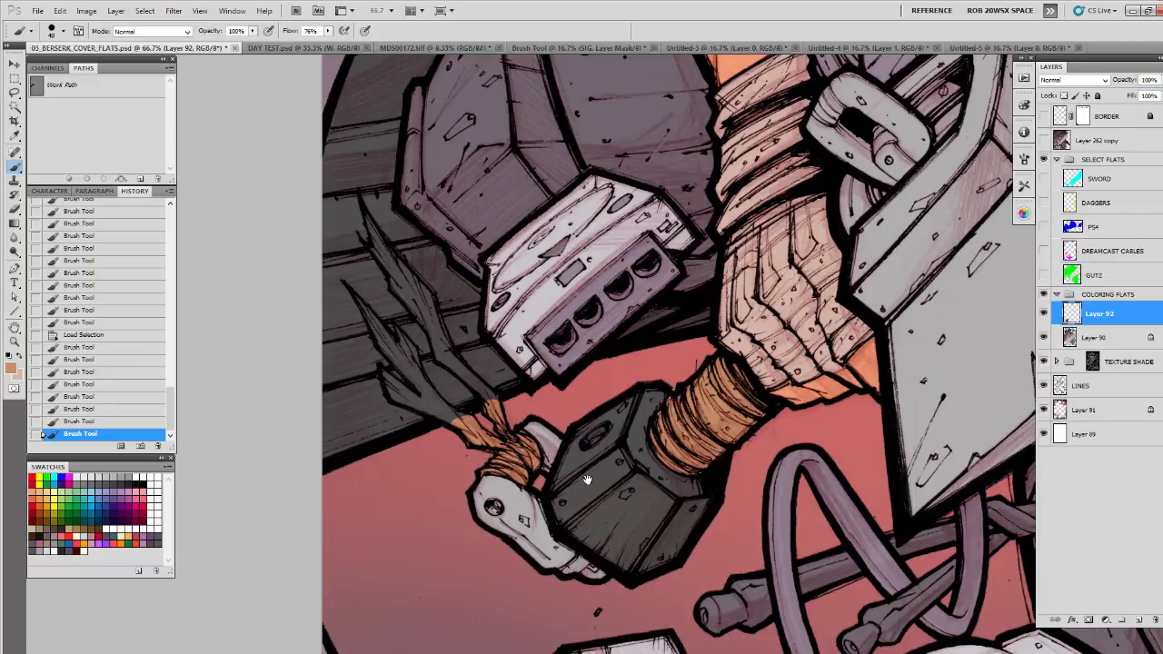
Step: Sample the pommel's dark grey with the TEXTURE SHADE group hidden, restore the group, and paint the pommel's end piece with it
drag(606, 440, 595, 384)
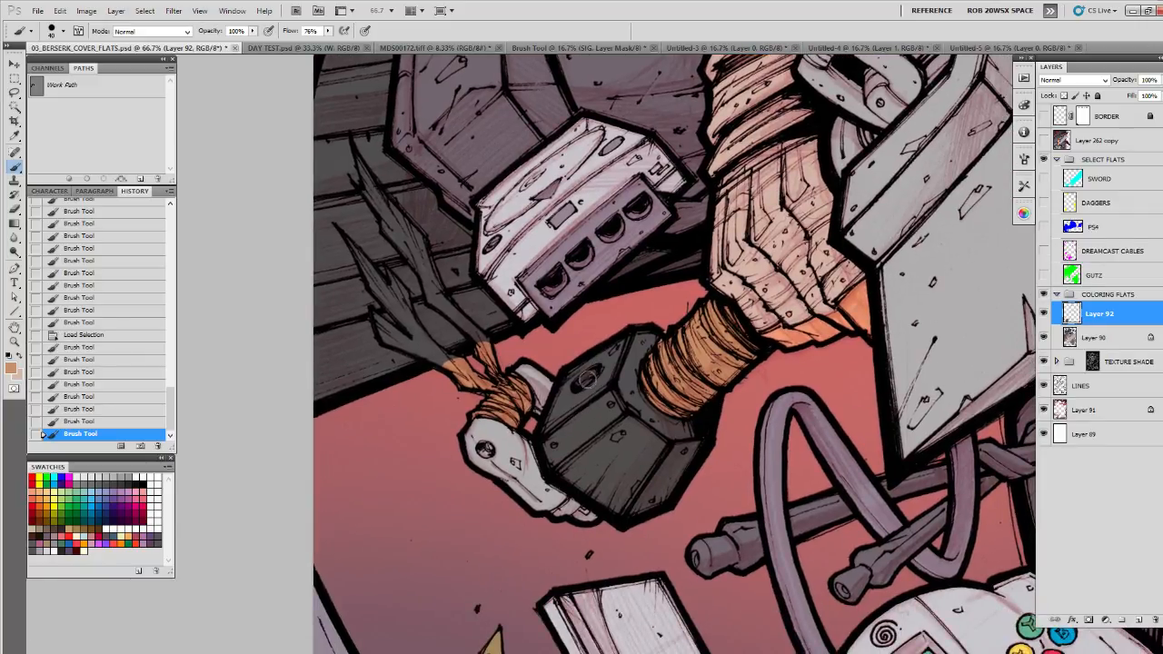
alt+click(589, 379)
click(1044, 362)
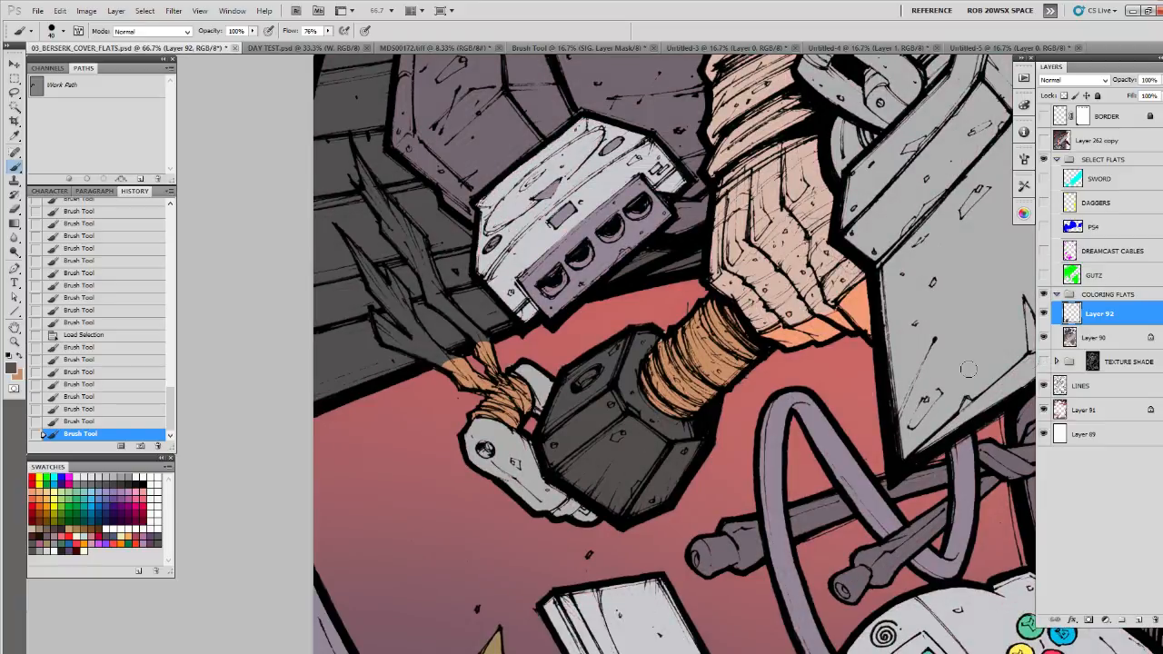
click(1044, 361)
mouse_move(531, 447)
mouse_down()
mouse_move(491, 429)
mouse_move(468, 436)
mouse_move(527, 489)
mouse_move(603, 512)
mouse_up()
mouse_move(550, 386)
mouse_down()
mouse_move(543, 409)
mouse_move(536, 377)
mouse_move(516, 365)
mouse_move(531, 377)
mouse_up()
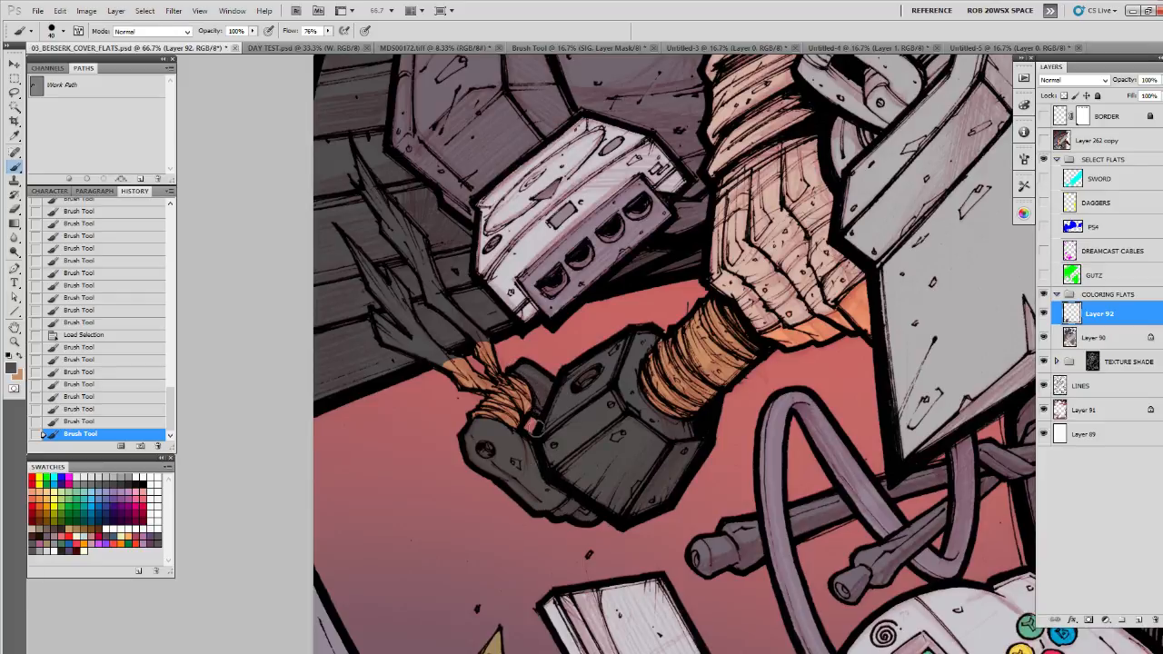
key(z)
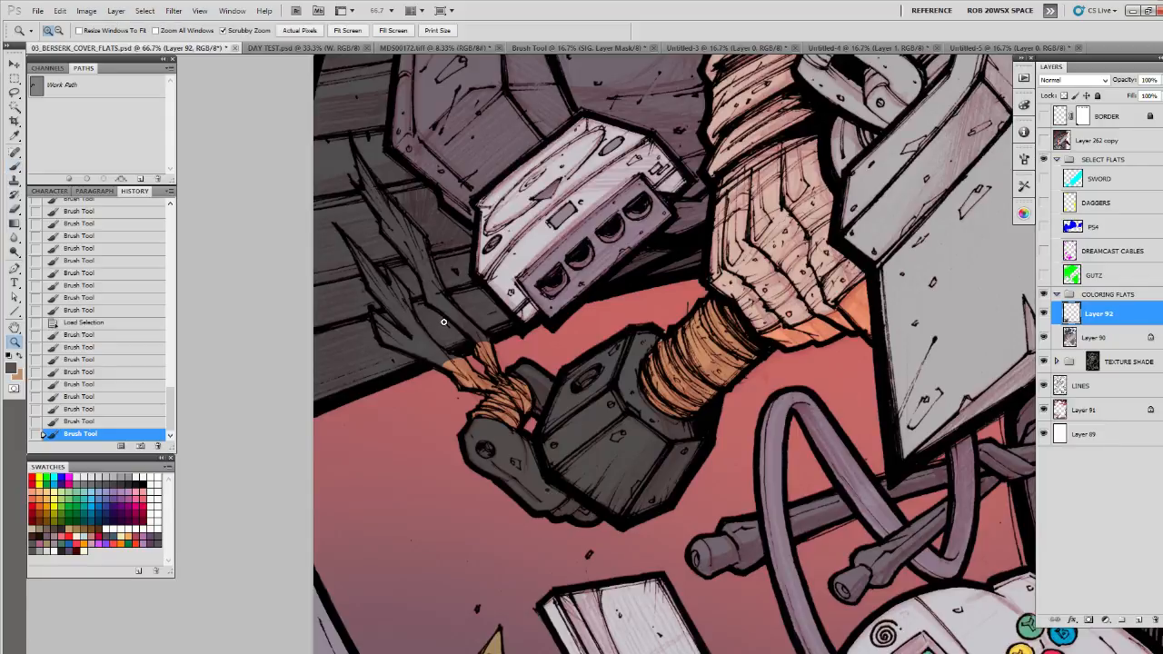
Step: Paint the two lower frayed strands of the pommel's cord orange-tan where they overlap the dark cape on Layer 92
click(475, 79)
key(p)
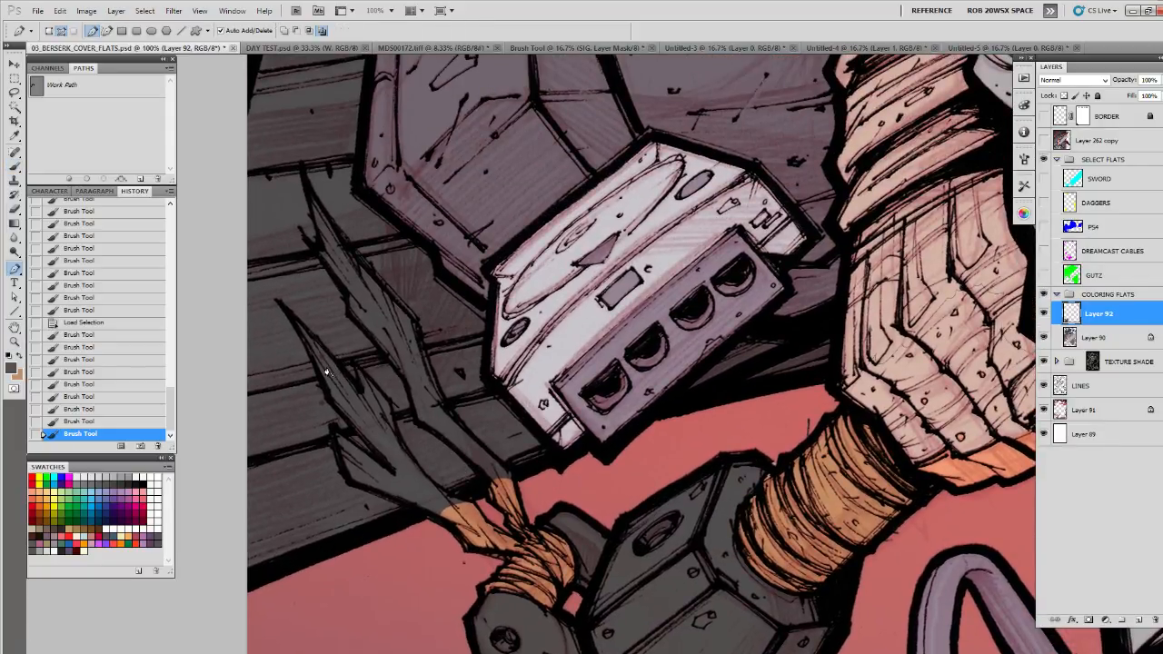
key(b)
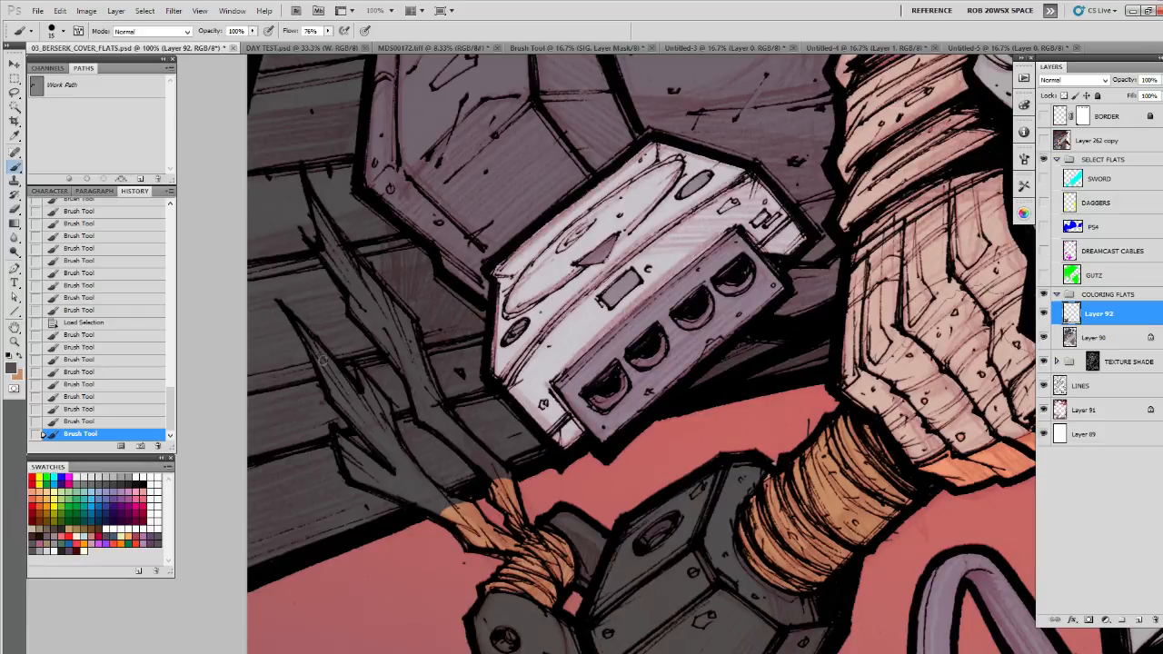
key(x)
drag(296, 324, 459, 509)
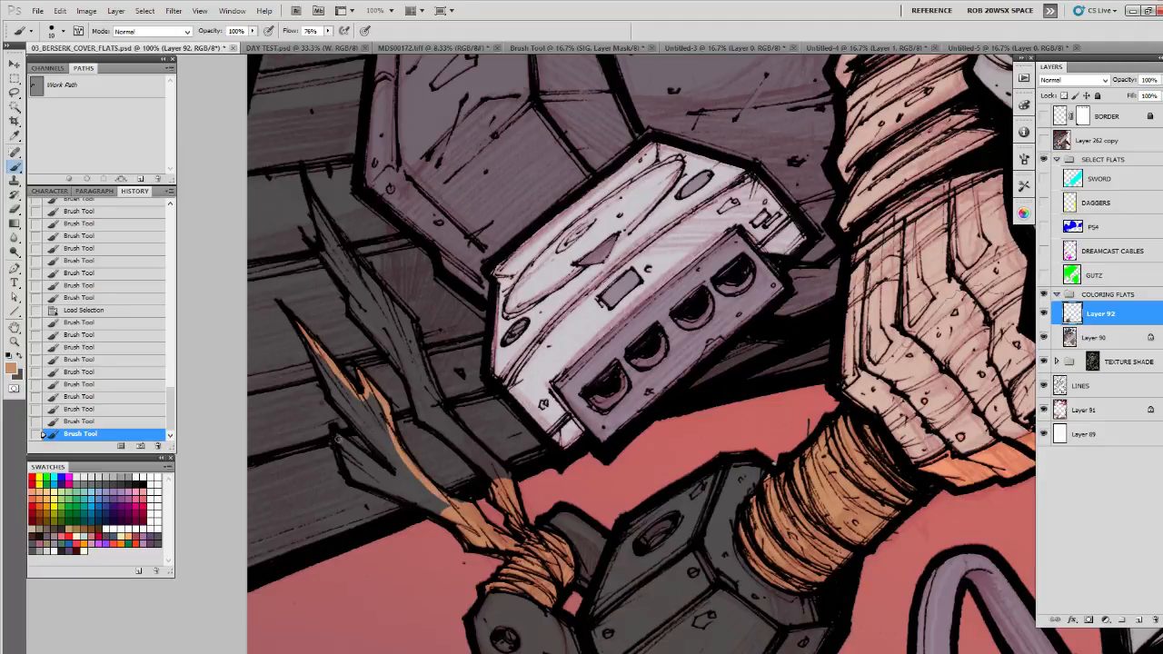
mouse_move(336, 438)
mouse_down()
mouse_move(376, 467)
mouse_move(346, 467)
mouse_move(388, 475)
mouse_up()
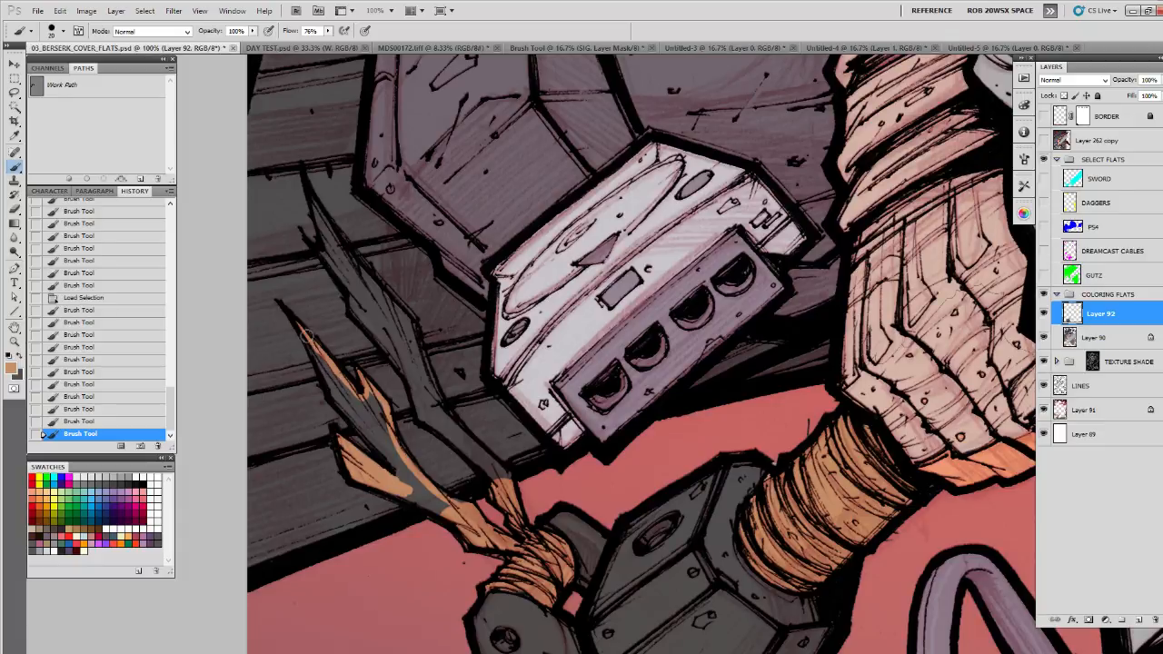
mouse_move(307, 334)
mouse_down()
mouse_move(345, 405)
mouse_move(336, 391)
mouse_move(372, 425)
mouse_move(380, 416)
mouse_up()
mouse_move(381, 447)
mouse_down()
mouse_move(422, 492)
mouse_move(387, 482)
mouse_move(443, 485)
mouse_up()
Step: Paint the long upper frayed strand of the cord orange-tan down to the knot with a smaller brush
key(bracketleft)
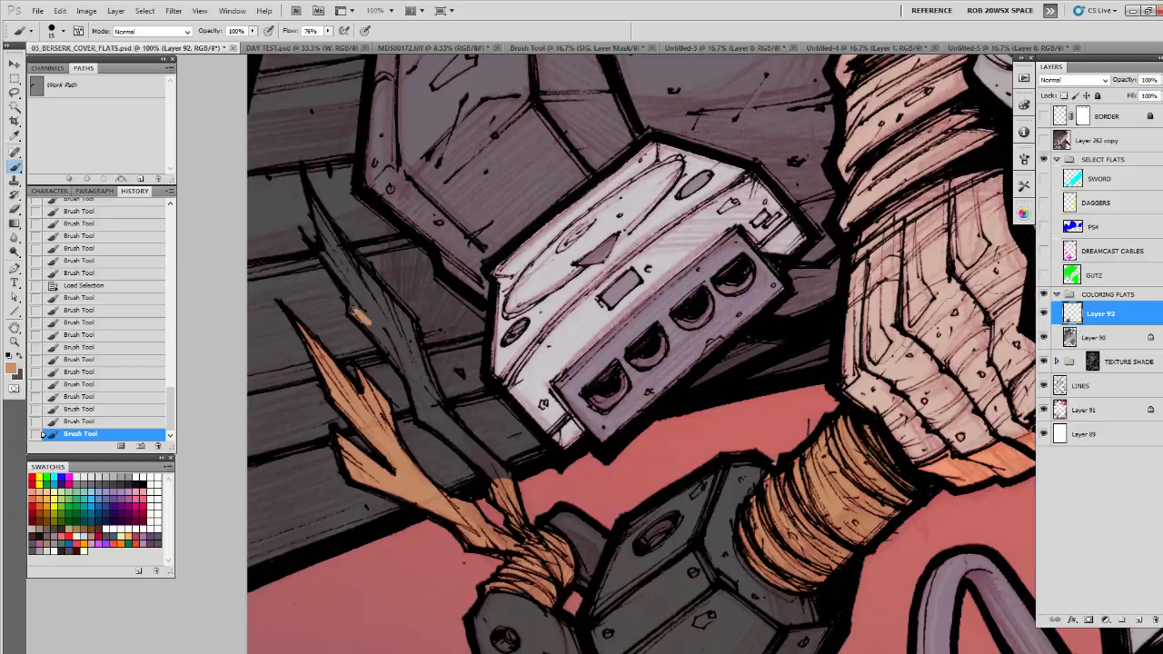
mouse_move(357, 316)
mouse_down()
mouse_move(312, 202)
mouse_move(368, 300)
mouse_move(401, 322)
mouse_move(418, 372)
mouse_move(364, 314)
mouse_move(411, 368)
mouse_move(420, 400)
mouse_move(419, 377)
mouse_move(440, 420)
mouse_move(501, 472)
mouse_move(482, 447)
mouse_up()
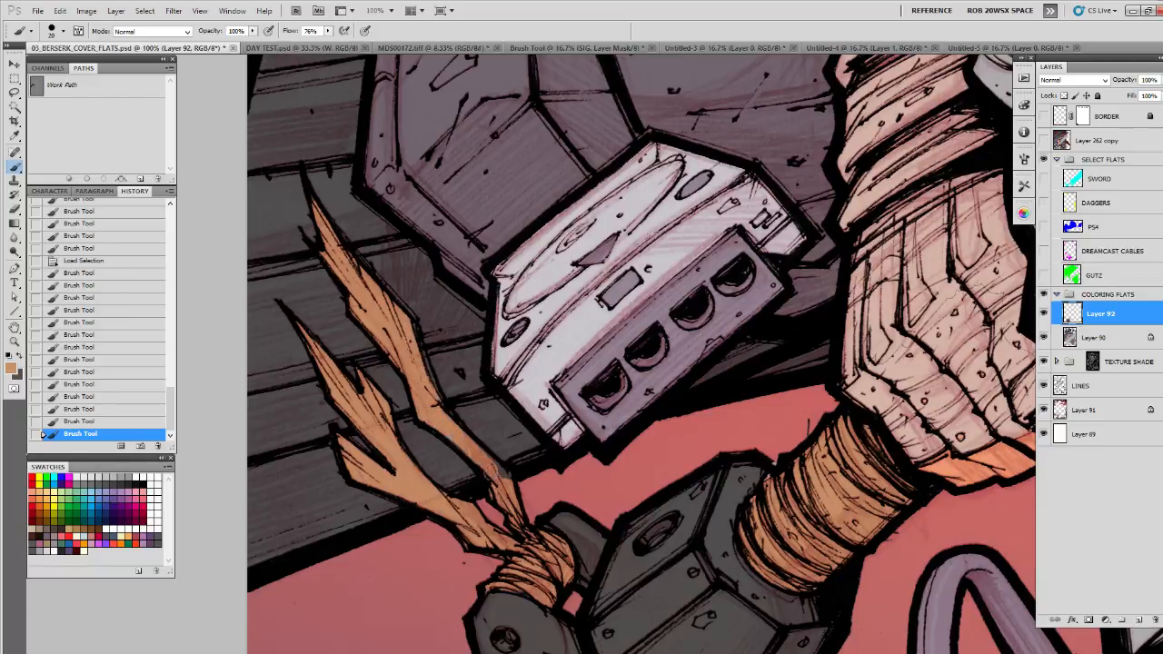
click(508, 516)
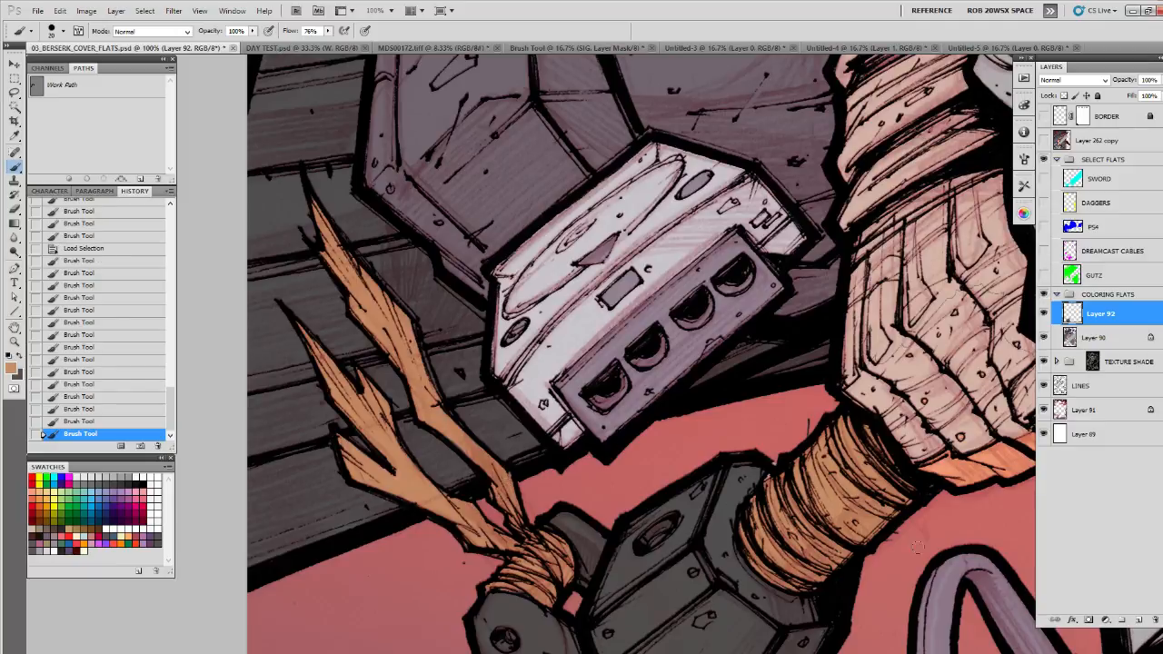
Step: Clear the current selection and select the hair's dark navy on Layer 90 with the Magic Wand
drag(903, 501, 712, 483)
key(z)
alt+click(713, 482)
alt+click(713, 483)
alt+click(713, 482)
alt+click(713, 482)
drag(883, 509, 727, 534)
mouse_move(804, 505)
mouse_down()
mouse_move(756, 506)
mouse_move(743, 592)
mouse_up()
key(b)
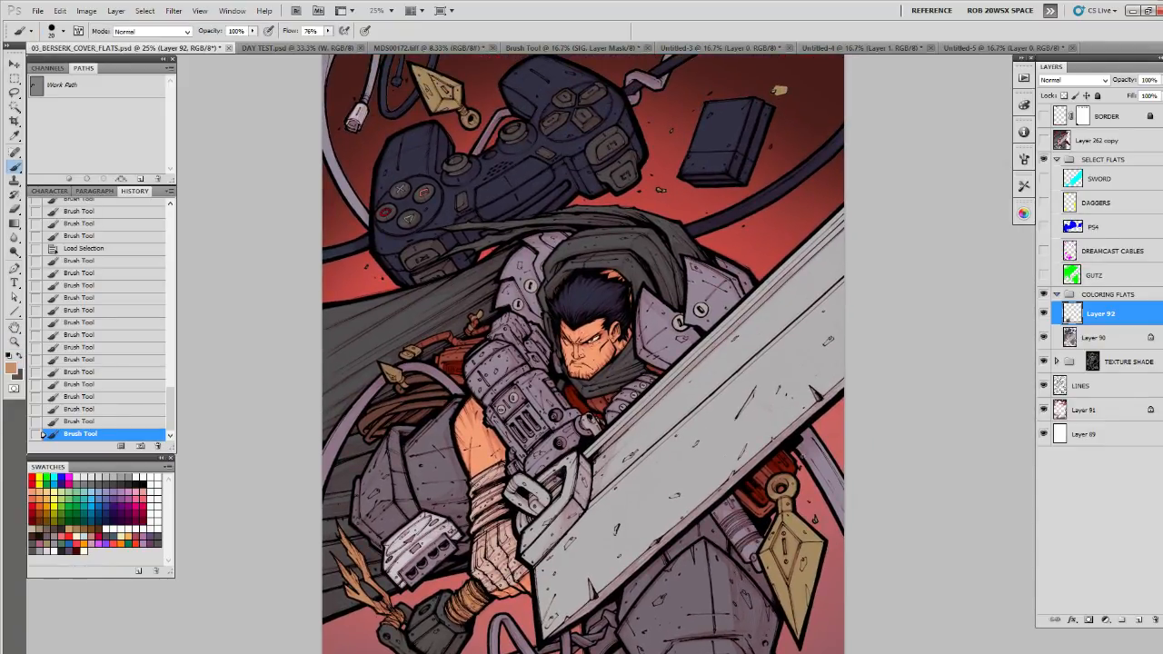
click(1061, 337)
key(w)
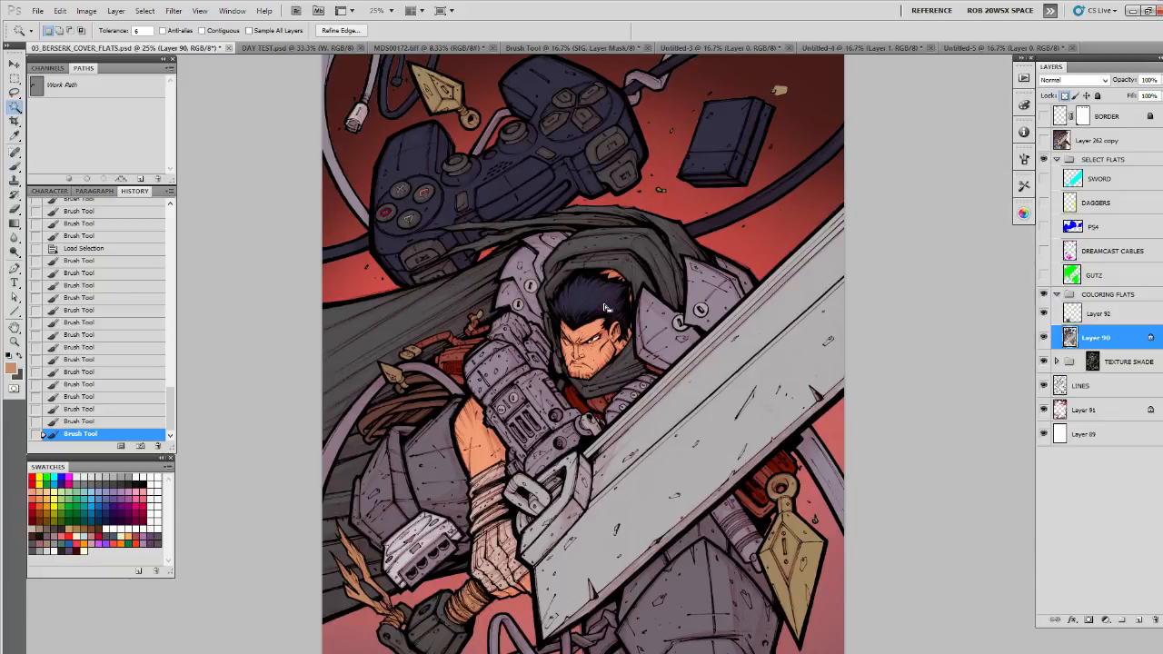
key(ctrl+d)
click(607, 310)
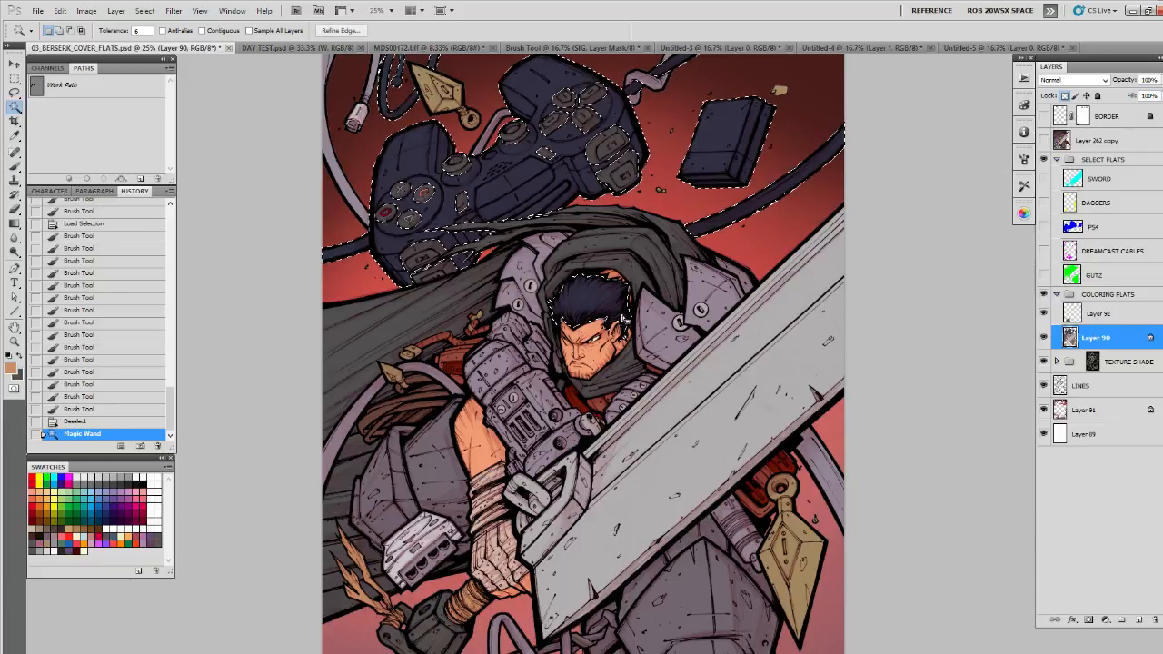
Step: Hide the selection edges and paint the swordsman's hair dark grey on Layer 92
click(1080, 315)
key(b)
key(x)
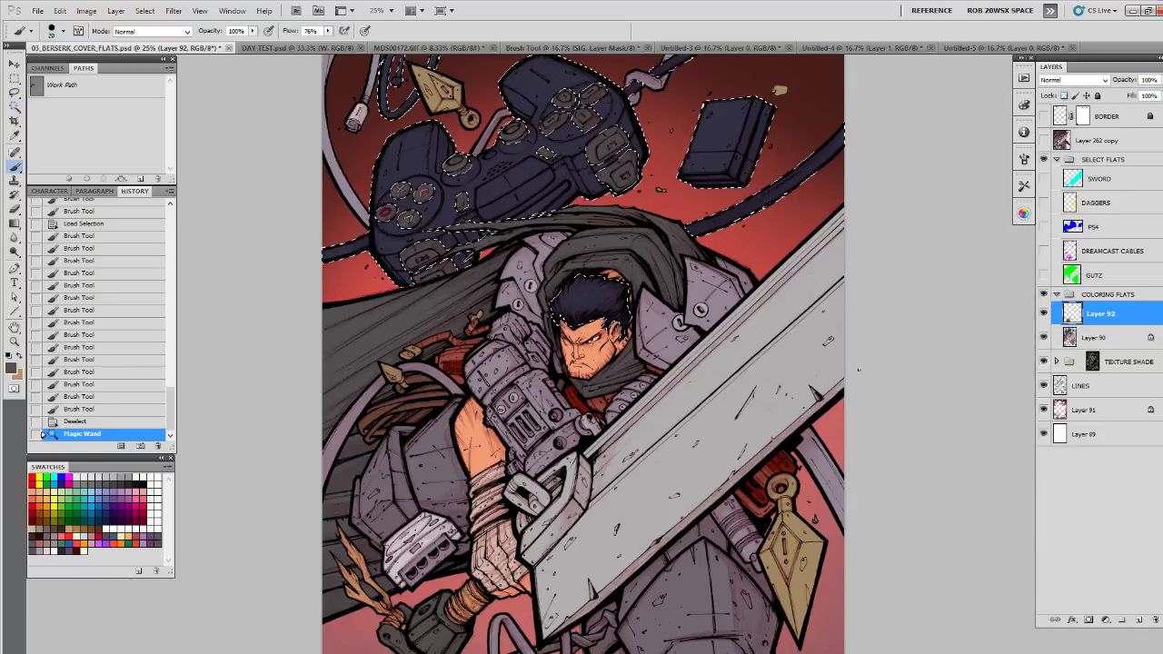
click(1044, 362)
click(1044, 362)
key(ctrl+h)
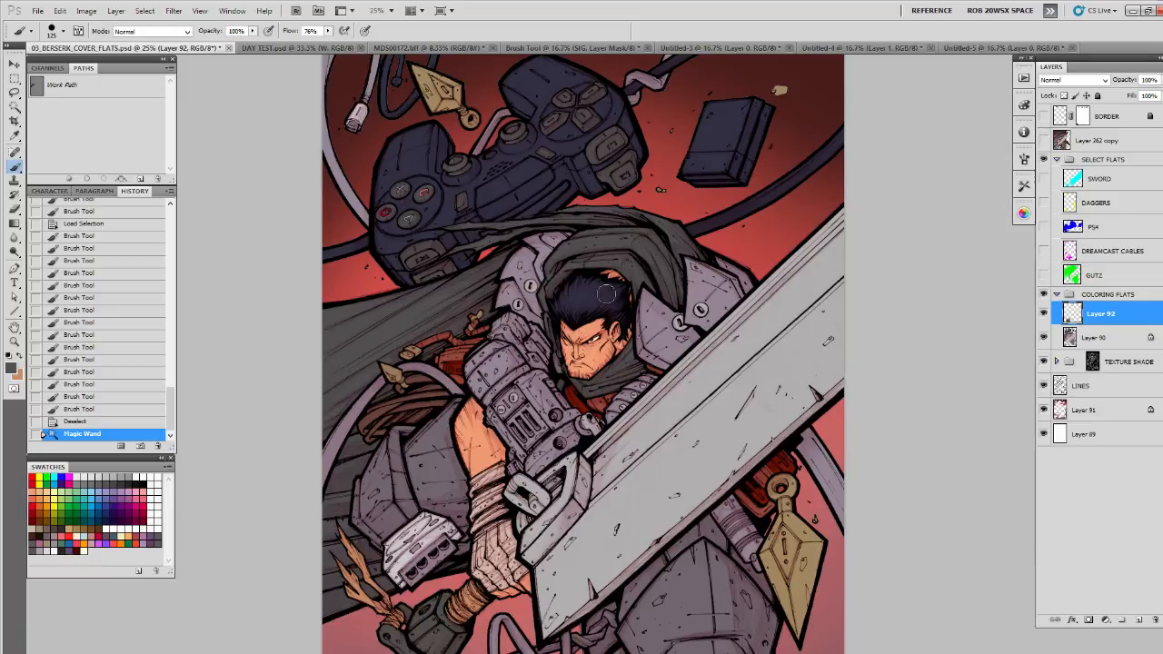
mouse_move(606, 294)
mouse_down()
mouse_move(551, 309)
mouse_move(569, 319)
mouse_move(621, 309)
mouse_move(611, 323)
mouse_move(622, 333)
mouse_move(628, 279)
mouse_move(625, 309)
mouse_up()
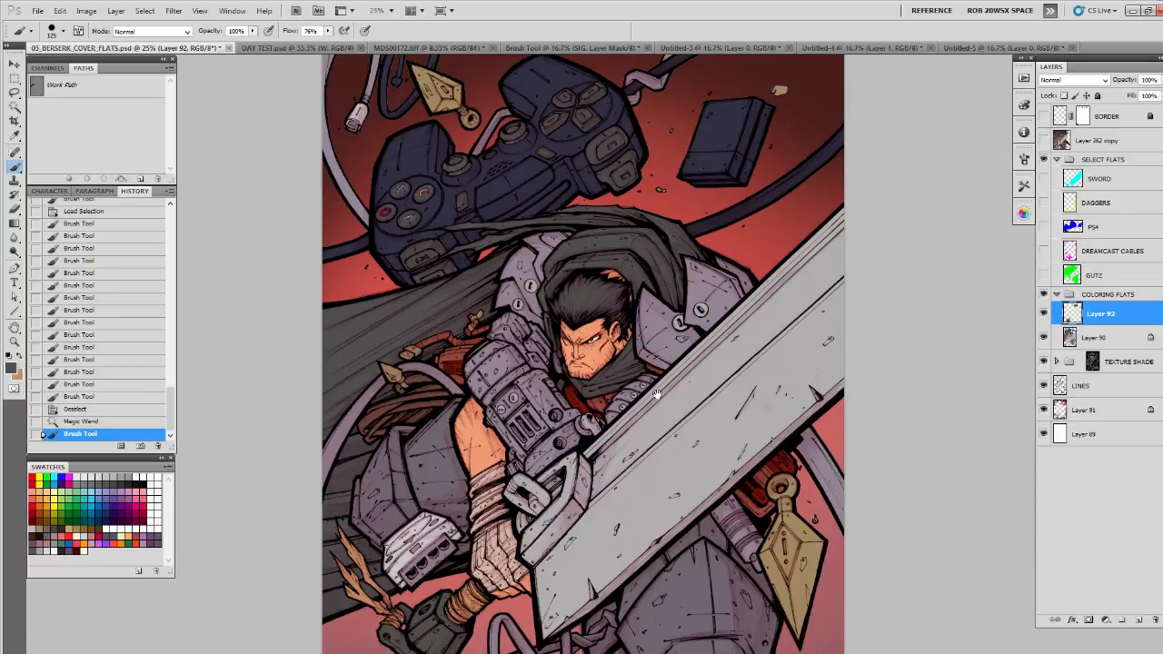
drag(657, 395, 592, 349)
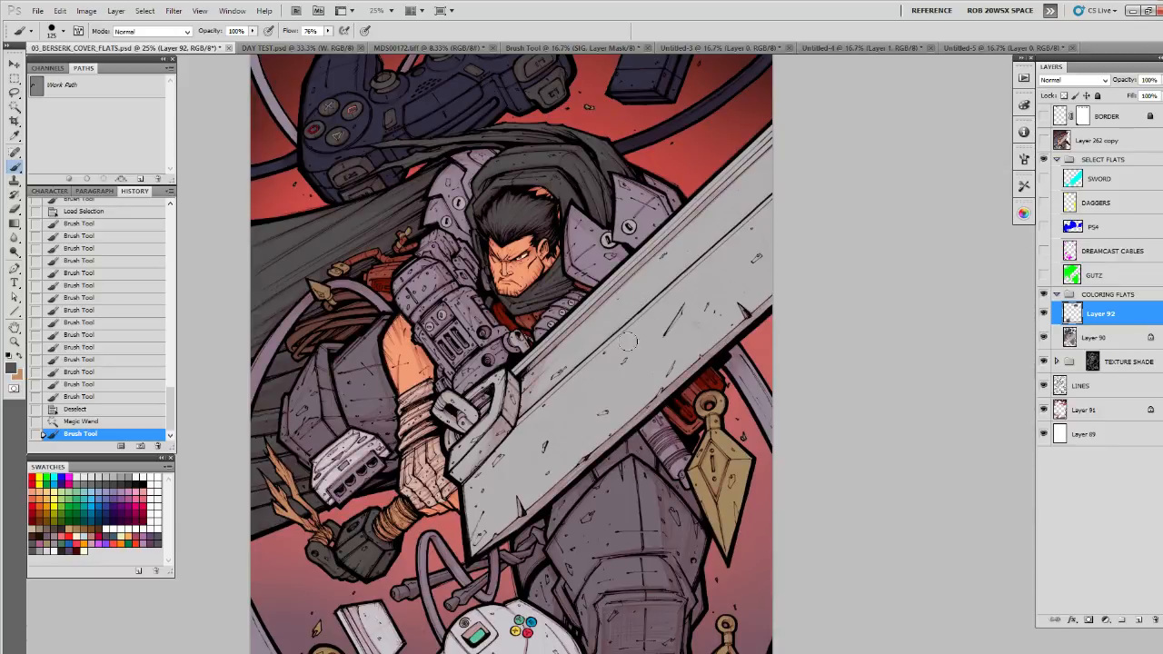
drag(628, 403, 629, 335)
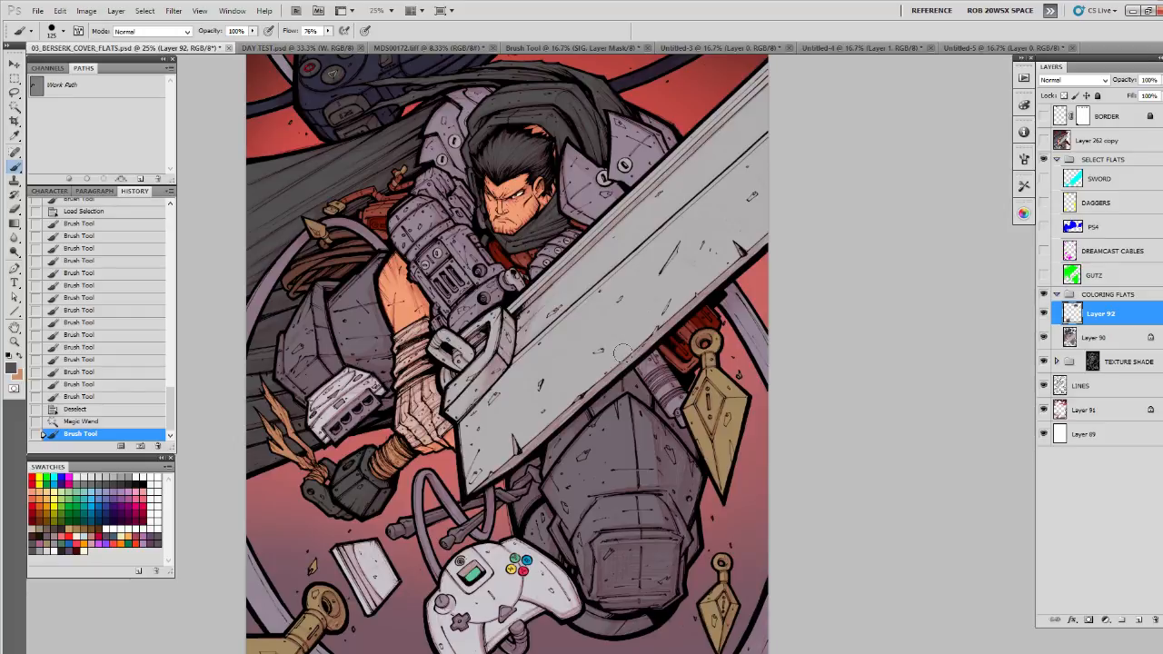
key(v)
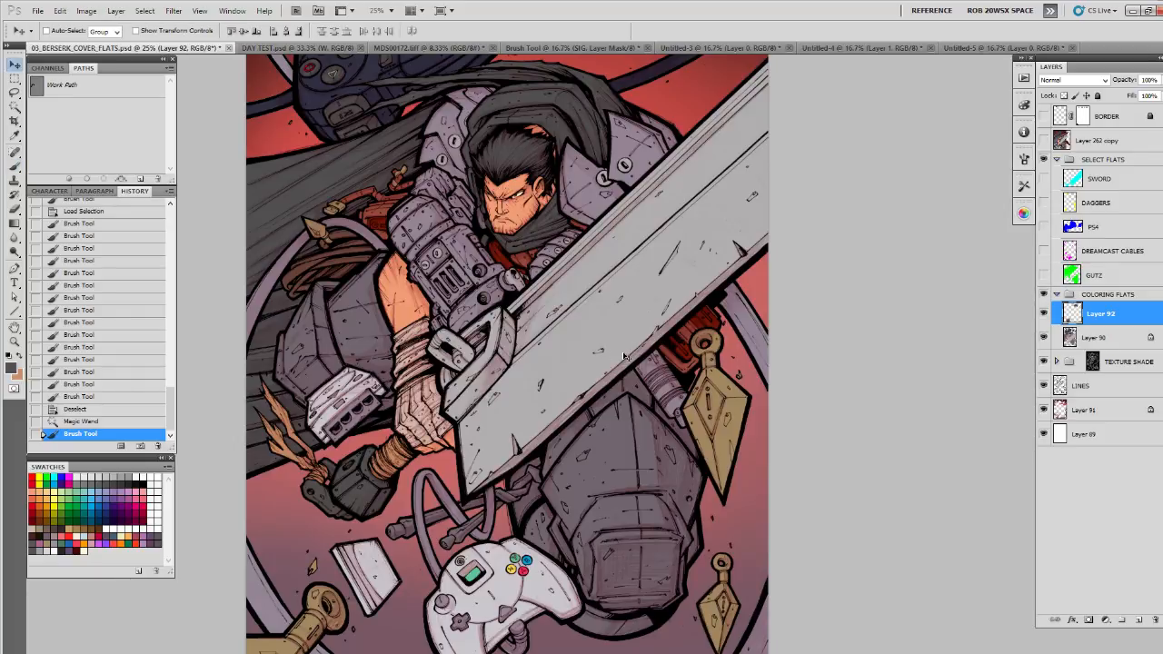
mouse_move(625, 329)
mouse_down()
mouse_move(624, 383)
mouse_move(624, 344)
mouse_up()
key(b)
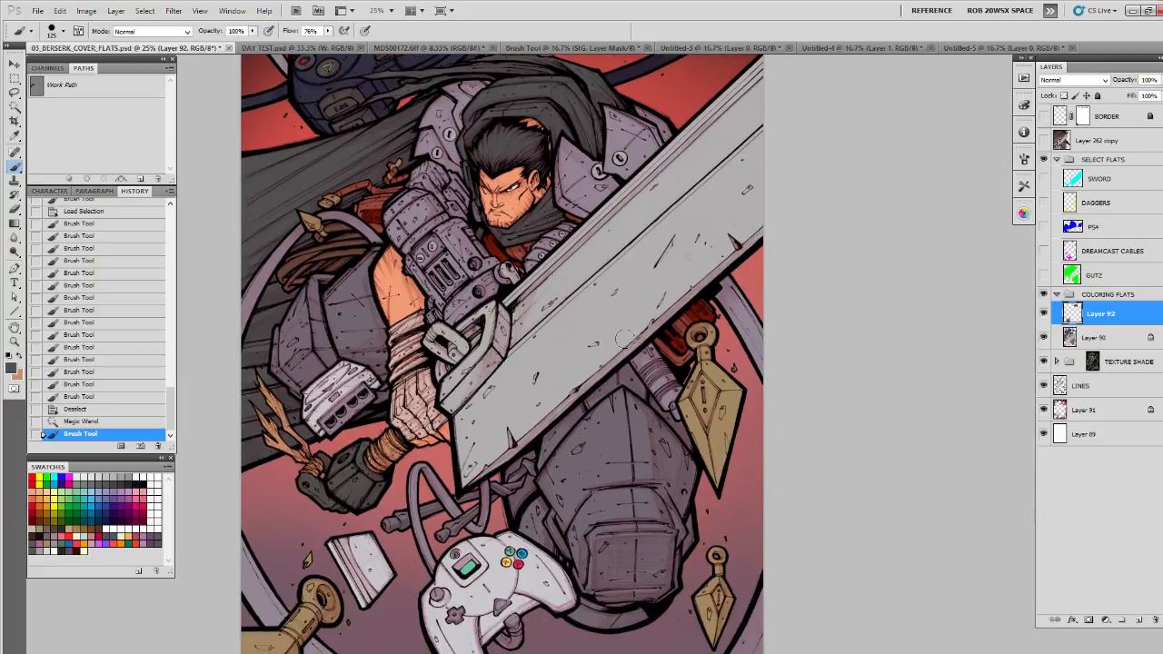
drag(624, 367, 625, 344)
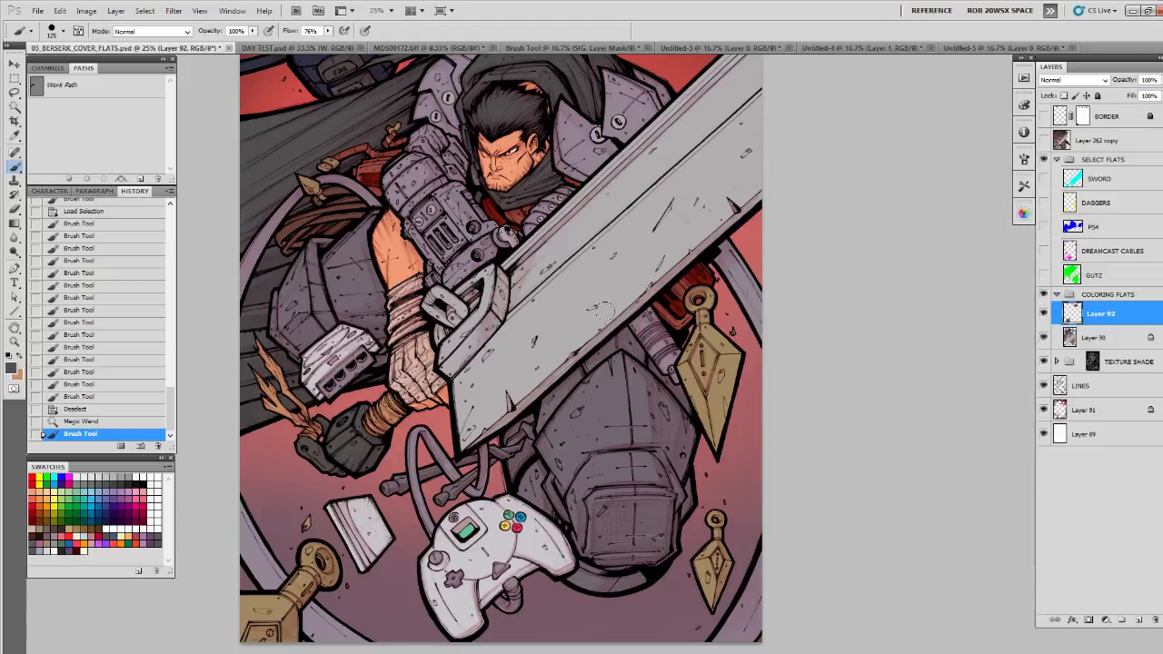
Step: Deselect the hair's colour area, sample the armour's light purple with the TEXTURE SHADE group hidden, and restore the group
click(1044, 362)
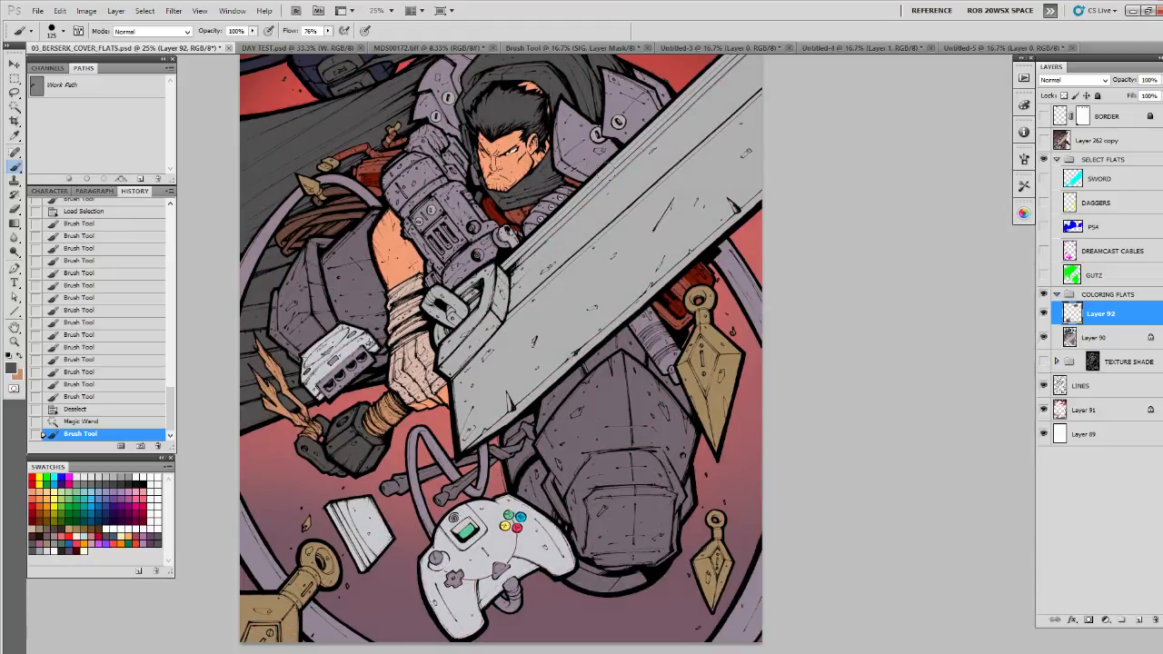
click(863, 256)
click(956, 292)
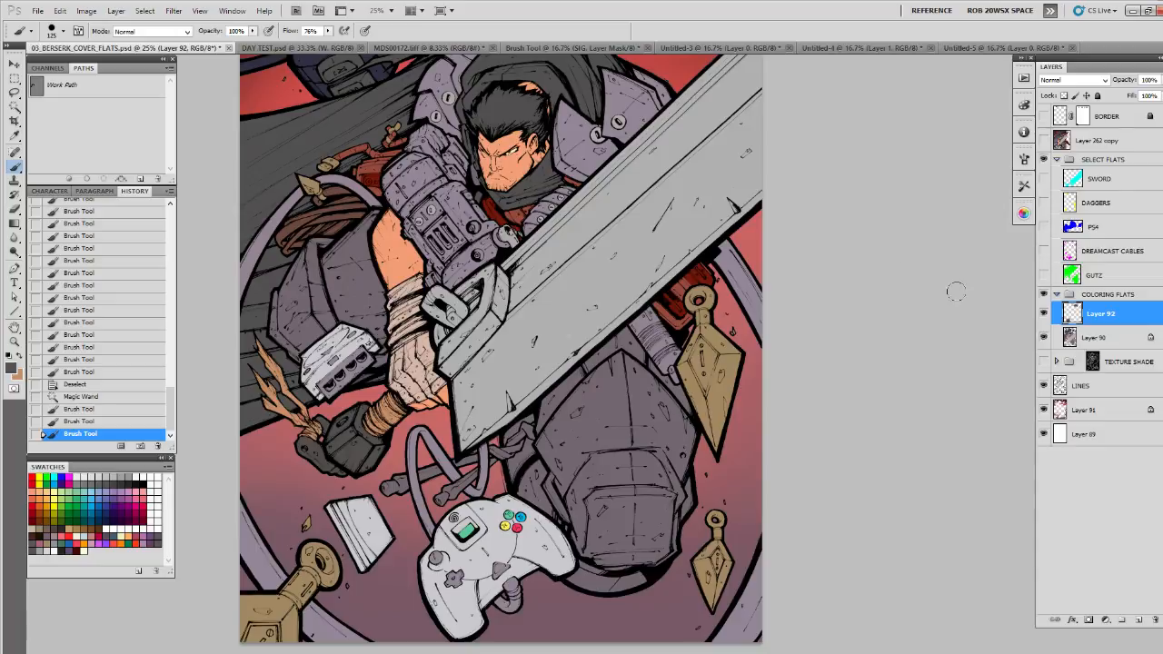
click(1045, 363)
ctrl+click(646, 434)
mouse_move(650, 456)
mouse_down()
mouse_move(625, 365)
mouse_move(856, 402)
mouse_up()
click(491, 362)
key(ctrl+d)
click(1044, 362)
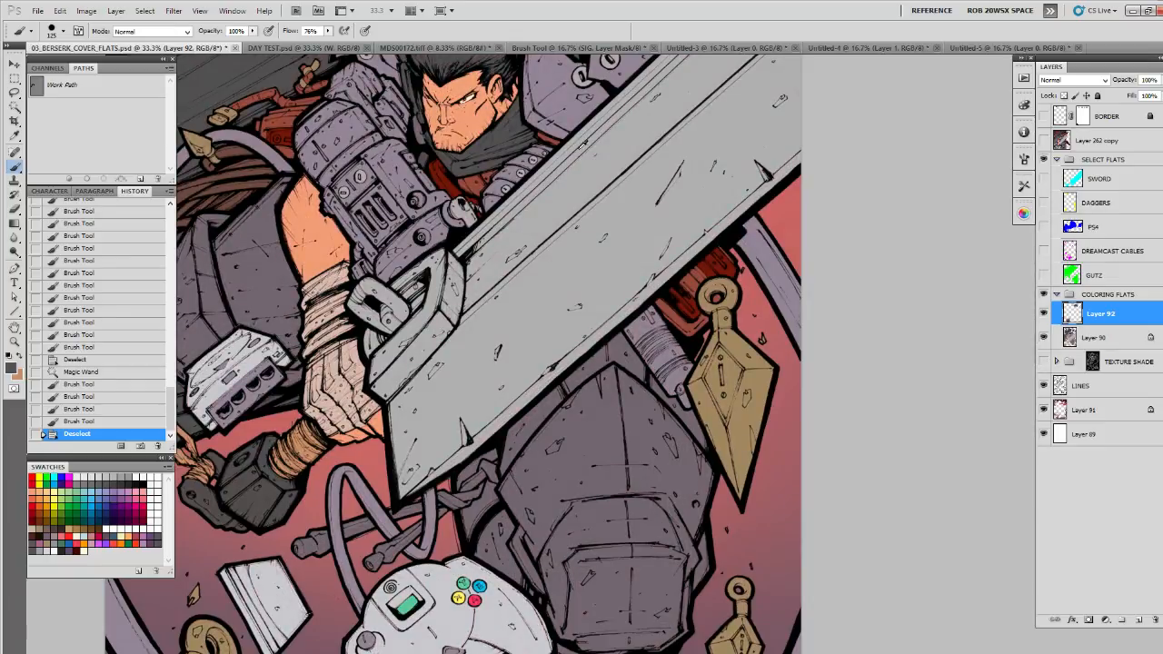
click(1044, 360)
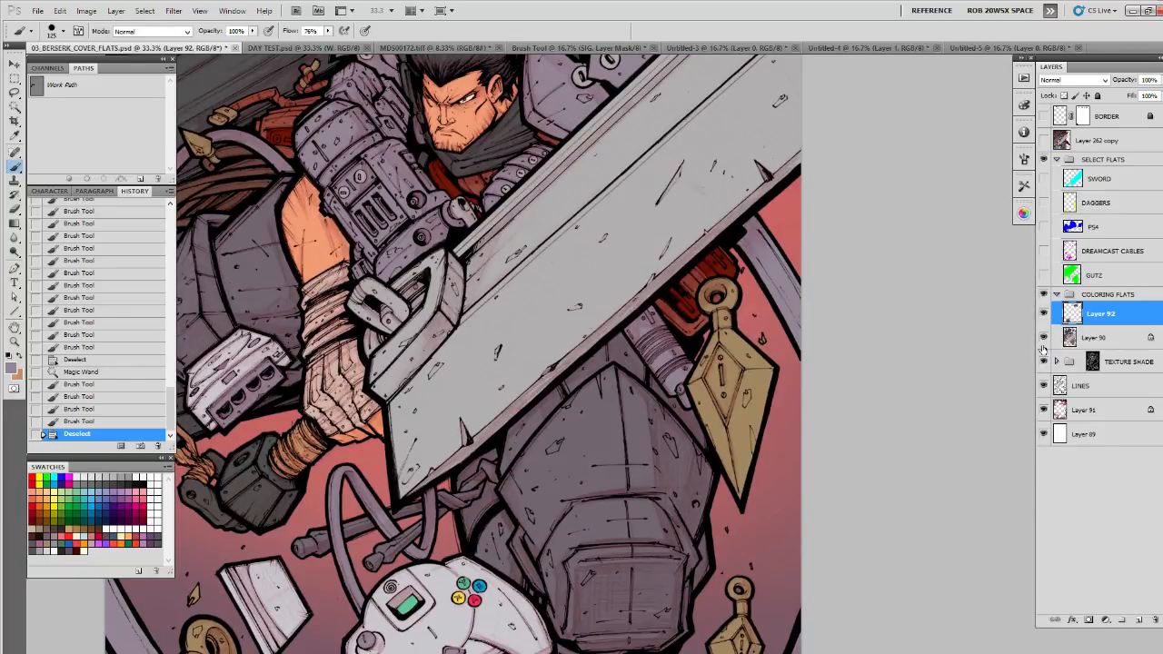
Step: Load Layer 90's outline as a selection and paint the leg armour plates below the sword light purple on Layer 92
ctrl+click(1072, 338)
mouse_move(627, 431)
mouse_down()
mouse_move(602, 323)
mouse_move(511, 434)
mouse_move(558, 374)
mouse_move(616, 356)
mouse_move(623, 339)
mouse_move(683, 410)
mouse_move(665, 514)
mouse_move(659, 452)
mouse_up()
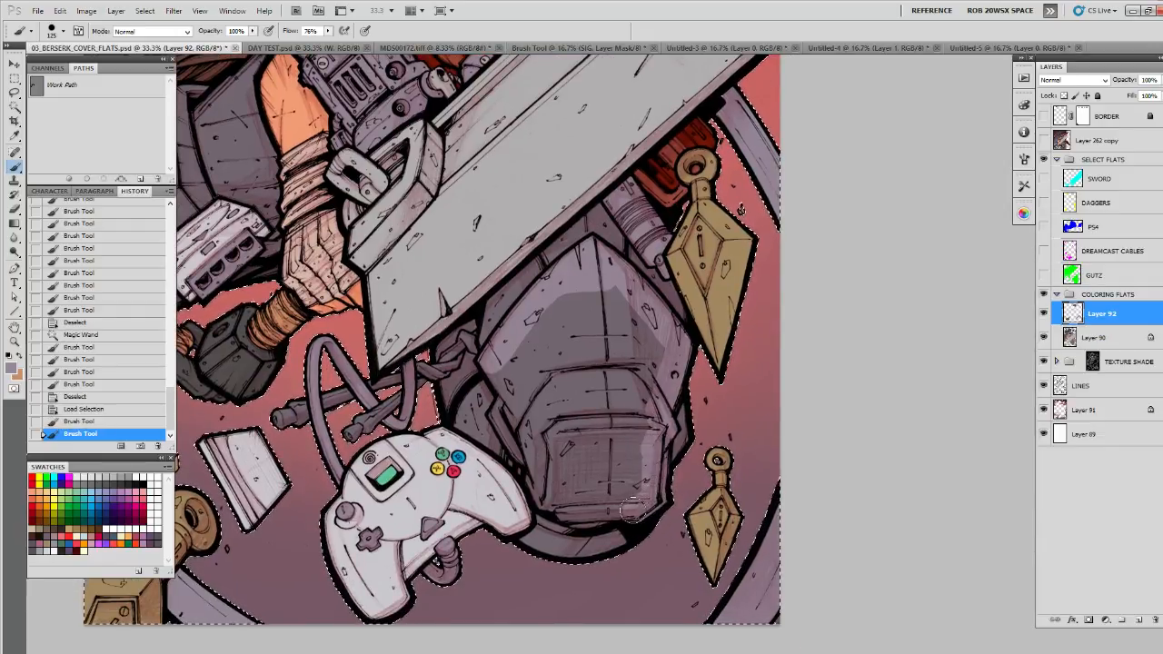
mouse_move(580, 515)
mouse_down()
mouse_move(505, 420)
mouse_move(509, 385)
mouse_move(495, 370)
mouse_move(547, 311)
mouse_move(519, 385)
mouse_move(606, 296)
mouse_move(639, 318)
mouse_move(646, 361)
mouse_move(626, 473)
mouse_move(580, 392)
mouse_move(523, 404)
mouse_up()
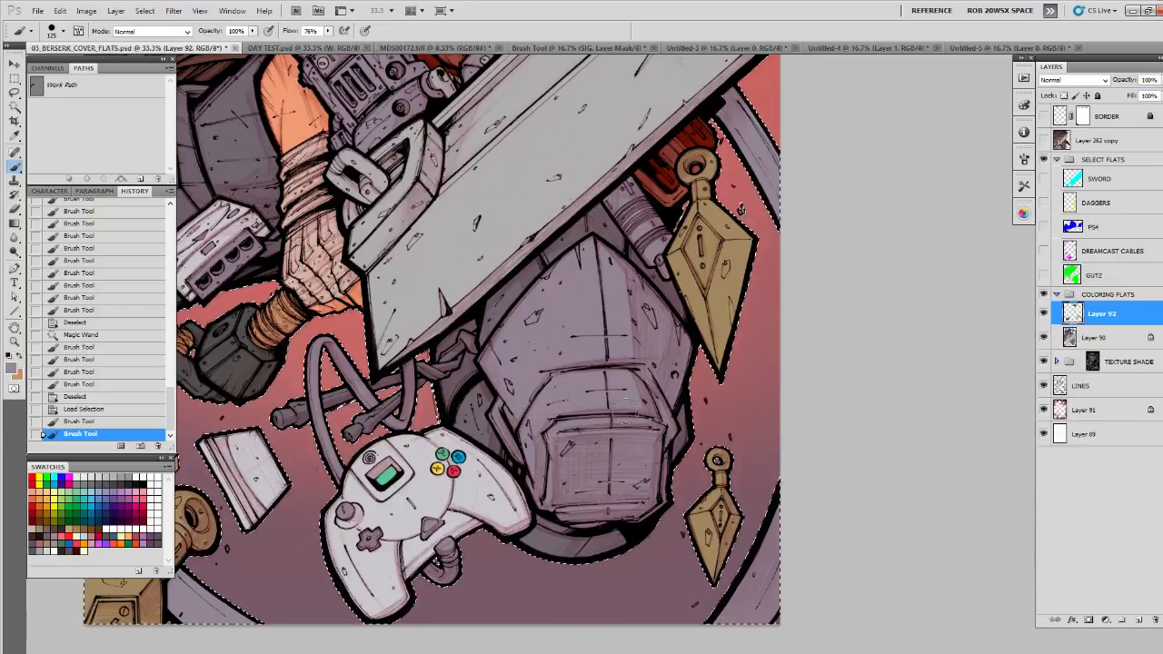
drag(627, 412, 645, 398)
drag(633, 470, 634, 474)
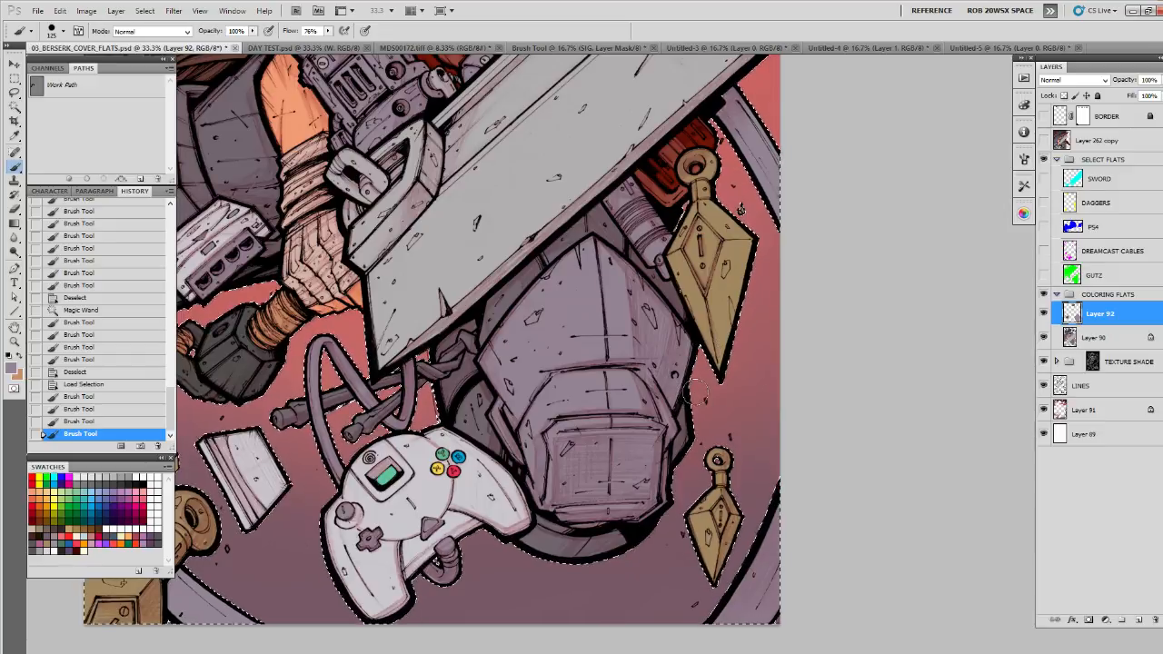
mouse_move(674, 429)
mouse_down()
mouse_move(615, 482)
mouse_move(640, 468)
mouse_move(660, 572)
mouse_up()
Step: Sample the leather pouch's reddish brown with the TEXTURE SHADE group hidden, restore the group, and paint the curved band behind the knee armour
key(x)
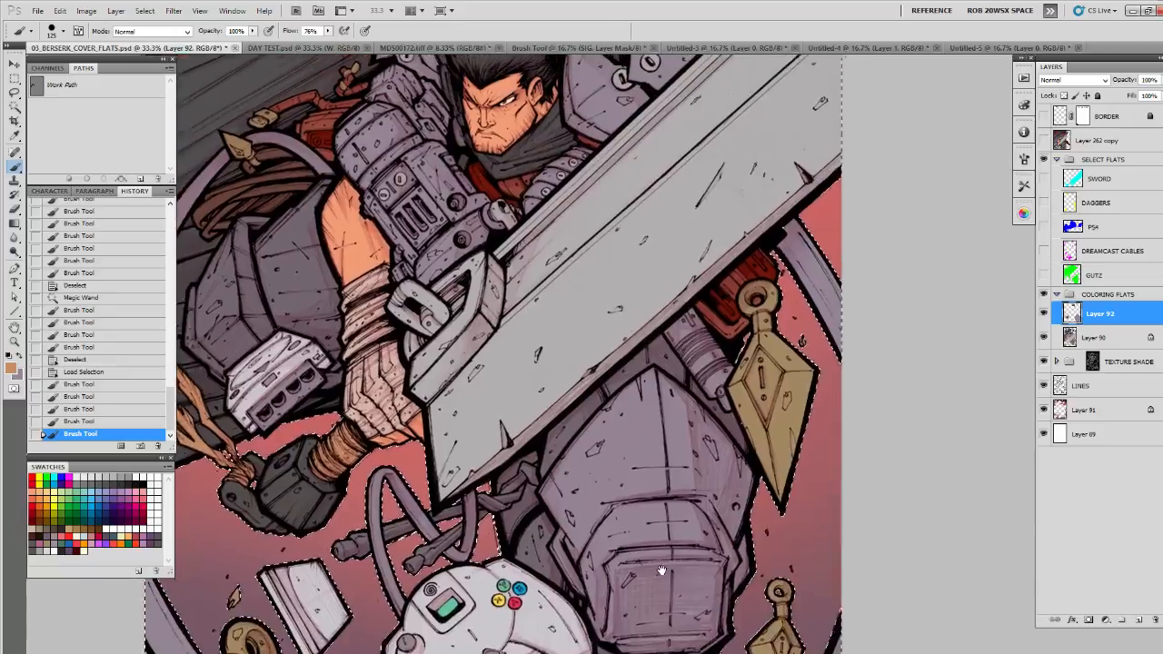
drag(661, 452, 729, 584)
click(1044, 338)
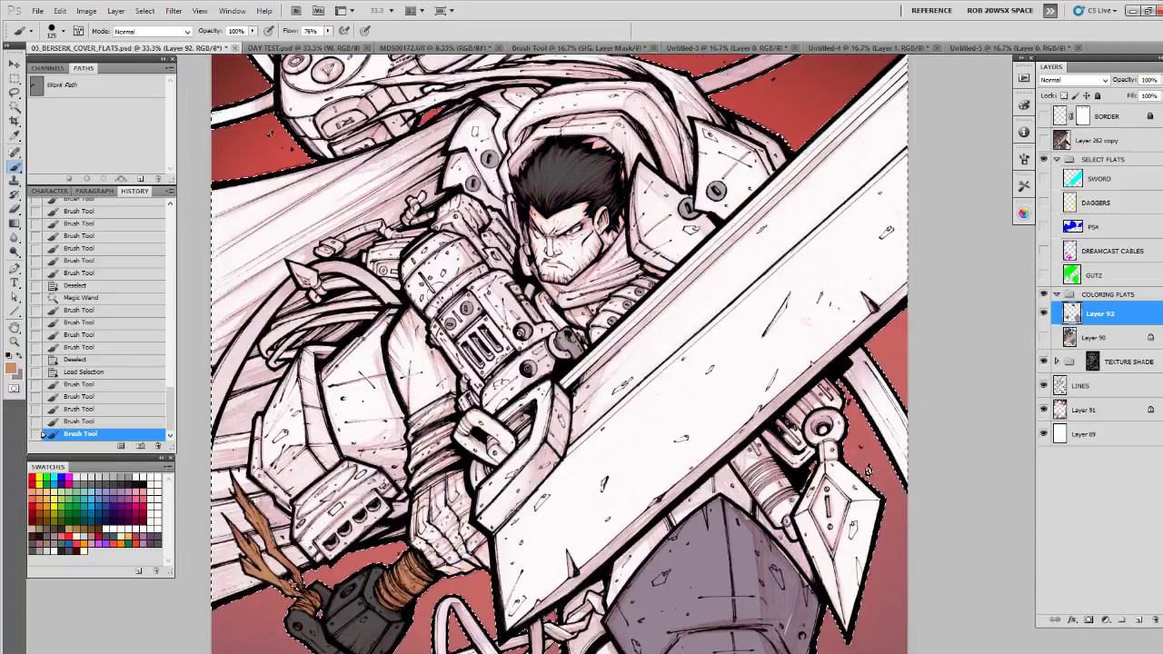
click(1045, 338)
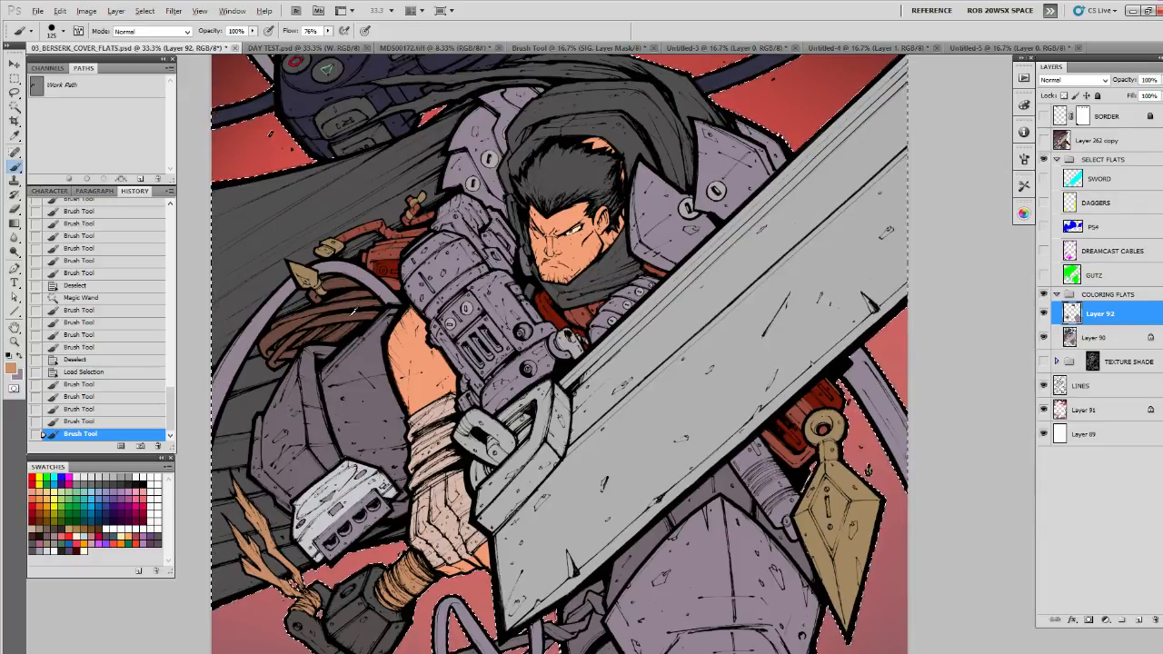
alt+click(389, 252)
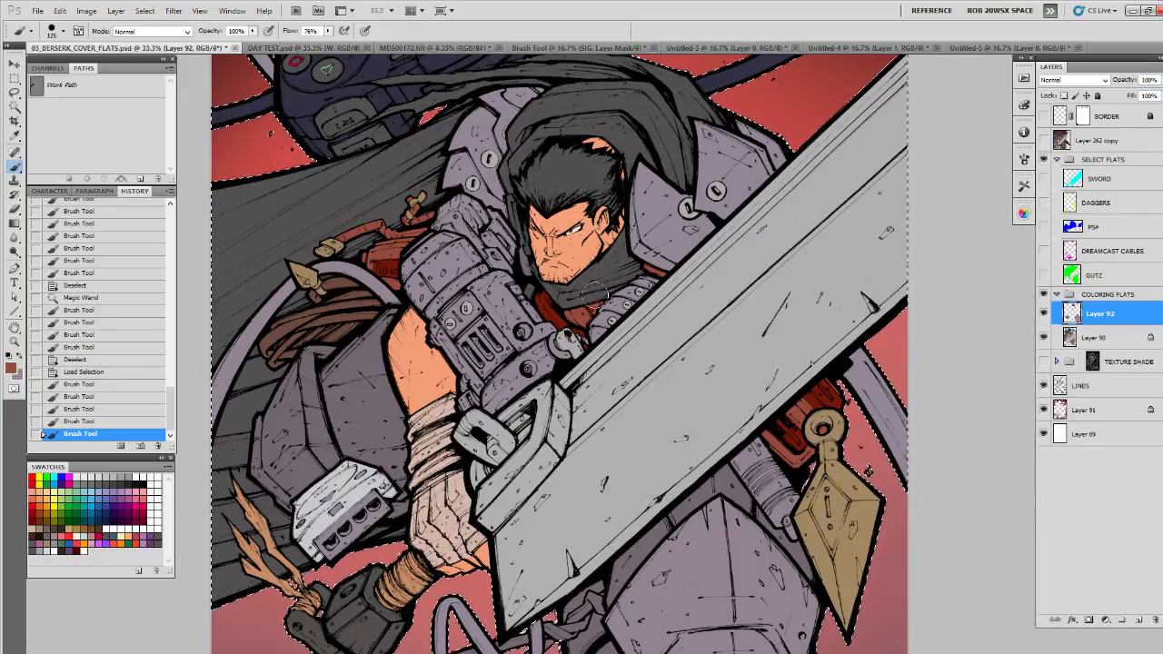
click(1044, 361)
drag(842, 508, 791, 211)
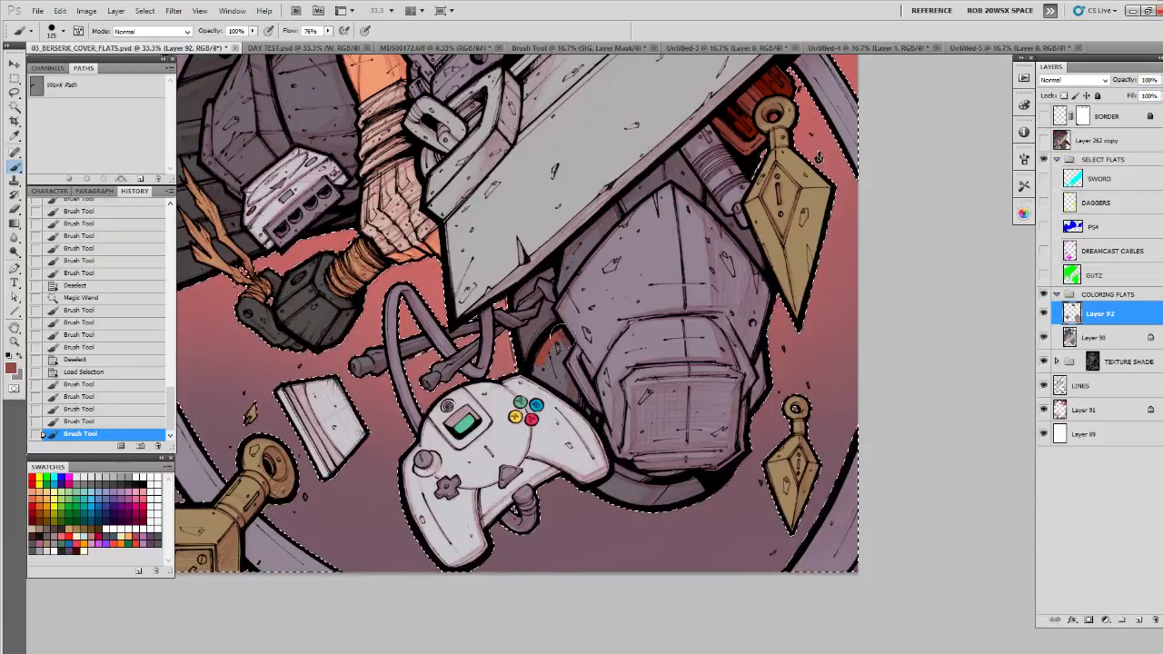
mouse_move(559, 340)
mouse_down()
mouse_move(537, 363)
mouse_move(559, 370)
mouse_move(587, 410)
mouse_move(545, 373)
mouse_move(570, 386)
mouse_move(542, 352)
mouse_move(560, 332)
mouse_move(597, 414)
mouse_up()
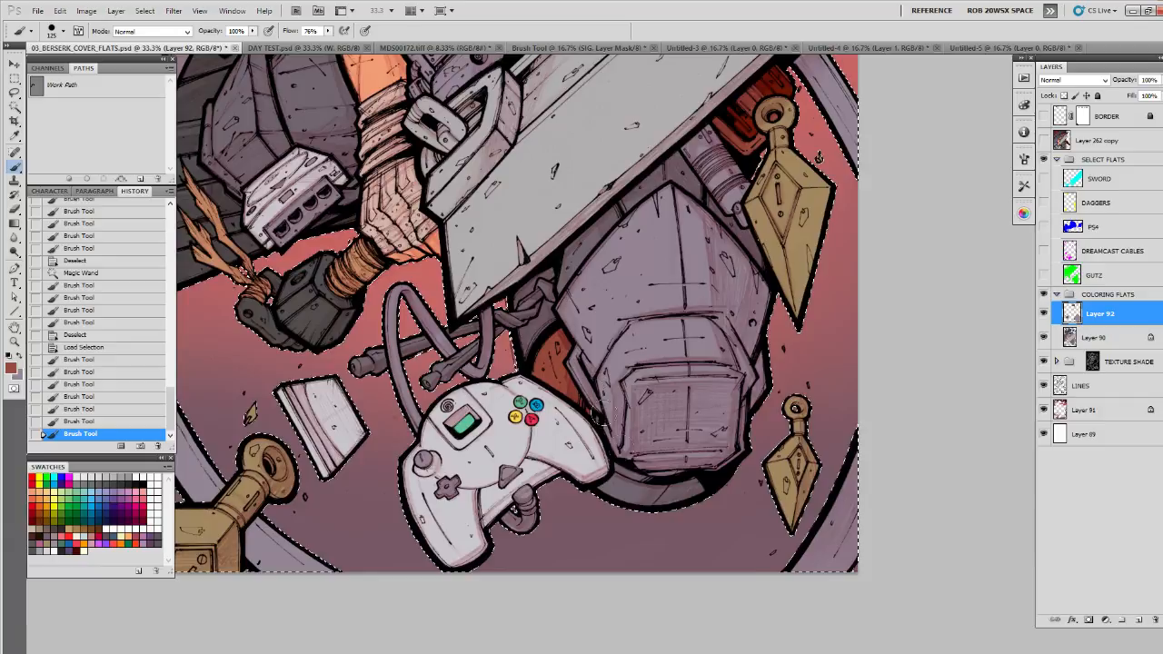
mouse_move(618, 474)
mouse_down()
mouse_move(593, 417)
mouse_move(638, 482)
mouse_up()
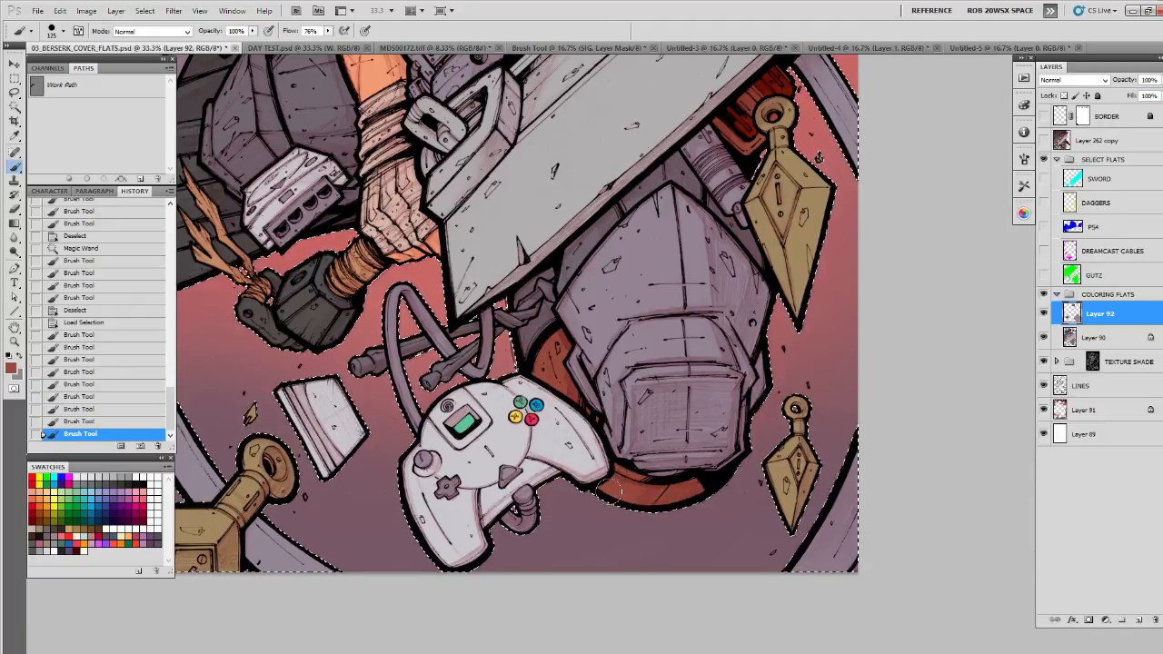
Step: Switch back to light purple and paint the narrow armour section between the sword and the curved band behind the knee on Layer 92
mouse_move(681, 489)
mouse_down()
mouse_move(694, 496)
mouse_move(655, 555)
mouse_up()
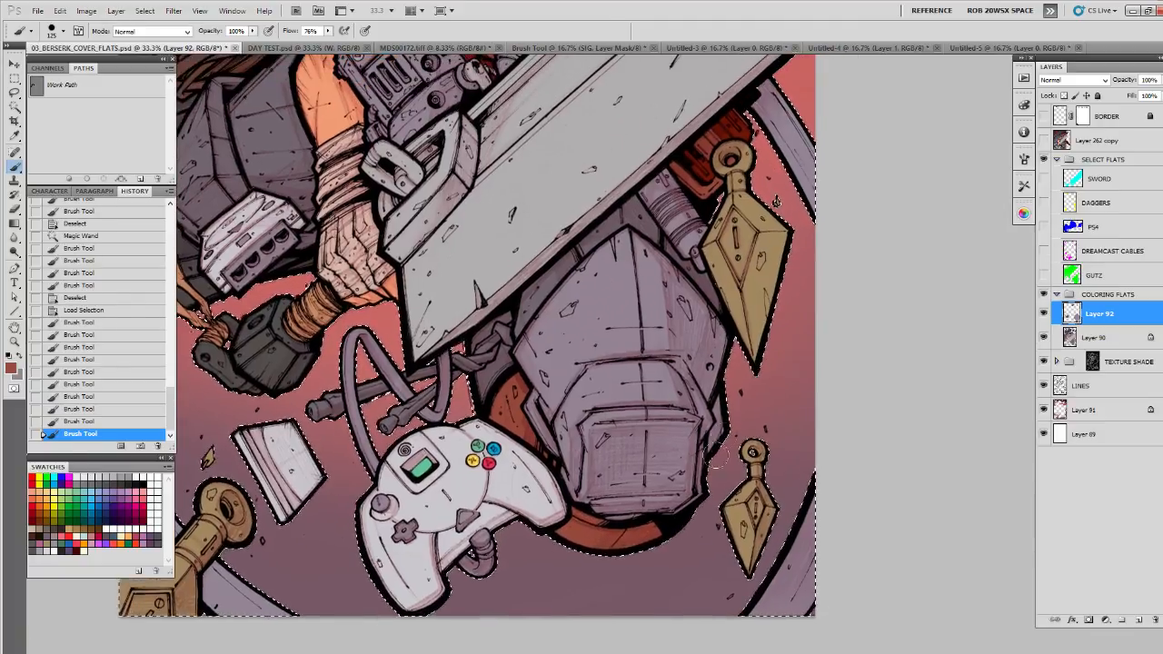
drag(741, 412, 734, 473)
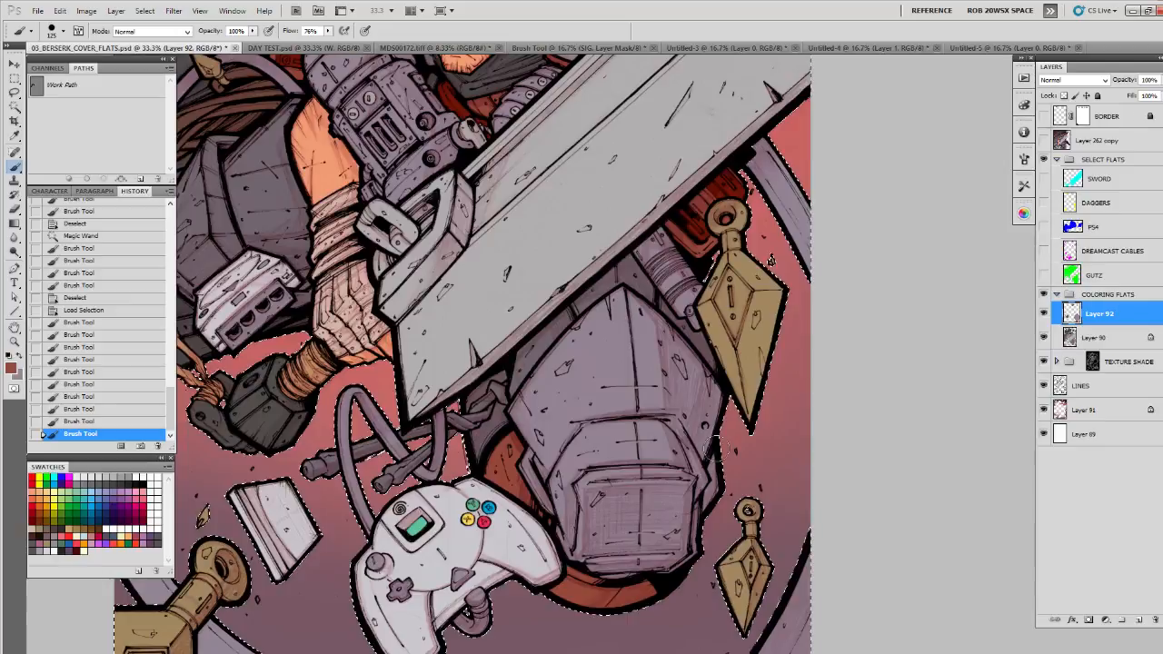
key(x)
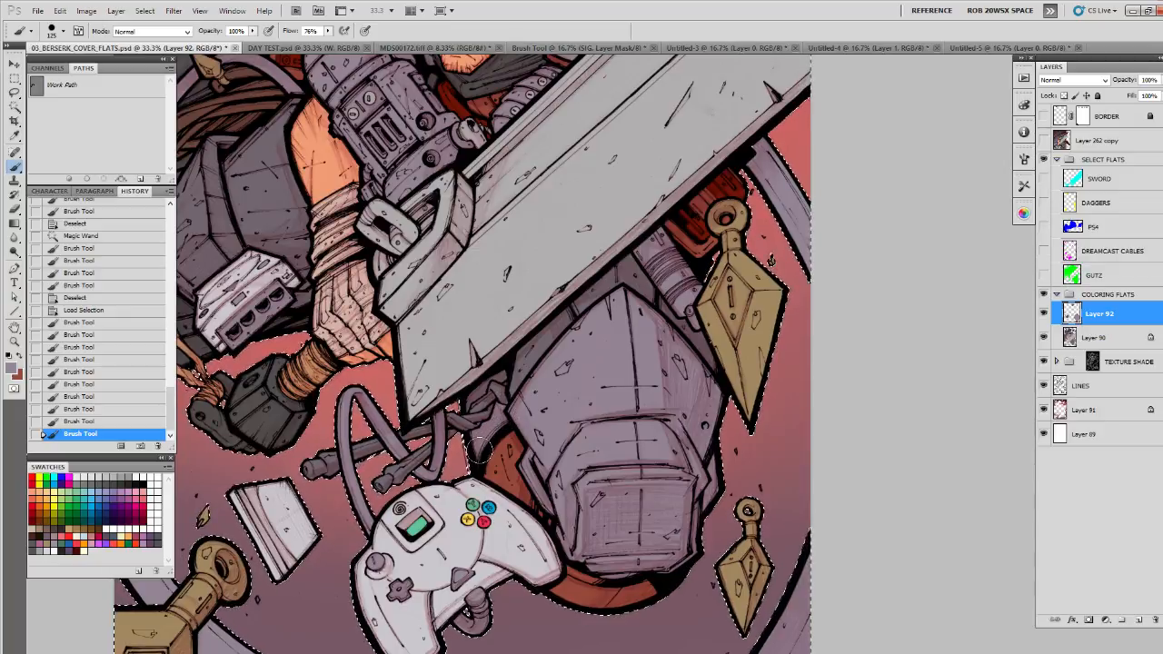
drag(480, 450, 476, 431)
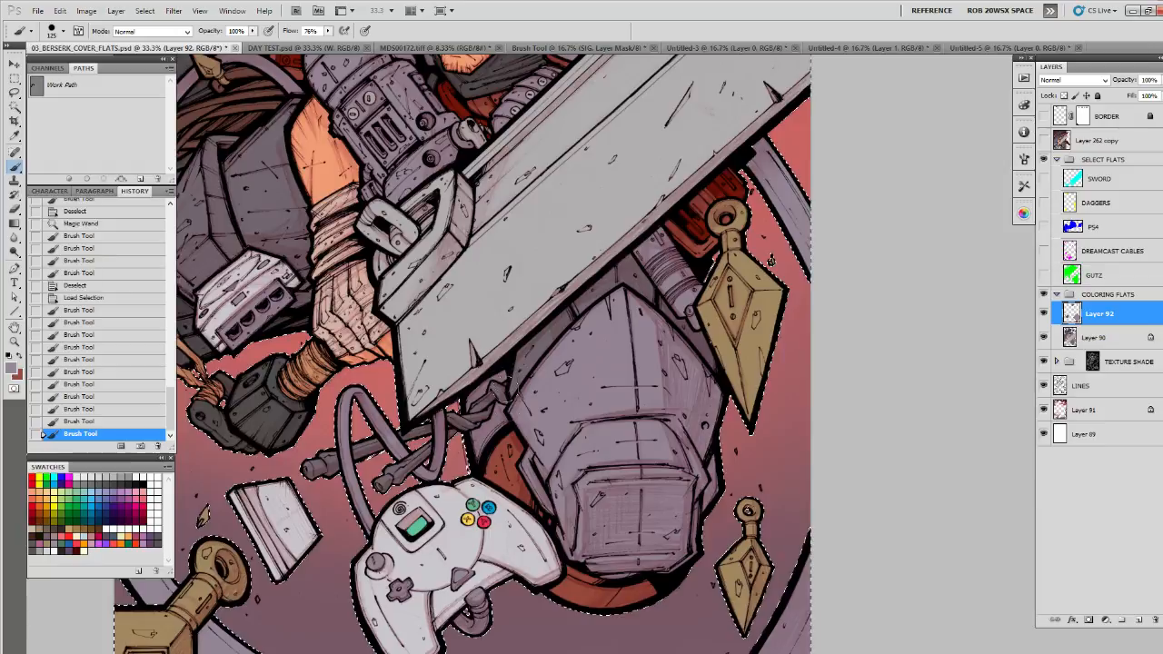
mouse_move(500, 380)
mouse_down()
mouse_move(487, 441)
mouse_move(482, 420)
mouse_up()
Step: Sample the coiled rope's brown with the TEXTURE SHADE group hidden, restore the group, and paint the cord ends below the sword with a smaller brush
key(x)
mouse_move(465, 325)
mouse_down()
mouse_move(499, 462)
mouse_move(509, 418)
mouse_move(680, 431)
mouse_up()
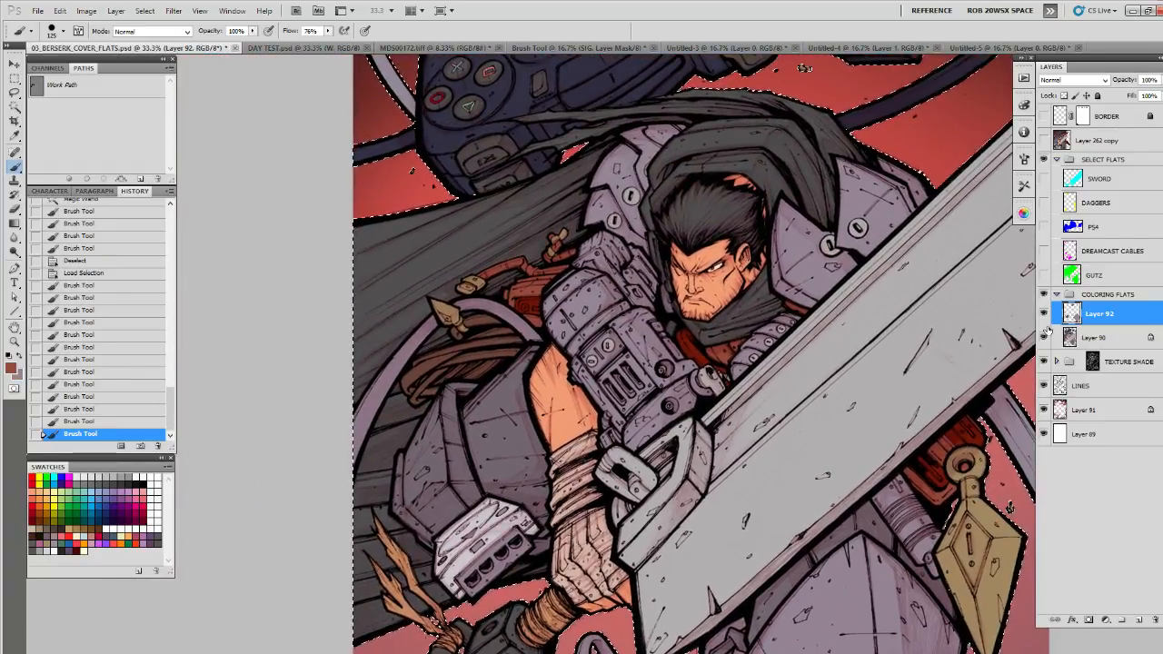
click(1044, 362)
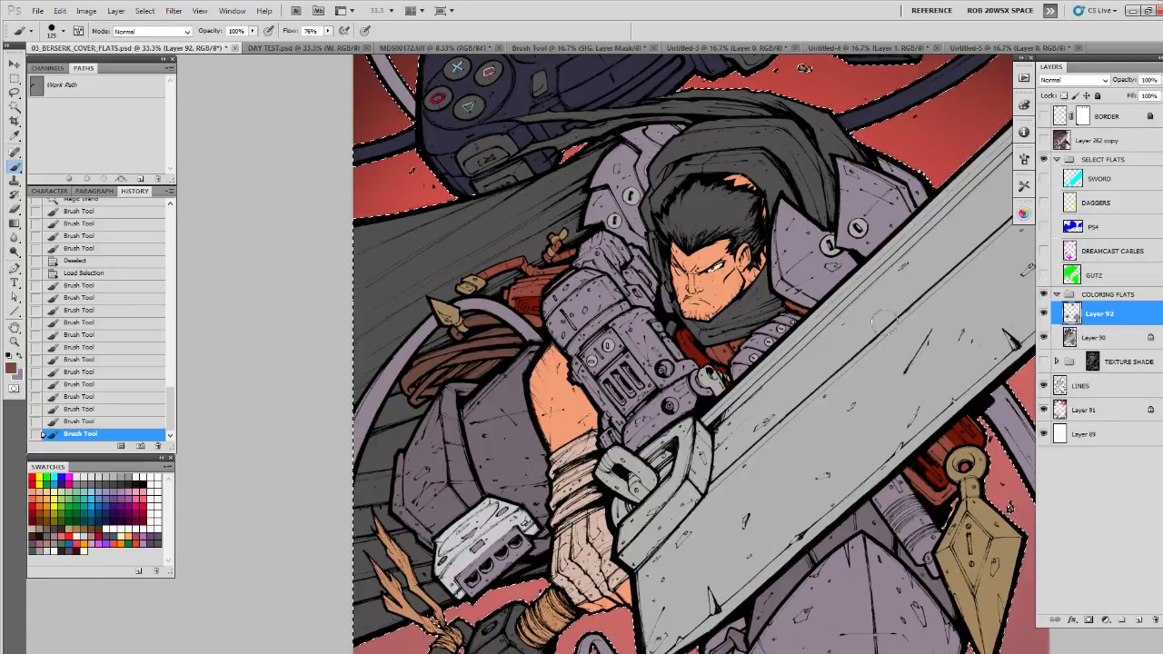
click(1044, 362)
drag(848, 548, 756, 243)
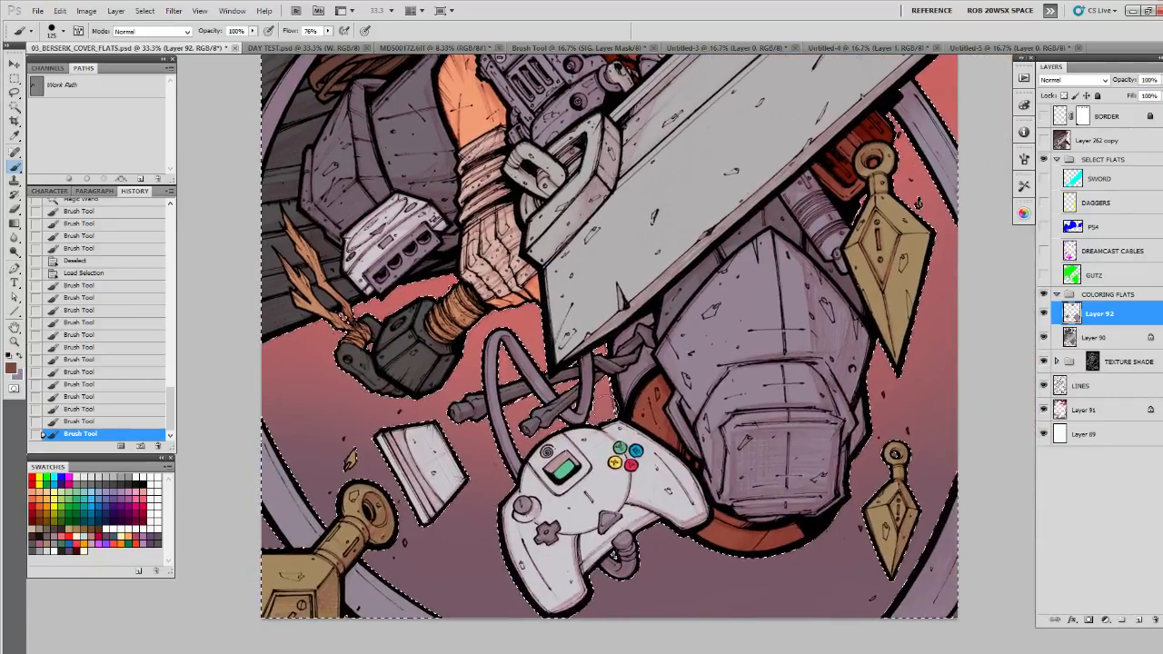
key(bracketleft)
key(bracketleft)
key(bracketleft)
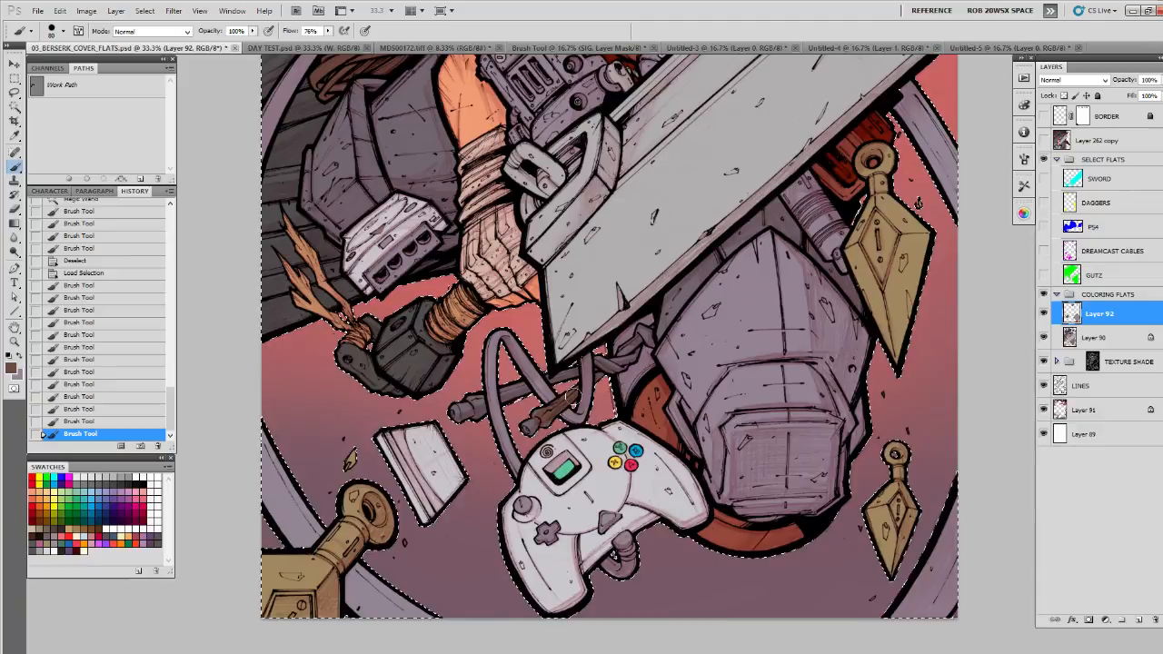
drag(576, 393, 532, 426)
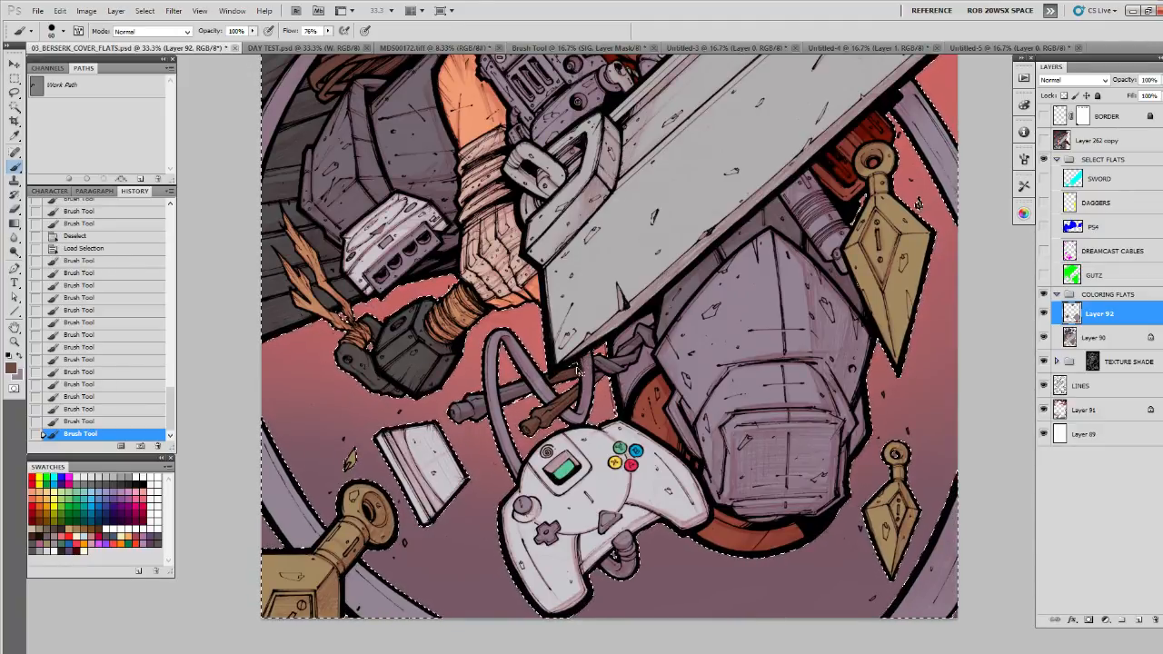
drag(554, 378, 578, 368)
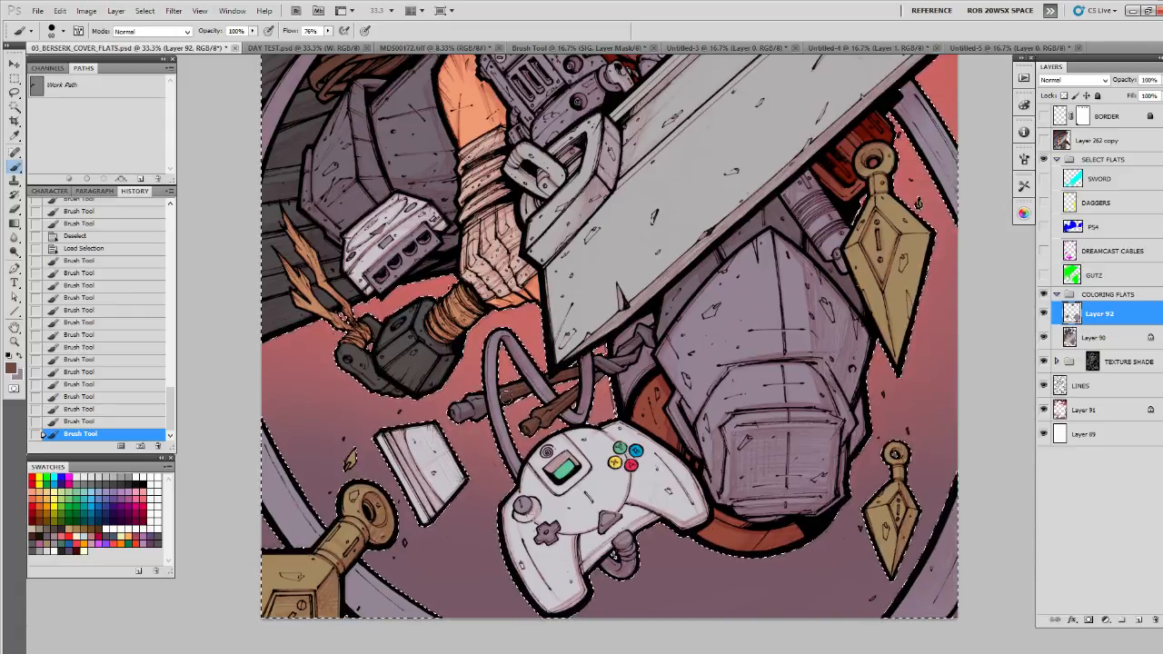
drag(515, 391, 467, 407)
Step: Paint the twisted cord between the sword tip and the knee armour the same brown on Layer 92
key(z)
click(626, 365)
key(b)
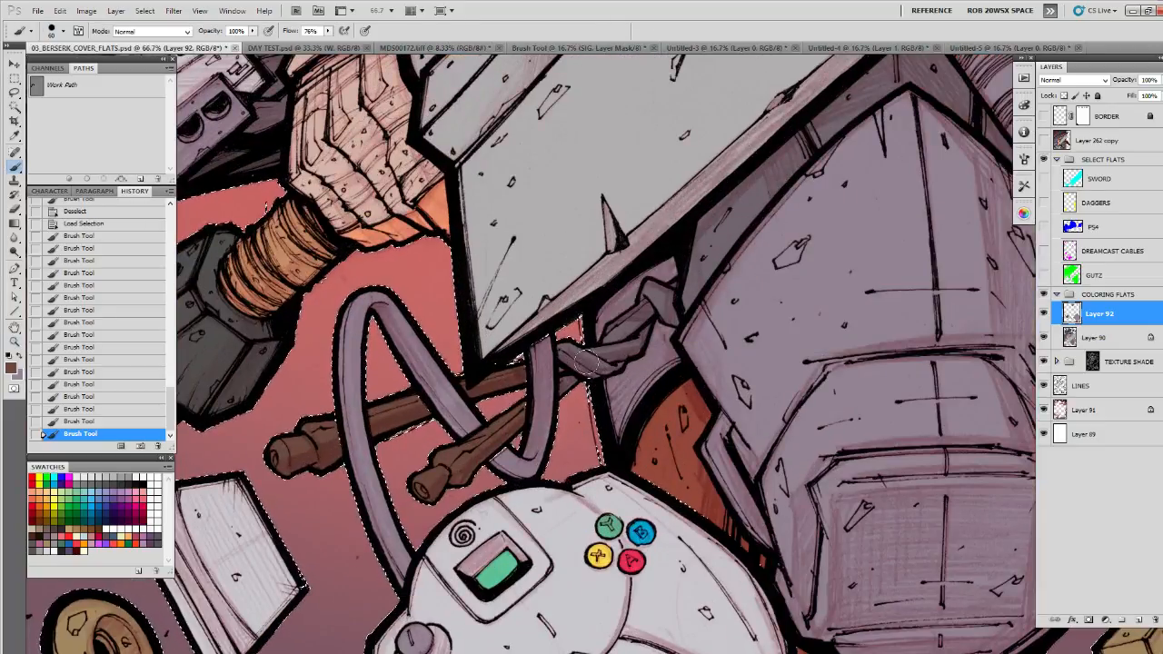
mouse_move(578, 369)
mouse_down()
mouse_move(564, 354)
mouse_move(584, 363)
mouse_move(620, 348)
mouse_move(596, 373)
mouse_up()
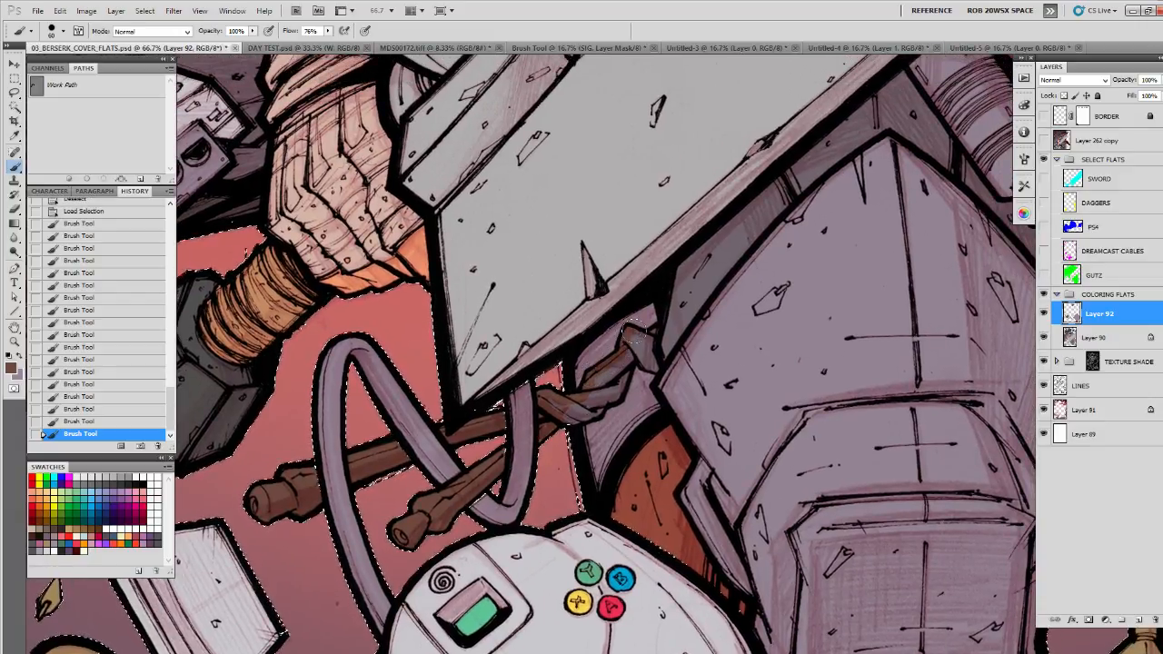
drag(651, 366, 630, 356)
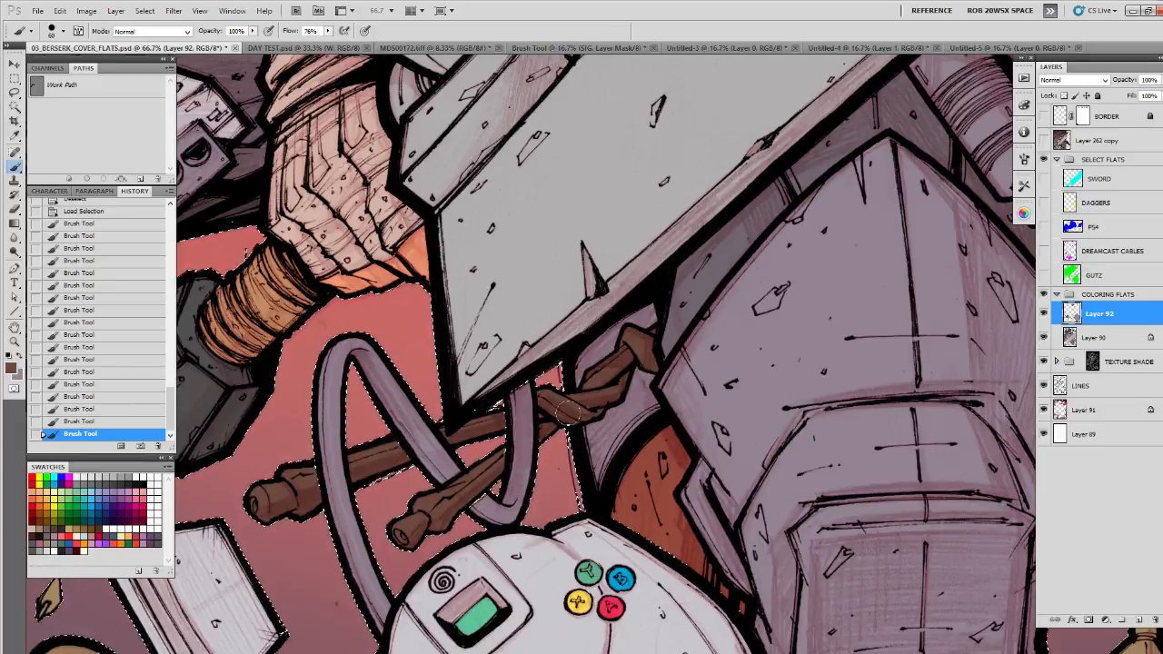
drag(544, 437, 491, 466)
key(x)
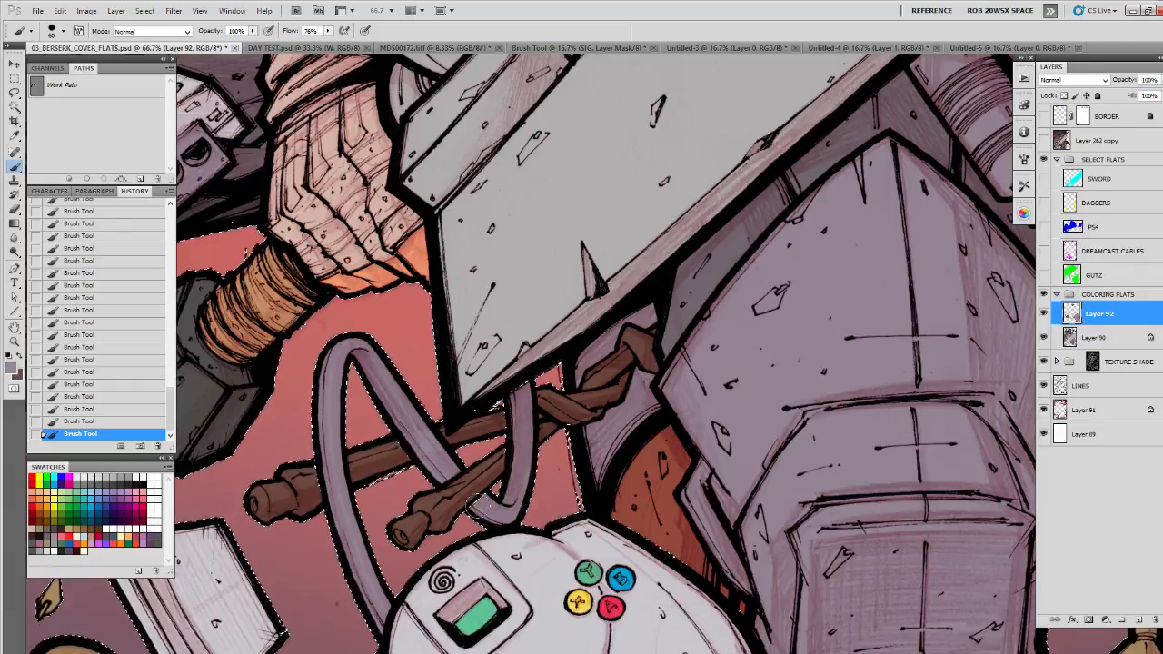
drag(712, 569, 531, 468)
Step: Replace the outline selection with a colour selection of the curved band behind the knee armour, fill it with the cord's brown, and deselect
key(z)
key(ctrl+minus)
key(ctrl+minus)
key(ctrl+minus)
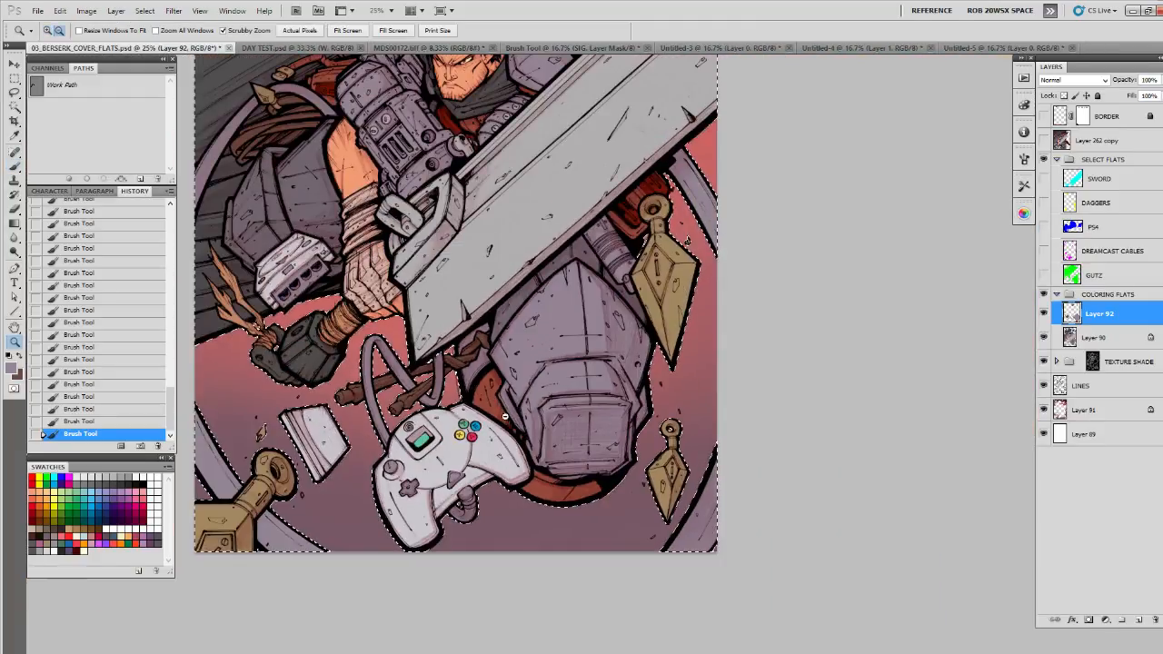
key(b)
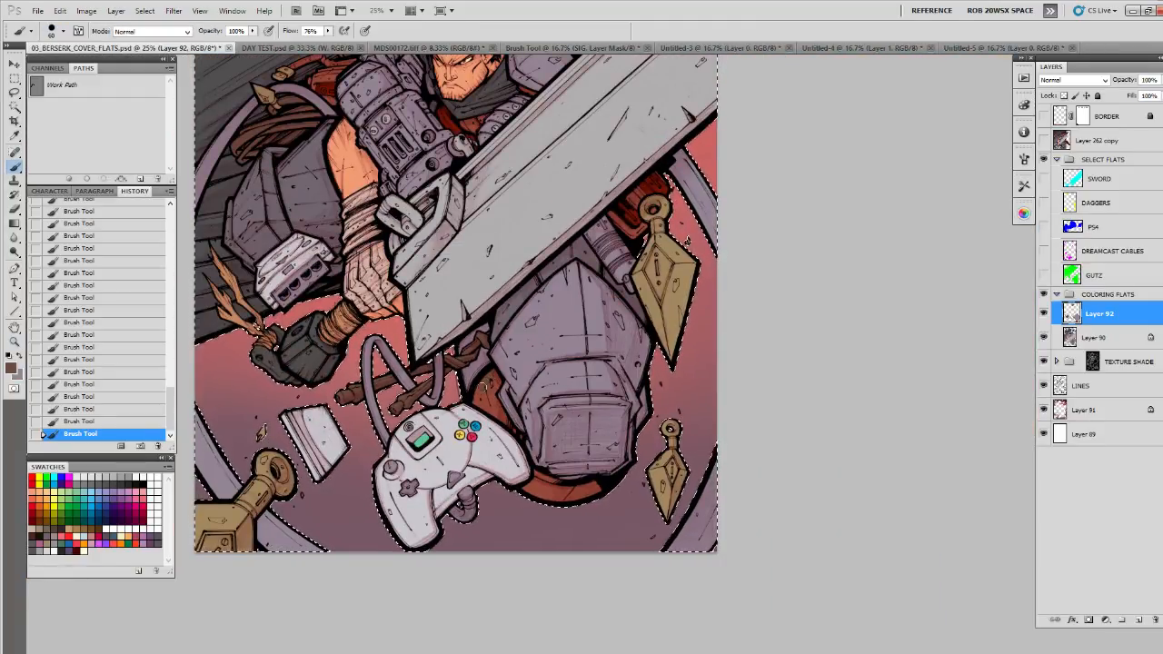
drag(491, 380, 496, 531)
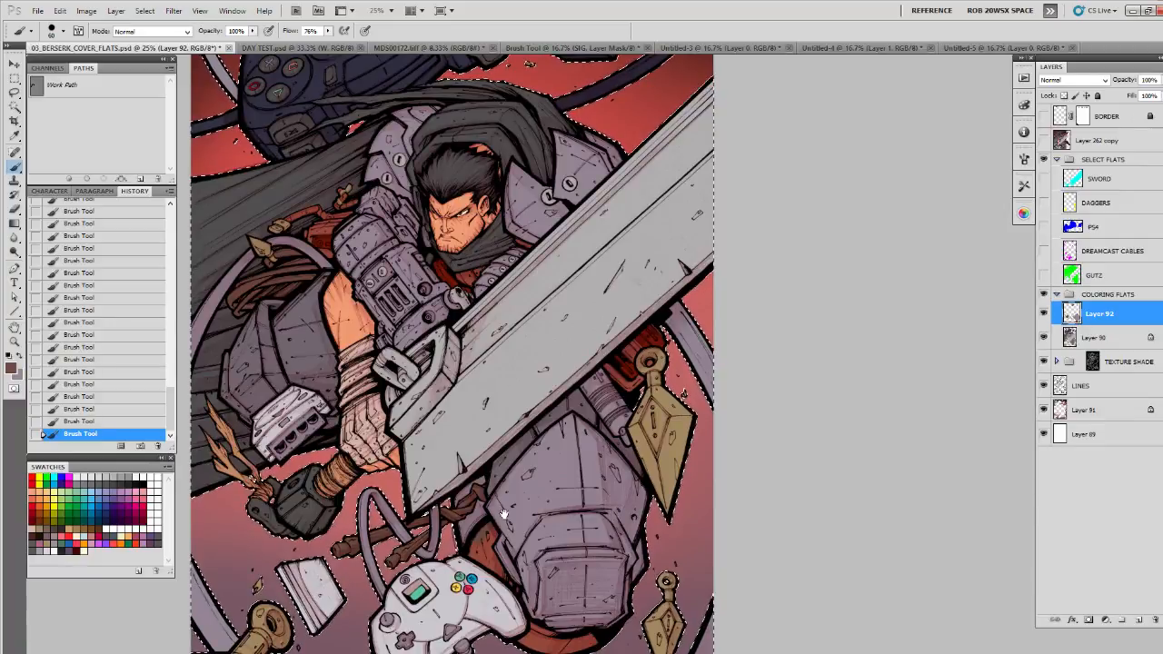
drag(502, 516, 510, 448)
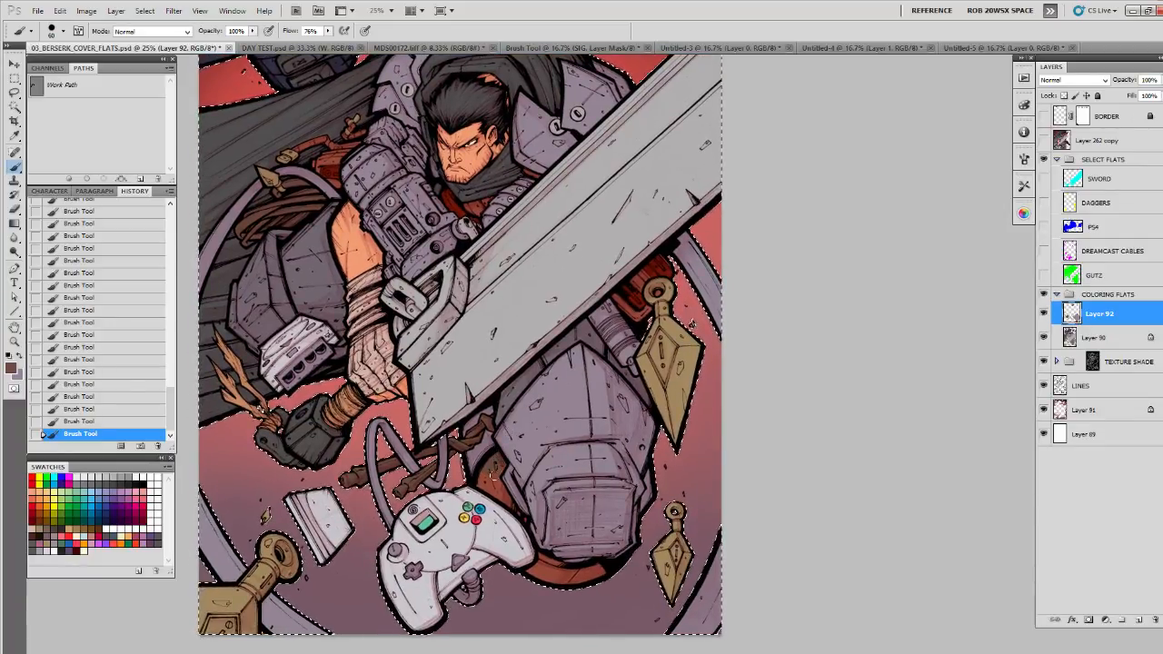
key(w)
key(ctrl+d)
click(498, 491)
key(b)
click(745, 281)
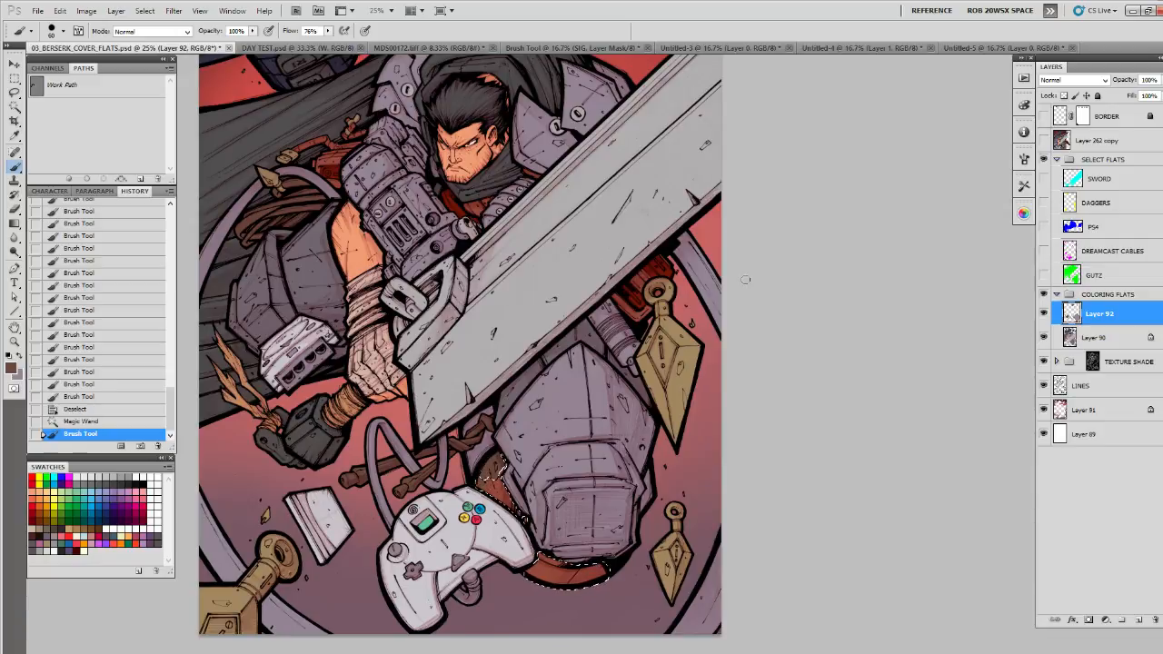
key(alt+BackSpace)
key(ctrl+d)
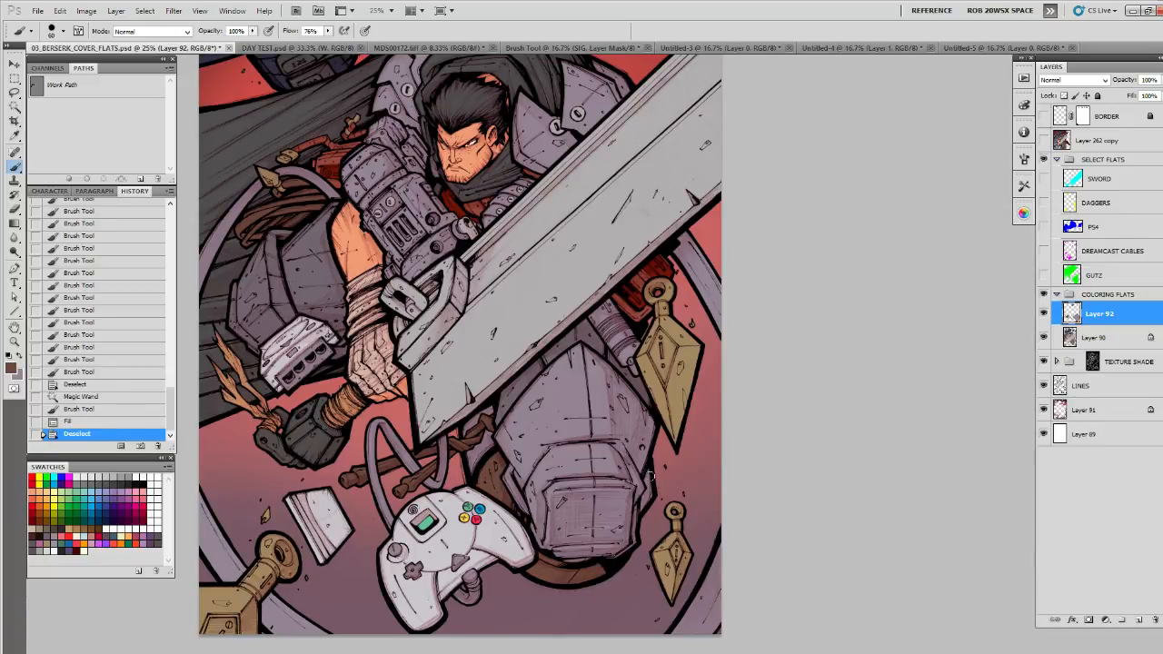
Step: Sample the leg armour's light purple and paint the hip armour plates above the white multi-port box on Layer 92
alt+click(649, 476)
key(z)
triple_click(285, 275)
drag(245, 278, 453, 343)
key(b)
mouse_move(480, 243)
mouse_down()
mouse_move(498, 235)
mouse_move(451, 243)
mouse_move(498, 459)
mouse_move(406, 538)
mouse_move(413, 546)
mouse_move(361, 480)
mouse_move(347, 436)
mouse_move(359, 371)
mouse_move(427, 268)
mouse_move(450, 377)
mouse_move(436, 484)
mouse_move(382, 345)
mouse_move(377, 386)
mouse_move(440, 296)
mouse_up()
mouse_move(638, 527)
mouse_down()
mouse_move(550, 367)
mouse_move(542, 381)
mouse_move(563, 377)
mouse_move(531, 411)
mouse_up()
key(z)
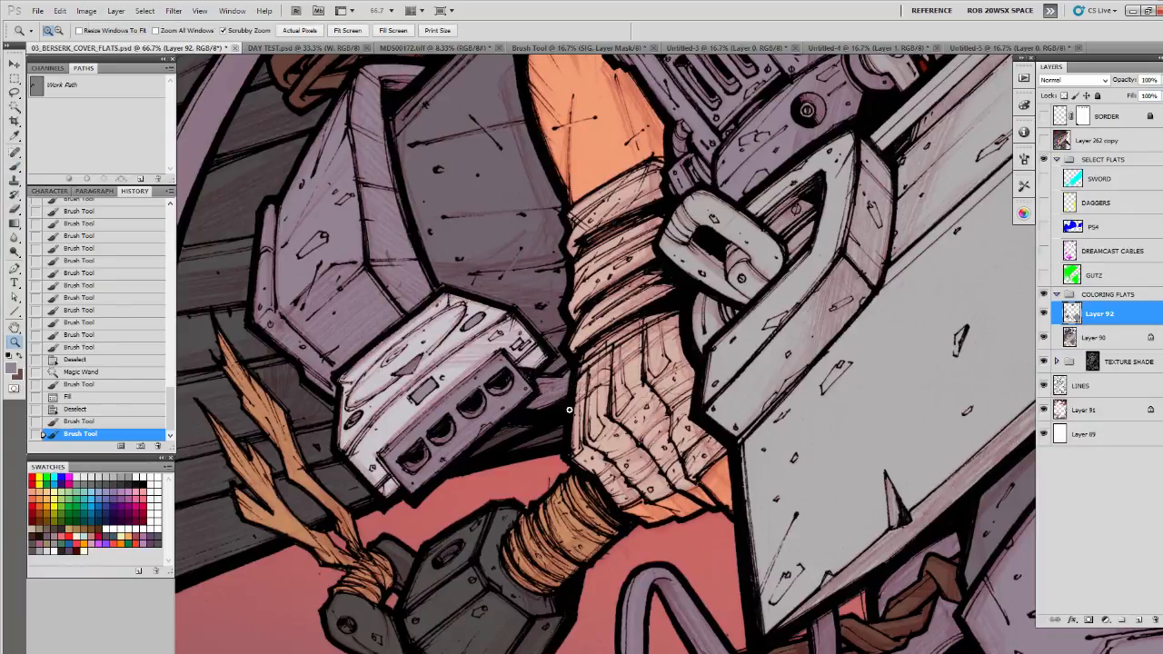
Step: Paint the small light grey metal fitting between the arm armour and the sword's edge light purple on Layer 92
alt+click(560, 416)
alt+click(561, 416)
alt+click(560, 416)
drag(761, 423, 686, 358)
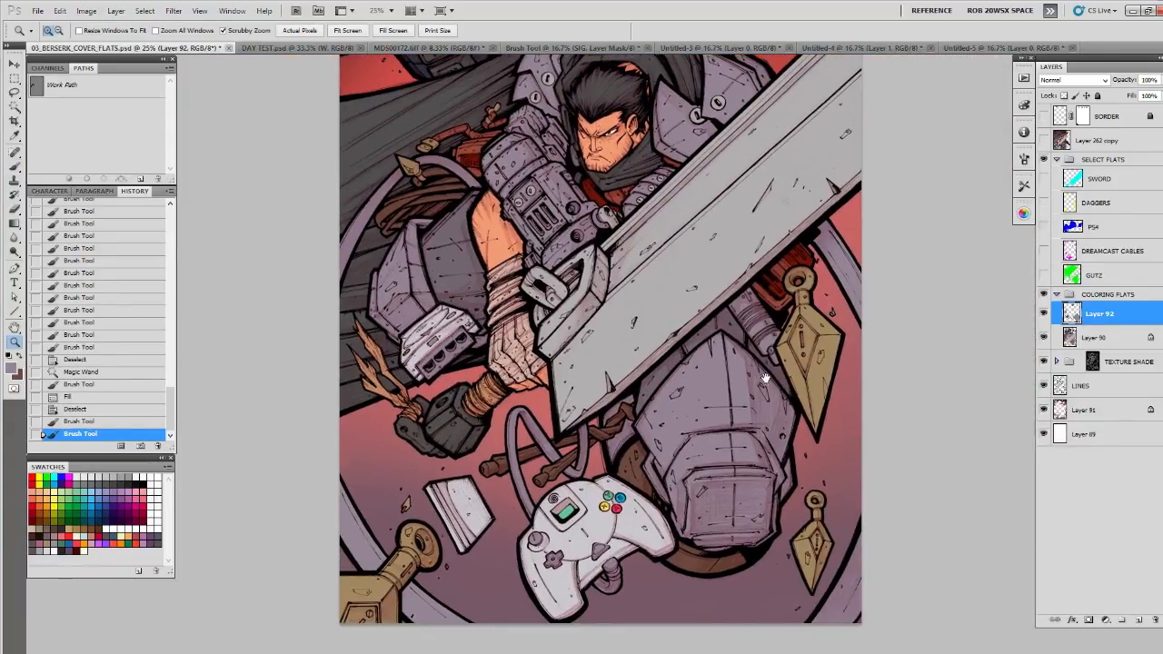
key(b)
drag(790, 377, 729, 482)
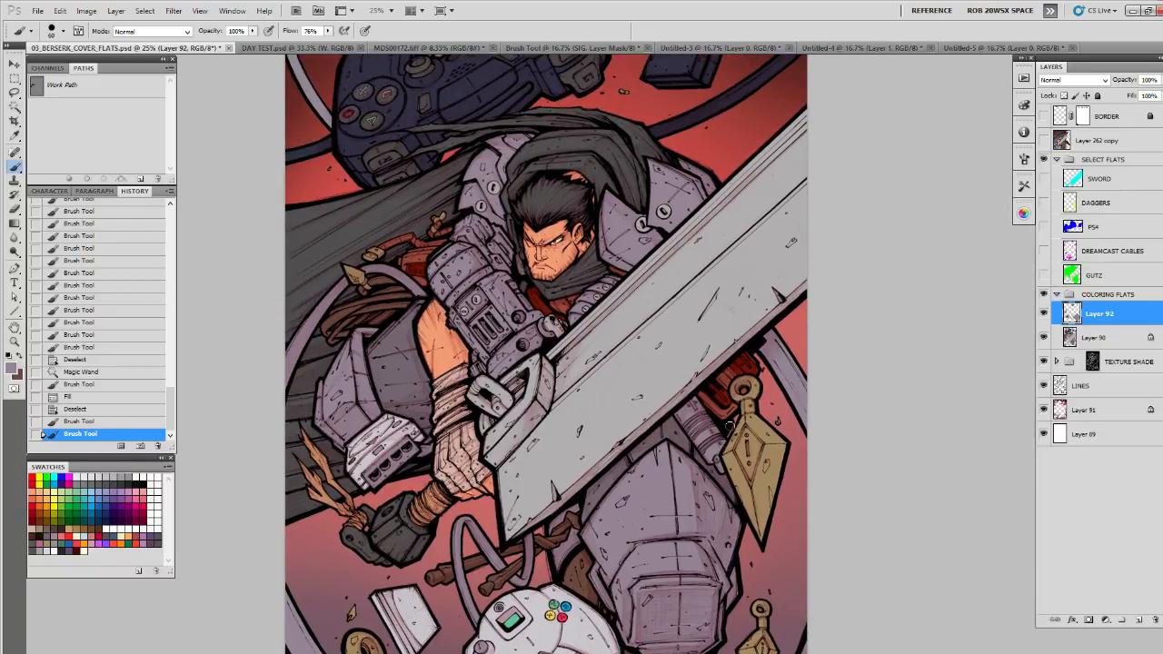
key(z)
click(550, 325)
click(551, 324)
click(551, 324)
click(551, 325)
key(b)
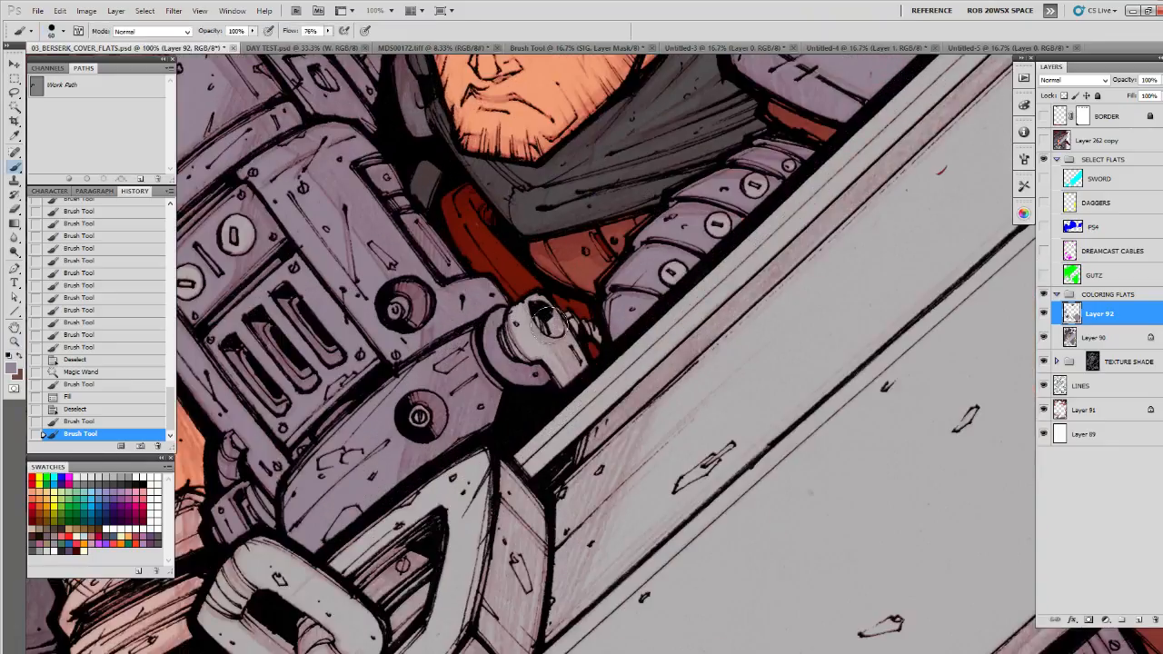
mouse_move(550, 320)
mouse_down()
mouse_move(540, 331)
mouse_move(533, 315)
mouse_move(562, 345)
mouse_move(570, 325)
mouse_move(597, 336)
mouse_move(570, 330)
mouse_move(571, 370)
mouse_move(545, 365)
mouse_move(559, 381)
mouse_move(516, 337)
mouse_move(542, 324)
mouse_up()
Step: Review the repainted figure at a reduced zoom and merge Layer 92 down into Layer 90
key(z)
alt+click(545, 351)
alt+click(545, 350)
alt+click(546, 351)
alt+click(549, 363)
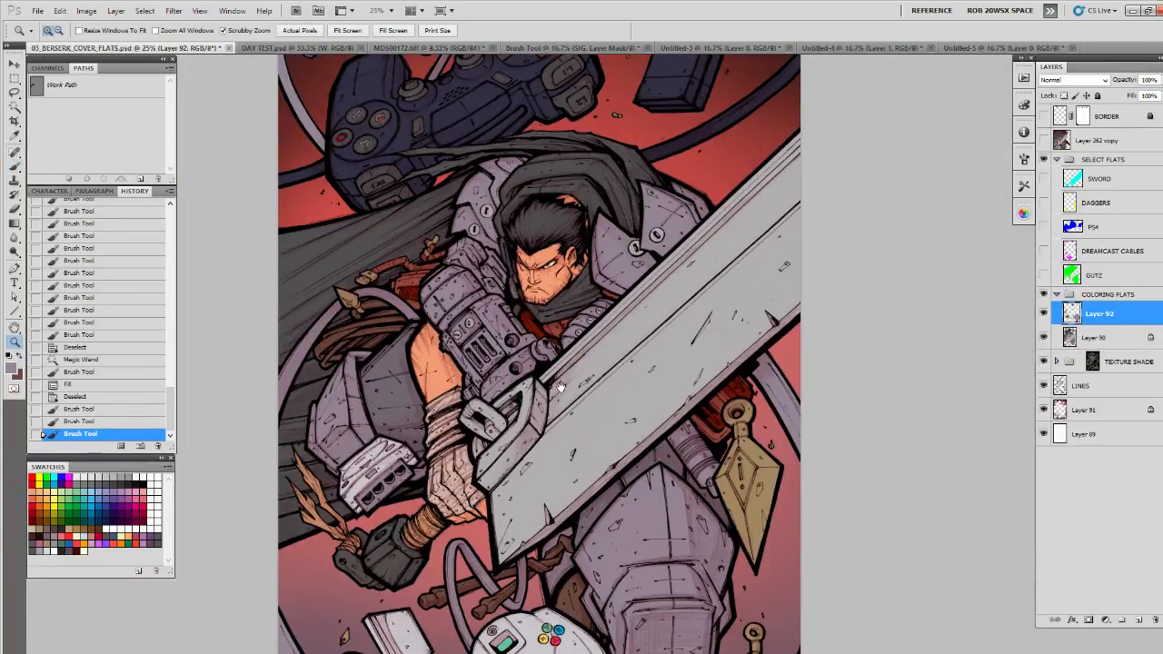
scroll(559, 354, down, 2)
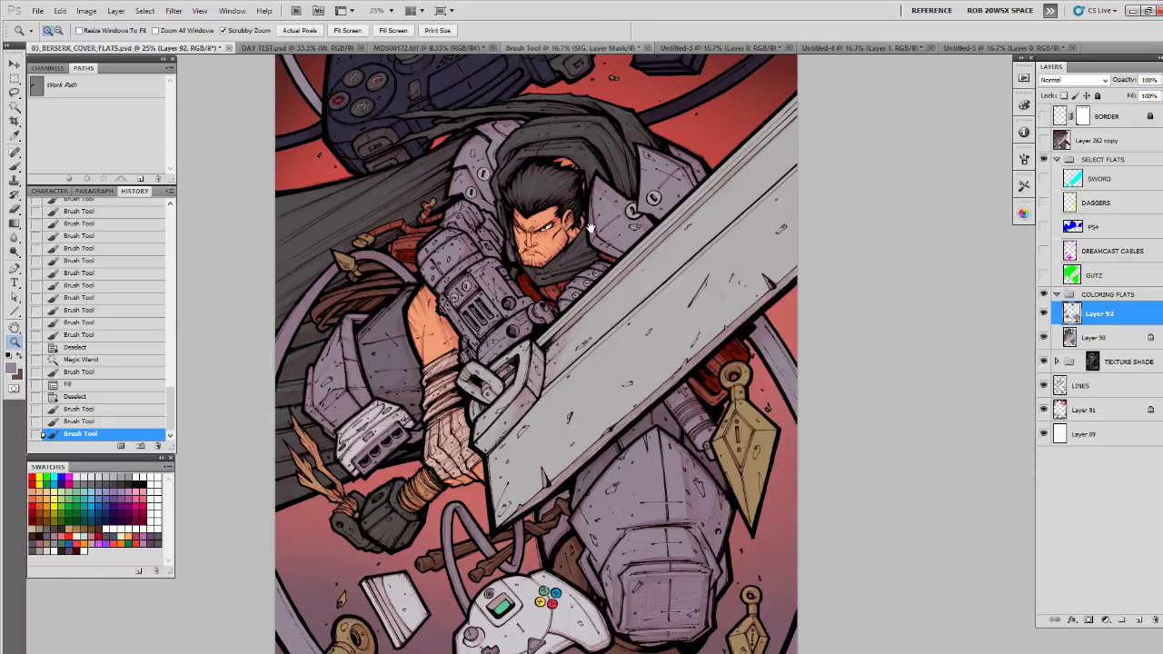
drag(589, 209, 595, 379)
drag(663, 644, 668, 372)
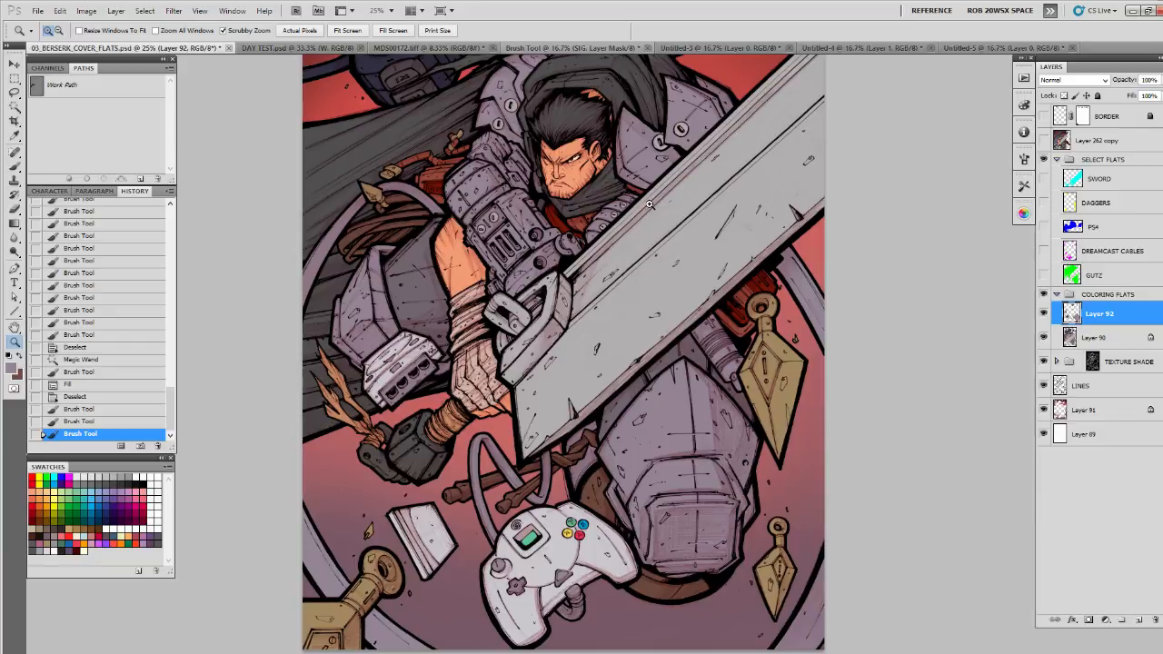
drag(650, 204, 660, 271)
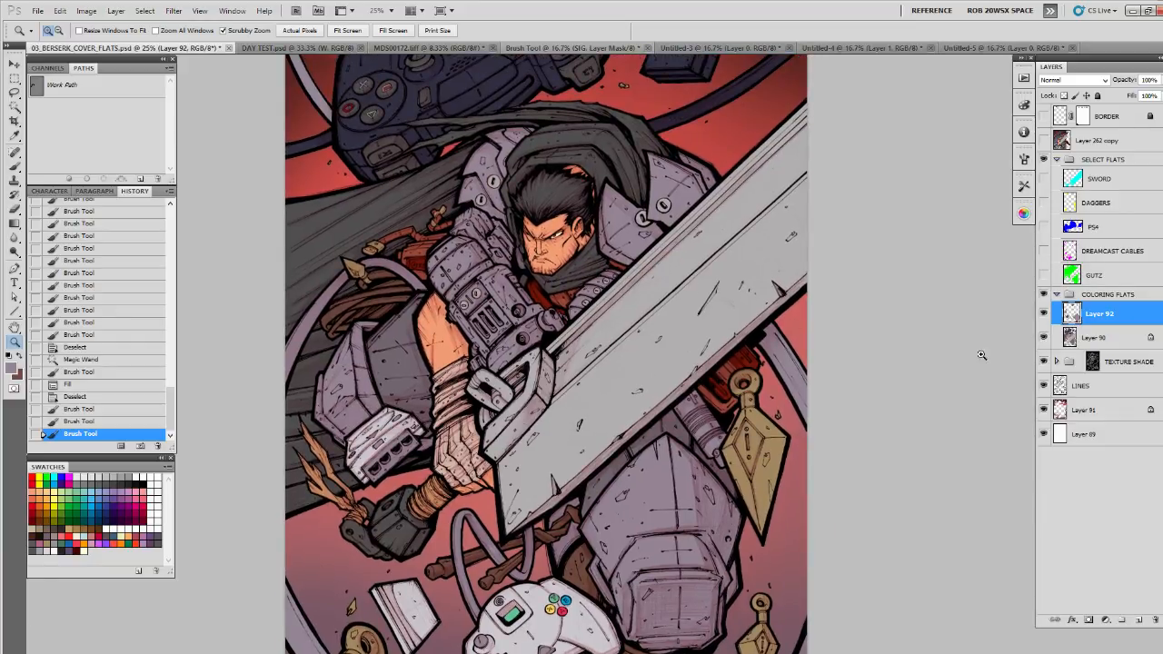
key(ctrl+e)
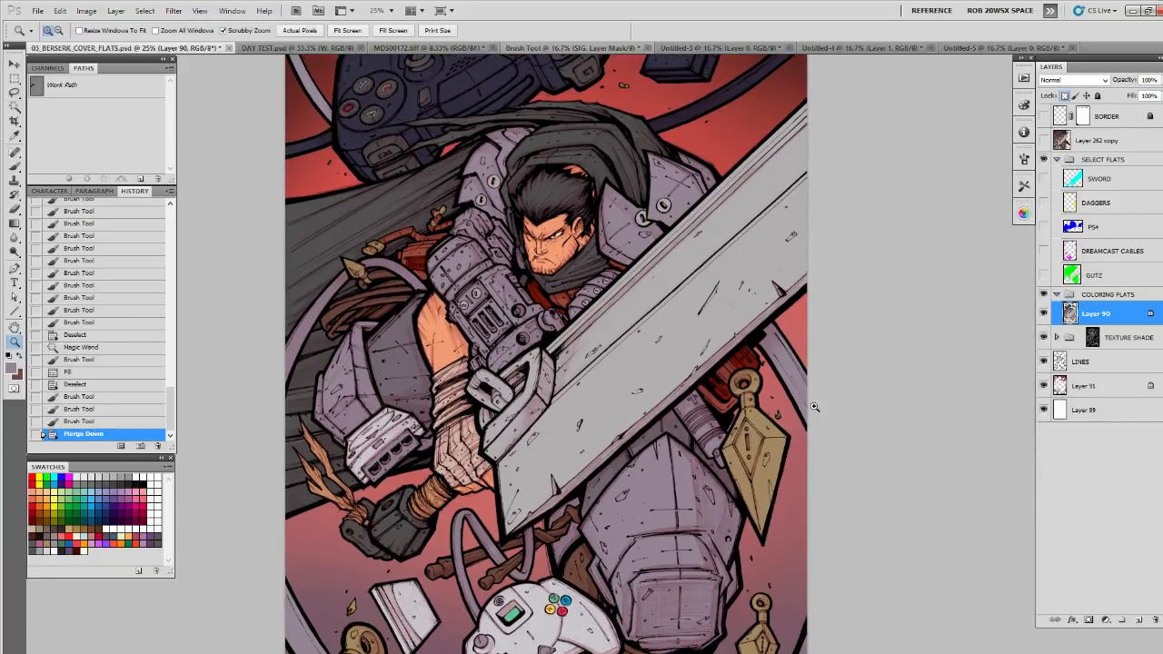
Step: Select the reddish-brown leather areas of Layer 90 by colour, fill them with the cord's brown on a new layer above it, and deselect
key(w)
click(727, 403)
shift+click(727, 402)
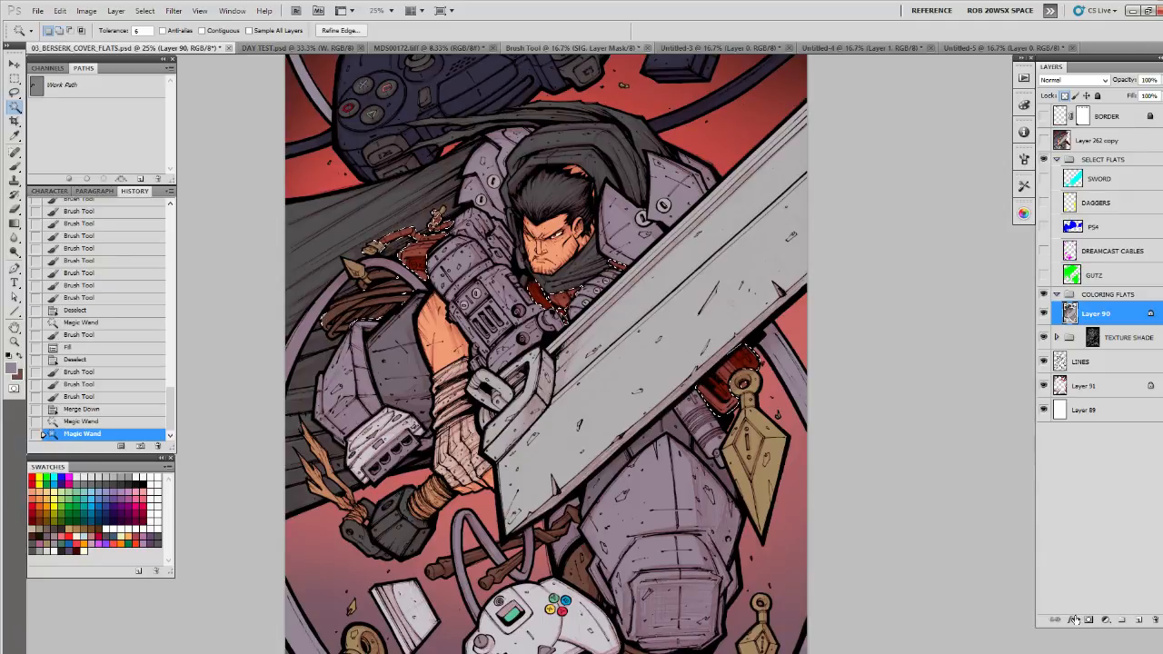
click(1137, 615)
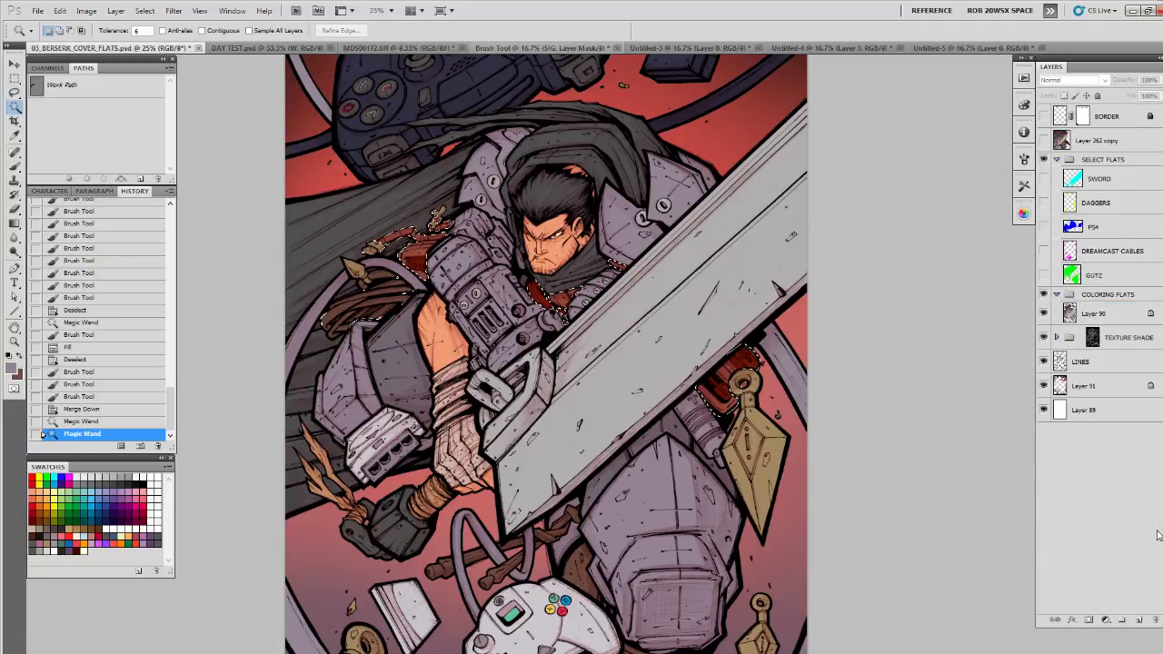
click(1099, 319)
click(1137, 623)
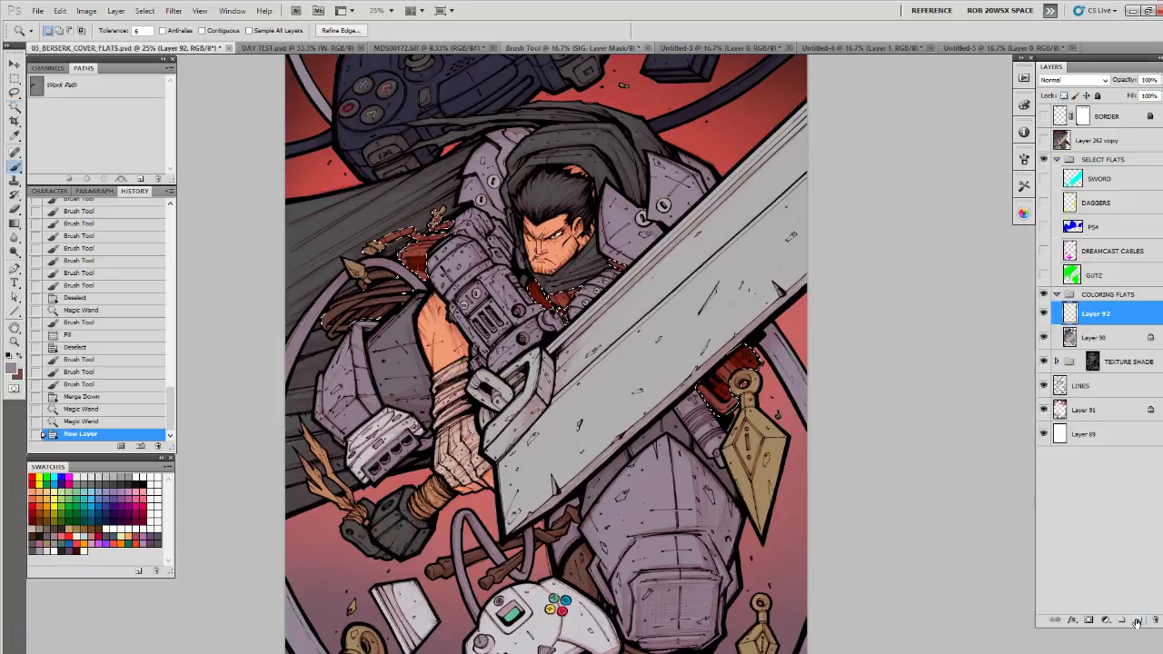
key(b)
key(alt+BackSpace)
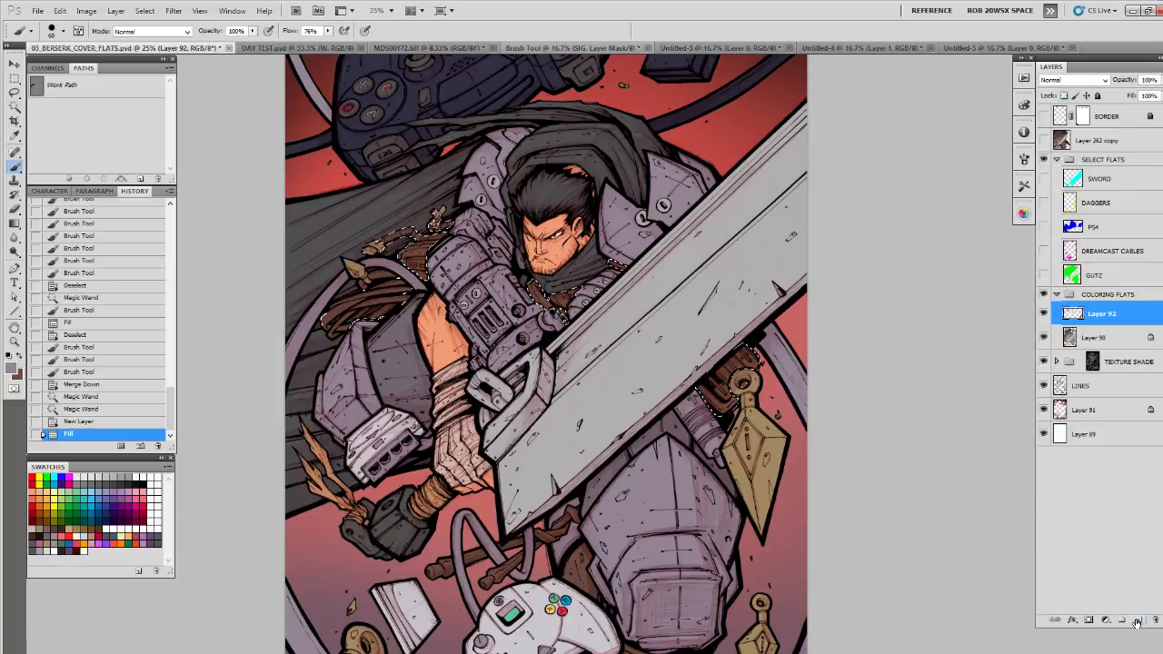
key(ctrl+d)
drag(650, 257, 688, 339)
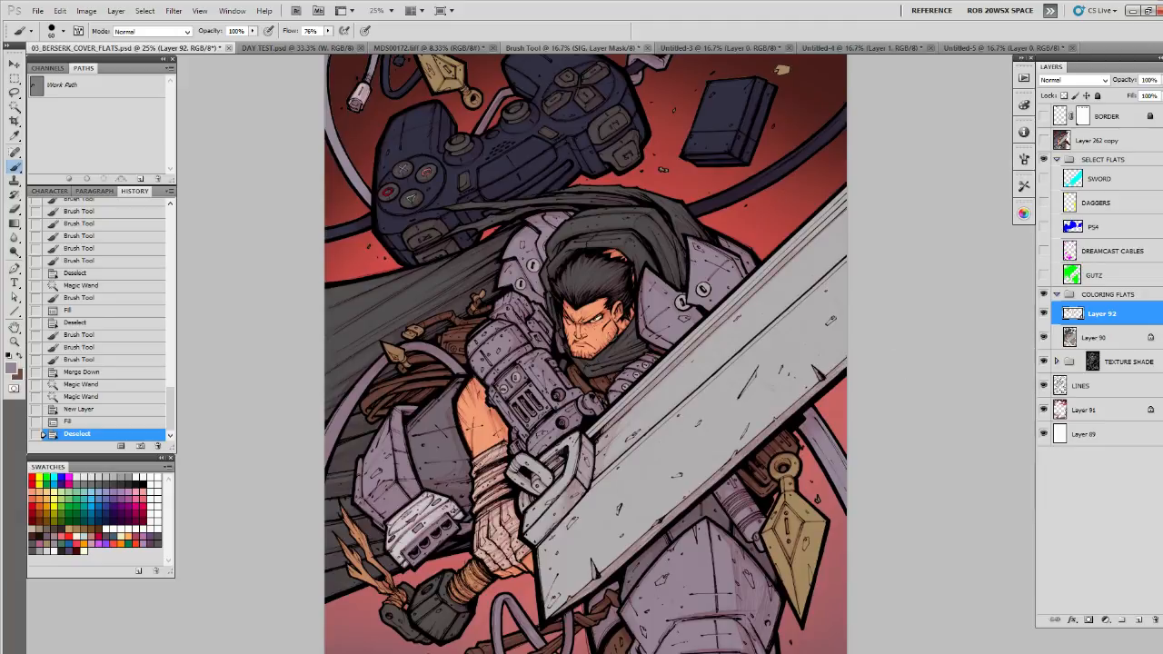
drag(624, 357, 630, 390)
drag(714, 436, 691, 382)
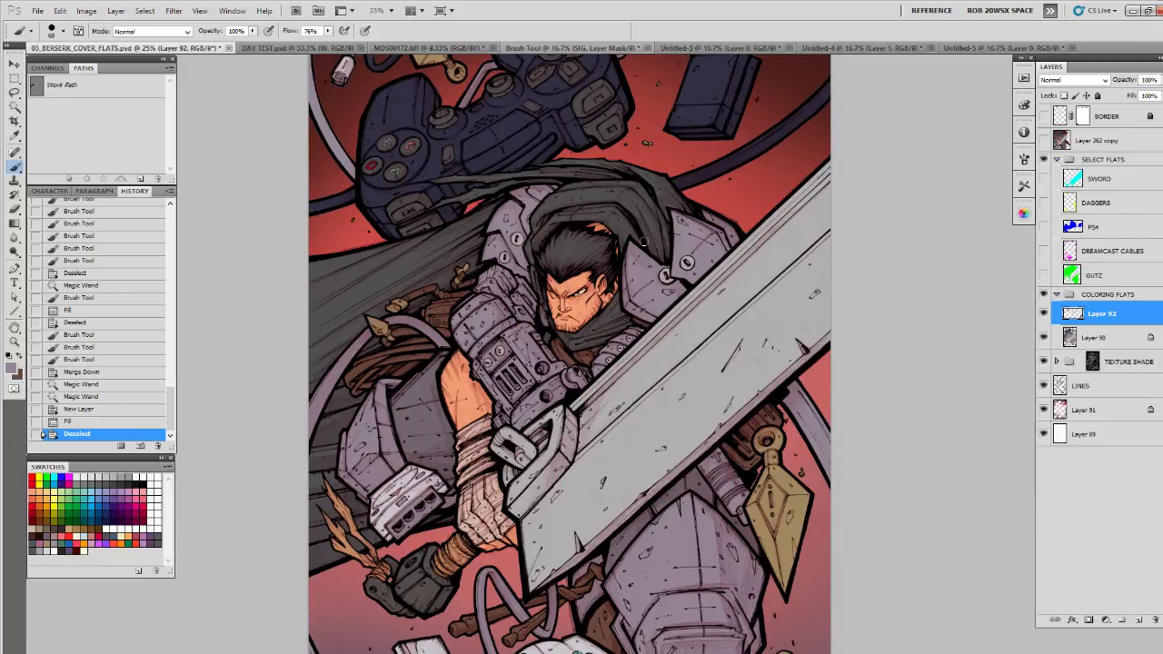
Step: Sample the hood's dark grey with the TEXTURE SHADE group temporarily hidden, and show the group again
drag(746, 341, 678, 368)
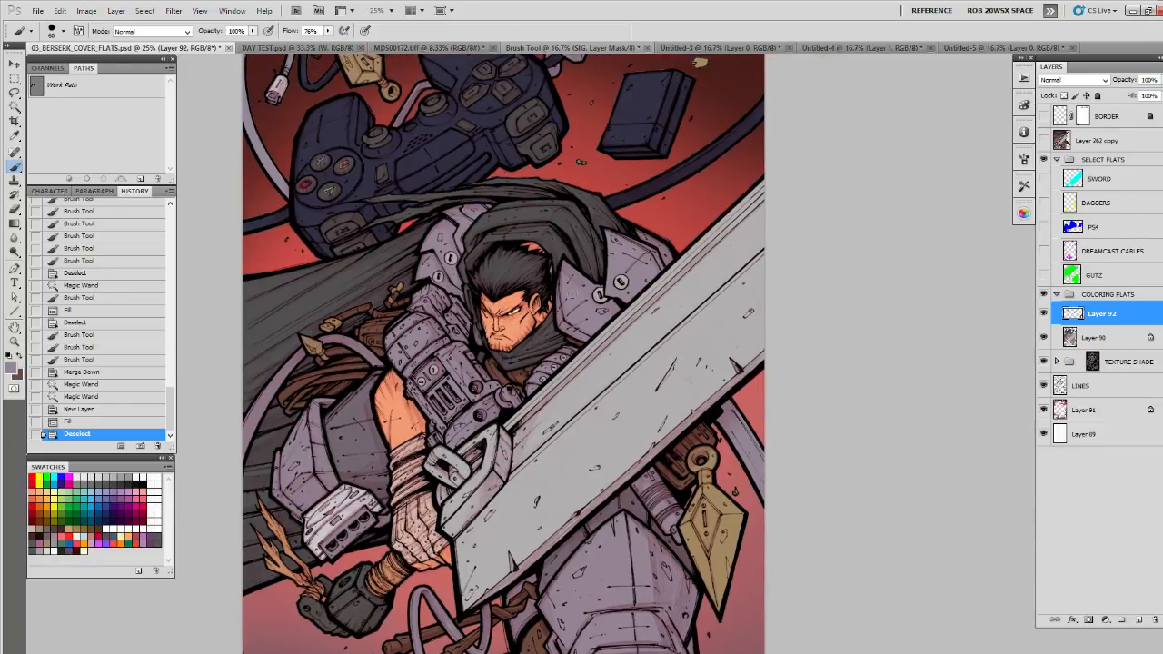
click(1043, 361)
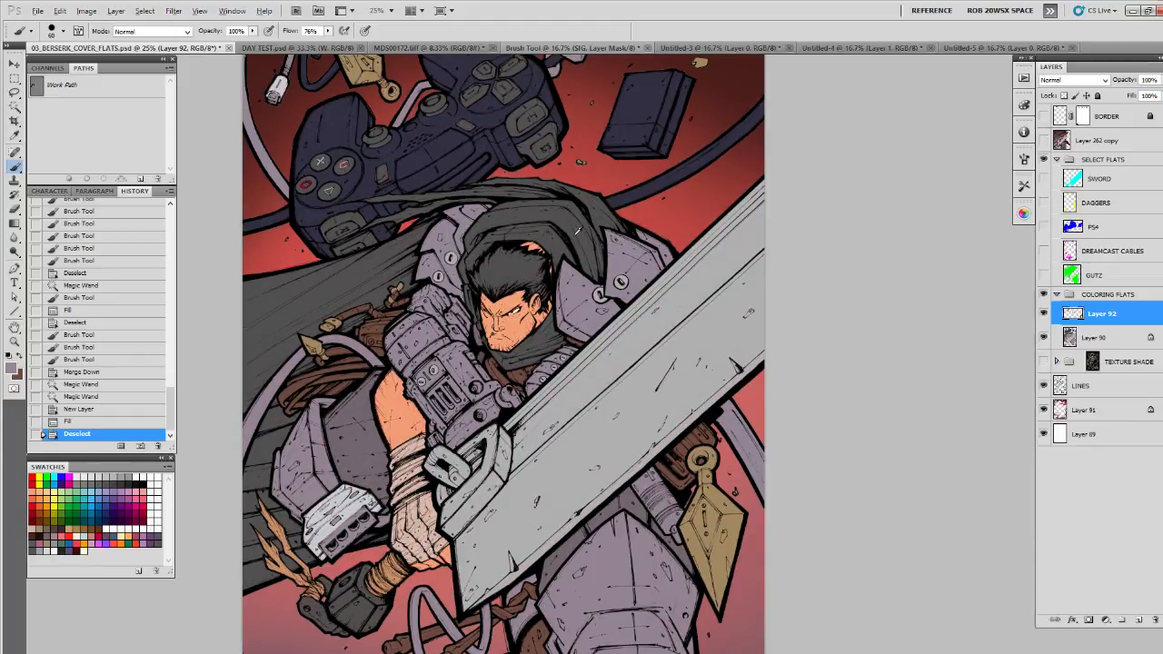
click(1044, 362)
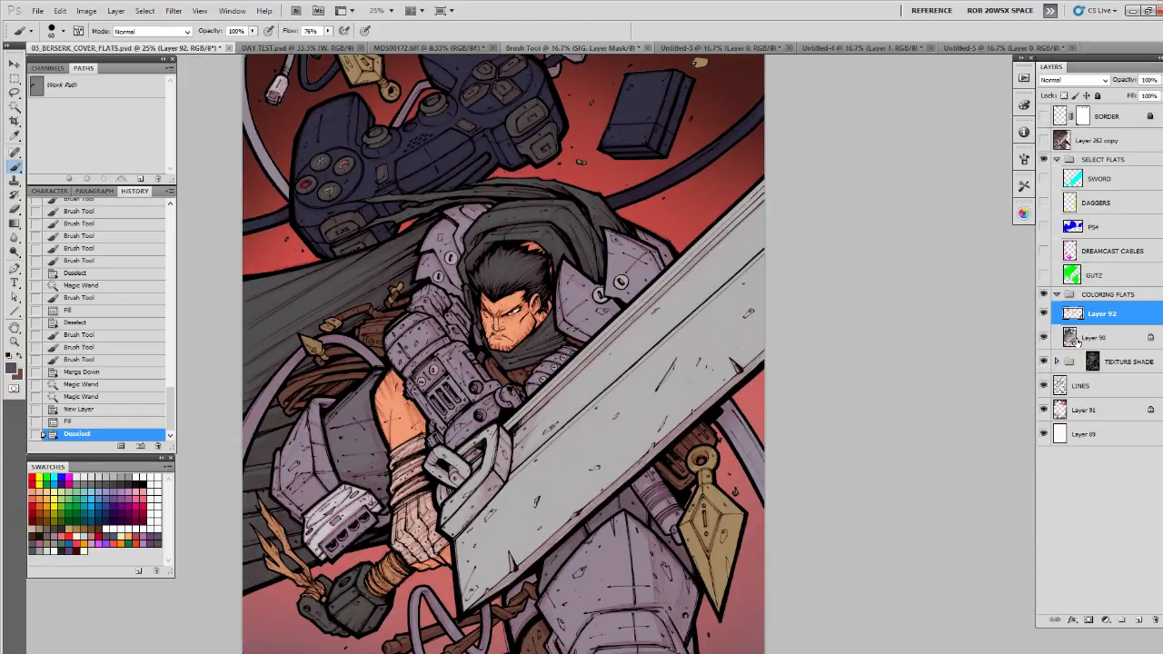
Step: Outline the long band below the sword blade's upper edge with a closed pen path and fill it with dark grey on Layer 92
key(z)
double_click(558, 418)
drag(644, 393, 517, 406)
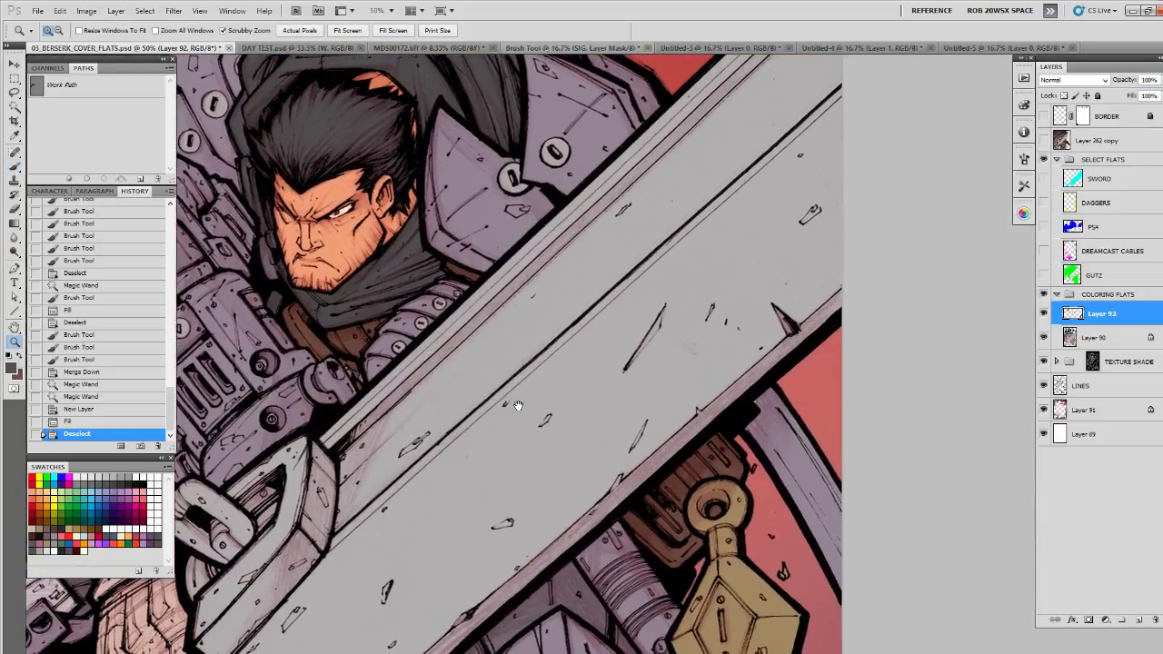
key(p)
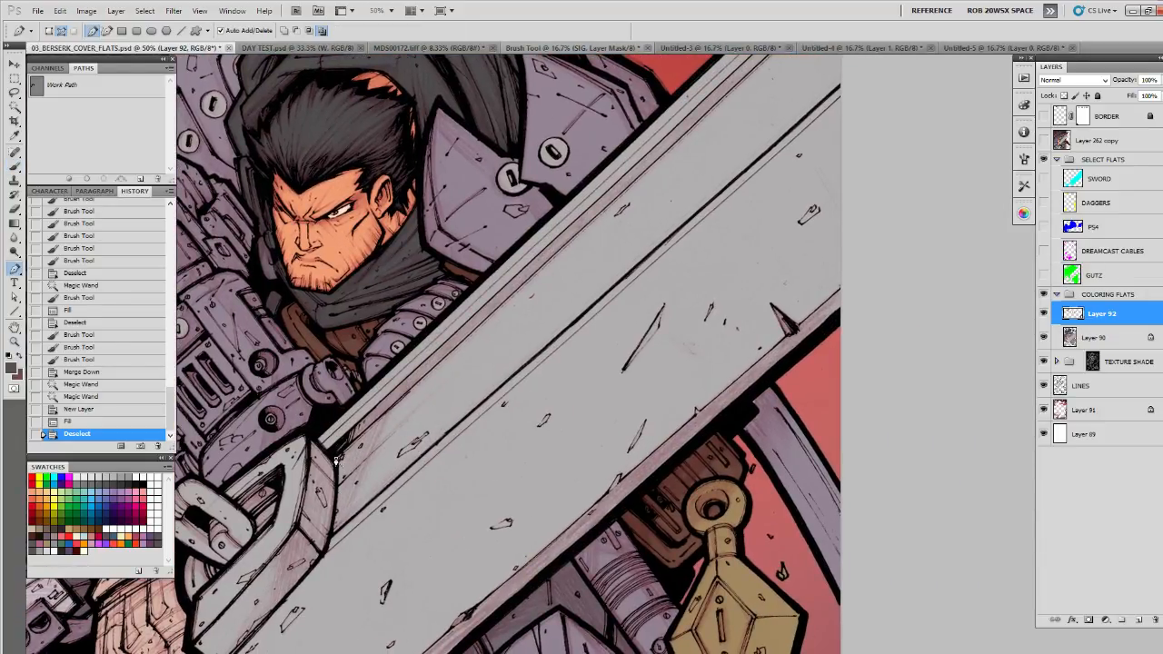
click(336, 461)
drag(573, 314, 394, 484)
click(662, 163)
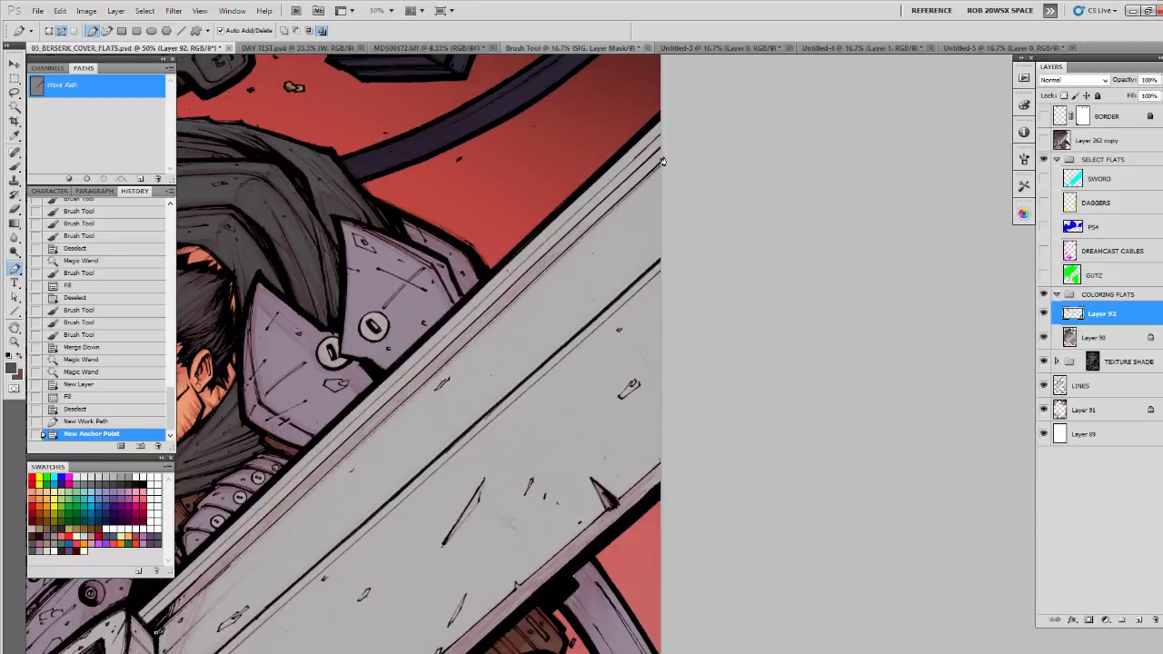
click(665, 251)
drag(665, 251, 817, 62)
click(298, 524)
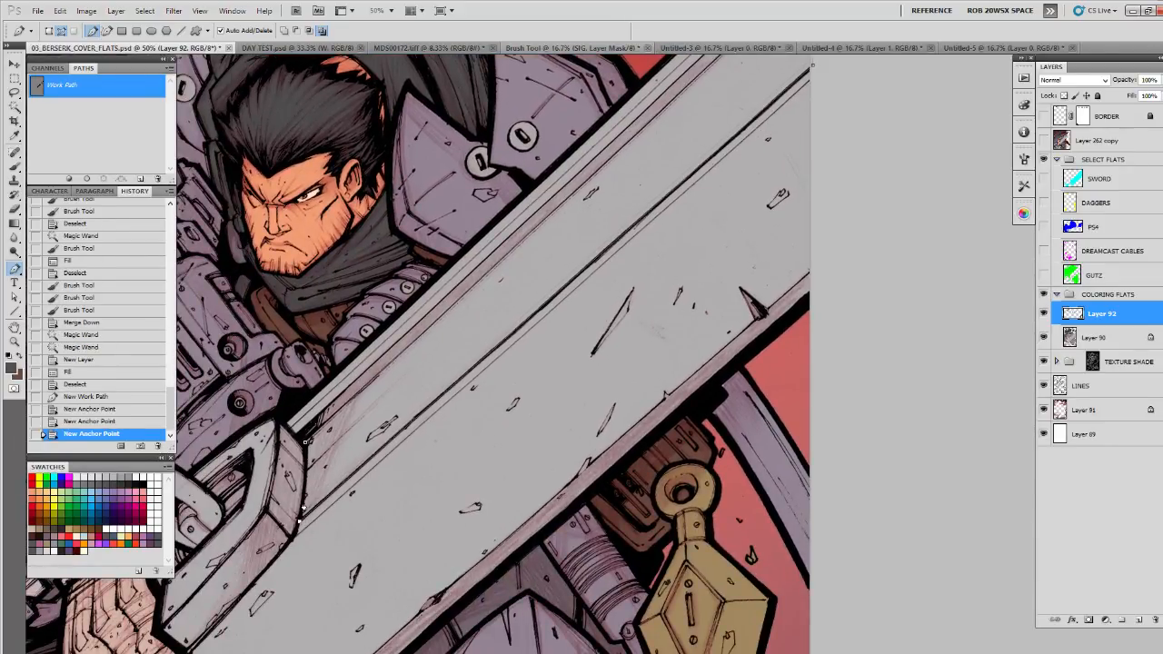
click(293, 422)
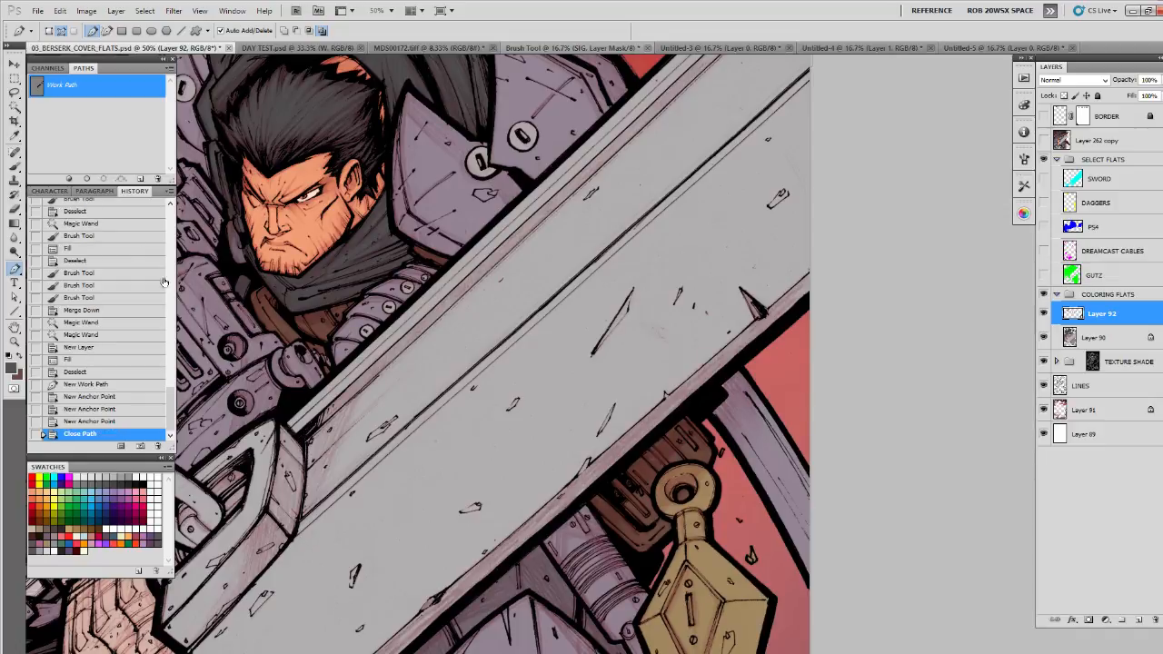
click(70, 178)
click(78, 151)
Step: Sample the pommel's dark grey without the texture shading, paint the grip section between the hand and the sword's guard, and erase a stray spot
drag(436, 458, 774, 288)
key(b)
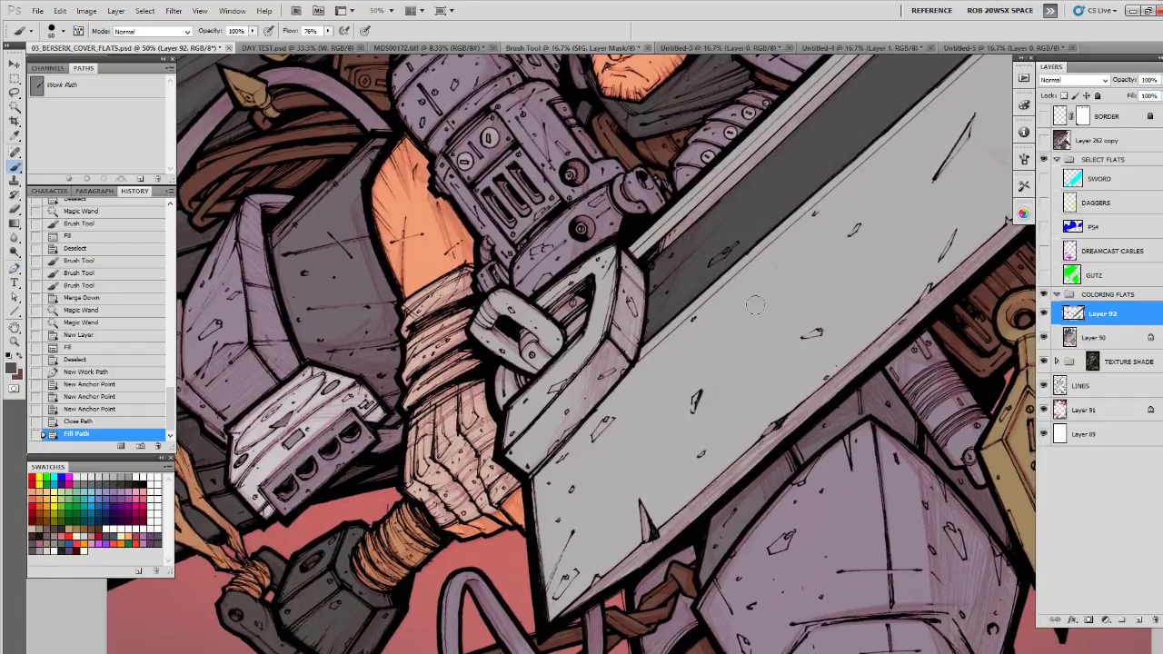
drag(717, 405, 771, 345)
click(1044, 361)
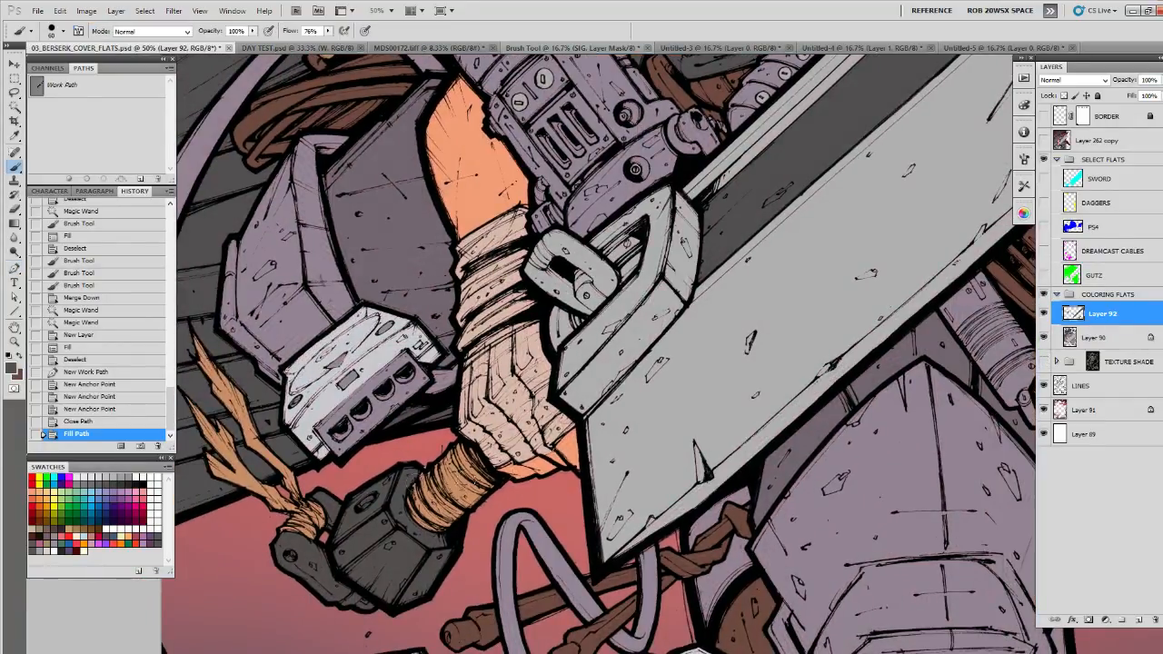
alt+click(409, 475)
click(1044, 362)
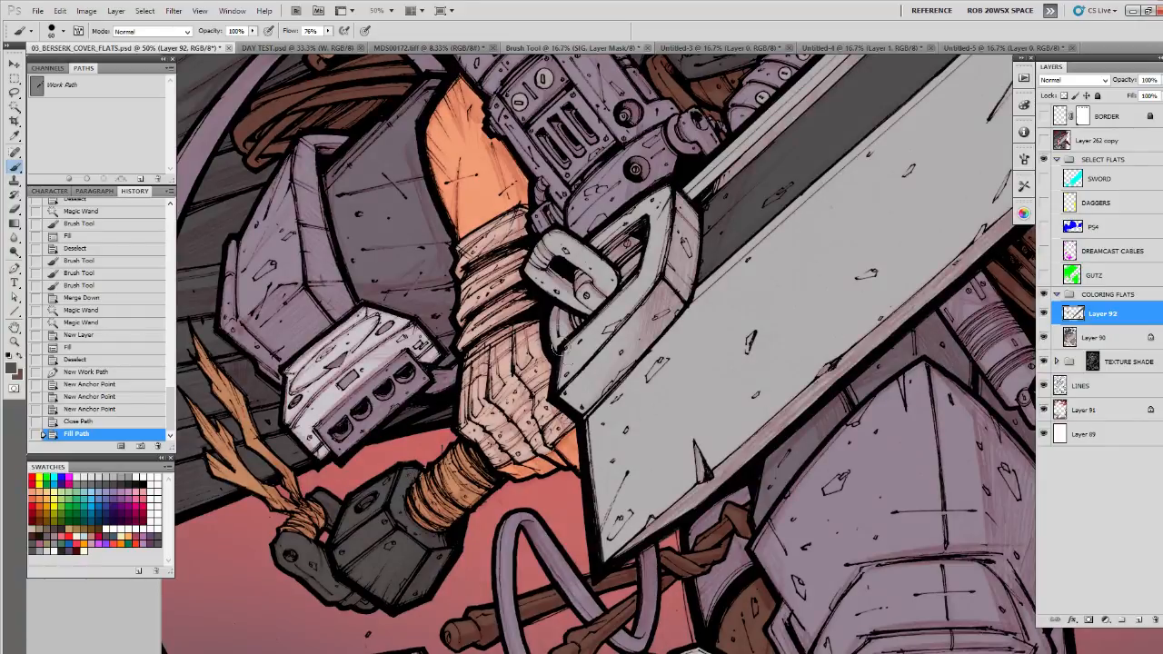
mouse_move(555, 309)
mouse_down()
mouse_move(578, 320)
mouse_move(557, 345)
mouse_move(560, 320)
mouse_move(553, 327)
mouse_up()
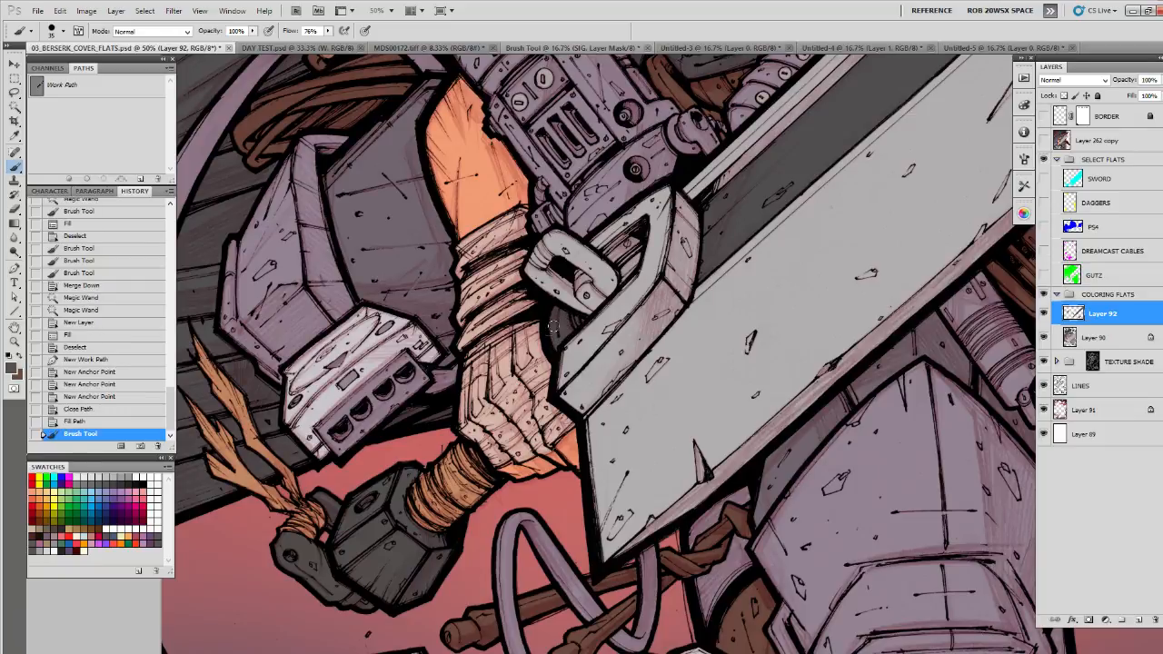
key(e)
drag(427, 464, 421, 470)
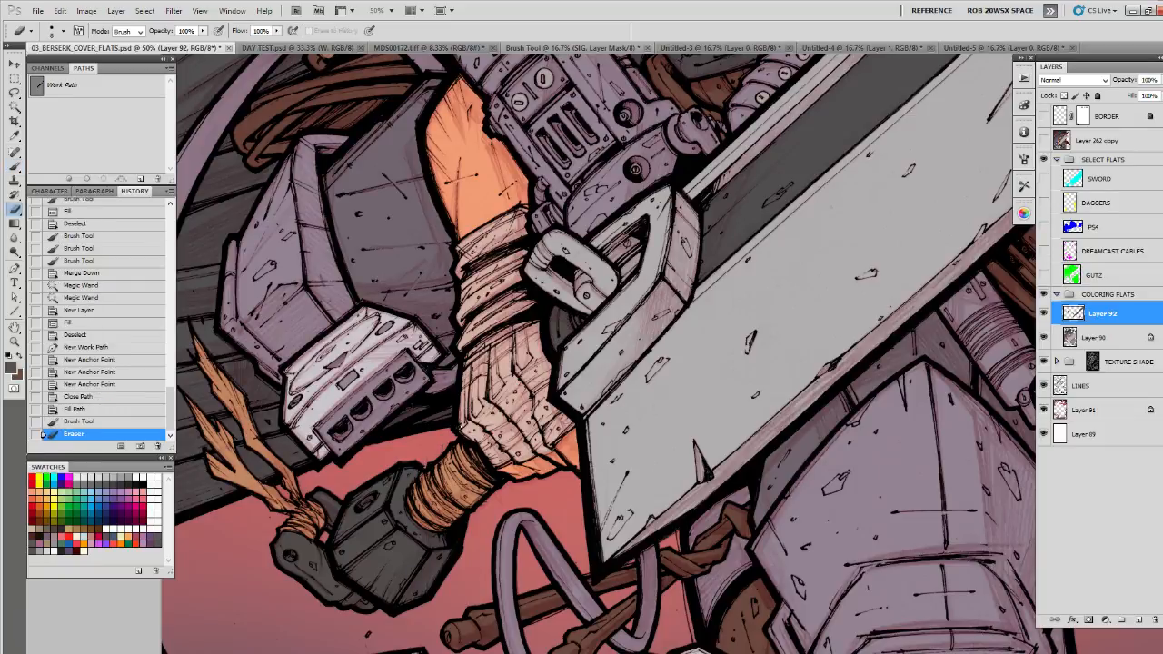
key(b)
drag(568, 339, 504, 430)
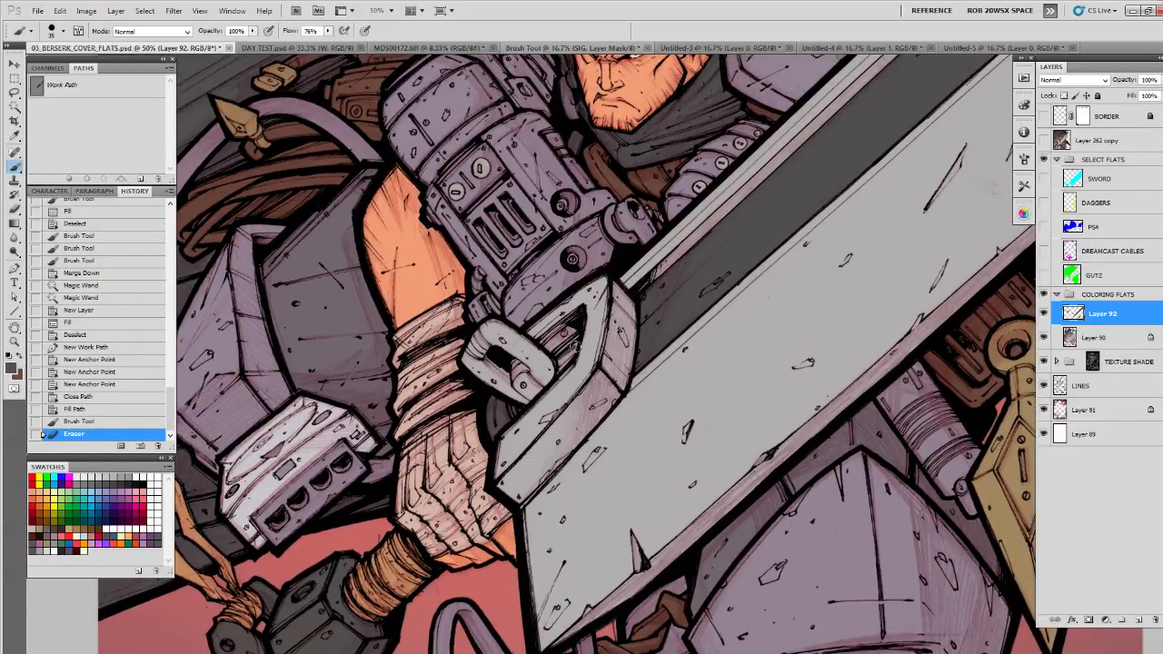
drag(574, 346, 557, 380)
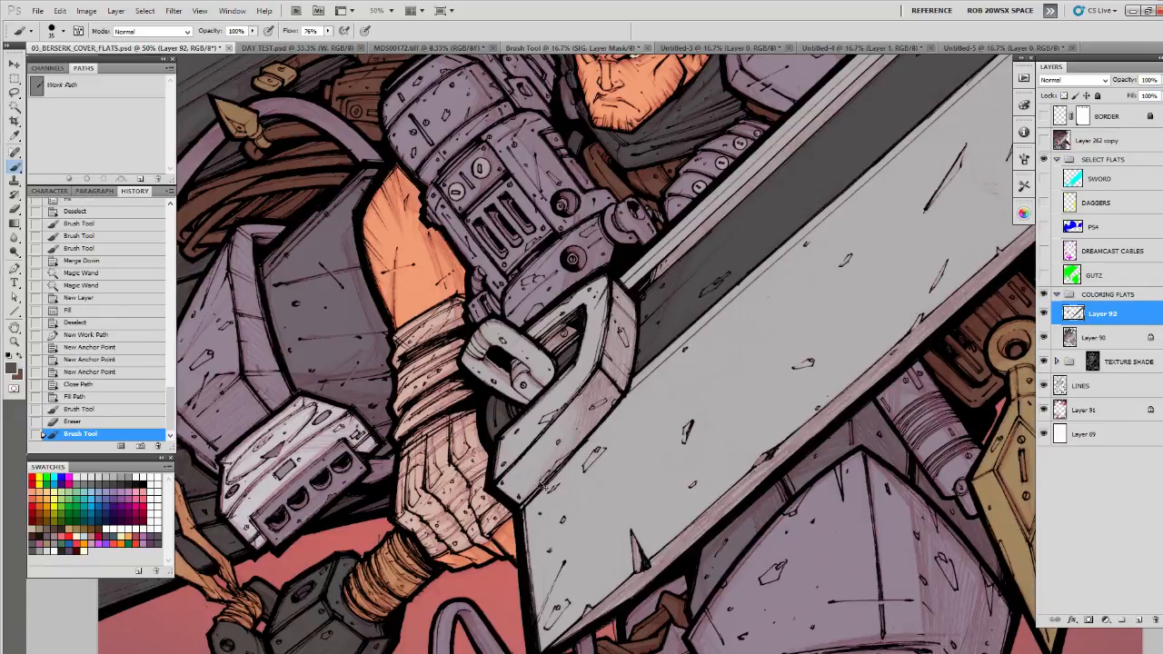
key(ctrl+z)
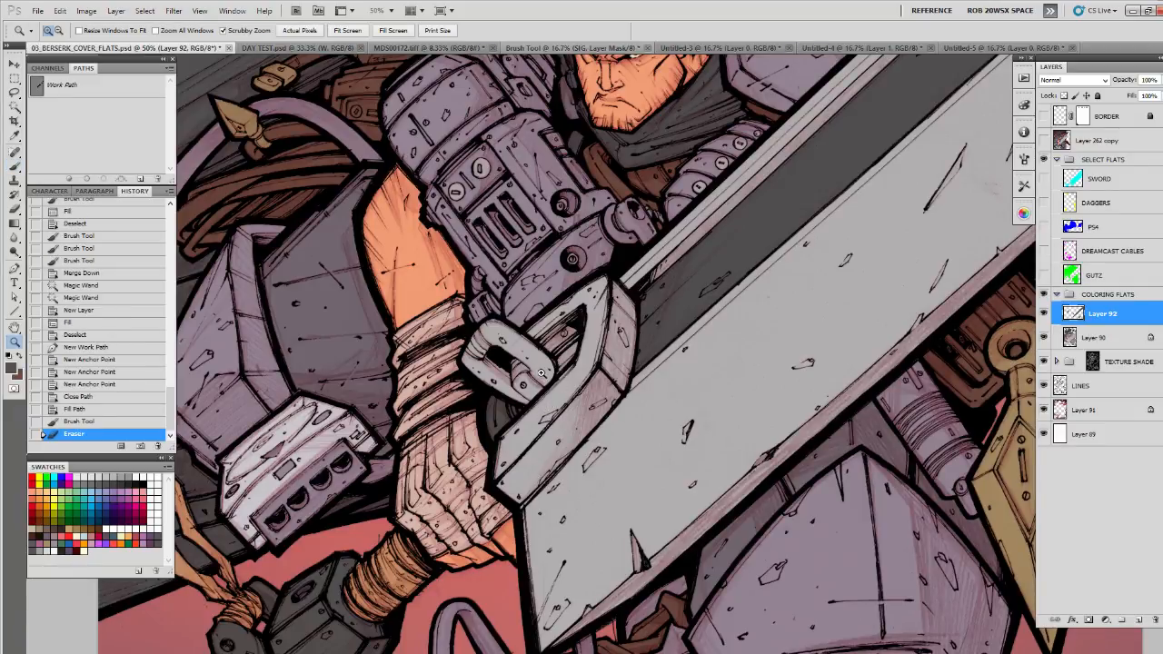
Step: Paint the peg inside the hilt's metal link and the lower part of the guard's opening dark grey on Layer 92
ctrl+click(543, 375)
ctrl+click(544, 376)
drag(543, 375, 569, 468)
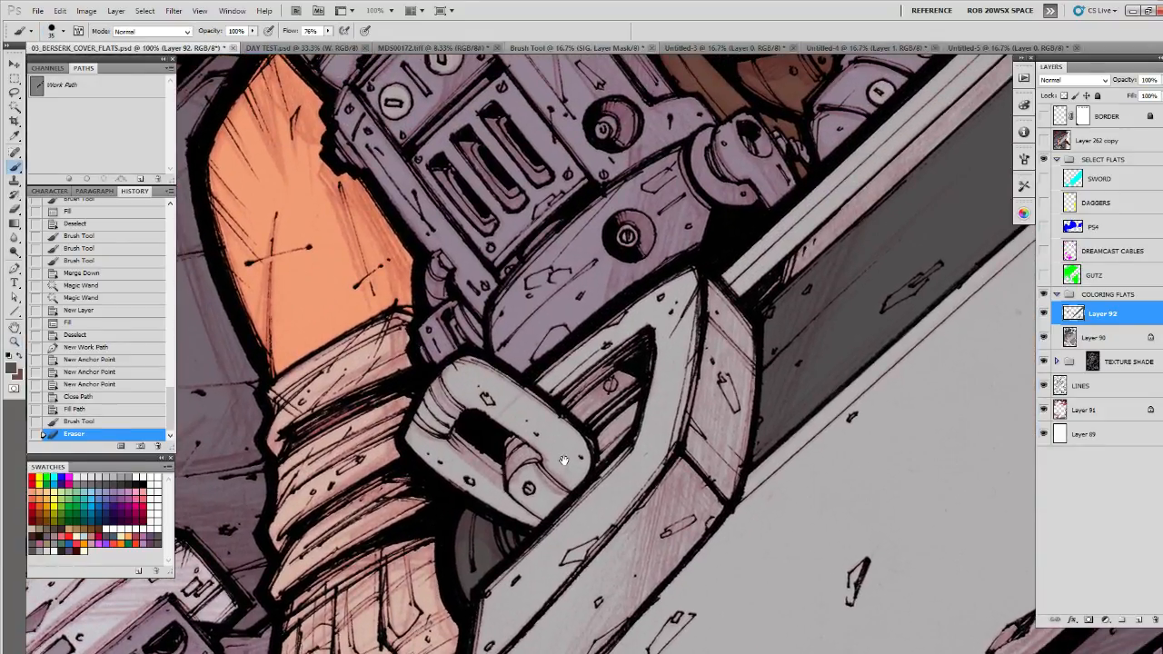
mouse_move(510, 445)
mouse_down()
mouse_move(543, 459)
mouse_move(565, 494)
mouse_move(545, 469)
mouse_move(512, 466)
mouse_move(554, 504)
mouse_move(516, 491)
mouse_move(545, 512)
mouse_move(558, 503)
mouse_move(538, 529)
mouse_up()
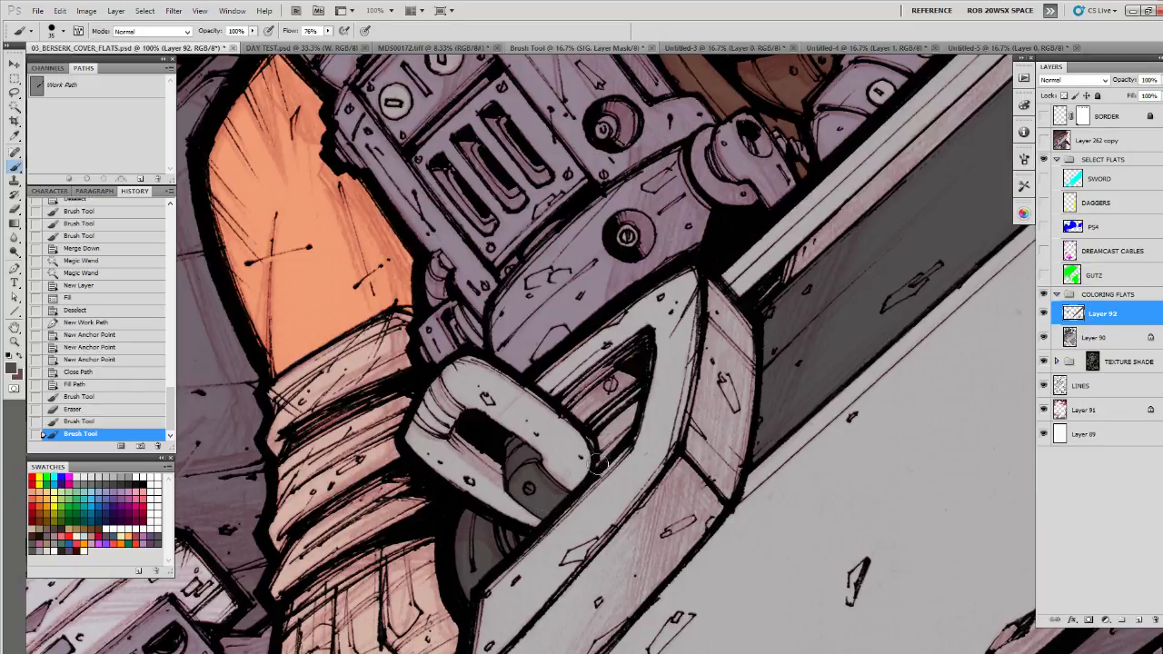
mouse_move(627, 412)
mouse_down()
mouse_move(623, 429)
mouse_move(600, 436)
mouse_move(639, 393)
mouse_move(597, 435)
mouse_move(636, 400)
mouse_move(626, 429)
mouse_move(633, 412)
mouse_up()
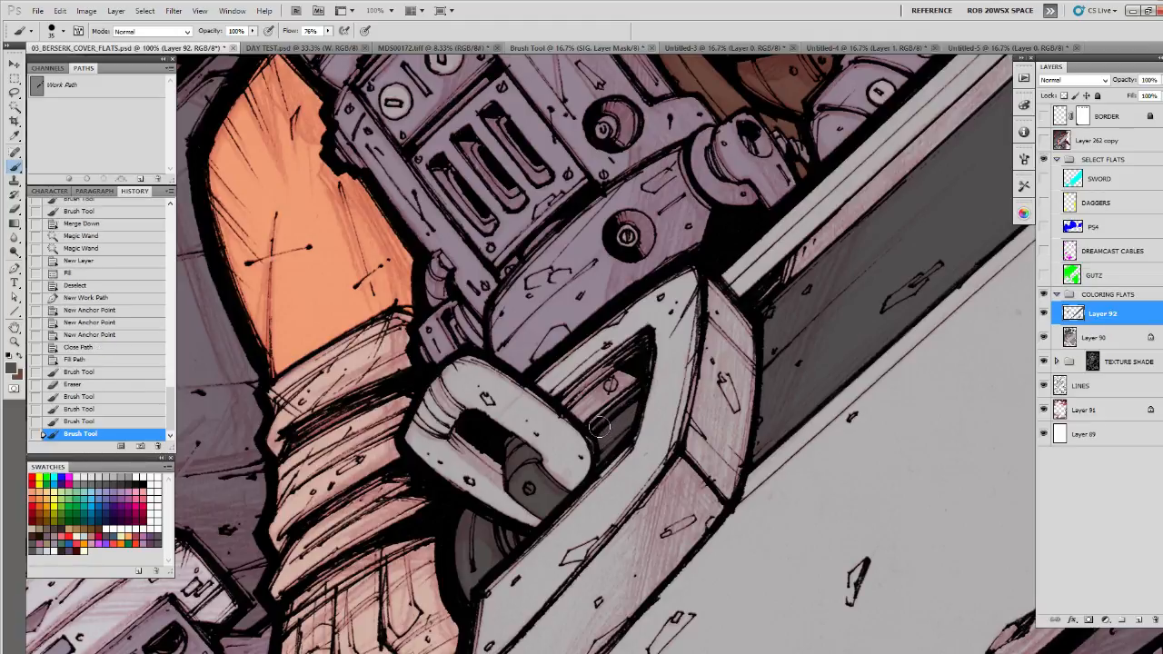
Step: Review the dark grey sword details against the whole illustration at a reduced zoom
key(z)
alt+click(619, 440)
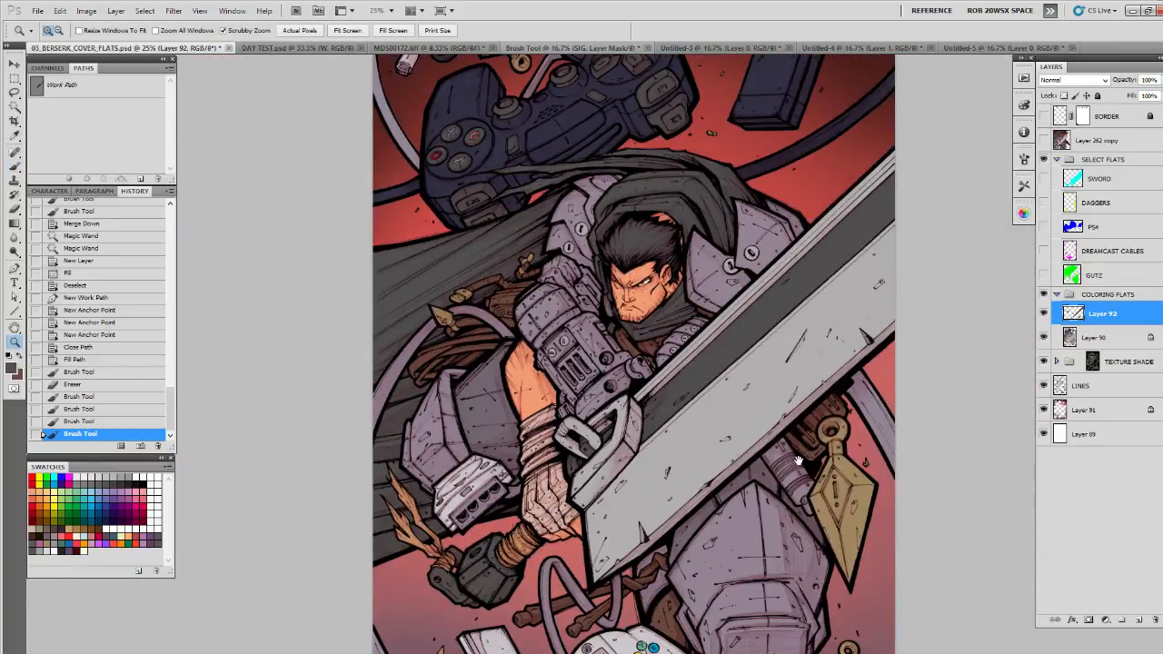
mouse_move(798, 461)
mouse_down()
mouse_move(736, 424)
mouse_move(714, 436)
mouse_move(746, 455)
mouse_move(733, 464)
mouse_up()
key(b)
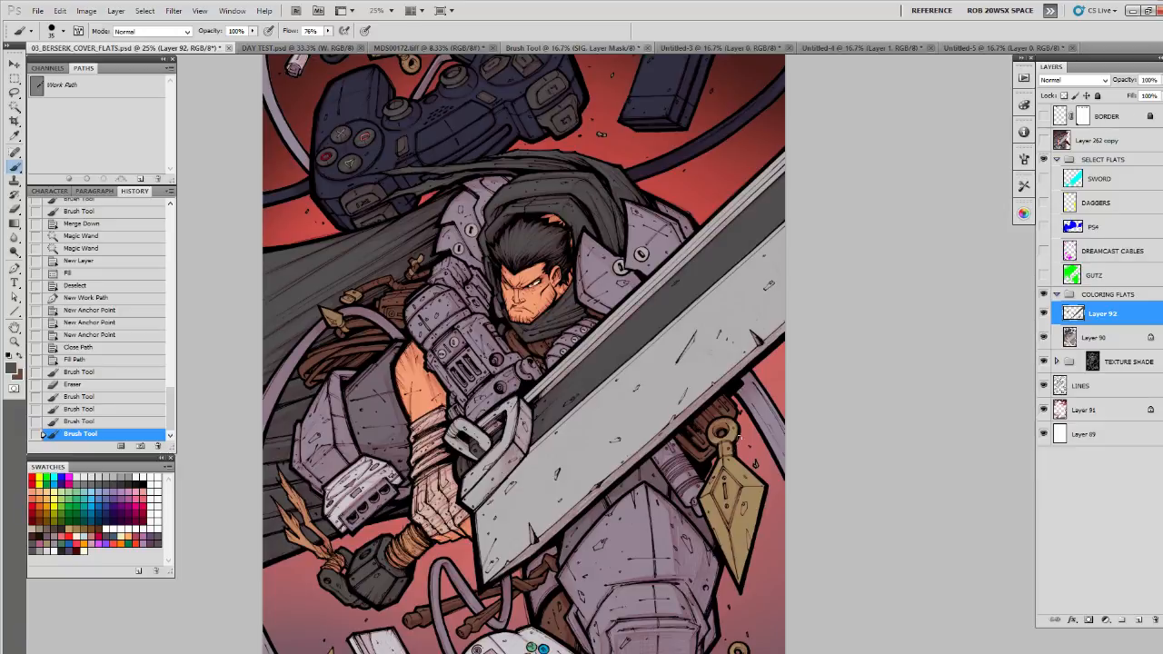
drag(743, 424, 740, 438)
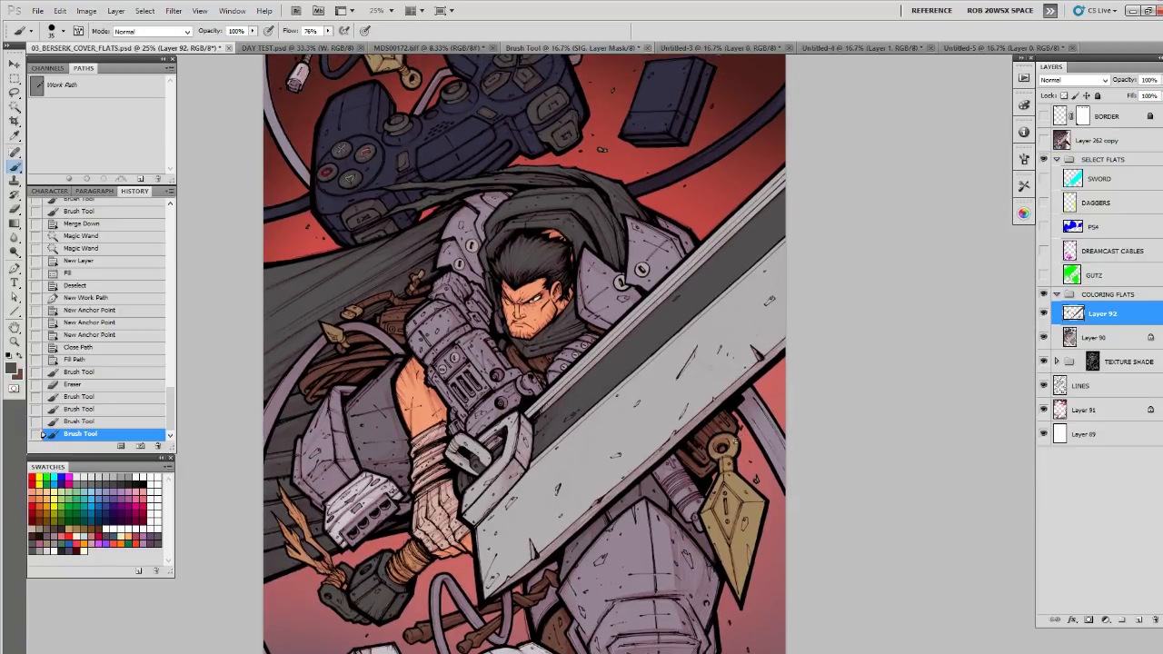
mouse_move(731, 468)
mouse_down()
mouse_move(738, 425)
mouse_move(733, 443)
mouse_up()
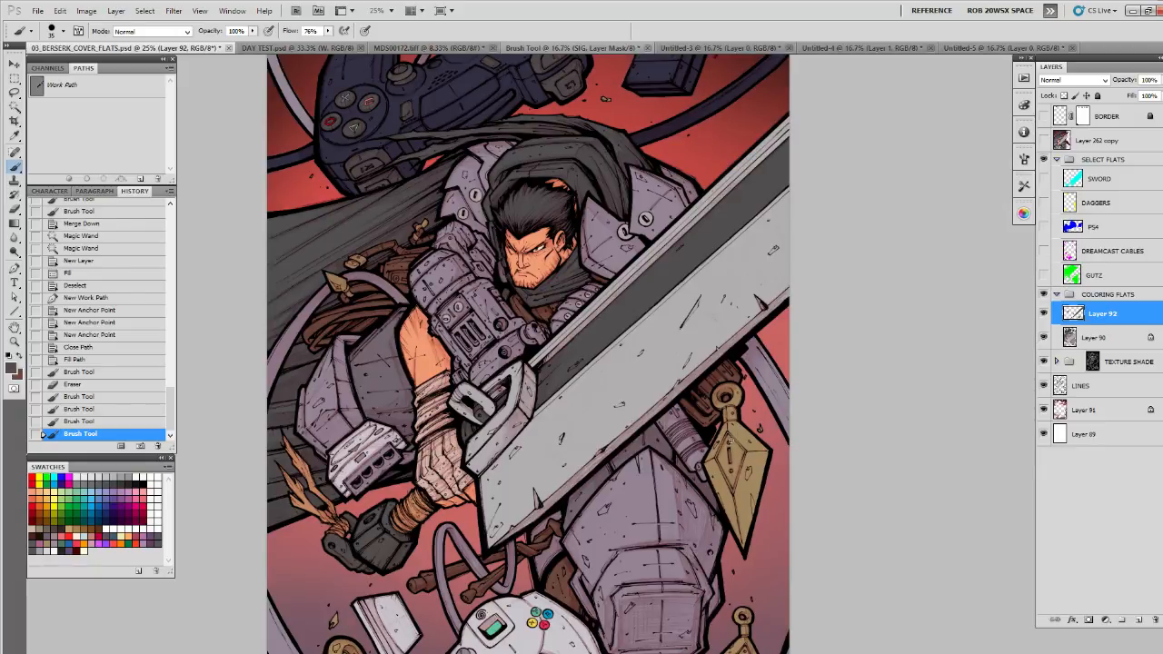
drag(739, 427, 740, 538)
key(z)
alt+click(733, 501)
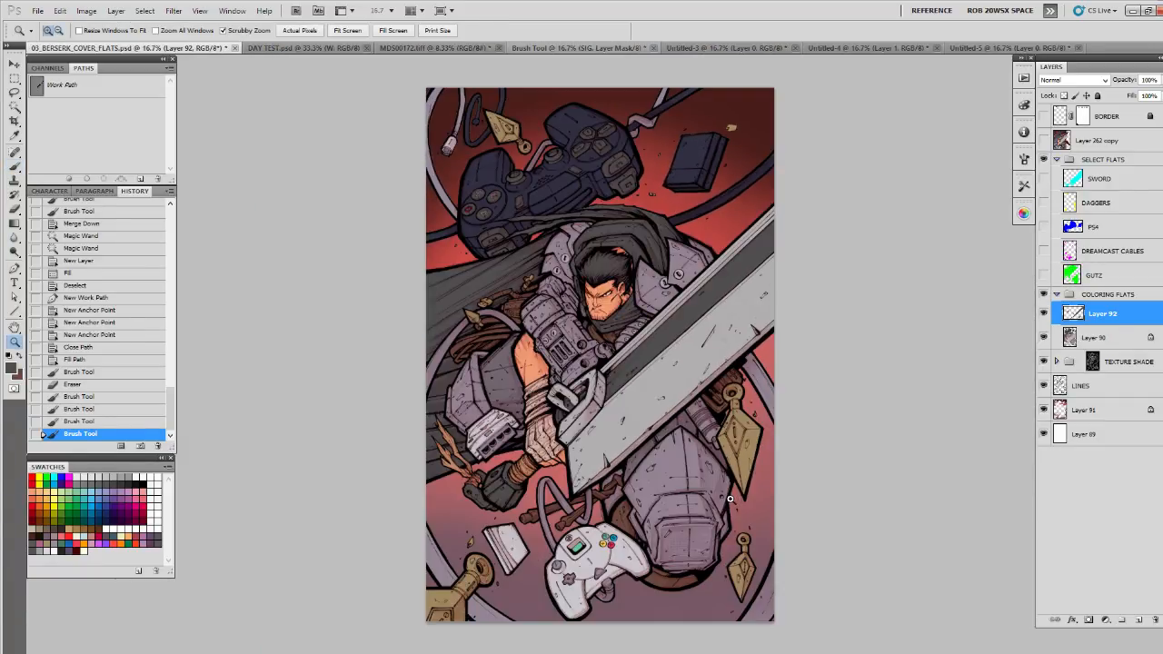
click(731, 491)
key(b)
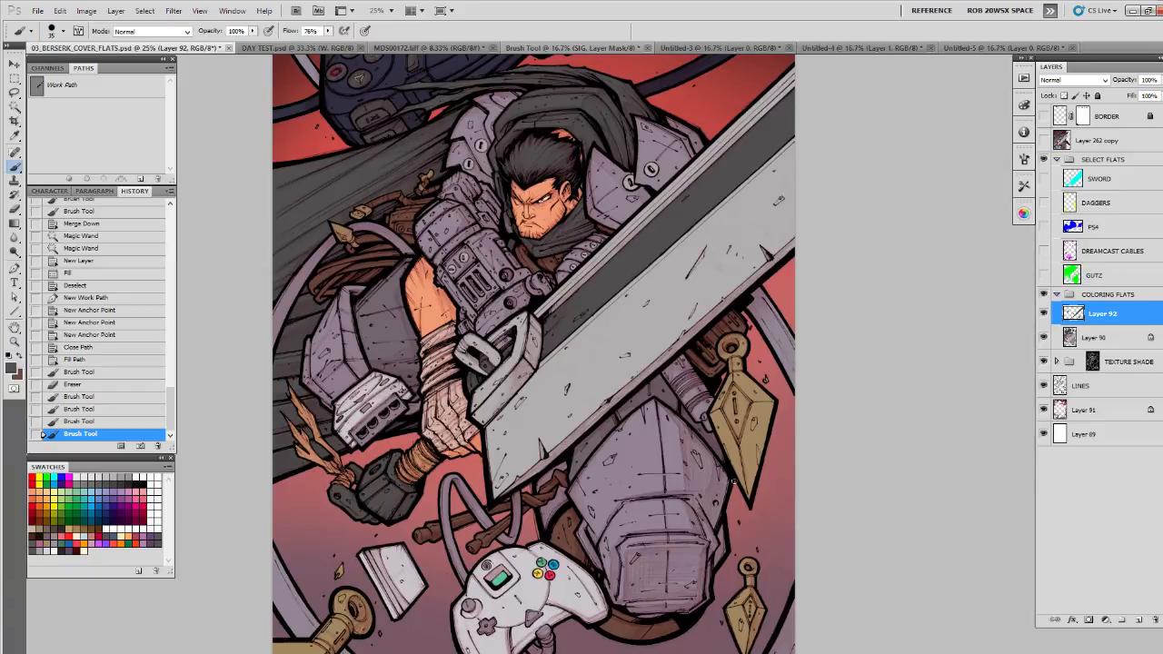
drag(736, 484, 740, 420)
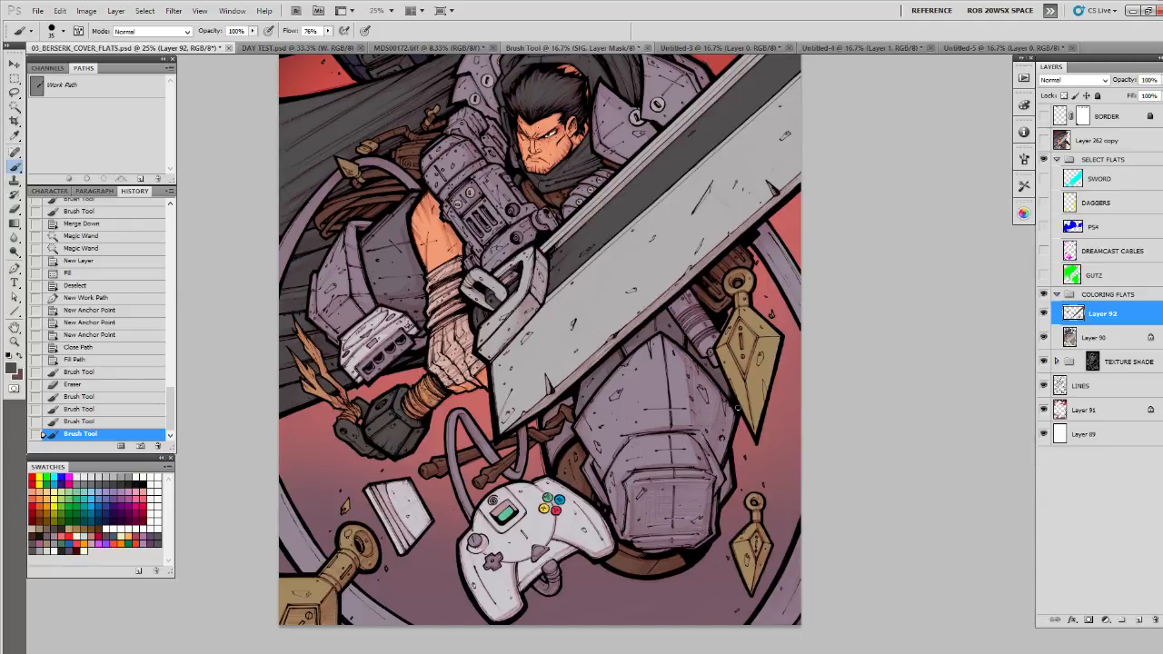
Step: Set the TEXTURE SHADE group's opacity to 80%
click(1116, 362)
drag(1158, 80, 1155, 96)
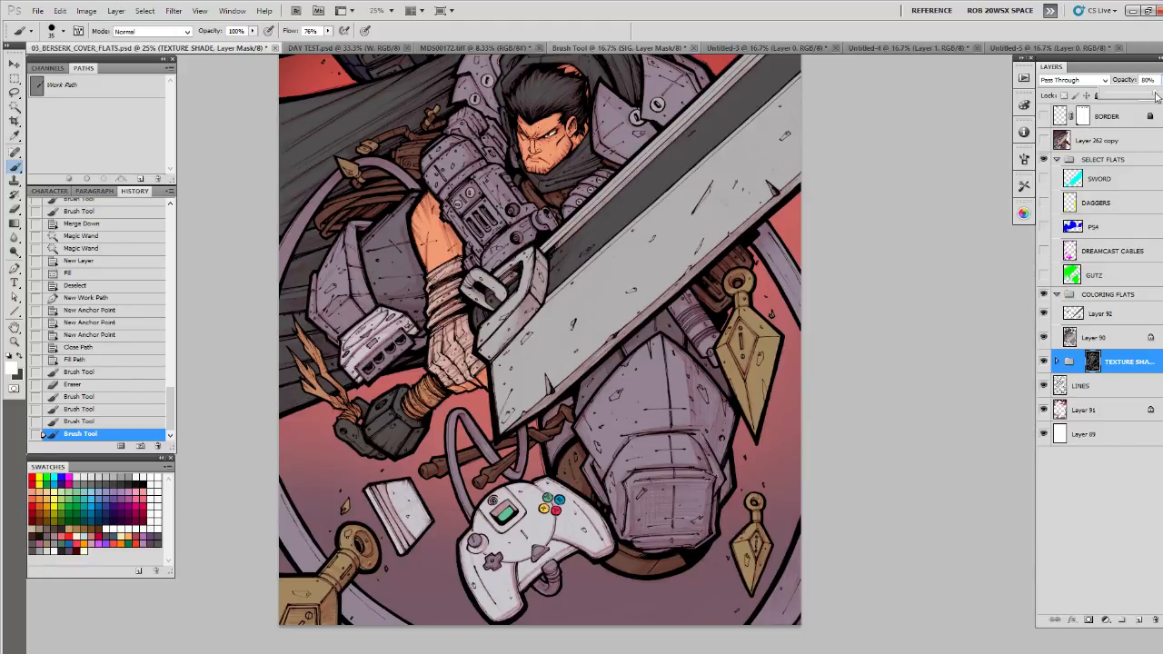
drag(1157, 97, 1157, 97)
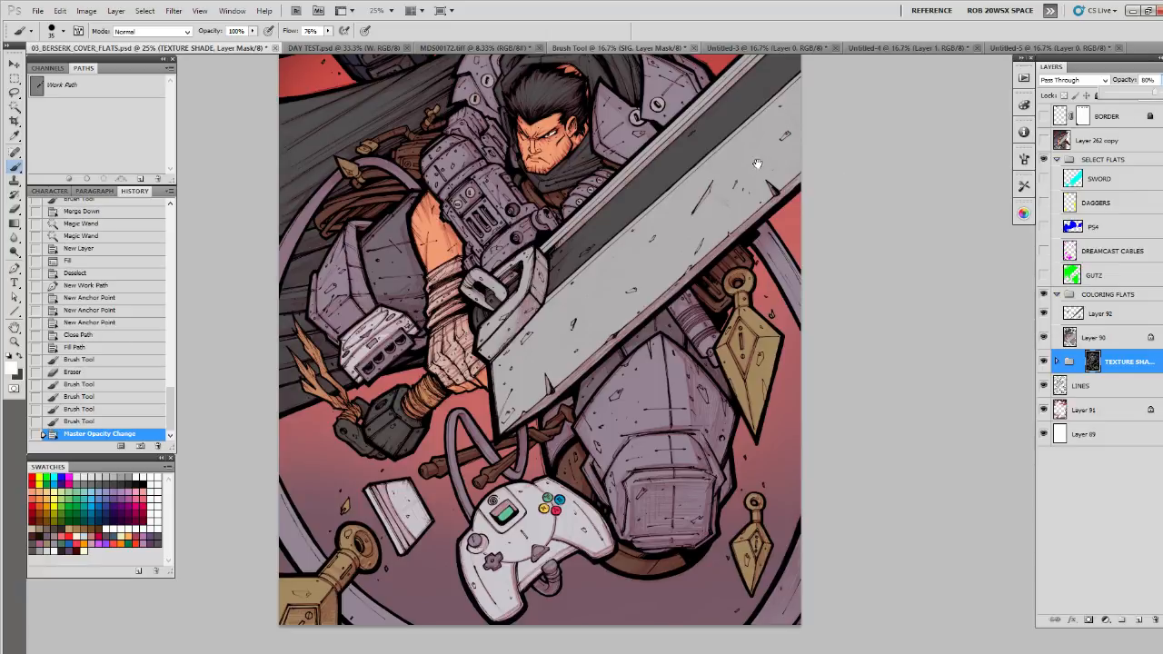
Step: Review the whole illustration and compare it with the TEXTURE SHADE group hidden and shown
drag(758, 164, 773, 346)
drag(749, 270, 760, 299)
key(z)
alt+click(761, 299)
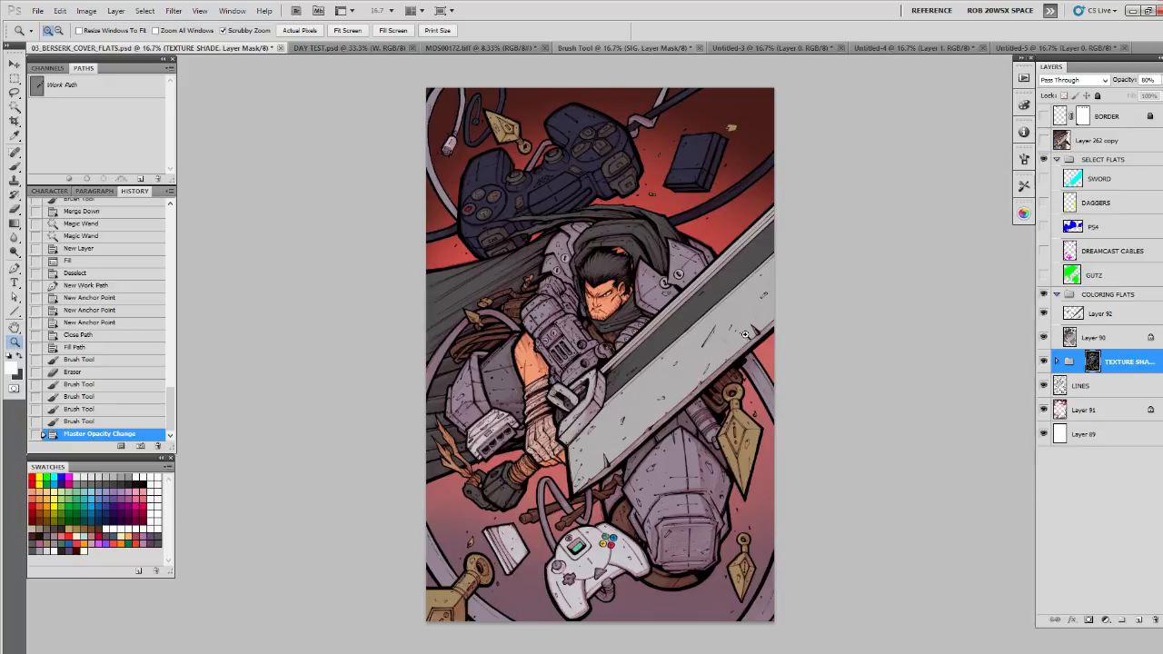
click(744, 336)
mouse_move(747, 329)
mouse_down()
mouse_move(781, 231)
mouse_move(727, 318)
mouse_up()
key(b)
mouse_move(688, 372)
mouse_down()
mouse_move(764, 236)
mouse_move(770, 202)
mouse_up()
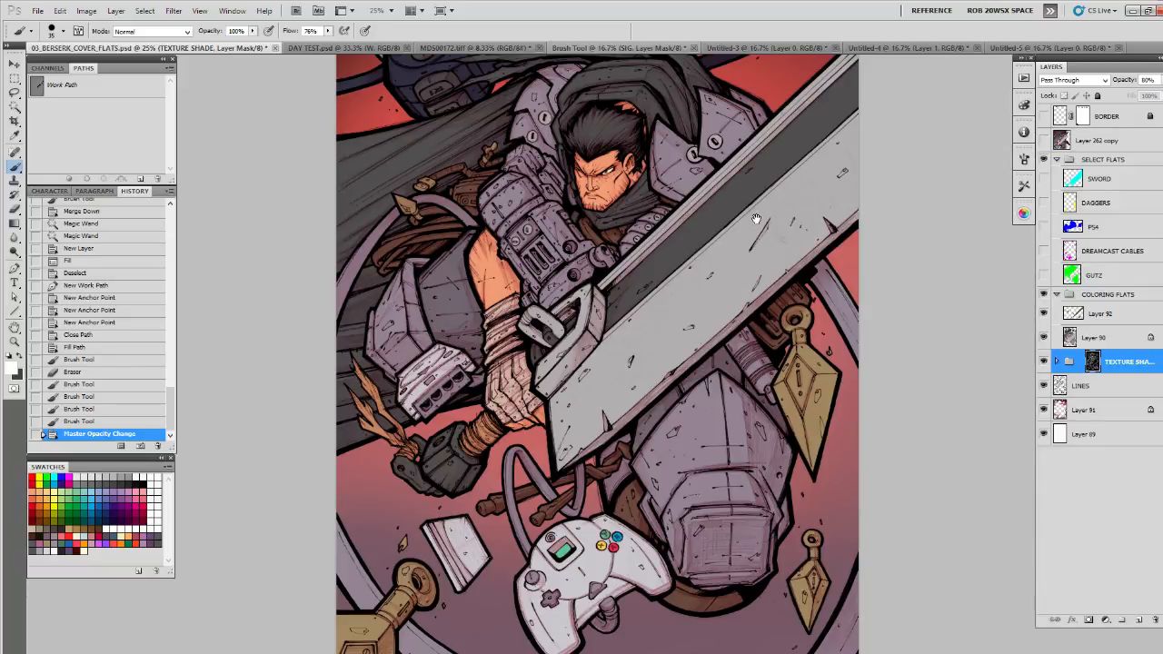
drag(756, 219, 755, 228)
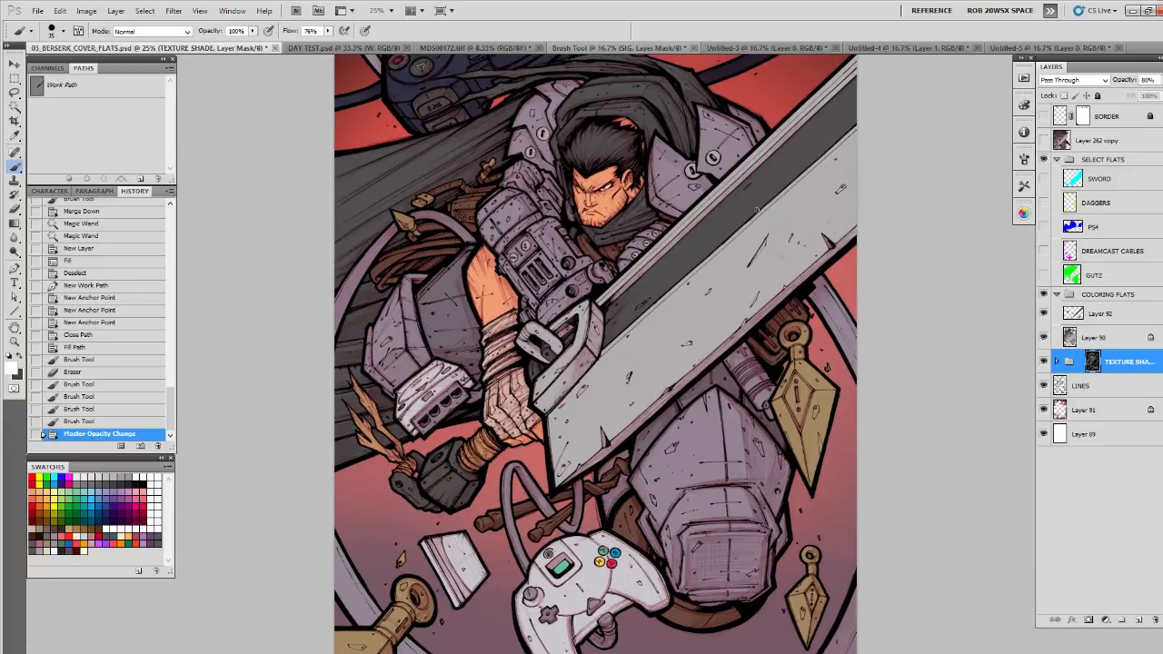
click(1044, 362)
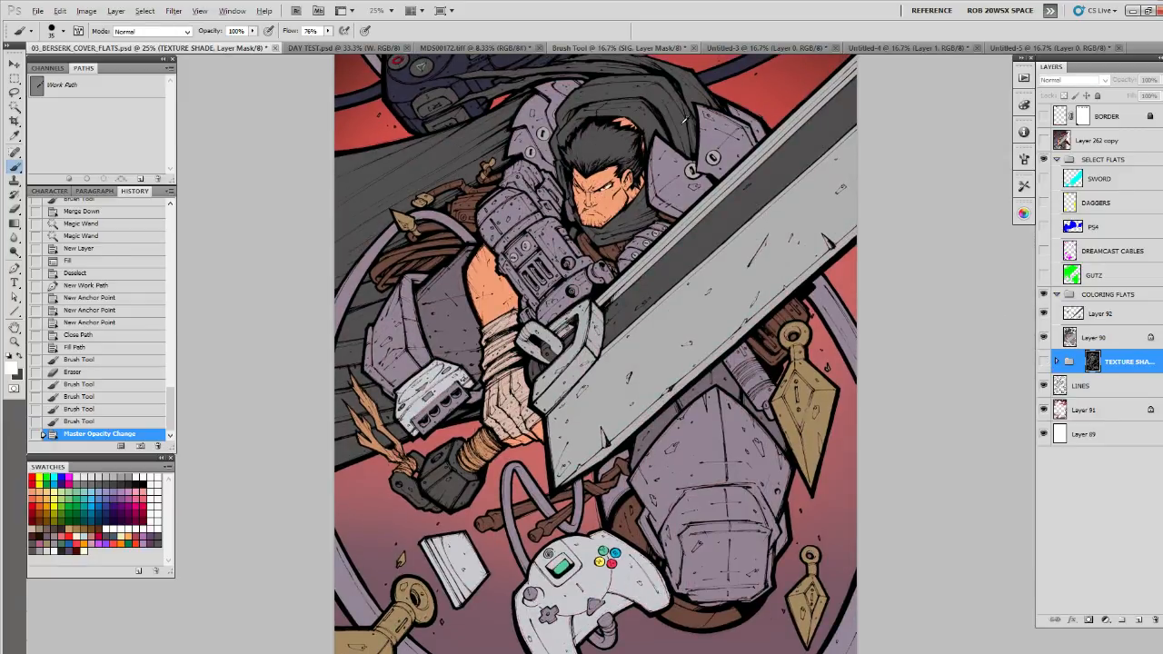
click(1044, 362)
Step: Examine the brown leather piece beside the gold dagger up close and merge Layer 92 down into Layer 90
click(1095, 338)
key(z)
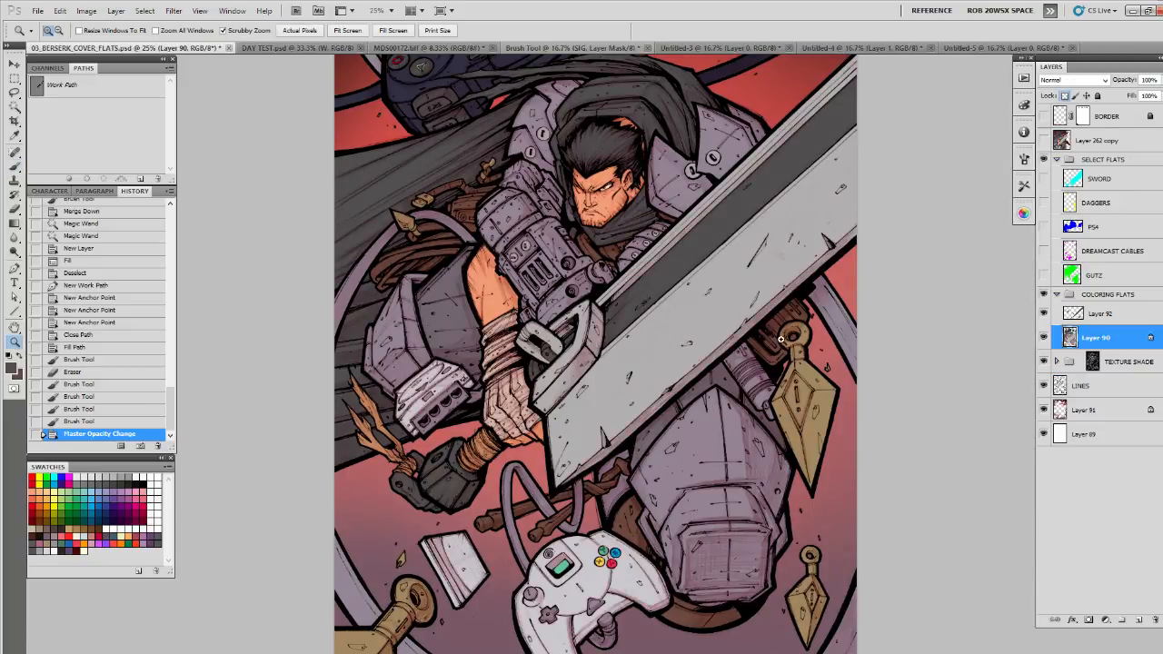
click(783, 342)
click(783, 342)
click(784, 341)
drag(809, 327, 650, 404)
key(b)
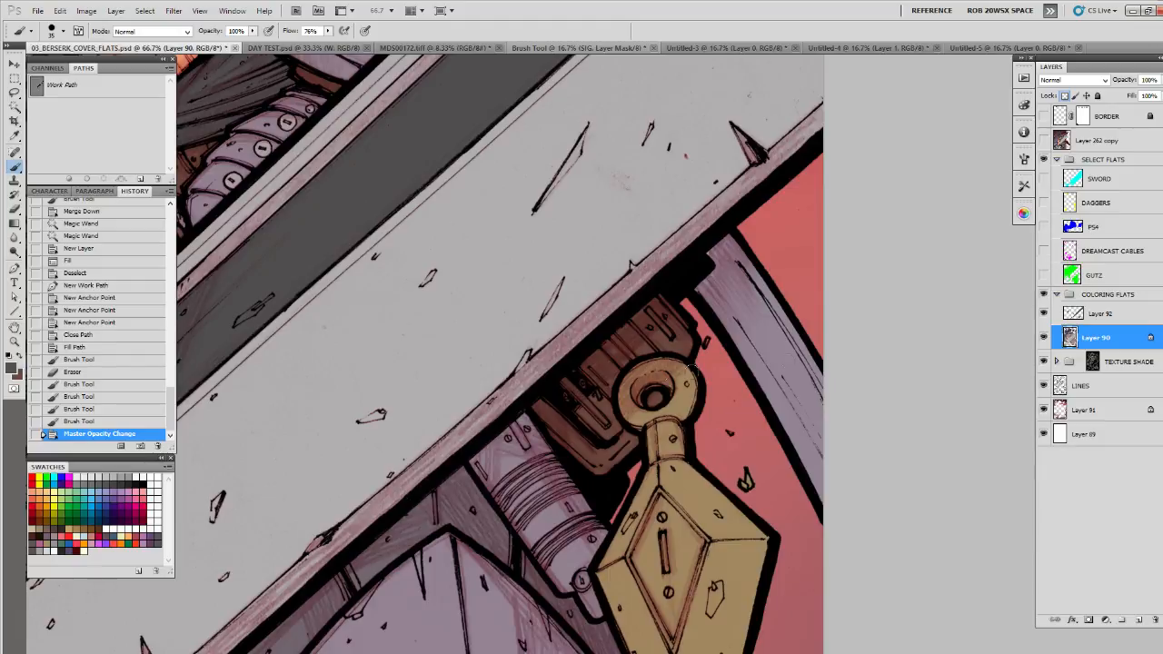
click(1091, 313)
key(ctrl+e)
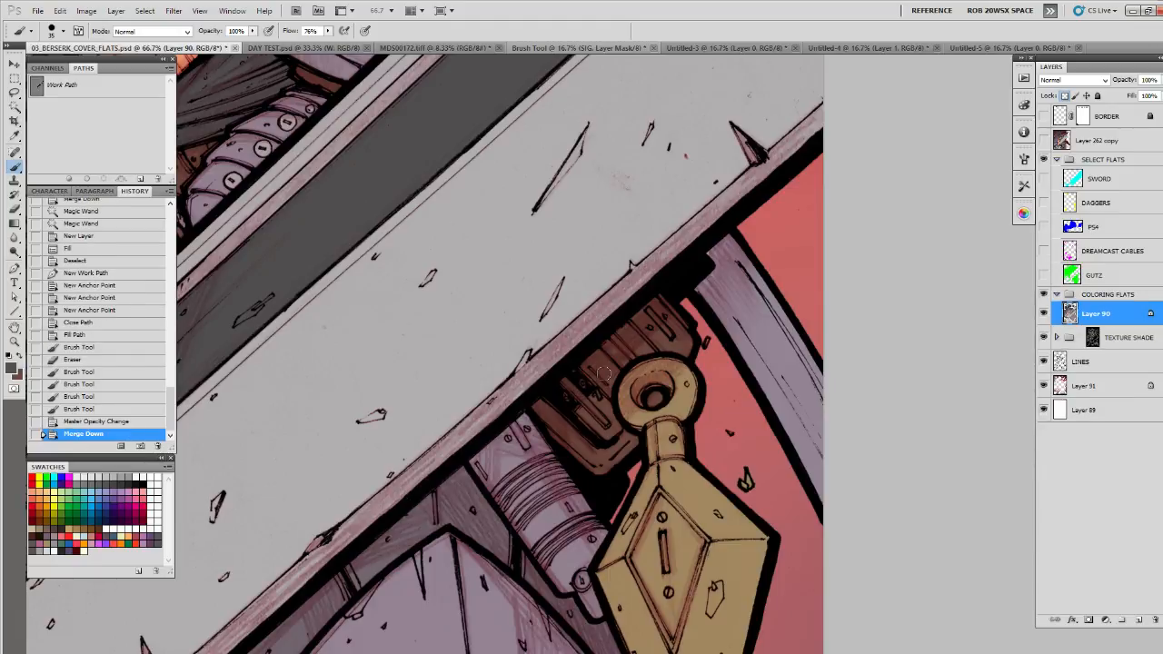
Step: Paint the slotted plate and the upper end of the brown leather piece beside the gold dagger dark grey
mouse_move(574, 381)
mouse_down()
mouse_move(611, 424)
mouse_move(590, 414)
mouse_up()
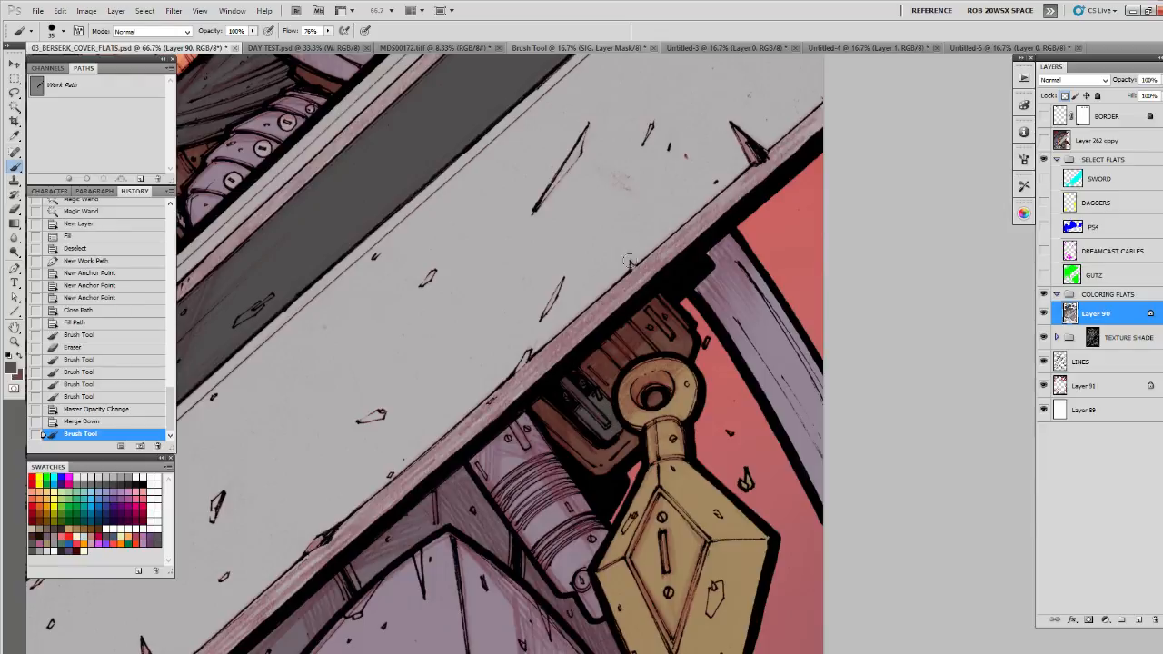
click(647, 314)
Step: Reduce the brush size to 20 and paint the screwed plate, end cap and upper edge of the brown pouch behind the arm dark grey
drag(301, 416, 846, 507)
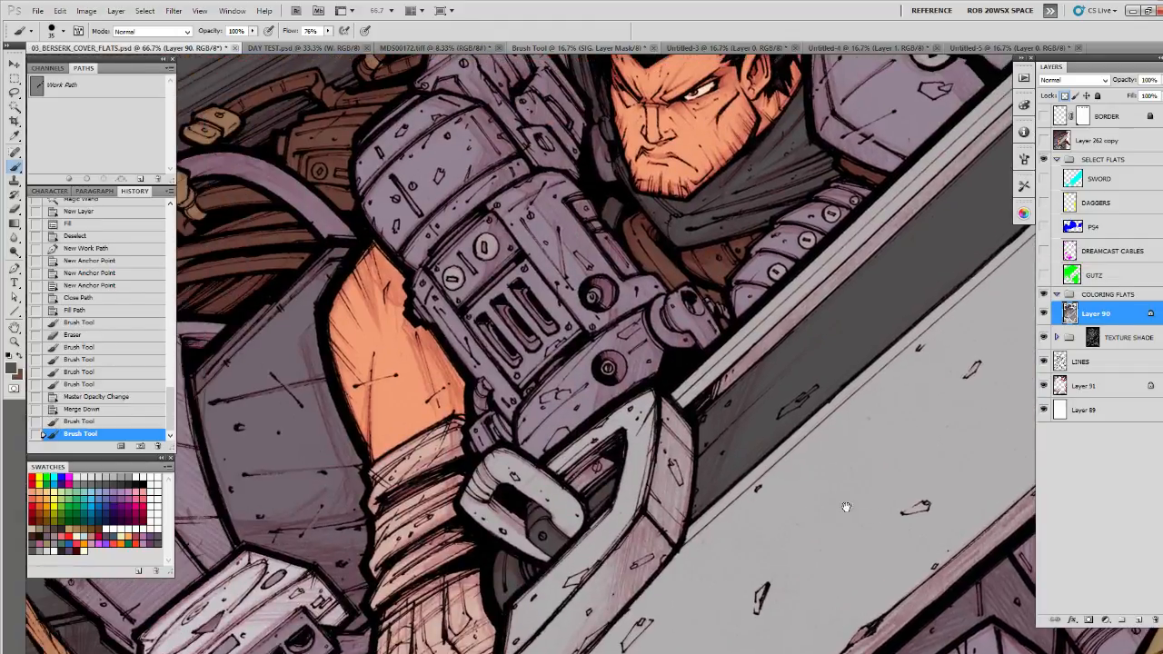
drag(676, 388, 821, 442)
drag(712, 411, 787, 475)
drag(644, 385, 724, 468)
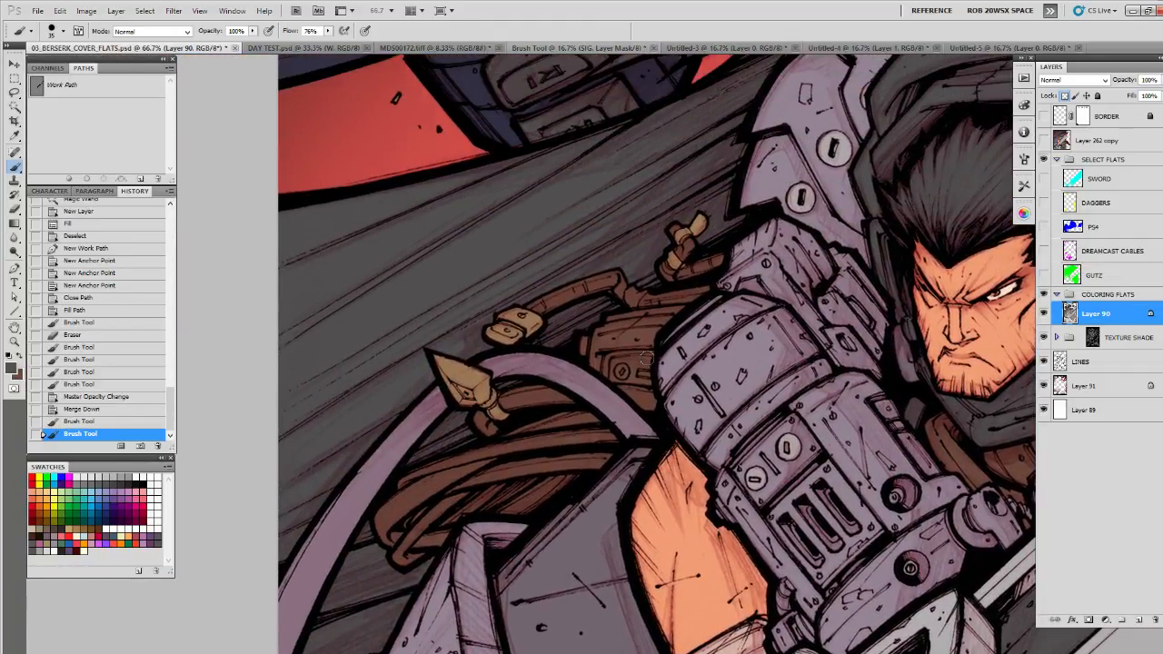
key(bracketleft)
key(bracketleft)
key(bracketleft)
mouse_move(613, 364)
mouse_down()
mouse_move(645, 356)
mouse_move(664, 325)
mouse_up()
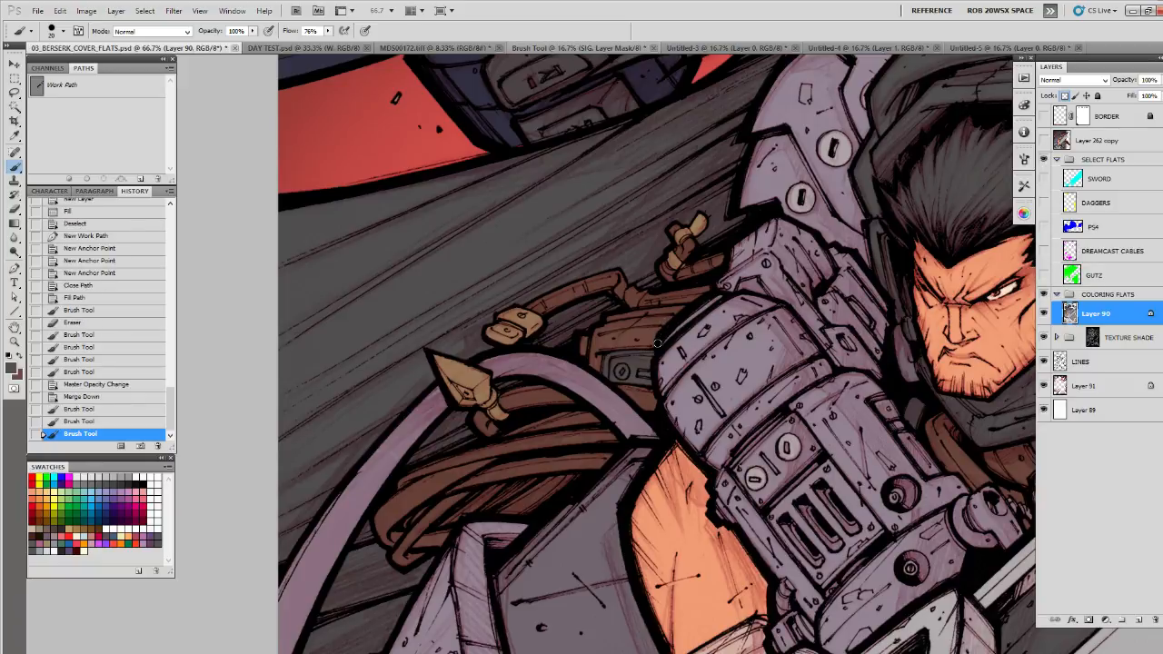
ctrl+click(689, 305)
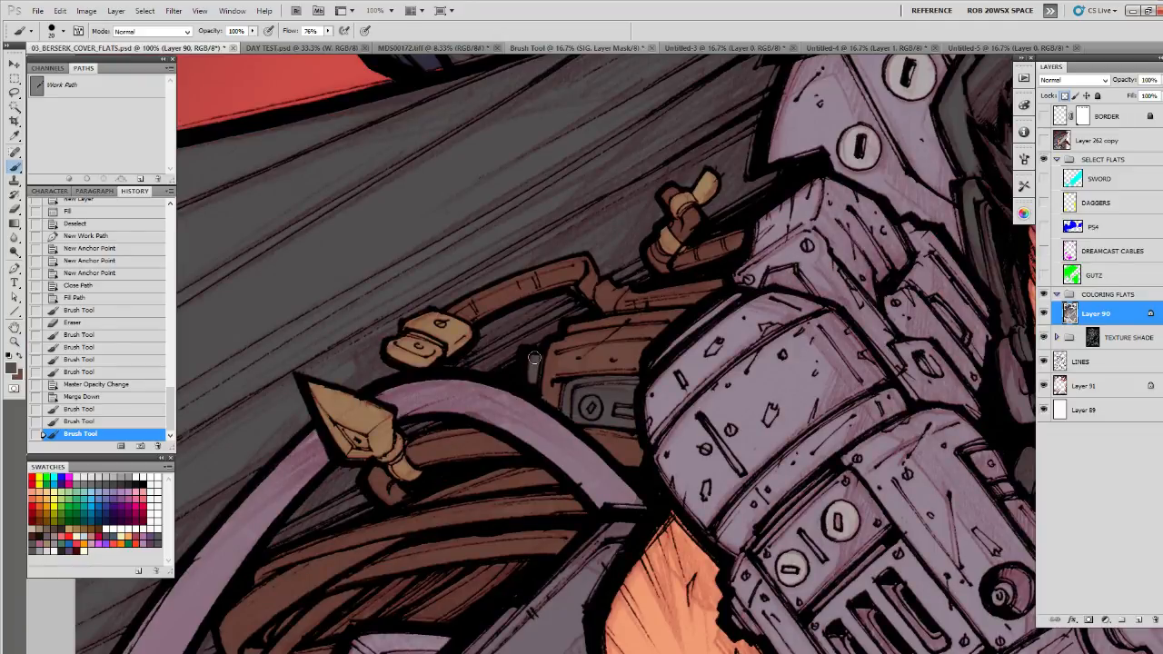
mouse_move(540, 348)
mouse_down()
mouse_move(612, 315)
mouse_move(568, 329)
mouse_move(672, 313)
mouse_up()
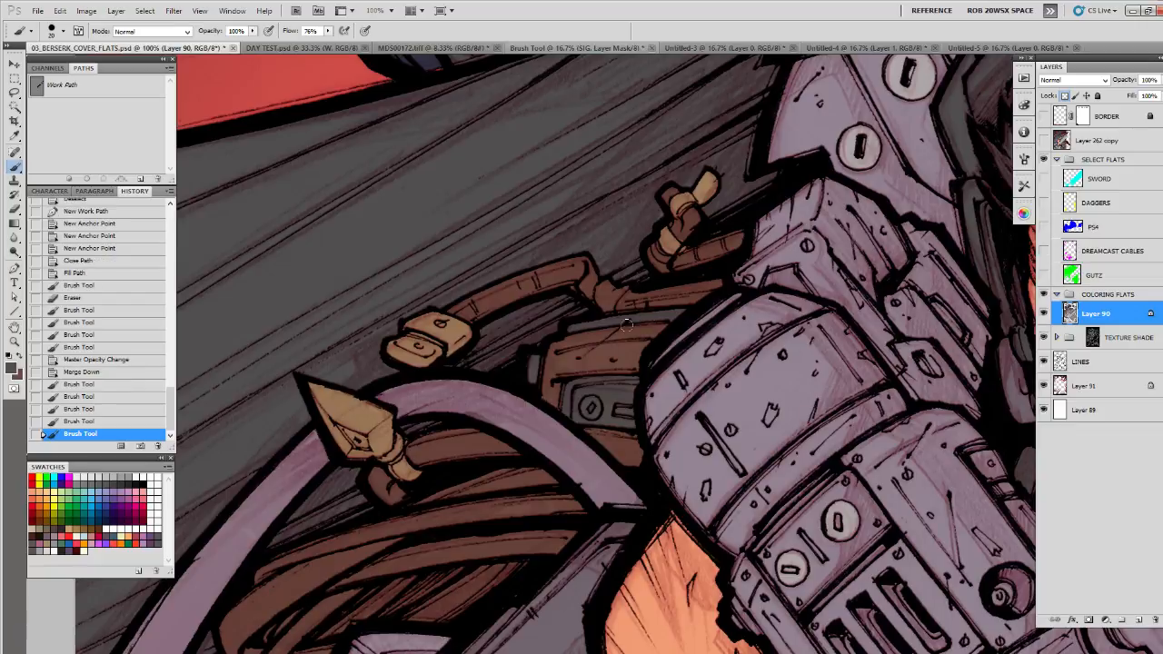
Step: Paint dark grey over alternate strands of the brown straps hanging below the pouch and the purple cable
alt+click(626, 378)
alt+click(625, 380)
alt+click(625, 380)
alt+click(625, 379)
ctrl+click(590, 417)
ctrl+click(590, 418)
ctrl+click(590, 416)
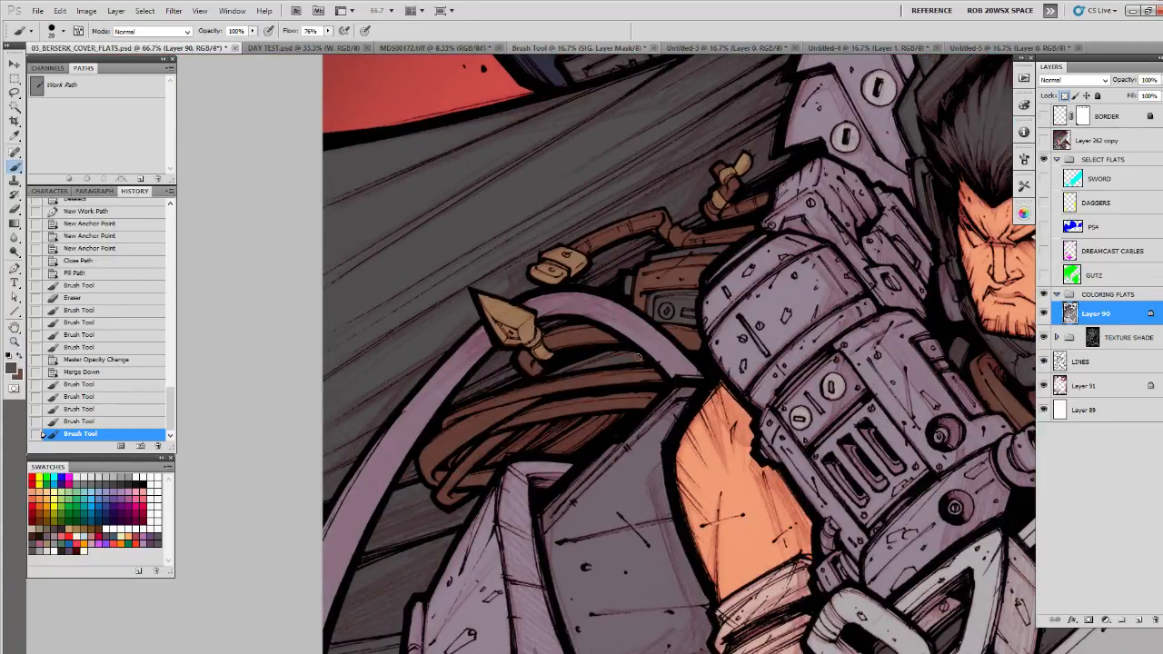
drag(604, 357, 587, 415)
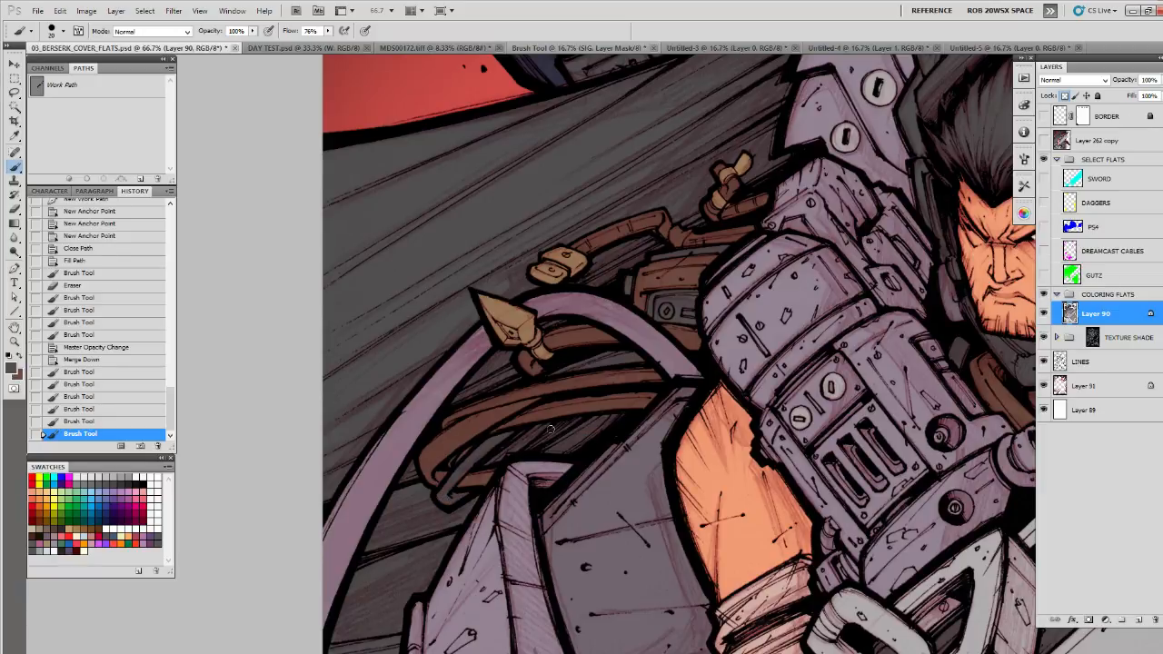
drag(623, 416, 561, 461)
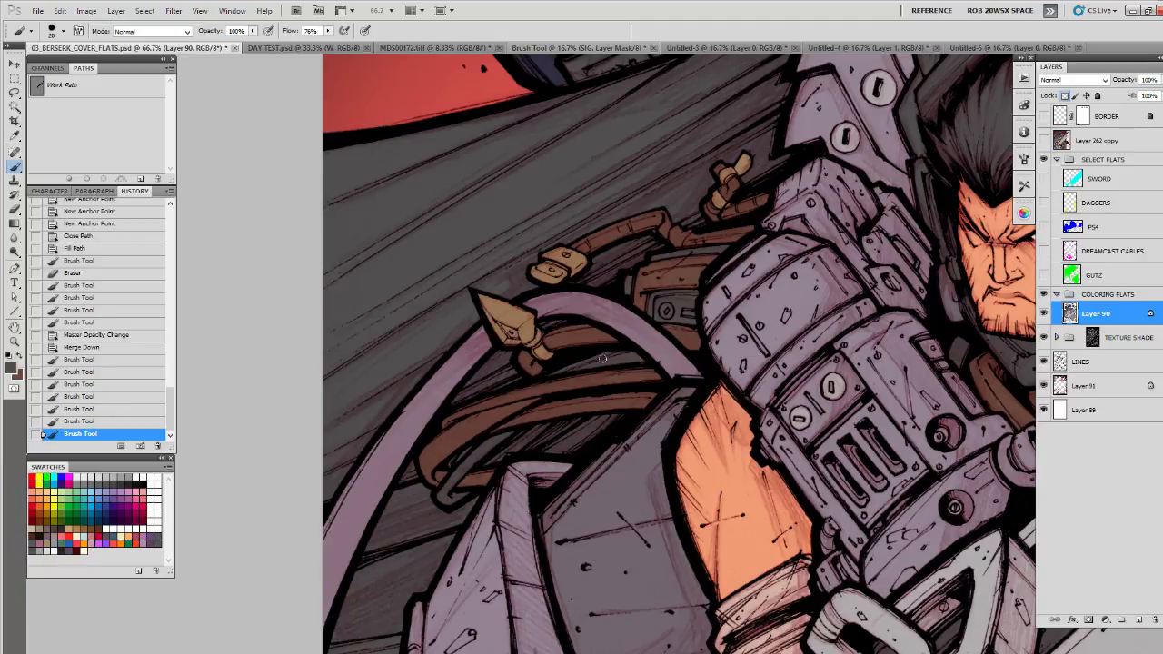
drag(602, 359, 559, 368)
drag(533, 441, 495, 459)
Step: Paint the brown strap around the small gold tip above the shoulder armour dark grey
key(z)
alt+click(583, 443)
alt+click(582, 443)
alt+click(585, 443)
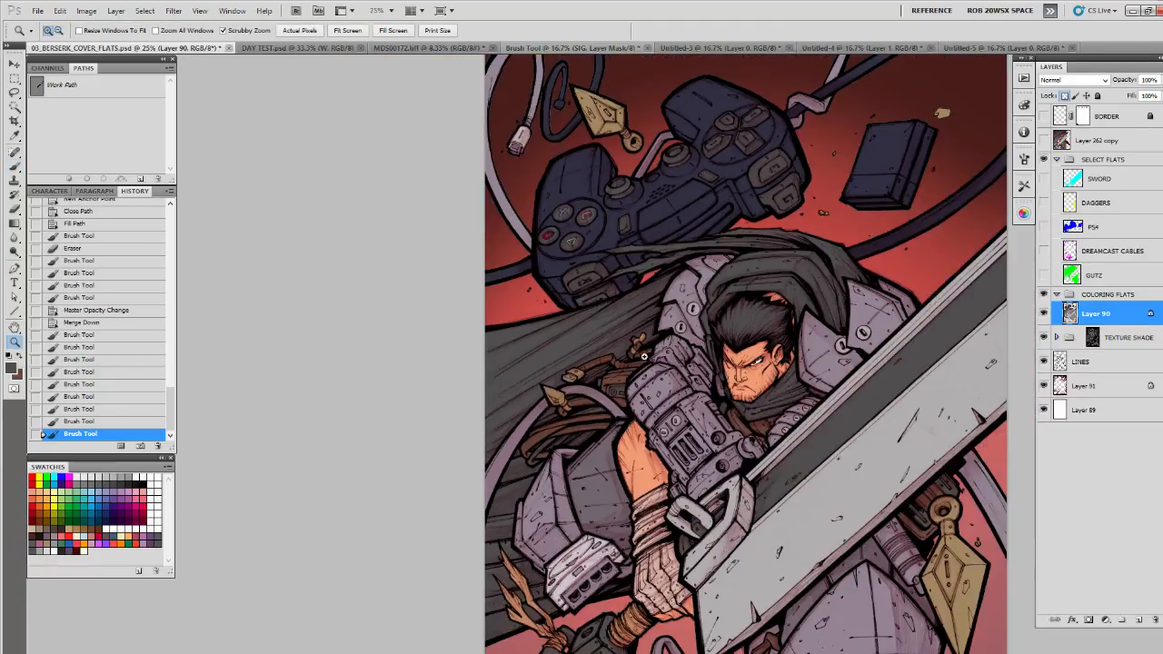
click(643, 357)
click(643, 357)
click(643, 357)
click(644, 357)
key(b)
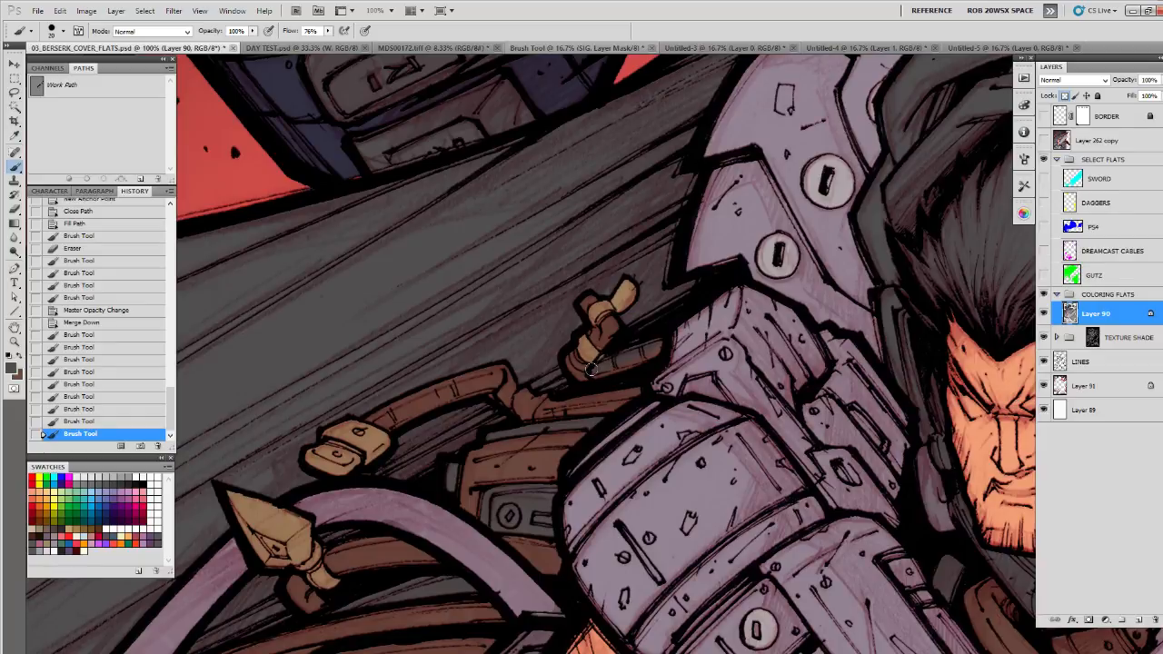
mouse_move(661, 347)
mouse_down()
mouse_move(599, 340)
mouse_move(609, 322)
mouse_up()
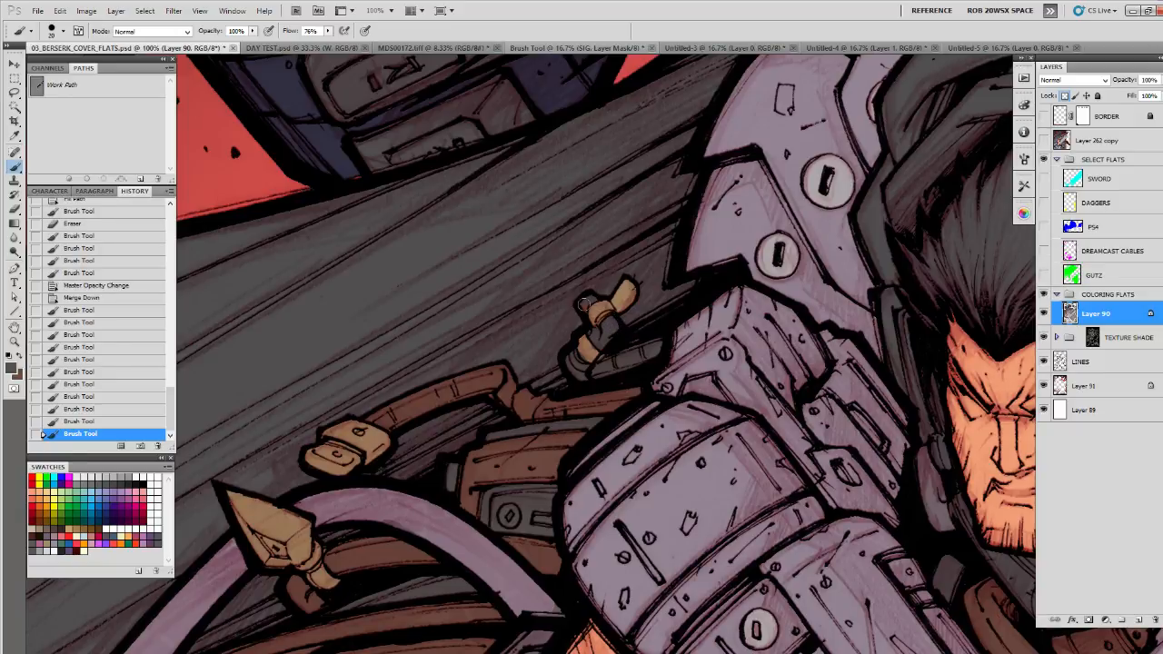
Step: Sample the flat gold with the TEXTURE SHADE group hidden, show the group again and touch up the gold bands on the small strap
click(1043, 338)
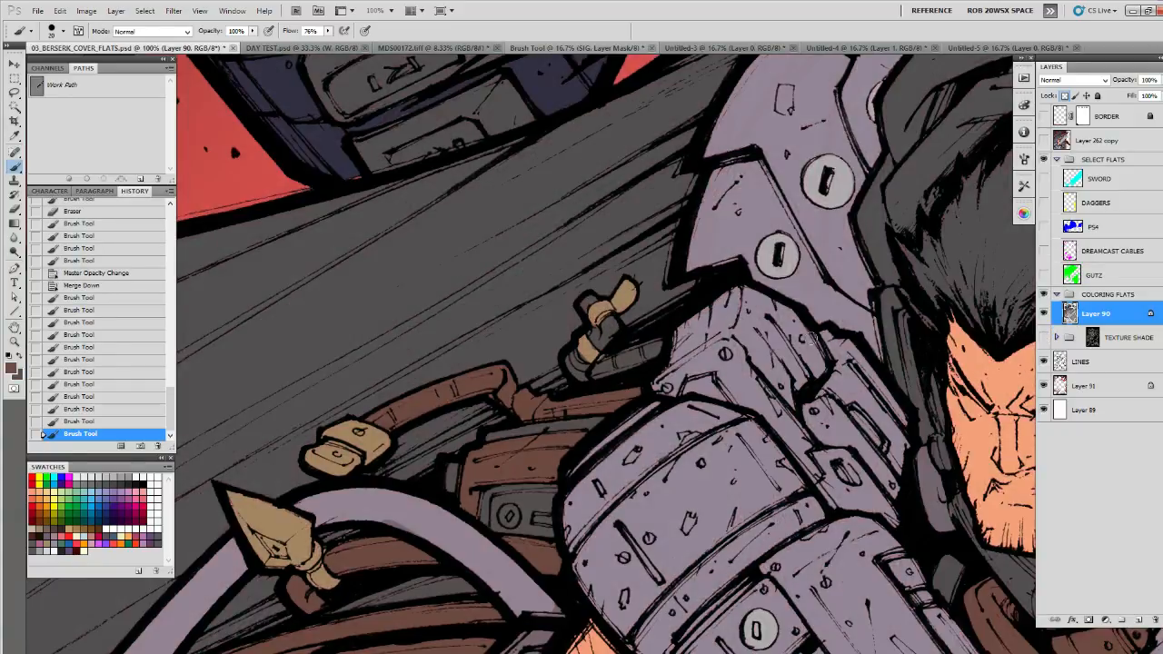
alt+click(623, 299)
click(1044, 337)
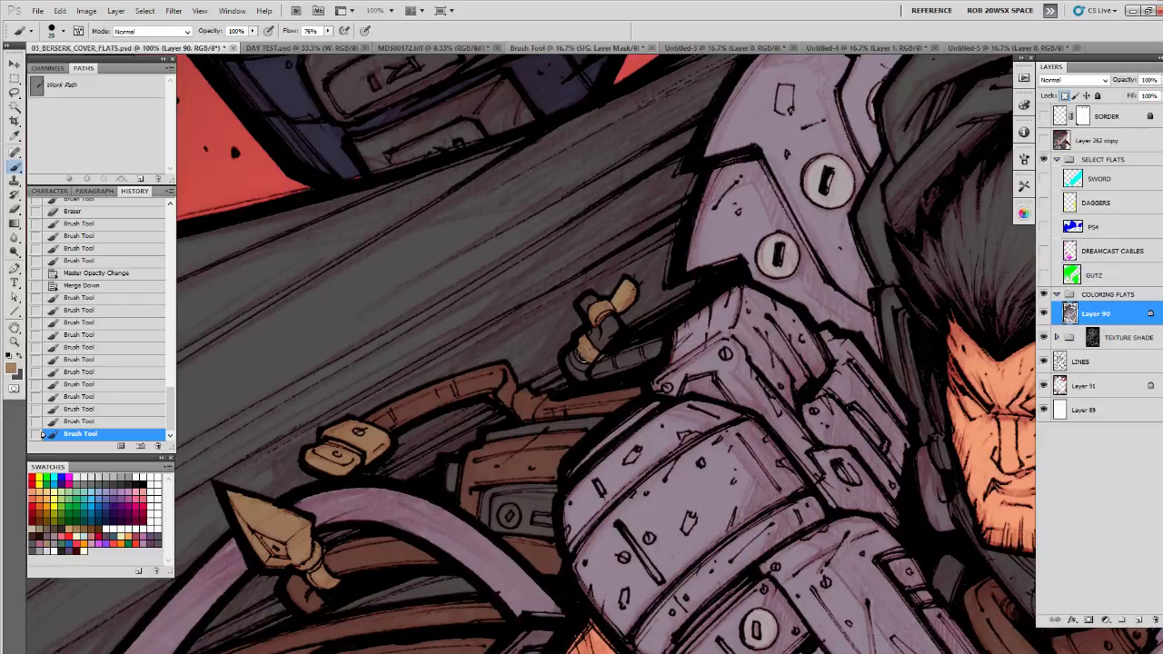
drag(585, 356, 592, 326)
drag(627, 289, 629, 293)
Step: Paint the small brown piece between the scarf and the shoulder armour beside the sword dark grey
key(z)
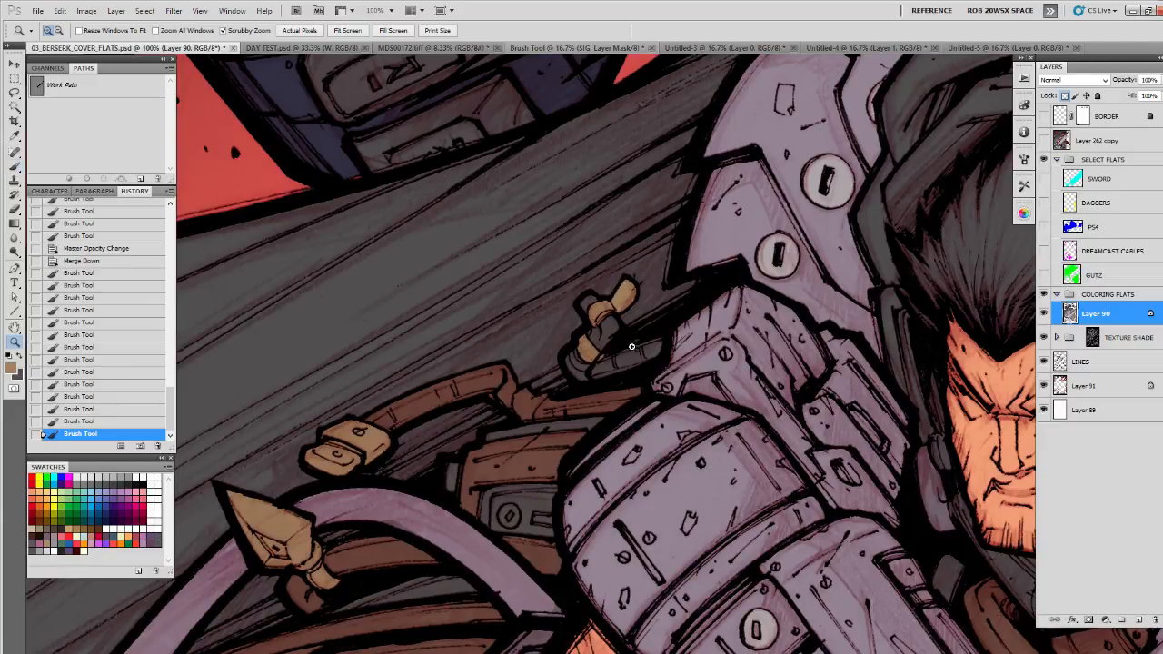
alt+click(628, 375)
alt+click(629, 378)
alt+click(631, 384)
alt+click(640, 392)
drag(873, 455, 831, 354)
key(b)
drag(818, 414, 836, 298)
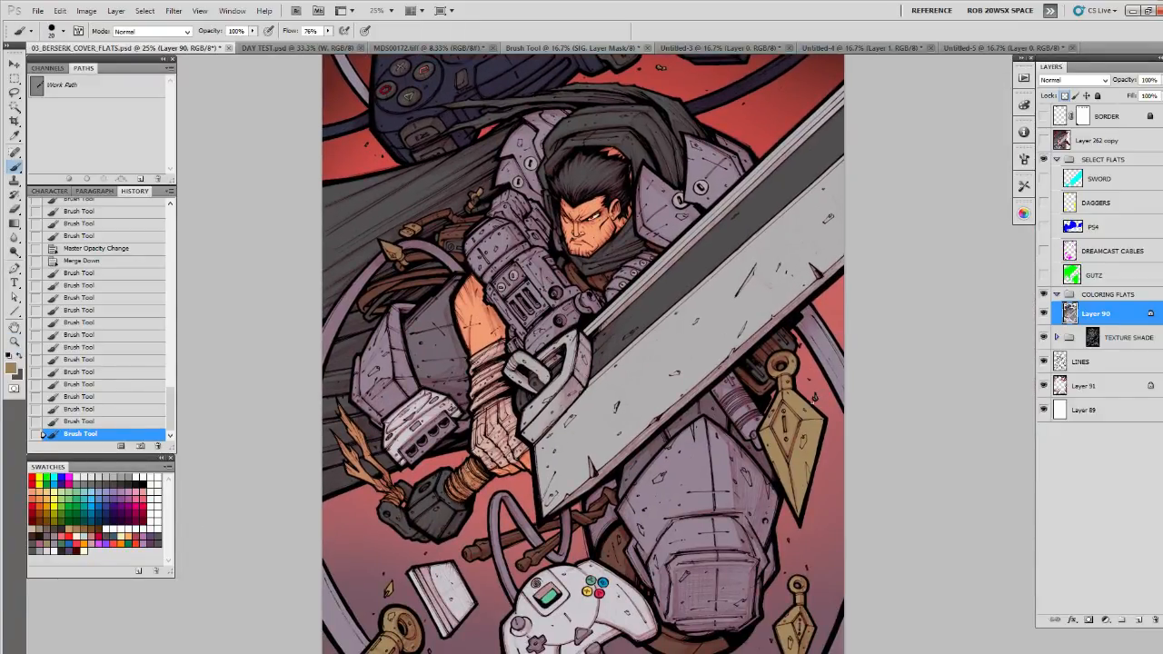
ctrl+click(691, 251)
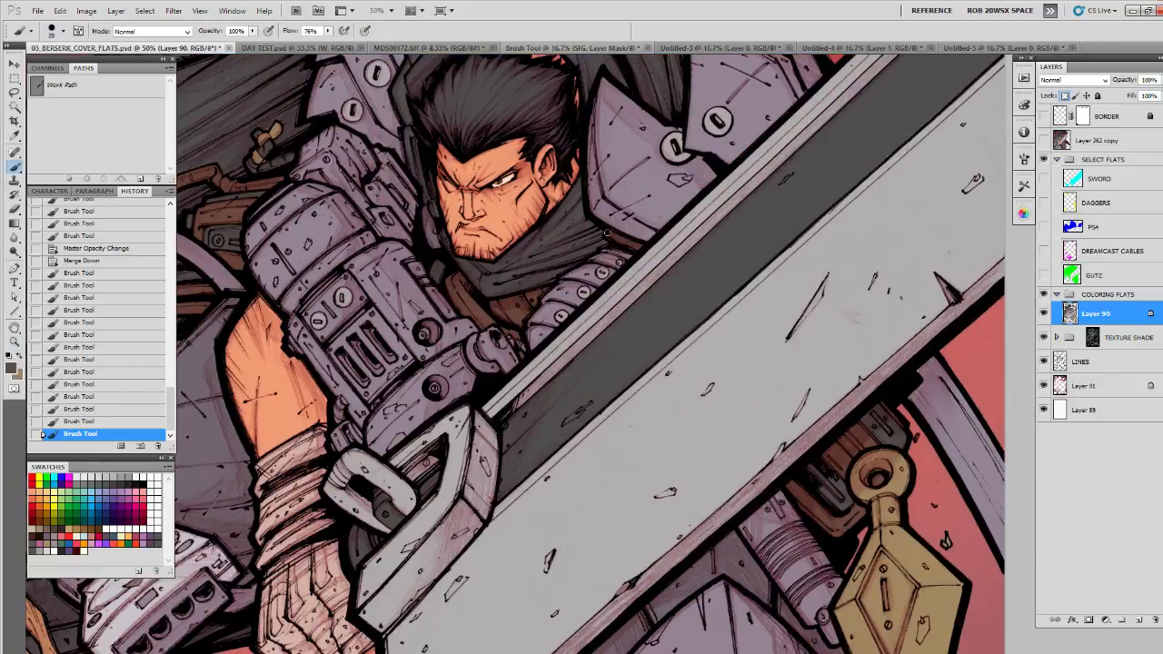
mouse_move(627, 247)
mouse_down()
mouse_move(657, 409)
mouse_move(687, 461)
mouse_move(660, 456)
mouse_move(659, 377)
mouse_up()
Step: Paint the slotted vent panel on the mechanical forearm dark grey
ctrl+alt+click(686, 459)
ctrl+alt+click(681, 458)
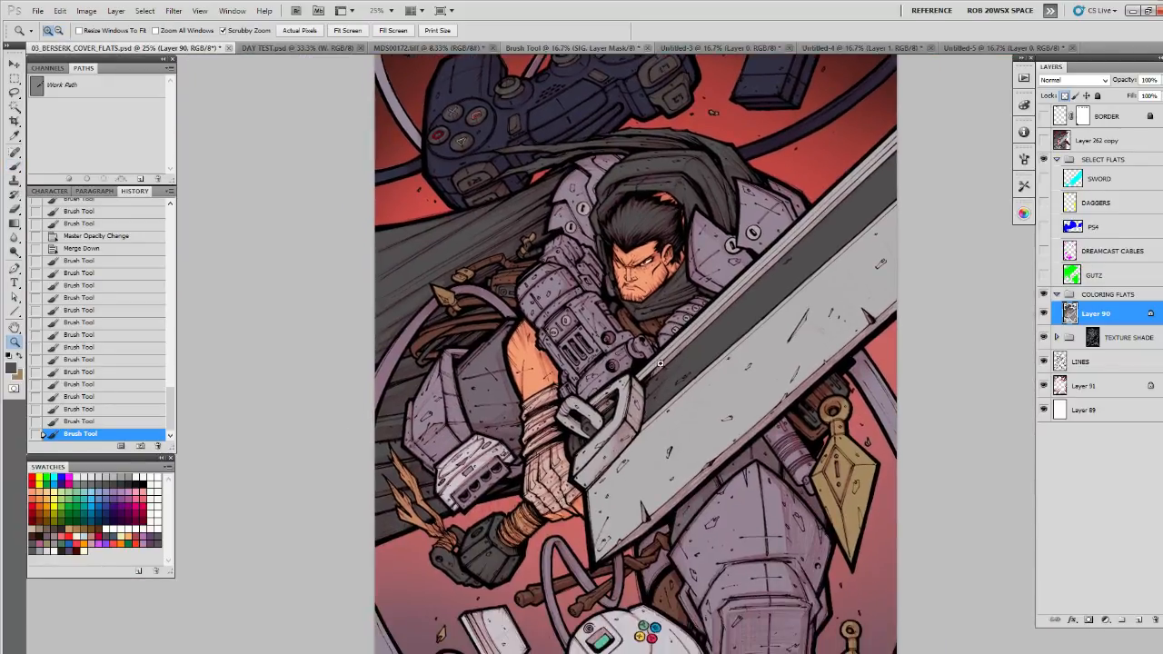
ctrl+click(606, 347)
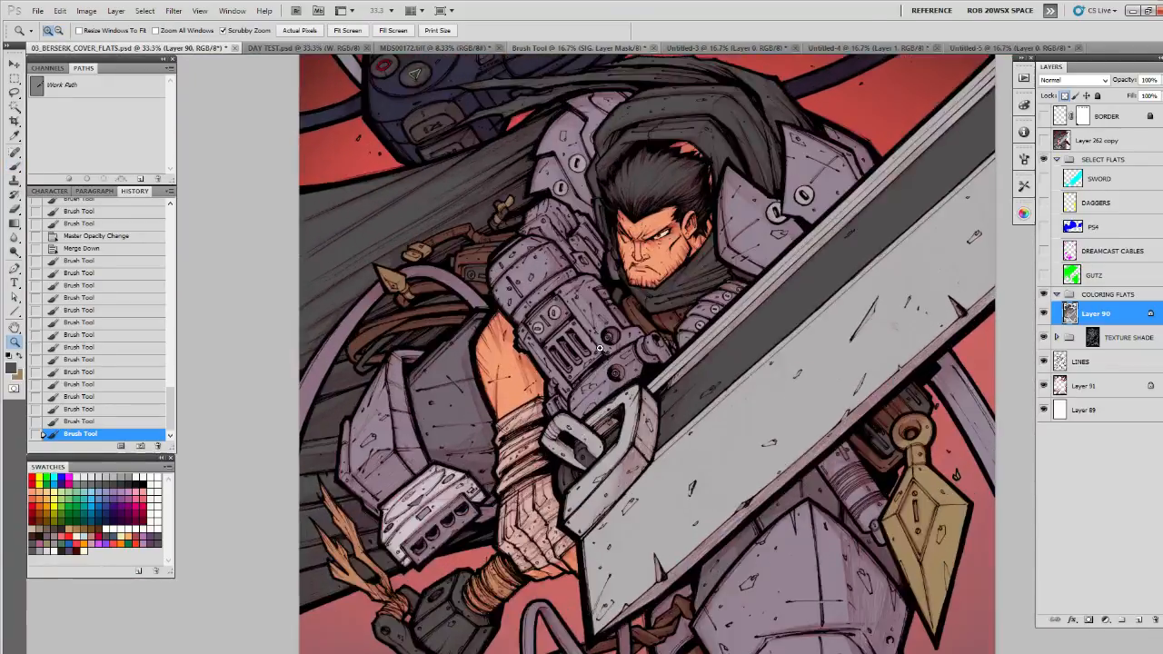
ctrl+click(590, 349)
ctrl+click(588, 350)
drag(628, 384, 574, 447)
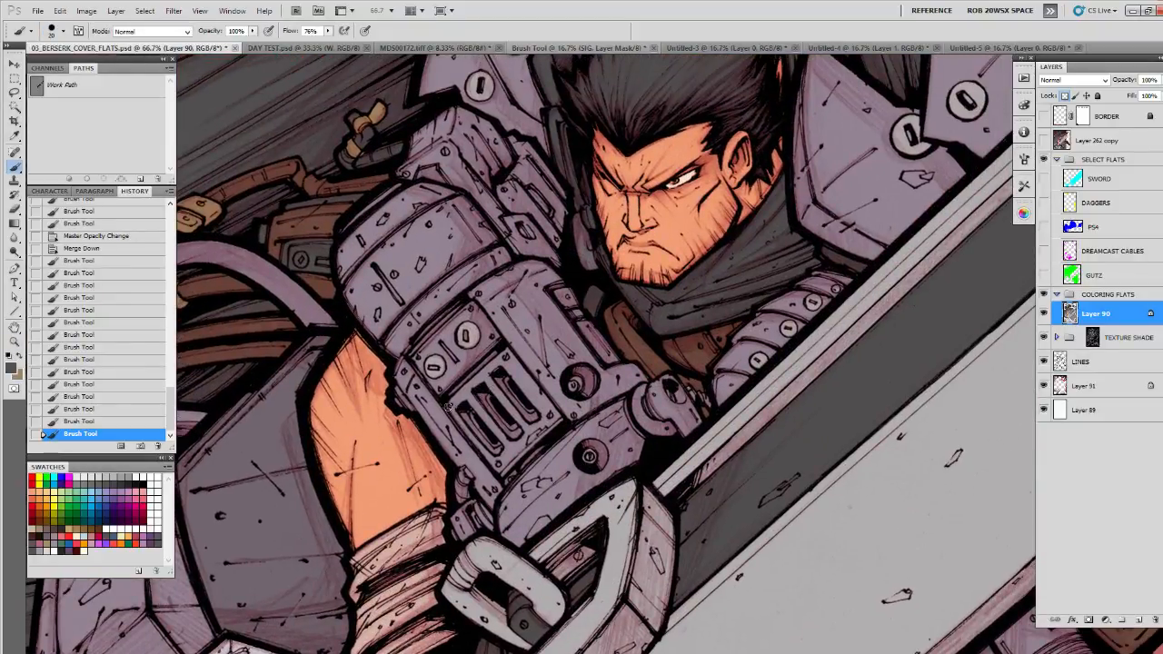
mouse_move(448, 406)
mouse_down()
mouse_move(540, 435)
mouse_move(560, 421)
mouse_move(508, 350)
mouse_move(452, 403)
mouse_move(497, 369)
mouse_move(463, 414)
mouse_move(501, 410)
mouse_move(525, 387)
mouse_move(504, 472)
mouse_move(528, 389)
mouse_move(546, 414)
mouse_move(504, 357)
mouse_move(530, 347)
mouse_move(580, 367)
mouse_move(539, 387)
mouse_move(494, 355)
mouse_move(445, 401)
mouse_up()
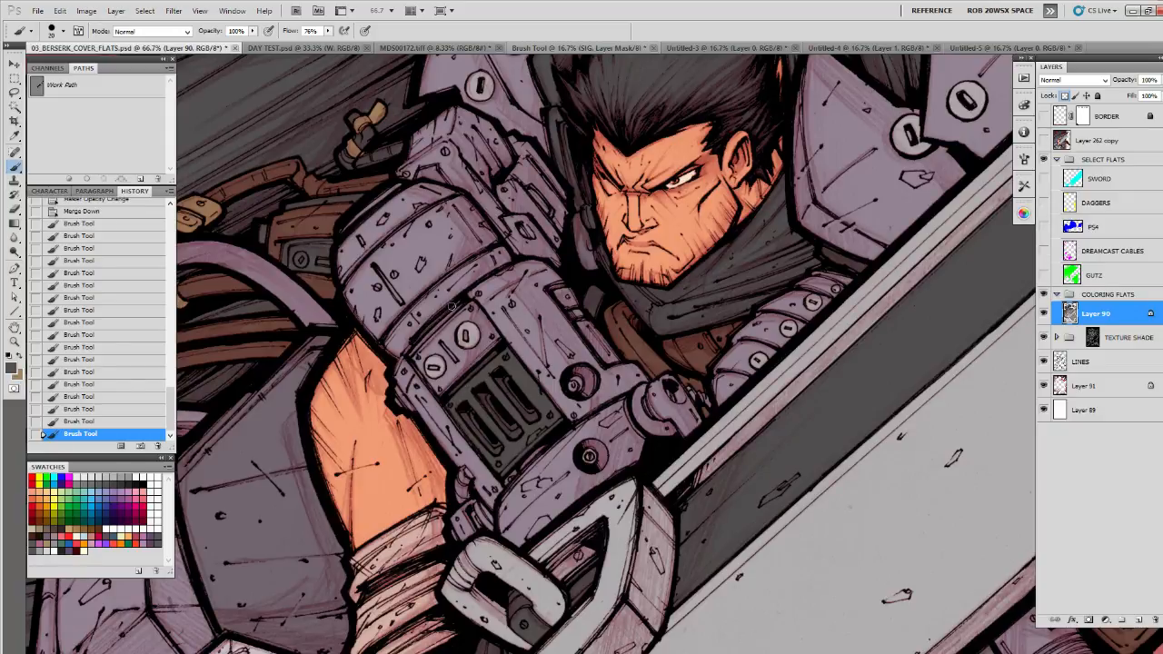
Step: Paint the recessed side strip and the small lower clamp parts of the mechanical arm dark grey
drag(462, 298, 493, 214)
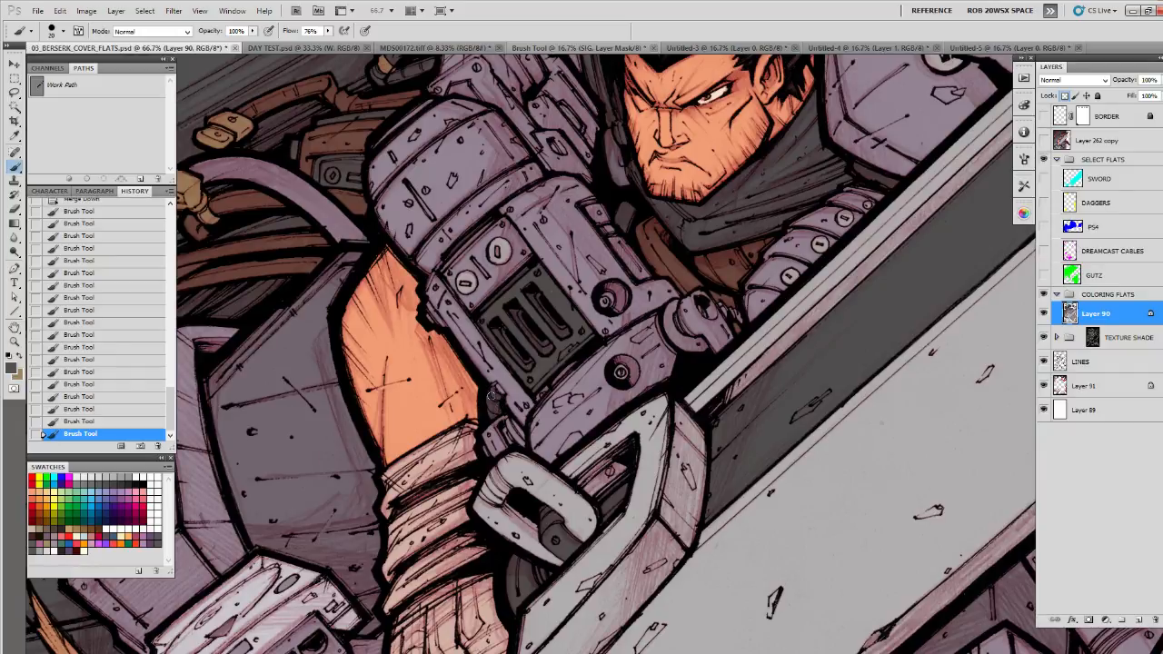
drag(513, 375, 408, 424)
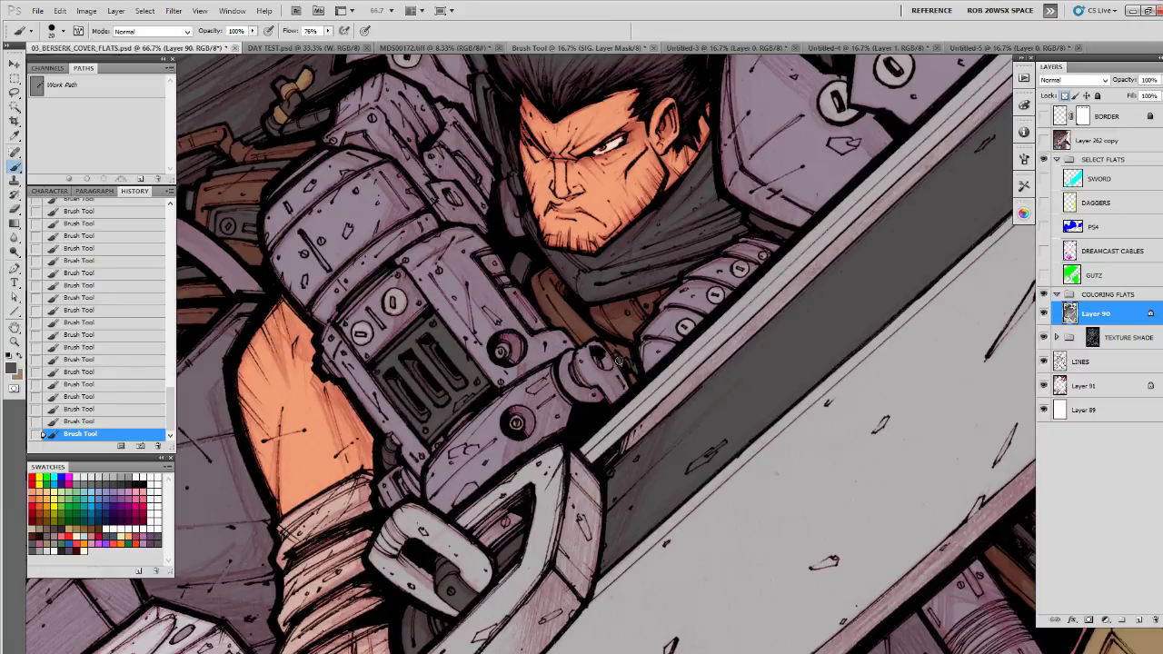
drag(637, 427, 647, 358)
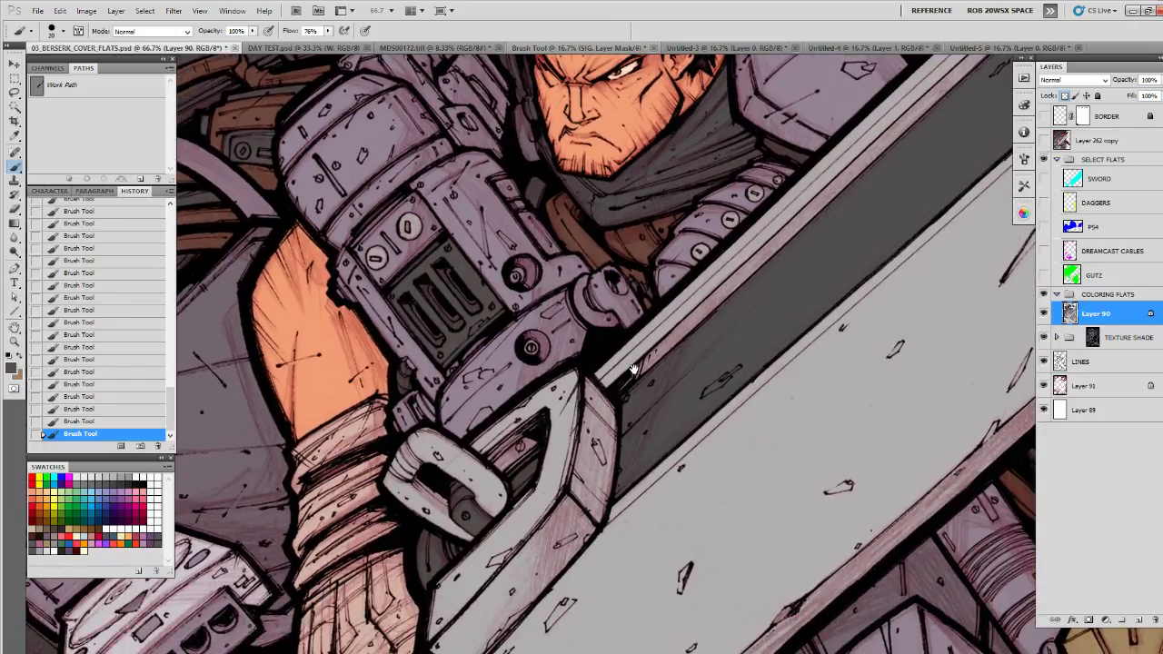
drag(589, 387, 593, 455)
drag(627, 402, 482, 417)
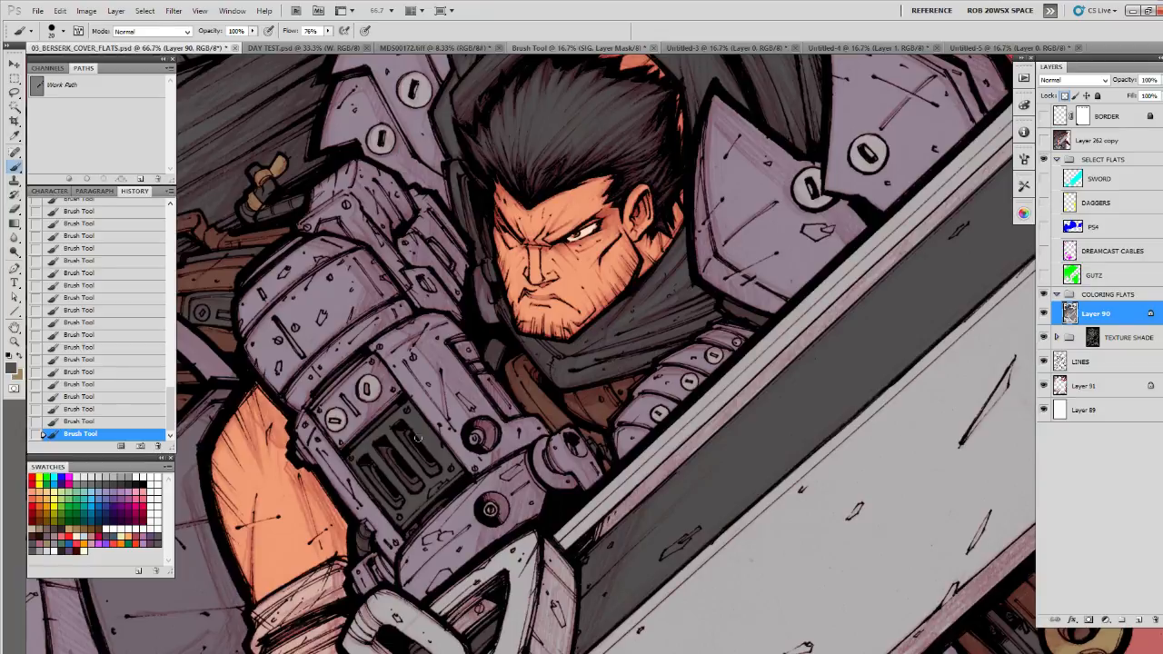
drag(434, 434, 418, 526)
drag(503, 446, 475, 292)
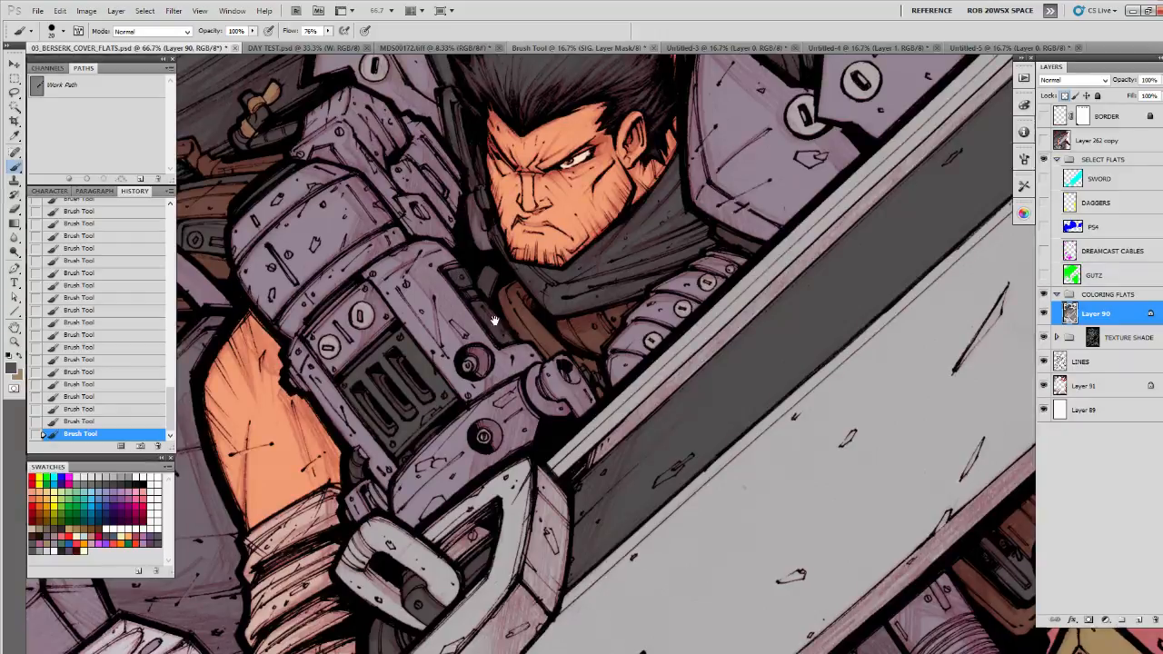
drag(497, 321, 546, 171)
Step: Review the dark grey details on the mechanical arm up close and against the whole illustration
key(z)
alt+click(541, 241)
alt+click(550, 274)
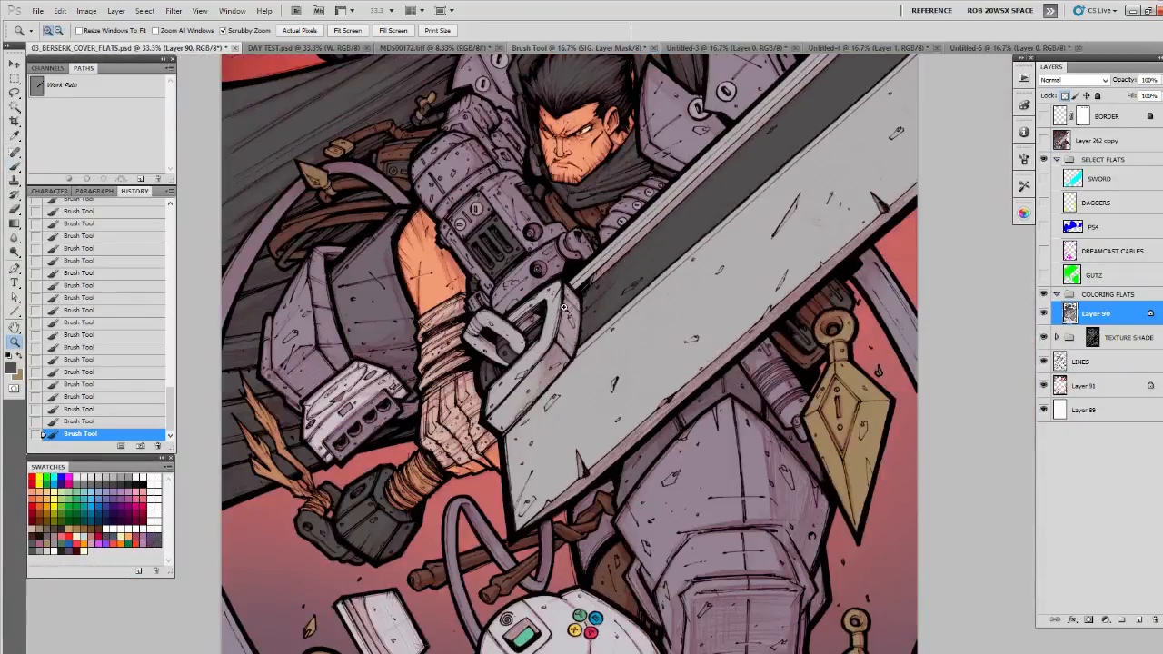
double_click(558, 292)
key(b)
drag(514, 319, 568, 475)
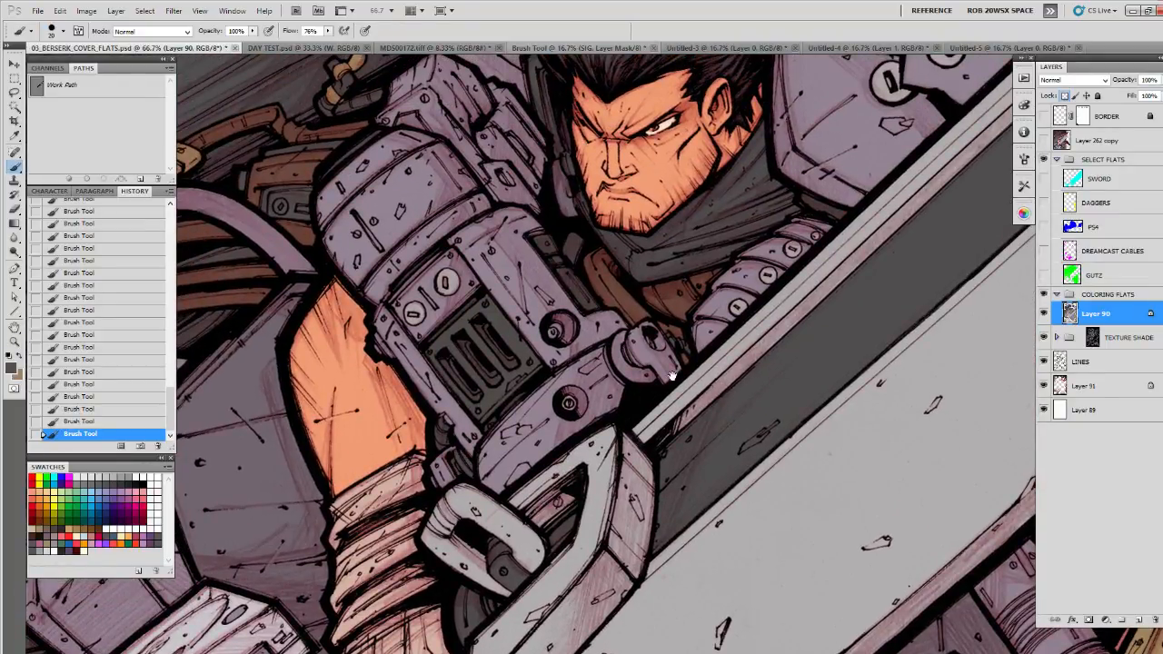
drag(673, 375, 615, 388)
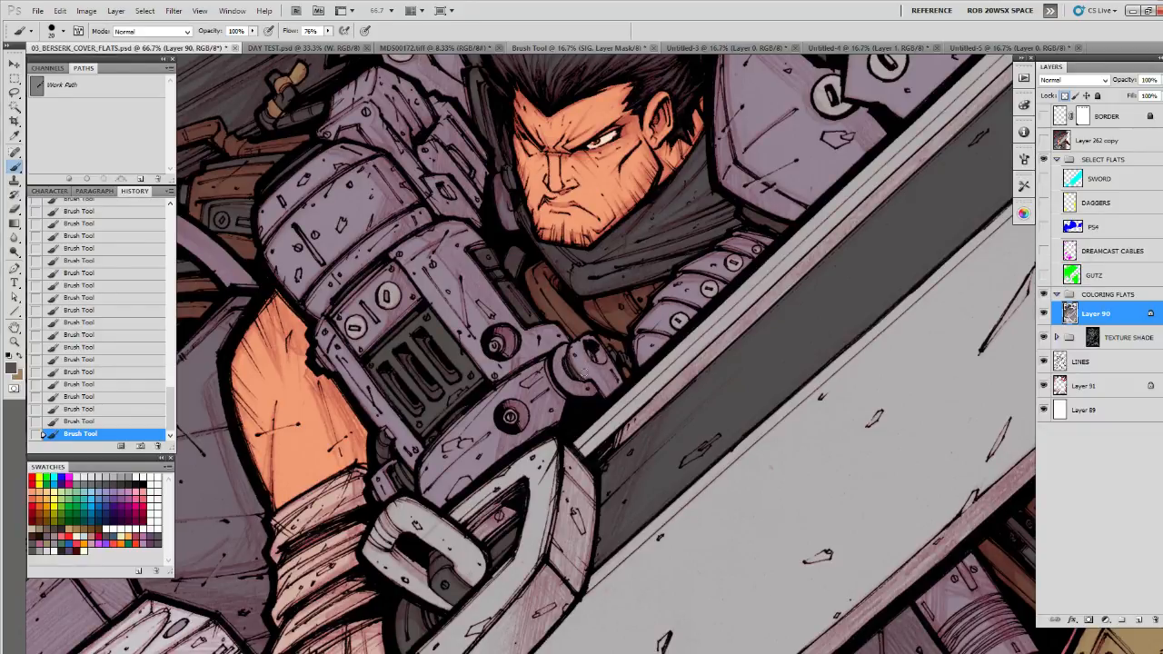
key(z)
alt+click(586, 372)
alt+click(586, 373)
alt+click(586, 373)
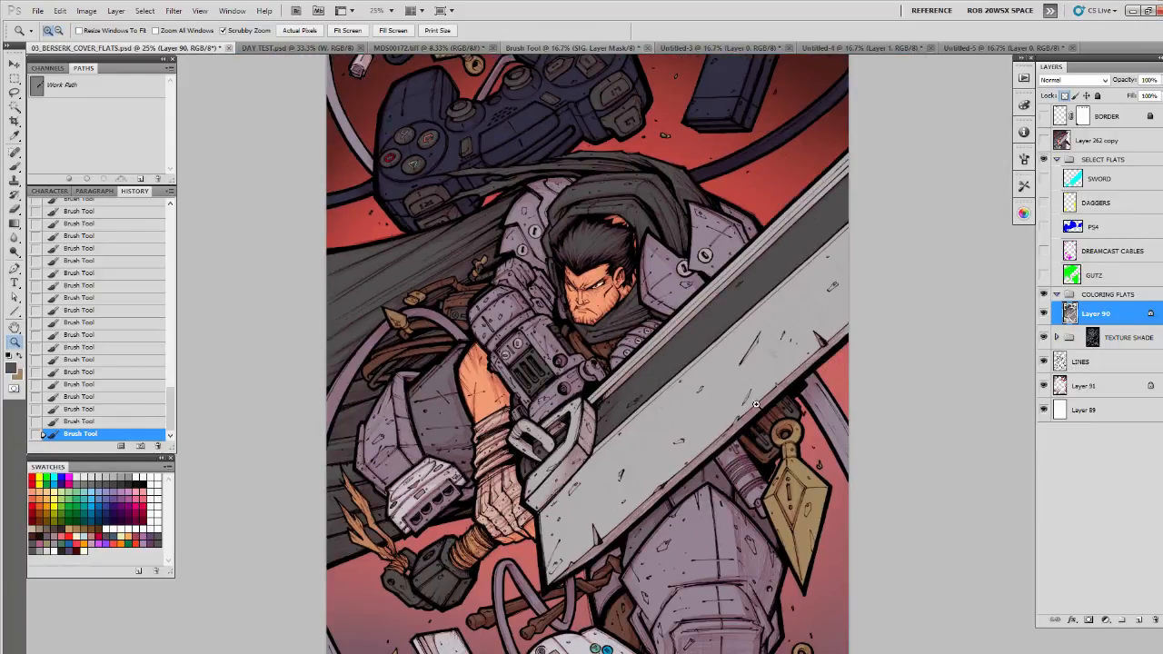
Step: Paint the two ribbed bands and the round bolt on the purple armour cylinder beside the gold dagger dark grey
click(756, 403)
click(754, 401)
click(738, 393)
click(717, 380)
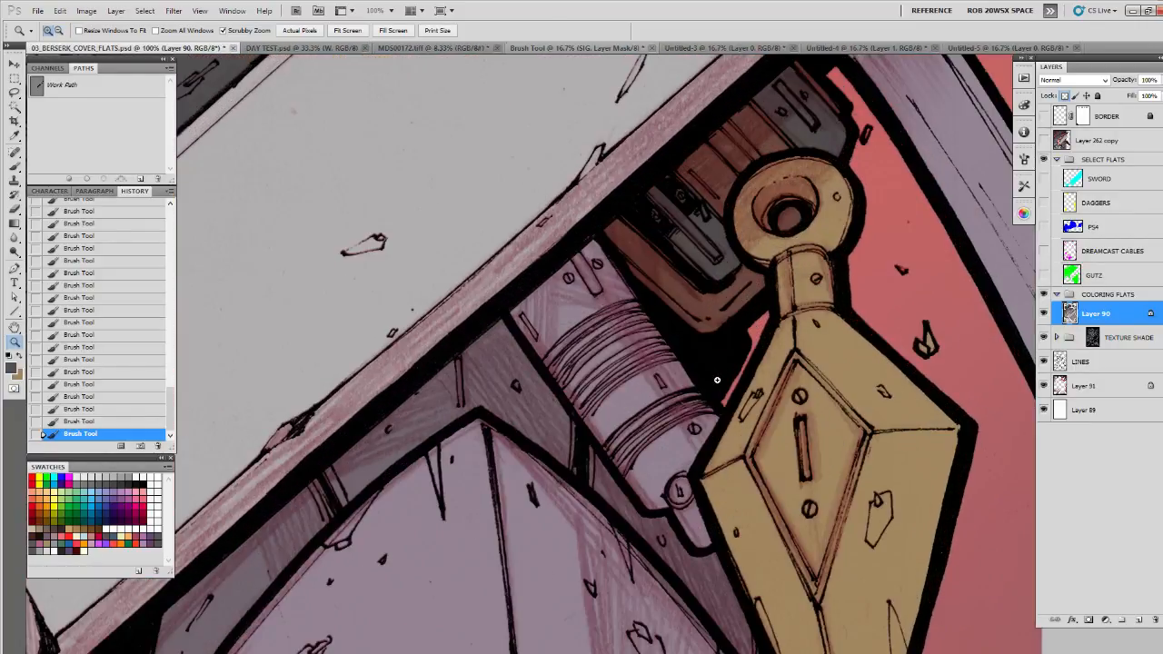
key(b)
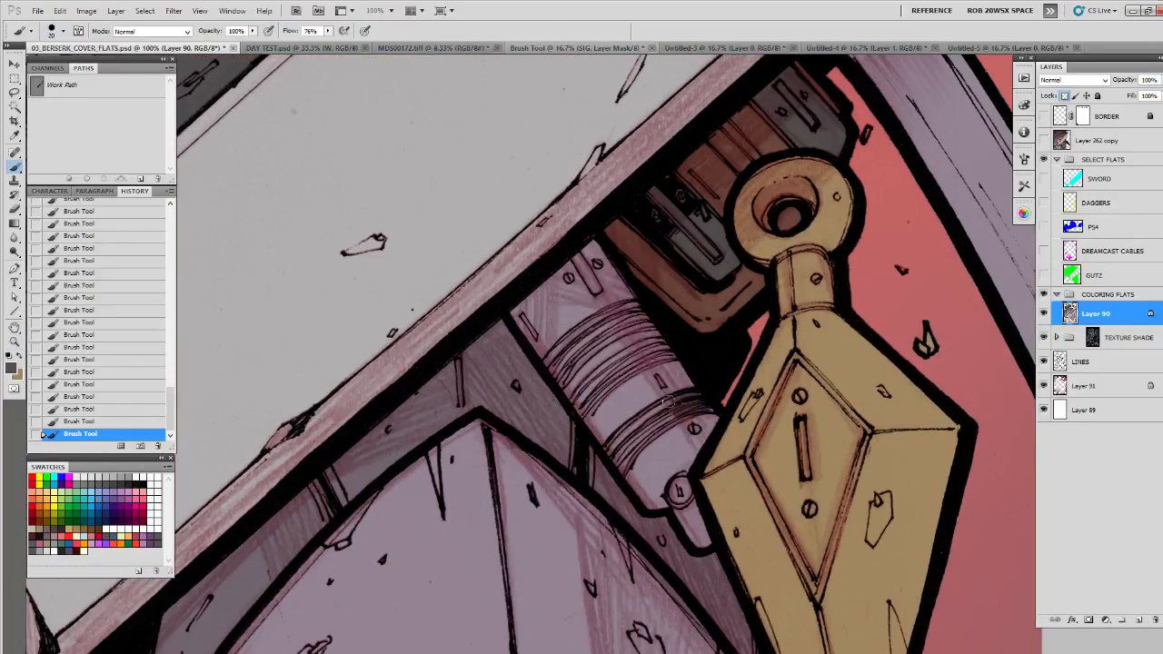
mouse_move(668, 403)
mouse_down()
mouse_move(609, 449)
mouse_move(620, 470)
mouse_move(674, 415)
mouse_up()
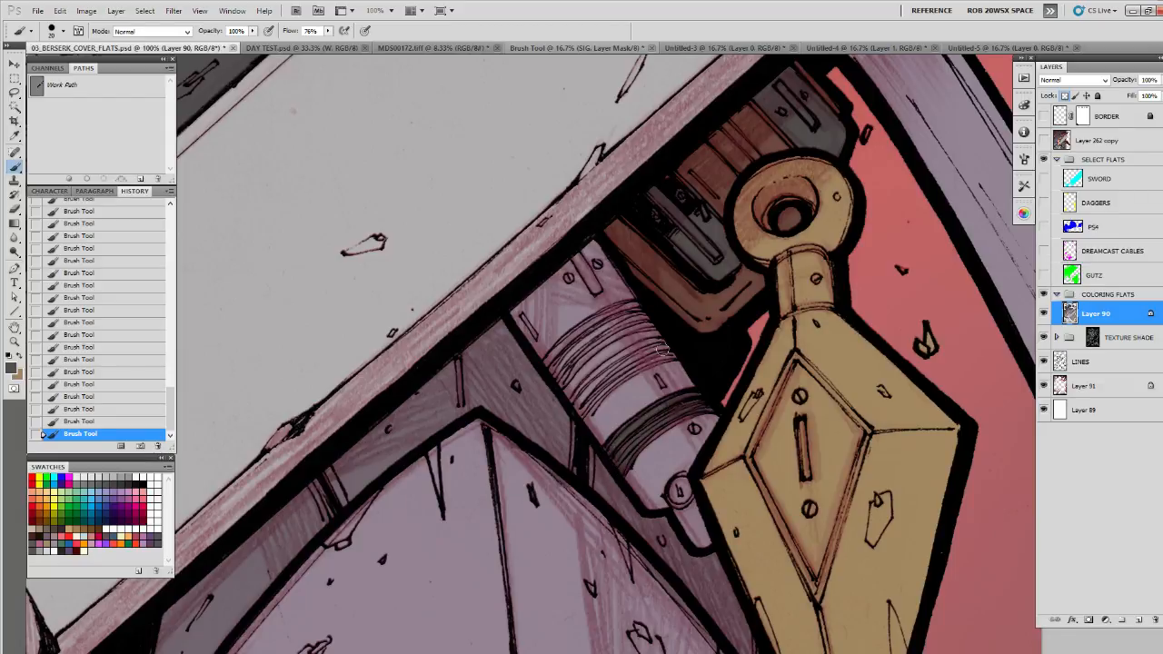
mouse_move(673, 356)
mouse_down()
mouse_move(633, 369)
mouse_move(582, 419)
mouse_move(598, 391)
mouse_move(667, 347)
mouse_move(633, 305)
mouse_move(550, 361)
mouse_move(580, 403)
mouse_move(642, 337)
mouse_move(606, 360)
mouse_up()
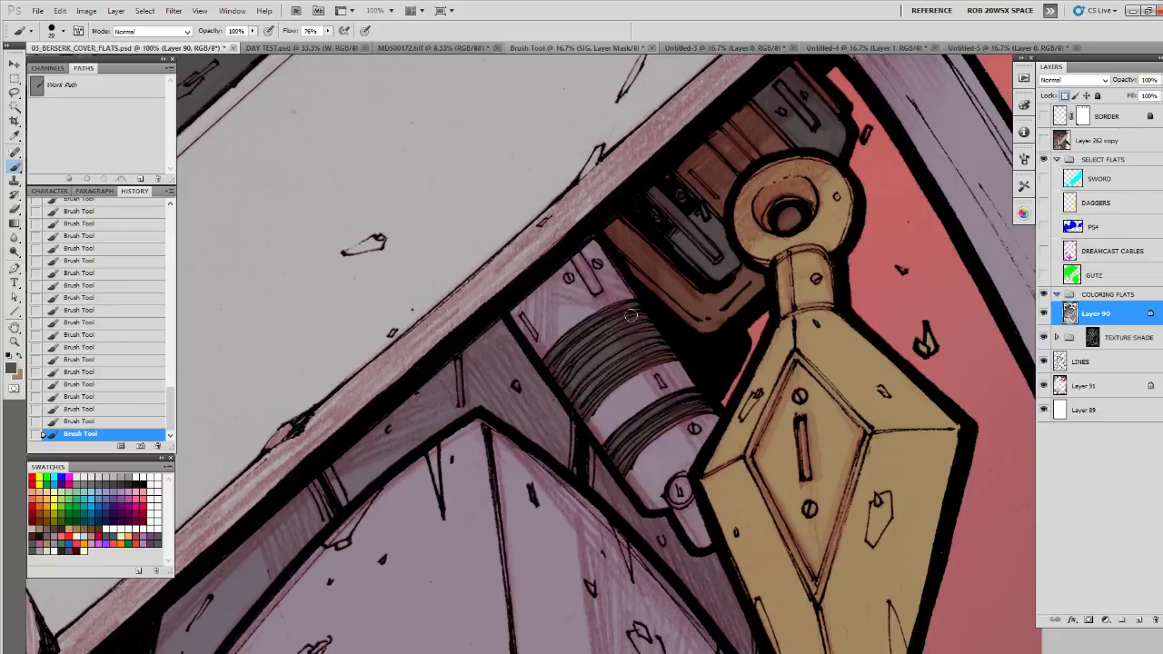
drag(753, 448, 690, 346)
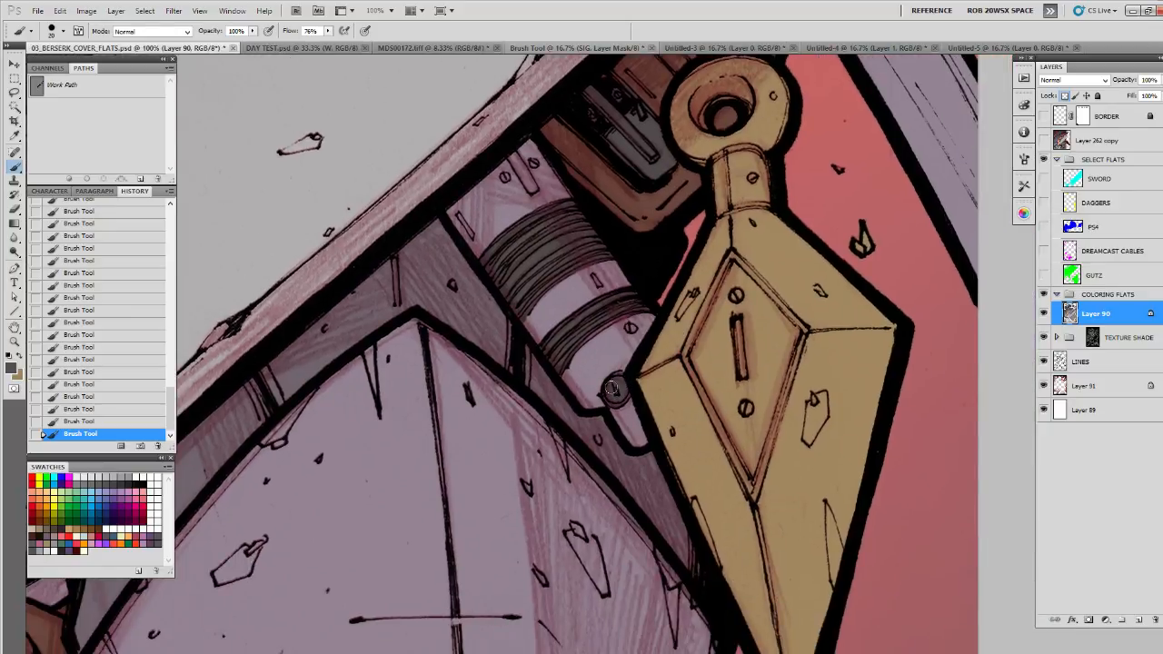
Step: Paint the clamp piece under the round bolt and the small slot on the purple armour cylinder dark grey
drag(616, 393, 627, 429)
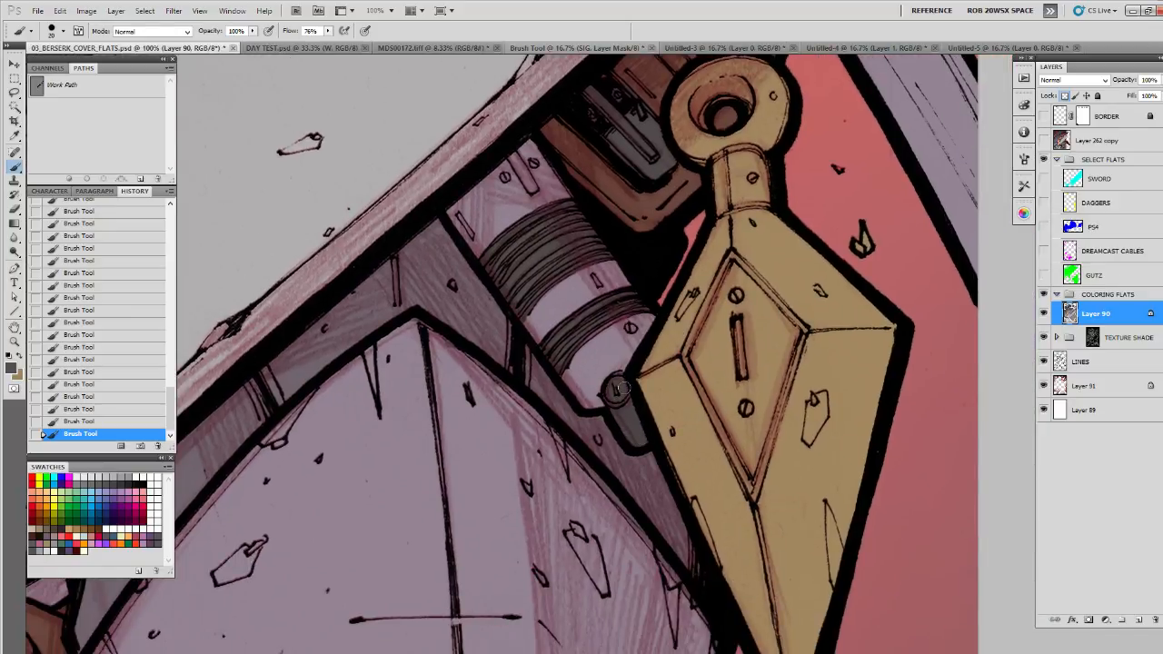
drag(618, 389, 600, 562)
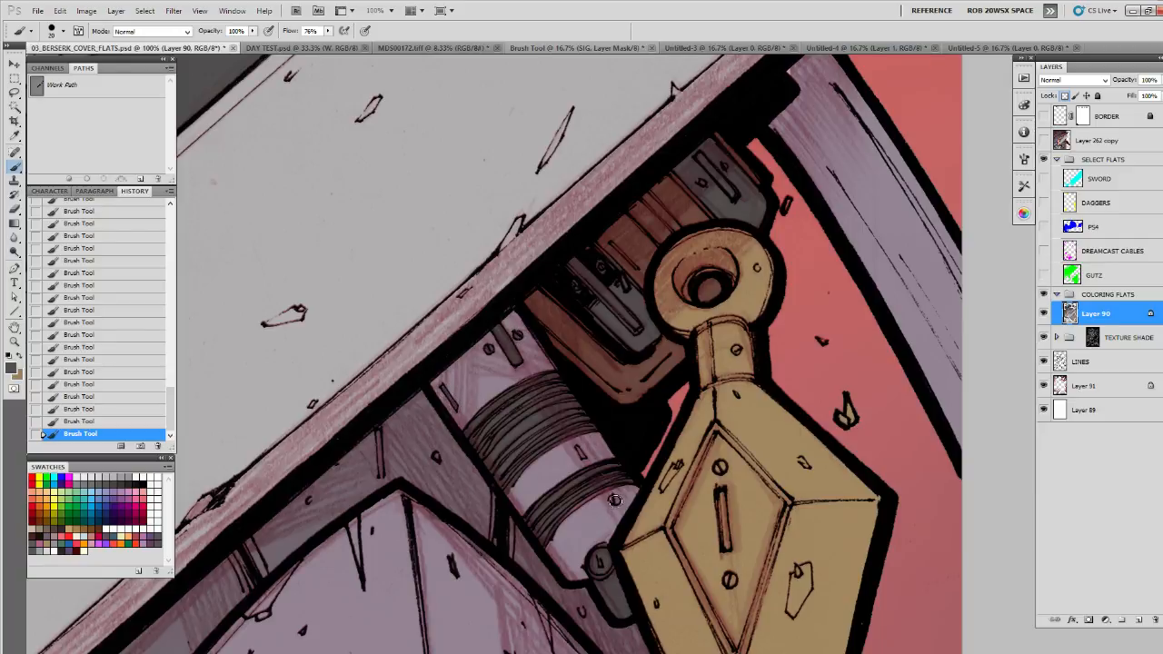
drag(599, 417, 645, 574)
key(z)
alt+click(636, 388)
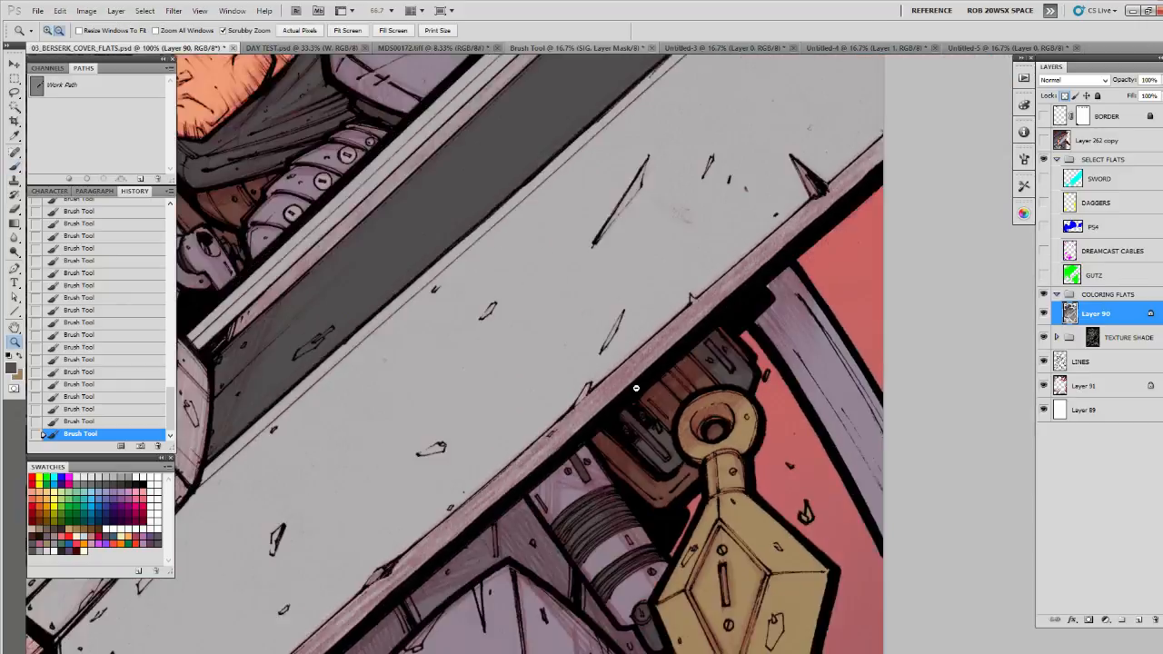
alt+click(638, 391)
alt+click(639, 395)
alt+click(641, 400)
alt+click(644, 403)
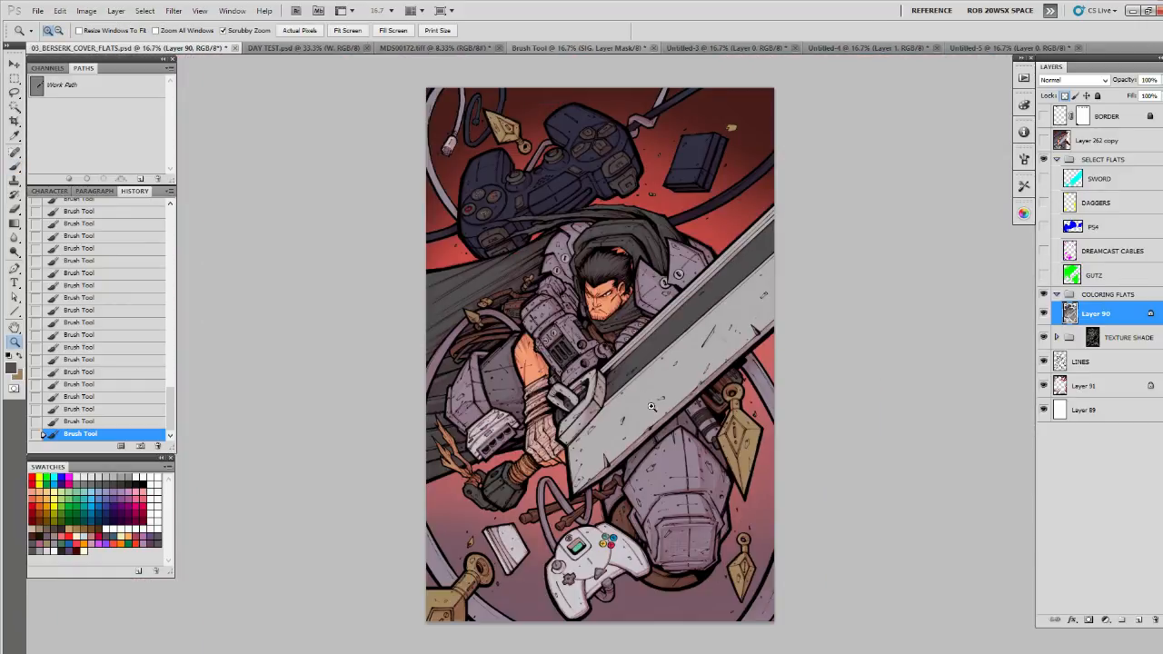
Step: Outline the diamond inlay of the large gold dagger beside the armour cylinder with a pen path and fill it dark grey
click(745, 440)
click(746, 440)
click(746, 440)
click(747, 439)
click(751, 438)
key(b)
drag(776, 418, 625, 397)
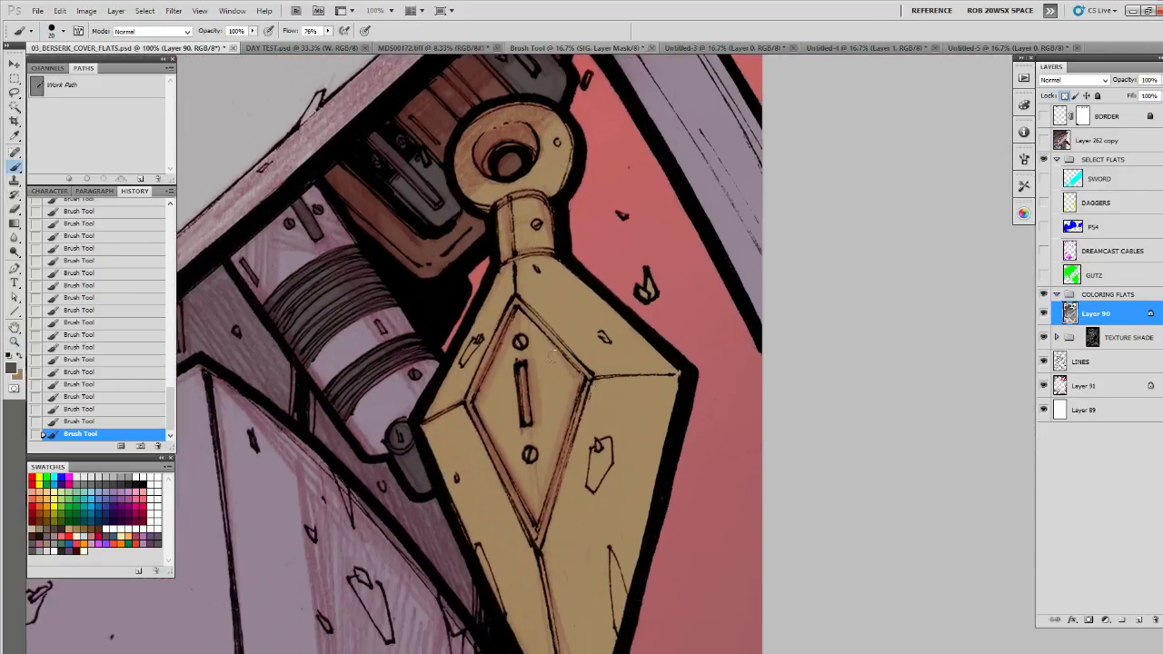
mouse_move(518, 313)
mouse_down()
mouse_move(580, 396)
mouse_move(563, 352)
mouse_up()
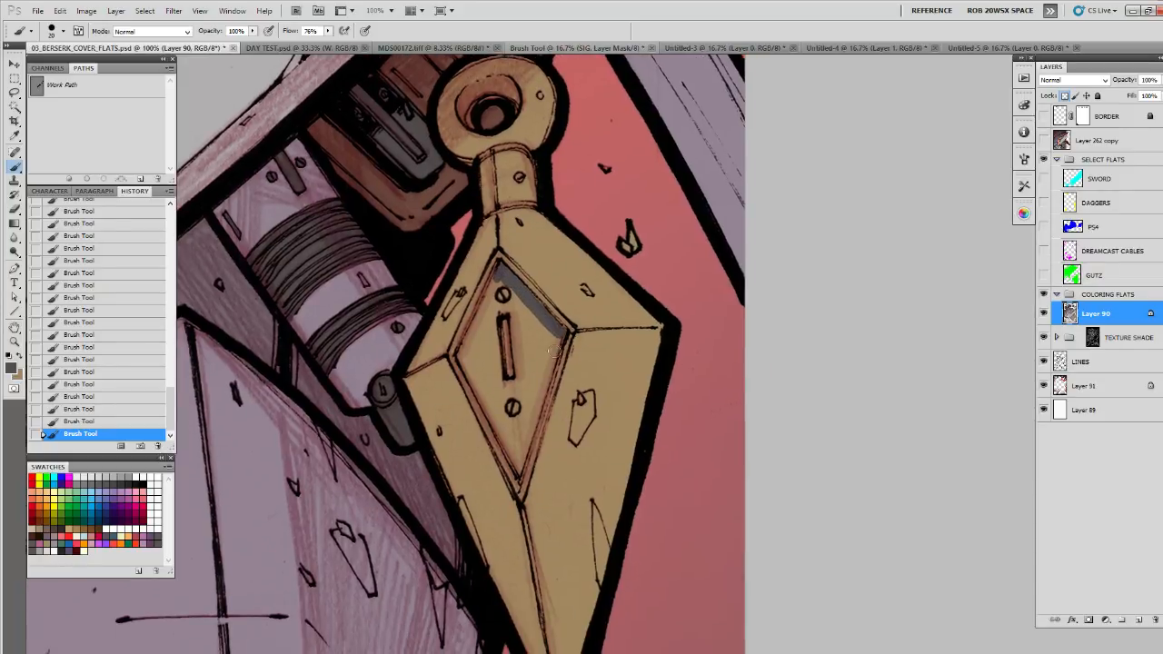
key(p)
click(498, 259)
click(454, 353)
click(519, 481)
click(568, 331)
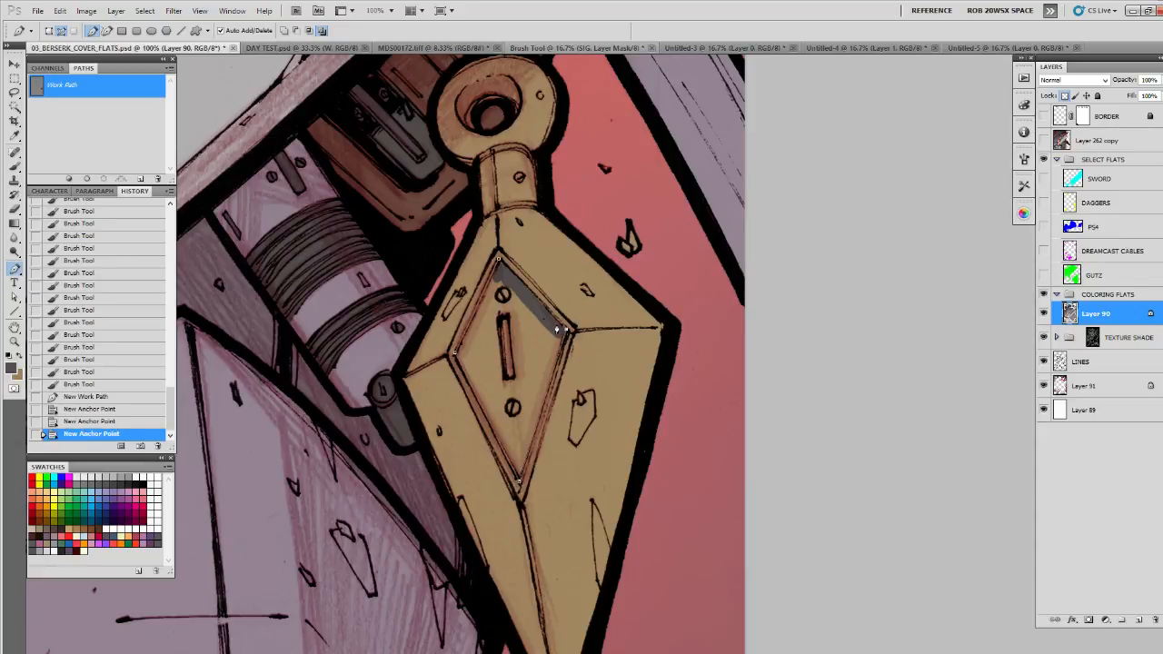
click(70, 178)
click(100, 136)
Step: Paint the neck between the ring and blade of the large gold dagger dark grey
key(b)
drag(535, 294, 542, 303)
drag(538, 297, 556, 368)
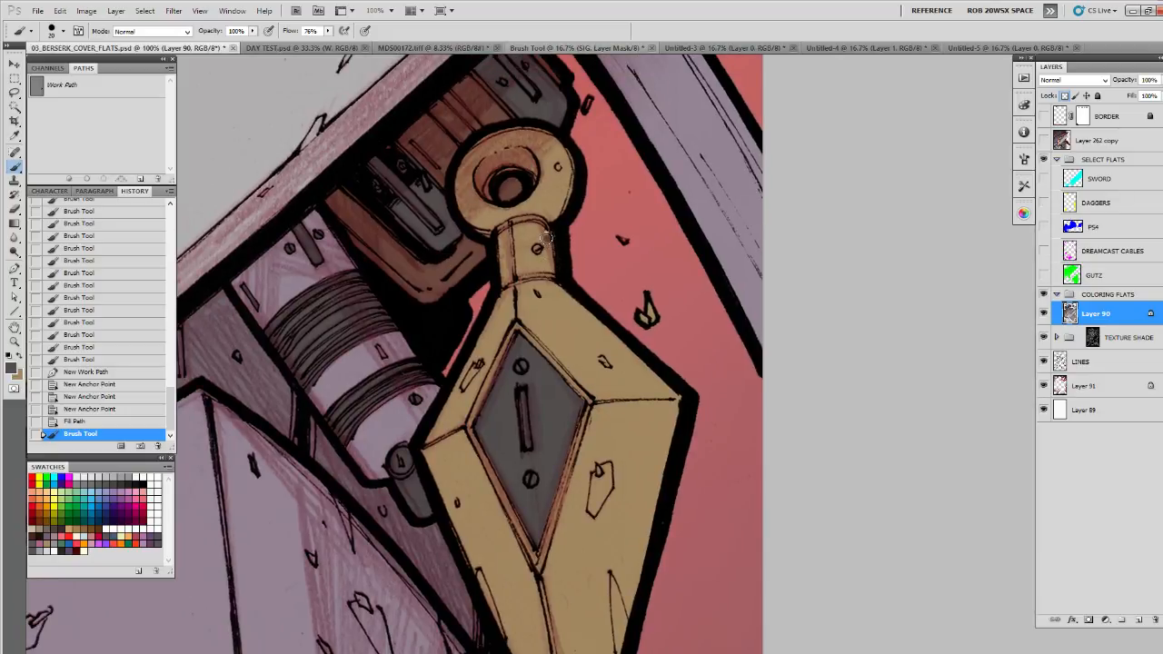
mouse_move(538, 227)
mouse_down()
mouse_move(502, 238)
mouse_move(504, 280)
mouse_move(554, 272)
mouse_move(536, 241)
mouse_up()
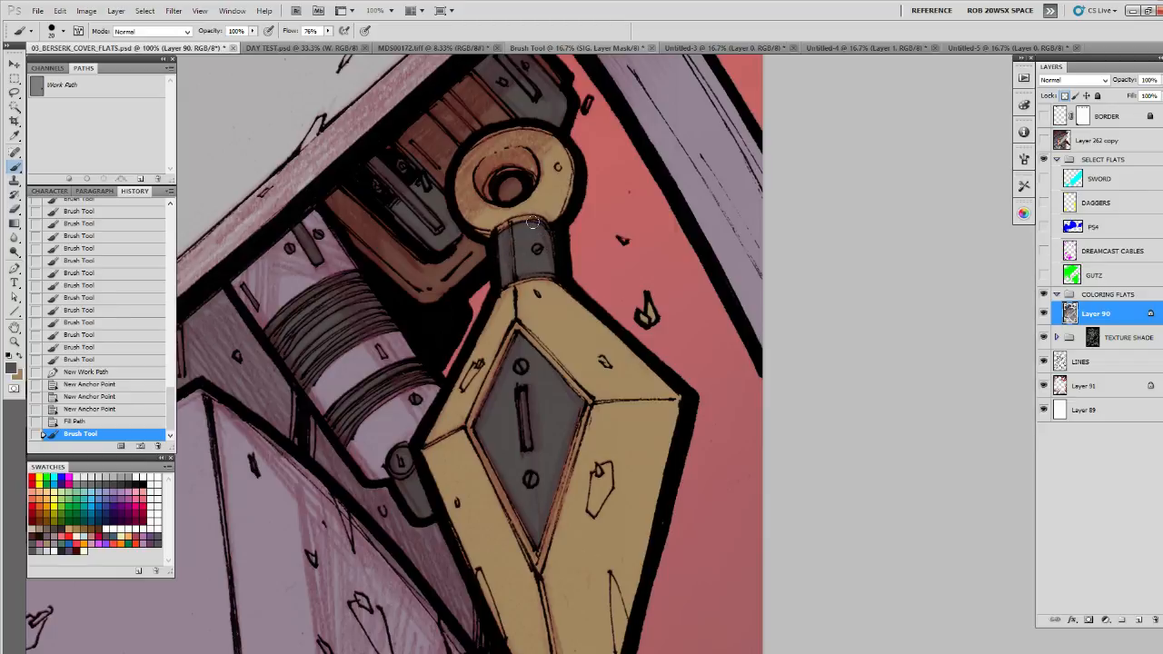
drag(508, 264, 506, 272)
Step: Paint the two screws and the long slot inside the large dagger's grey inlay gold
drag(530, 476, 505, 385)
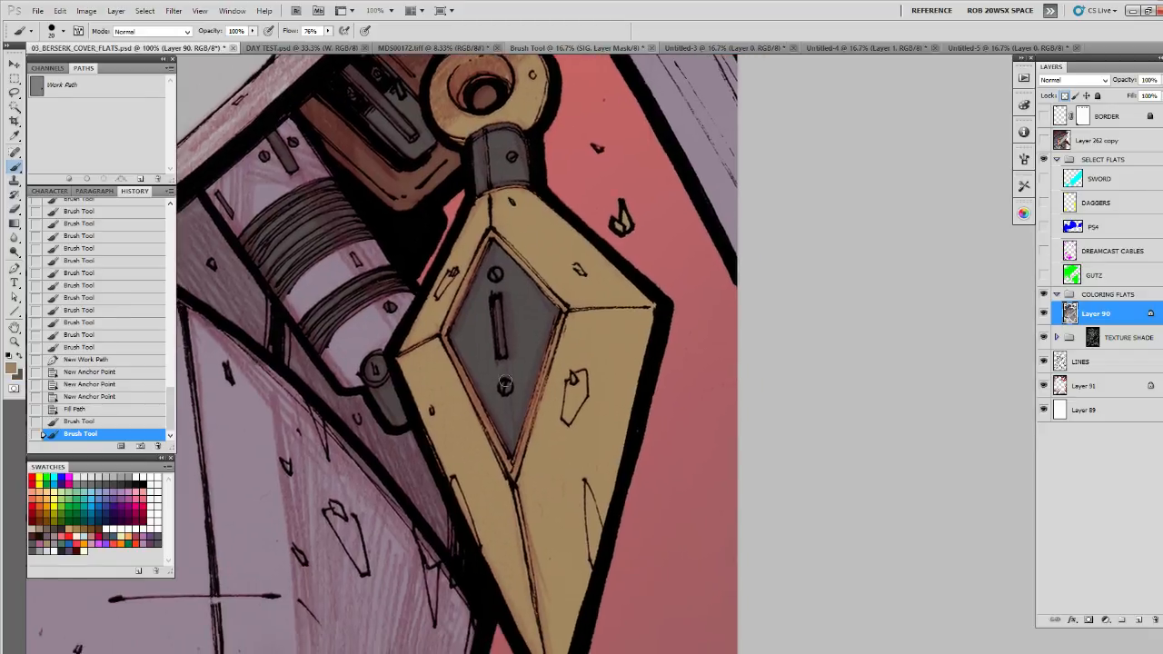
click(501, 363)
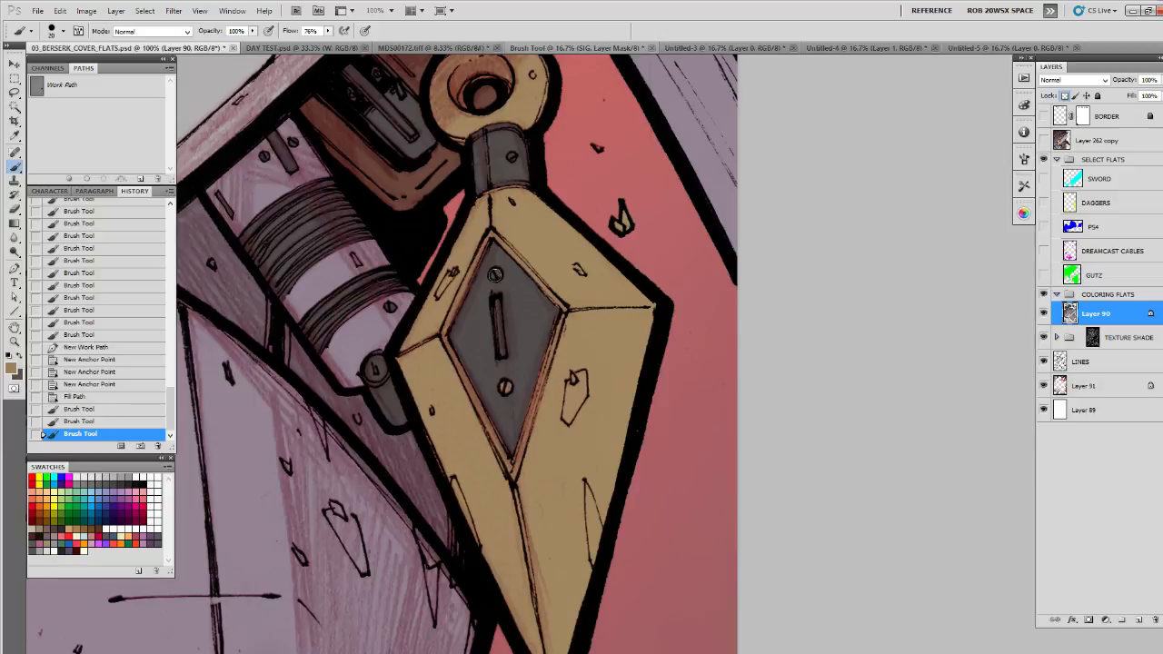
click(496, 275)
drag(497, 296, 502, 354)
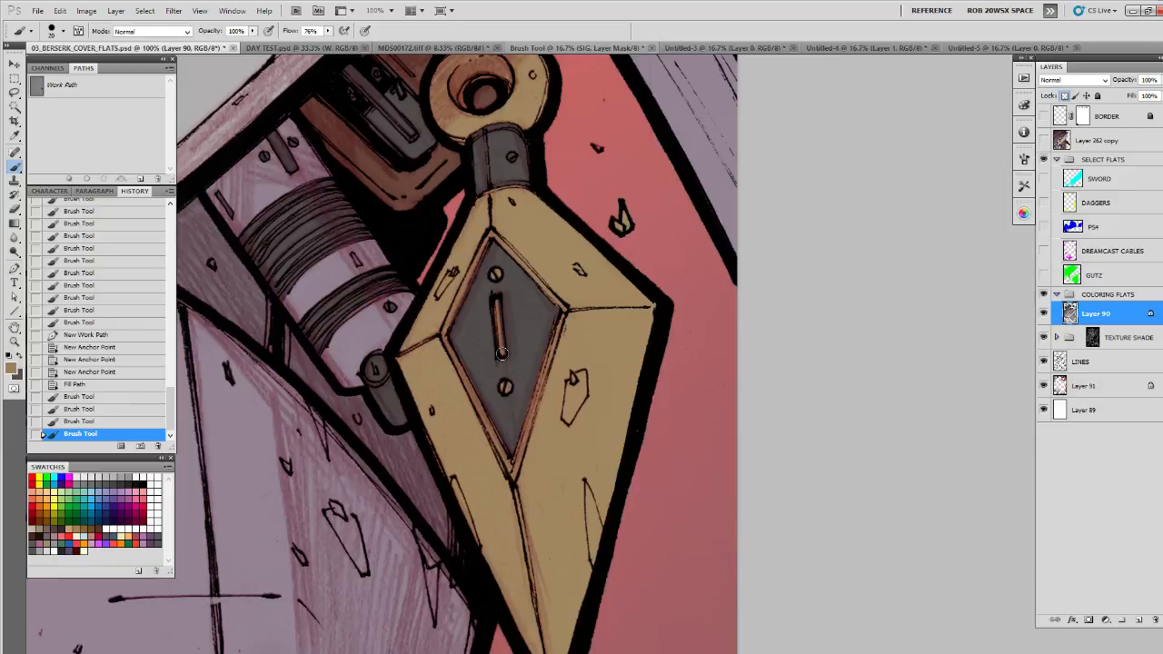
drag(497, 294, 512, 319)
Step: Paint the diamond inlay of the small dagger in the artwork's lower right corner dark grey, with gold screws and slot
key(z)
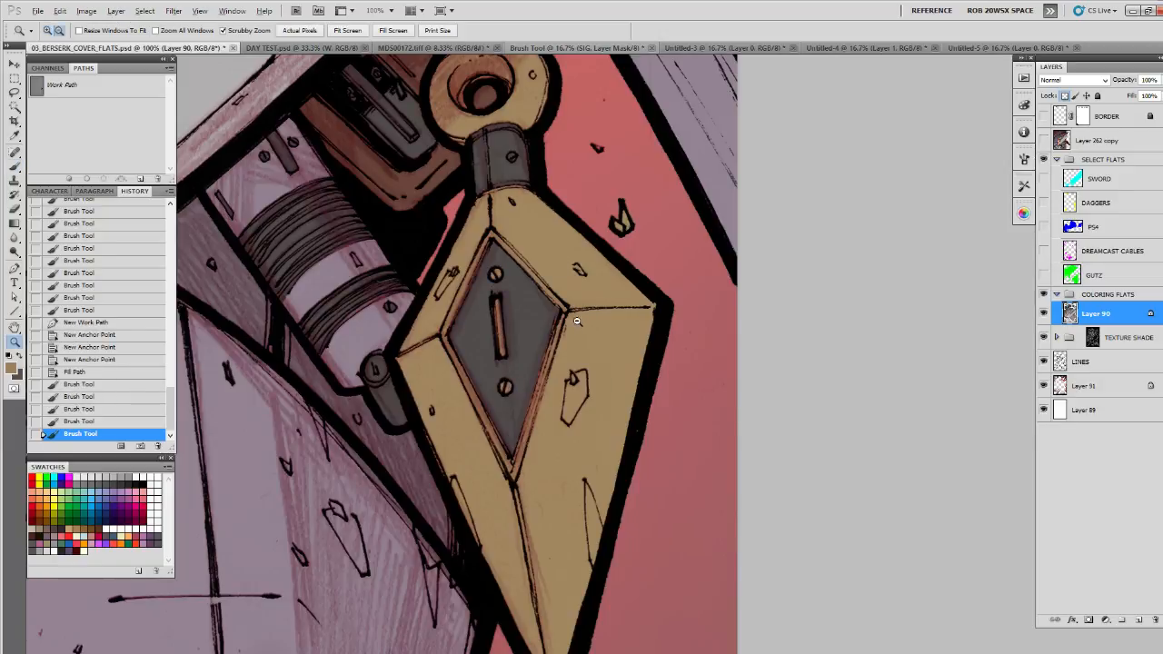
alt+click(580, 326)
alt+click(580, 325)
alt+click(579, 326)
alt+click(579, 326)
drag(584, 524, 576, 398)
click(576, 397)
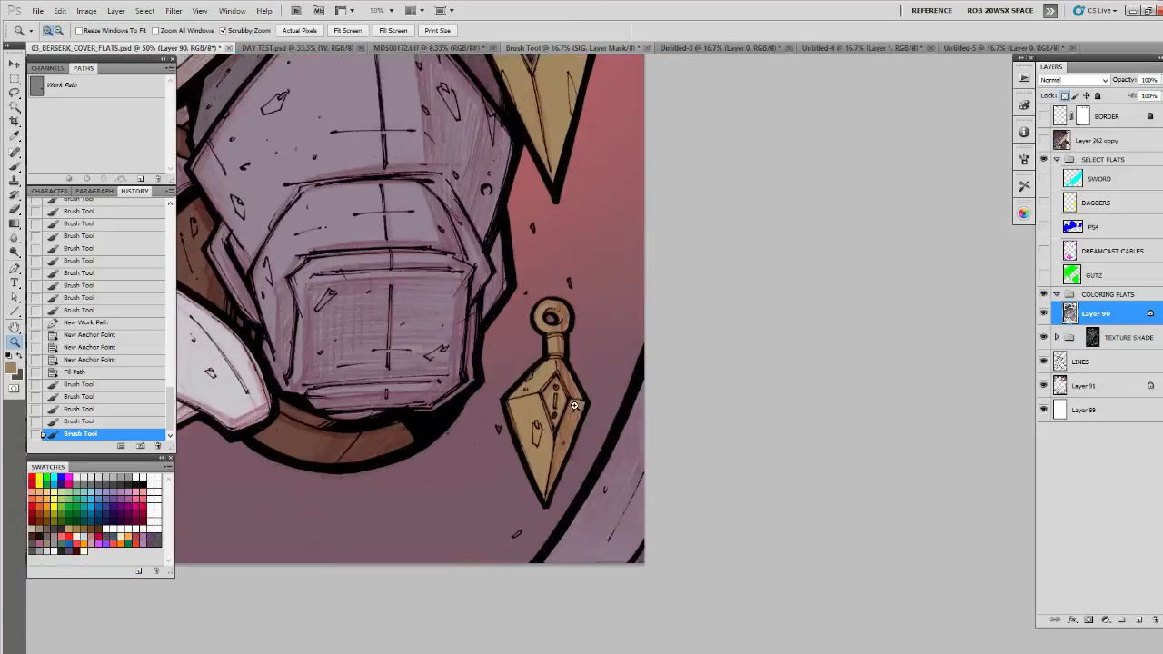
click(576, 397)
click(576, 397)
key(b)
mouse_move(507, 318)
mouse_down()
mouse_move(536, 395)
mouse_move(504, 498)
mouse_move(462, 370)
mouse_move(499, 302)
mouse_move(471, 364)
mouse_move(492, 339)
mouse_move(498, 458)
mouse_move(509, 352)
mouse_move(515, 423)
mouse_move(513, 444)
mouse_move(505, 339)
mouse_up()
key(x)
mouse_move(504, 369)
mouse_down()
mouse_move(499, 418)
mouse_move(504, 373)
mouse_up()
drag(499, 445, 497, 453)
key(space)
Step: Paint the neck below the ring of the small lower-right dagger dark grey
drag(498, 337, 505, 538)
mouse_move(544, 335)
mouse_down()
mouse_move(477, 348)
mouse_move(479, 400)
mouse_move(531, 399)
mouse_move(537, 389)
mouse_move(502, 354)
mouse_move(475, 382)
mouse_up()
key(z)
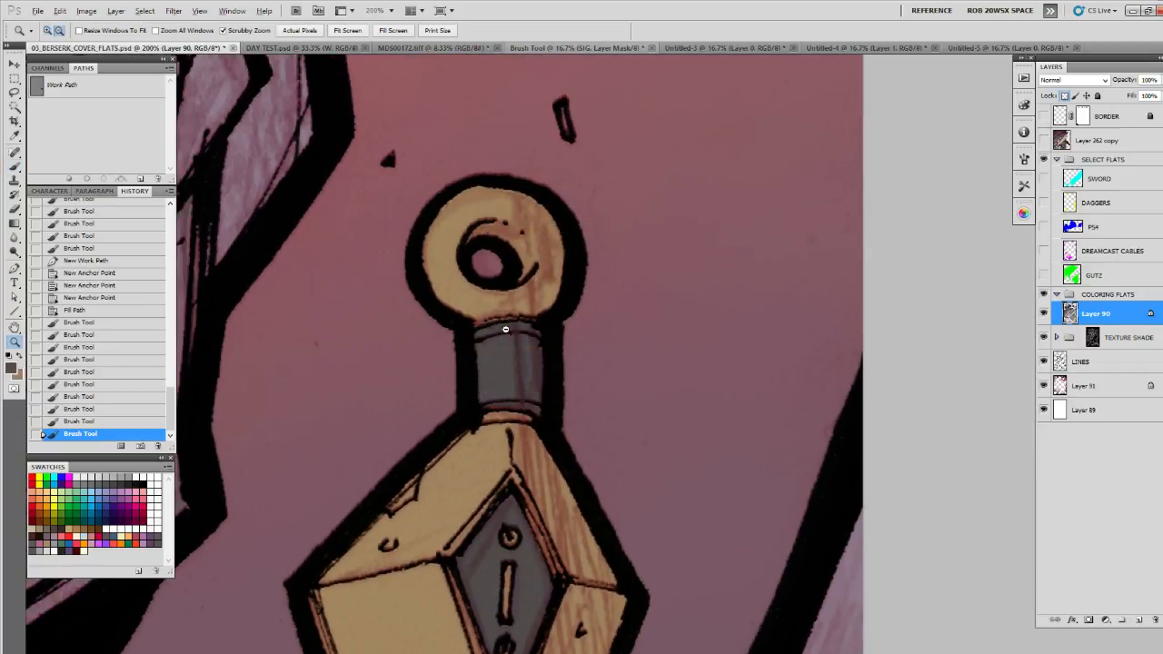
alt+click(506, 330)
alt+click(506, 330)
alt+click(506, 329)
alt+click(506, 330)
alt+click(506, 329)
Step: Paint the inlay and the collar of the small dagger hanging over the cape and leather straps dark grey
drag(474, 340, 530, 501)
mouse_move(420, 325)
mouse_down()
mouse_move(497, 418)
mouse_move(547, 442)
mouse_up()
click(393, 397)
click(393, 397)
click(393, 397)
click(394, 397)
click(394, 397)
key(b)
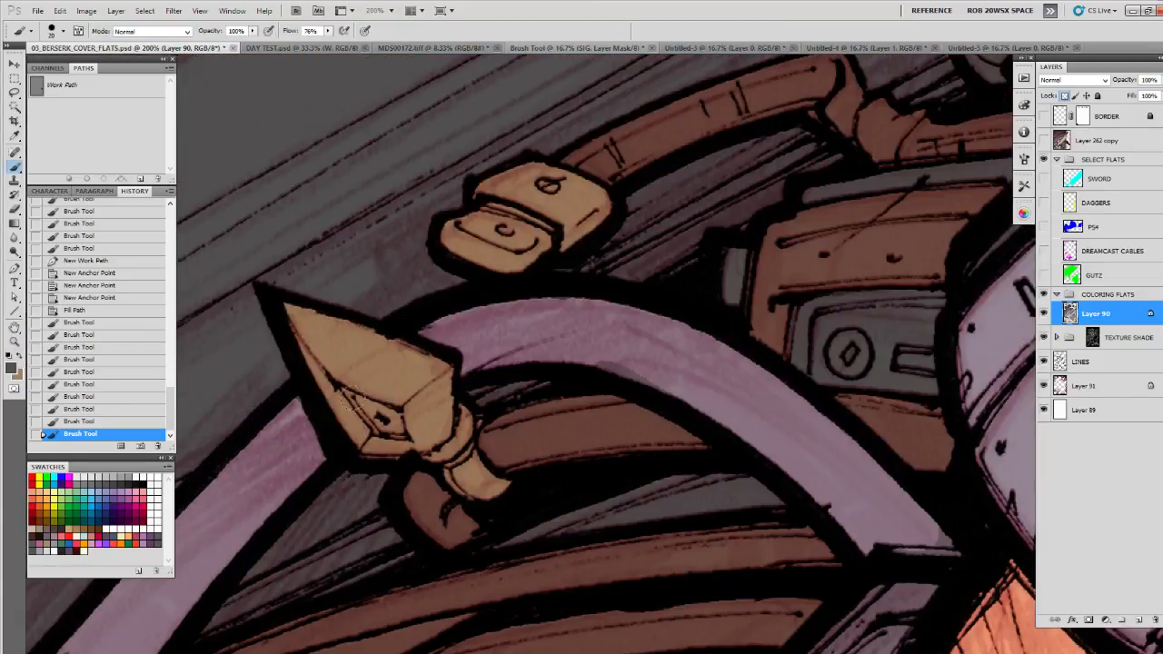
mouse_move(342, 388)
mouse_down()
mouse_move(377, 427)
mouse_move(350, 391)
mouse_move(386, 414)
mouse_move(368, 429)
mouse_move(389, 420)
mouse_up()
mouse_move(433, 452)
mouse_down()
mouse_move(464, 407)
mouse_move(443, 451)
mouse_move(459, 457)
mouse_move(445, 452)
mouse_move(483, 384)
mouse_move(459, 425)
mouse_move(465, 394)
mouse_move(443, 429)
mouse_up()
key(x)
key(z)
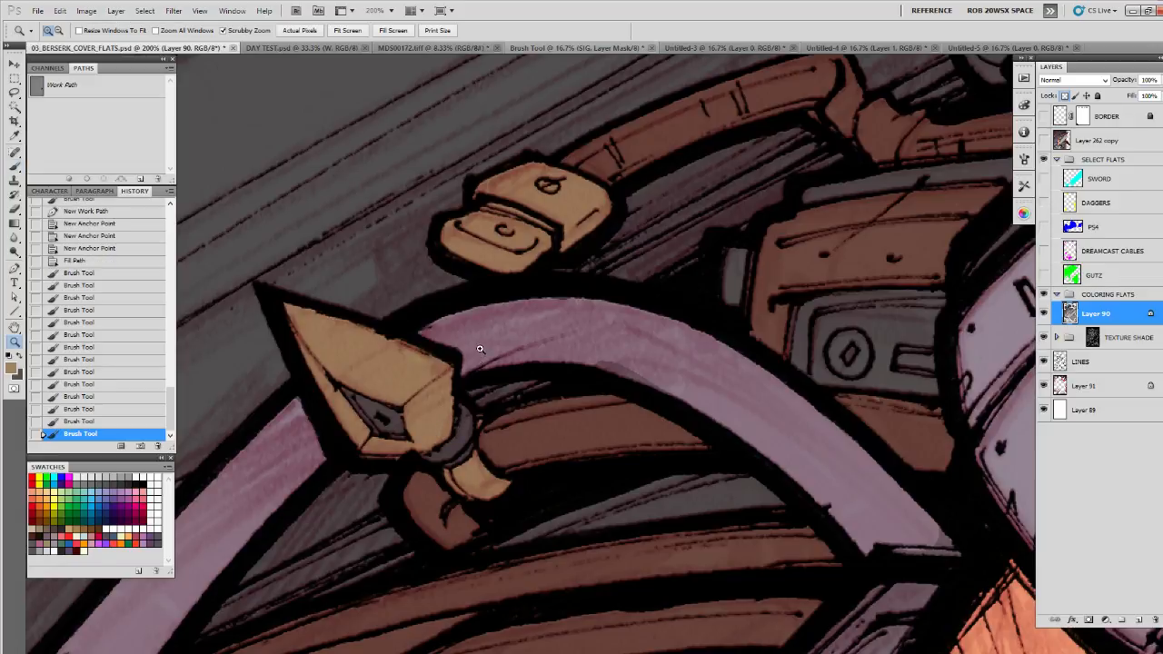
Step: Paint the inlay of the dagger above the dark blue game controller dark grey, with its slot in gold
alt+click(479, 347)
alt+click(479, 346)
alt+click(479, 346)
alt+click(479, 346)
drag(479, 347, 448, 588)
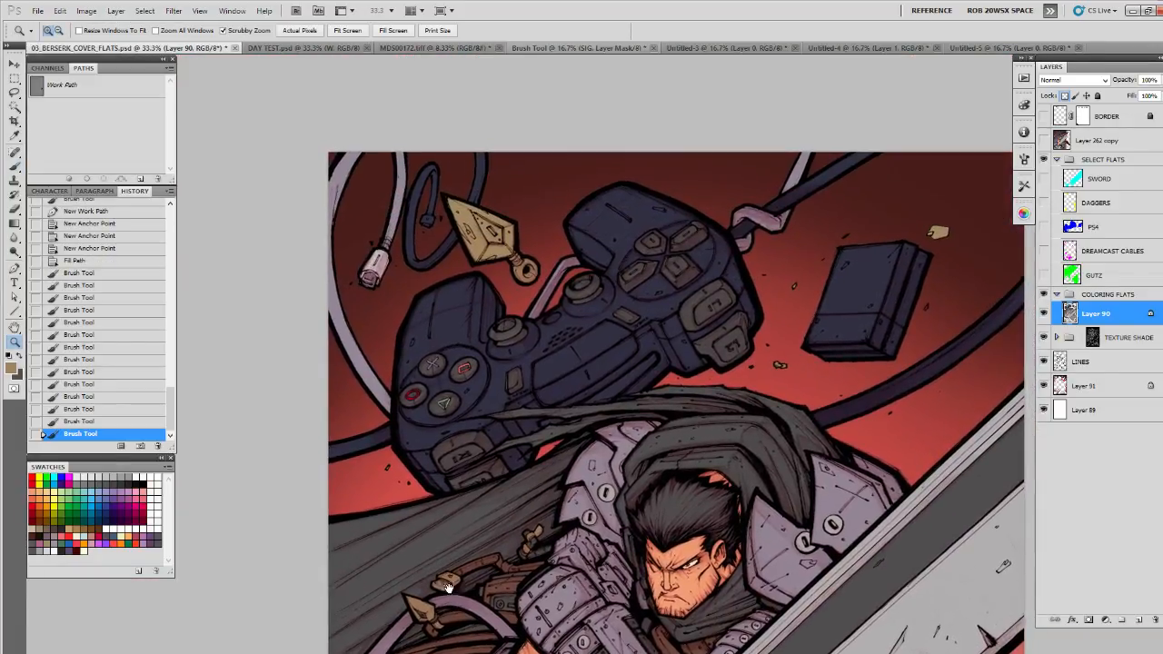
click(509, 227)
click(509, 228)
click(509, 227)
click(509, 227)
key(b)
drag(451, 263, 445, 361)
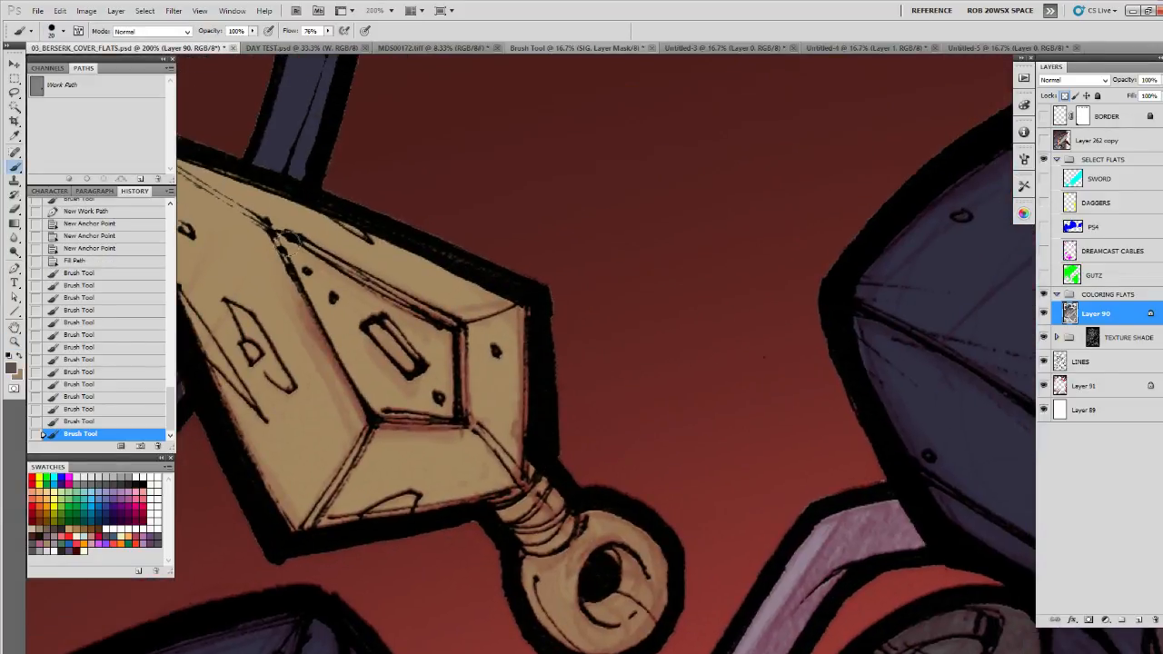
mouse_move(280, 236)
mouse_down()
mouse_move(368, 303)
mouse_move(405, 323)
mouse_move(423, 318)
mouse_move(450, 359)
mouse_move(446, 405)
mouse_move(379, 407)
mouse_move(295, 254)
mouse_move(386, 400)
mouse_move(423, 363)
mouse_move(439, 395)
mouse_up()
key(x)
mouse_move(375, 329)
mouse_down()
mouse_move(411, 363)
mouse_move(342, 252)
mouse_up()
Step: Paint the neck of the dagger above the dark blue game controller dark grey
key(x)
mouse_move(442, 350)
mouse_down()
mouse_move(395, 375)
mouse_move(438, 333)
mouse_move(464, 385)
mouse_move(456, 402)
mouse_move(418, 400)
mouse_move(435, 395)
mouse_move(440, 351)
mouse_up()
alt+click(461, 393)
alt+click(466, 386)
alt+click(465, 386)
alt+click(467, 384)
alt+click(468, 383)
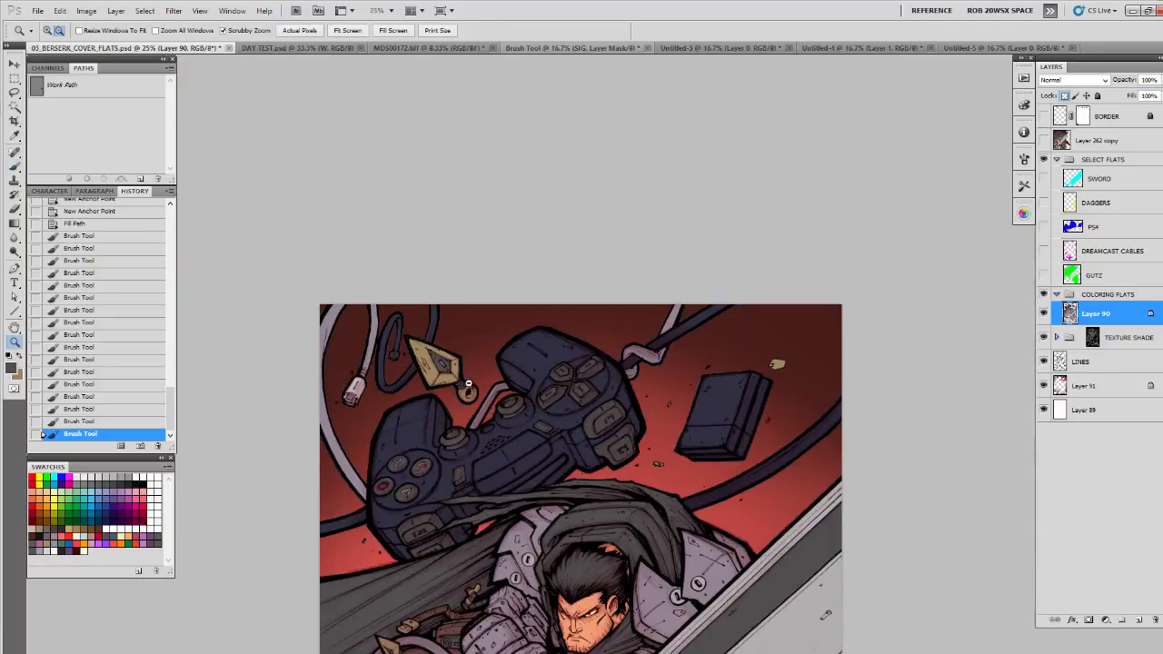
alt+click(468, 383)
Step: Paint the framed inlay of the cropped dagger in the artwork's lower left corner dark grey
ctrl+click(454, 621)
ctrl+click(455, 621)
ctrl+click(455, 621)
ctrl+click(454, 621)
ctrl+click(454, 621)
ctrl+click(454, 621)
drag(489, 575, 633, 416)
mouse_move(541, 373)
mouse_down()
mouse_move(549, 484)
mouse_move(544, 372)
mouse_move(410, 375)
mouse_move(350, 379)
mouse_move(321, 493)
mouse_move(337, 455)
mouse_move(425, 395)
mouse_move(469, 382)
mouse_move(502, 379)
mouse_move(515, 395)
mouse_move(502, 456)
mouse_move(539, 486)
mouse_up()
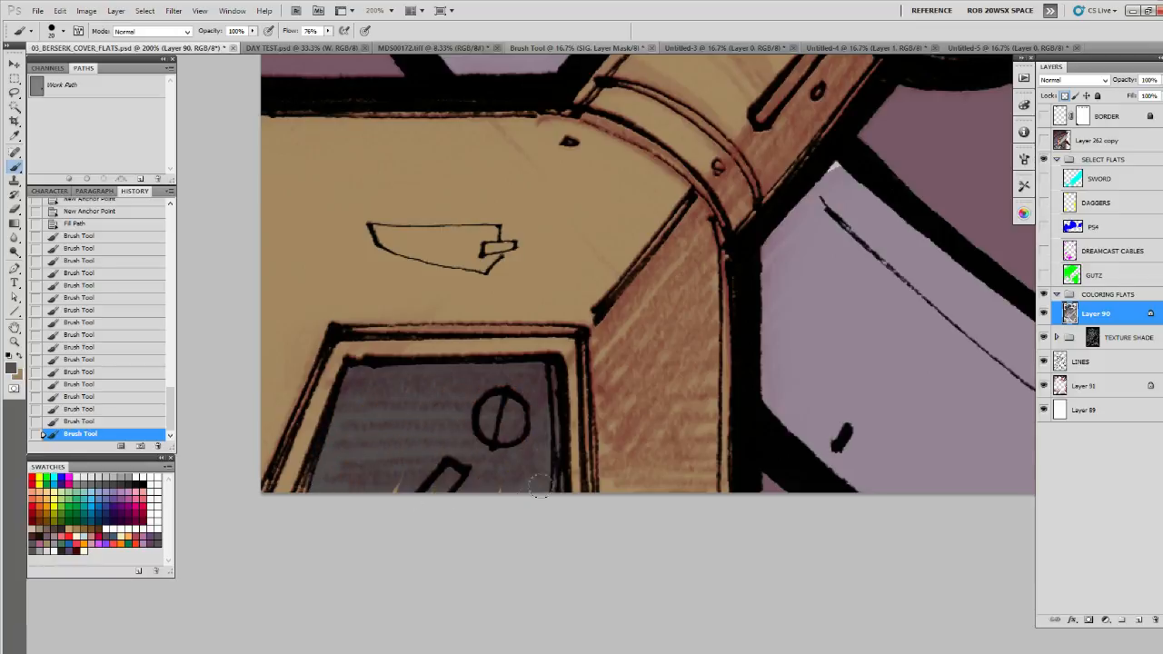
Step: Paint the slot and the screw inside the lower-left dagger's inlay gold
key(x)
drag(452, 474, 450, 481)
mouse_move(498, 424)
mouse_down()
mouse_move(515, 421)
mouse_move(497, 421)
mouse_up()
Step: Paint the neck of the lower-left dagger dark grey and its two long slots gold
drag(792, 265, 531, 597)
key(x)
mouse_move(620, 324)
mouse_down()
mouse_move(610, 384)
mouse_move(631, 332)
mouse_move(611, 288)
mouse_move(565, 242)
mouse_move(515, 229)
mouse_move(470, 246)
mouse_move(320, 426)
mouse_move(422, 477)
mouse_move(473, 552)
mouse_move(617, 369)
mouse_move(535, 481)
mouse_move(615, 347)
mouse_move(591, 289)
mouse_move(508, 250)
mouse_move(390, 374)
mouse_move(485, 273)
mouse_move(378, 445)
mouse_move(500, 310)
mouse_move(507, 323)
mouse_move(434, 469)
mouse_move(559, 325)
mouse_move(578, 342)
mouse_move(495, 493)
mouse_move(601, 338)
mouse_move(499, 448)
mouse_up()
alt+click(605, 400)
drag(465, 278, 396, 360)
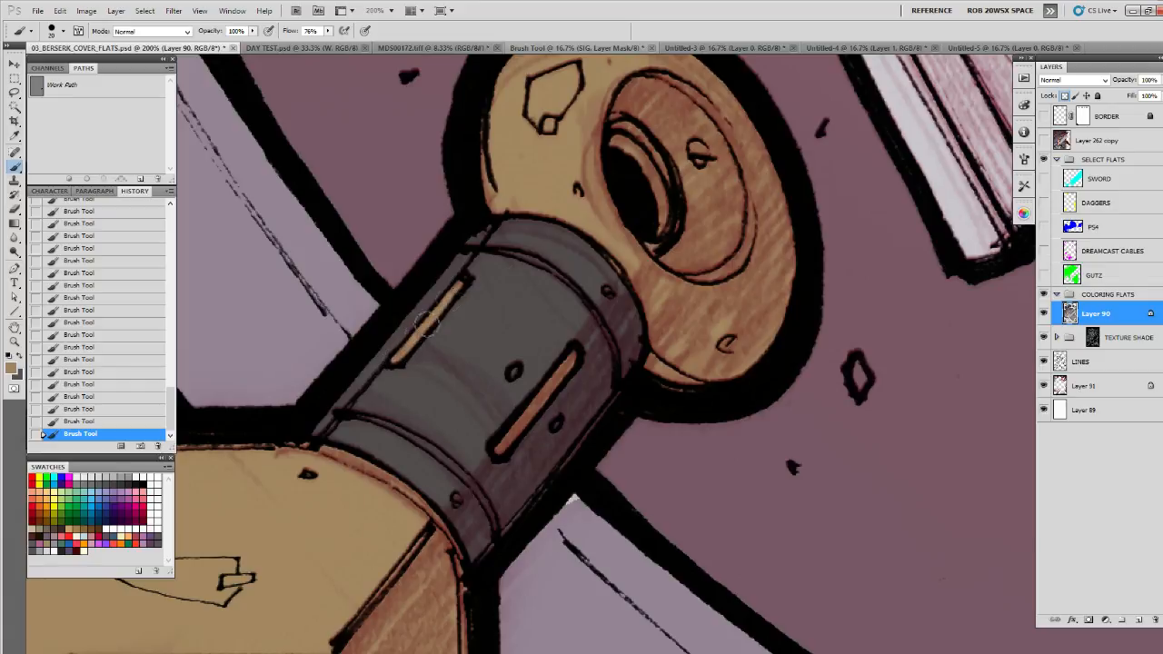
Step: Review the grey dagger details across the whole illustration, with and without the TEXTURE SHADE group
key(z)
alt+click(638, 327)
alt+click(638, 327)
alt+click(638, 327)
alt+click(638, 327)
alt+click(638, 327)
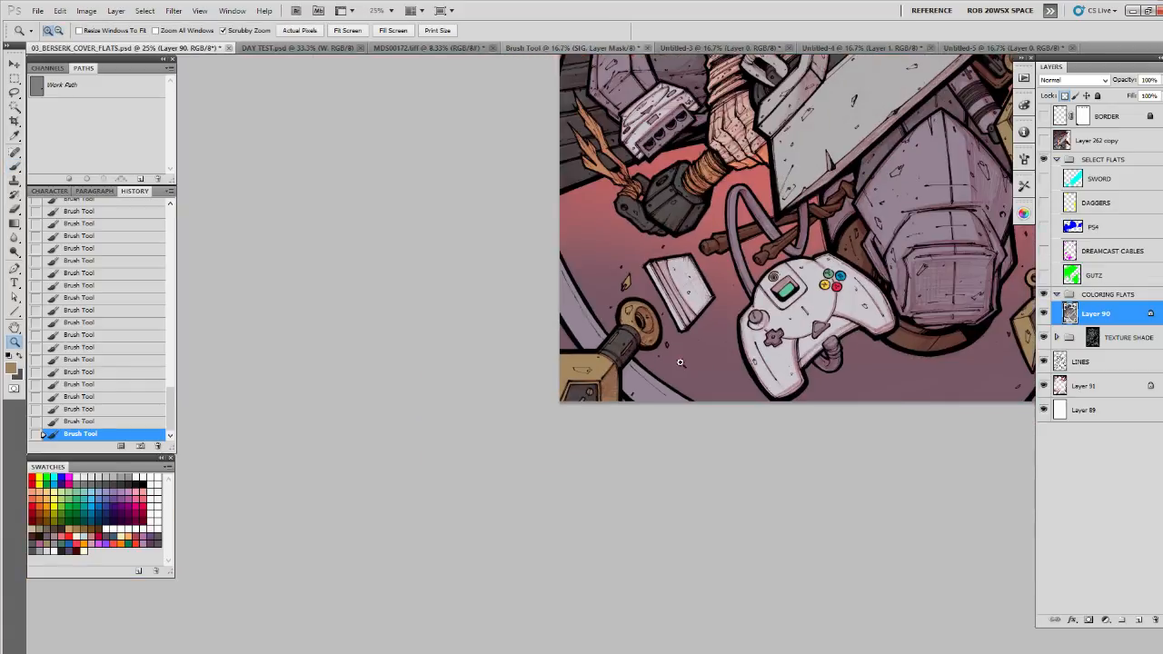
drag(801, 401, 380, 600)
drag(609, 415, 660, 586)
drag(619, 518, 648, 423)
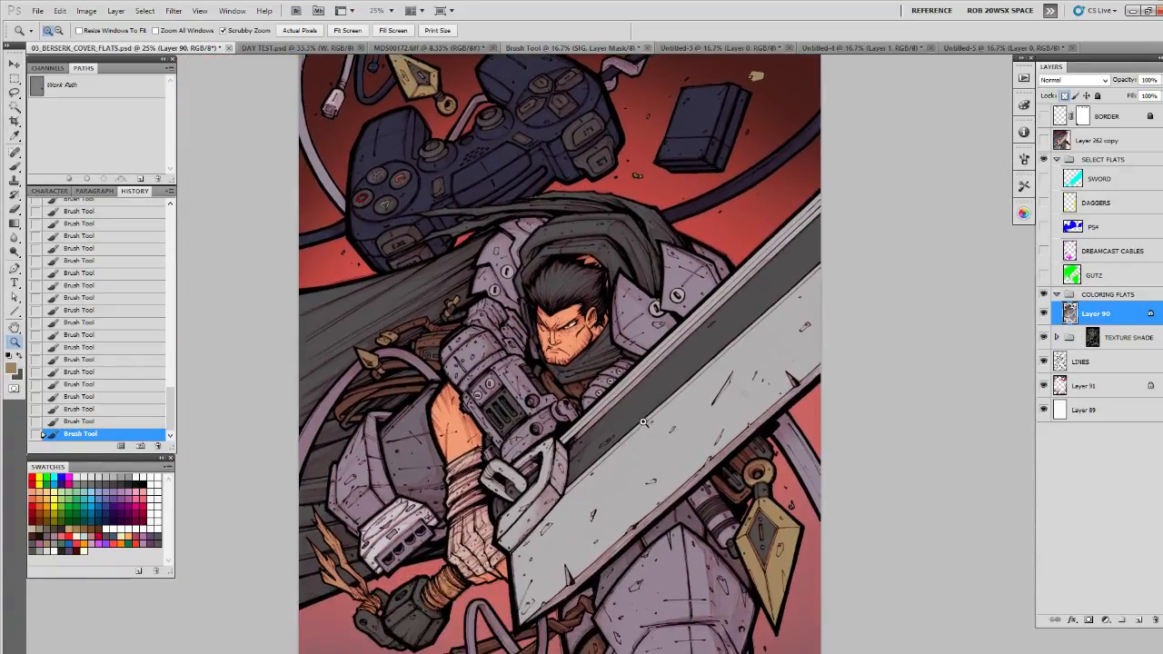
alt+click(651, 427)
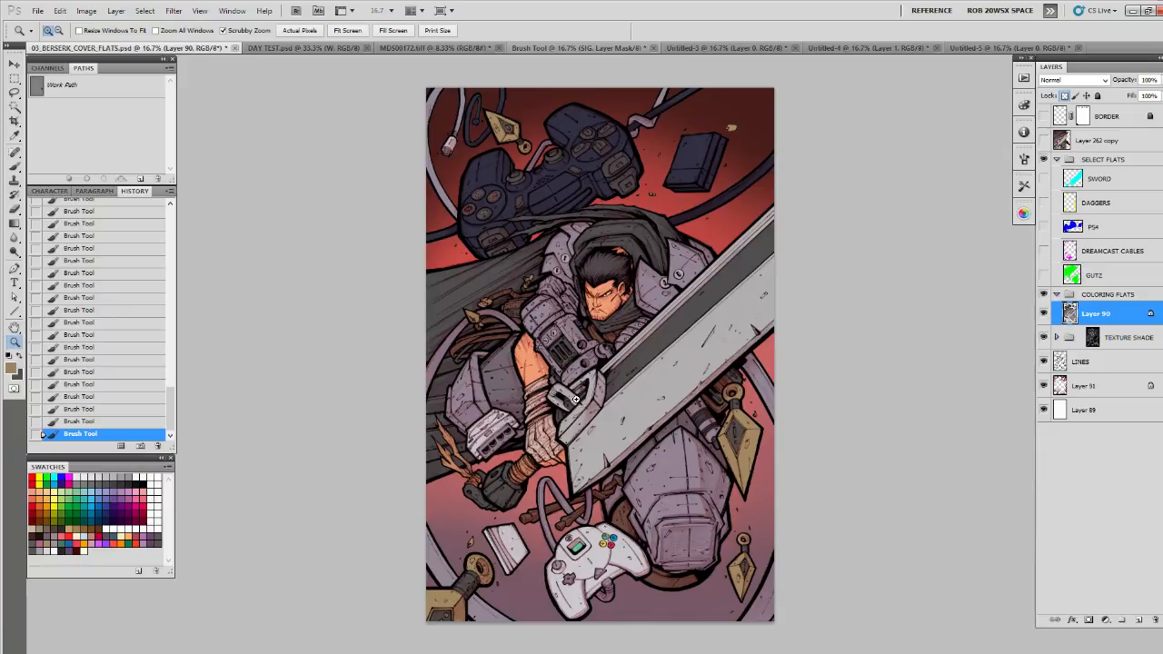
key(b)
click(1047, 336)
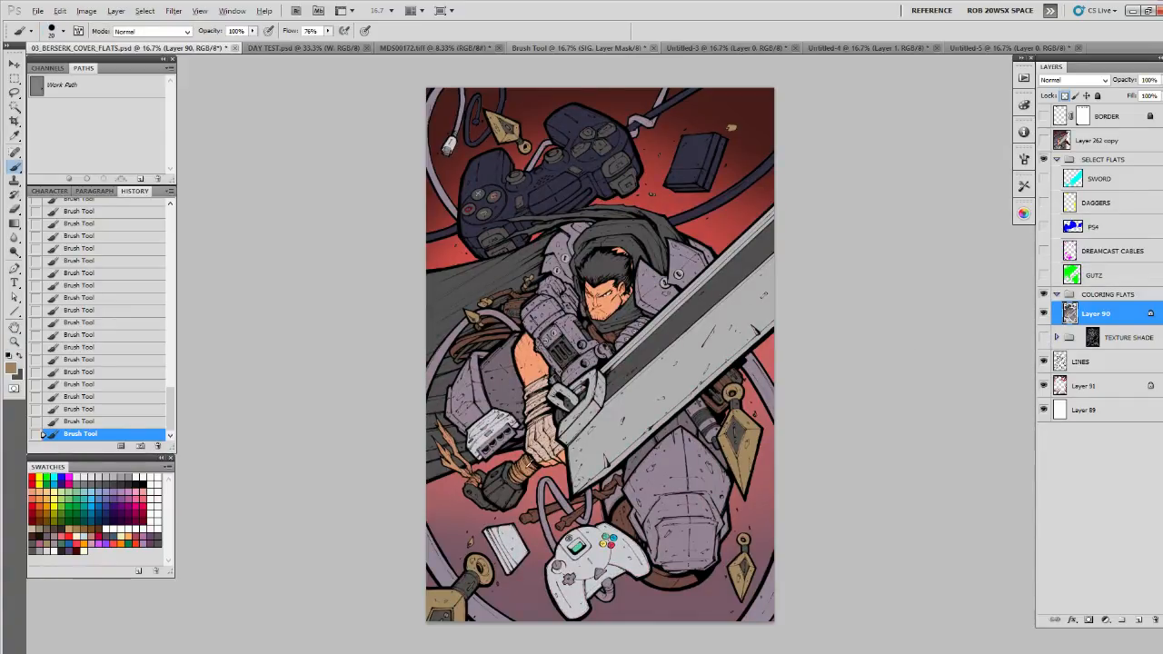
click(1044, 338)
Step: Paint the ribbed bands on the pale grey loop of the sword's handle orange-tan
key(z)
click(555, 398)
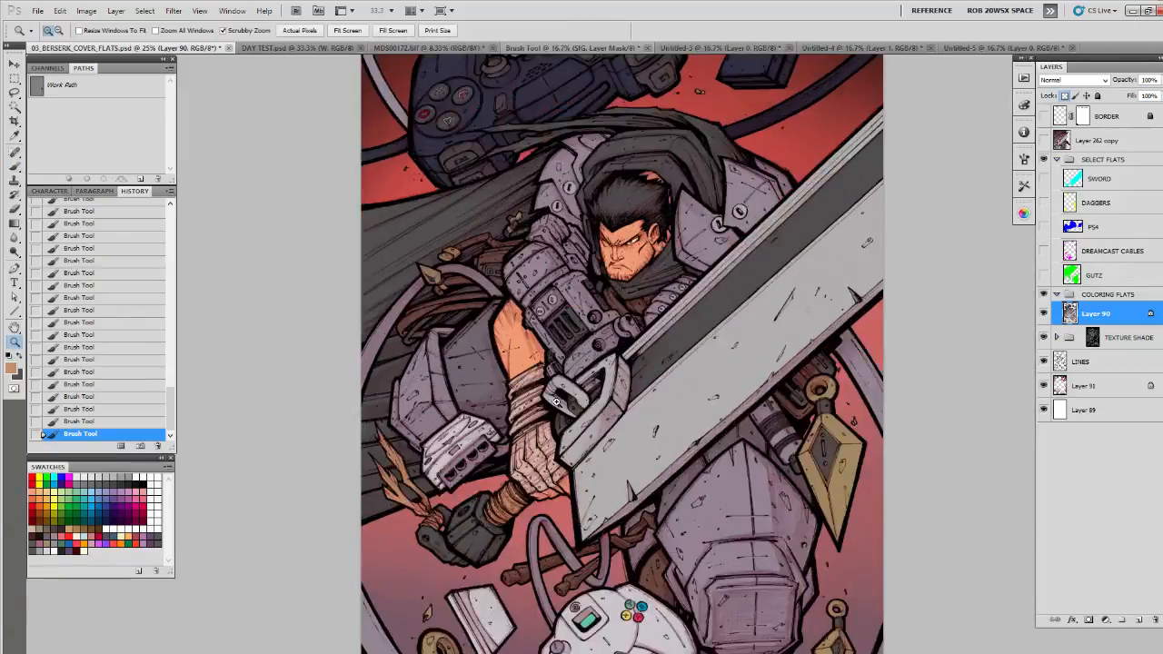
click(555, 398)
click(555, 398)
click(555, 398)
click(555, 398)
key(b)
drag(515, 267, 537, 318)
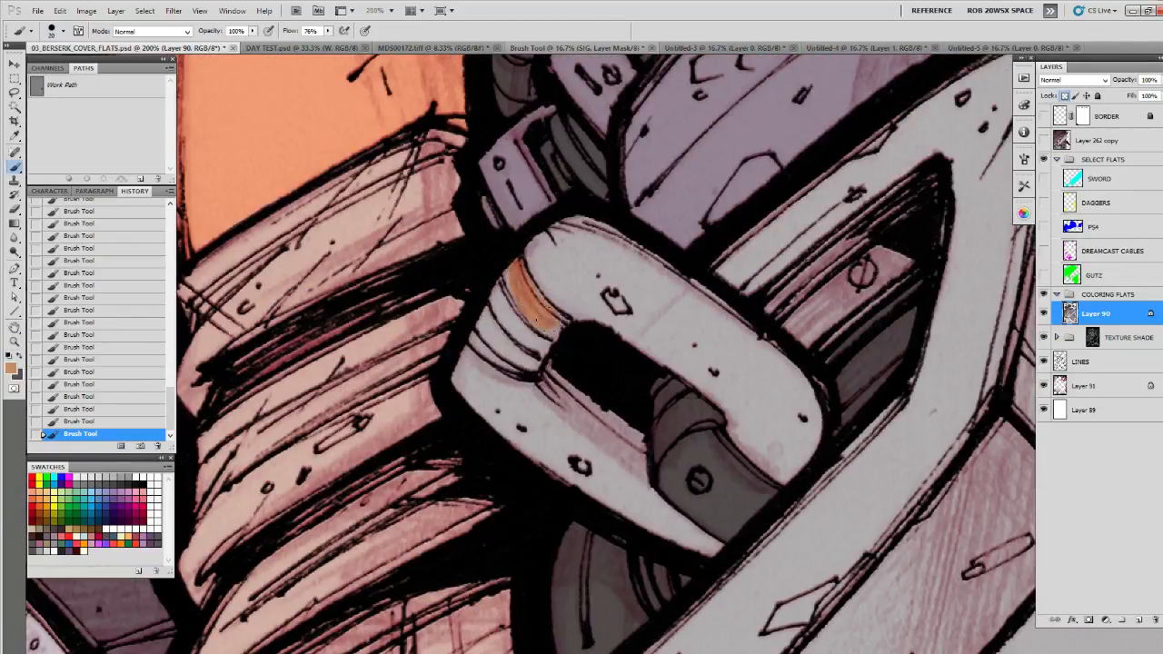
mouse_move(509, 273)
mouse_down()
mouse_move(480, 338)
mouse_move(510, 366)
mouse_move(543, 338)
mouse_move(515, 329)
mouse_up()
Step: Examine the tan bands on the sword's handle against the whole illustration
key(z)
alt+click(584, 302)
alt+click(584, 303)
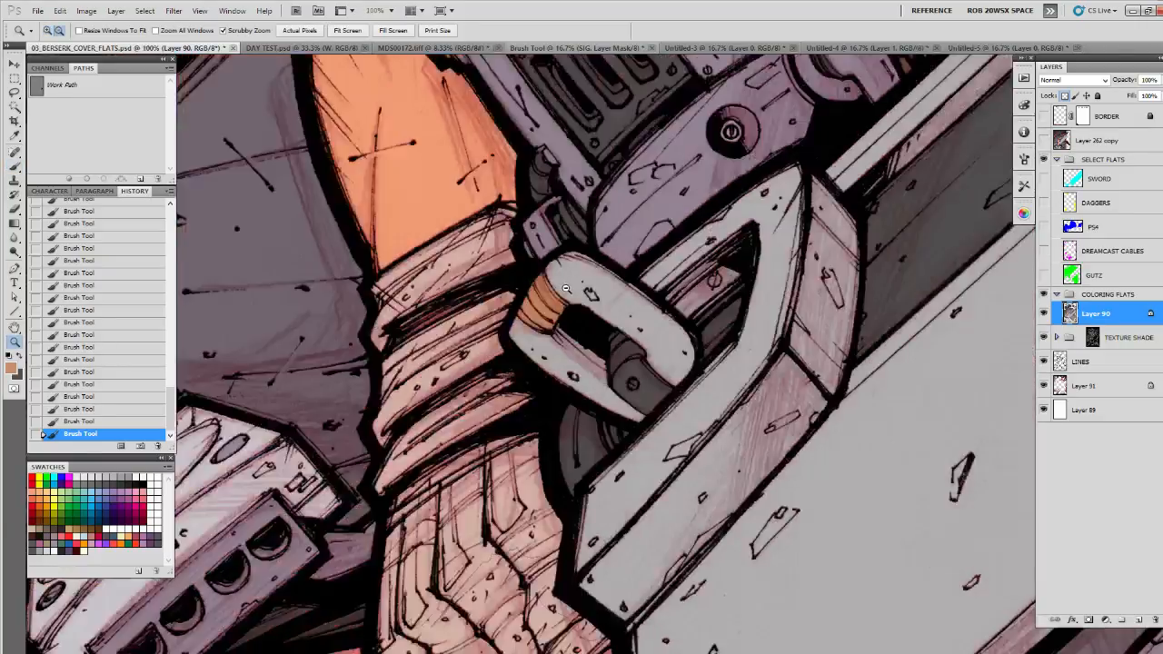
alt+click(585, 303)
alt+click(584, 303)
alt+click(584, 303)
drag(718, 357, 611, 548)
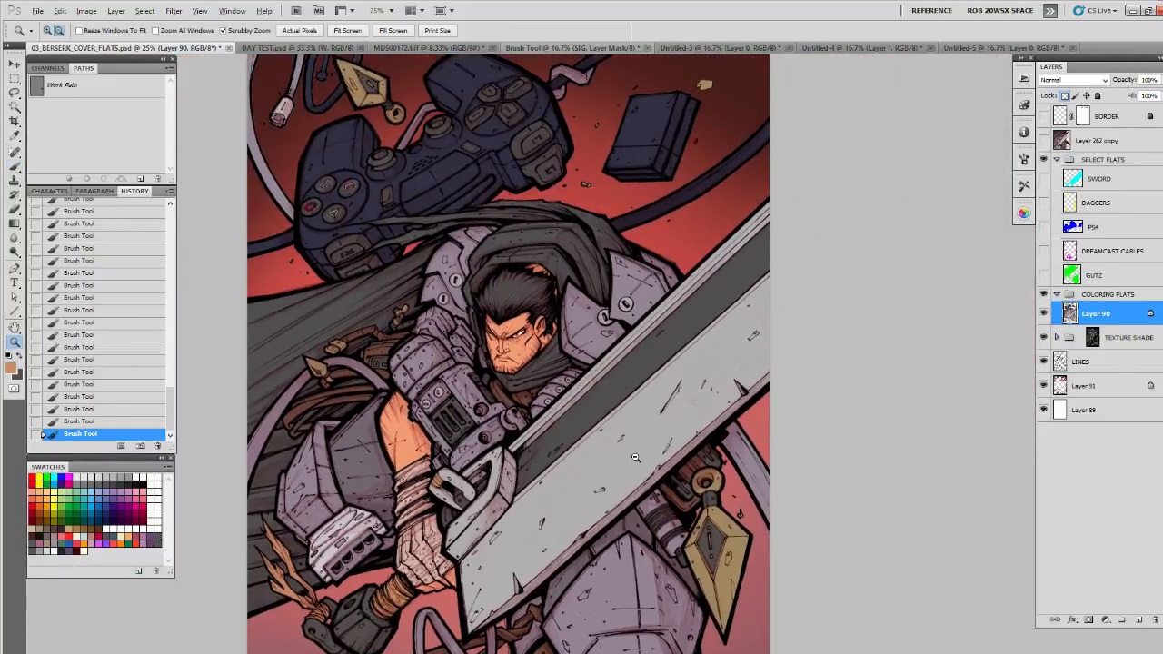
alt+click(641, 447)
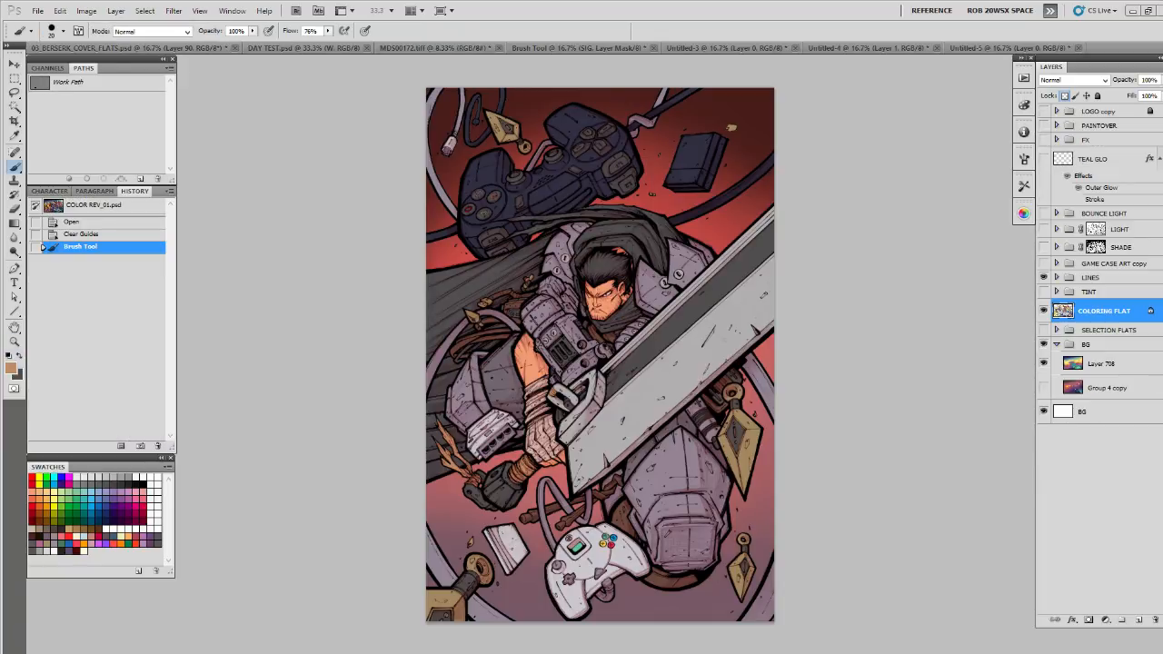
Step: Select all dark grey flats on Layer 90 by colour and add a new layer above it, with a sampled pinkish red as paint colour
alt+click(611, 545)
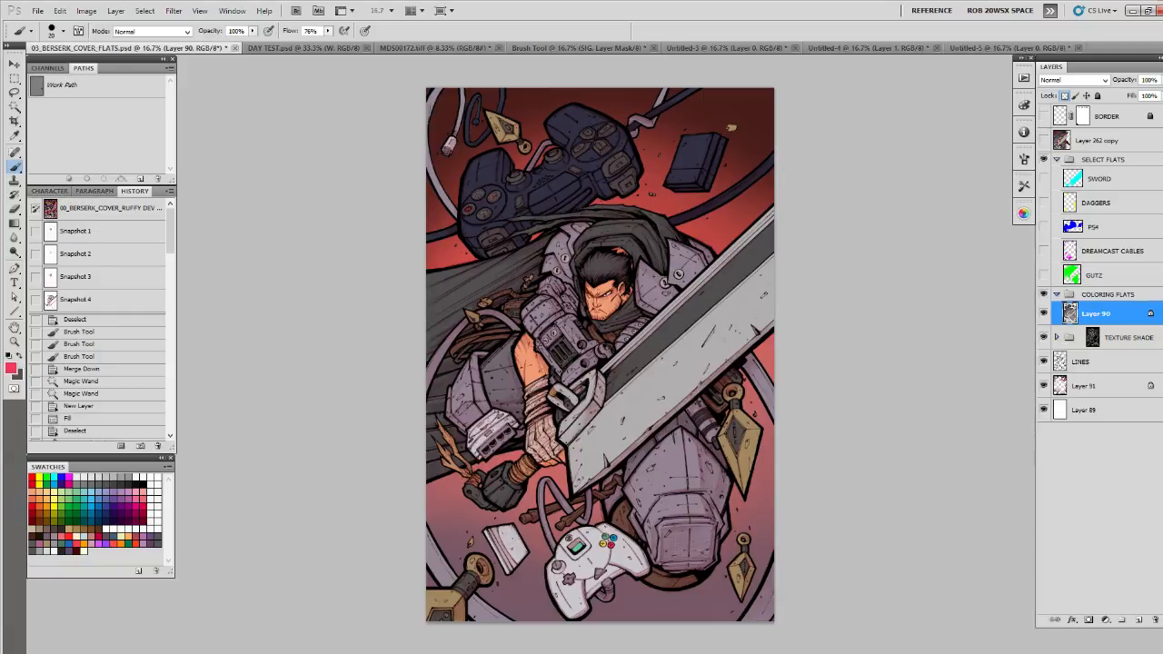
key(w)
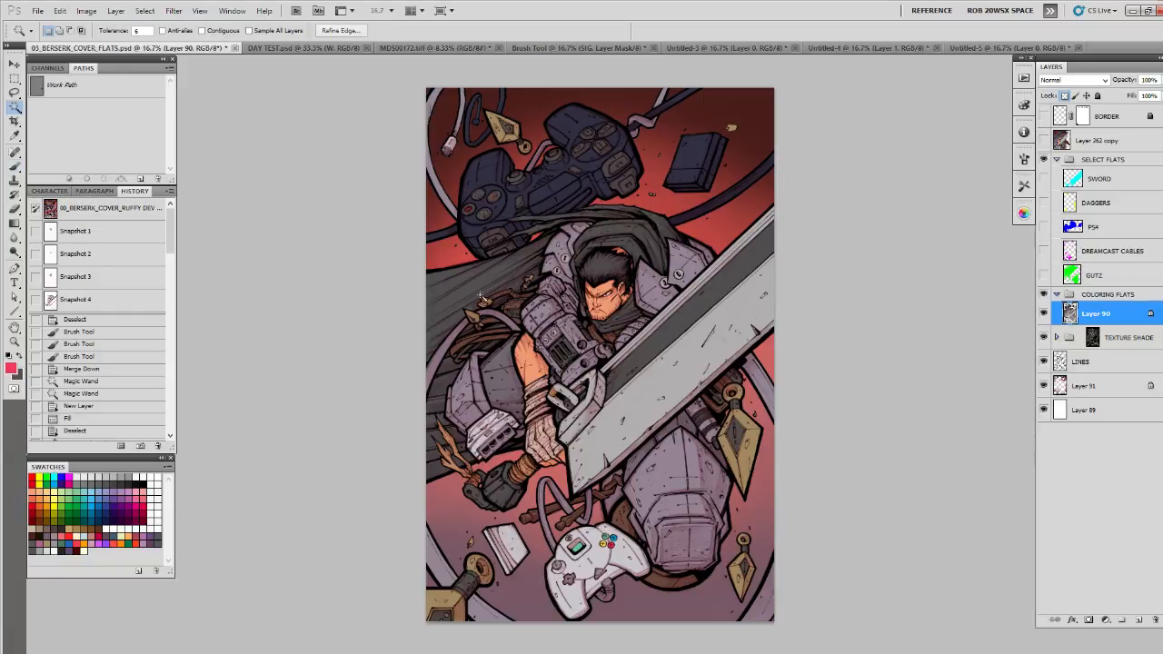
click(483, 296)
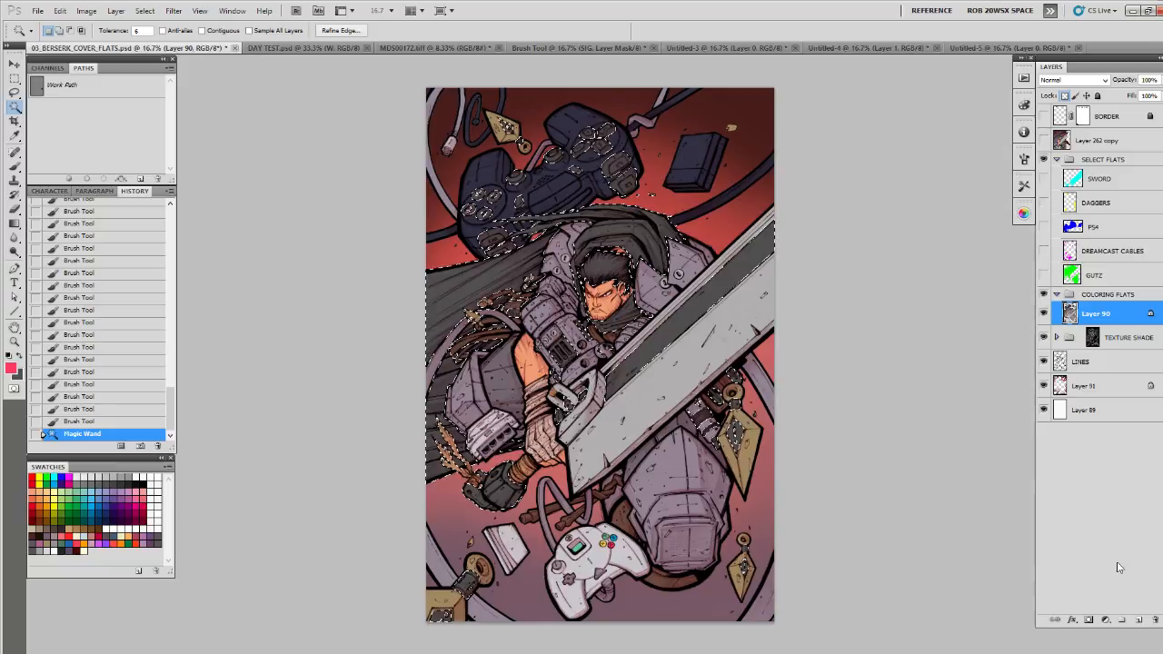
click(1122, 619)
key(b)
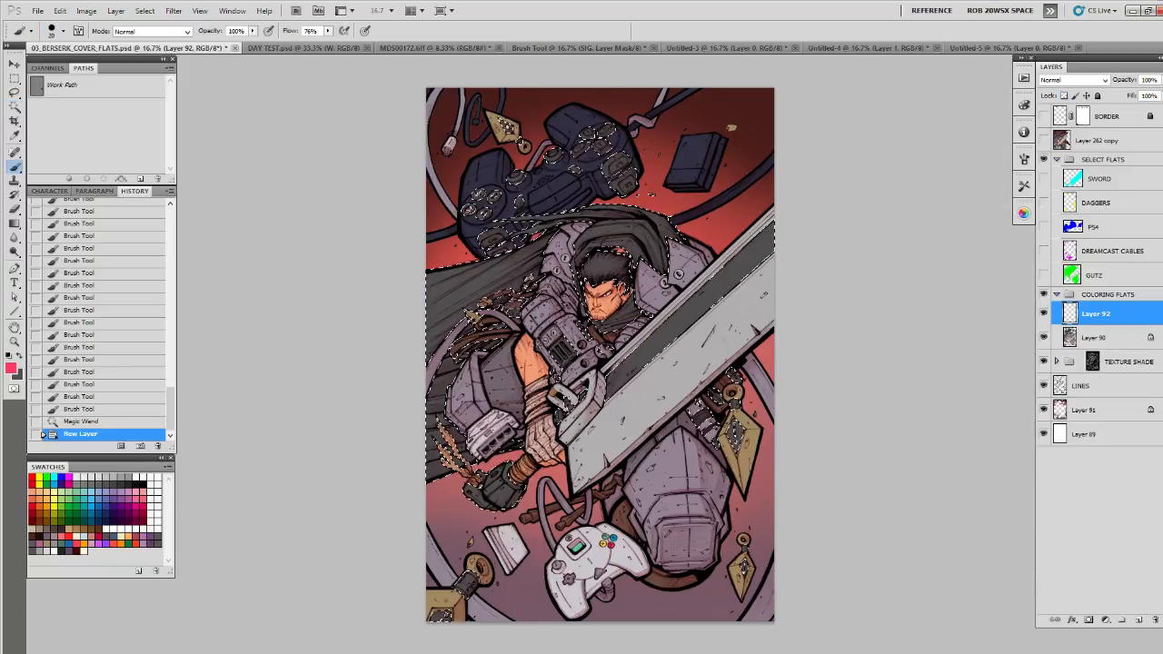
Step: Drop the current selection and select the connected dark grey cloak areas on Layer 90 with the Magic Wand
key(w)
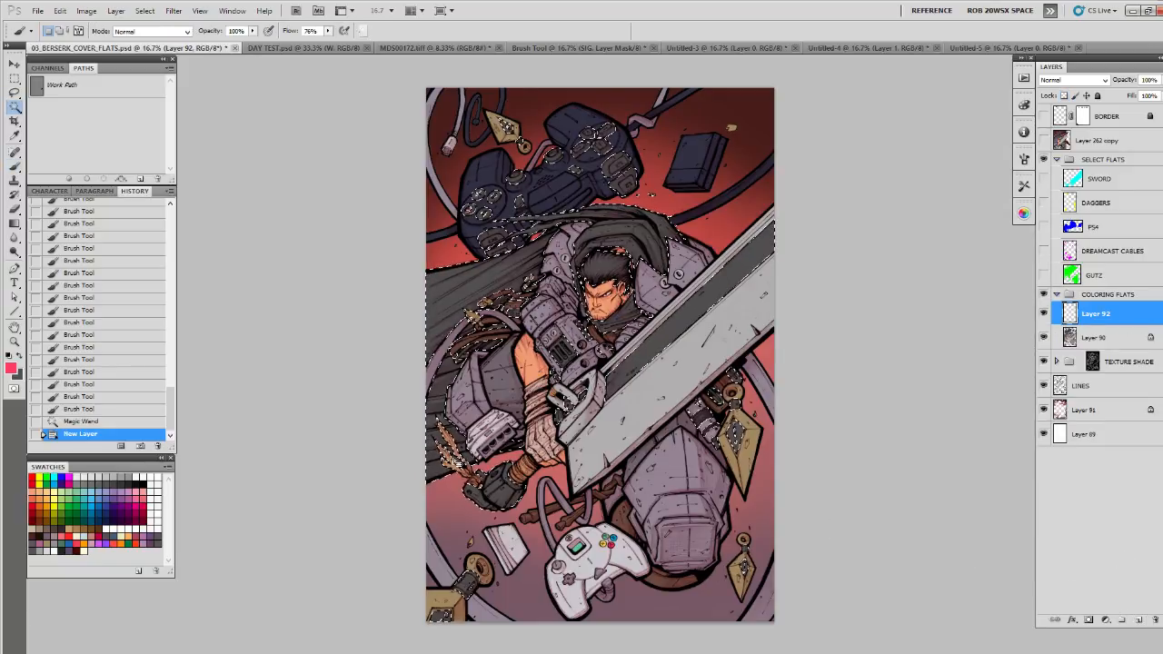
key(ctrl+d)
click(203, 30)
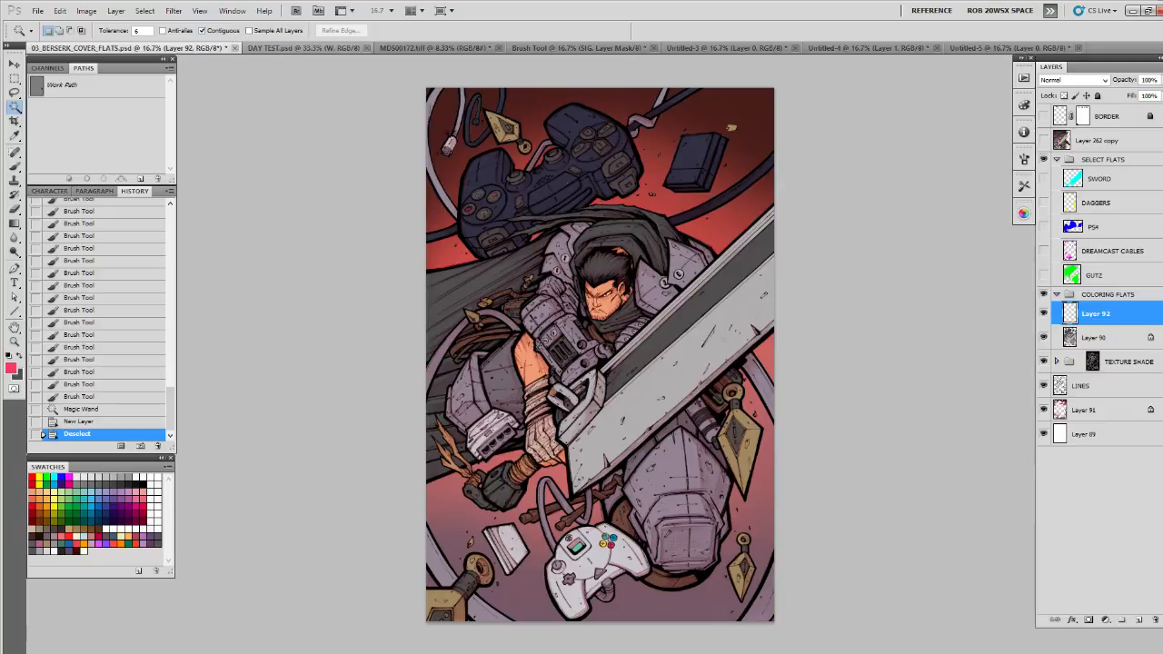
click(1088, 341)
click(531, 284)
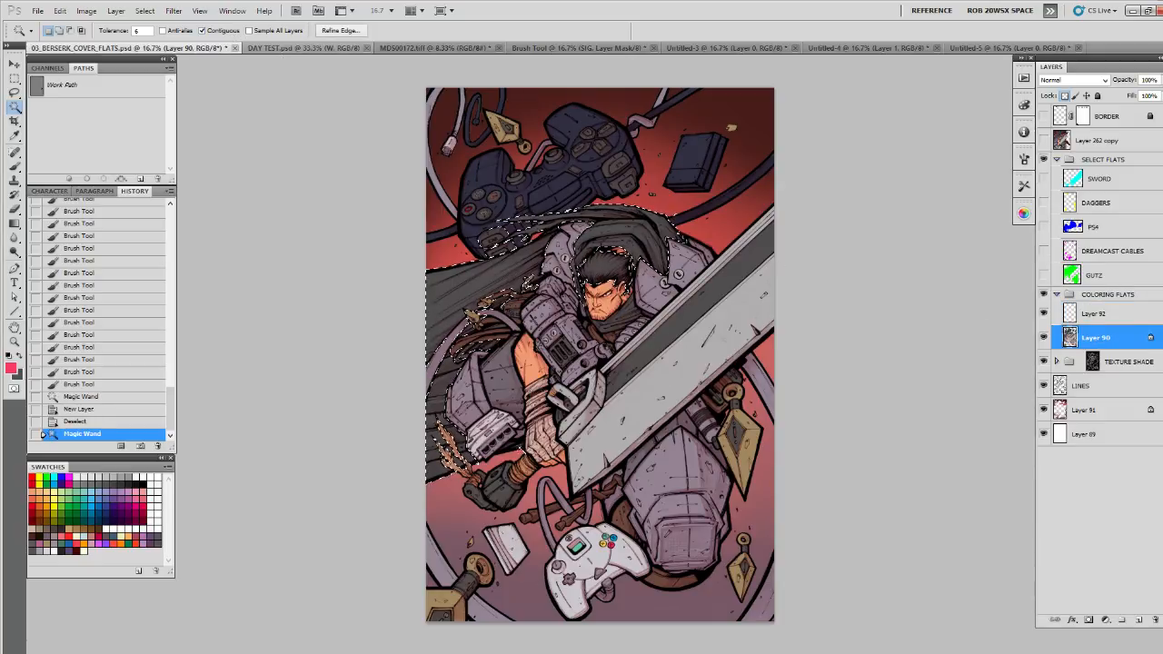
shift+click(490, 313)
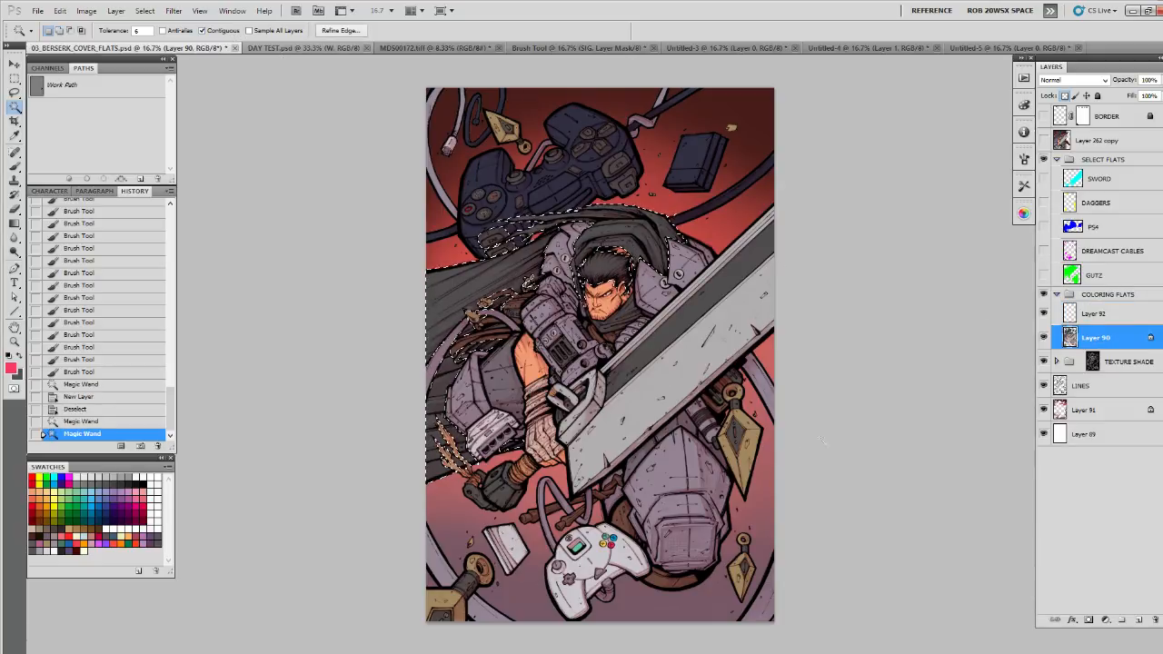
Step: Intersect the cloak selection with the GUTZ layer's transparency, make Layer 92 active and undo a trial fill
click(1069, 277)
right_click(1070, 276)
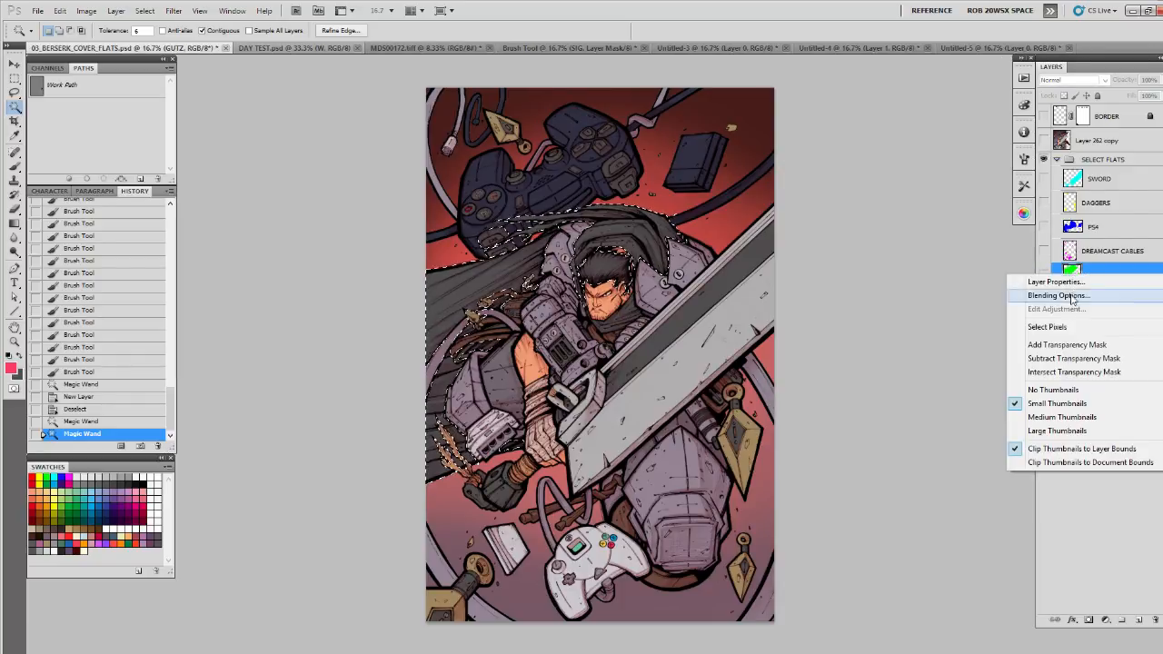
click(1054, 366)
click(1085, 315)
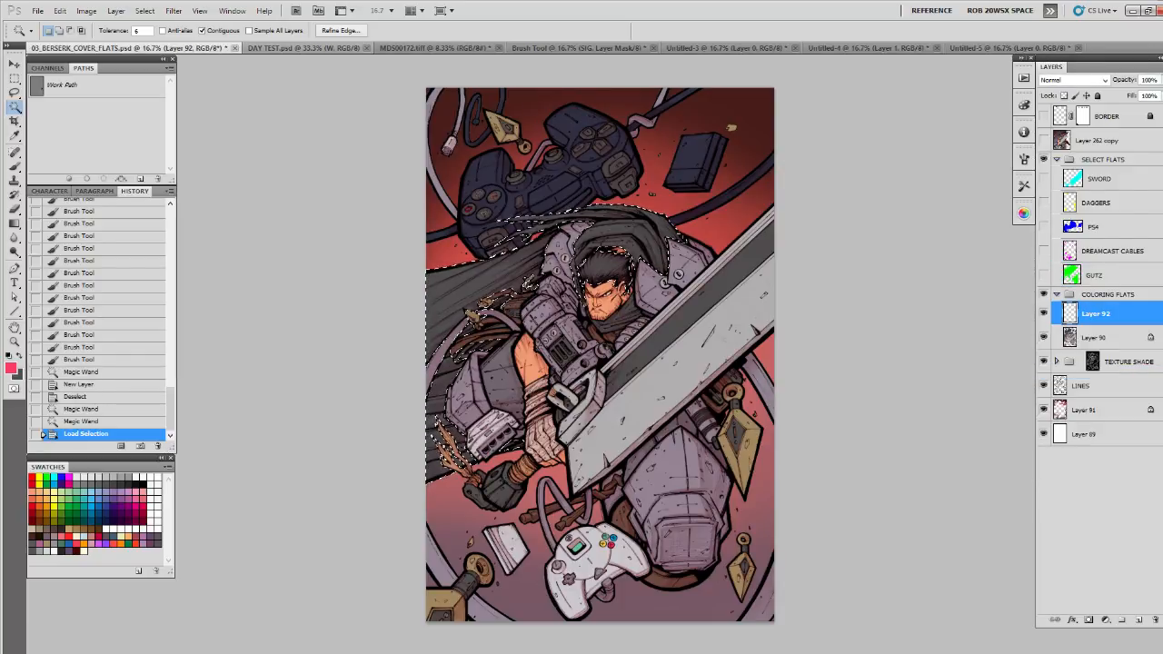
key(alt+BackSpace)
key(ctrl+z)
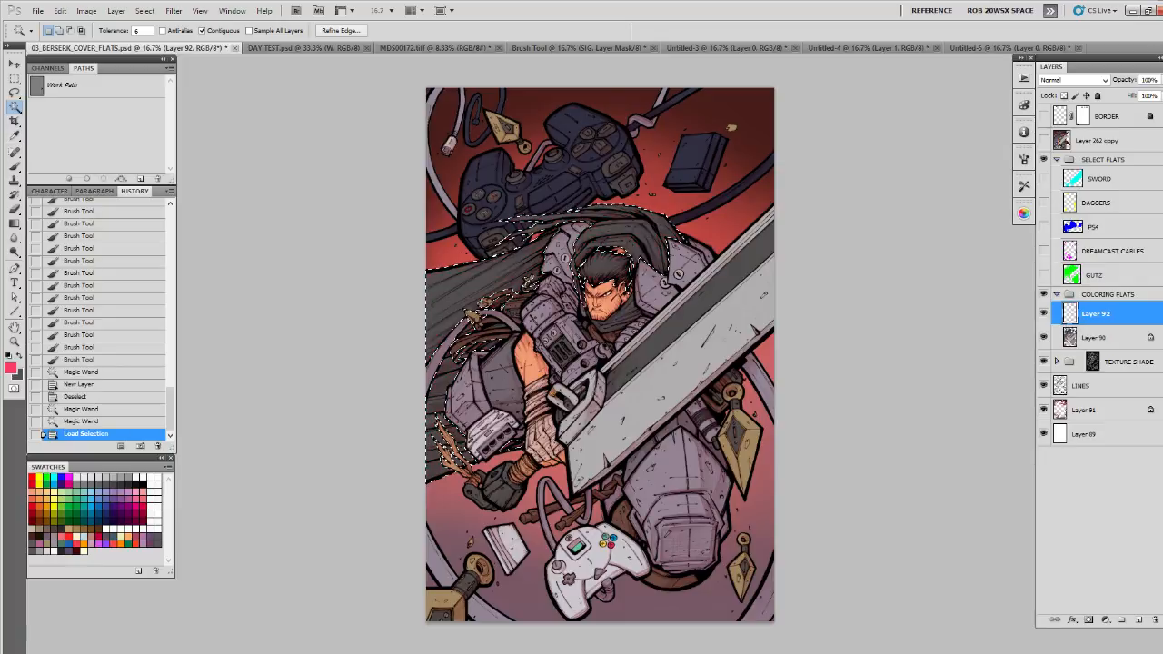
Step: Trim the cloak selection around the head with the Lasso, add the scarf's dark grey area from Layer 90, and return to Layer 92
key(l)
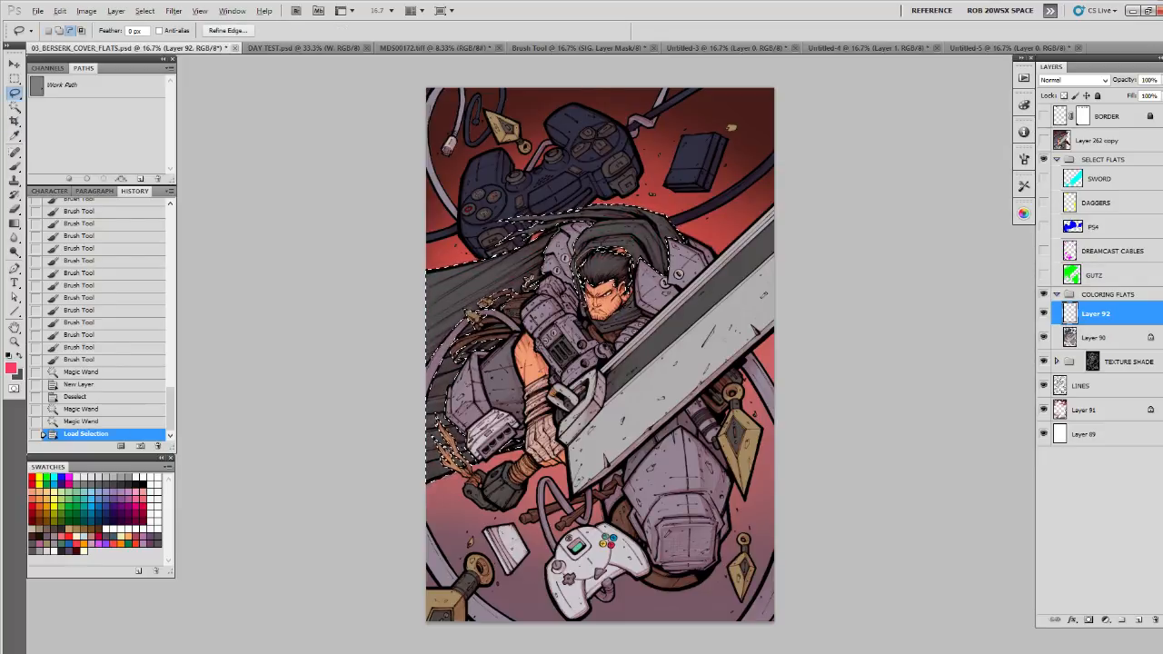
drag(666, 291, 641, 236)
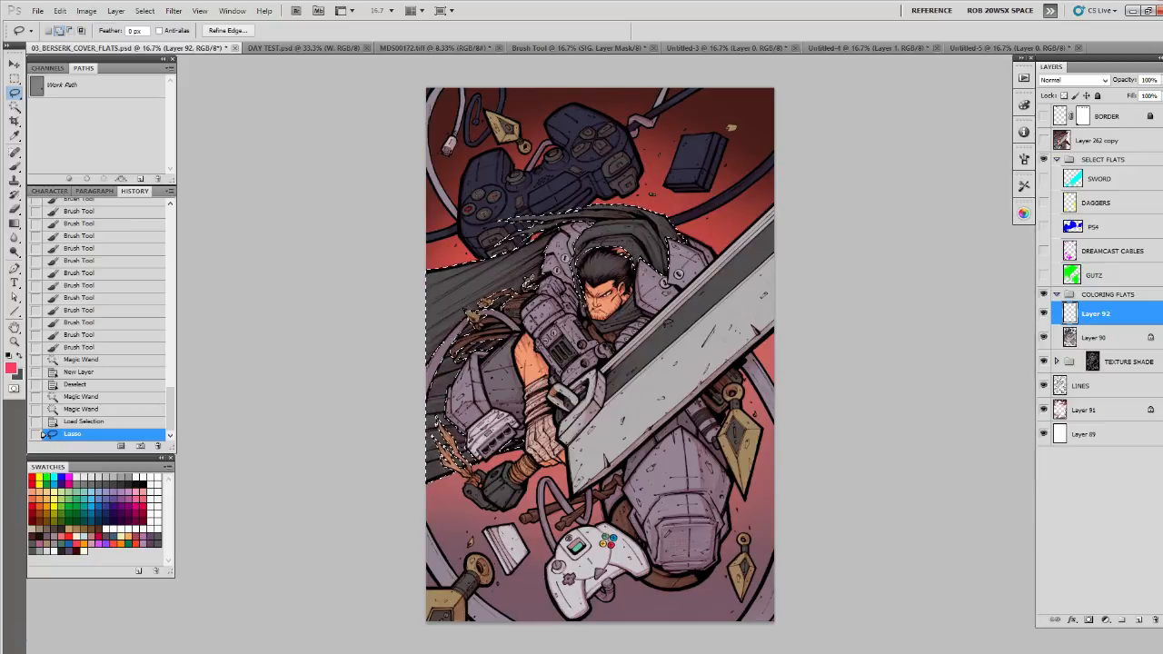
click(1084, 336)
key(w)
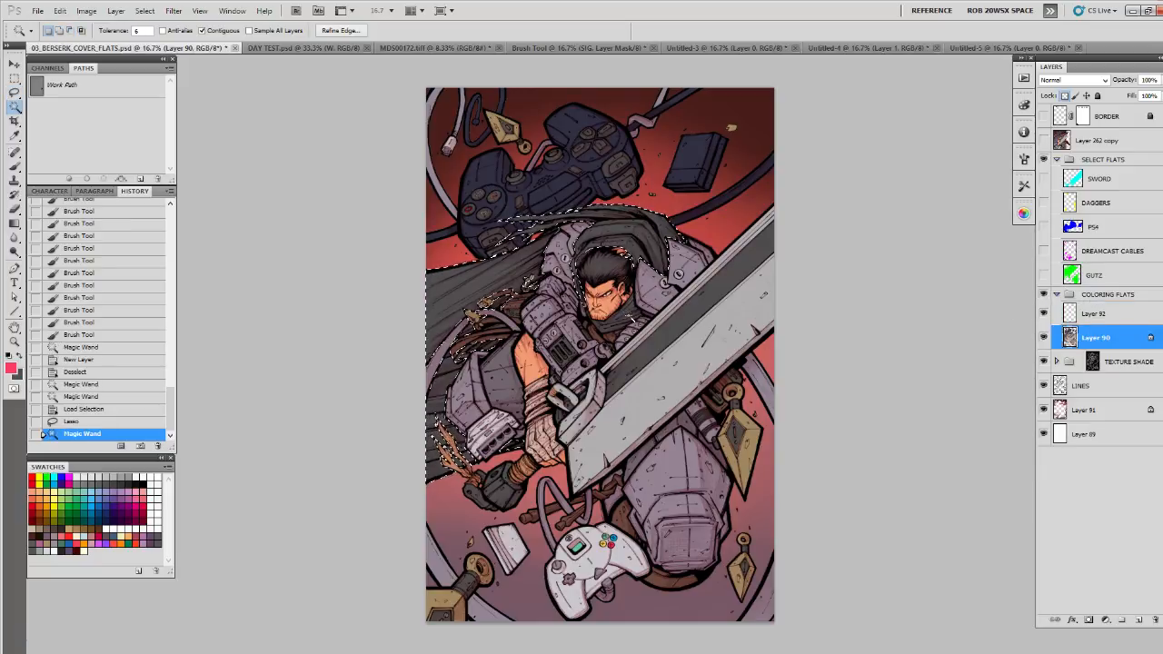
shift+click(632, 319)
shift+click(631, 320)
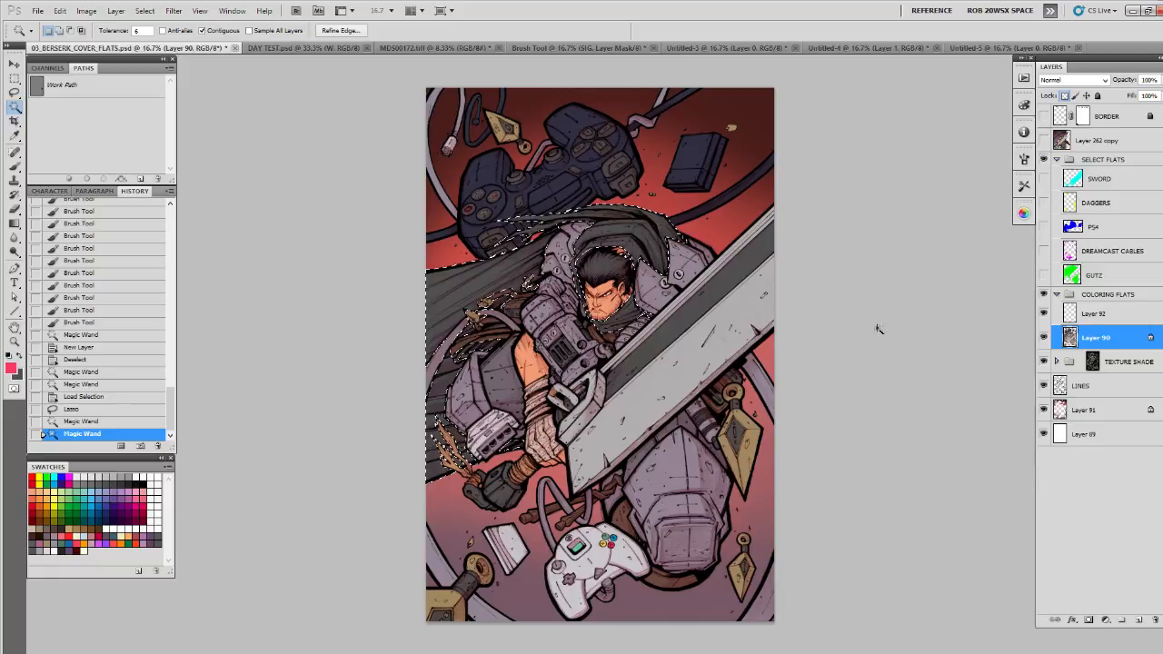
click(1079, 318)
key(b)
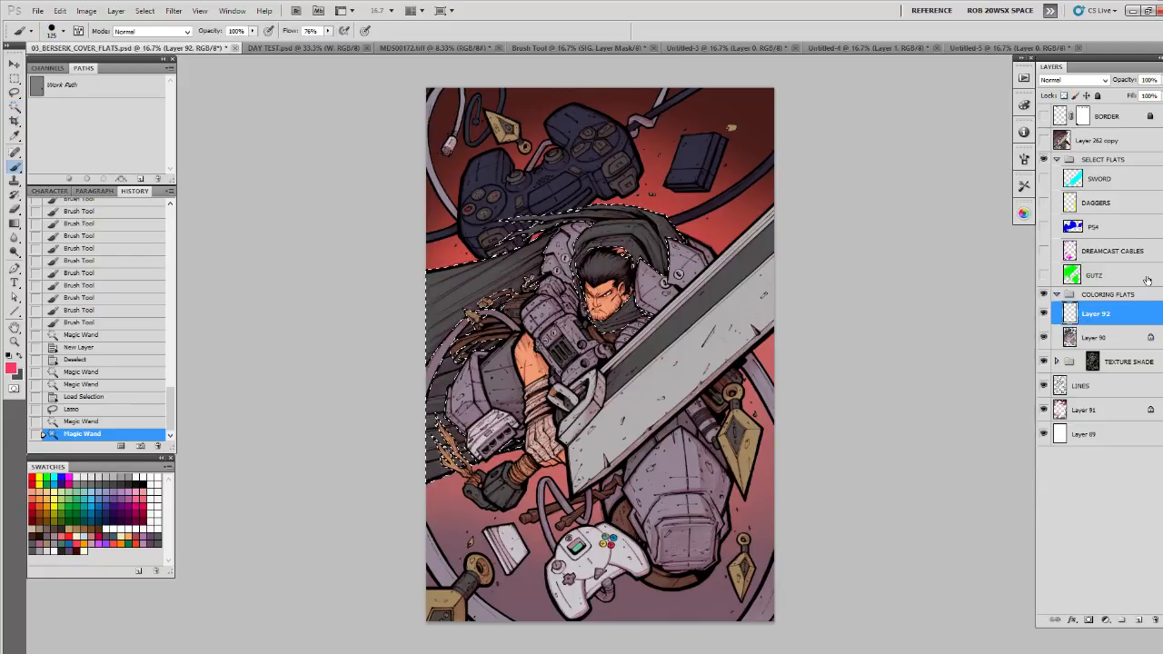
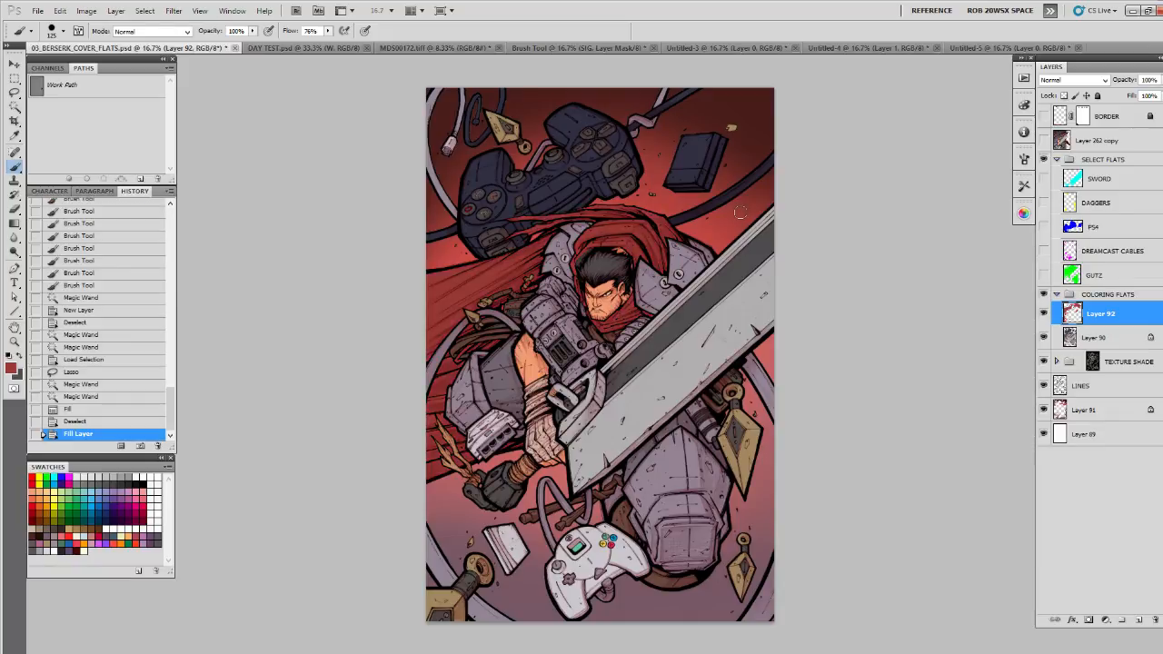
Step: Try a lighter red sampled from the background and a dark maroon swatch as the cloak's colour, undoing each fill
alt+click(724, 235)
key(alt+shift+BackSpace)
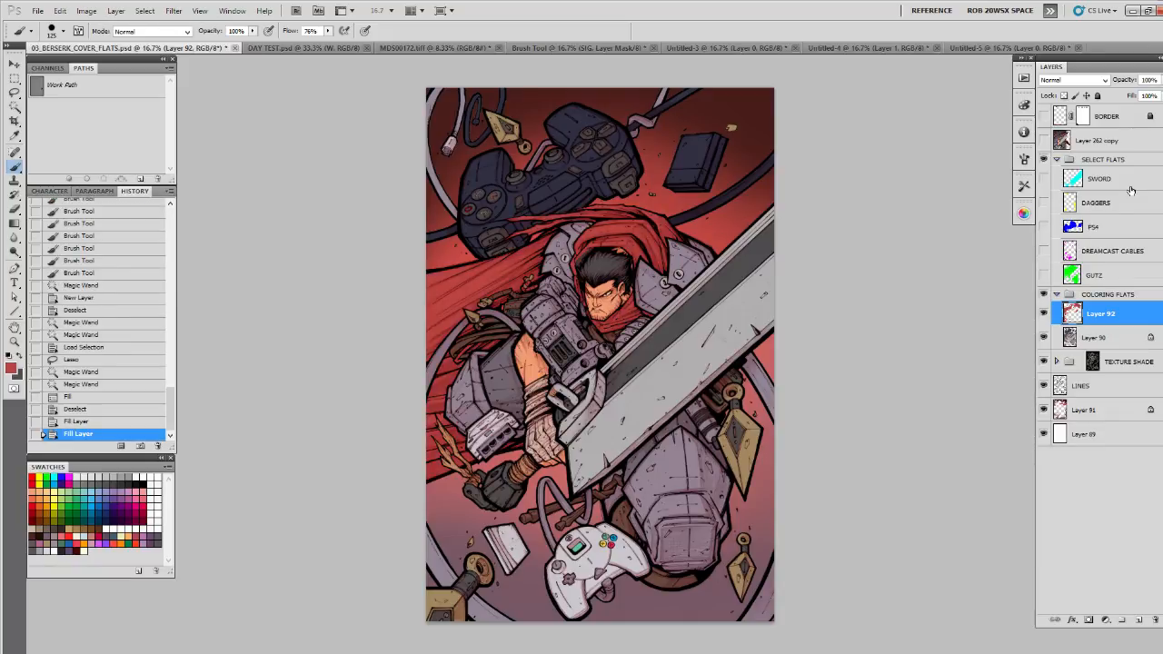
key(ctrl+z)
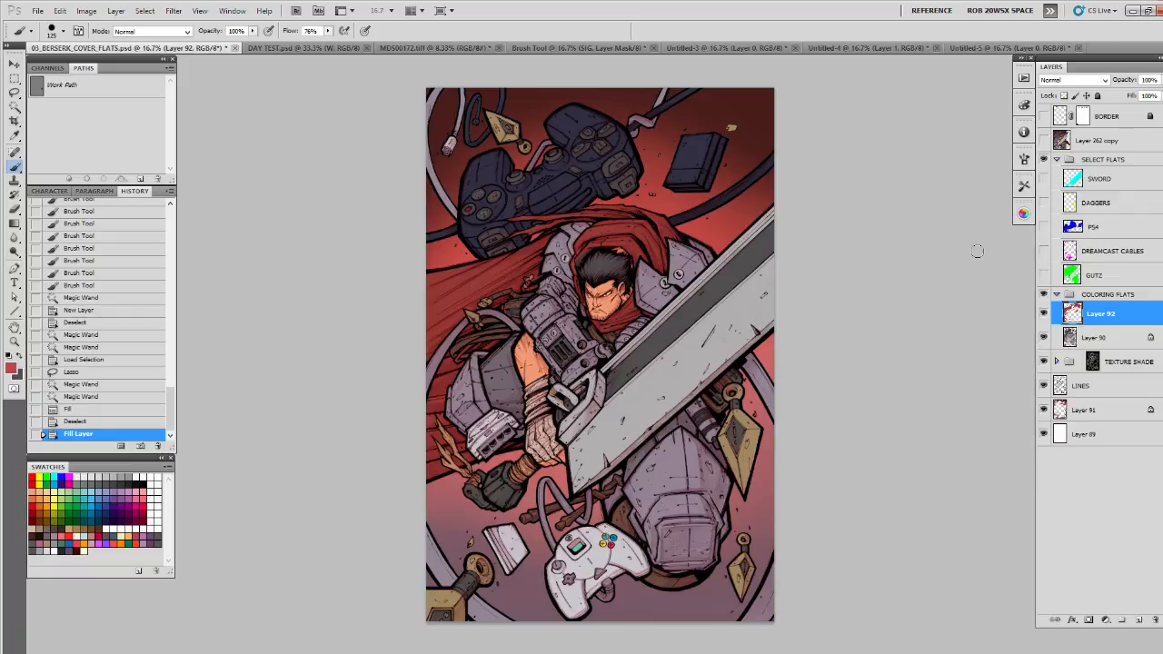
key(x)
click(141, 509)
click(146, 514)
key(shift+alt+BackSpace)
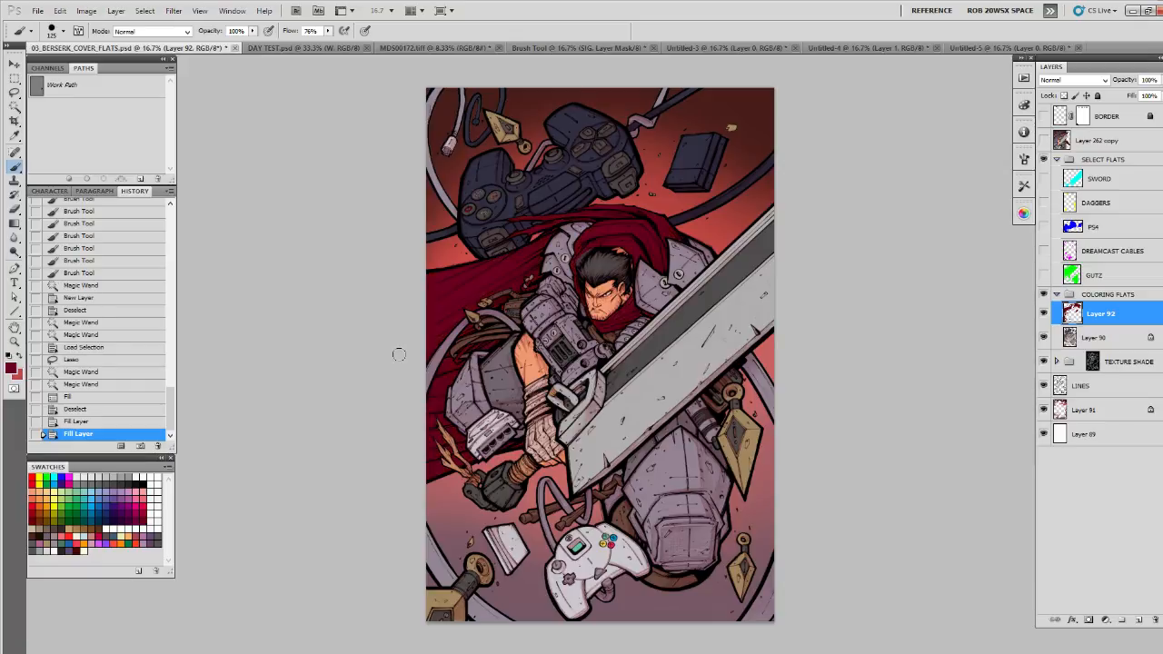
key(ctrl+z)
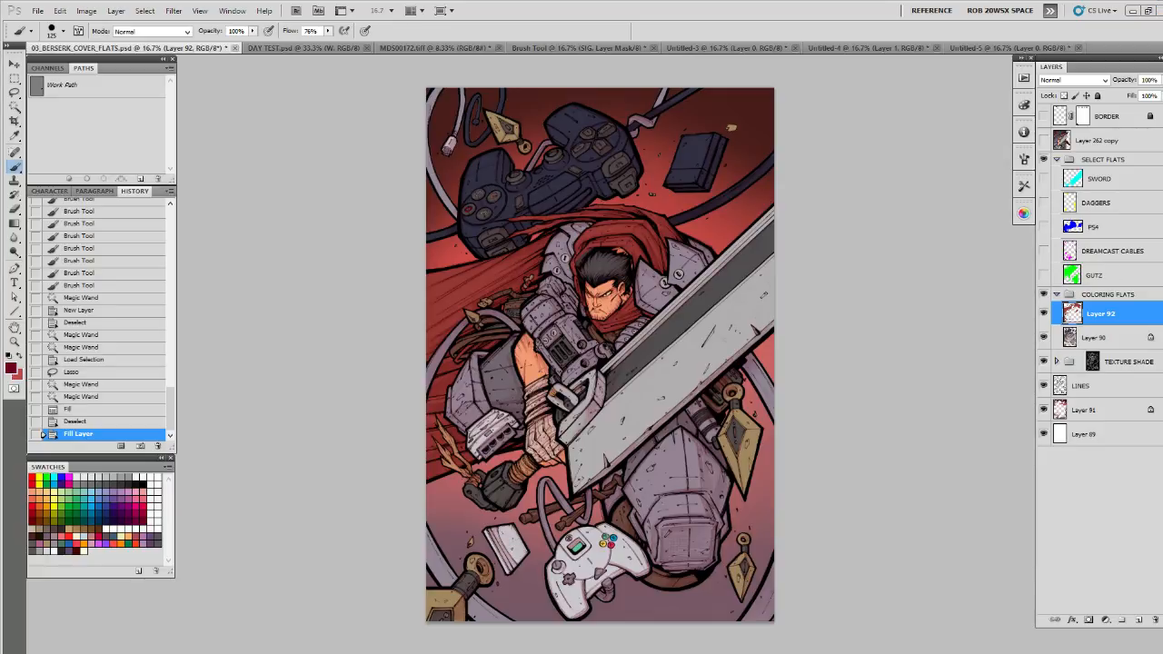
Step: Paste the artwork into the other open illustration, then return to the flats document and try a rust-brown fill on the cloak
key(ctrl+shift+Tab)
key(ctrl+v)
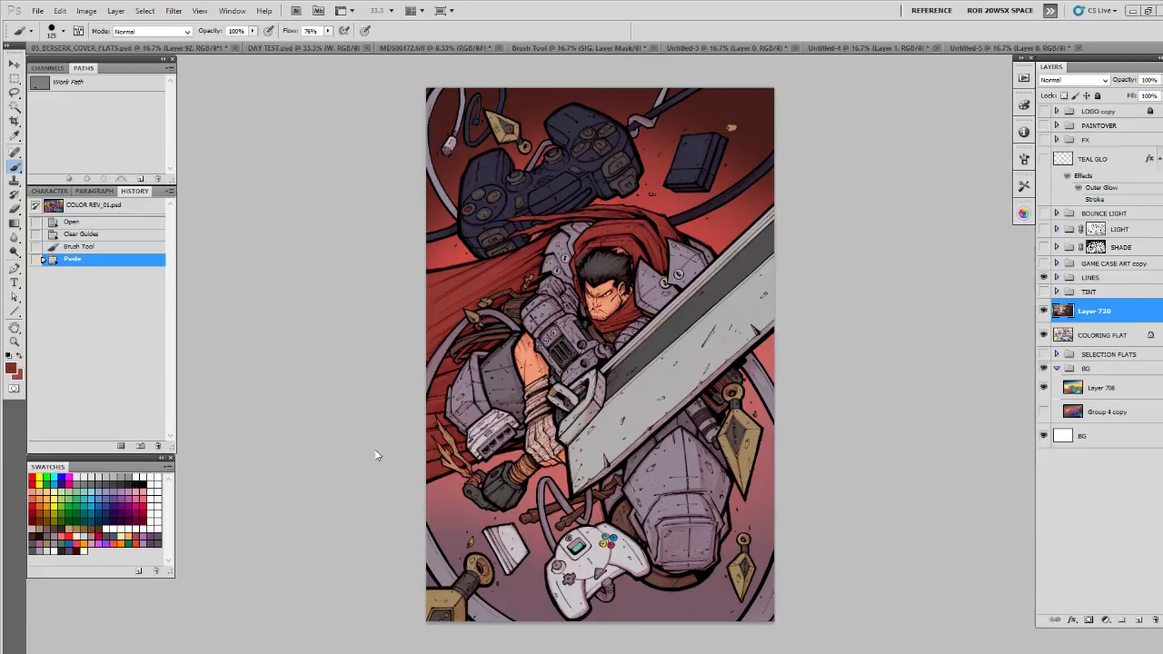
key(ctrl+Tab)
key(shift+alt+BackSpace)
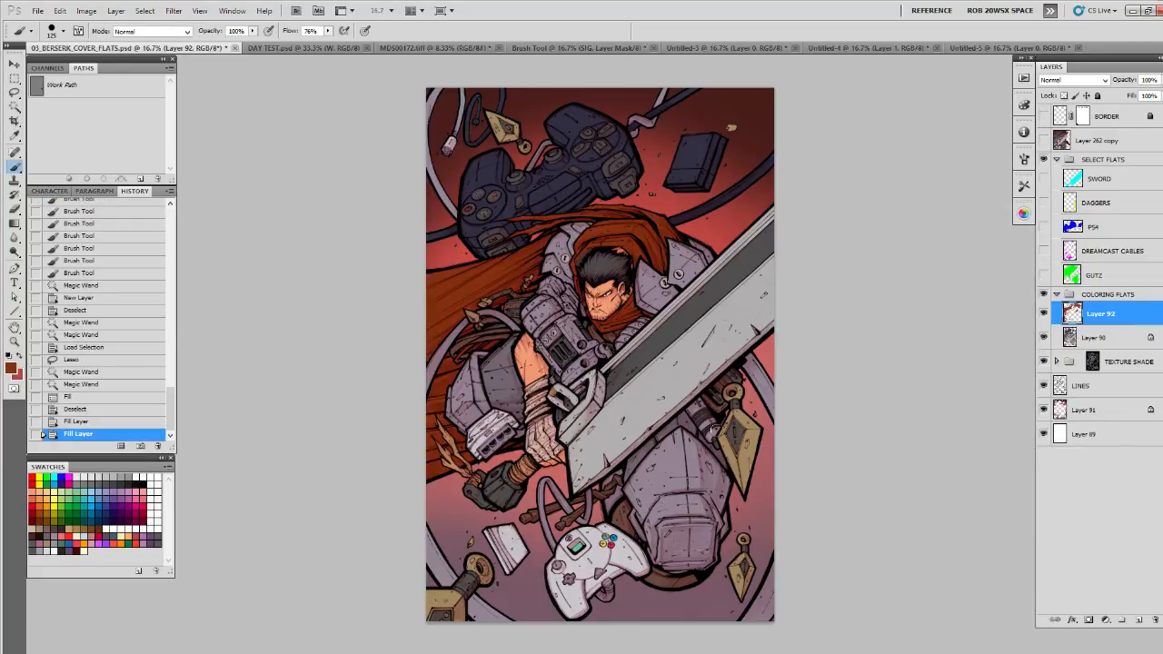
Step: Step back to the cloak's original pinkish red fill on Layer 92 and clear the selection
key(ctrl+alt+z)
key(ctrl+alt+z)
key(ctrl+alt+z)
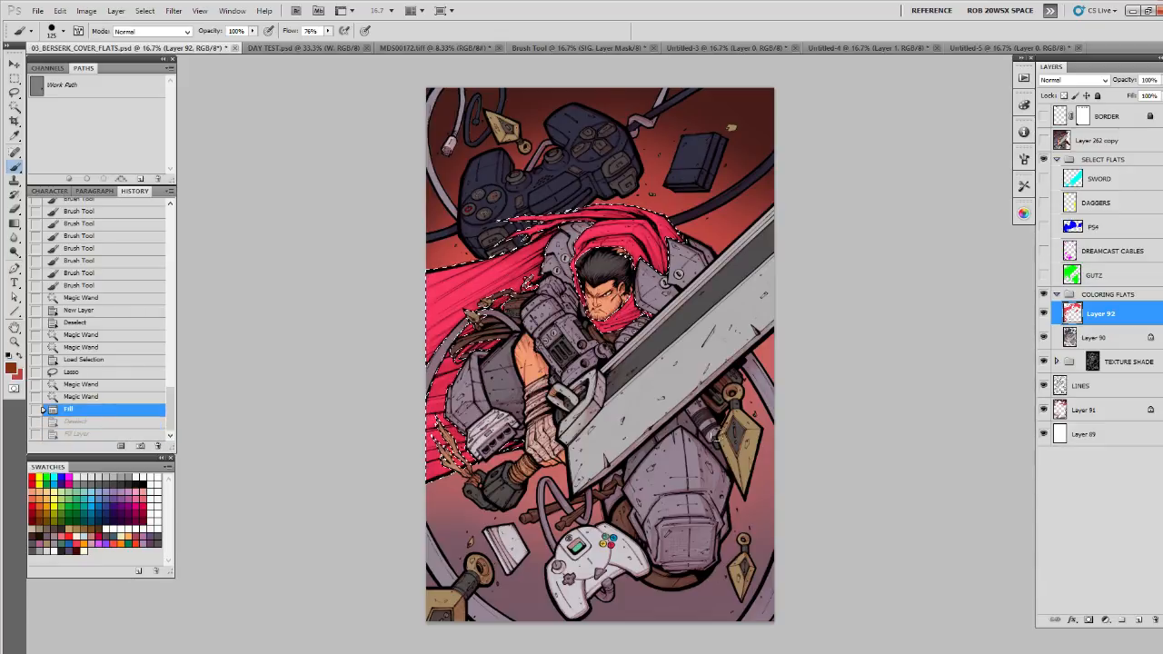
key(ctrl+d)
click(1159, 80)
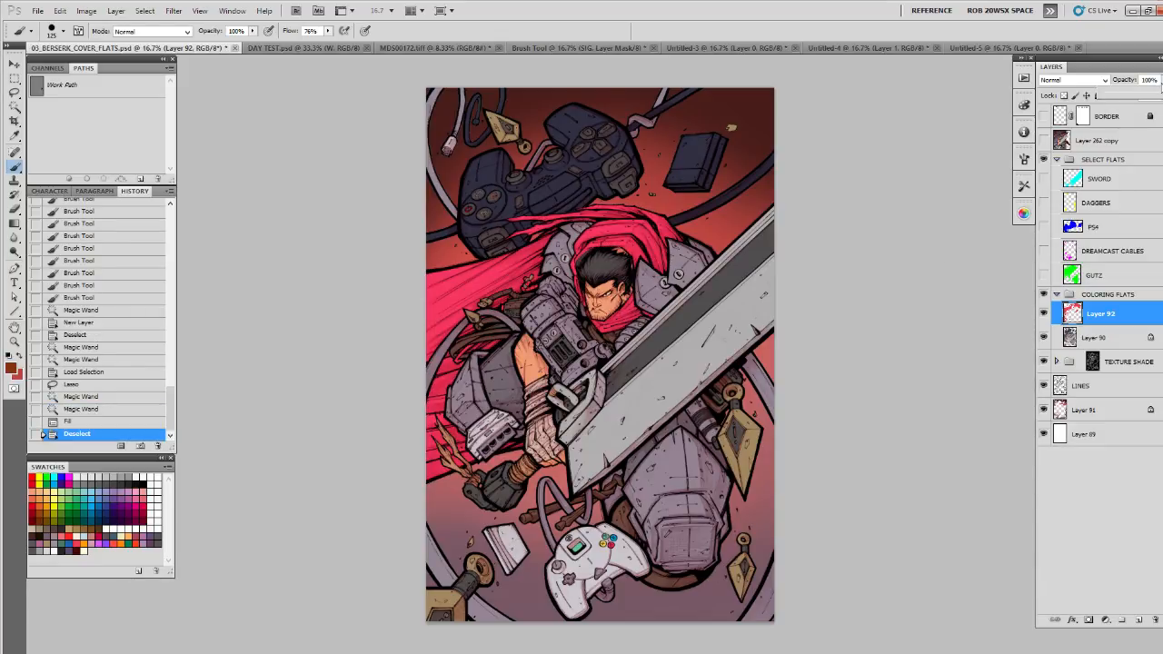
Step: Paint the grey gap between the hair and the hood's inner edge with the cloak's sampled pinkish red, checking it without TEXTURE SHADE
key(e)
scroll(587, 231, up, 4)
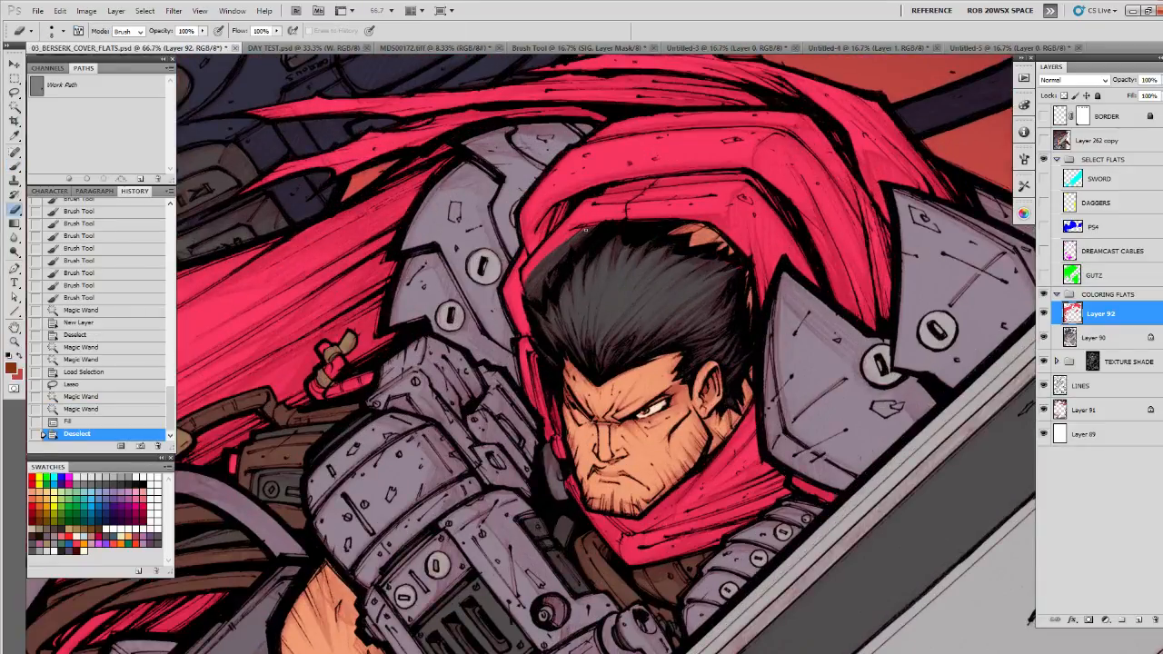
click(1044, 362)
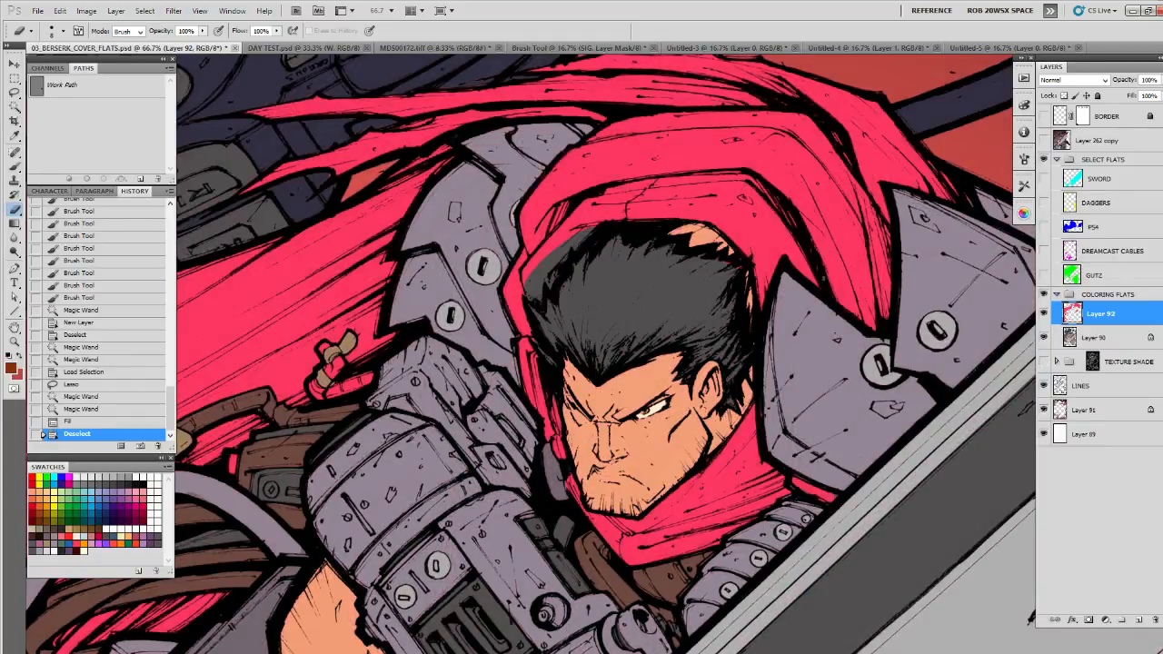
click(902, 289)
key(Return)
key(b)
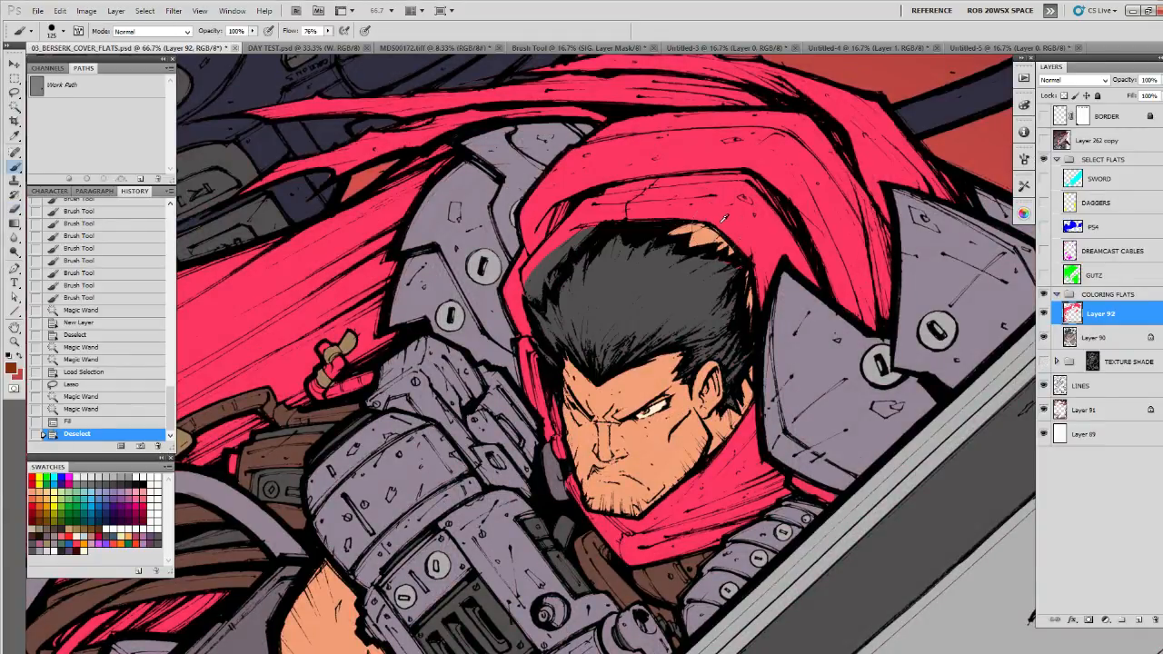
alt+click(725, 218)
click(1044, 362)
mouse_move(592, 237)
mouse_down()
mouse_move(578, 230)
mouse_move(542, 300)
mouse_move(541, 273)
mouse_move(583, 214)
mouse_move(690, 209)
mouse_up()
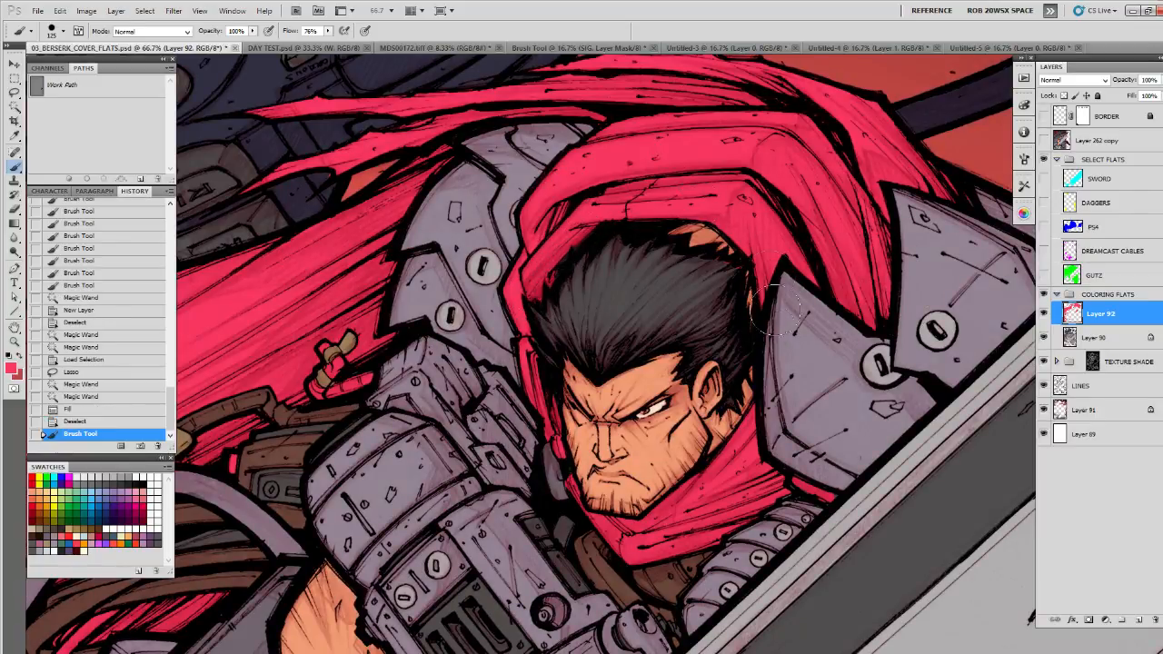
mouse_move(568, 461)
mouse_down()
mouse_move(563, 435)
mouse_move(577, 450)
mouse_up()
Step: Lower Layer 92's opacity to 40% to mute the pinkish red cloak, judging it against the whole illustration
key(z)
alt+click(728, 332)
alt+click(728, 333)
alt+click(728, 332)
alt+click(728, 332)
alt+click(728, 333)
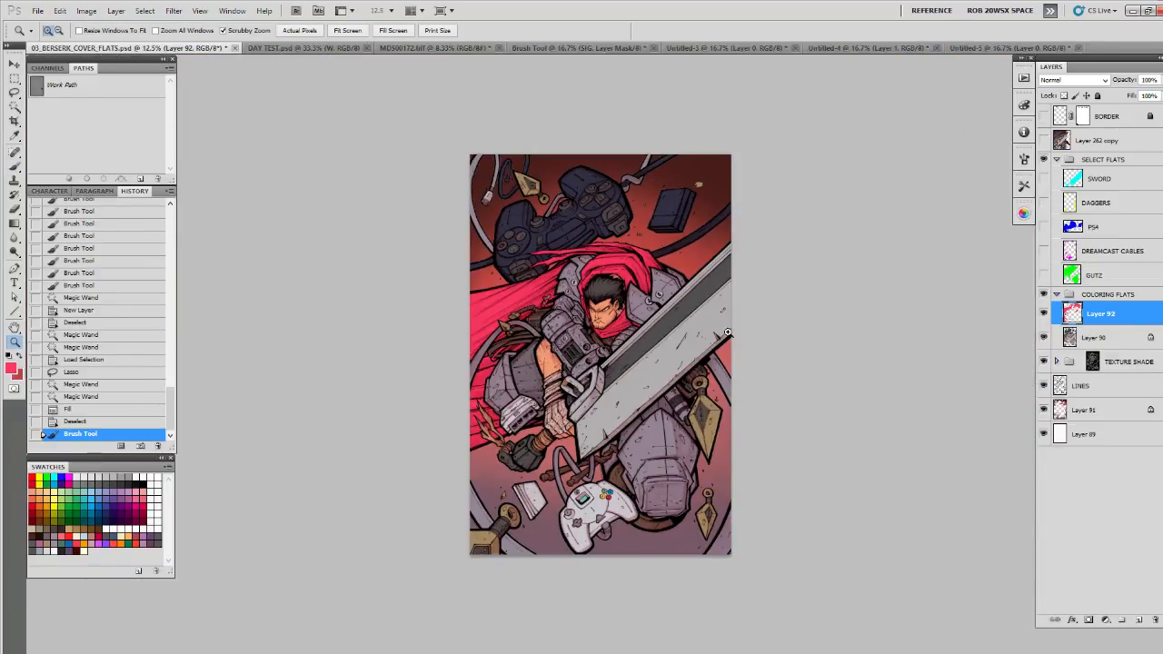
click(1158, 80)
drag(1147, 95, 1117, 96)
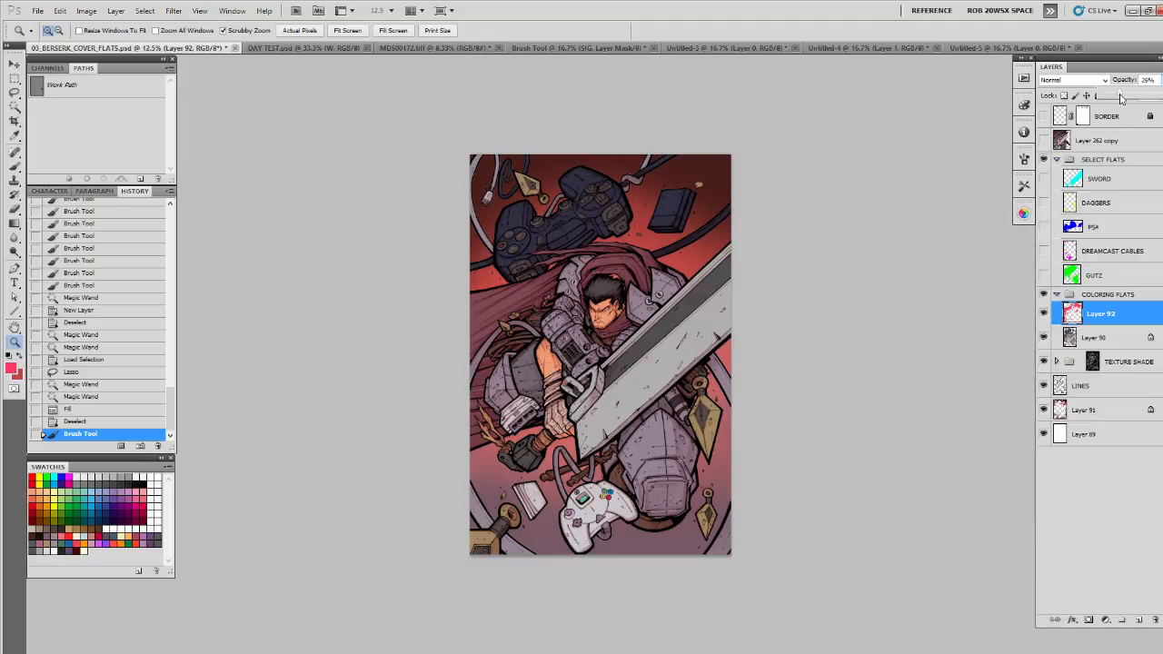
mouse_move(1123, 99)
mouse_down()
mouse_move(1110, 100)
mouse_move(1131, 101)
mouse_up()
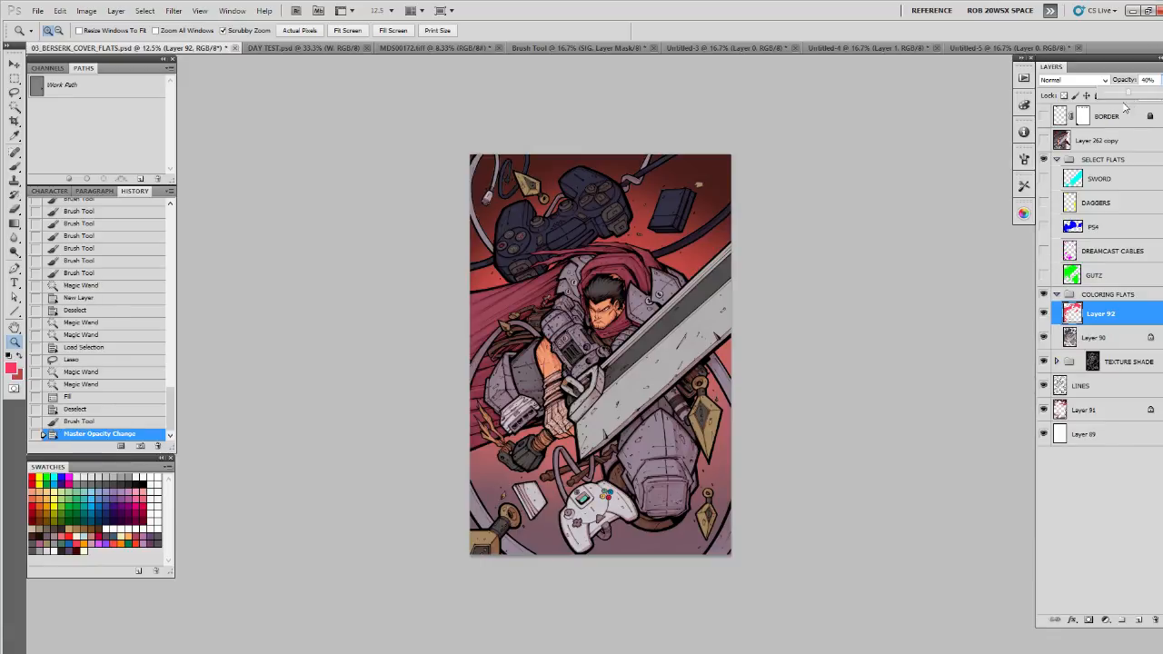
click(711, 311)
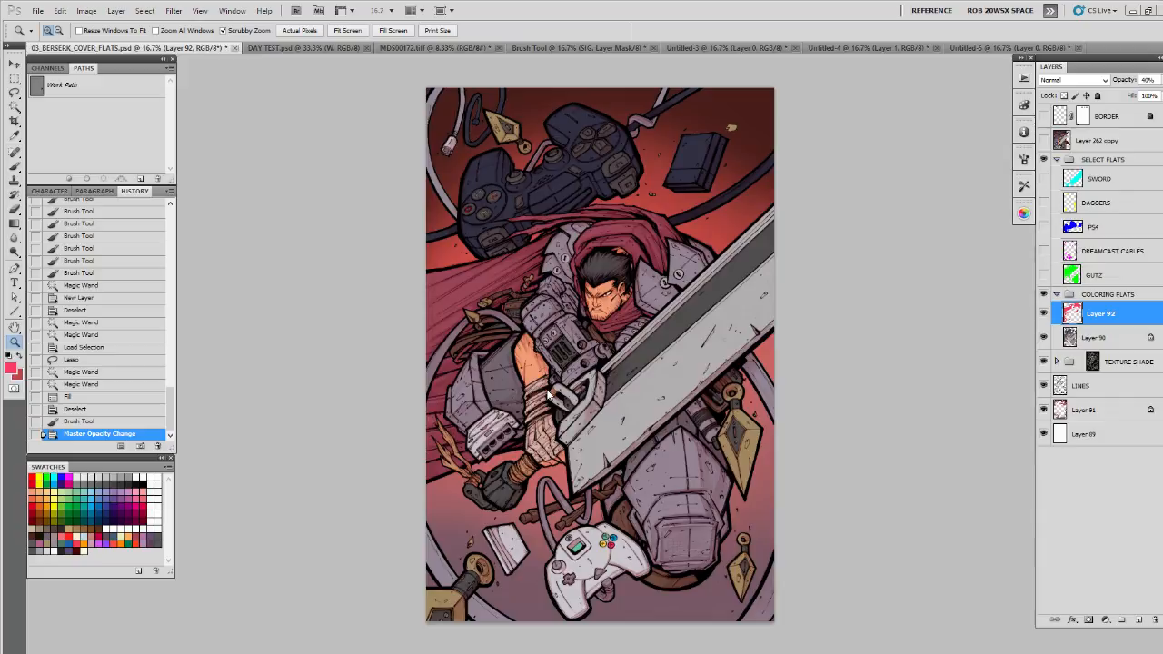
Step: Duplicate Layer 92 and fill the copy's cloak shape with a brown sampled from the straps
key(b)
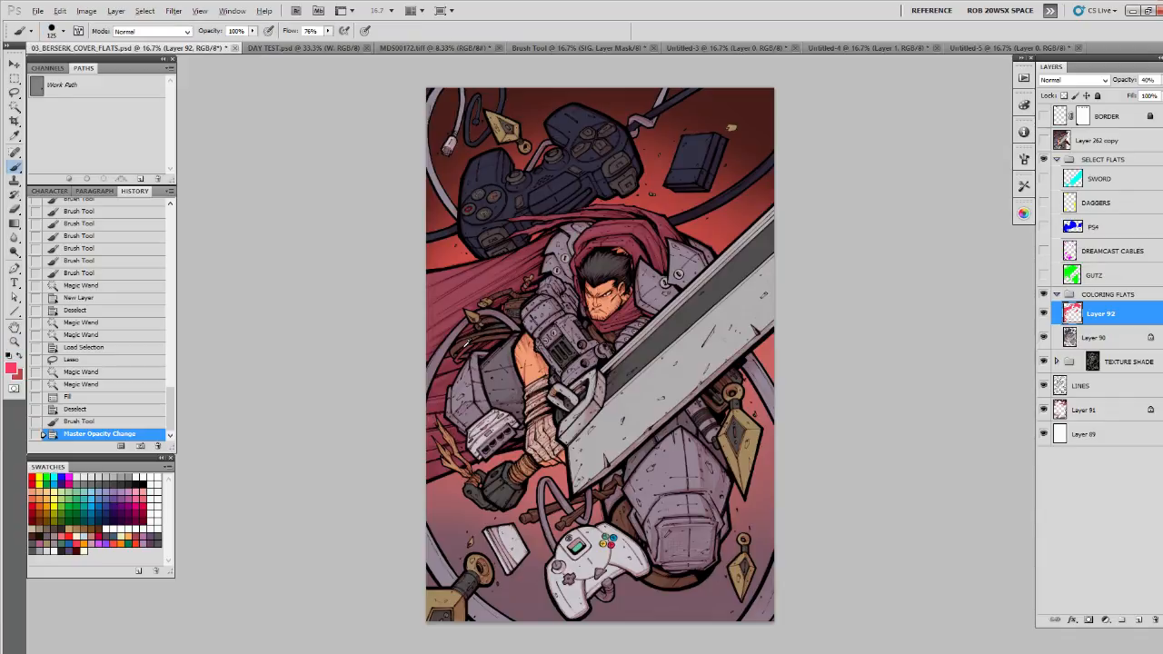
alt+click(462, 343)
key(ctrl+j)
key(alt+shift+BackSpace)
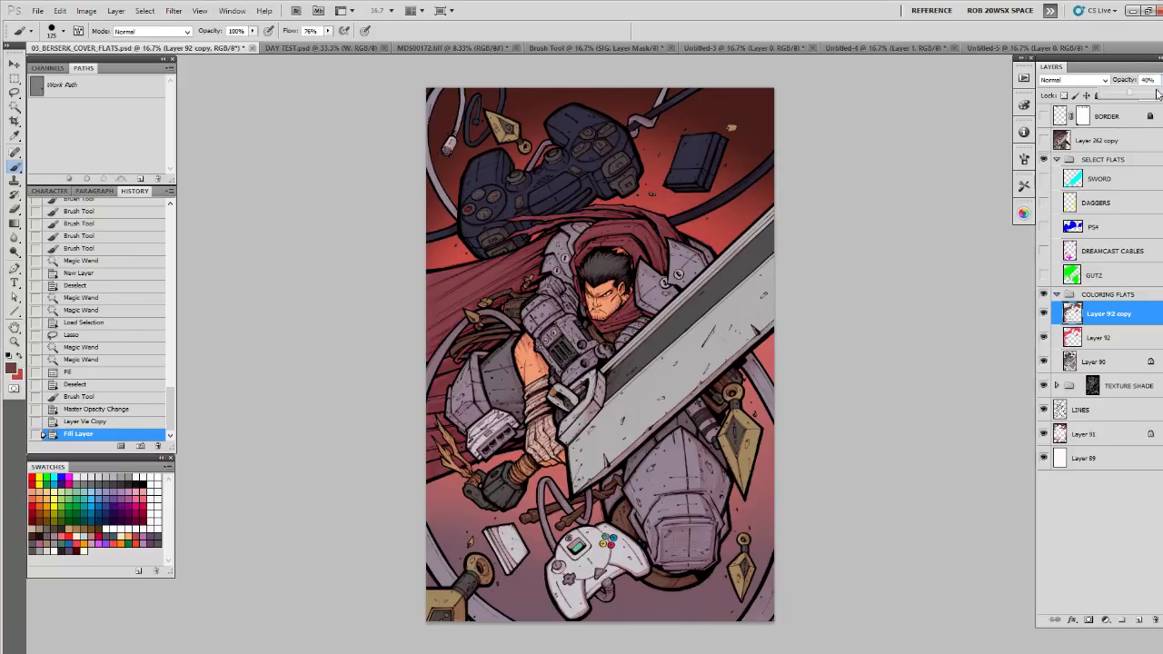
Step: Set Layer 92 copy's opacity to 100% and compare the brown cloak with the dark grey version, leaving Layer 92 hidden
click(1161, 93)
drag(1113, 93, 1161, 94)
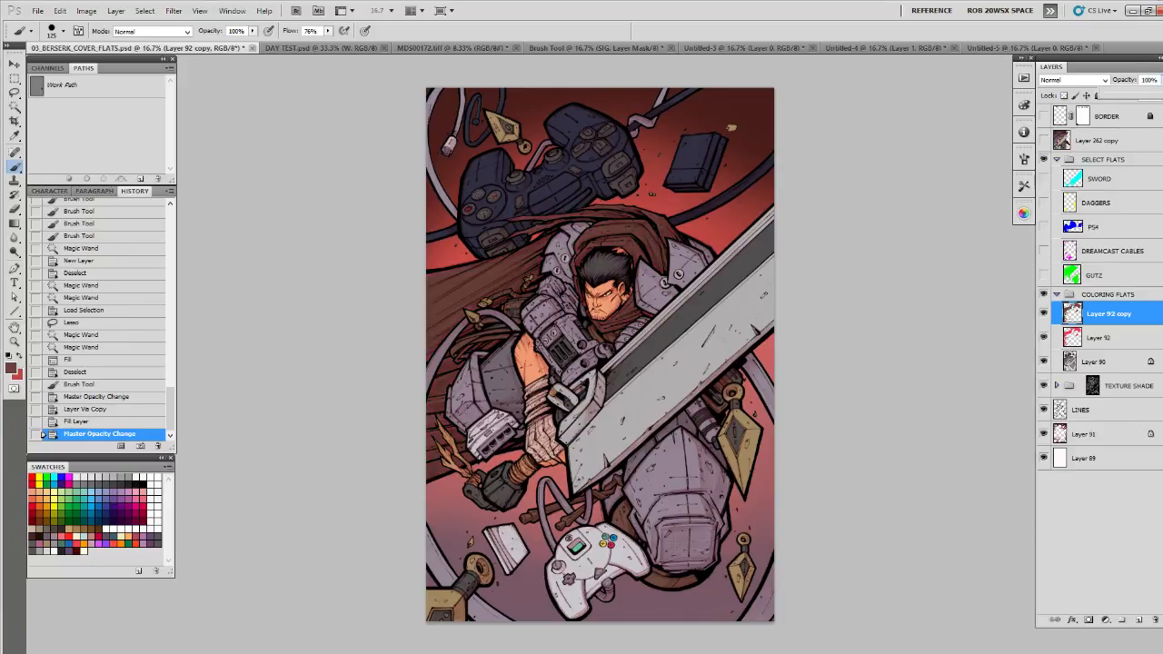
click(894, 331)
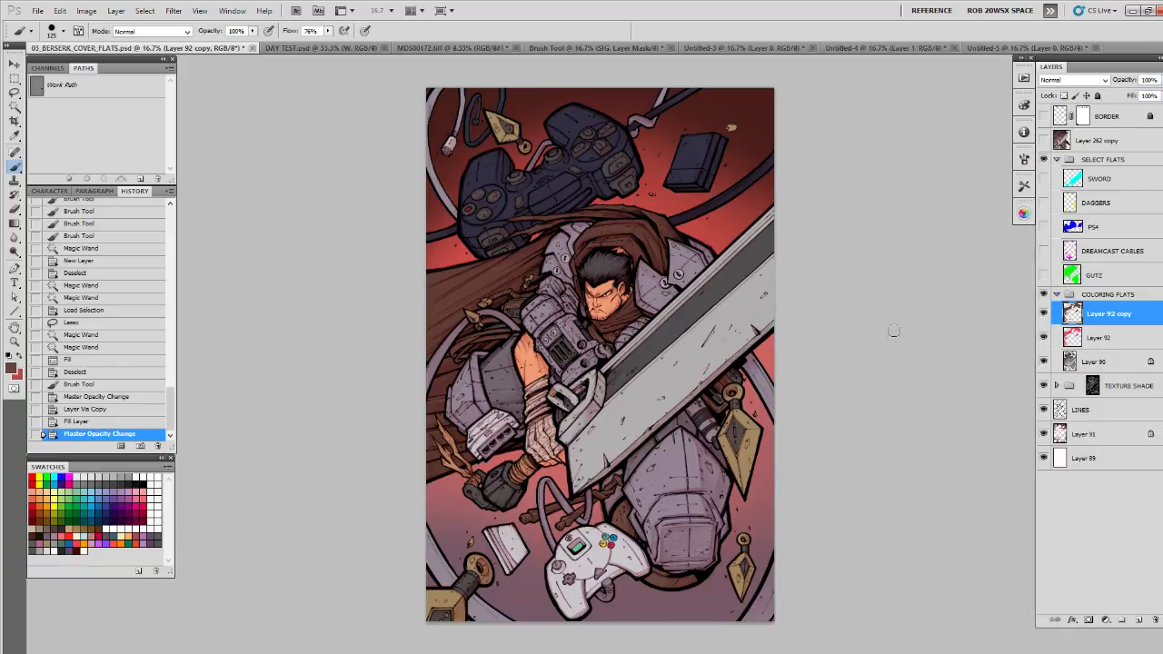
click(1044, 315)
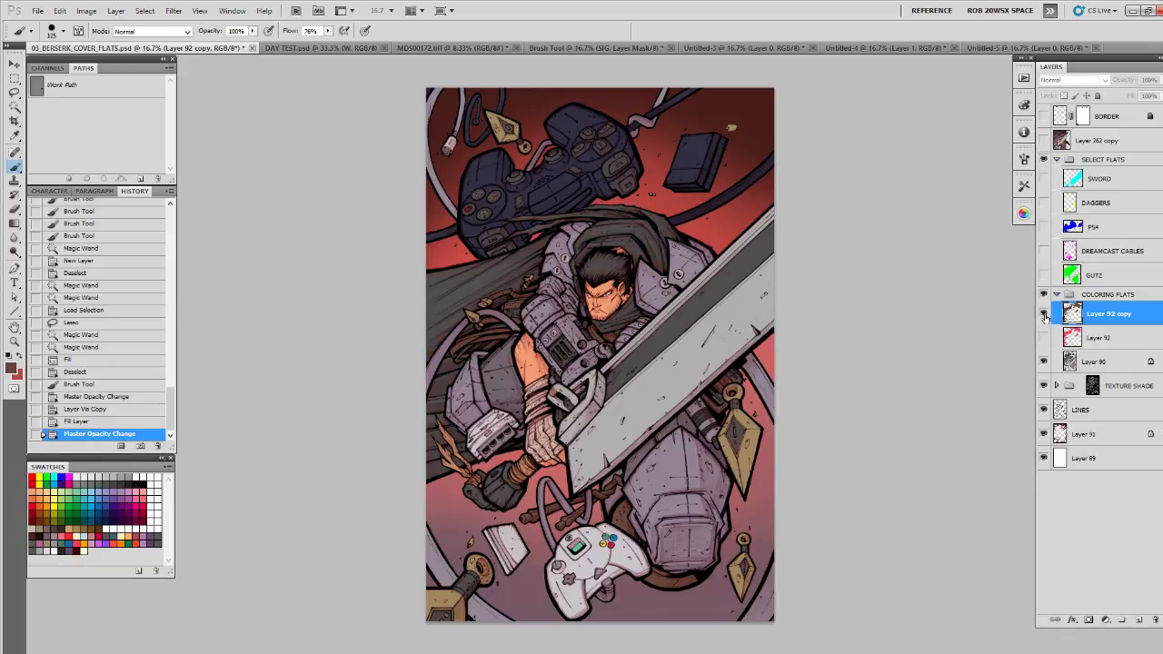
click(1044, 315)
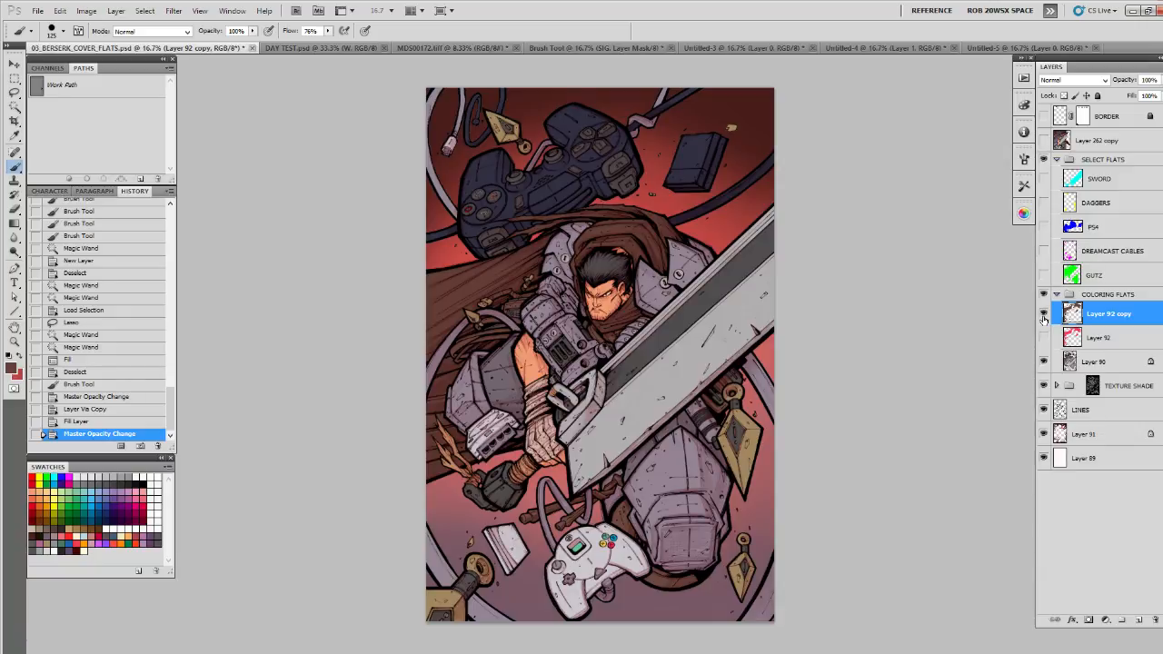
Step: Hide Layer 92 copy and compare the finished grey cloak version with the rough colours of Layer 262 copy, leaving the rough hidden
click(1044, 315)
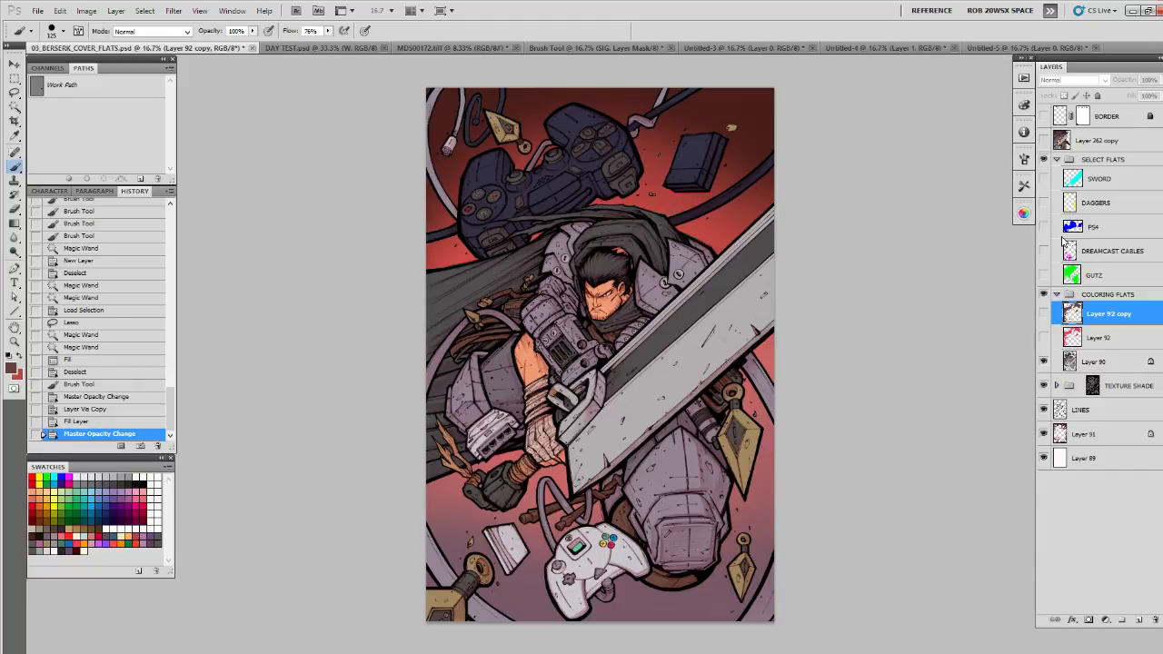
click(1057, 294)
click(1057, 159)
click(1070, 141)
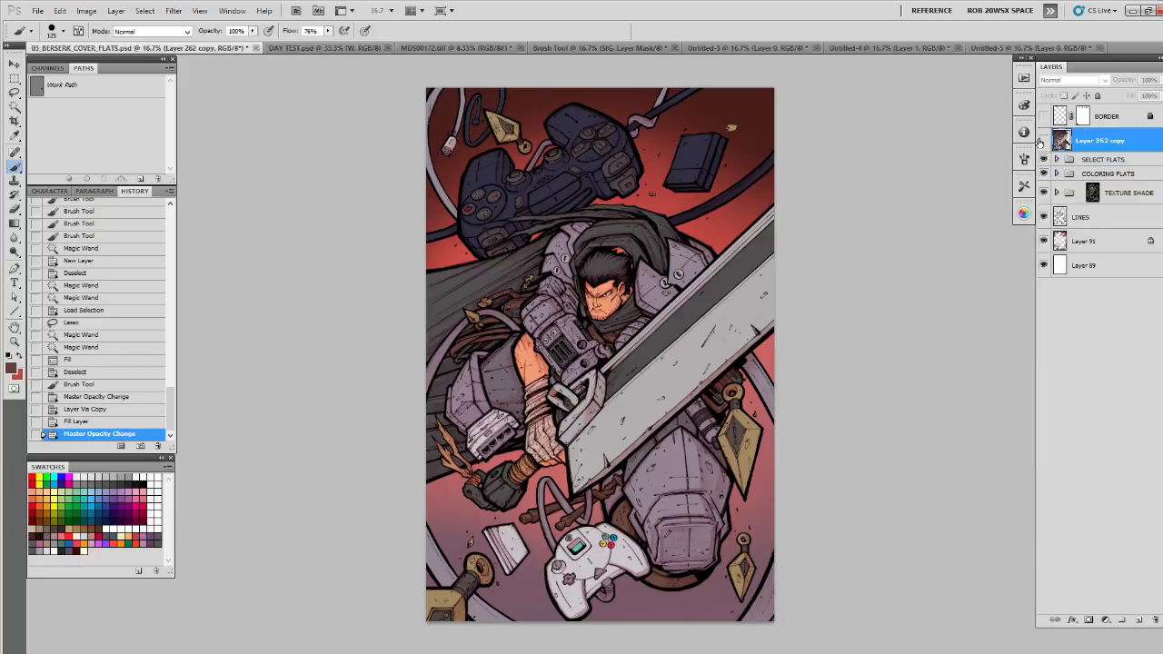
click(1043, 141)
click(1043, 141)
click(1043, 141)
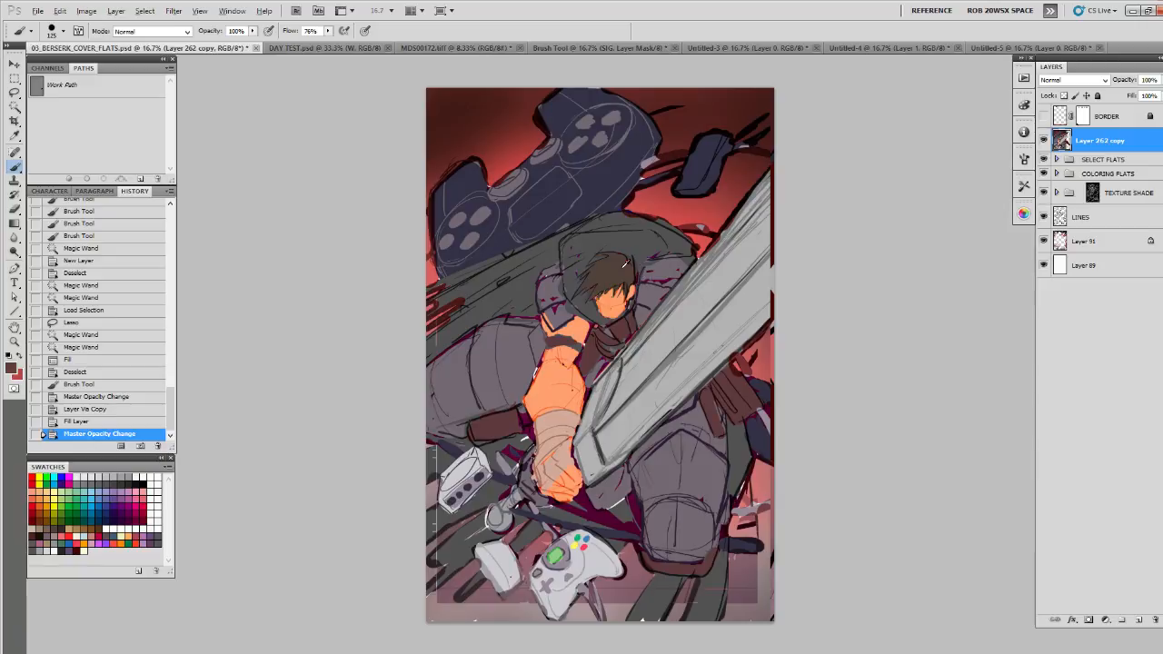
click(1043, 141)
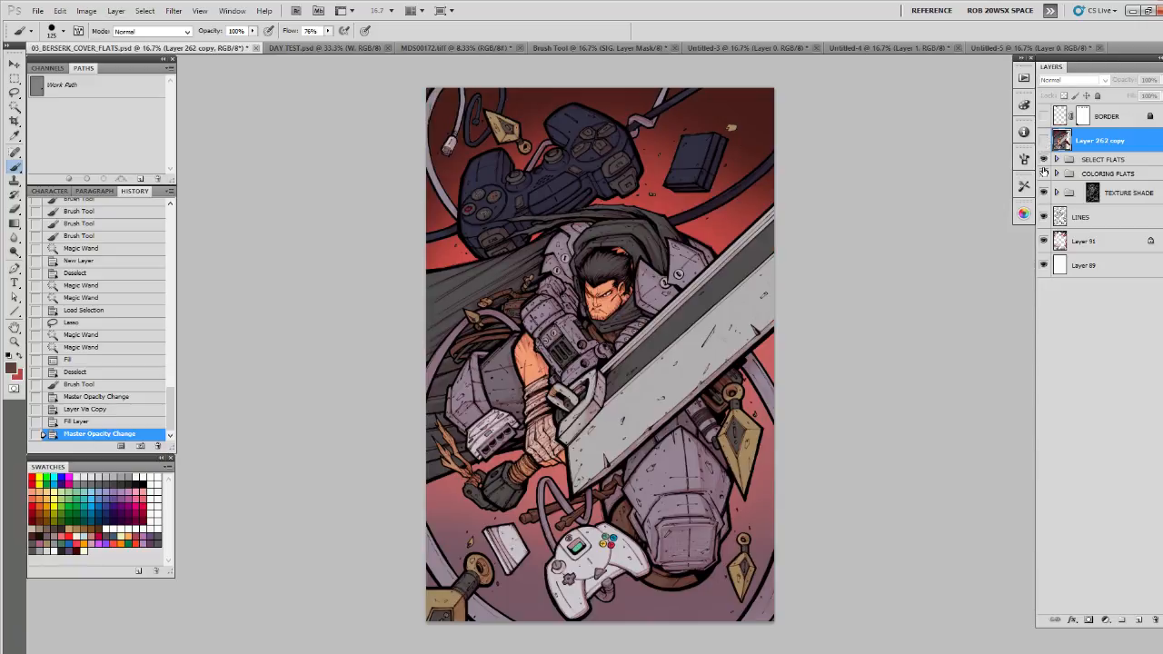
click(1043, 141)
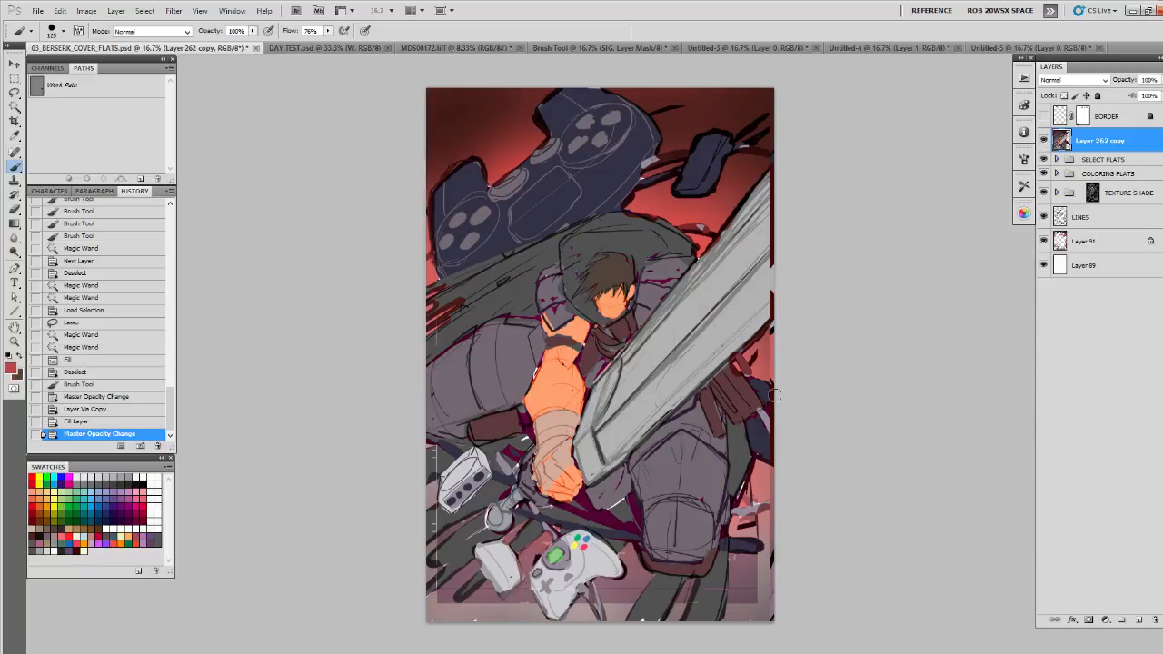
click(1043, 141)
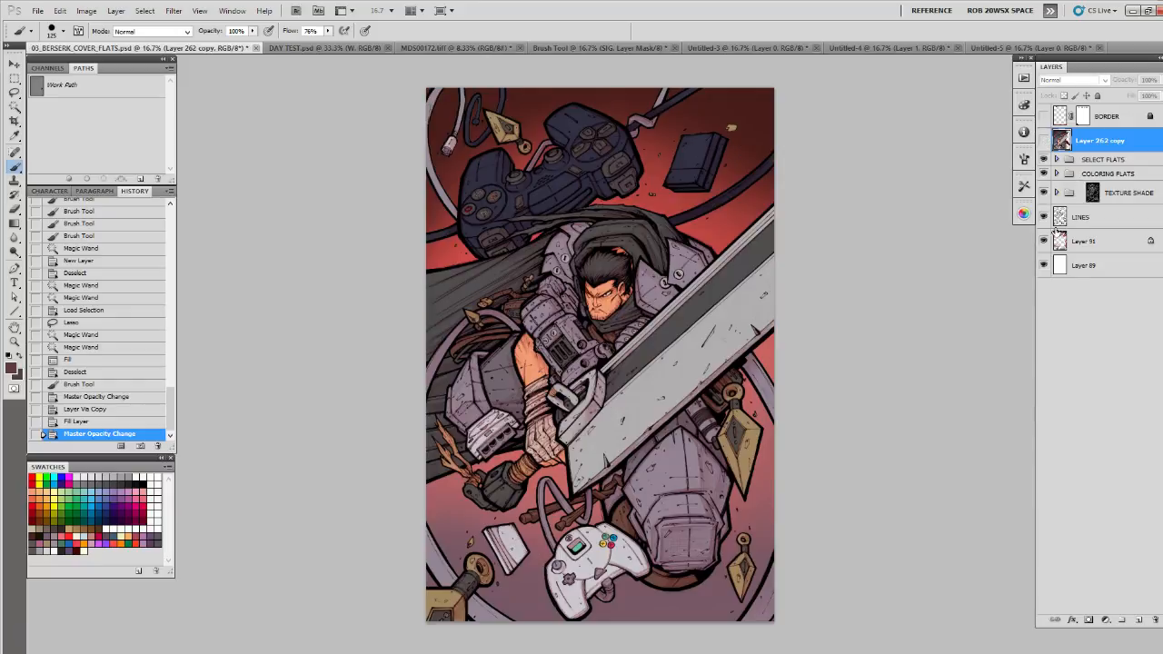
Step: Select all the brown strap areas of Layer 90 non-contiguously and fill them with the sampled dark brown on a new layer
click(1057, 173)
click(1072, 243)
key(w)
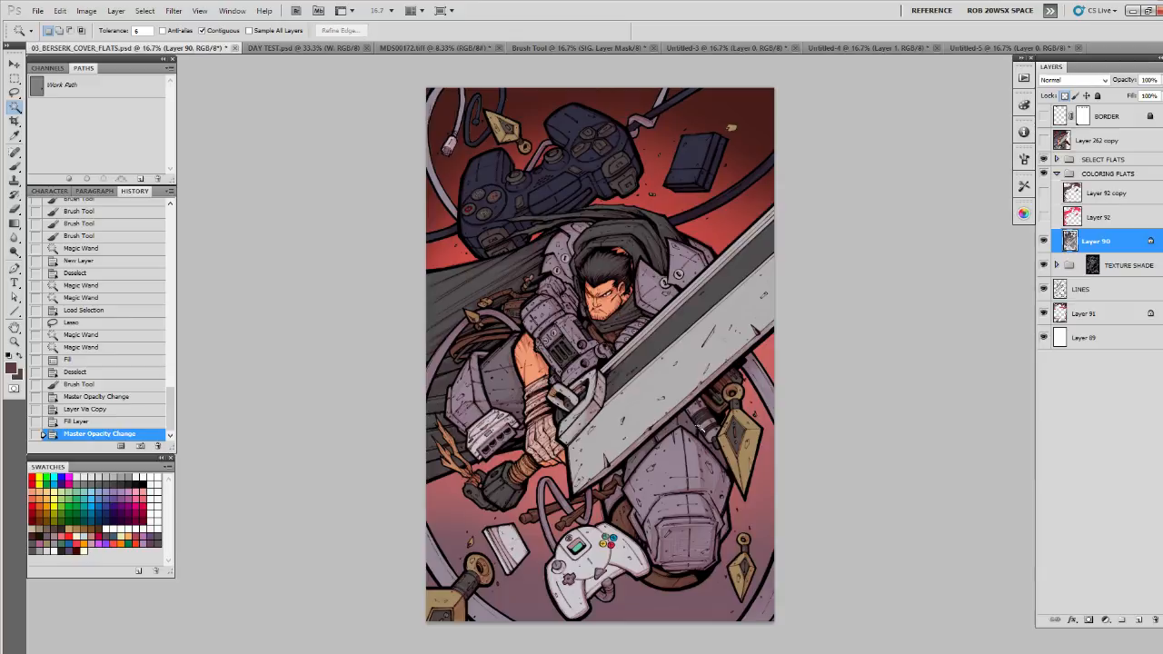
click(716, 411)
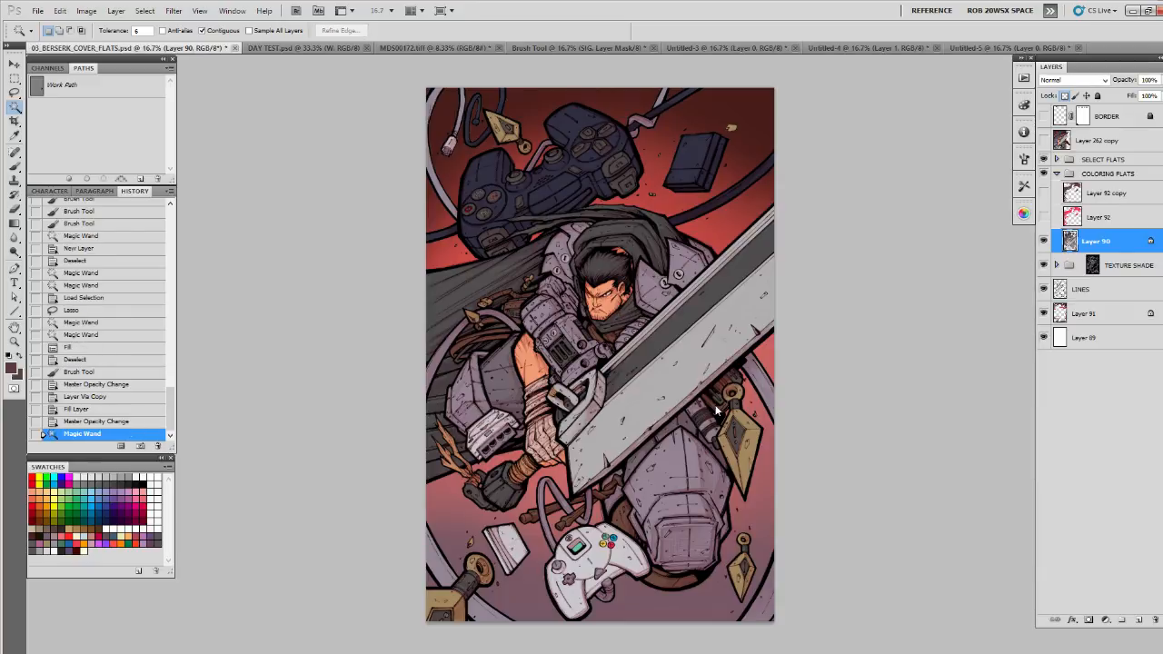
click(202, 30)
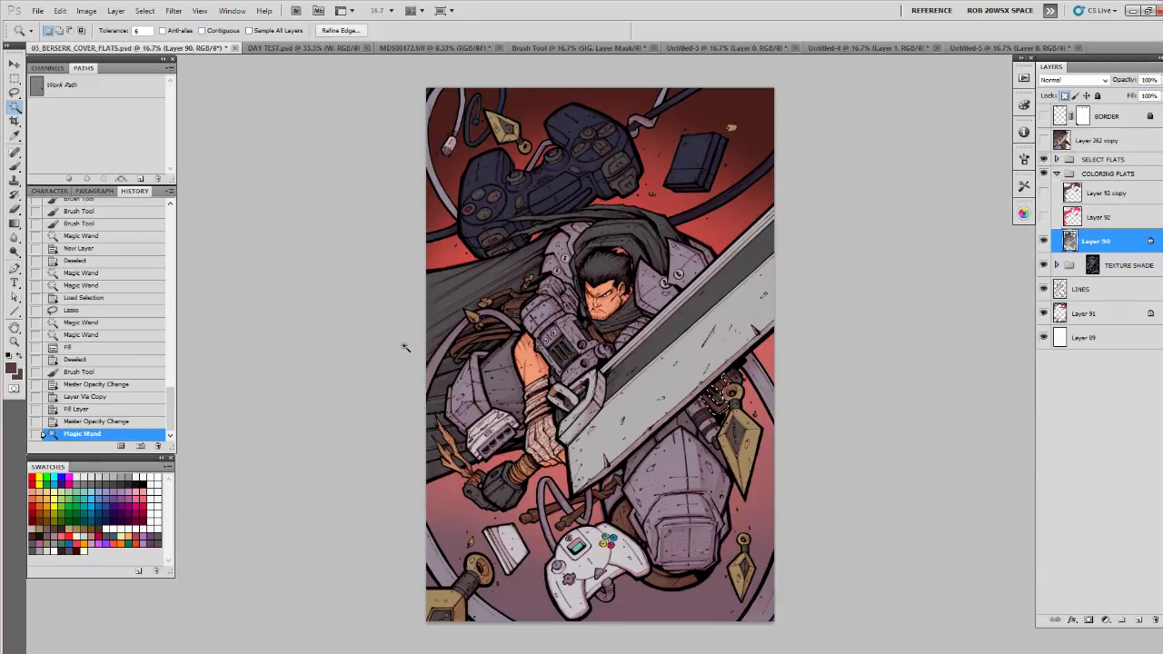
click(456, 351)
click(1138, 619)
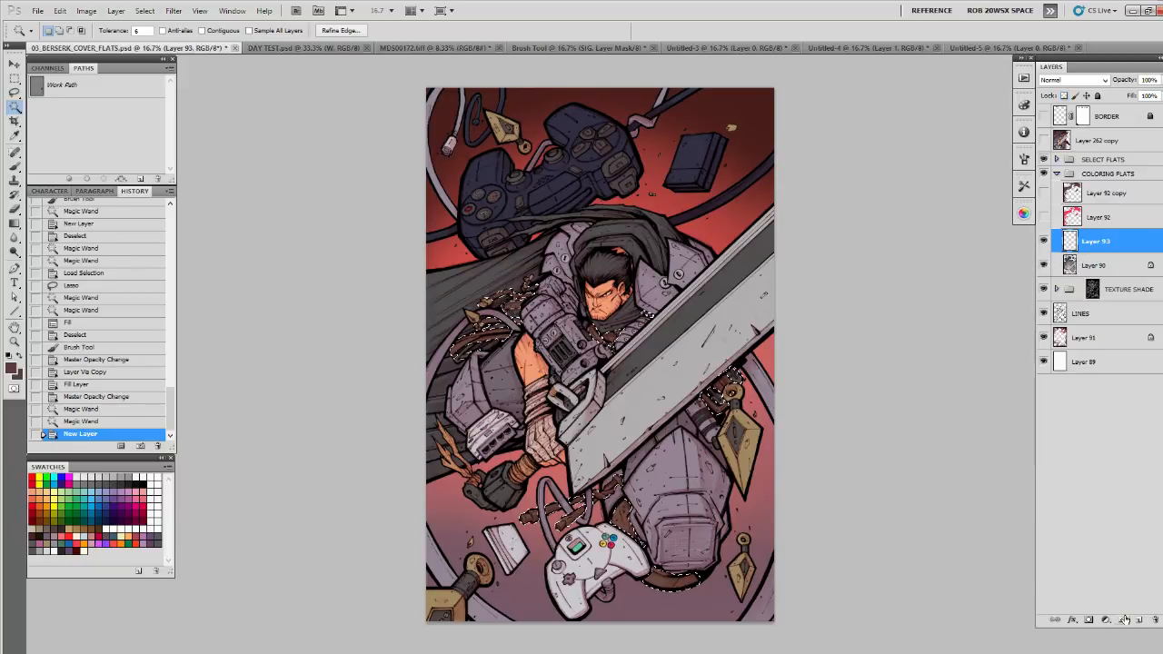
key(alt+BackSpace)
key(ctrl+d)
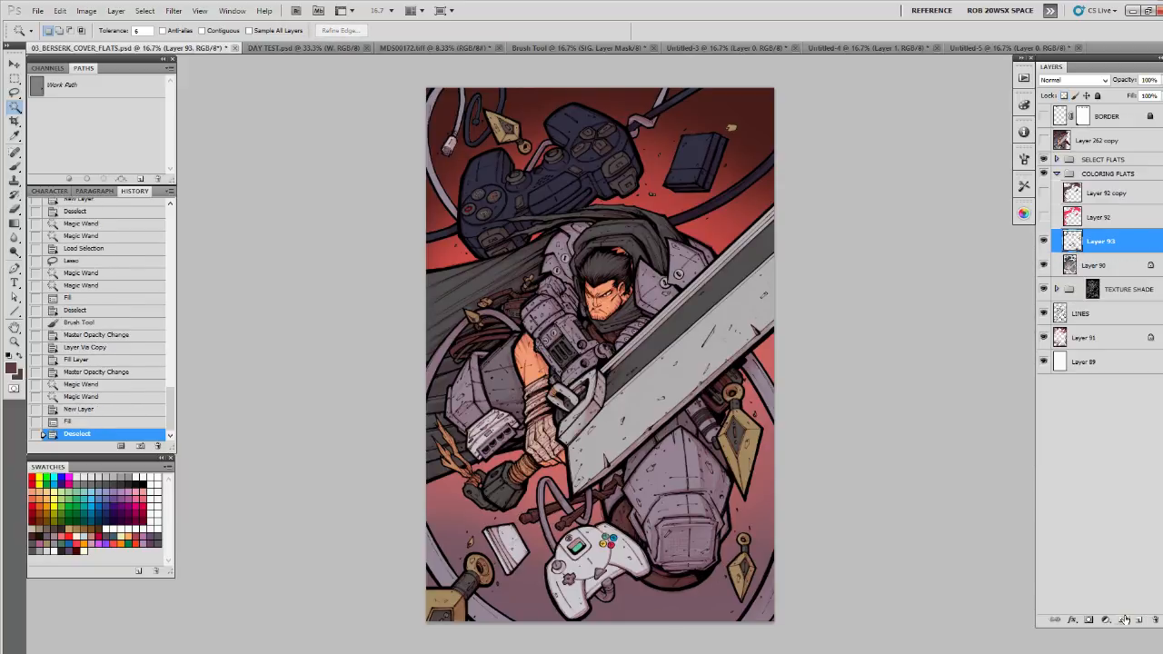
Step: Paint the character's hair dark brown on Layer 93, using smaller brush sizes around the ear and edges
click(1094, 270)
key(z)
drag(621, 258, 761, 305)
click(1074, 242)
key(b)
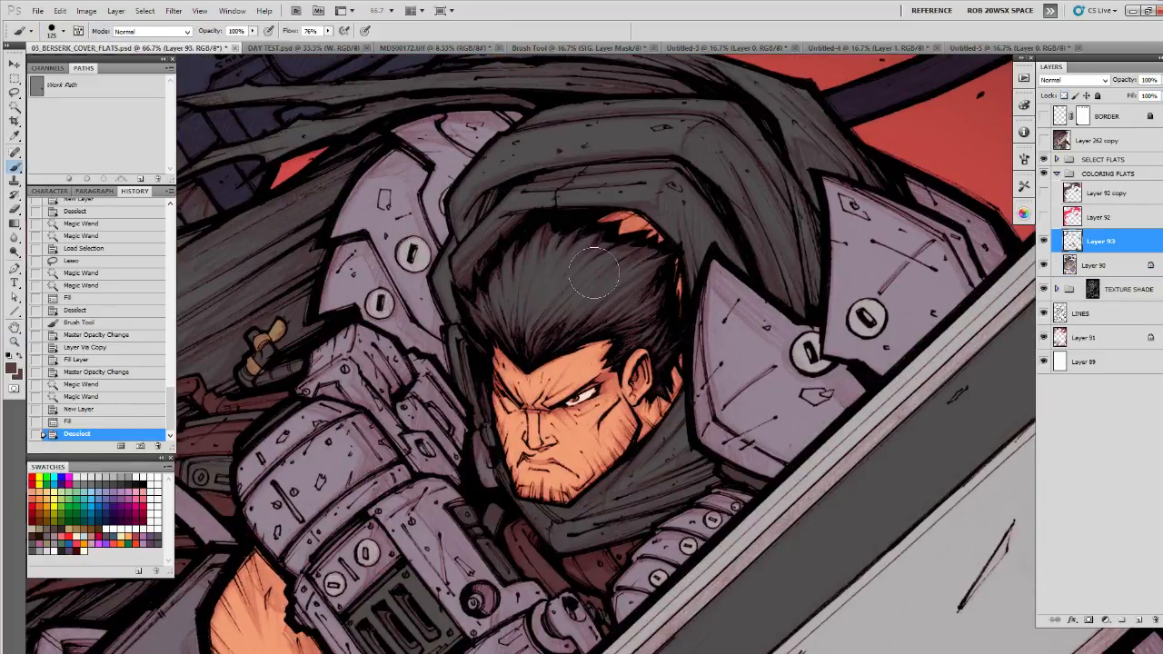
mouse_move(570, 300)
mouse_down()
mouse_move(590, 277)
mouse_move(572, 260)
mouse_move(580, 238)
mouse_move(542, 241)
mouse_move(471, 298)
mouse_move(519, 343)
mouse_move(572, 299)
mouse_move(542, 307)
mouse_move(551, 271)
mouse_move(593, 245)
mouse_move(652, 264)
mouse_move(565, 333)
mouse_move(662, 314)
mouse_up()
key([)
key([)
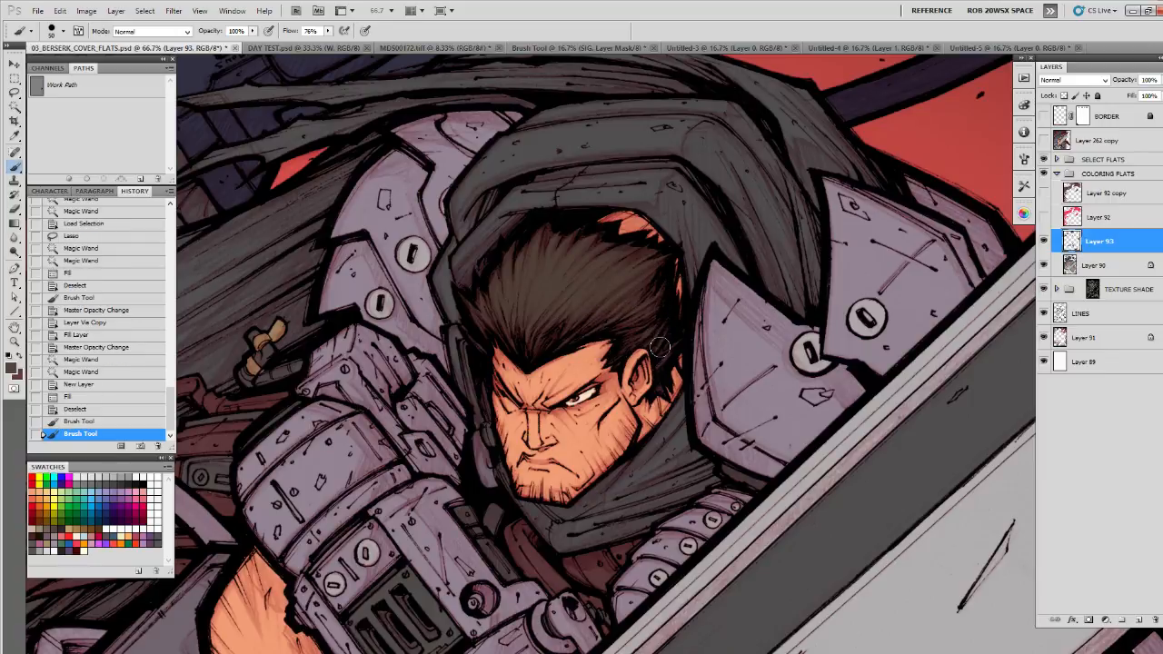
drag(667, 353, 662, 381)
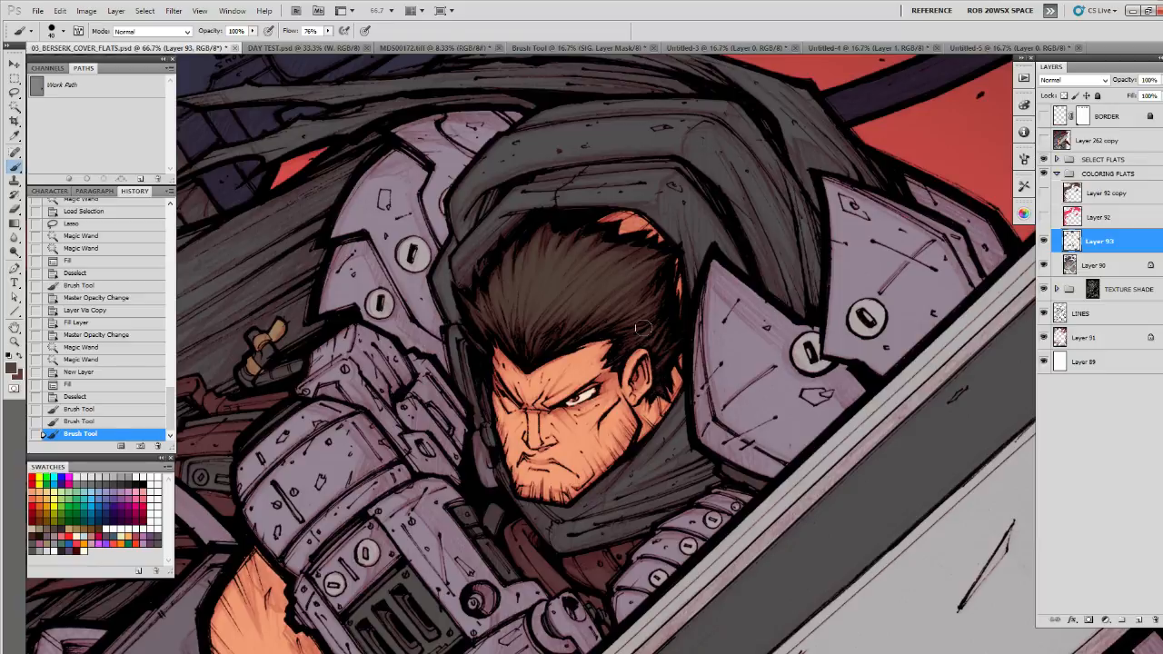
mouse_move(651, 256)
mouse_down()
mouse_move(573, 240)
mouse_move(509, 263)
mouse_move(505, 320)
mouse_up()
key(z)
alt+click(593, 331)
alt+click(595, 336)
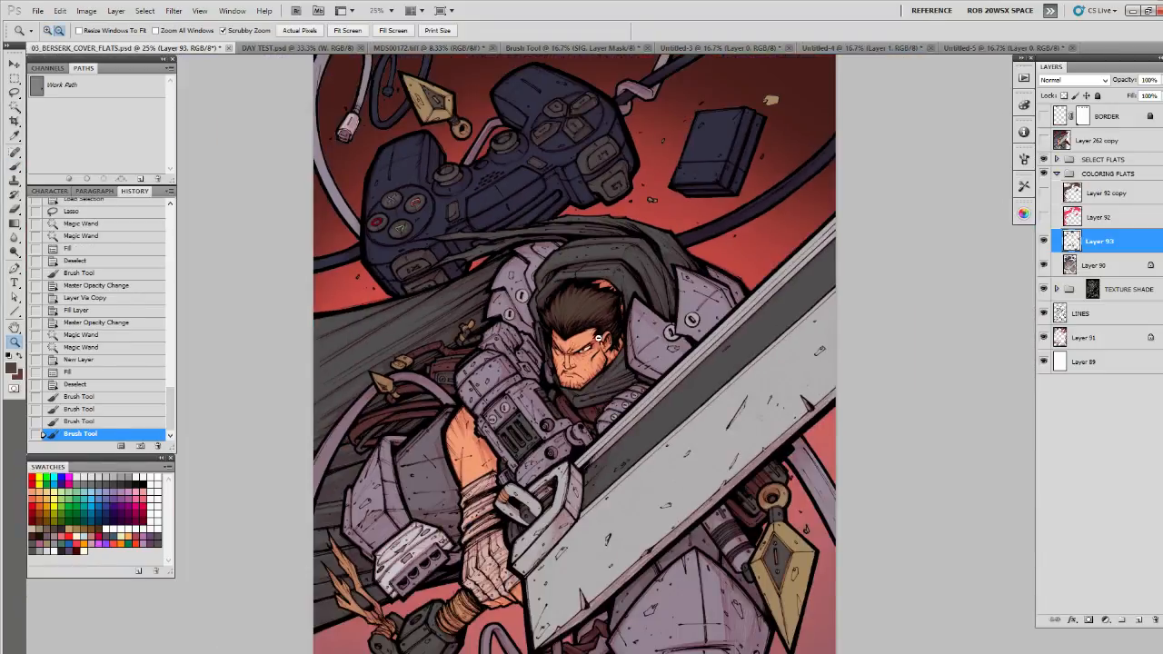
alt+click(598, 341)
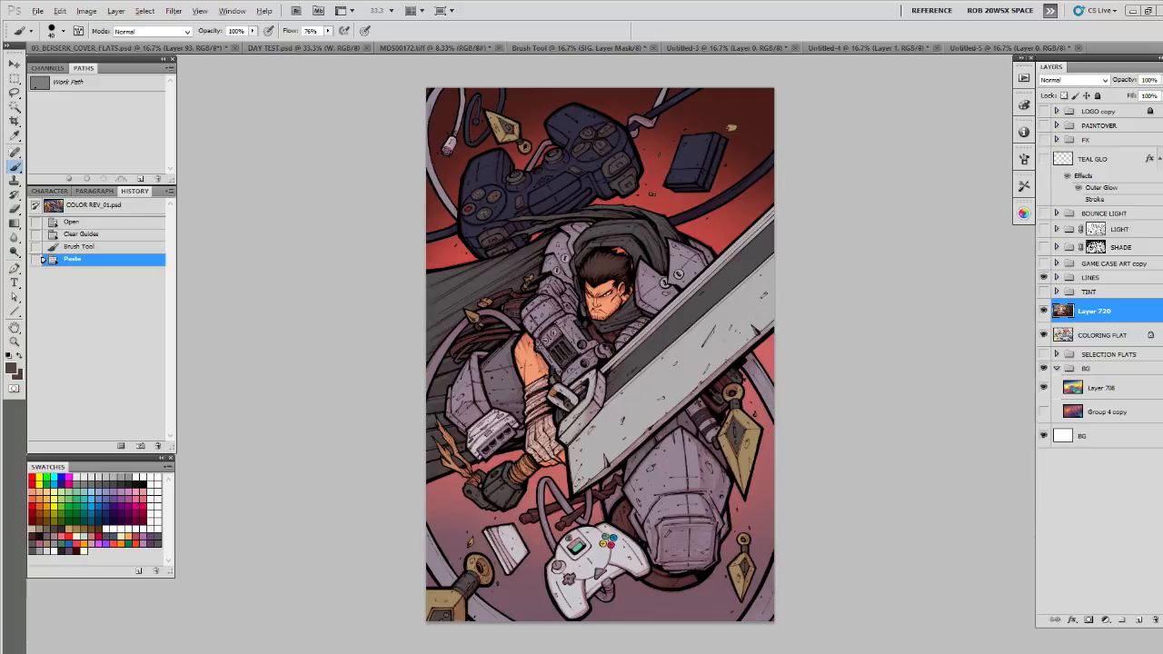
Step: Sample a tan skin tone from COLOR REV_01.psd and fill the skin areas selected on Layer 90 with it on a new layer
alt+click(533, 365)
key(x)
key(x)
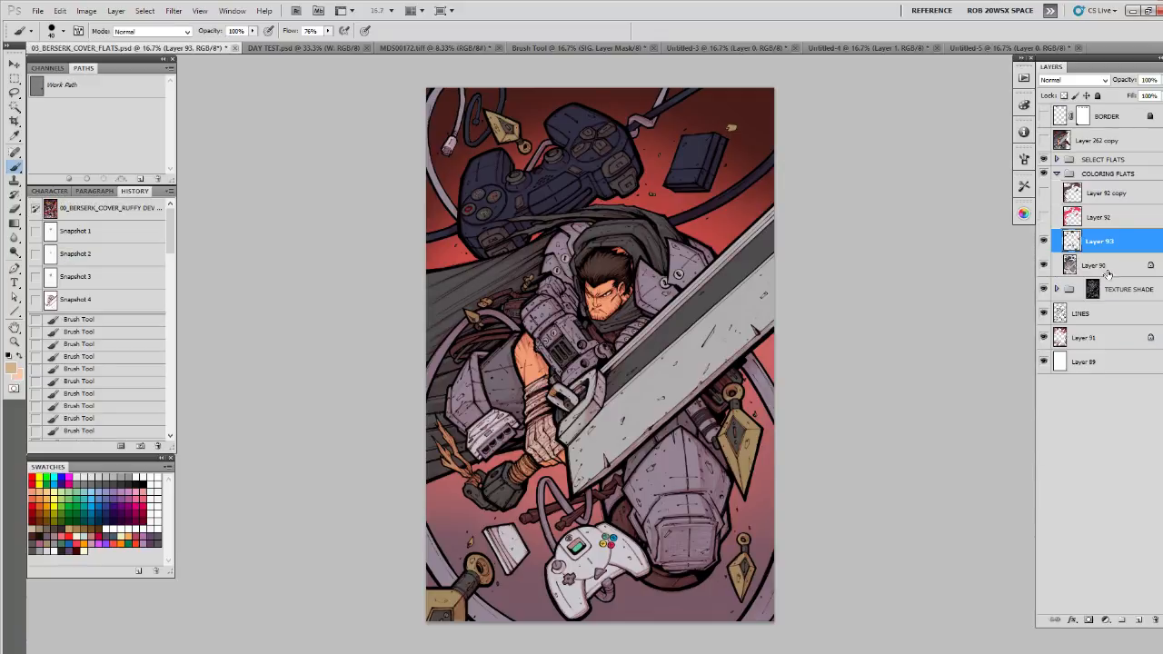
click(1103, 266)
key(w)
click(543, 371)
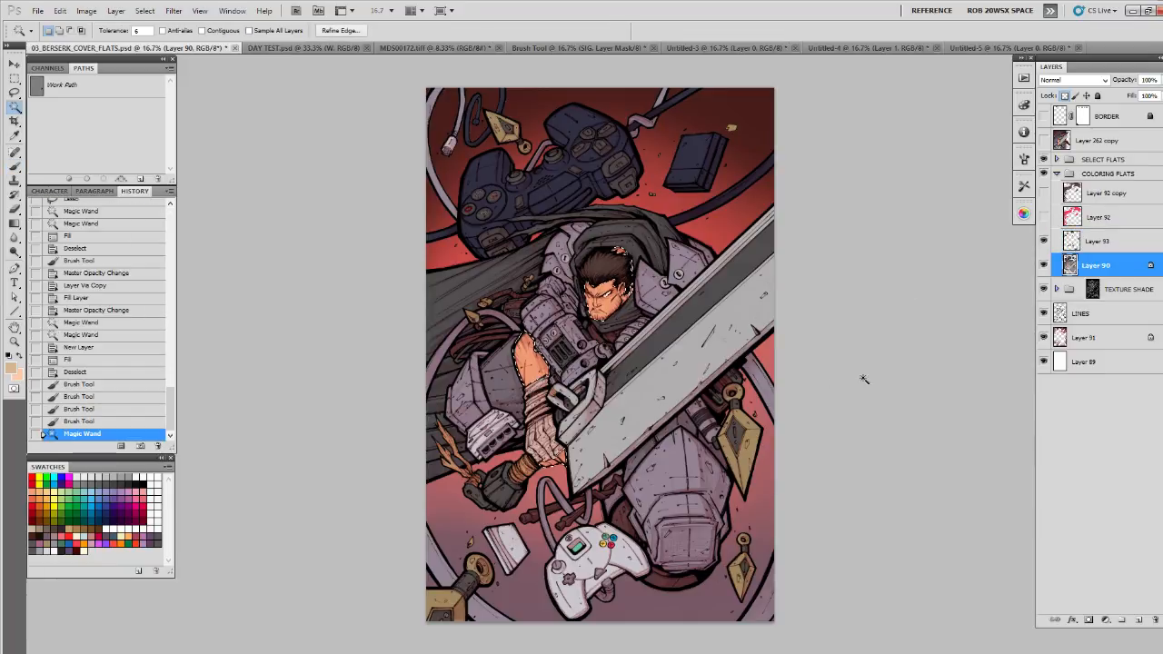
click(1127, 242)
click(1139, 619)
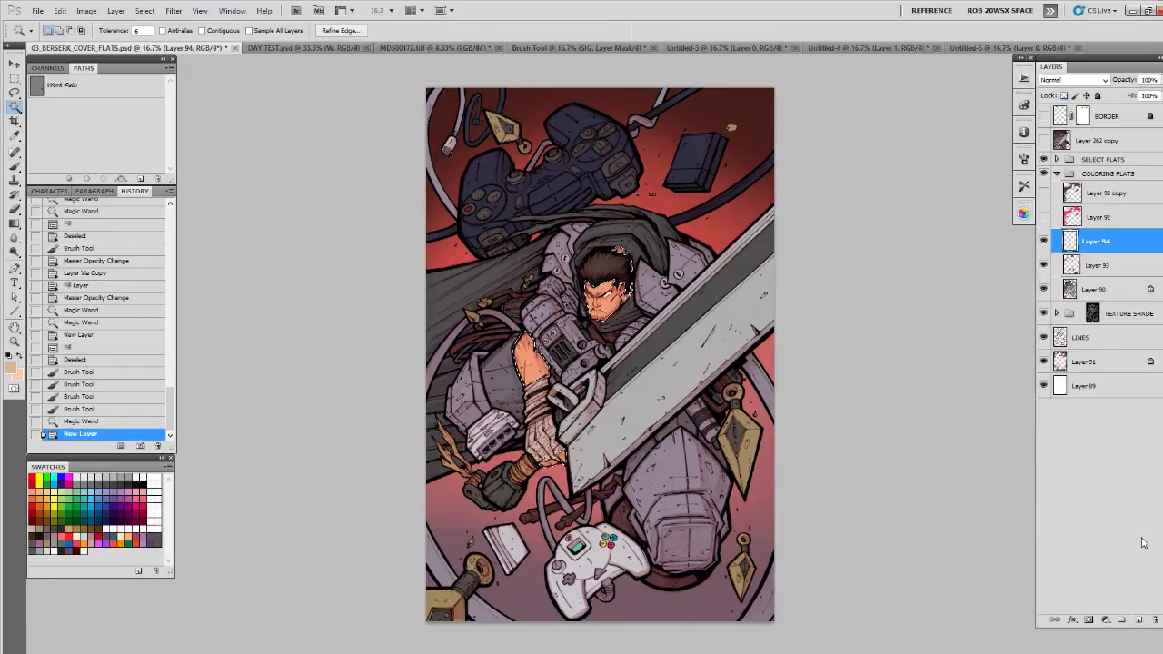
key(alt+BackSpace)
key(ctrl+d)
Step: Test the lighter peach against the tan on the skin, keep the tan fill and set Layer 94's opacity to 70%
key(ctrl+BackSpace)
key(ctrl+z)
key(ctrl+shift+BackSpace)
key(alt+shift+BackSpace)
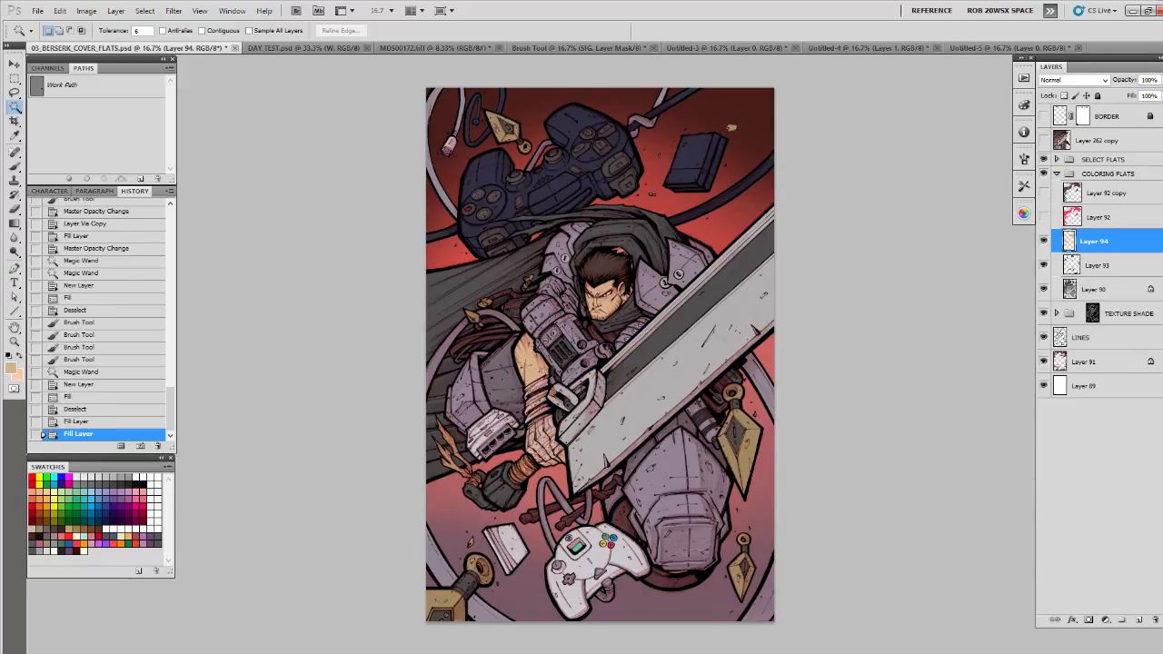
click(1162, 80)
drag(1162, 95, 1148, 96)
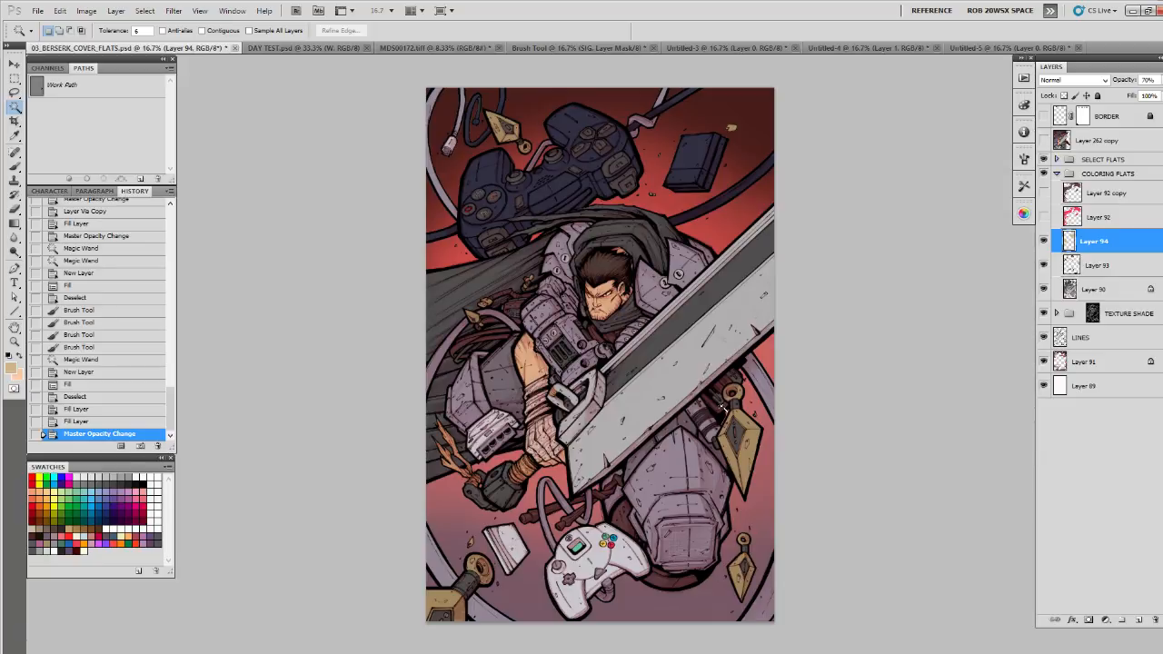
Step: Darken the iris of the character's eye on Layer 94 with a small brush and a sampled dark colour
key(b)
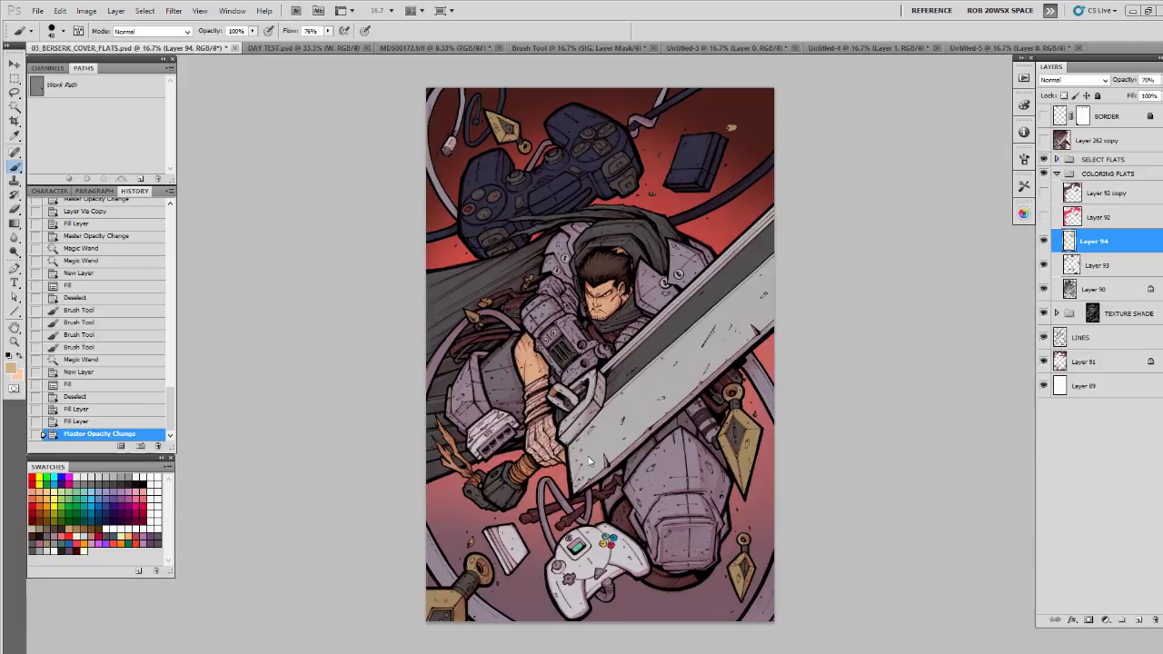
key(z)
click(608, 302)
click(608, 303)
click(608, 302)
click(608, 303)
click(608, 303)
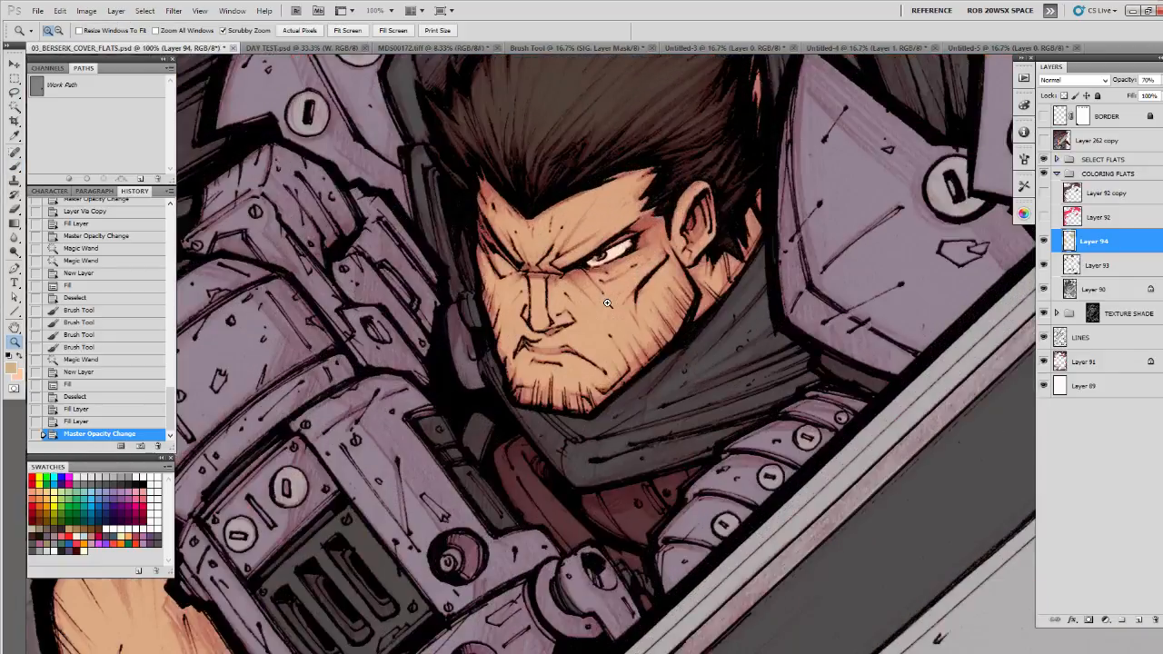
click(607, 303)
key(b)
drag(607, 268, 616, 359)
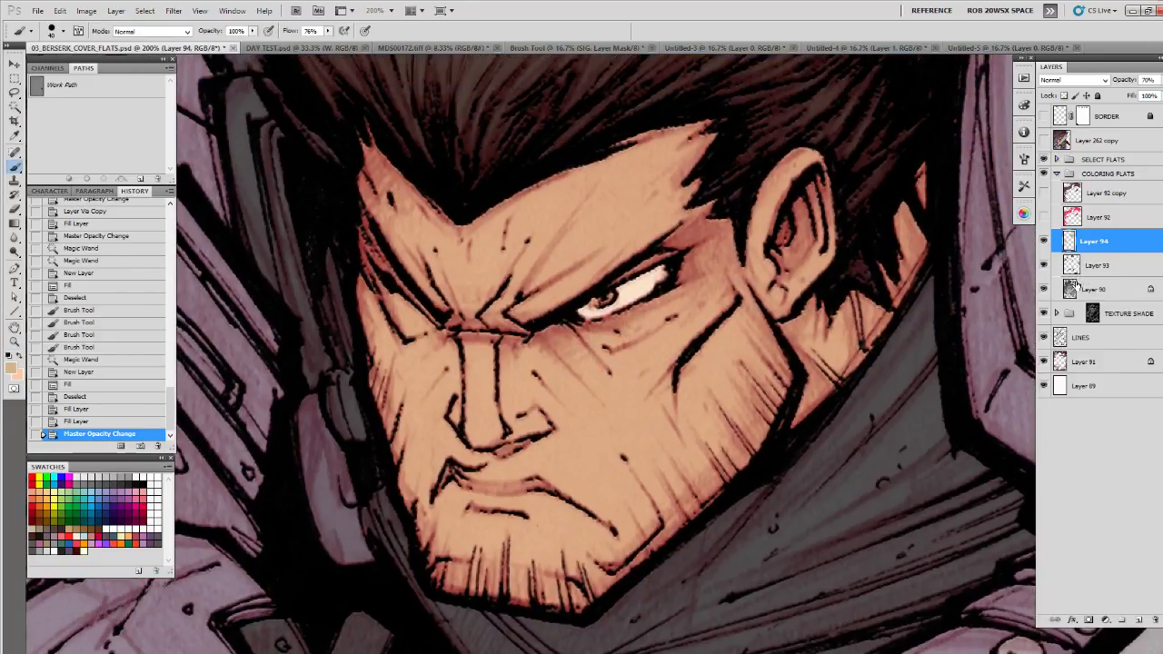
alt+click(354, 420)
key([)
key([)
key([)
key([)
drag(596, 300, 607, 297)
Step: Touch up the white of the eye beside the iris with a sampled white, checking it against the whole illustration
key(x)
alt+click(629, 292)
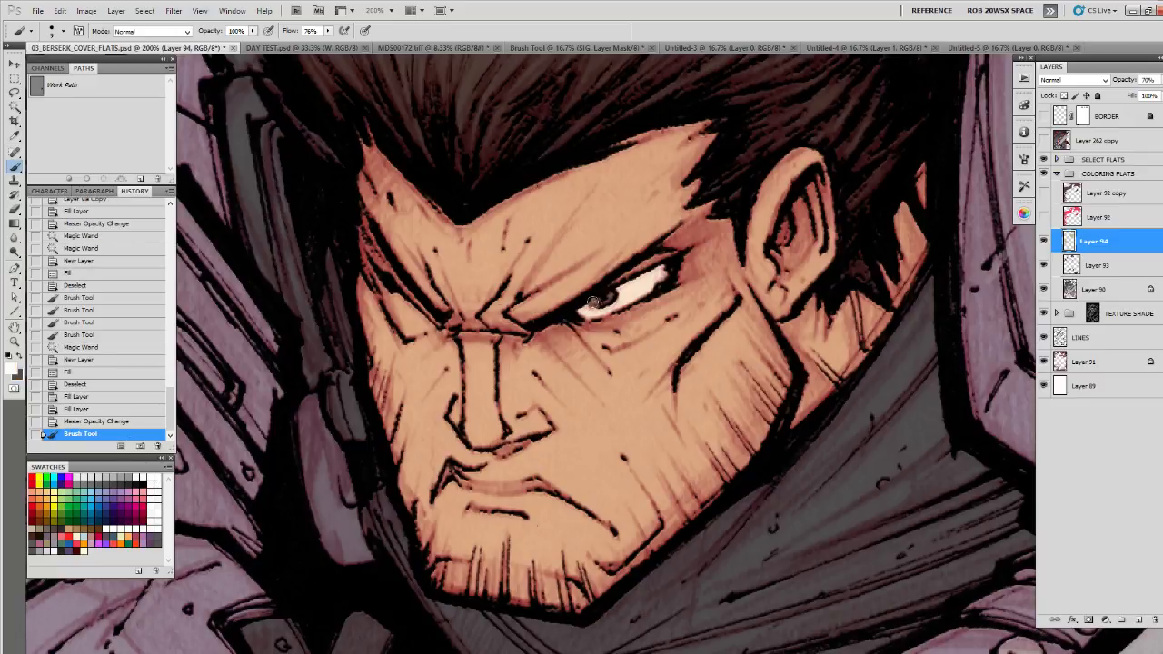
key(z)
alt+click(596, 313)
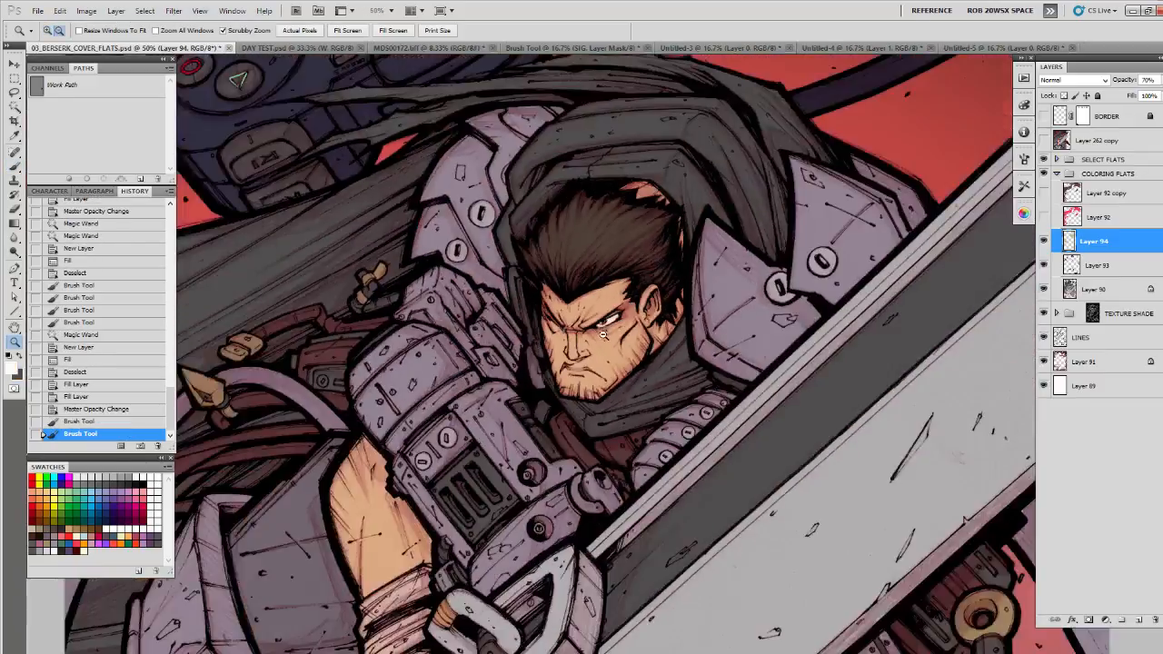
alt+click(608, 376)
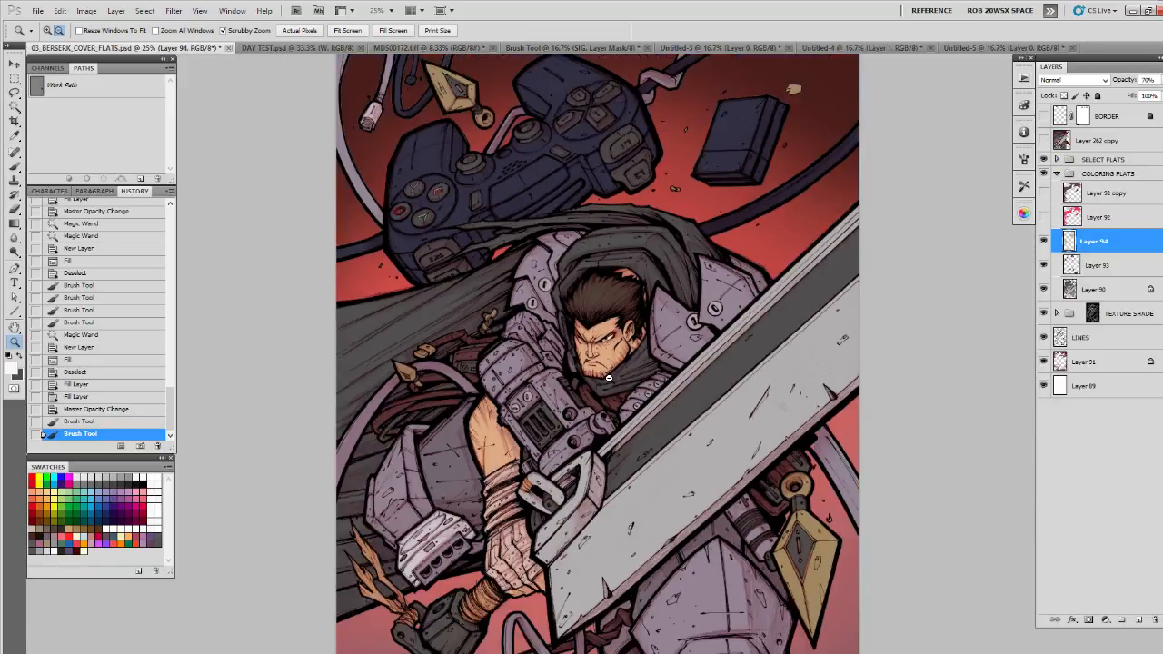
alt+click(608, 380)
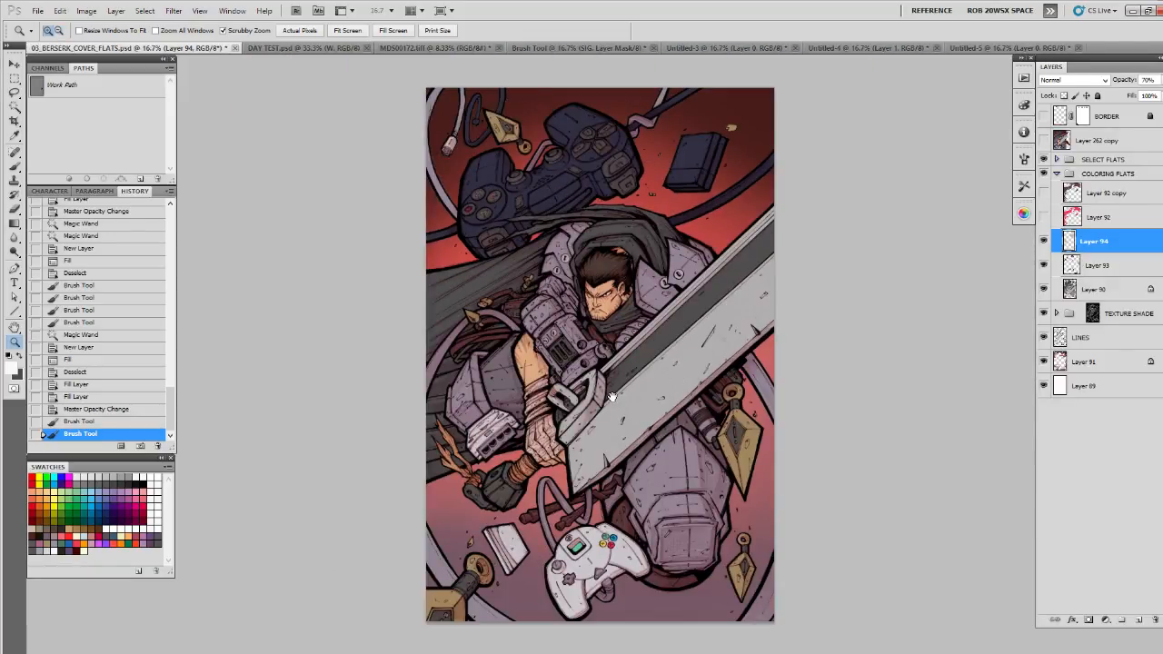
Step: Nudge the TEXTURE SHADE group's layer mask one step to the right
click(603, 373)
click(600, 370)
click(599, 372)
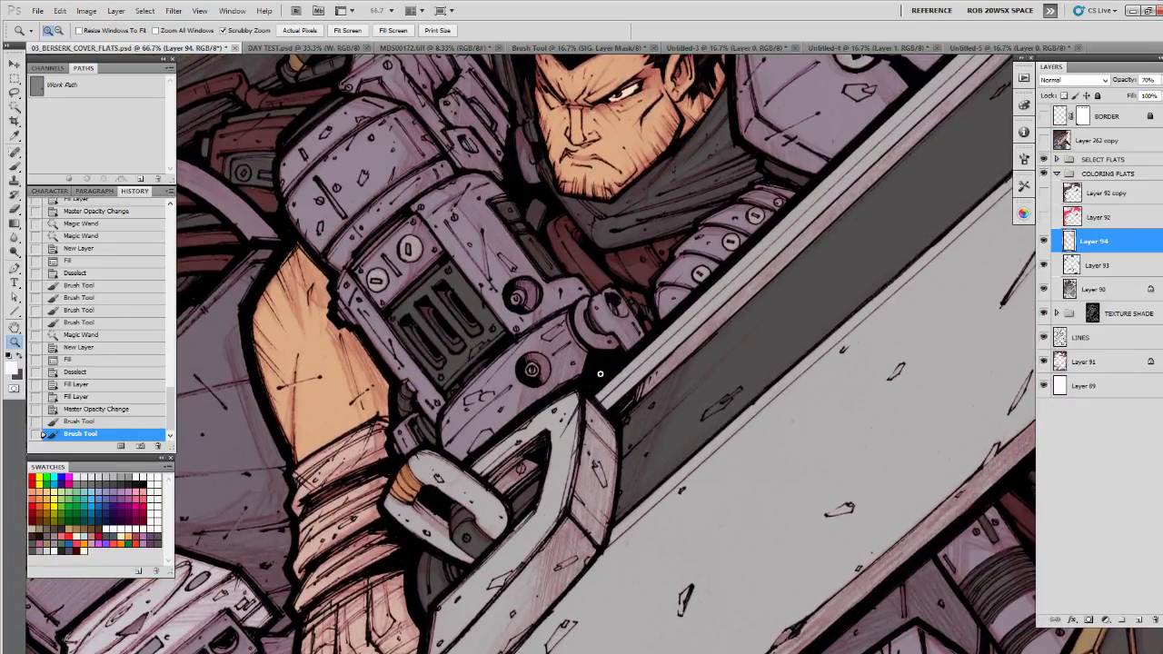
drag(600, 366, 583, 405)
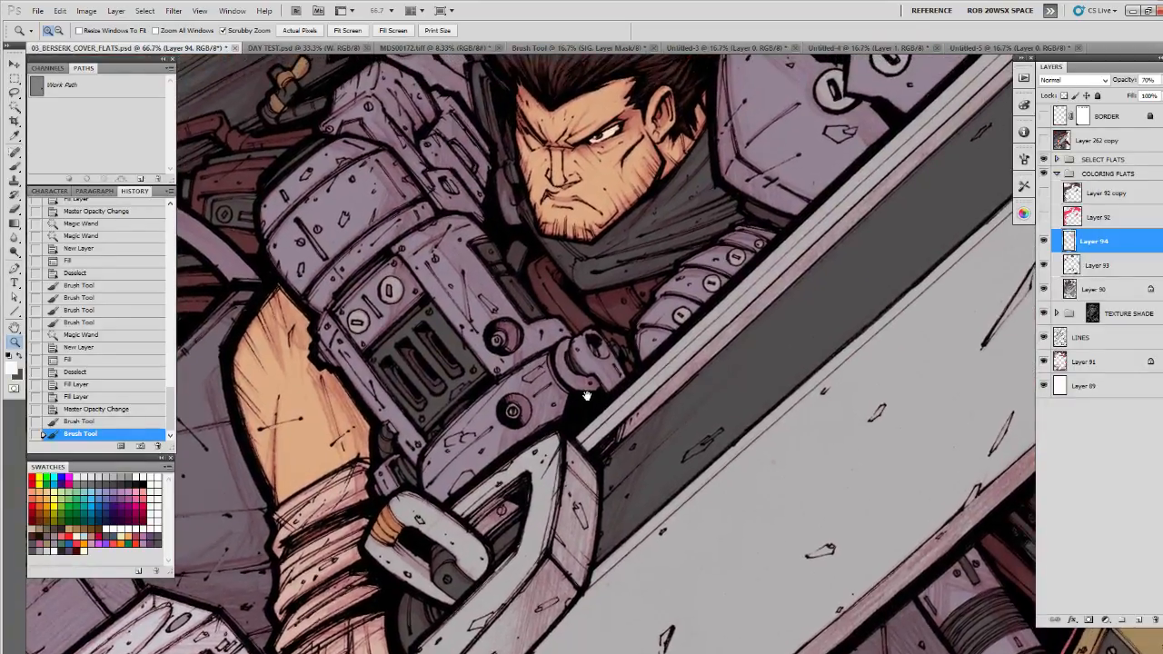
click(1083, 314)
key(v)
key(Right)
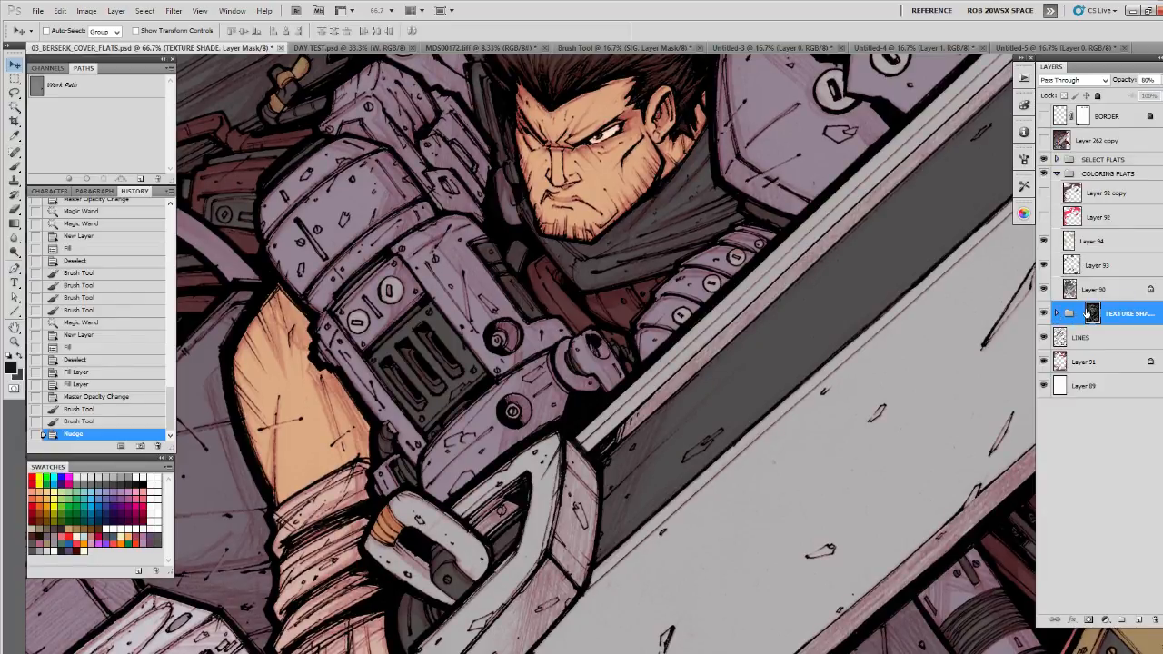
Step: Sharpen the TEXTURE SHADE layer mask with repeated Unsharp Mask passes, undoing the last so that three passes remain
click(172, 11)
click(187, 24)
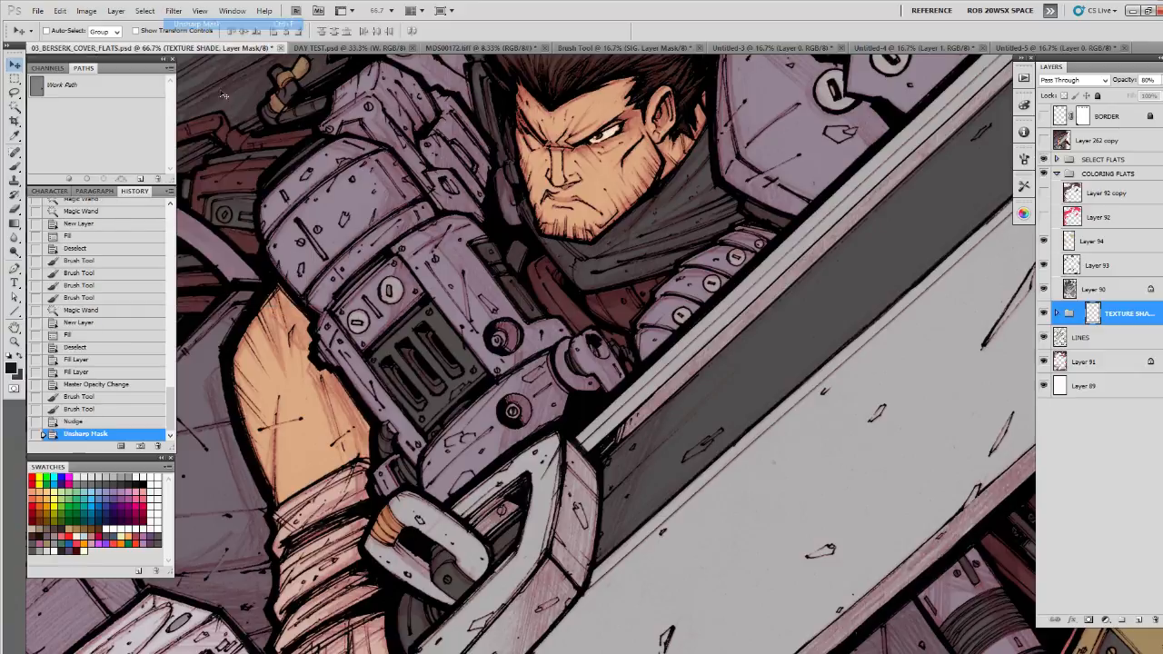
key(ctrl+f)
key(ctrl+f)
key(ctrl+f)
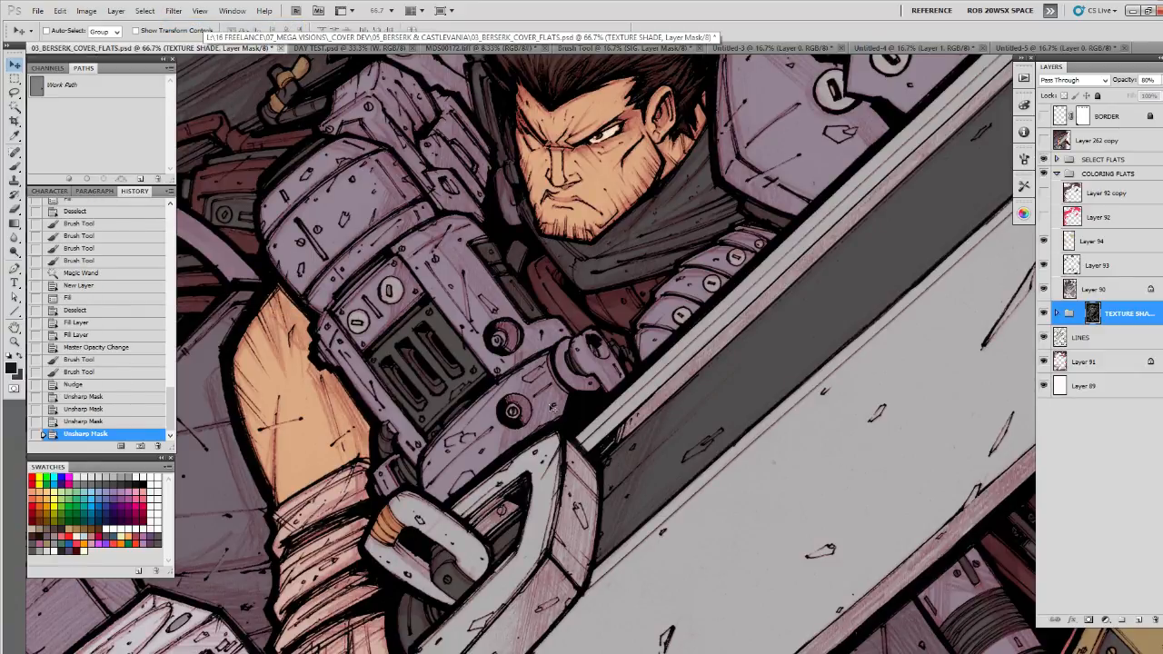
key(ctrl+z)
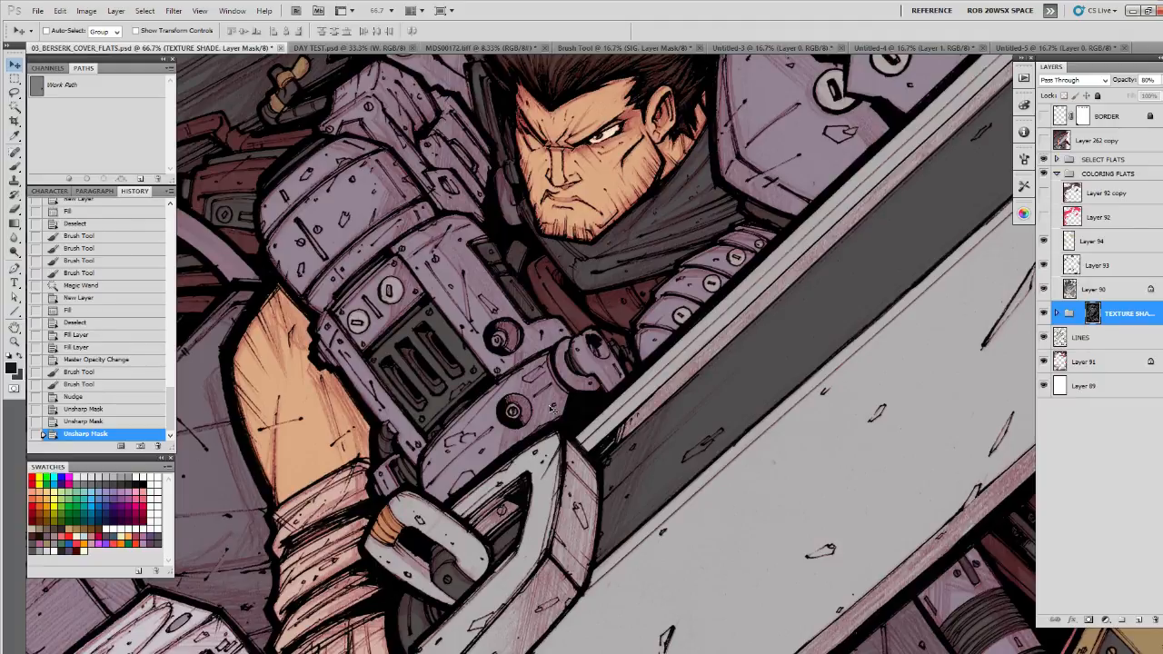
Step: Sharpen the LINES layer with two Unsharp Mask passes and check the line work on the armour up close
click(1067, 338)
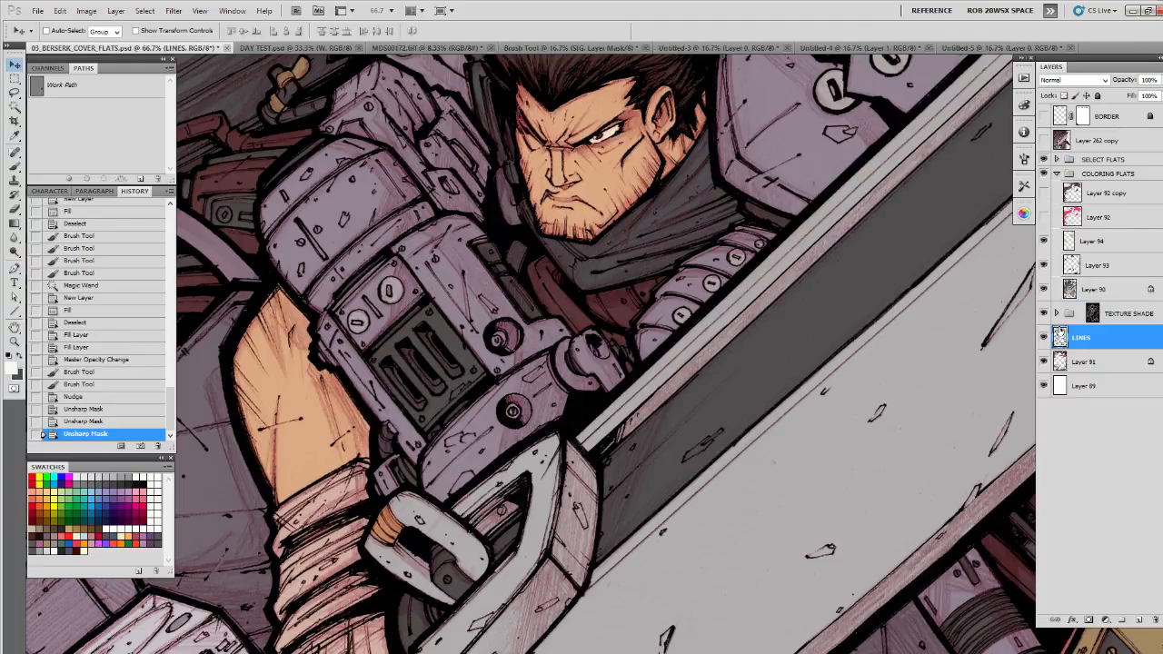
key(ctrl+f)
key(z)
alt+click(743, 364)
alt+click(743, 364)
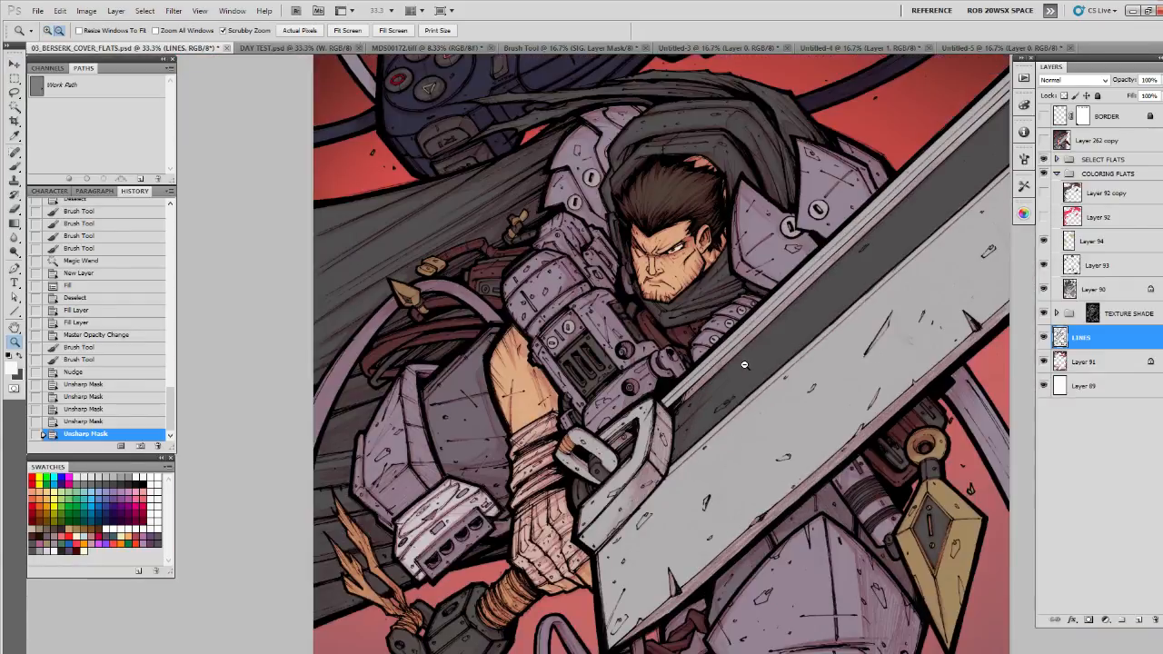
key(z)
click(499, 259)
click(500, 259)
click(500, 259)
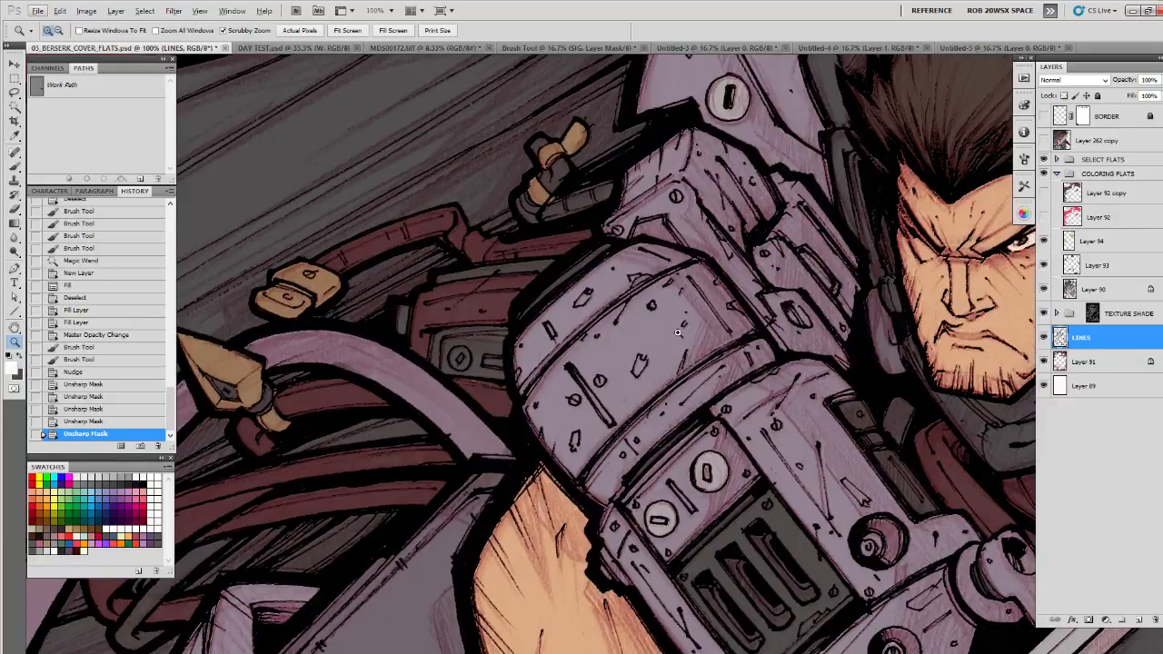
Step: Try nudging the TEXTURE SHADE group's layer mask one step right, and move it back one step left
click(1091, 314)
key(v)
key(Right)
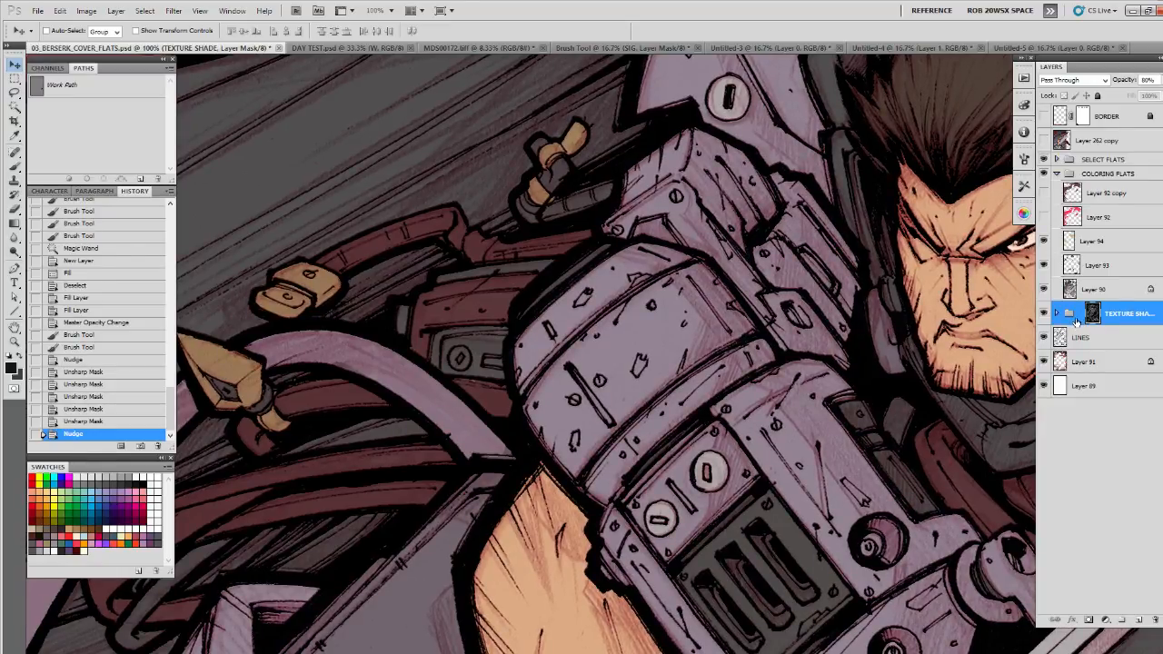
drag(994, 370, 842, 375)
key(z)
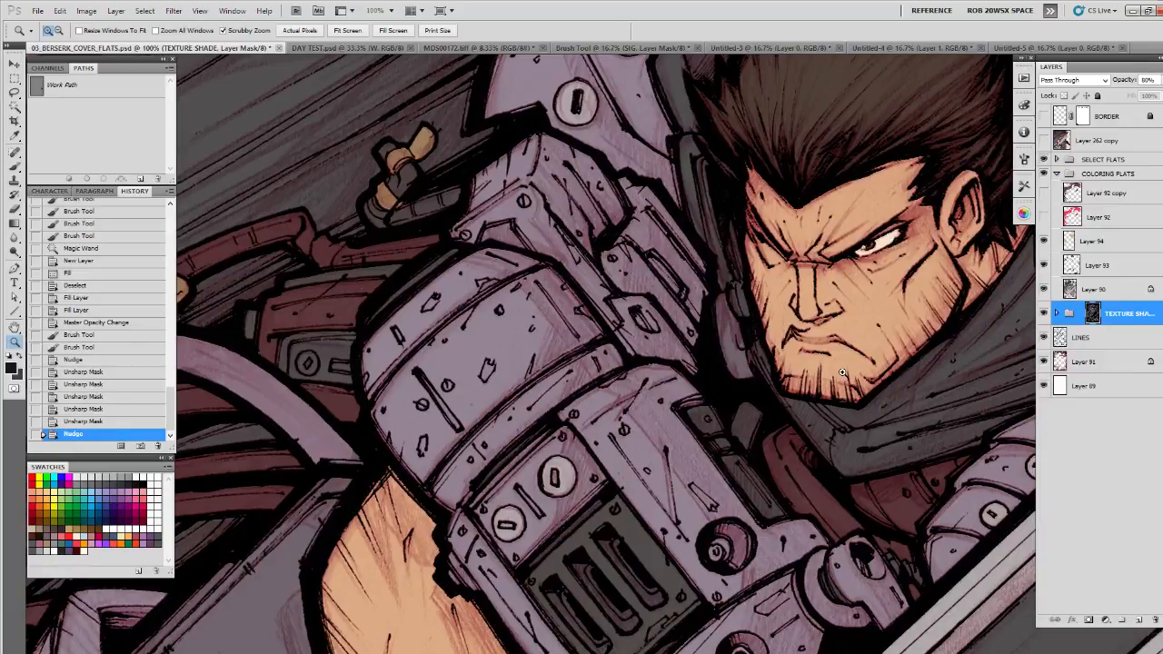
key(v)
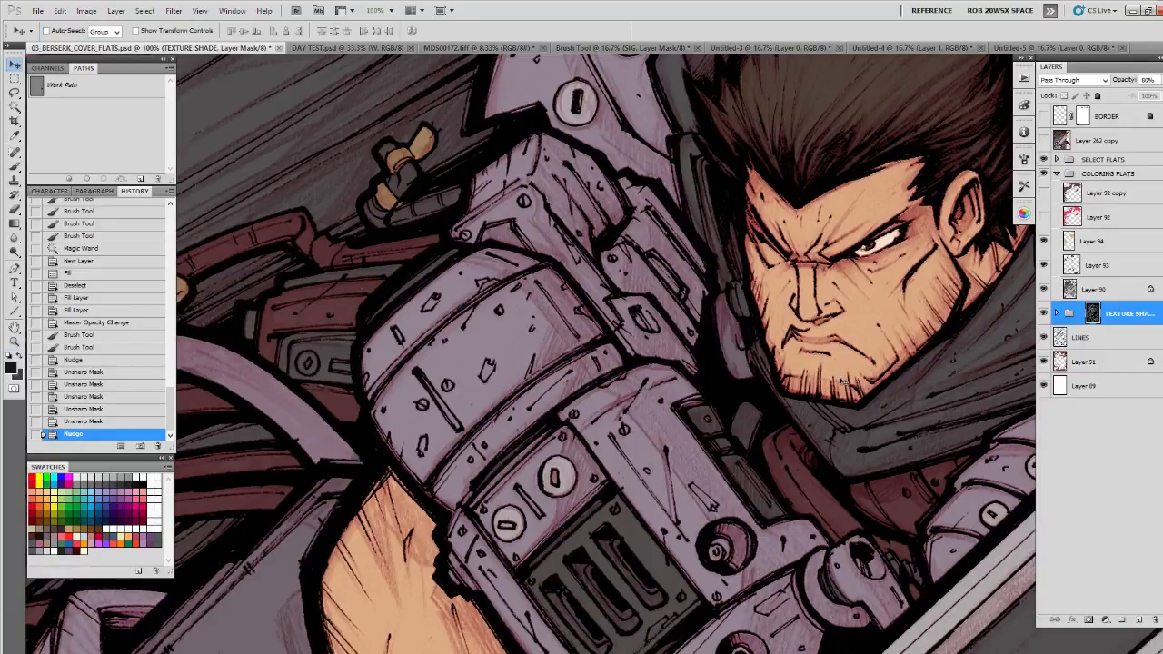
key(Left)
key(z)
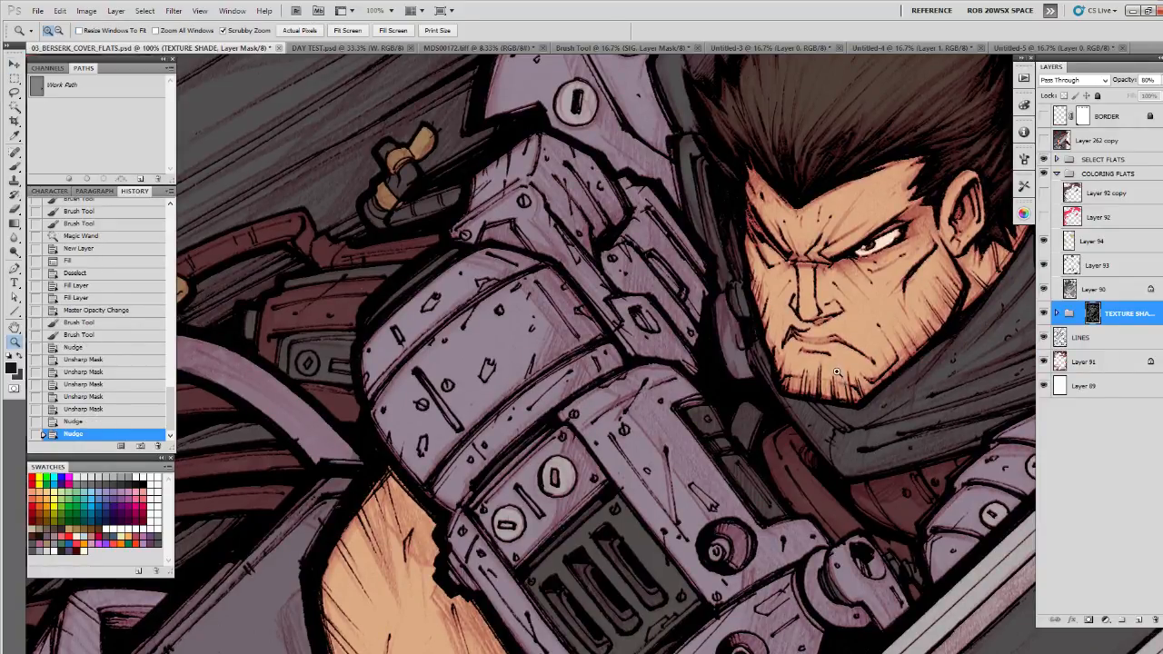
Step: Examine the sharpened illustration as a whole, from the lower armour up to the dark controller
click(837, 377)
alt+click(837, 377)
alt+click(837, 377)
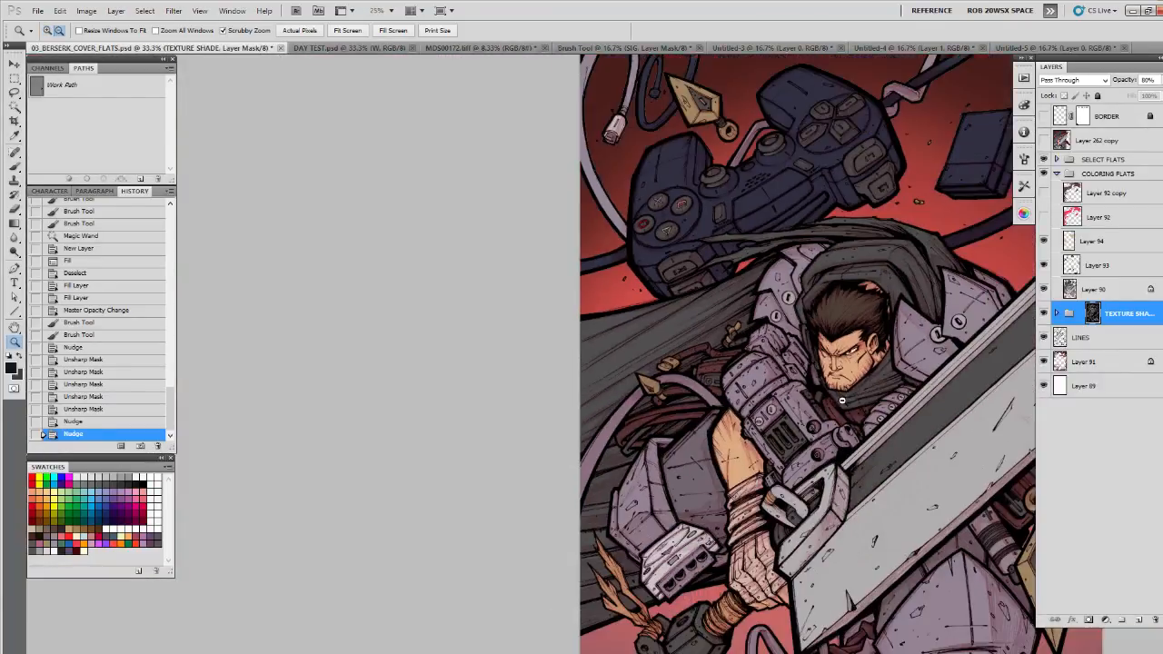
drag(913, 489, 634, 306)
drag(750, 401, 745, 492)
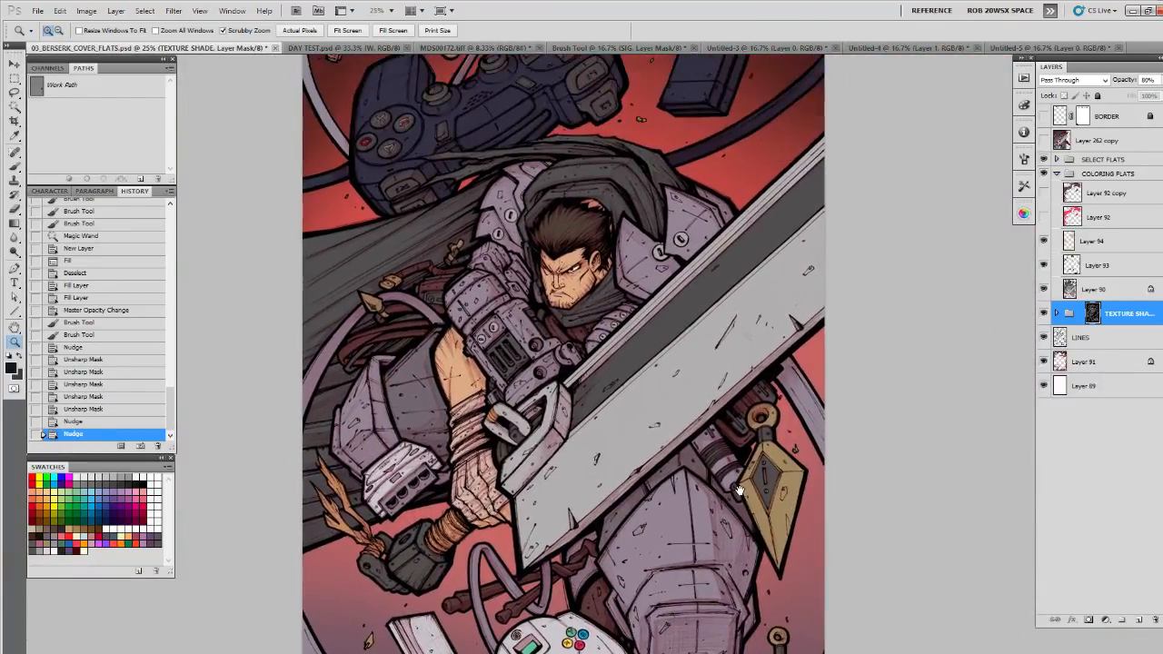
mouse_move(722, 438)
mouse_down()
mouse_move(725, 466)
mouse_move(787, 475)
mouse_up()
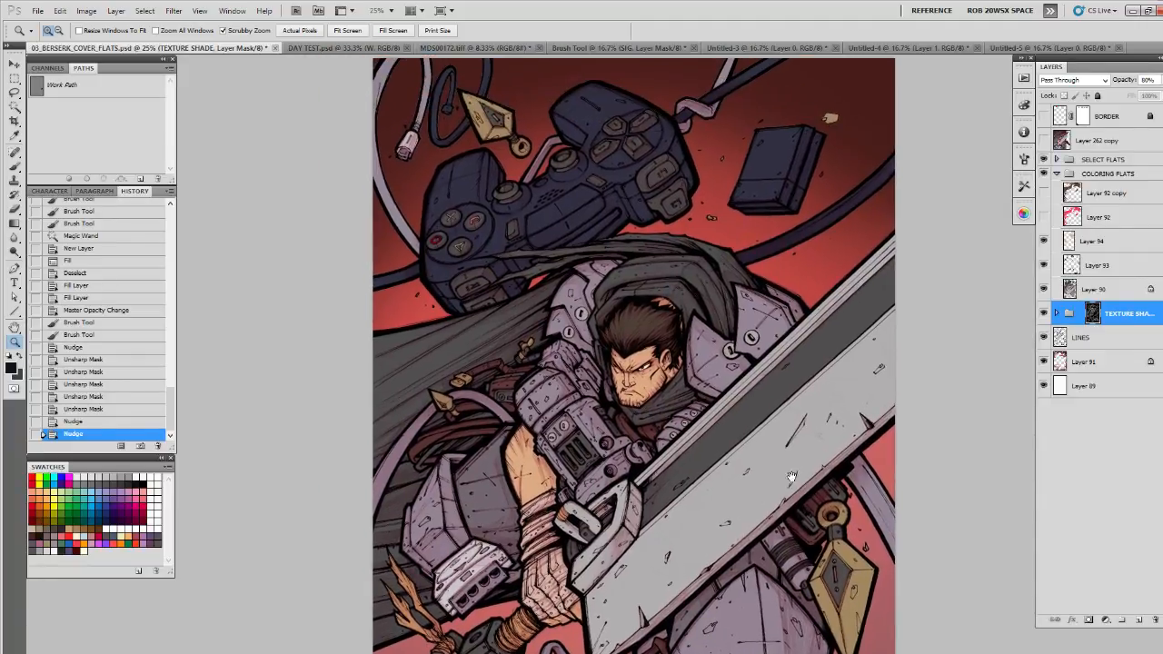
key(b)
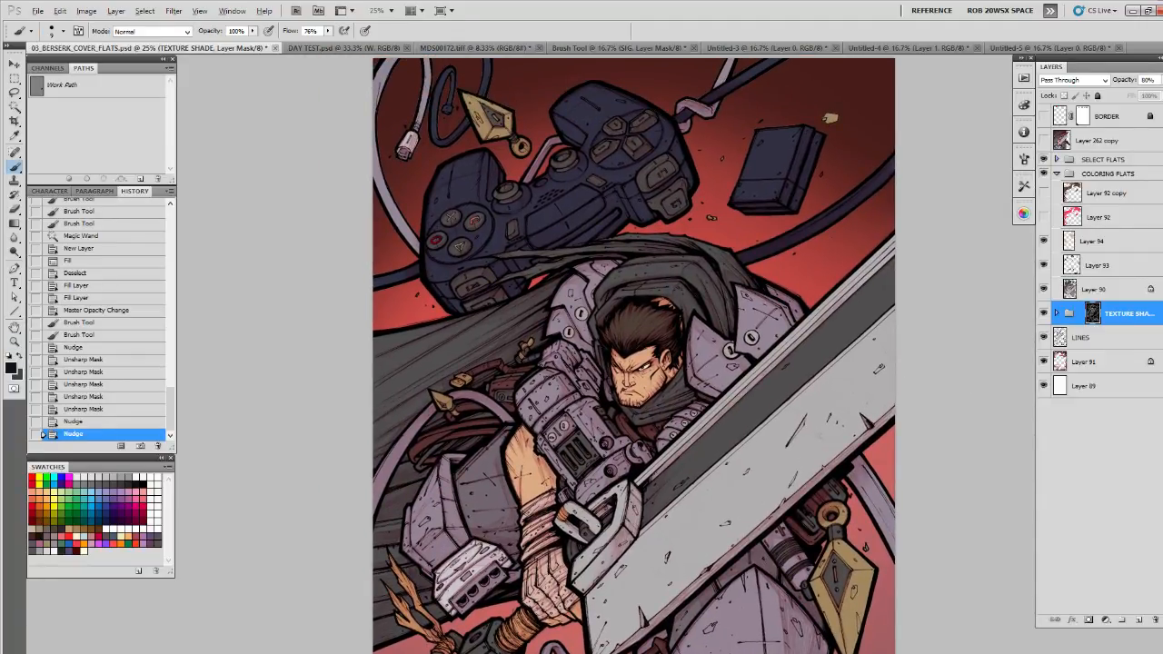
alt+click(787, 475)
click(1102, 290)
scroll(605, 221, up, 4)
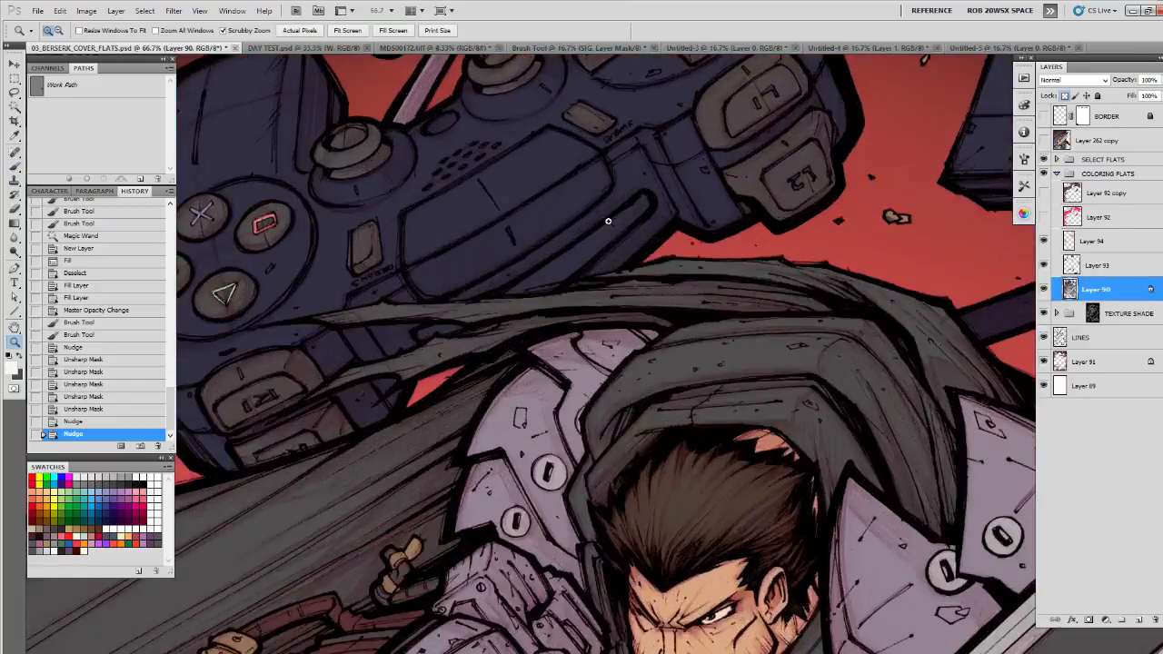
mouse_move(566, 258)
mouse_down()
mouse_move(653, 193)
mouse_move(641, 209)
mouse_up()
key(ctrl+z)
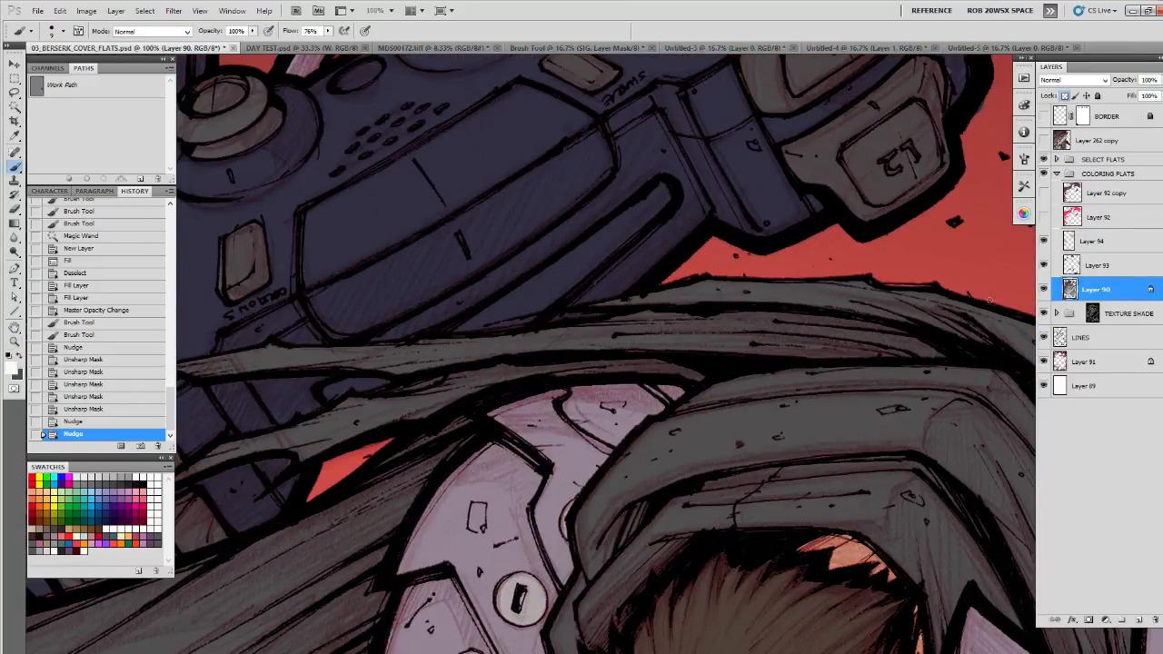
Step: Paint the dark controller's long light bar bright blue on Layer 94, using a cyan-blue swatch
key(x)
click(55, 484)
click(1086, 240)
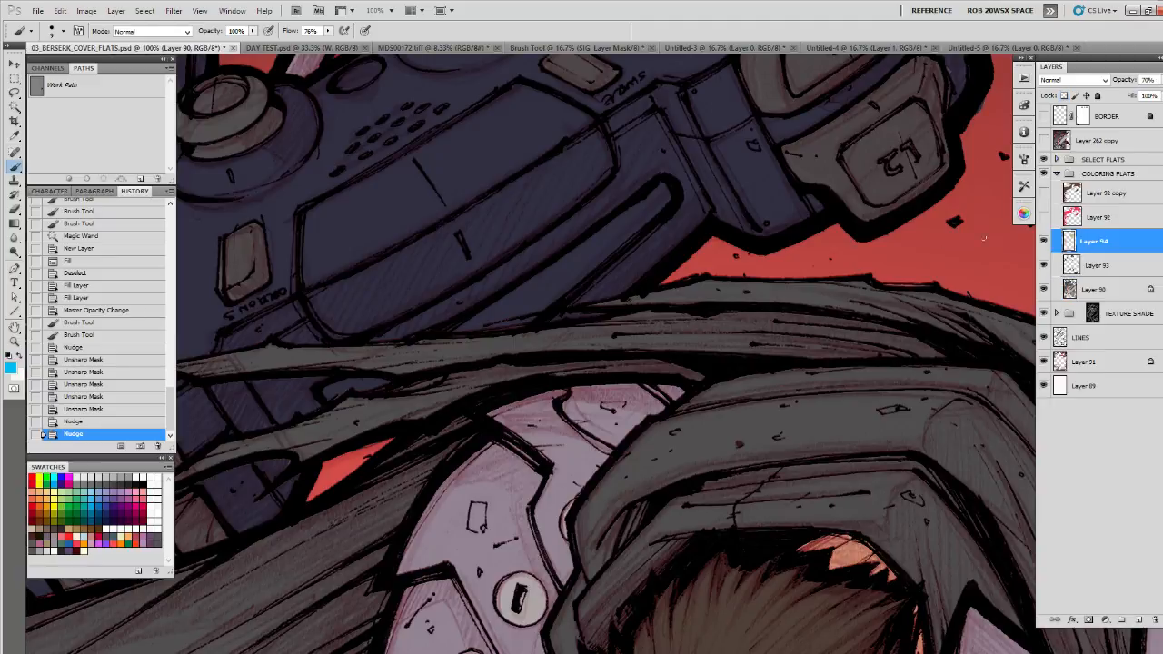
mouse_move(651, 232)
mouse_down()
mouse_move(665, 200)
mouse_move(559, 267)
mouse_move(577, 250)
mouse_move(566, 271)
mouse_move(622, 243)
mouse_move(655, 211)
mouse_move(660, 186)
mouse_move(465, 323)
mouse_move(539, 316)
mouse_up()
click(99, 493)
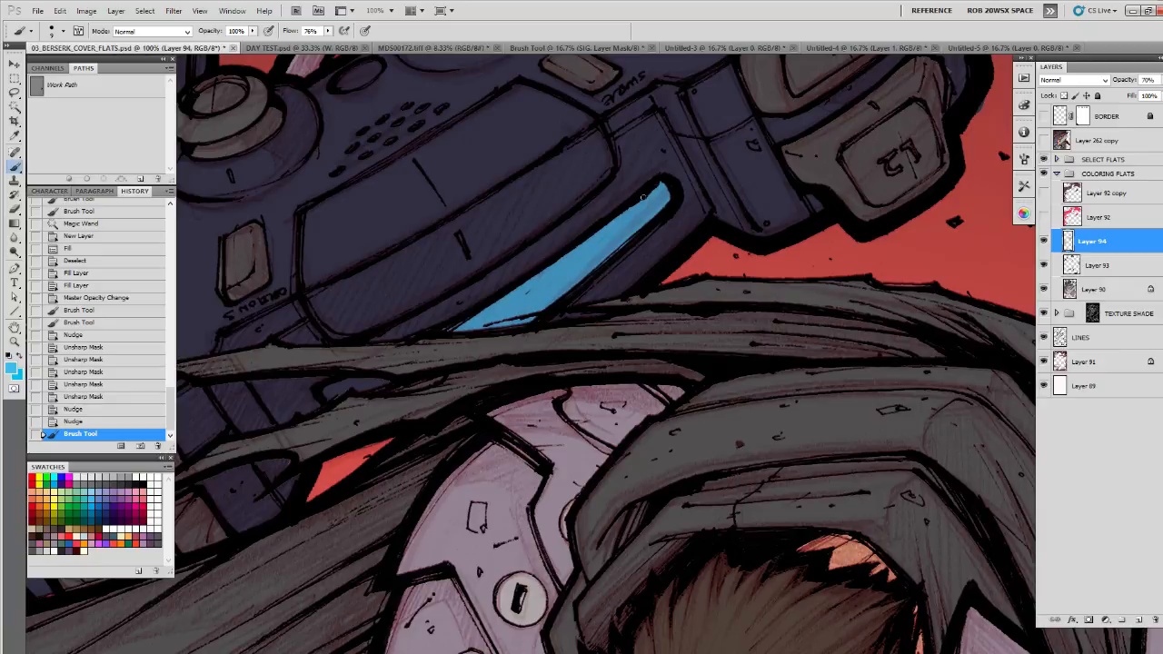
drag(531, 316, 513, 320)
mouse_move(542, 318)
mouse_down()
mouse_move(675, 298)
mouse_move(751, 304)
mouse_up()
Step: Paint the small piece of the light bar showing between the torn cloak strips in the same blue
mouse_move(595, 371)
mouse_down()
mouse_move(549, 378)
mouse_move(570, 368)
mouse_move(558, 369)
mouse_up()
key(z)
click(522, 371)
key(b)
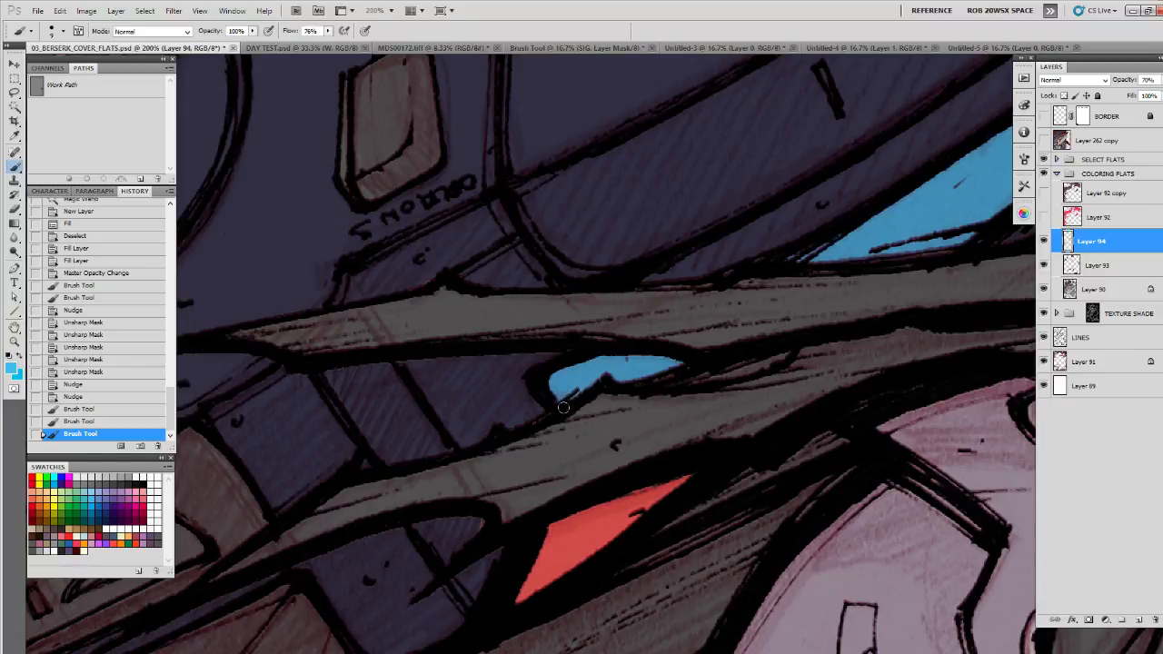
Step: Check the blue light bar against the controller at several magnifications and with the LINES layer toggled off and on
key(z)
alt+click(561, 412)
alt+click(562, 434)
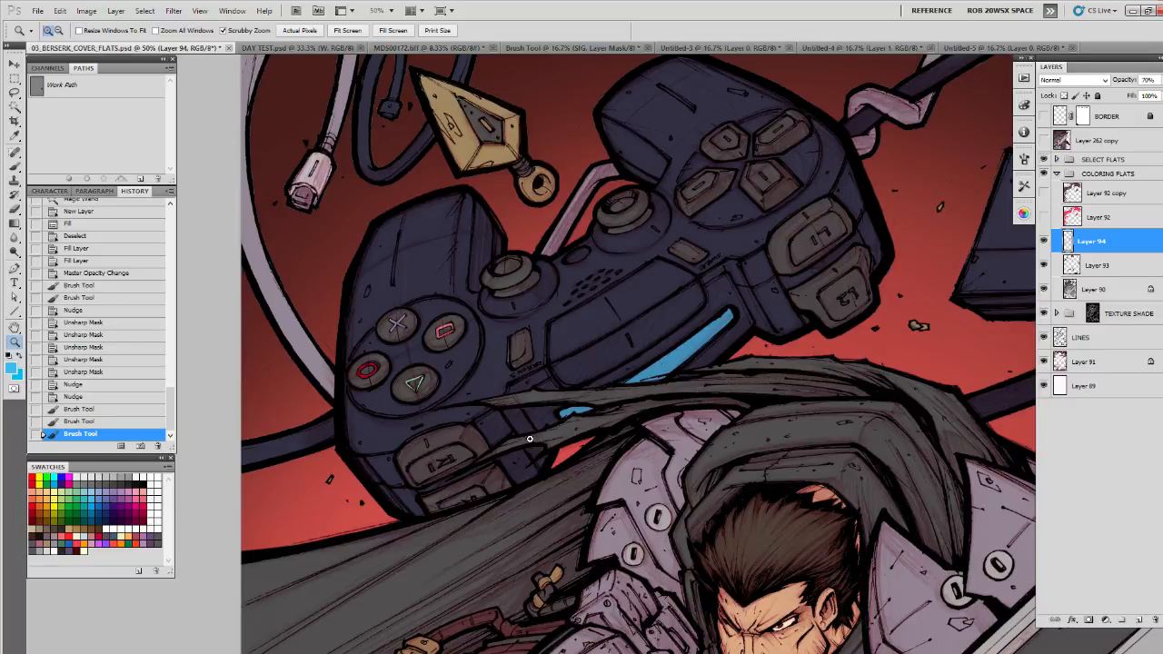
alt+click(528, 441)
click(522, 436)
click(511, 422)
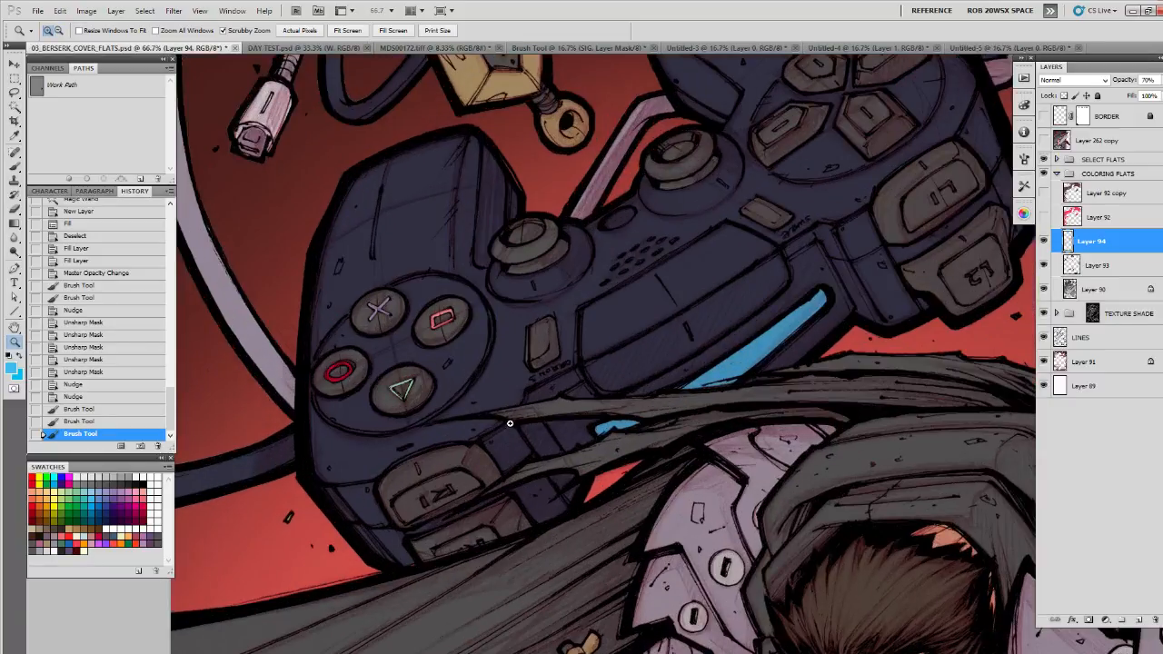
click(513, 436)
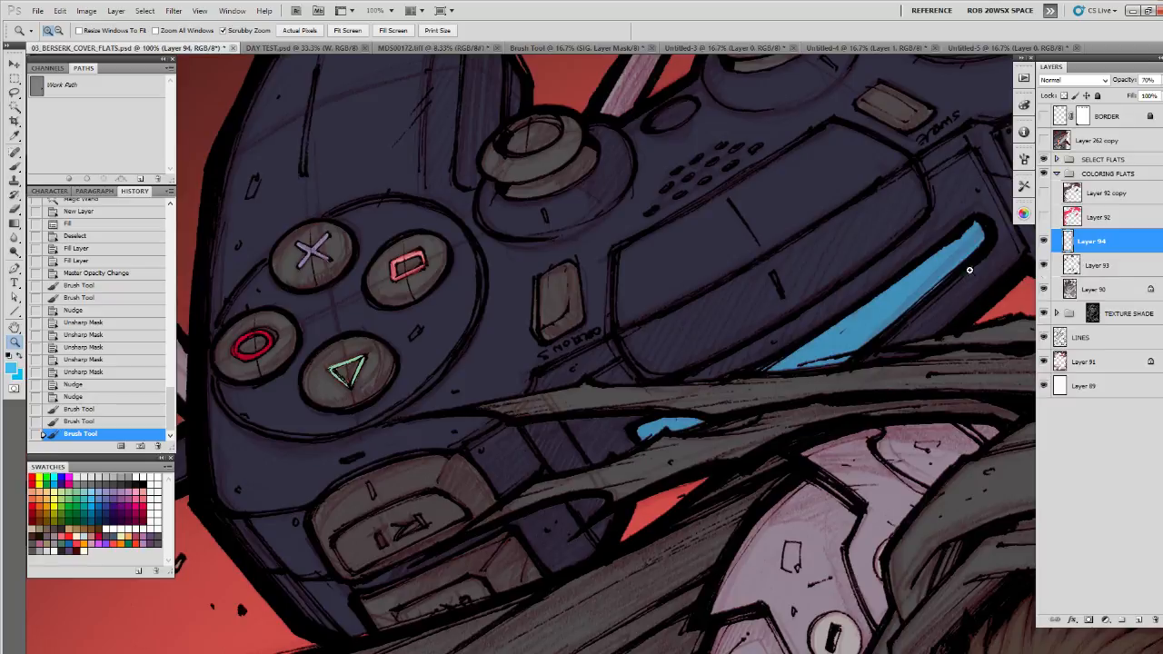
click(1045, 336)
click(1045, 337)
Step: Sample the controller's navy with TEXTURE SHADE temporarily hidden and touch up the controller body around the cloak strips on Layer 94
click(1045, 314)
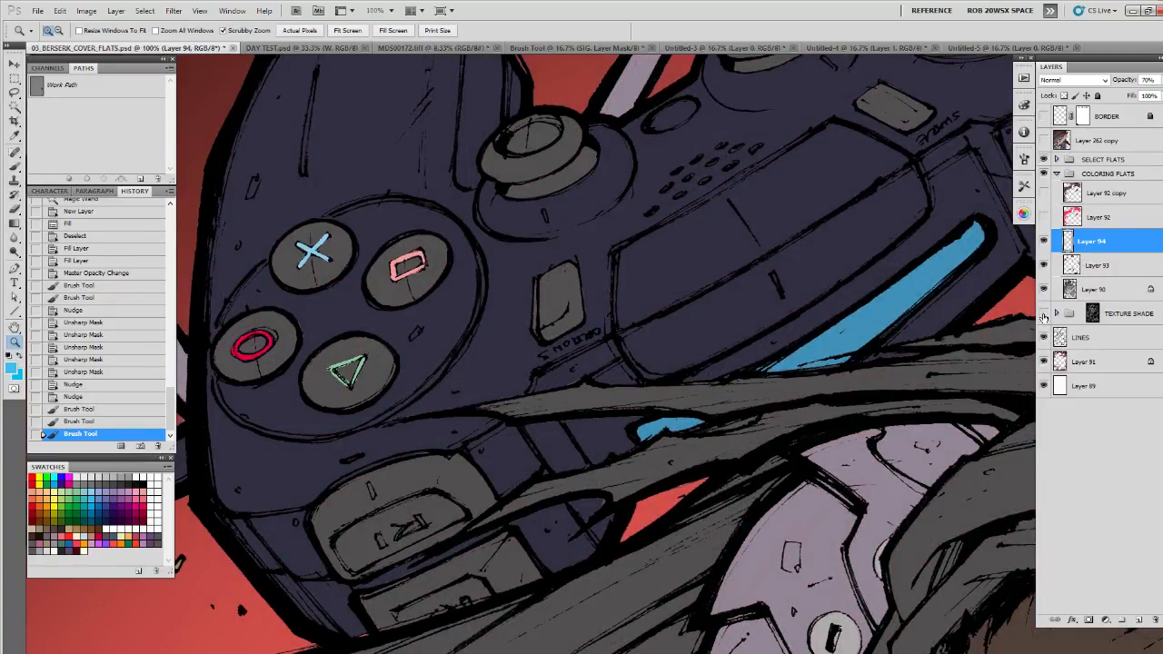
click(1044, 314)
click(1044, 315)
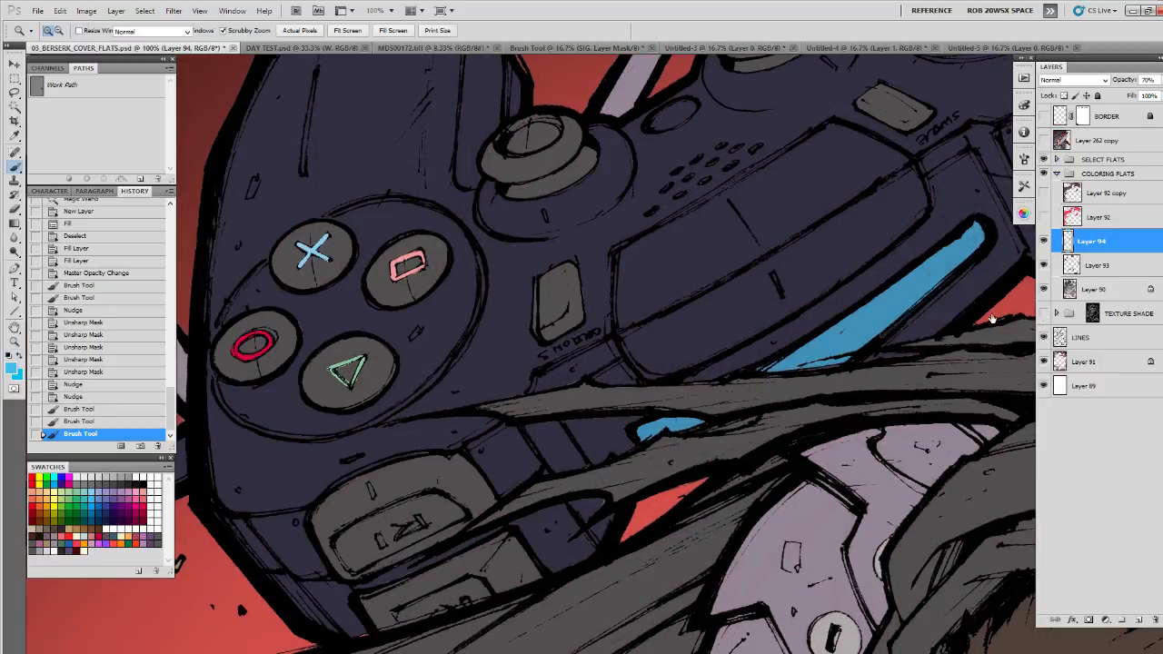
key(b)
alt+click(610, 442)
click(1044, 314)
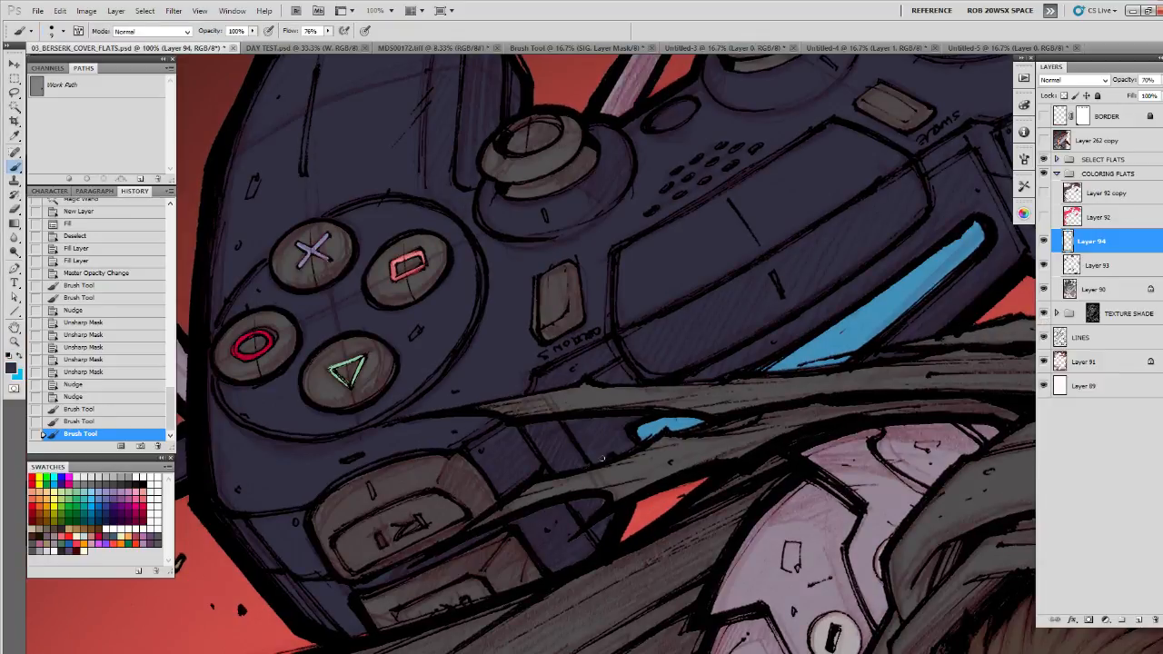
drag(625, 449, 605, 507)
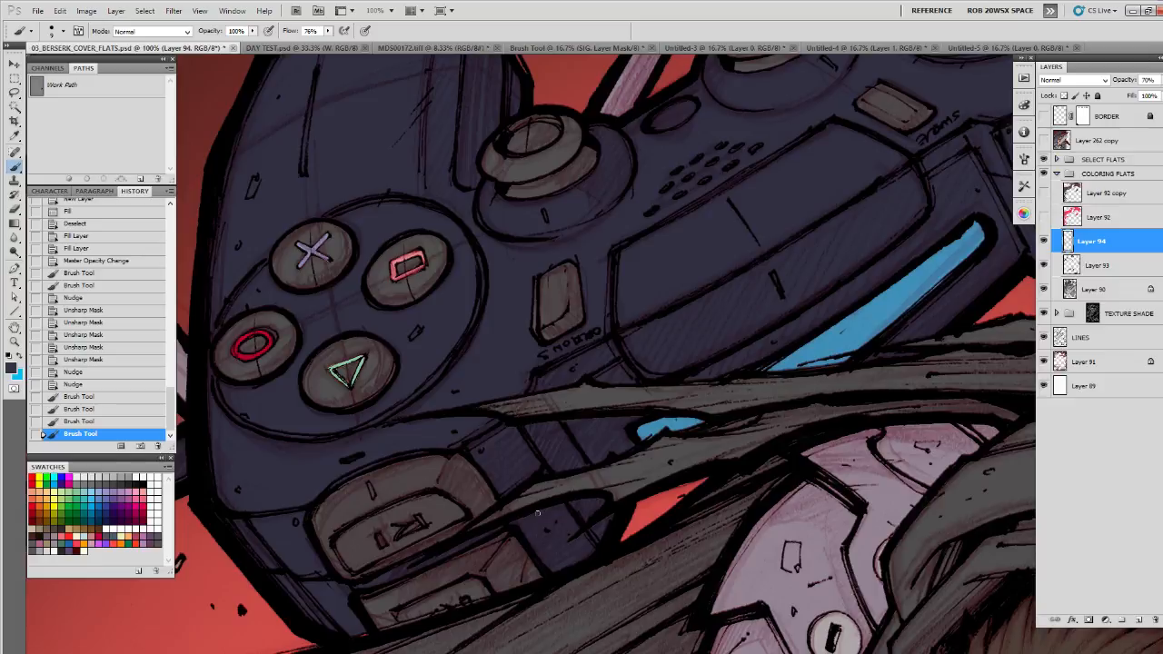
drag(581, 420, 610, 421)
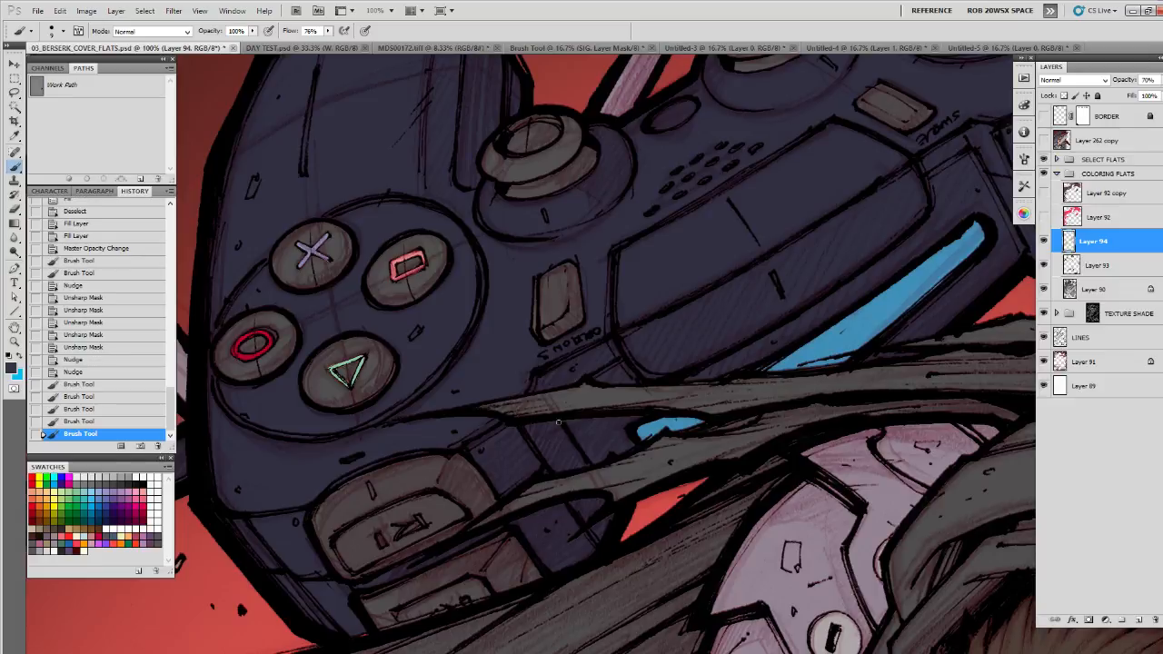
drag(417, 420, 438, 423)
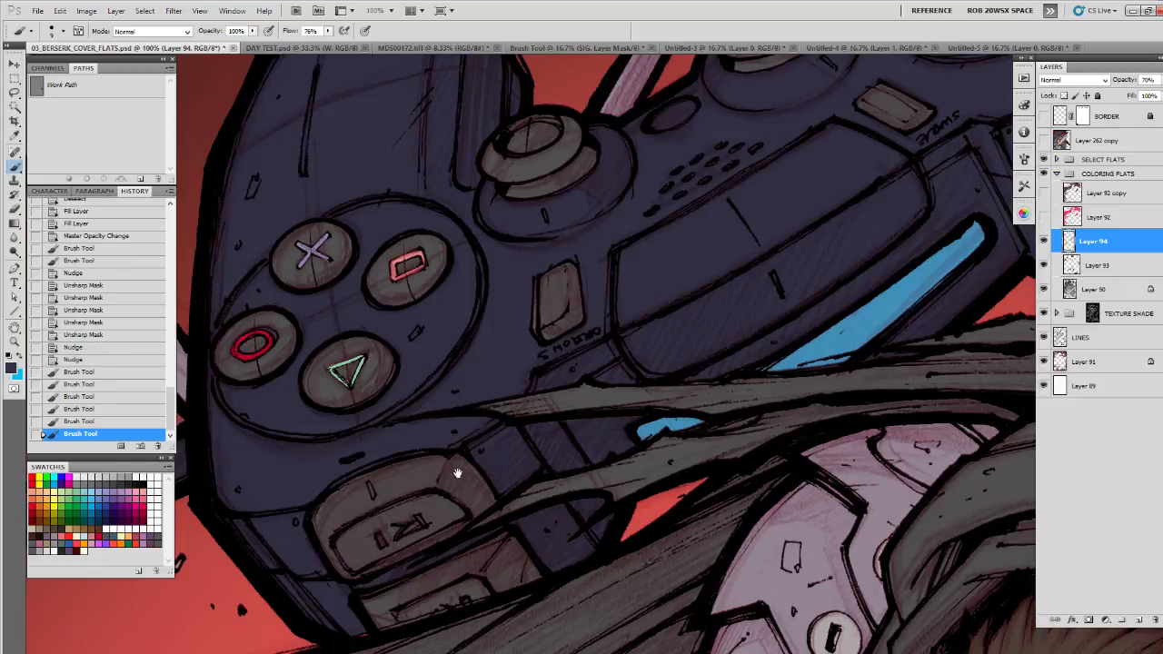
Step: Touch up the navy controller body around the light bar's edges and tip, checking it against the whole illustration
drag(457, 472, 497, 410)
mouse_move(554, 454)
mouse_down()
mouse_move(604, 468)
mouse_move(638, 406)
mouse_up()
drag(709, 392, 446, 577)
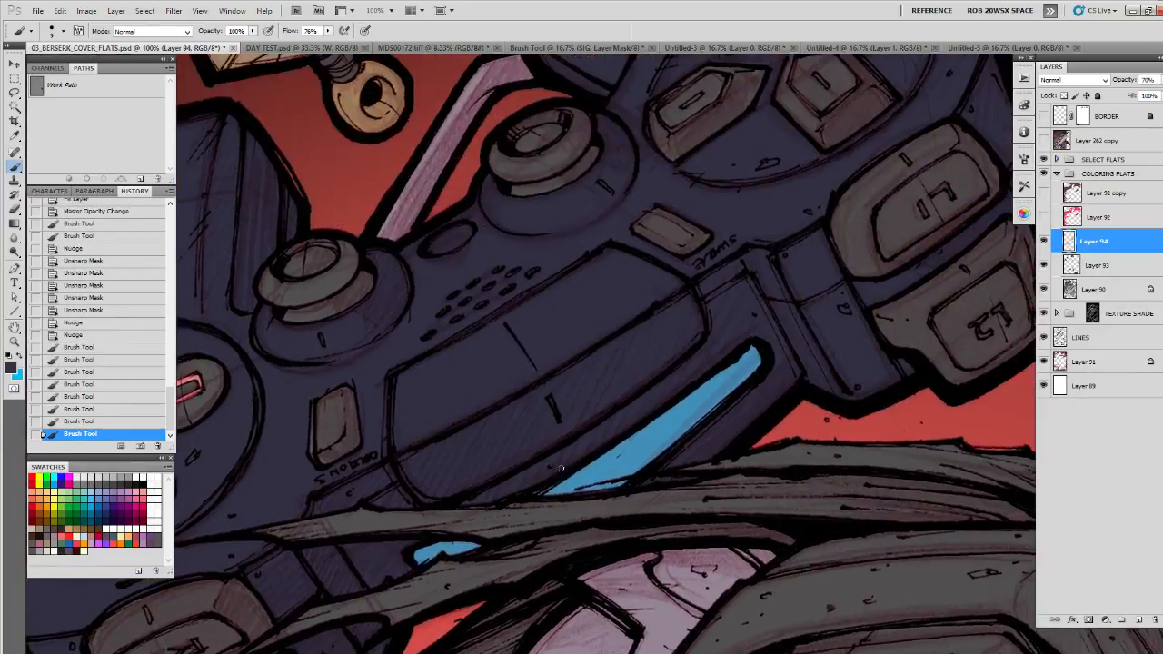
drag(732, 342, 753, 351)
drag(761, 481, 689, 454)
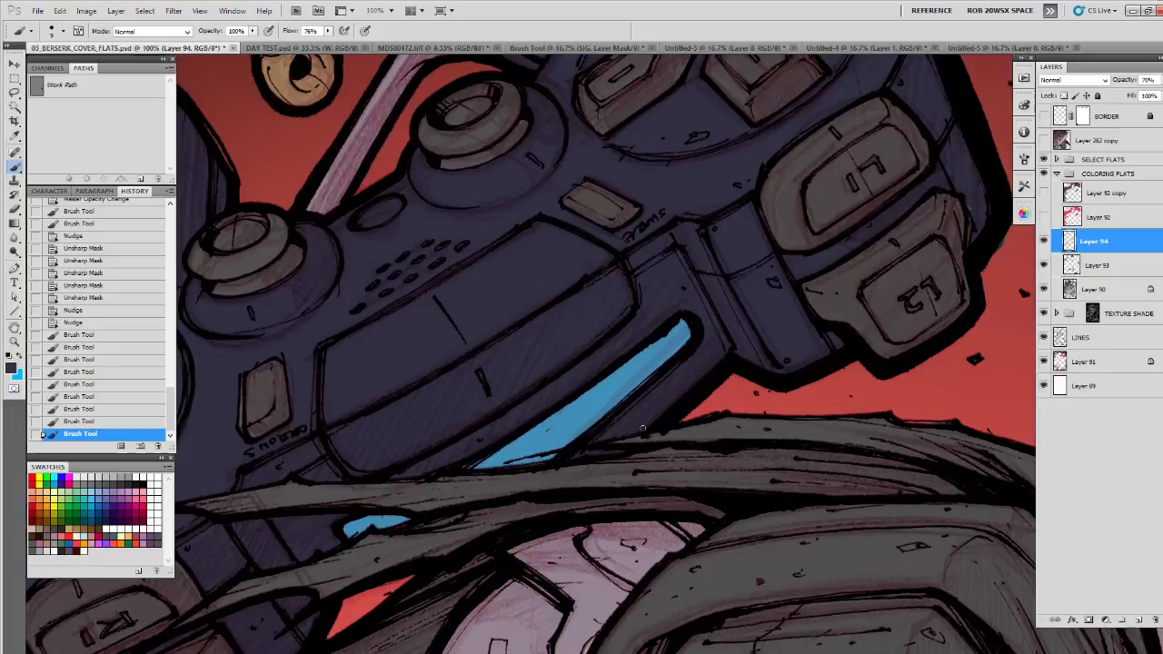
drag(605, 452, 638, 444)
mouse_move(837, 508)
mouse_down()
mouse_move(553, 439)
mouse_move(357, 459)
mouse_up()
key(z)
alt+click(797, 488)
alt+click(797, 487)
alt+click(795, 495)
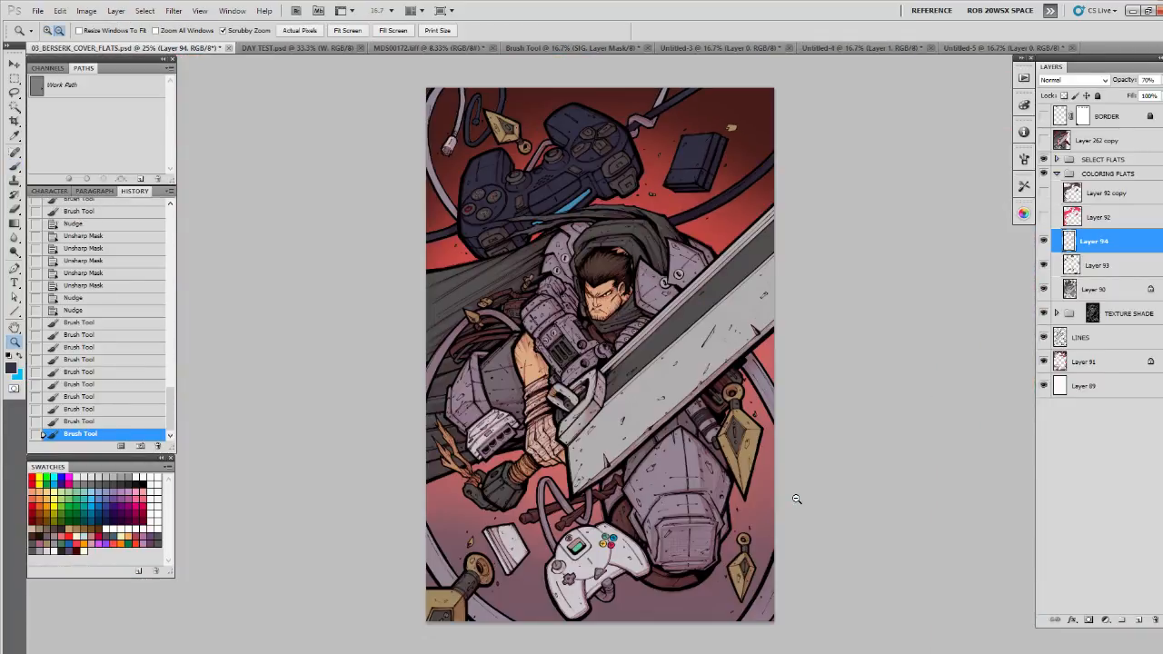
Step: In the COLOR REV_01.psd document, hide Layer 720 and sample a pinkish beige, then return to the cover flats document
key(b)
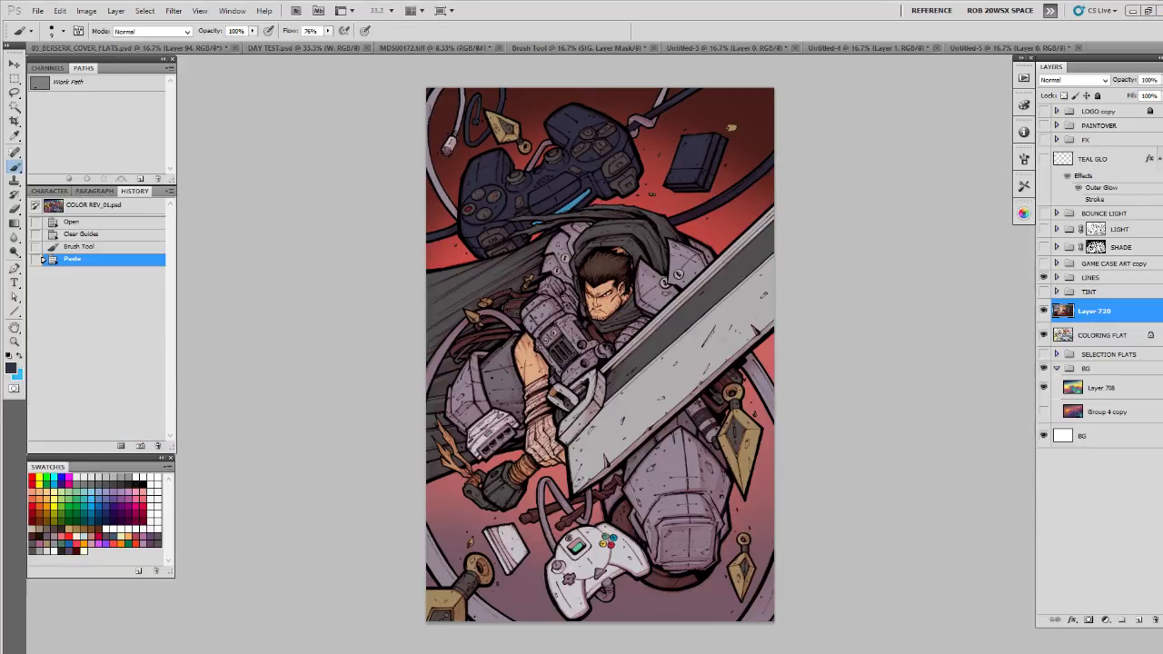
click(1043, 311)
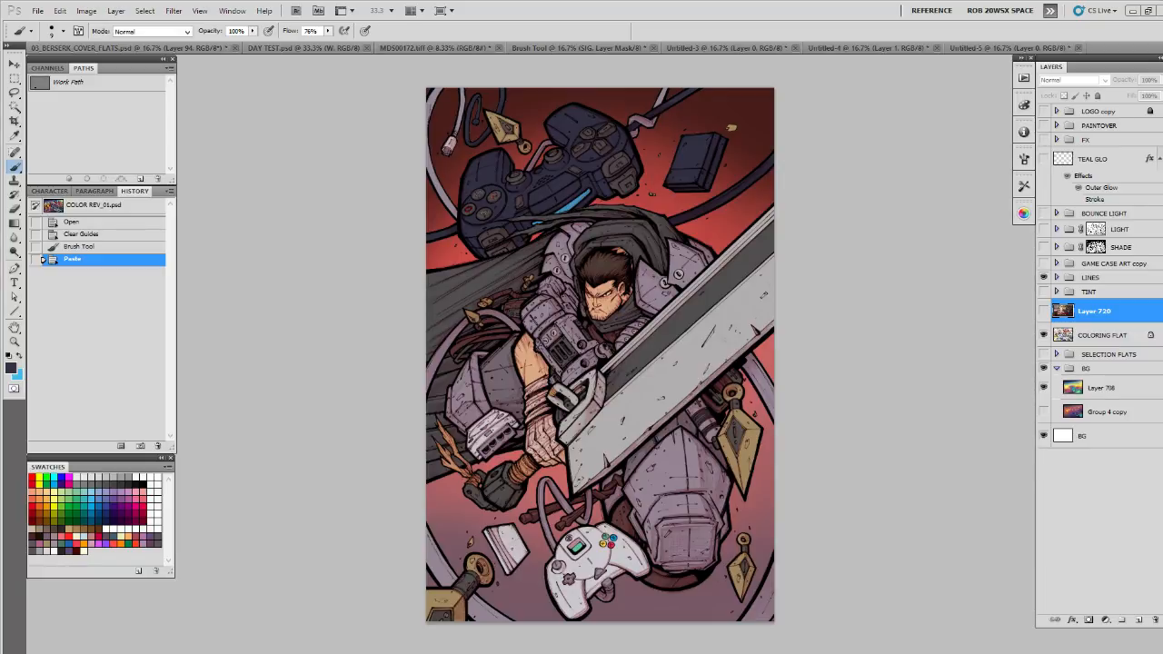
alt+click(479, 413)
key(ctrl+Tab)
Step: Select the hand and forearm wraps on Layer 90 by colour and fill them with the sampled pinkish beige
click(1095, 289)
key(w)
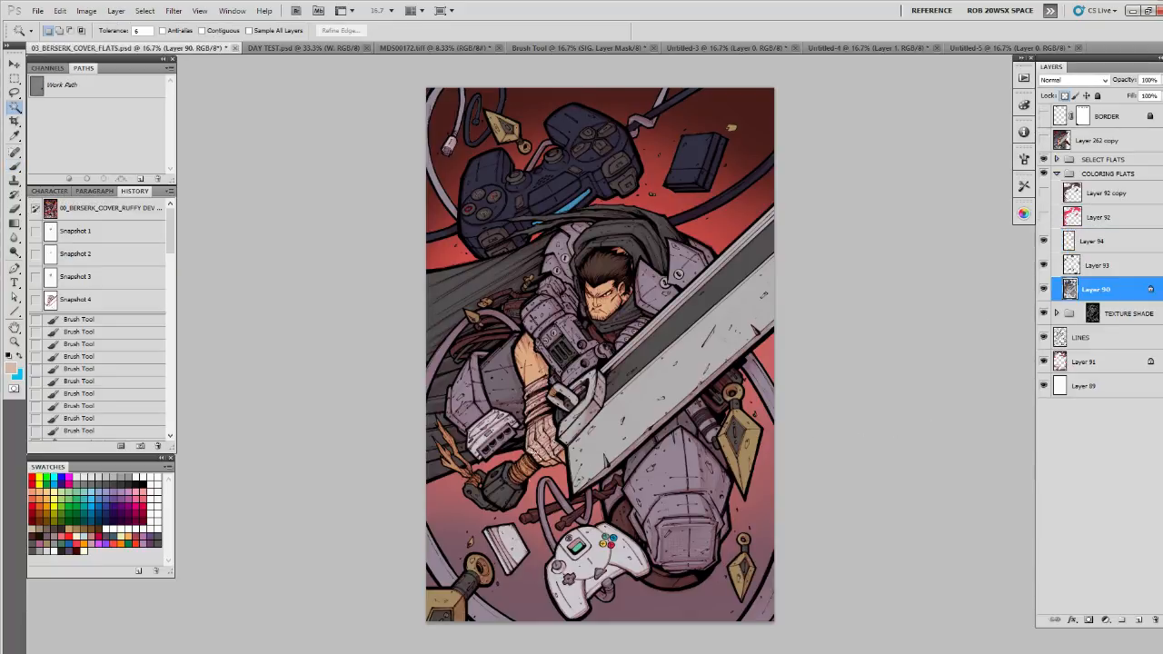
click(543, 443)
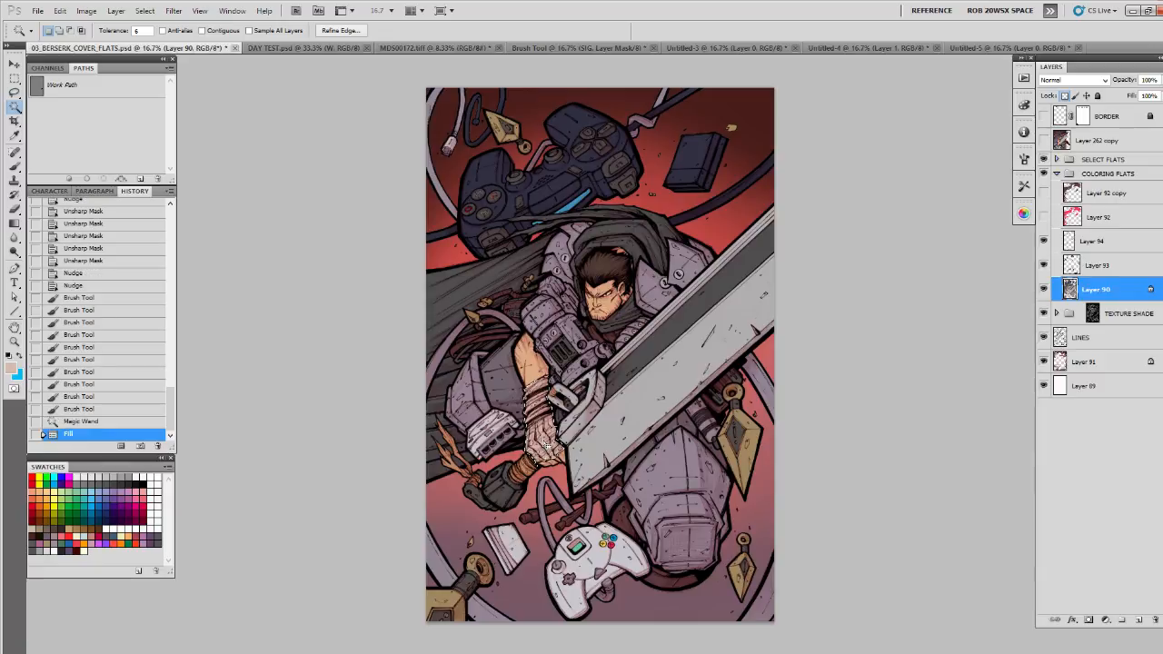
key(alt+BackSpace)
key(ctrl+d)
key(b)
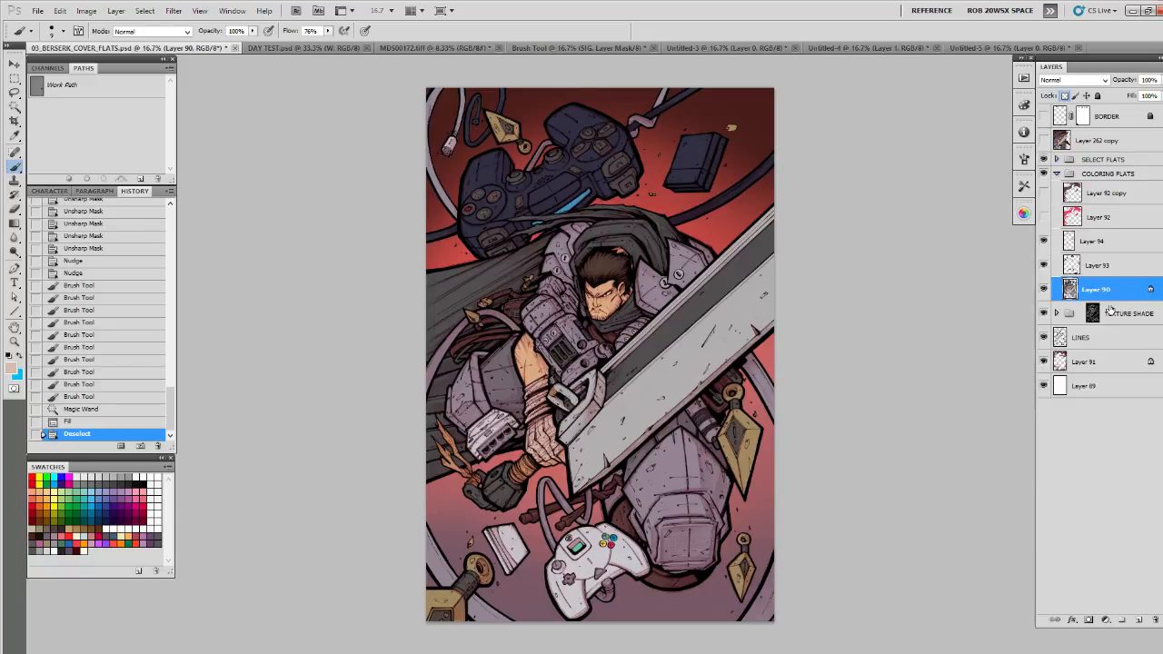
Step: Merge Layers 90, 93 and 94 into one layer and show Layer 262 copy for comparison
shift+click(1085, 242)
key(ctrl+e)
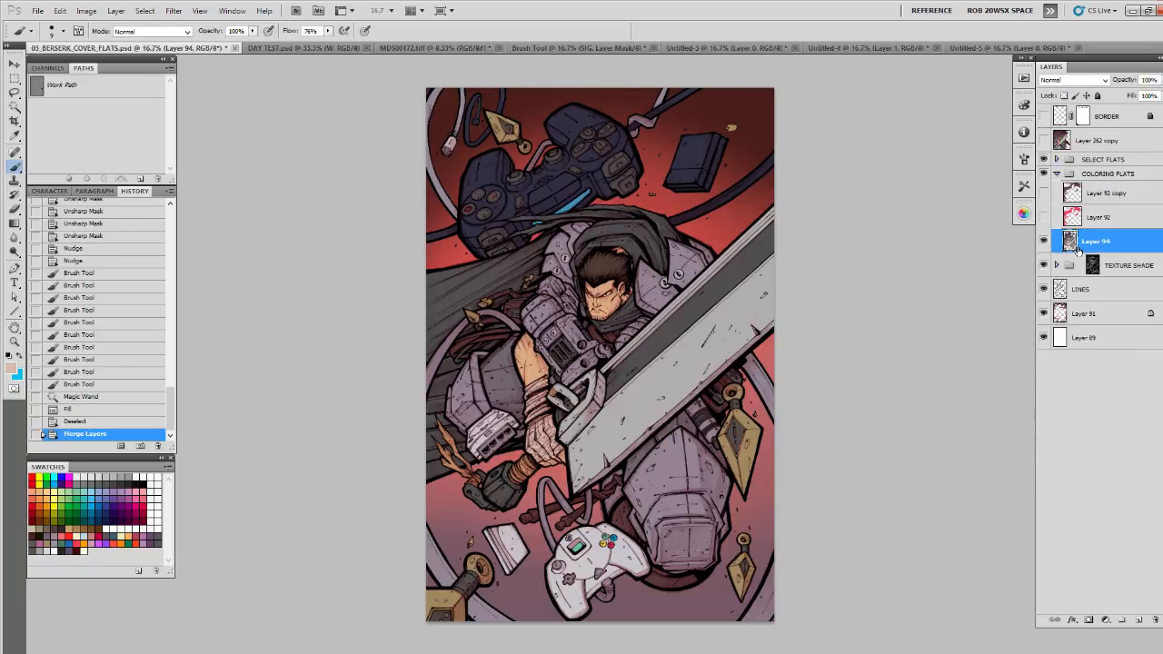
click(1044, 140)
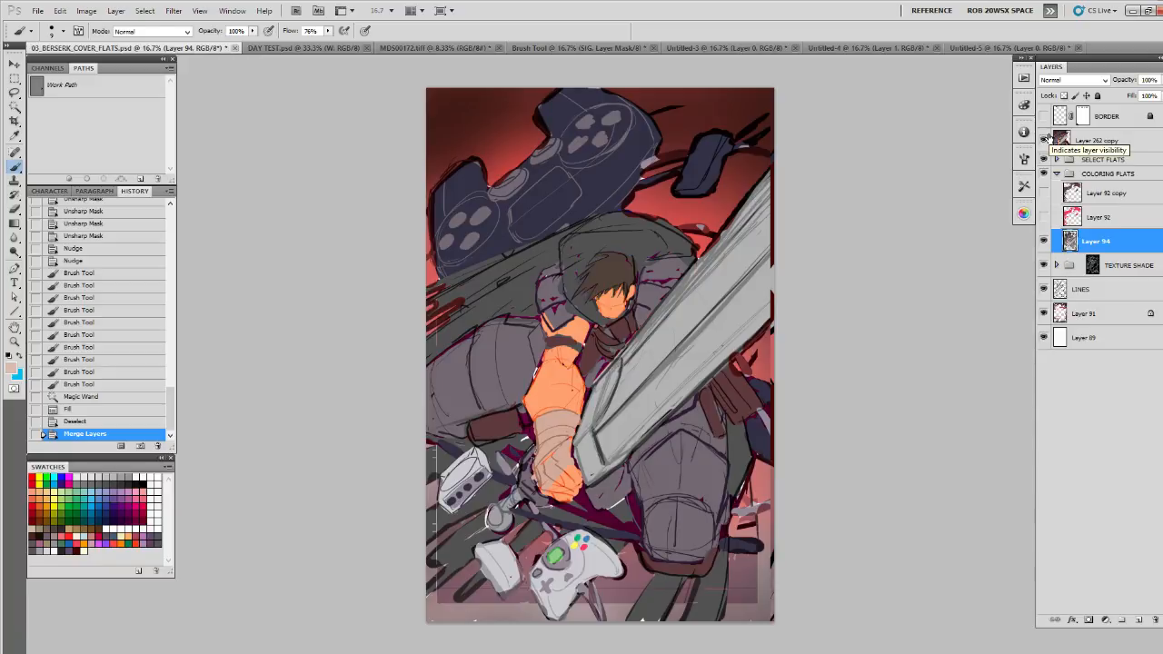
Step: Compare Layer 262 copy with the finished illustration, leave it hidden, and collapse the COLORING FLATS group
click(1046, 139)
click(1046, 139)
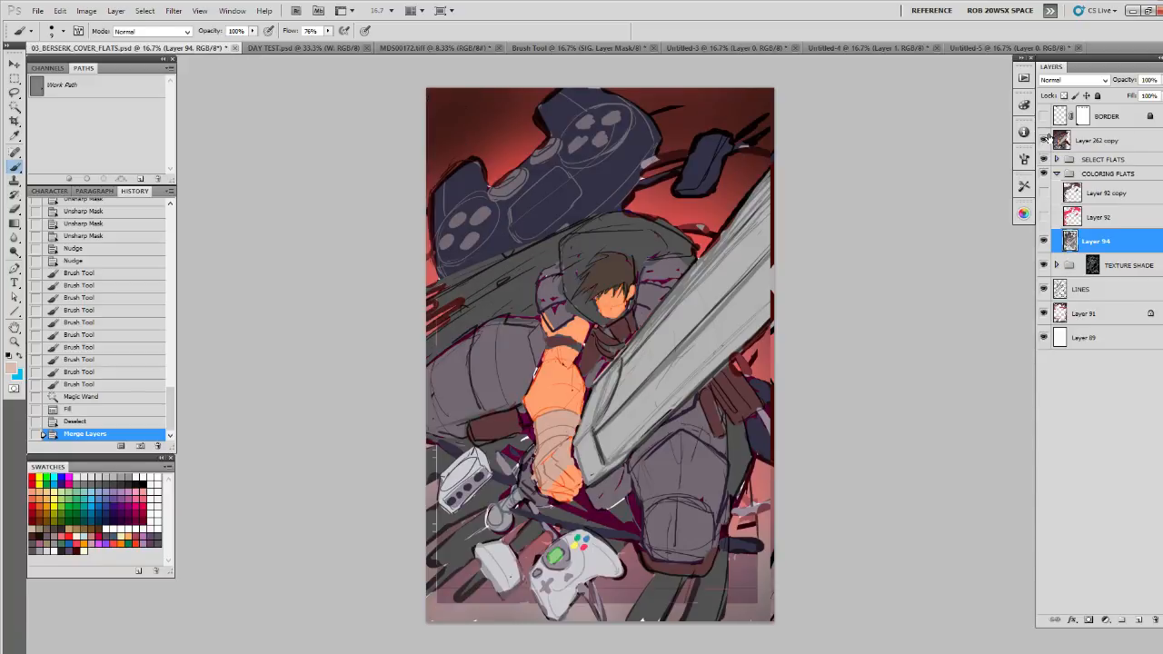
click(1046, 139)
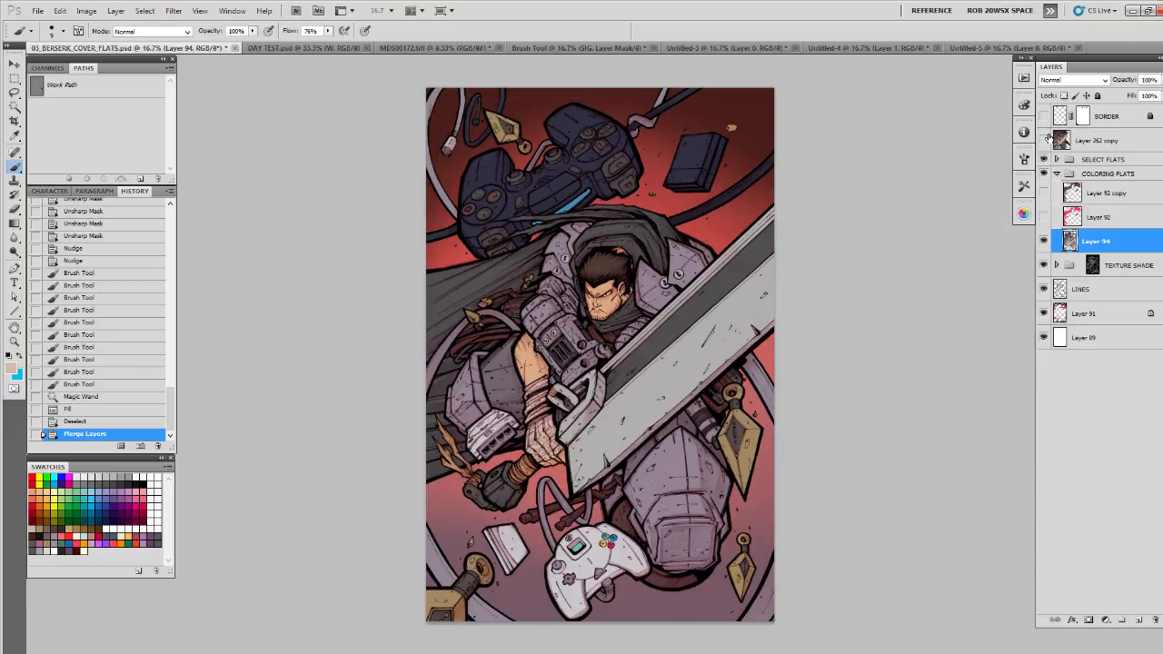
click(1046, 139)
click(1046, 139)
click(1057, 173)
Step: Show and unlock the BORDER layer and fill its logo and frame artwork with the pale foreground colour
click(1043, 117)
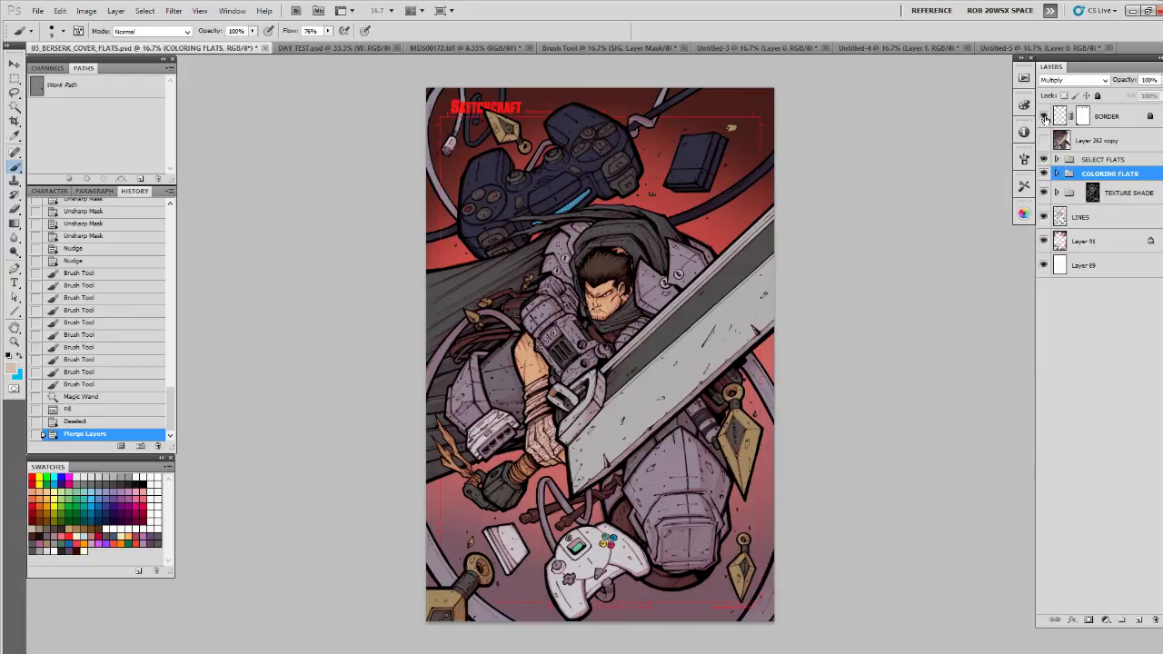
click(1044, 117)
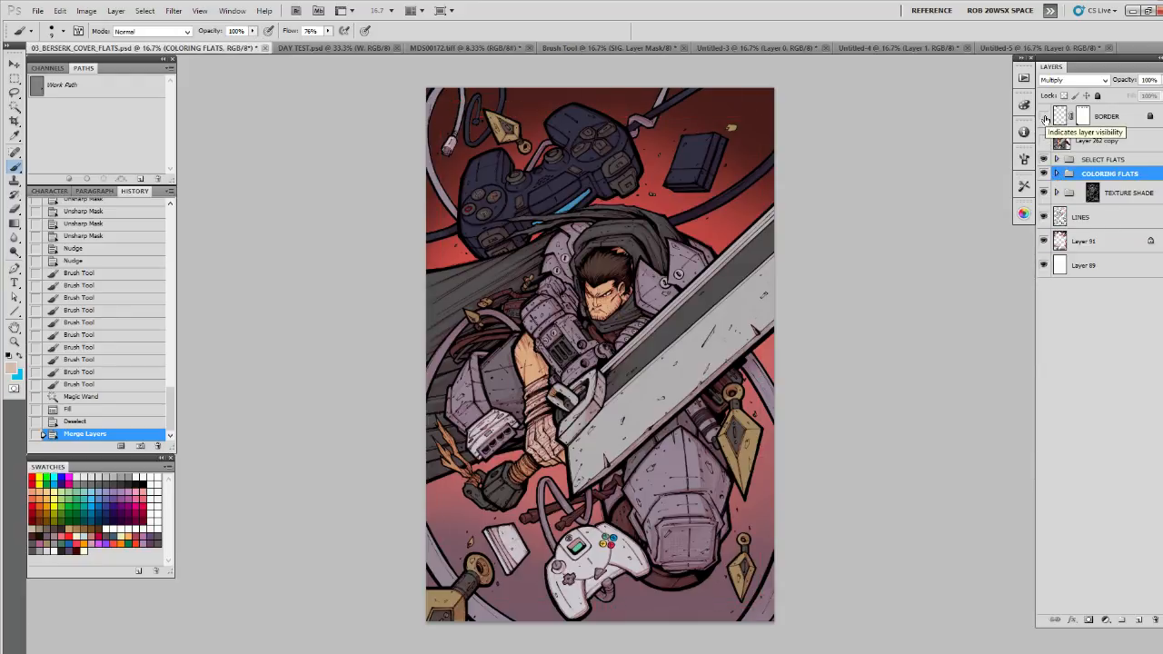
click(1044, 118)
click(1059, 120)
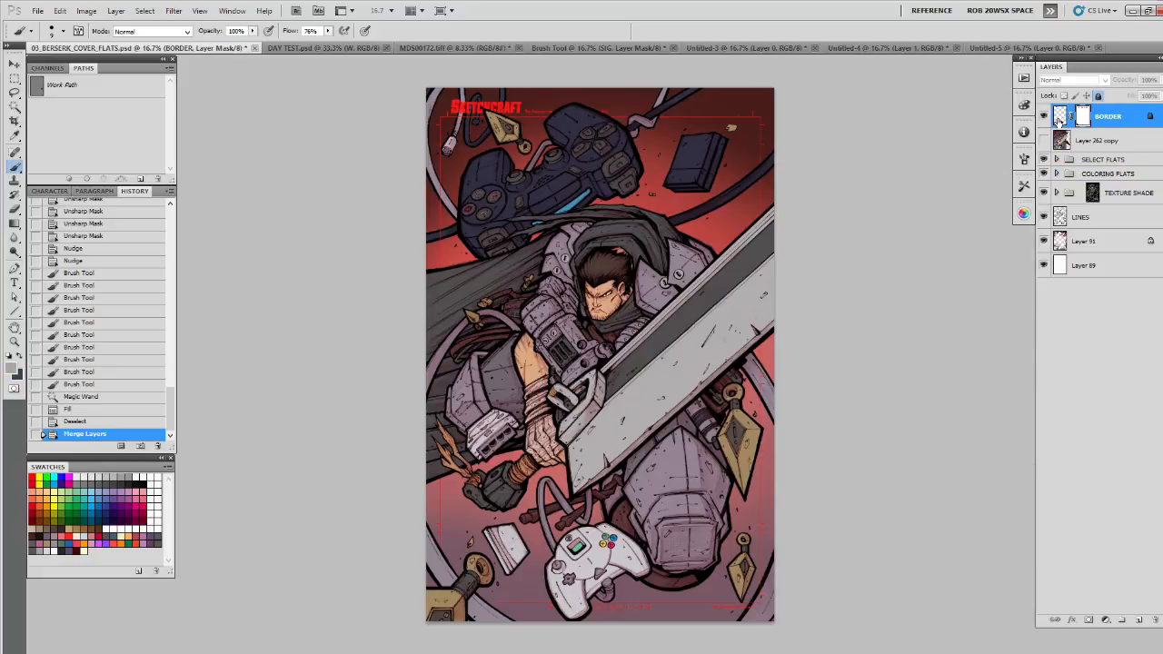
click(150, 480)
click(1060, 116)
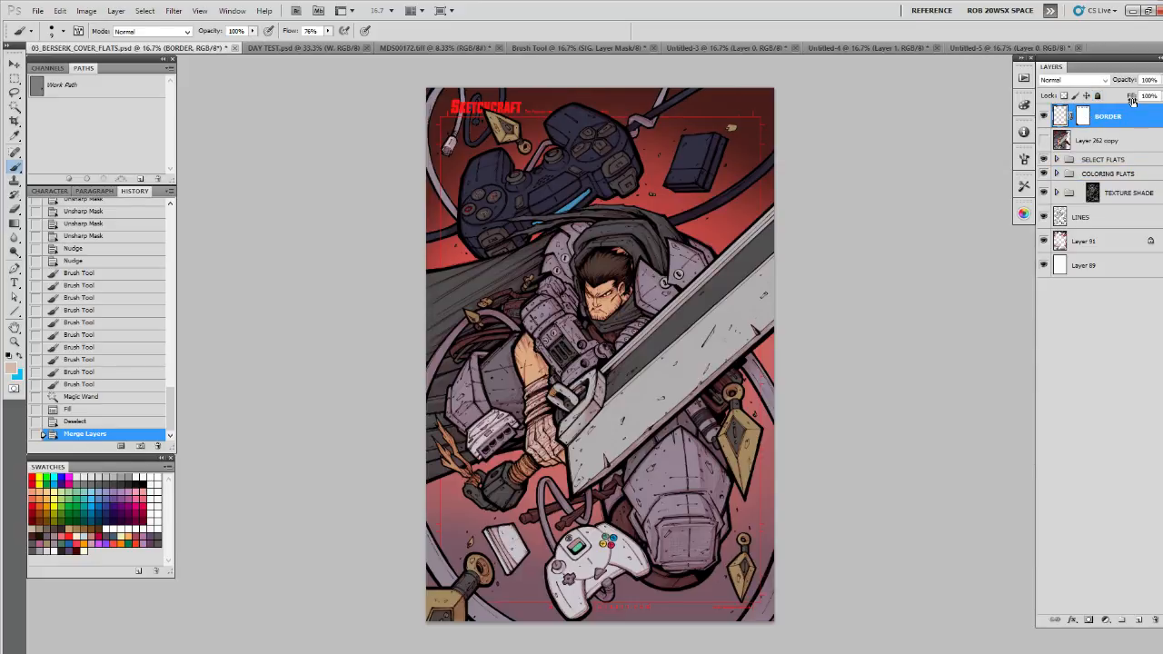
key(ctrl+shift+BackSpace)
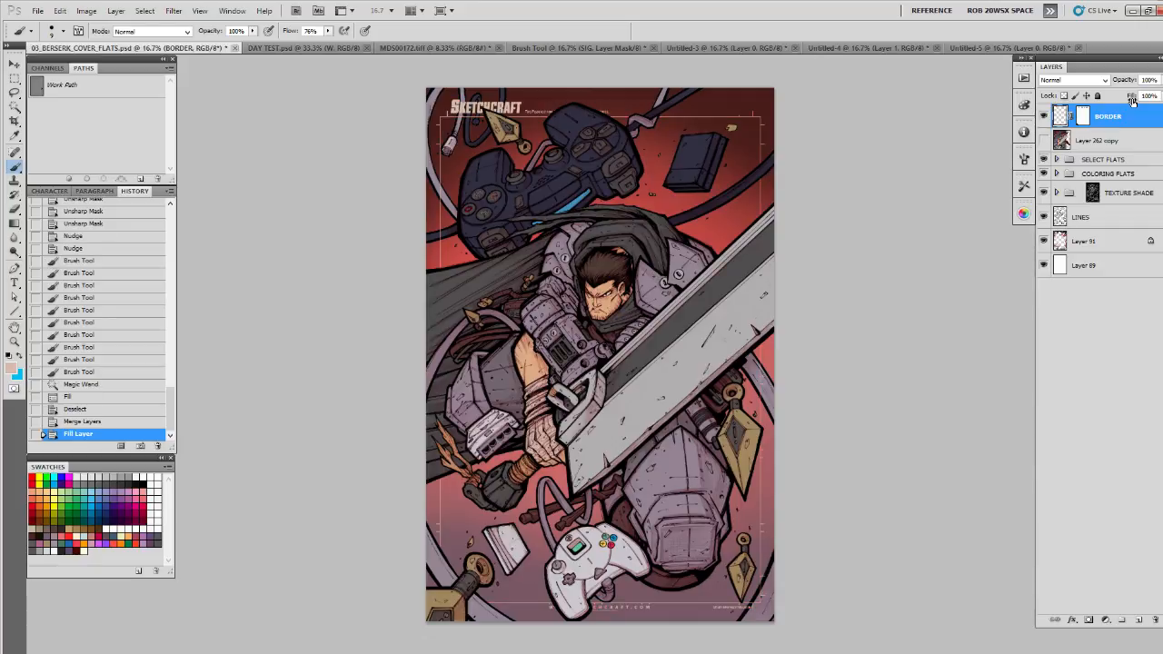
Step: Fill the BORDER layer's logo and frame artwork with black and lock the layer again
click(144, 478)
key(alt+shift+BackSpace)
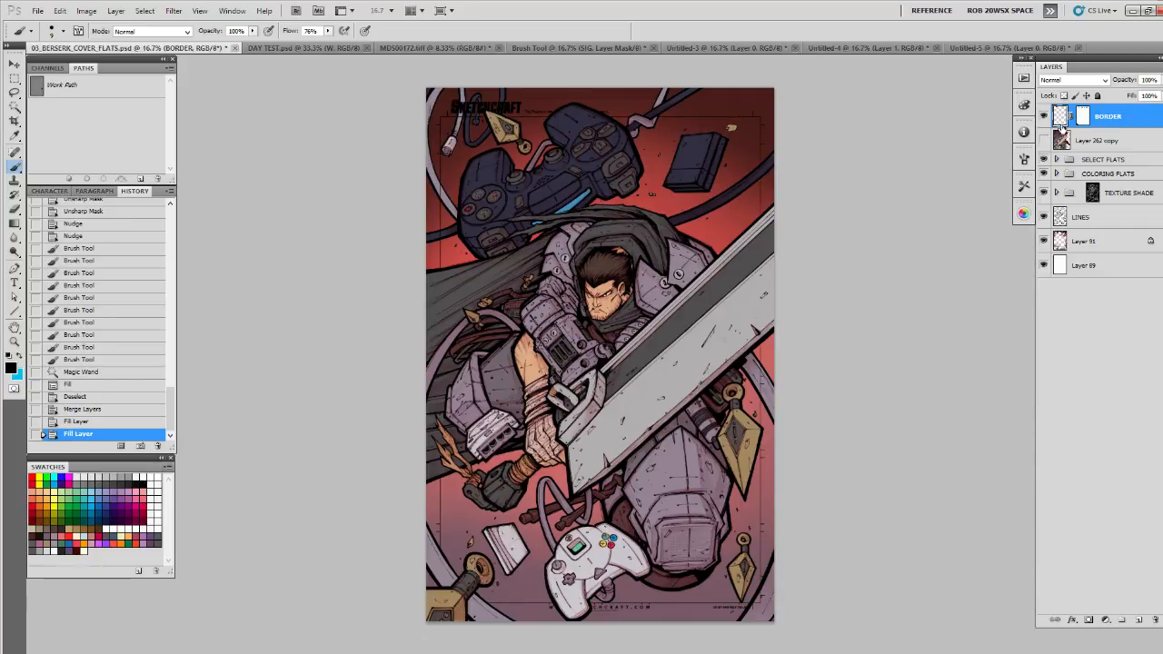
click(1097, 95)
click(1045, 140)
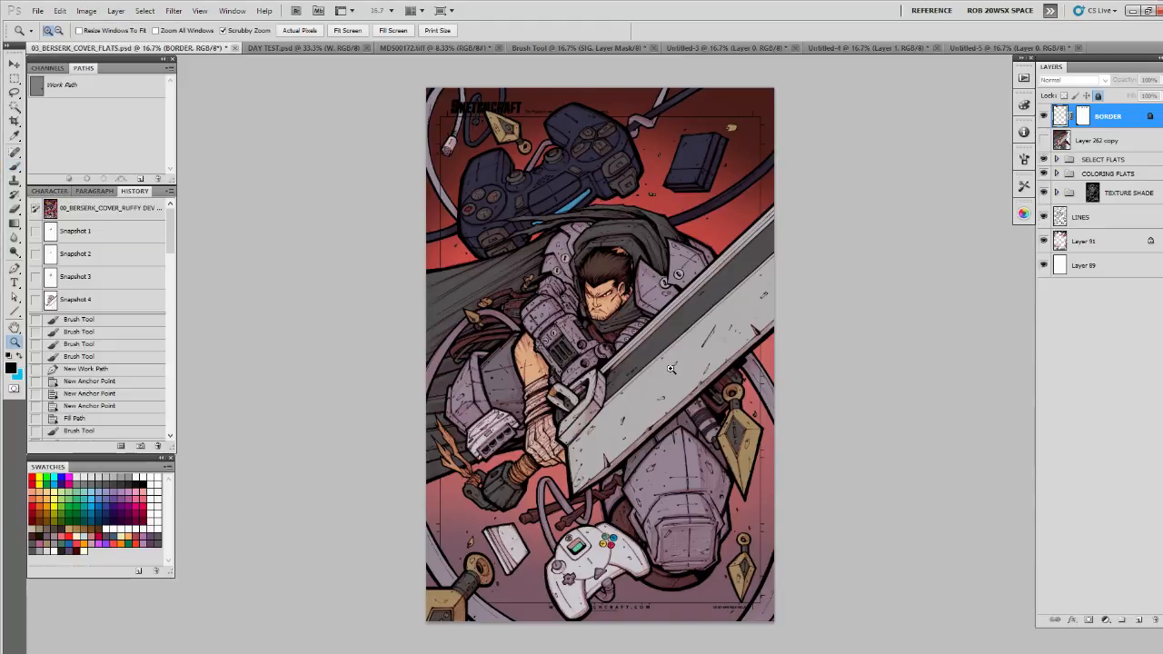
click(671, 369)
click(671, 369)
alt+click(671, 369)
alt+click(671, 369)
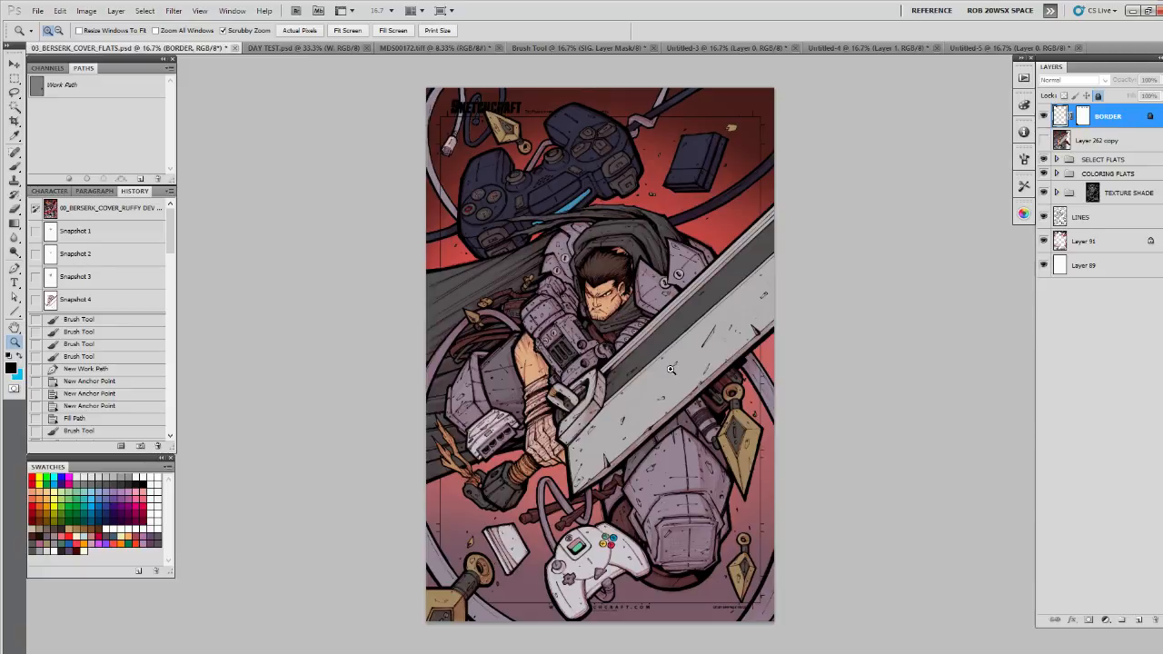